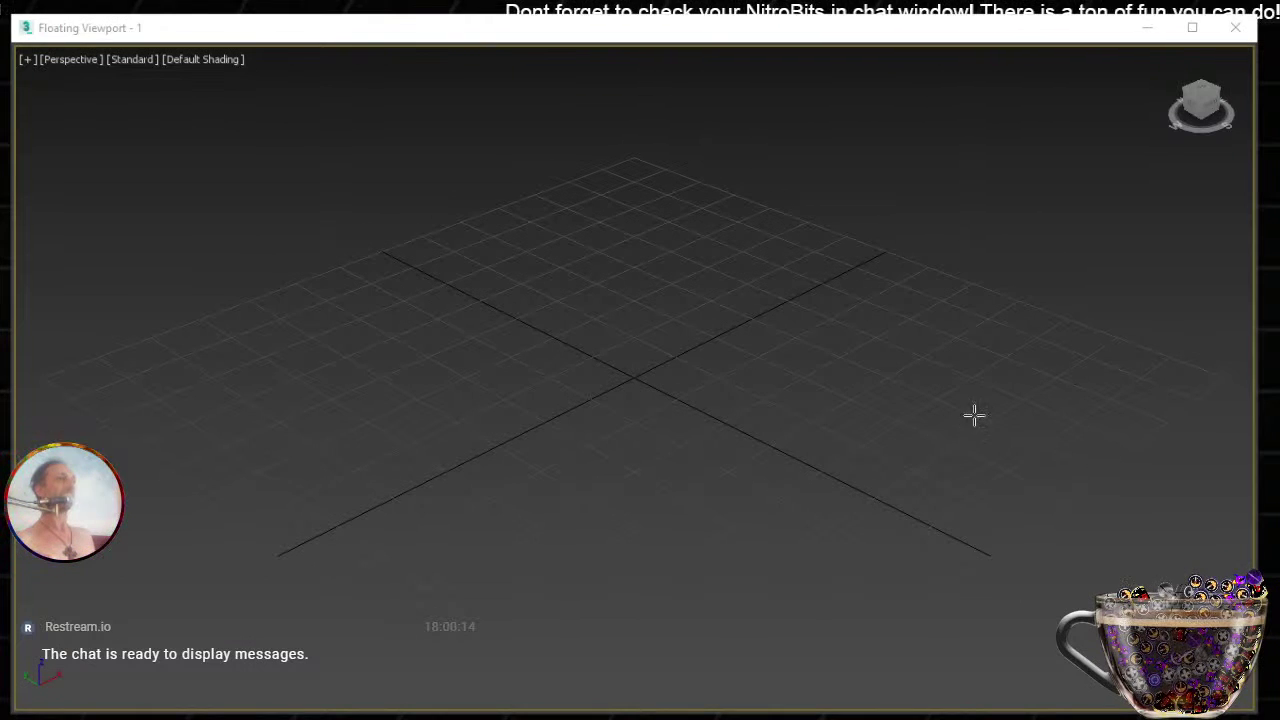
Create a box over the centre of the grid and activate the Move tool for it.
{"action": "left_click_drag", "start_coordinate": [649, 331], "coordinate": [612, 457]}
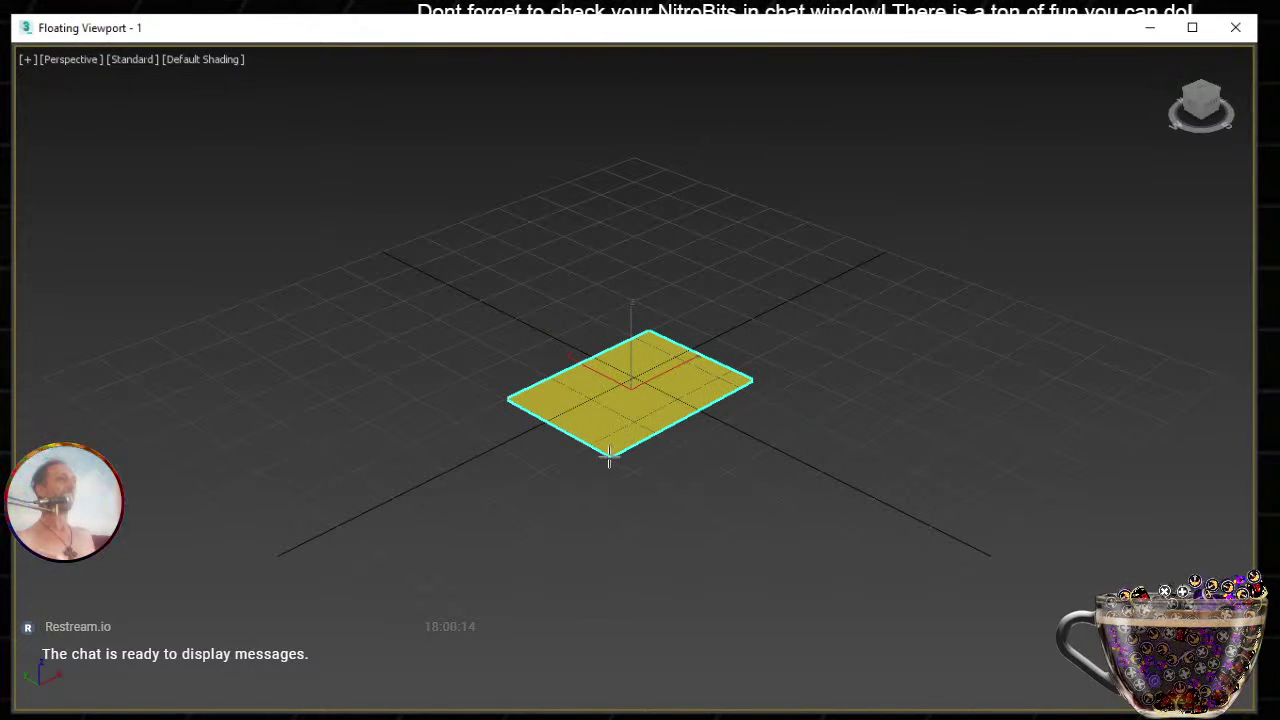
{"action": "right_click", "coordinate": [665, 380]}
{"action": "left_click", "coordinate": [682, 393]}
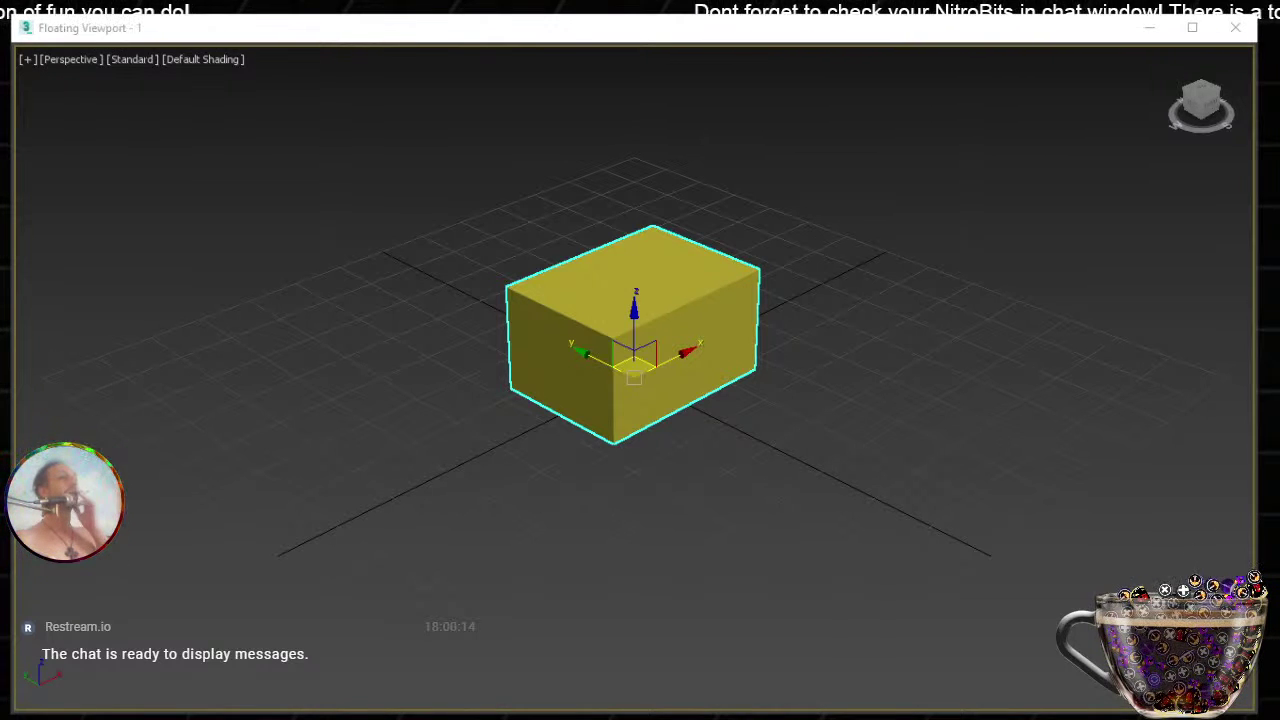
Change the selected box's colour to grey.
{"action": "right_click", "coordinate": [674, 316]}
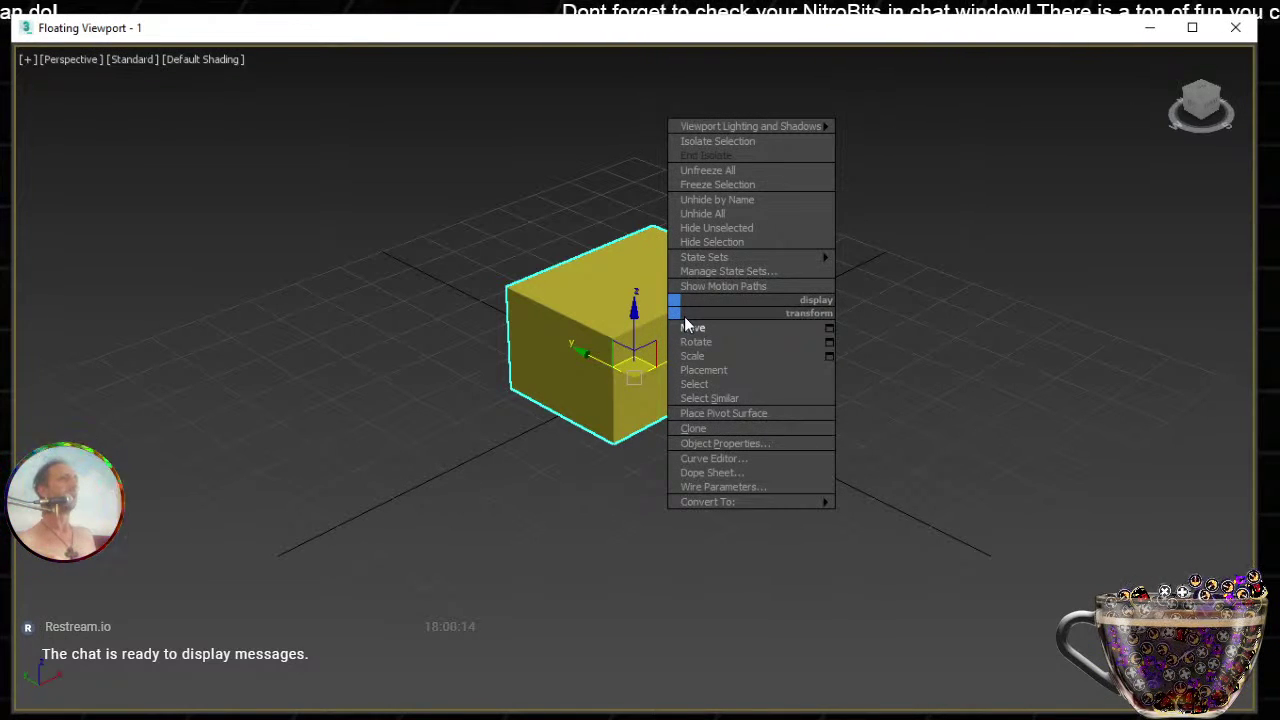
{"action": "left_click", "coordinate": [725, 445]}
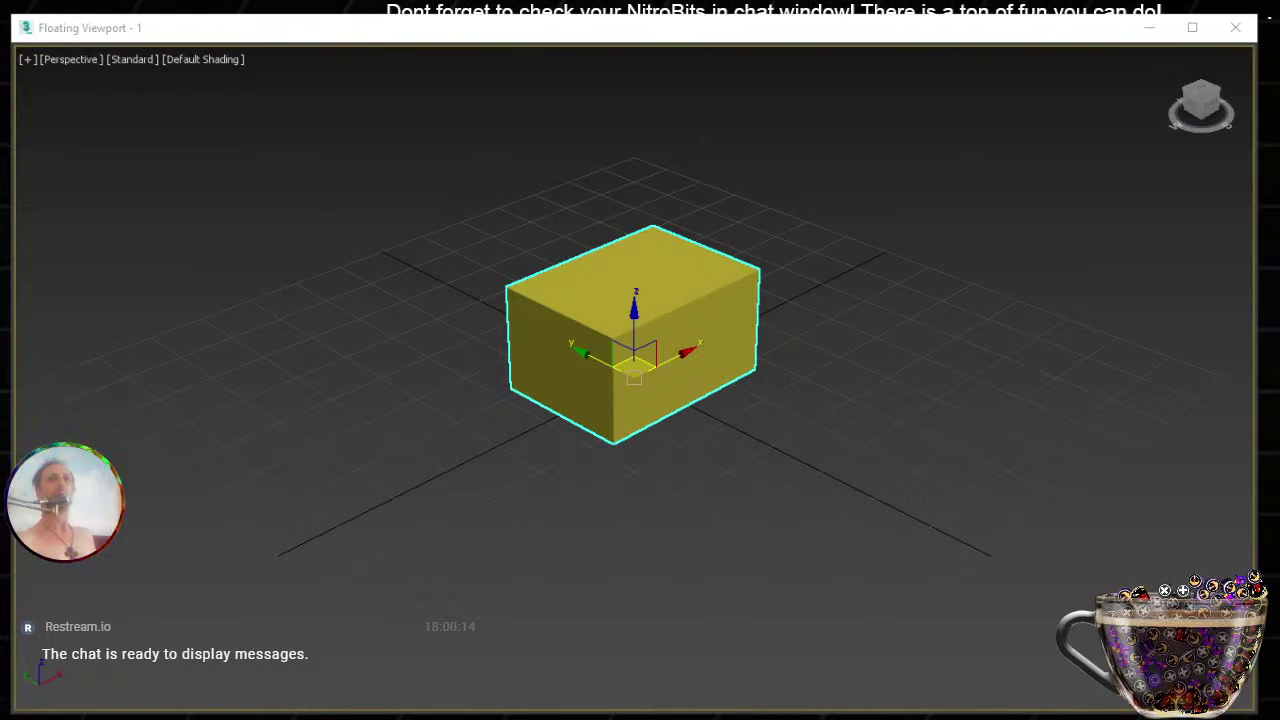
{"action": "left_click_drag", "start_coordinate": [1279, 10], "coordinate": [985, 95]}
{"action": "left_click", "coordinate": [1078, 645]}
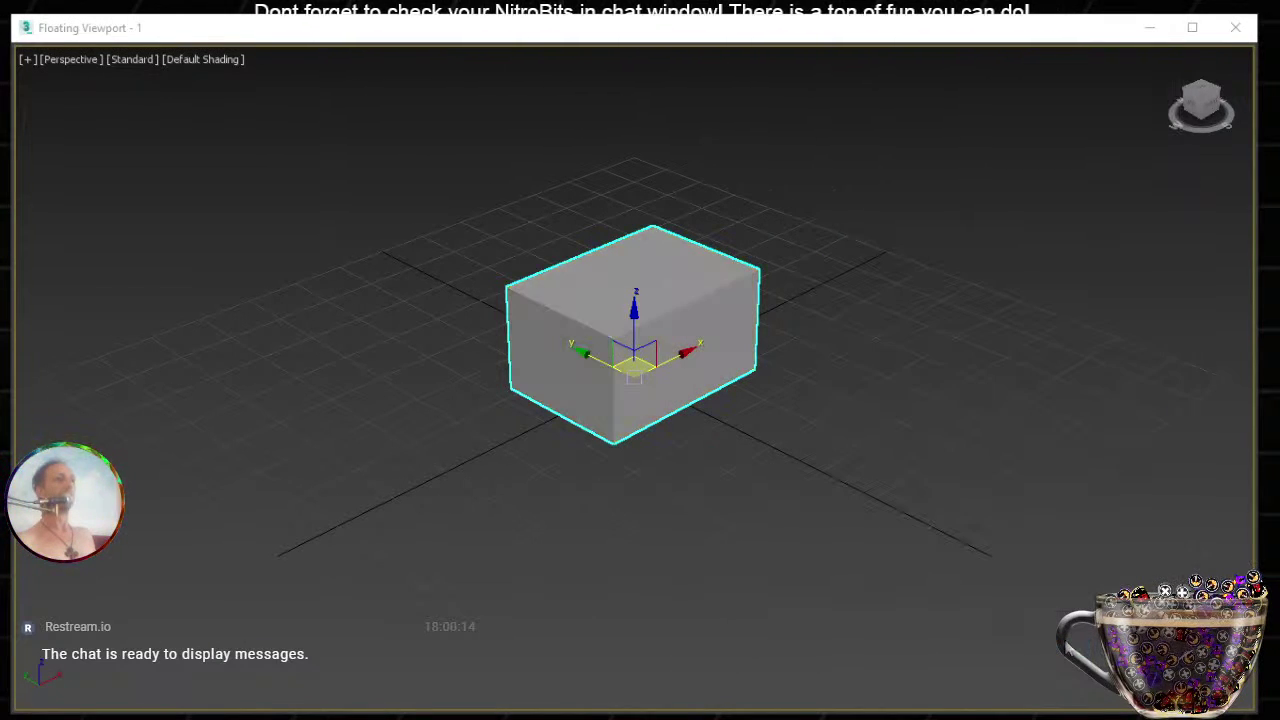
Turn on Edged Faces display in the perspective view and maximize the floating viewport window.
{"action": "scroll", "coordinate": [658, 366], "scroll_direction": "up", "scroll_amount": 6}
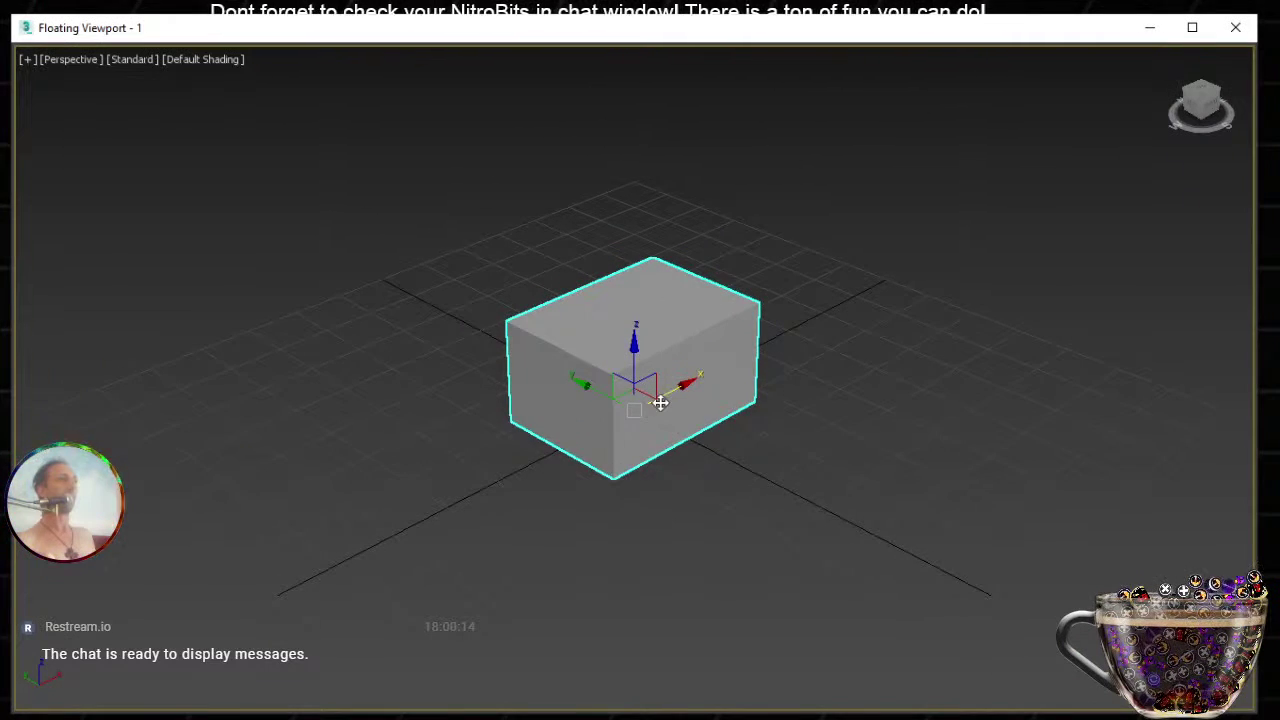
{"action": "scroll", "coordinate": [651, 412], "scroll_direction": "down", "scroll_amount": 3}
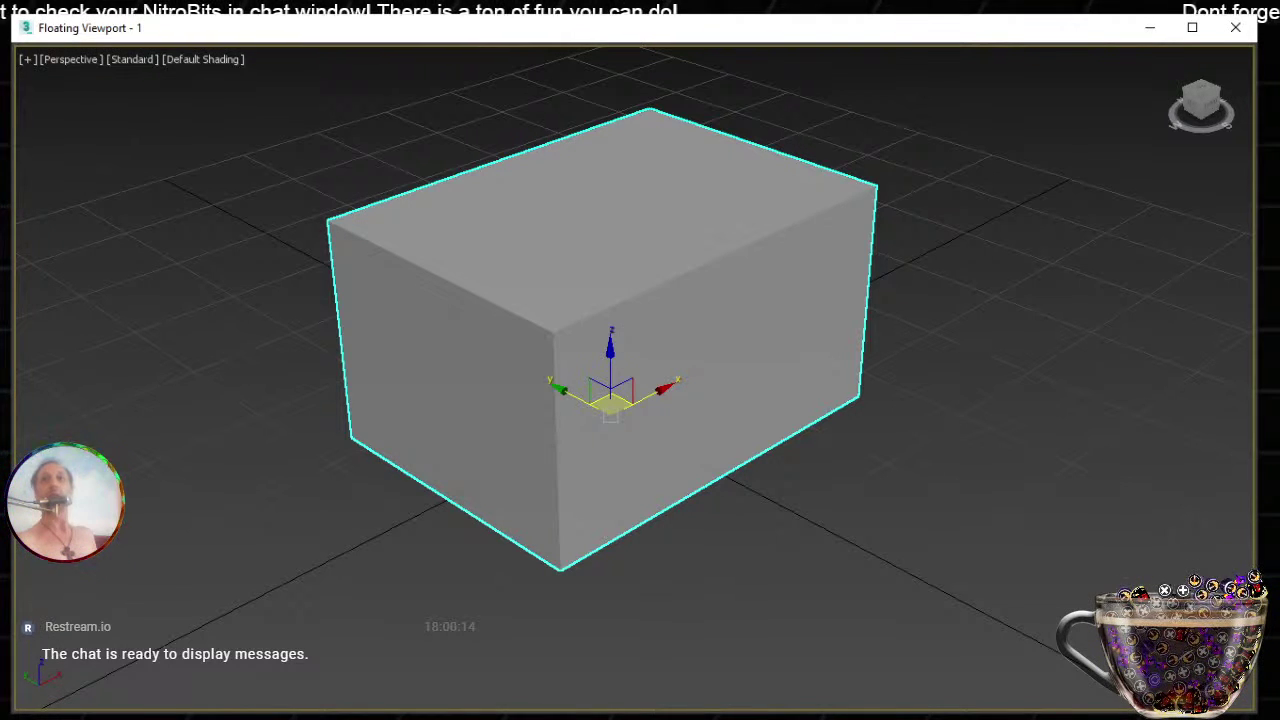
{"action": "scroll", "coordinate": [800, 474], "scroll_direction": "down", "scroll_amount": 6}
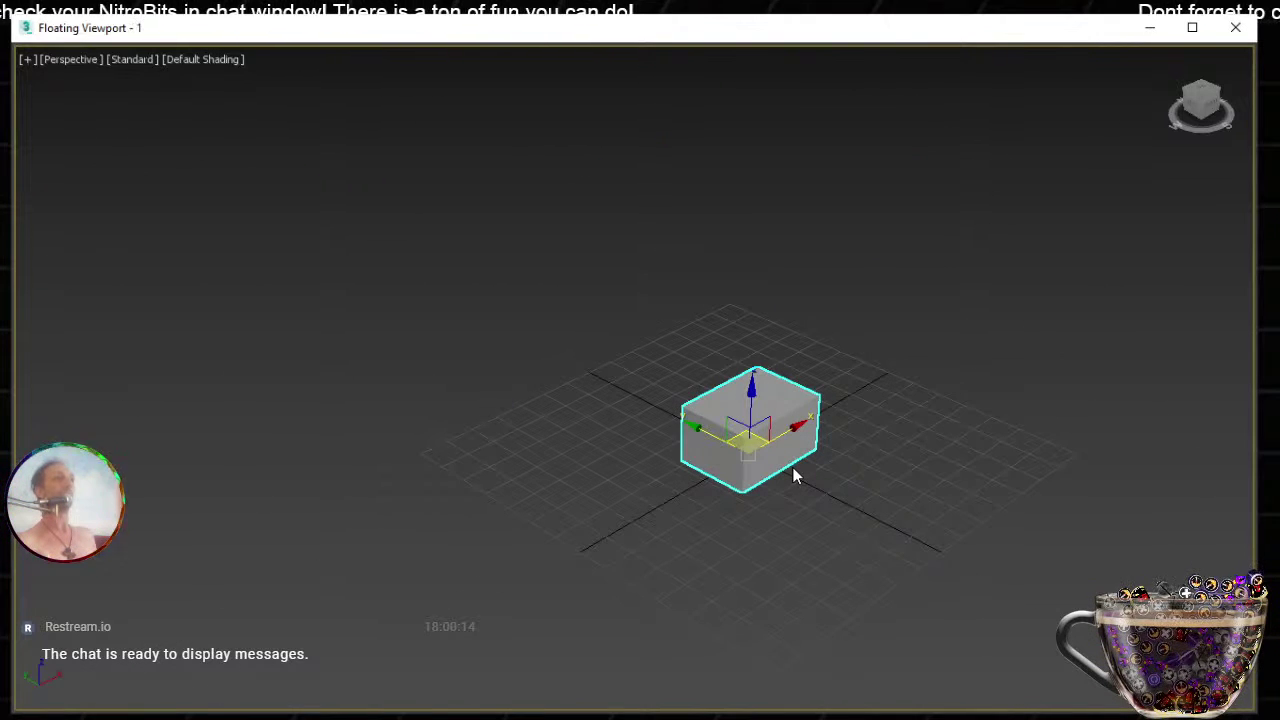
{"action": "middle_click_drag", "start_coordinate": [794, 474], "coordinate": [676, 417]}
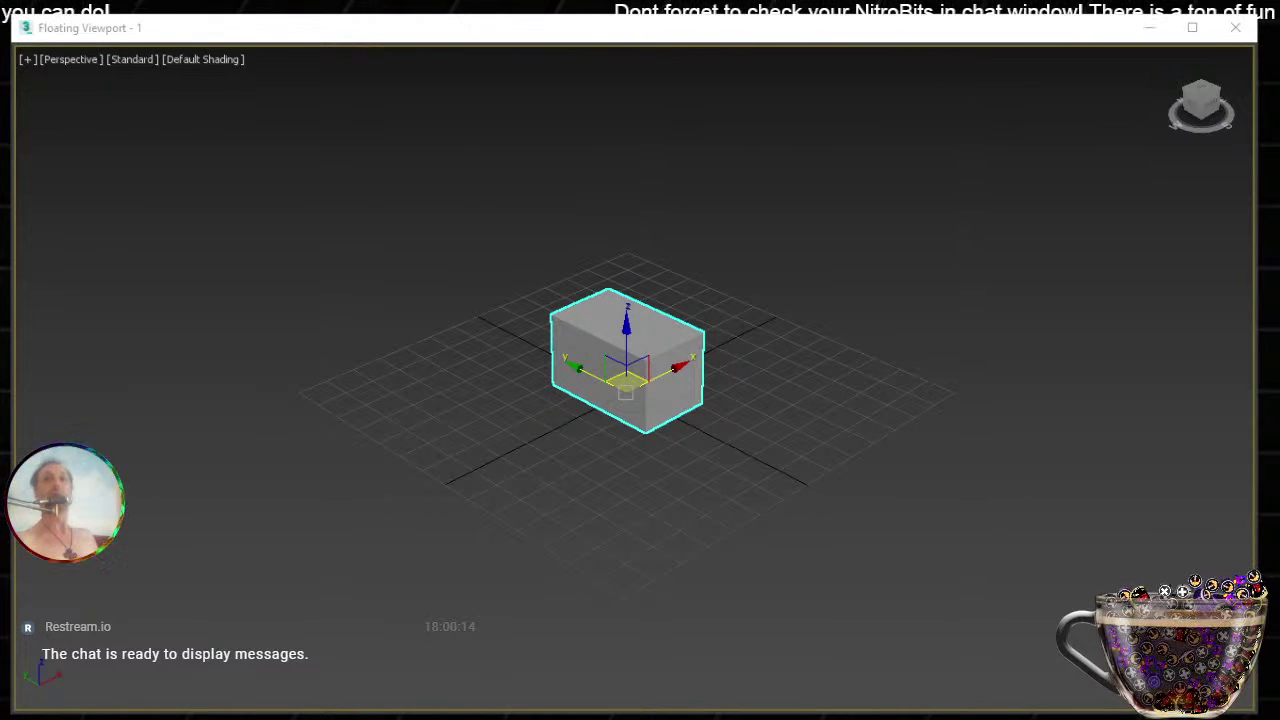
{"action": "middle_click_drag", "start_coordinate": [706, 426], "coordinate": [623, 386]}
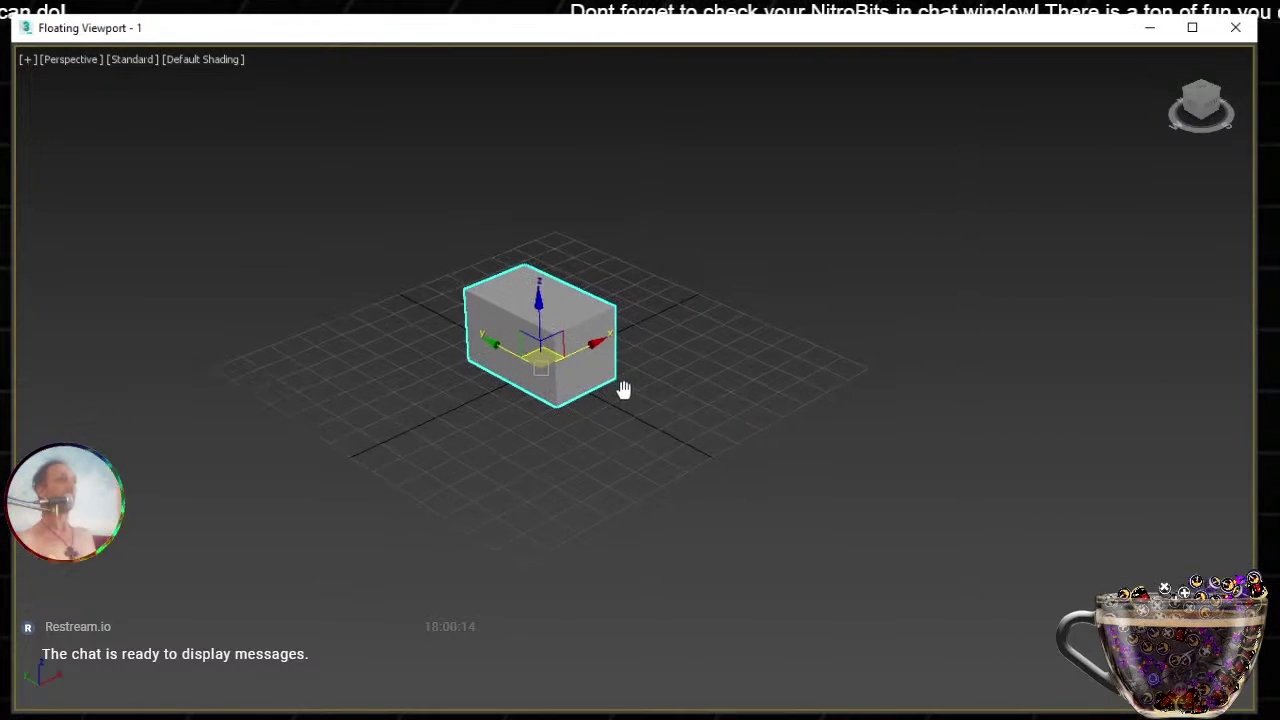
{"action": "scroll", "coordinate": [640, 400], "scroll_direction": "up", "scroll_amount": 3}
{"action": "scroll", "coordinate": [545, 356], "scroll_direction": "up", "scroll_amount": 3}
{"action": "middle_click_drag", "start_coordinate": [557, 357], "coordinate": [655, 442]}
{"action": "left_click", "coordinate": [203, 60]}
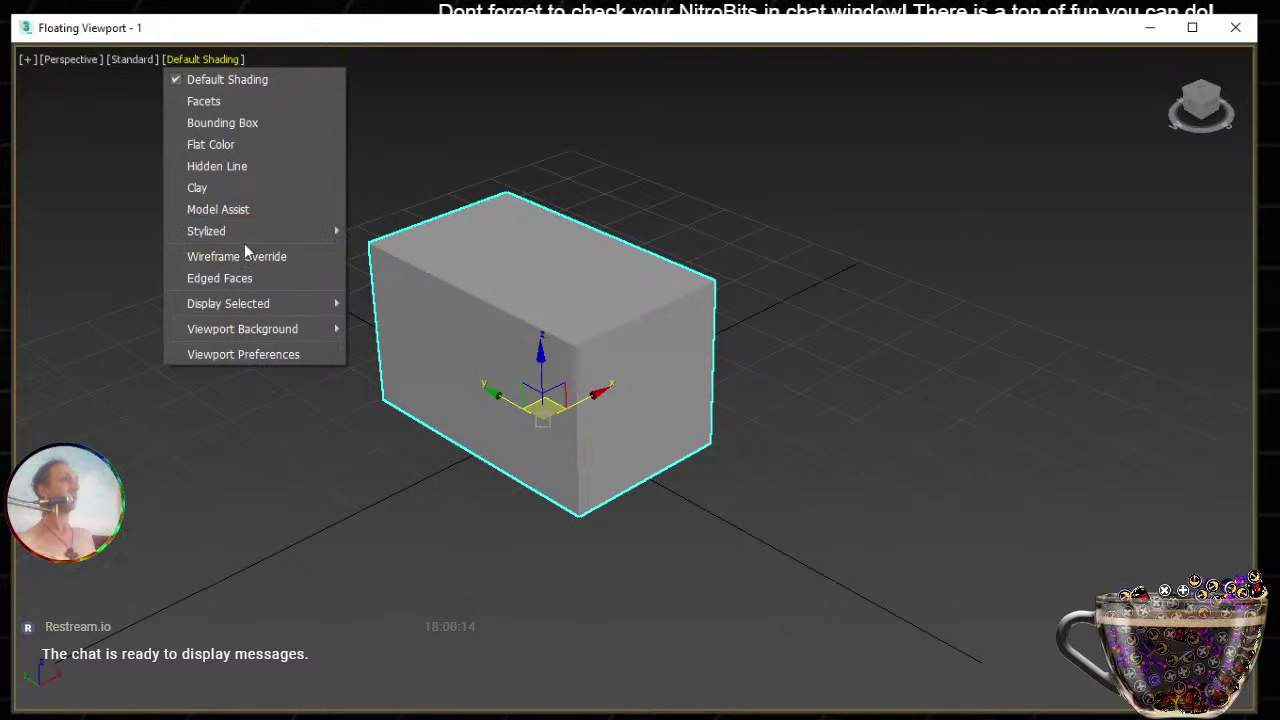
{"action": "left_click", "coordinate": [256, 277]}
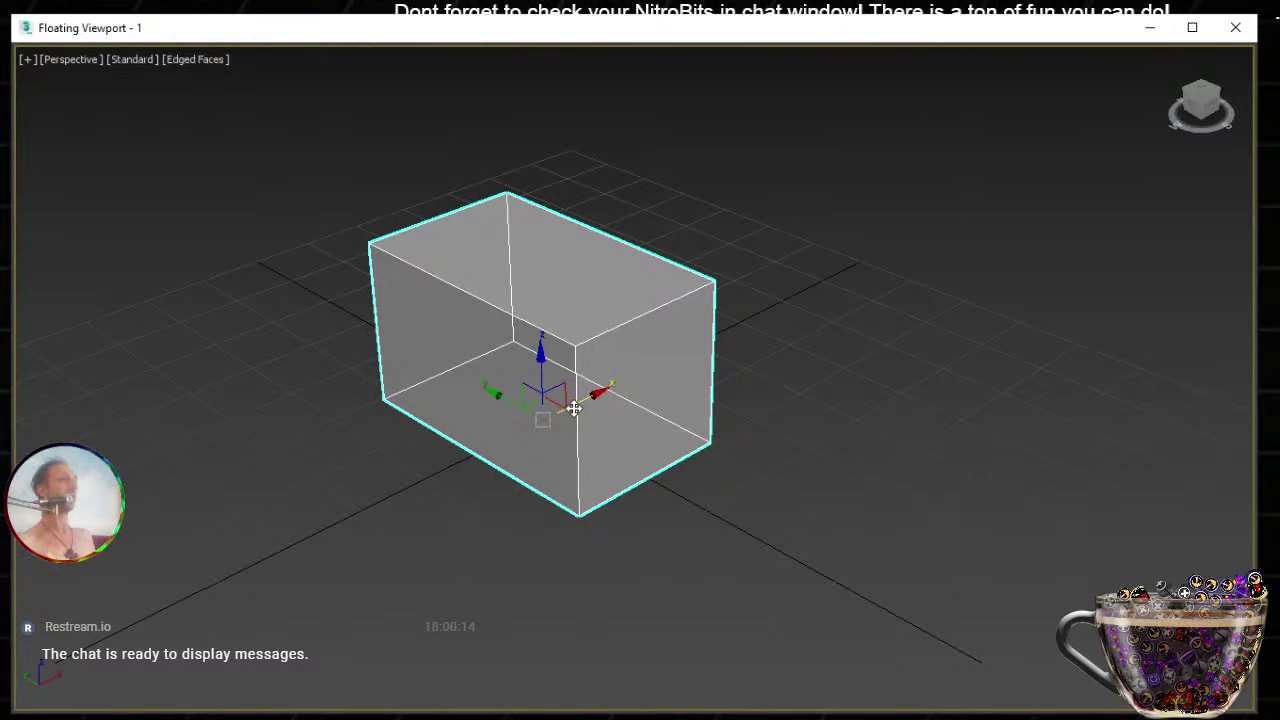
{"action": "left_click", "coordinate": [1192, 28]}
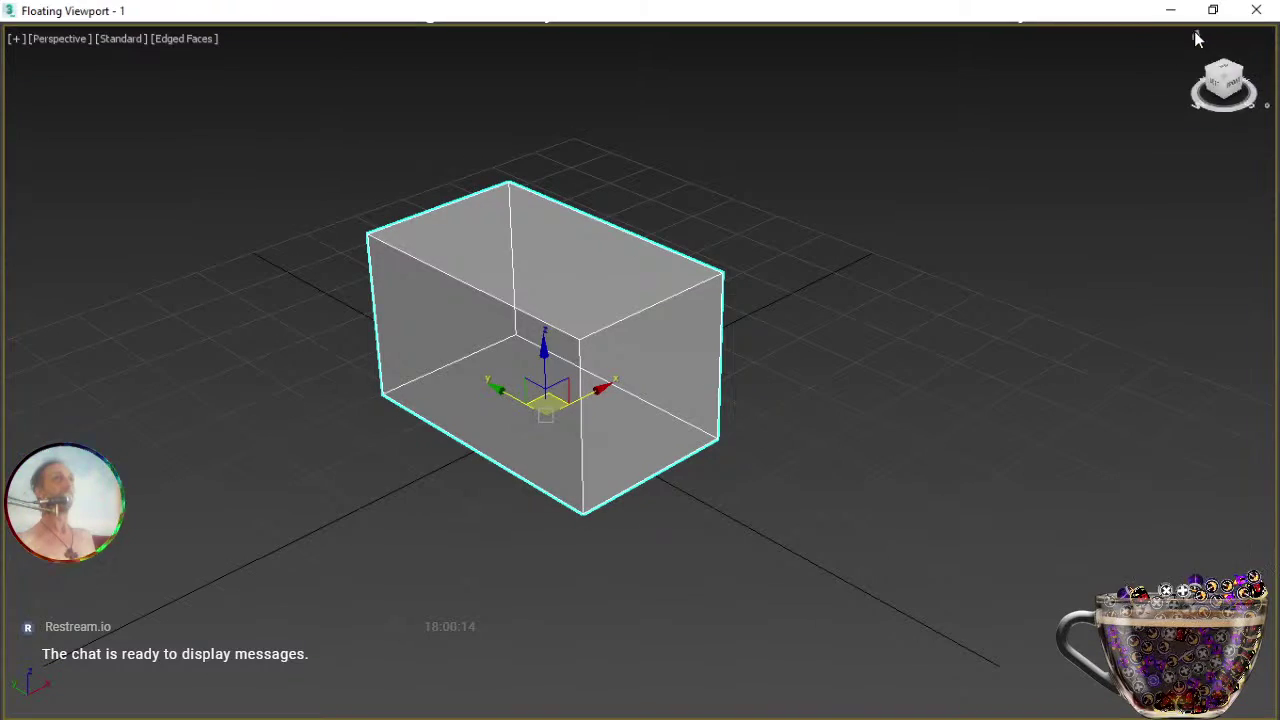
Adjust the box's proportions so it is lower and longer, checking its shape from several sides.
{"action": "middle_click_drag", "start_coordinate": [545, 384], "coordinate": [710, 382]}
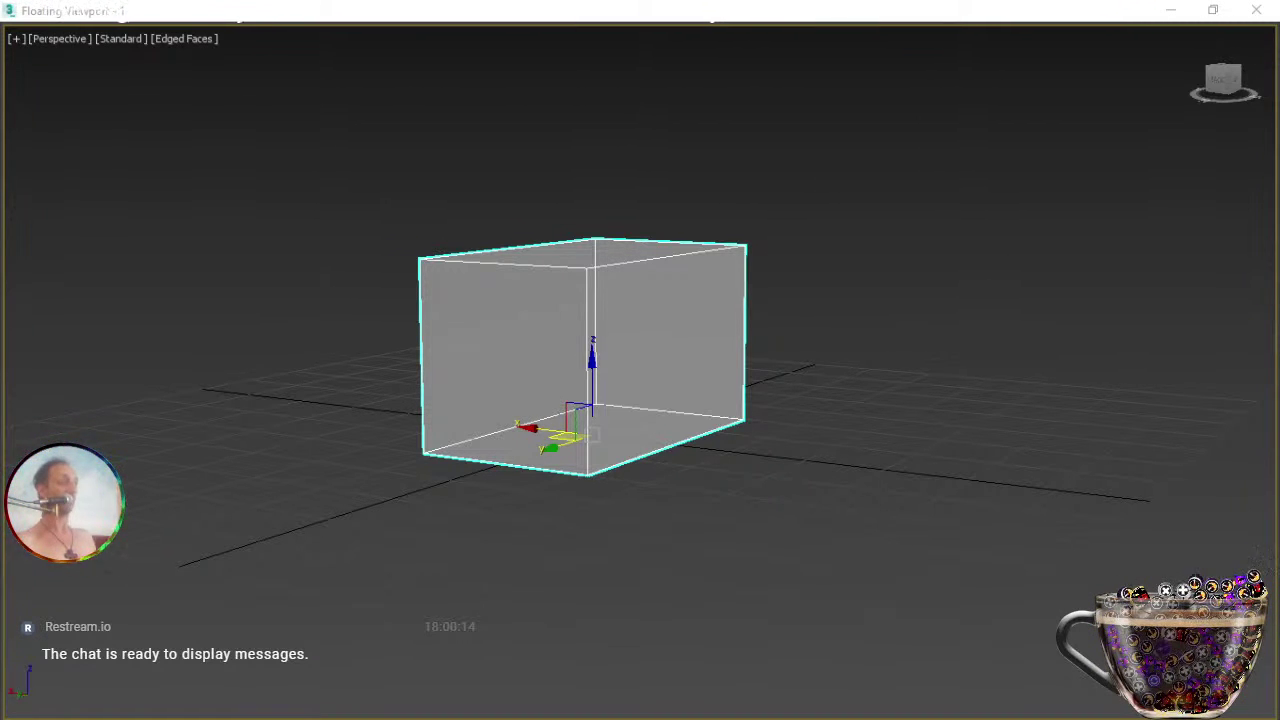
{"action": "left_click", "coordinate": [1243, 453]}
{"action": "middle_click_drag", "start_coordinate": [535, 442], "coordinate": [586, 460]}
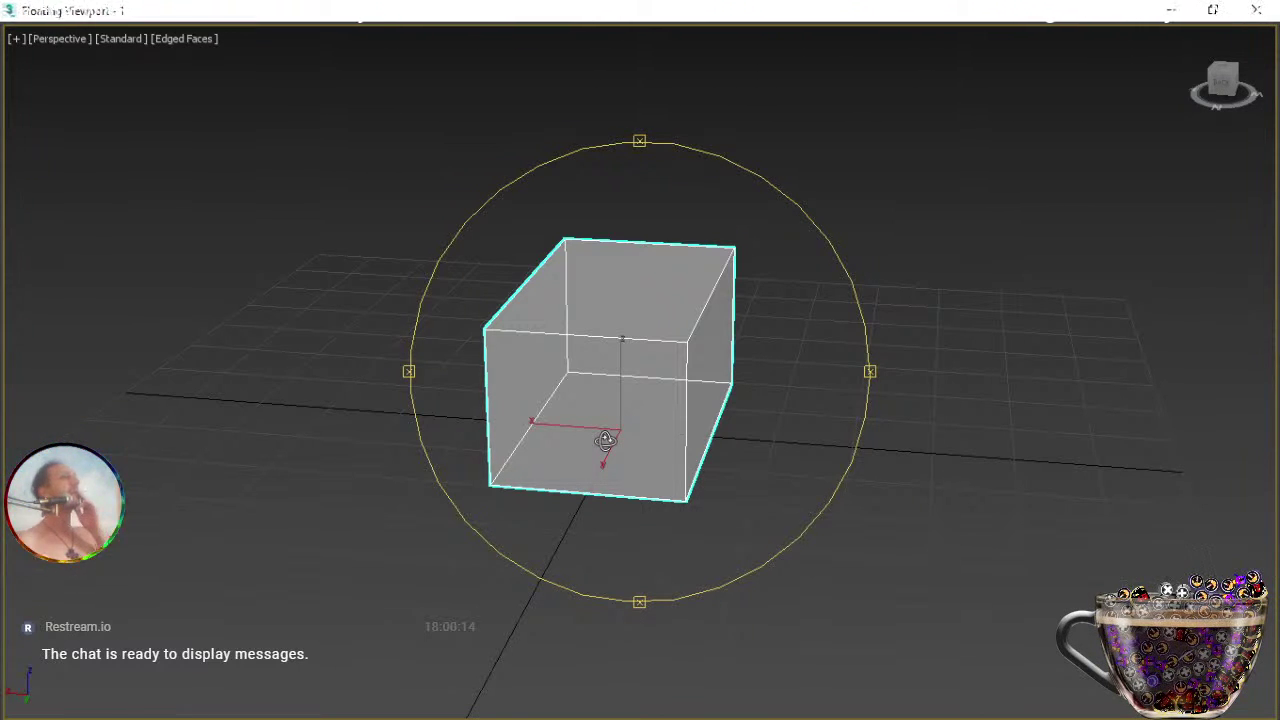
{"action": "mouse_move", "coordinate": [605, 440]}
{"action": "middle_mouse_down", "text": "alt"}
{"action": "mouse_move", "coordinate": [634, 426]}
{"action": "mouse_move", "coordinate": [623, 429]}
{"action": "middle_mouse_up", "text": "alt"}
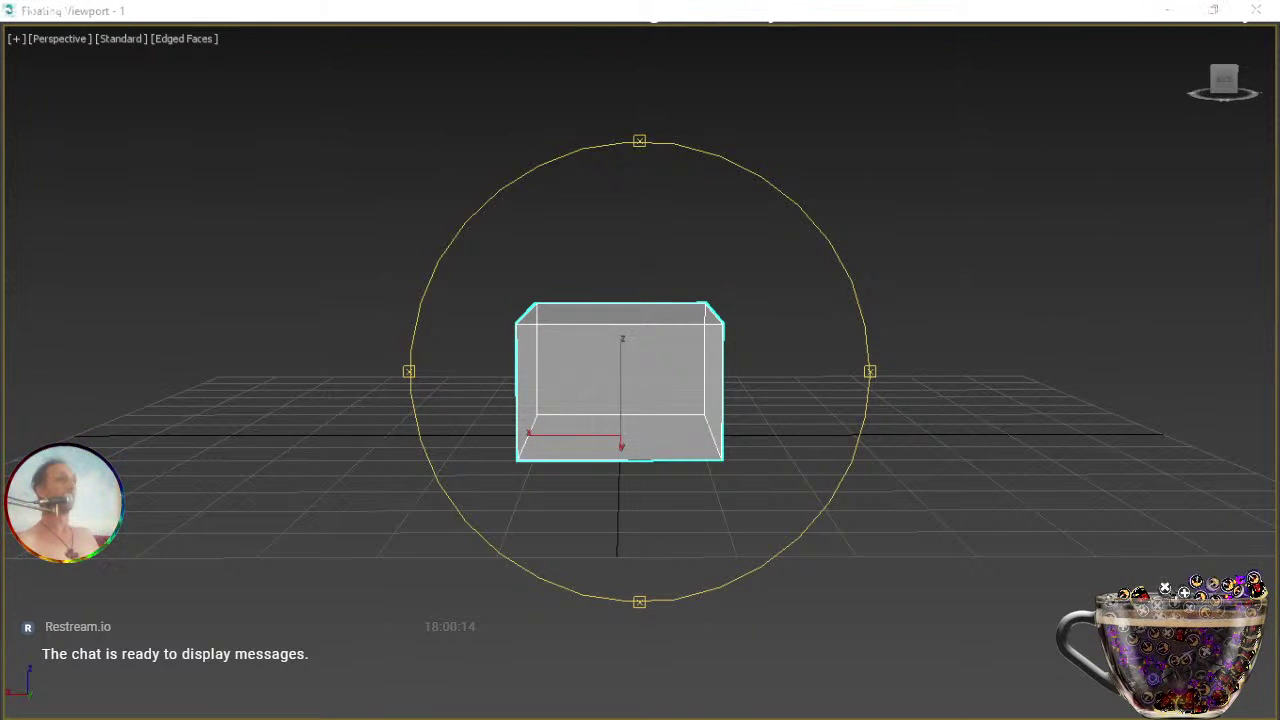
{"action": "middle_click_drag", "start_coordinate": [769, 377], "coordinate": [708, 404], "text": "alt"}
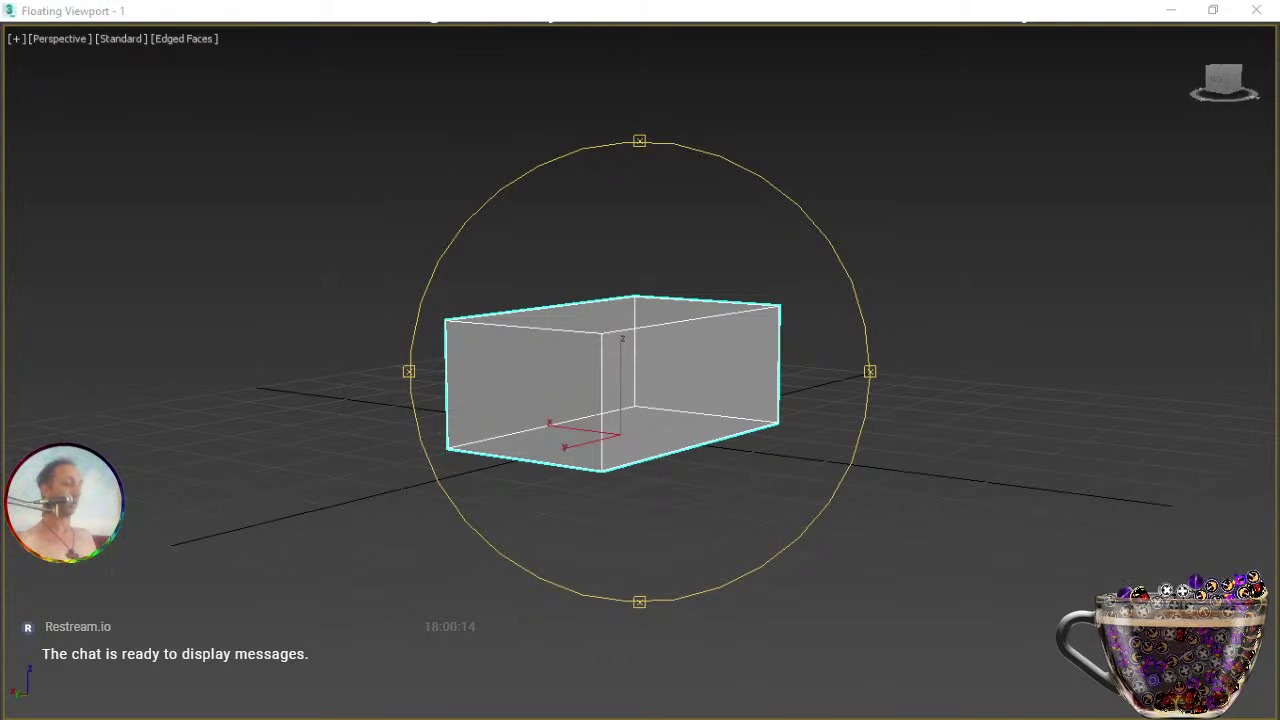
{"action": "left_click_drag", "start_coordinate": [634, 400], "coordinate": [667, 431]}
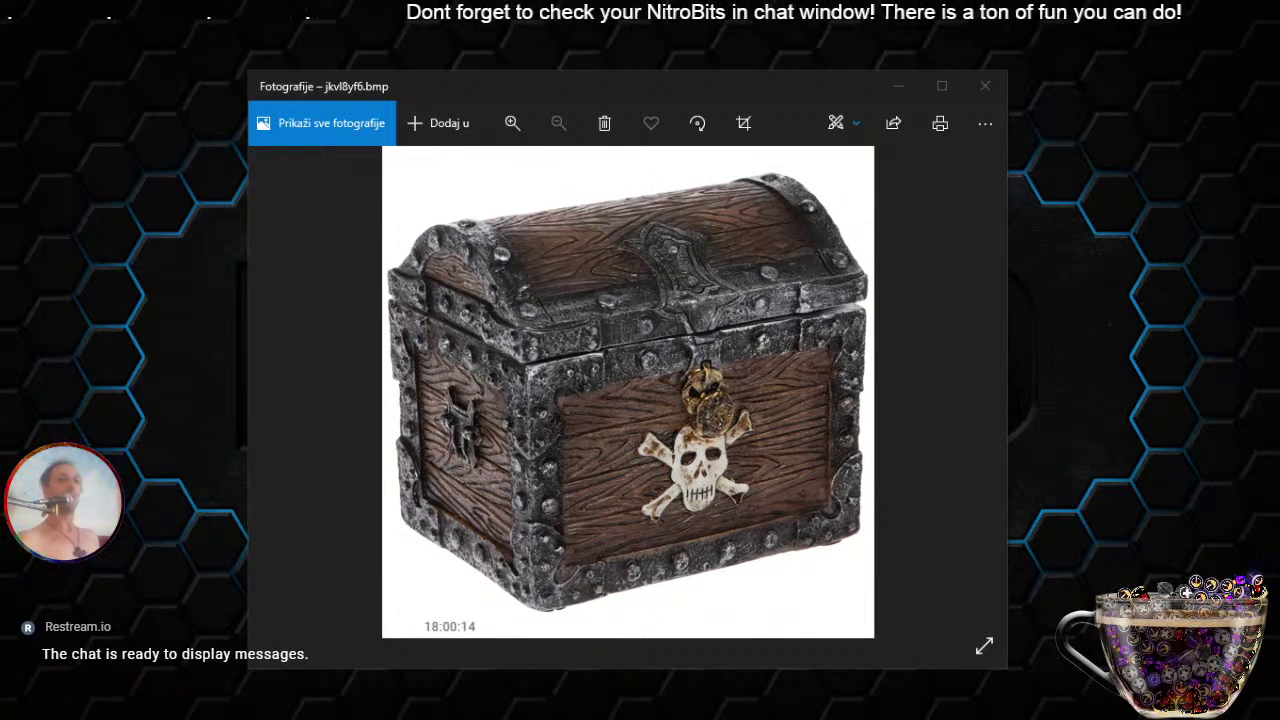
Compare the box's proportions with the treasure chest reference picture in the photo viewer.
{"action": "key", "text": "alt+Tab"}
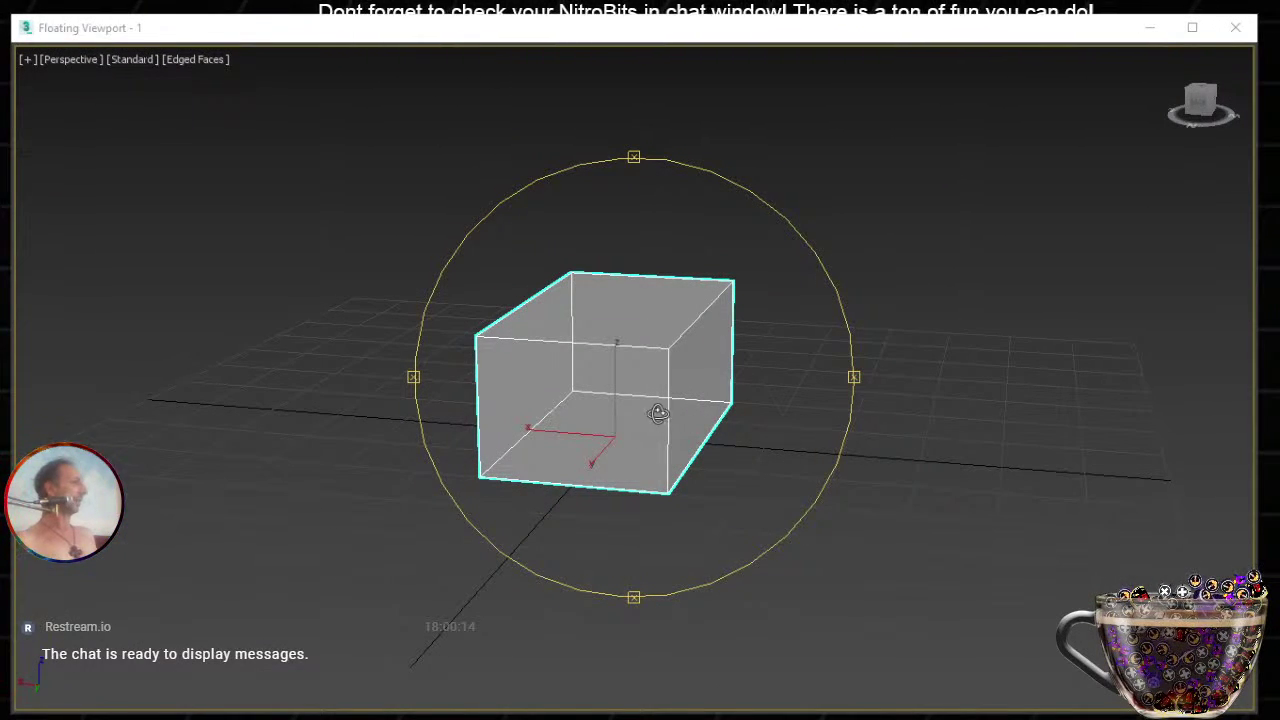
{"action": "left_click_drag", "start_coordinate": [623, 401], "coordinate": [645, 478]}
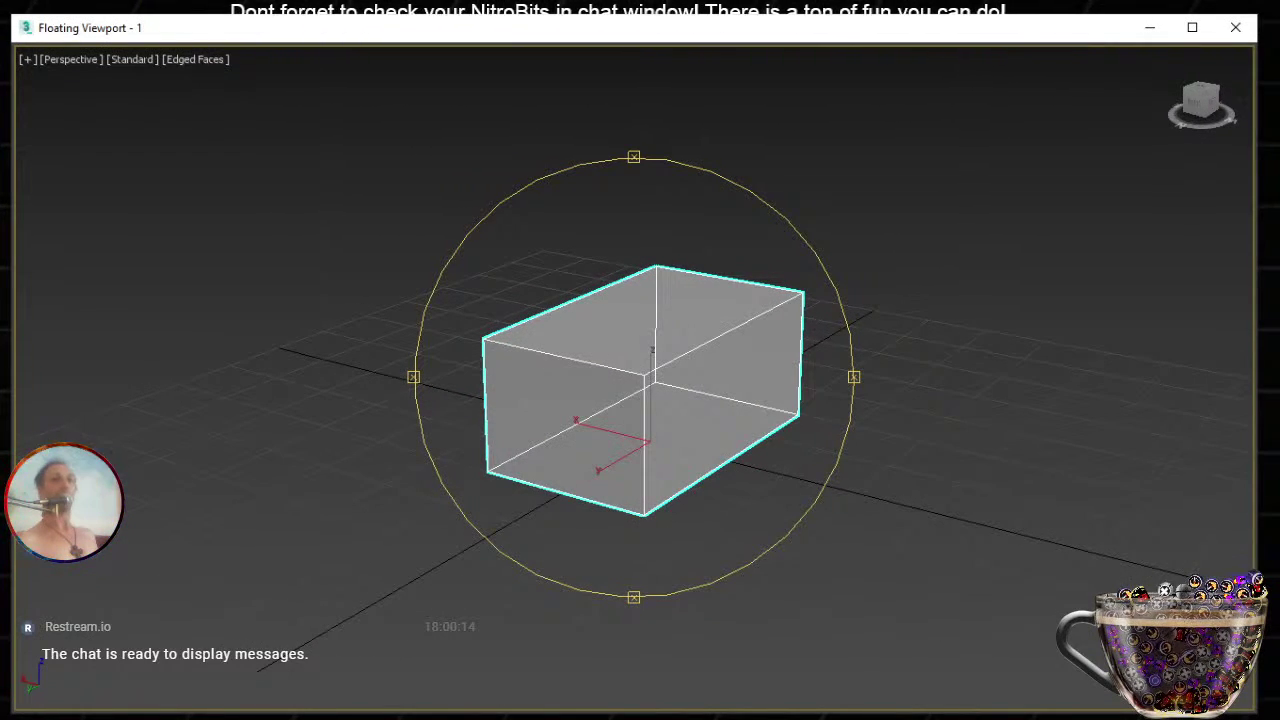
{"action": "key", "text": "alt+Tab"}
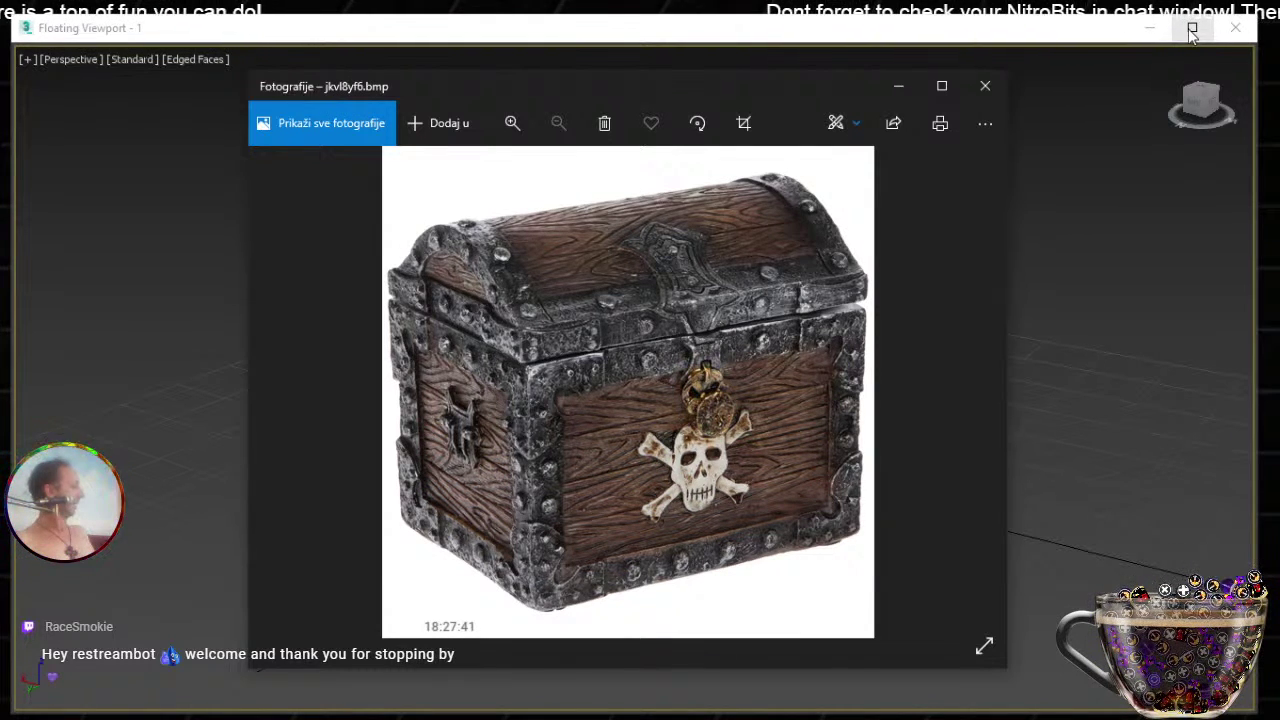
{"action": "left_click", "coordinate": [1192, 32]}
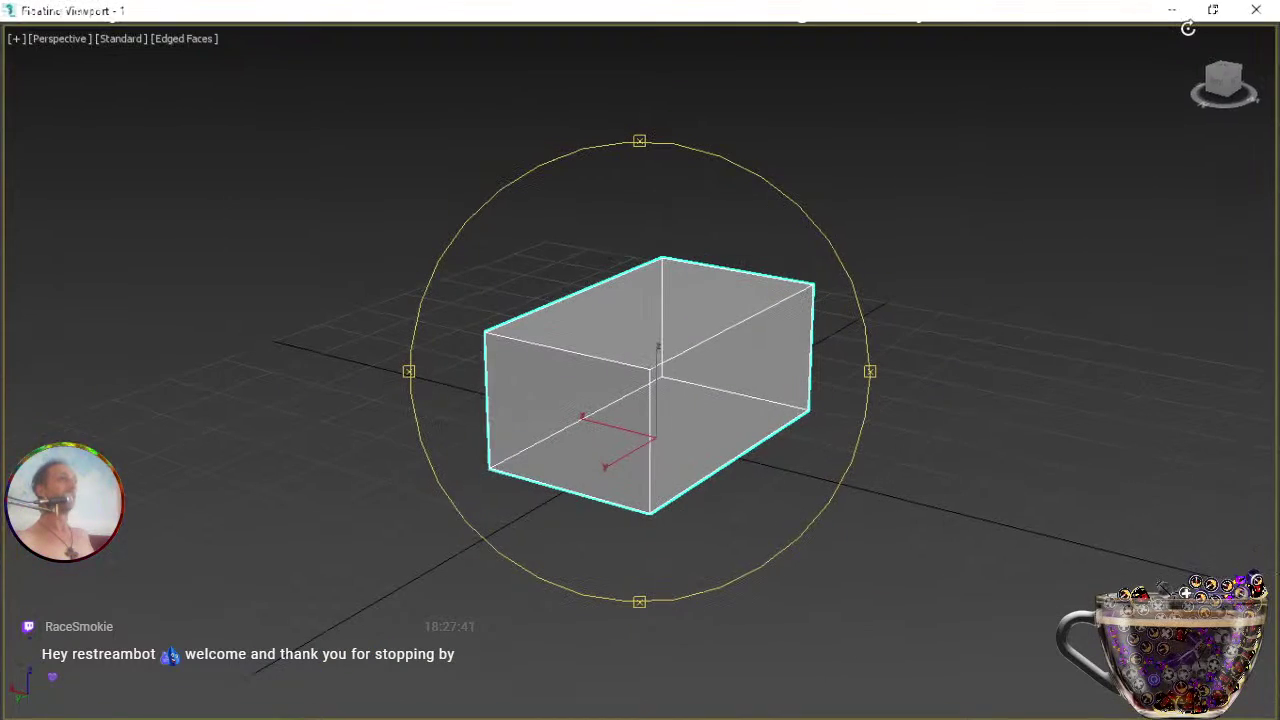
{"action": "middle_click_drag", "start_coordinate": [603, 451], "coordinate": [654, 437], "text": "alt"}
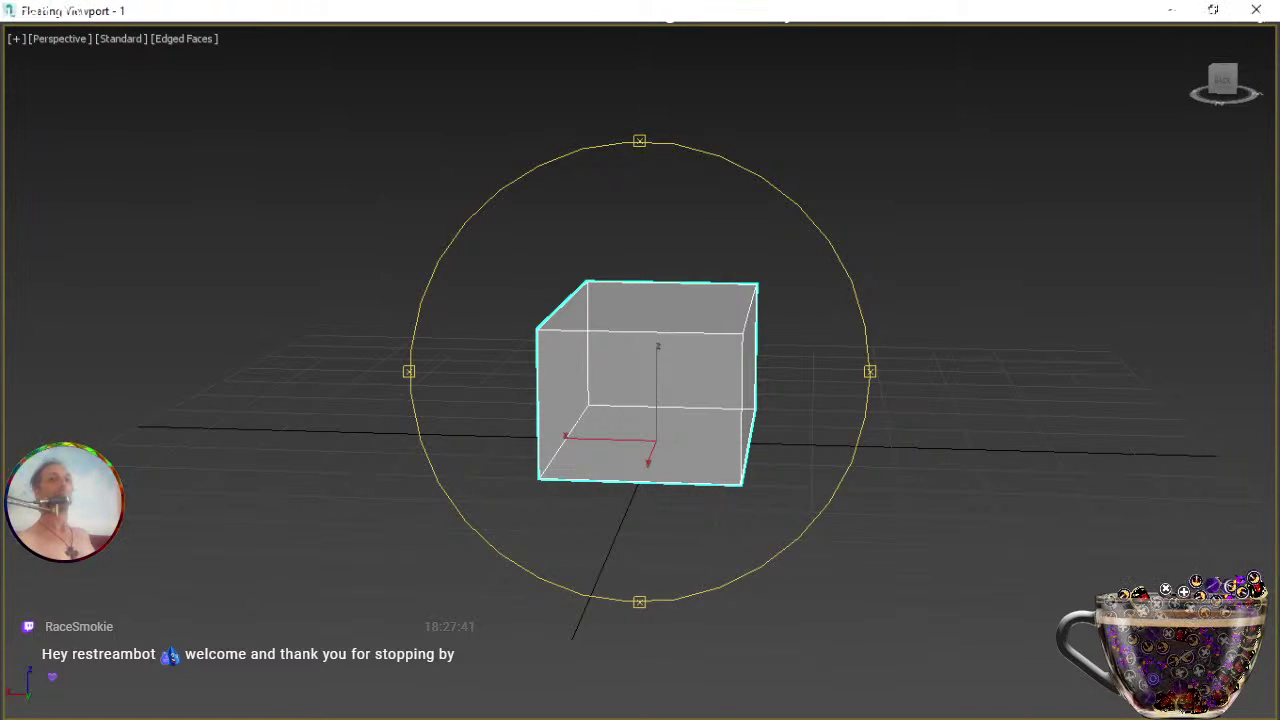
{"action": "key", "text": "alt+Tab"}
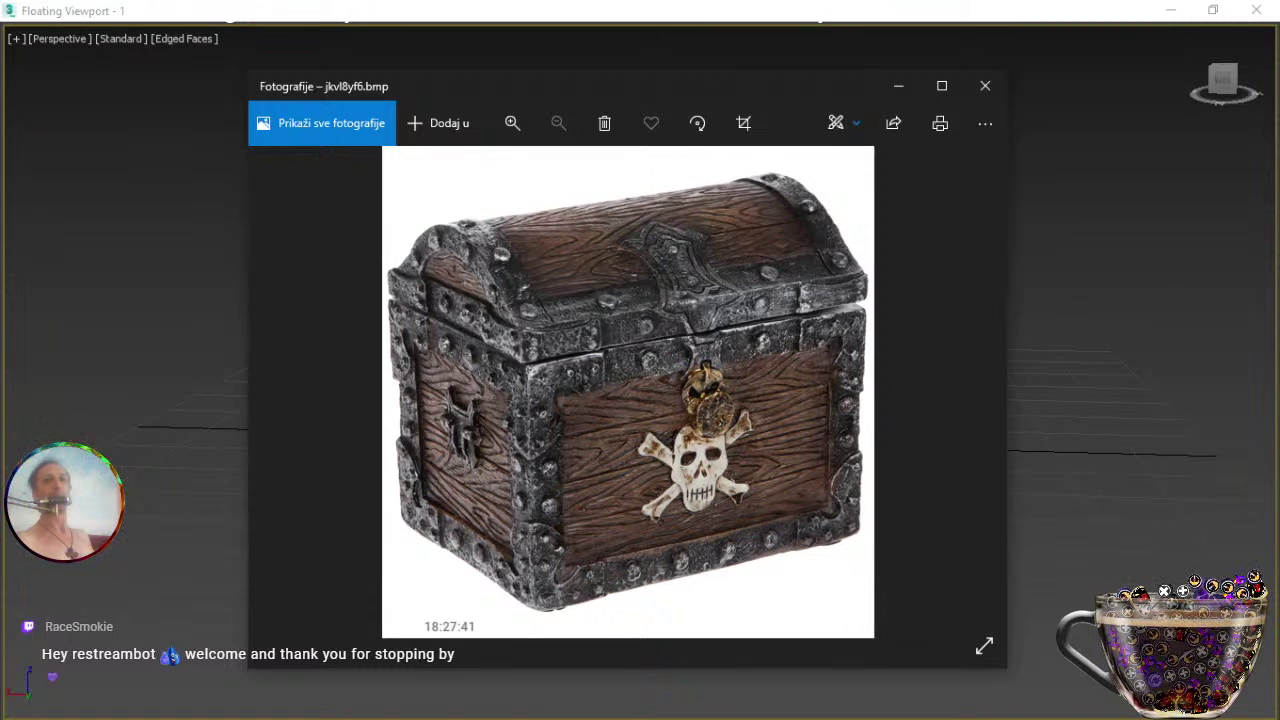
{"action": "key", "text": "alt+Tab"}
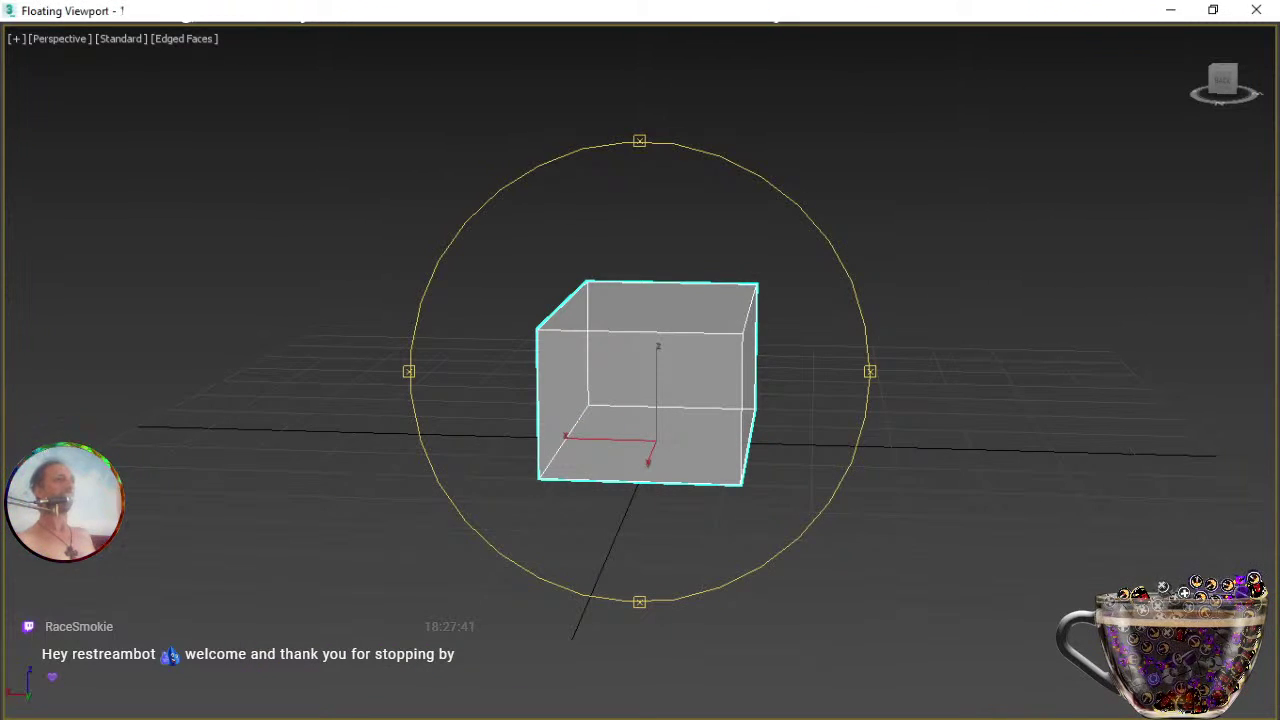
Connect the two short top edges of the box with 7 lengthwise segments and clear the edge selection.
{"action": "left_click_drag", "start_coordinate": [789, 430], "coordinate": [744, 456]}
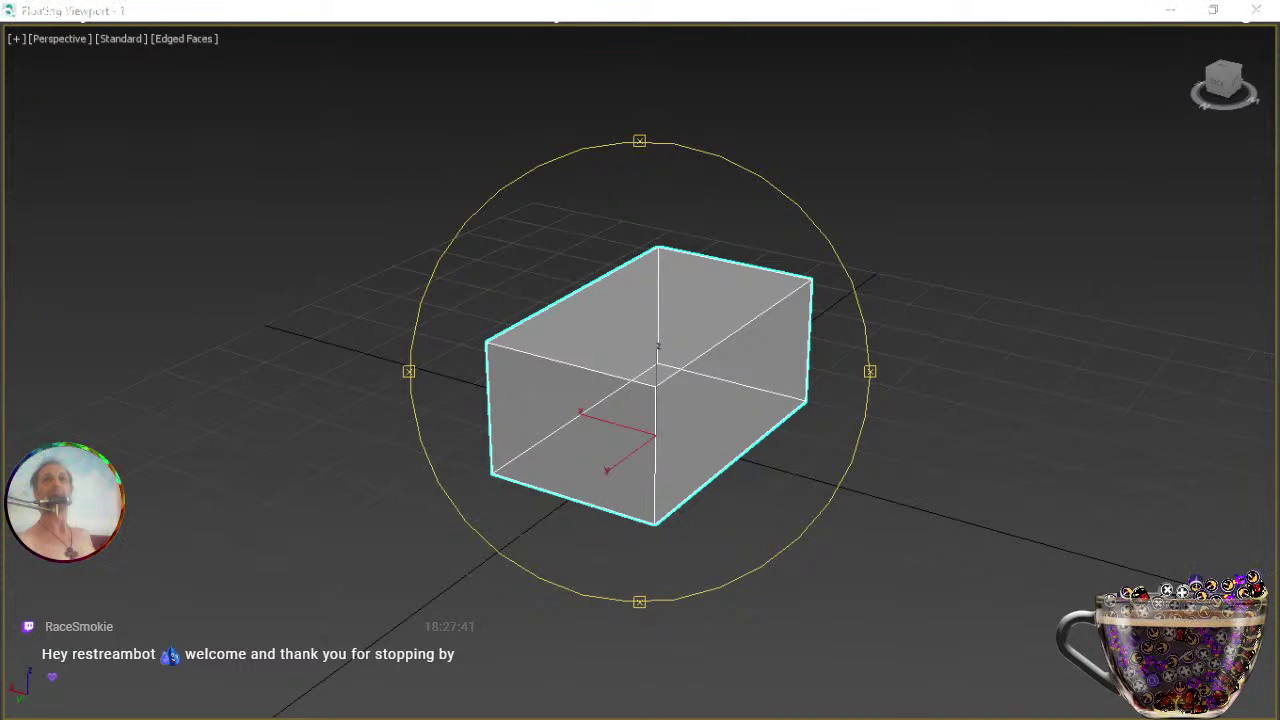
{"action": "key", "text": "2"}
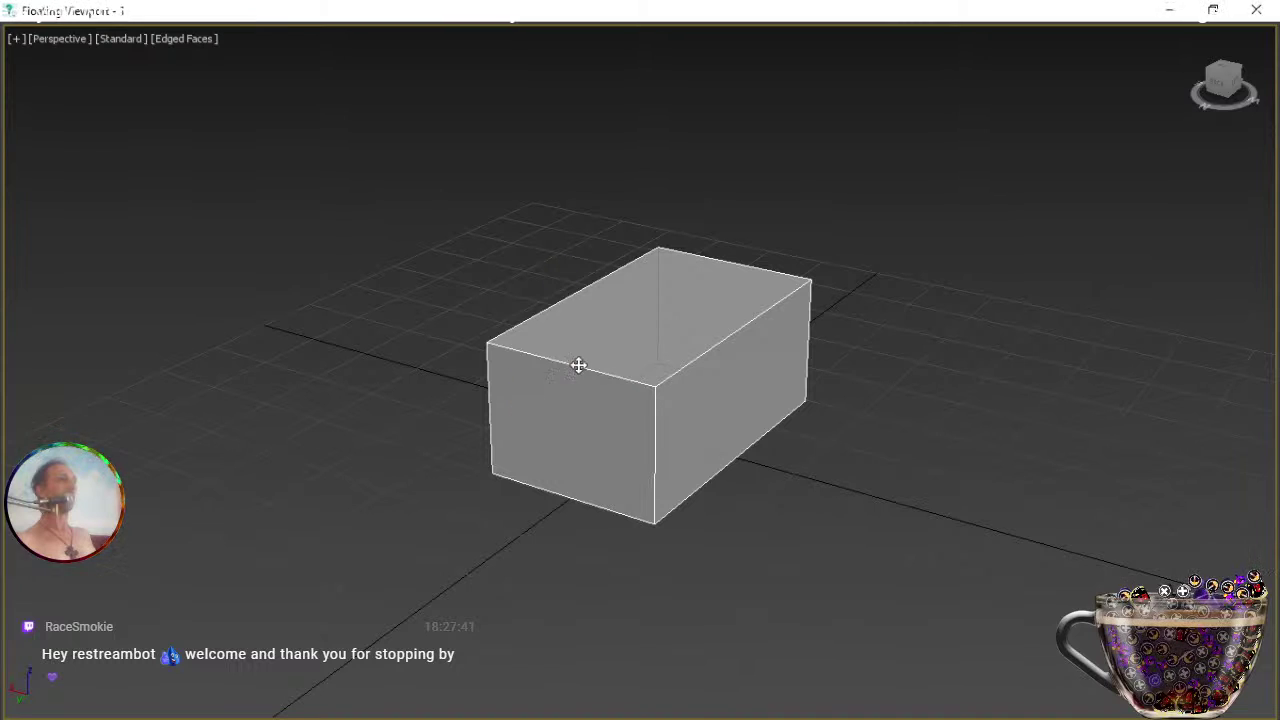
{"action": "left_click", "coordinate": [577, 365]}
{"action": "left_click", "coordinate": [740, 268]}
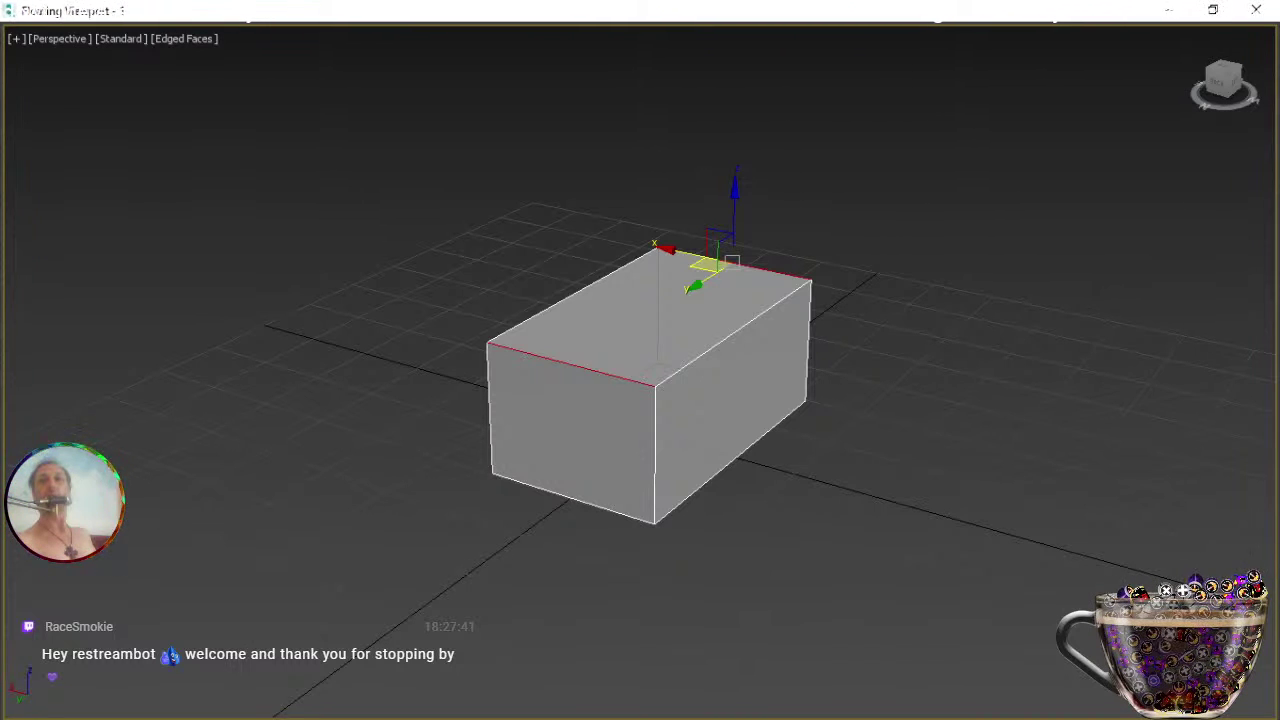
{"action": "key", "text": "ctrl+shift+e"}
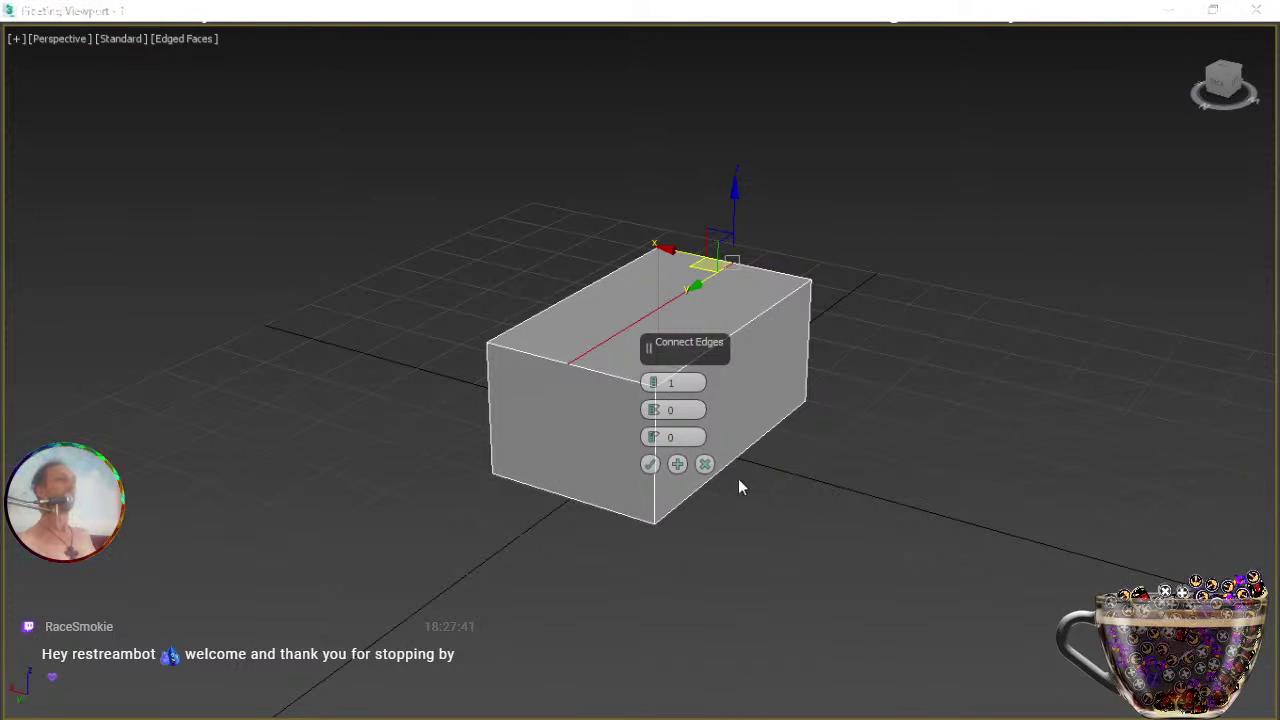
{"action": "left_click", "coordinate": [654, 379]}
{"action": "left_click", "coordinate": [654, 379]}
{"action": "left_click", "coordinate": [654, 379]}
{"action": "left_click", "coordinate": [654, 379]}
{"action": "scroll", "coordinate": [655, 387], "scroll_direction": "up", "scroll_amount": 1}
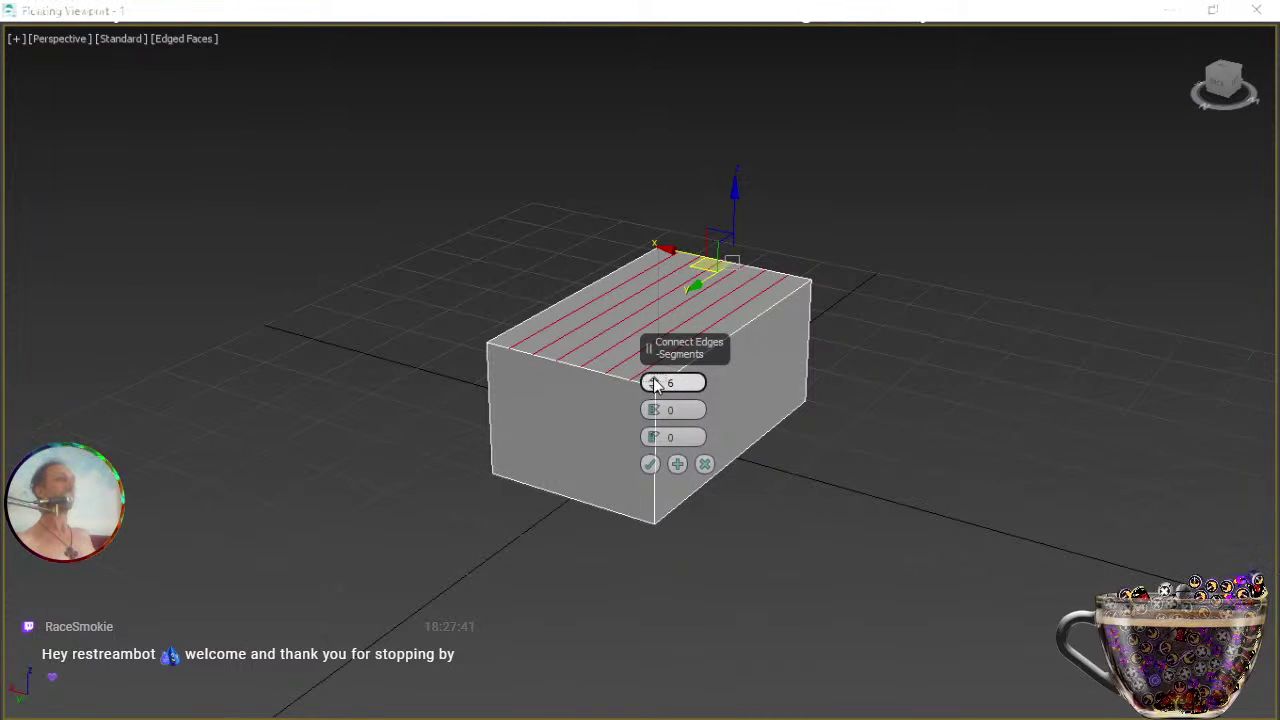
{"action": "scroll", "coordinate": [655, 387], "scroll_direction": "up", "scroll_amount": 1}
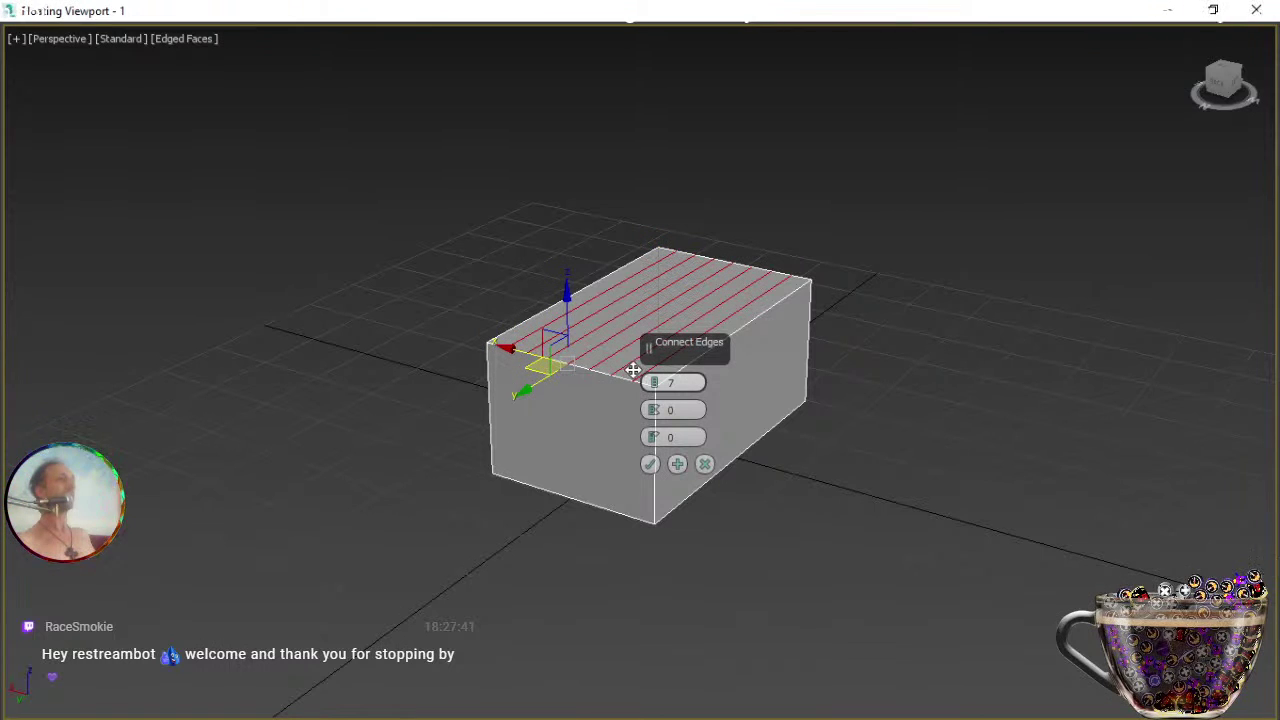
{"action": "left_click", "coordinate": [650, 465]}
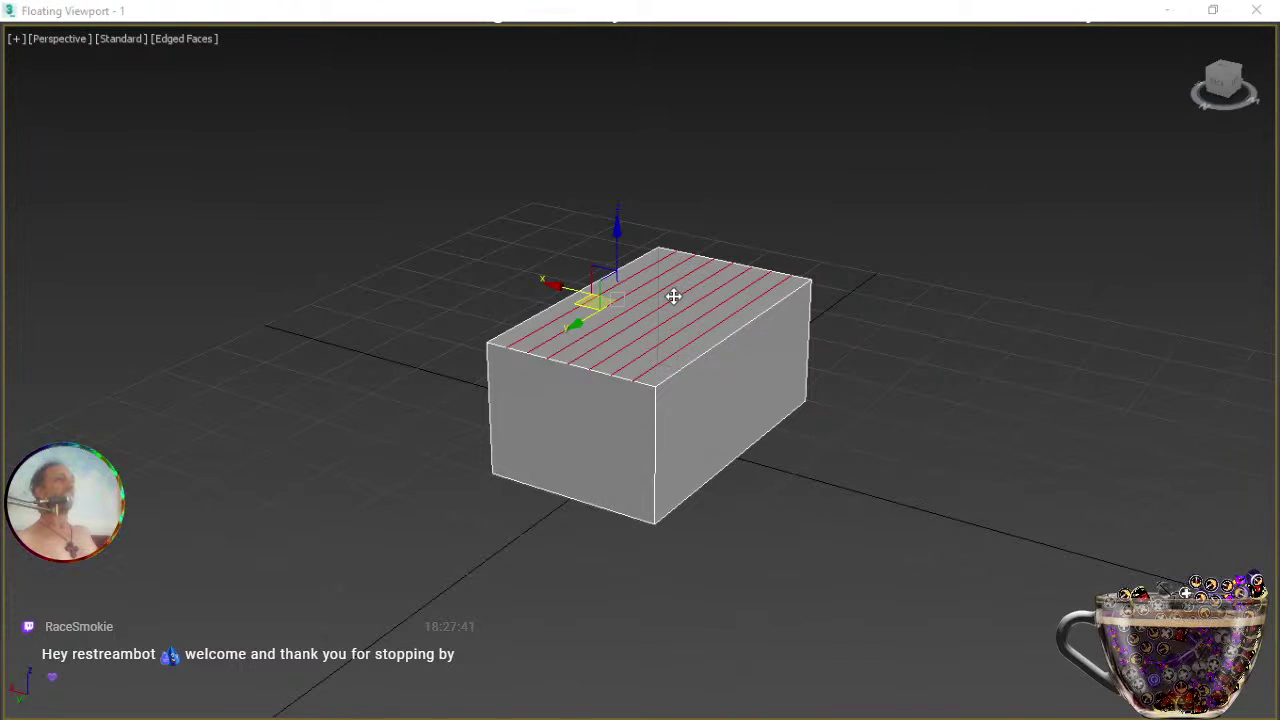
{"action": "left_click", "coordinate": [764, 216]}
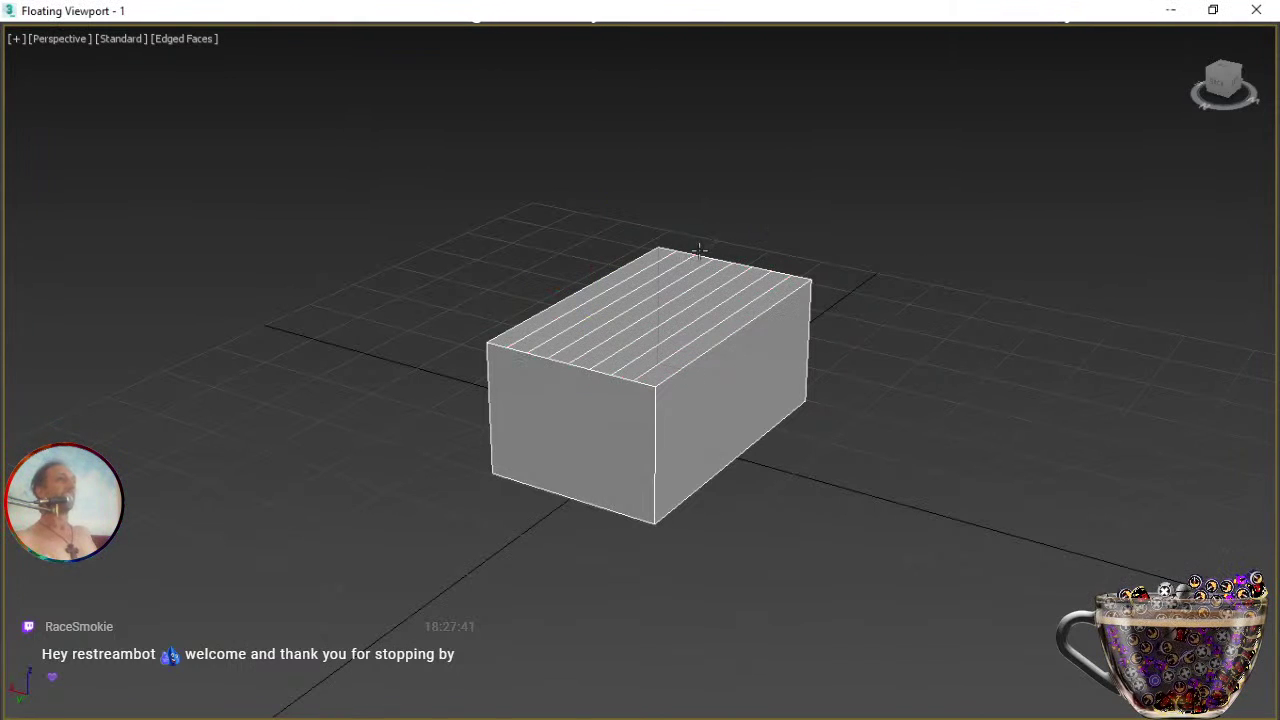
Soft-select the lengthwise edges around the middle of the box's top and raise them along Z into an arched lid.
{"action": "left_click", "coordinate": [644, 319]}
{"action": "middle_click_drag", "start_coordinate": [643, 334], "coordinate": [646, 440], "text": "alt"}
{"action": "scroll", "coordinate": [646, 456], "scroll_direction": "up", "scroll_amount": 3}
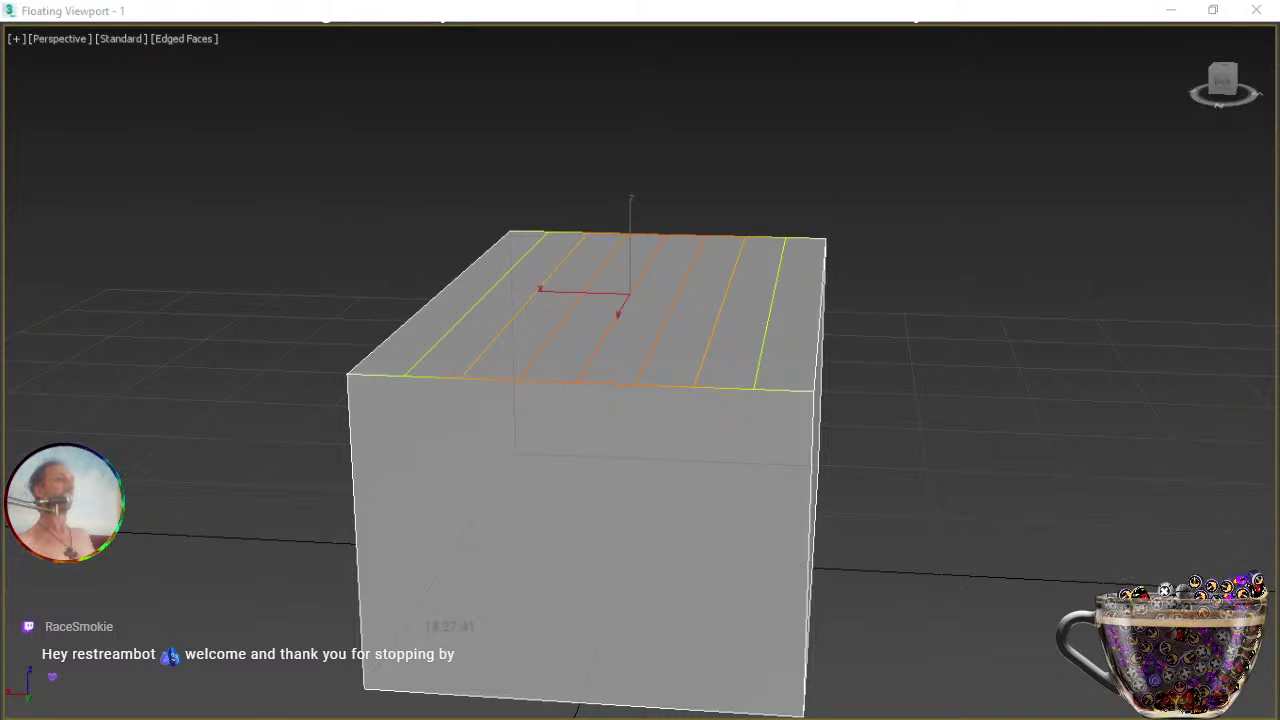
{"action": "right_click", "coordinate": [634, 278]}
{"action": "left_click", "coordinate": [657, 305]}
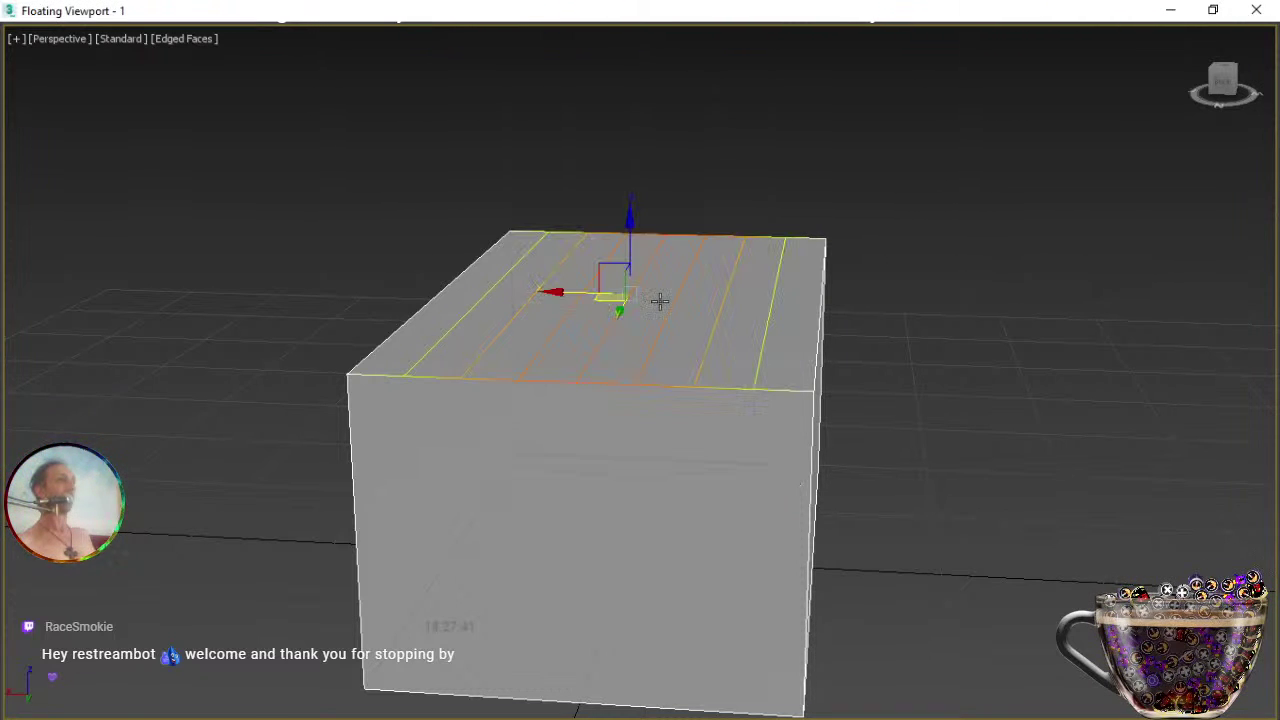
{"action": "left_click_drag", "start_coordinate": [629, 244], "coordinate": [630, 168]}
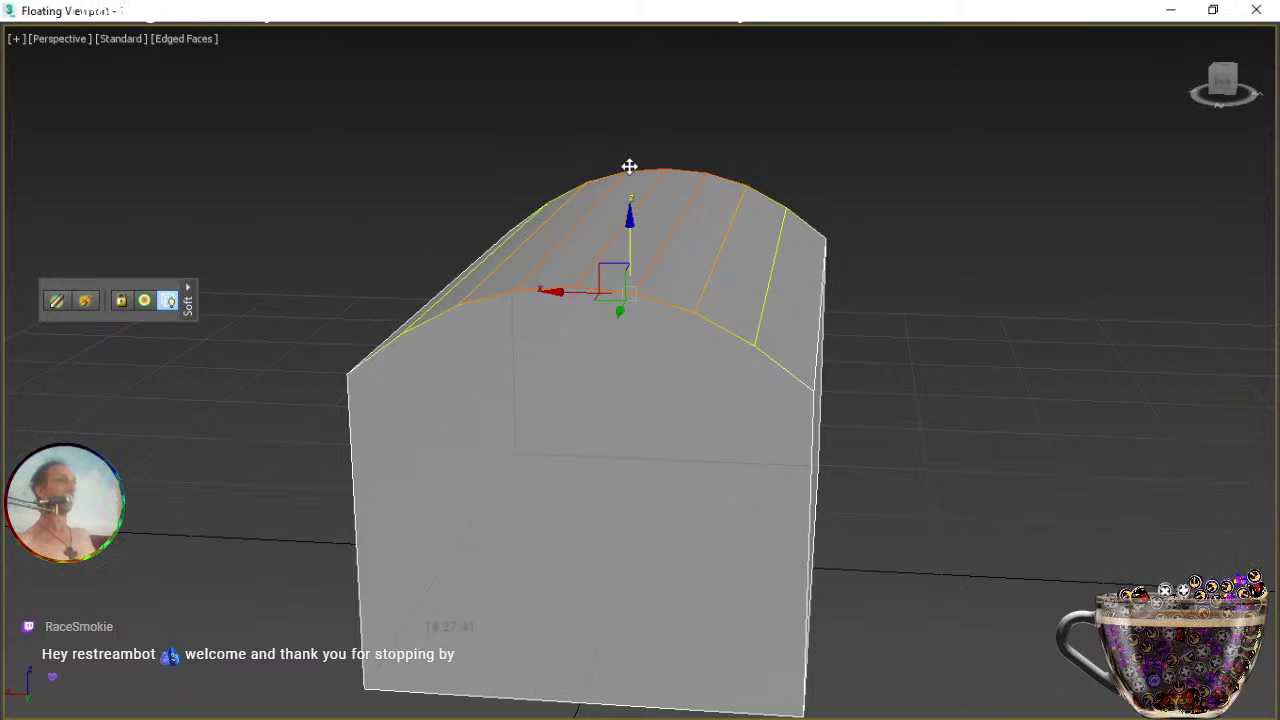
{"action": "left_click", "coordinate": [629, 169]}
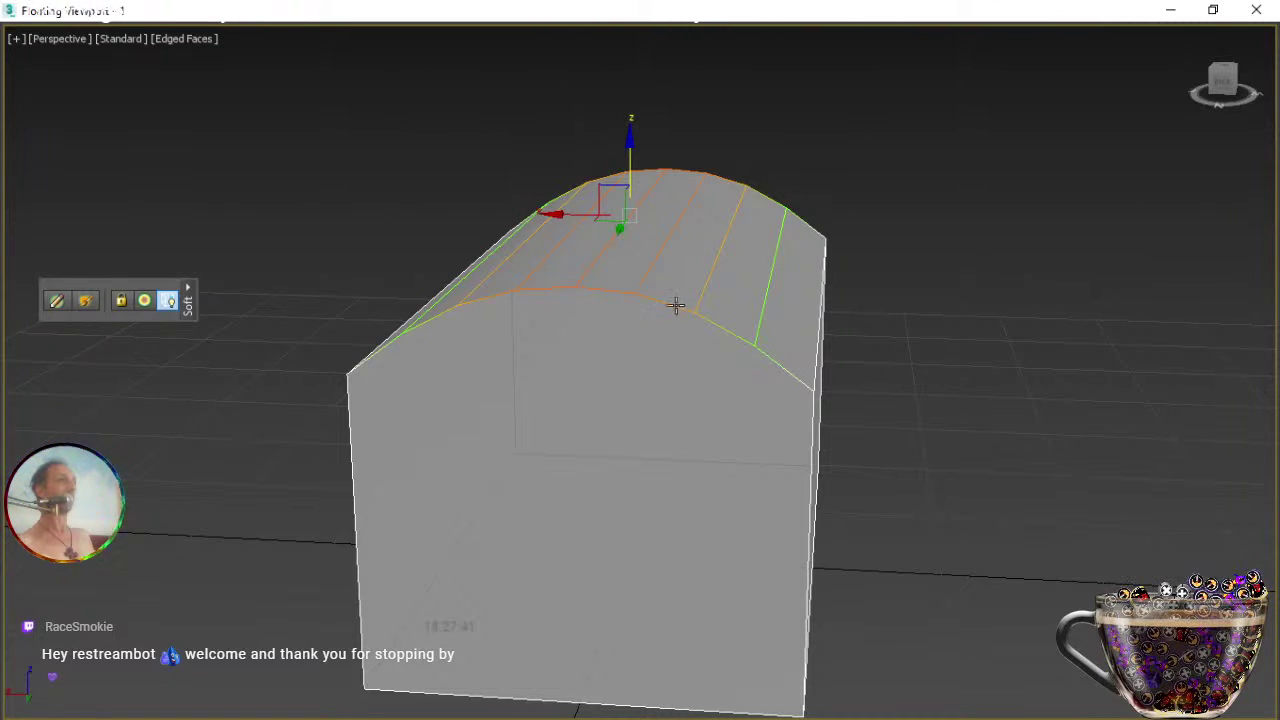
Fine-tune the height of the lid's arch along Z, judging it from the chest's end, and turn off soft selection.
{"action": "key", "text": "e"}
{"action": "middle_click_drag", "start_coordinate": [683, 377], "coordinate": [722, 401], "text": "alt"}
{"action": "mouse_move", "coordinate": [676, 394]}
{"action": "middle_mouse_down"}
{"action": "mouse_move", "coordinate": [697, 369]}
{"action": "mouse_move", "coordinate": [656, 368]}
{"action": "mouse_move", "coordinate": [660, 391]}
{"action": "mouse_move", "coordinate": [646, 394]}
{"action": "mouse_move", "coordinate": [694, 394]}
{"action": "middle_mouse_up"}
{"action": "scroll", "coordinate": [697, 369], "scroll_direction": "down", "scroll_amount": 2}
{"action": "key", "text": "w"}
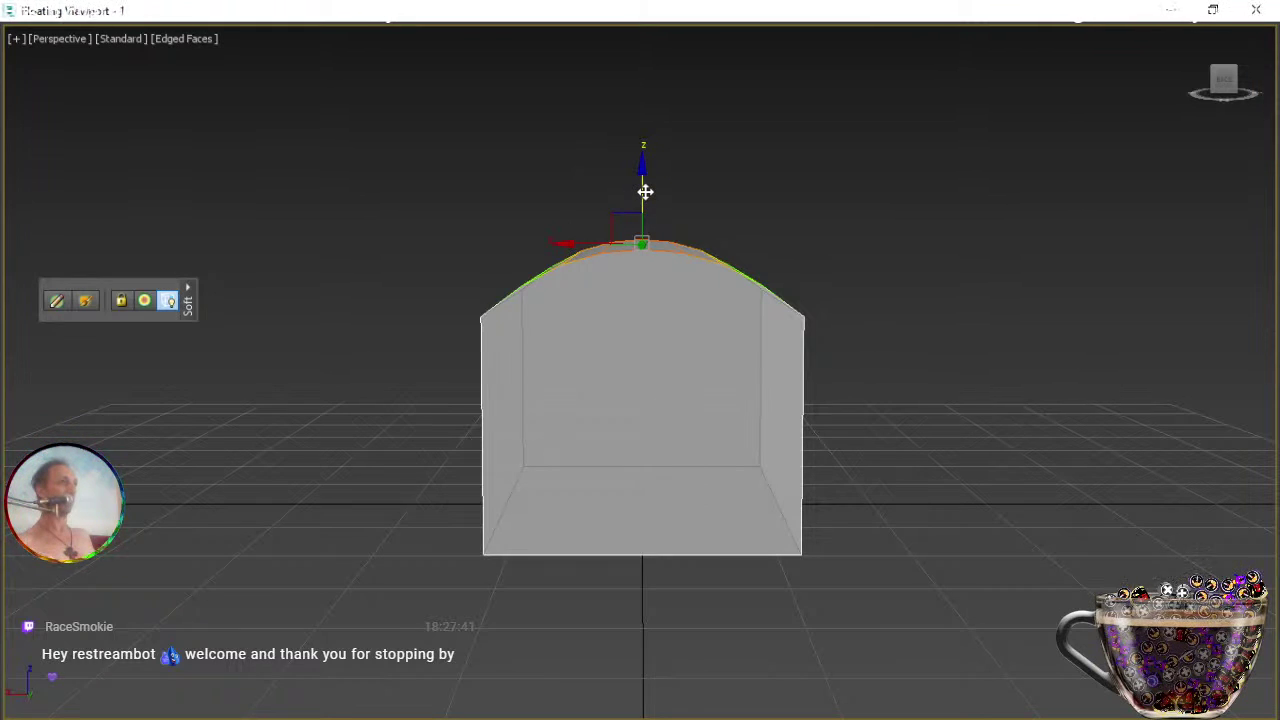
{"action": "left_click_drag", "start_coordinate": [644, 190], "coordinate": [639, 193]}
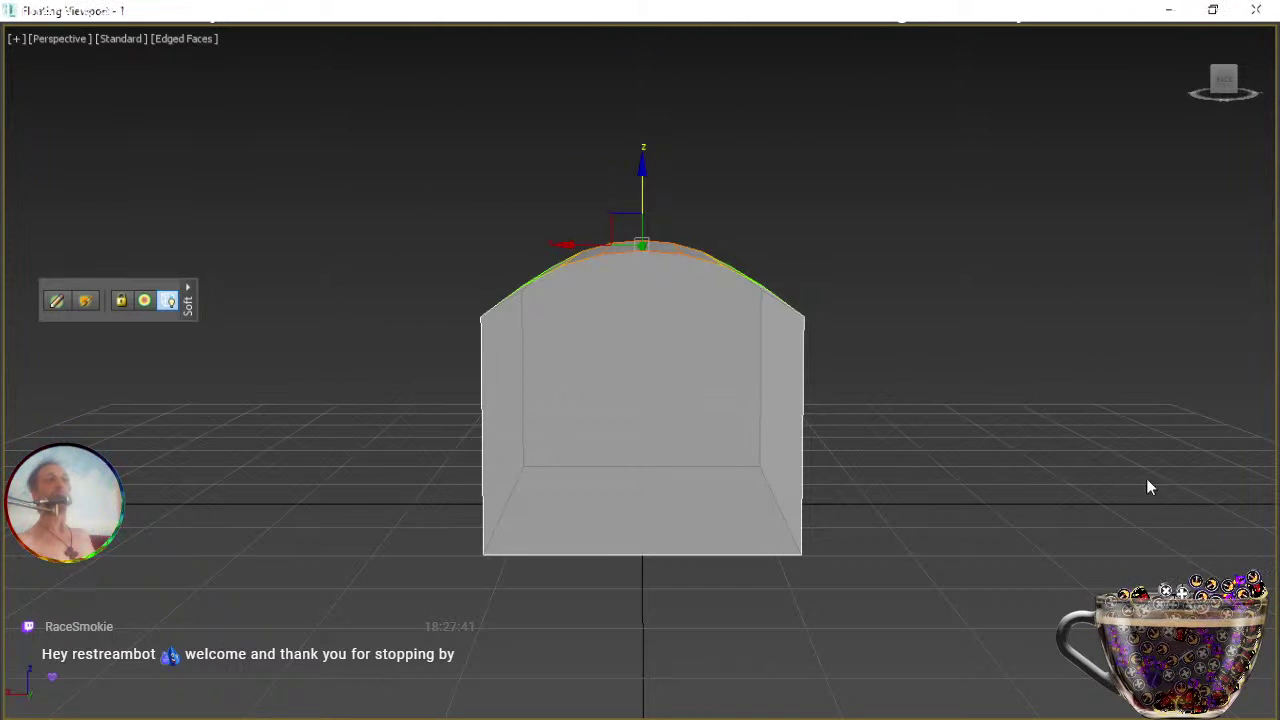
{"action": "mouse_move", "coordinate": [698, 352]}
{"action": "middle_mouse_down"}
{"action": "mouse_move", "coordinate": [606, 286]}
{"action": "mouse_move", "coordinate": [700, 346]}
{"action": "mouse_move", "coordinate": [682, 339]}
{"action": "middle_mouse_up"}
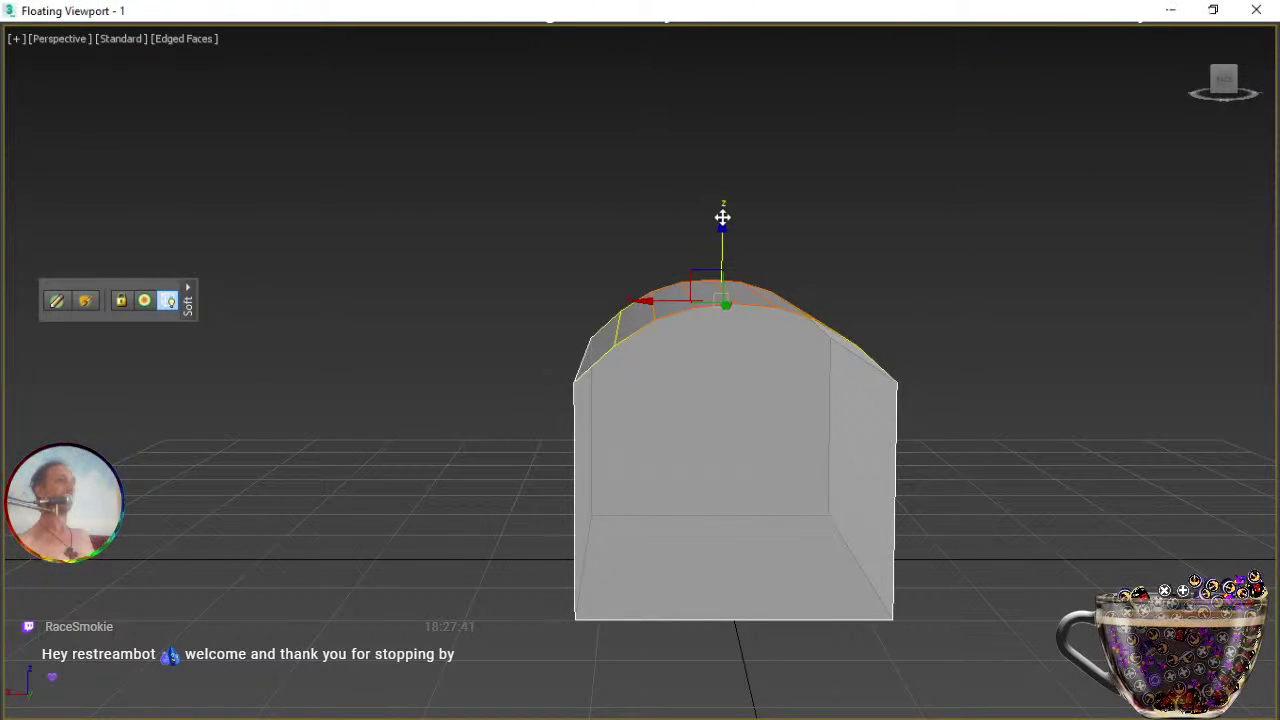
{"action": "left_click_drag", "start_coordinate": [722, 218], "coordinate": [722, 207]}
{"action": "middle_click_drag", "start_coordinate": [720, 382], "coordinate": [742, 458], "text": "alt"}
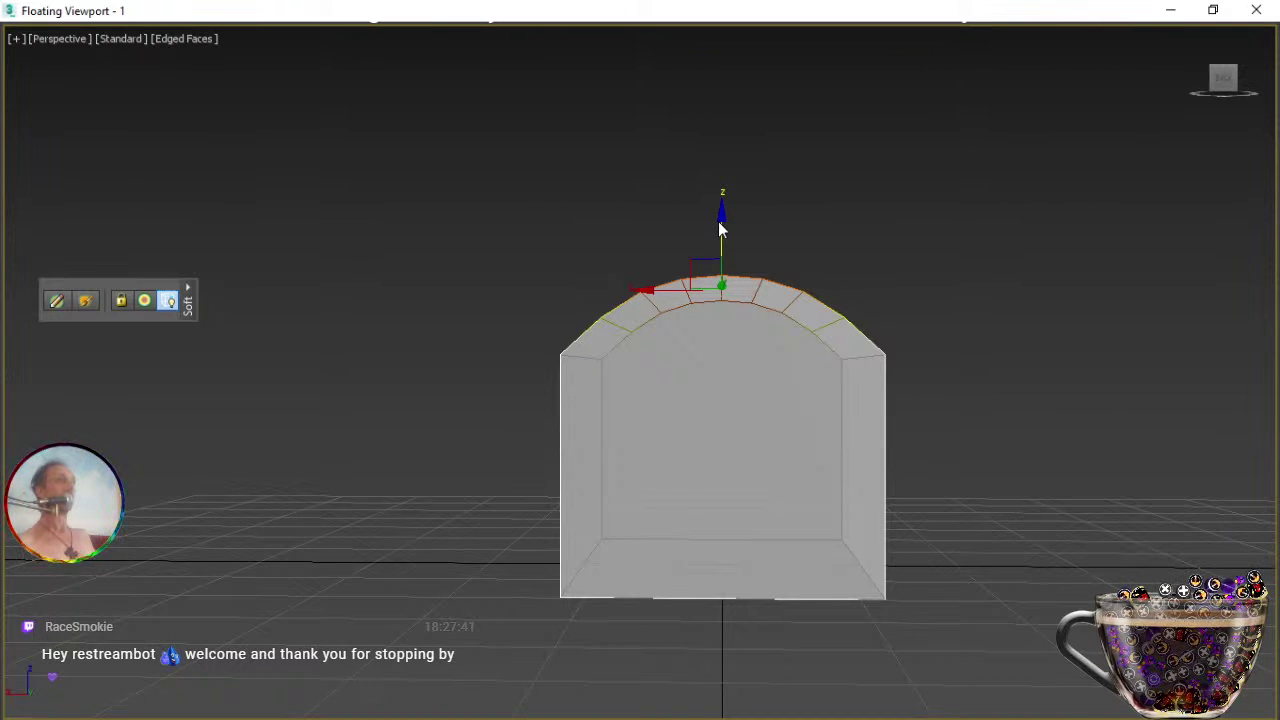
{"action": "left_click_drag", "start_coordinate": [723, 223], "coordinate": [723, 214]}
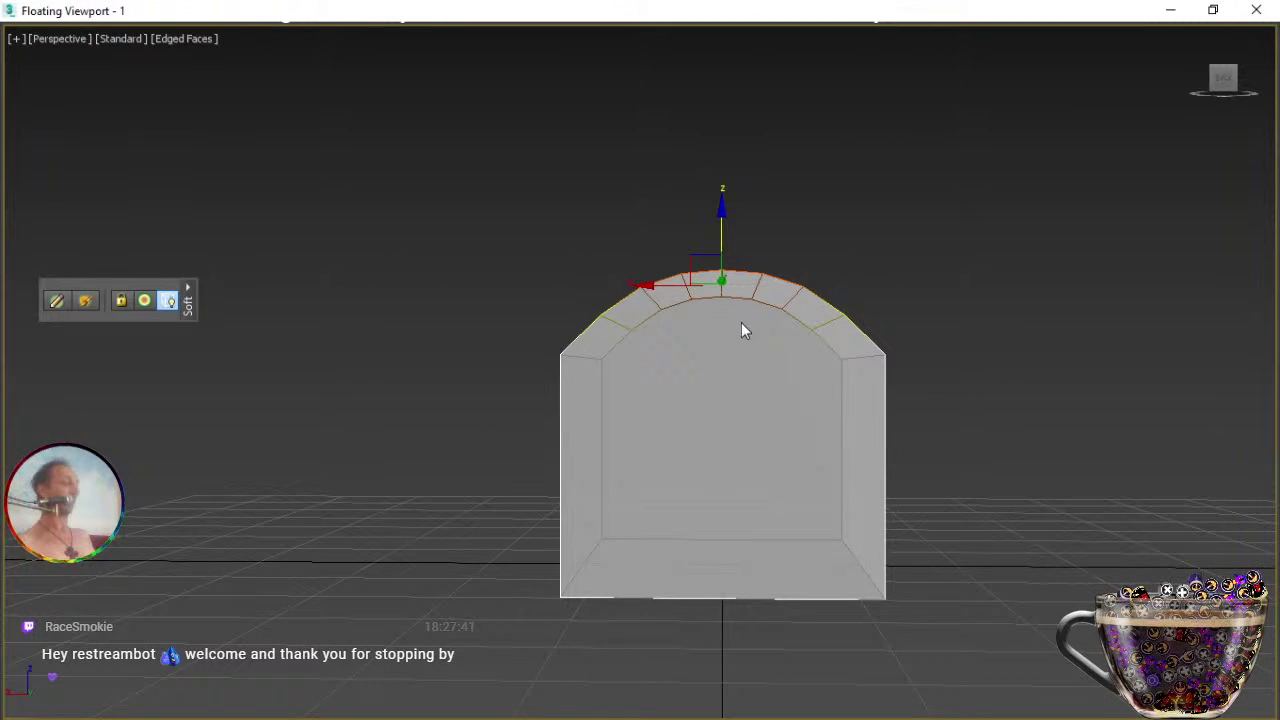
{"action": "key", "text": "x"}
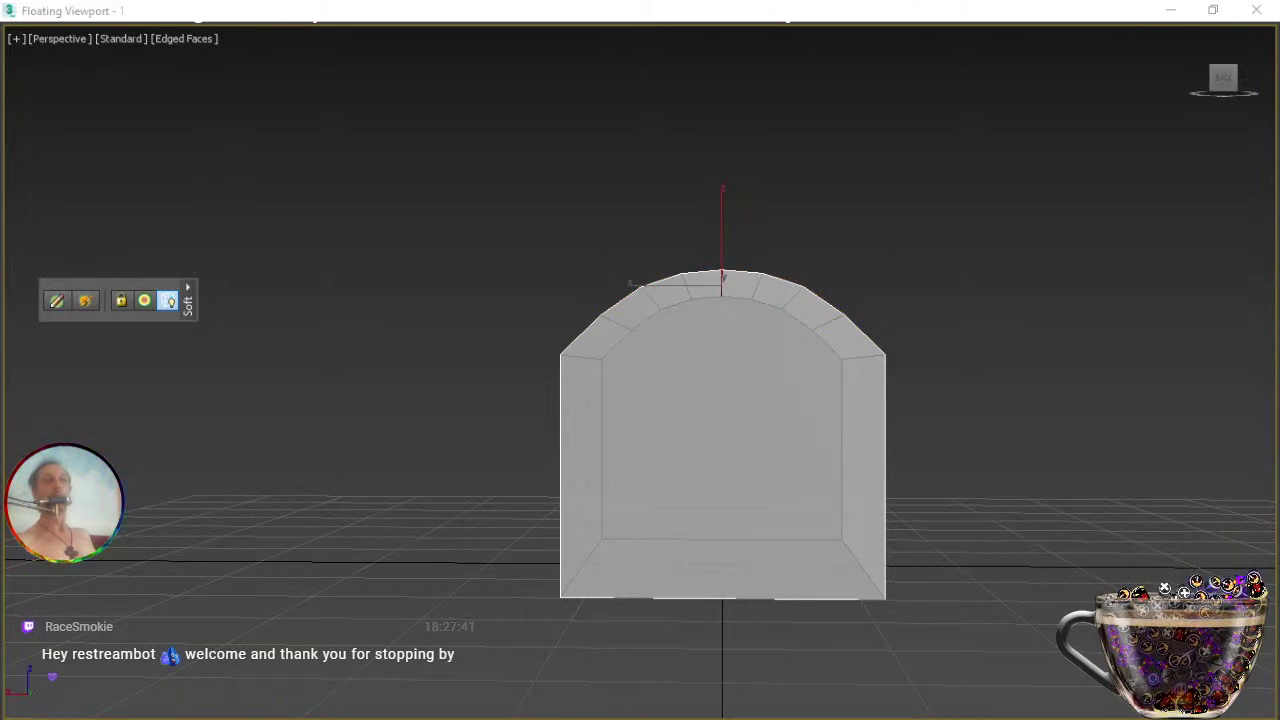
Connect the chest's four vertical corner edges with 1 segment, pinch 0 and slide 65, to mark the lid line.
{"action": "middle_click_drag", "start_coordinate": [869, 420], "coordinate": [882, 447], "text": "alt"}
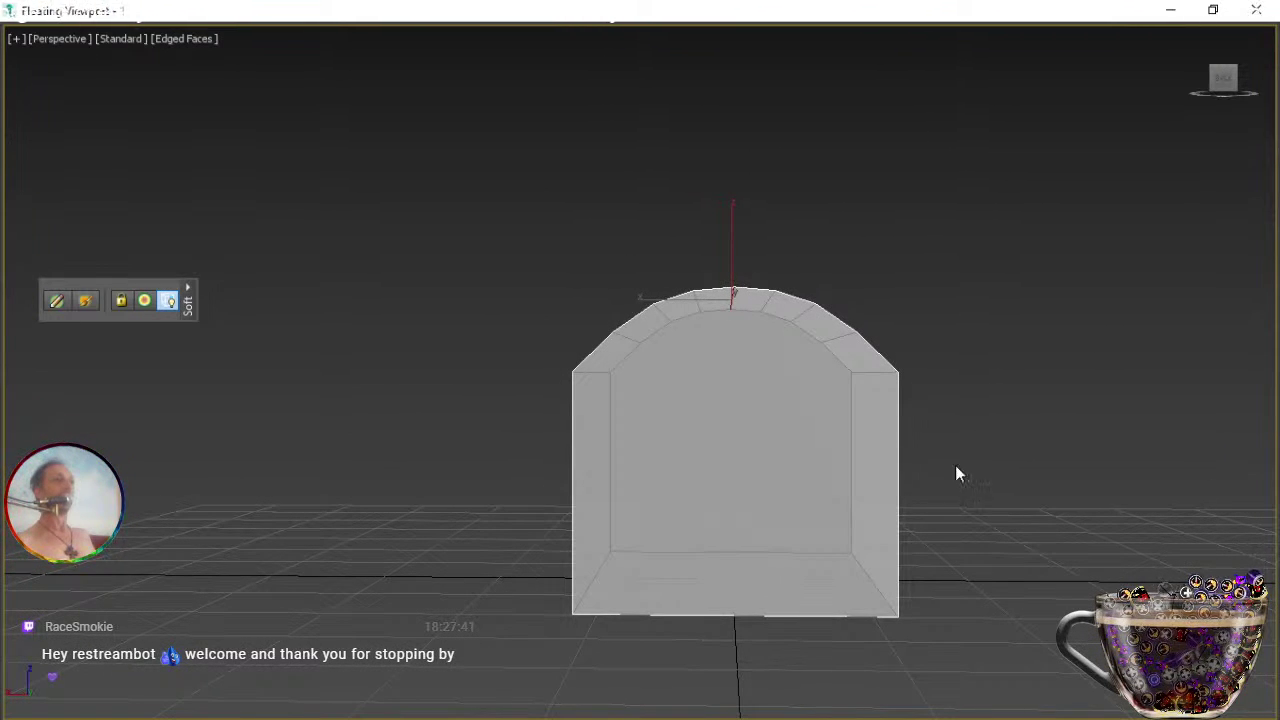
{"action": "left_click_drag", "start_coordinate": [457, 469], "coordinate": [447, 465]}
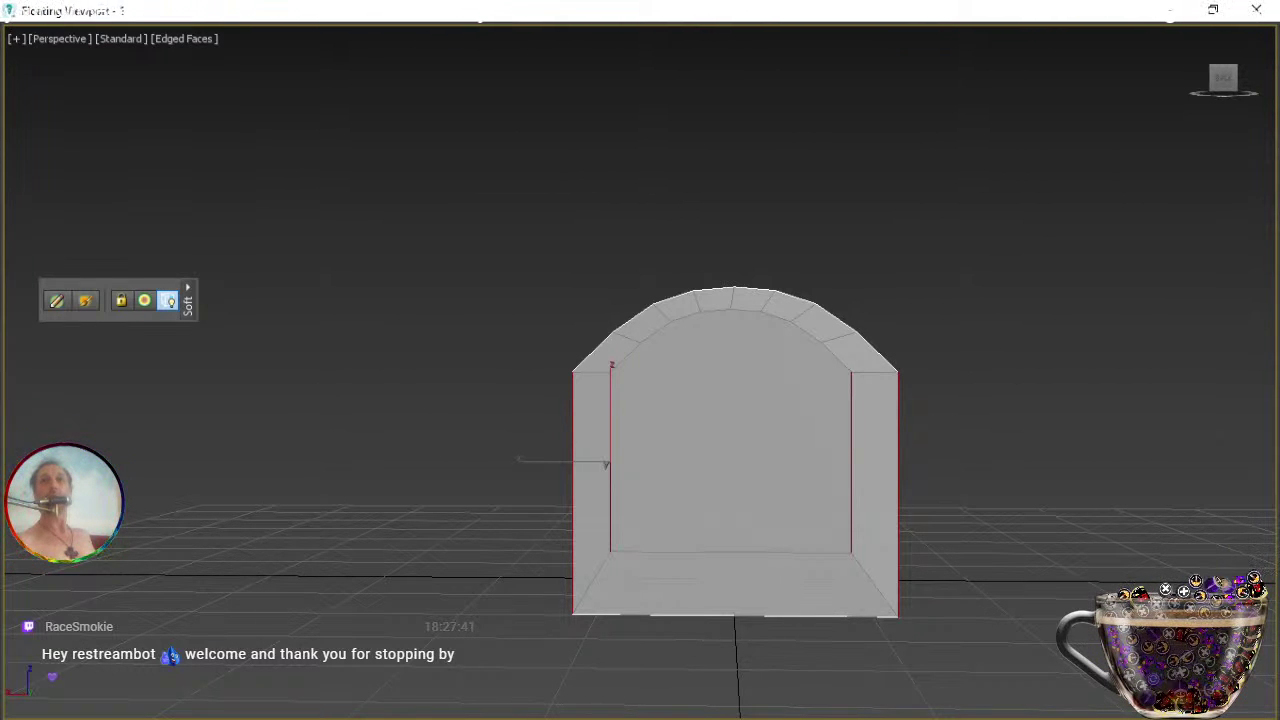
{"action": "key", "text": "ctrl+shift+e"}
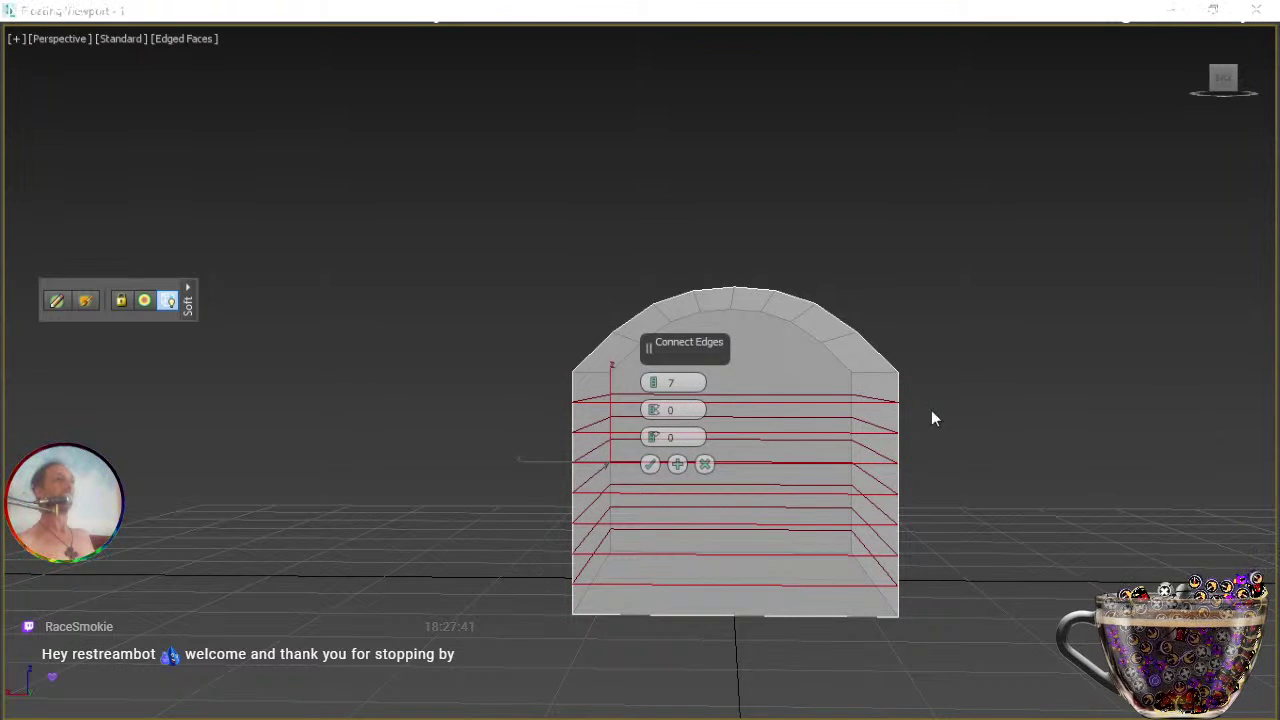
{"action": "left_click_drag", "start_coordinate": [651, 382], "coordinate": [666, 218]}
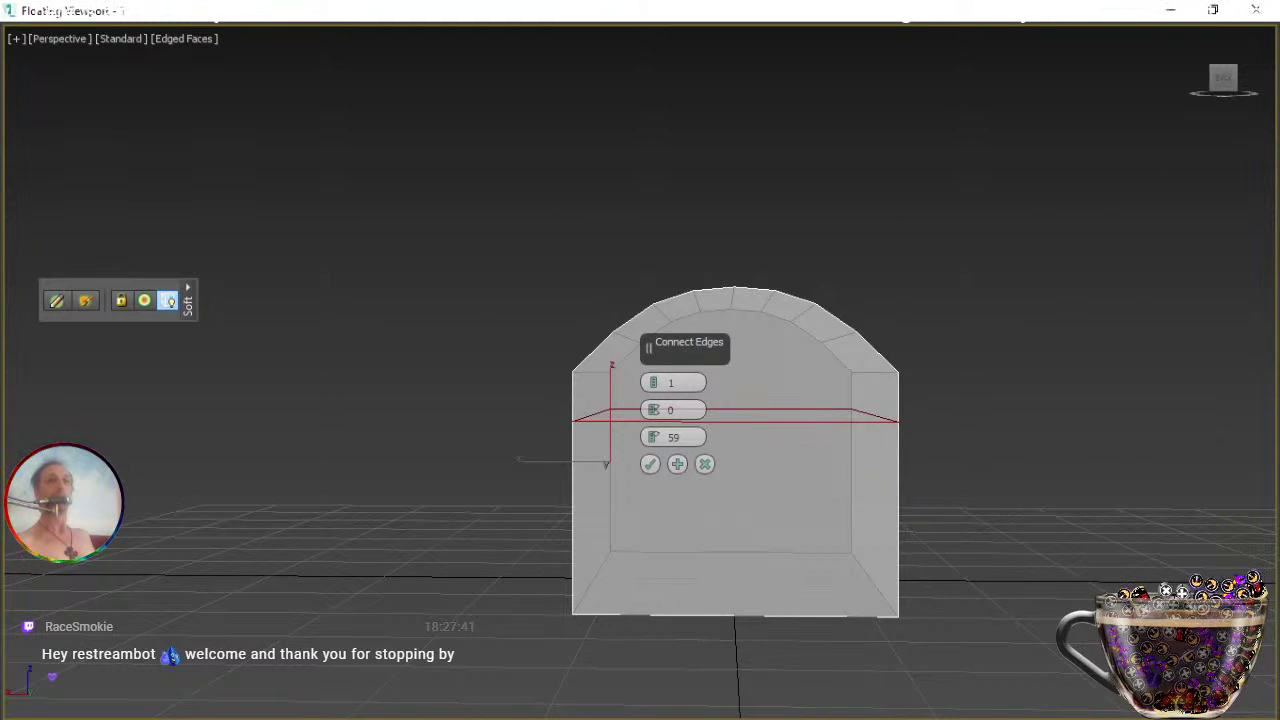
{"action": "key", "text": "alt+Tab"}
{"action": "key", "text": "alt+Tab"}
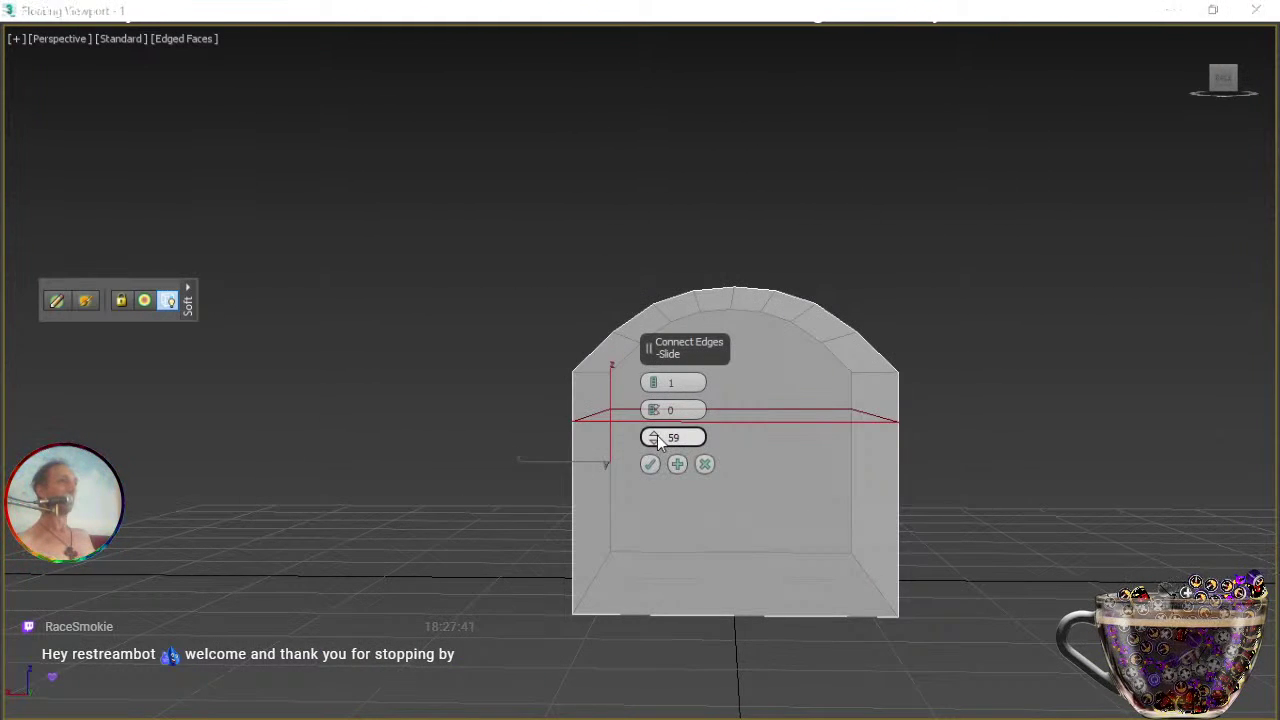
{"action": "left_click_drag", "start_coordinate": [654, 440], "coordinate": [654, 418]}
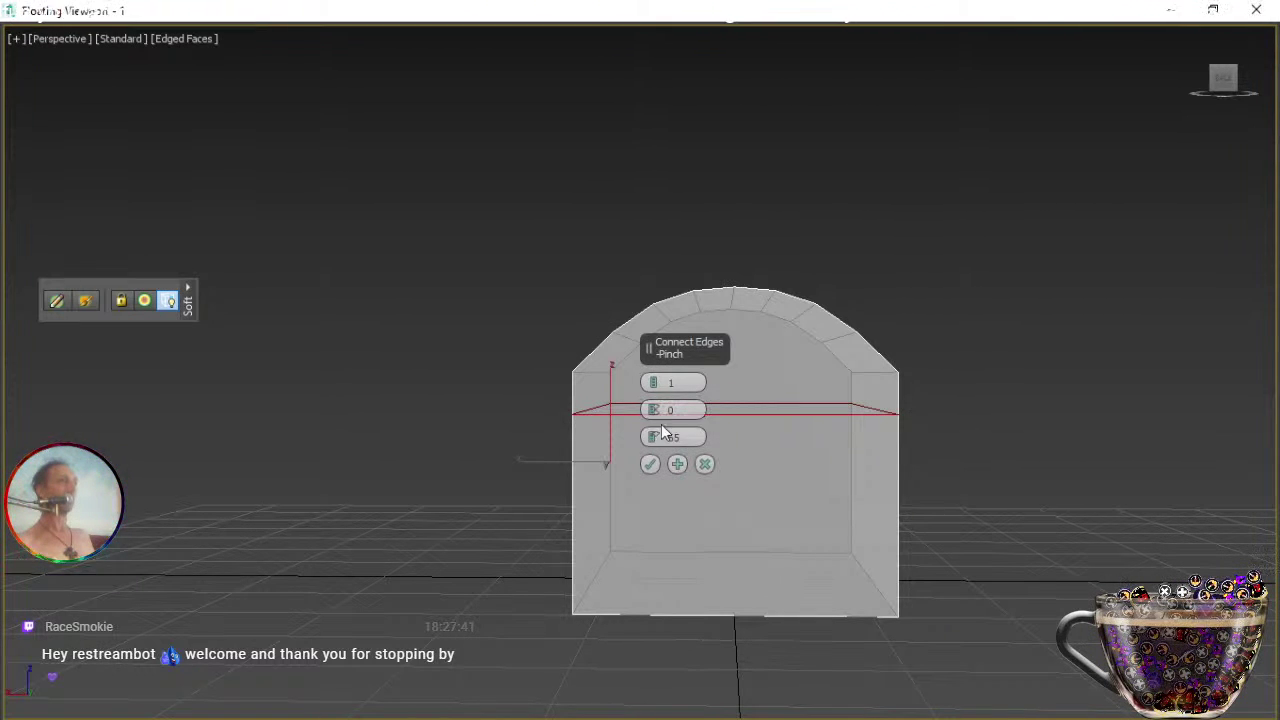
{"action": "left_click", "coordinate": [651, 464]}
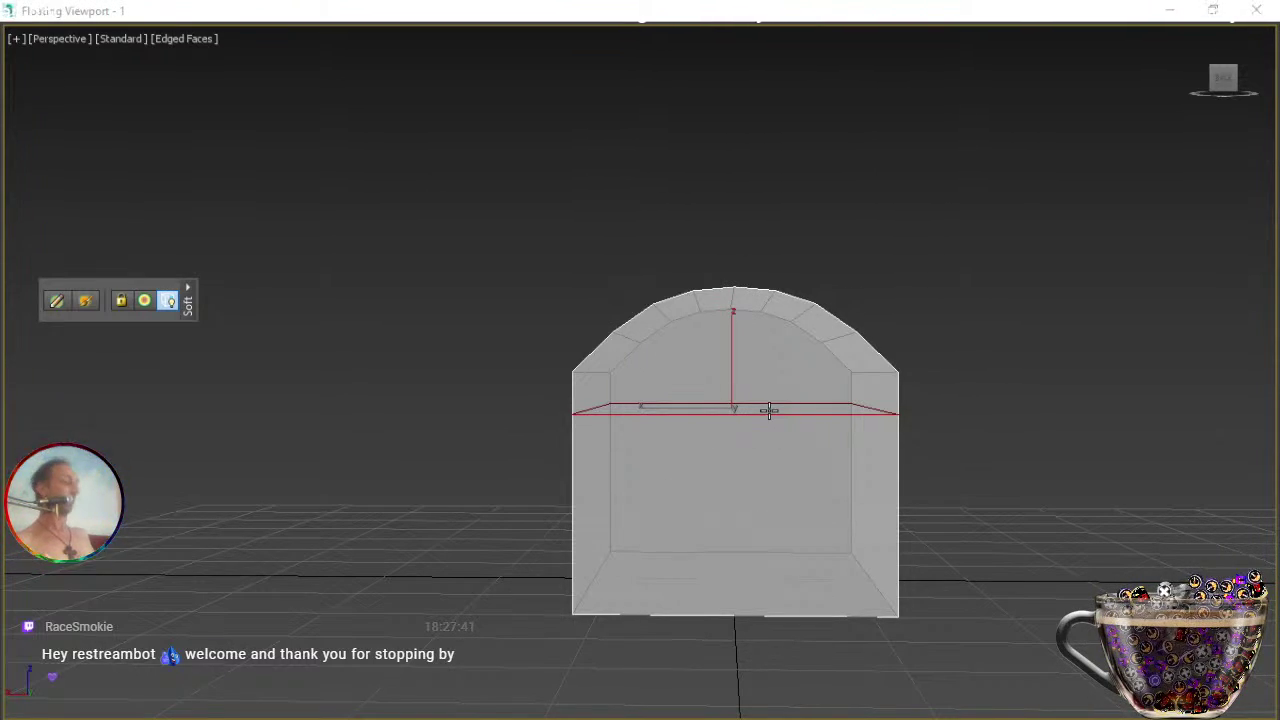
Switch to polygon editing and select all the polygons of the chest.
{"action": "middle_click_drag", "start_coordinate": [769, 410], "coordinate": [620, 363], "text": "alt"}
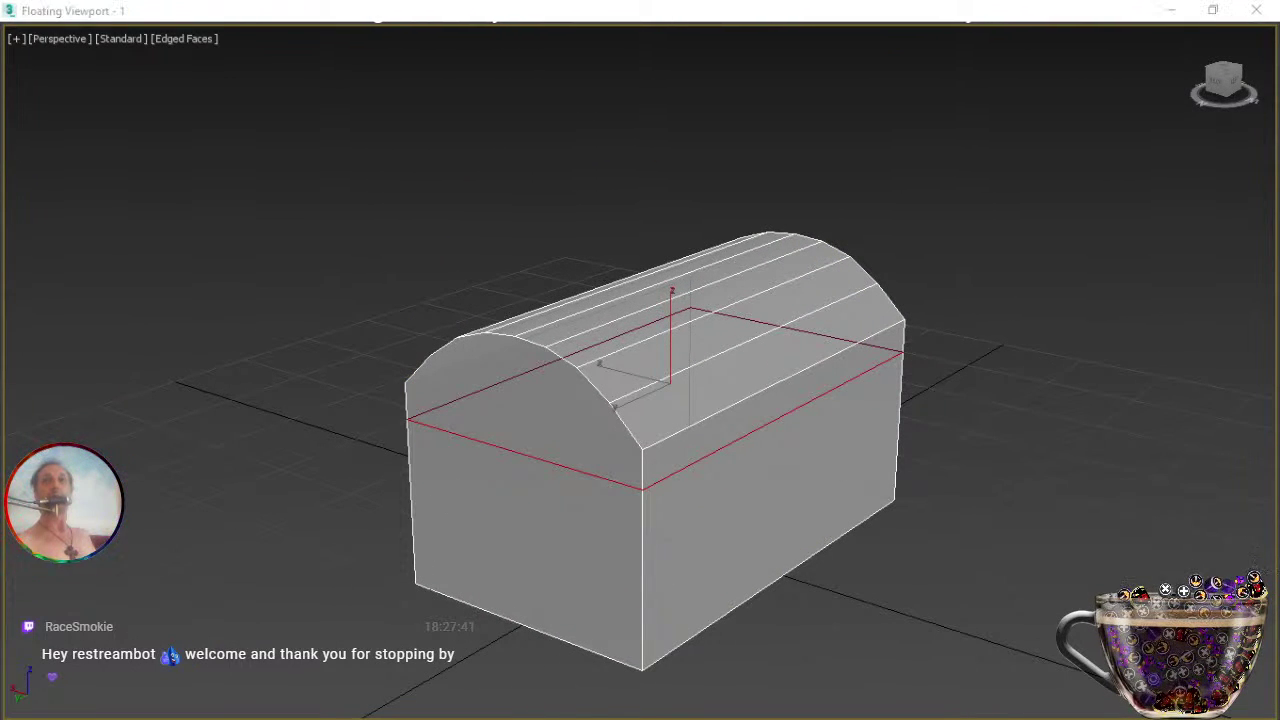
{"action": "key", "text": "4"}
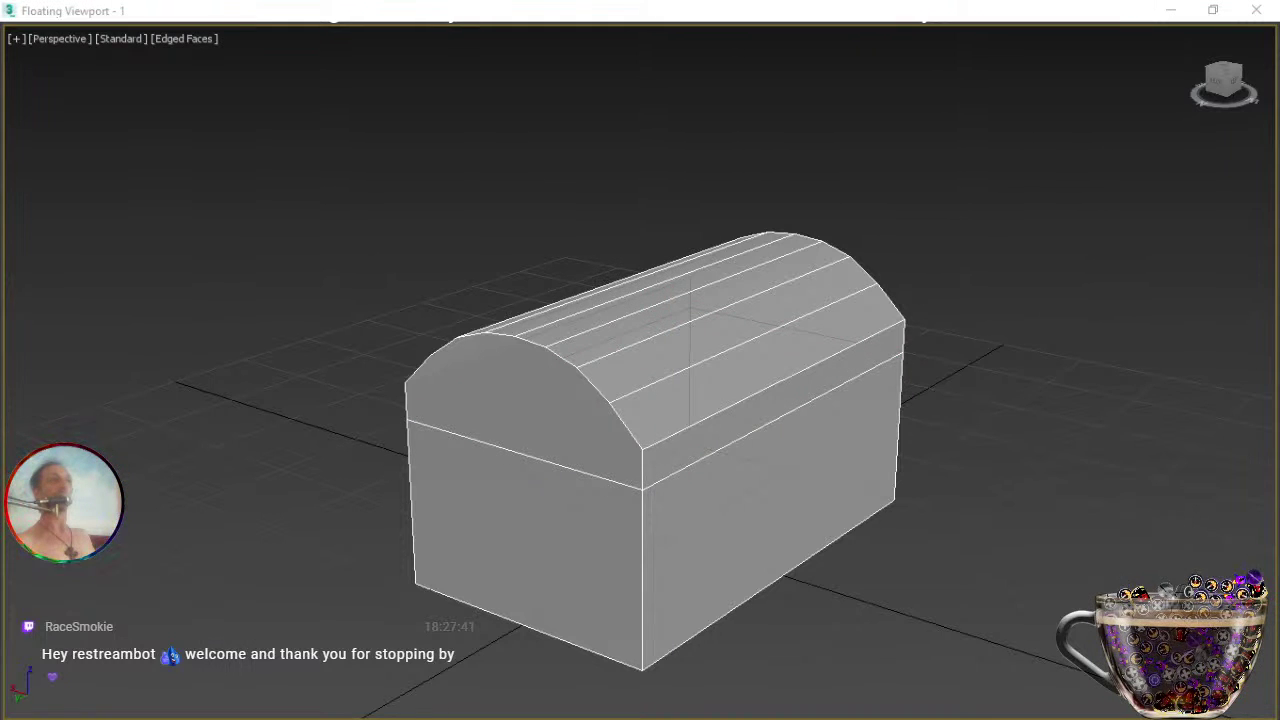
{"action": "right_click", "coordinate": [652, 345]}
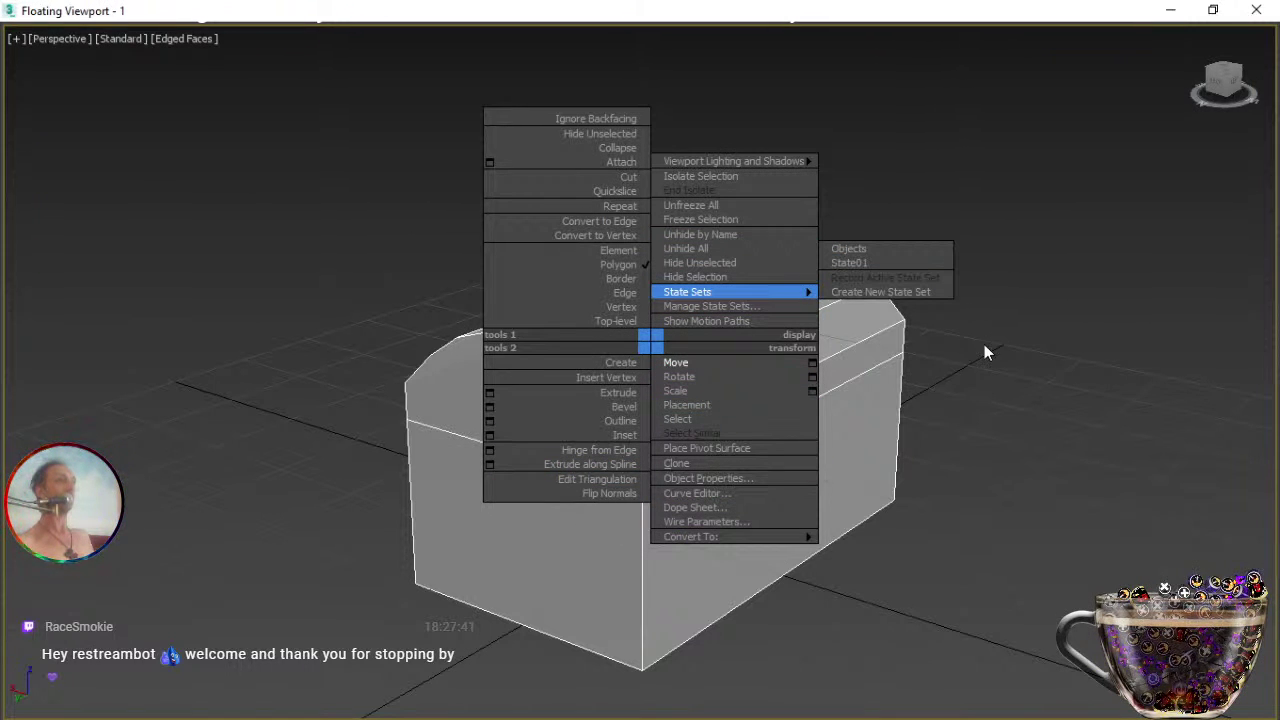
{"action": "left_click", "coordinate": [936, 369]}
{"action": "scroll", "coordinate": [918, 297], "scroll_direction": "up", "scroll_amount": 4}
{"action": "middle_click_drag", "start_coordinate": [884, 340], "coordinate": [886, 273]}
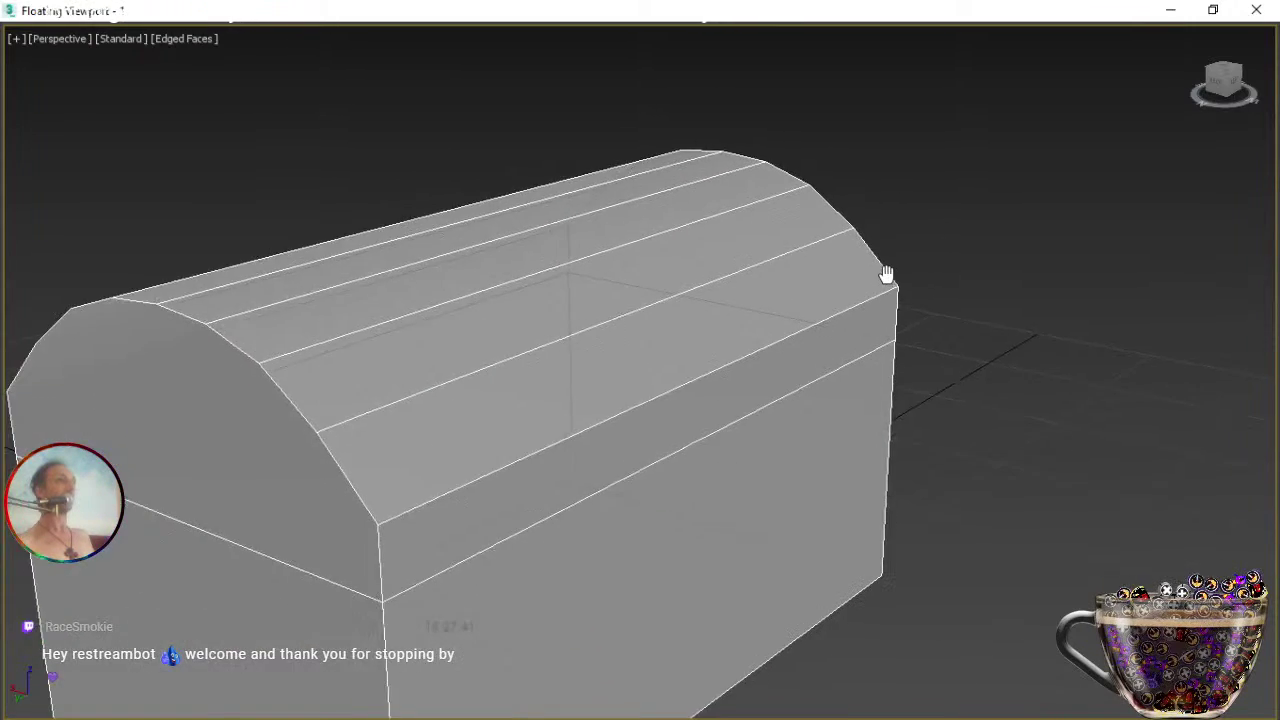
{"action": "scroll", "coordinate": [886, 274], "scroll_direction": "down", "scroll_amount": 5}
{"action": "mouse_move", "coordinate": [831, 366]}
{"action": "middle_mouse_down"}
{"action": "mouse_move", "coordinate": [823, 391]}
{"action": "mouse_move", "coordinate": [830, 337]}
{"action": "mouse_move", "coordinate": [840, 345]}
{"action": "middle_mouse_up"}
{"action": "left_click_drag", "start_coordinate": [282, 93], "coordinate": [790, 645]}
{"action": "left_click_drag", "start_coordinate": [976, 618], "coordinate": [996, 671]}
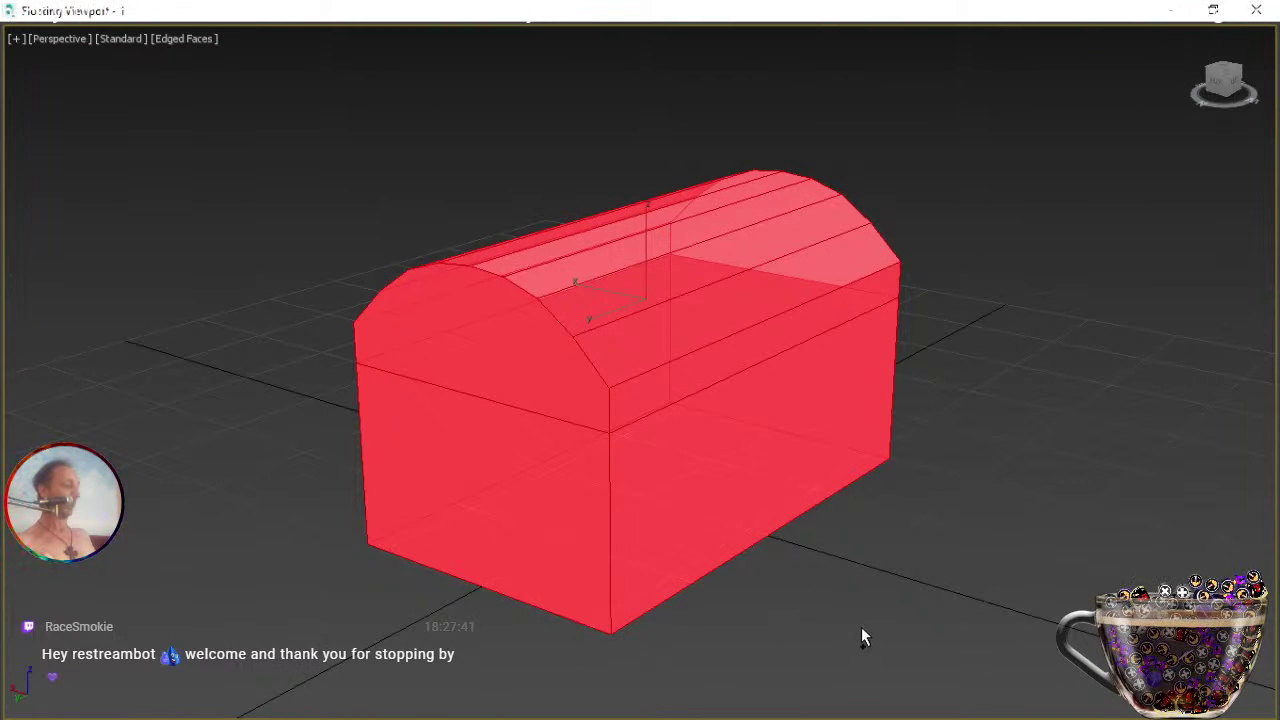
Examine the selected polygons from the chest's front end and from inside its hollow volume.
{"action": "middle_click_drag", "start_coordinate": [697, 600], "coordinate": [985, 430], "text": "alt"}
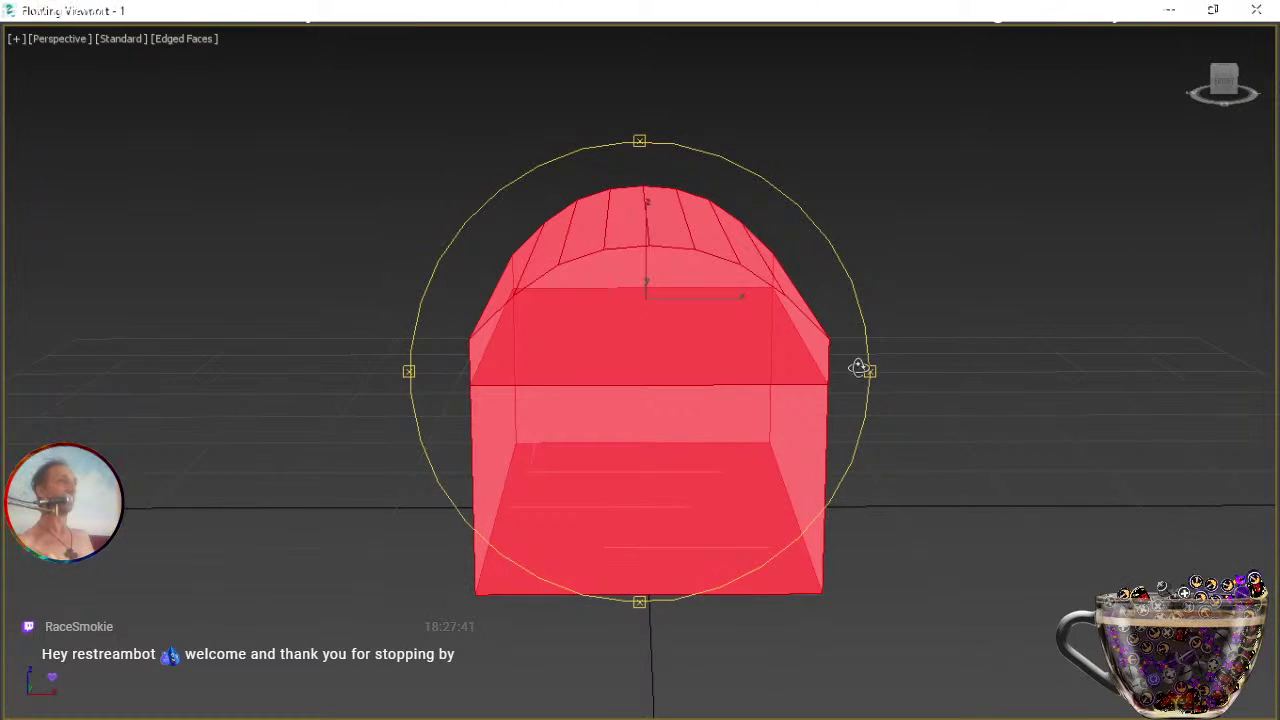
{"action": "scroll", "coordinate": [708, 379], "scroll_direction": "up", "scroll_amount": 3}
{"action": "scroll", "coordinate": [707, 380], "scroll_direction": "up", "scroll_amount": 3}
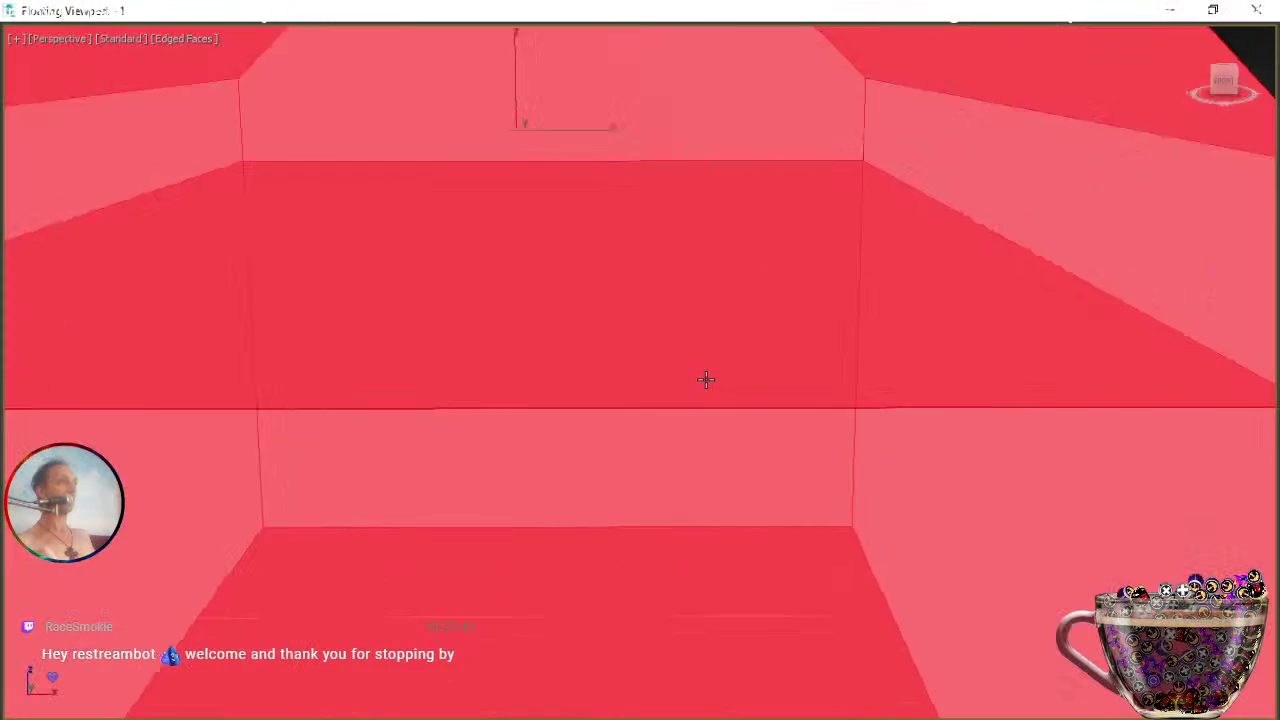
{"action": "middle_click_drag", "start_coordinate": [666, 320], "coordinate": [707, 538]}
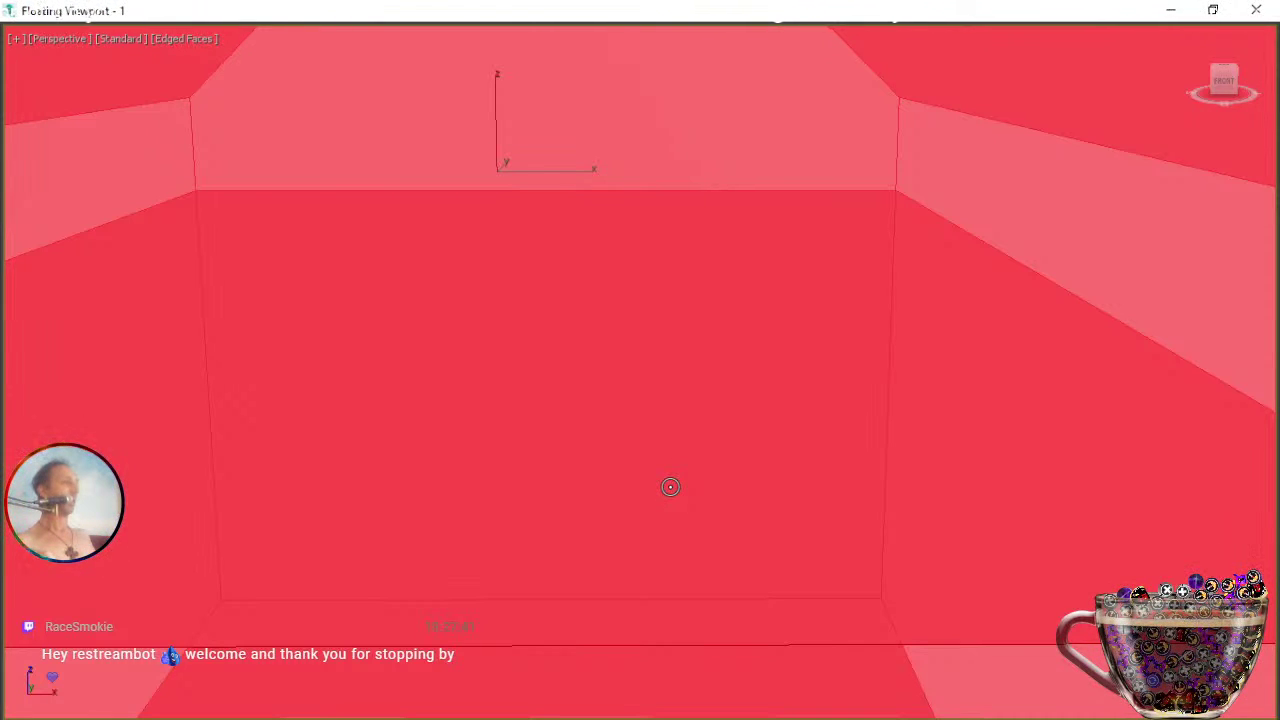
{"action": "scroll", "coordinate": [670, 487], "scroll_direction": "up", "scroll_amount": 2}
{"action": "scroll", "coordinate": [670, 487], "scroll_direction": "down", "scroll_amount": 5}
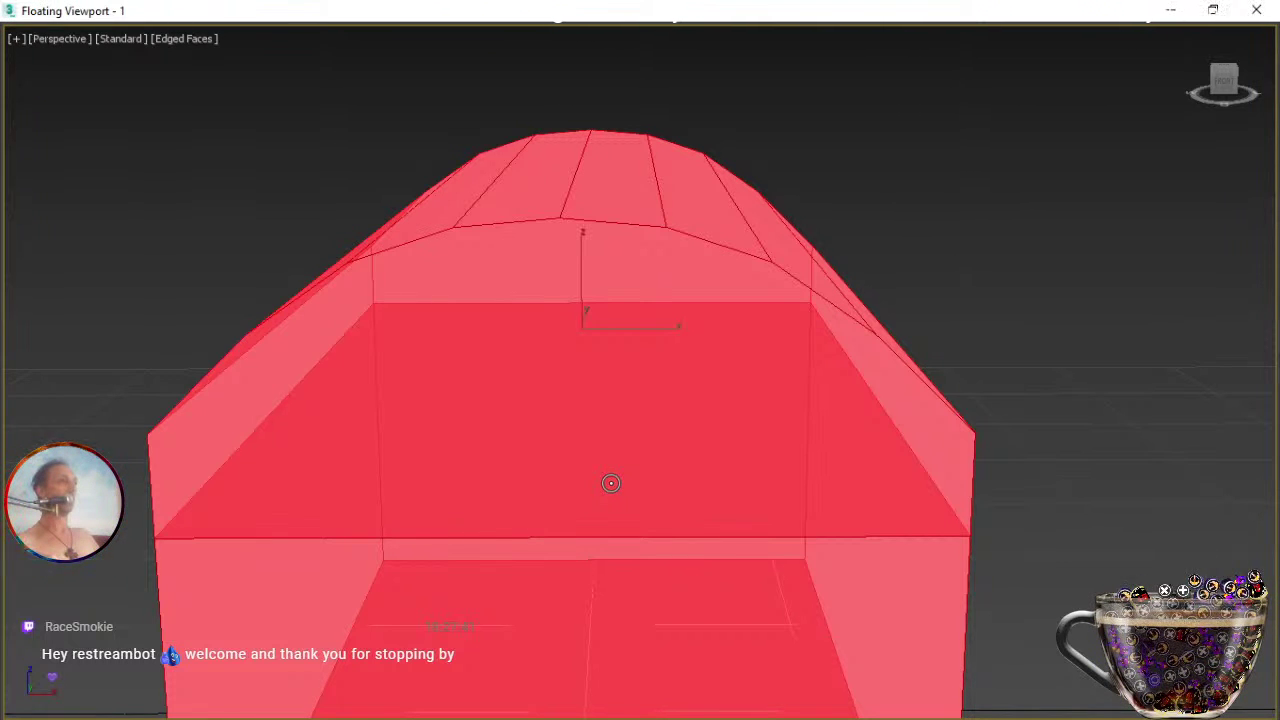
{"action": "left_click_drag", "start_coordinate": [626, 480], "coordinate": [622, 477]}
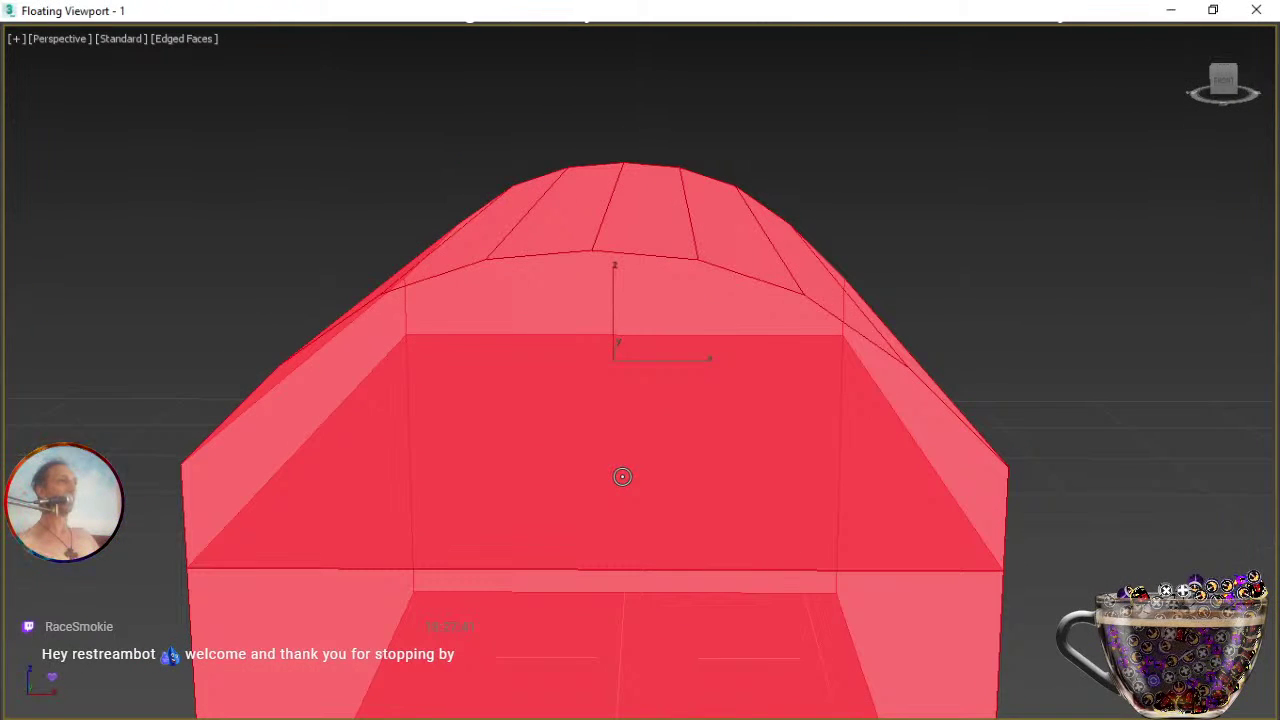
{"action": "left_click_drag", "start_coordinate": [622, 476], "coordinate": [629, 477]}
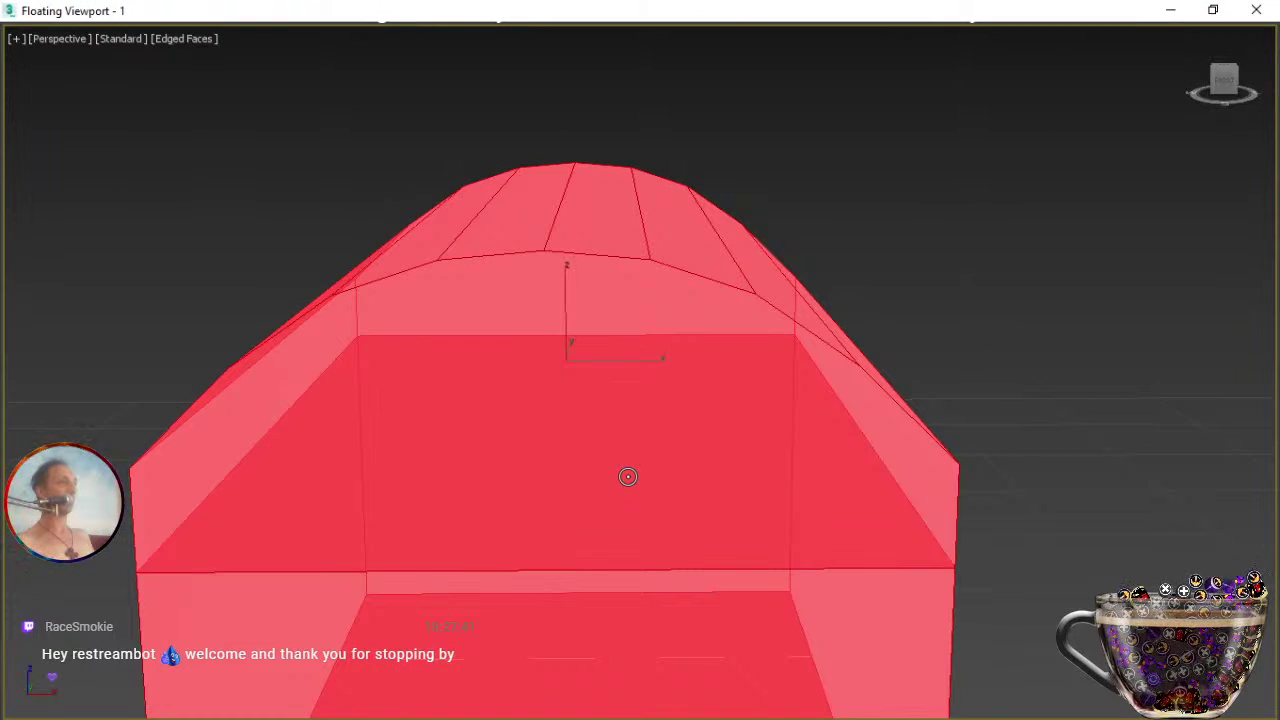
{"action": "scroll", "coordinate": [610, 482], "scroll_direction": "up", "scroll_amount": 6}
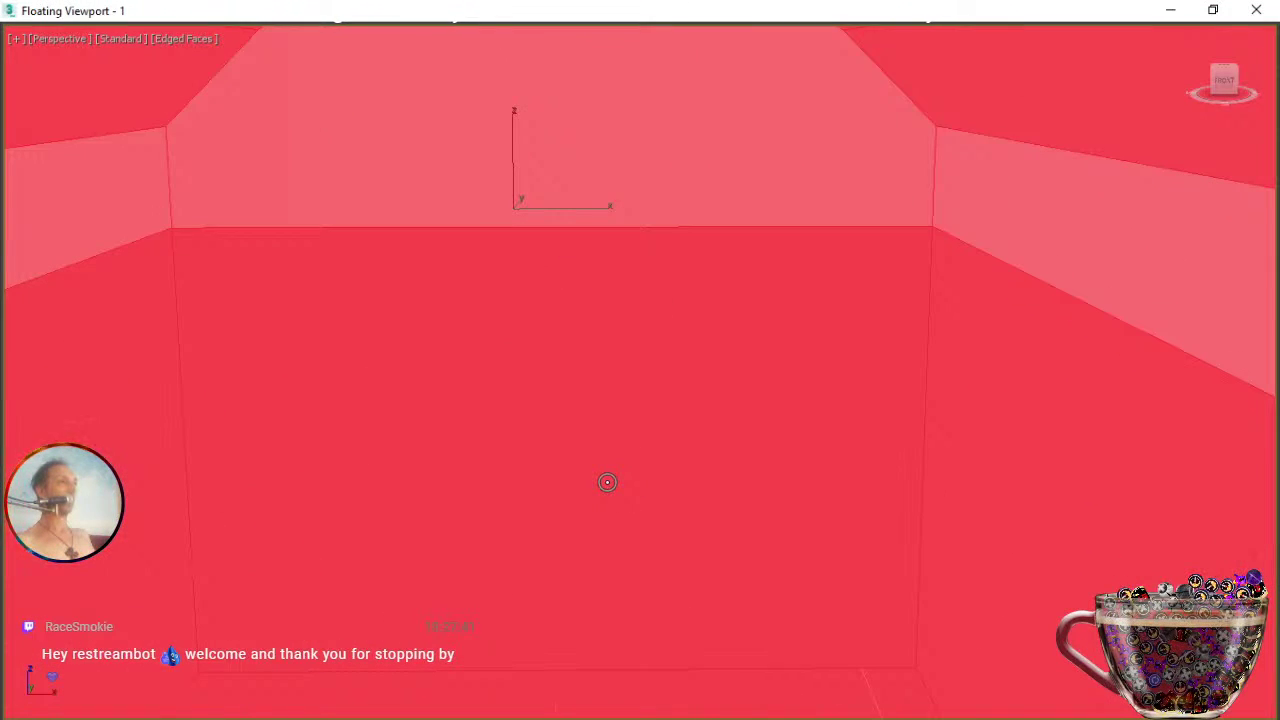
{"action": "scroll", "coordinate": [607, 482], "scroll_direction": "up", "scroll_amount": 2}
{"action": "middle_click_drag", "start_coordinate": [607, 482], "coordinate": [631, 604]}
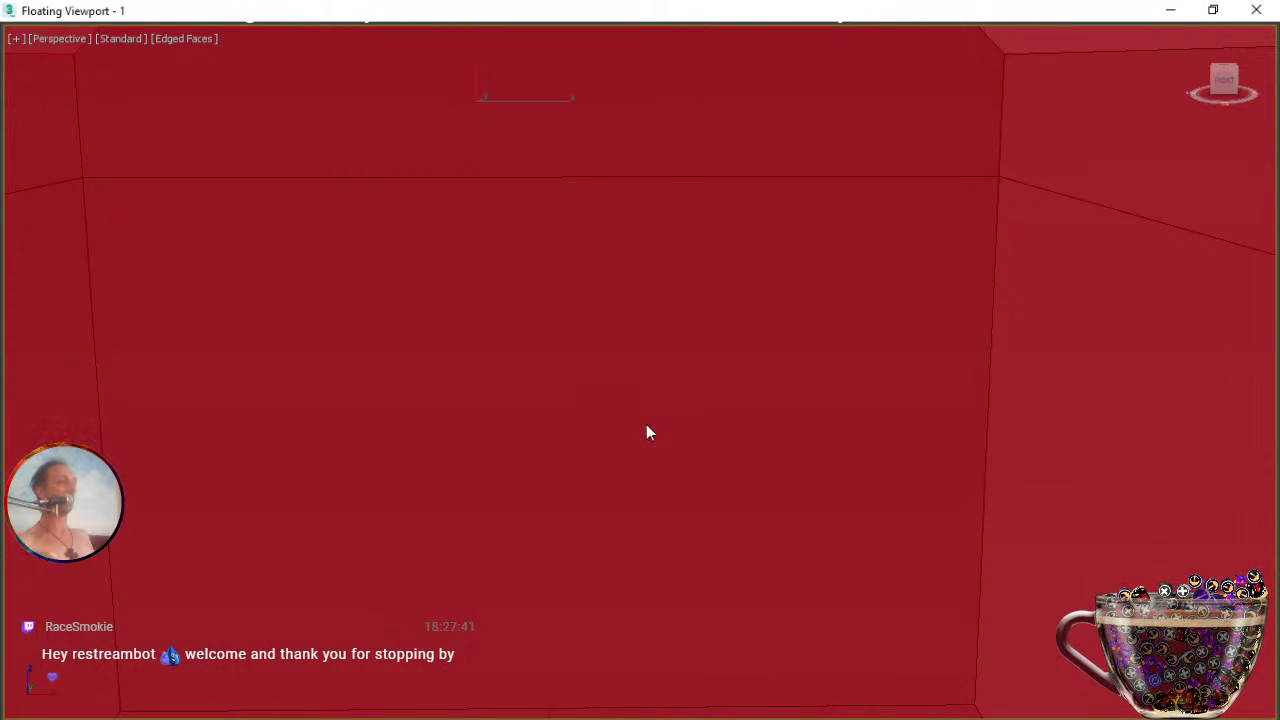
{"action": "middle_click_drag", "start_coordinate": [643, 307], "coordinate": [624, 428]}
{"action": "scroll", "coordinate": [572, 420], "scroll_direction": "down", "scroll_amount": 6}
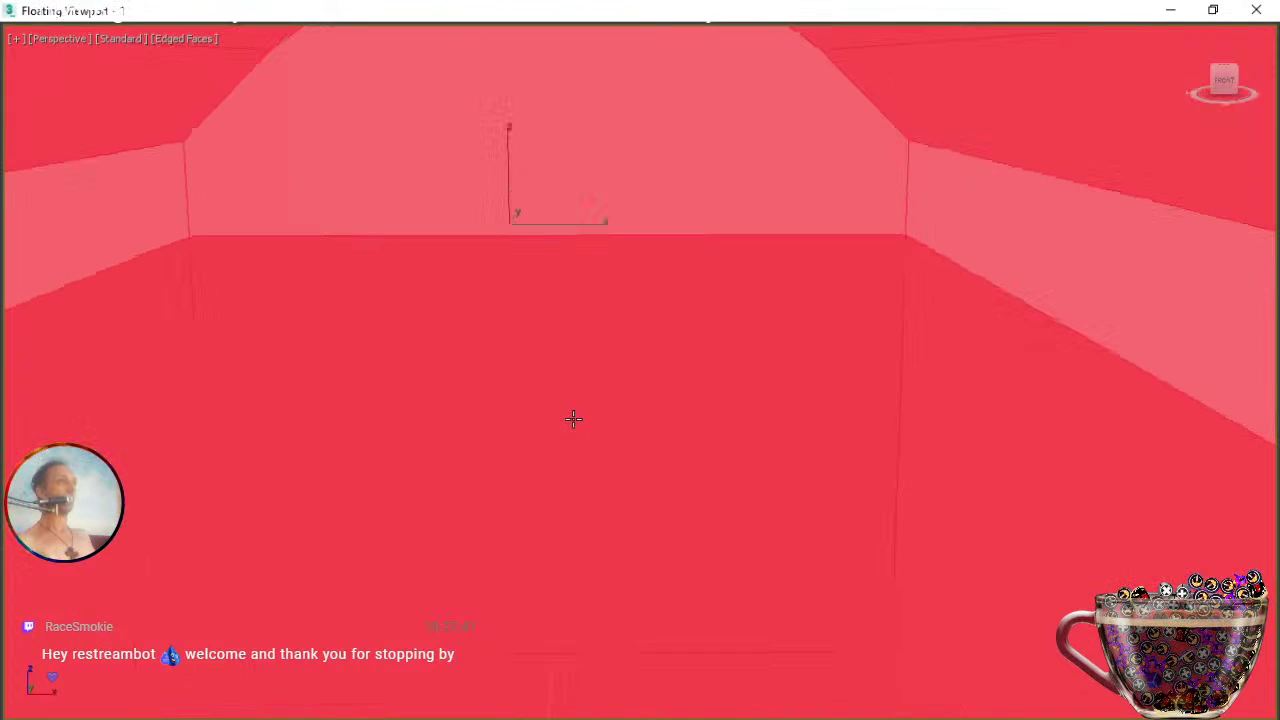
Select only the lid's front end polygon, view it from inside, and select a single strip of the curved lid instead.
{"action": "scroll", "coordinate": [545, 414], "scroll_direction": "up", "scroll_amount": 3}
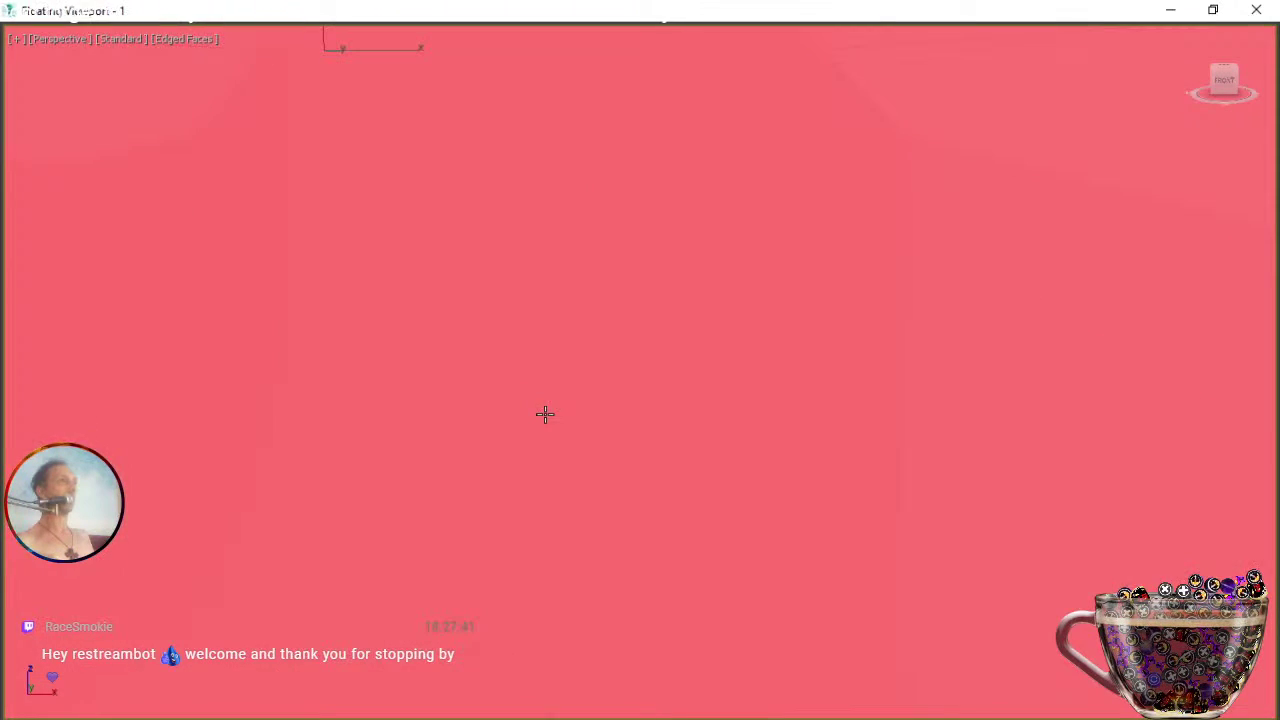
{"action": "scroll", "coordinate": [565, 420], "scroll_direction": "down", "scroll_amount": 3}
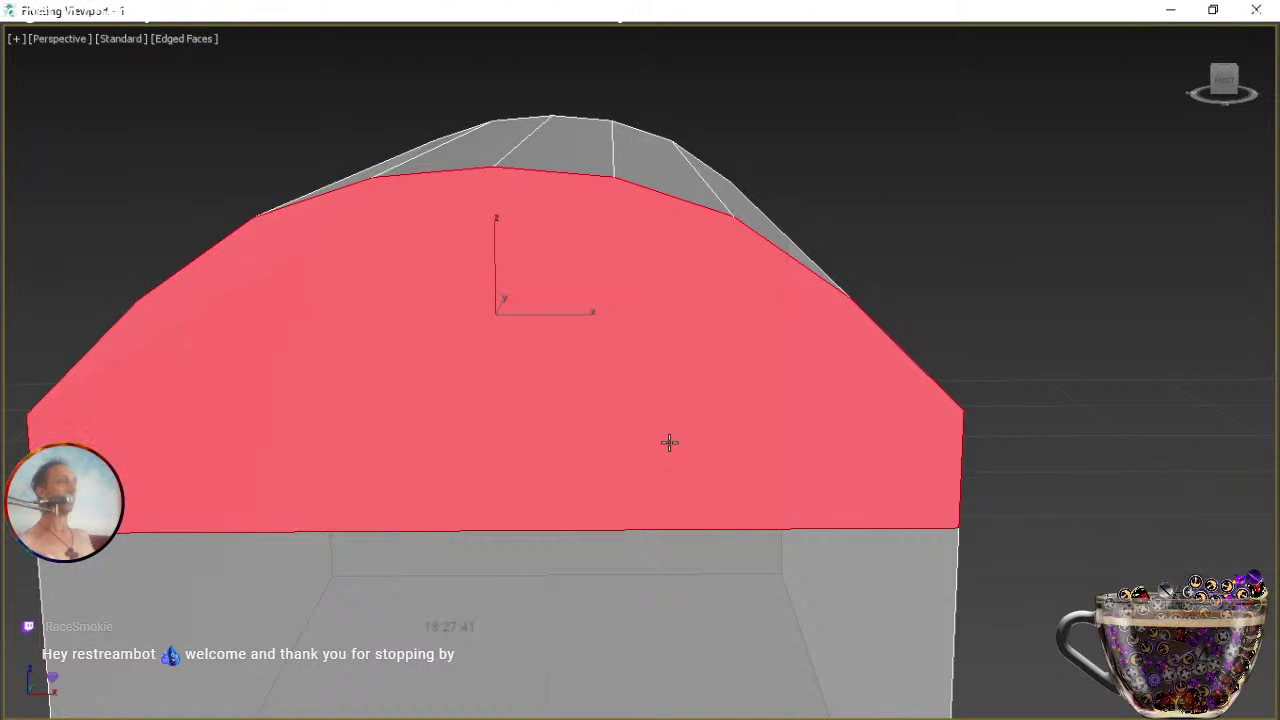
{"action": "middle_click_drag", "start_coordinate": [716, 443], "coordinate": [474, 353], "text": "alt"}
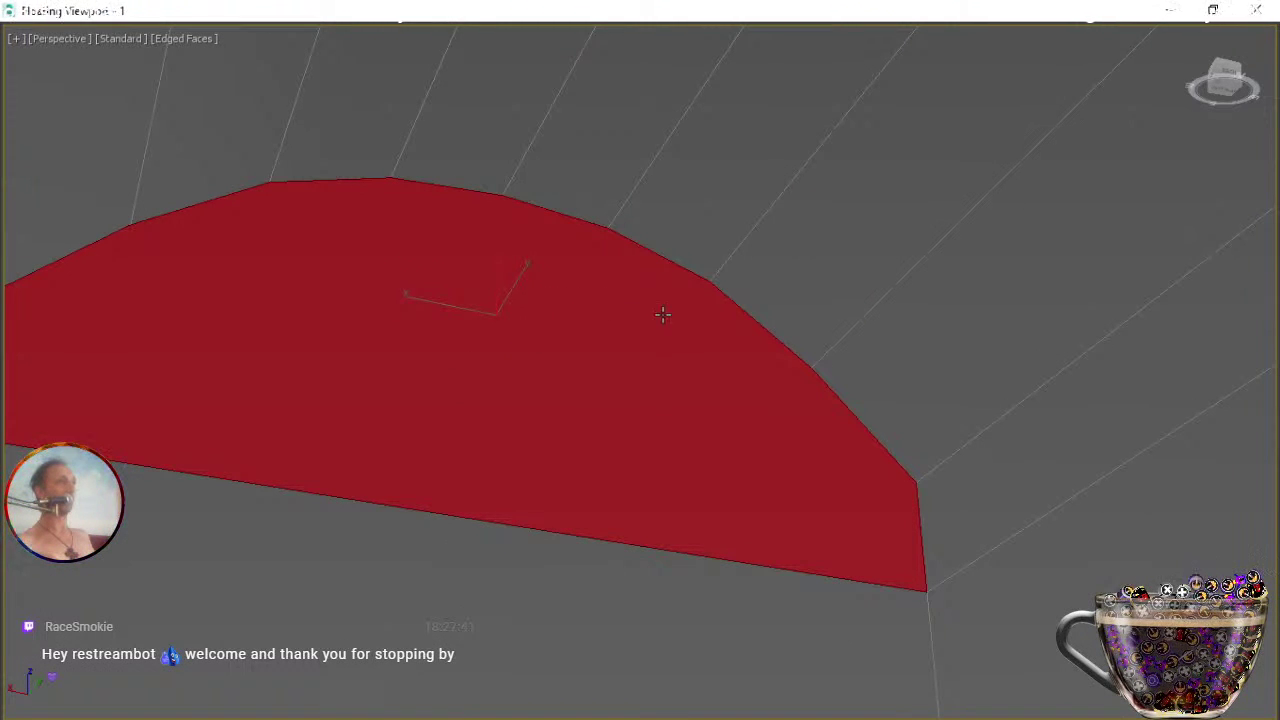
{"action": "left_click", "coordinate": [840, 309]}
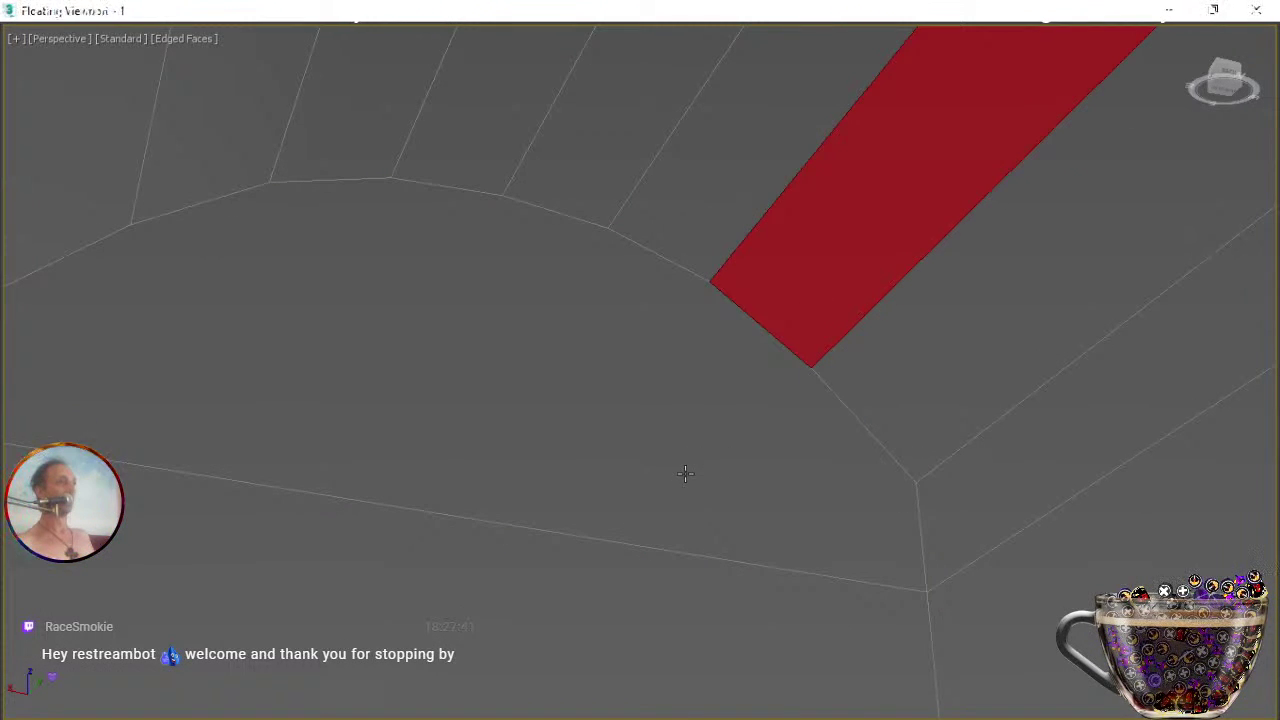
Select all of the chest's polygons and give its walls a thin thickness.
{"action": "scroll", "coordinate": [595, 476], "scroll_direction": "down", "scroll_amount": 5}
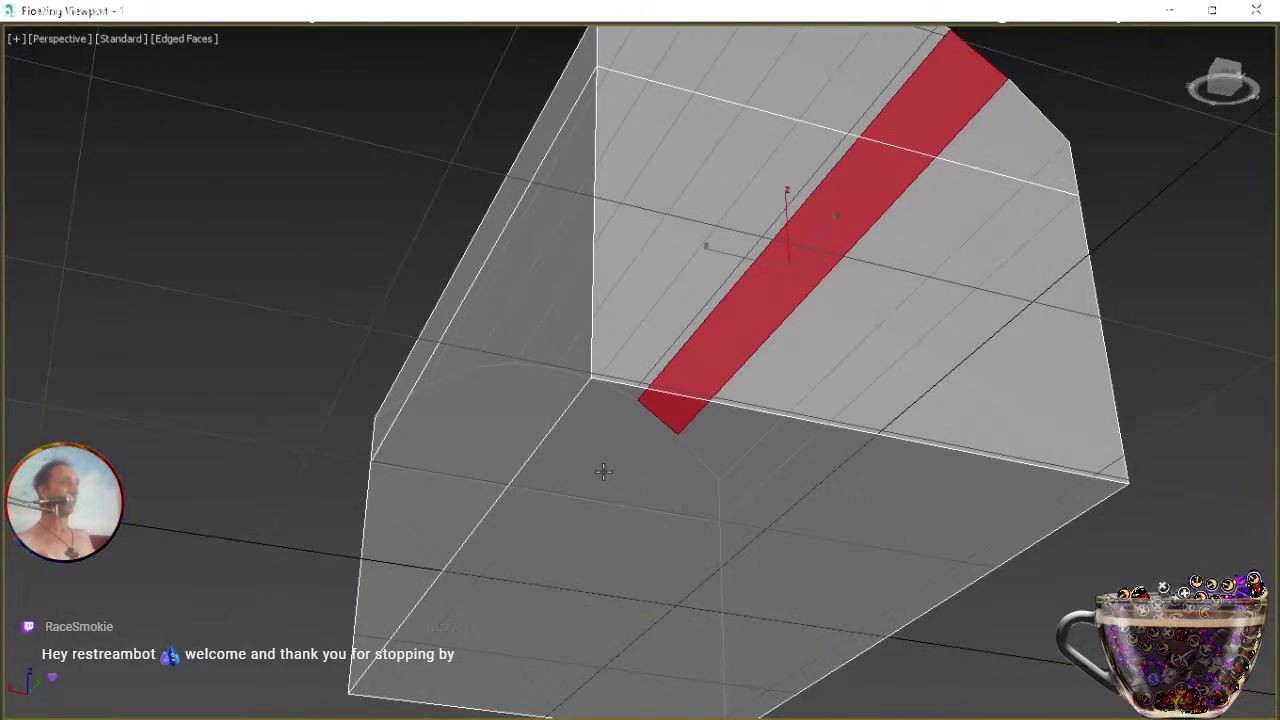
{"action": "middle_click_drag", "start_coordinate": [577, 437], "coordinate": [631, 414], "text": "alt"}
{"action": "left_click_drag", "start_coordinate": [764, 651], "coordinate": [903, 614]}
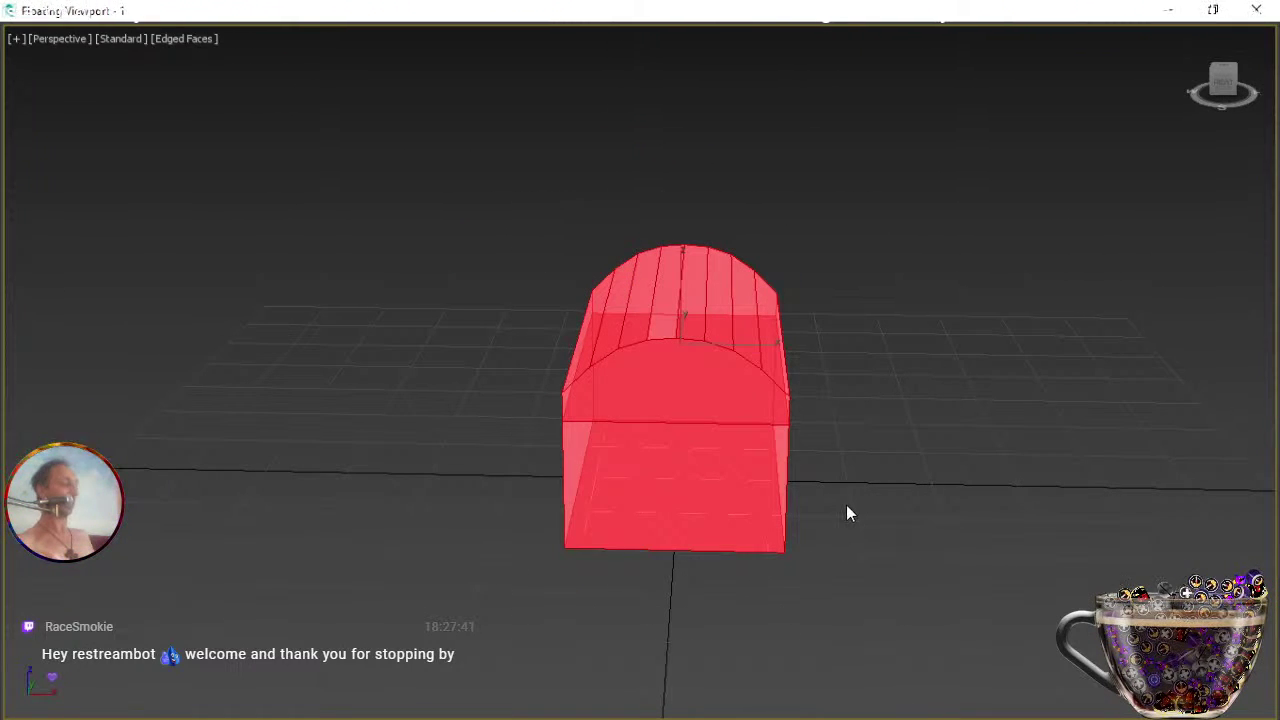
{"action": "middle_click_drag", "start_coordinate": [838, 517], "coordinate": [679, 422], "text": "alt"}
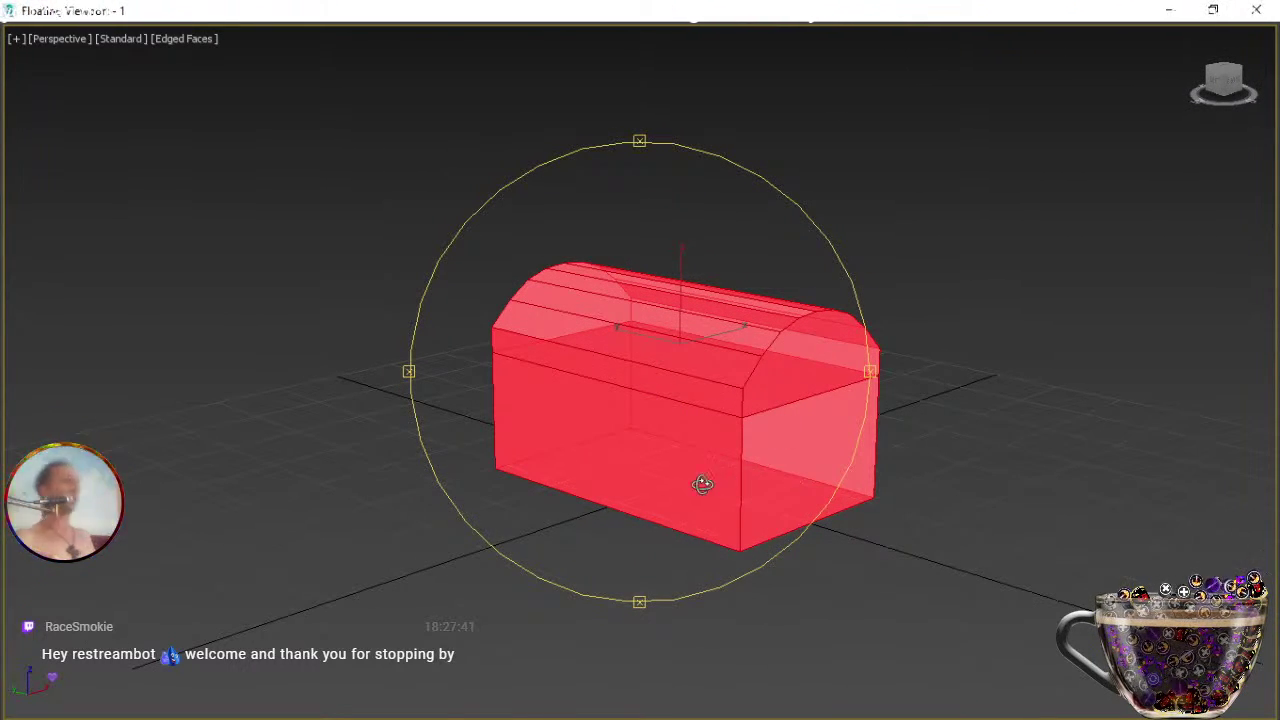
{"action": "mouse_move", "coordinate": [703, 491]}
{"action": "middle_mouse_down", "text": "alt"}
{"action": "mouse_move", "coordinate": [563, 494]}
{"action": "mouse_move", "coordinate": [703, 491]}
{"action": "middle_mouse_up", "text": "alt"}
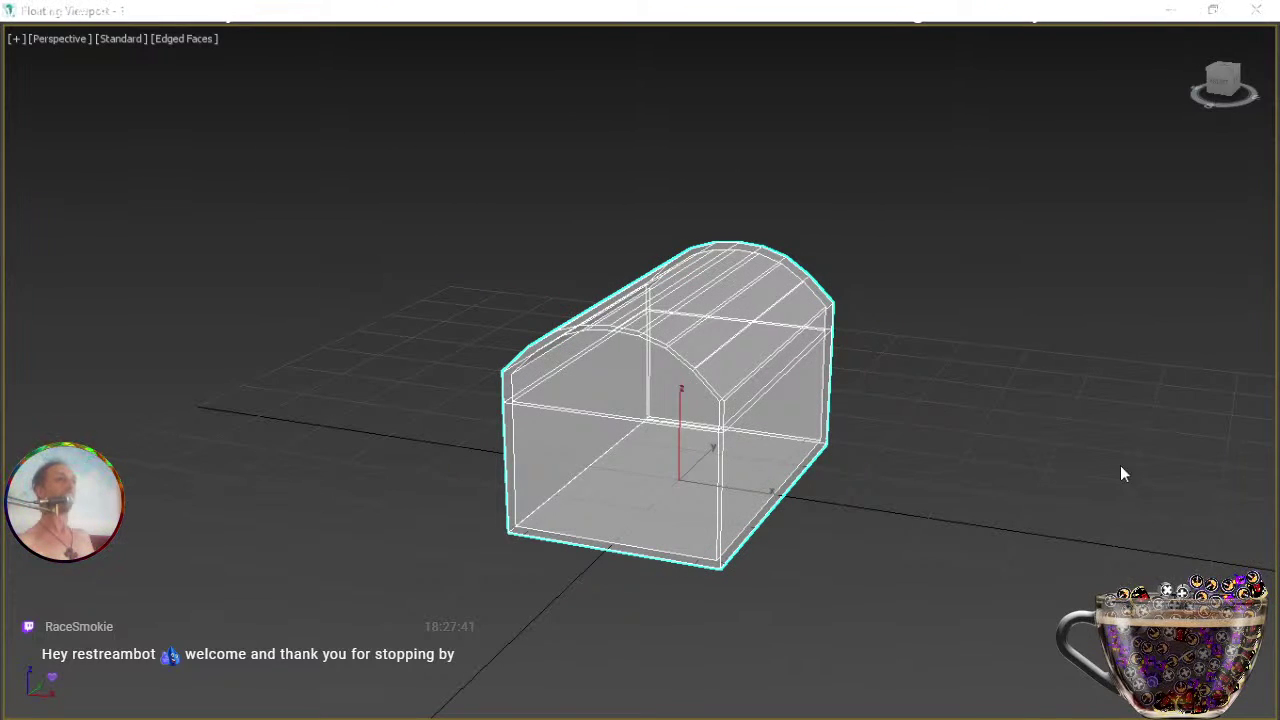
Clear the sub-object selection and return the thick-walled chest to object level.
{"action": "middle_click_drag", "start_coordinate": [911, 462], "coordinate": [503, 423]}
{"action": "key", "text": "e"}
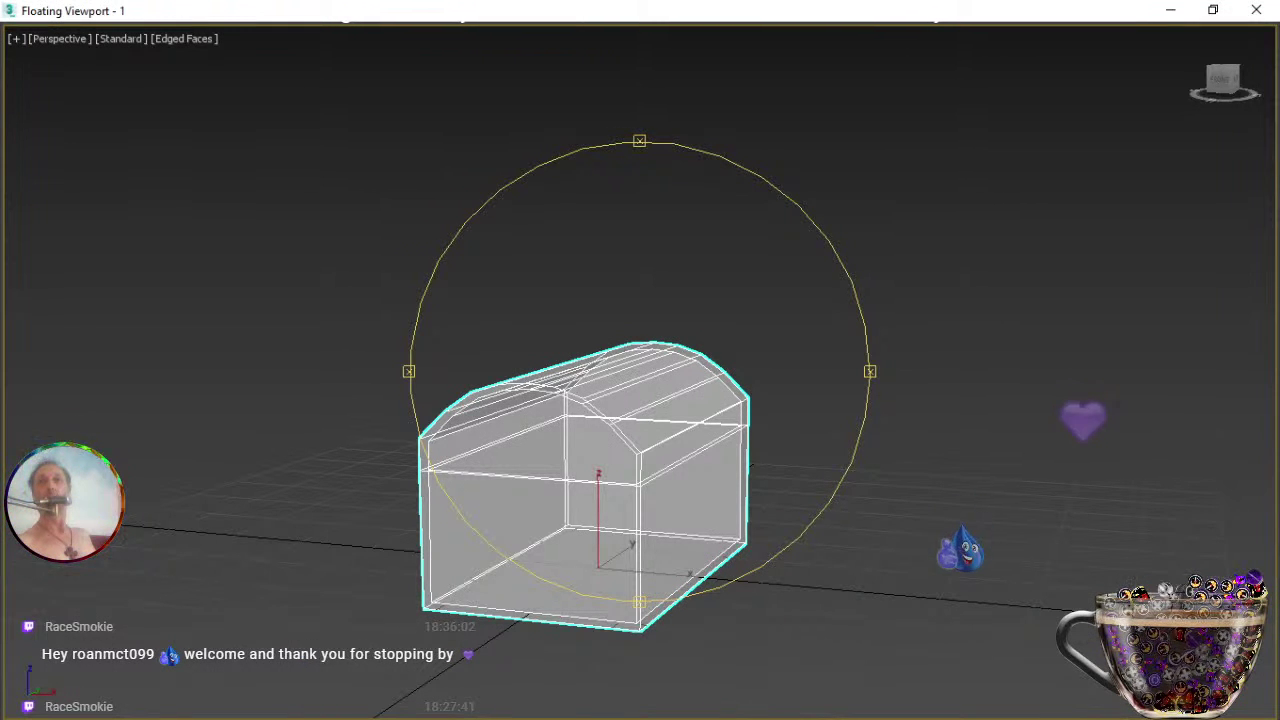
{"action": "key", "text": "ctrl+d"}
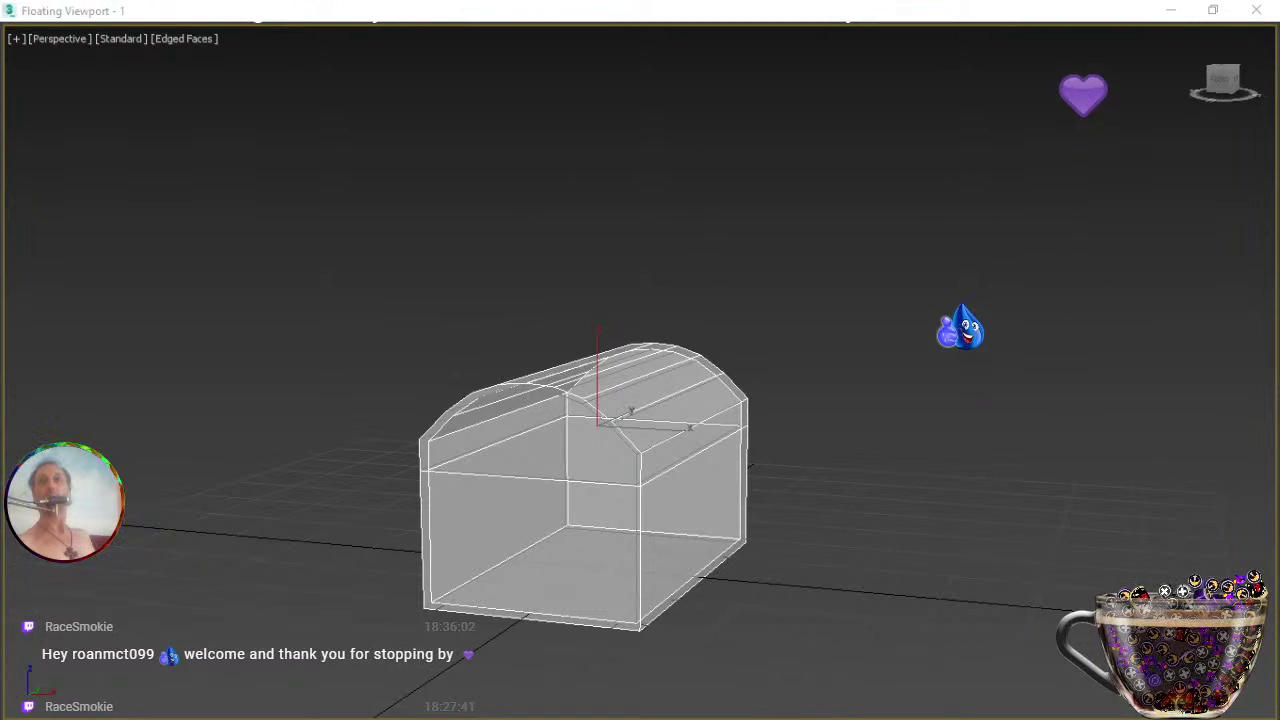
{"action": "key", "text": "6"}
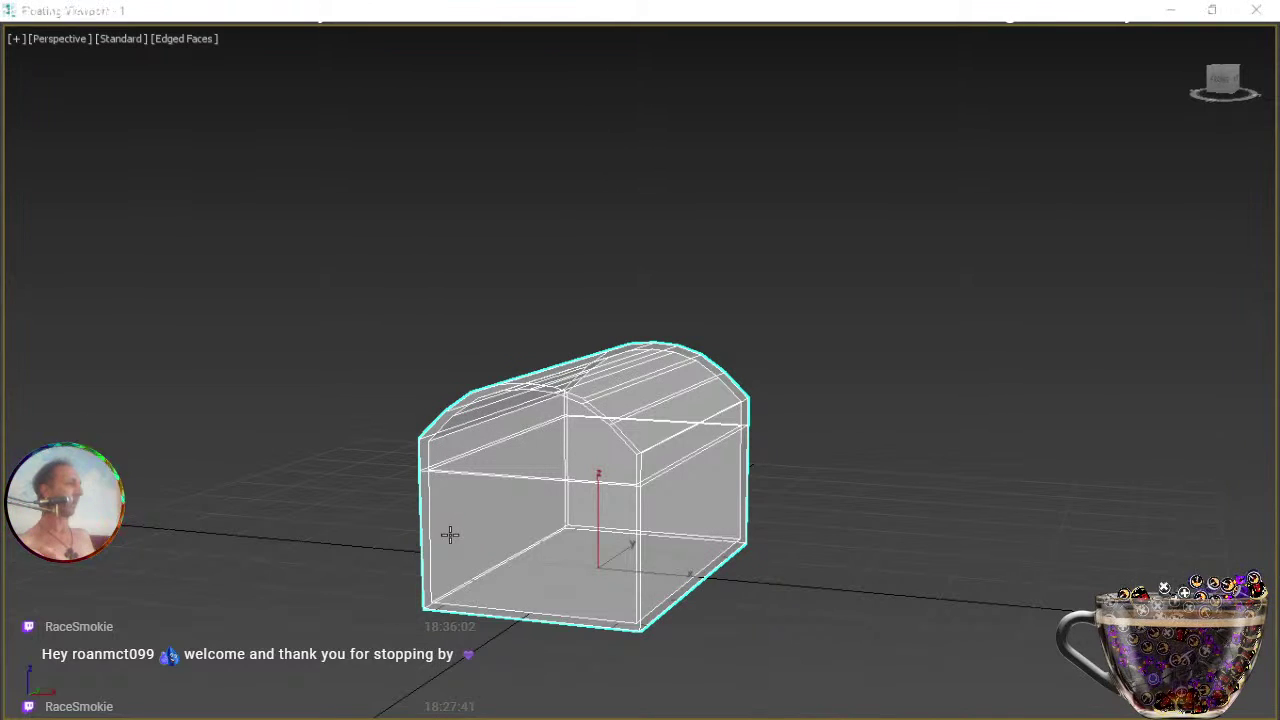
{"action": "middle_click_drag", "start_coordinate": [541, 540], "coordinate": [529, 477]}
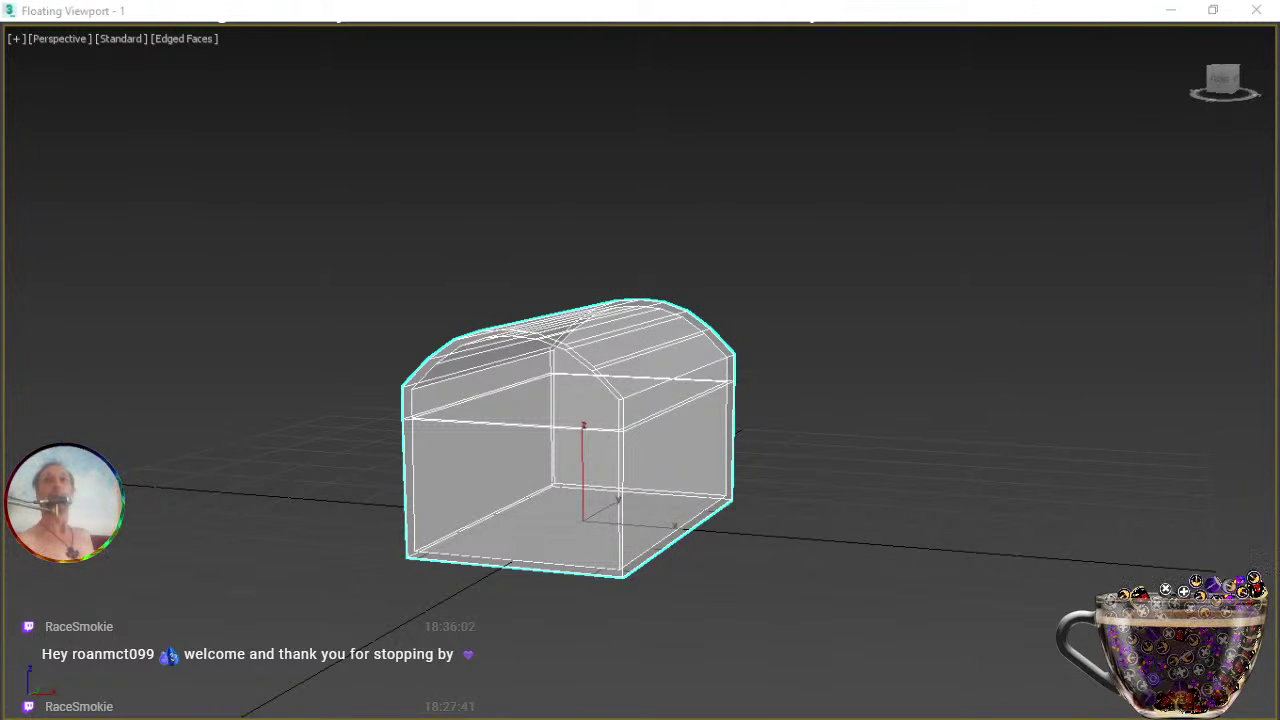
Switch to polygon editing and select all inner and outer polygons of the lid above the dividing edge loop, viewed from the front.
{"action": "left_click", "coordinate": [911, 266]}
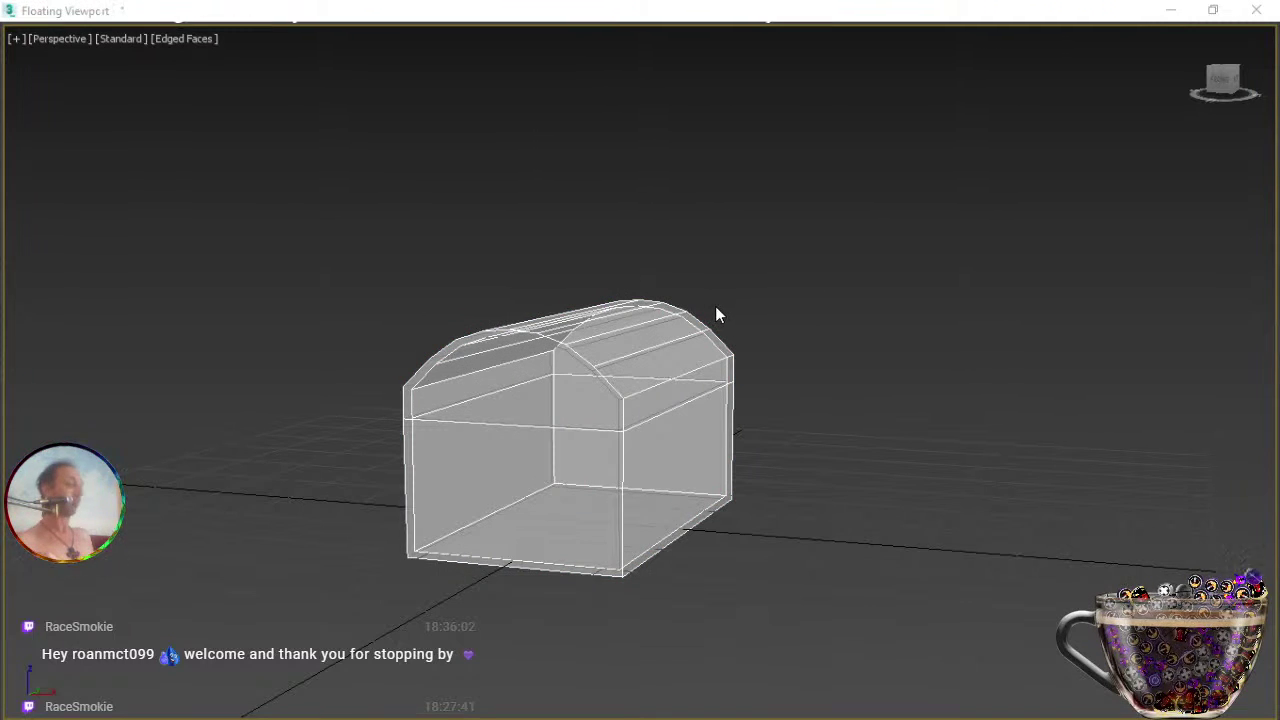
{"action": "left_click_drag", "start_coordinate": [691, 319], "coordinate": [687, 377]}
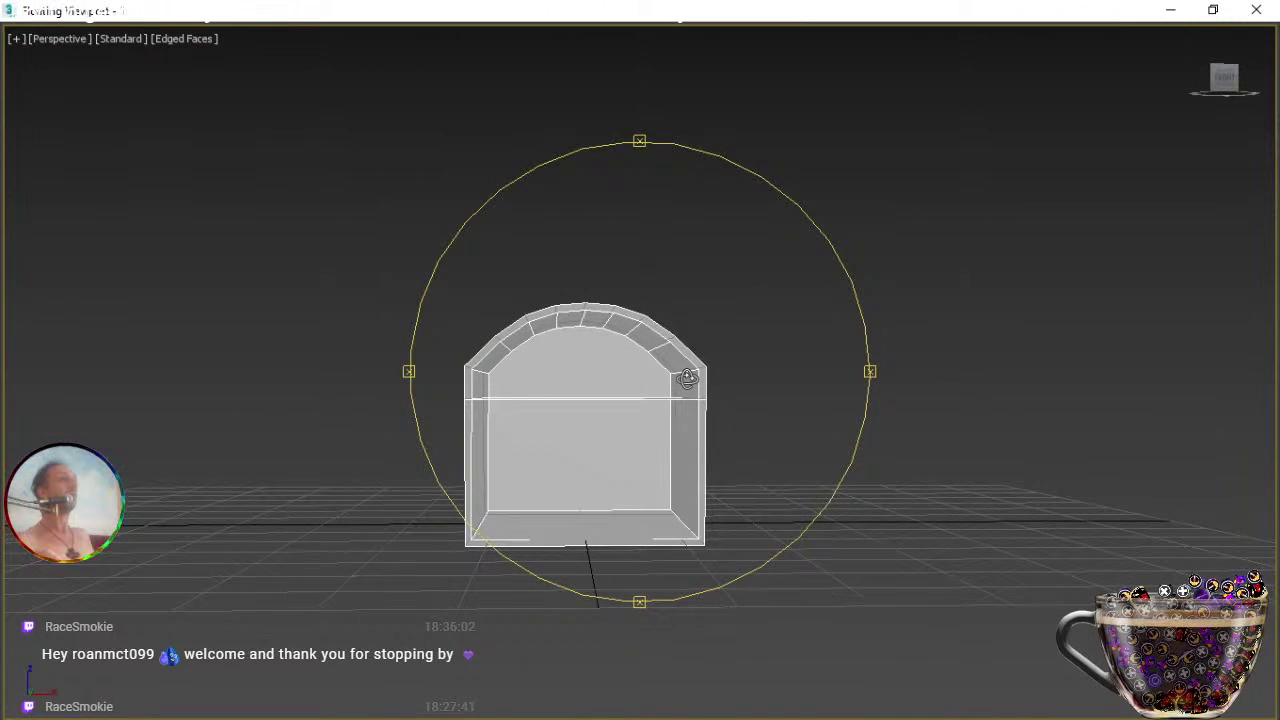
{"action": "right_click", "coordinate": [687, 377]}
{"action": "left_click_drag", "start_coordinate": [772, 278], "coordinate": [440, 400]}
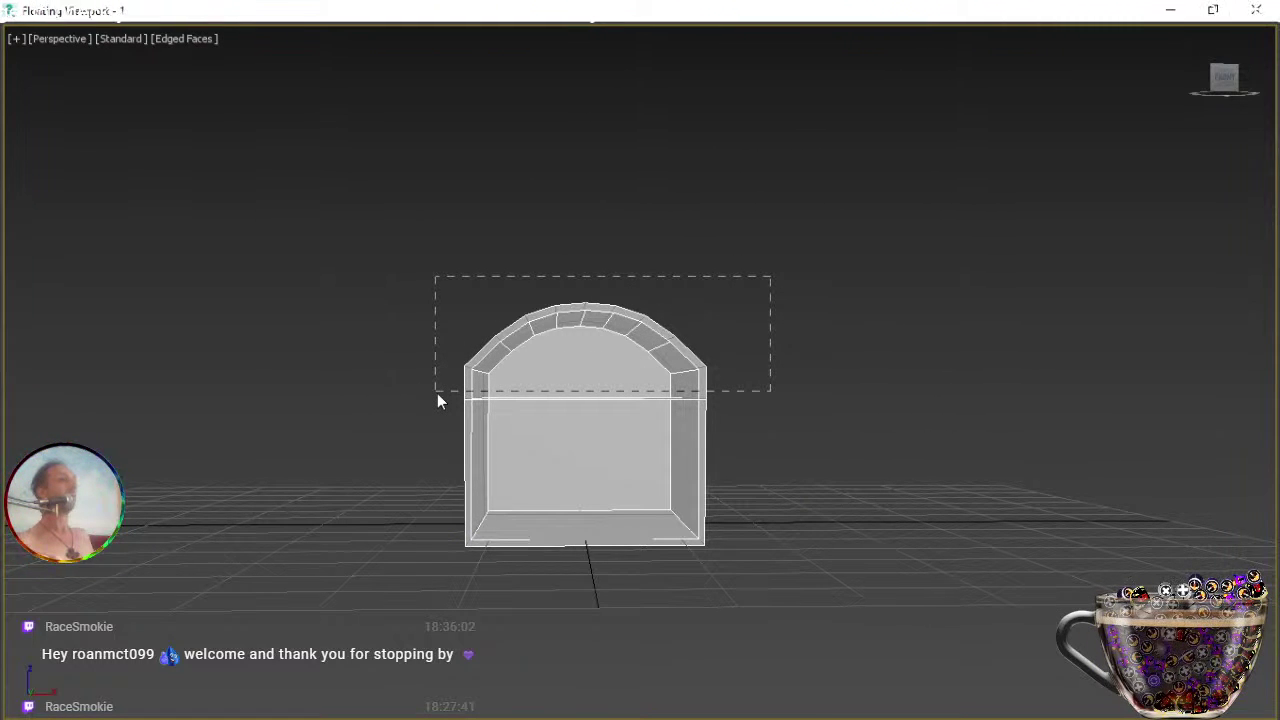
{"action": "left_click_drag", "start_coordinate": [437, 394], "coordinate": [437, 394]}
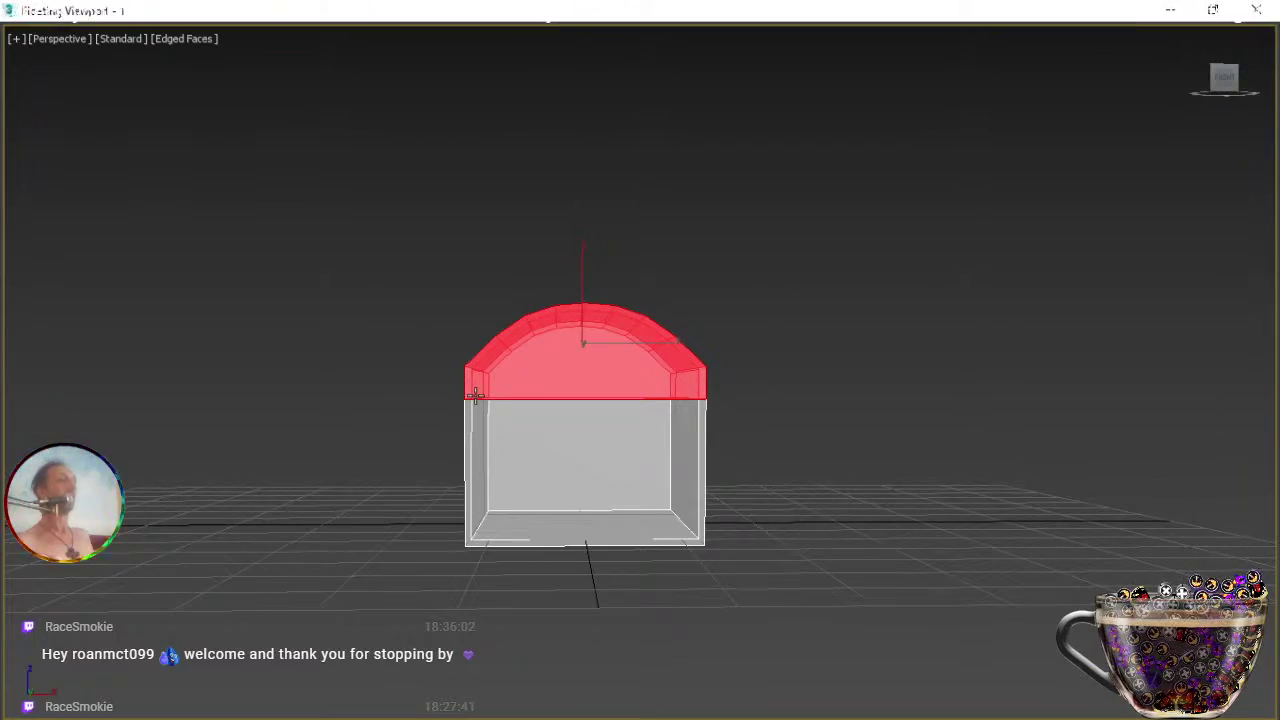
{"action": "middle_click_drag", "start_coordinate": [476, 397], "coordinate": [821, 431], "text": "alt"}
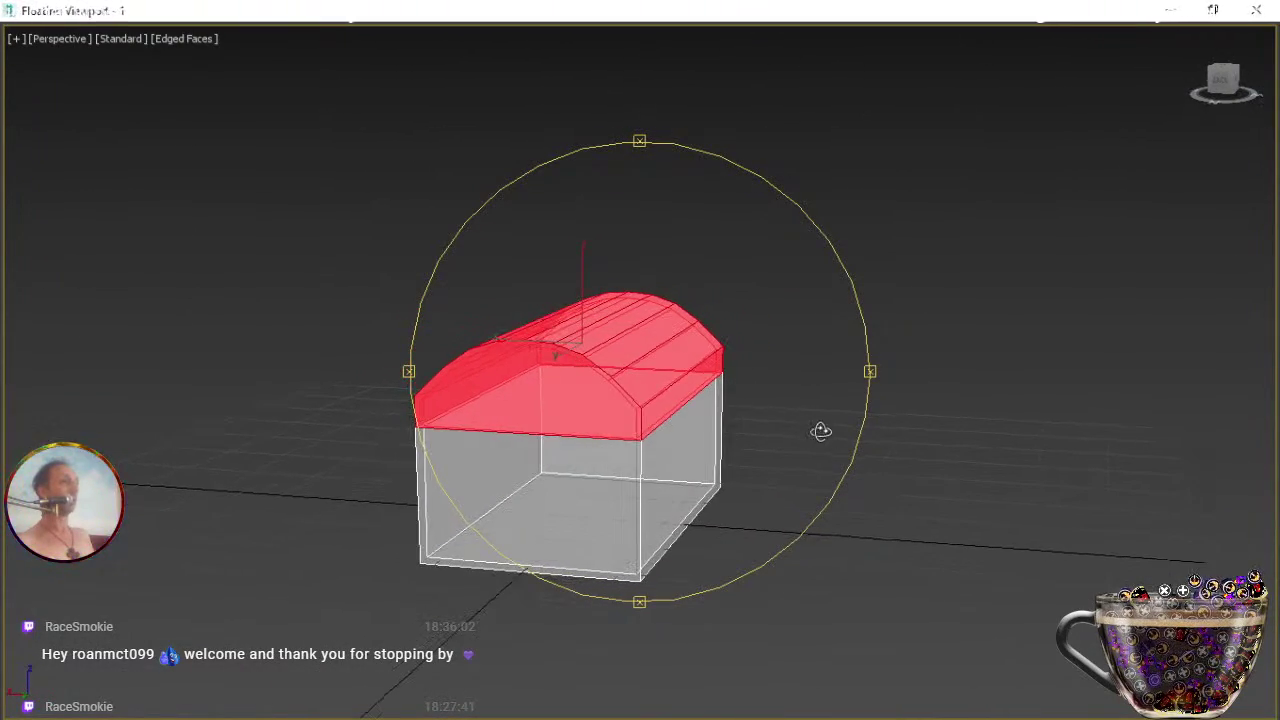
Detach the selected lid polygons as a separate object named "Pirate Chest UP".
{"action": "right_click", "coordinate": [557, 400]}
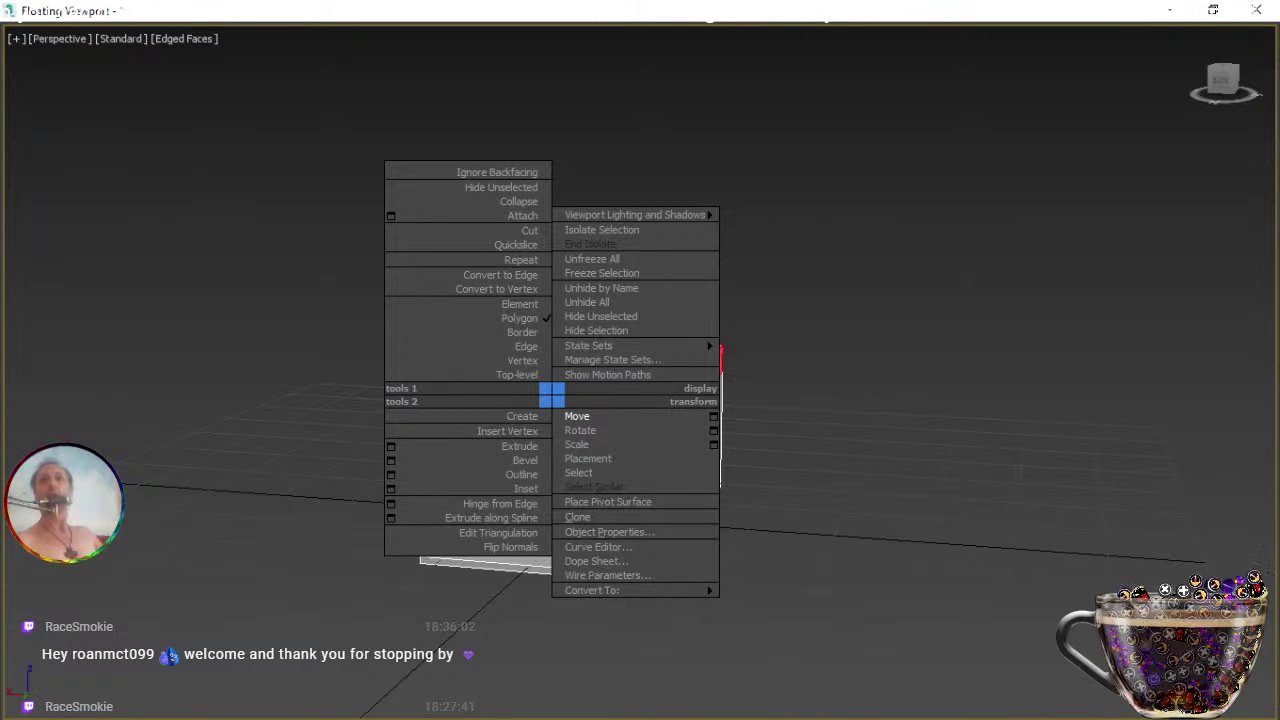
{"action": "left_click", "coordinate": [577, 416]}
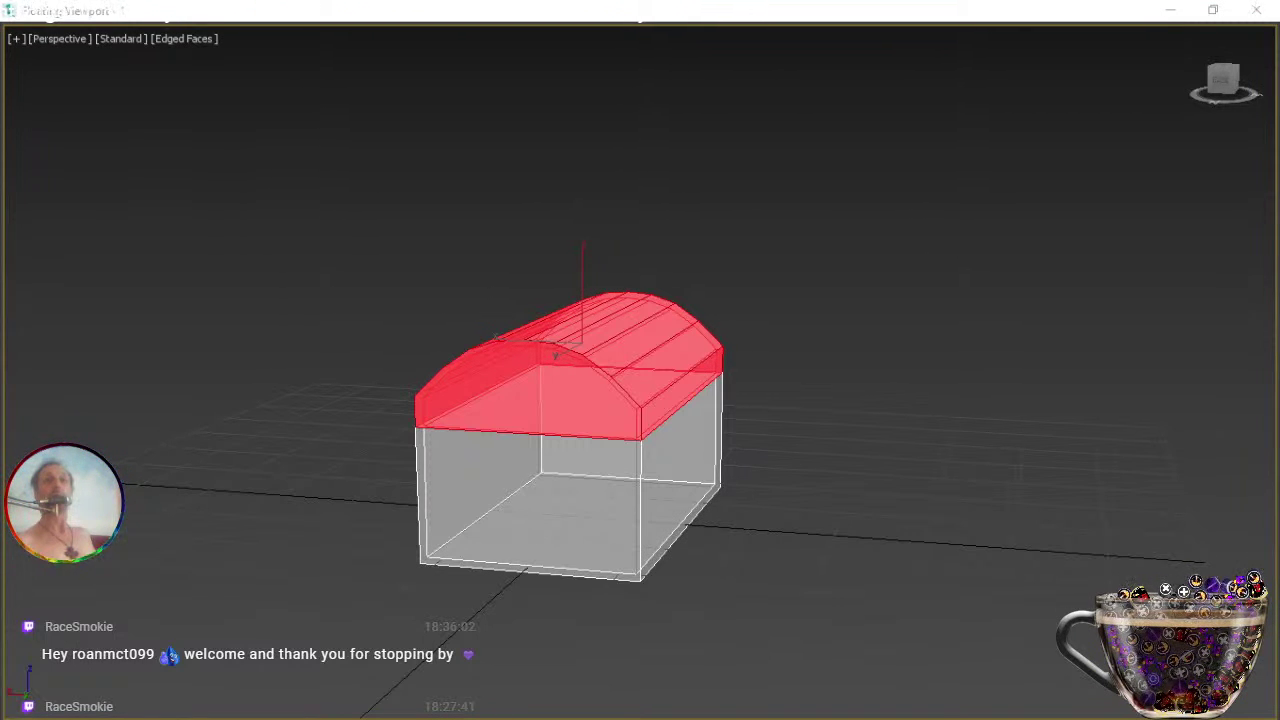
{"action": "left_click_drag", "start_coordinate": [1062, 348], "coordinate": [914, 406]}
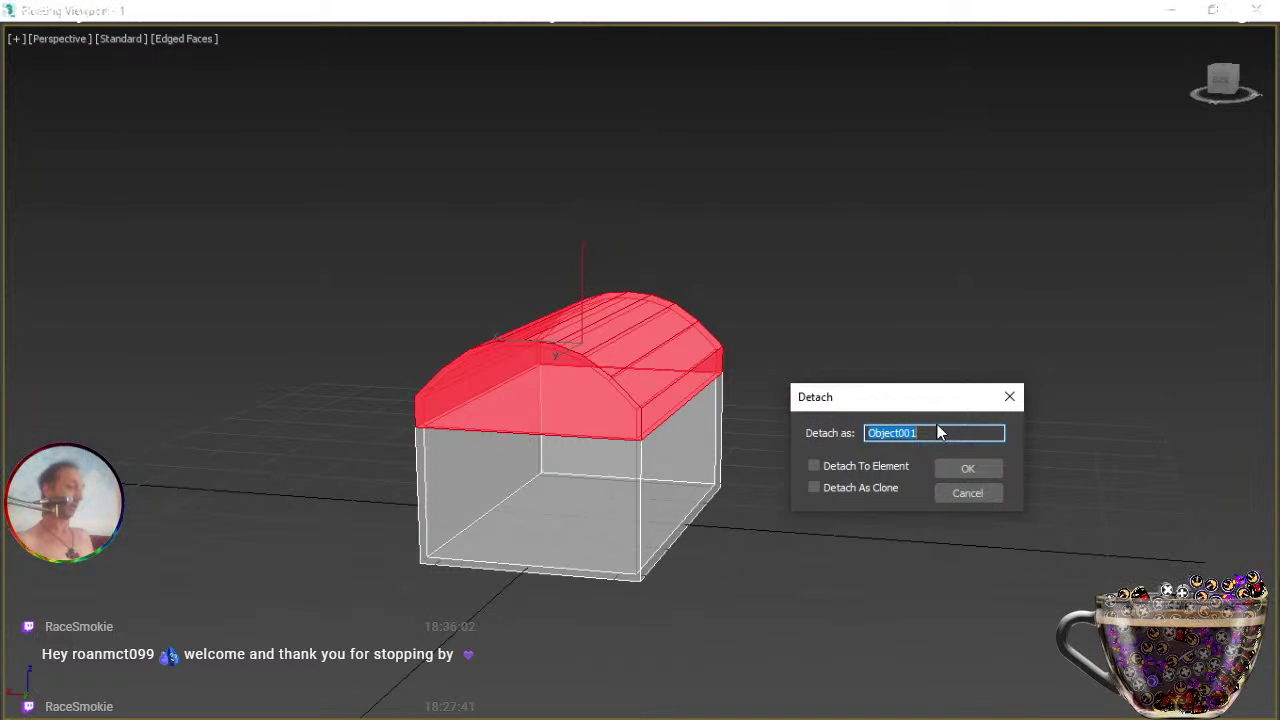
{"action": "type", "text": "Pirate Chest"}
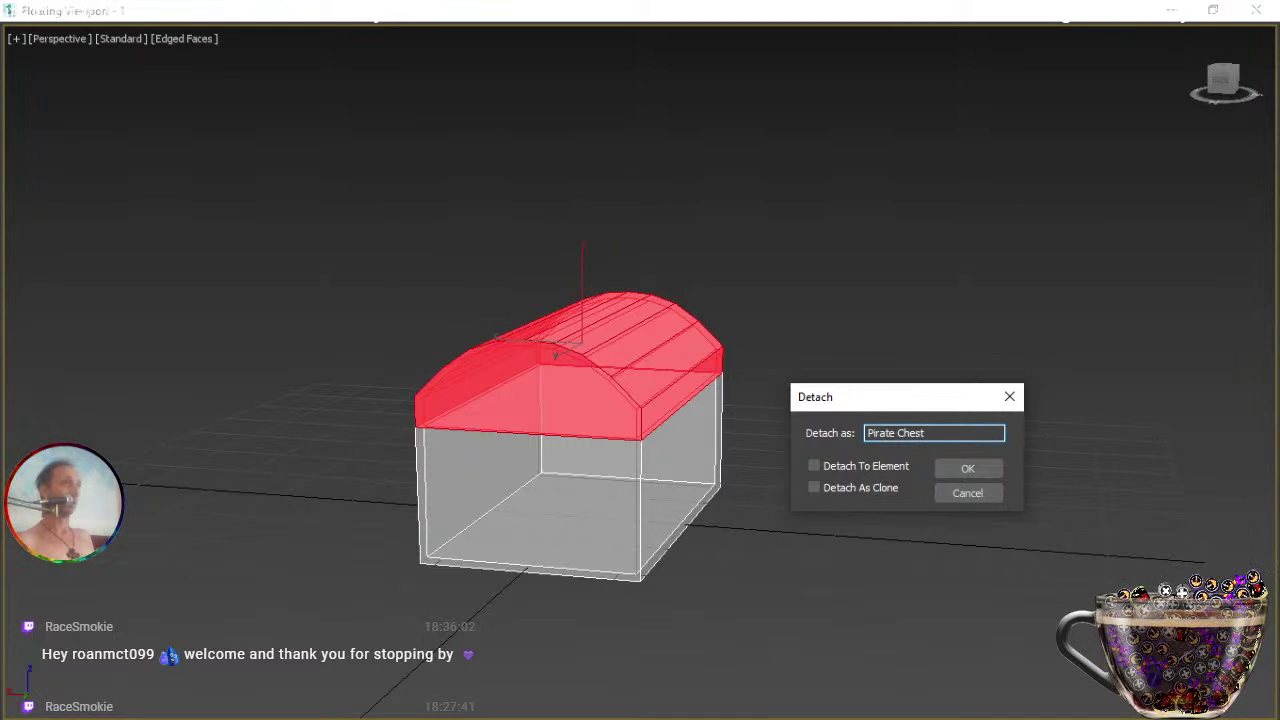
{"action": "type", "text": " U"}
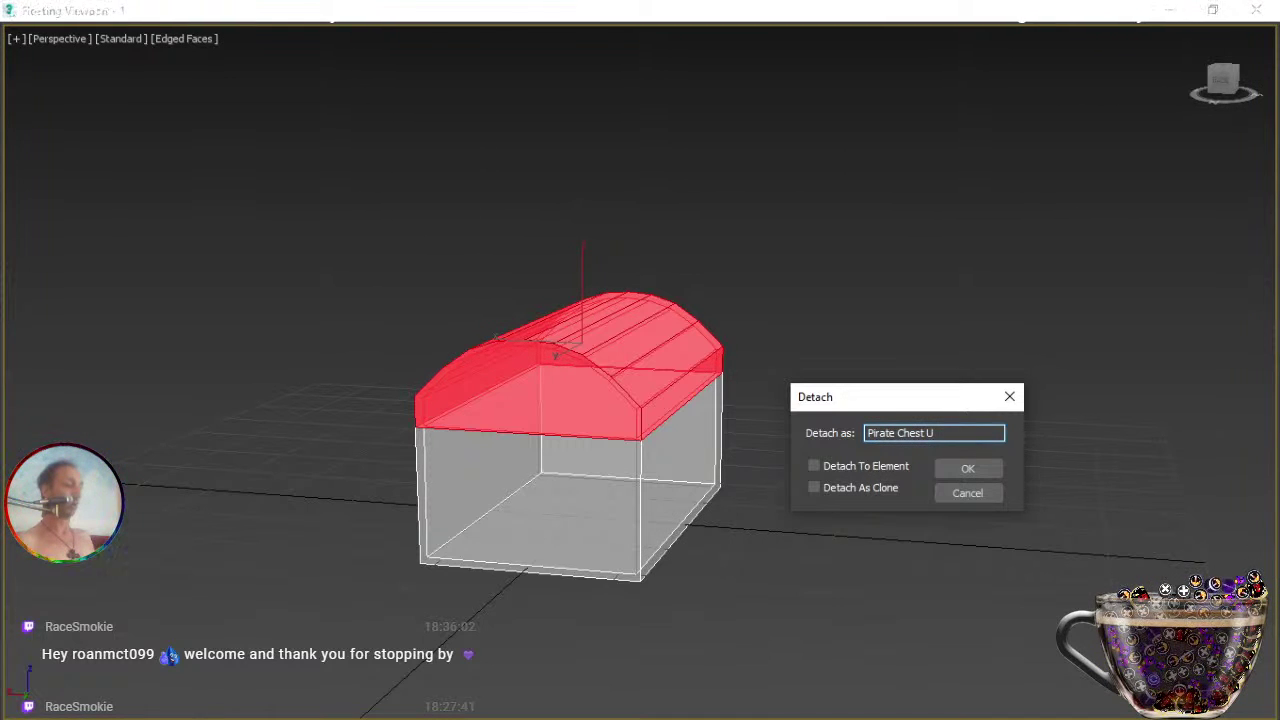
{"action": "type", "text": "P"}
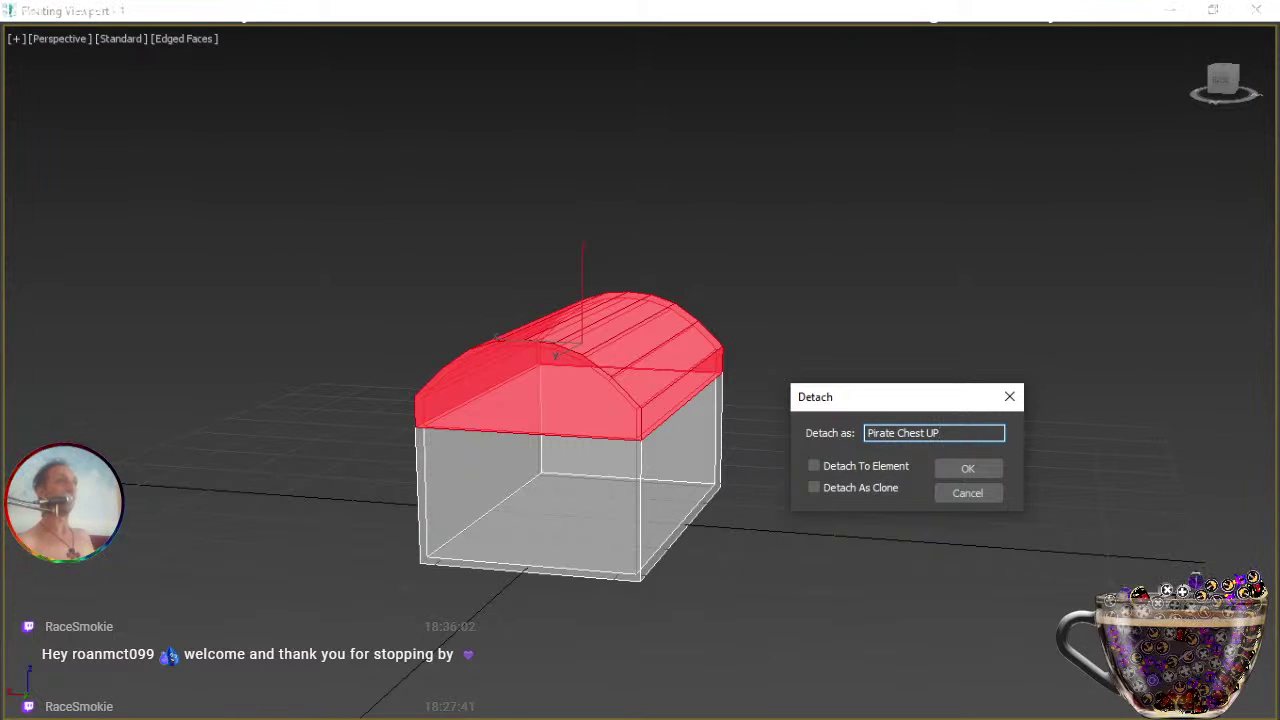
{"action": "left_click", "coordinate": [982, 472]}
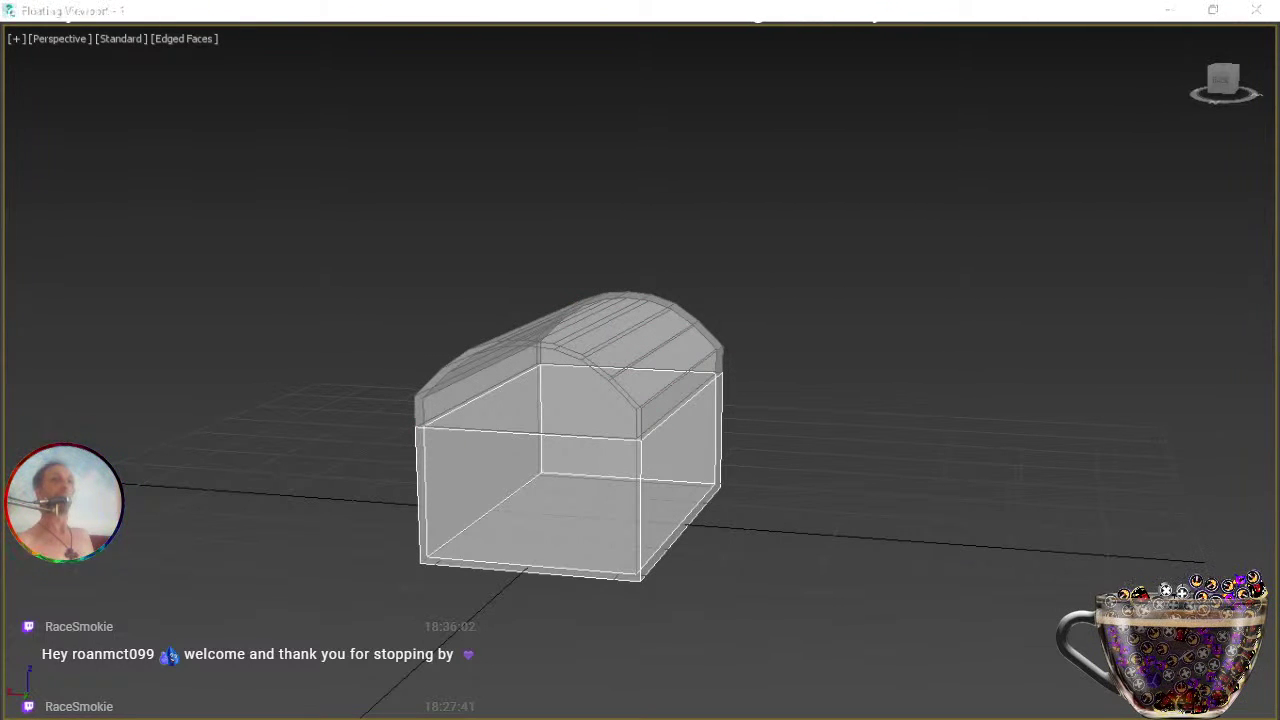
Isolate the chest body and select the outer border around its open rim.
{"action": "key", "text": "alt+q"}
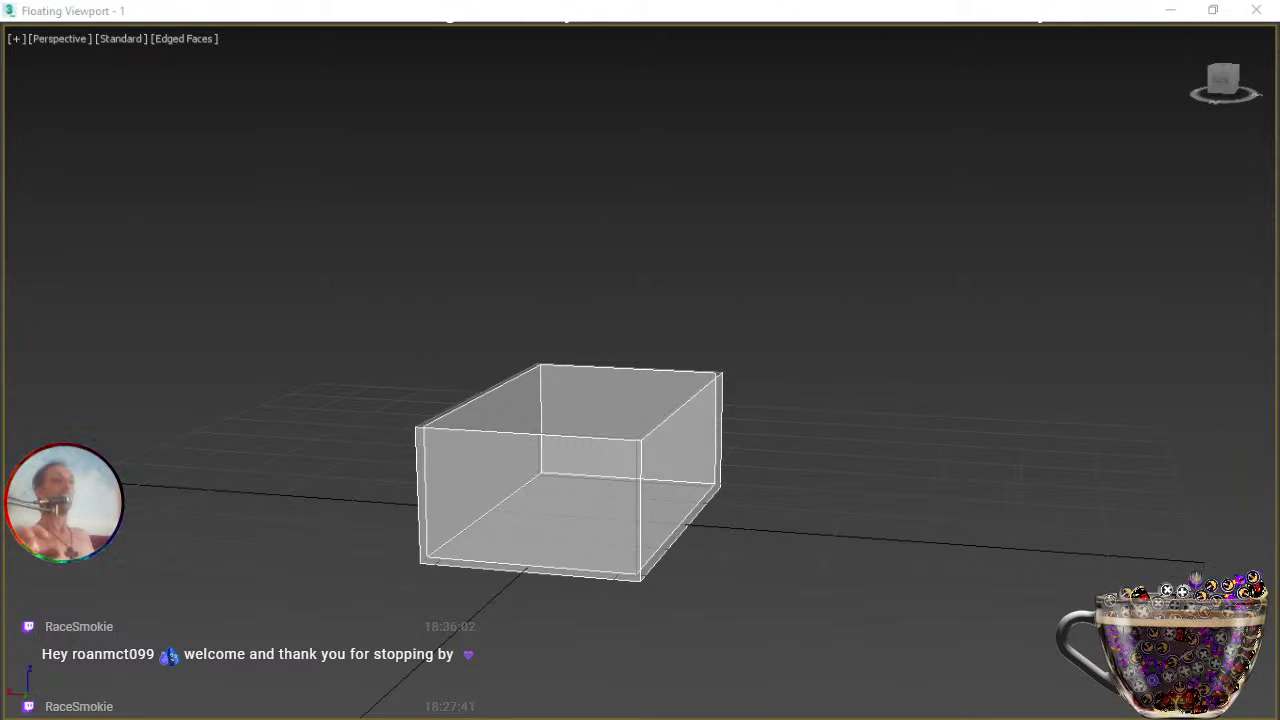
{"action": "key", "text": "1"}
{"action": "key", "text": "2"}
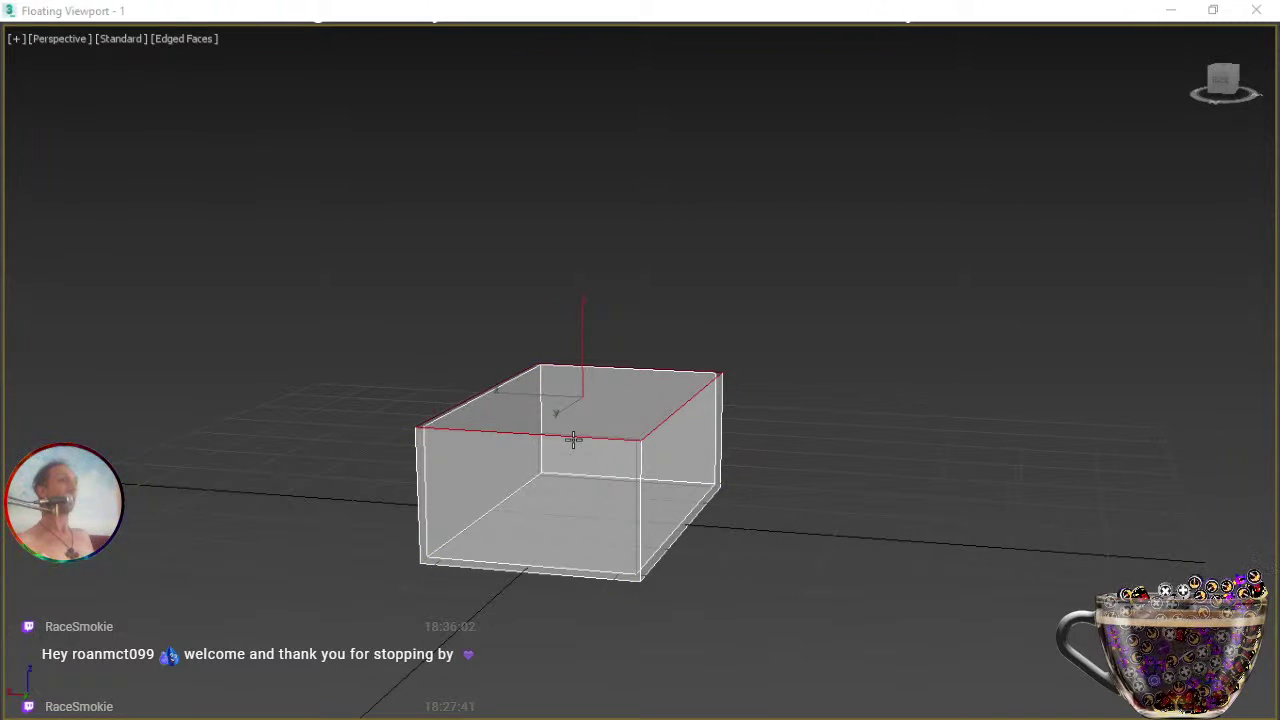
{"action": "middle_click_drag", "start_coordinate": [571, 437], "coordinate": [582, 448]}
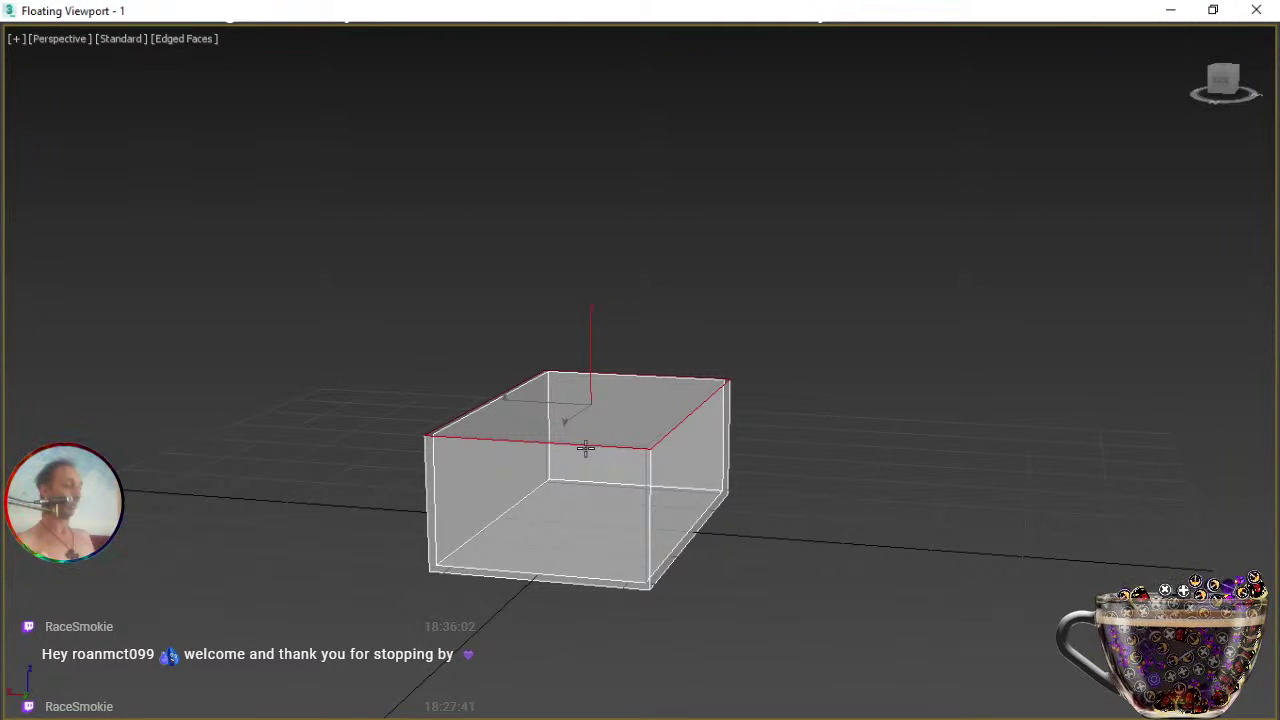
{"action": "scroll", "coordinate": [586, 449], "scroll_direction": "up", "scroll_amount": 5}
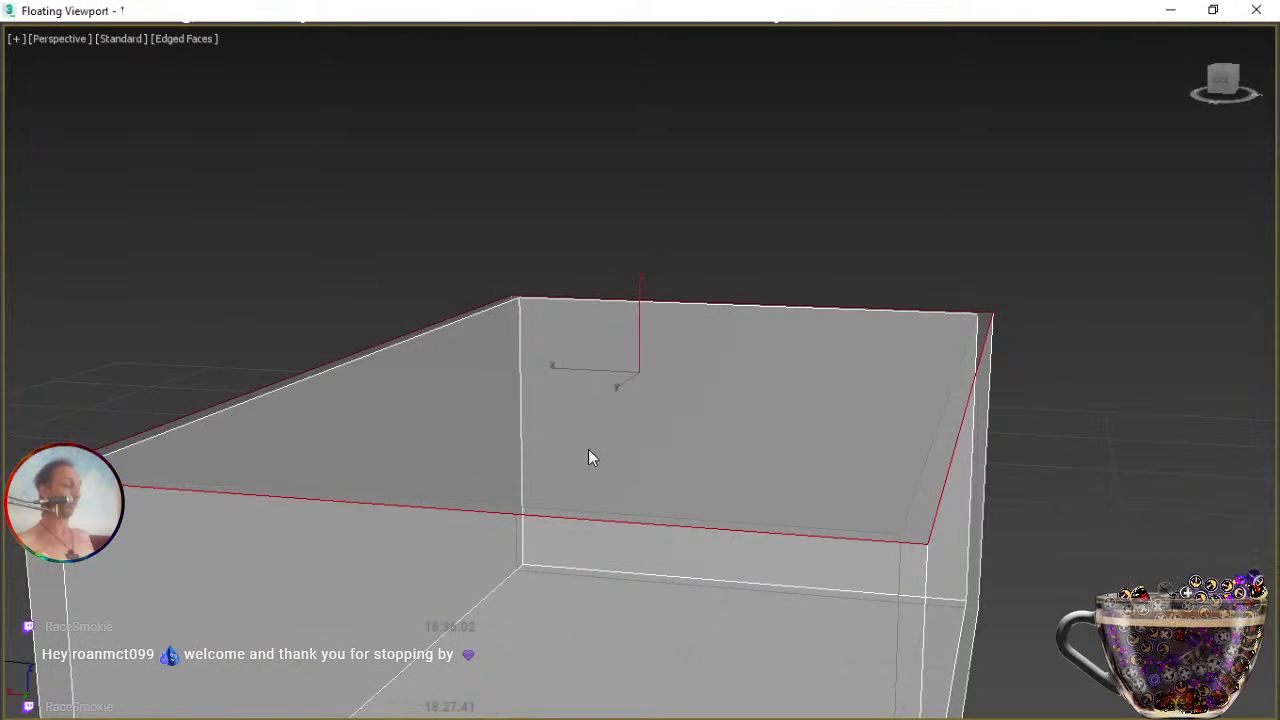
{"action": "key", "text": "ctrl+r"}
{"action": "left_click_drag", "start_coordinate": [597, 431], "coordinate": [640, 449]}
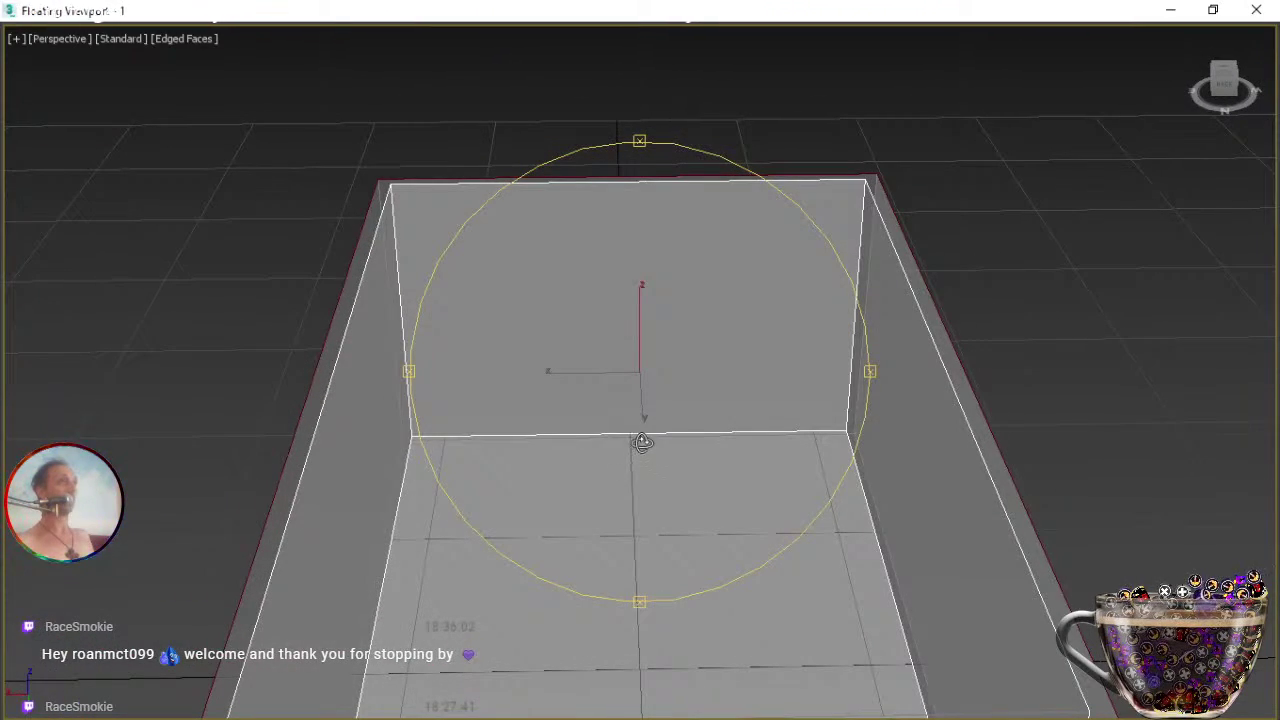
{"action": "right_click", "coordinate": [645, 438]}
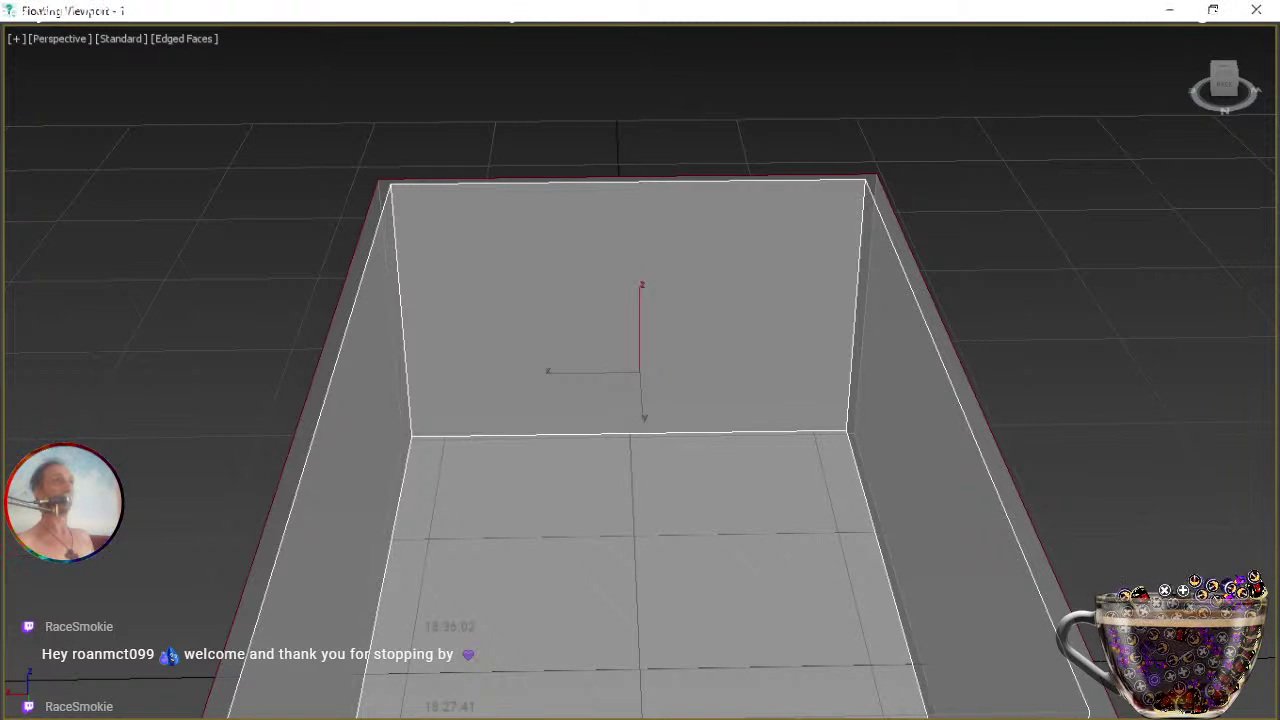
Bridge the body's outer and inner rim edges with 1 segment along both long sides and the far end.
{"action": "left_click", "coordinate": [931, 390]}
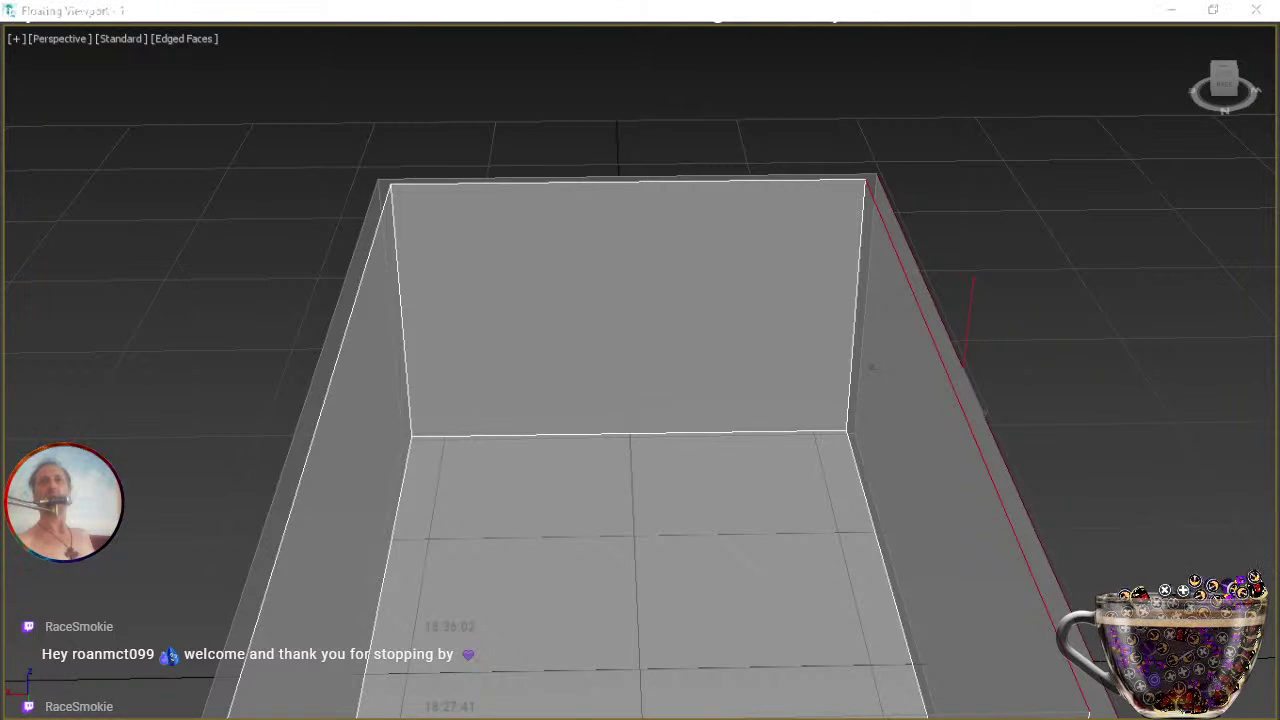
{"action": "key", "text": "ctrl+shift+b"}
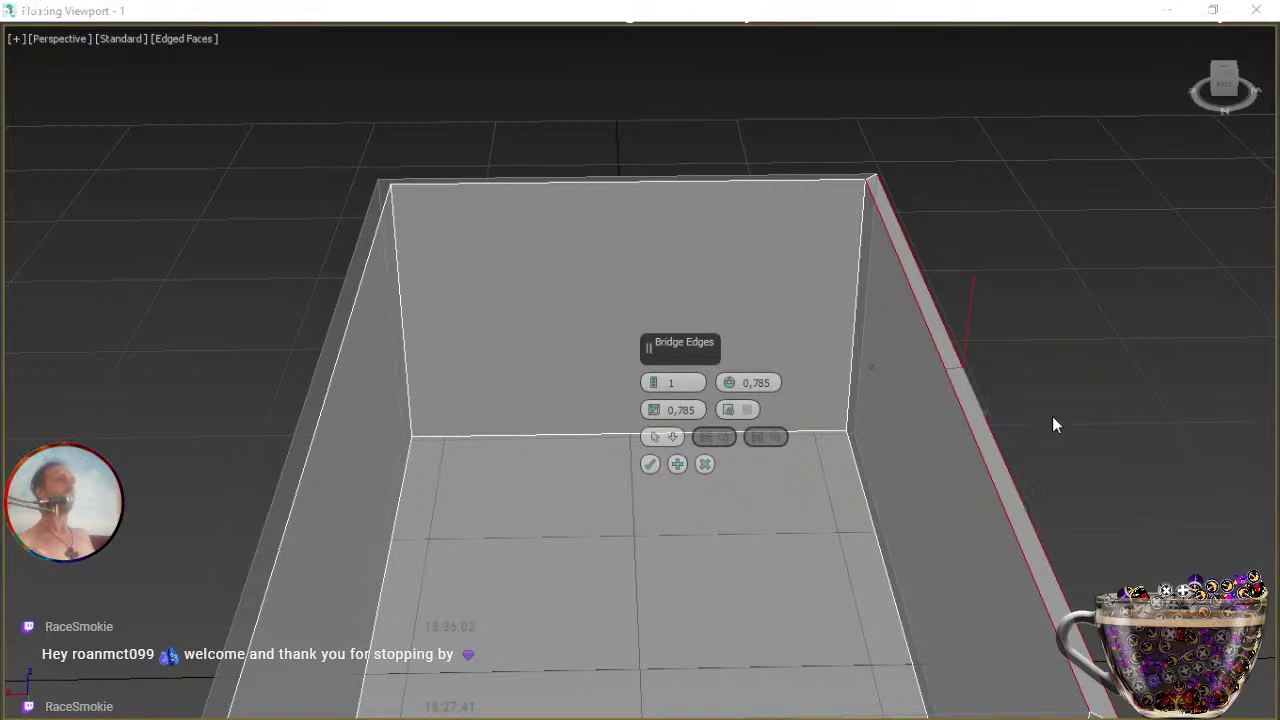
{"action": "left_click", "coordinate": [651, 465]}
{"action": "left_click_drag", "start_coordinate": [288, 392], "coordinate": [345, 421]}
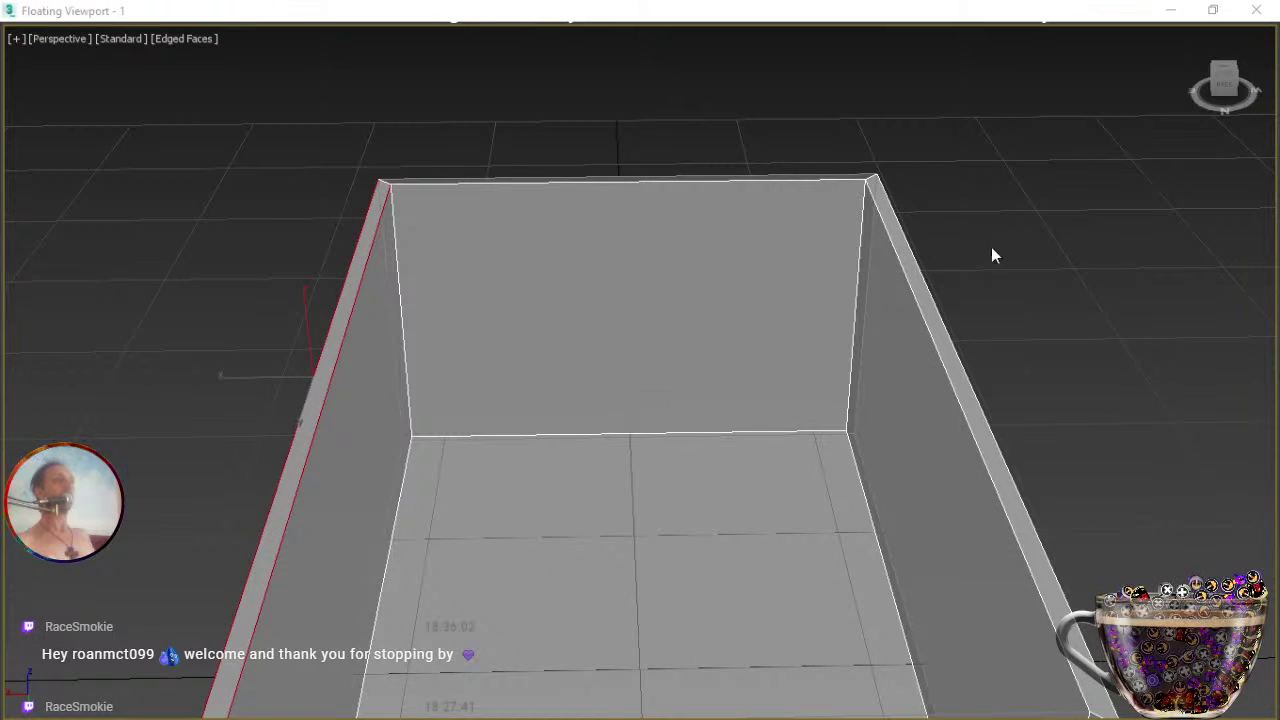
{"action": "left_click", "coordinate": [757, 181]}
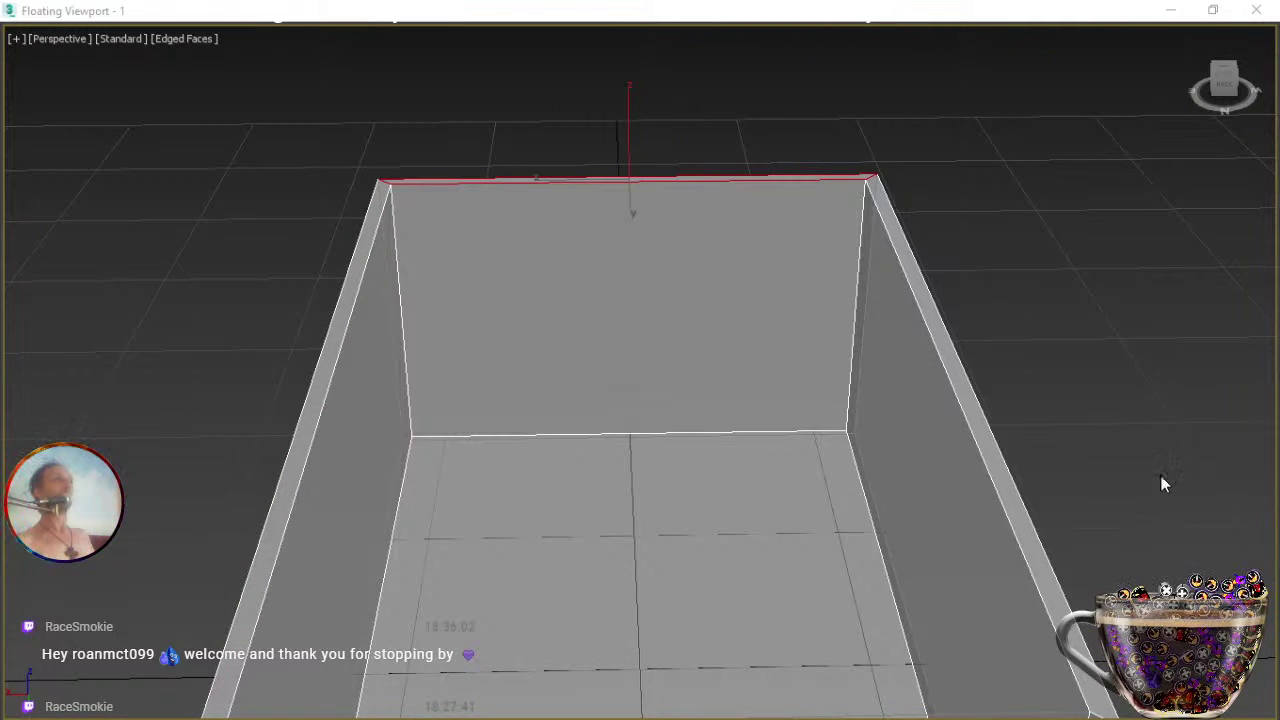
Select the border of the remaining rim gap at the body's near end and cap it.
{"action": "scroll", "coordinate": [1005, 515], "scroll_direction": "up", "scroll_amount": 4}
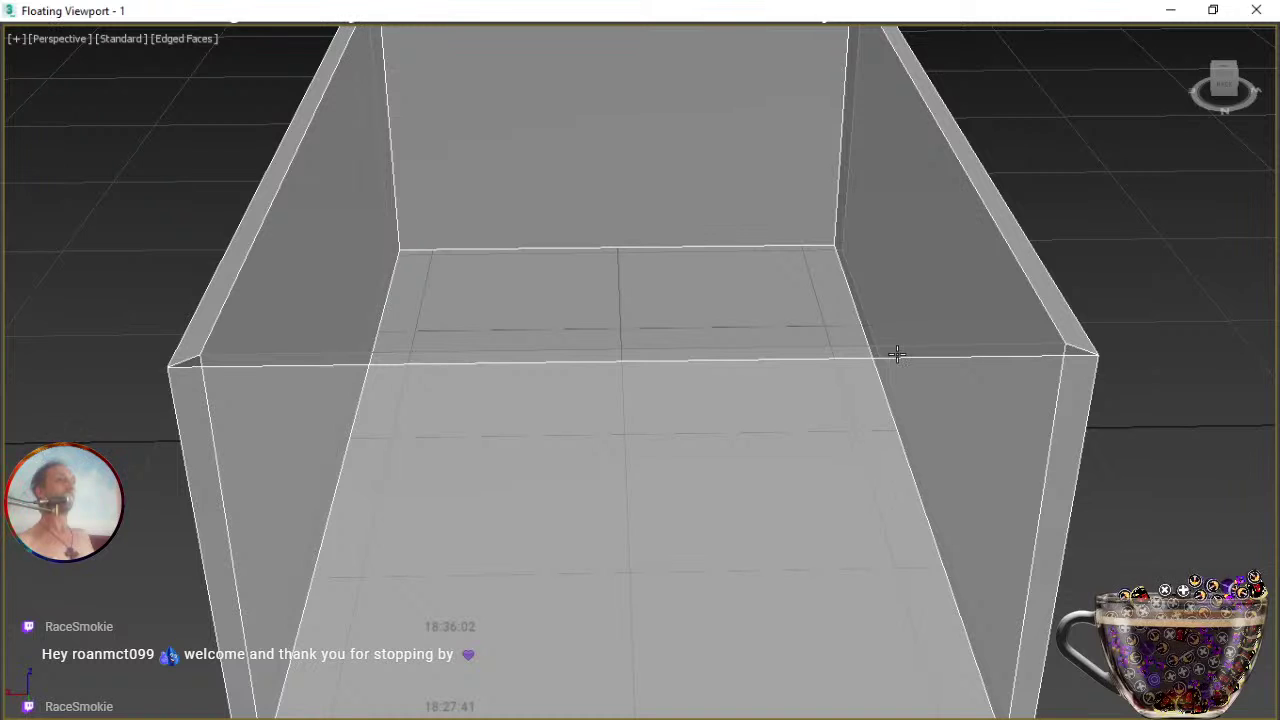
{"action": "left_click", "coordinate": [895, 354]}
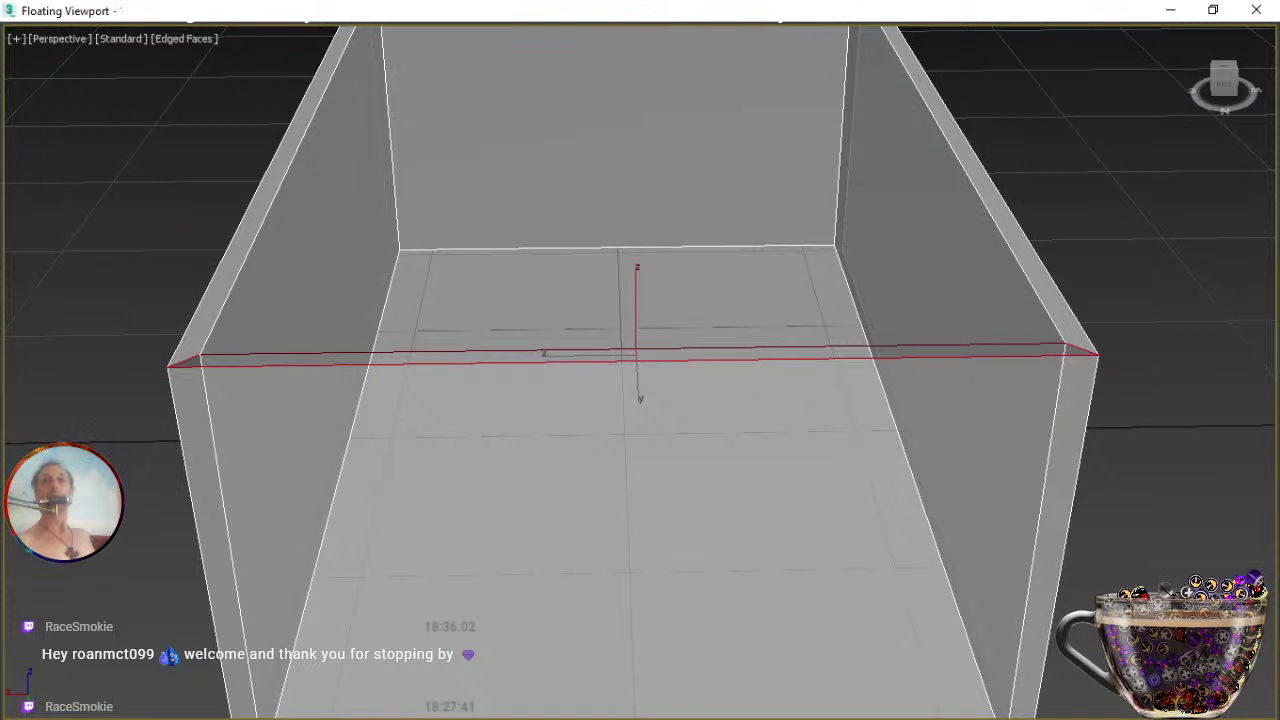
{"action": "key", "text": "alt+p"}
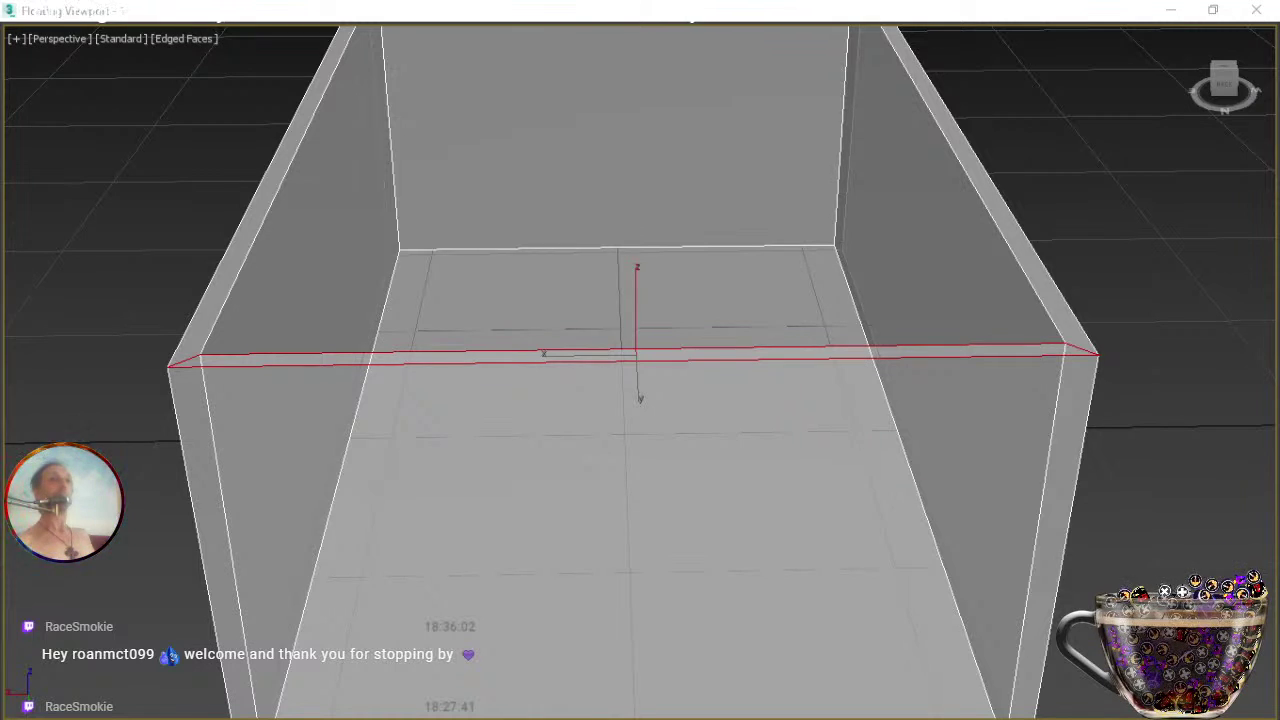
Leave the chest body, isolate the lid object from below and start editing its edges.
{"action": "key", "text": "Delete"}
{"action": "key", "text": "ctrl+z"}
{"action": "middle_click_drag", "start_coordinate": [737, 257], "coordinate": [875, 331]}
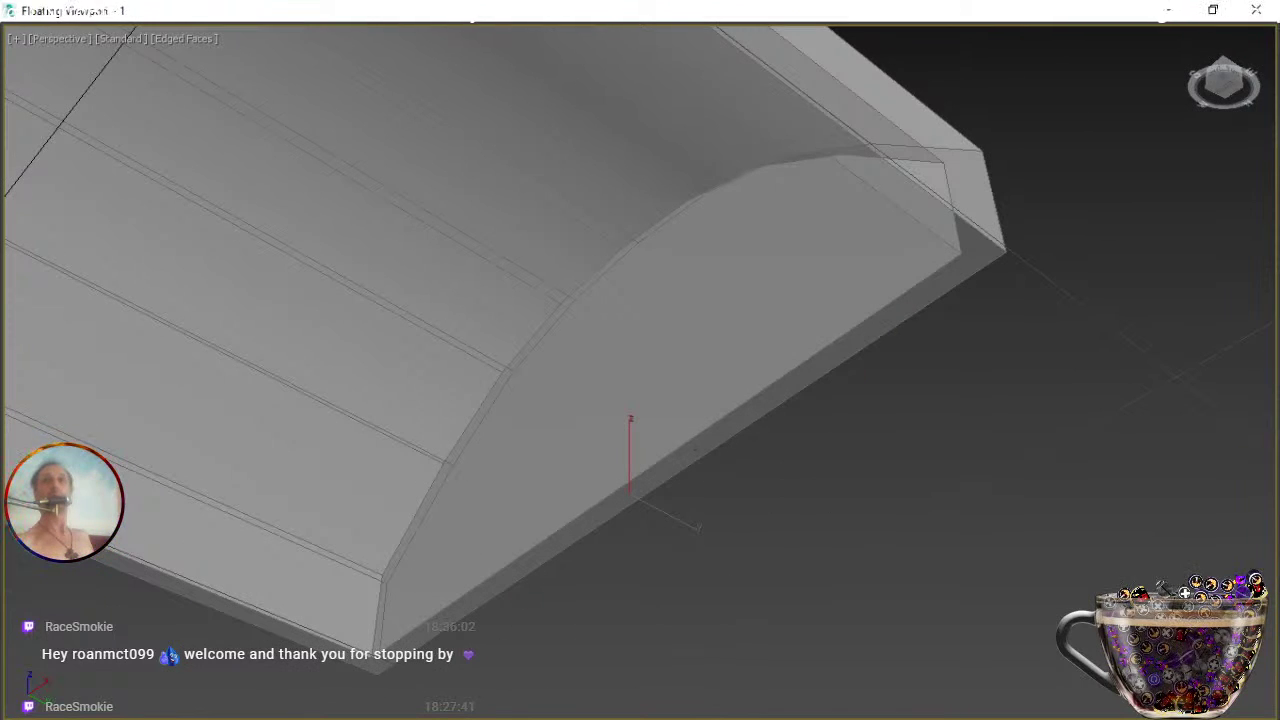
{"action": "left_click_drag", "start_coordinate": [806, 429], "coordinate": [751, 386]}
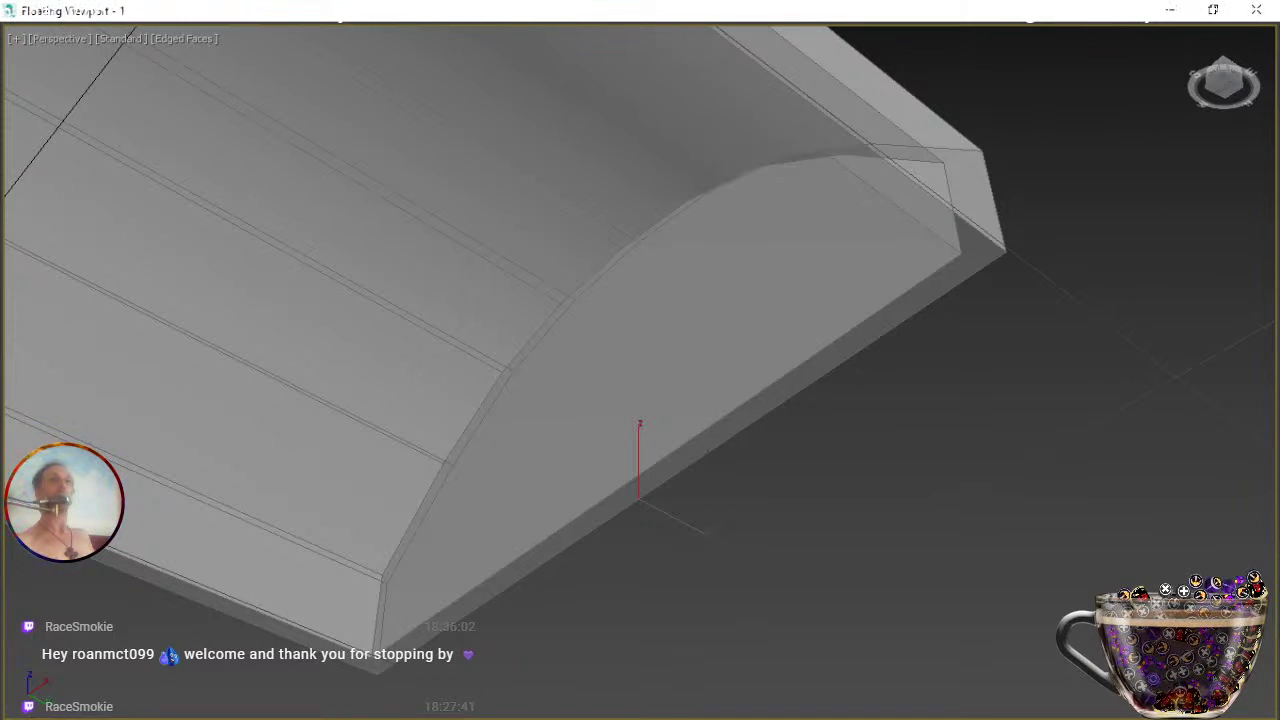
{"action": "key", "text": "ctrl+z"}
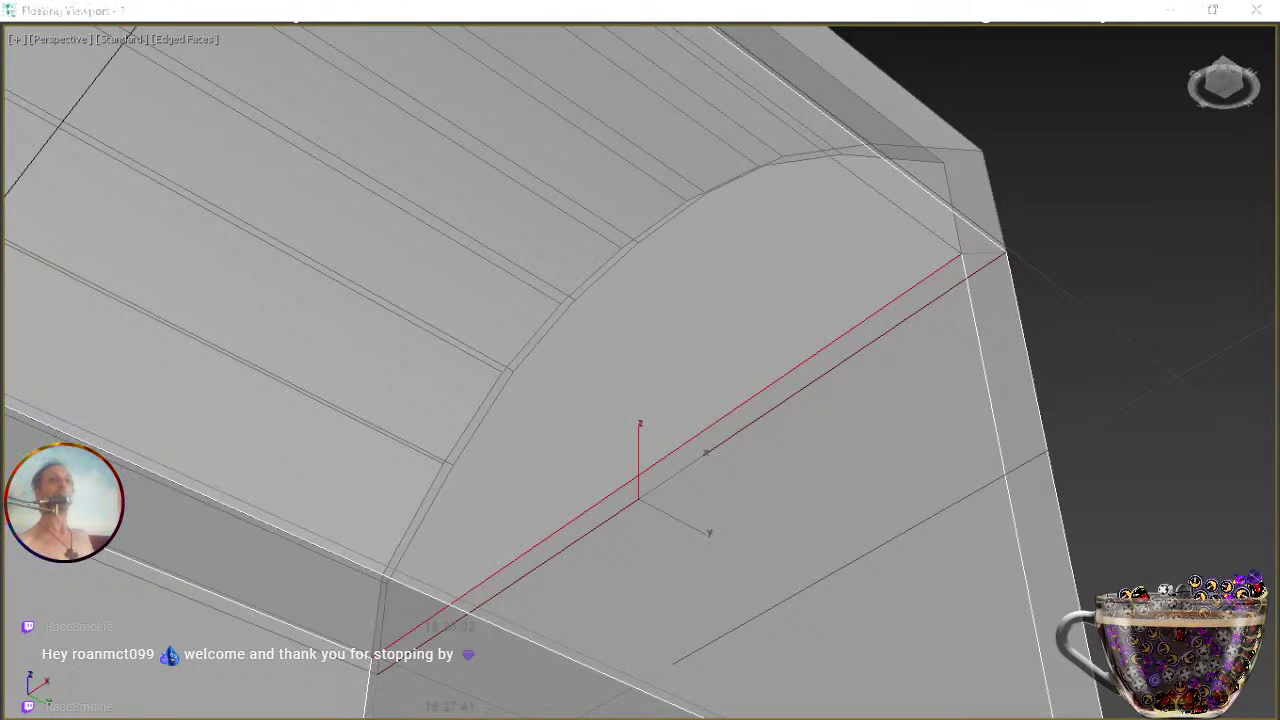
{"action": "key", "text": "ctrl+z"}
{"action": "key", "text": "ctrl+z"}
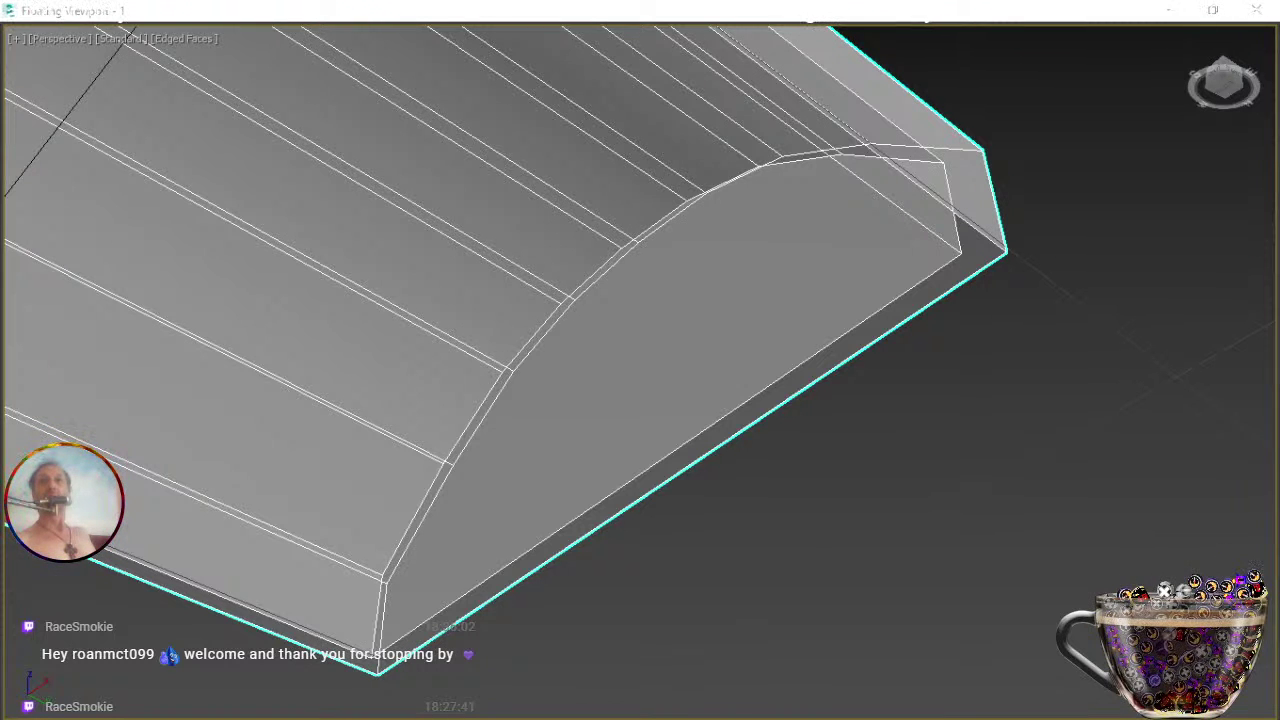
{"action": "left_click", "coordinate": [1009, 289]}
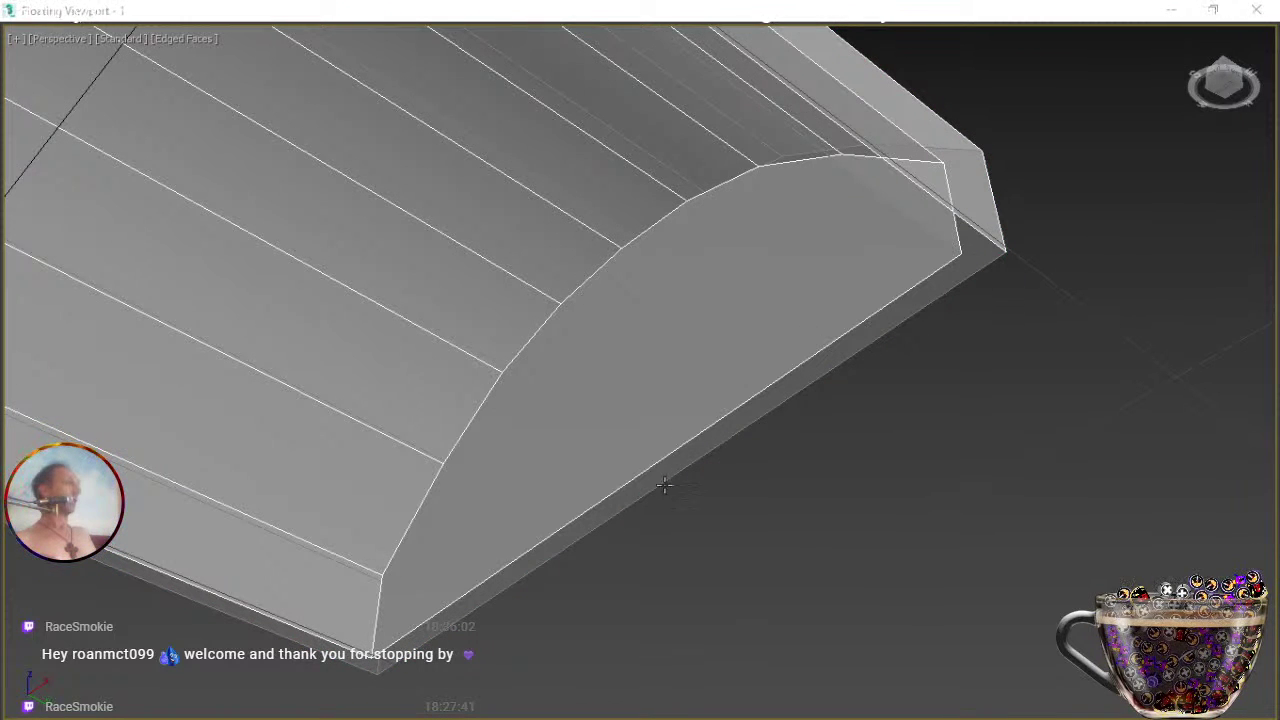
Select the outer and inner rim edges at one short end of the lid and bridge them.
{"action": "left_click", "coordinate": [647, 524]}
{"action": "left_click", "coordinate": [655, 448]}
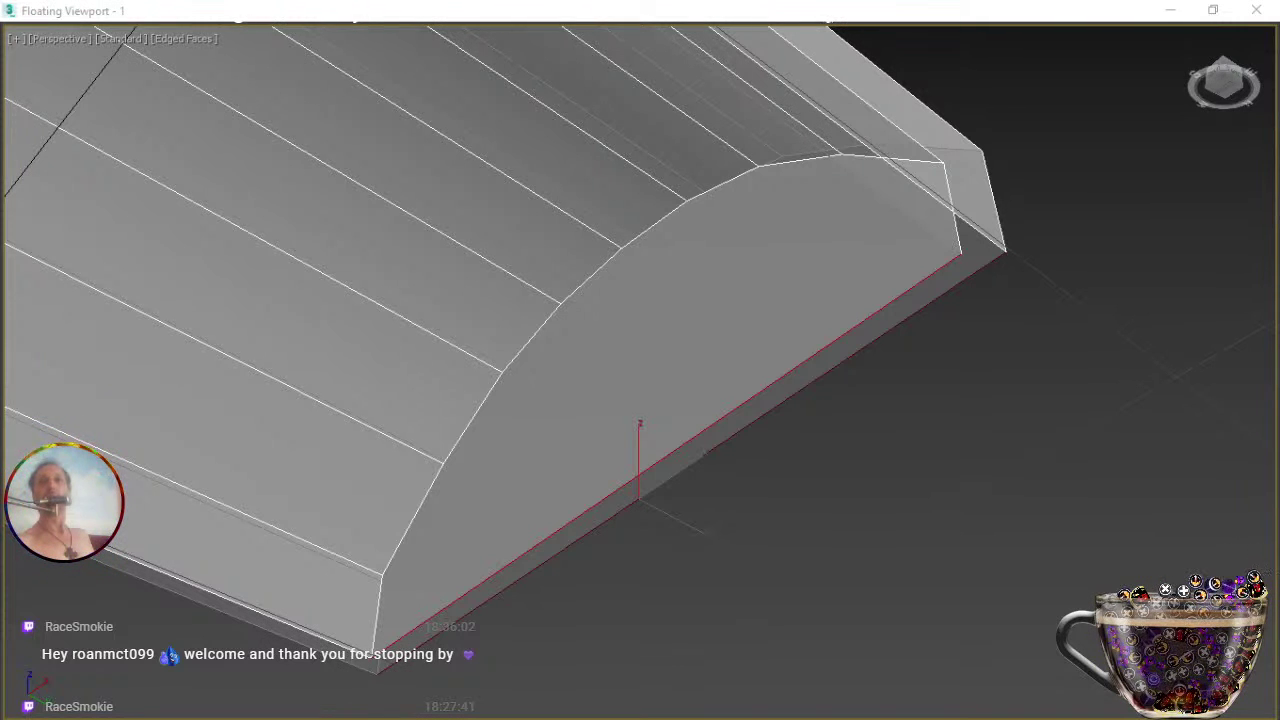
{"action": "key", "text": "ctrl+b"}
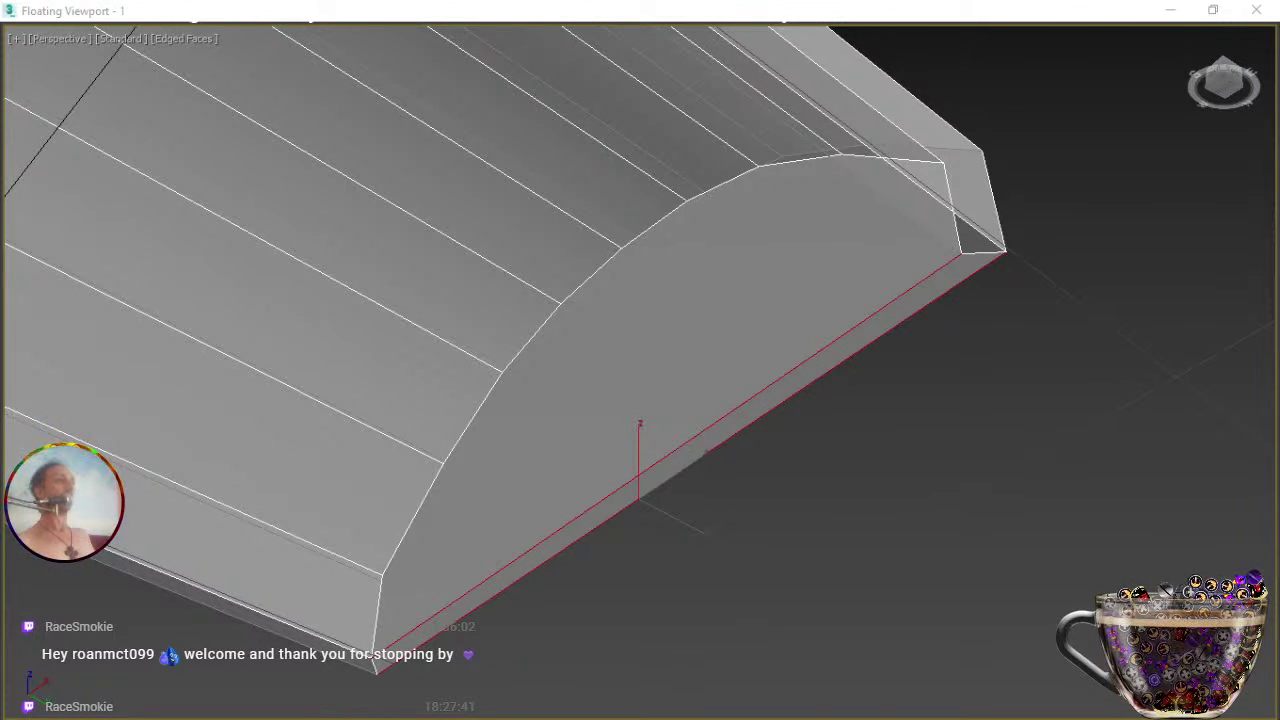
Bridge the lid's outer and inner rim edges along both long sides.
{"action": "middle_click_drag", "start_coordinate": [371, 229], "coordinate": [823, 374]}
{"action": "scroll", "coordinate": [823, 374], "scroll_direction": "down", "scroll_amount": 1}
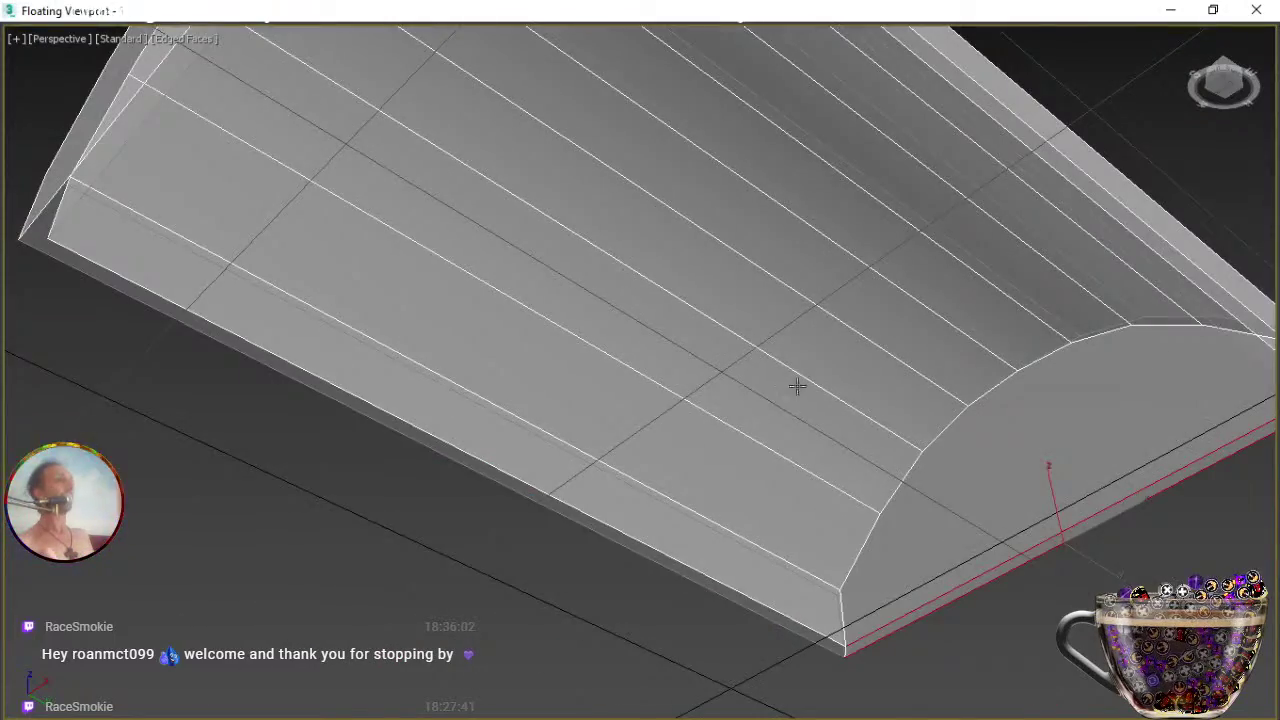
{"action": "scroll", "coordinate": [690, 401], "scroll_direction": "down", "scroll_amount": 3}
{"action": "key", "text": "ctrl+r"}
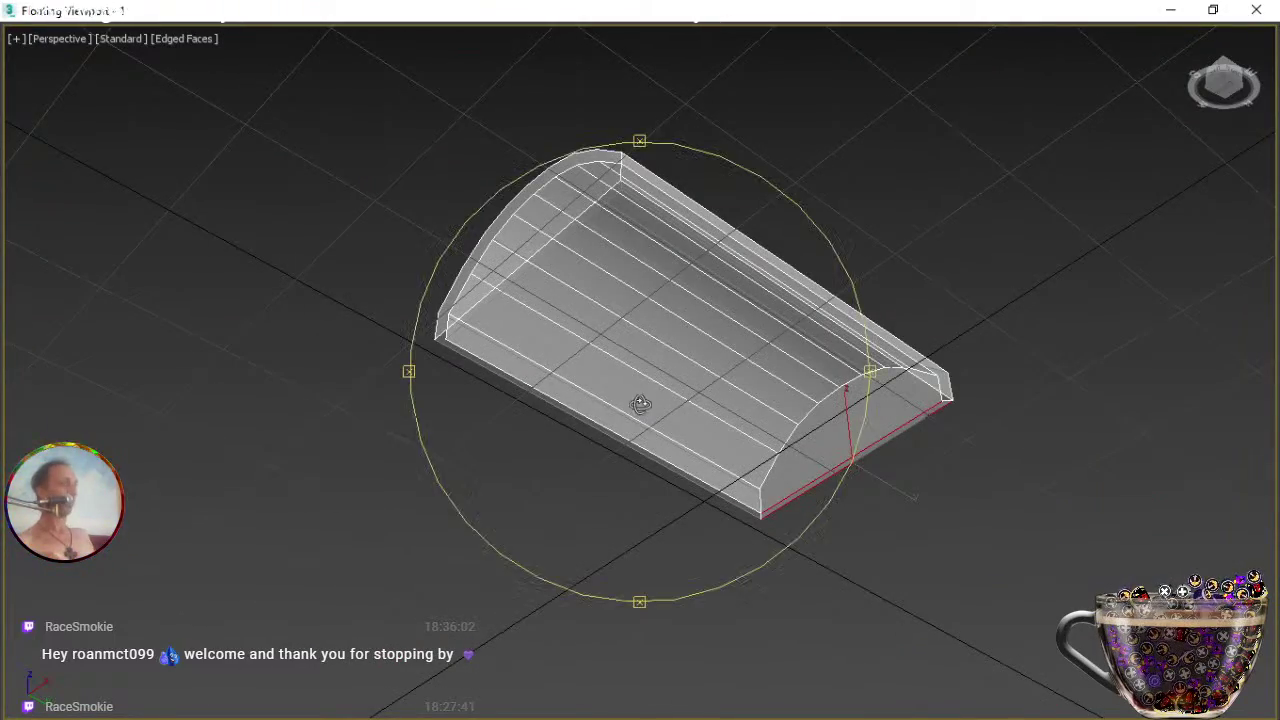
{"action": "left_click_drag", "start_coordinate": [748, 416], "coordinate": [587, 433]}
{"action": "right_click", "coordinate": [526, 543]}
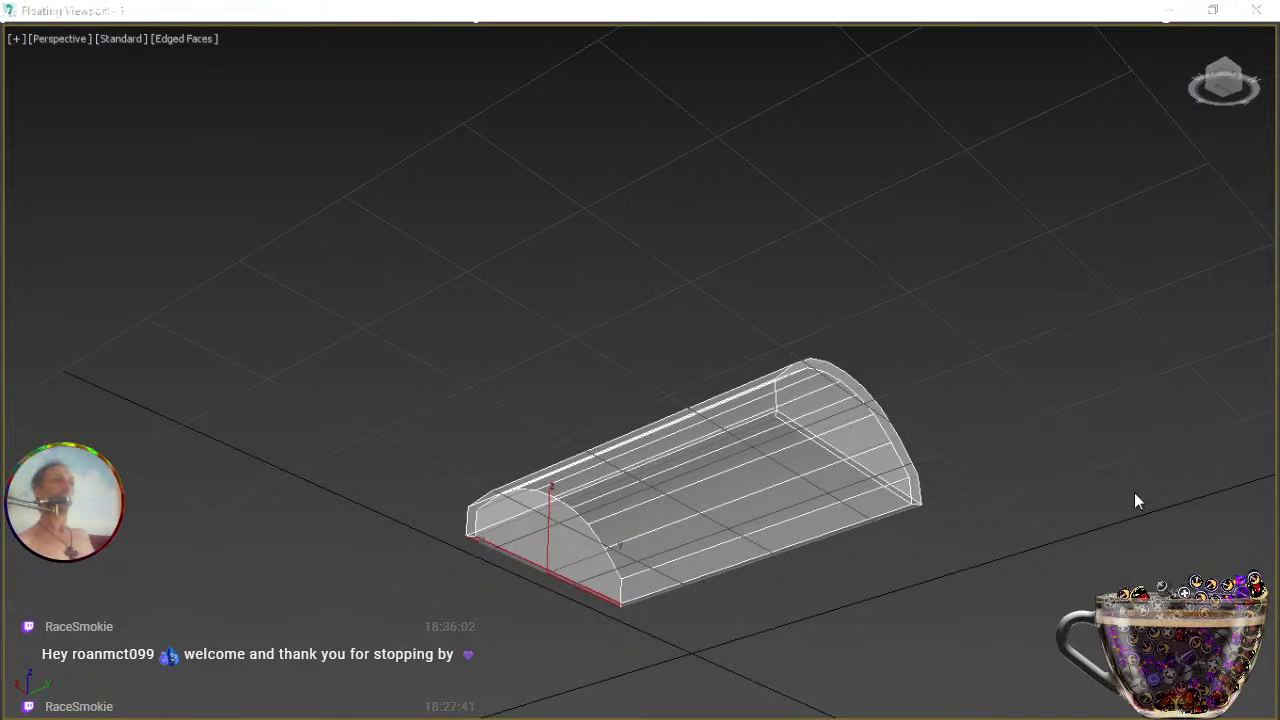
{"action": "left_click", "coordinate": [869, 519]}
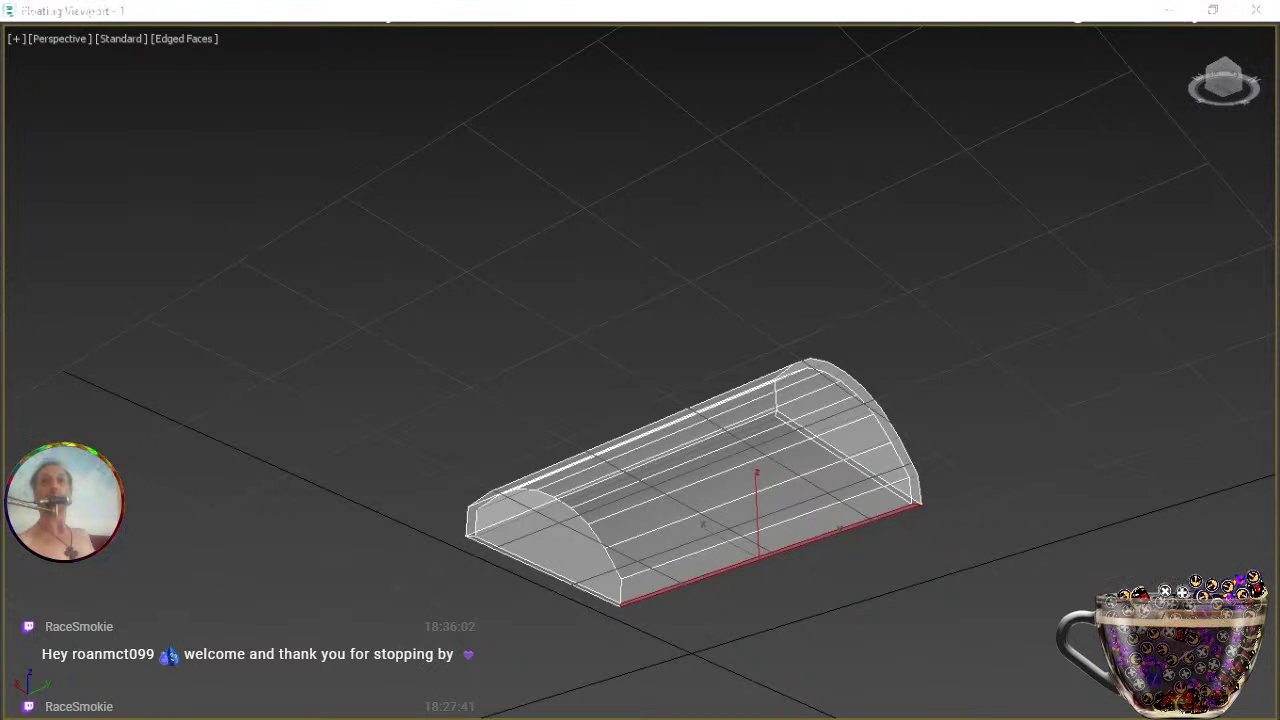
{"action": "left_click", "coordinate": [572, 491]}
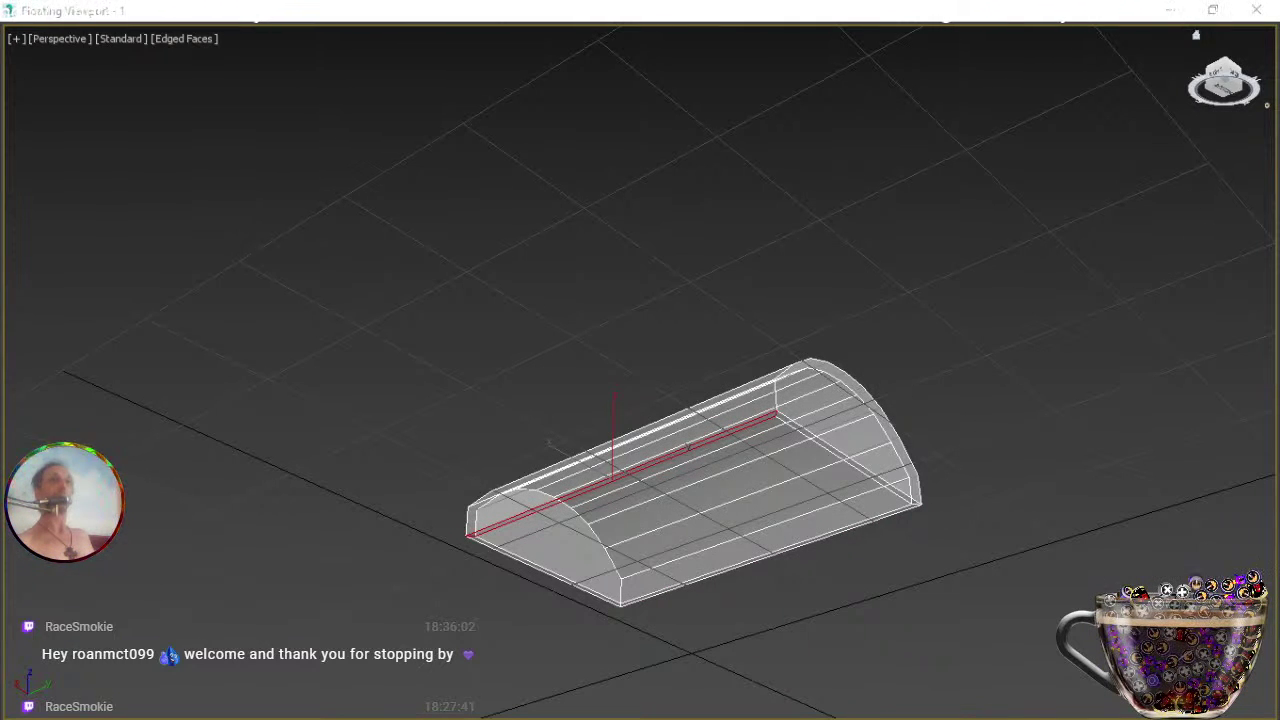
End the lid's isolation, leave edge editing and select the lid and body together in the perspective view.
{"action": "key", "text": "alt+q"}
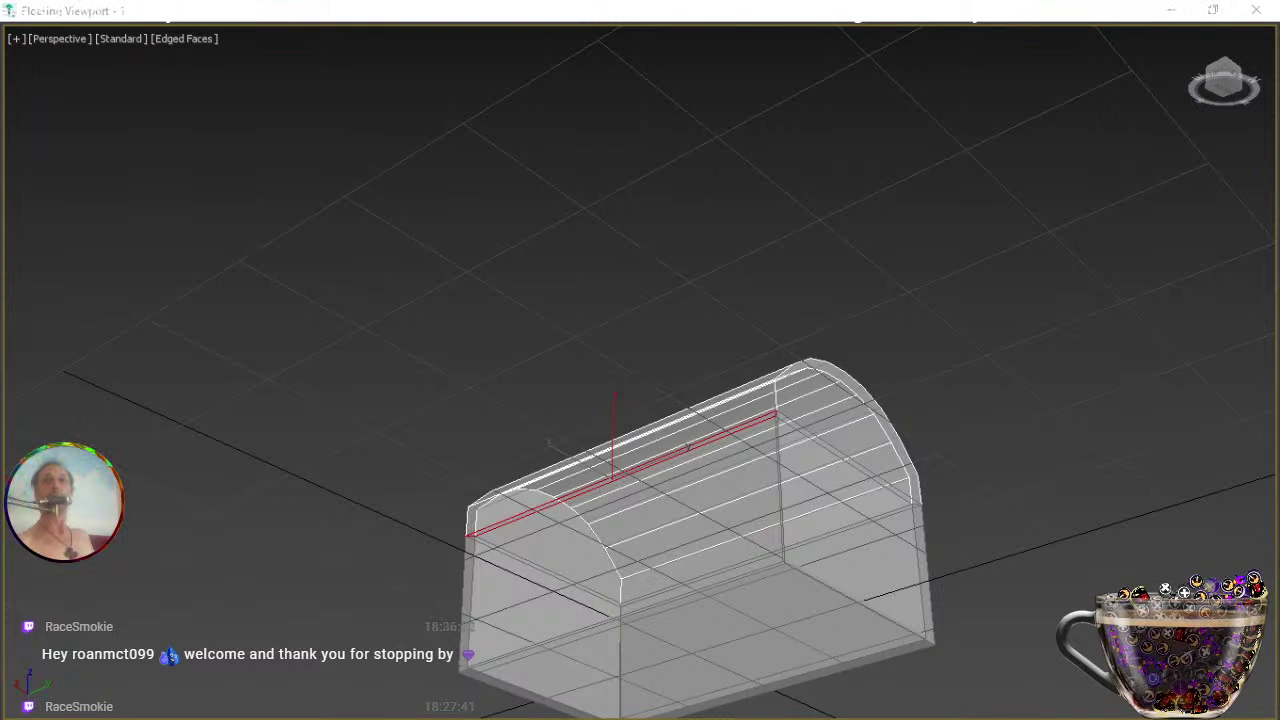
{"action": "key", "text": "2"}
{"action": "left_click_drag", "start_coordinate": [1021, 279], "coordinate": [616, 677]}
{"action": "key", "text": "ctrl+r"}
{"action": "middle_click_drag", "start_coordinate": [668, 584], "coordinate": [702, 406], "text": "alt"}
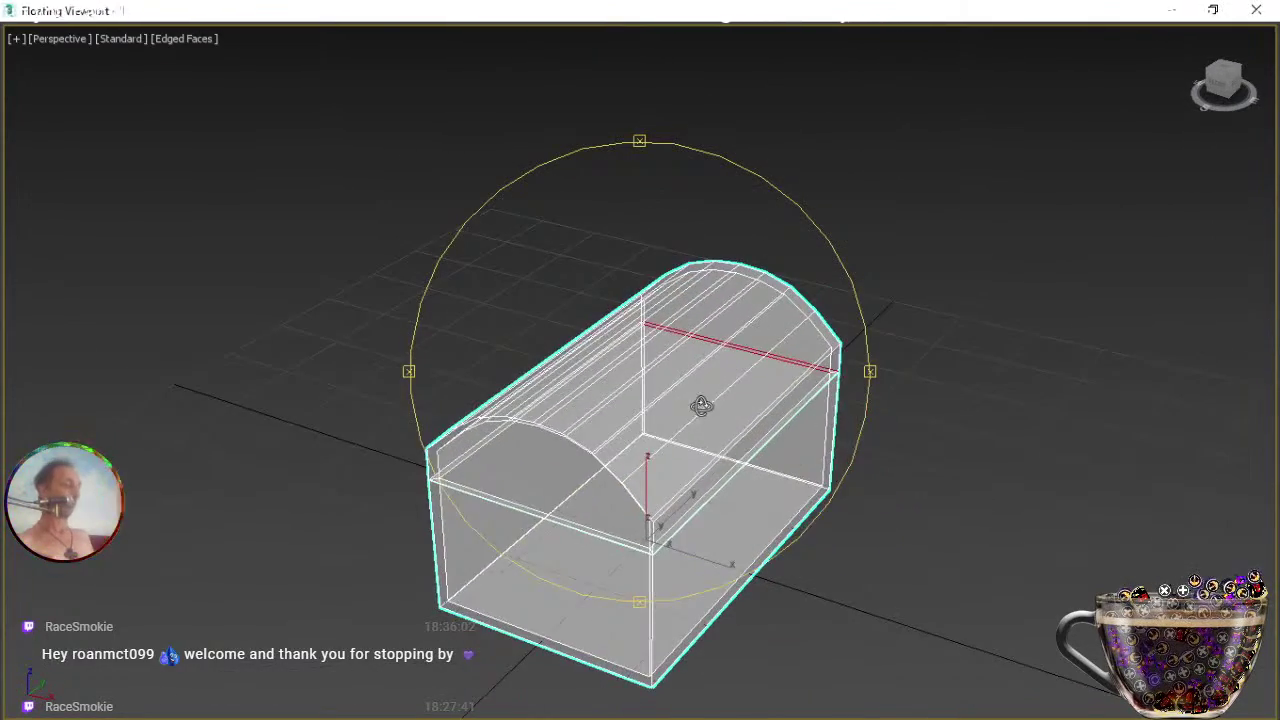
{"action": "key", "text": "f"}
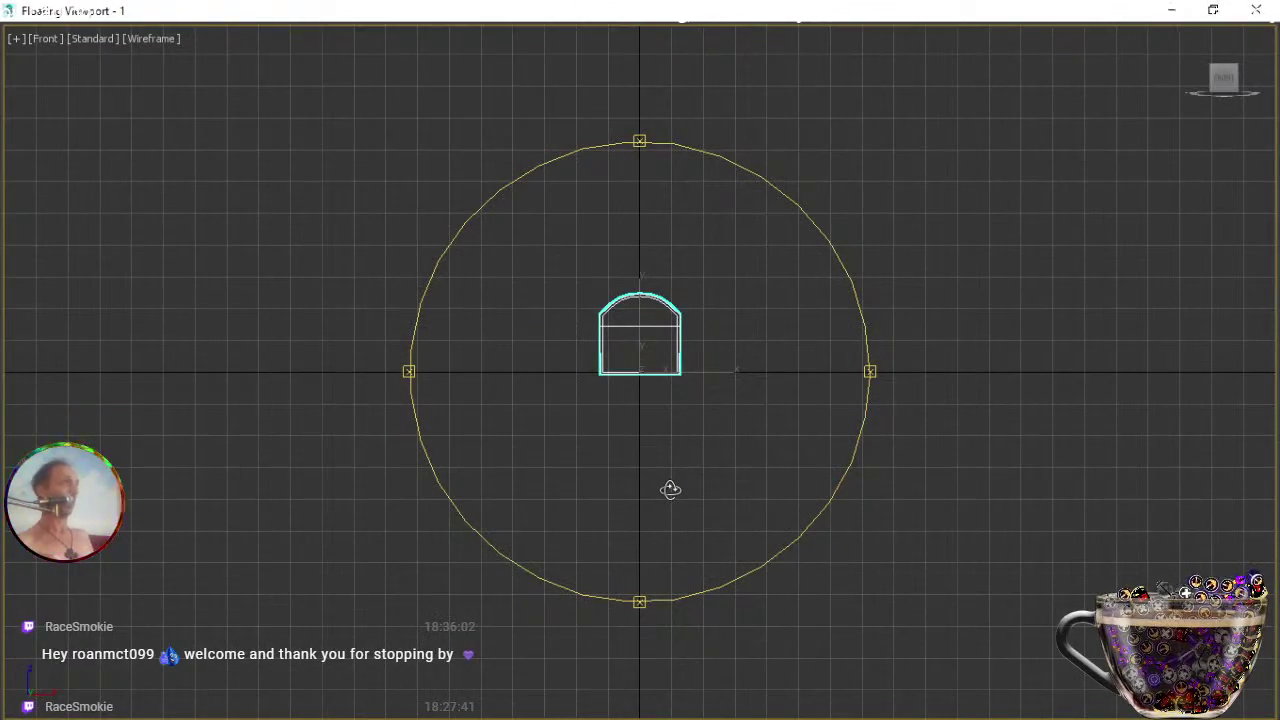
{"action": "left_click", "coordinate": [44, 39]}
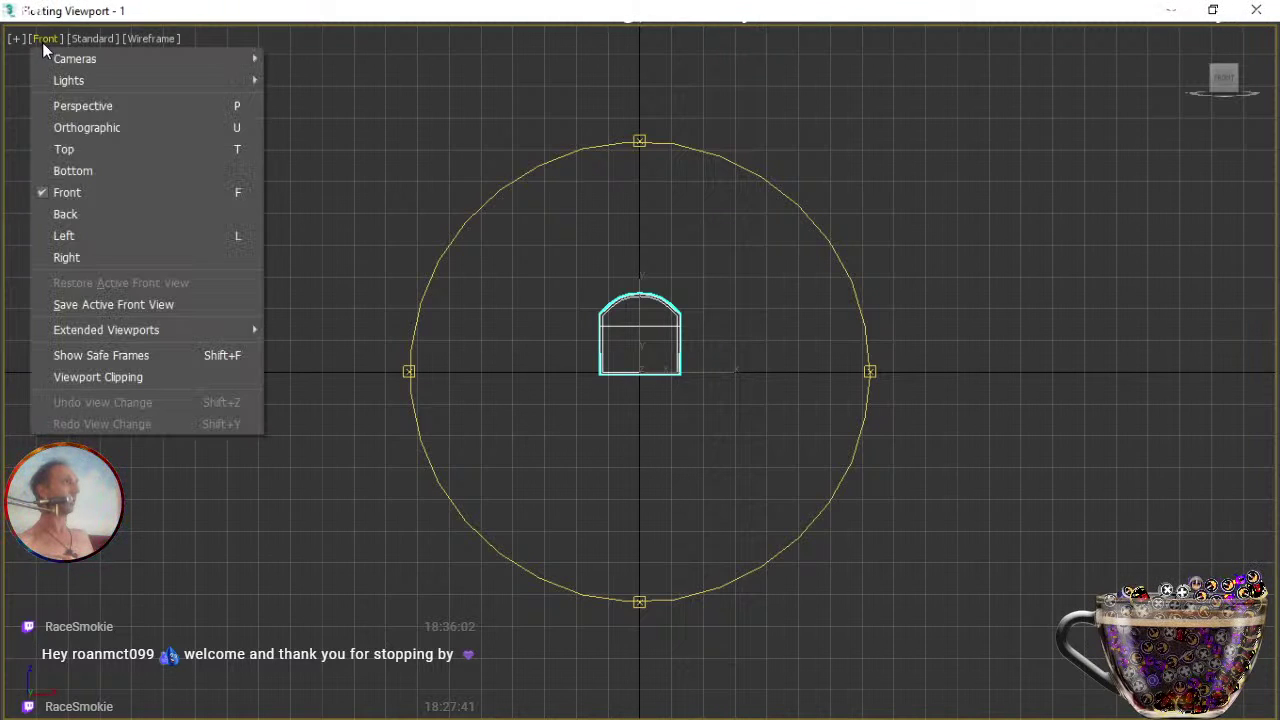
{"action": "left_click", "coordinate": [88, 106]}
{"action": "middle_click_drag", "start_coordinate": [586, 486], "coordinate": [712, 473], "text": "alt"}
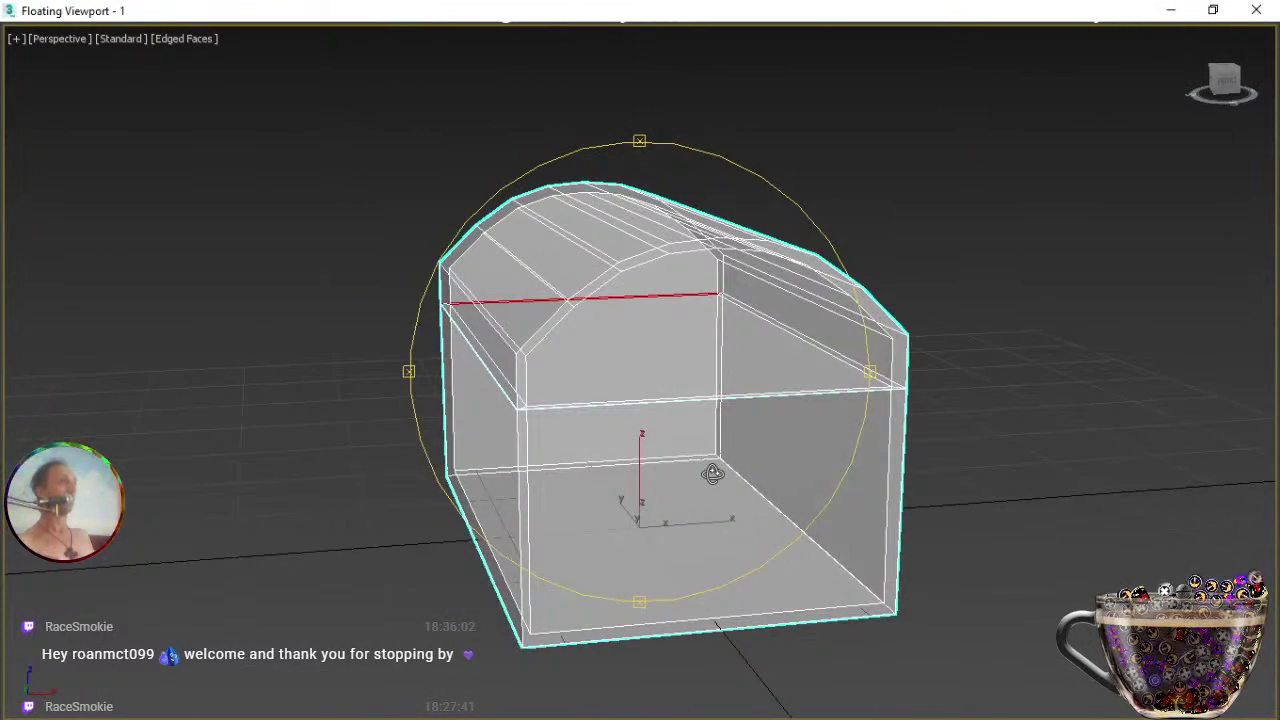
{"action": "left_click", "coordinate": [990, 473]}
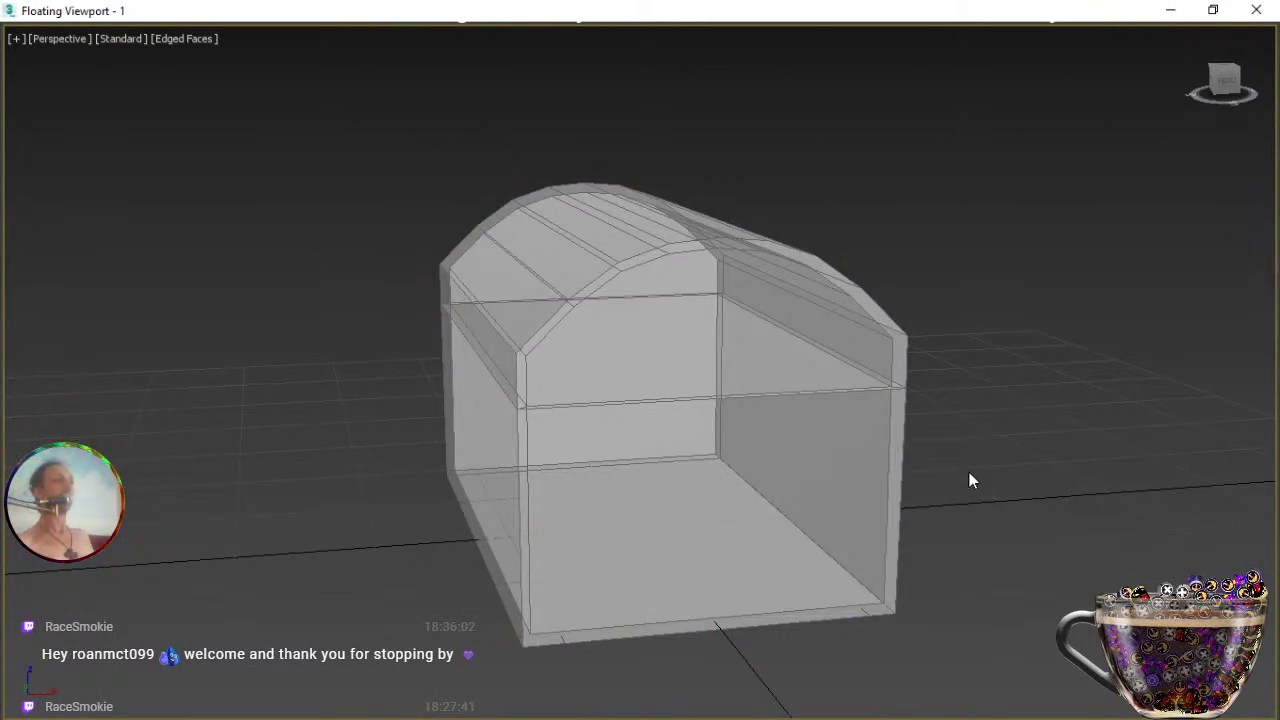
{"action": "key", "text": "ctrl+z"}
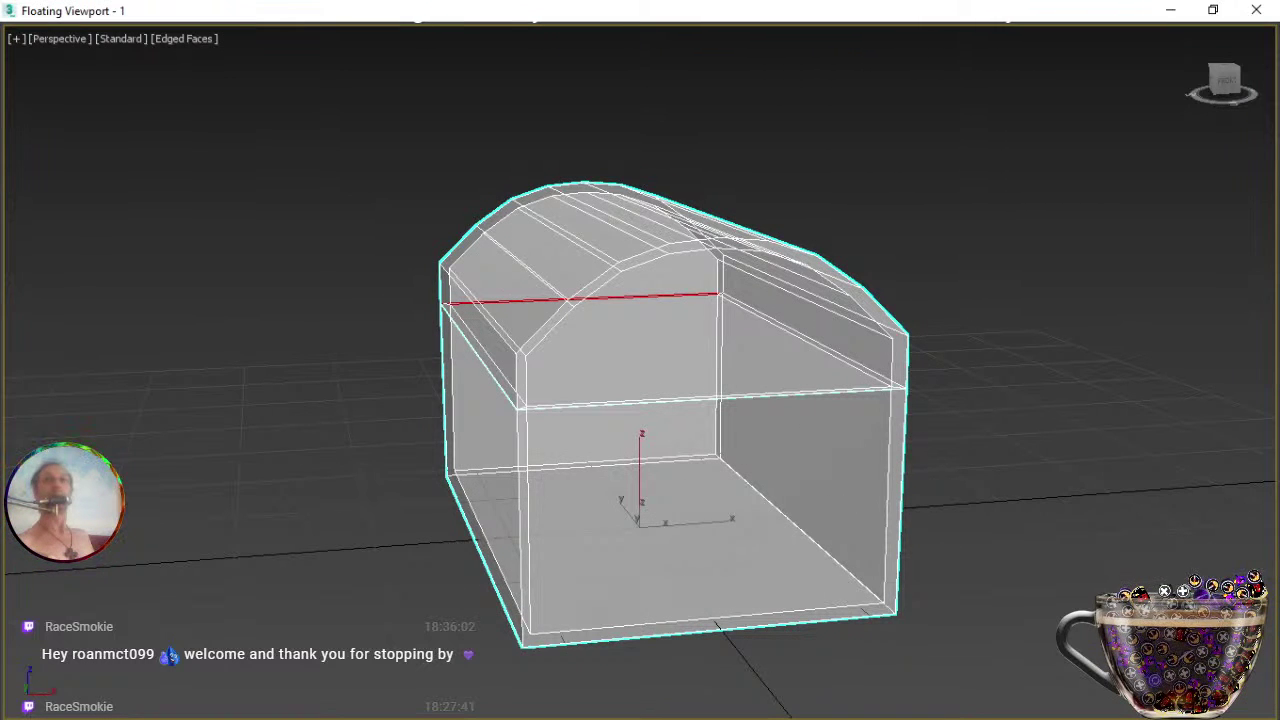
Select the lid and the body in turn and examine the closed chest from several sides.
{"action": "left_click", "coordinate": [844, 292]}
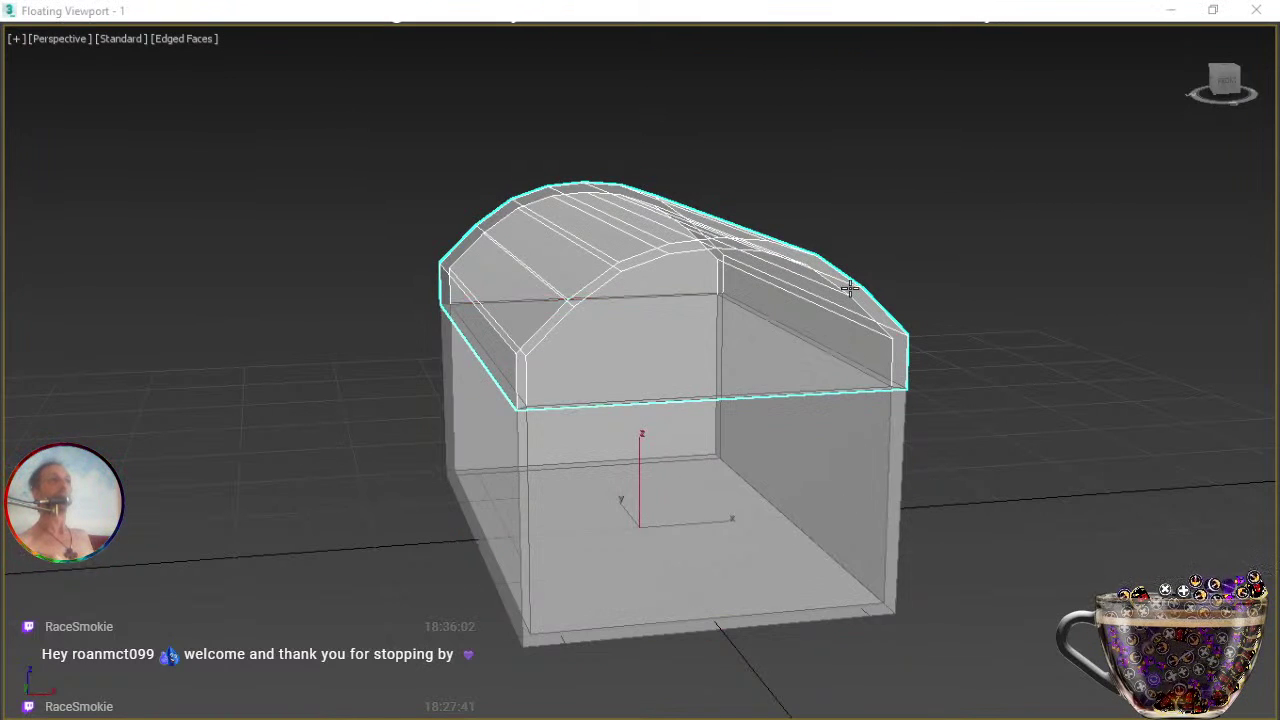
{"action": "left_click", "coordinate": [863, 486]}
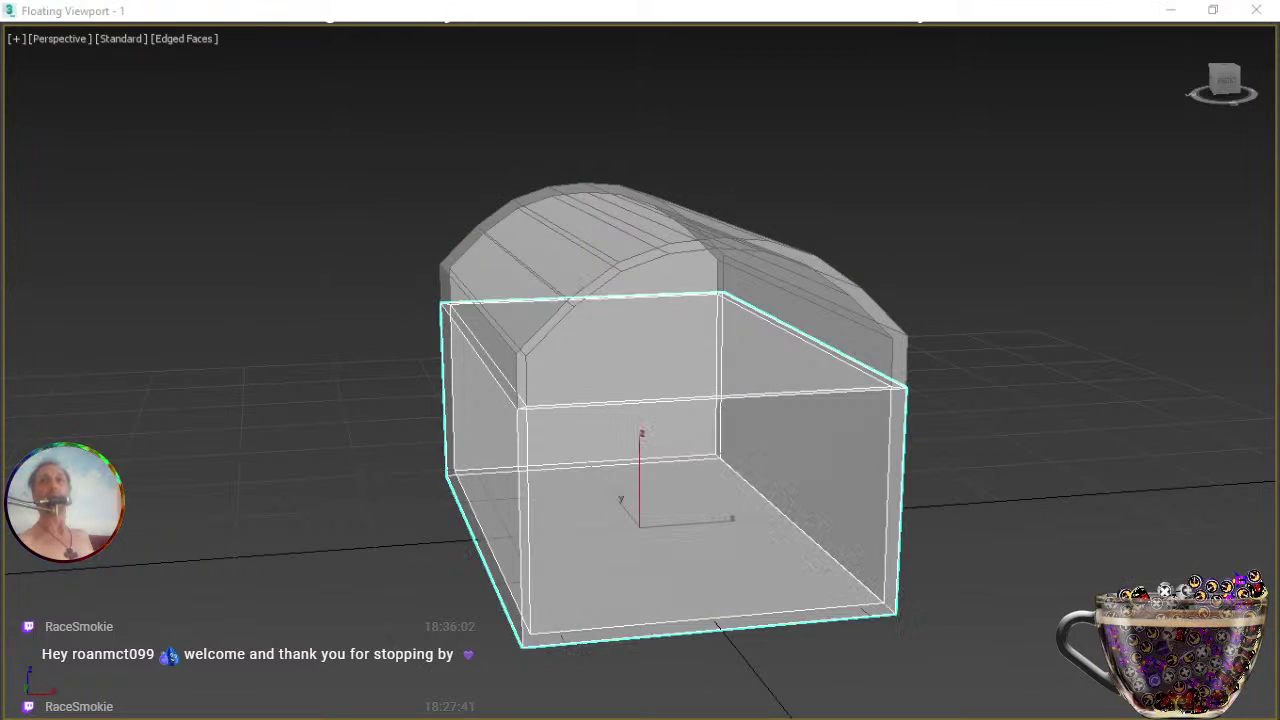
{"action": "middle_click_drag", "start_coordinate": [846, 471], "coordinate": [790, 477]}
{"action": "key", "text": "ctrl+r"}
{"action": "middle_click_drag", "start_coordinate": [670, 502], "coordinate": [1082, 501], "text": "alt"}
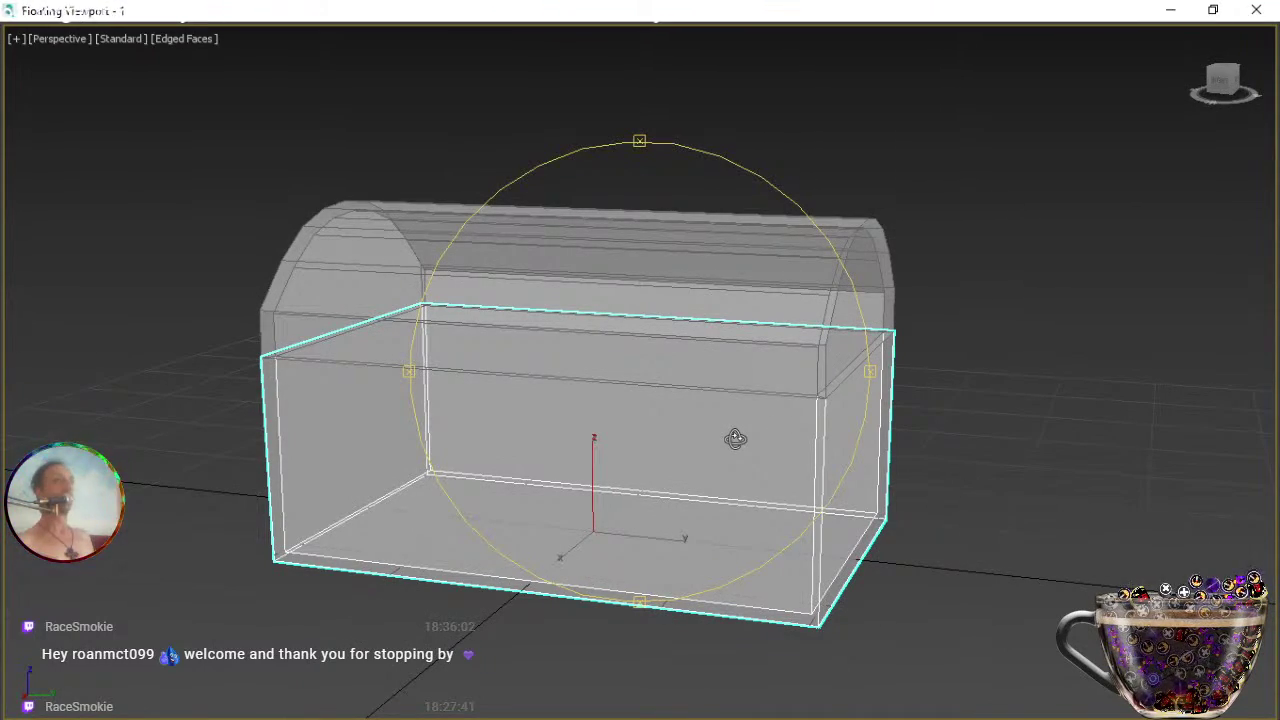
{"action": "middle_click_drag", "start_coordinate": [731, 437], "coordinate": [732, 476], "text": "alt"}
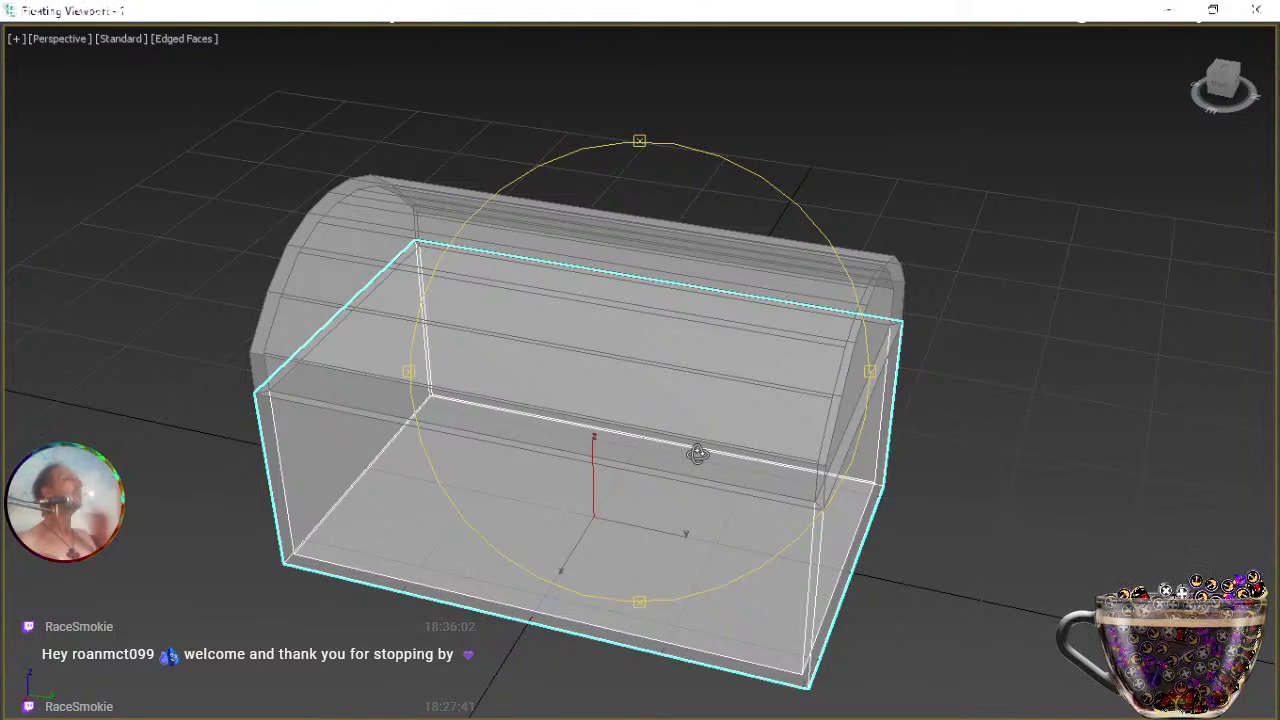
{"action": "middle_click_drag", "start_coordinate": [666, 451], "coordinate": [770, 420], "text": "alt"}
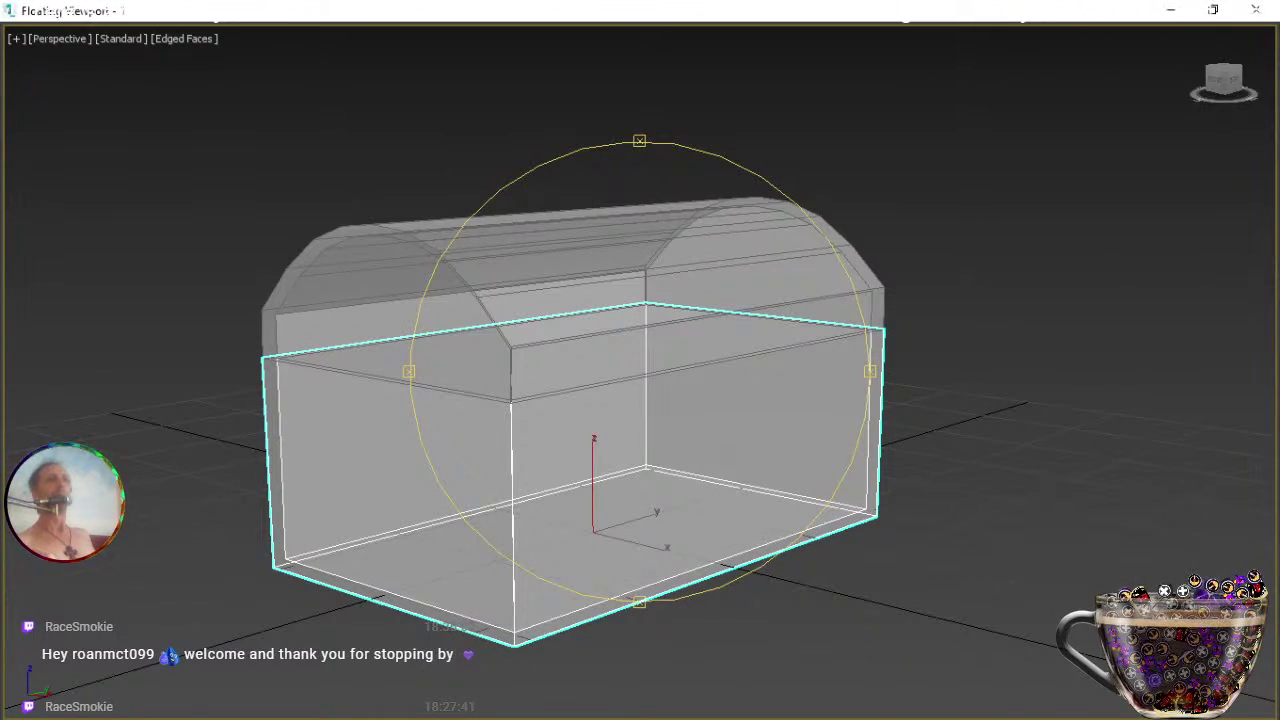
{"action": "left_click_drag", "start_coordinate": [697, 417], "coordinate": [657, 452]}
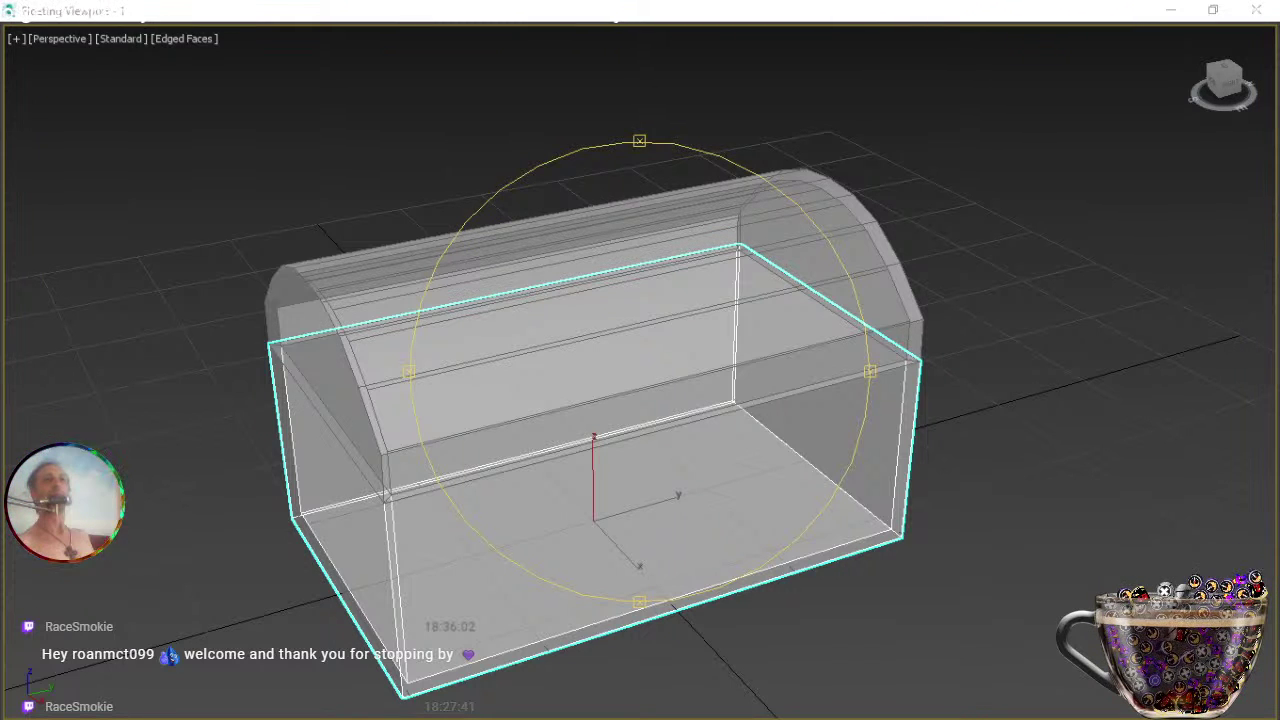
{"action": "key", "text": "Escape"}
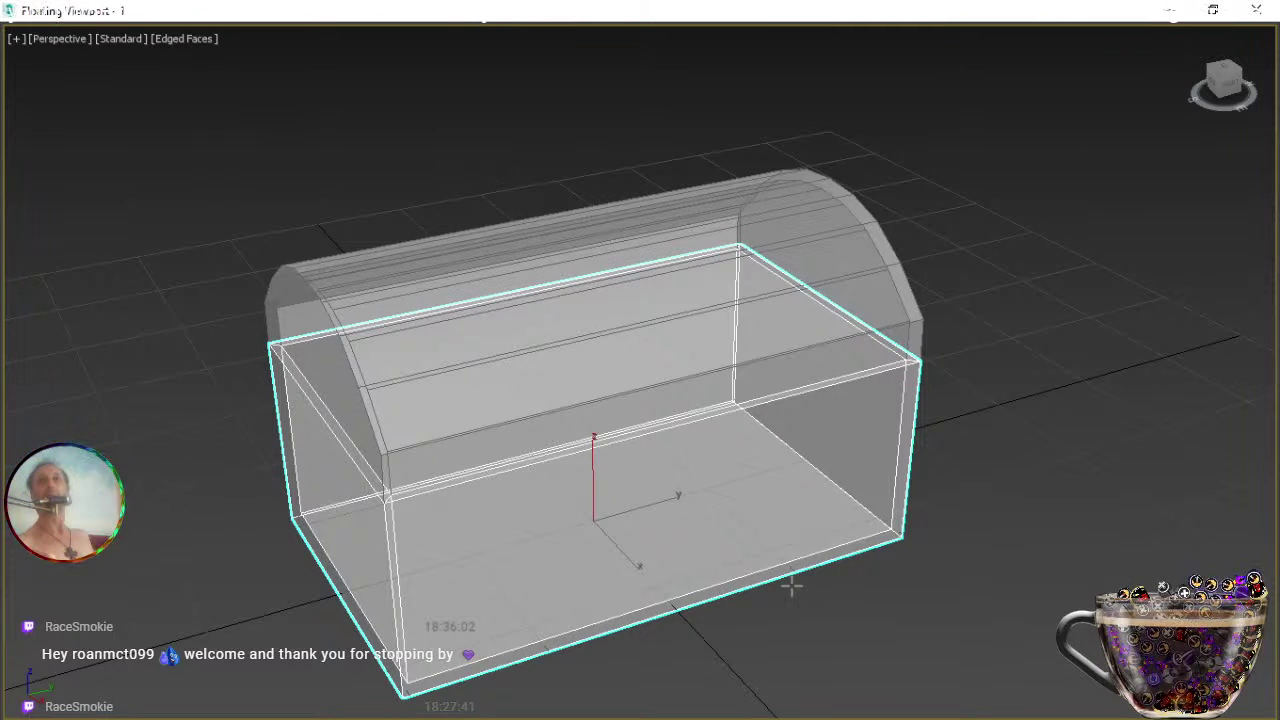
Create a small cube-shaped dummy helper on the ground in front of the chest's long side.
{"action": "middle_click_drag", "start_coordinate": [749, 617], "coordinate": [714, 536]}
{"action": "left_click_drag", "start_coordinate": [681, 563], "coordinate": [745, 604]}
{"action": "right_click", "coordinate": [702, 582]}
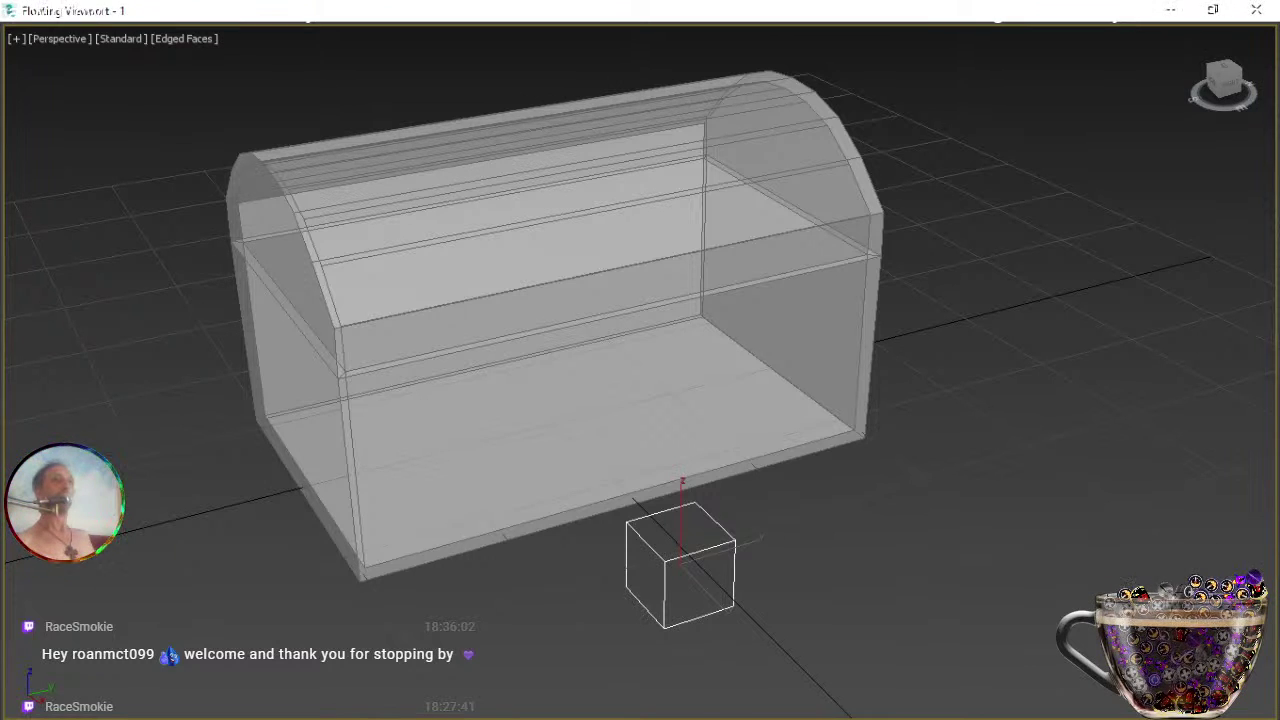
Pick the chest body and lid individually, and select both objects without the dummy helper.
{"action": "left_click", "coordinate": [668, 394]}
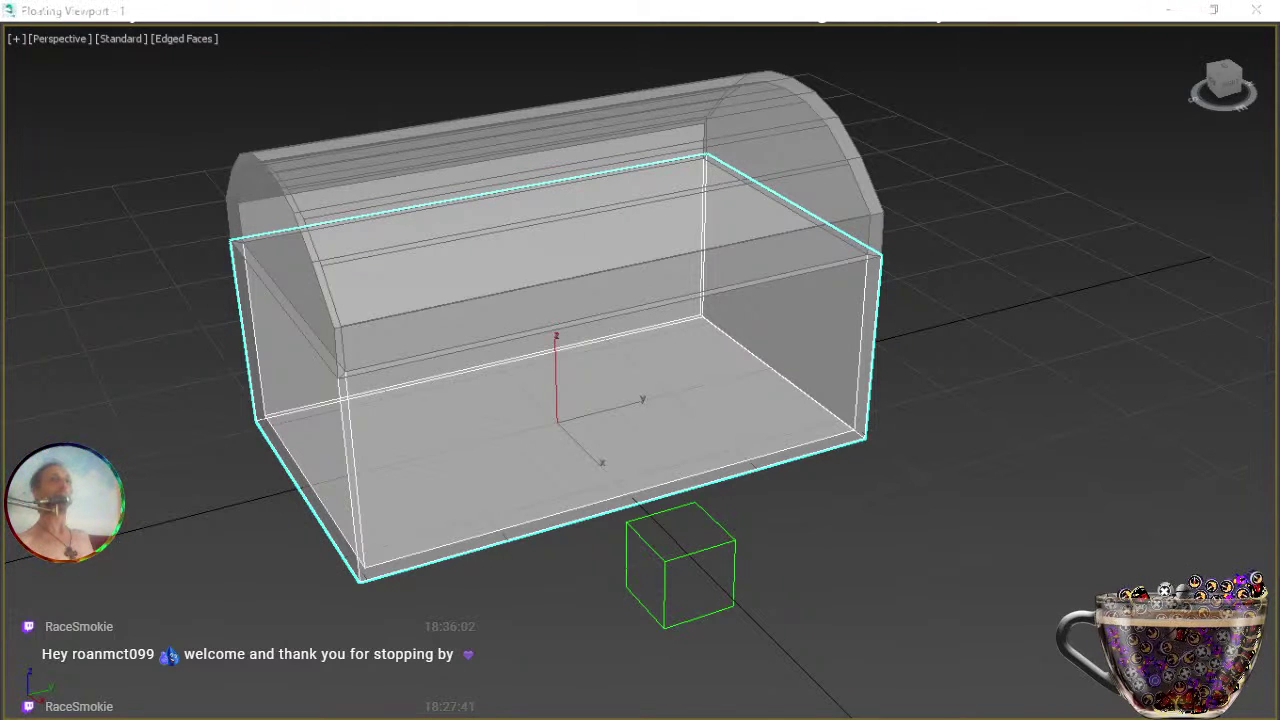
{"action": "left_click", "coordinate": [556, 230]}
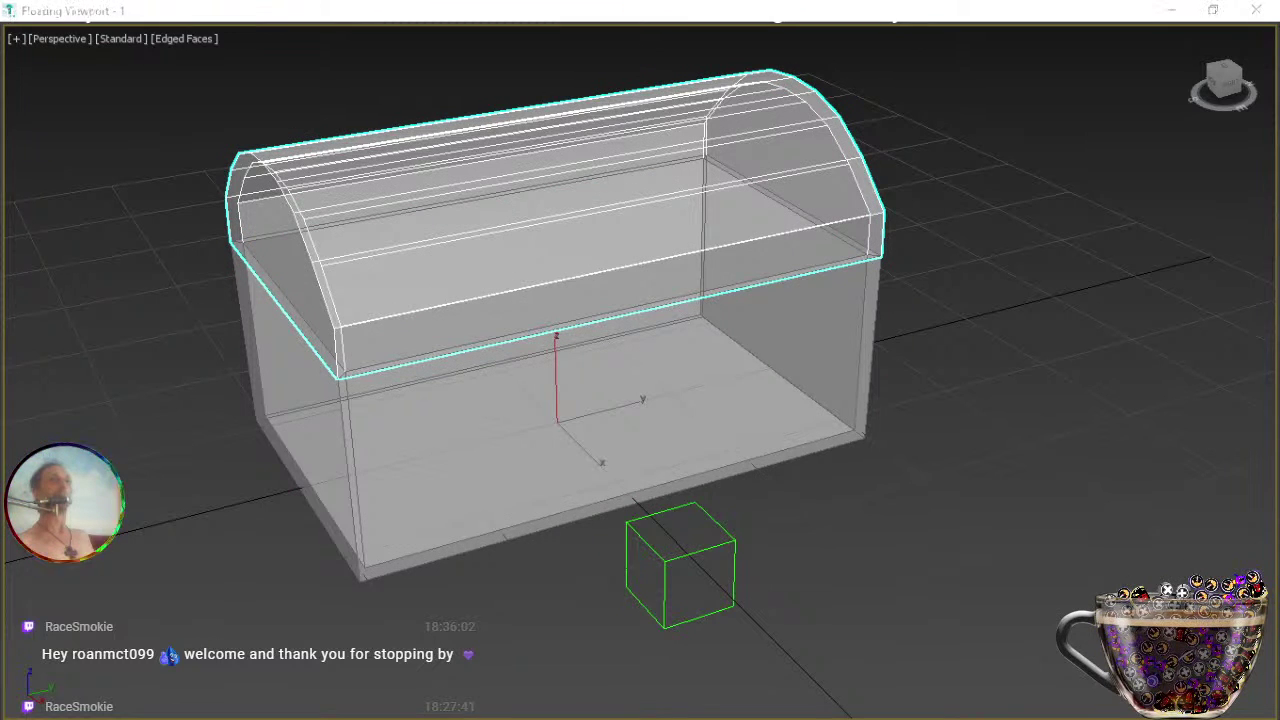
{"action": "left_click", "coordinate": [610, 430]}
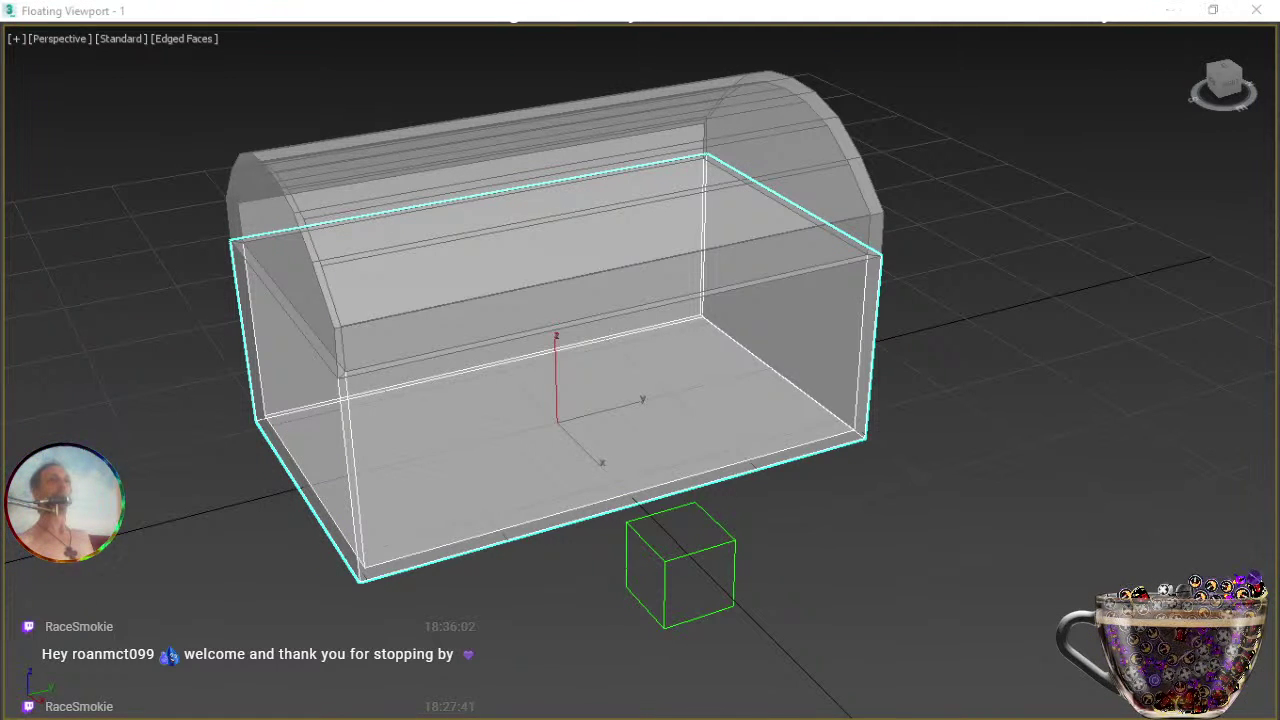
{"action": "left_click", "coordinate": [560, 230]}
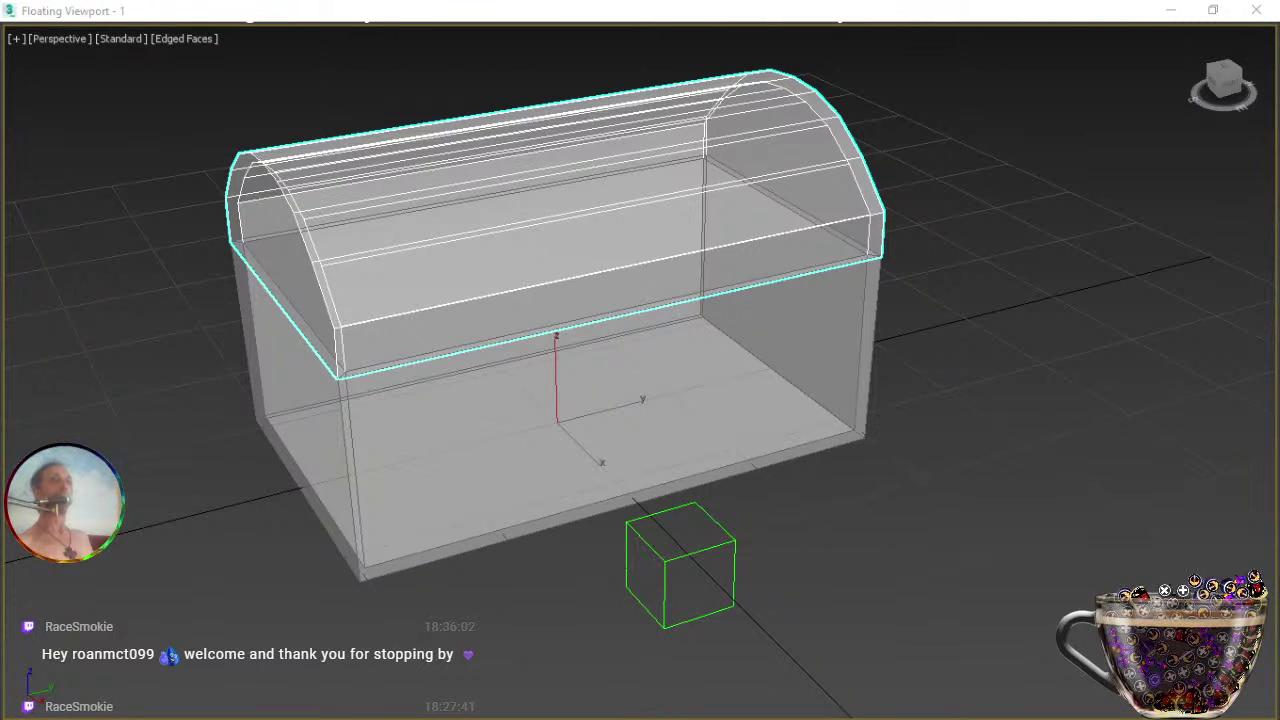
{"action": "key", "text": "ctrl+a"}
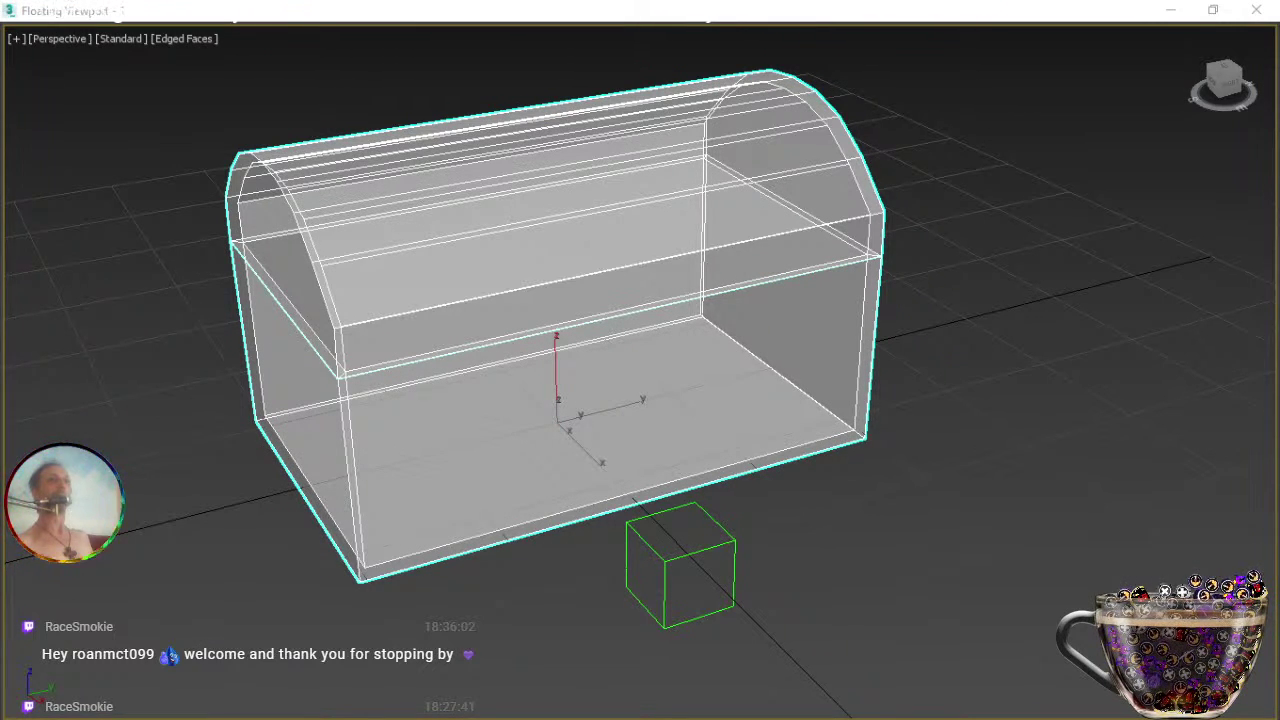
Select the dummy helper and move it inside the chest to the body's pivot point.
{"action": "left_click", "coordinate": [682, 556]}
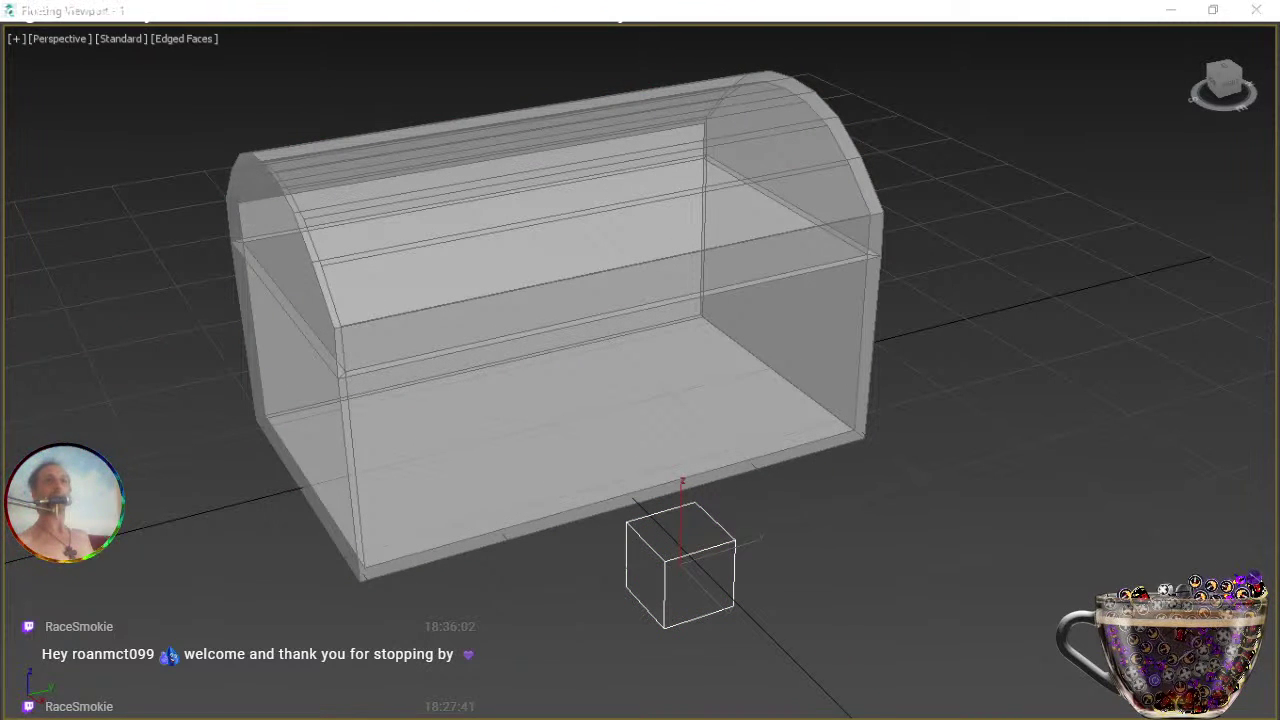
{"action": "right_click", "coordinate": [856, 476]}
{"action": "left_click", "coordinate": [871, 496]}
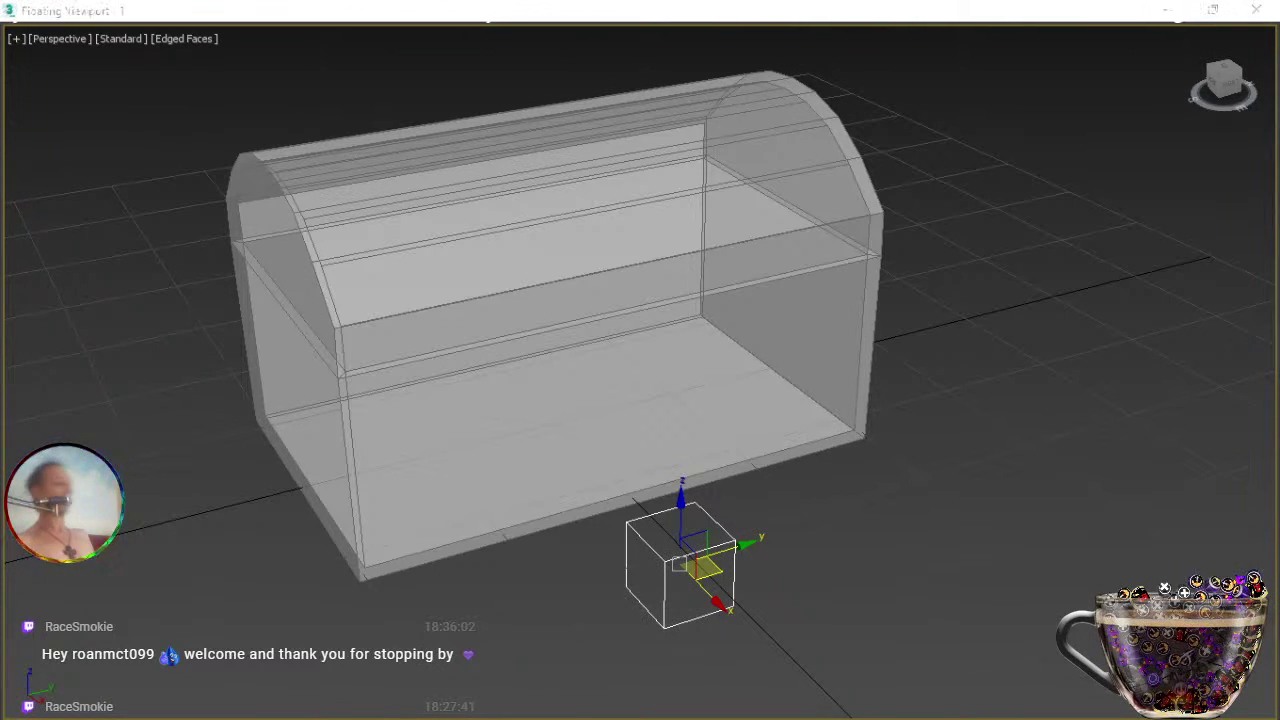
{"action": "key", "text": "ctrl+z"}
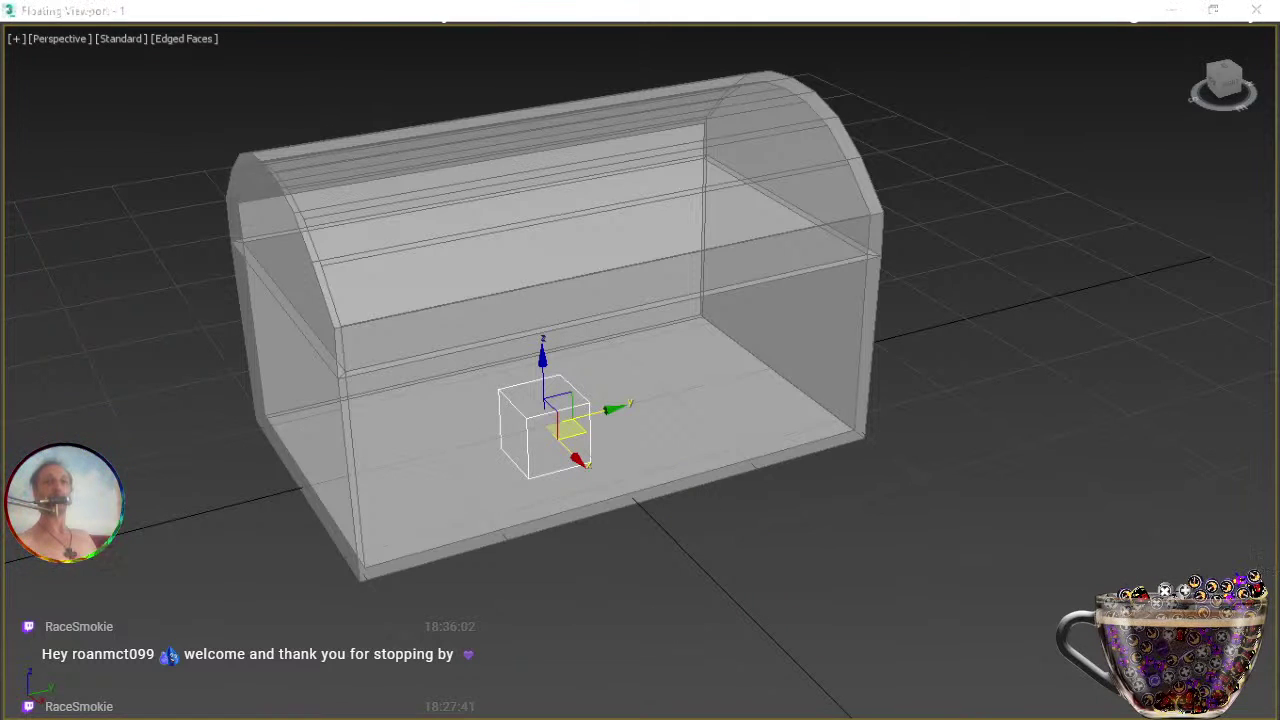
Undo the dummy helper's last move and pick both chest parts together, followed by the dummy alone.
{"action": "key", "text": "ctrl+z"}
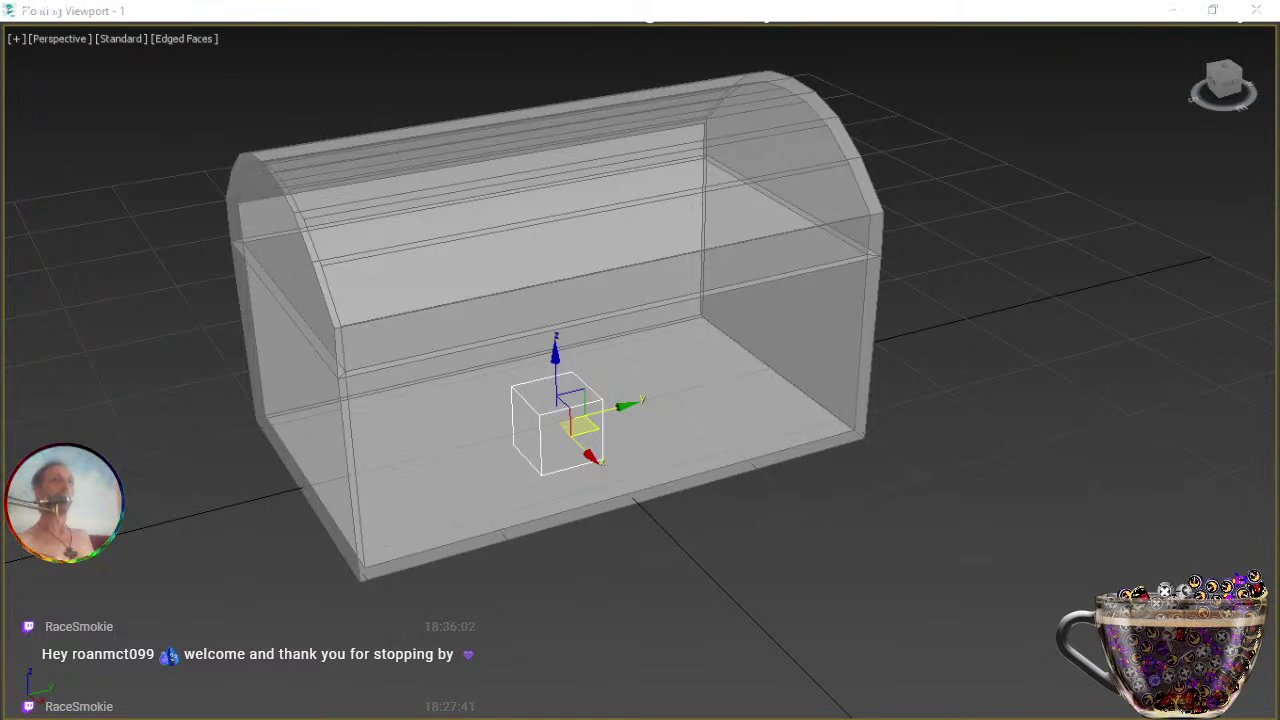
{"action": "left_click", "coordinate": [700, 420]}
{"action": "left_click", "coordinate": [600, 170], "text": "ctrl"}
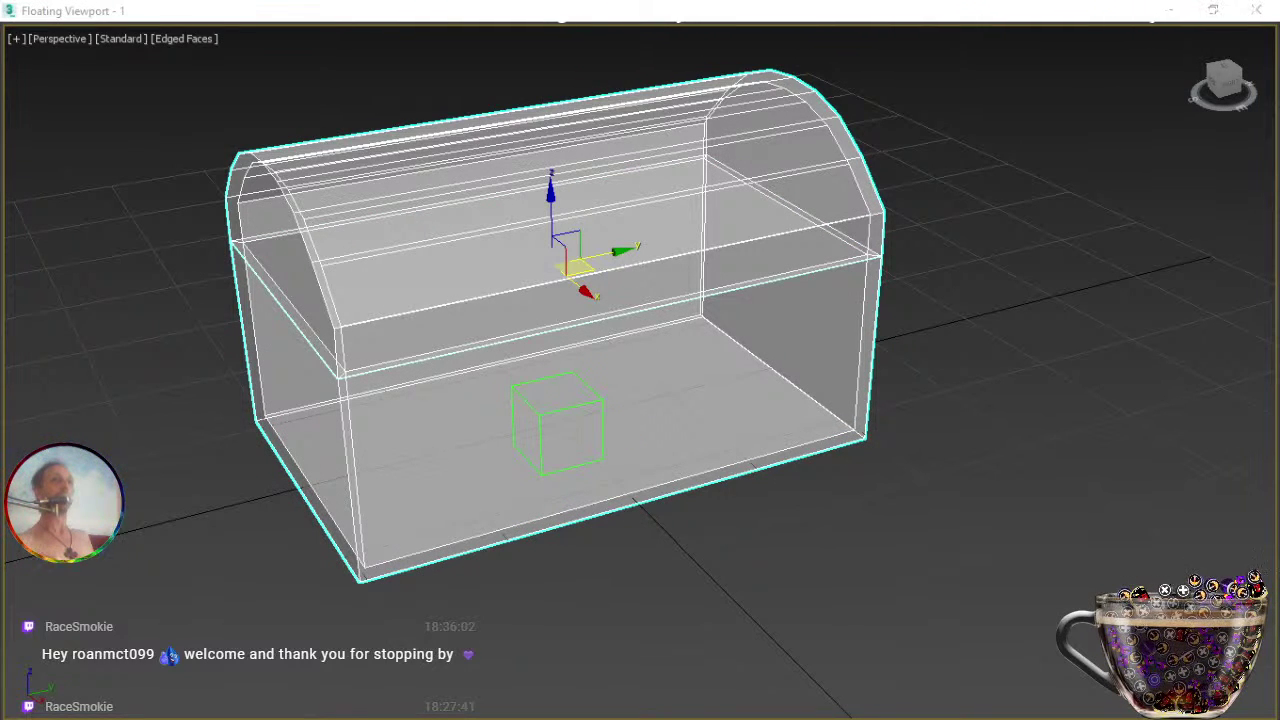
{"action": "left_click", "coordinate": [557, 425]}
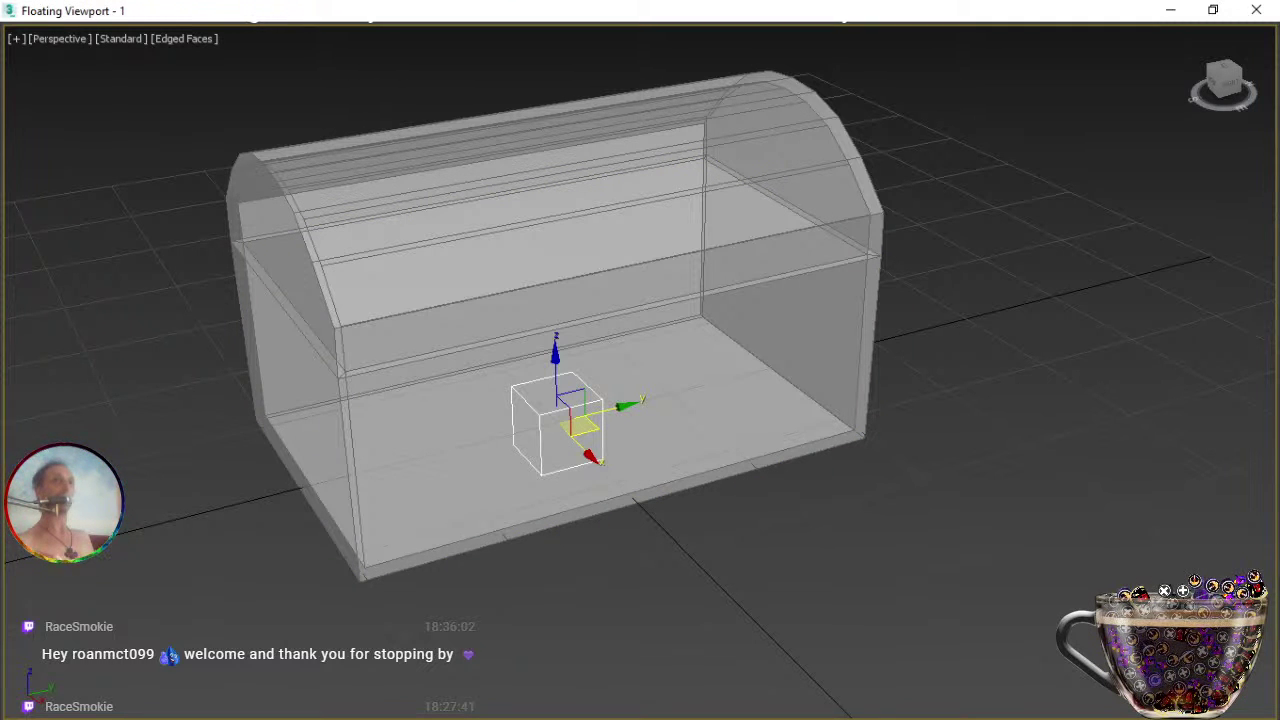
Clear the selection, examine the pirate chest reference photo jkvl8yf6.bmp, and return to the 3ds Max viewport.
{"action": "key", "text": "ctrl+d"}
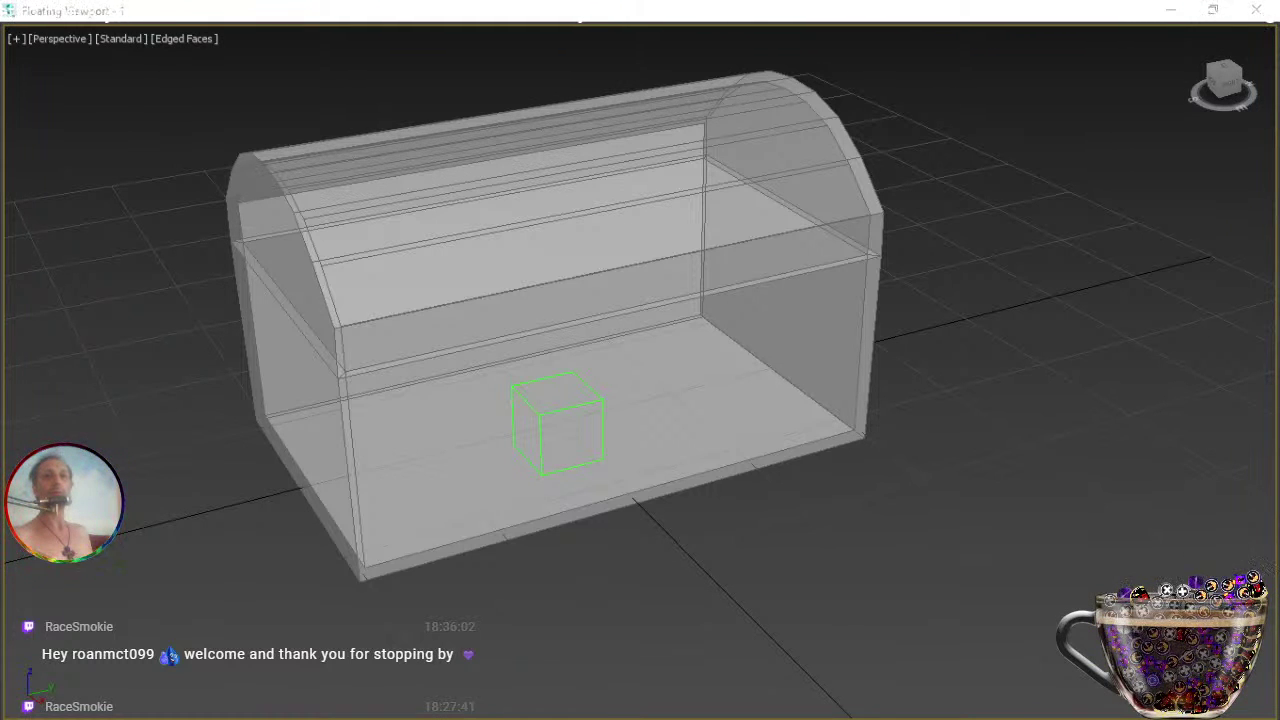
{"action": "key", "text": "alt+Tab"}
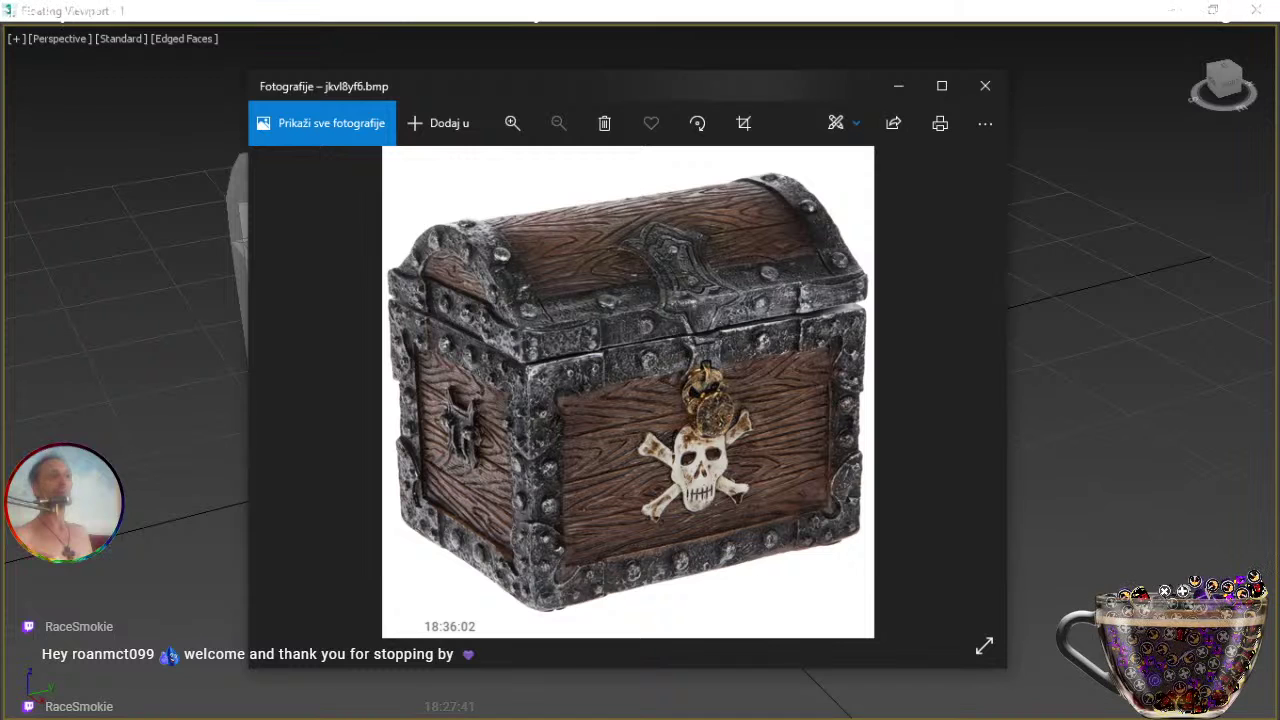
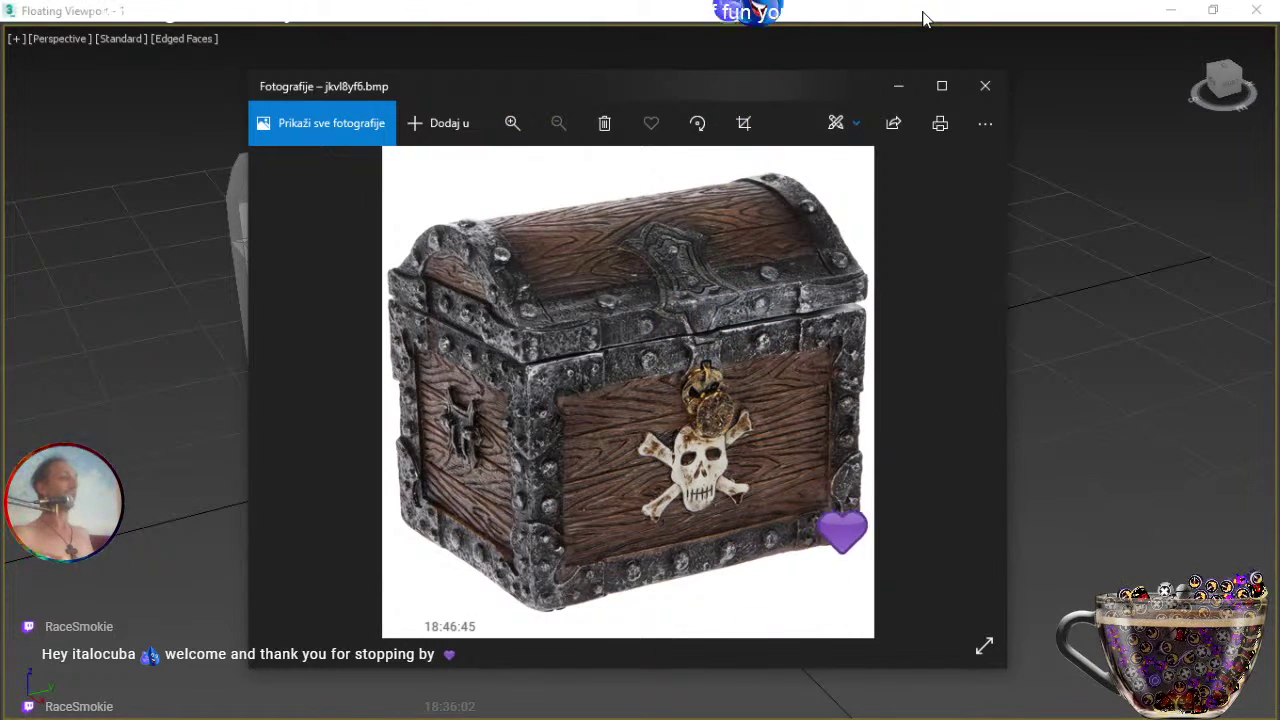
{"action": "left_click", "coordinate": [922, 18]}
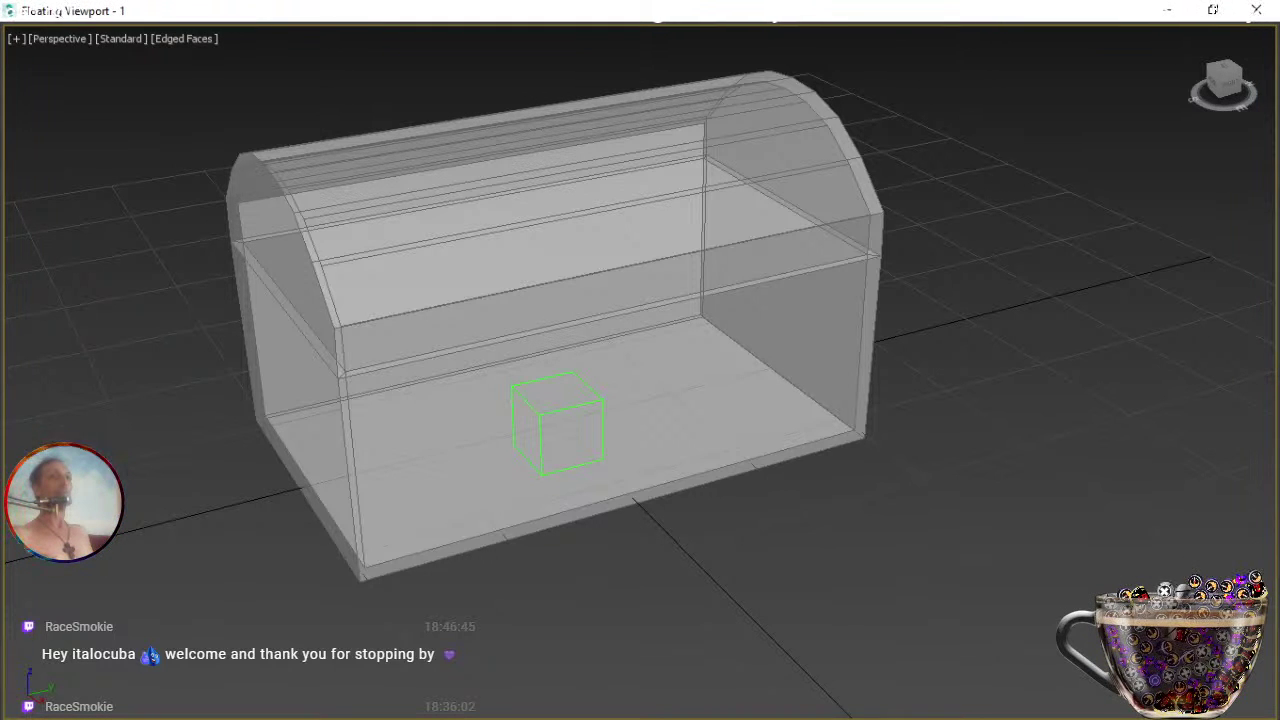
Create slightly enlarged copies of the chest body and lid by uniformly scaling both together.
{"action": "left_click", "coordinate": [560, 500]}
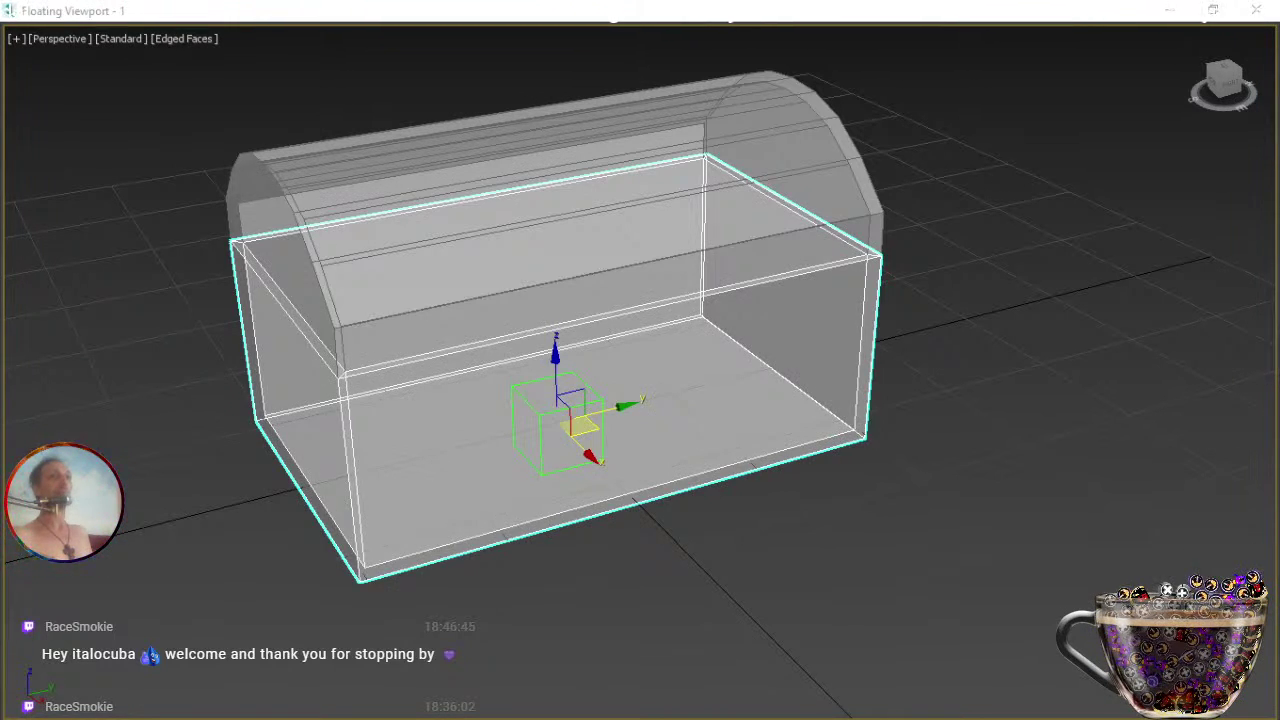
{"action": "left_click", "coordinate": [550, 200], "text": "ctrl"}
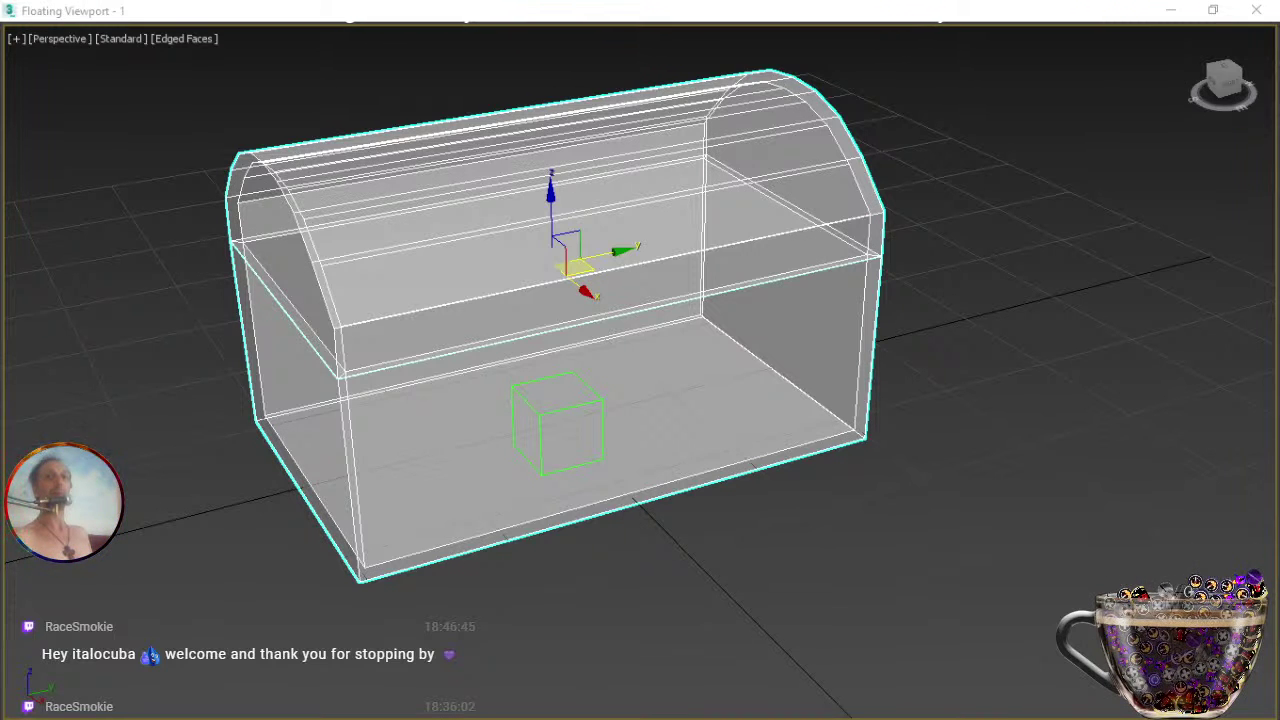
{"action": "key", "text": "F4"}
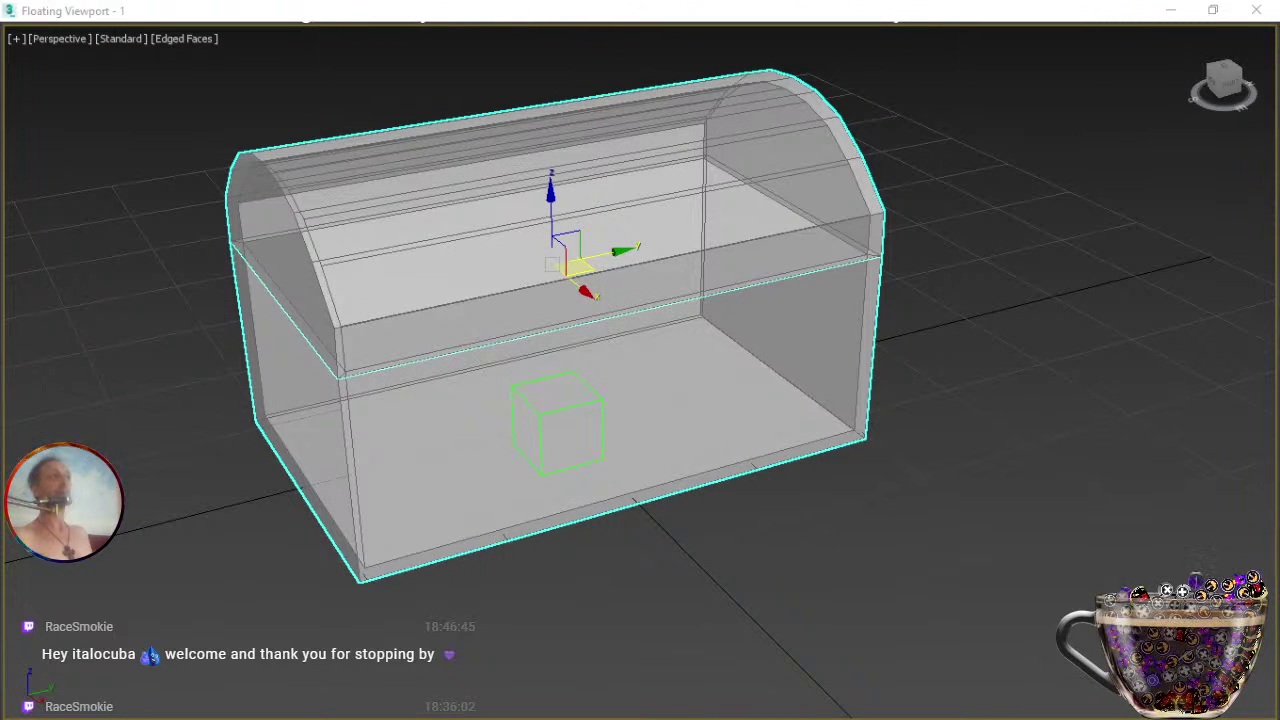
{"action": "left_click", "coordinate": [674, 286]}
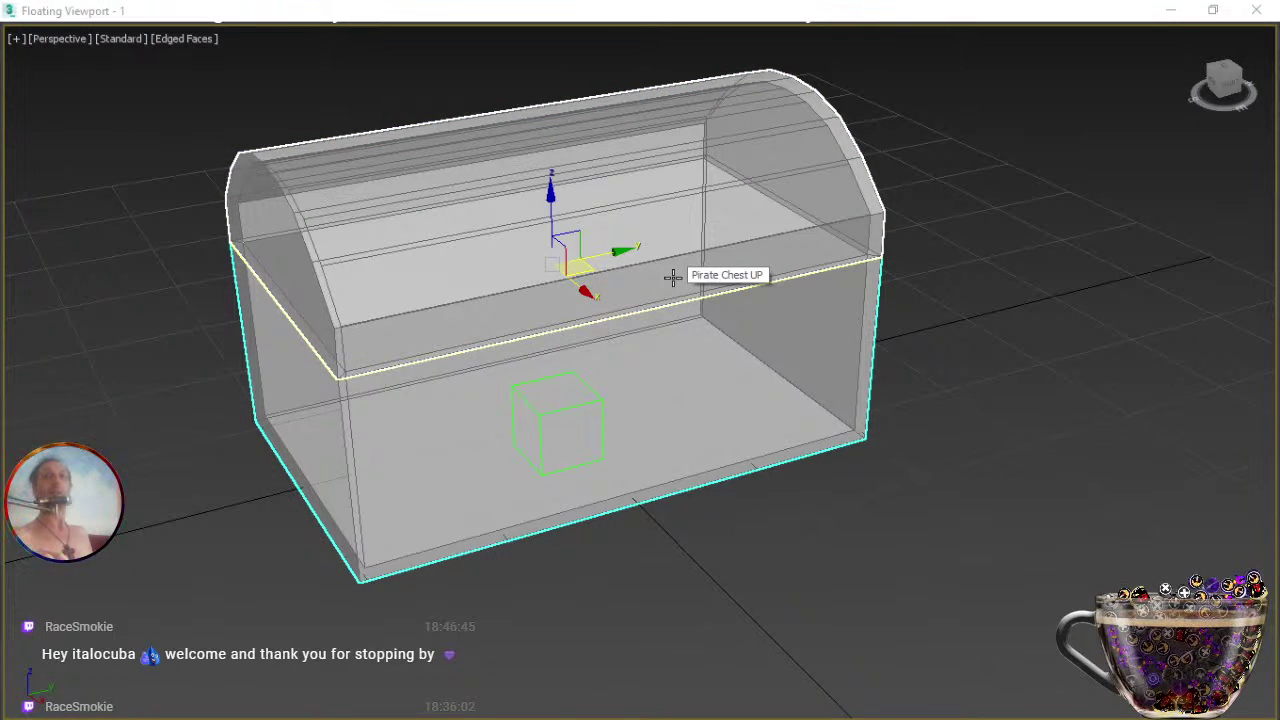
{"action": "key", "text": "e"}
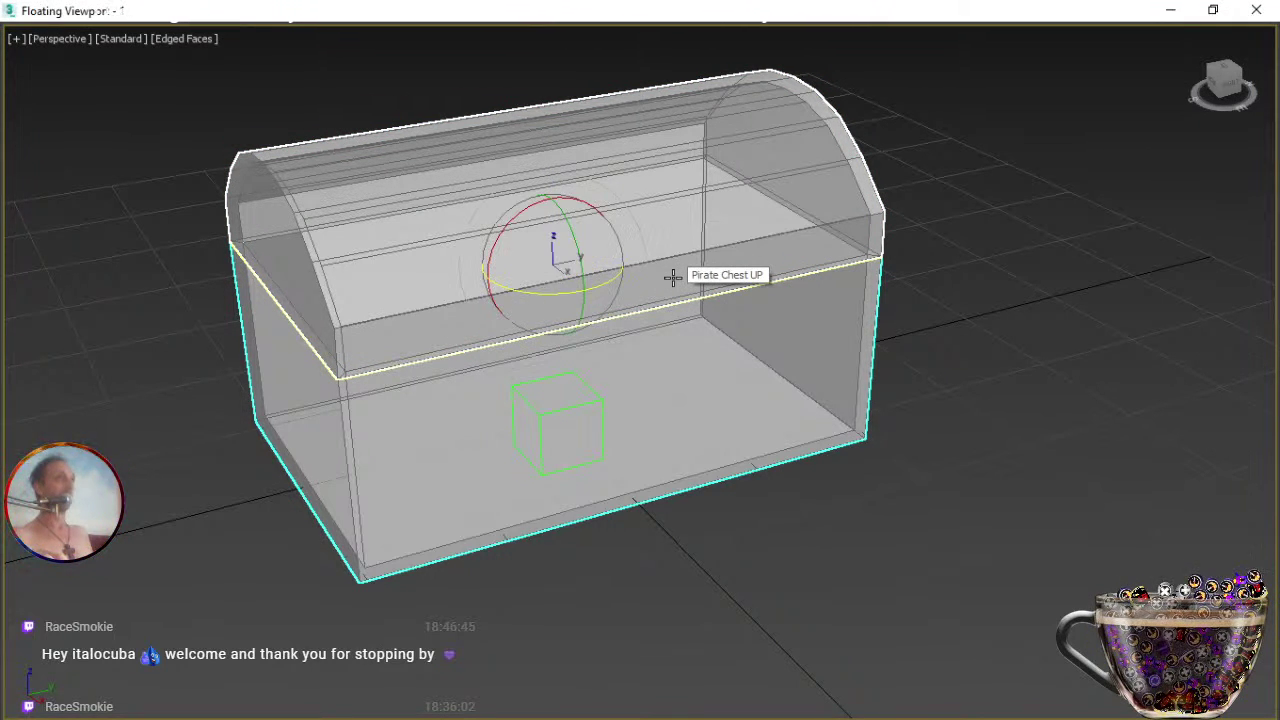
{"action": "key", "text": "r"}
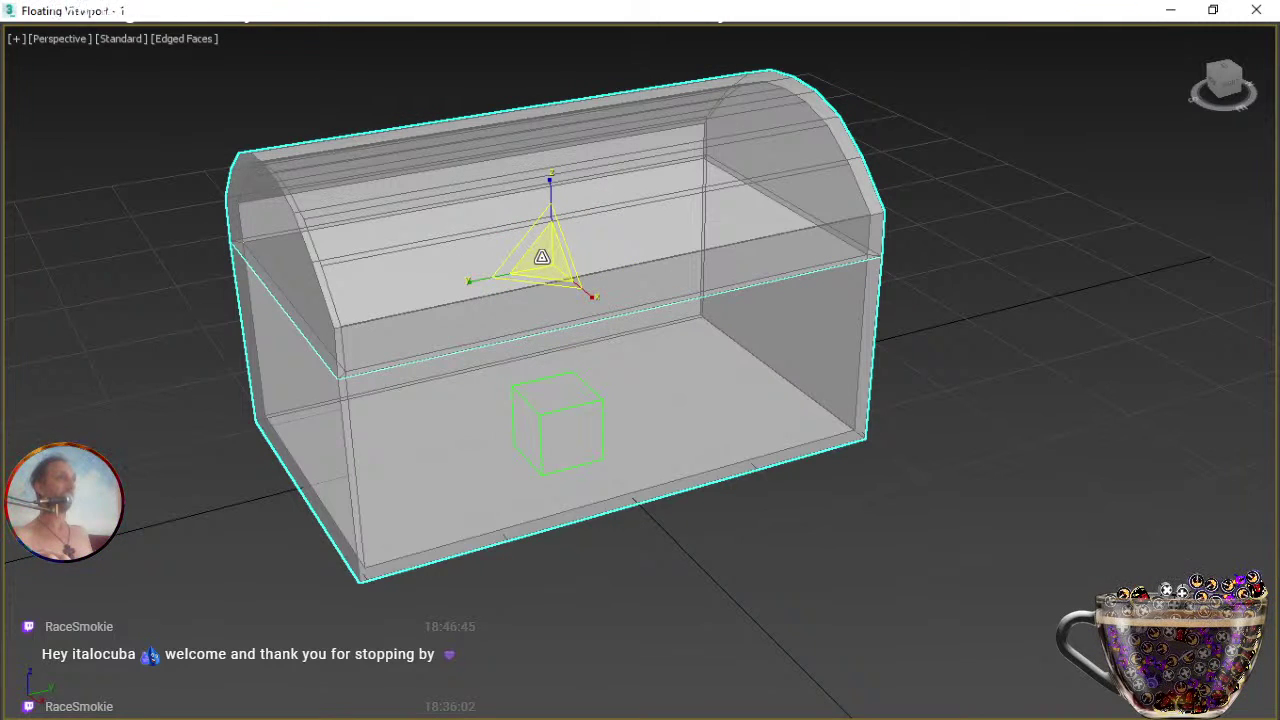
{"action": "left_click_drag", "start_coordinate": [541, 257], "coordinate": [543, 254]}
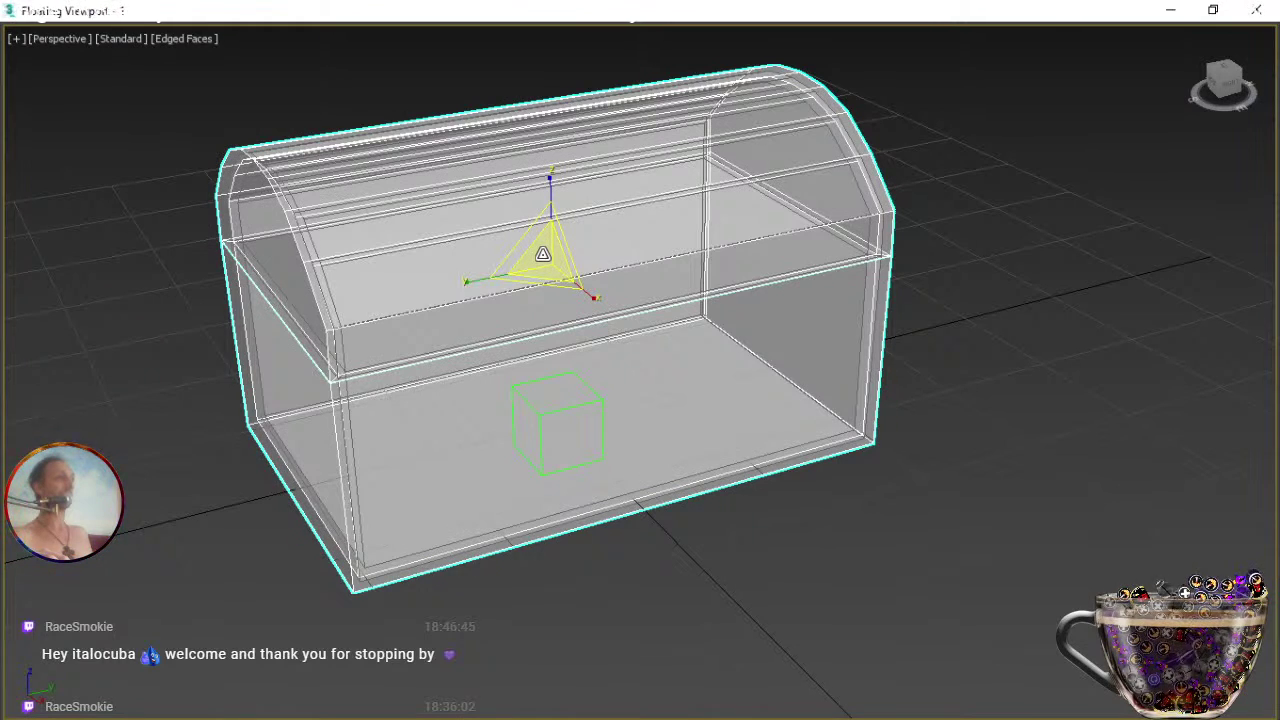
{"action": "left_click_drag", "start_coordinate": [542, 255], "coordinate": [542, 256]}
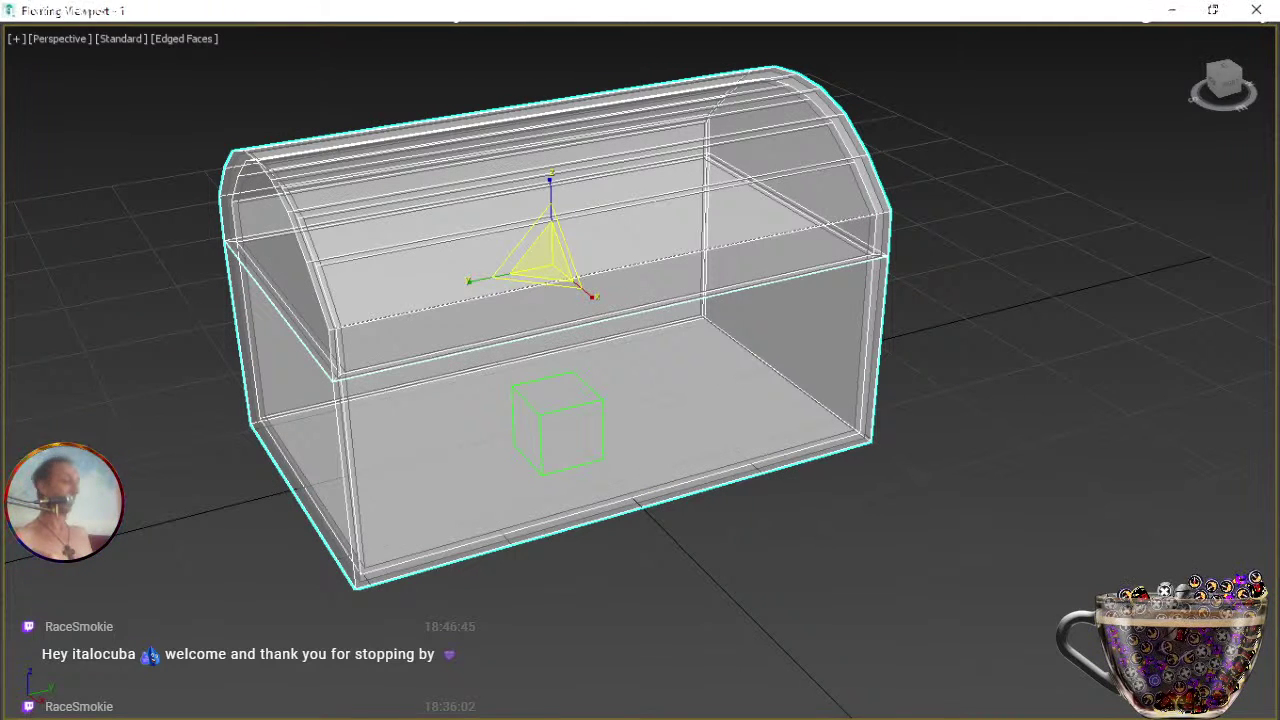
{"action": "key", "text": "q"}
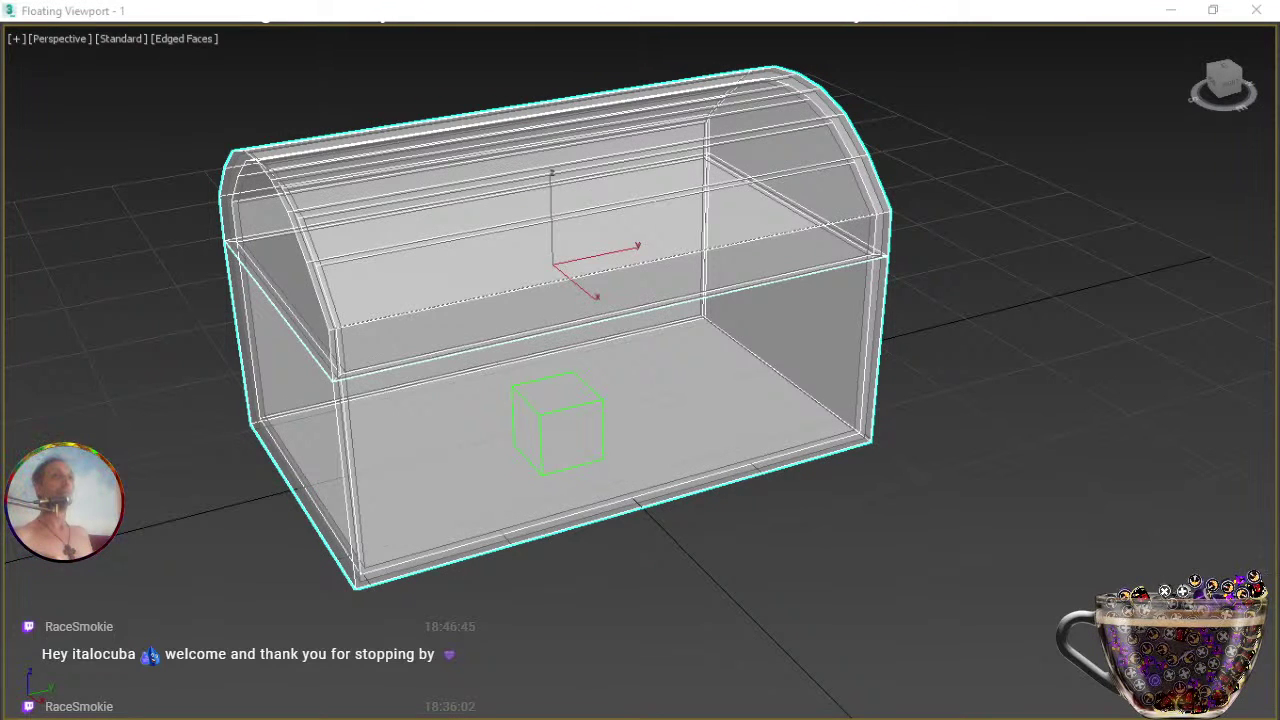
Hide the original lid and body and the enlarged lid copy, leaving only the enlarged body copy and the dummy.
{"action": "key", "text": "ctrl+d"}
{"action": "left_click", "coordinate": [420, 470]}
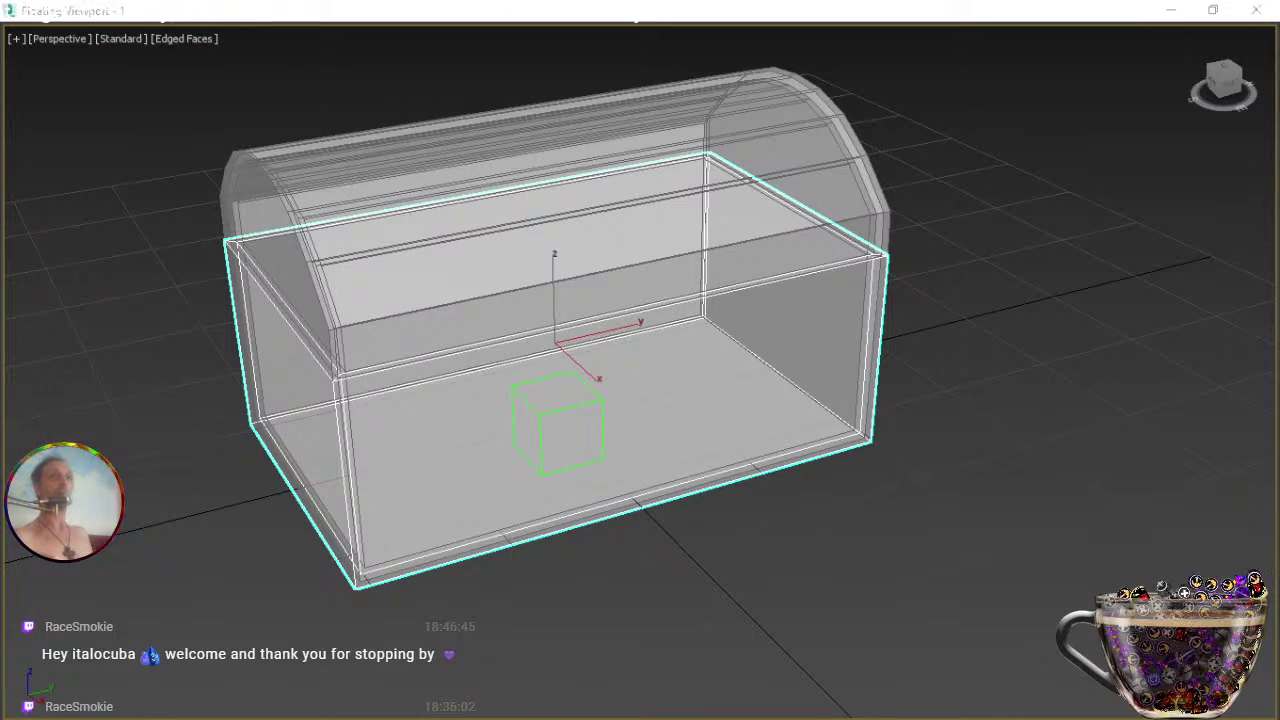
{"action": "left_click", "coordinate": [560, 230]}
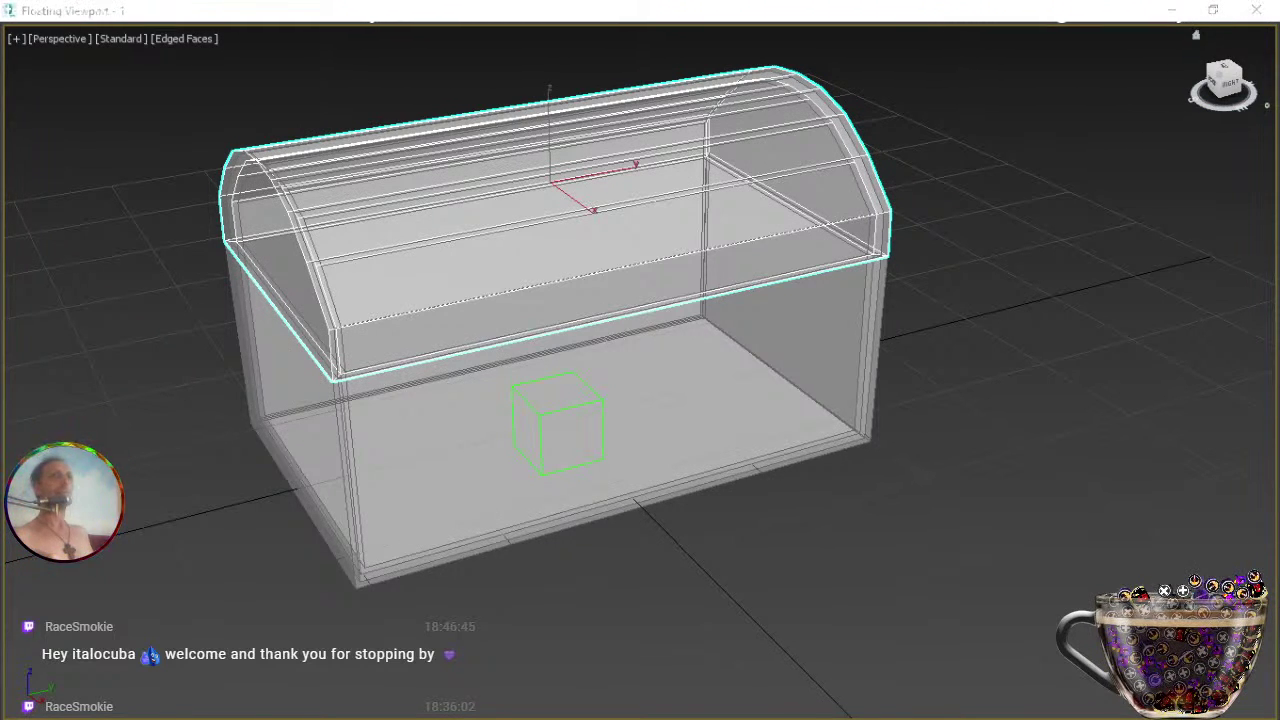
{"action": "key", "text": "ctrl+z"}
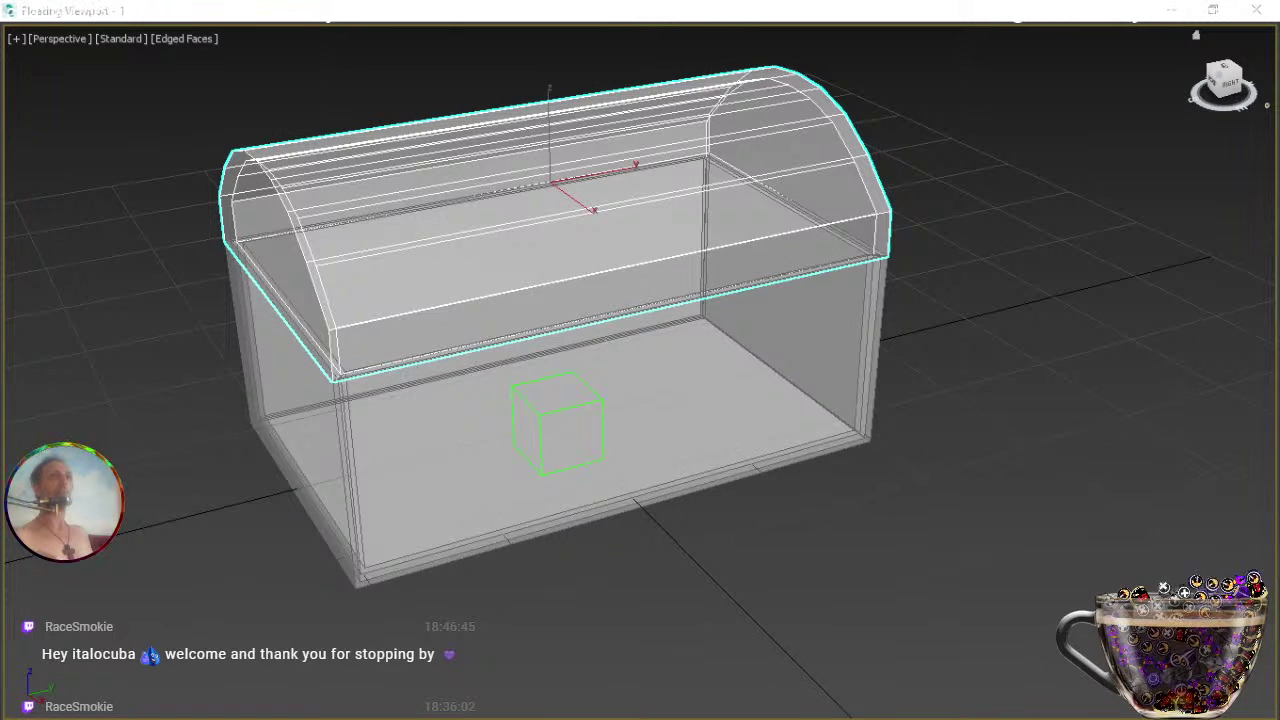
{"action": "key", "text": "ctrl+z"}
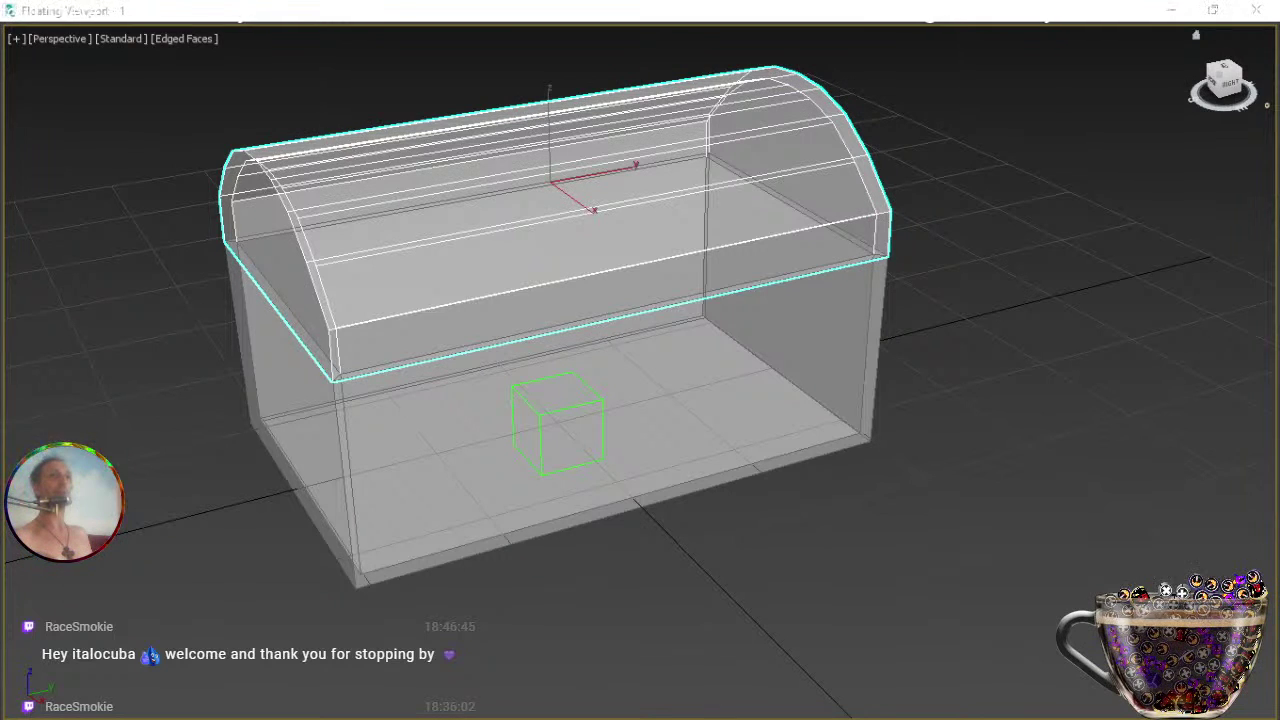
{"action": "key", "text": "Delete"}
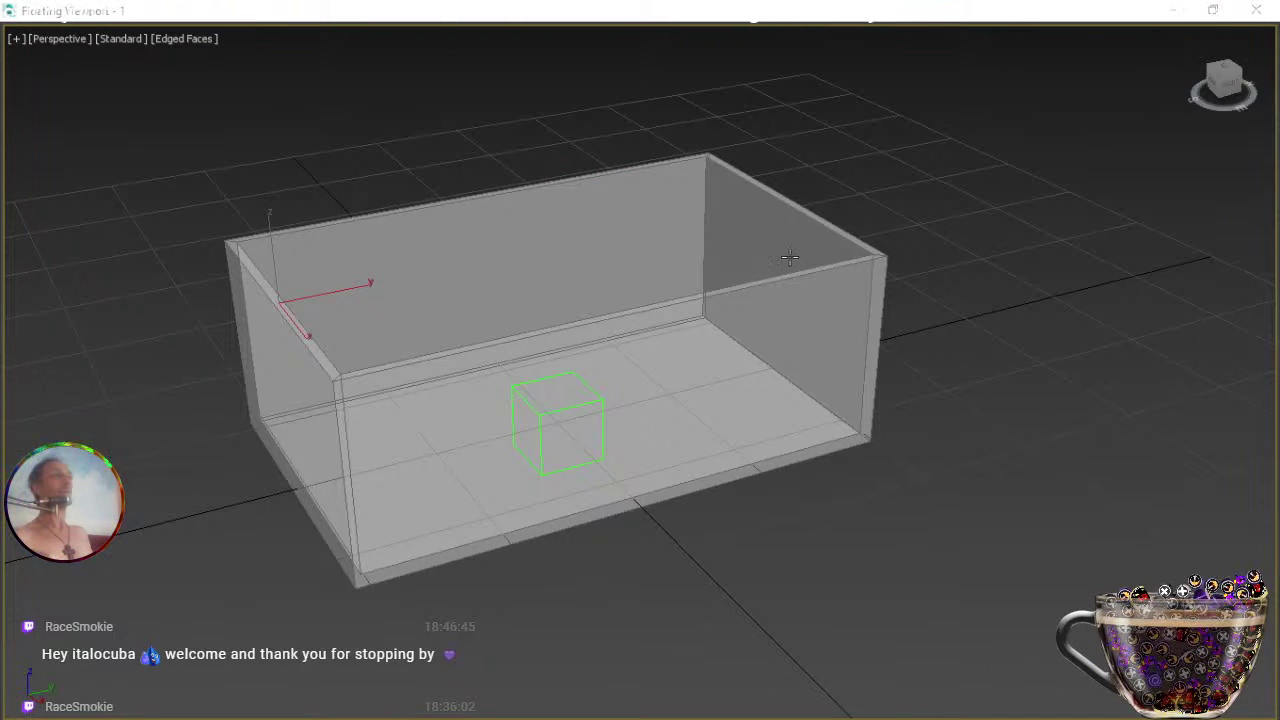
Delete the inner floor, inner wall and rim polygons of the enlarged body copy, keeping only its outer shell.
{"action": "middle_click_drag", "start_coordinate": [557, 306], "coordinate": [543, 394], "text": "alt"}
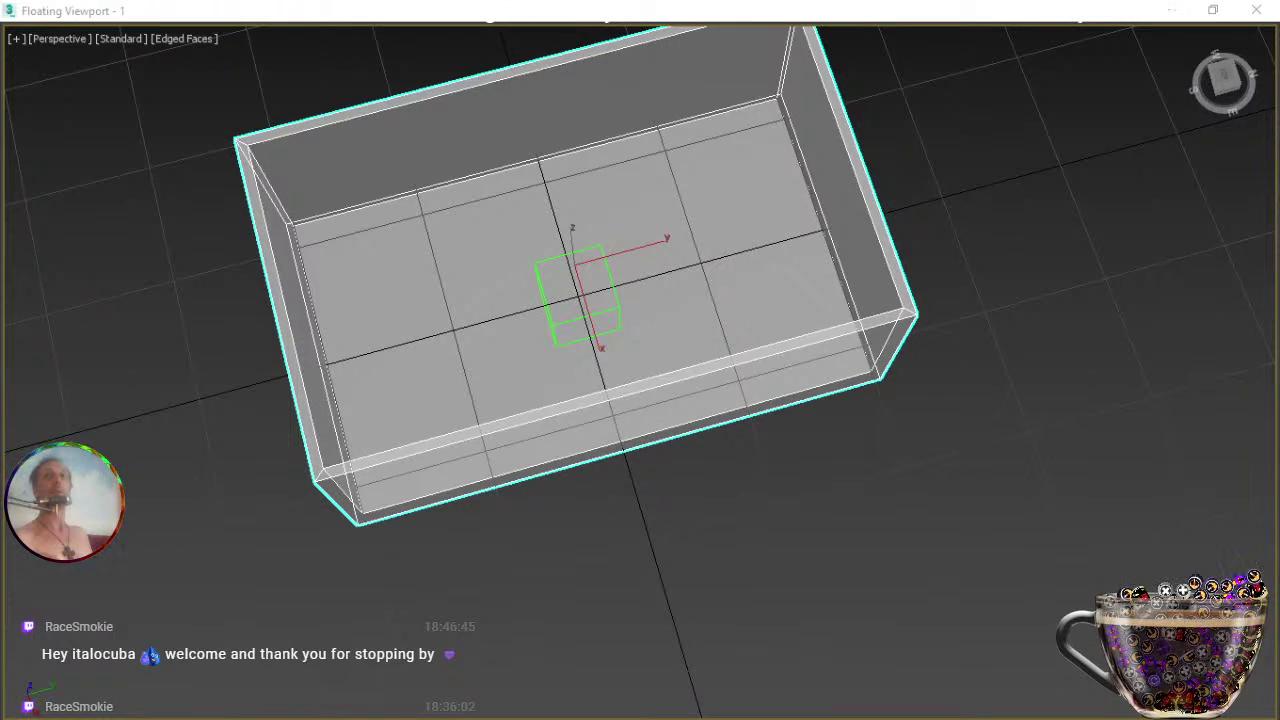
{"action": "key", "text": "4"}
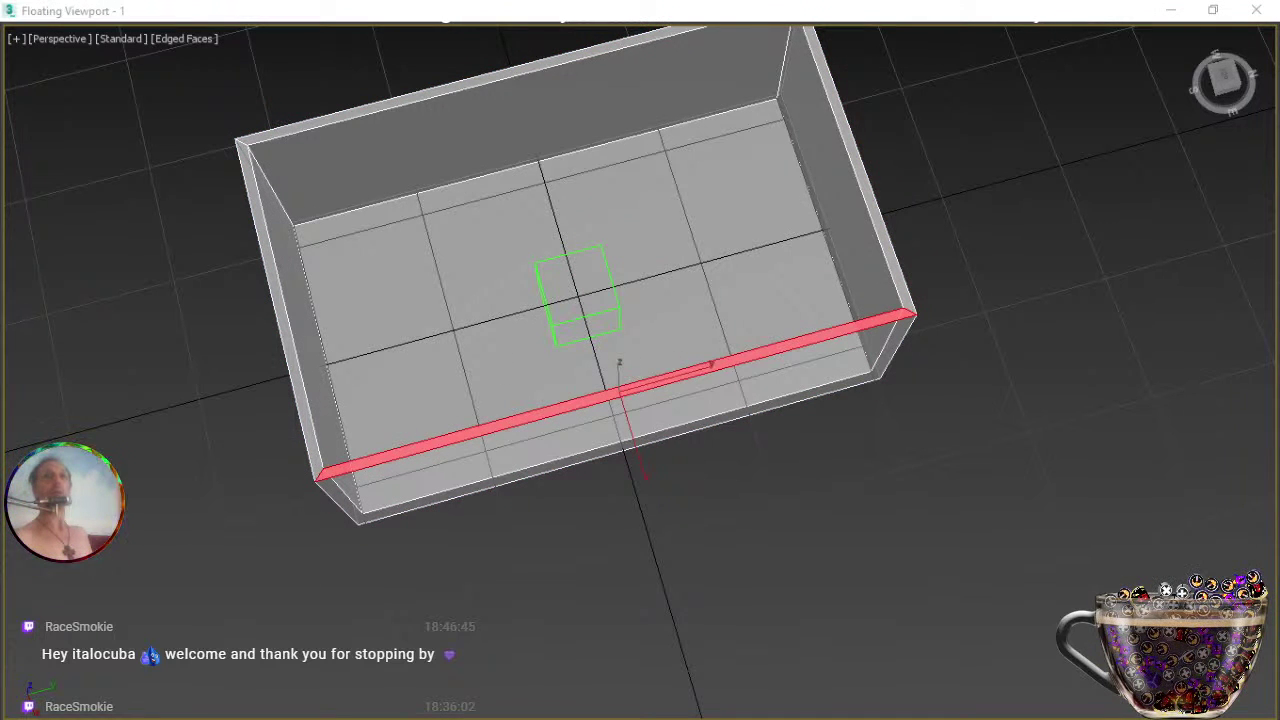
{"action": "left_click", "coordinate": [465, 320]}
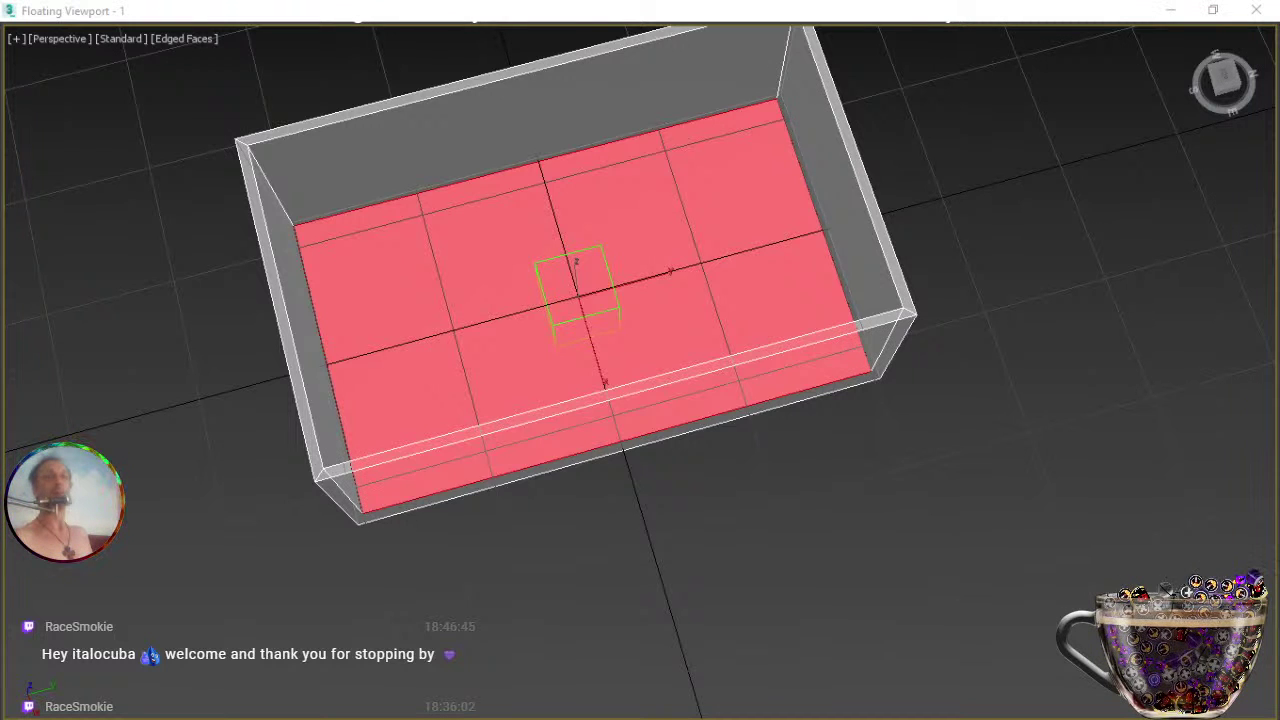
{"action": "key", "text": "ctrl+Page_Up"}
{"action": "key", "text": "ctrl+Page_Up"}
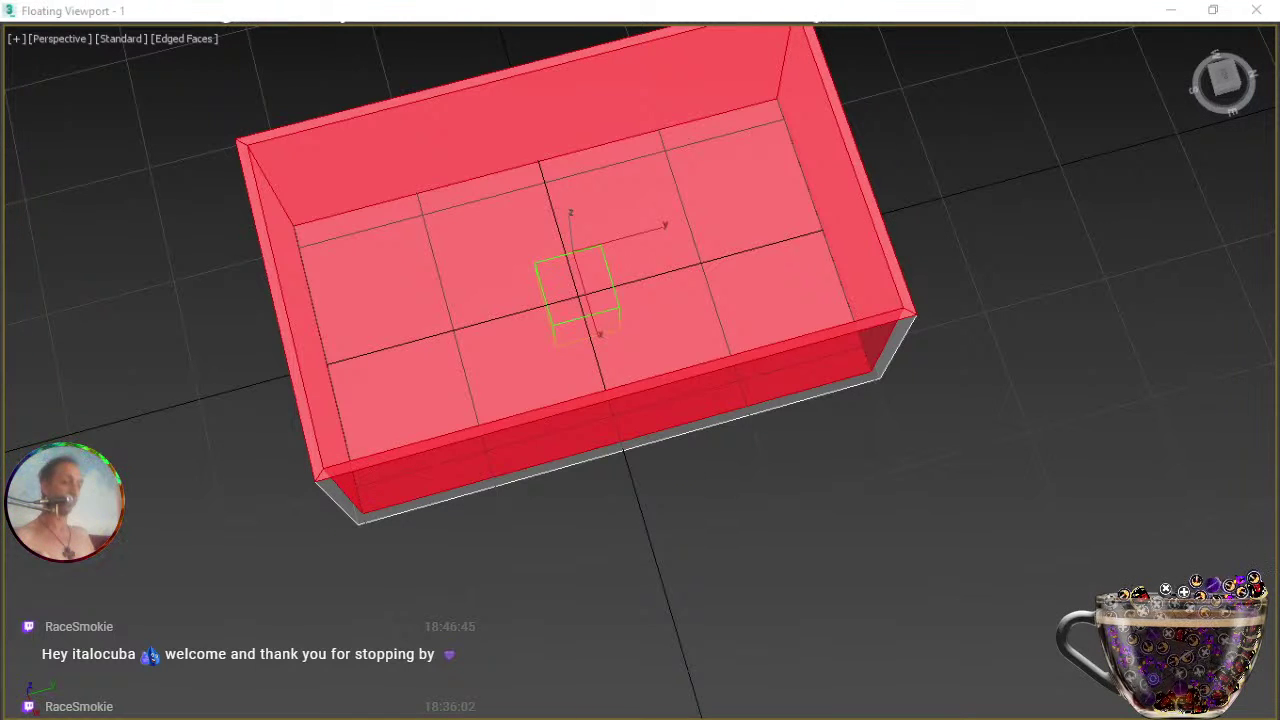
{"action": "key", "text": "Delete"}
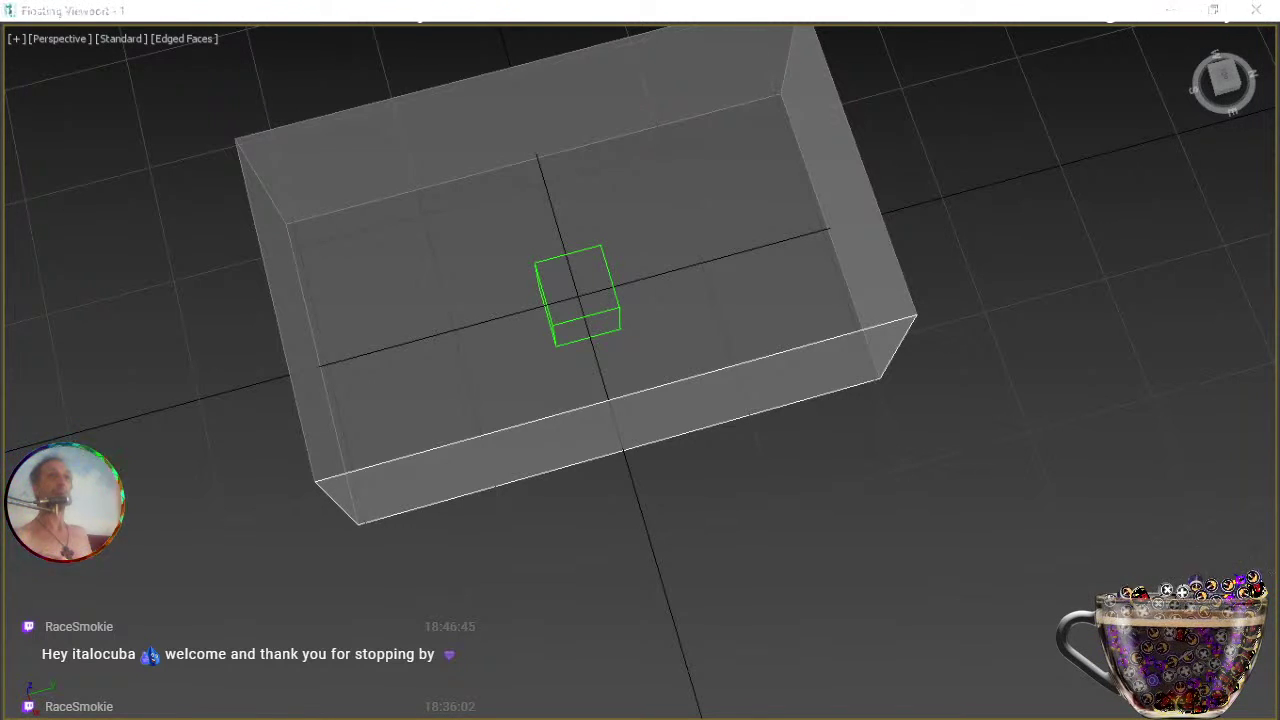
Hide the body shell, show the enlarged lid copy instead, and start editing the lid's polygons.
{"action": "key", "text": "Delete"}
{"action": "key", "text": "ctrl+z"}
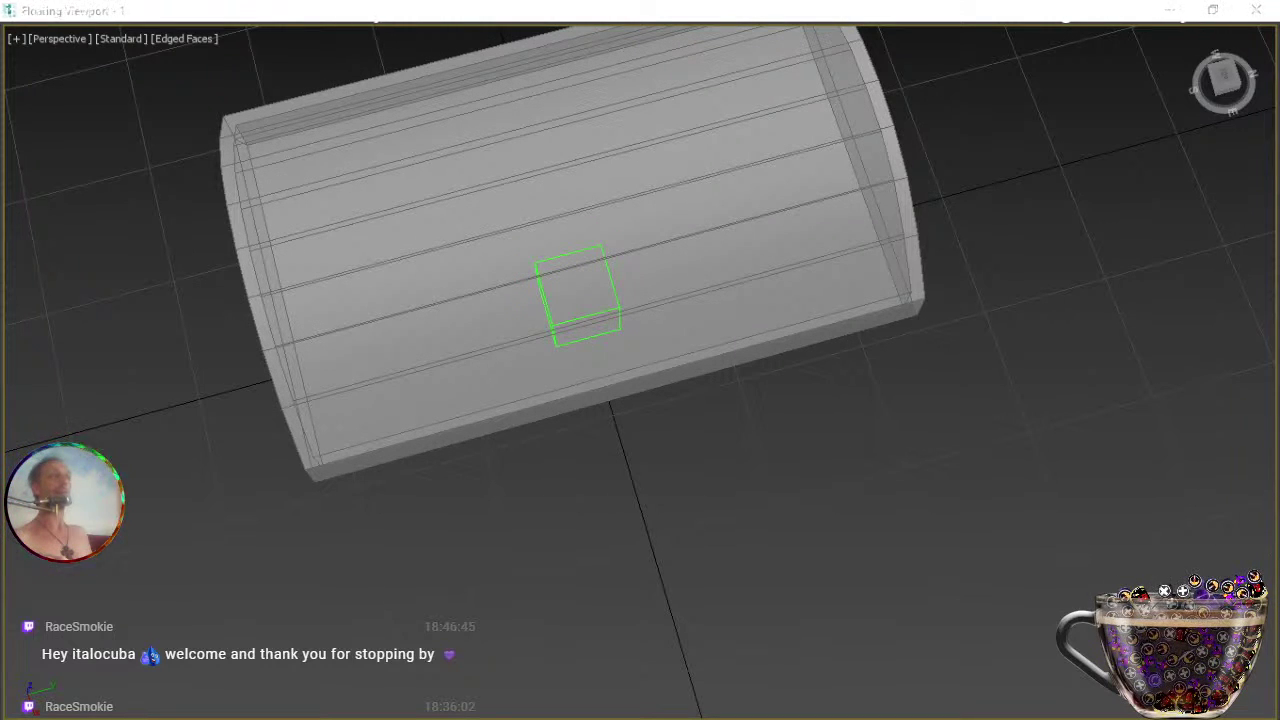
{"action": "key", "text": "ctrl+z"}
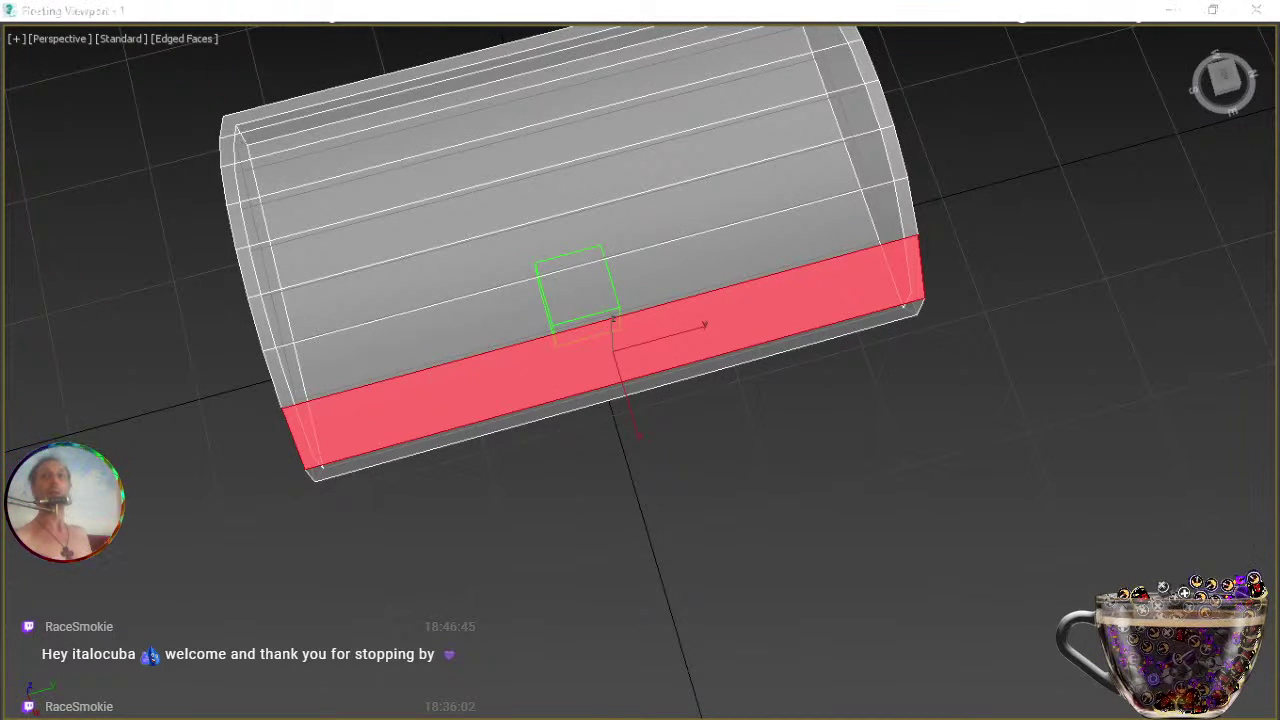
Delete the inner arch, inner side and rim polygons of the enlarged lid copy, keeping only its outer shell.
{"action": "middle_click_drag", "start_coordinate": [730, 410], "coordinate": [734, 360]}
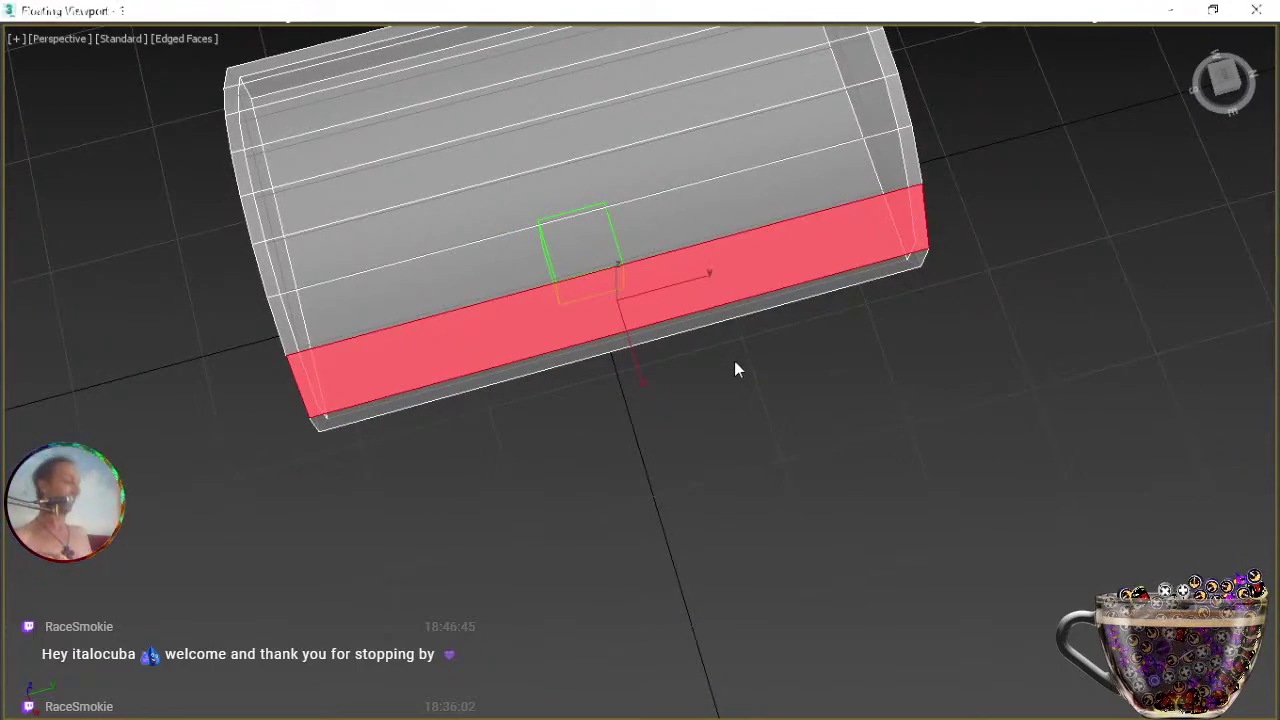
{"action": "middle_click_drag", "start_coordinate": [702, 455], "coordinate": [678, 149], "text": "alt"}
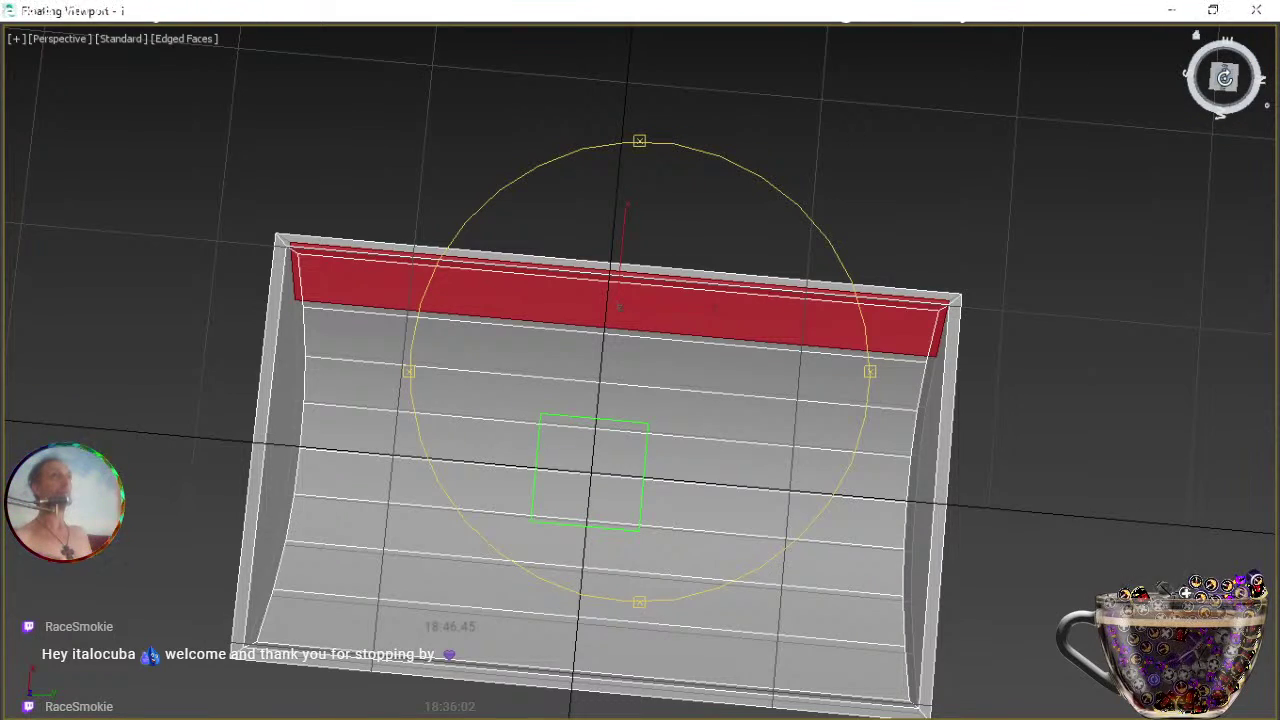
{"action": "left_click", "coordinate": [1224, 77]}
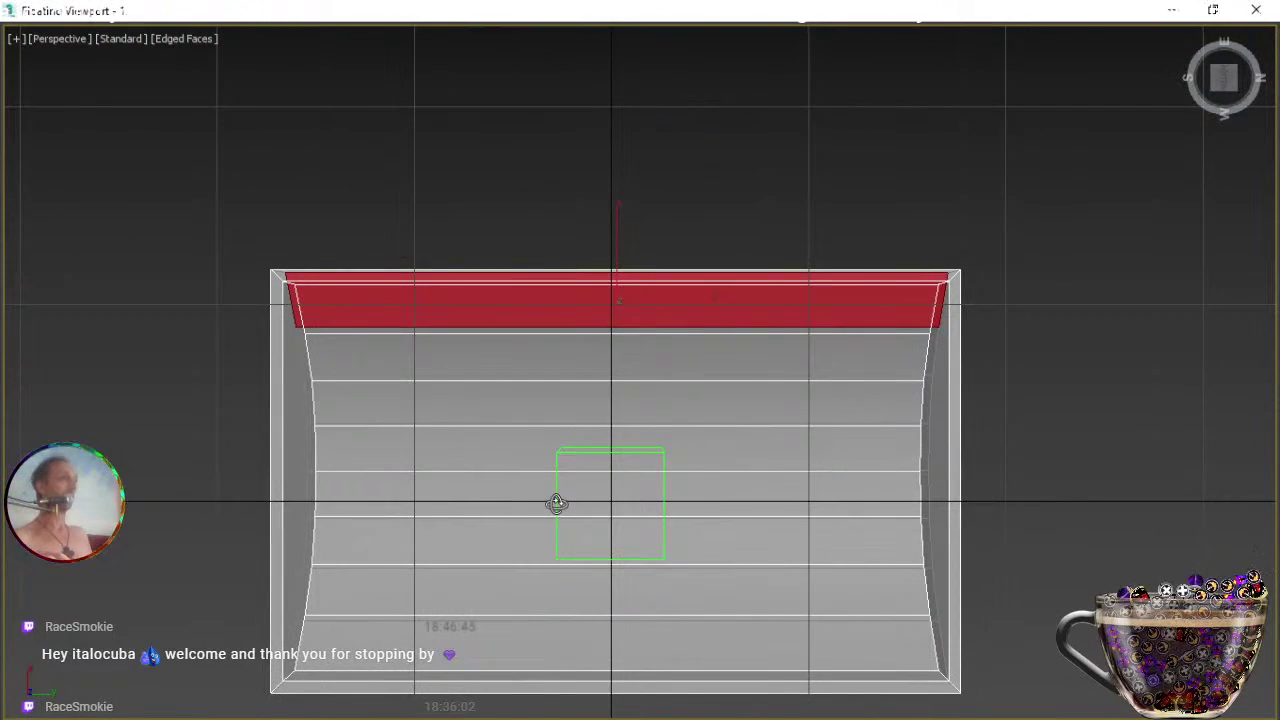
{"action": "middle_click_drag", "start_coordinate": [591, 506], "coordinate": [606, 406]}
{"action": "left_click", "coordinate": [562, 351]}
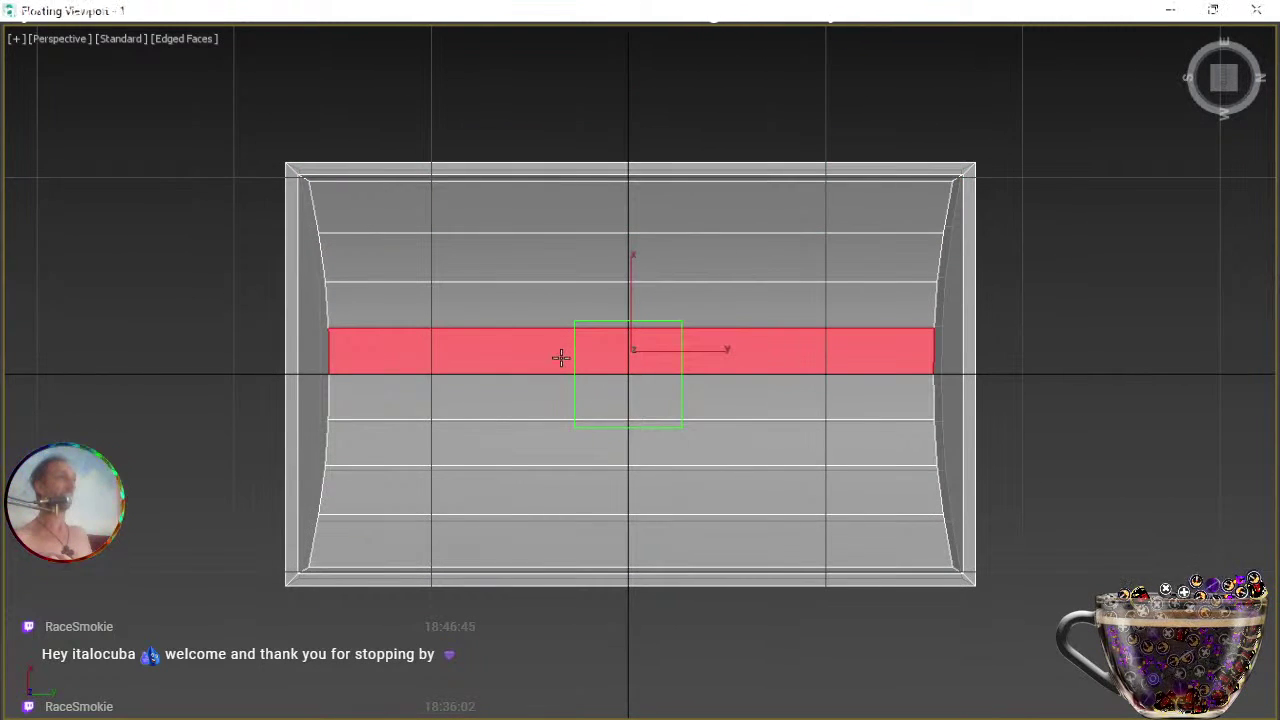
{"action": "left_click", "coordinate": [554, 400], "text": "ctrl"}
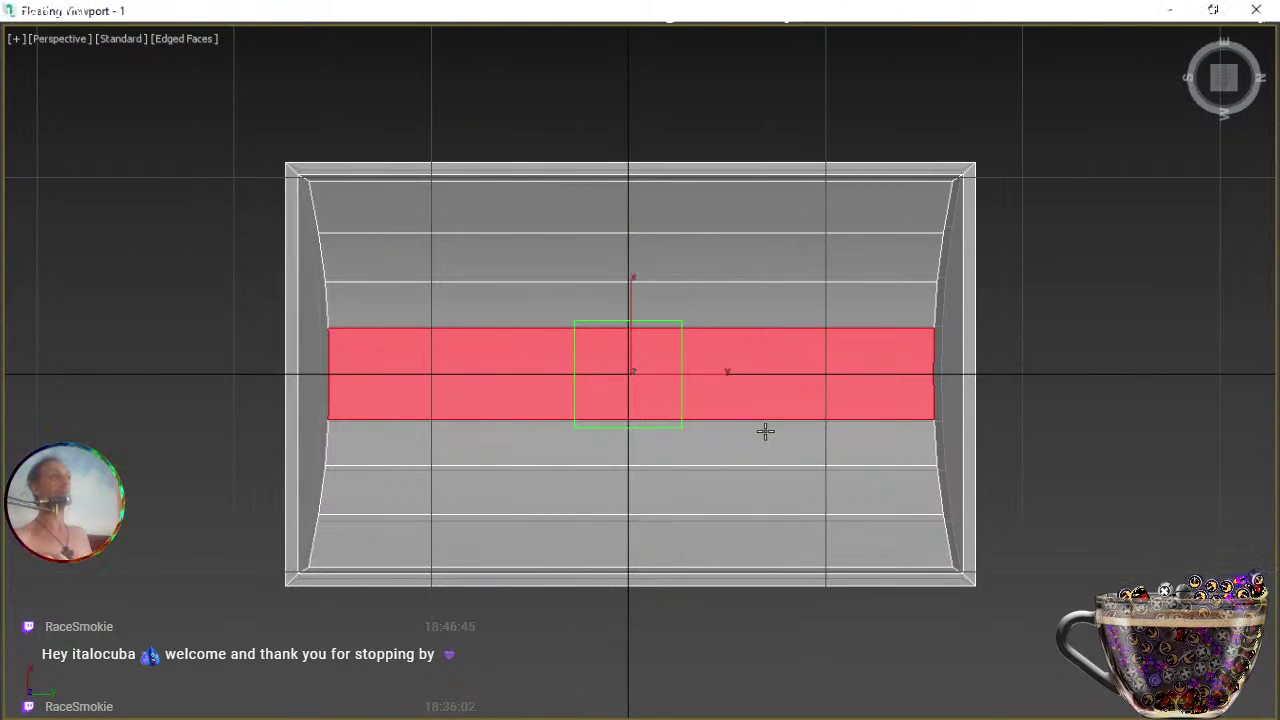
{"action": "left_click", "coordinate": [520, 446], "text": "ctrl"}
{"action": "left_click", "coordinate": [517, 485], "text": "ctrl"}
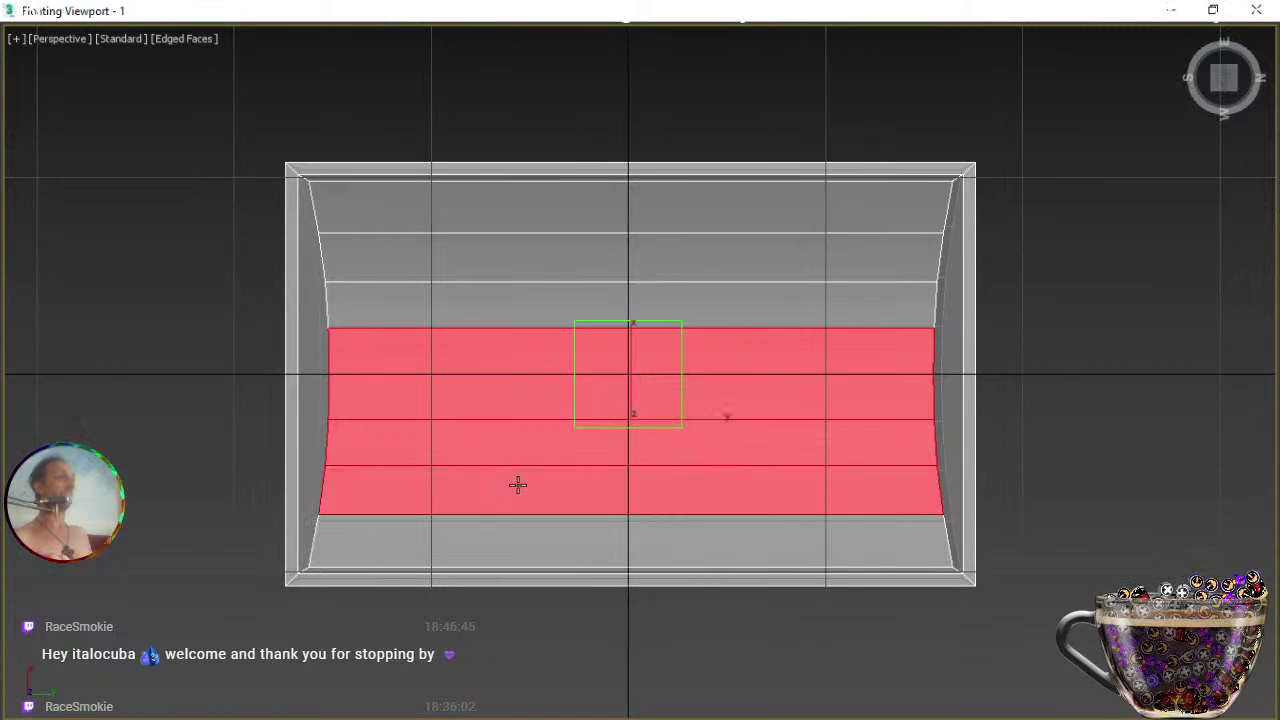
{"action": "left_click", "coordinate": [517, 535], "text": "ctrl"}
{"action": "left_click", "coordinate": [520, 309], "text": "ctrl"}
{"action": "left_click", "coordinate": [523, 257], "text": "ctrl"}
{"action": "left_click", "coordinate": [544, 202], "text": "ctrl"}
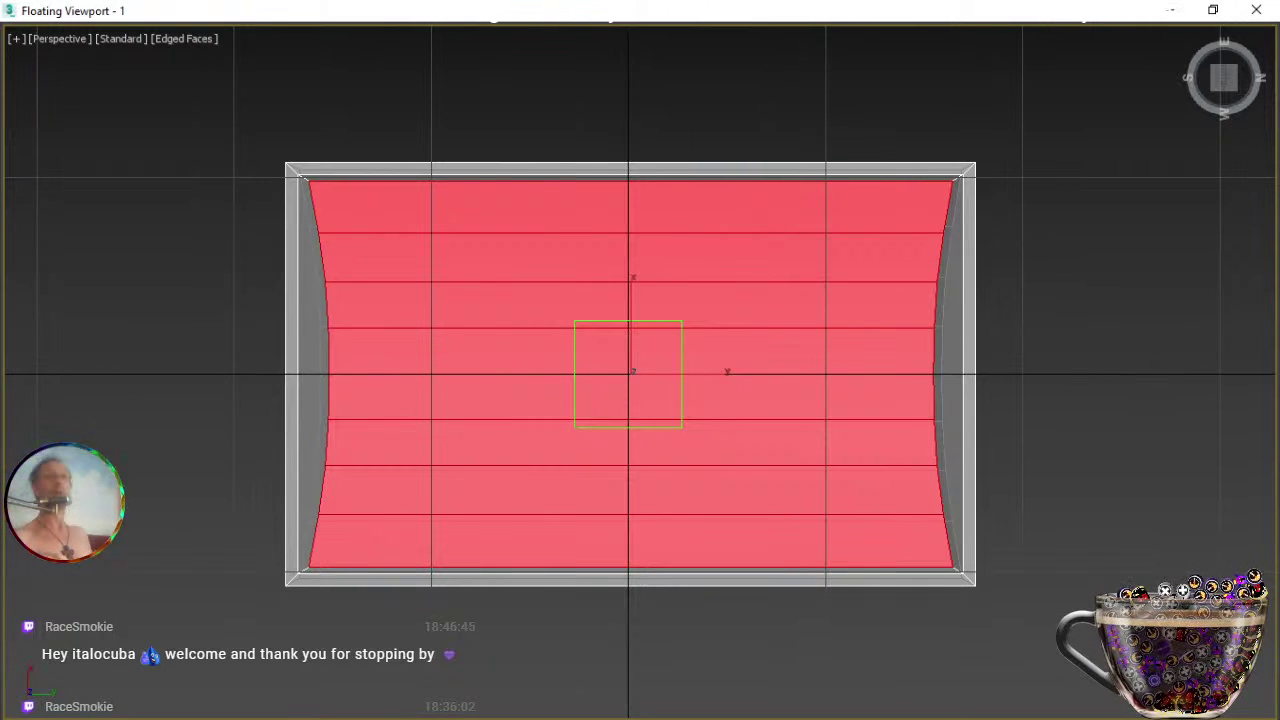
{"action": "key", "text": "ctrl+Page_Up"}
{"action": "key", "text": "ctrl+Page_Up"}
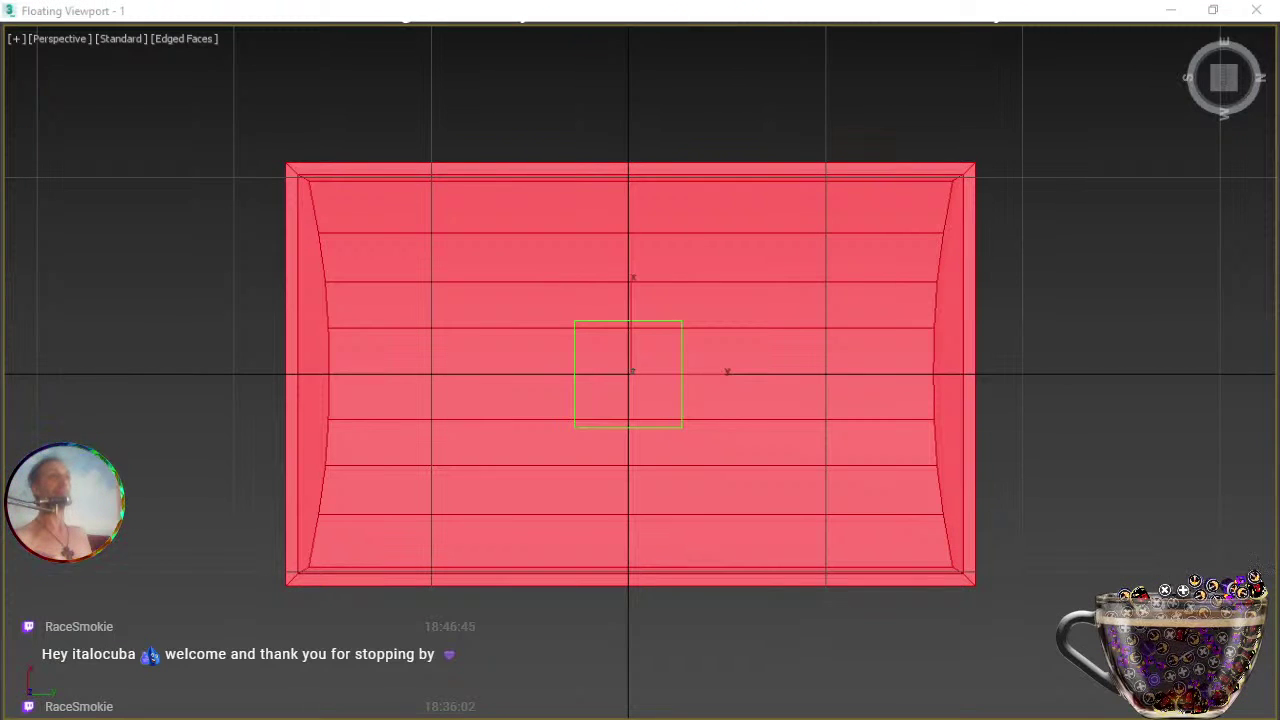
{"action": "key", "text": "Delete"}
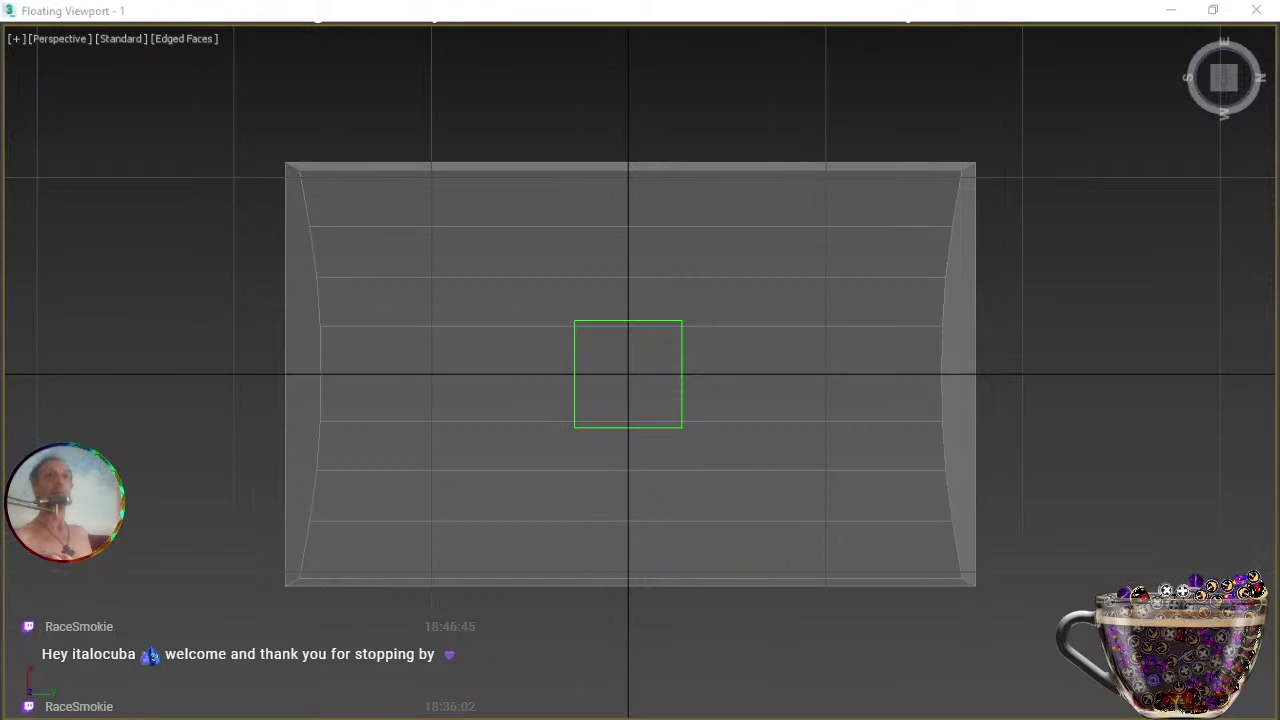
Show the enlarged body shell together with the lid shell.
{"action": "key", "text": "ctrl+z"}
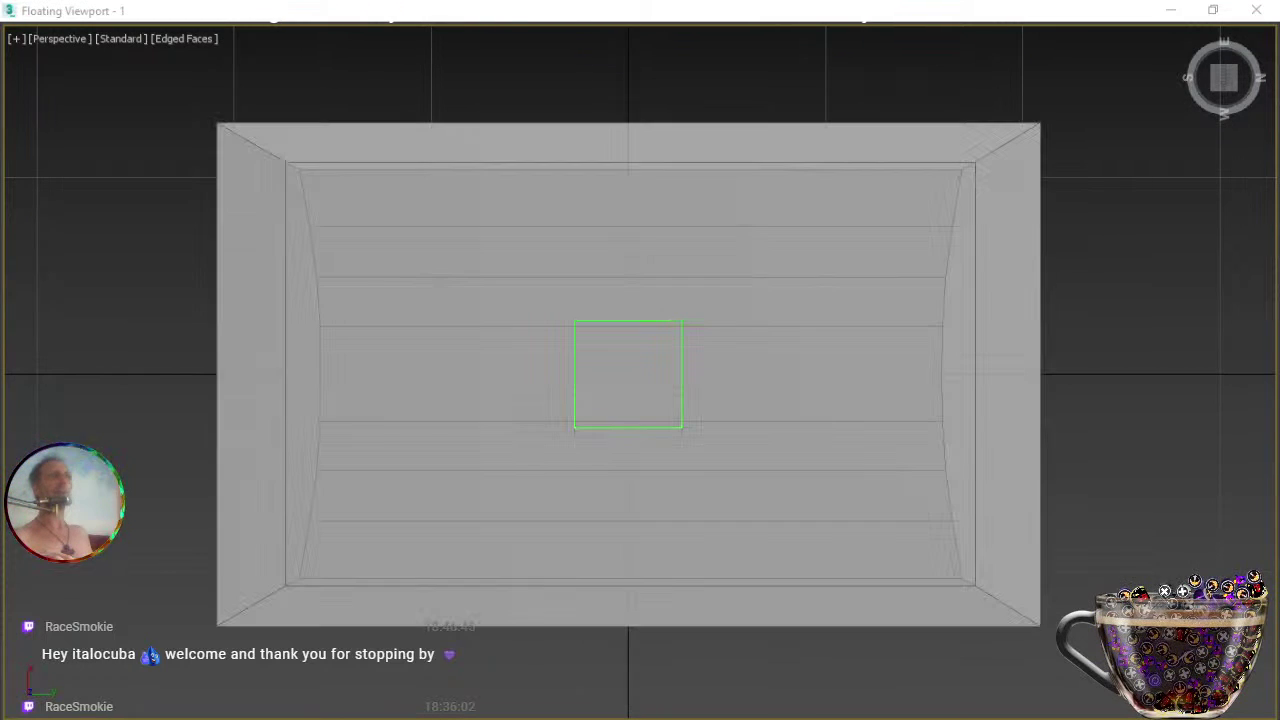
{"action": "right_click", "coordinate": [775, 302]}
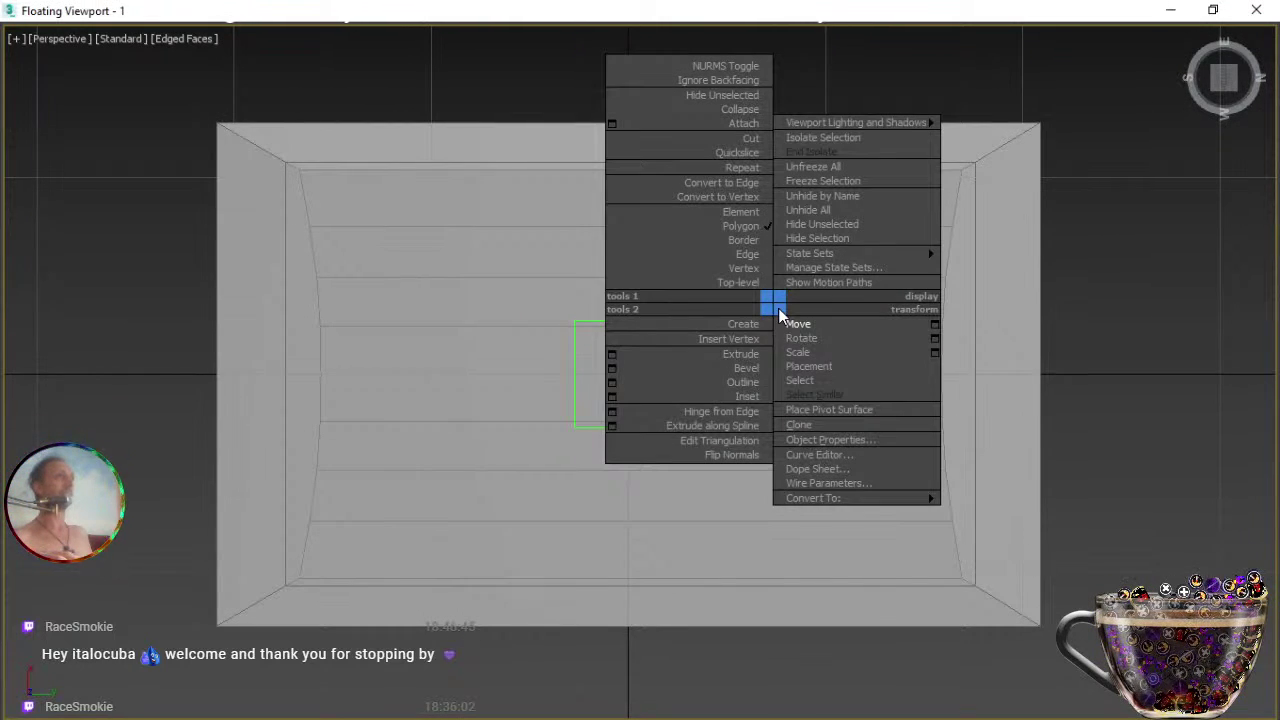
{"action": "left_click", "coordinate": [795, 318]}
{"action": "key", "text": "ctrl+r"}
{"action": "left_click_drag", "start_coordinate": [659, 344], "coordinate": [649, 343]}
{"action": "middle_click_drag", "start_coordinate": [650, 343], "coordinate": [677, 311], "text": "alt"}
{"action": "middle_click_drag", "start_coordinate": [677, 400], "coordinate": [1120, 440], "text": "alt"}
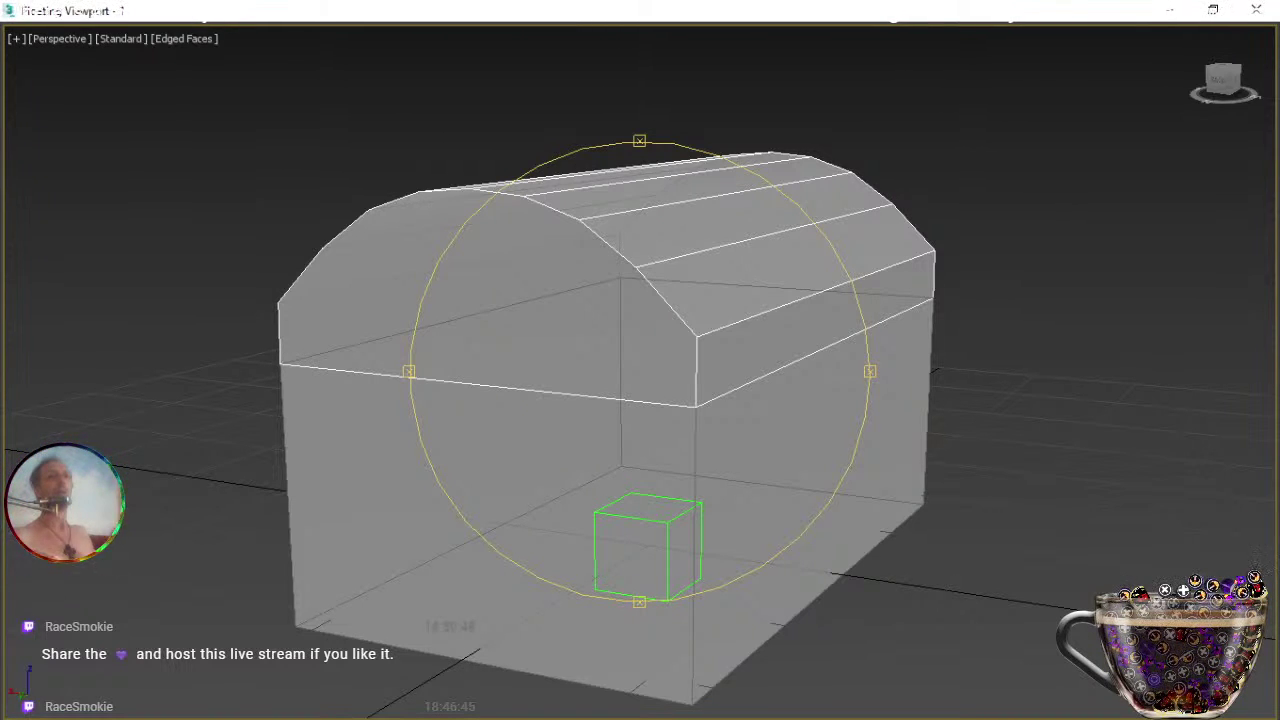
Consult the treasure chest reference photo and examine the arched ends of the lid shell.
{"action": "key", "text": "alt+Tab"}
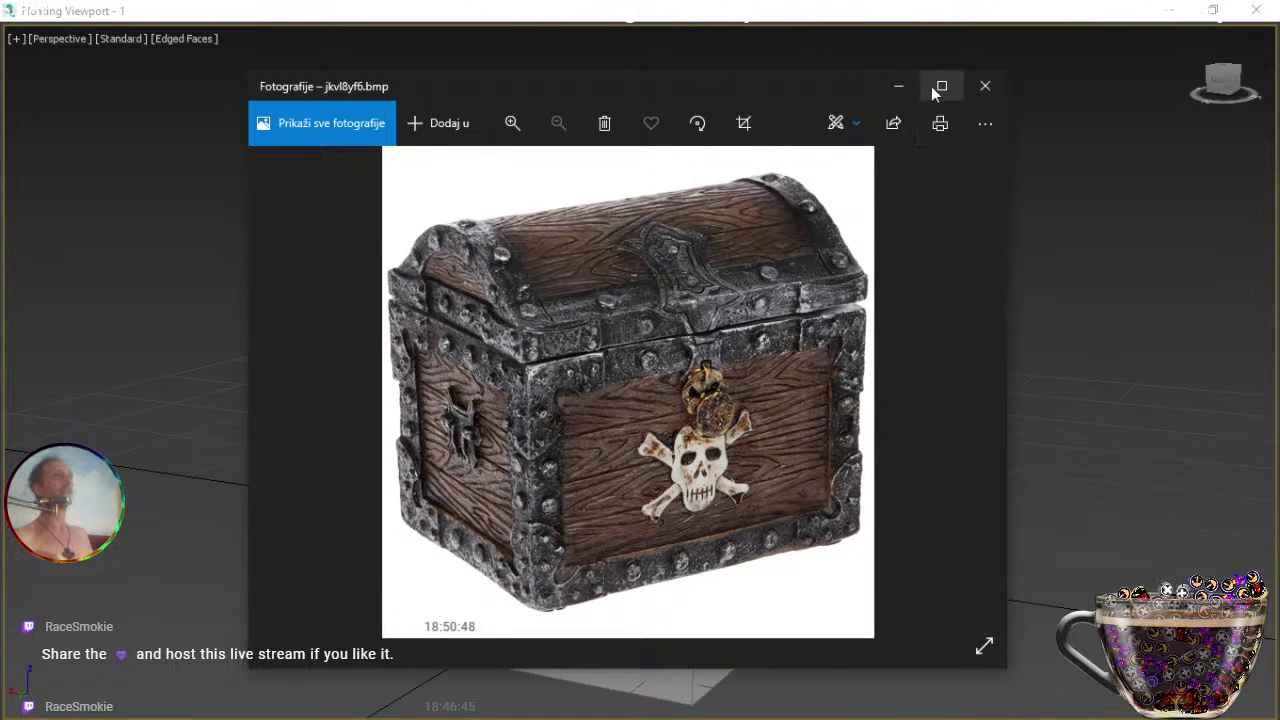
{"action": "left_click", "coordinate": [903, 14]}
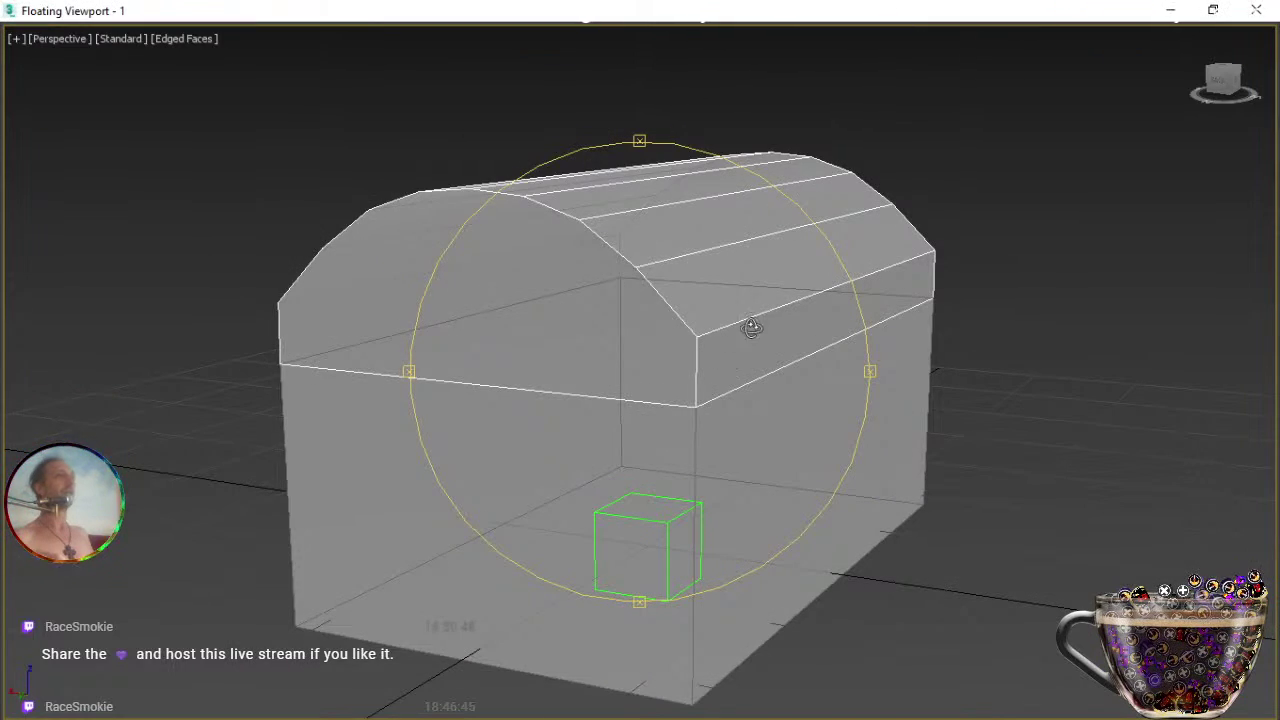
{"action": "middle_click_drag", "start_coordinate": [608, 506], "coordinate": [648, 498], "text": "alt"}
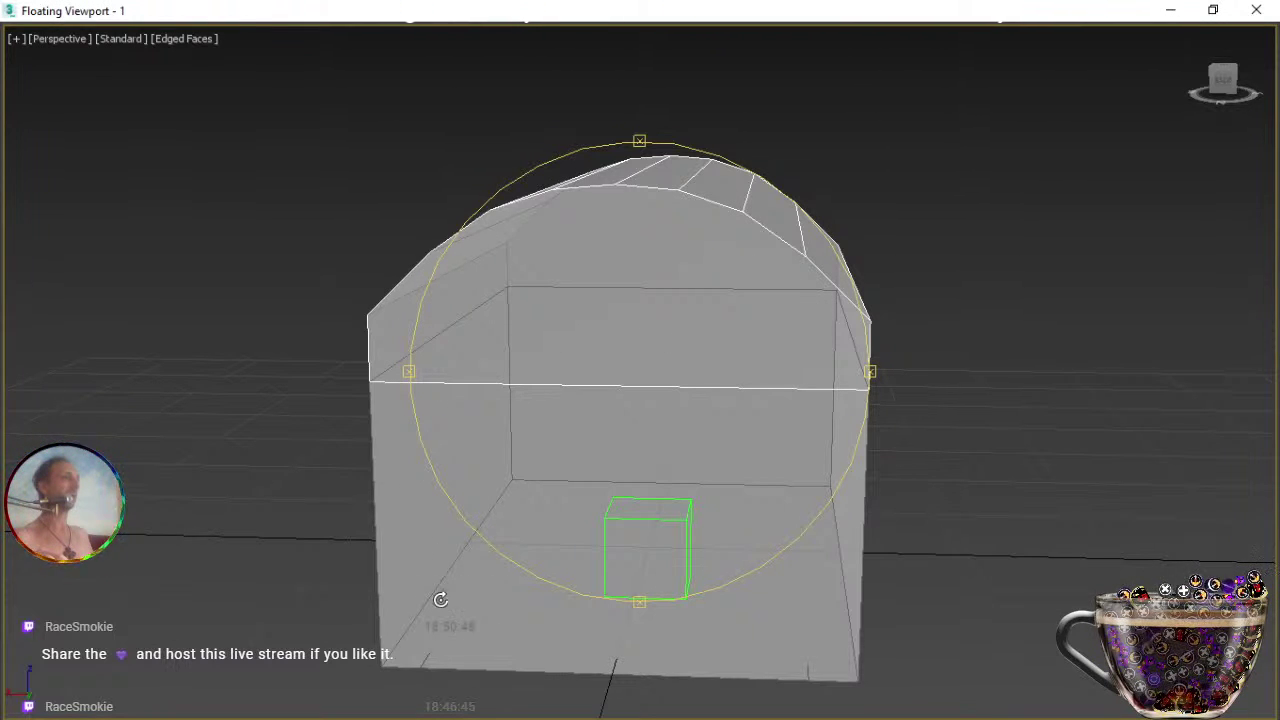
{"action": "mouse_move", "coordinate": [731, 466]}
{"action": "left_mouse_down"}
{"action": "mouse_move", "coordinate": [597, 469]}
{"action": "mouse_move", "coordinate": [677, 454]}
{"action": "mouse_move", "coordinate": [726, 466]}
{"action": "left_mouse_up"}
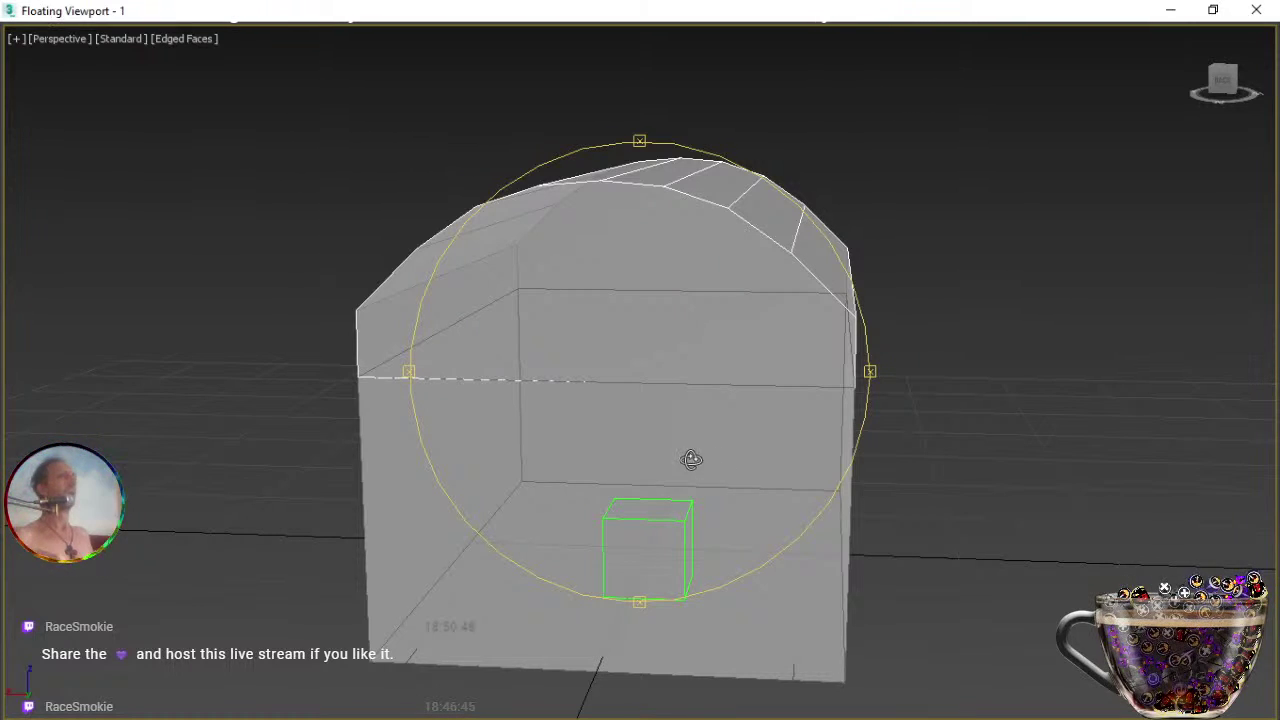
{"action": "left_click_drag", "start_coordinate": [674, 460], "coordinate": [702, 459]}
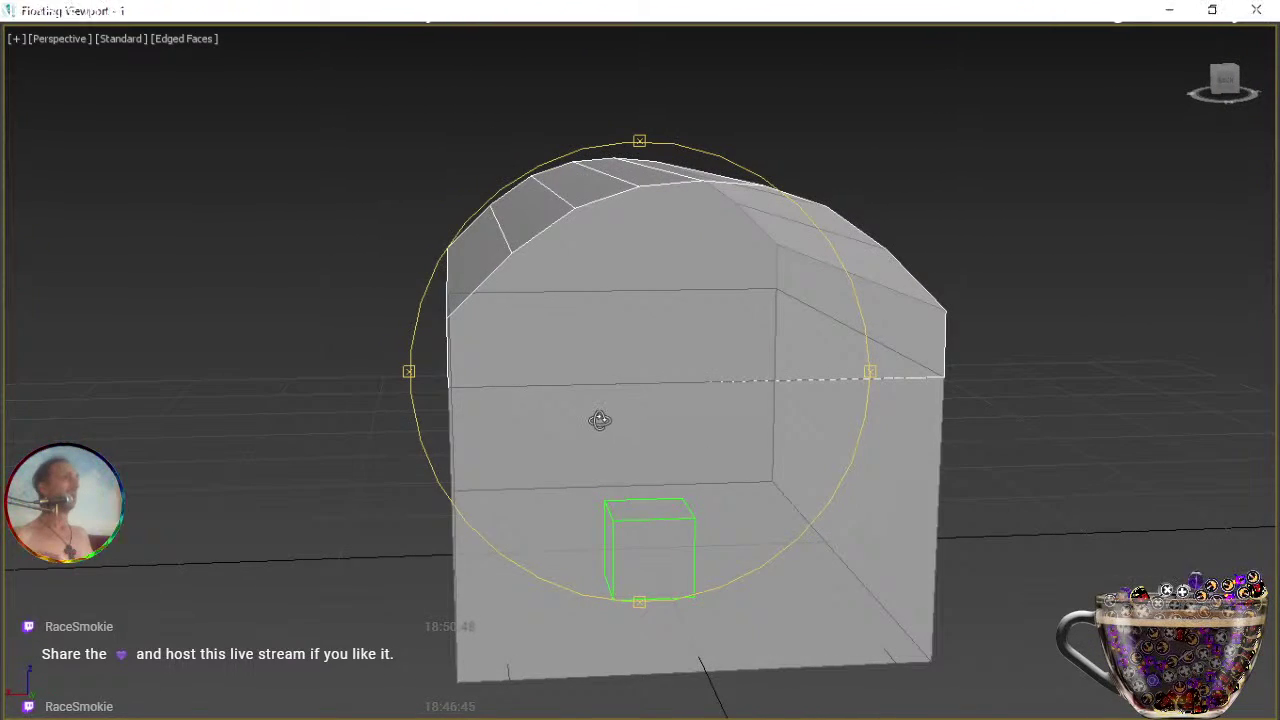
Connect the two vertices at the base of the arch on one end of the lid shell with a straight edge.
{"action": "right_click", "coordinate": [600, 420]}
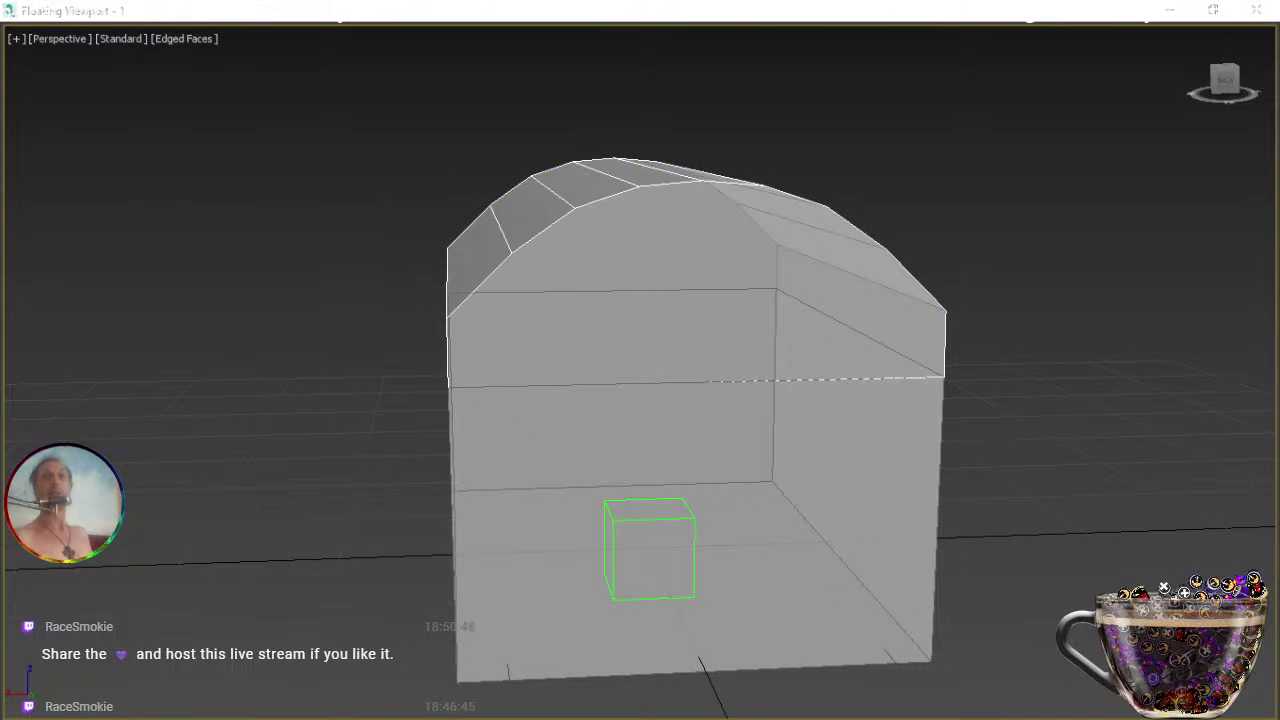
{"action": "left_click", "coordinate": [447, 318]}
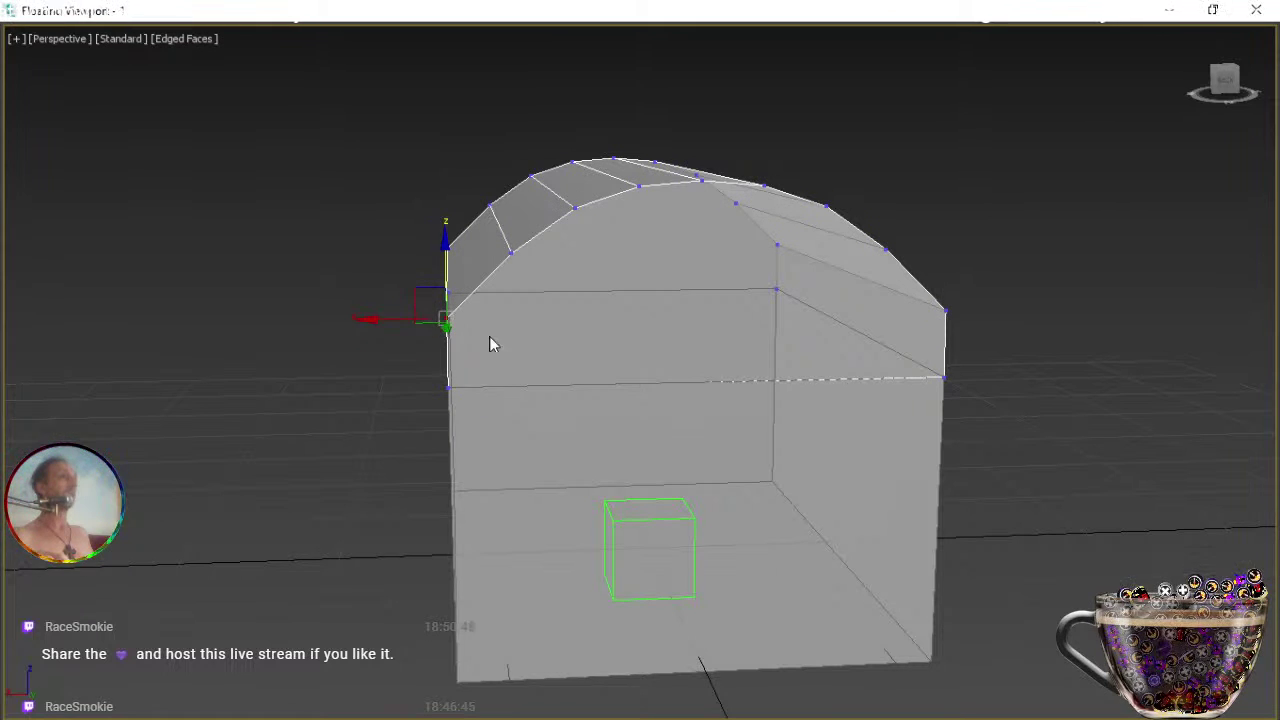
{"action": "key", "text": "q"}
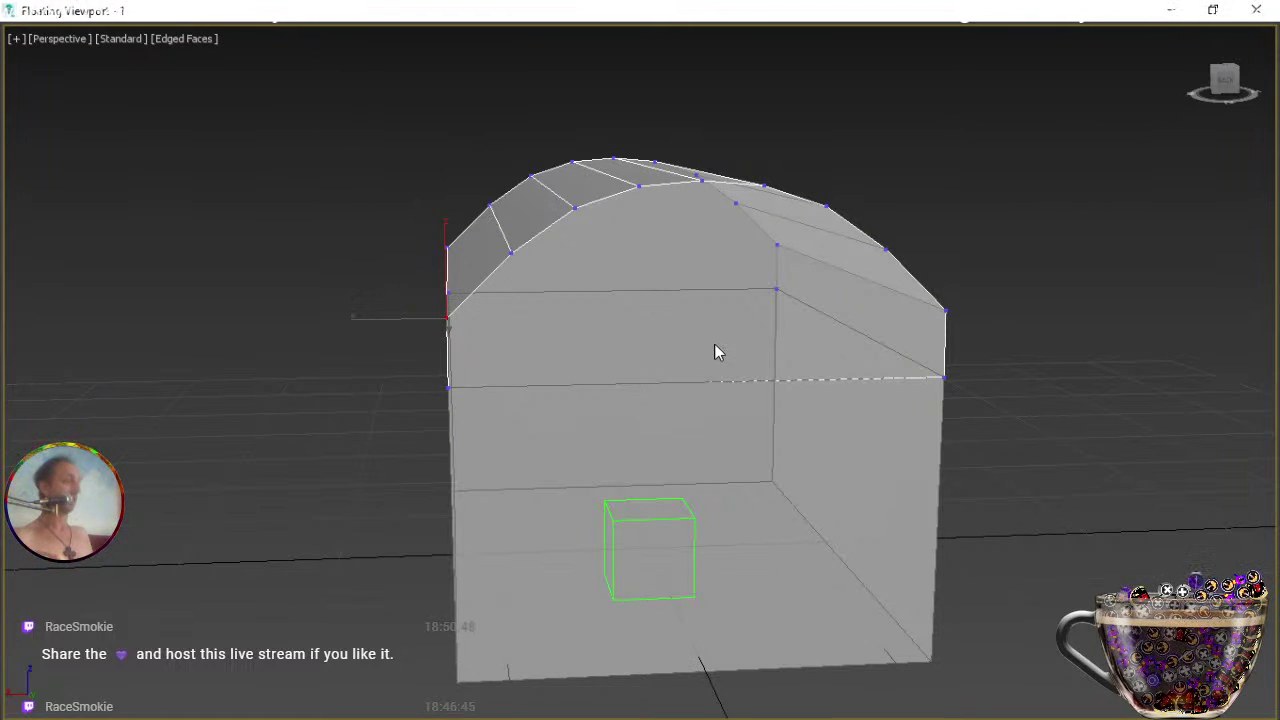
{"action": "left_click", "coordinate": [950, 311], "text": "ctrl"}
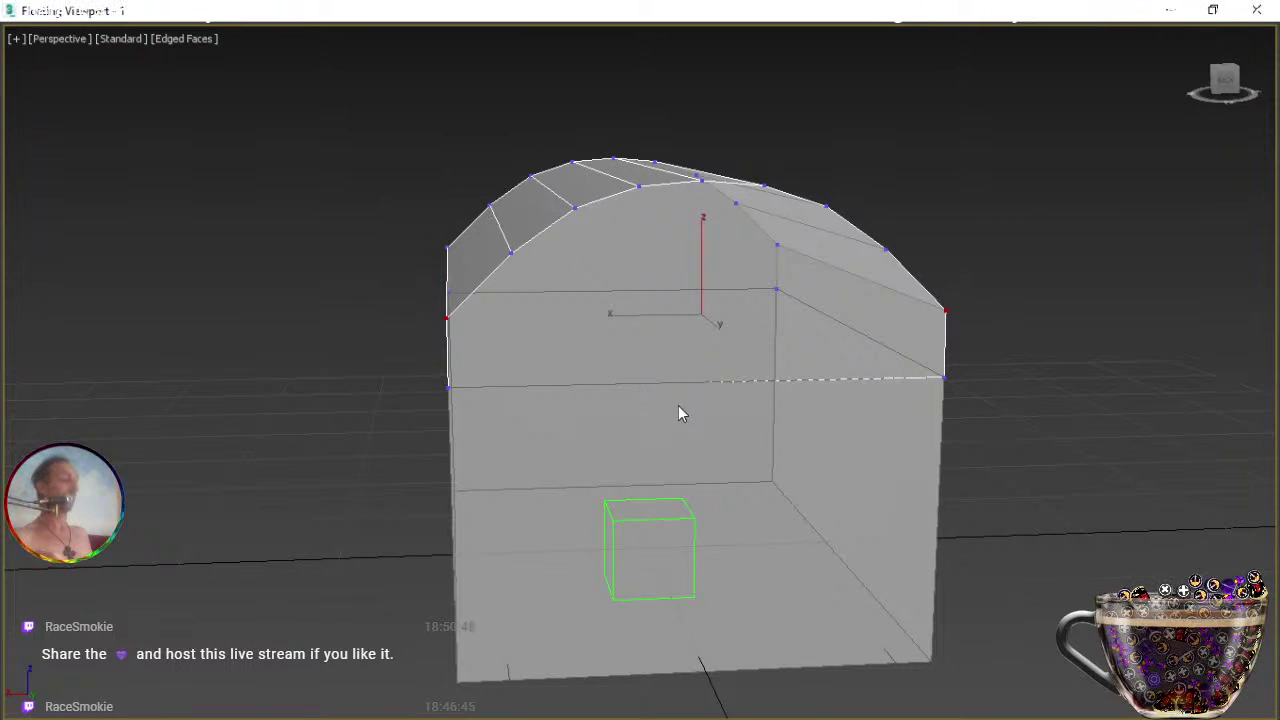
{"action": "middle_click_drag", "start_coordinate": [679, 413], "coordinate": [574, 383], "text": "alt"}
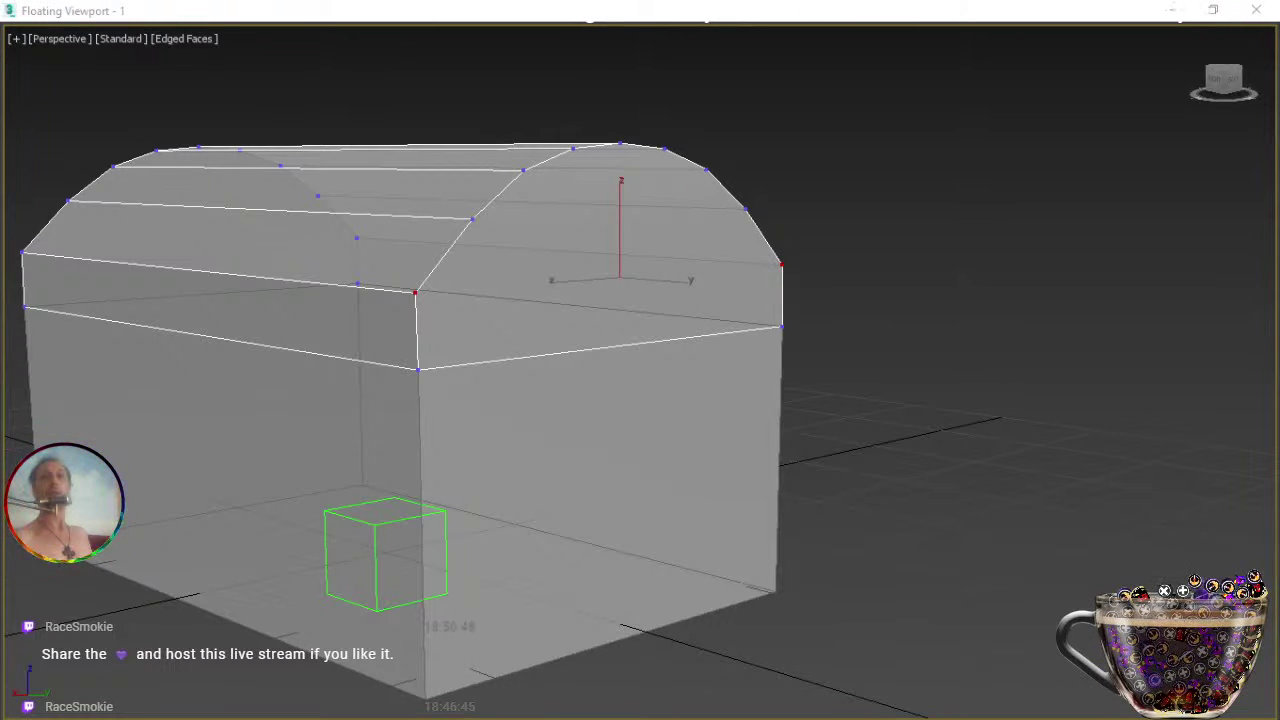
{"action": "key", "text": "ctrl+shift+e"}
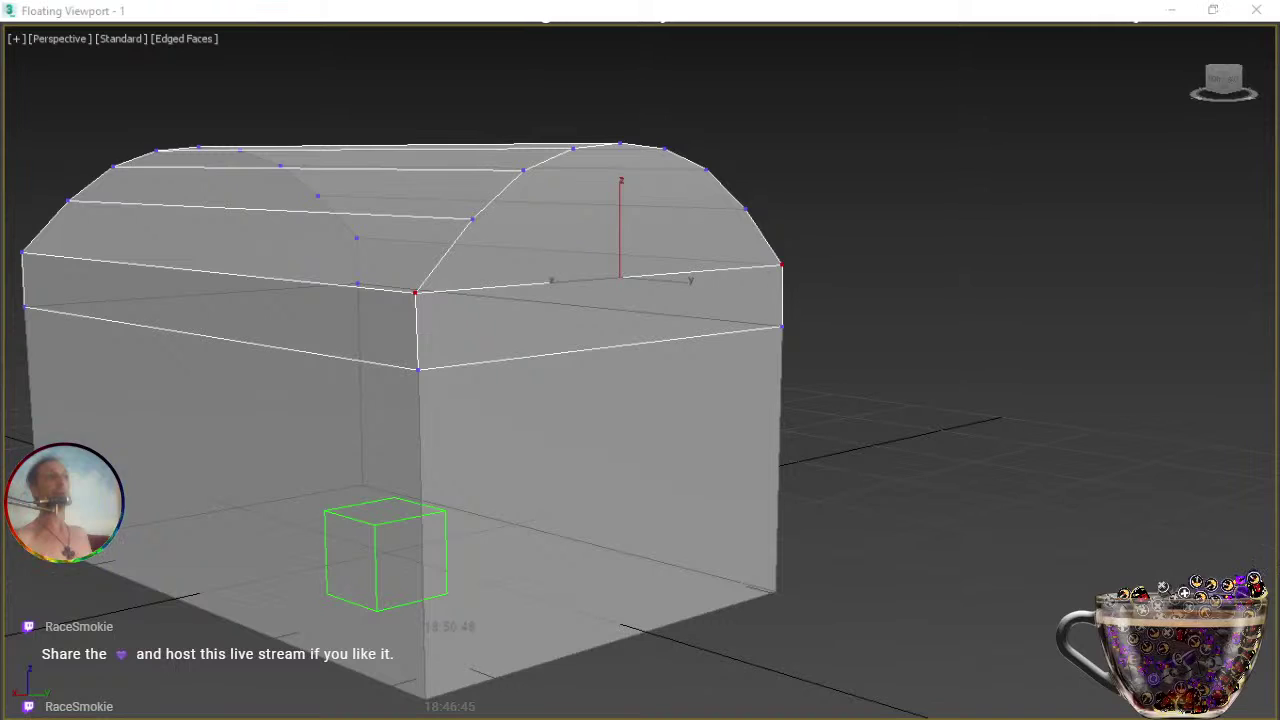
Connect the matching pair of arch-base vertices on the lid shell's opposite end with a straight edge.
{"action": "middle_click_drag", "start_coordinate": [400, 400], "coordinate": [850, 470]}
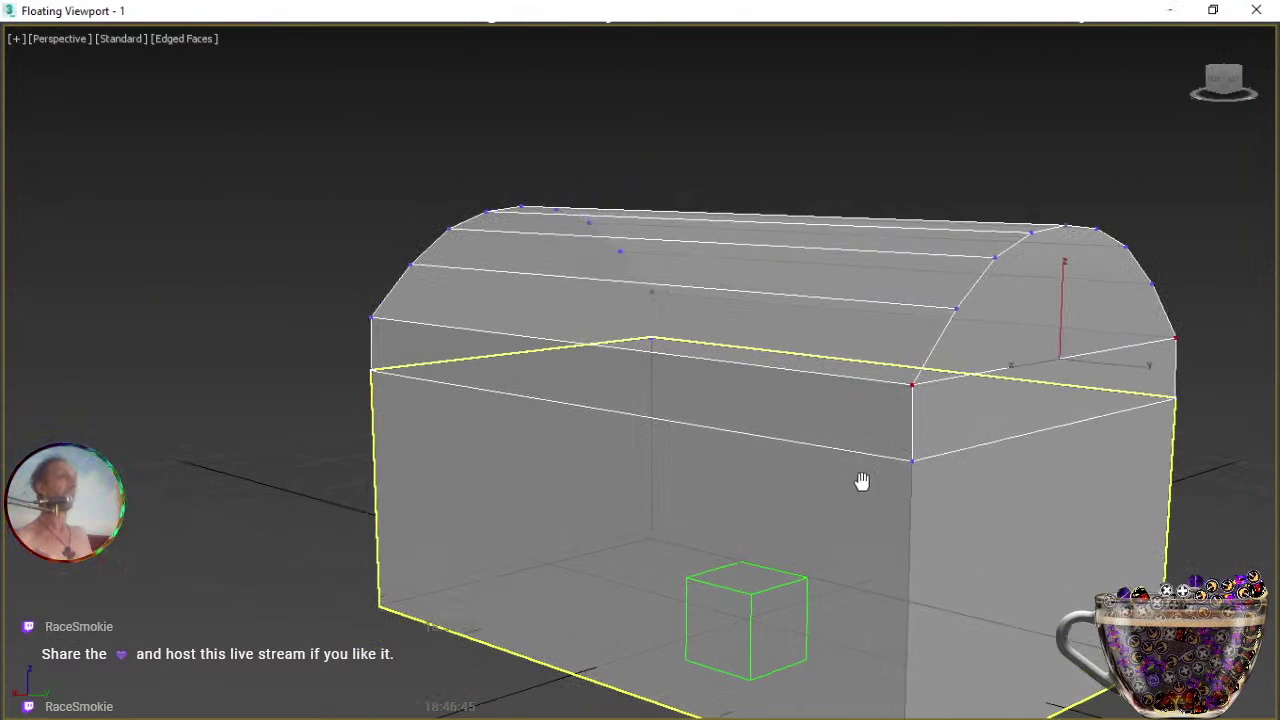
{"action": "left_click", "coordinate": [652, 290]}
{"action": "left_click", "coordinate": [372, 318], "text": "ctrl"}
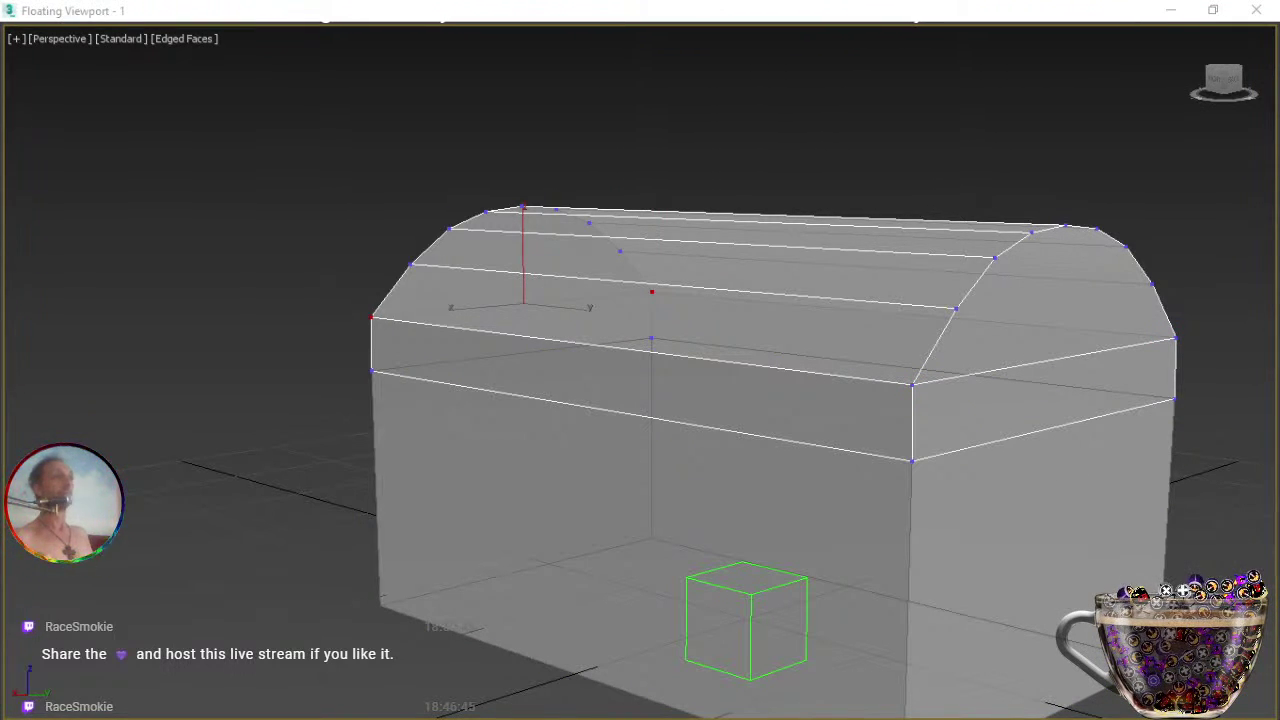
{"action": "middle_click_drag", "start_coordinate": [1104, 485], "coordinate": [897, 451]}
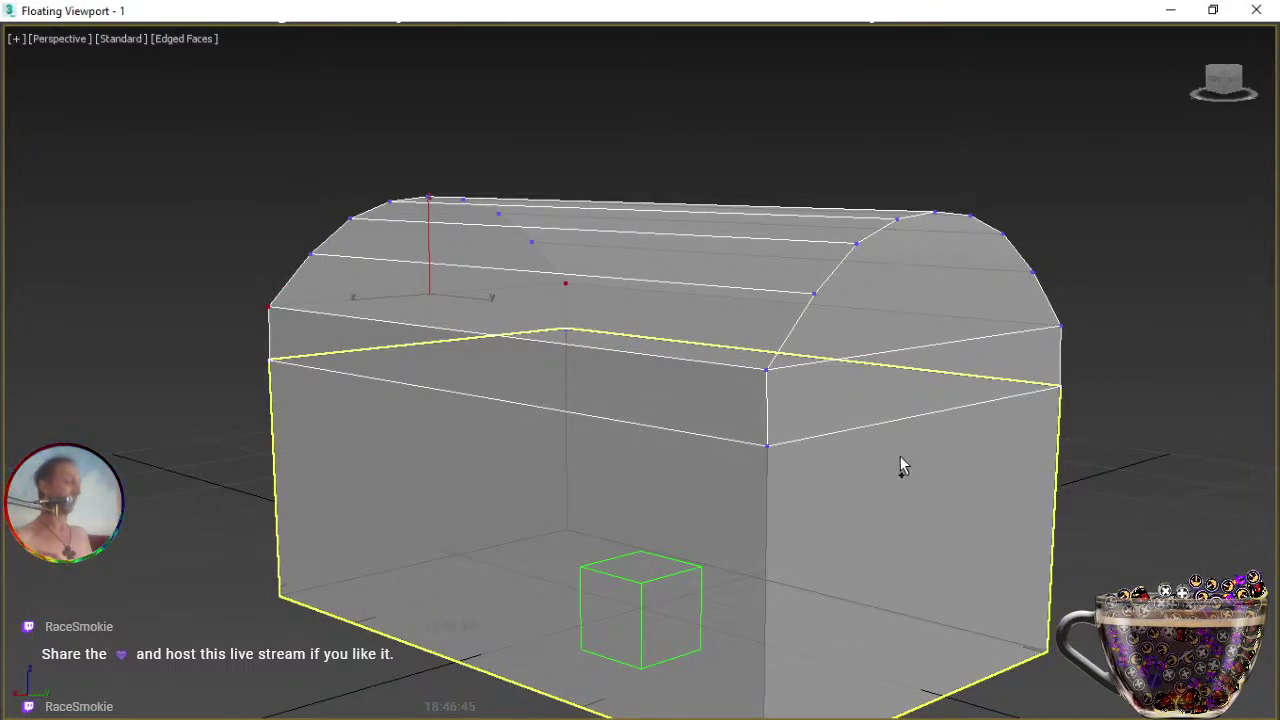
{"action": "key", "text": "ctrl+r"}
{"action": "left_click_drag", "start_coordinate": [668, 422], "coordinate": [856, 421]}
{"action": "middle_click_drag", "start_coordinate": [856, 420], "coordinate": [928, 416], "text": "alt"}
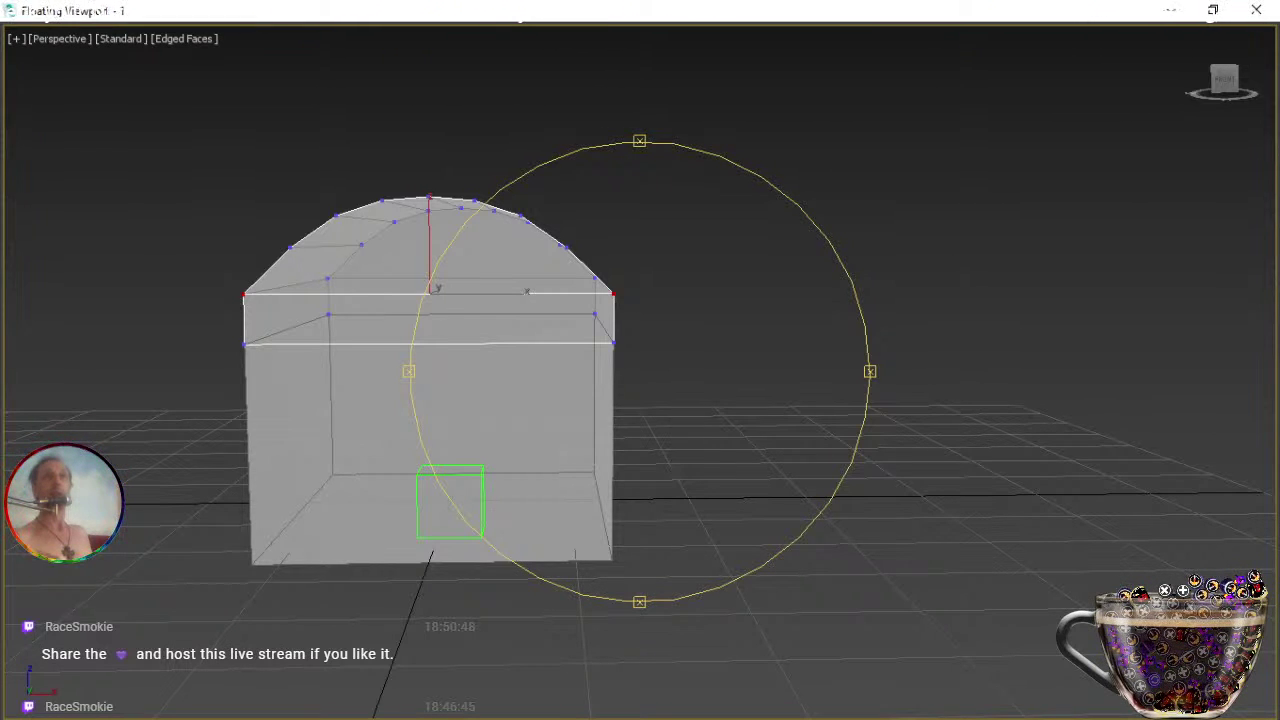
Undo the straight edges connecting the arch-base vertices on both ends of the lid shell.
{"action": "key", "text": "ctrl+z"}
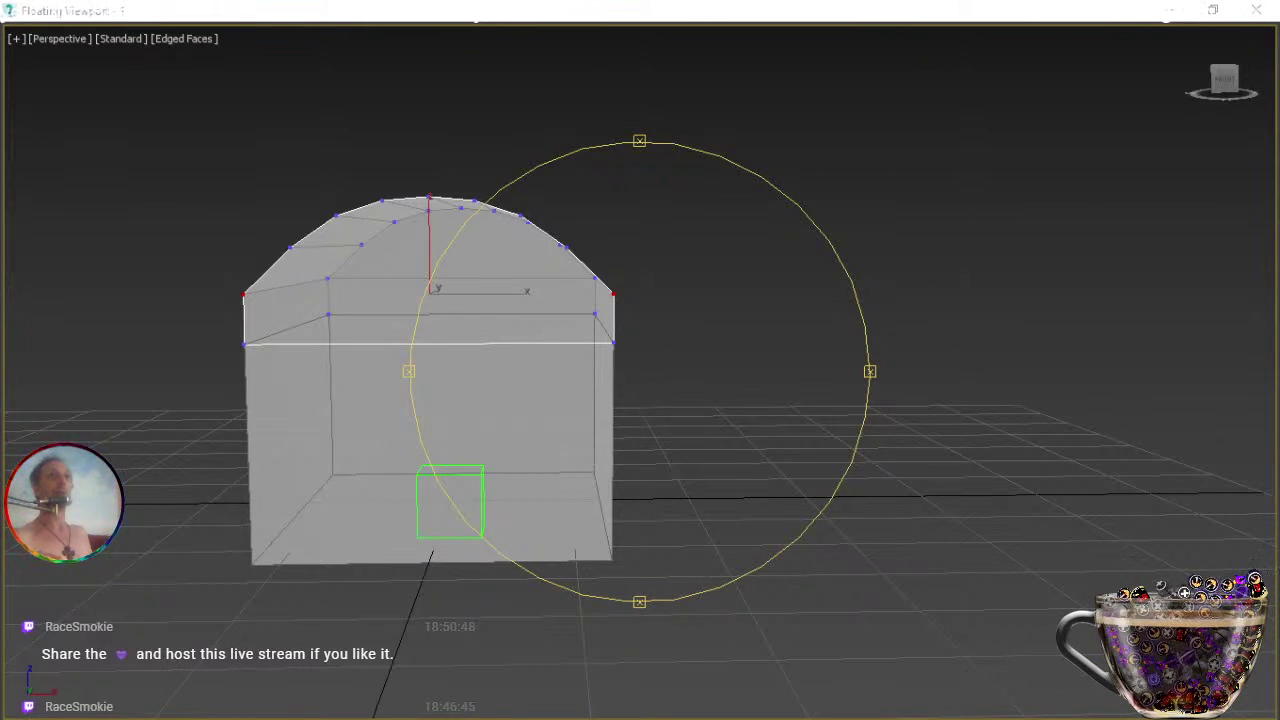
{"action": "key", "text": "ctrl+z"}
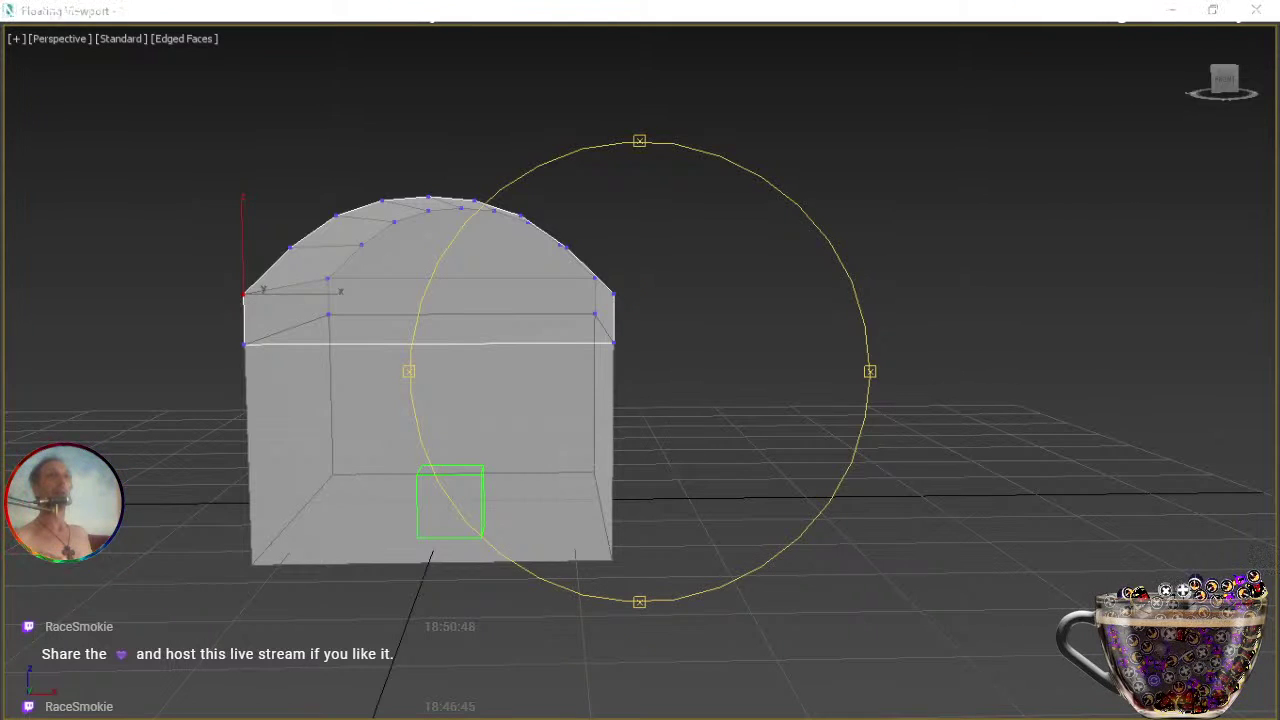
{"action": "key", "text": "ctrl+z"}
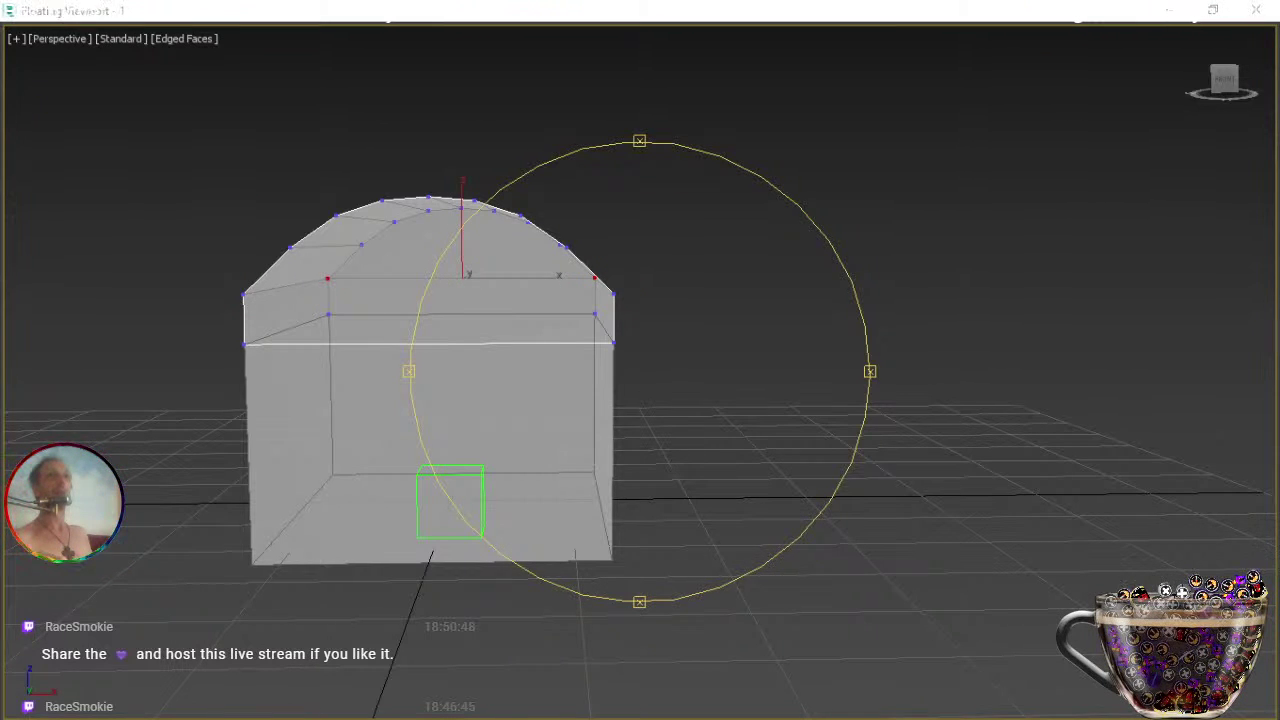
Inset the arched polygon on one end of the lid shell by 0.05 m.
{"action": "middle_click_drag", "start_coordinate": [754, 320], "coordinate": [643, 372], "text": "alt"}
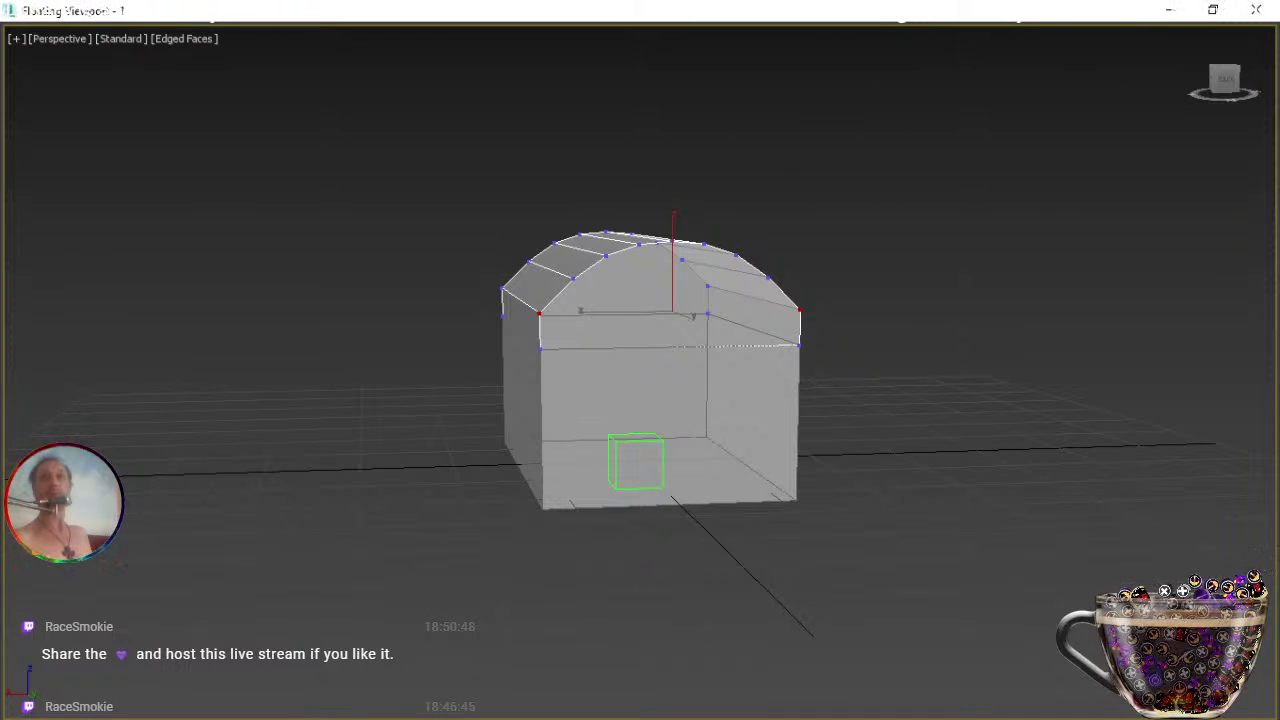
{"action": "key", "text": "2"}
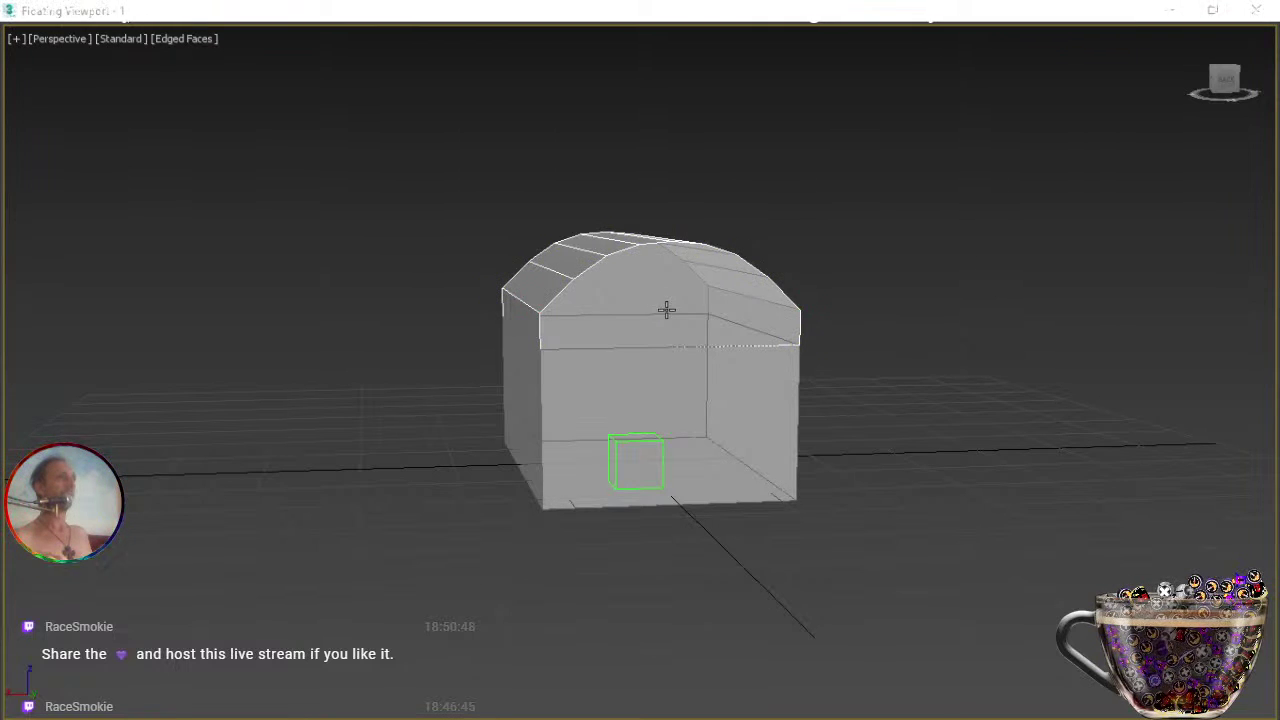
{"action": "left_click", "coordinate": [666, 310]}
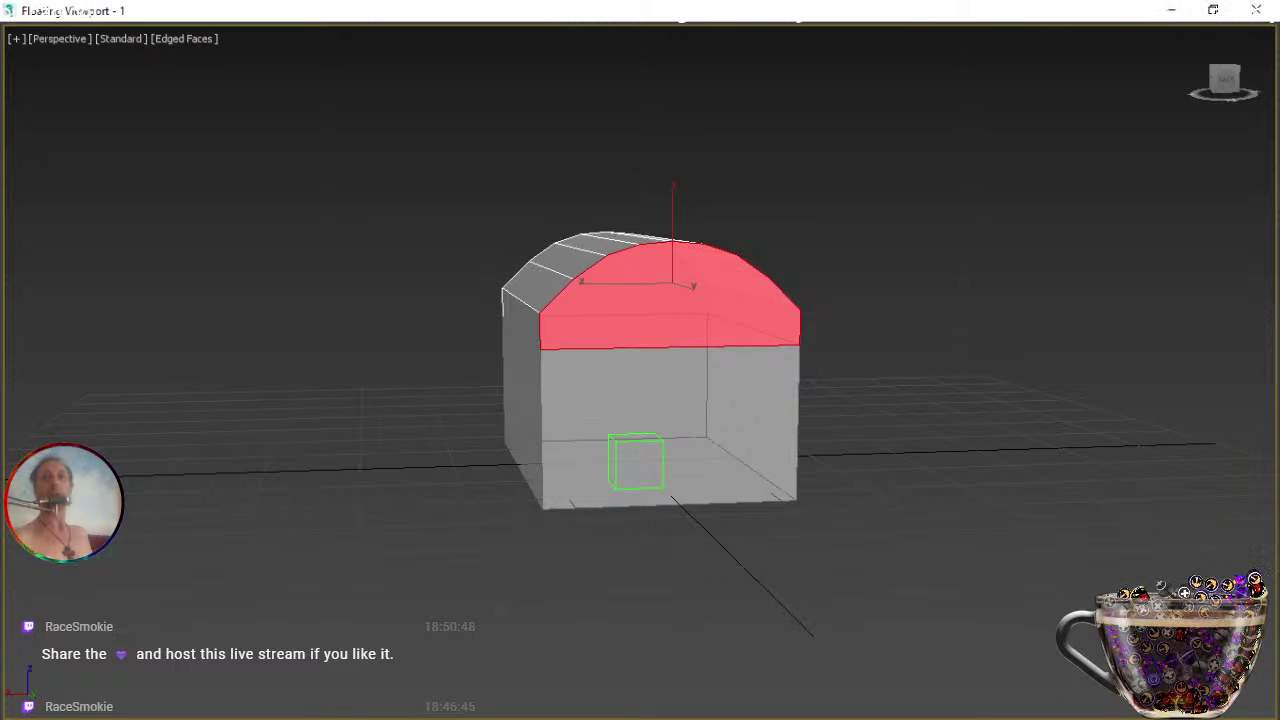
{"action": "key", "text": "shift+i"}
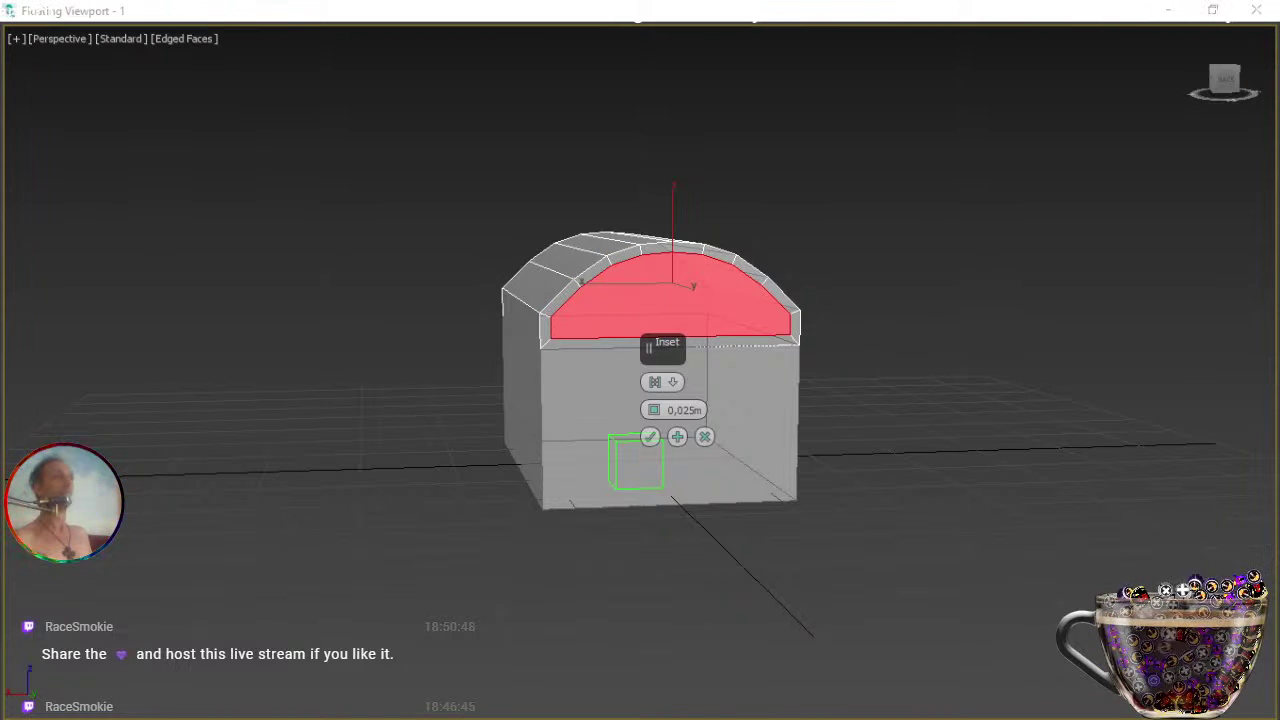
{"action": "middle_click_drag", "start_coordinate": [753, 397], "coordinate": [569, 440]}
{"action": "scroll", "coordinate": [572, 445], "scroll_direction": "up", "scroll_amount": 3}
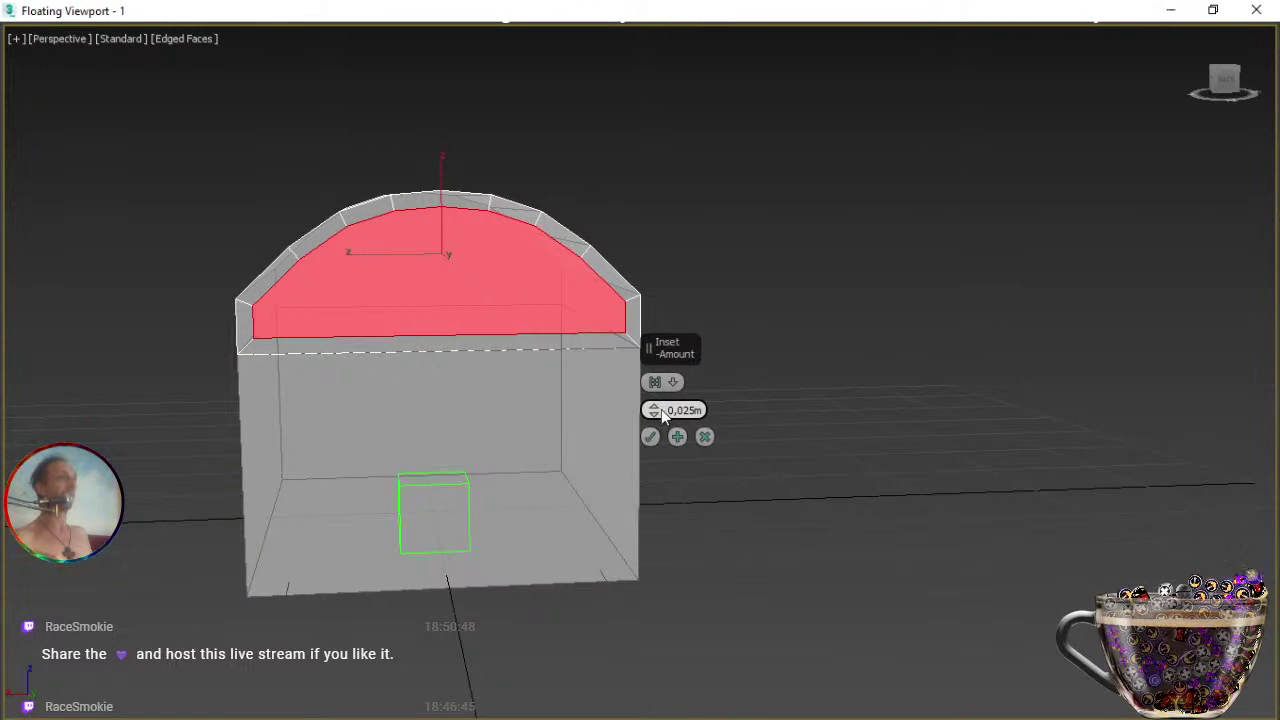
{"action": "mouse_move", "coordinate": [656, 413]}
{"action": "left_mouse_down"}
{"action": "mouse_move", "coordinate": [655, 383]}
{"action": "mouse_move", "coordinate": [655, 395]}
{"action": "left_mouse_up"}
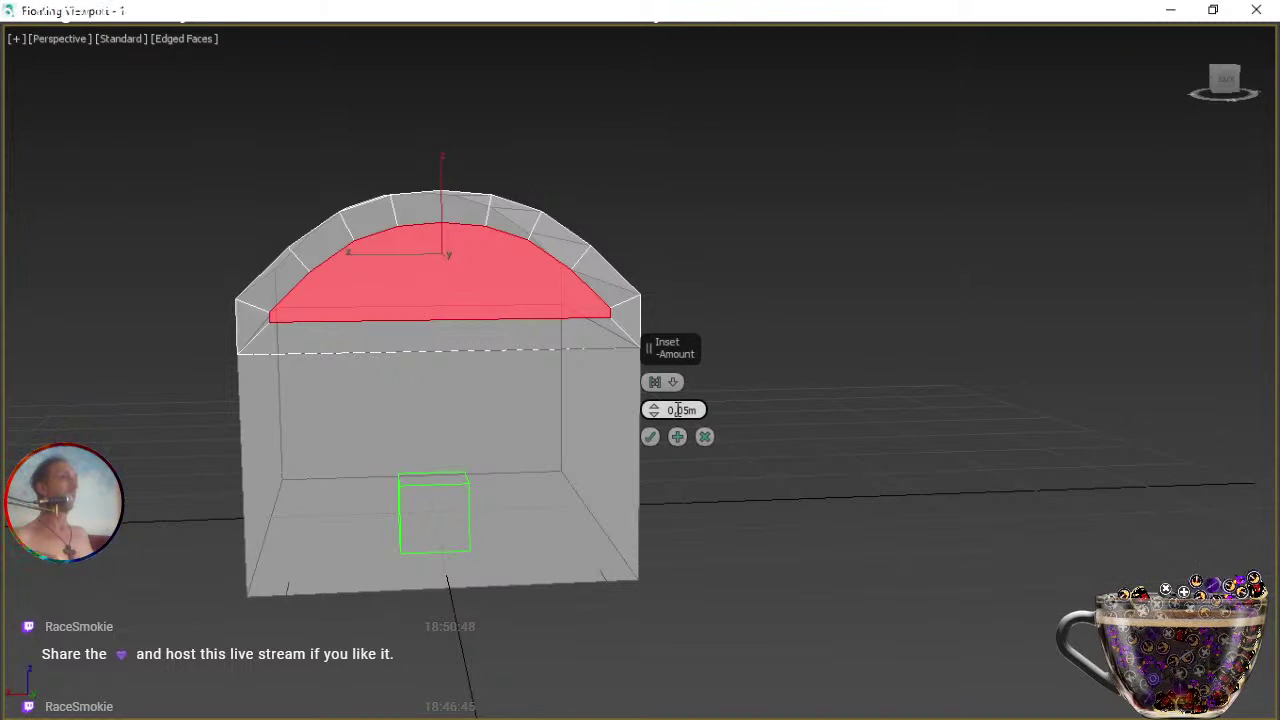
{"action": "left_click", "coordinate": [651, 436]}
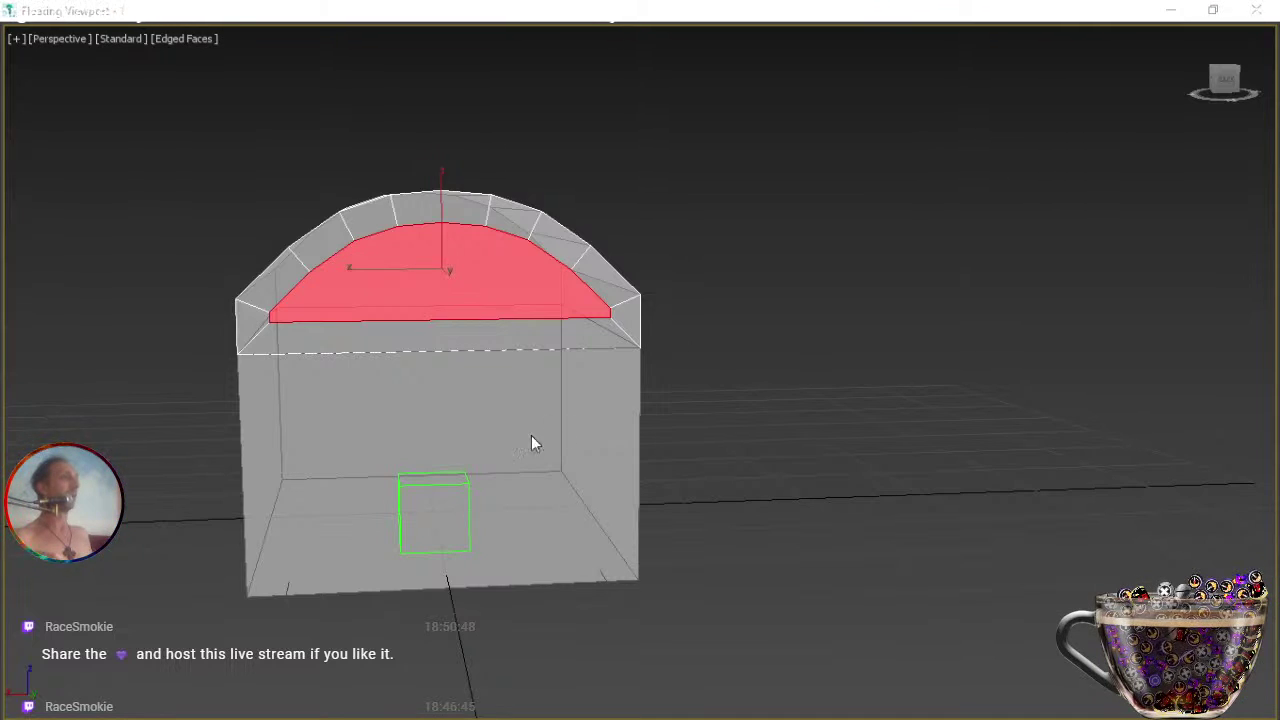
Inset the arched polygon on the lid shell's opposite end by 0.05 m as well.
{"action": "middle_click_drag", "start_coordinate": [488, 442], "coordinate": [1106, 374], "text": "alt"}
{"action": "middle_click_drag", "start_coordinate": [651, 431], "coordinate": [683, 372], "text": "alt"}
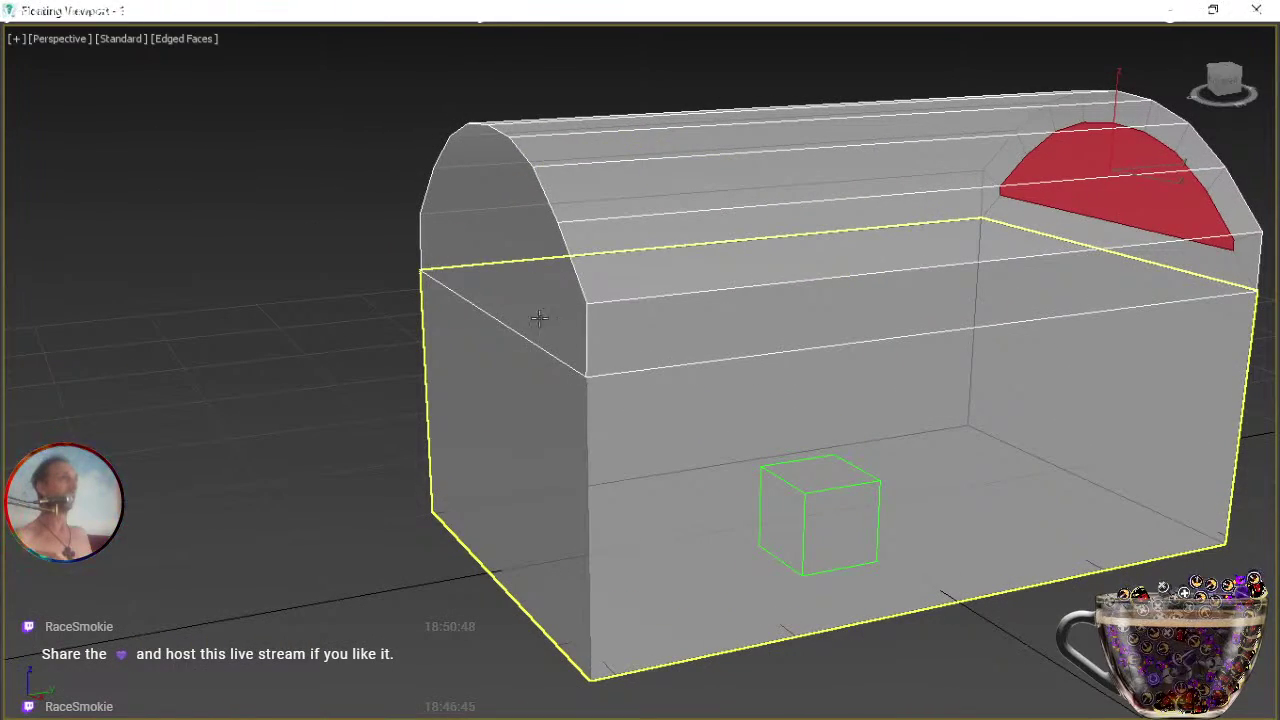
{"action": "left_click", "coordinate": [533, 282]}
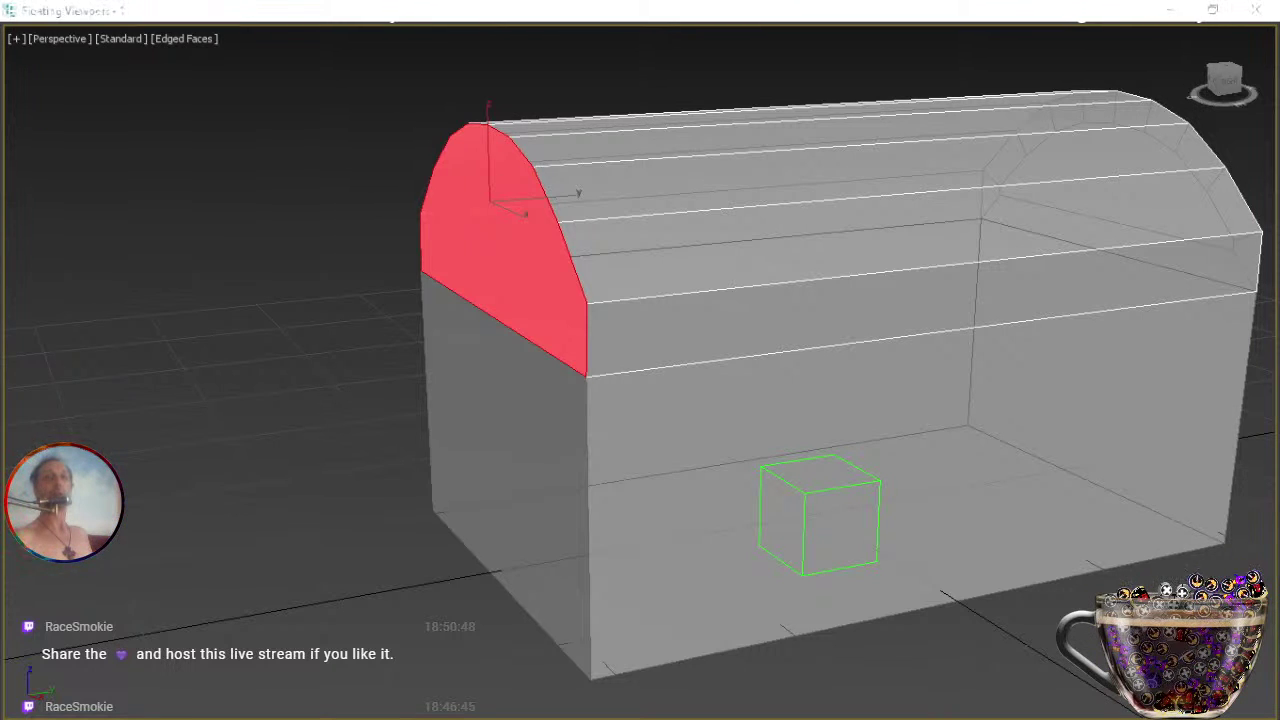
{"action": "key", "text": "shift+i"}
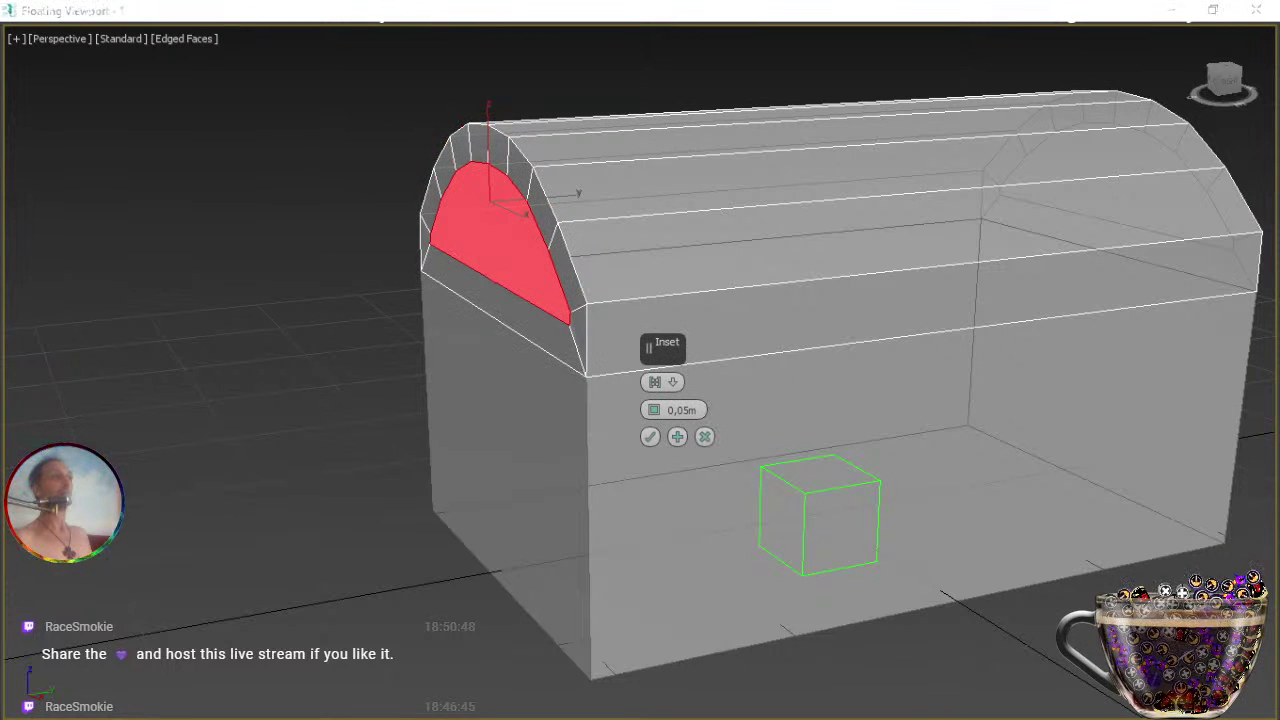
{"action": "left_click", "coordinate": [650, 437]}
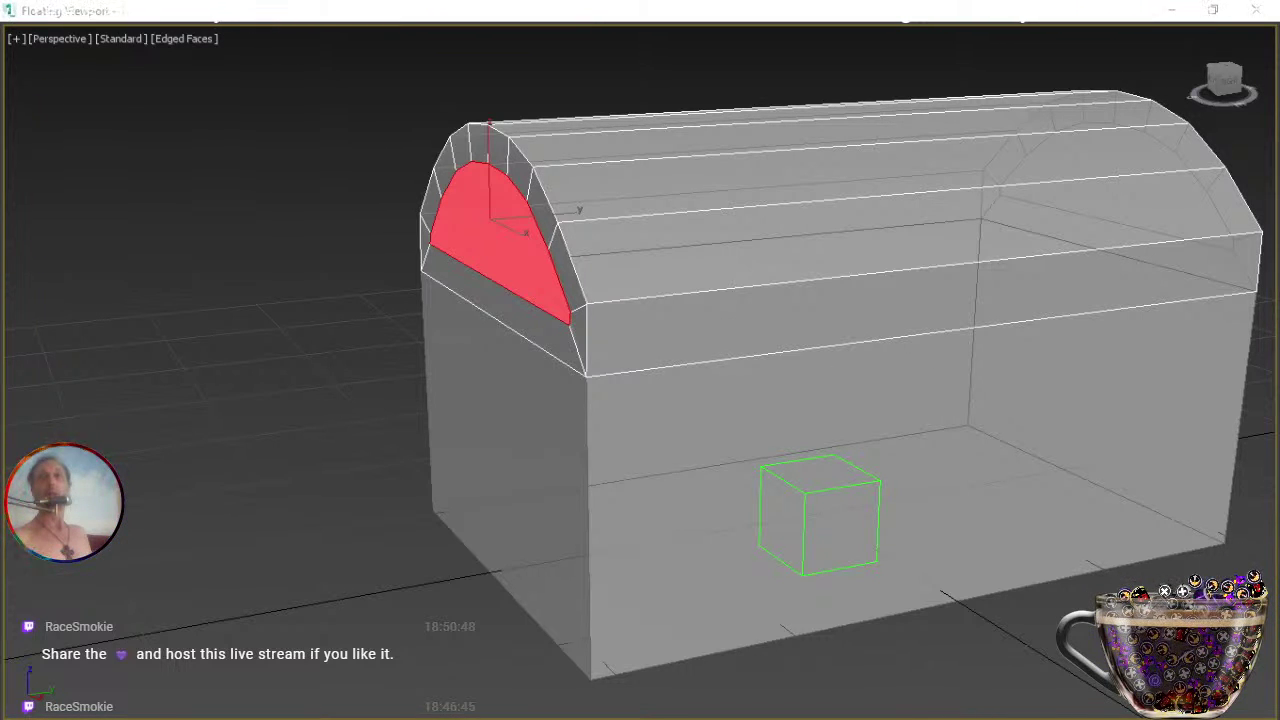
Connect all lengthwise edges of the lid shell with 2 segments and a pinch of 79, forming a loop near each end.
{"action": "key", "text": "2"}
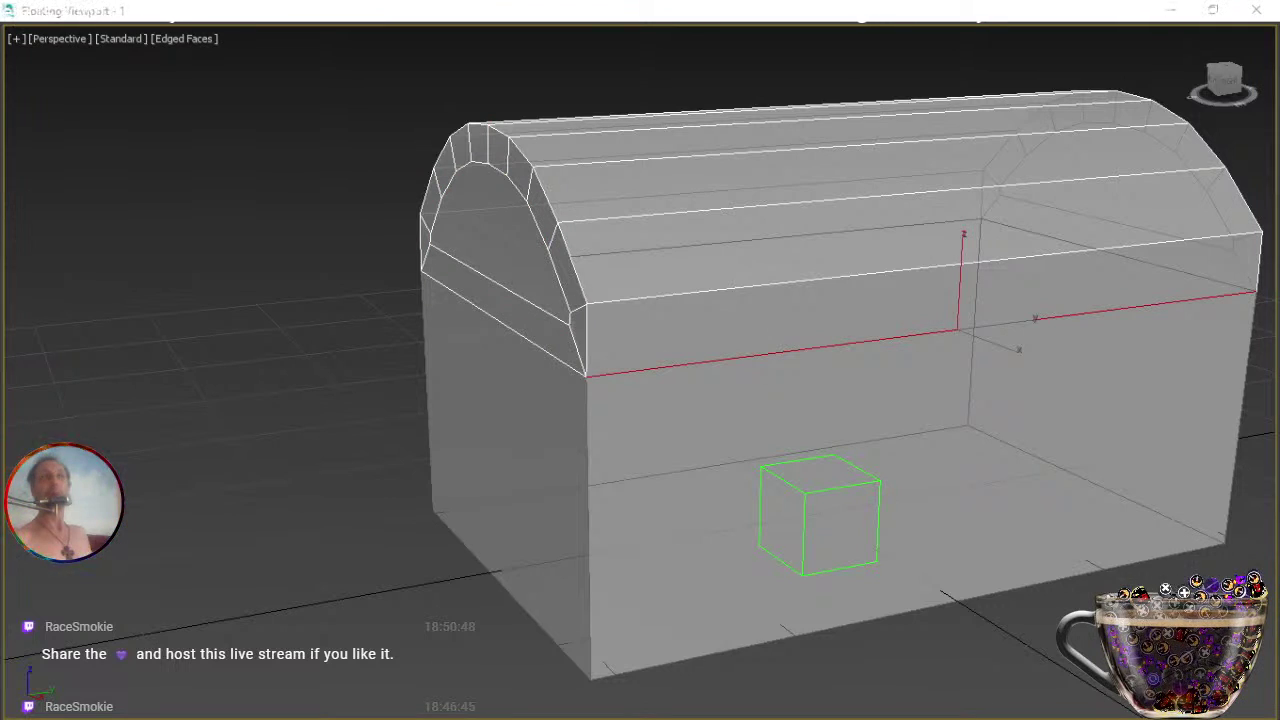
{"action": "middle_click_drag", "start_coordinate": [766, 474], "coordinate": [617, 446], "text": "alt"}
{"action": "left_click_drag", "start_coordinate": [787, 88], "coordinate": [788, 397]}
{"action": "middle_click_drag", "start_coordinate": [788, 410], "coordinate": [994, 397], "text": "alt"}
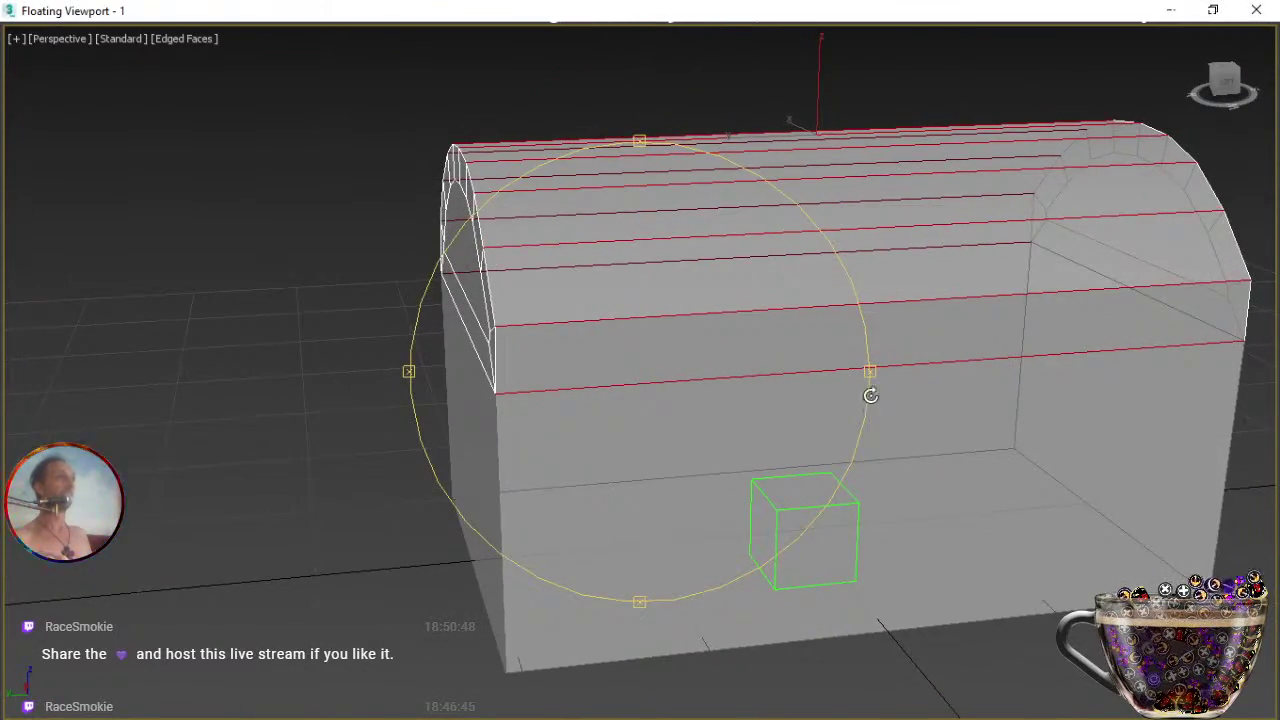
{"action": "middle_click_drag", "start_coordinate": [749, 403], "coordinate": [1063, 394], "text": "alt"}
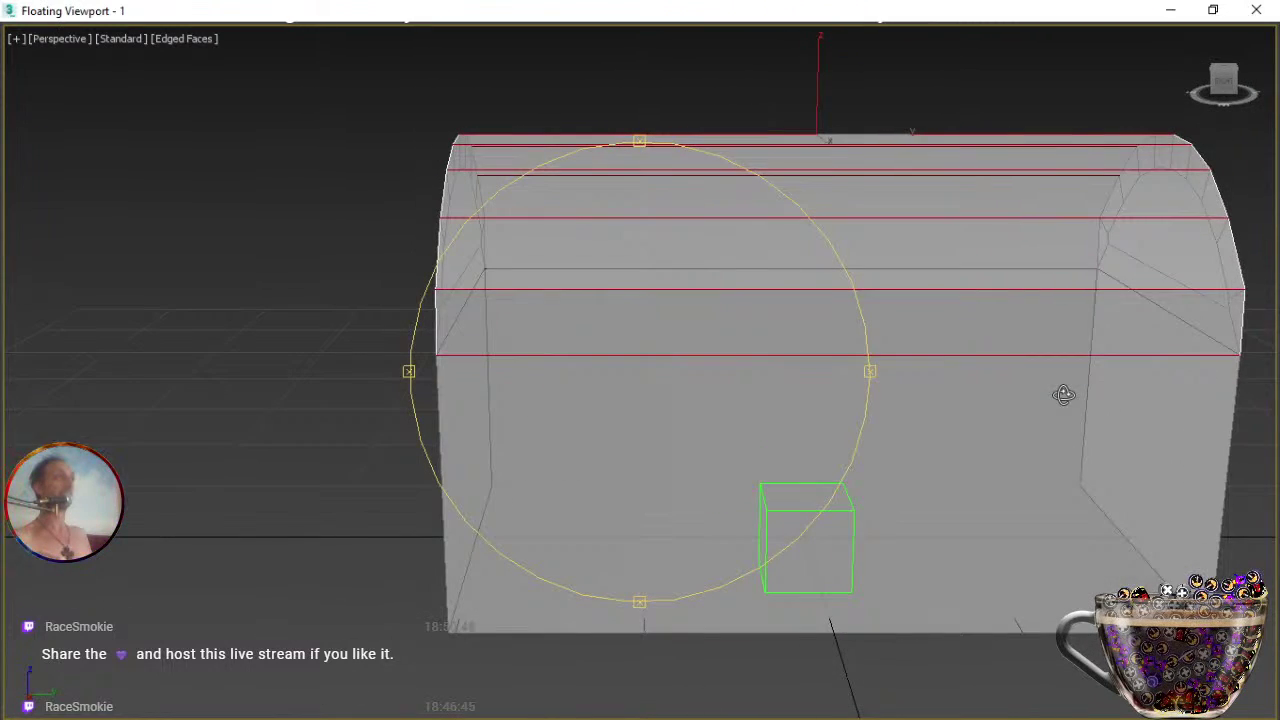
{"action": "right_click", "coordinate": [593, 329]}
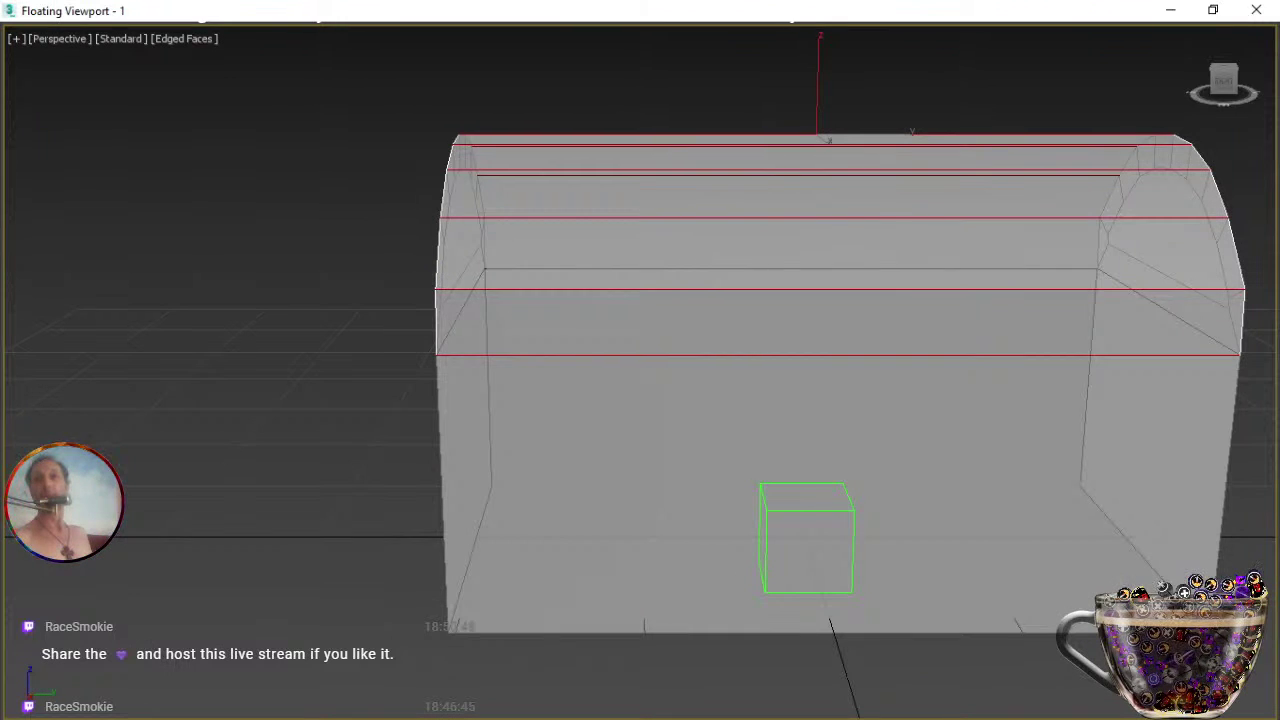
{"action": "key", "text": "ctrl+shift+e"}
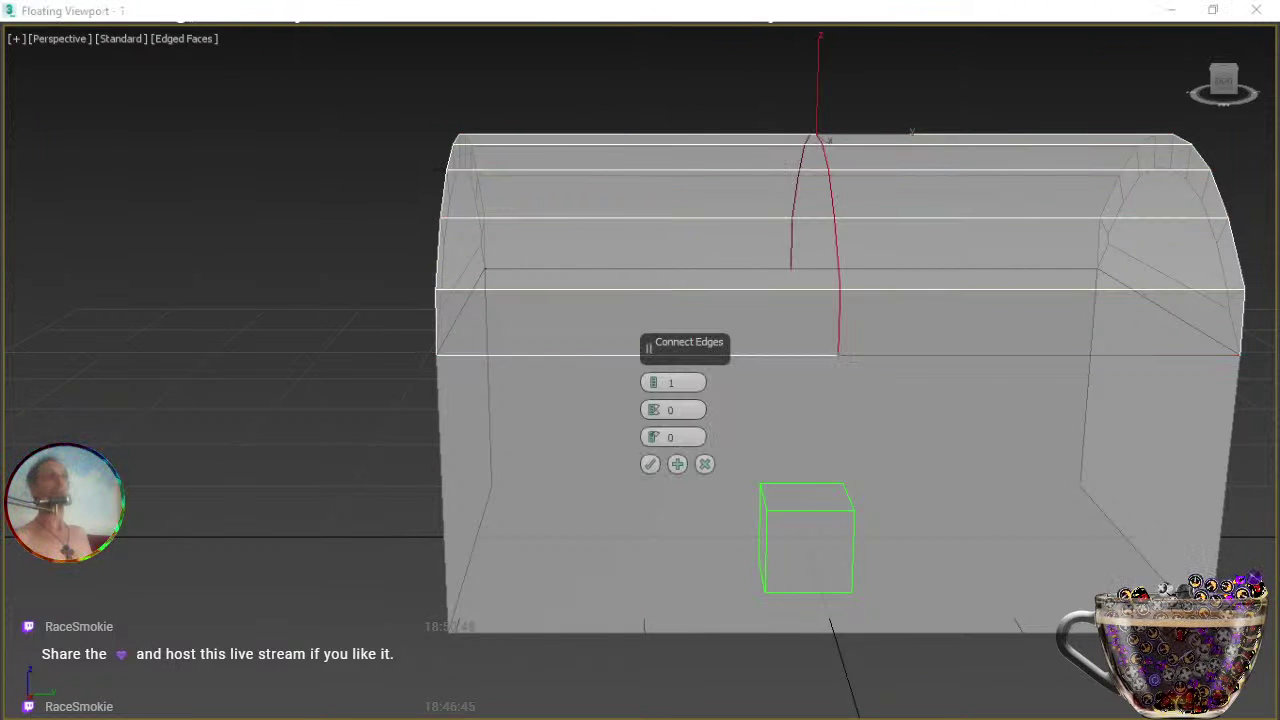
{"action": "left_click", "coordinate": [652, 380]}
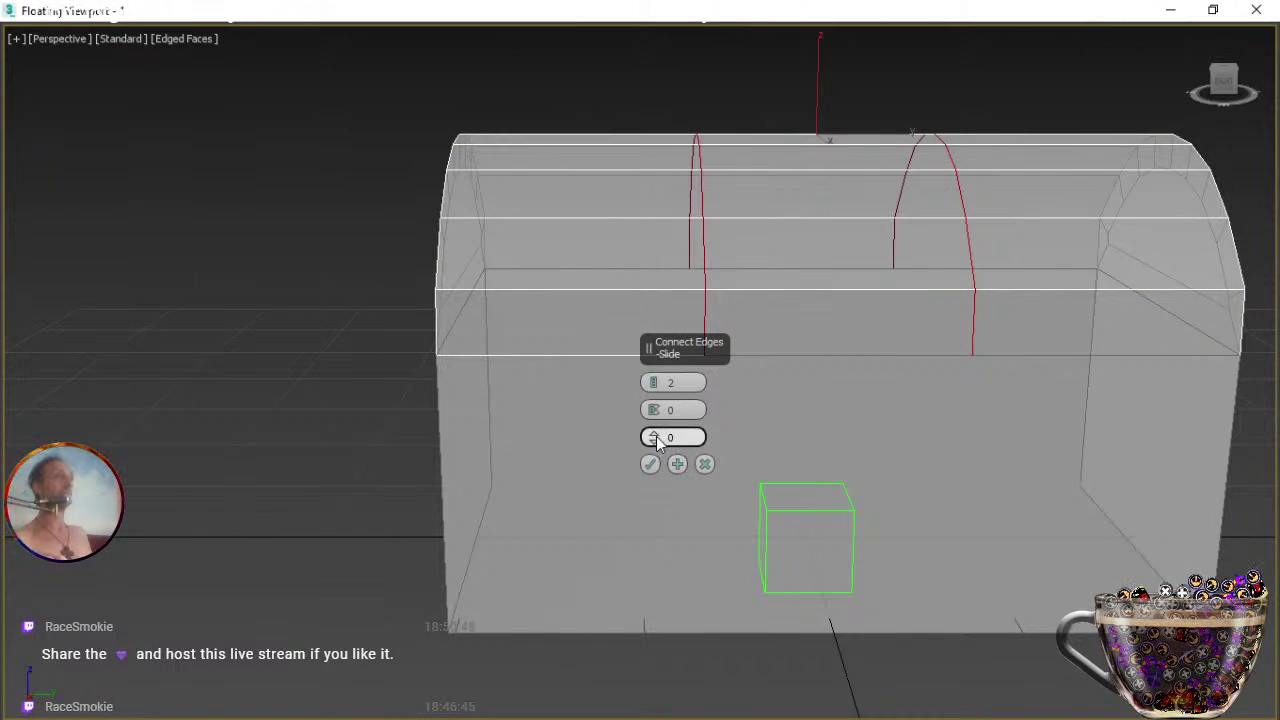
{"action": "left_click_drag", "start_coordinate": [653, 412], "coordinate": [653, 121]}
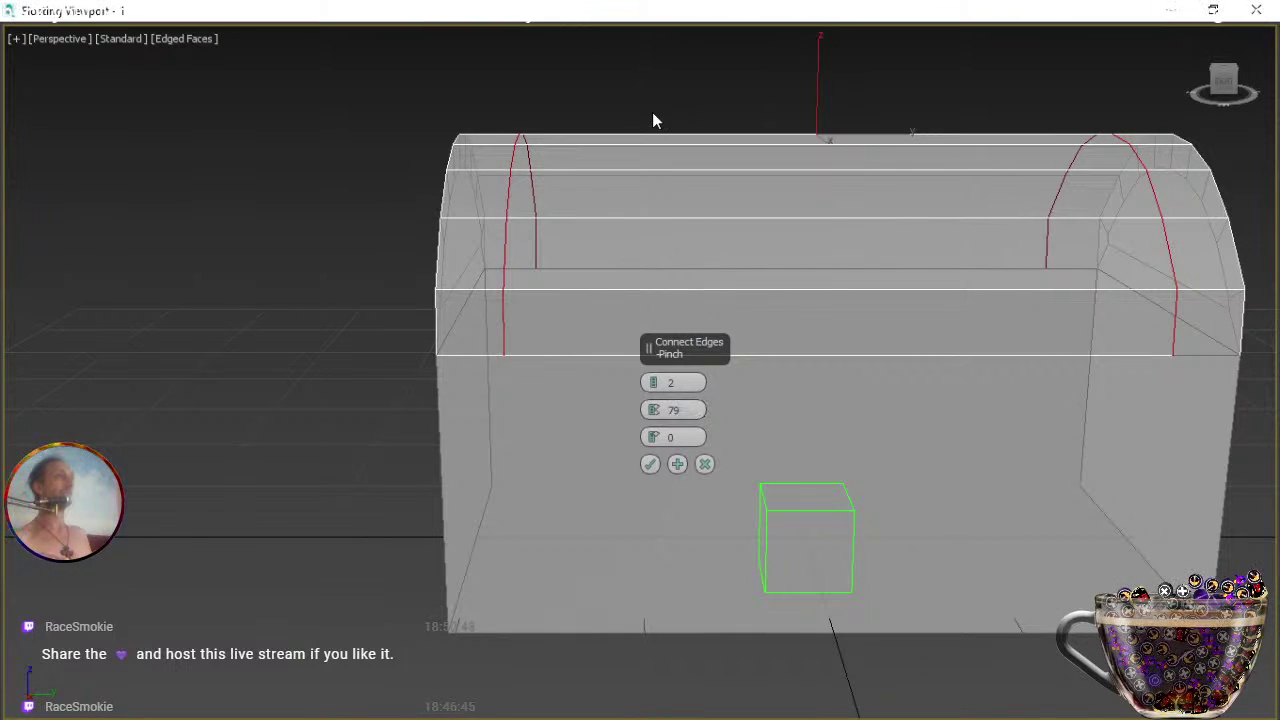
{"action": "middle_click_drag", "start_coordinate": [585, 286], "coordinate": [568, 289]}
{"action": "middle_click_drag", "start_coordinate": [530, 352], "coordinate": [551, 394], "text": "alt"}
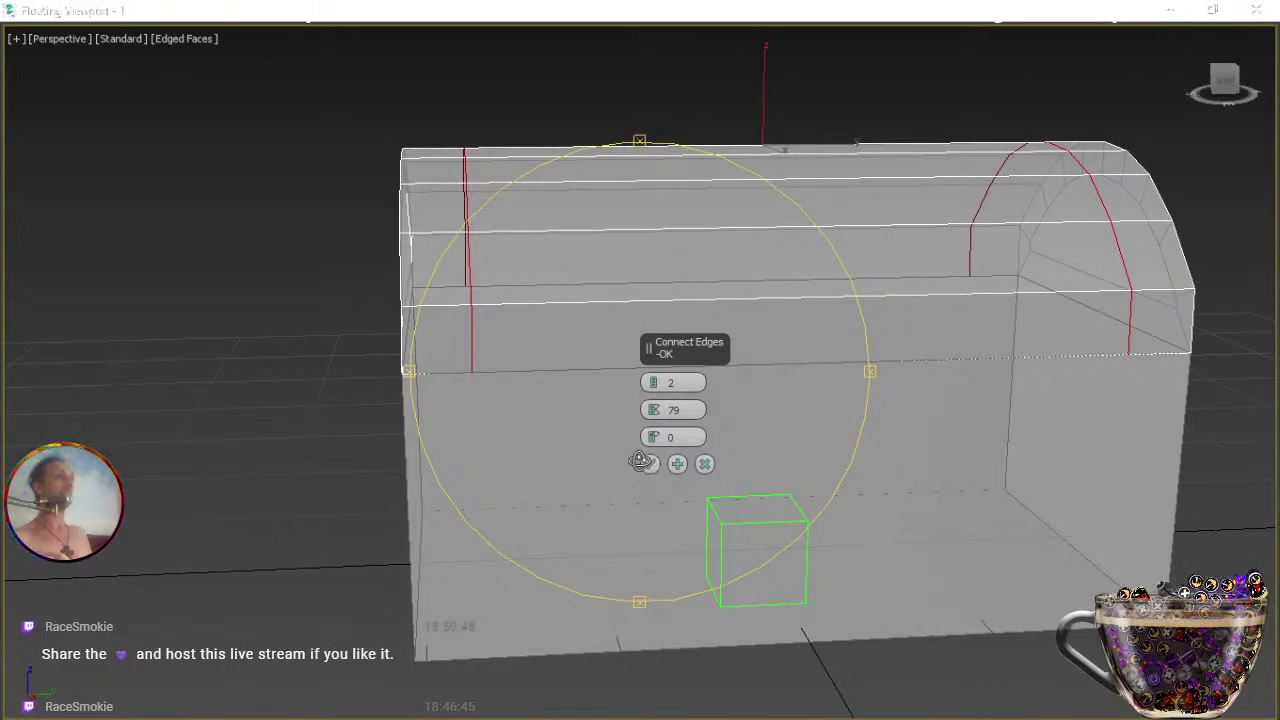
{"action": "left_click", "coordinate": [646, 463]}
Target-weld the two lower corner vertices of the inset arch on one lid end to the vertices directly above them.
{"action": "middle_click_drag", "start_coordinate": [620, 457], "coordinate": [726, 460], "text": "alt"}
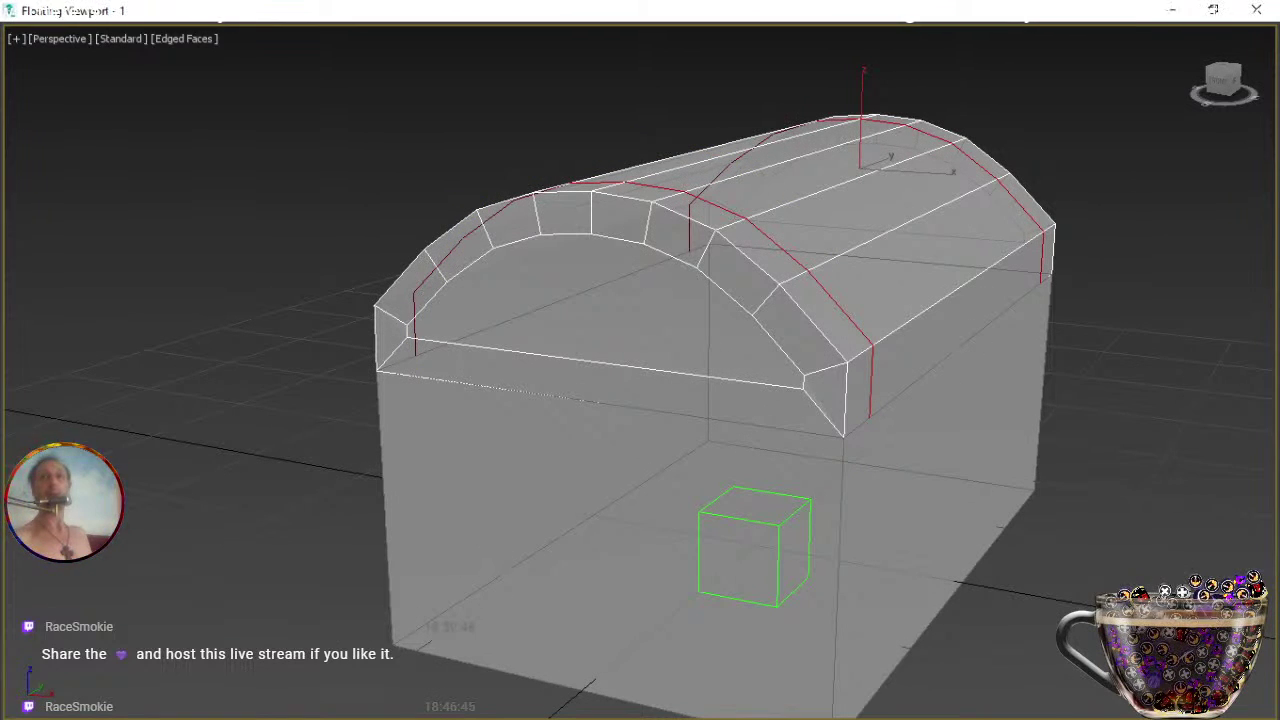
{"action": "key", "text": "1"}
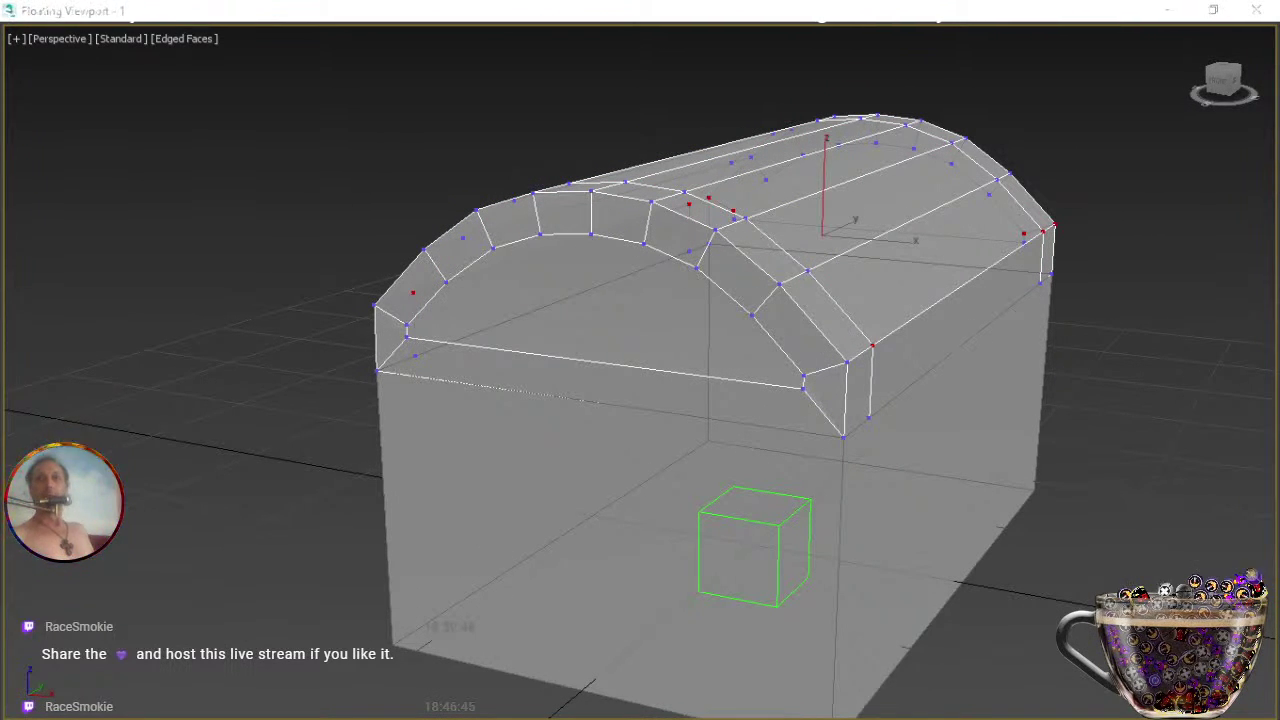
{"action": "left_click", "coordinate": [804, 376]}
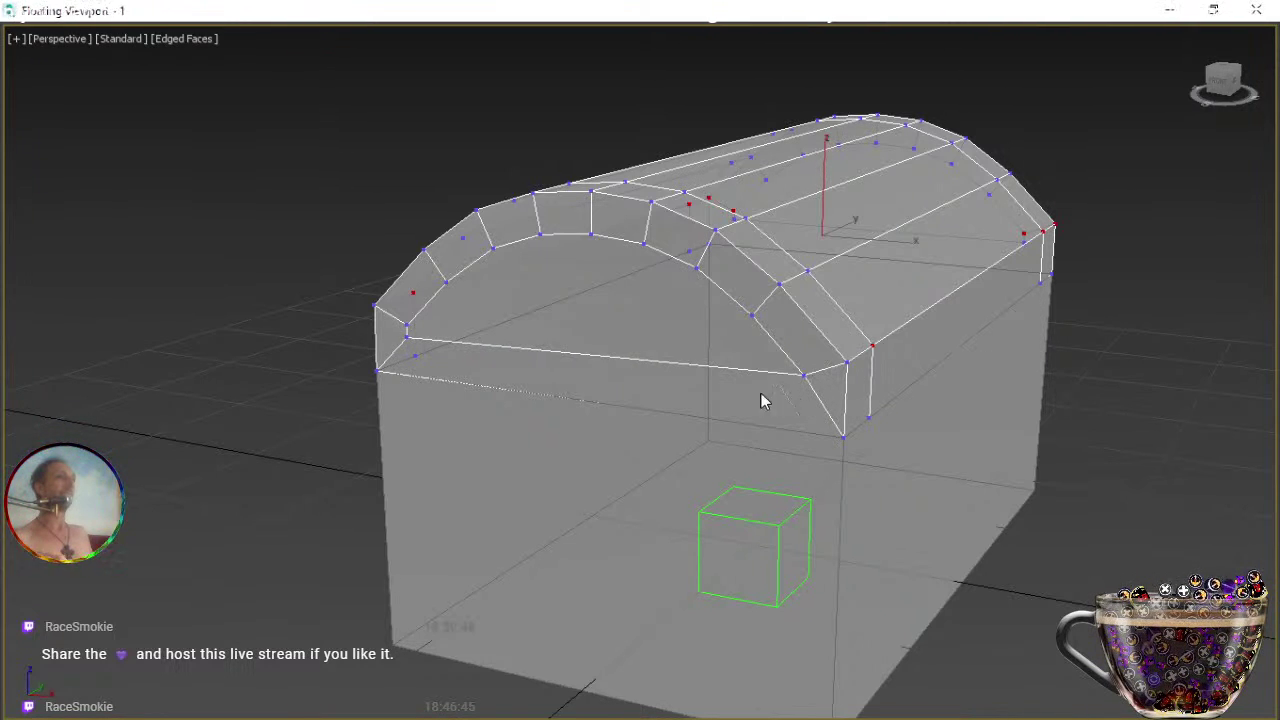
{"action": "left_click", "coordinate": [406, 338]}
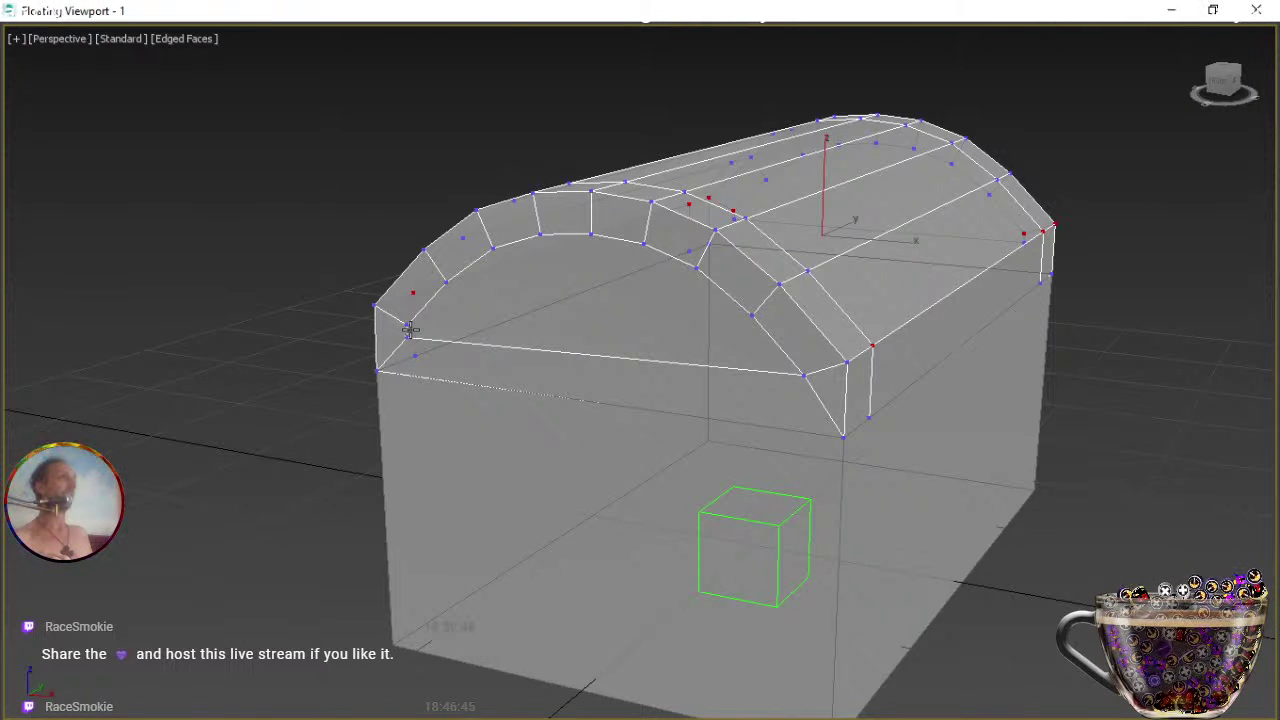
{"action": "left_click", "coordinate": [407, 325]}
Target-weld the matching pair of lower inset corner vertices on the lid's opposite end to the vertices directly above them.
{"action": "middle_click_drag", "start_coordinate": [519, 370], "coordinate": [617, 360], "text": "alt"}
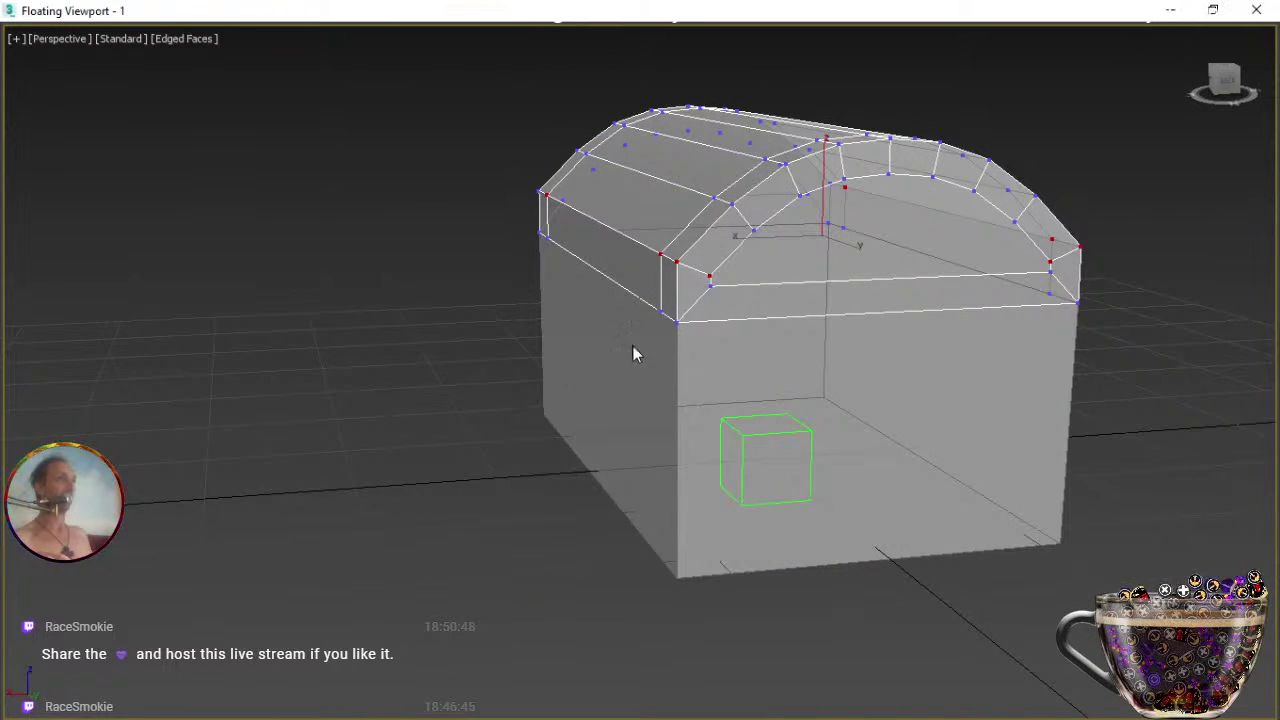
{"action": "left_click", "coordinate": [711, 286]}
{"action": "left_click", "coordinate": [709, 275]}
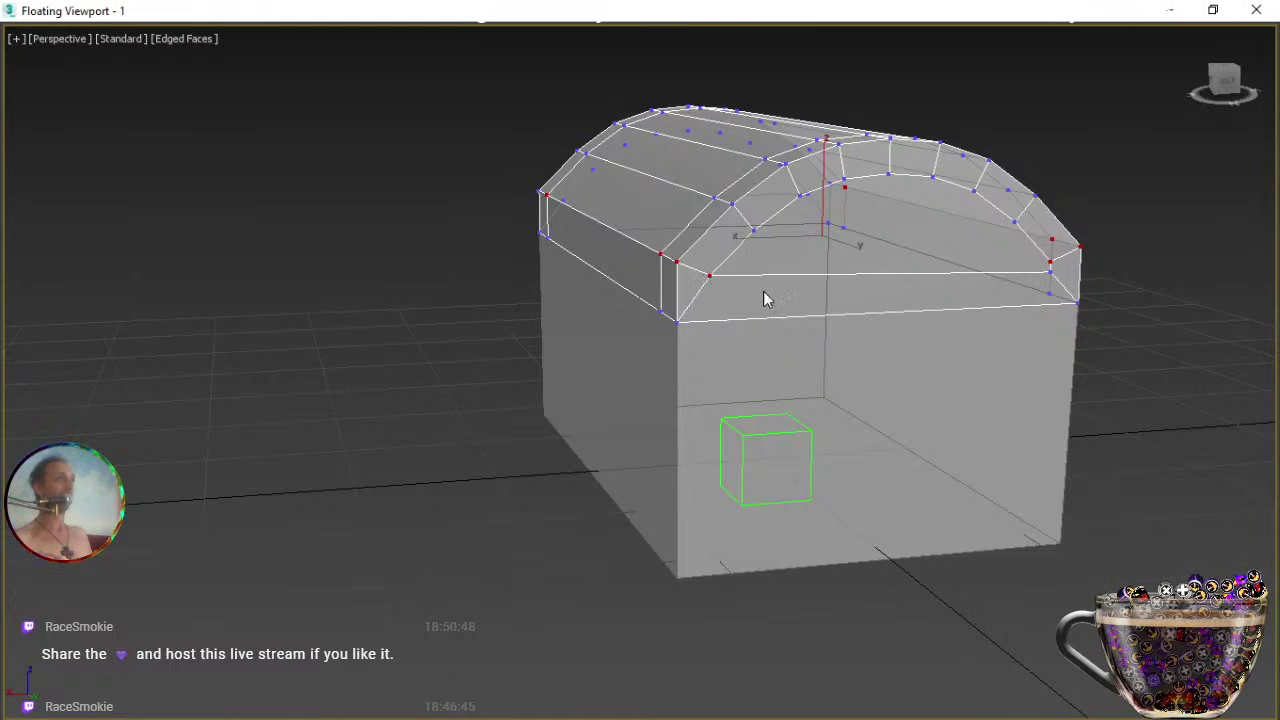
{"action": "left_click", "coordinate": [1051, 270]}
{"action": "left_click", "coordinate": [1051, 262]}
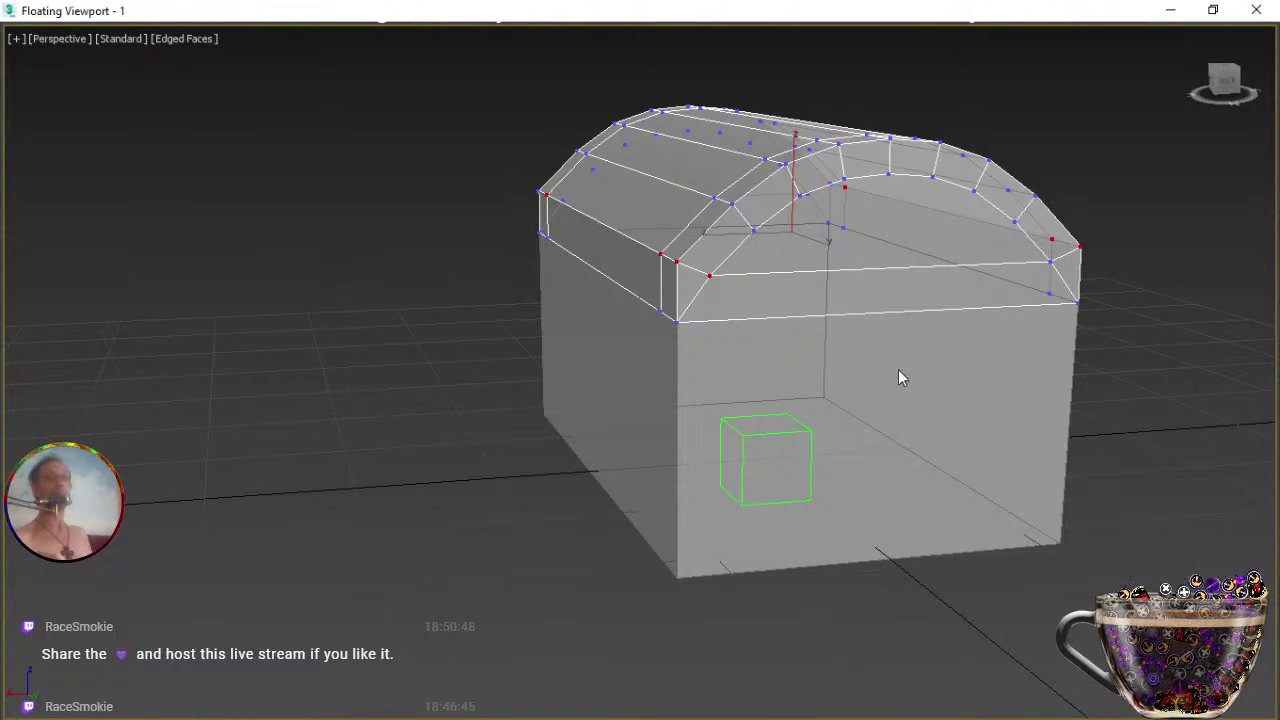
Inset the polygons on both long sides of the chest body by 0.08 m.
{"action": "middle_click_drag", "start_coordinate": [856, 371], "coordinate": [739, 441]}
{"action": "middle_click_drag", "start_coordinate": [608, 437], "coordinate": [701, 456], "text": "alt"}
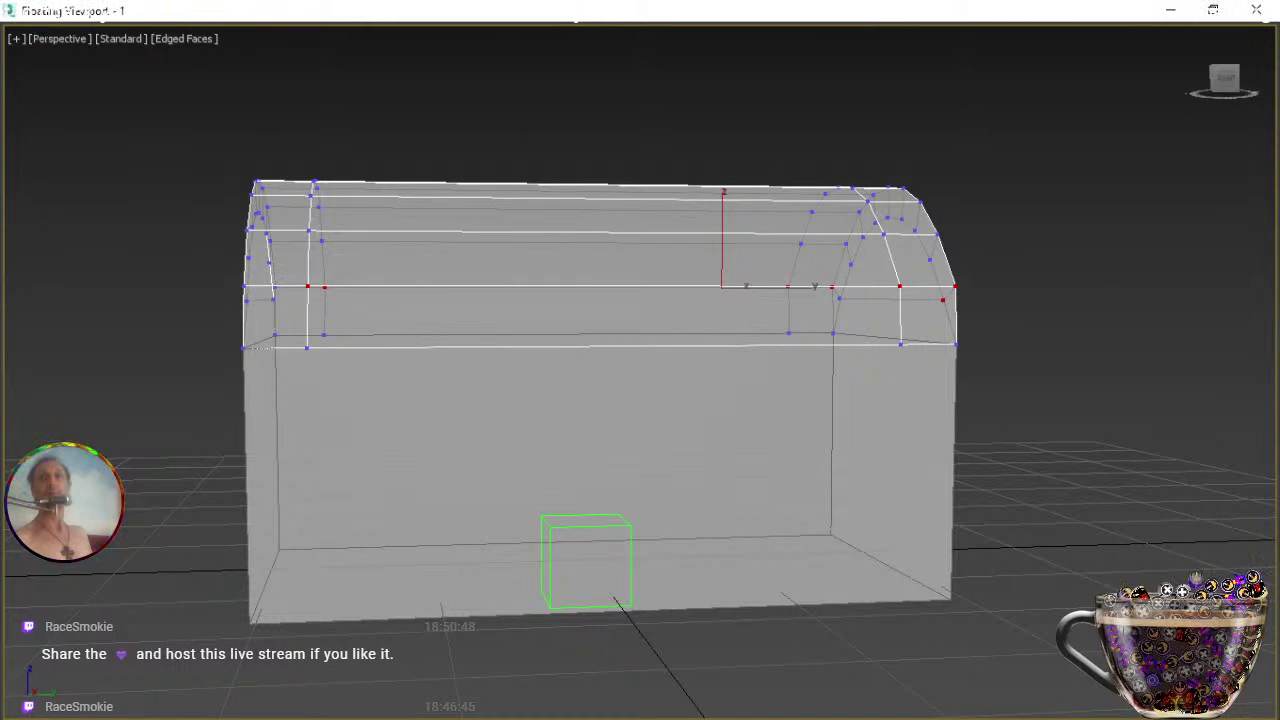
{"action": "key", "text": "1"}
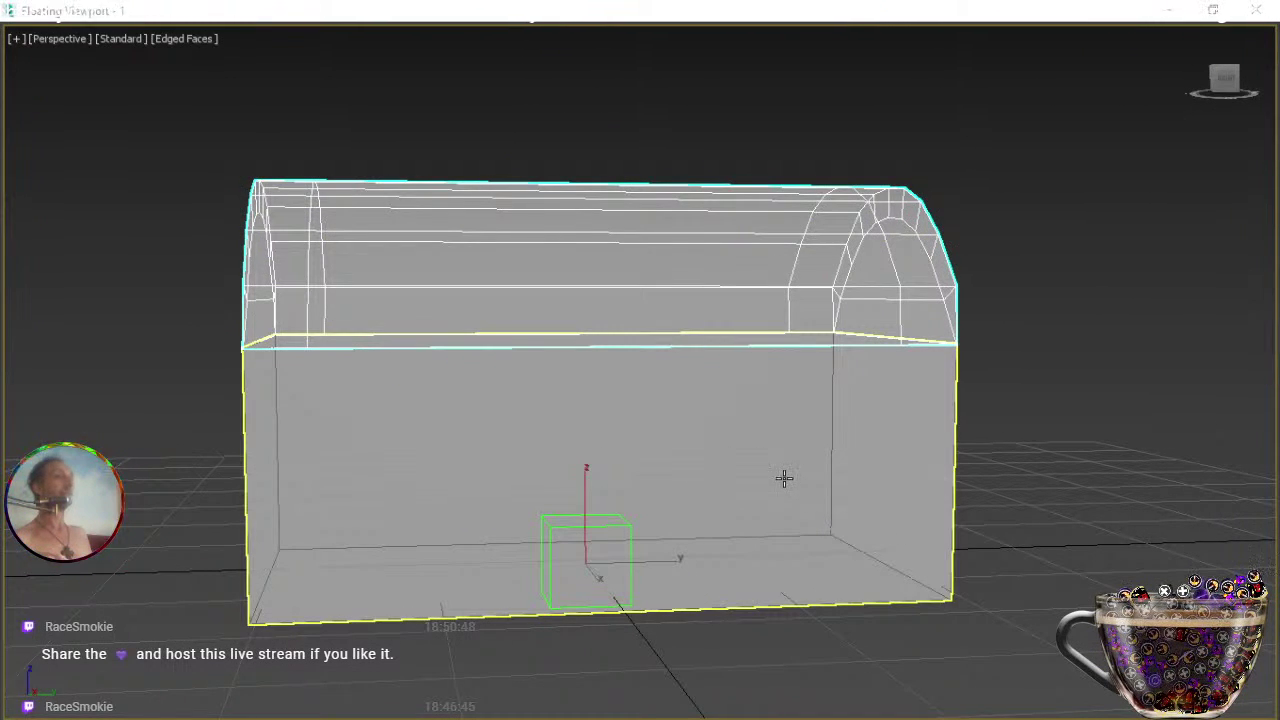
{"action": "key", "text": "ctrl+d"}
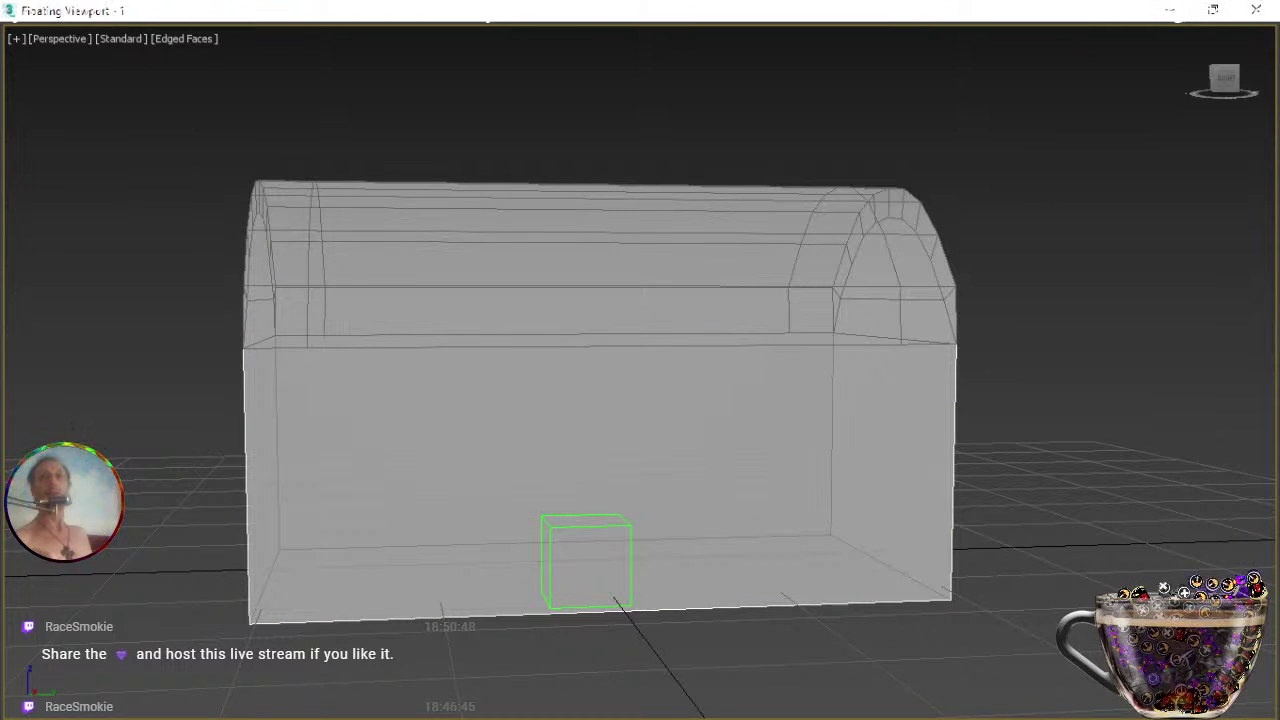
{"action": "left_click", "coordinate": [777, 457]}
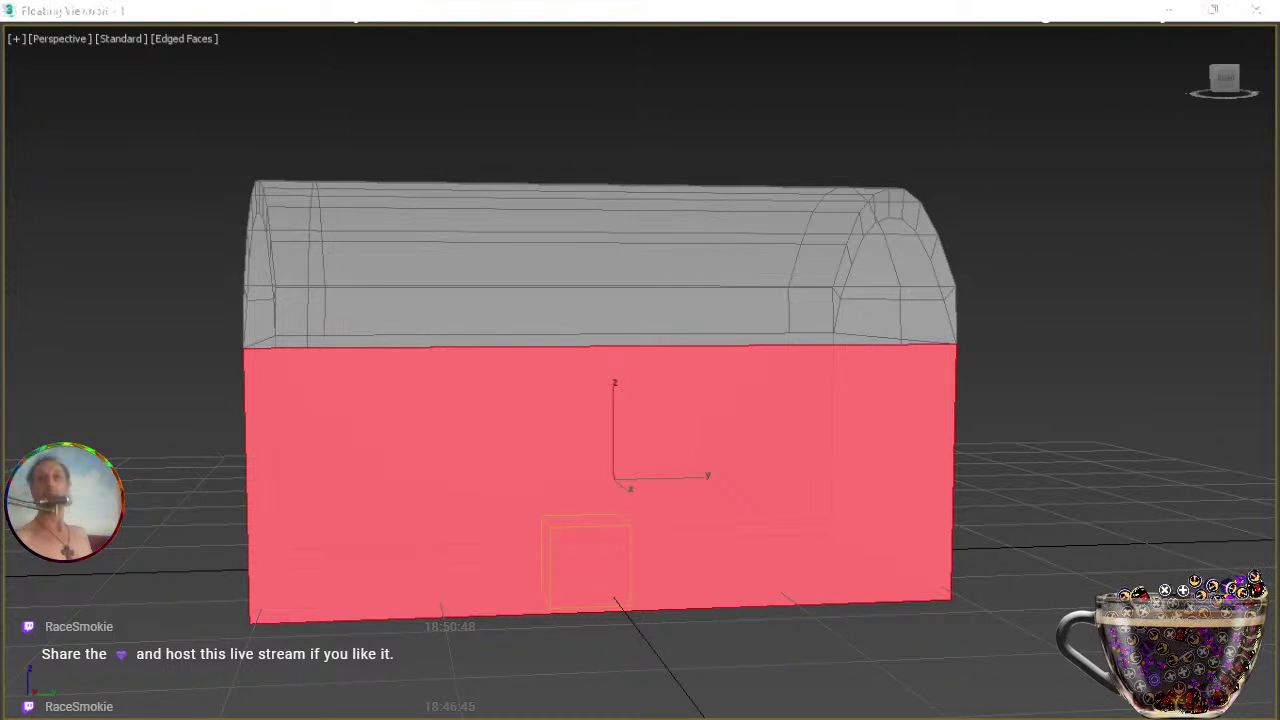
{"action": "key", "text": "shift+i"}
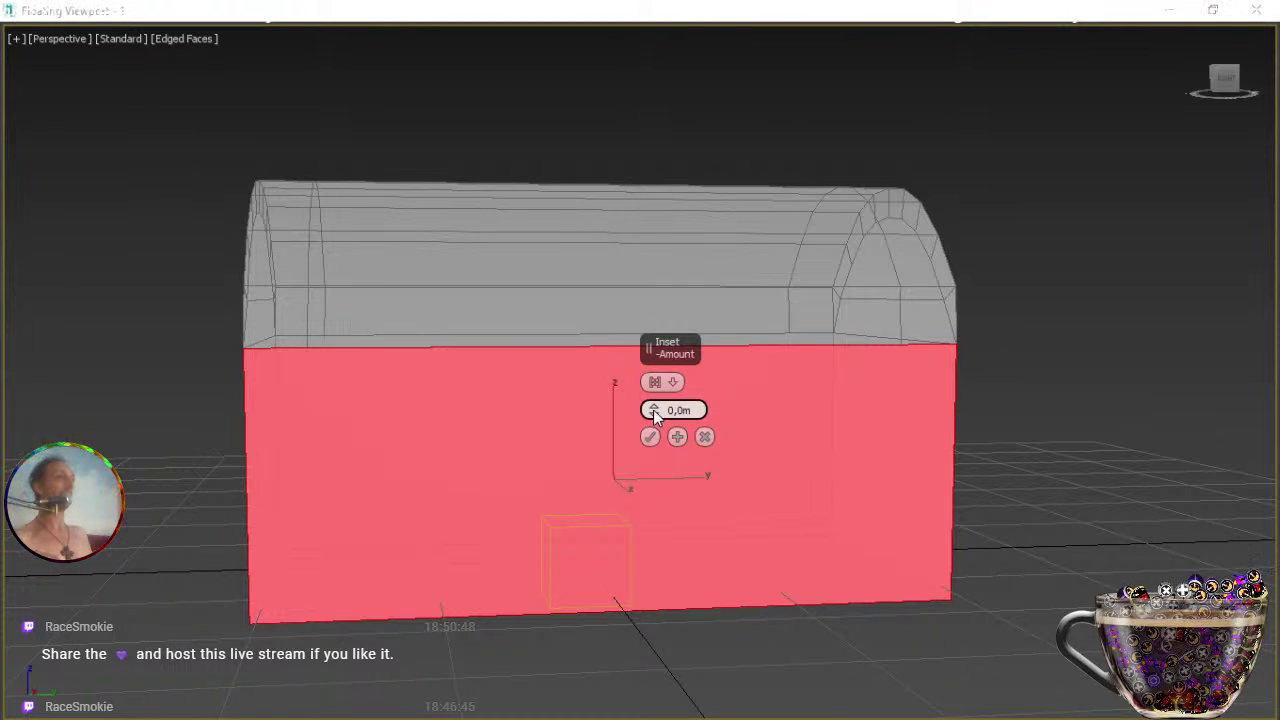
{"action": "left_click_drag", "start_coordinate": [653, 413], "coordinate": [652, 389]}
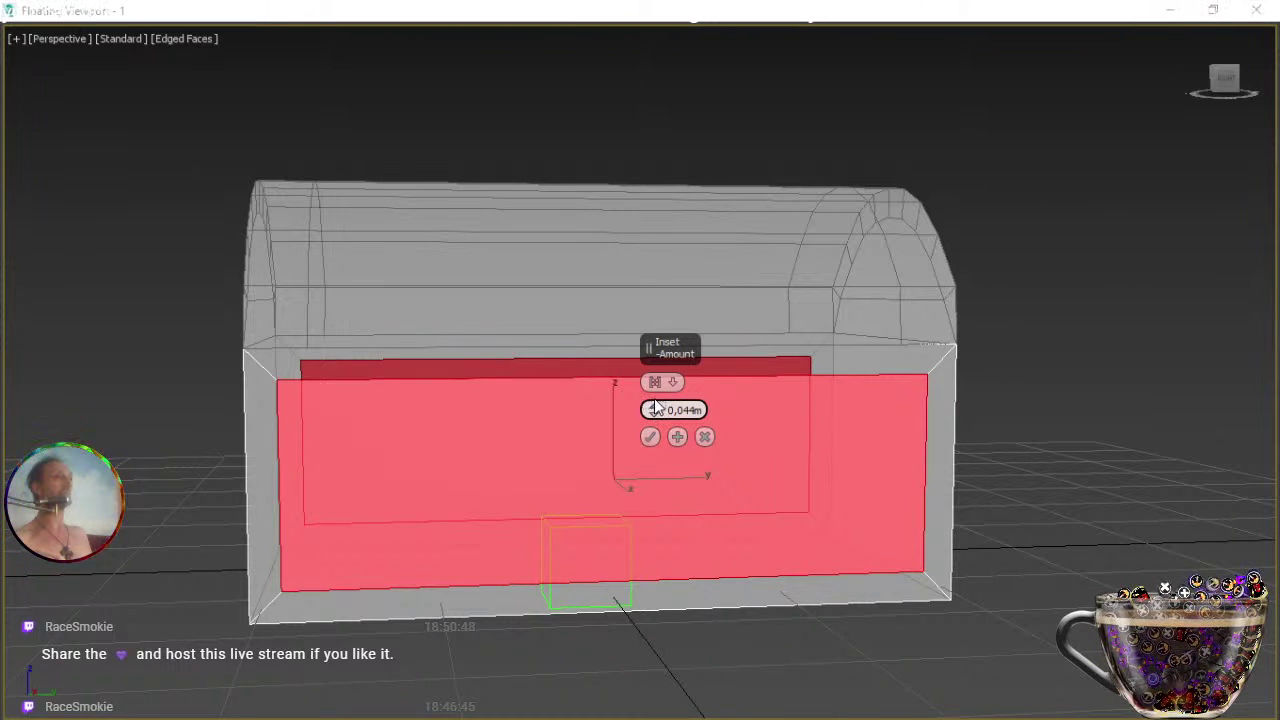
{"action": "left_click_drag", "start_coordinate": [655, 407], "coordinate": [656, 414]}
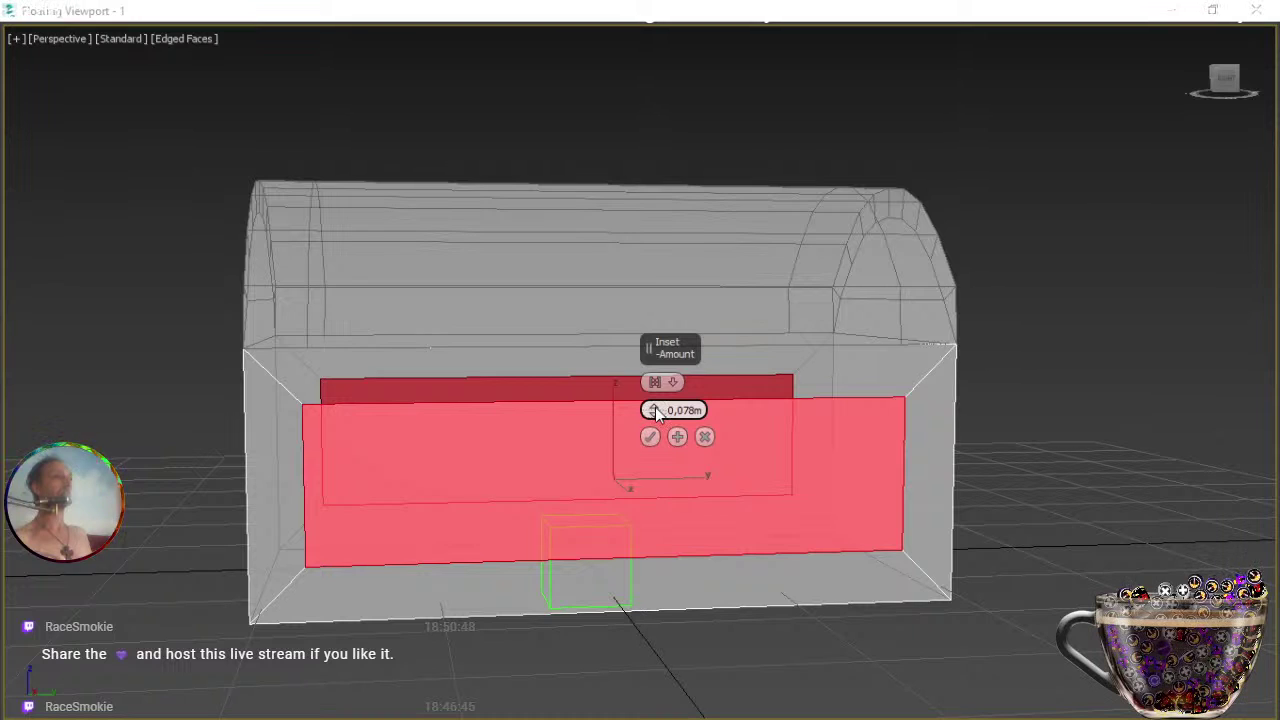
{"action": "left_click", "coordinate": [656, 413]}
{"action": "left_click", "coordinate": [656, 413]}
{"action": "left_click", "coordinate": [656, 413]}
{"action": "left_click", "coordinate": [656, 413]}
{"action": "left_click", "coordinate": [656, 413]}
{"action": "left_click", "coordinate": [656, 413]}
{"action": "left_click", "coordinate": [656, 413]}
{"action": "left_click_drag", "start_coordinate": [655, 411], "coordinate": [657, 414]}
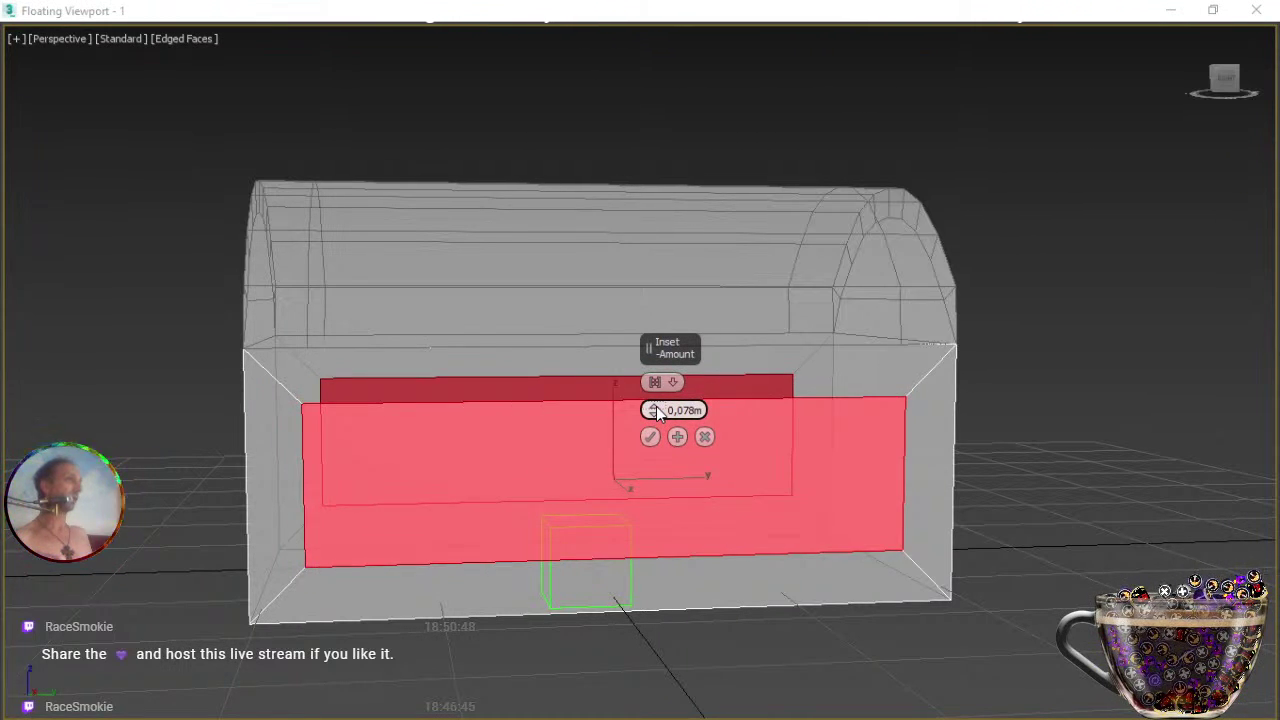
{"action": "left_click", "coordinate": [656, 406]}
{"action": "left_click", "coordinate": [656, 406]}
{"action": "middle_click_drag", "start_coordinate": [533, 415], "coordinate": [620, 392]}
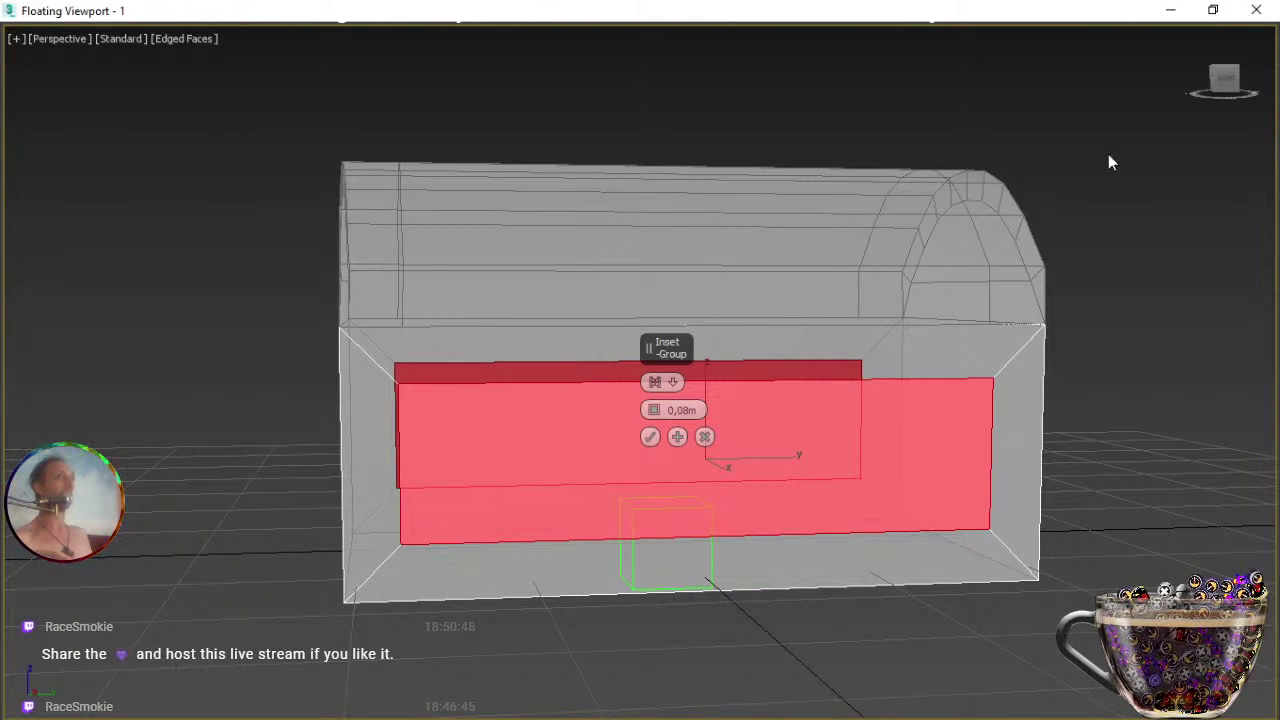
{"action": "left_click", "coordinate": [1237, 90]}
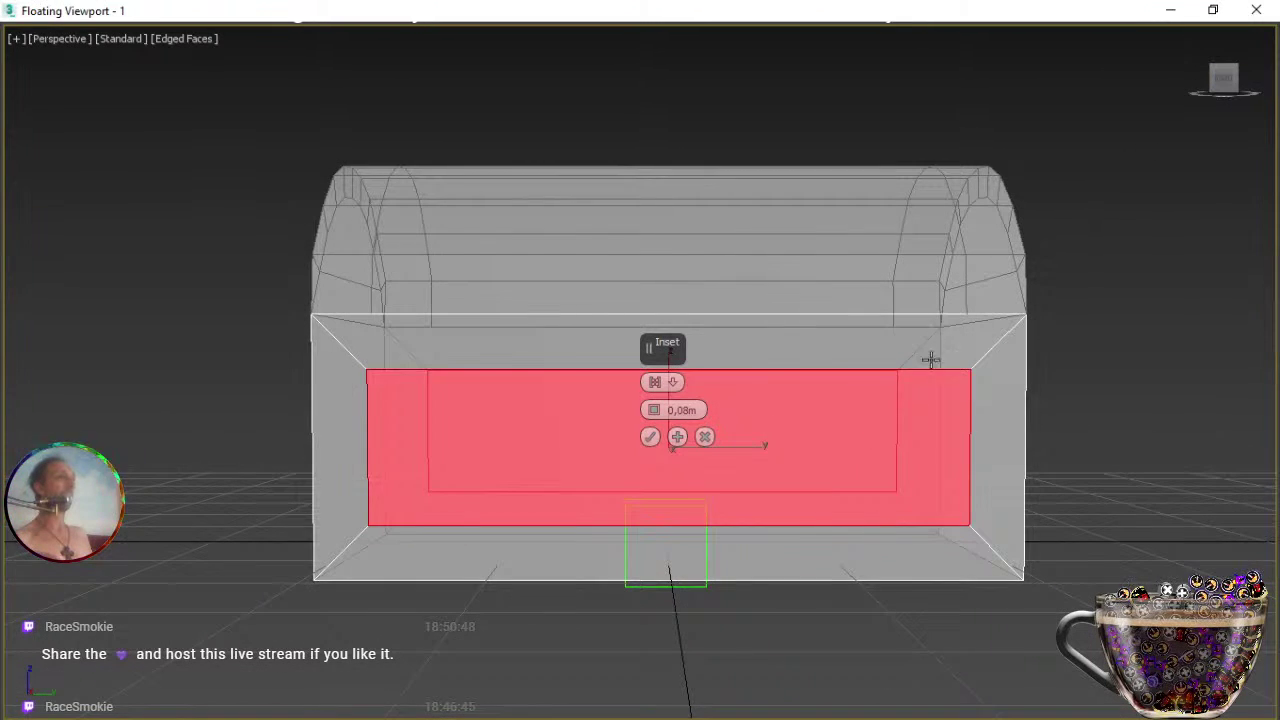
{"action": "middle_click_drag", "start_coordinate": [815, 441], "coordinate": [825, 457]}
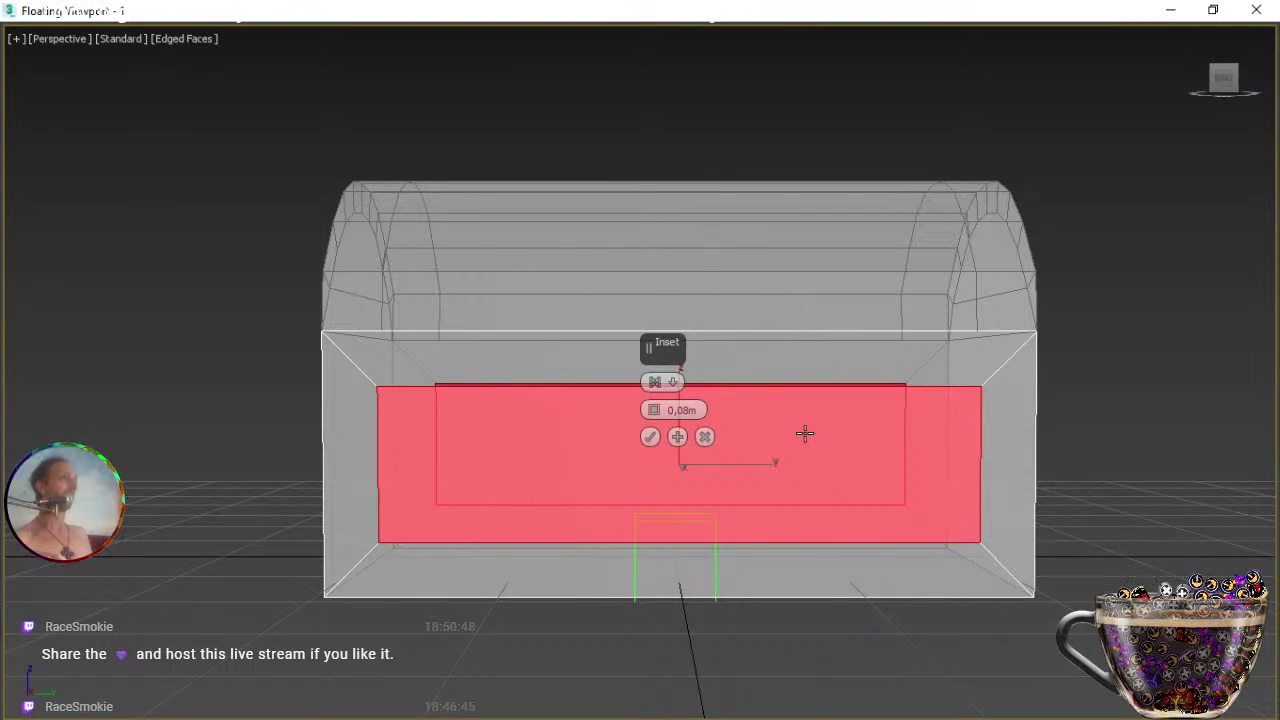
{"action": "left_click", "coordinate": [650, 437]}
Inset the polygons on both short ends of the chest body by 0.08 m as well.
{"action": "right_click", "coordinate": [619, 459]}
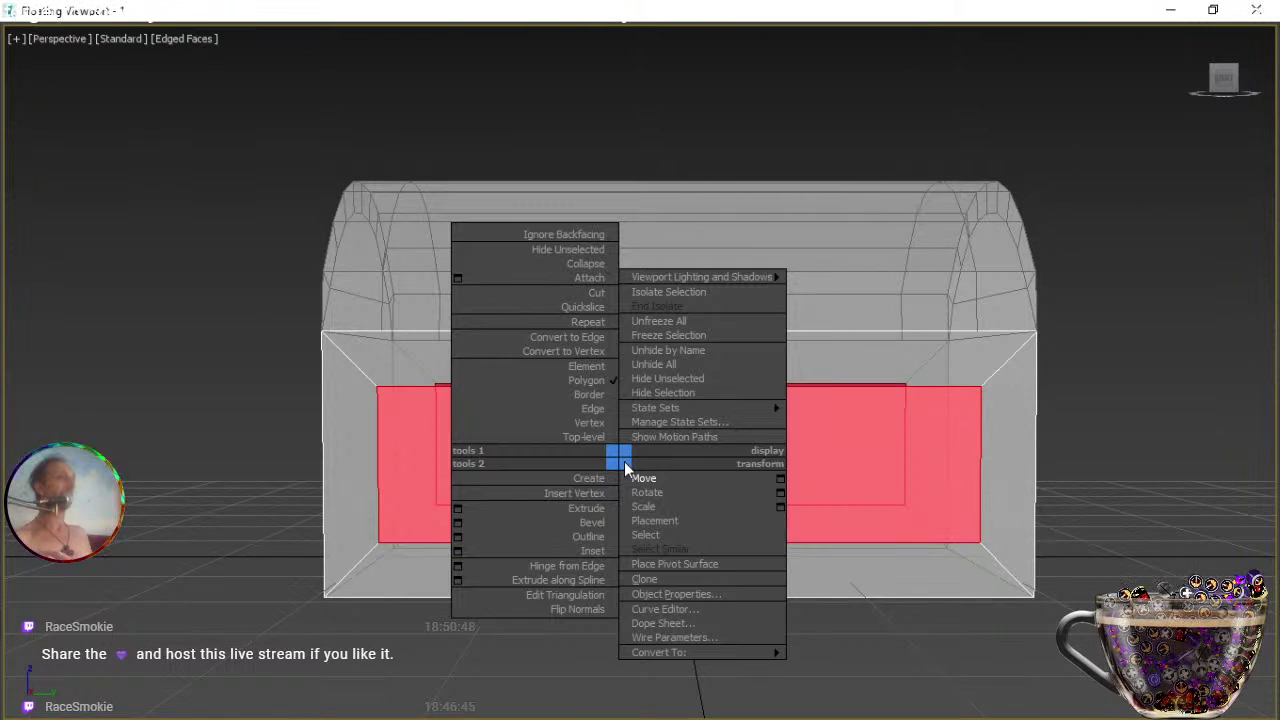
{"action": "left_click", "coordinate": [667, 520]}
{"action": "middle_click_drag", "start_coordinate": [650, 492], "coordinate": [771, 470], "text": "alt"}
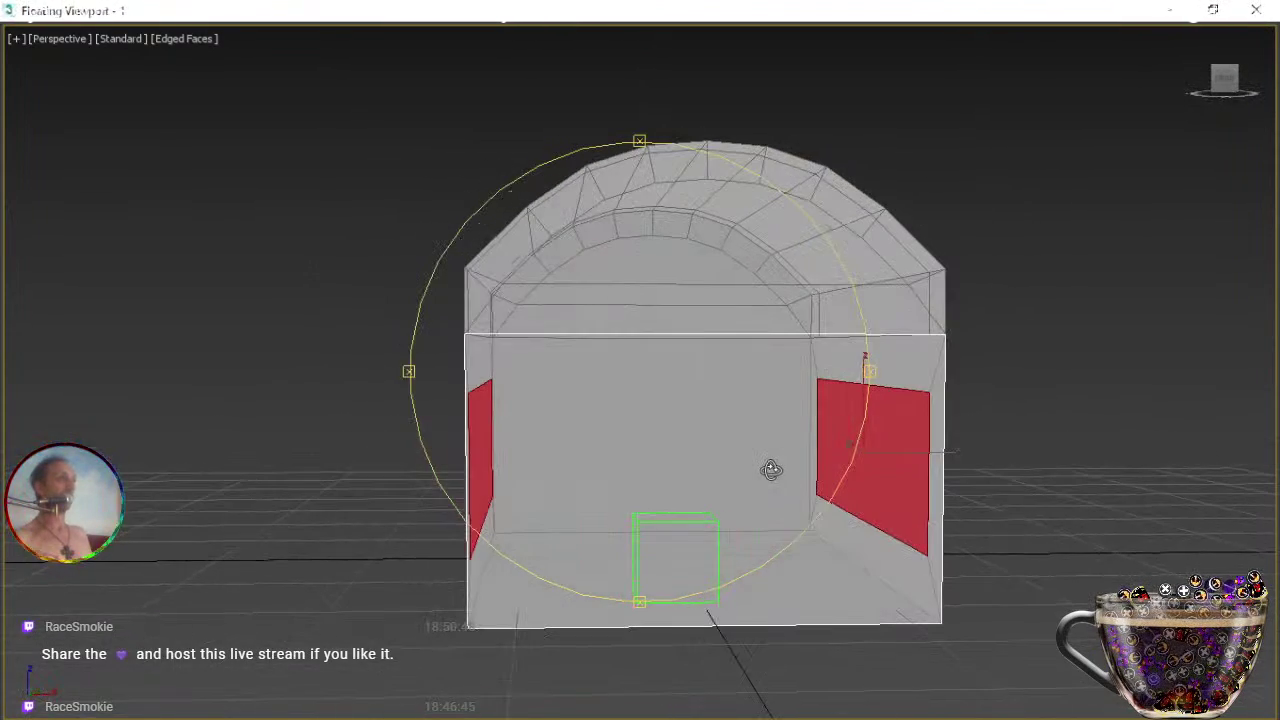
{"action": "left_click", "coordinate": [686, 429]}
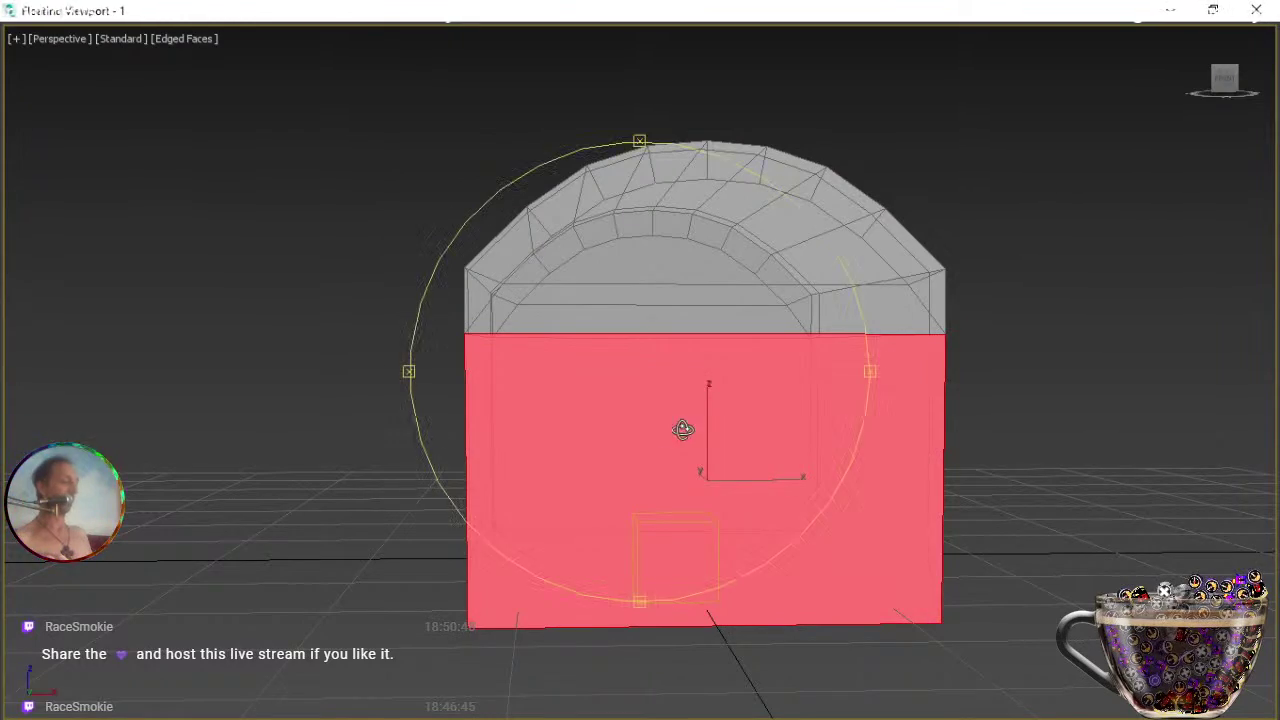
{"action": "middle_click_drag", "start_coordinate": [617, 443], "coordinate": [652, 450], "text": "alt"}
{"action": "scroll", "coordinate": [576, 457], "scroll_direction": "down", "scroll_amount": 3}
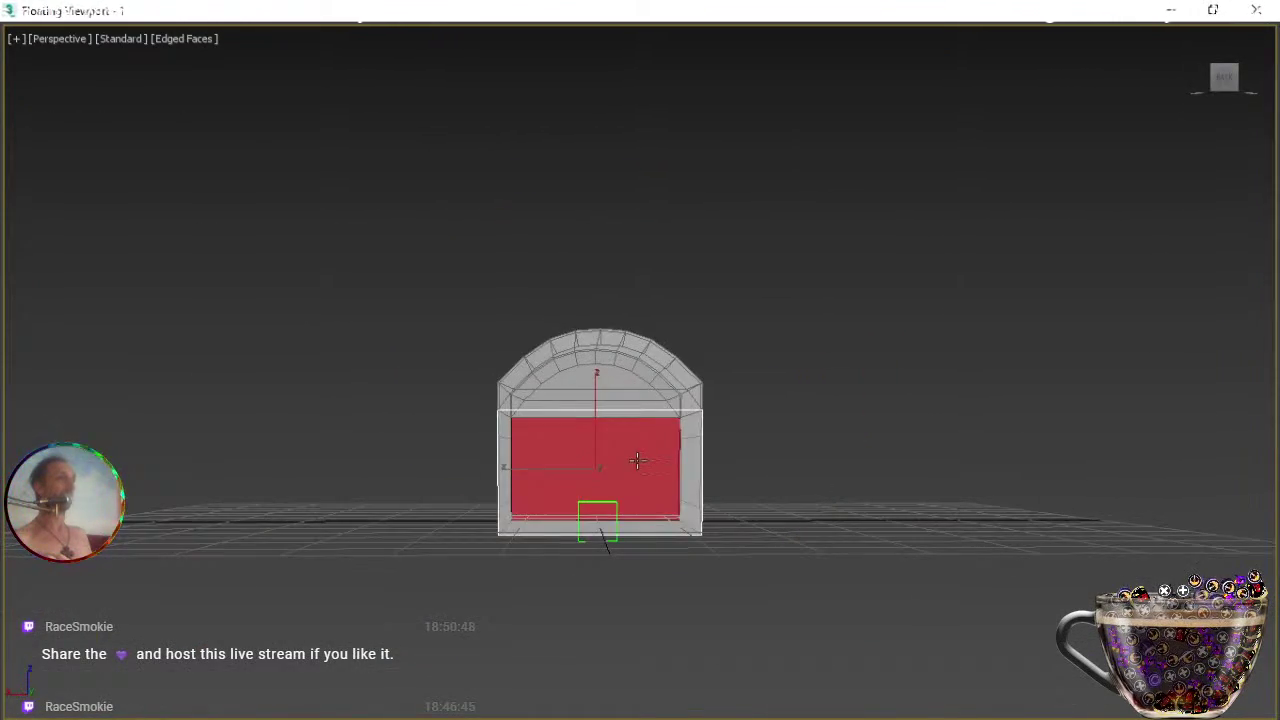
{"action": "left_click", "coordinate": [636, 459], "text": "ctrl"}
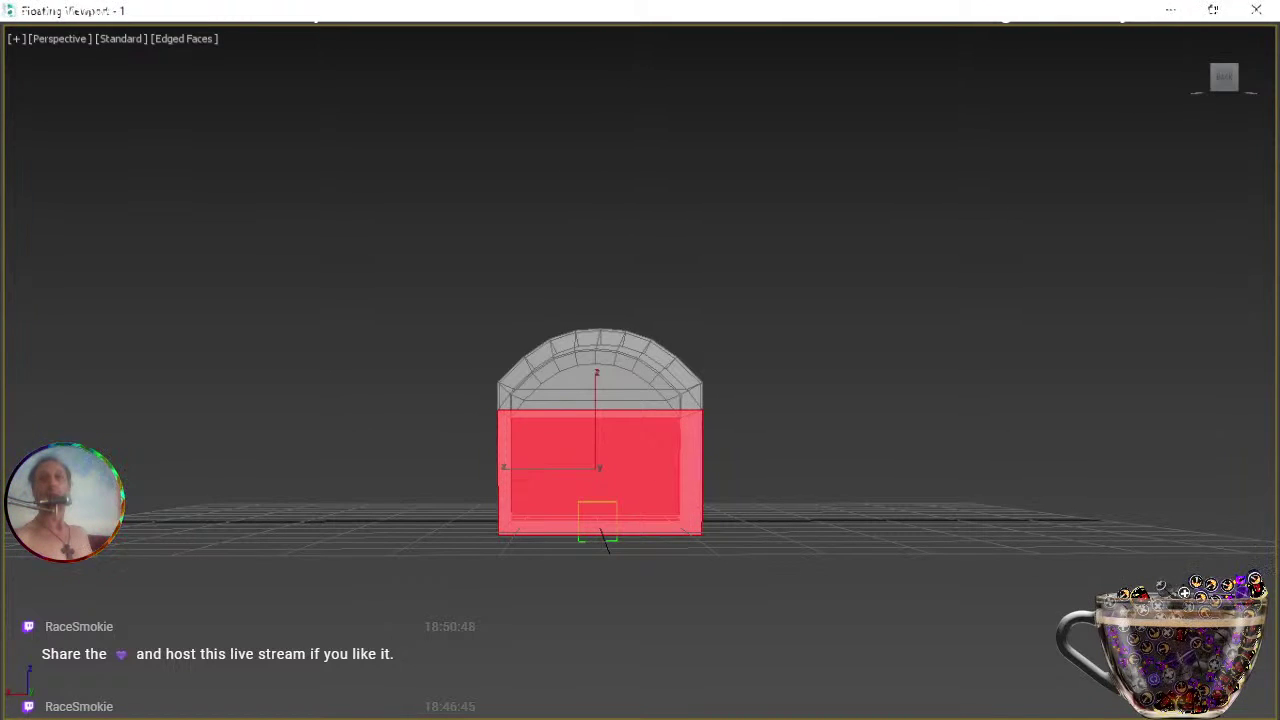
{"action": "key", "text": "shift+i"}
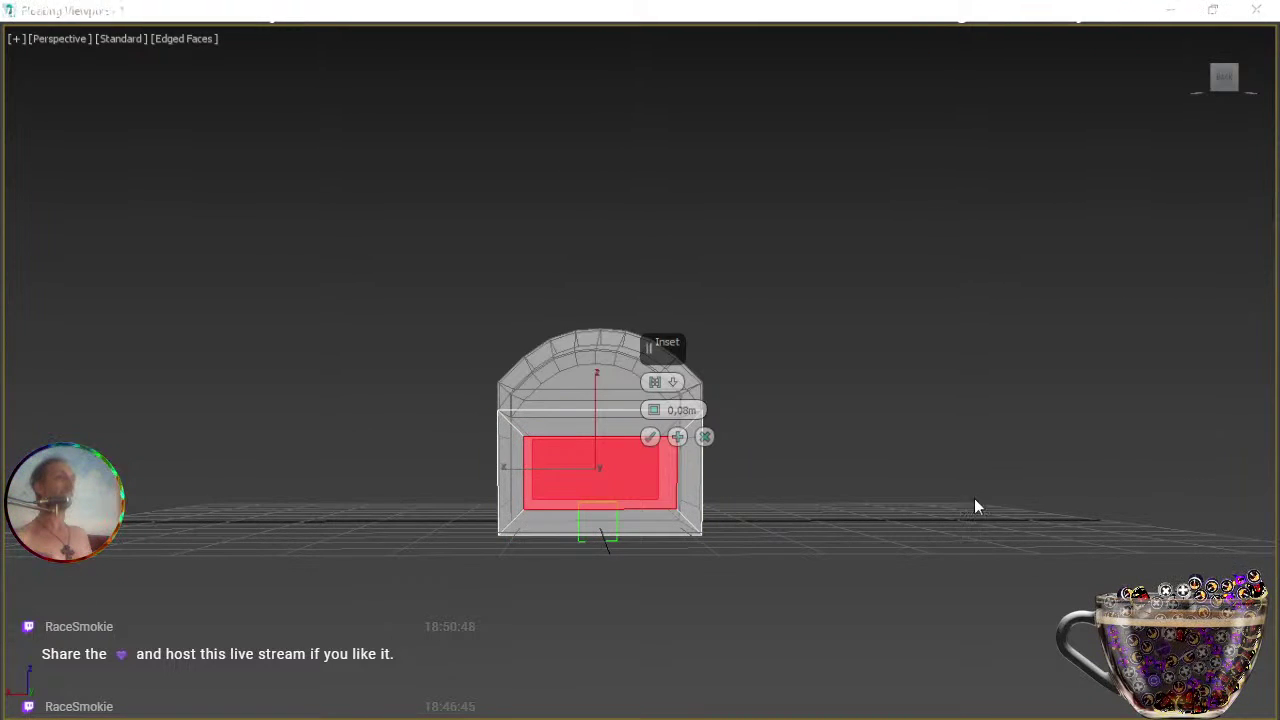
{"action": "middle_click_drag", "start_coordinate": [800, 486], "coordinate": [816, 514]}
{"action": "scroll", "coordinate": [817, 456], "scroll_direction": "up", "scroll_amount": 2}
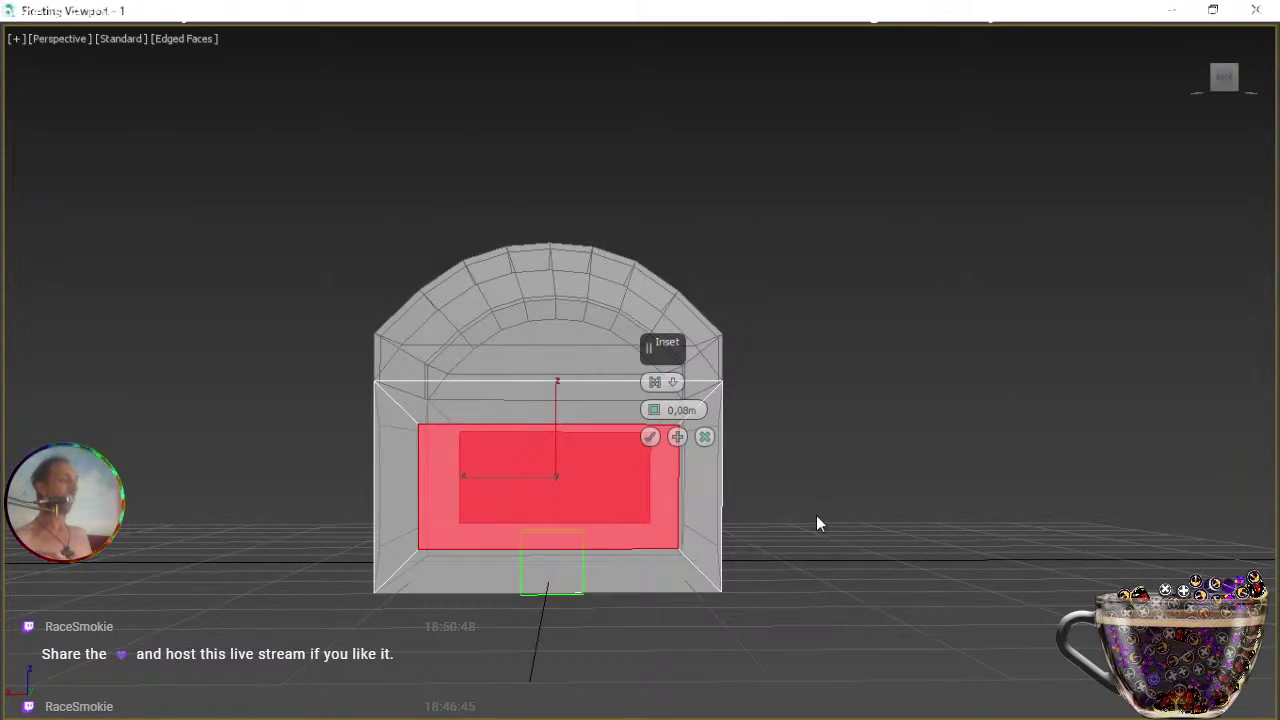
{"action": "mouse_move", "coordinate": [641, 495]}
{"action": "middle_mouse_down", "text": "alt"}
{"action": "mouse_move", "coordinate": [660, 511]}
{"action": "mouse_move", "coordinate": [783, 506]}
{"action": "mouse_move", "coordinate": [654, 514]}
{"action": "middle_mouse_up", "text": "alt"}
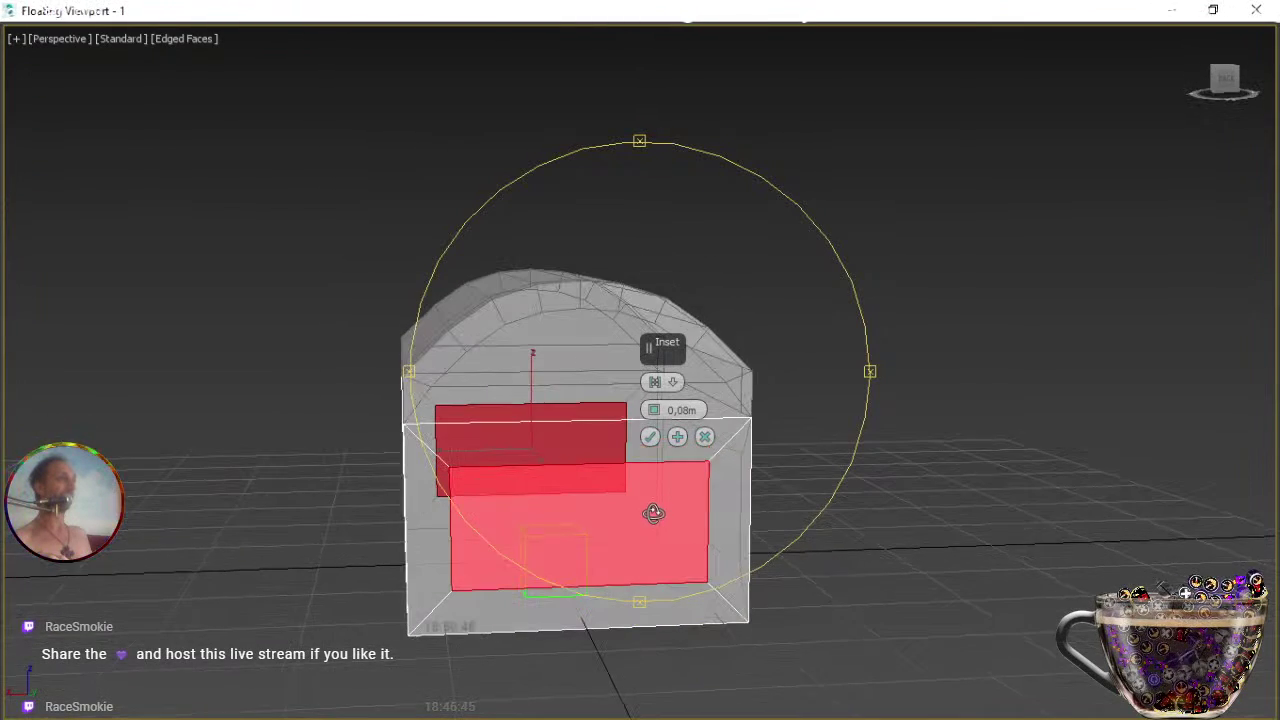
{"action": "left_click", "coordinate": [650, 437]}
Delete the inner inset polygons on both short ends and both long sides of the body, opening the frame.
{"action": "middle_click_drag", "start_coordinate": [549, 486], "coordinate": [595, 470], "text": "alt"}
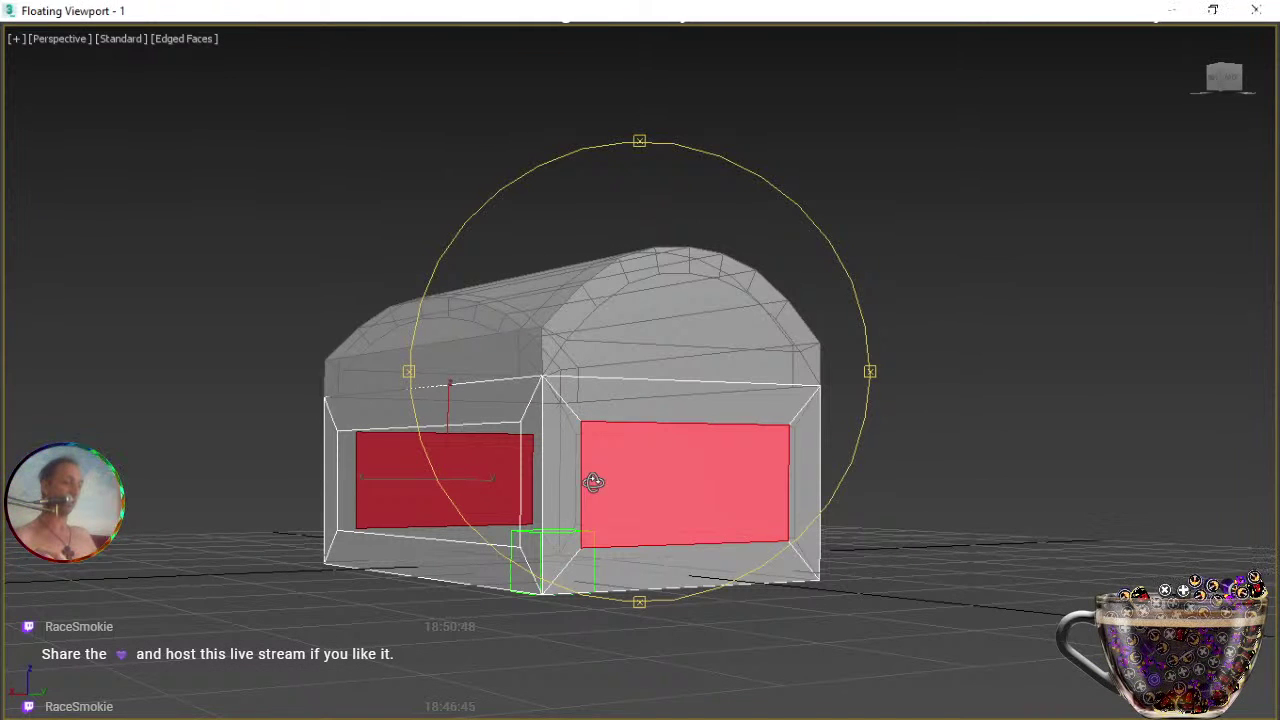
{"action": "key", "text": "Delete"}
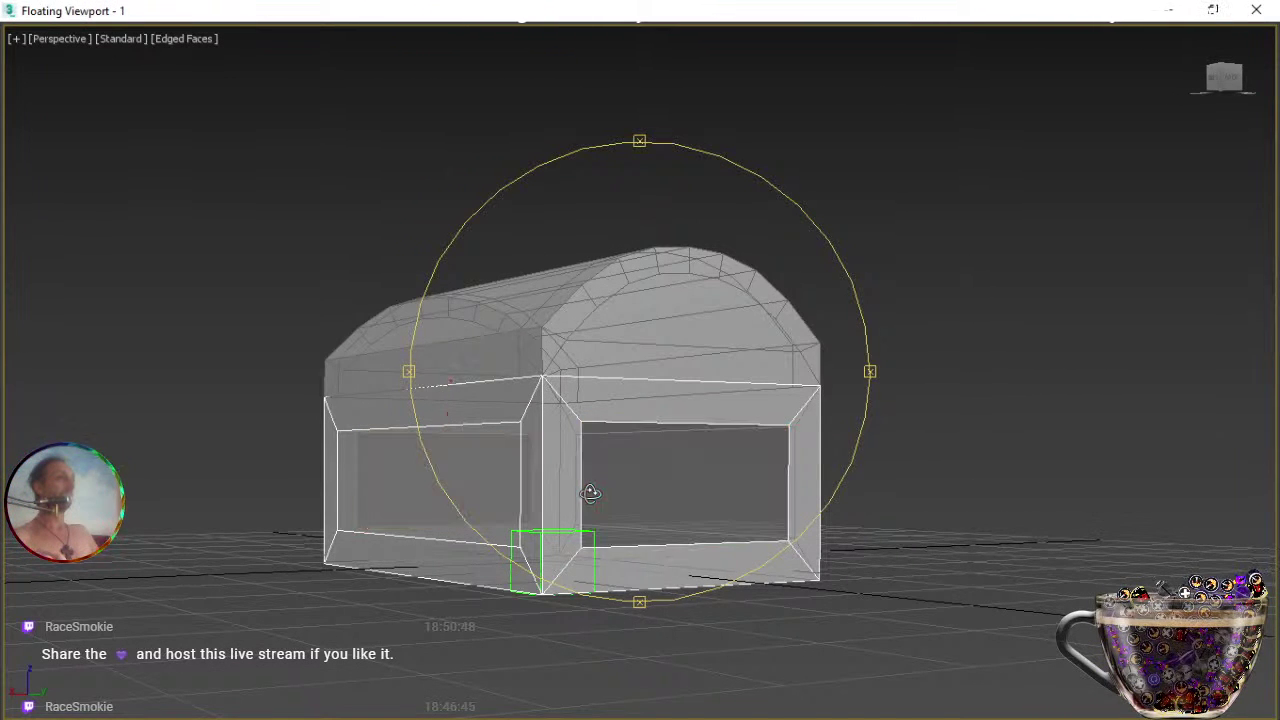
{"action": "left_click", "coordinate": [462, 493]}
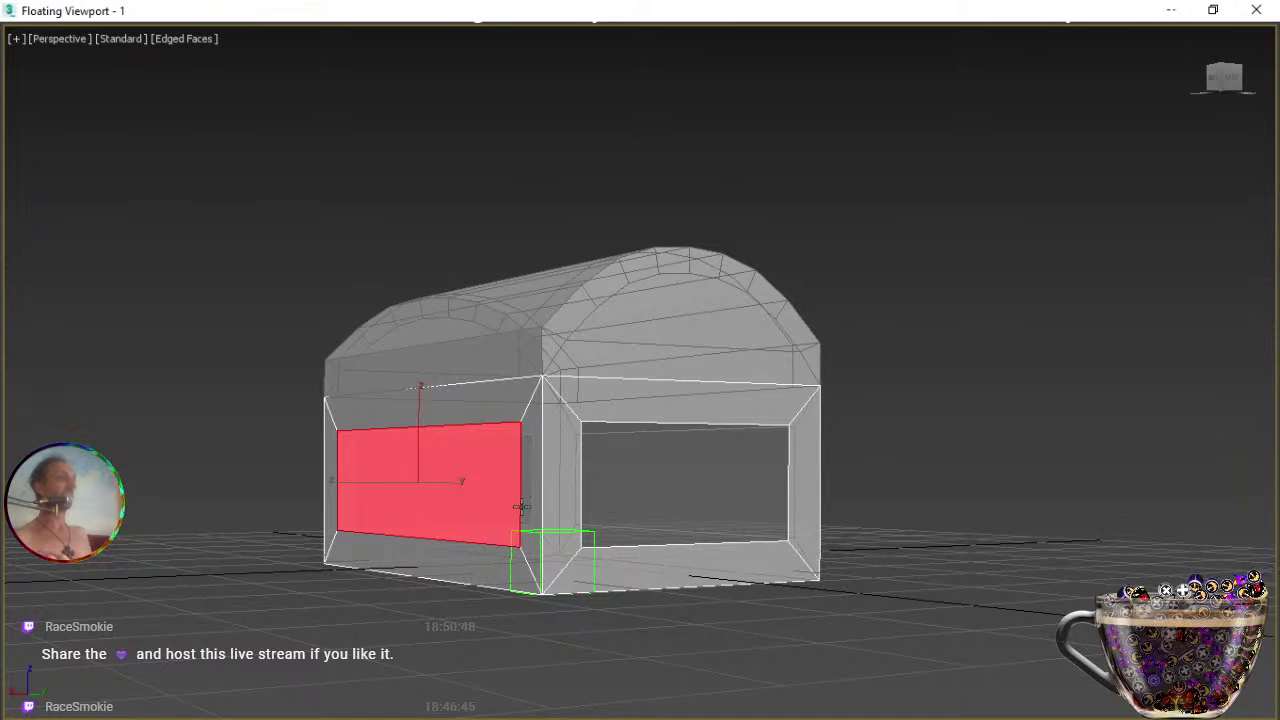
{"action": "left_click", "coordinate": [670, 504], "text": "ctrl"}
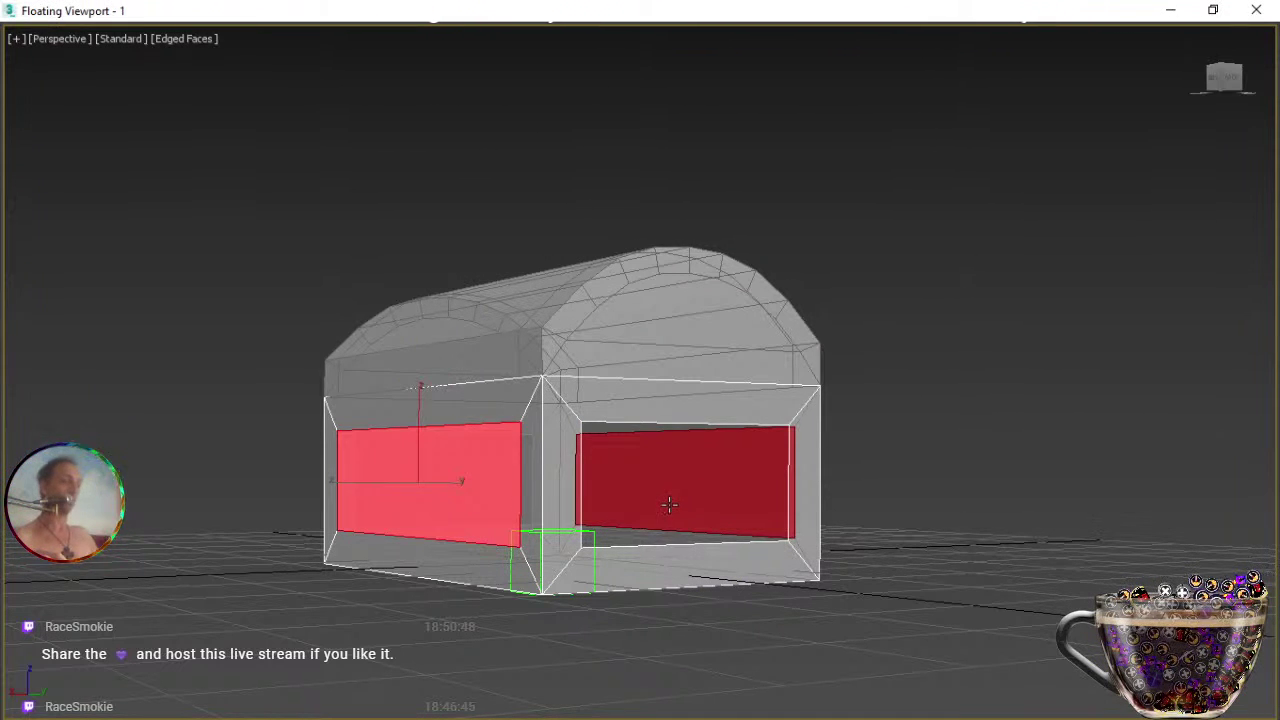
{"action": "key", "text": "Delete"}
Inset the body's bottom polygon by 0.08 m and delete the inner face.
{"action": "middle_click_drag", "start_coordinate": [620, 522], "coordinate": [651, 343], "text": "alt"}
{"action": "left_click", "coordinate": [652, 405]}
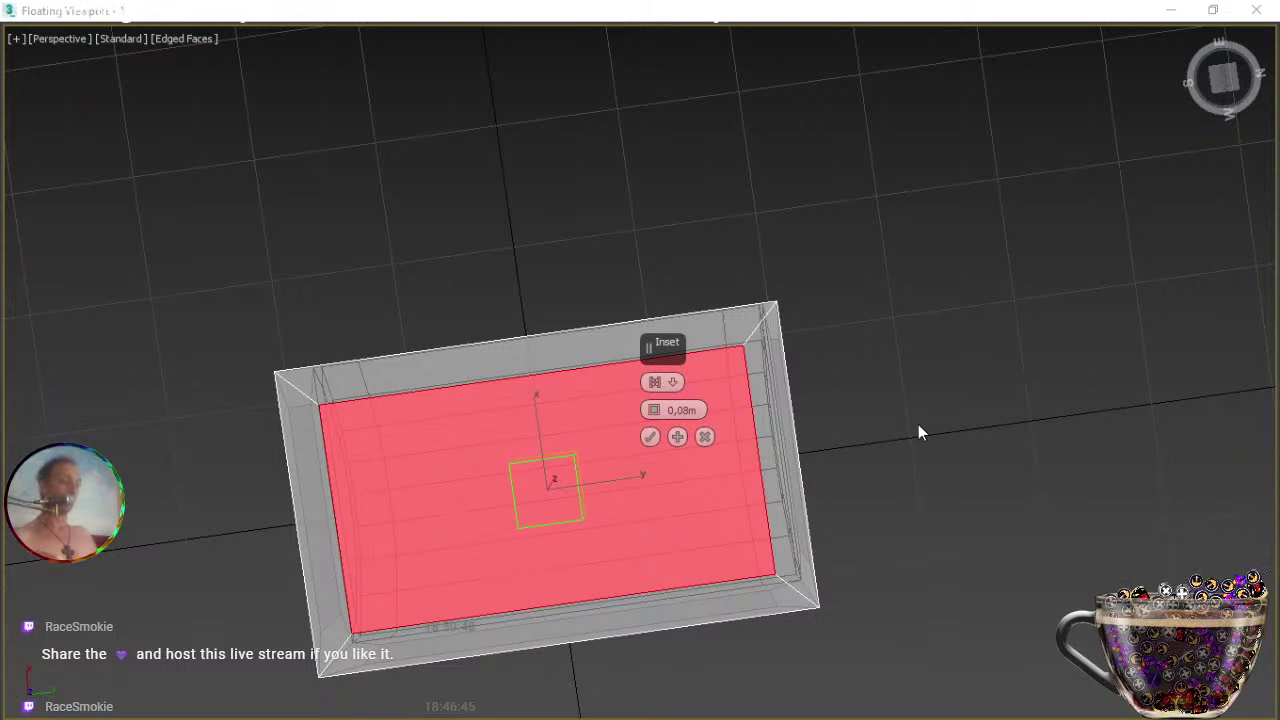
{"action": "key", "text": "Return"}
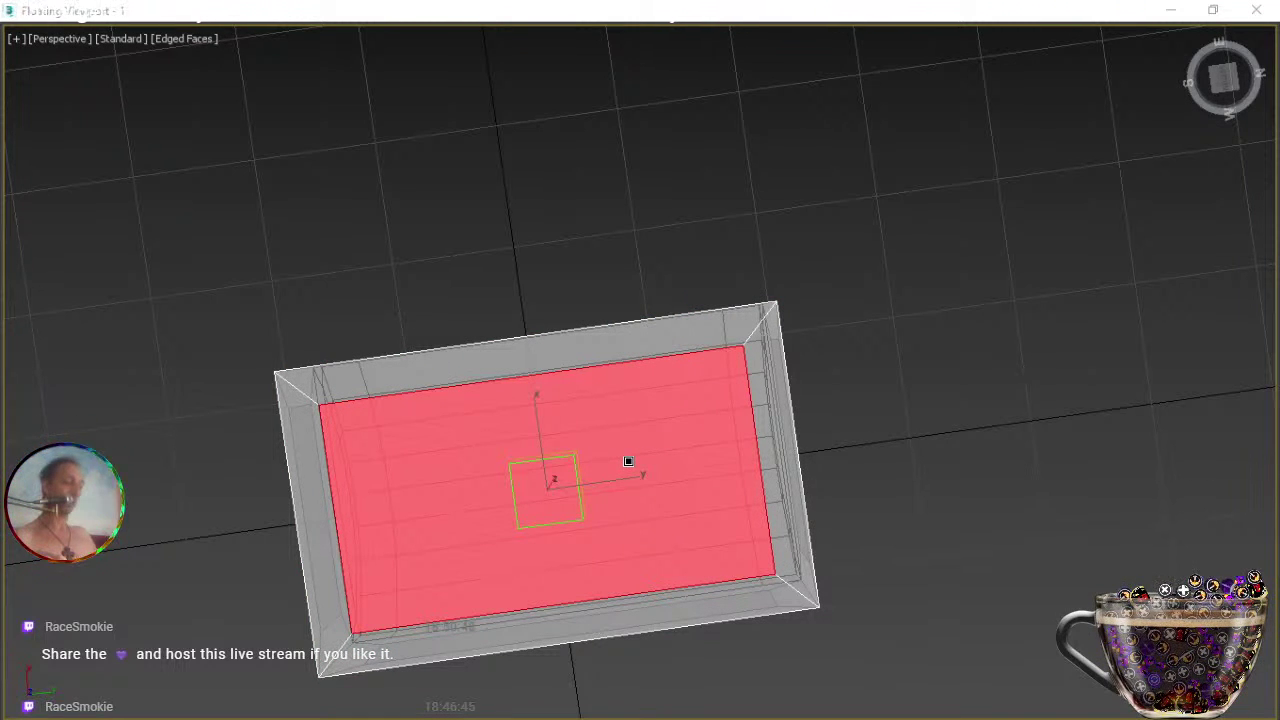
{"action": "key", "text": "Delete"}
{"action": "middle_click_drag", "start_coordinate": [663, 475], "coordinate": [640, 517], "text": "alt"}
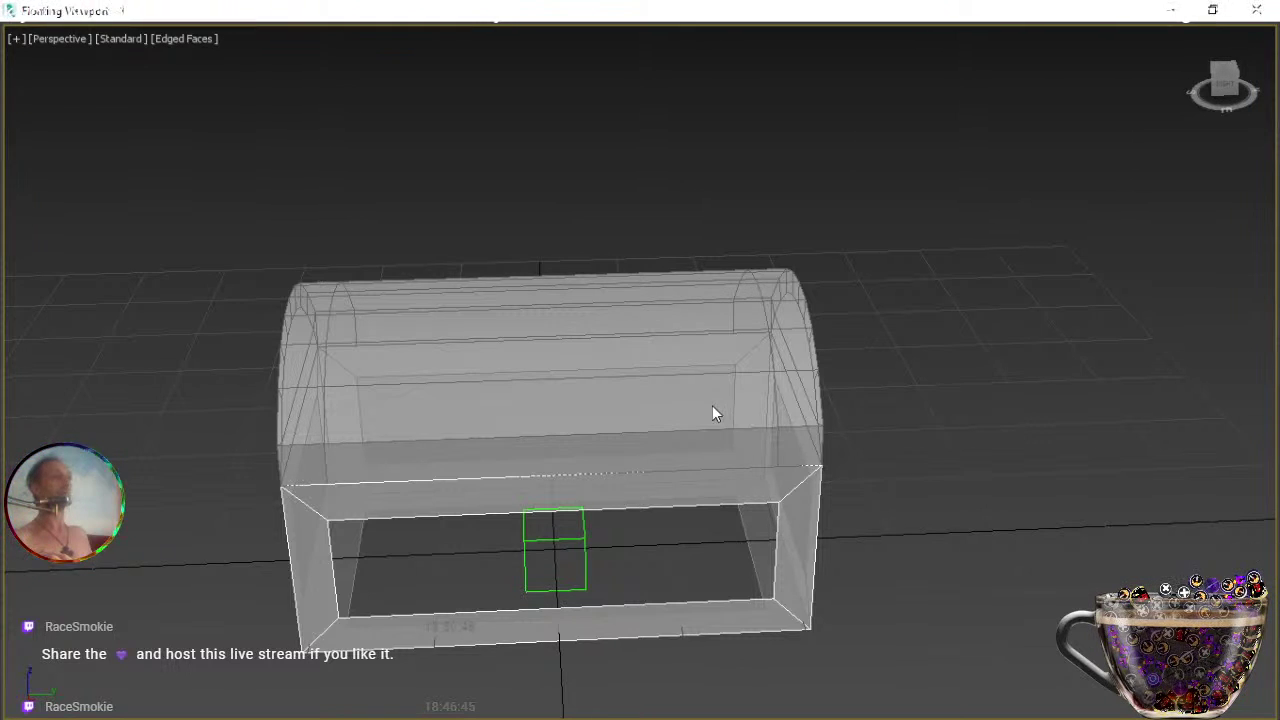
{"action": "middle_click_drag", "start_coordinate": [594, 371], "coordinate": [625, 377]}
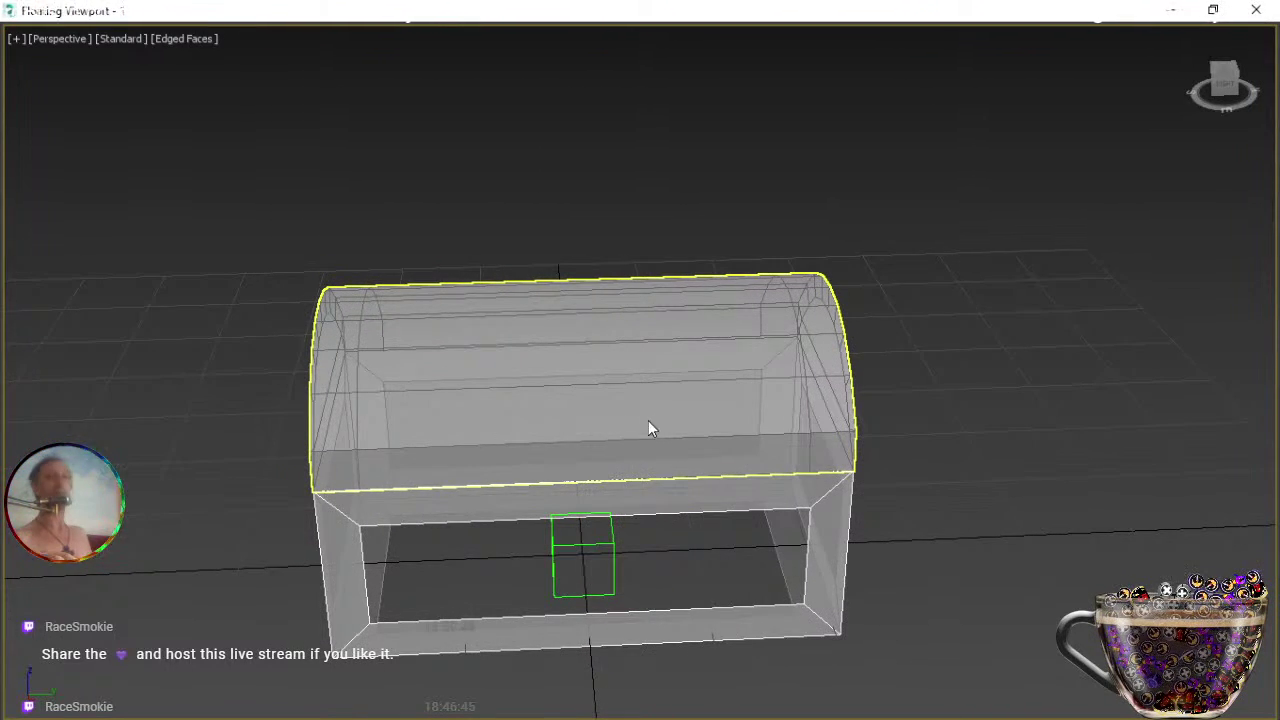
Delete the curved roof polygons of the lid shell between its two end loops, above the lowest strip on each long side.
{"action": "left_click", "coordinate": [1057, 405]}
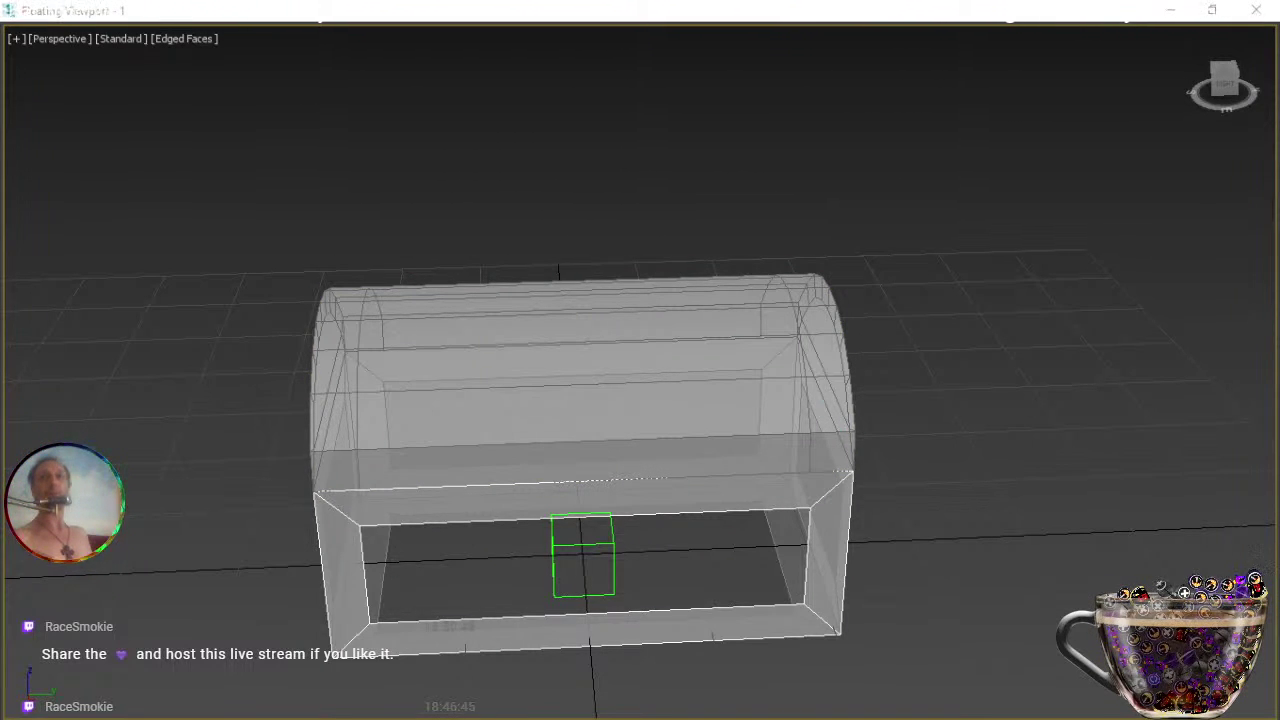
{"action": "key", "text": "ctrl+z"}
{"action": "left_click", "coordinate": [560, 340]}
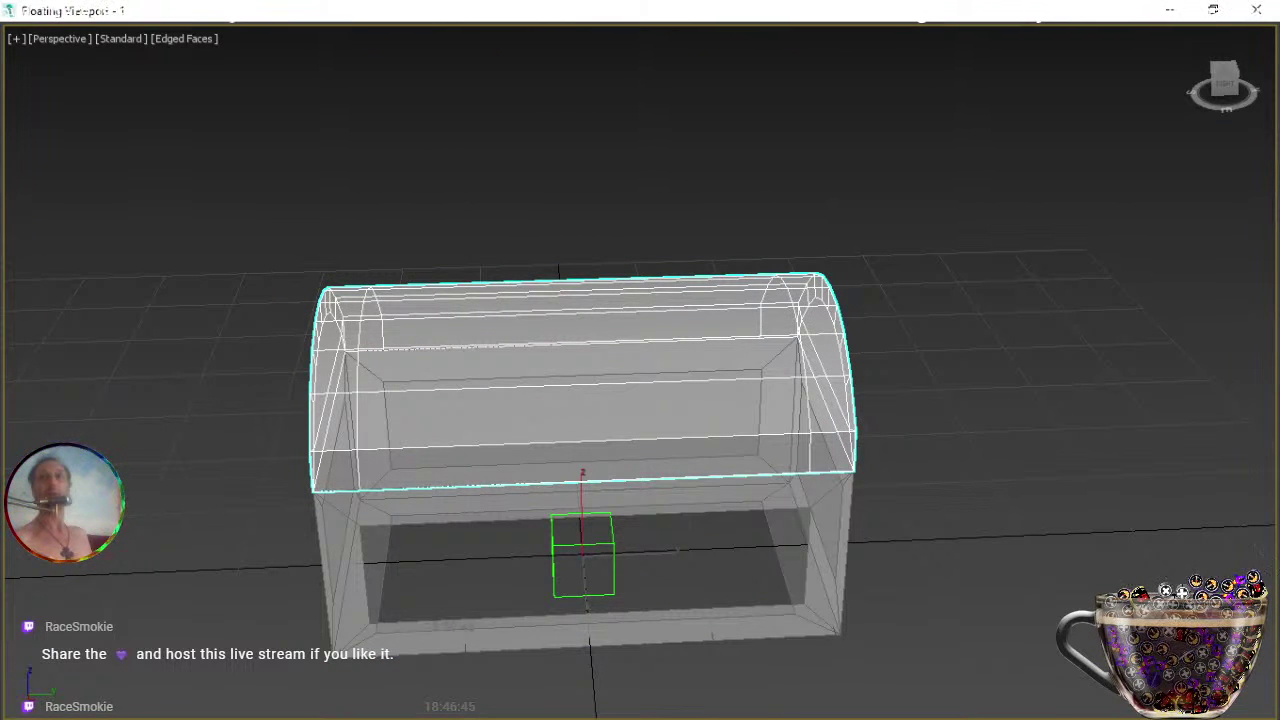
{"action": "key", "text": "4"}
{"action": "left_click", "coordinate": [492, 418]}
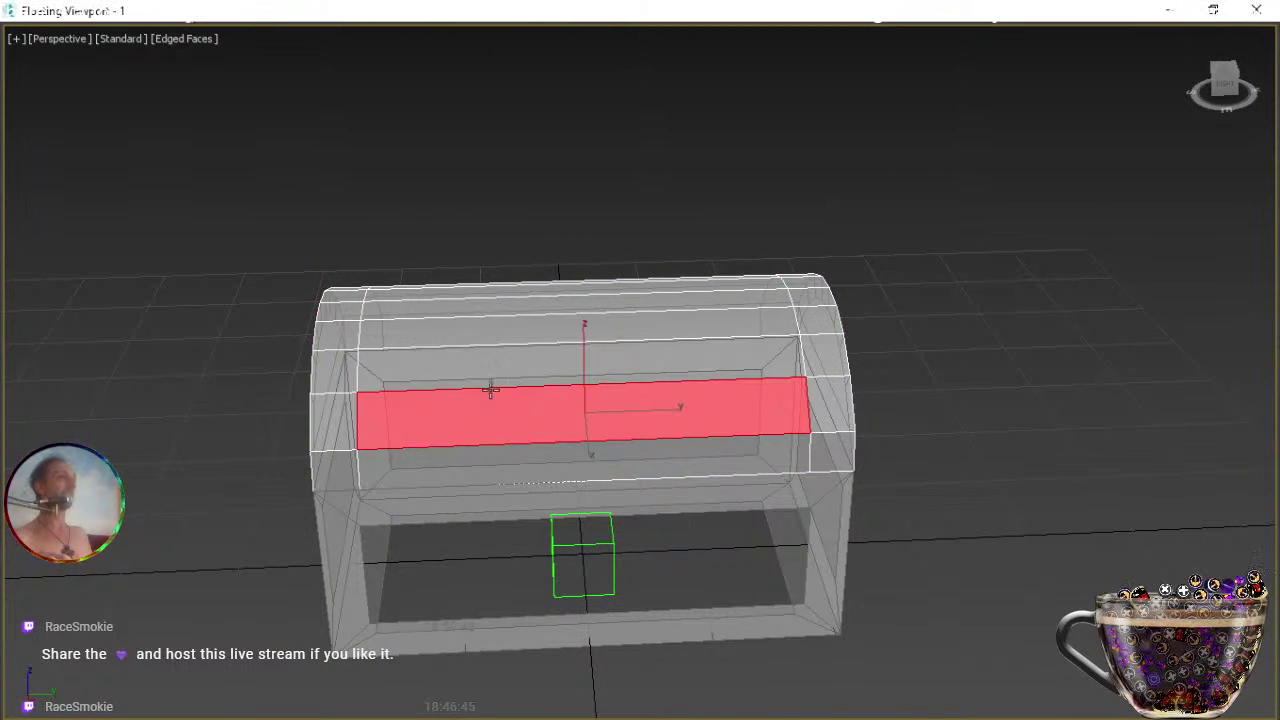
{"action": "left_click", "coordinate": [487, 375], "text": "ctrl"}
{"action": "left_click", "coordinate": [496, 315], "text": "ctrl"}
{"action": "left_click", "coordinate": [497, 301], "text": "ctrl"}
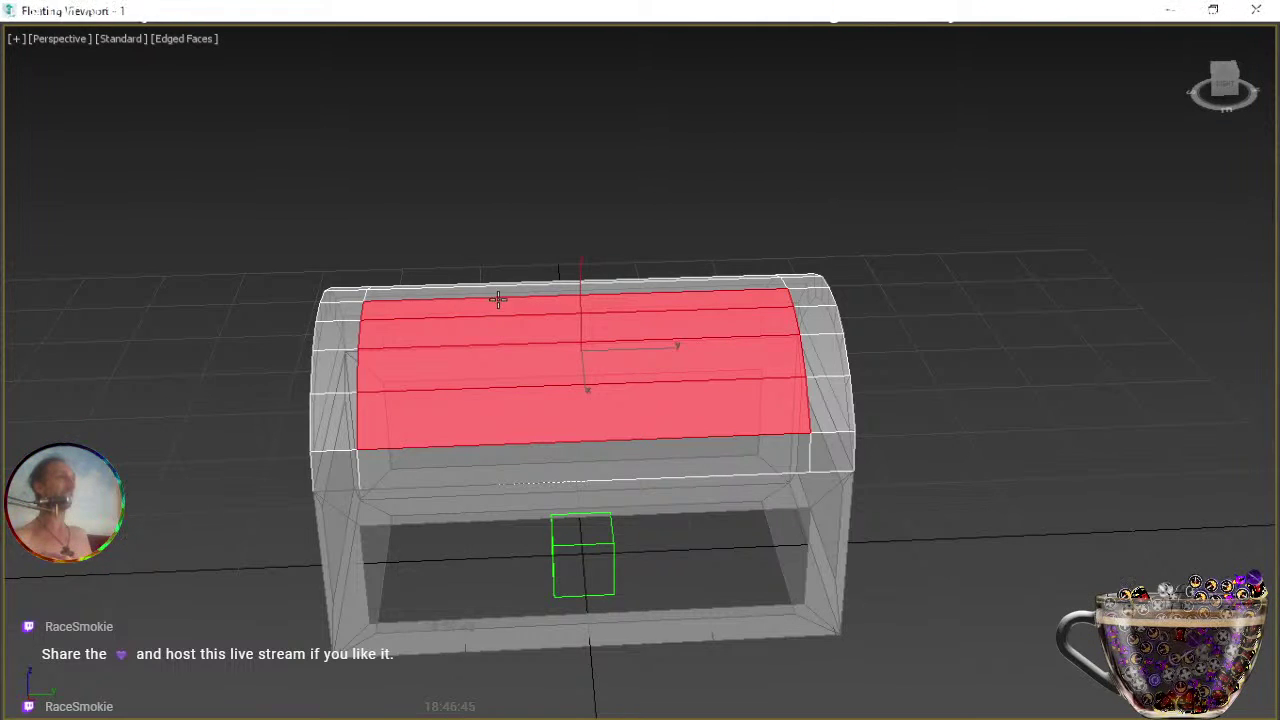
{"action": "left_click", "coordinate": [498, 288], "text": "ctrl"}
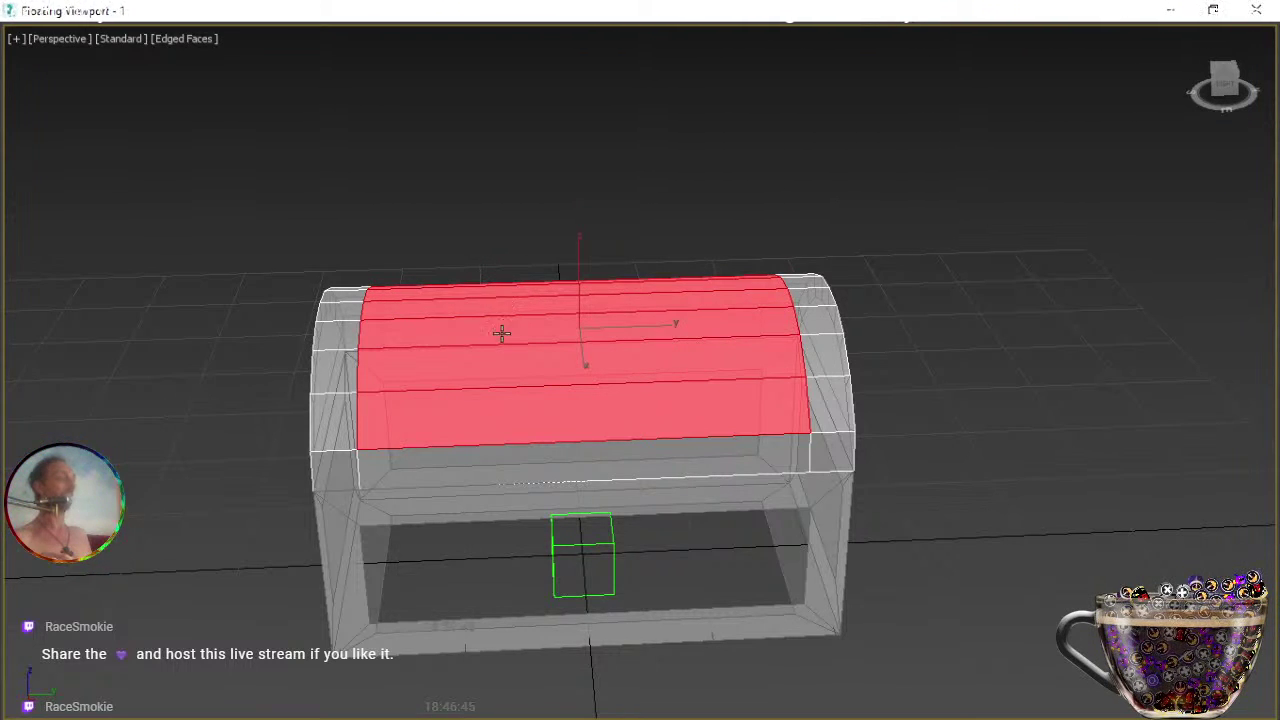
{"action": "middle_click_drag", "start_coordinate": [494, 357], "coordinate": [829, 380], "text": "alt"}
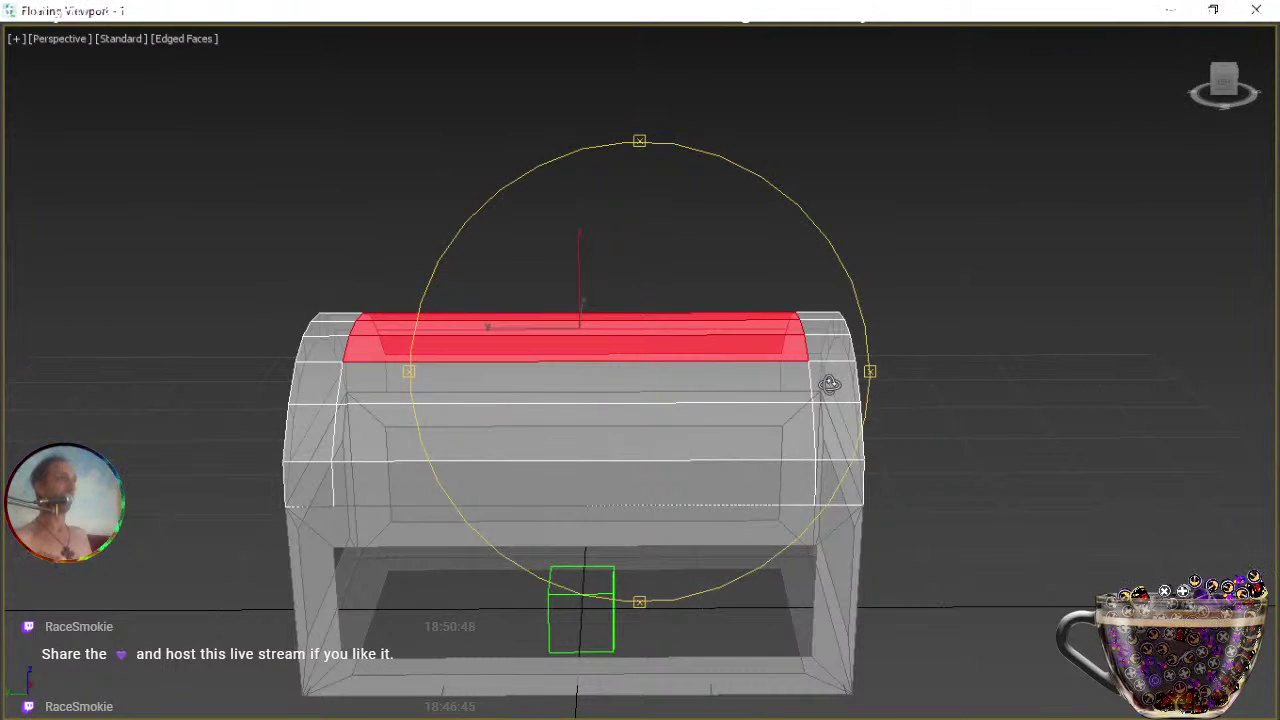
{"action": "left_click", "coordinate": [580, 397], "text": "ctrl"}
{"action": "left_click", "coordinate": [554, 436], "text": "ctrl"}
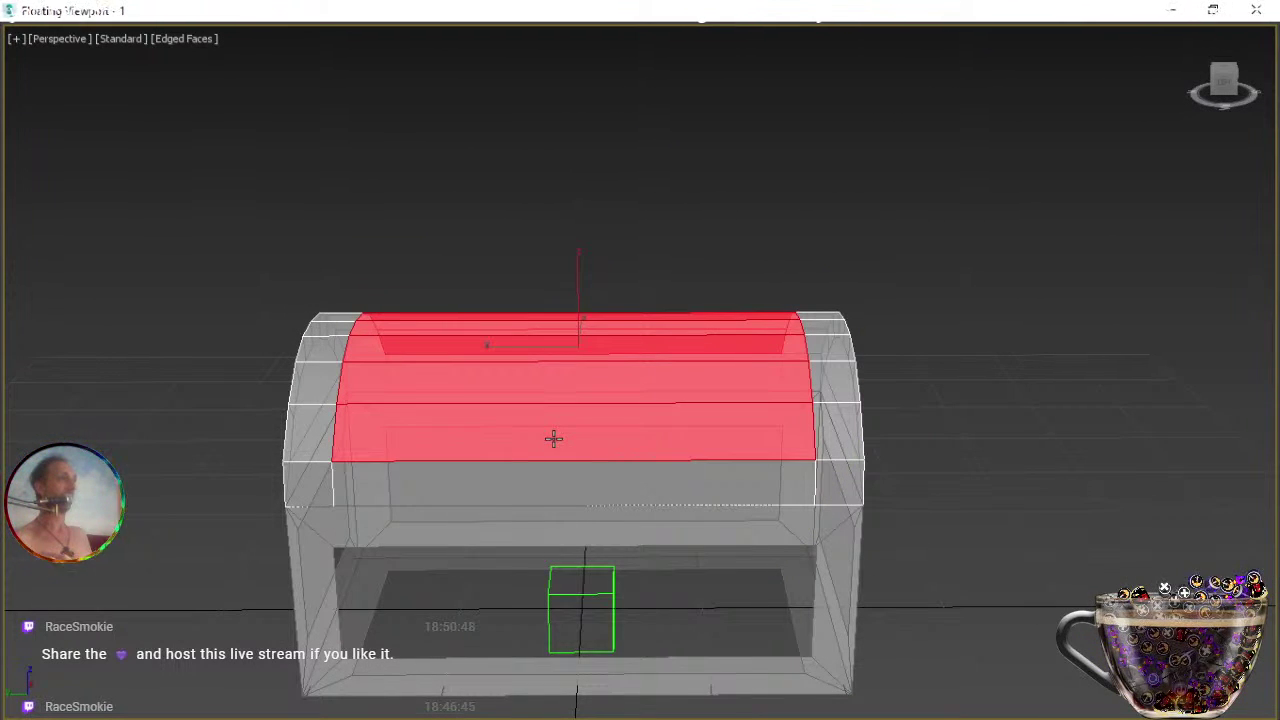
{"action": "key", "text": "Delete"}
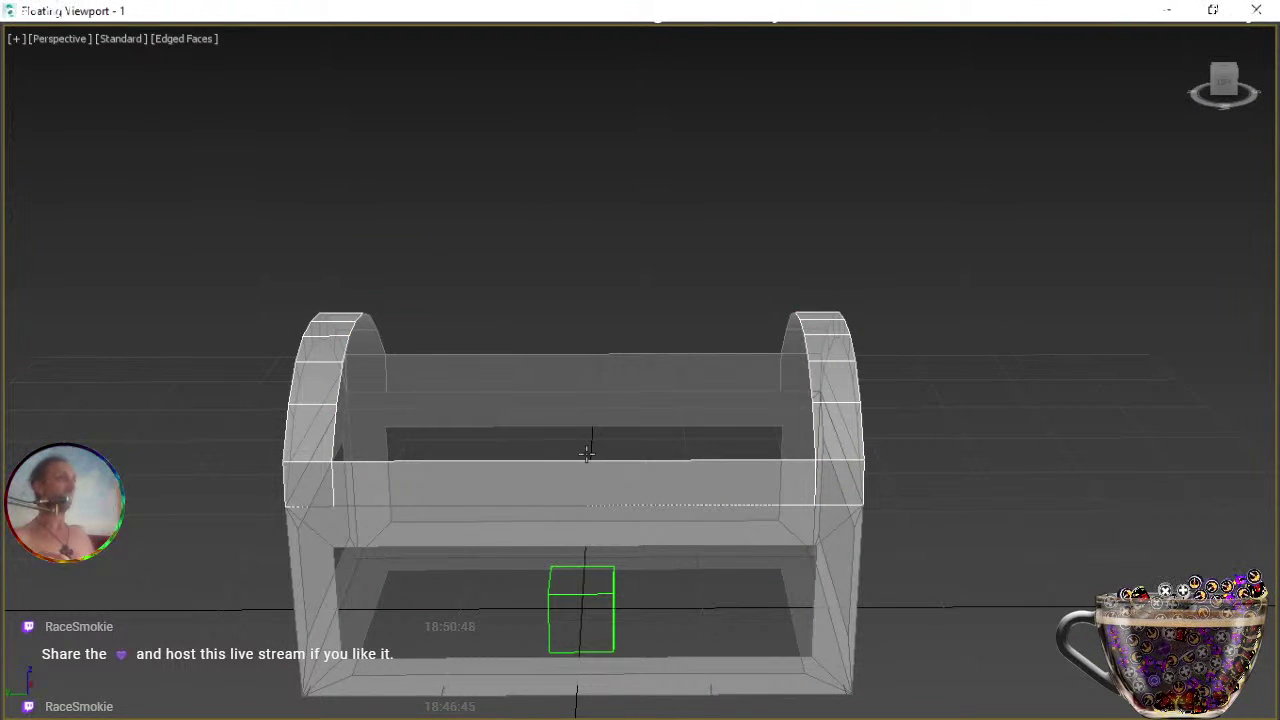
Delete the arched inner polygons on both ends of the lid shell.
{"action": "key", "text": "ctrl+r"}
{"action": "middle_click_drag", "start_coordinate": [607, 470], "coordinate": [757, 463], "text": "alt"}
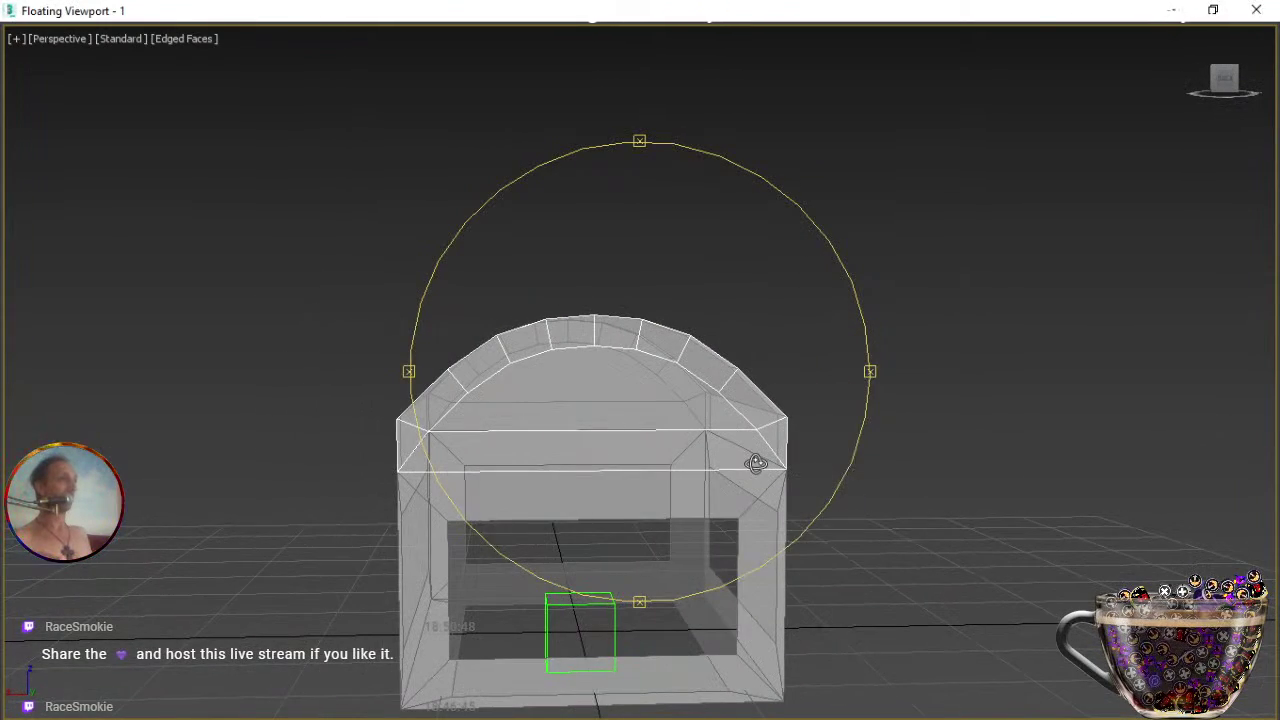
{"action": "left_click", "coordinate": [604, 410]}
{"action": "middle_click_drag", "start_coordinate": [560, 413], "coordinate": [497, 395], "text": "alt"}
{"action": "left_click", "coordinate": [388, 318], "text": "ctrl"}
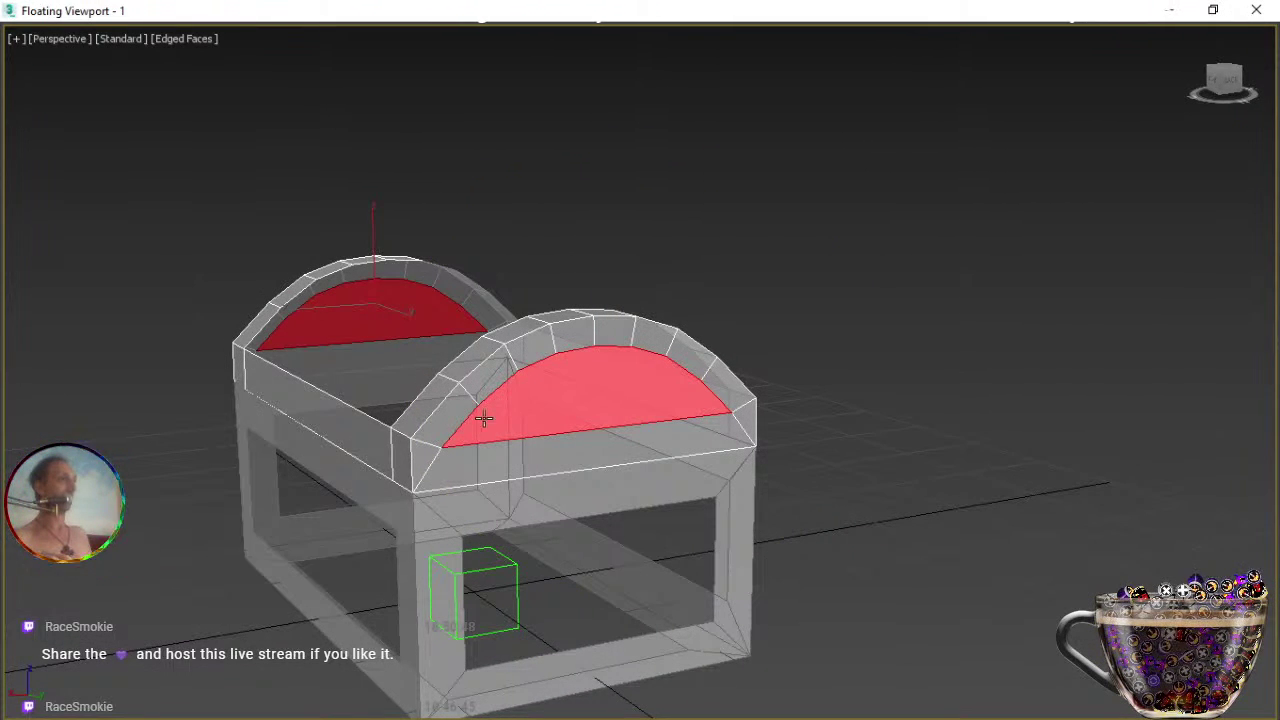
{"action": "key", "text": "Delete"}
{"action": "mouse_move", "coordinate": [619, 476]}
{"action": "middle_mouse_down", "text": "alt"}
{"action": "mouse_move", "coordinate": [664, 451]}
{"action": "mouse_move", "coordinate": [700, 477]}
{"action": "mouse_move", "coordinate": [596, 487]}
{"action": "middle_mouse_up", "text": "alt"}
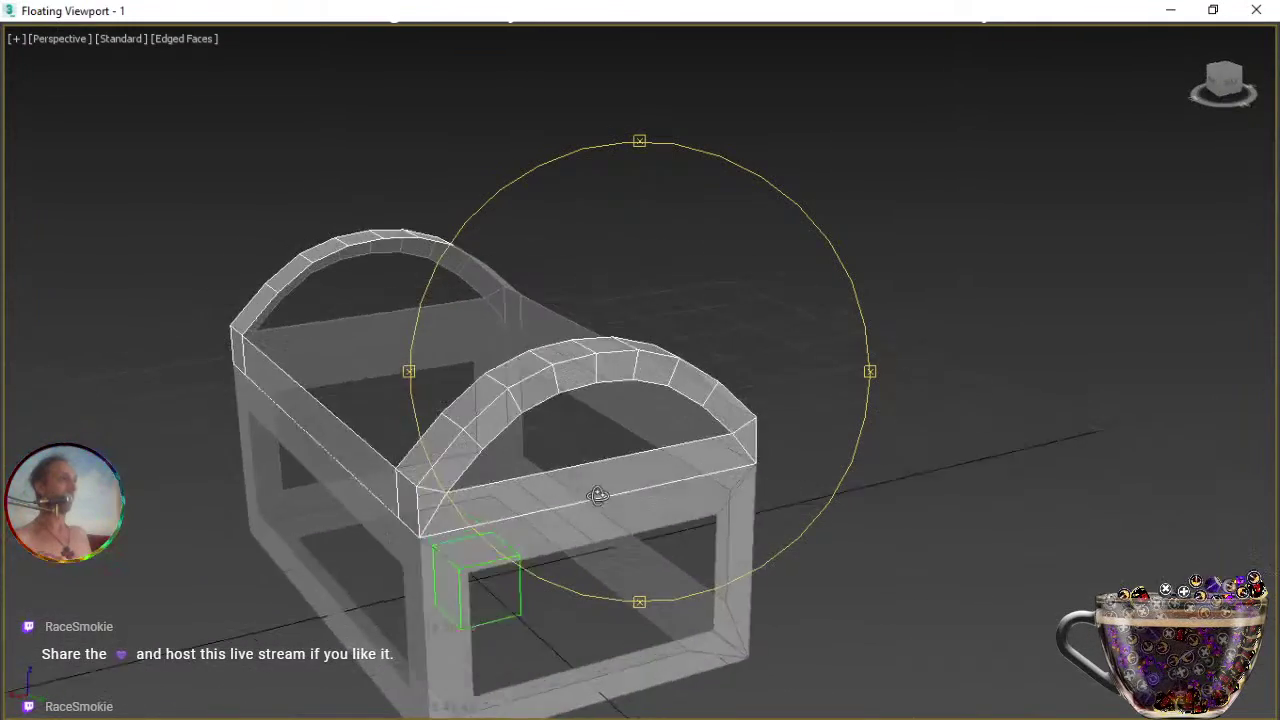
Extrude the border edges of the arched opening on one lid end inward with width 0 m and height -0.017 m.
{"action": "middle_click_drag", "start_coordinate": [537, 356], "coordinate": [682, 348], "text": "alt"}
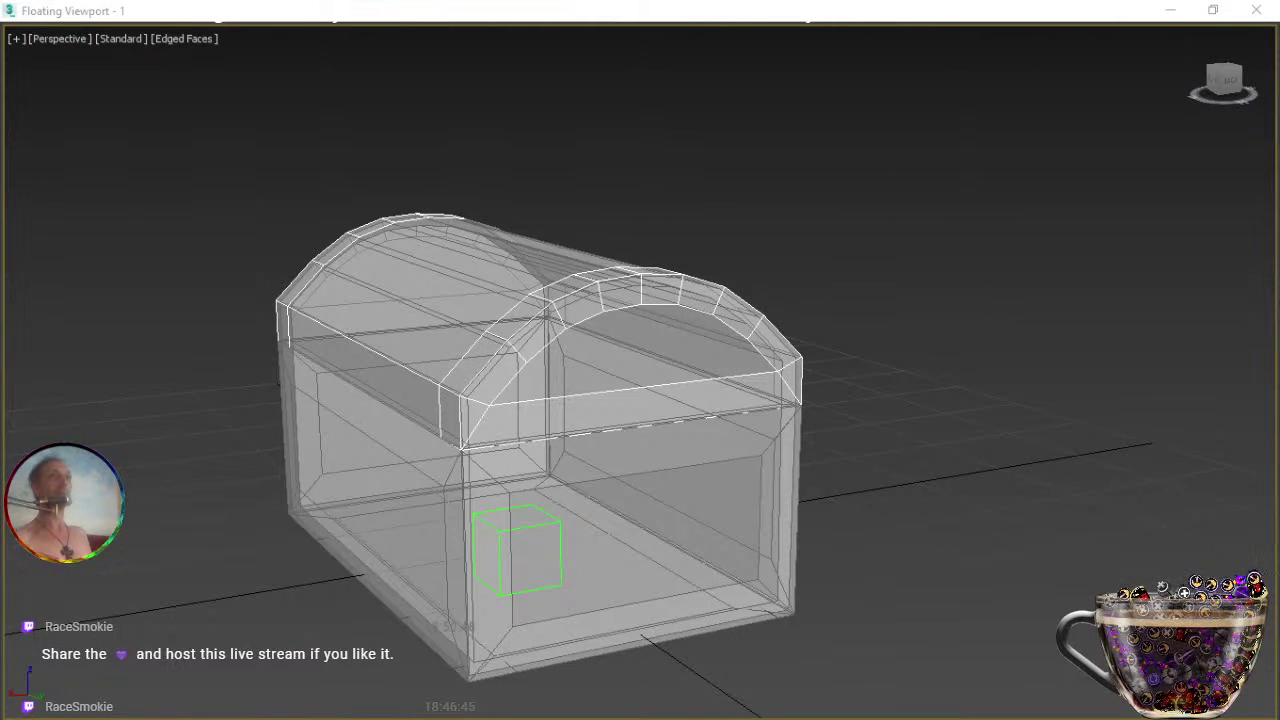
{"action": "scroll", "coordinate": [546, 430], "scroll_direction": "up", "scroll_amount": 3}
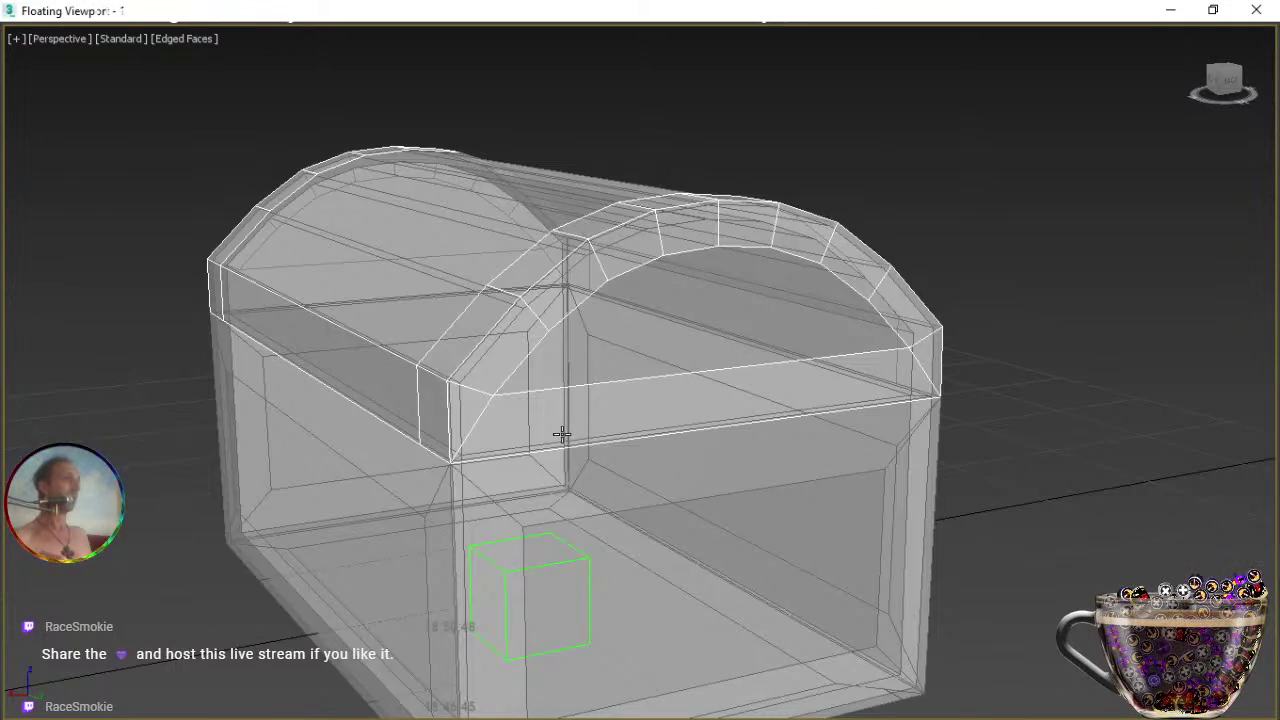
{"action": "scroll", "coordinate": [496, 453], "scroll_direction": "up", "scroll_amount": 2}
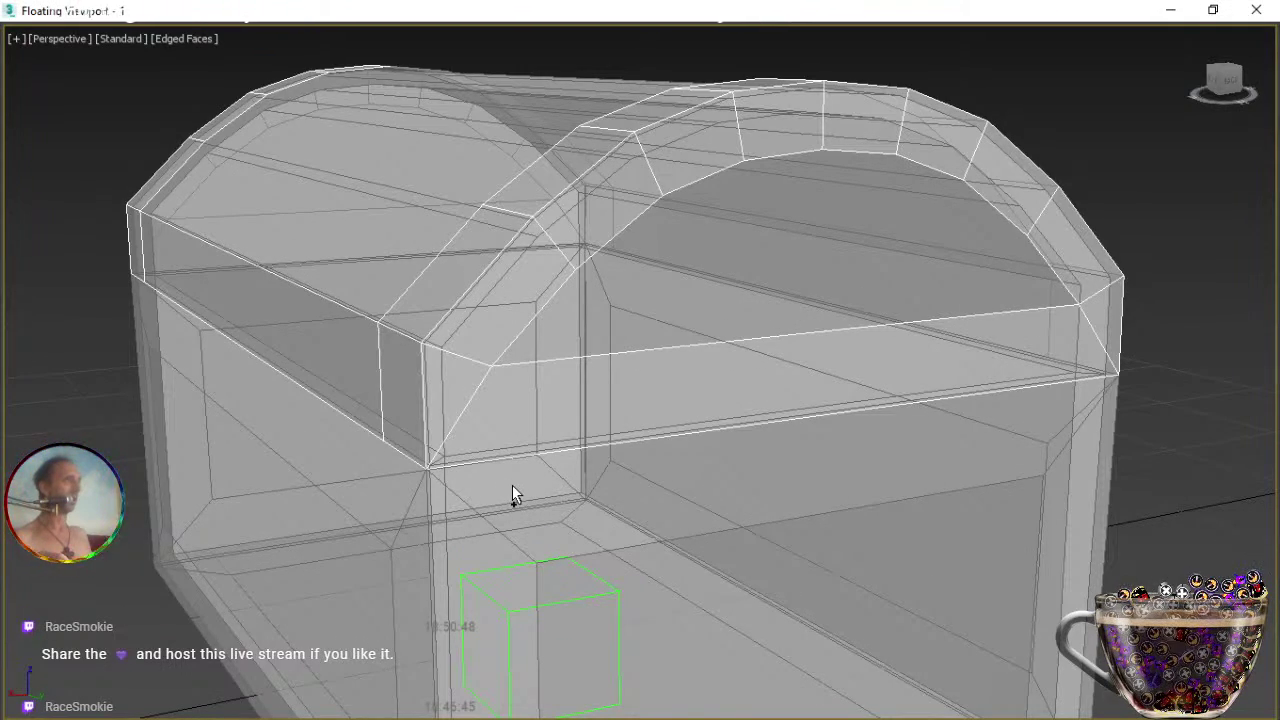
{"action": "middle_click_drag", "start_coordinate": [513, 493], "coordinate": [552, 511], "text": "alt"}
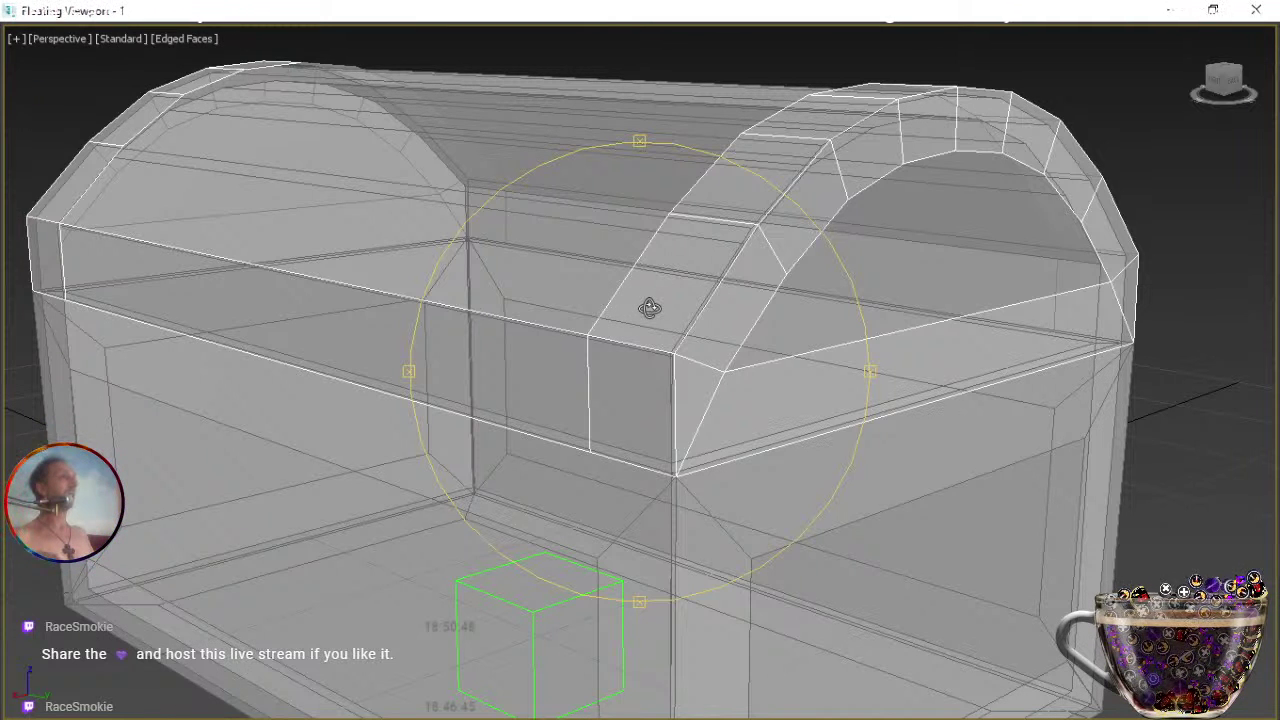
{"action": "right_click", "coordinate": [595, 337]}
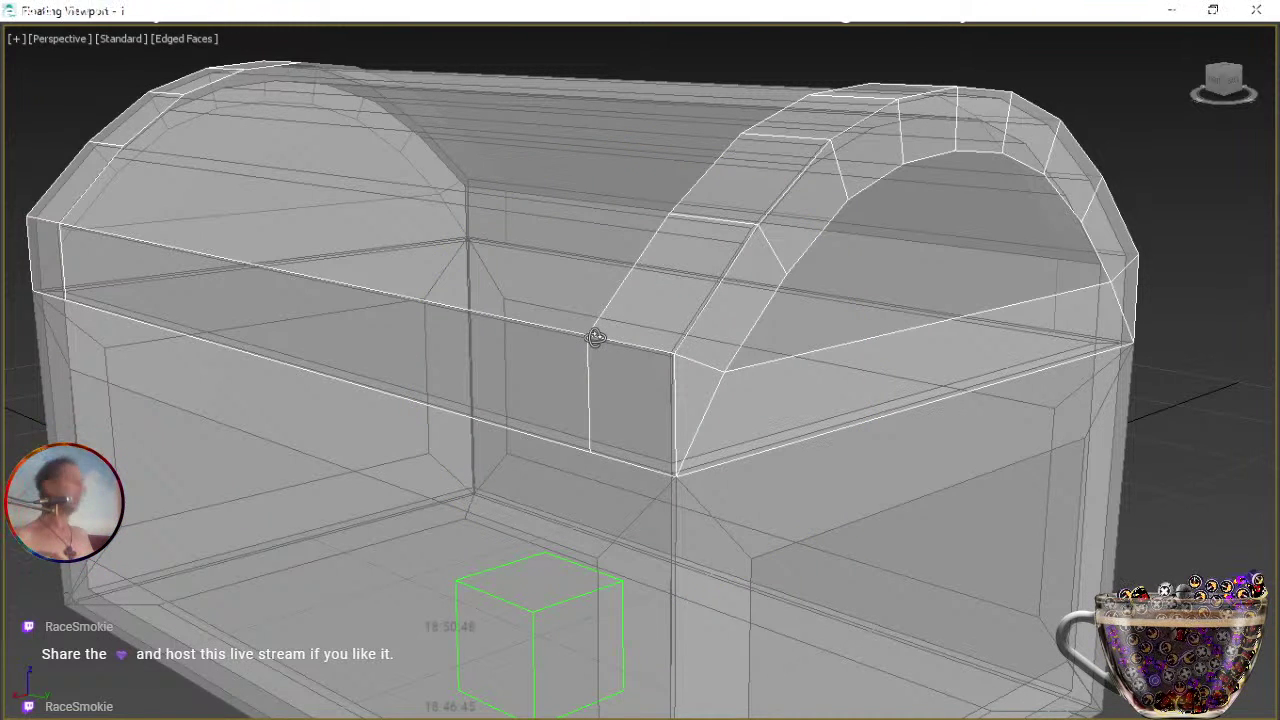
{"action": "key", "text": "2"}
{"action": "double_click", "coordinate": [960, 315]}
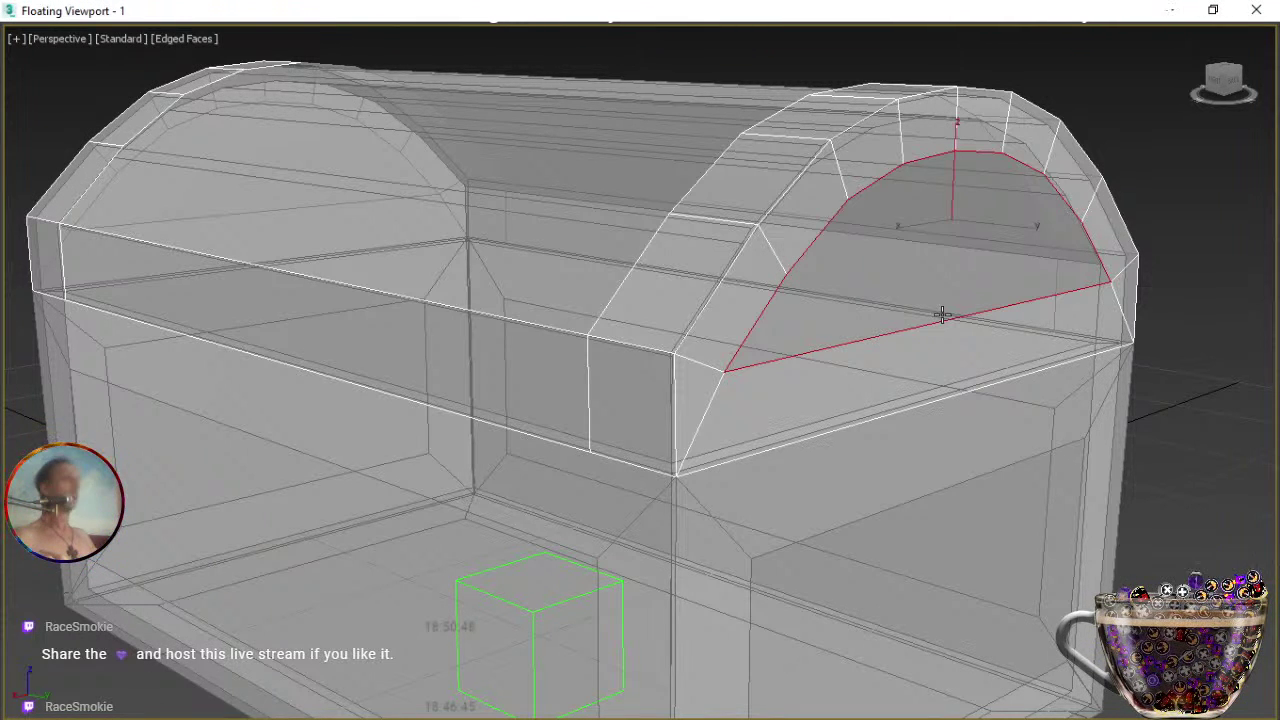
{"action": "middle_click_drag", "start_coordinate": [946, 306], "coordinate": [877, 366]}
{"action": "scroll", "coordinate": [957, 268], "scroll_direction": "up", "scroll_amount": 3}
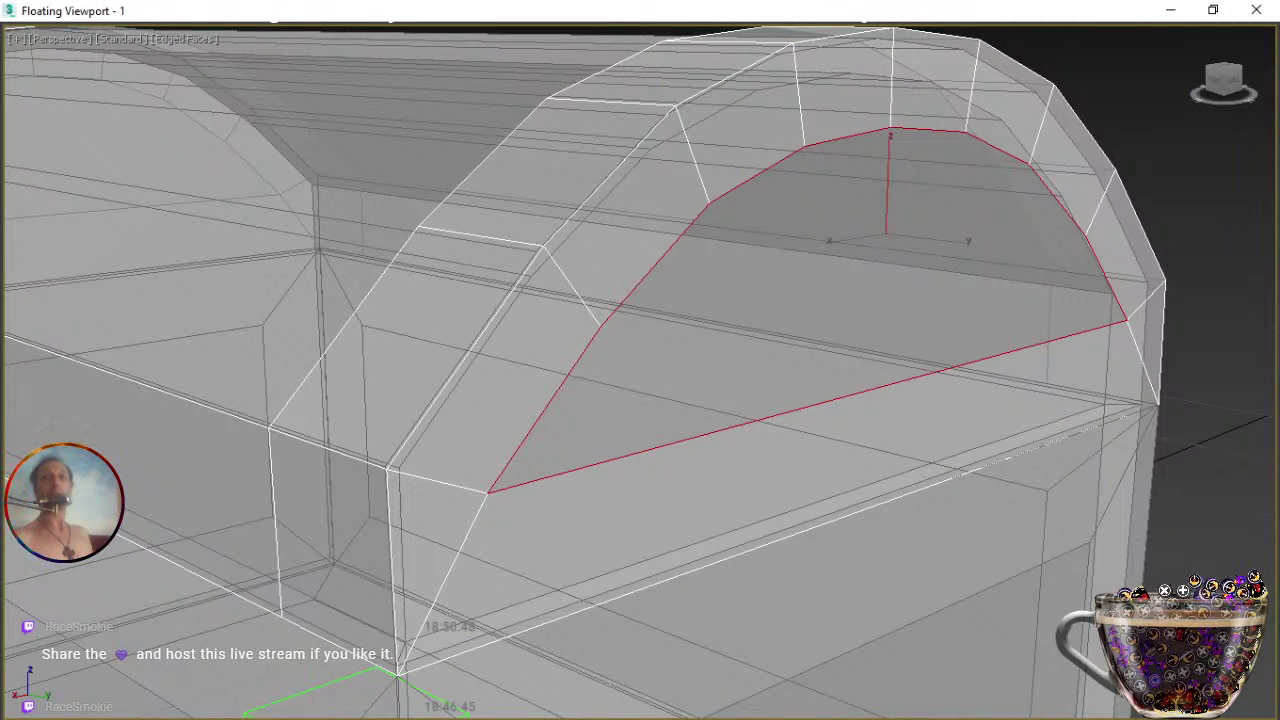
{"action": "key", "text": "shift+e"}
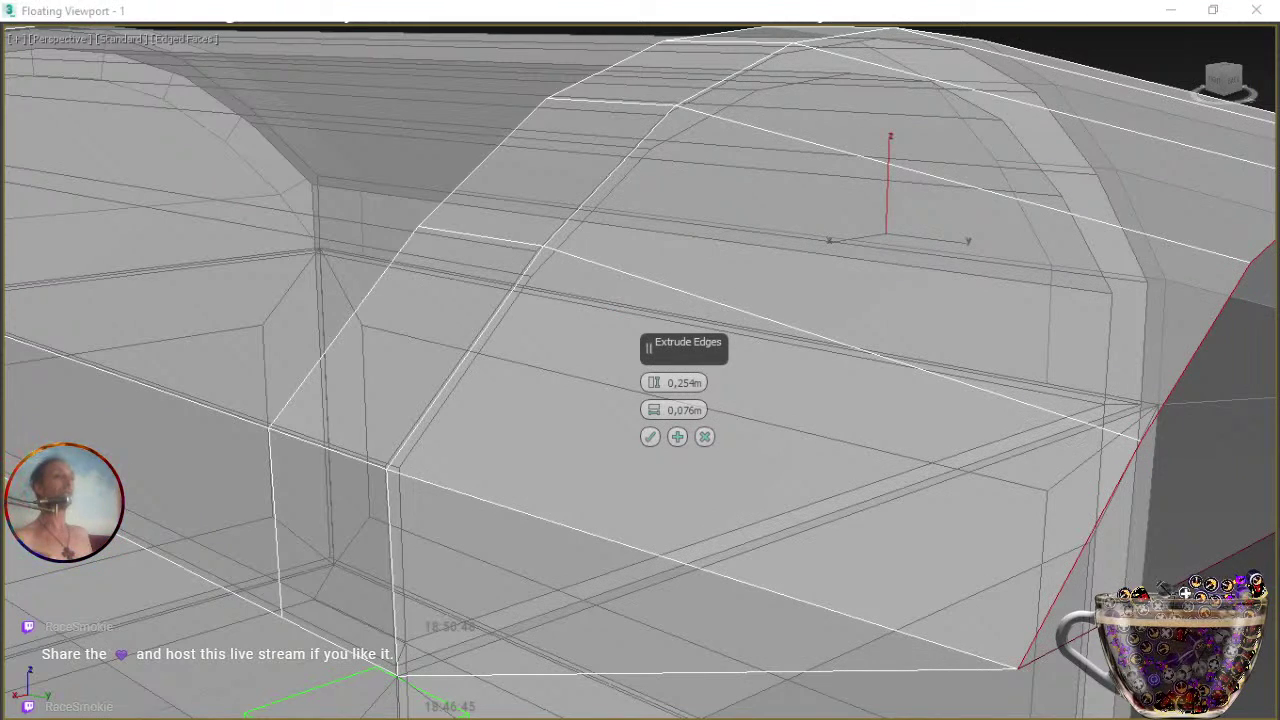
{"action": "left_click_drag", "start_coordinate": [654, 384], "coordinate": [651, 434]}
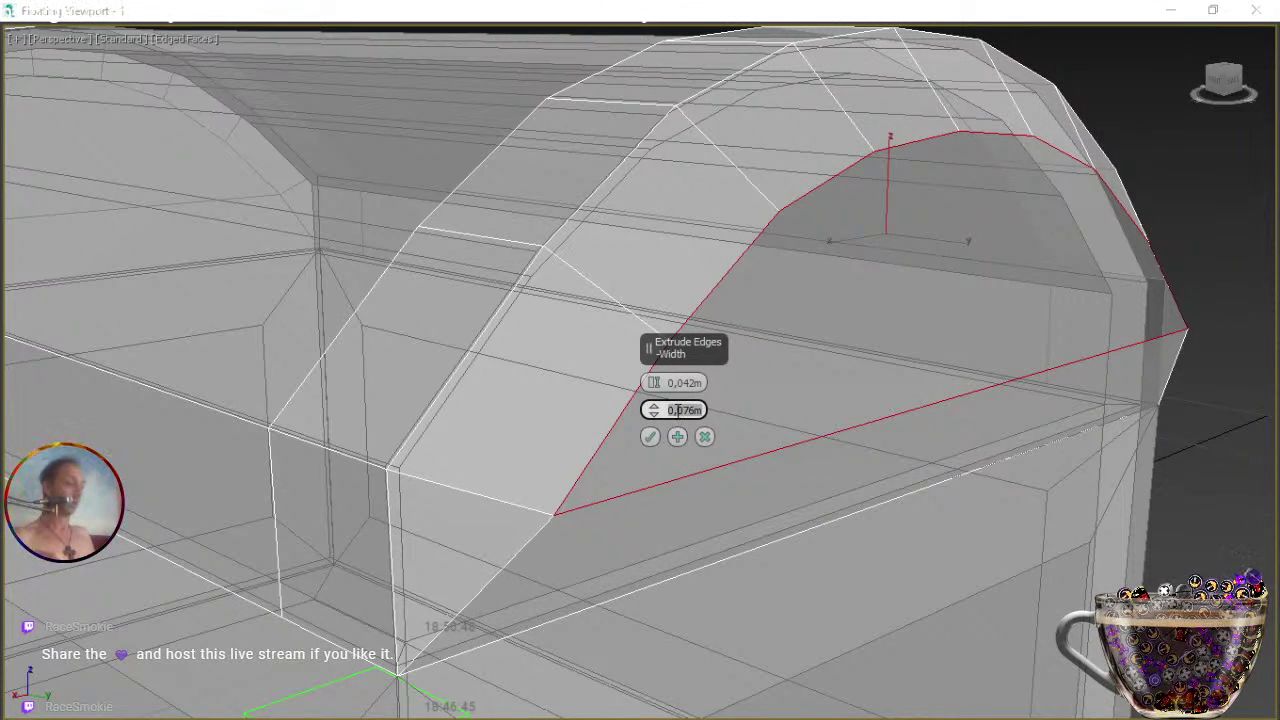
{"action": "left_click", "coordinate": [681, 384]}
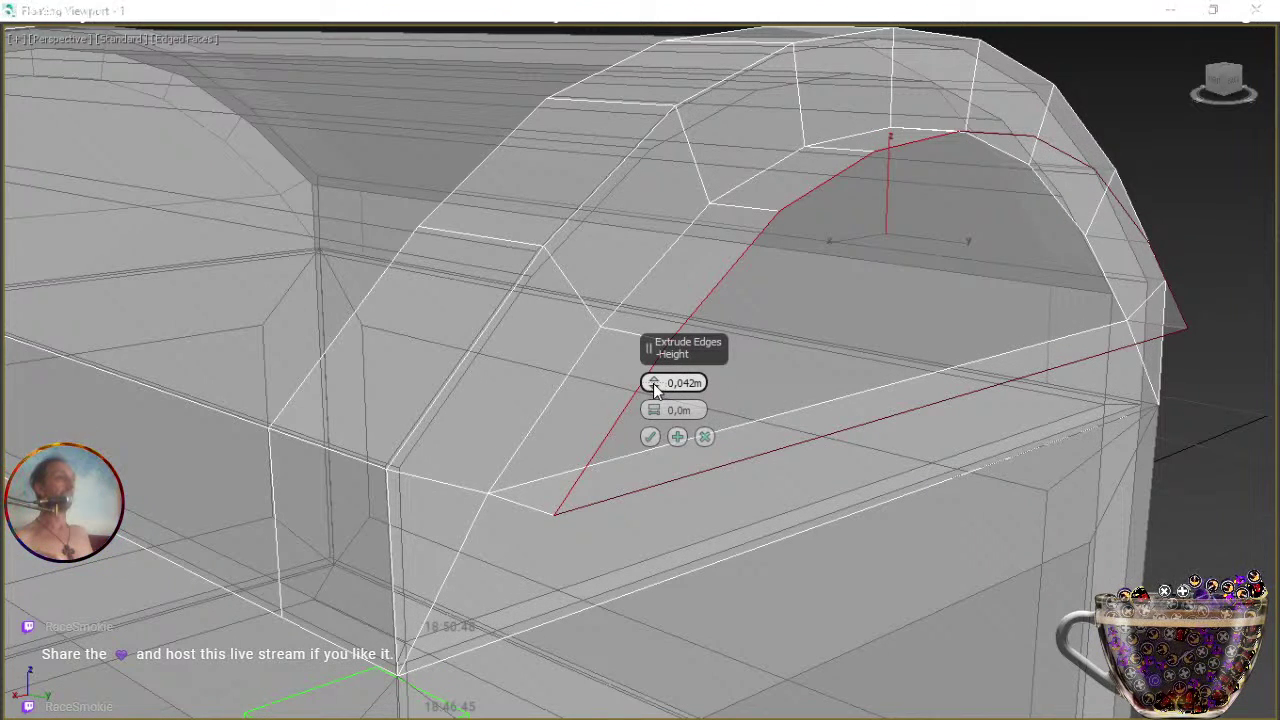
{"action": "mouse_move", "coordinate": [652, 393]}
{"action": "left_mouse_down"}
{"action": "mouse_move", "coordinate": [656, 418]}
{"action": "mouse_move", "coordinate": [661, 397]}
{"action": "left_mouse_up"}
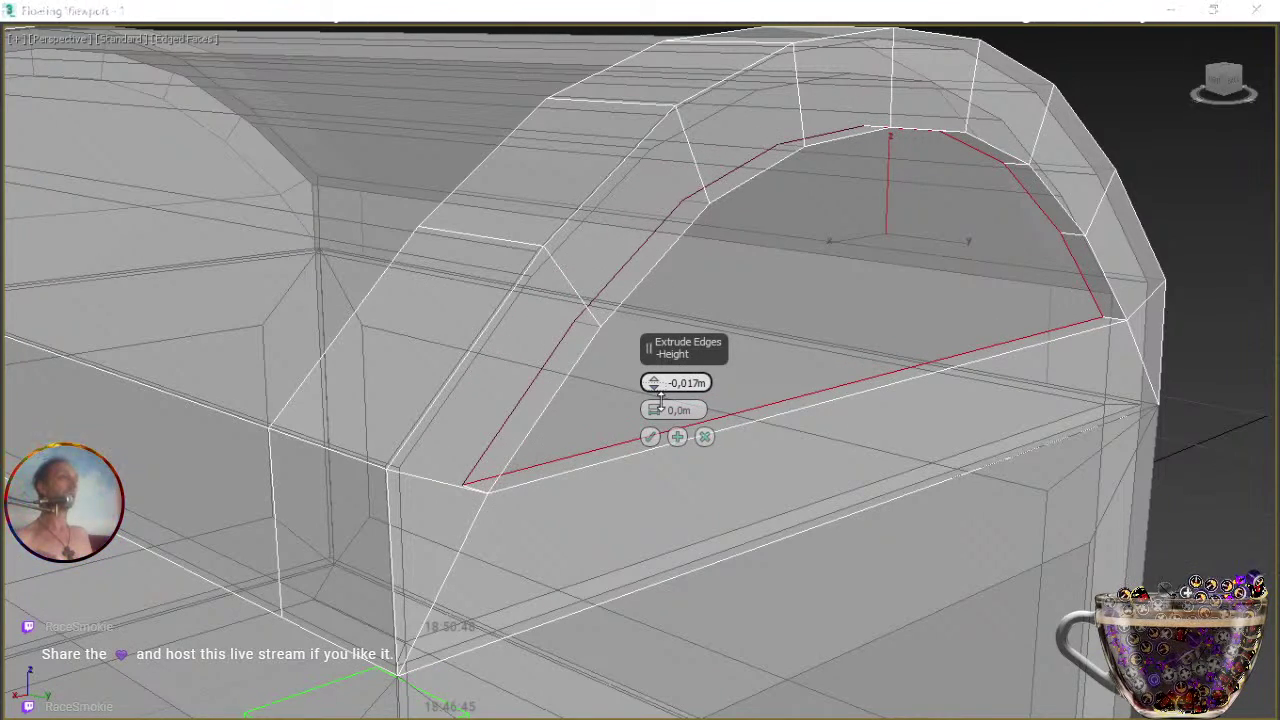
Set the border extrusion's height to -0.012 m, keep its width at 0 m, and apply it.
{"action": "mouse_move", "coordinate": [578, 502]}
{"action": "middle_mouse_down"}
{"action": "mouse_move", "coordinate": [644, 475]}
{"action": "mouse_move", "coordinate": [620, 440]}
{"action": "mouse_move", "coordinate": [569, 437]}
{"action": "mouse_move", "coordinate": [500, 491]}
{"action": "mouse_move", "coordinate": [548, 468]}
{"action": "mouse_move", "coordinate": [560, 480]}
{"action": "mouse_move", "coordinate": [561, 466]}
{"action": "middle_mouse_up"}
{"action": "key", "text": "ctrl+r"}
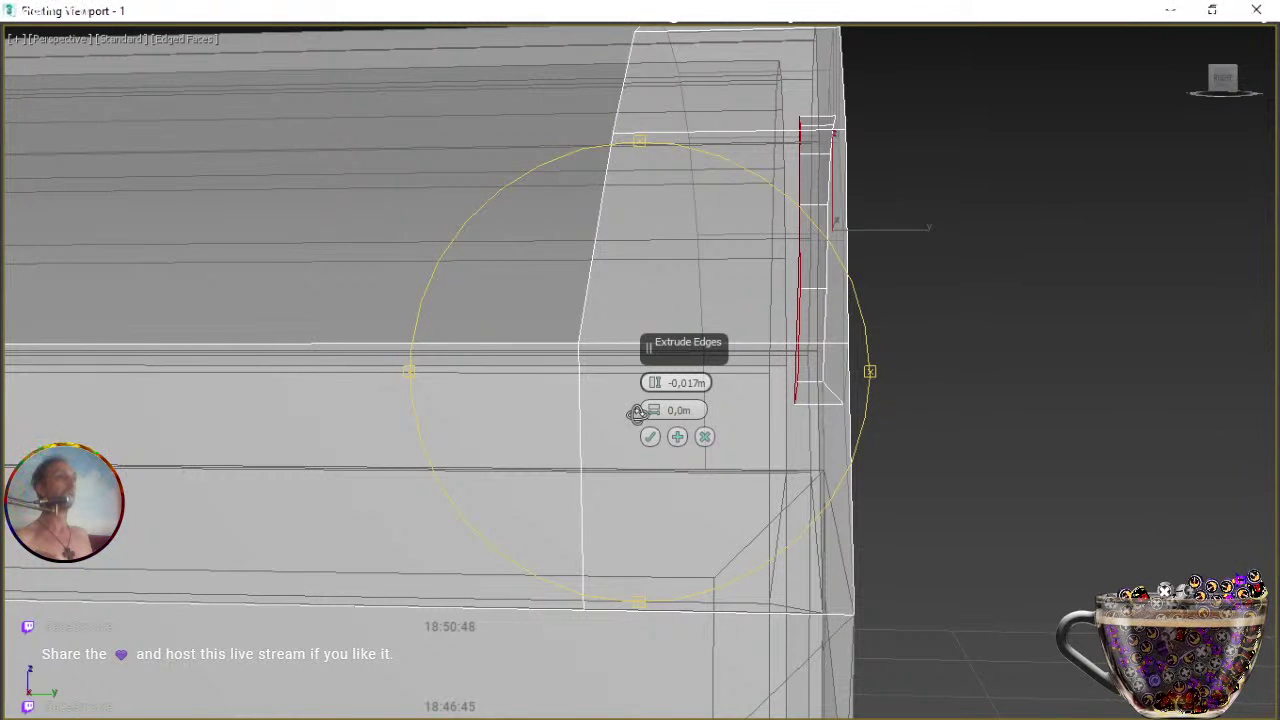
{"action": "left_click_drag", "start_coordinate": [654, 389], "coordinate": [651, 379]}
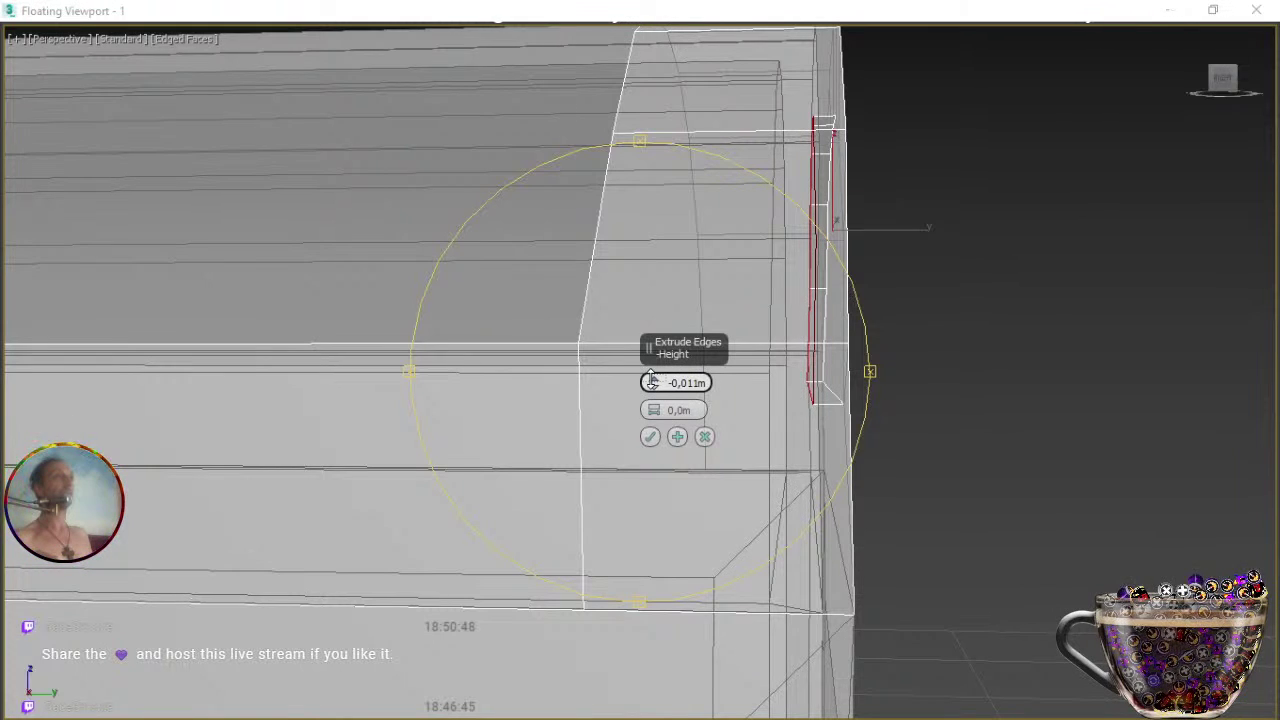
{"action": "middle_click_drag", "start_coordinate": [640, 495], "coordinate": [628, 574], "text": "alt"}
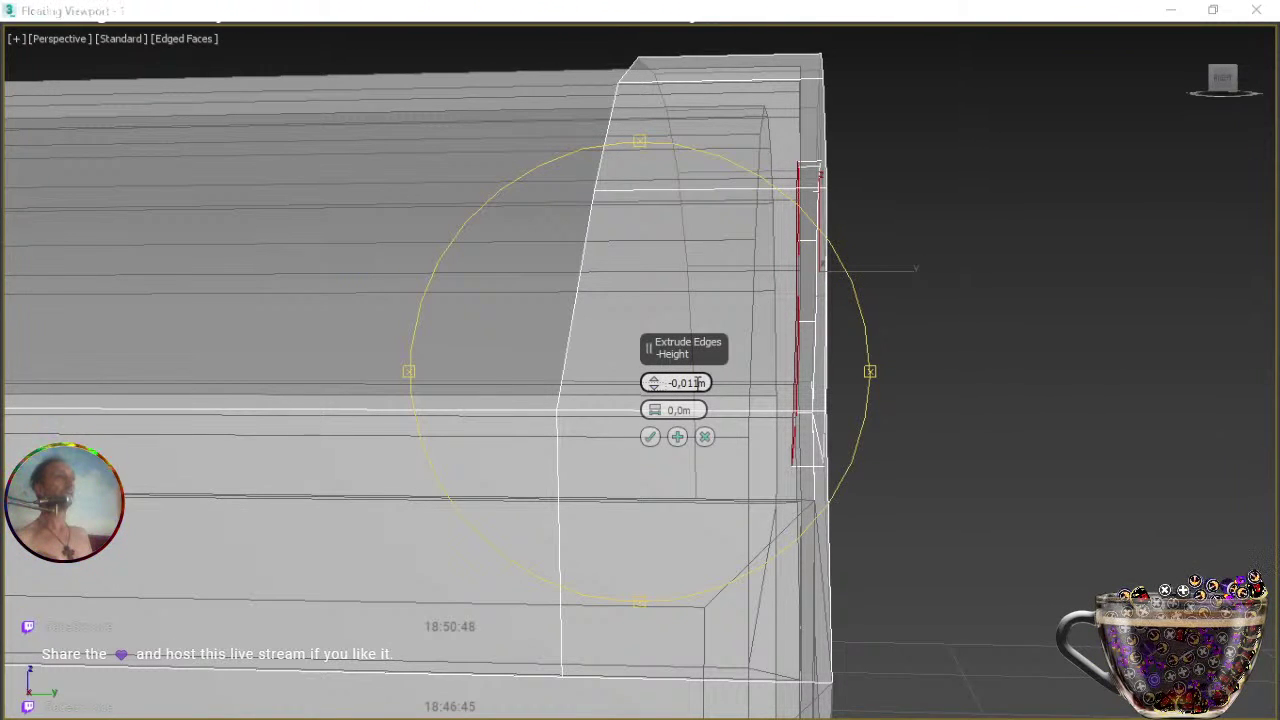
{"action": "left_click_drag", "start_coordinate": [689, 383], "coordinate": [713, 383]}
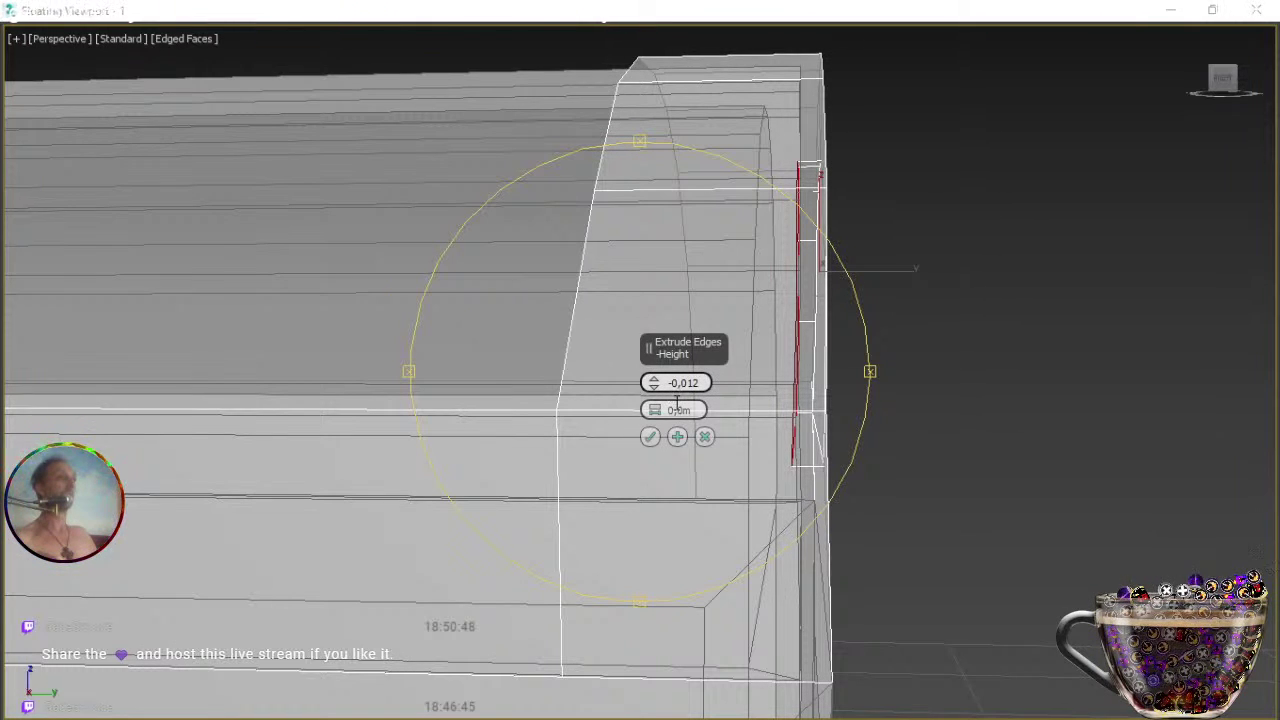
{"action": "left_click", "coordinate": [679, 410]}
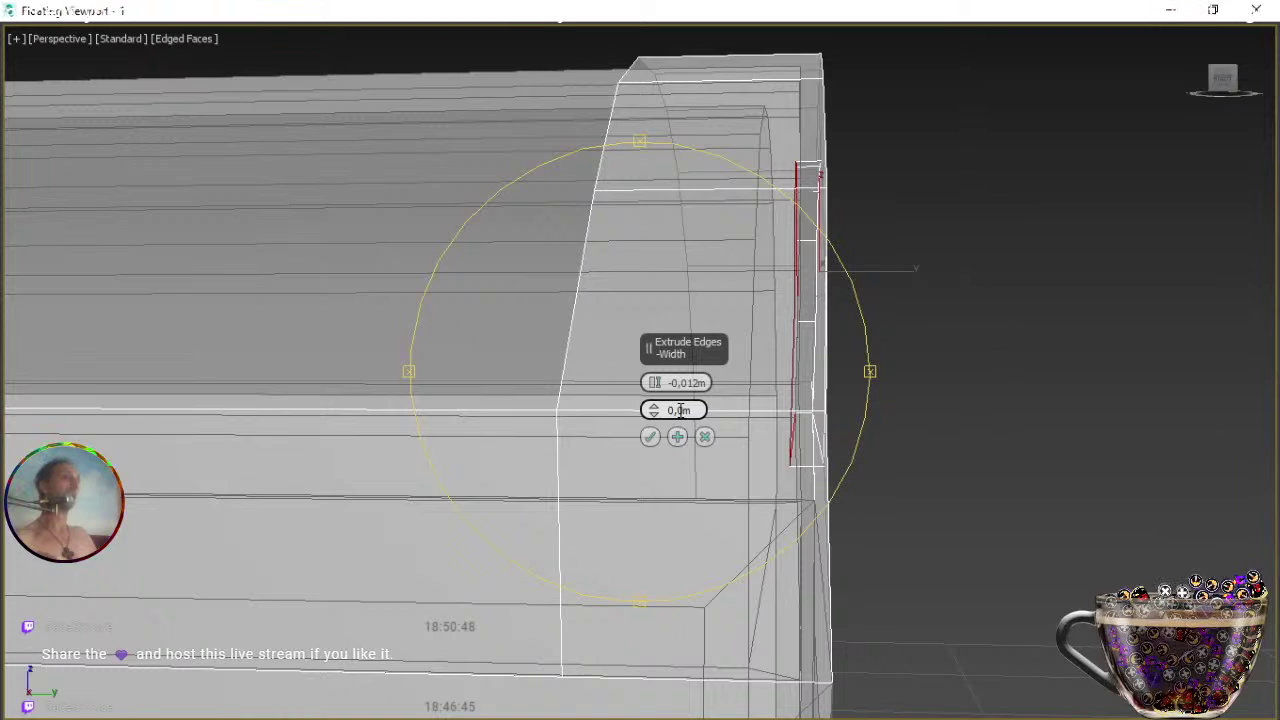
{"action": "mouse_move", "coordinate": [784, 408]}
{"action": "middle_mouse_down"}
{"action": "mouse_move", "coordinate": [800, 413]}
{"action": "mouse_move", "coordinate": [786, 418]}
{"action": "middle_mouse_up"}
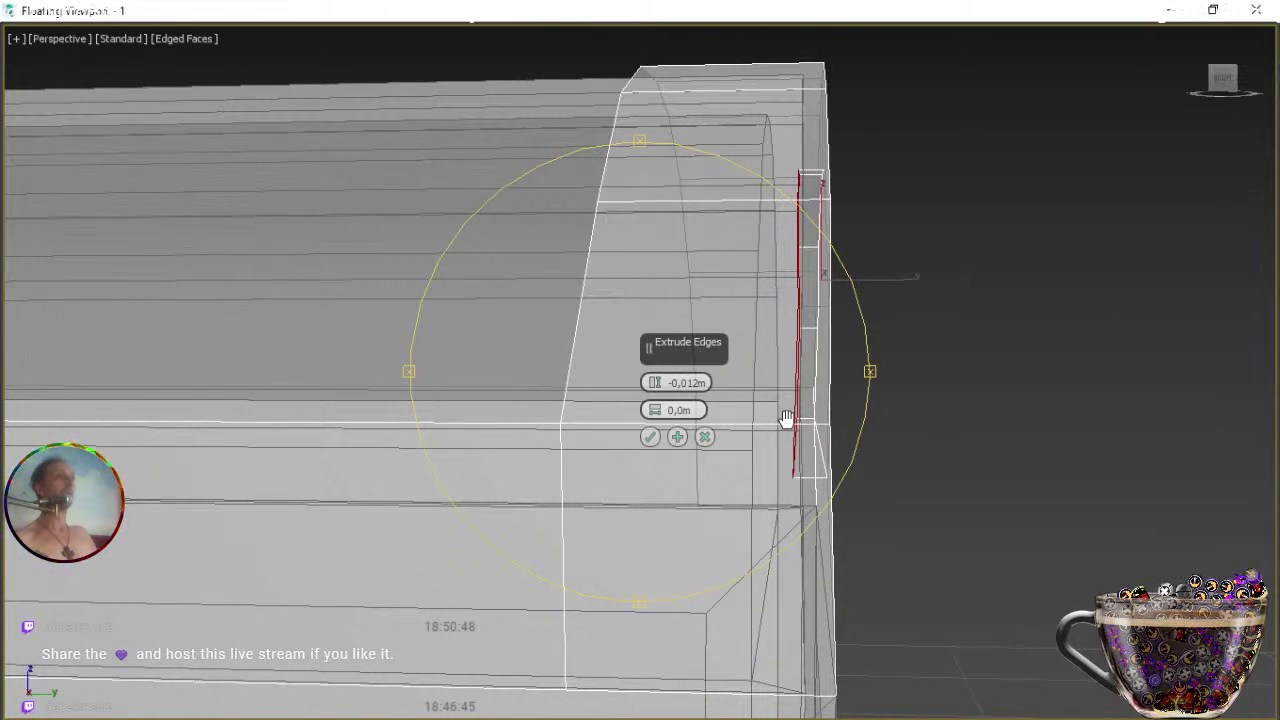
{"action": "middle_click_drag", "start_coordinate": [786, 418], "coordinate": [771, 443]}
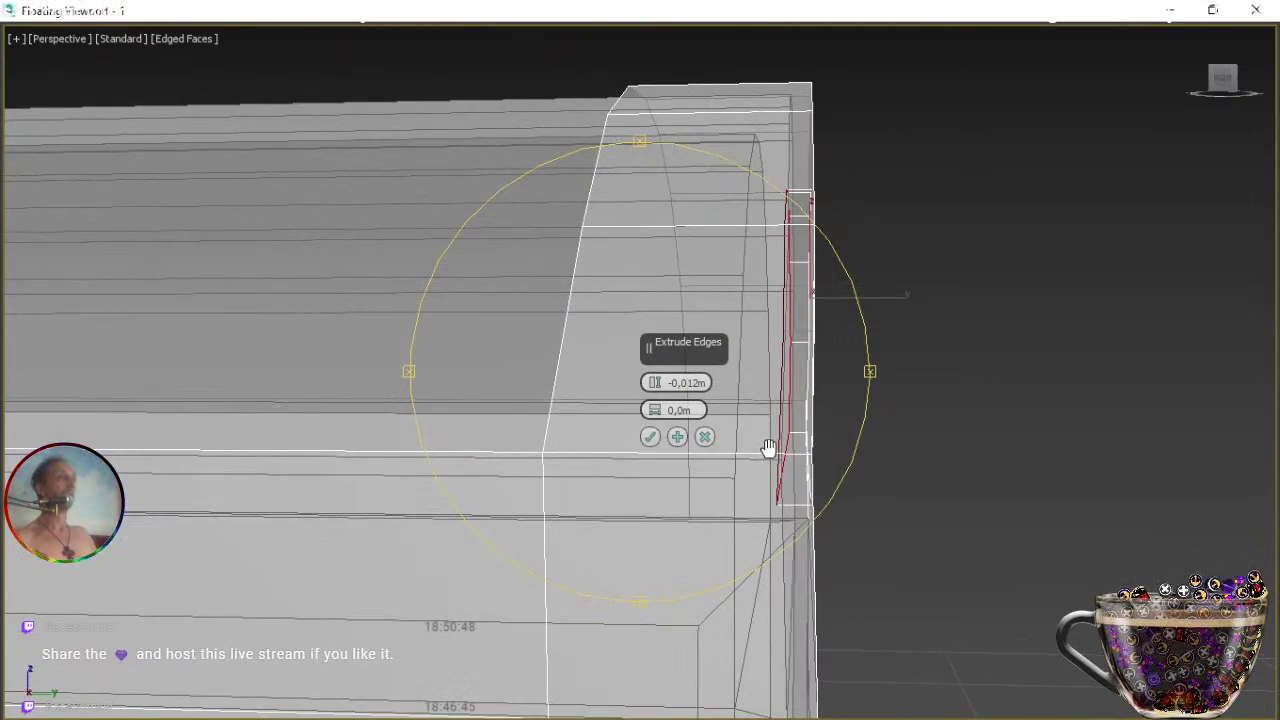
{"action": "left_click", "coordinate": [650, 440]}
Extrude the border of the arched opening on the opposite lid end by -0.012 m with width 0 m.
{"action": "middle_click_drag", "start_coordinate": [603, 420], "coordinate": [678, 417], "text": "alt"}
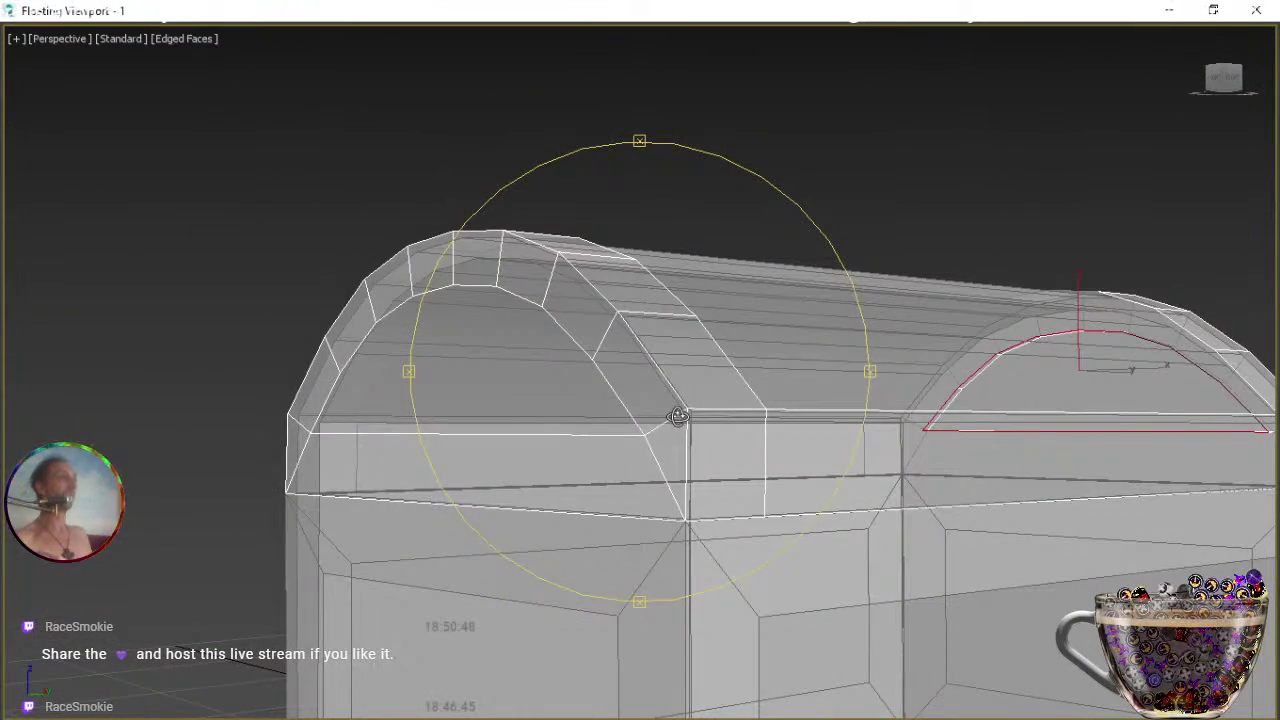
{"action": "left_click", "coordinate": [588, 437]}
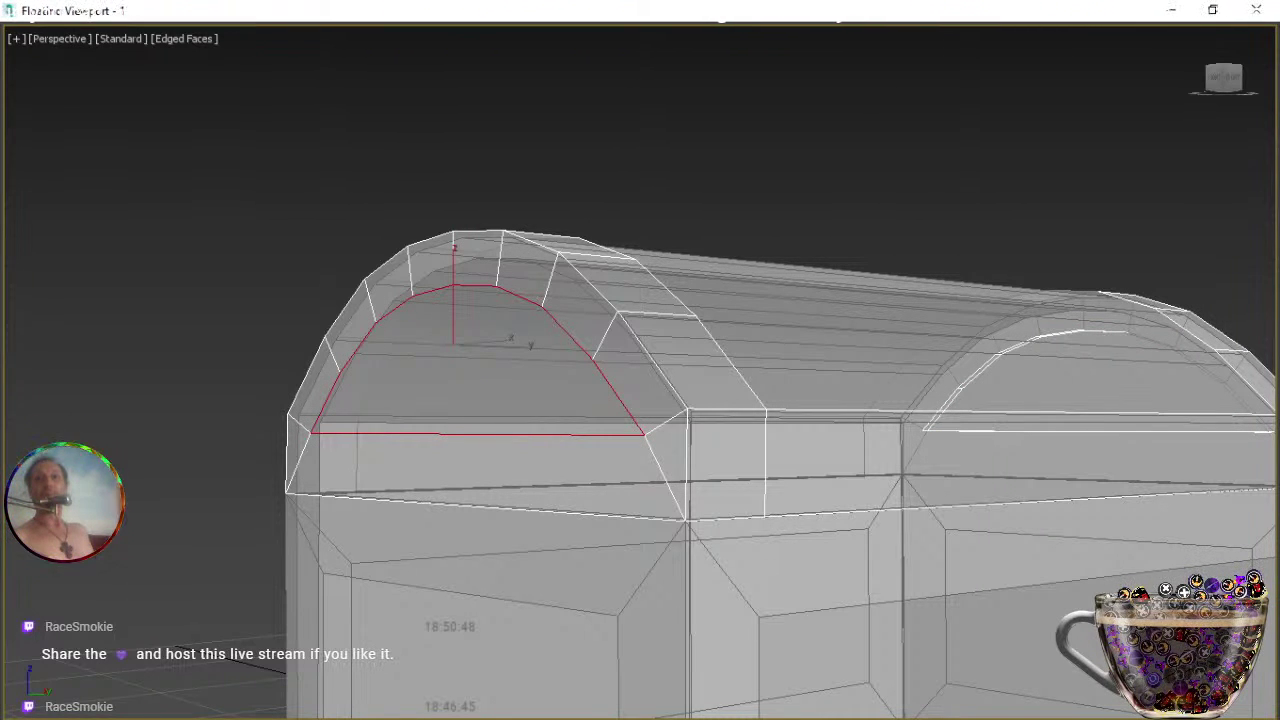
{"action": "key", "text": "shift+e"}
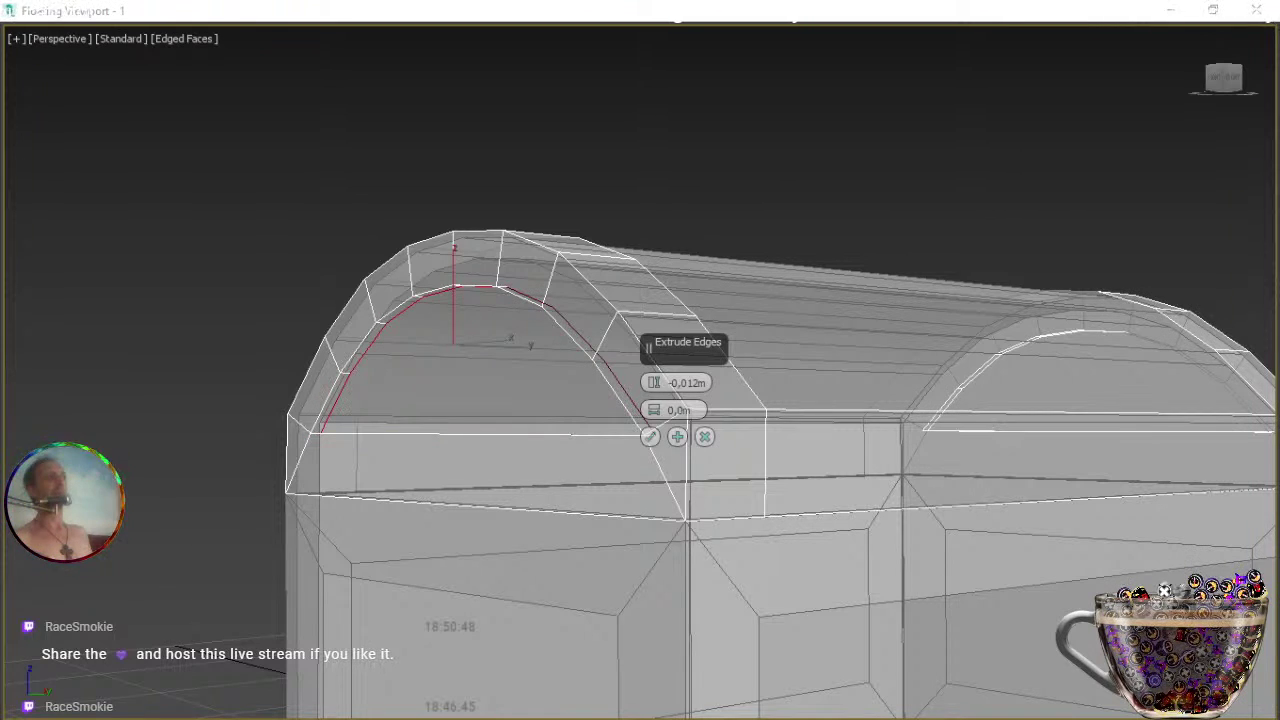
{"action": "left_click", "coordinate": [651, 440]}
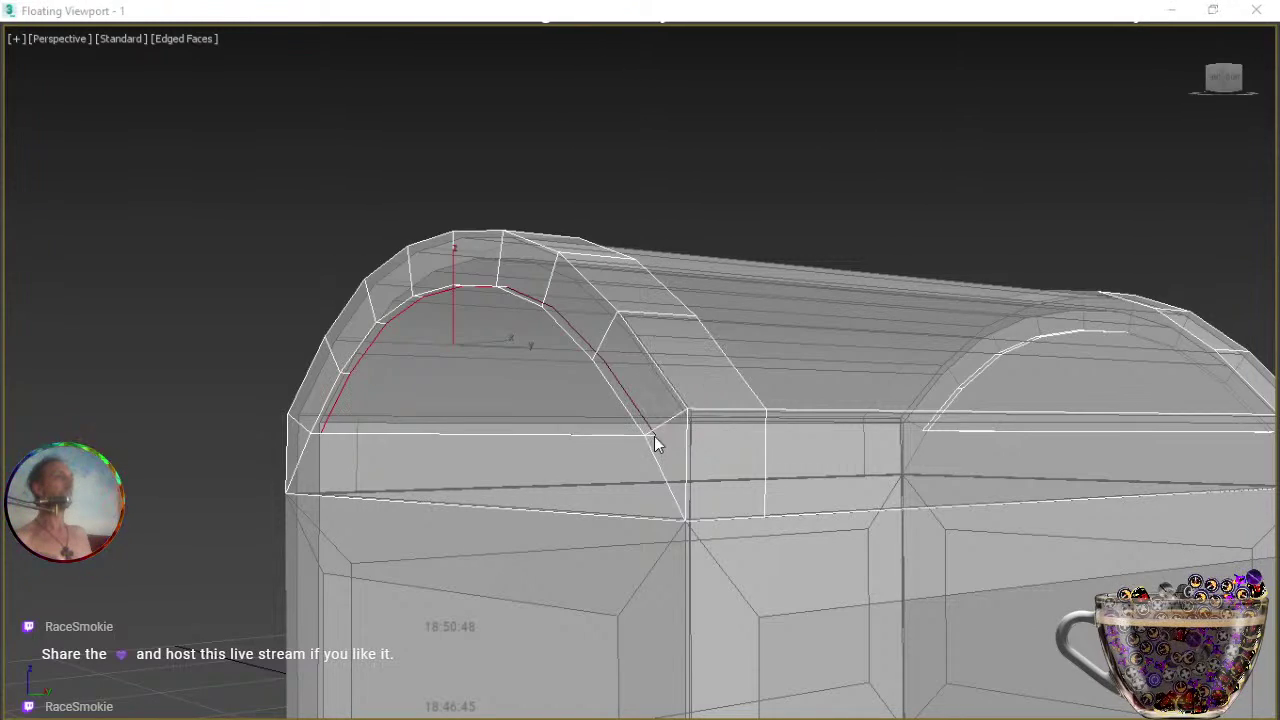
Extrude the border of the lid shell's large roof opening inward by -0.012 m with width 0 m.
{"action": "middle_click_drag", "start_coordinate": [651, 434], "coordinate": [569, 469], "text": "alt"}
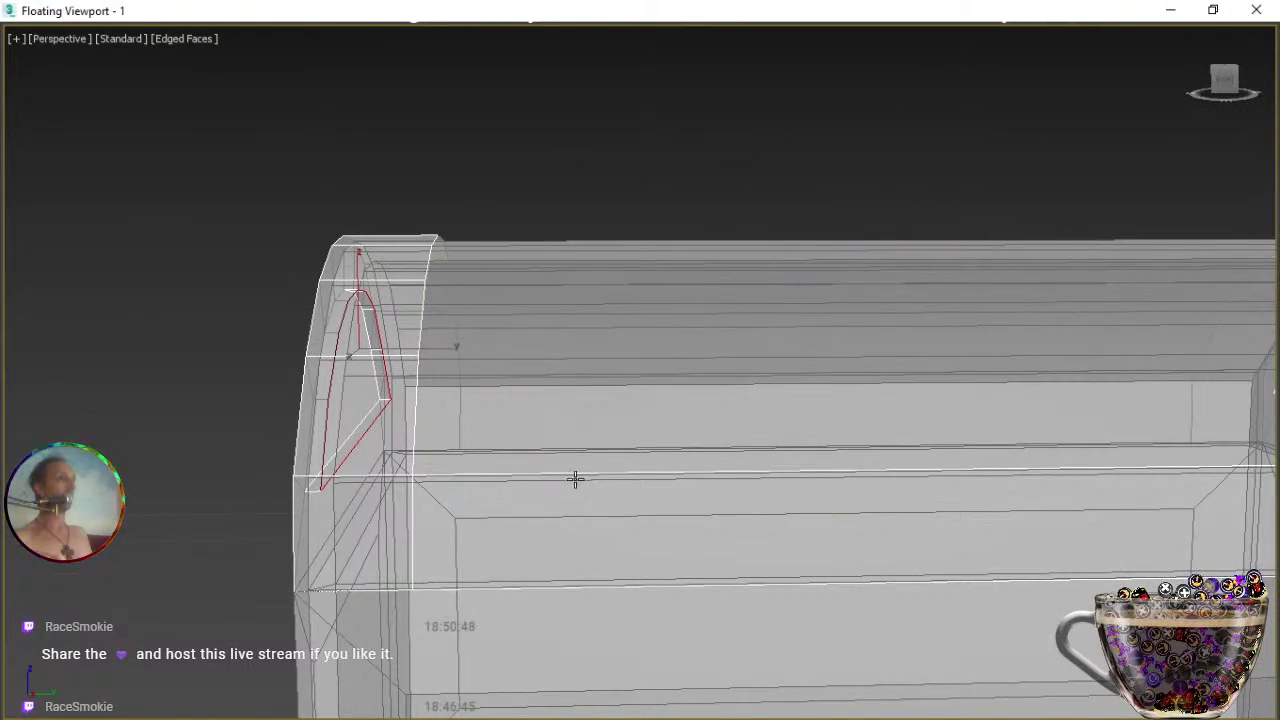
{"action": "left_click", "coordinate": [577, 471]}
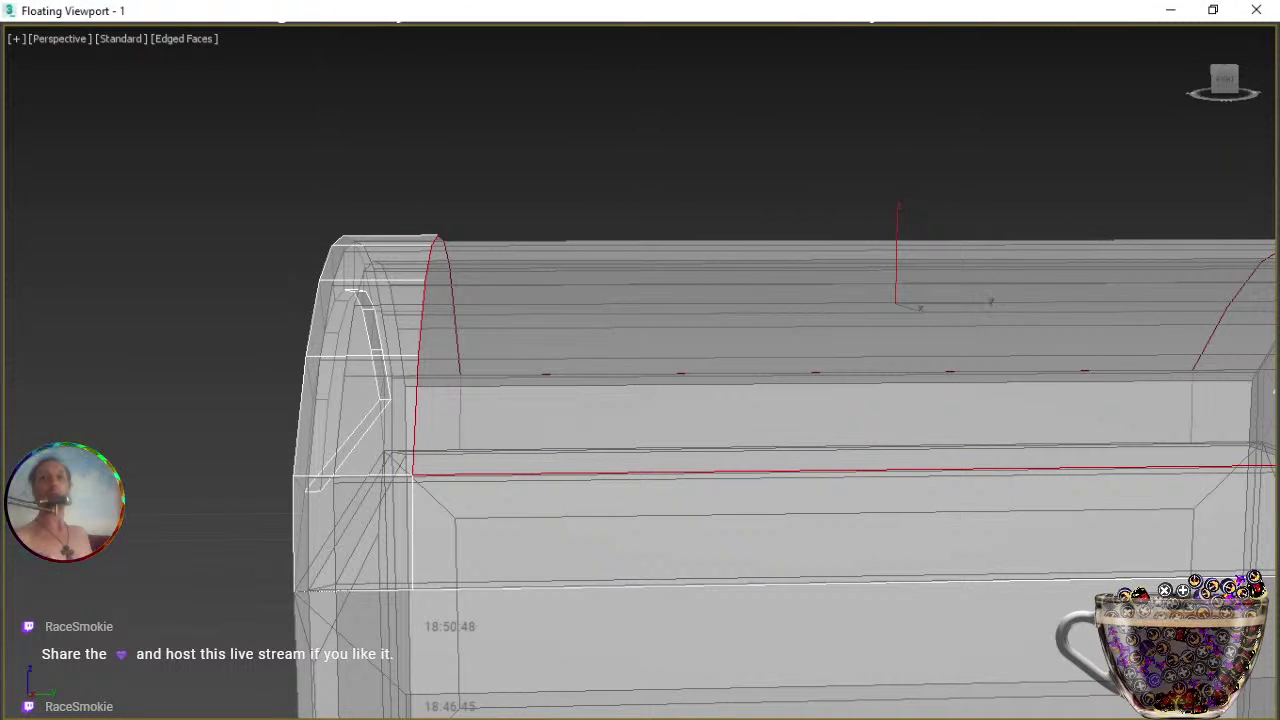
{"action": "key", "text": "shift+e"}
{"action": "middle_click_drag", "start_coordinate": [920, 416], "coordinate": [615, 404]}
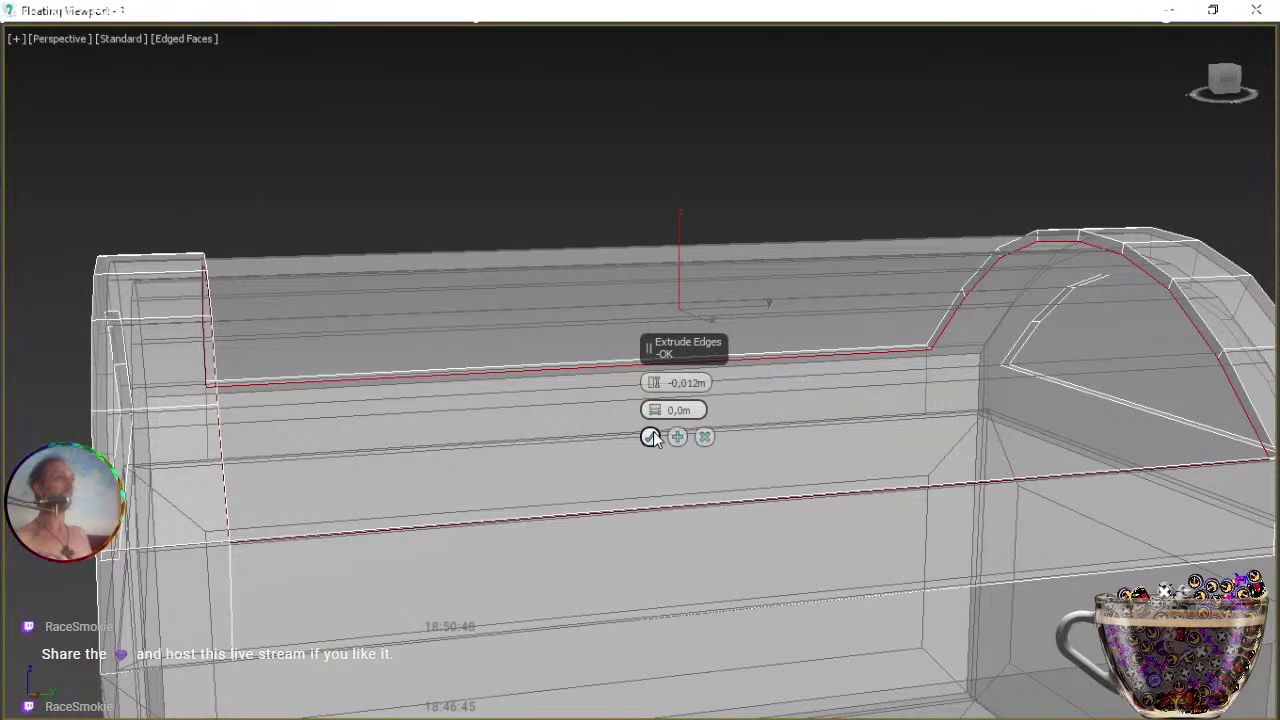
{"action": "left_click", "coordinate": [650, 436]}
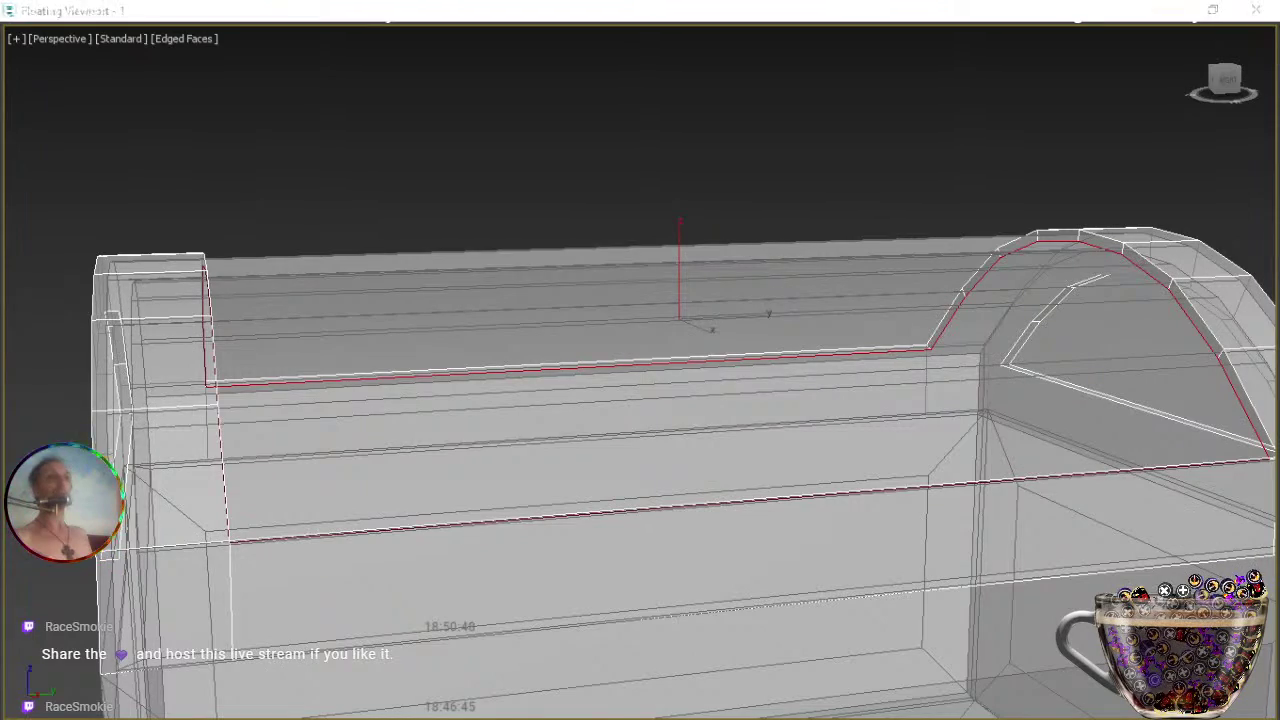
Raise the extruded inner edge along a long side of the lid's roof opening slightly along Z.
{"action": "left_click", "coordinate": [820, 354]}
{"action": "middle_click_drag", "start_coordinate": [820, 354], "coordinate": [734, 334], "text": "alt"}
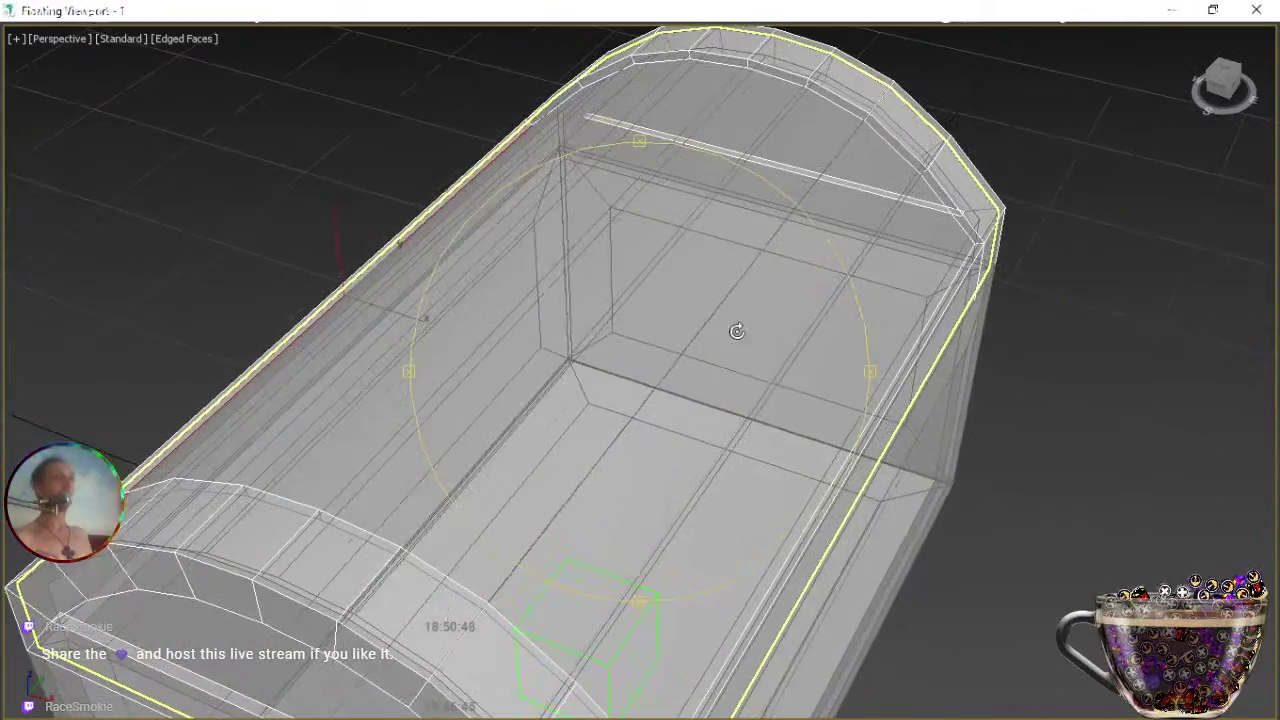
{"action": "left_click", "coordinate": [881, 402]}
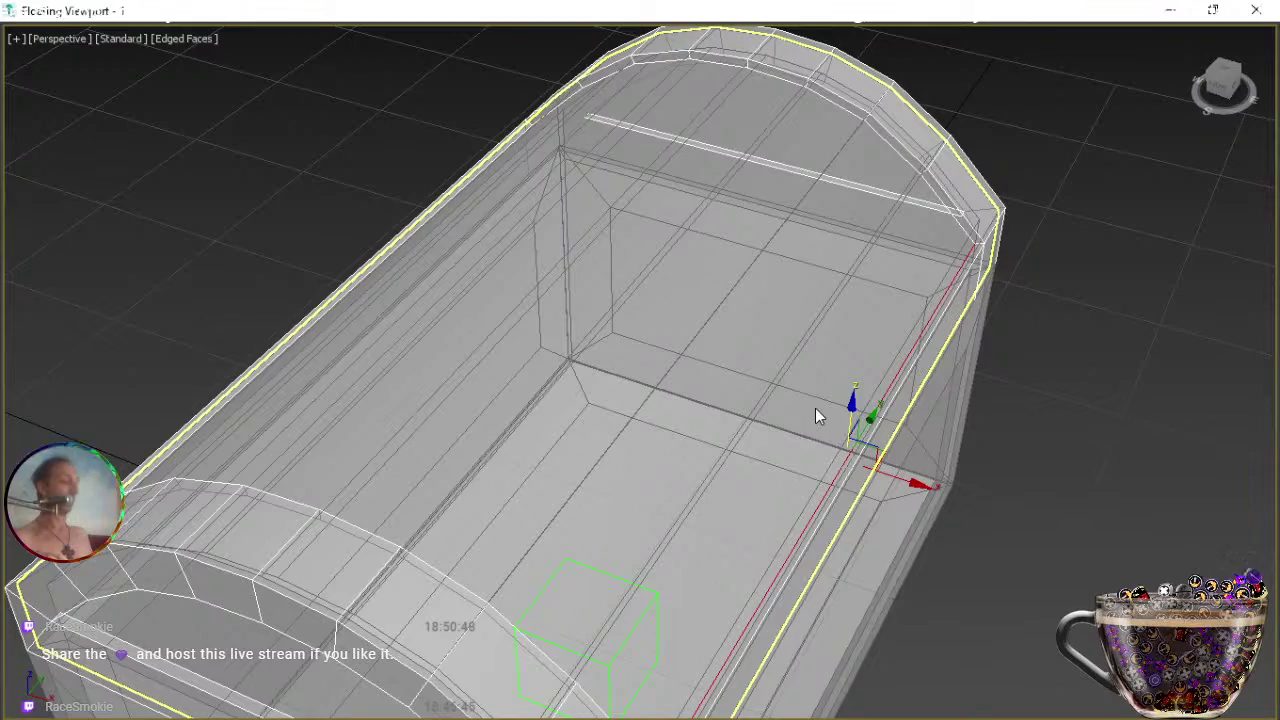
{"action": "middle_click_drag", "start_coordinate": [815, 409], "coordinate": [791, 359], "text": "alt"}
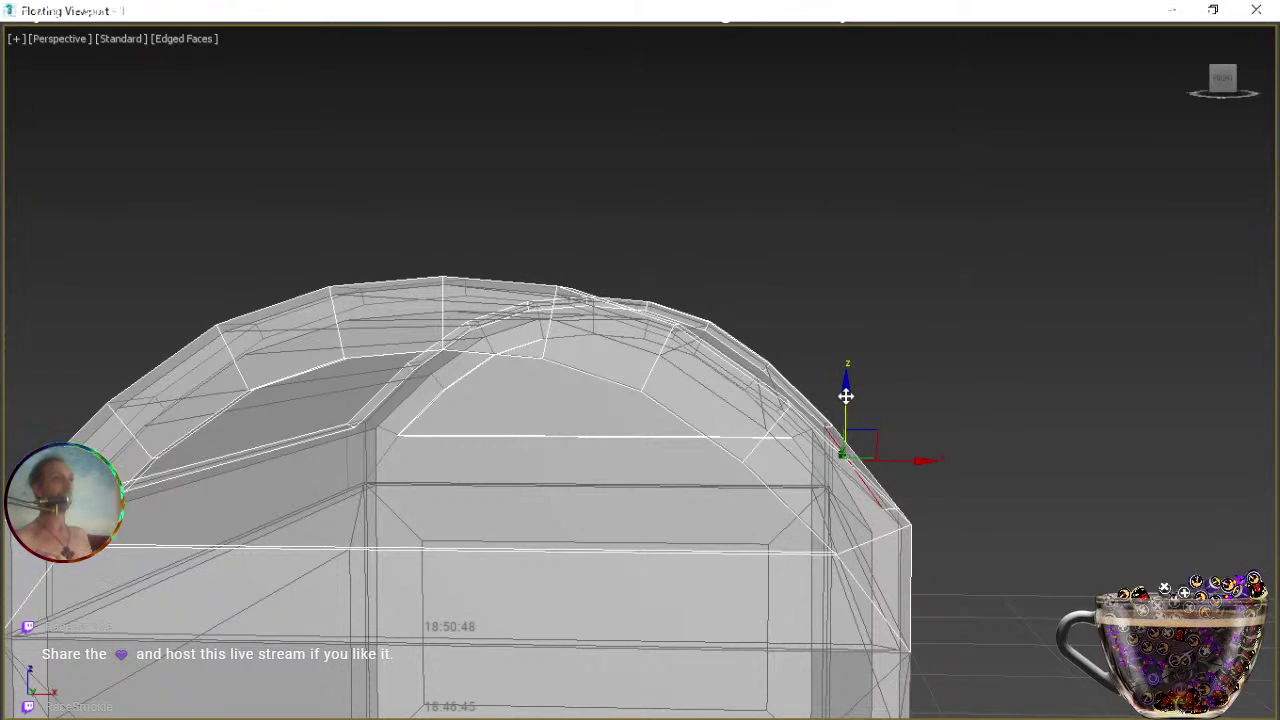
{"action": "left_click_drag", "start_coordinate": [846, 396], "coordinate": [846, 396]}
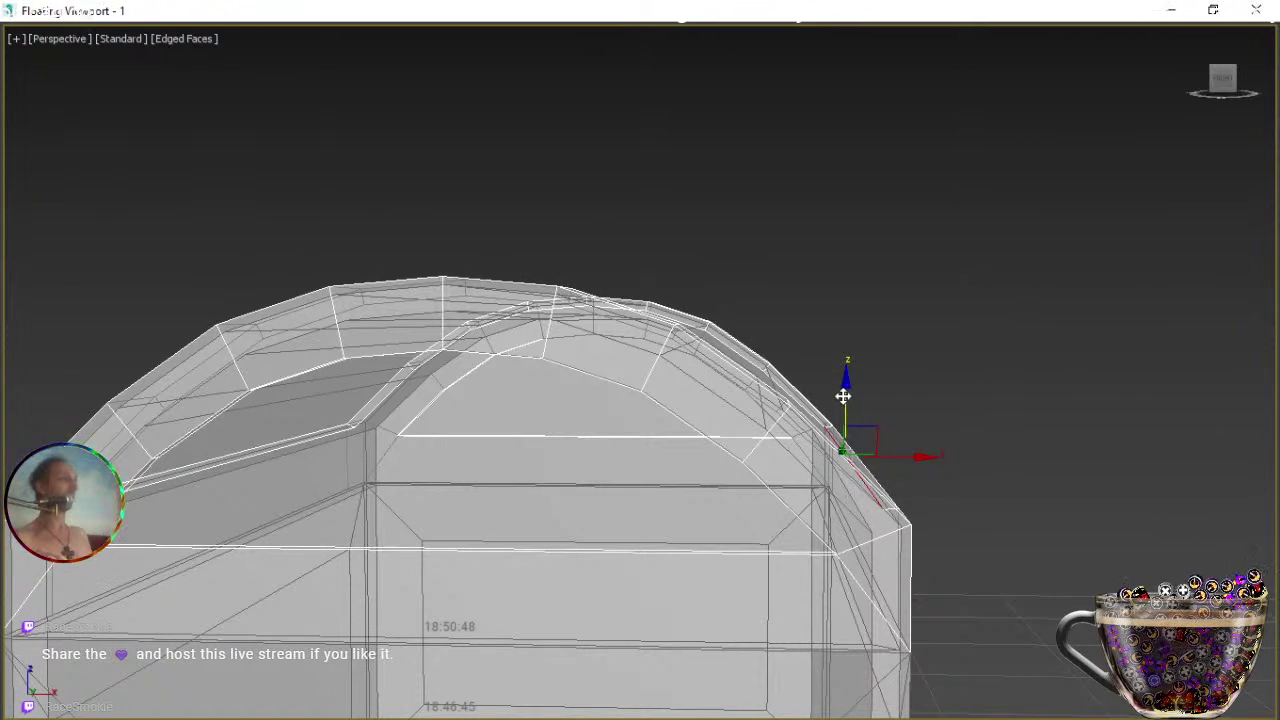
{"action": "middle_click_drag", "start_coordinate": [653, 419], "coordinate": [591, 333]}
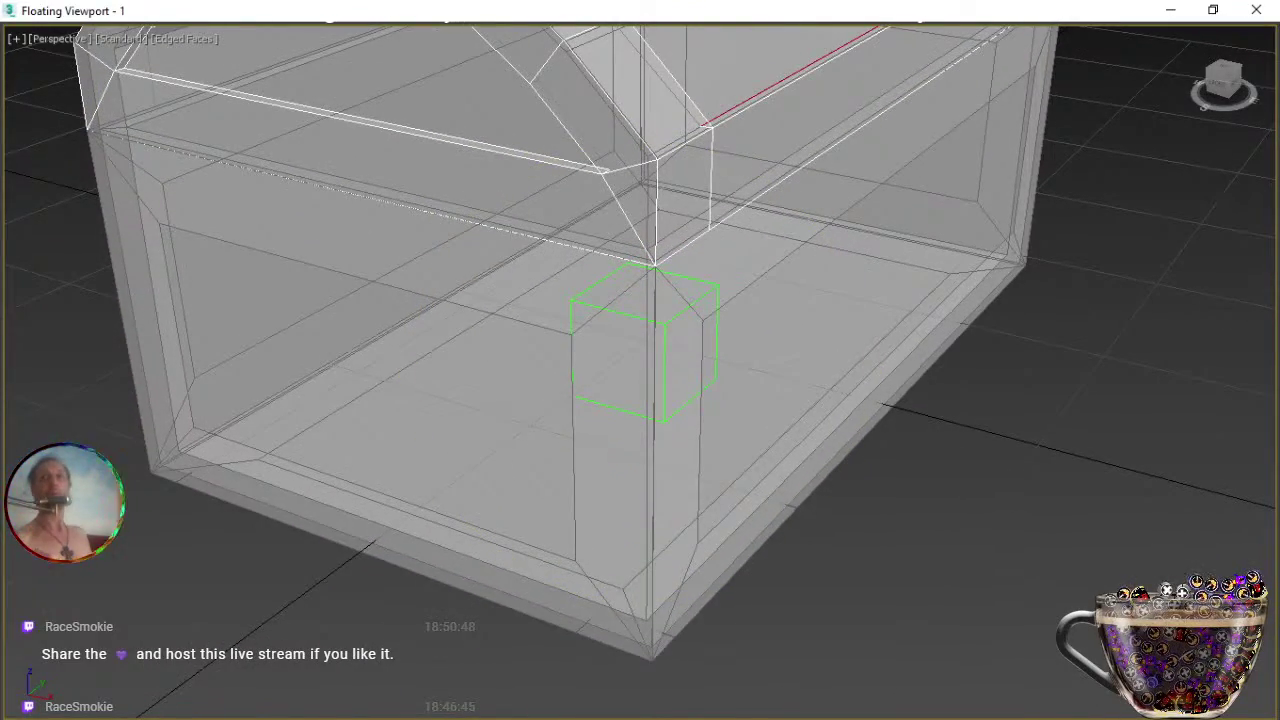
{"action": "key", "text": "w"}
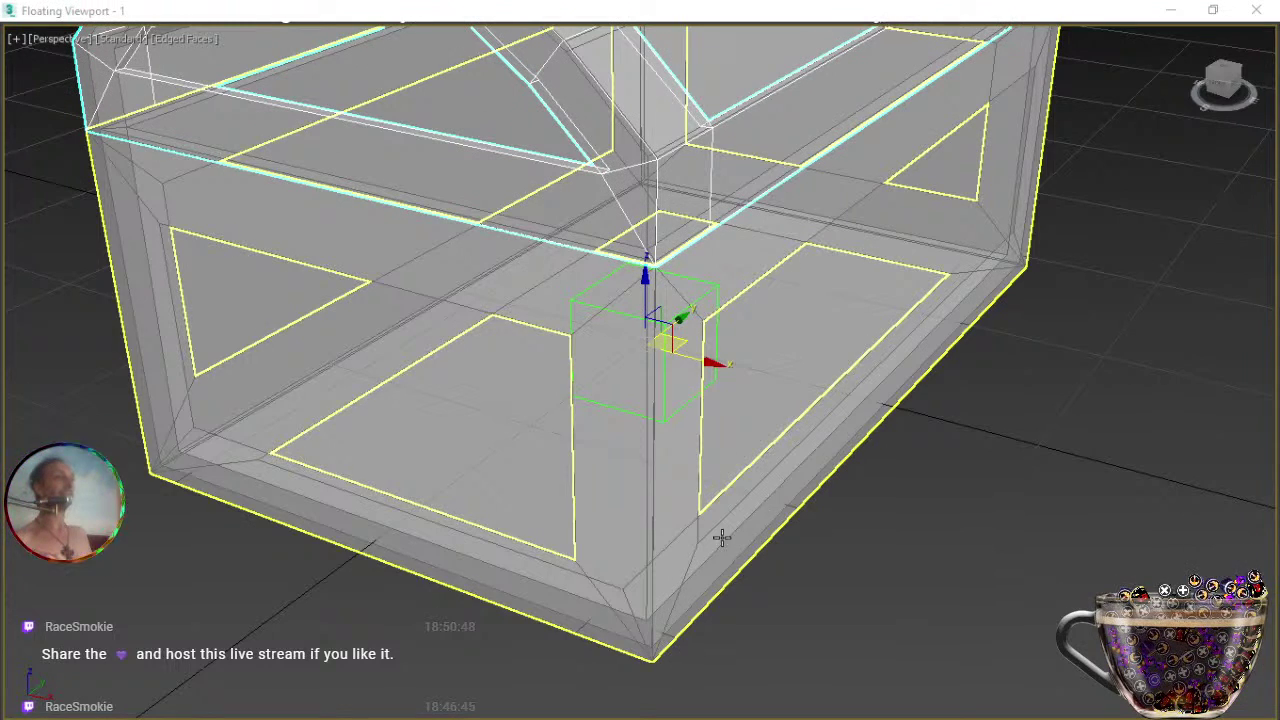
Extrude the border of a long-side opening on the chest base's outer shell with height -0.02 m and width 0 m.
{"action": "left_click", "coordinate": [698, 585]}
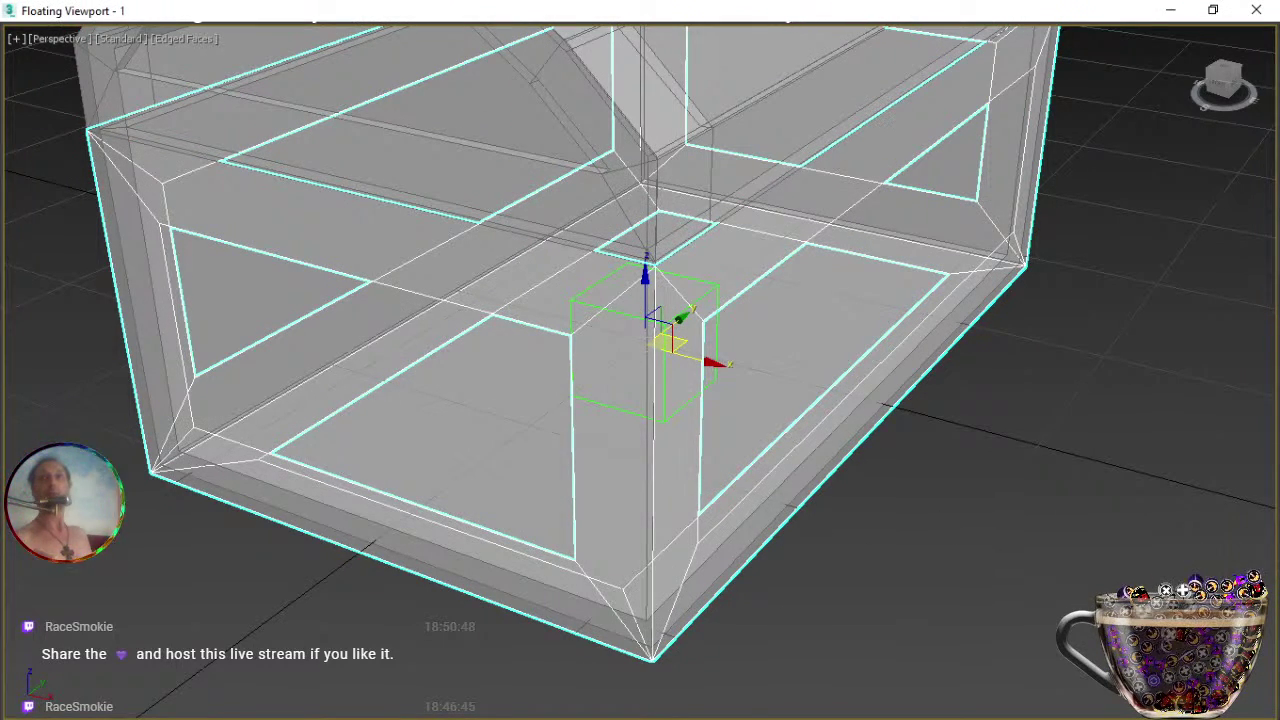
{"action": "key", "text": "ctrl+d"}
{"action": "left_click", "coordinate": [769, 472]}
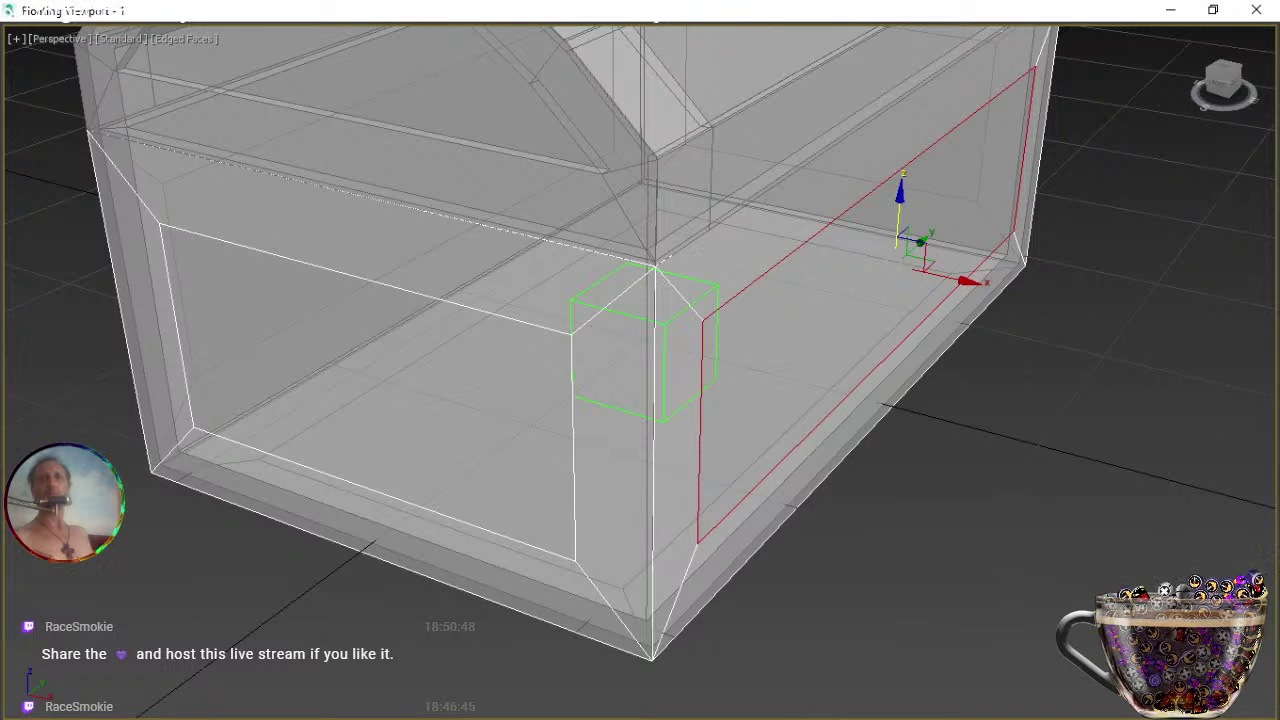
{"action": "key", "text": "shift+e"}
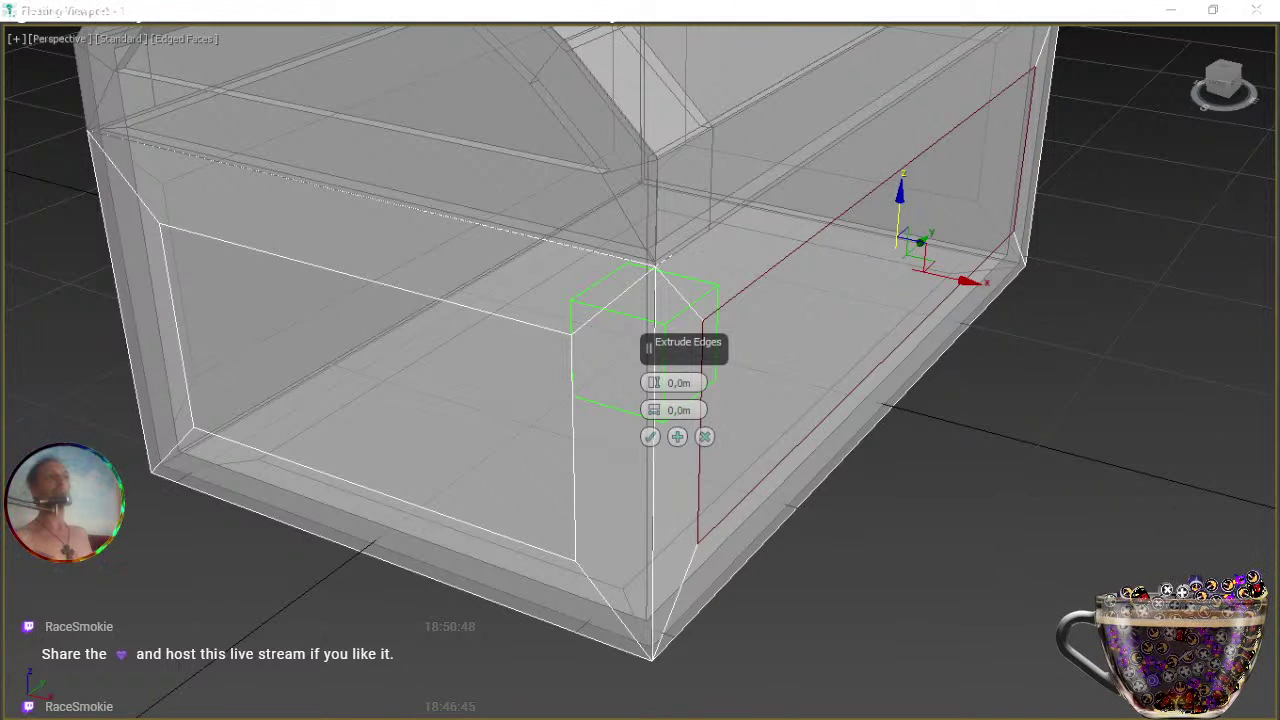
{"action": "left_click_drag", "start_coordinate": [655, 415], "coordinate": [654, 402]}
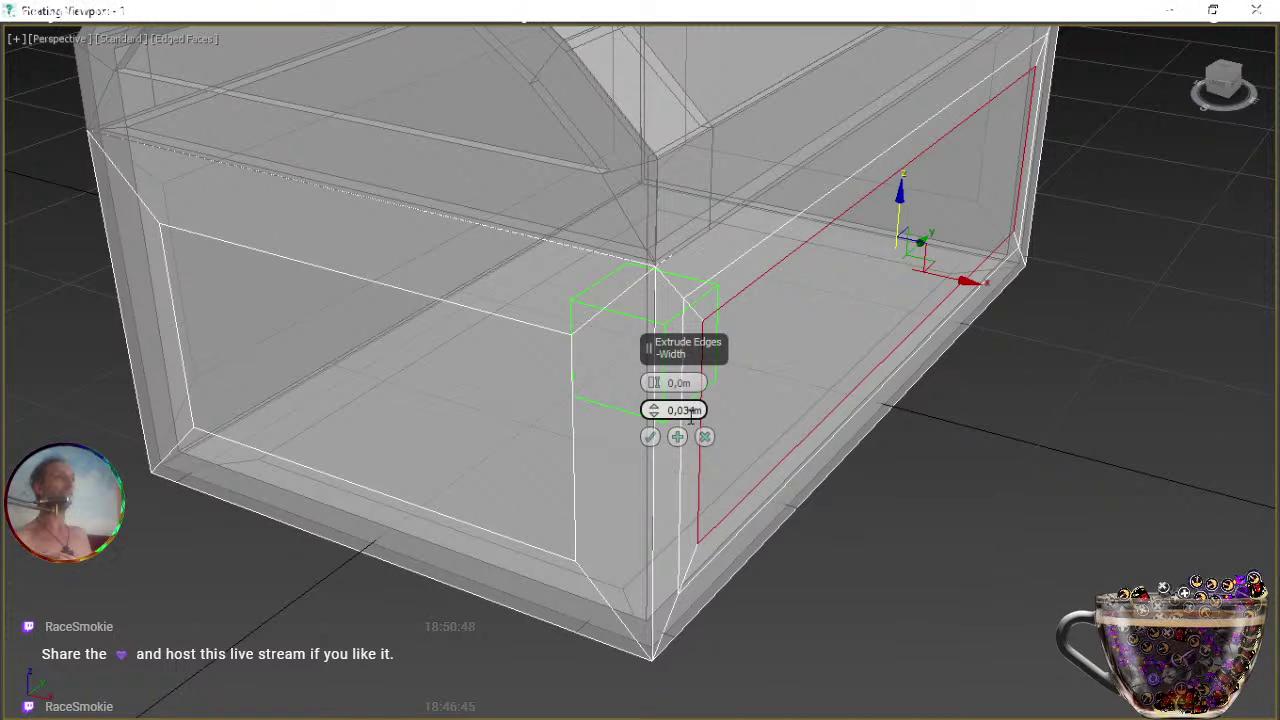
{"action": "type", "text": "0"}
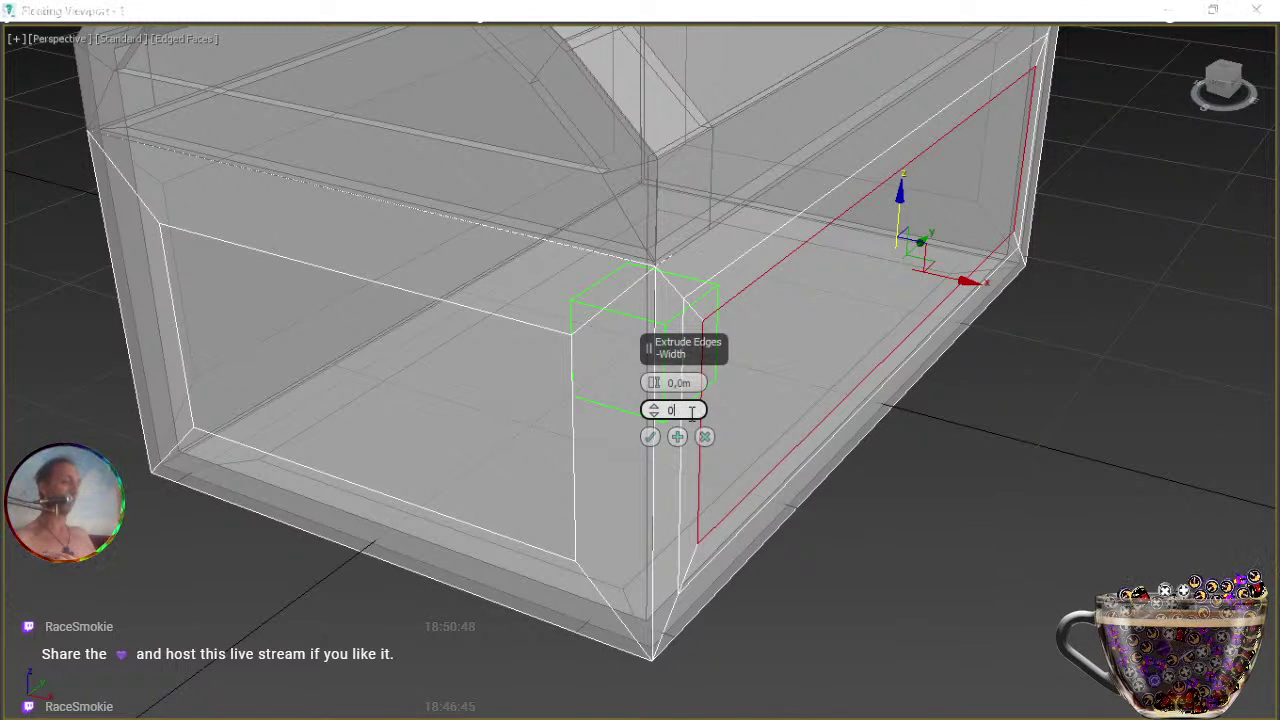
{"action": "left_click_drag", "start_coordinate": [654, 383], "coordinate": [746, 381]}
{"action": "key", "text": "BackSpace"}
{"action": "key", "text": "Return"}
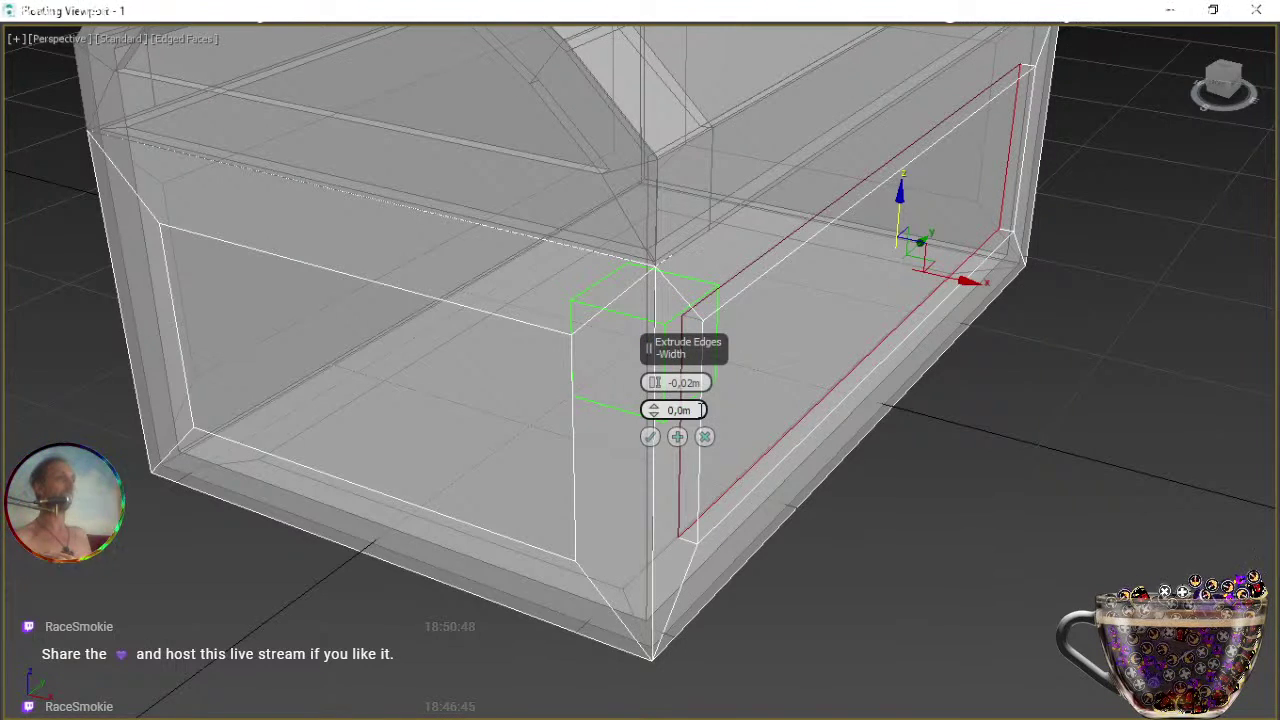
Set the long-side border extrusion's height to -0.01 m and apply it.
{"action": "middle_click_drag", "start_coordinate": [733, 459], "coordinate": [722, 416], "text": "alt"}
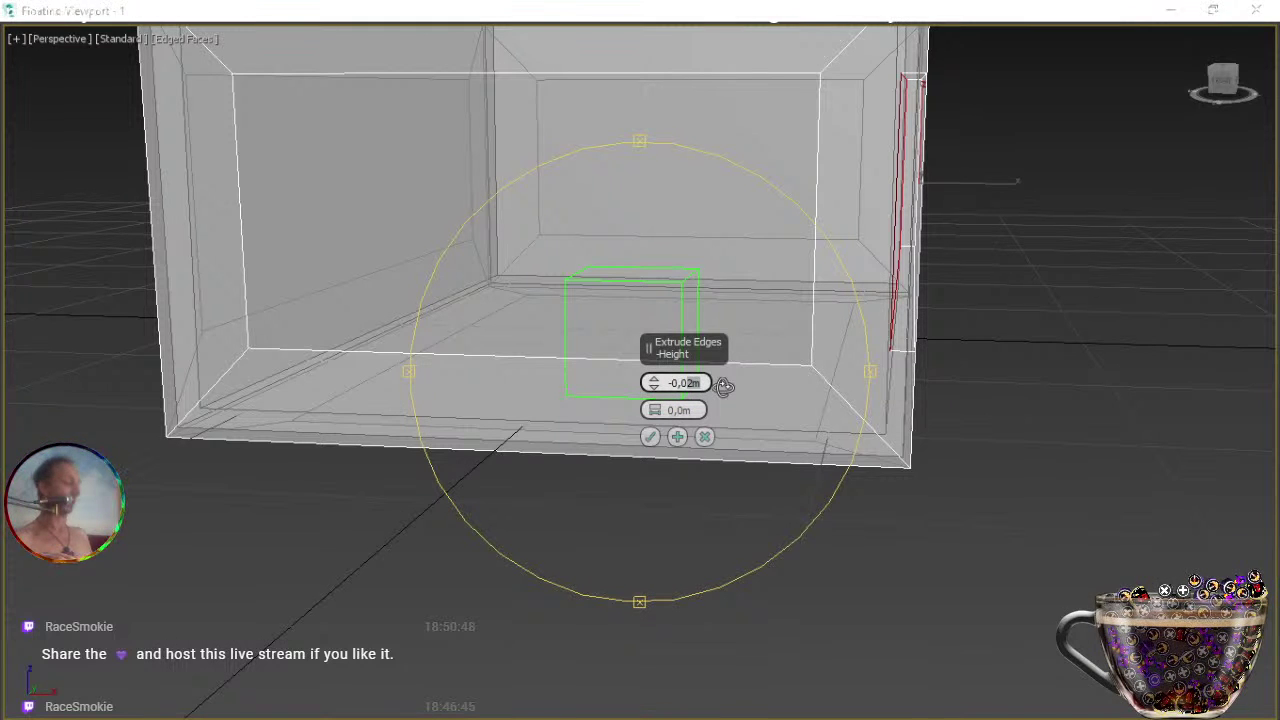
{"action": "type", "text": "1"}
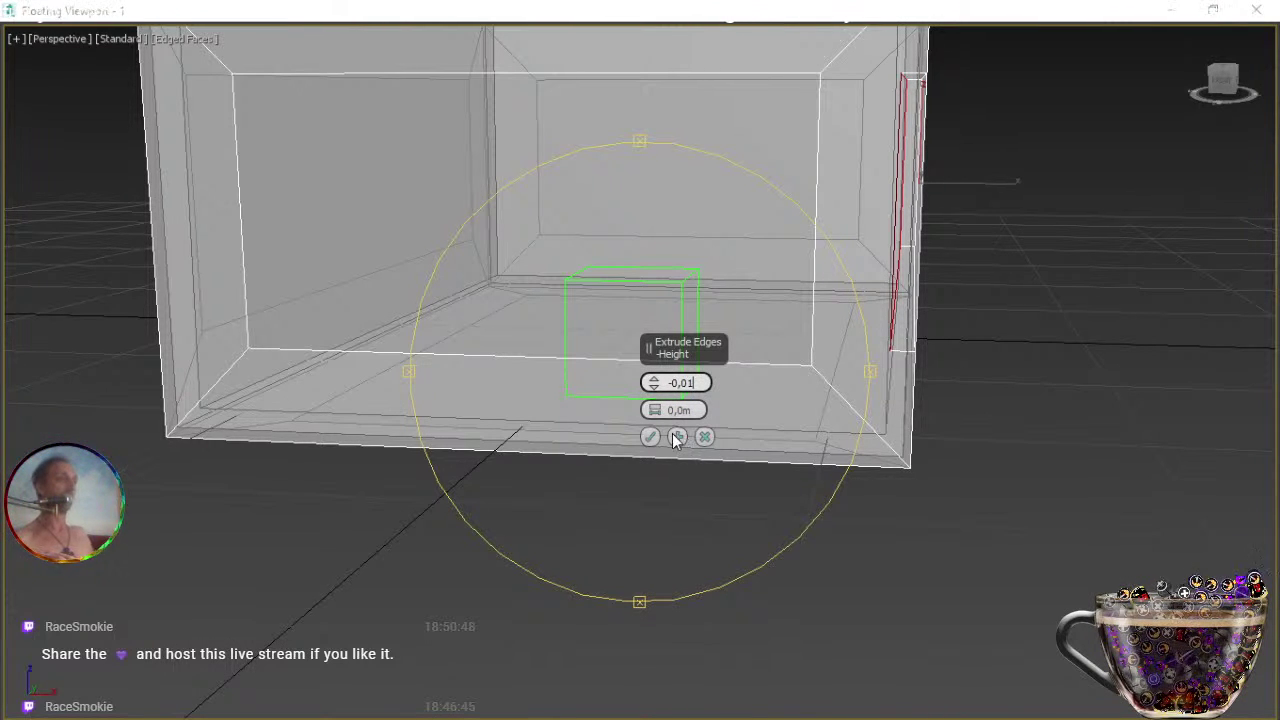
{"action": "key", "text": "Return"}
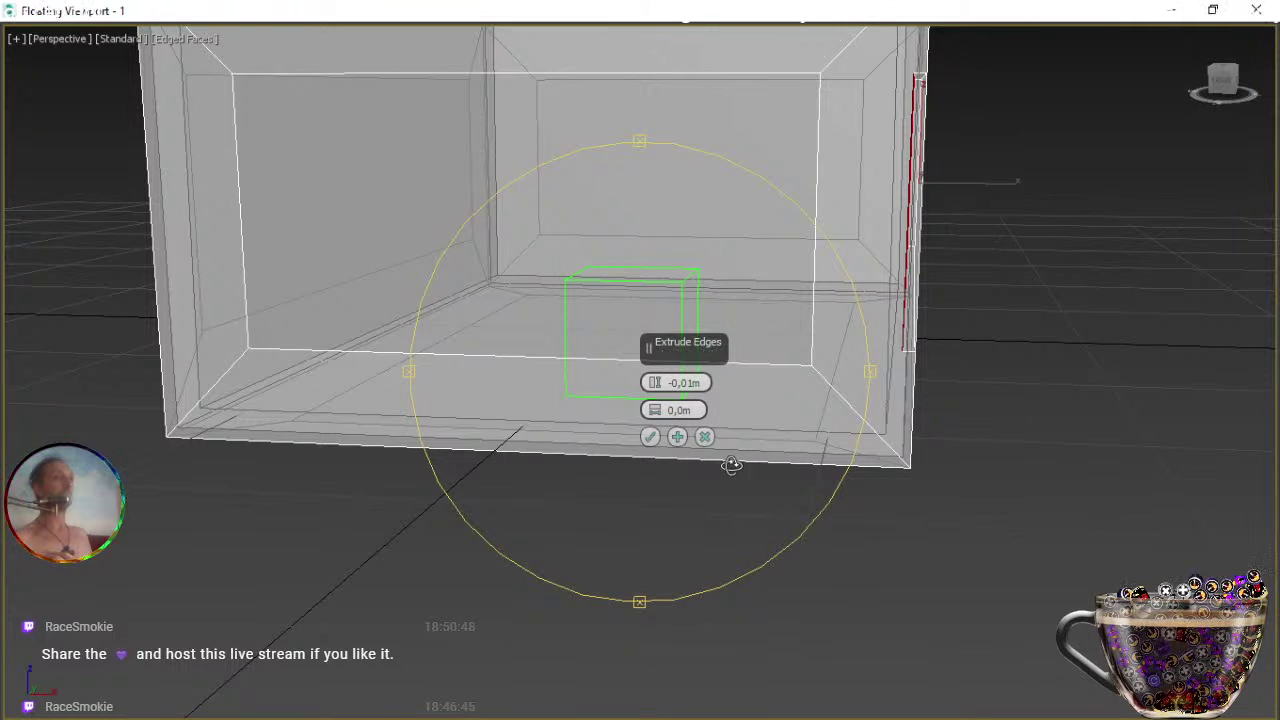
{"action": "middle_click_drag", "start_coordinate": [763, 443], "coordinate": [758, 443]}
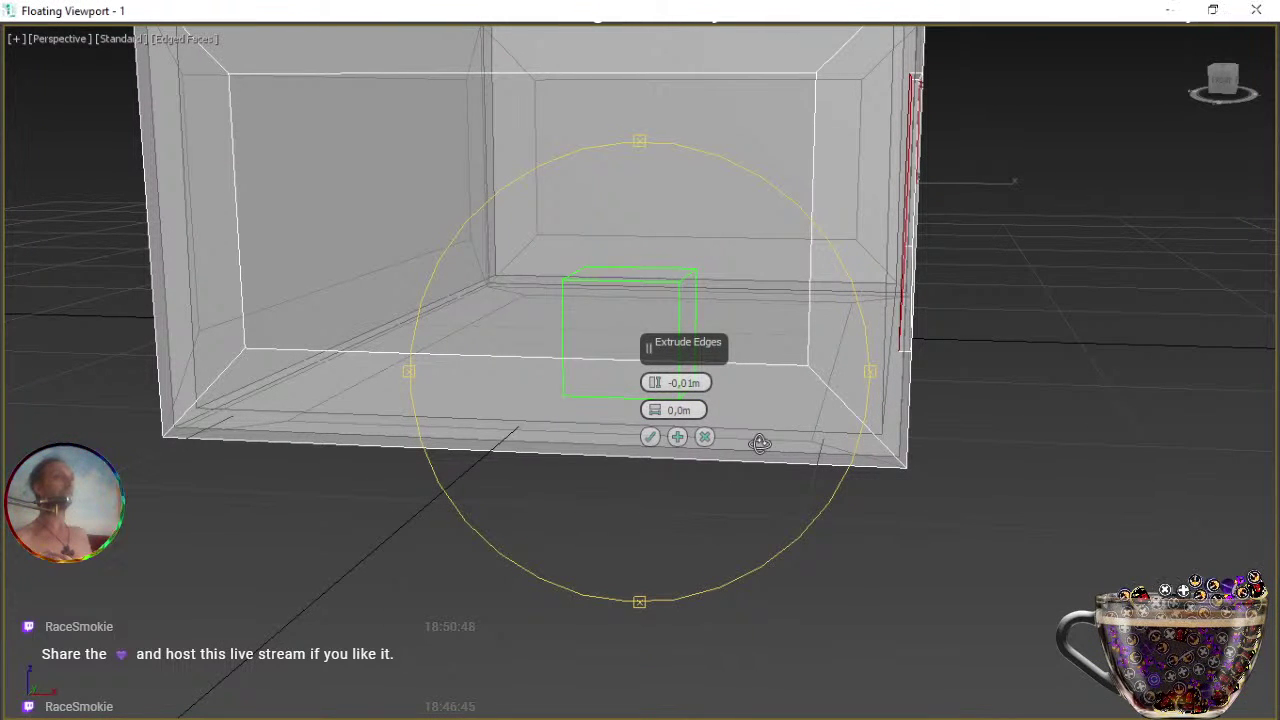
{"action": "left_click", "coordinate": [651, 437]}
Extrude the border of the base shell's opposite long-side opening by -0.01 m with width 0 m.
{"action": "middle_click_drag", "start_coordinate": [627, 445], "coordinate": [681, 446], "text": "alt"}
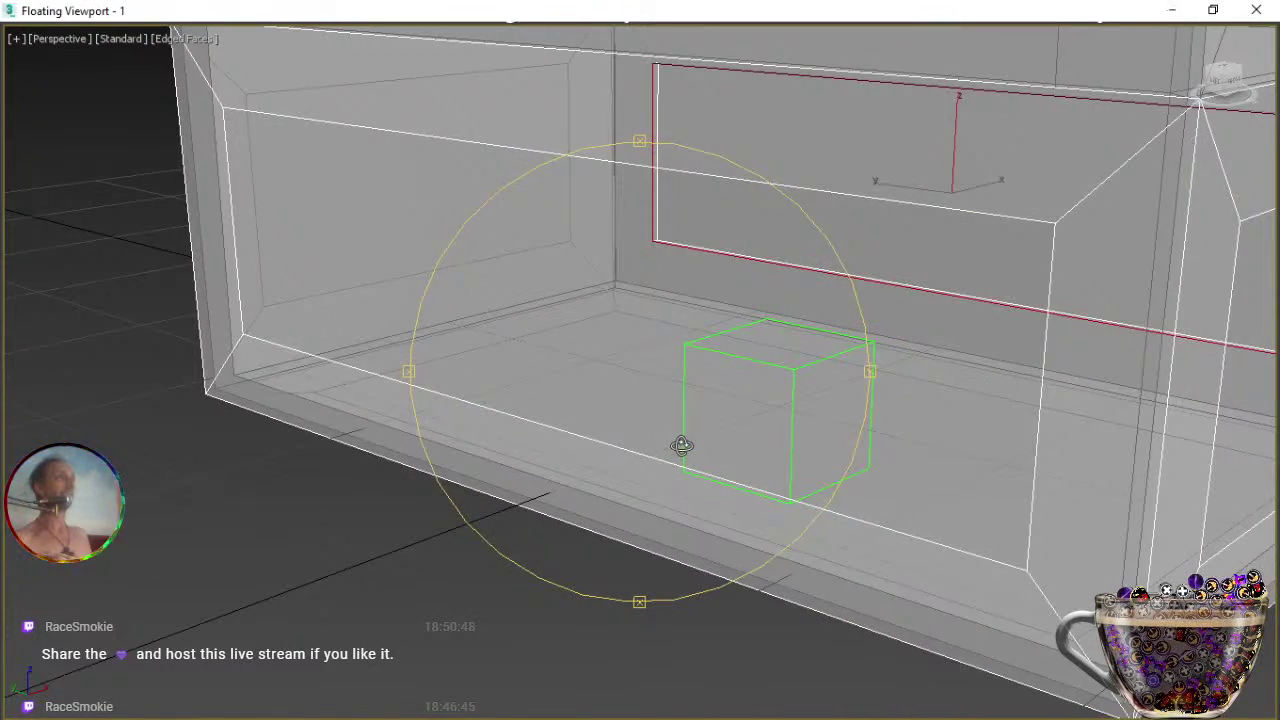
{"action": "left_click", "coordinate": [671, 459]}
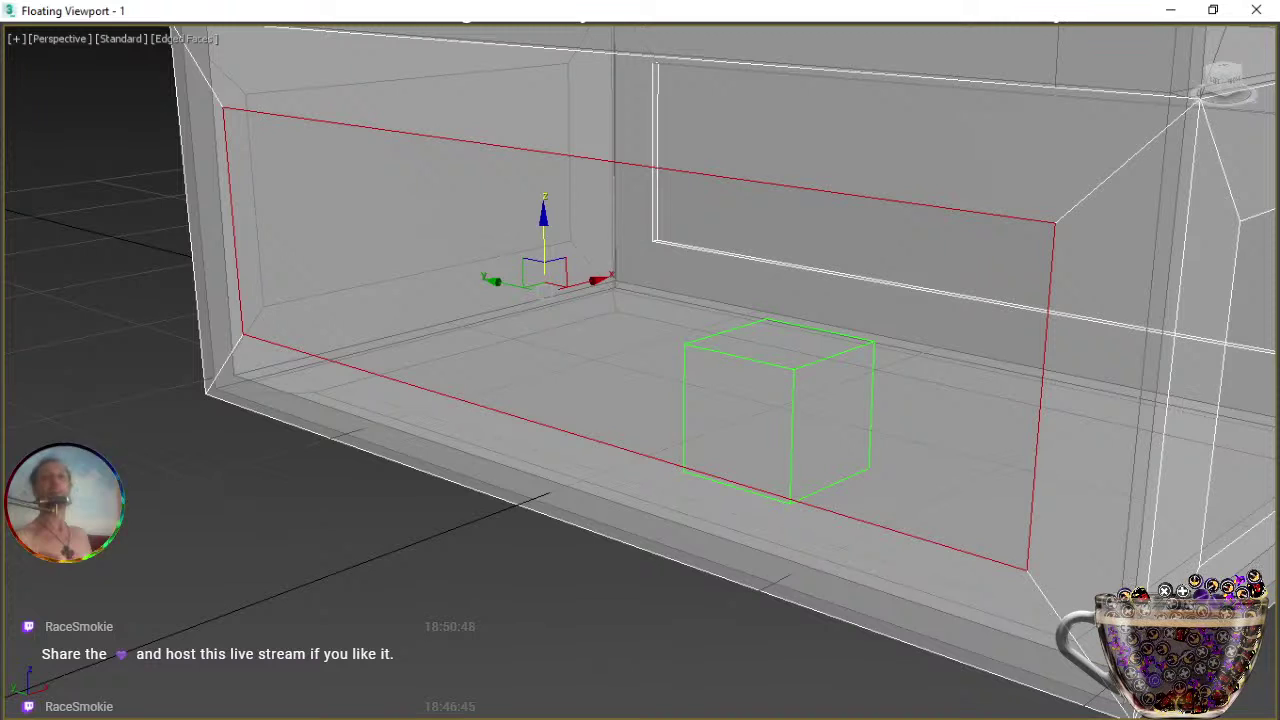
{"action": "key", "text": "shift+e"}
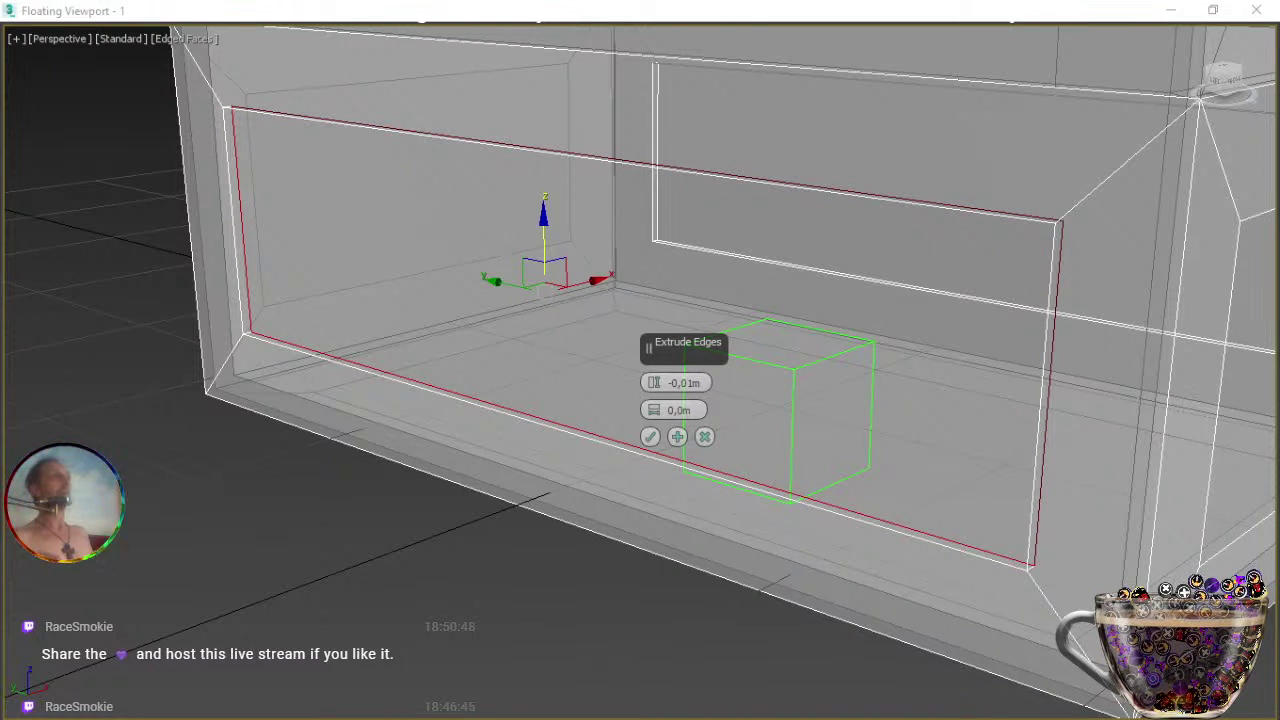
{"action": "left_click", "coordinate": [650, 436]}
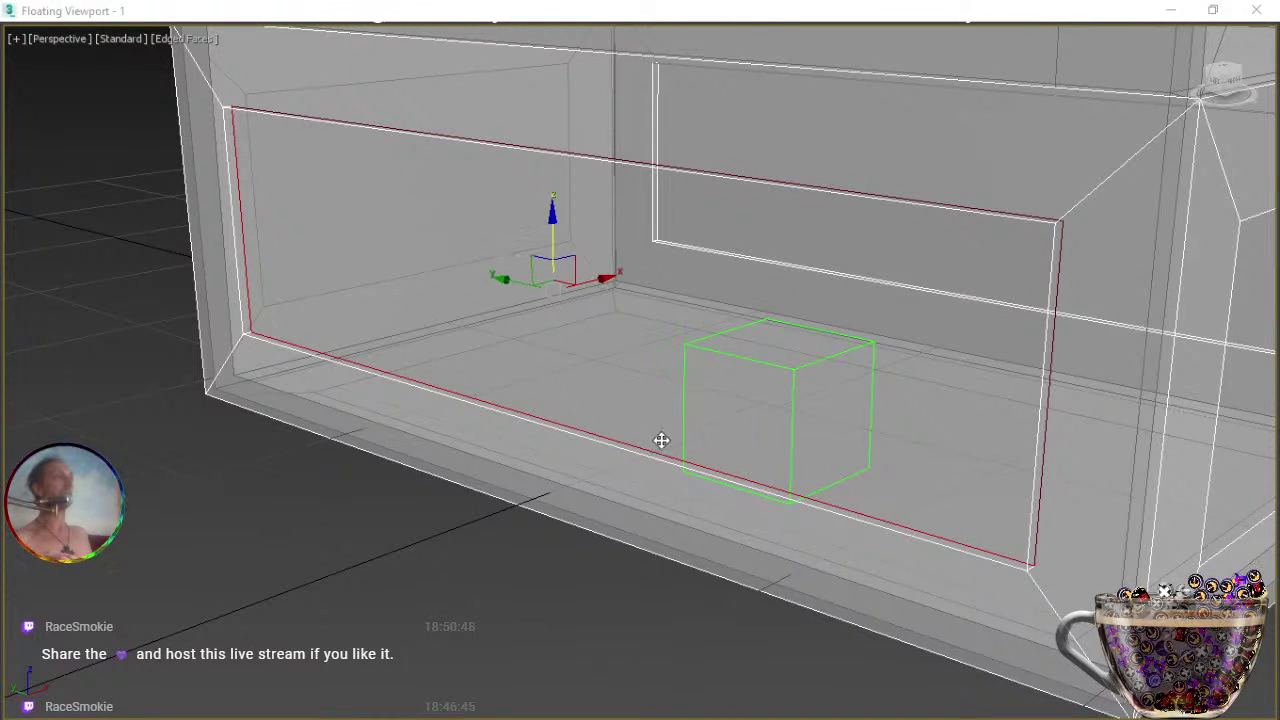
Extrude the border of the adjacent short-end opening on the base shell by -0.01 m with width 0 m.
{"action": "middle_click_drag", "start_coordinate": [975, 446], "coordinate": [692, 456]}
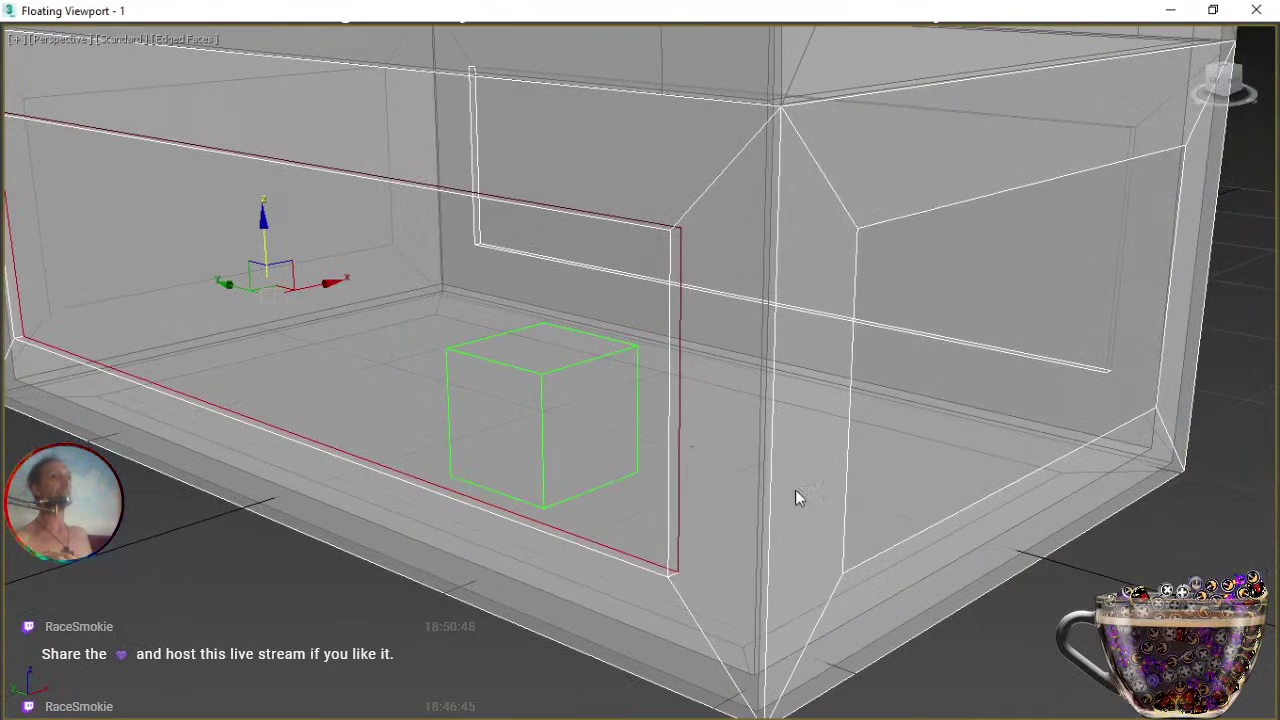
{"action": "left_click", "coordinate": [890, 546]}
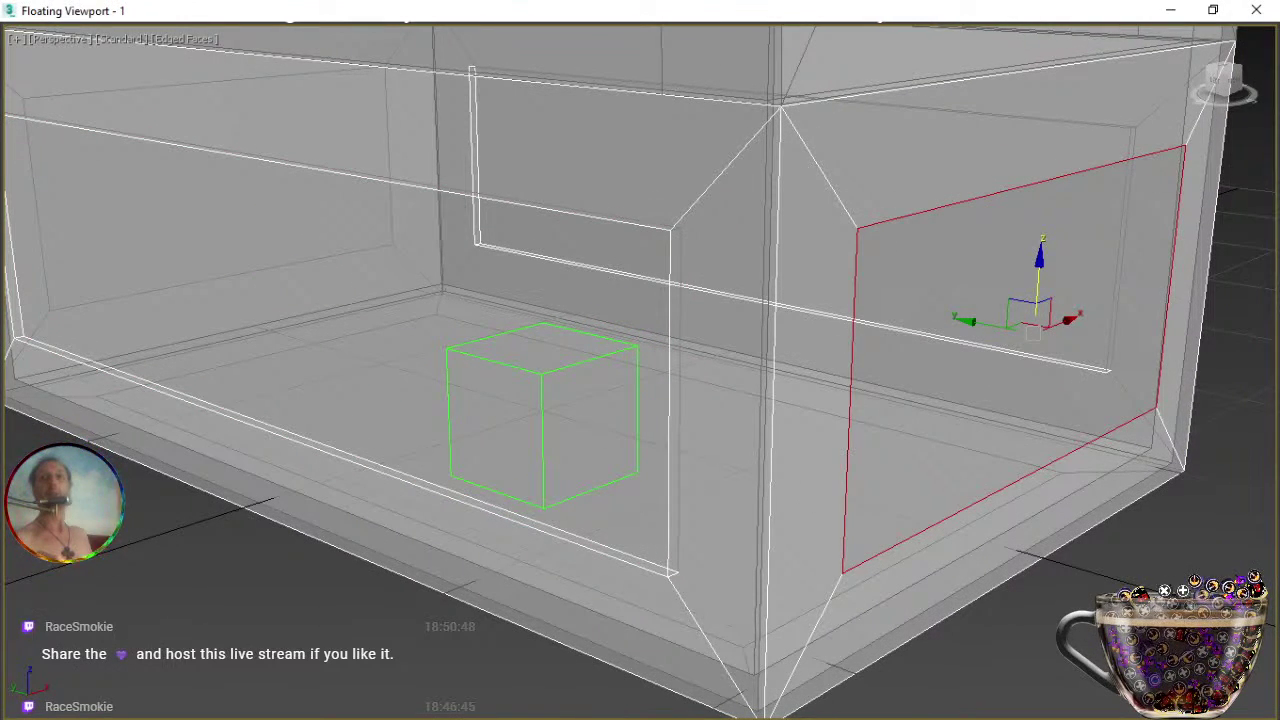
{"action": "key", "text": "shift+e"}
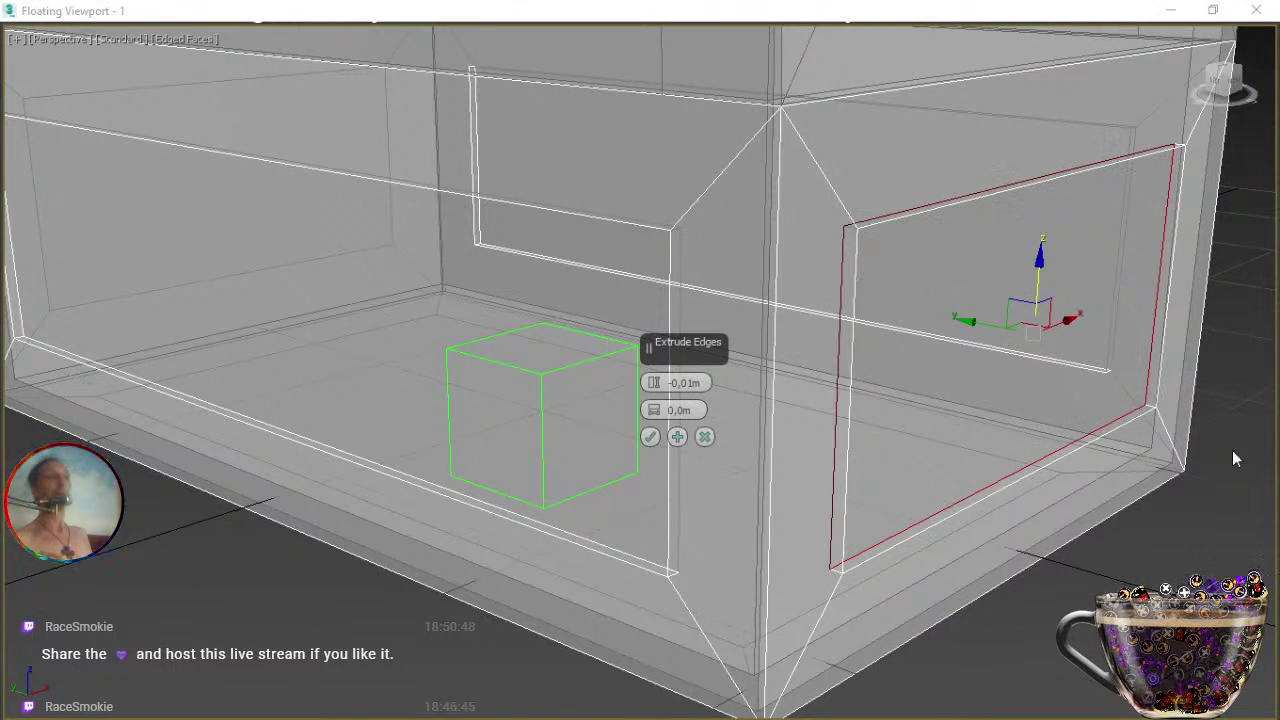
{"action": "left_click", "coordinate": [650, 437]}
Extrude the border of the opening on the base shell's opposite short end by -0.01 m with width 0 m.
{"action": "middle_click_drag", "start_coordinate": [647, 507], "coordinate": [940, 393], "text": "alt"}
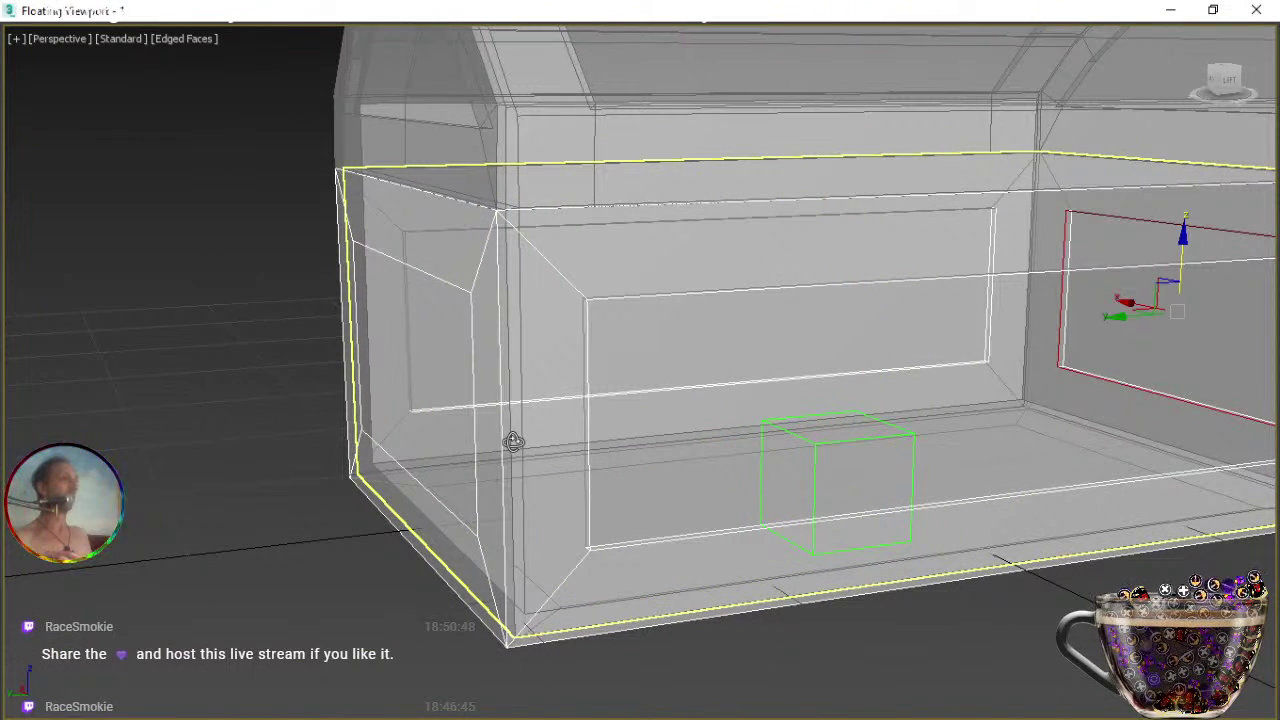
{"action": "left_click", "coordinate": [476, 450]}
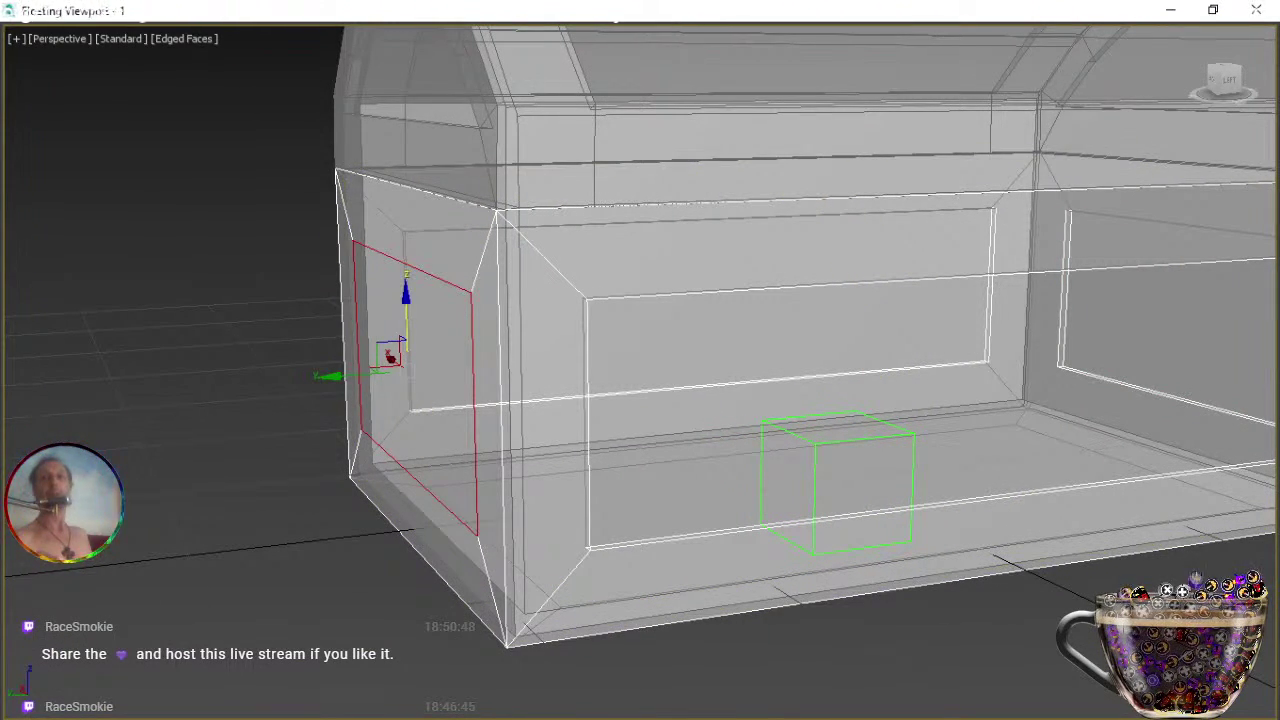
{"action": "key", "text": "shift+e"}
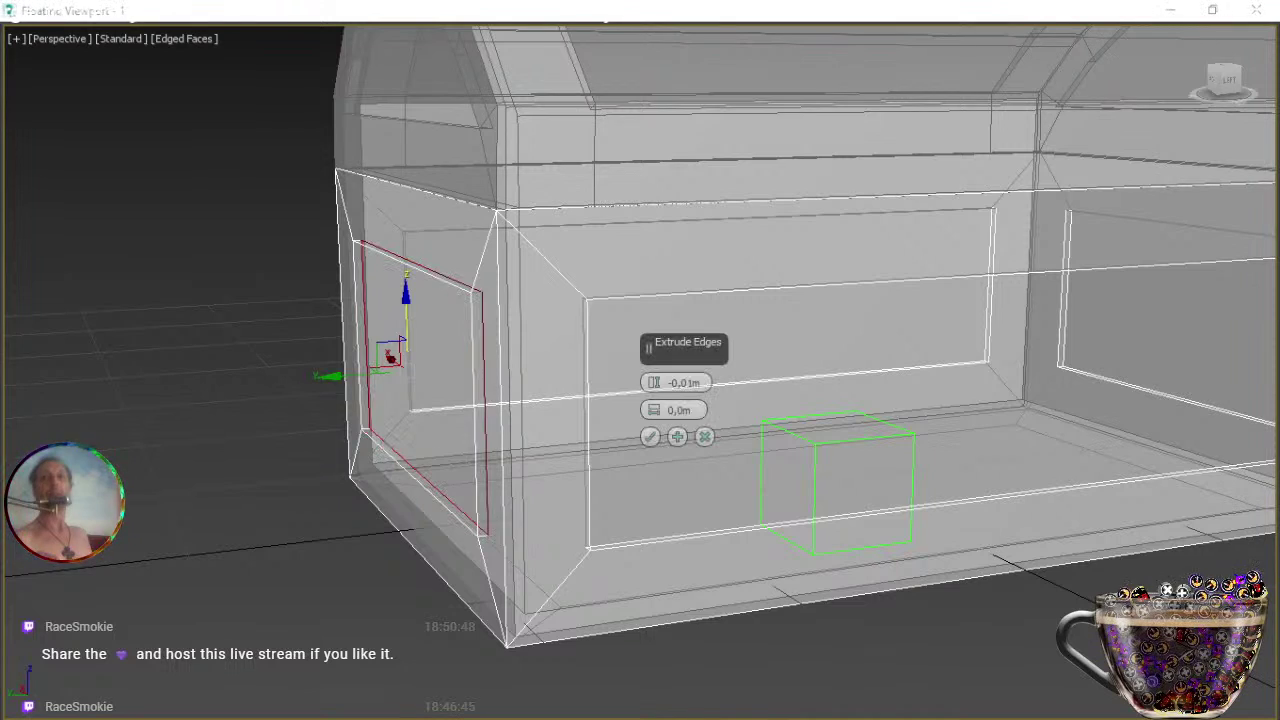
{"action": "left_click", "coordinate": [649, 437]}
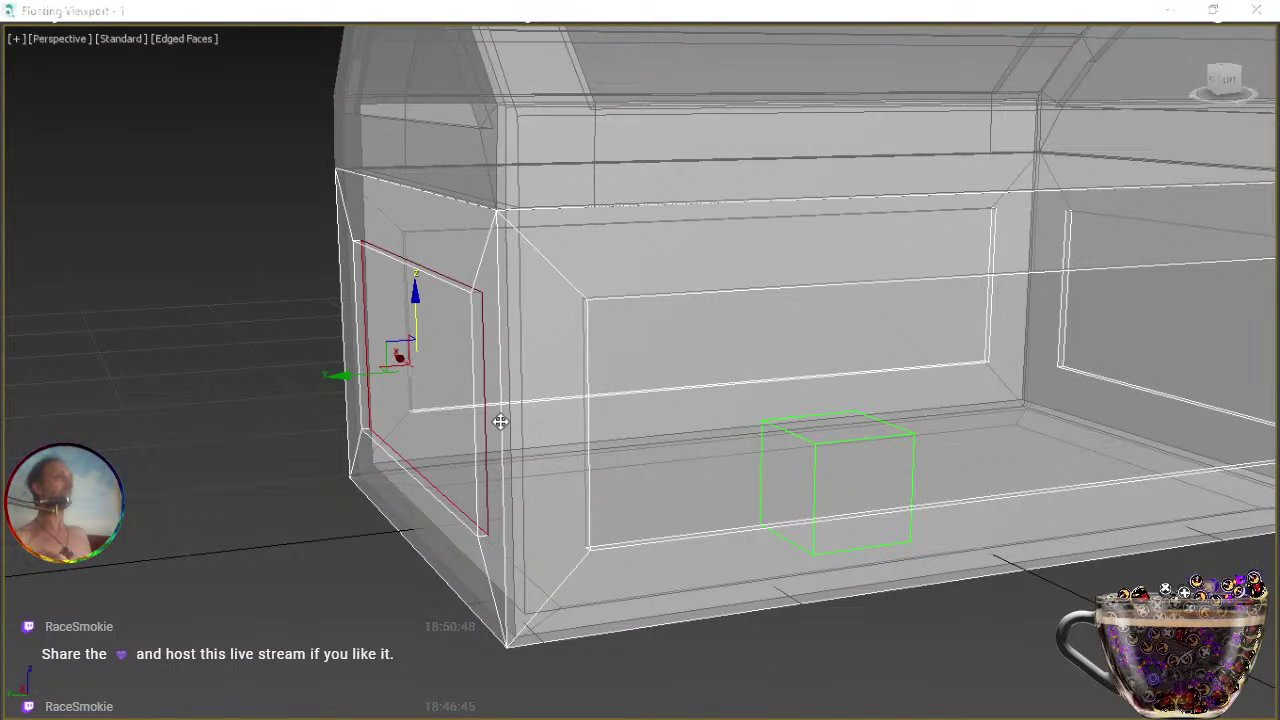
Extrude the border of the opening in the base shell's underside by -0.01 m with width 0 m.
{"action": "scroll", "coordinate": [500, 421], "scroll_direction": "down", "scroll_amount": 10}
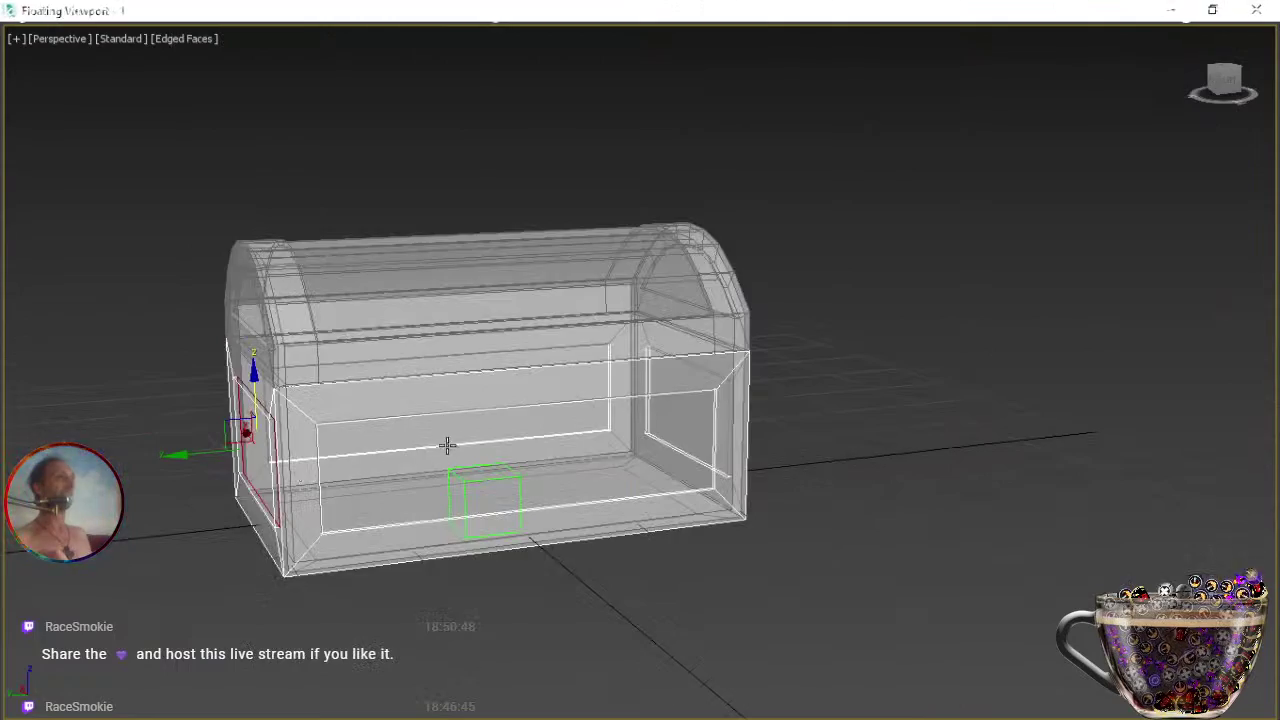
{"action": "middle_click_drag", "start_coordinate": [446, 443], "coordinate": [511, 383]}
{"action": "scroll", "coordinate": [640, 476], "scroll_direction": "up", "scroll_amount": 3}
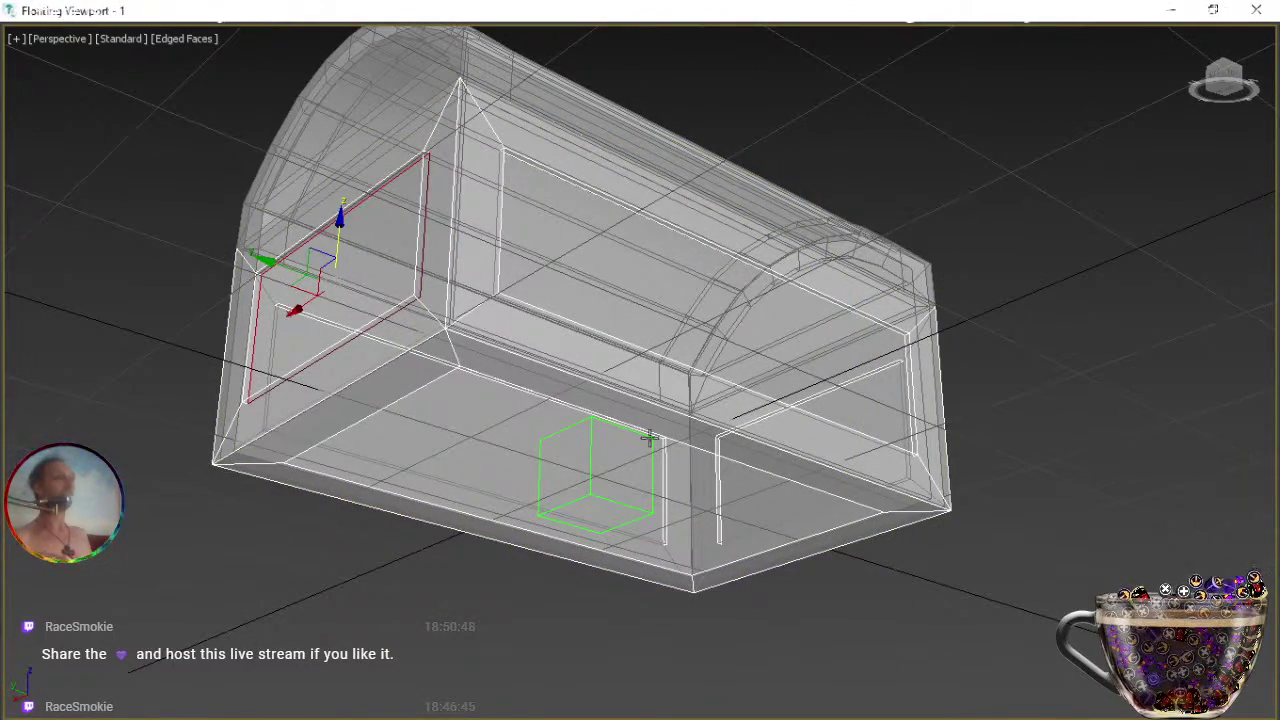
{"action": "left_click", "coordinate": [396, 404]}
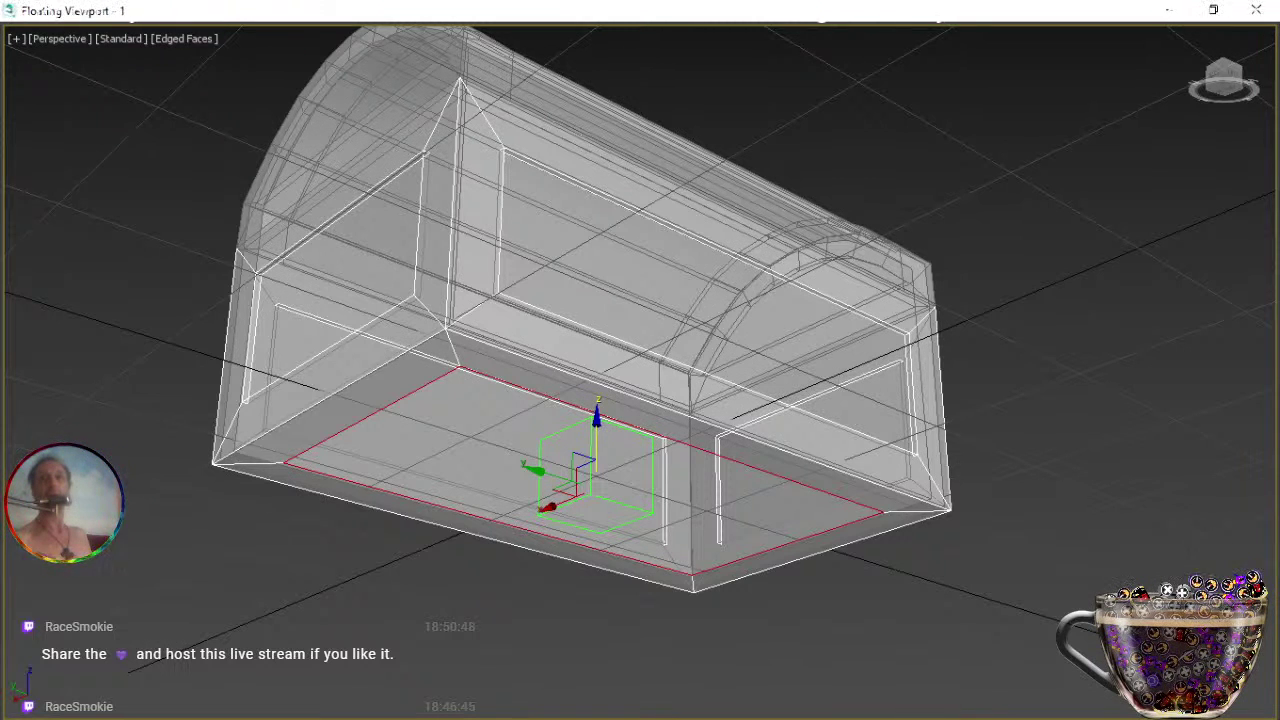
{"action": "key", "text": "shift+e"}
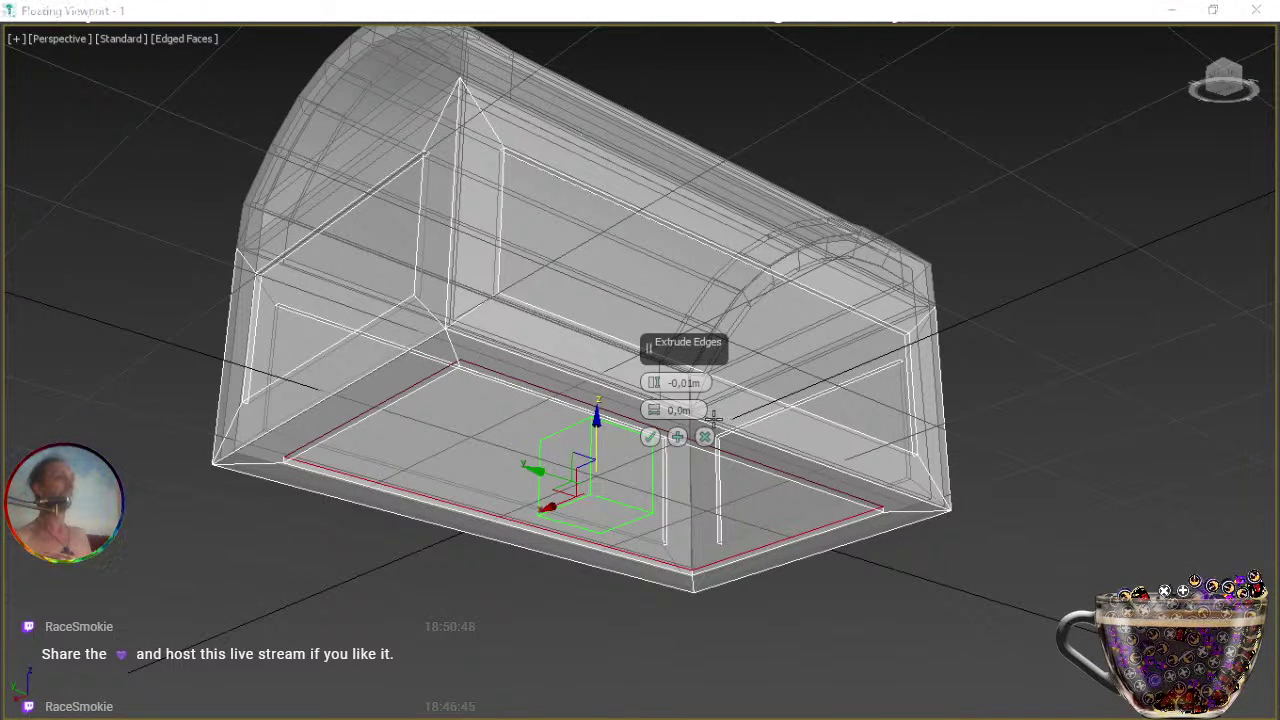
{"action": "left_click", "coordinate": [650, 438]}
{"action": "middle_click_drag", "start_coordinate": [668, 519], "coordinate": [1109, 531], "text": "alt"}
{"action": "middle_click_drag", "start_coordinate": [609, 503], "coordinate": [726, 500], "text": "alt"}
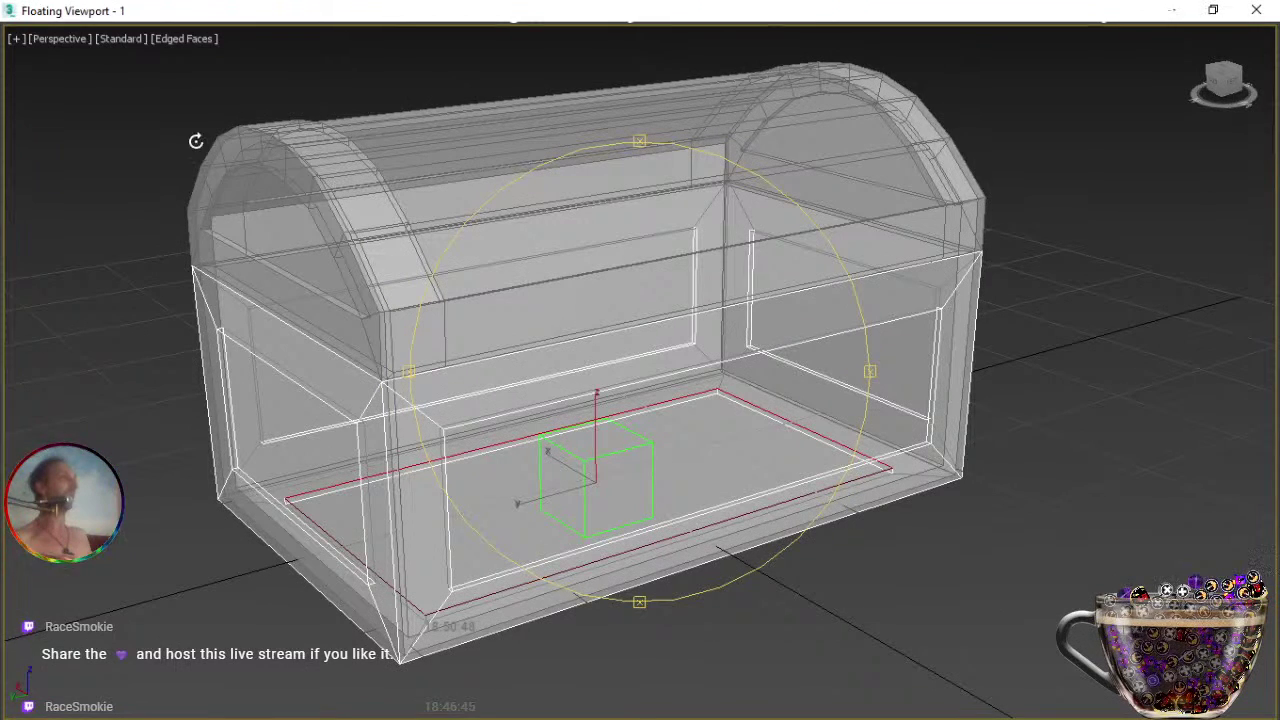
{"action": "left_click", "coordinate": [175, 38]}
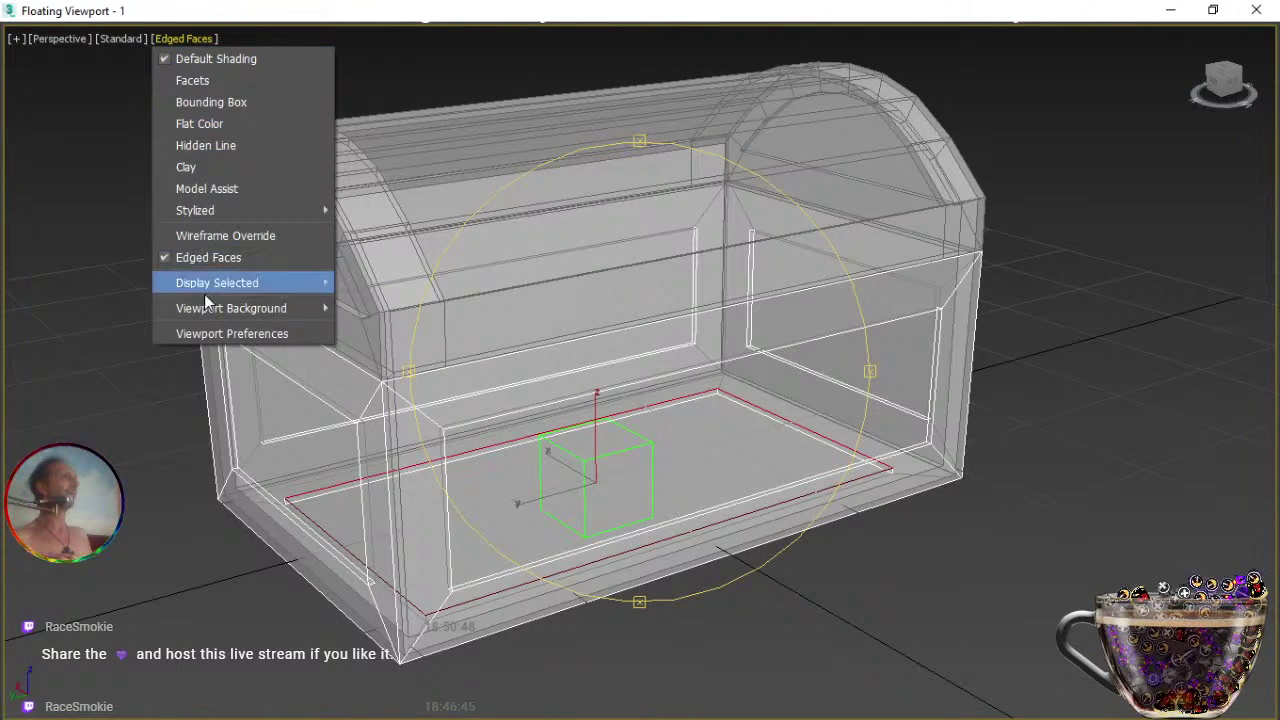
{"action": "mouse_move", "coordinate": [212, 312]}
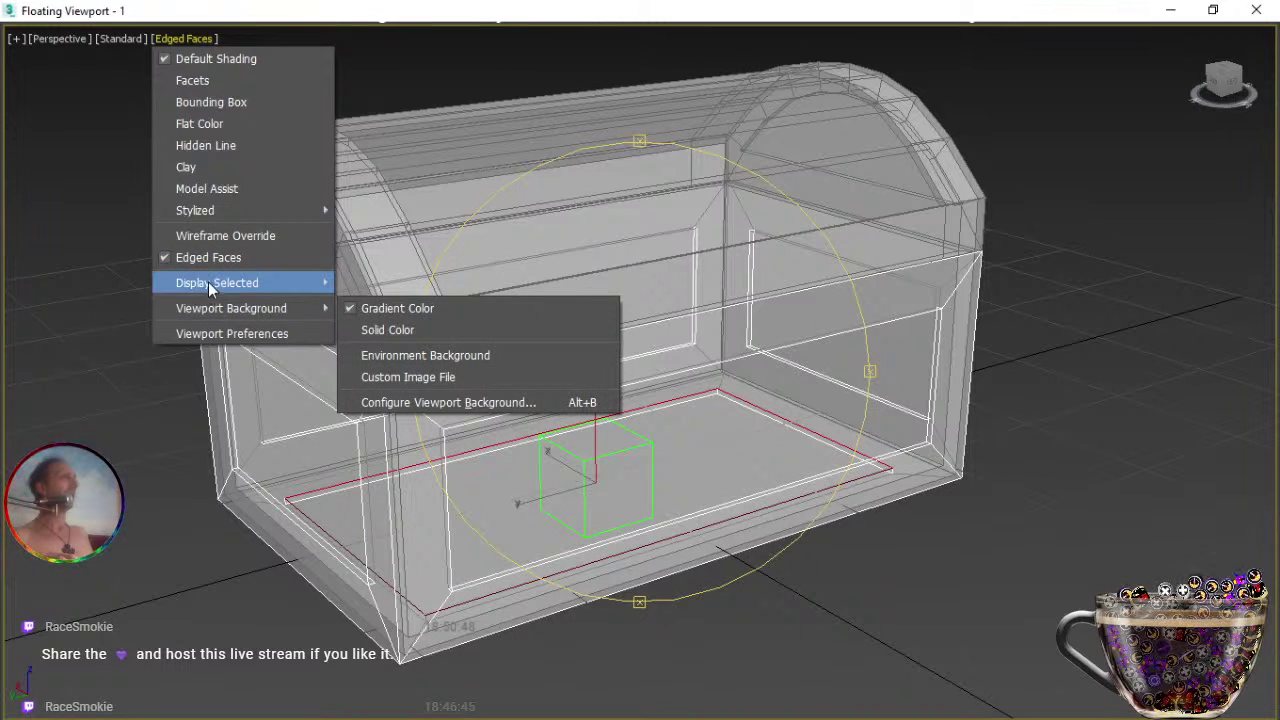
{"action": "left_click", "coordinate": [102, 38]}
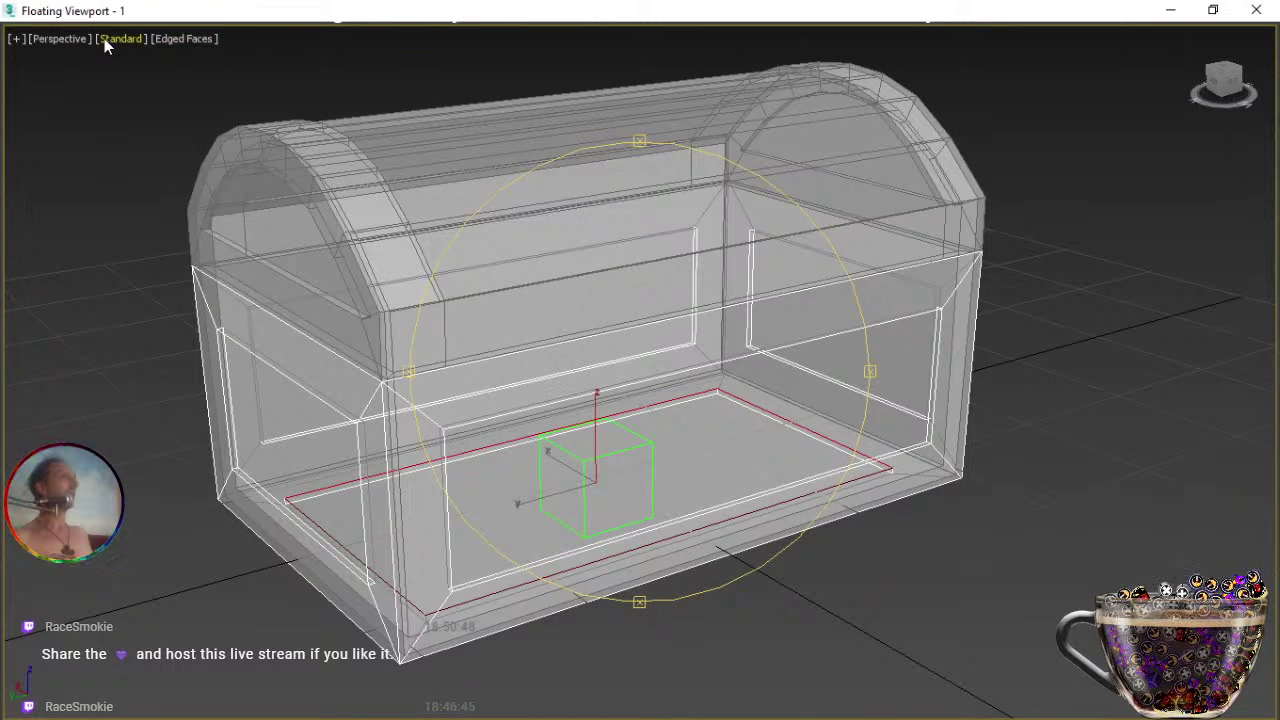
{"action": "left_click", "coordinate": [104, 38]}
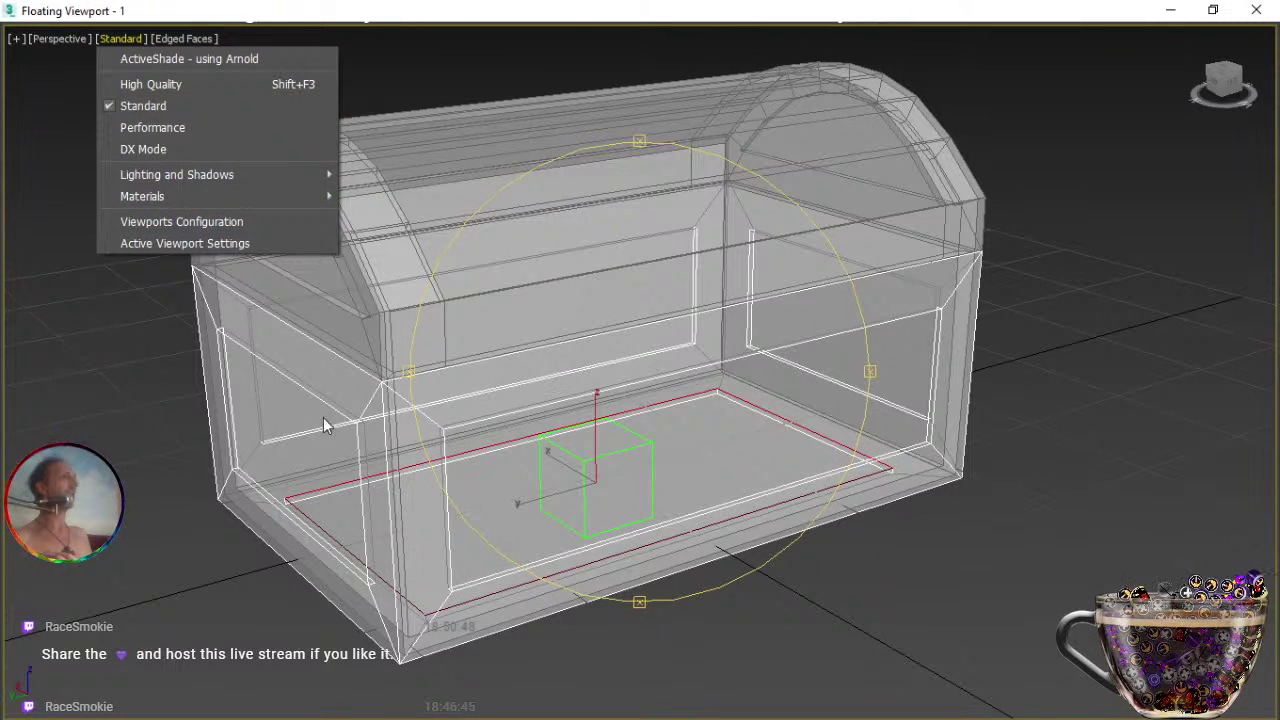
{"action": "left_click", "coordinate": [408, 465]}
{"action": "key", "text": "w"}
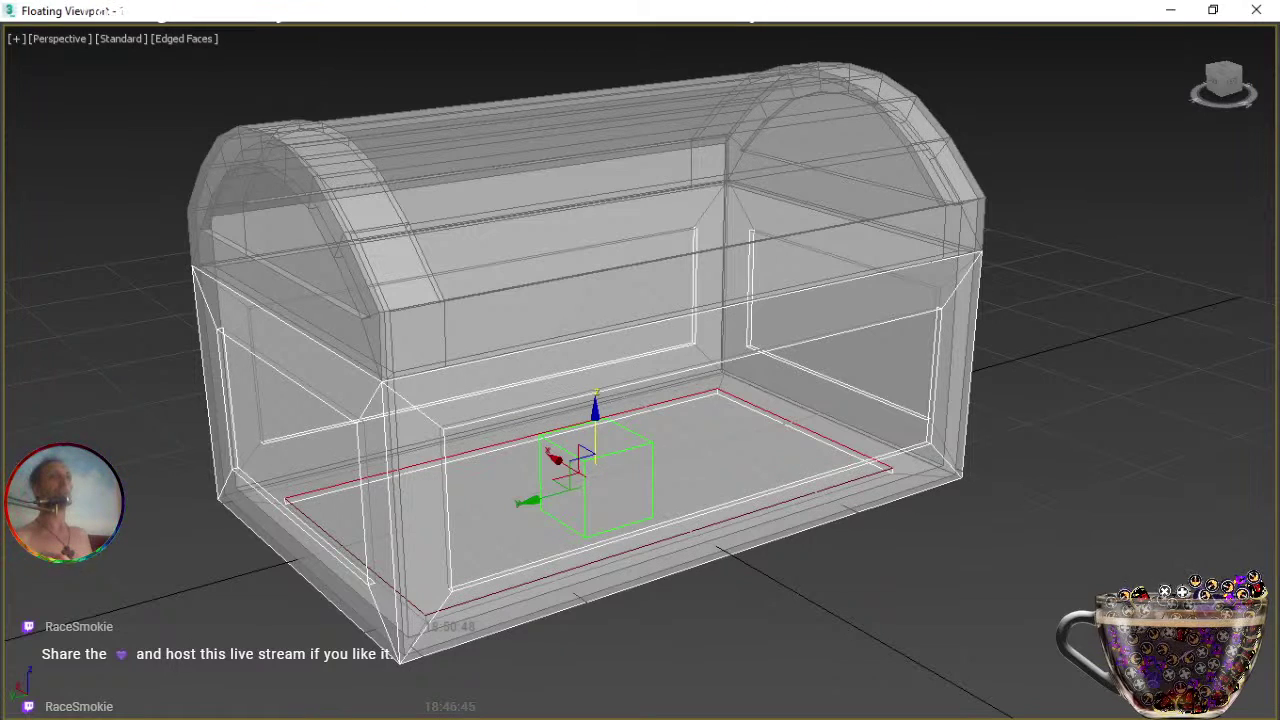
Select all parts of the chest and turn off See-Through in their object properties.
{"action": "key", "text": "ctrl+z"}
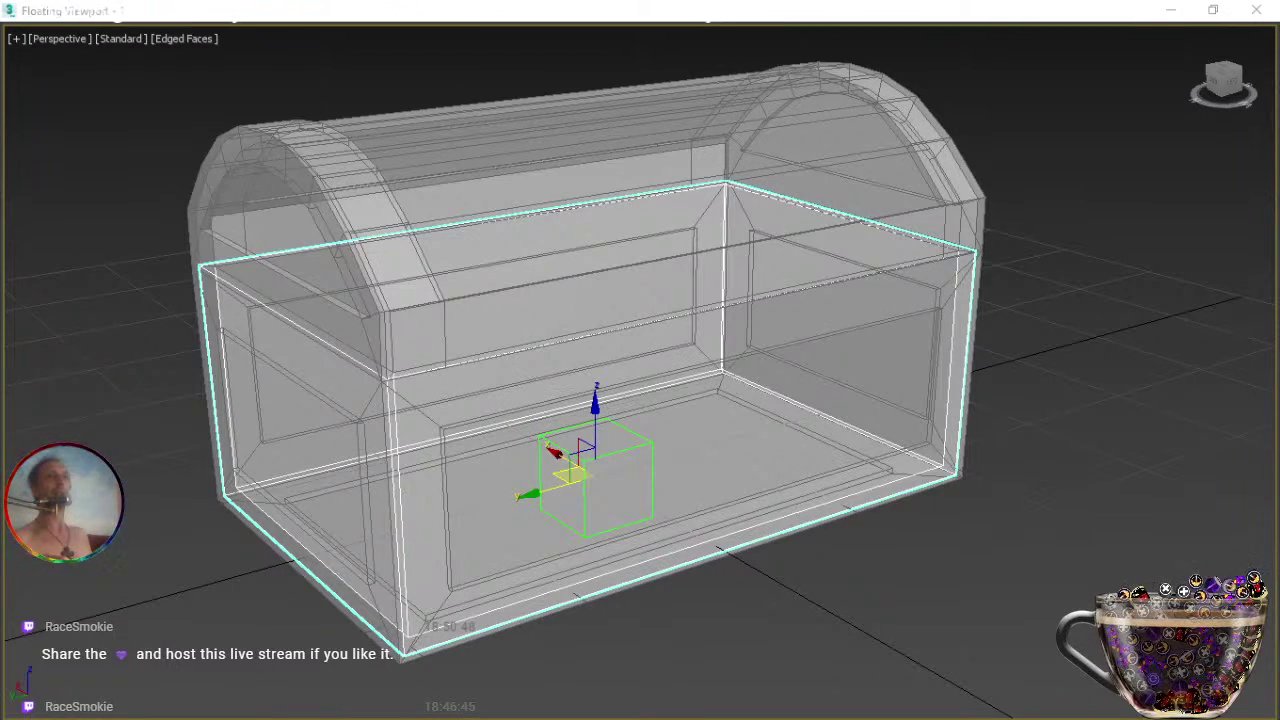
{"action": "key", "text": "ctrl+z"}
{"action": "right_click", "coordinate": [625, 318]}
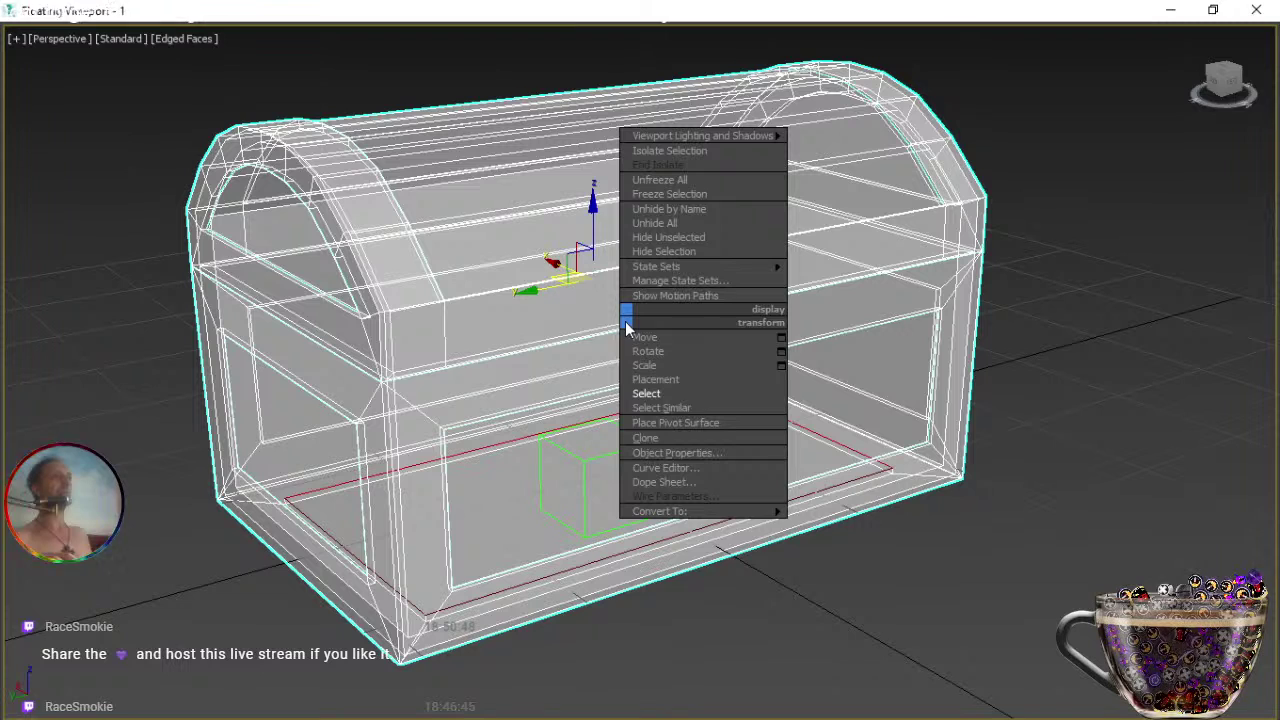
{"action": "left_click", "coordinate": [702, 453]}
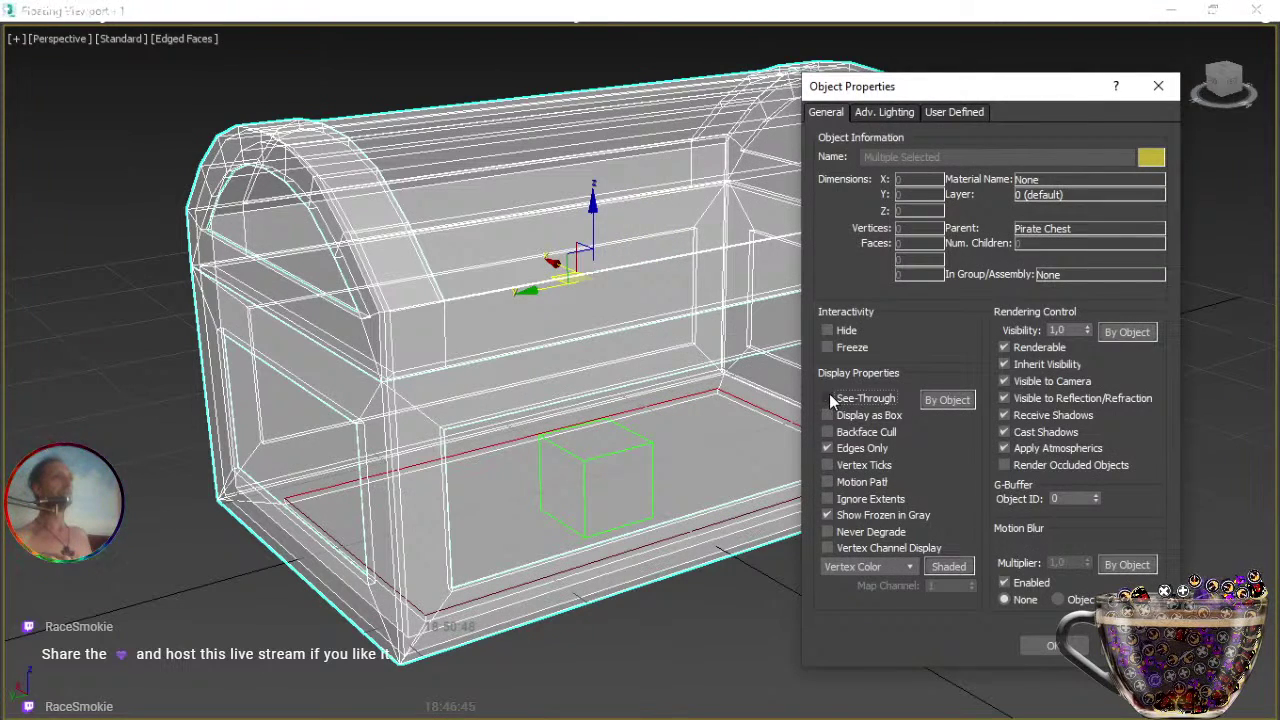
{"action": "left_click", "coordinate": [1056, 645]}
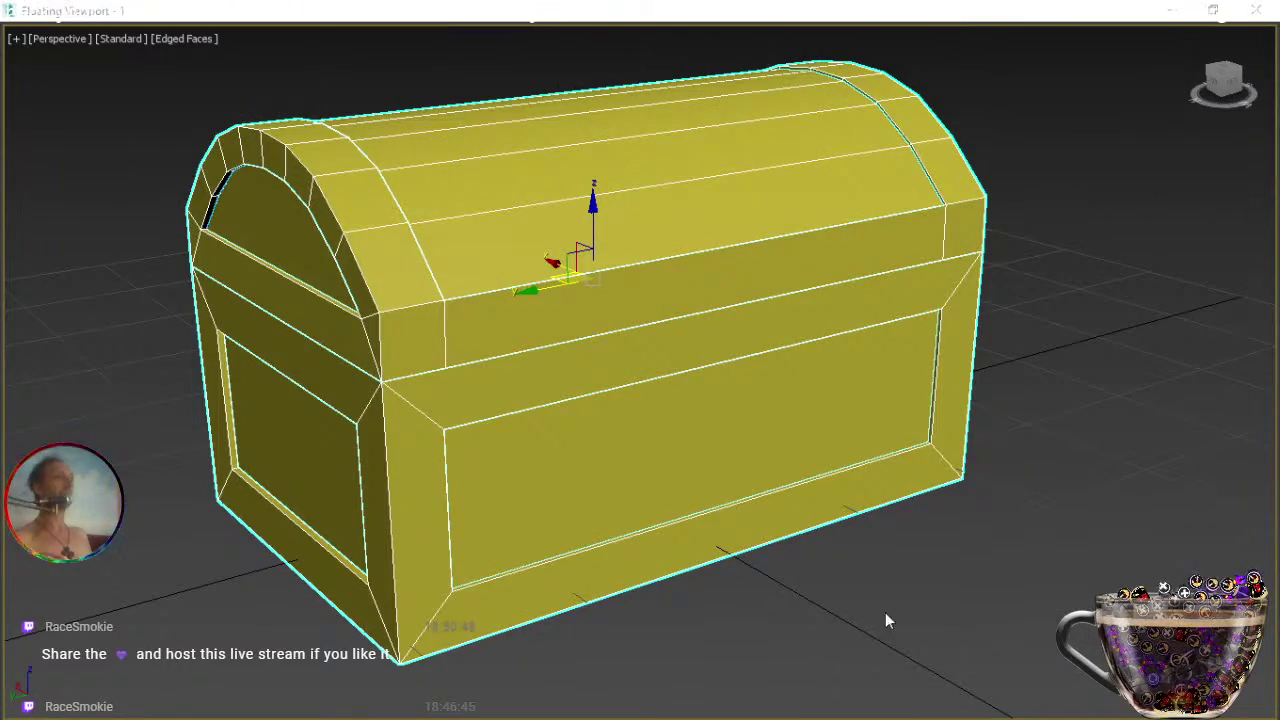
Change the object color of all selected chest parts to a custom light wood brown in their object properties.
{"action": "middle_click_drag", "start_coordinate": [588, 537], "coordinate": [874, 531]}
{"action": "key", "text": "e"}
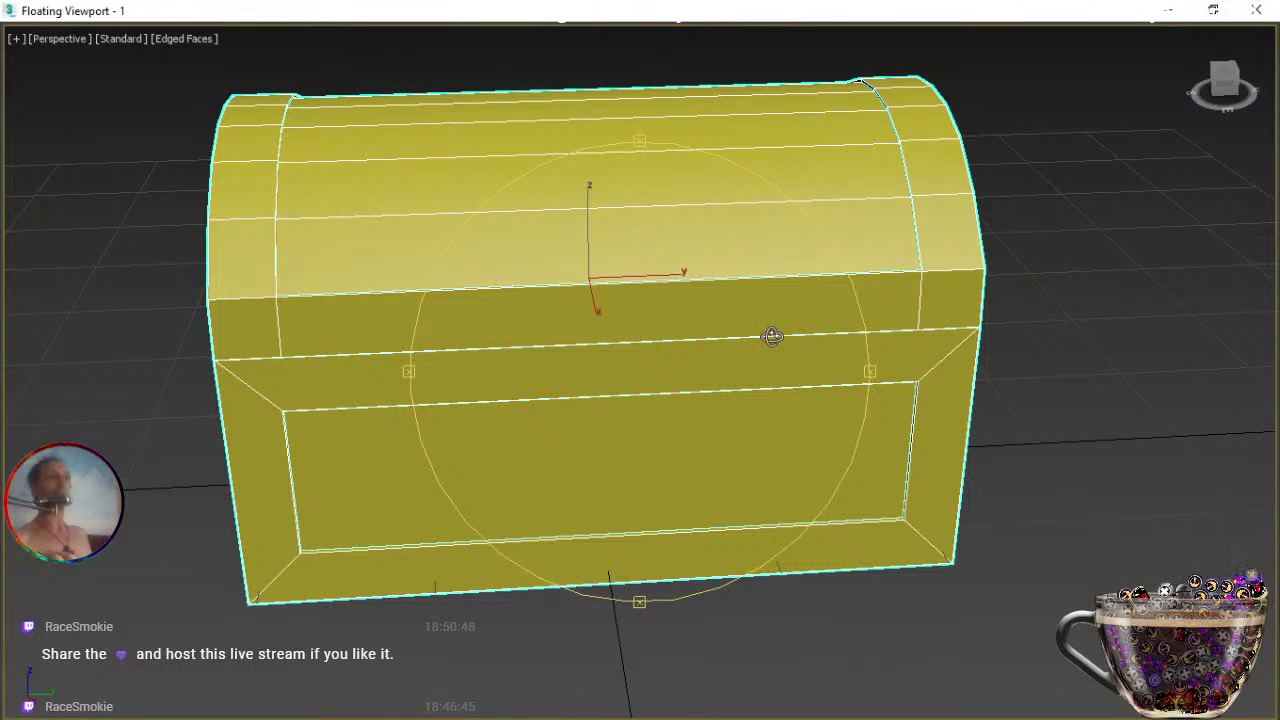
{"action": "right_click", "coordinate": [680, 352]}
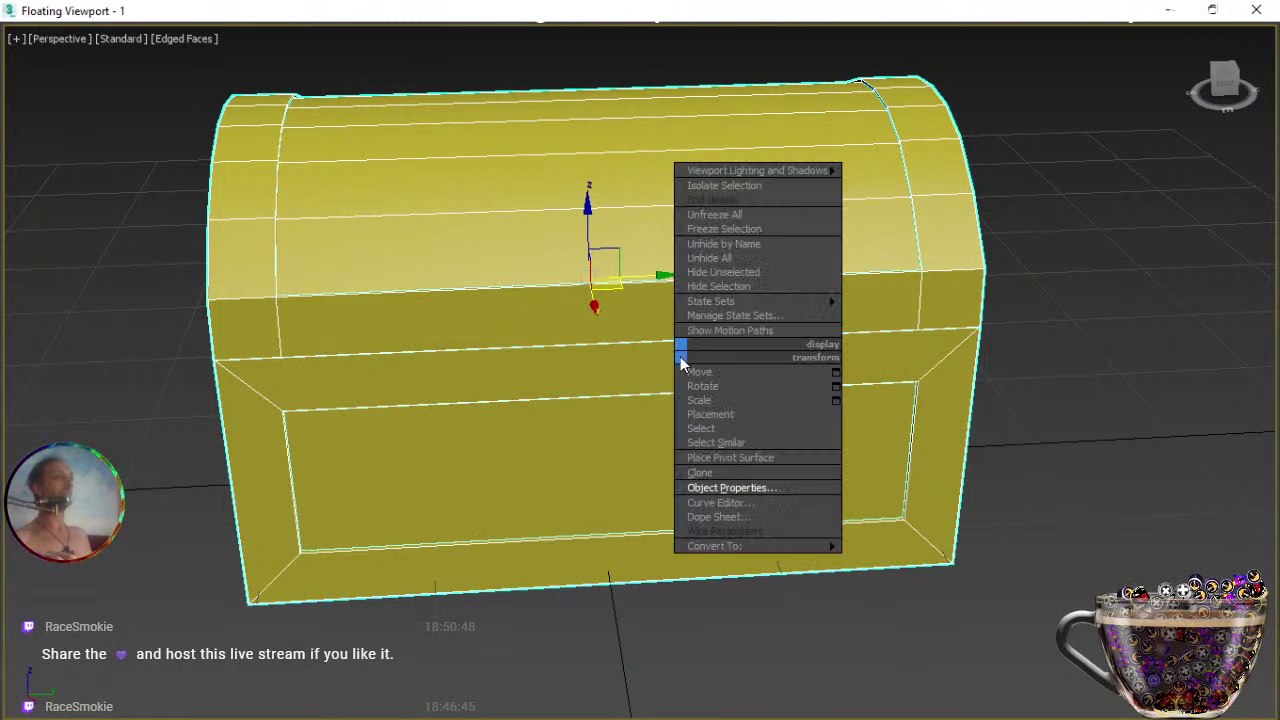
{"action": "left_click", "coordinate": [734, 487]}
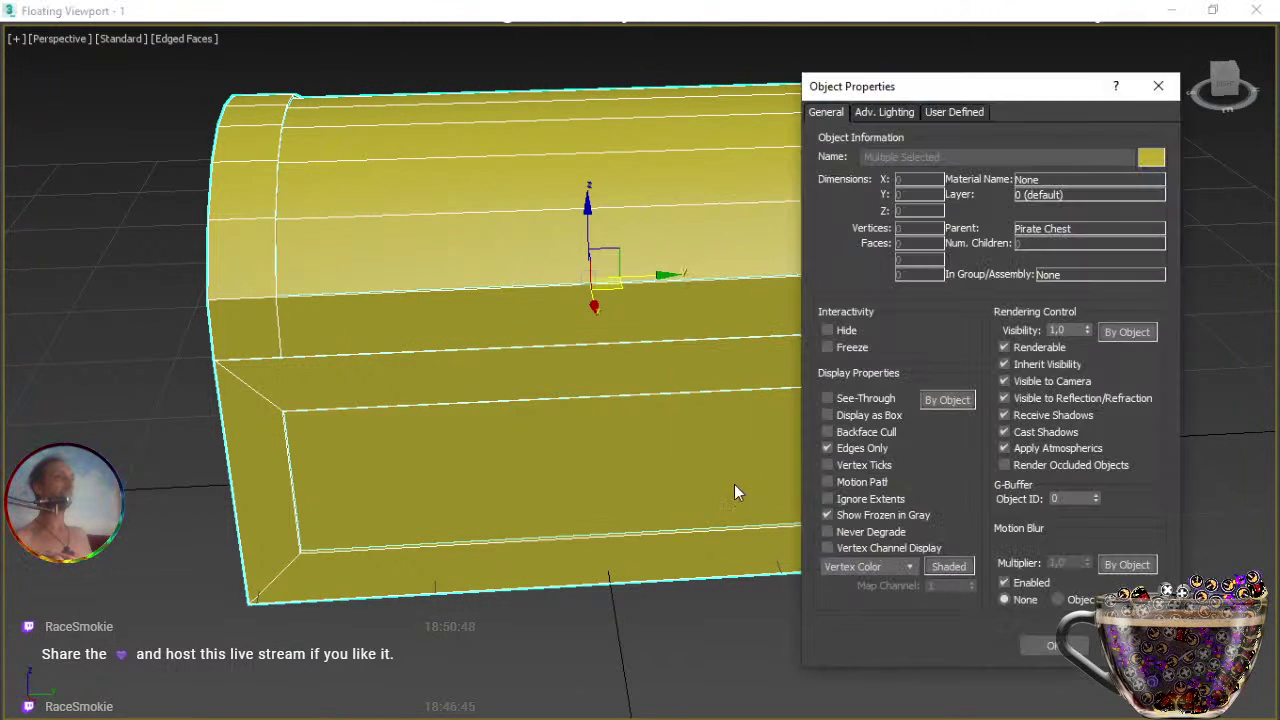
{"action": "left_click", "coordinate": [1157, 160]}
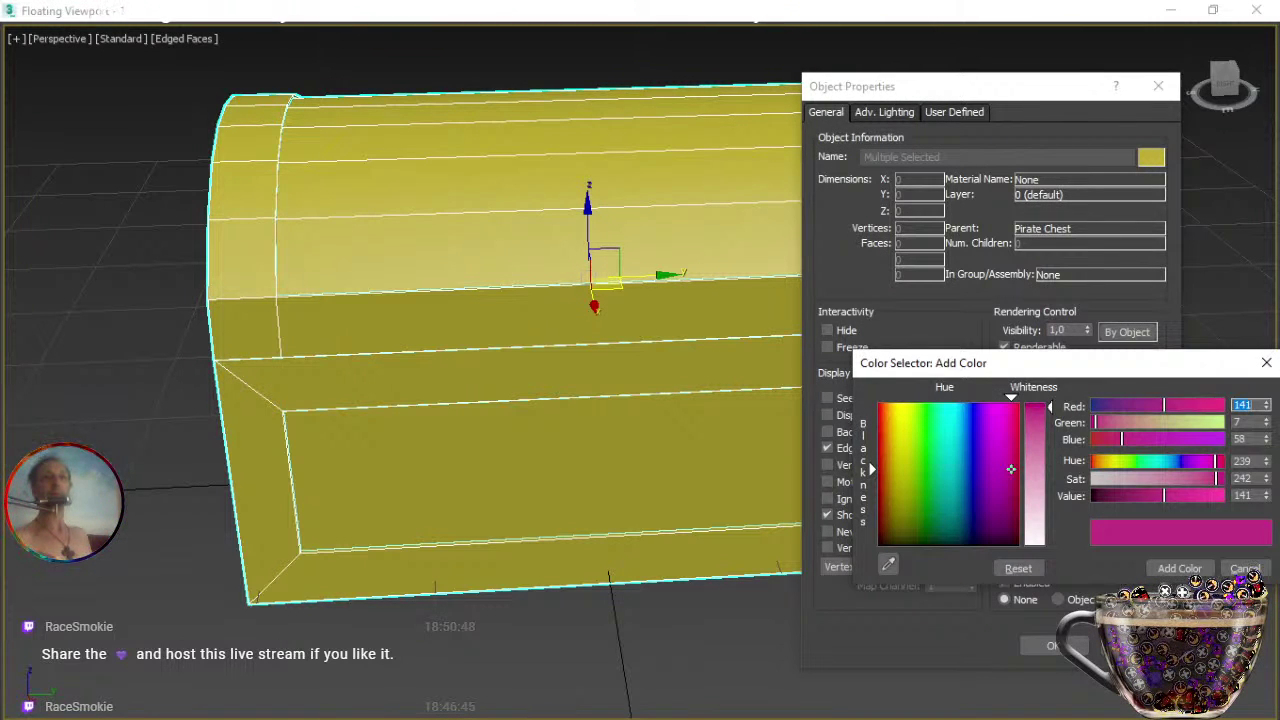
{"action": "left_click", "coordinate": [885, 413]}
{"action": "left_click_drag", "start_coordinate": [886, 414], "coordinate": [886, 413]}
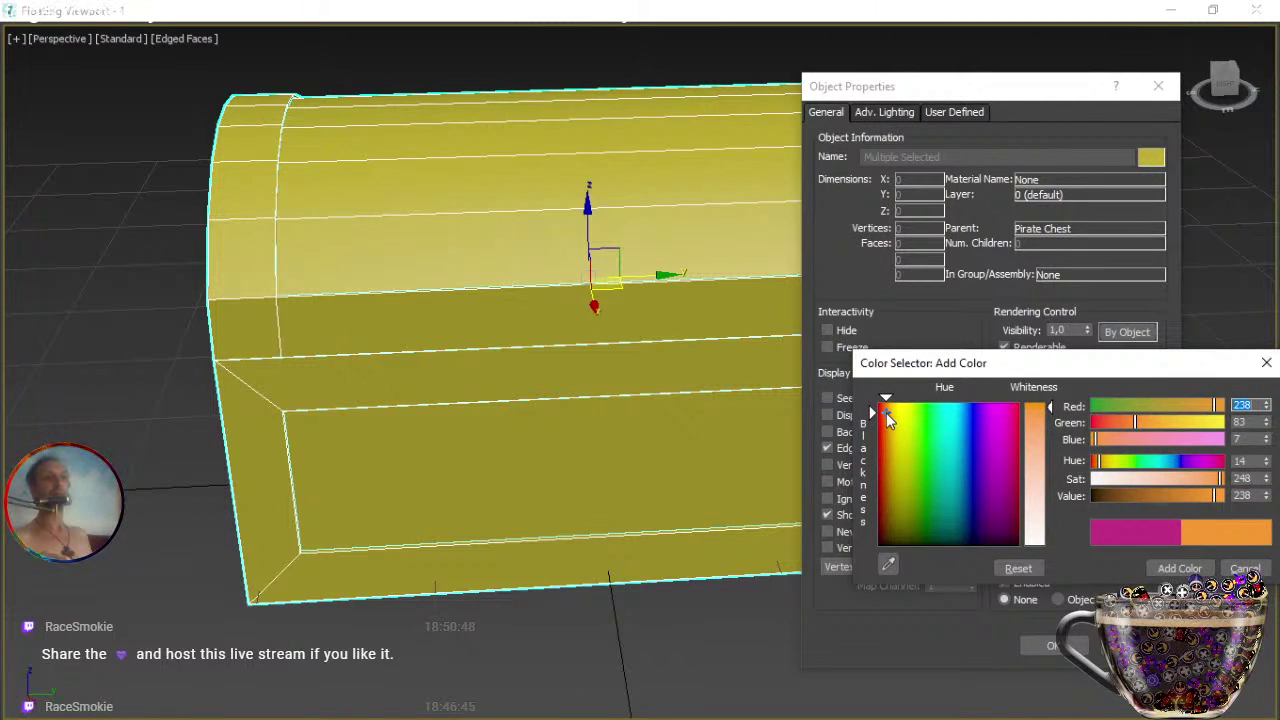
{"action": "left_click", "coordinate": [887, 416]}
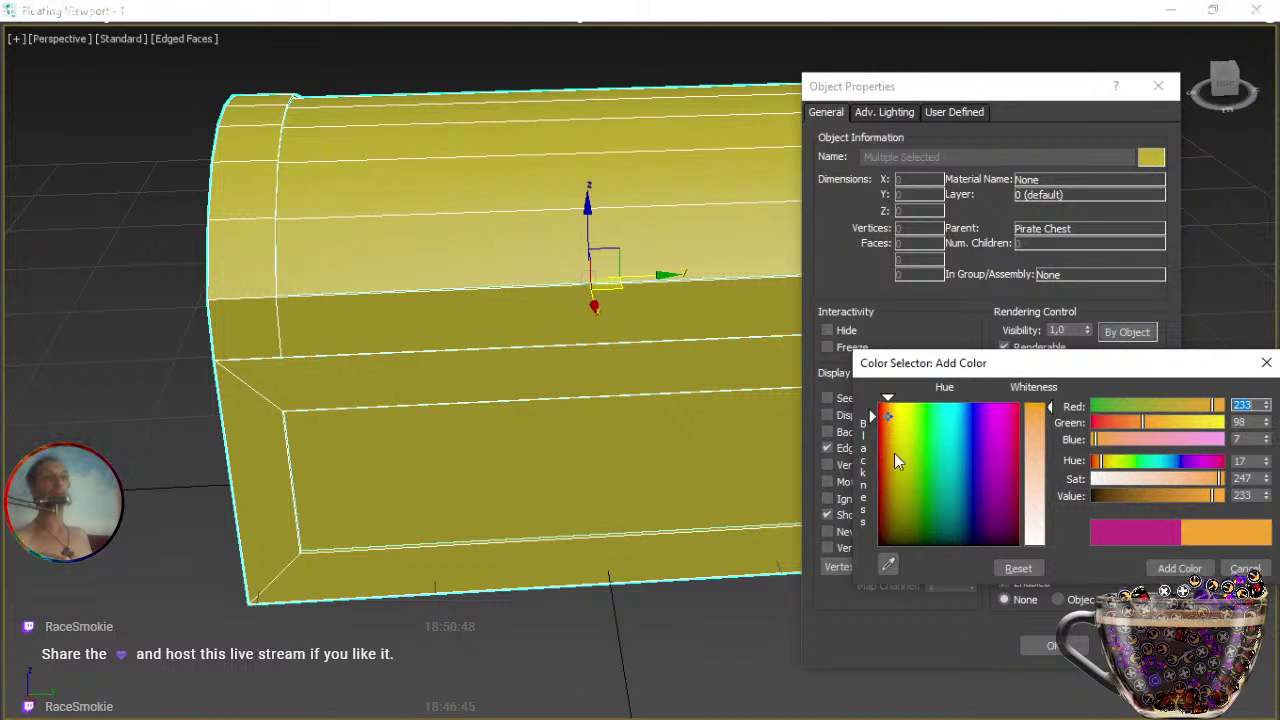
{"action": "left_click_drag", "start_coordinate": [1139, 422], "coordinate": [1279, 367]}
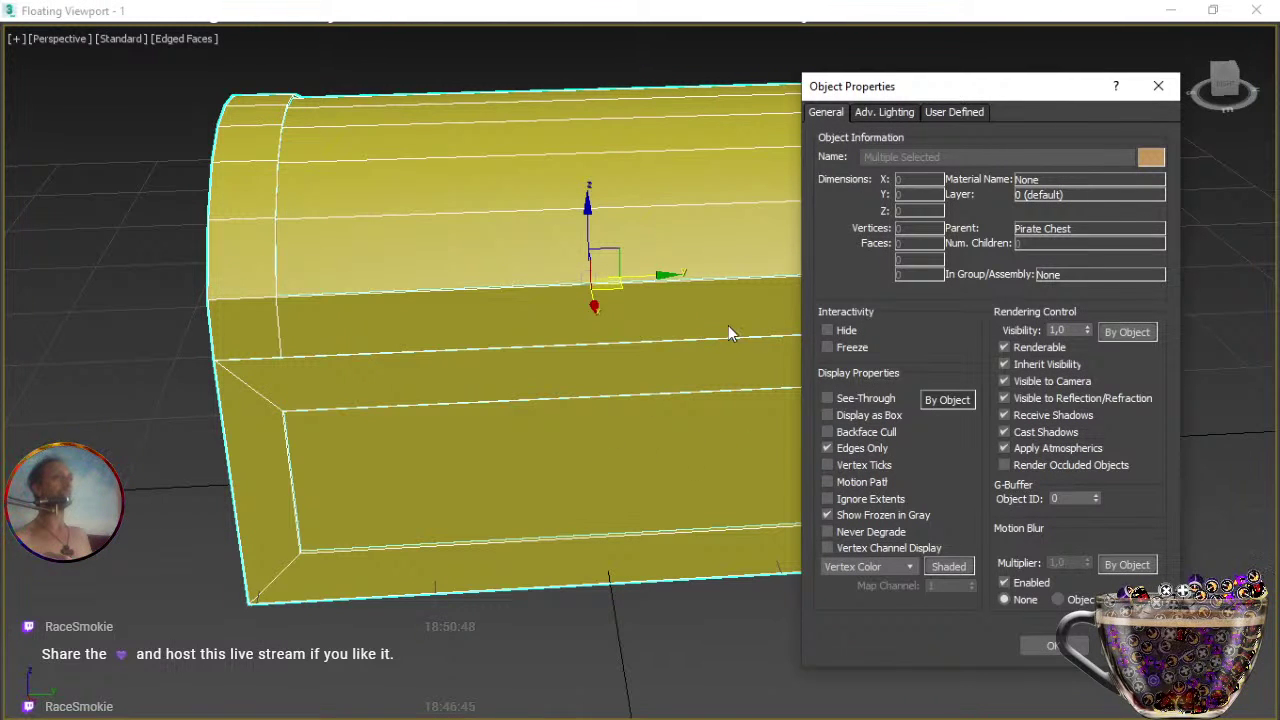
{"action": "left_click", "coordinate": [1045, 645]}
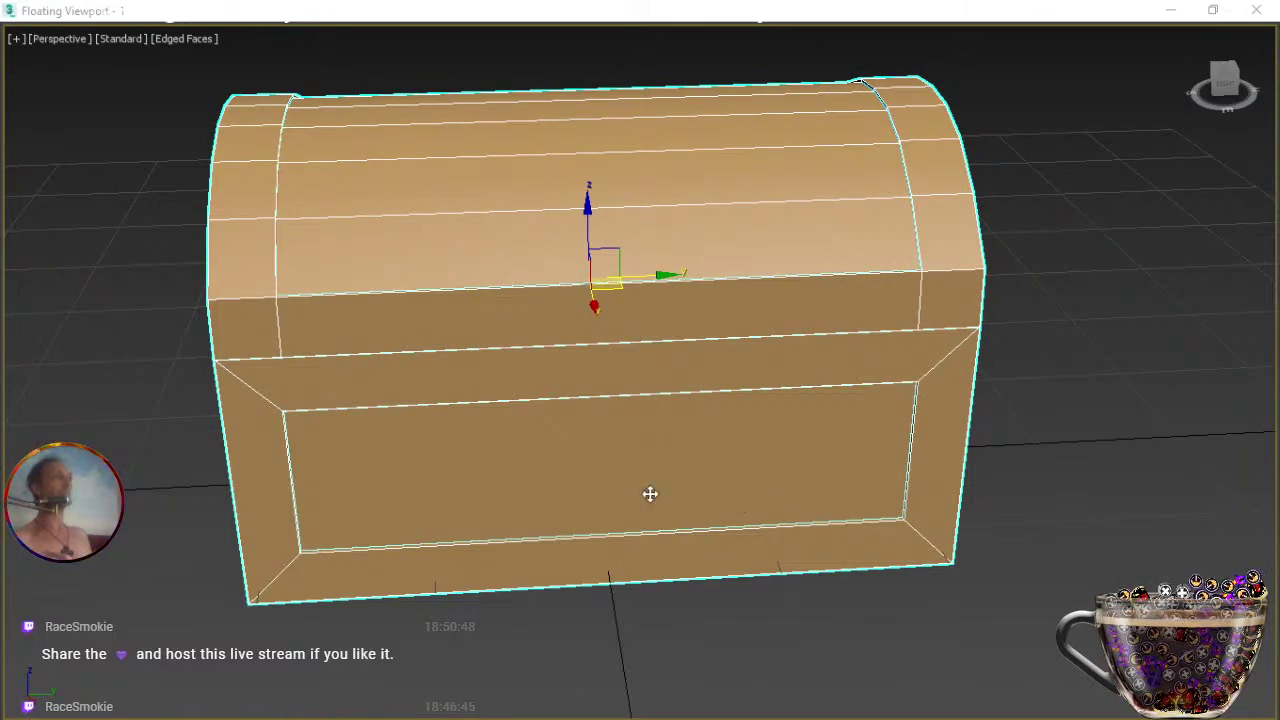
Select only the outer frames of the base and lid and change their object color to gray.
{"action": "key", "text": "e"}
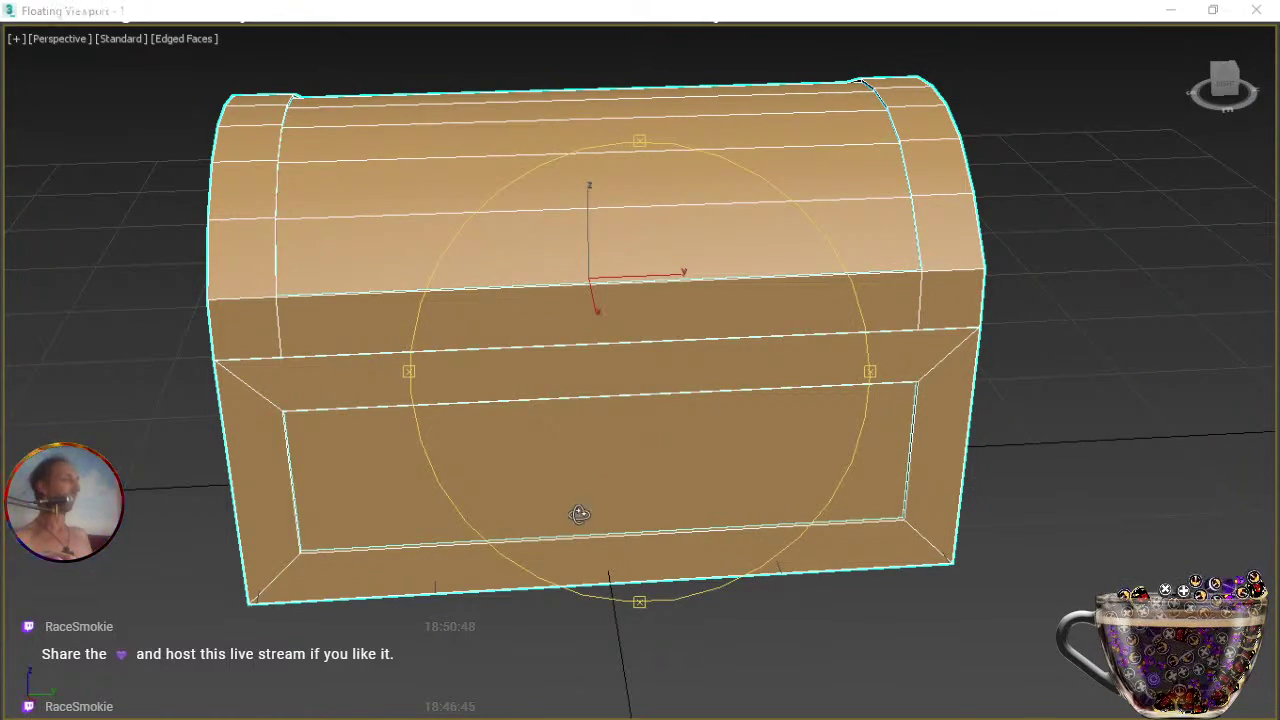
{"action": "middle_click_drag", "start_coordinate": [623, 457], "coordinate": [703, 480], "text": "alt"}
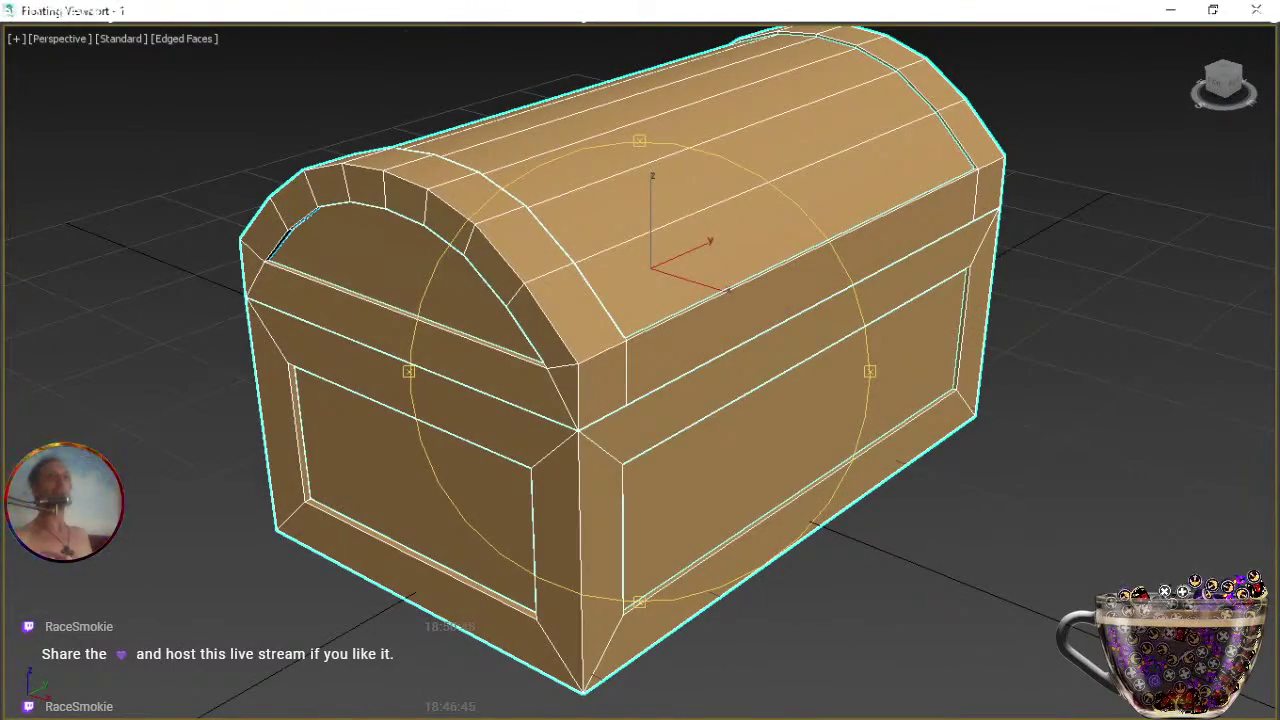
{"action": "key", "text": "ctrl+d"}
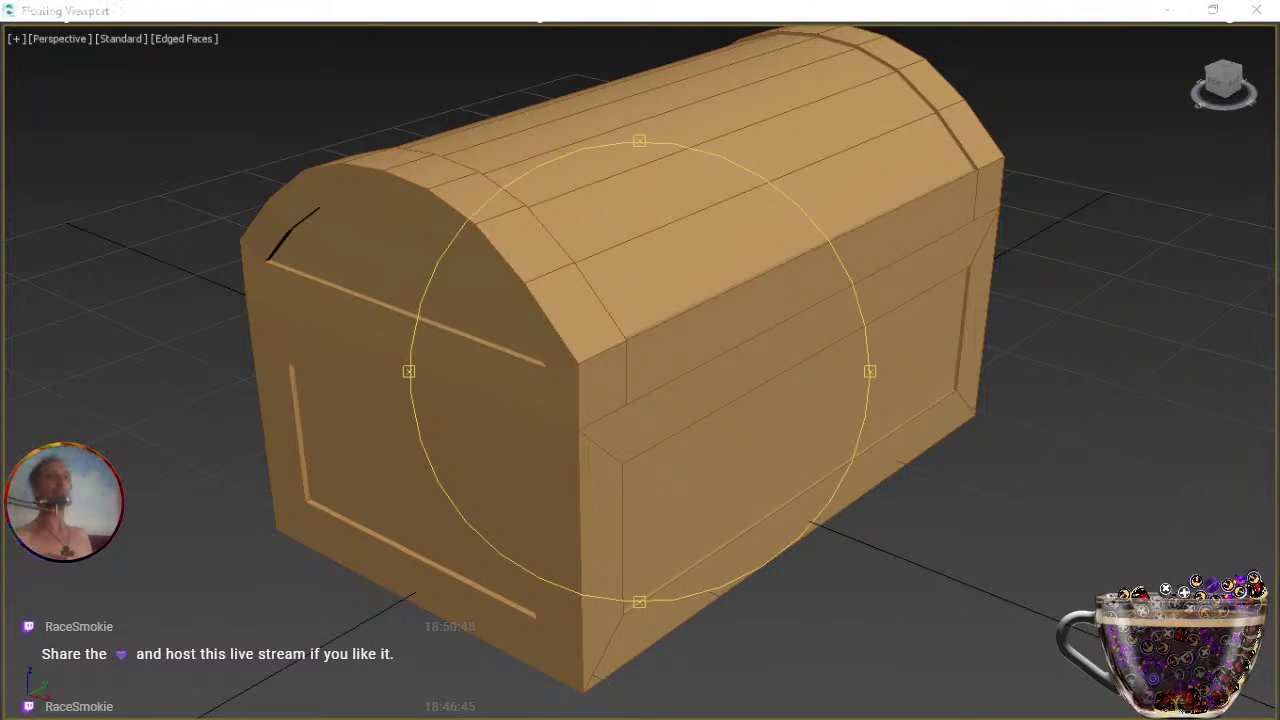
{"action": "left_click", "coordinate": [649, 463]}
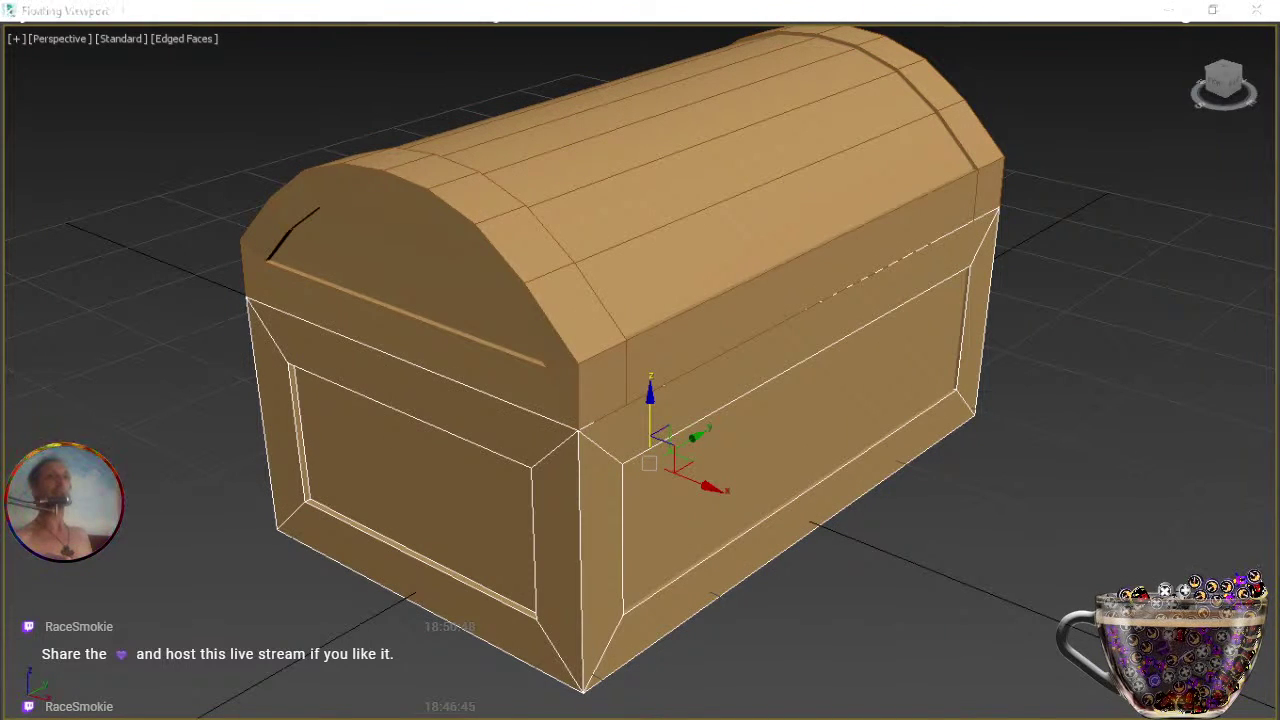
{"action": "left_click", "coordinate": [600, 300]}
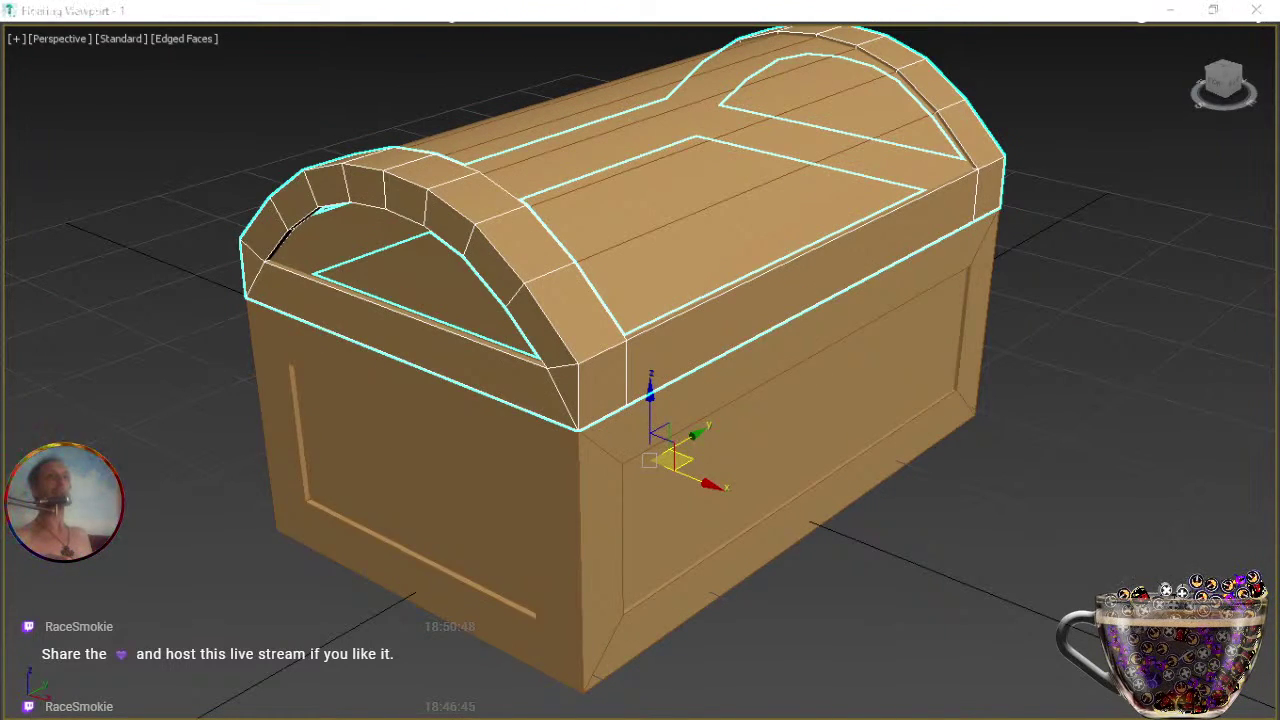
{"action": "key", "text": "ctrl+a"}
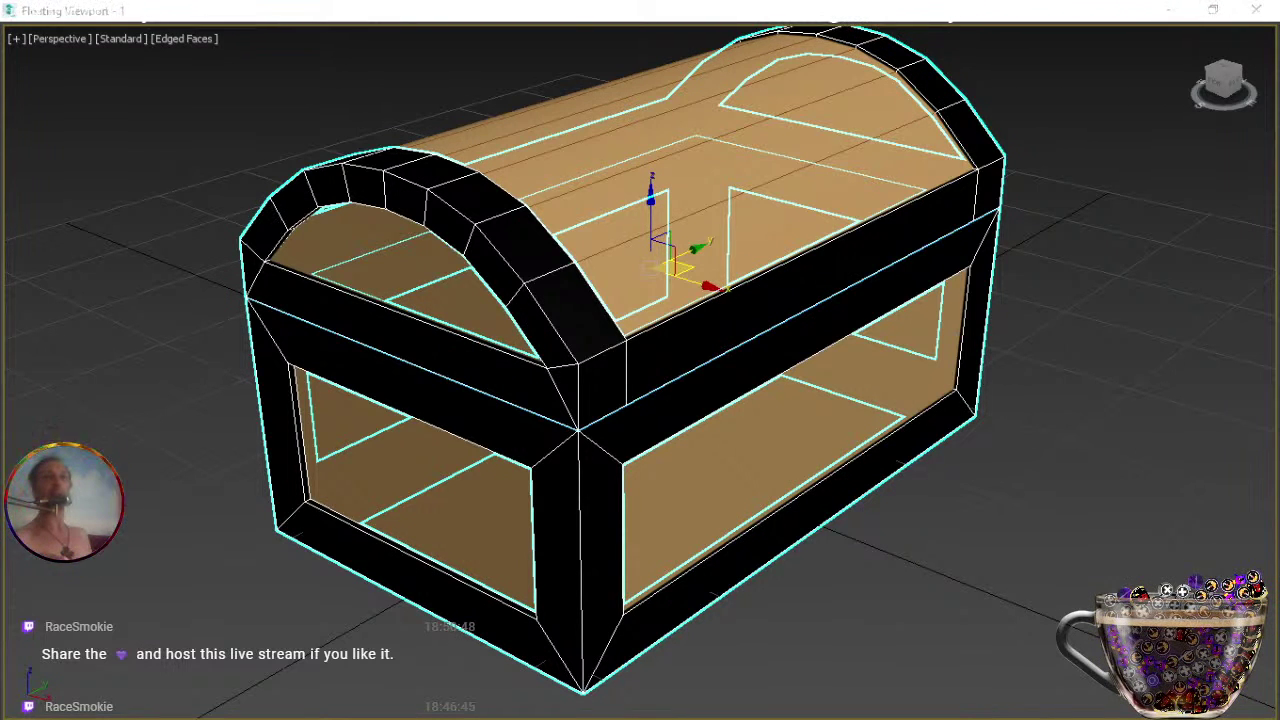
{"action": "middle_click_drag", "start_coordinate": [821, 549], "coordinate": [665, 476], "text": "alt"}
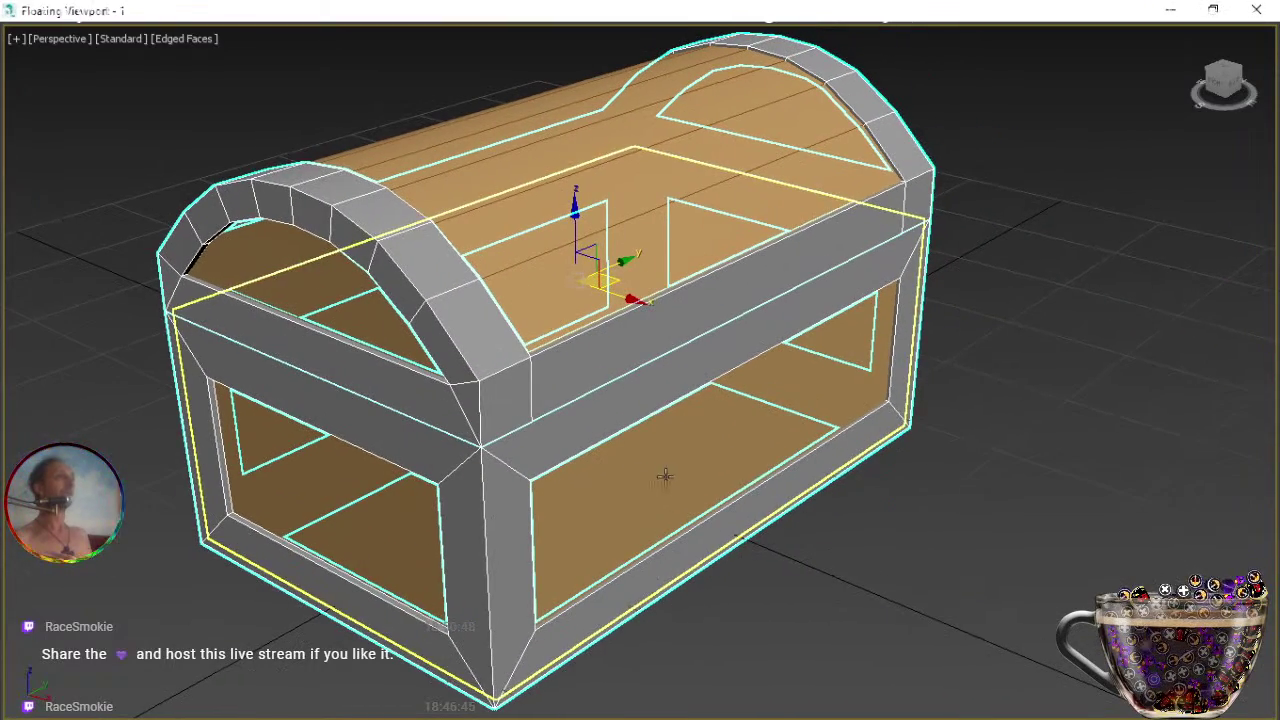
Deselect the chest and switch the viewport to the Front view.
{"action": "left_click", "coordinate": [880, 521]}
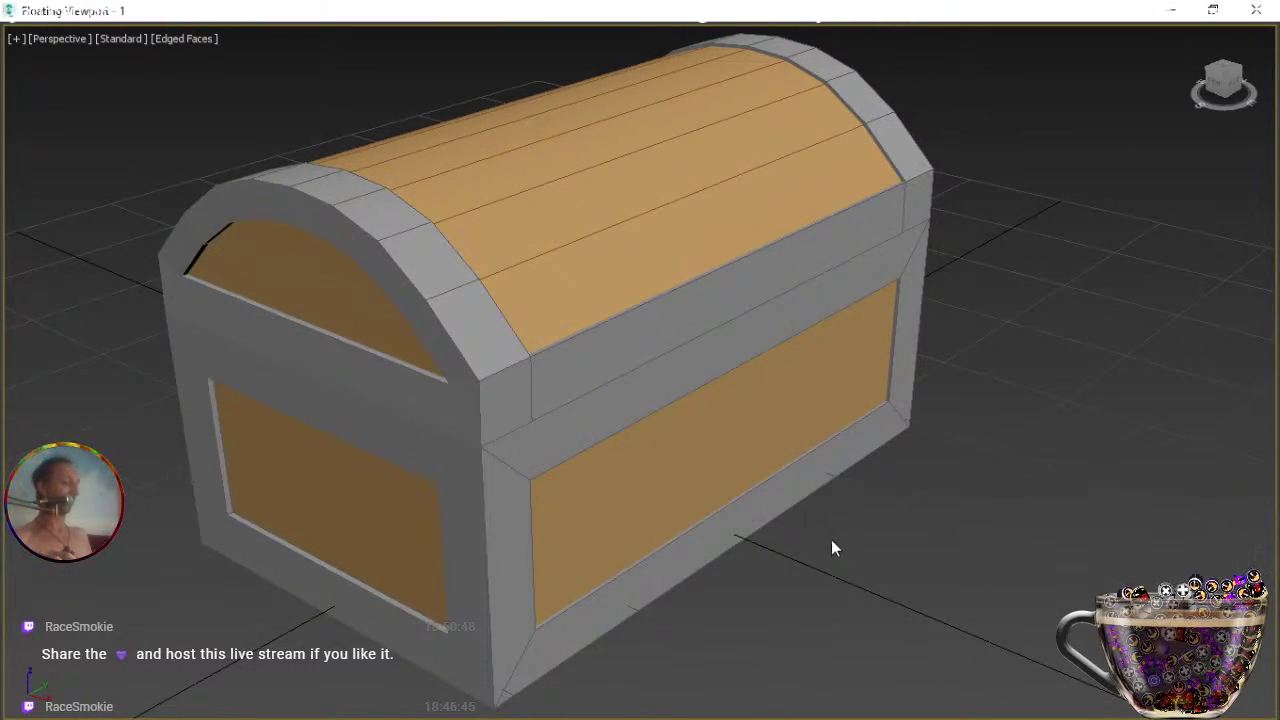
{"action": "key", "text": "ctrl+r"}
{"action": "left_click_drag", "start_coordinate": [598, 520], "coordinate": [636, 437]}
{"action": "right_click", "coordinate": [636, 437]}
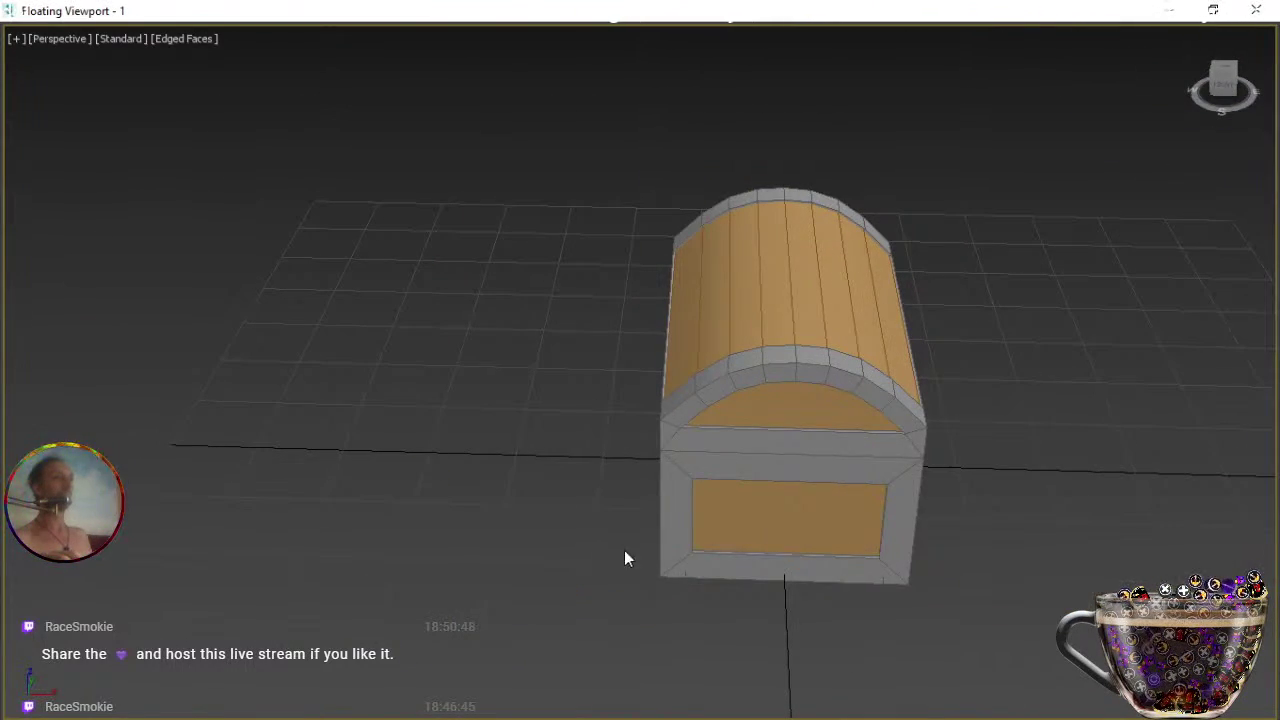
{"action": "key", "text": "ctrl+r"}
{"action": "left_click_drag", "start_coordinate": [642, 470], "coordinate": [708, 464]}
{"action": "key", "text": "f"}
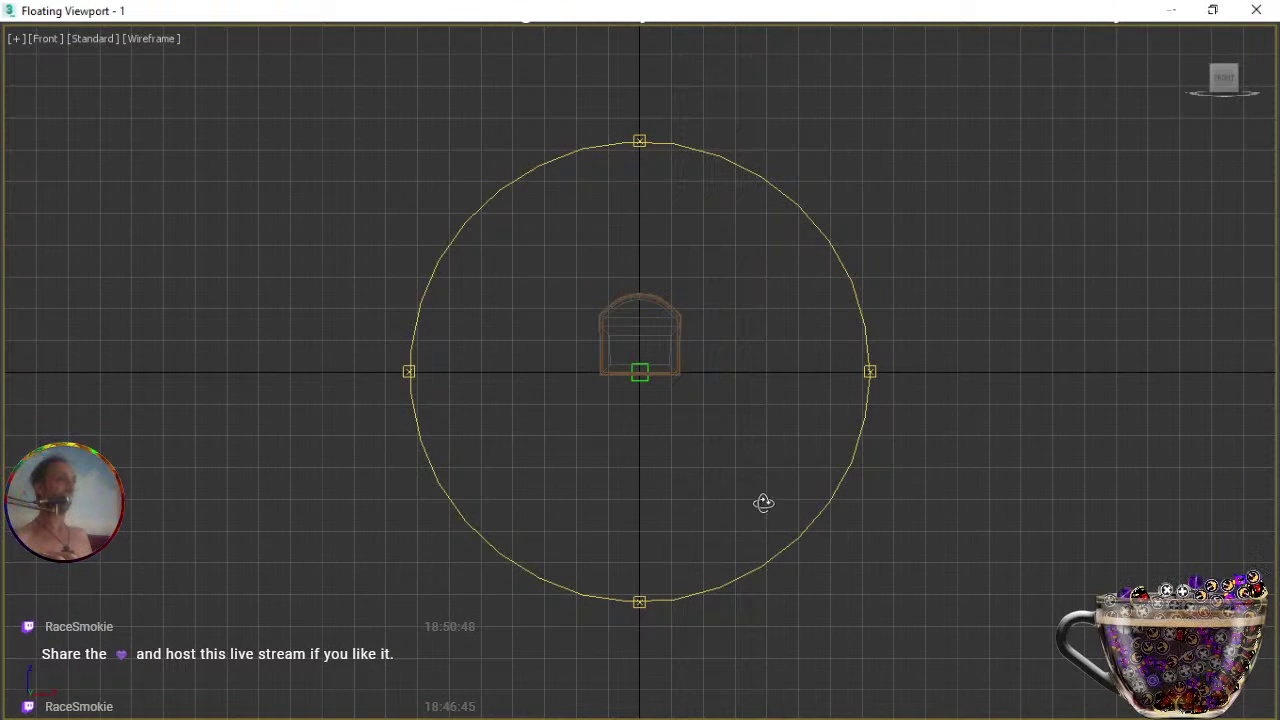
Return the viewport to Perspective with Default Shading, framing the chest at an angle.
{"action": "left_click", "coordinate": [40, 38]}
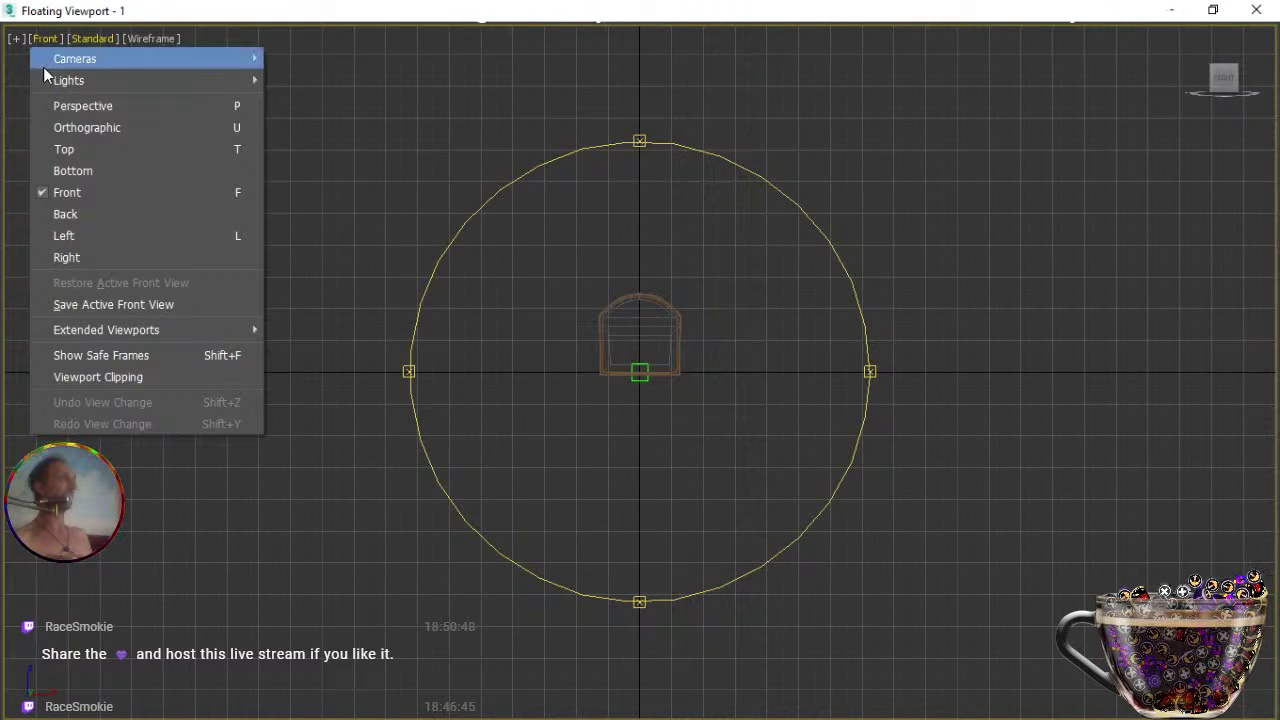
{"action": "left_click", "coordinate": [79, 107]}
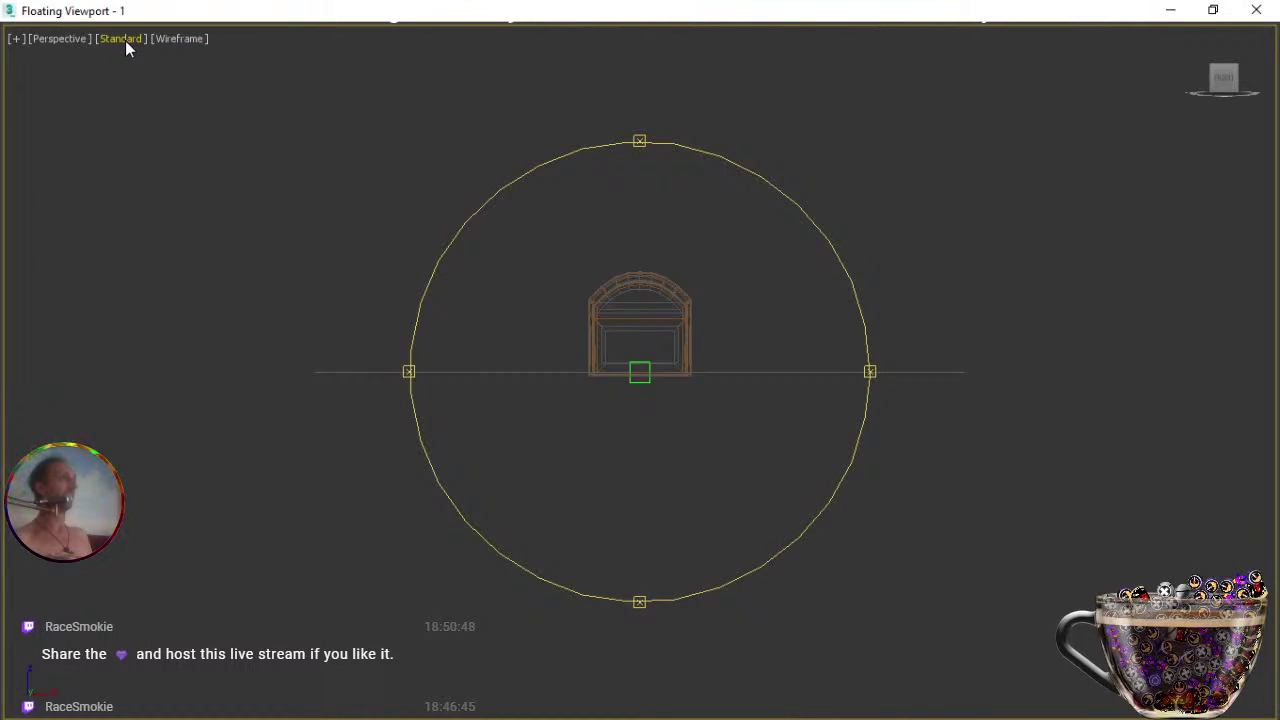
{"action": "left_click", "coordinate": [162, 38]}
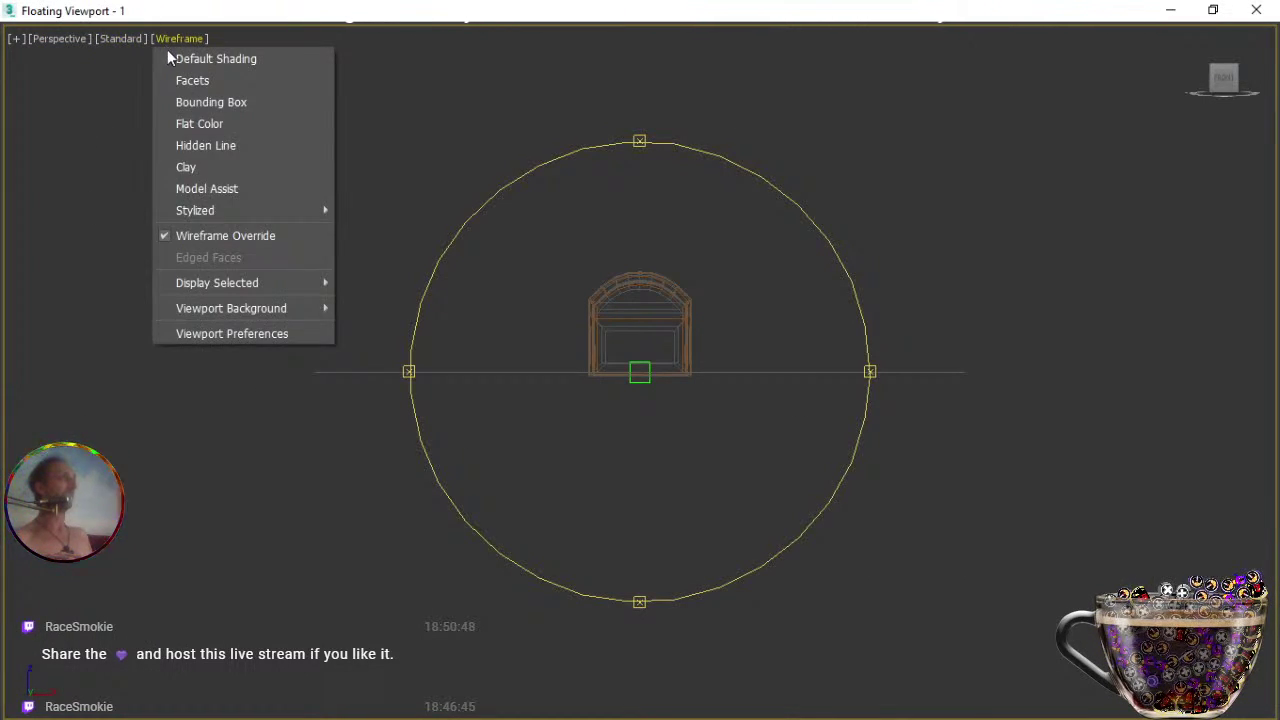
{"action": "left_click", "coordinate": [180, 58]}
{"action": "left_click_drag", "start_coordinate": [720, 444], "coordinate": [600, 477]}
{"action": "scroll", "coordinate": [620, 445], "scroll_direction": "up", "scroll_amount": 5}
{"action": "middle_click_drag", "start_coordinate": [624, 358], "coordinate": [626, 423]}
{"action": "scroll", "coordinate": [625, 423], "scroll_direction": "down", "scroll_amount": 8}
{"action": "scroll", "coordinate": [644, 490], "scroll_direction": "up", "scroll_amount": 3}
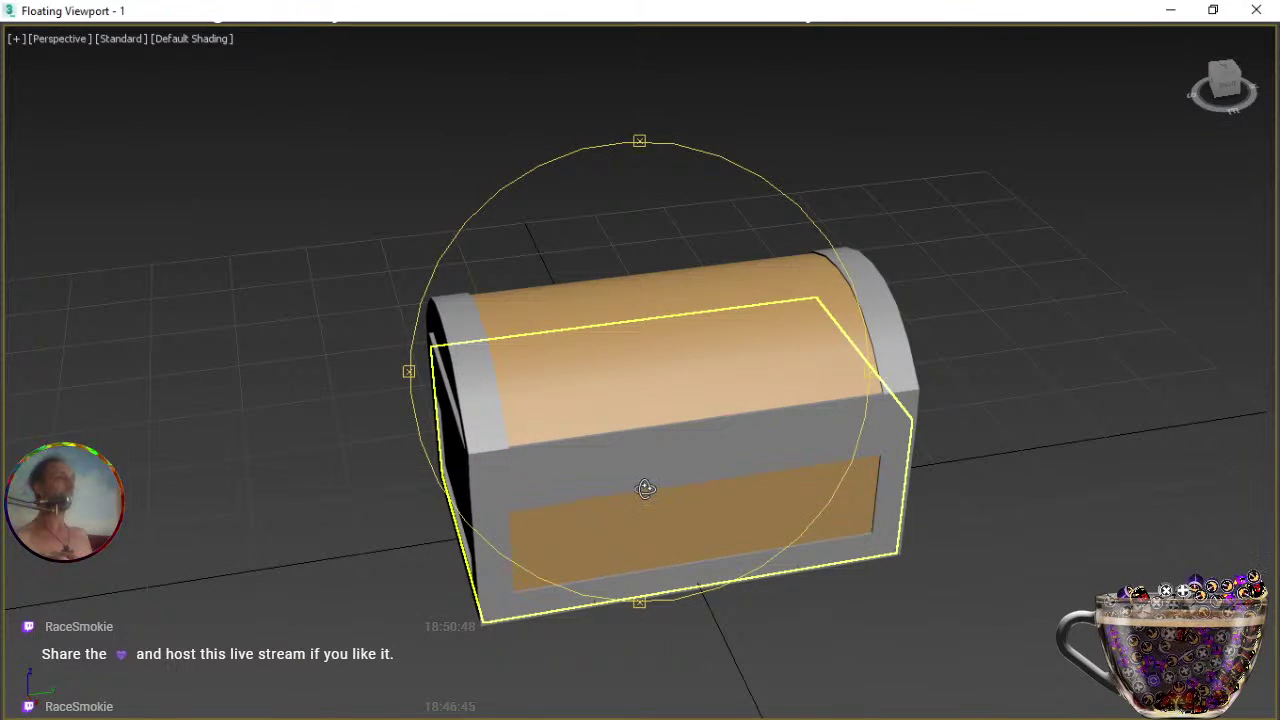
{"action": "scroll", "coordinate": [720, 571], "scroll_direction": "up", "scroll_amount": 4}
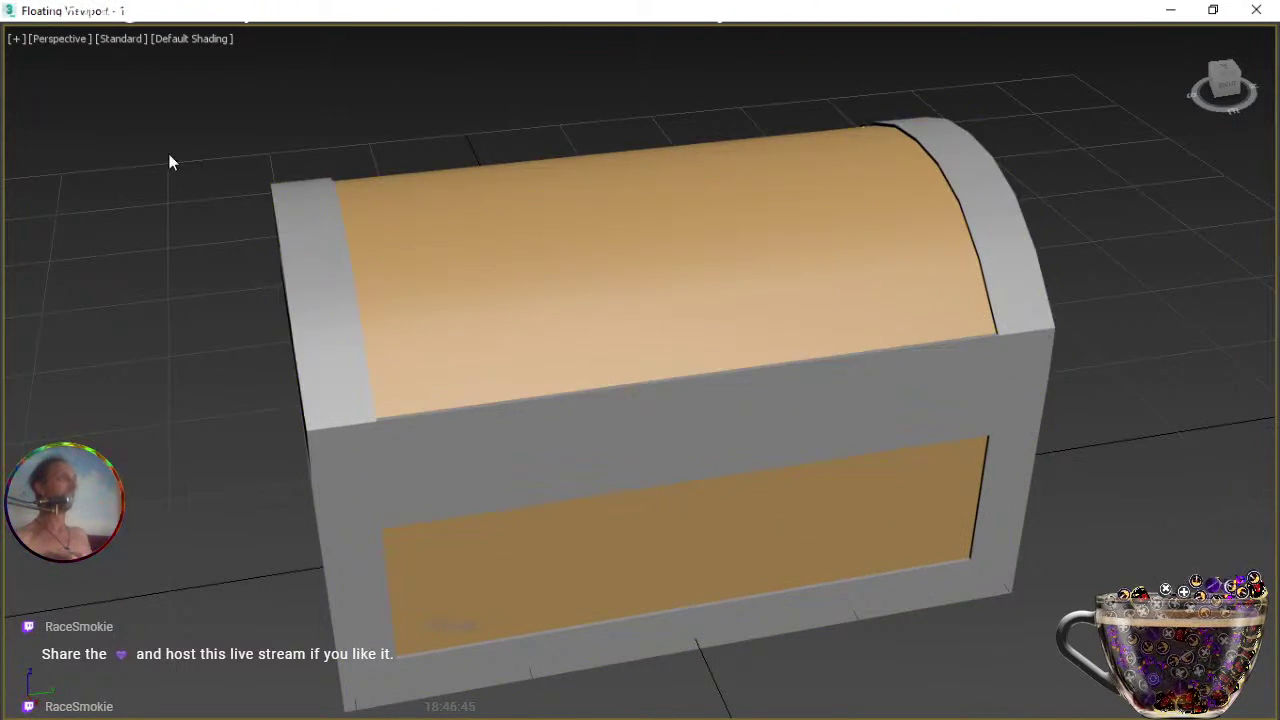
Show Edged Faces on the shaded chest model.
{"action": "left_click", "coordinate": [172, 39]}
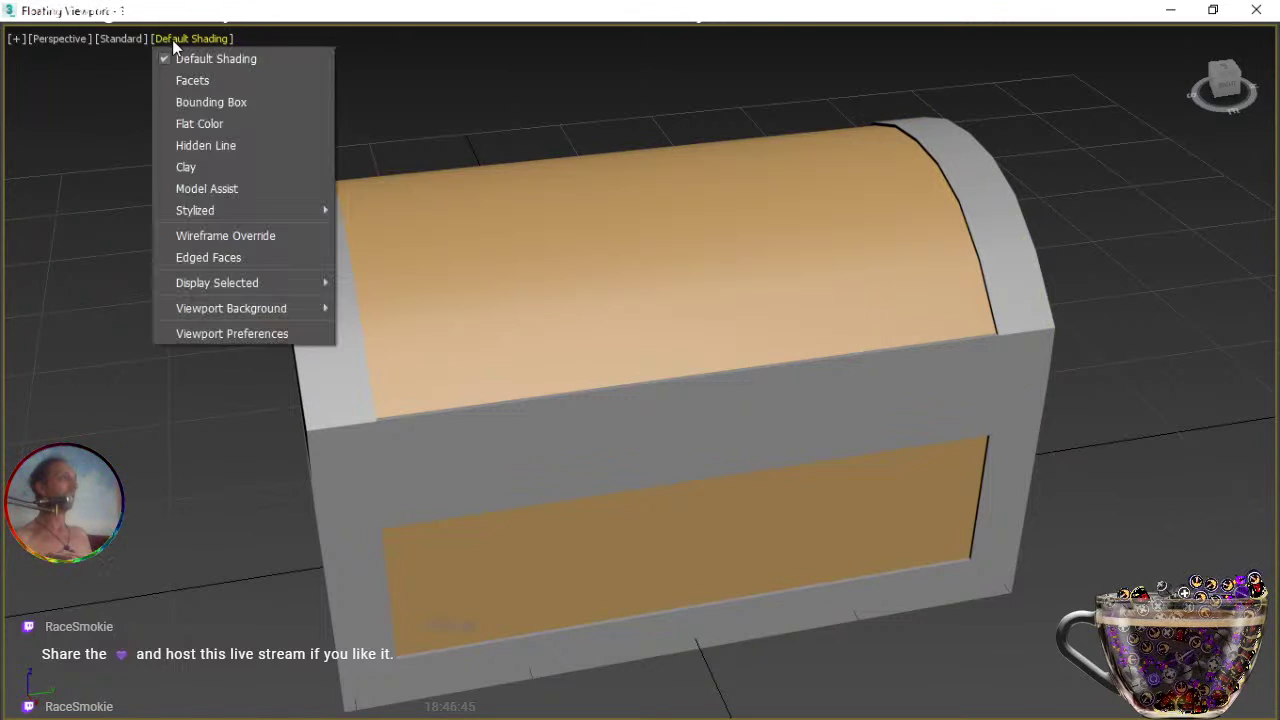
{"action": "left_click", "coordinate": [238, 255]}
{"action": "mouse_move", "coordinate": [465, 494]}
{"action": "middle_mouse_down", "text": "alt"}
{"action": "mouse_move", "coordinate": [486, 449]}
{"action": "mouse_move", "coordinate": [474, 474]}
{"action": "middle_mouse_up", "text": "alt"}
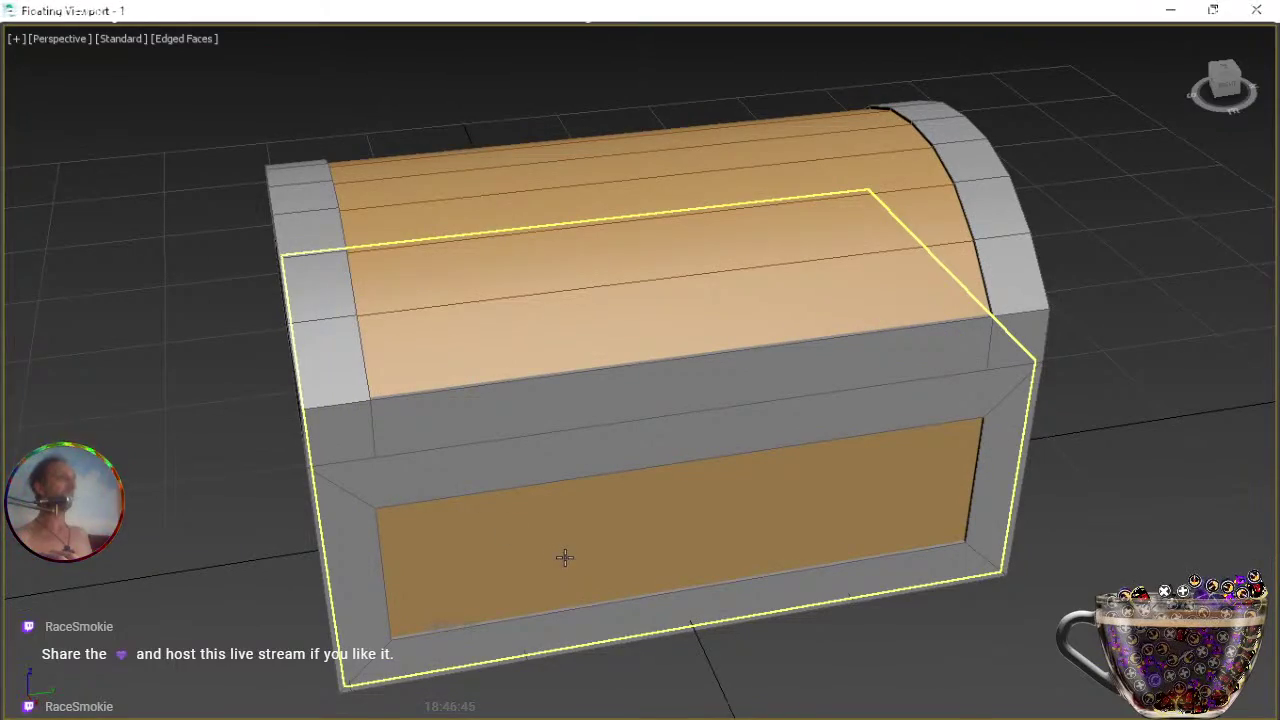
{"action": "middle_click_drag", "start_coordinate": [565, 558], "coordinate": [606, 486], "text": "alt"}
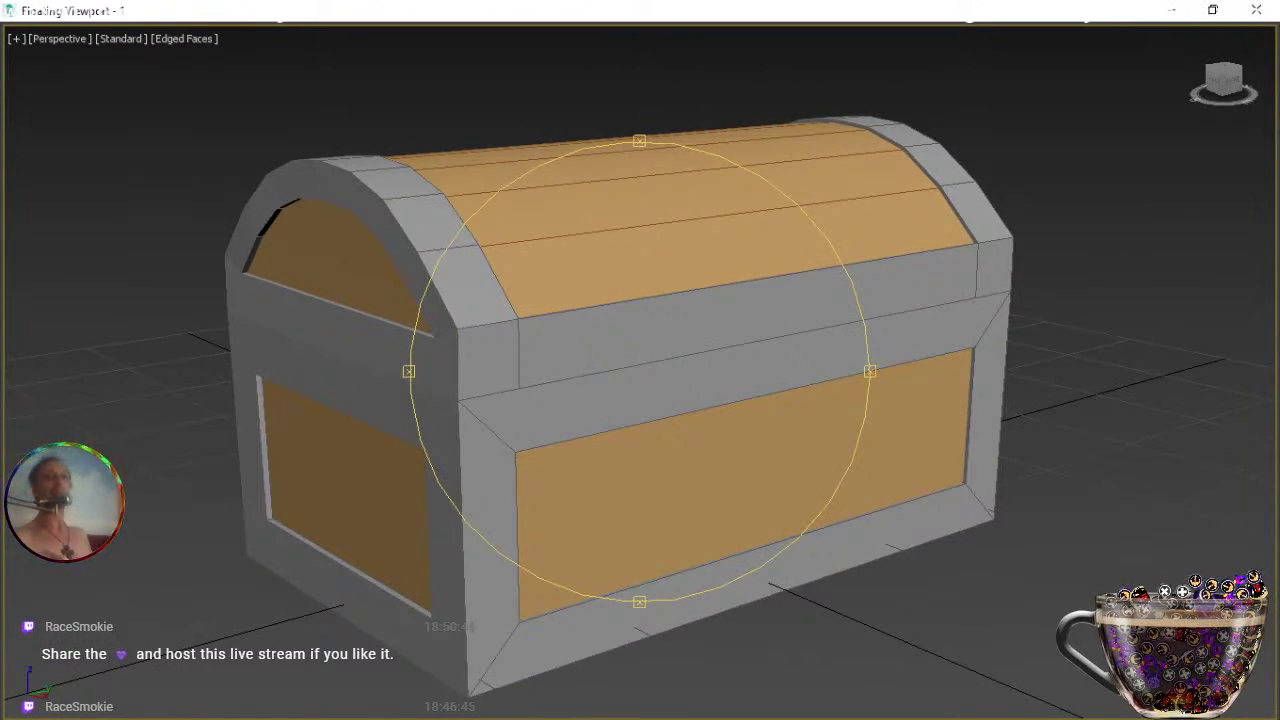
Check the treasure chest reference image in the Photos app and return to the 3ds Max viewport.
{"action": "key", "text": "alt+Tab"}
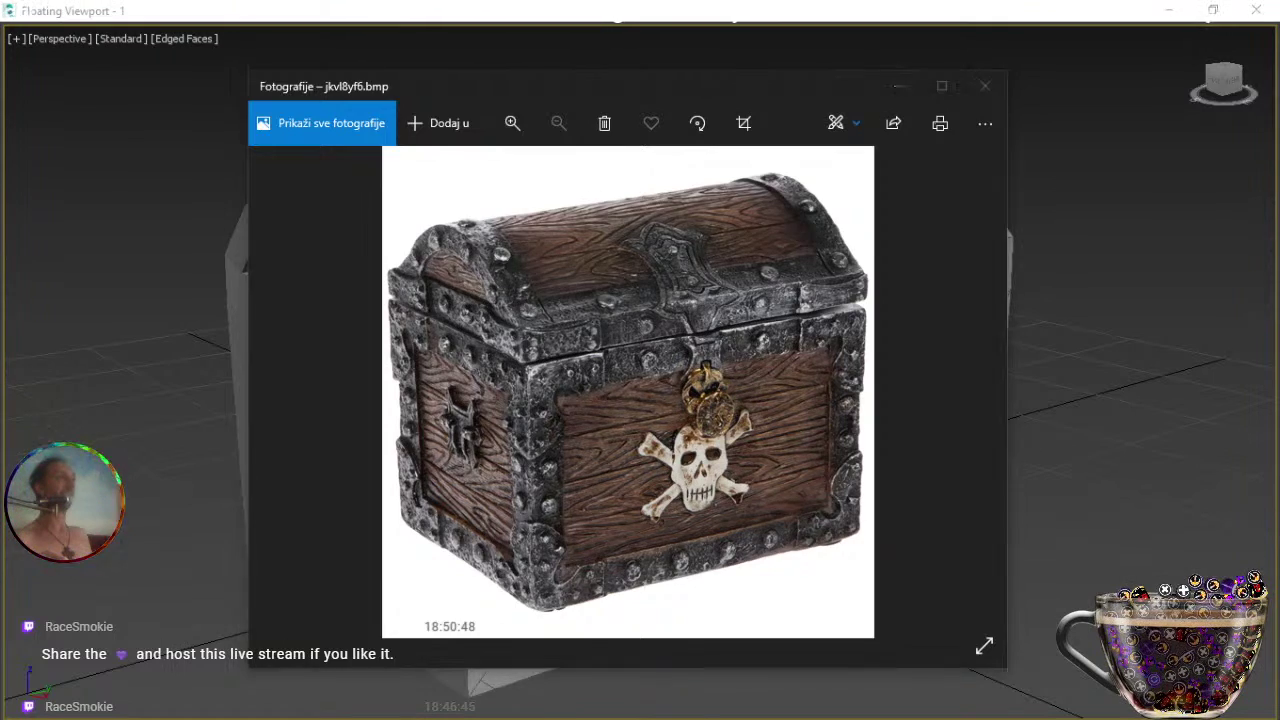
{"action": "key", "text": "alt+Tab"}
{"action": "key", "text": "alt+Tab"}
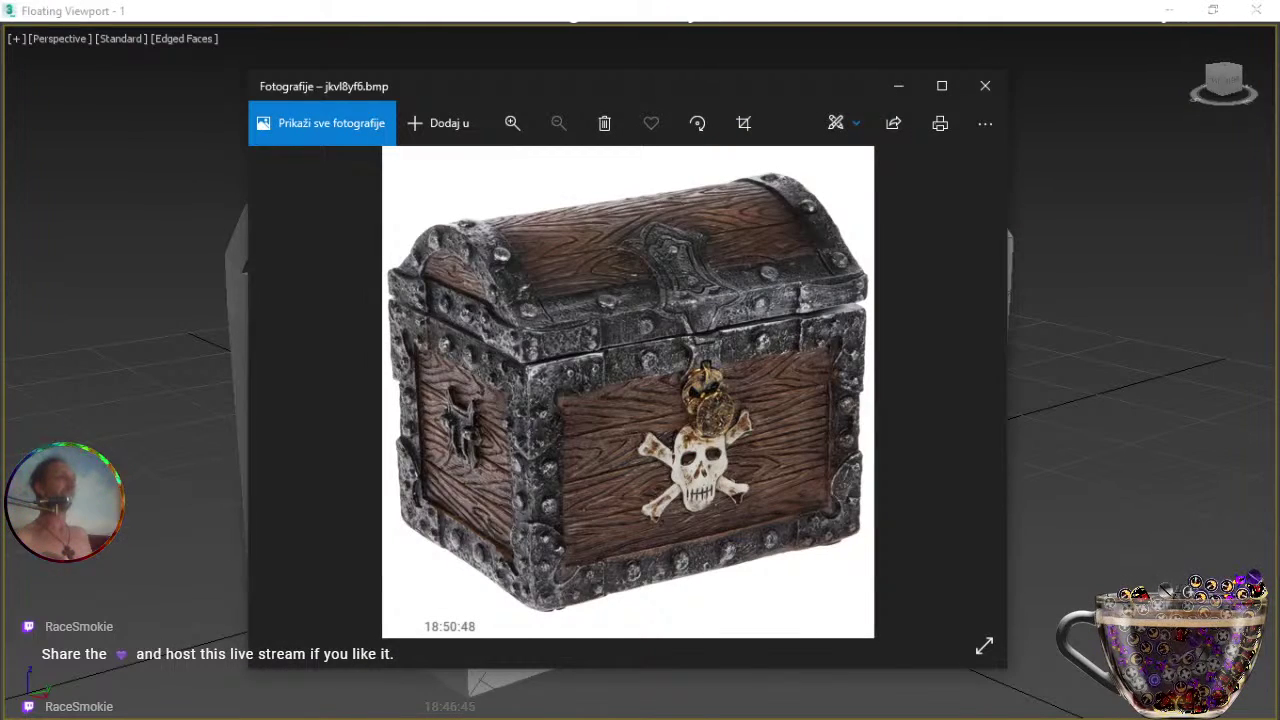
{"action": "key", "text": "alt+Tab"}
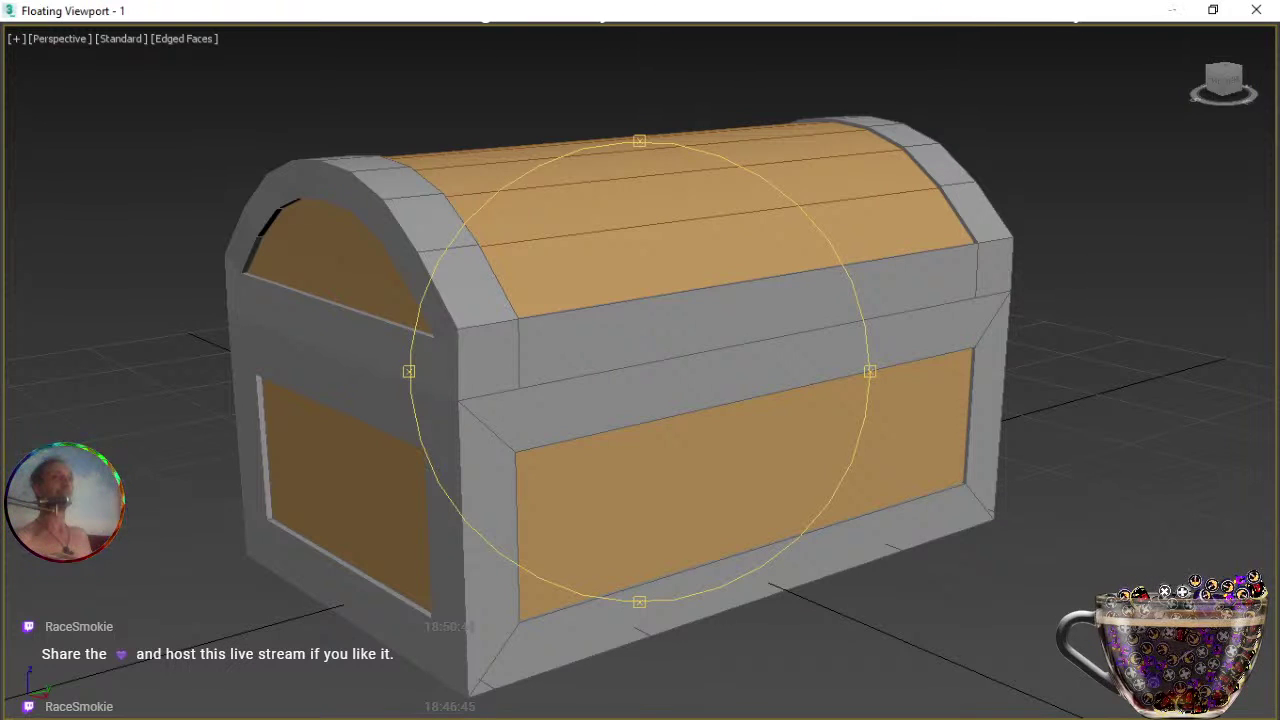
{"action": "left_click_drag", "start_coordinate": [566, 509], "coordinate": [731, 446]}
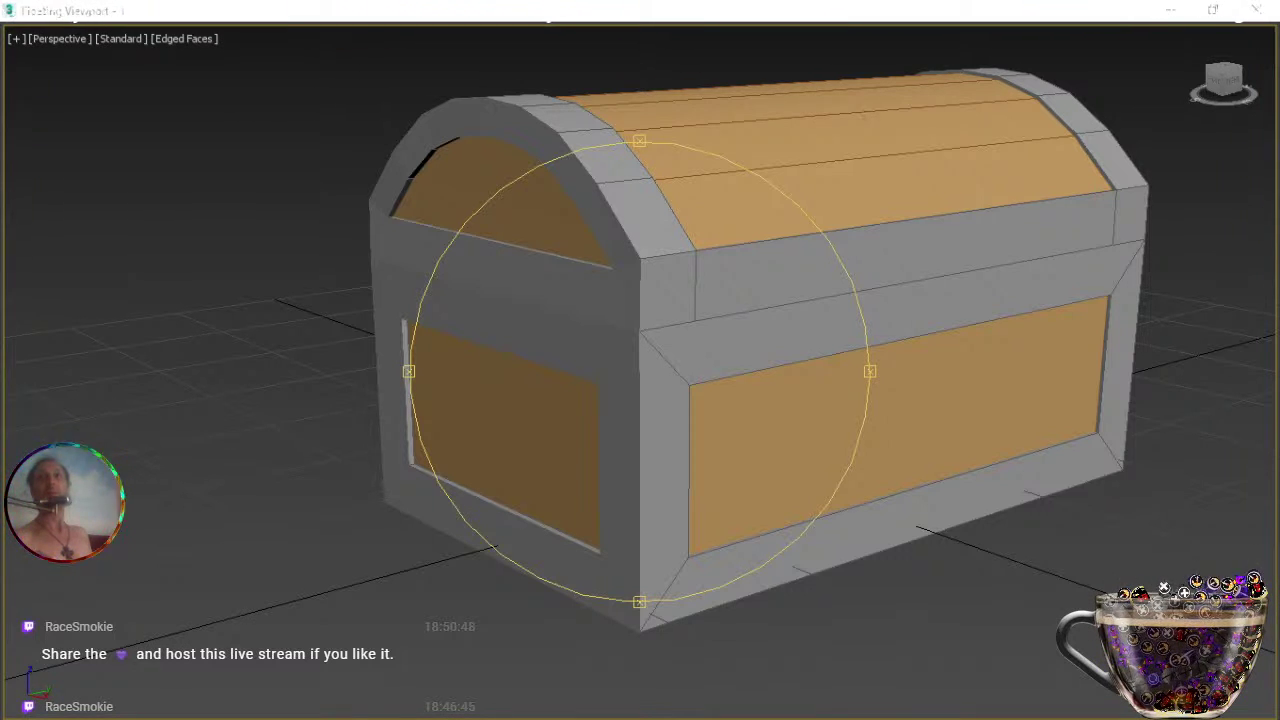
{"action": "key", "text": "Escape"}
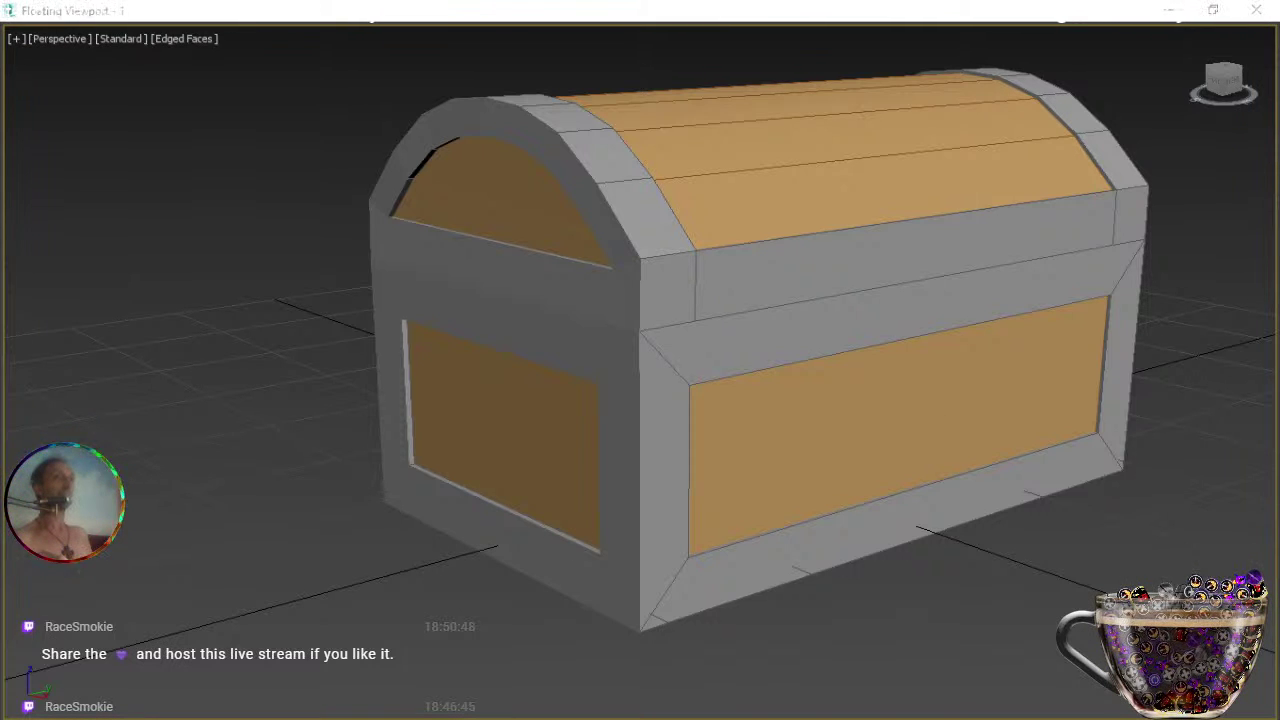
{"action": "key", "text": "ctrl+a"}
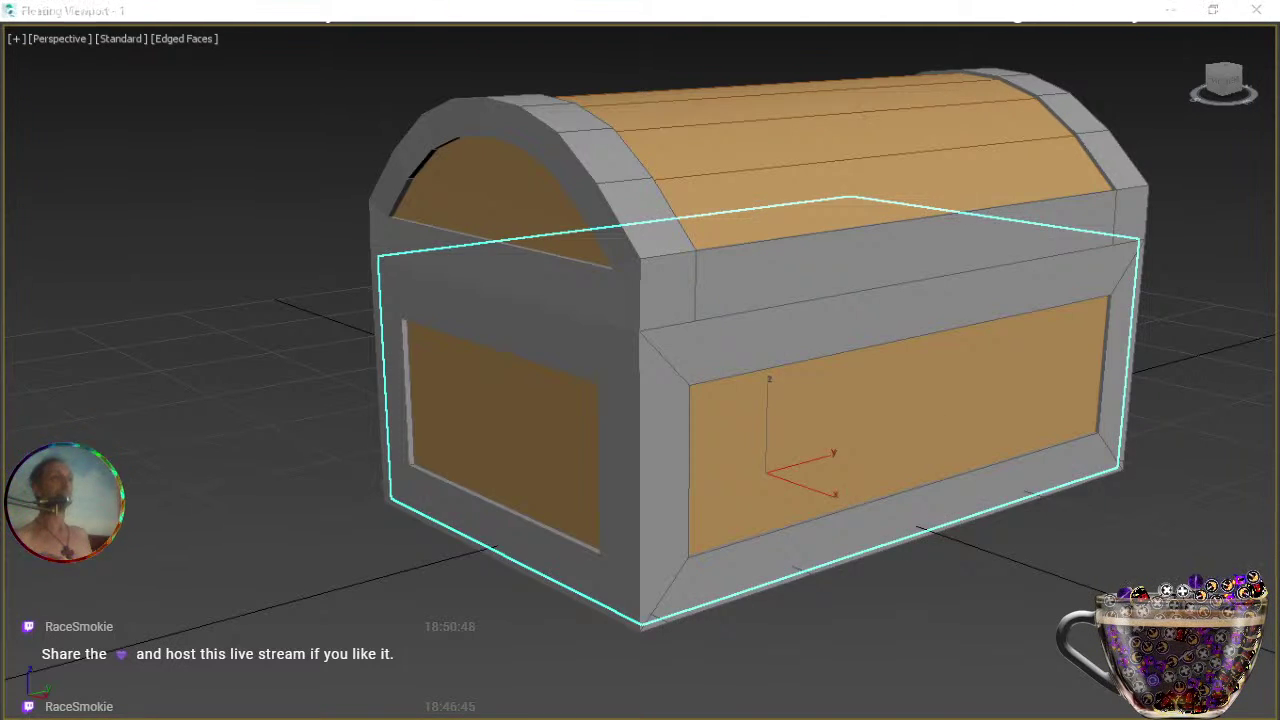
{"action": "key", "text": "w"}
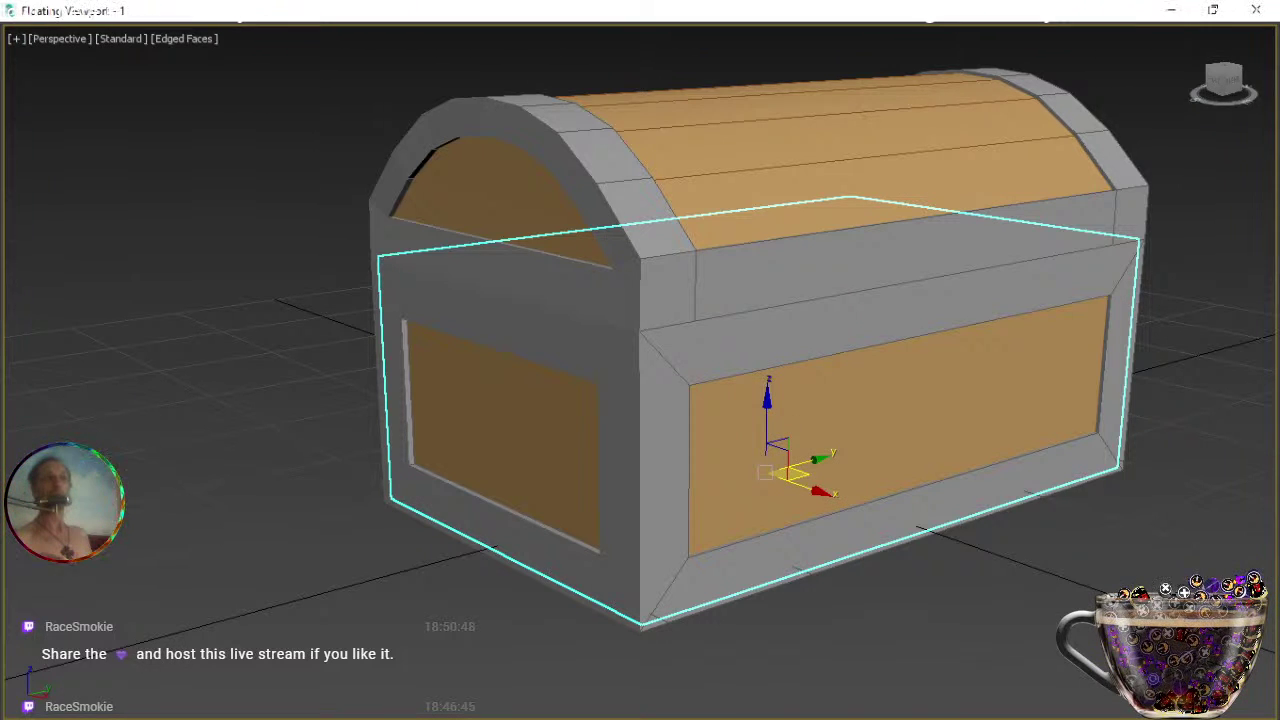
{"action": "mouse_move", "coordinate": [731, 506]}
{"action": "middle_mouse_down"}
{"action": "mouse_move", "coordinate": [723, 200]}
{"action": "mouse_move", "coordinate": [723, 523]}
{"action": "middle_mouse_up"}
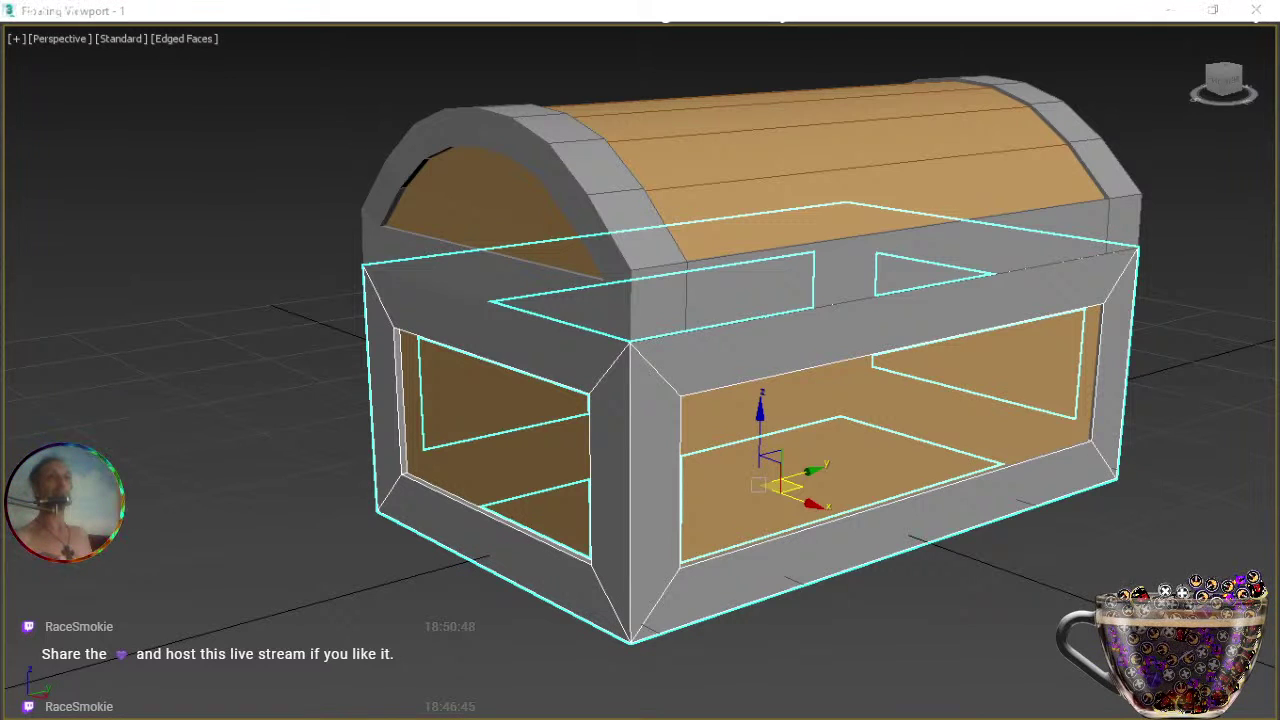
{"action": "key", "text": "ctrl+d"}
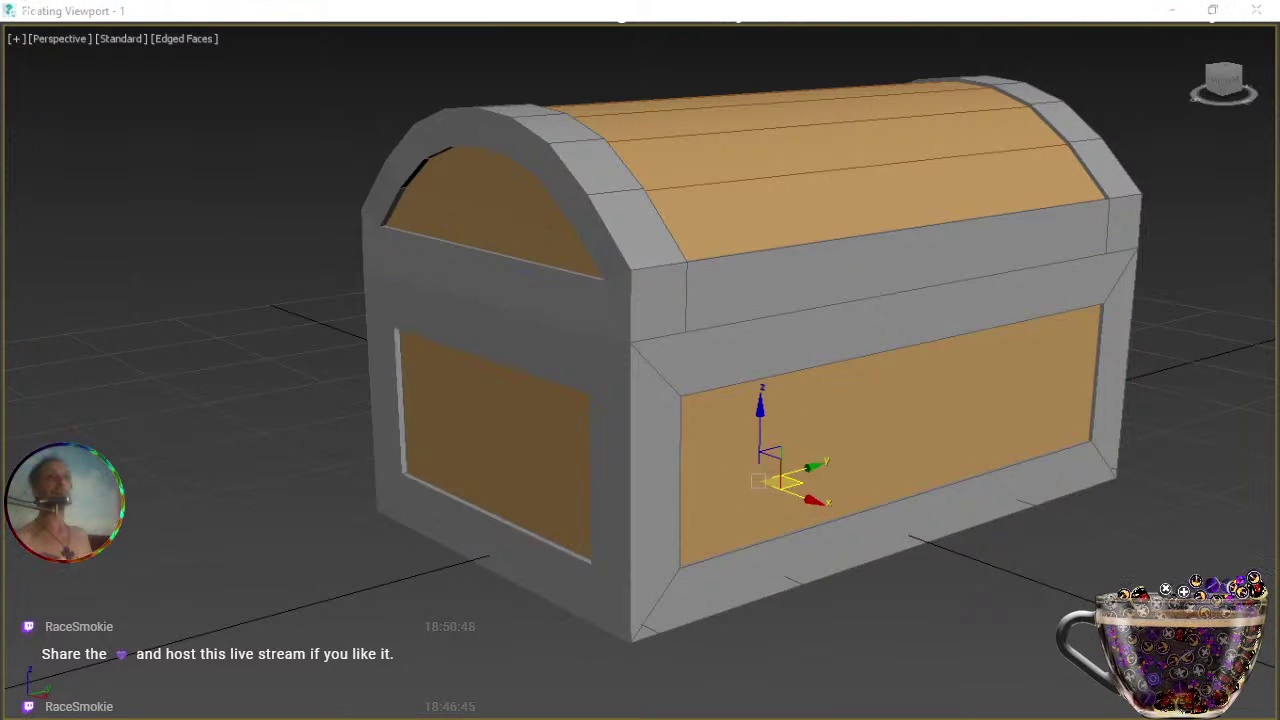
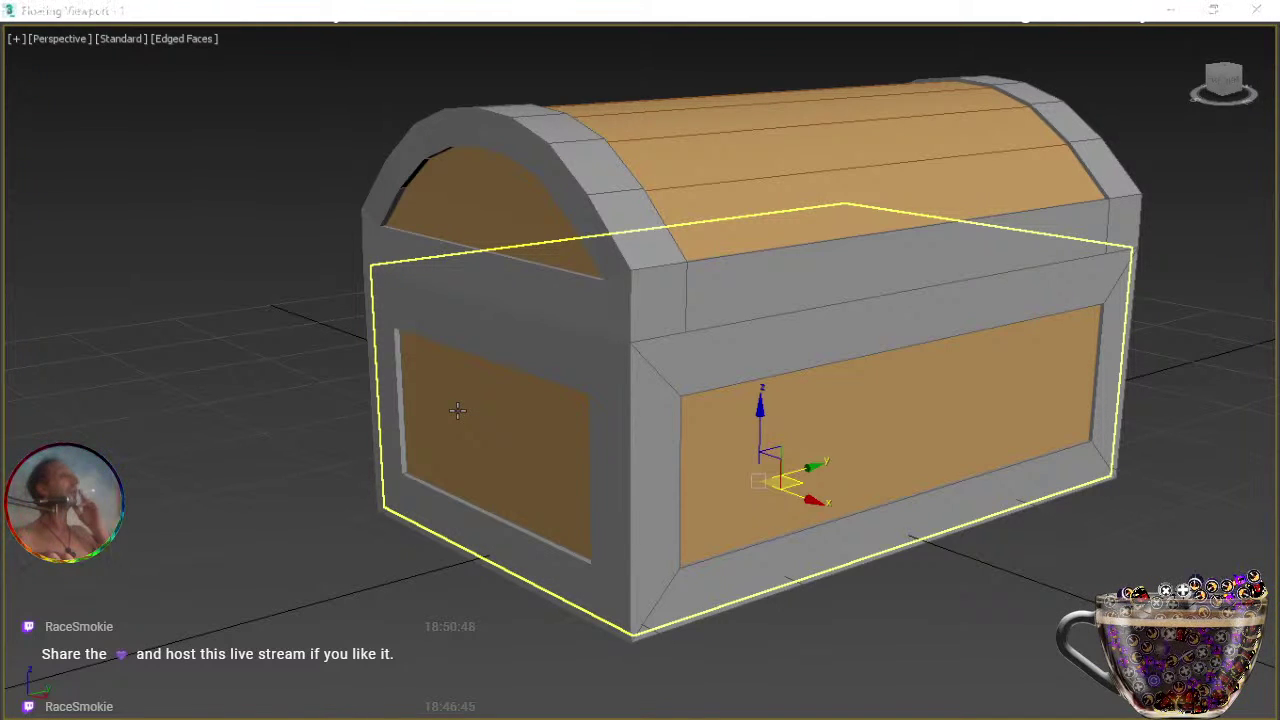
{"action": "left_click", "coordinate": [399, 567]}
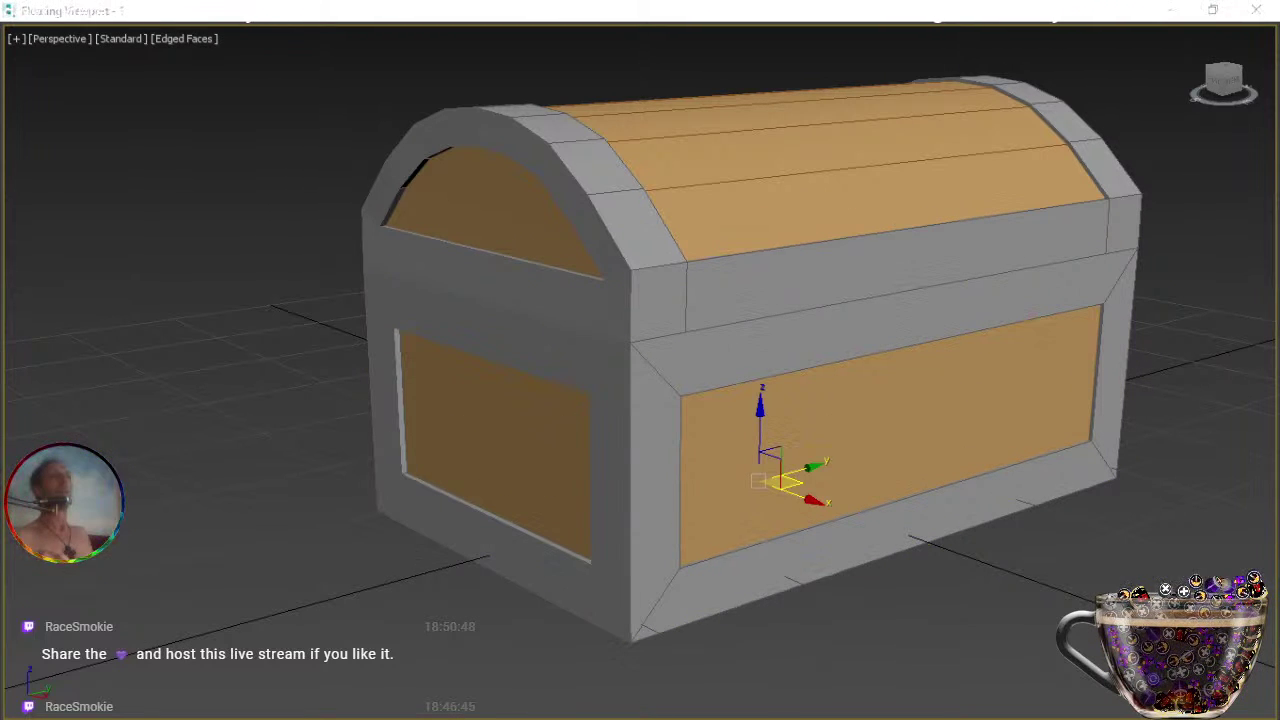
Create a small thin upright box beside the chest's end and move it up in front of the wooden end panel.
{"action": "key", "text": "q"}
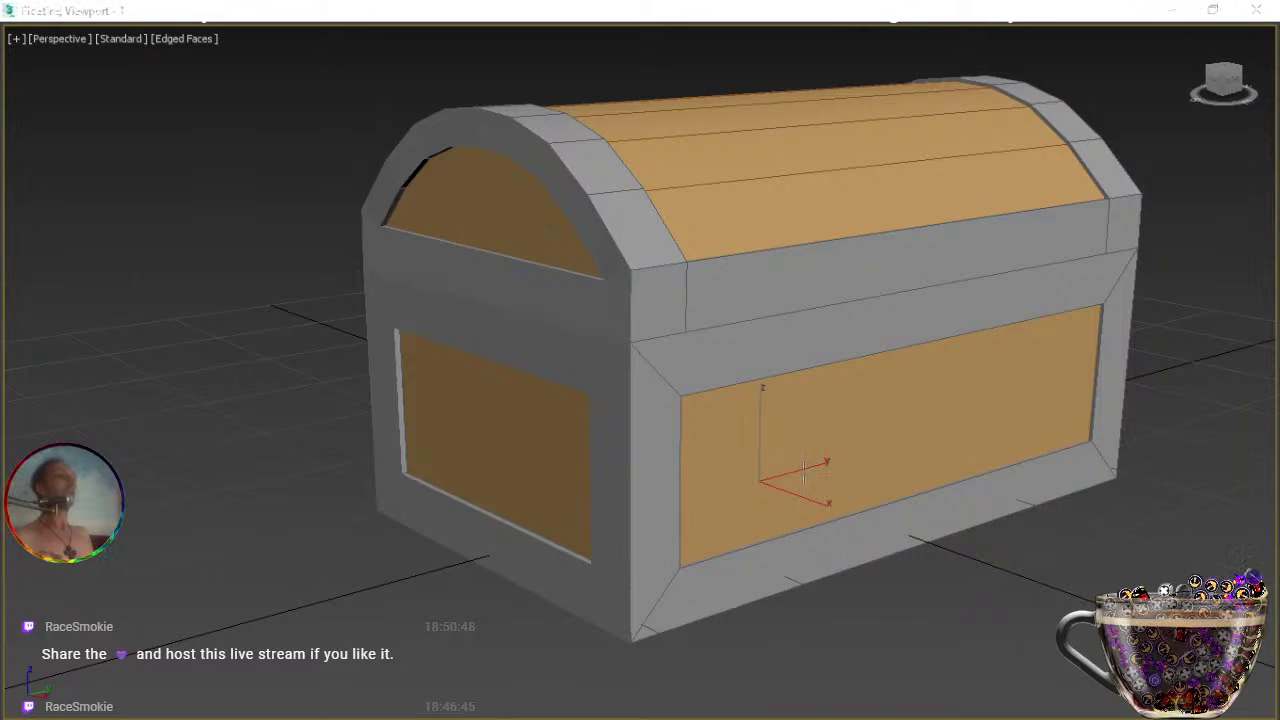
{"action": "left_click_drag", "start_coordinate": [414, 550], "coordinate": [453, 575]}
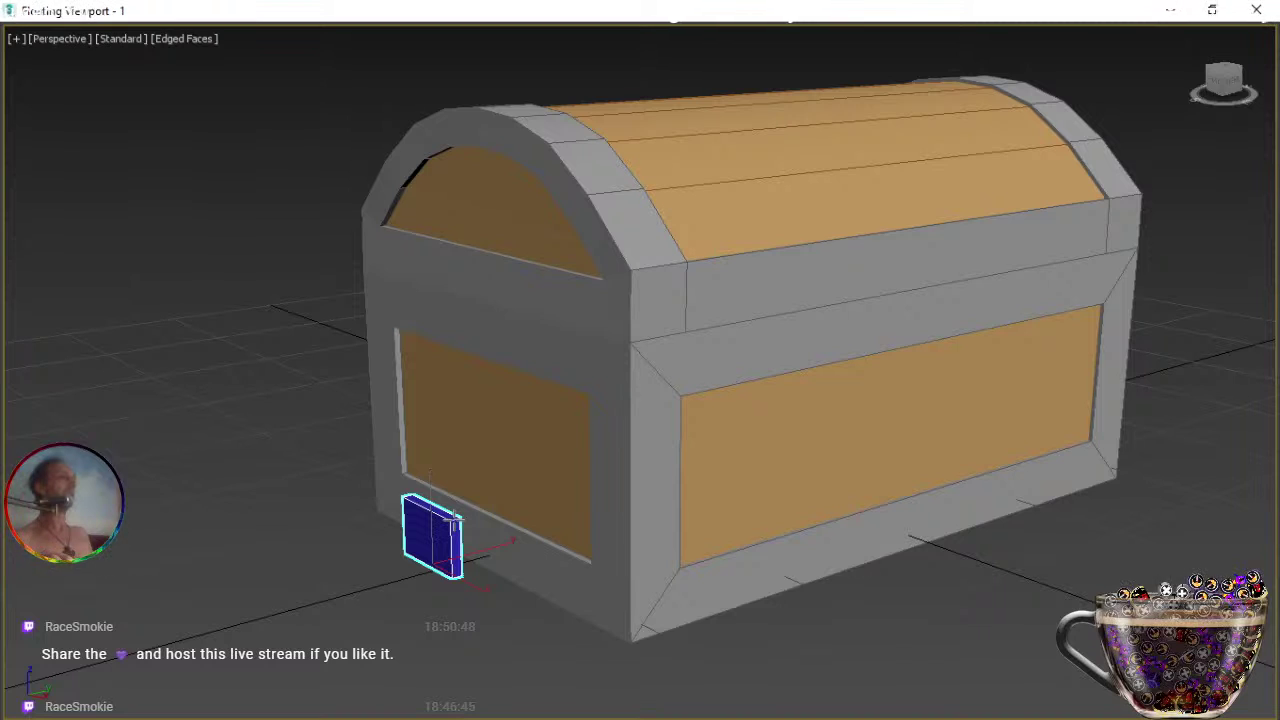
{"action": "left_click", "coordinate": [451, 528]}
{"action": "key", "text": "w"}
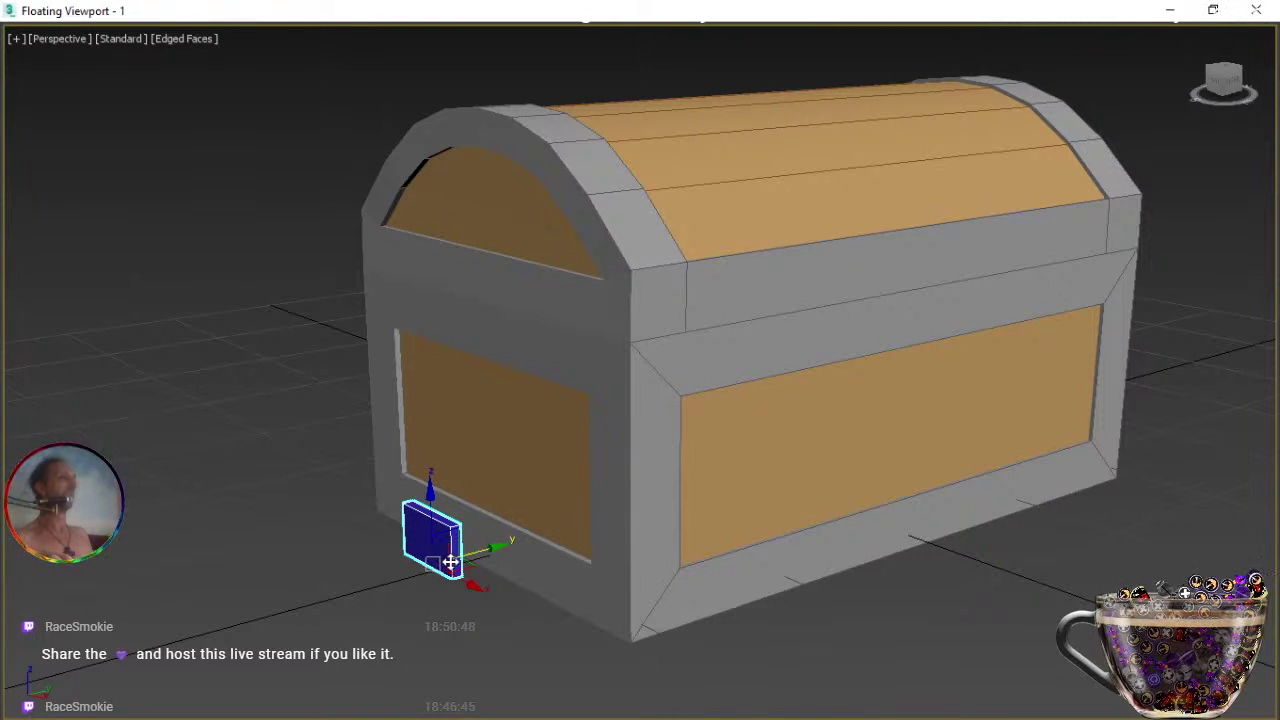
{"action": "left_click_drag", "start_coordinate": [455, 550], "coordinate": [484, 442]}
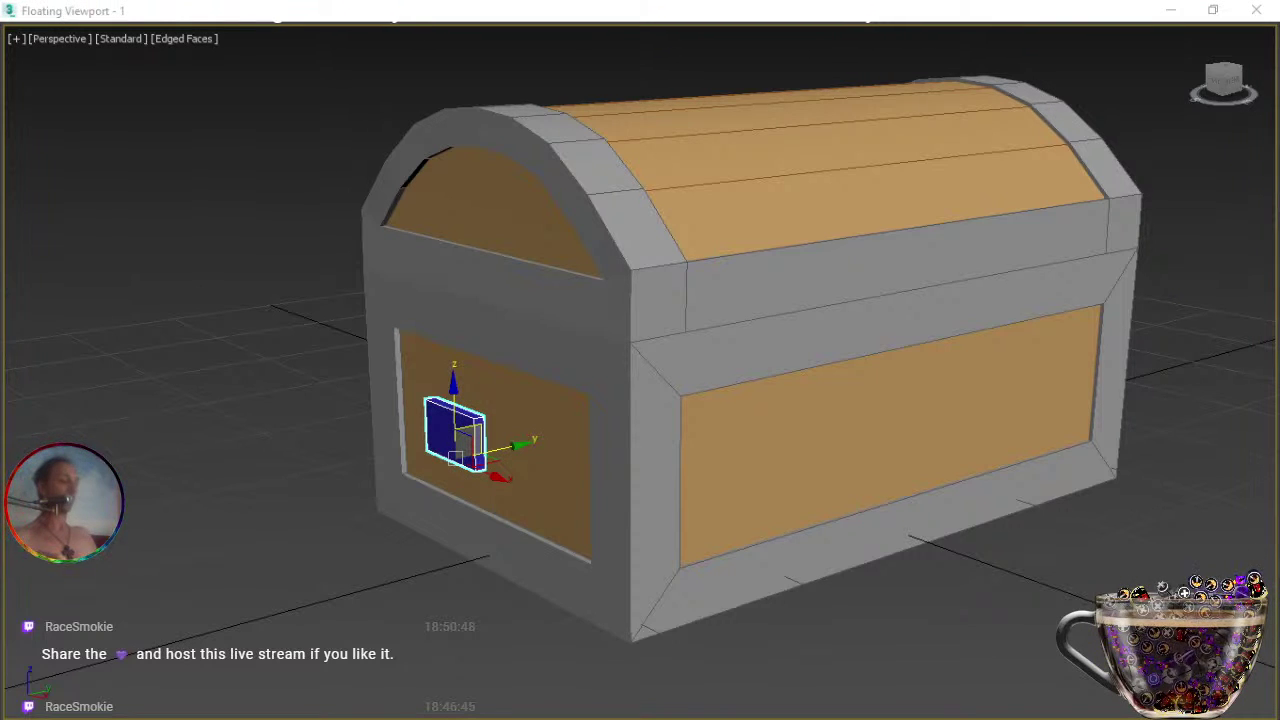
Centre the small box across the chest's width and move it out along Y in front of the wooden end panel.
{"action": "key", "text": "Delete"}
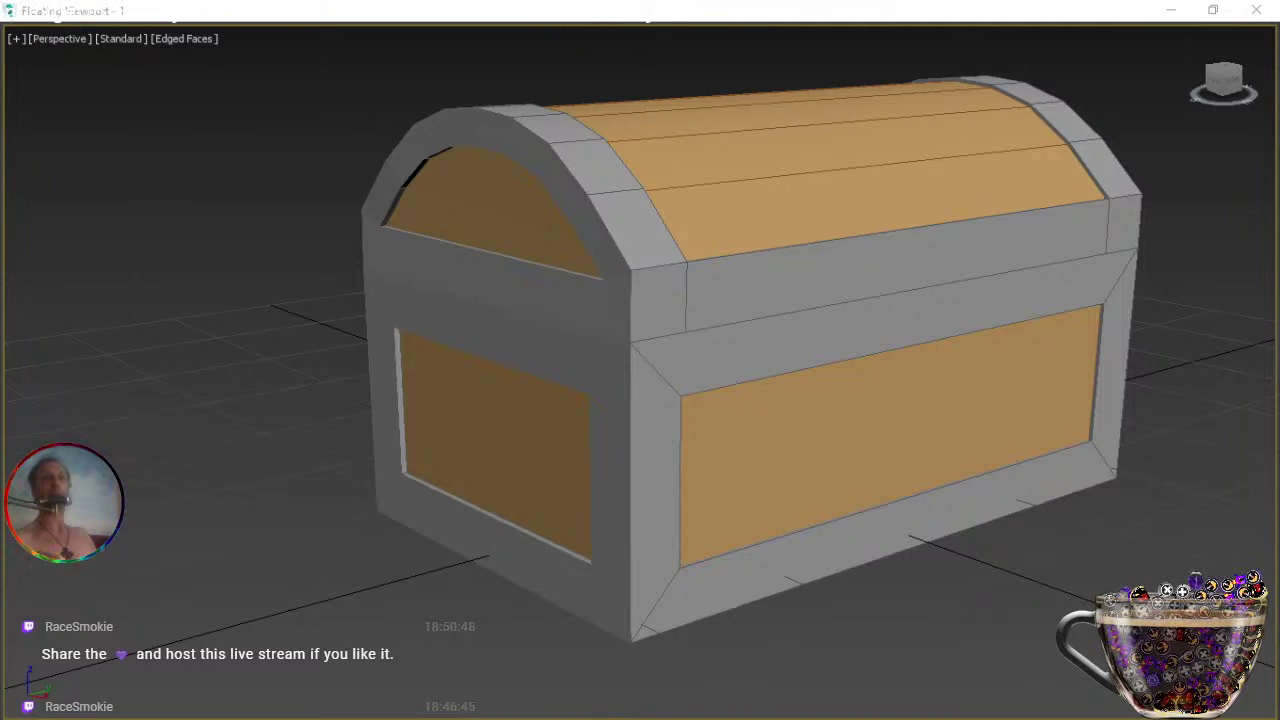
{"action": "key", "text": "ctrl+z"}
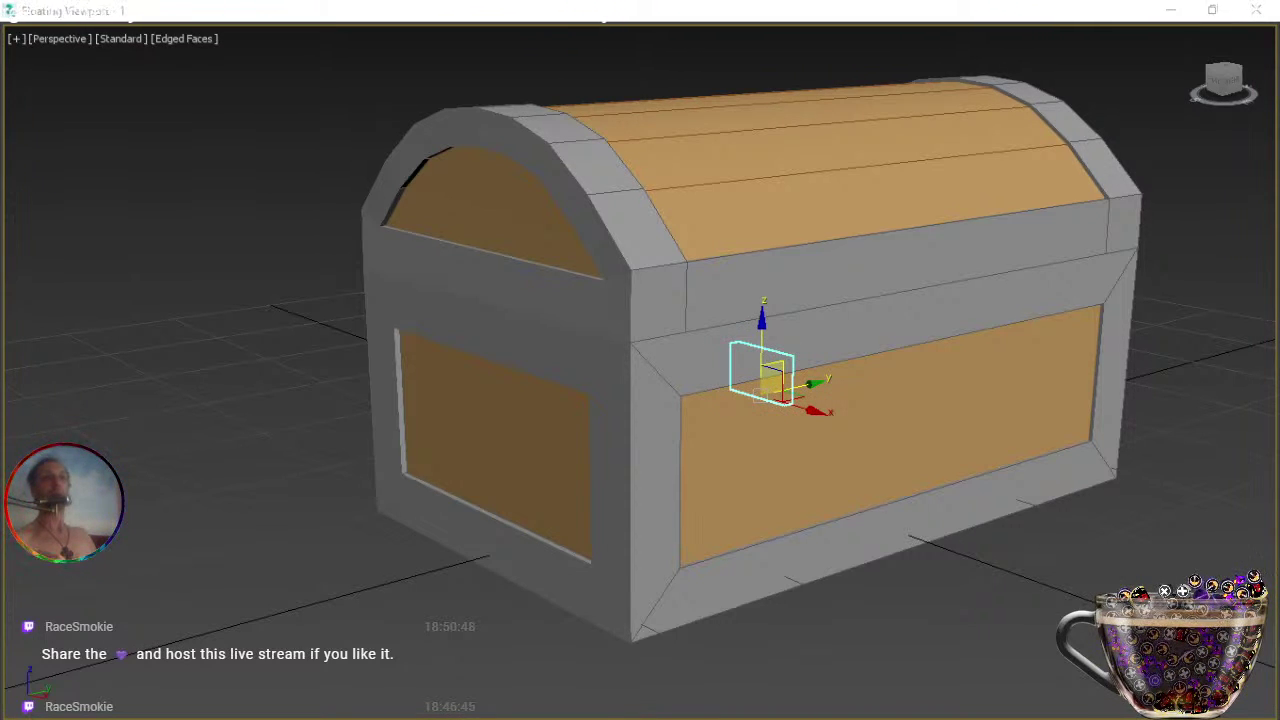
{"action": "left_click_drag", "start_coordinate": [813, 383], "coordinate": [545, 450]}
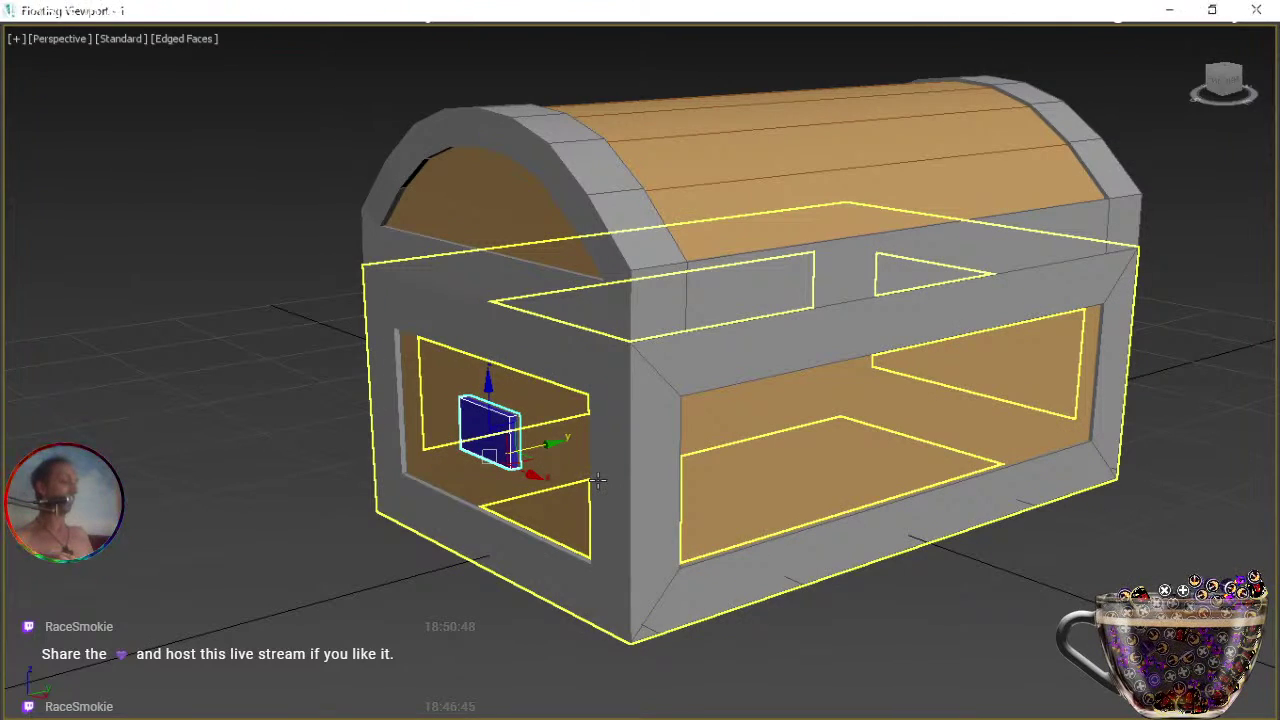
Raise the small box along Z to the frame rail above the wooden end panel.
{"action": "middle_click_drag", "start_coordinate": [594, 476], "coordinate": [686, 517], "text": "alt"}
{"action": "key", "text": "w"}
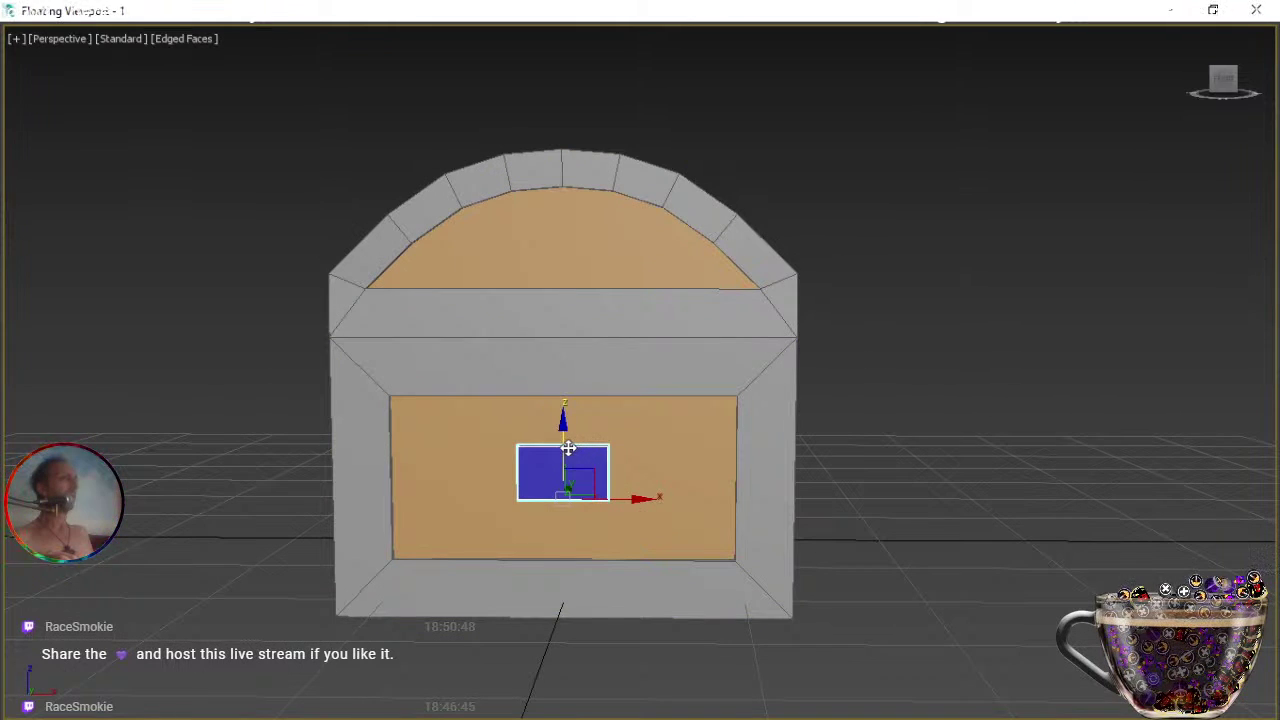
{"action": "left_click_drag", "start_coordinate": [582, 455], "coordinate": [582, 347]}
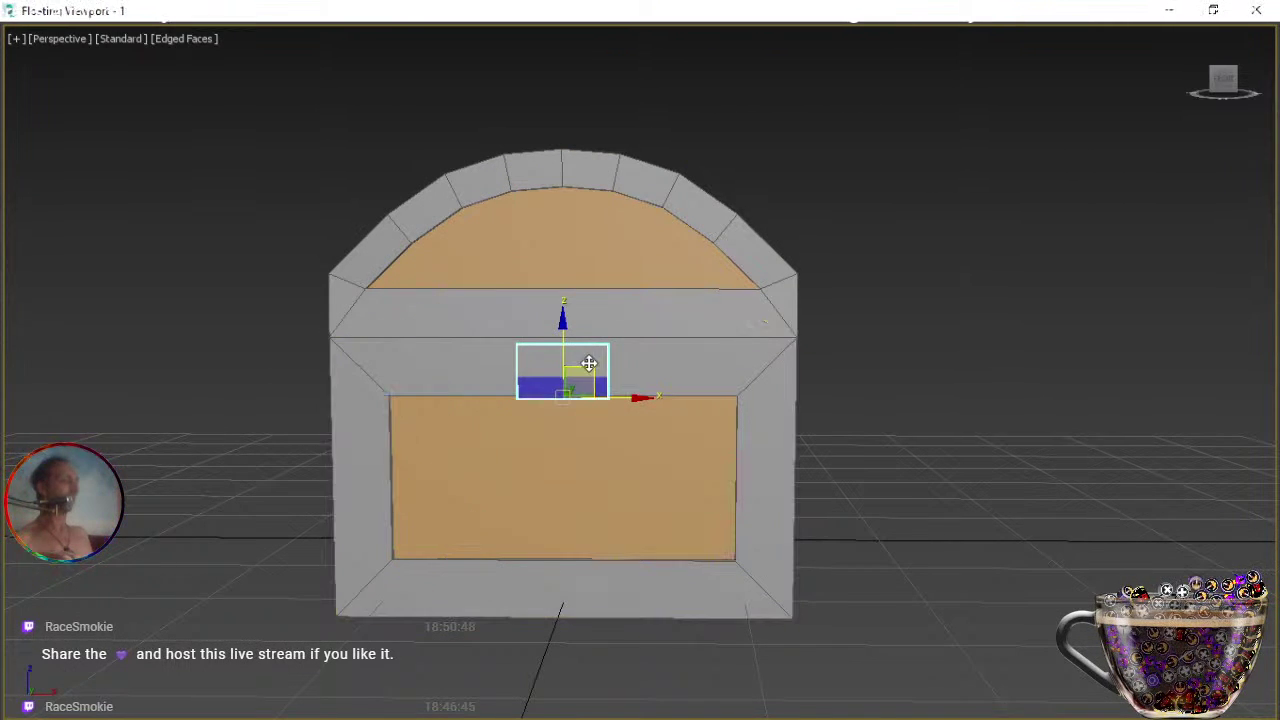
Move the small box along Y to the opposite end of the chest.
{"action": "middle_click_drag", "start_coordinate": [584, 392], "coordinate": [608, 534], "text": "alt"}
{"action": "scroll", "coordinate": [551, 525], "scroll_direction": "up", "scroll_amount": 5}
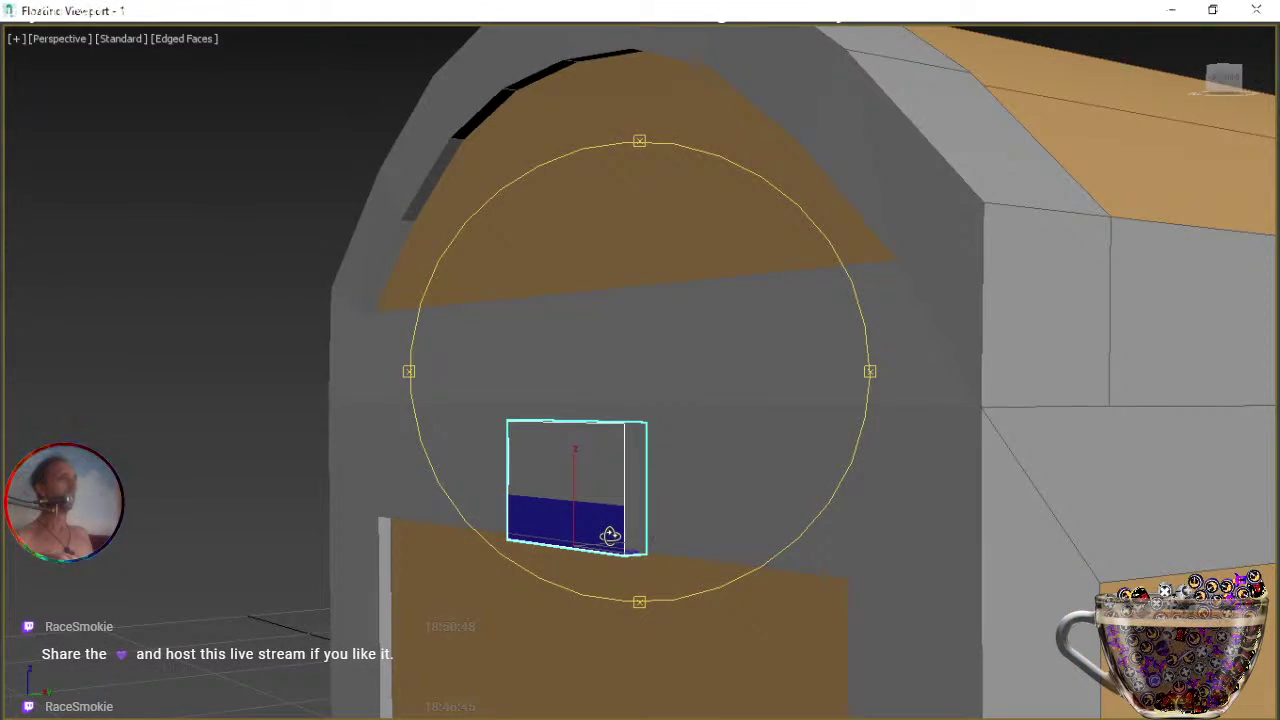
{"action": "scroll", "coordinate": [720, 457], "scroll_direction": "down", "scroll_amount": 5}
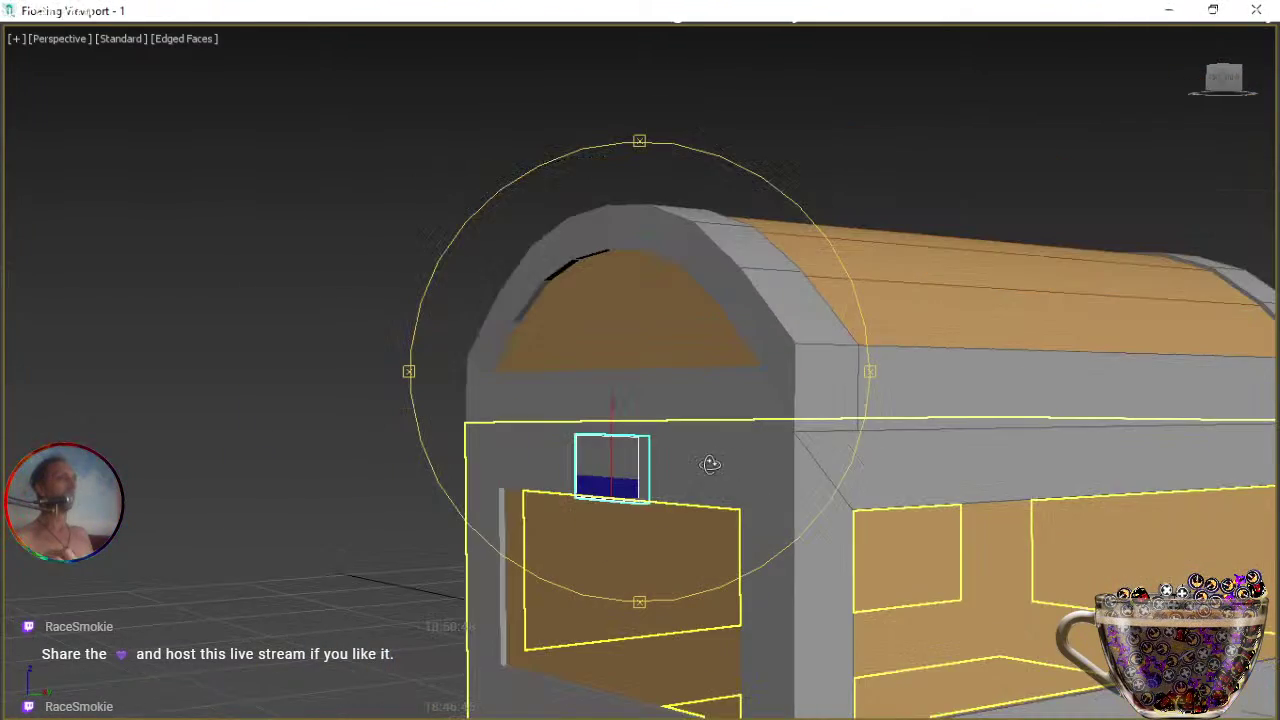
{"action": "scroll", "coordinate": [800, 472], "scroll_direction": "down", "scroll_amount": 4}
{"action": "middle_click_drag", "start_coordinate": [920, 477], "coordinate": [737, 443]}
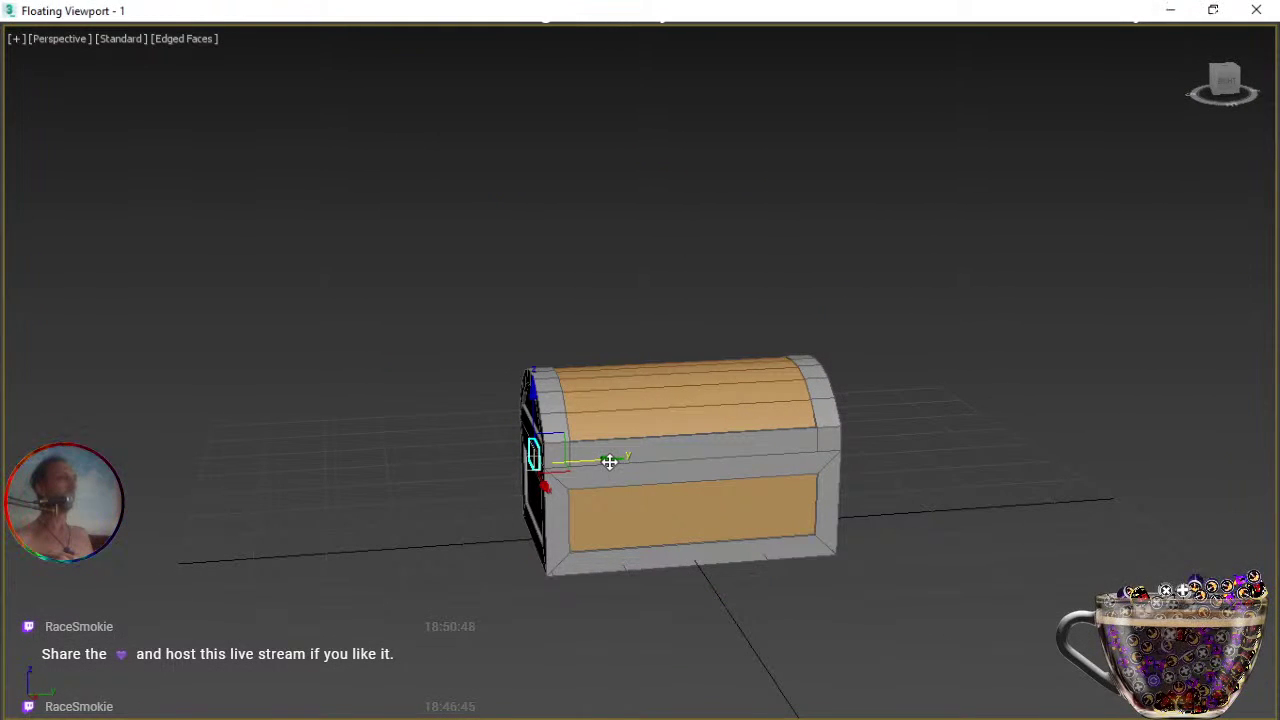
{"action": "left_click_drag", "start_coordinate": [613, 461], "coordinate": [901, 461]}
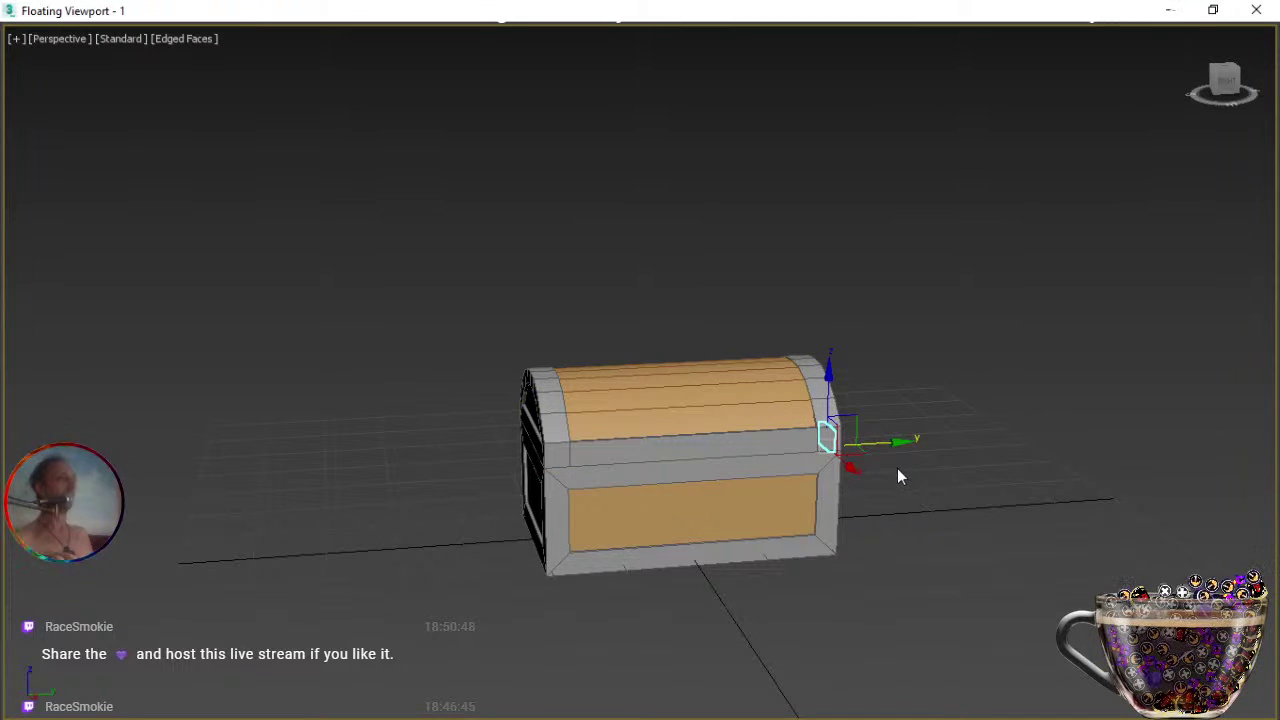
Move the small box along Y against the chest's end frame and raise it slightly along Z onto the rail.
{"action": "middle_click_drag", "start_coordinate": [904, 475], "coordinate": [758, 498]}
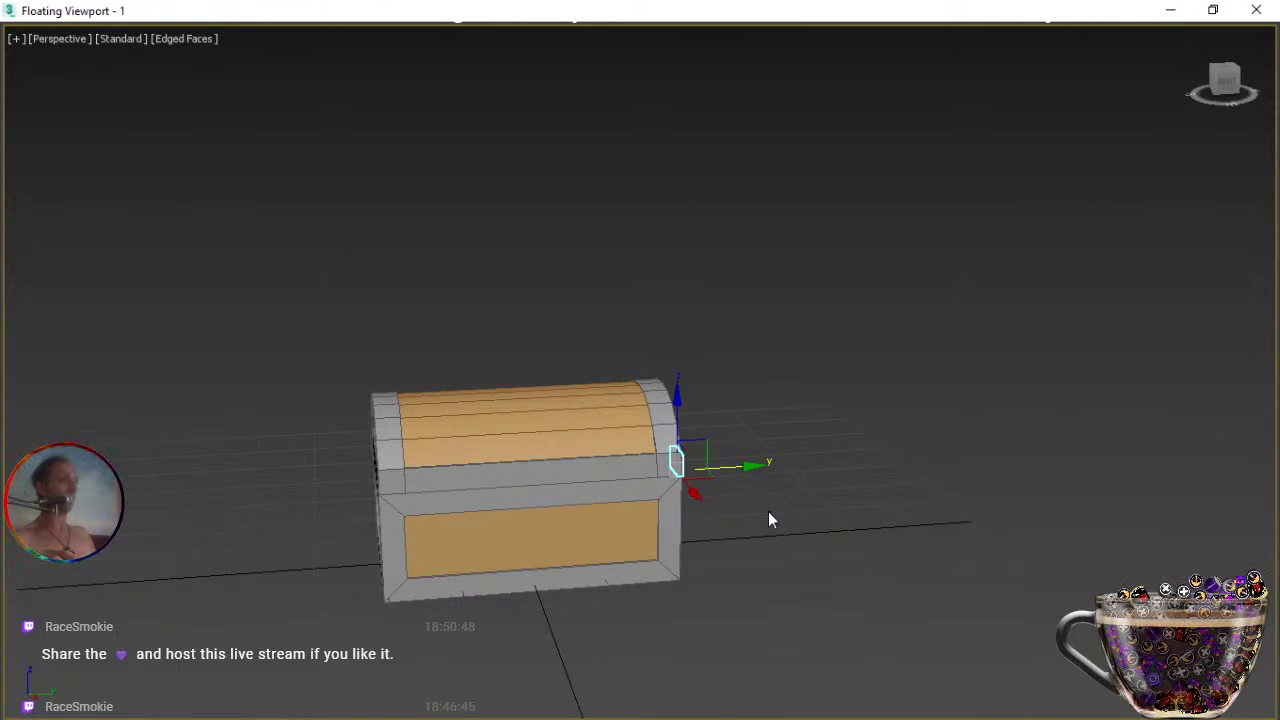
{"action": "key", "text": "z"}
{"action": "key", "text": "e"}
{"action": "middle_click_drag", "start_coordinate": [749, 497], "coordinate": [683, 534], "text": "alt"}
{"action": "scroll", "coordinate": [640, 485], "scroll_direction": "down", "scroll_amount": 3}
{"action": "key", "text": "w"}
{"action": "left_click_drag", "start_coordinate": [725, 570], "coordinate": [625, 567]}
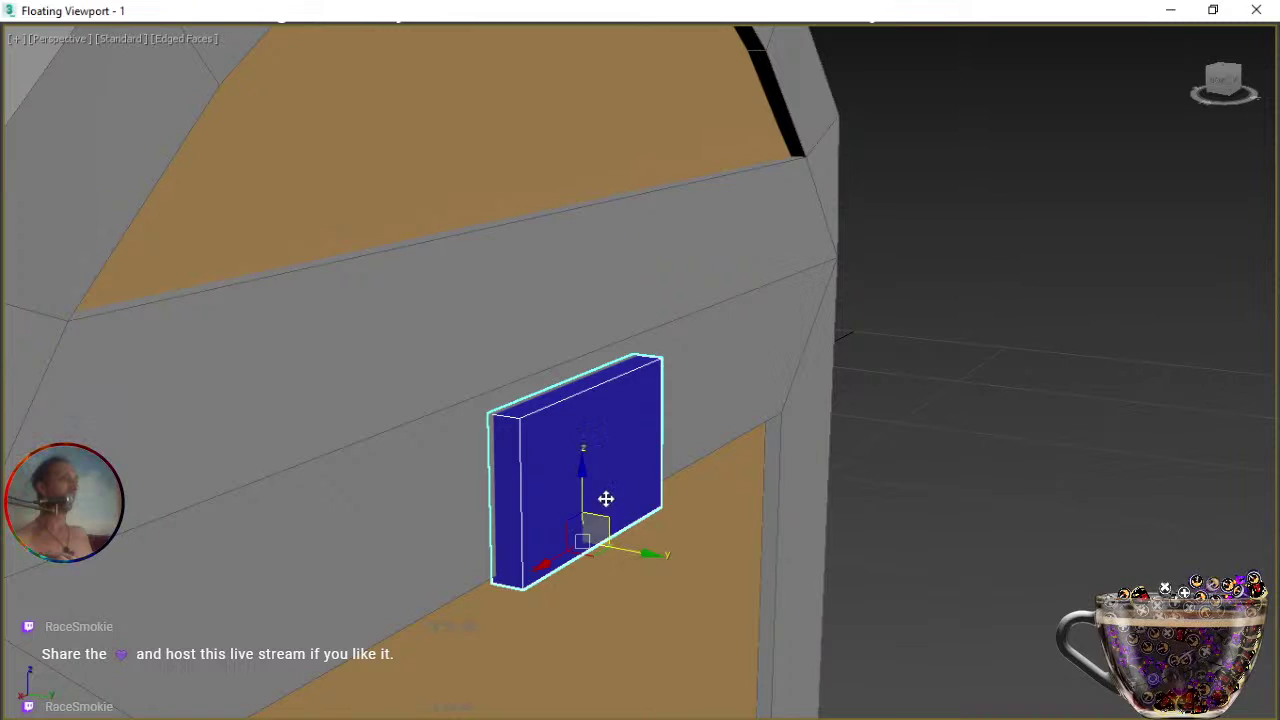
{"action": "left_click_drag", "start_coordinate": [583, 480], "coordinate": [583, 454]}
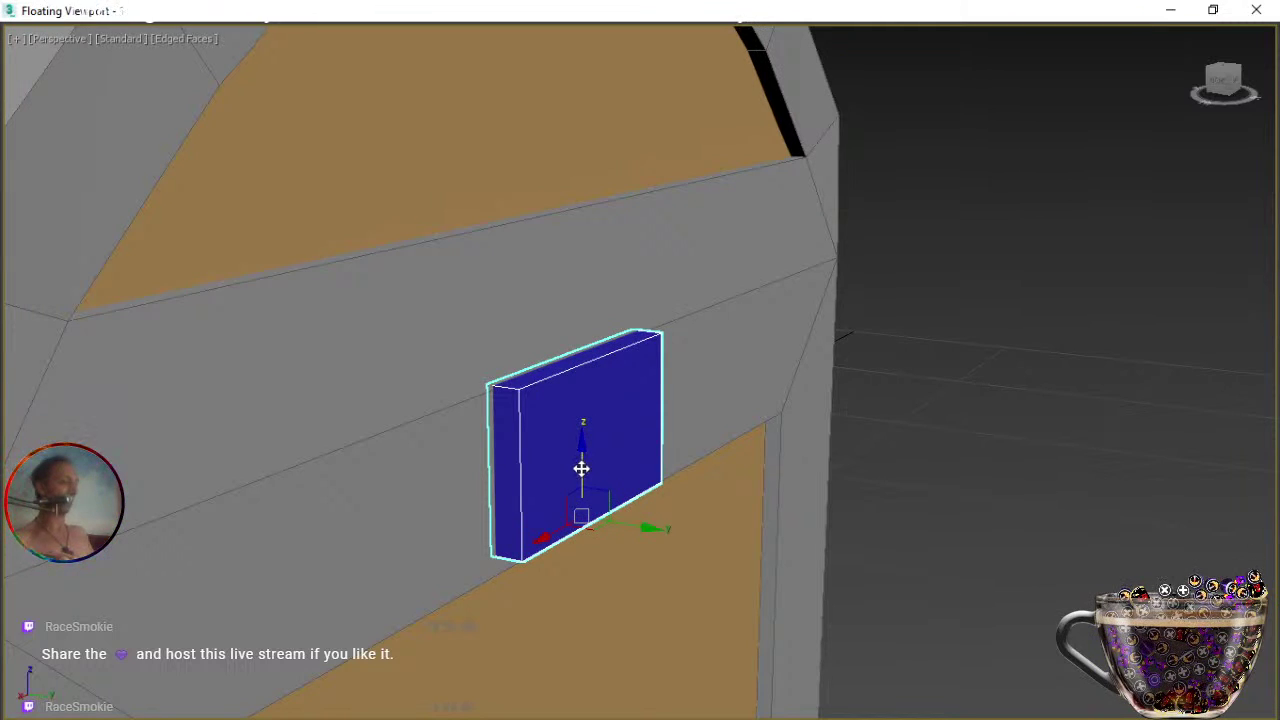
Inspect from several angles how the small box sits against the end frame rail.
{"action": "key", "text": "e"}
{"action": "middle_click_drag", "start_coordinate": [580, 491], "coordinate": [623, 506], "text": "alt"}
{"action": "key", "text": "w"}
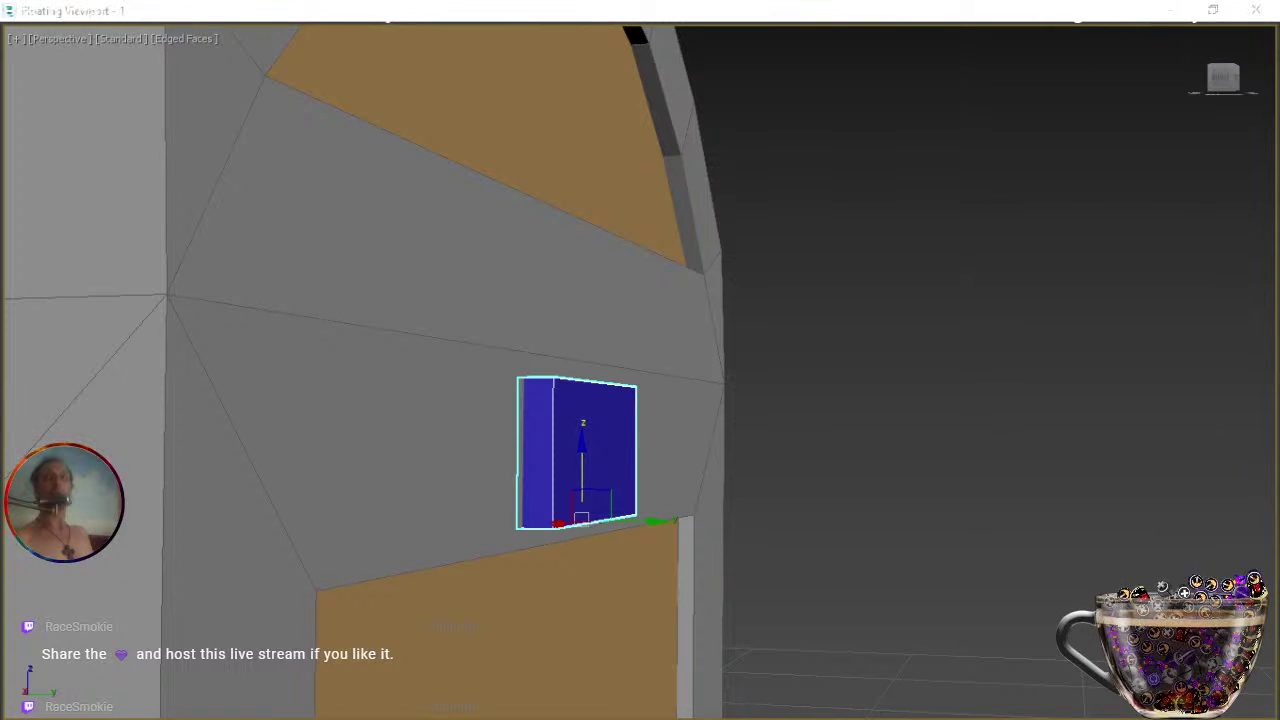
{"action": "middle_click_drag", "start_coordinate": [623, 463], "coordinate": [586, 494]}
{"action": "key", "text": "e"}
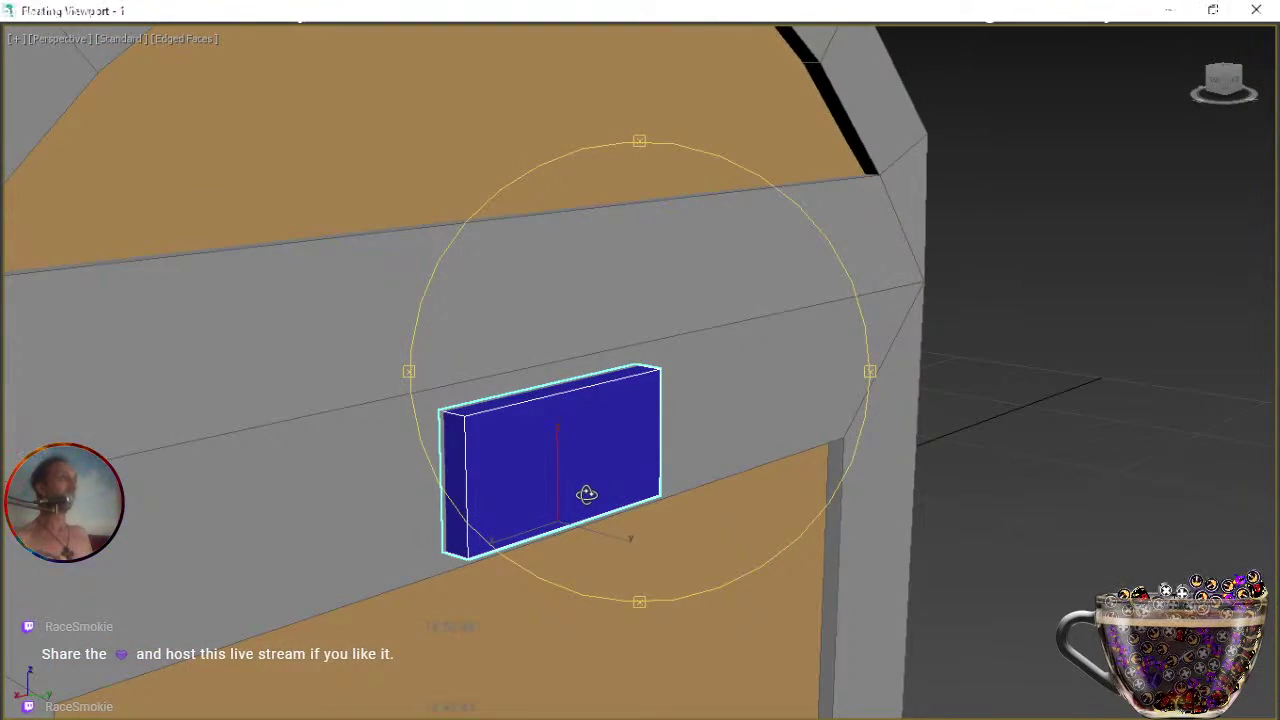
{"action": "left_click_drag", "start_coordinate": [640, 494], "coordinate": [659, 494]}
{"action": "middle_click_drag", "start_coordinate": [659, 494], "coordinate": [606, 489], "text": "alt"}
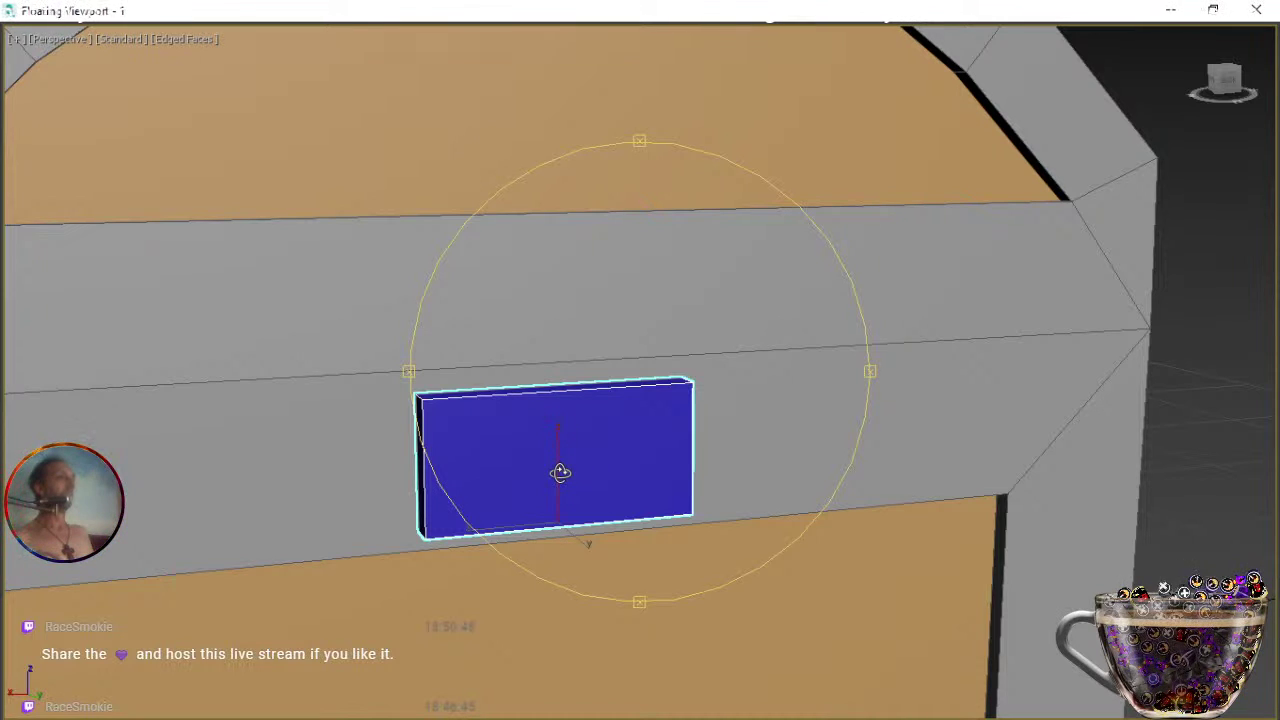
{"action": "key", "text": "w"}
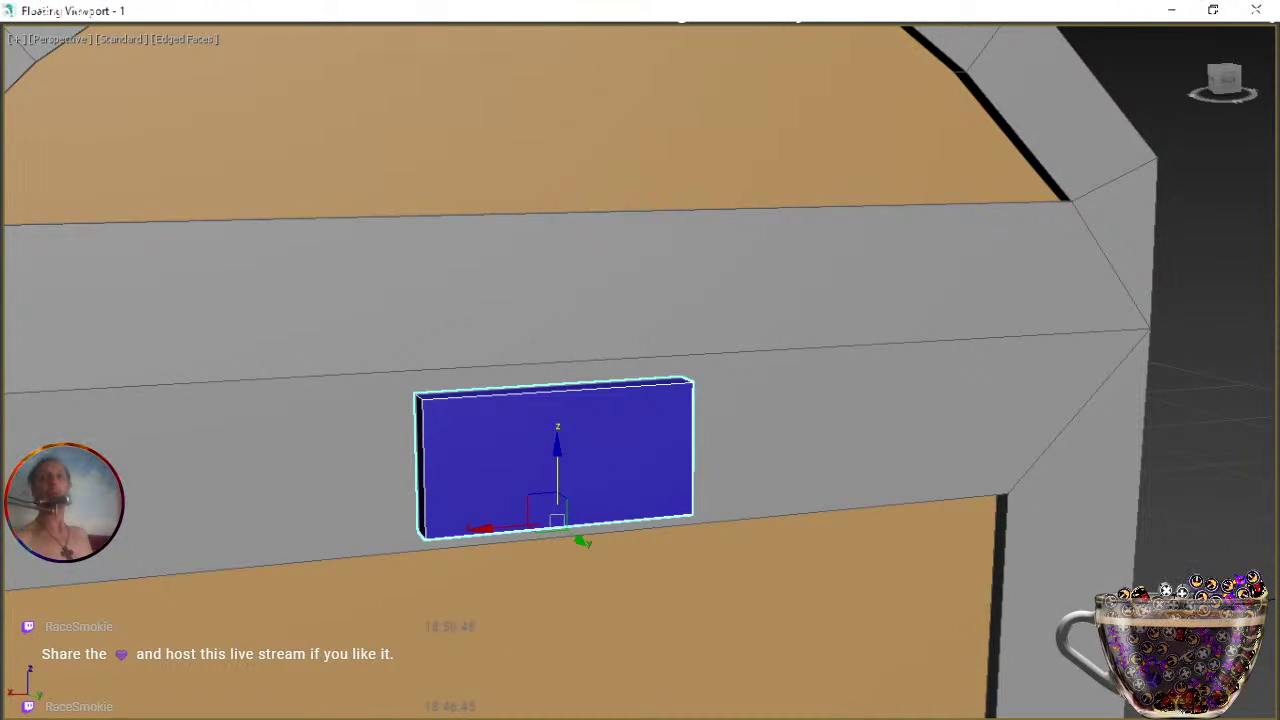
Connect the upper and lower front edges of the small box with 2 segments and a pinch of -15.
{"action": "left_click", "coordinate": [975, 390]}
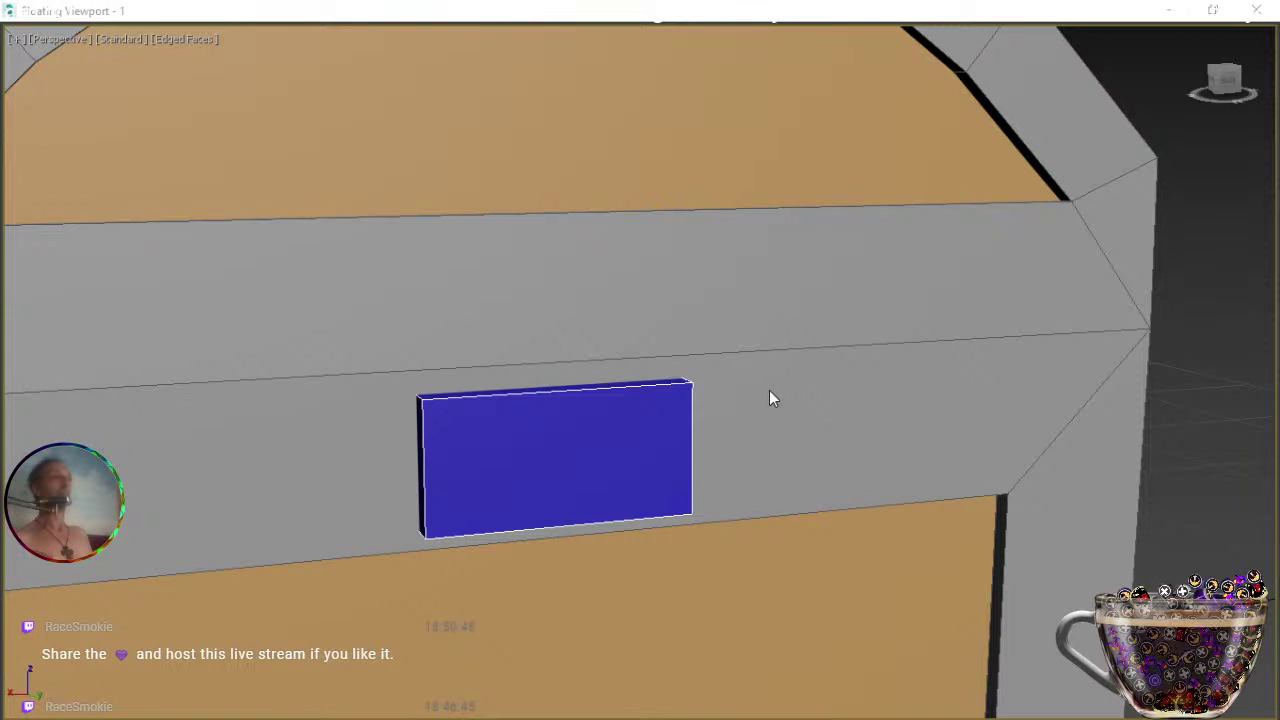
{"action": "key", "text": "2"}
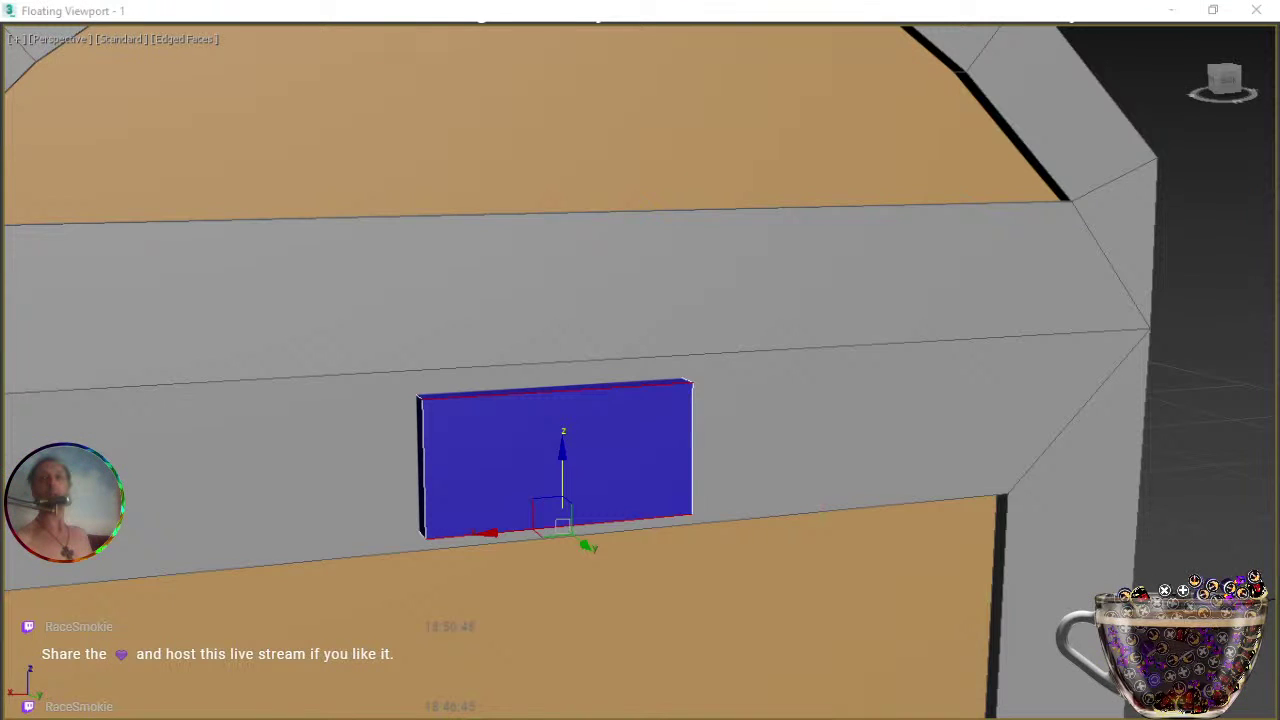
{"action": "key", "text": "ctrl+shift+e"}
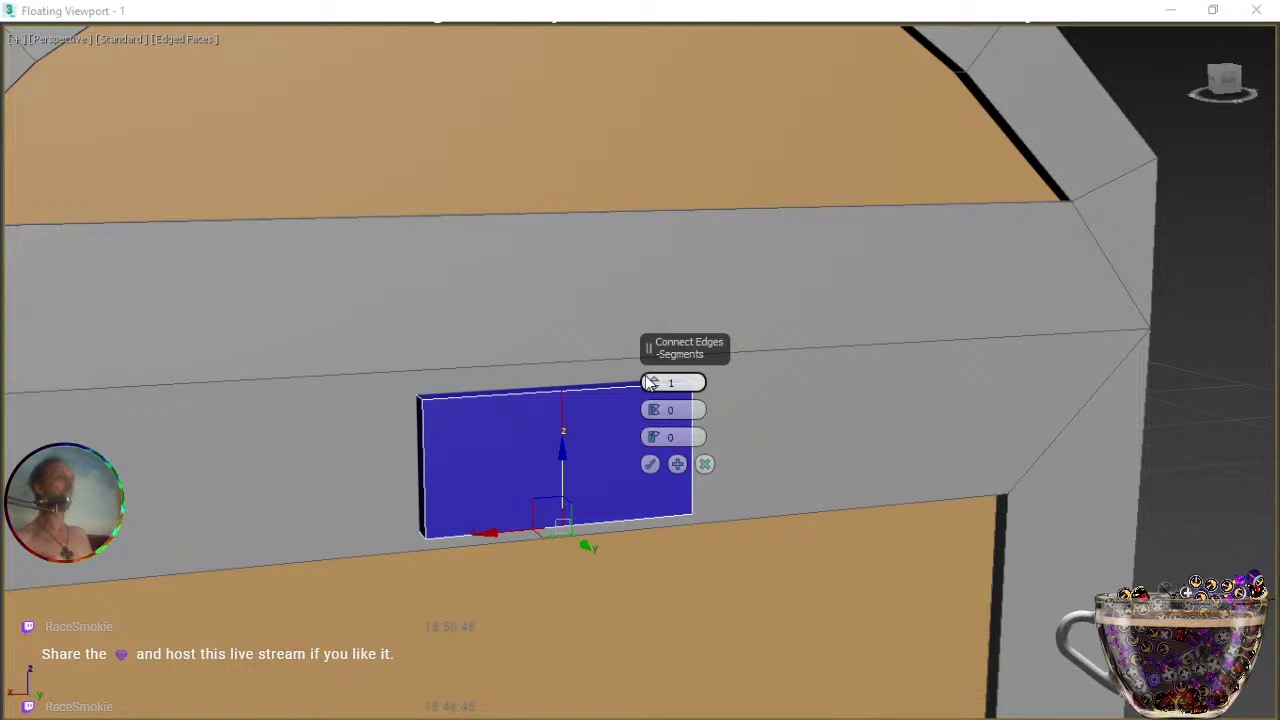
{"action": "left_click", "coordinate": [652, 382]}
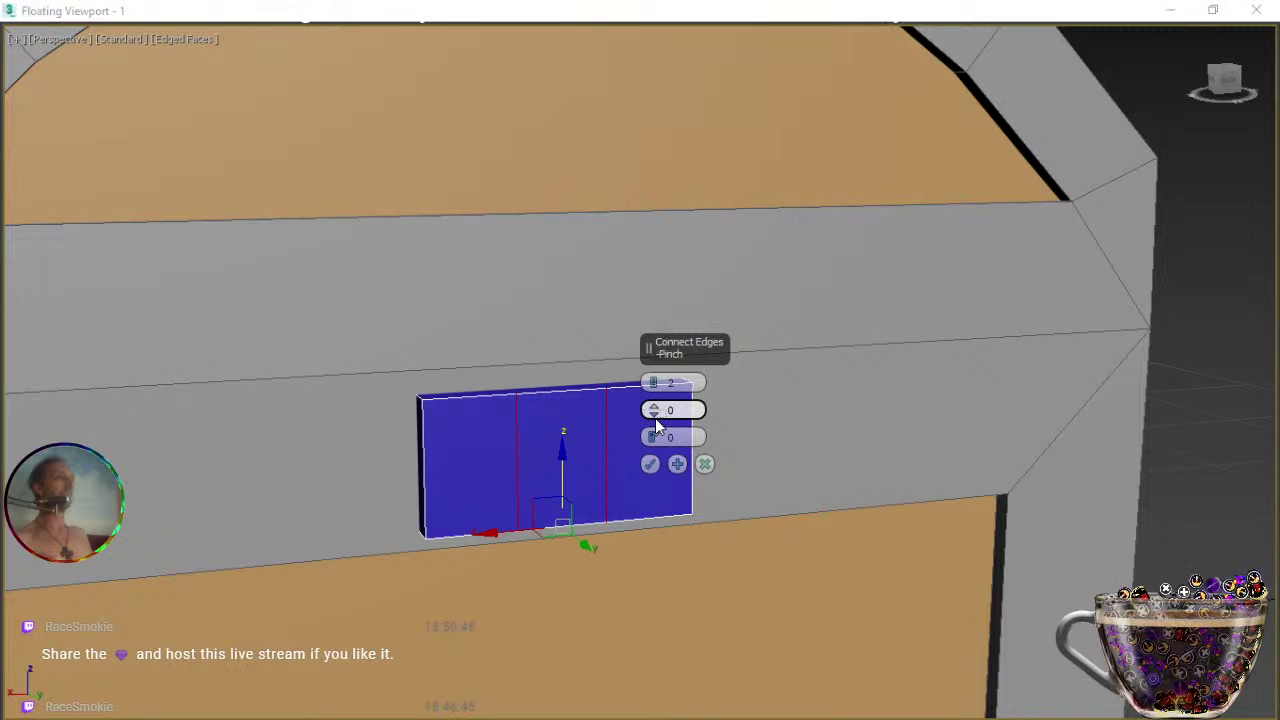
{"action": "left_click_drag", "start_coordinate": [654, 413], "coordinate": [657, 464]}
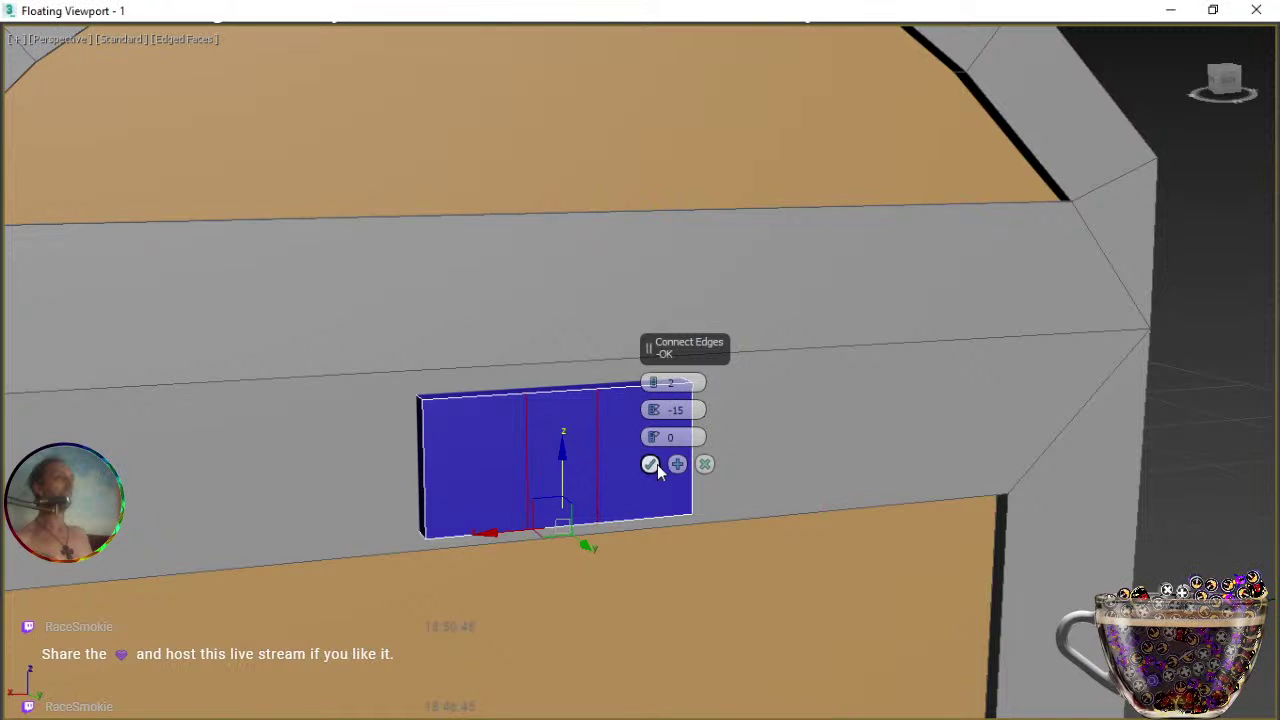
{"action": "left_click", "coordinate": [655, 464]}
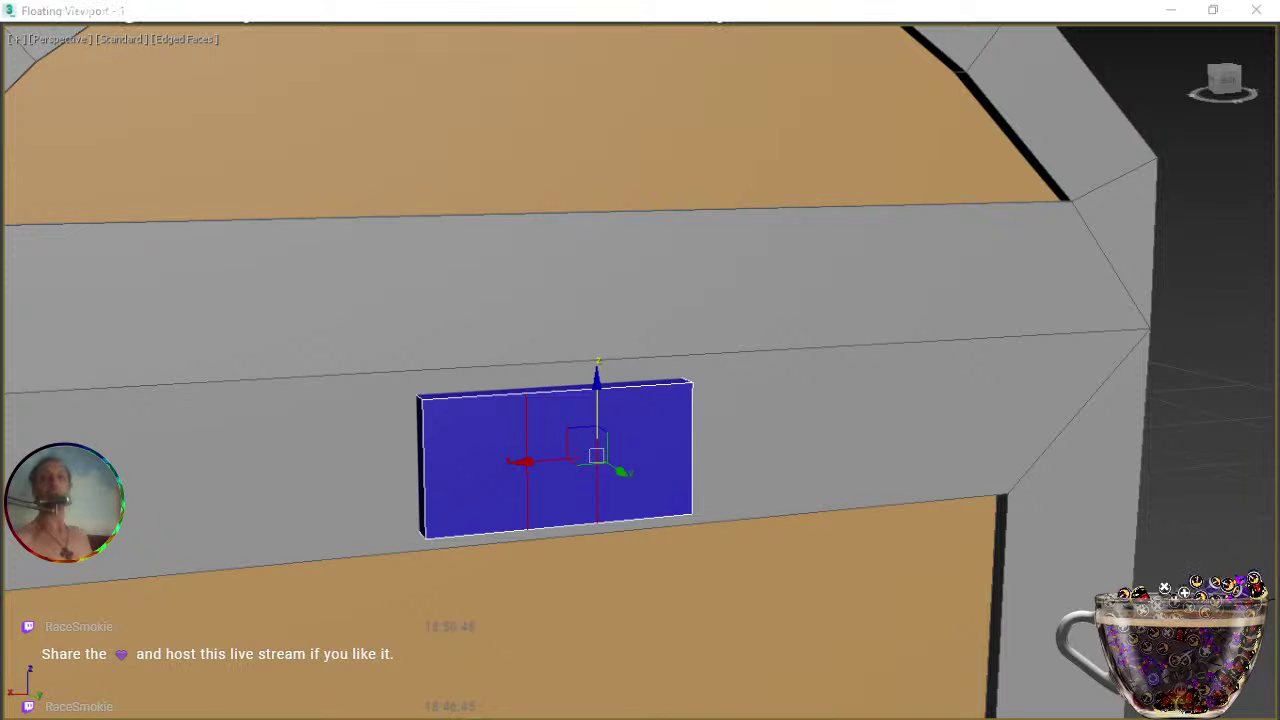
Connect the two new vertical edges on the box's front with 6 segments, pinch -43 and slide 0.
{"action": "key", "text": "ctrl+shift+e"}
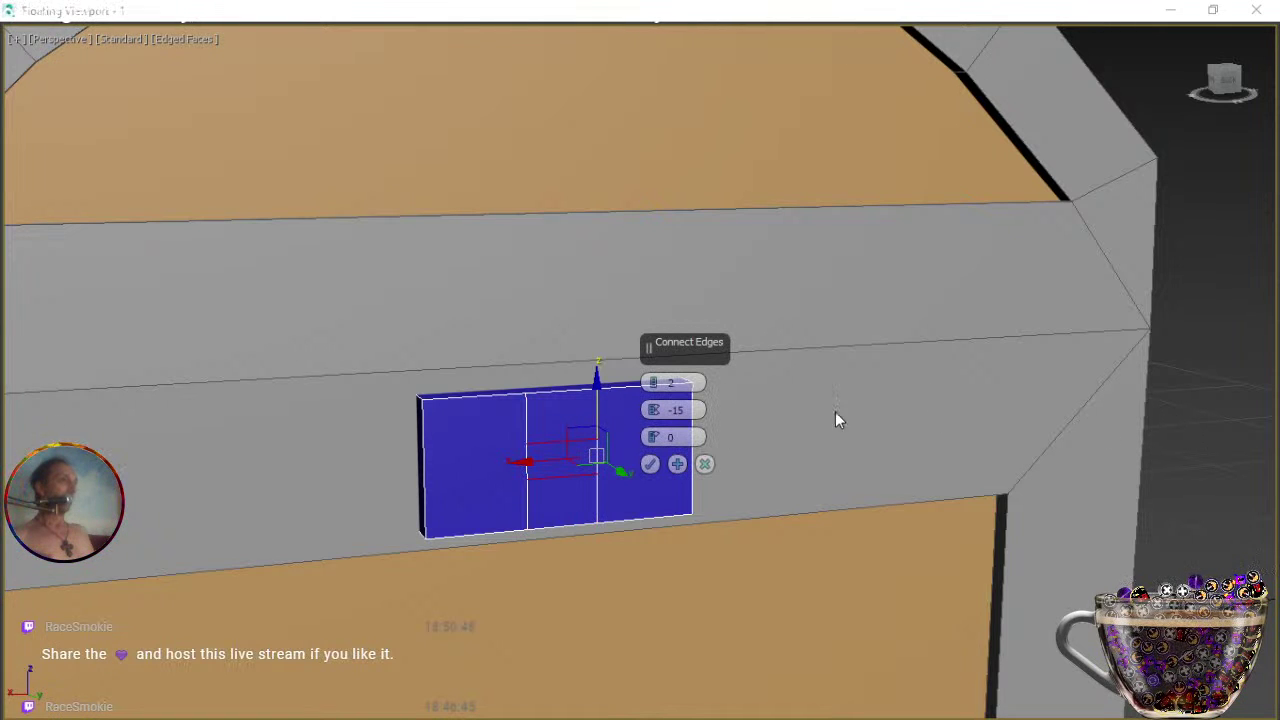
{"action": "double_click", "coordinate": [680, 410]}
{"action": "type", "text": "0"}
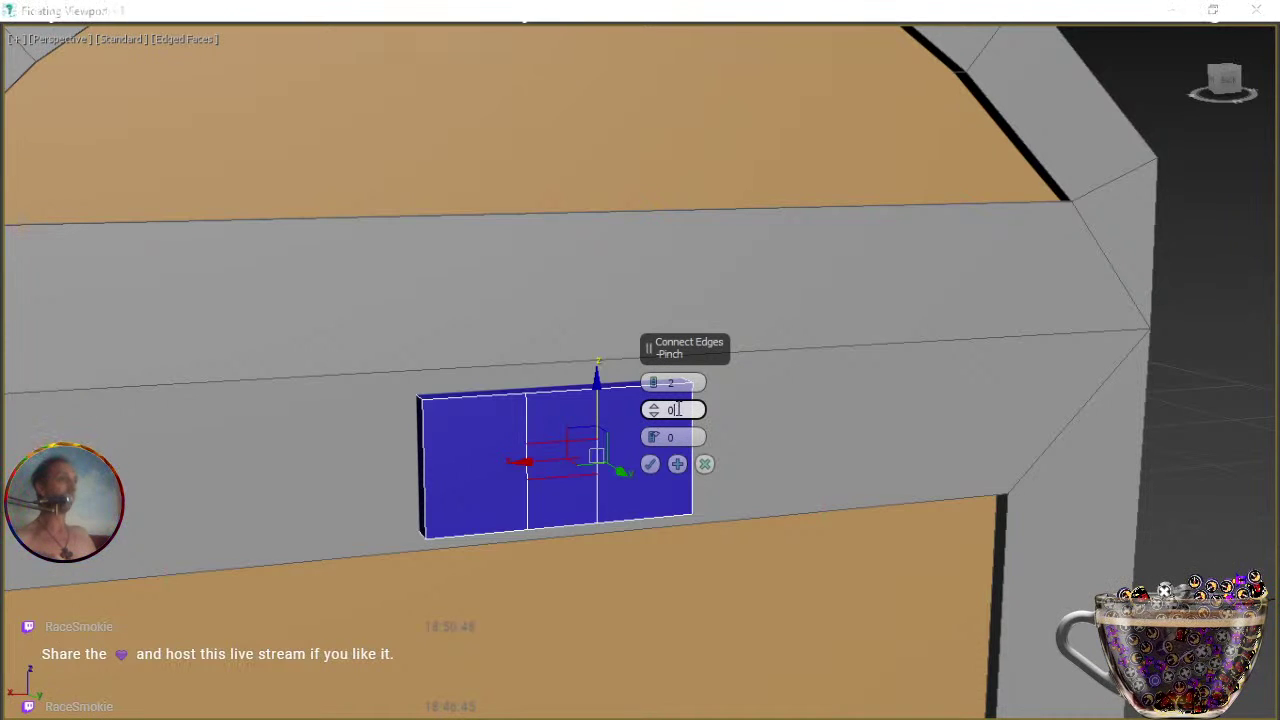
{"action": "left_click", "coordinate": [653, 382]}
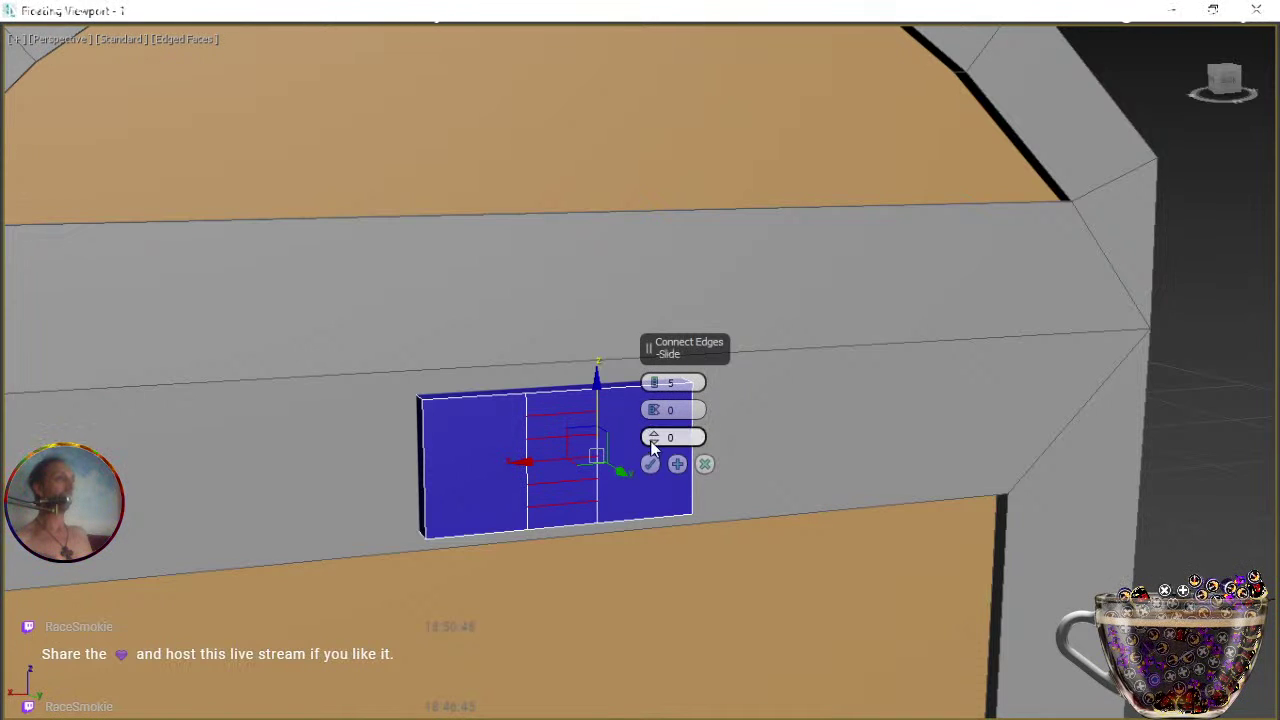
{"action": "left_click_drag", "start_coordinate": [651, 440], "coordinate": [649, 525]}
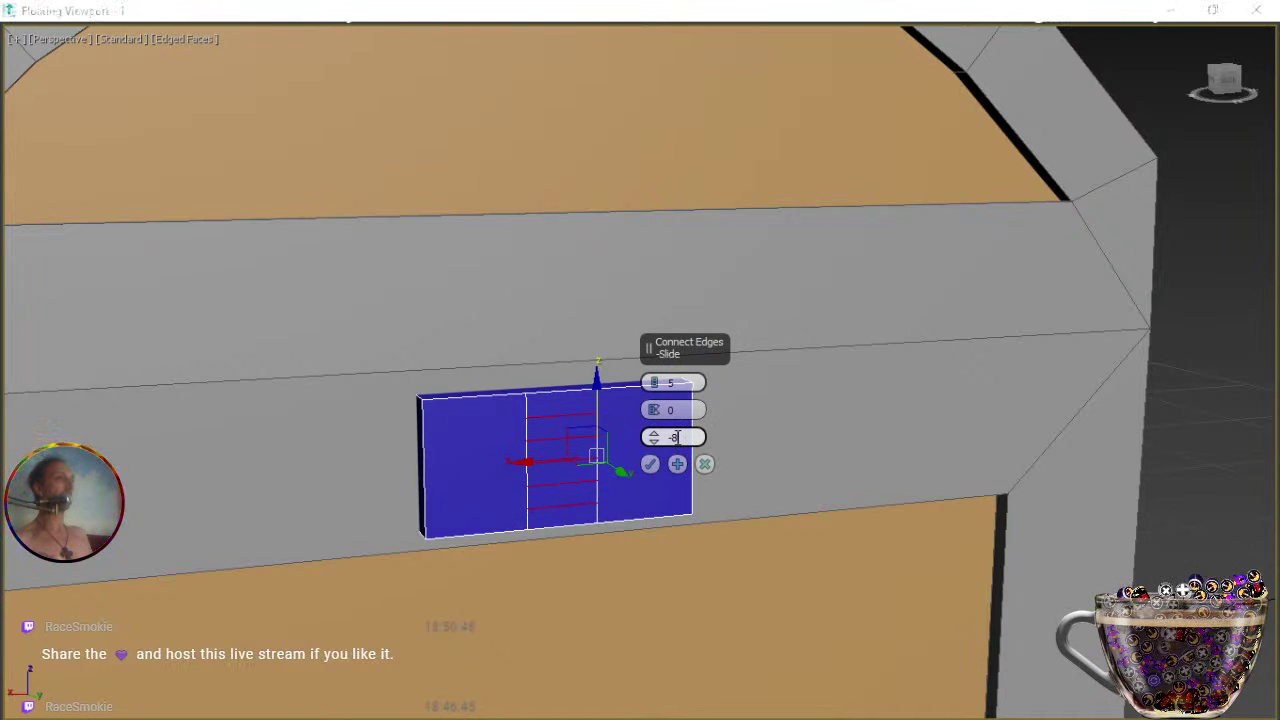
{"action": "type", "text": "0"}
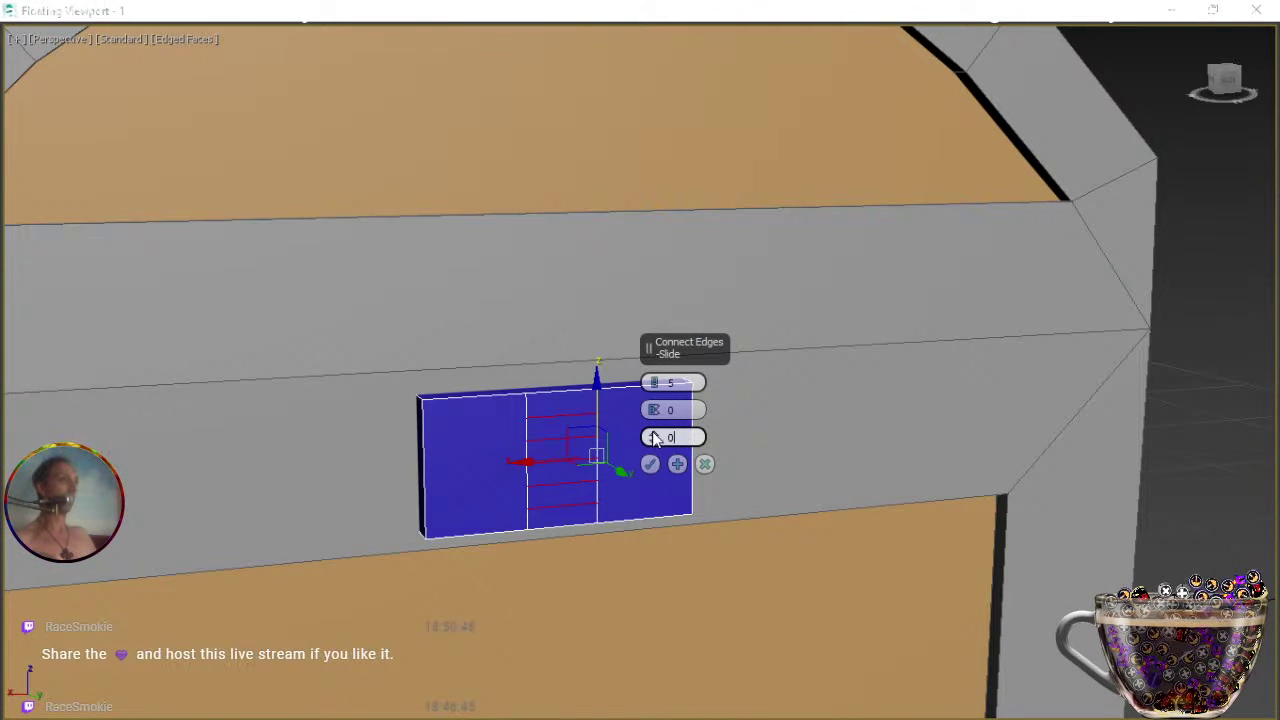
{"action": "left_click_drag", "start_coordinate": [654, 413], "coordinate": [662, 648]}
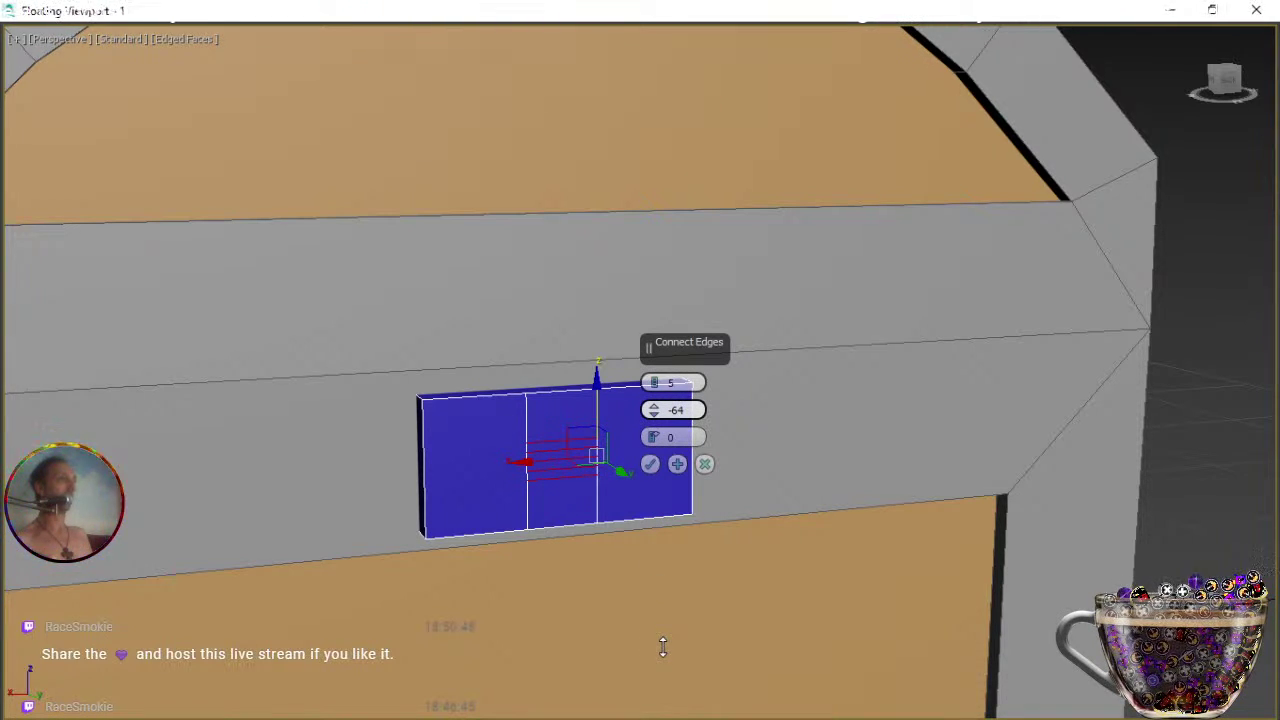
{"action": "left_click_drag", "start_coordinate": [662, 648], "coordinate": [670, 569]}
{"action": "middle_click_drag", "start_coordinate": [630, 527], "coordinate": [526, 314]}
{"action": "scroll", "coordinate": [588, 465], "scroll_direction": "up", "scroll_amount": 2}
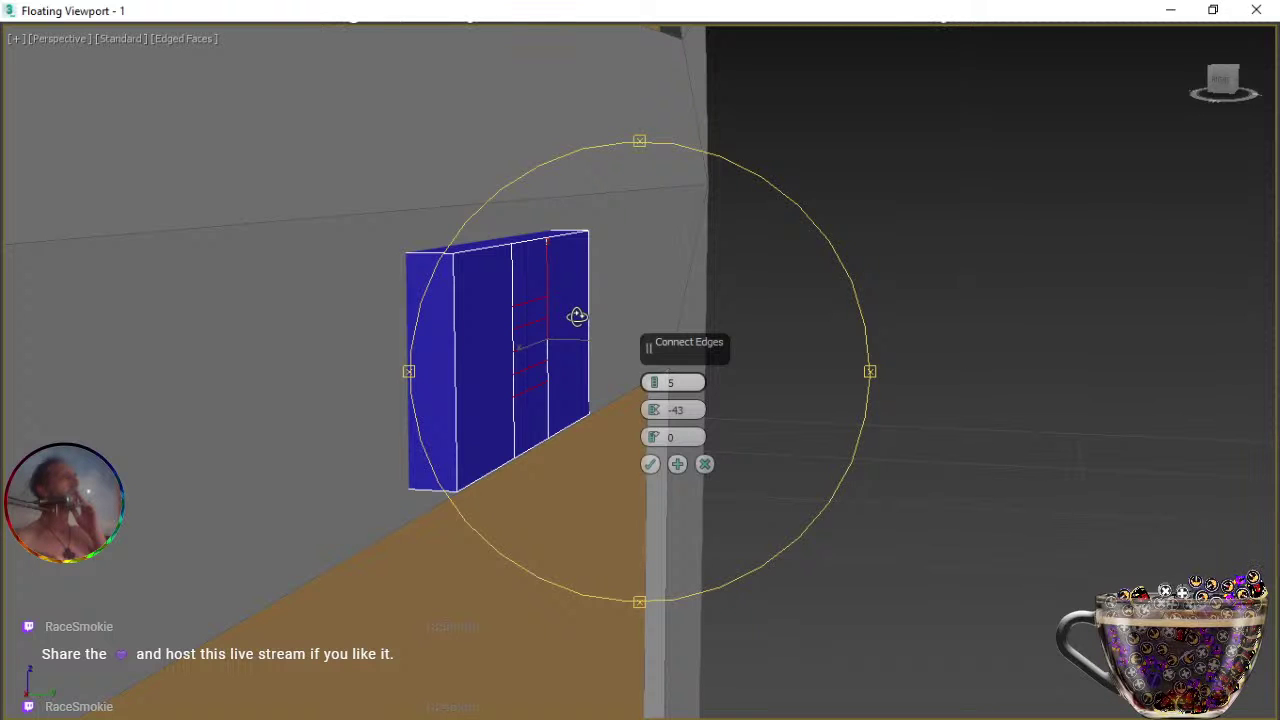
{"action": "left_click", "coordinate": [655, 379]}
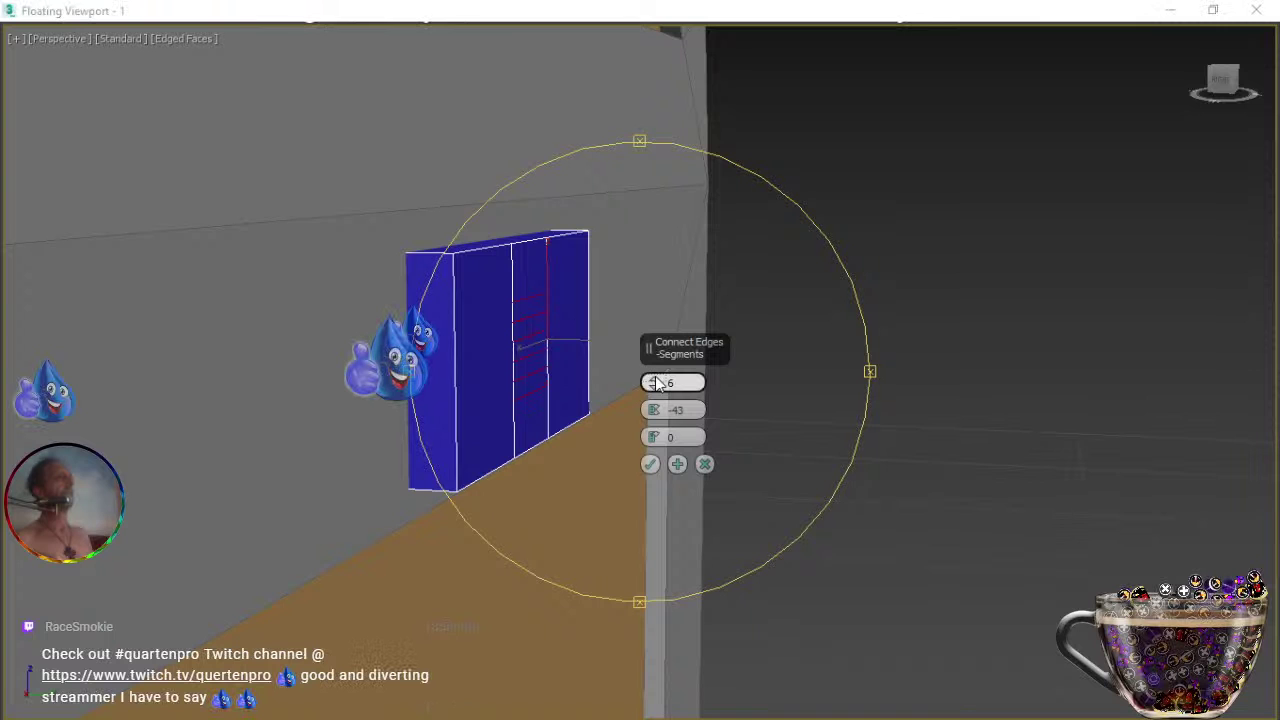
{"action": "left_click_drag", "start_coordinate": [657, 385], "coordinate": [655, 395]}
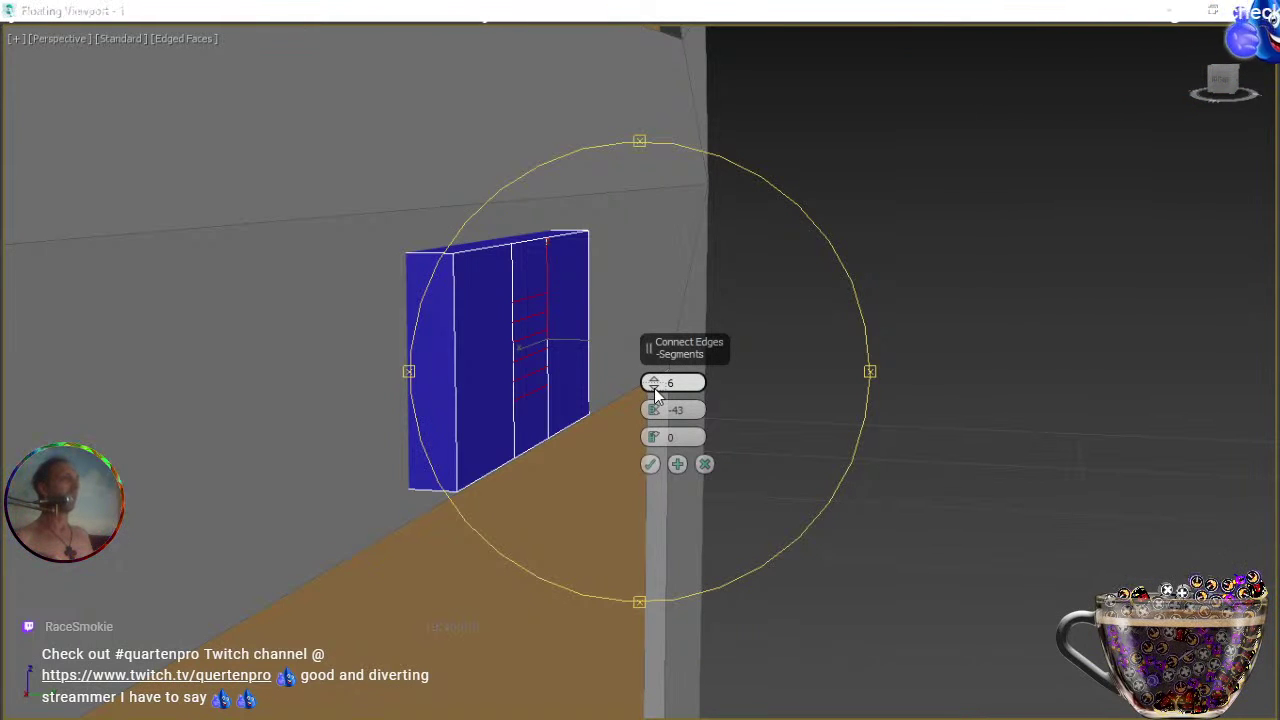
{"action": "left_click", "coordinate": [649, 464]}
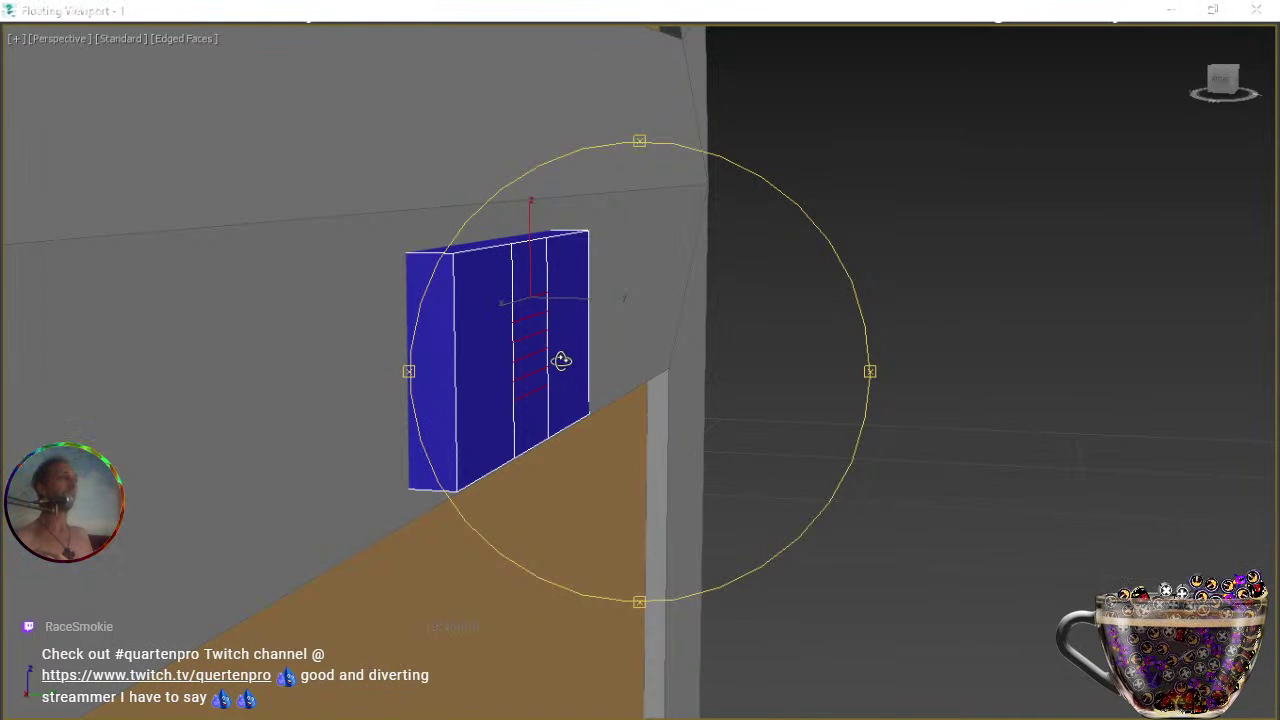
Select the five small polygons in the box's middle strip and set their extrusion height to 0,02 m.
{"action": "key", "text": "w"}
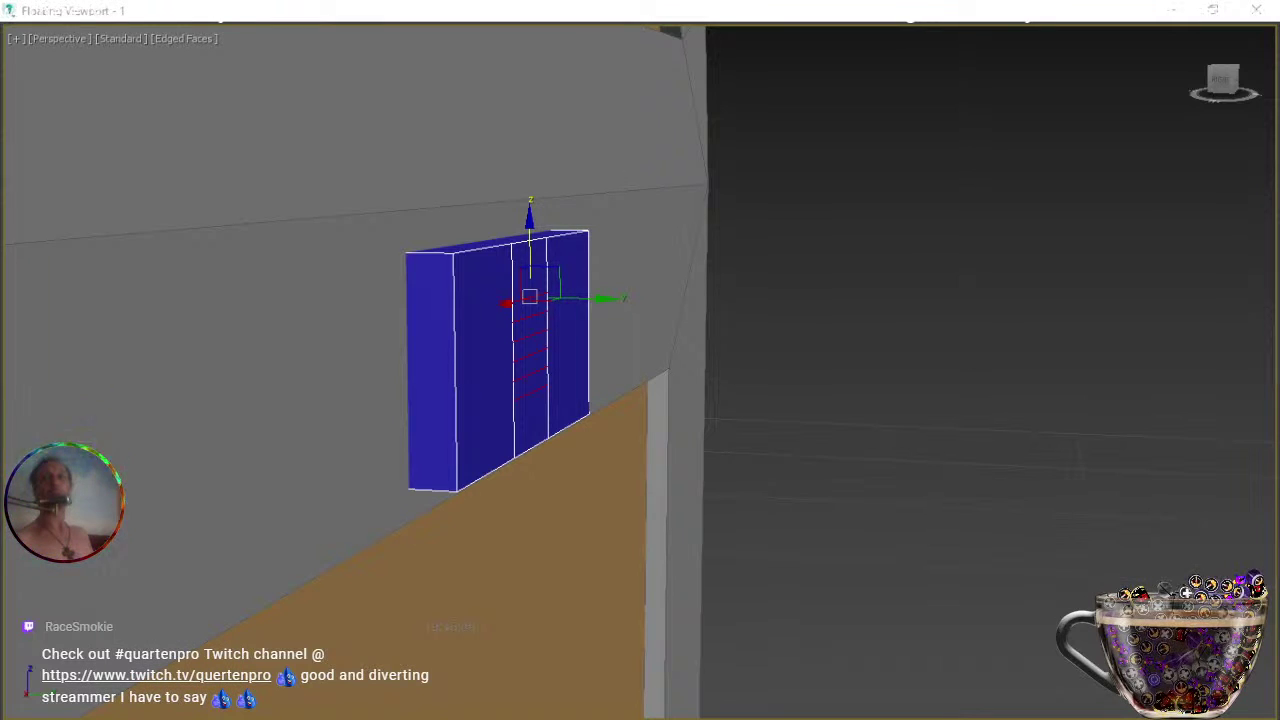
{"action": "key", "text": "4"}
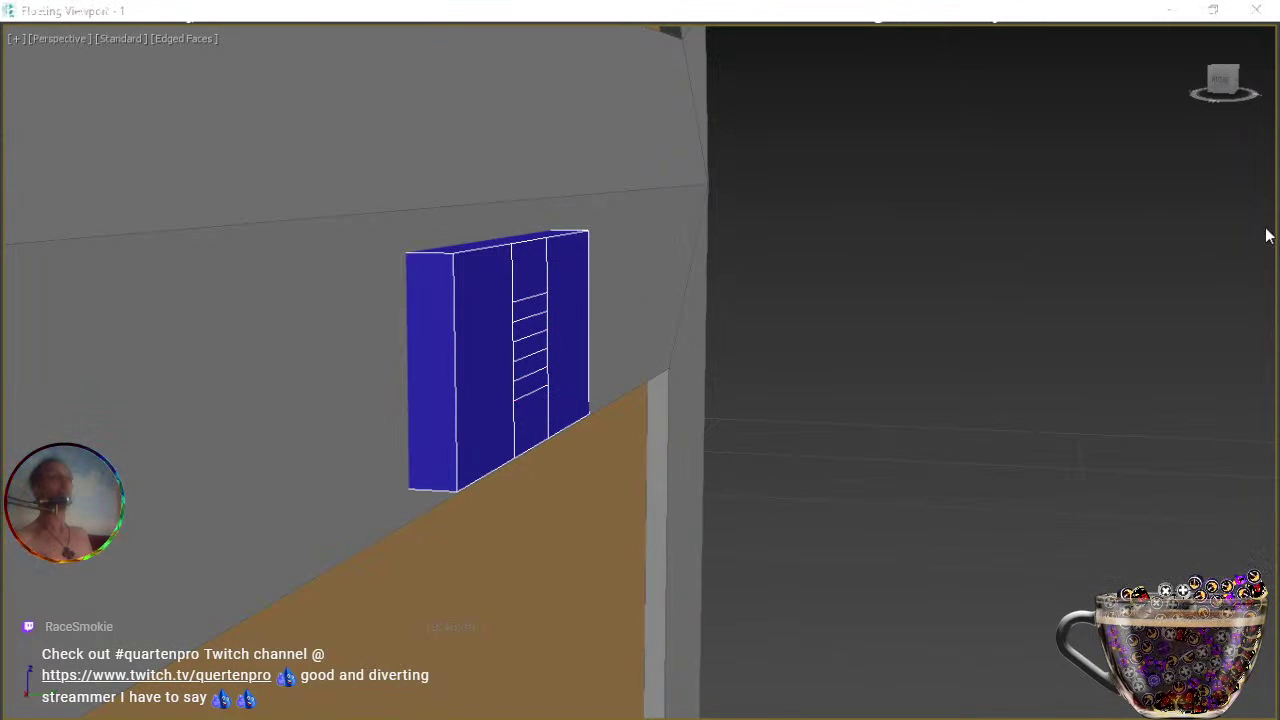
{"action": "left_click", "coordinate": [539, 309]}
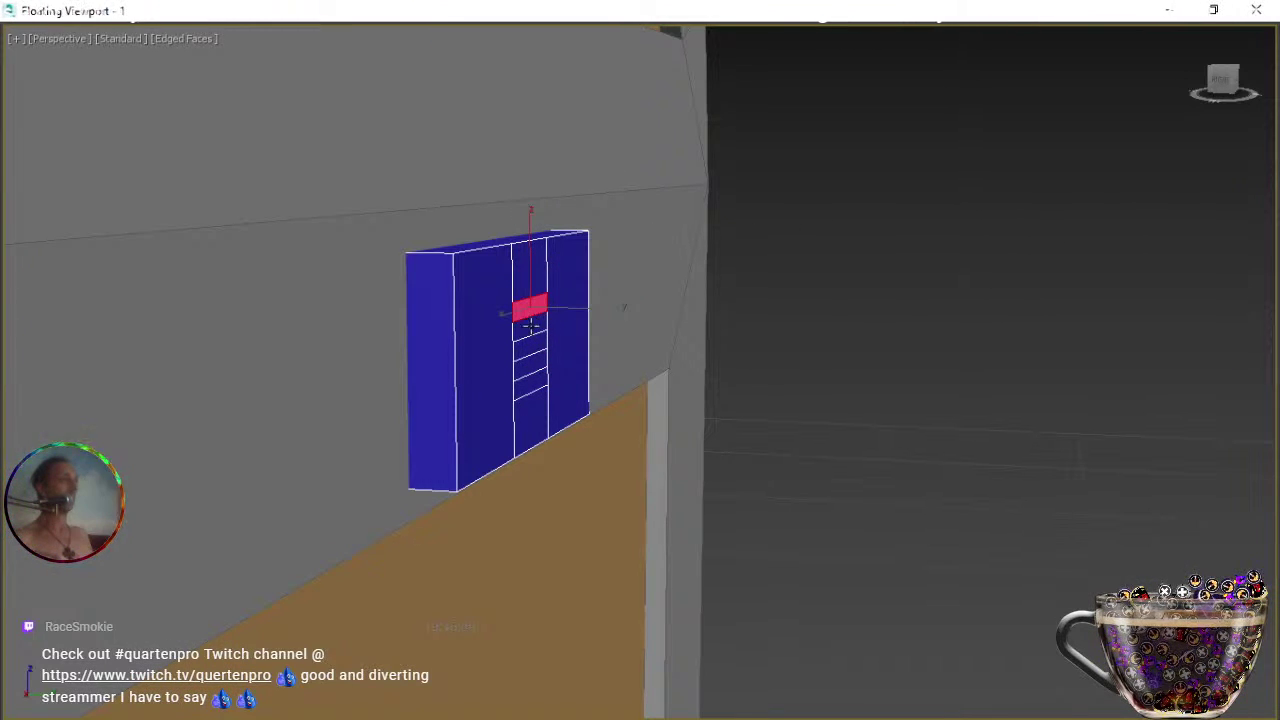
{"action": "left_click", "coordinate": [530, 348], "text": "ctrl"}
{"action": "left_click", "coordinate": [530, 364], "text": "ctrl"}
{"action": "left_click", "coordinate": [530, 385], "text": "ctrl"}
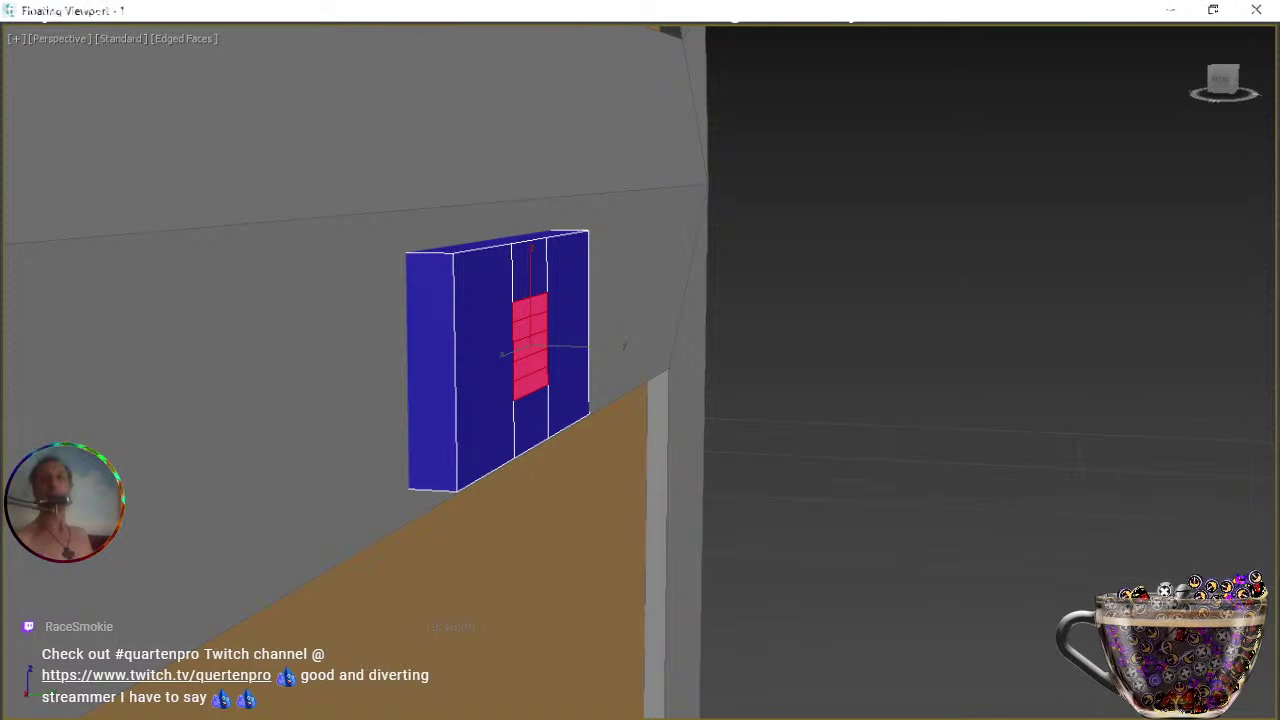
{"action": "key", "text": "shift+e"}
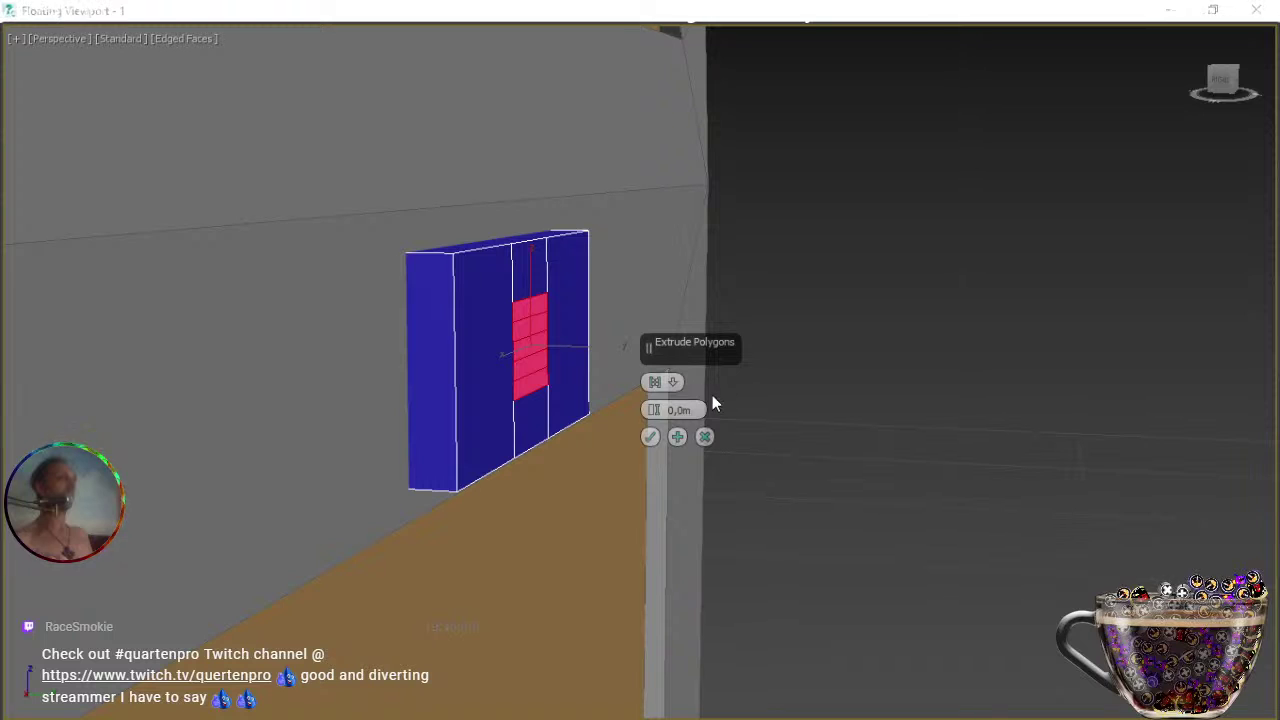
{"action": "left_click_drag", "start_coordinate": [653, 410], "coordinate": [653, 397]}
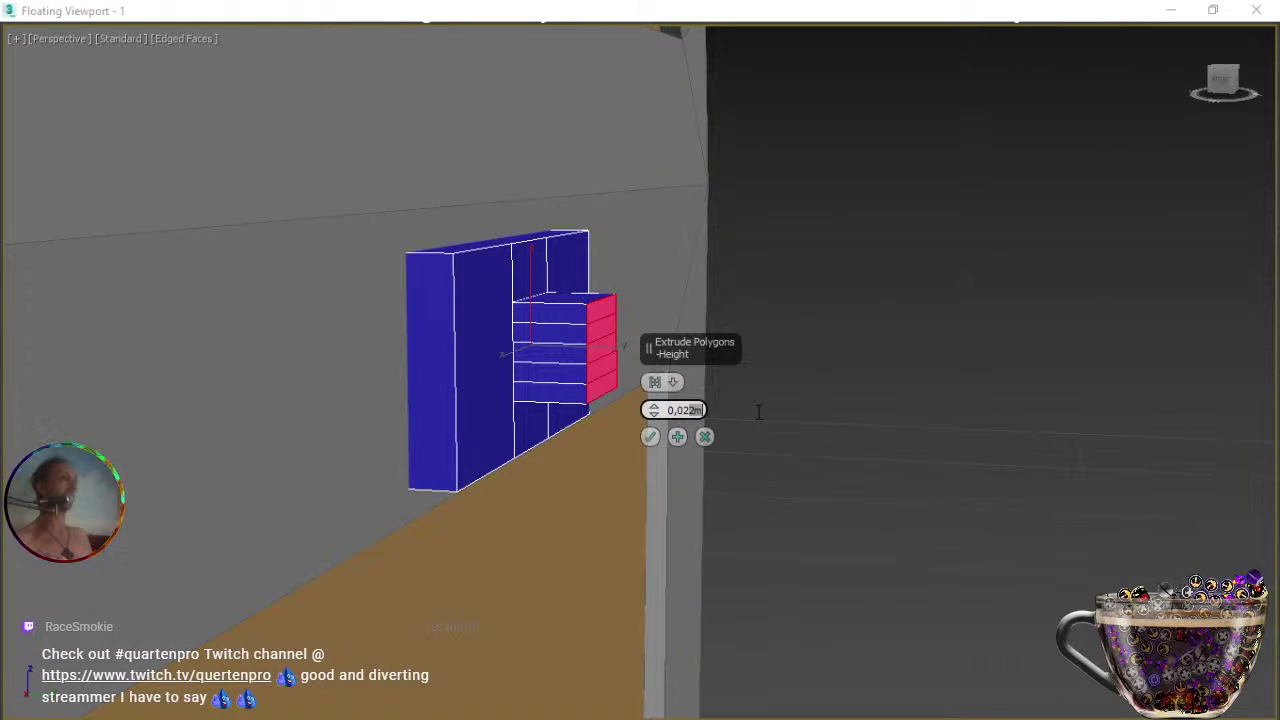
{"action": "key", "text": "BackSpace"}
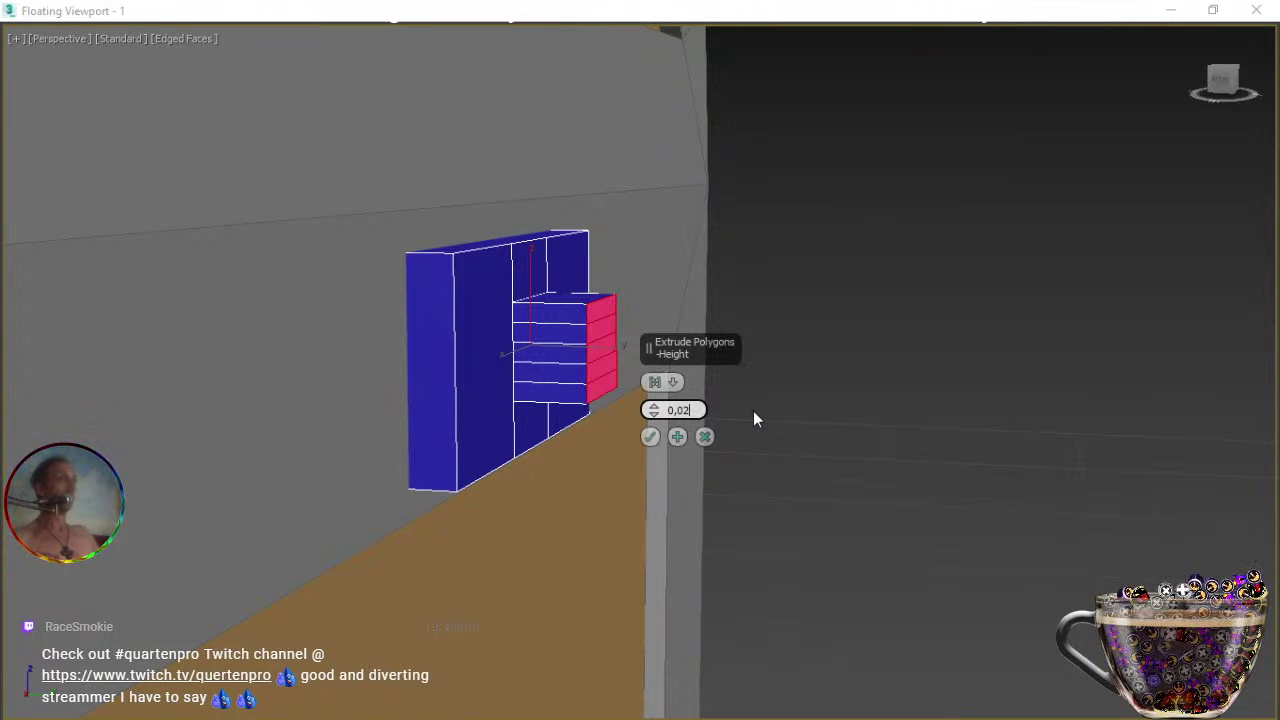
{"action": "key", "text": "Return"}
{"action": "left_click", "coordinate": [685, 411]}
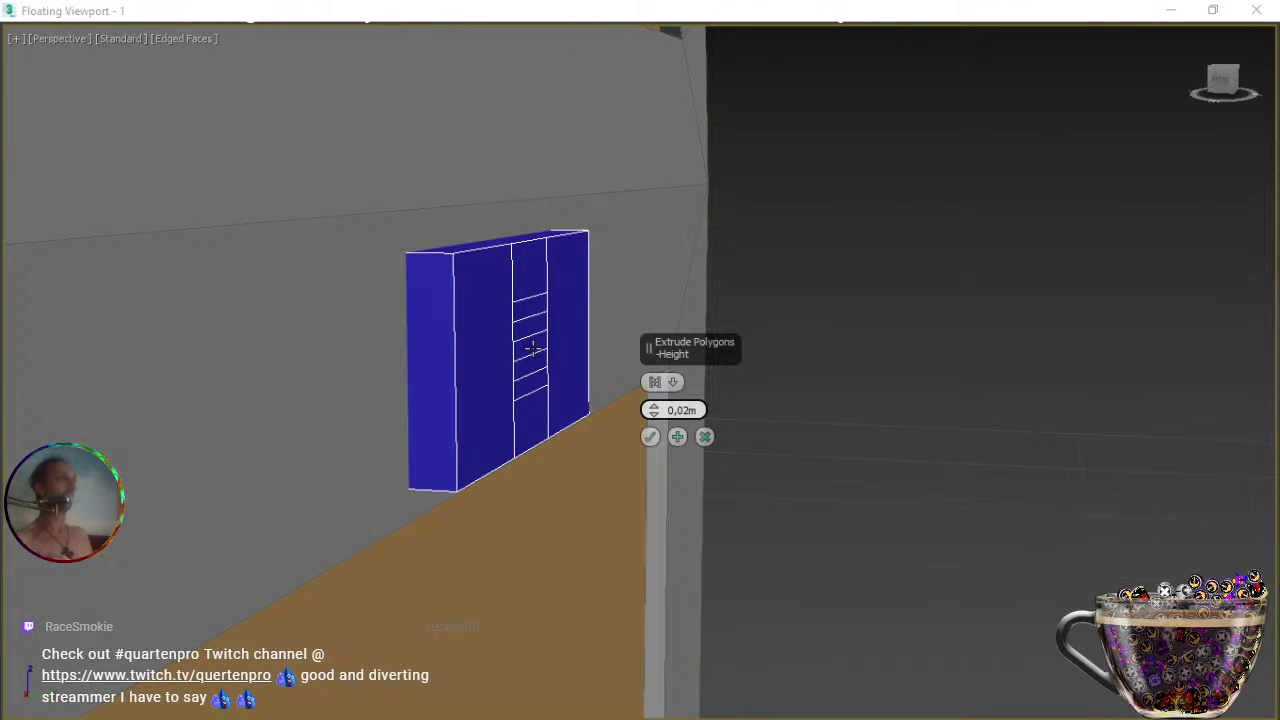
Reselect the five middle-strip polygons and apply the 0,02 m extrusion outward from the box's front.
{"action": "left_click", "coordinate": [537, 311]}
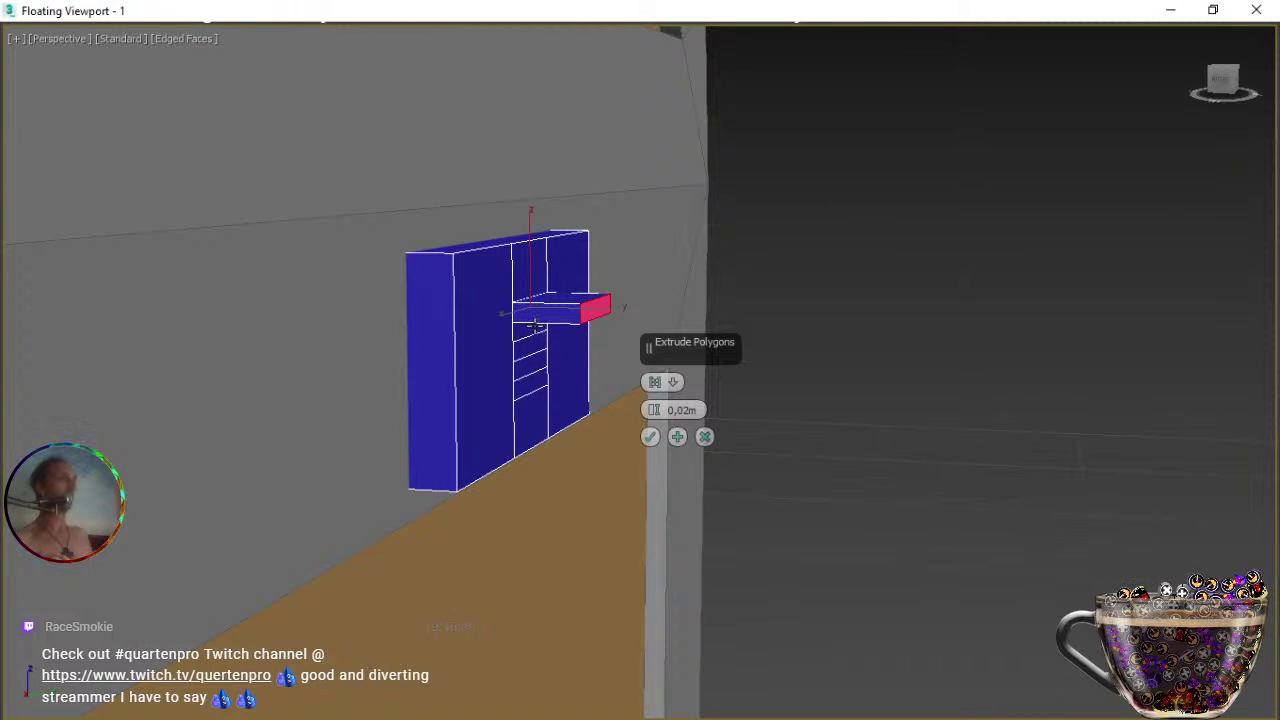
{"action": "left_click", "coordinate": [531, 331], "text": "ctrl"}
{"action": "left_click", "coordinate": [531, 350], "text": "ctrl"}
{"action": "left_click", "coordinate": [528, 372], "text": "ctrl"}
{"action": "left_click", "coordinate": [530, 388], "text": "ctrl"}
{"action": "middle_click_drag", "start_coordinate": [565, 399], "coordinate": [537, 360]}
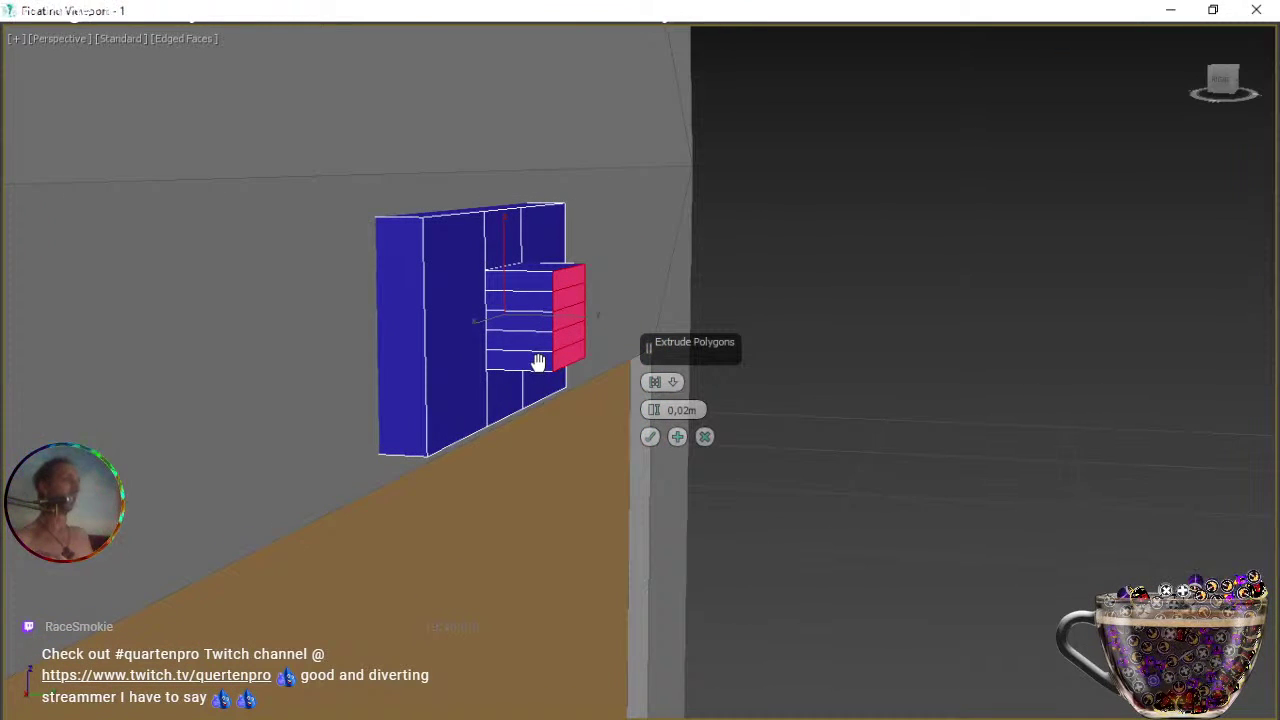
{"action": "left_click", "coordinate": [649, 437]}
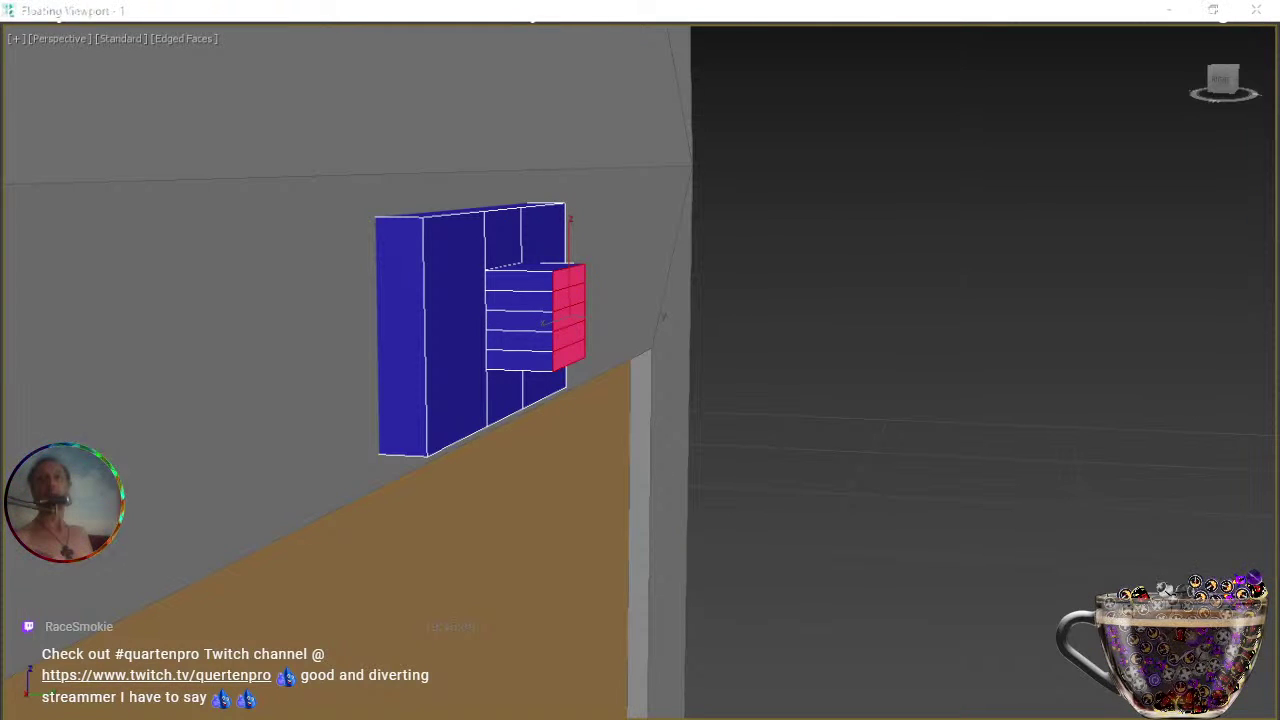
Move the extruded block's outermost upper and lower front edges inward toward the box to bevel its profile.
{"action": "key", "text": "2"}
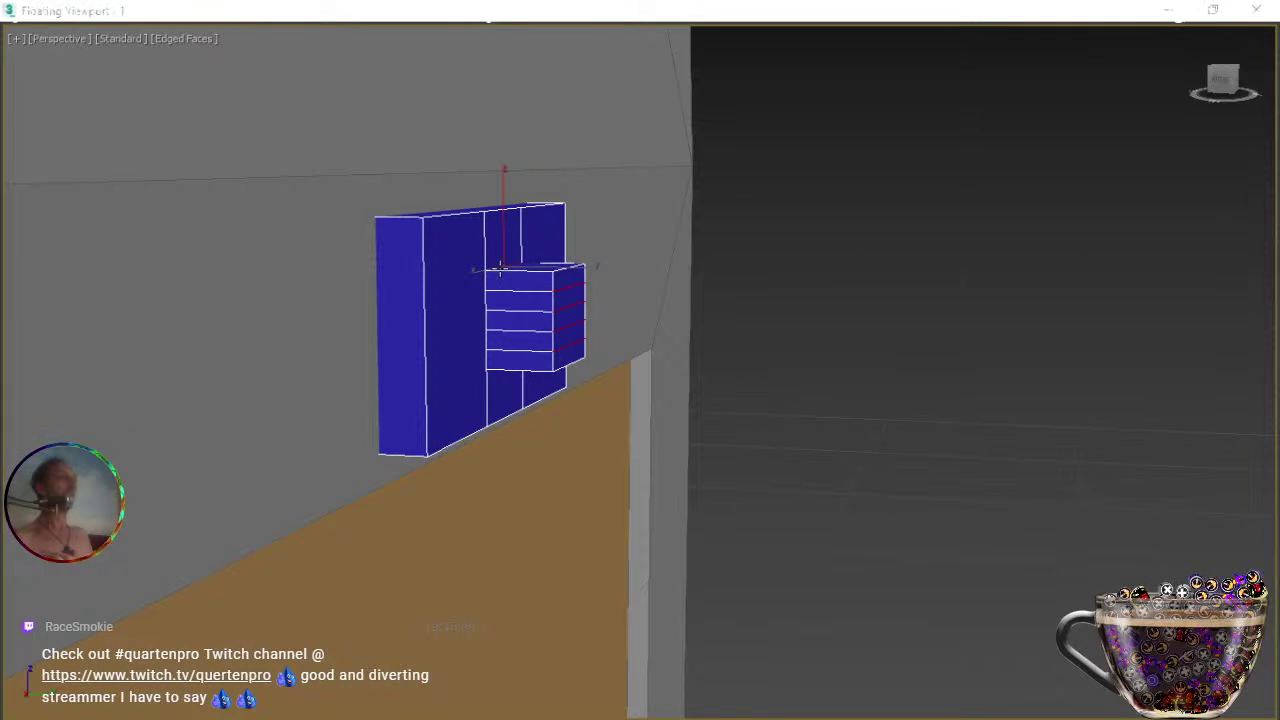
{"action": "left_click", "coordinate": [565, 268]}
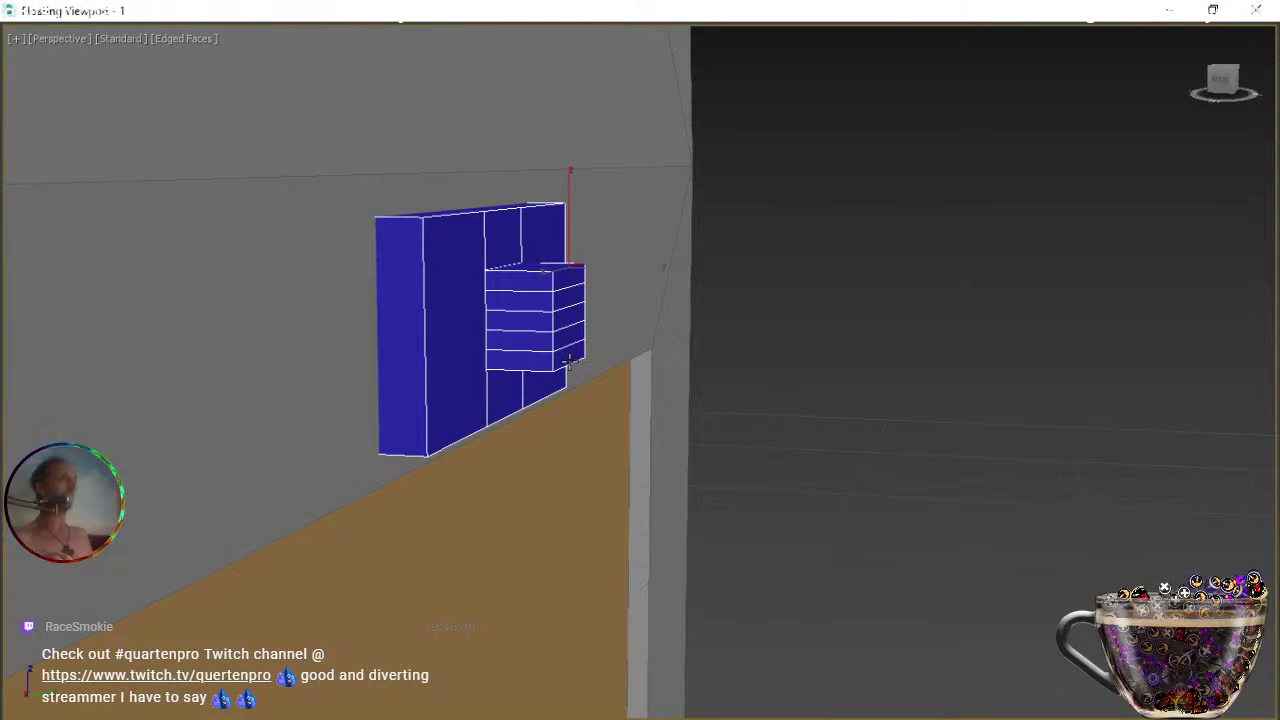
{"action": "key", "text": "w"}
{"action": "left_click_drag", "start_coordinate": [644, 271], "coordinate": [604, 268]}
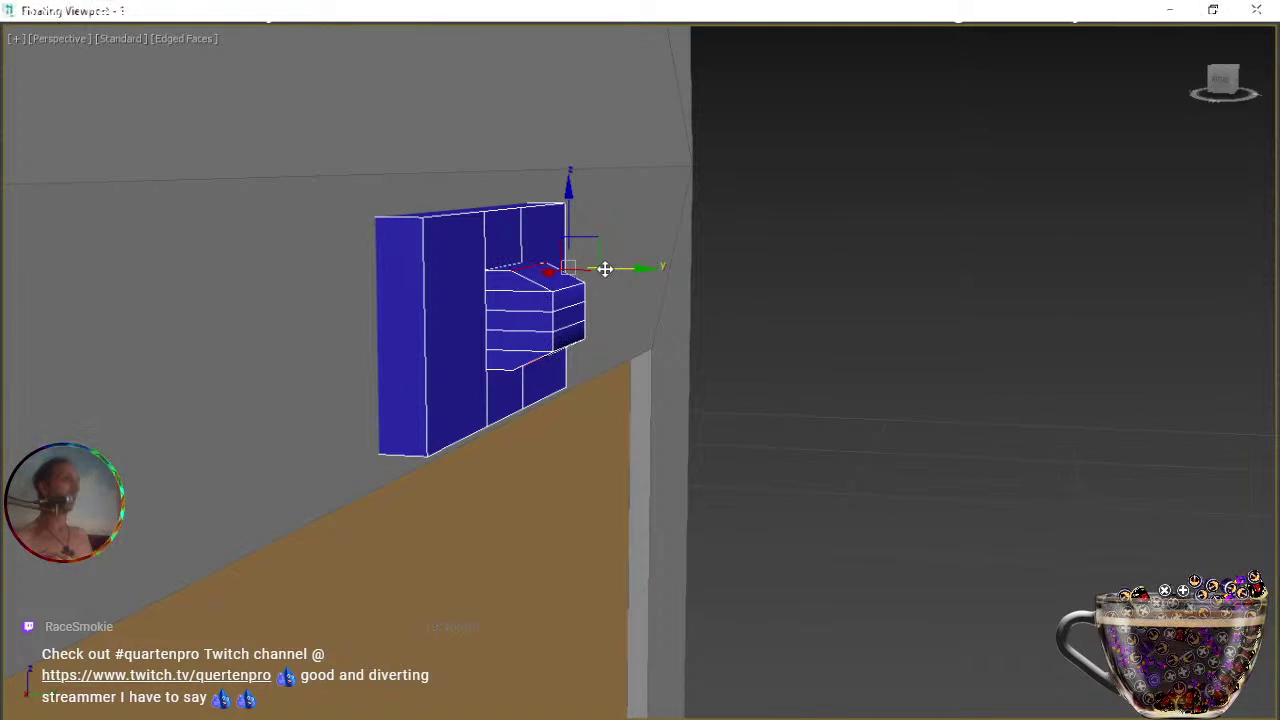
Pull the second pair of upper and lower front edges slightly inward to round the extruded block's profile.
{"action": "left_click", "coordinate": [572, 288]}
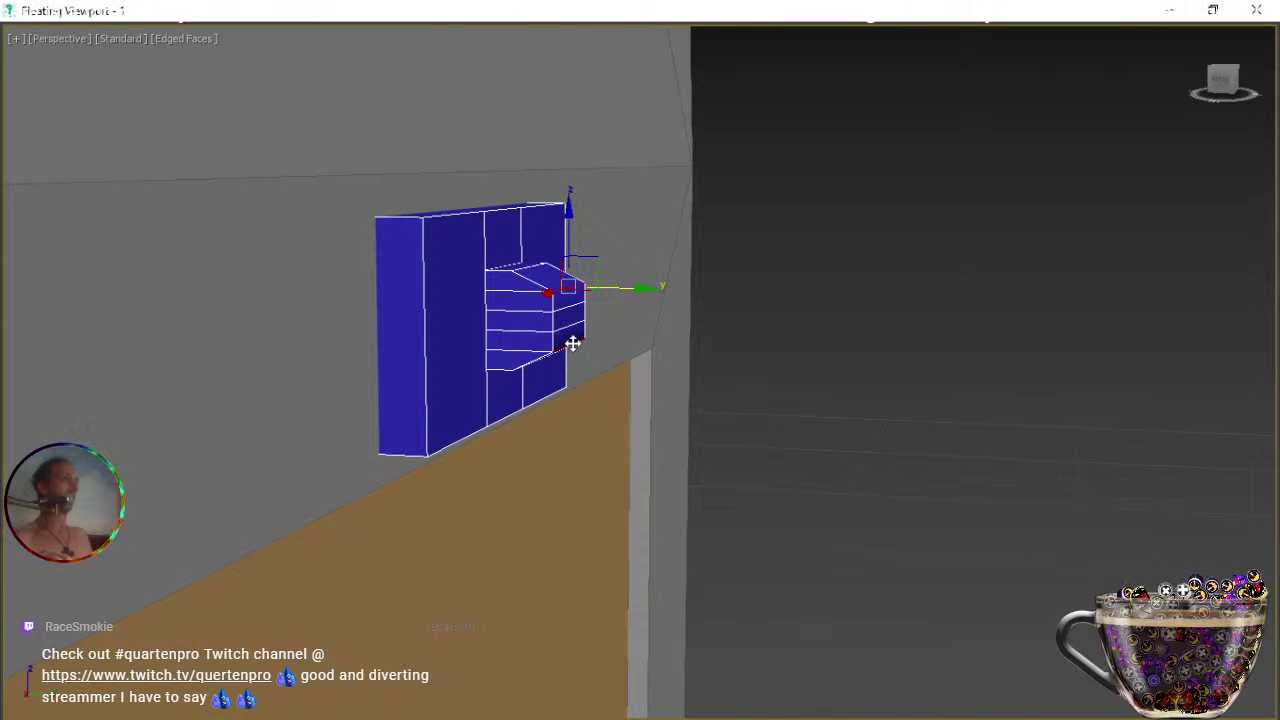
{"action": "left_click_drag", "start_coordinate": [631, 289], "coordinate": [620, 288]}
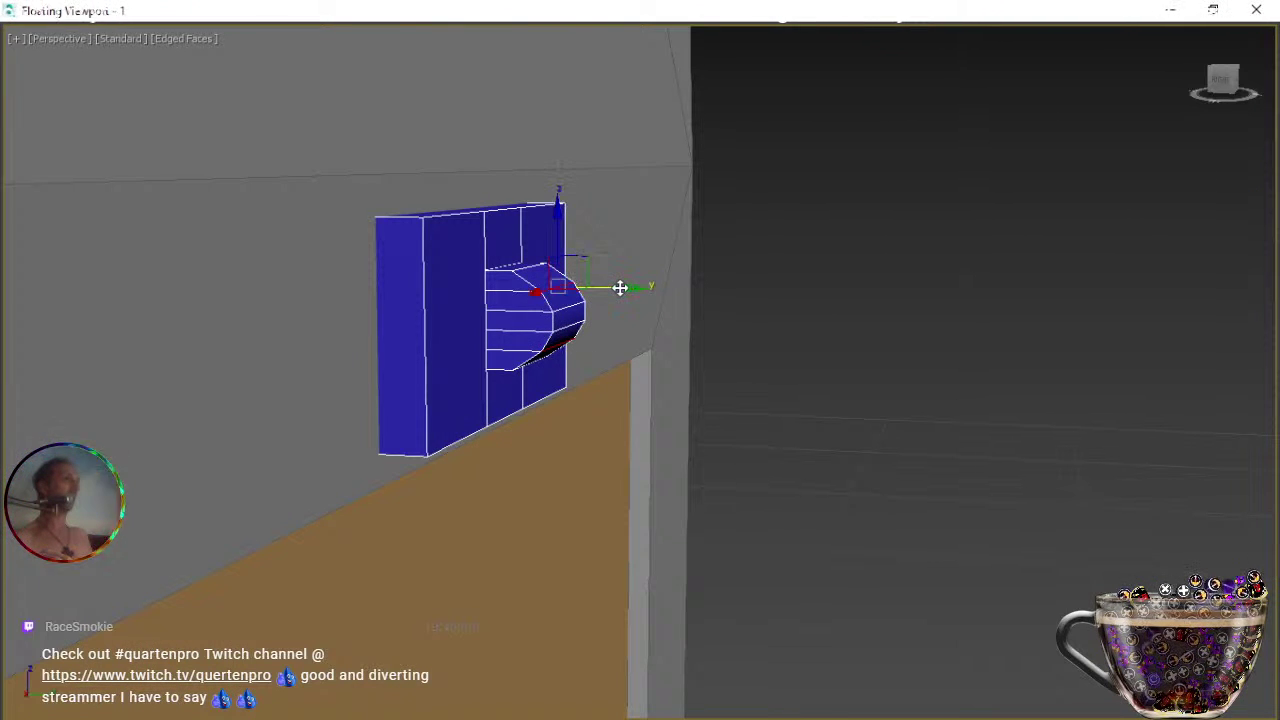
{"action": "middle_click_drag", "start_coordinate": [615, 312], "coordinate": [614, 377], "text": "alt"}
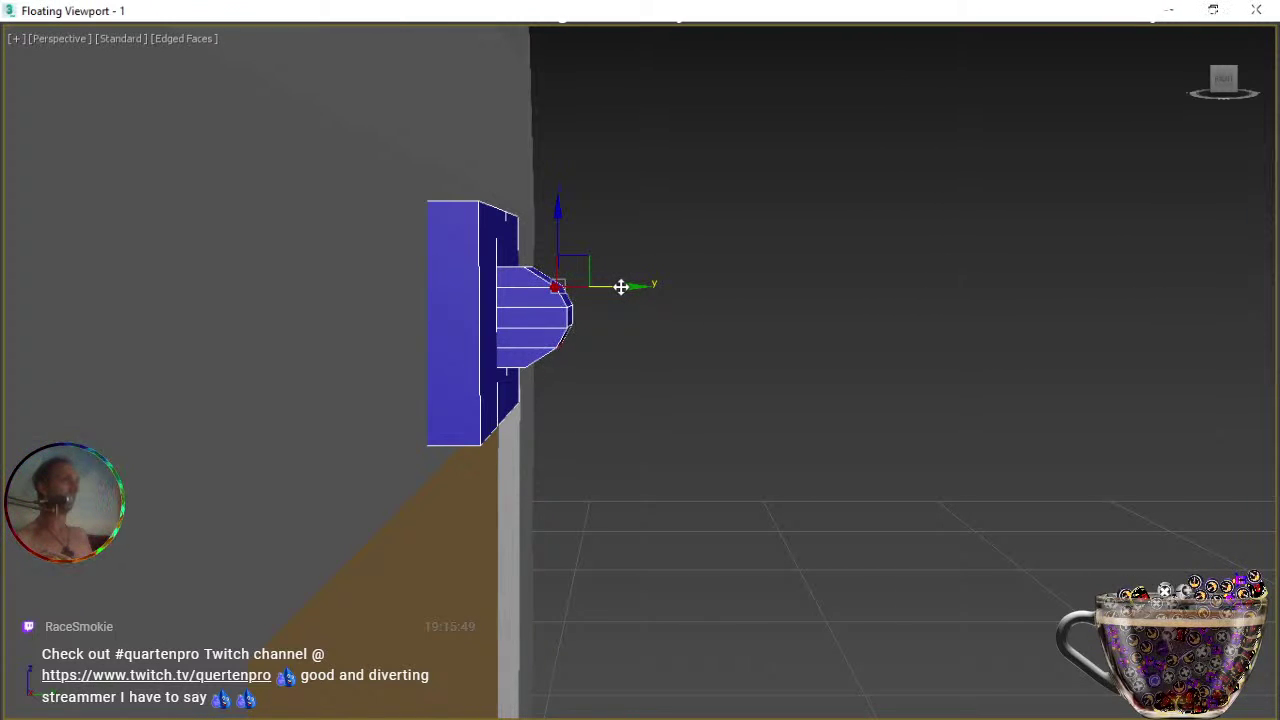
{"action": "left_click_drag", "start_coordinate": [622, 287], "coordinate": [624, 287]}
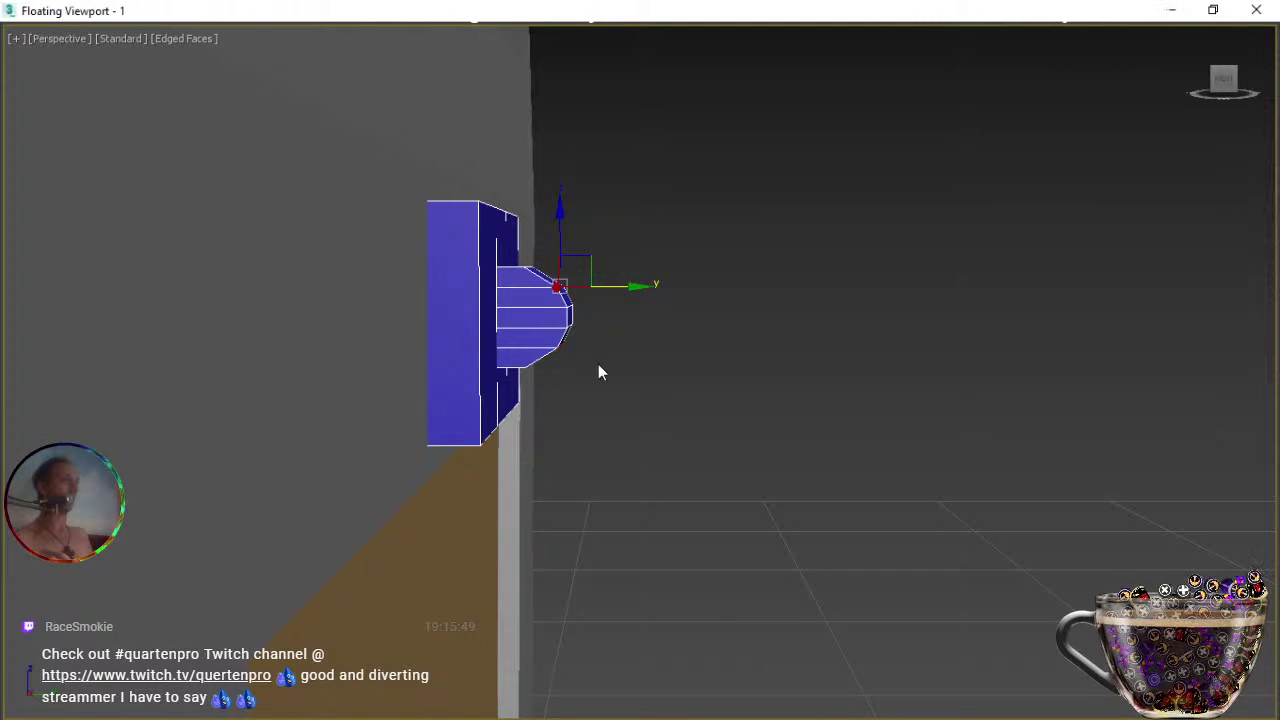
Reselect the block's outermost upper and lower front edges and shift them slightly outward to smooth the curve.
{"action": "middle_click_drag", "start_coordinate": [599, 364], "coordinate": [522, 366]}
{"action": "key", "text": "ctrl+r"}
{"action": "left_click", "coordinate": [488, 360]}
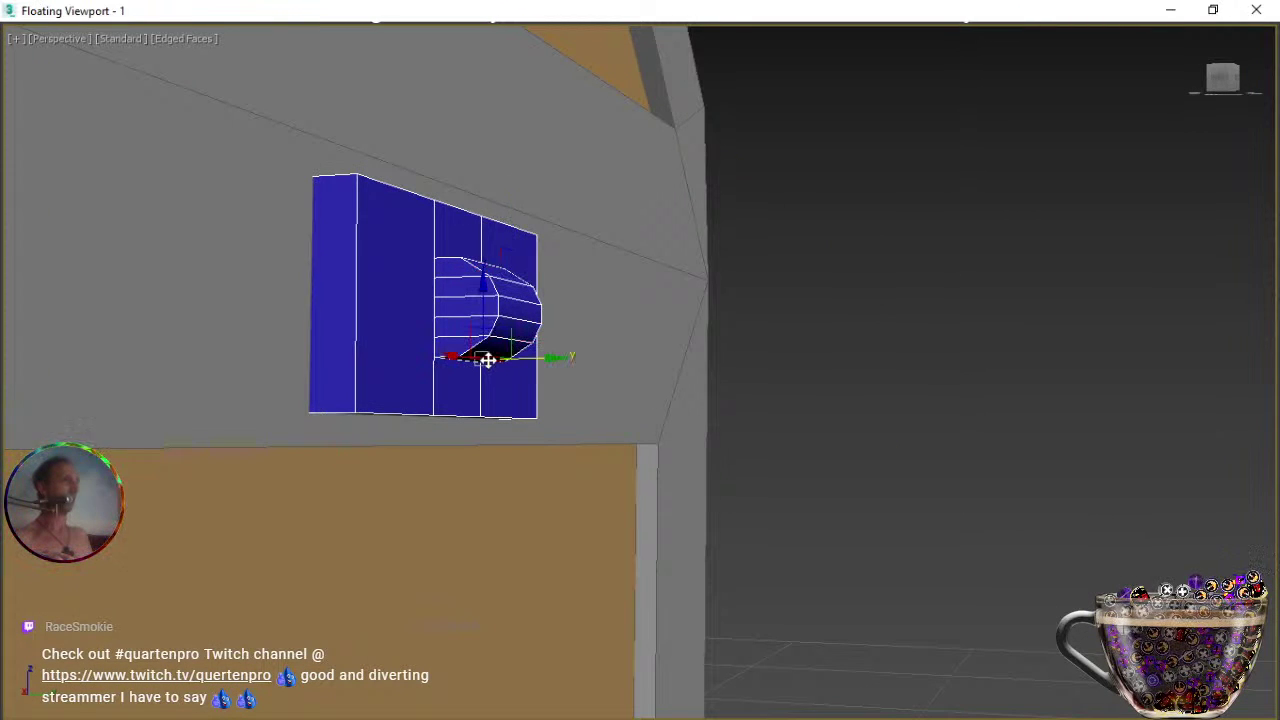
{"action": "left_click", "coordinate": [475, 261]}
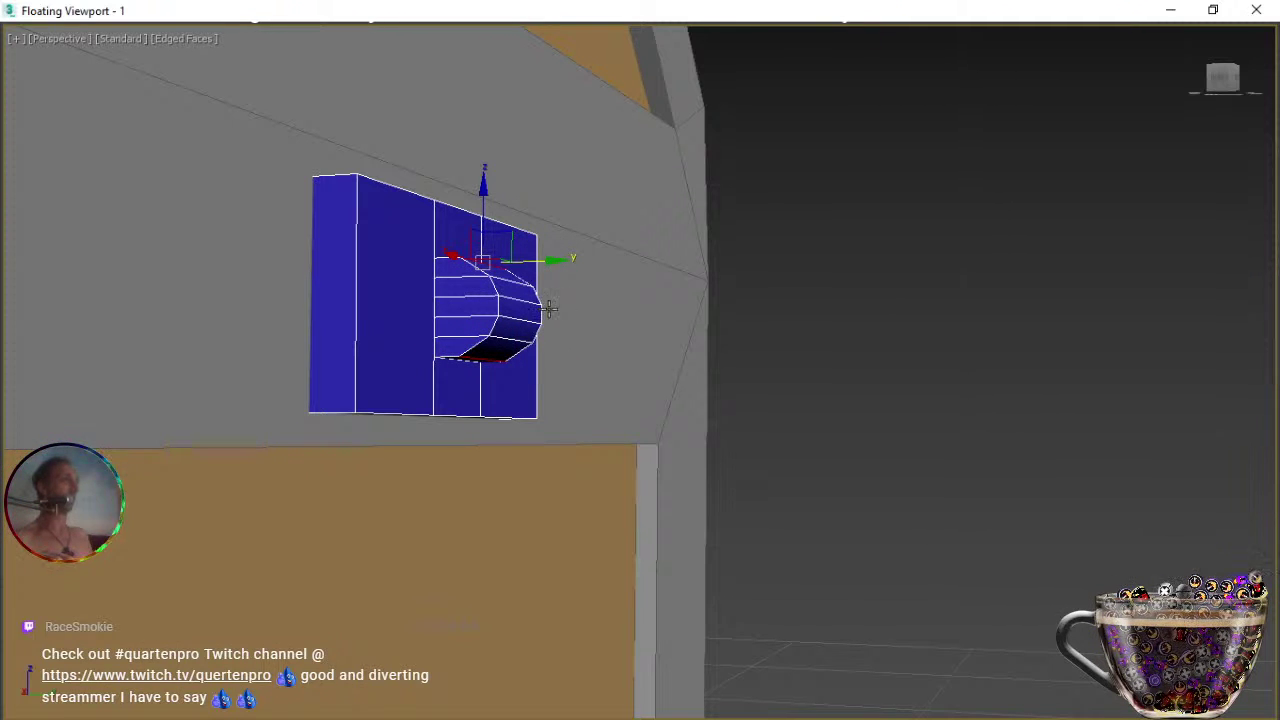
{"action": "mouse_move", "coordinate": [550, 316]}
{"action": "middle_mouse_down", "text": "alt"}
{"action": "mouse_move", "coordinate": [580, 357]}
{"action": "mouse_move", "coordinate": [586, 346]}
{"action": "mouse_move", "coordinate": [546, 312]}
{"action": "middle_mouse_up", "text": "alt"}
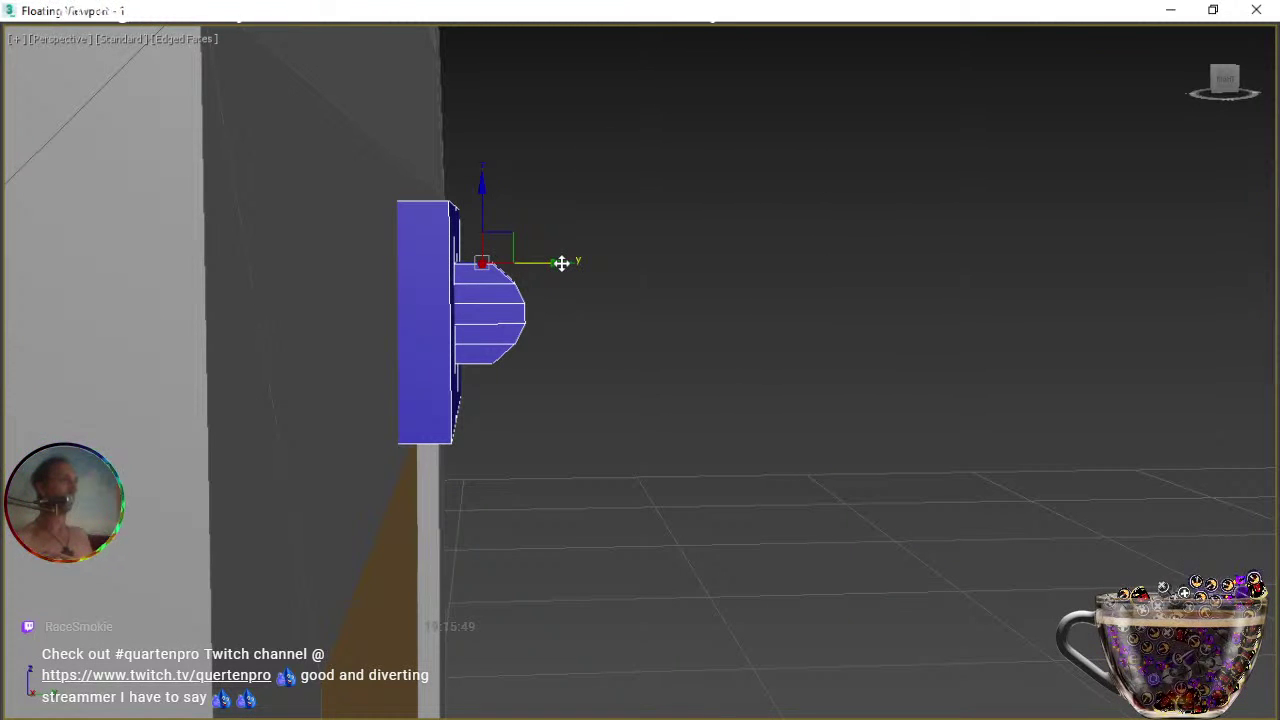
{"action": "left_click_drag", "start_coordinate": [561, 262], "coordinate": [563, 263]}
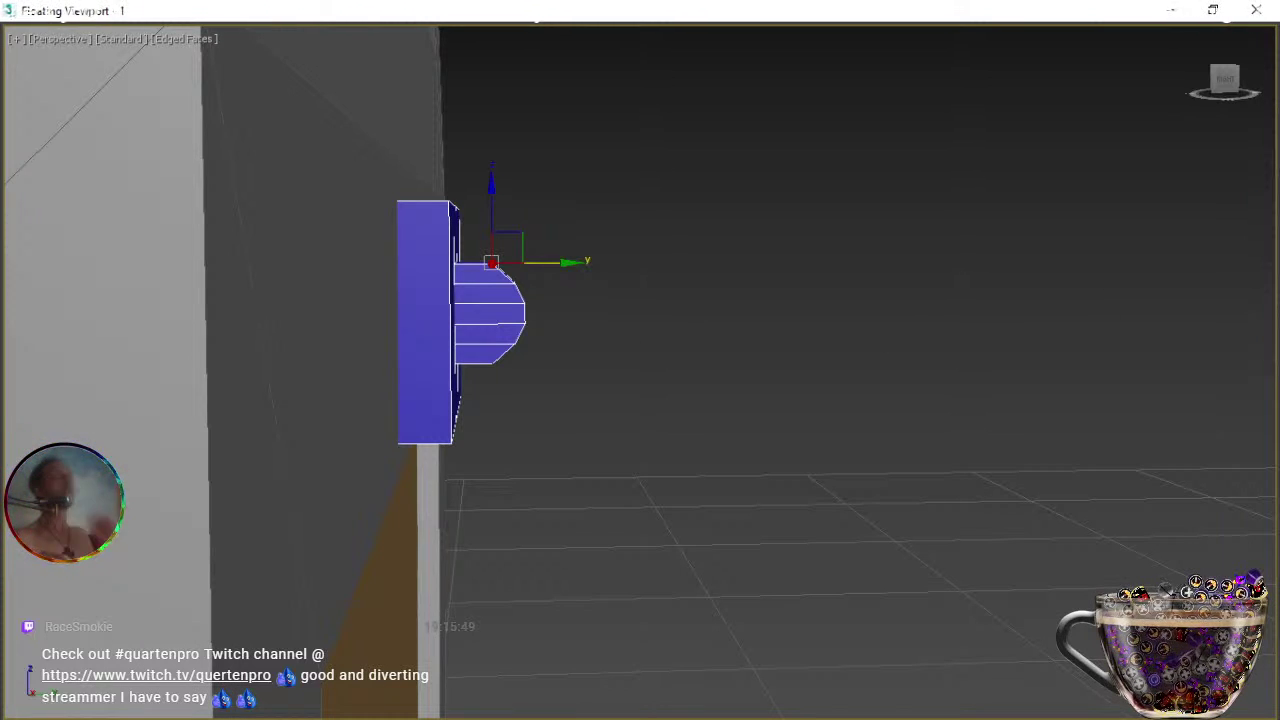
Target-weld the four middle vertices on the box's upper and lower front edges to the nearest front corners.
{"action": "key", "text": "1"}
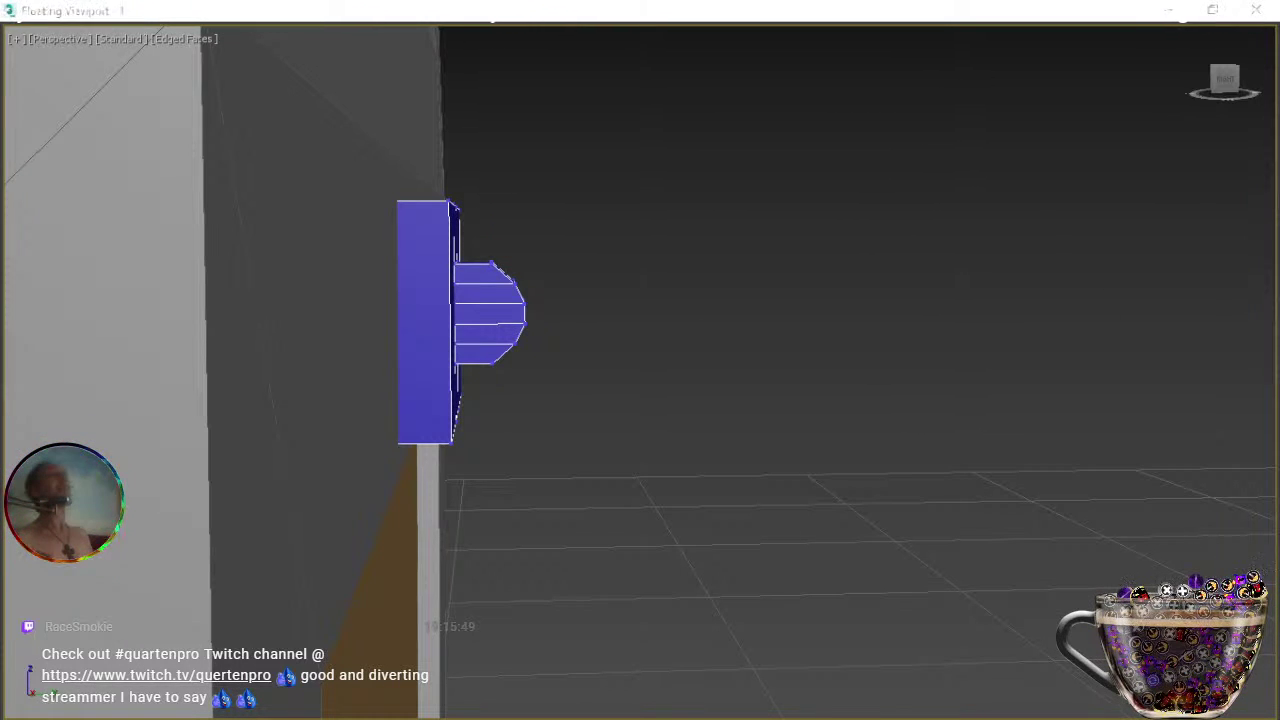
{"action": "middle_click_drag", "start_coordinate": [544, 331], "coordinate": [401, 381], "text": "alt"}
{"action": "middle_click_drag", "start_coordinate": [509, 410], "coordinate": [539, 430], "text": "alt"}
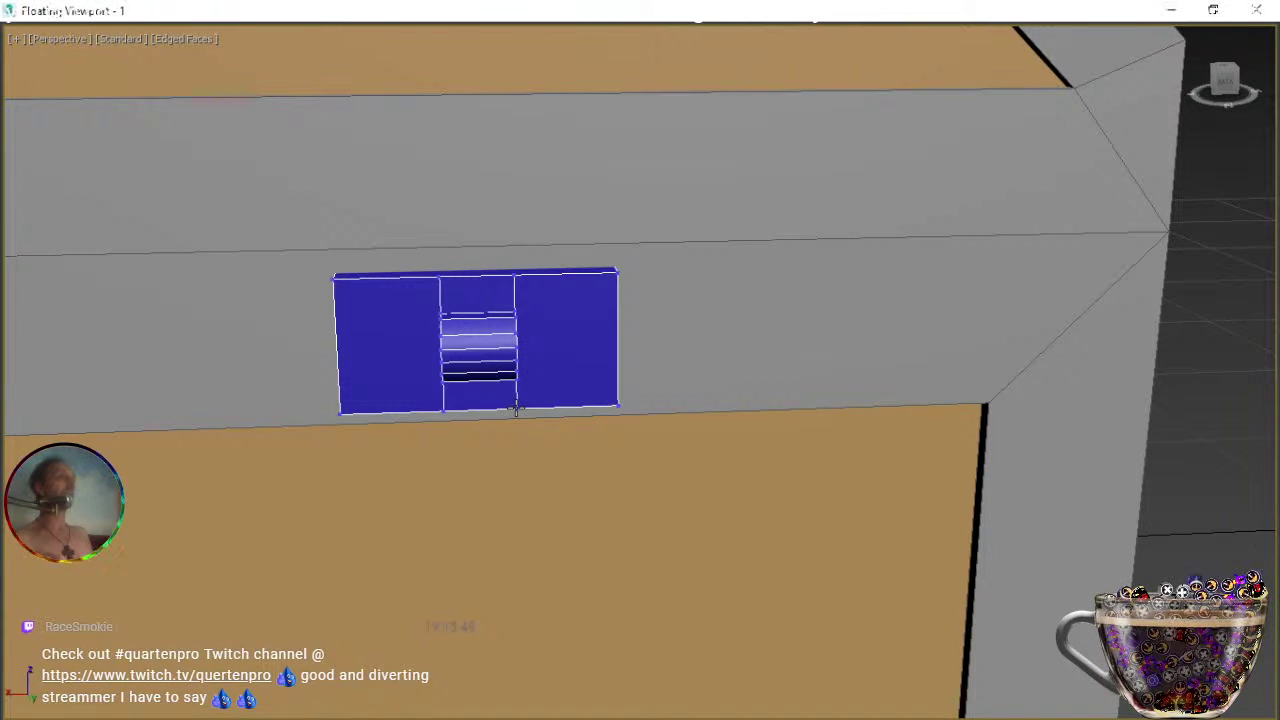
{"action": "left_click", "coordinate": [612, 406]}
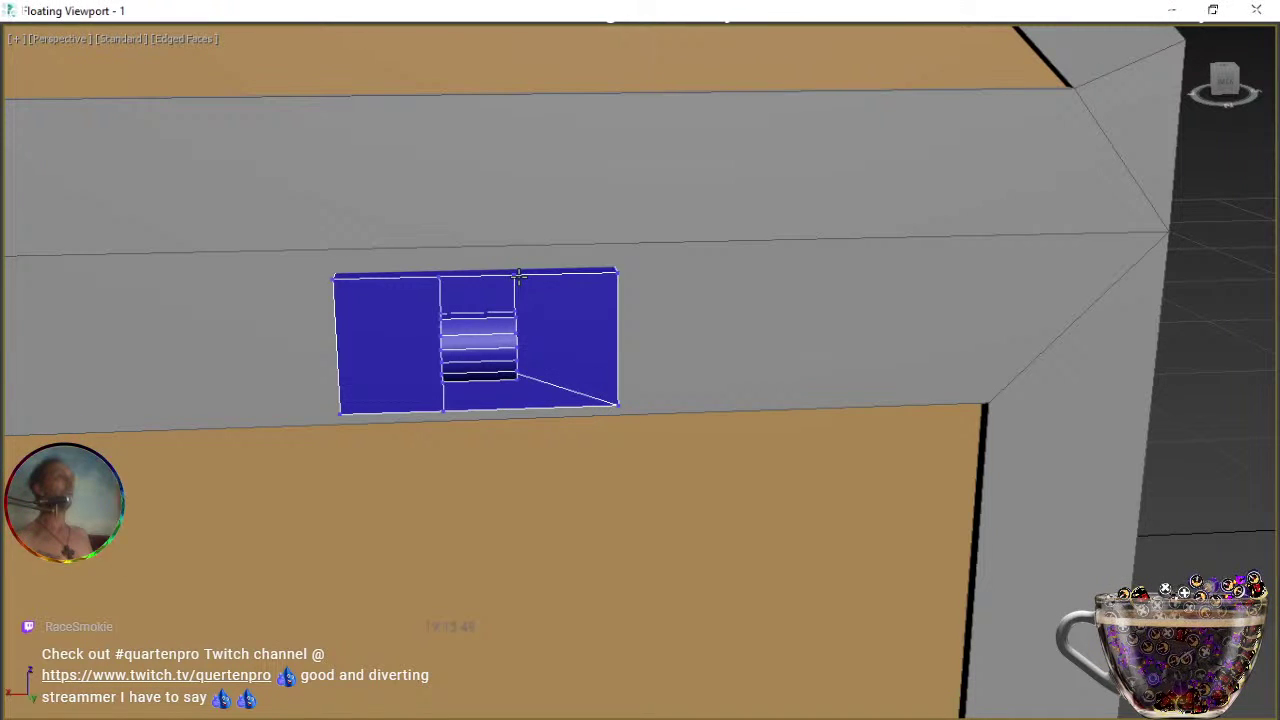
{"action": "left_click", "coordinate": [617, 272]}
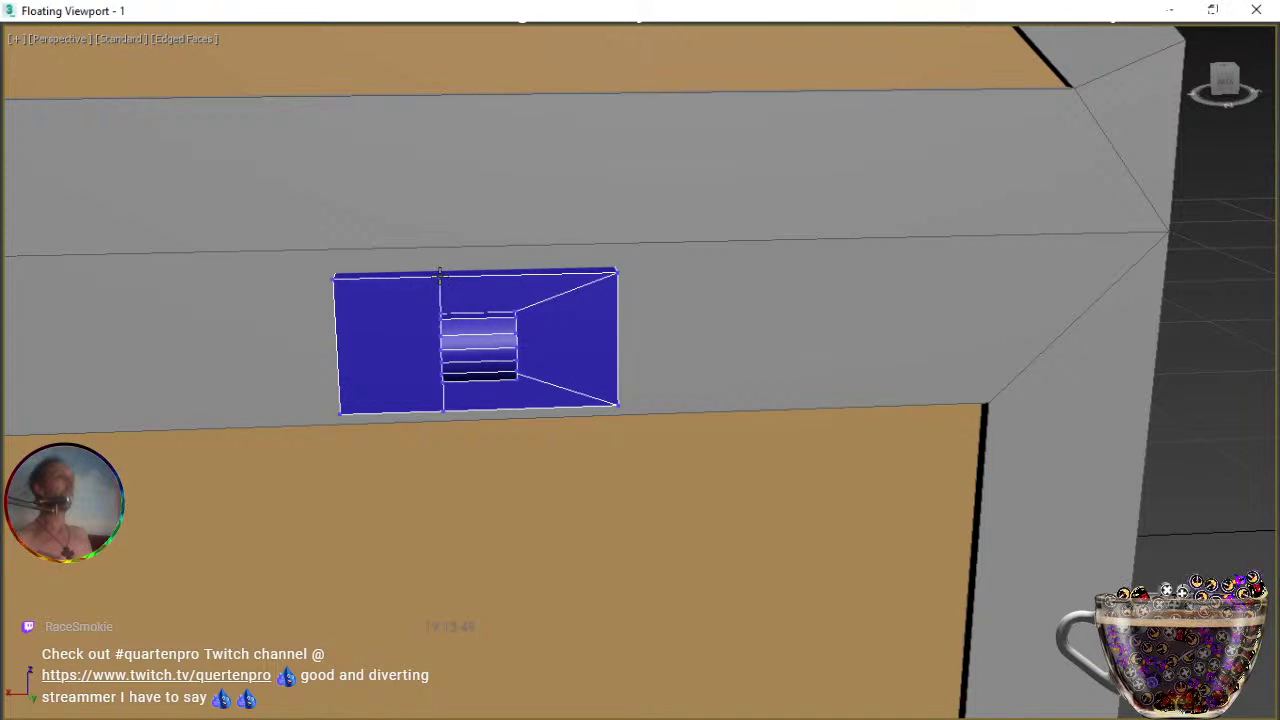
{"action": "left_click", "coordinate": [336, 278]}
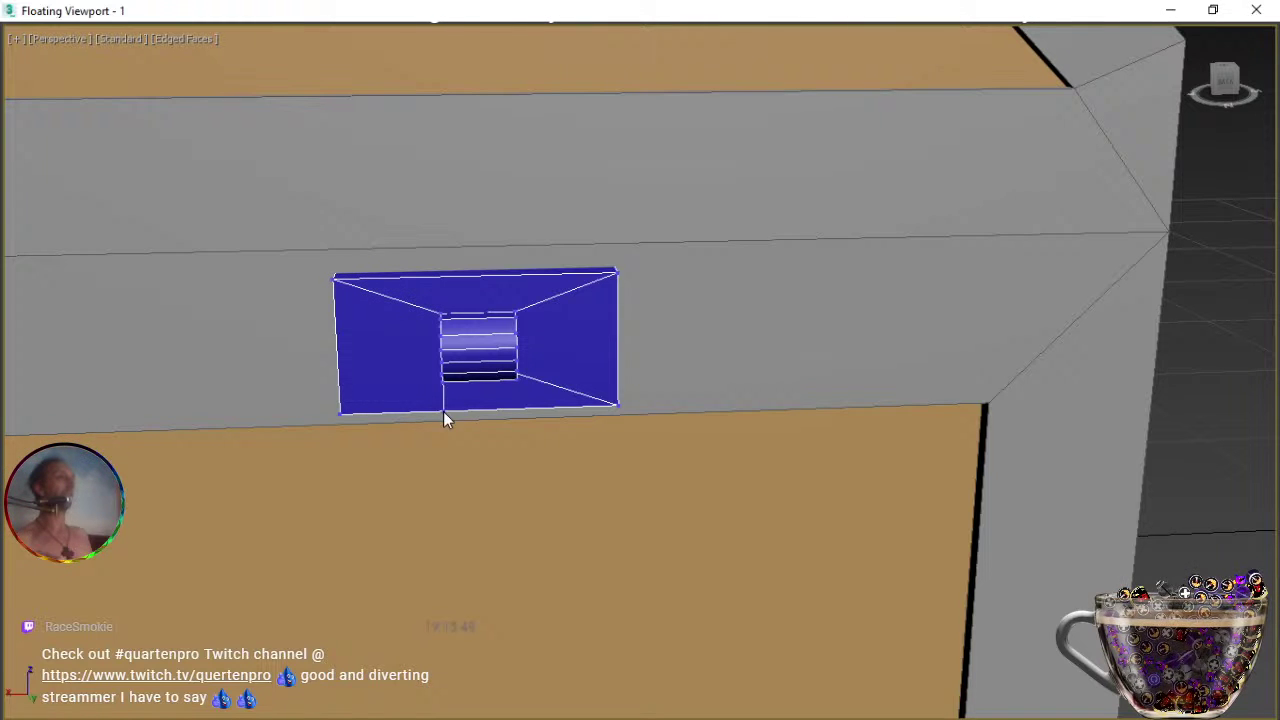
{"action": "left_click", "coordinate": [342, 412]}
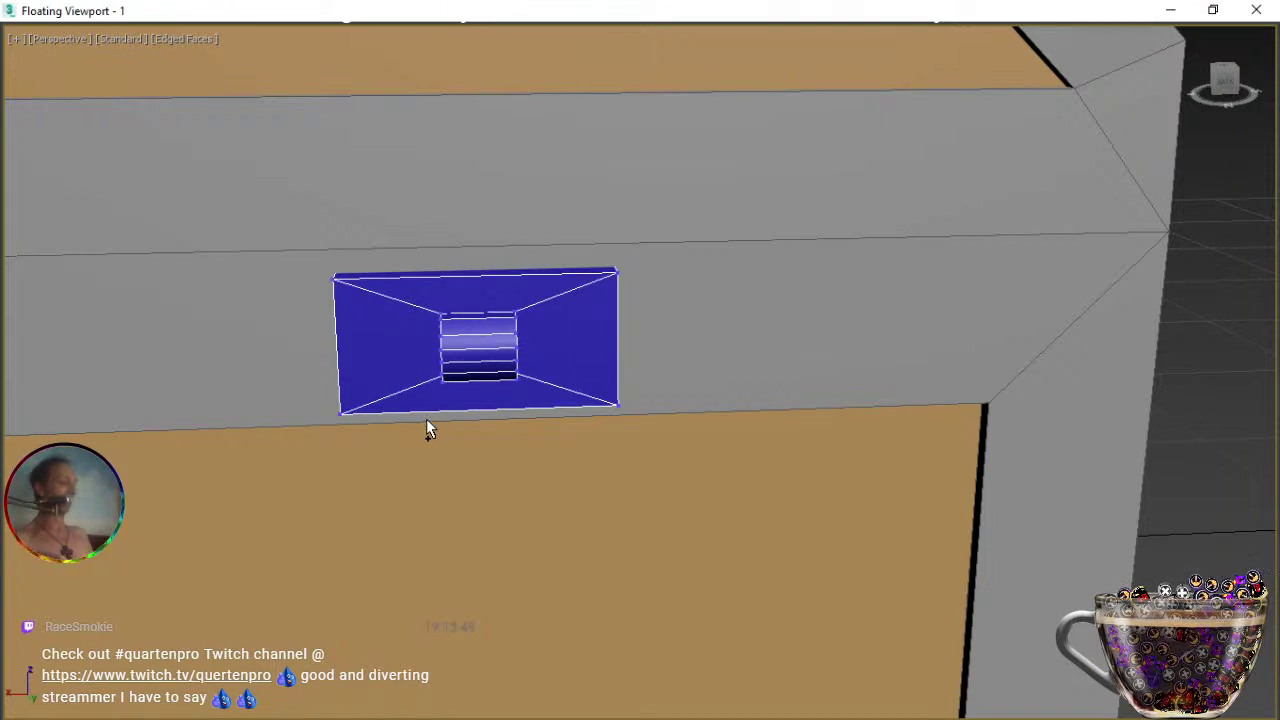
Isolate the small box and delete the large polygon on its back.
{"action": "middle_click_drag", "start_coordinate": [429, 437], "coordinate": [563, 427], "text": "alt"}
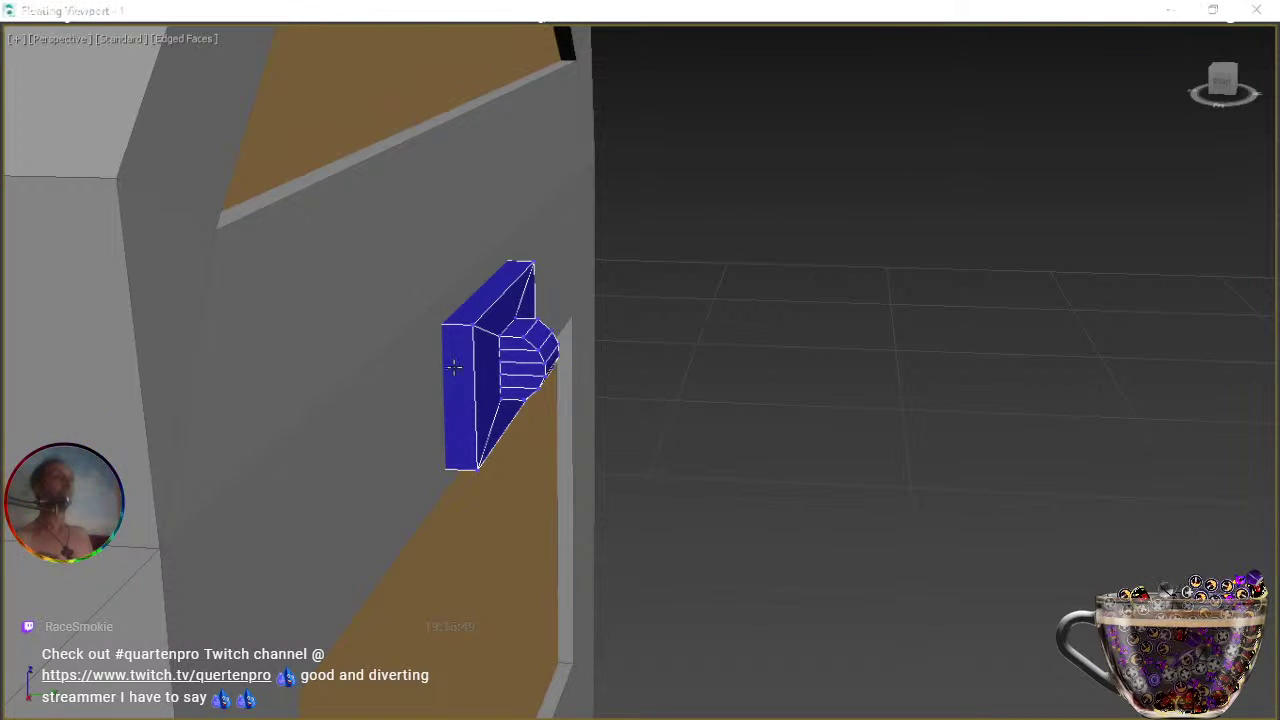
{"action": "right_click", "coordinate": [488, 376]}
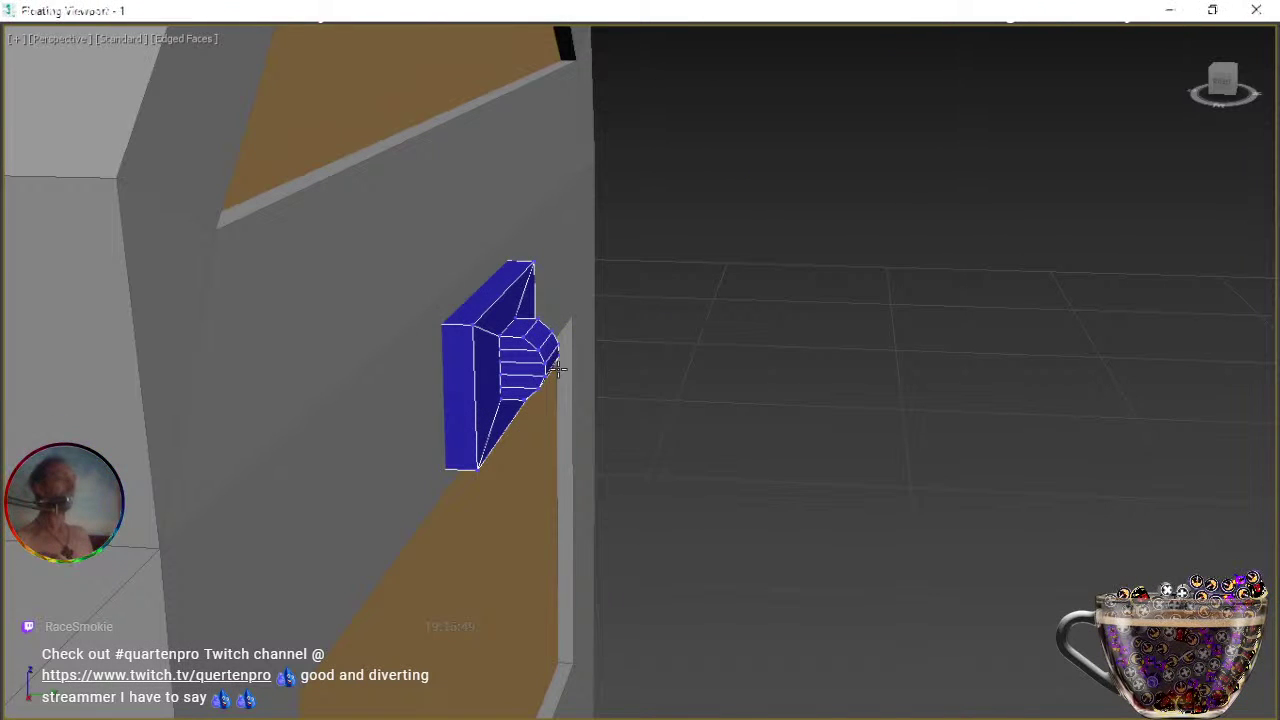
{"action": "mouse_move", "coordinate": [559, 389]}
{"action": "middle_mouse_down"}
{"action": "mouse_move", "coordinate": [640, 374]}
{"action": "mouse_move", "coordinate": [570, 411]}
{"action": "middle_mouse_up"}
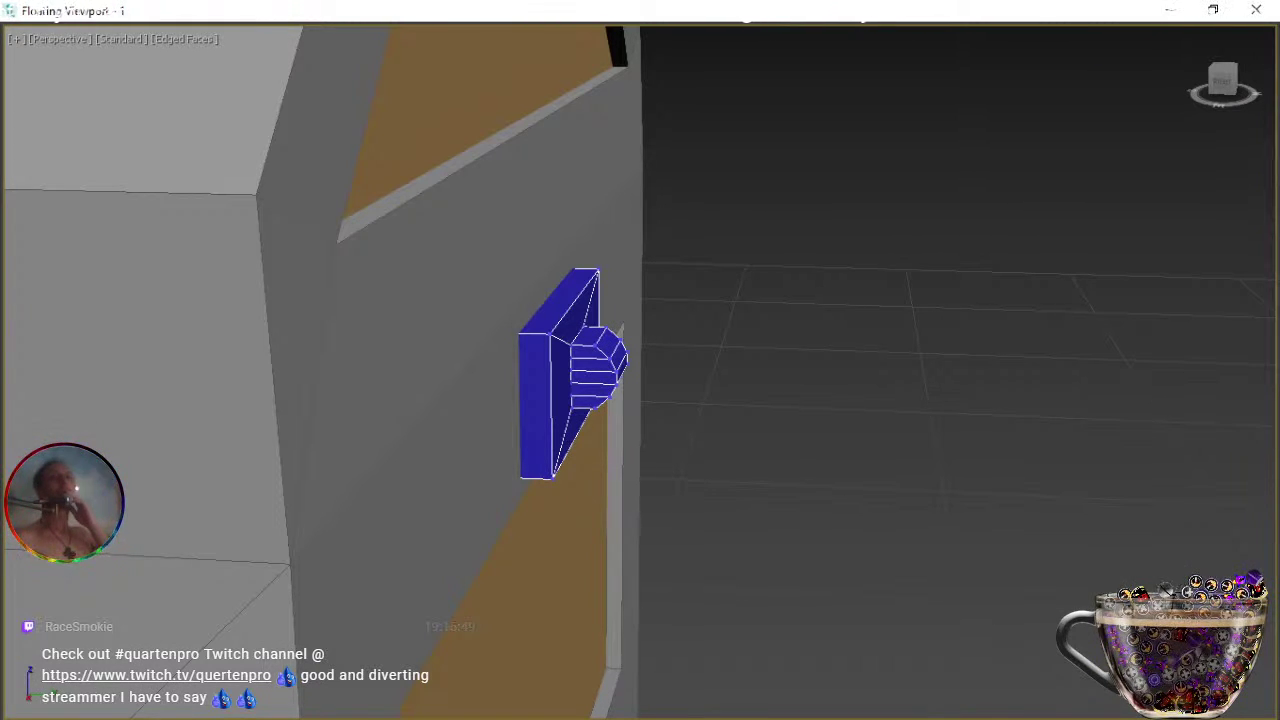
{"action": "key", "text": "alt+q"}
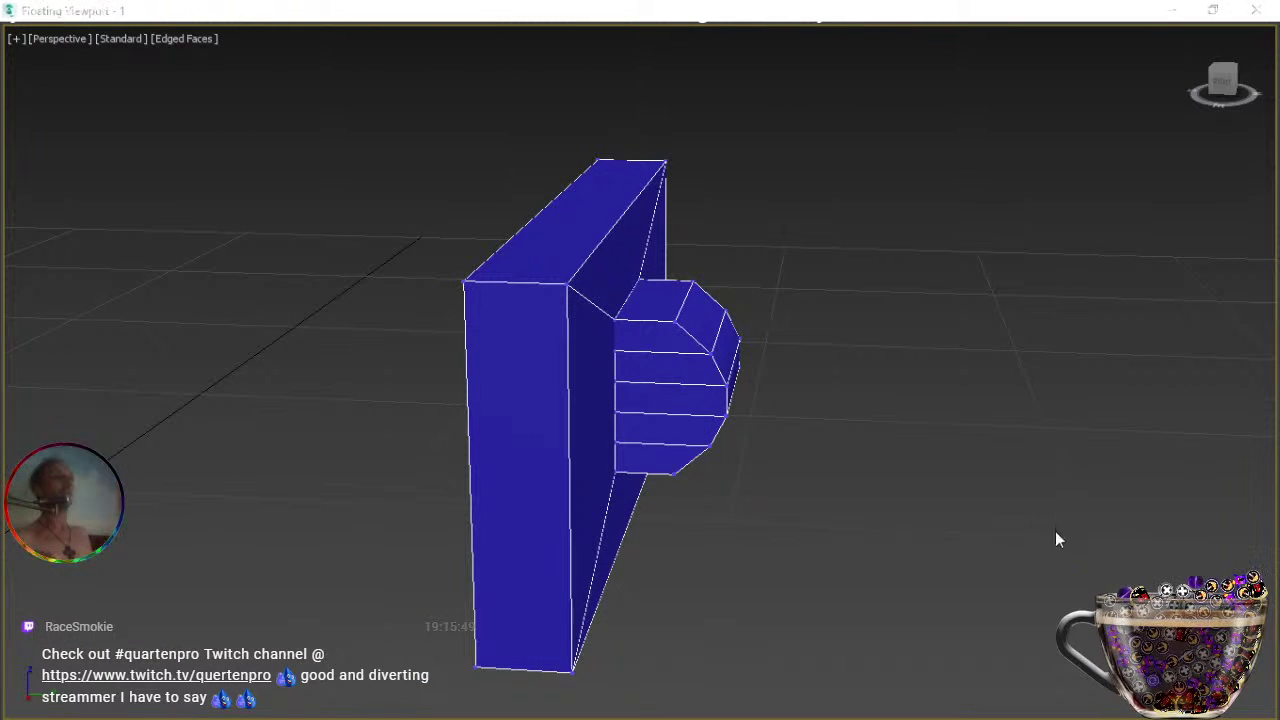
{"action": "right_click", "coordinate": [723, 445]}
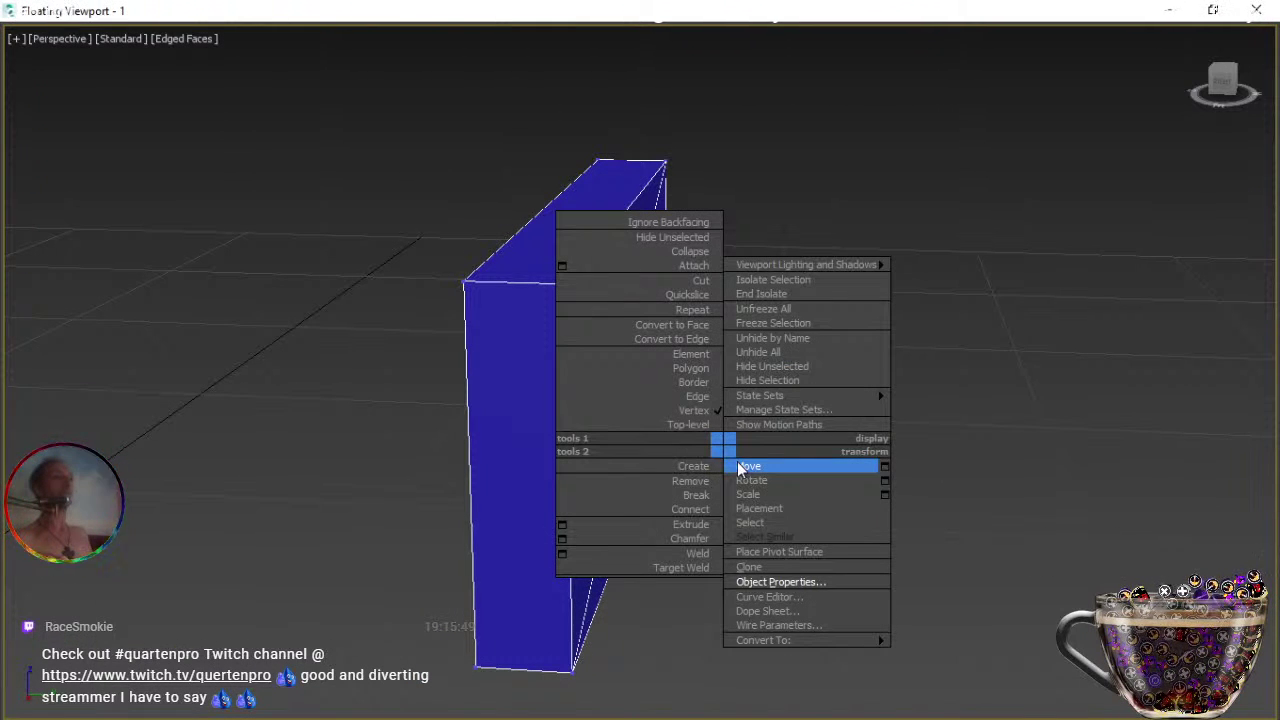
{"action": "left_click", "coordinate": [771, 523]}
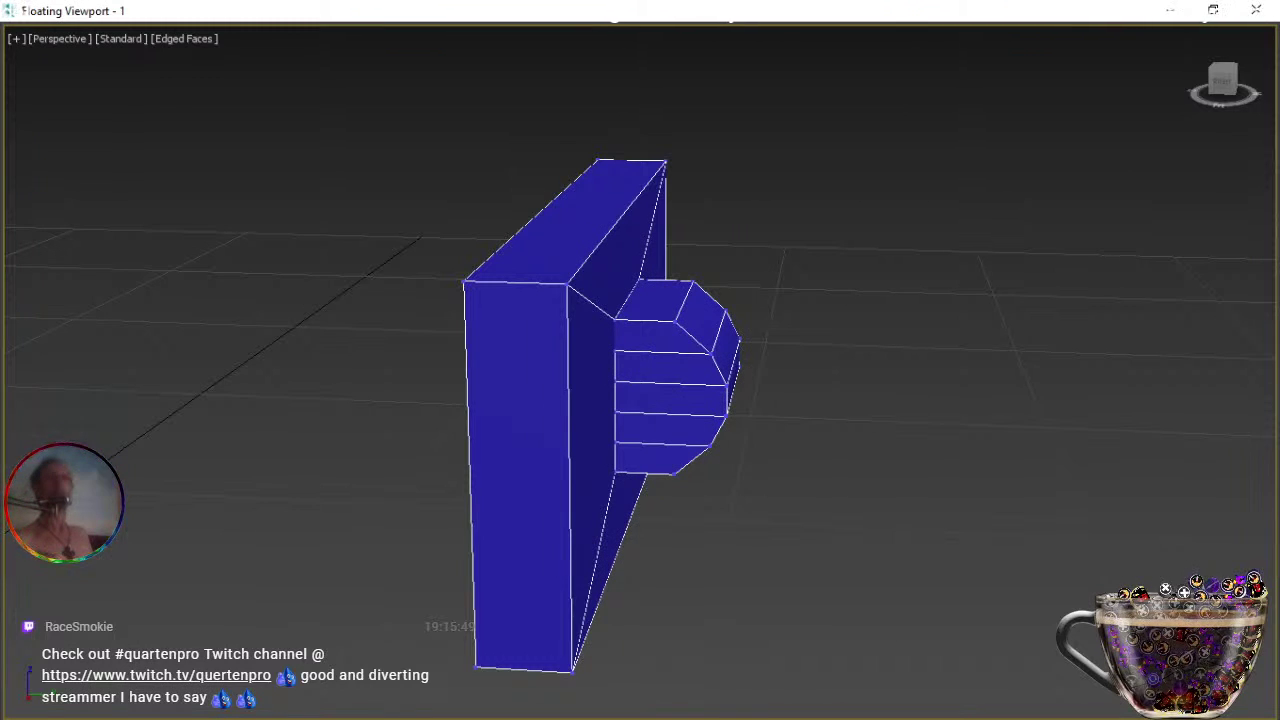
{"action": "key", "text": "4"}
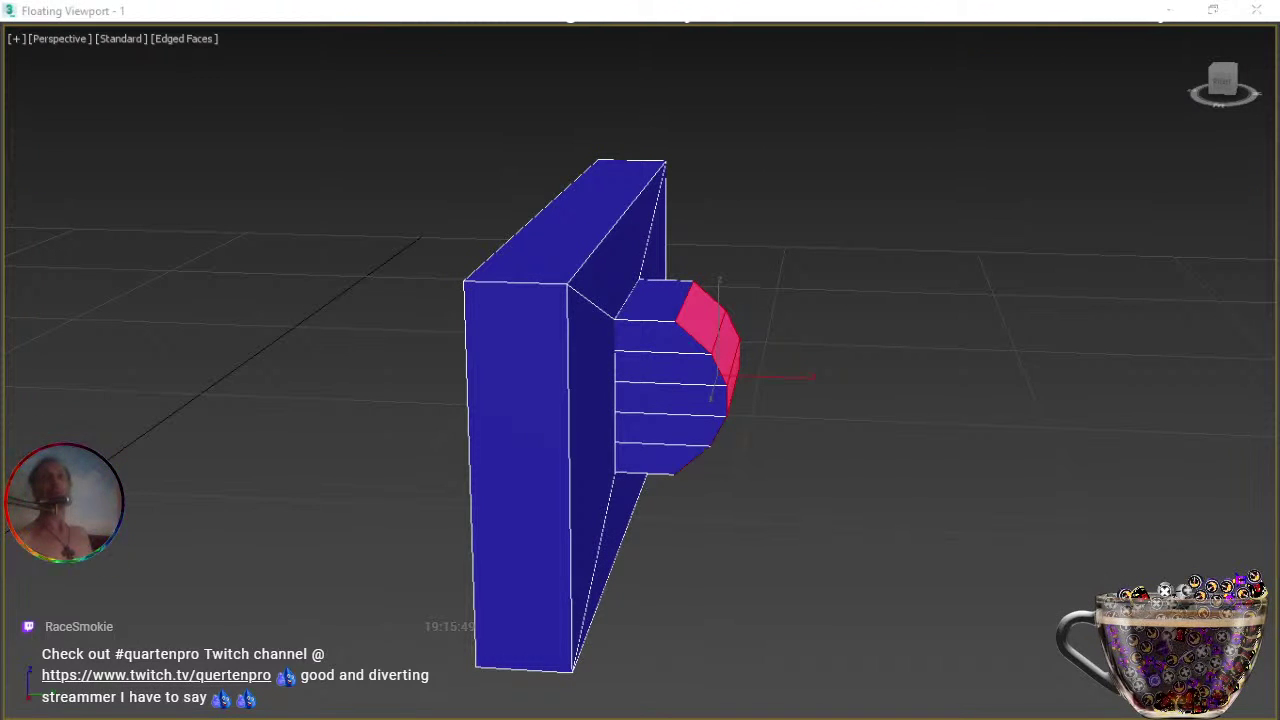
{"action": "key", "text": "ctrl+r"}
{"action": "left_click_drag", "start_coordinate": [757, 453], "coordinate": [803, 449]}
{"action": "right_click", "coordinate": [771, 437]}
{"action": "left_click", "coordinate": [770, 437]}
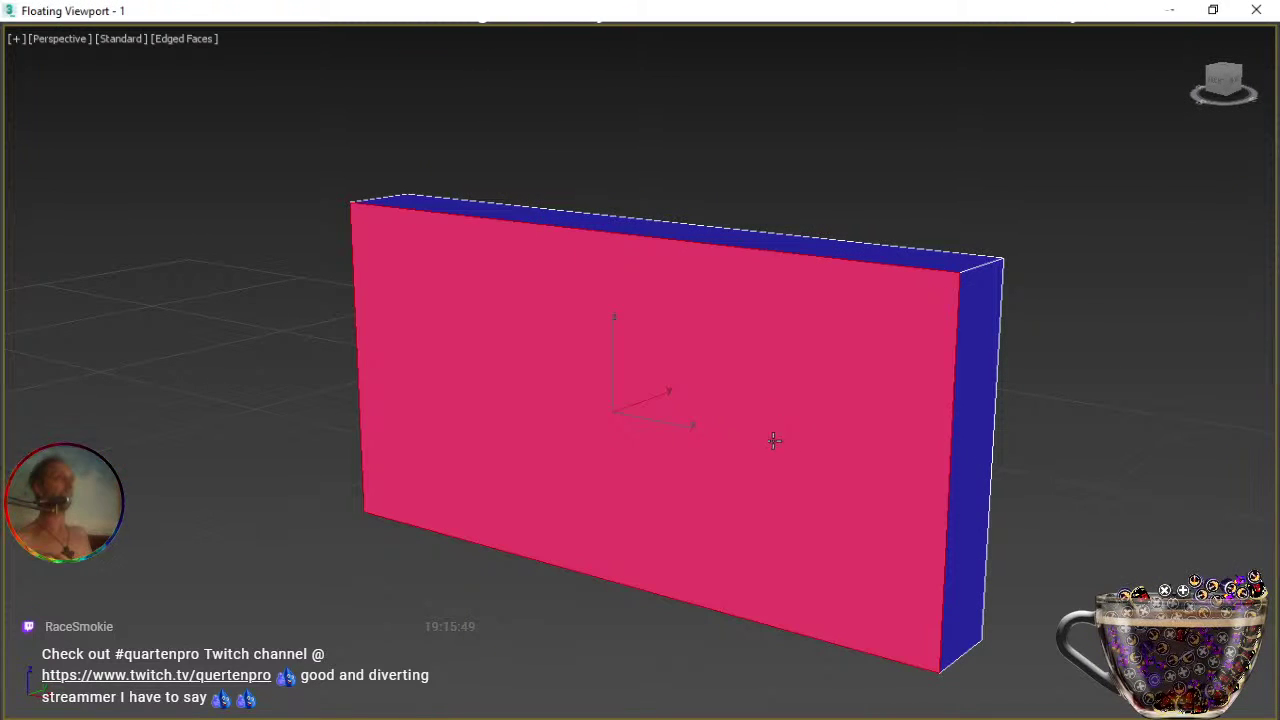
{"action": "key", "text": "Delete"}
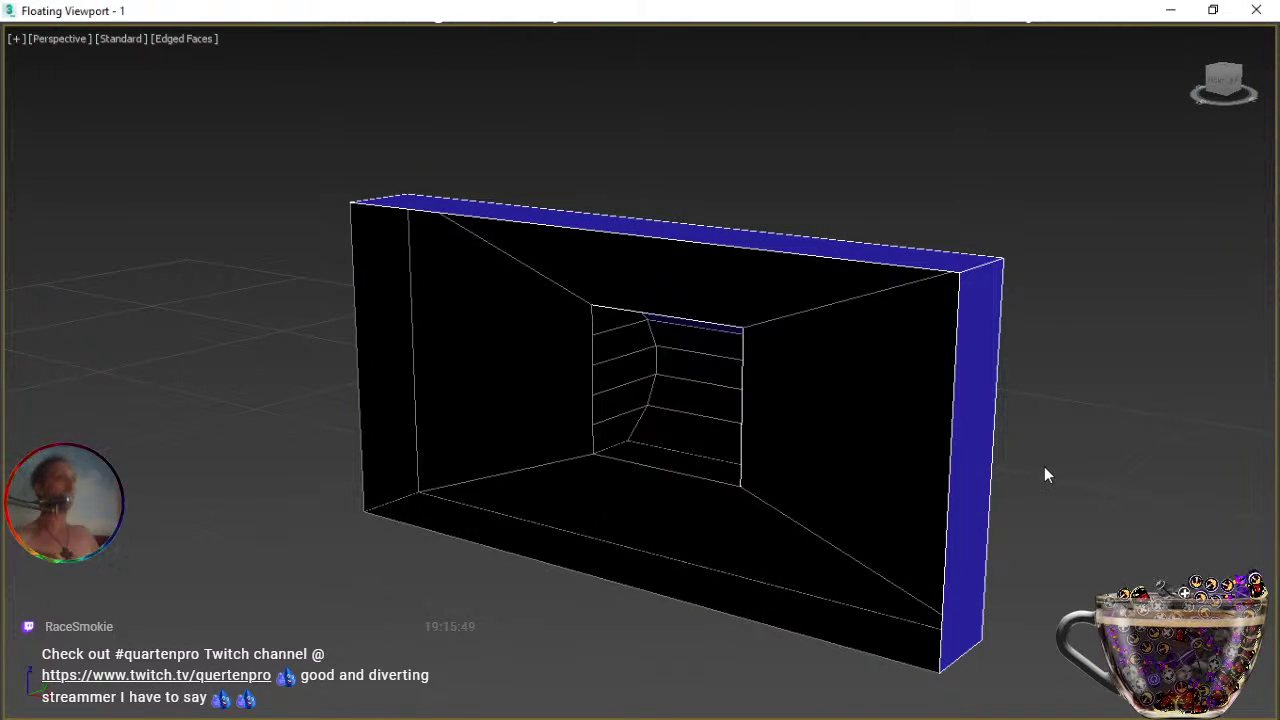
Check the open-backed box from its front and end the isolation to bring the chest back into view.
{"action": "key", "text": "ctrl+r"}
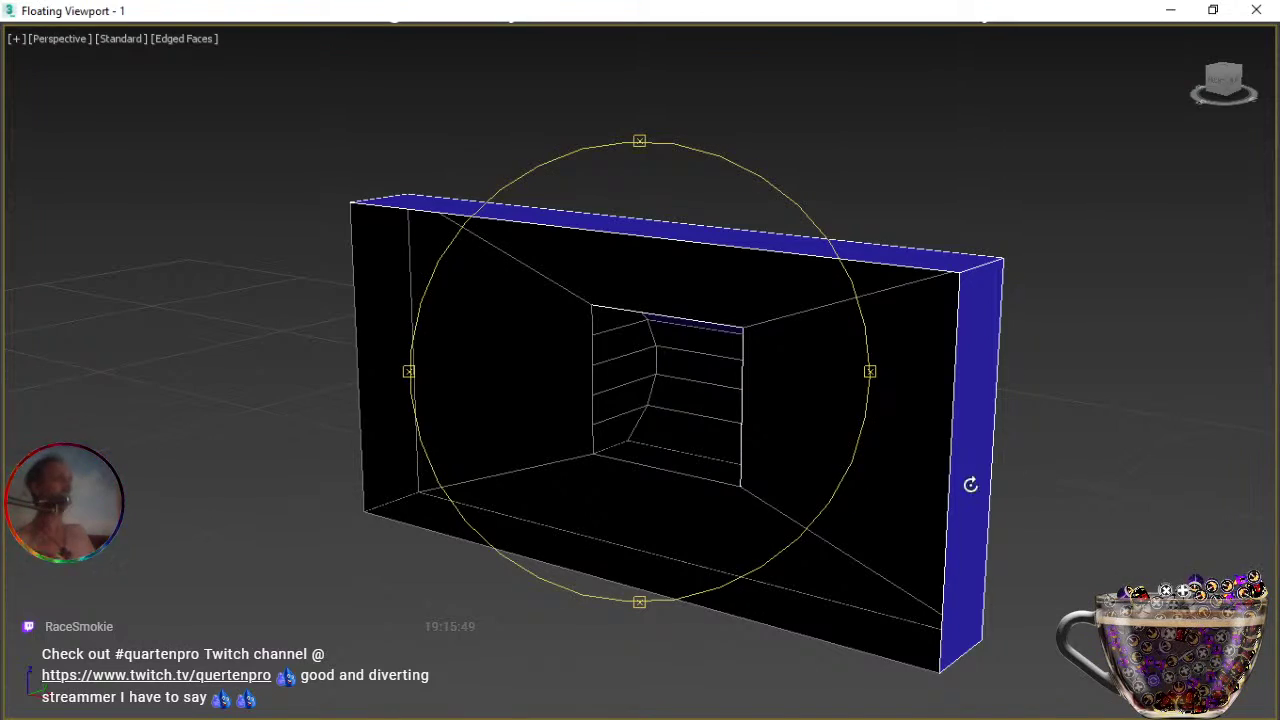
{"action": "left_click_drag", "start_coordinate": [786, 429], "coordinate": [614, 412]}
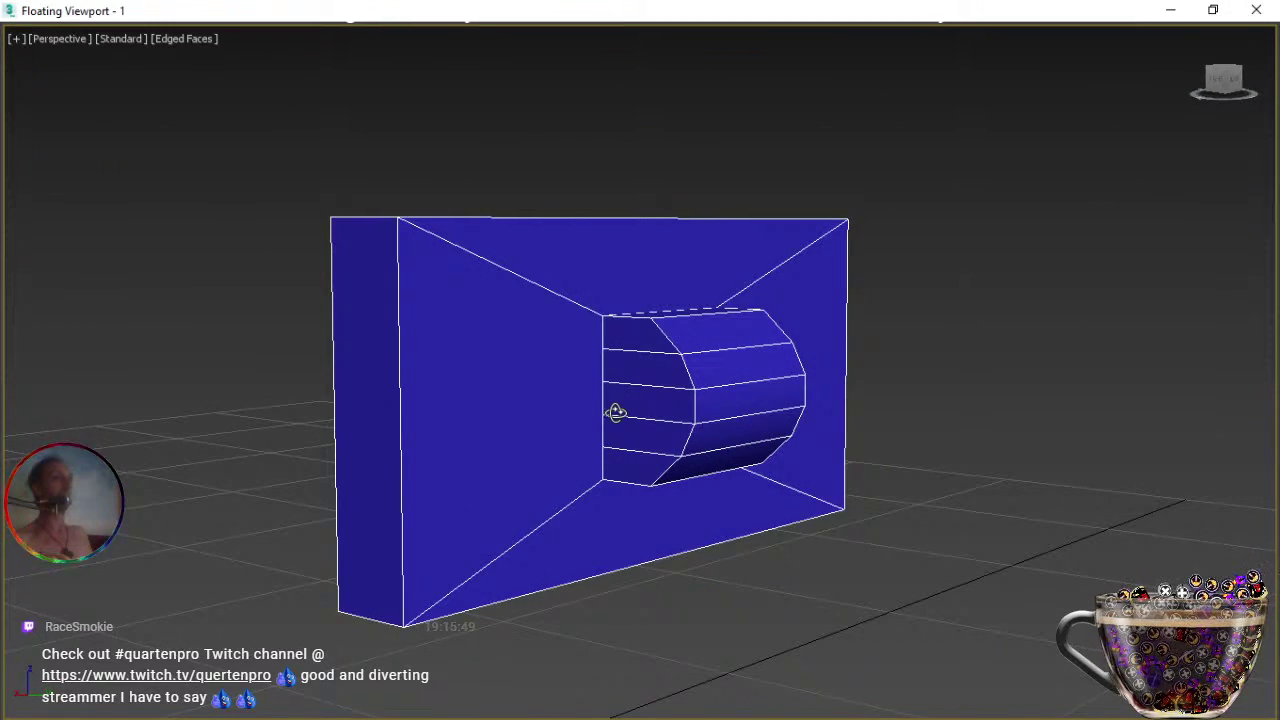
{"action": "key", "text": "alt+q"}
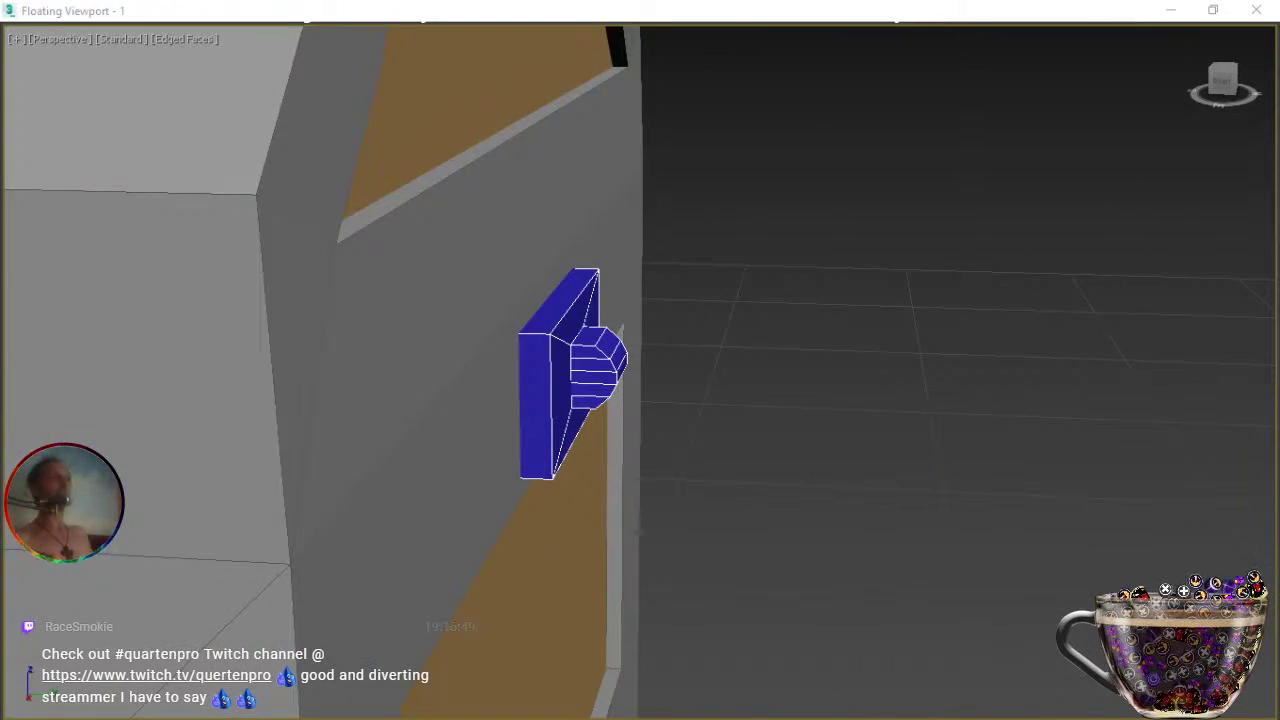
{"action": "middle_click_drag", "start_coordinate": [690, 494], "coordinate": [576, 474]}
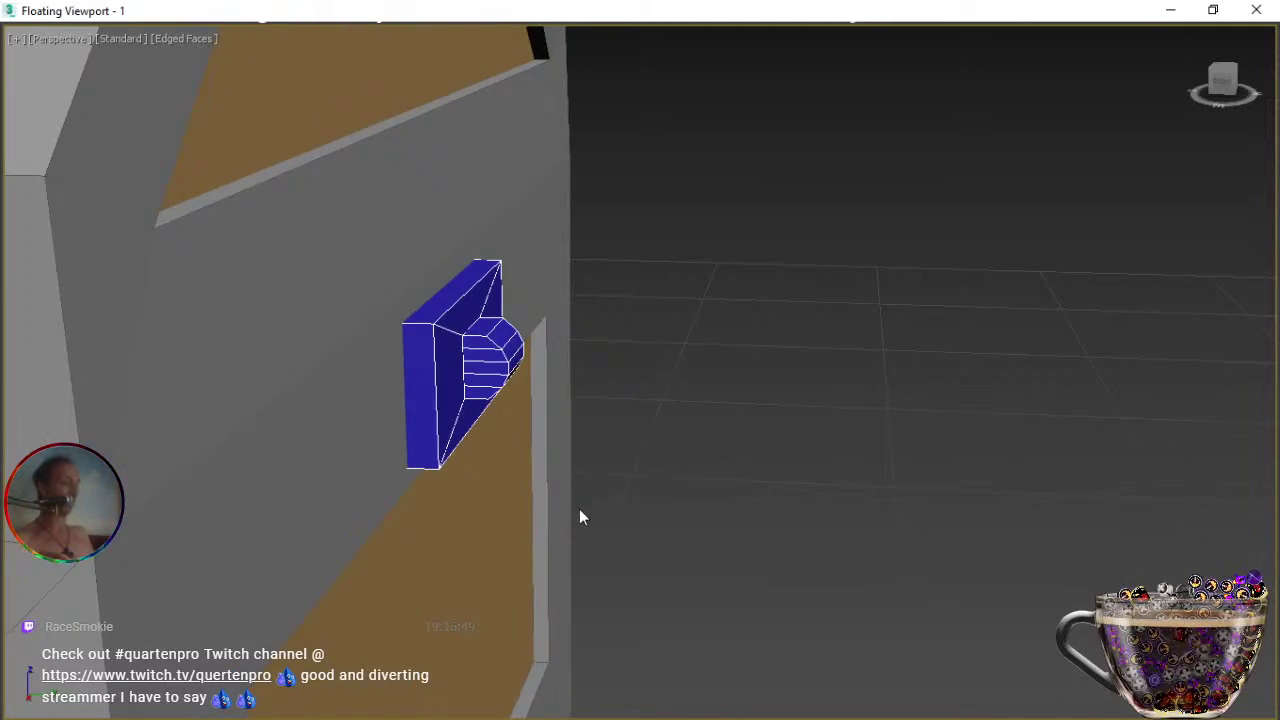
Delete the five strip polygons on each side of the rounded block, opening both of its ends.
{"action": "key", "text": "z"}
{"action": "middle_click_drag", "start_coordinate": [598, 563], "coordinate": [658, 514], "text": "alt"}
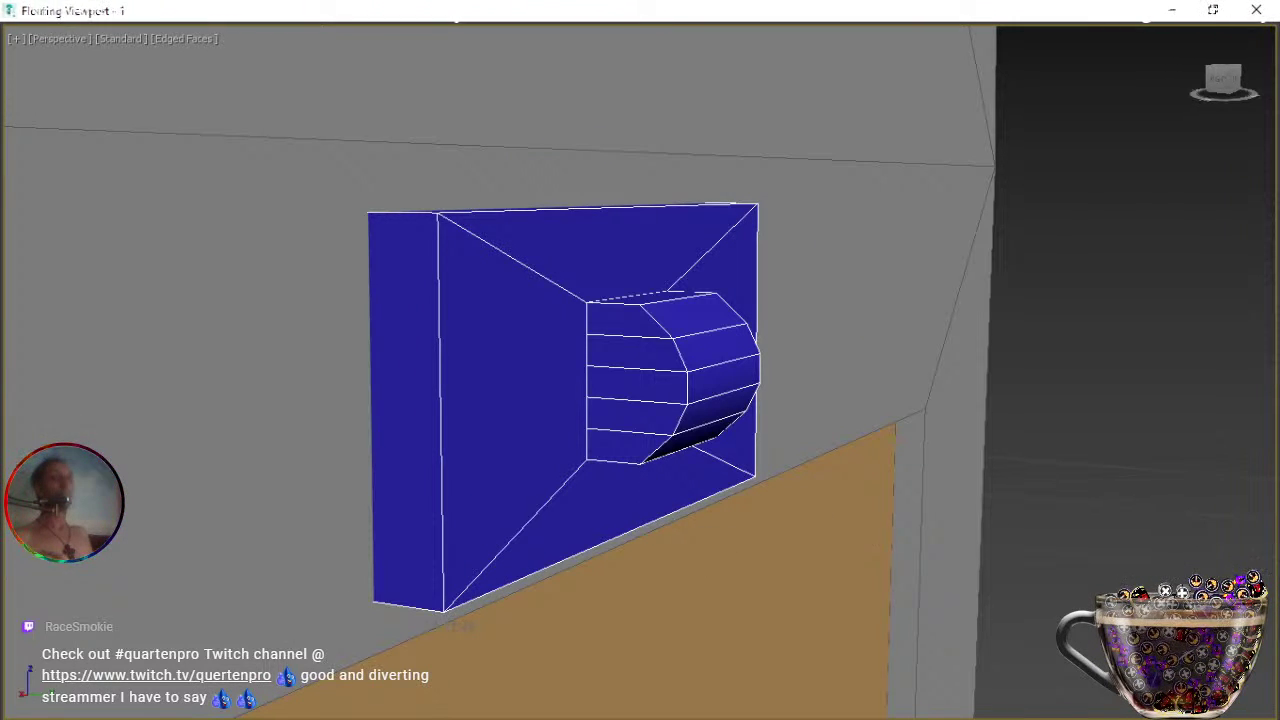
{"action": "left_click", "coordinate": [609, 321]}
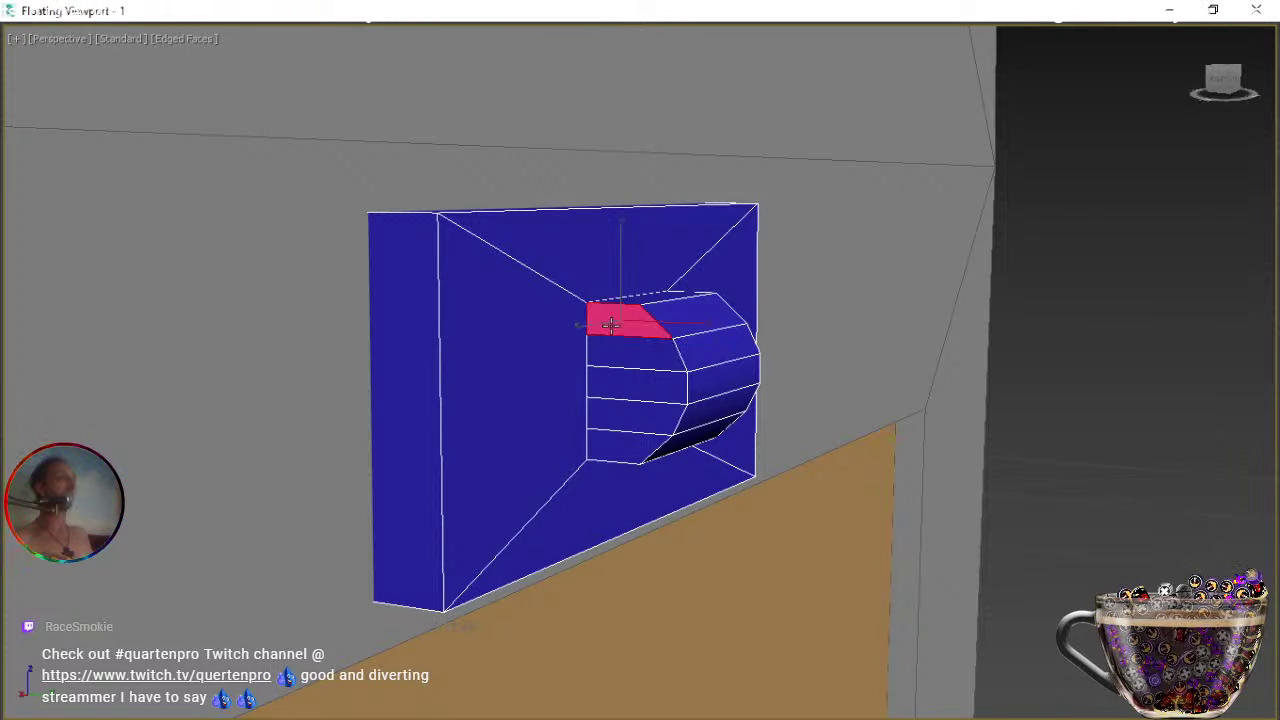
{"action": "left_click", "coordinate": [606, 441], "text": "shift"}
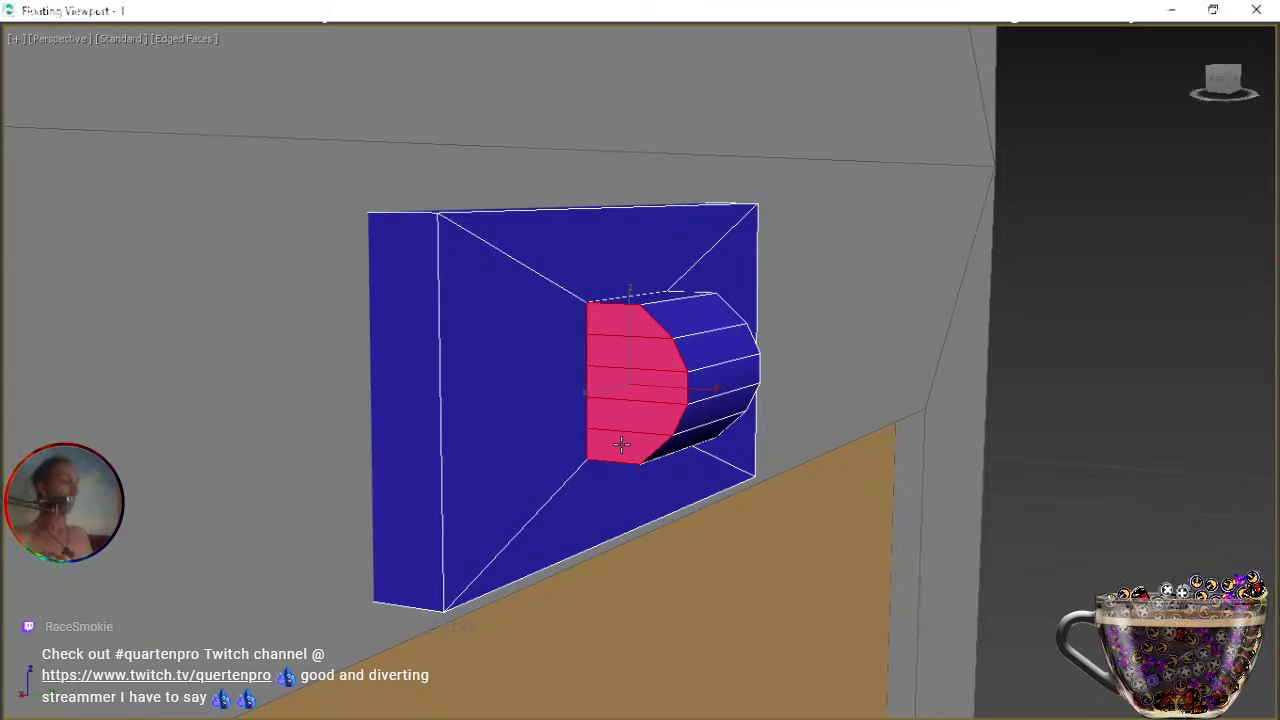
{"action": "key", "text": "e"}
{"action": "middle_click_drag", "start_coordinate": [726, 434], "coordinate": [500, 426], "text": "alt"}
{"action": "key", "text": "q"}
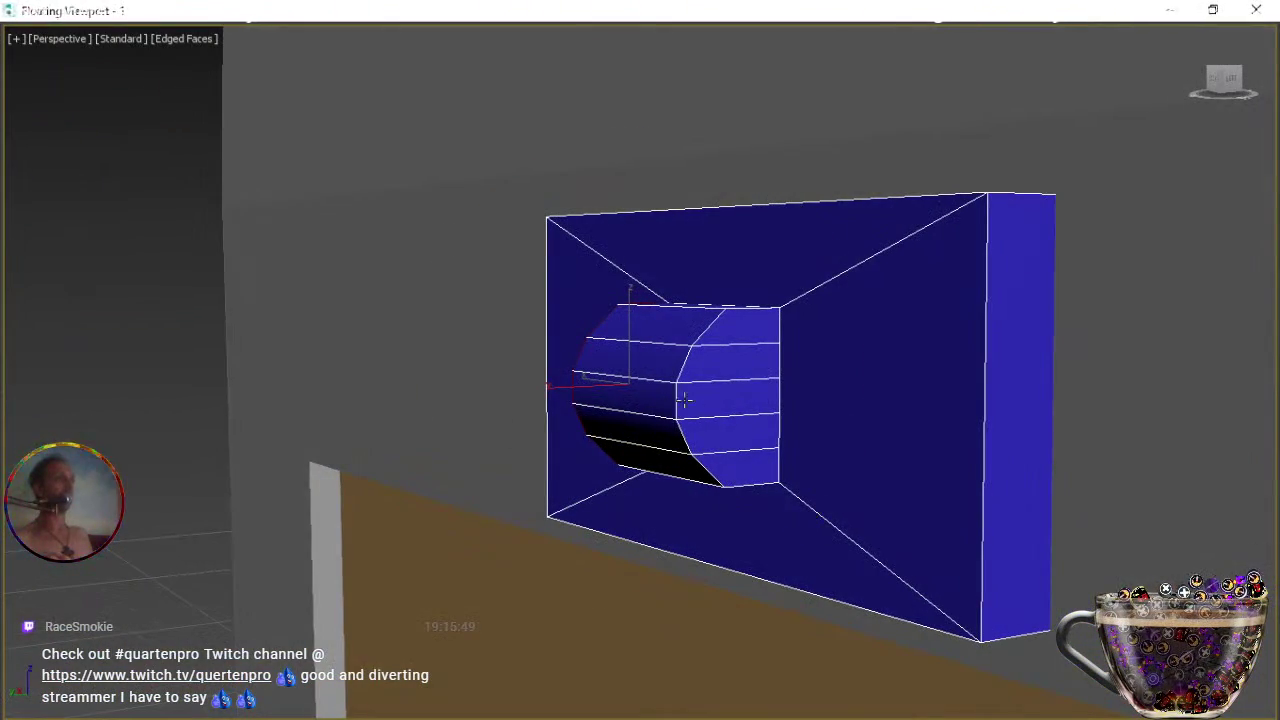
{"action": "left_click", "coordinate": [756, 330]}
{"action": "left_click", "coordinate": [768, 466], "text": "shift"}
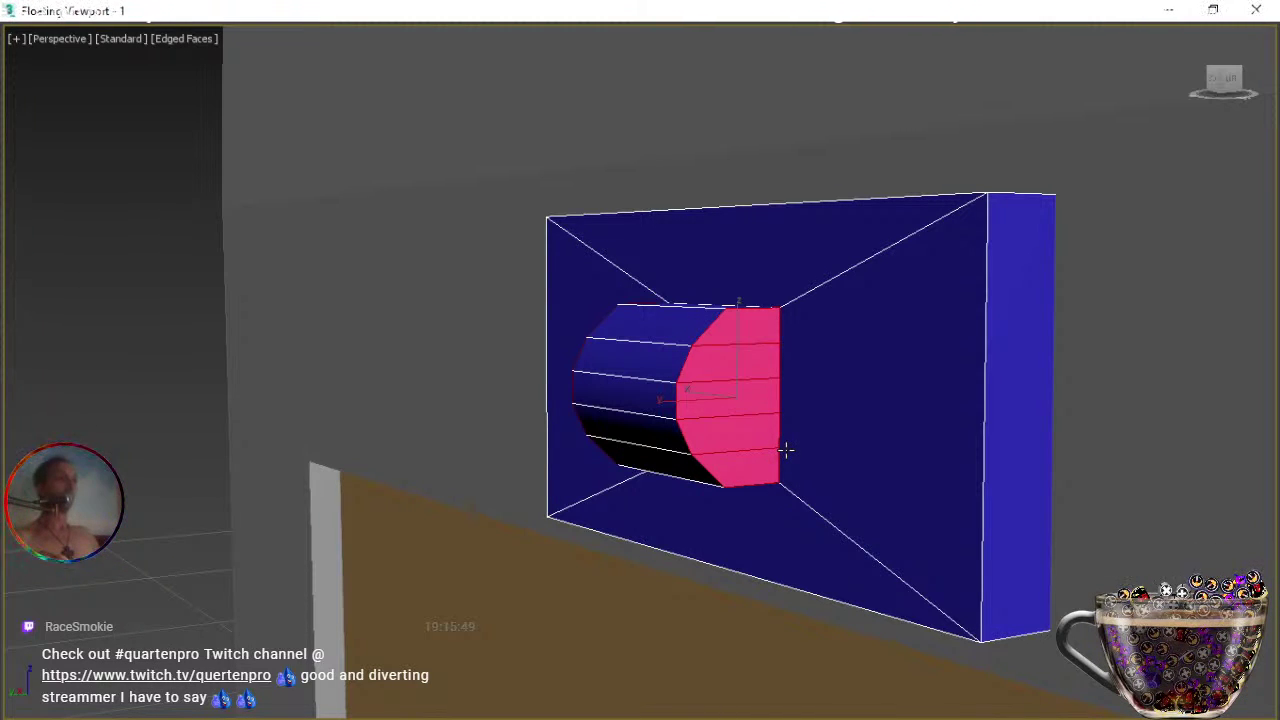
{"action": "key", "text": "Delete"}
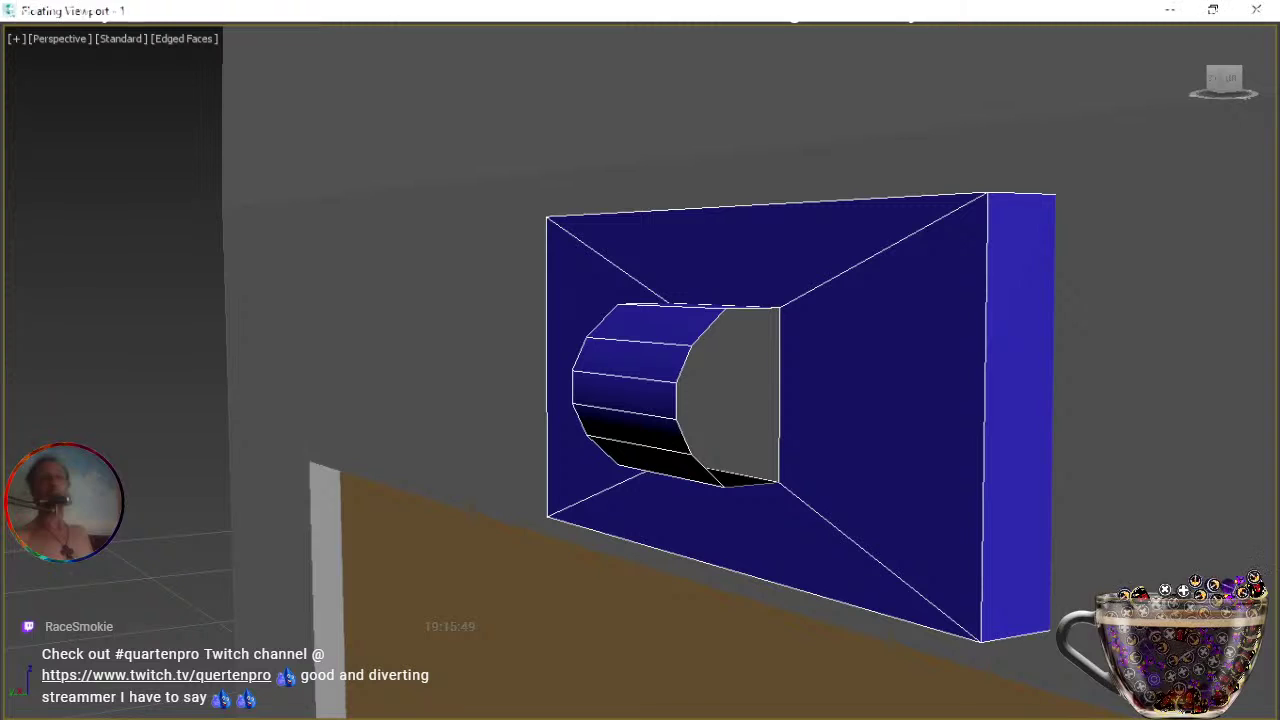
Cap the open borders on both ends of the rounded block with single polygons.
{"action": "key", "text": "2"}
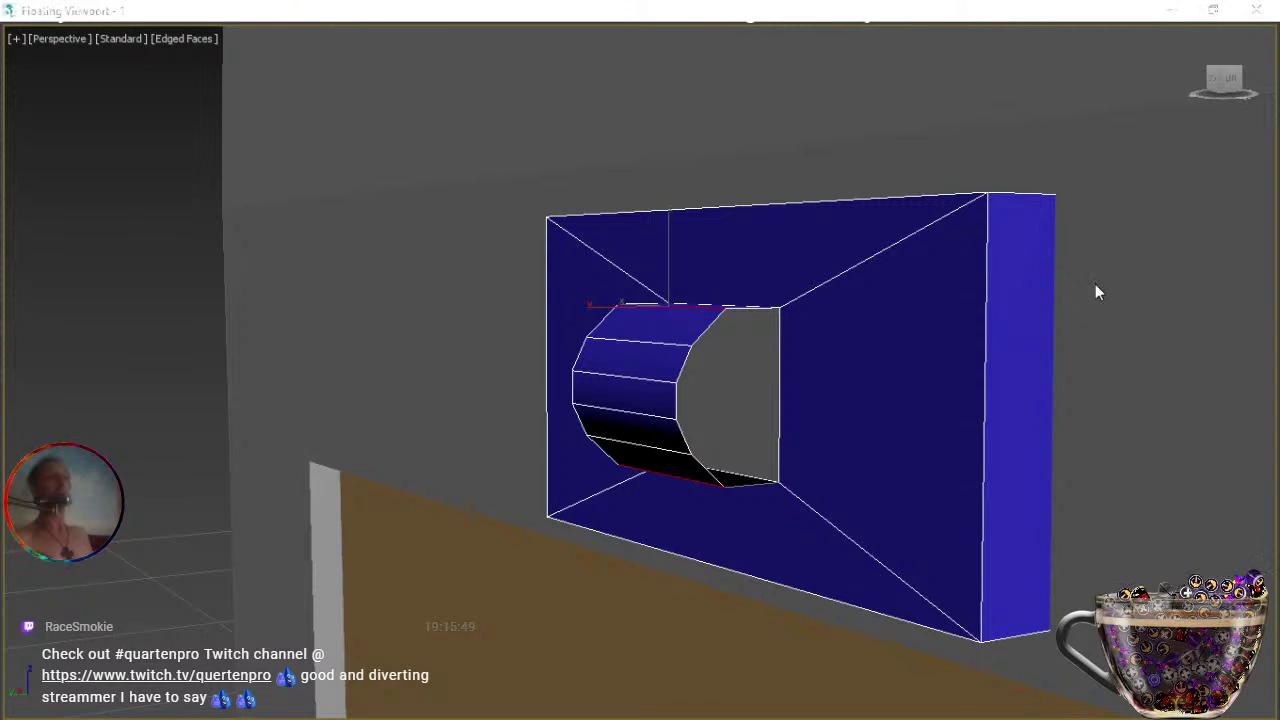
{"action": "left_click", "coordinate": [777, 368]}
{"action": "key", "text": "alt+p"}
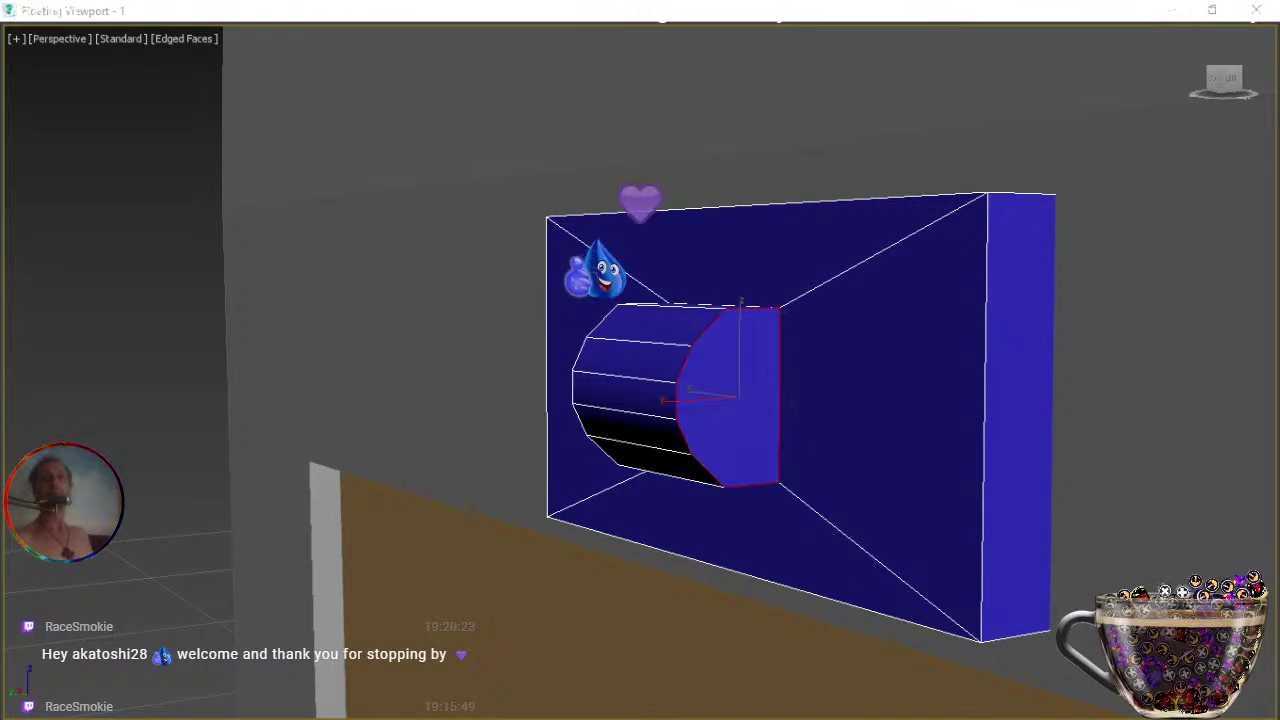
{"action": "middle_click_drag", "start_coordinate": [677, 500], "coordinate": [828, 456], "text": "alt"}
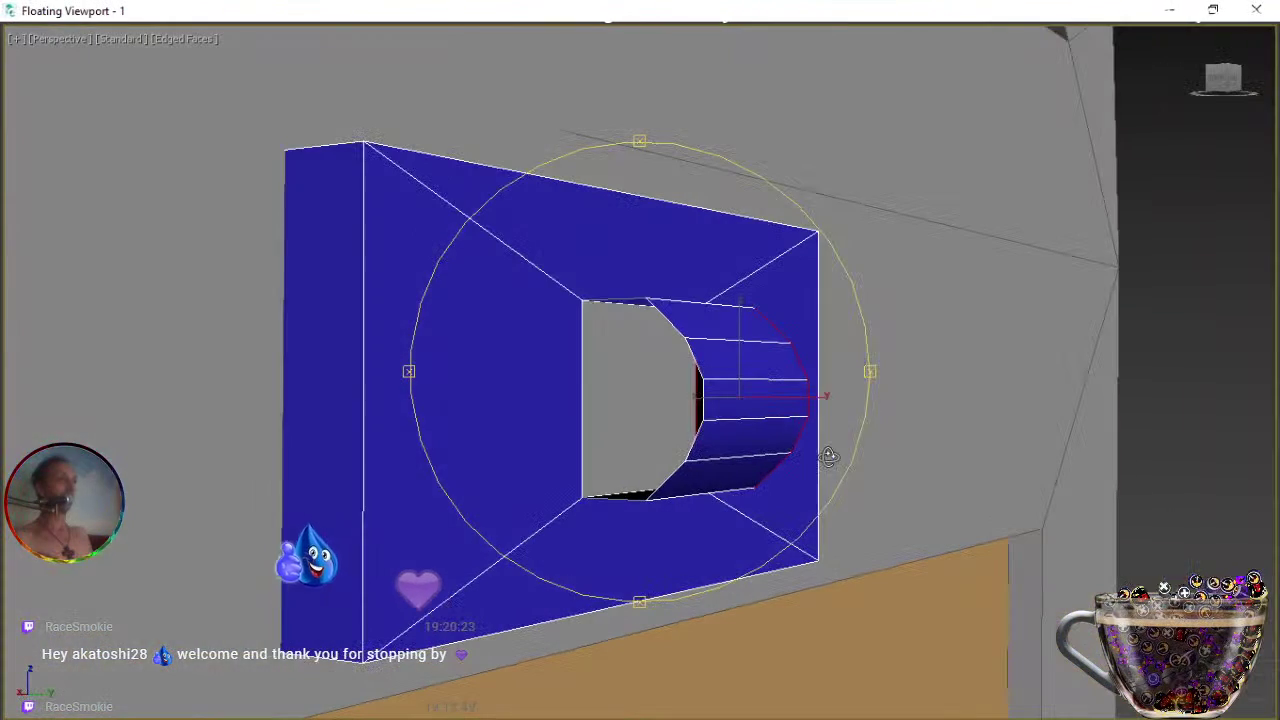
{"action": "left_click", "coordinate": [582, 477]}
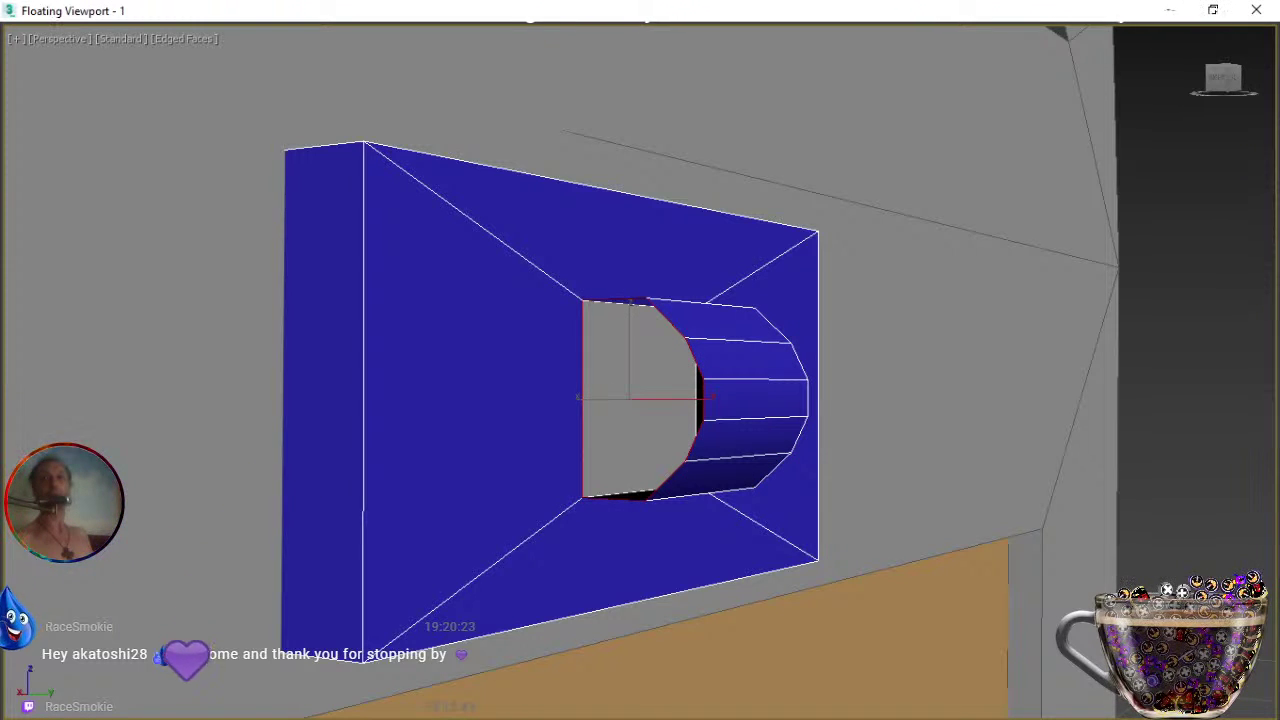
{"action": "key", "text": "alt+p"}
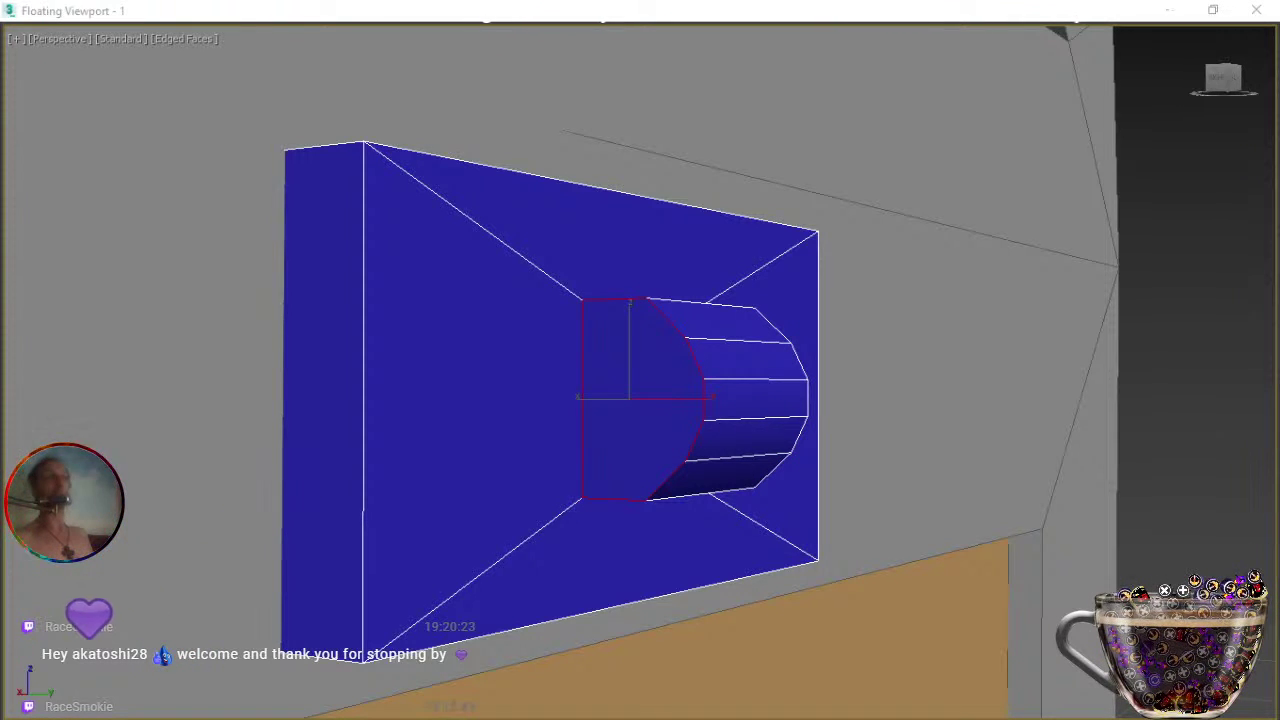
{"action": "middle_click_drag", "start_coordinate": [788, 452], "coordinate": [686, 452]}
{"action": "middle_click_drag", "start_coordinate": [598, 456], "coordinate": [621, 488], "text": "alt"}
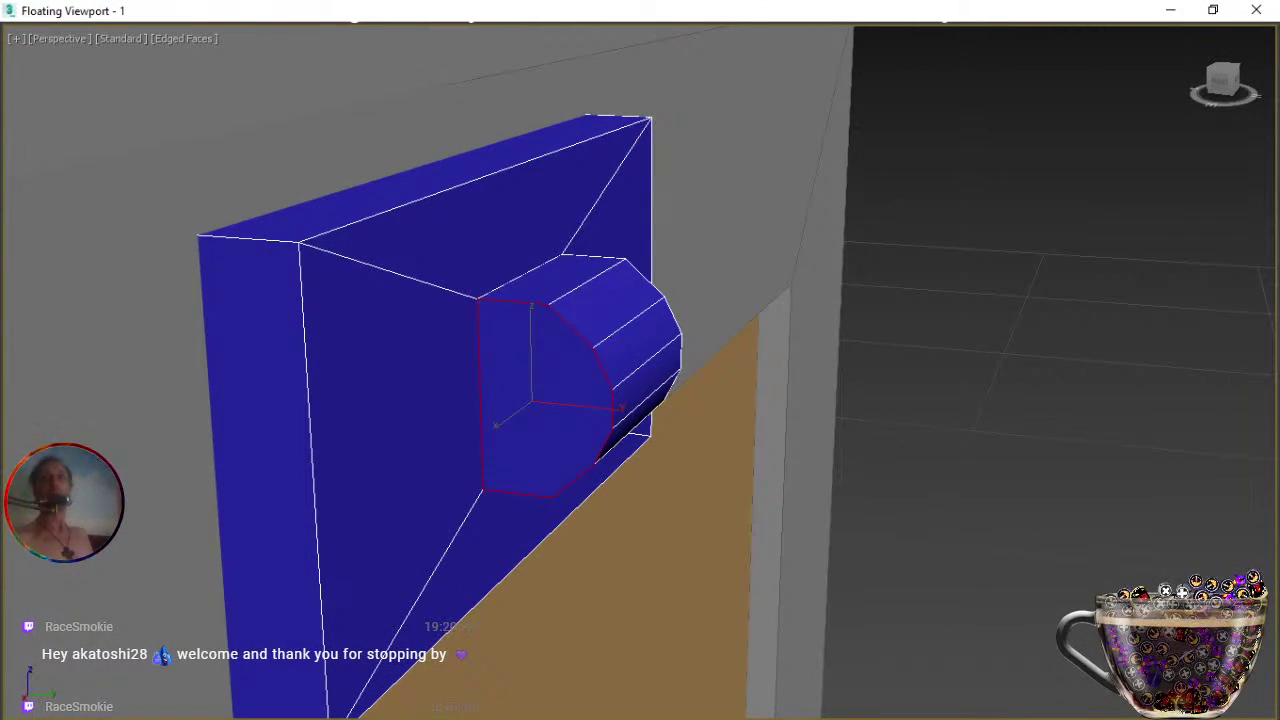
Try insetting the polygon that caps one end of the rounded block by 0.003 m.
{"action": "key", "text": "4"}
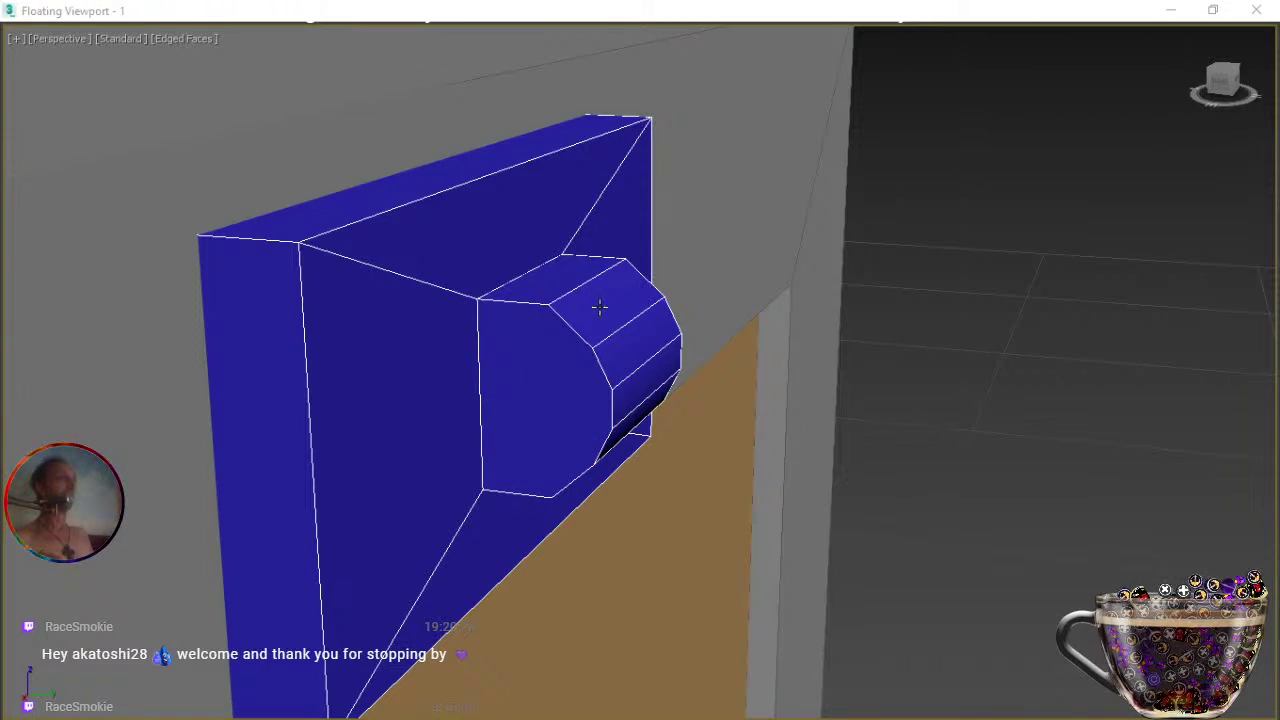
{"action": "left_click", "coordinate": [563, 372]}
{"action": "middle_click_drag", "start_coordinate": [627, 381], "coordinate": [561, 400], "text": "alt"}
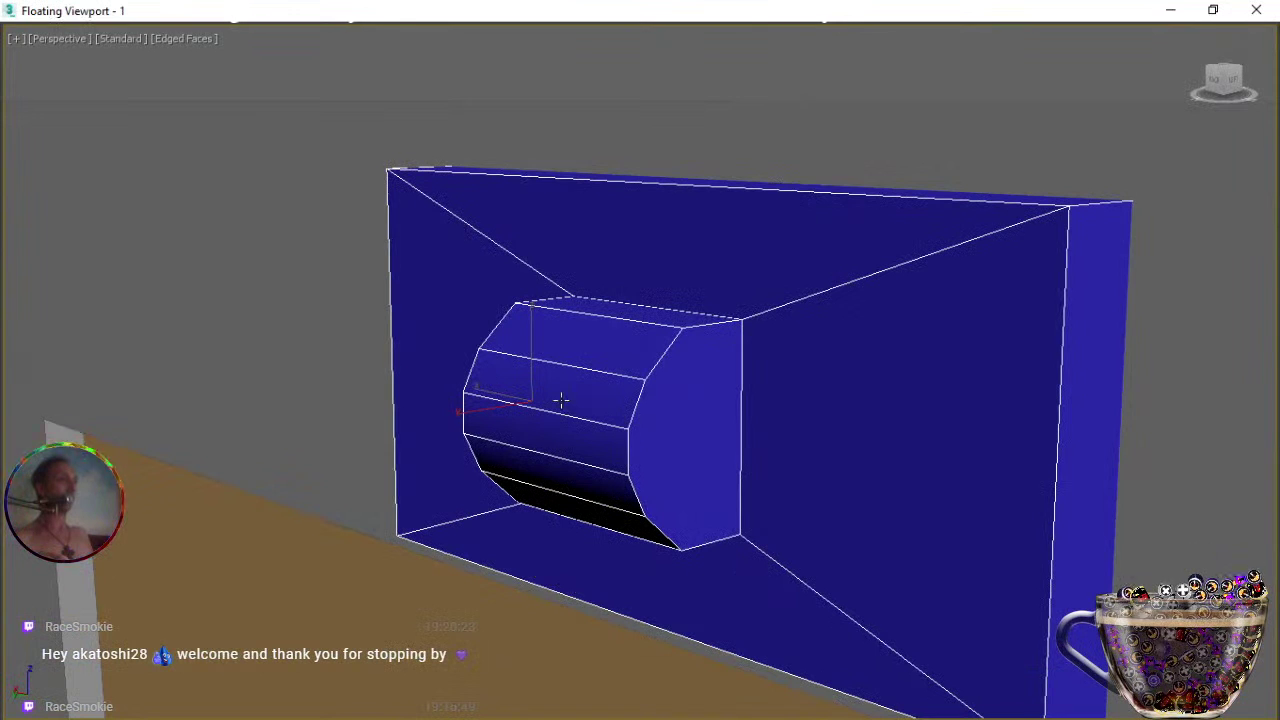
{"action": "left_click", "coordinate": [661, 423]}
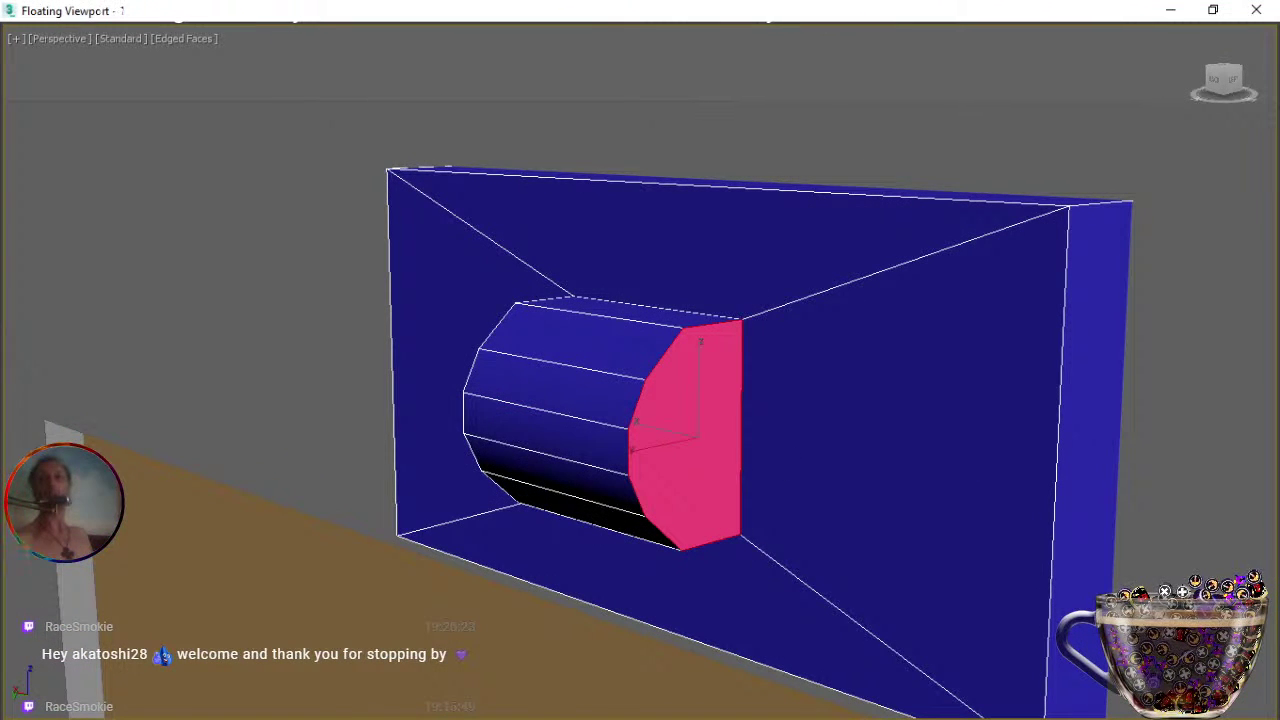
{"action": "key", "text": "shift+i"}
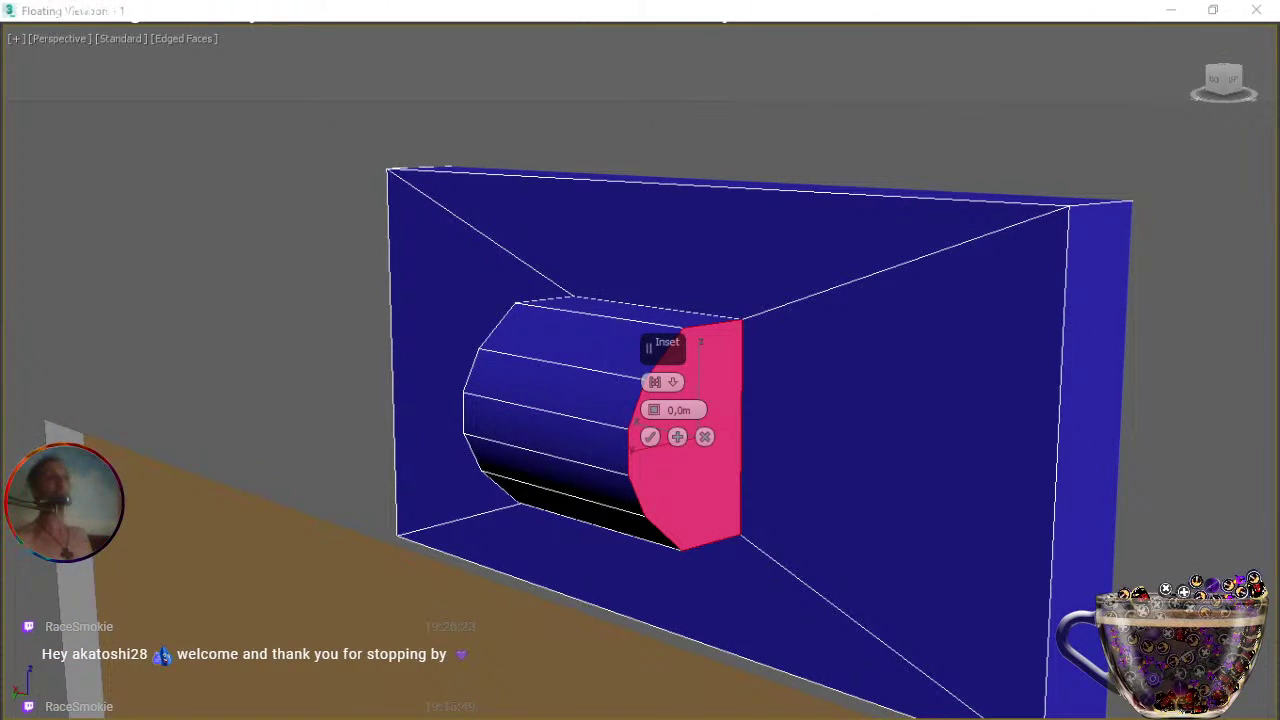
{"action": "left_click_drag", "start_coordinate": [656, 411], "coordinate": [651, 410]}
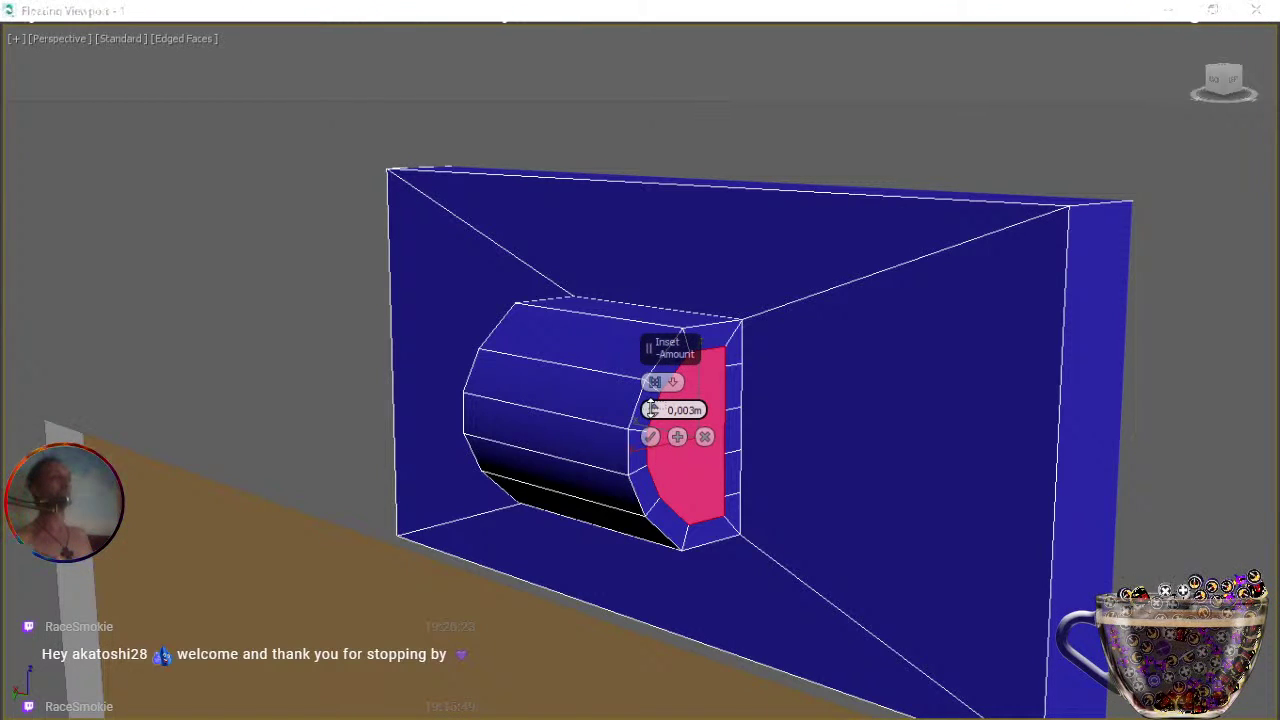
{"action": "middle_click_drag", "start_coordinate": [777, 420], "coordinate": [600, 424]}
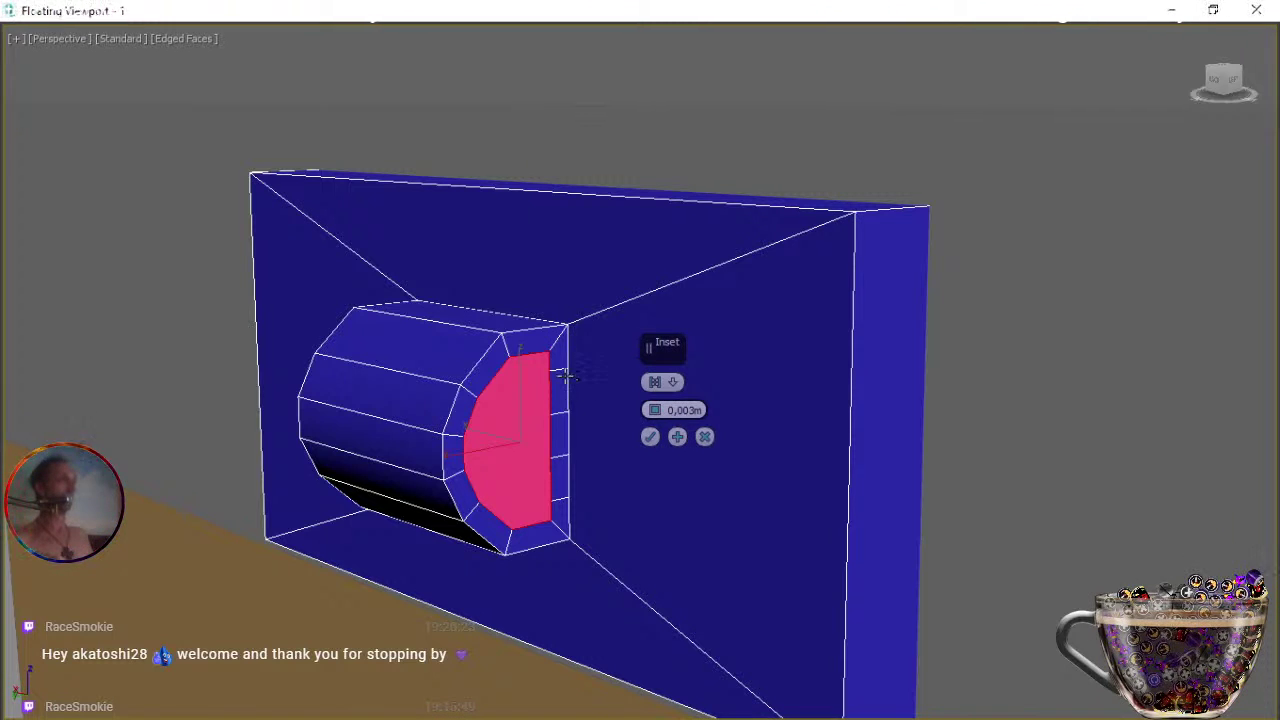
{"action": "key", "text": "ctrl+z"}
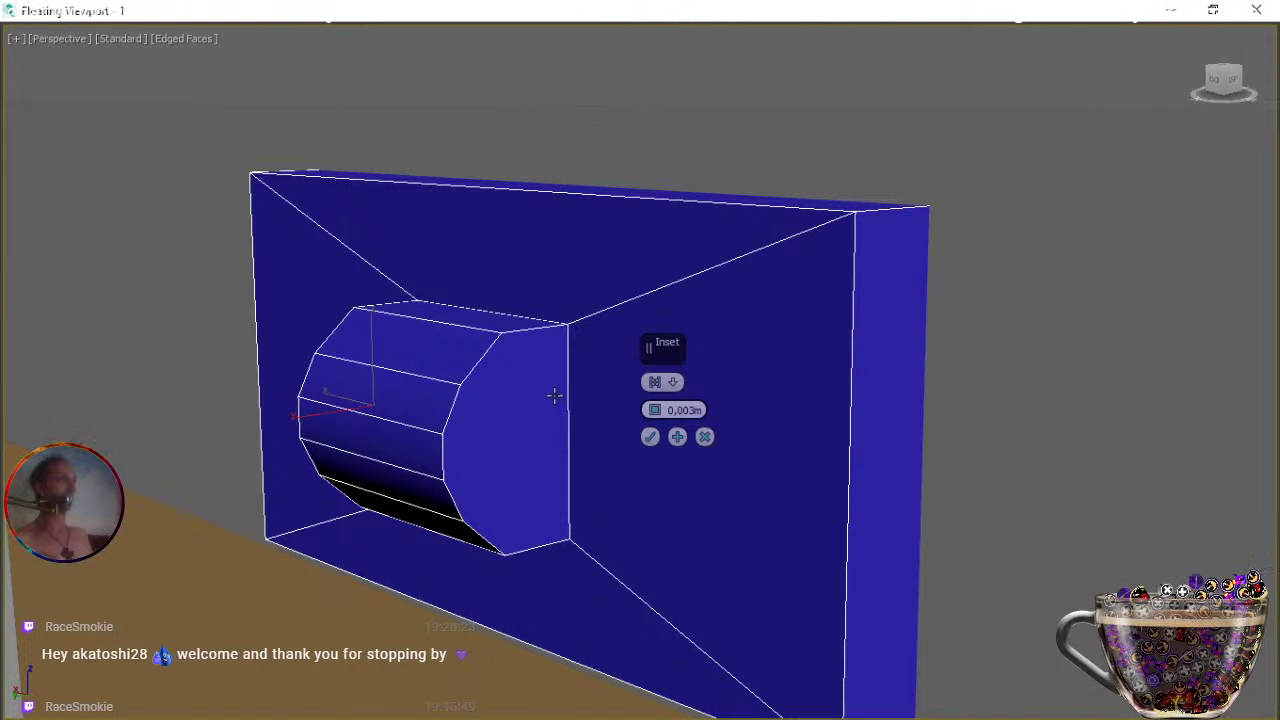
{"action": "left_click", "coordinate": [703, 438]}
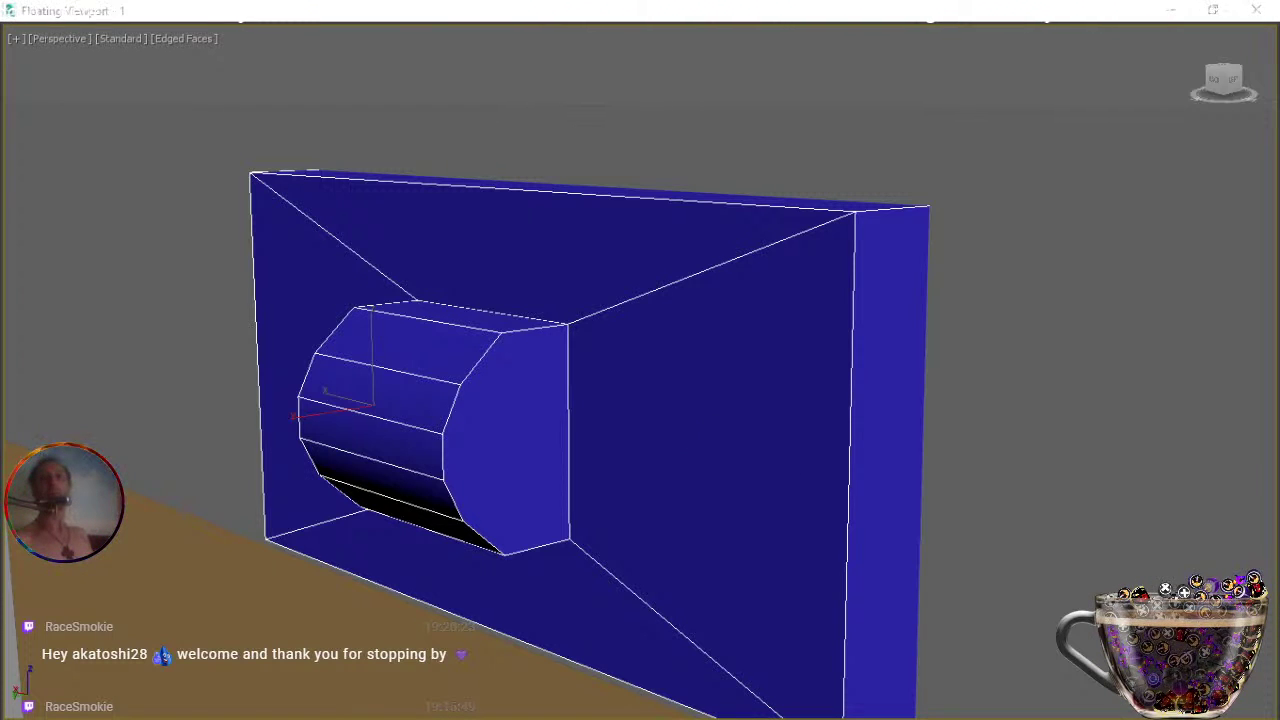
Delete that end cap and select the seven edges around the opening, leaving out the straight edge against the box's front.
{"action": "left_click", "coordinate": [502, 443]}
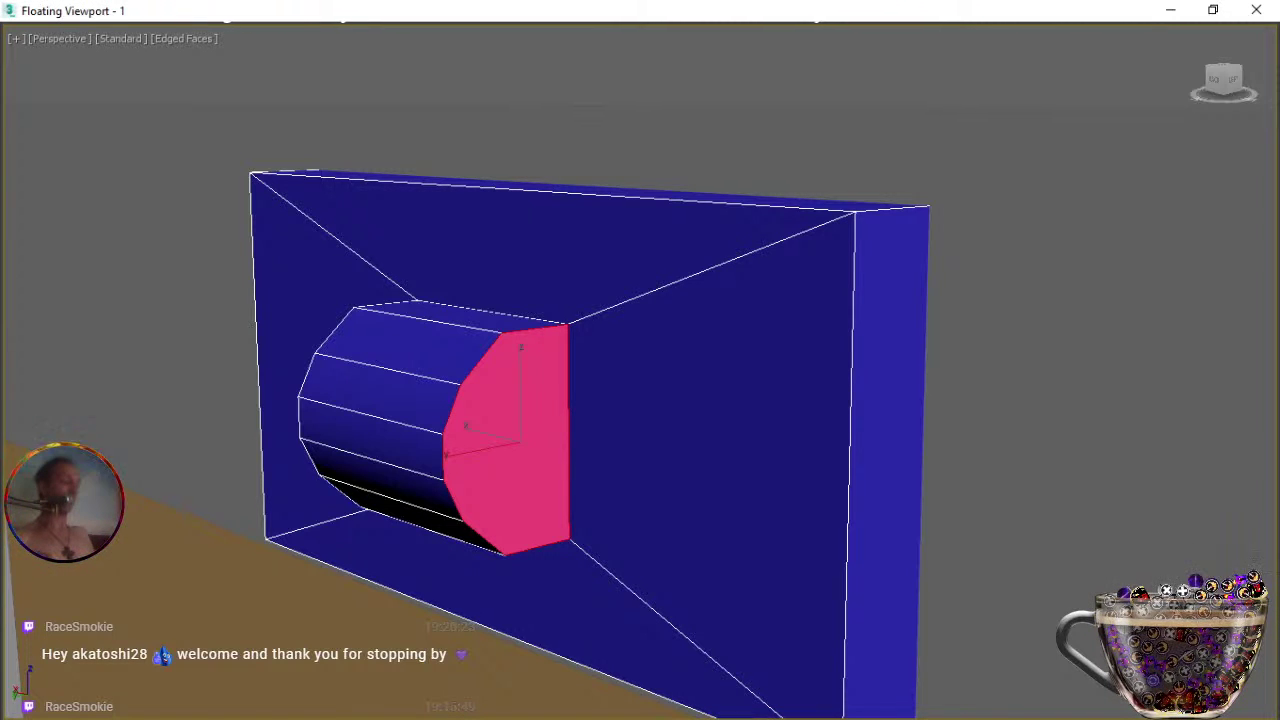
{"action": "key", "text": "Delete"}
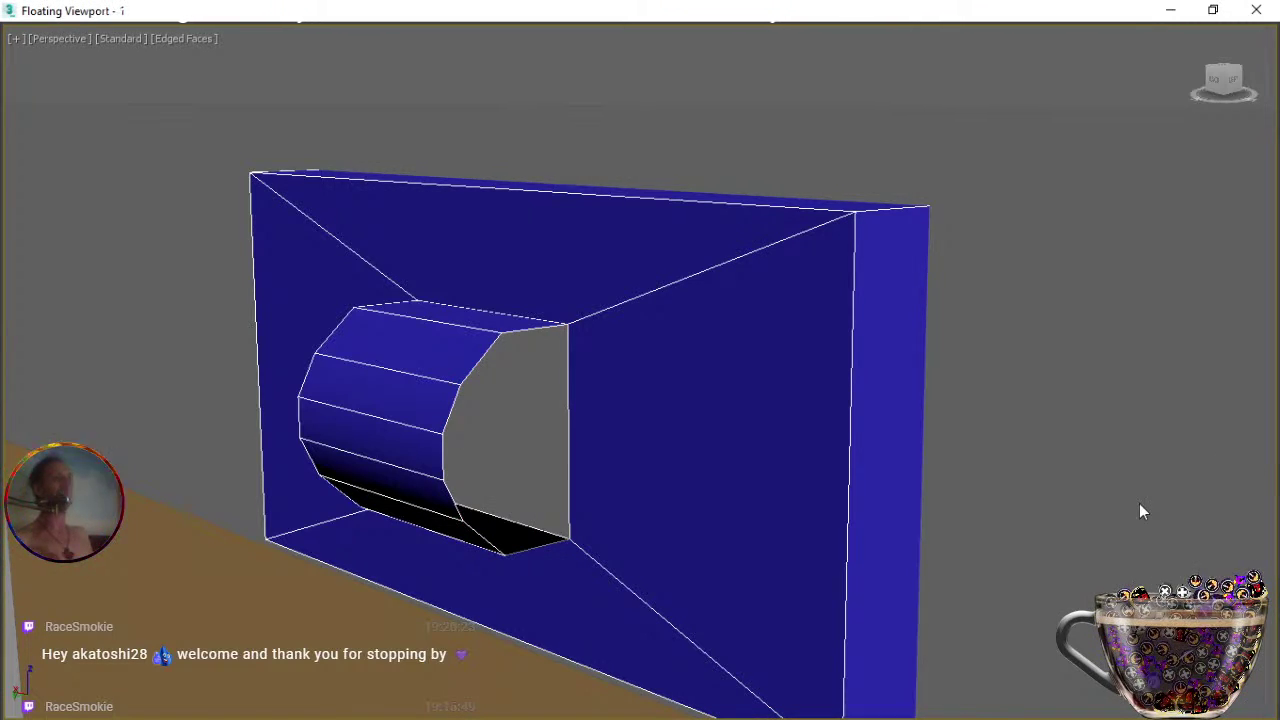
{"action": "key", "text": "2"}
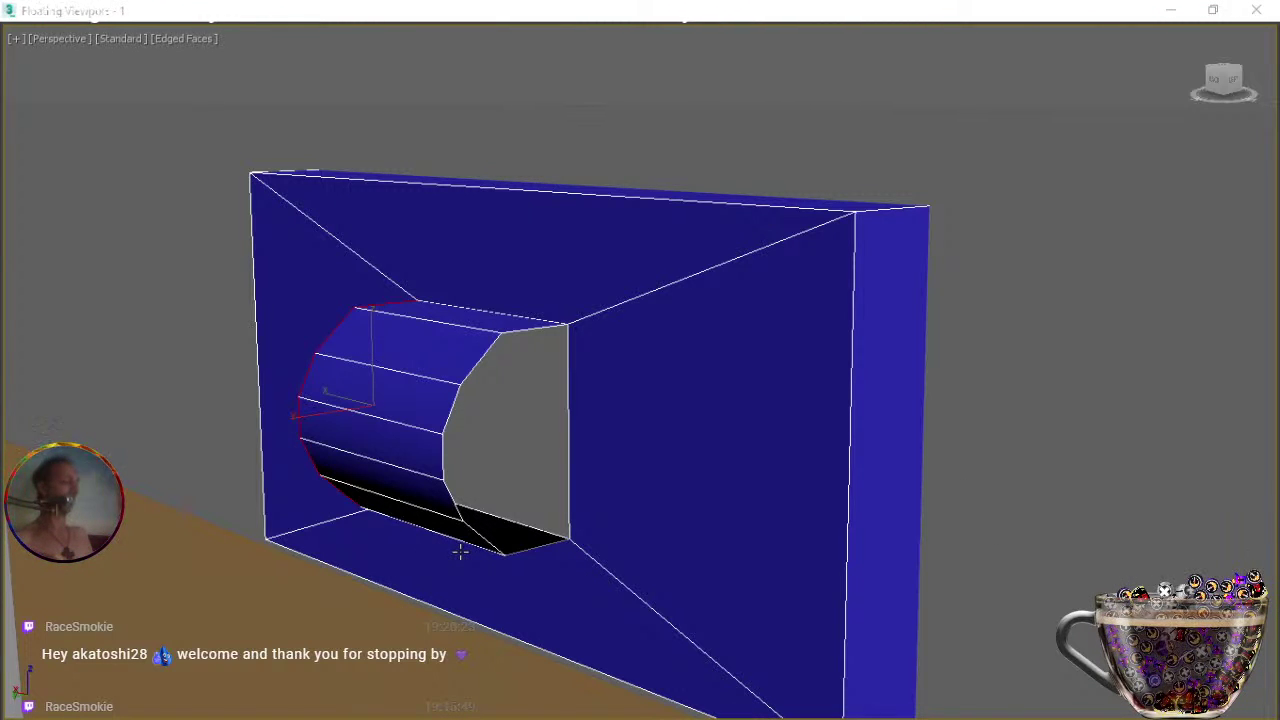
{"action": "left_click", "coordinate": [512, 551]}
{"action": "left_click", "coordinate": [484, 539], "text": "ctrl"}
{"action": "left_click", "coordinate": [456, 499], "text": "ctrl"}
{"action": "left_click", "coordinate": [445, 458], "text": "ctrl"}
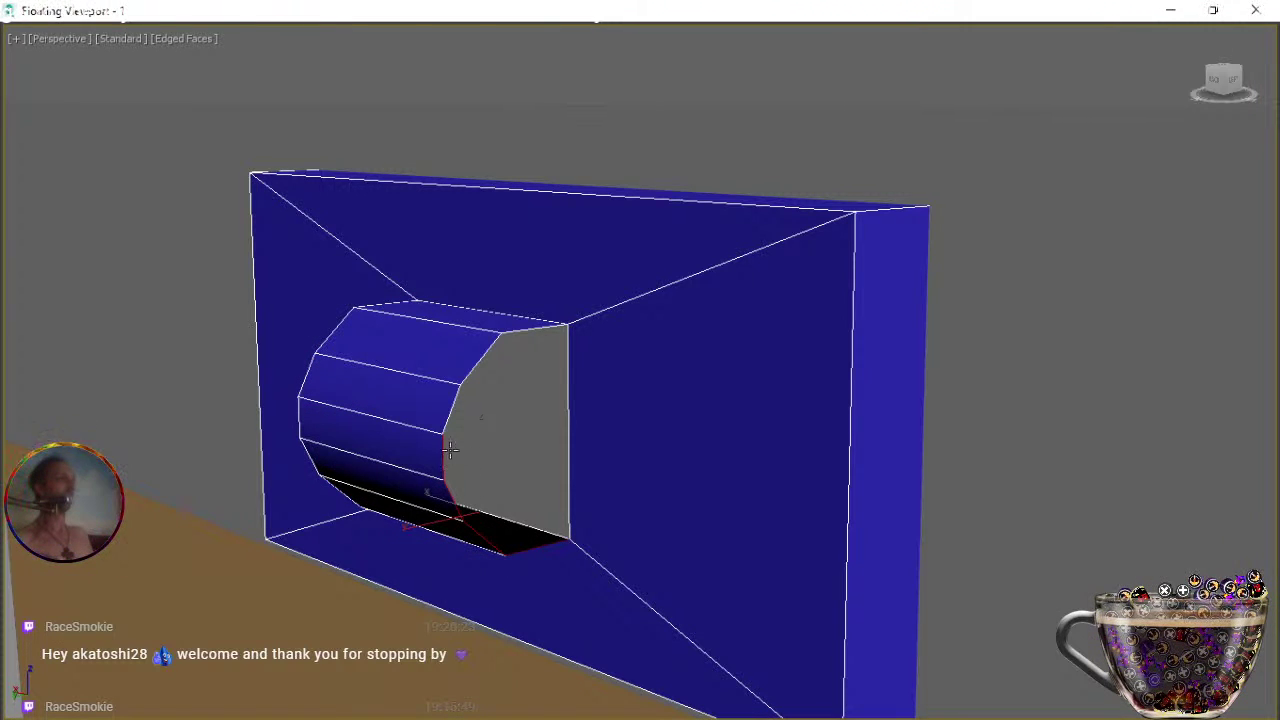
{"action": "left_click", "coordinate": [453, 408], "text": "ctrl"}
{"action": "left_click", "coordinate": [480, 360], "text": "ctrl"}
{"action": "left_click", "coordinate": [522, 331], "text": "ctrl"}
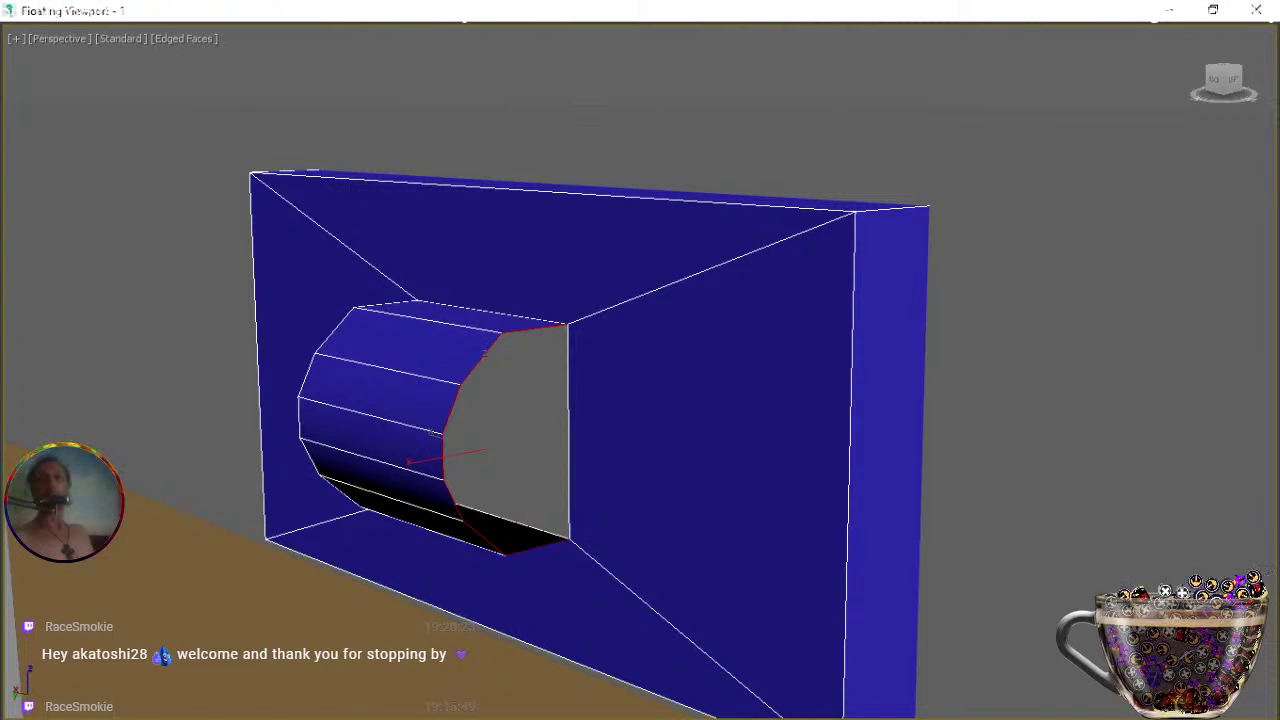
Extrude the selected opening edges inward with a height of -0.004 m and a width of 0 m.
{"action": "key", "text": "shift+e"}
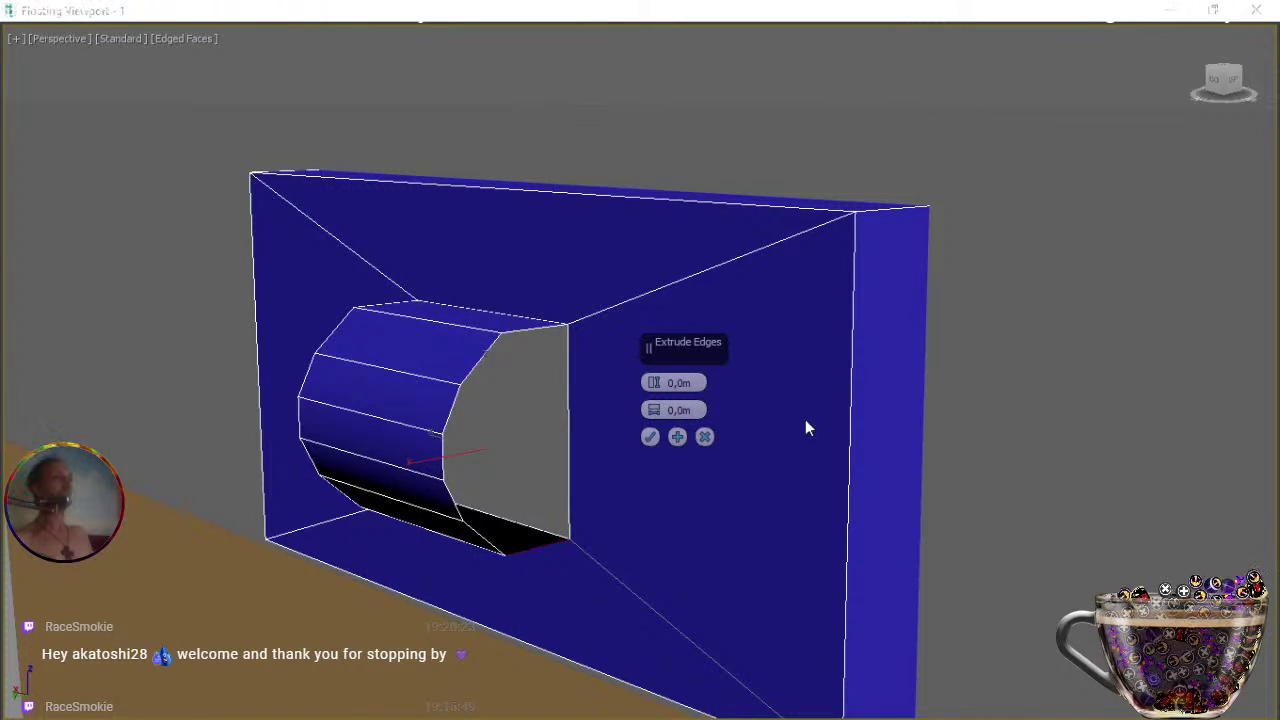
{"action": "mouse_move", "coordinate": [653, 384]}
{"action": "left_mouse_down"}
{"action": "mouse_move", "coordinate": [651, 357]}
{"action": "mouse_move", "coordinate": [654, 386]}
{"action": "left_mouse_up"}
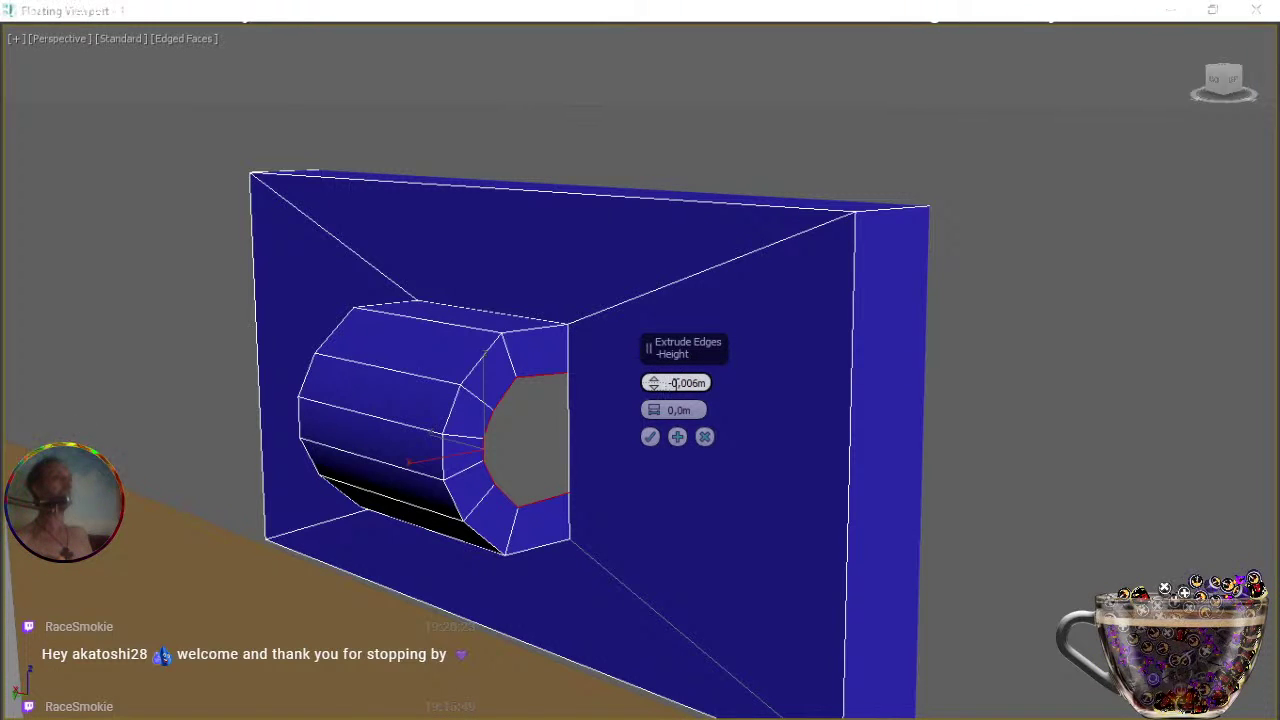
{"action": "left_click_drag", "start_coordinate": [694, 384], "coordinate": [707, 382]}
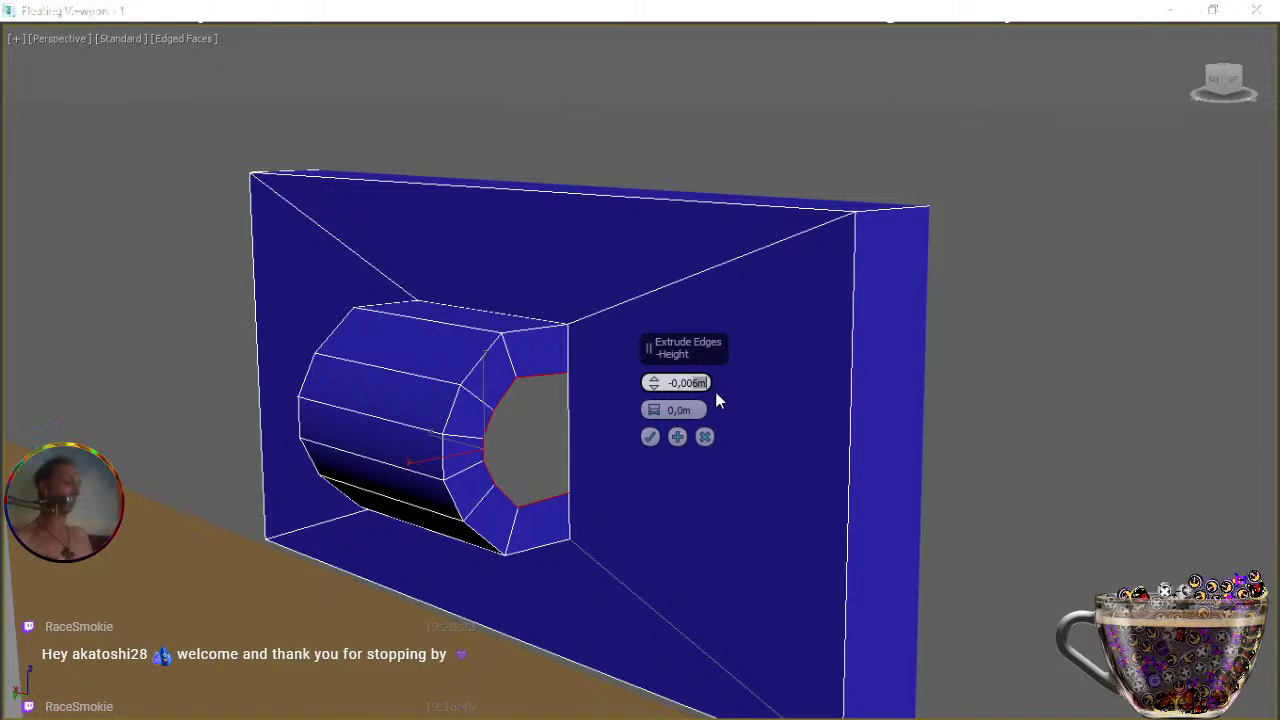
{"action": "type", "text": "4"}
{"action": "key", "text": "Return"}
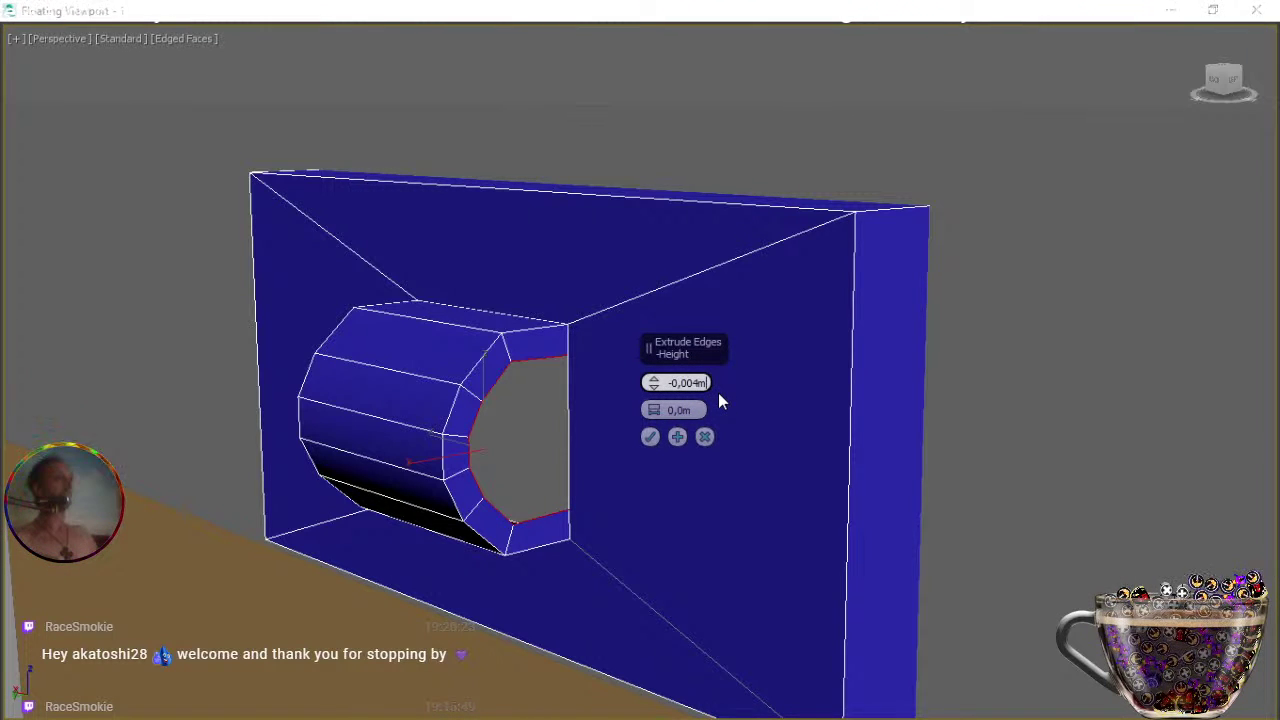
{"action": "middle_click_drag", "start_coordinate": [577, 431], "coordinate": [555, 412]}
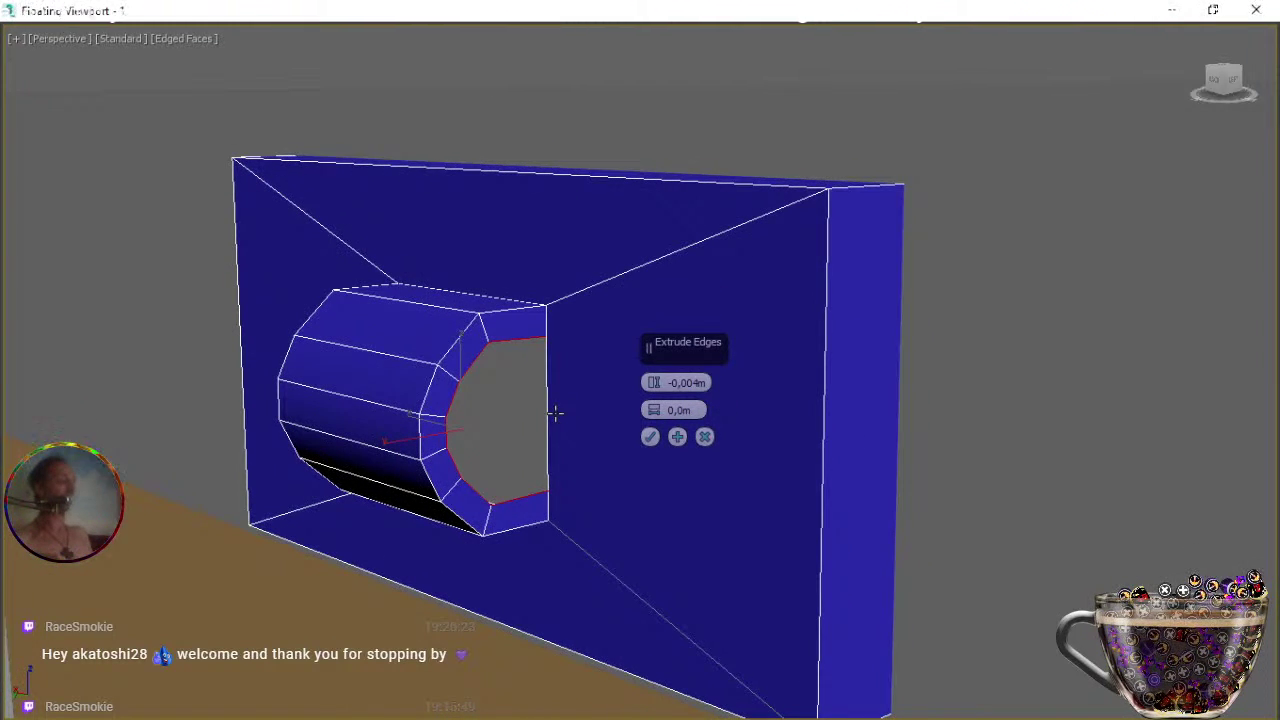
{"action": "middle_click_drag", "start_coordinate": [565, 435], "coordinate": [592, 398], "text": "alt"}
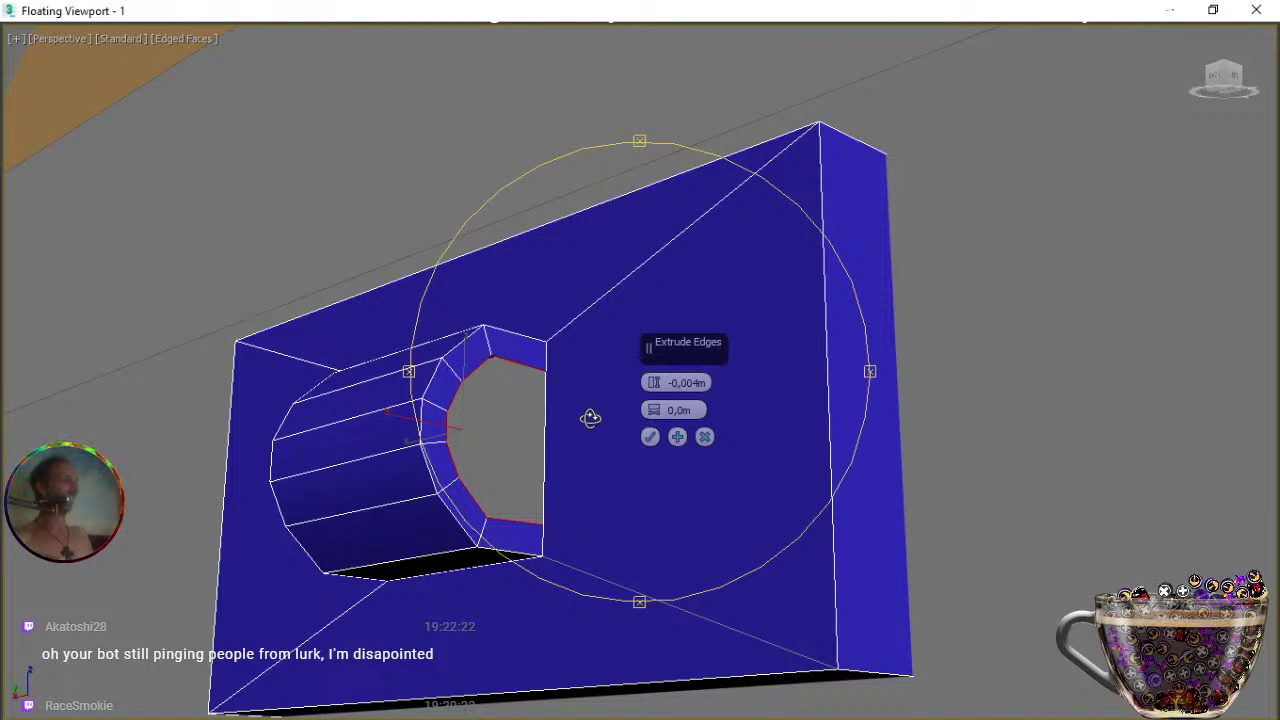
{"action": "middle_click_drag", "start_coordinate": [577, 443], "coordinate": [611, 466], "text": "alt"}
{"action": "scroll", "coordinate": [611, 466], "scroll_direction": "up", "scroll_amount": 2}
{"action": "scroll", "coordinate": [607, 492], "scroll_direction": "down", "scroll_amount": 2}
{"action": "left_click_drag", "start_coordinate": [607, 492], "coordinate": [647, 500]}
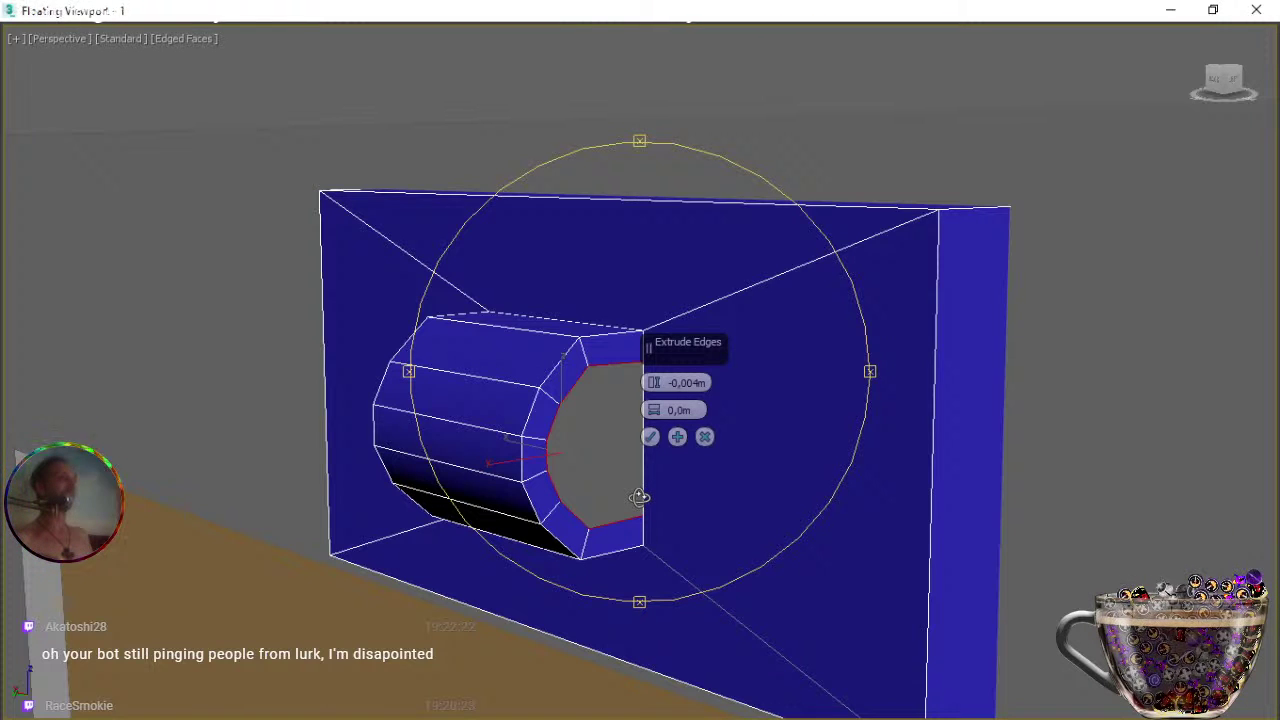
{"action": "left_click", "coordinate": [650, 437]}
Delete the cap polygon on the opposite end of the rounded block.
{"action": "middle_click_drag", "start_coordinate": [591, 466], "coordinate": [726, 457], "text": "alt"}
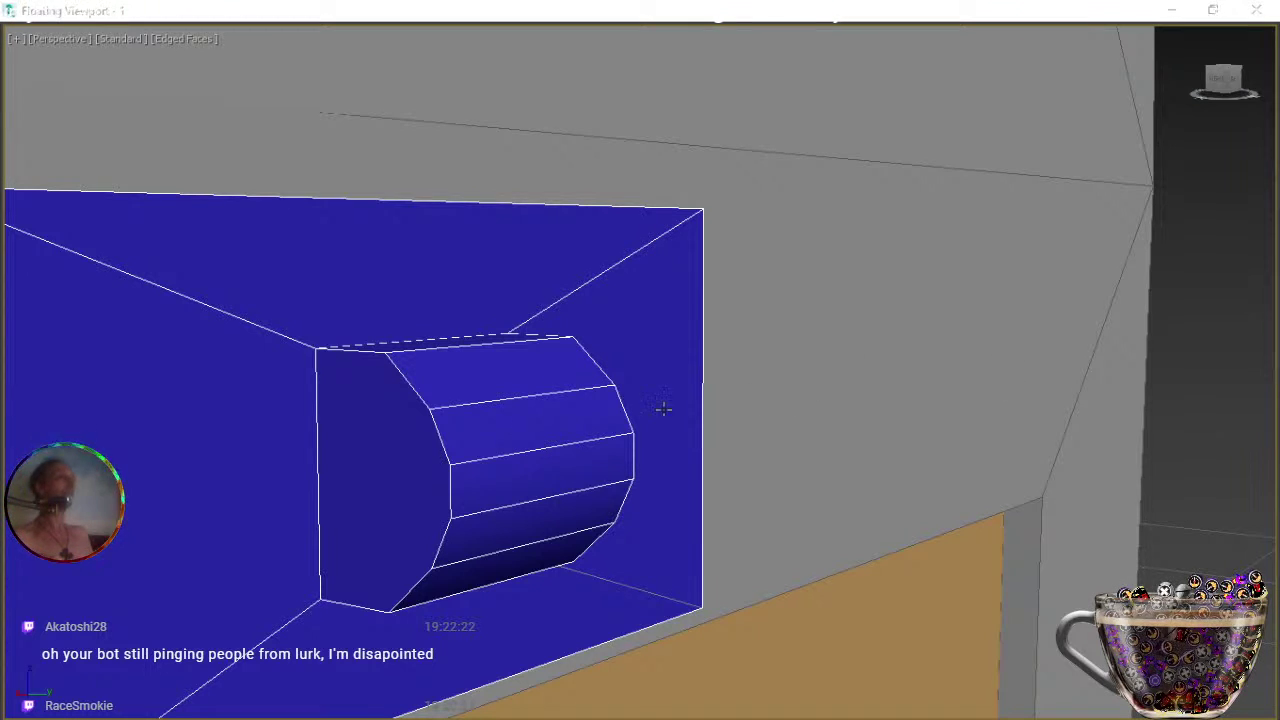
{"action": "left_click", "coordinate": [388, 463]}
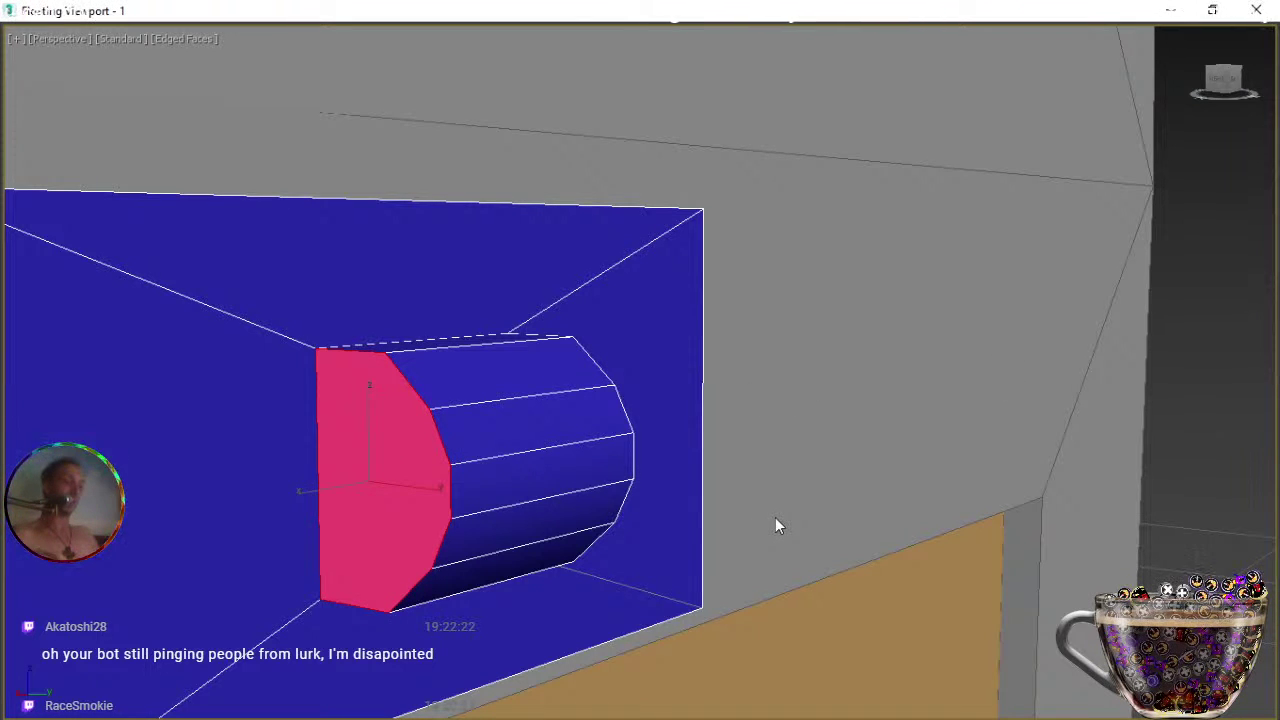
{"action": "key", "text": "Delete"}
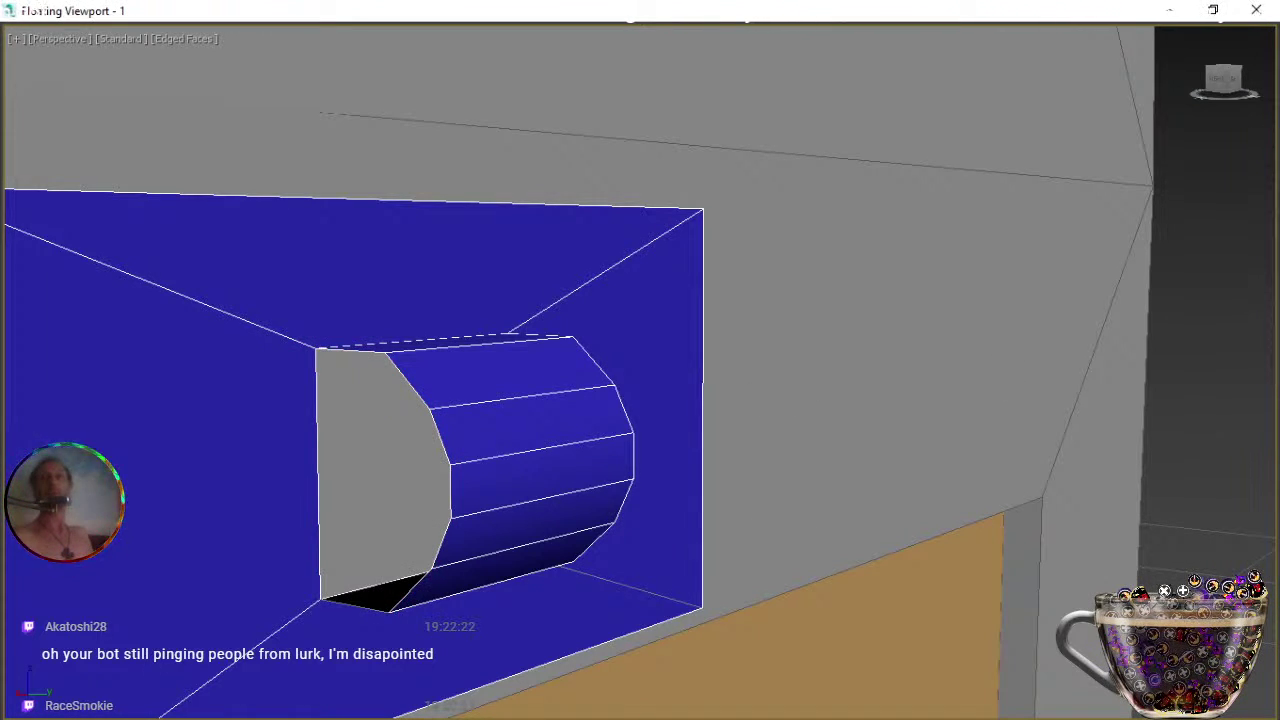
Select the seven outer edges around the open end of the rounded block and extrude them inward with height -0.004 m and width 0 m.
{"action": "left_click", "coordinate": [371, 351]}
{"action": "left_click", "coordinate": [397, 374], "text": "ctrl"}
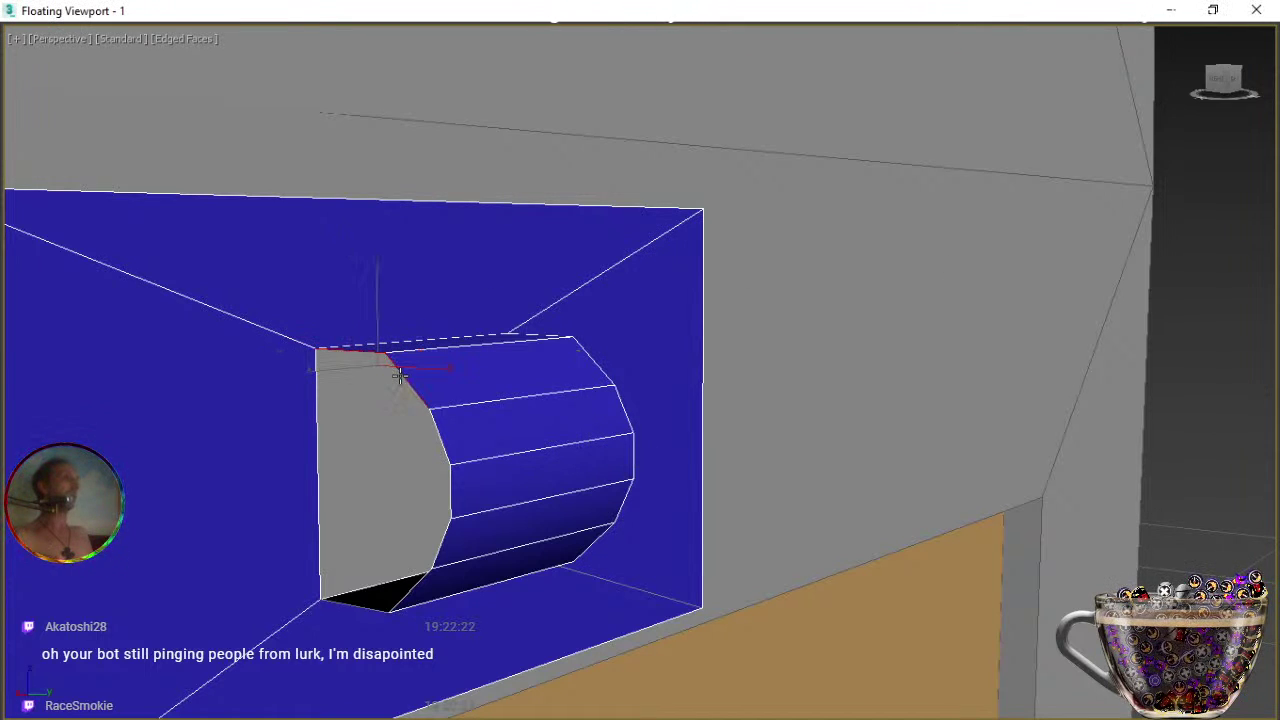
{"action": "left_click", "coordinate": [441, 450], "text": "ctrl"}
{"action": "left_click", "coordinate": [449, 492], "text": "ctrl"}
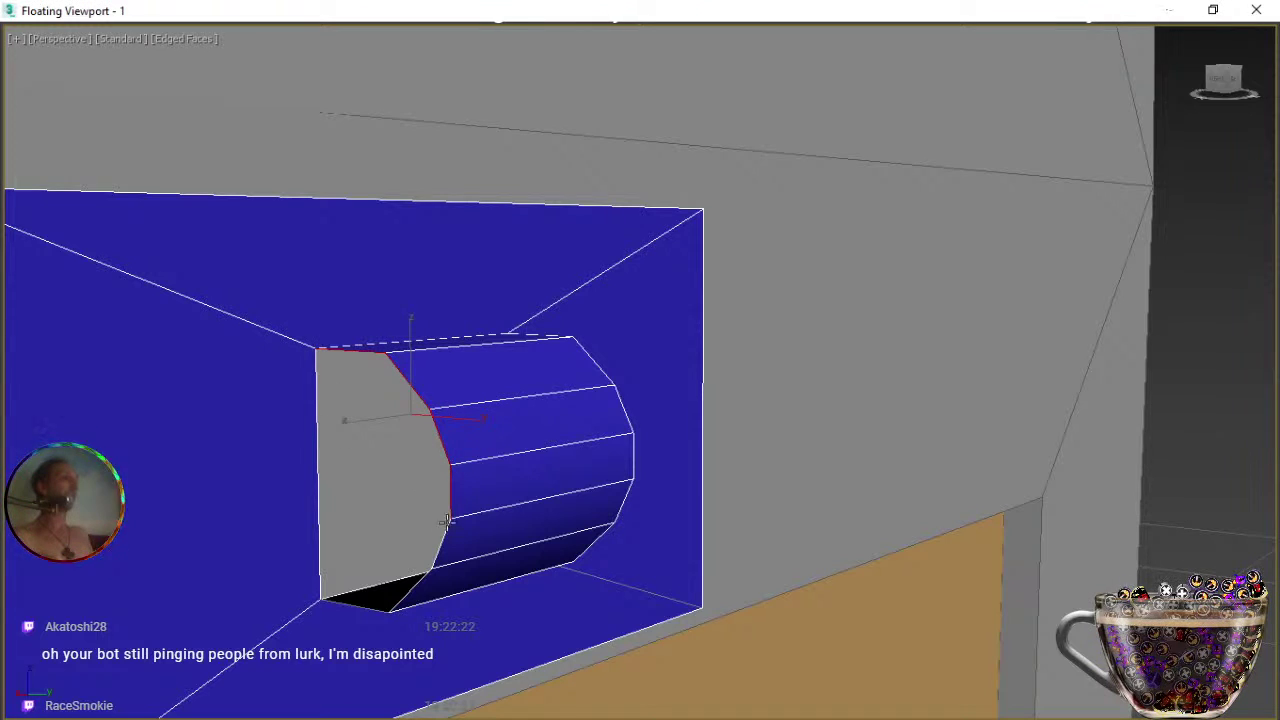
{"action": "left_click", "coordinate": [441, 548], "text": "ctrl"}
{"action": "left_click", "coordinate": [414, 584], "text": "ctrl"}
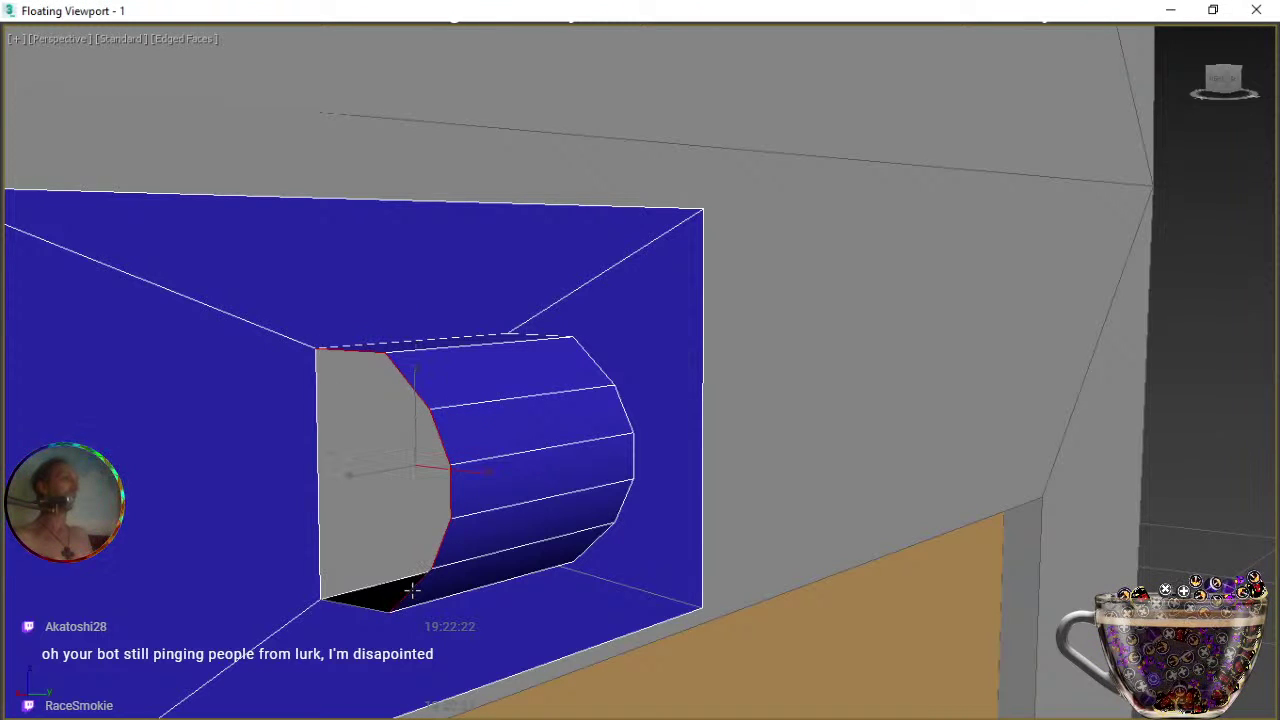
{"action": "left_click", "coordinate": [377, 600], "text": "ctrl"}
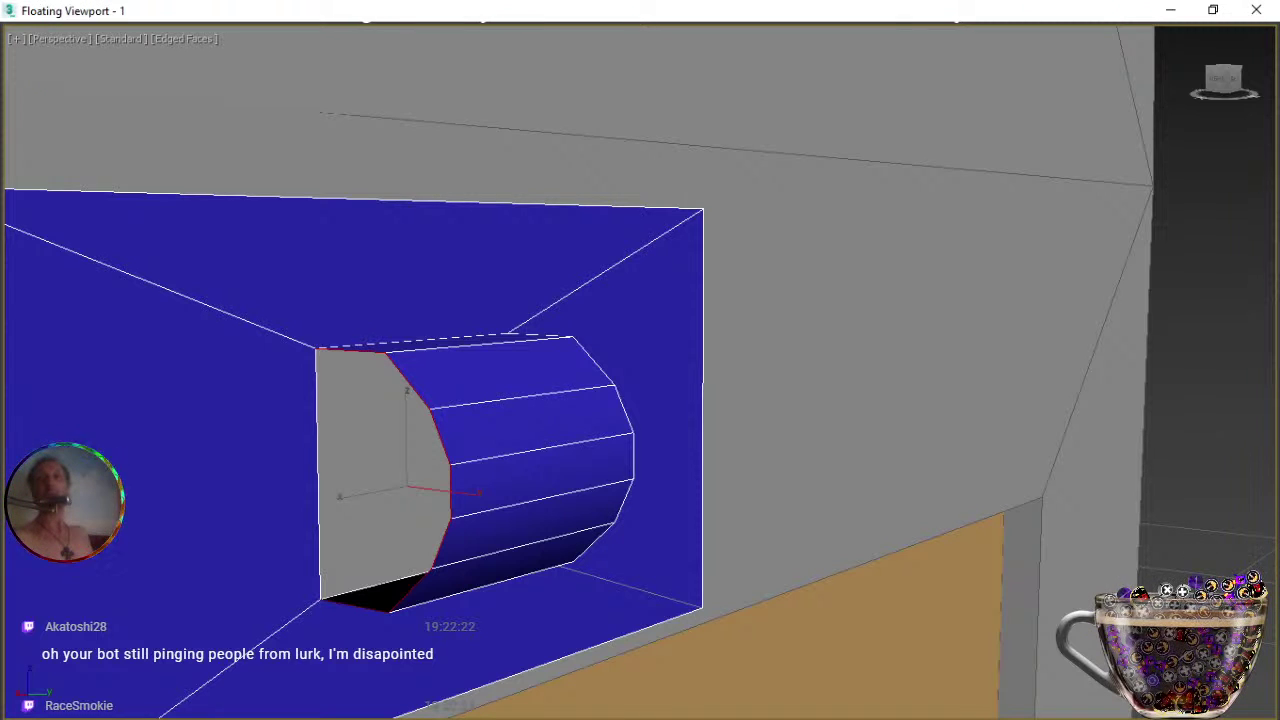
{"action": "key", "text": "shift+e"}
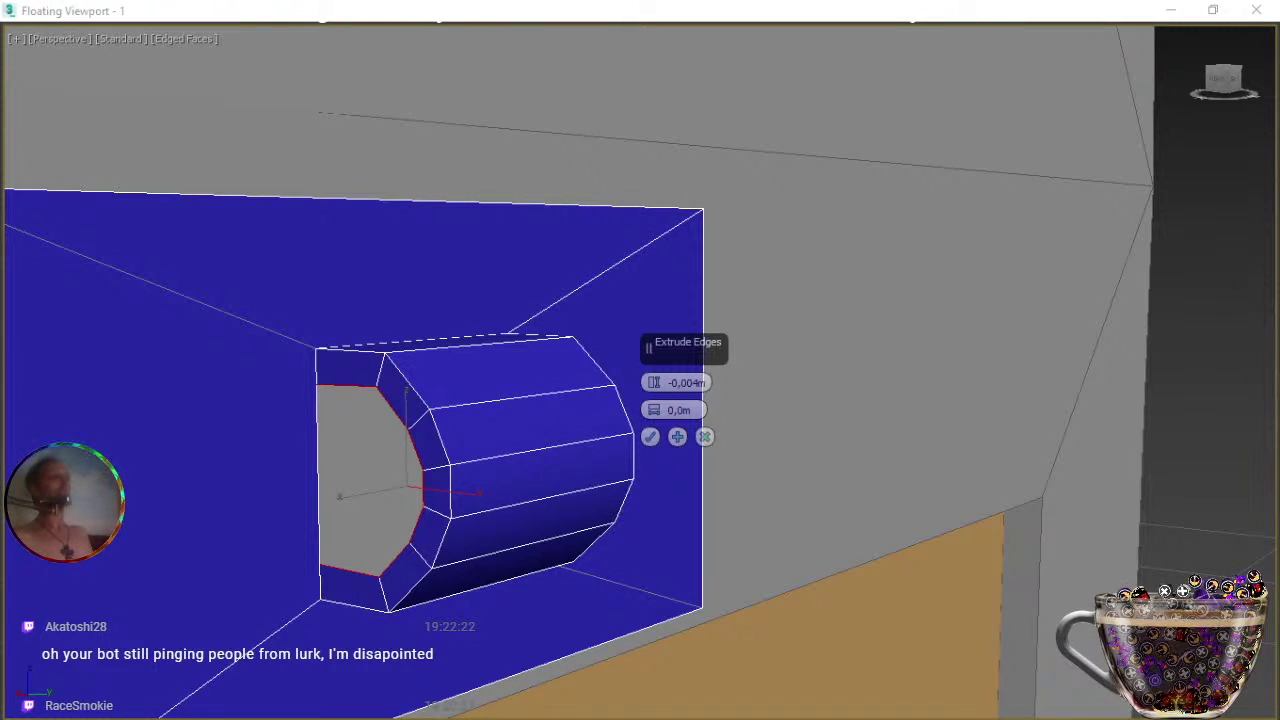
{"action": "left_click", "coordinate": [648, 441]}
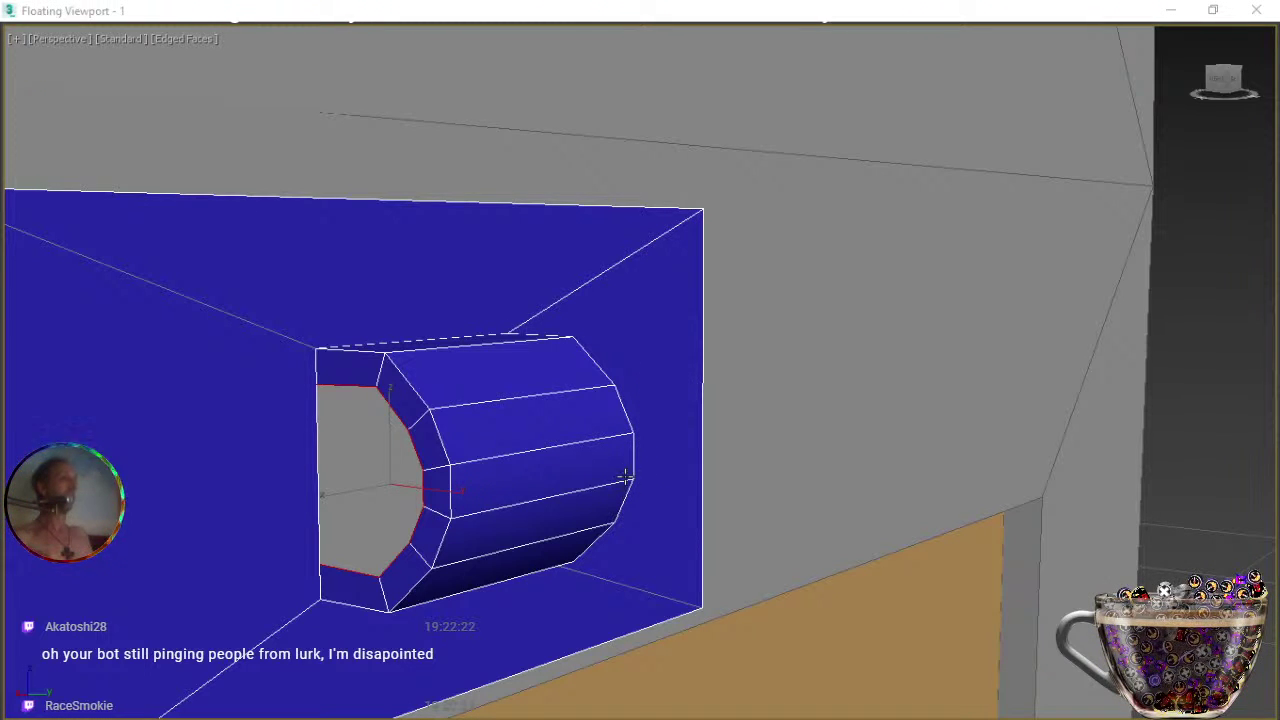
Try bridging the straight edges against the box's front at the two ends of the rounded block.
{"action": "left_click", "coordinate": [319, 484]}
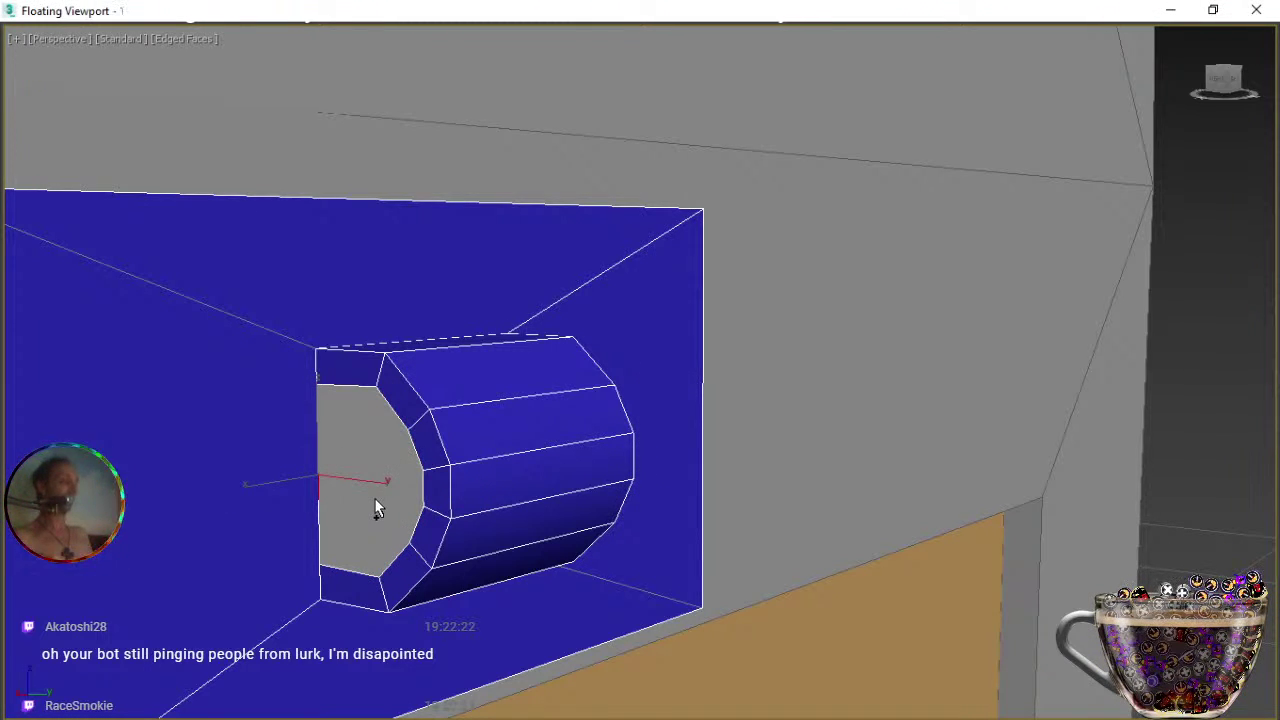
{"action": "middle_click_drag", "start_coordinate": [377, 506], "coordinate": [626, 486], "text": "alt"}
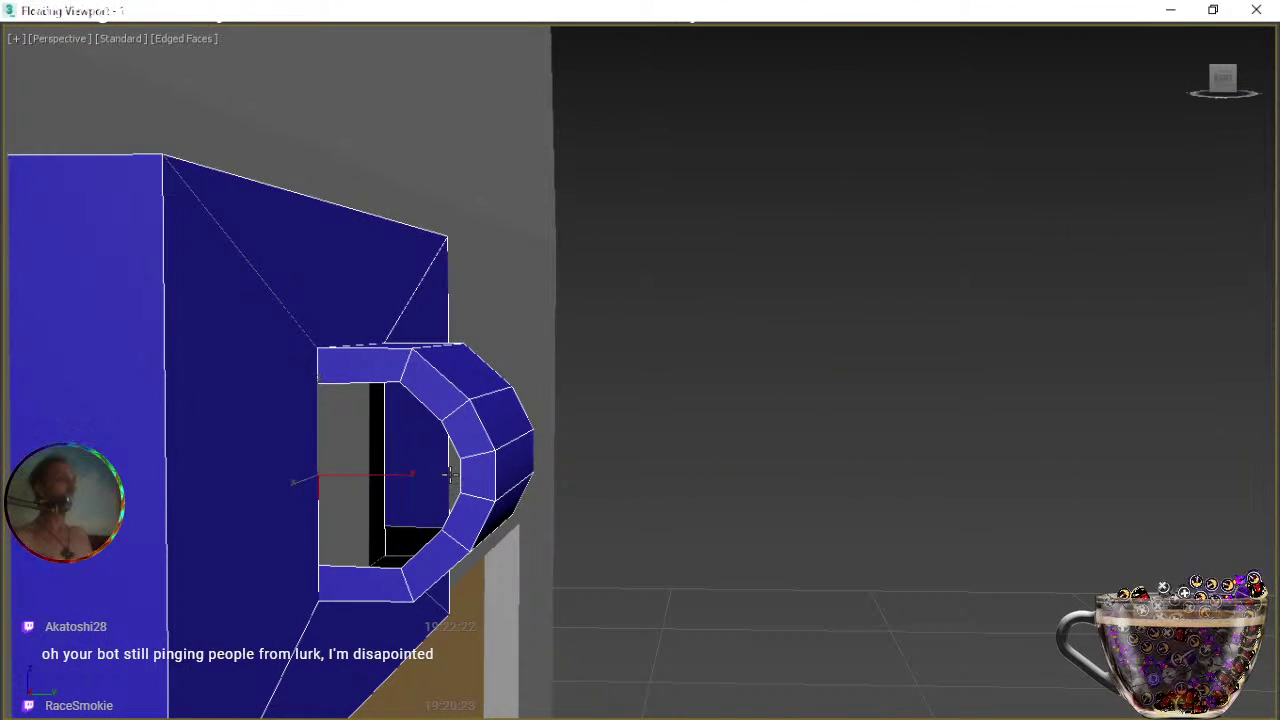
{"action": "left_click", "coordinate": [388, 472]}
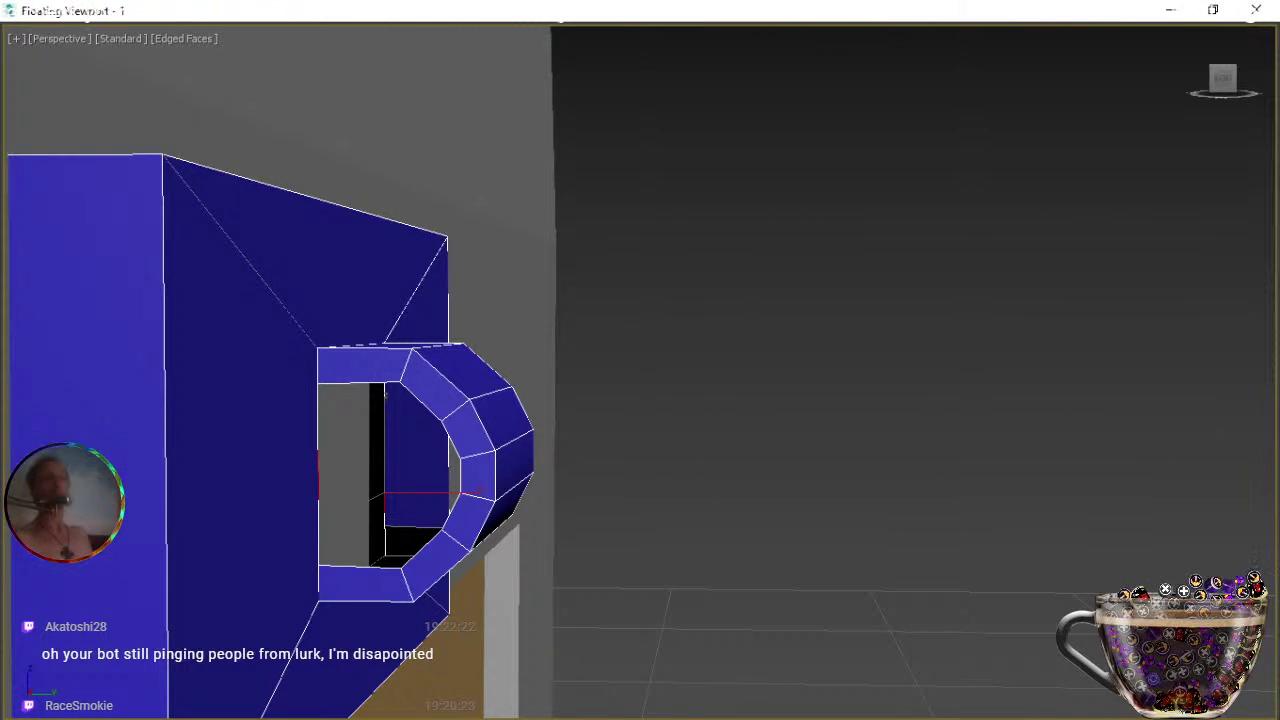
{"action": "key", "text": "ctrl+shift+b"}
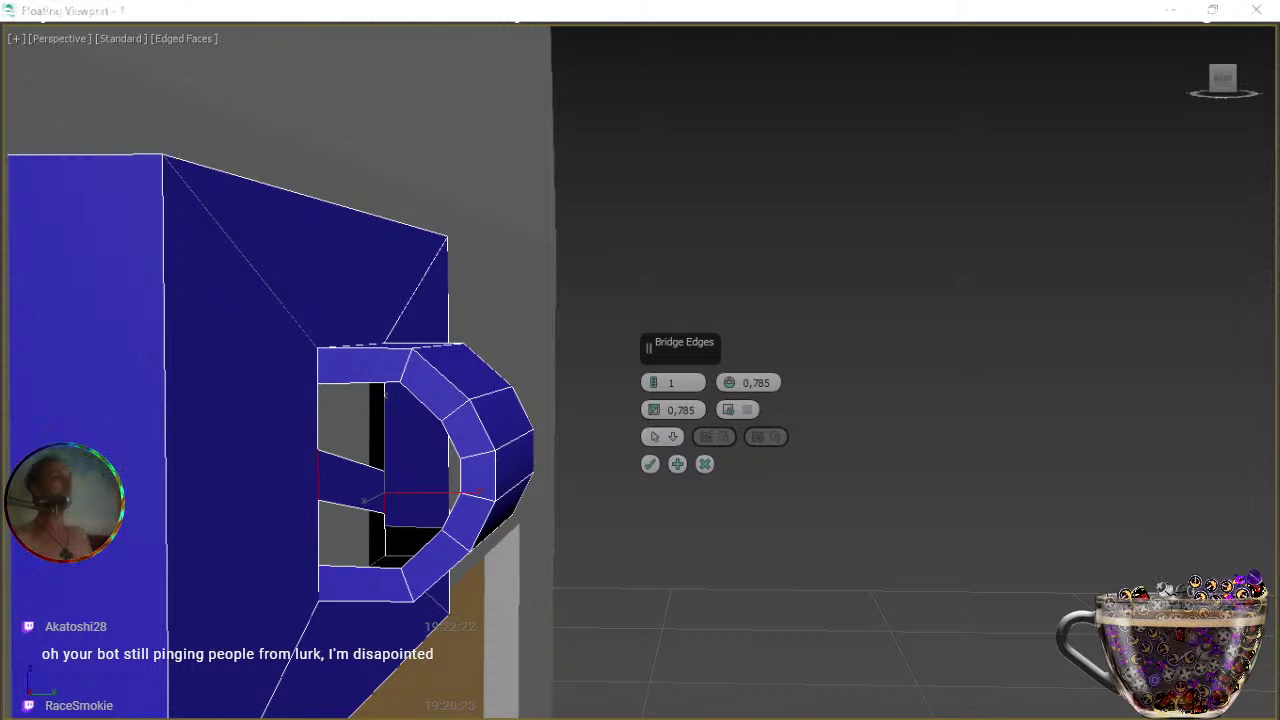
{"action": "left_click", "coordinate": [705, 464]}
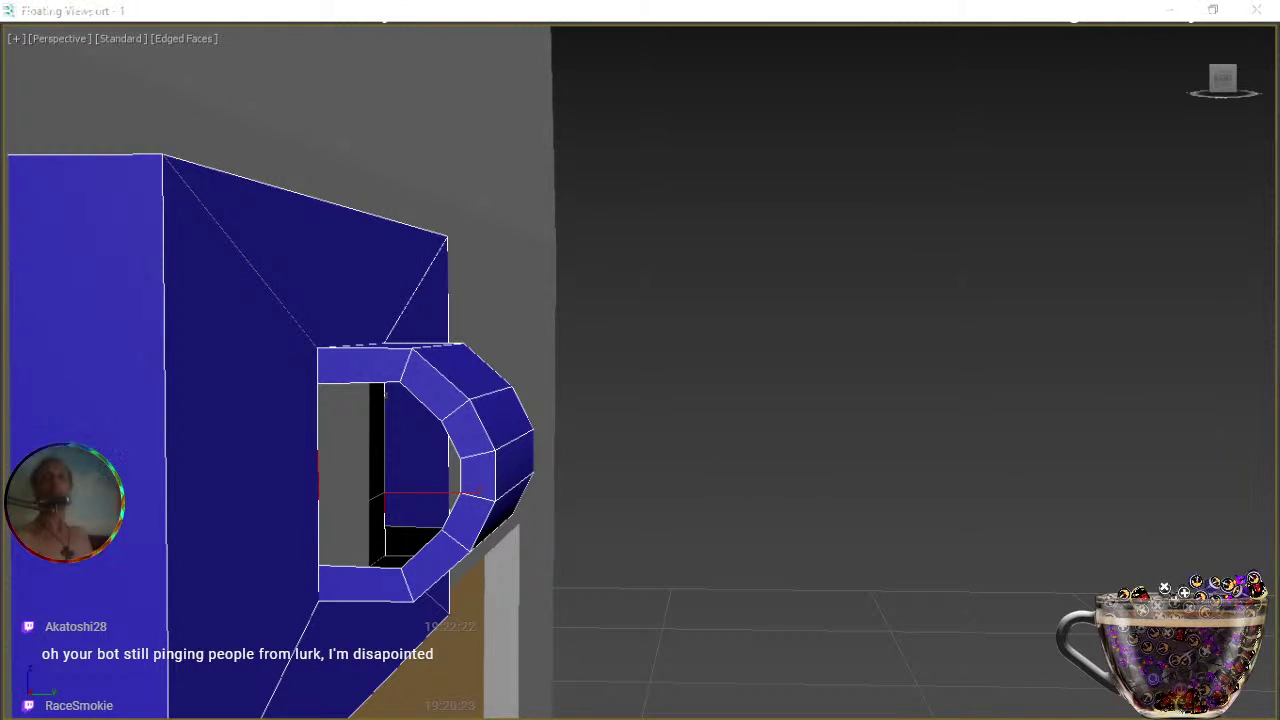
Select the polygons flanking the rounded block's two open ends and isolate the end-frame detail from the rest of the chest.
{"action": "key", "text": "1"}
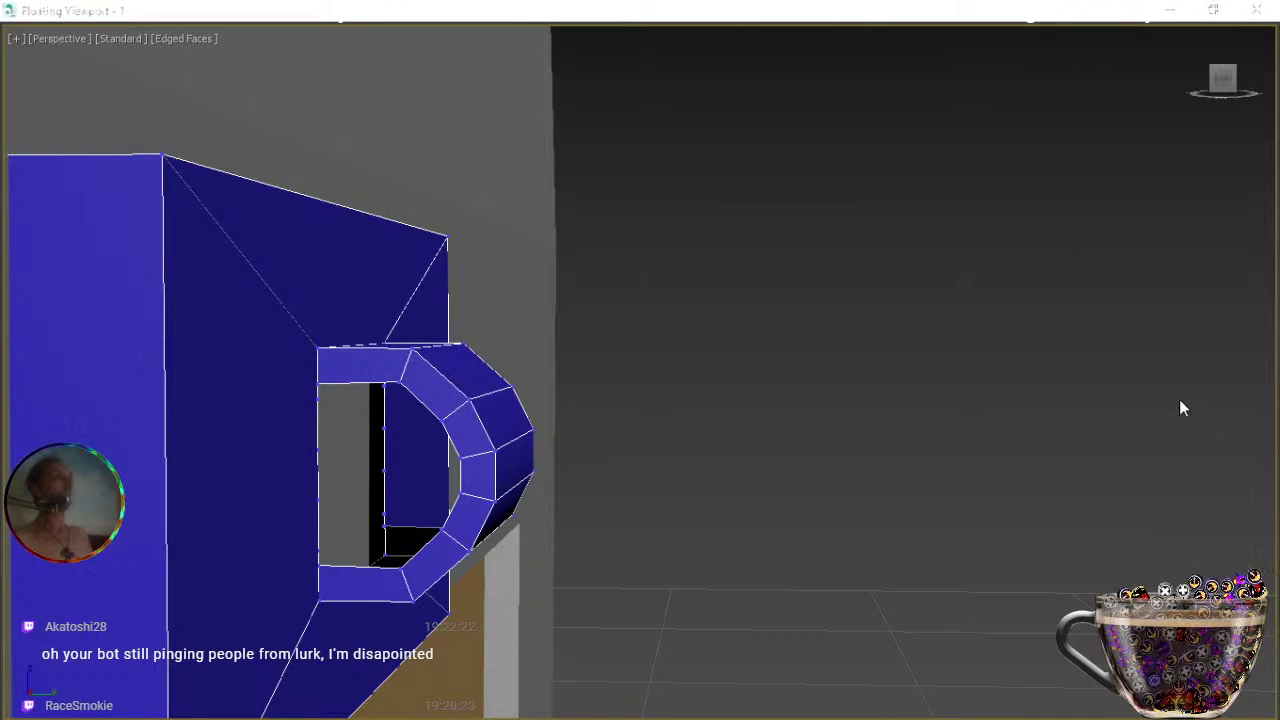
{"action": "scroll", "coordinate": [350, 481], "scroll_direction": "up", "scroll_amount": 5}
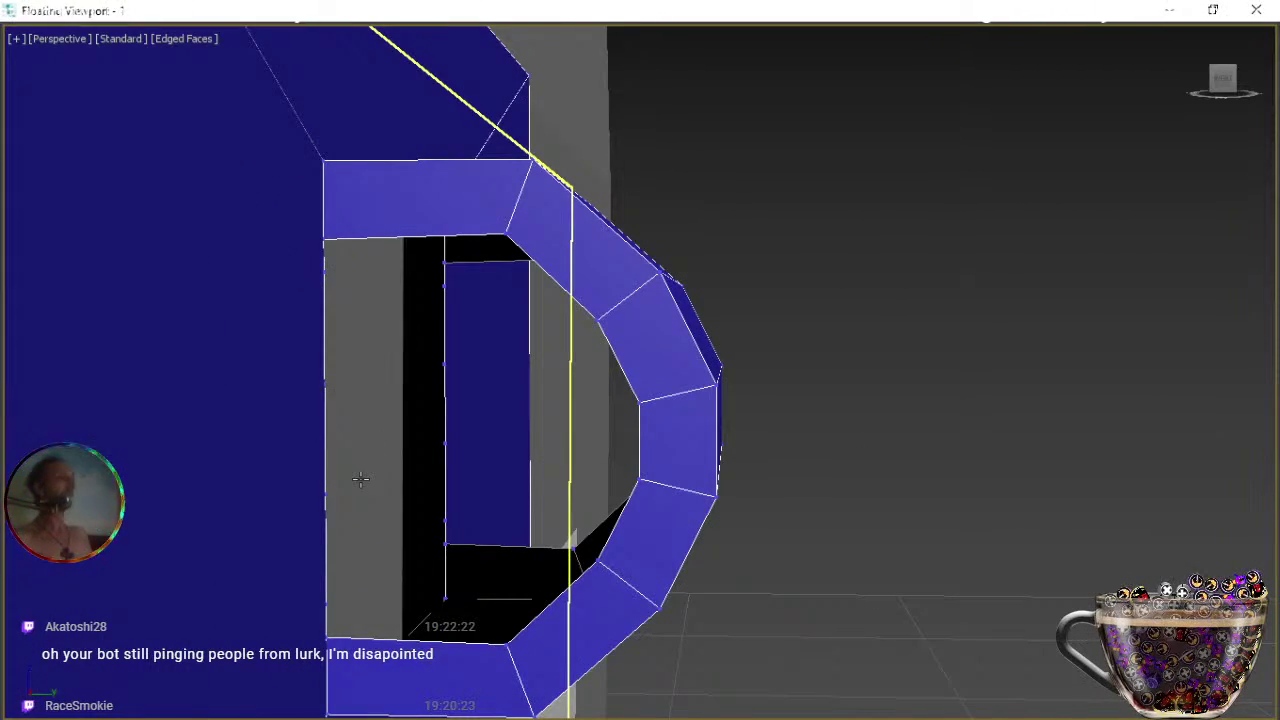
{"action": "middle_click_drag", "start_coordinate": [368, 504], "coordinate": [326, 508]}
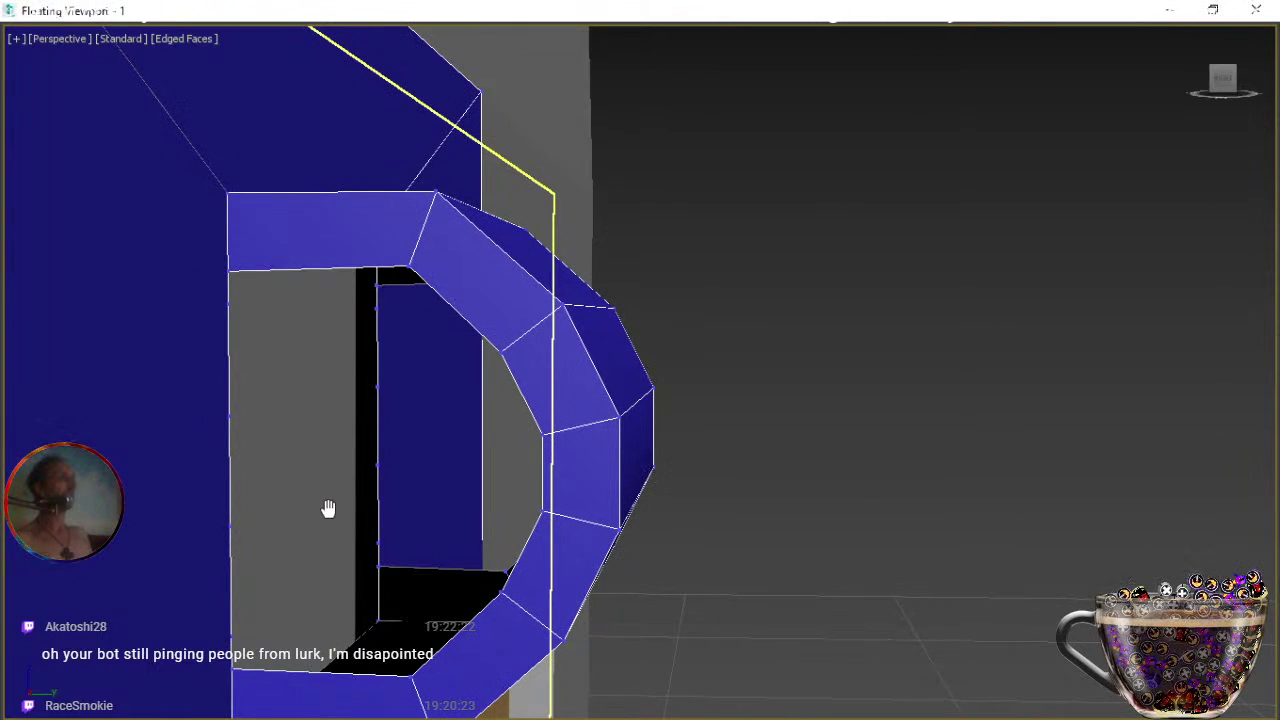
{"action": "left_click", "coordinate": [215, 407]}
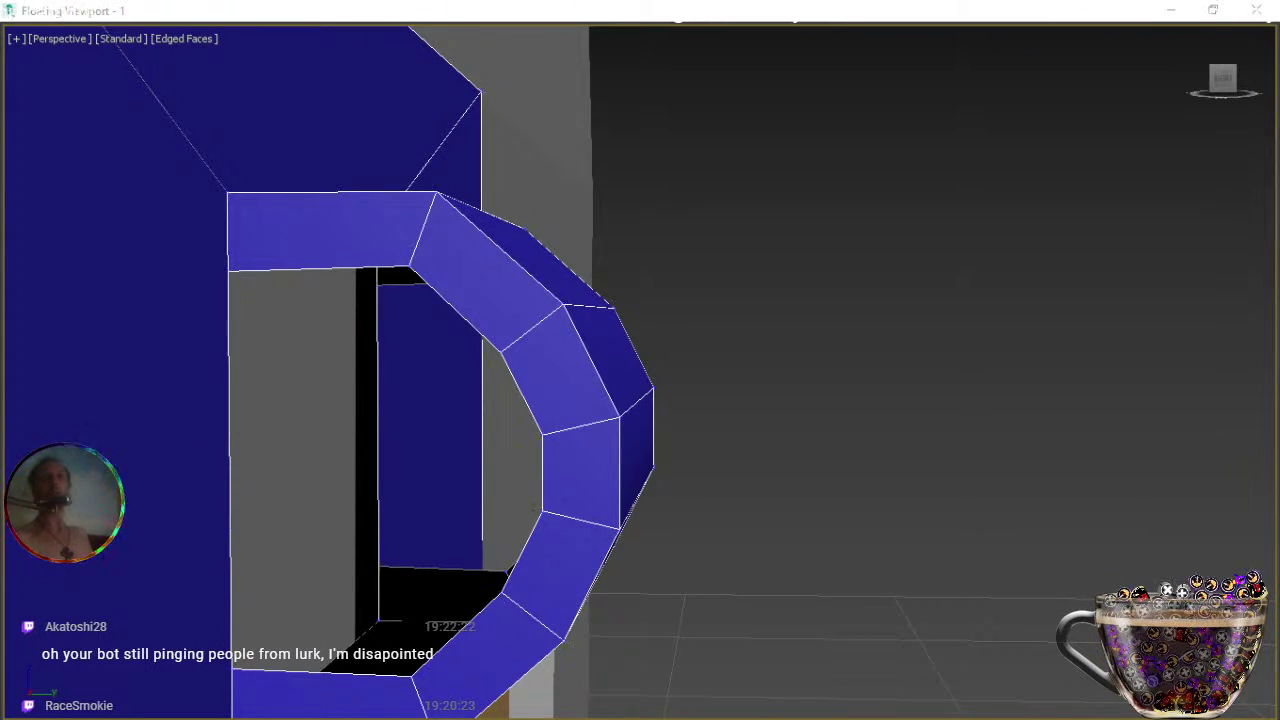
{"action": "left_click", "coordinate": [177, 403]}
{"action": "left_click", "coordinate": [407, 414], "text": "ctrl"}
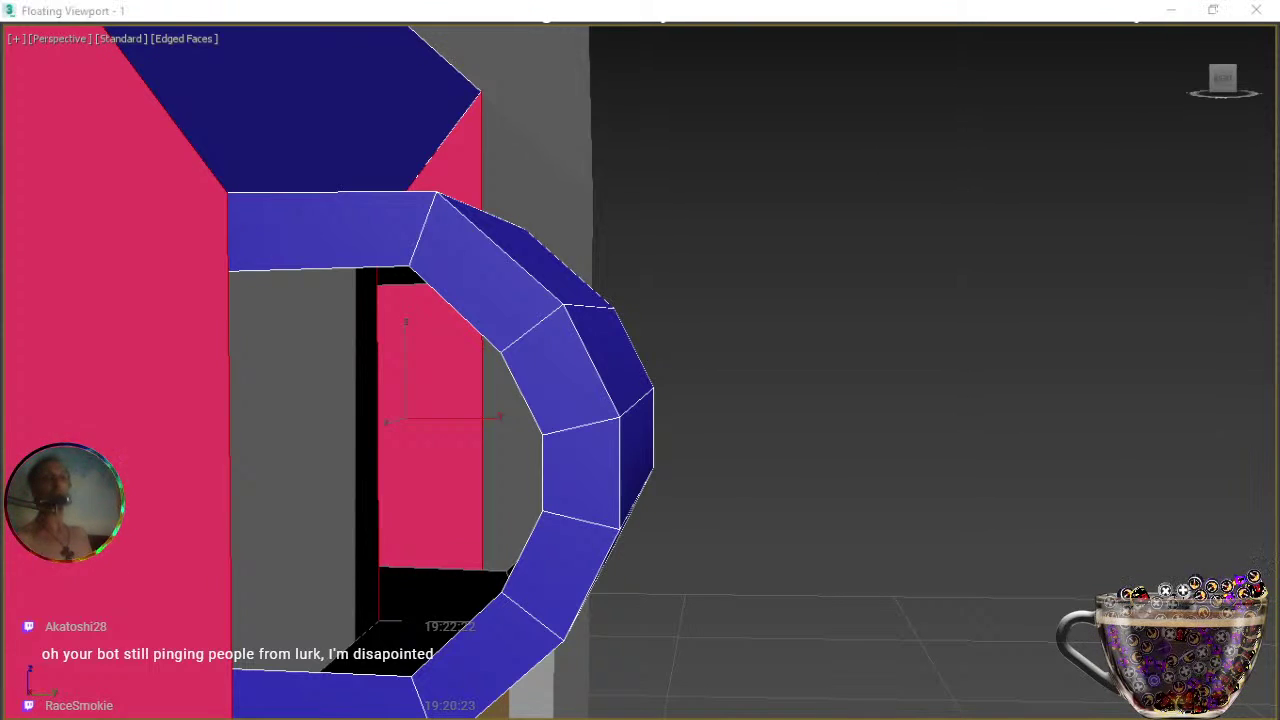
{"action": "key", "text": "z"}
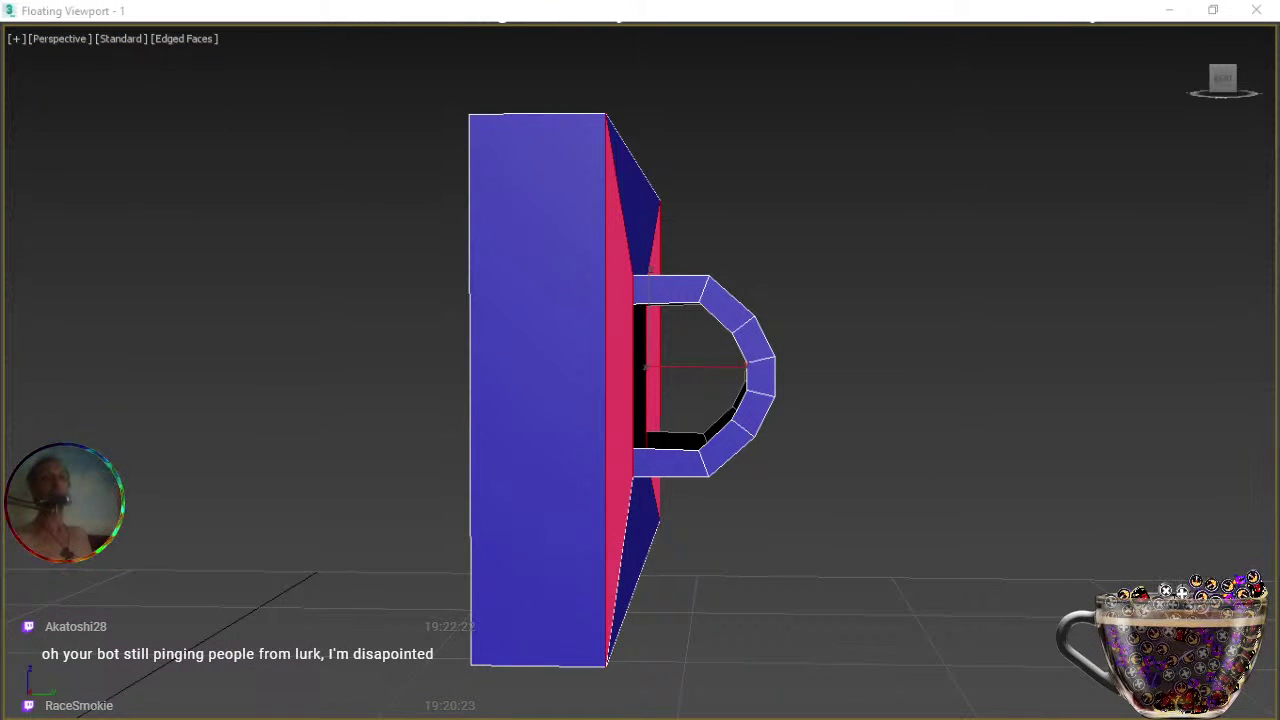
{"action": "key", "text": "alt+q"}
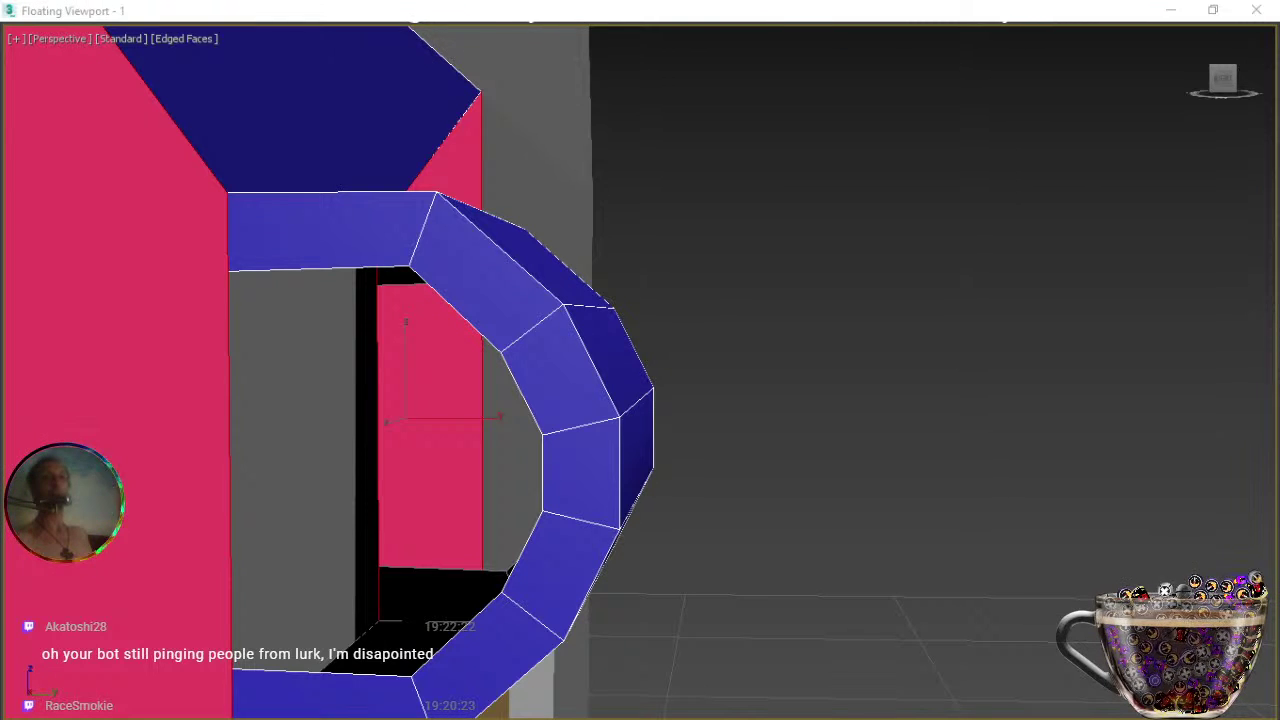
{"action": "key", "text": "alt+q"}
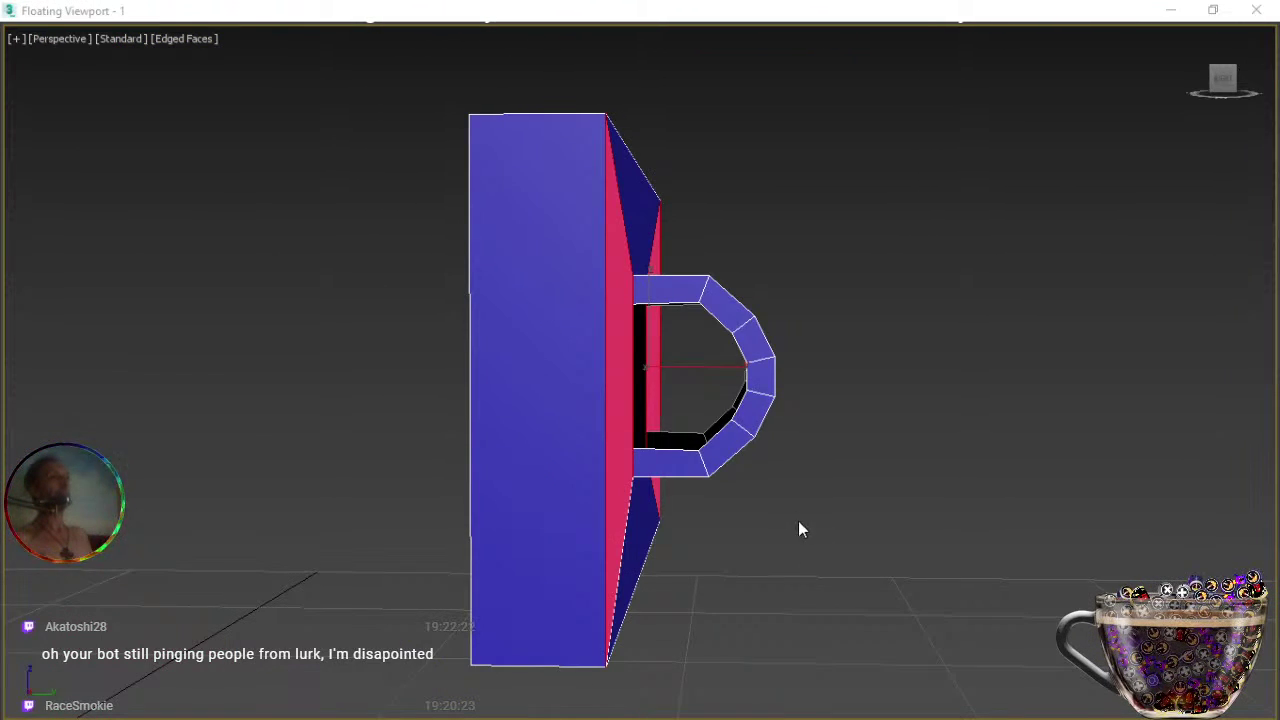
{"action": "scroll", "coordinate": [611, 520], "scroll_direction": "up", "scroll_amount": 3}
{"action": "scroll", "coordinate": [337, 400], "scroll_direction": "up", "scroll_amount": 3}
{"action": "middle_click_drag", "start_coordinate": [417, 378], "coordinate": [429, 424], "text": "alt"}
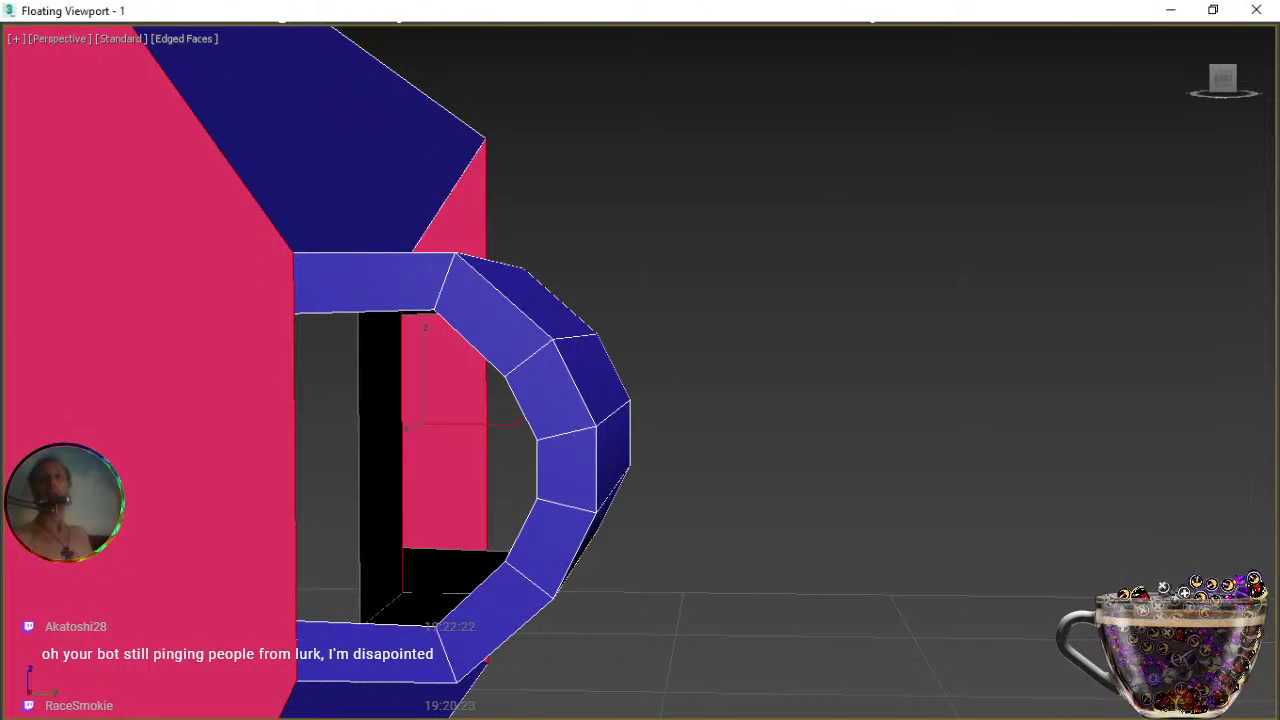
Try removing all vertices along the opening's straight edge, rim corners included, and undo the removal.
{"action": "key", "text": "4"}
{"action": "key", "text": "1"}
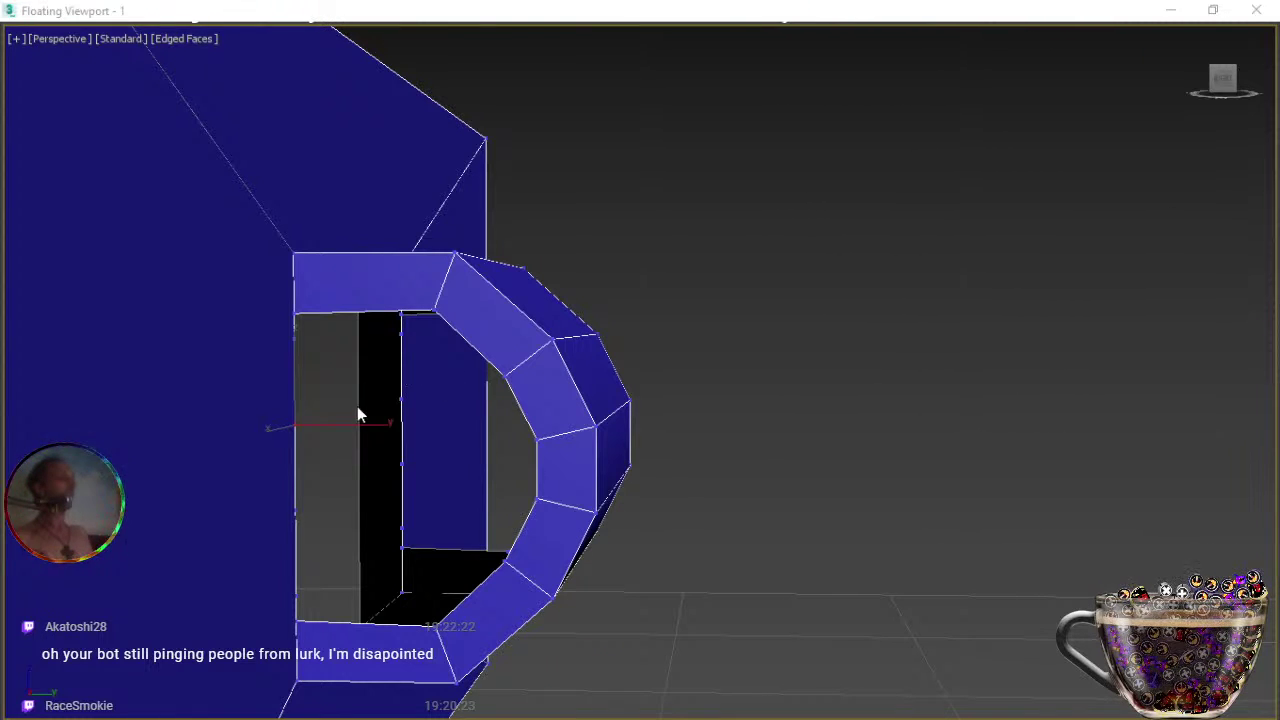
{"action": "left_click_drag", "start_coordinate": [267, 269], "coordinate": [328, 652]}
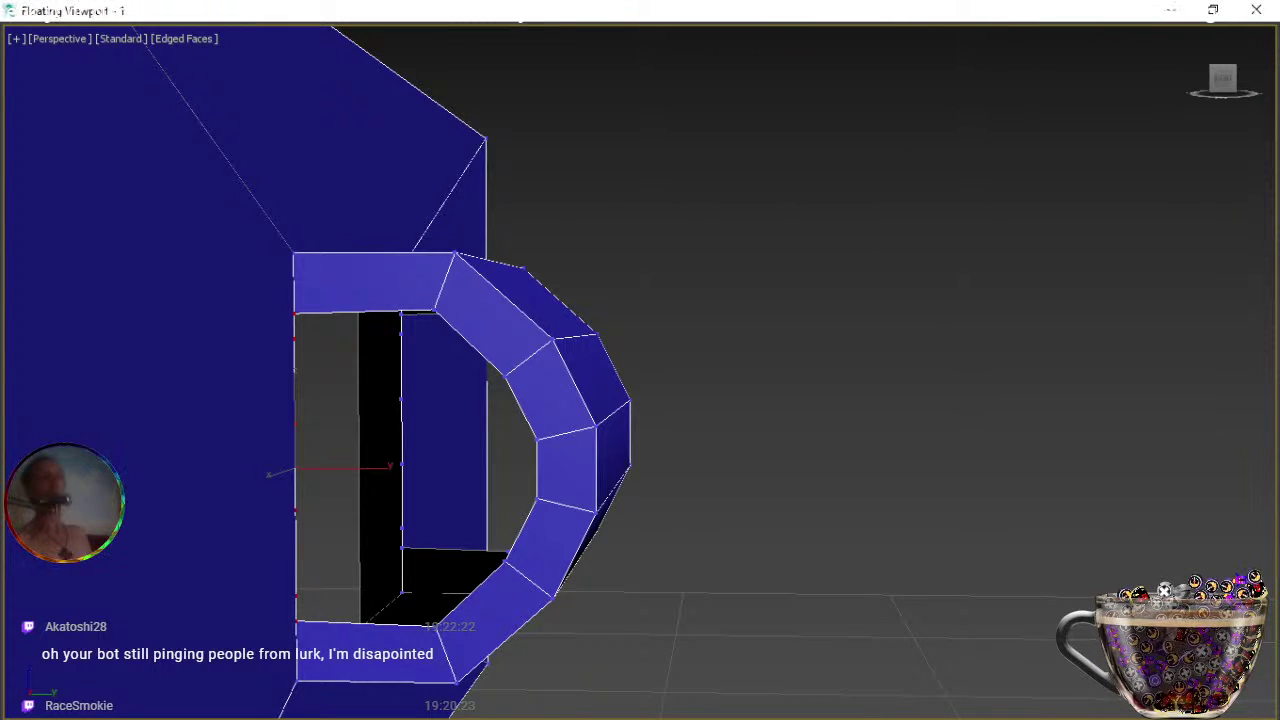
{"action": "key", "text": "BackSpace"}
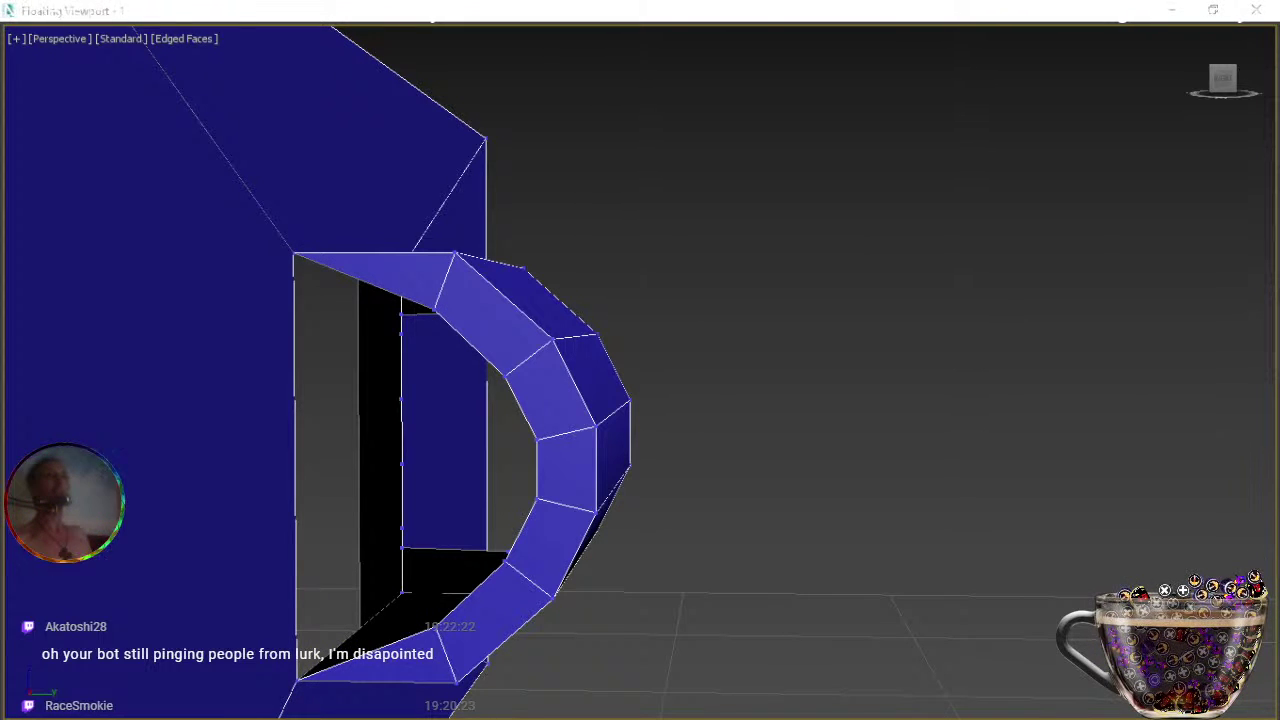
{"action": "key", "text": "ctrl+z"}
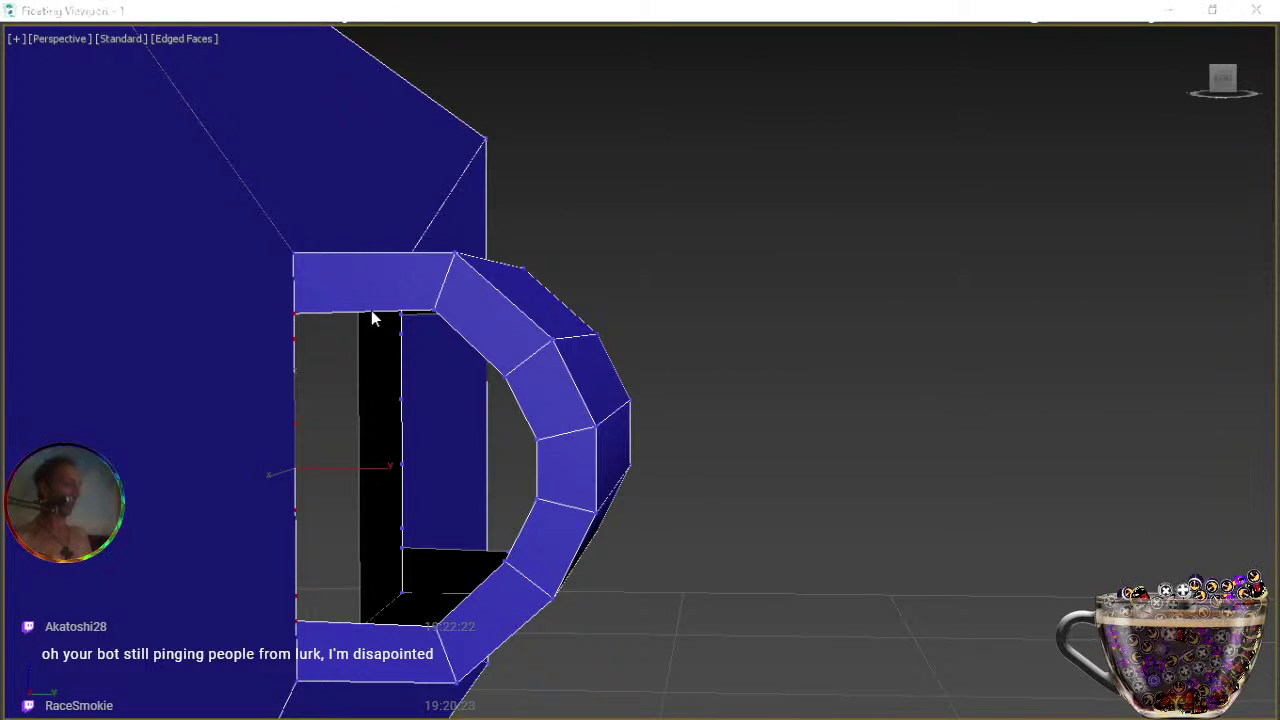
Exclude the two rim corner vertices from the selection and remove the remaining extra vertices along the opening's straight edge.
{"action": "left_click", "coordinate": [288, 311], "text": "alt"}
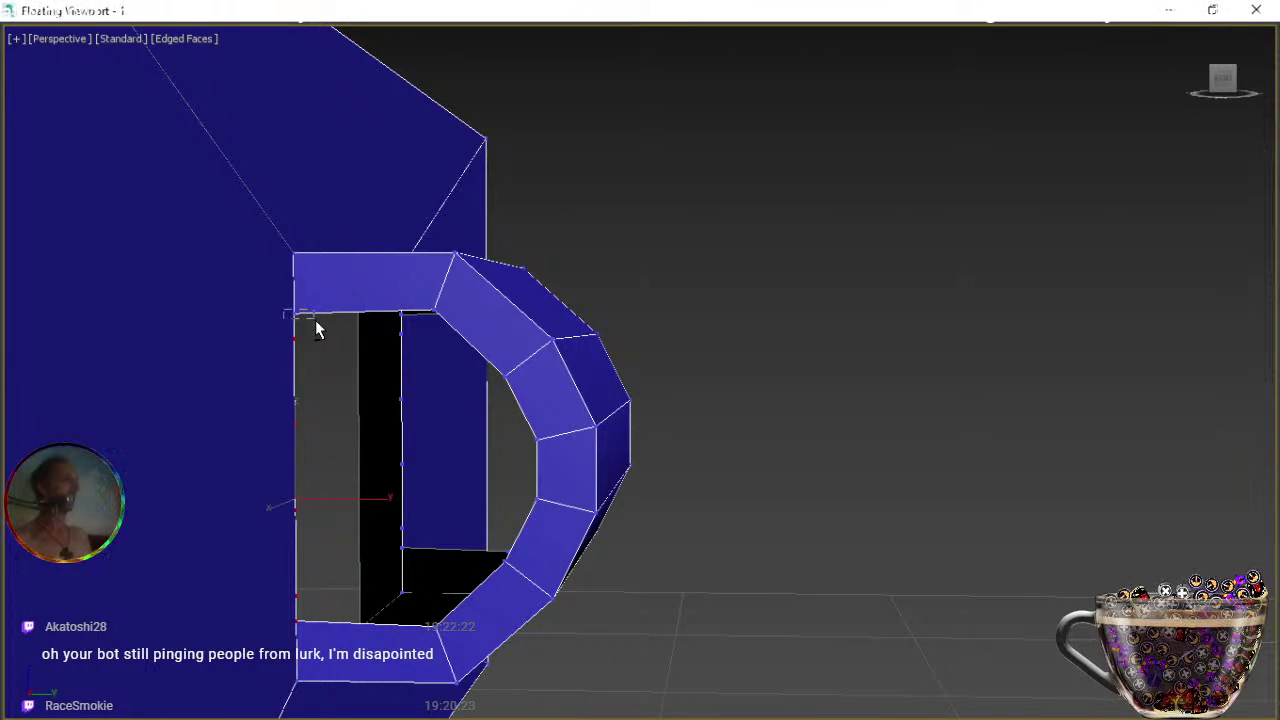
{"action": "left_click", "coordinate": [299, 622], "text": "alt"}
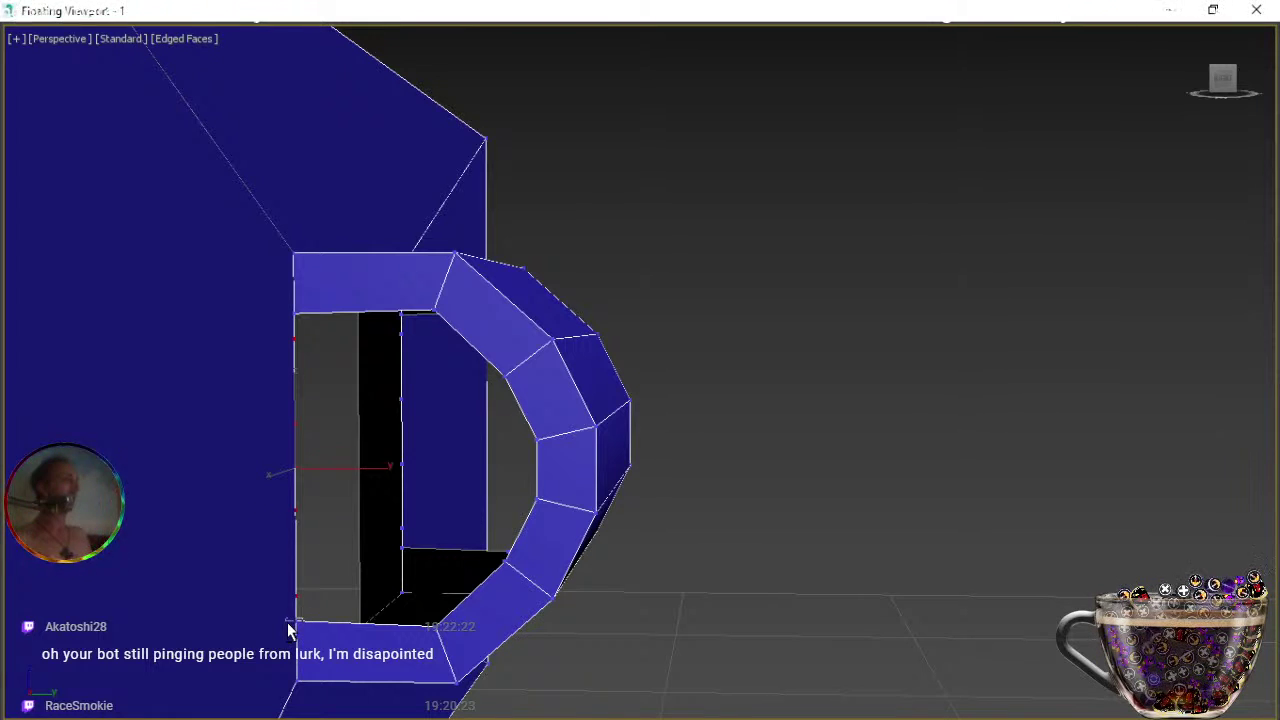
{"action": "left_click", "coordinate": [299, 630], "text": "ctrl"}
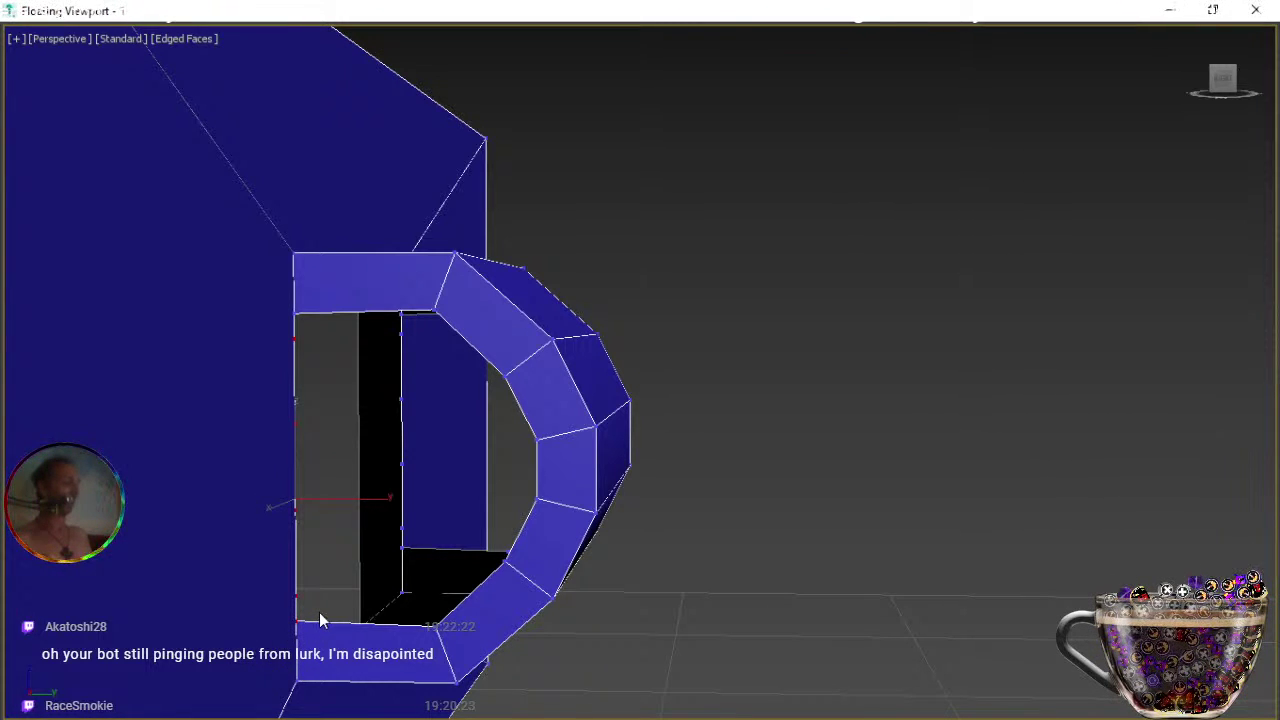
{"action": "left_click", "coordinate": [291, 628], "text": "alt"}
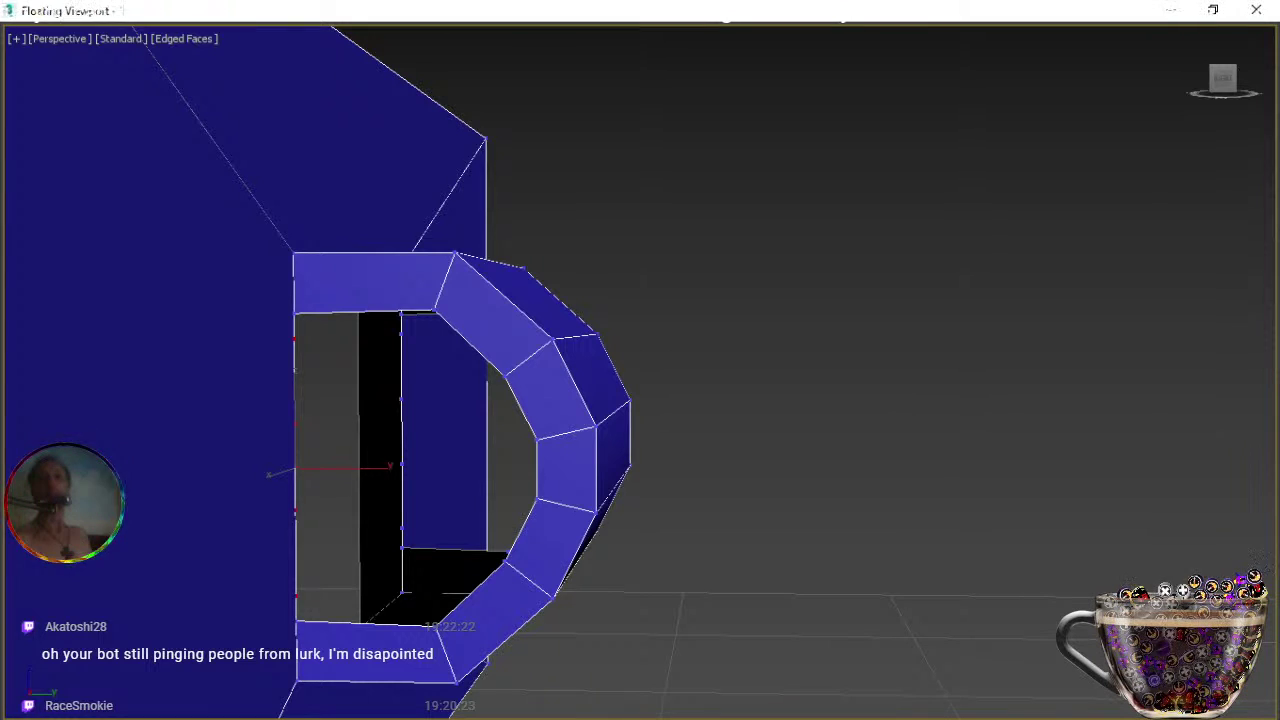
{"action": "left_click", "coordinate": [961, 280]}
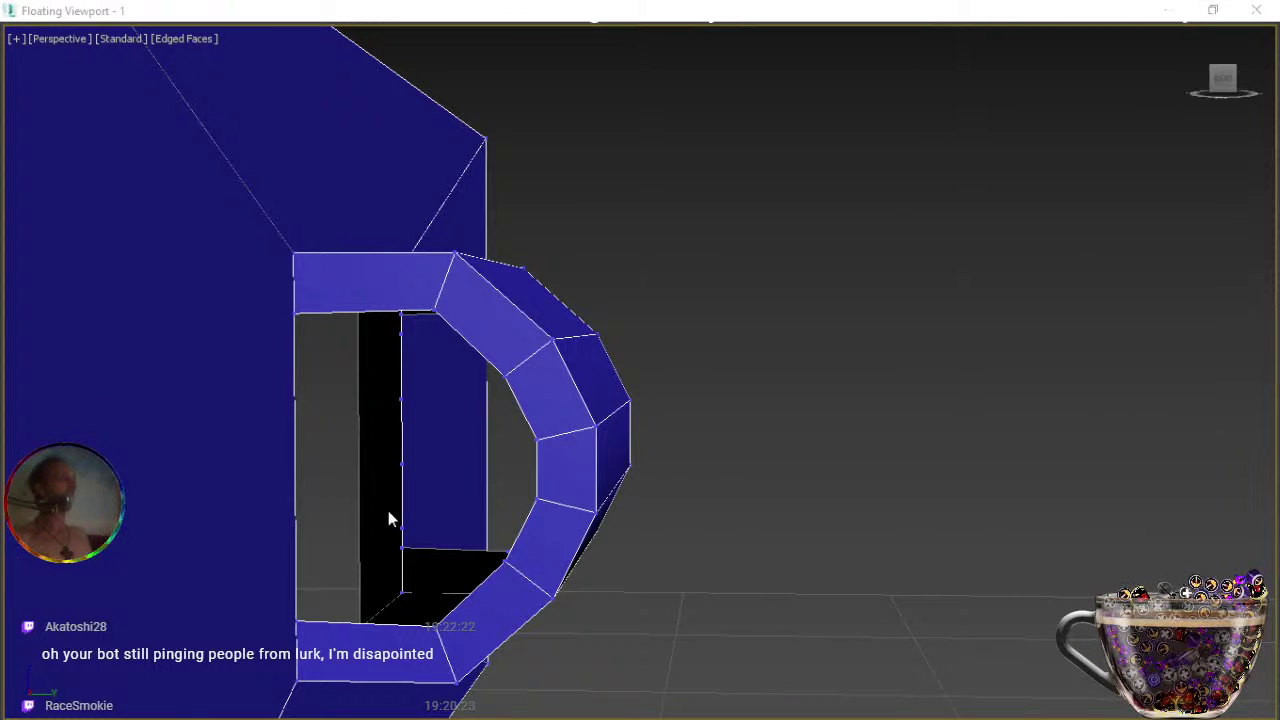
Remove the extra vertices along the straight edge of the opening at the rounded block's opposite end, keeping the rim corners.
{"action": "key", "text": "2"}
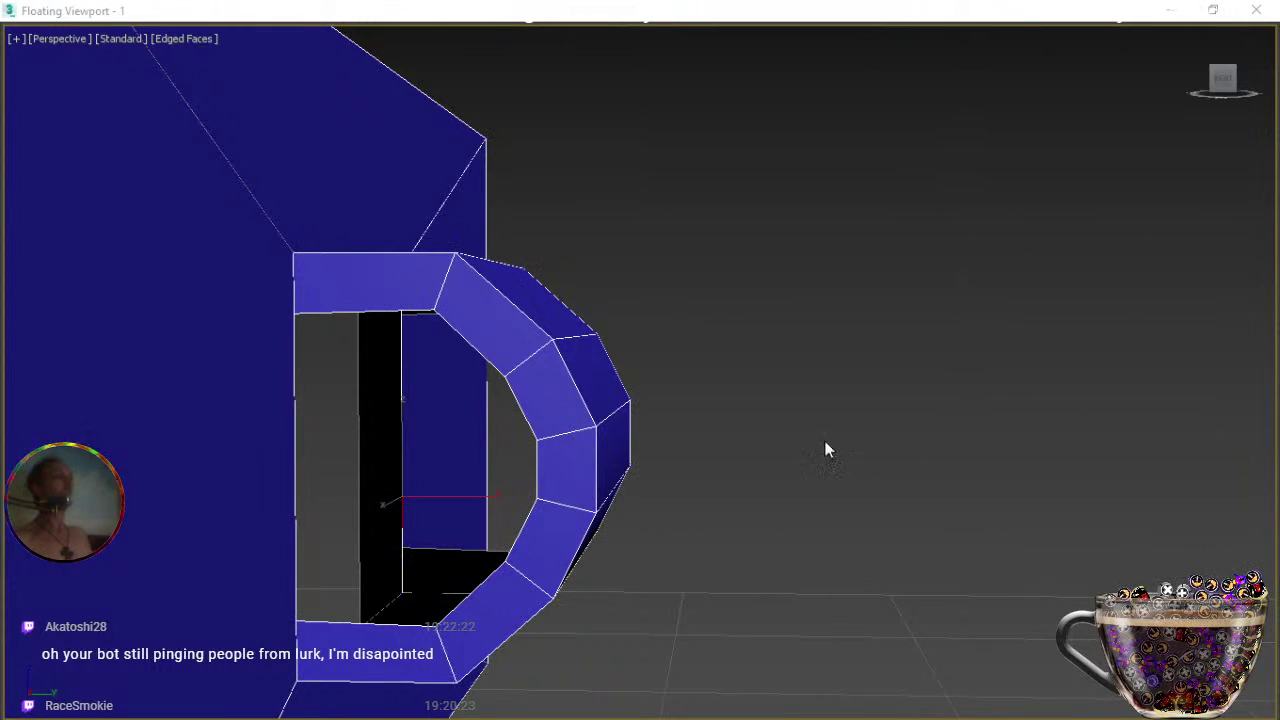
{"action": "left_click", "coordinate": [294, 455]}
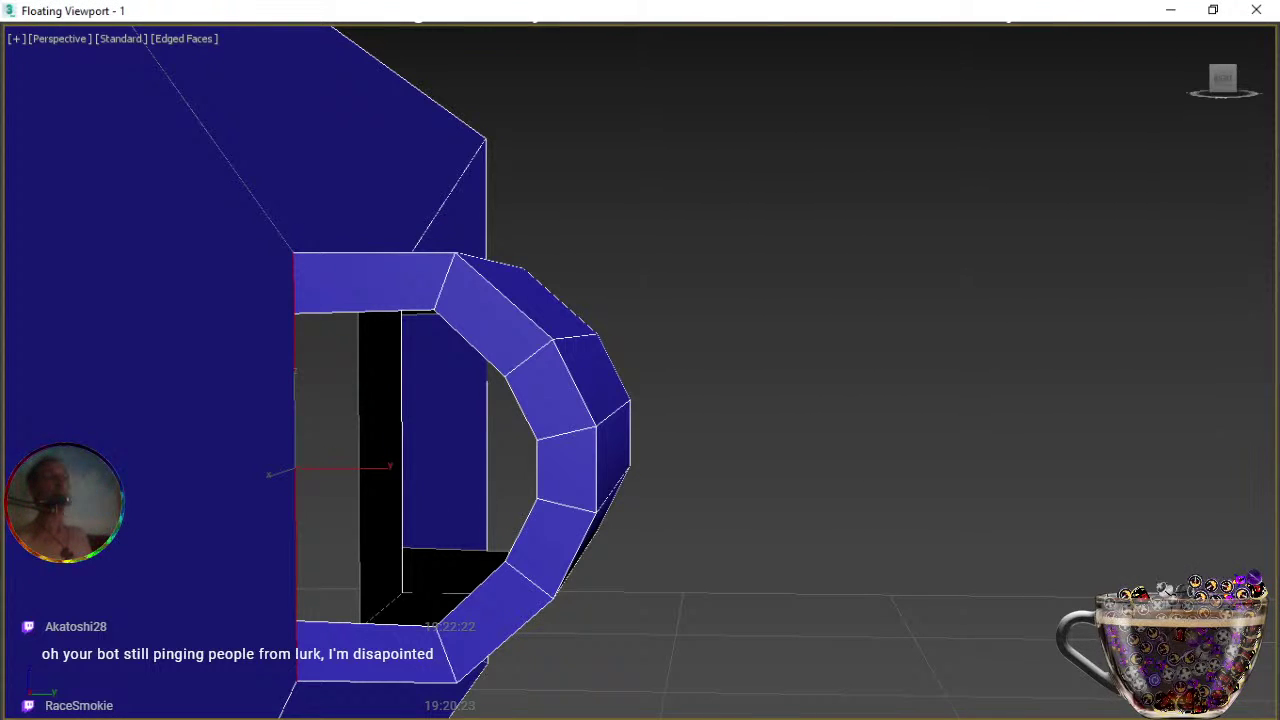
{"action": "left_click", "coordinate": [402, 459]}
{"action": "key", "text": "ctrl+r"}
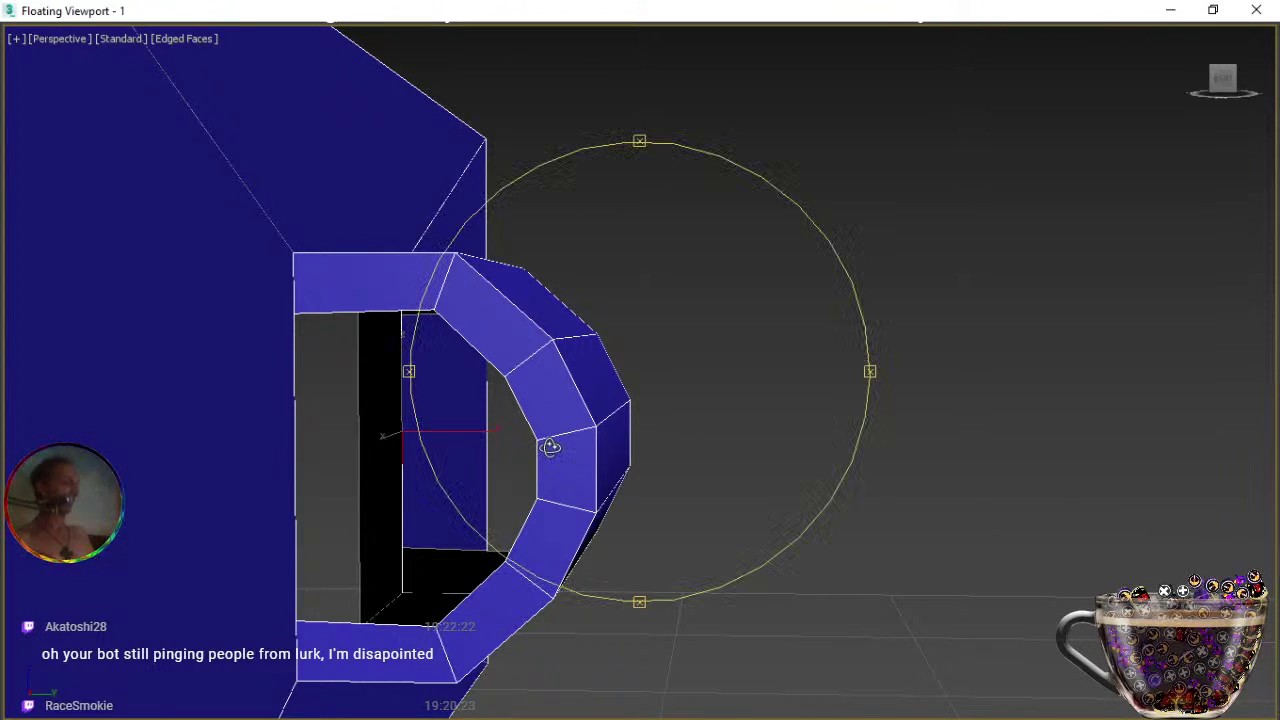
{"action": "left_click_drag", "start_coordinate": [574, 497], "coordinate": [714, 423]}
{"action": "middle_click_drag", "start_coordinate": [684, 423], "coordinate": [790, 386]}
{"action": "right_click", "coordinate": [759, 392]}
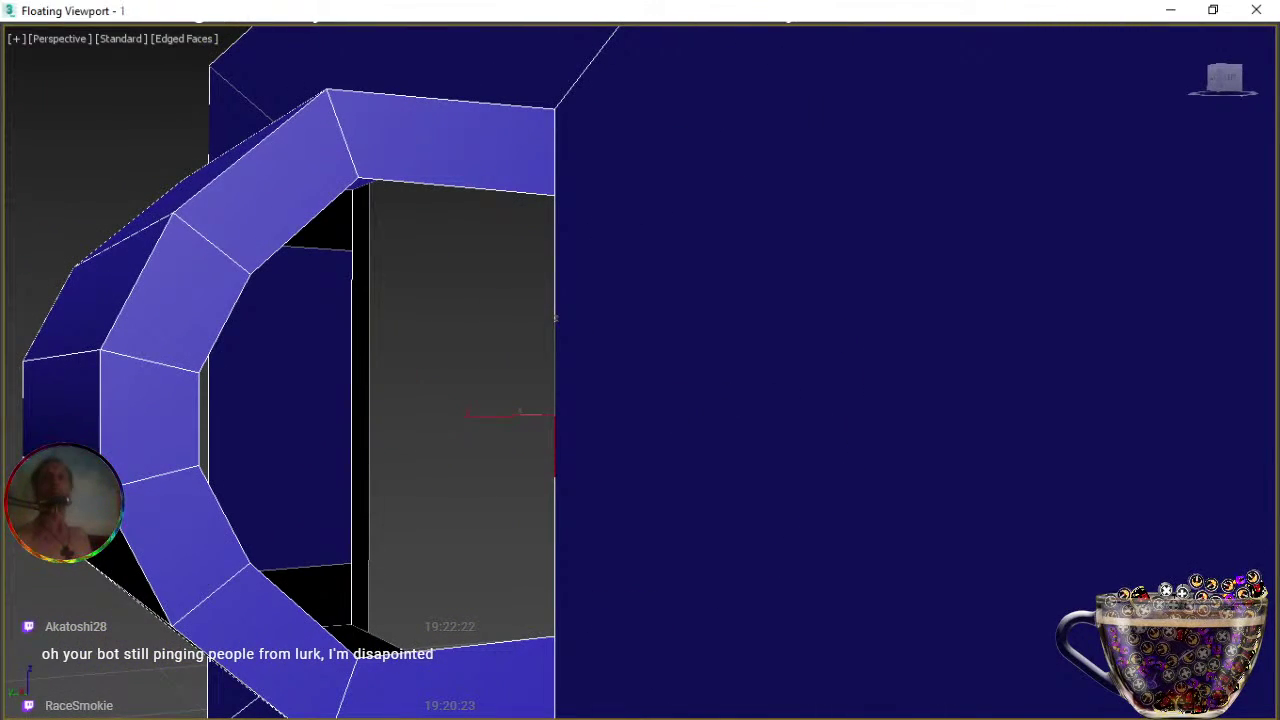
{"action": "key", "text": "1"}
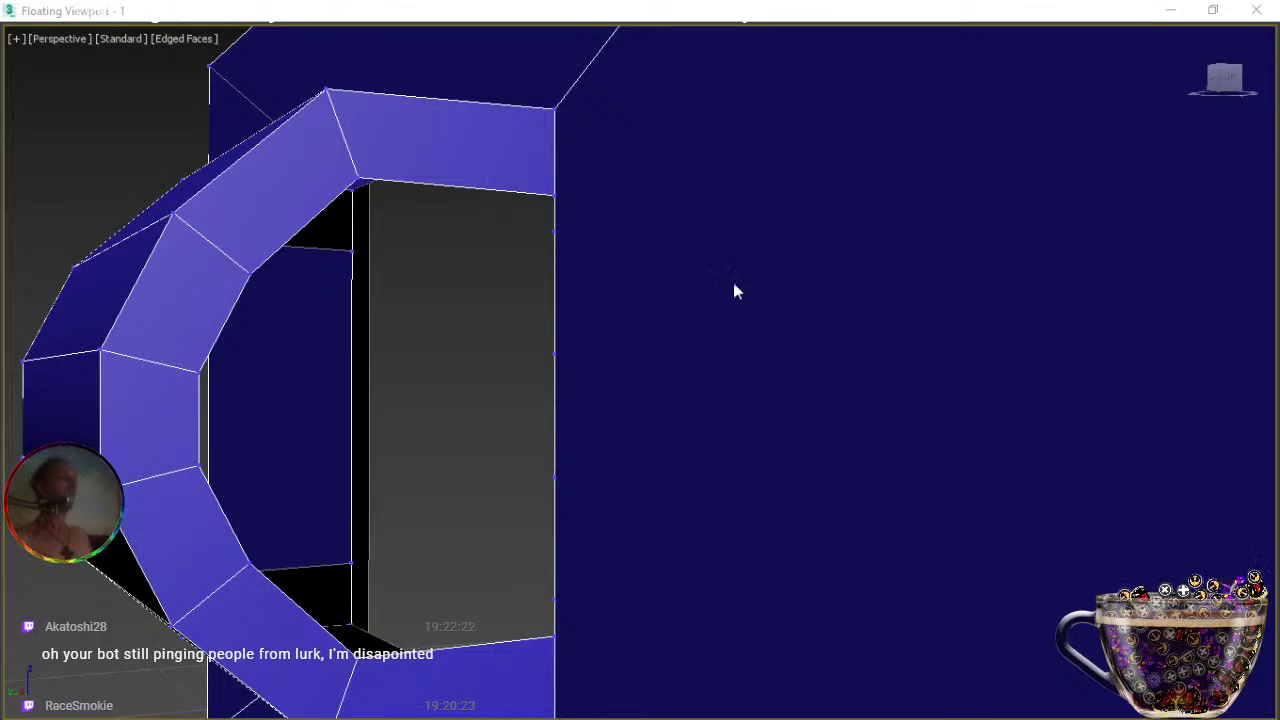
{"action": "left_click_drag", "start_coordinate": [574, 218], "coordinate": [540, 612]}
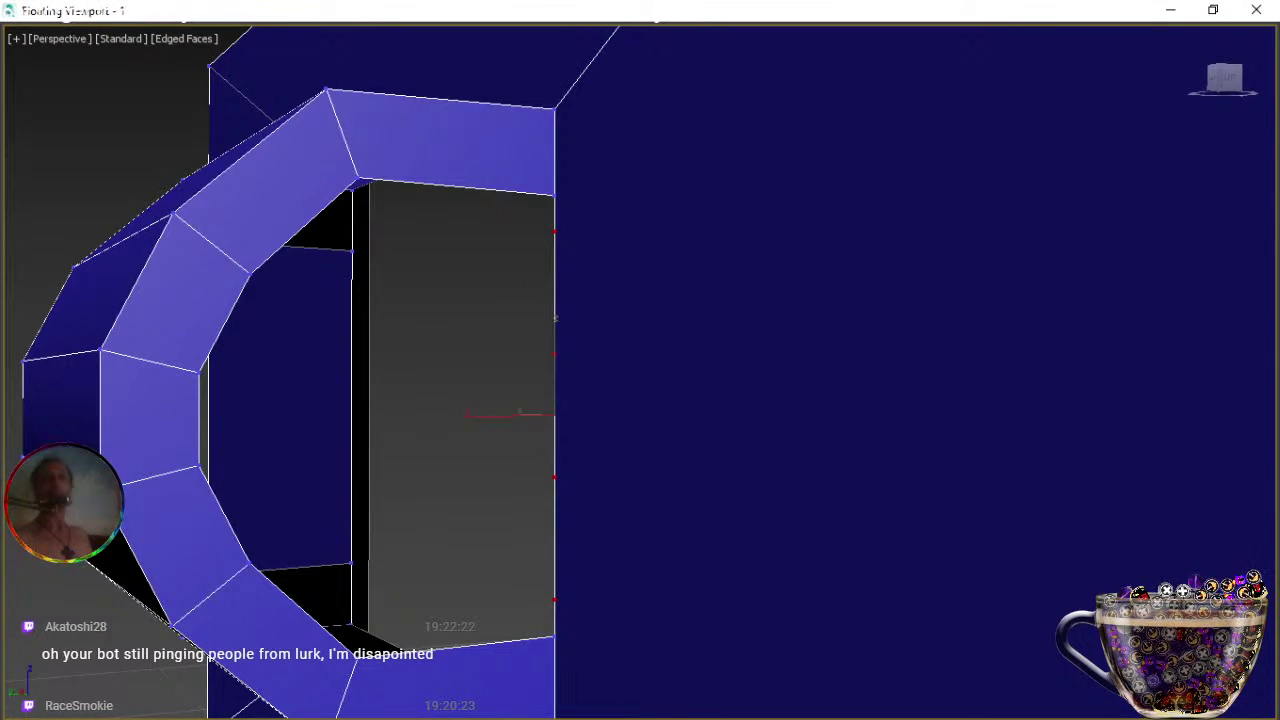
{"action": "key", "text": "BackSpace"}
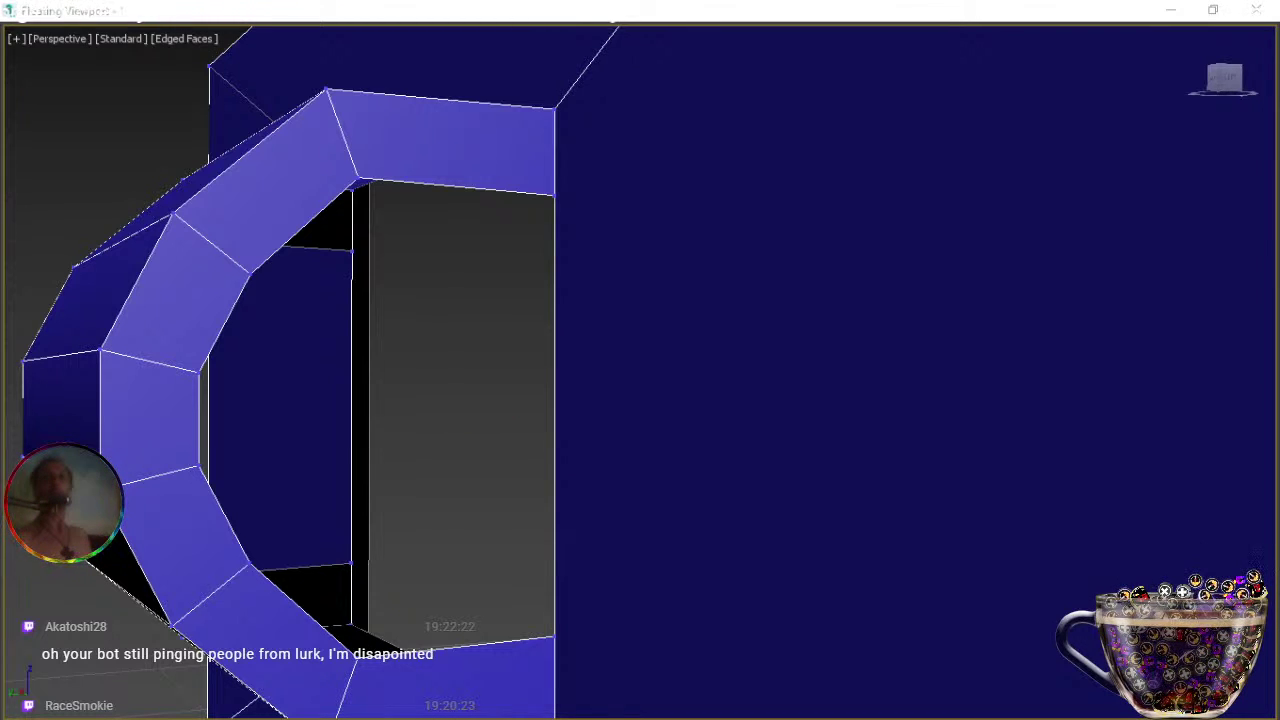
Bridge the straight edges at the rounded block's two ends with 1 segment to close the box's front behind it.
{"action": "left_click", "coordinate": [560, 329]}
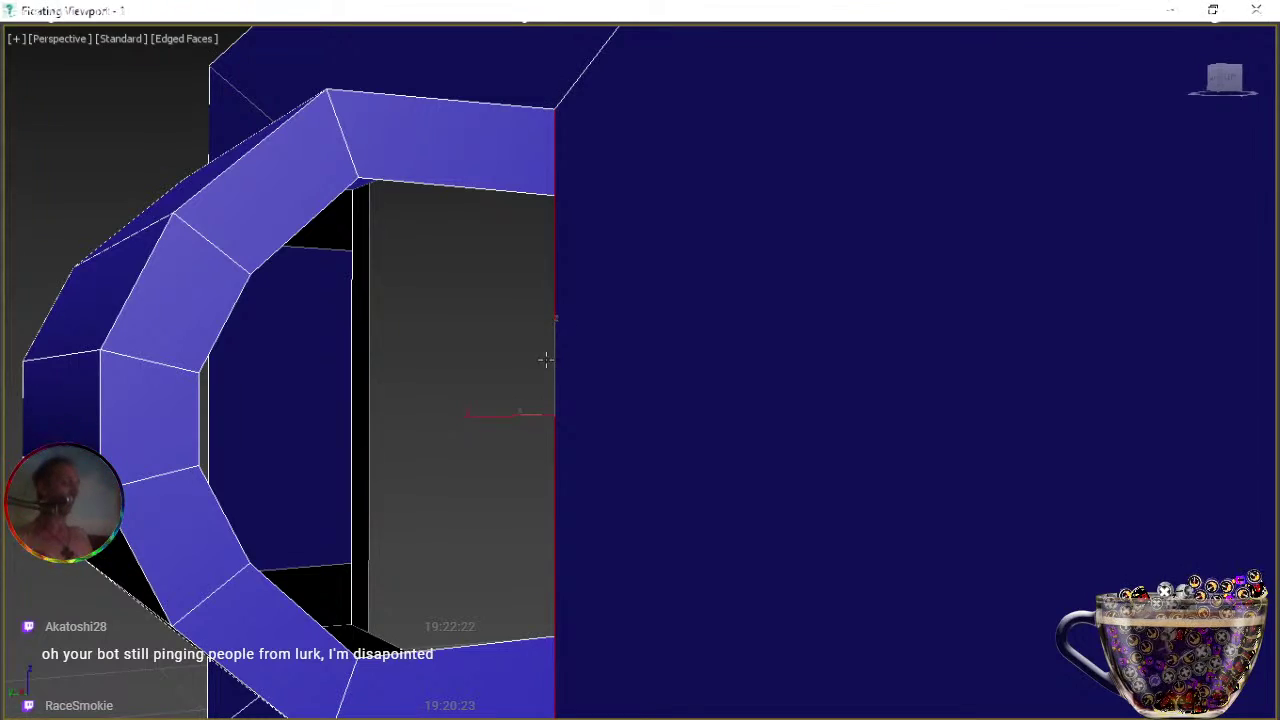
{"action": "key", "text": "ctrl+r"}
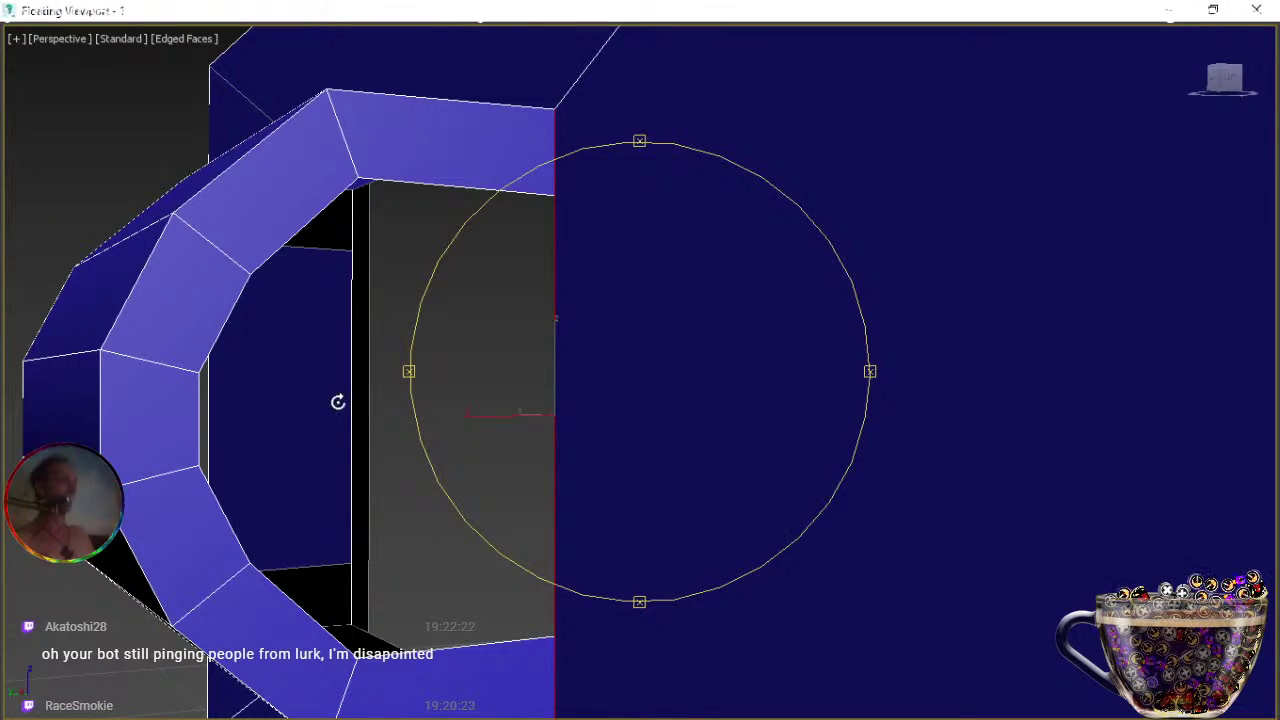
{"action": "left_click_drag", "start_coordinate": [531, 431], "coordinate": [720, 428]}
{"action": "scroll", "coordinate": [571, 416], "scroll_direction": "down", "scroll_amount": 3}
{"action": "middle_click_drag", "start_coordinate": [569, 417], "coordinate": [665, 410]}
{"action": "right_click", "coordinate": [665, 409]}
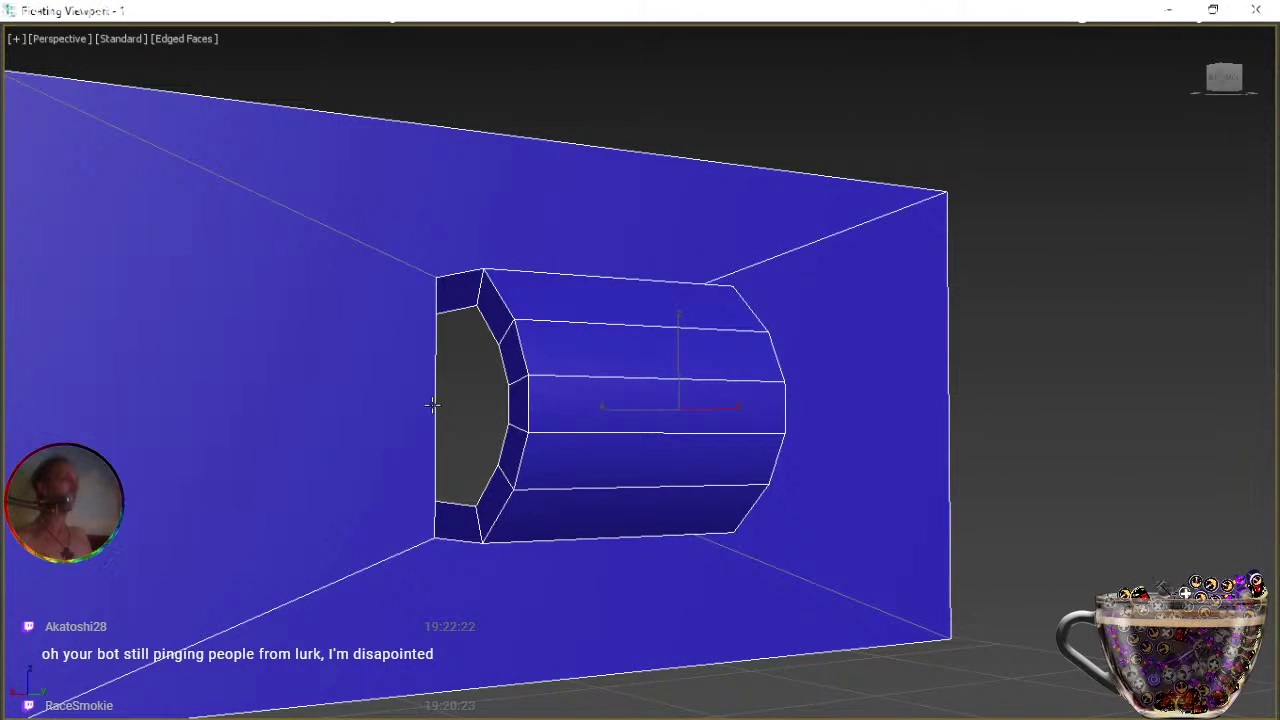
{"action": "left_click", "coordinate": [435, 405]}
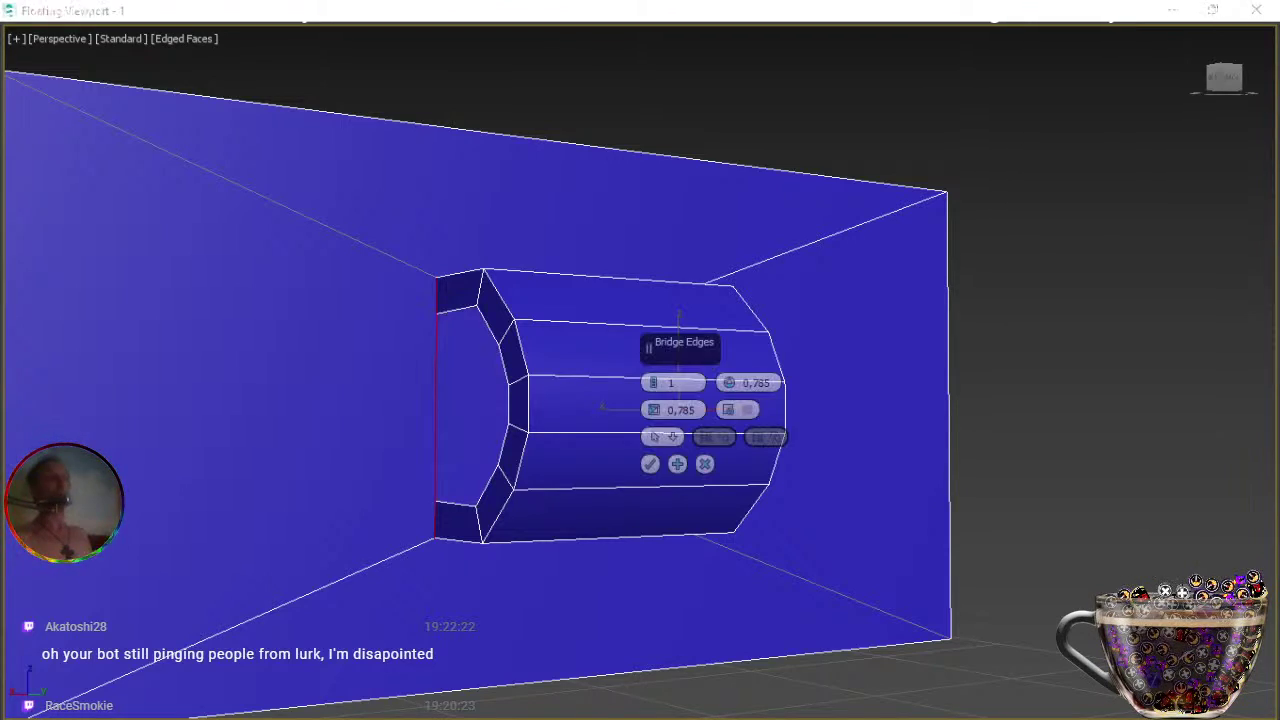
{"action": "middle_click_drag", "start_coordinate": [905, 510], "coordinate": [831, 496]}
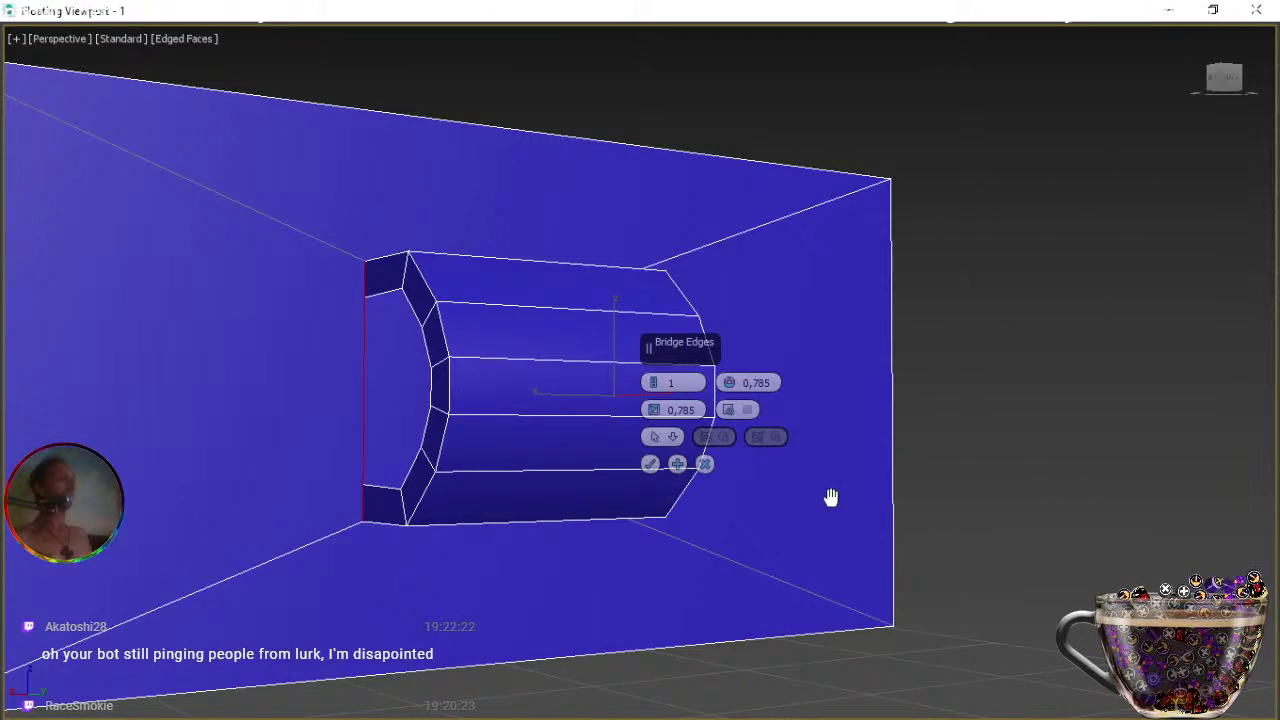
{"action": "key", "text": "ctrl+r"}
{"action": "left_click_drag", "start_coordinate": [769, 505], "coordinate": [700, 526]}
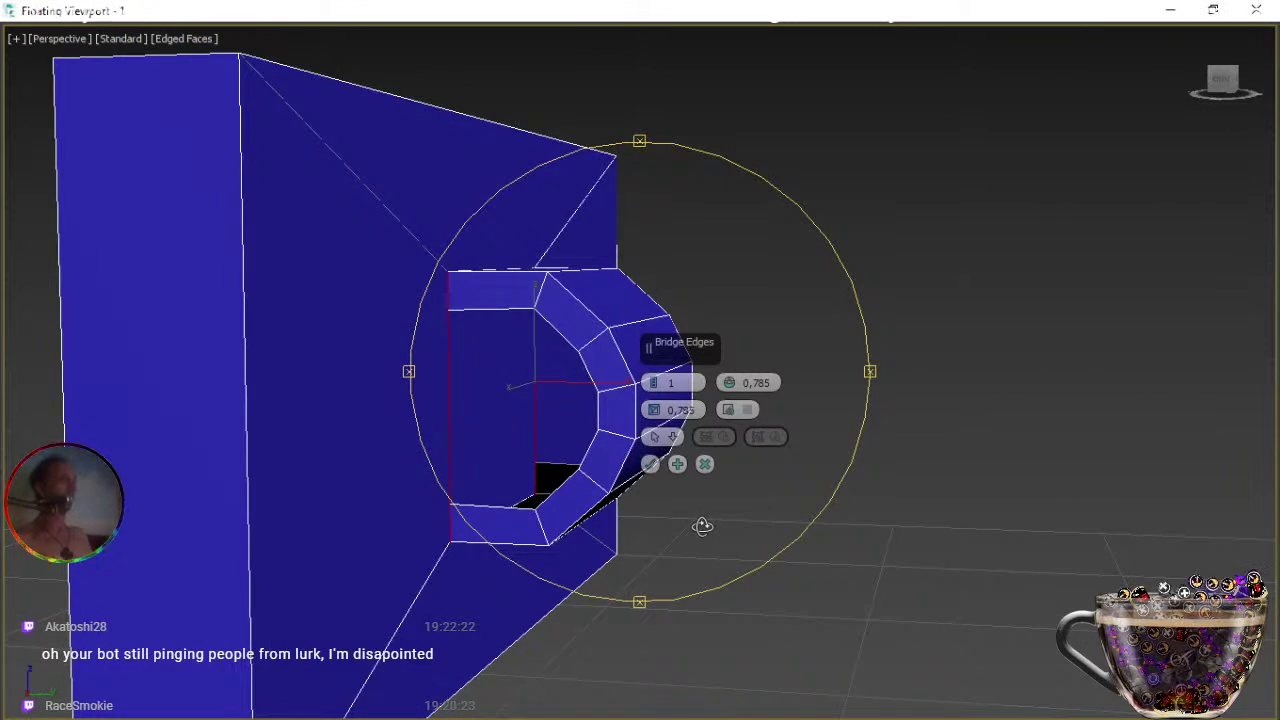
{"action": "left_click", "coordinate": [651, 466]}
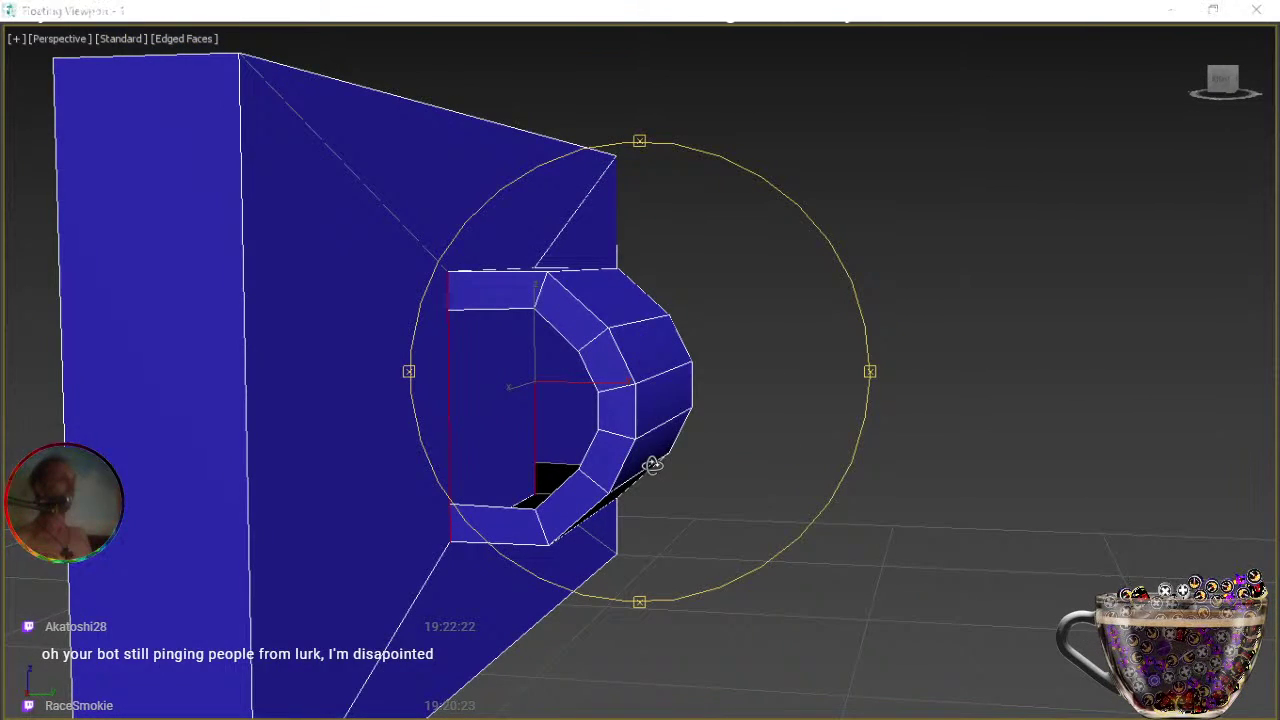
End the isolation of the end-frame detail to show the whole chest, and leave sub-object editing.
{"action": "left_click_drag", "start_coordinate": [663, 528], "coordinate": [683, 517]}
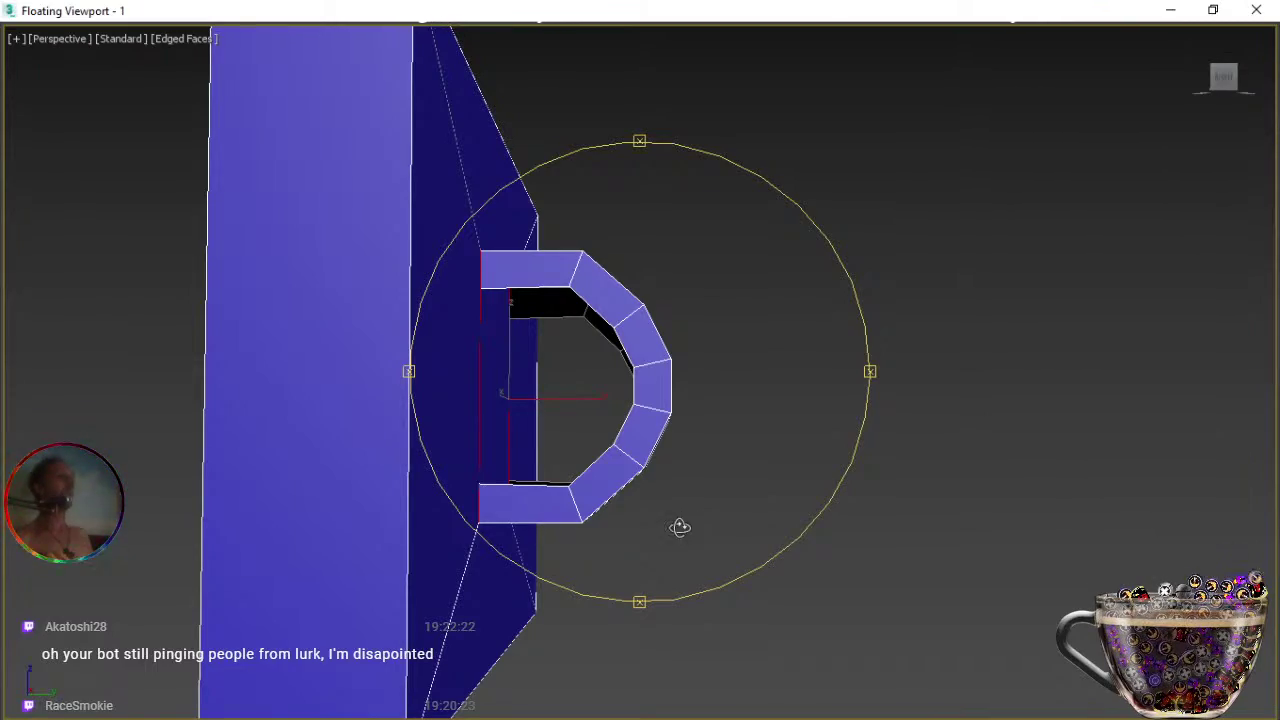
{"action": "left_click_drag", "start_coordinate": [694, 489], "coordinate": [600, 527]}
{"action": "scroll", "coordinate": [600, 527], "scroll_direction": "down", "scroll_amount": 5}
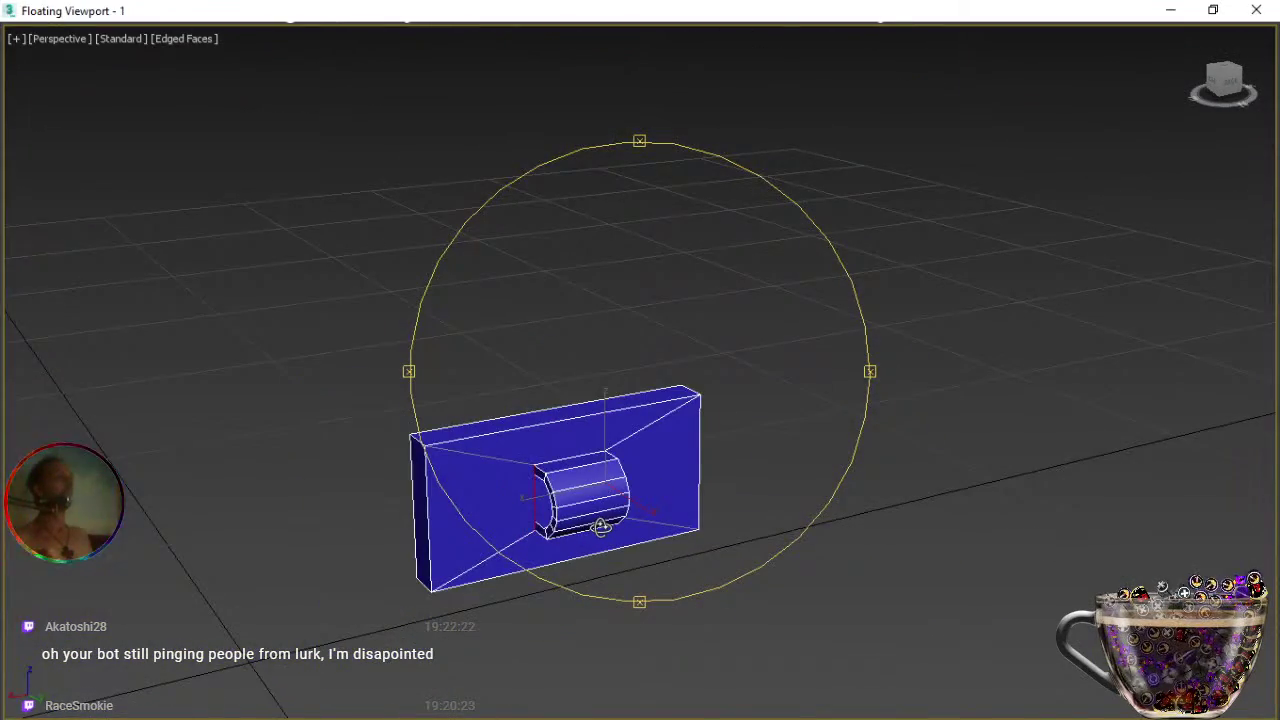
{"action": "scroll", "coordinate": [600, 527], "scroll_direction": "down", "scroll_amount": 3}
{"action": "right_click", "coordinate": [648, 461]}
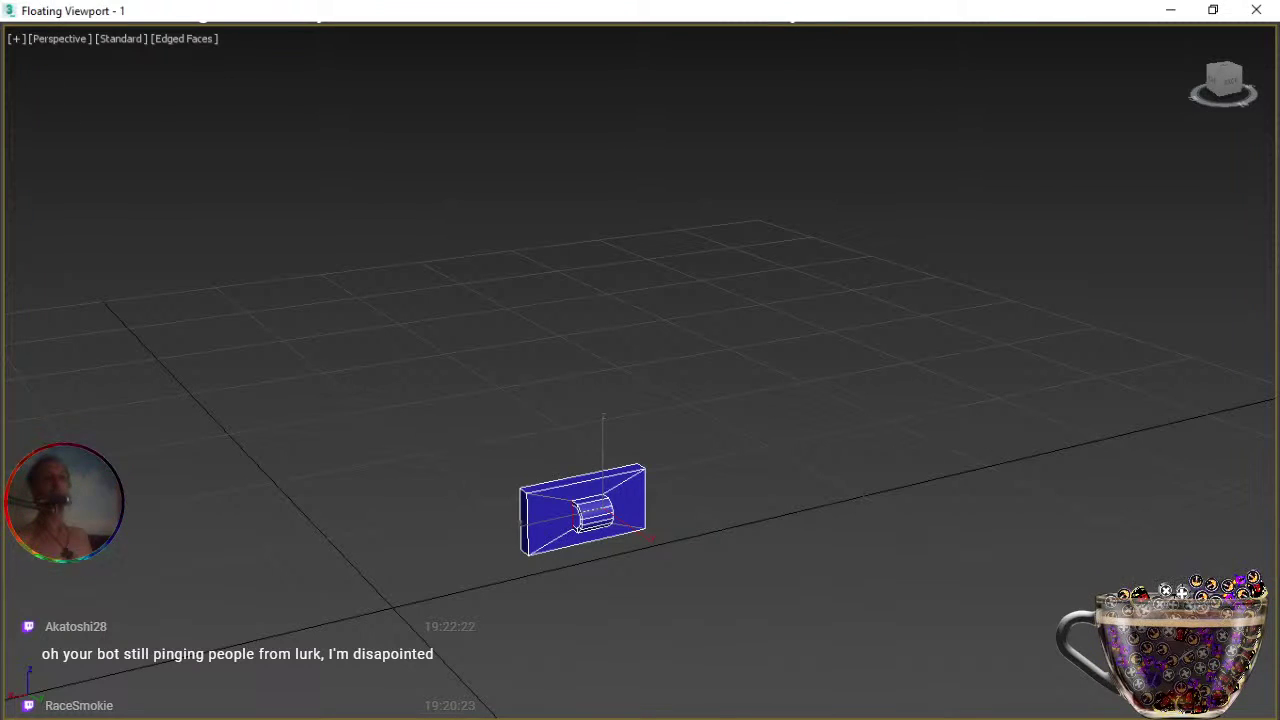
{"action": "key", "text": "alt+q"}
{"action": "middle_click_drag", "start_coordinate": [700, 603], "coordinate": [648, 598]}
{"action": "scroll", "coordinate": [648, 598], "scroll_direction": "down", "scroll_amount": 5}
{"action": "scroll", "coordinate": [652, 590], "scroll_direction": "down", "scroll_amount": 5}
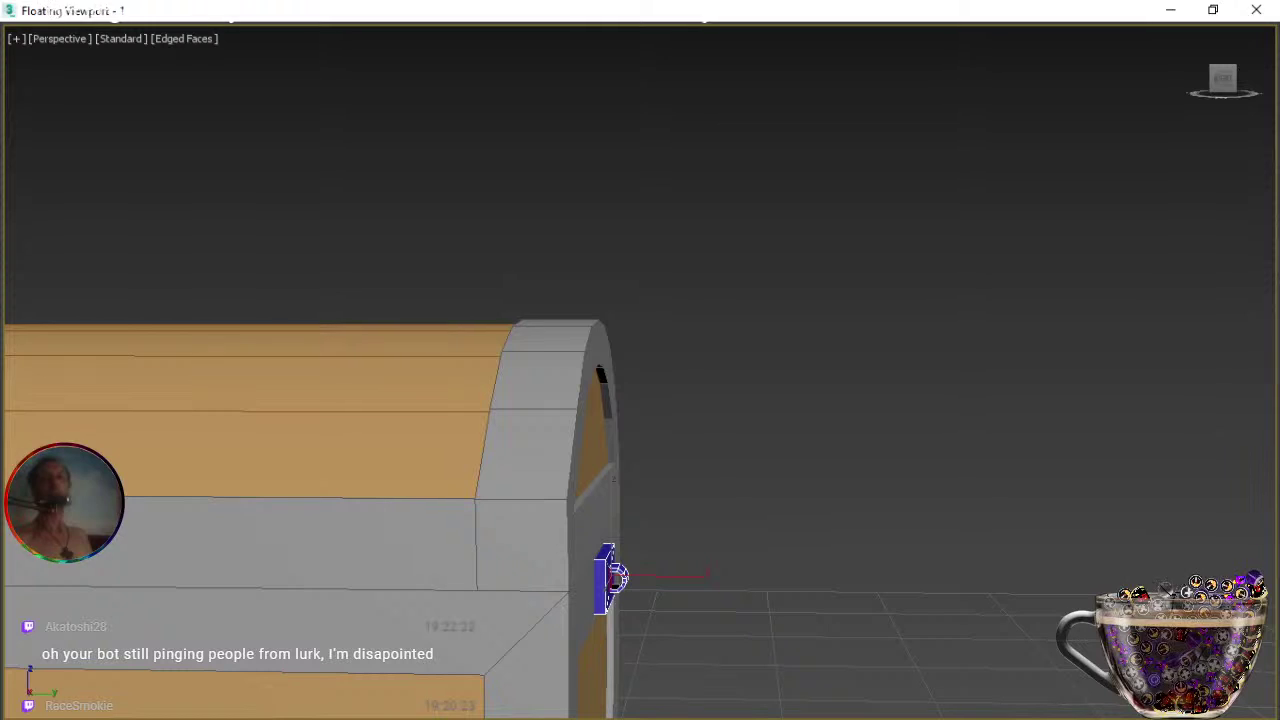
{"action": "key", "text": "6"}
{"action": "middle_click_drag", "start_coordinate": [568, 542], "coordinate": [583, 566]}
{"action": "scroll", "coordinate": [463, 467], "scroll_direction": "down", "scroll_amount": 5}
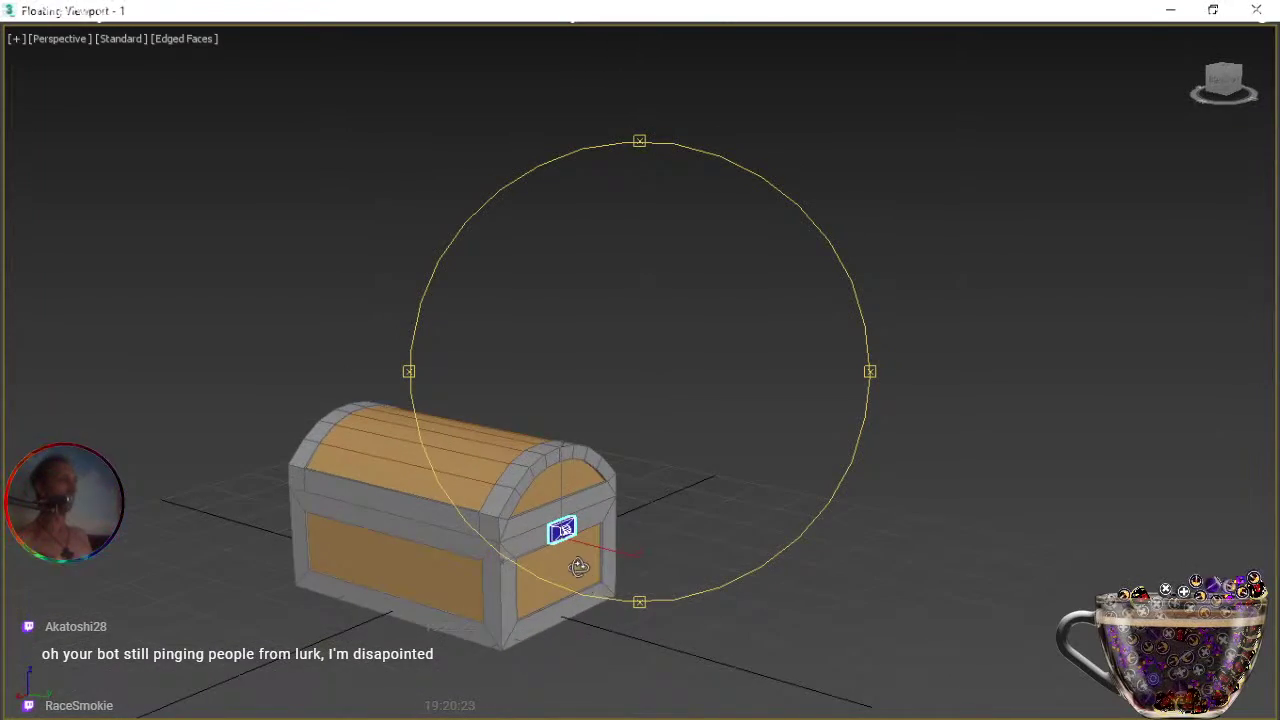
{"action": "scroll", "coordinate": [570, 560], "scroll_direction": "up", "scroll_amount": 5}
{"action": "middle_click_drag", "start_coordinate": [546, 491], "coordinate": [508, 491], "text": "alt"}
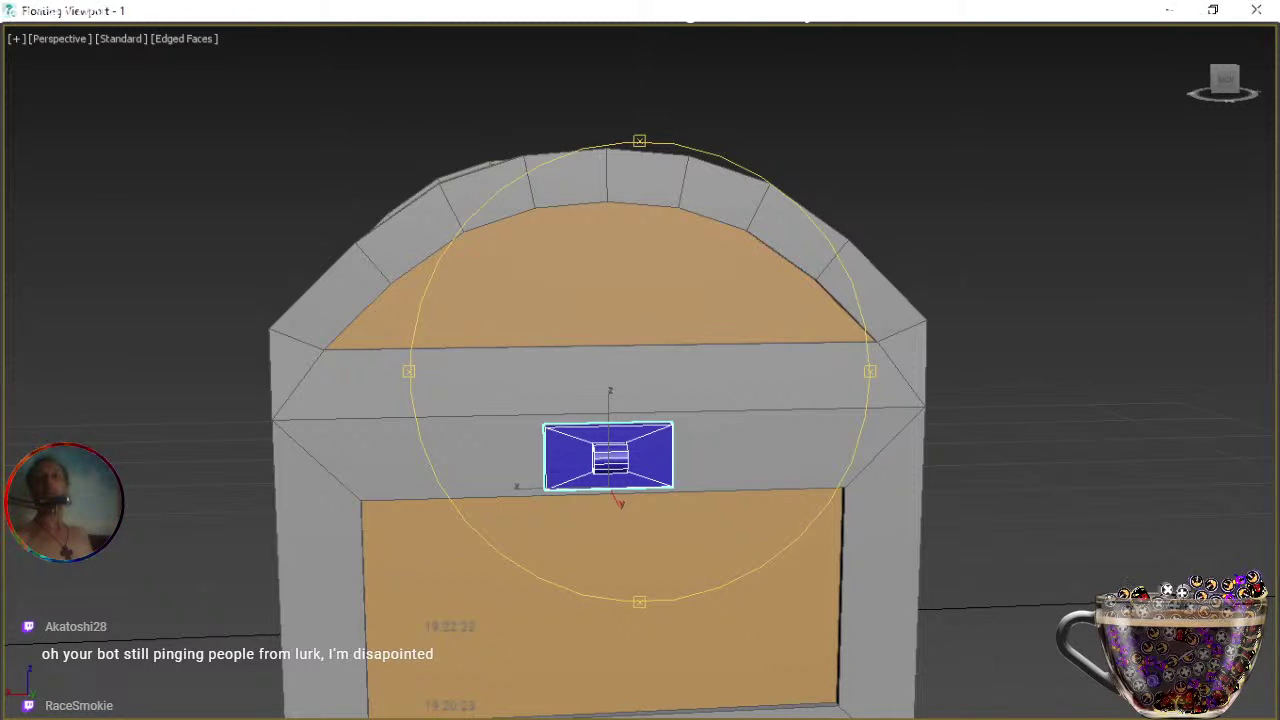
Create a torus on the ground in front of the chest's end and reduce it to a small ring.
{"action": "key", "text": "Escape"}
{"action": "middle_click_drag", "start_coordinate": [863, 556], "coordinate": [768, 288]}
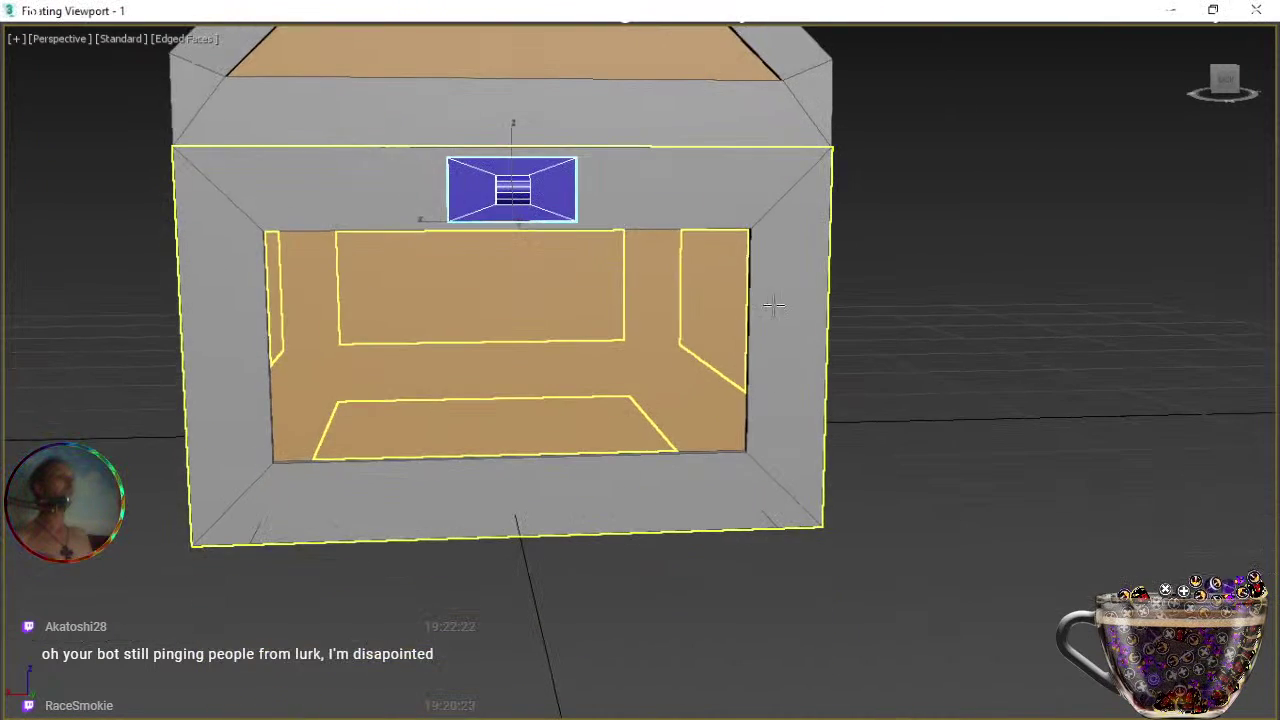
{"action": "left_click", "coordinate": [532, 613]}
{"action": "left_click_drag", "start_coordinate": [540, 622], "coordinate": [785, 706]}
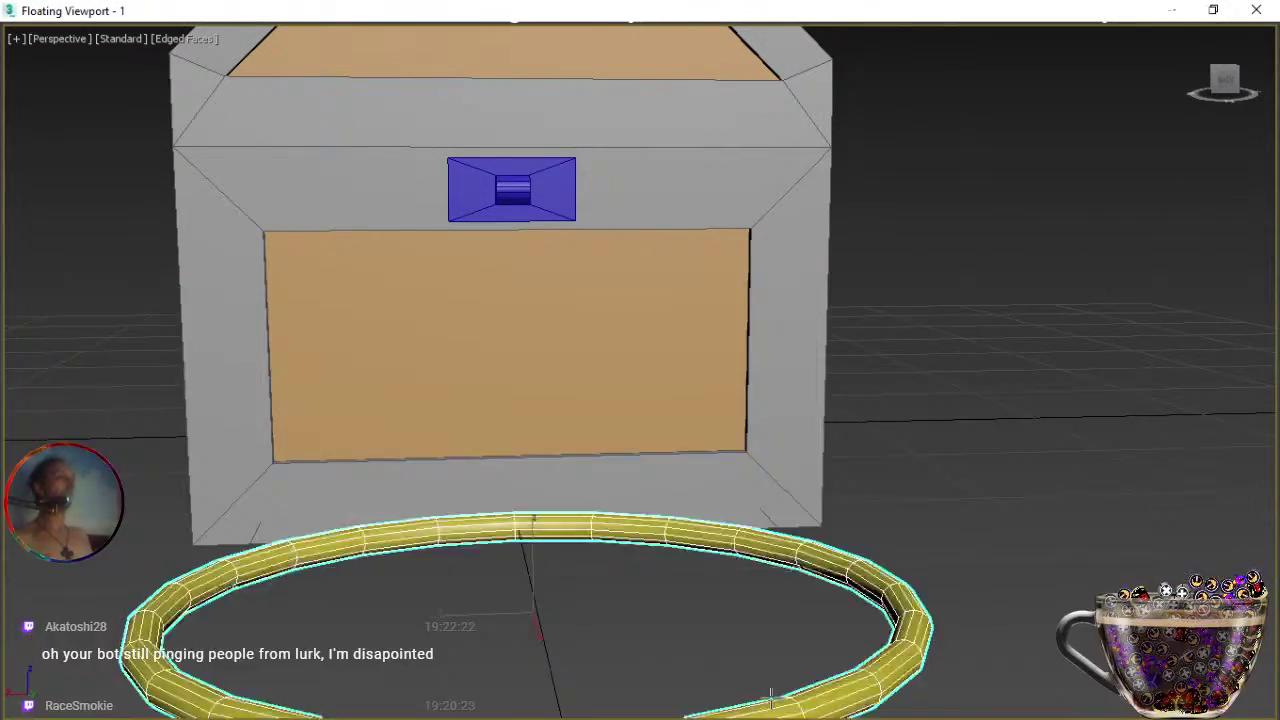
{"action": "left_click", "coordinate": [776, 700]}
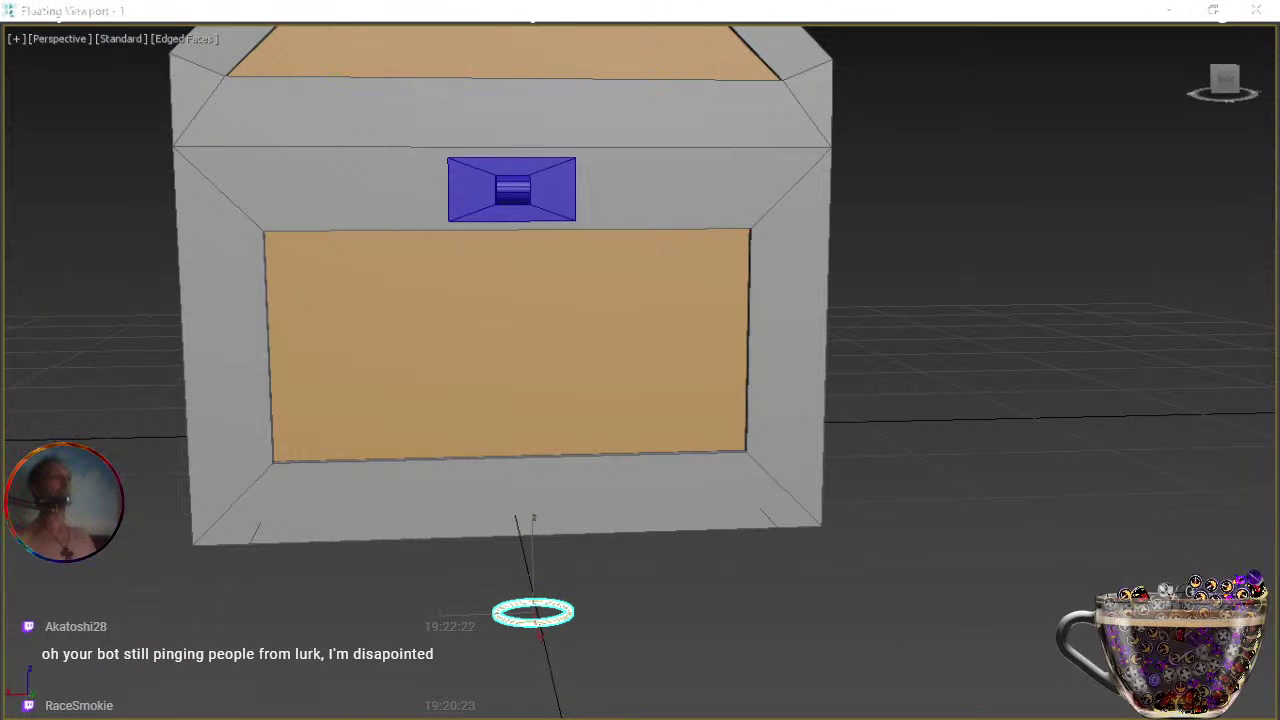
Raise the ring to the height of the rounded block and move it up against the end-frame detail.
{"action": "middle_click_drag", "start_coordinate": [539, 609], "coordinate": [530, 634]}
{"action": "key", "text": "w"}
{"action": "left_click_drag", "start_coordinate": [533, 642], "coordinate": [496, 184]}
{"action": "middle_click_drag", "start_coordinate": [477, 263], "coordinate": [637, 366], "text": "alt"}
{"action": "left_click_drag", "start_coordinate": [589, 226], "coordinate": [218, 242]}
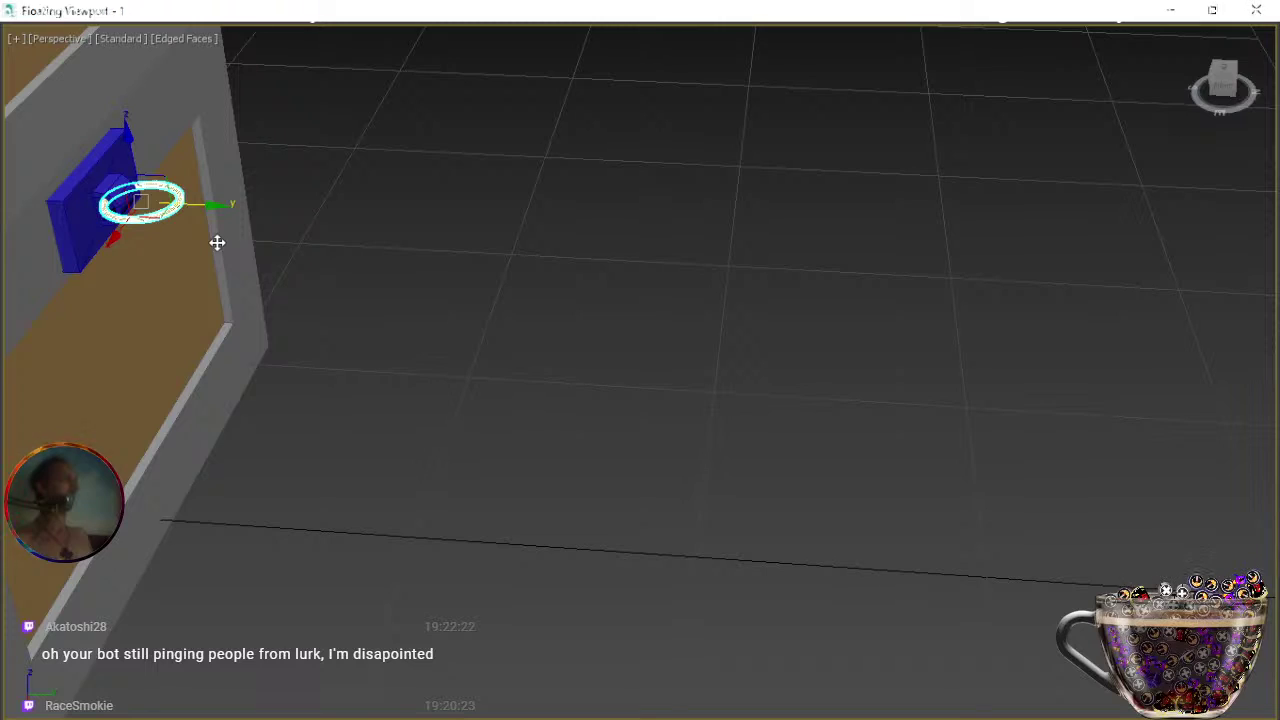
{"action": "scroll", "coordinate": [243, 270], "scroll_direction": "down", "scroll_amount": 4}
{"action": "scroll", "coordinate": [243, 270], "scroll_direction": "up", "scroll_amount": 5}
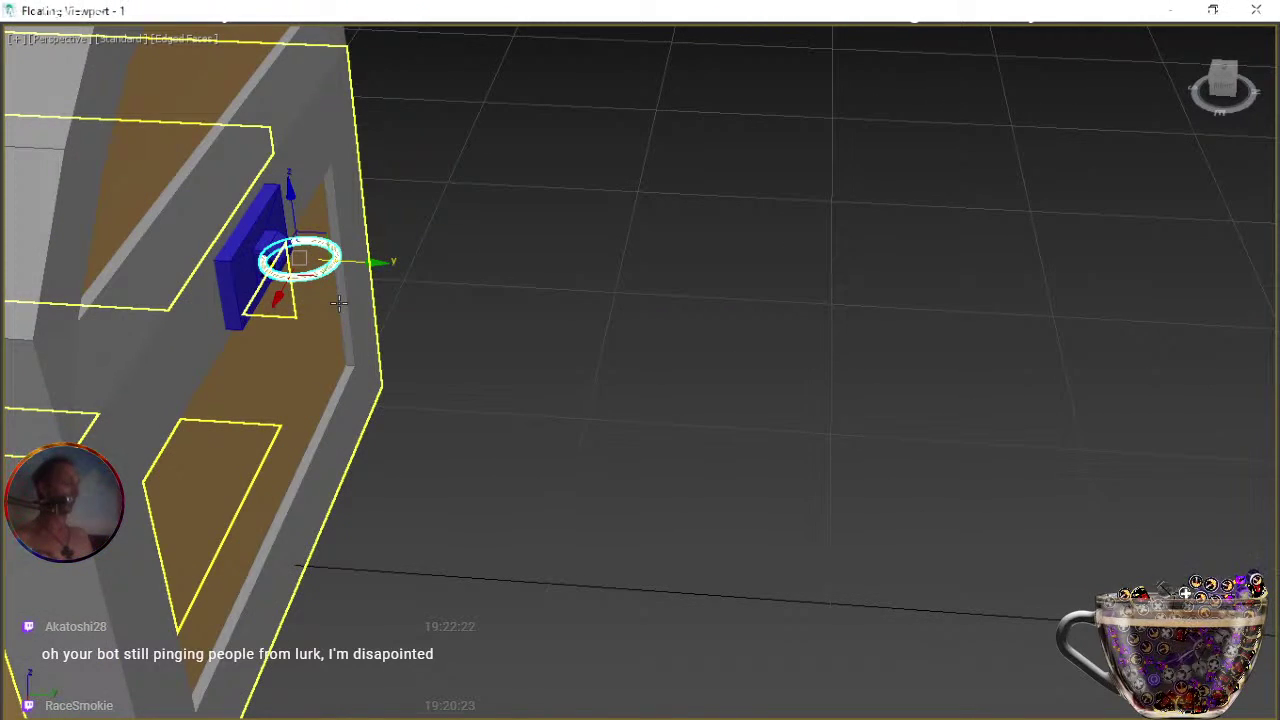
Rotate the ring upright, parallel to the chest's end, and move it so it hangs through the rounded block.
{"action": "key", "text": "e"}
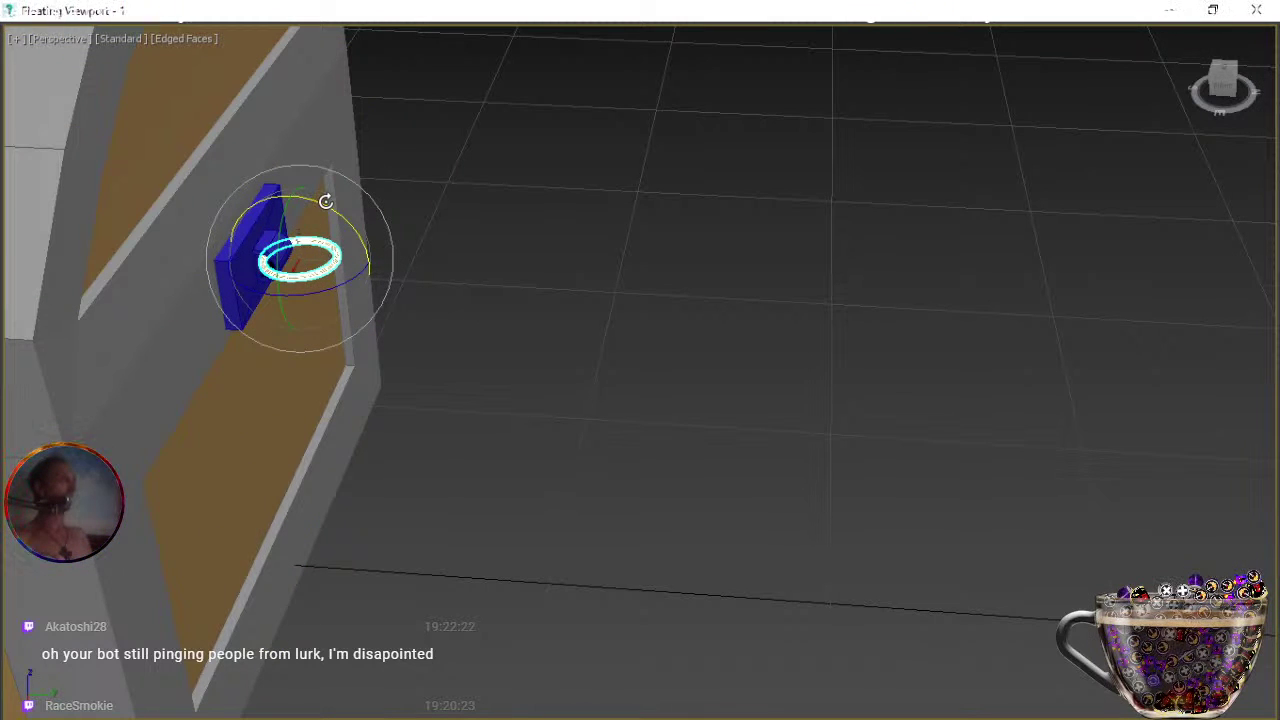
{"action": "left_click_drag", "start_coordinate": [326, 205], "coordinate": [445, 357]}
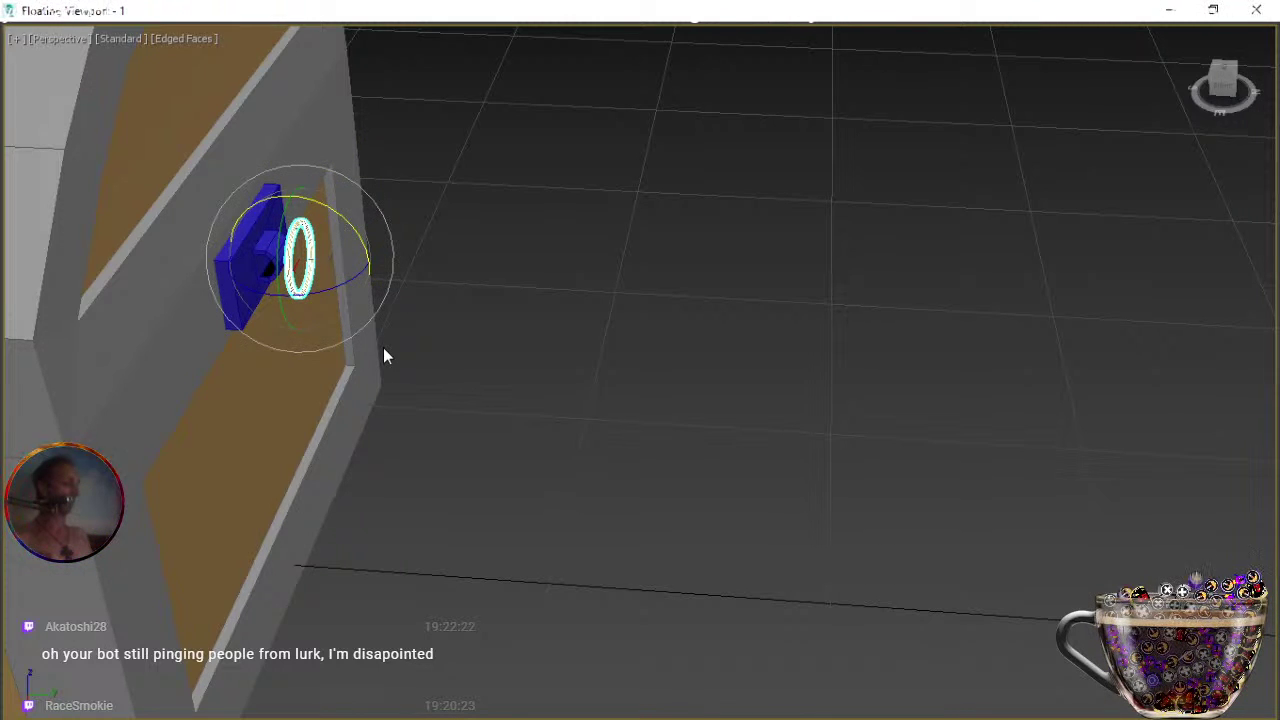
{"action": "key", "text": "w"}
{"action": "left_click_drag", "start_coordinate": [307, 261], "coordinate": [296, 273]}
{"action": "left_click_drag", "start_coordinate": [295, 274], "coordinate": [299, 272]}
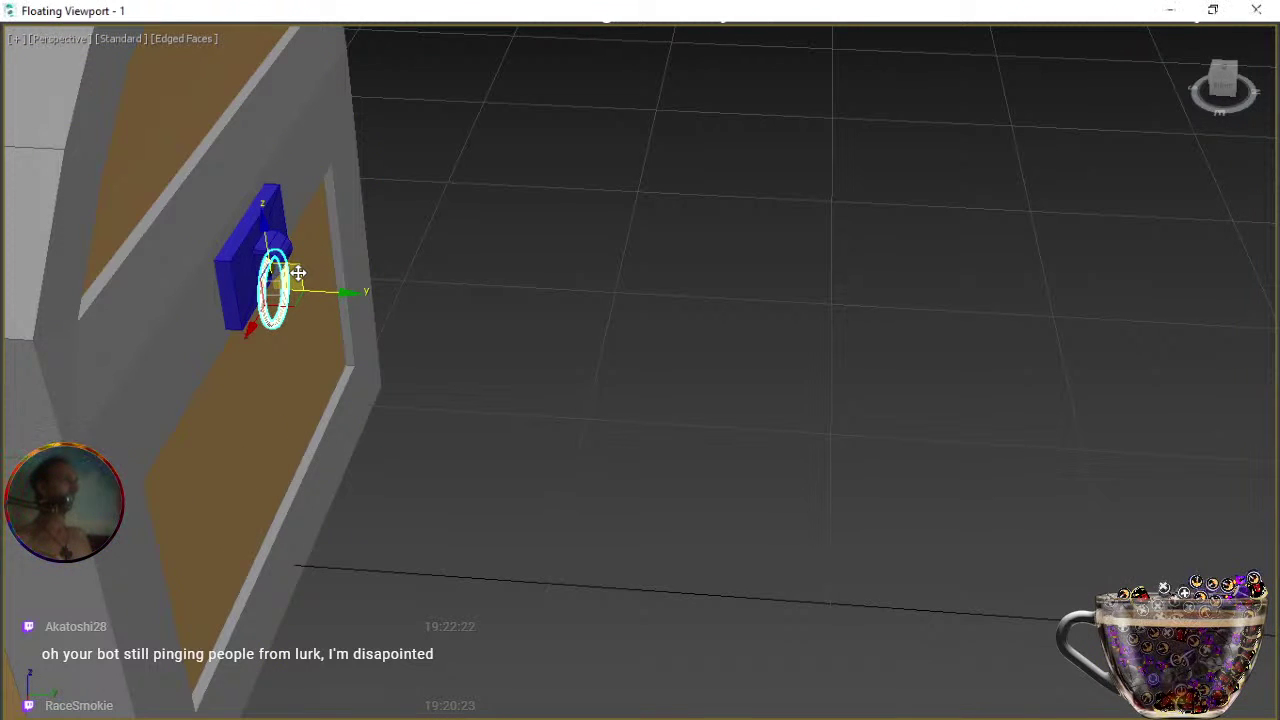
Enlarge the ring and thicken its tube so its diameter nearly spans the width of the blue box.
{"action": "key", "text": "ctrl+r"}
{"action": "left_click_drag", "start_coordinate": [566, 398], "coordinate": [431, 351]}
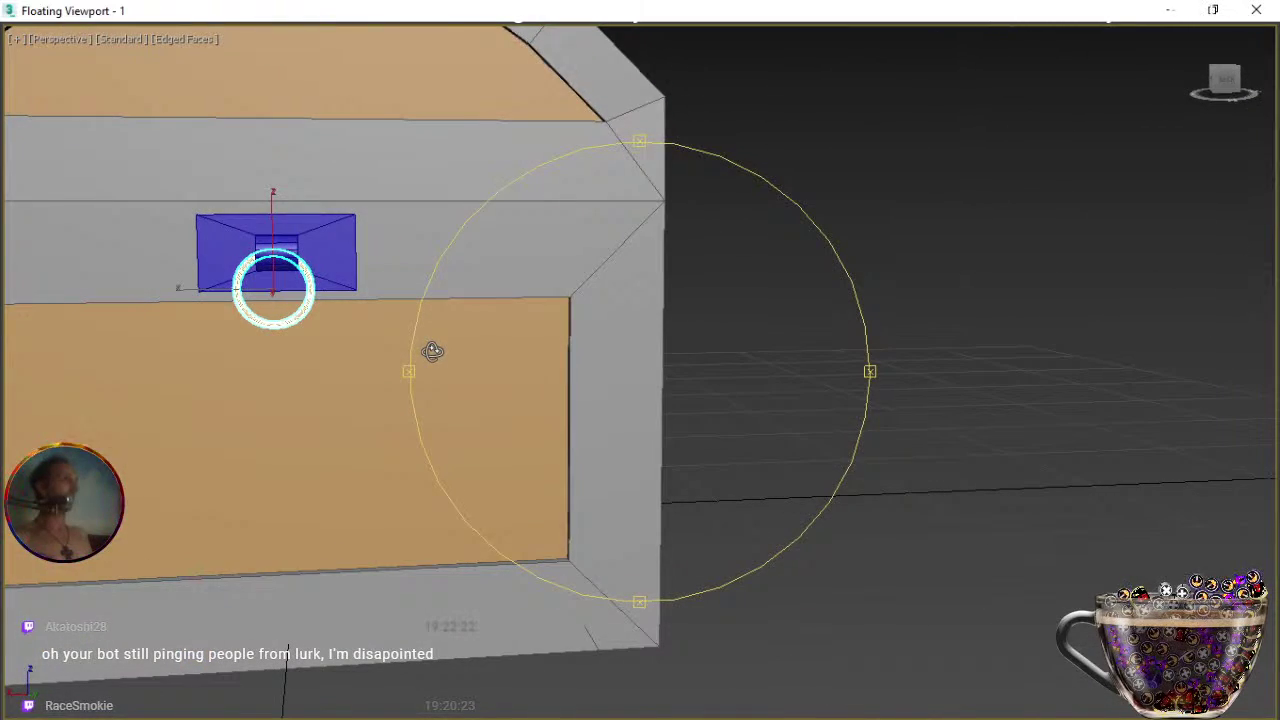
{"action": "right_click", "coordinate": [460, 323]}
{"action": "left_click", "coordinate": [550, 362]}
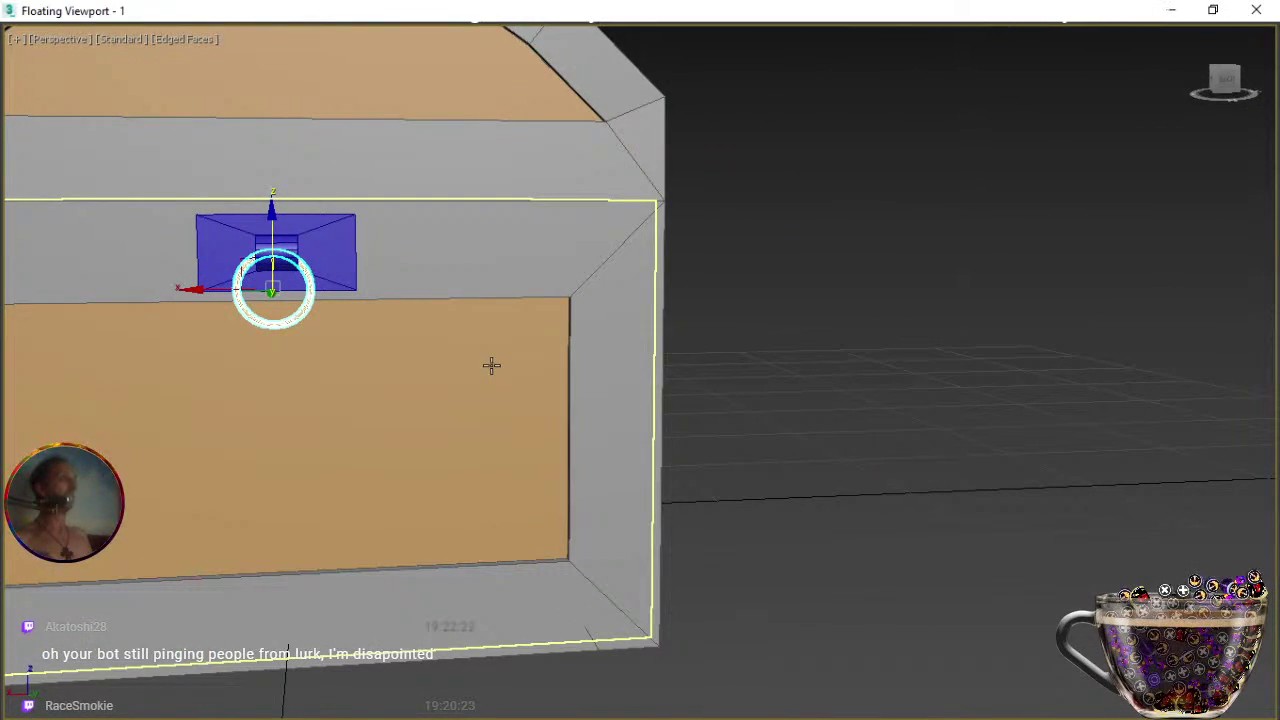
{"action": "scroll", "coordinate": [200, 320], "scroll_direction": "up", "scroll_amount": 5}
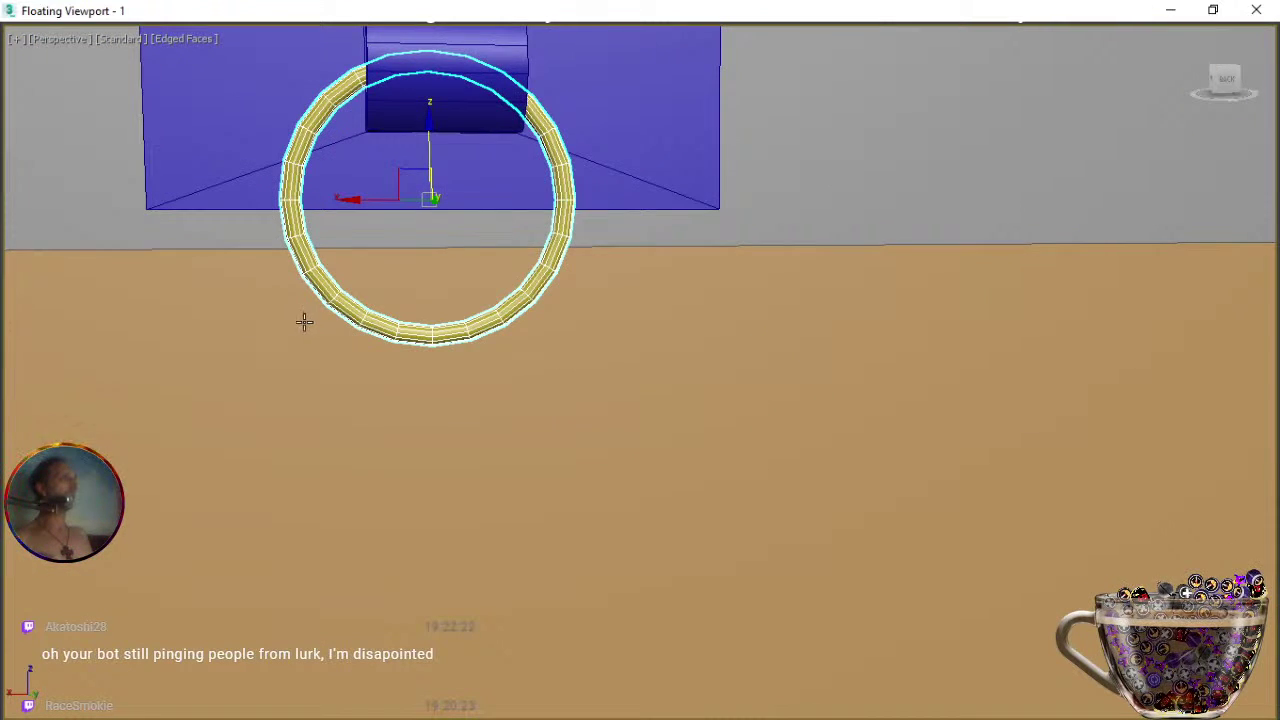
{"action": "scroll", "coordinate": [300, 318], "scroll_direction": "down", "scroll_amount": 5}
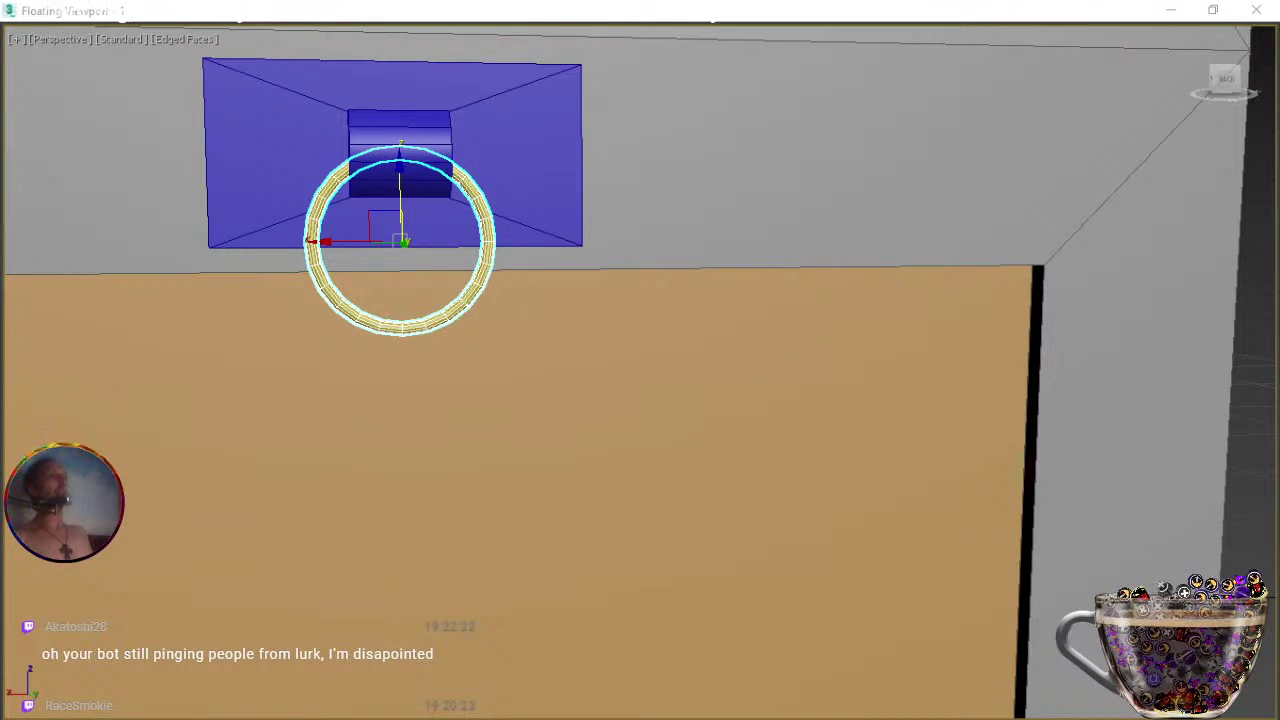
{"action": "scroll", "coordinate": [825, 363], "scroll_direction": "down", "scroll_amount": 5}
{"action": "middle_click_drag", "start_coordinate": [820, 363], "coordinate": [606, 334]}
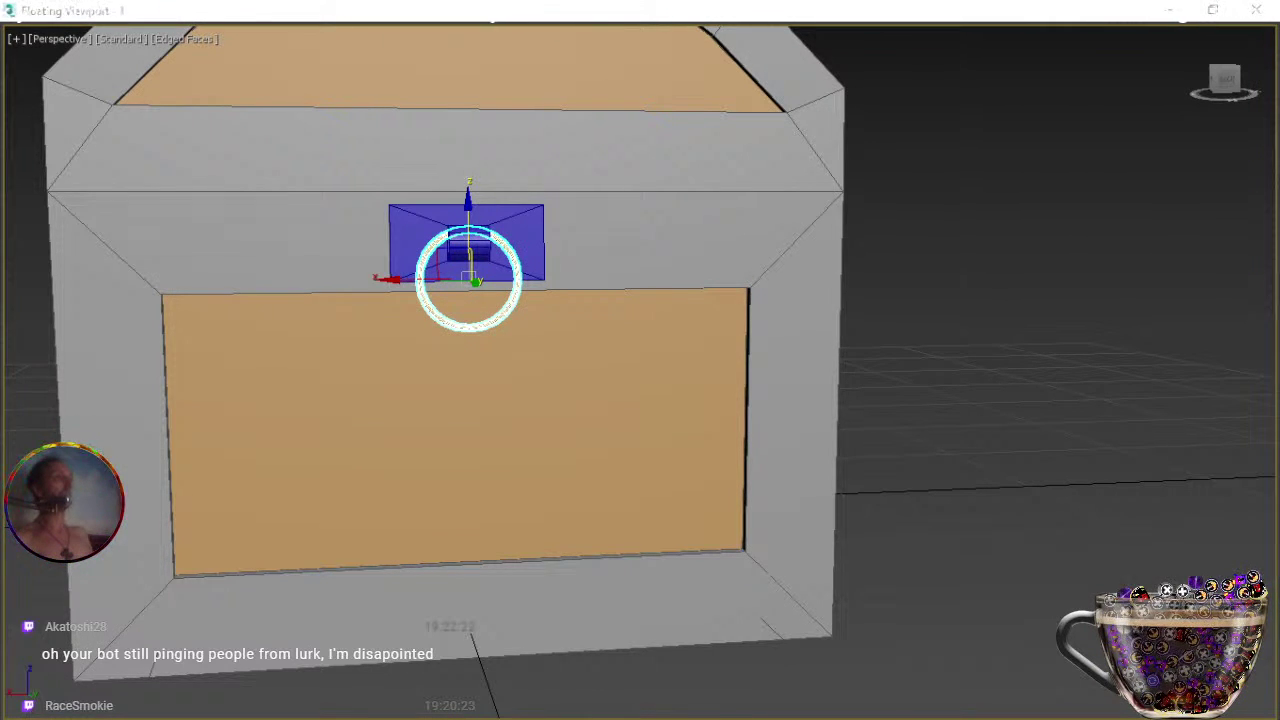
{"action": "scroll", "coordinate": [720, 390], "scroll_direction": "down", "scroll_amount": 5}
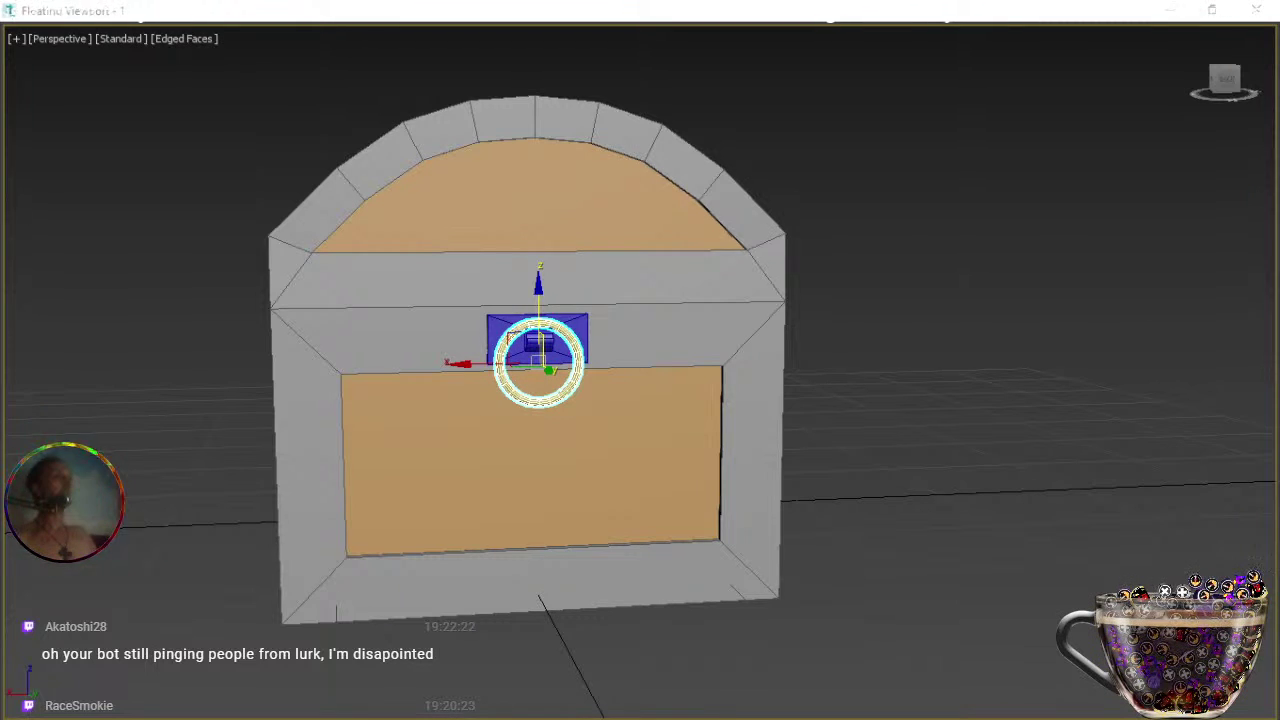
{"action": "middle_click_drag", "start_coordinate": [536, 386], "coordinate": [549, 421]}
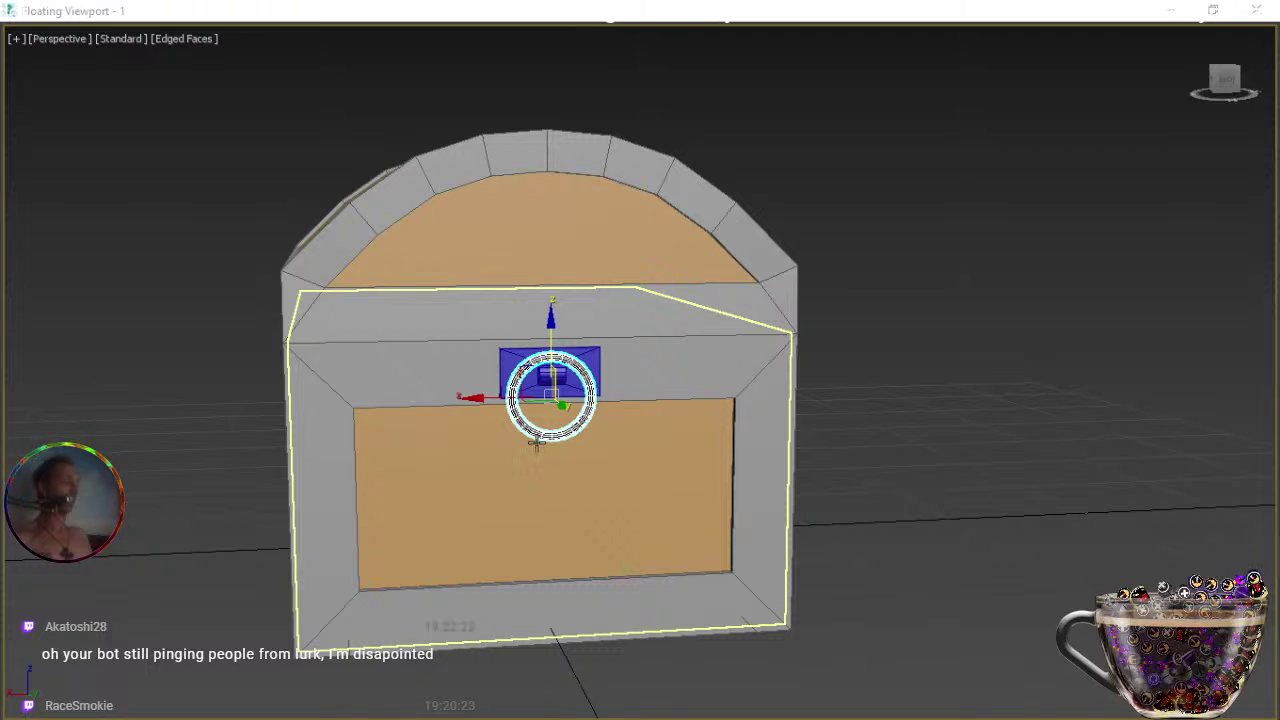
Lower the ring so the top of its tube runs through the opening of the rounded block.
{"action": "key", "text": "z"}
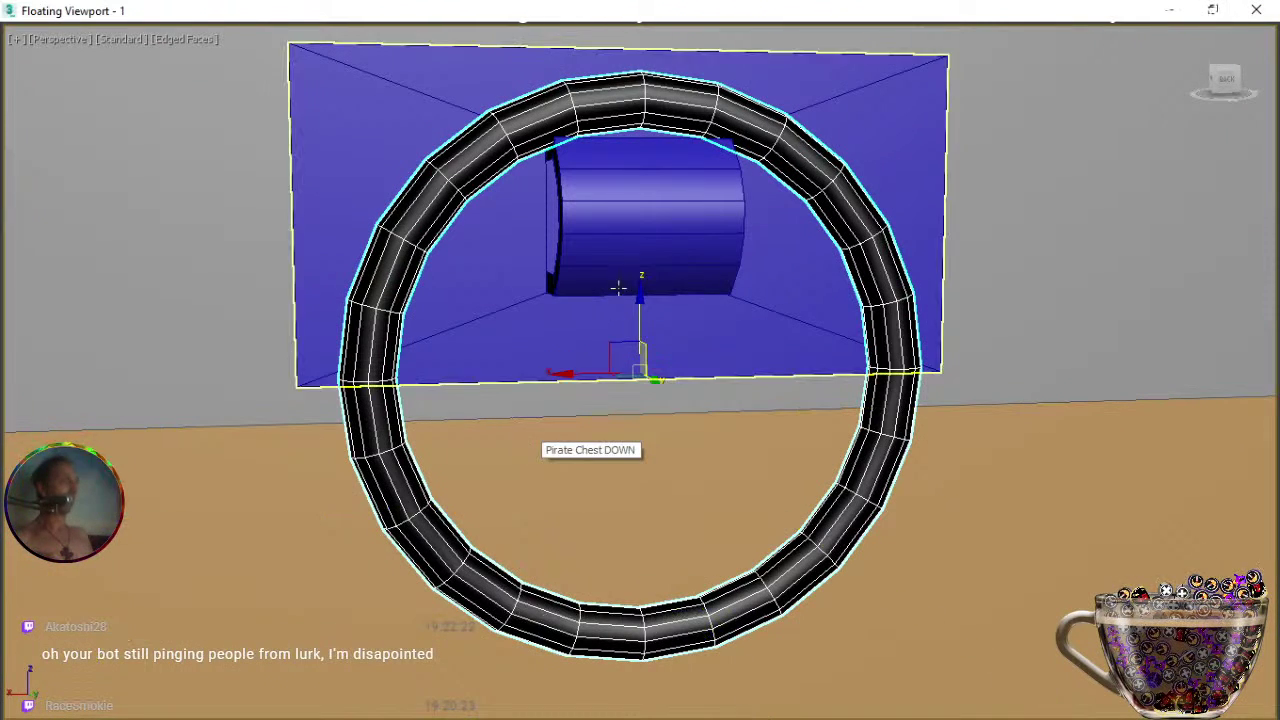
{"action": "left_click_drag", "start_coordinate": [642, 292], "coordinate": [642, 405]}
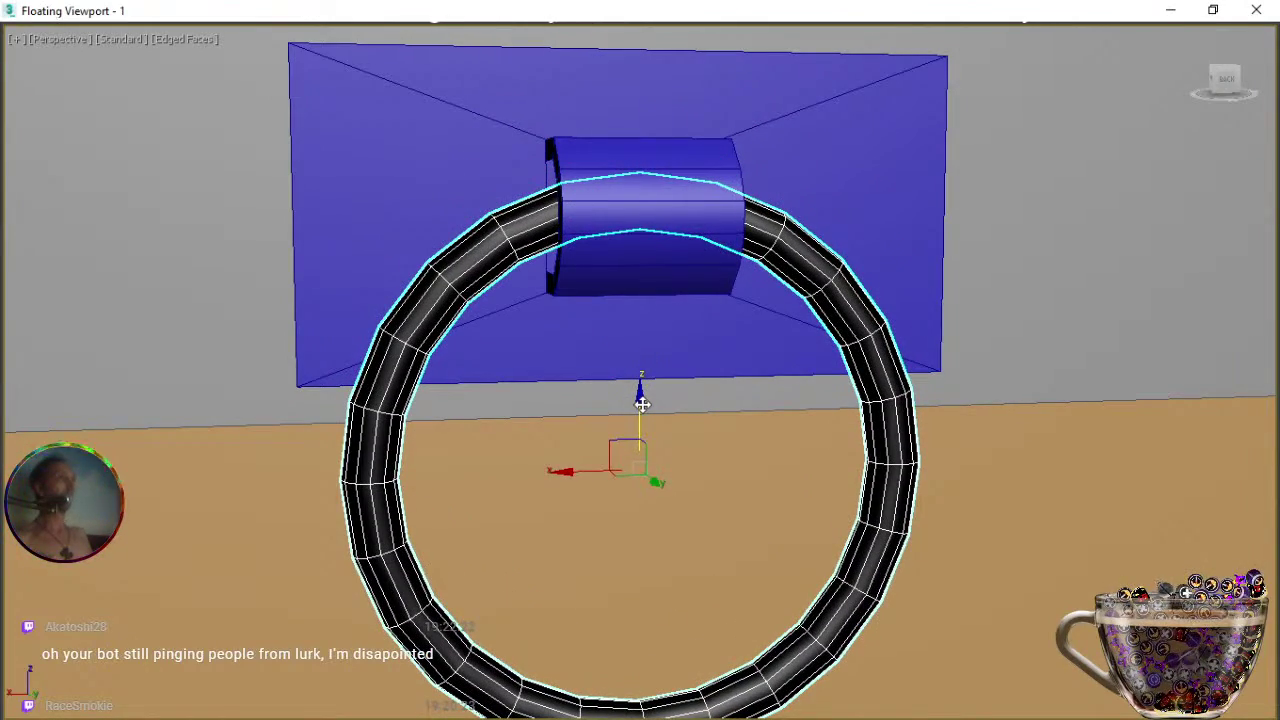
{"action": "key", "text": "e"}
{"action": "middle_click_drag", "start_coordinate": [570, 432], "coordinate": [664, 433], "text": "alt"}
{"action": "key", "text": "w"}
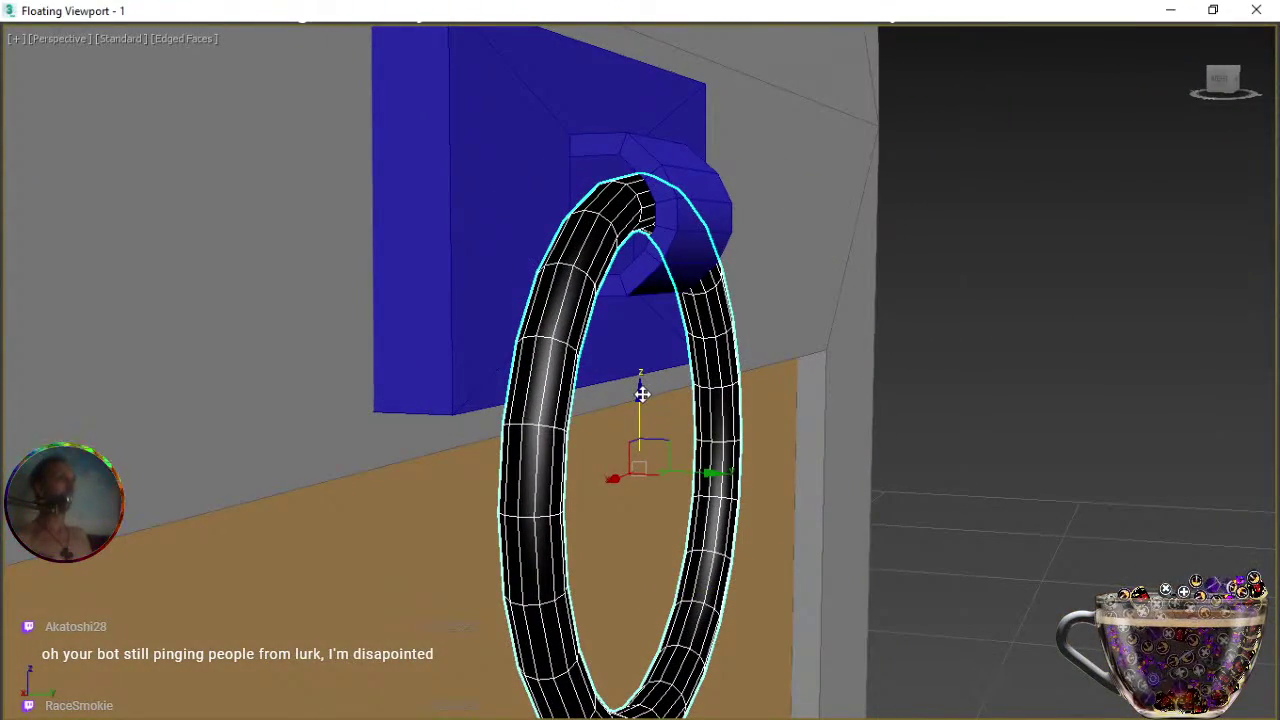
{"action": "left_click_drag", "start_coordinate": [639, 396], "coordinate": [637, 416]}
Lower the ring slightly more along the vertical axis so it hangs from the rounded block's opening.
{"action": "scroll", "coordinate": [637, 416], "scroll_direction": "down", "scroll_amount": 10}
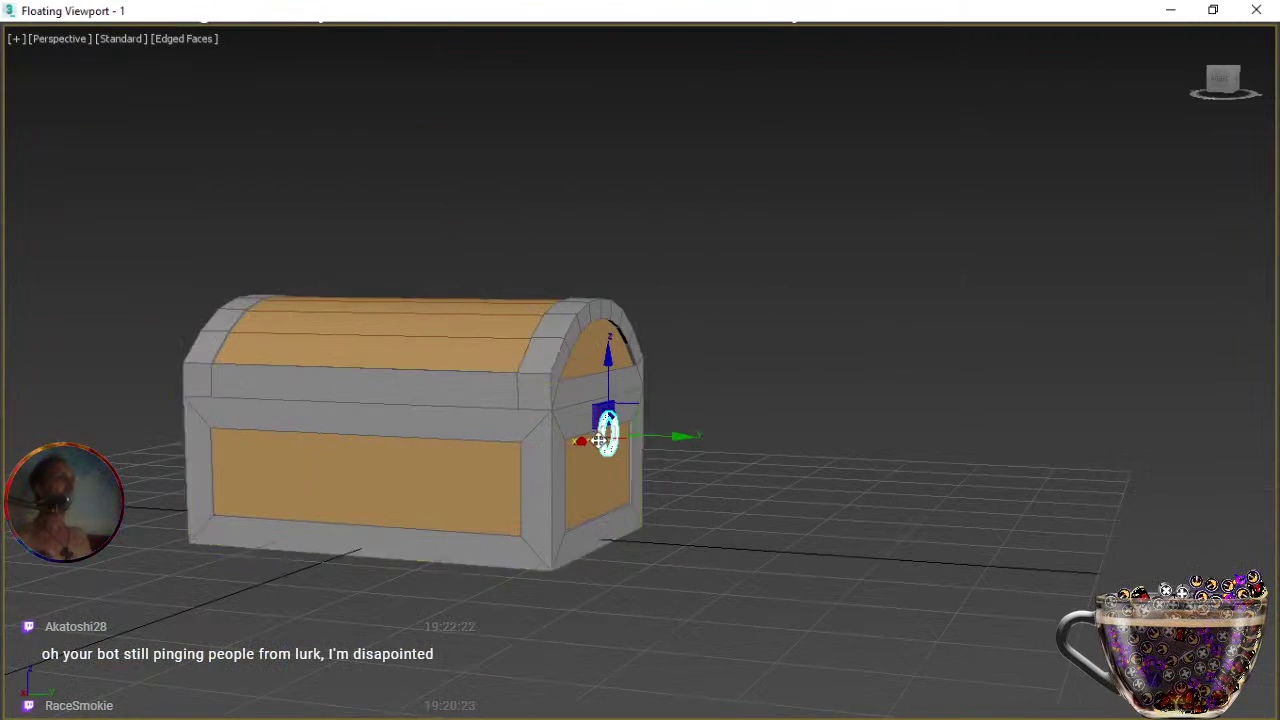
{"action": "scroll", "coordinate": [600, 434], "scroll_direction": "up", "scroll_amount": 5}
{"action": "middle_click_drag", "start_coordinate": [600, 434], "coordinate": [471, 455]}
{"action": "middle_click_drag", "start_coordinate": [634, 443], "coordinate": [514, 449], "text": "alt"}
{"action": "scroll", "coordinate": [501, 416], "scroll_direction": "up", "scroll_amount": 5}
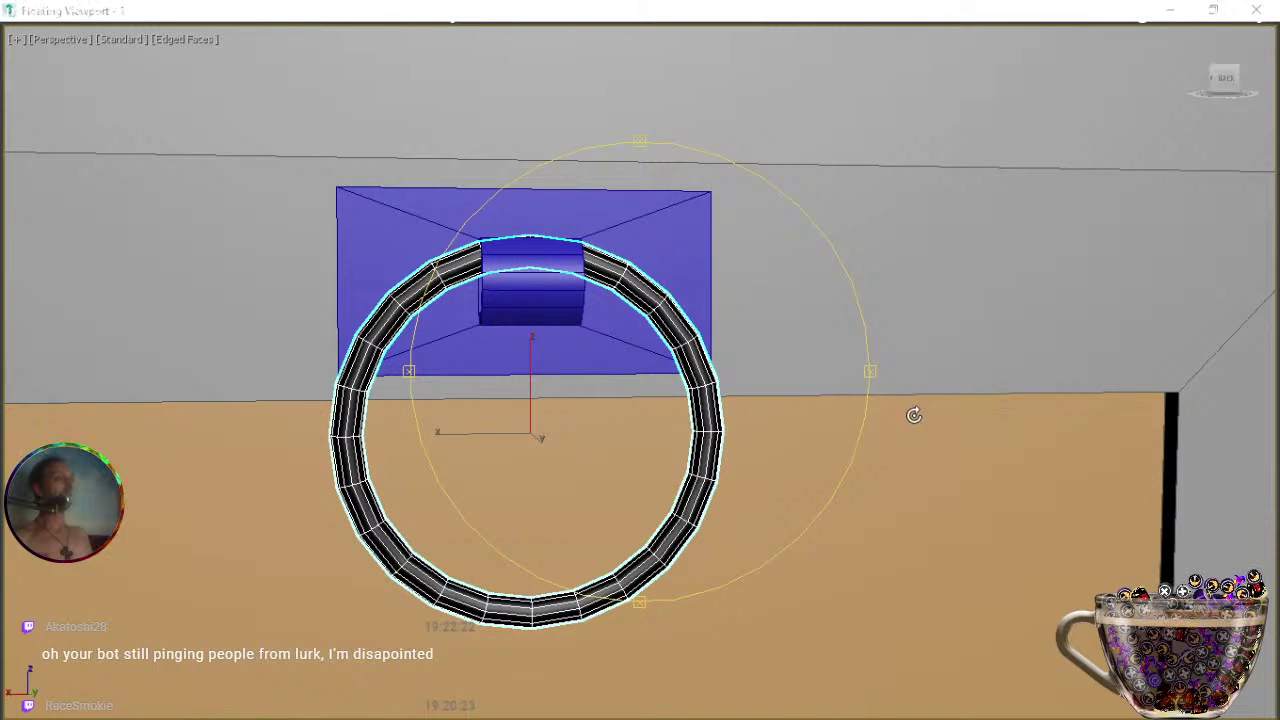
{"action": "scroll", "coordinate": [751, 409], "scroll_direction": "down", "scroll_amount": 4}
{"action": "middle_click_drag", "start_coordinate": [745, 408], "coordinate": [714, 412], "text": "alt"}
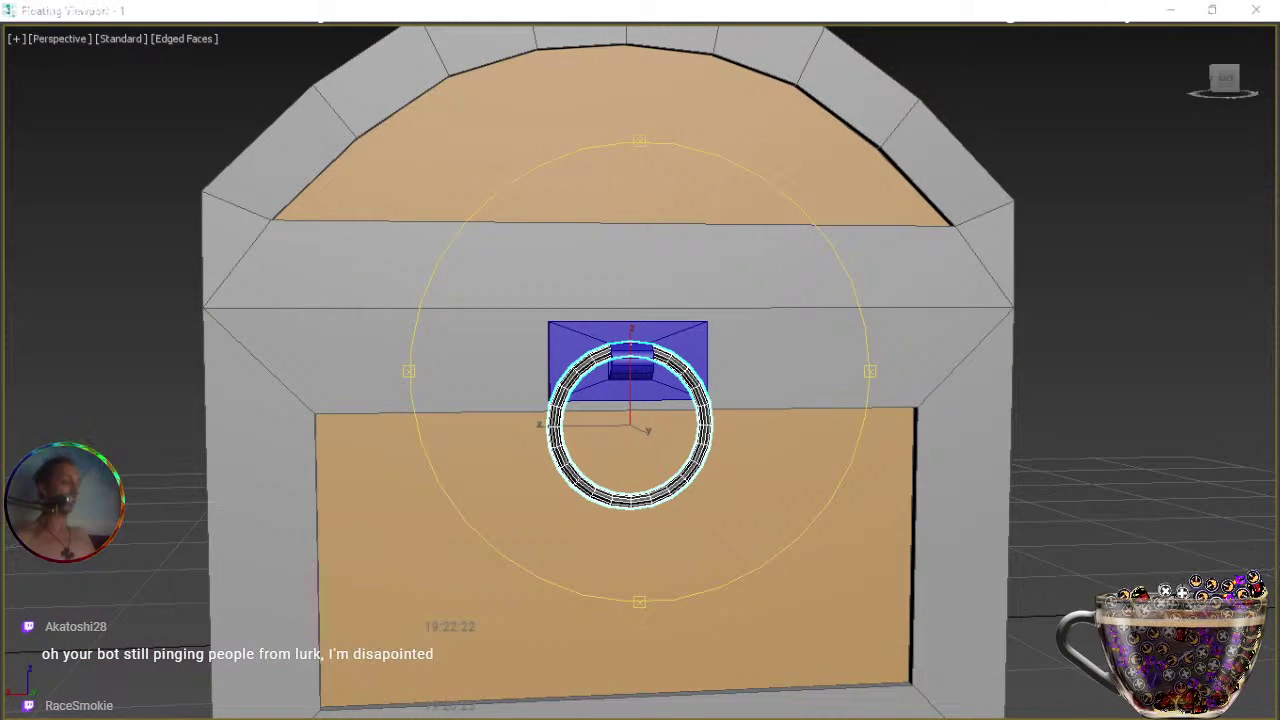
{"action": "right_click", "coordinate": [650, 441]}
{"action": "left_click_drag", "start_coordinate": [628, 366], "coordinate": [627, 376]}
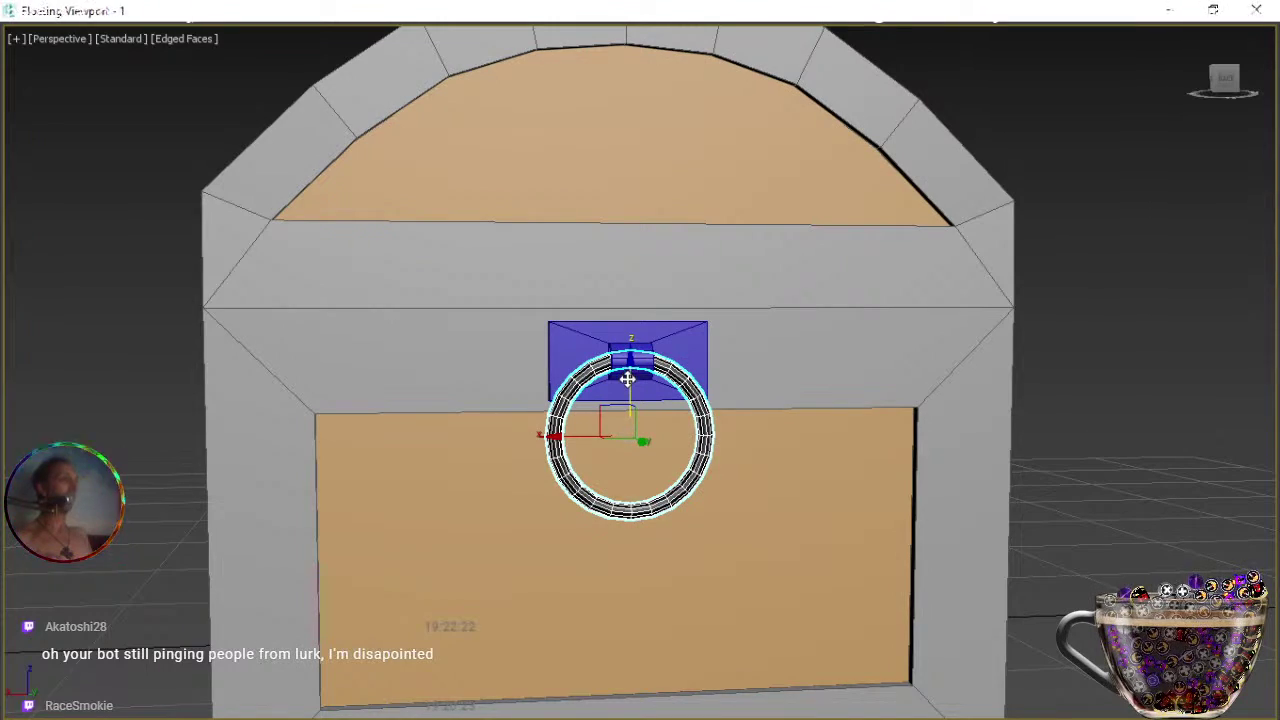
{"action": "middle_click_drag", "start_coordinate": [633, 400], "coordinate": [723, 449], "text": "alt"}
{"action": "scroll", "coordinate": [640, 373], "scroll_direction": "up", "scroll_amount": 5}
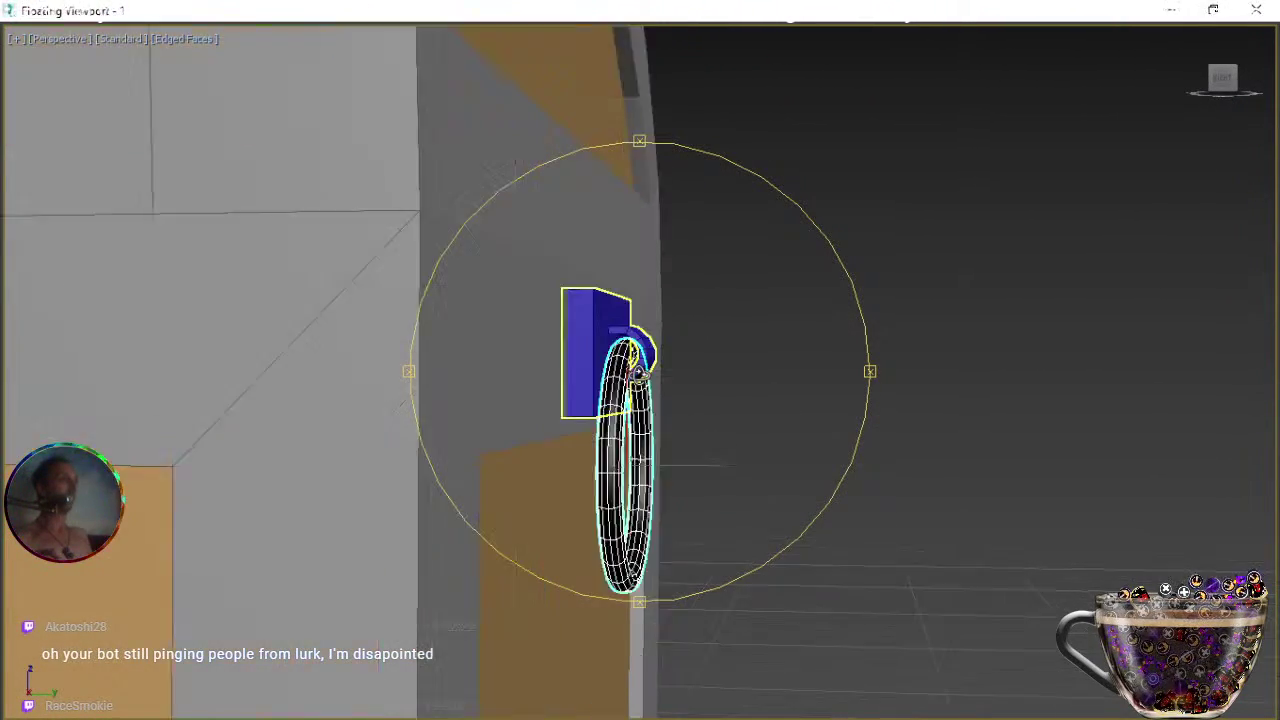
{"action": "middle_click_drag", "start_coordinate": [640, 373], "coordinate": [557, 418], "text": "alt"}
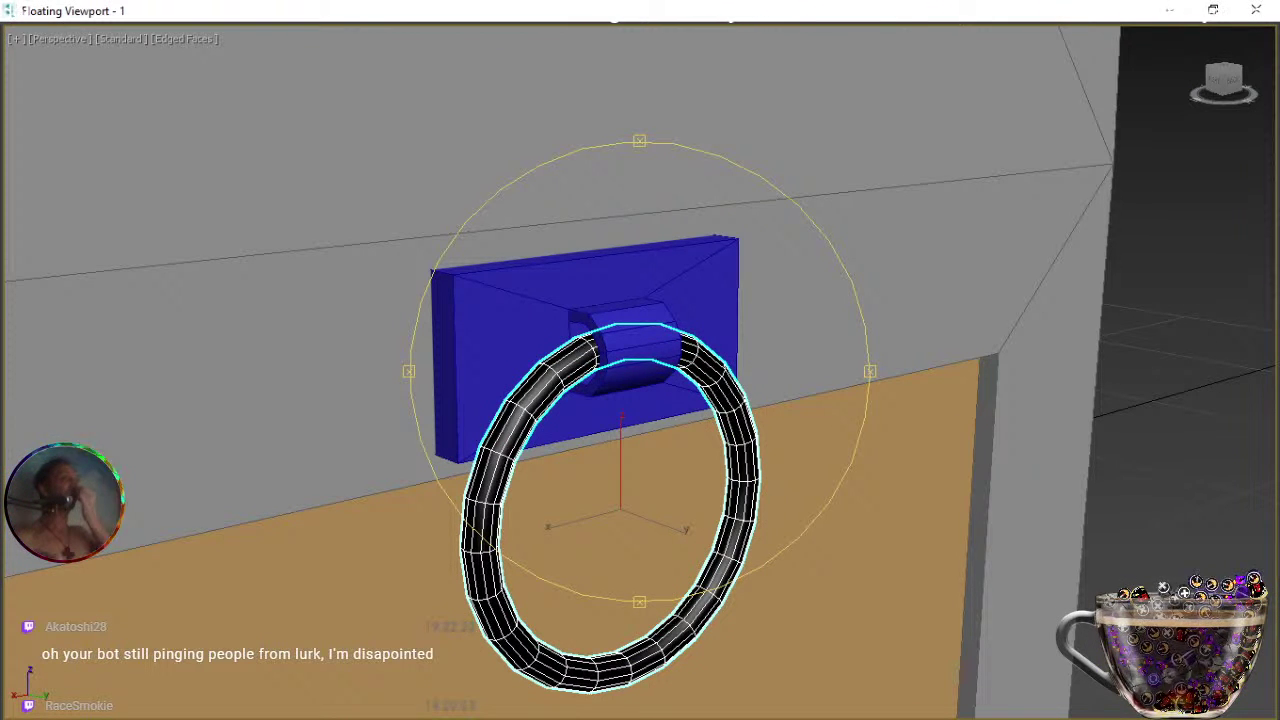
Select the blue mounting box and push it, together with its ring, slightly deeper into the chest's end frame.
{"action": "left_click", "coordinate": [500, 300]}
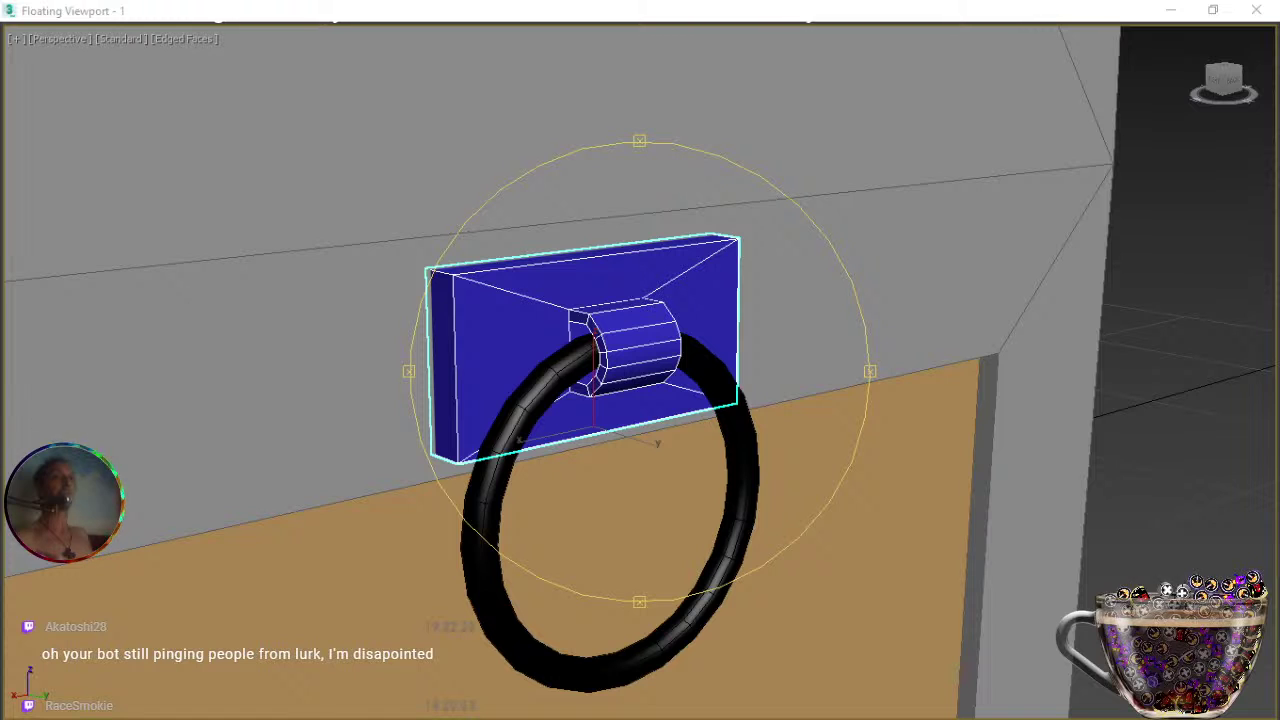
{"action": "left_click", "coordinate": [490, 470]}
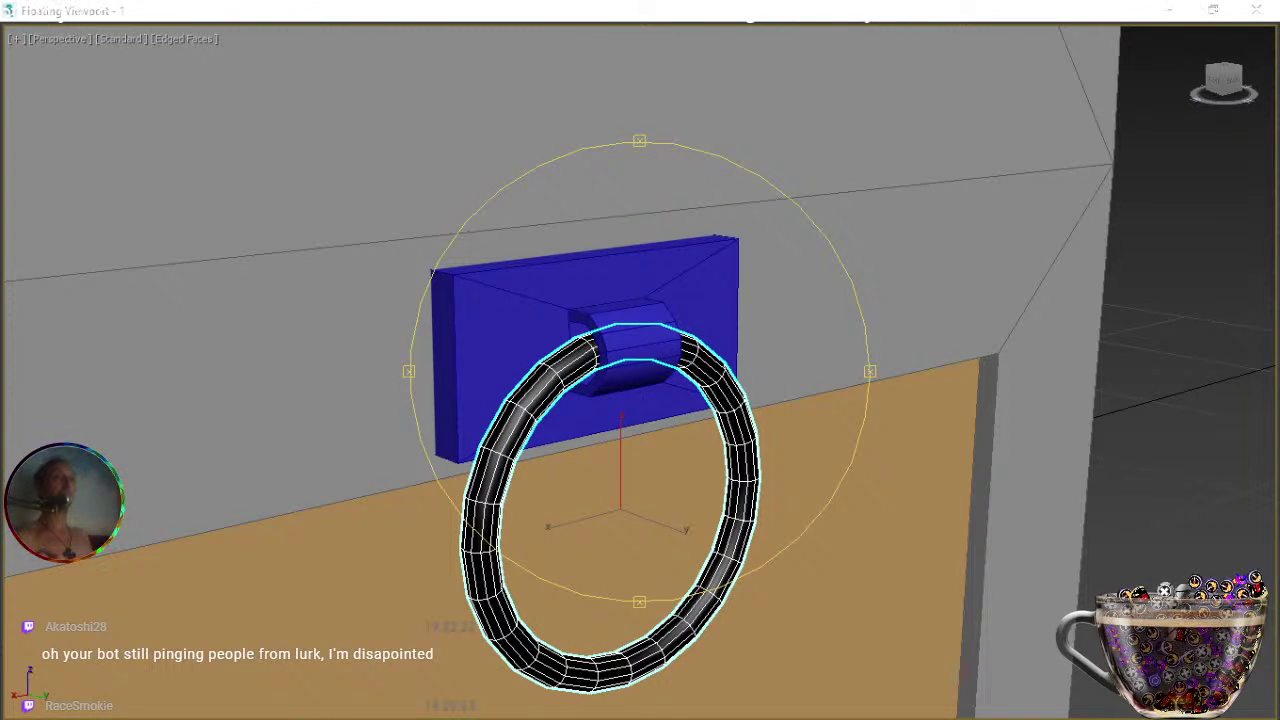
{"action": "left_click", "coordinate": [500, 330]}
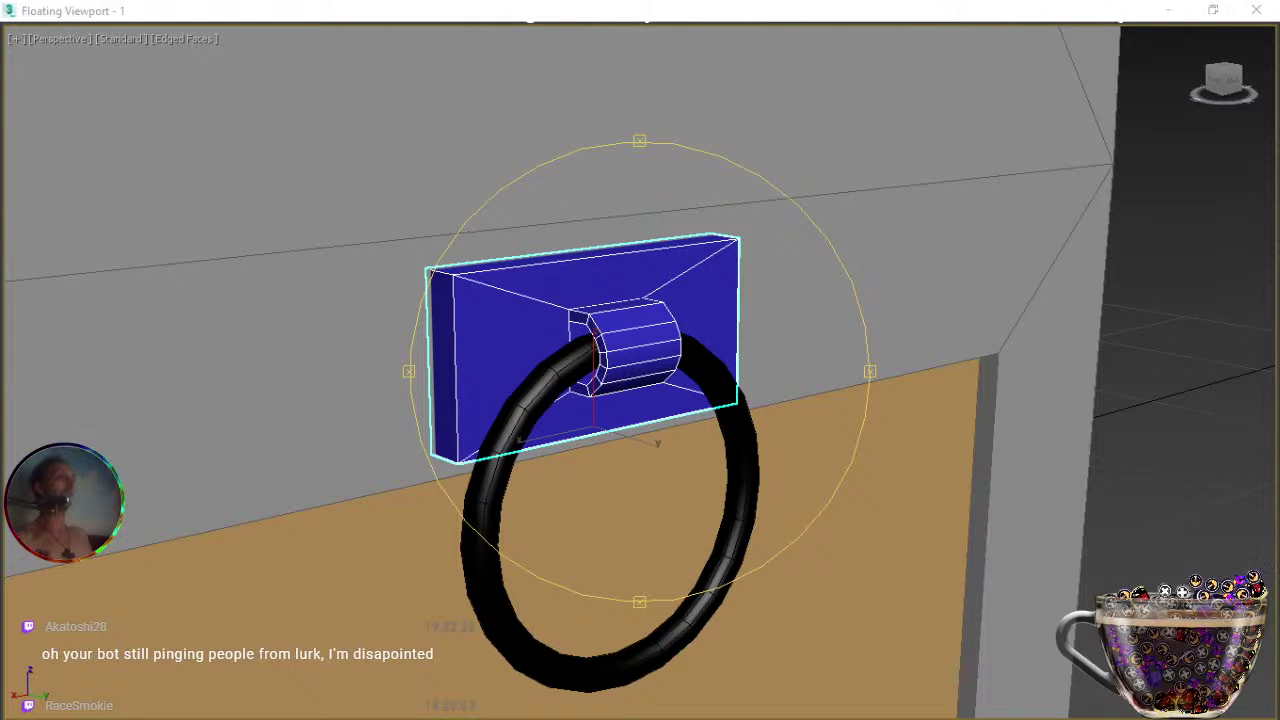
{"action": "middle_click_drag", "start_coordinate": [600, 466], "coordinate": [500, 452], "text": "alt"}
{"action": "scroll", "coordinate": [498, 452], "scroll_direction": "down", "scroll_amount": 4}
{"action": "left_click_drag", "start_coordinate": [576, 467], "coordinate": [692, 465]}
{"action": "scroll", "coordinate": [586, 468], "scroll_direction": "down", "scroll_amount": 5}
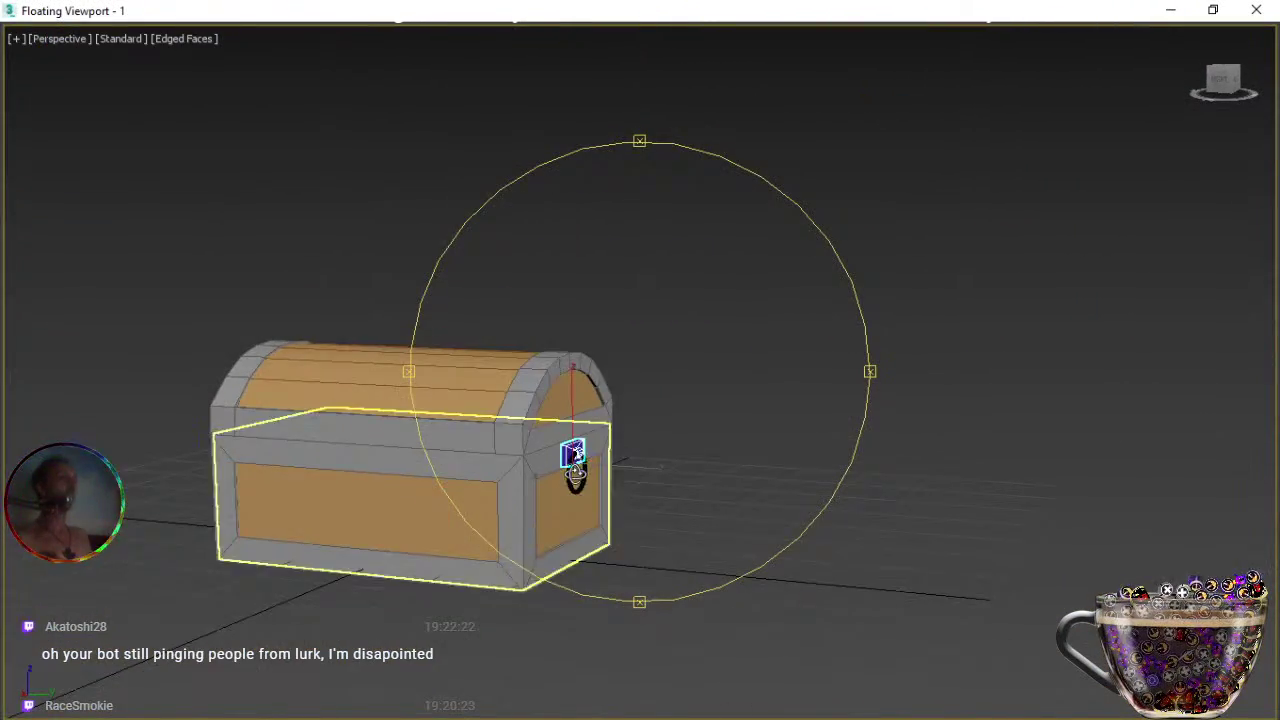
{"action": "middle_click_drag", "start_coordinate": [576, 476], "coordinate": [646, 470], "text": "alt"}
{"action": "scroll", "coordinate": [646, 470], "scroll_direction": "up", "scroll_amount": 3}
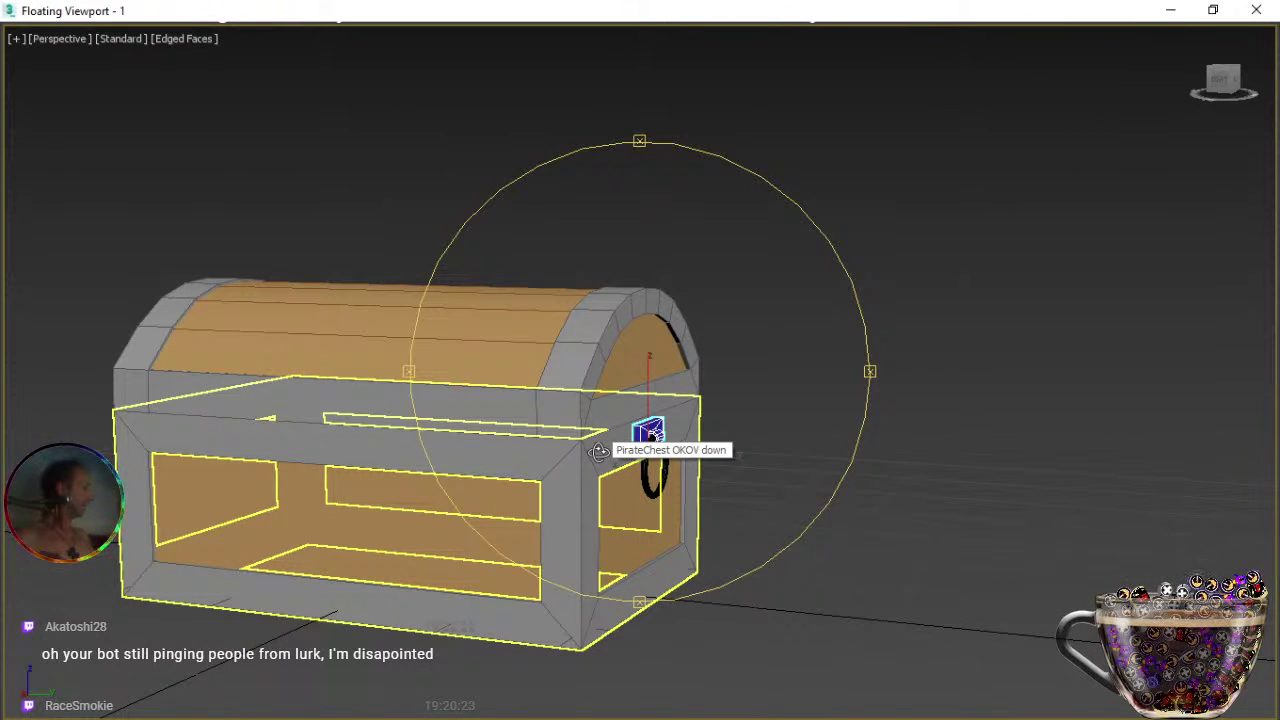
{"action": "left_click_drag", "start_coordinate": [586, 446], "coordinate": [553, 451]}
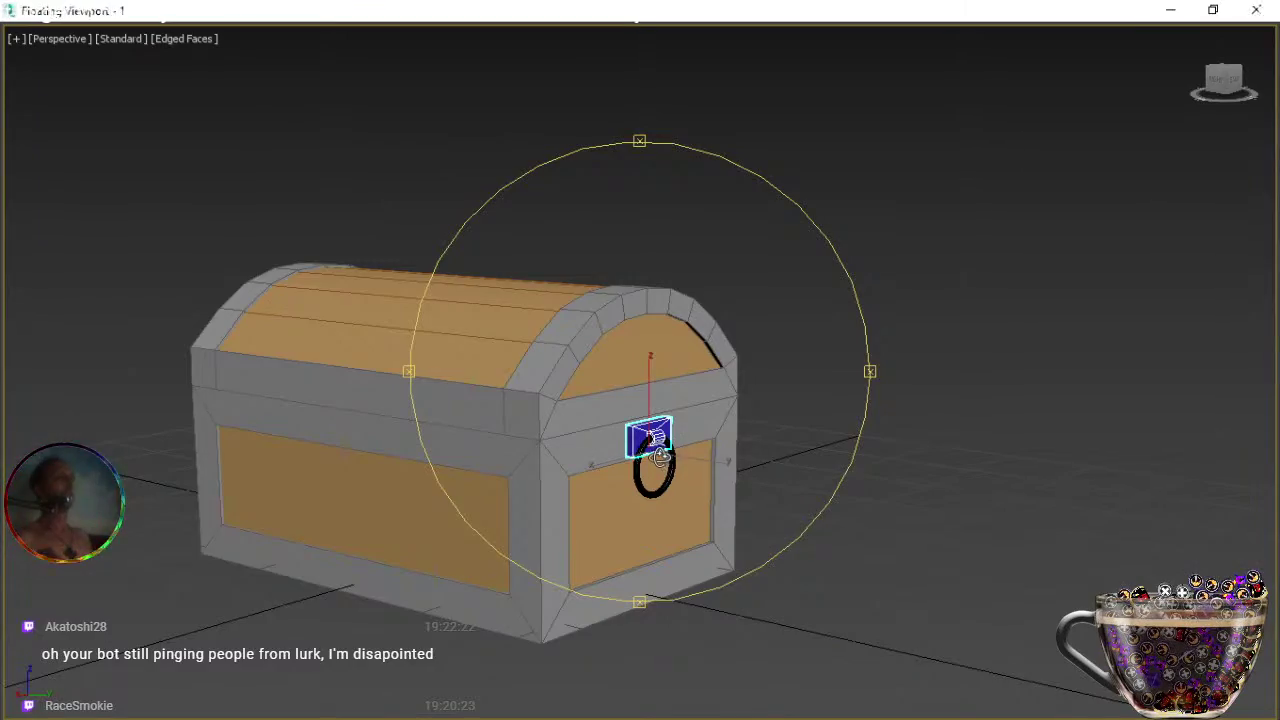
{"action": "scroll", "coordinate": [656, 455], "scroll_direction": "up", "scroll_amount": 10}
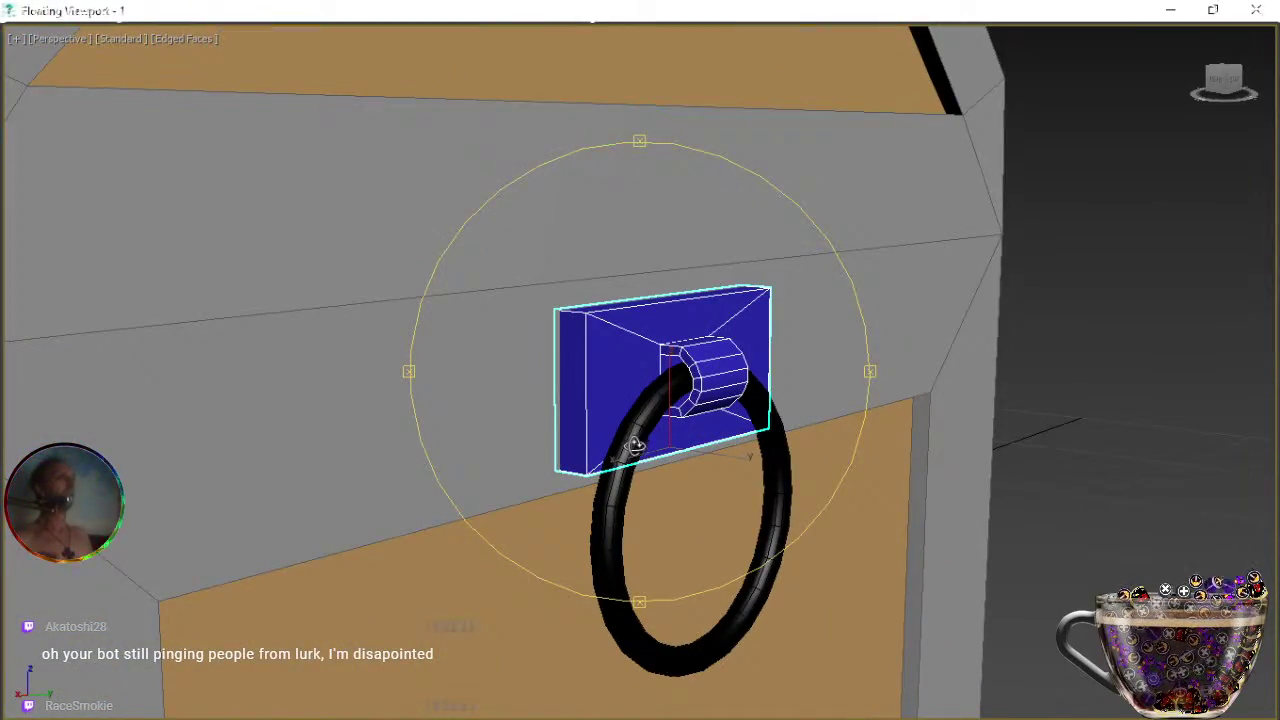
{"action": "middle_click_drag", "start_coordinate": [650, 441], "coordinate": [692, 451], "text": "alt"}
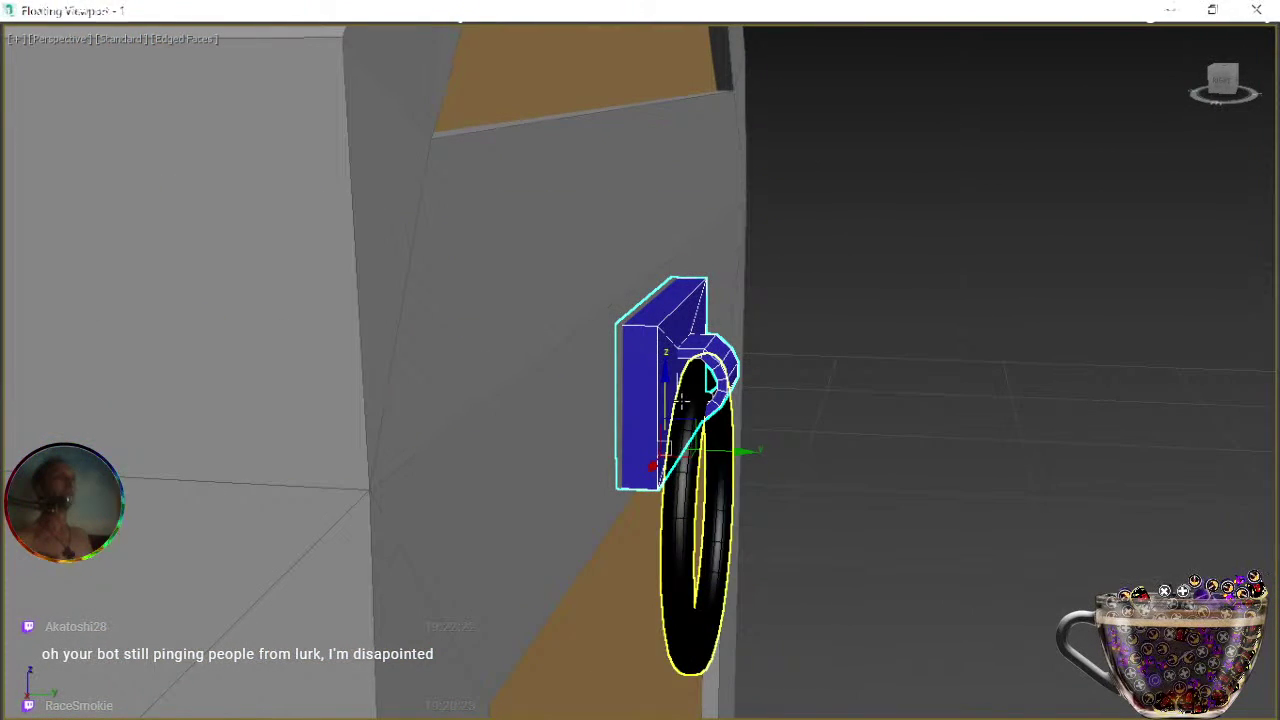
{"action": "left_click_drag", "start_coordinate": [724, 452], "coordinate": [710, 452]}
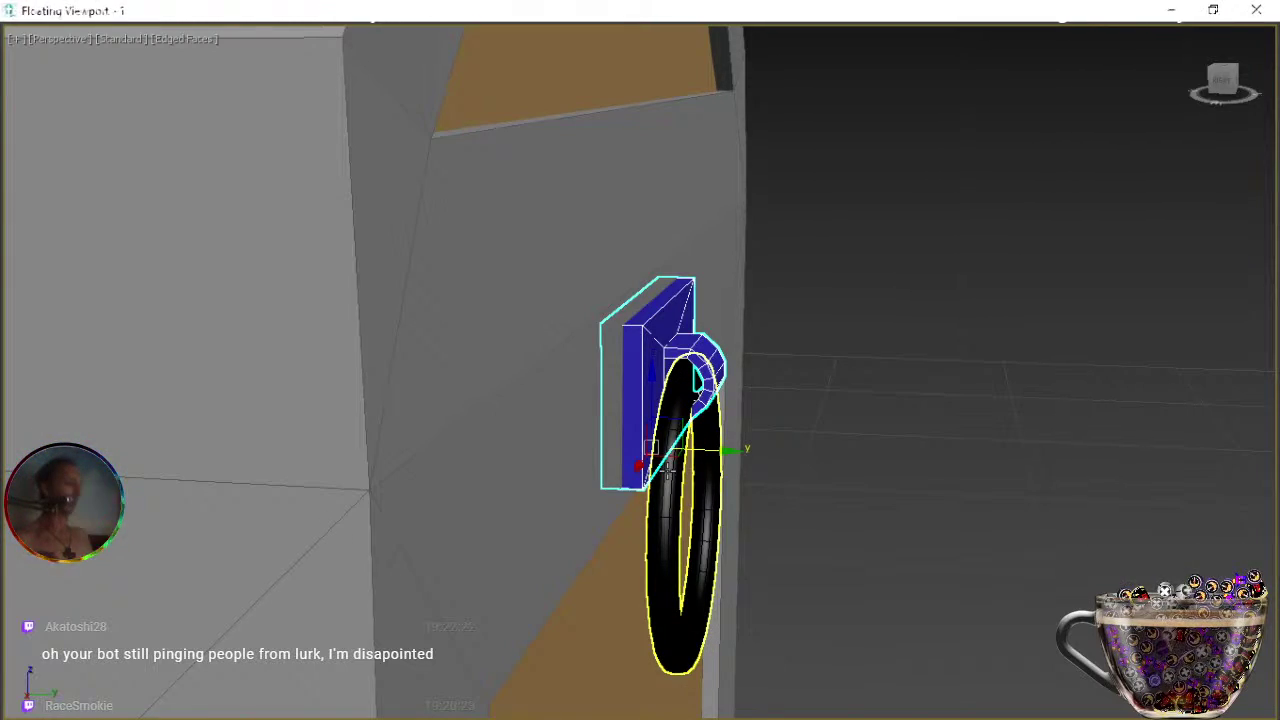
Examine the chest from its other end and check how the ring handle's mounting box sits in the end frame.
{"action": "middle_click_drag", "start_coordinate": [667, 469], "coordinate": [760, 500], "text": "alt"}
{"action": "scroll", "coordinate": [615, 490], "scroll_direction": "down", "scroll_amount": 6}
{"action": "key", "text": "shift+z"}
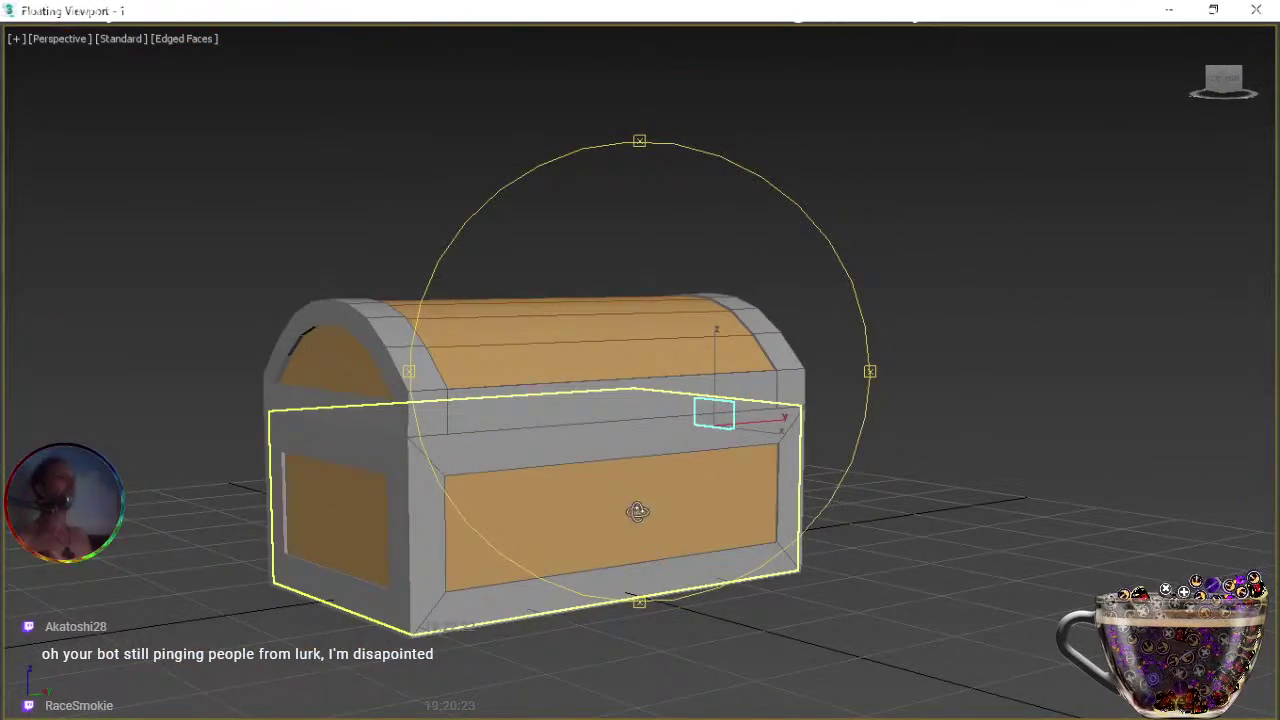
{"action": "middle_click_drag", "start_coordinate": [614, 520], "coordinate": [503, 506]}
{"action": "middle_click_drag", "start_coordinate": [639, 445], "coordinate": [571, 551]}
{"action": "scroll", "coordinate": [590, 535], "scroll_direction": "up", "scroll_amount": 5}
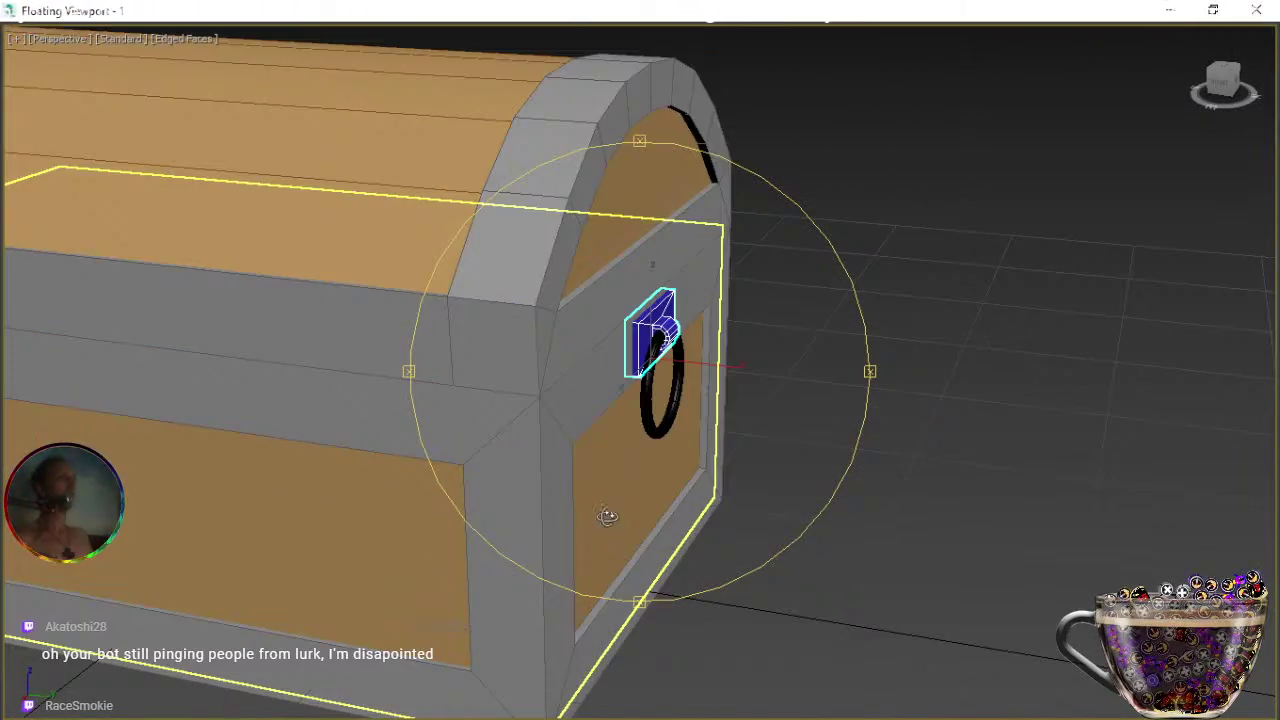
{"action": "middle_click_drag", "start_coordinate": [665, 414], "coordinate": [661, 518]}
{"action": "scroll", "coordinate": [663, 497], "scroll_direction": "up", "scroll_amount": 4}
{"action": "middle_click_drag", "start_coordinate": [674, 448], "coordinate": [686, 415]}
{"action": "right_click", "coordinate": [686, 415]}
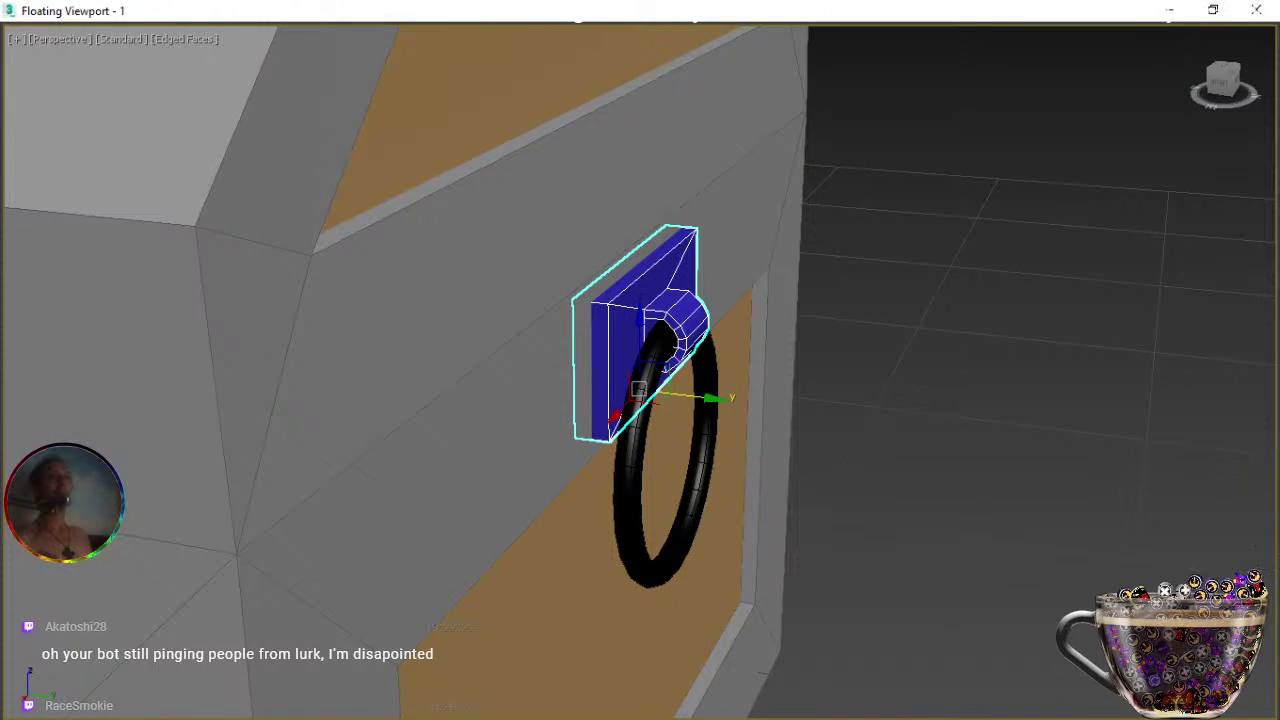
Clone the blue mounting box and its ring together in place, and select the mounting box's copy.
{"action": "left_click", "coordinate": [712, 440], "text": "ctrl"}
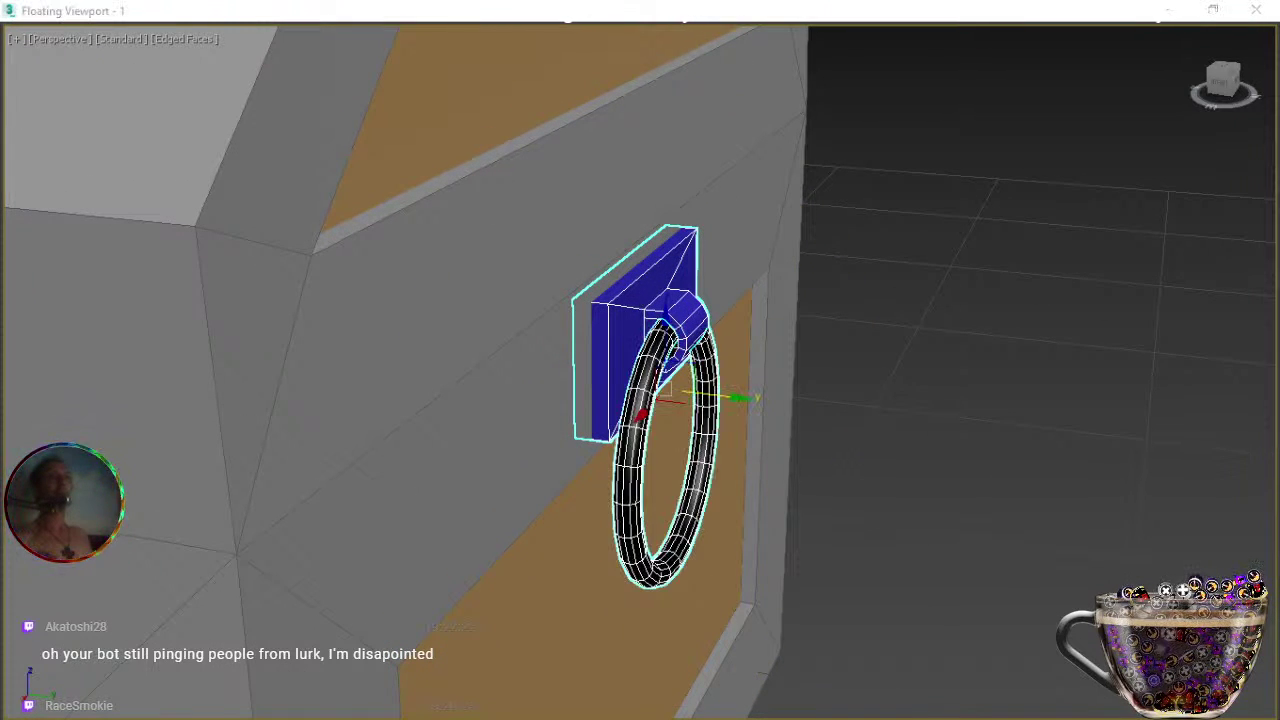
{"action": "right_click", "coordinate": [652, 360]}
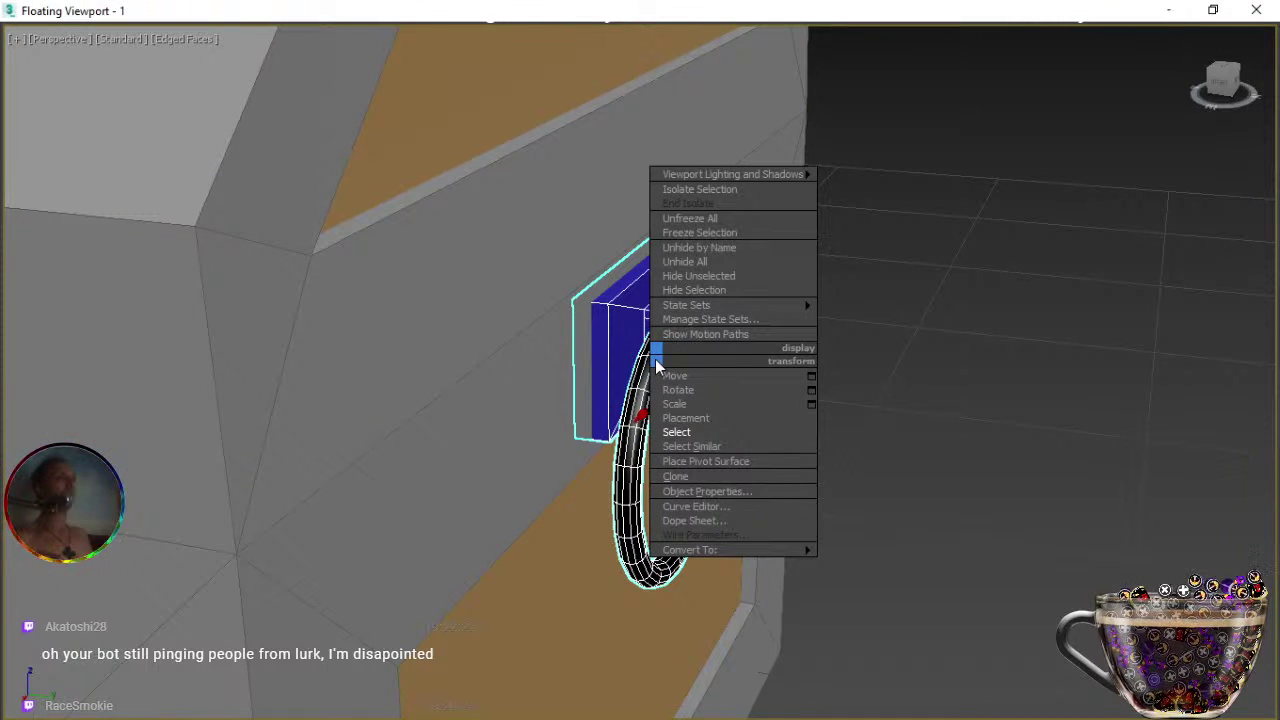
{"action": "left_click", "coordinate": [680, 478]}
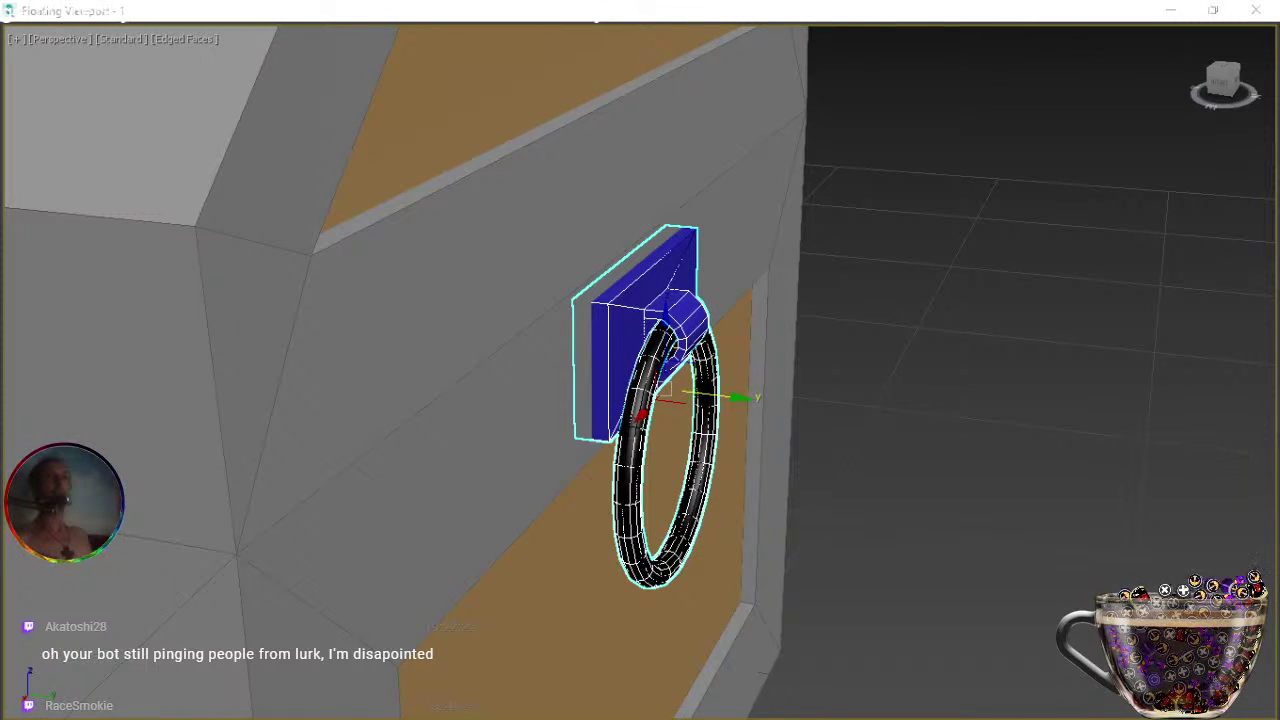
{"action": "left_click", "coordinate": [662, 530]}
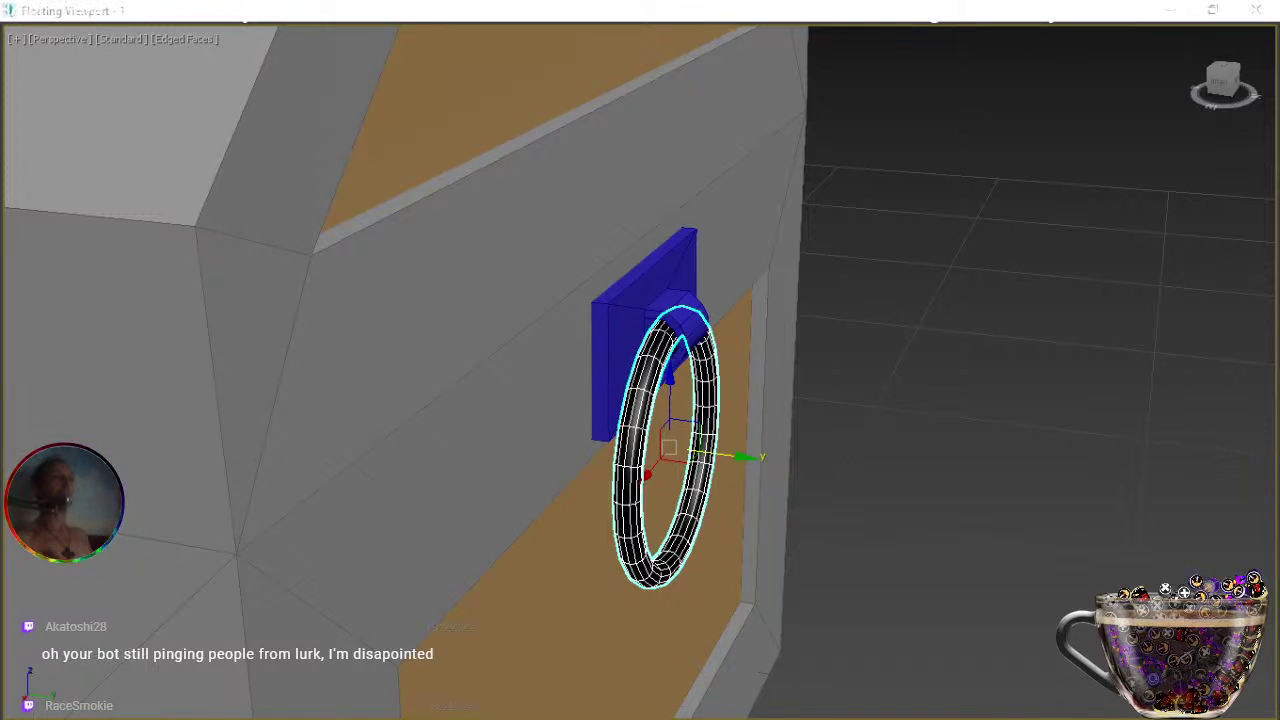
{"action": "left_click", "coordinate": [632, 305]}
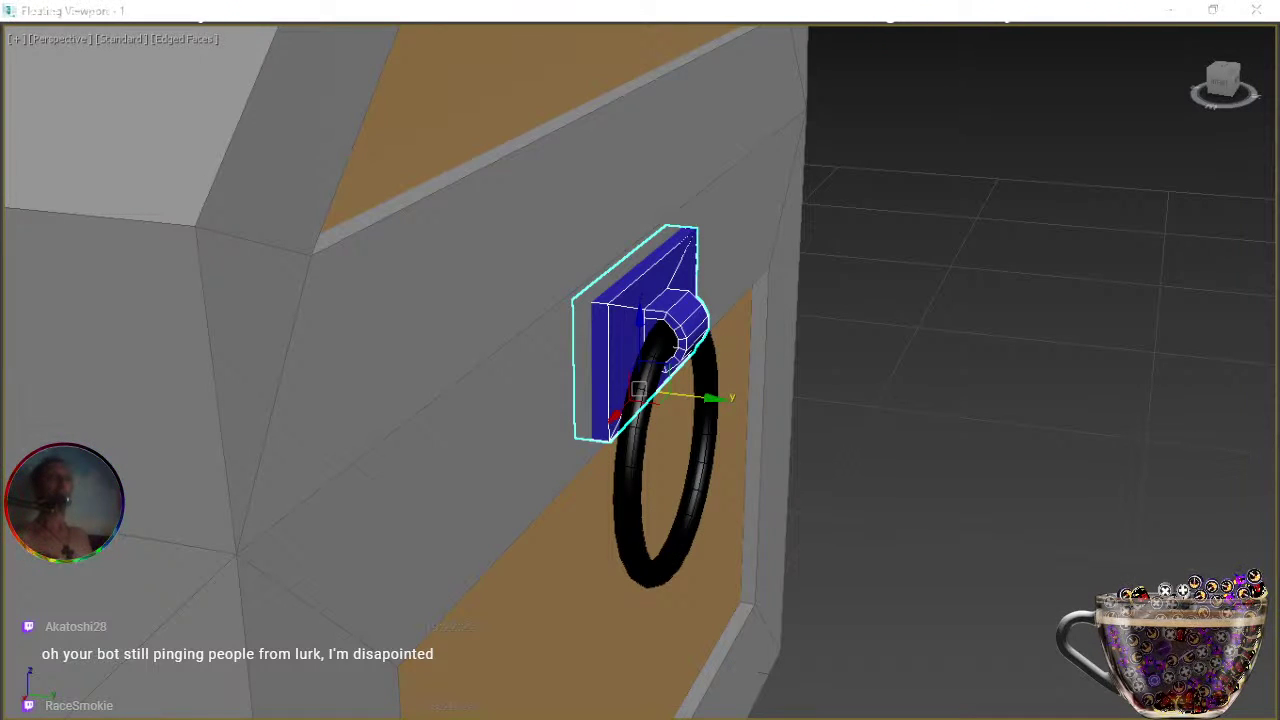
Rotate the copied handle half a turn about the vertical axis and move it along Y to the chest's opposite end.
{"action": "key", "text": "e"}
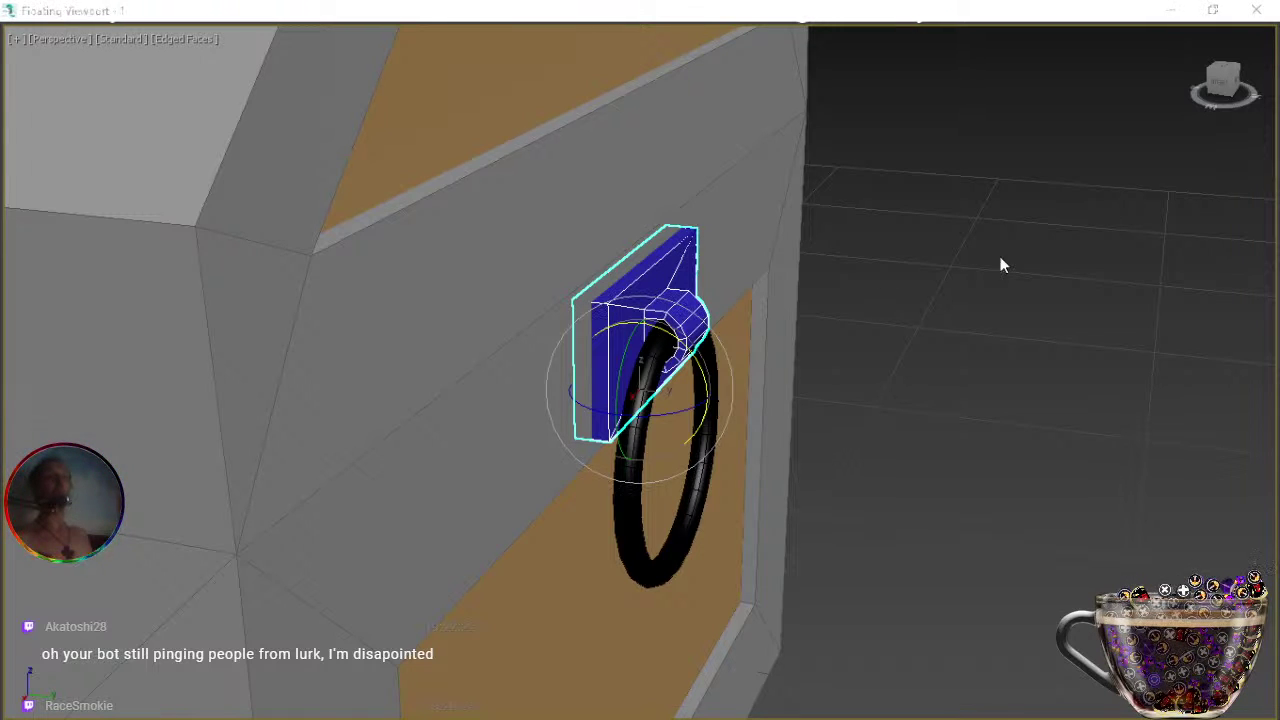
{"action": "left_click_drag", "start_coordinate": [675, 413], "coordinate": [505, 414]}
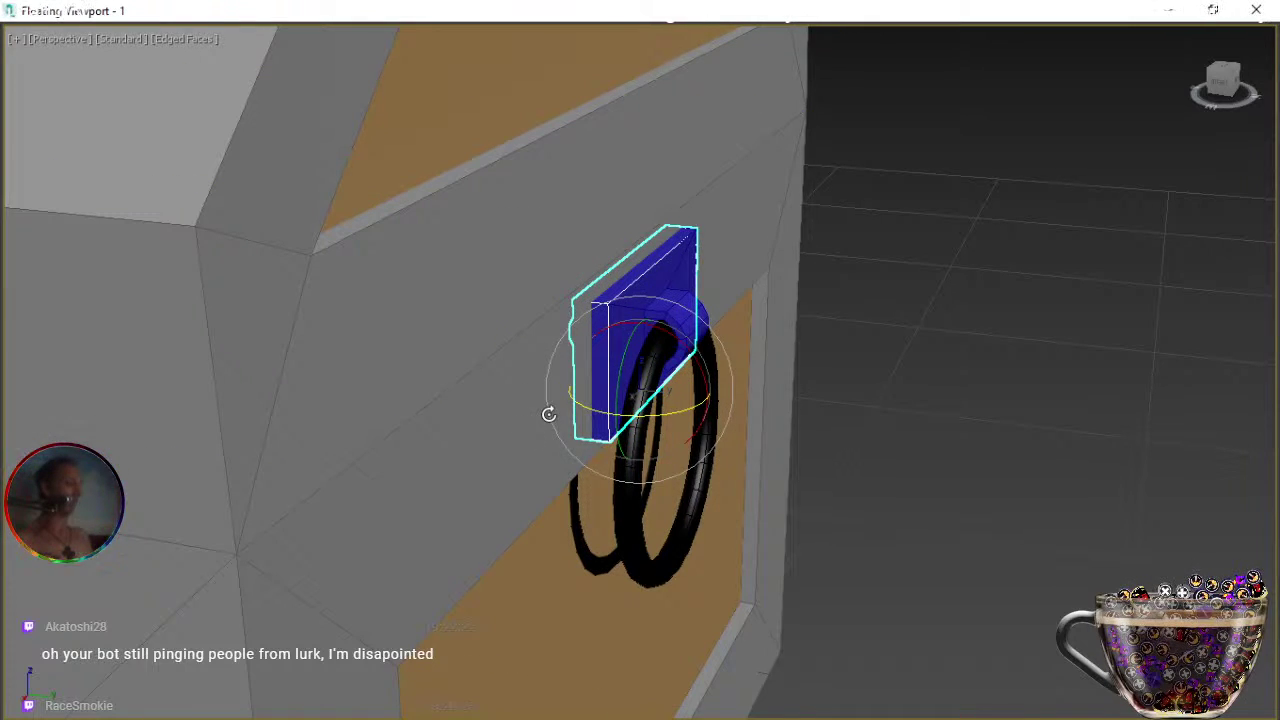
{"action": "key", "text": "w"}
{"action": "scroll", "coordinate": [900, 453], "scroll_direction": "down", "scroll_amount": 5}
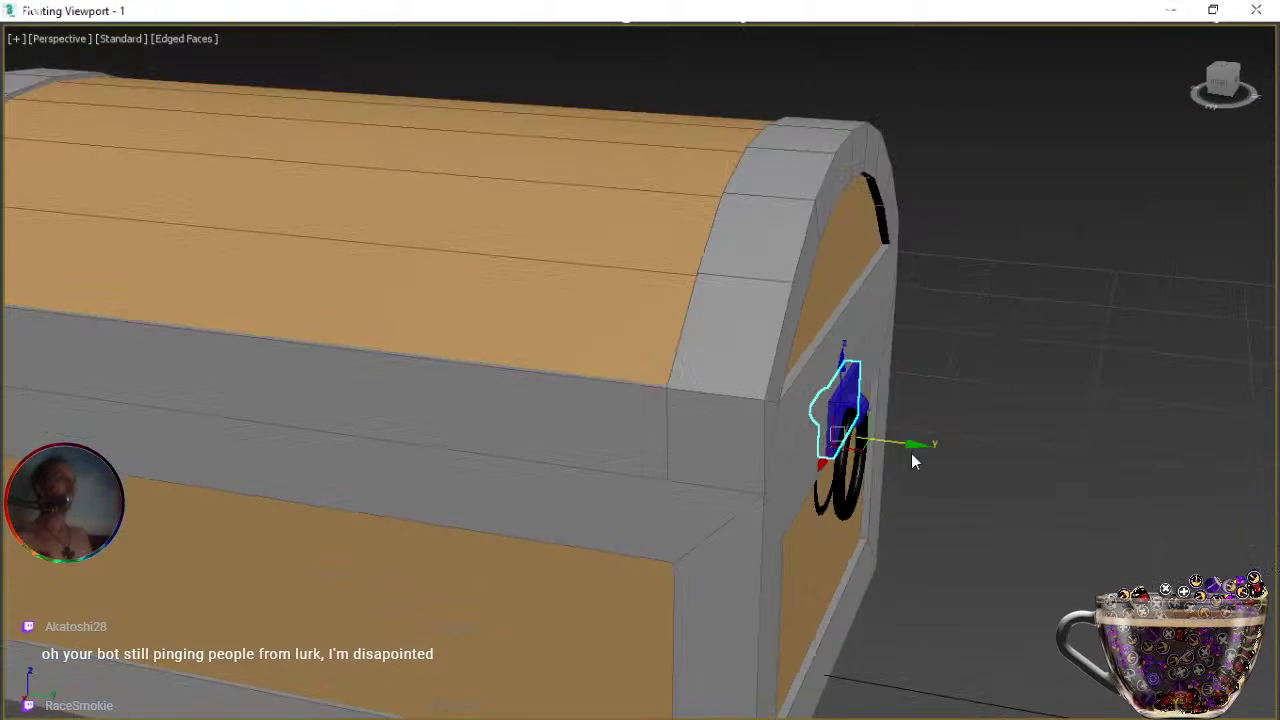
{"action": "scroll", "coordinate": [794, 493], "scroll_direction": "down", "scroll_amount": 5}
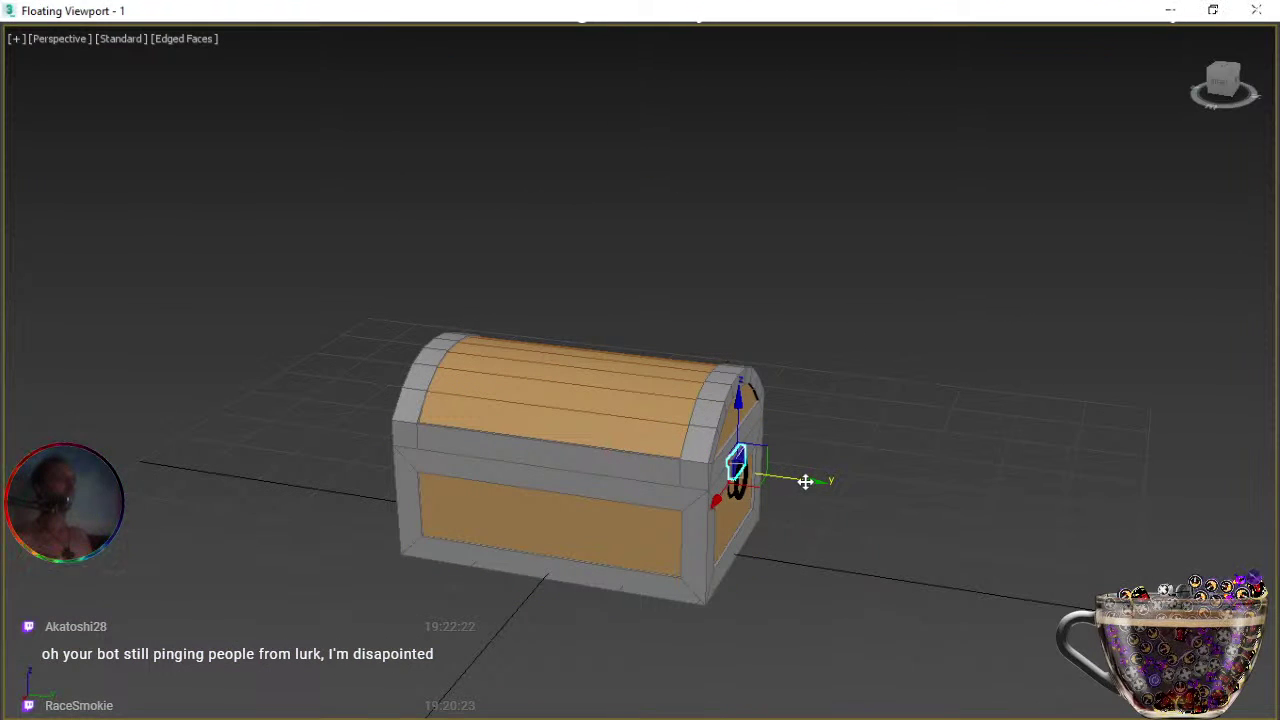
{"action": "left_click_drag", "start_coordinate": [805, 482], "coordinate": [502, 467]}
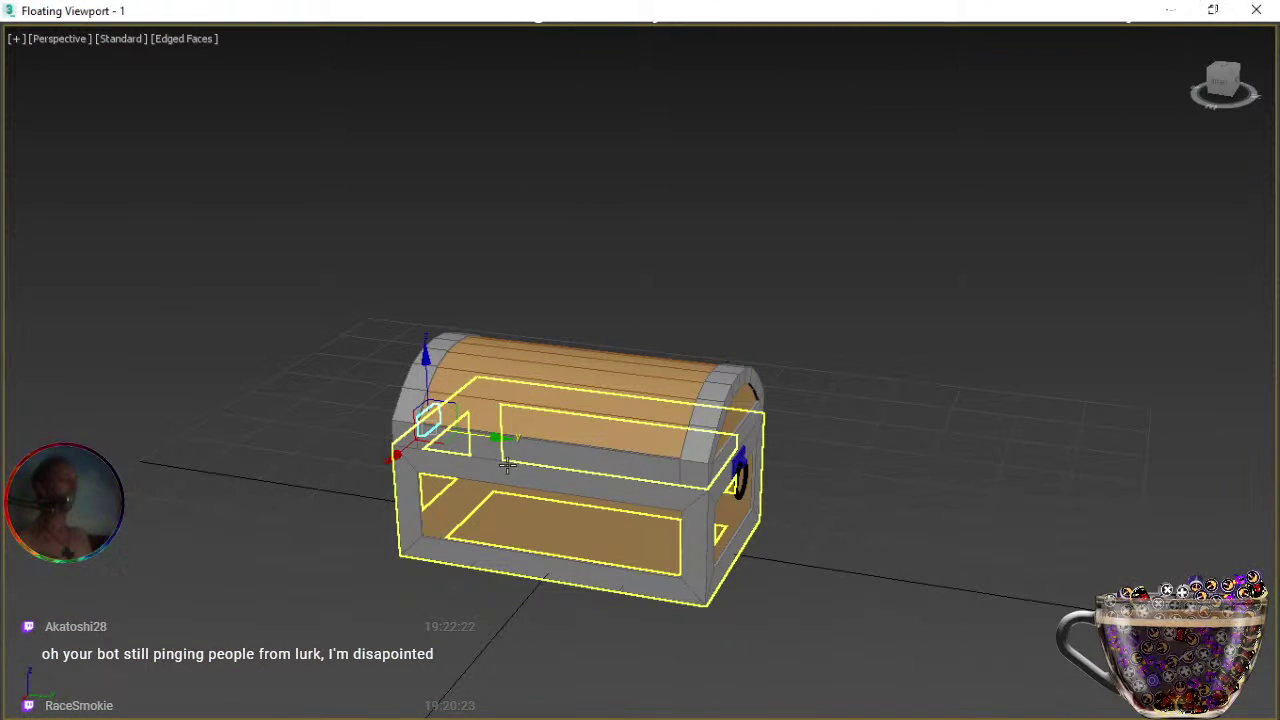
Inspect the copied ring handle's fit against the opposite end frame, and bring up the chest reference photo for comparison.
{"action": "key", "text": "z"}
{"action": "key", "text": "e"}
{"action": "middle_click_drag", "start_coordinate": [588, 513], "coordinate": [664, 516], "text": "alt"}
{"action": "key", "text": "w"}
{"action": "middle_click_drag", "start_coordinate": [729, 449], "coordinate": [904, 436]}
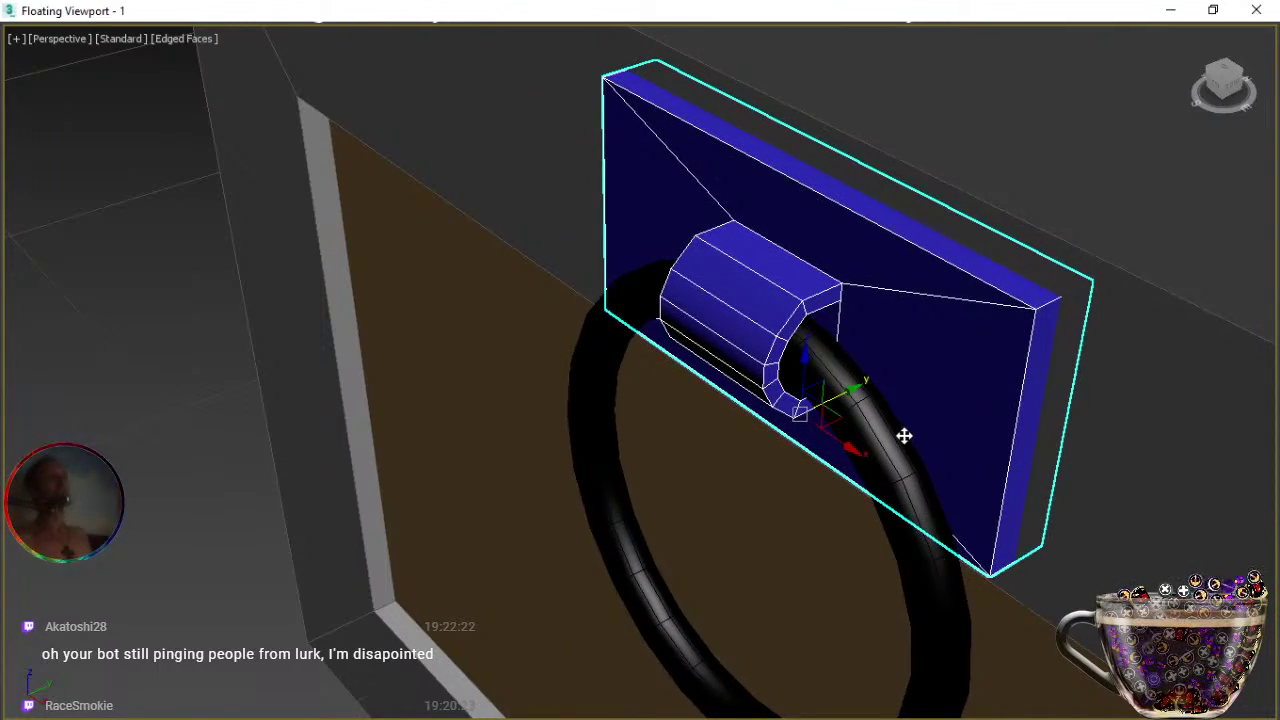
{"action": "scroll", "coordinate": [862, 491], "scroll_direction": "down", "scroll_amount": 3}
{"action": "middle_click_drag", "start_coordinate": [860, 492], "coordinate": [563, 447]}
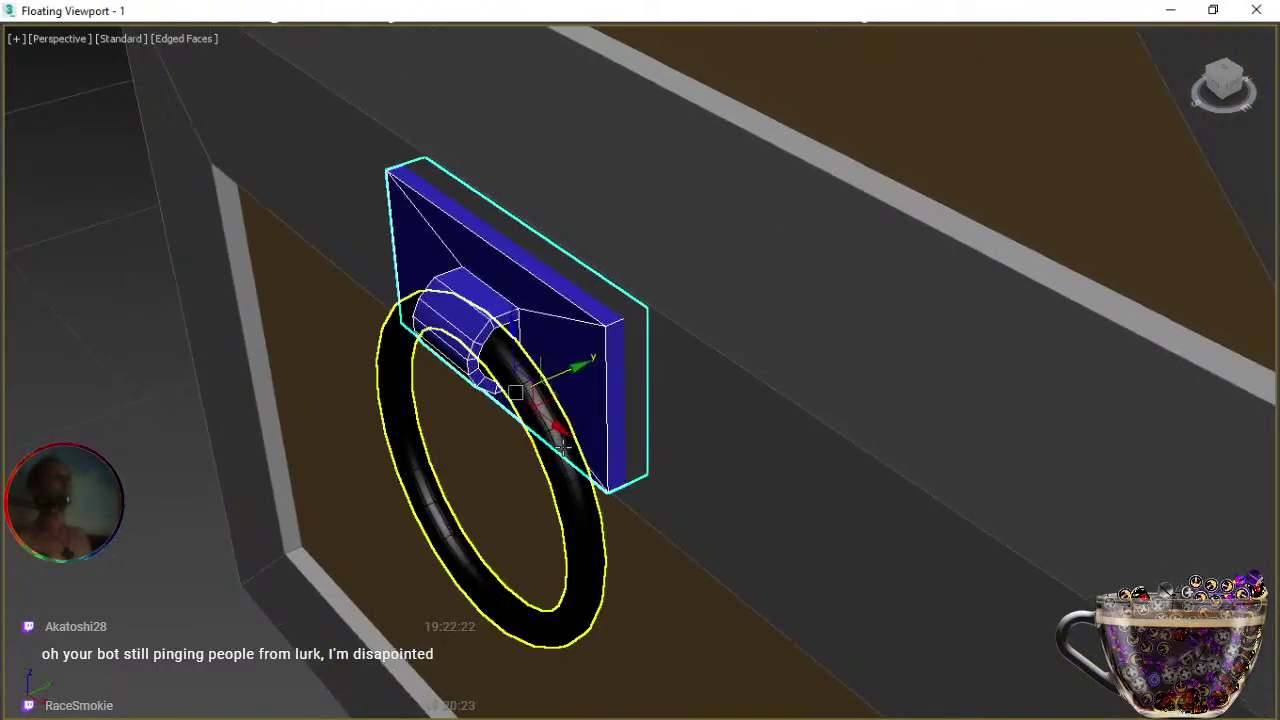
{"action": "key", "text": "e"}
{"action": "middle_click_drag", "start_coordinate": [578, 490], "coordinate": [676, 449], "text": "alt"}
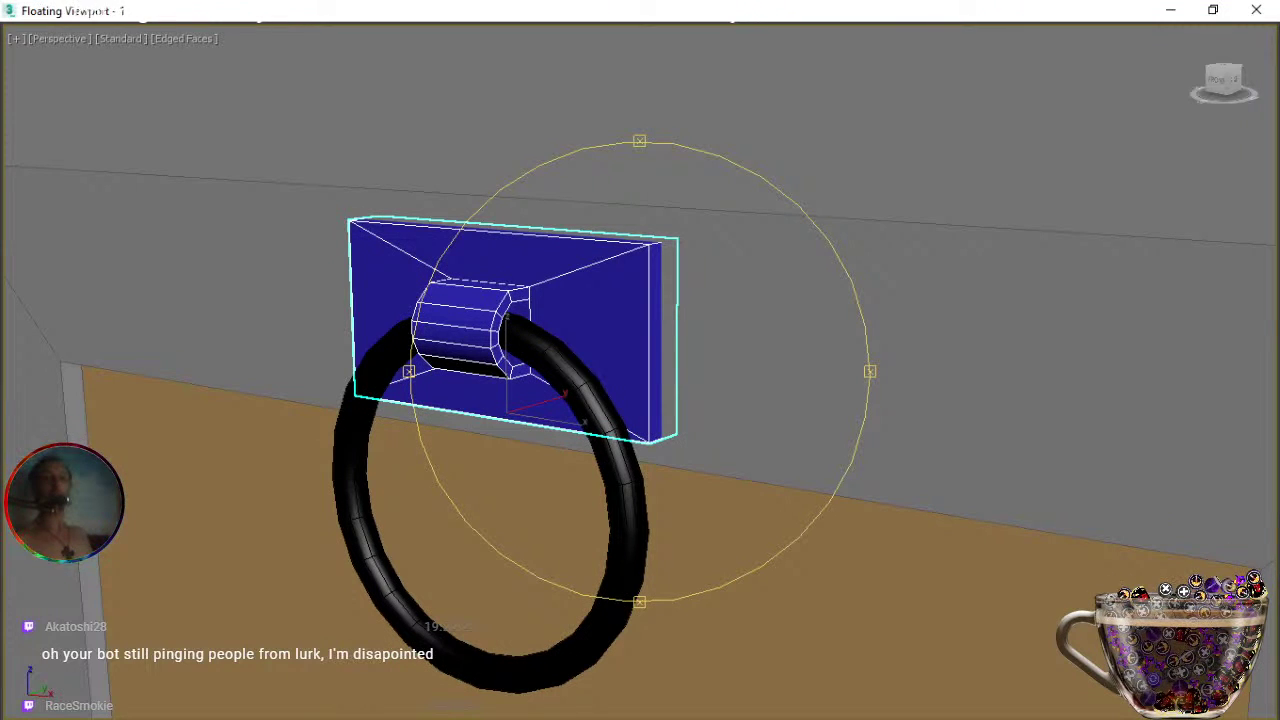
{"action": "key", "text": "alt+Tab"}
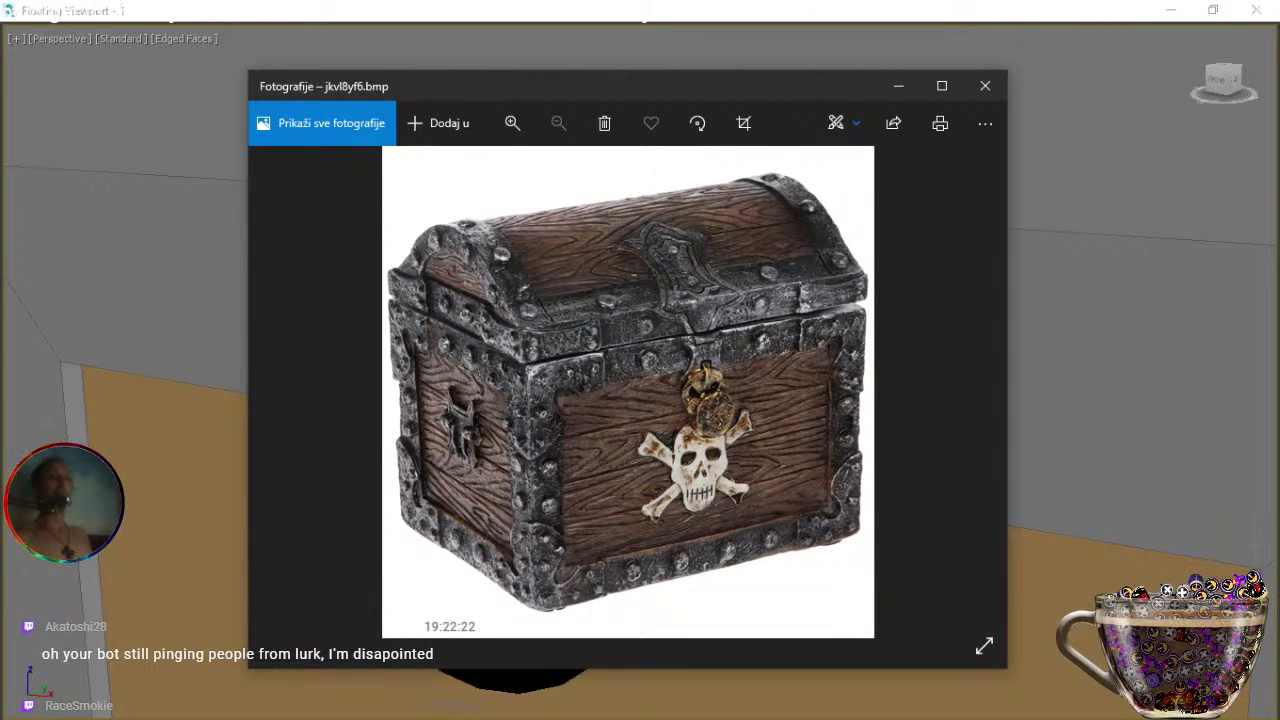
Delete the mounting box and the ring of the handle on this end of the chest.
{"action": "key", "text": "alt+Tab"}
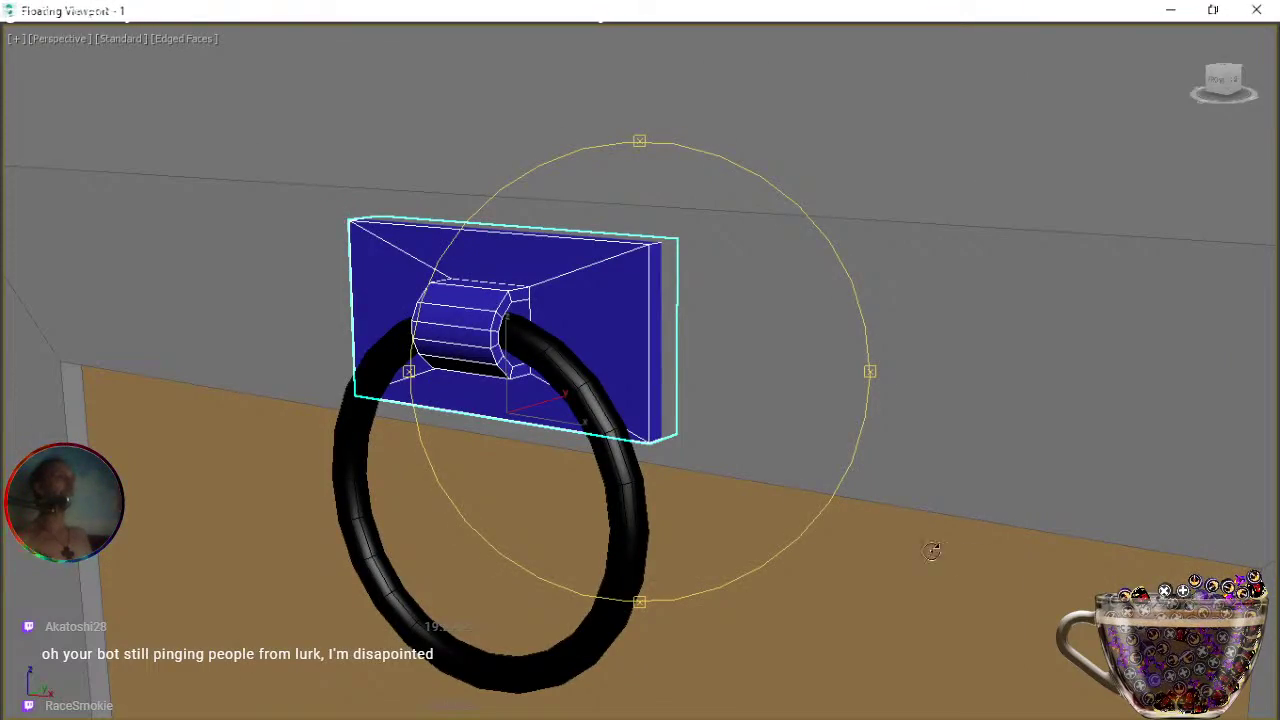
{"action": "middle_click_drag", "start_coordinate": [597, 460], "coordinate": [691, 480], "text": "alt"}
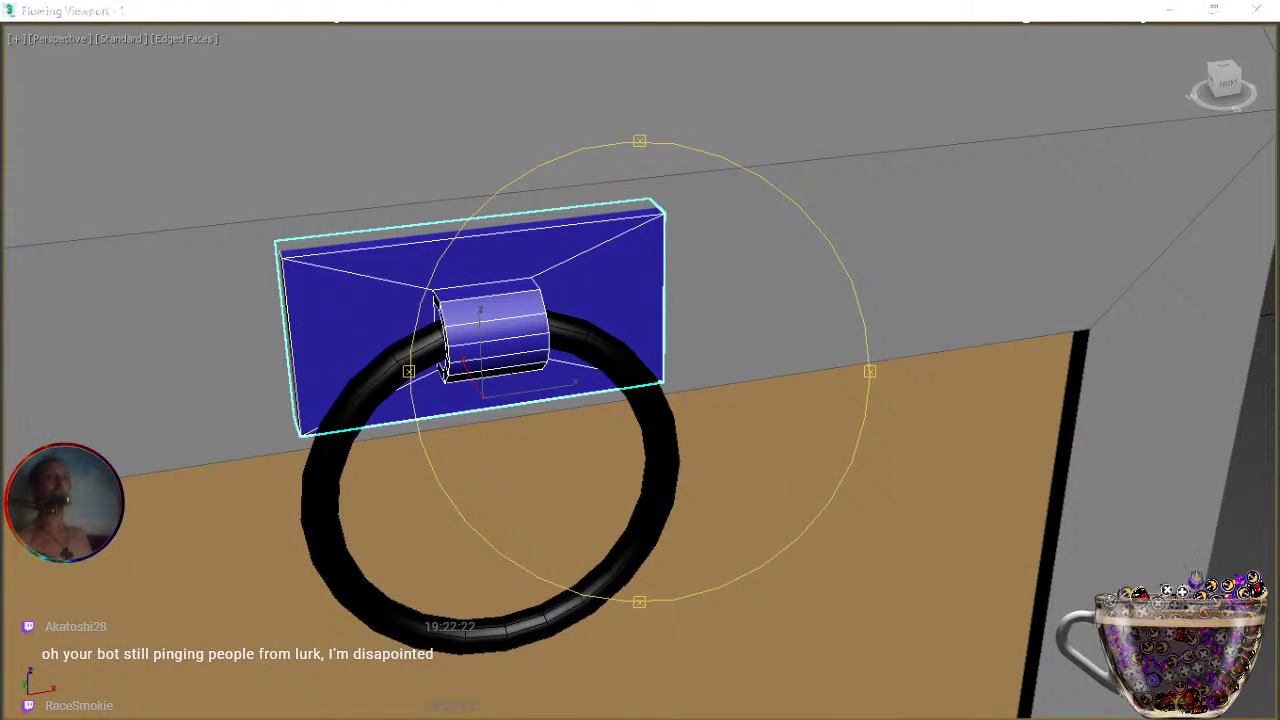
{"action": "key", "text": "Delete"}
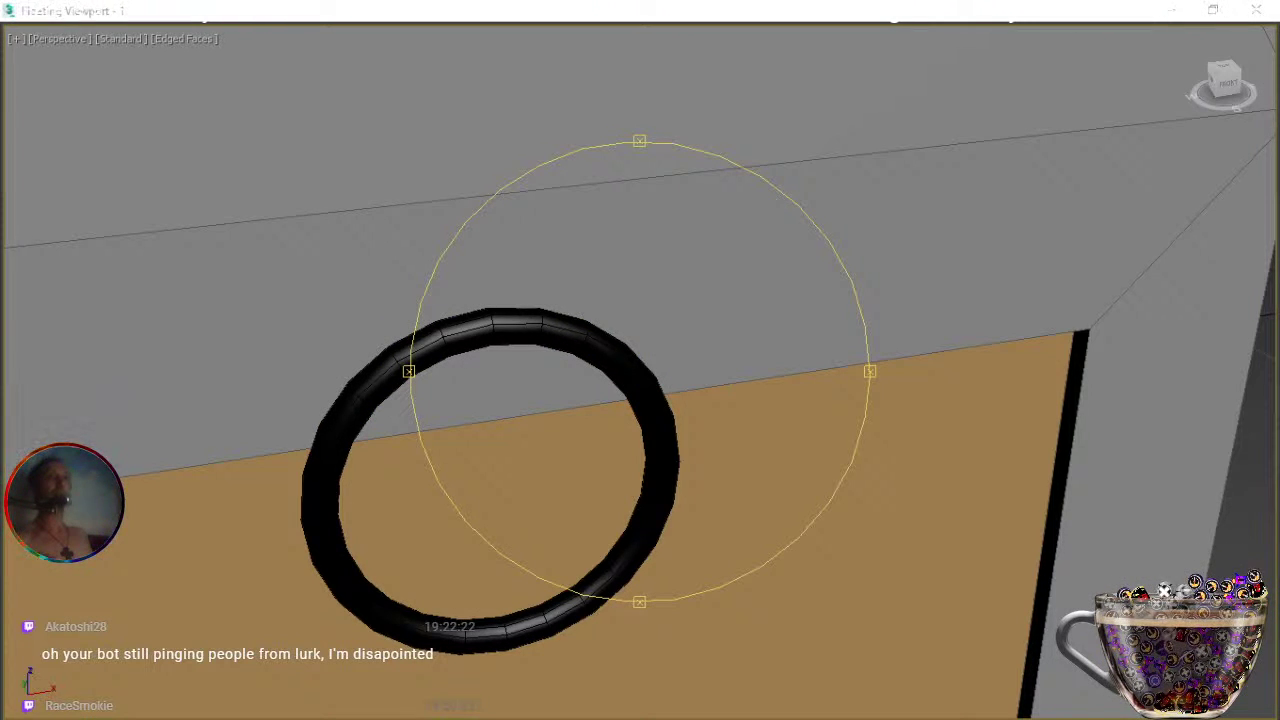
{"action": "key", "text": "ctrl+z"}
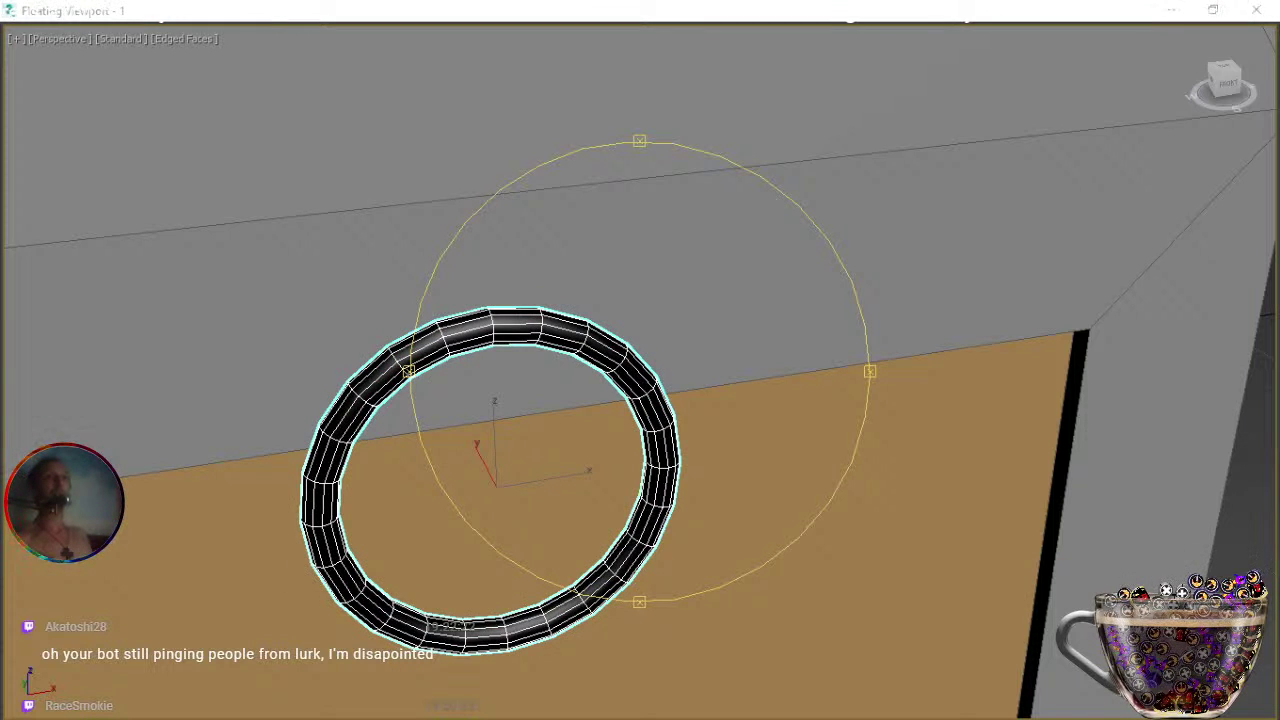
{"action": "key", "text": "Delete"}
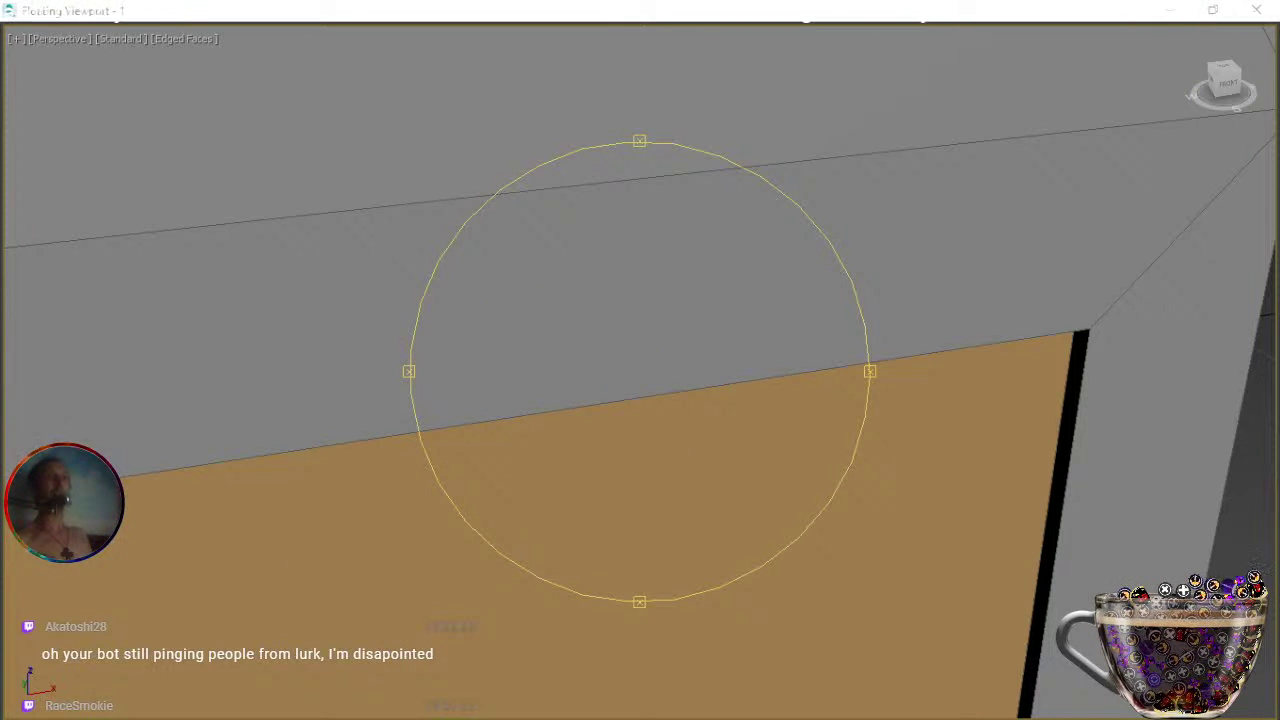
Examine the remaining ring handle on the chest's opposite end and compare it with the chest reference photo.
{"action": "key", "text": "z"}
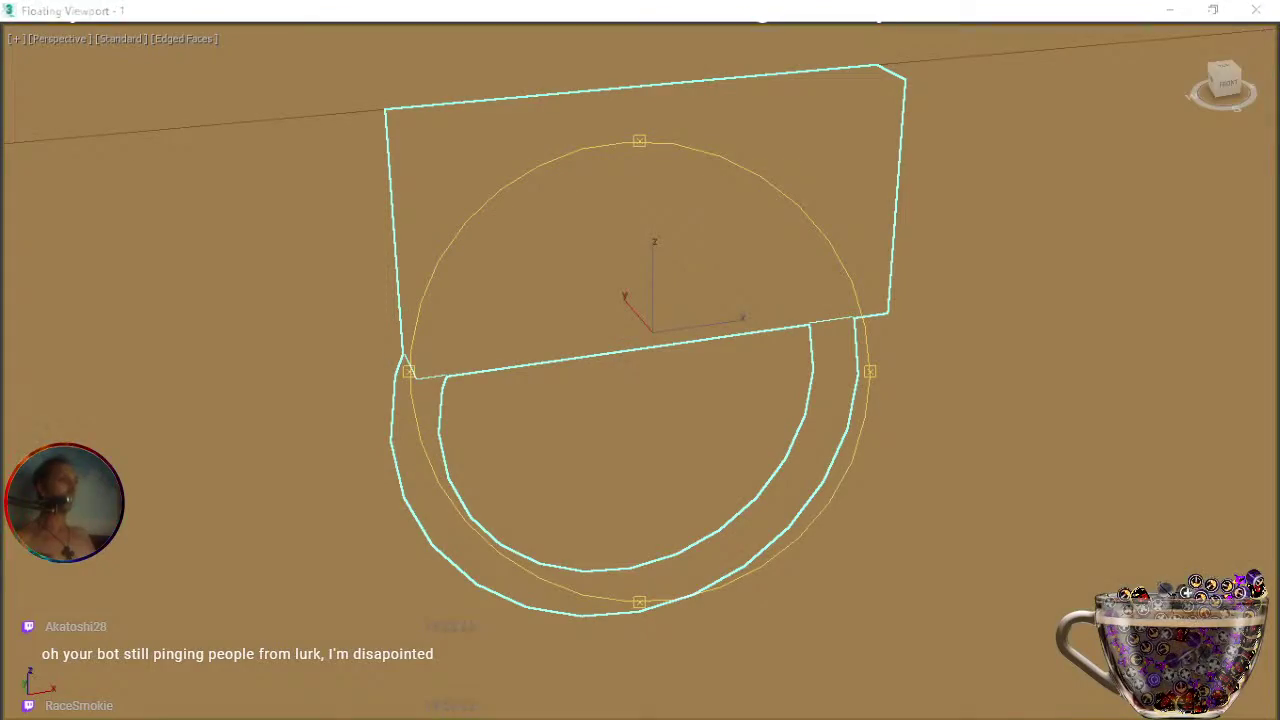
{"action": "left_click_drag", "start_coordinate": [534, 371], "coordinate": [685, 330]}
{"action": "scroll", "coordinate": [680, 334], "scroll_direction": "down", "scroll_amount": 5}
{"action": "middle_click_drag", "start_coordinate": [666, 349], "coordinate": [697, 424]}
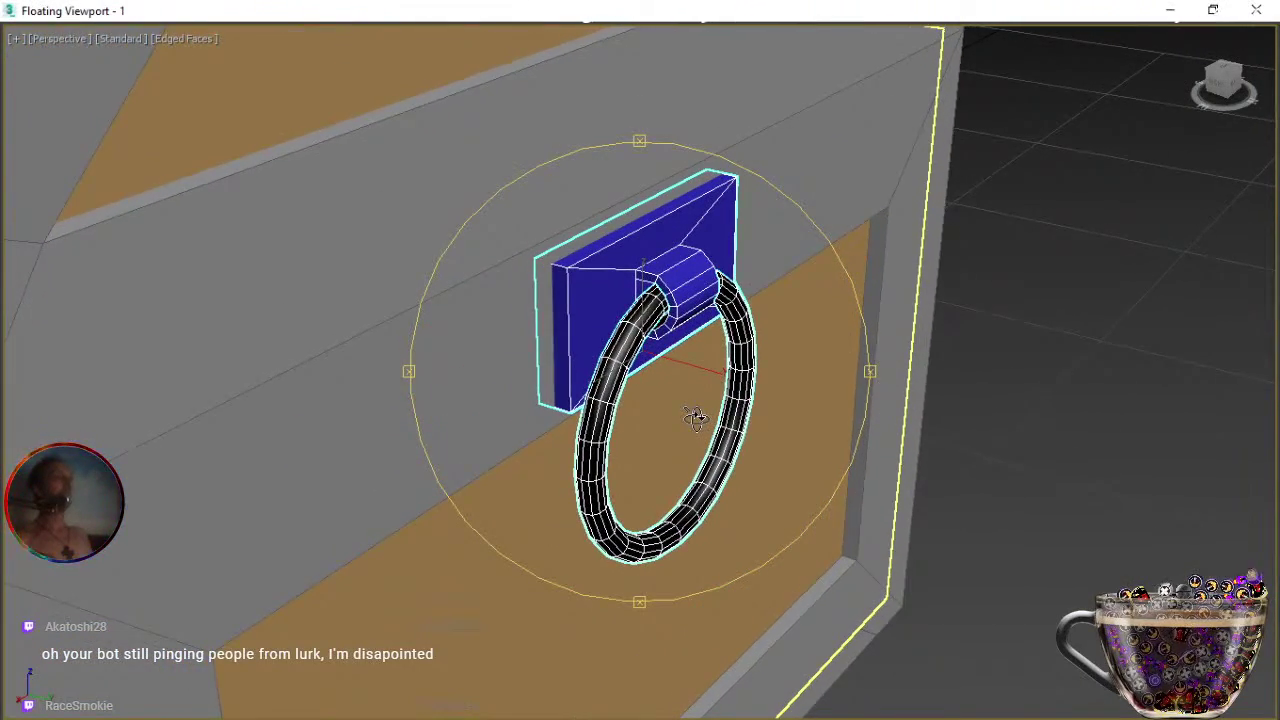
{"action": "scroll", "coordinate": [697, 424], "scroll_direction": "down", "scroll_amount": 5}
{"action": "left_click_drag", "start_coordinate": [675, 420], "coordinate": [690, 385]}
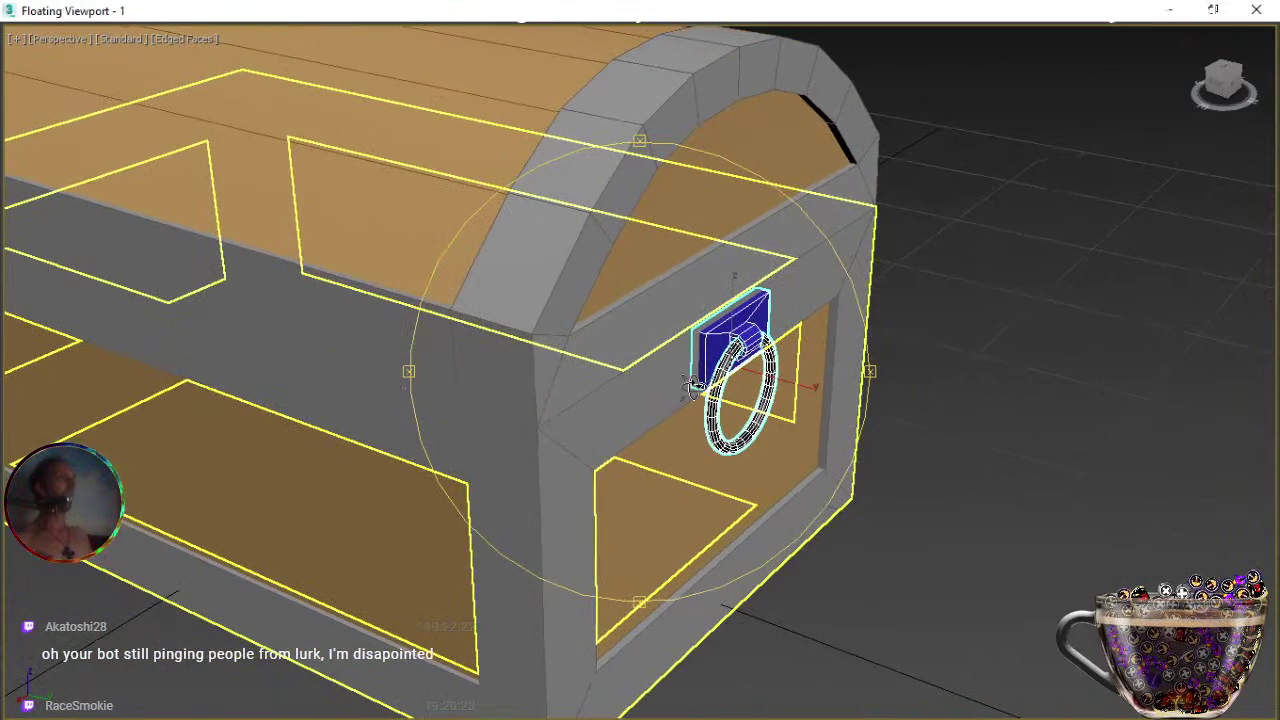
{"action": "right_click", "coordinate": [622, 405]}
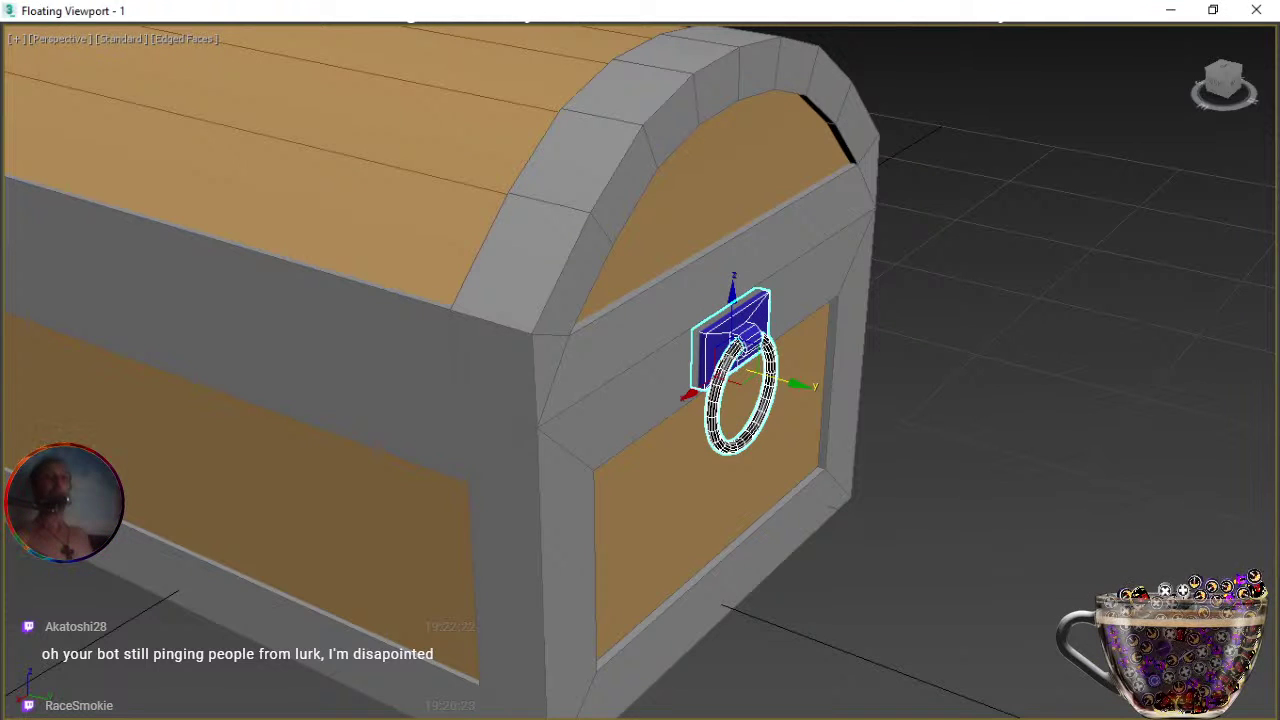
{"action": "key", "text": "alt+Tab"}
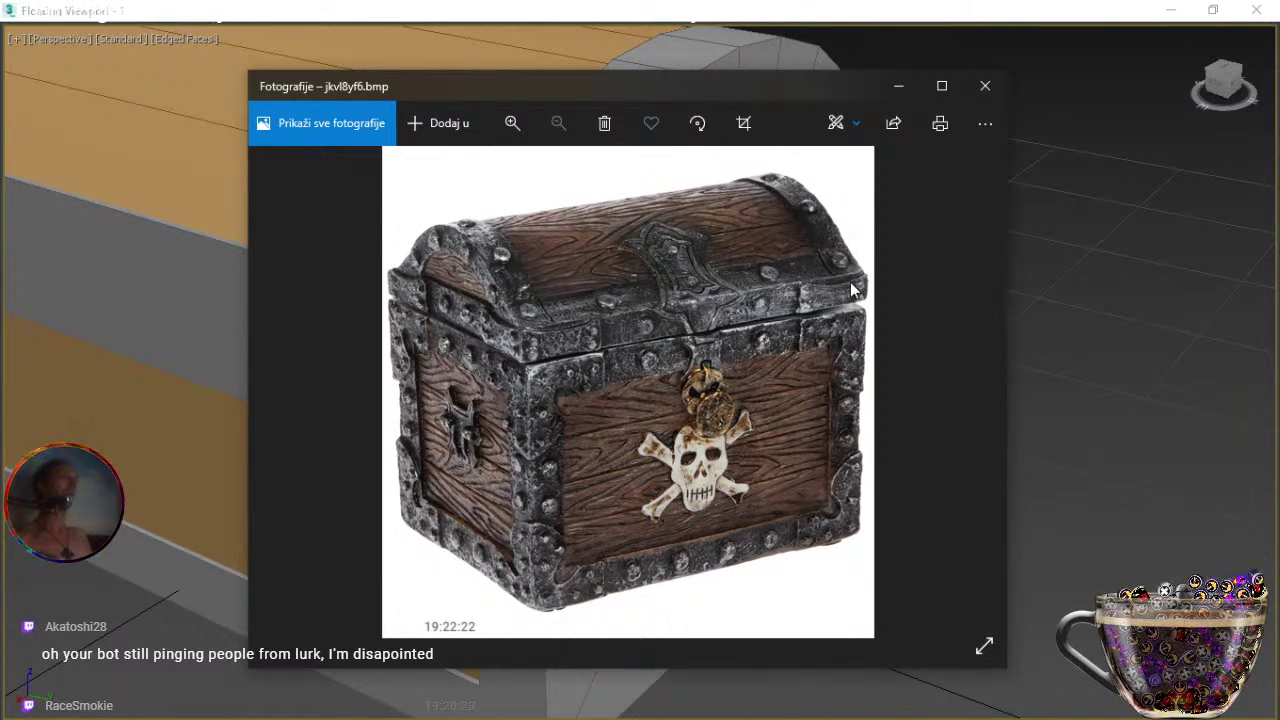
{"action": "left_click", "coordinate": [902, 93]}
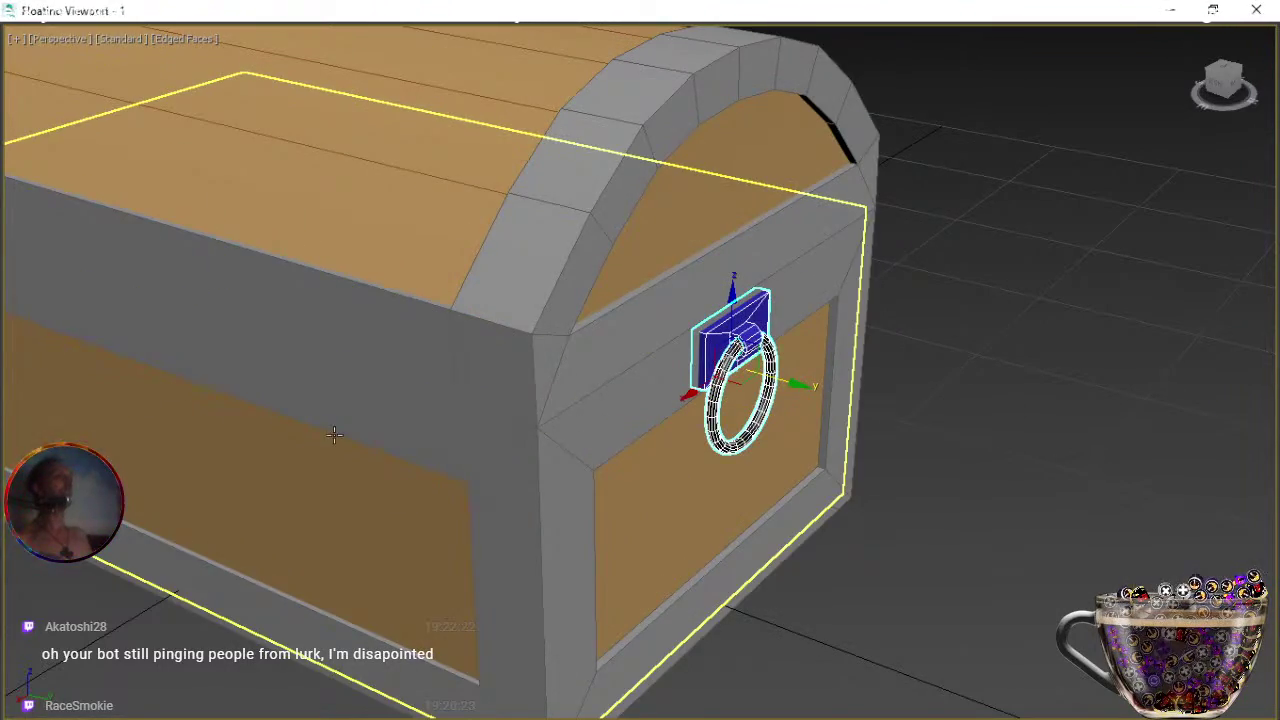
Examine the chest's long front side straight on and at an angle, including the lid band and front frame.
{"action": "scroll", "coordinate": [602, 437], "scroll_direction": "up", "scroll_amount": 3}
{"action": "middle_click_drag", "start_coordinate": [602, 437], "coordinate": [694, 442]}
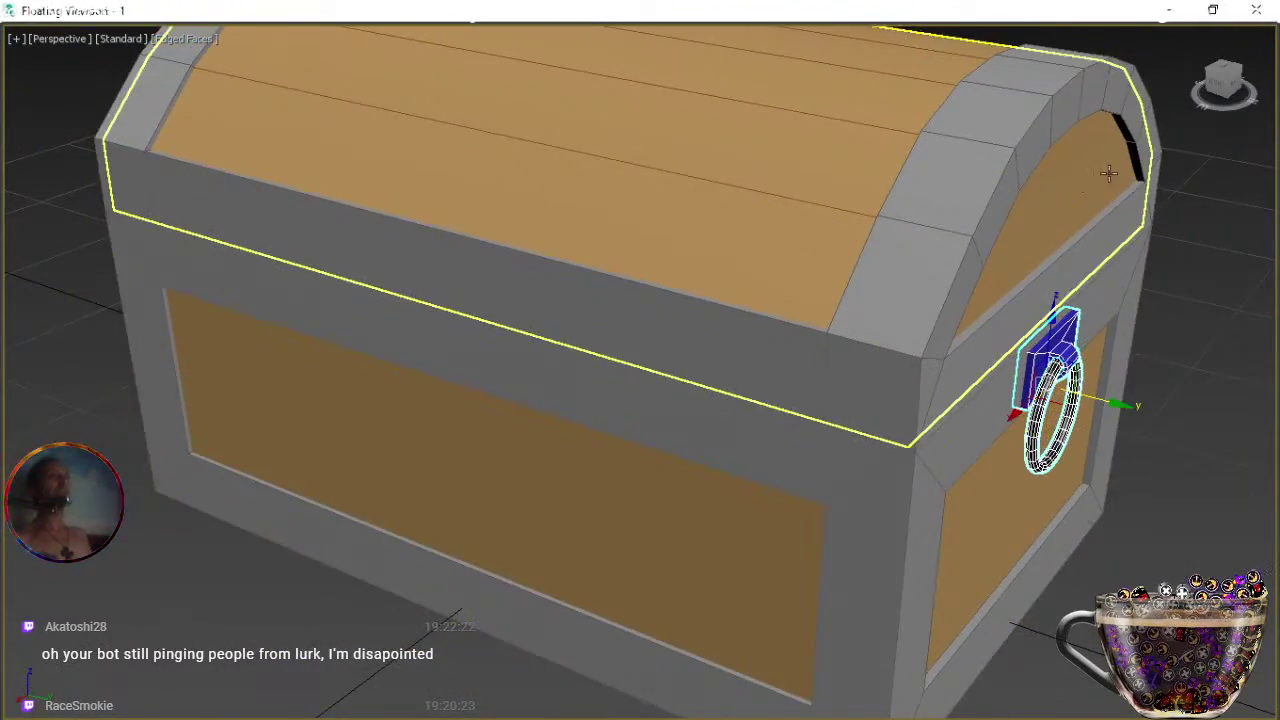
{"action": "left_click", "coordinate": [1217, 90]}
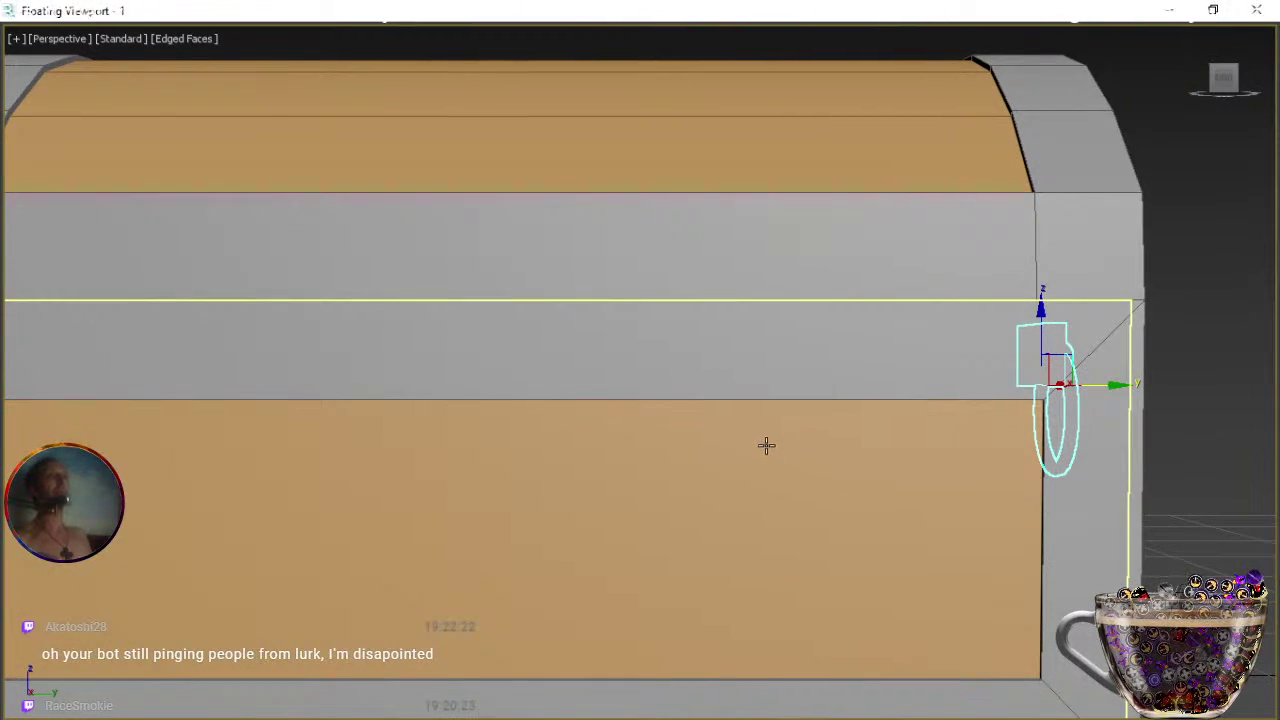
{"action": "scroll", "coordinate": [766, 449], "scroll_direction": "down", "scroll_amount": 5}
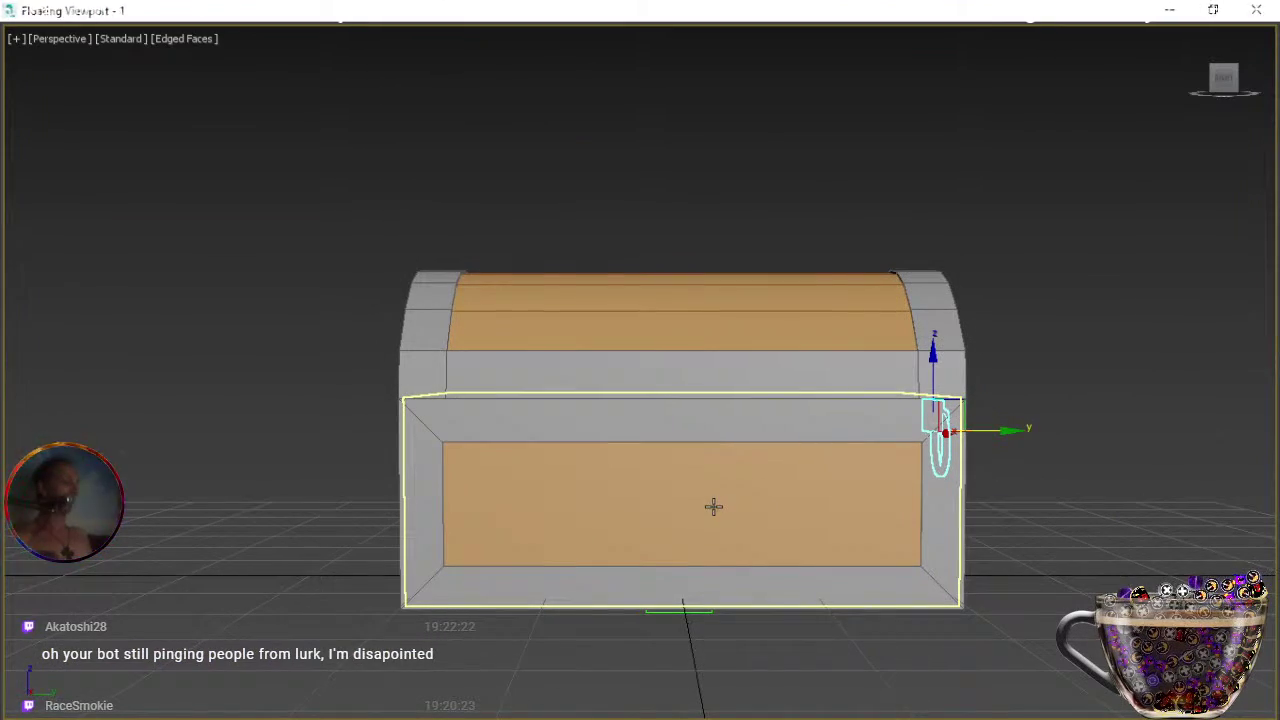
{"action": "key", "text": "ctrl+r"}
{"action": "left_click_drag", "start_coordinate": [574, 478], "coordinate": [686, 477]}
{"action": "scroll", "coordinate": [623, 466], "scroll_direction": "up", "scroll_amount": 3}
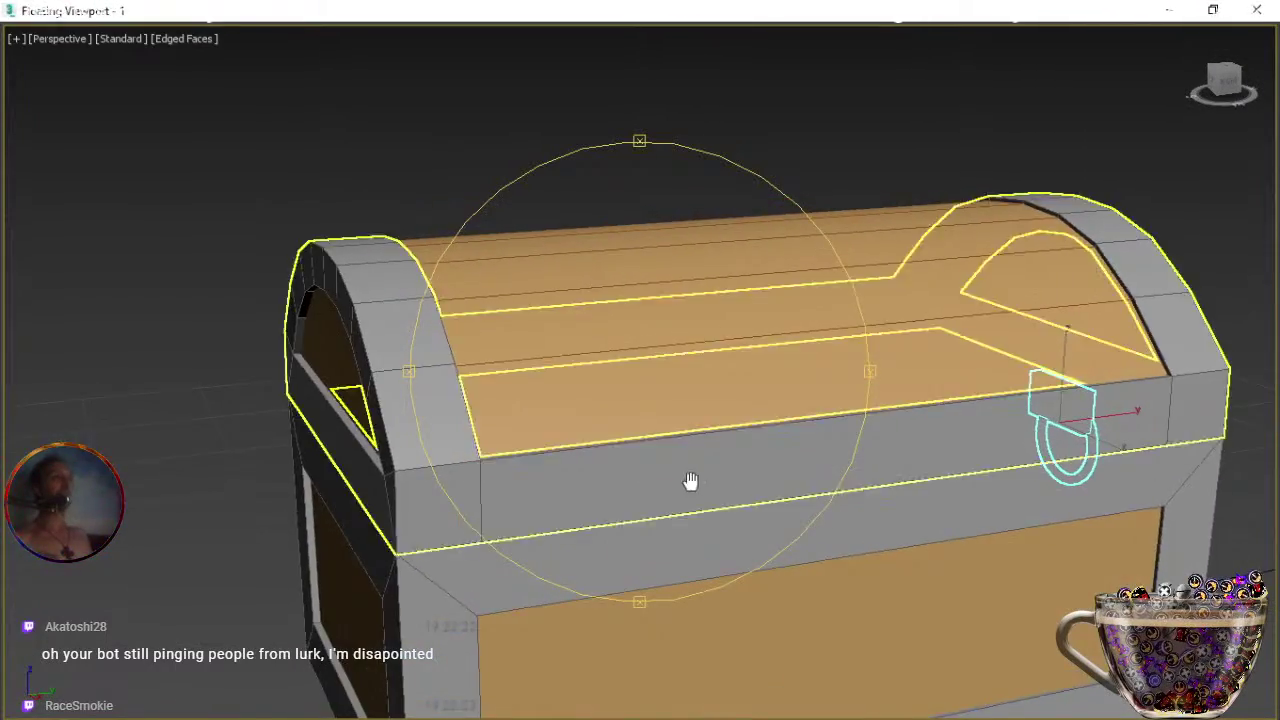
{"action": "middle_click_drag", "start_coordinate": [686, 477], "coordinate": [568, 319]}
{"action": "left_click_drag", "start_coordinate": [568, 319], "coordinate": [586, 446]}
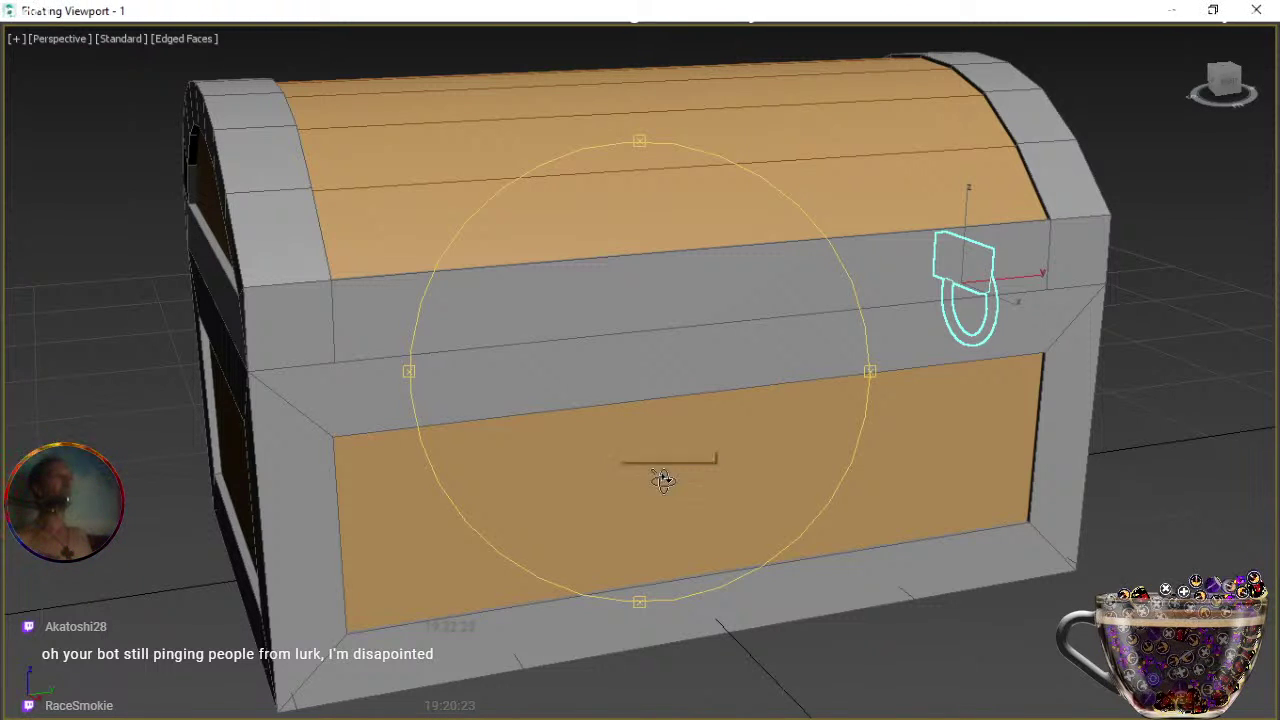
{"action": "middle_click_drag", "start_coordinate": [714, 534], "coordinate": [660, 488]}
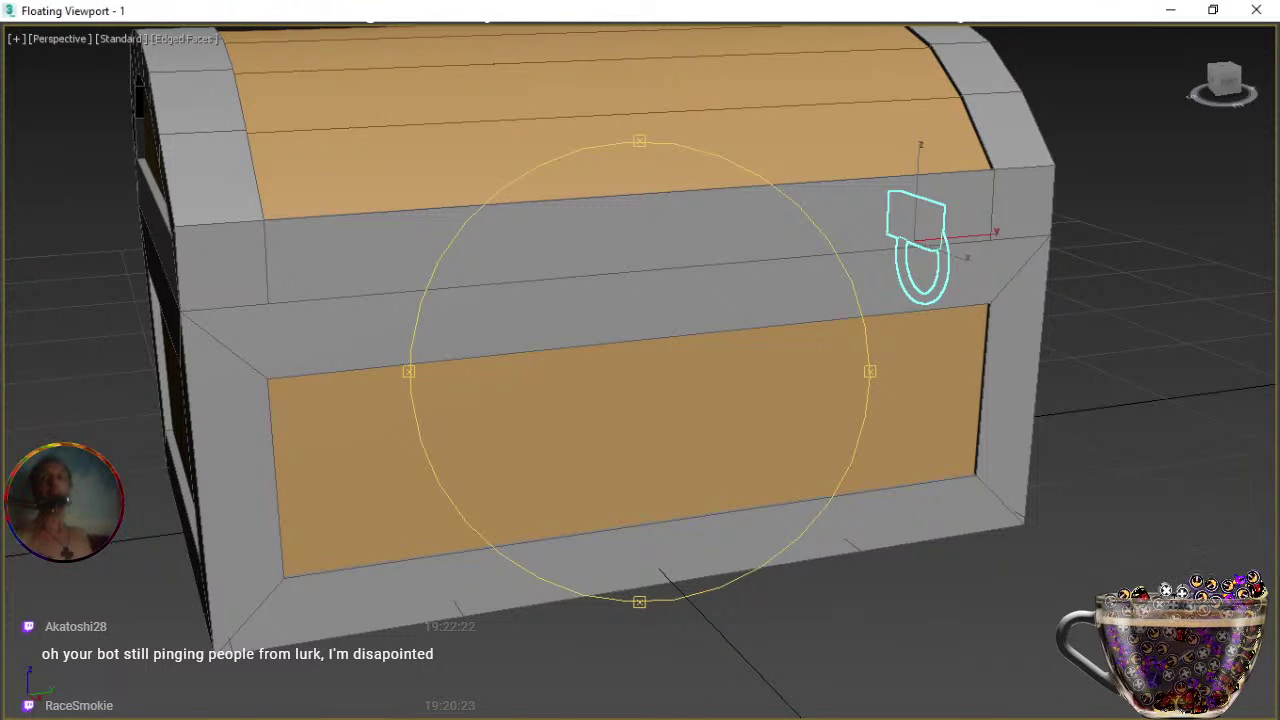
Clear the selection and create a small flat box on the ground in front of the chest's long side.
{"action": "key", "text": "ctrl+d"}
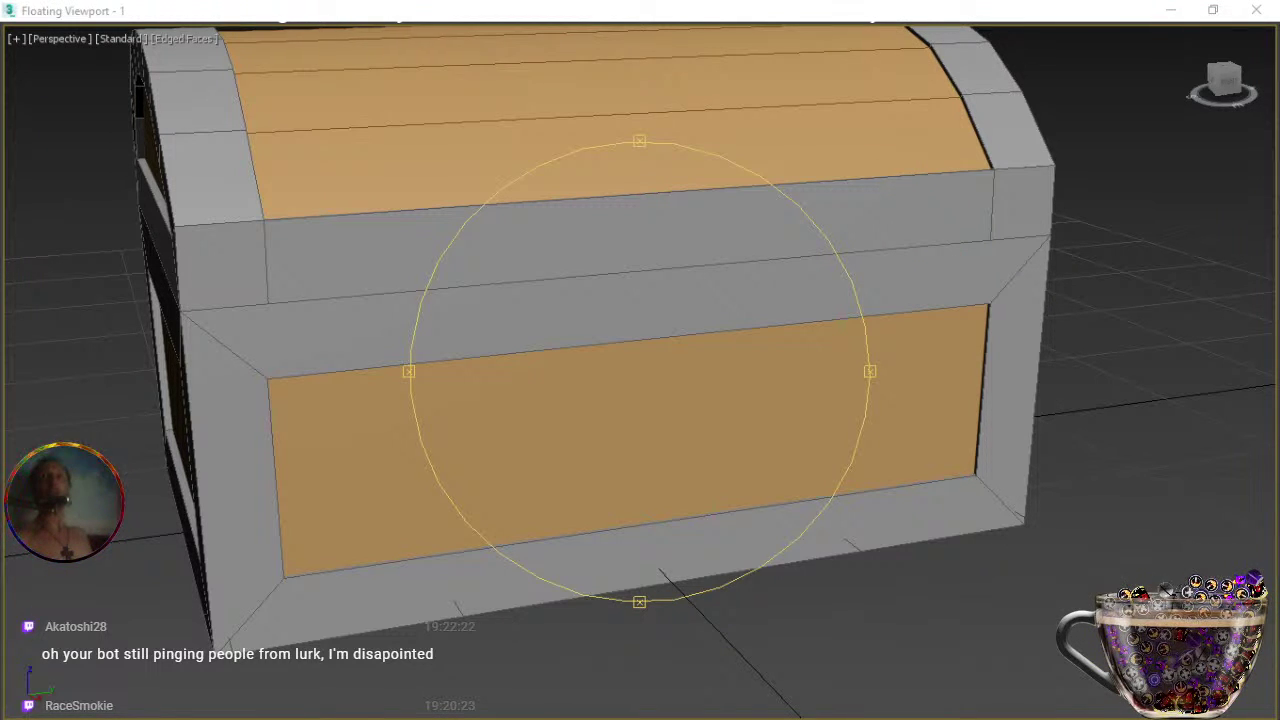
{"action": "key", "text": "Escape"}
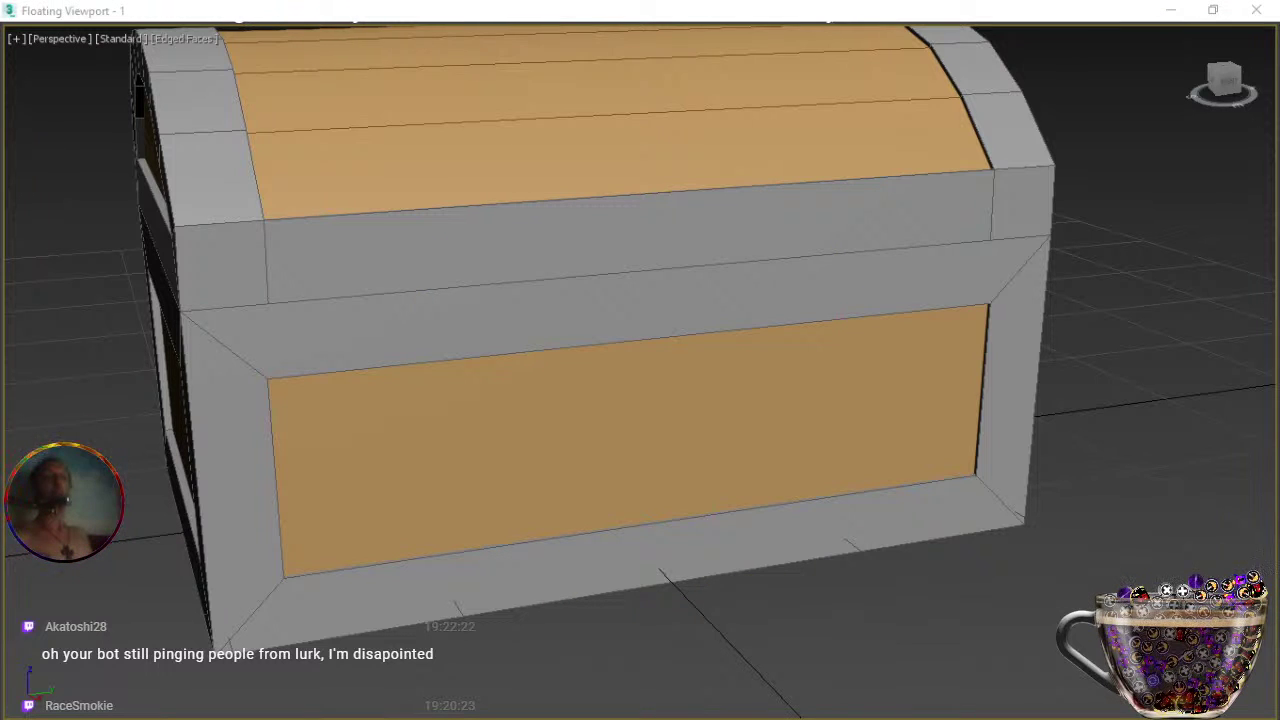
{"action": "left_click_drag", "start_coordinate": [655, 592], "coordinate": [763, 580]}
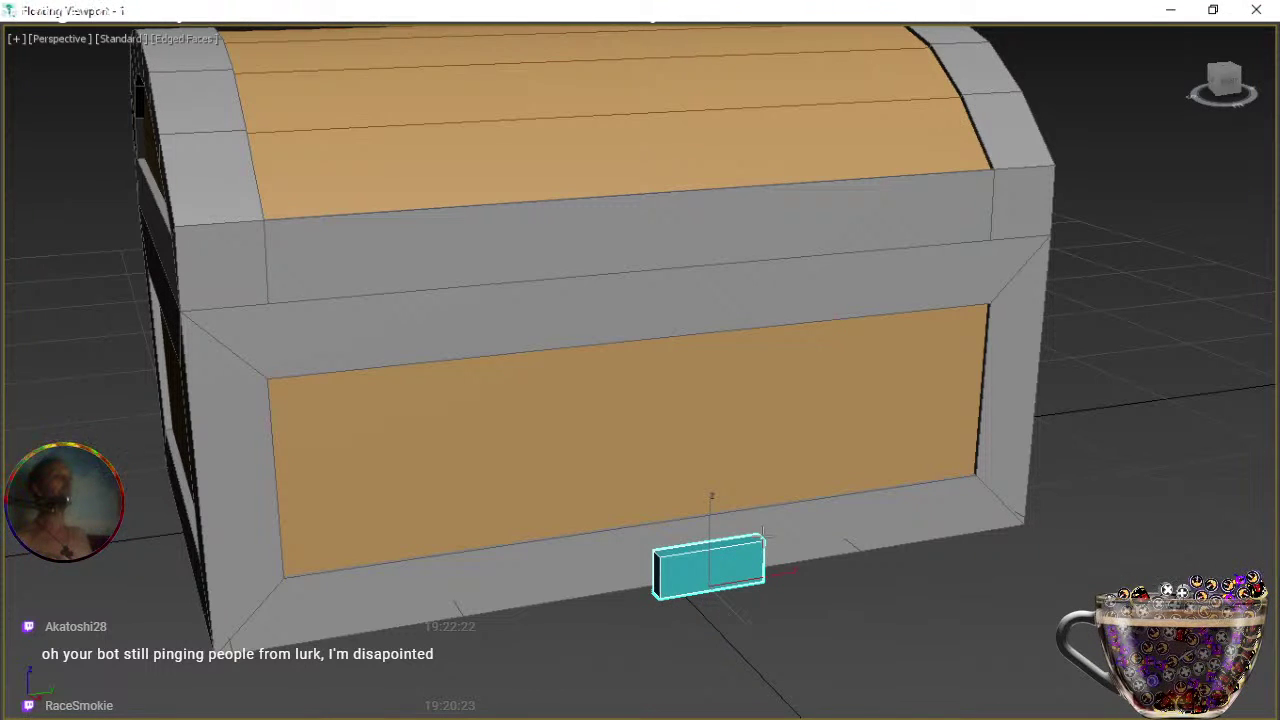
{"action": "left_click", "coordinate": [763, 534]}
Center the new box along the chest's front, shift it toward the chest along X and raise it onto the lid's front band.
{"action": "key", "text": "w"}
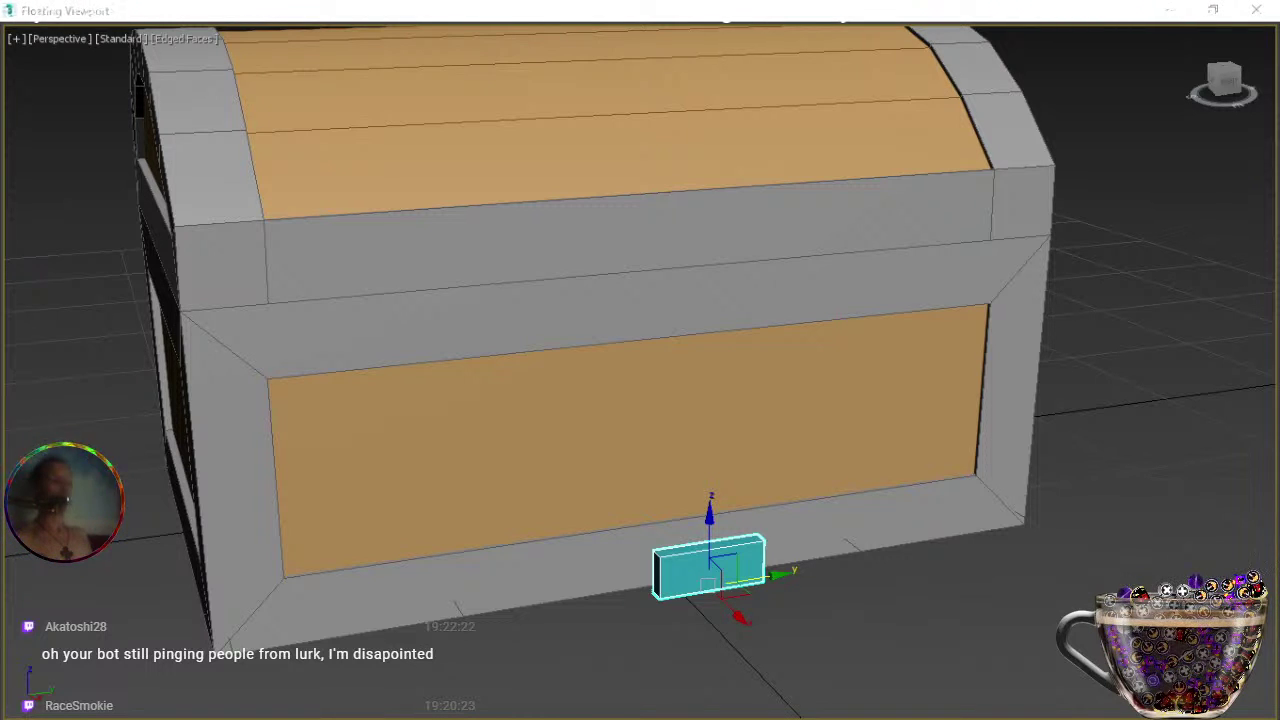
{"action": "left_click_drag", "start_coordinate": [755, 578], "coordinate": [727, 583]}
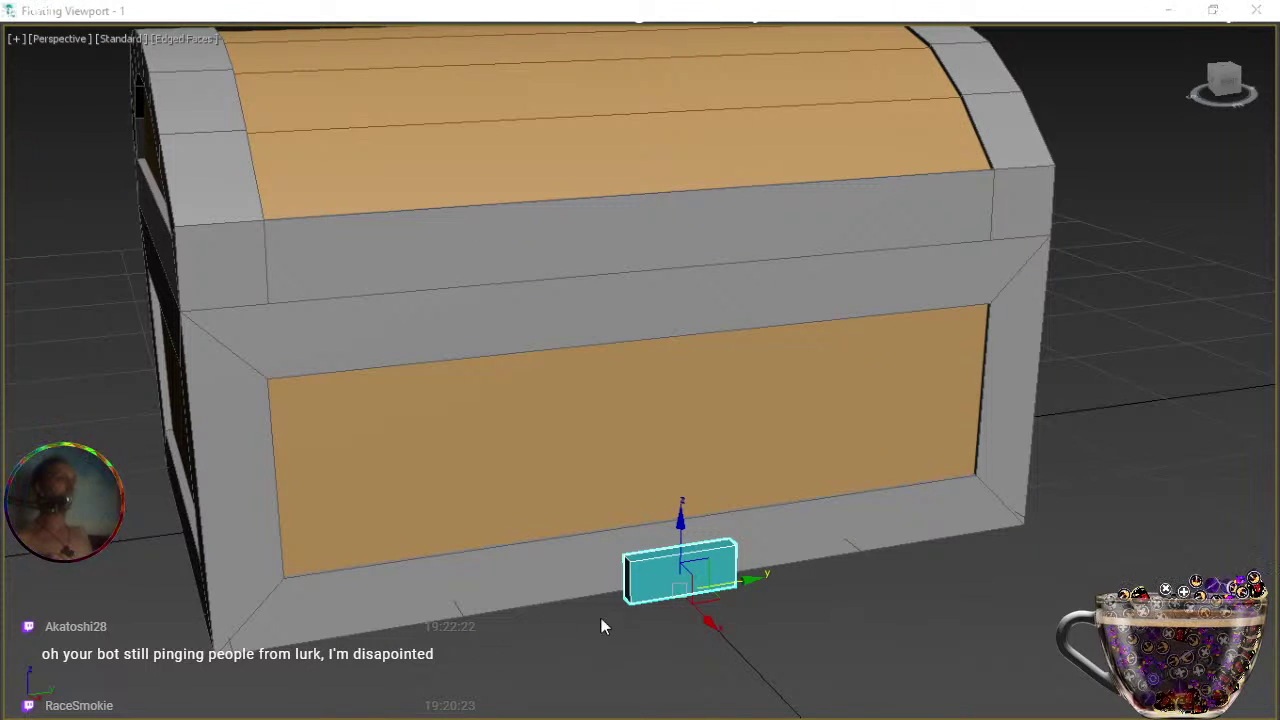
{"action": "mouse_move", "coordinate": [711, 620]}
{"action": "left_mouse_down"}
{"action": "mouse_move", "coordinate": [692, 592]}
{"action": "mouse_move", "coordinate": [699, 600]}
{"action": "left_mouse_up"}
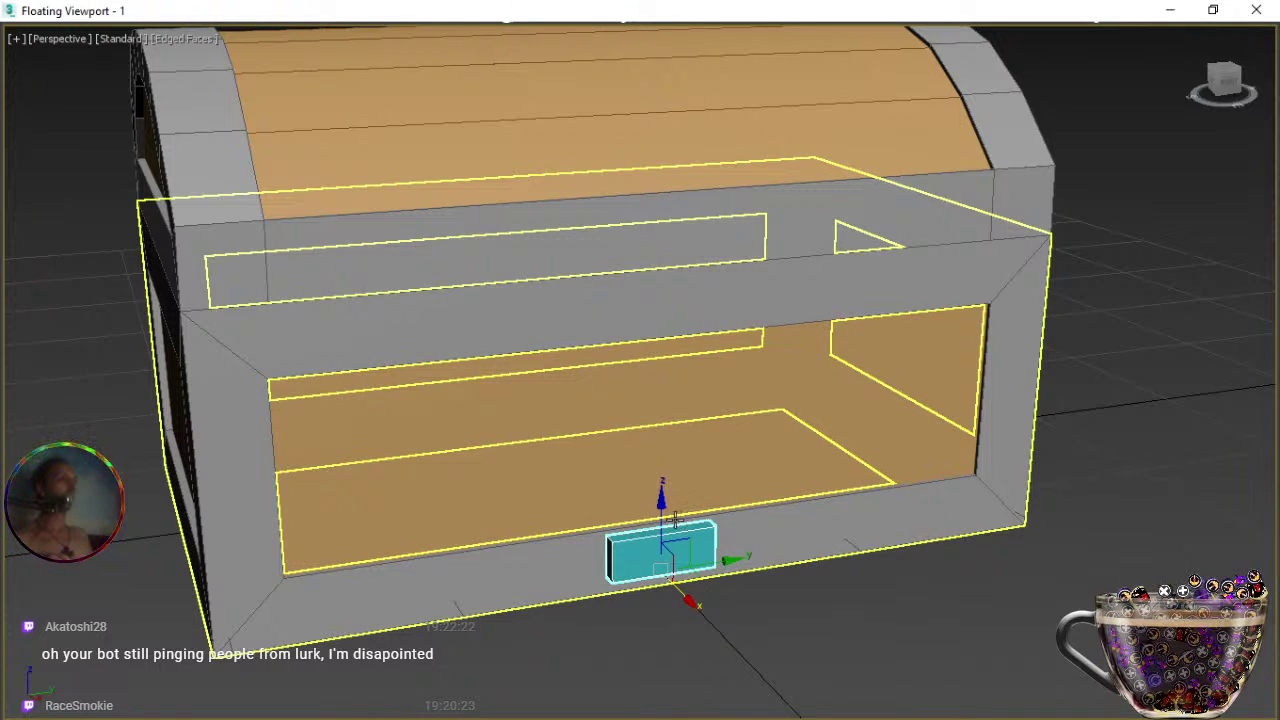
{"action": "left_click_drag", "start_coordinate": [663, 521], "coordinate": [660, 211]}
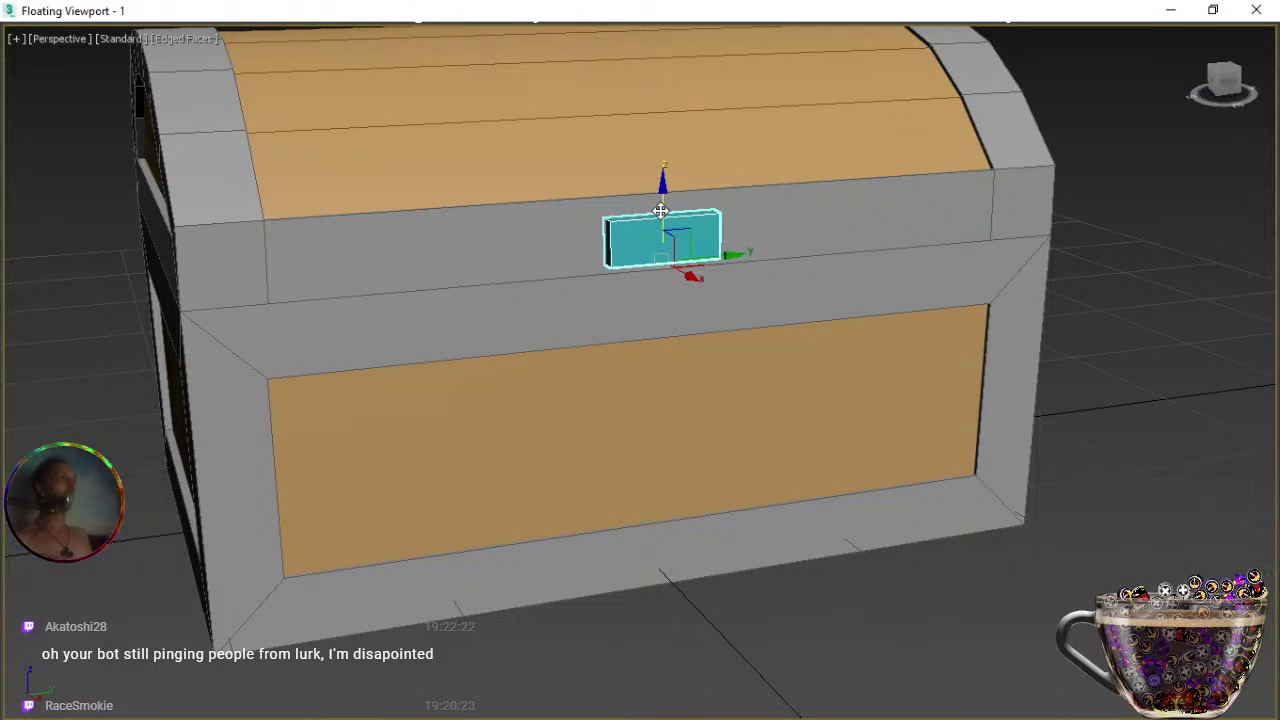
Move the box along X so that it sinks slightly deeper into the lid's front band.
{"action": "key", "text": "z"}
{"action": "scroll", "coordinate": [609, 329], "scroll_direction": "down", "scroll_amount": 5}
{"action": "key", "text": "e"}
{"action": "middle_click_drag", "start_coordinate": [606, 363], "coordinate": [694, 408], "text": "alt"}
{"action": "key", "text": "w"}
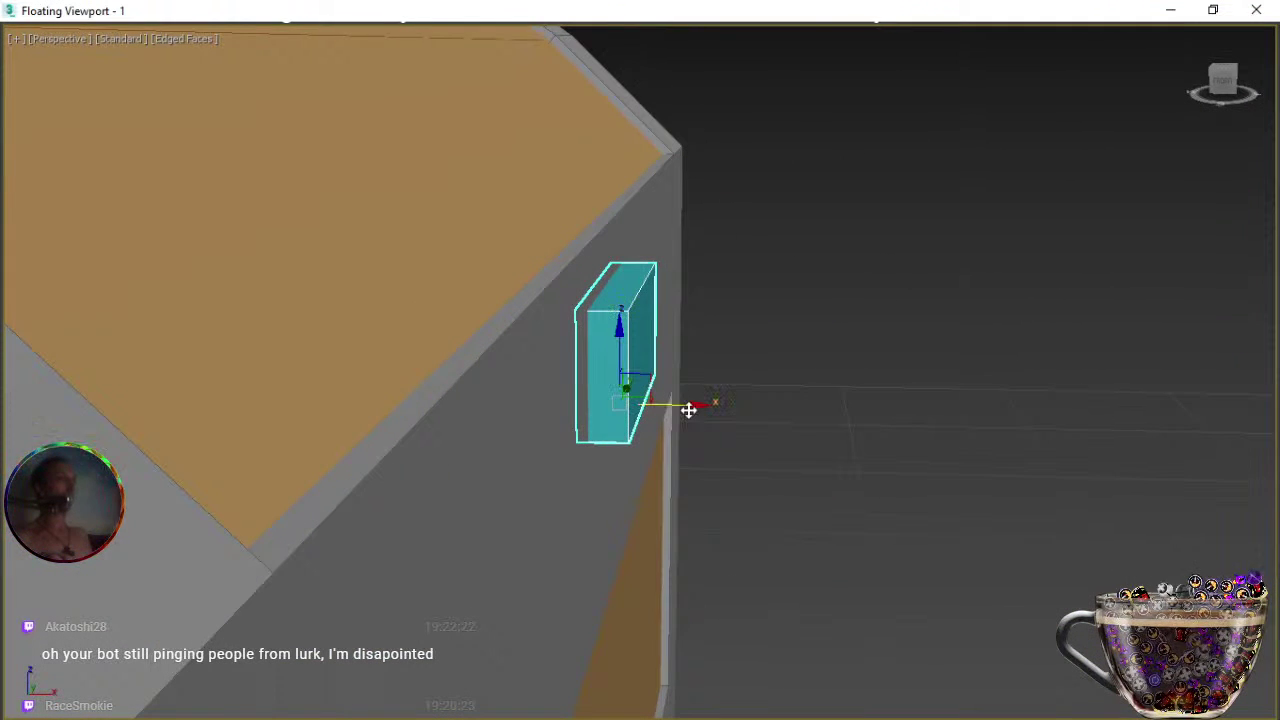
{"action": "left_click_drag", "start_coordinate": [688, 404], "coordinate": [680, 404]}
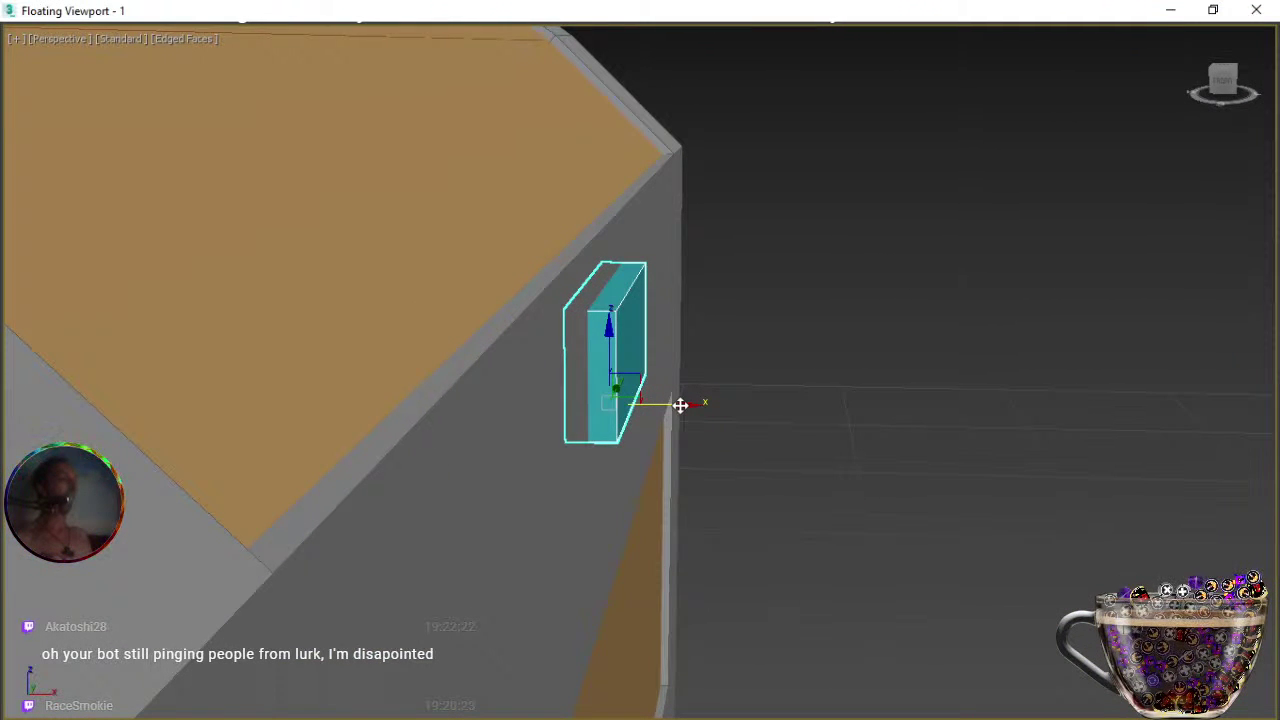
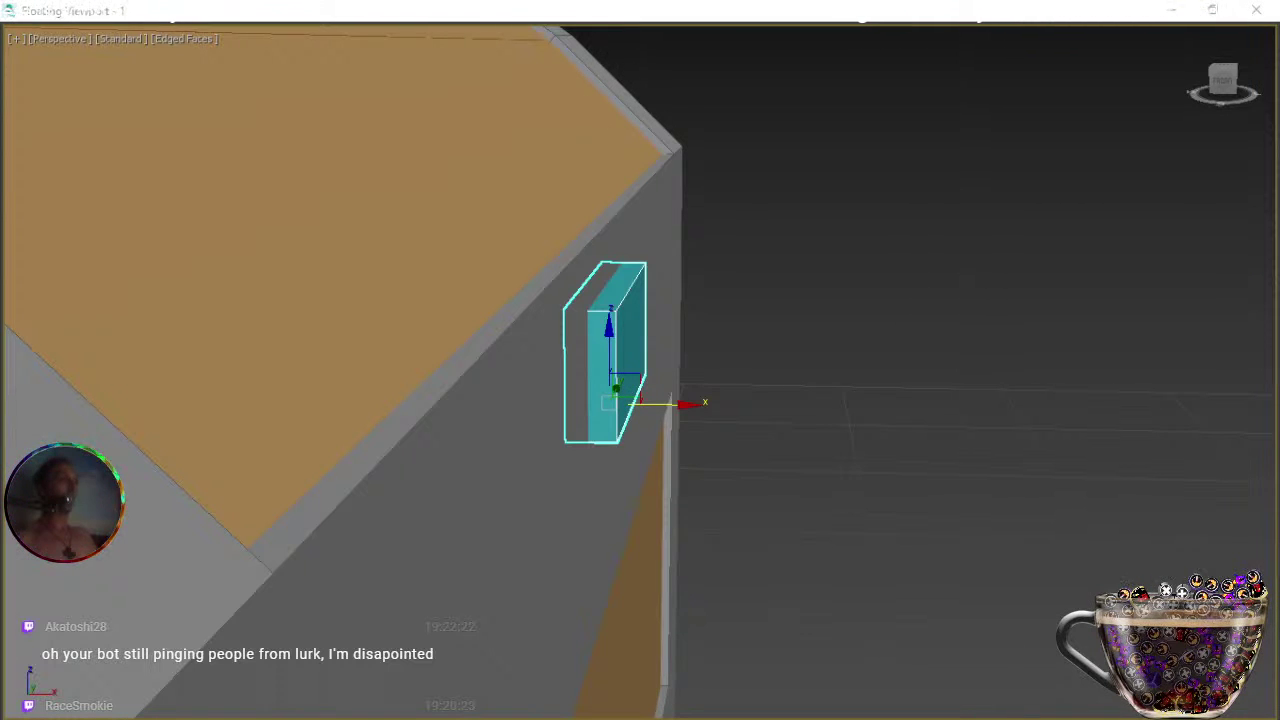
Make the box thinner, adjust its depth along X and raise it slightly on the lid's front band.
{"action": "key", "text": "Return"}
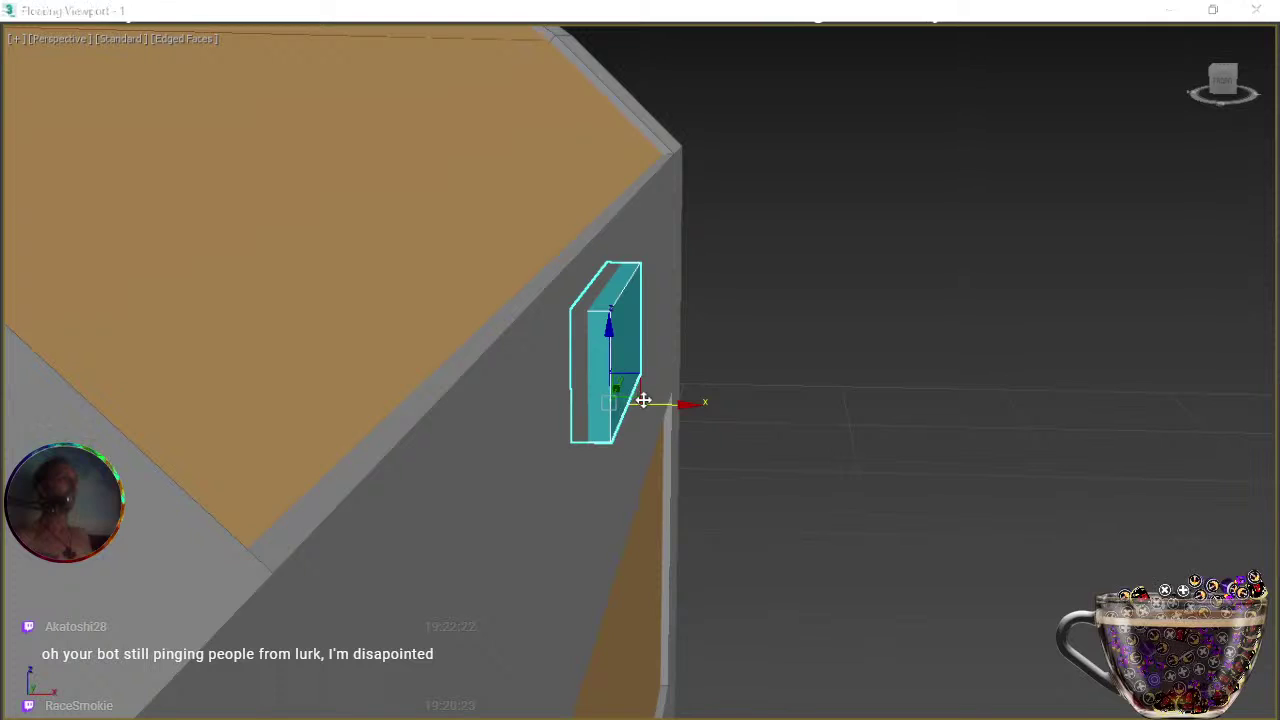
{"action": "left_click_drag", "start_coordinate": [657, 404], "coordinate": [669, 405]}
{"action": "middle_click_drag", "start_coordinate": [684, 408], "coordinate": [577, 438], "text": "alt"}
{"action": "right_click", "coordinate": [611, 370]}
{"action": "left_click_drag", "start_coordinate": [625, 345], "coordinate": [625, 331]}
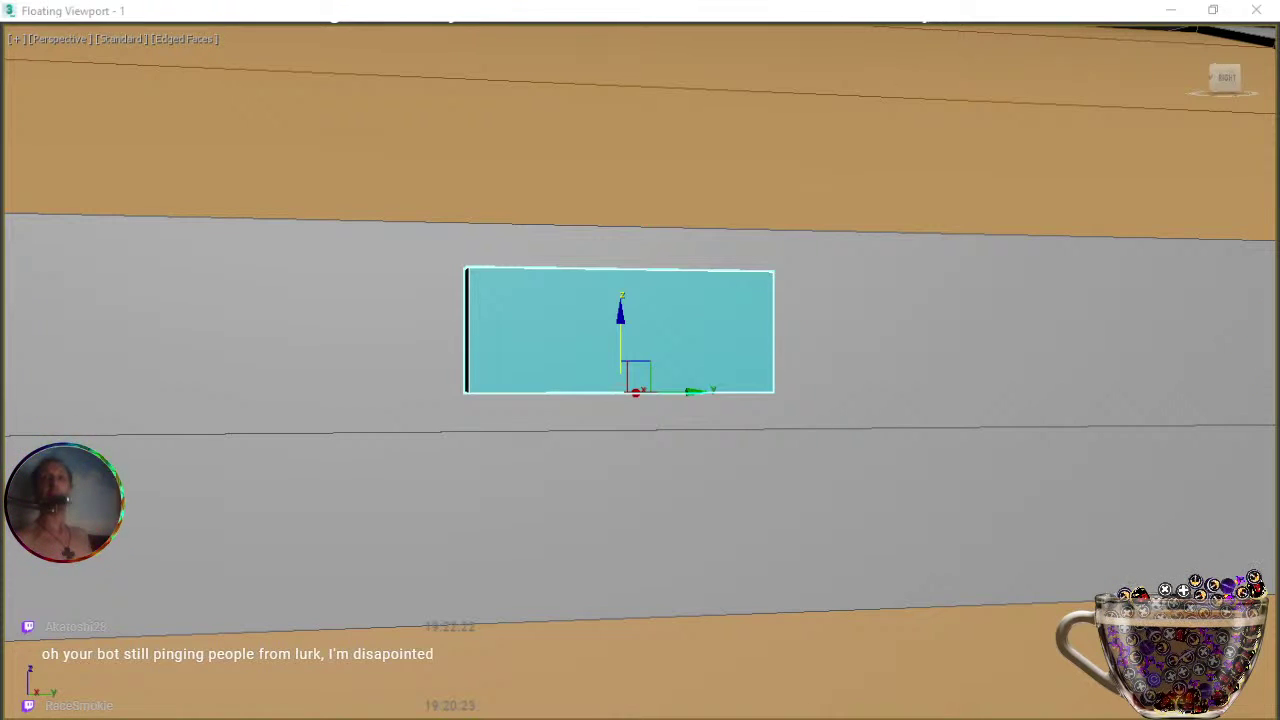
{"action": "key", "text": "2"}
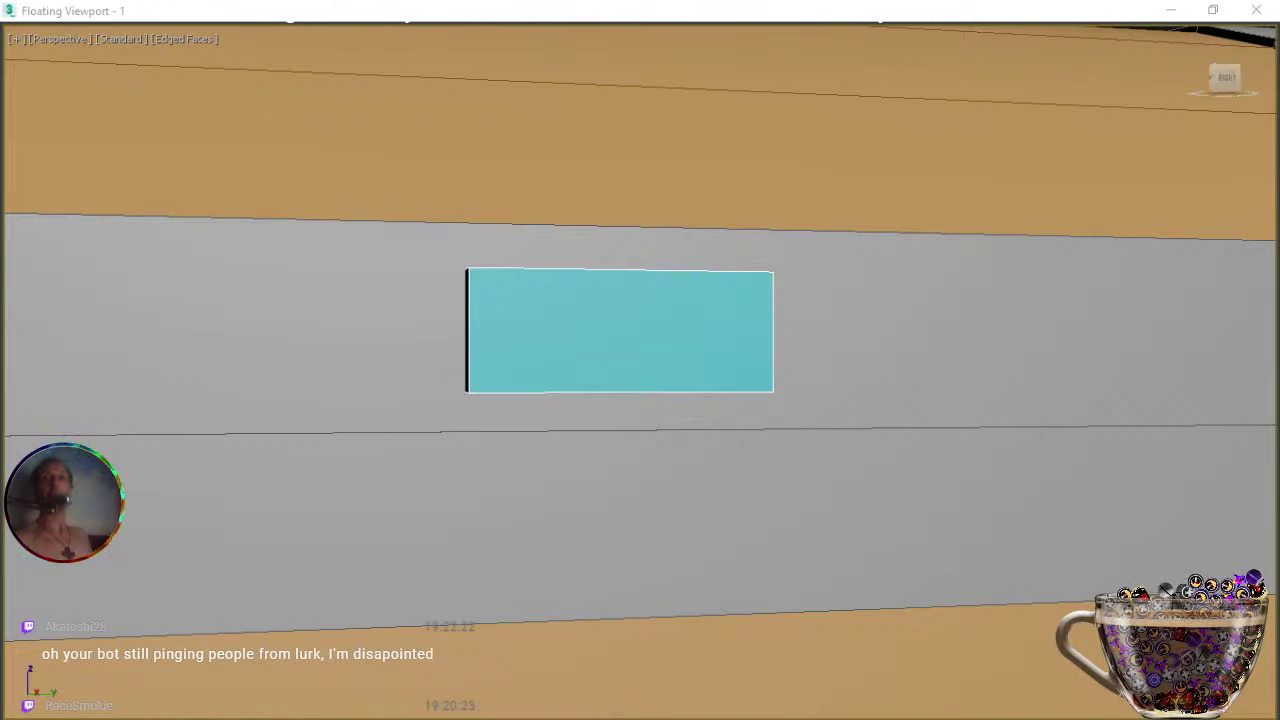
{"action": "left_click", "coordinate": [617, 398]}
{"action": "mouse_move", "coordinate": [617, 397]}
{"action": "middle_mouse_down", "text": "alt"}
{"action": "mouse_move", "coordinate": [603, 446]}
{"action": "mouse_move", "coordinate": [634, 397]}
{"action": "middle_mouse_up", "text": "alt"}
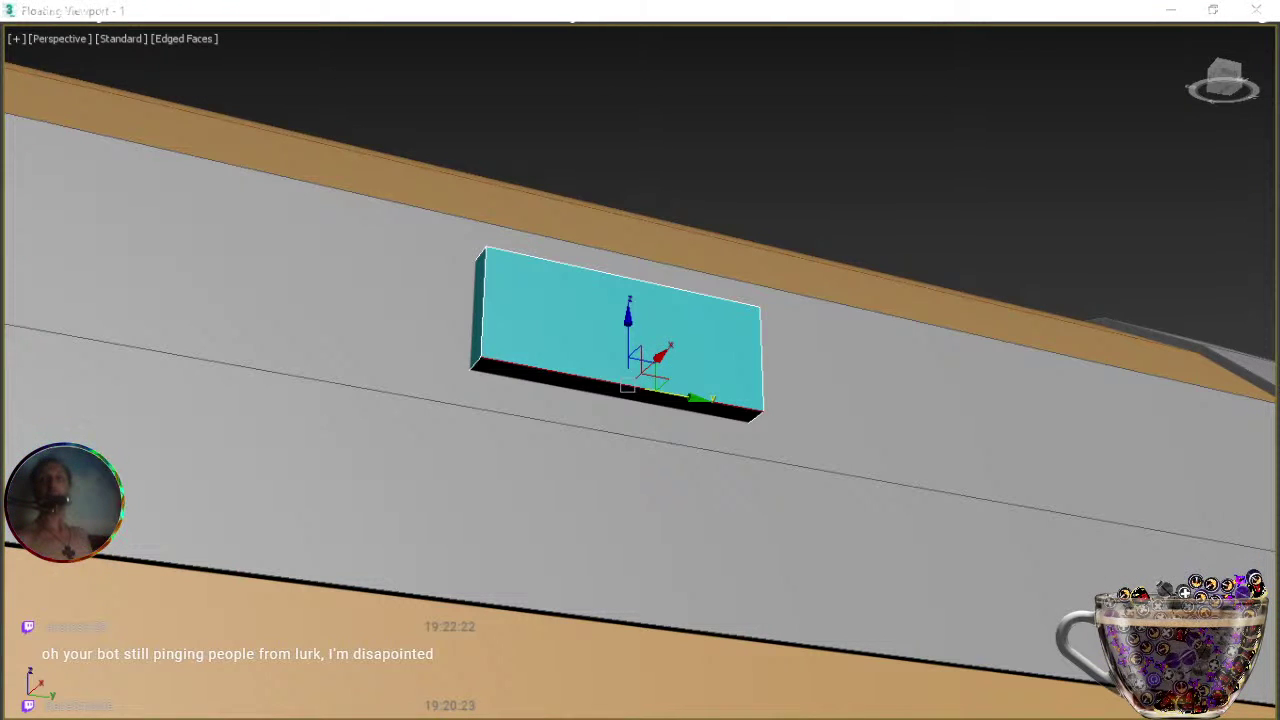
{"action": "key", "text": "ctrl+shift+e"}
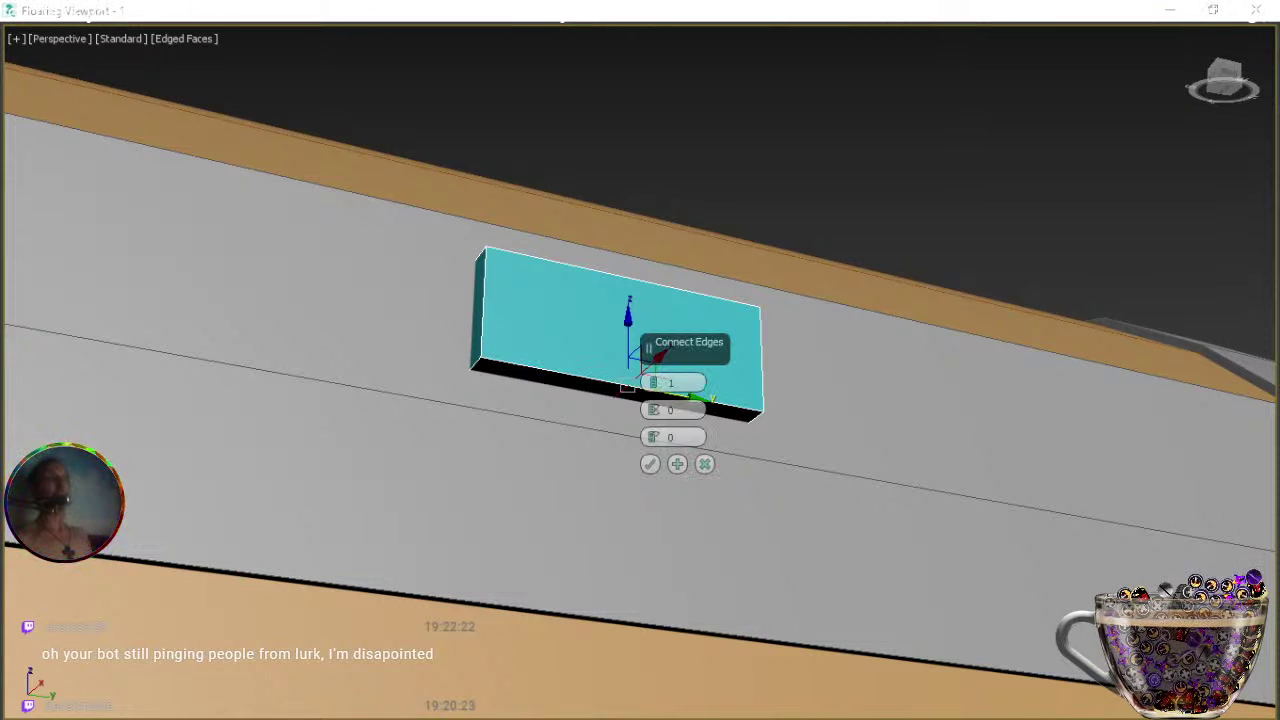
{"action": "left_click", "coordinate": [655, 383]}
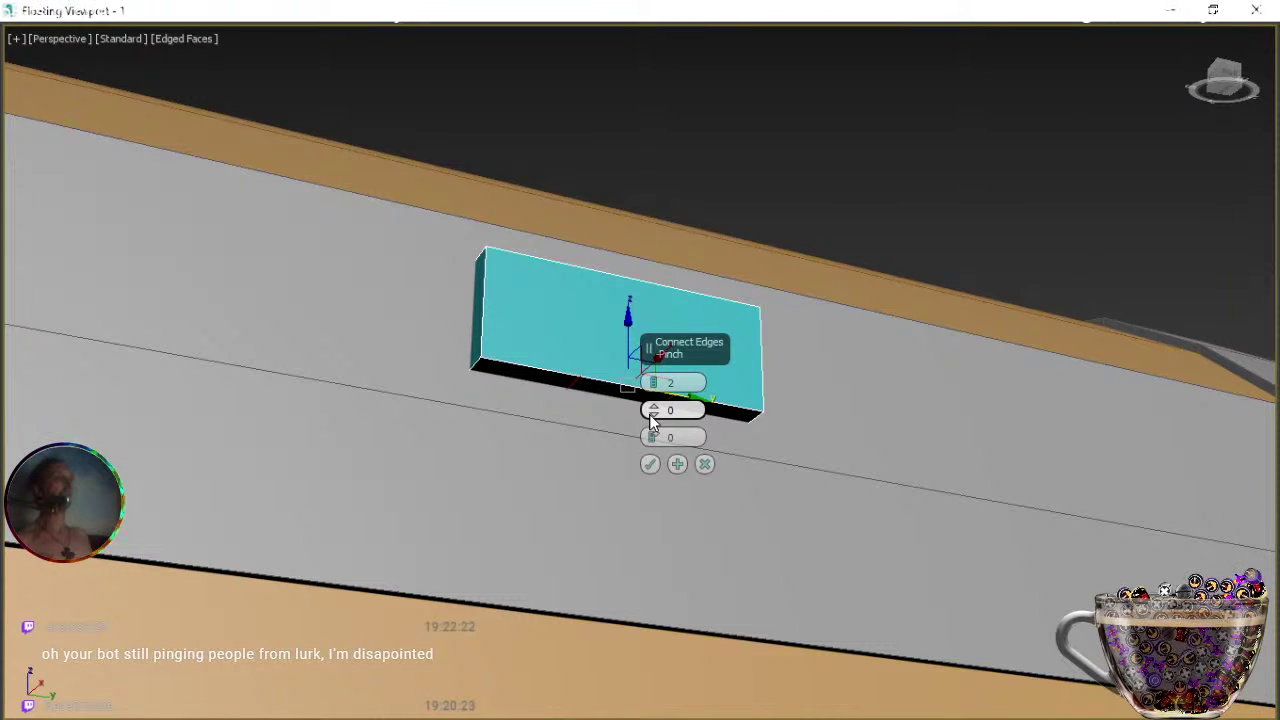
{"action": "left_click", "coordinate": [705, 464]}
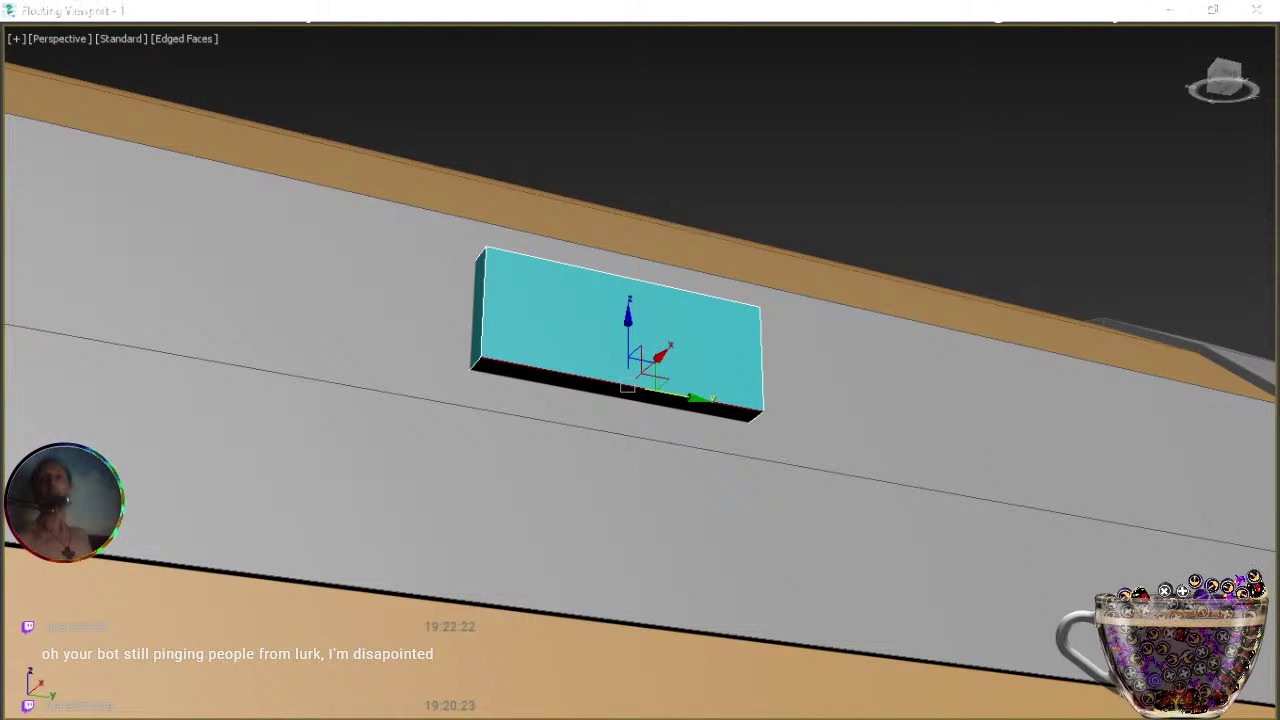
{"action": "key", "text": "2"}
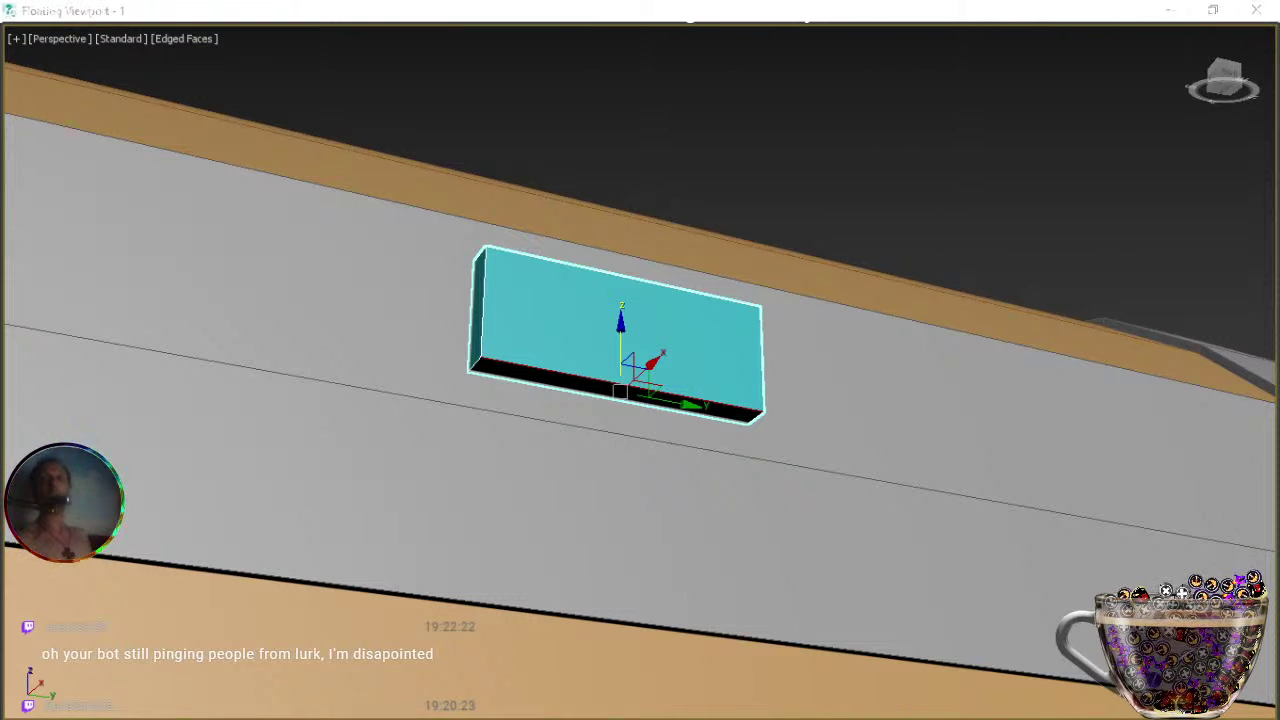
Connect the long edges of the lock plate's underside with 2 segments, splitting it into three faces.
{"action": "key", "text": "2"}
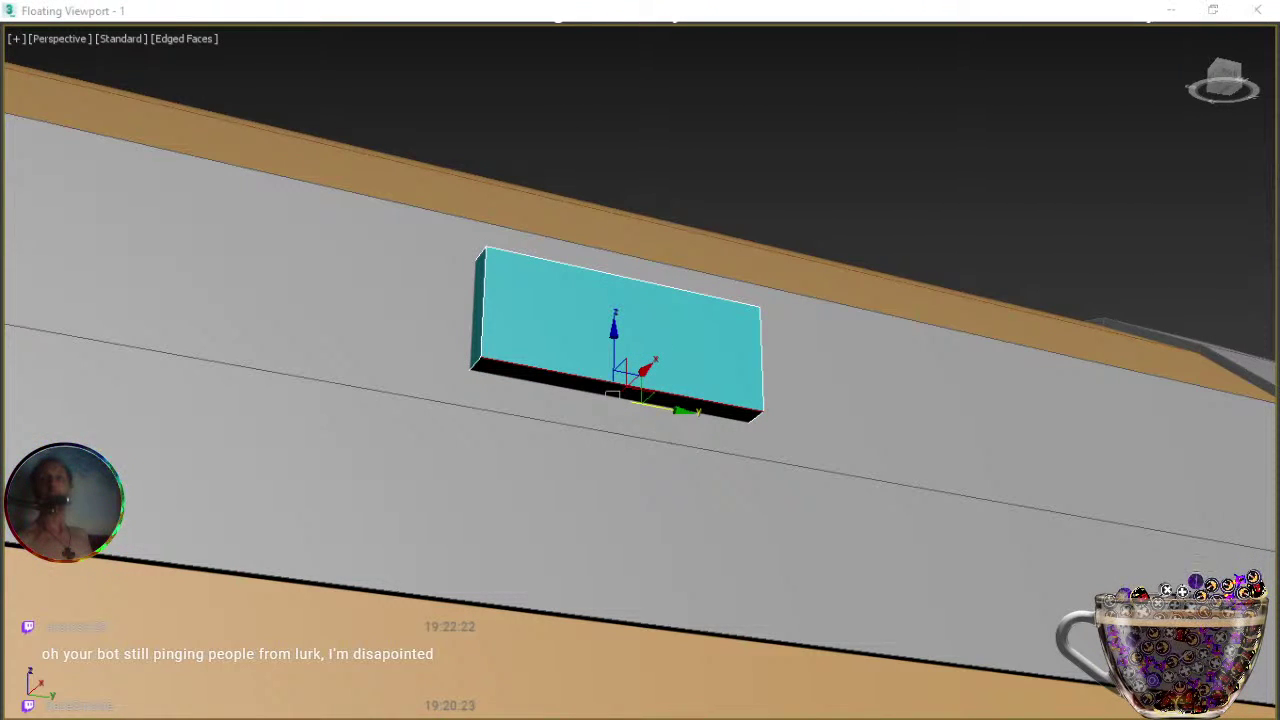
{"action": "key", "text": "ctrl+shift+e"}
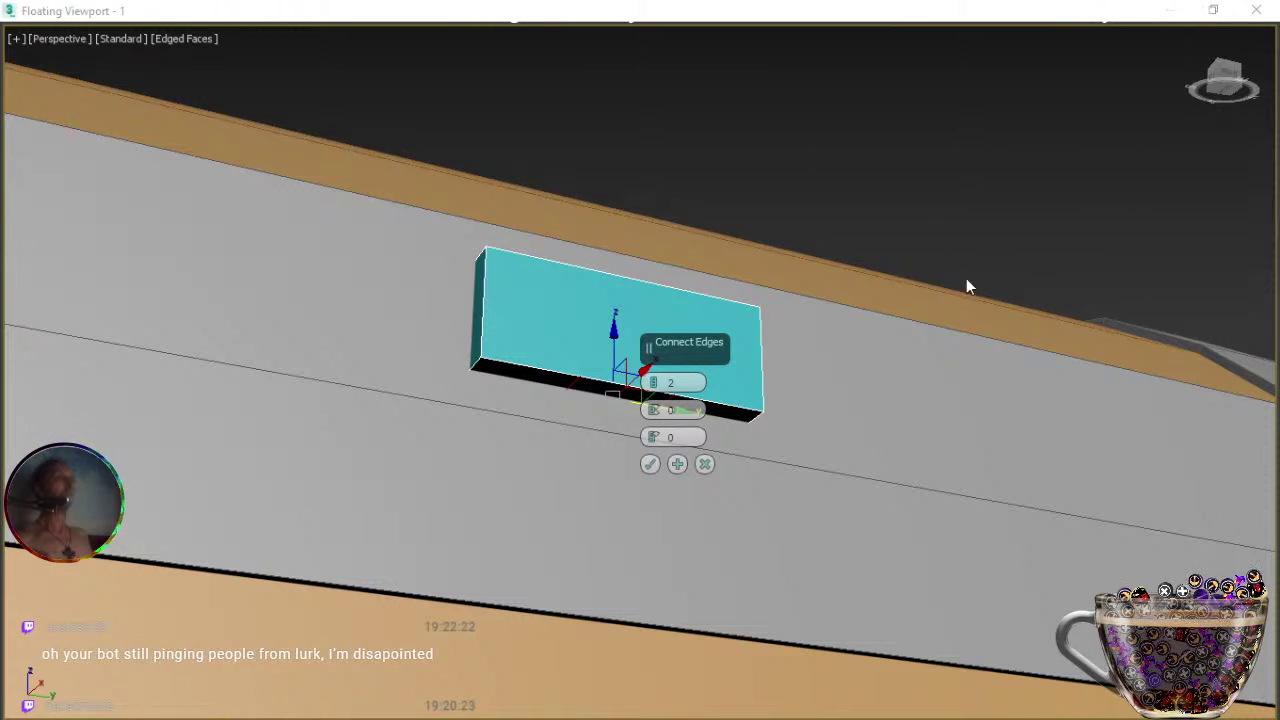
{"action": "left_click", "coordinate": [650, 465]}
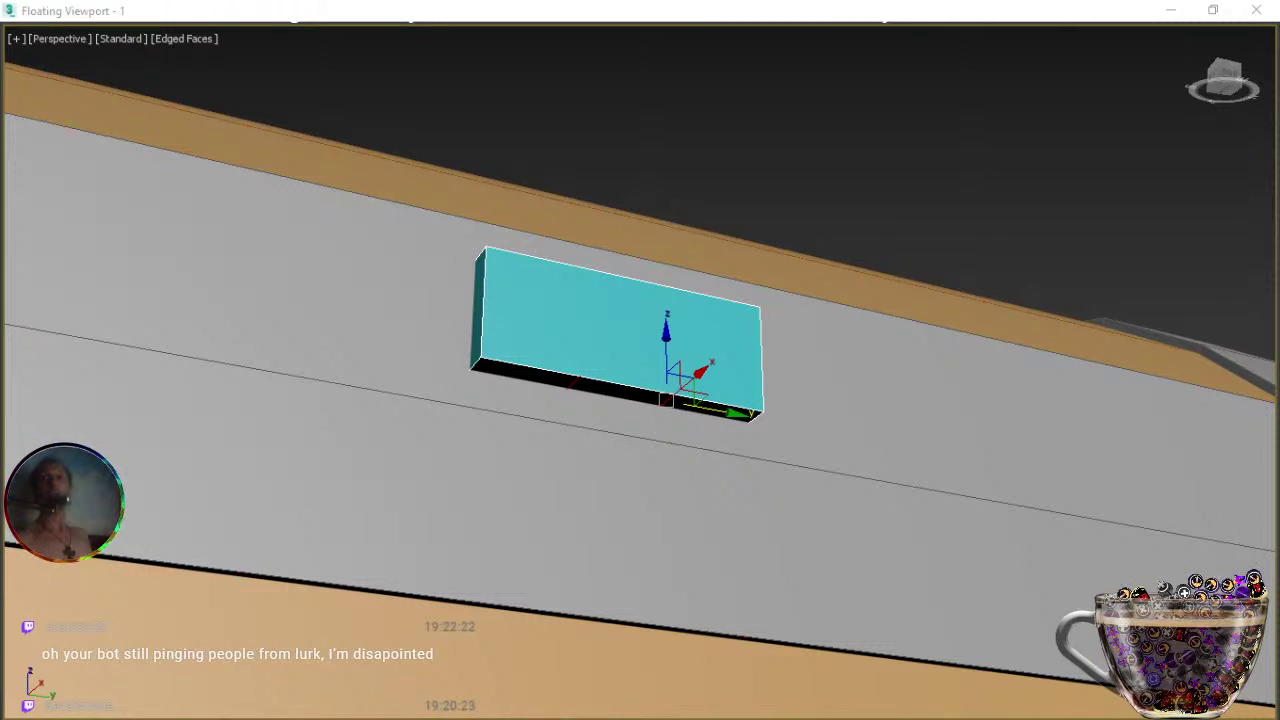
{"action": "left_click", "coordinate": [727, 470]}
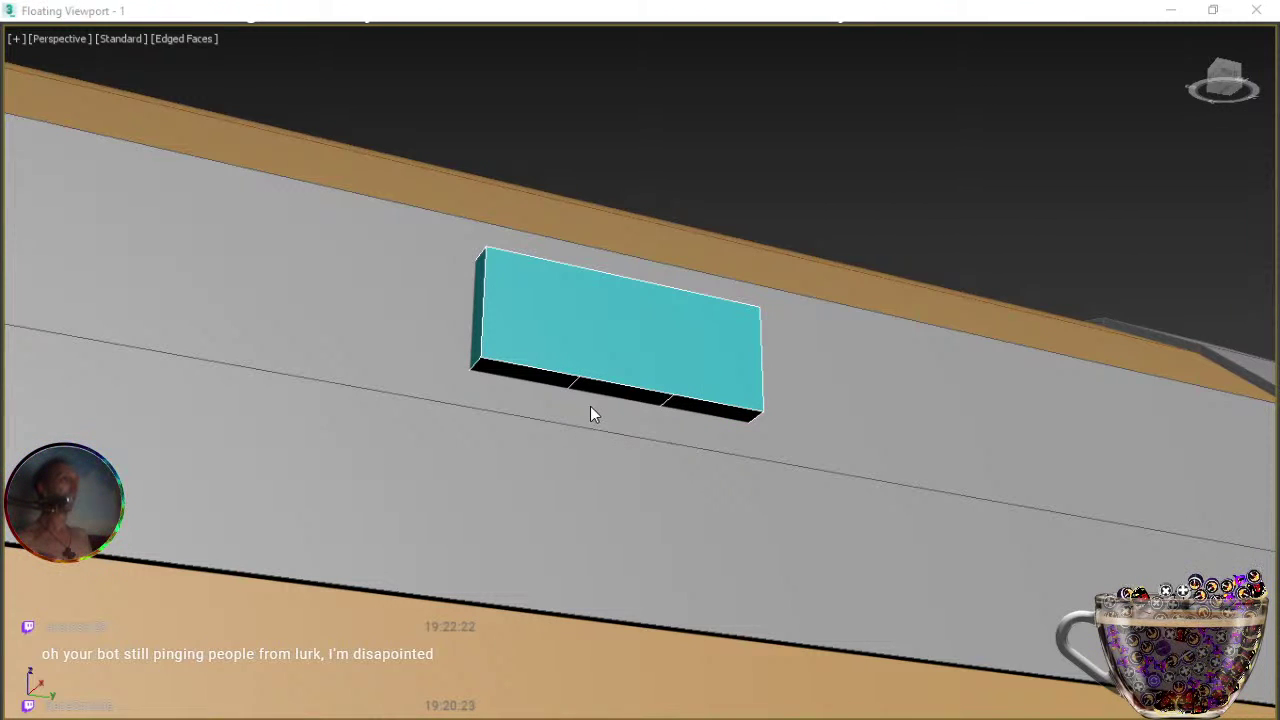
Extrude the middle face of the lock plate's underside downward by 0.013 m.
{"action": "left_click", "coordinate": [609, 388]}
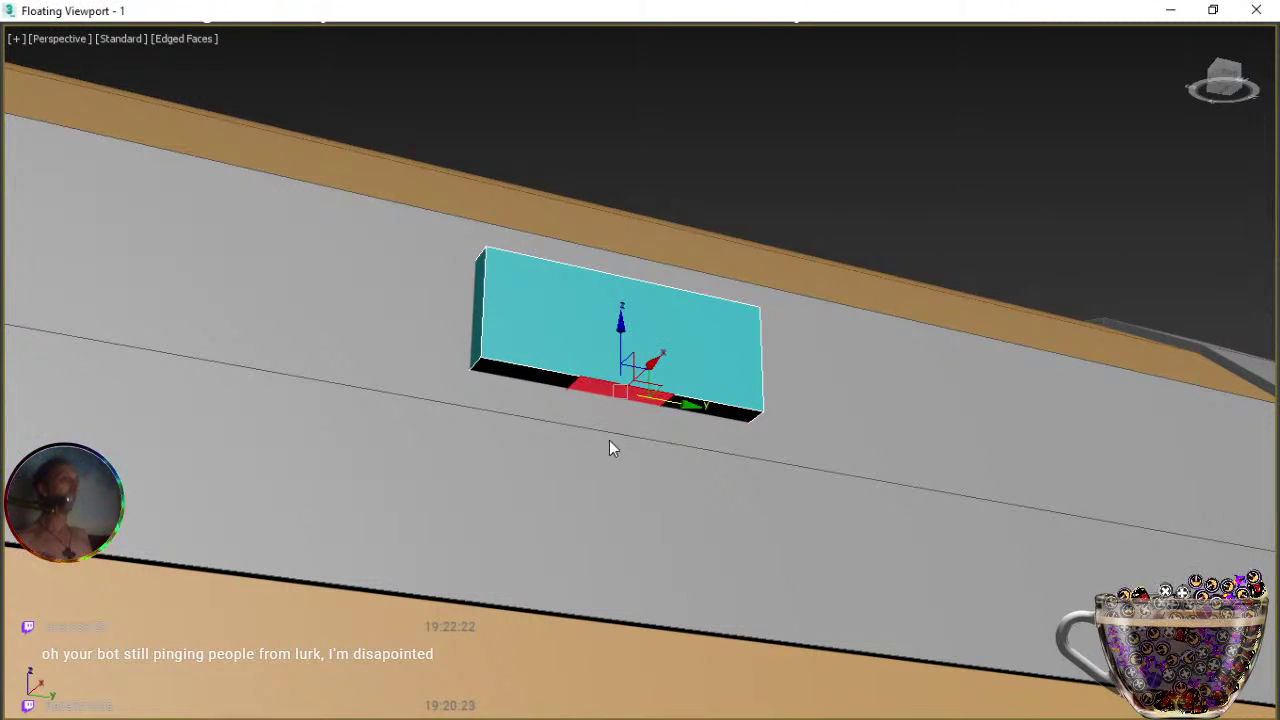
{"action": "mouse_move", "coordinate": [608, 481]}
{"action": "middle_mouse_down", "text": "alt"}
{"action": "mouse_move", "coordinate": [586, 486]}
{"action": "mouse_move", "coordinate": [634, 477]}
{"action": "mouse_move", "coordinate": [724, 519]}
{"action": "mouse_move", "coordinate": [591, 514]}
{"action": "mouse_move", "coordinate": [571, 480]}
{"action": "mouse_move", "coordinate": [620, 486]}
{"action": "mouse_move", "coordinate": [615, 496]}
{"action": "middle_mouse_up", "text": "alt"}
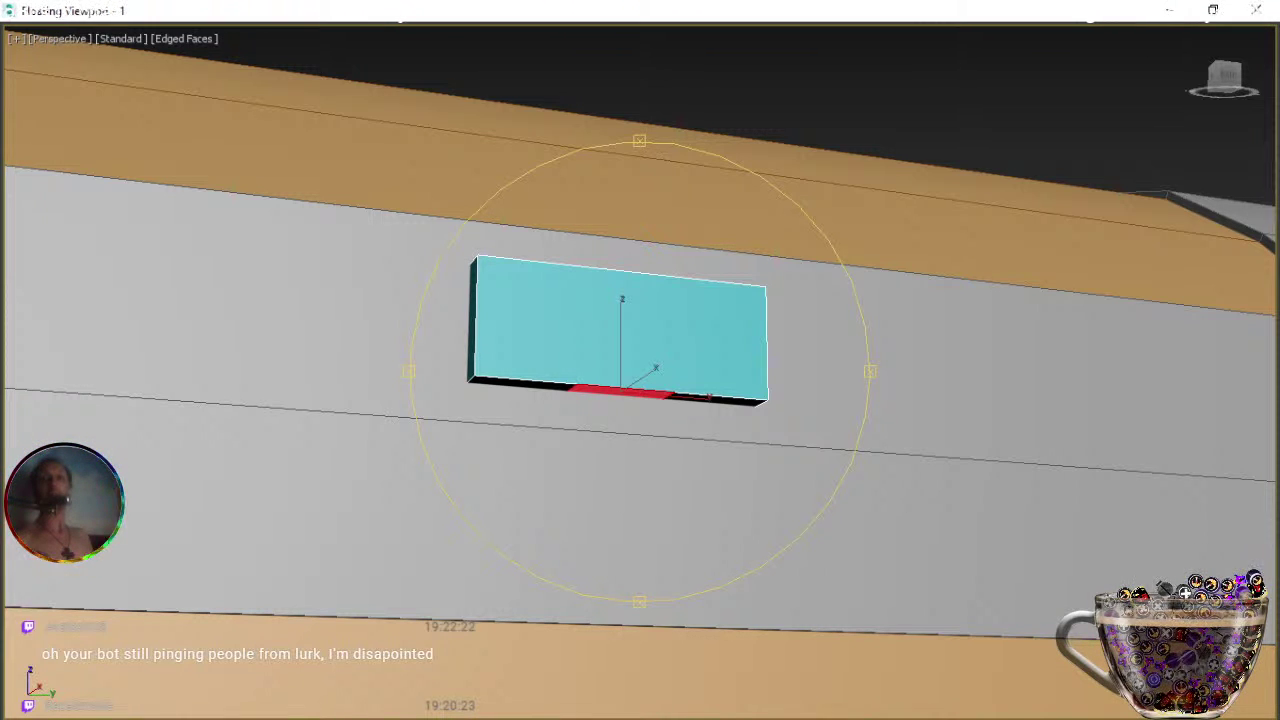
{"action": "key", "text": "shift+e"}
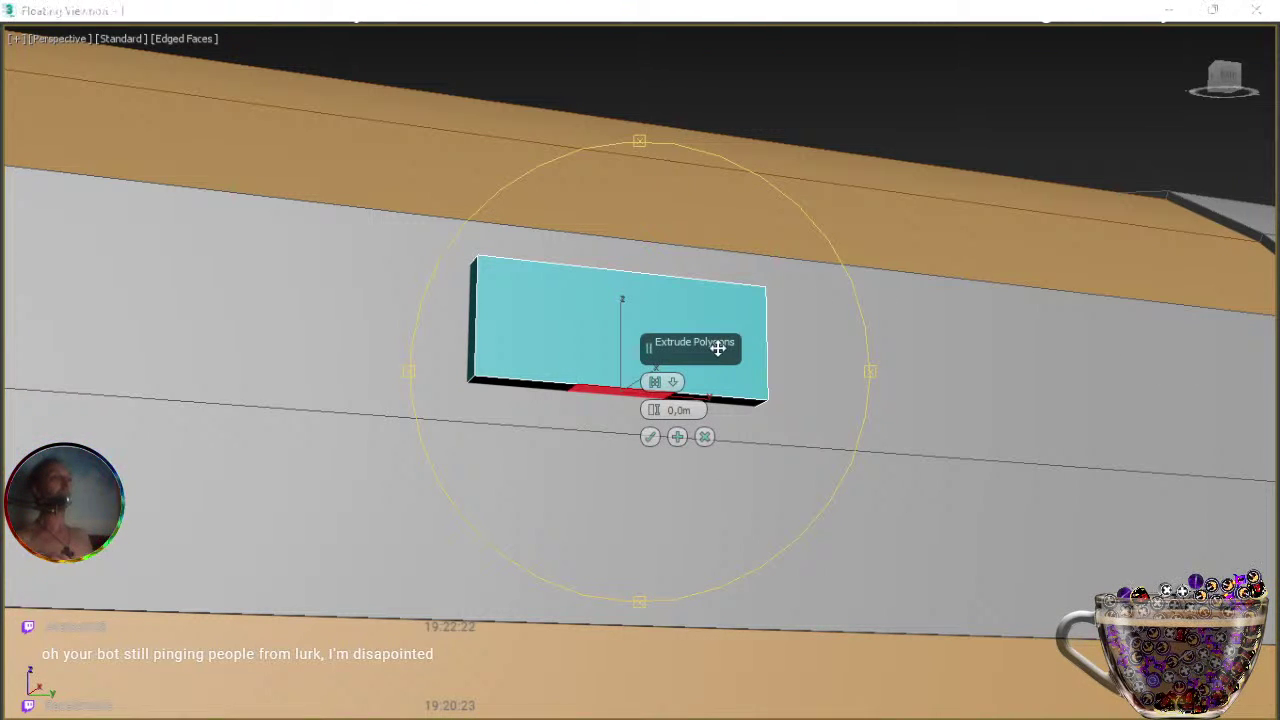
{"action": "left_click_drag", "start_coordinate": [650, 410], "coordinate": [652, 403]}
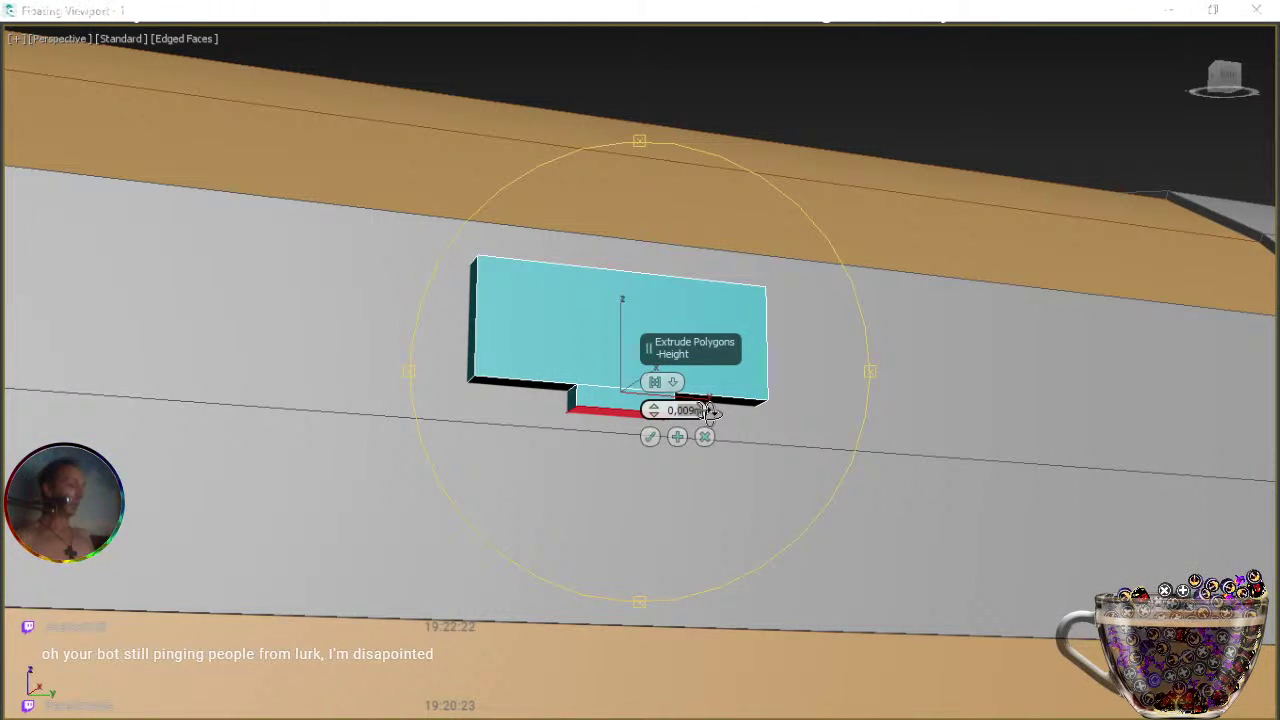
{"action": "key", "text": "Return"}
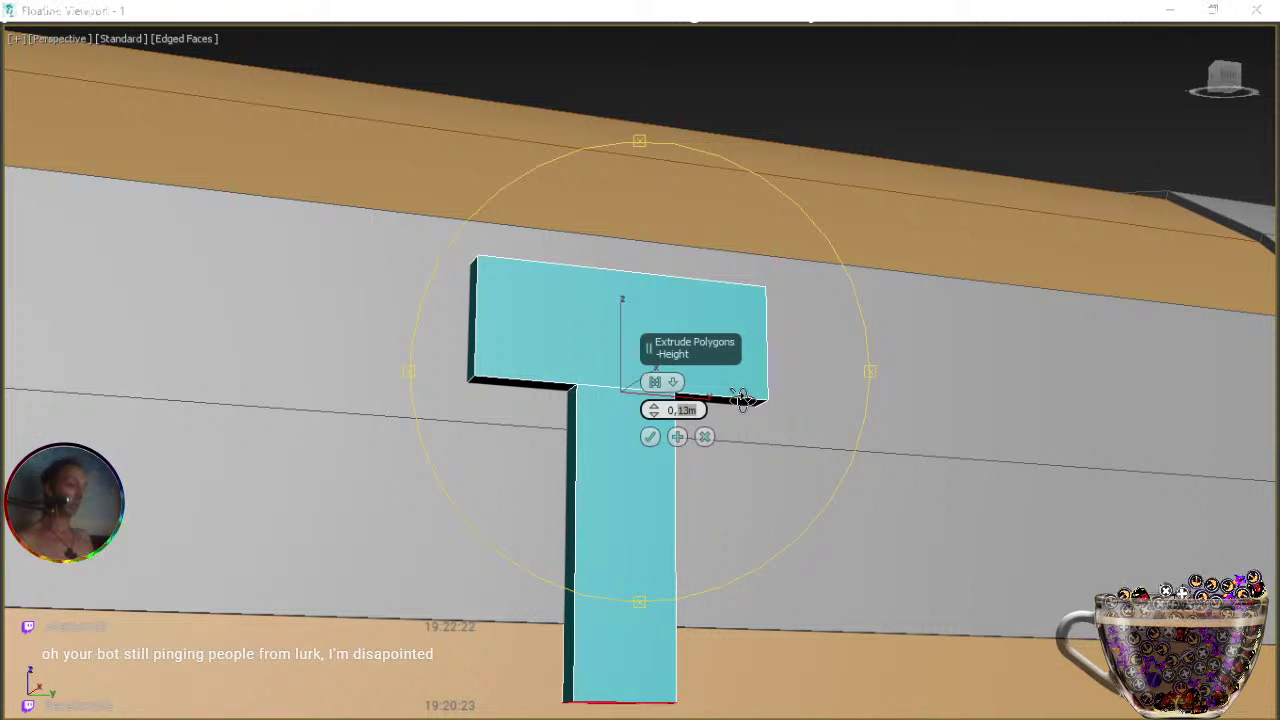
{"action": "type", "text": "0,01"}
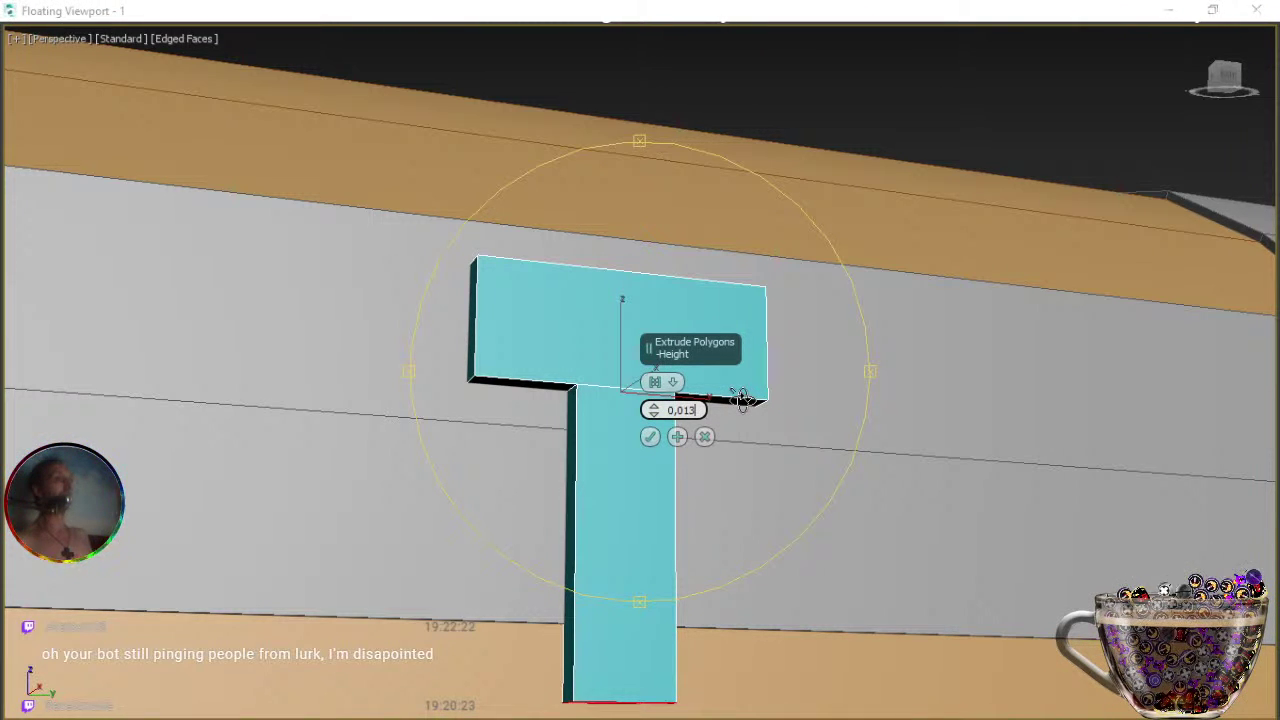
{"action": "key", "text": "Return"}
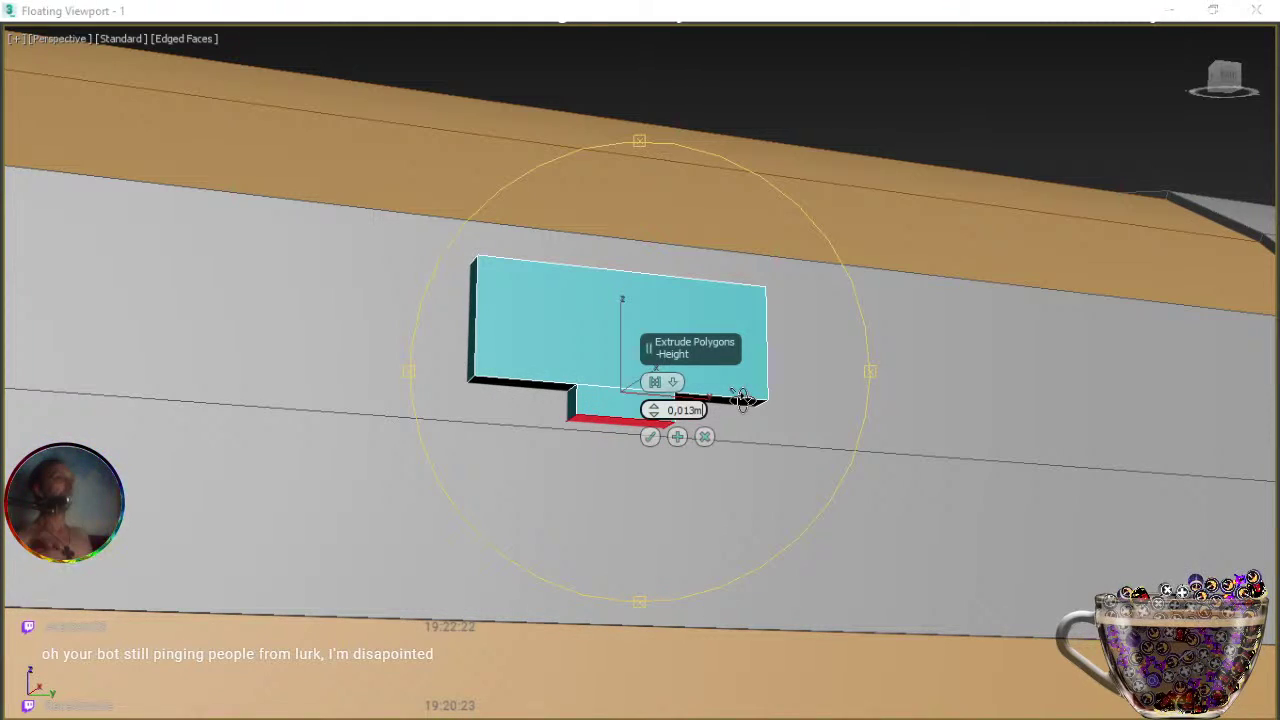
{"action": "middle_click_drag", "start_coordinate": [589, 466], "coordinate": [652, 469], "text": "alt"}
{"action": "left_click", "coordinate": [678, 437]}
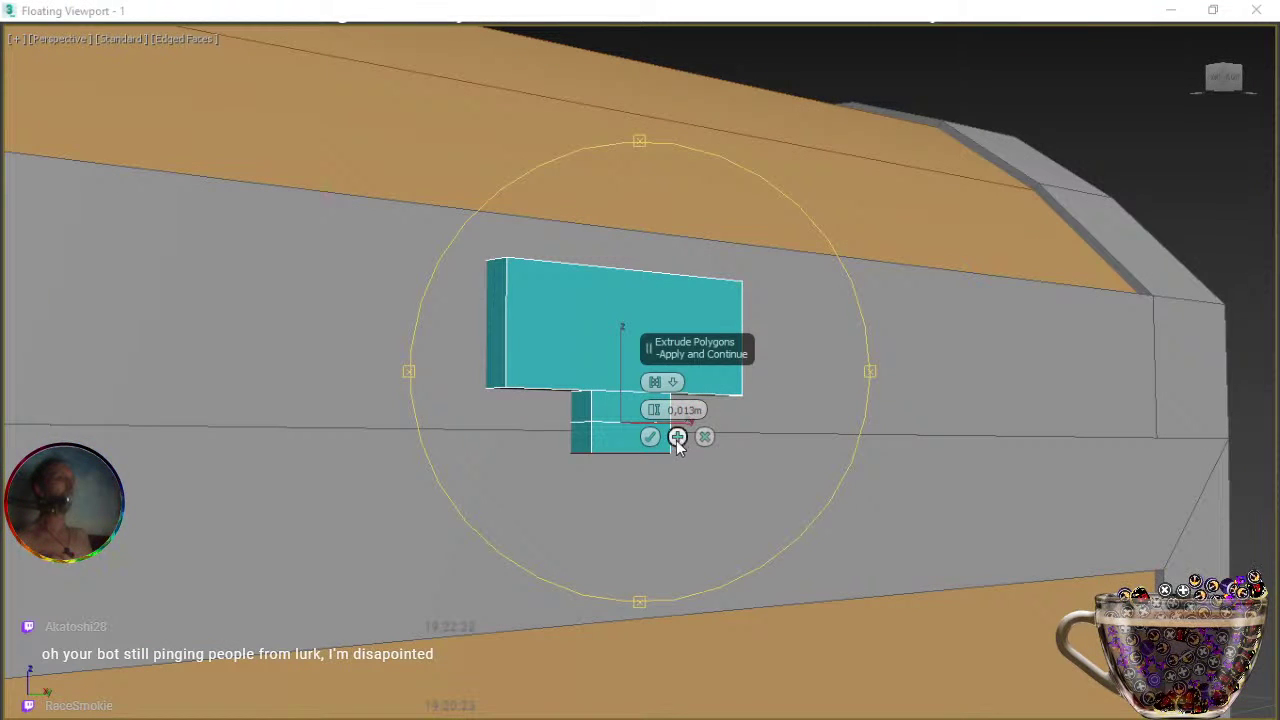
Extrude the same face a further 0.078 m downward to form the plate's long stem.
{"action": "left_click_drag", "start_coordinate": [652, 419], "coordinate": [650, 387]}
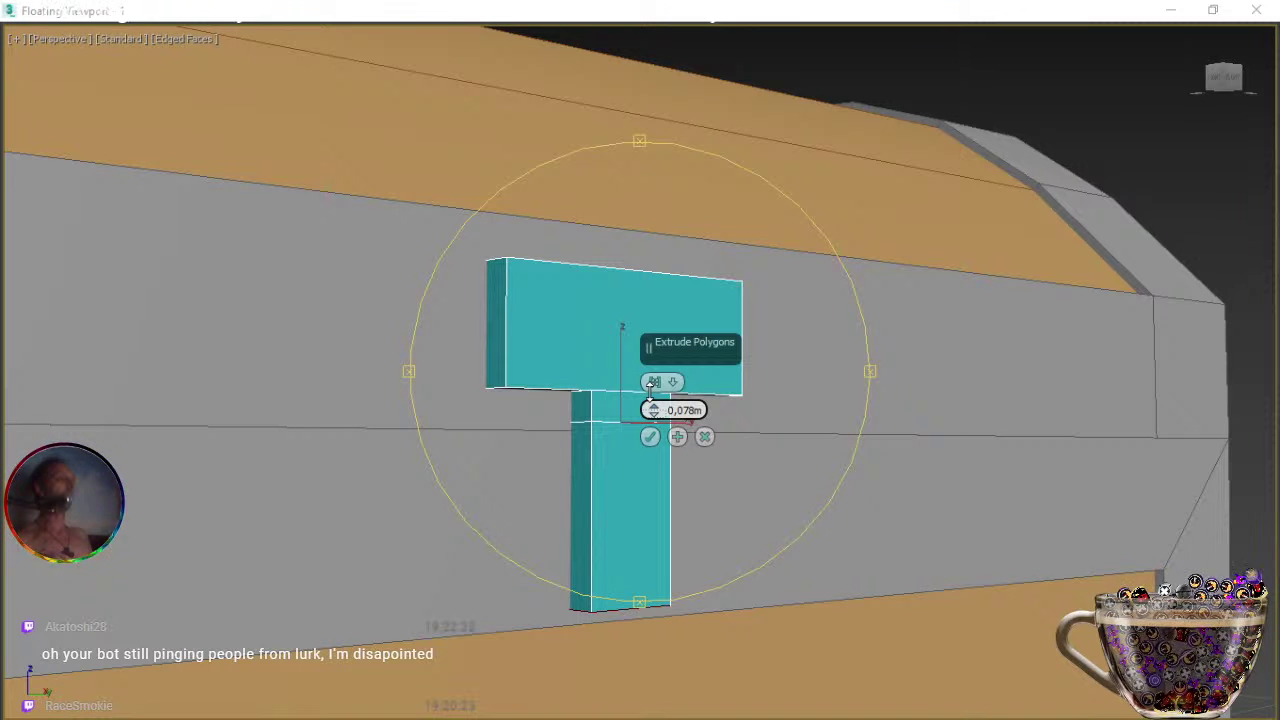
{"action": "left_click", "coordinate": [650, 437]}
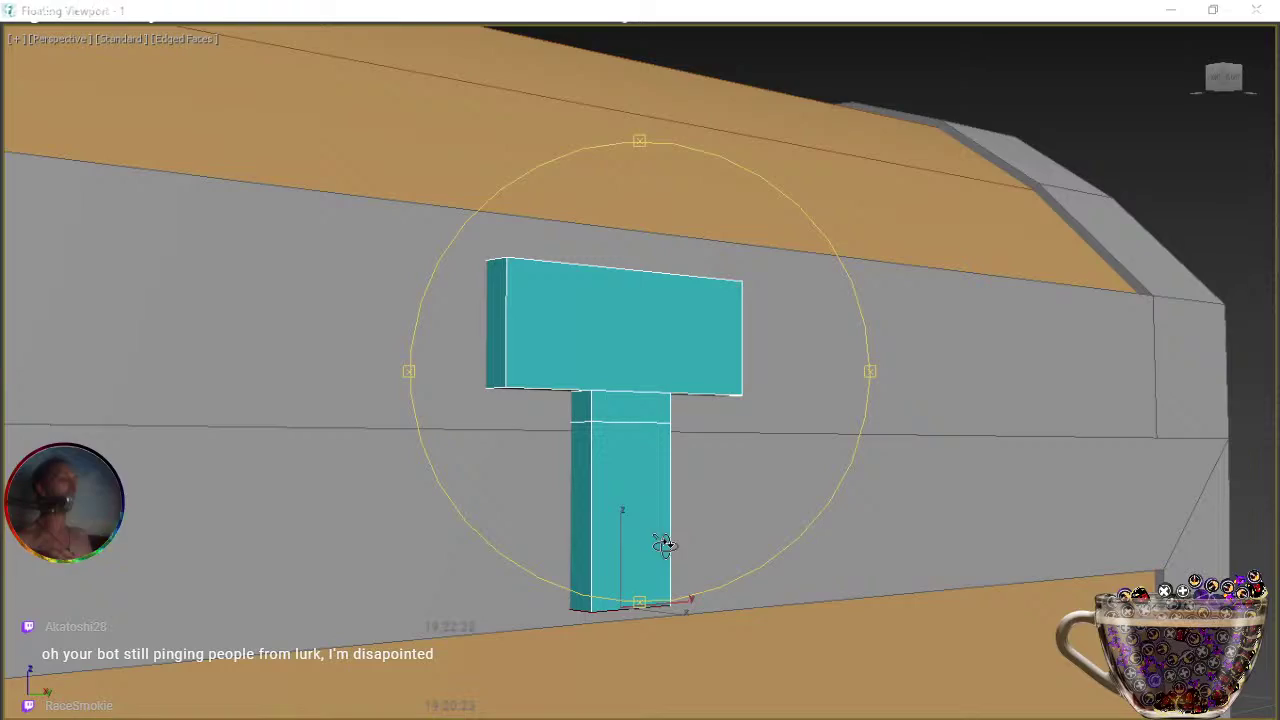
{"action": "mouse_move", "coordinate": [671, 534]}
{"action": "middle_mouse_down", "text": "alt"}
{"action": "mouse_move", "coordinate": [694, 520]}
{"action": "mouse_move", "coordinate": [680, 480]}
{"action": "mouse_move", "coordinate": [617, 511]}
{"action": "mouse_move", "coordinate": [606, 534]}
{"action": "mouse_move", "coordinate": [571, 529]}
{"action": "mouse_move", "coordinate": [679, 546]}
{"action": "mouse_move", "coordinate": [617, 534]}
{"action": "mouse_move", "coordinate": [657, 543]}
{"action": "mouse_move", "coordinate": [669, 500]}
{"action": "mouse_move", "coordinate": [706, 457]}
{"action": "mouse_move", "coordinate": [657, 537]}
{"action": "mouse_move", "coordinate": [617, 529]}
{"action": "mouse_move", "coordinate": [789, 539]}
{"action": "mouse_move", "coordinate": [694, 543]}
{"action": "middle_mouse_up", "text": "alt"}
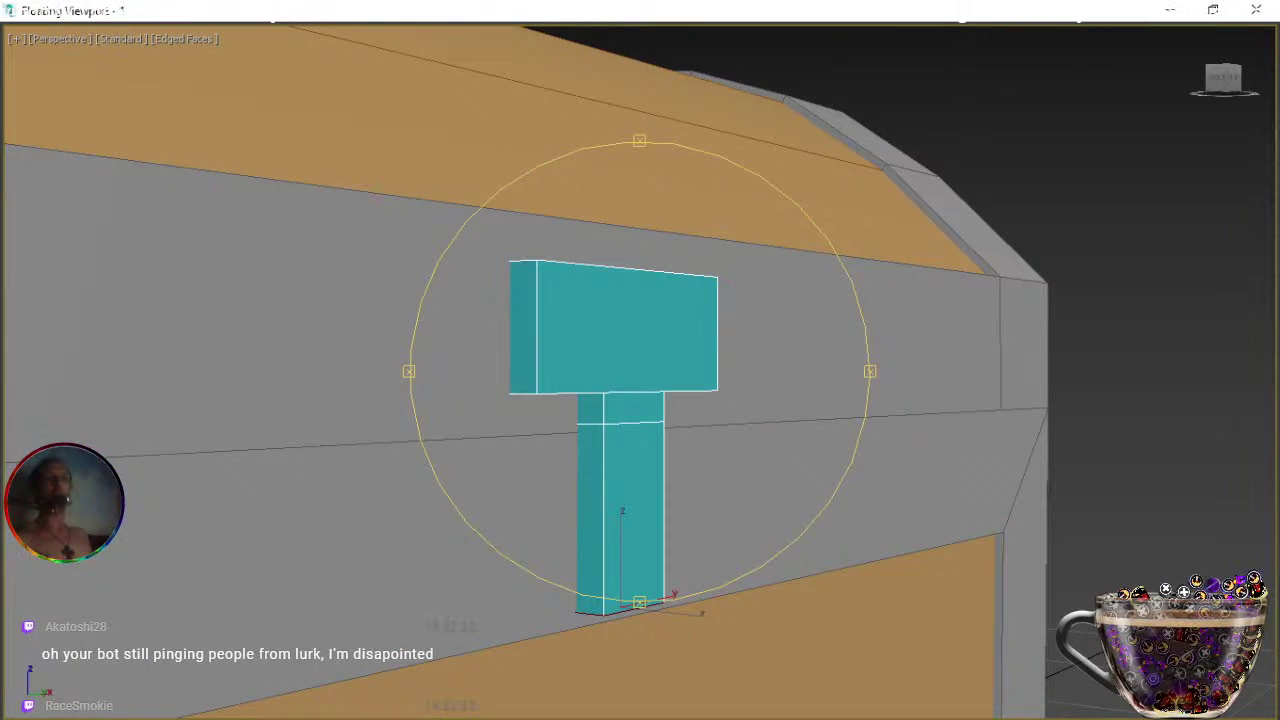
With the lock plate isolated, move the back face of the long stem section outward along X to thin it, and restore the full scene.
{"action": "key", "text": "alt+q"}
{"action": "middle_click_drag", "start_coordinate": [514, 401], "coordinate": [531, 557]}
{"action": "scroll", "coordinate": [531, 557], "scroll_direction": "down", "scroll_amount": 4}
{"action": "middle_click_drag", "start_coordinate": [526, 438], "coordinate": [496, 492]}
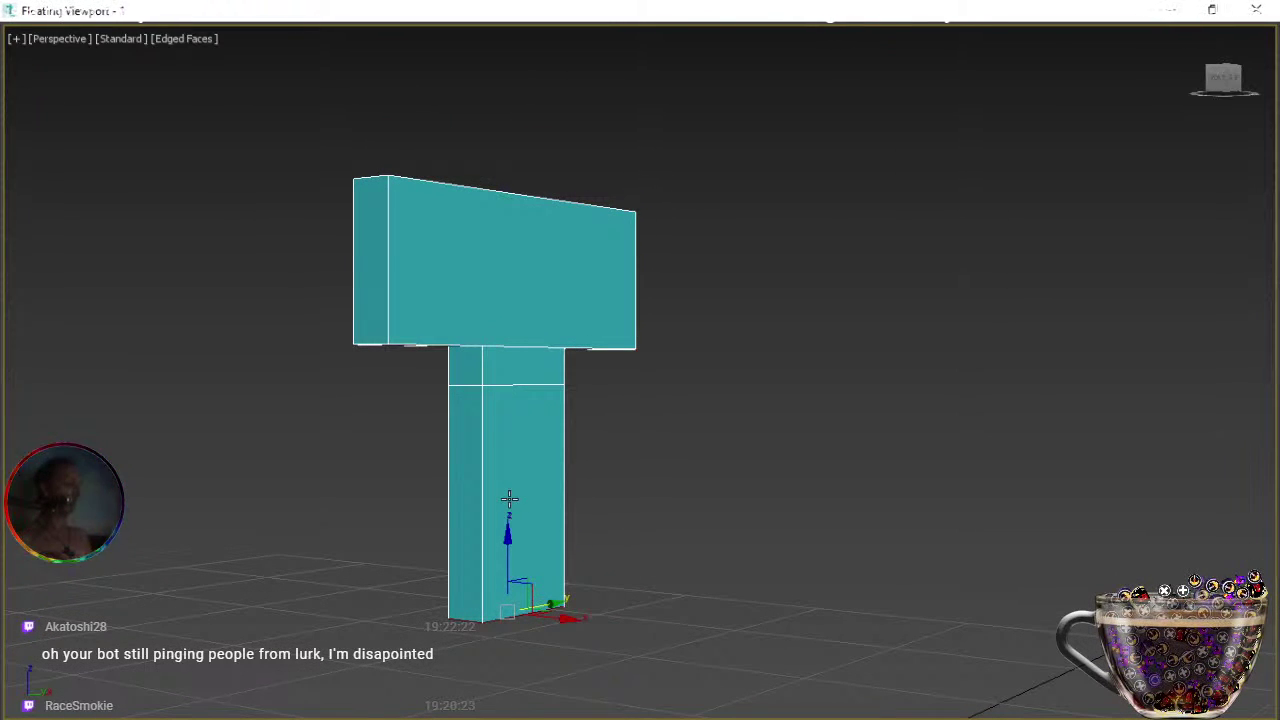
{"action": "middle_click_drag", "start_coordinate": [514, 518], "coordinate": [605, 530], "text": "alt"}
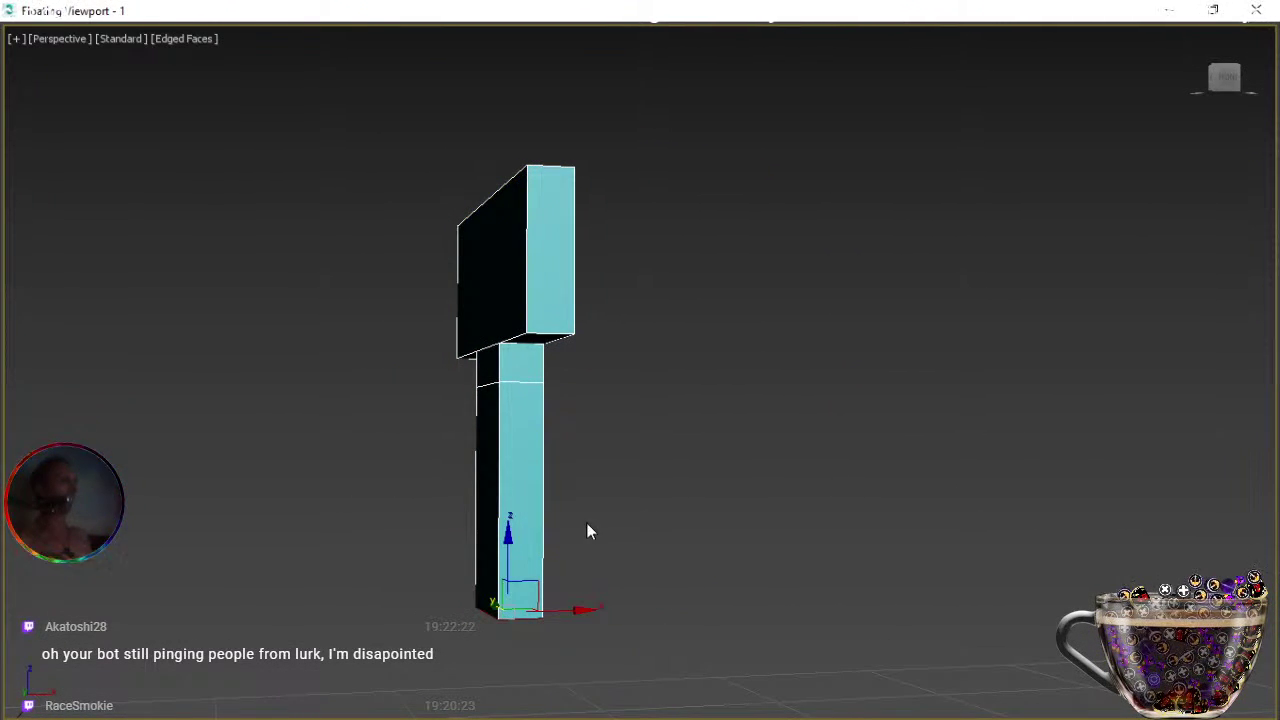
{"action": "left_click", "coordinate": [487, 538]}
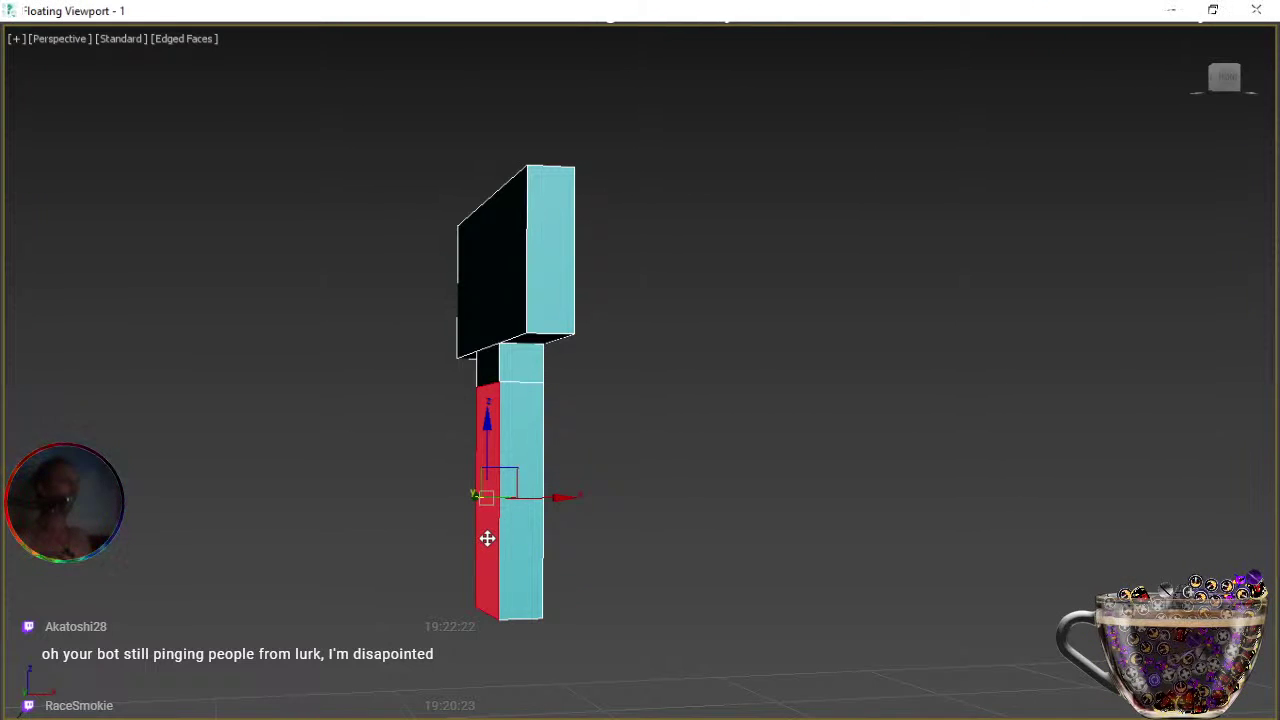
{"action": "left_click_drag", "start_coordinate": [560, 497], "coordinate": [580, 506]}
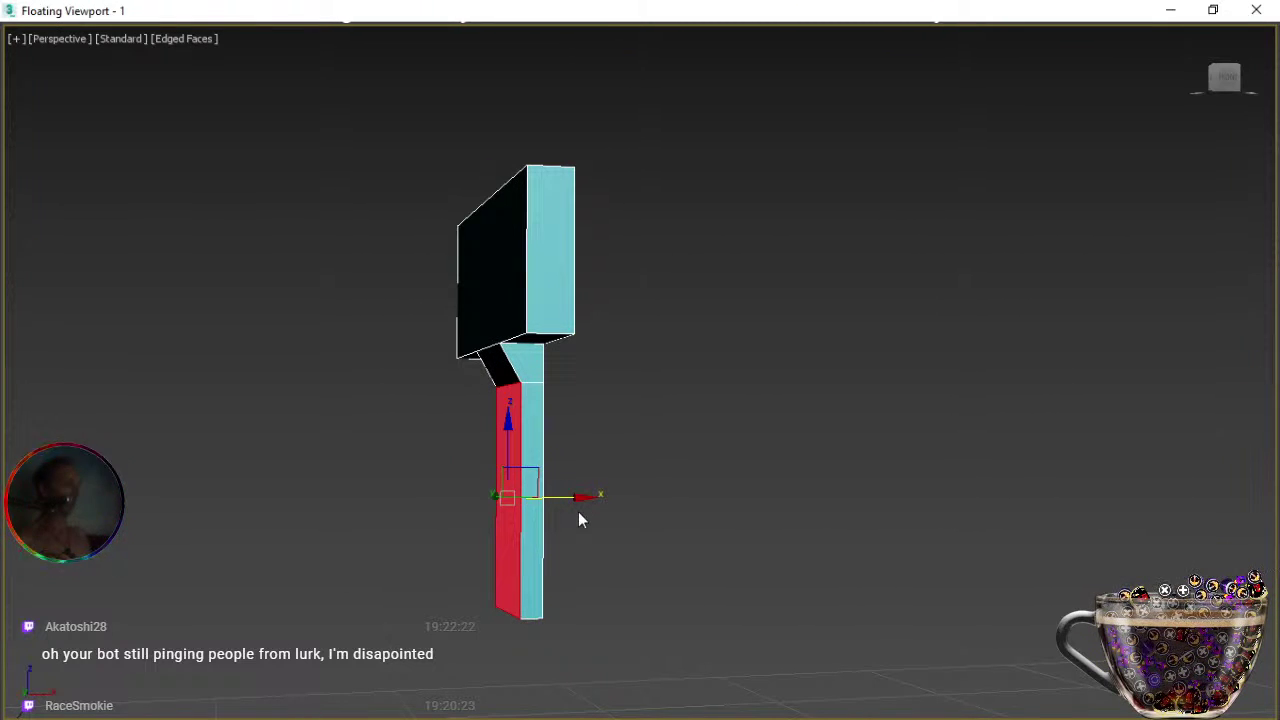
{"action": "key", "text": "alt+q"}
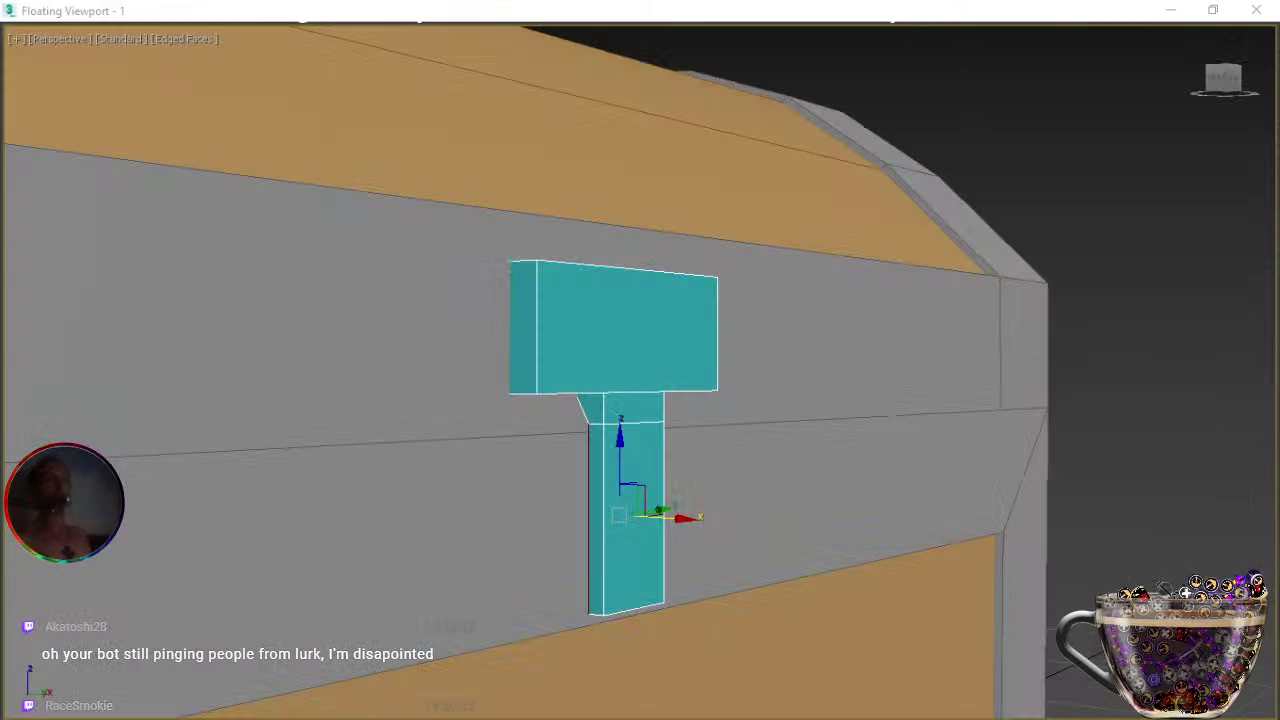
Extrude the bottom face of the stem by 0.01 m.
{"action": "middle_click_drag", "start_coordinate": [680, 586], "coordinate": [594, 452], "text": "alt"}
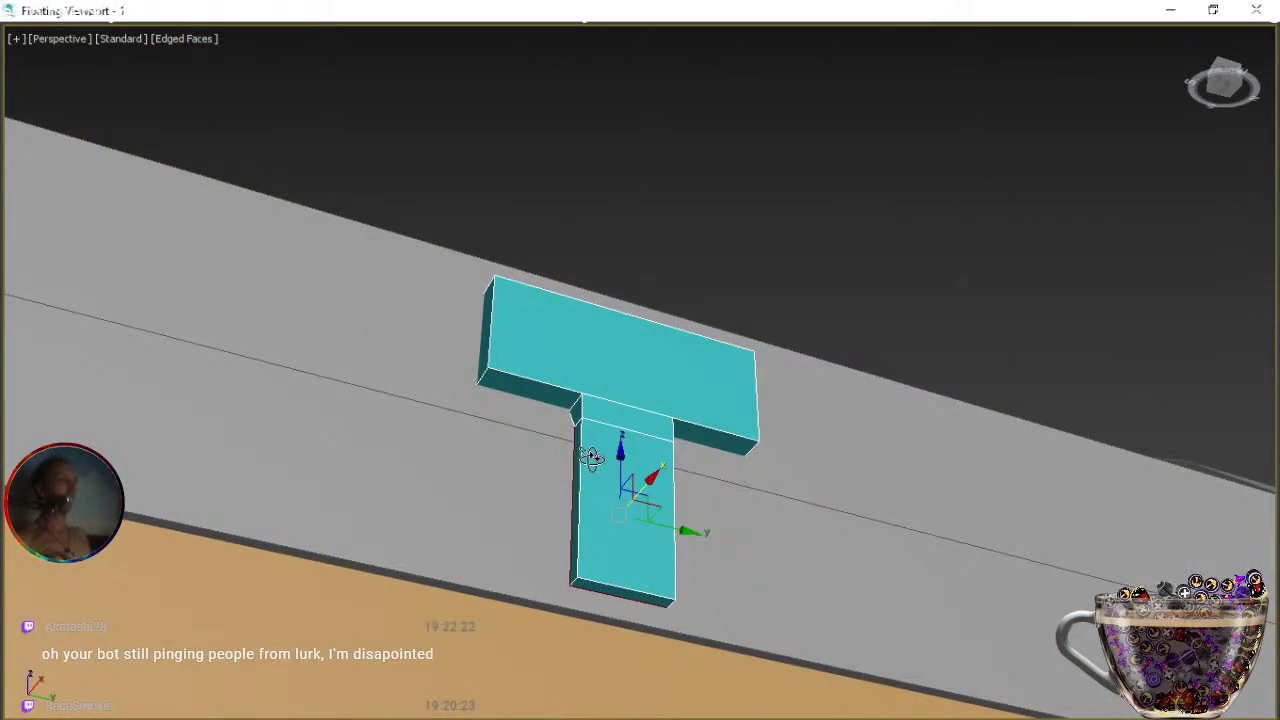
{"action": "left_click", "coordinate": [633, 594]}
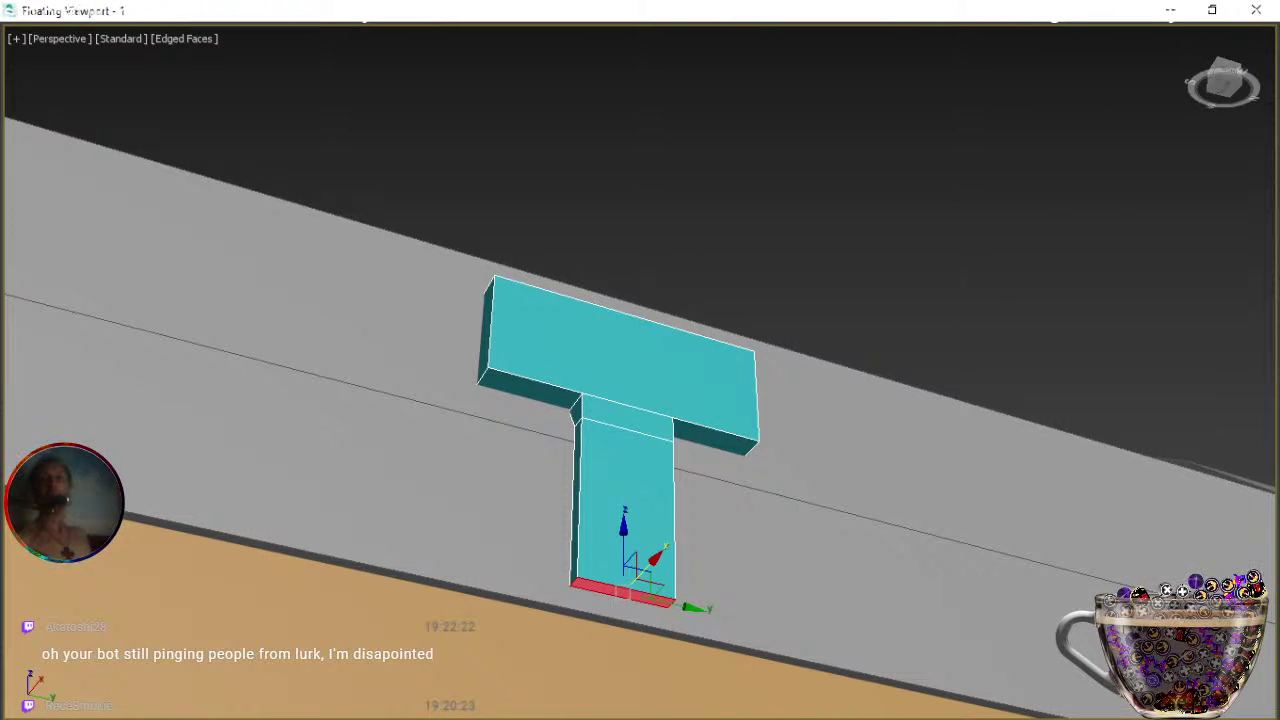
{"action": "key", "text": "shift+e"}
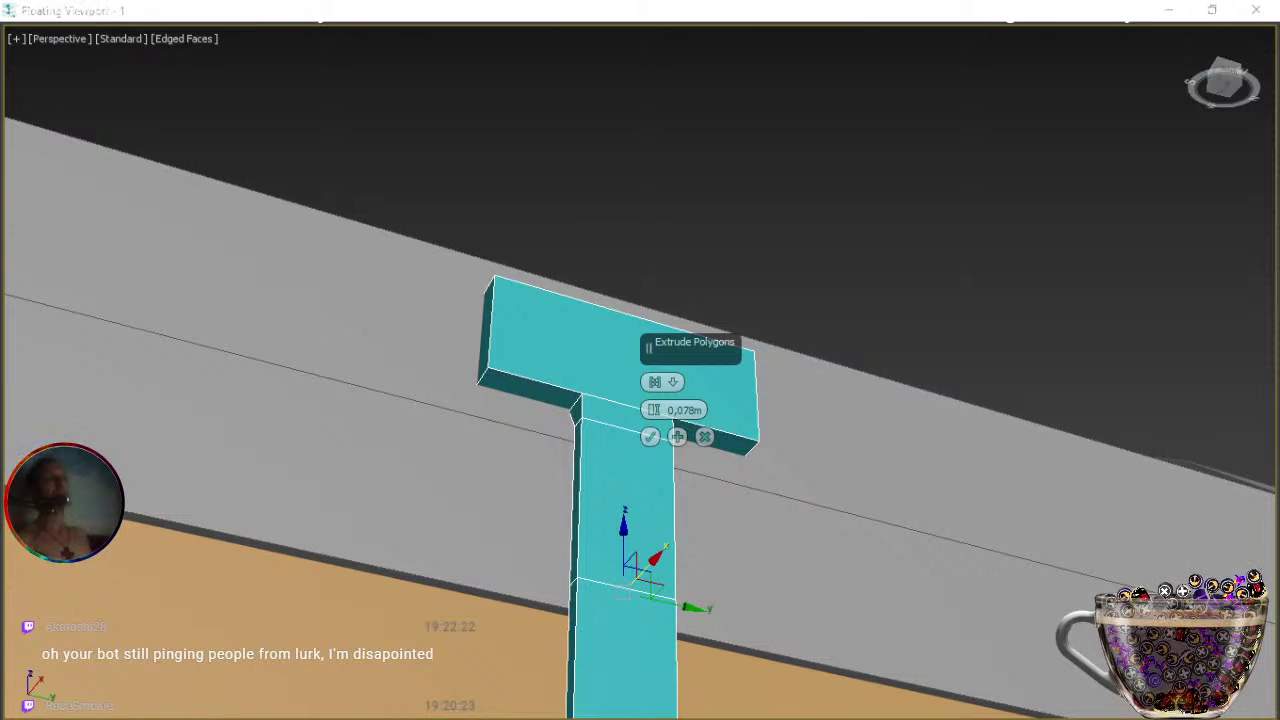
{"action": "double_click", "coordinate": [684, 410]}
{"action": "type", "text": "0,01m"}
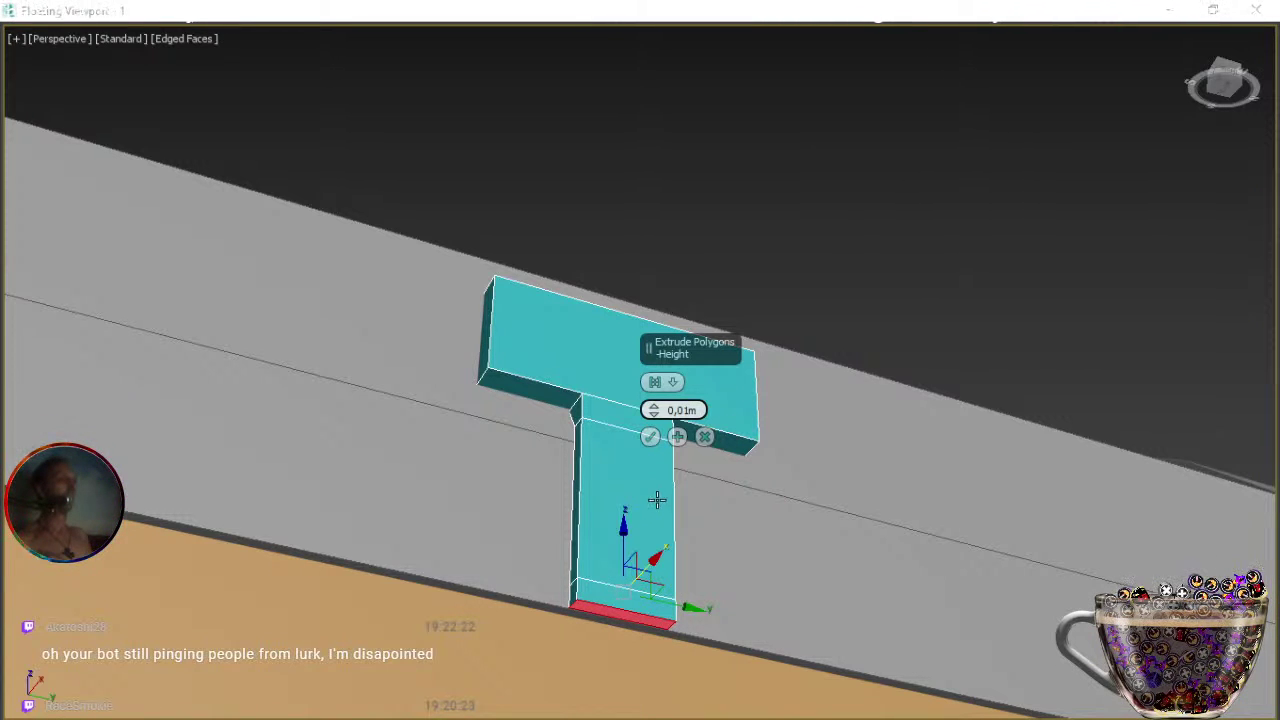
{"action": "left_click", "coordinate": [652, 438]}
Narrow the stem's bottom face along Y and shift it slightly outward along X.
{"action": "key", "text": "e"}
{"action": "key", "text": "r"}
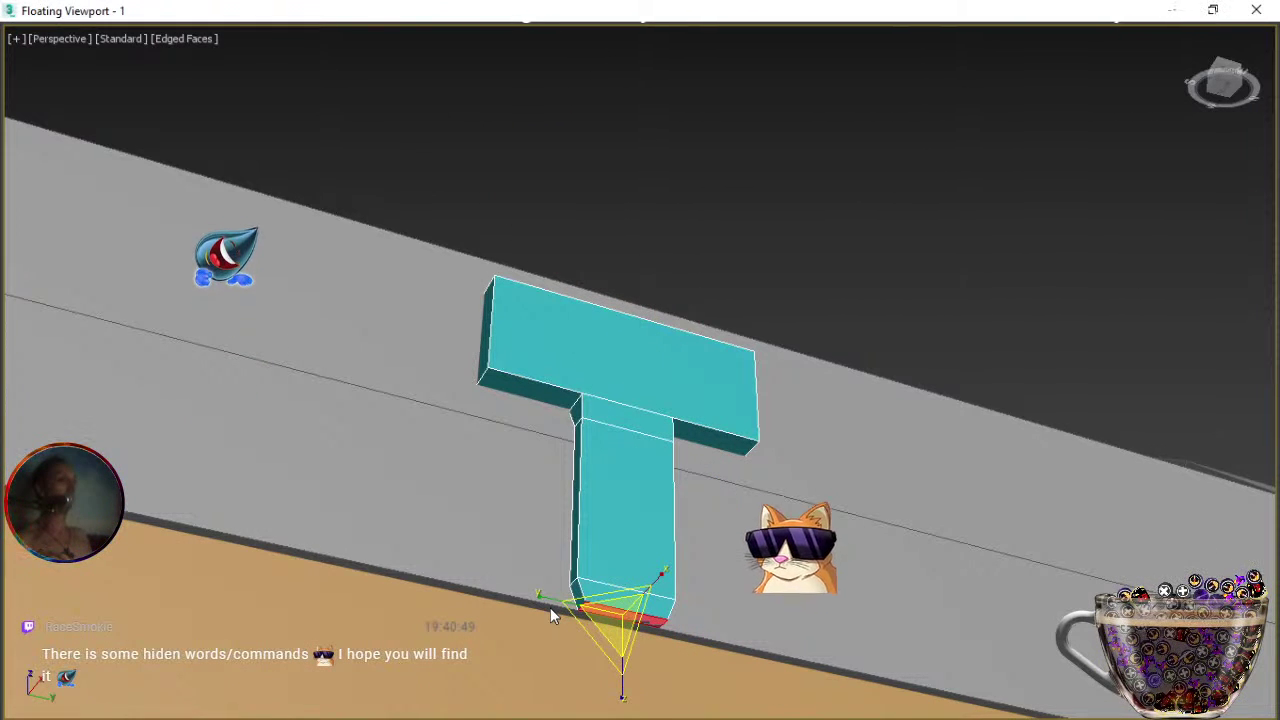
{"action": "key", "text": "w"}
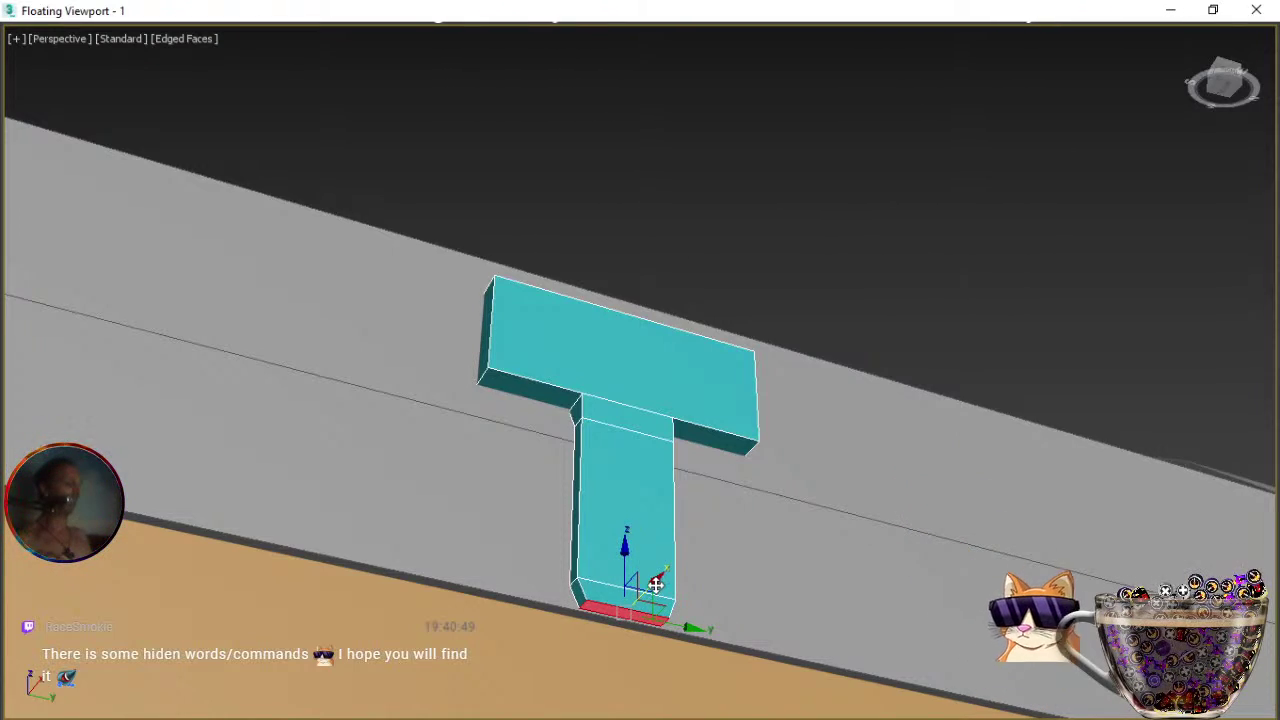
{"action": "middle_click_drag", "start_coordinate": [655, 585], "coordinate": [623, 491], "text": "alt"}
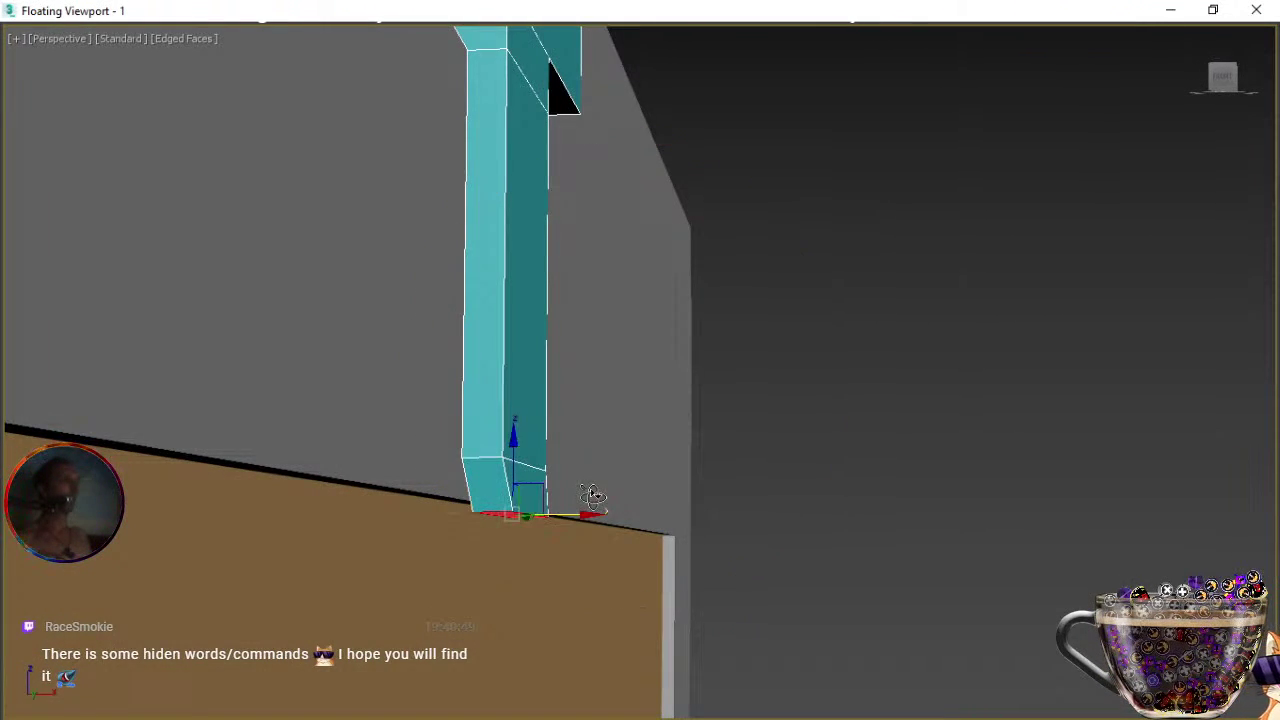
Rotate the stem's bottom face about Y so it tilts outward, and scale it down slightly along its X axis.
{"action": "key", "text": "e"}
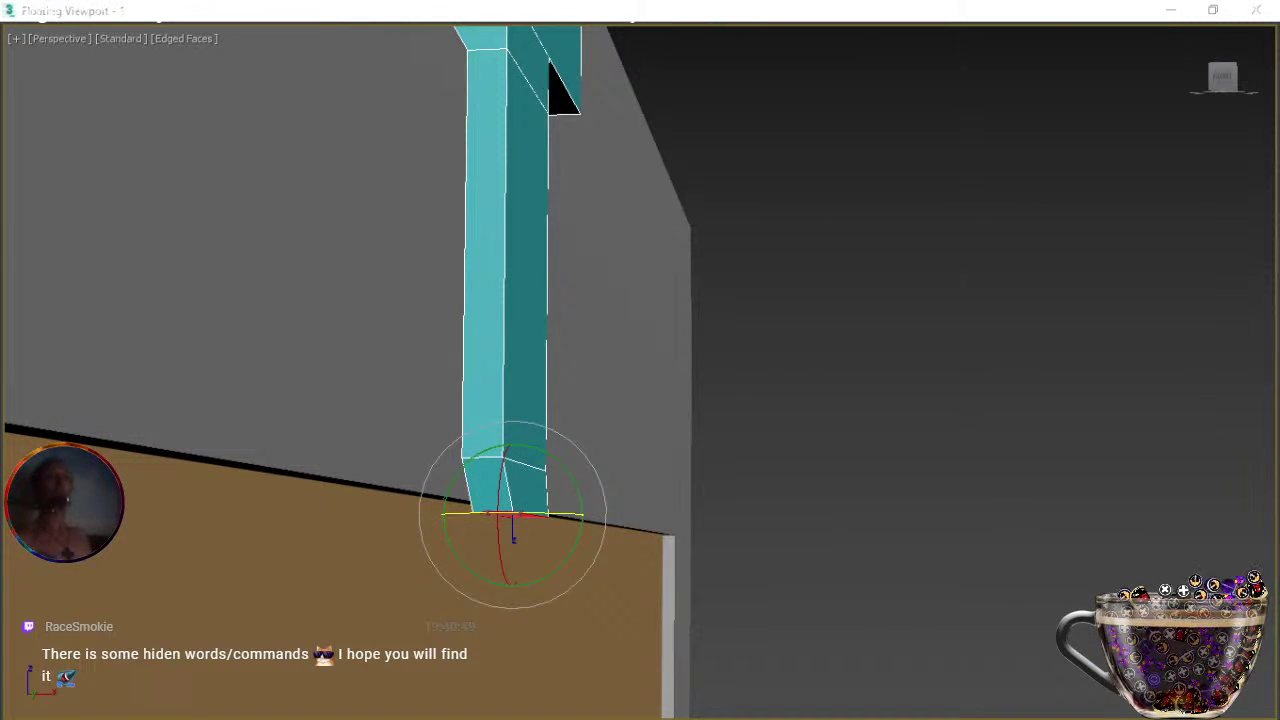
{"action": "mouse_move", "coordinate": [569, 493]}
{"action": "left_mouse_down"}
{"action": "mouse_move", "coordinate": [570, 470]}
{"action": "mouse_move", "coordinate": [588, 484]}
{"action": "left_mouse_up"}
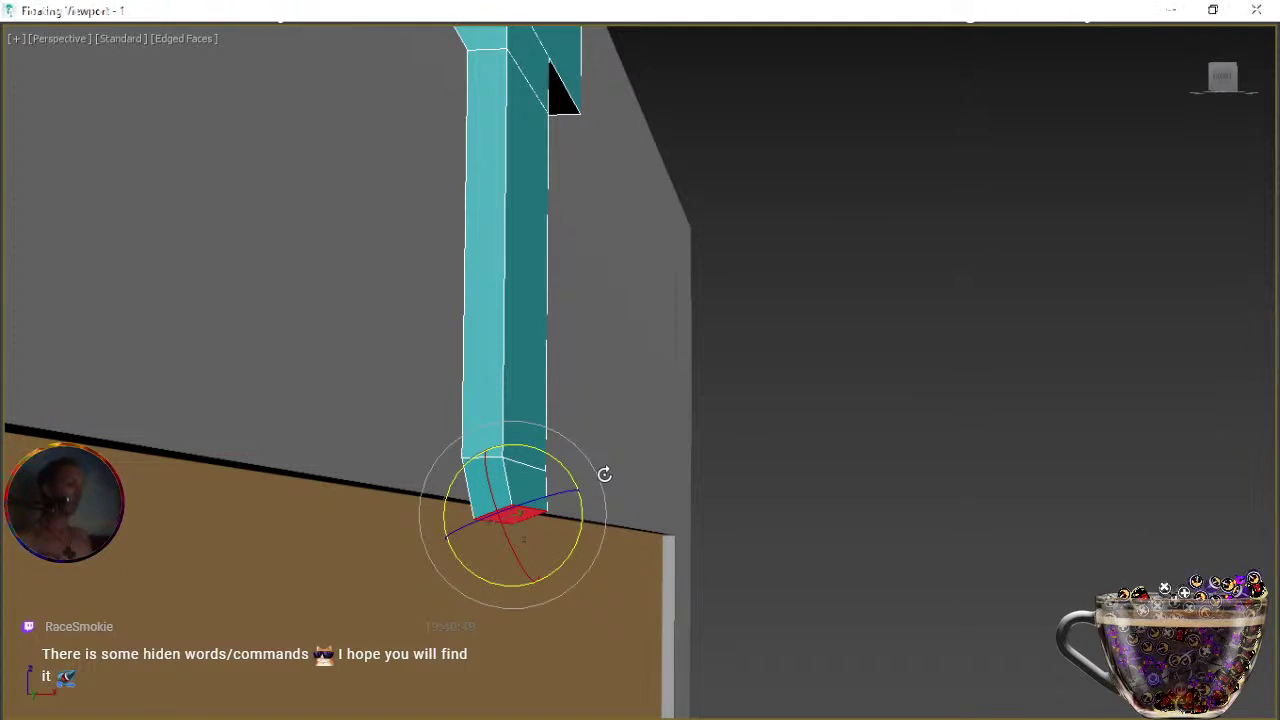
{"action": "key", "text": "w"}
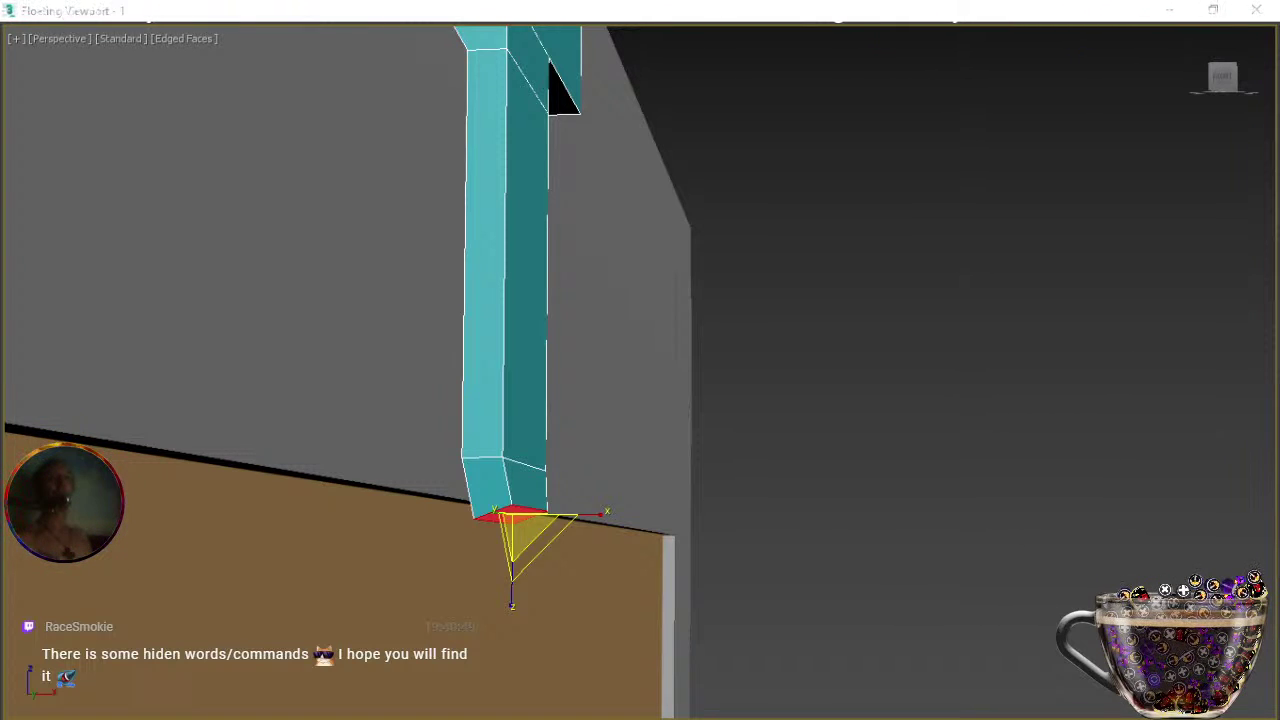
{"action": "key", "text": "r"}
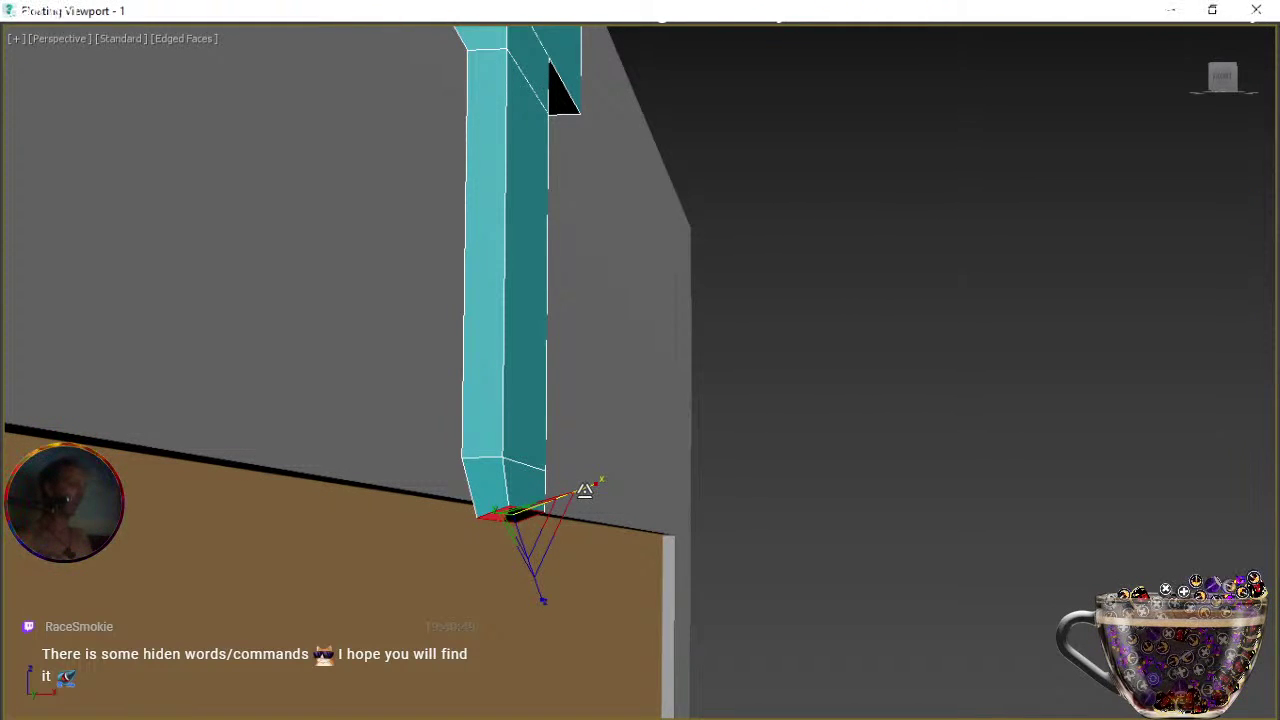
Nudge the tilted bottom face slightly in the XZ plane and extrude it by 0.01 m.
{"action": "middle_click_drag", "start_coordinate": [585, 490], "coordinate": [608, 522], "text": "alt"}
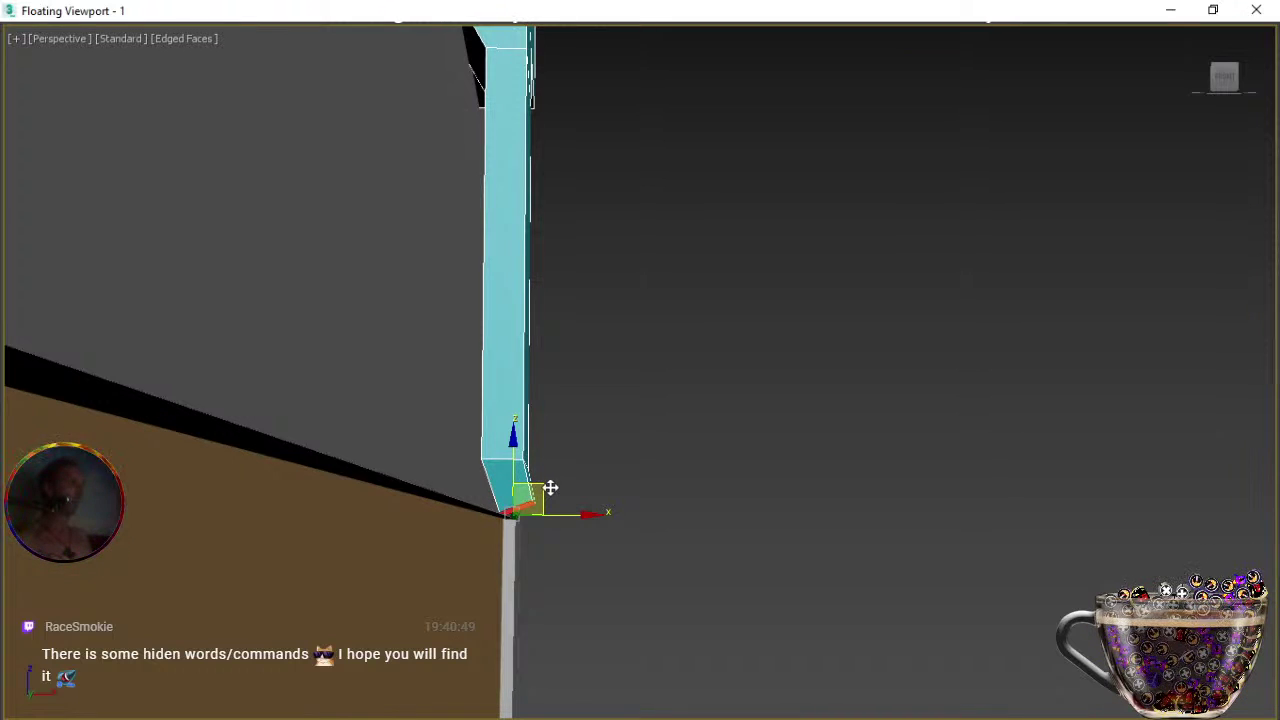
{"action": "left_click_drag", "start_coordinate": [549, 488], "coordinate": [550, 487]}
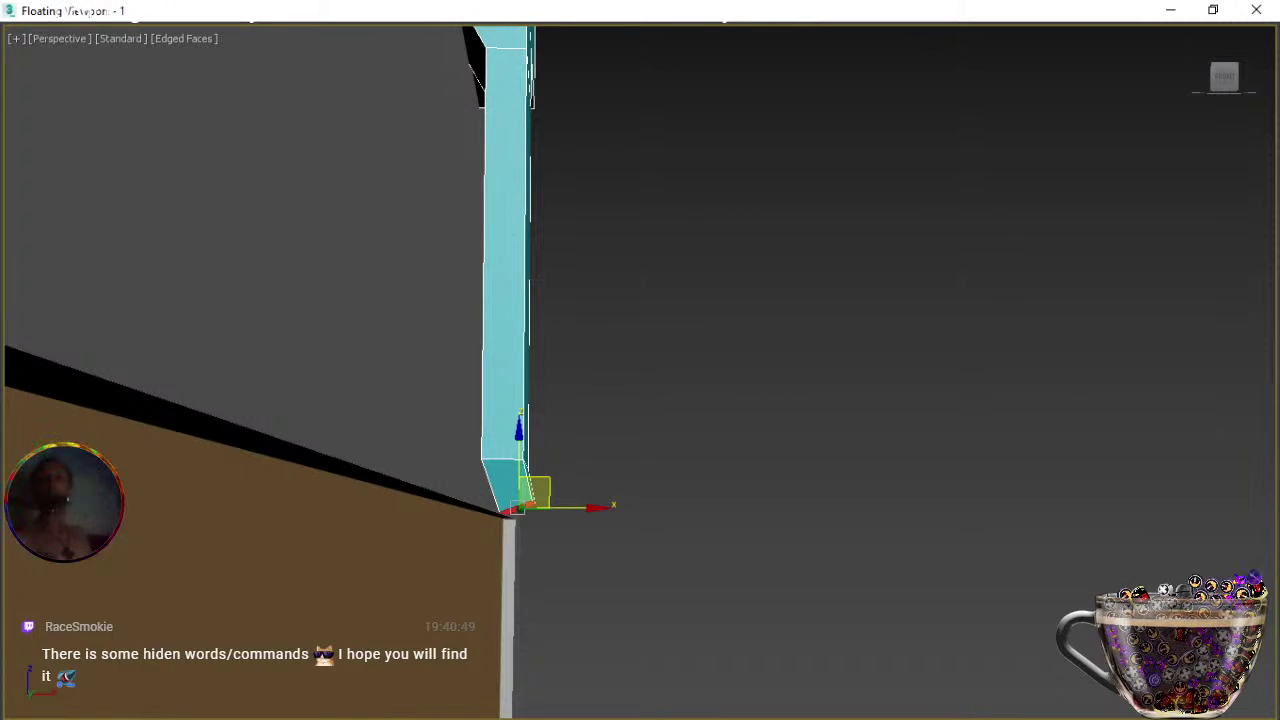
{"action": "key", "text": "shift+e"}
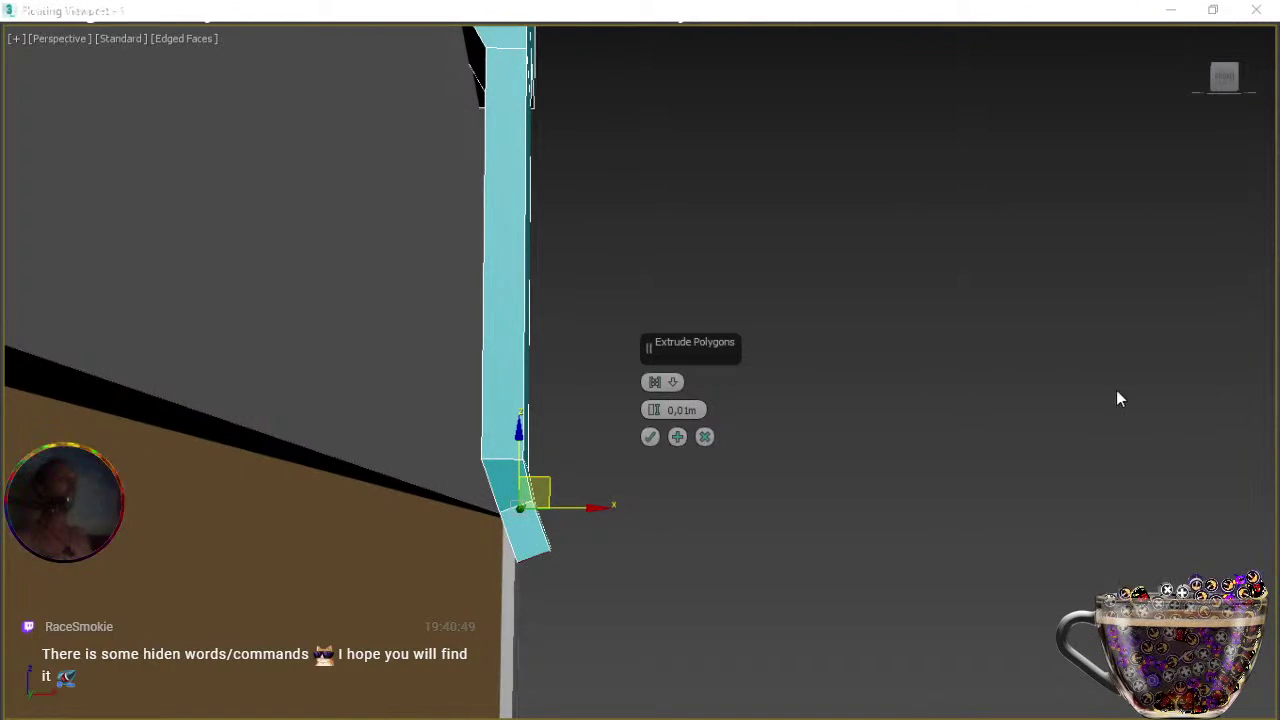
{"action": "left_click", "coordinate": [651, 438]}
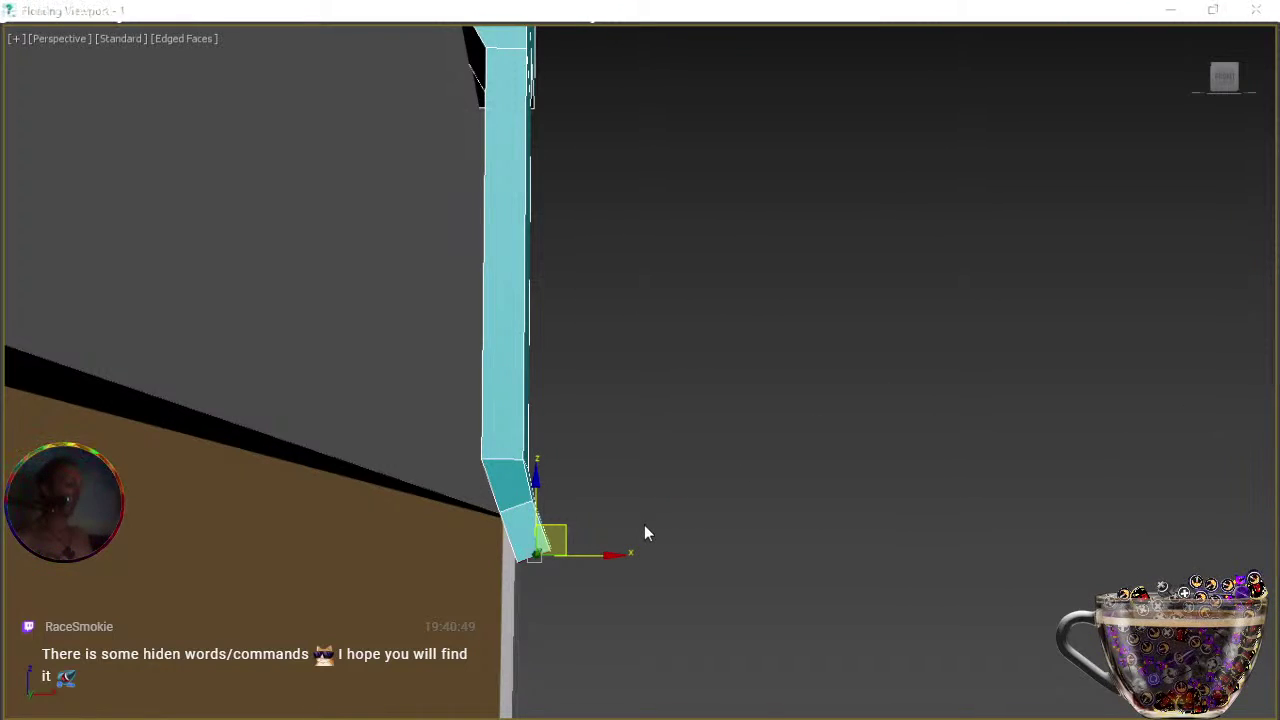
Move the stem's extruded end face upward in the XZ plane to shorten the segment, and rotate it about Y to tilt further outward.
{"action": "key", "text": "e"}
{"action": "key", "text": "r"}
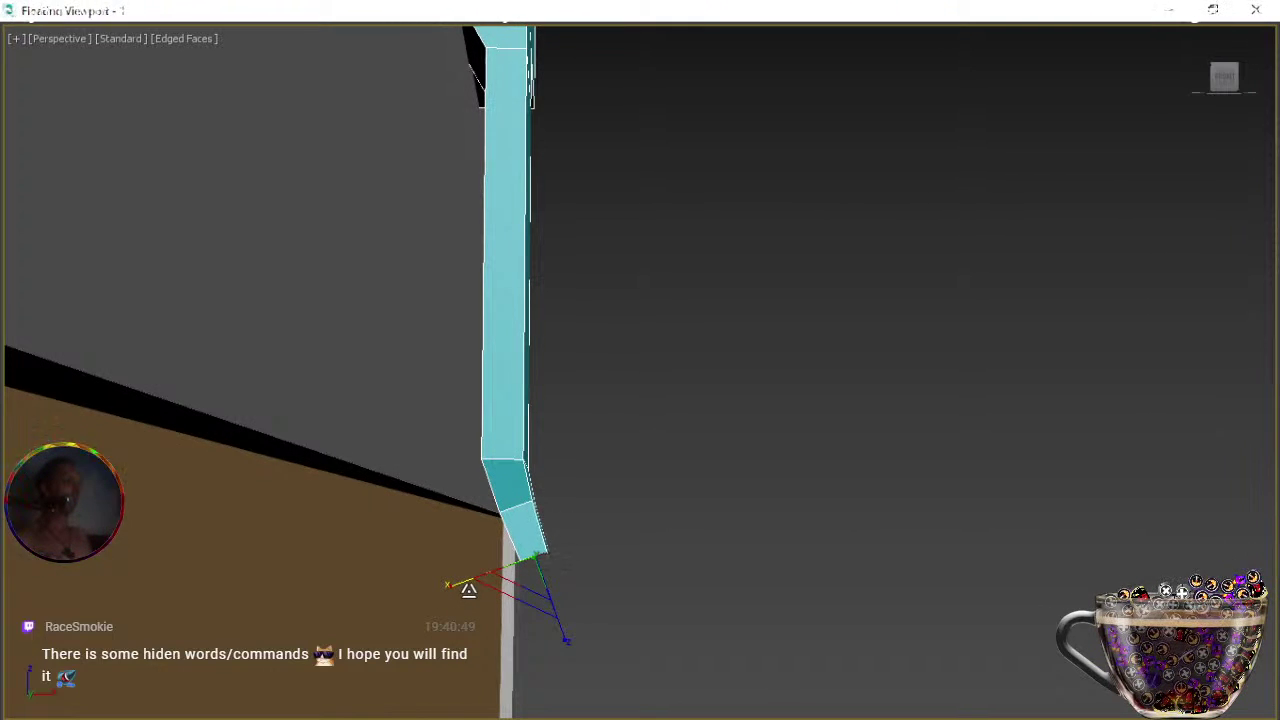
{"action": "key", "text": "w"}
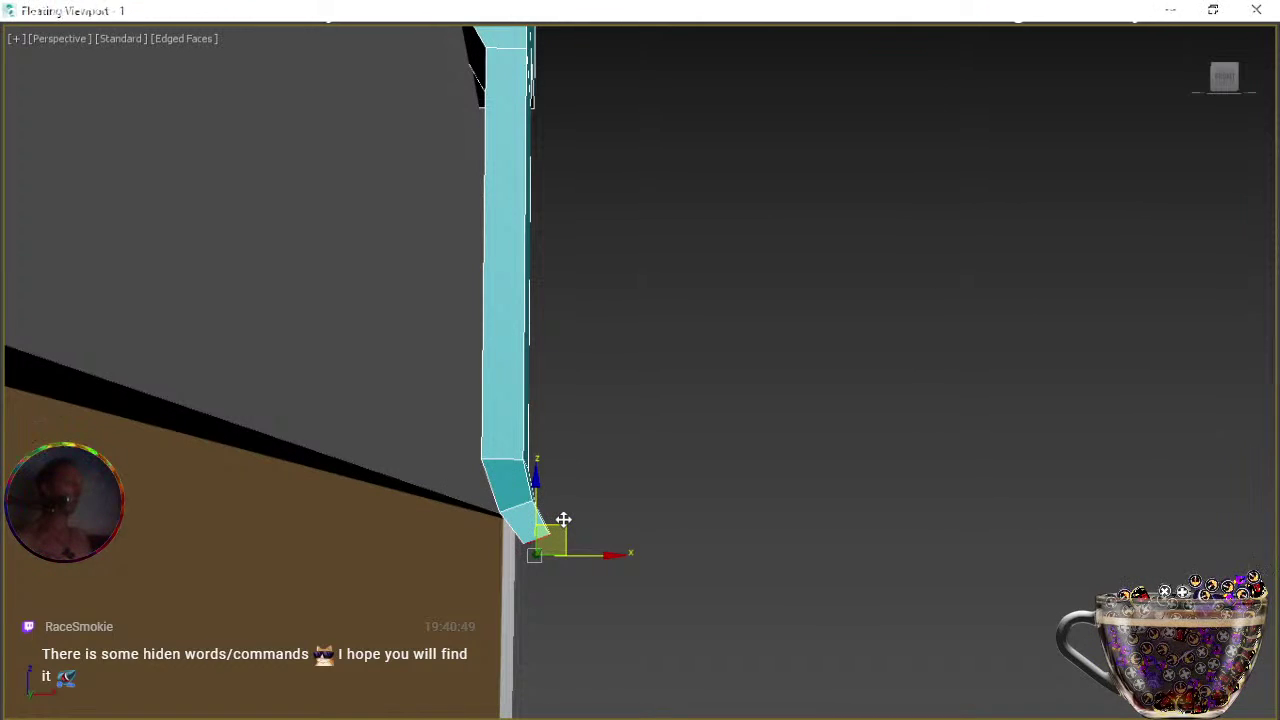
{"action": "key", "text": "e"}
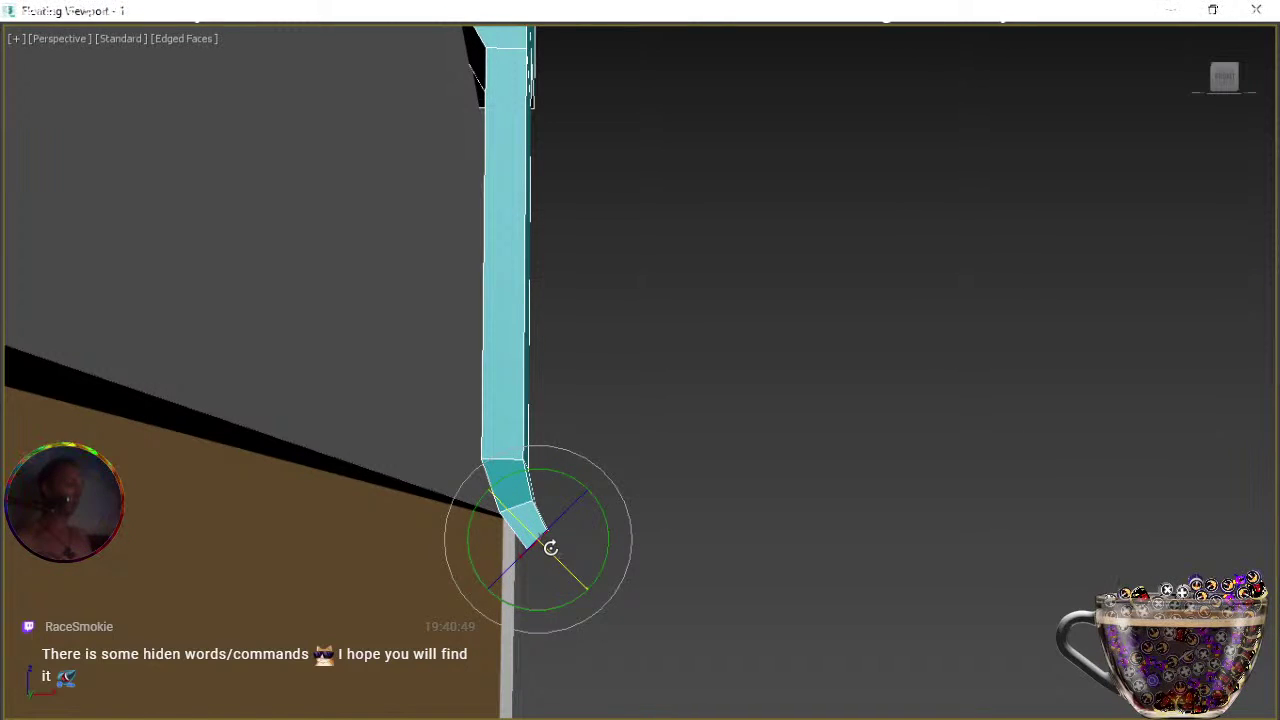
{"action": "key", "text": "w"}
Narrow the stem's tilted end face along its Y axis to continue the taper.
{"action": "middle_click_drag", "start_coordinate": [565, 590], "coordinate": [537, 523], "text": "alt"}
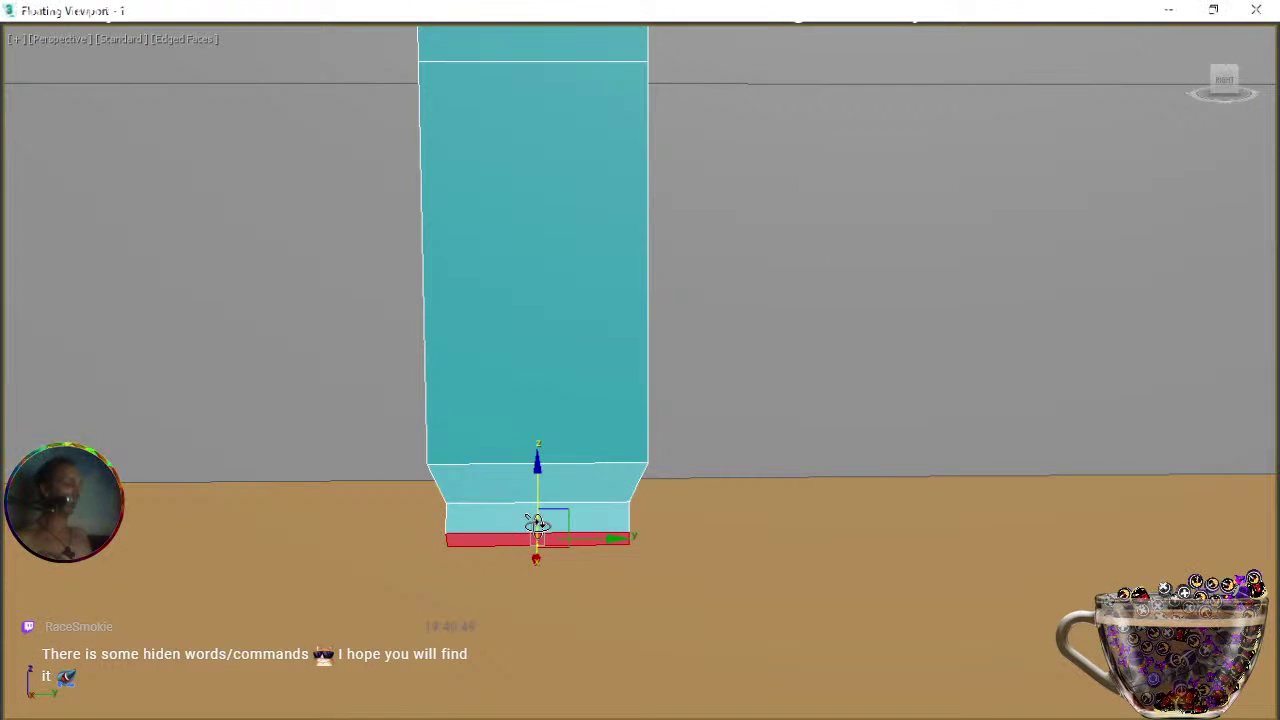
{"action": "key", "text": "r"}
{"action": "left_click_drag", "start_coordinate": [451, 538], "coordinate": [473, 540]}
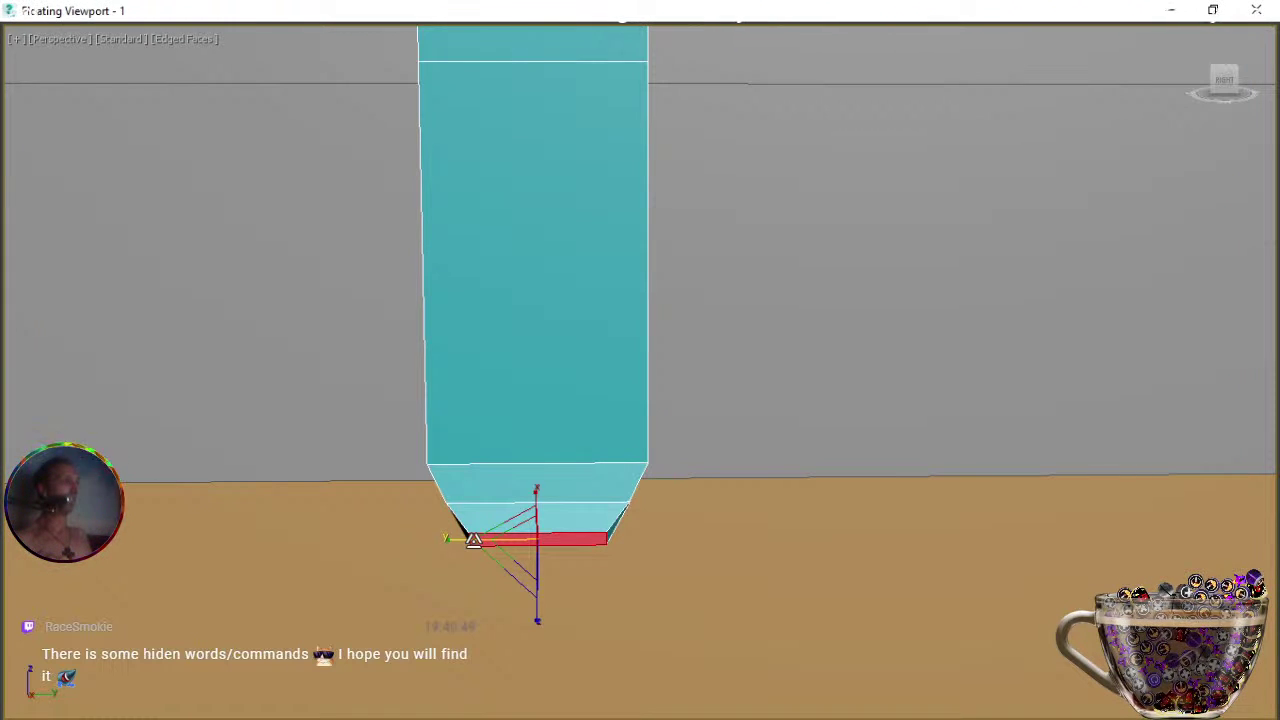
Extrude the stem's end face by 0.01 m, then narrow the new face along Y and slightly along its local X axis.
{"action": "middle_click_drag", "start_coordinate": [493, 576], "coordinate": [649, 506], "text": "alt"}
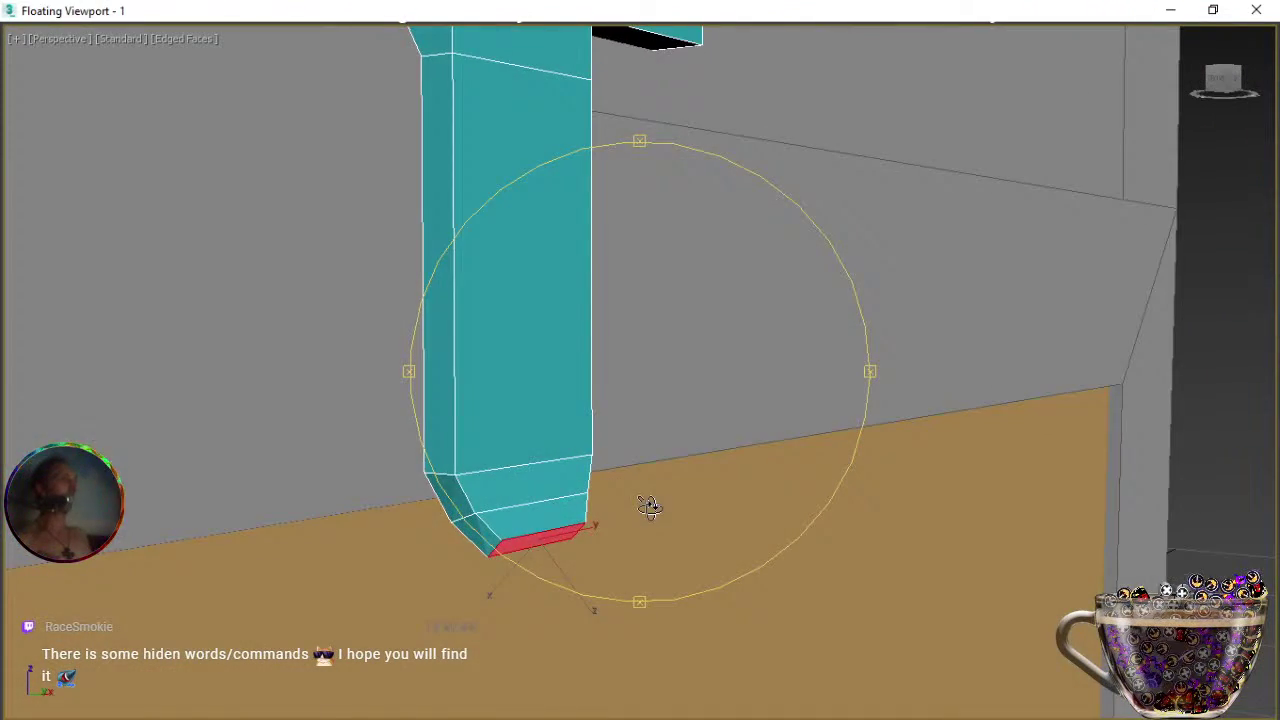
{"action": "scroll", "coordinate": [648, 499], "scroll_direction": "down", "scroll_amount": 4}
{"action": "middle_click_drag", "start_coordinate": [635, 458], "coordinate": [614, 437]}
{"action": "middle_click_drag", "start_coordinate": [606, 509], "coordinate": [582, 534], "text": "alt"}
{"action": "scroll", "coordinate": [594, 514], "scroll_direction": "up", "scroll_amount": 4}
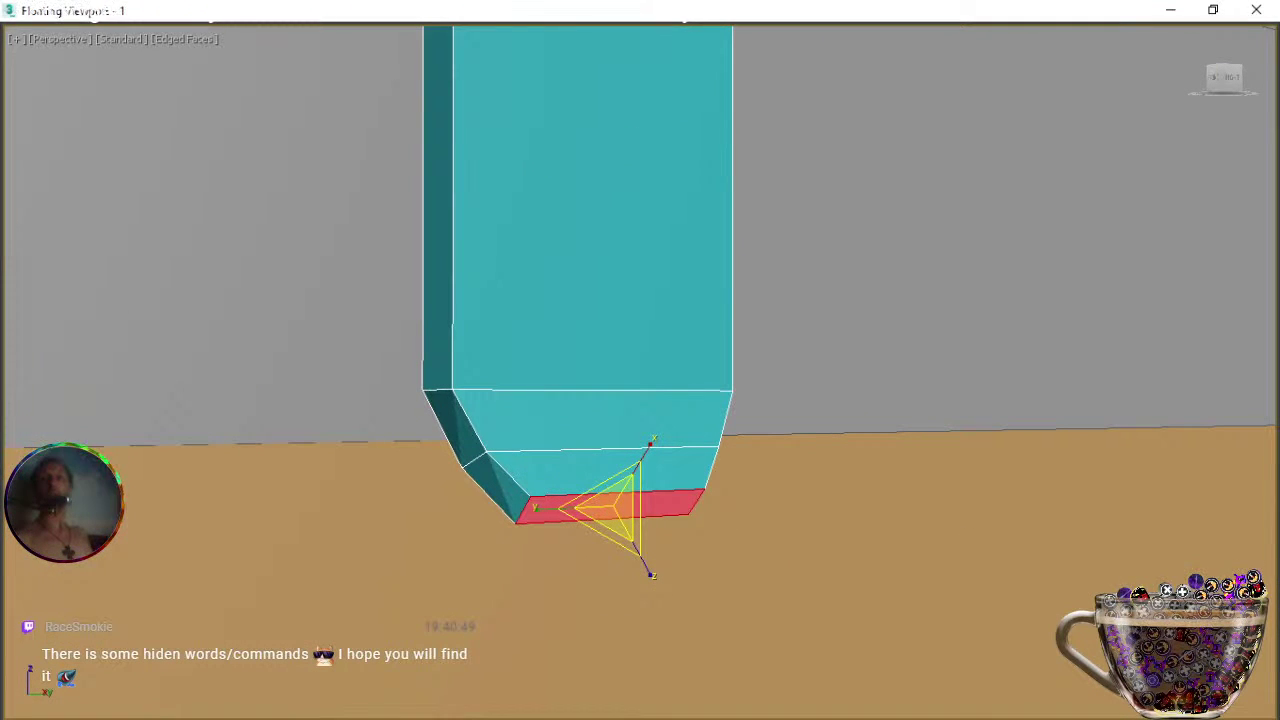
{"action": "key", "text": "shift+e"}
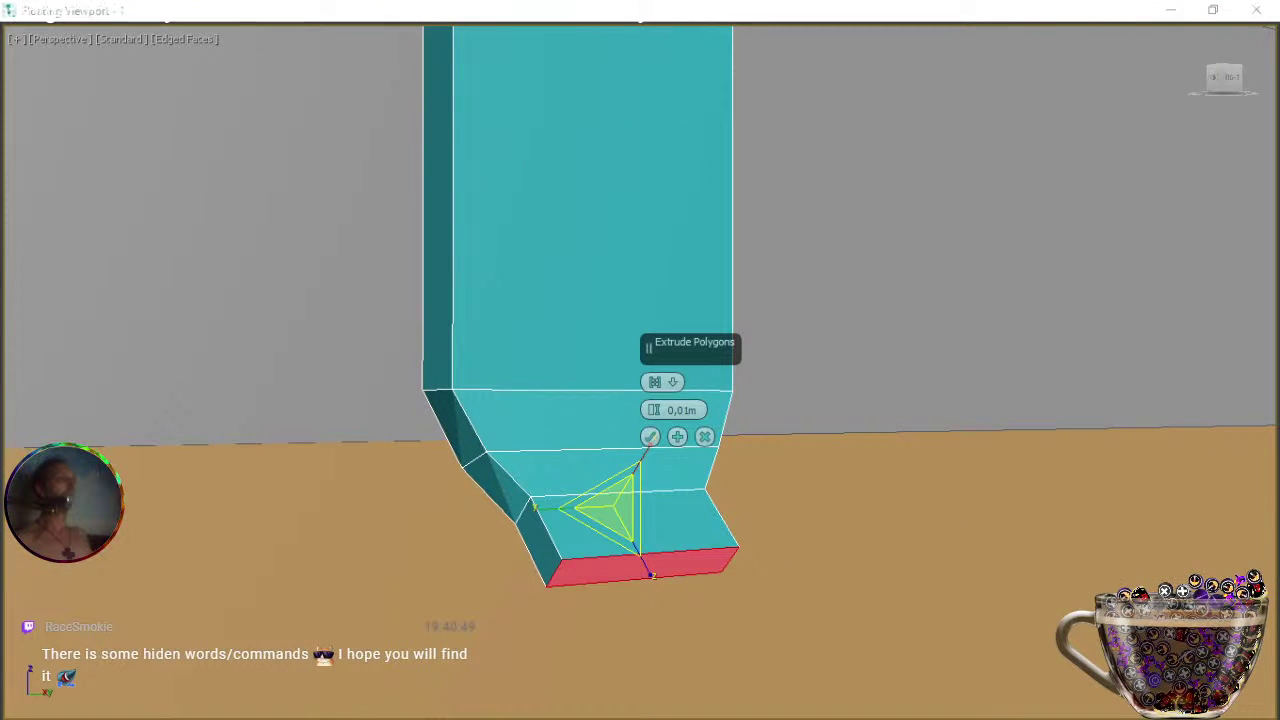
{"action": "left_click", "coordinate": [650, 437]}
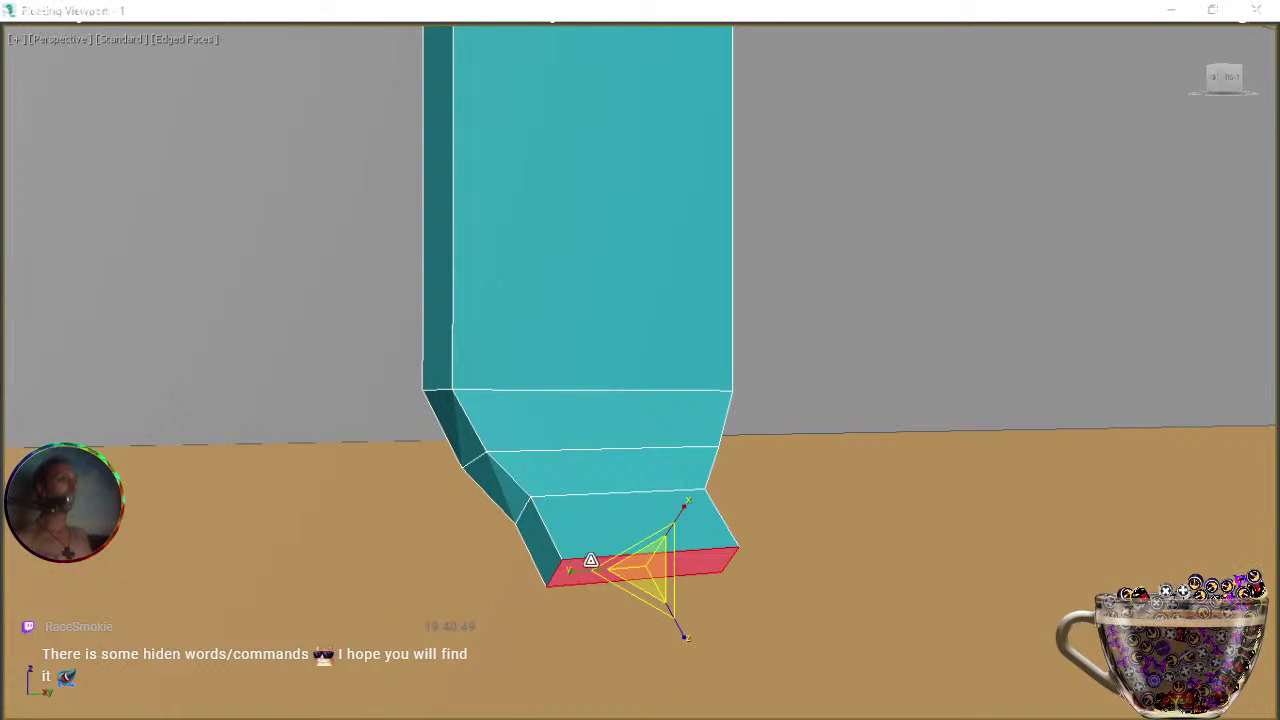
{"action": "left_click_drag", "start_coordinate": [577, 572], "coordinate": [616, 573]}
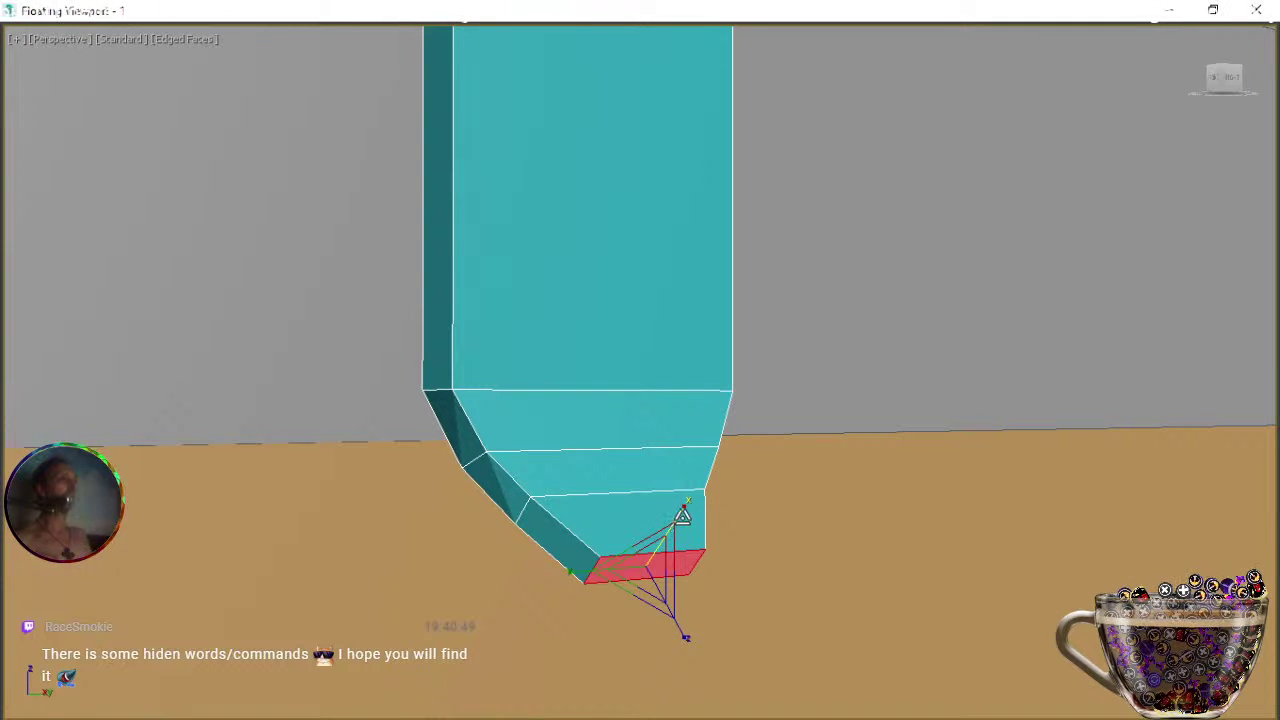
{"action": "left_click_drag", "start_coordinate": [683, 508], "coordinate": [676, 523]}
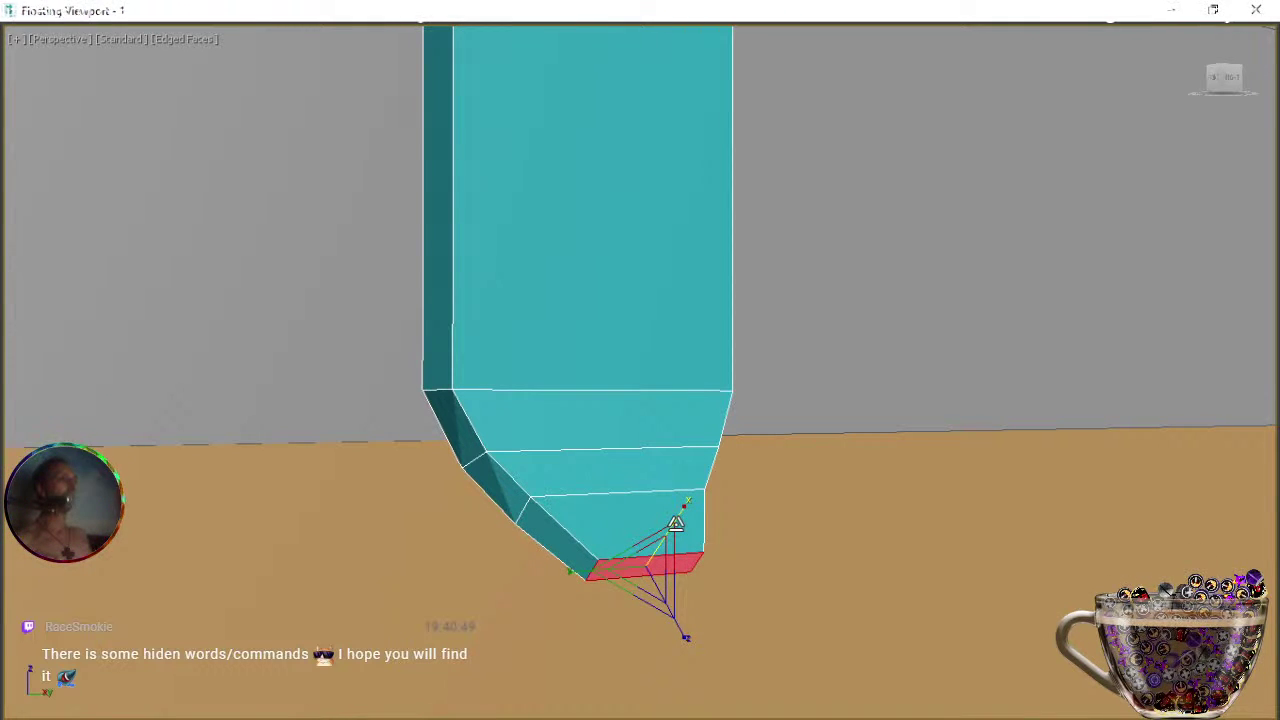
Rotate the new end face about Y to continue the outward curl and move it up and inward in the XZ plane.
{"action": "key", "text": "e"}
{"action": "middle_click_drag", "start_coordinate": [623, 551], "coordinate": [723, 554], "text": "alt"}
{"action": "key", "text": "r"}
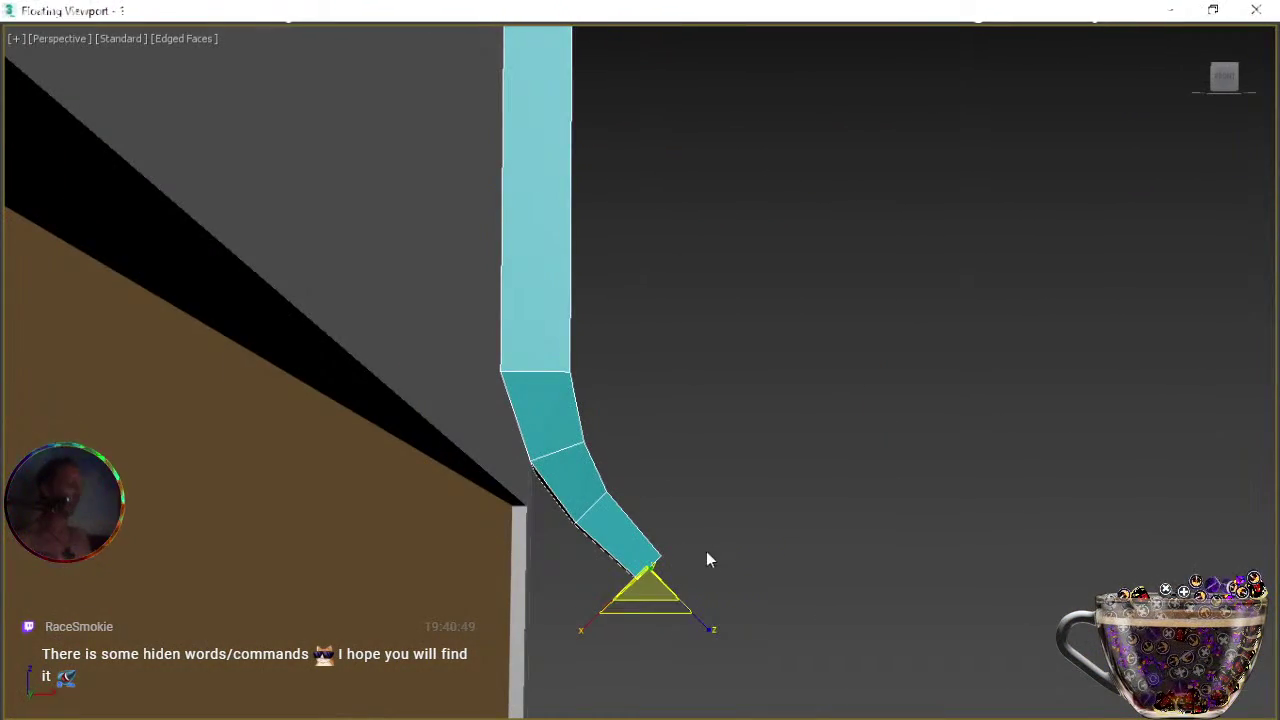
{"action": "key", "text": "e"}
{"action": "left_click_drag", "start_coordinate": [666, 498], "coordinate": [654, 498]}
{"action": "key", "text": "w"}
{"action": "left_click_drag", "start_coordinate": [670, 540], "coordinate": [655, 511]}
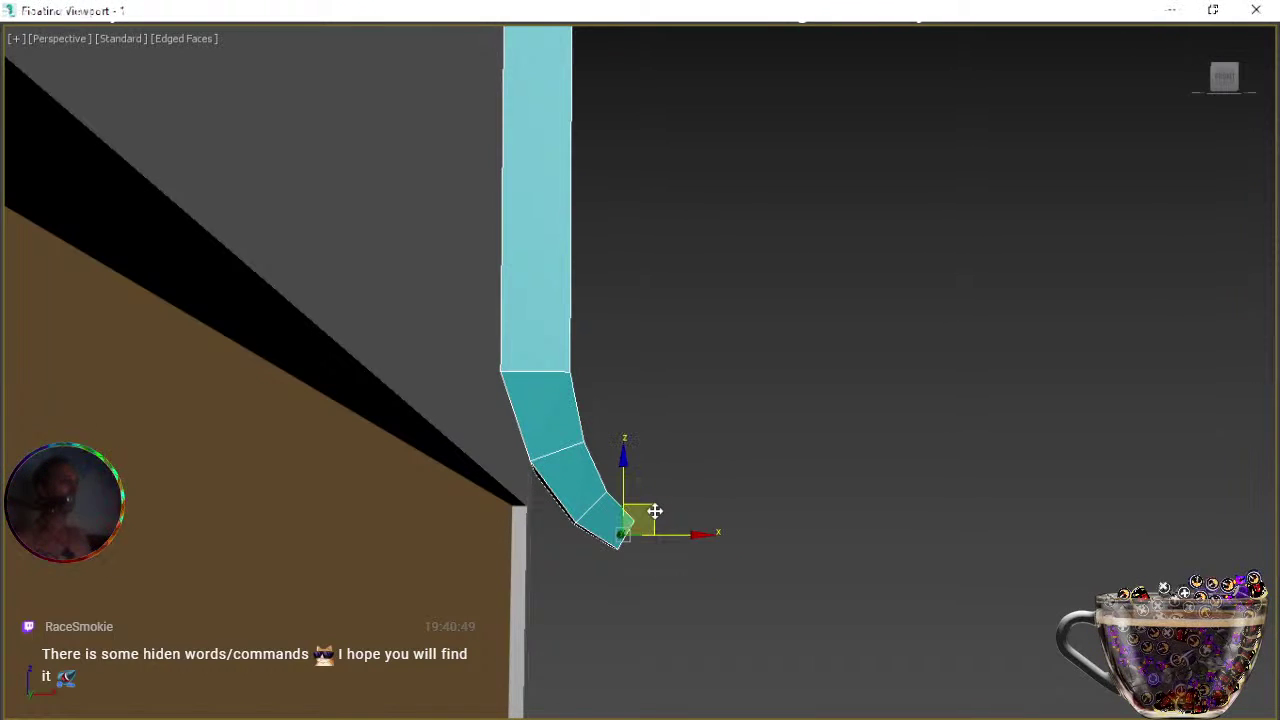
Rotate the stem's end face slightly back about Y to point more downward, and extrude it by 0.01 m.
{"action": "key", "text": "e"}
{"action": "middle_click_drag", "start_coordinate": [700, 534], "coordinate": [600, 492], "text": "alt"}
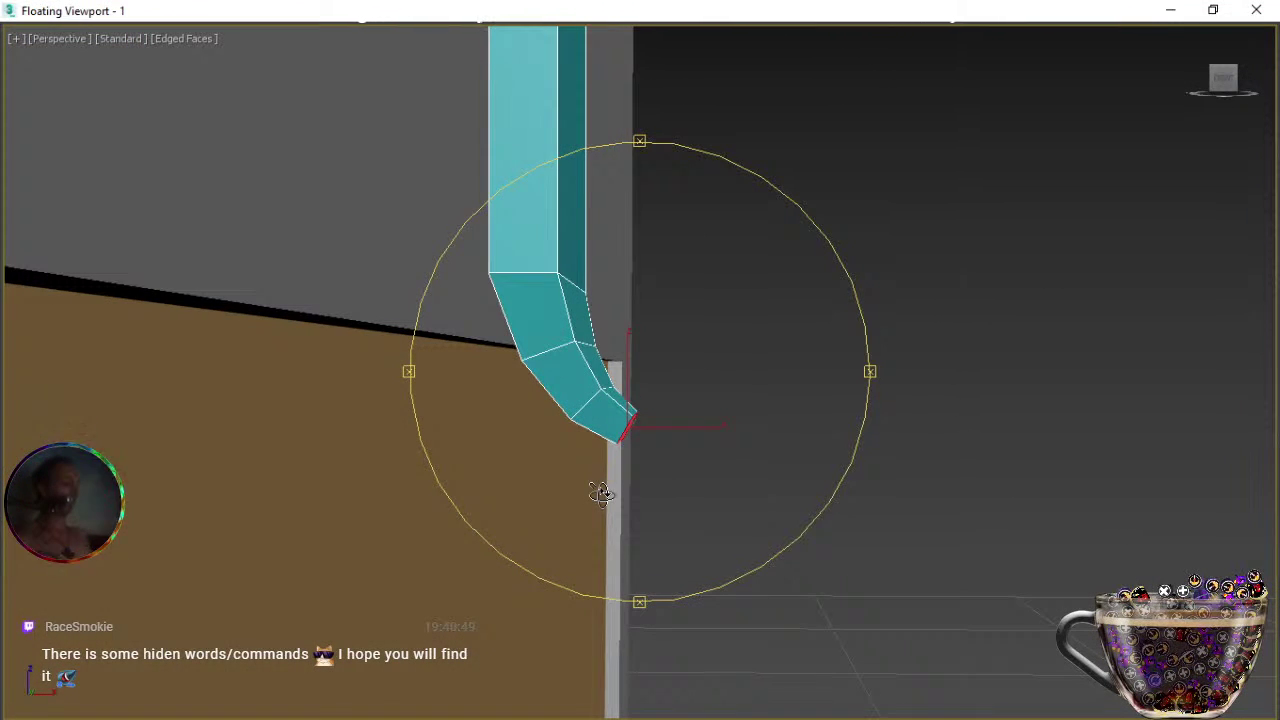
{"action": "key", "text": "e"}
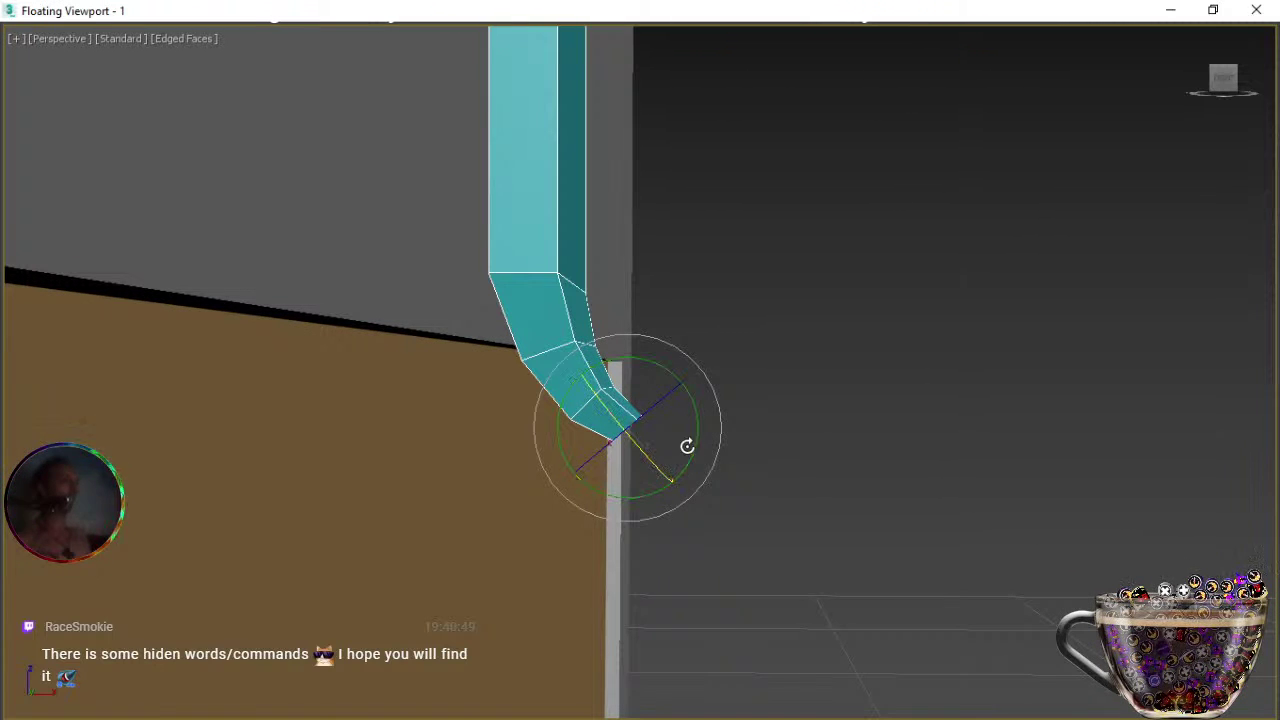
{"action": "right_click", "coordinate": [658, 463]}
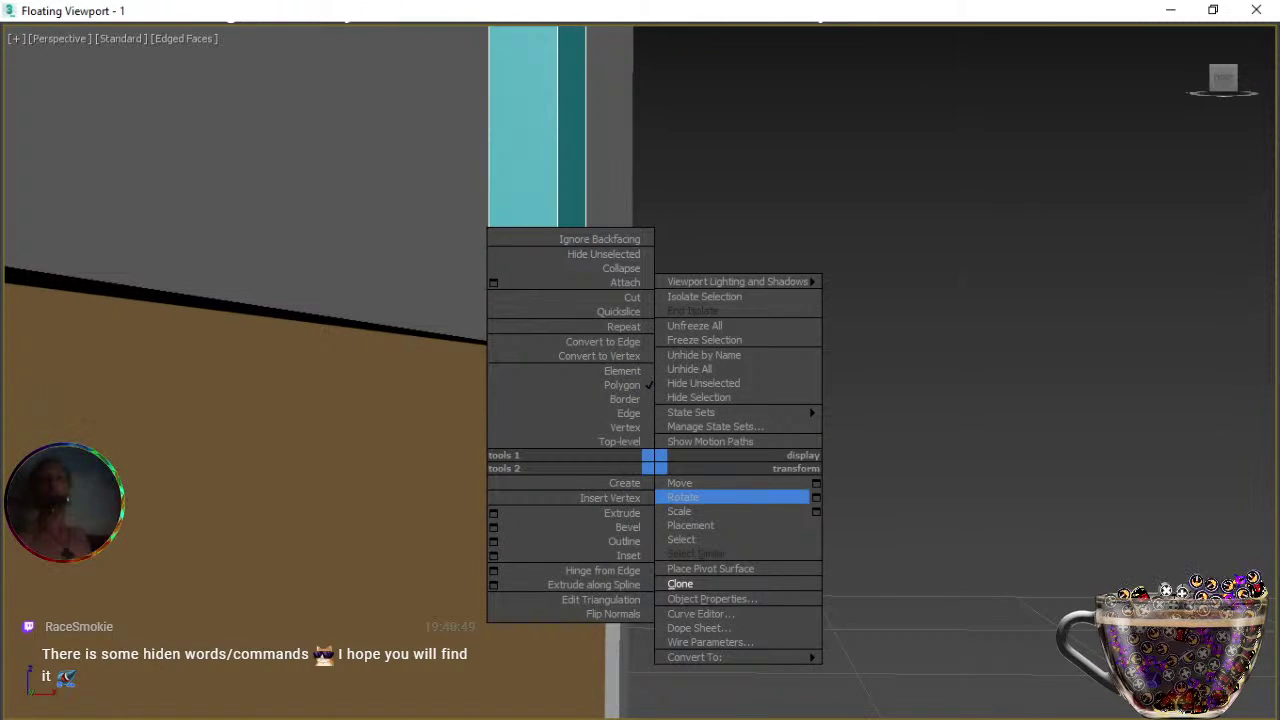
{"action": "left_click", "coordinate": [690, 497]}
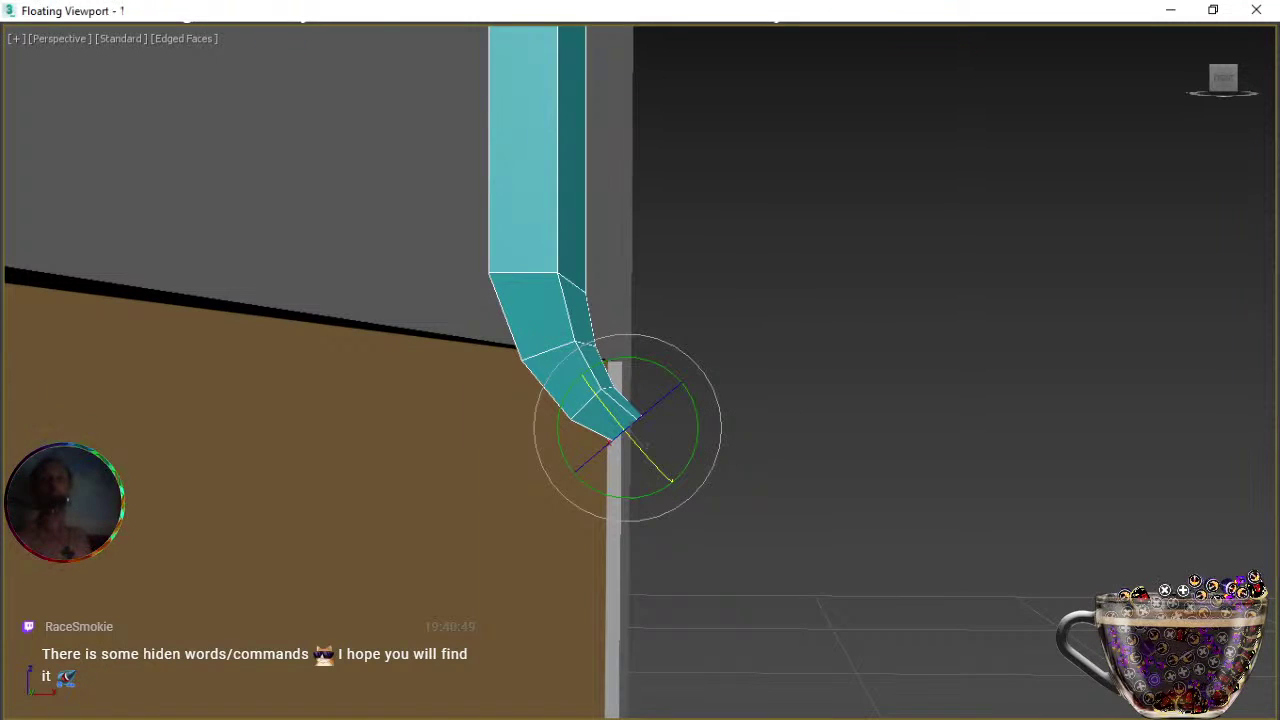
{"action": "key", "text": "shift+e"}
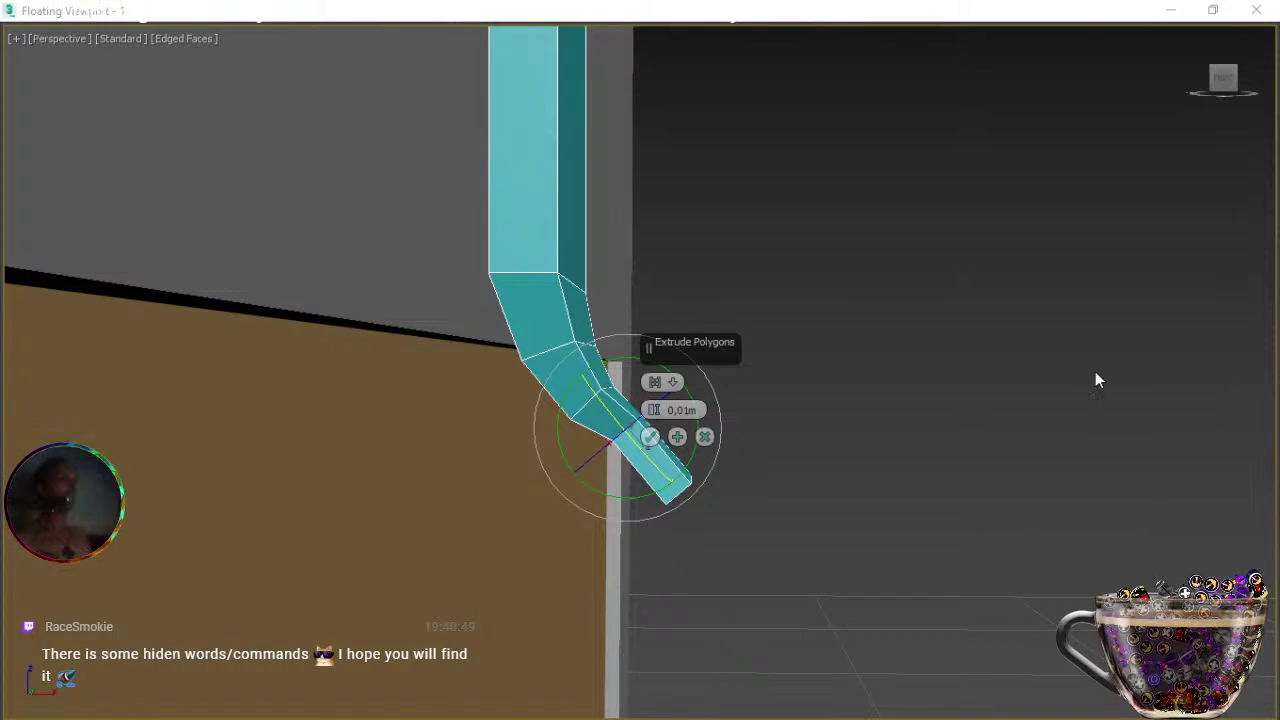
{"action": "left_click", "coordinate": [650, 437]}
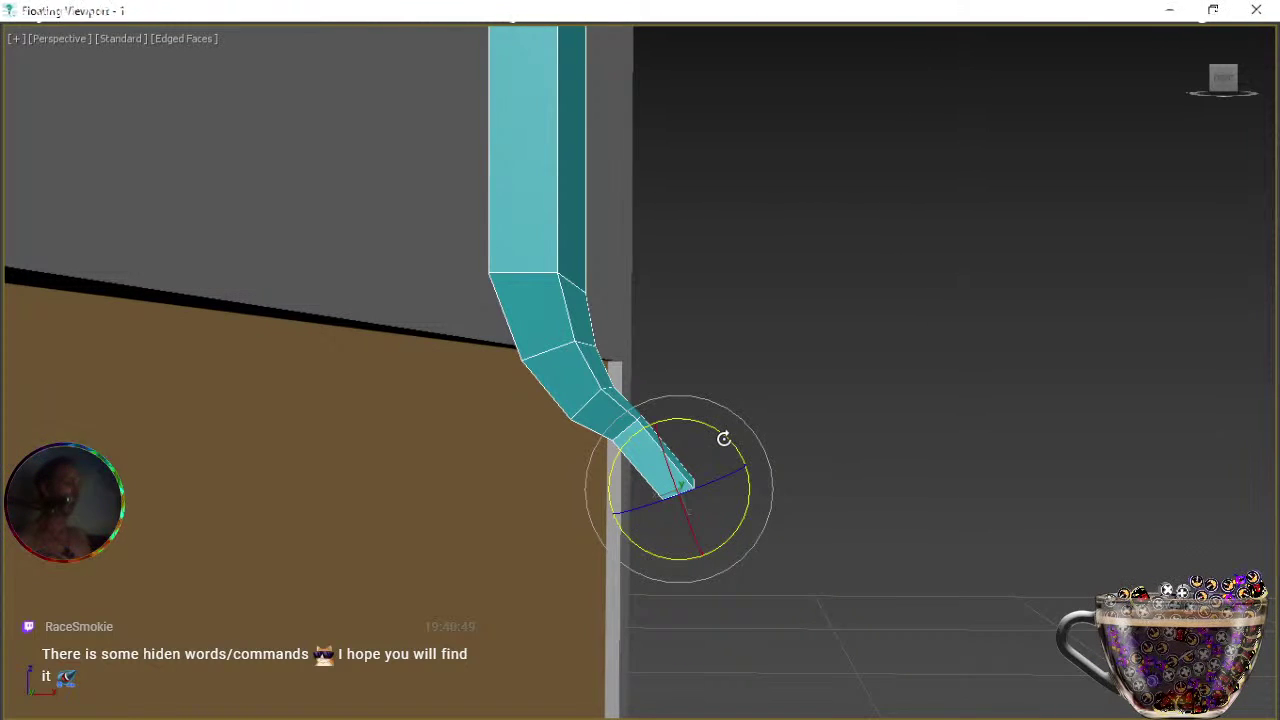
Rotate the extruded tip face about Y toward the ground and move it up and inward in XZ to shorten the segment.
{"action": "key", "text": "w"}
{"action": "left_click_drag", "start_coordinate": [705, 471], "coordinate": [673, 437]}
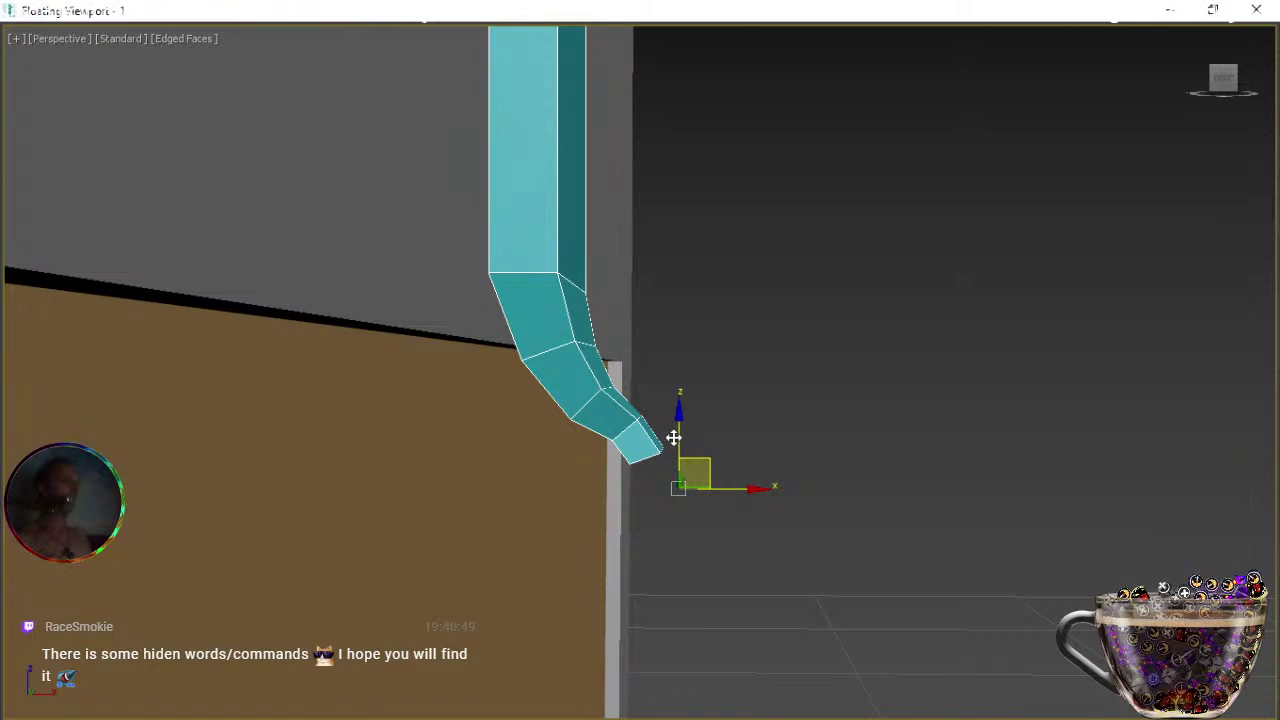
{"action": "key", "text": "e"}
Narrow the stem's tip face along its Y axis to match the taper above it.
{"action": "middle_click_drag", "start_coordinate": [683, 463], "coordinate": [600, 486], "text": "alt"}
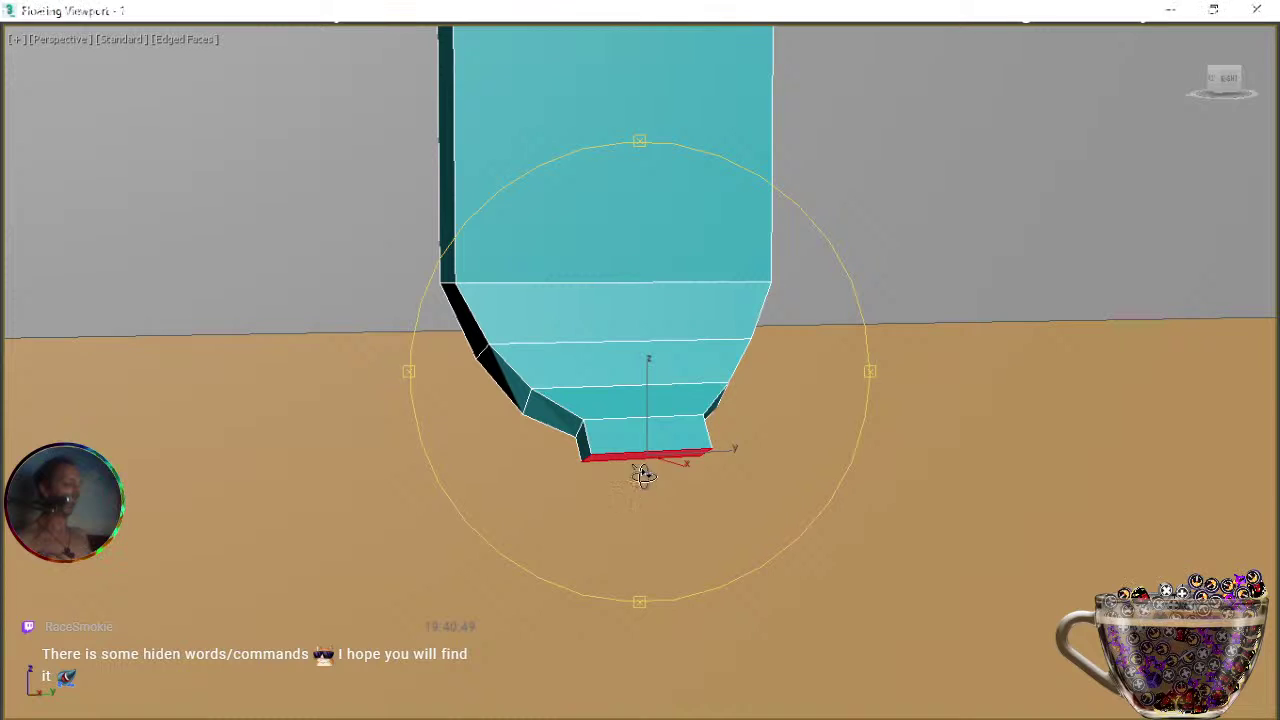
{"action": "key", "text": "r"}
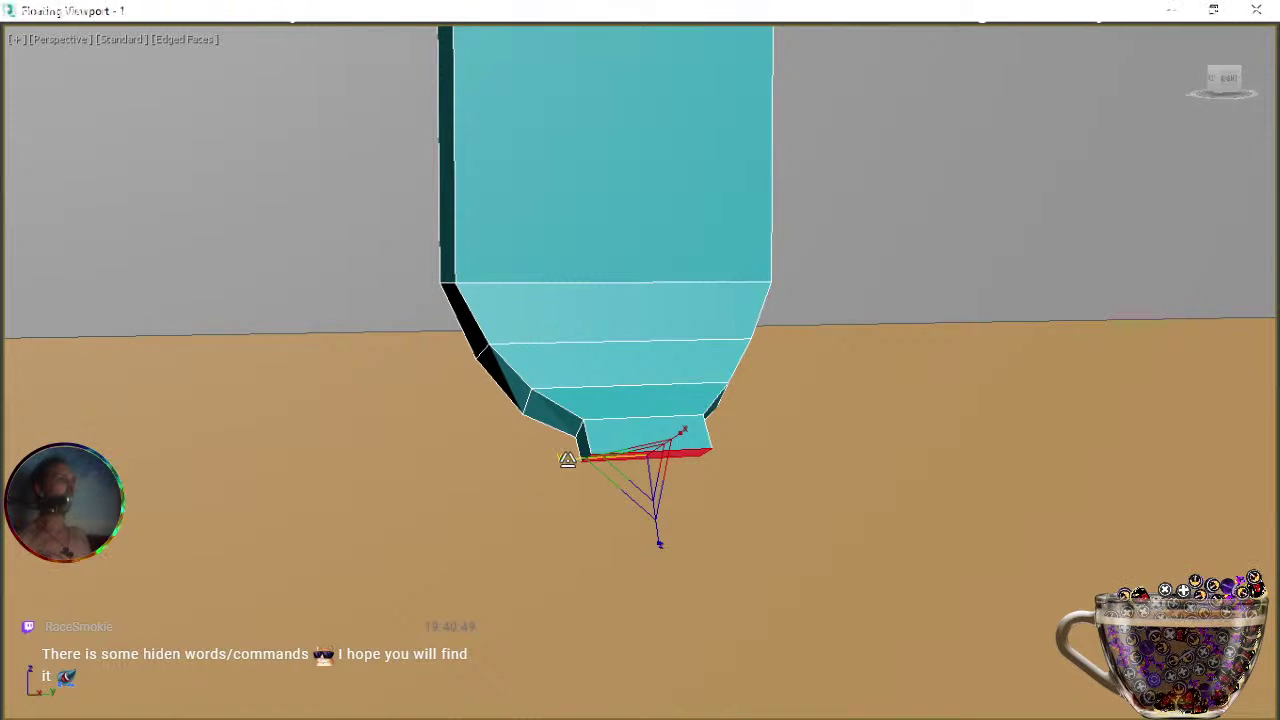
{"action": "left_click_drag", "start_coordinate": [561, 457], "coordinate": [576, 460]}
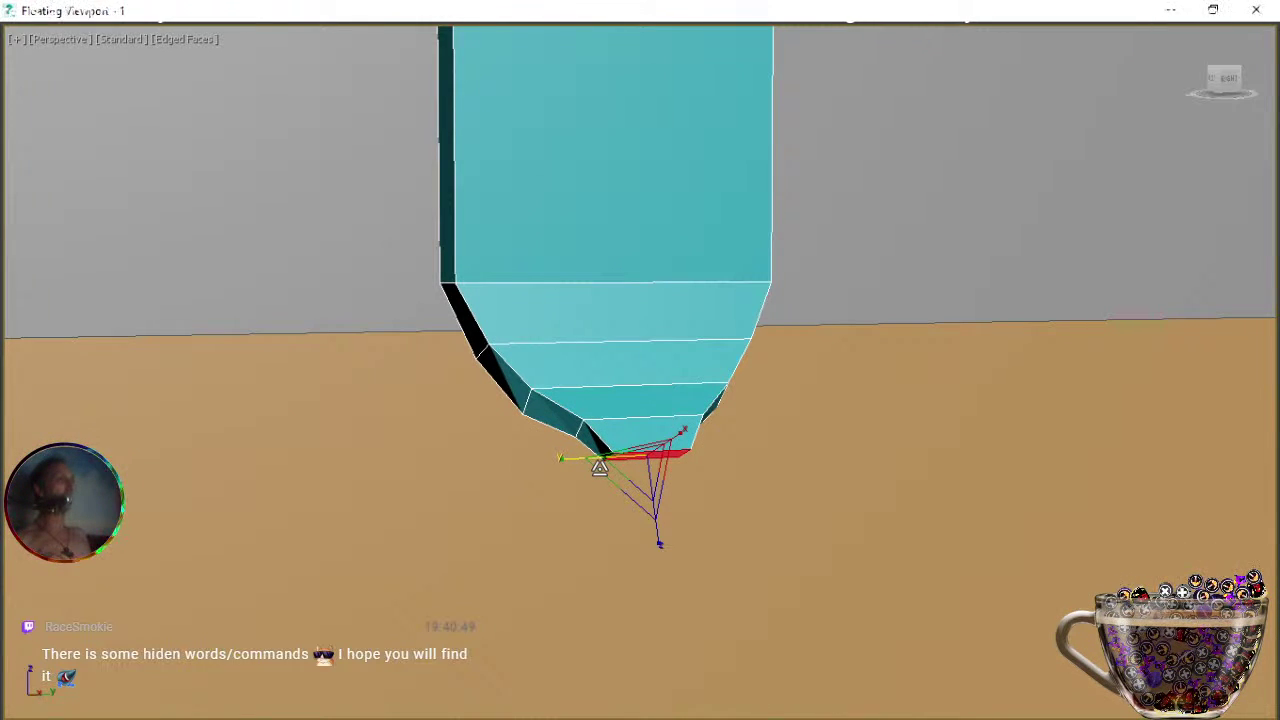
Extrude the narrowed tip face by 0.01 m and scale the new face down along Y.
{"action": "key", "text": "e"}
{"action": "mouse_move", "coordinate": [717, 477]}
{"action": "middle_mouse_down", "text": "alt"}
{"action": "mouse_move", "coordinate": [630, 497]}
{"action": "mouse_move", "coordinate": [711, 471]}
{"action": "mouse_move", "coordinate": [754, 403]}
{"action": "mouse_move", "coordinate": [857, 457]}
{"action": "mouse_move", "coordinate": [740, 476]}
{"action": "mouse_move", "coordinate": [711, 466]}
{"action": "mouse_move", "coordinate": [737, 477]}
{"action": "middle_mouse_up", "text": "alt"}
{"action": "key", "text": "r"}
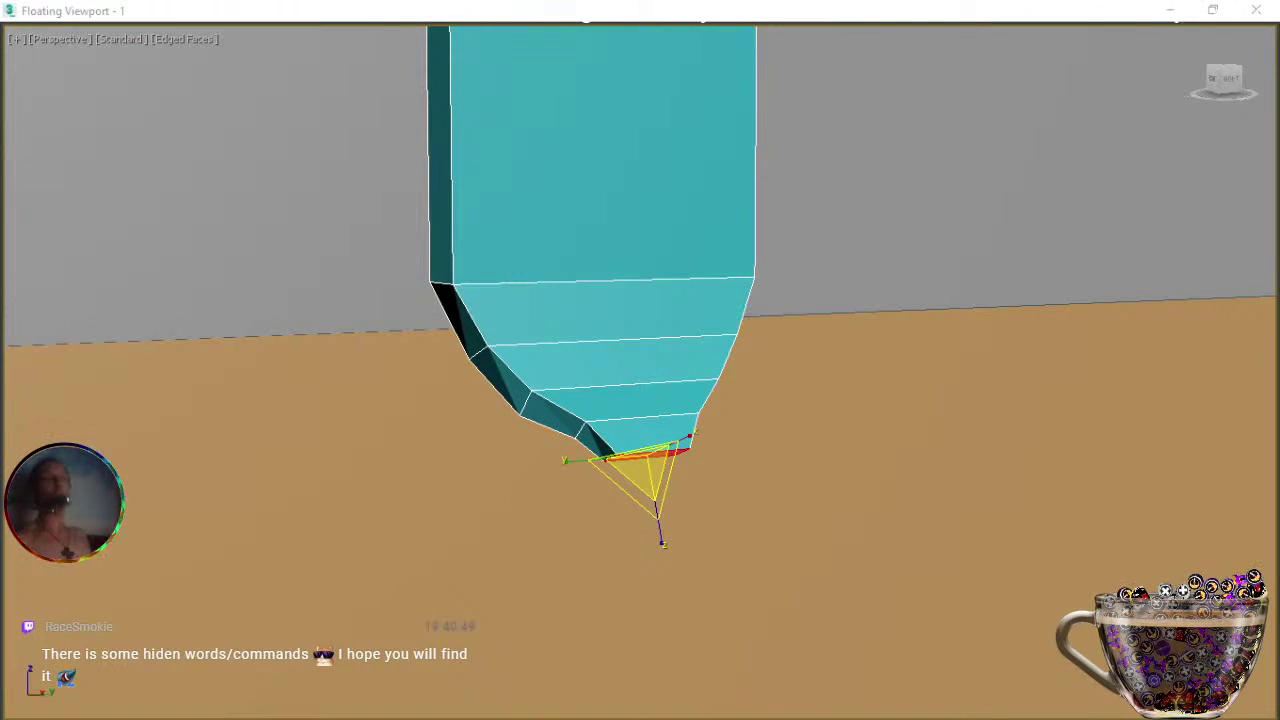
{"action": "key", "text": "shift+e"}
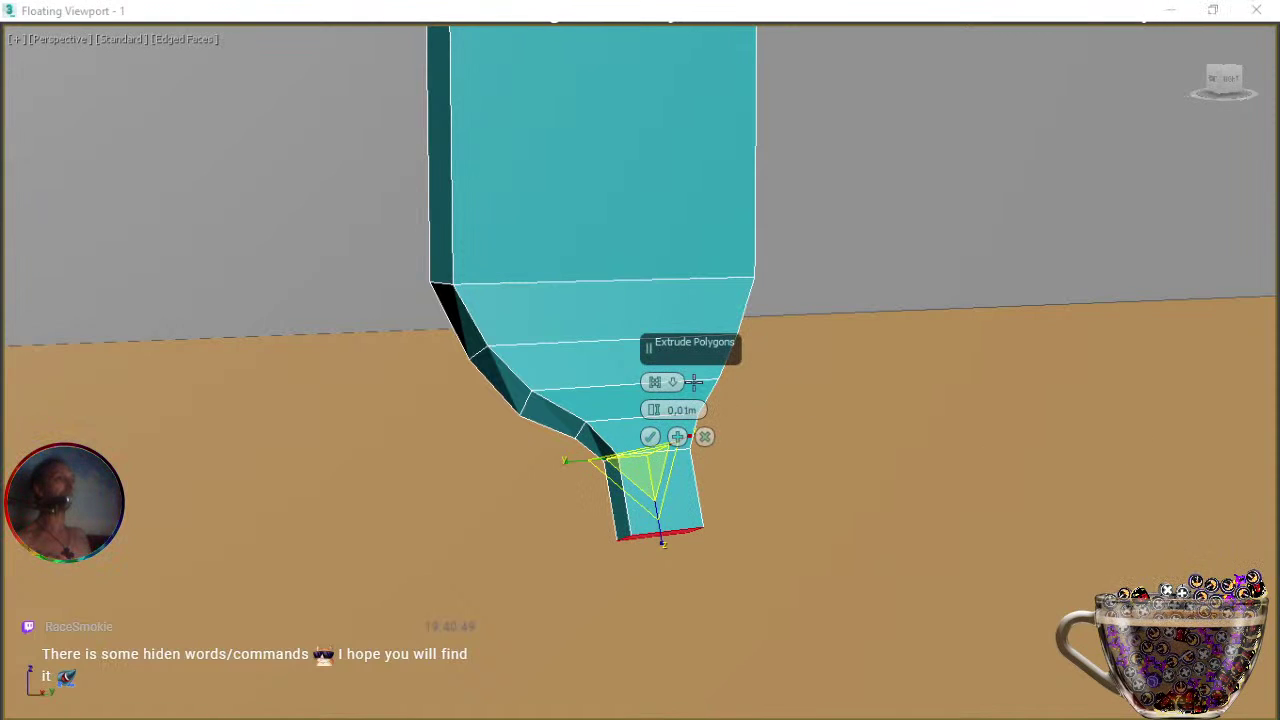
{"action": "left_click", "coordinate": [650, 436]}
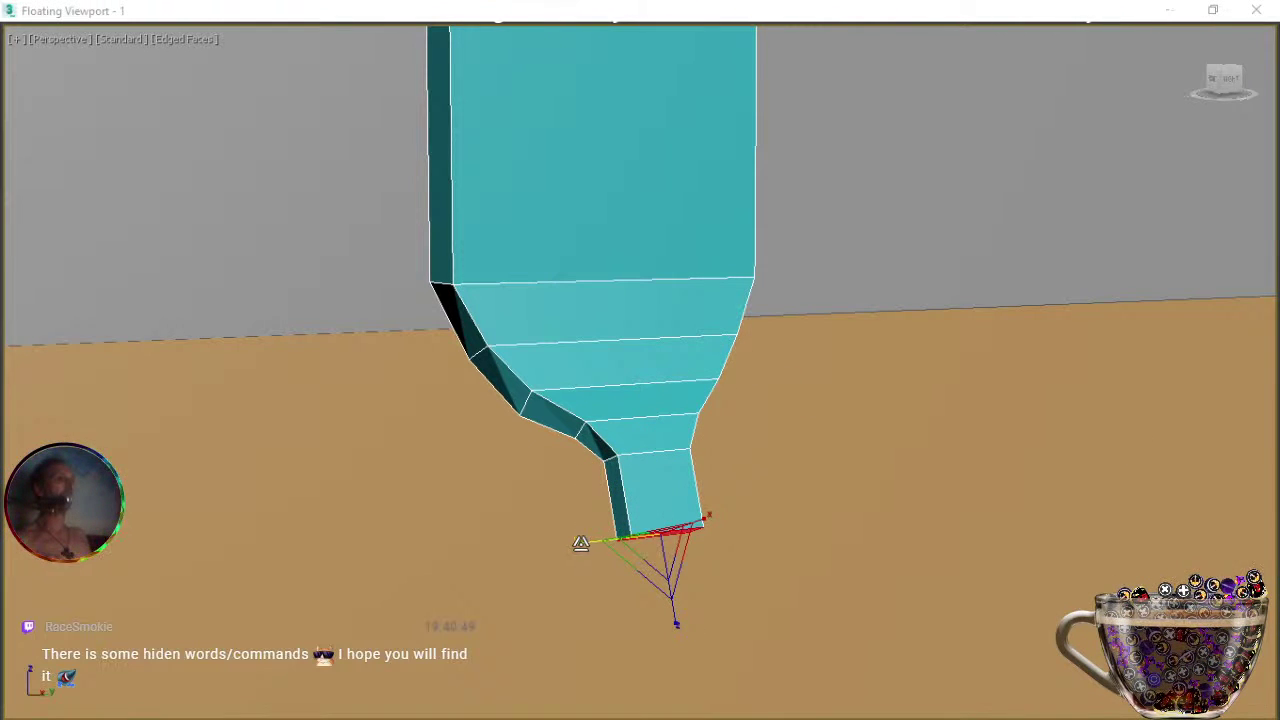
{"action": "left_click_drag", "start_coordinate": [584, 538], "coordinate": [627, 537]}
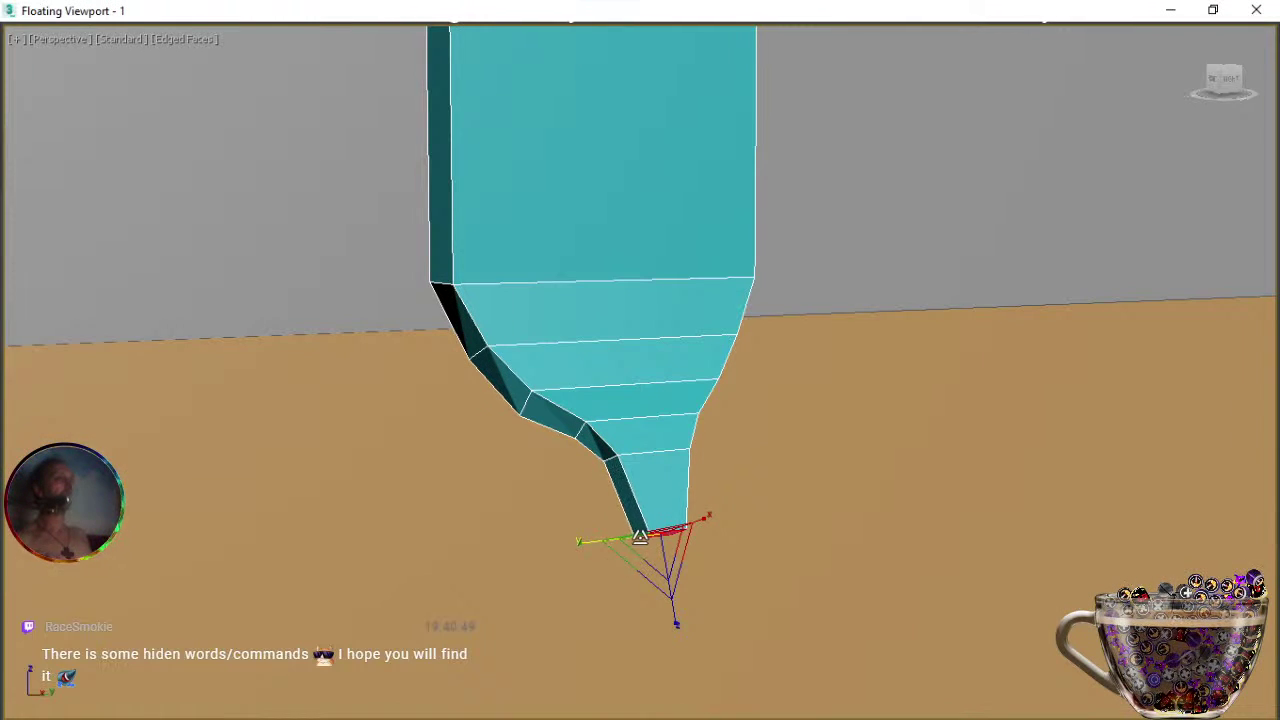
Adjust the angle of the final tip face about Y and move it up and inward in XZ to shorten the last segment.
{"action": "key", "text": "w"}
{"action": "middle_click_drag", "start_coordinate": [659, 578], "coordinate": [769, 512], "text": "alt"}
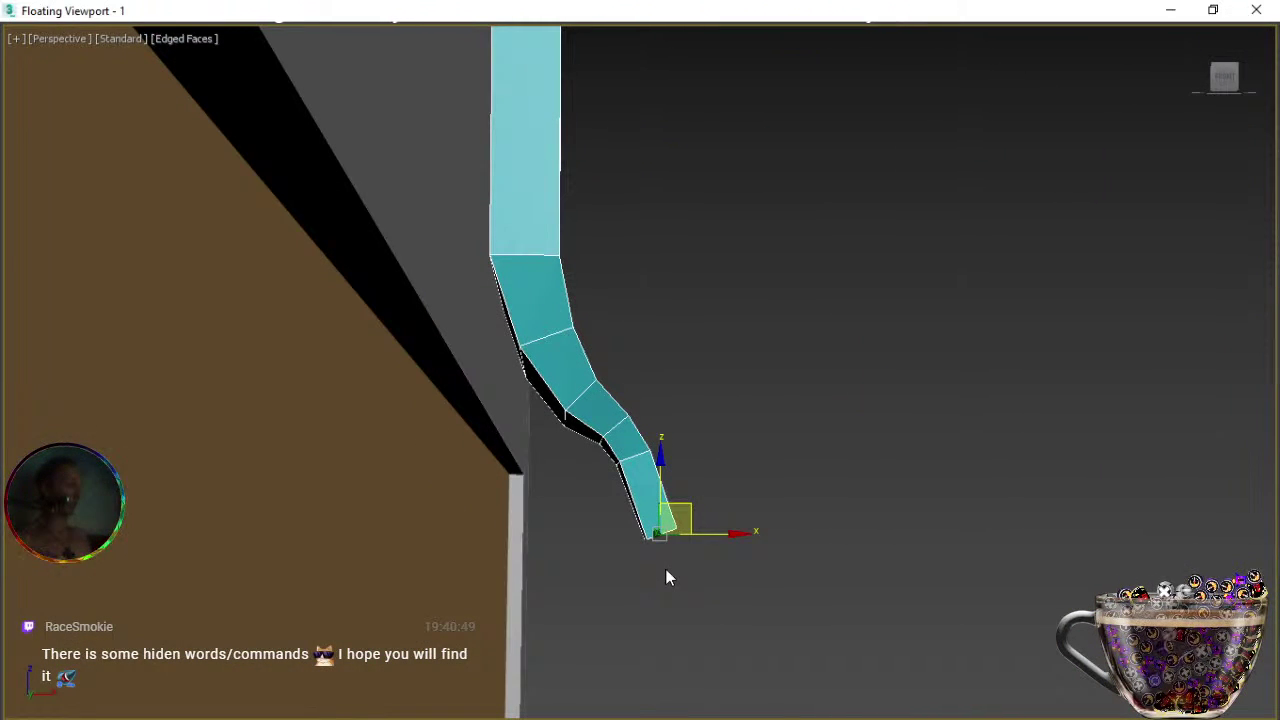
{"action": "key", "text": "e"}
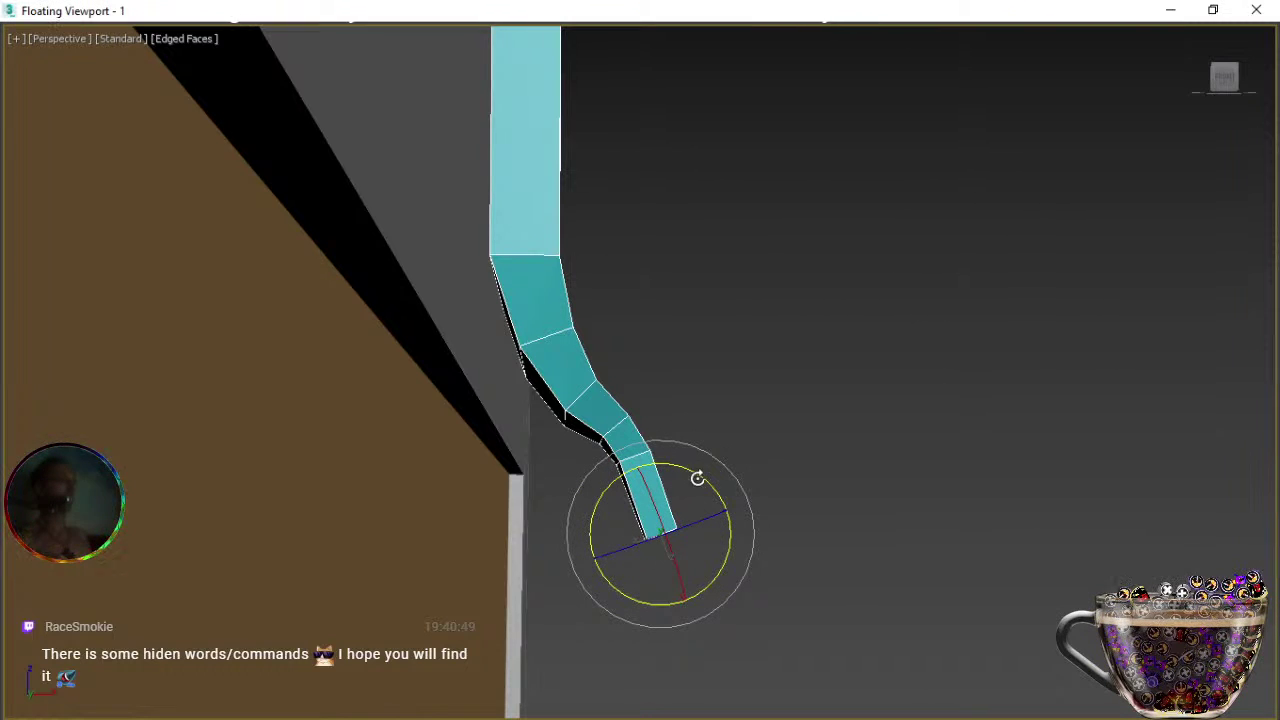
{"action": "left_click_drag", "start_coordinate": [716, 492], "coordinate": [669, 466]}
{"action": "key", "text": "w"}
Delete the small end face at the tip of the stem.
{"action": "middle_click_drag", "start_coordinate": [688, 530], "coordinate": [580, 510], "text": "alt"}
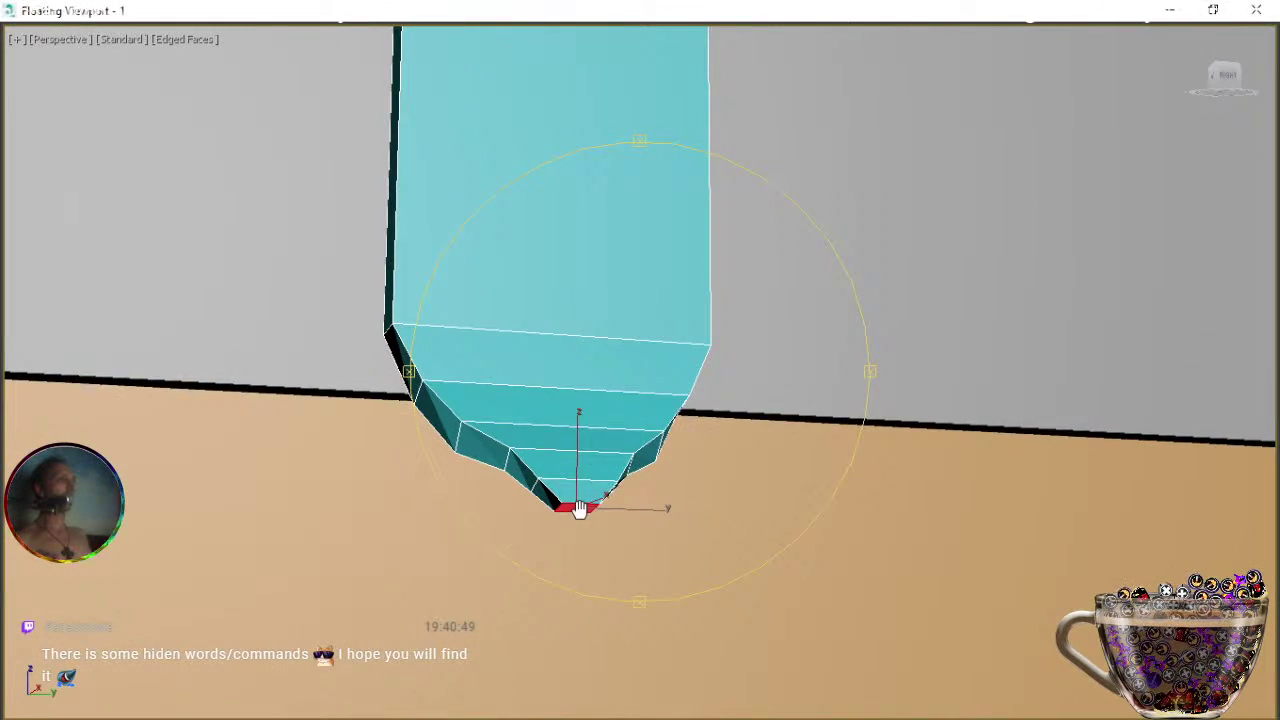
{"action": "scroll", "coordinate": [580, 510], "scroll_direction": "up", "scroll_amount": 2}
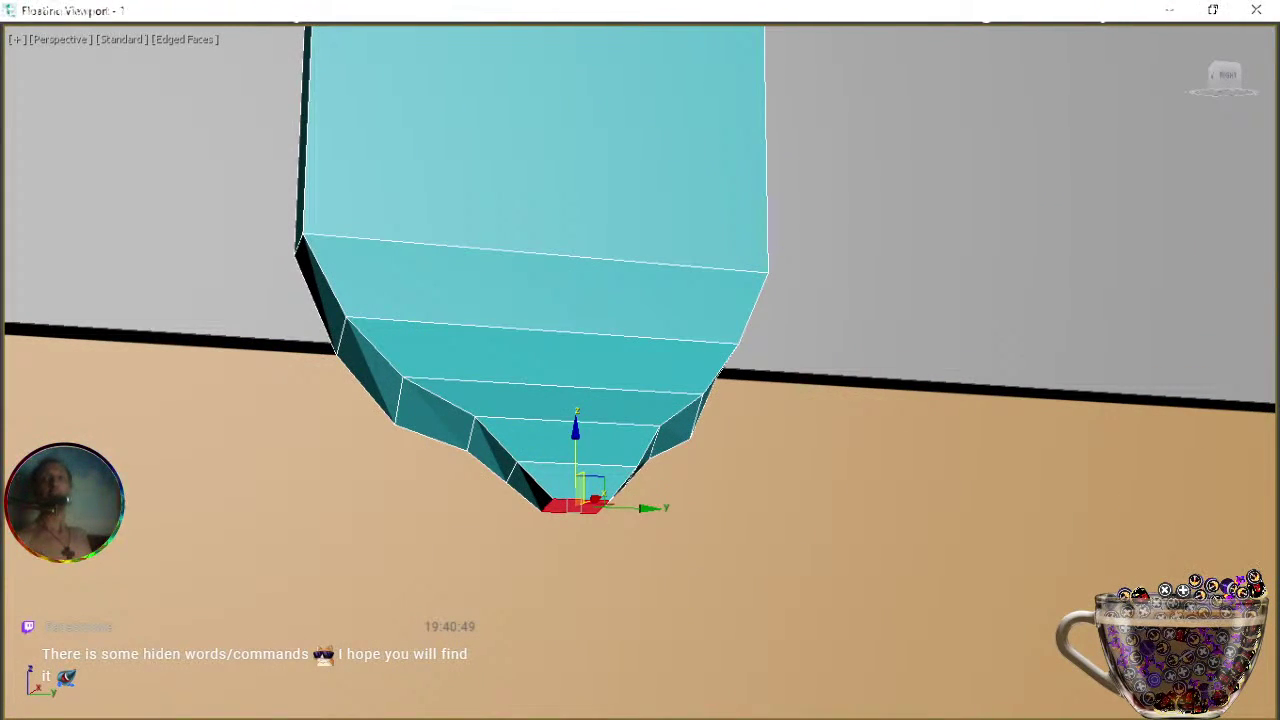
{"action": "key", "text": "Delete"}
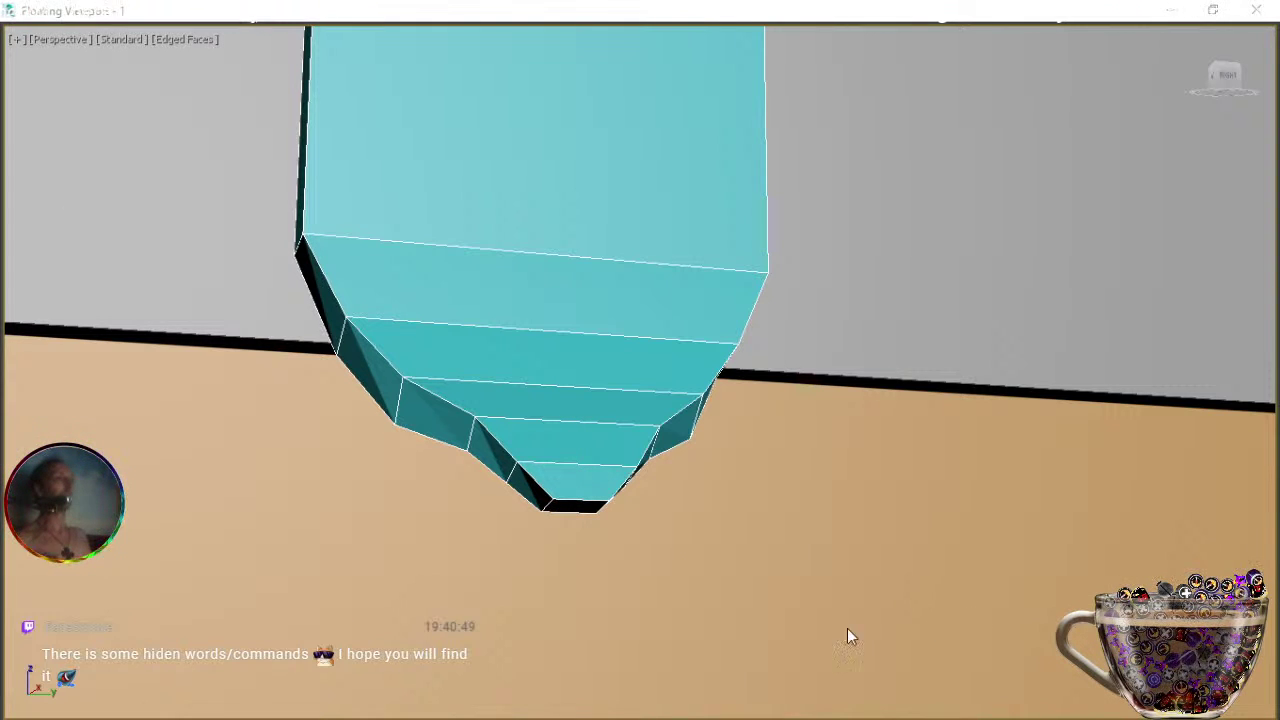
Select the long edges of the stem's open tip and set up Connect Edges on them with 1 segment.
{"action": "left_click", "coordinate": [564, 511]}
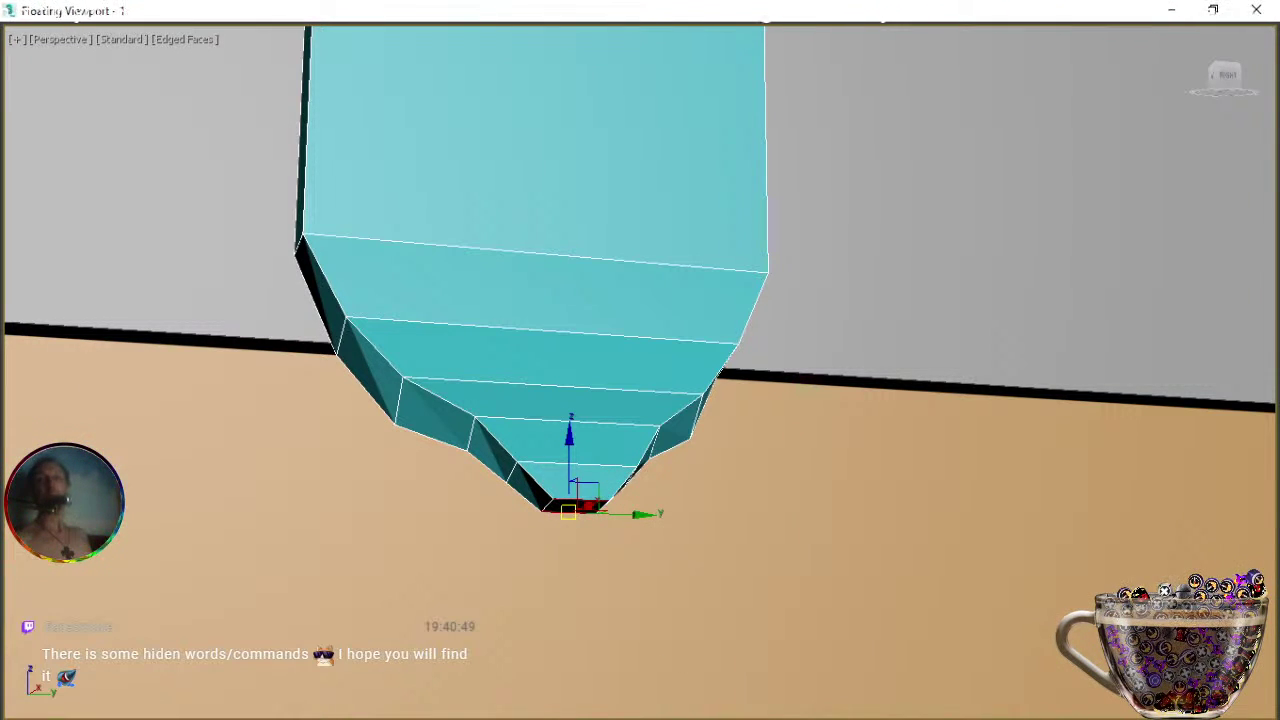
{"action": "left_click_drag", "start_coordinate": [567, 511], "coordinate": [583, 505]}
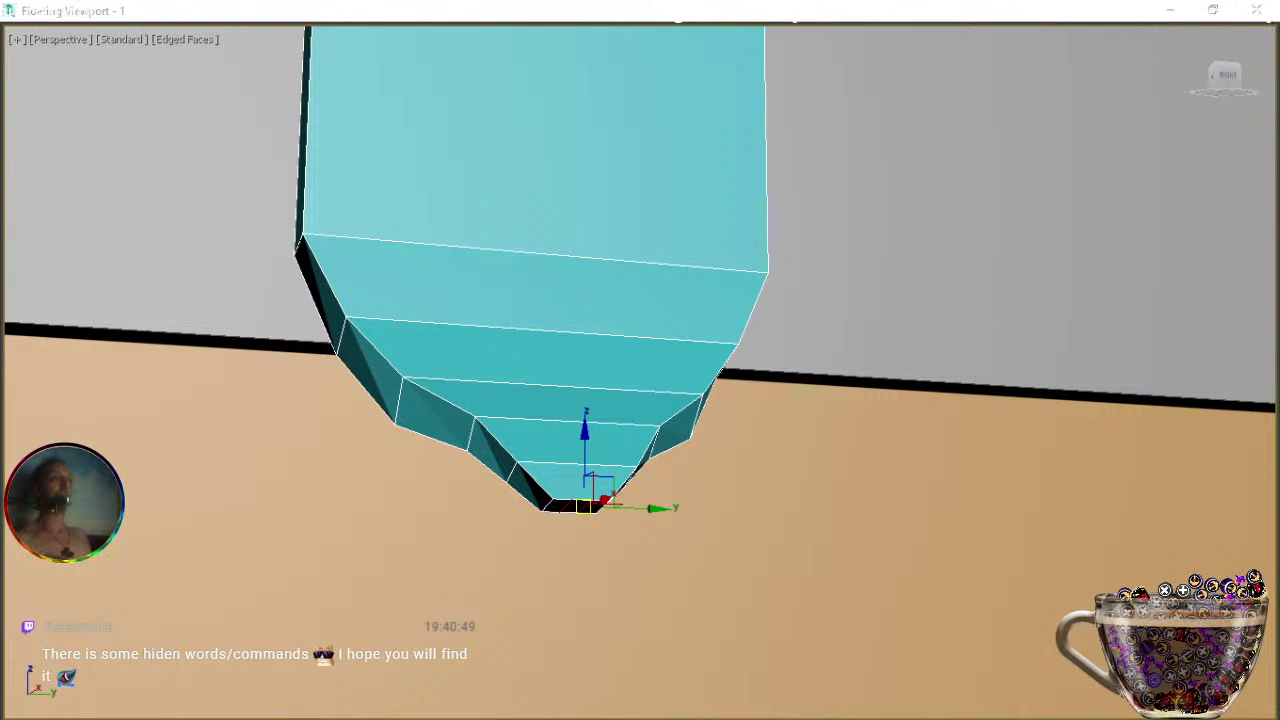
{"action": "left_click_drag", "start_coordinate": [583, 505], "coordinate": [567, 512]}
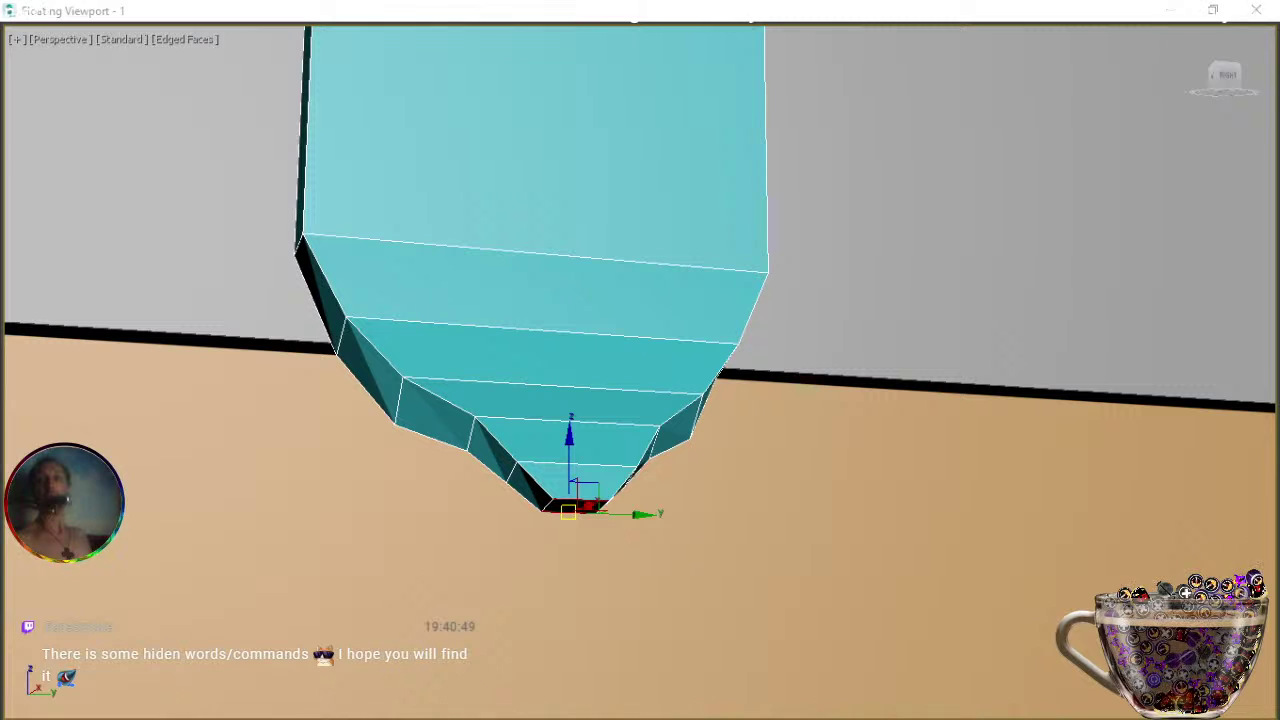
{"action": "key", "text": "ctrl+shift+e"}
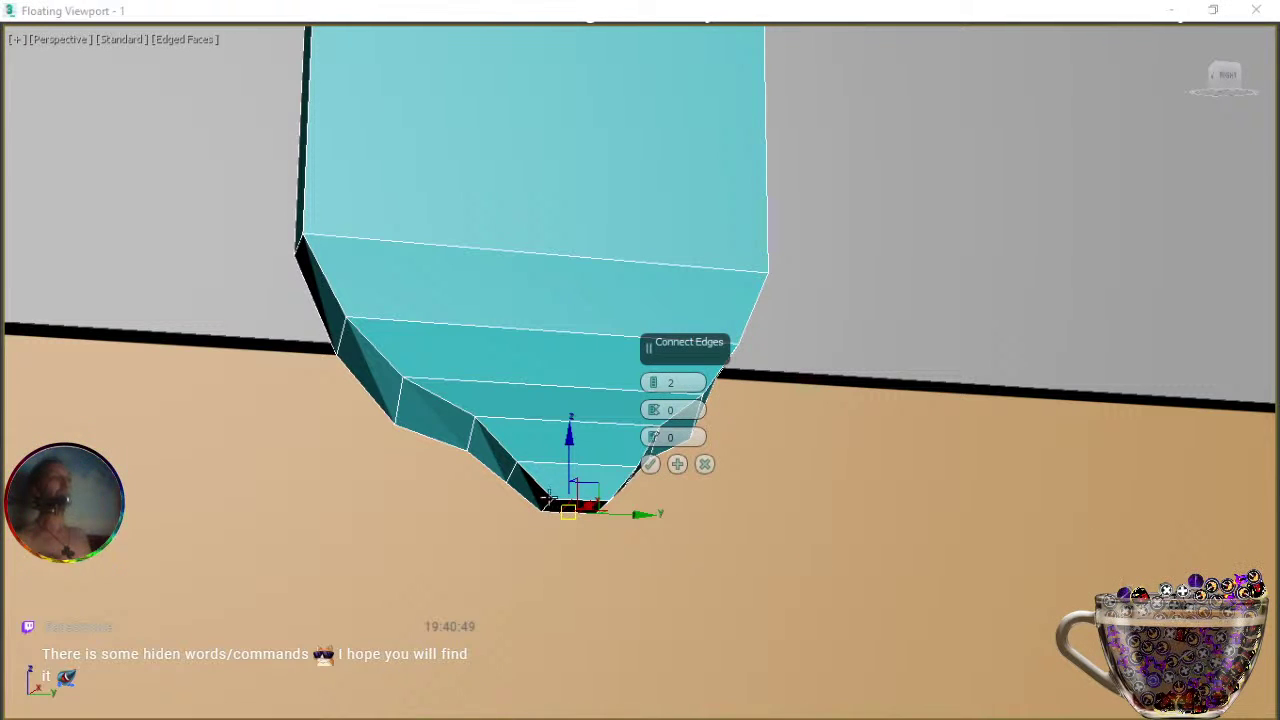
{"action": "left_click", "coordinate": [652, 393]}
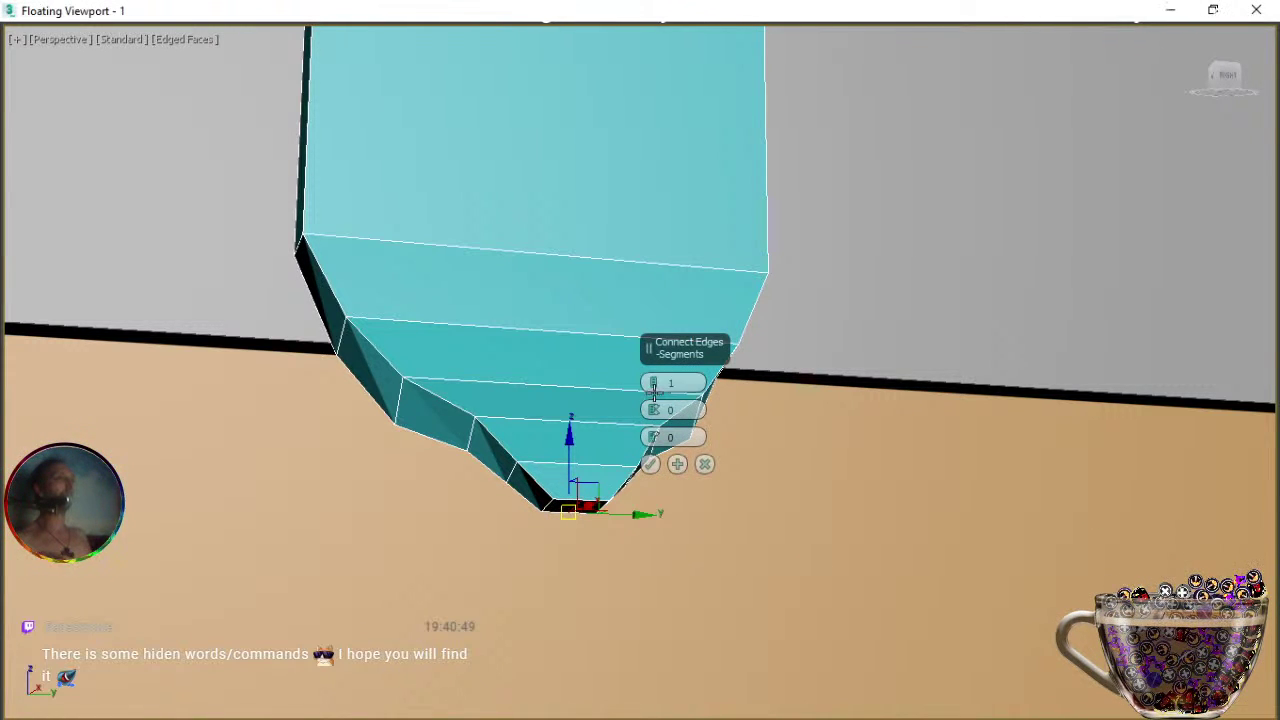
Connect the selected edges at the pointed tip of the T-shaped latch with one segment.
{"action": "left_click", "coordinate": [651, 464]}
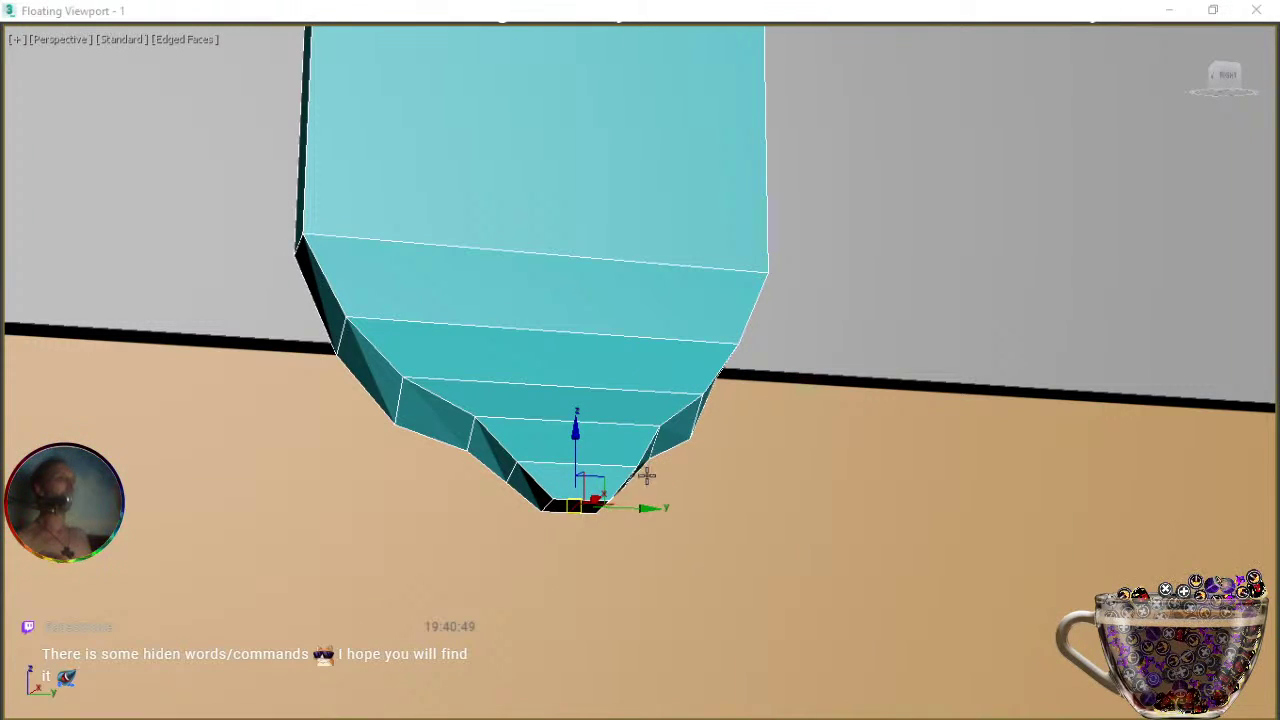
{"action": "middle_click_drag", "start_coordinate": [589, 568], "coordinate": [631, 521], "text": "alt"}
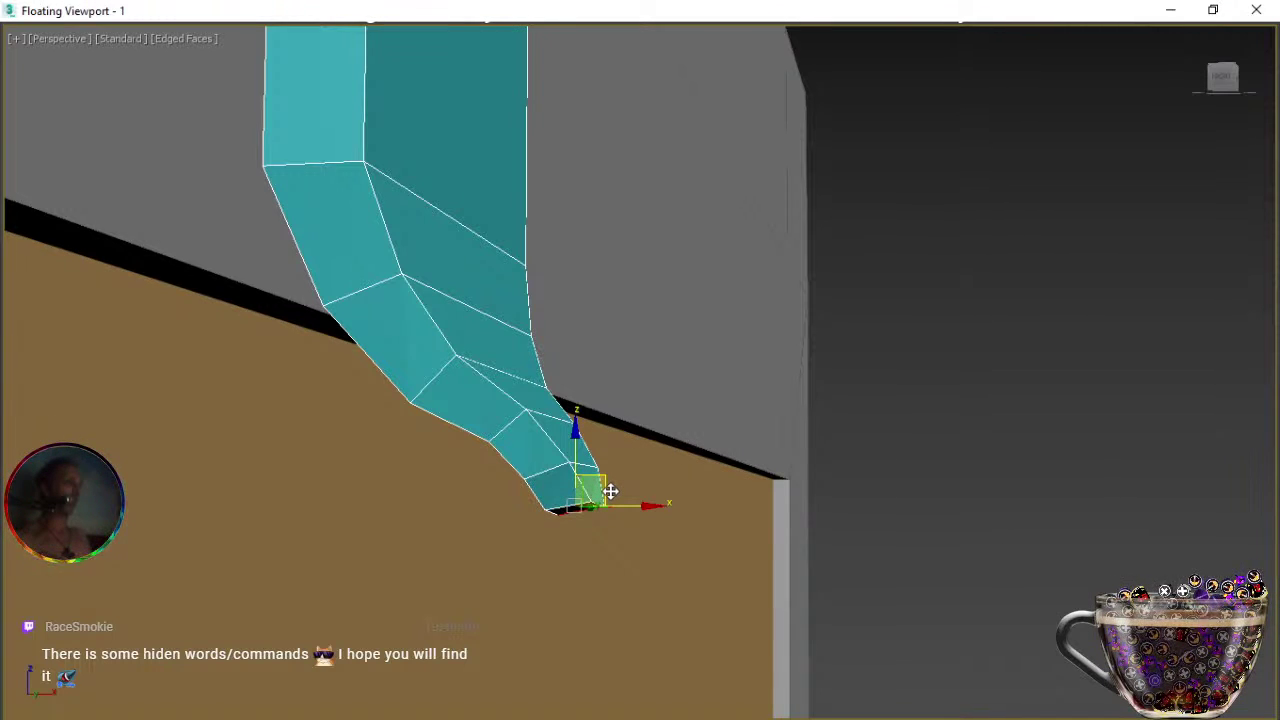
{"action": "middle_click_drag", "start_coordinate": [615, 522], "coordinate": [648, 423], "text": "alt"}
{"action": "middle_click_drag", "start_coordinate": [629, 369], "coordinate": [536, 485], "text": "alt"}
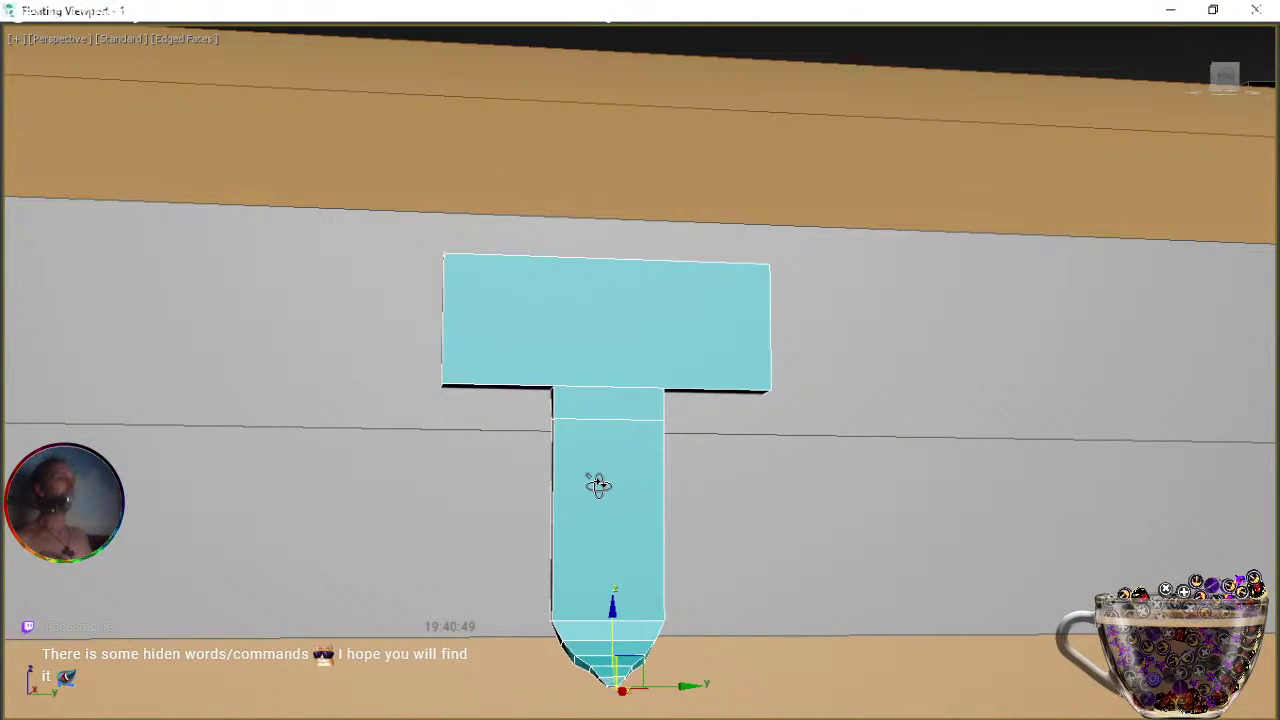
Isolate the T-shaped latch and select the large front and back polygons of its shaft.
{"action": "key", "text": "6"}
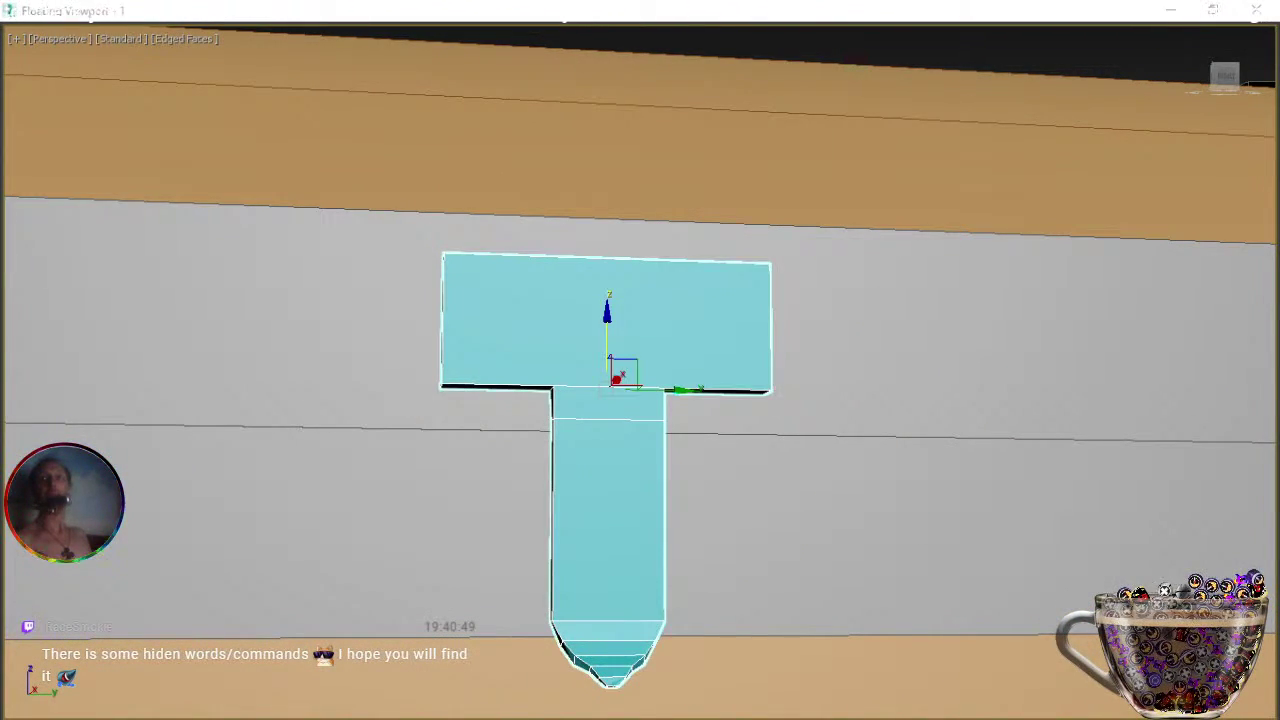
{"action": "key", "text": "alt+q"}
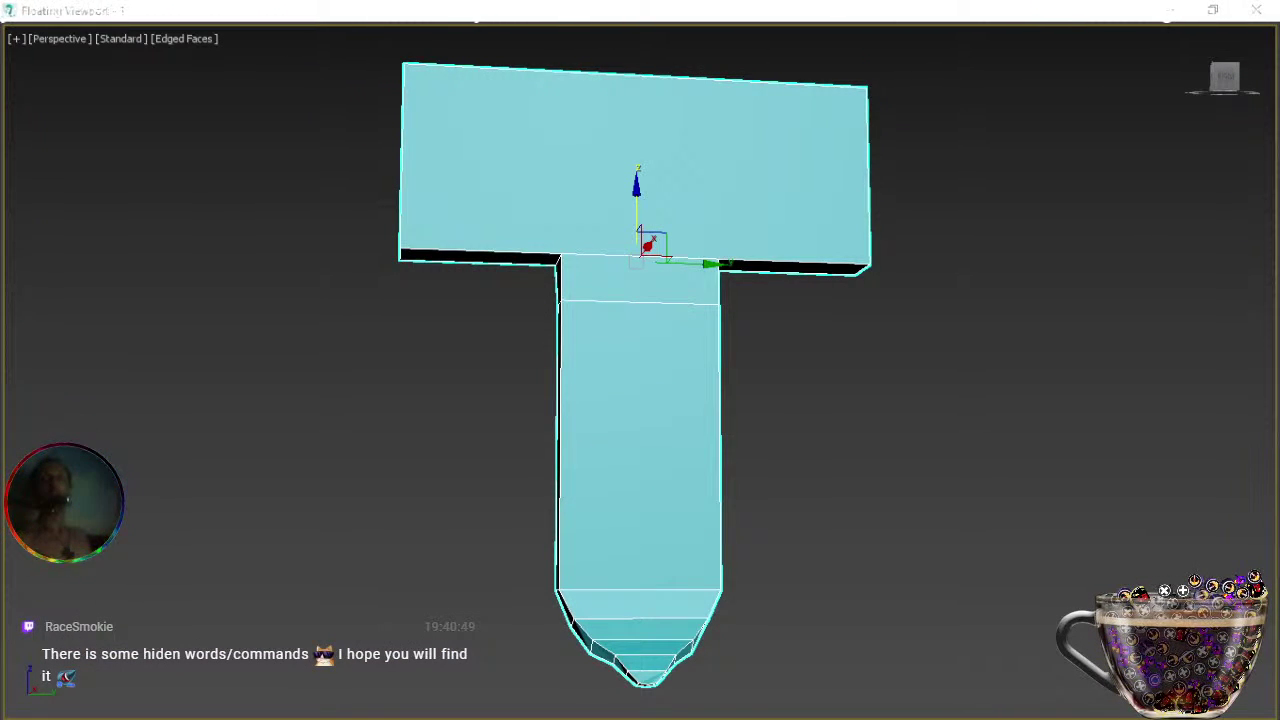
{"action": "key", "text": "2"}
{"action": "left_click", "coordinate": [686, 454]}
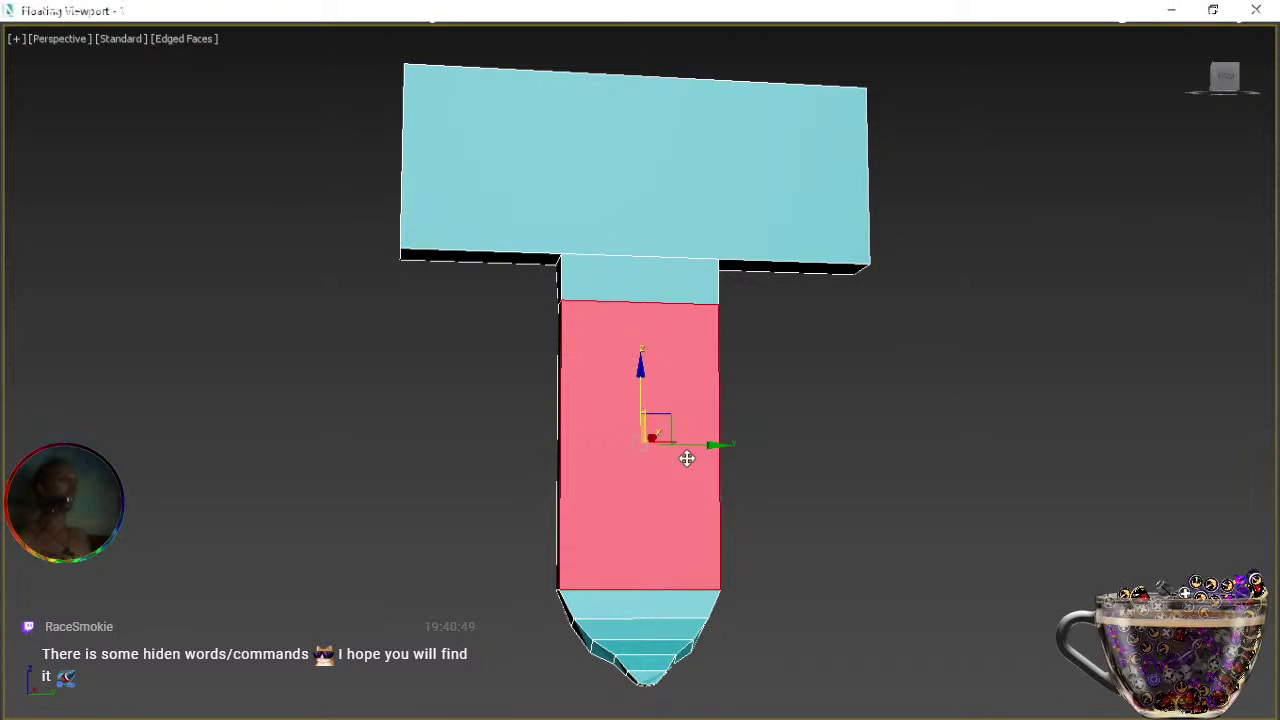
{"action": "mouse_move", "coordinate": [620, 520]}
{"action": "middle_mouse_down", "text": "alt"}
{"action": "mouse_move", "coordinate": [903, 540]}
{"action": "mouse_move", "coordinate": [760, 498]}
{"action": "middle_mouse_up", "text": "alt"}
{"action": "left_click", "coordinate": [660, 487]}
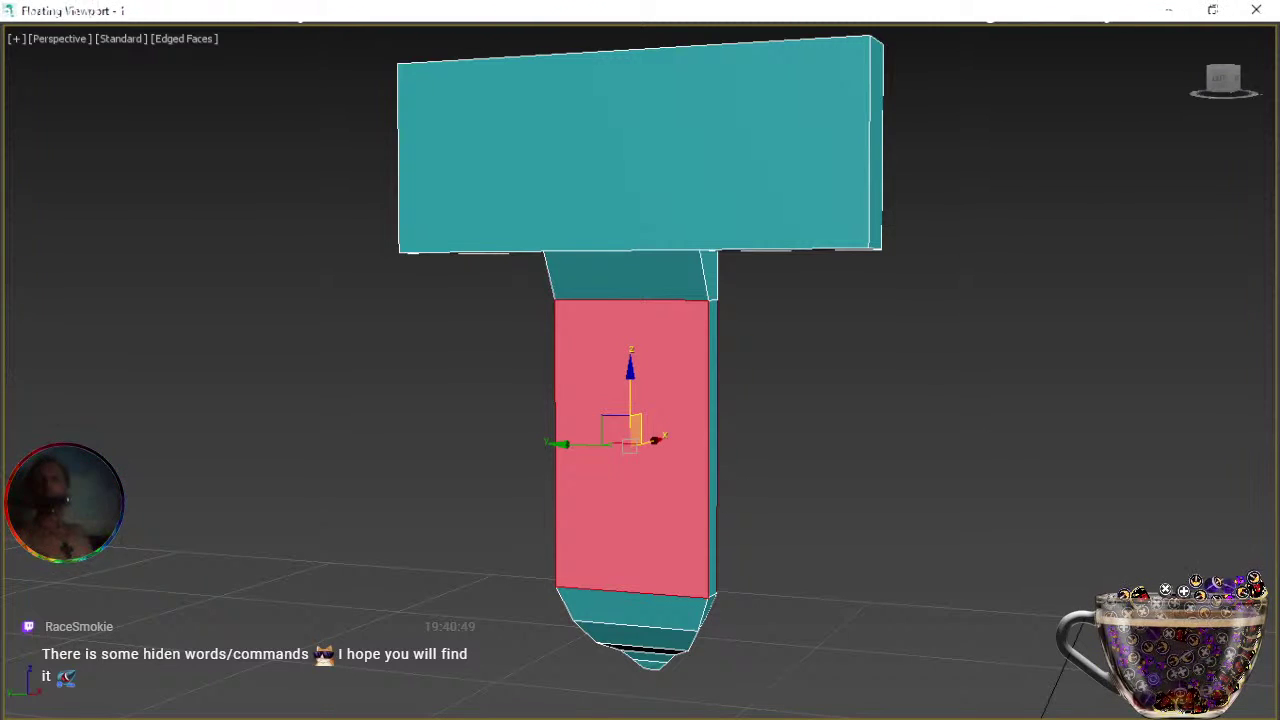
Inset the selected front and back shaft polygons by 0,017 m.
{"action": "key", "text": "shift+i"}
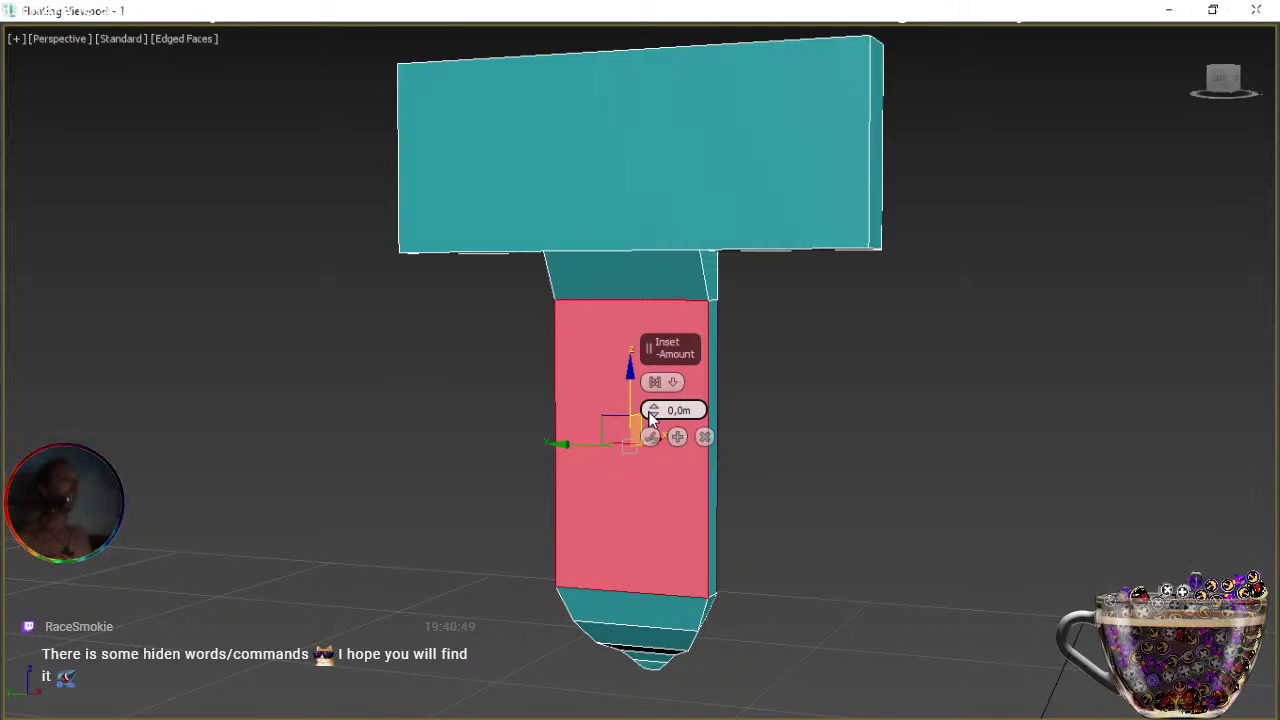
{"action": "left_click_drag", "start_coordinate": [650, 420], "coordinate": [652, 410]}
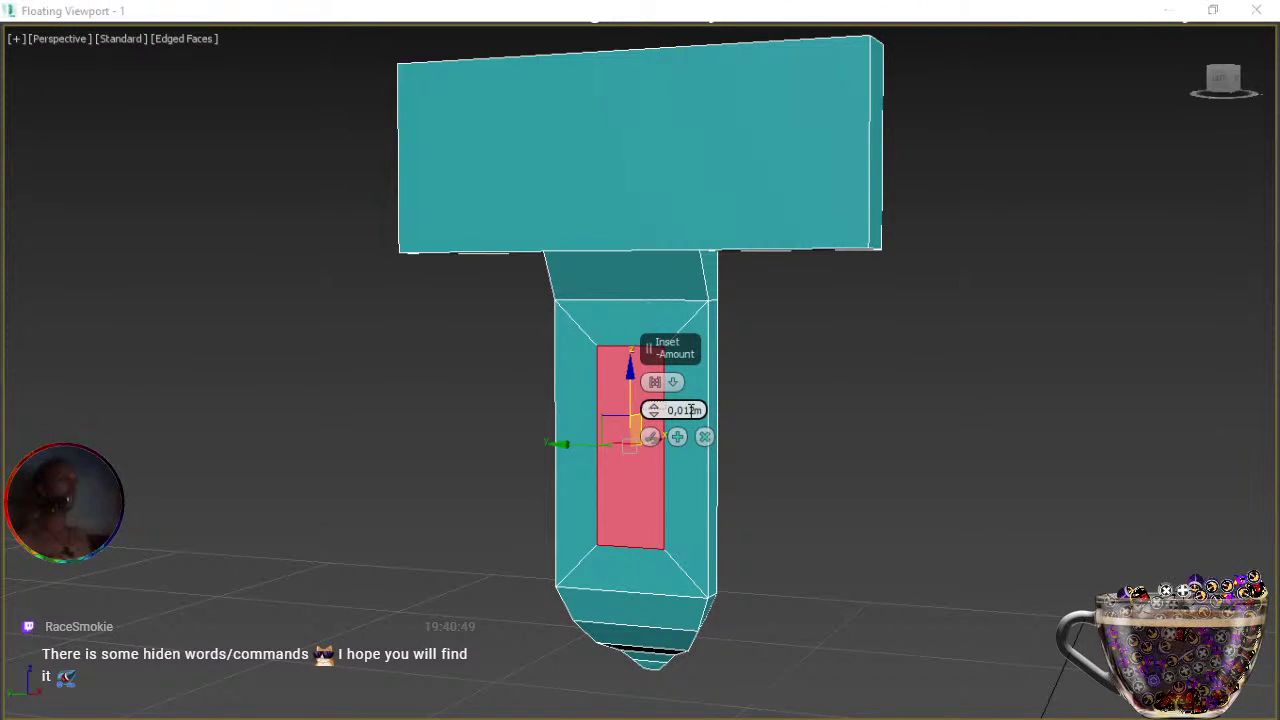
{"action": "left_click_drag", "start_coordinate": [699, 405], "coordinate": [778, 430]}
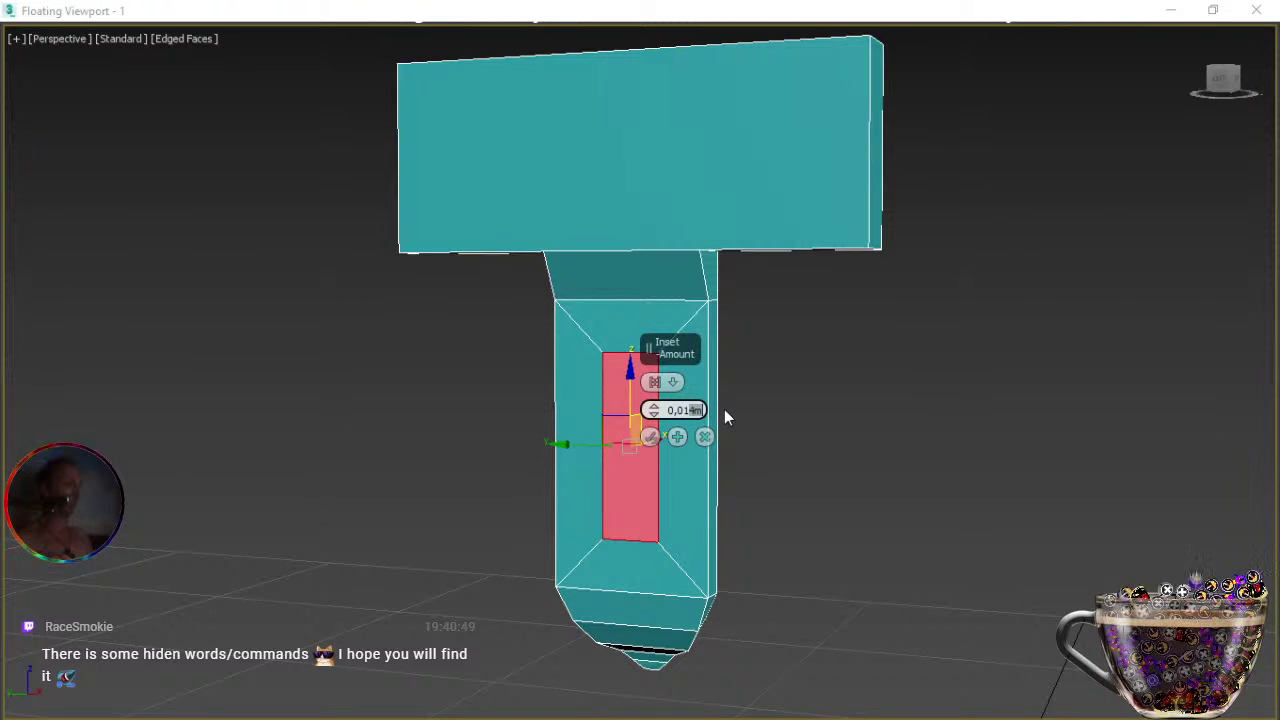
{"action": "key", "text": "Return"}
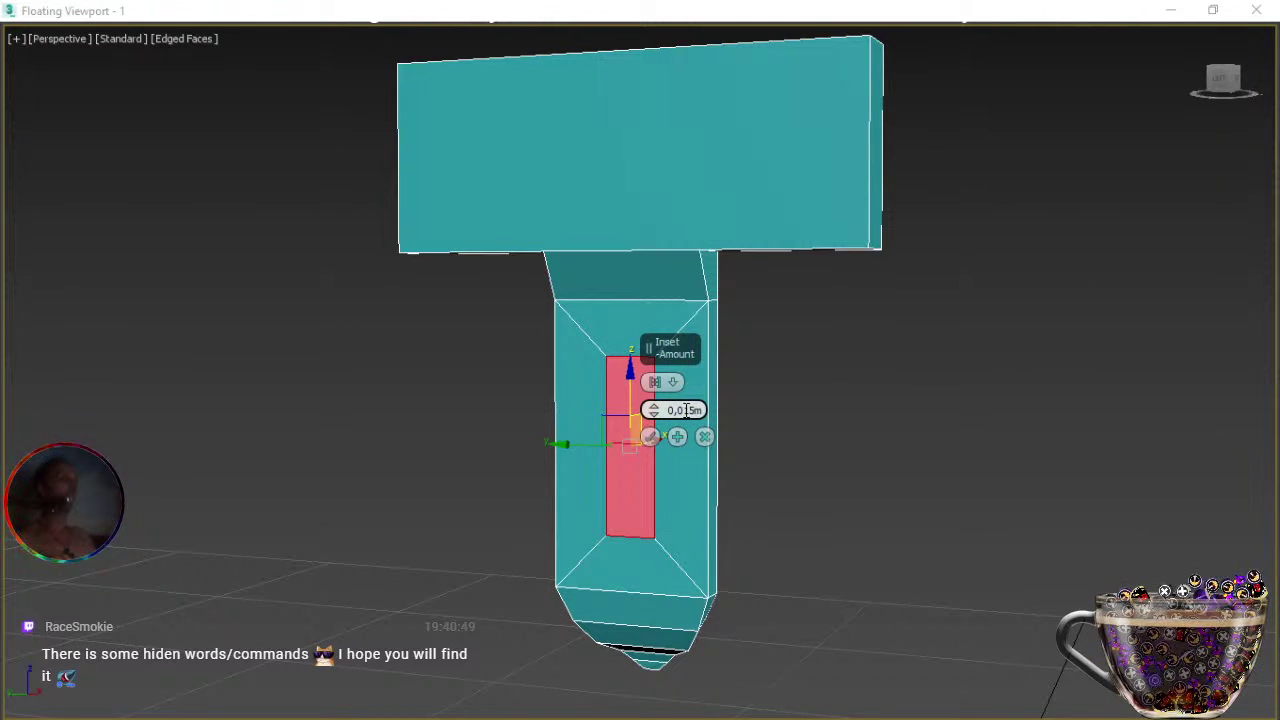
{"action": "type", "text": "6"}
{"action": "key", "text": "Return"}
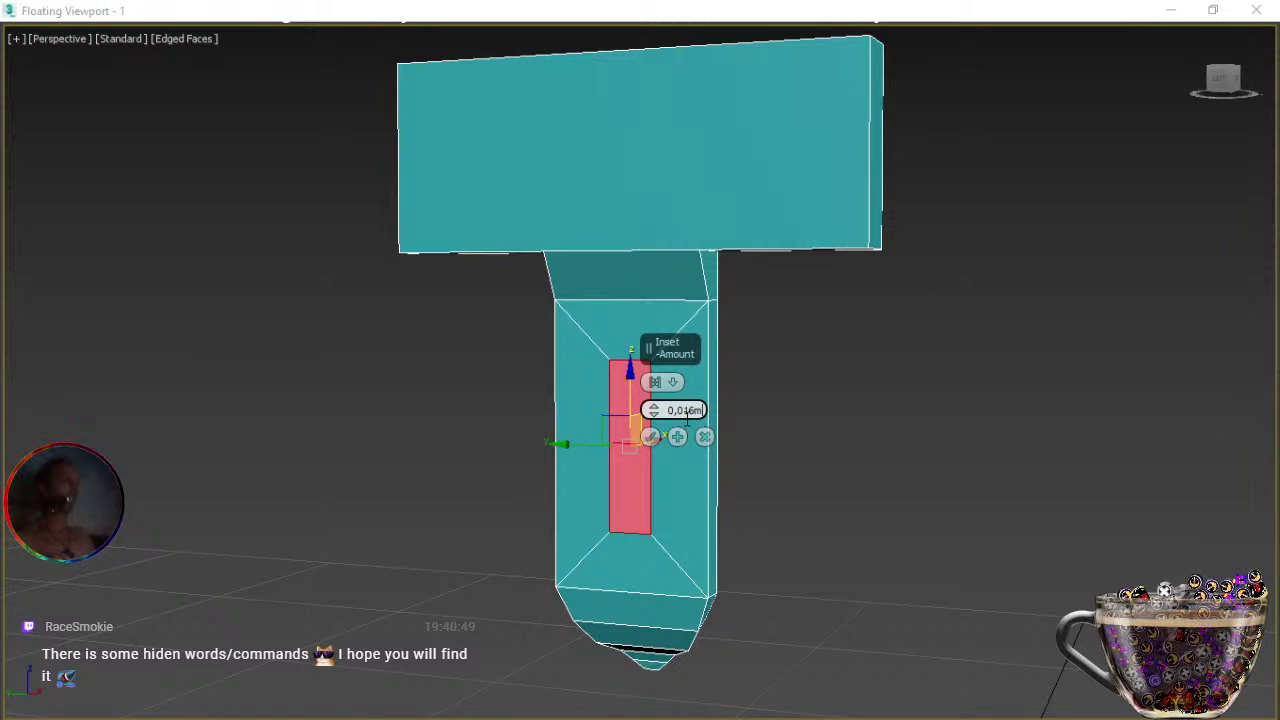
{"action": "middle_click_drag", "start_coordinate": [757, 420], "coordinate": [726, 427]}
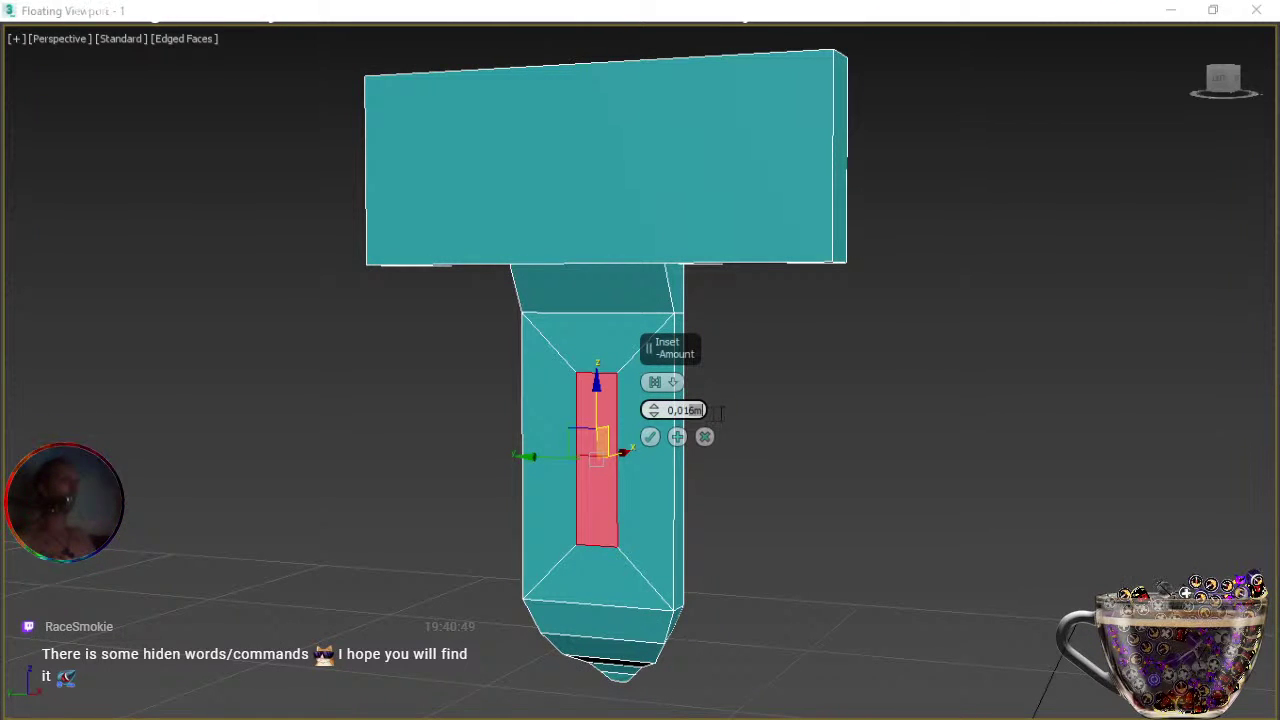
{"action": "key", "text": "Return"}
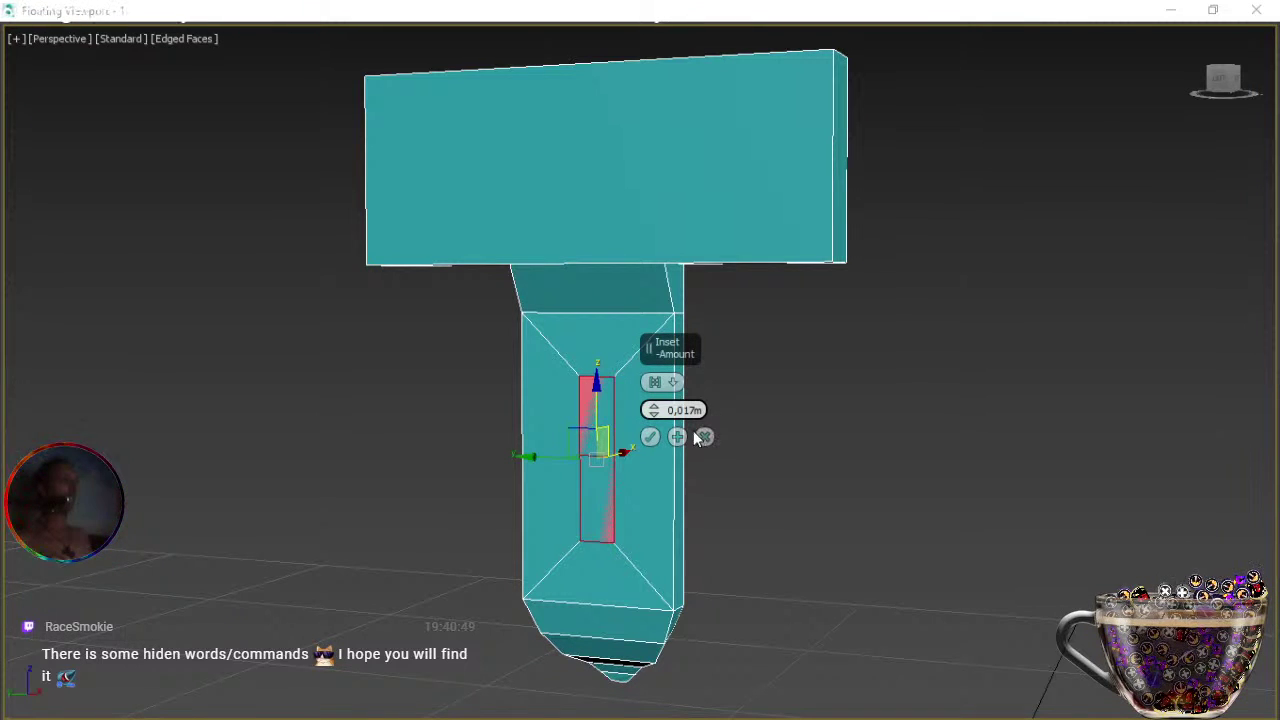
{"action": "left_click", "coordinate": [650, 438]}
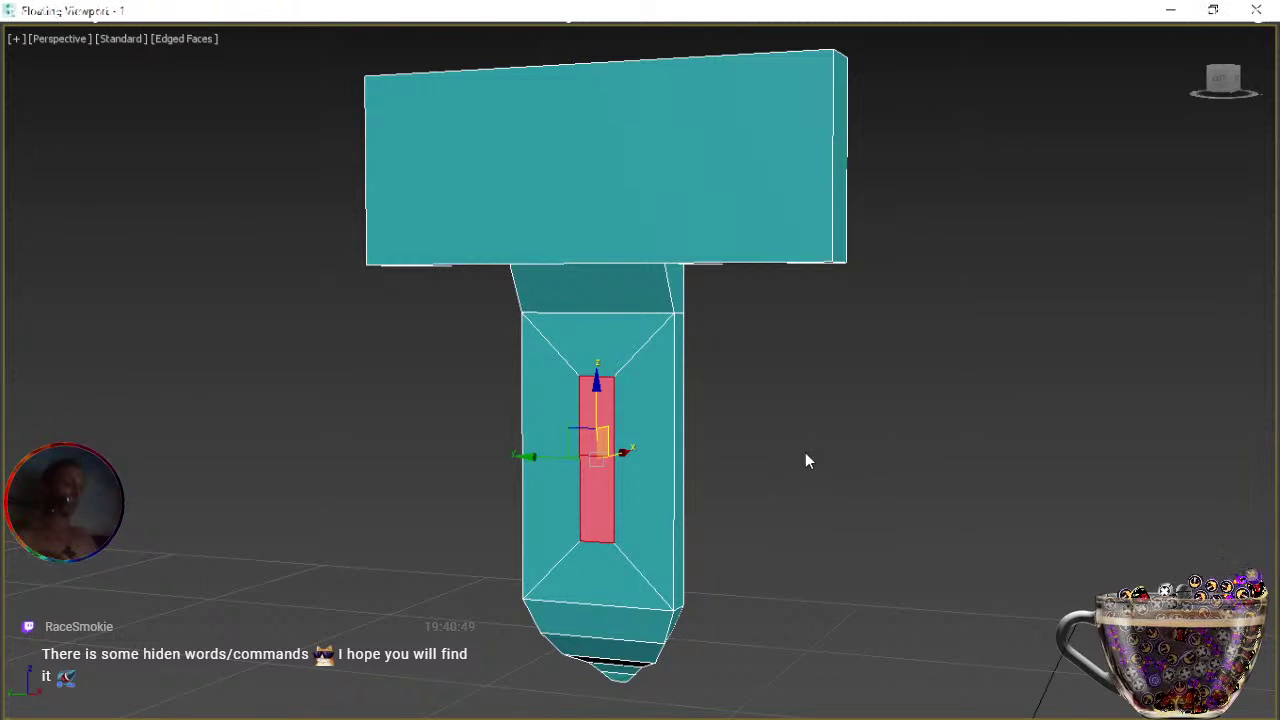
Exit isolation to show the whole chest and move the two inset polygons slightly down the shaft along Z.
{"action": "middle_click_drag", "start_coordinate": [742, 476], "coordinate": [487, 505]}
{"action": "scroll", "coordinate": [634, 486], "scroll_direction": "down", "scroll_amount": 6}
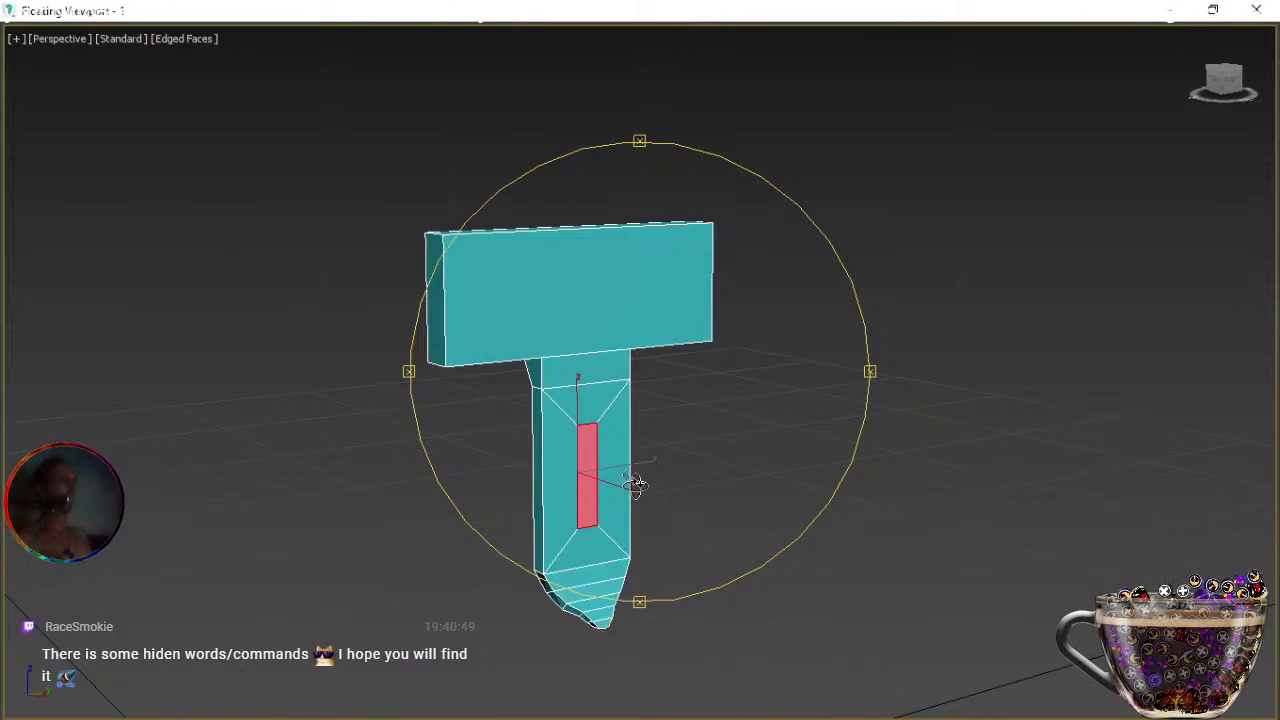
{"action": "scroll", "coordinate": [634, 486], "scroll_direction": "up", "scroll_amount": 4}
{"action": "right_click", "coordinate": [657, 479]}
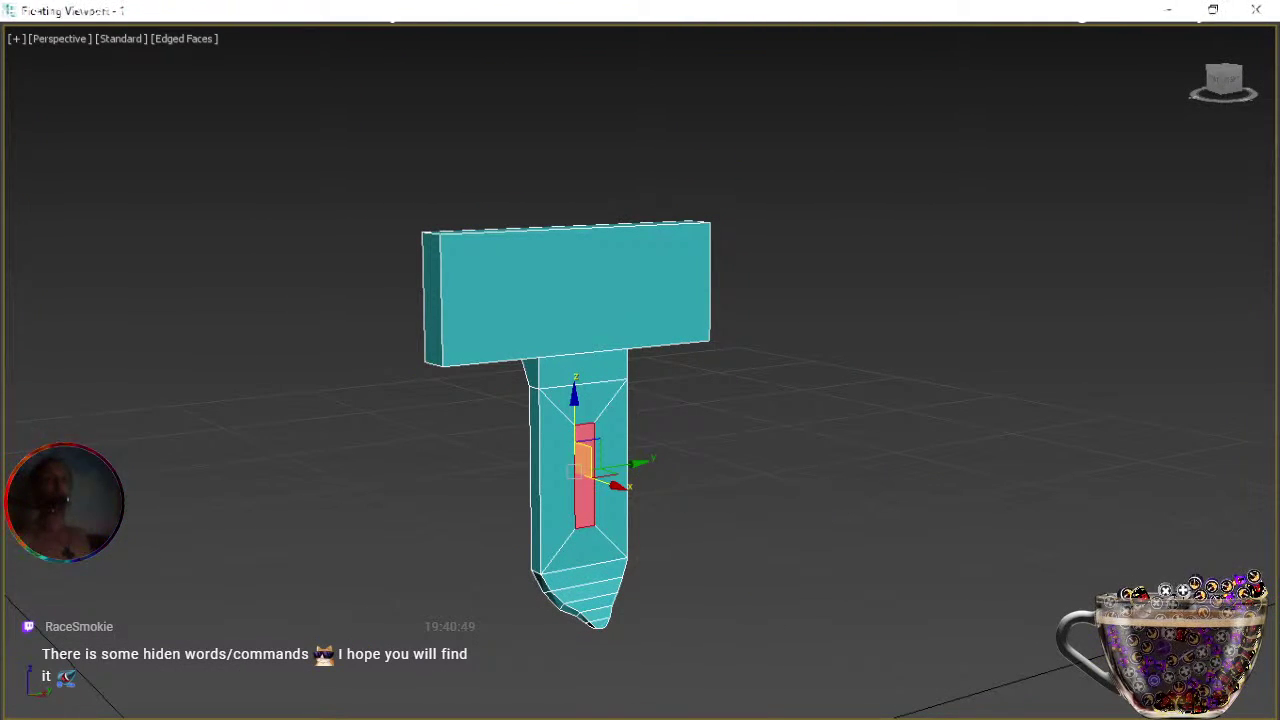
{"action": "key", "text": "alt+q"}
{"action": "scroll", "coordinate": [750, 641], "scroll_direction": "down", "scroll_amount": 3}
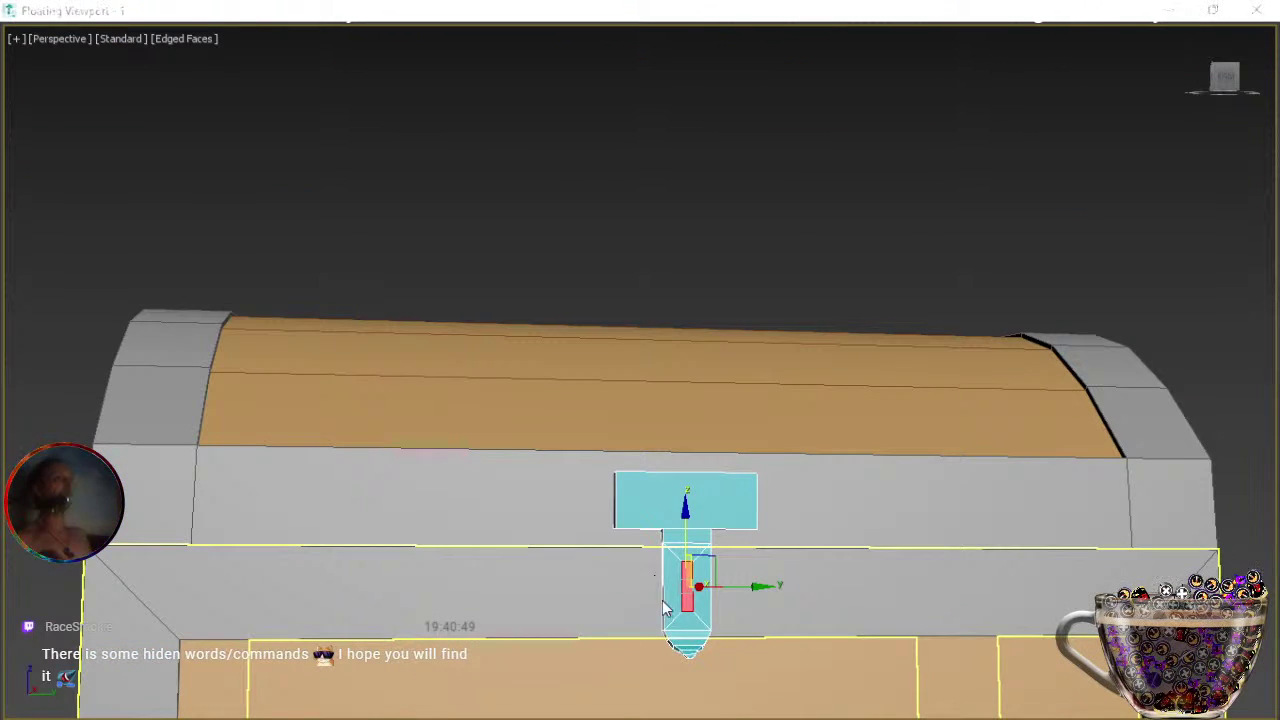
{"action": "scroll", "coordinate": [728, 615], "scroll_direction": "up", "scroll_amount": 4}
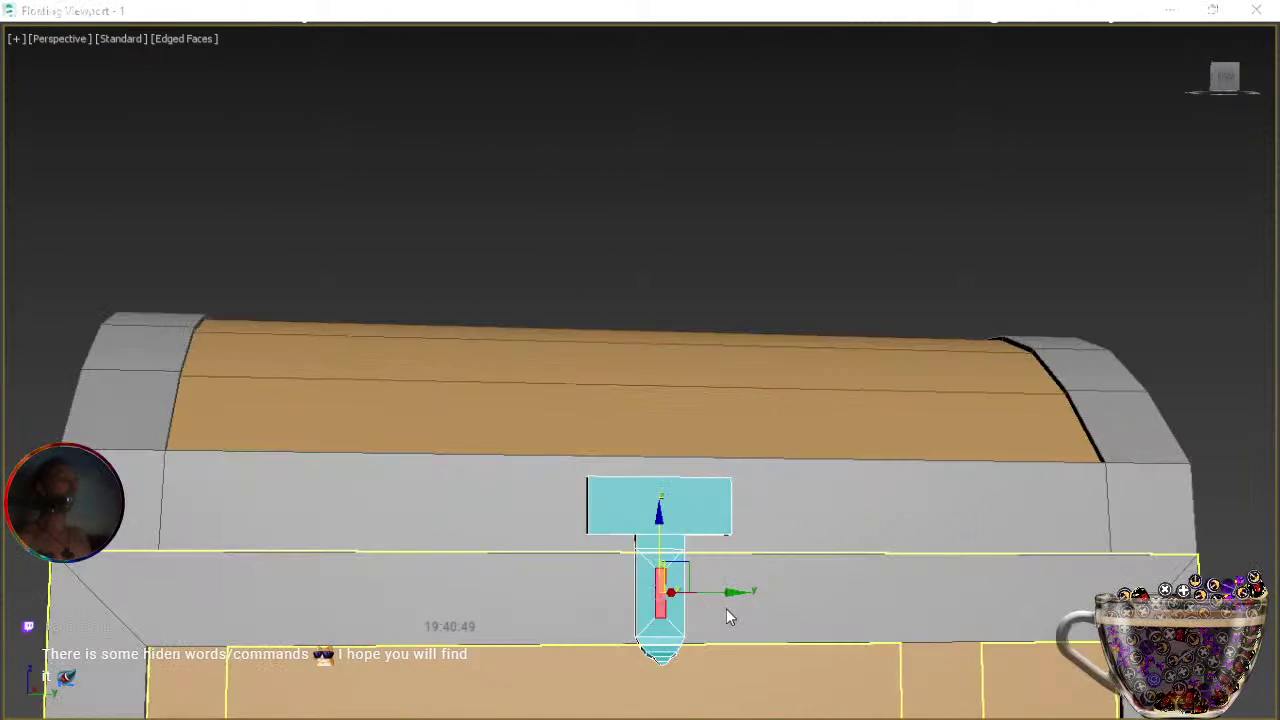
{"action": "middle_click_drag", "start_coordinate": [680, 617], "coordinate": [785, 606]}
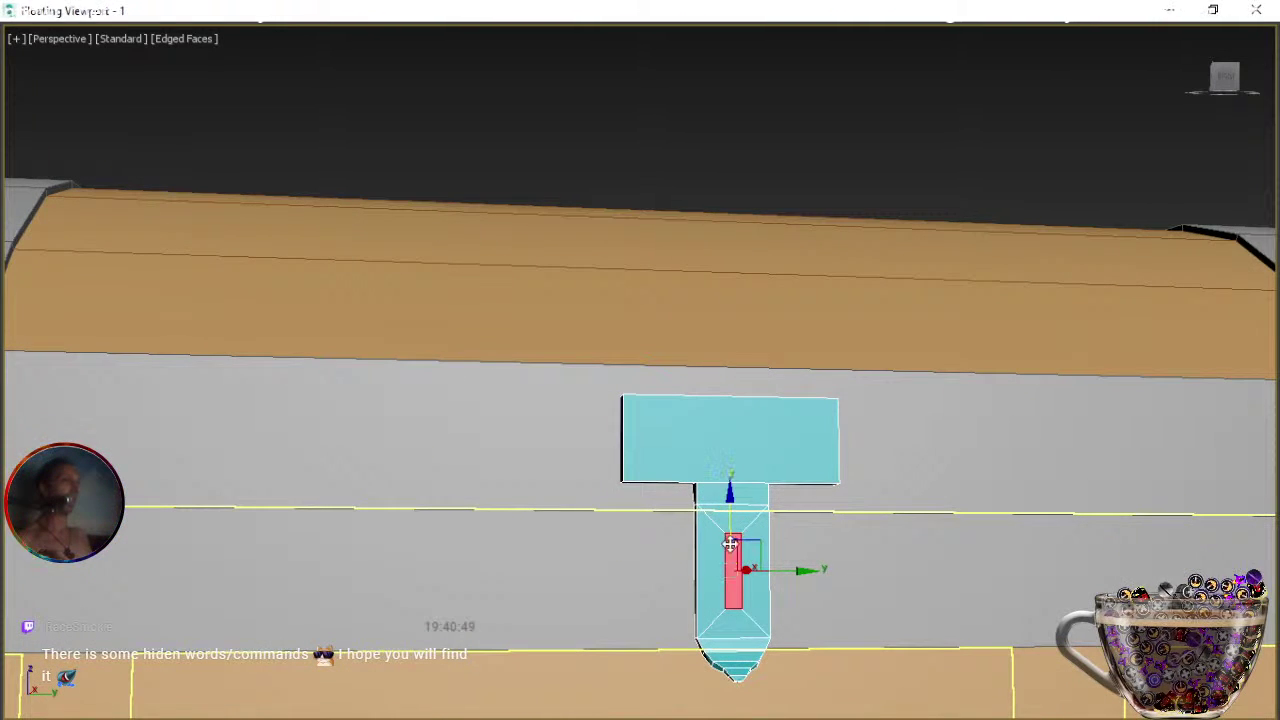
{"action": "left_click_drag", "start_coordinate": [730, 505], "coordinate": [730, 518]}
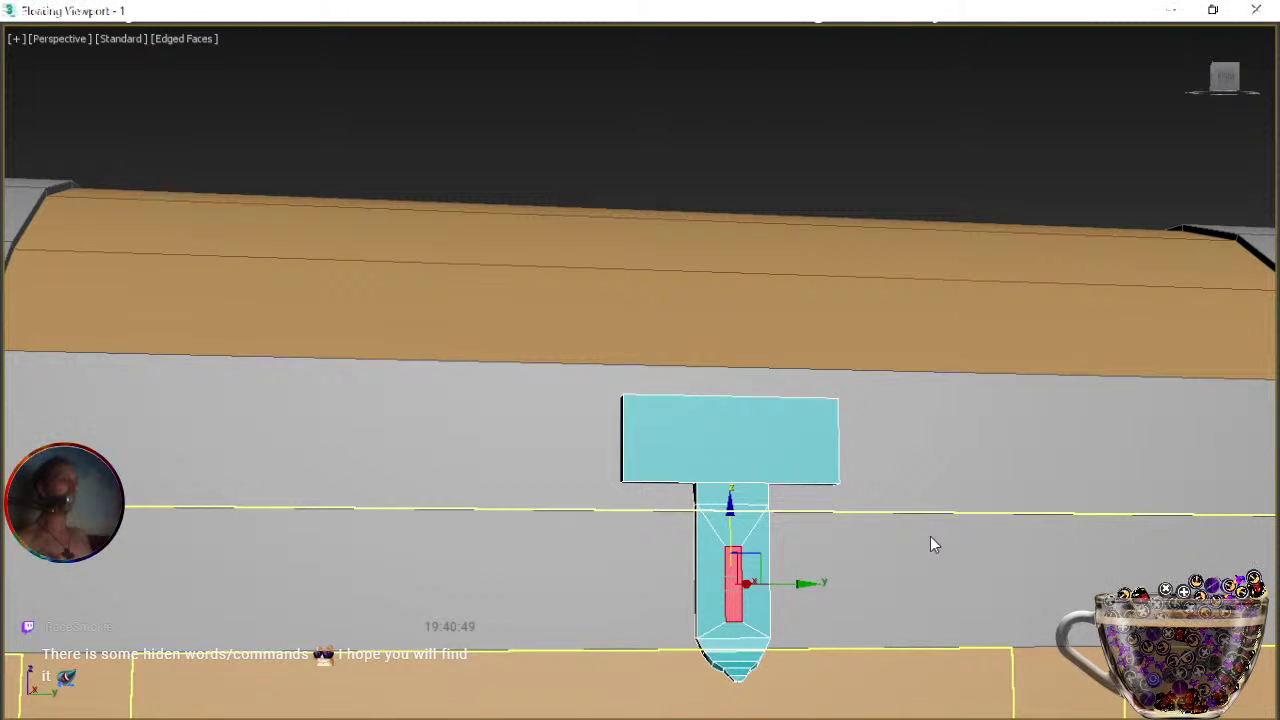
Delete the two inset polygons to open a slot through the shaft and isolate the latch again.
{"action": "left_click", "coordinate": [1015, 429]}
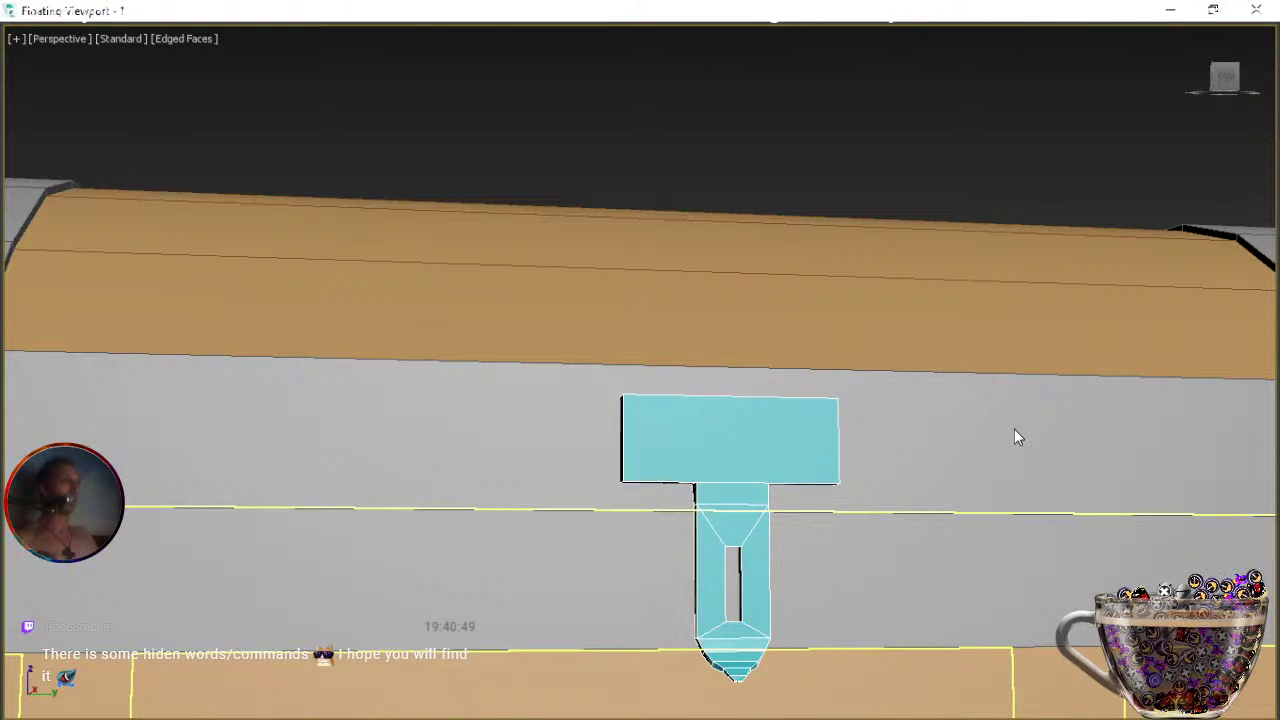
{"action": "left_click", "coordinate": [1027, 447]}
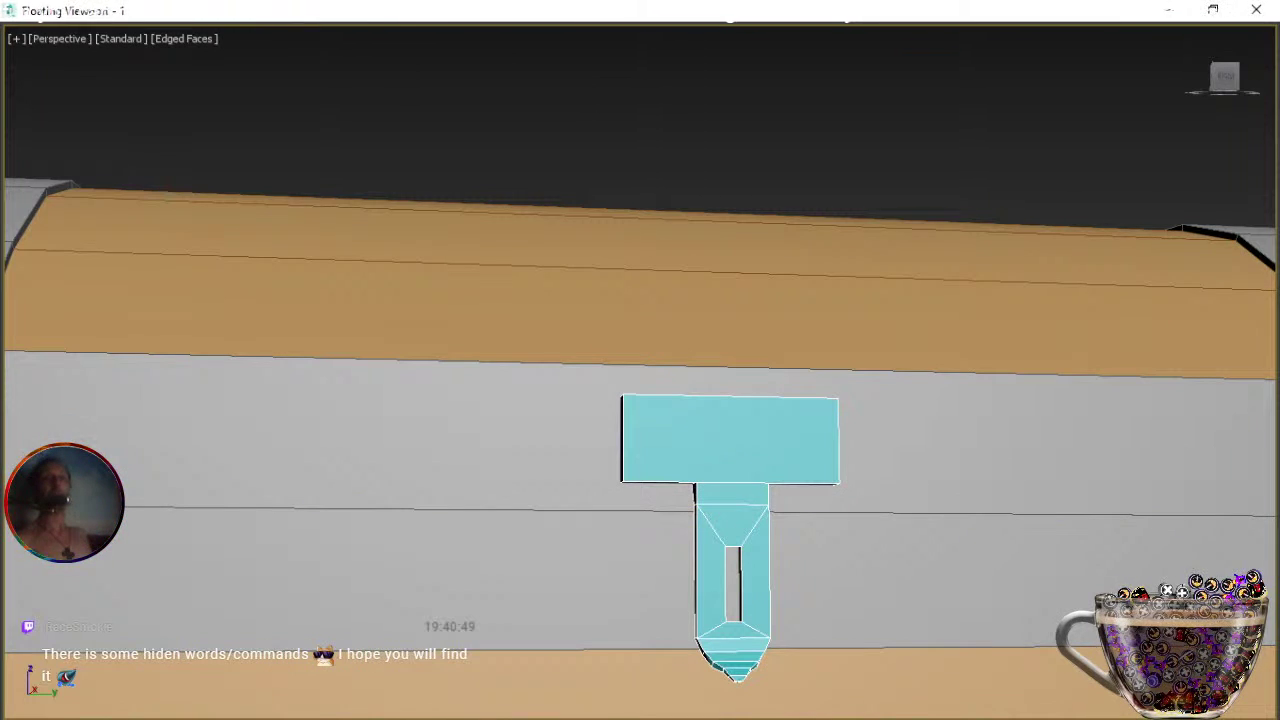
{"action": "key", "text": "alt+q"}
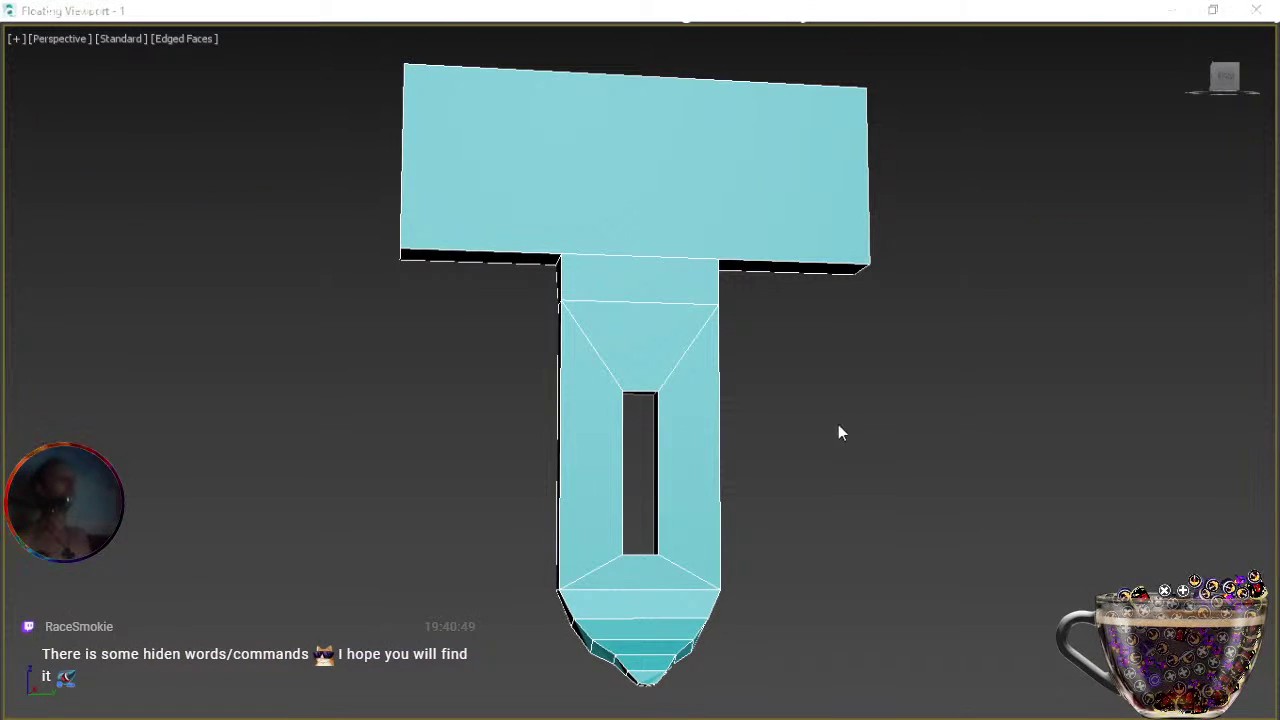
Bridge the front and back vertical edges along one long side of the slot to form its inner wall.
{"action": "middle_click_drag", "start_coordinate": [669, 466], "coordinate": [697, 503], "text": "alt"}
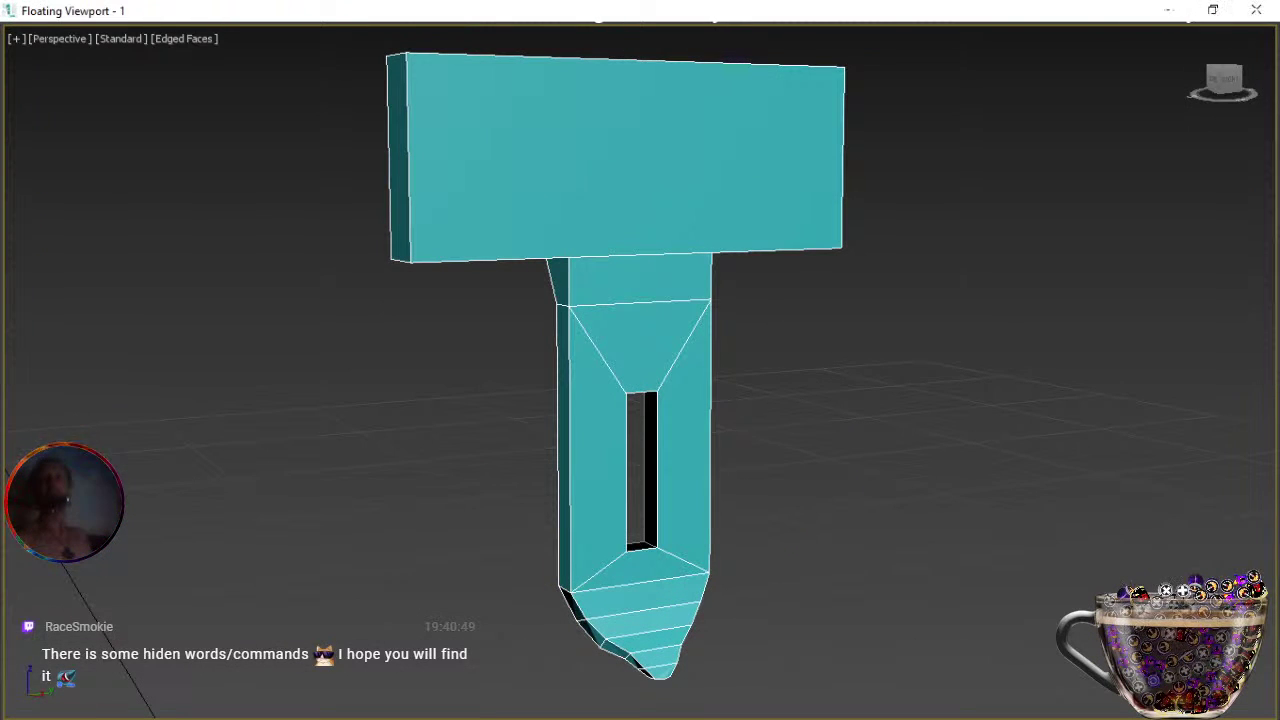
{"action": "key", "text": "w"}
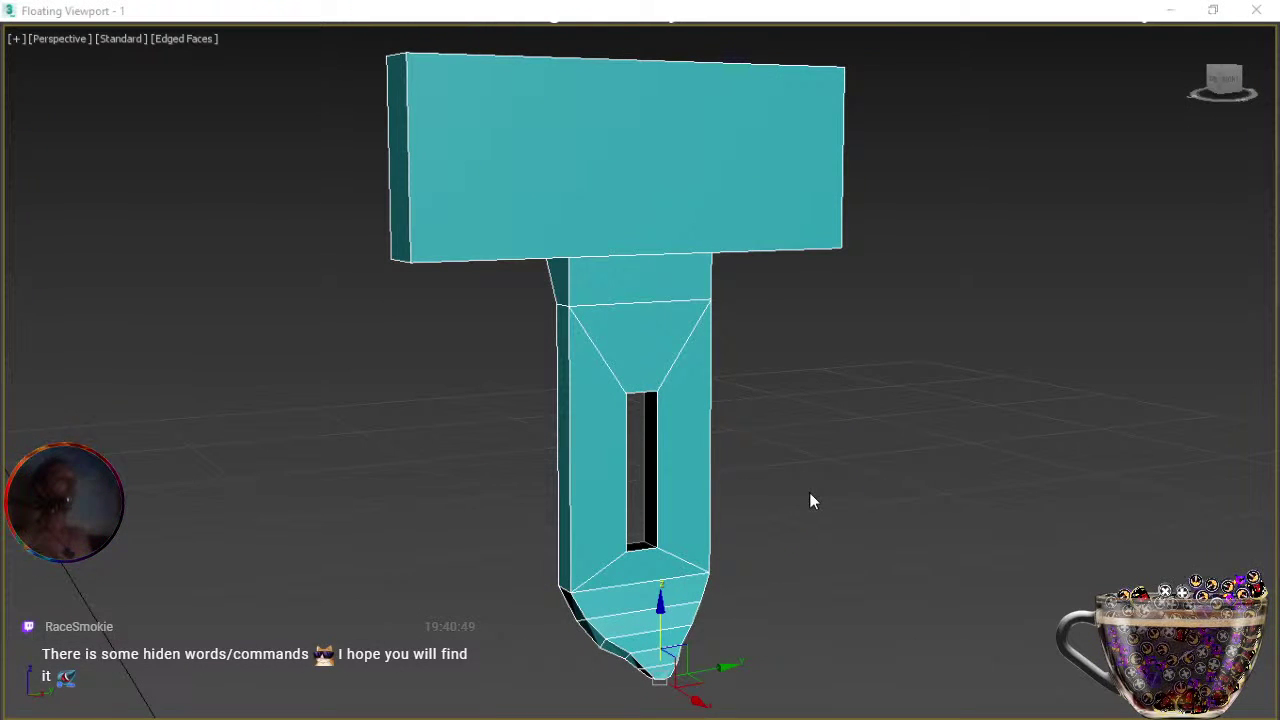
{"action": "middle_click_drag", "start_coordinate": [766, 495], "coordinate": [580, 512]}
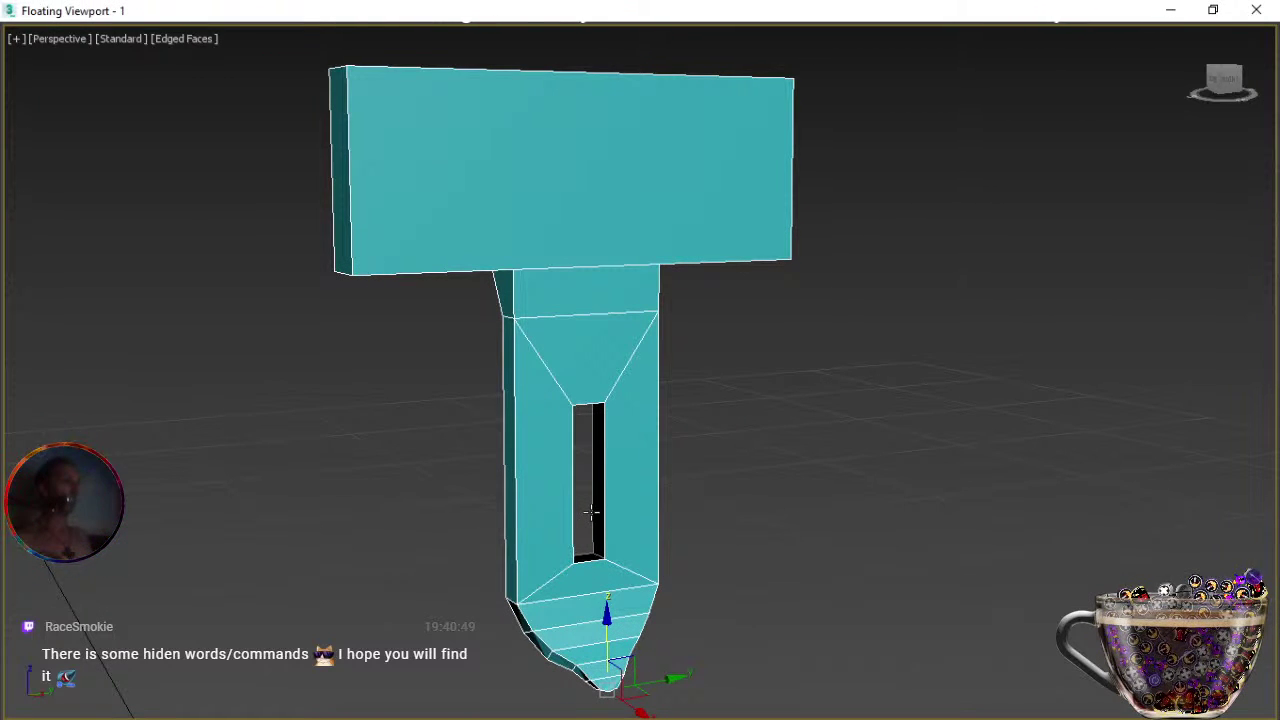
{"action": "key", "text": "e"}
{"action": "mouse_move", "coordinate": [588, 518]}
{"action": "middle_mouse_down", "text": "alt"}
{"action": "mouse_move", "coordinate": [790, 517]}
{"action": "mouse_move", "coordinate": [586, 522]}
{"action": "middle_mouse_up", "text": "alt"}
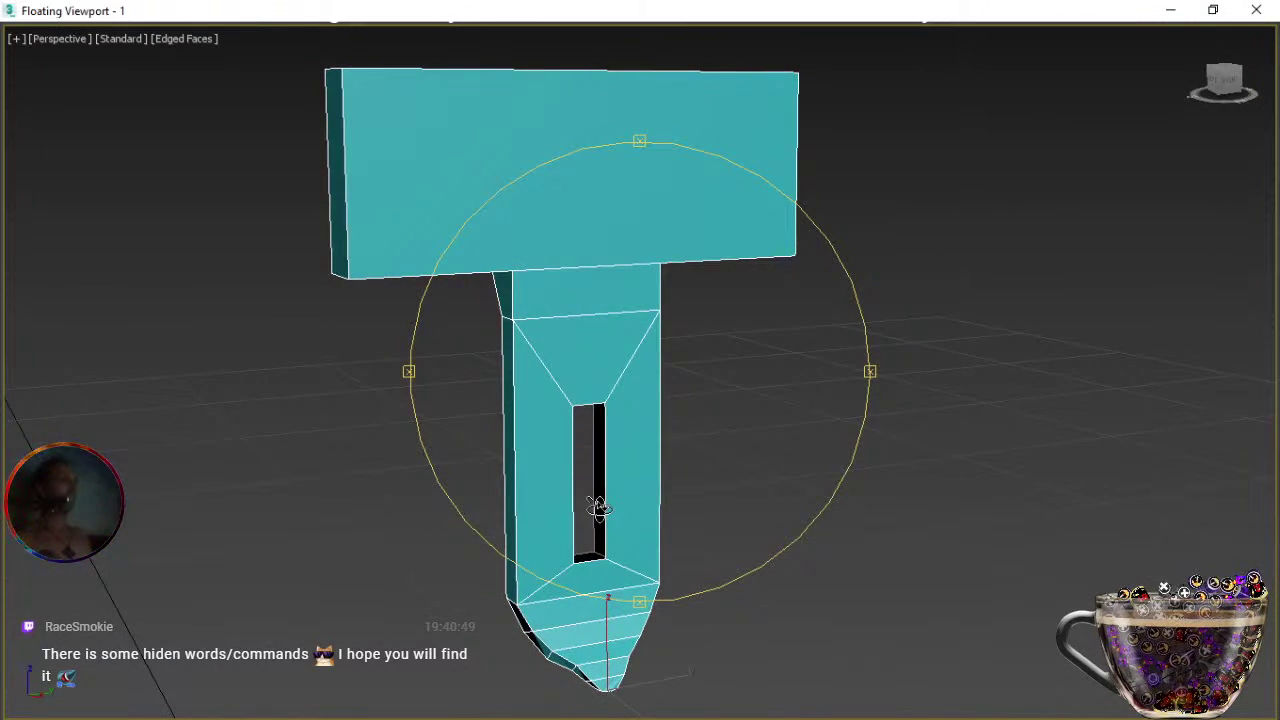
{"action": "scroll", "coordinate": [590, 515], "scroll_direction": "up", "scroll_amount": 3}
{"action": "key", "text": "q"}
{"action": "key", "text": "w"}
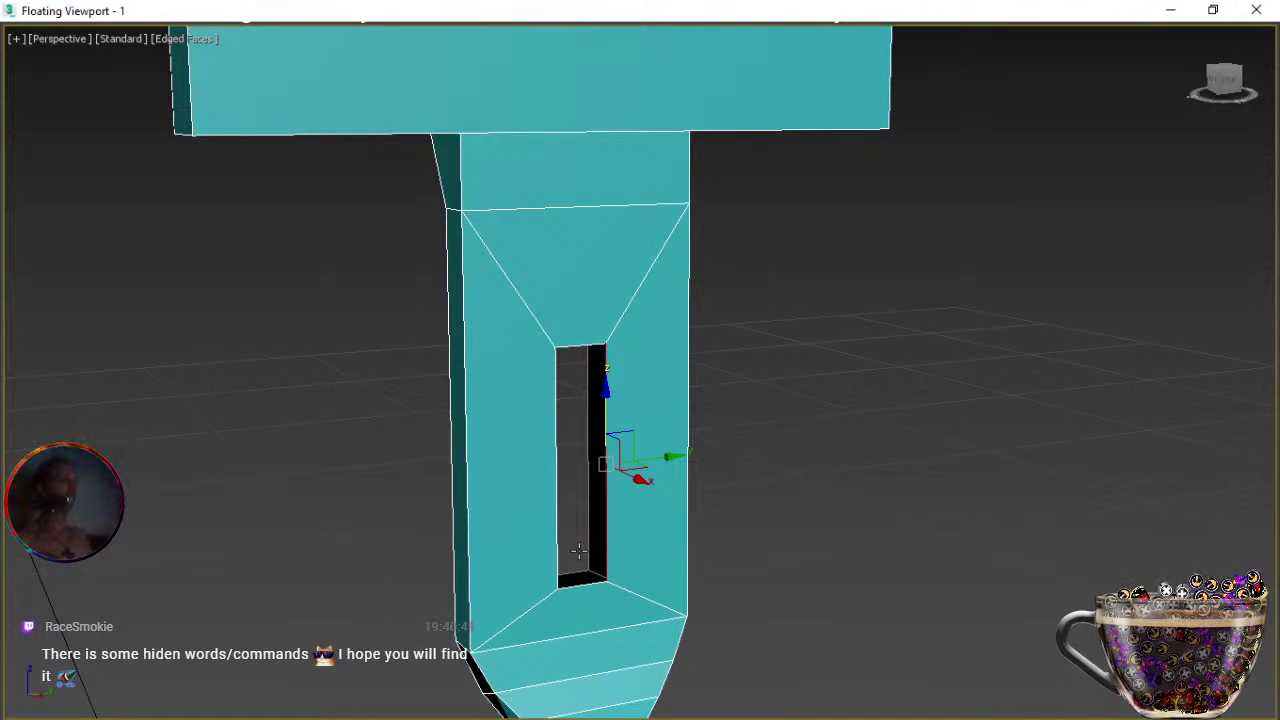
{"action": "left_click", "coordinate": [588, 535]}
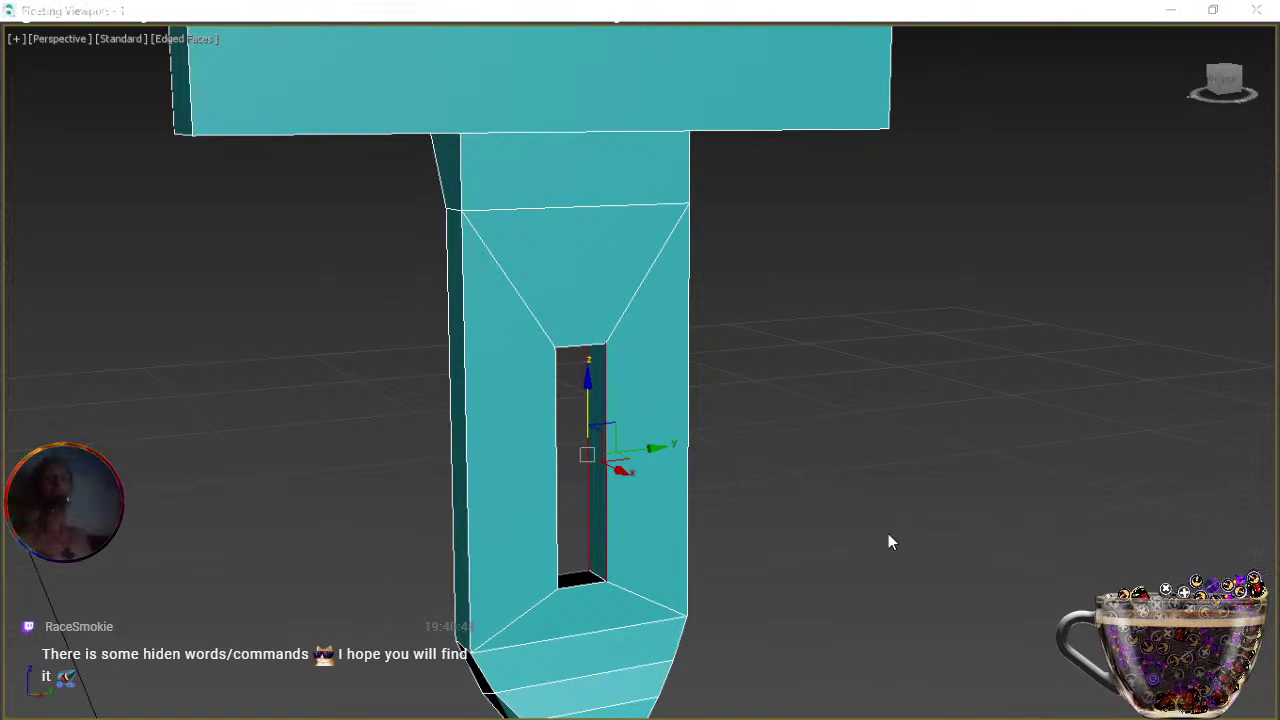
Undo the accidental edge moves and bridge the vertical edges on the slot's opposite long side to form the second inner wall.
{"action": "left_click", "coordinate": [560, 518]}
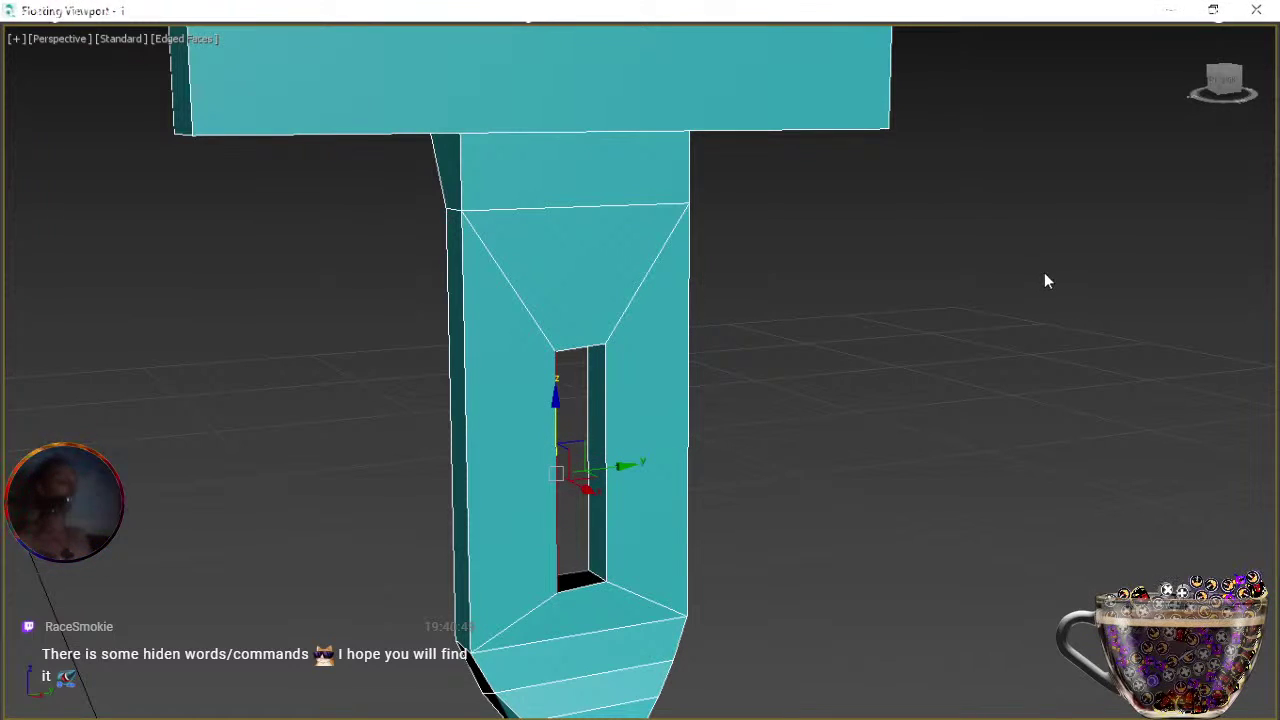
{"action": "key", "text": "ctrl+z"}
{"action": "key", "text": "e"}
{"action": "middle_click_drag", "start_coordinate": [754, 429], "coordinate": [625, 440], "text": "alt"}
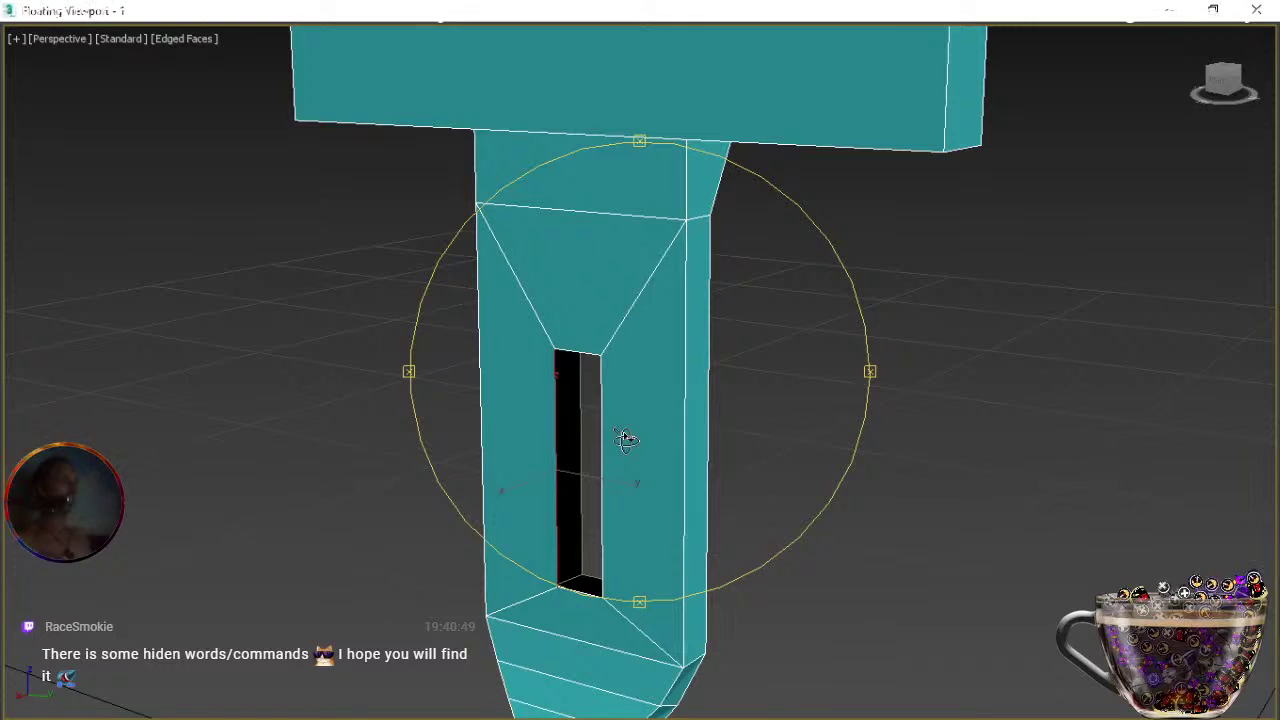
{"action": "key", "text": "w"}
{"action": "left_click", "coordinate": [590, 428]}
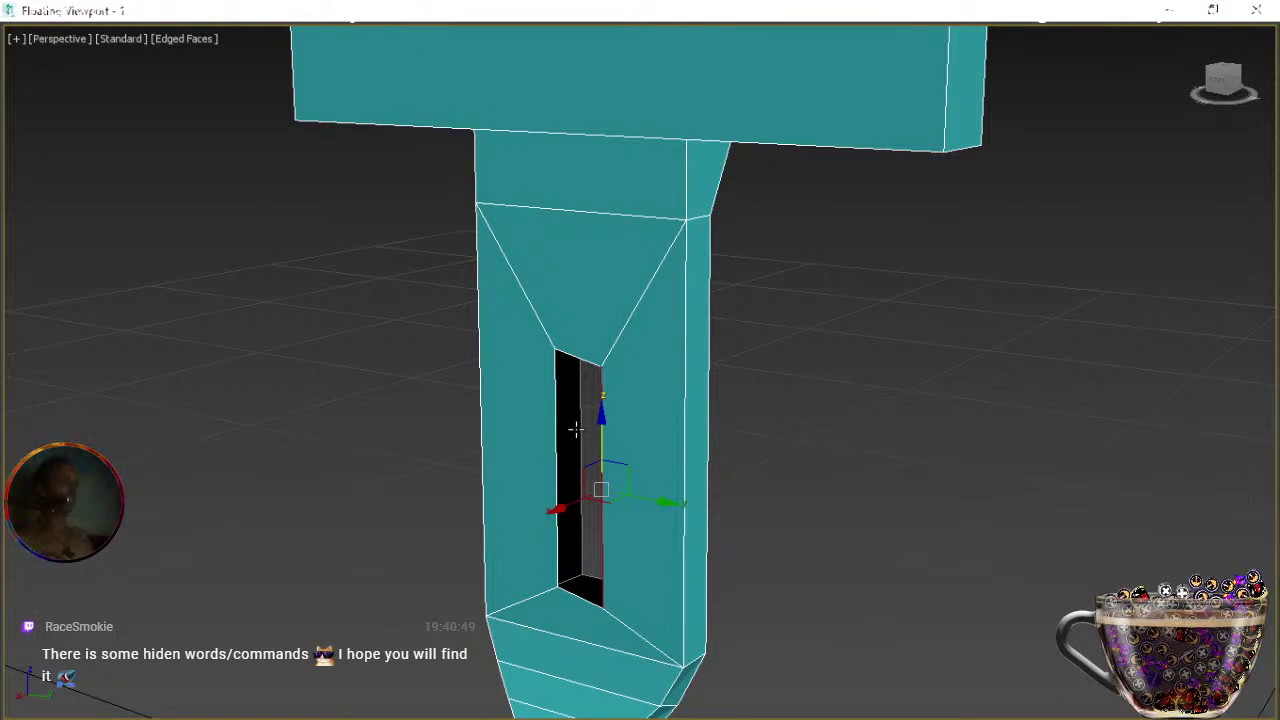
{"action": "key", "text": "ctrl+z"}
{"action": "left_click", "coordinate": [578, 433]}
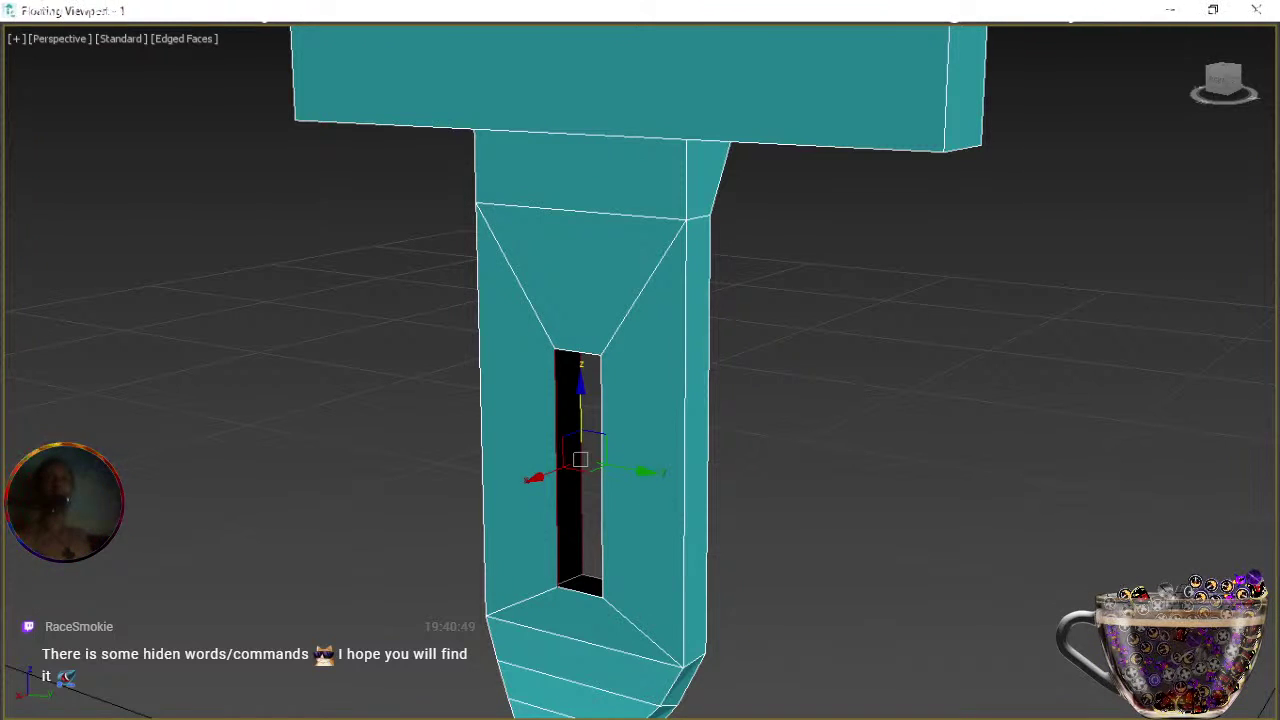
{"action": "key", "text": "ctrl+shift+b"}
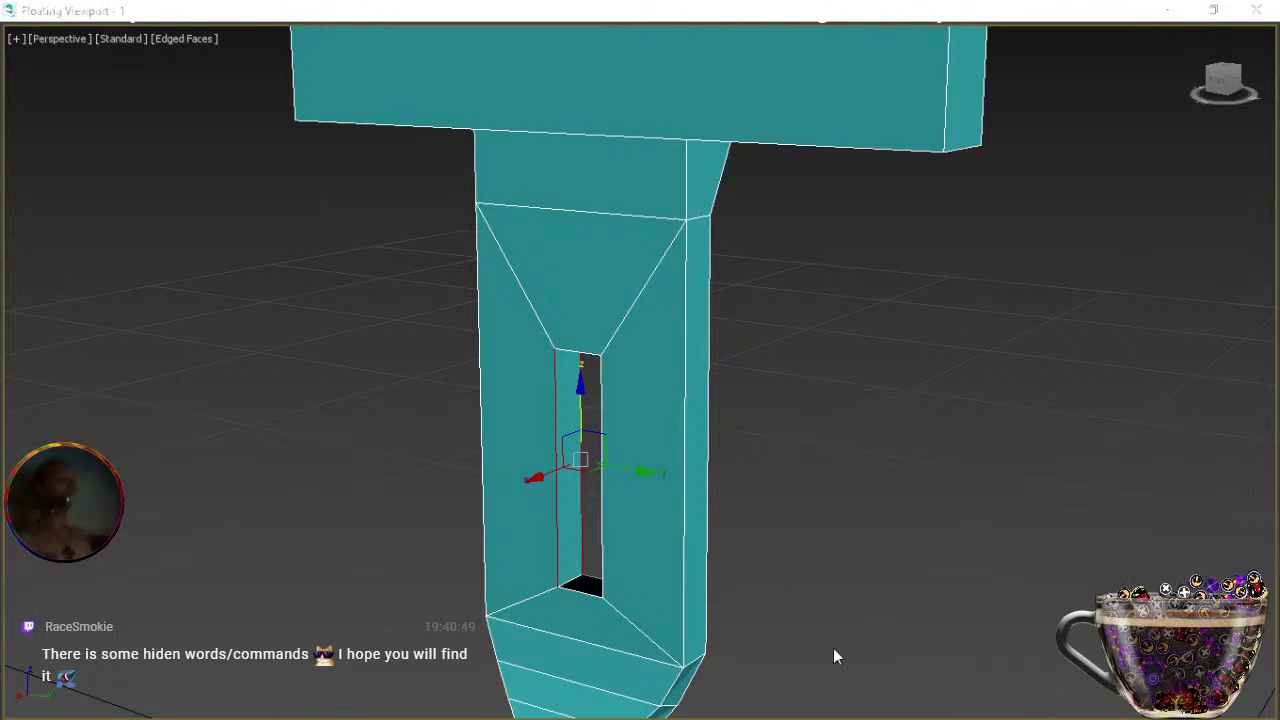
Bridge the front and back edges at the slot's lower and upper ends to close its inner walls.
{"action": "left_click", "coordinate": [583, 590]}
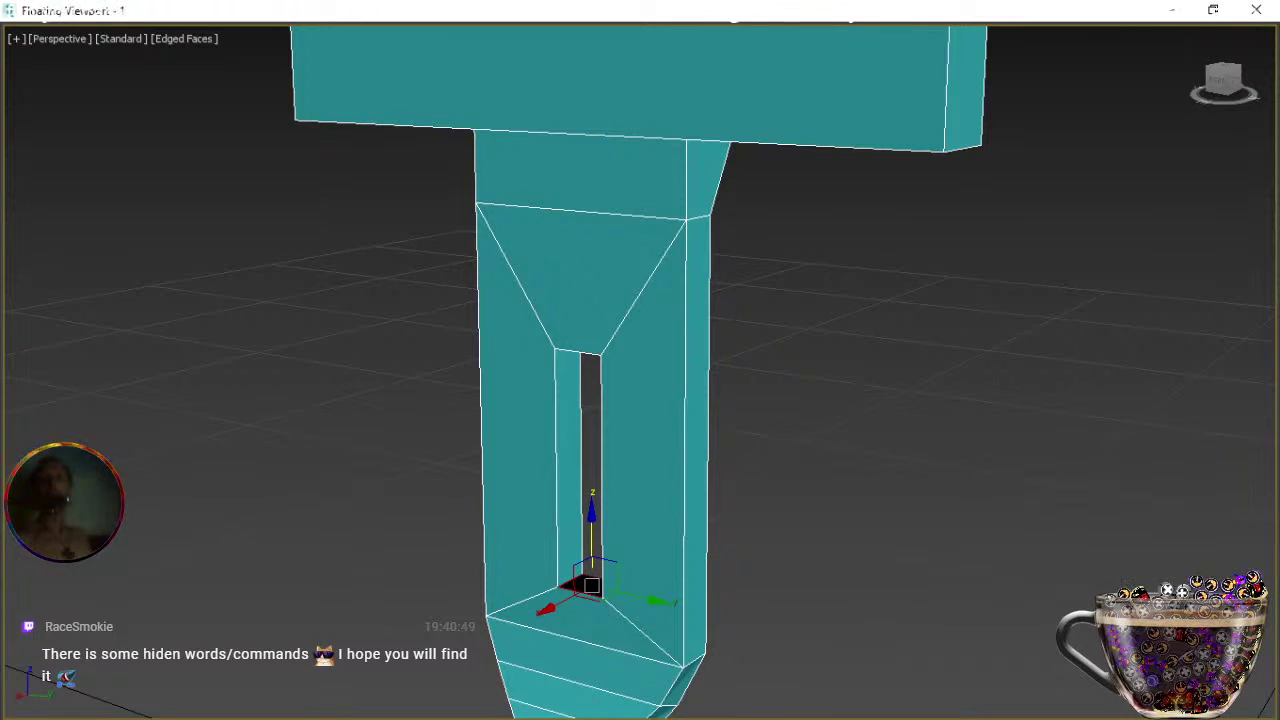
{"action": "key", "text": "q"}
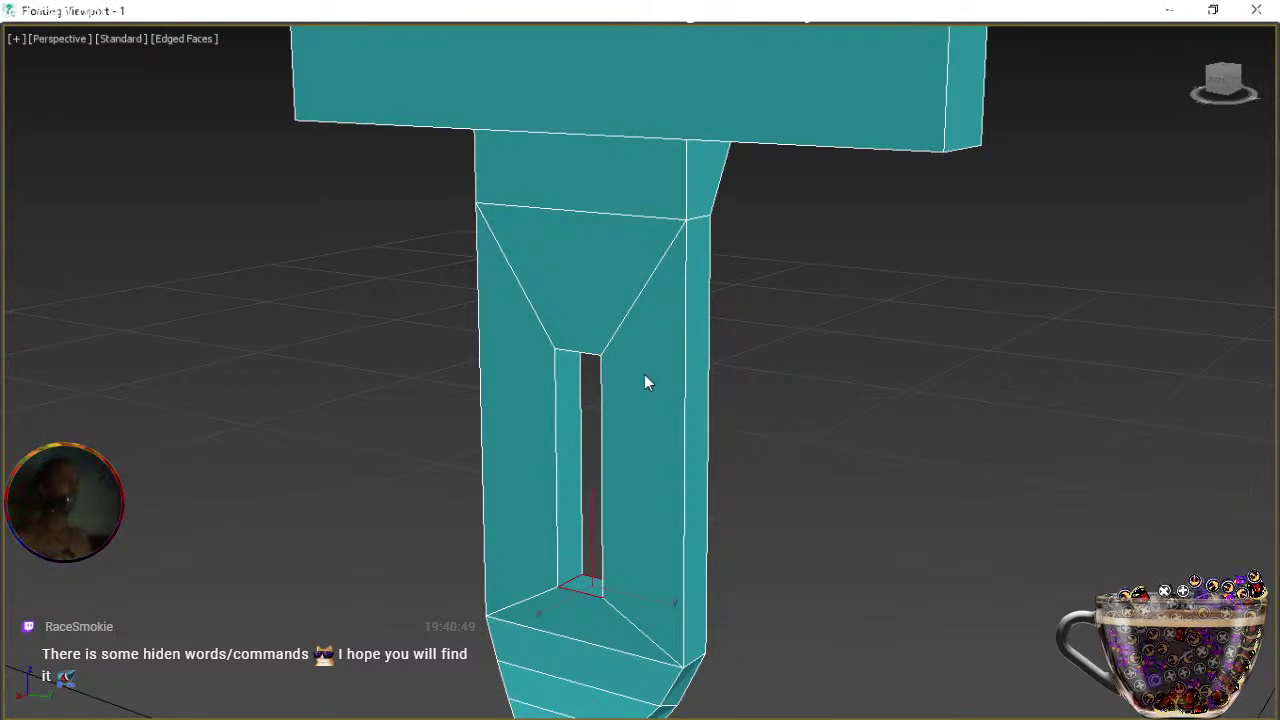
{"action": "left_click", "coordinate": [576, 356]}
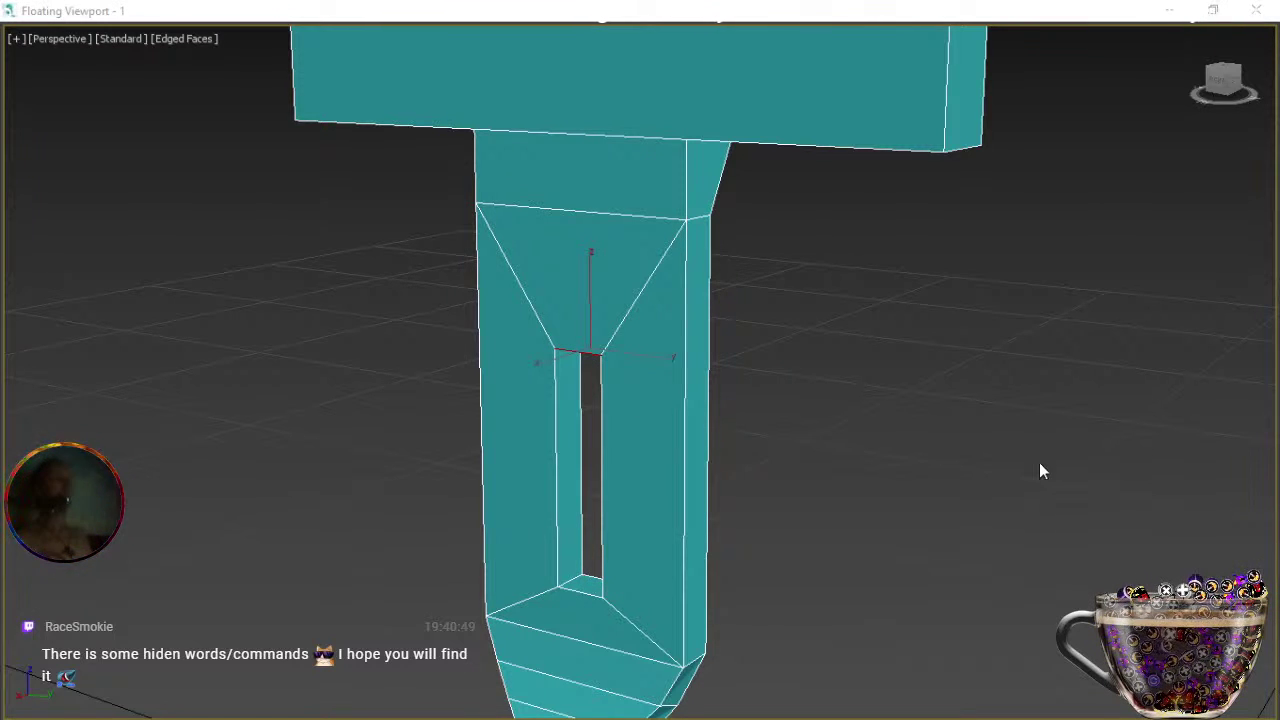
{"action": "middle_click_drag", "start_coordinate": [590, 404], "coordinate": [614, 391]}
{"action": "middle_click_drag", "start_coordinate": [618, 435], "coordinate": [563, 508], "text": "alt"}
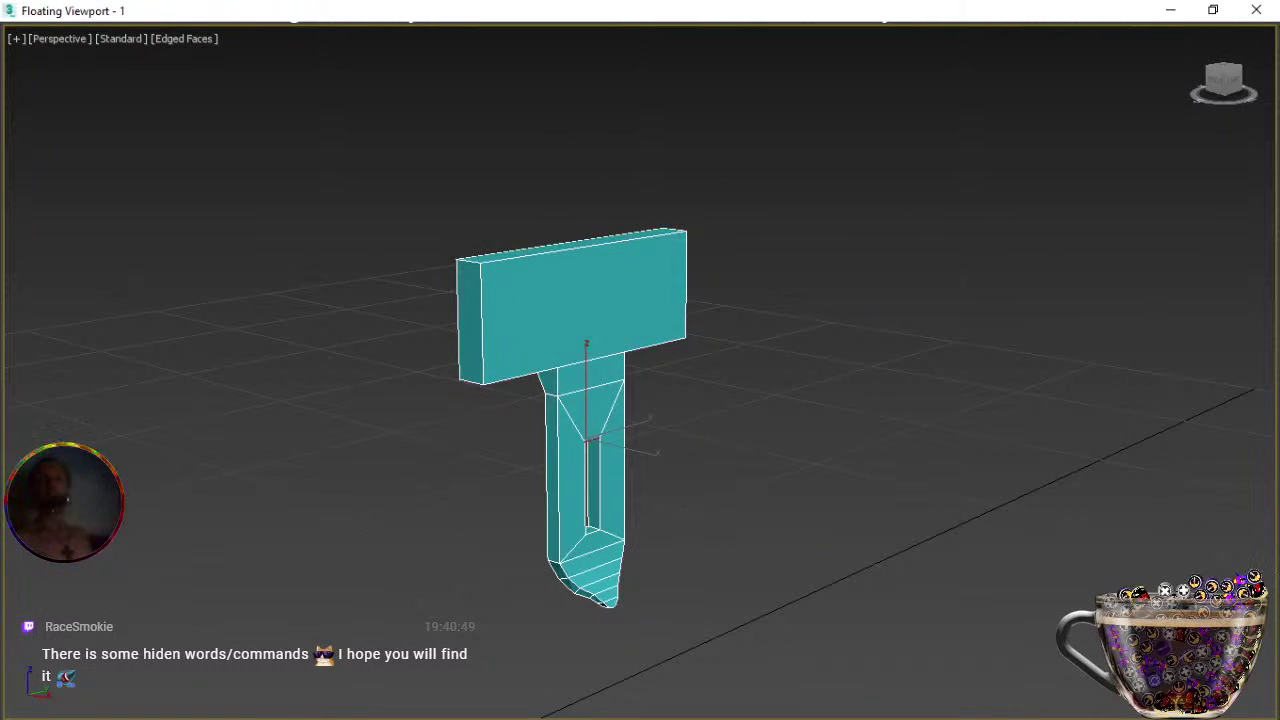
Exit isolation to show the whole chest and create a small upright box at the base of its front side.
{"action": "key", "text": "alt+q"}
{"action": "middle_click_drag", "start_coordinate": [932, 614], "coordinate": [600, 318]}
{"action": "scroll", "coordinate": [659, 577], "scroll_direction": "down", "scroll_amount": 2}
{"action": "scroll", "coordinate": [584, 521], "scroll_direction": "down", "scroll_amount": 4}
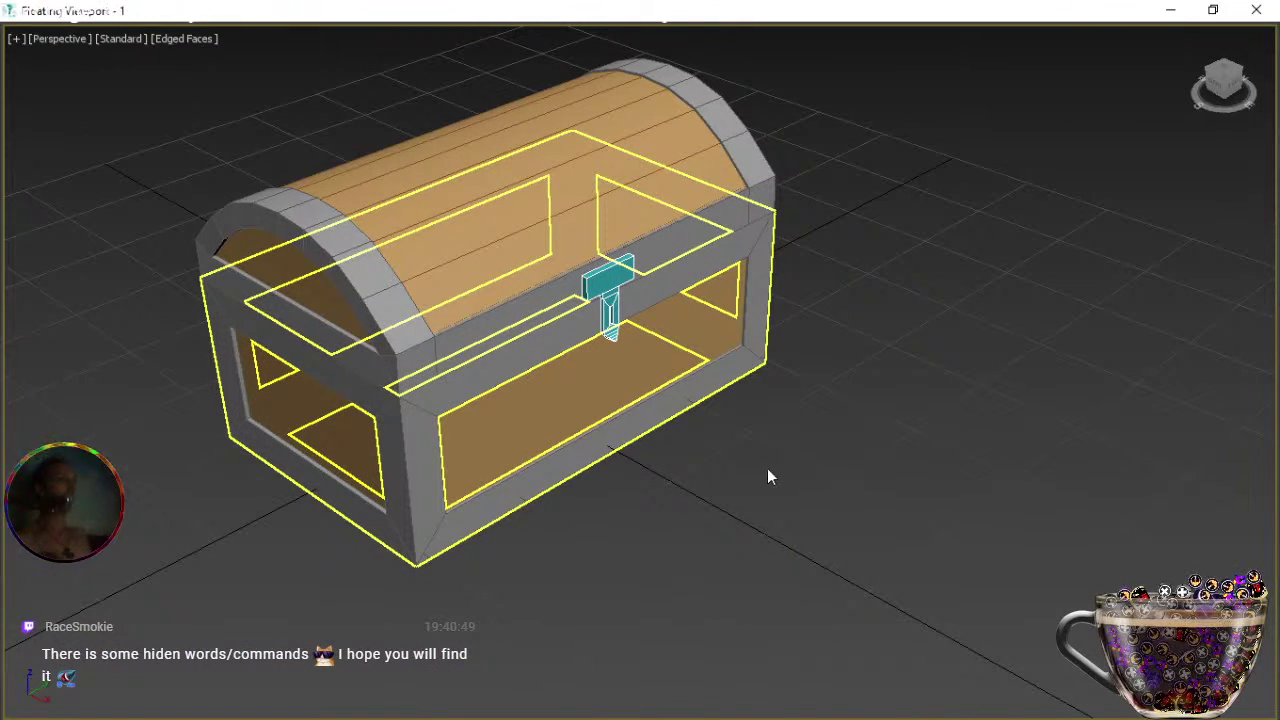
{"action": "middle_click_drag", "start_coordinate": [761, 474], "coordinate": [651, 451], "text": "alt"}
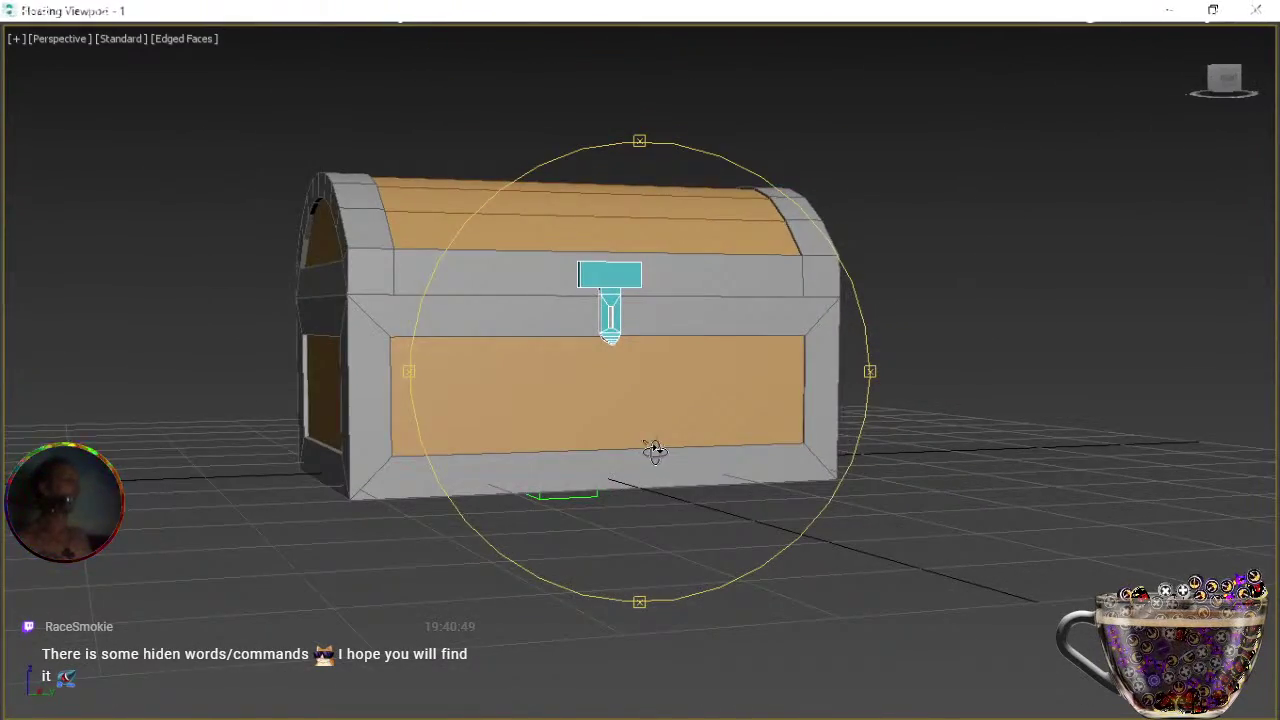
{"action": "middle_click_drag", "start_coordinate": [629, 406], "coordinate": [643, 520]}
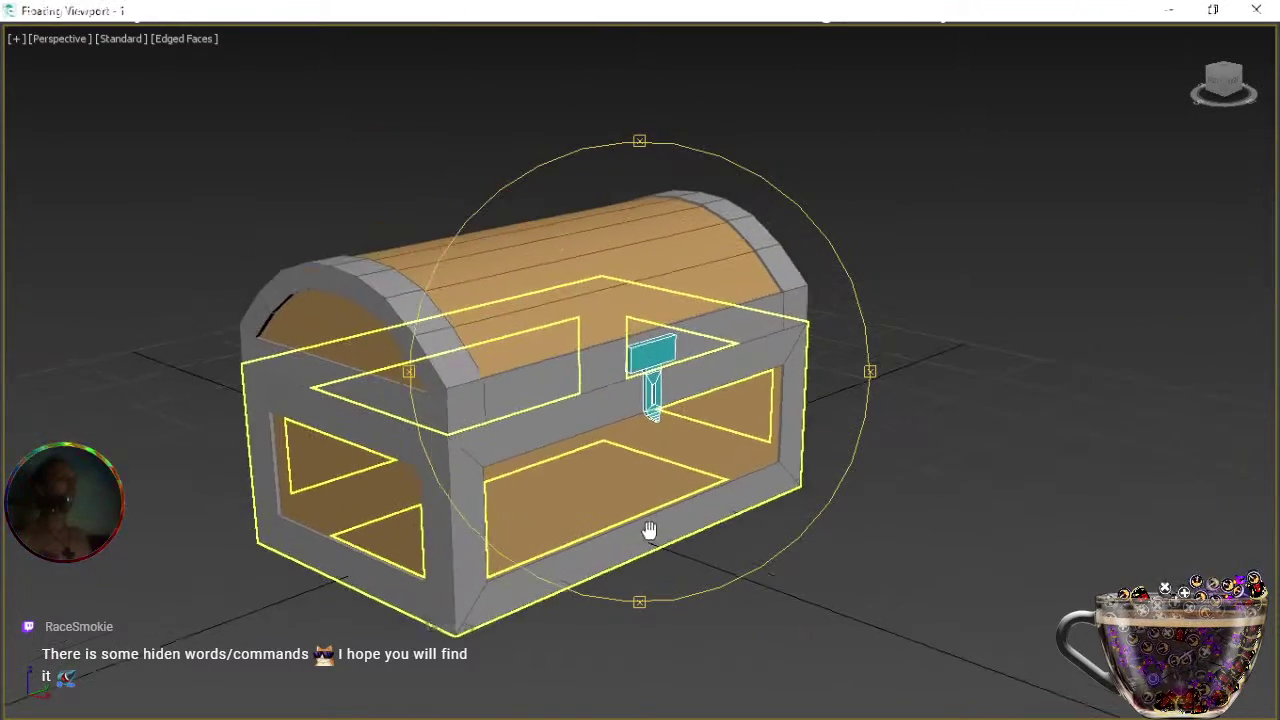
{"action": "scroll", "coordinate": [642, 519], "scroll_direction": "up", "scroll_amount": 3}
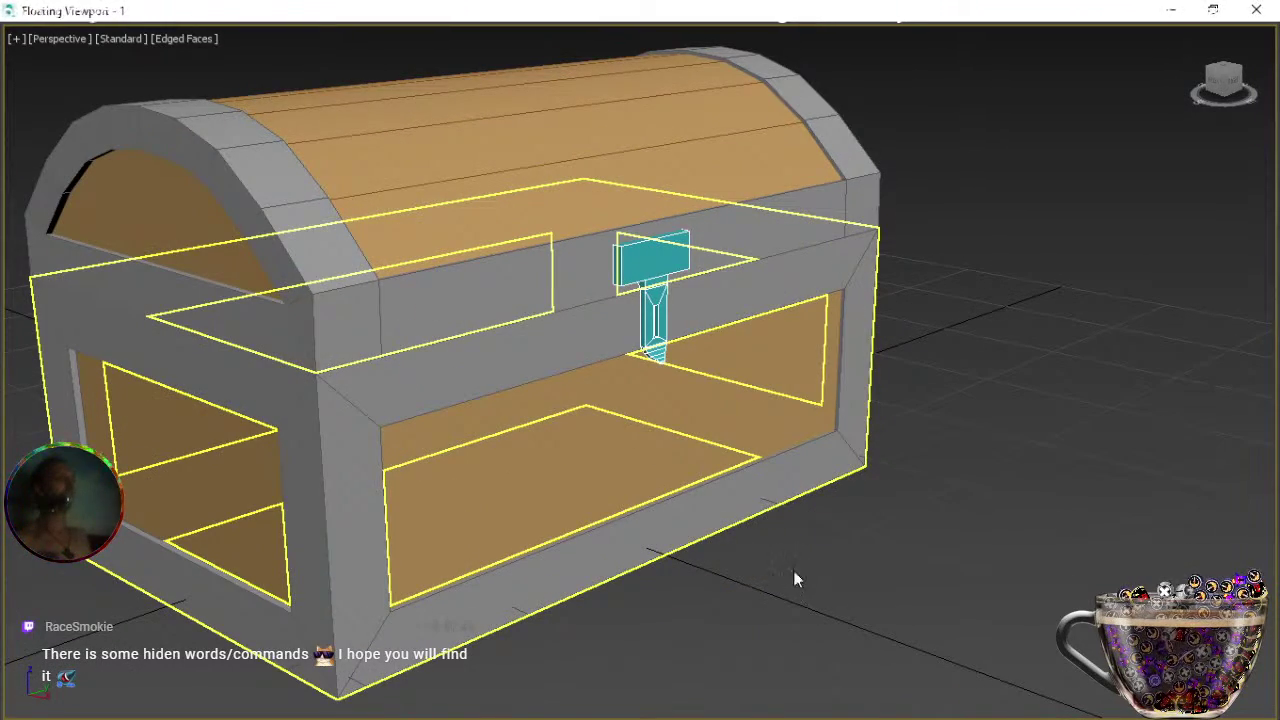
{"action": "left_click", "coordinate": [746, 568]}
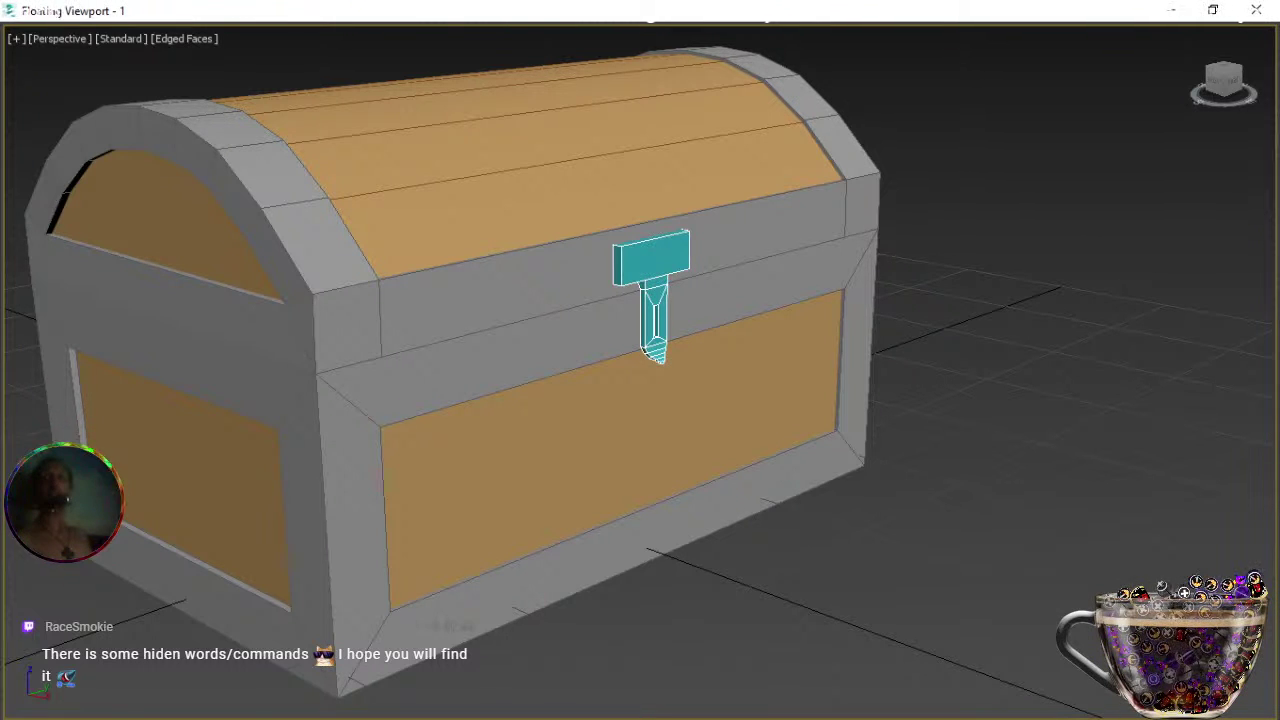
{"action": "key", "text": "w"}
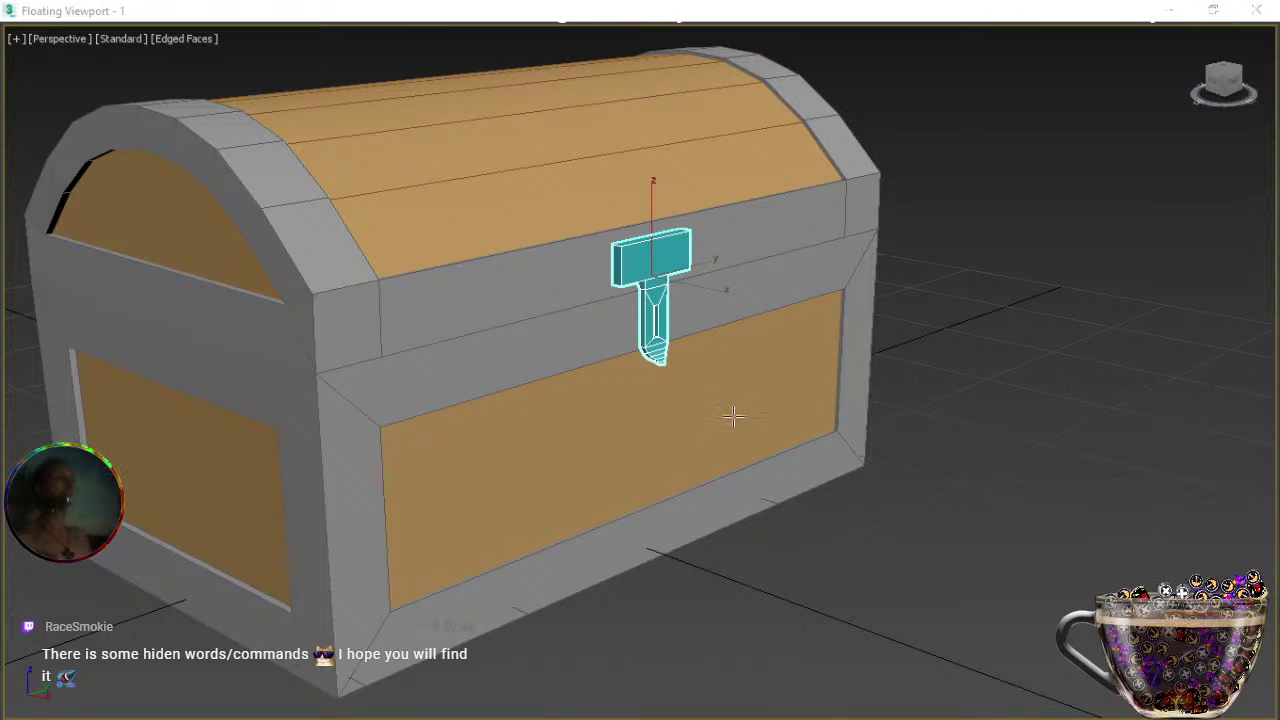
{"action": "left_click", "coordinate": [645, 550]}
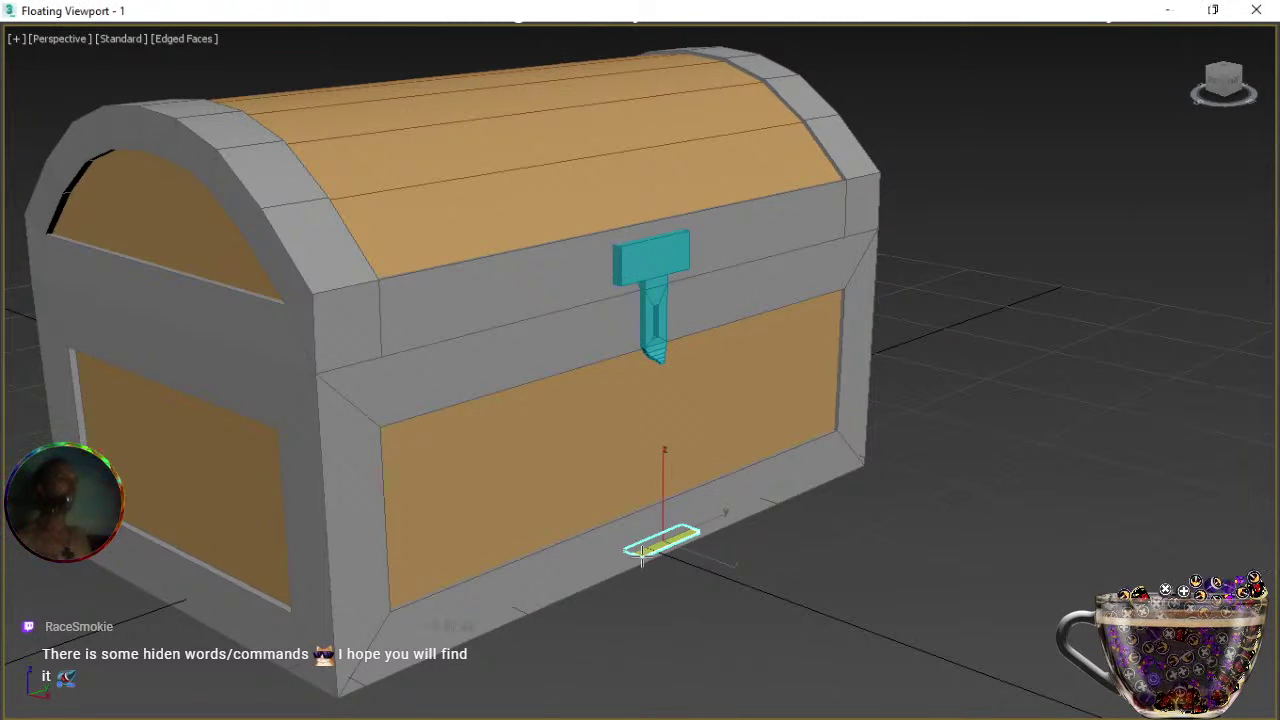
{"action": "left_click_drag", "start_coordinate": [642, 558], "coordinate": [636, 556]}
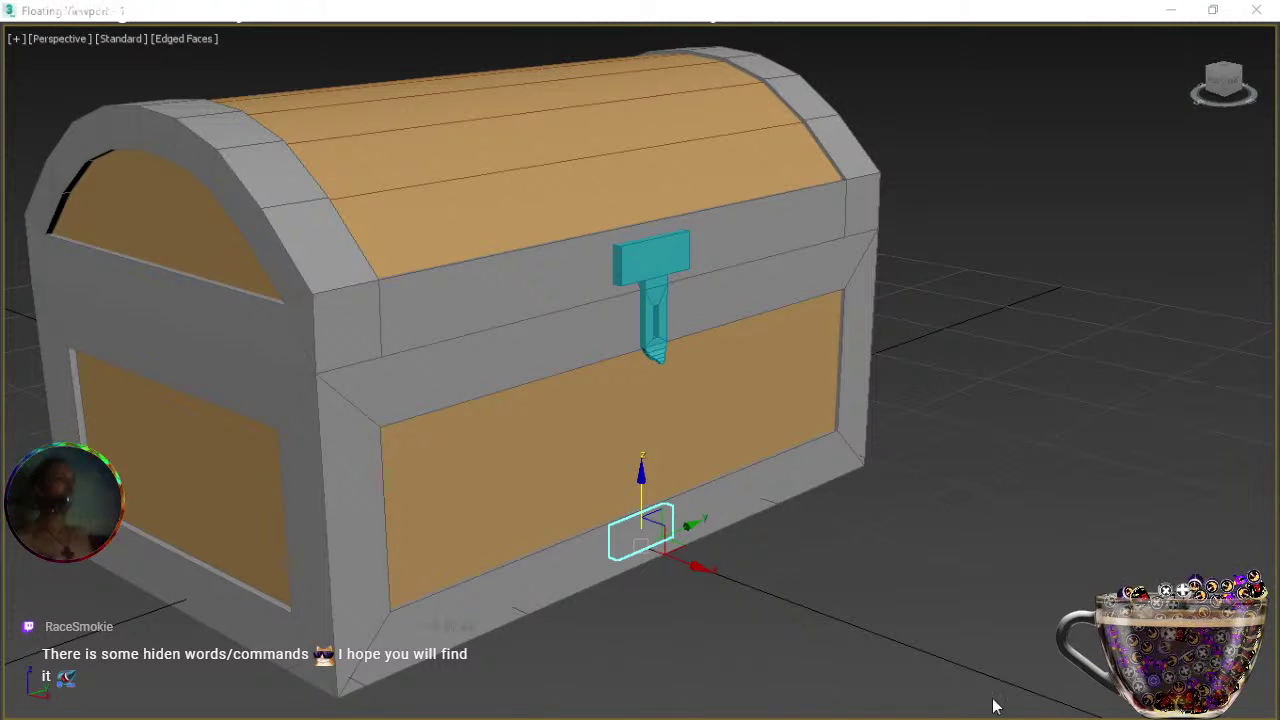
Move the new box outward along X and raise it along Z to the height of the latch's slot.
{"action": "left_click", "coordinate": [699, 566]}
{"action": "left_click_drag", "start_coordinate": [699, 567], "coordinate": [712, 577]}
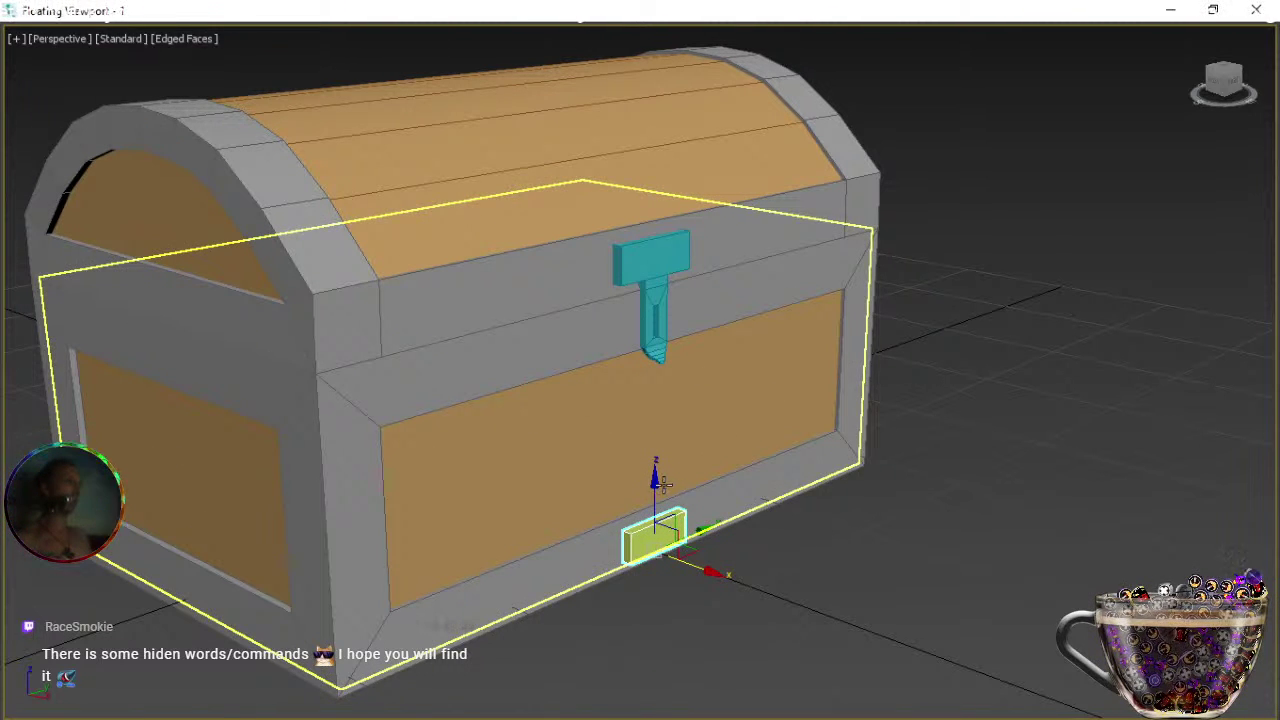
{"action": "left_click_drag", "start_coordinate": [656, 489], "coordinate": [627, 270]}
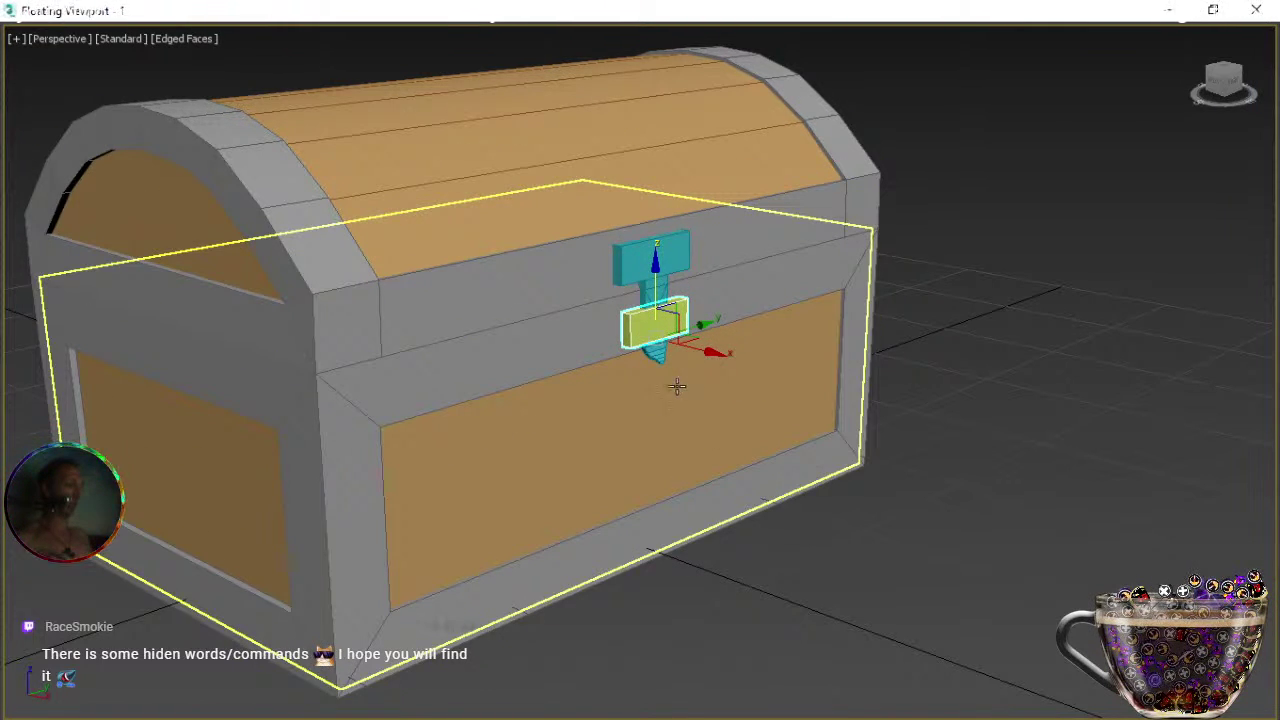
{"action": "key", "text": "z"}
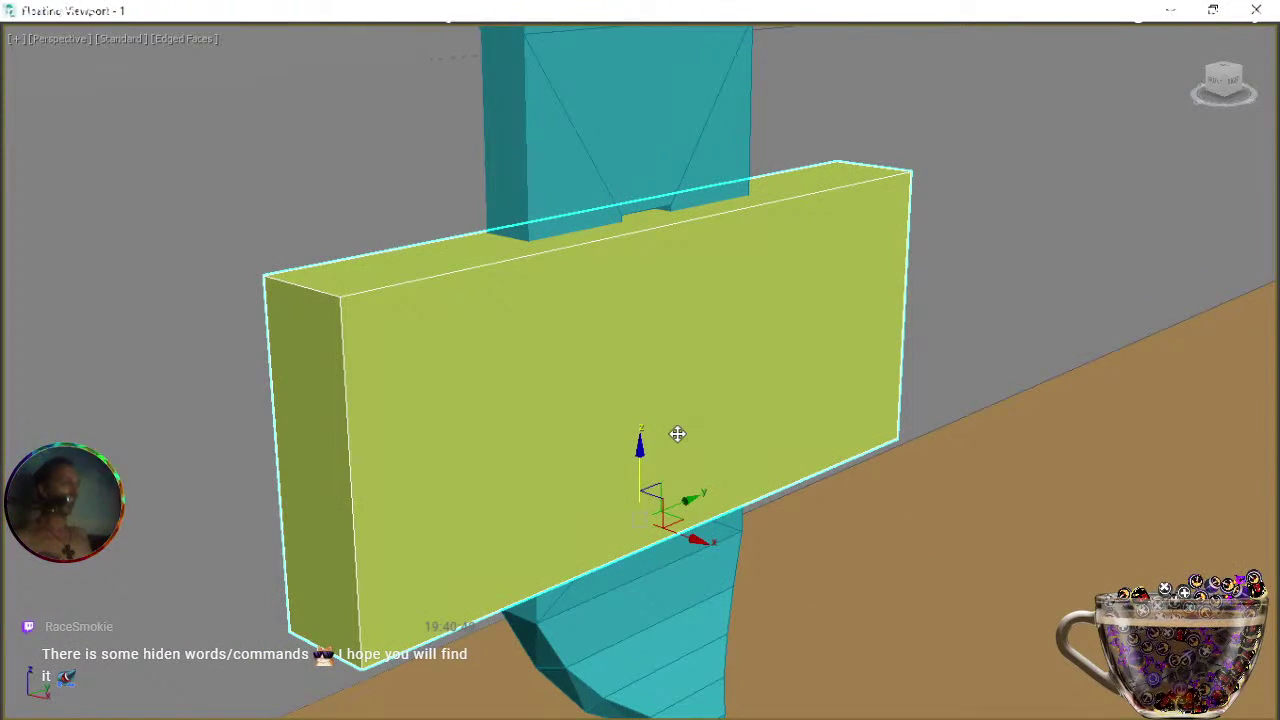
Push the box back along X until it sits behind the latch shaft, and nudge it slightly down along Z.
{"action": "scroll", "coordinate": [677, 433], "scroll_direction": "down", "scroll_amount": 4}
{"action": "middle_click_drag", "start_coordinate": [677, 433], "coordinate": [705, 482], "text": "alt"}
{"action": "left_click_drag", "start_coordinate": [728, 483], "coordinate": [703, 475]}
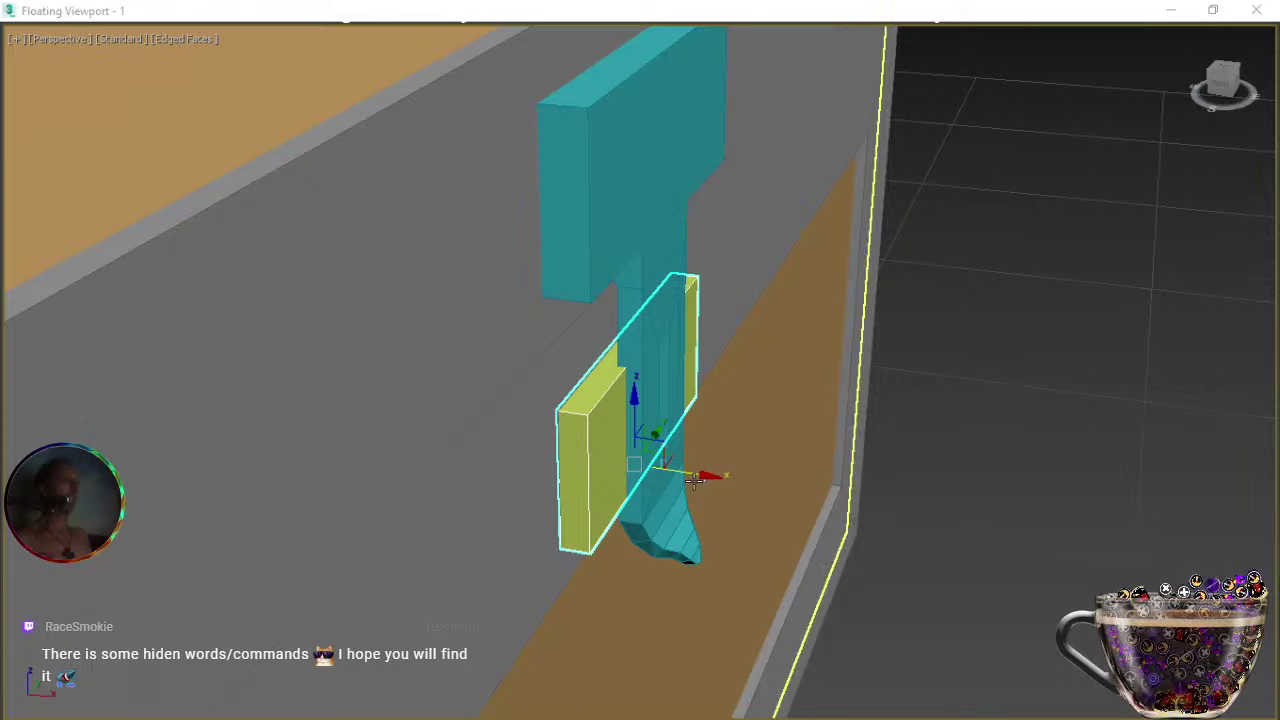
{"action": "left_click_drag", "start_coordinate": [700, 478], "coordinate": [692, 475]}
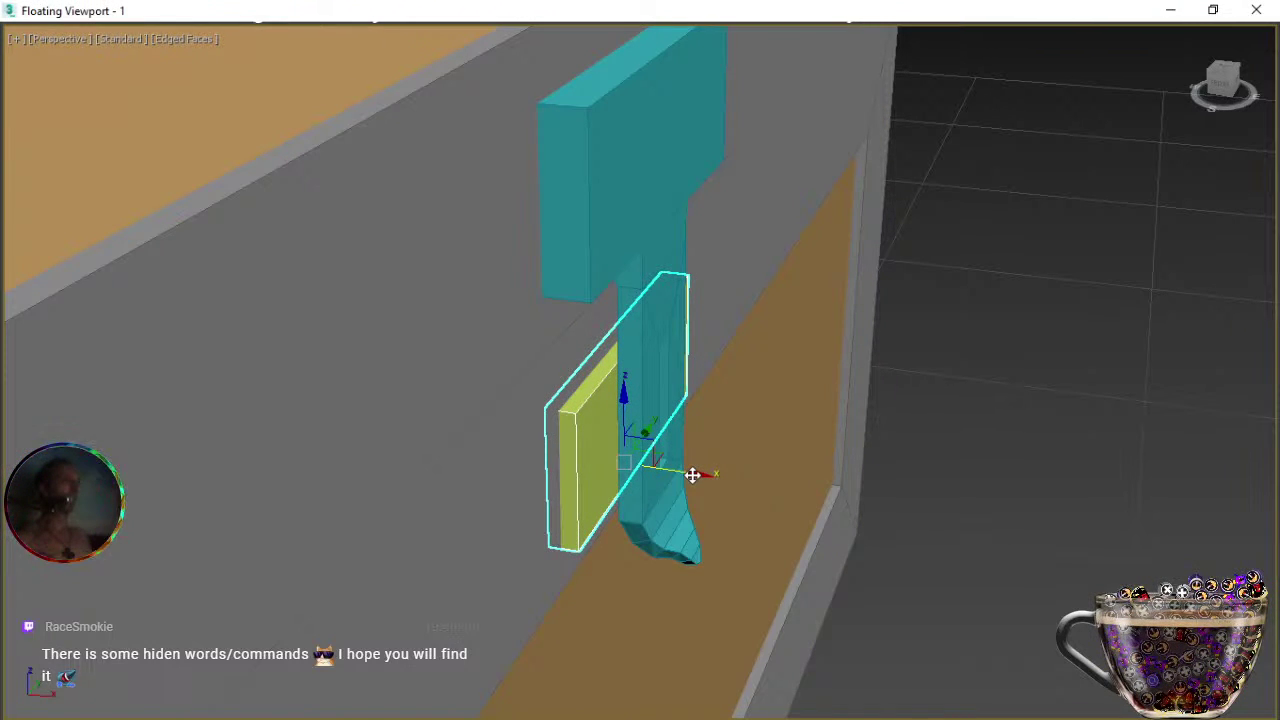
{"action": "key", "text": "e"}
{"action": "middle_click_drag", "start_coordinate": [697, 486], "coordinate": [597, 457], "text": "alt"}
{"action": "key", "text": "w"}
{"action": "left_click_drag", "start_coordinate": [621, 400], "coordinate": [619, 420]}
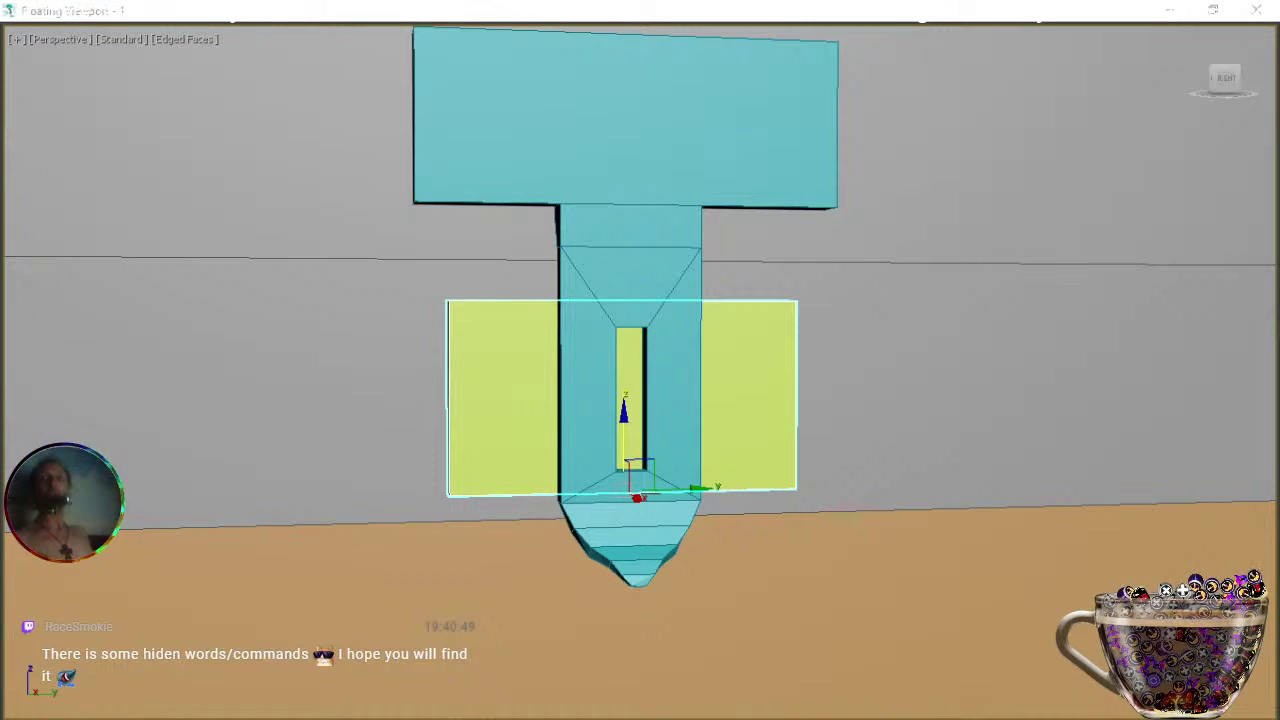
Inset the front polygon of the box behind the latch by 0.012 m.
{"action": "key", "text": "ctrl+d"}
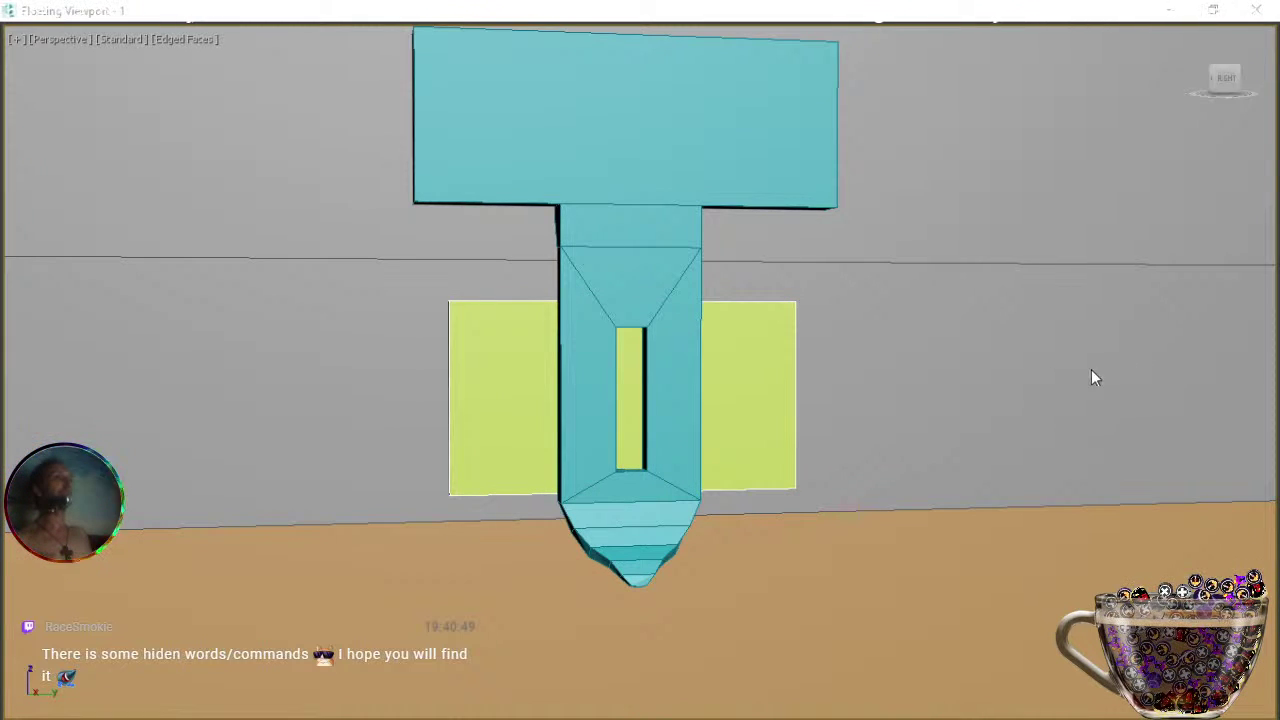
{"action": "left_click", "coordinate": [740, 412]}
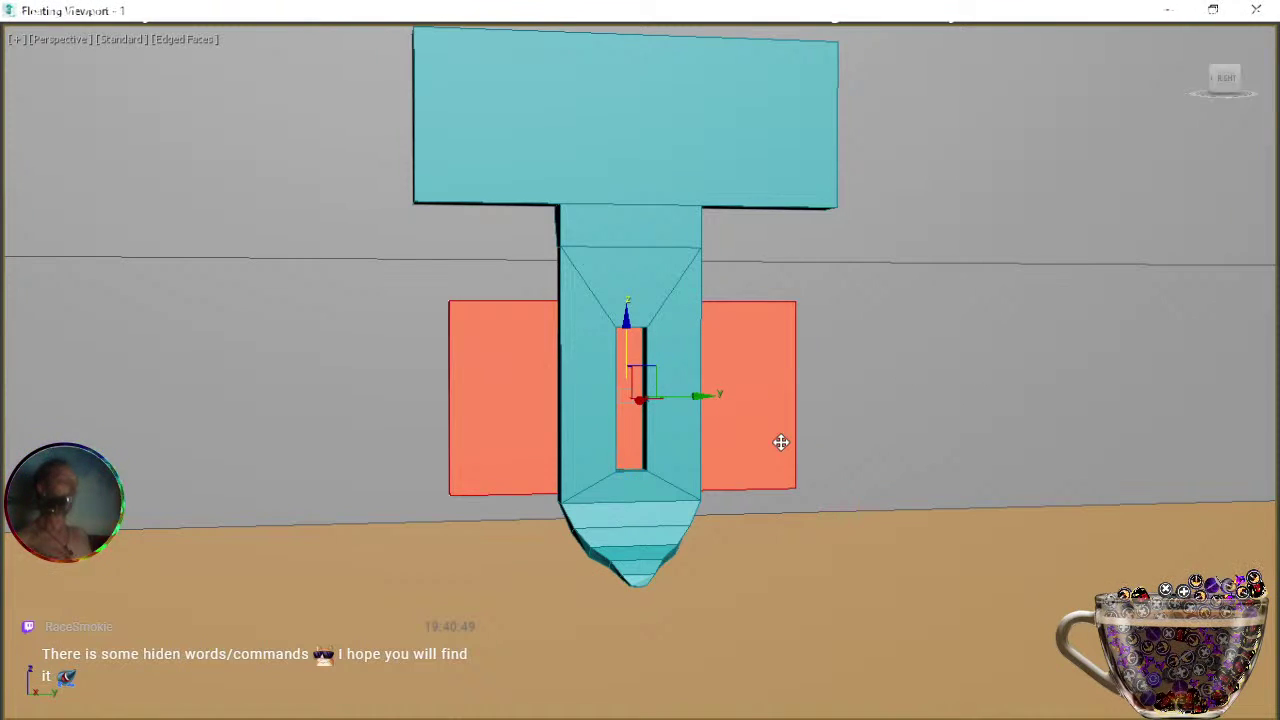
{"action": "key", "text": "q"}
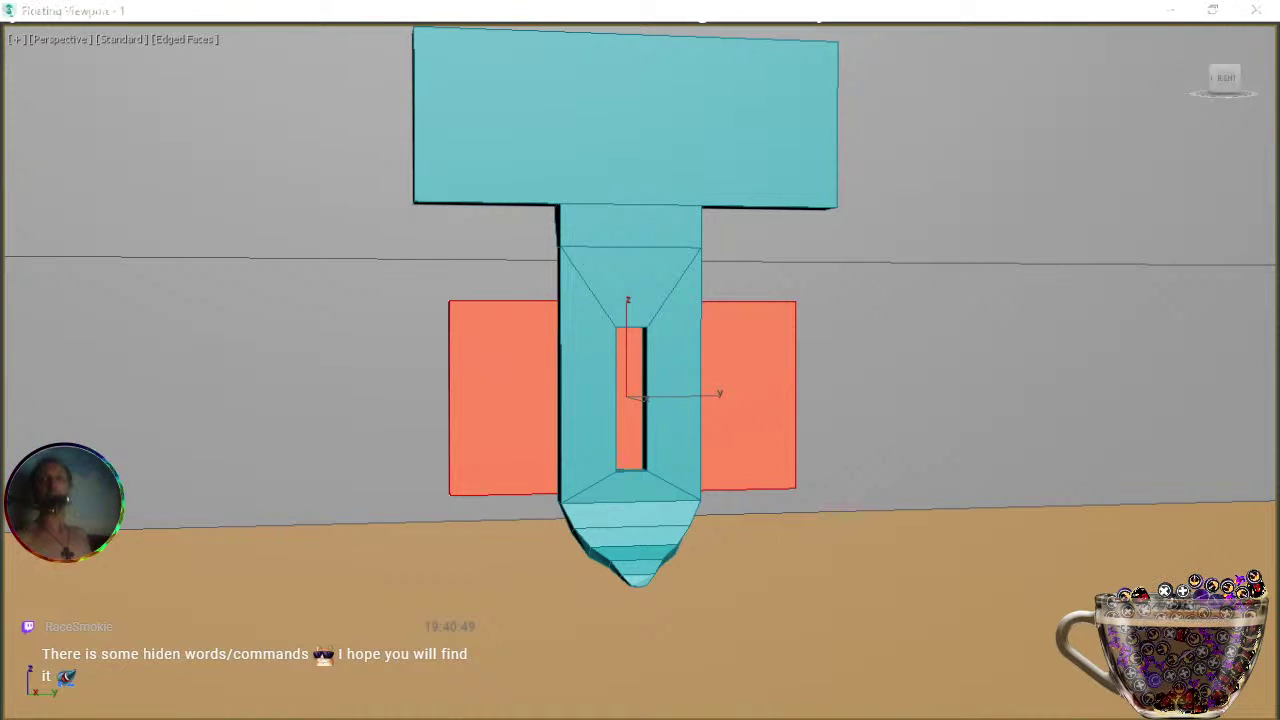
{"action": "key", "text": "shift+ctrl+i"}
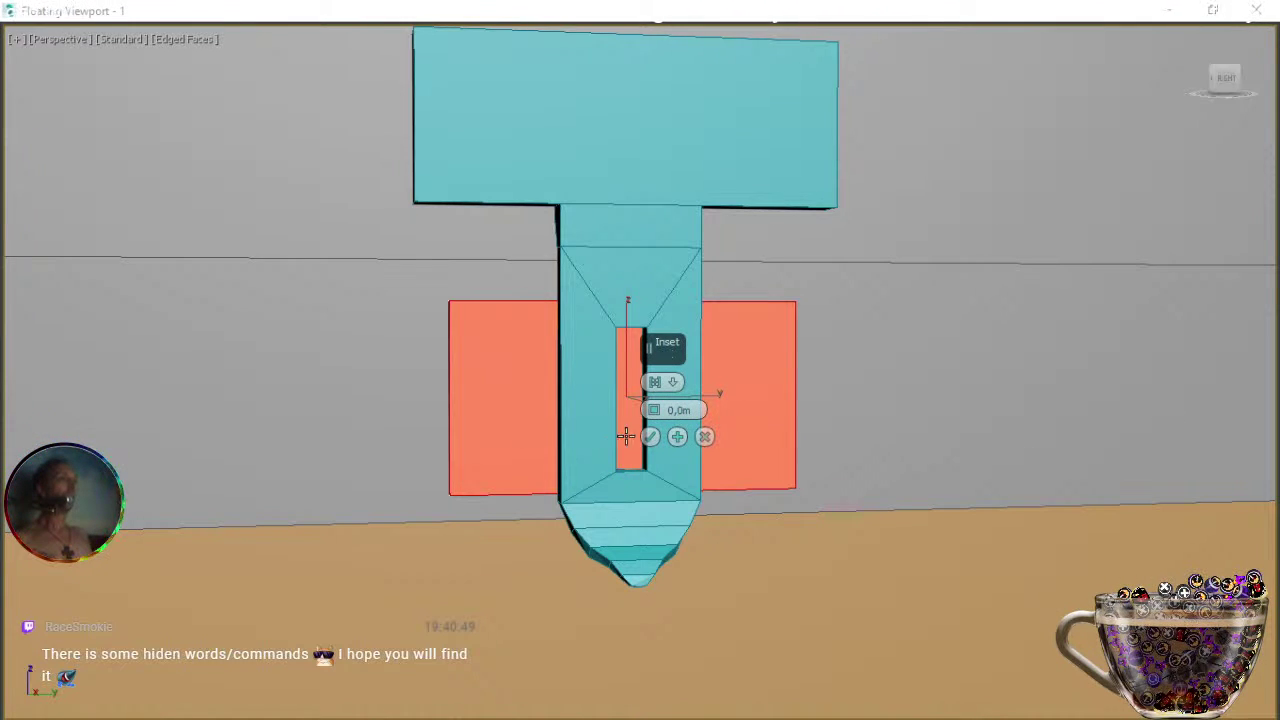
{"action": "mouse_move", "coordinate": [653, 413]}
{"action": "left_mouse_down"}
{"action": "mouse_move", "coordinate": [650, 395]}
{"action": "mouse_move", "coordinate": [651, 408]}
{"action": "left_mouse_up"}
{"action": "left_click_drag", "start_coordinate": [649, 407], "coordinate": [649, 410]}
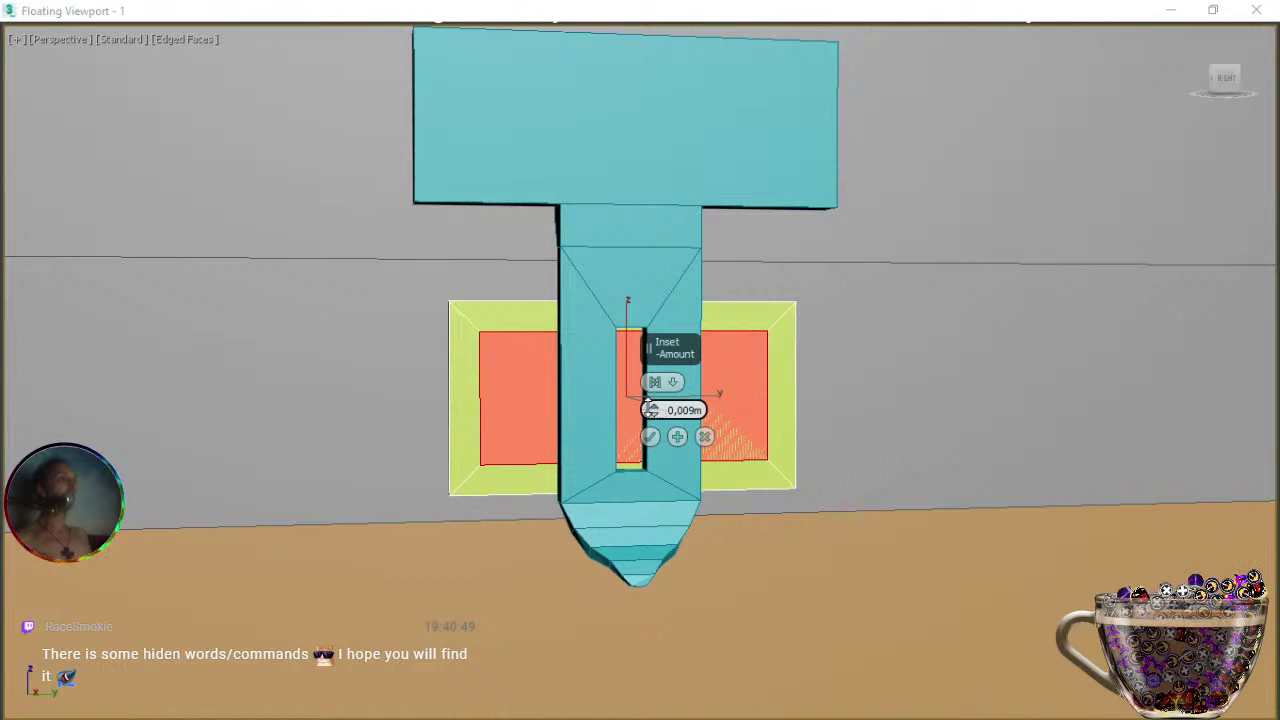
{"action": "left_click_drag", "start_coordinate": [649, 409], "coordinate": [649, 407]}
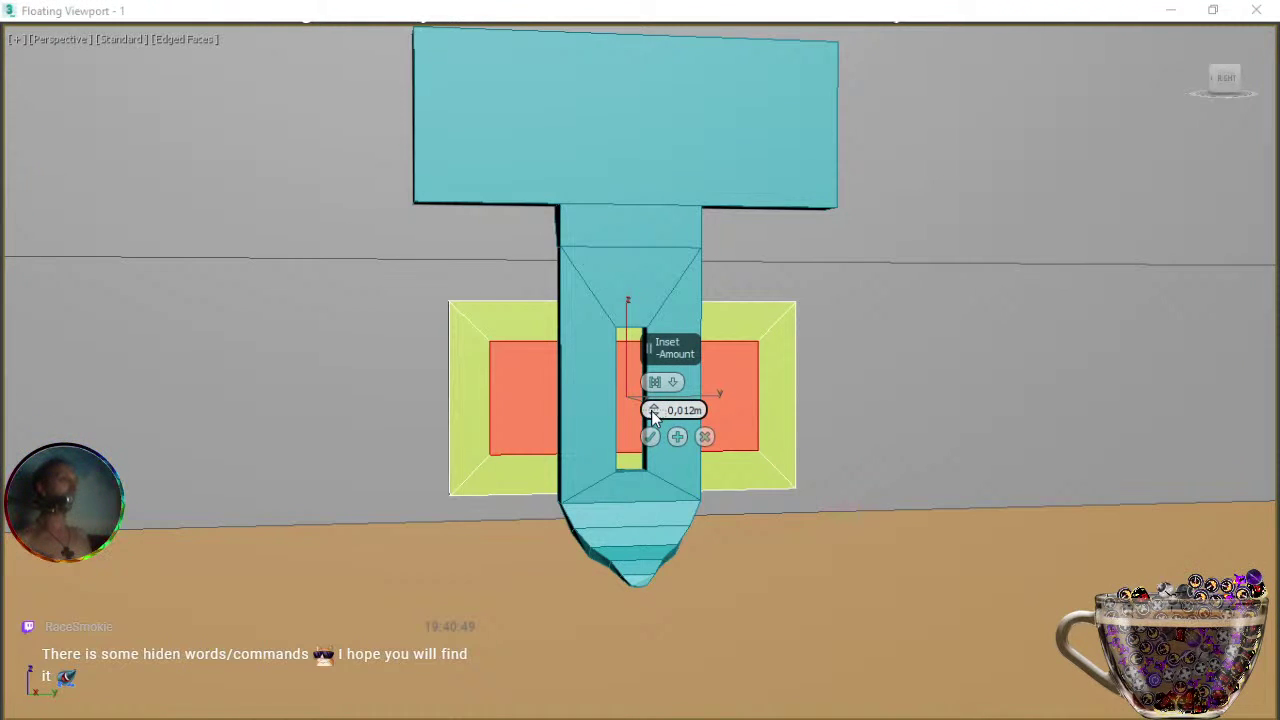
{"action": "left_click", "coordinate": [650, 436]}
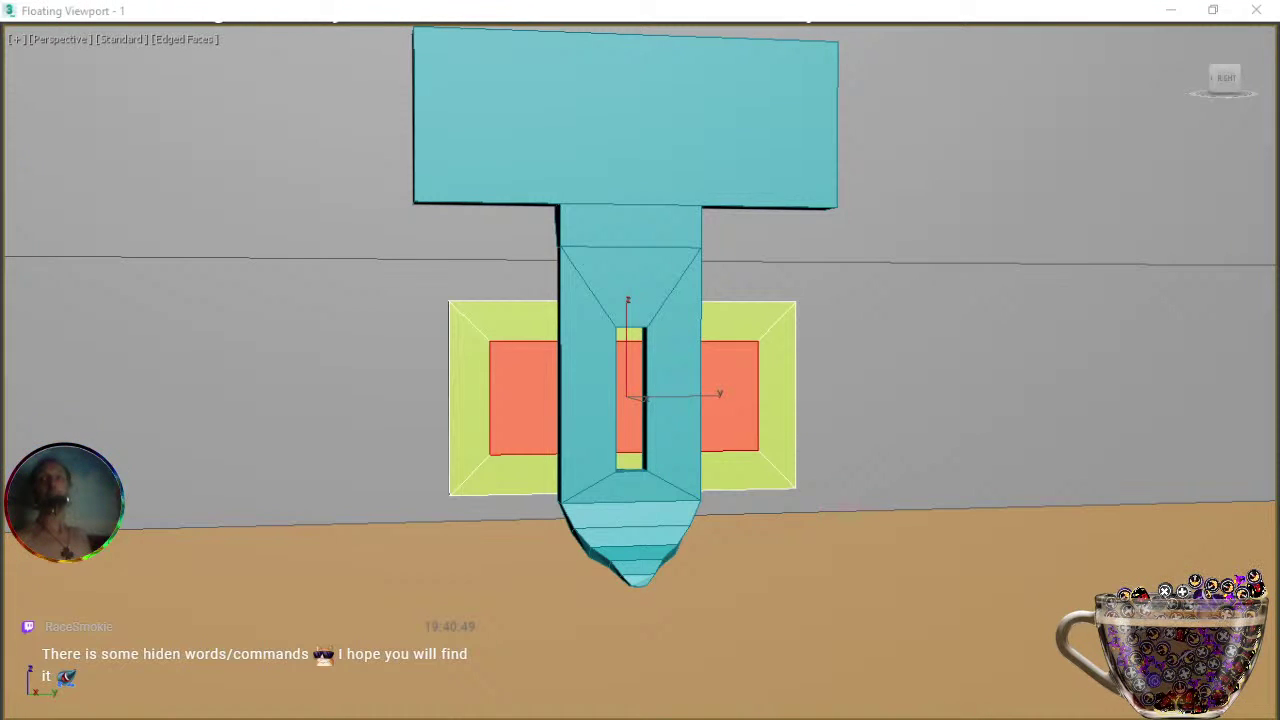
Select the two vertical edges of the inset and try scaling them along Y about their common centre.
{"action": "key", "text": "2"}
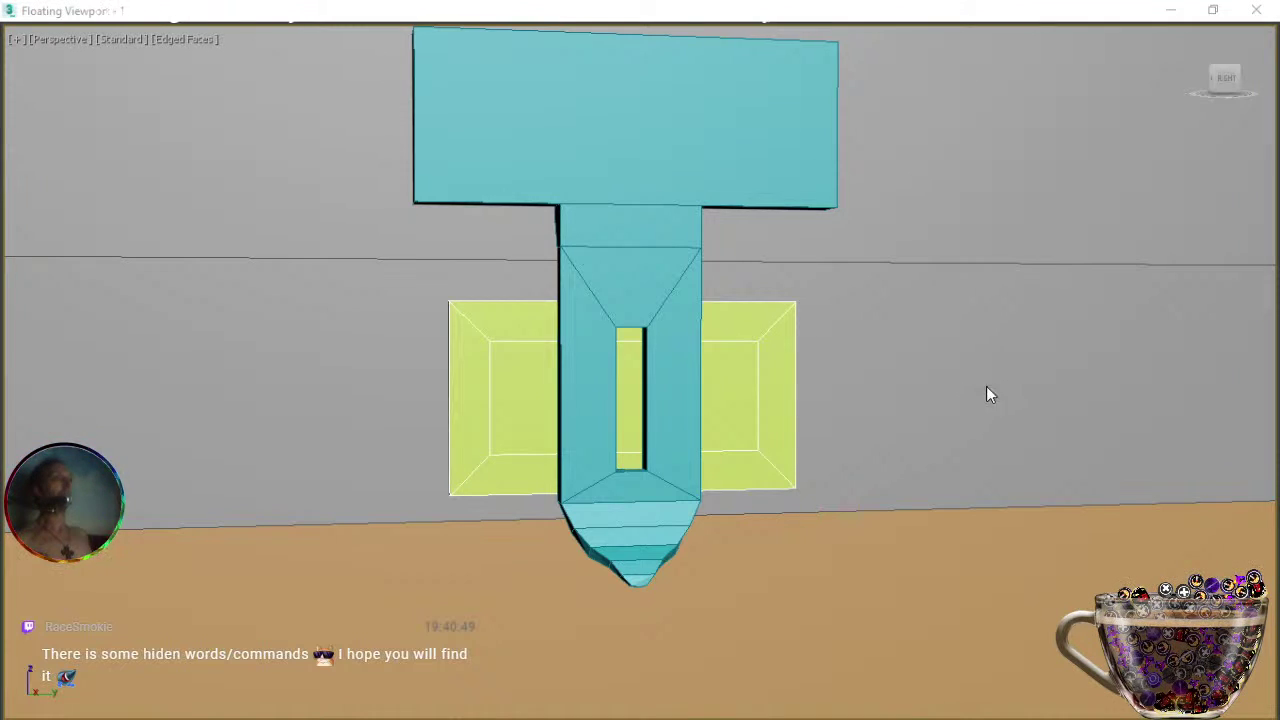
{"action": "left_click", "coordinate": [492, 400]}
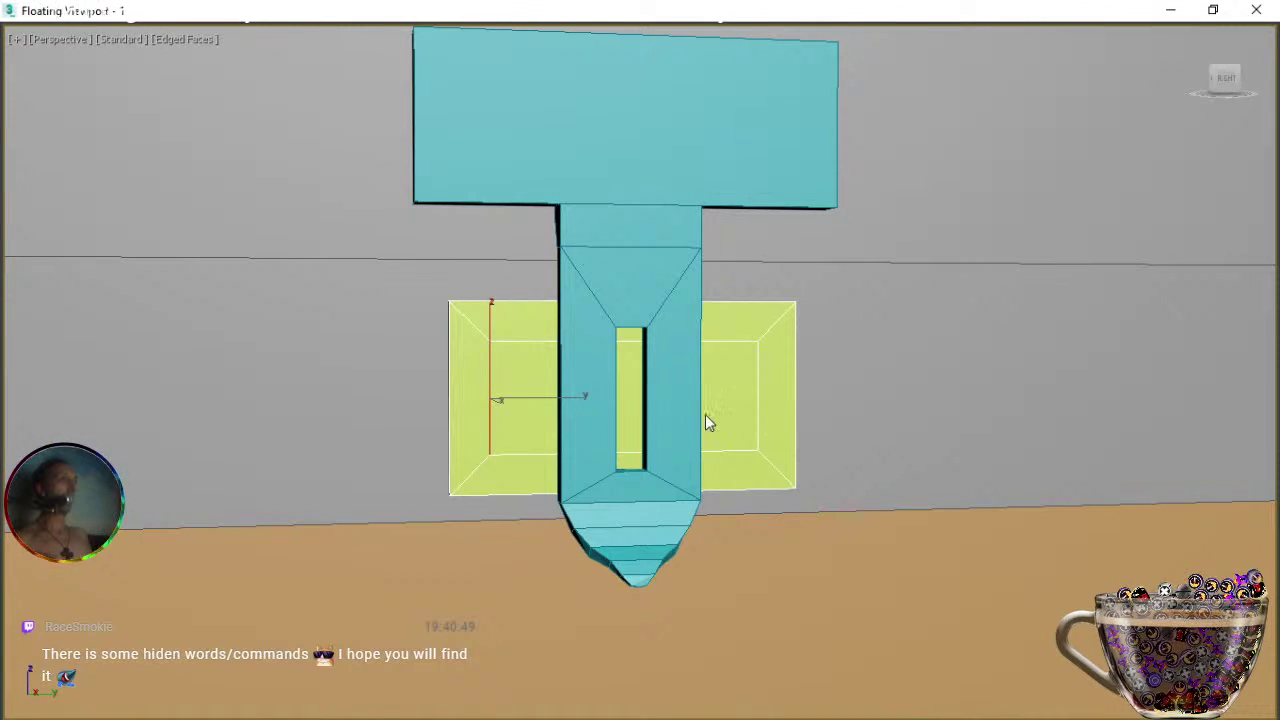
{"action": "left_click", "coordinate": [759, 409]}
{"action": "key", "text": "r"}
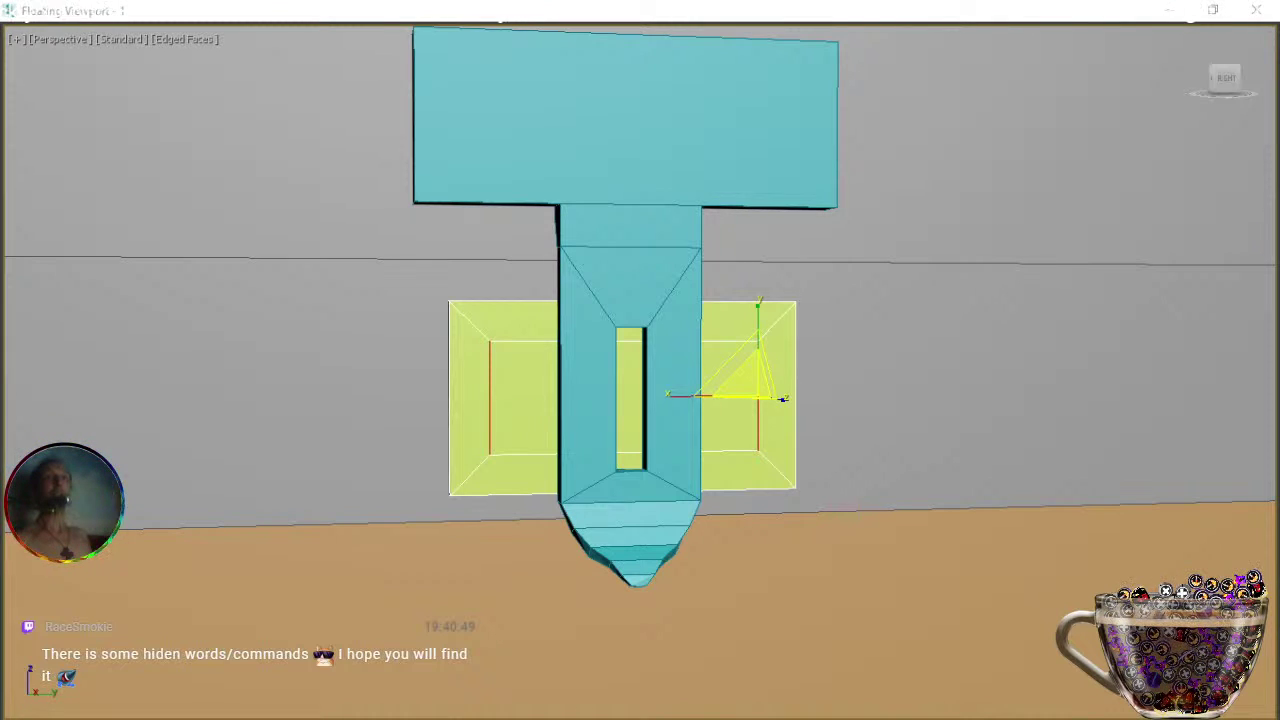
{"action": "key", "text": "ctrl+a"}
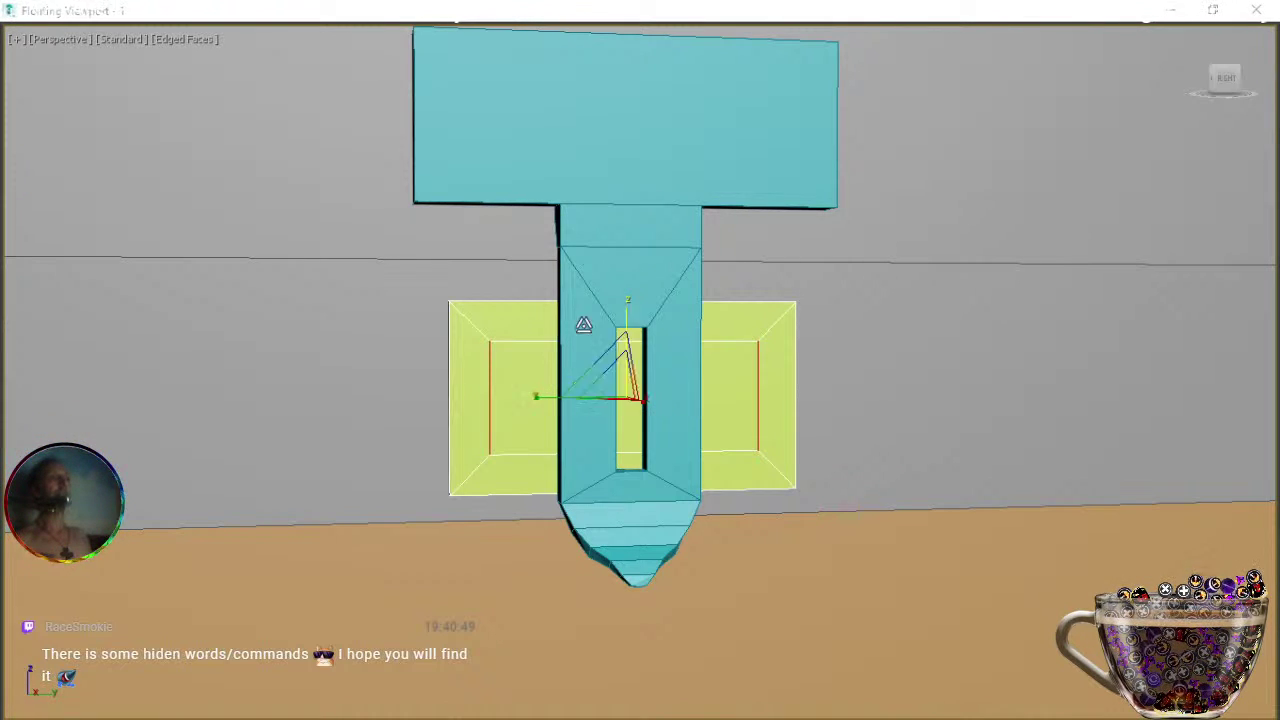
{"action": "left_click_drag", "start_coordinate": [538, 402], "coordinate": [627, 407]}
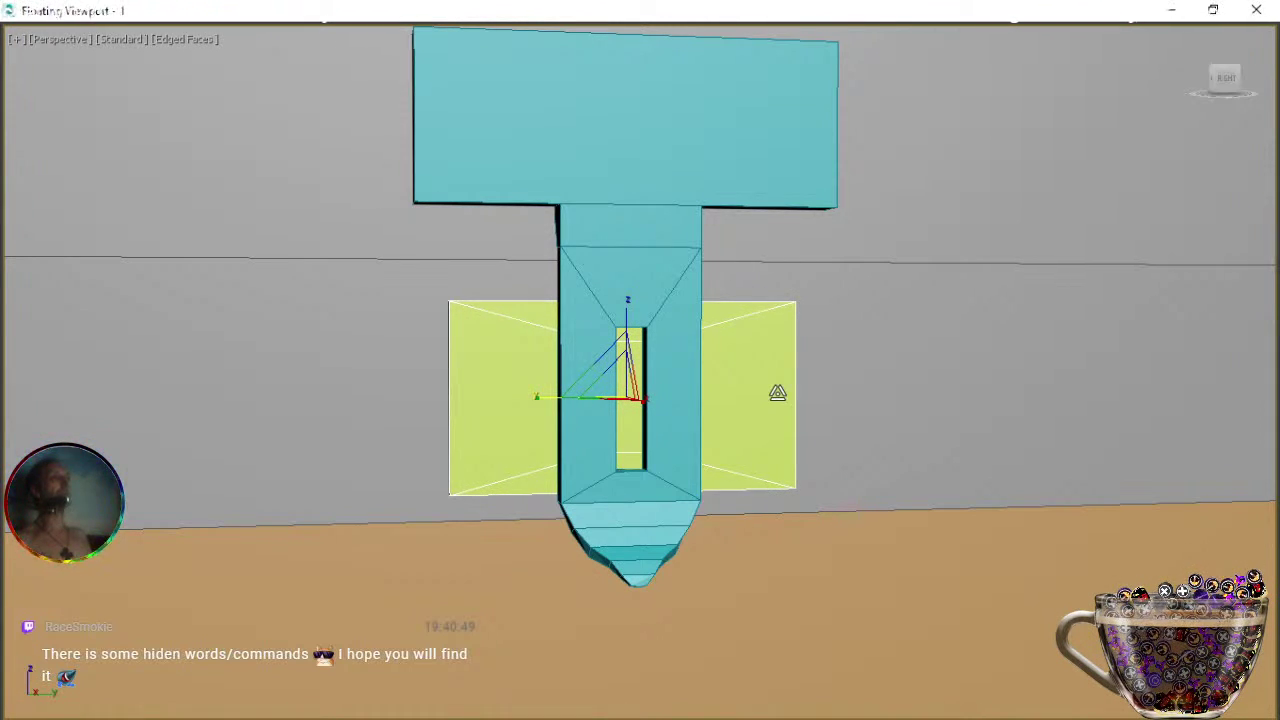
{"action": "left_click_drag", "start_coordinate": [606, 398], "coordinate": [687, 403]}
{"action": "left_click_drag", "start_coordinate": [826, 403], "coordinate": [532, 417]}
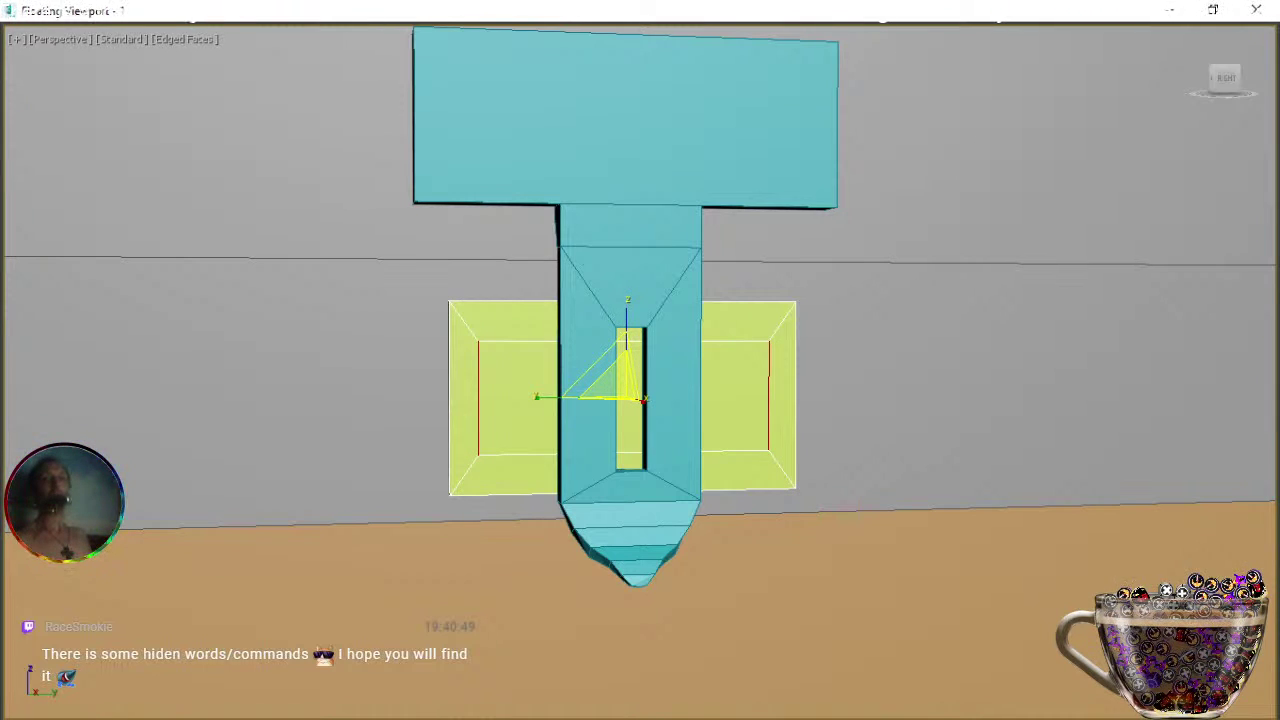
Isolate the box, scale the two inset edges inward along Y to slightly less than the slot's width, and exit isolation.
{"action": "key", "text": "alt+q"}
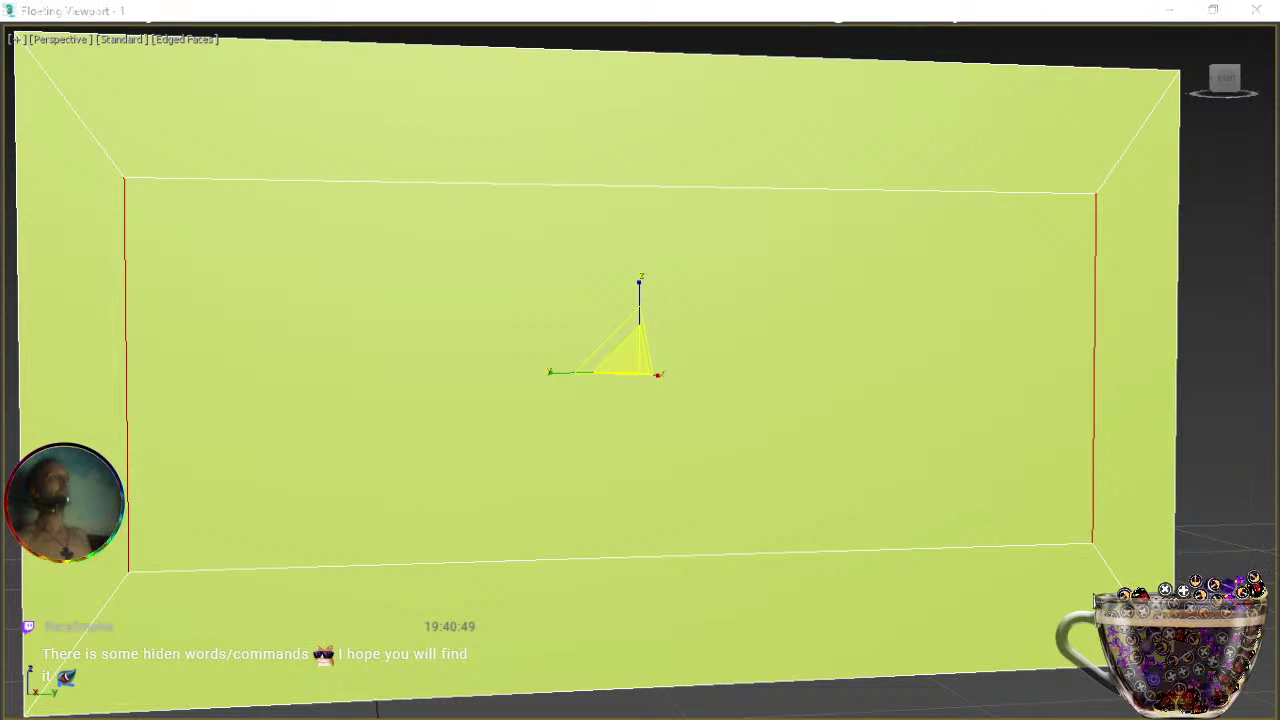
{"action": "scroll", "coordinate": [590, 490], "scroll_direction": "down", "scroll_amount": 5}
{"action": "left_click_drag", "start_coordinate": [523, 428], "coordinate": [1183, 426]}
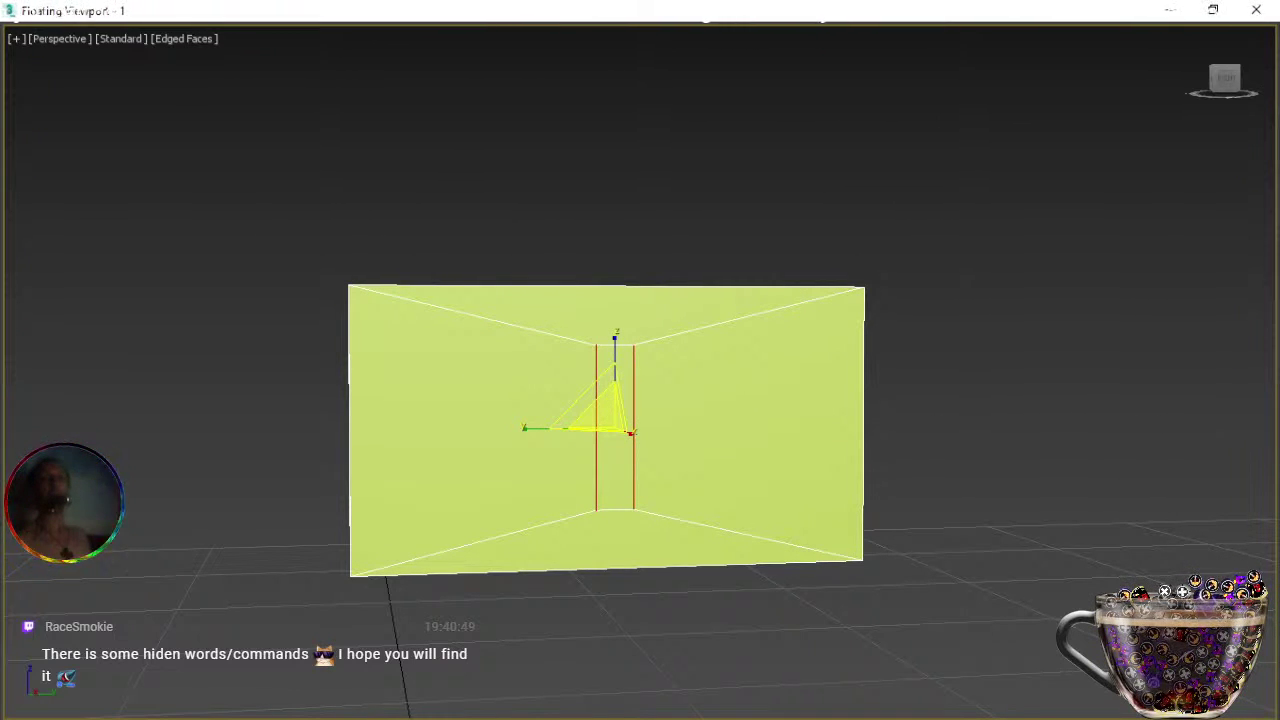
{"action": "key", "text": "alt+q"}
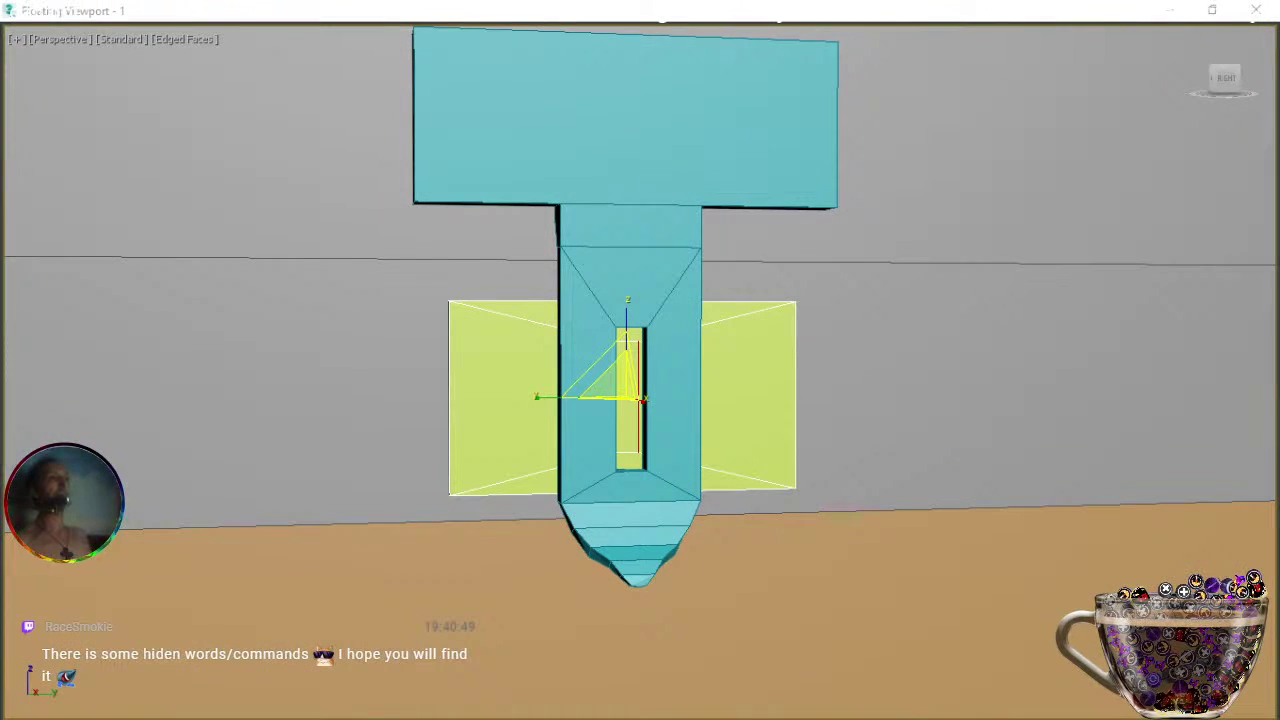
{"action": "middle_click_drag", "start_coordinate": [728, 451], "coordinate": [543, 509]}
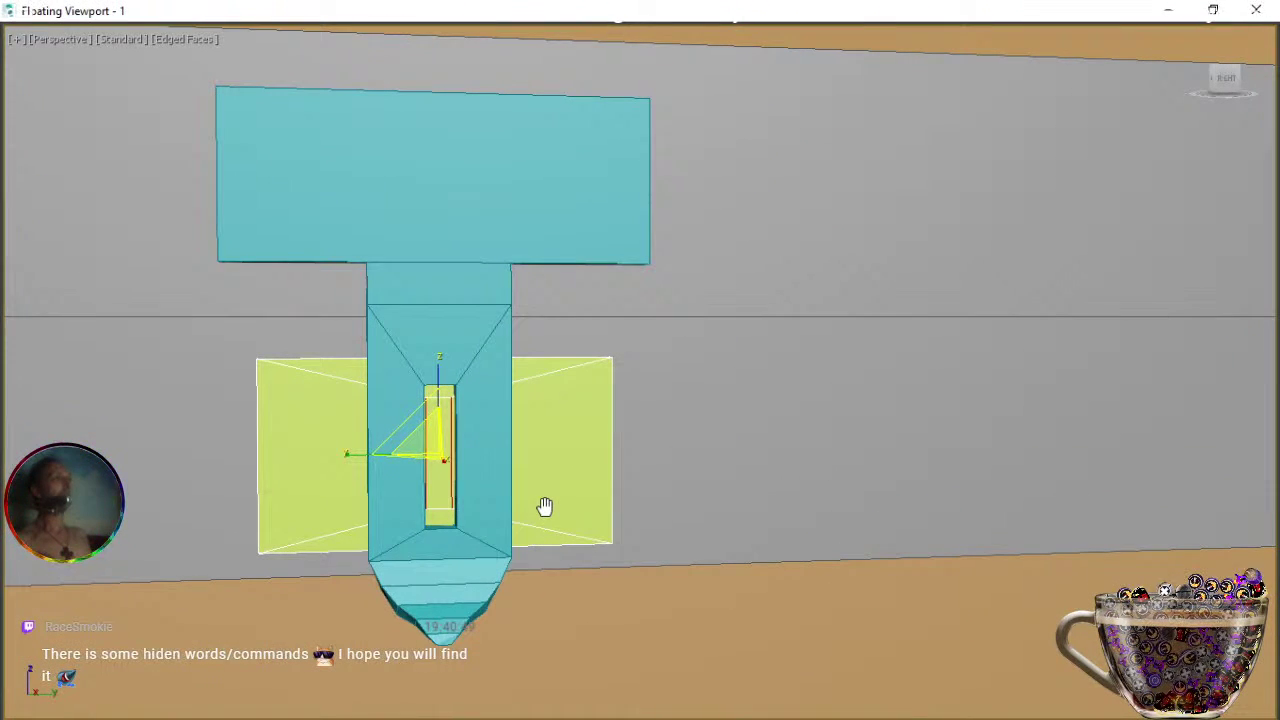
Extrude the narrow inset polygon 0.03 m outward through the latch's slot, and switch to edge editing.
{"action": "scroll", "coordinate": [465, 487], "scroll_direction": "up", "scroll_amount": 6}
{"action": "middle_click_drag", "start_coordinate": [383, 466], "coordinate": [320, 517]}
{"action": "mouse_move", "coordinate": [312, 481]}
{"action": "left_mouse_down"}
{"action": "mouse_move", "coordinate": [300, 471]}
{"action": "mouse_move", "coordinate": [320, 474]}
{"action": "left_mouse_up"}
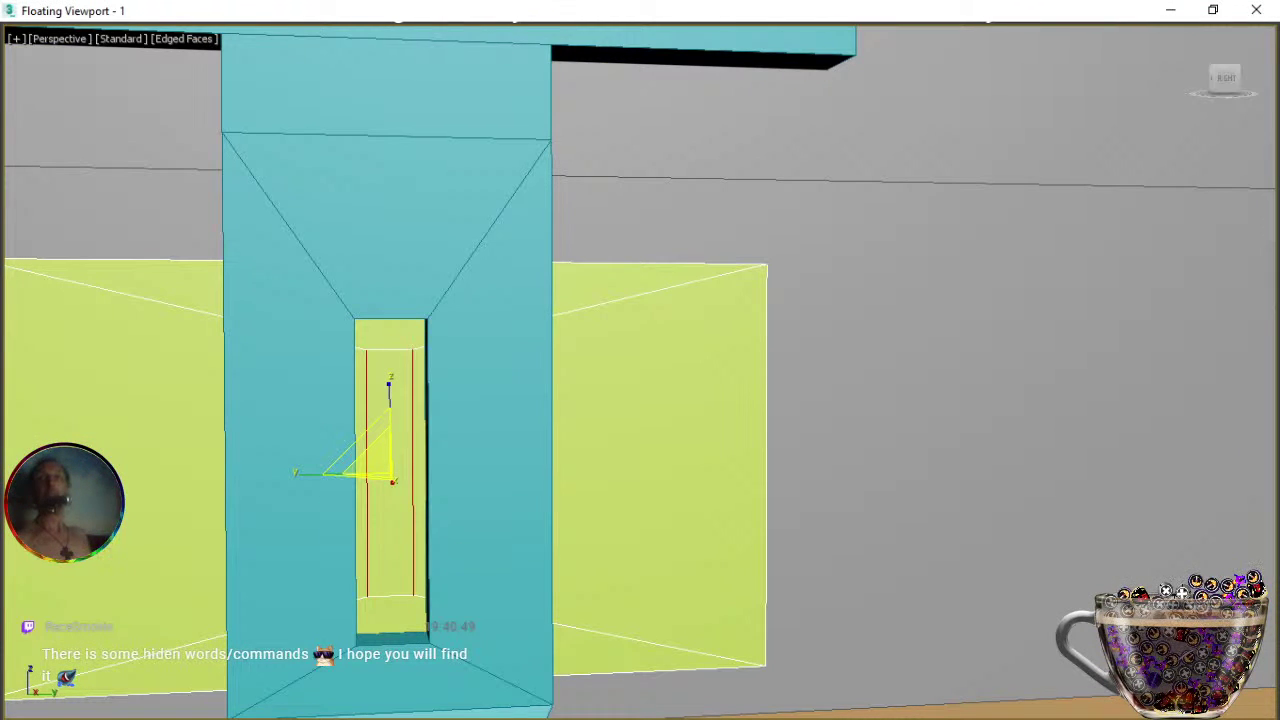
{"action": "key", "text": "4"}
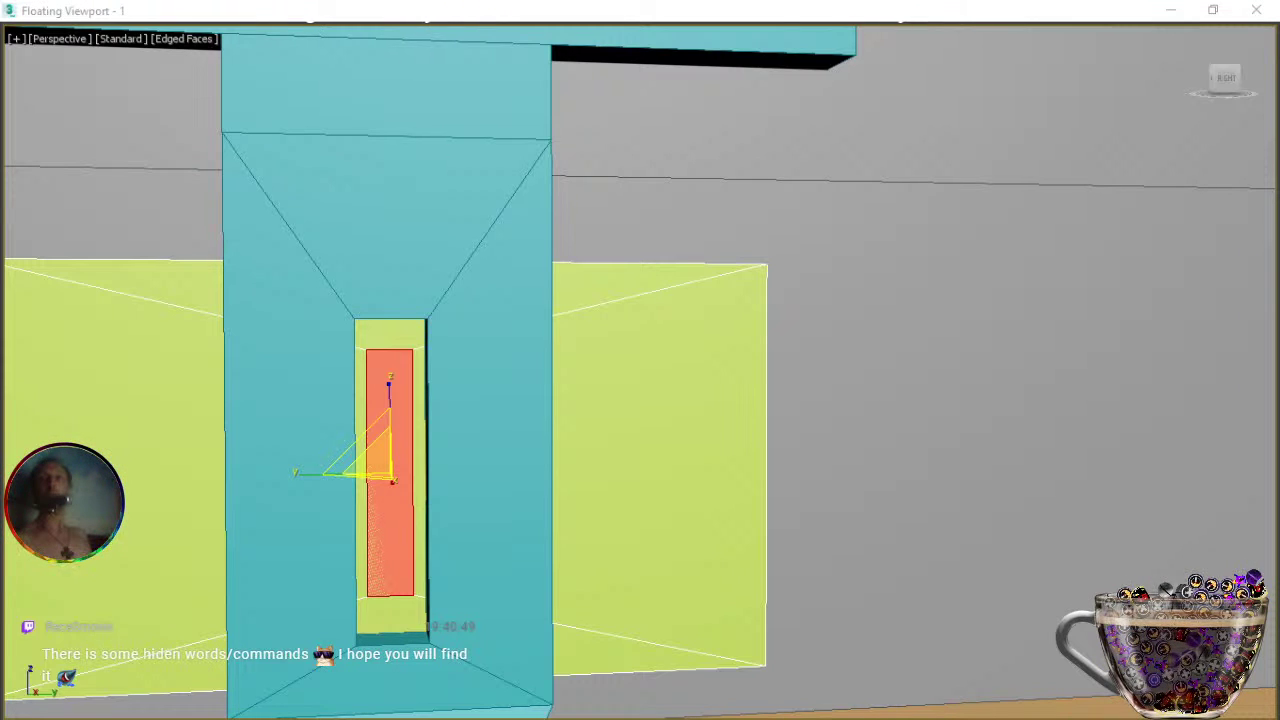
{"action": "key", "text": "shift+e"}
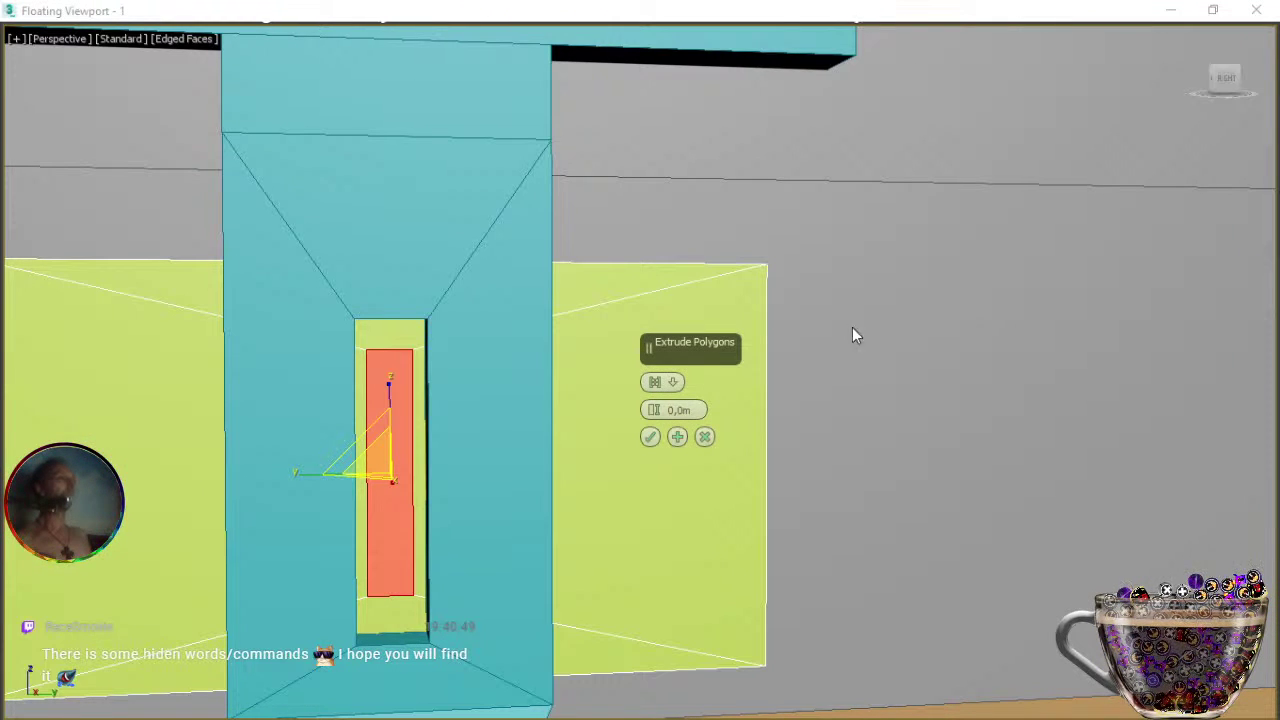
{"action": "left_click_drag", "start_coordinate": [653, 409], "coordinate": [651, 378]}
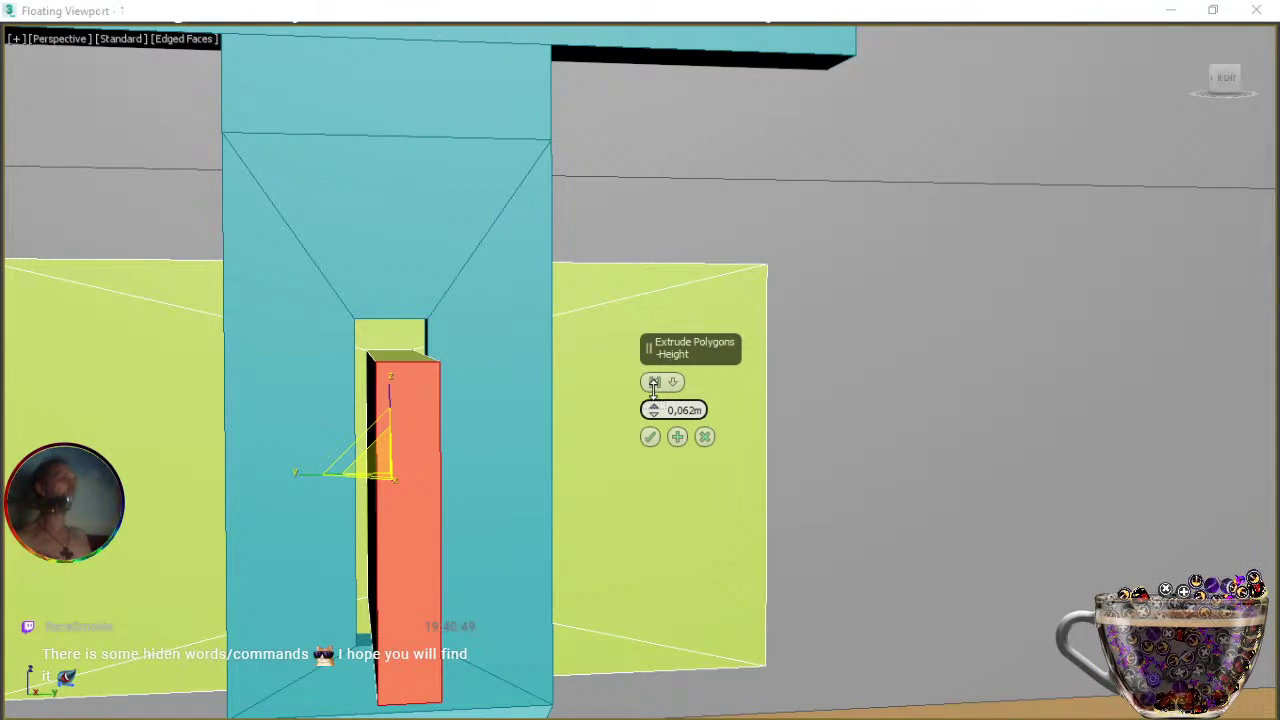
{"action": "key", "text": "e"}
{"action": "middle_click_drag", "start_coordinate": [494, 488], "coordinate": [626, 500], "text": "alt"}
{"action": "key", "text": "r"}
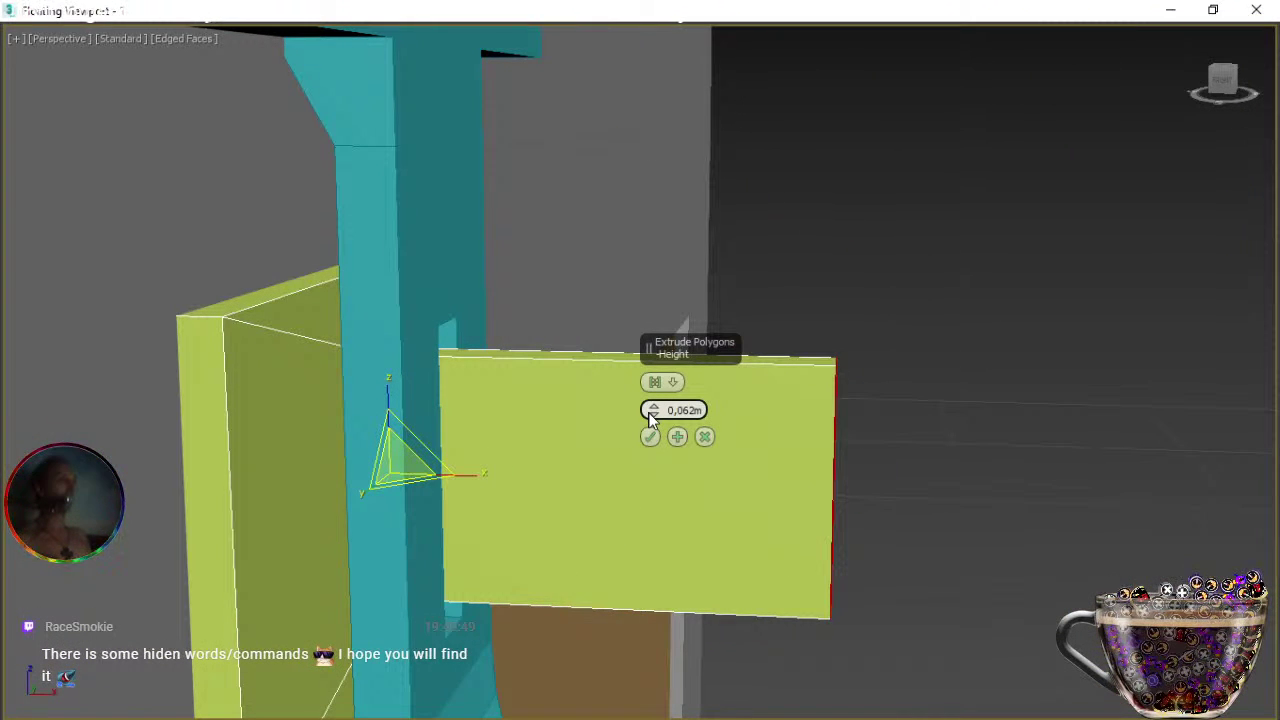
{"action": "left_click_drag", "start_coordinate": [655, 412], "coordinate": [653, 418]}
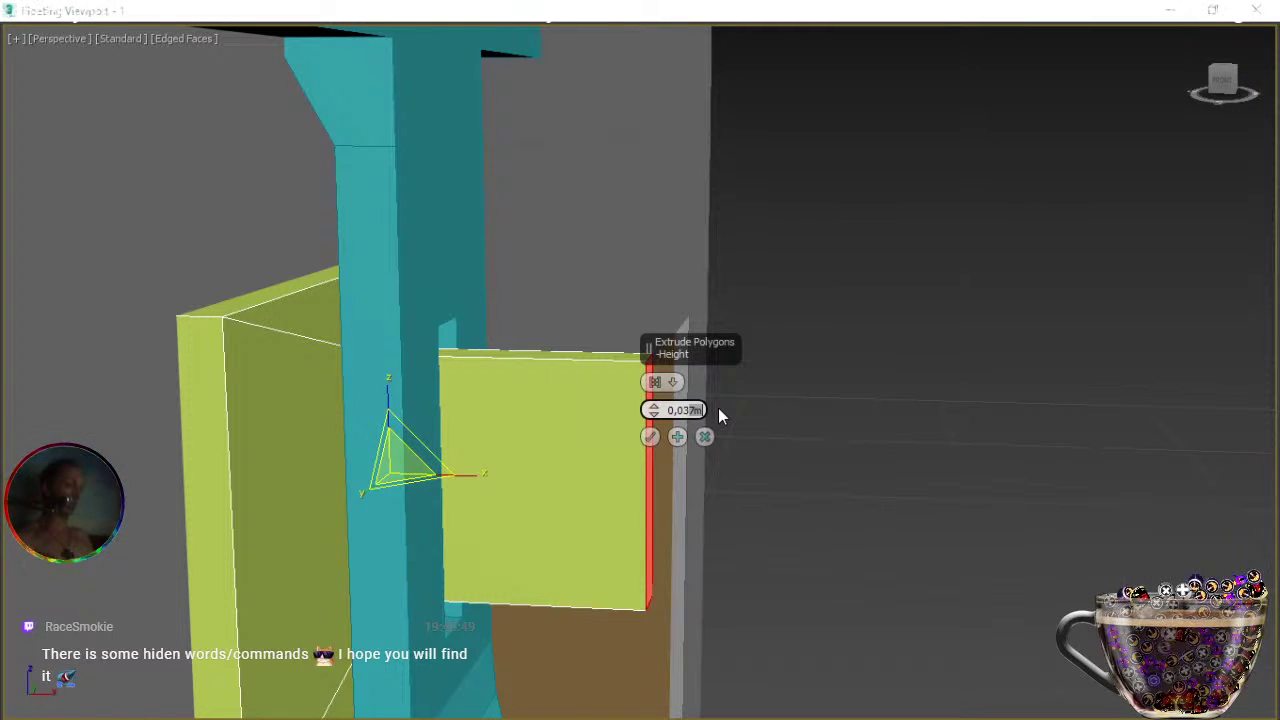
{"action": "key", "text": "BackSpace"}
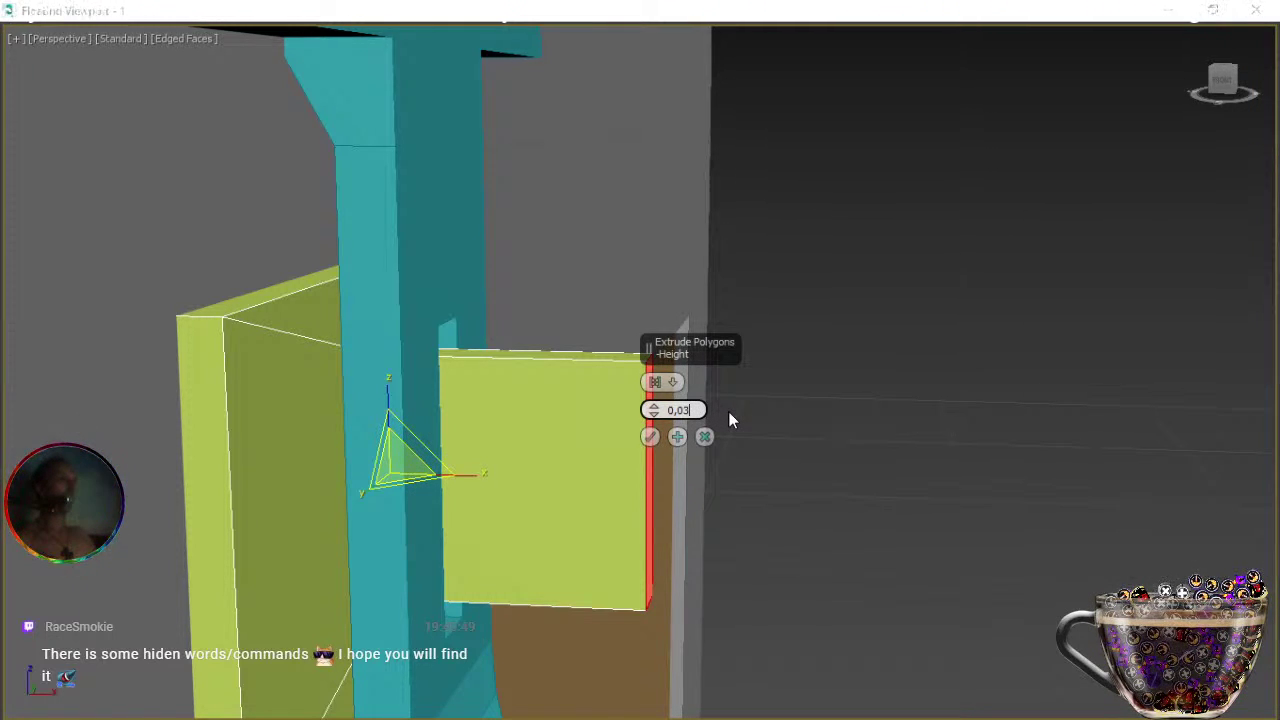
{"action": "key", "text": "Return"}
{"action": "middle_click_drag", "start_coordinate": [584, 443], "coordinate": [842, 350]}
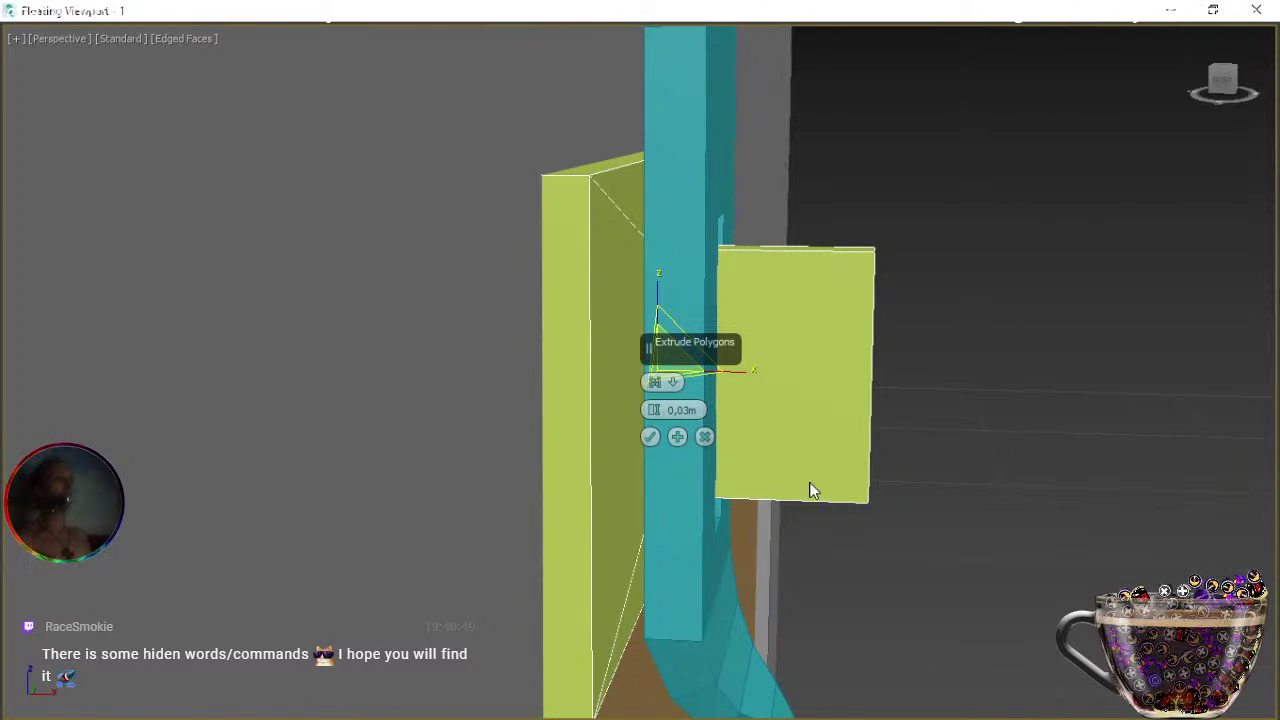
{"action": "left_click", "coordinate": [650, 437]}
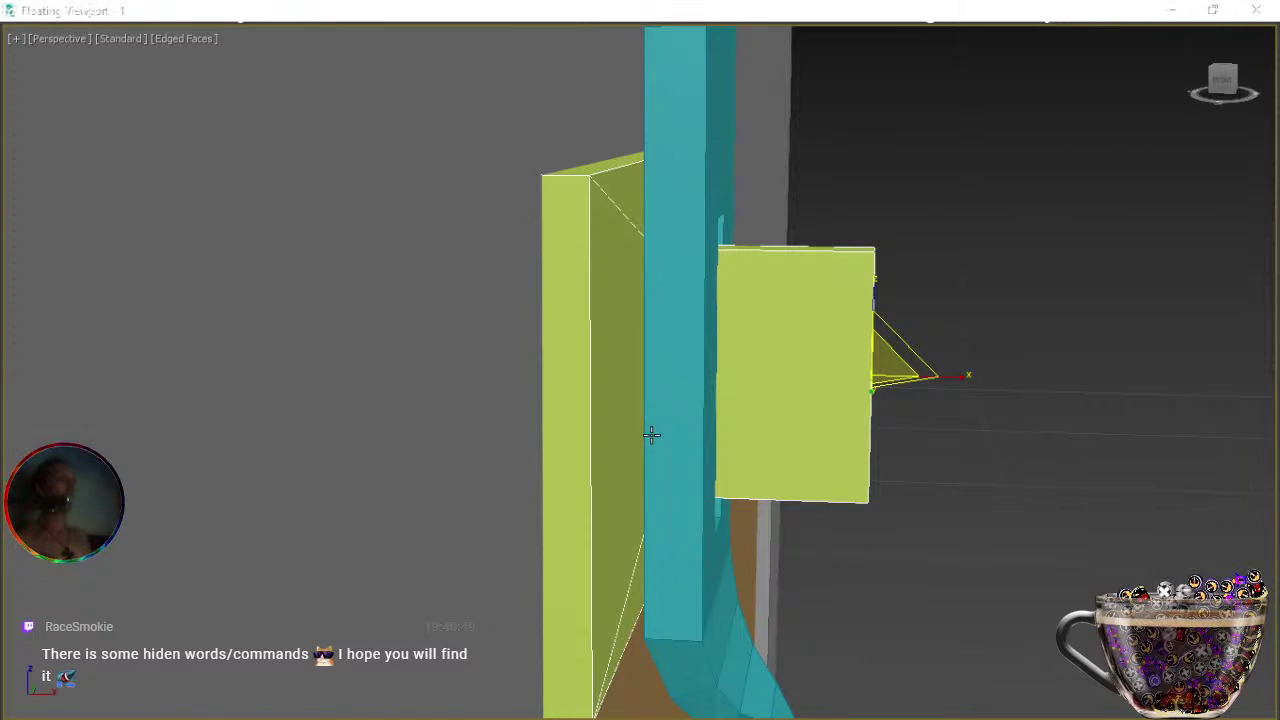
{"action": "middle_click_drag", "start_coordinate": [800, 463], "coordinate": [718, 465], "text": "alt"}
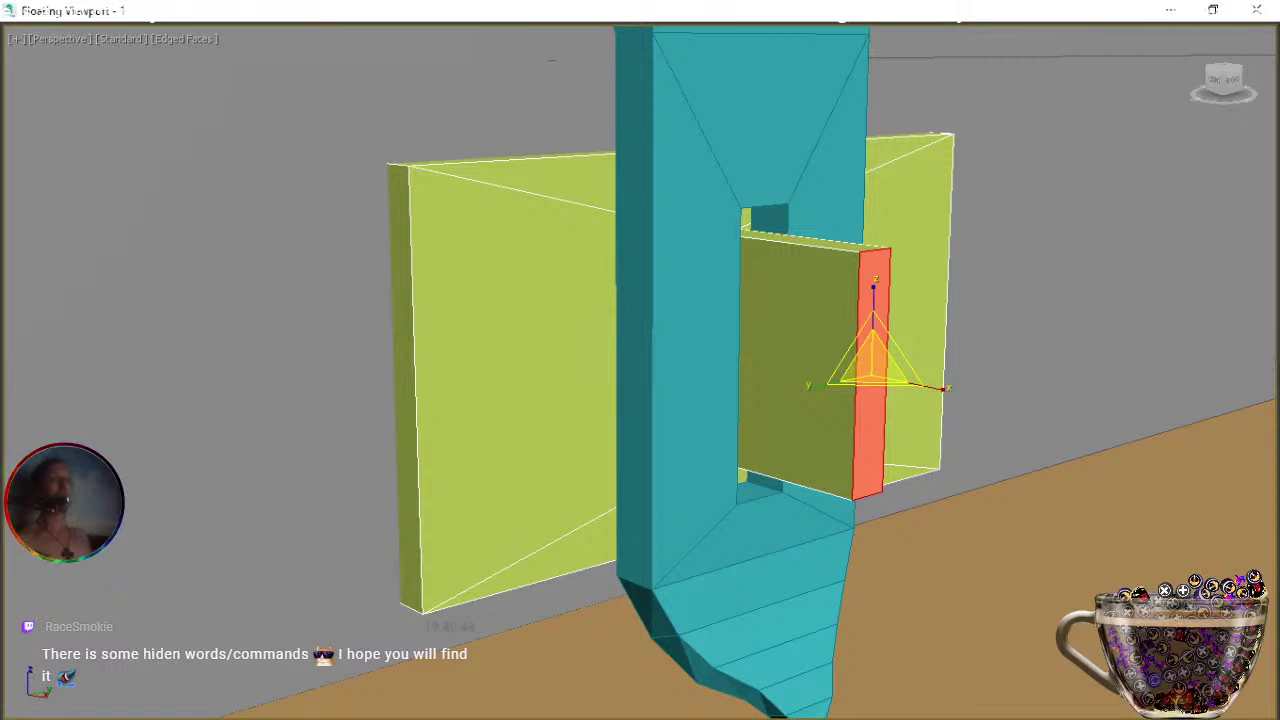
{"action": "key", "text": "q"}
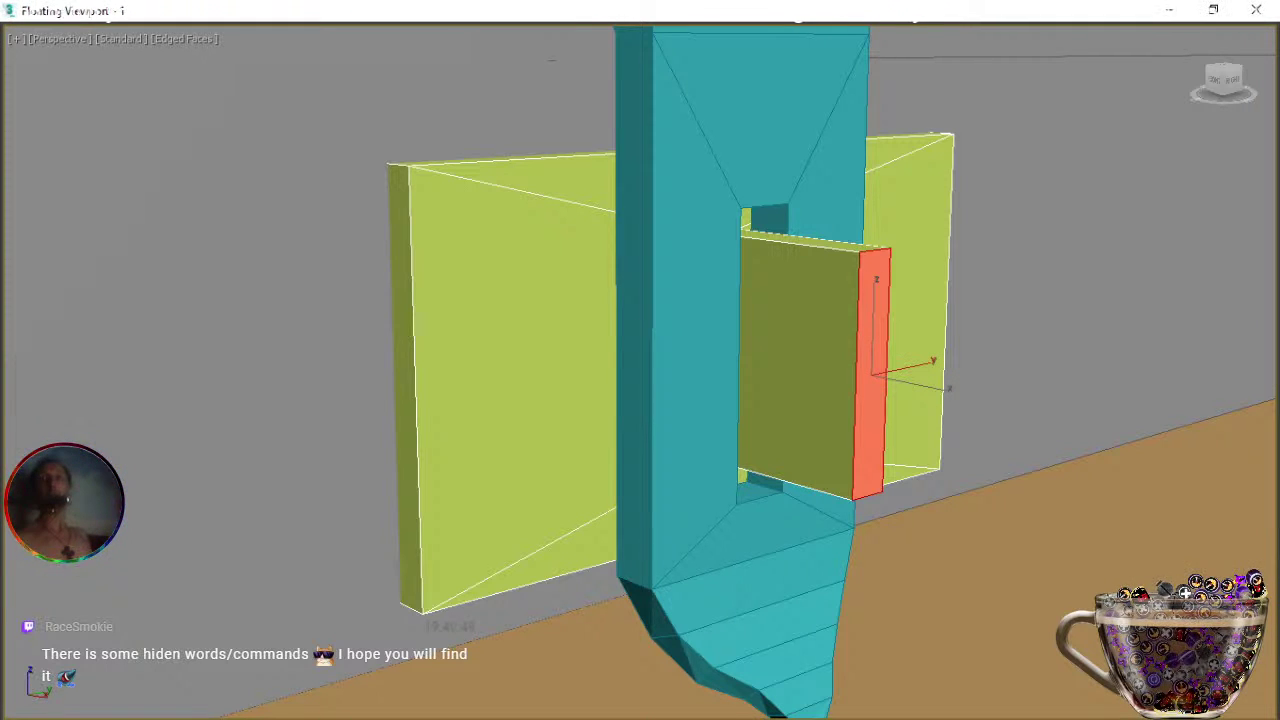
{"action": "key", "text": "4"}
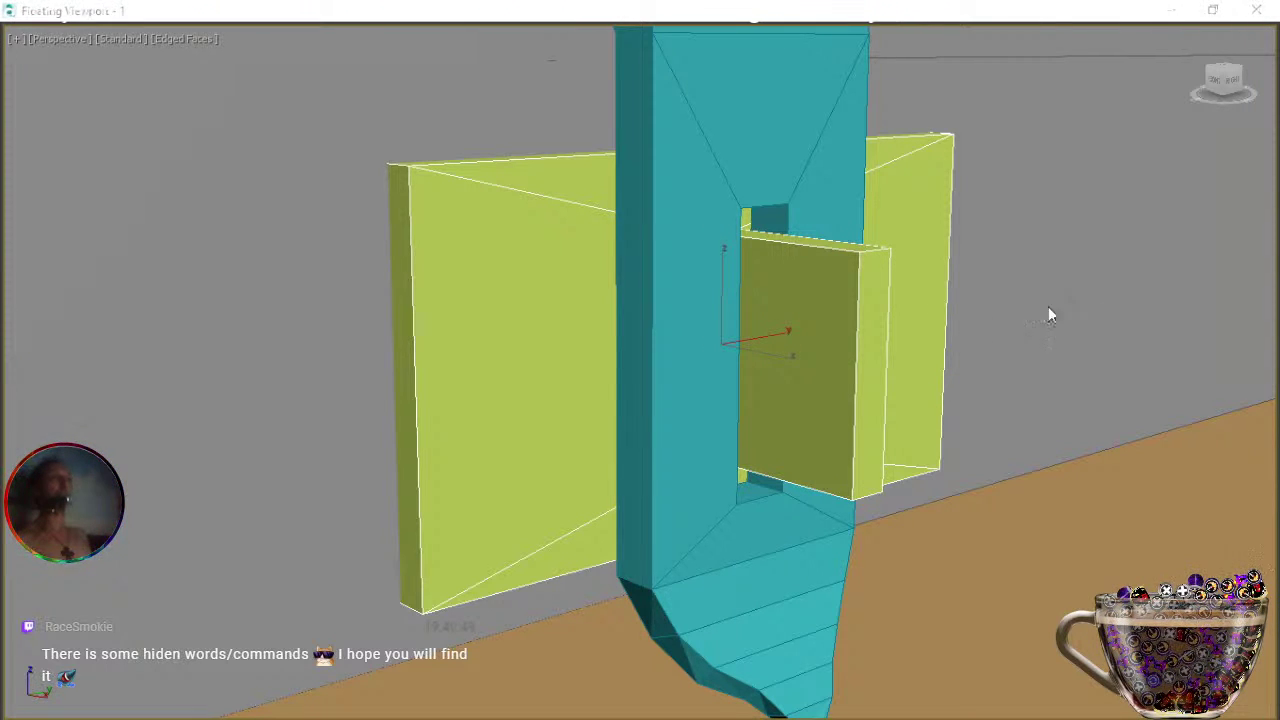
{"action": "left_click", "coordinate": [853, 384]}
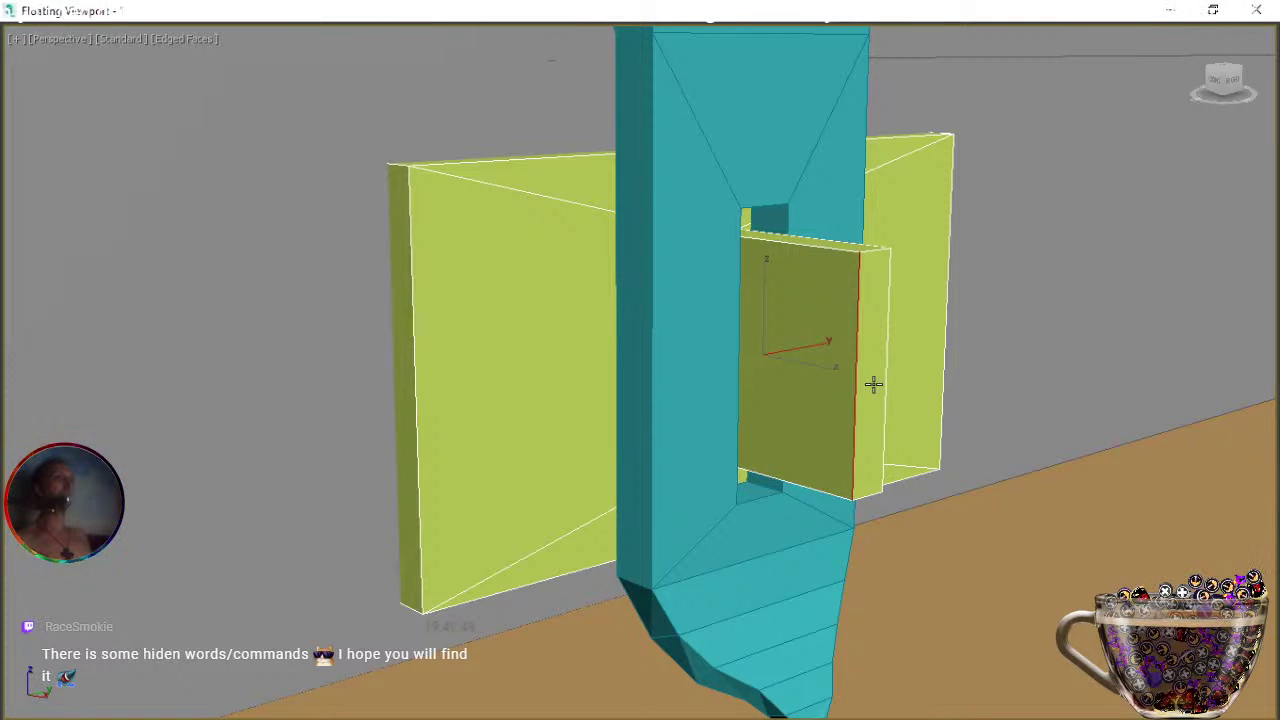
{"action": "left_click", "coordinate": [886, 389], "text": "ctrl"}
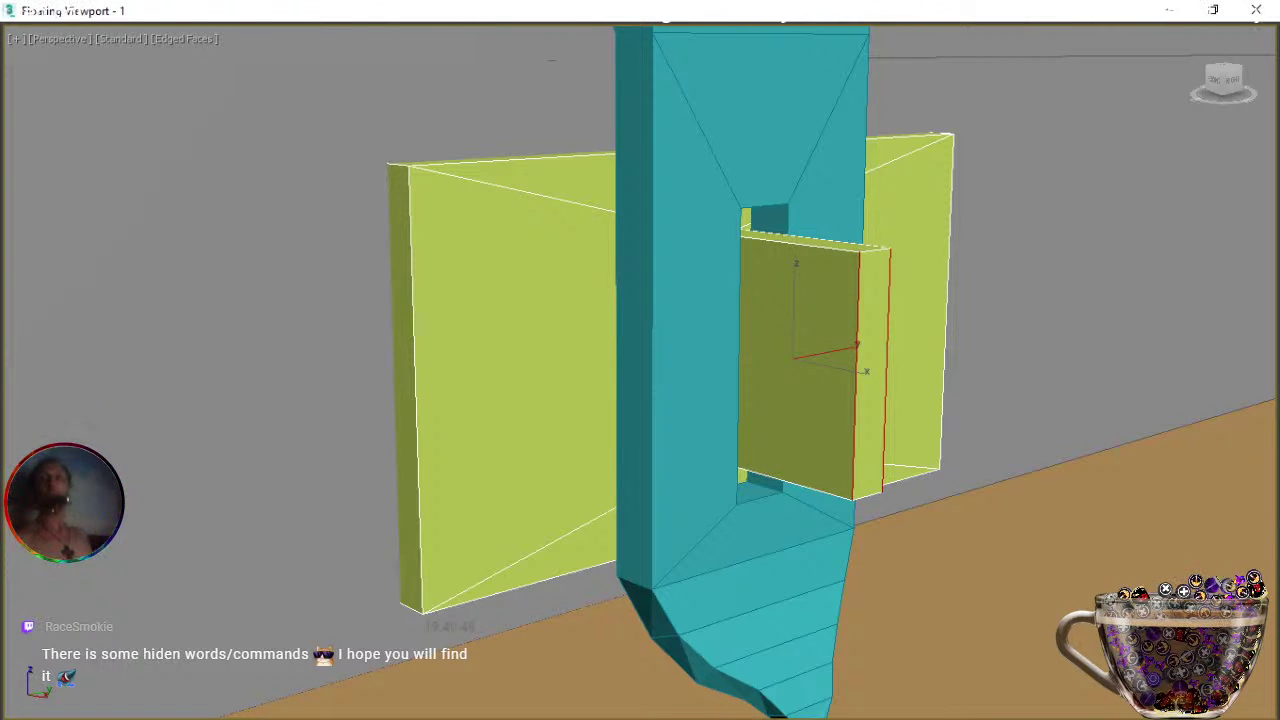
{"action": "key", "text": "ctrl+shift+e"}
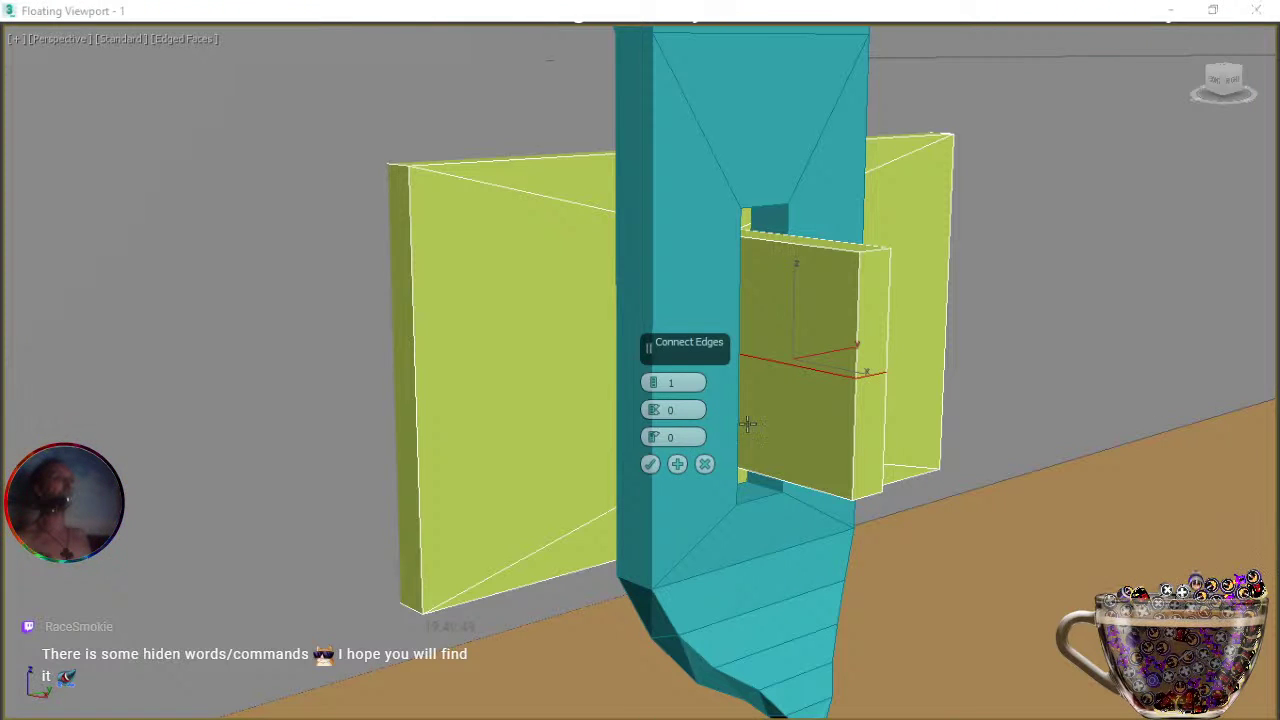
{"action": "left_click", "coordinate": [704, 466]}
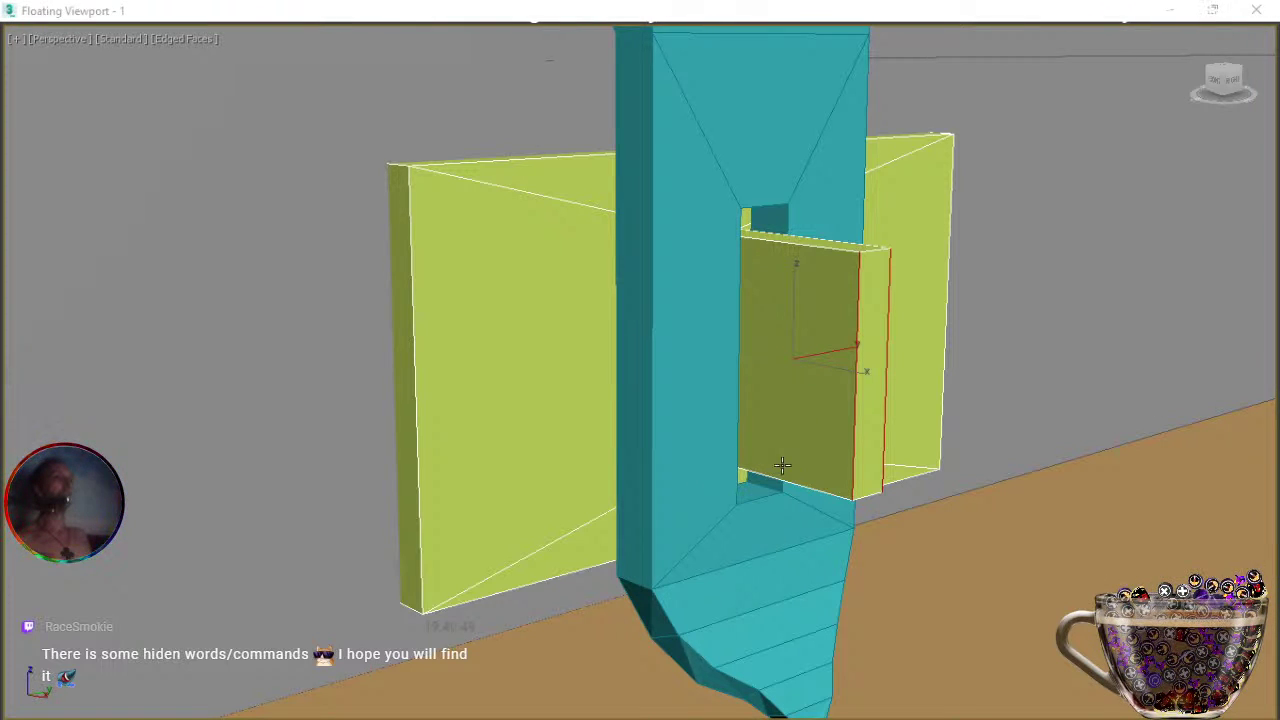
{"action": "left_click", "coordinate": [975, 382]}
Connect the two vertical front edges of the extruded tab with 8 segments.
{"action": "left_click", "coordinate": [889, 391]}
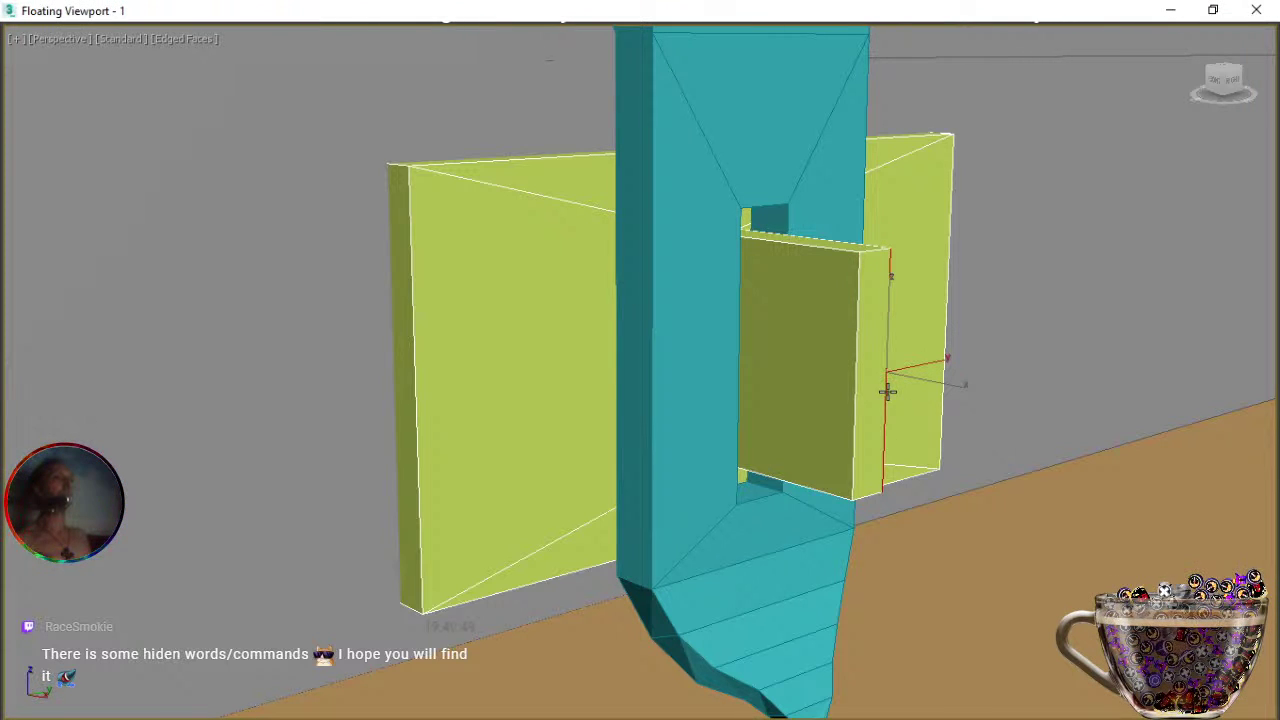
{"action": "left_click", "coordinate": [855, 408], "text": "ctrl"}
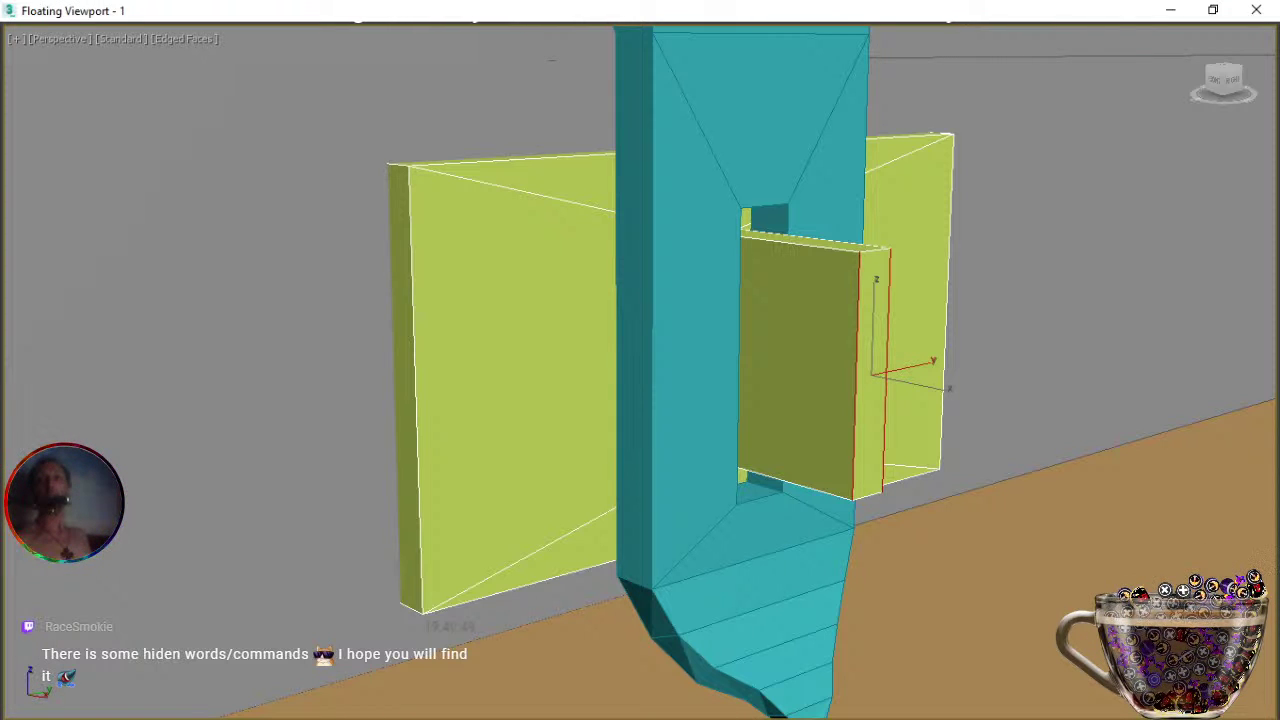
{"action": "key", "text": "ctrl+shift+e"}
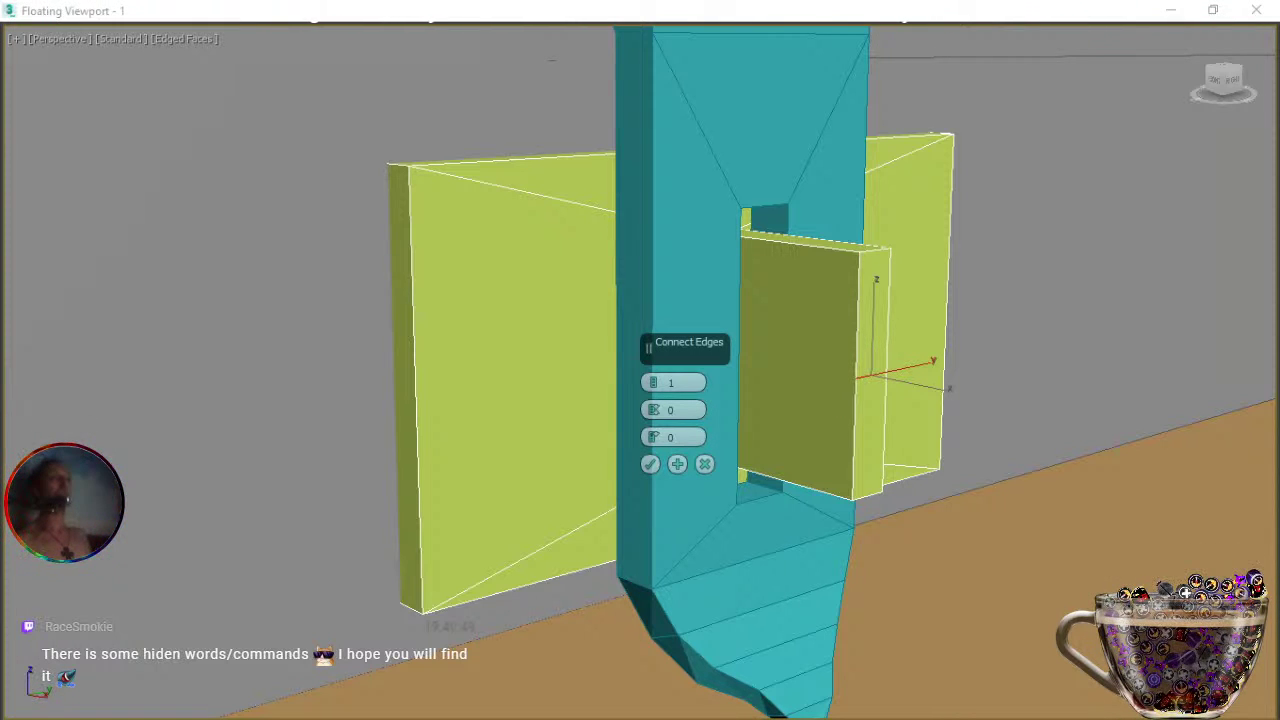
{"action": "left_click", "coordinate": [653, 380]}
{"action": "left_click_drag", "start_coordinate": [653, 387], "coordinate": [653, 387]}
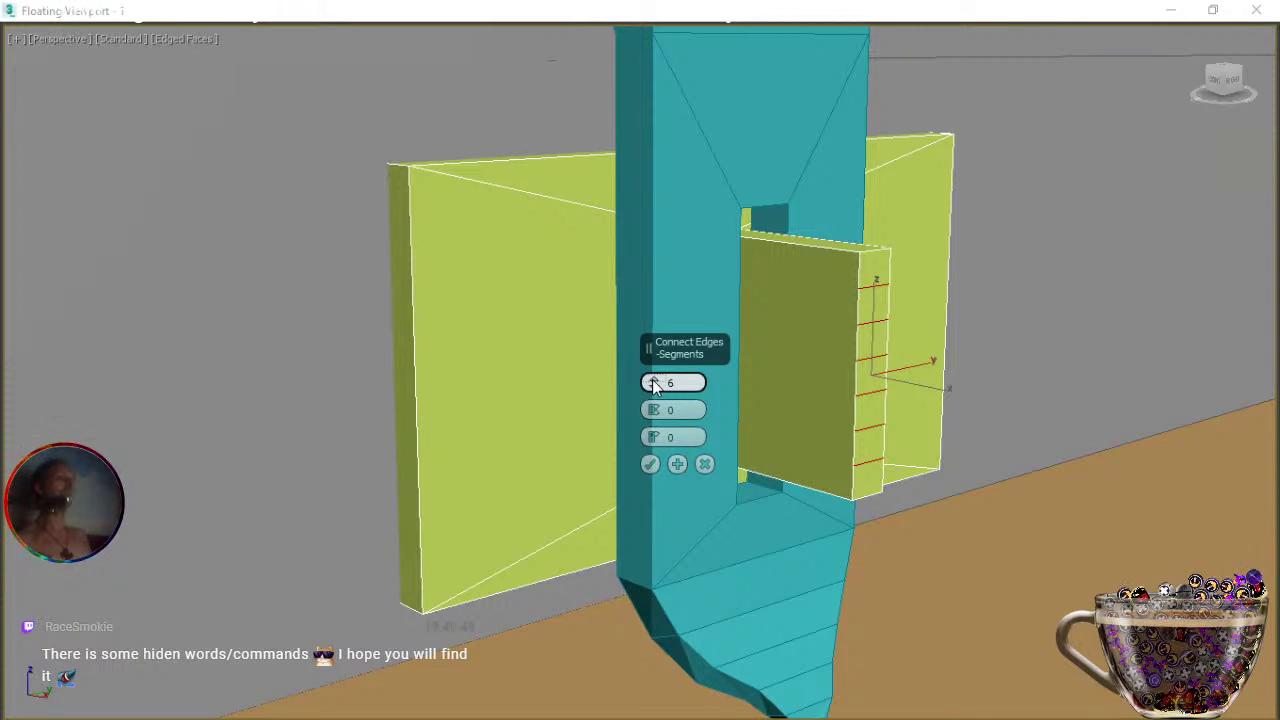
{"action": "left_click_drag", "start_coordinate": [653, 386], "coordinate": [653, 387]}
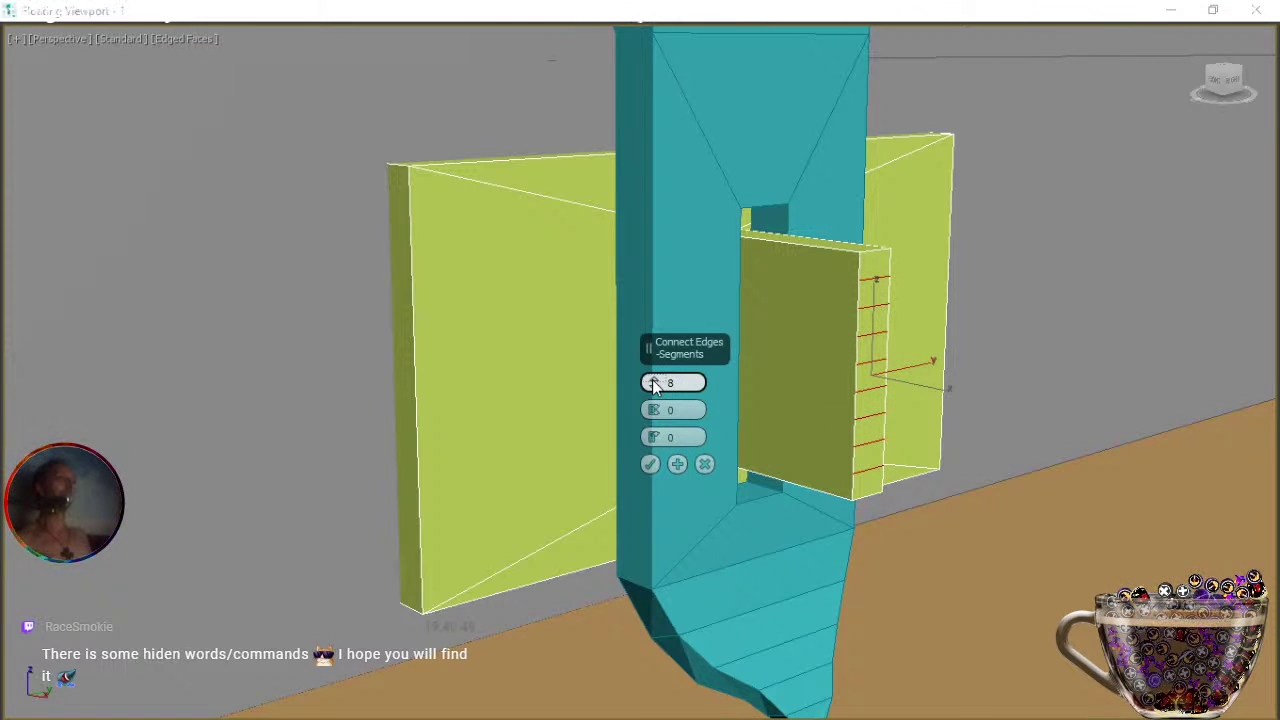
{"action": "left_click", "coordinate": [650, 464]}
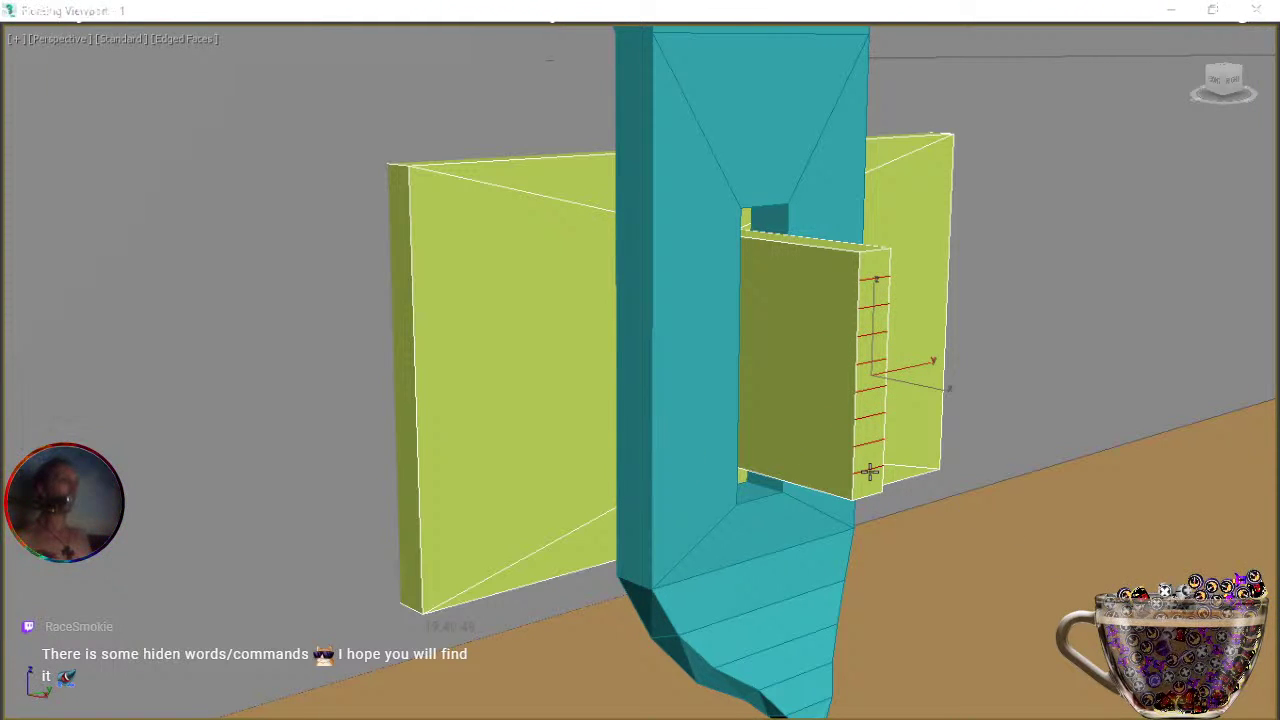
Select the uppermost and lowermost edges of the tab's front face and move them back along X towards the latch.
{"action": "left_click", "coordinate": [875, 250]}
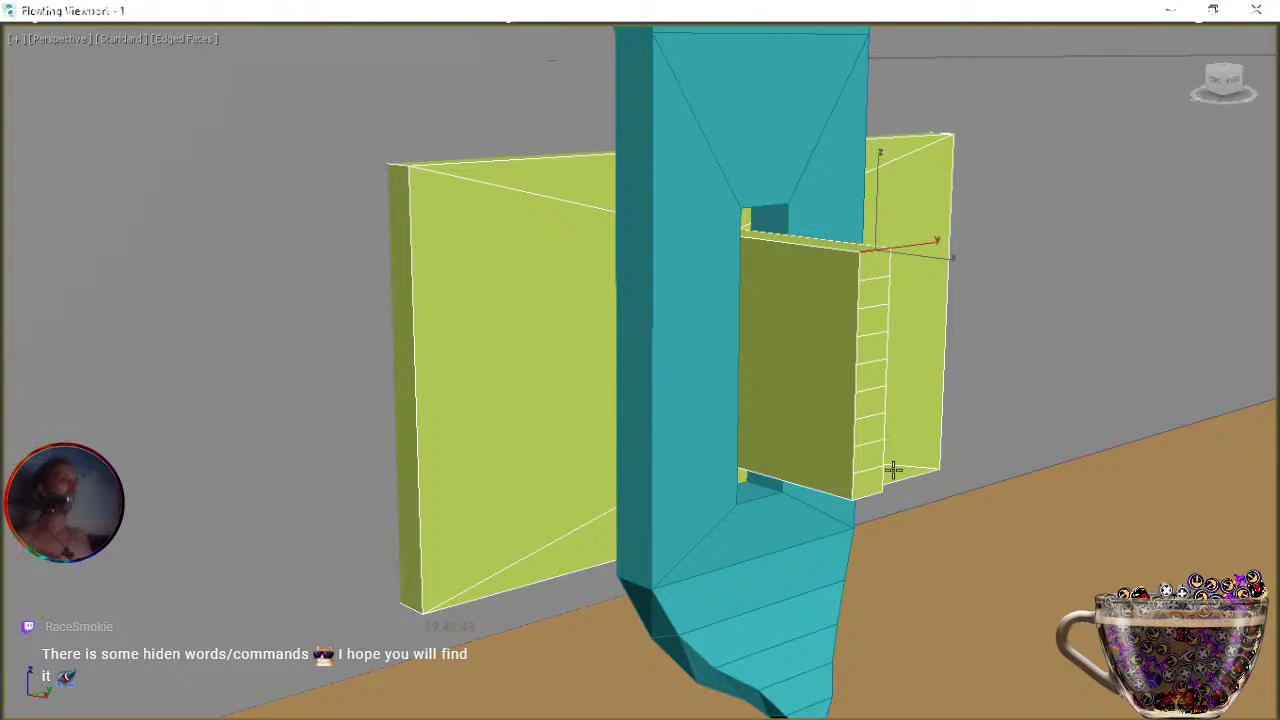
{"action": "left_click", "coordinate": [868, 497], "text": "ctrl"}
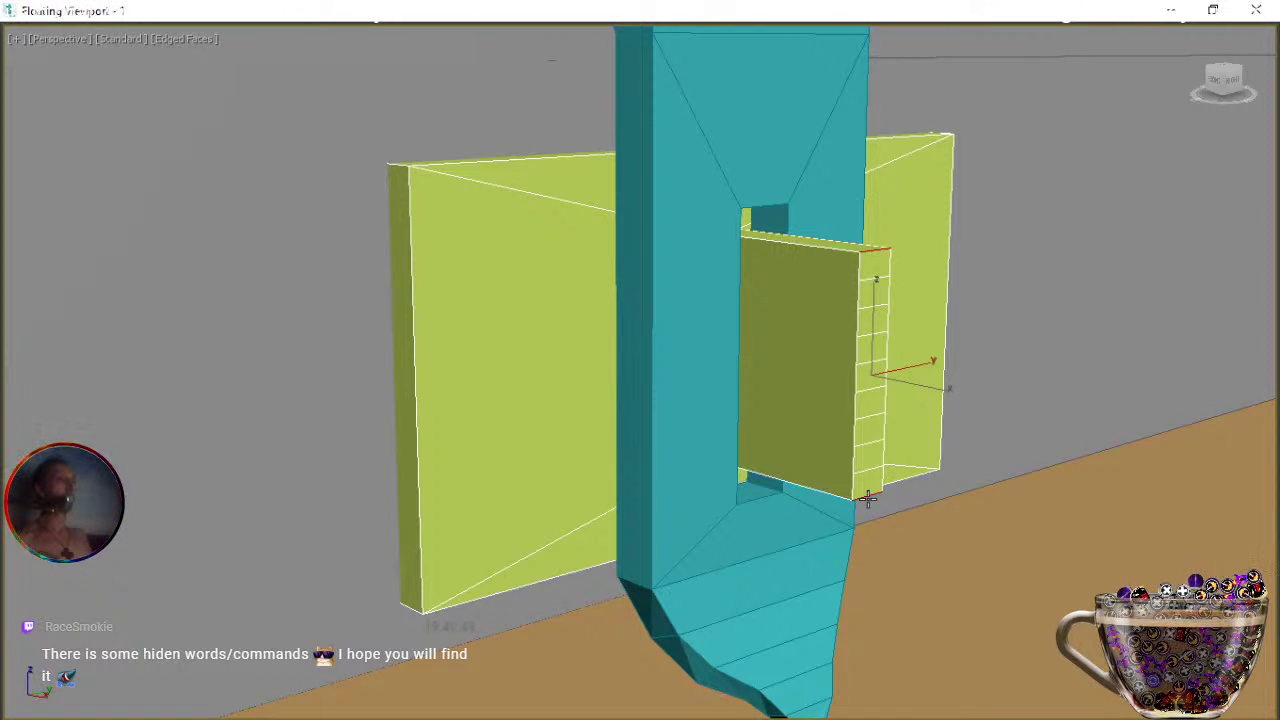
{"action": "key", "text": "w"}
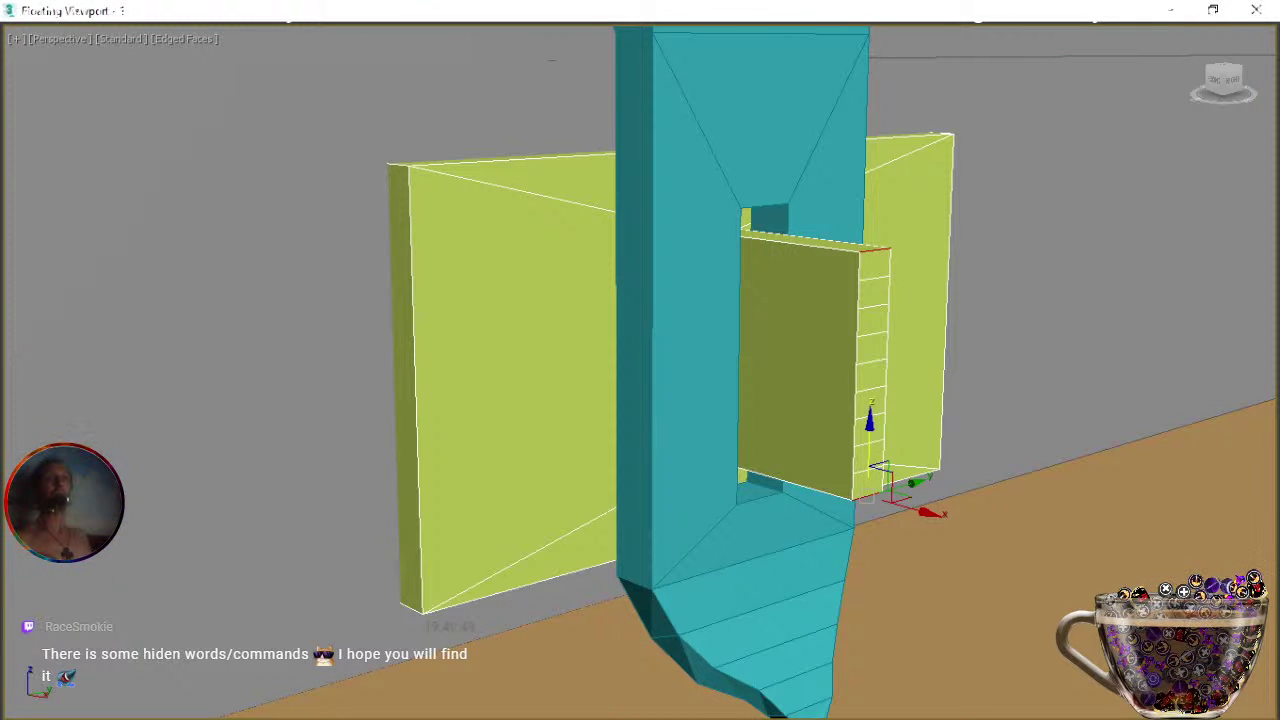
{"action": "key", "text": "ctrl+z"}
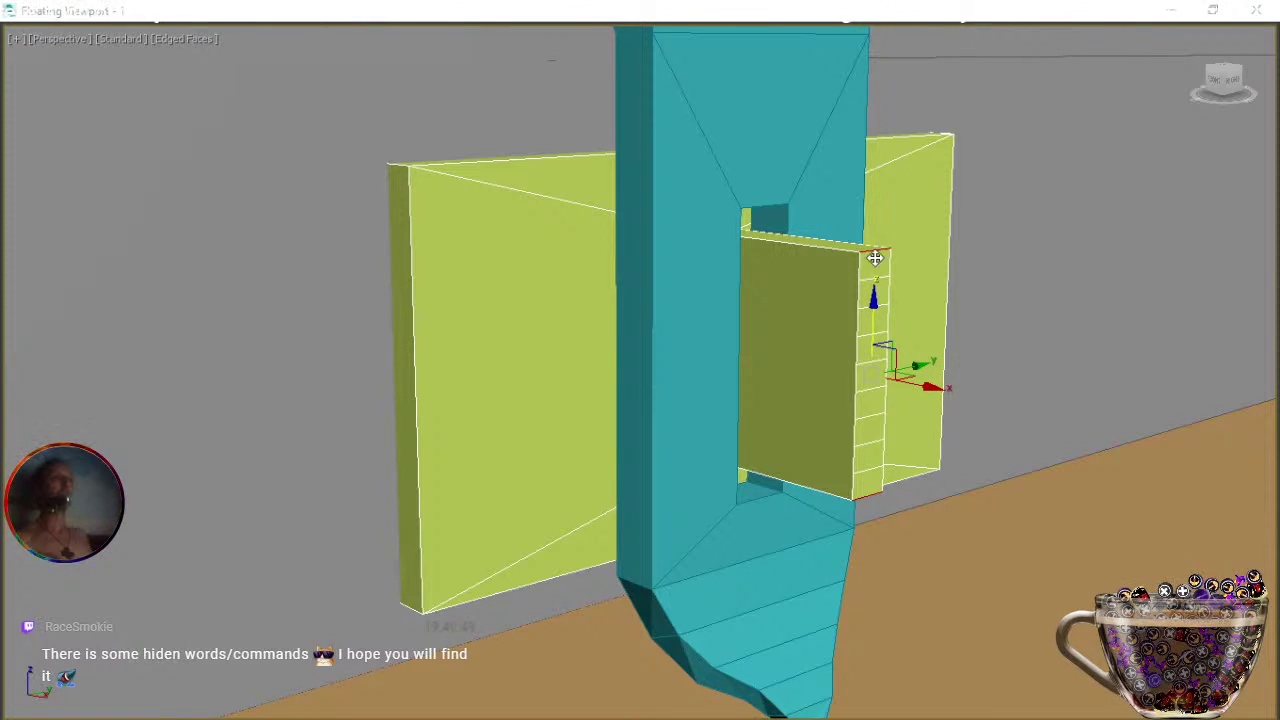
{"action": "left_click_drag", "start_coordinate": [930, 390], "coordinate": [842, 382]}
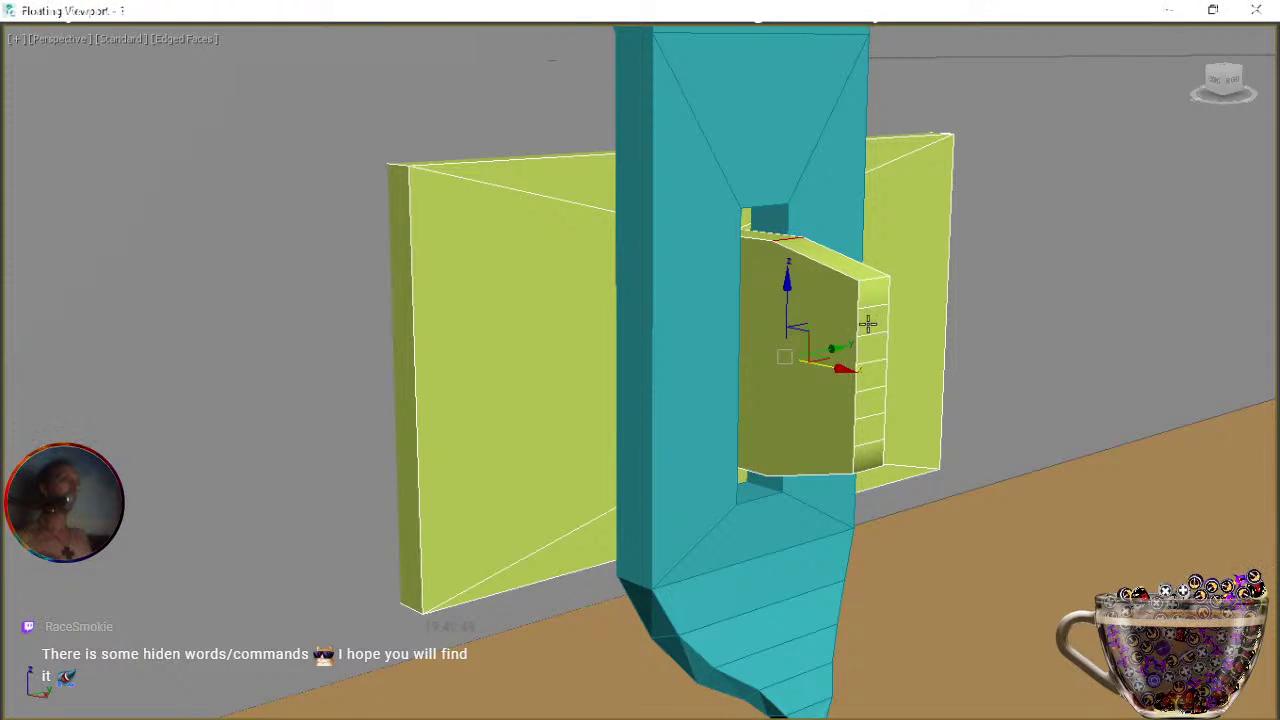
Move the second pair of edges from the tab's top and bottom back along X, and scale them apart along Z.
{"action": "left_click", "coordinate": [874, 280]}
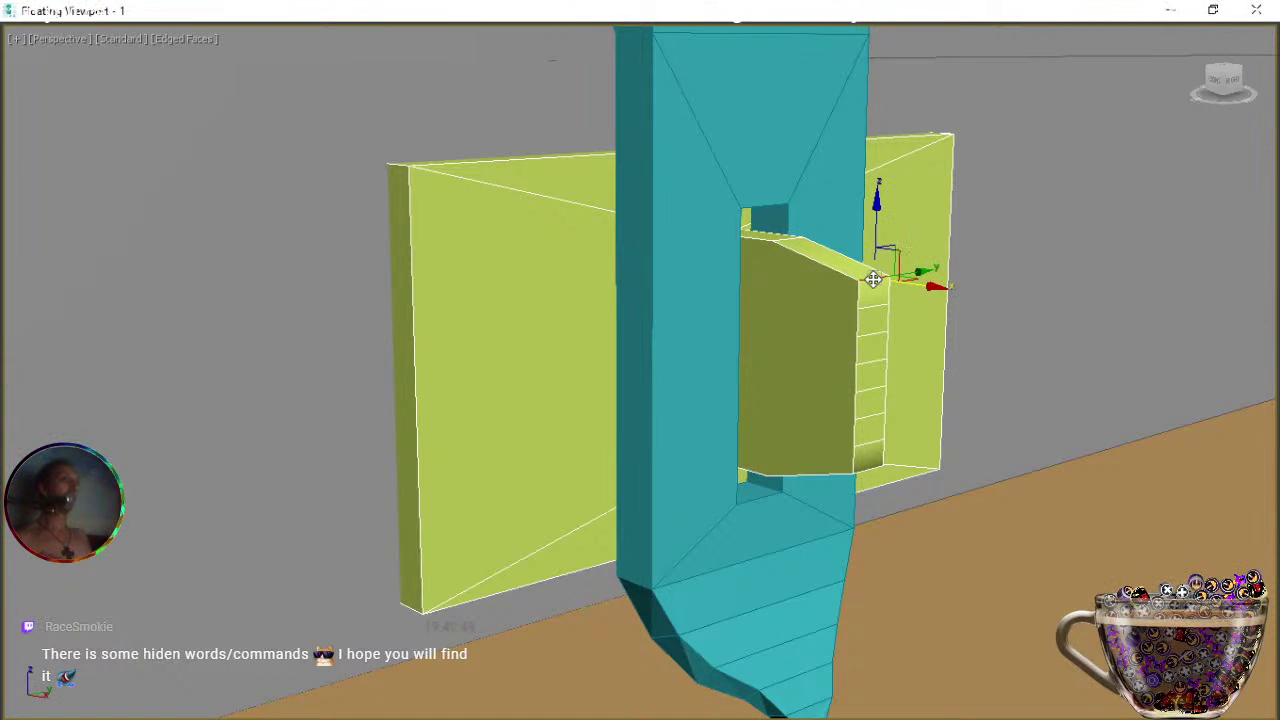
{"action": "left_click", "coordinate": [870, 468]}
{"action": "left_click_drag", "start_coordinate": [928, 390], "coordinate": [904, 381]}
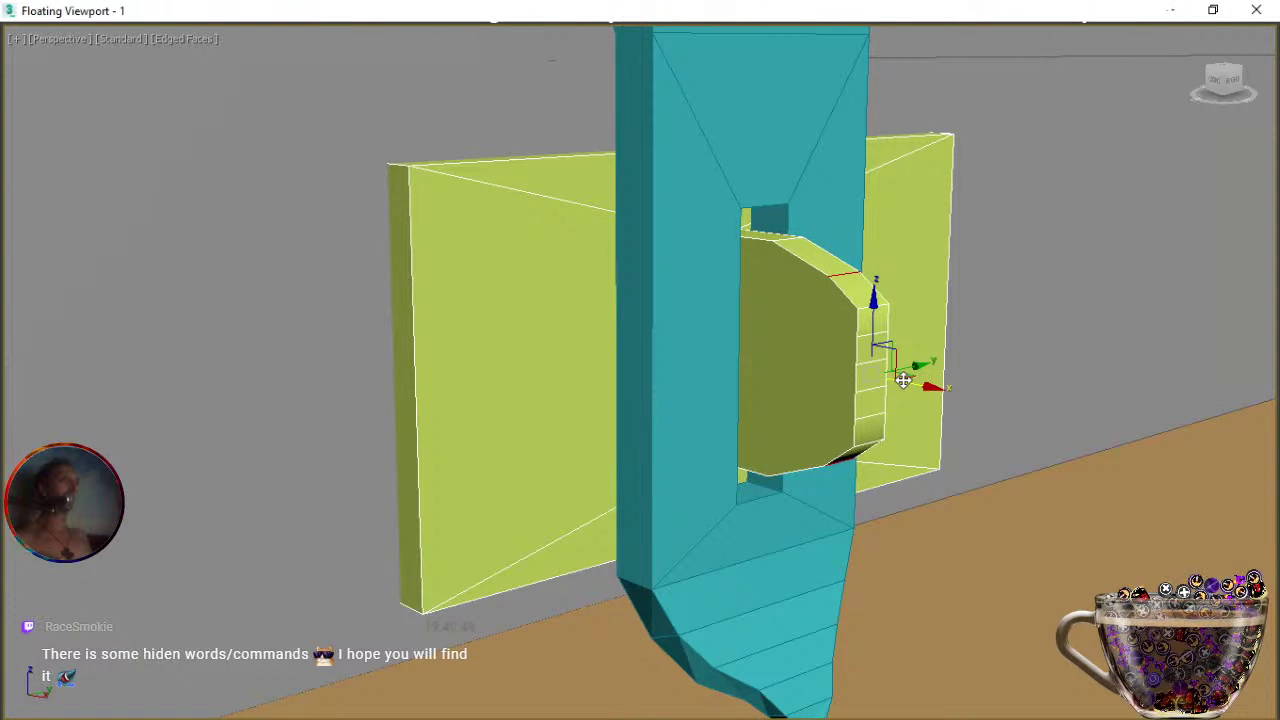
{"action": "left_click_drag", "start_coordinate": [903, 380], "coordinate": [878, 370]}
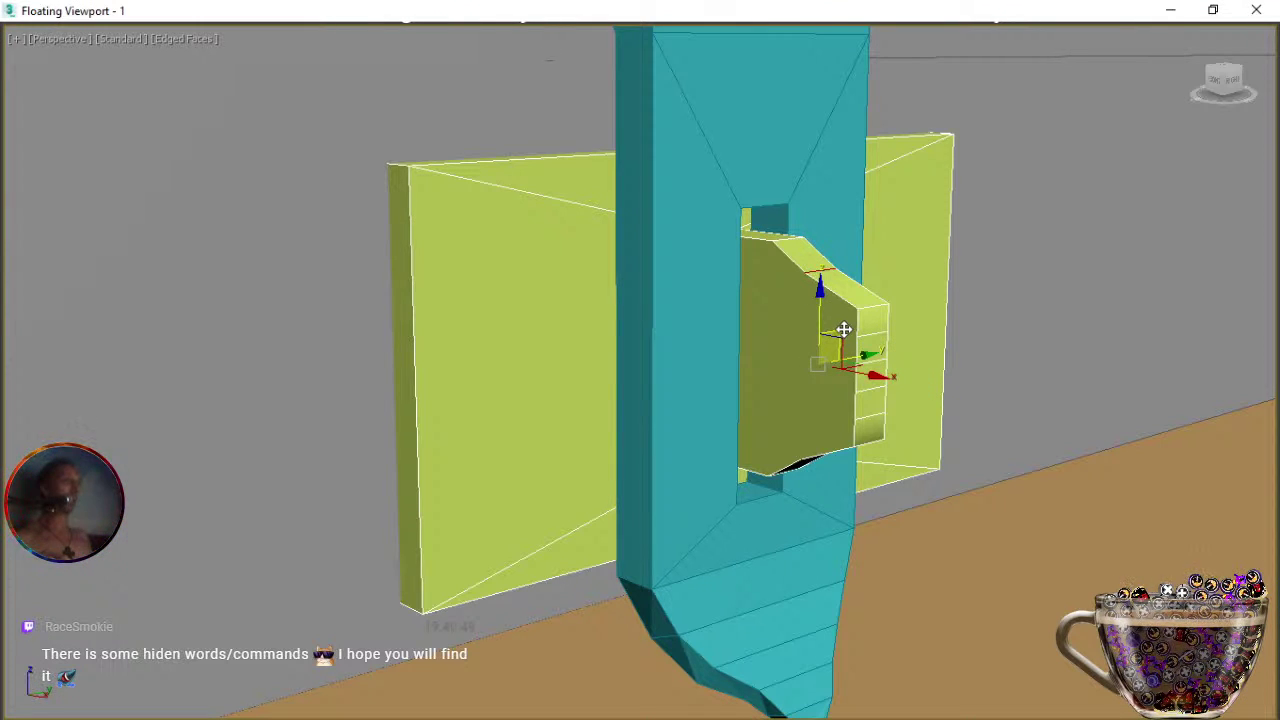
{"action": "key", "text": "r"}
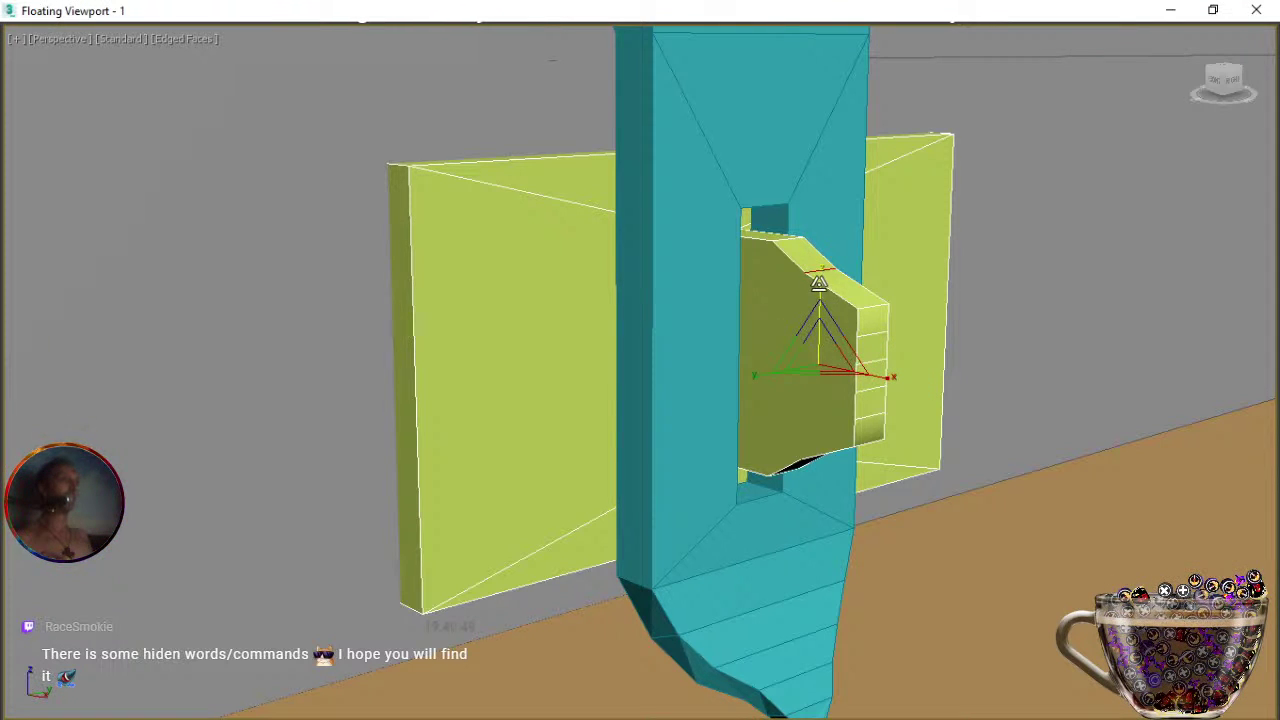
{"action": "left_click_drag", "start_coordinate": [817, 281], "coordinate": [818, 270]}
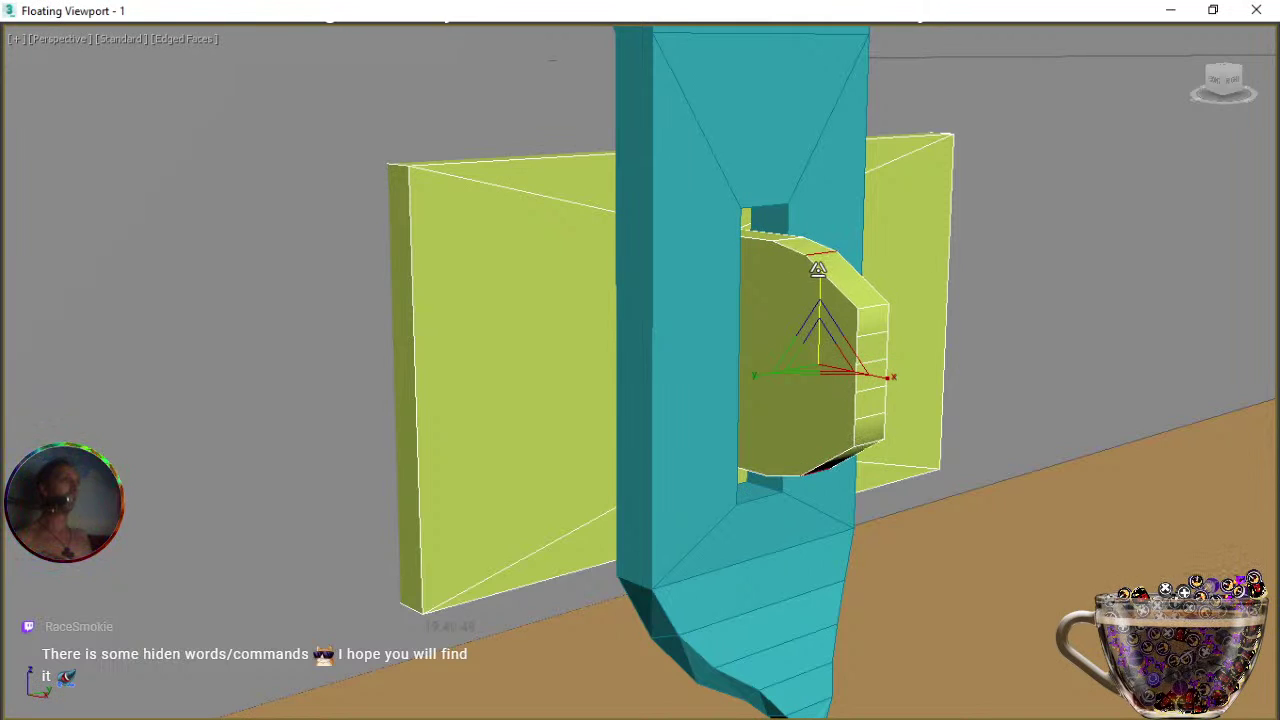
Scale the third pair of edges slightly apart along Z and move them back along X to continue the tab's rounding.
{"action": "key", "text": "w"}
{"action": "left_click", "coordinate": [877, 308]}
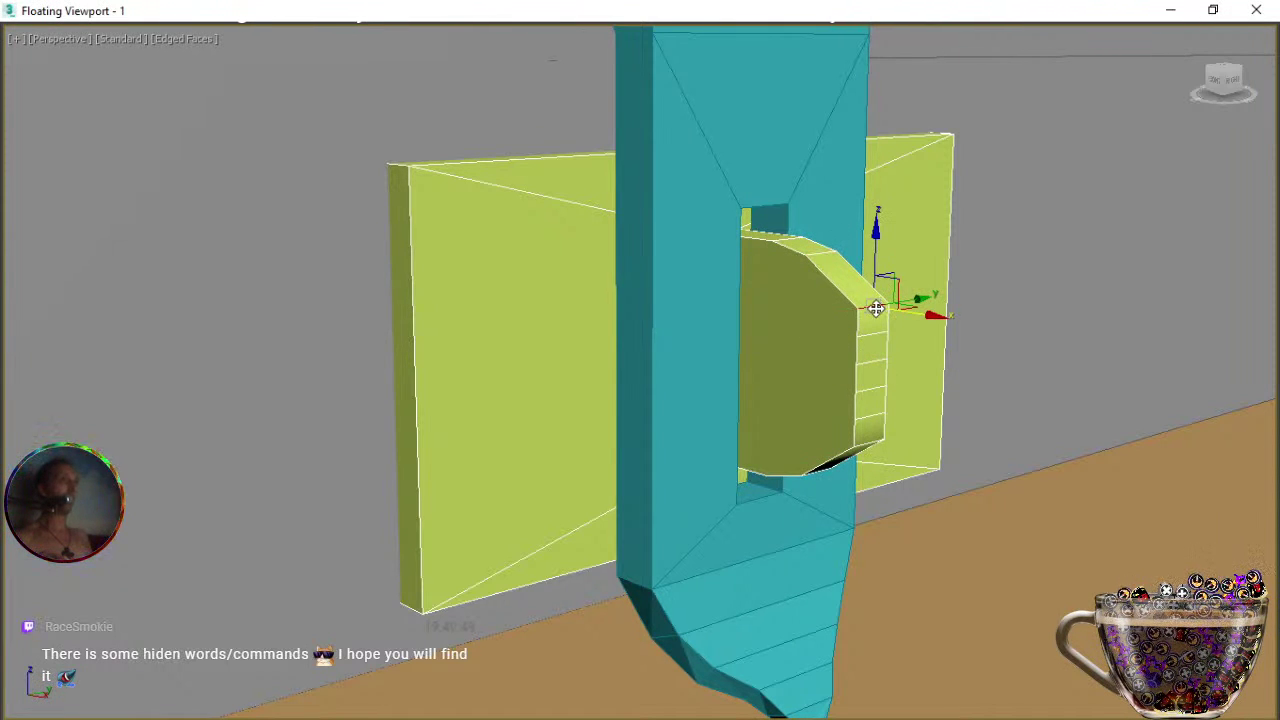
{"action": "left_click", "coordinate": [866, 443], "text": "ctrl"}
{"action": "key", "text": "r"}
{"action": "left_click_drag", "start_coordinate": [874, 303], "coordinate": [874, 288]}
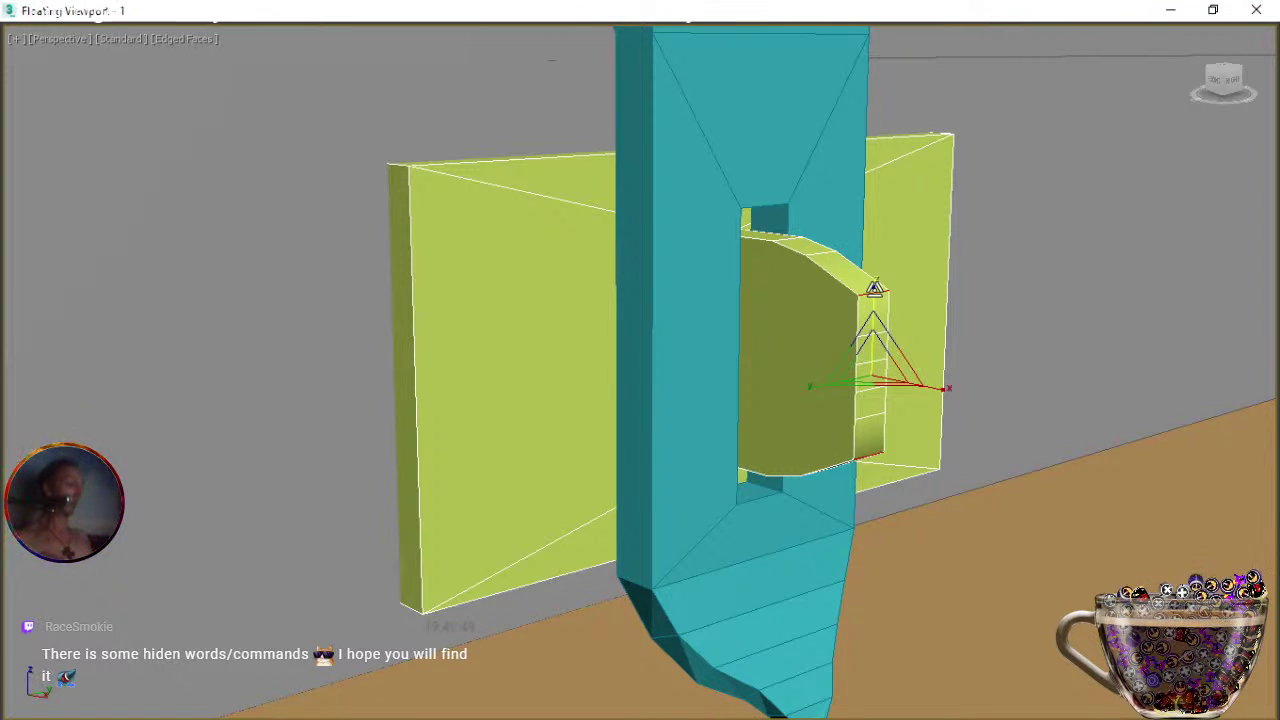
{"action": "key", "text": "w"}
{"action": "left_click_drag", "start_coordinate": [929, 387], "coordinate": [912, 386]}
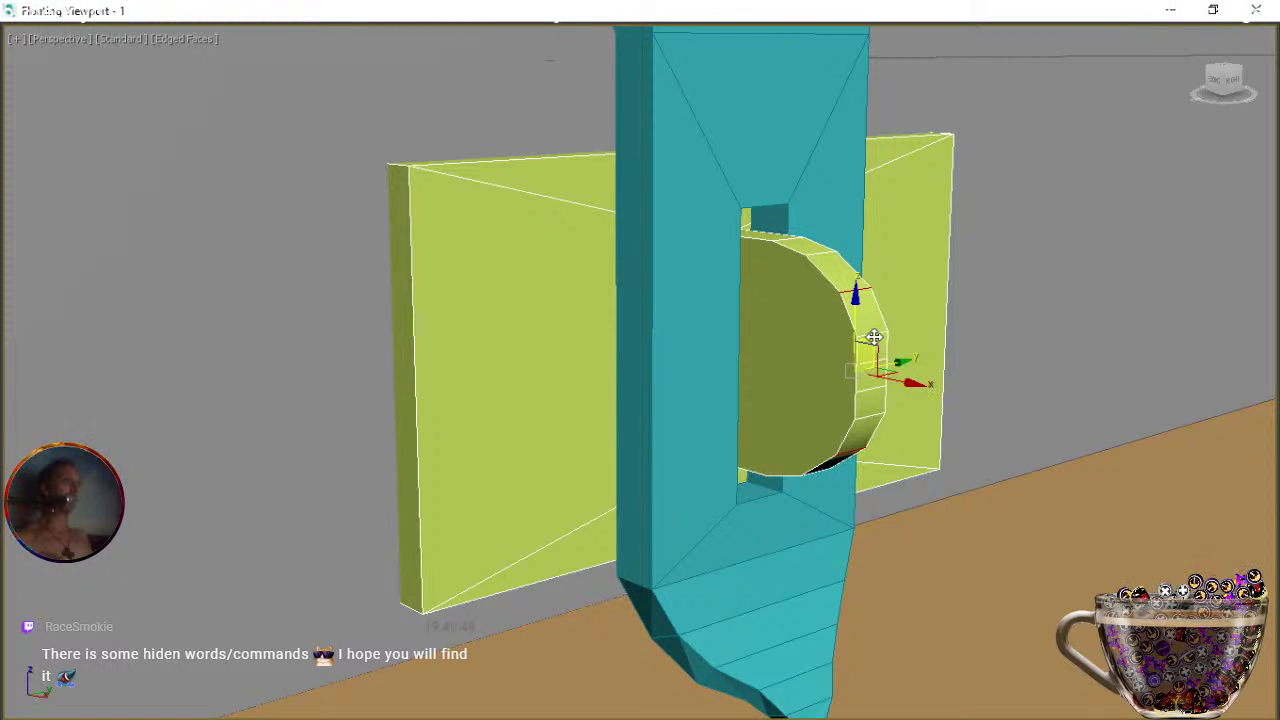
Select the fourth pair of edges on the tab's curved front, scale them slightly apart along Z and move them back along X.
{"action": "left_click", "coordinate": [873, 414]}
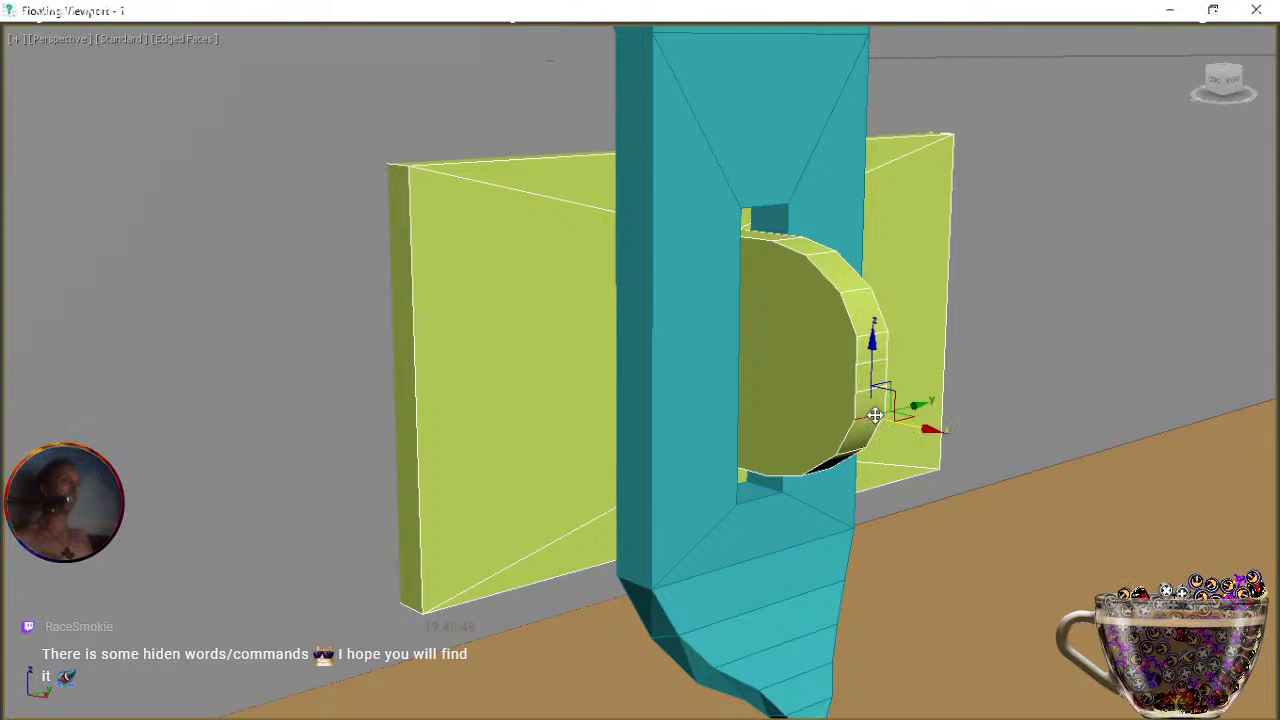
{"action": "left_click", "coordinate": [866, 337], "text": "ctrl"}
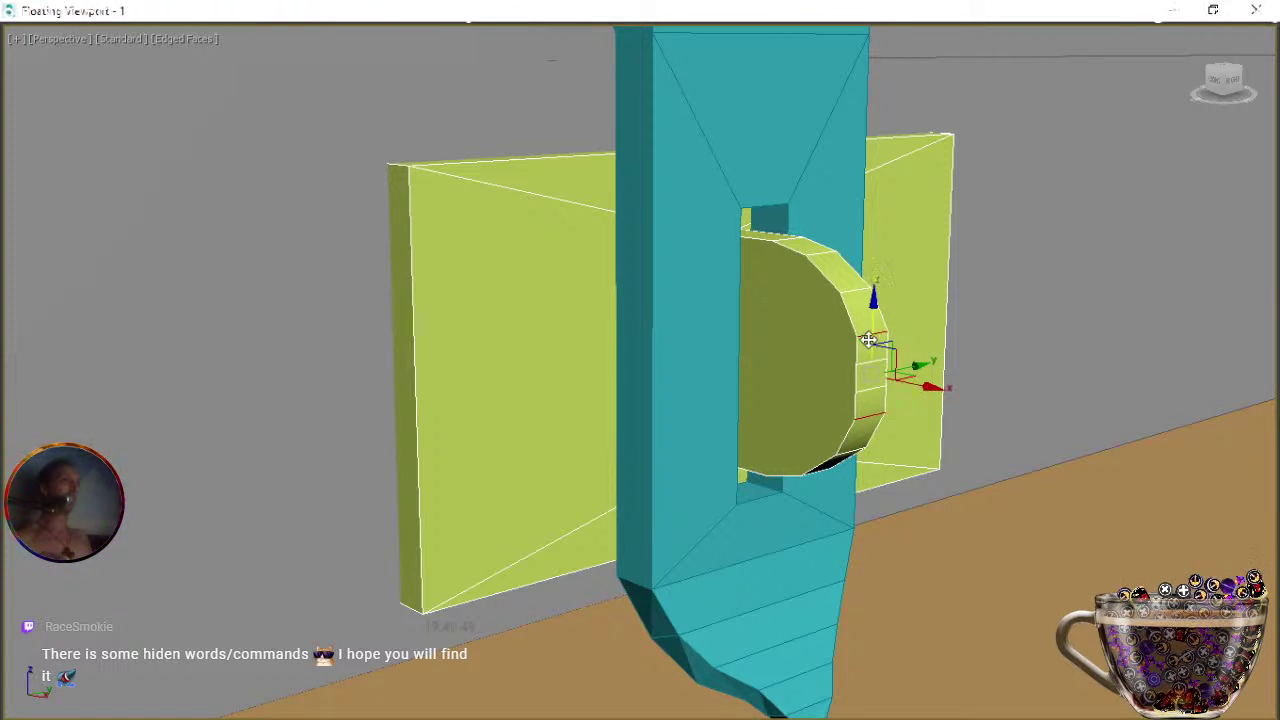
{"action": "key", "text": "r"}
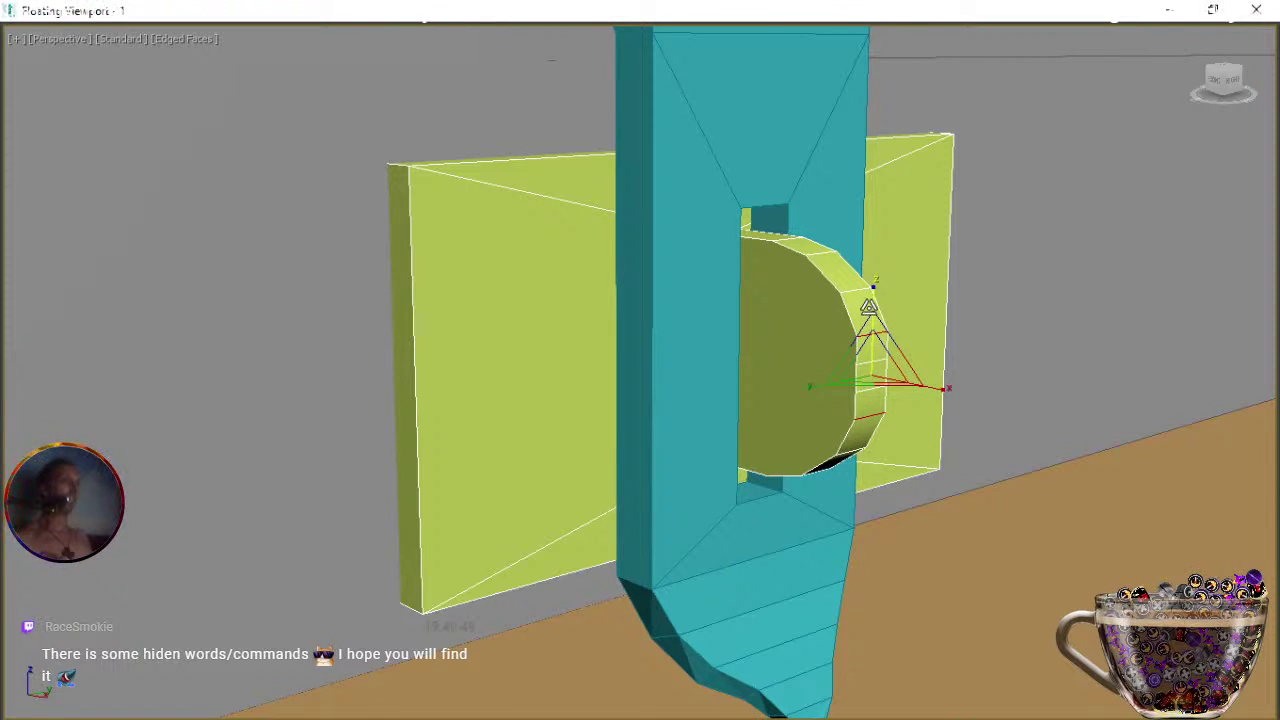
{"action": "left_click_drag", "start_coordinate": [872, 299], "coordinate": [872, 287]}
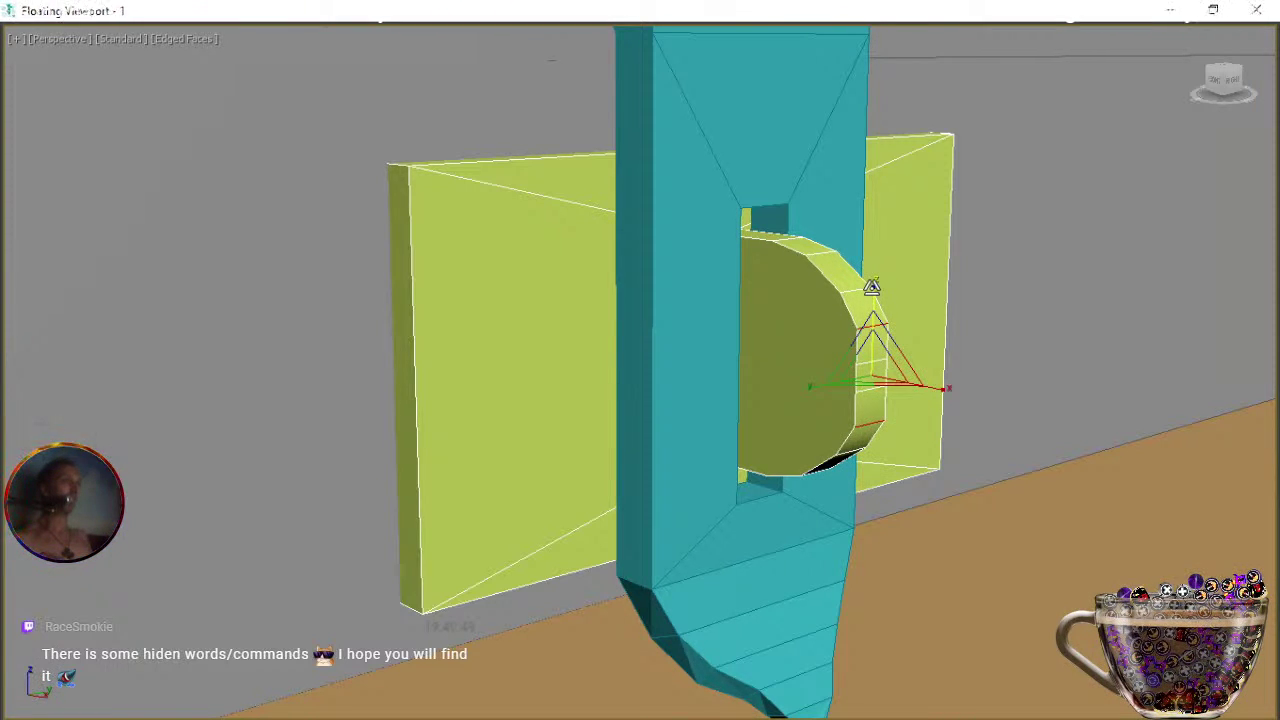
{"action": "key", "text": "w"}
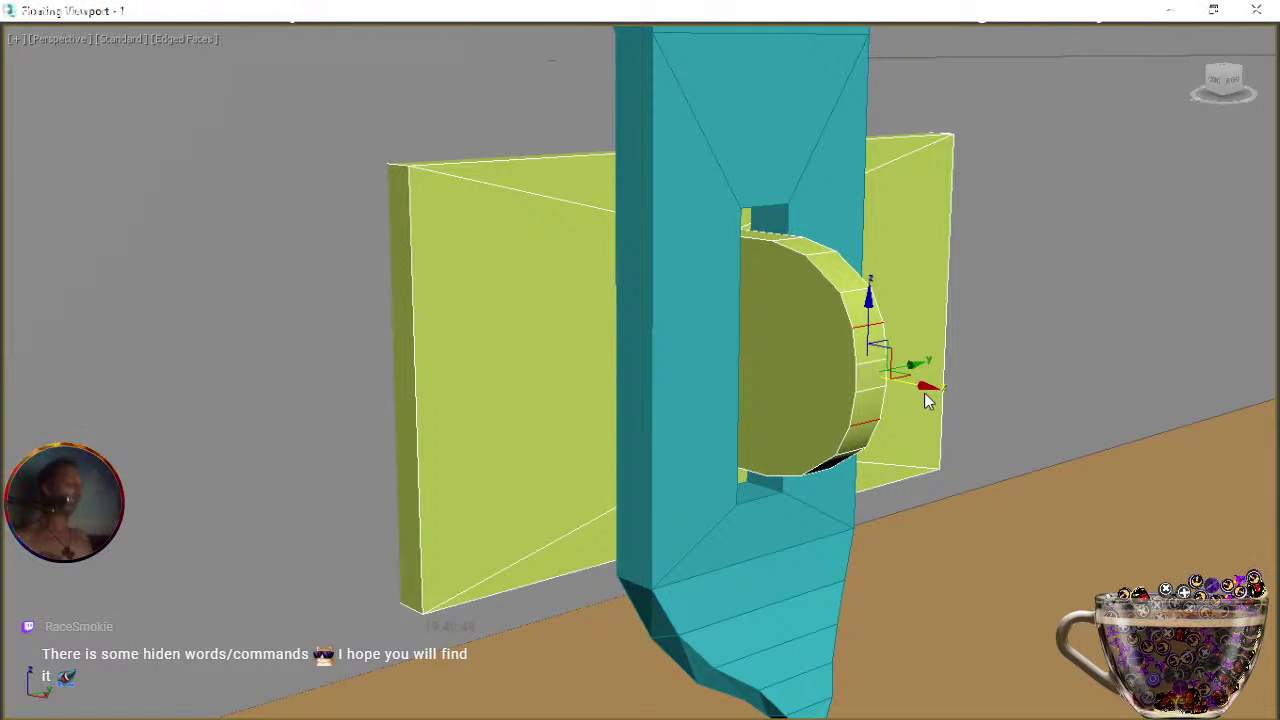
{"action": "key", "text": "ctrl+r"}
{"action": "left_click_drag", "start_coordinate": [834, 416], "coordinate": [760, 440]}
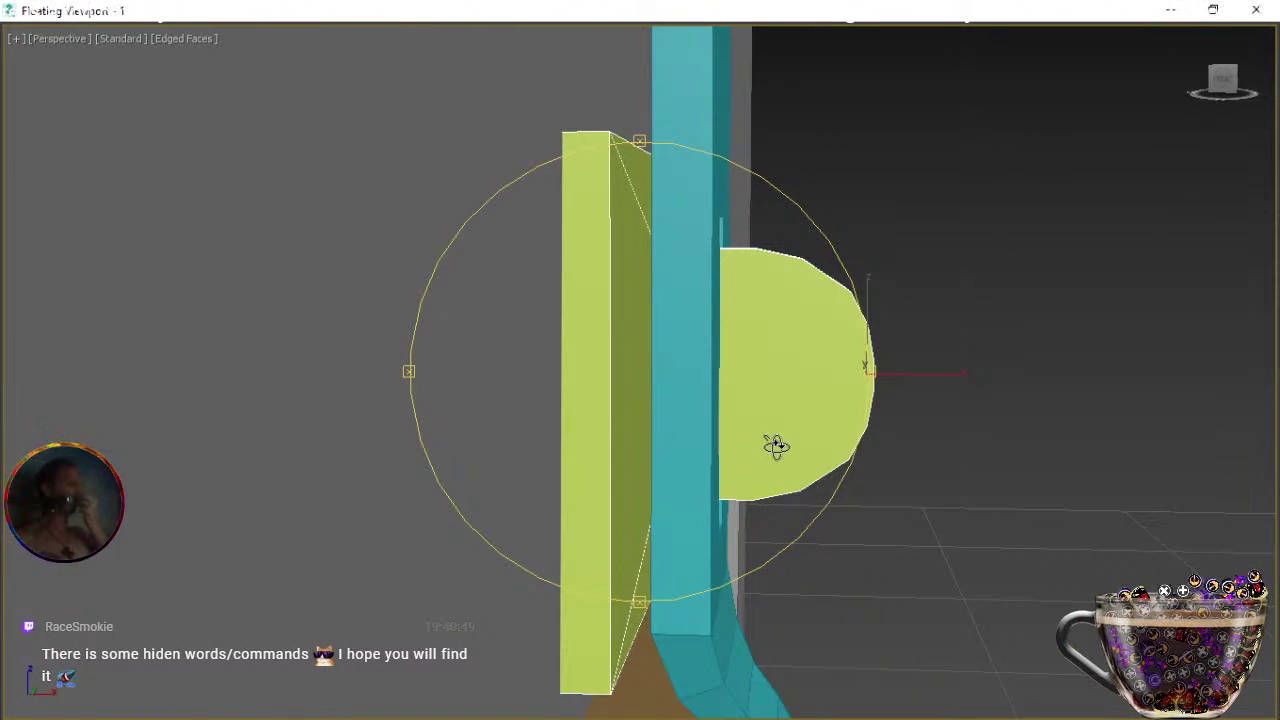
{"action": "left_click_drag", "start_coordinate": [774, 446], "coordinate": [734, 449]}
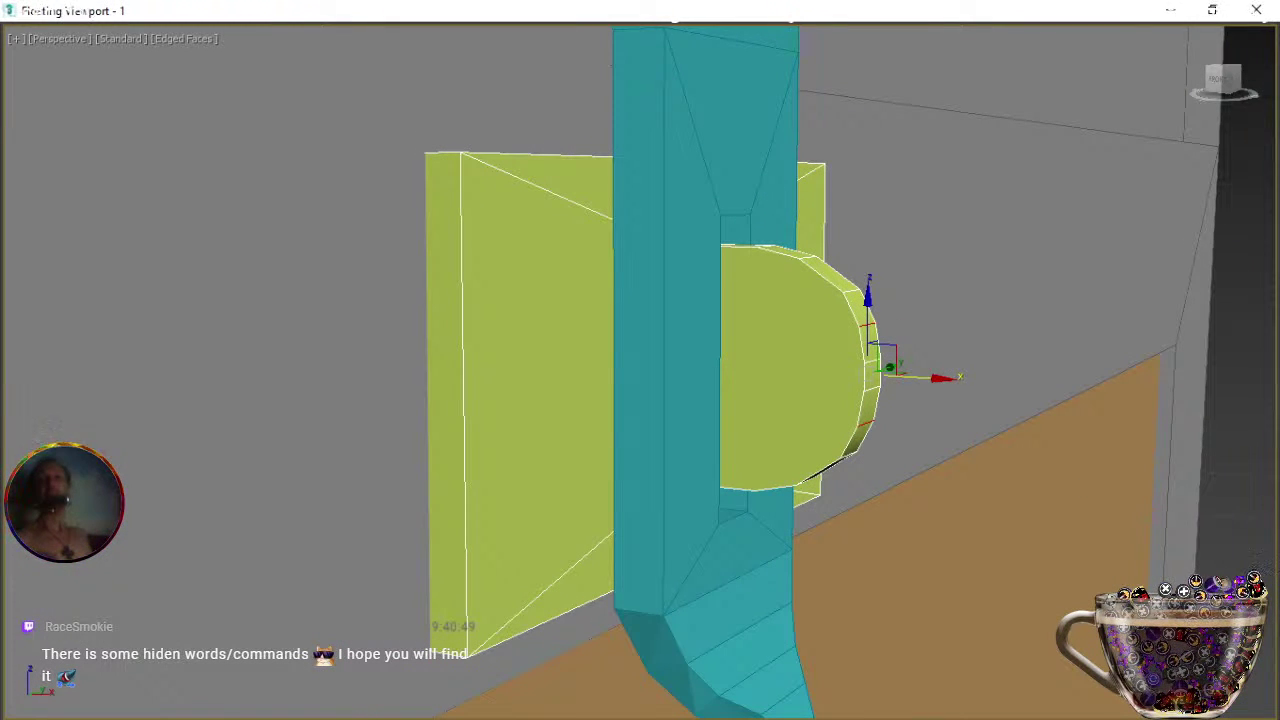
Select the two flat side faces of the rounded tab and inset them by 0.008 m.
{"action": "key", "text": "4"}
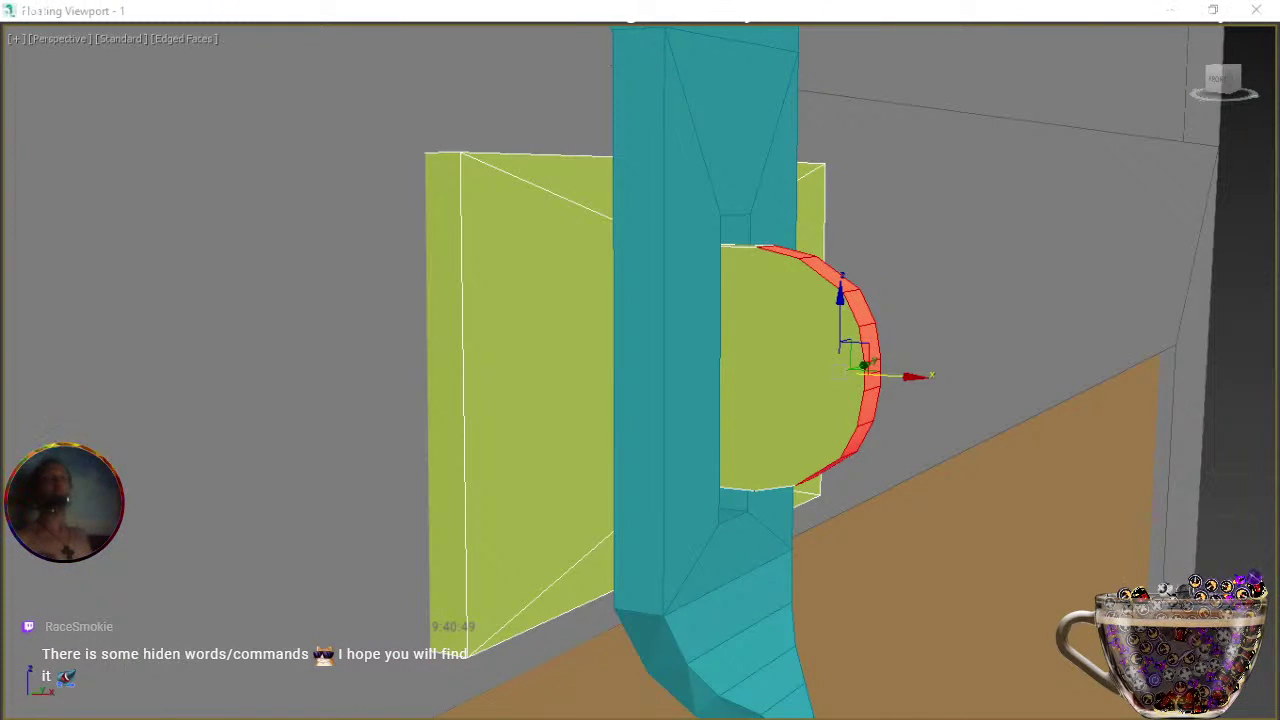
{"action": "left_click", "coordinate": [764, 409]}
{"action": "key", "text": "q"}
{"action": "middle_click_drag", "start_coordinate": [785, 423], "coordinate": [557, 437], "text": "alt"}
{"action": "left_click", "coordinate": [791, 423]}
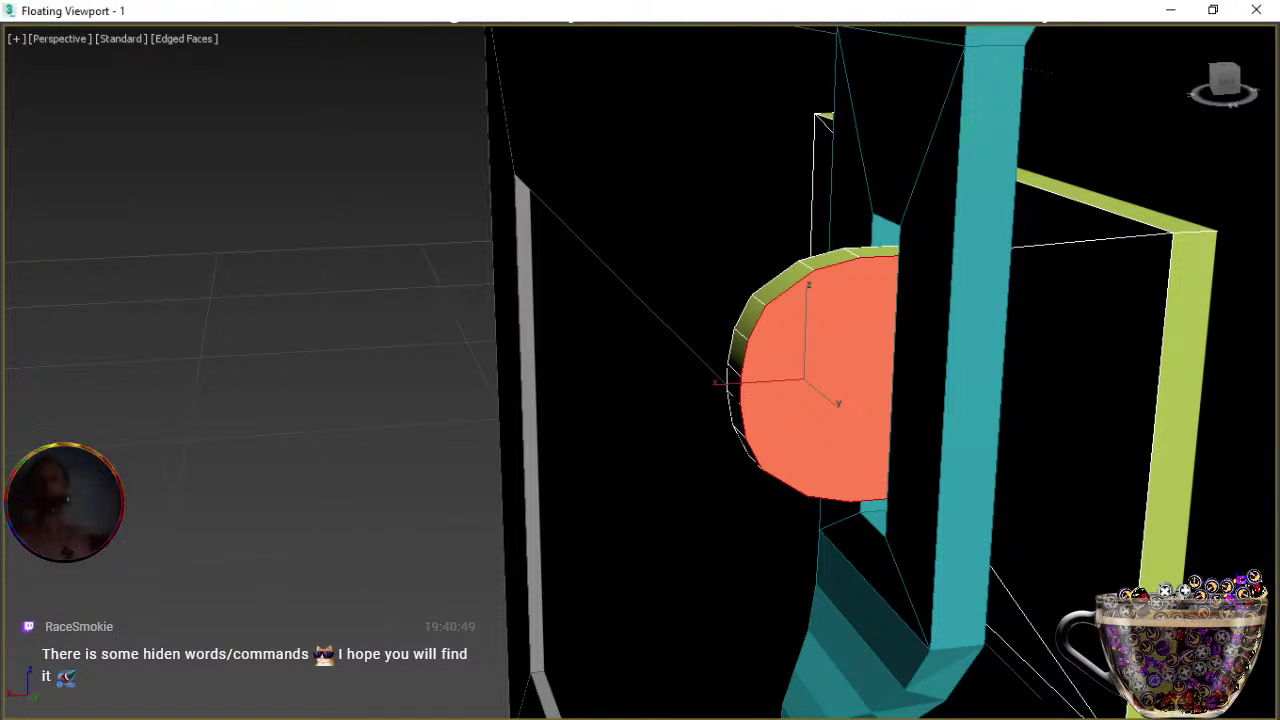
{"action": "key", "text": "shift+ctrl+i"}
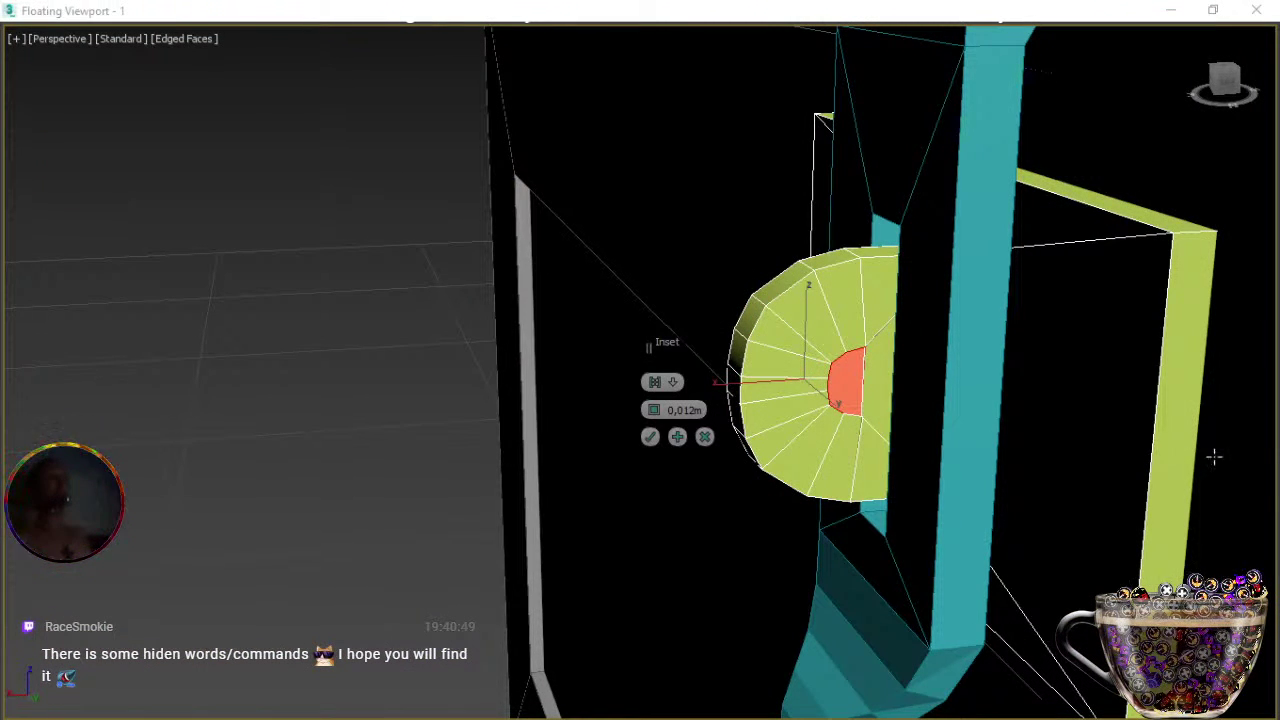
{"action": "right_click", "coordinate": [654, 410]}
{"action": "left_click_drag", "start_coordinate": [654, 410], "coordinate": [653, 406]}
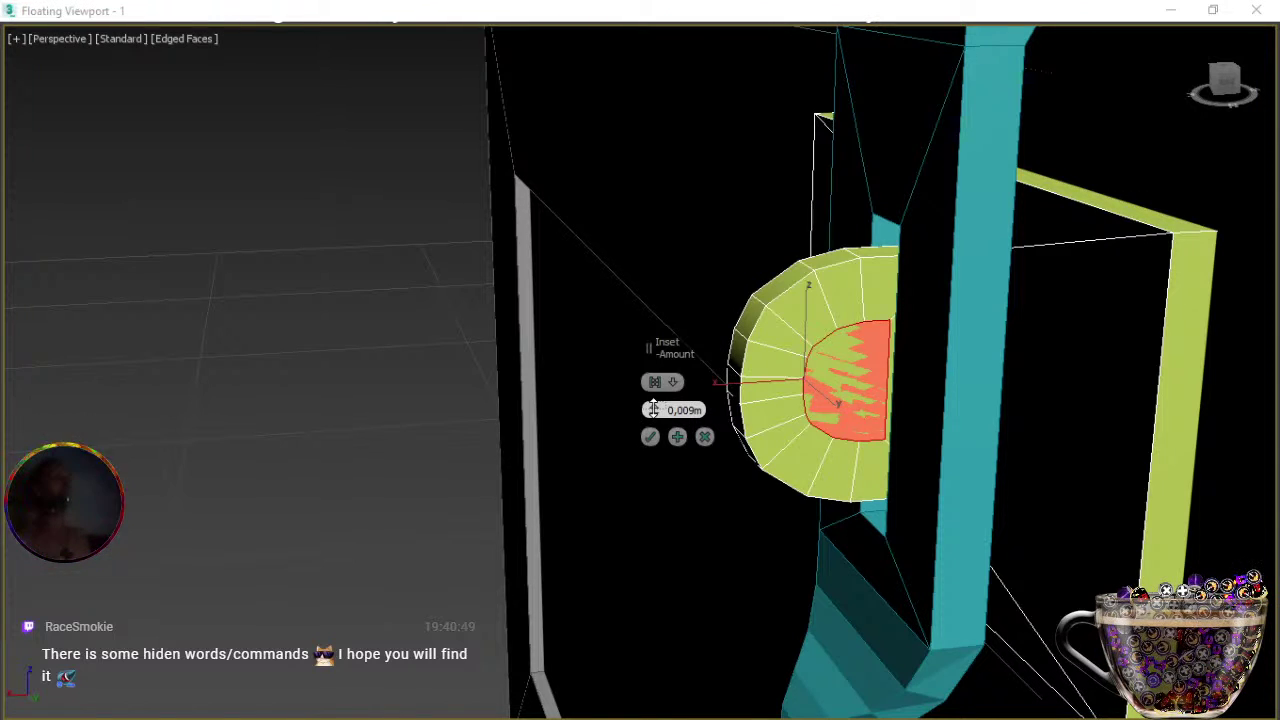
{"action": "right_click", "coordinate": [654, 410]}
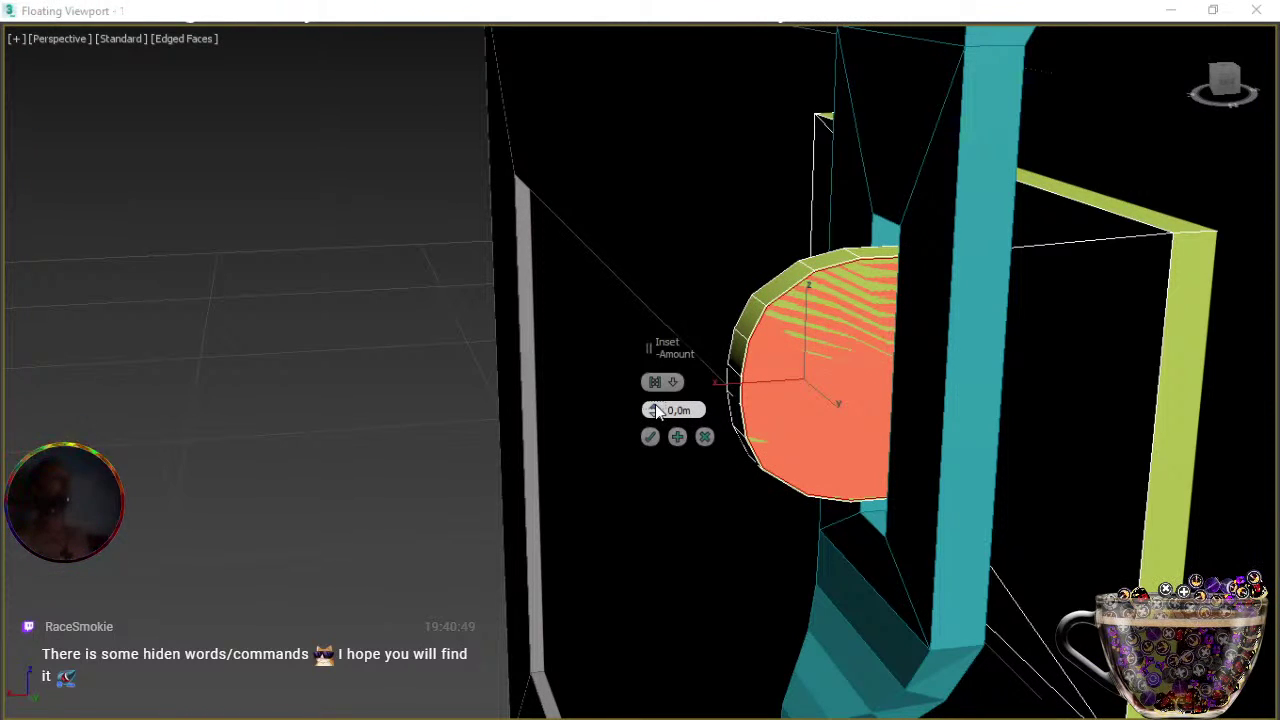
{"action": "left_click_drag", "start_coordinate": [655, 408], "coordinate": [654, 408]}
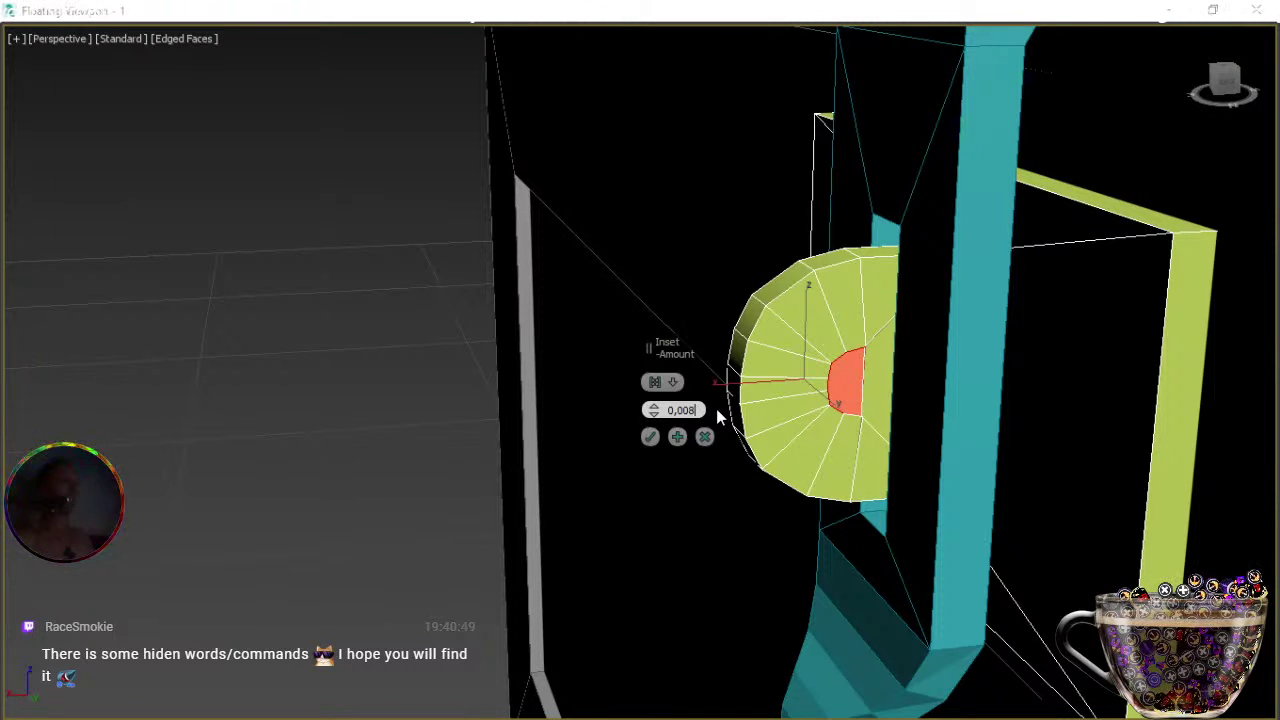
{"action": "key", "text": "Return"}
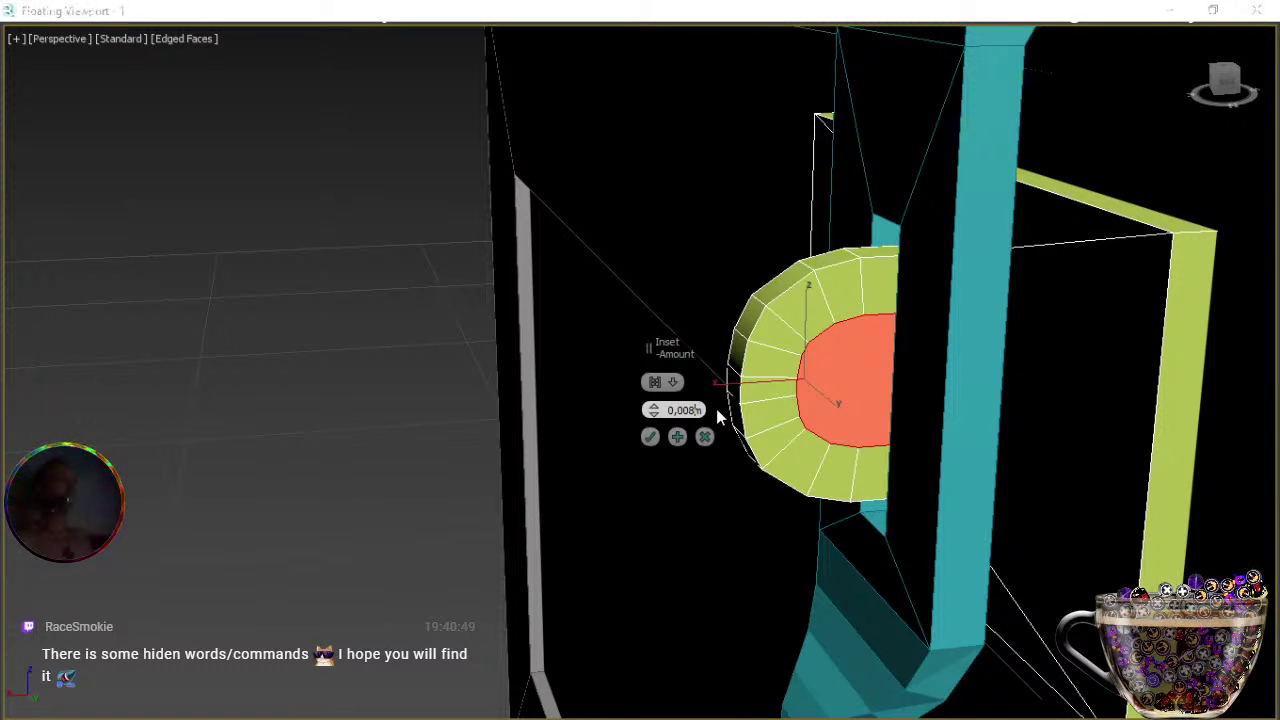
Apply the side-face inset at 0.005 m, and open a hole through the tab between the inset faces to form a D-shaped ring.
{"action": "key", "text": "BackSpace"}
{"action": "type", "text": "9"}
{"action": "key", "text": "Return"}
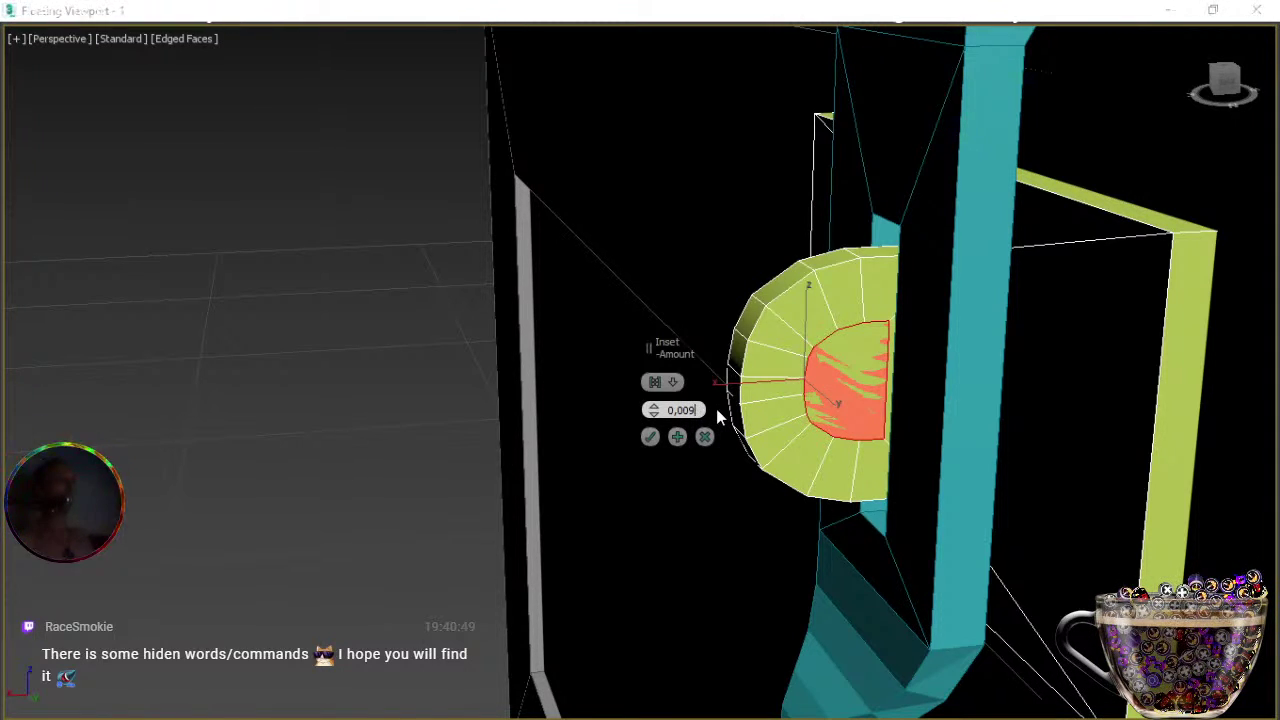
{"action": "type", "text": "7"}
{"action": "key", "text": "Return"}
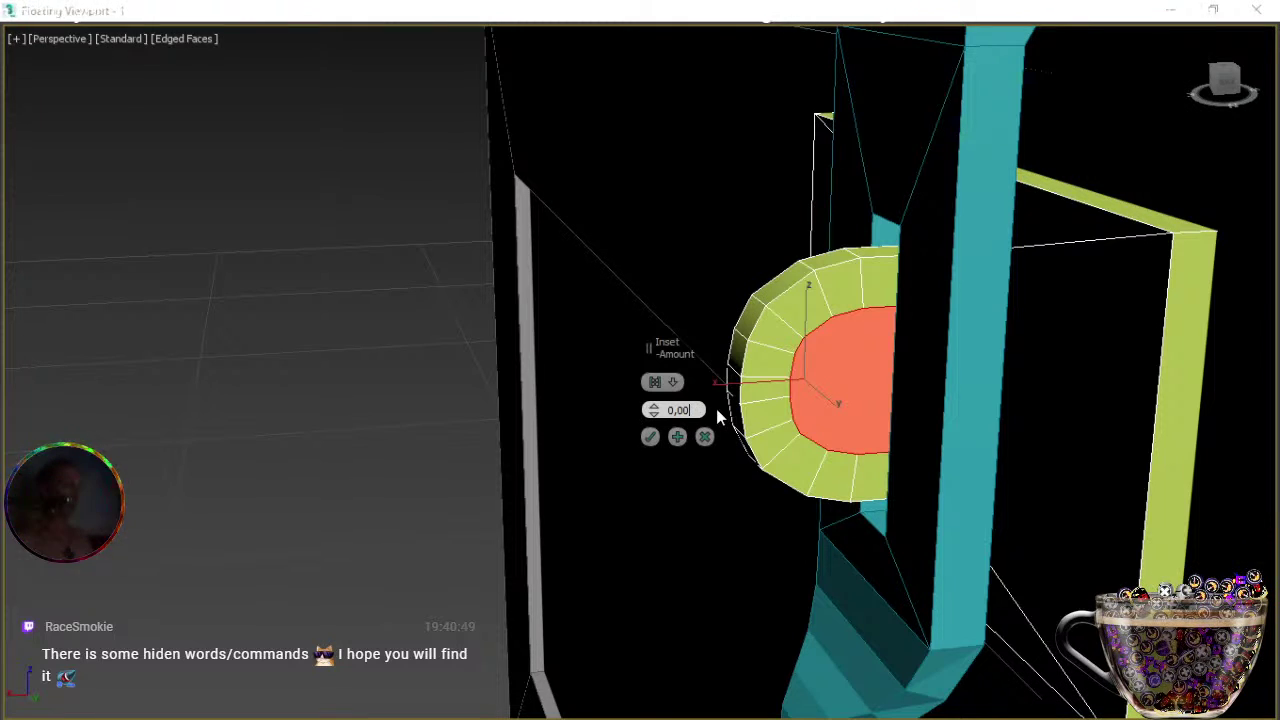
{"action": "type", "text": "6"}
{"action": "key", "text": "Return"}
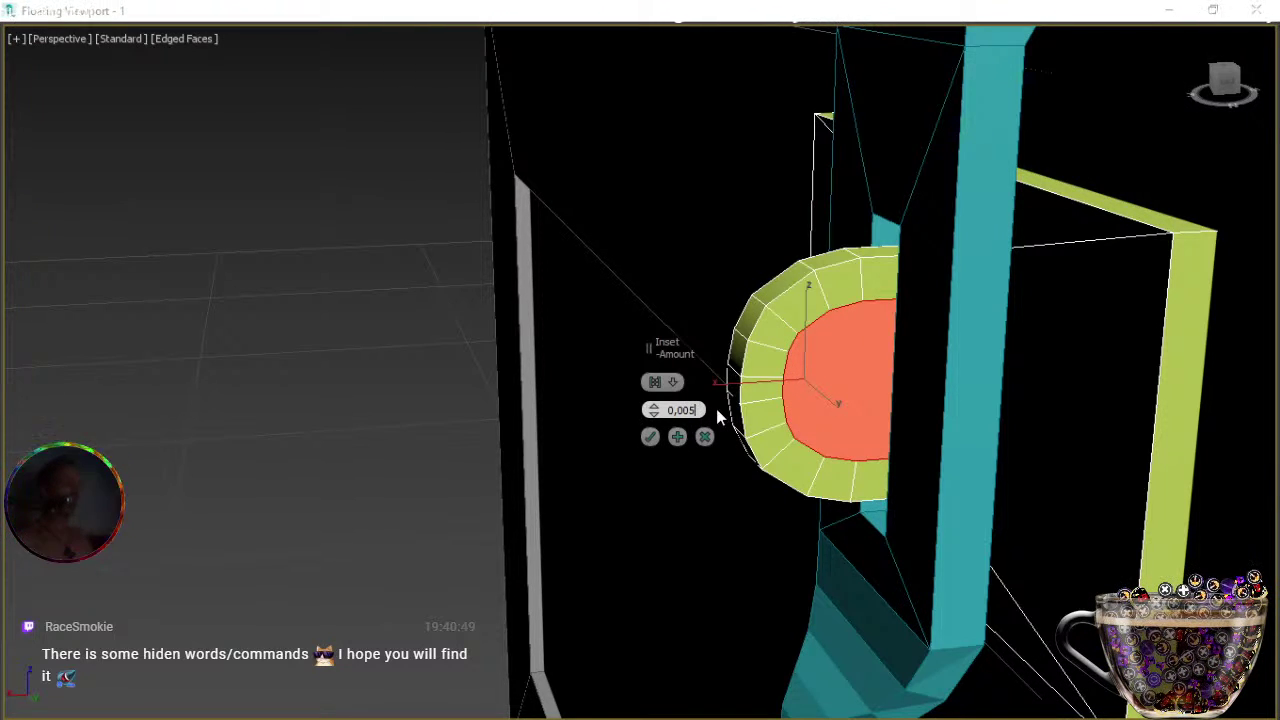
{"action": "type", "text": "5"}
{"action": "key", "text": "Return"}
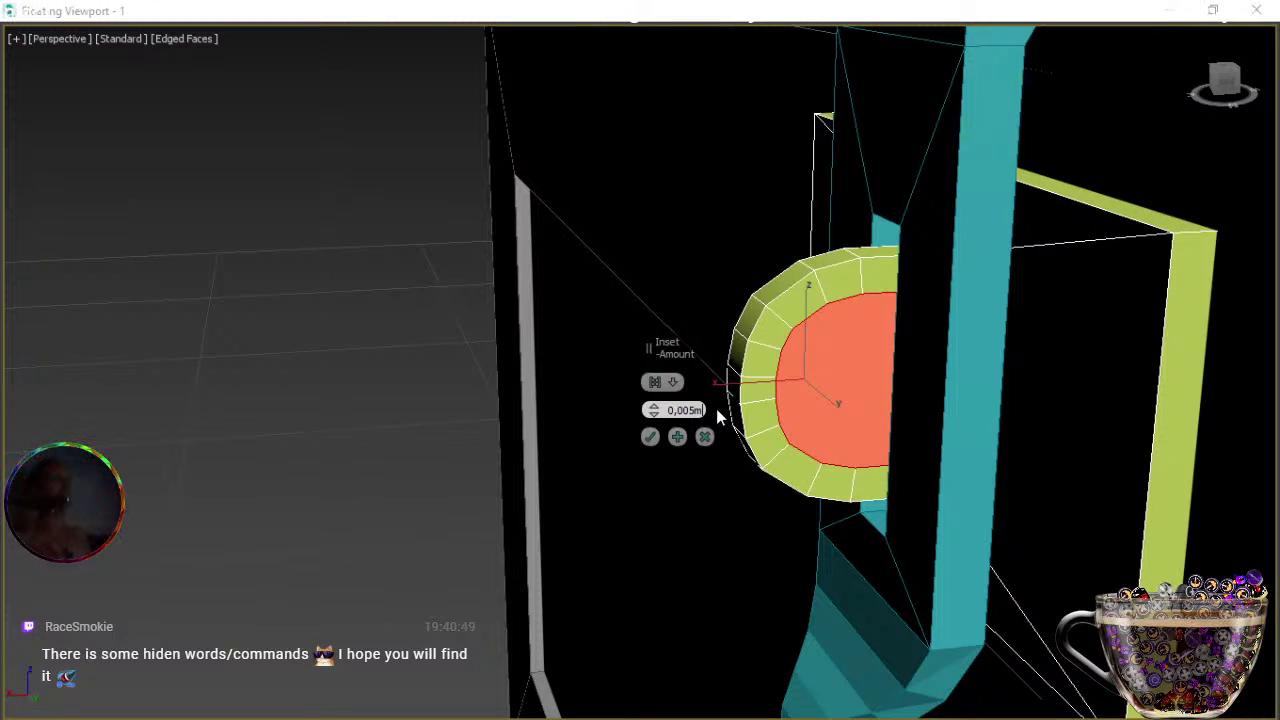
{"action": "left_click", "coordinate": [650, 438]}
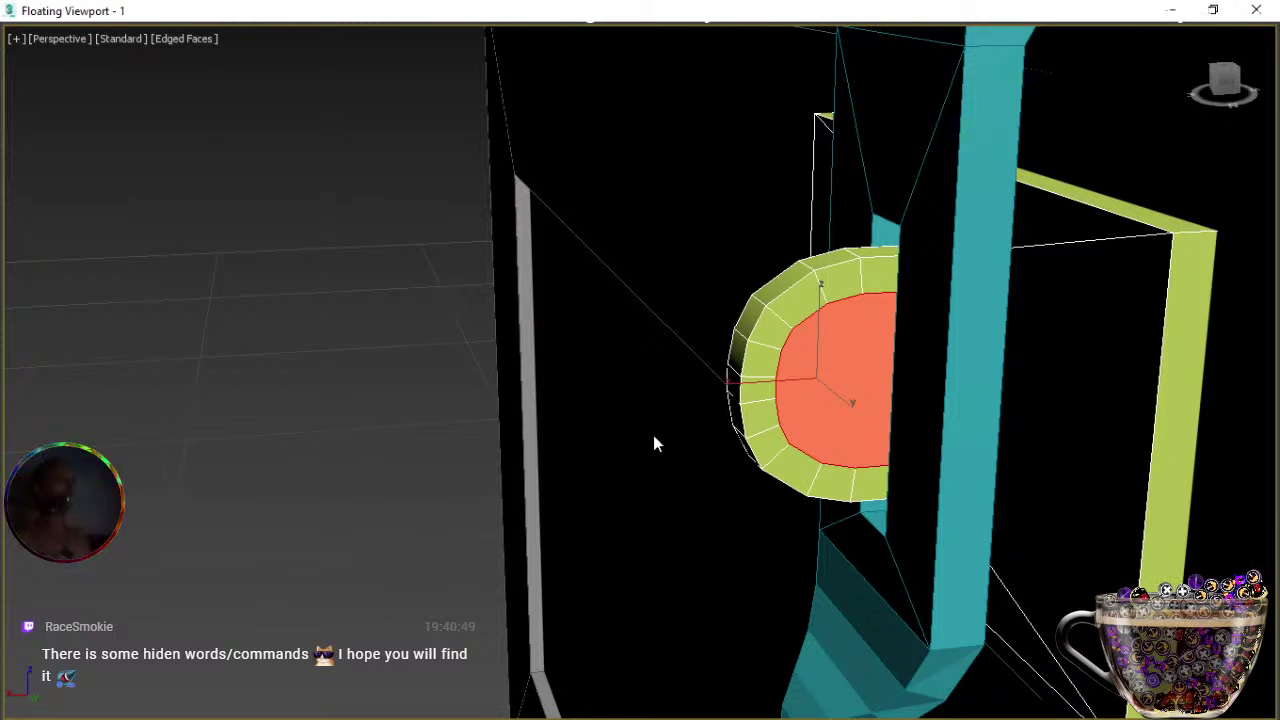
{"action": "middle_click_drag", "start_coordinate": [661, 434], "coordinate": [790, 455], "text": "alt"}
{"action": "middle_click_drag", "start_coordinate": [723, 432], "coordinate": [822, 449], "text": "alt"}
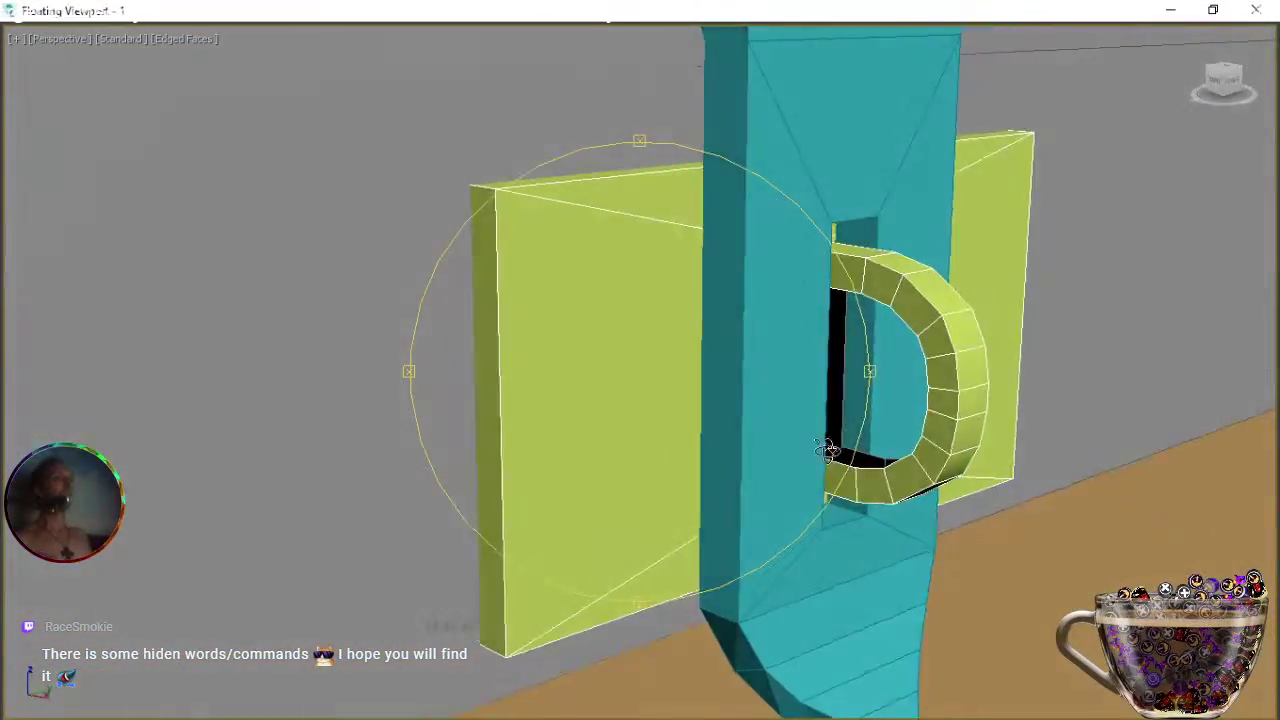
Examine the latch, lock plate and ring from several sides and against the whole chest, and switch to the chest reference photo in Photos.
{"action": "scroll", "coordinate": [807, 436], "scroll_direction": "down", "scroll_amount": 9}
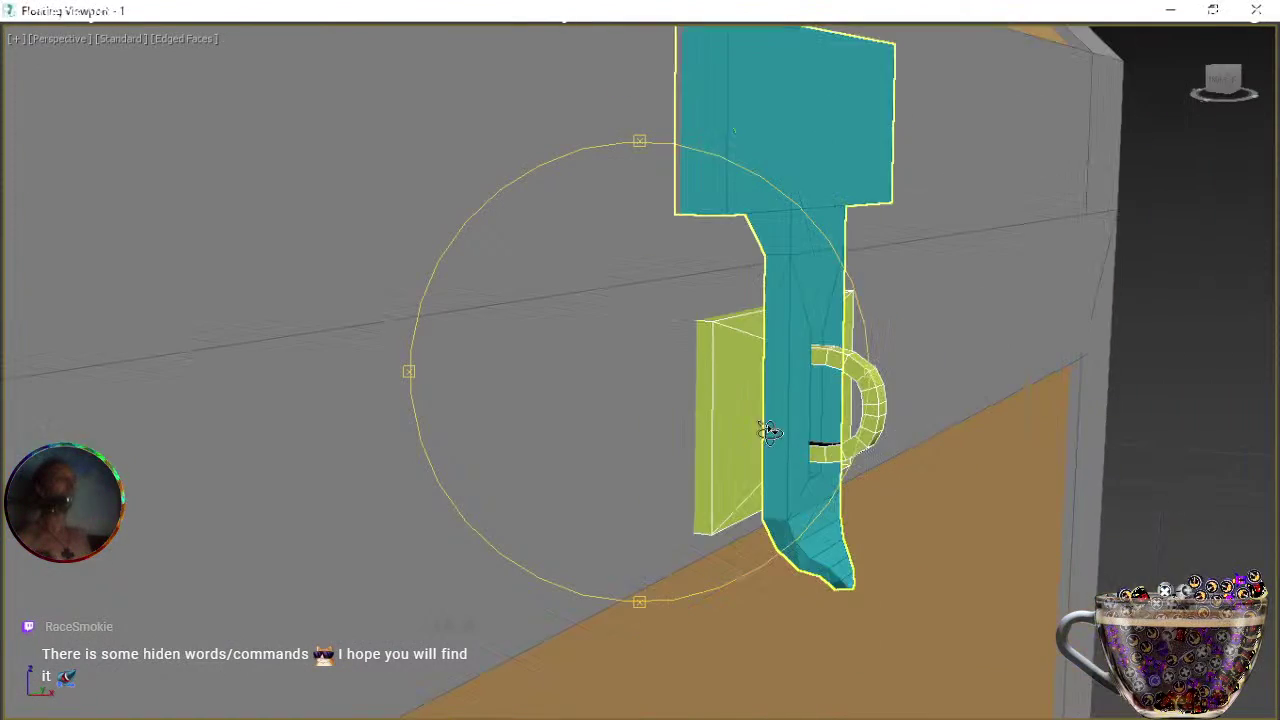
{"action": "middle_click_drag", "start_coordinate": [750, 522], "coordinate": [736, 462], "text": "alt"}
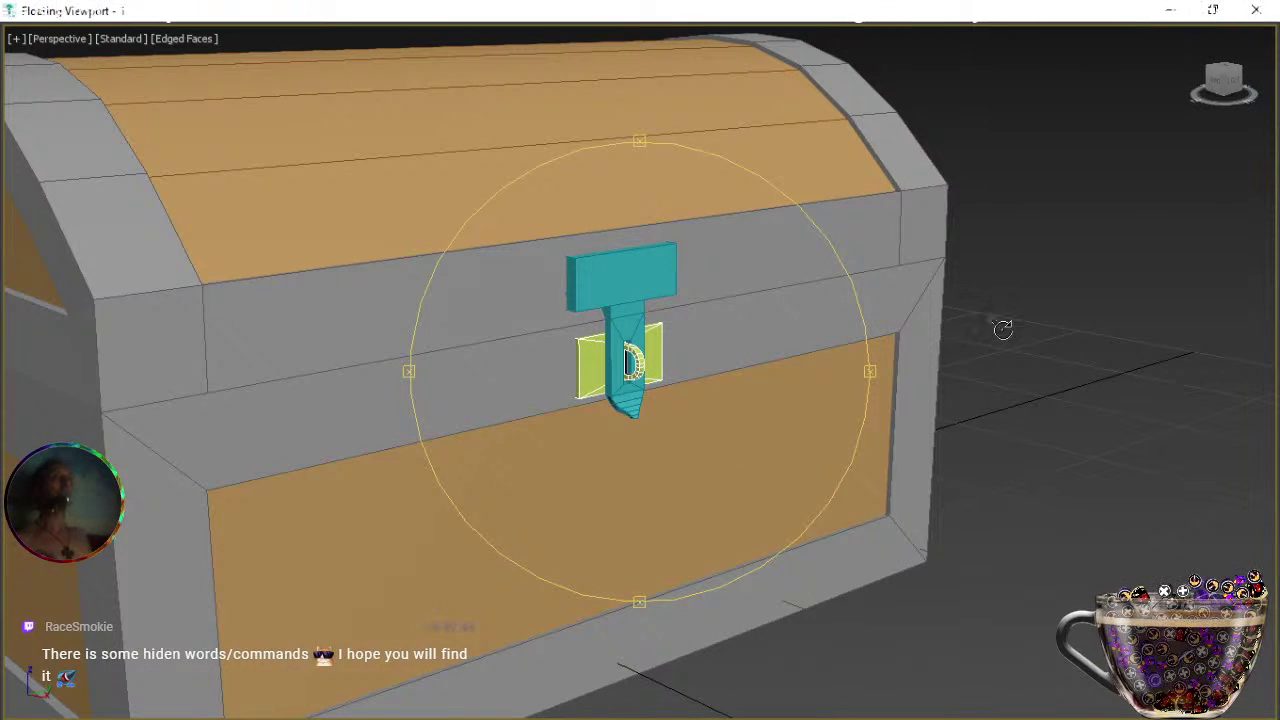
{"action": "middle_click_drag", "start_coordinate": [707, 404], "coordinate": [740, 403], "text": "alt"}
{"action": "scroll", "coordinate": [731, 413], "scroll_direction": "up", "scroll_amount": 3}
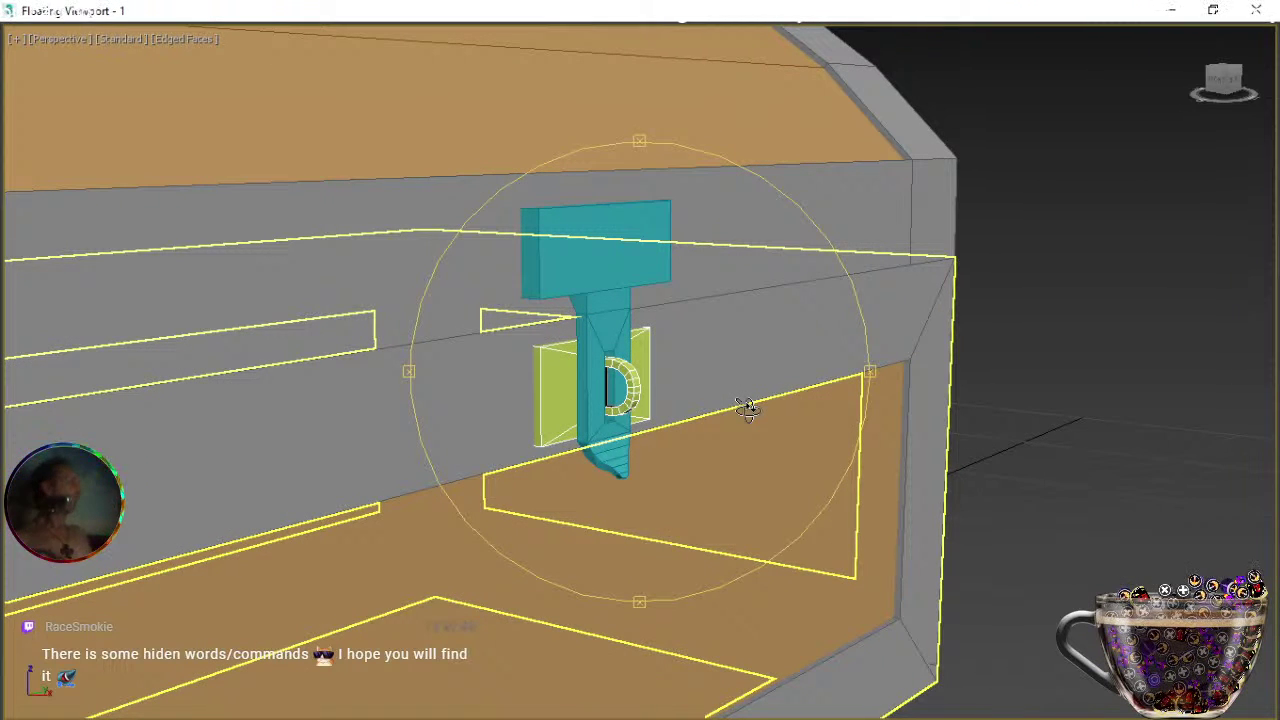
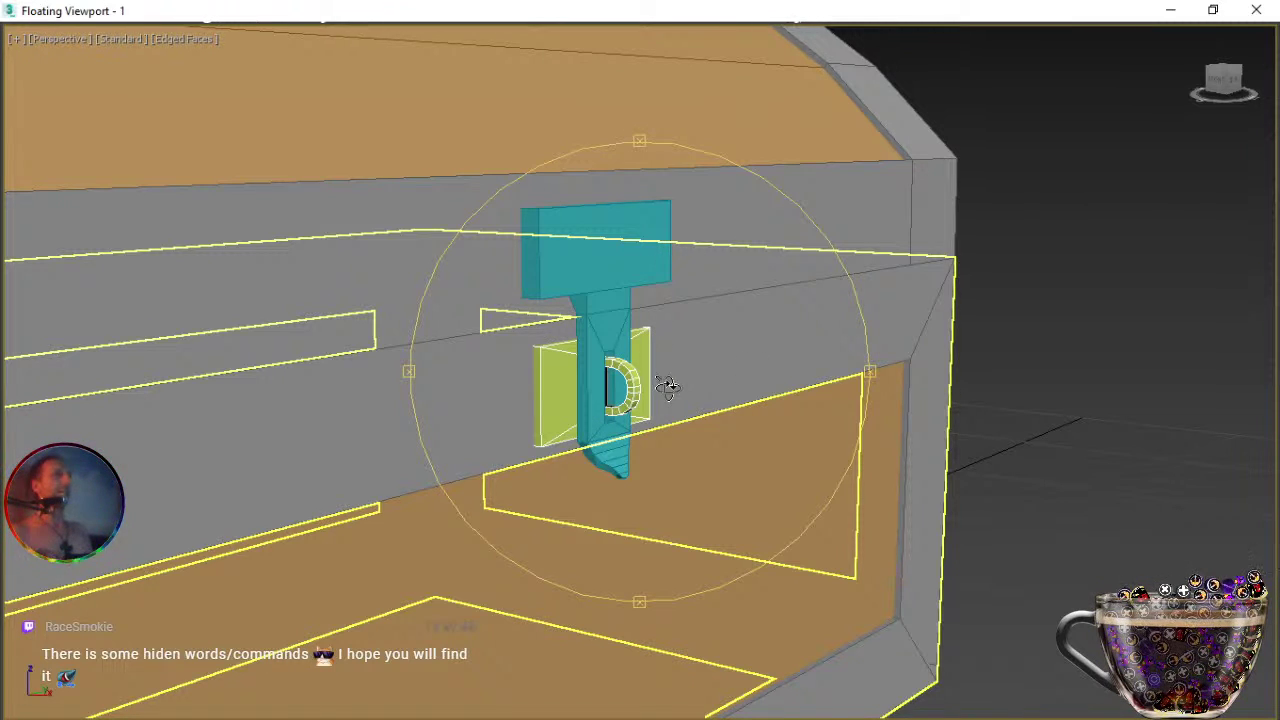
{"action": "mouse_move", "coordinate": [674, 386]}
{"action": "middle_mouse_down", "text": "alt"}
{"action": "mouse_move", "coordinate": [637, 400]}
{"action": "mouse_move", "coordinate": [680, 423]}
{"action": "mouse_move", "coordinate": [682, 399]}
{"action": "middle_mouse_up", "text": "alt"}
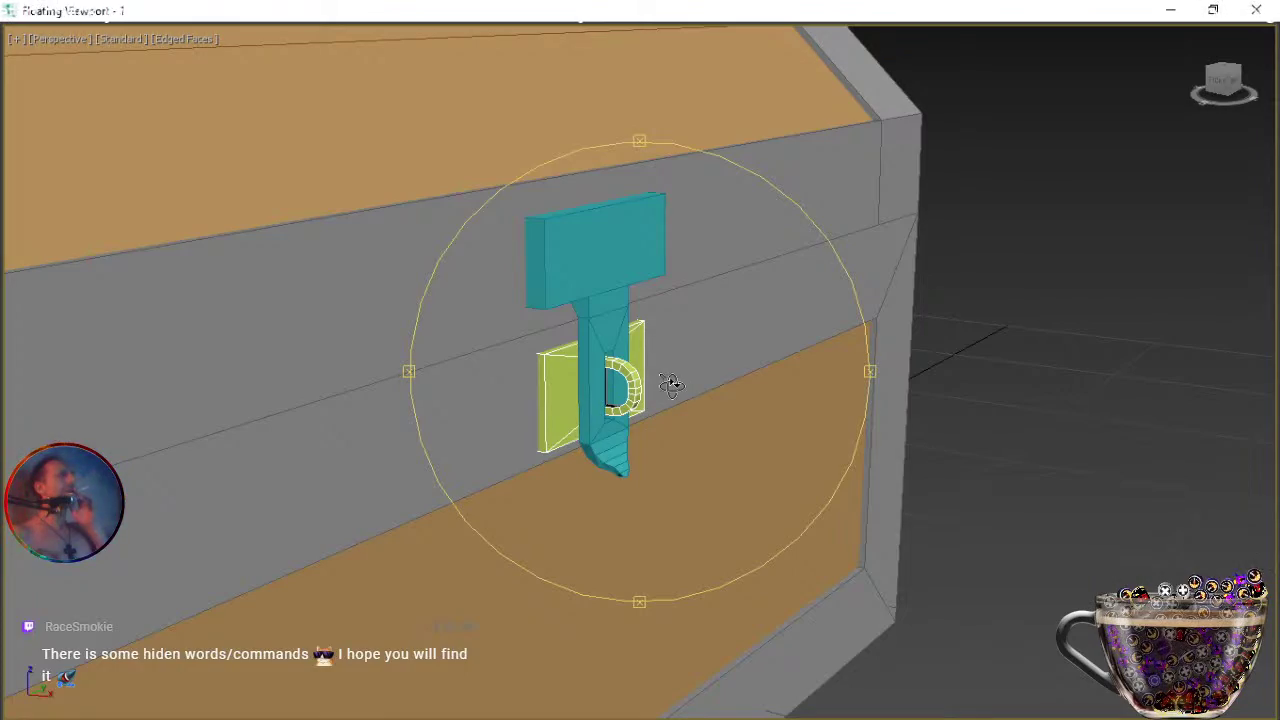
{"action": "left_click_drag", "start_coordinate": [728, 401], "coordinate": [578, 405]}
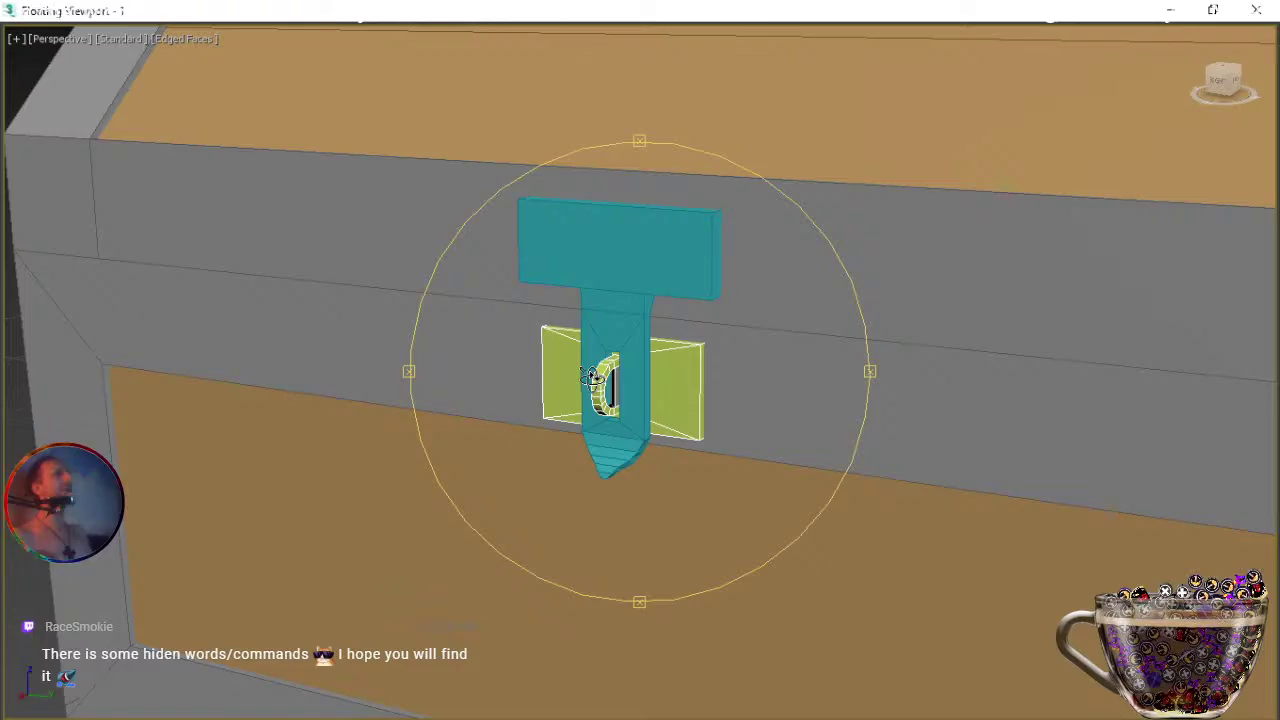
{"action": "scroll", "coordinate": [596, 390], "scroll_direction": "down", "scroll_amount": 2}
{"action": "left_click_drag", "start_coordinate": [583, 446], "coordinate": [735, 449]}
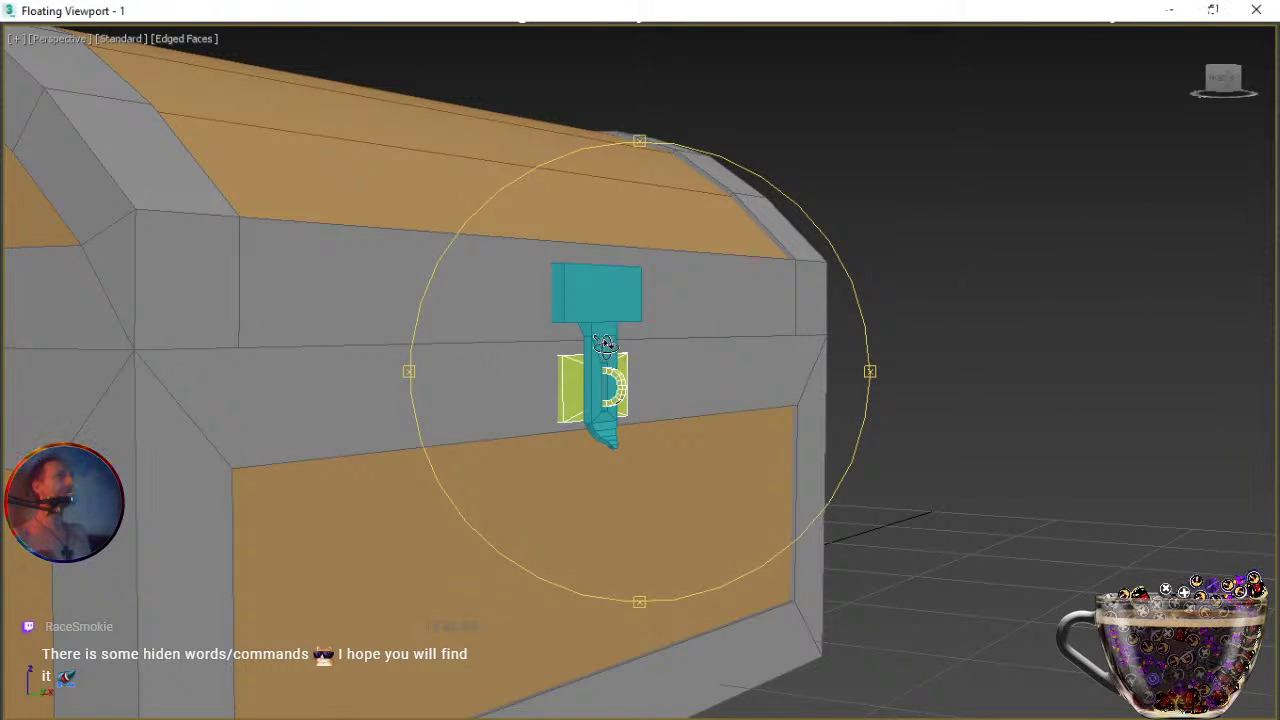
{"action": "left_click_drag", "start_coordinate": [629, 523], "coordinate": [586, 523]}
{"action": "scroll", "coordinate": [666, 440], "scroll_direction": "up", "scroll_amount": 2}
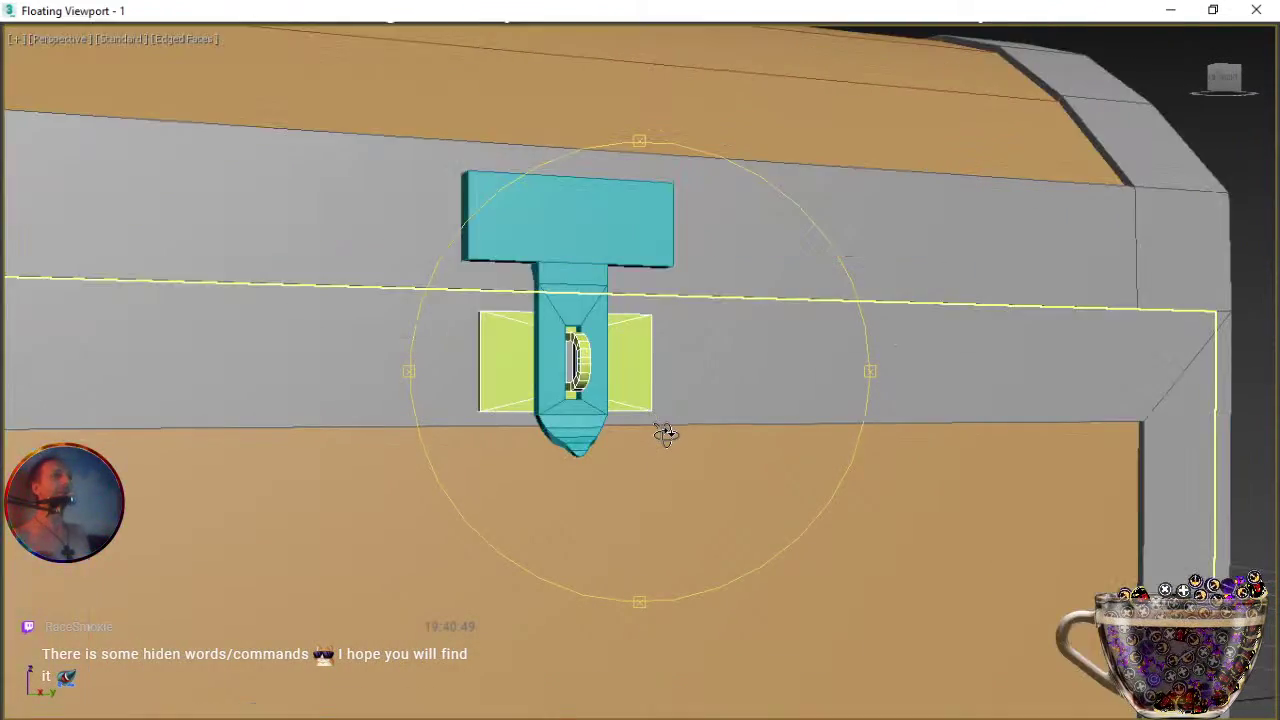
{"action": "middle_click_drag", "start_coordinate": [657, 409], "coordinate": [751, 574]}
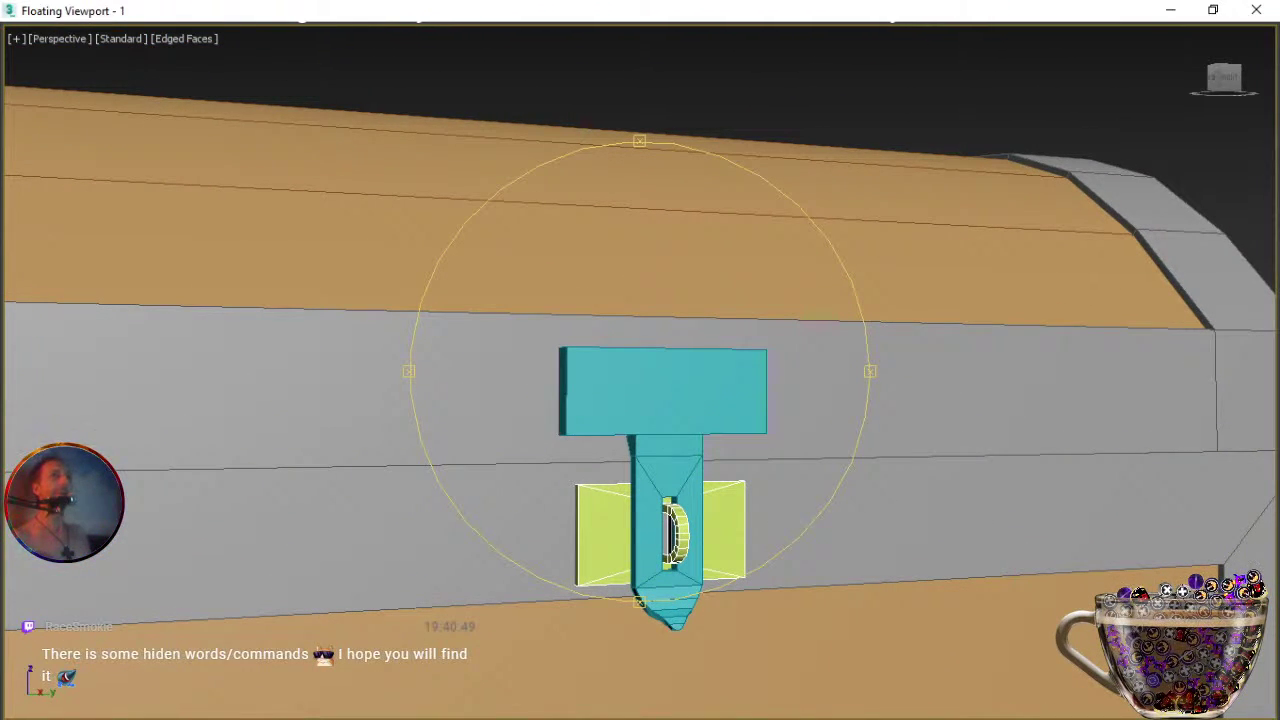
{"action": "middle_click_drag", "start_coordinate": [580, 491], "coordinate": [612, 503], "text": "alt"}
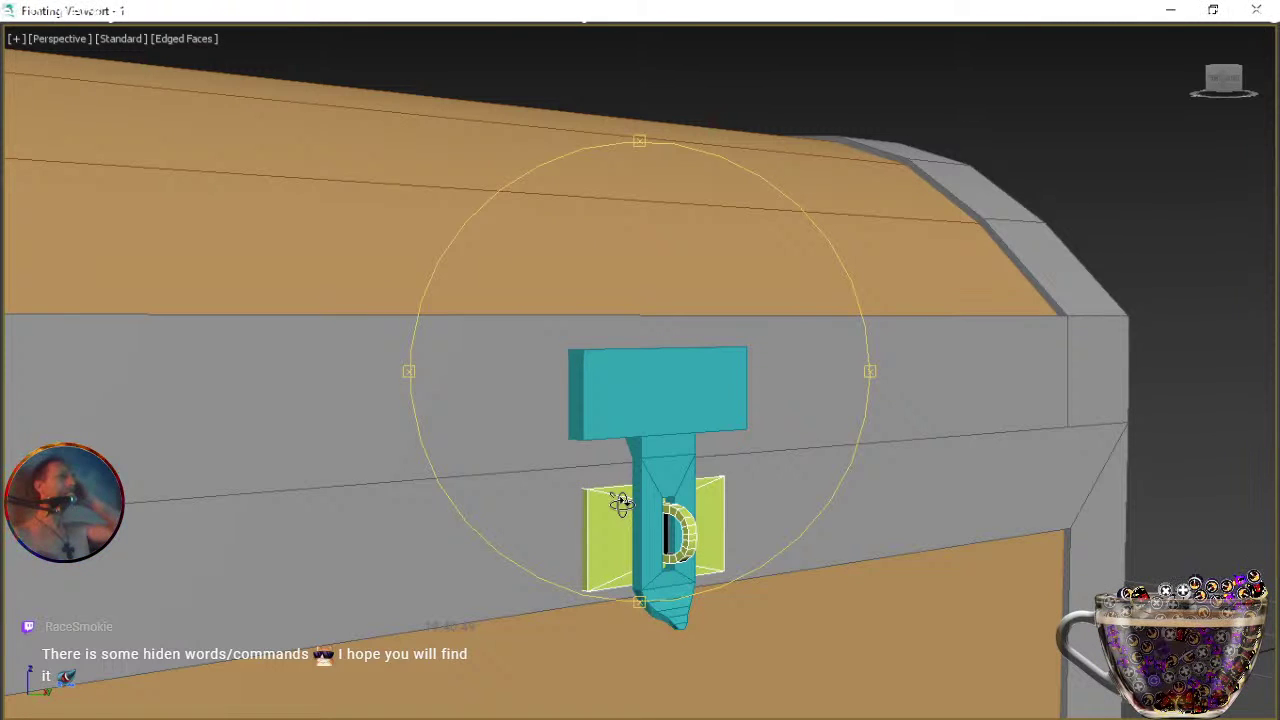
{"action": "middle_click_drag", "start_coordinate": [686, 491], "coordinate": [659, 341], "text": "alt"}
{"action": "middle_click_drag", "start_coordinate": [775, 498], "coordinate": [606, 509], "text": "alt"}
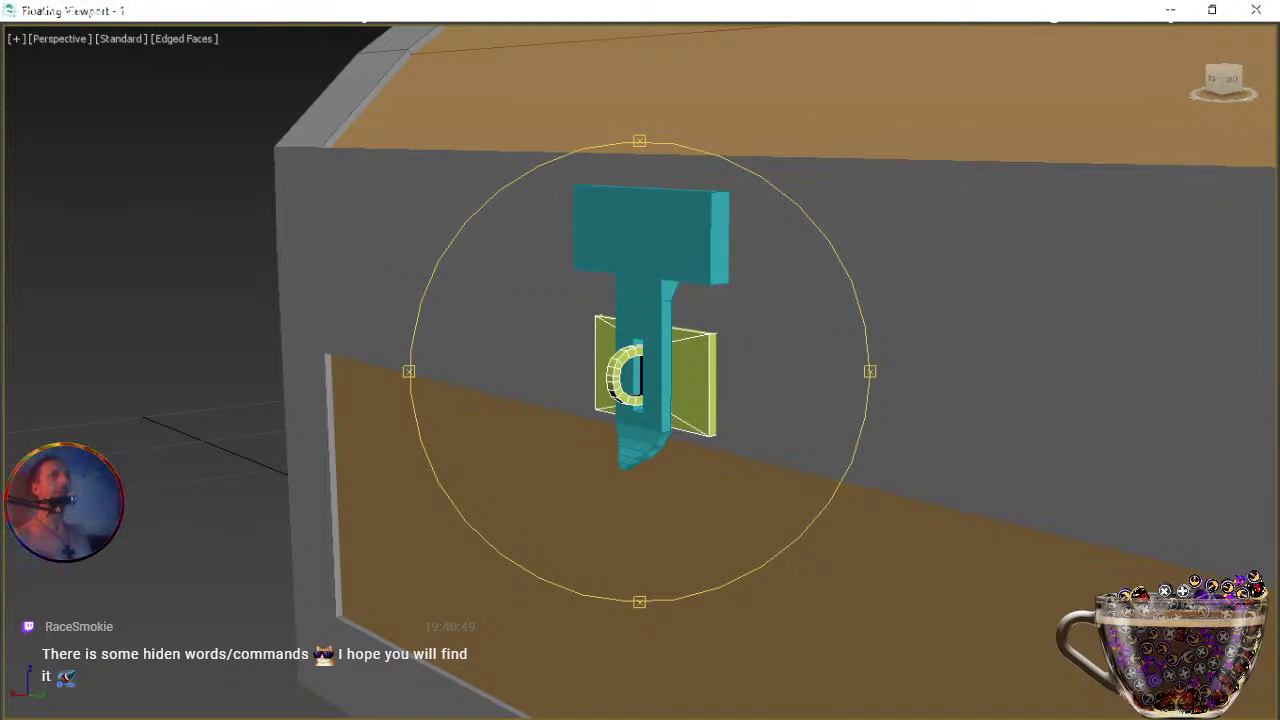
{"action": "middle_click_drag", "start_coordinate": [658, 276], "coordinate": [633, 319], "text": "alt"}
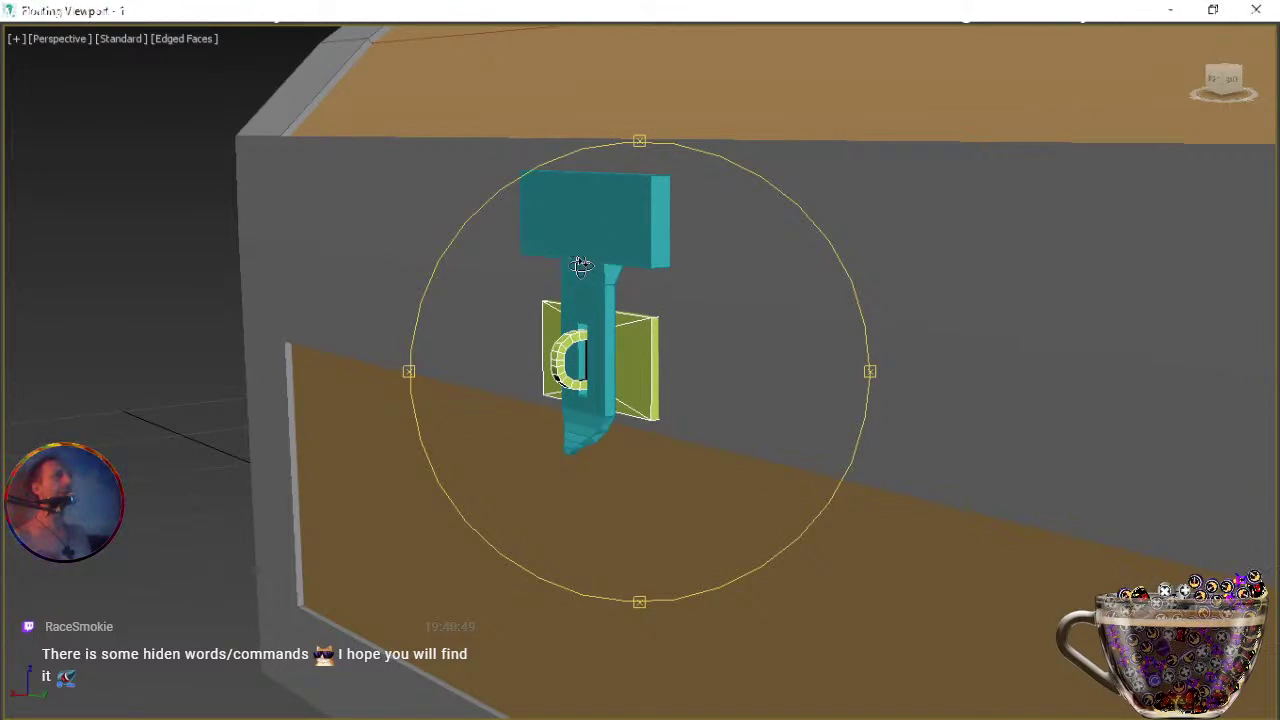
{"action": "middle_click_drag", "start_coordinate": [601, 391], "coordinate": [733, 434], "text": "alt"}
{"action": "scroll", "coordinate": [664, 407], "scroll_direction": "down", "scroll_amount": 3}
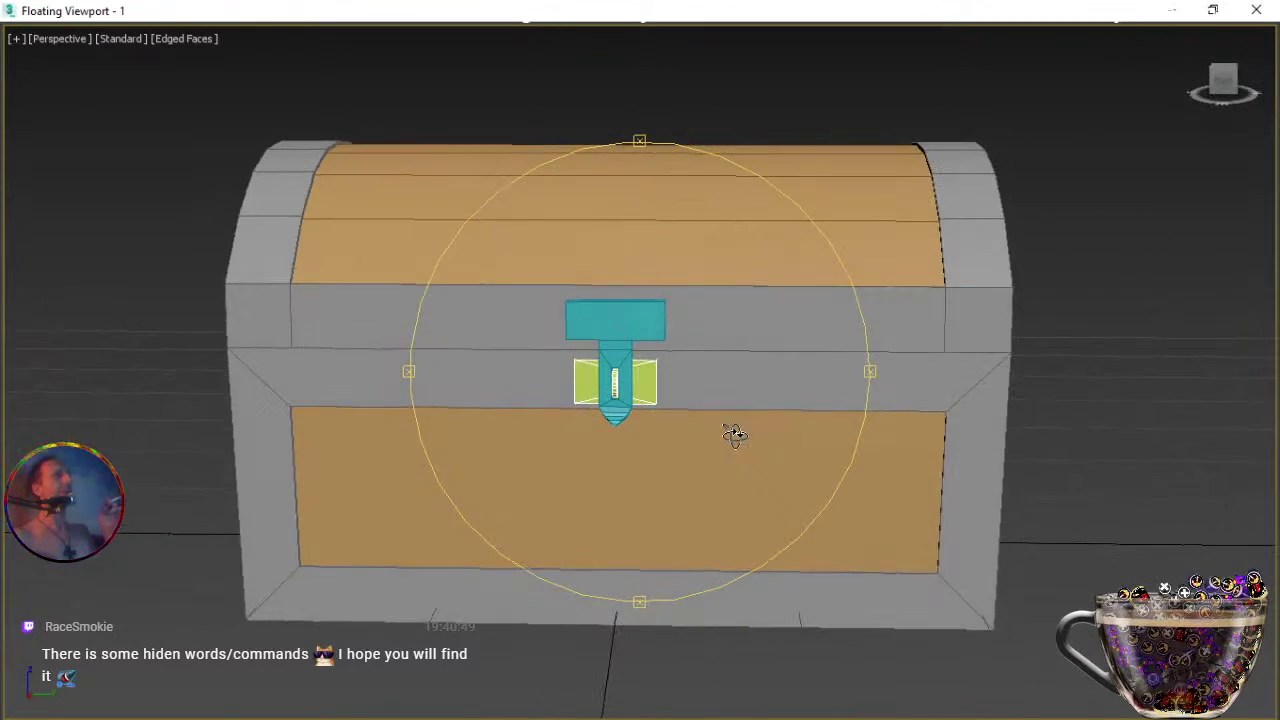
{"action": "middle_click_drag", "start_coordinate": [617, 416], "coordinate": [520, 442], "text": "alt"}
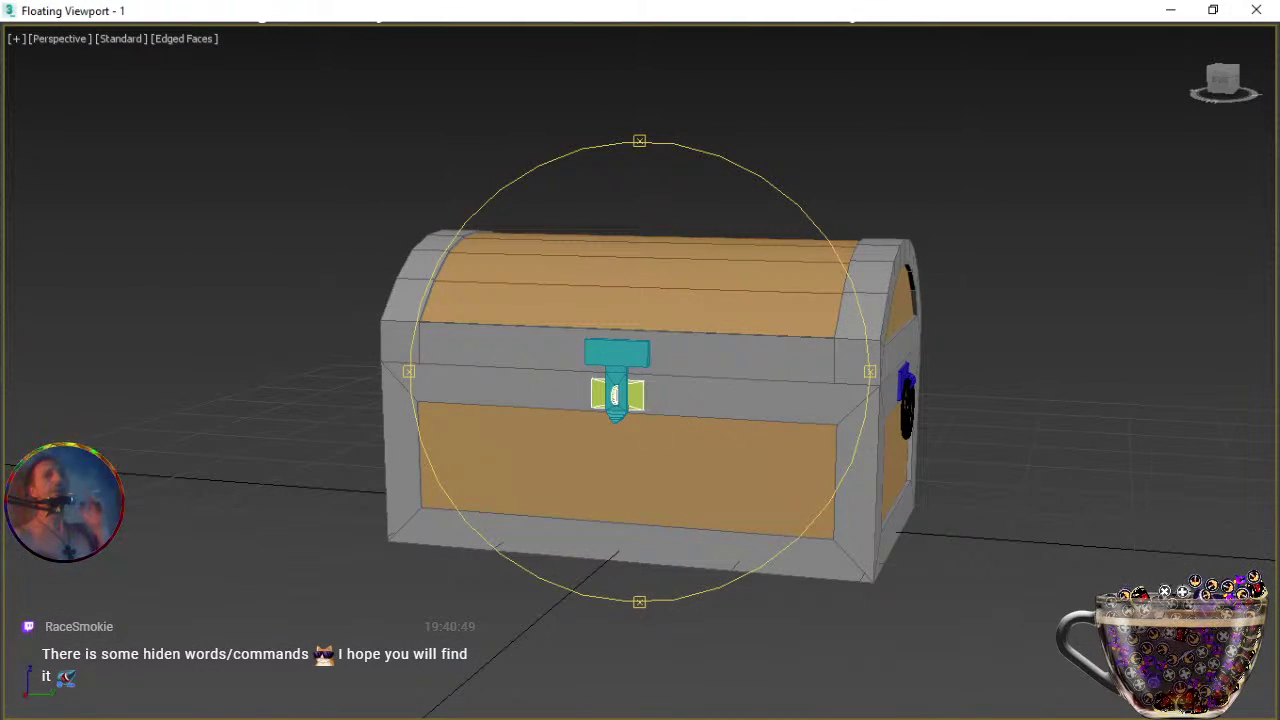
{"action": "key", "text": "alt+Tab"}
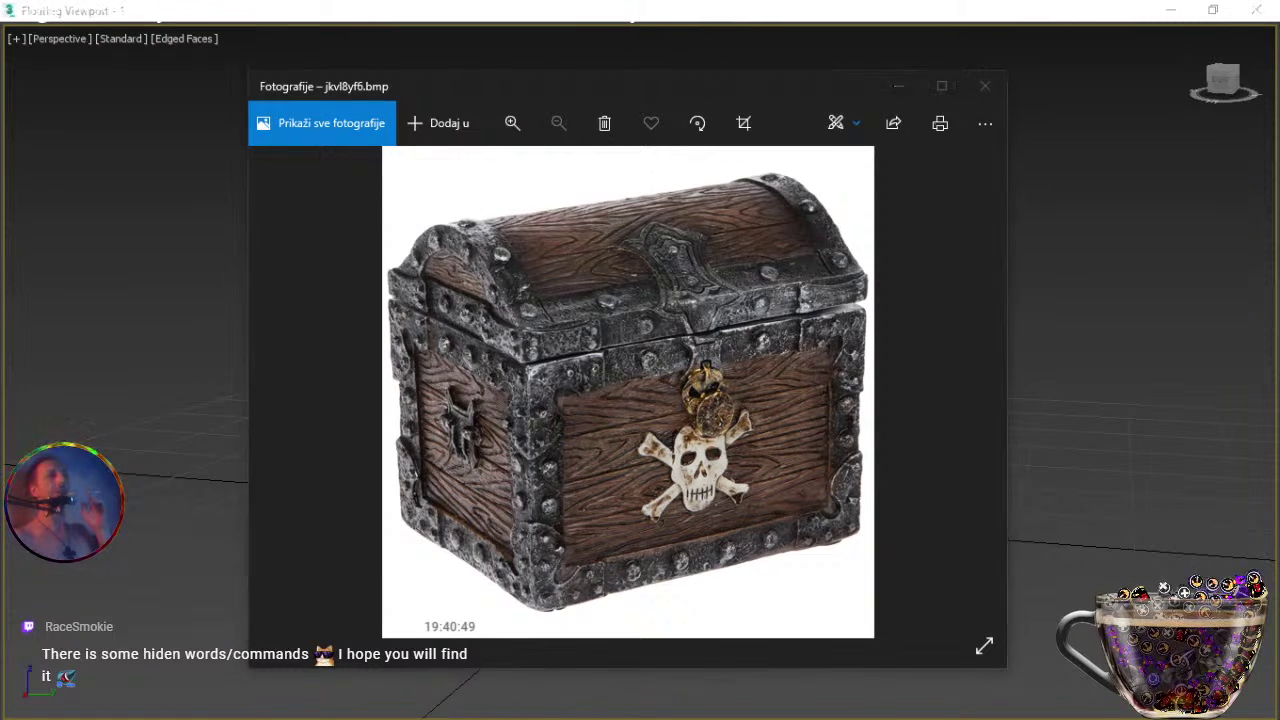
Switch back to 3ds Max and examine the chest from the front, sides and back.
{"action": "key", "text": "alt+Tab"}
{"action": "left_click_drag", "start_coordinate": [640, 500], "coordinate": [420, 491]}
{"action": "left_click_drag", "start_coordinate": [660, 491], "coordinate": [582, 474]}
{"action": "right_click", "coordinate": [582, 474]}
{"action": "left_click", "coordinate": [1211, 406]}
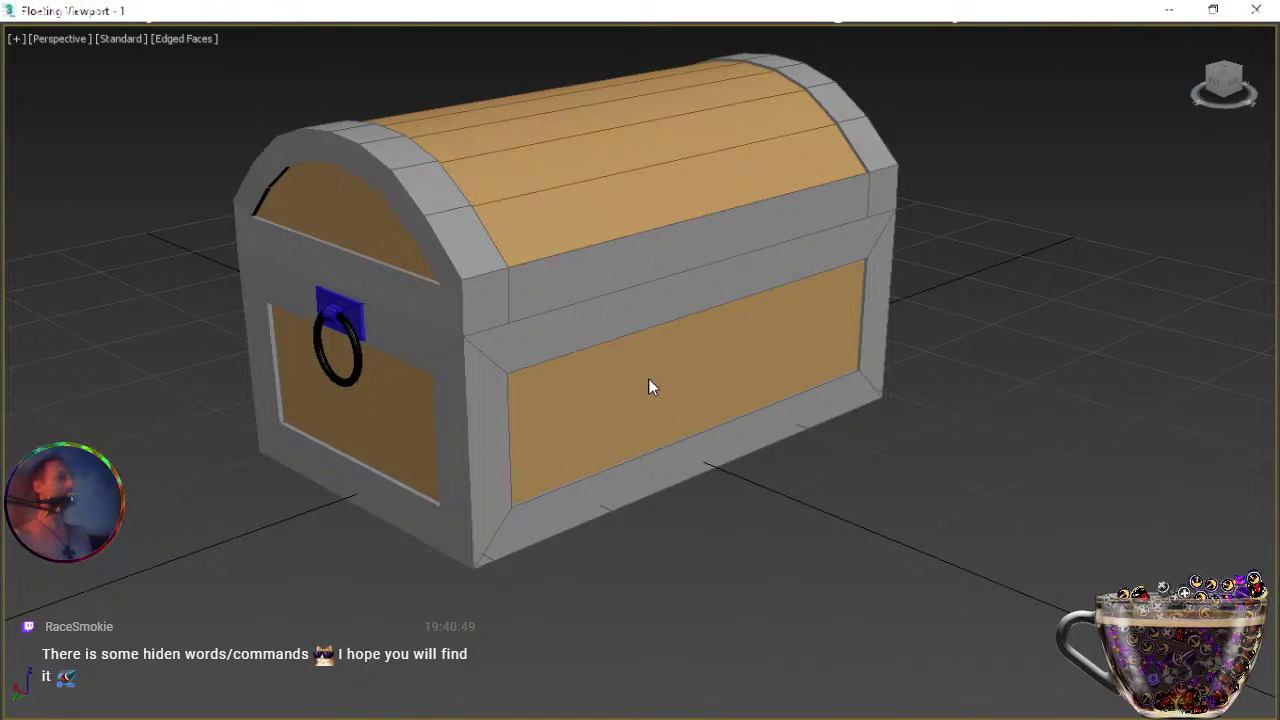
{"action": "key", "text": "ctrl+r"}
{"action": "left_click_drag", "start_coordinate": [574, 397], "coordinate": [803, 489]}
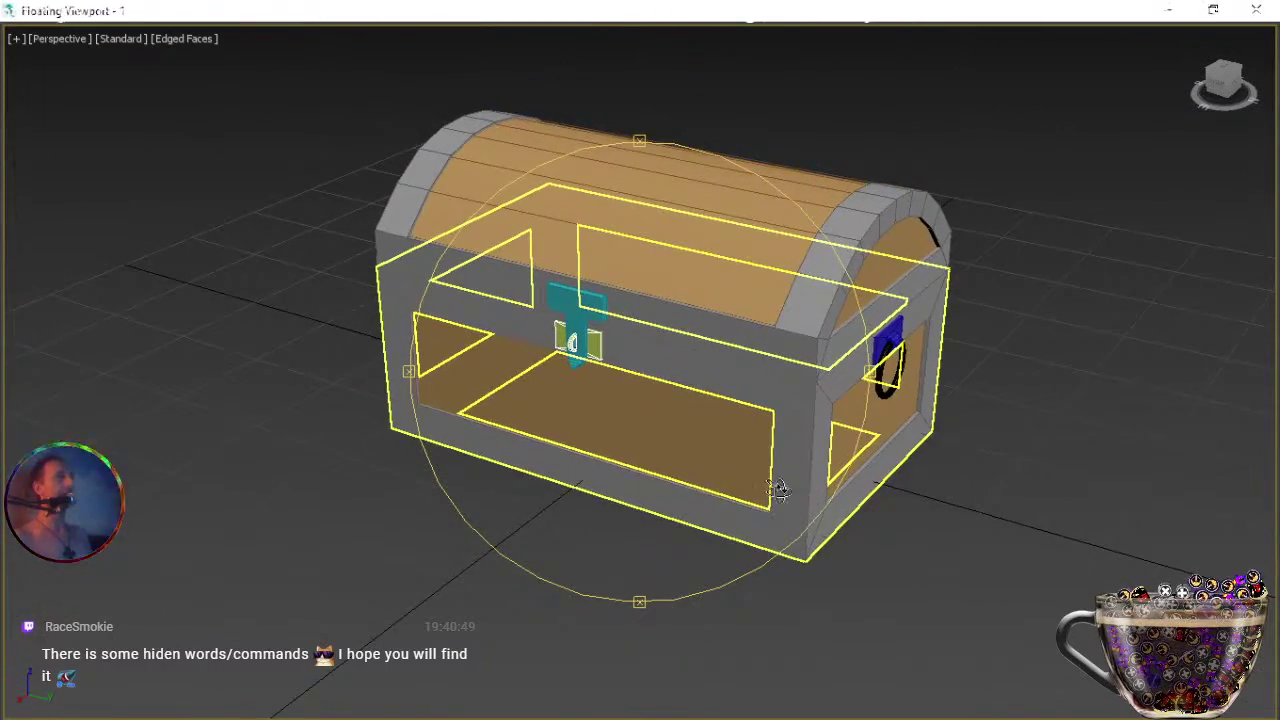
{"action": "scroll", "coordinate": [674, 471], "scroll_direction": "up", "scroll_amount": 3}
{"action": "left_click_drag", "start_coordinate": [675, 475], "coordinate": [695, 440]}
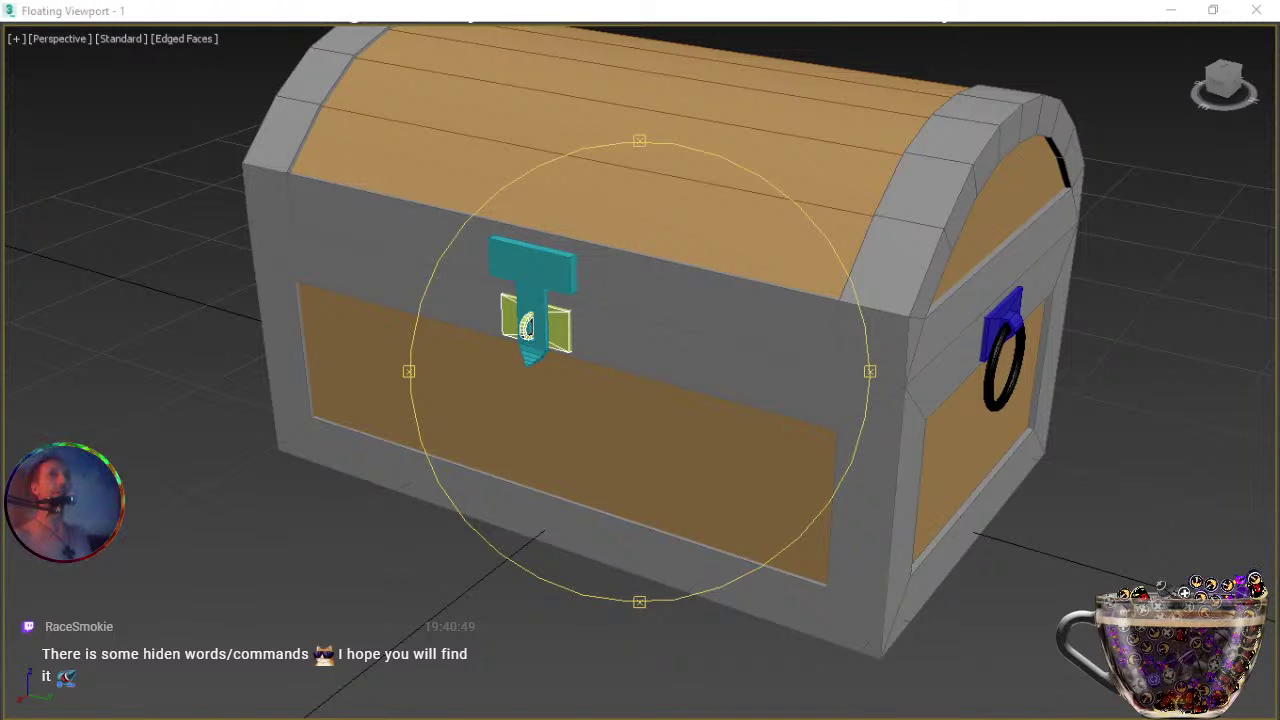
{"action": "left_click", "coordinate": [728, 337]}
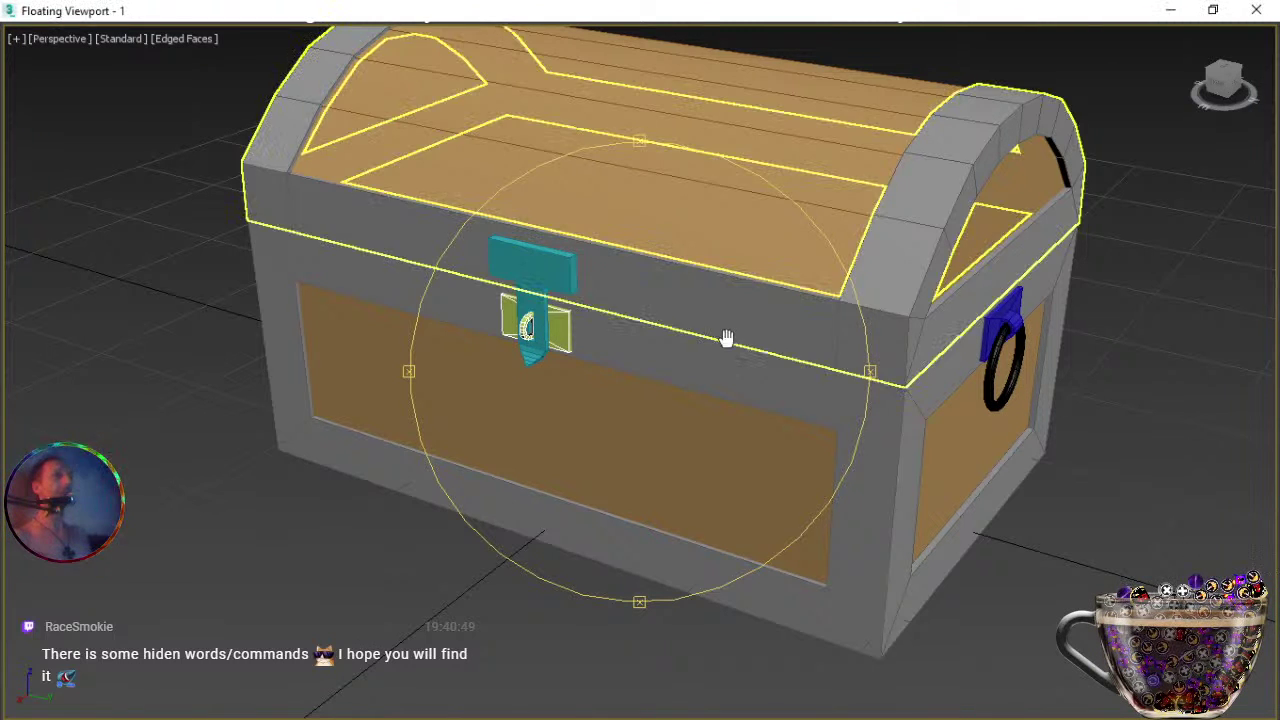
{"action": "middle_click_drag", "start_coordinate": [728, 337], "coordinate": [700, 337], "text": "alt"}
{"action": "middle_click_drag", "start_coordinate": [736, 399], "coordinate": [595, 216], "text": "alt"}
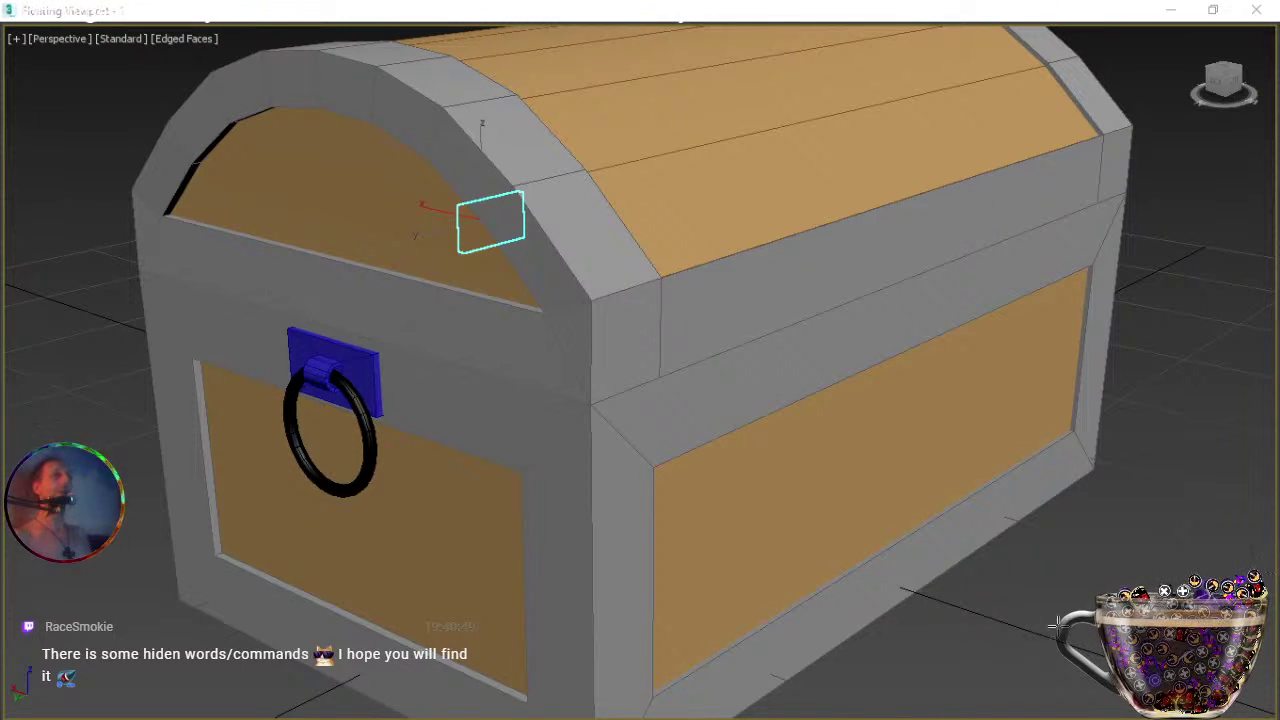
Undo the misplaced box and draw a small thin box at the bottom middle of the chest's back.
{"action": "key", "text": "ctrl+z"}
{"action": "left_click_drag", "start_coordinate": [922, 588], "coordinate": [903, 604]}
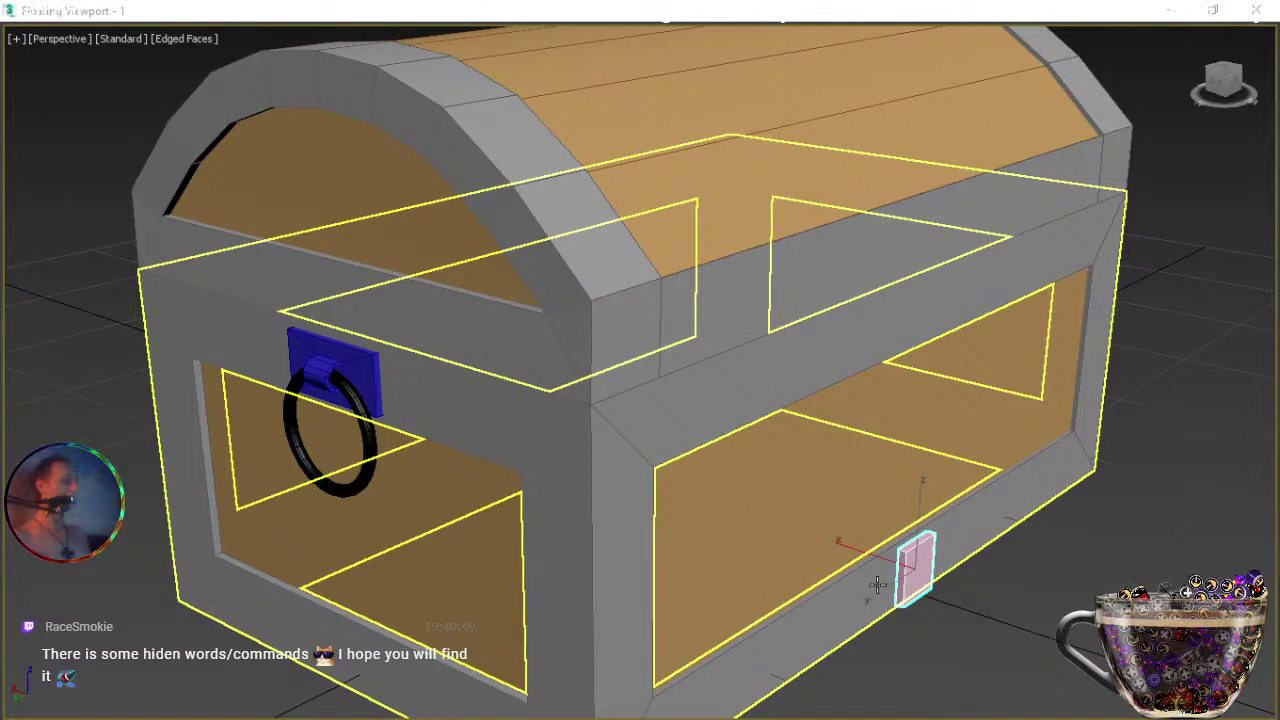
{"action": "middle_click_drag", "start_coordinate": [757, 463], "coordinate": [676, 459], "text": "alt"}
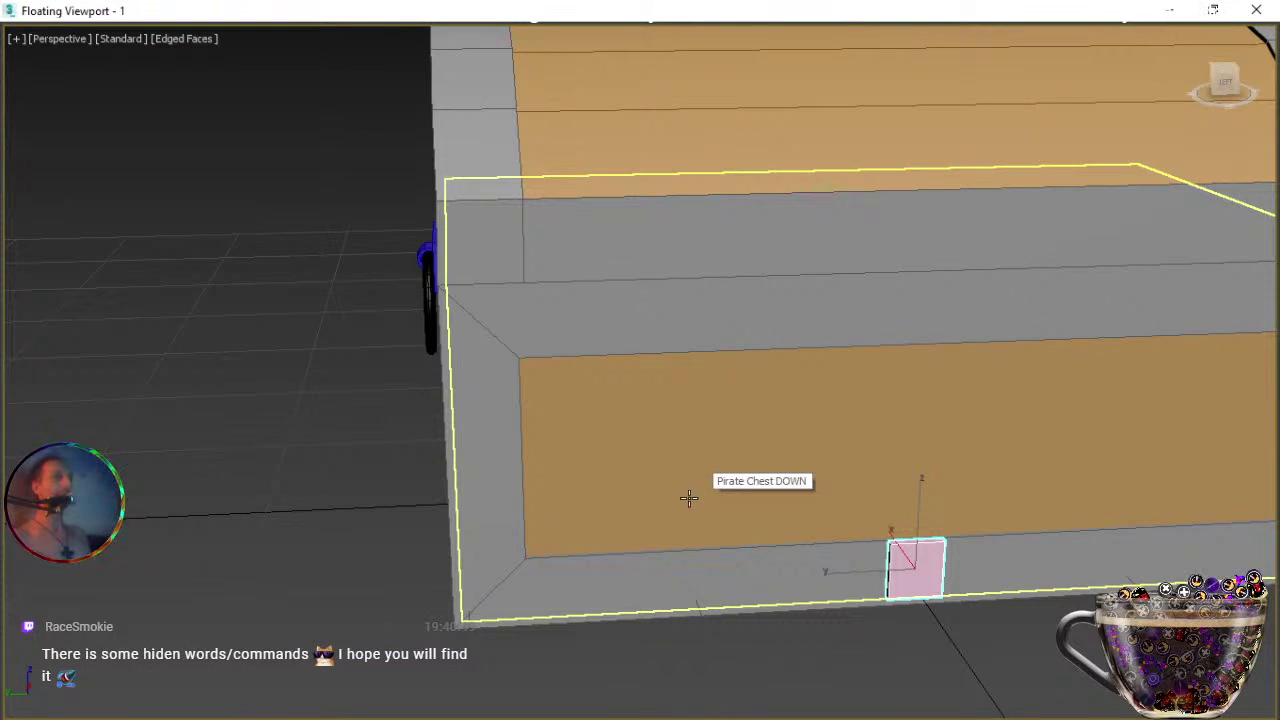
Move the thin box along X until it meets the metal frame on the chest's back.
{"action": "key", "text": "w"}
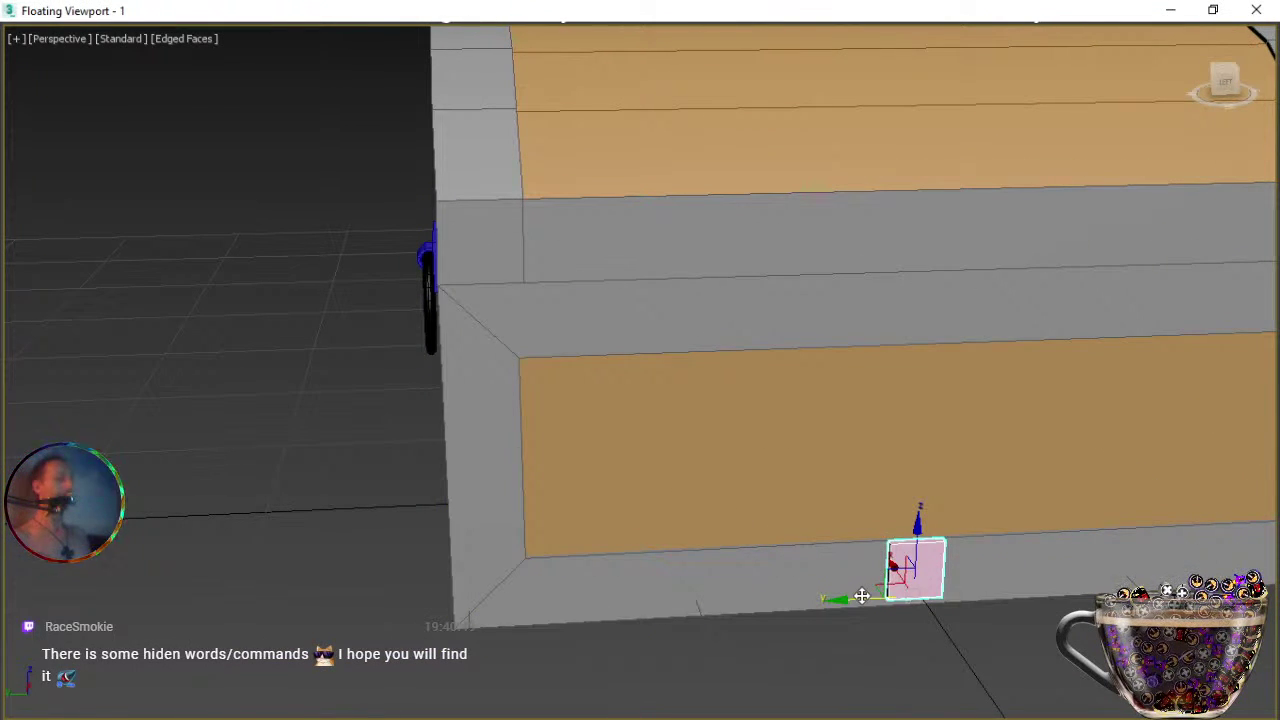
{"action": "key", "text": "ctrl+r"}
{"action": "middle_click_drag", "start_coordinate": [760, 511], "coordinate": [878, 522], "text": "alt"}
{"action": "key", "text": "w"}
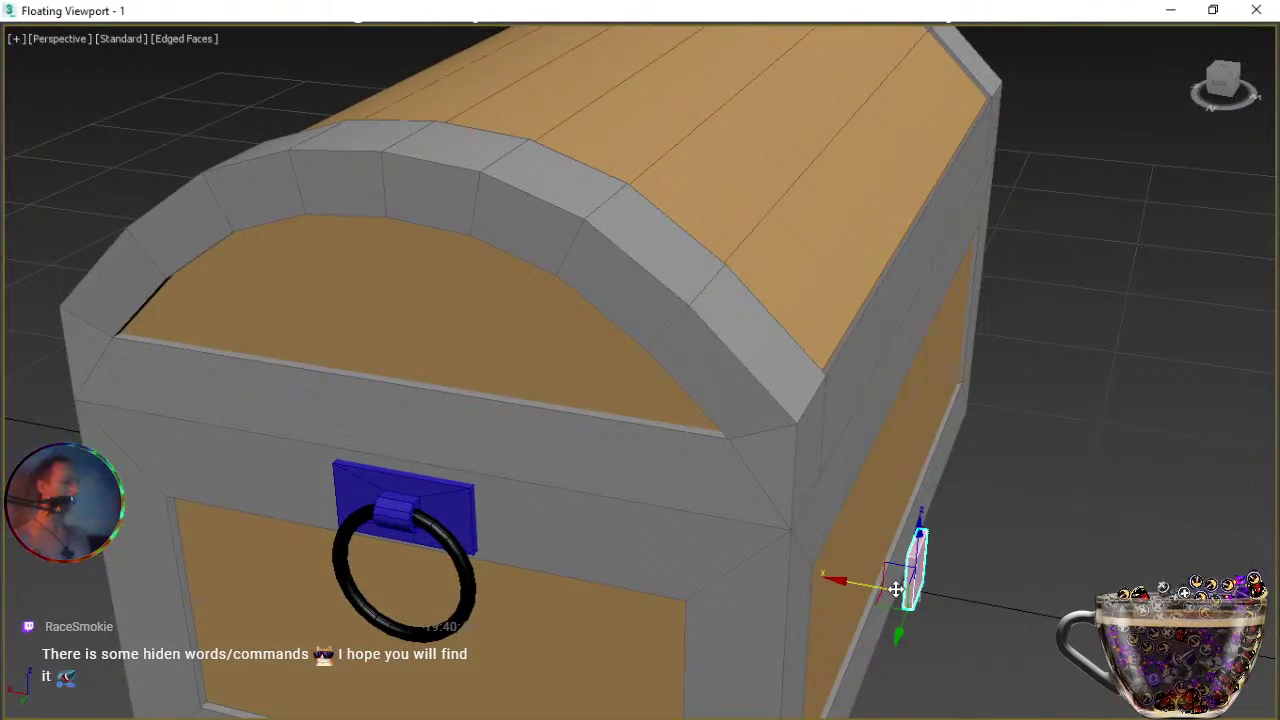
{"action": "key", "text": "z"}
{"action": "middle_click_drag", "start_coordinate": [709, 486], "coordinate": [771, 494]}
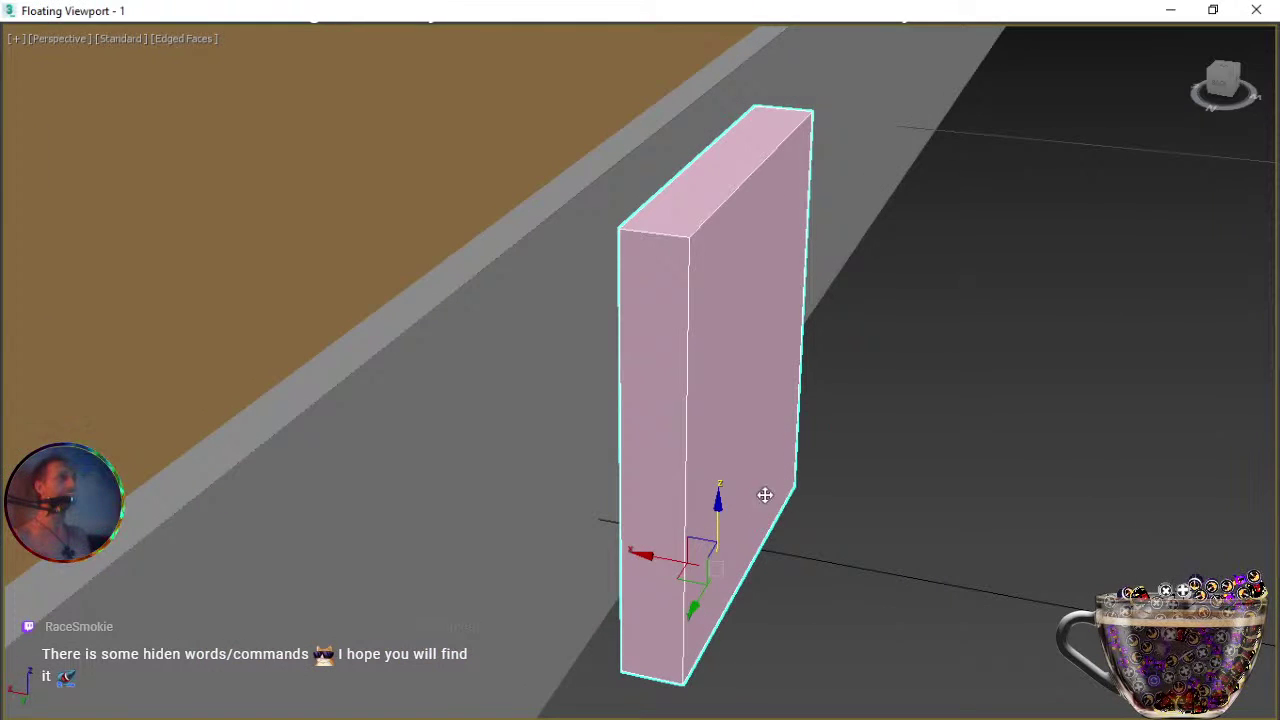
{"action": "left_click_drag", "start_coordinate": [652, 558], "coordinate": [531, 538]}
{"action": "key", "text": "e"}
Move the thin box up and along the back so it straddles the lid seam near the chest's corner as a hinge plate.
{"action": "middle_click_drag", "start_coordinate": [600, 551], "coordinate": [597, 525], "text": "alt"}
{"action": "scroll", "coordinate": [597, 525], "scroll_direction": "down", "scroll_amount": 7}
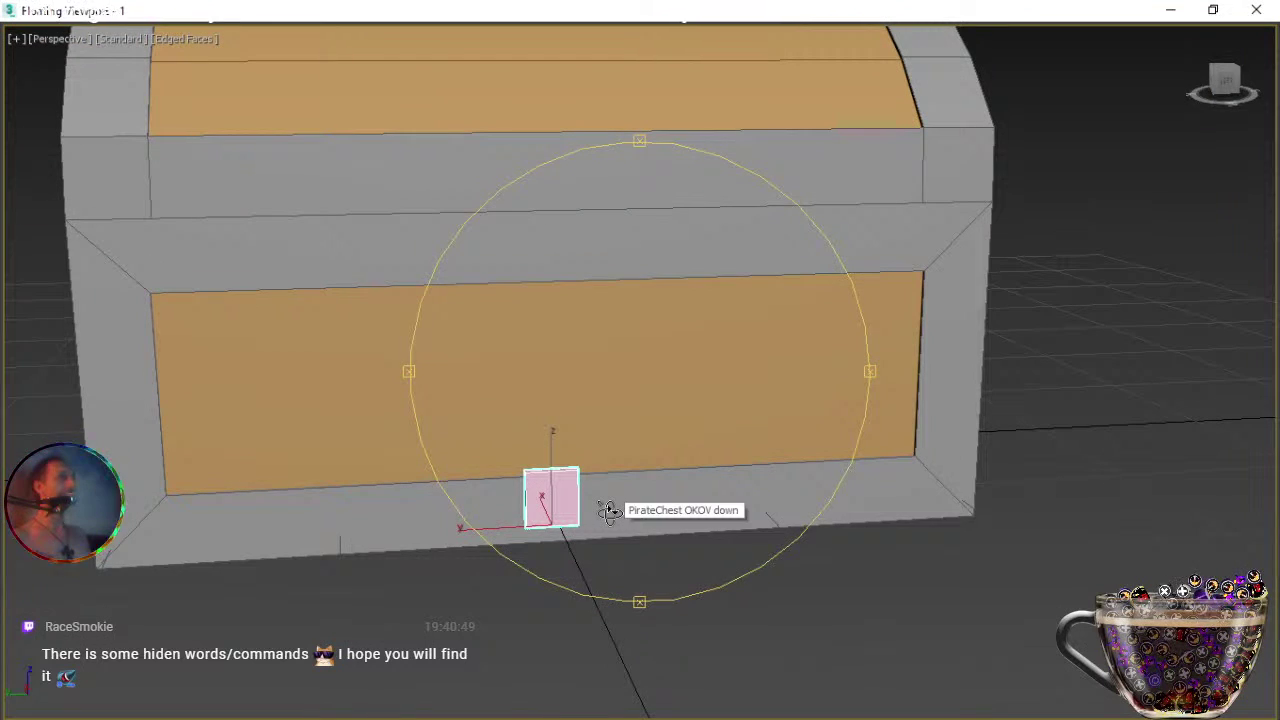
{"action": "key", "text": "w"}
{"action": "left_click_drag", "start_coordinate": [527, 507], "coordinate": [188, 227]}
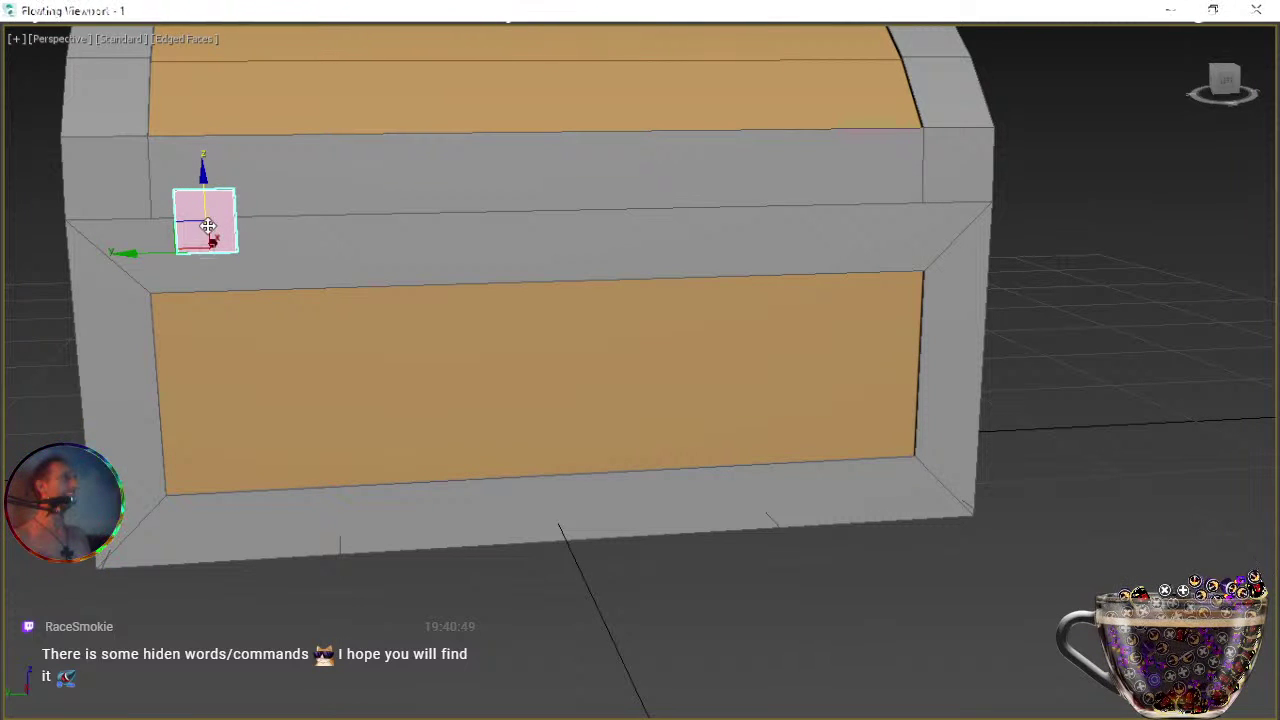
{"action": "left_click_drag", "start_coordinate": [197, 222], "coordinate": [238, 216]}
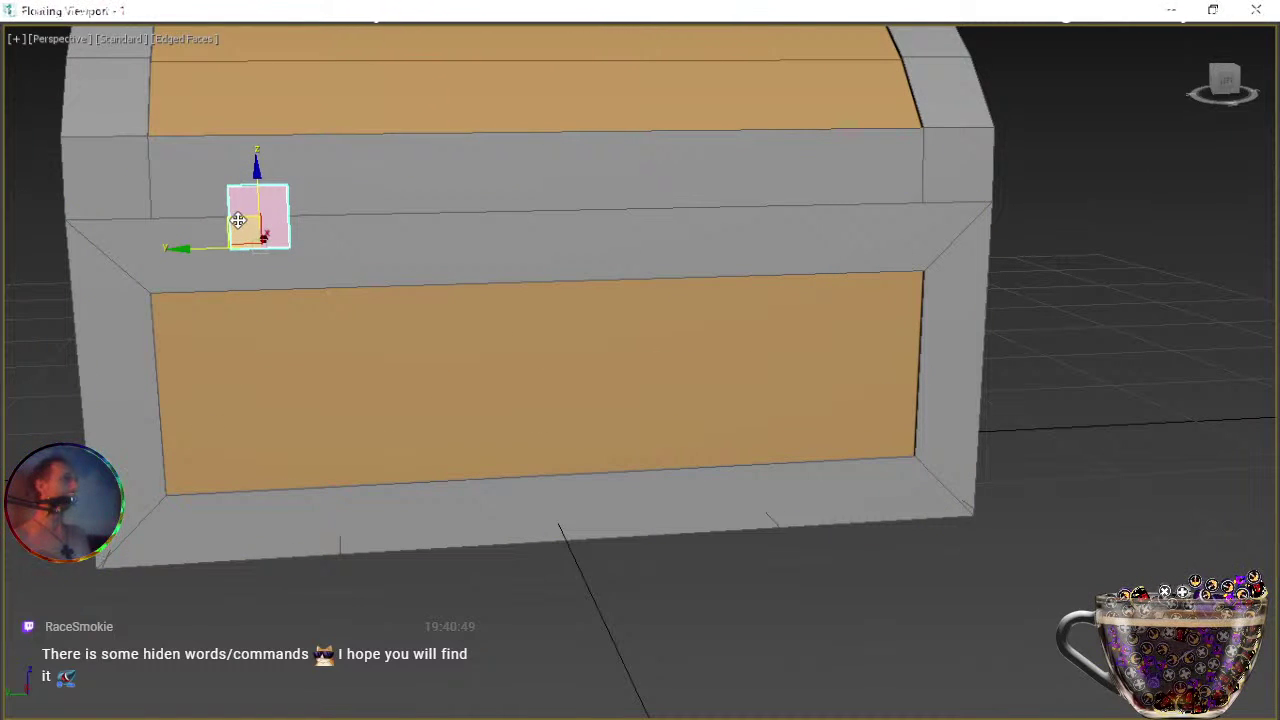
{"action": "left_click_drag", "start_coordinate": [238, 221], "coordinate": [237, 245]}
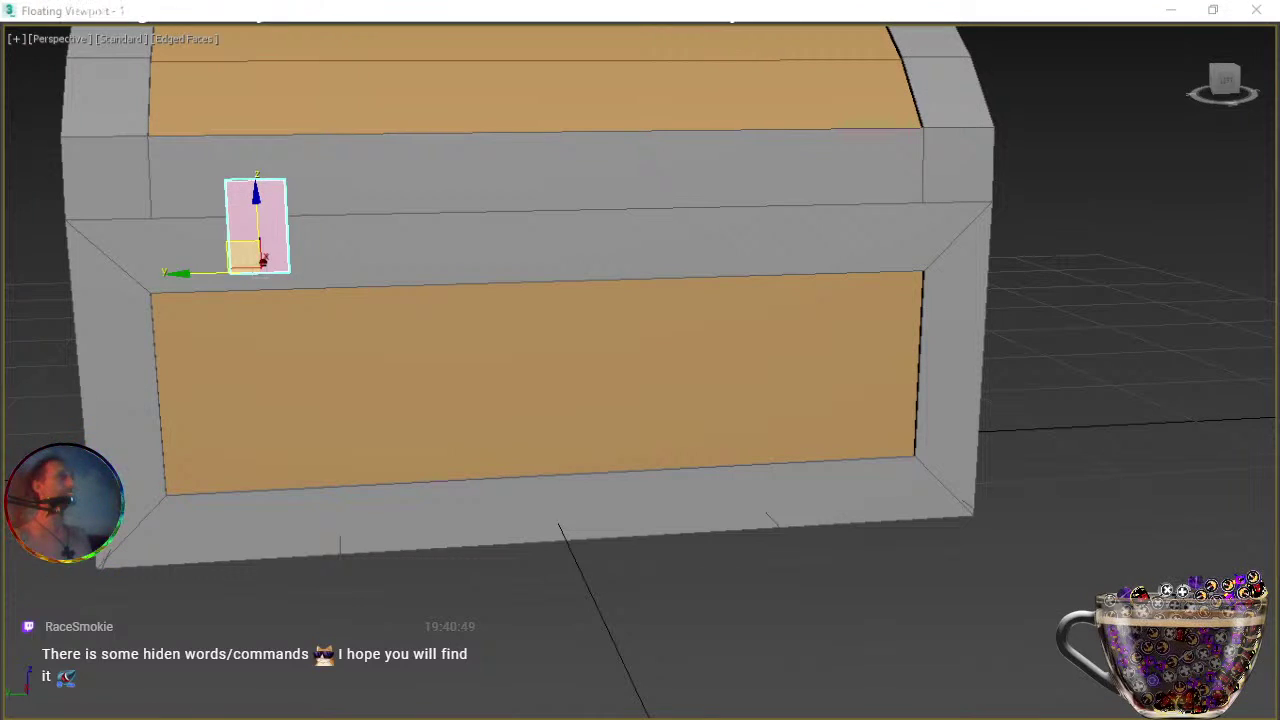
Select the two middle vertex rows of the hinge plate and scale them close together along Z.
{"action": "left_click", "coordinate": [1230, 86]}
{"action": "middle_click_drag", "start_coordinate": [503, 363], "coordinate": [880, 526]}
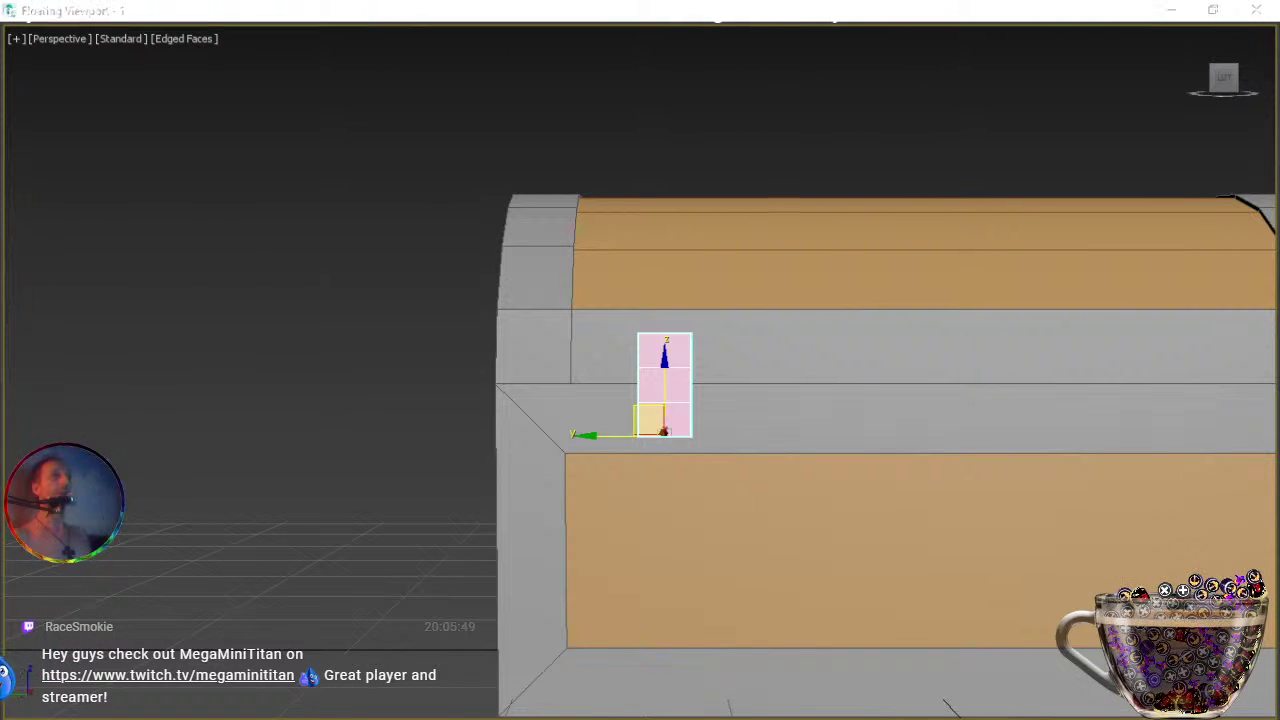
{"action": "key", "text": "1"}
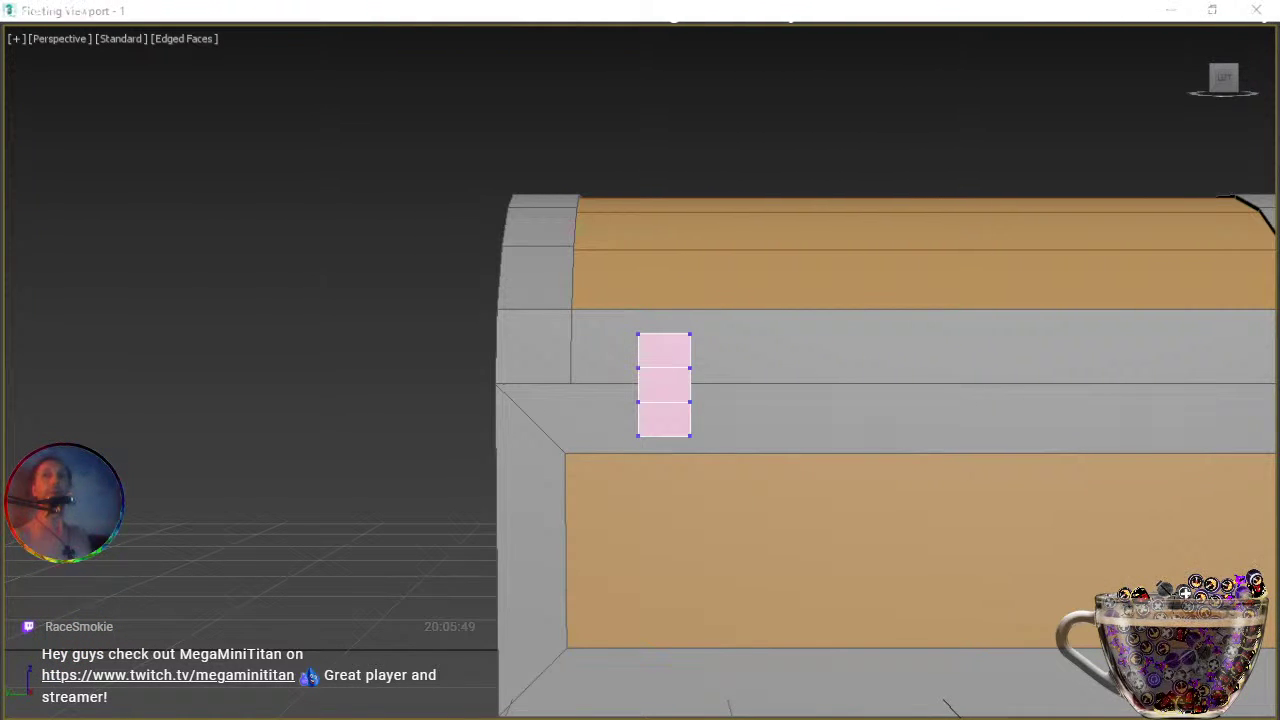
{"action": "left_click_drag", "start_coordinate": [736, 360], "coordinate": [601, 433]}
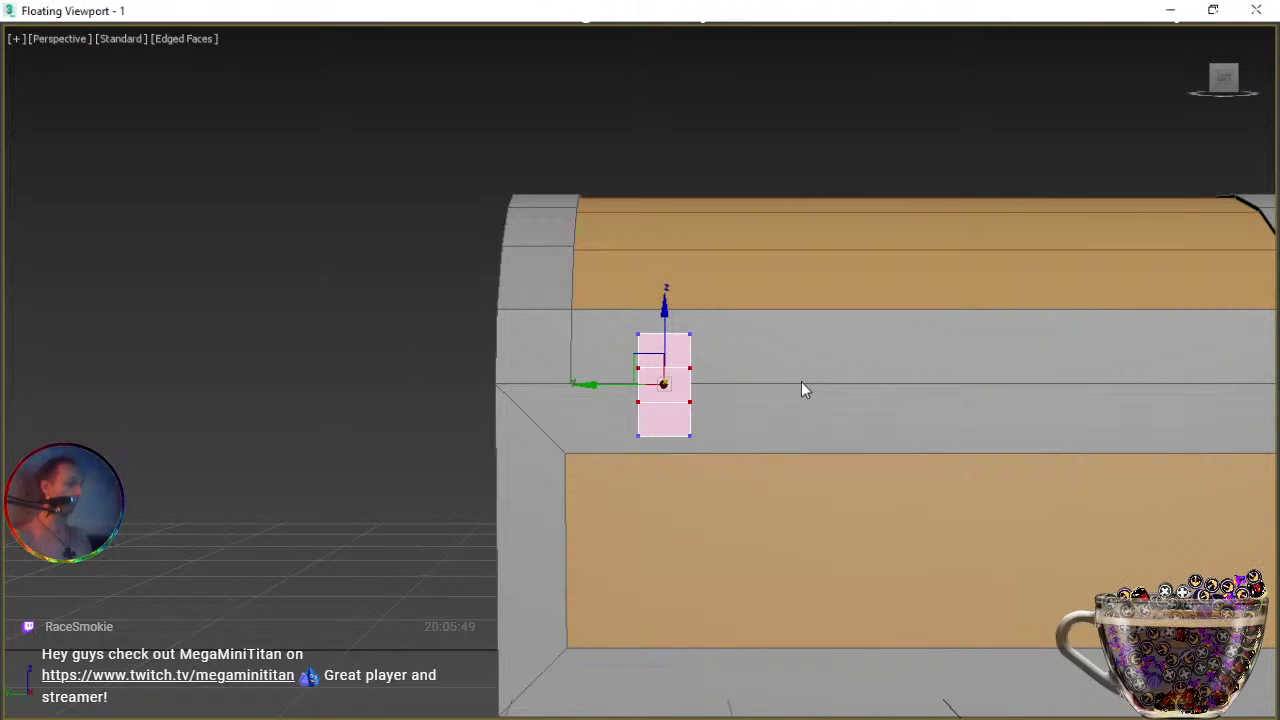
{"action": "key", "text": "z"}
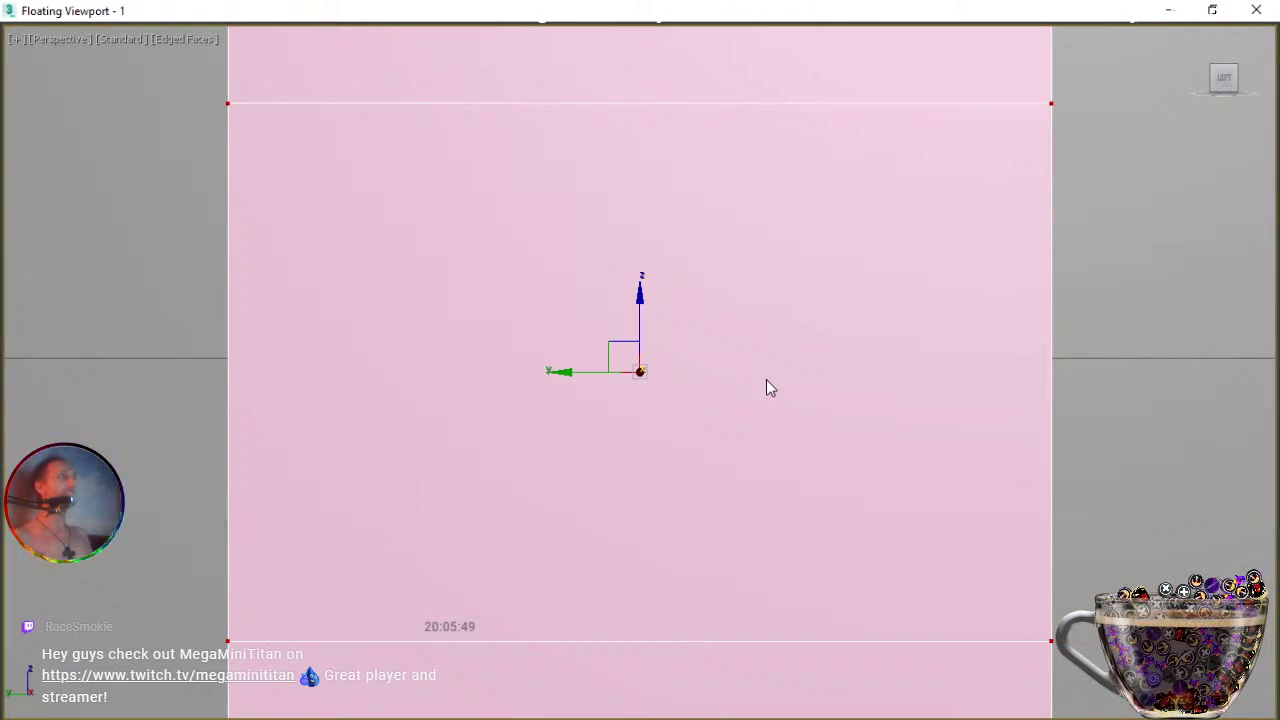
{"action": "scroll", "coordinate": [689, 386], "scroll_direction": "down", "scroll_amount": 5}
{"action": "key", "text": "r"}
{"action": "left_click_drag", "start_coordinate": [671, 291], "coordinate": [667, 439]}
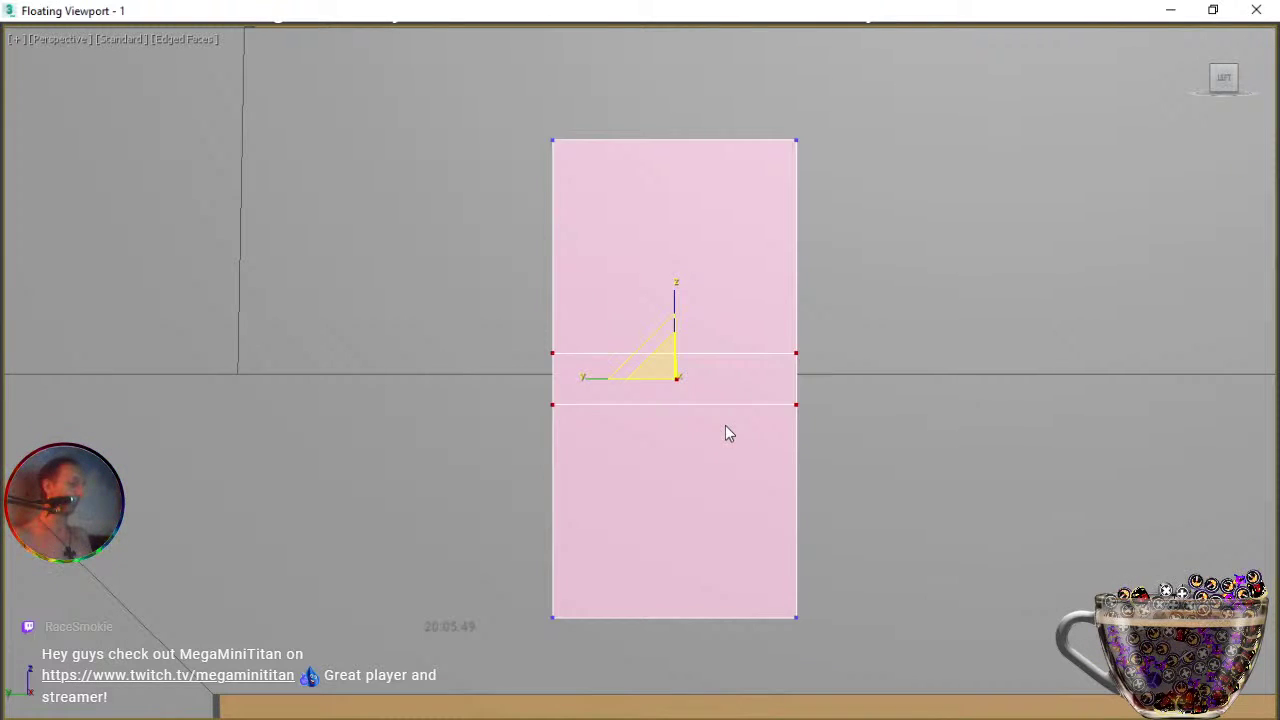
{"action": "key", "text": "q"}
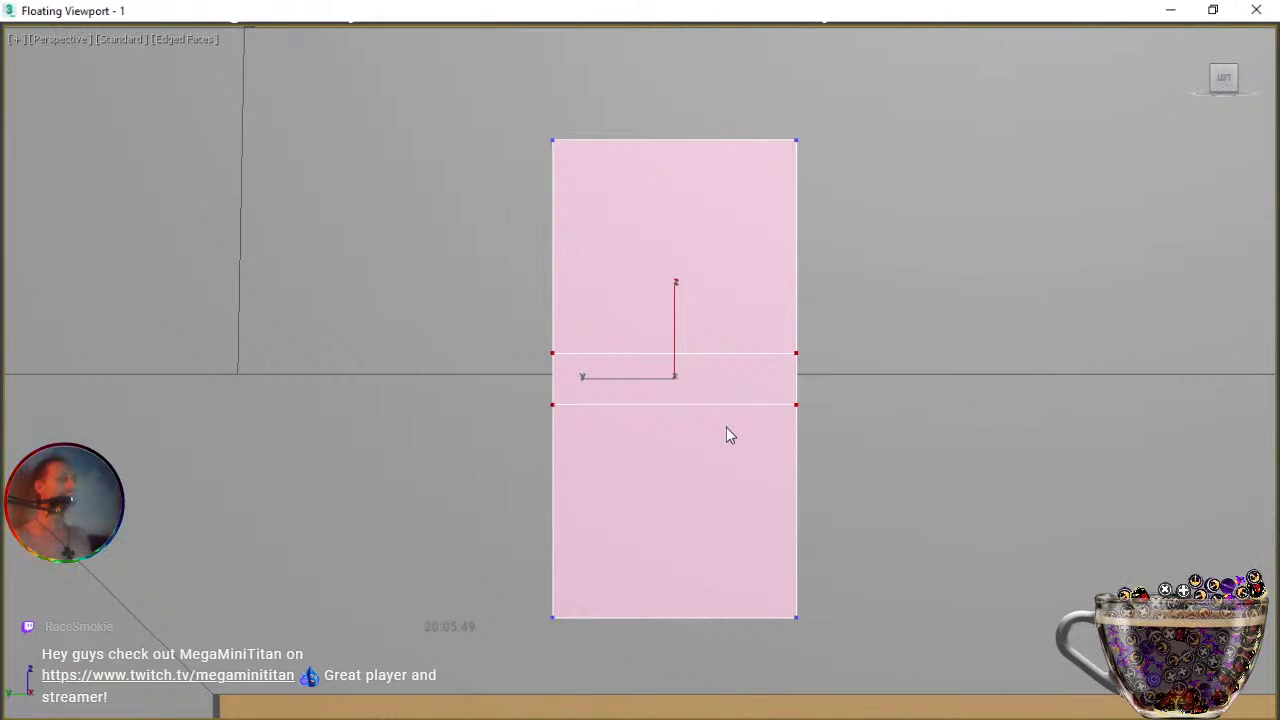
Try pulling the two middle vertex rows of the hinge plate outward along X.
{"action": "middle_click_drag", "start_coordinate": [595, 418], "coordinate": [698, 448], "text": "alt"}
{"action": "scroll", "coordinate": [697, 449], "scroll_direction": "down", "scroll_amount": 2}
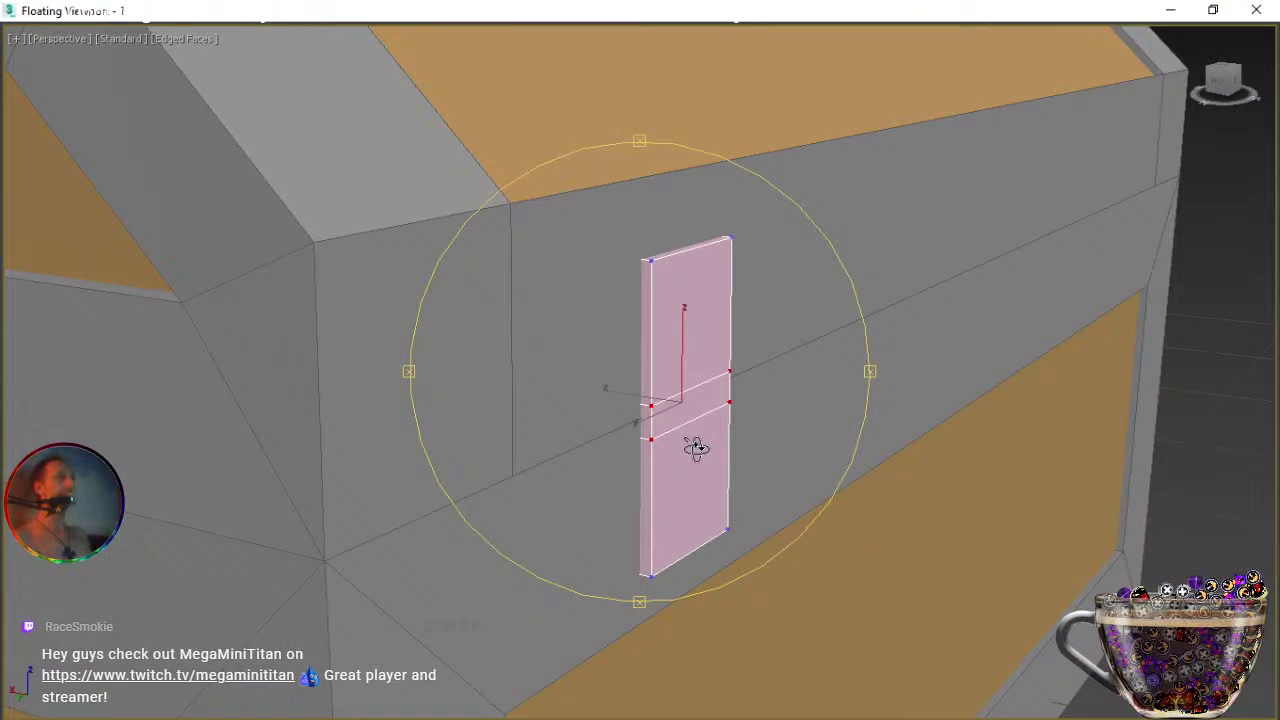
{"action": "key", "text": "w"}
{"action": "left_click_drag", "start_coordinate": [609, 387], "coordinate": [628, 396]}
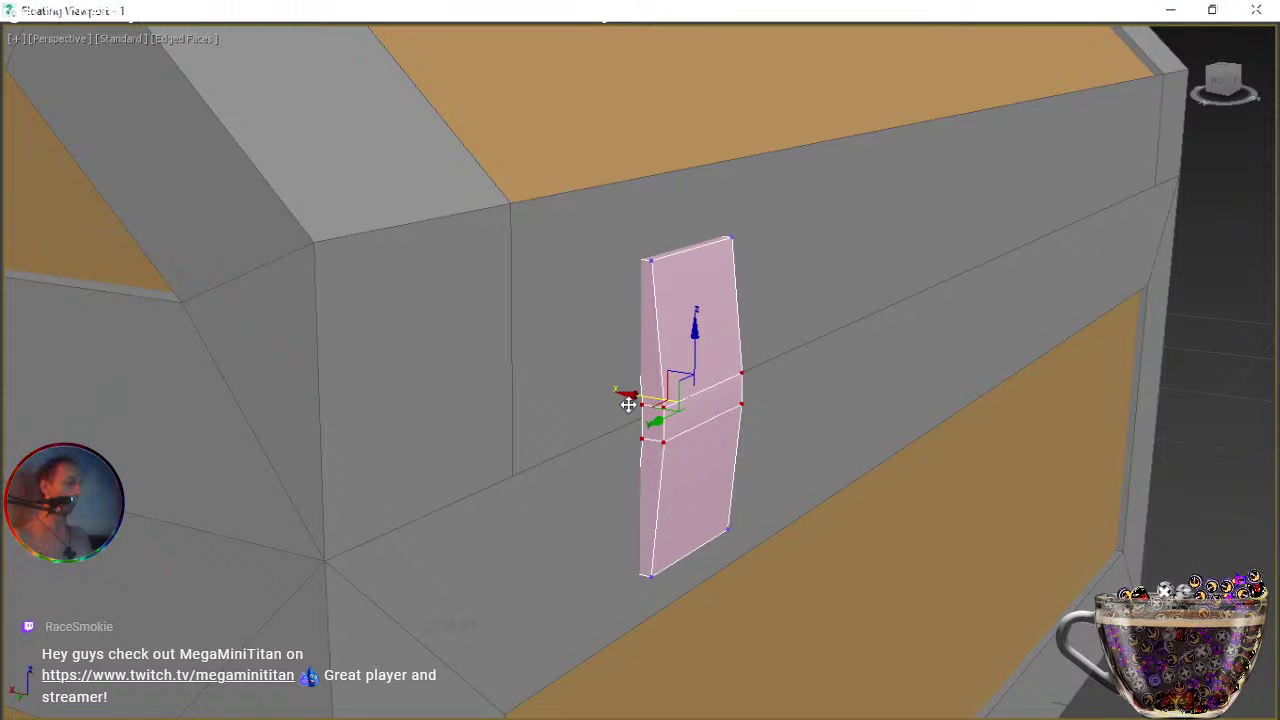
{"action": "left_click_drag", "start_coordinate": [628, 403], "coordinate": [616, 404]}
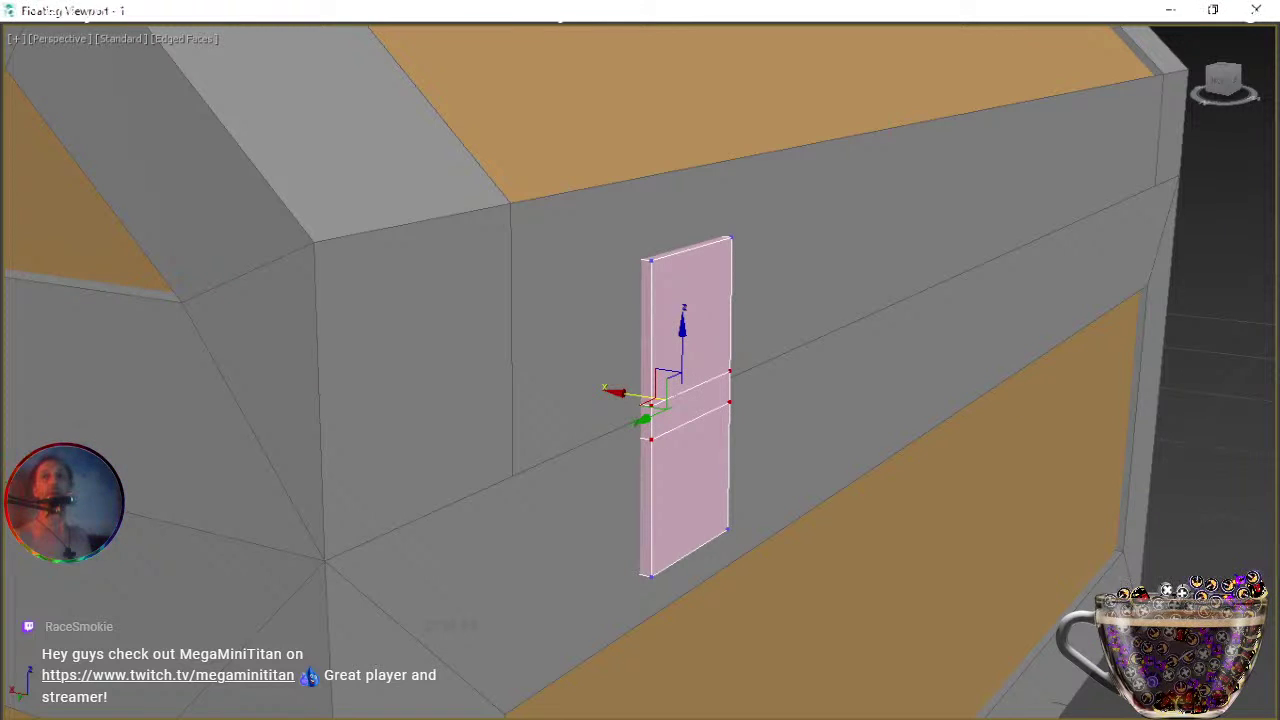
Leave vertex editing and move the whole hinge plate slightly outward along X so it sits on the chest's back surface.
{"action": "key", "text": "1"}
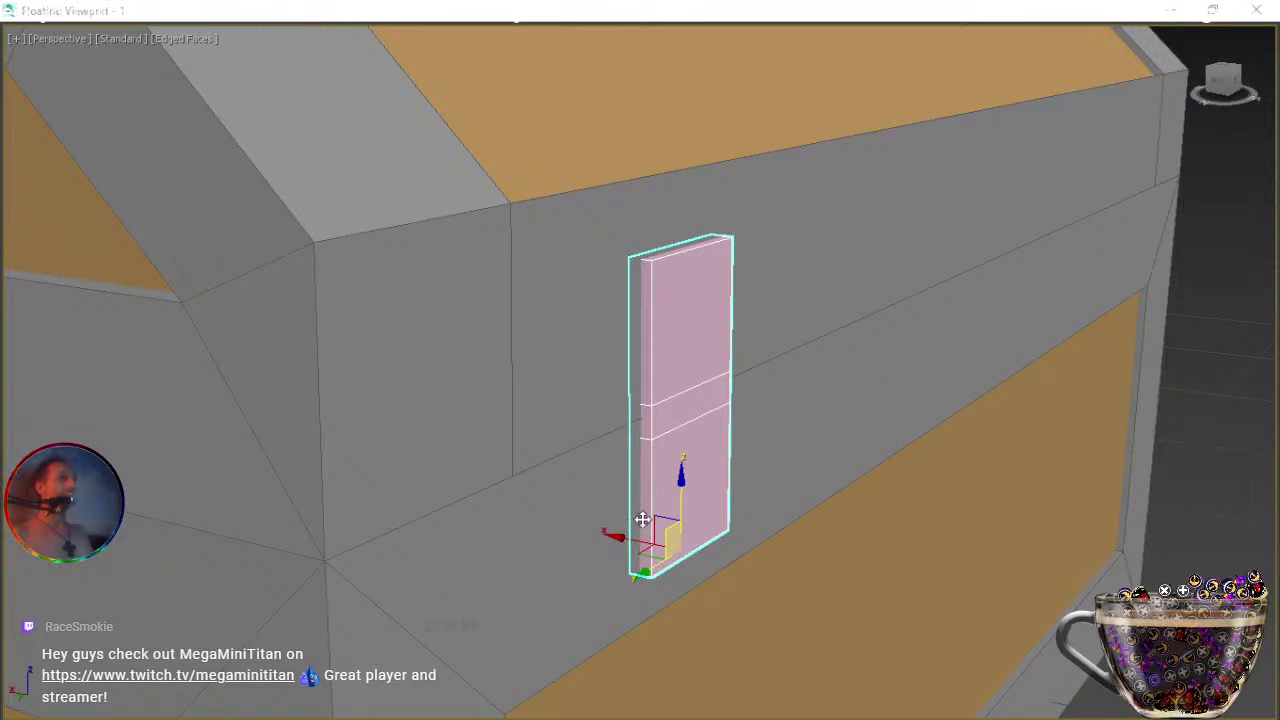
{"action": "mouse_move", "coordinate": [612, 536]}
{"action": "left_mouse_down"}
{"action": "mouse_move", "coordinate": [632, 541]}
{"action": "mouse_move", "coordinate": [618, 536]}
{"action": "left_mouse_up"}
{"action": "scroll", "coordinate": [630, 545], "scroll_direction": "down", "scroll_amount": 6}
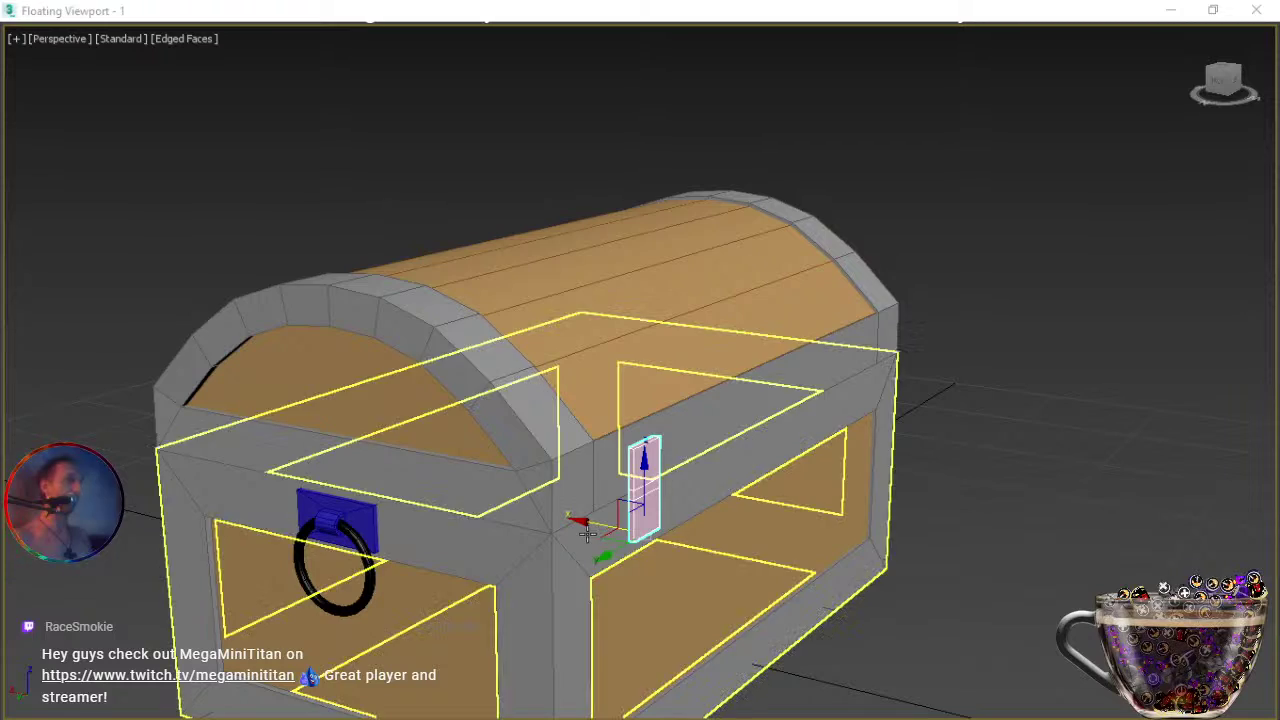
{"action": "middle_click_drag", "start_coordinate": [609, 540], "coordinate": [600, 552]}
{"action": "scroll", "coordinate": [608, 503], "scroll_direction": "up", "scroll_amount": 5}
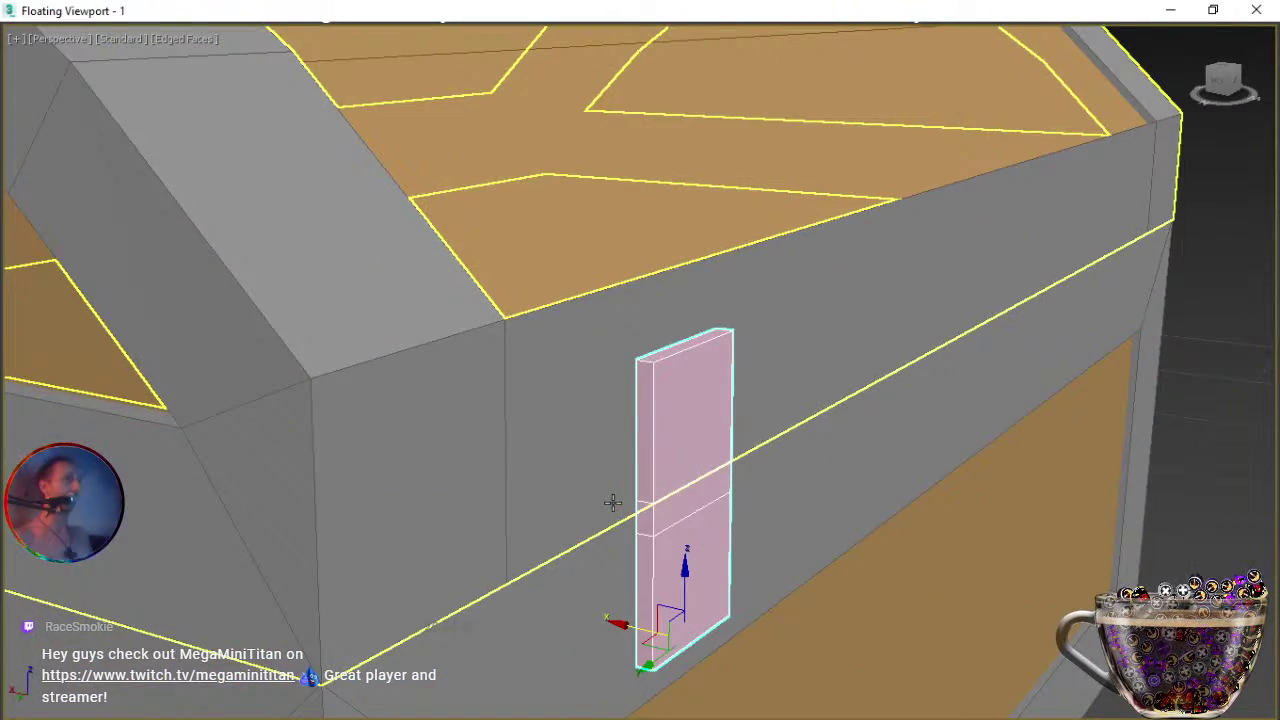
{"action": "left_click_drag", "start_coordinate": [618, 620], "coordinate": [623, 622]}
{"action": "middle_click_drag", "start_coordinate": [622, 620], "coordinate": [776, 518], "text": "alt"}
{"action": "scroll", "coordinate": [601, 549], "scroll_direction": "down", "scroll_amount": 6}
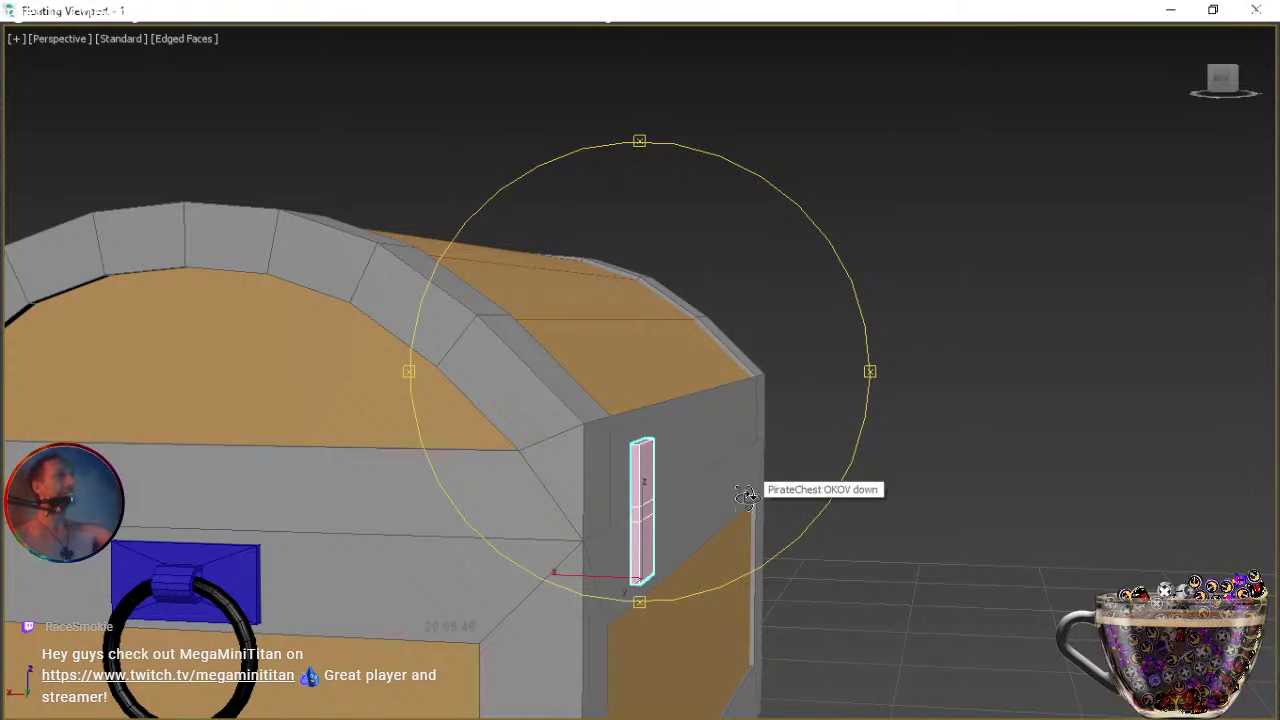
{"action": "middle_click_drag", "start_coordinate": [743, 509], "coordinate": [643, 514], "text": "alt"}
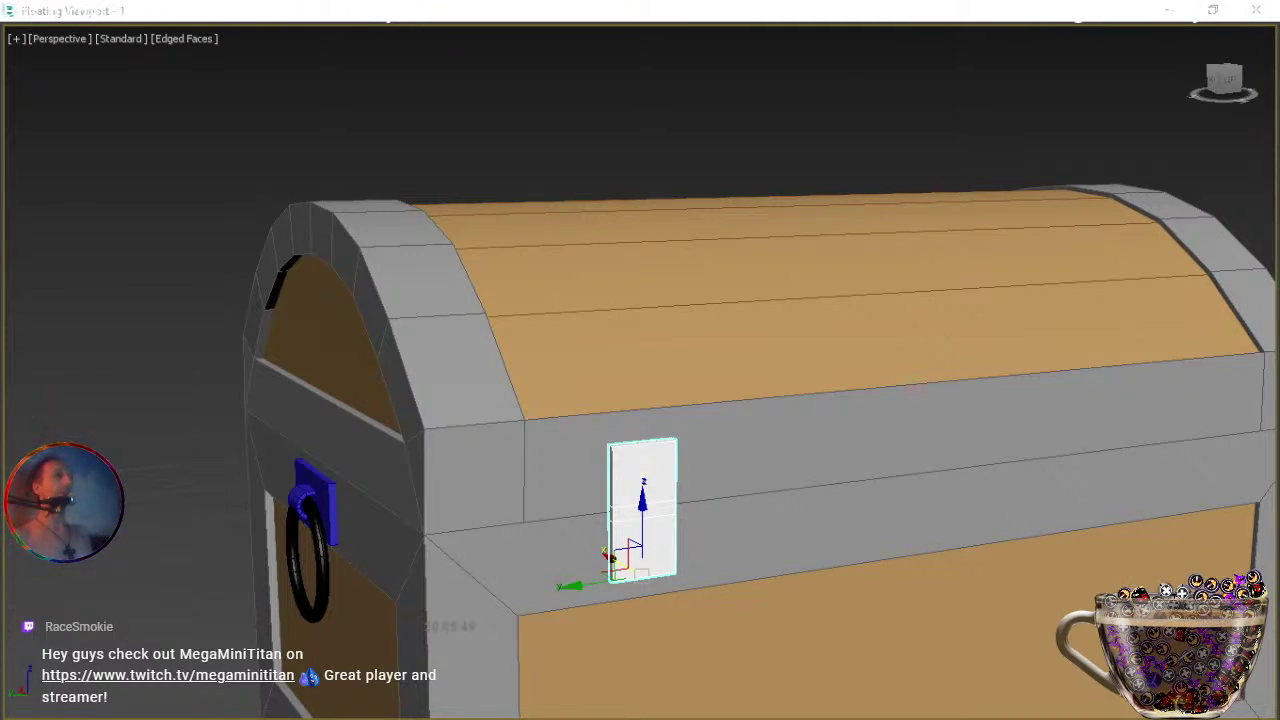
Examine the chest from the front and side, select the hinge plate with the latch, lock and handle parts, and clear the selection.
{"action": "middle_click_drag", "start_coordinate": [991, 443], "coordinate": [301, 434], "text": "alt"}
{"action": "scroll", "coordinate": [668, 461], "scroll_direction": "down", "scroll_amount": 10}
{"action": "middle_click_drag", "start_coordinate": [571, 455], "coordinate": [680, 462], "text": "alt"}
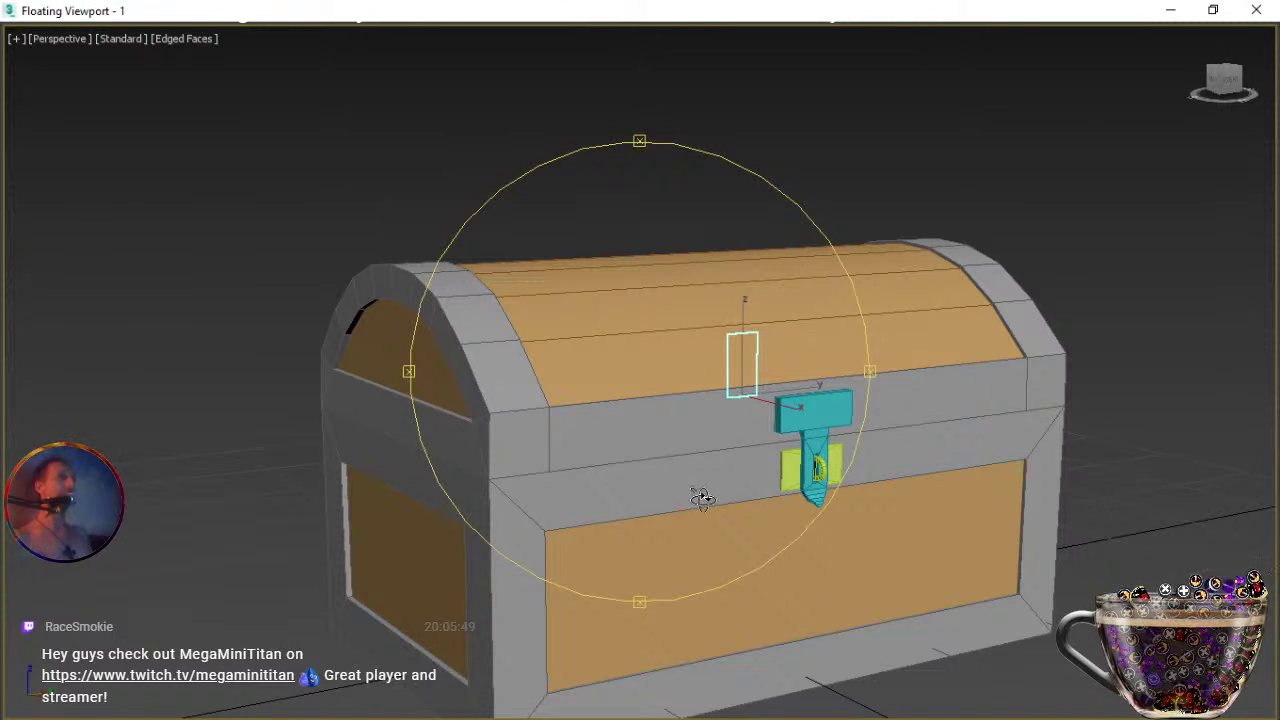
{"action": "middle_click_drag", "start_coordinate": [699, 501], "coordinate": [631, 517], "text": "alt"}
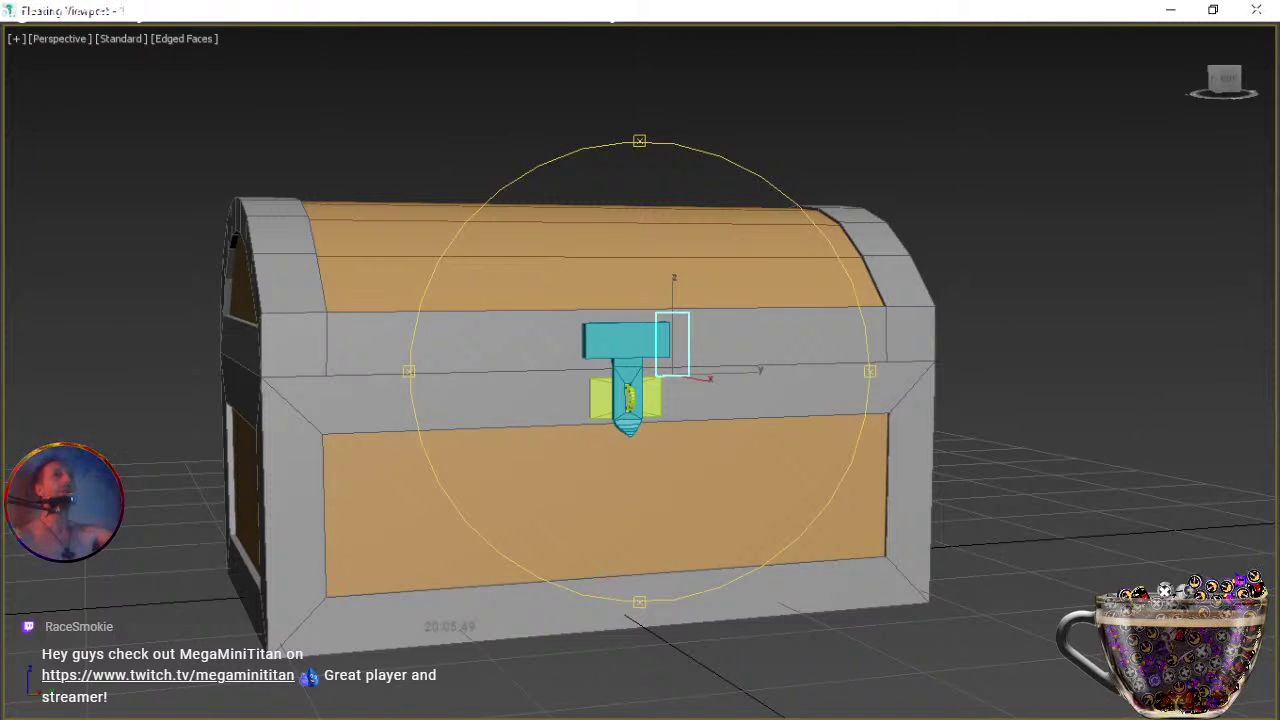
{"action": "key", "text": "ctrl+z"}
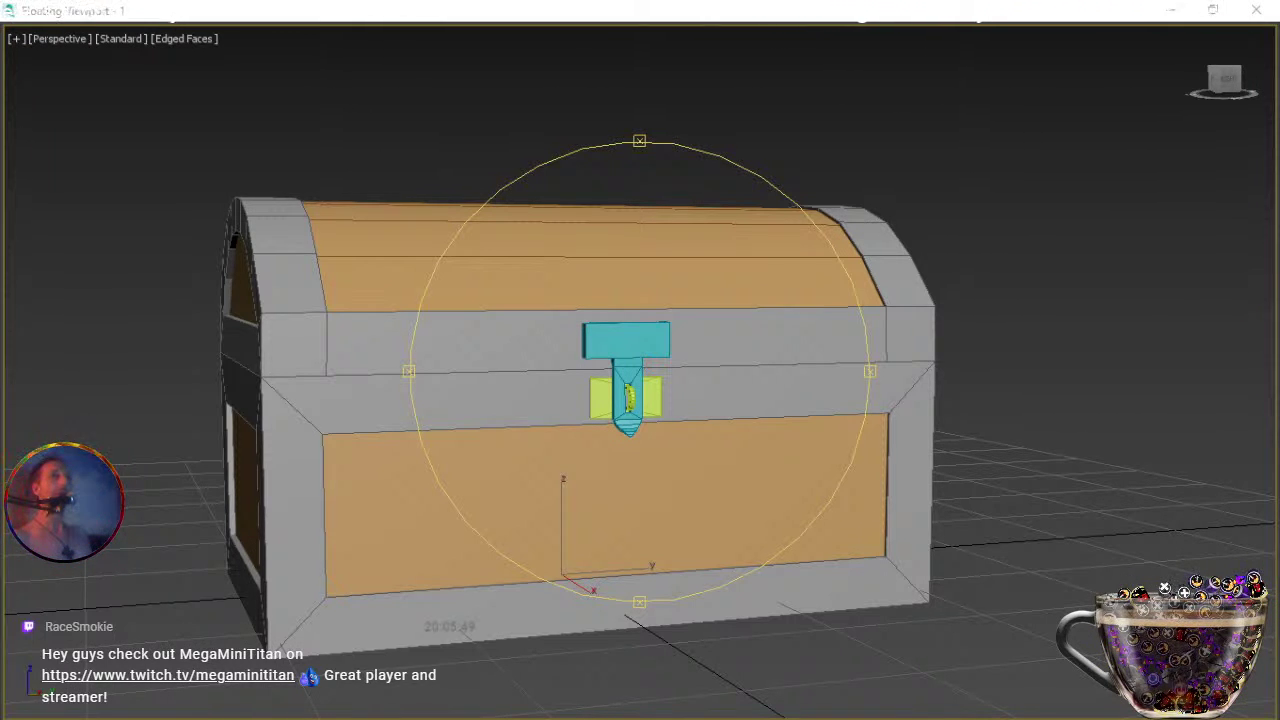
{"action": "left_click", "coordinate": [672, 345]}
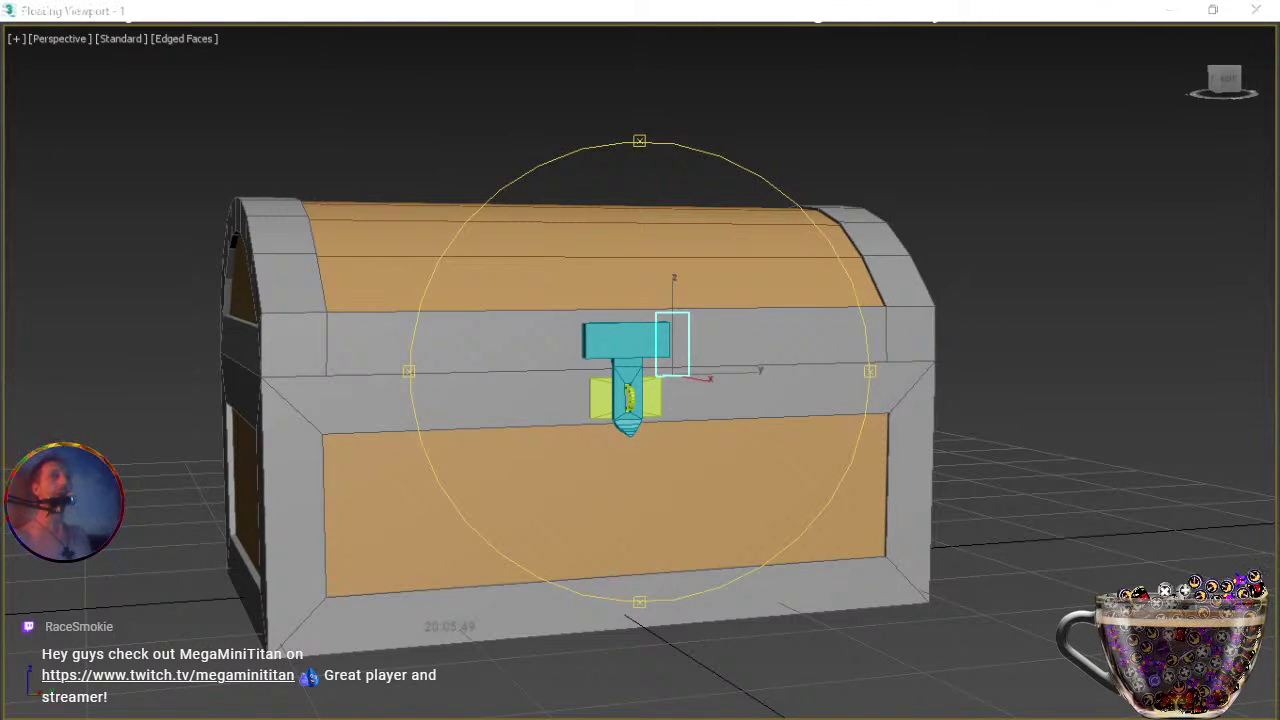
{"action": "key", "text": "ctrl+a"}
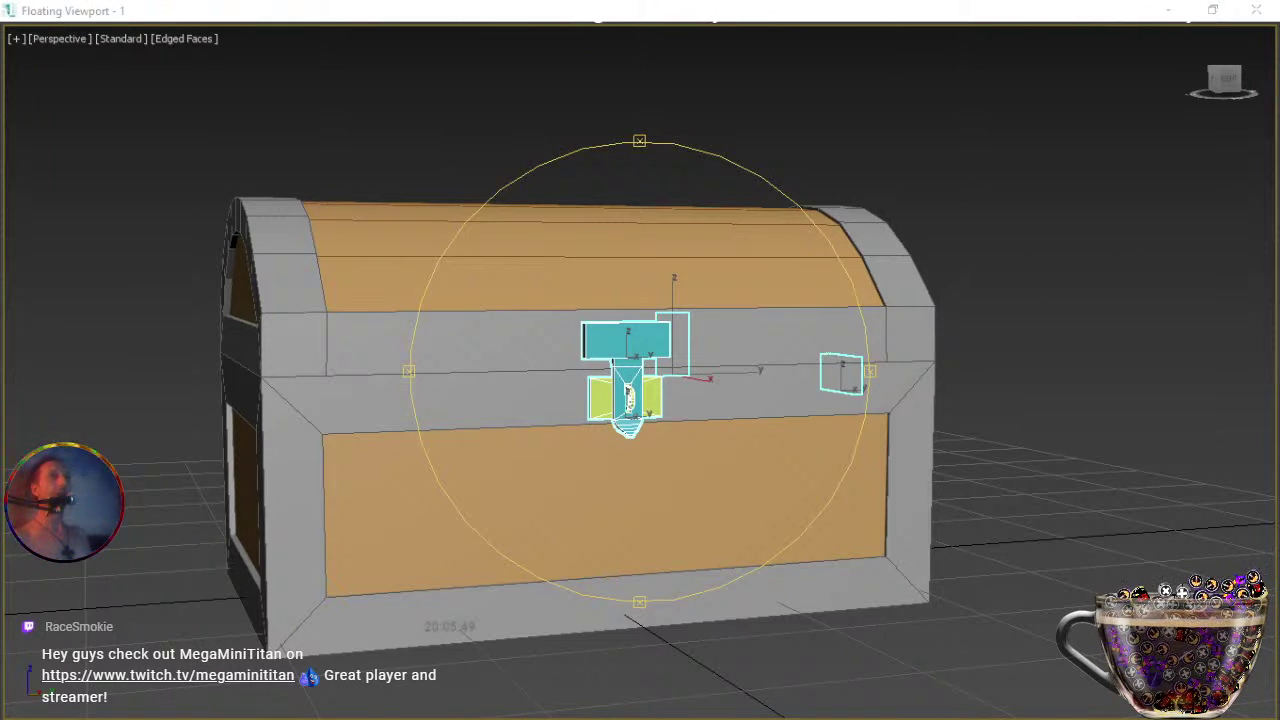
{"action": "key", "text": "Page_Up"}
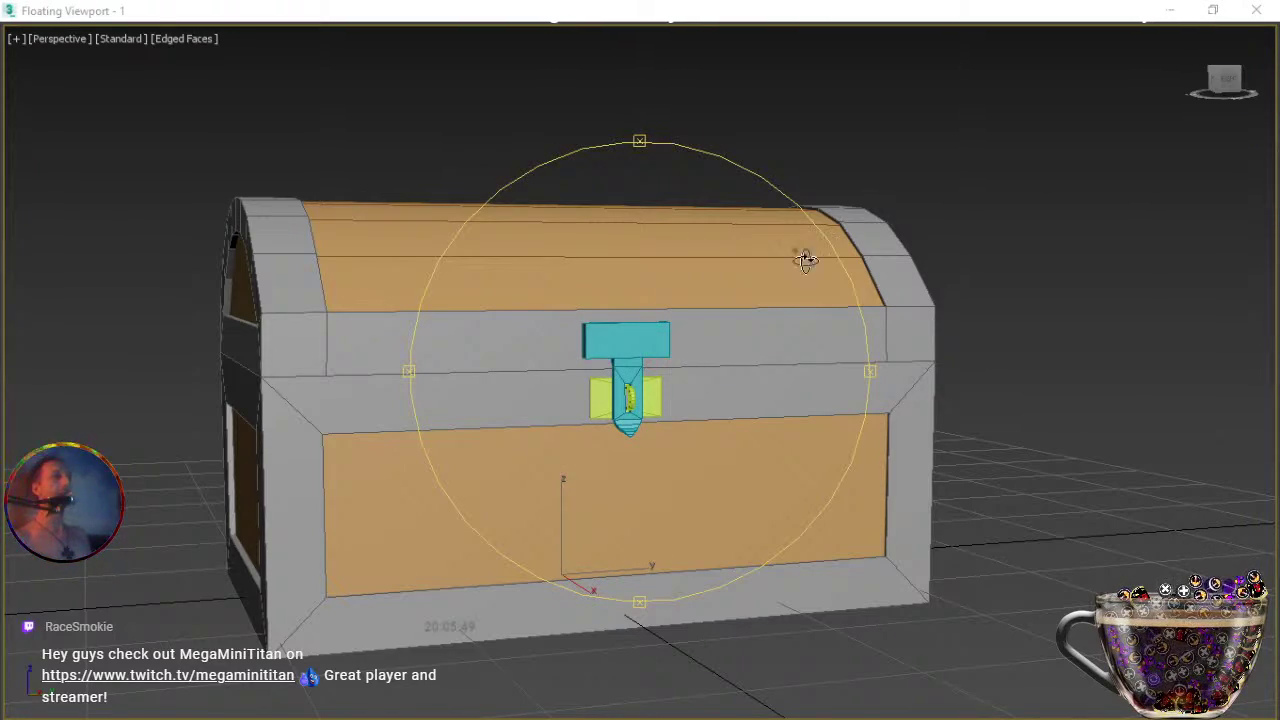
{"action": "middle_click_drag", "start_coordinate": [777, 366], "coordinate": [849, 369], "text": "alt"}
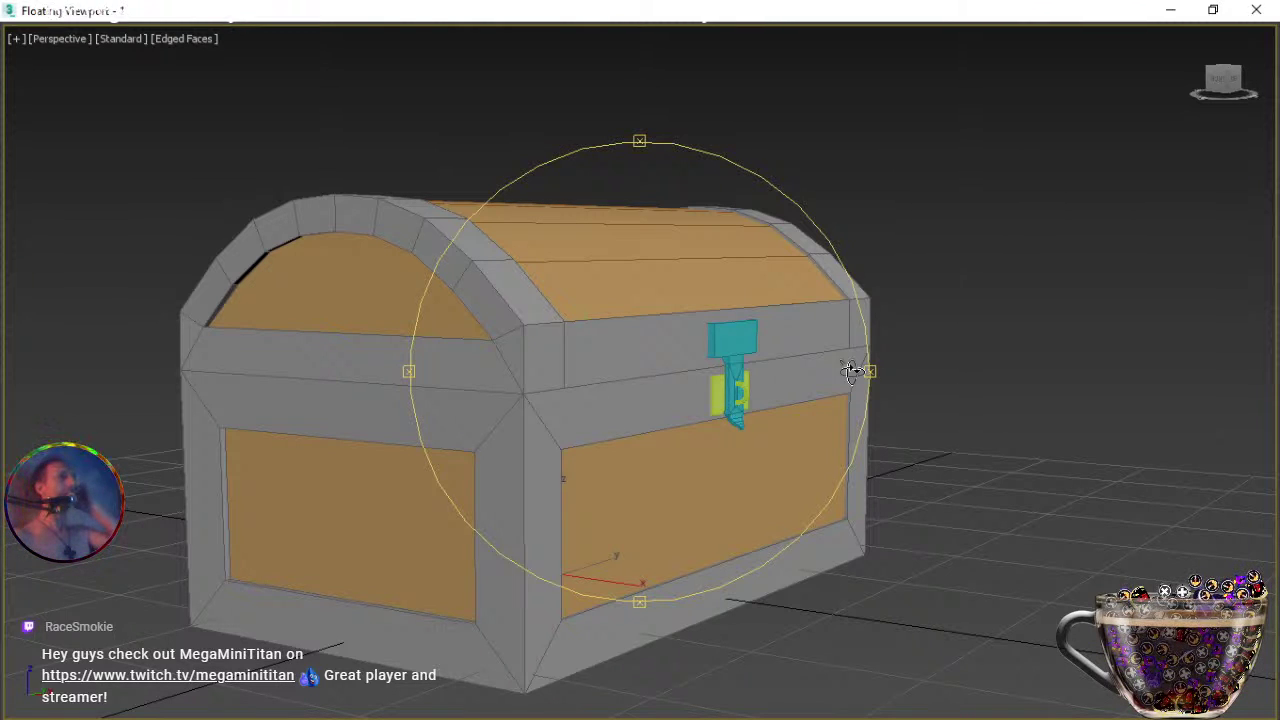
Move the whole chest along negative Y and make a copy of it beside it along positive Y.
{"action": "middle_click_drag", "start_coordinate": [849, 370], "coordinate": [845, 380], "text": "alt"}
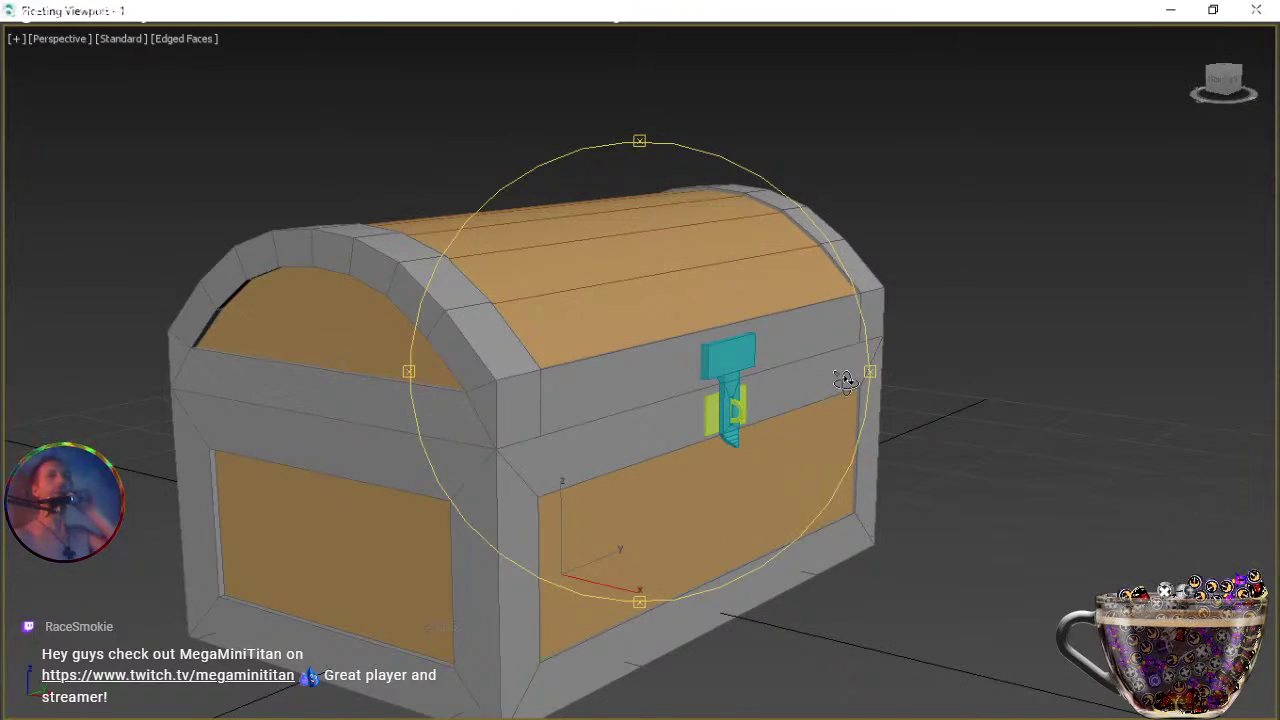
{"action": "middle_click_drag", "start_coordinate": [845, 381], "coordinate": [651, 382], "text": "alt"}
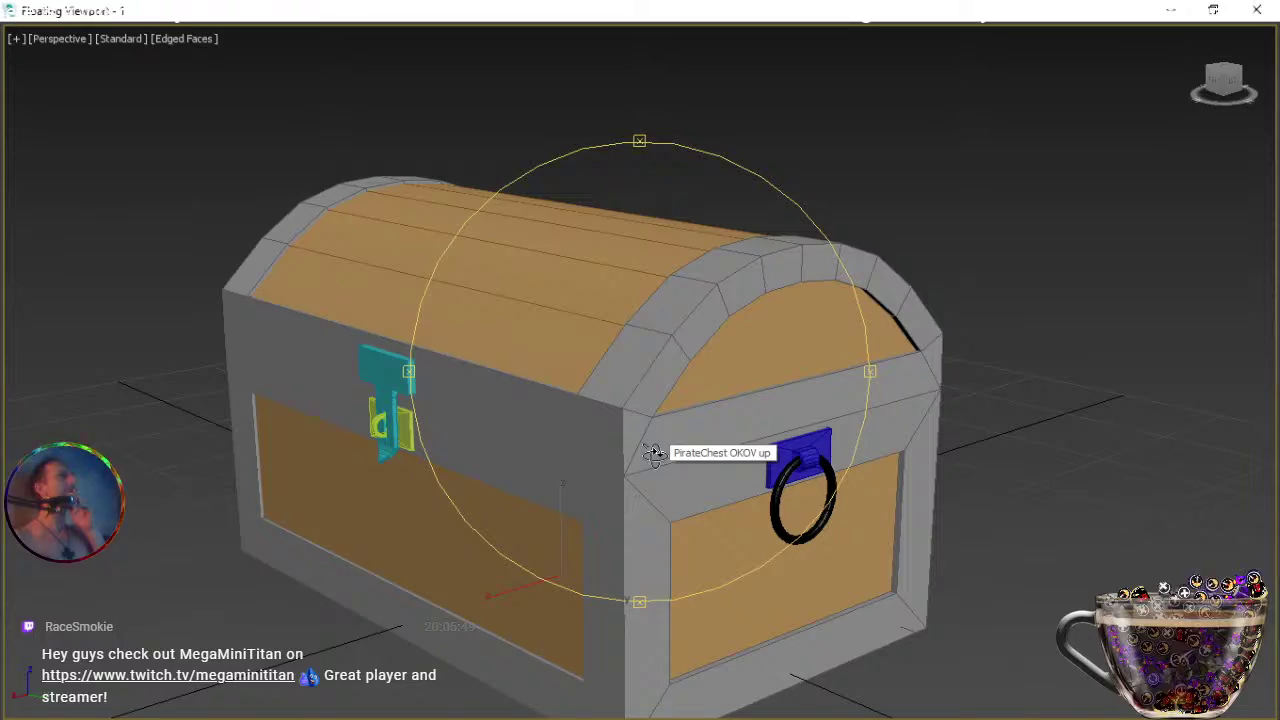
{"action": "middle_click_drag", "start_coordinate": [608, 429], "coordinate": [857, 445], "text": "alt"}
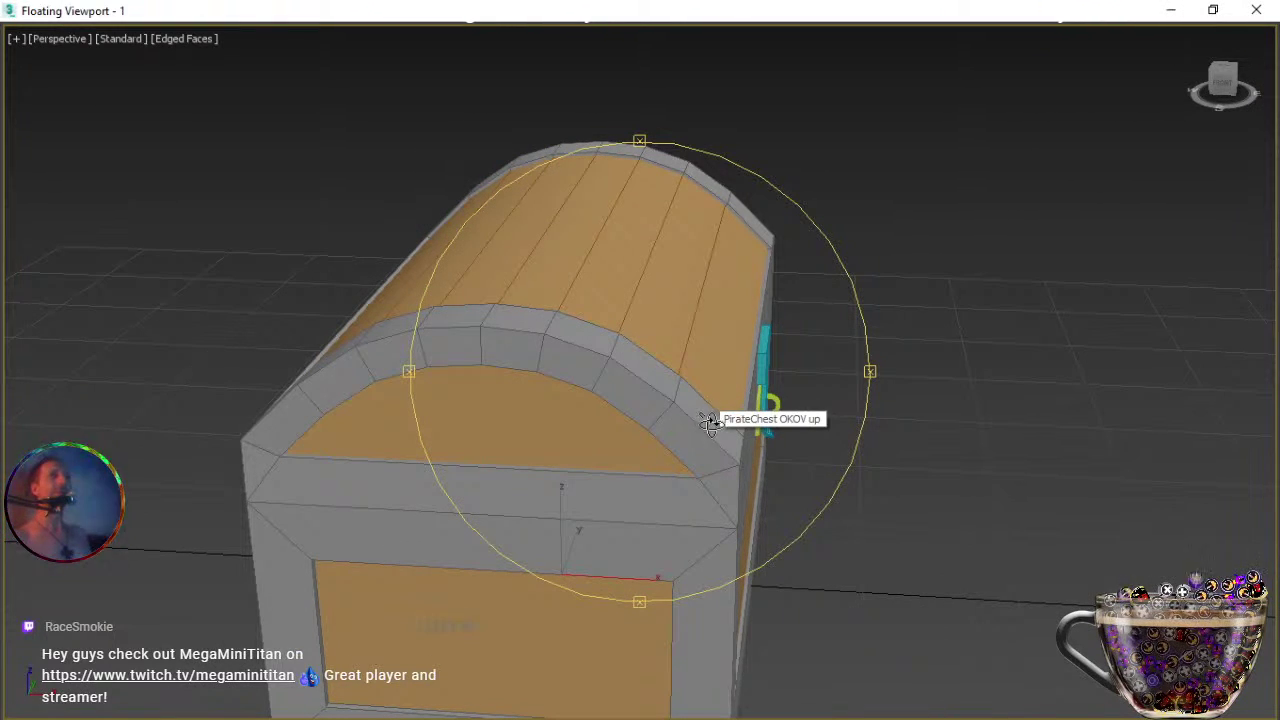
{"action": "middle_click_drag", "start_coordinate": [677, 434], "coordinate": [533, 397], "text": "alt"}
{"action": "left_click", "coordinate": [562, 480]}
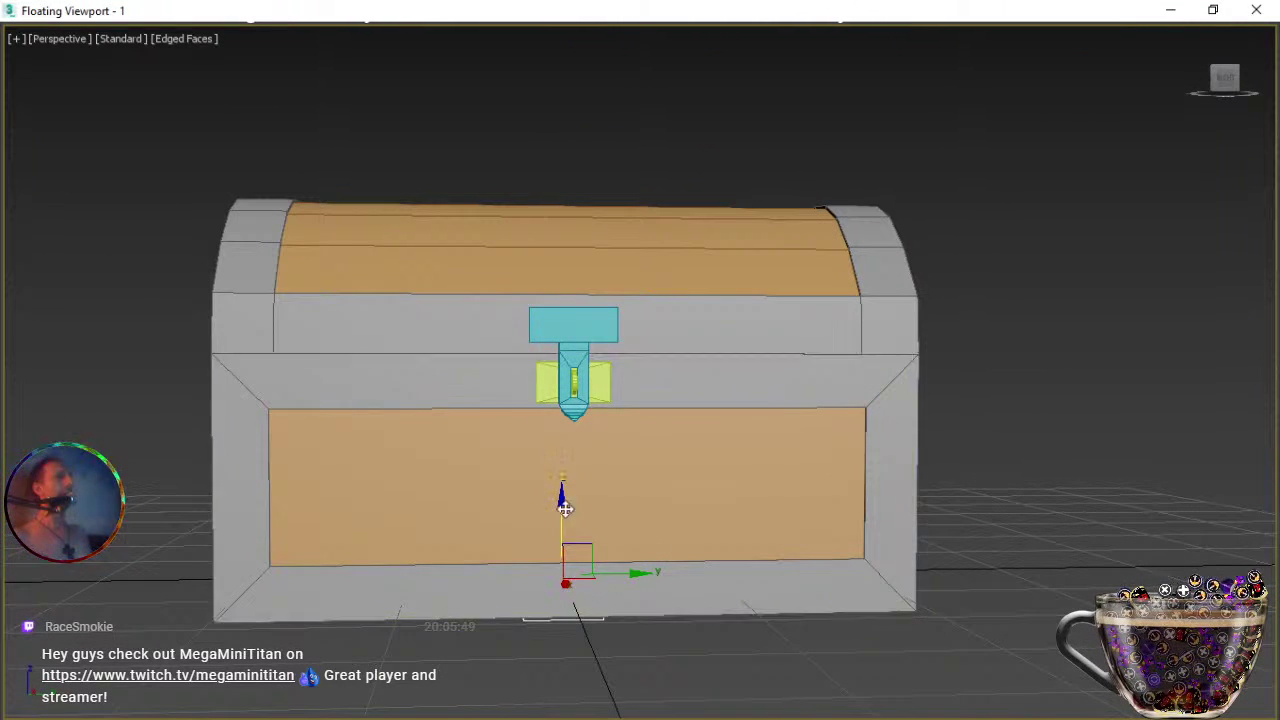
{"action": "left_click_drag", "start_coordinate": [630, 575], "coordinate": [451, 577]}
{"action": "scroll", "coordinate": [494, 563], "scroll_direction": "down", "scroll_amount": 5}
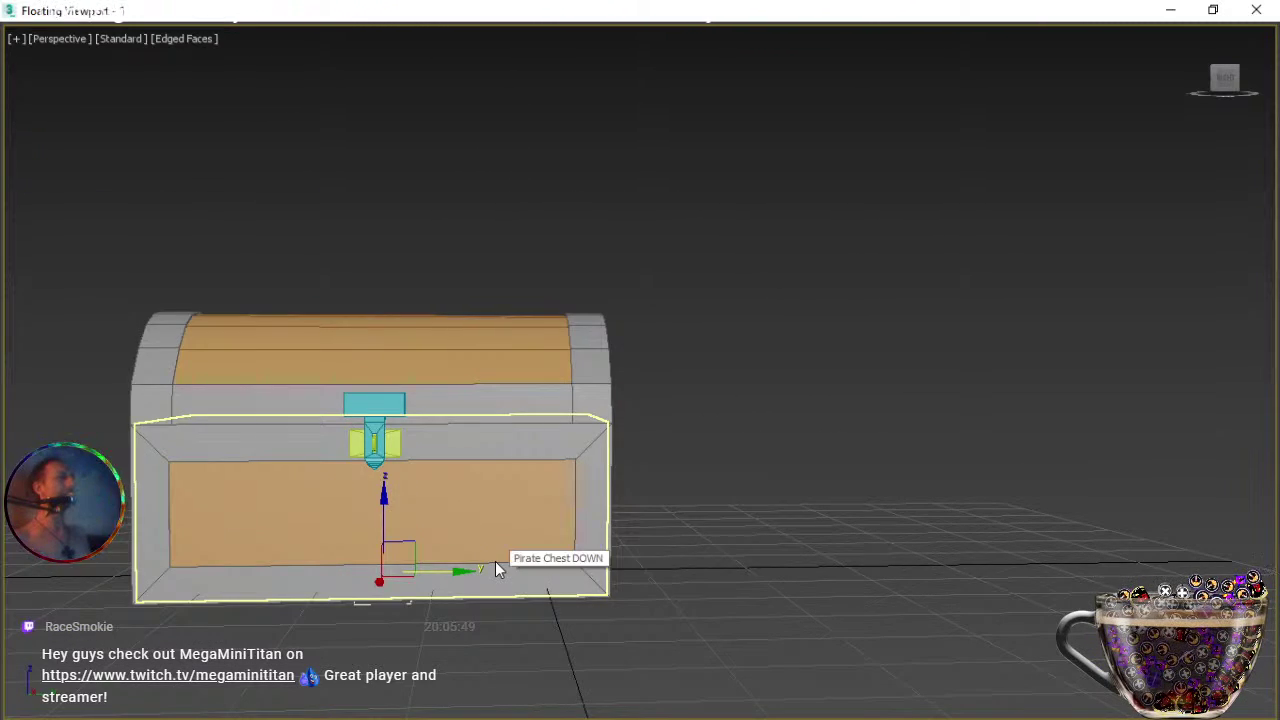
{"action": "middle_click_drag", "start_coordinate": [529, 560], "coordinate": [666, 557]}
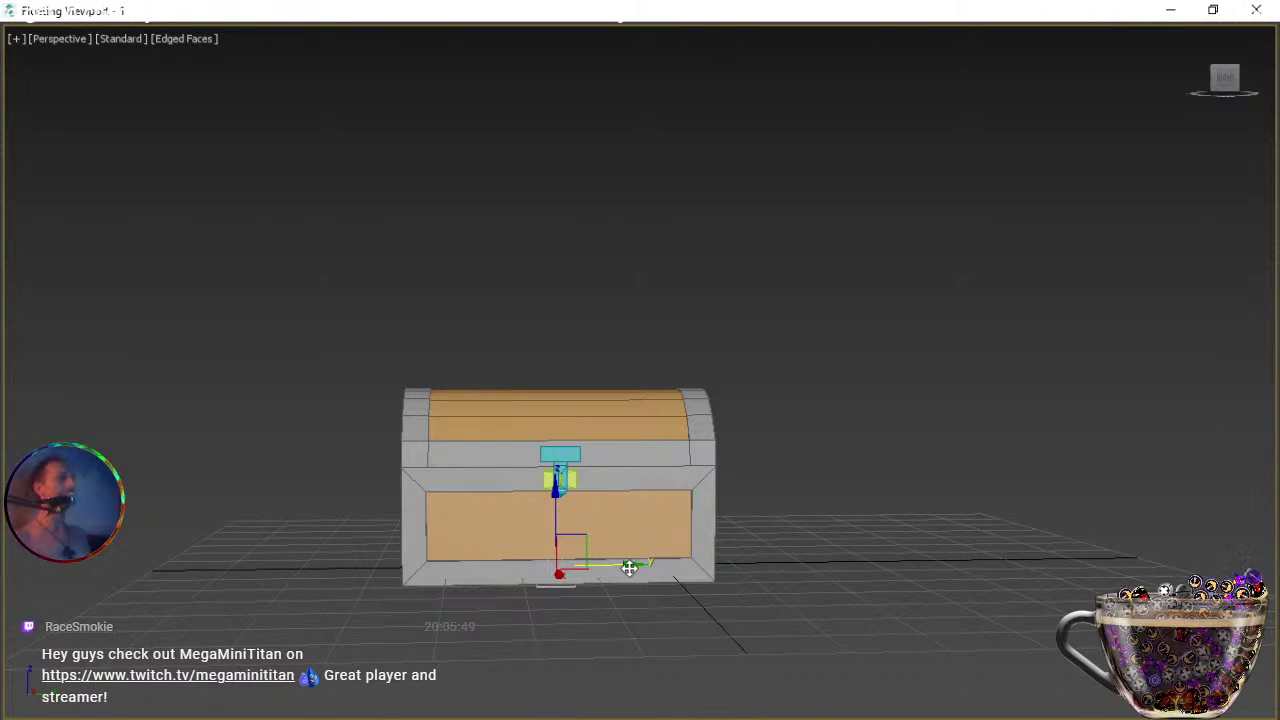
{"action": "left_click_drag", "start_coordinate": [629, 568], "coordinate": [365, 580]}
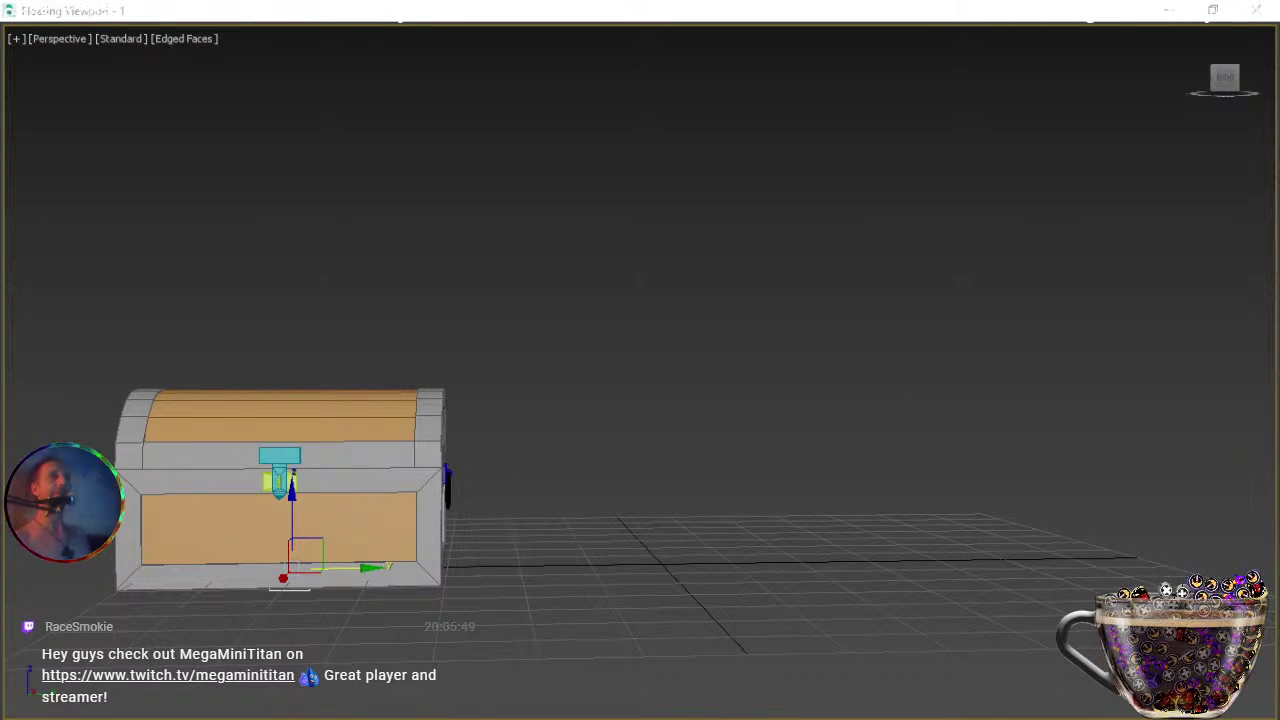
{"action": "key", "text": "ctrl+a"}
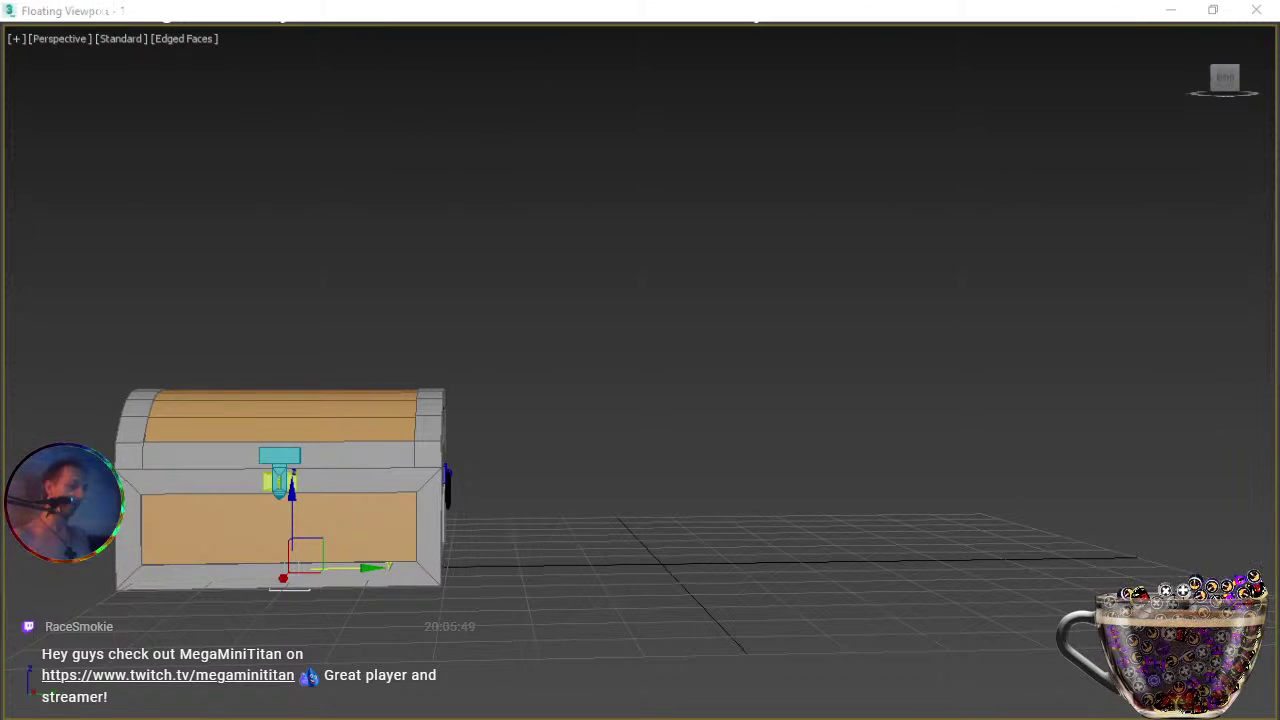
{"action": "left_click_drag", "start_coordinate": [340, 567], "coordinate": [718, 563], "text": "shift"}
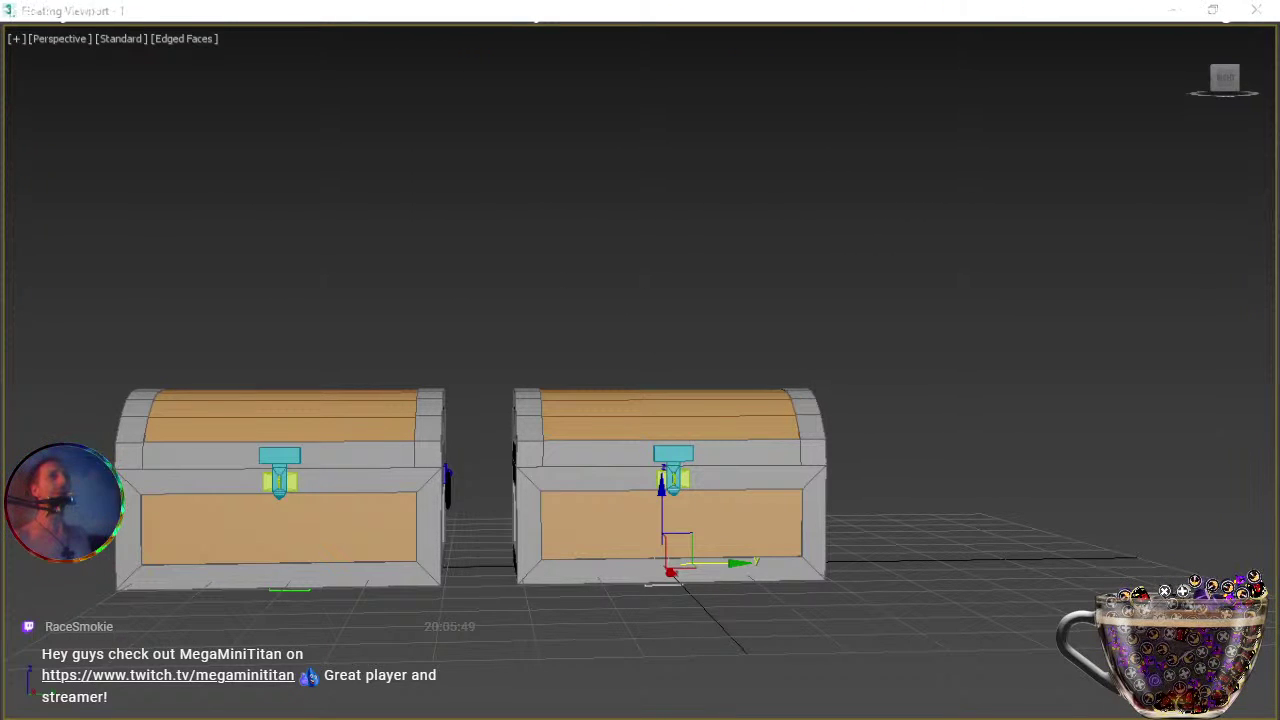
Delete all parts of the original chest, keeping only the copy, and select the copy.
{"action": "left_click", "coordinate": [289, 589]}
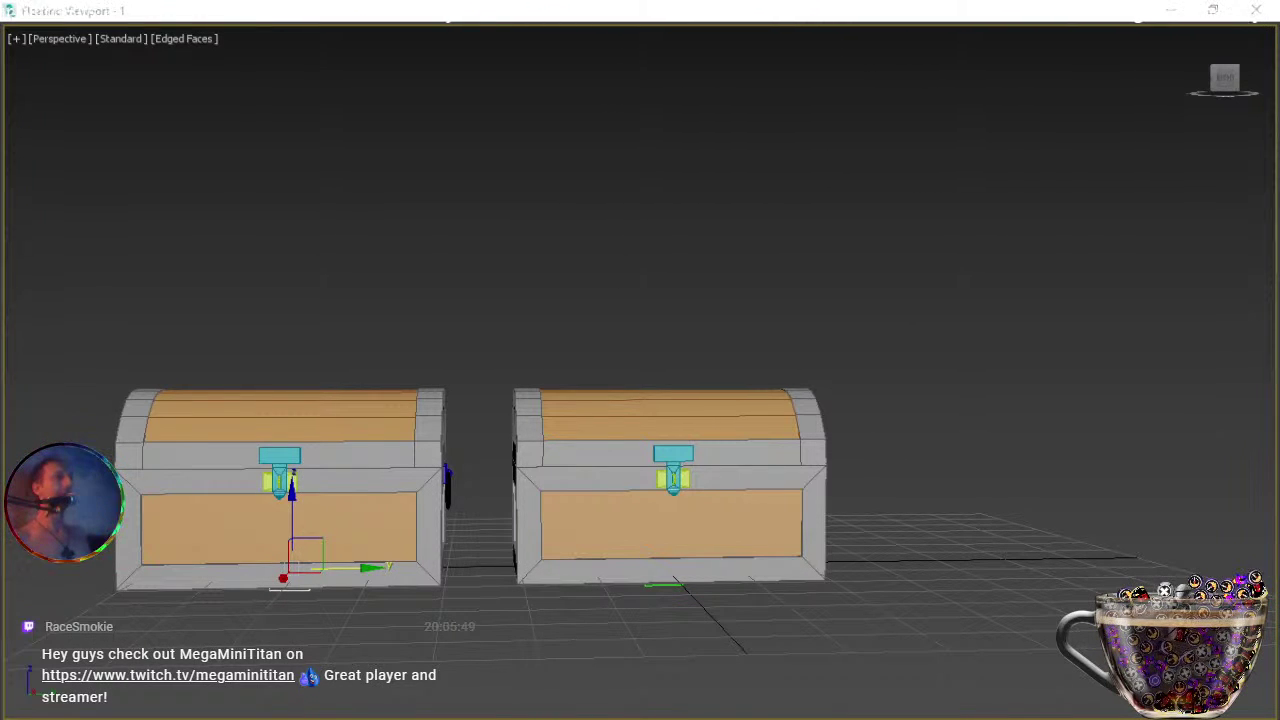
{"action": "key", "text": "Delete"}
{"action": "key", "text": "Delete"}
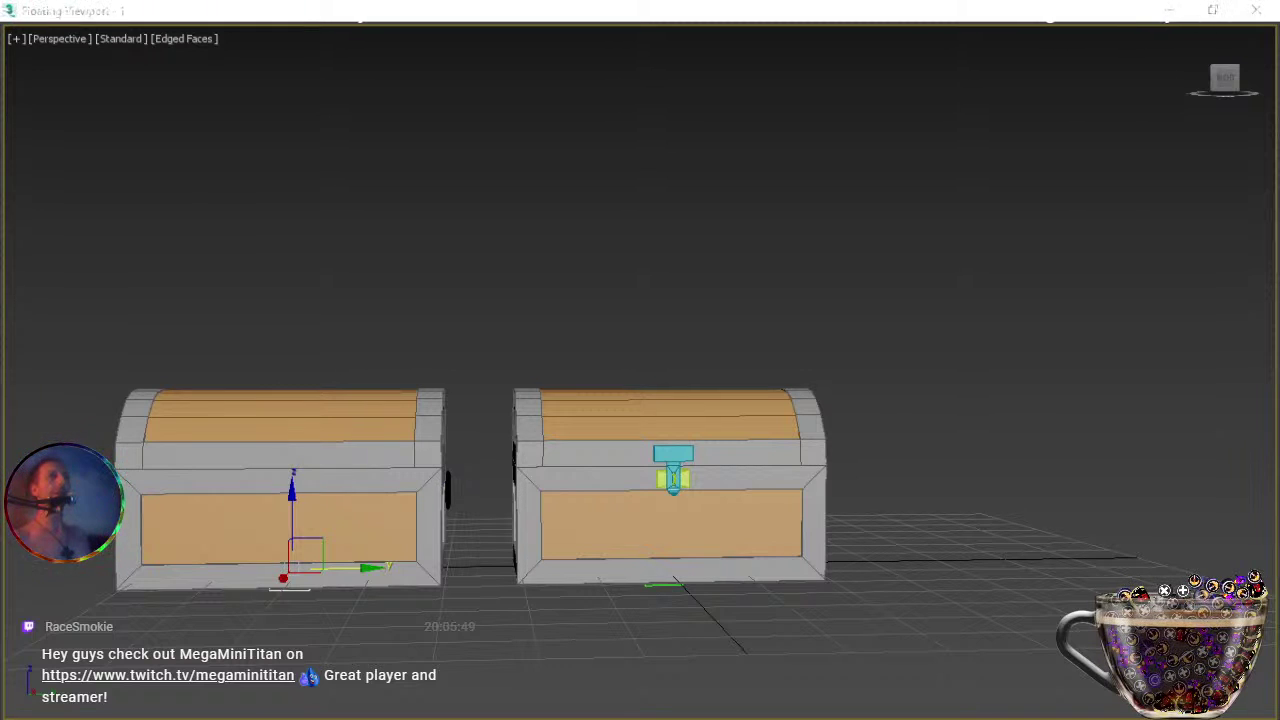
{"action": "key", "text": "Delete"}
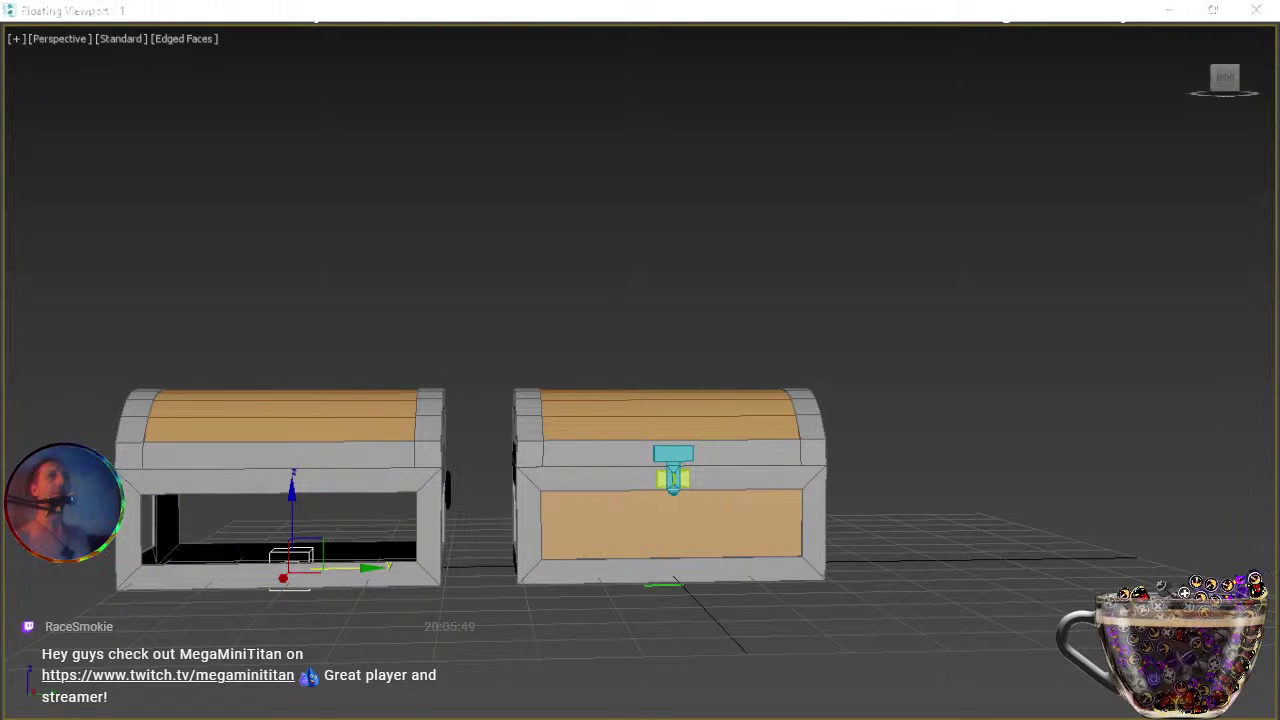
{"action": "key", "text": "ctrl+z"}
{"action": "key", "text": "ctrl+z"}
{"action": "key", "text": "ctrl+z"}
{"action": "key", "text": "ctrl+z"}
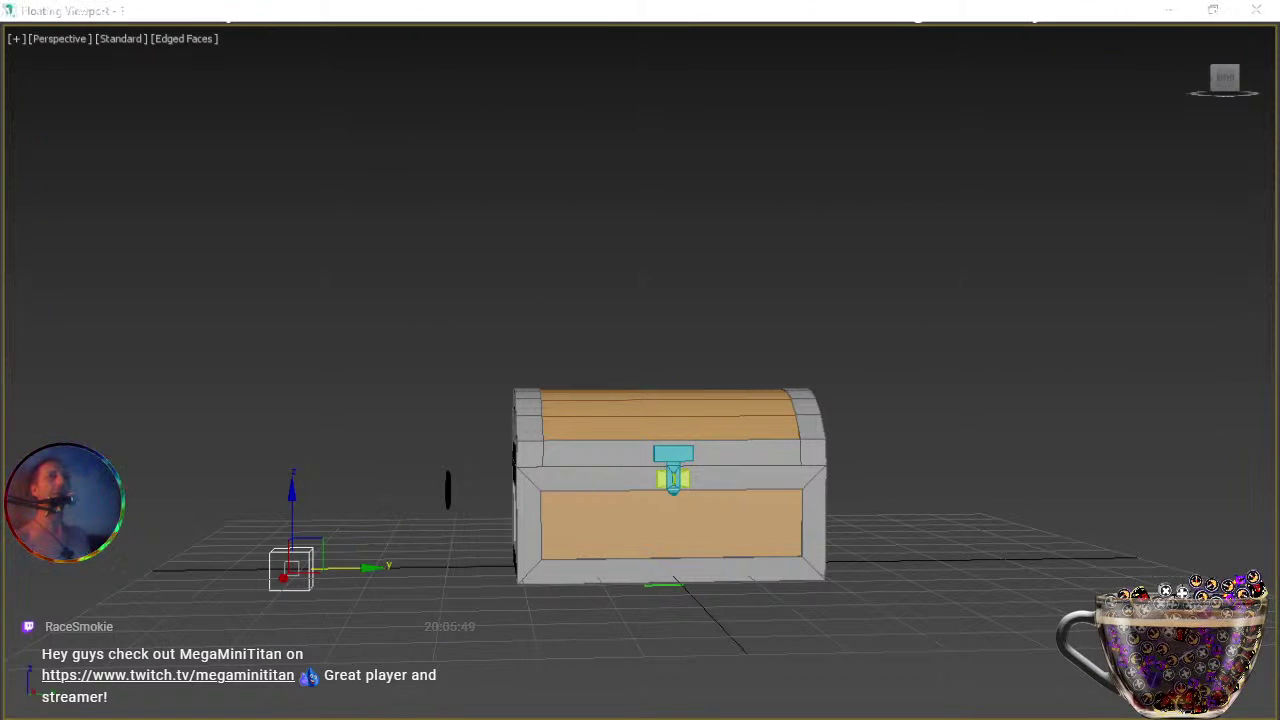
{"action": "key", "text": "ctrl+z"}
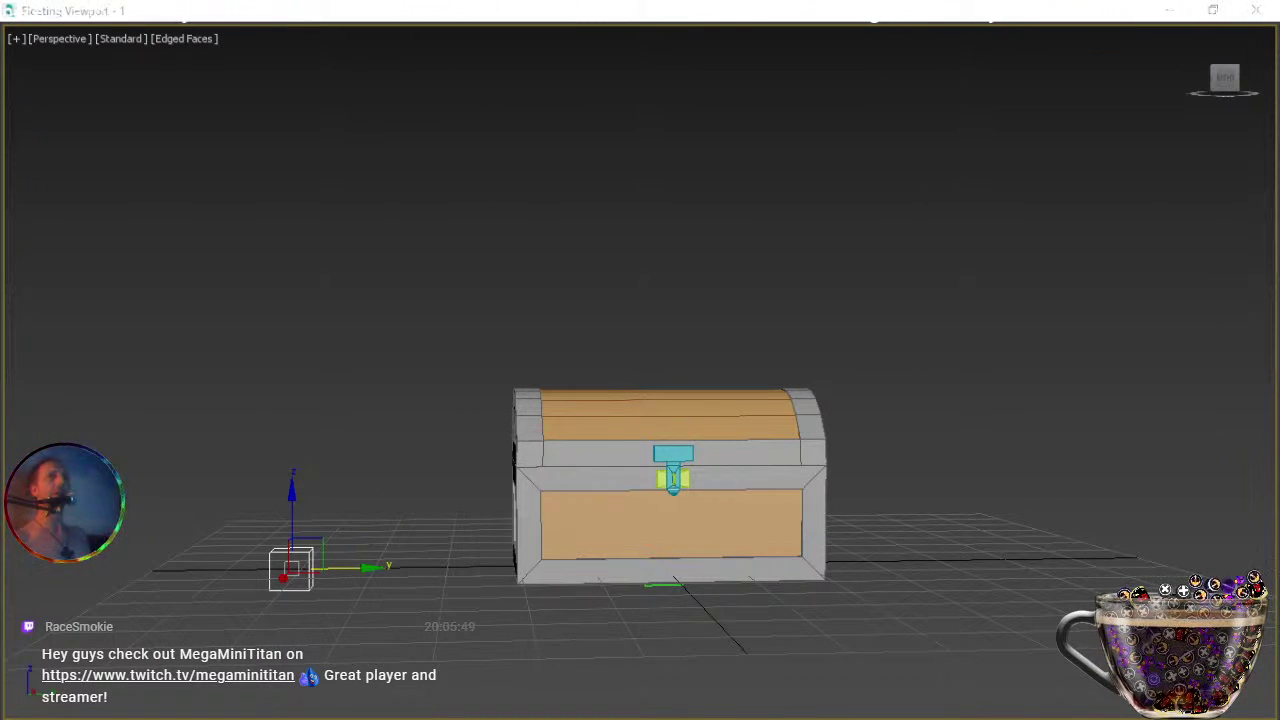
{"action": "key", "text": "ctrl+z"}
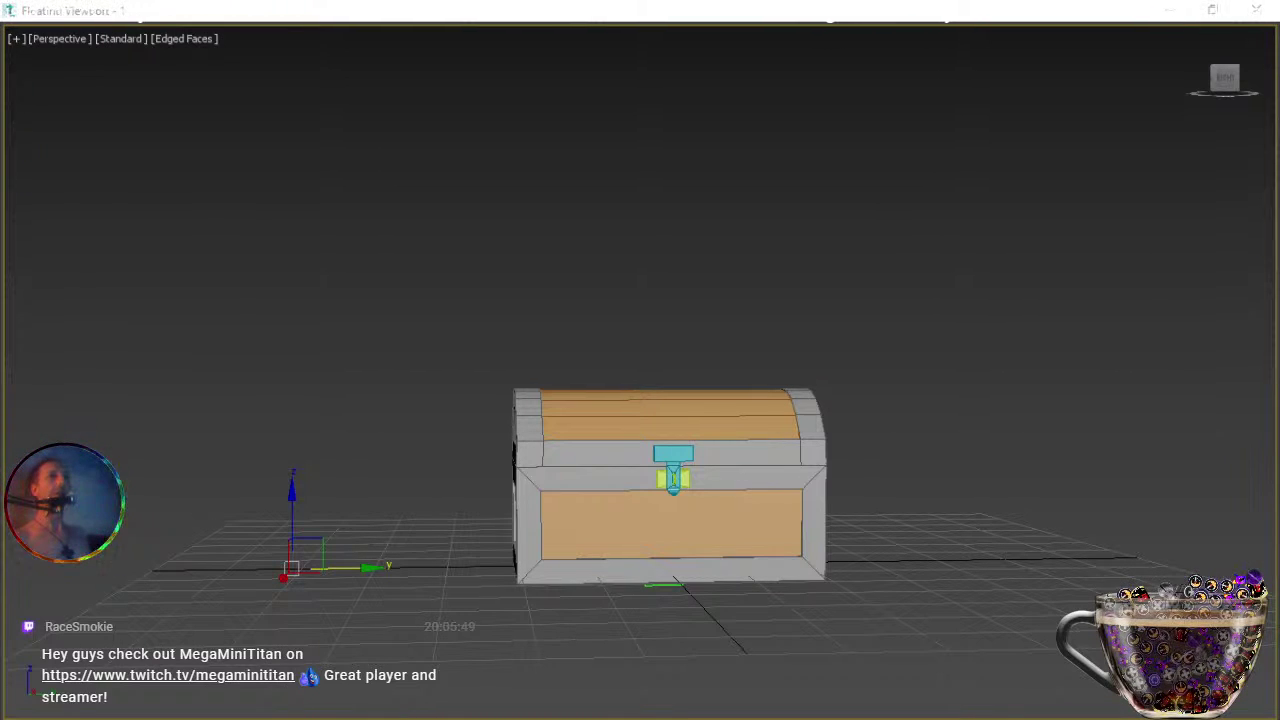
{"action": "key", "text": "ctrl+z"}
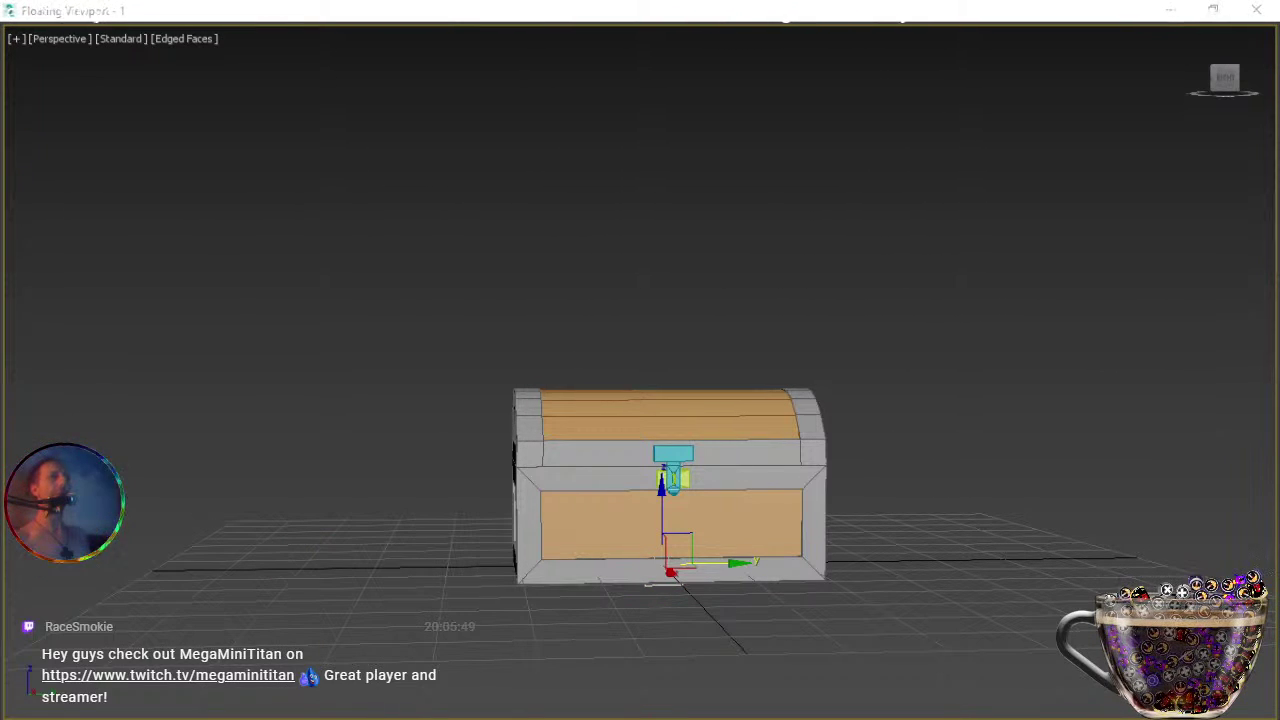
Select the T-shaped latch on the chest's front and isolate it from the other parts.
{"action": "key", "text": "z"}
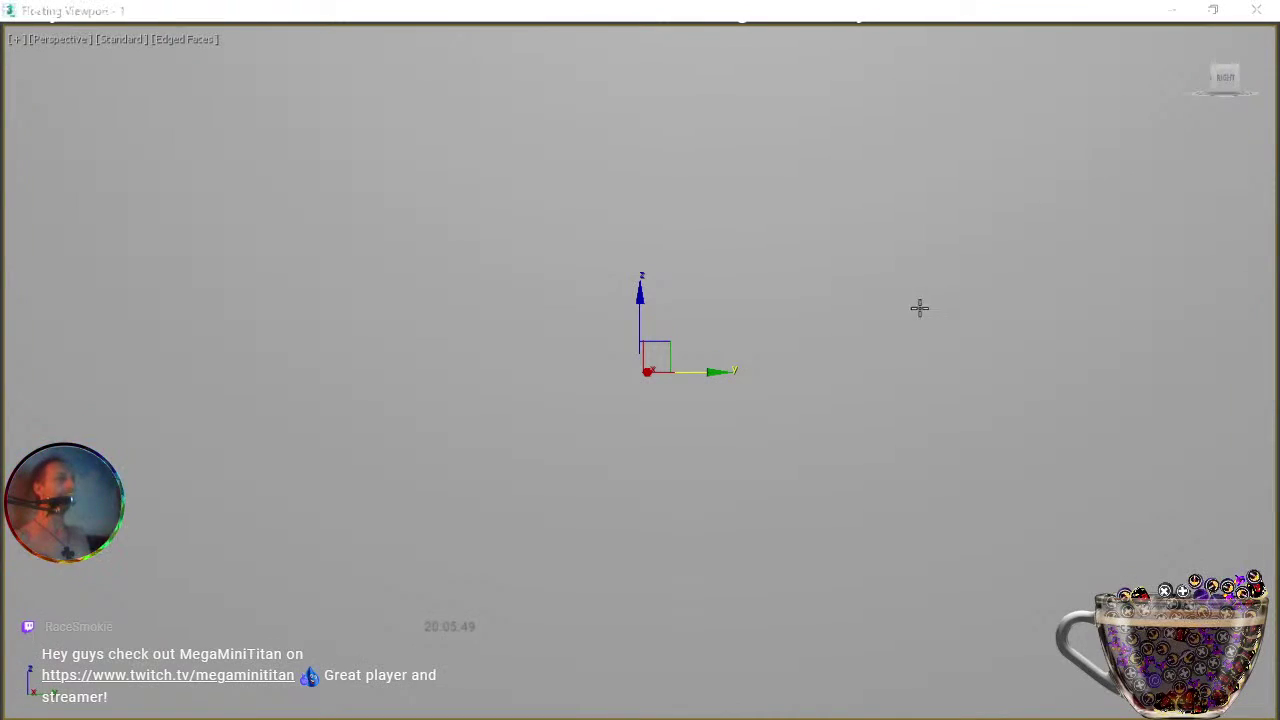
{"action": "scroll", "coordinate": [757, 456], "scroll_direction": "down", "scroll_amount": 2}
{"action": "scroll", "coordinate": [757, 456], "scroll_direction": "down", "scroll_amount": 6}
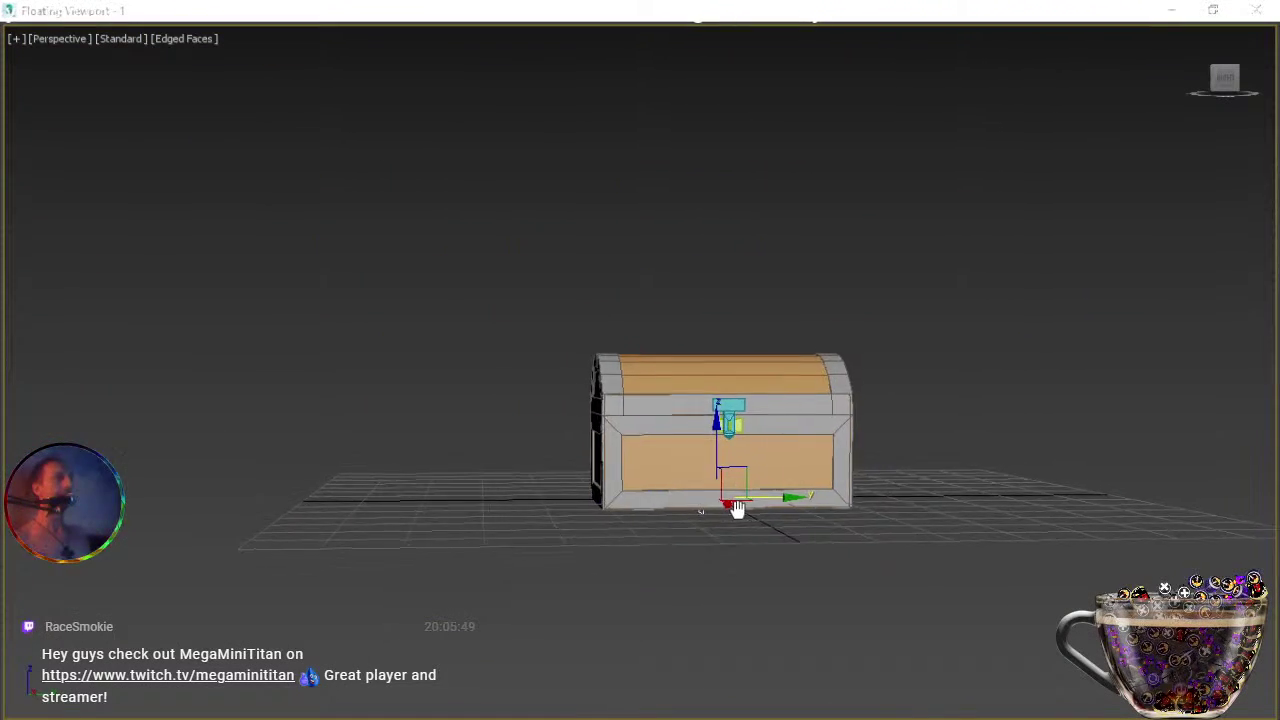
{"action": "scroll", "coordinate": [680, 545], "scroll_direction": "up", "scroll_amount": 2}
{"action": "scroll", "coordinate": [680, 545], "scroll_direction": "up", "scroll_amount": 2}
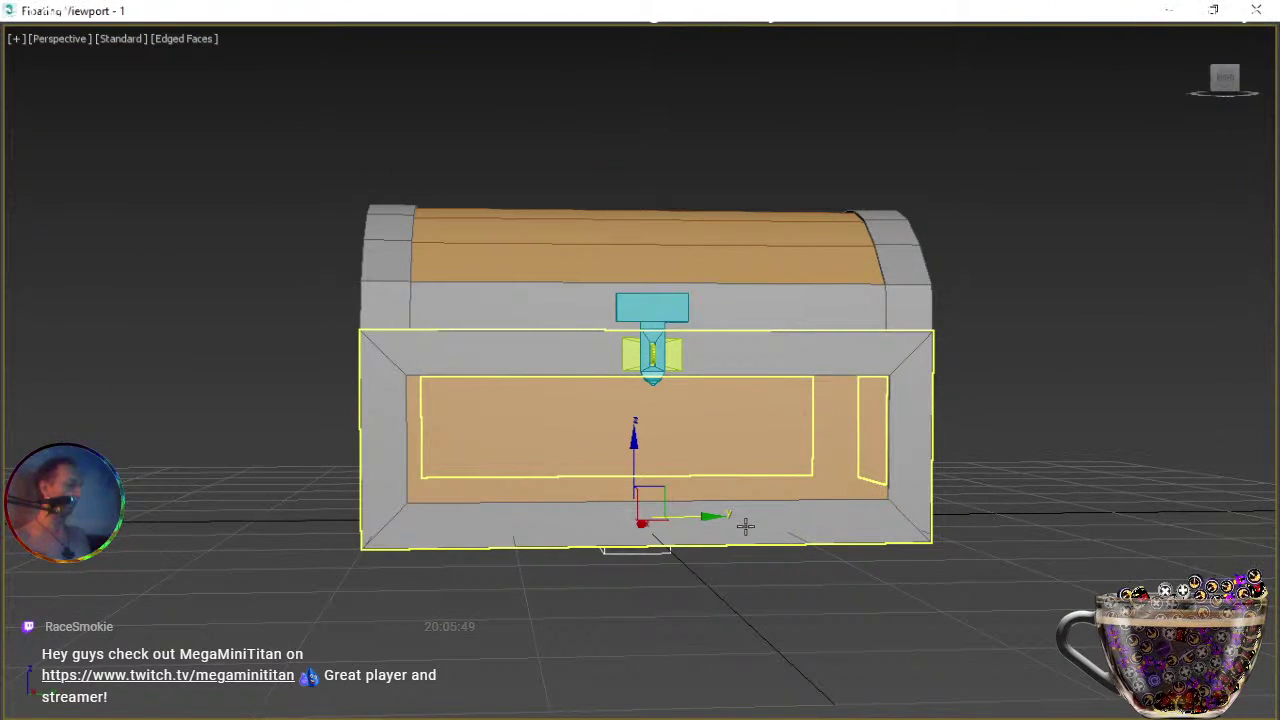
{"action": "middle_click_drag", "start_coordinate": [745, 535], "coordinate": [710, 509], "text": "alt"}
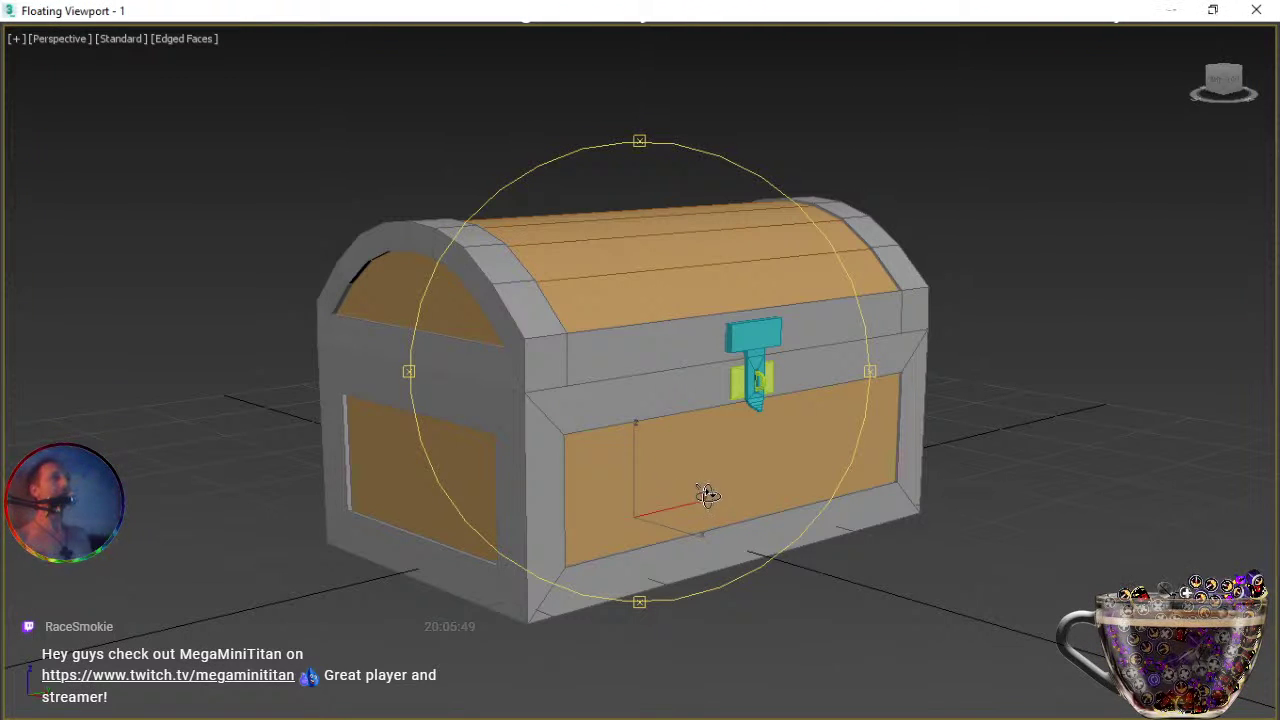
{"action": "middle_click_drag", "start_coordinate": [677, 437], "coordinate": [625, 428], "text": "alt"}
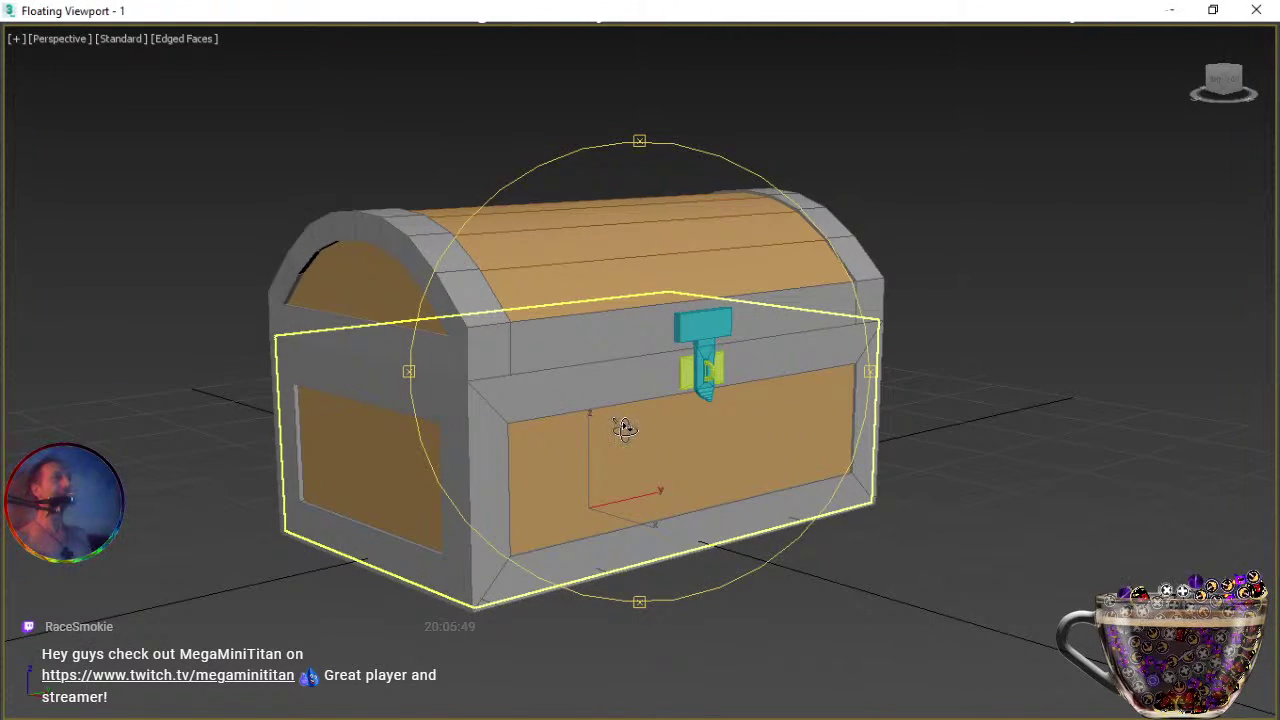
{"action": "scroll", "coordinate": [624, 430], "scroll_direction": "up", "scroll_amount": 3}
{"action": "scroll", "coordinate": [694, 385], "scroll_direction": "up", "scroll_amount": 3}
{"action": "middle_click_drag", "start_coordinate": [735, 373], "coordinate": [617, 477], "text": "alt"}
{"action": "scroll", "coordinate": [617, 484], "scroll_direction": "up", "scroll_amount": 2}
{"action": "middle_click_drag", "start_coordinate": [676, 430], "coordinate": [614, 514], "text": "alt"}
{"action": "scroll", "coordinate": [630, 512], "scroll_direction": "up", "scroll_amount": 2}
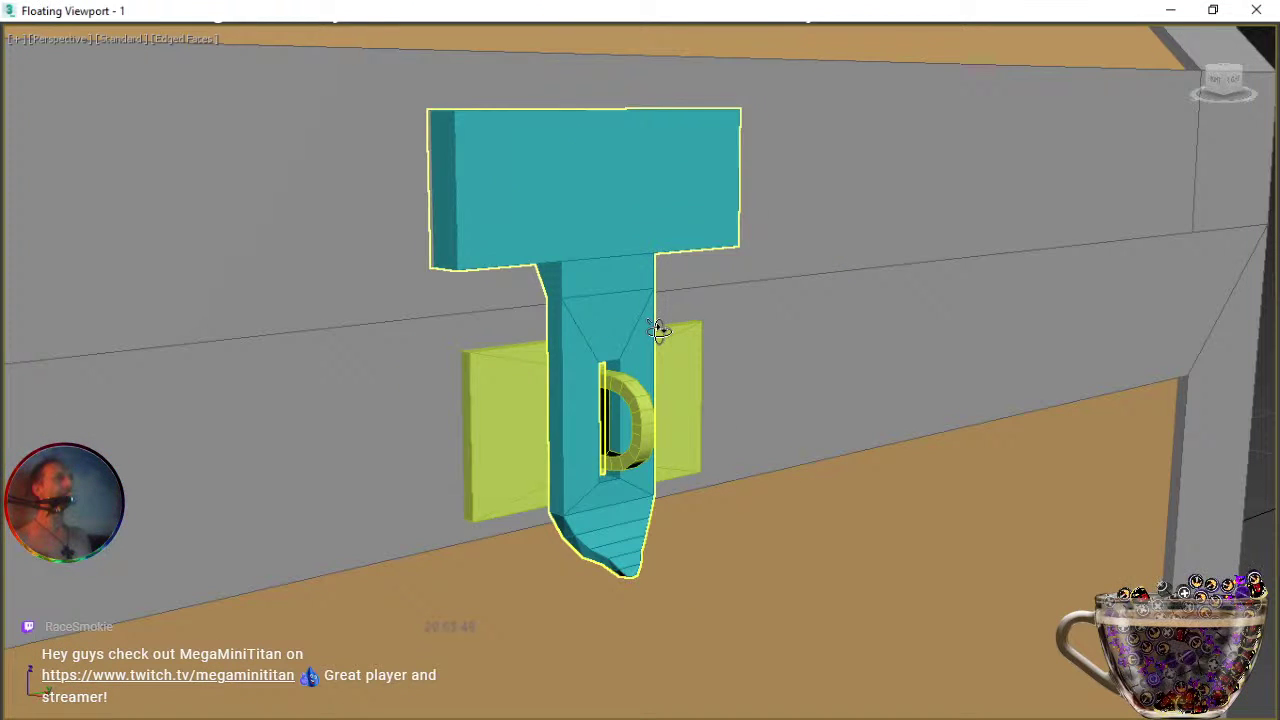
{"action": "left_click", "coordinate": [591, 286]}
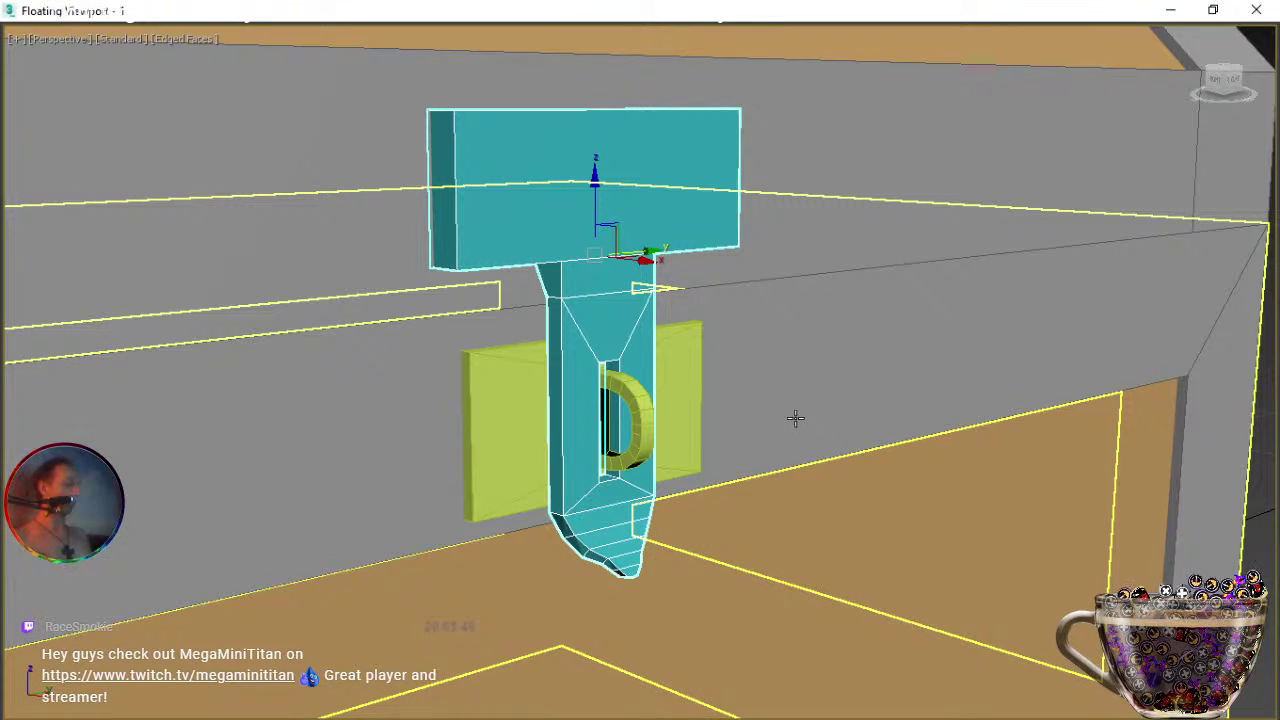
{"action": "key", "text": "x"}
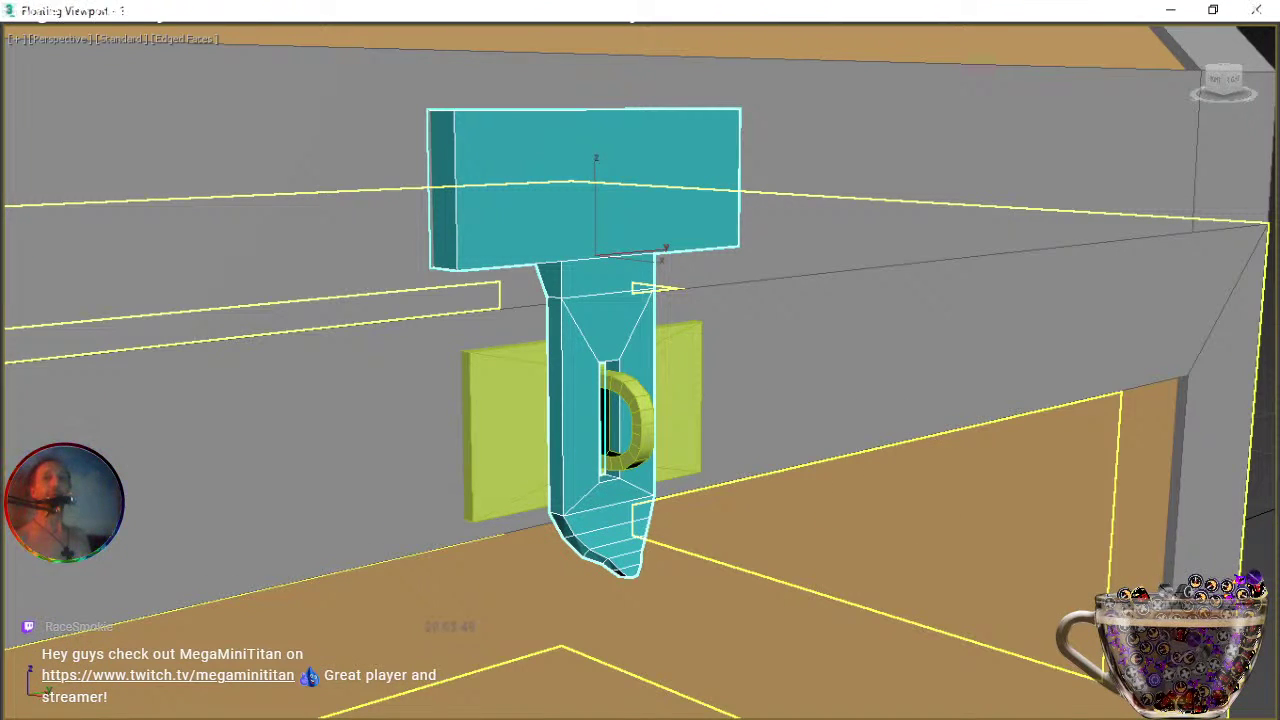
{"action": "key", "text": "alt+q"}
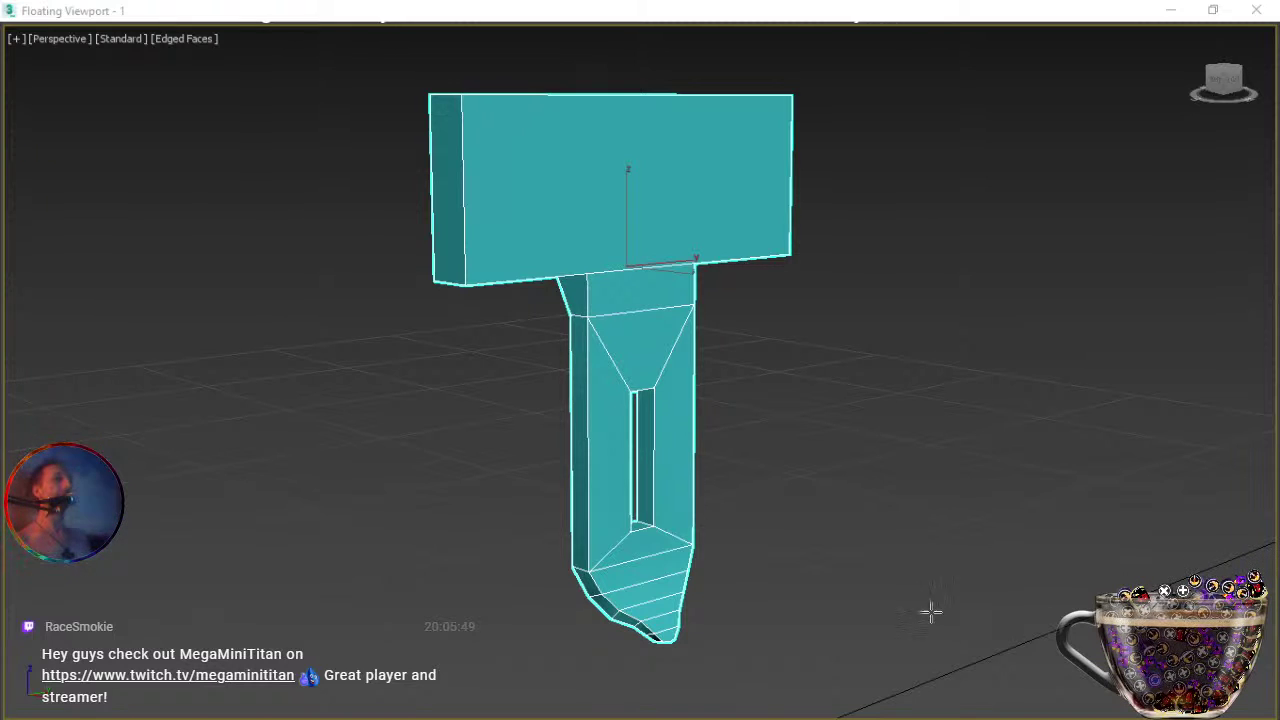
Create a slim upright capsule on the ground grid below the isolated latch and end the creation mode.
{"action": "scroll", "coordinate": [786, 671], "scroll_direction": "down", "scroll_amount": 5}
{"action": "middle_click_drag", "start_coordinate": [796, 676], "coordinate": [749, 466]}
{"action": "left_click", "coordinate": [754, 648]}
{"action": "left_click_drag", "start_coordinate": [754, 648], "coordinate": [752, 646]}
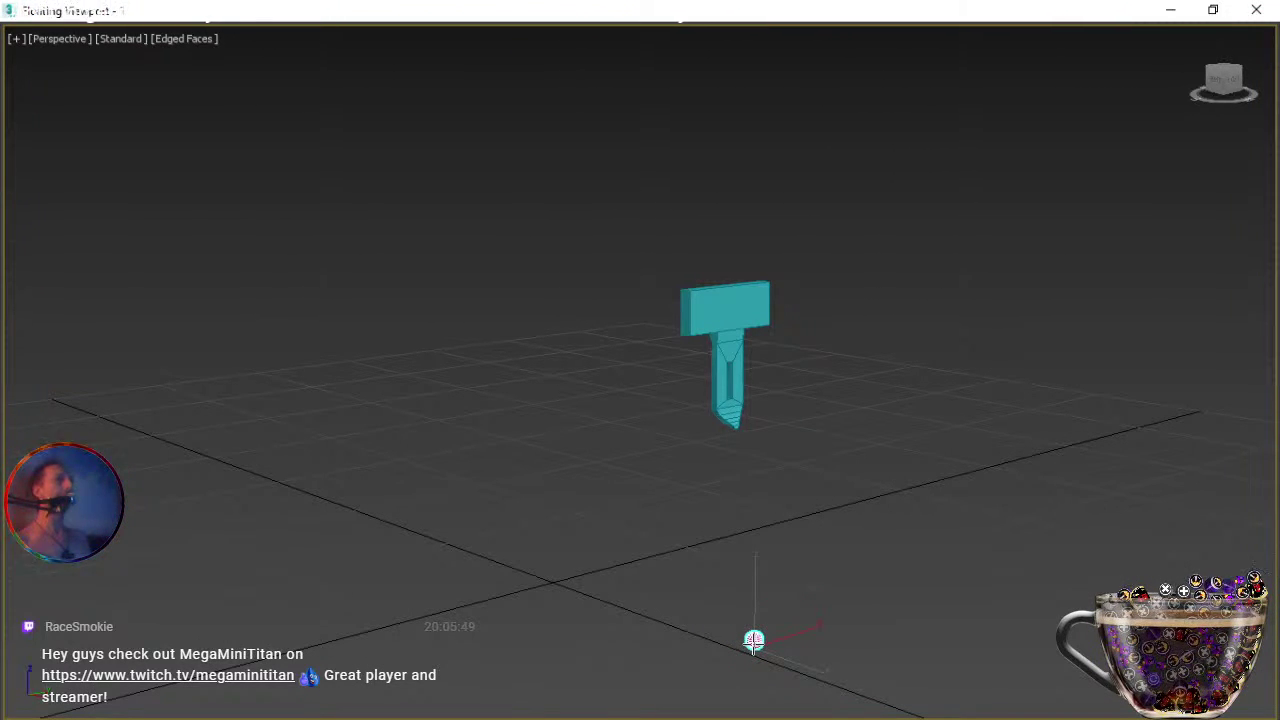
{"action": "left_click", "coordinate": [753, 606]}
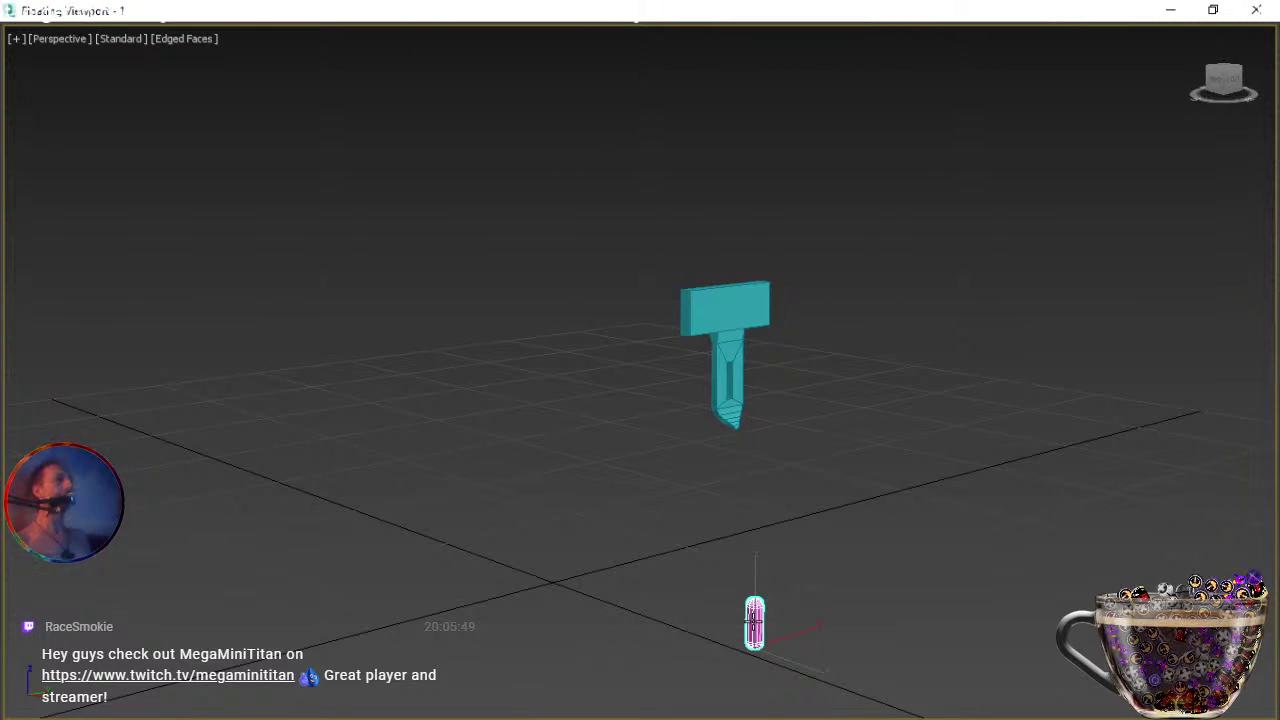
{"action": "right_click", "coordinate": [755, 618]}
{"action": "left_click", "coordinate": [770, 543]}
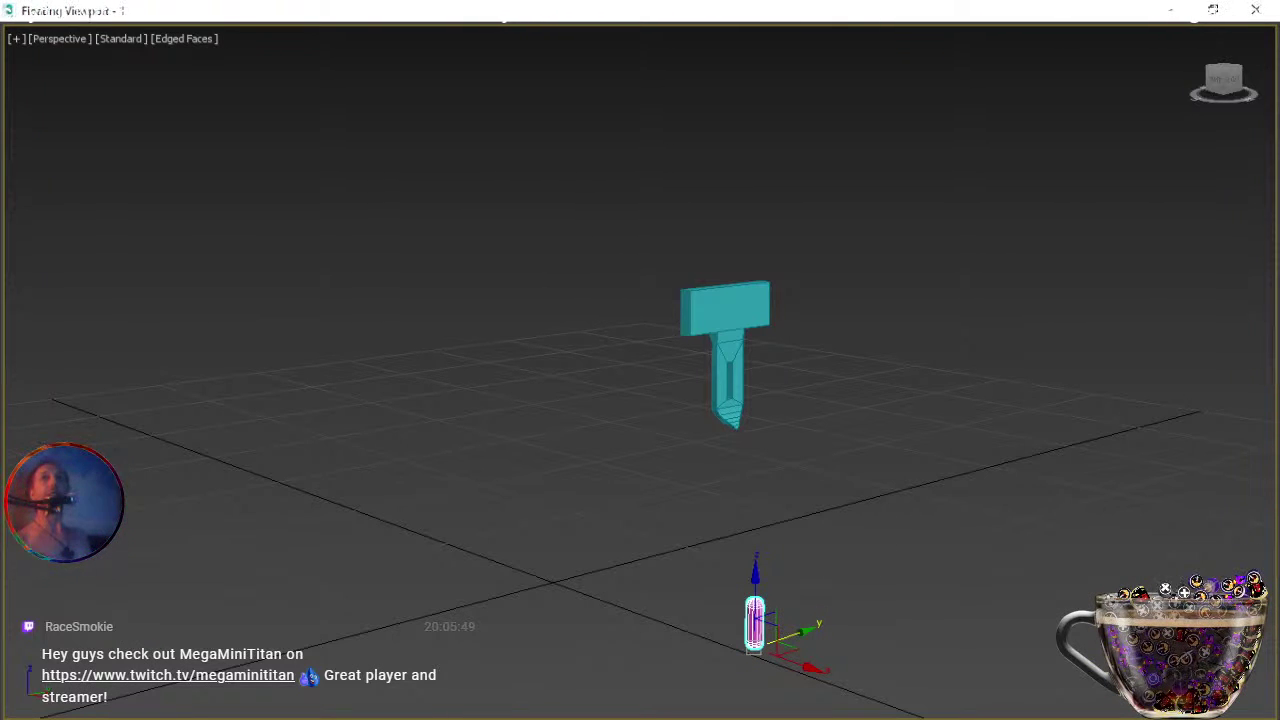
Align the new capsule to the latch so it sits within the latch's upper plate.
{"action": "key", "text": "alt+a"}
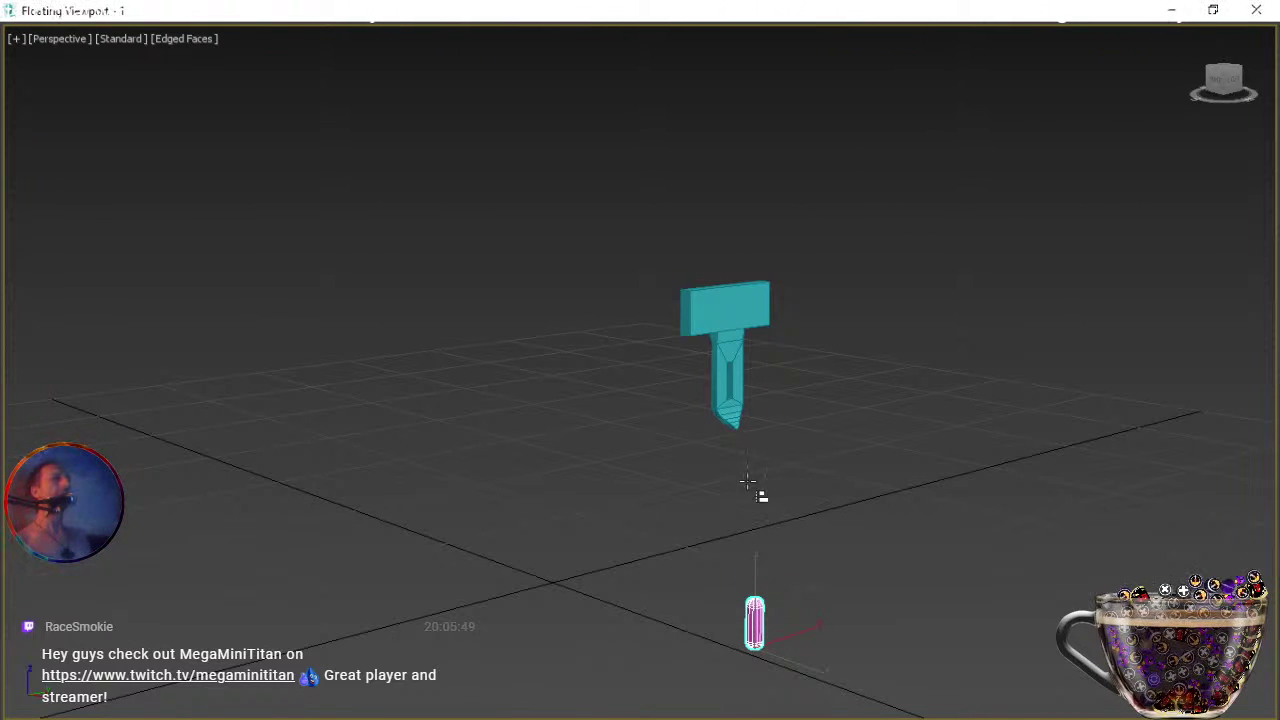
{"action": "left_click", "coordinate": [748, 360]}
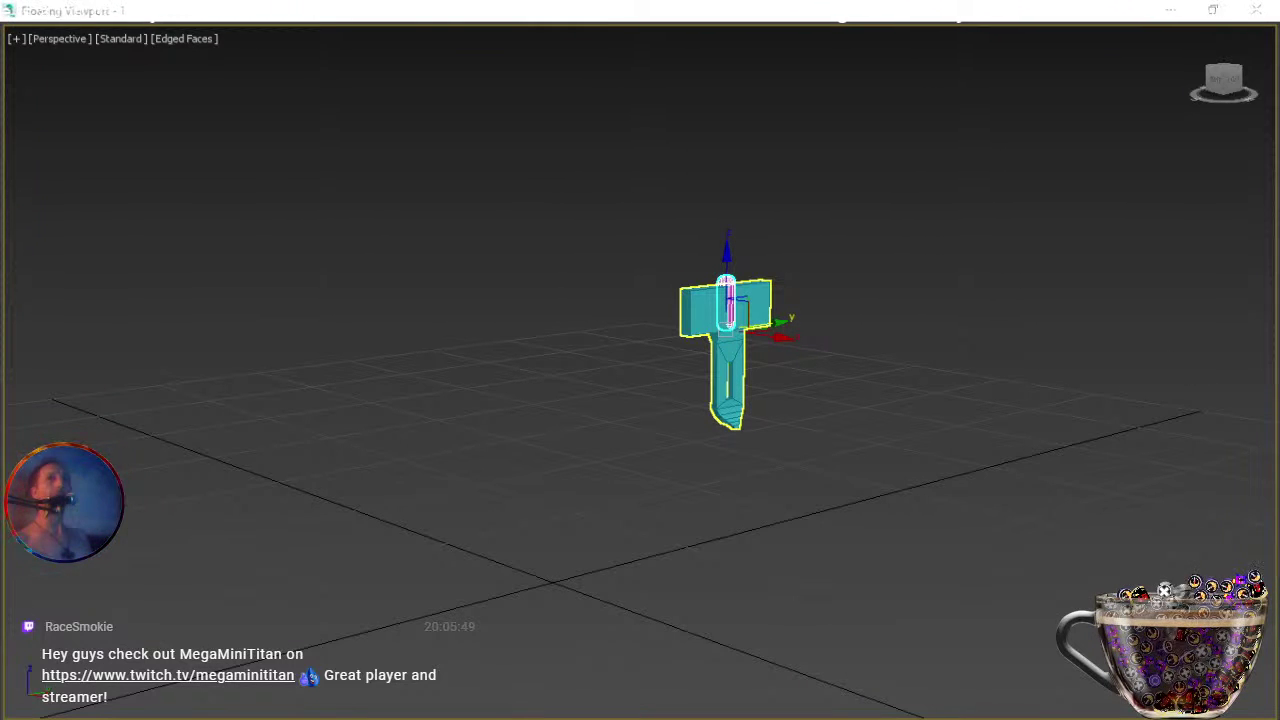
{"action": "key", "text": "z"}
{"action": "middle_click_drag", "start_coordinate": [709, 449], "coordinate": [946, 306]}
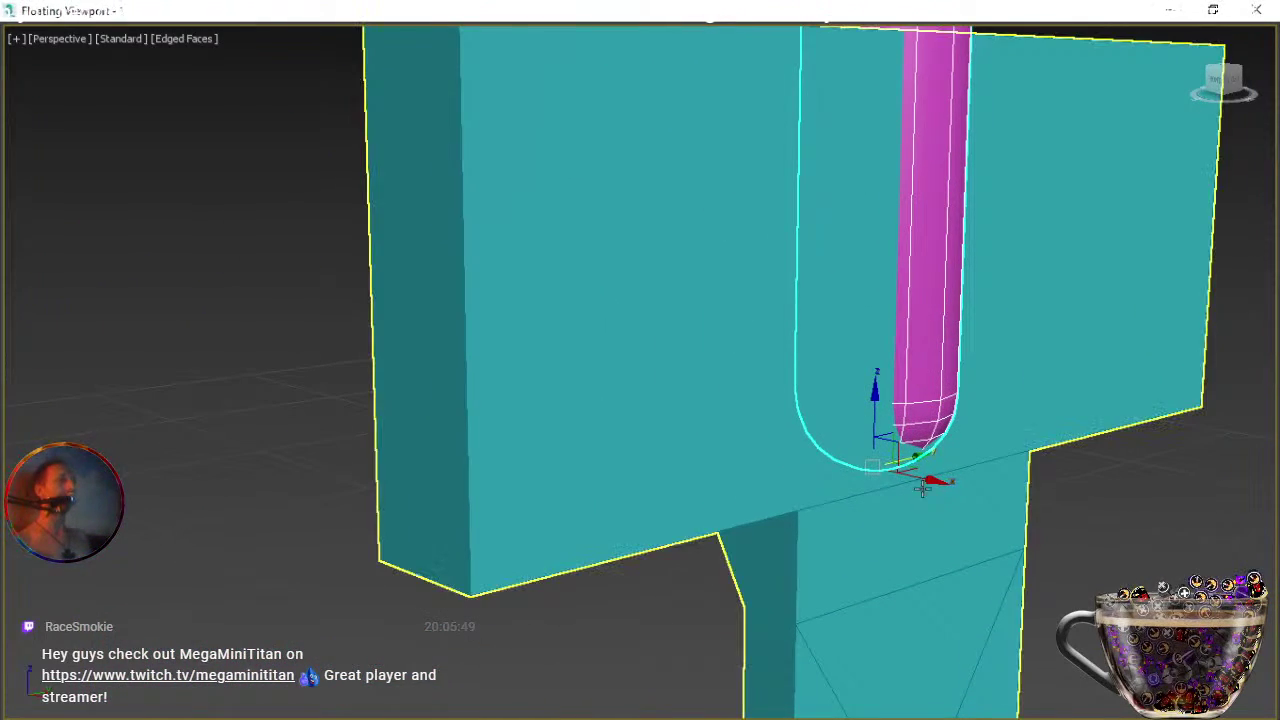
{"action": "middle_click_drag", "start_coordinate": [925, 487], "coordinate": [649, 441], "text": "alt"}
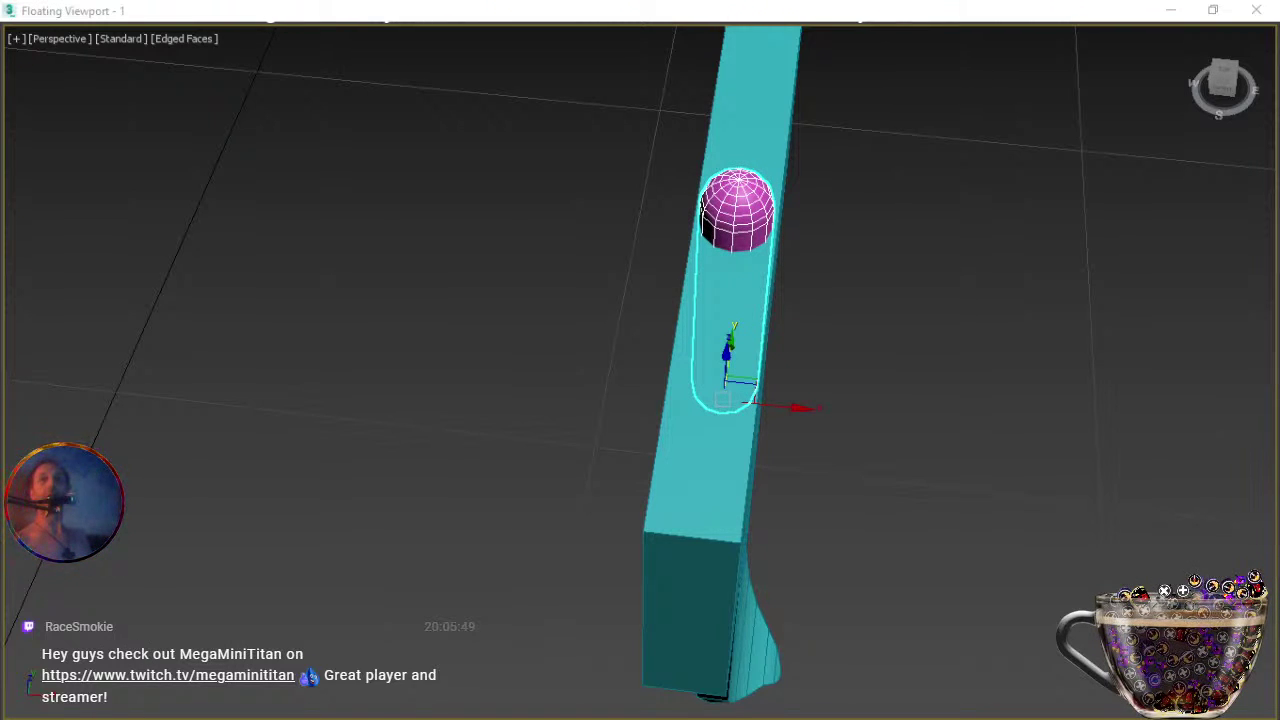
Rotate the upright capsule a quarter turn so it lies horizontally across the latch's upper plate.
{"action": "middle_click_drag", "start_coordinate": [1036, 305], "coordinate": [854, 303], "text": "alt"}
{"action": "key", "text": "e"}
{"action": "middle_click_drag", "start_coordinate": [805, 374], "coordinate": [666, 283], "text": "alt"}
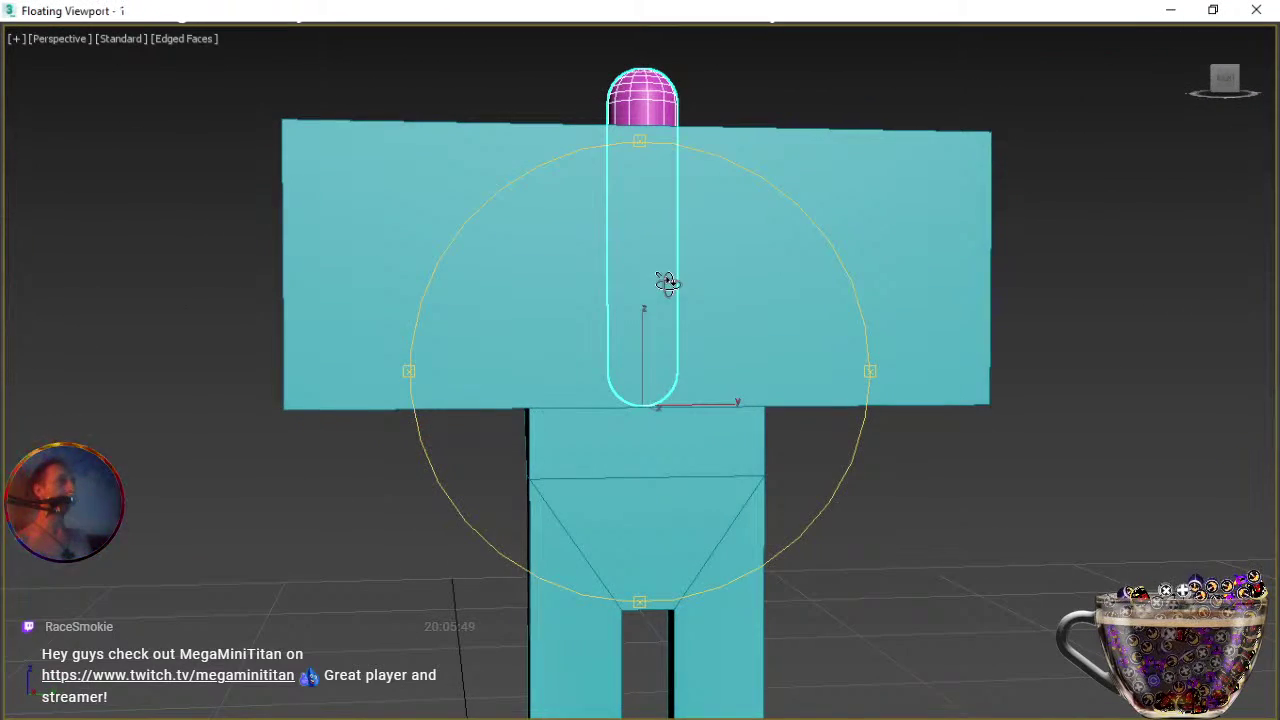
{"action": "key", "text": "e"}
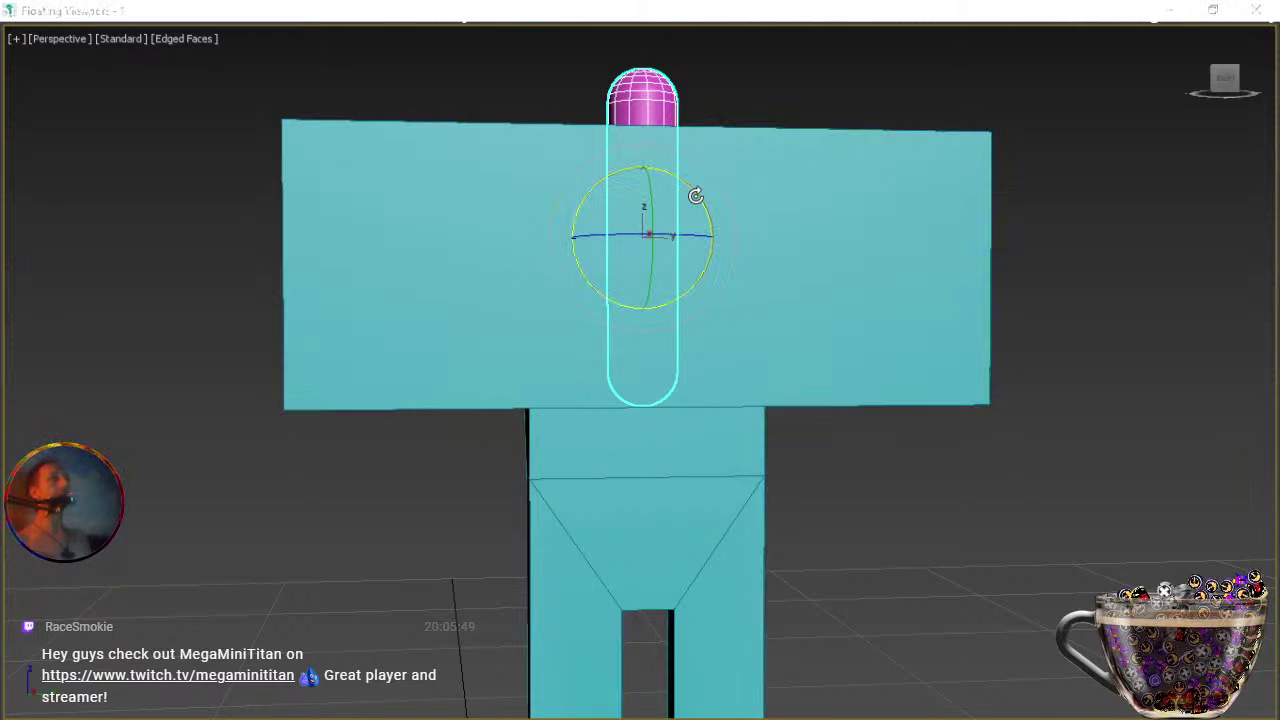
{"action": "left_click_drag", "start_coordinate": [694, 194], "coordinate": [735, 269]}
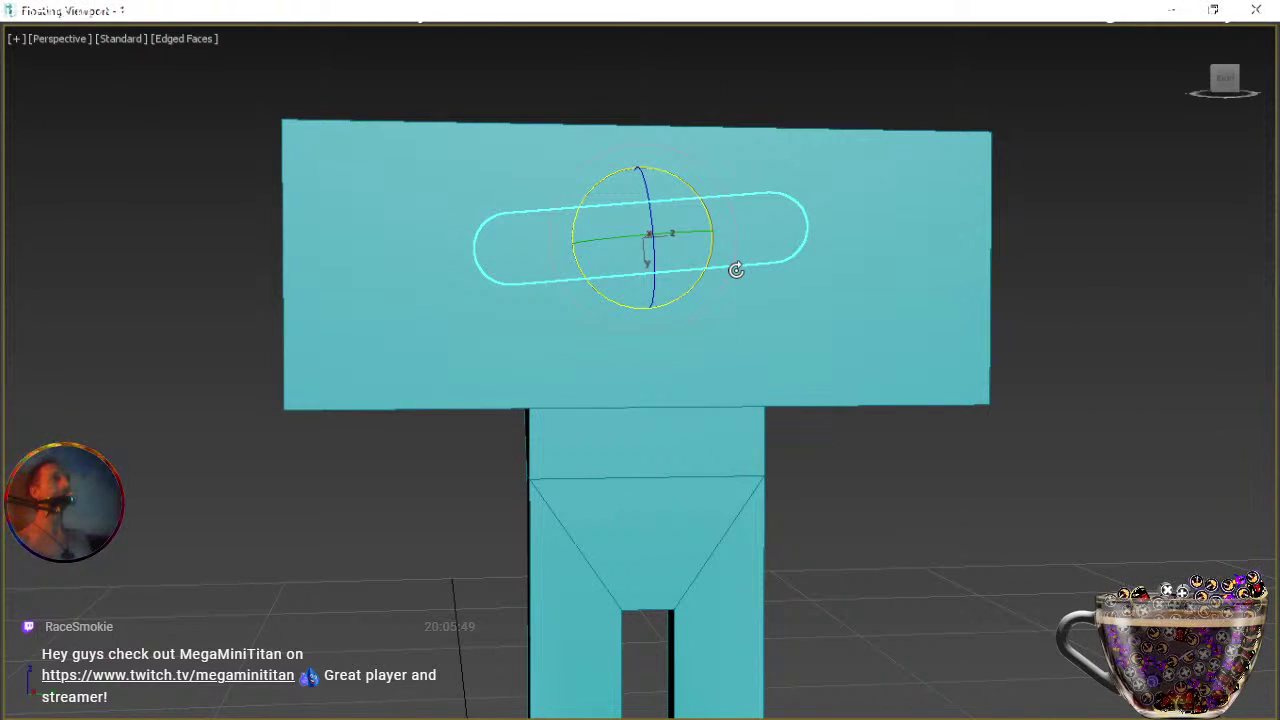
{"action": "left_click_drag", "start_coordinate": [701, 200], "coordinate": [700, 212]}
{"action": "key", "text": "w"}
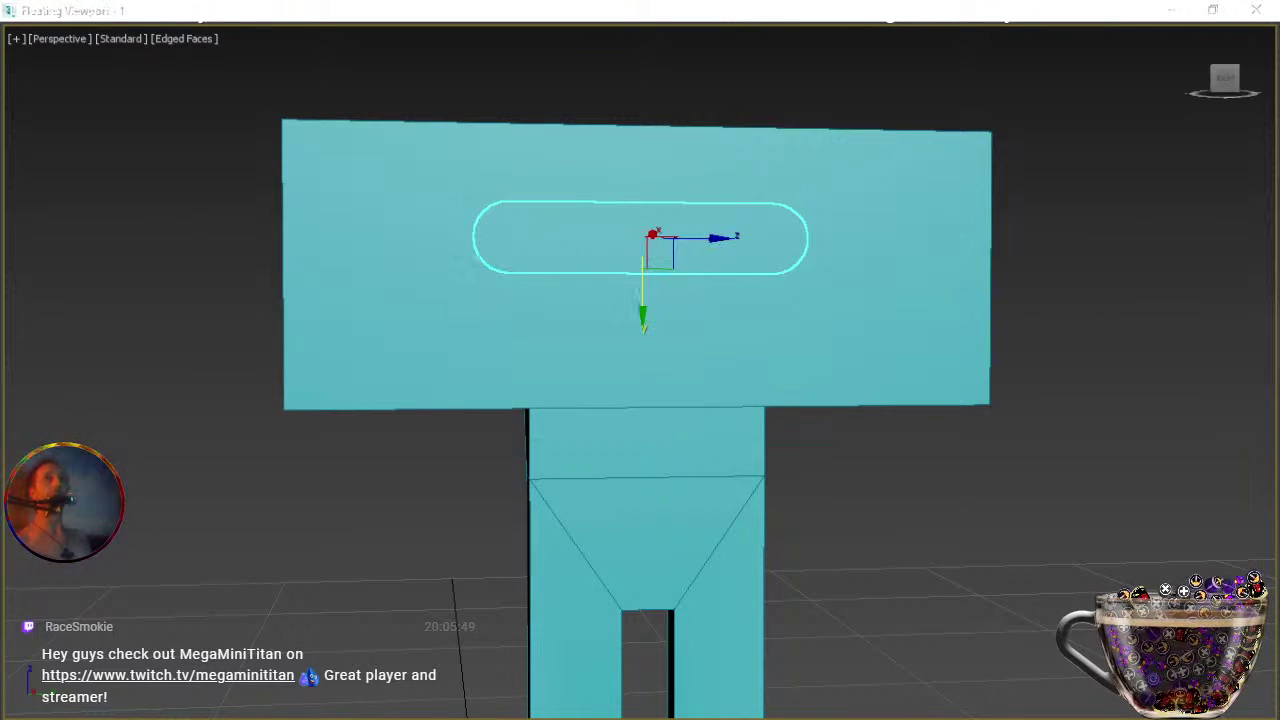
Lower the capsule onto the latch's neck just below the upper plate and shorten it to the neck's width.
{"action": "left_click_drag", "start_coordinate": [640, 314], "coordinate": [651, 516]}
{"action": "key", "text": "e"}
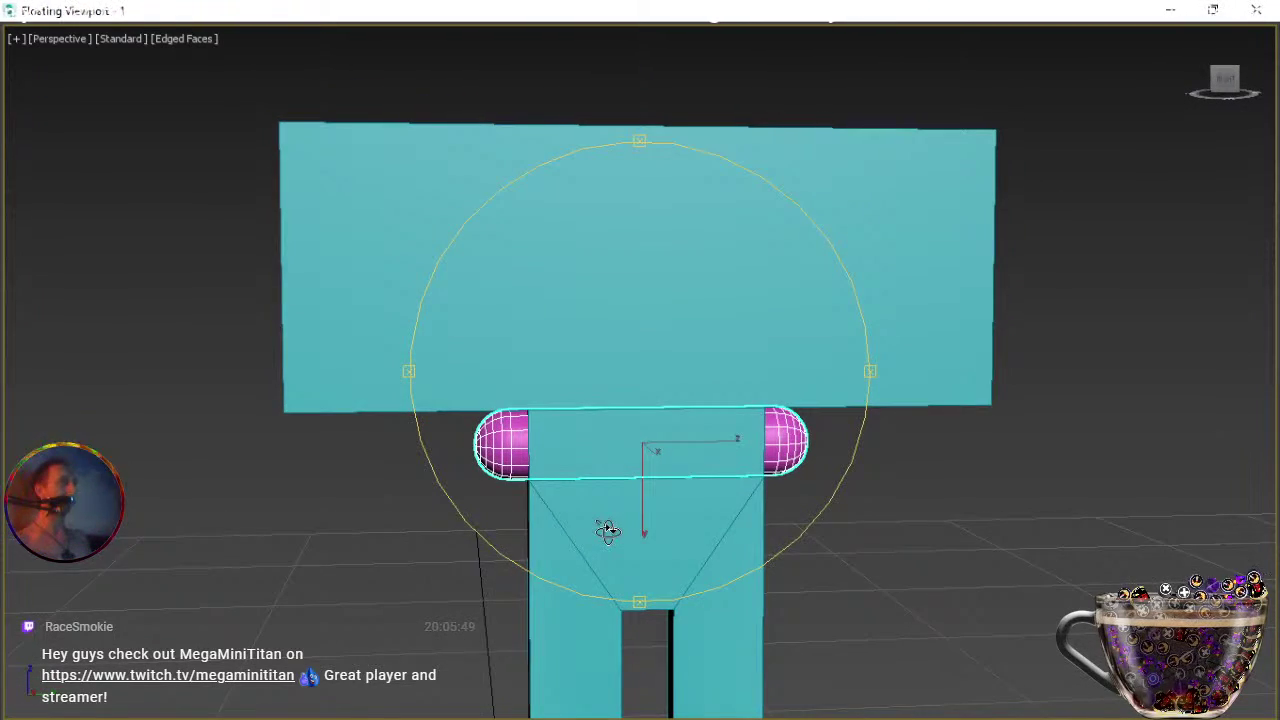
{"action": "key", "text": "w"}
{"action": "left_click_drag", "start_coordinate": [711, 451], "coordinate": [764, 455]}
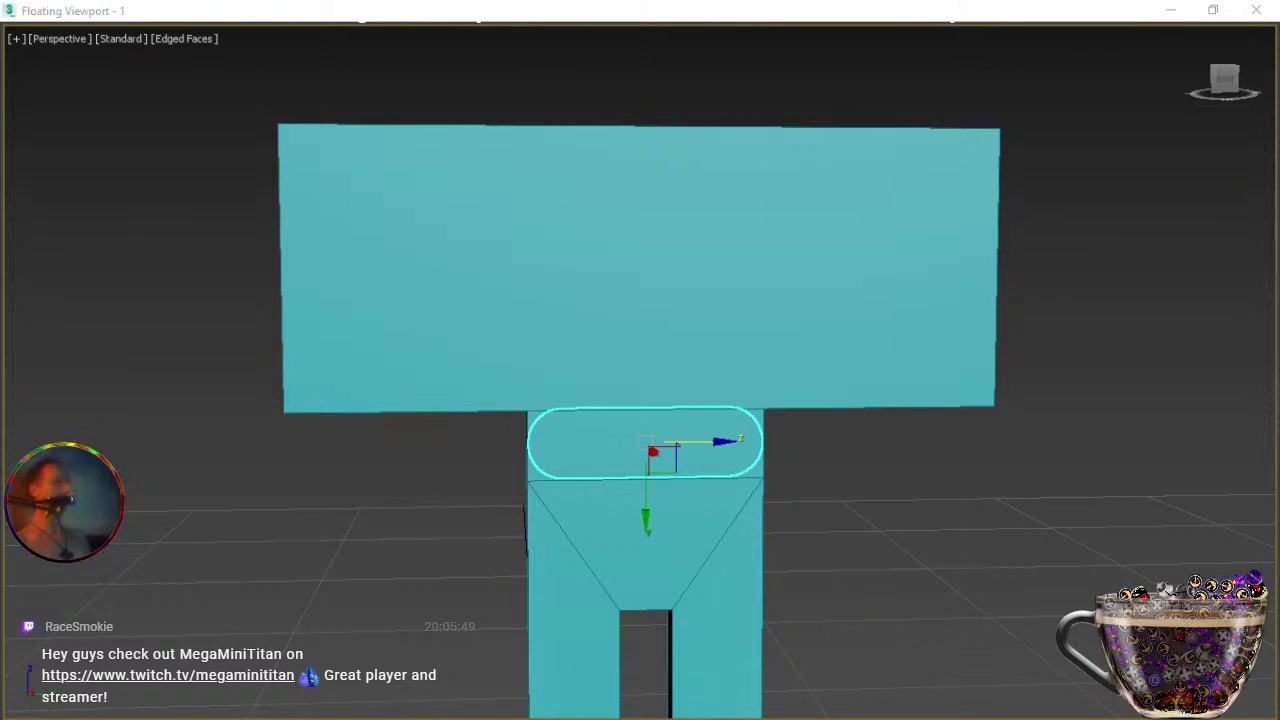
Nudge the capsule slightly along its length and upward to fit it within the latch's neck.
{"action": "key", "text": "ctrl+r"}
{"action": "left_click_drag", "start_coordinate": [773, 408], "coordinate": [866, 409]}
{"action": "right_click", "coordinate": [694, 466]}
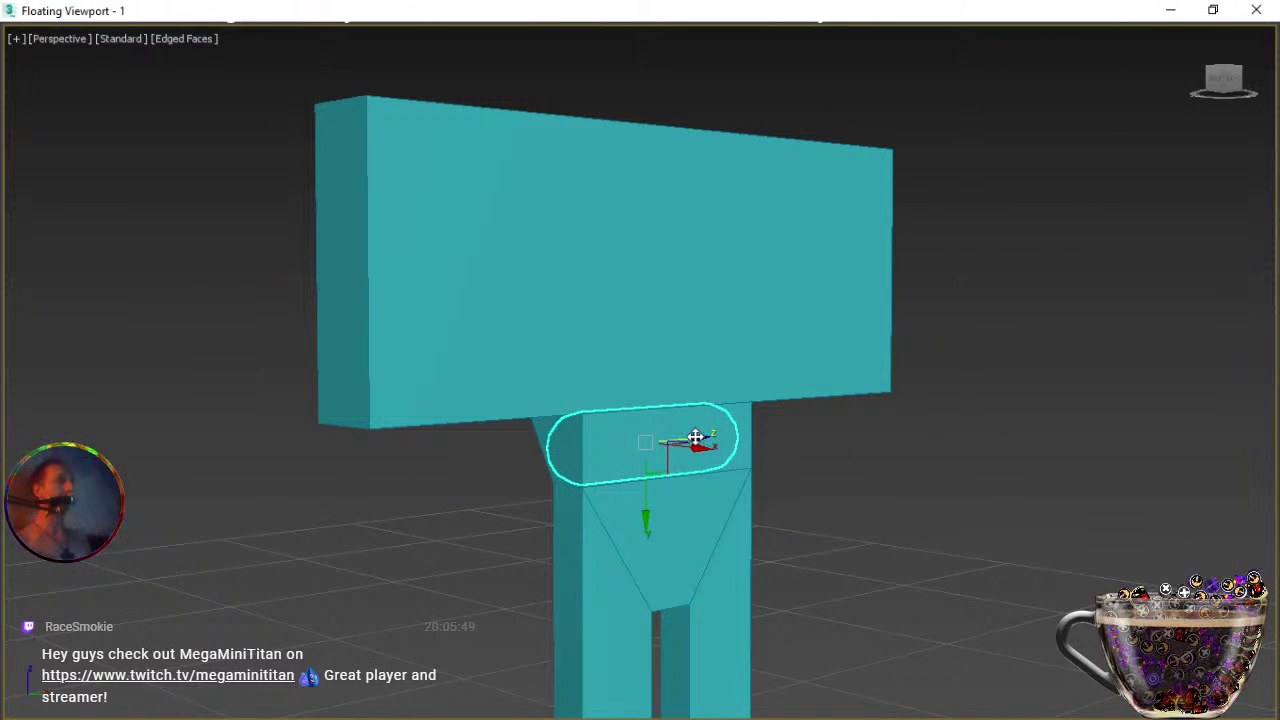
{"action": "left_click_drag", "start_coordinate": [698, 438], "coordinate": [699, 439]}
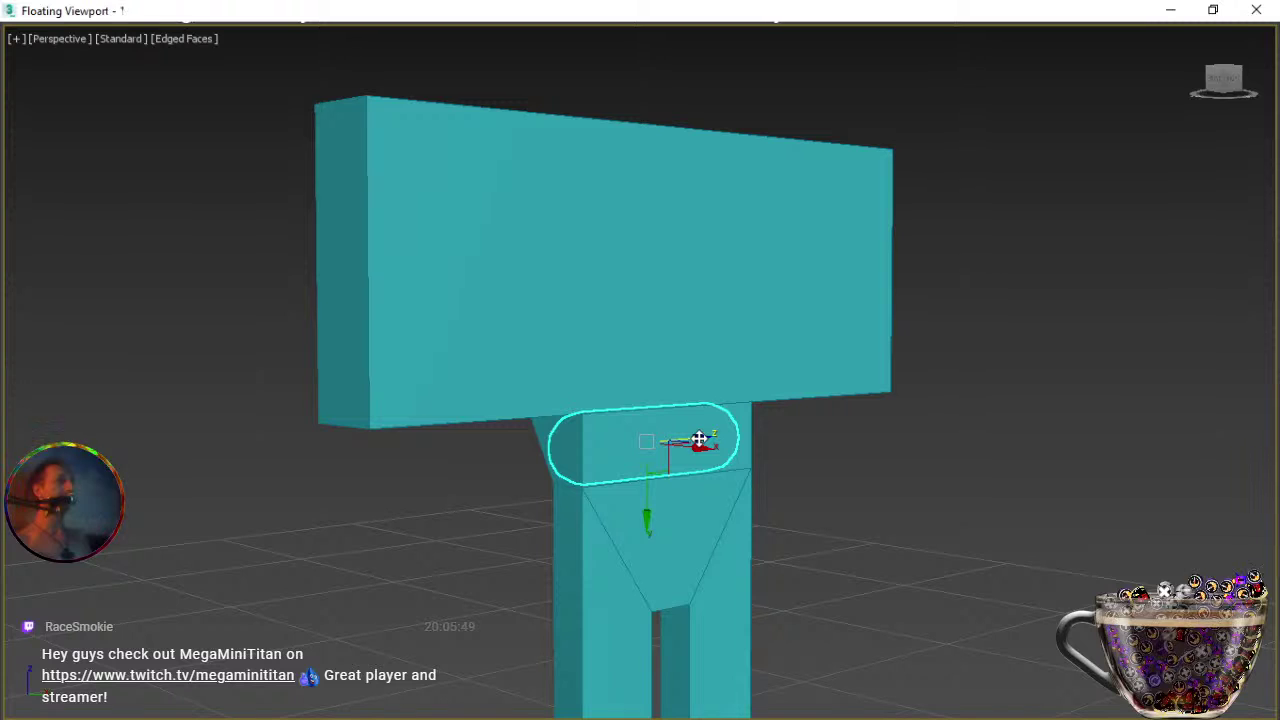
{"action": "key", "text": "ctrl+r"}
{"action": "left_click_drag", "start_coordinate": [752, 480], "coordinate": [606, 454]}
{"action": "right_click", "coordinate": [606, 455]}
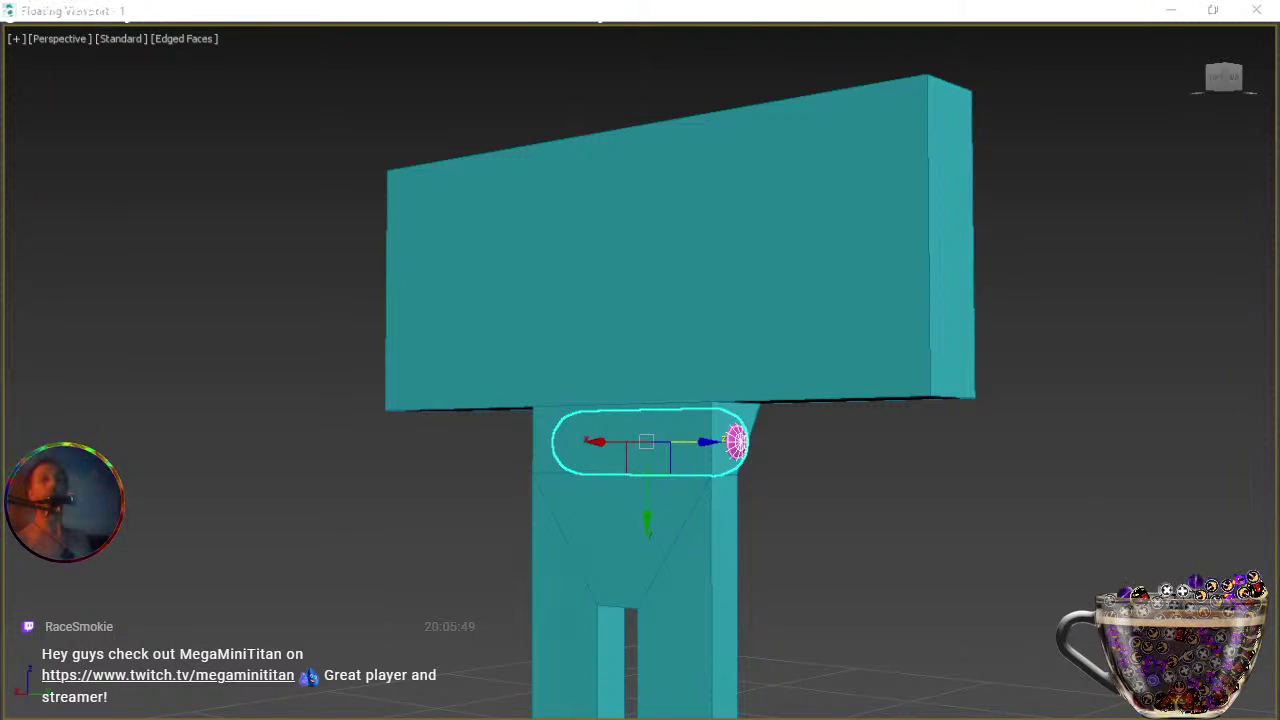
{"action": "middle_click_drag", "start_coordinate": [762, 542], "coordinate": [675, 557]}
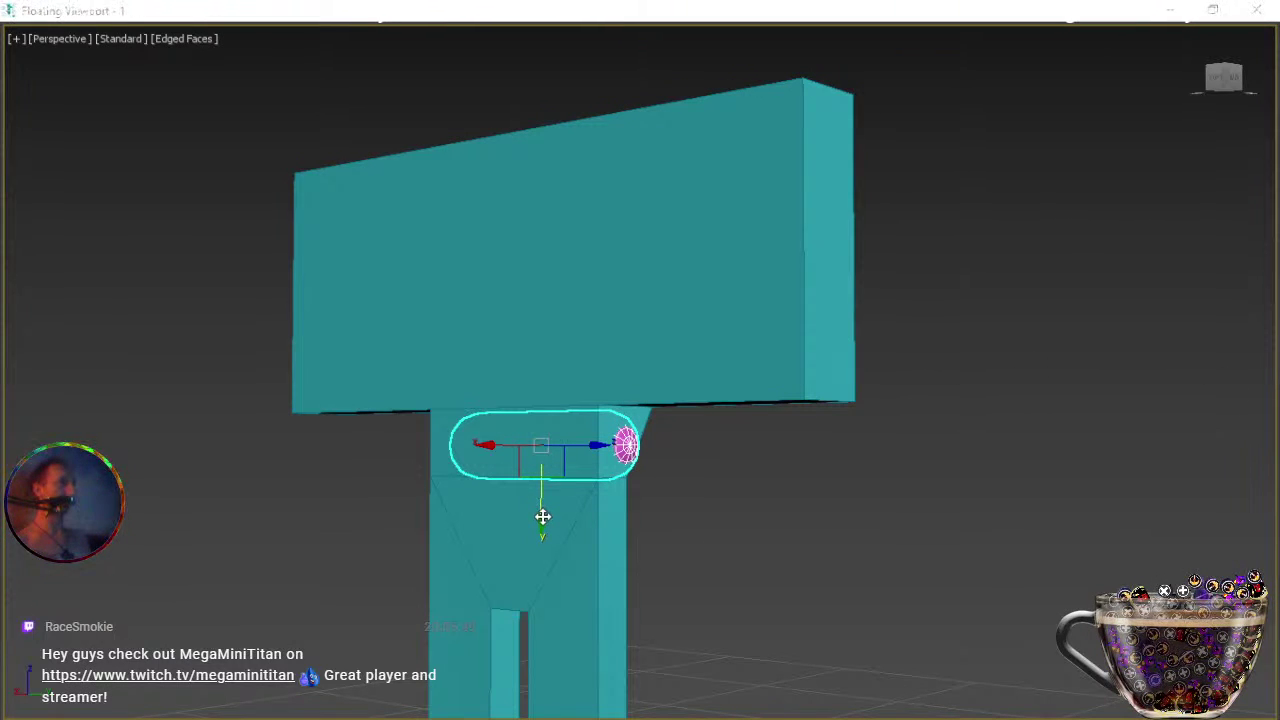
{"action": "left_click_drag", "start_coordinate": [541, 519], "coordinate": [541, 516]}
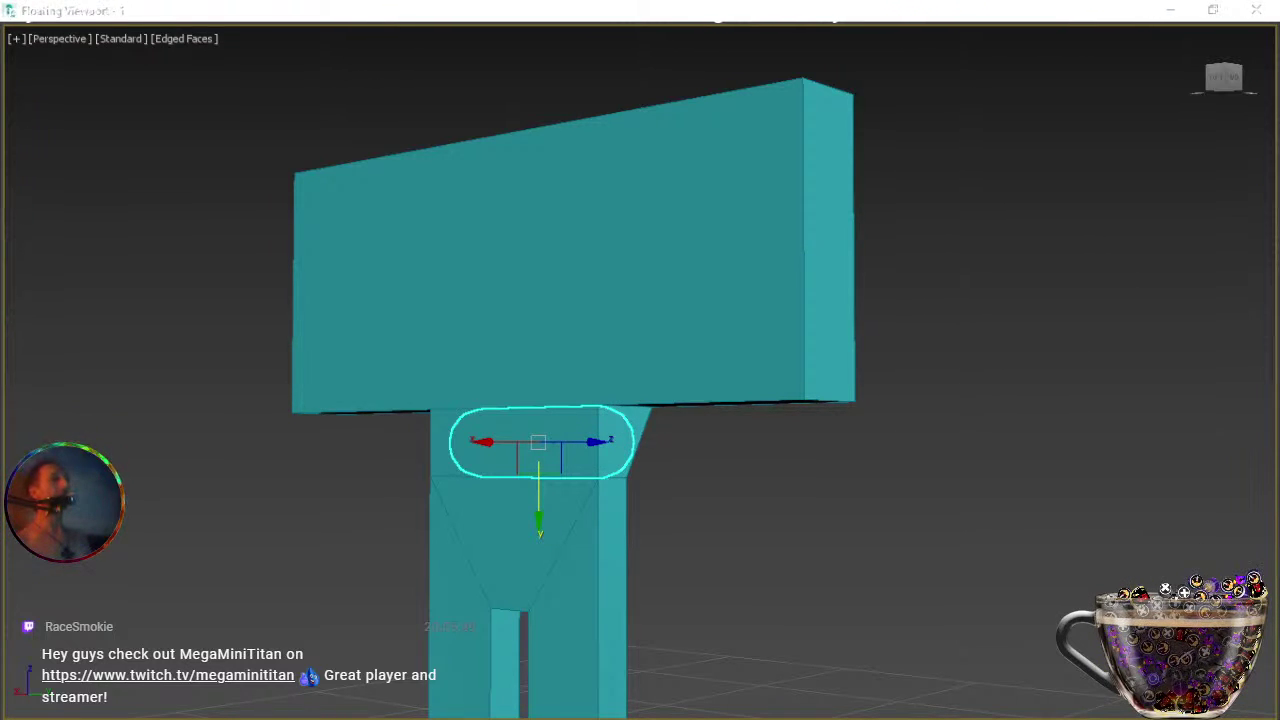
Check the capsule against the latch from the side and shift it slightly in depth within the neck.
{"action": "middle_click_drag", "start_coordinate": [503, 455], "coordinate": [954, 491]}
{"action": "key", "text": "e"}
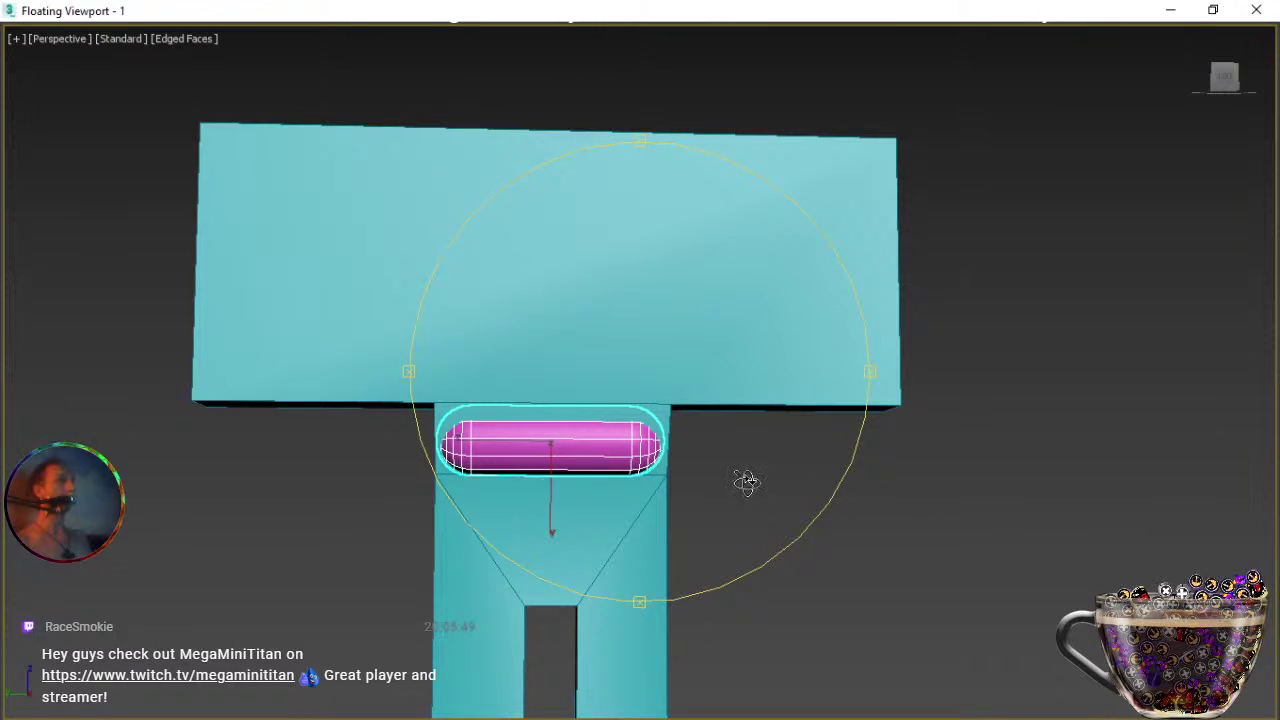
{"action": "left_click", "coordinate": [1220, 76]}
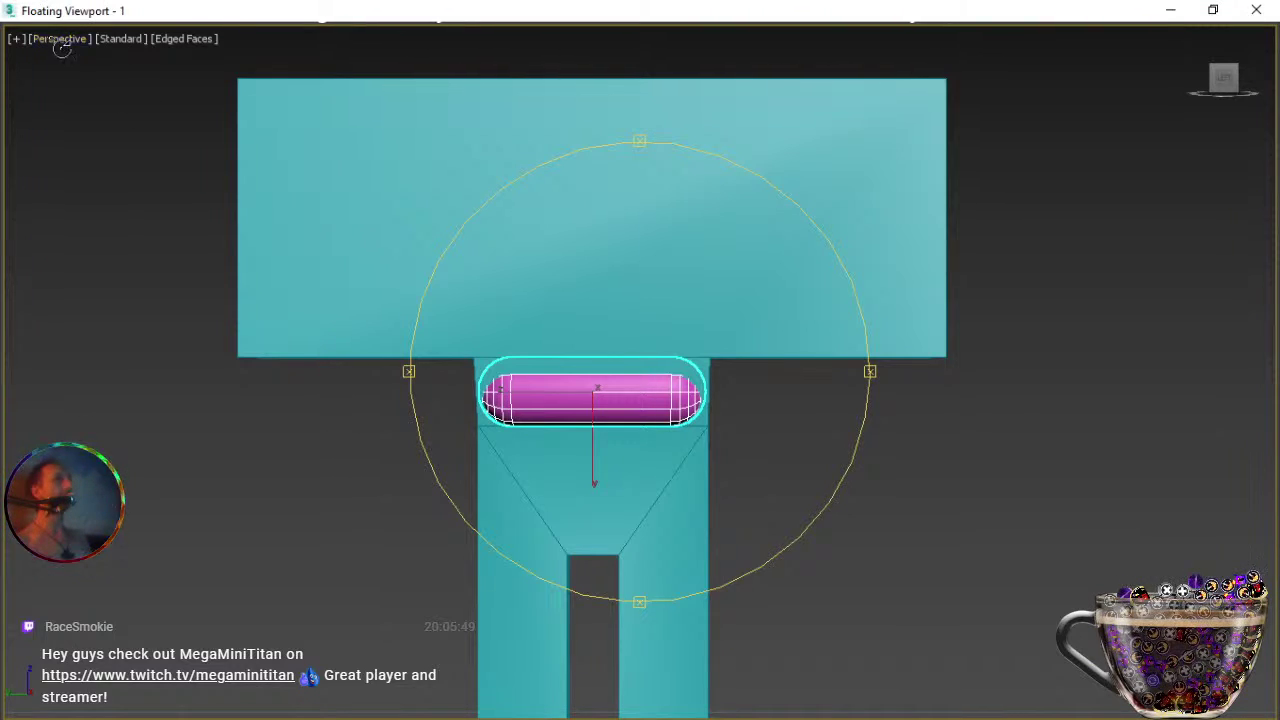
{"action": "middle_click_drag", "start_coordinate": [749, 480], "coordinate": [594, 485], "text": "alt"}
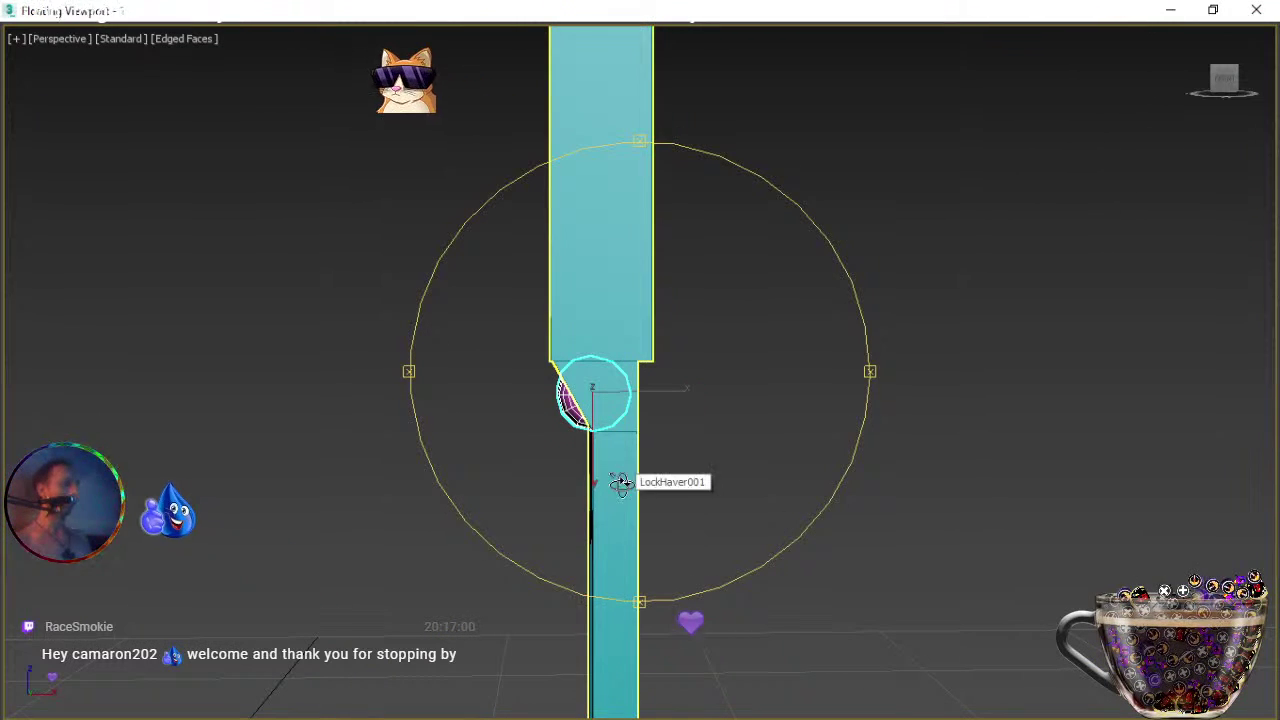
{"action": "middle_click_drag", "start_coordinate": [669, 471], "coordinate": [657, 417], "text": "alt"}
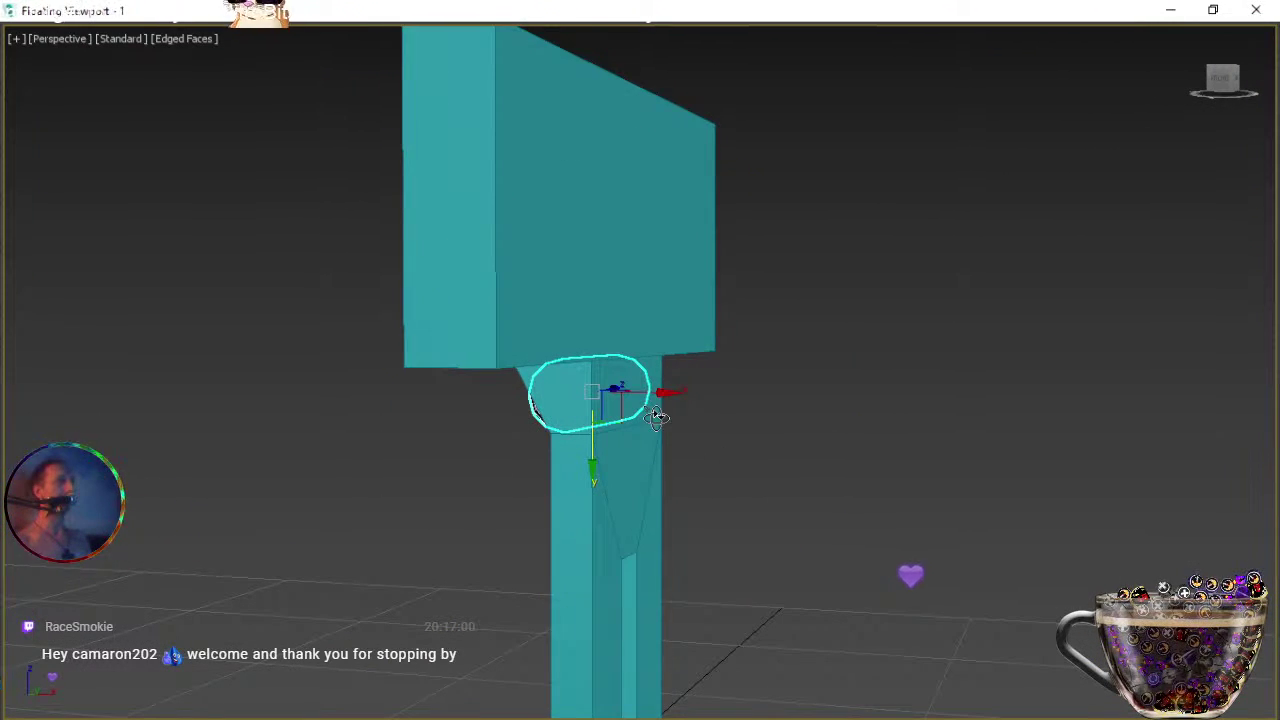
{"action": "left_click_drag", "start_coordinate": [656, 393], "coordinate": [660, 393]}
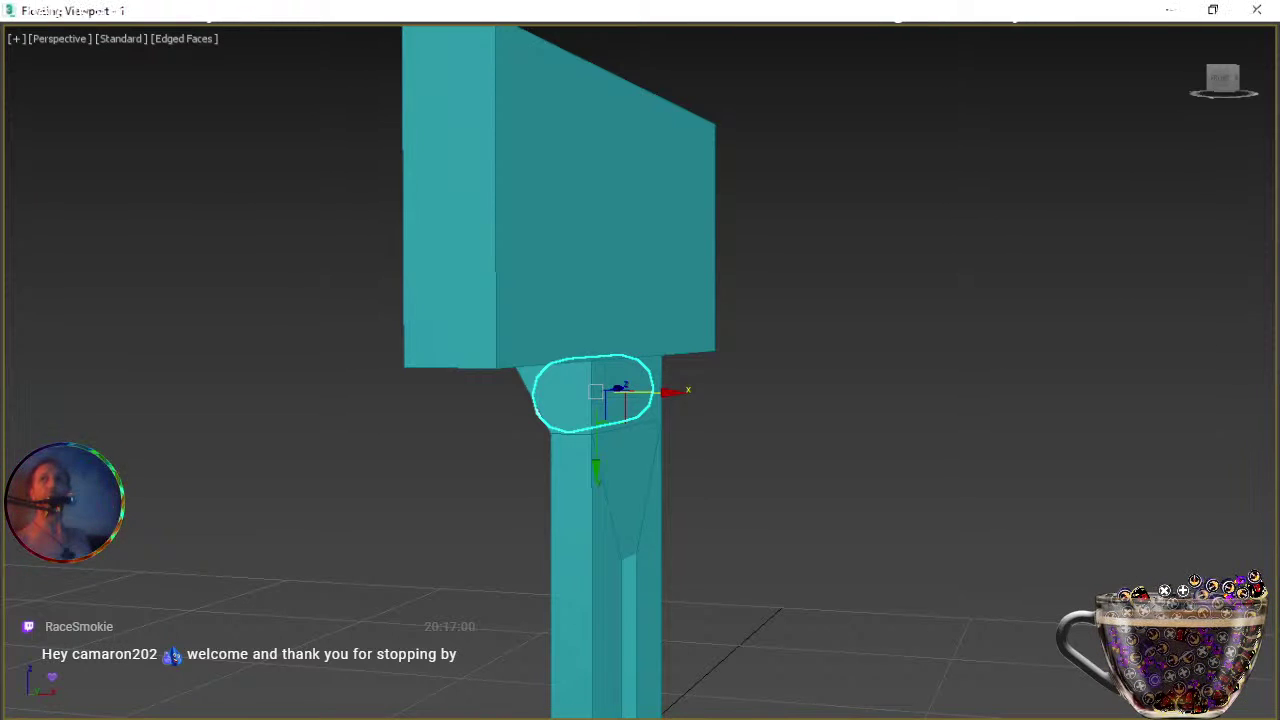
Delete the latch's neck polygons between the upper plate and the forked lower part, and select the open border left on the lower part.
{"action": "left_click", "coordinate": [657, 285]}
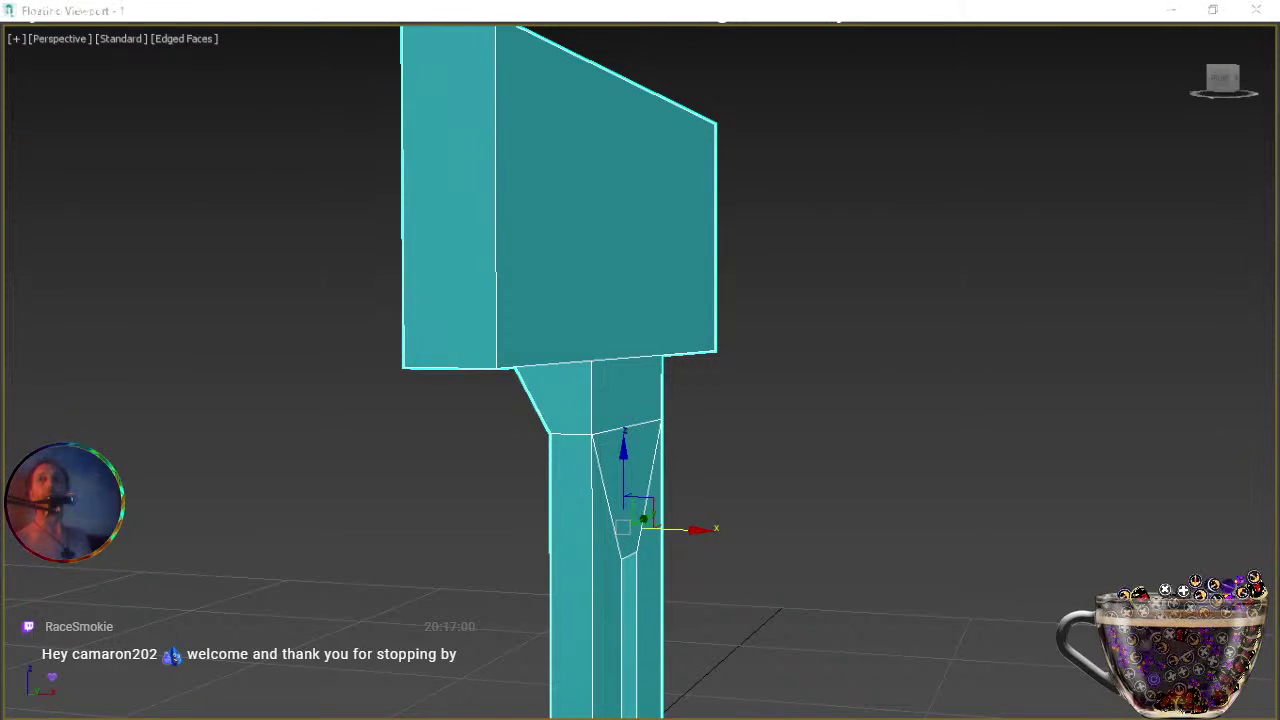
{"action": "key", "text": "2"}
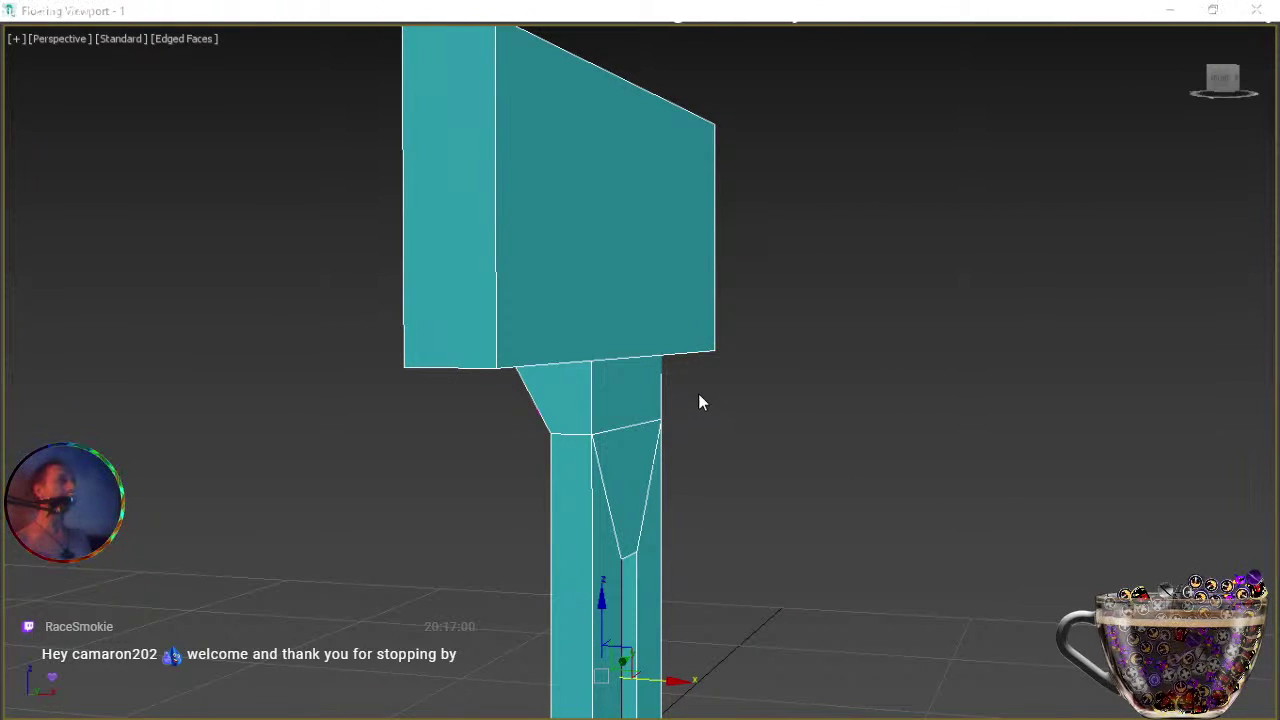
{"action": "left_click_drag", "start_coordinate": [481, 405], "coordinate": [504, 413]}
{"action": "key", "text": "ctrl+r"}
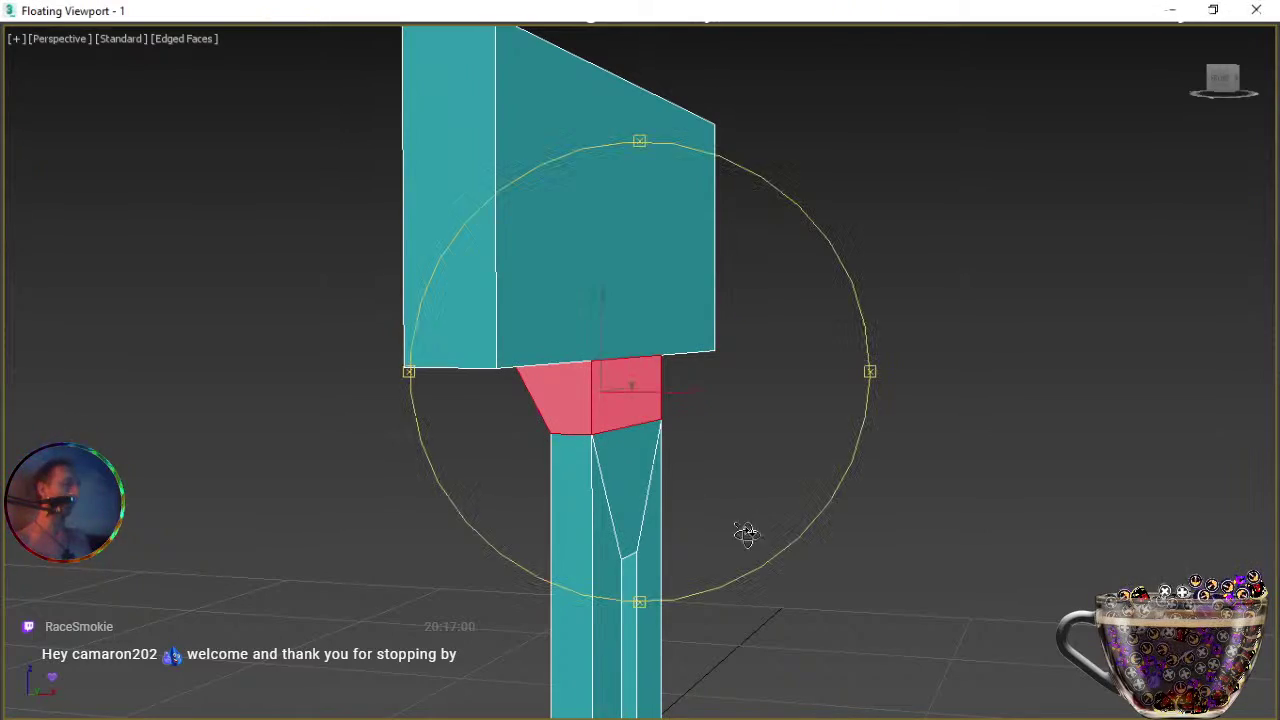
{"action": "left_click_drag", "start_coordinate": [628, 487], "coordinate": [1080, 491]}
{"action": "right_click", "coordinate": [763, 491]}
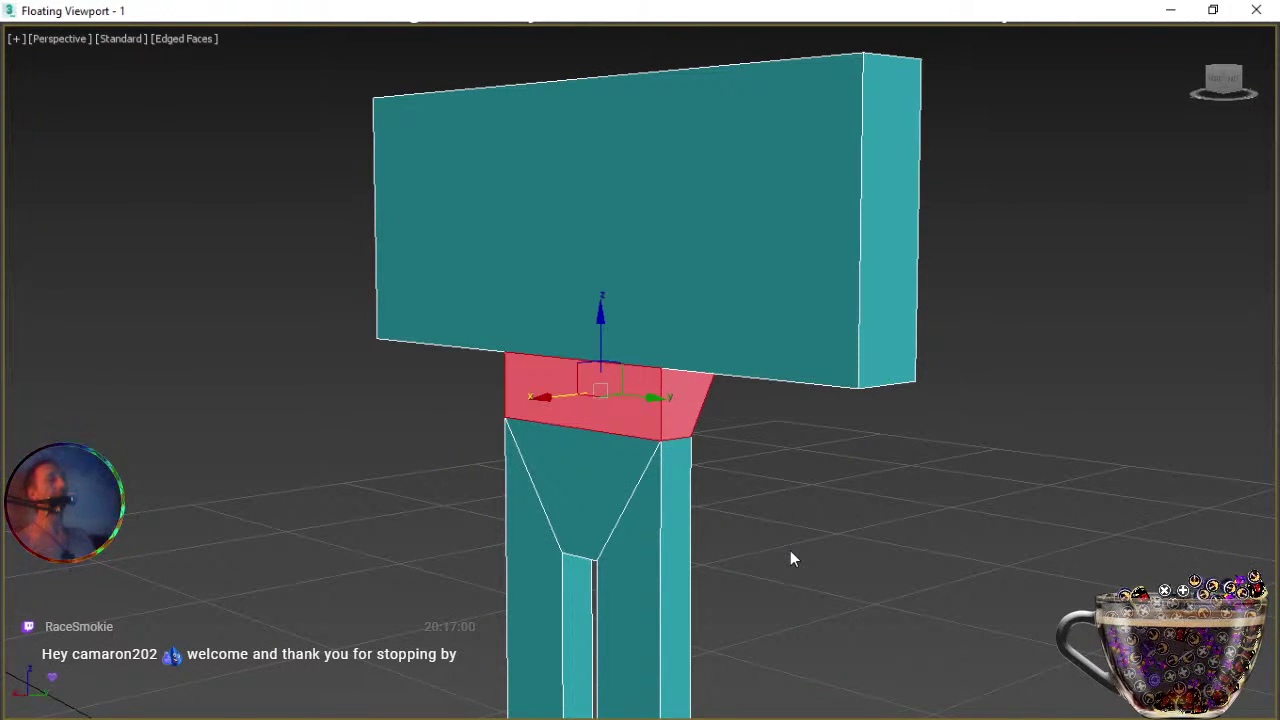
{"action": "key", "text": "ctrl+r"}
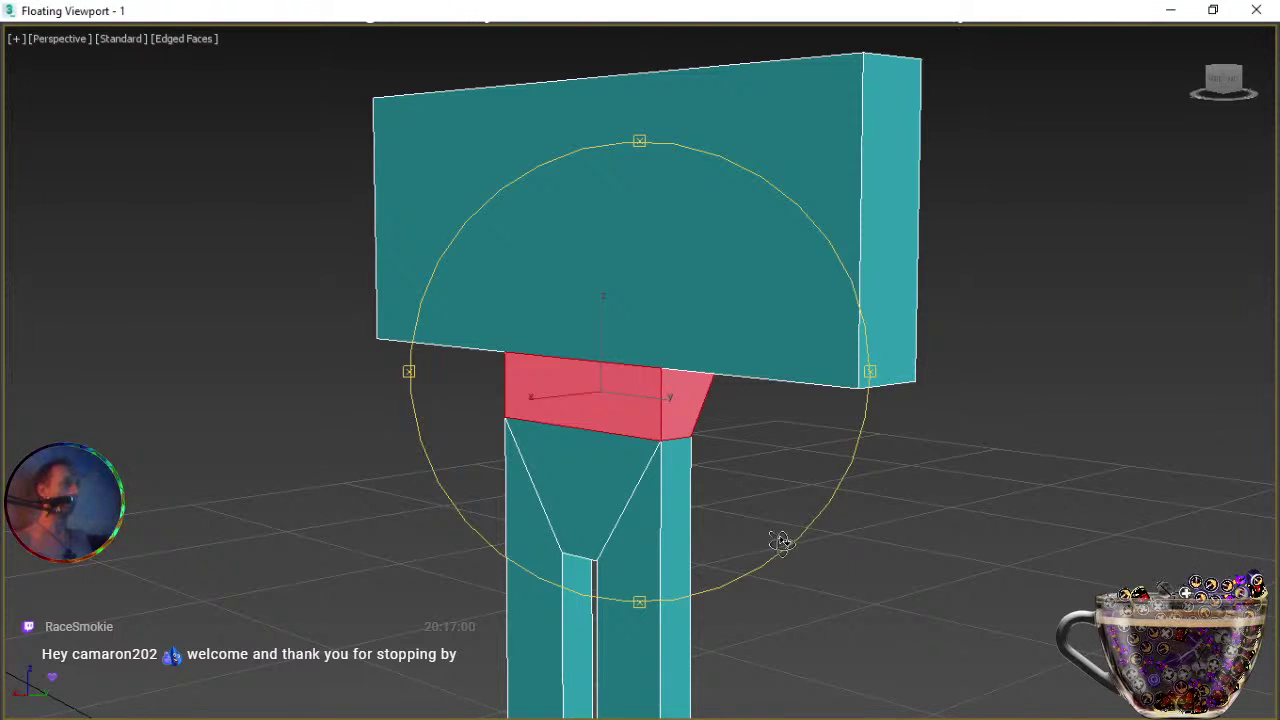
{"action": "left_click_drag", "start_coordinate": [751, 503], "coordinate": [823, 497]}
{"action": "right_click", "coordinate": [757, 467]}
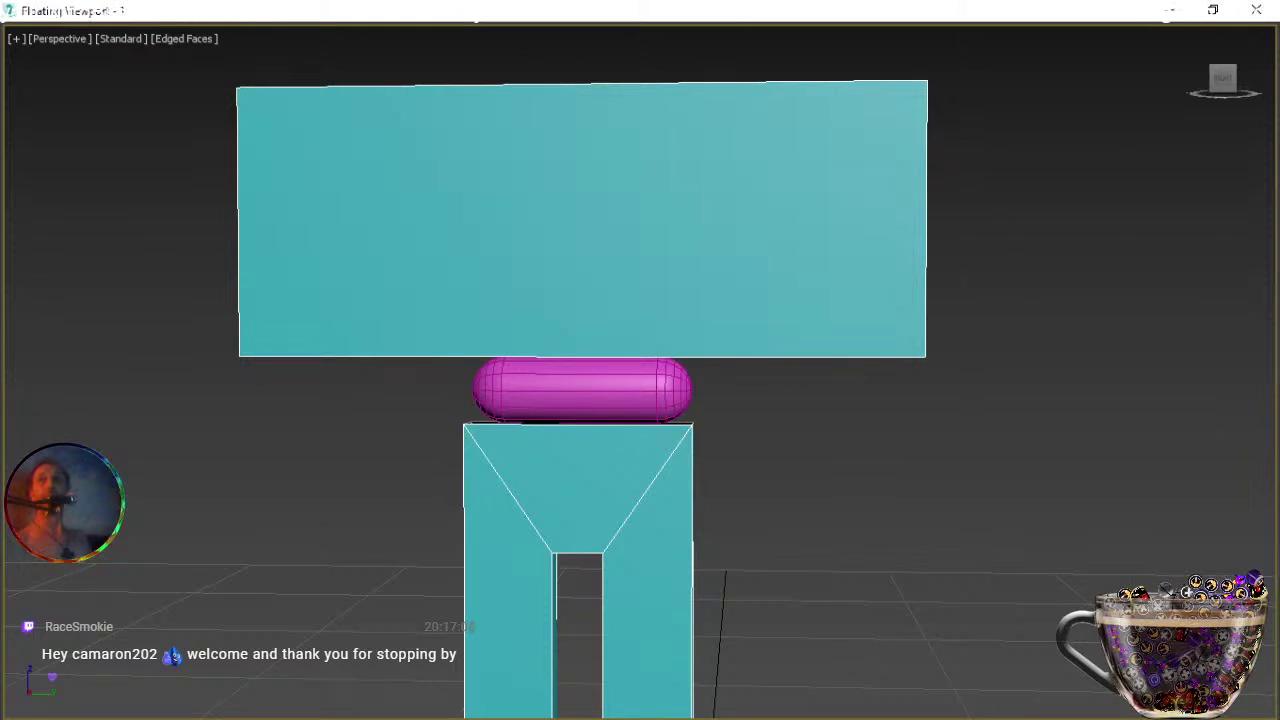
{"action": "left_click", "coordinate": [623, 418]}
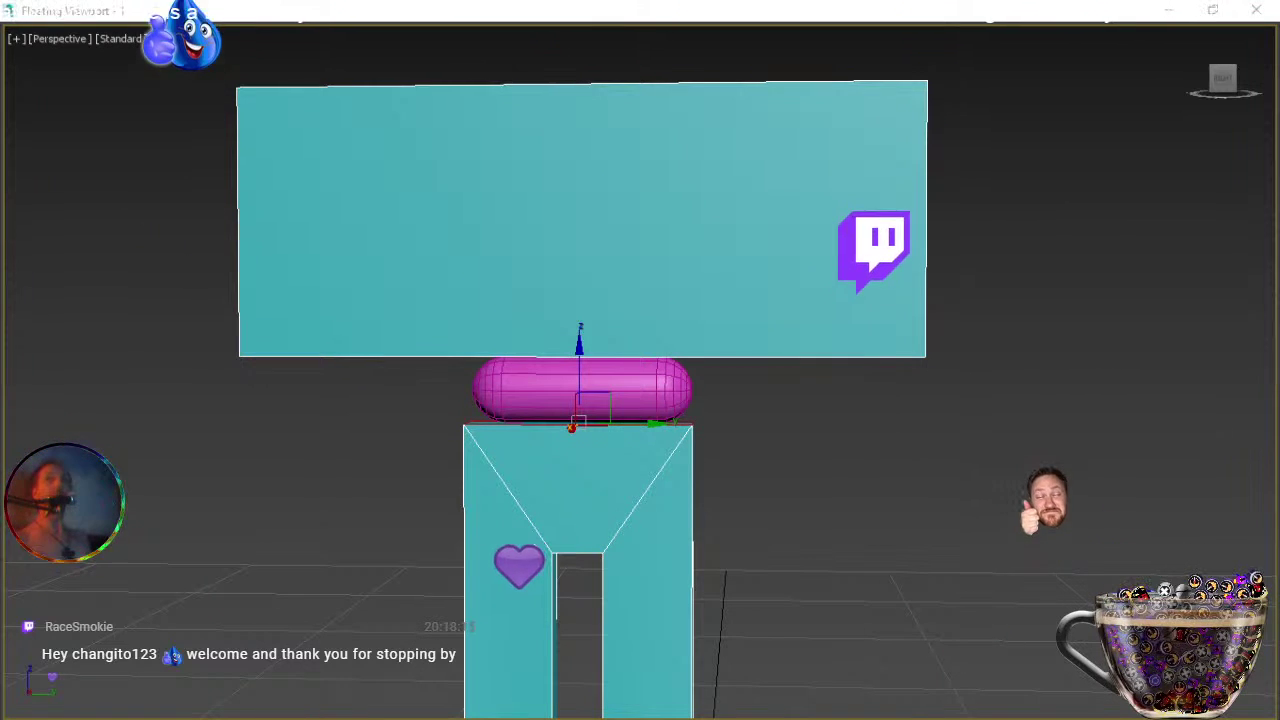
{"action": "key", "text": "4"}
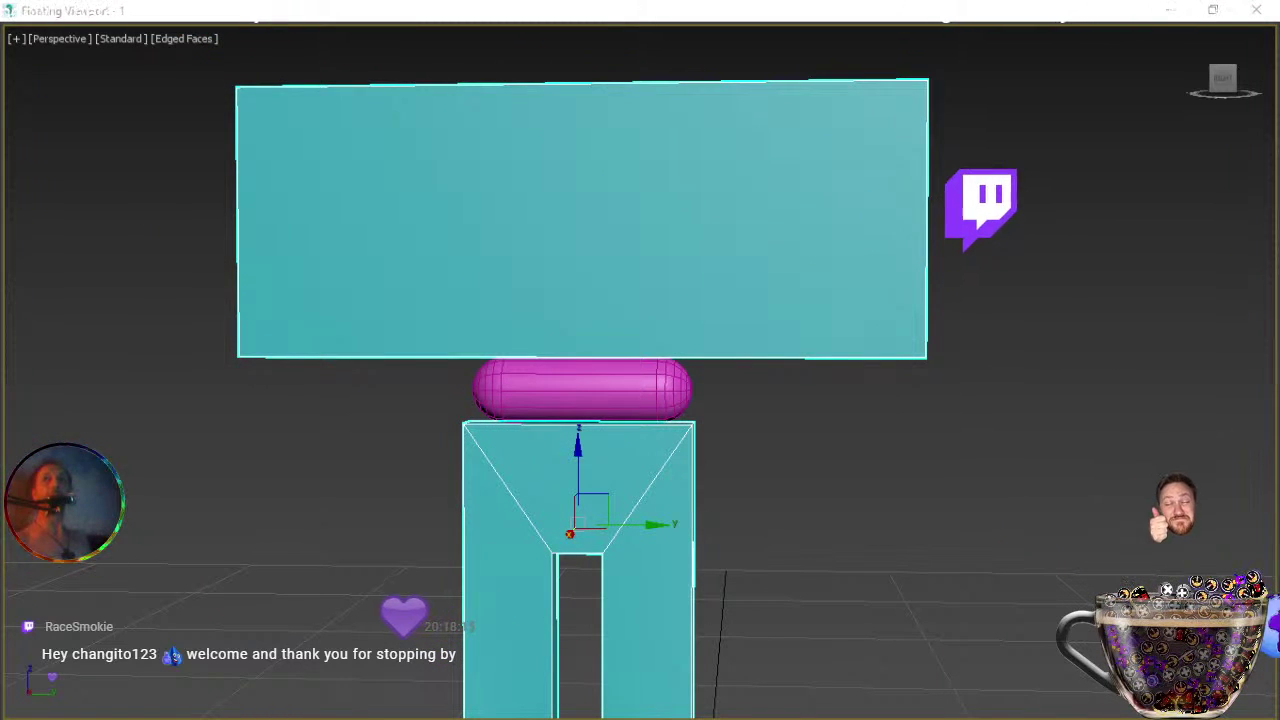
Select the capsule and lengthen it so its rounded ends overhang both sides of the latch's lower part.
{"action": "left_click", "coordinate": [609, 402]}
{"action": "left_click_drag", "start_coordinate": [652, 395], "coordinate": [605, 387]}
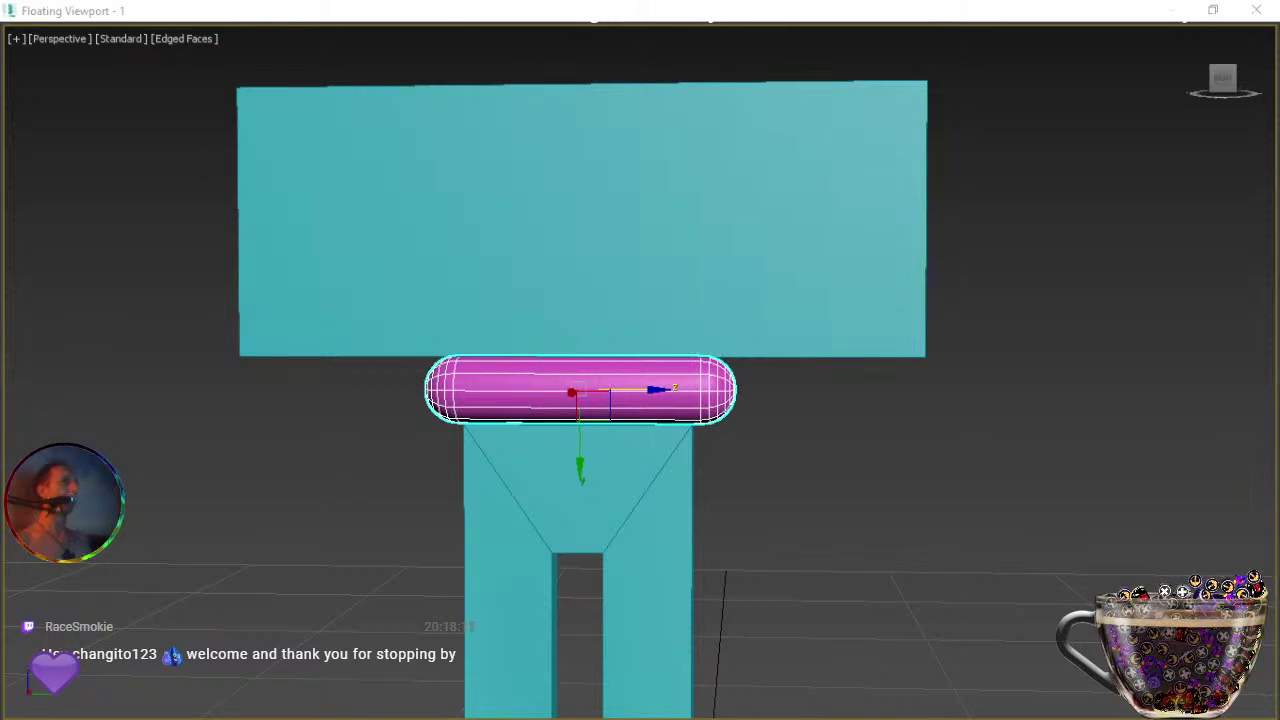
{"action": "left_click", "coordinate": [1222, 82]}
{"action": "middle_click_drag", "start_coordinate": [826, 563], "coordinate": [883, 598]}
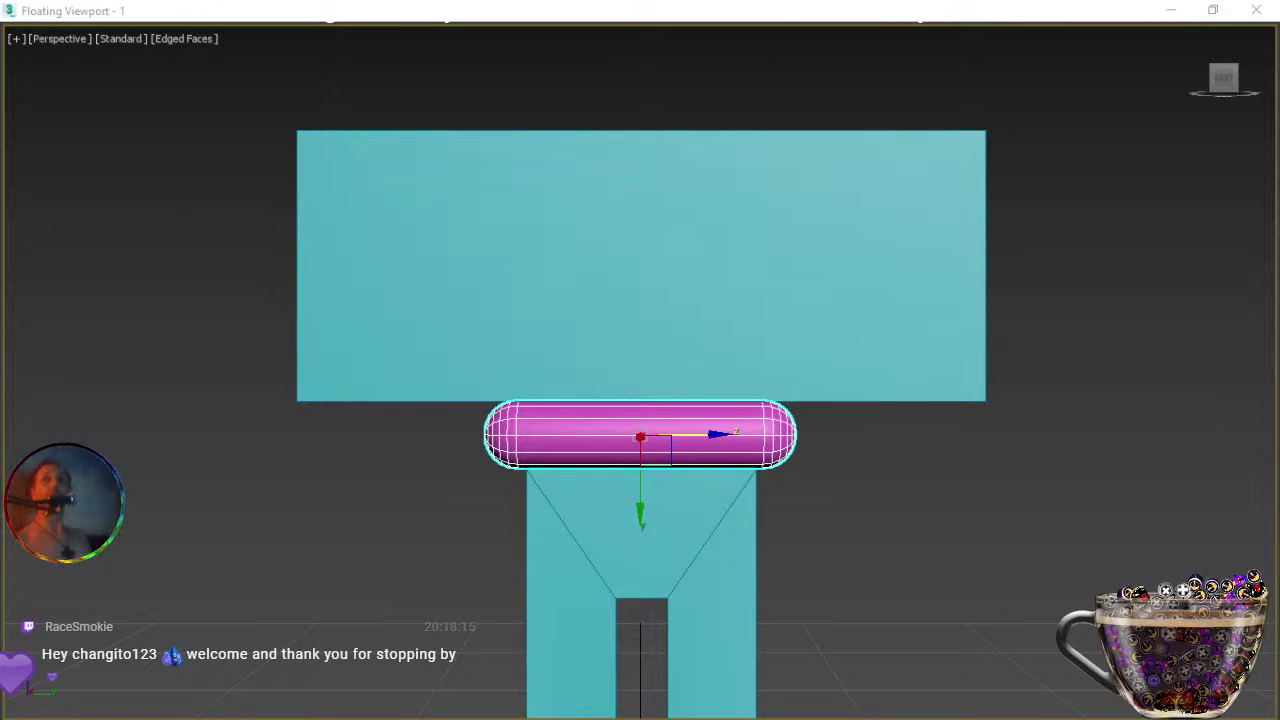
Connect the capsule's lengthwise edges with 3 segments and a pinch of -89, gathering the new loops around its middle.
{"action": "key", "text": "2"}
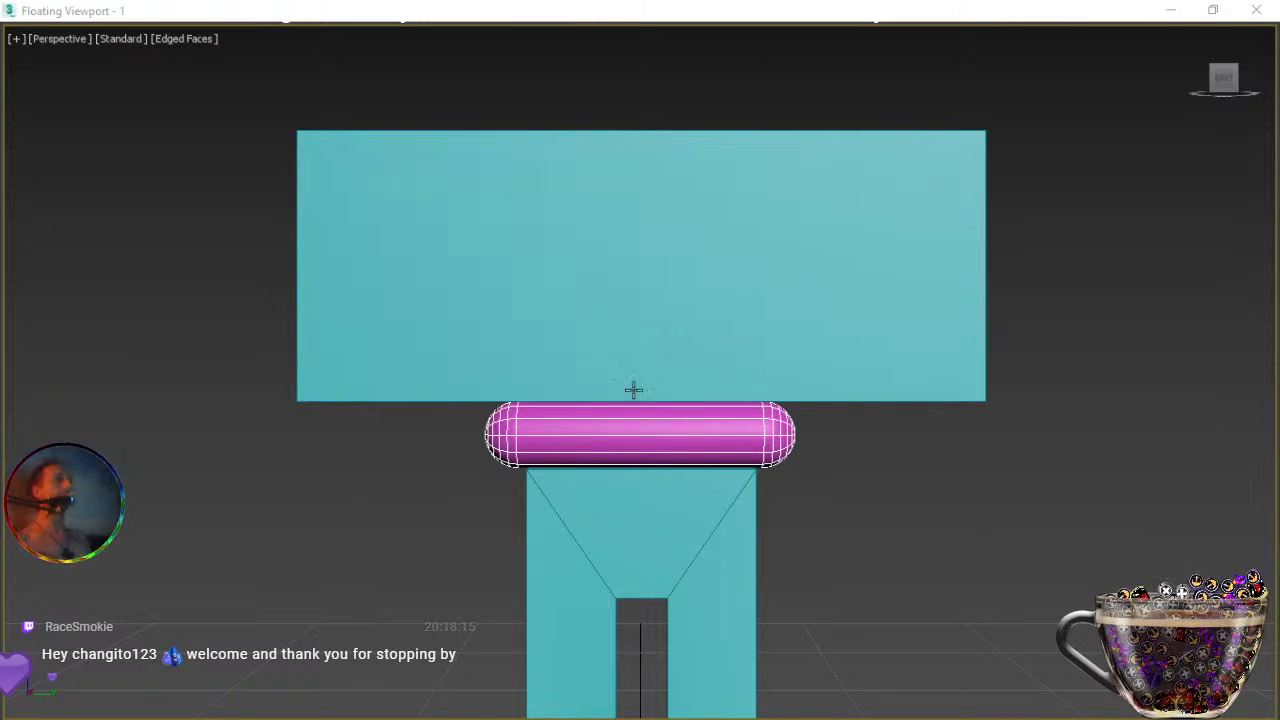
{"action": "left_click", "coordinate": [651, 440]}
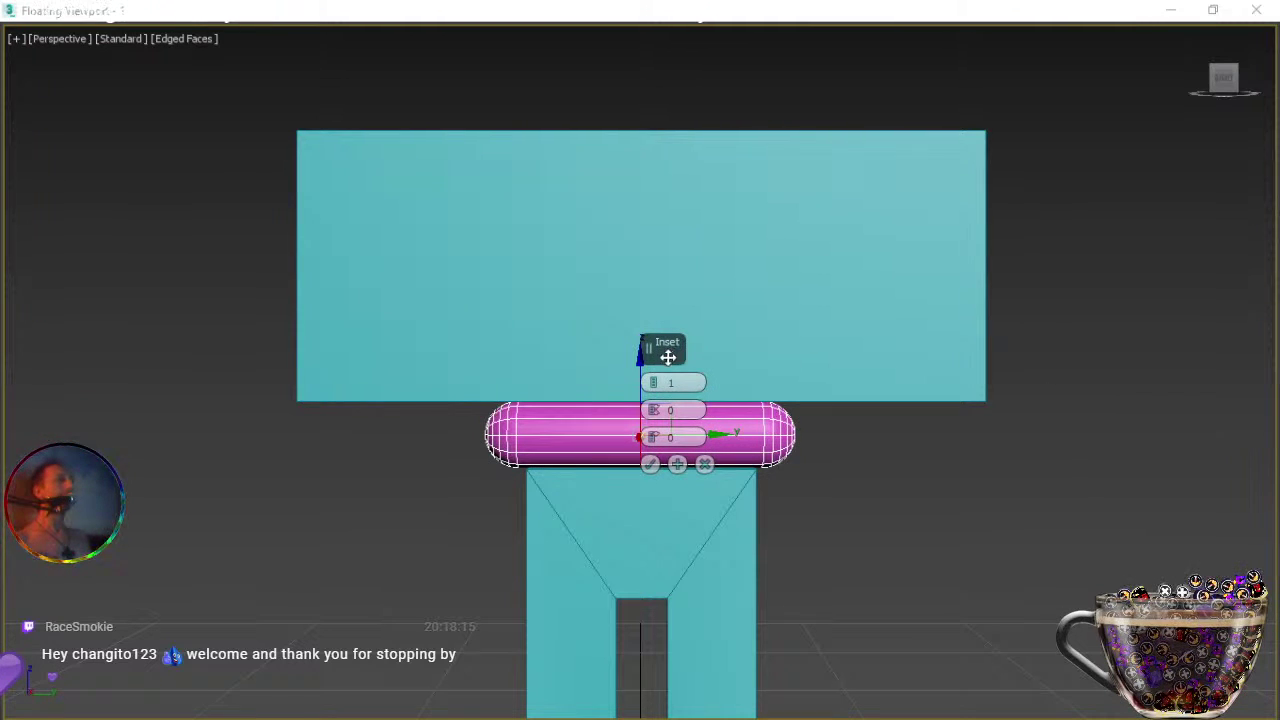
{"action": "left_click_drag", "start_coordinate": [655, 388], "coordinate": [651, 380]}
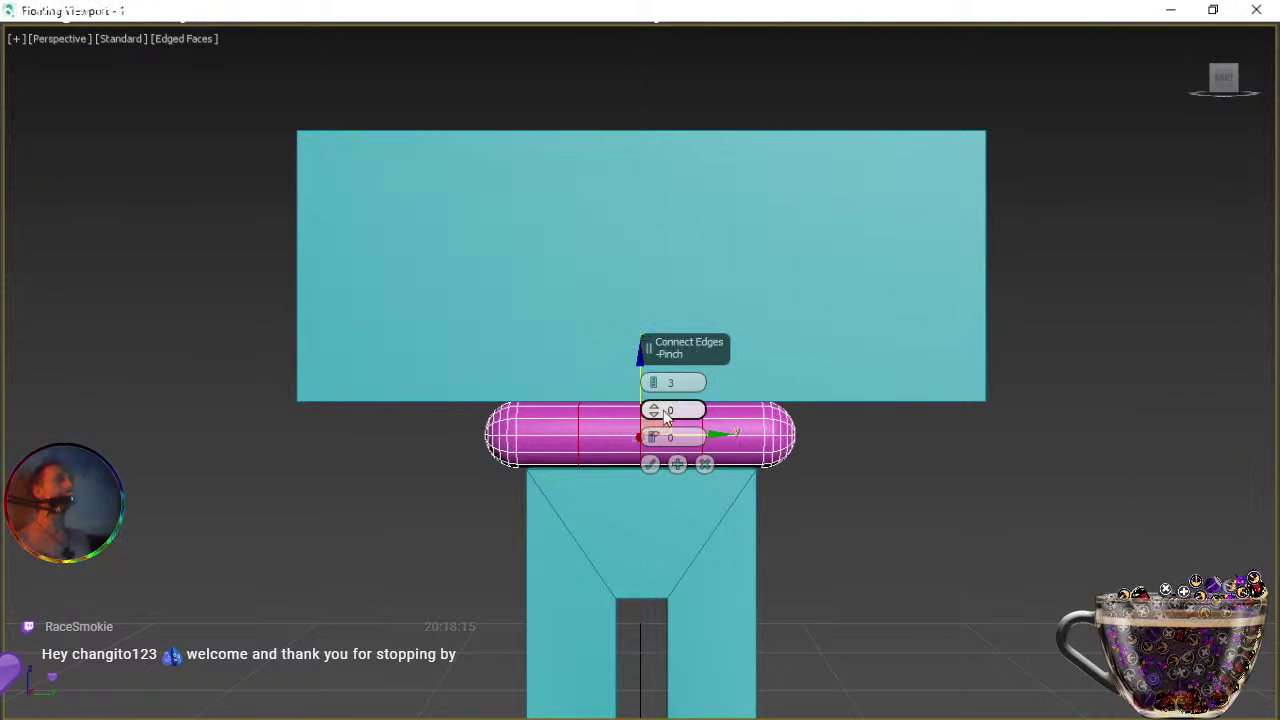
{"action": "left_click_drag", "start_coordinate": [655, 441], "coordinate": [665, 11]}
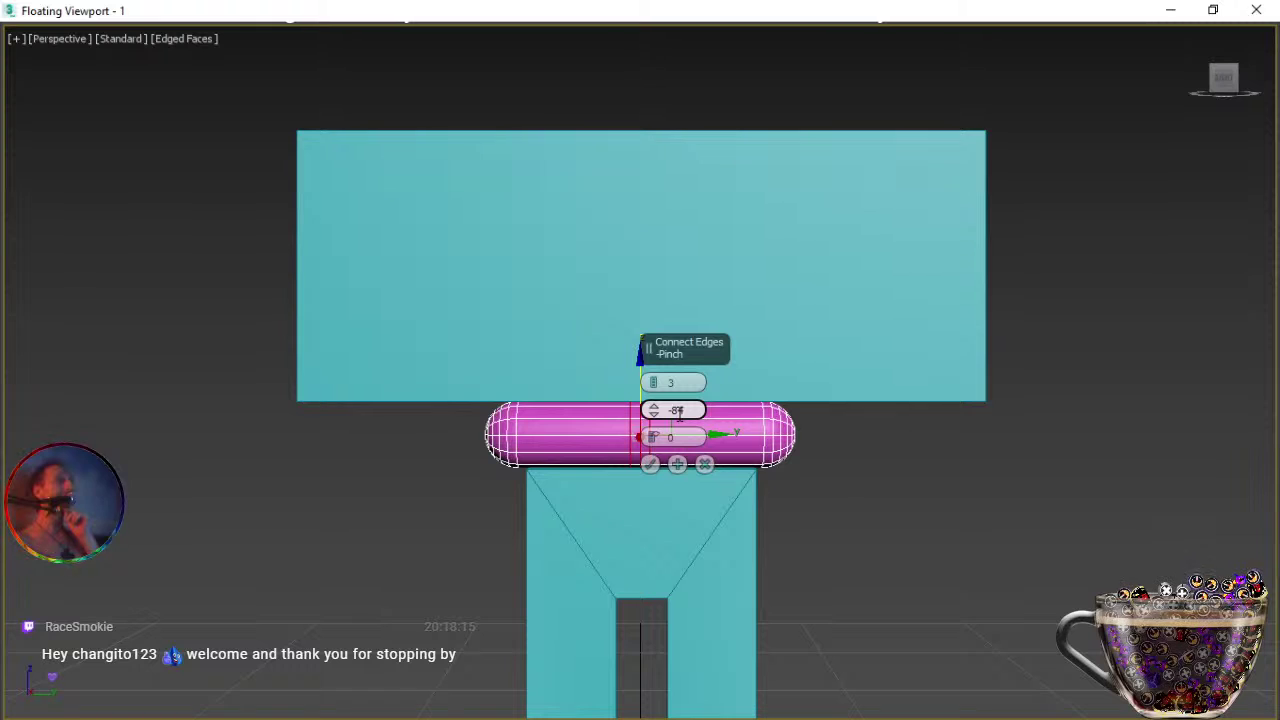
{"action": "left_click_drag", "start_coordinate": [653, 418], "coordinate": [654, 432]}
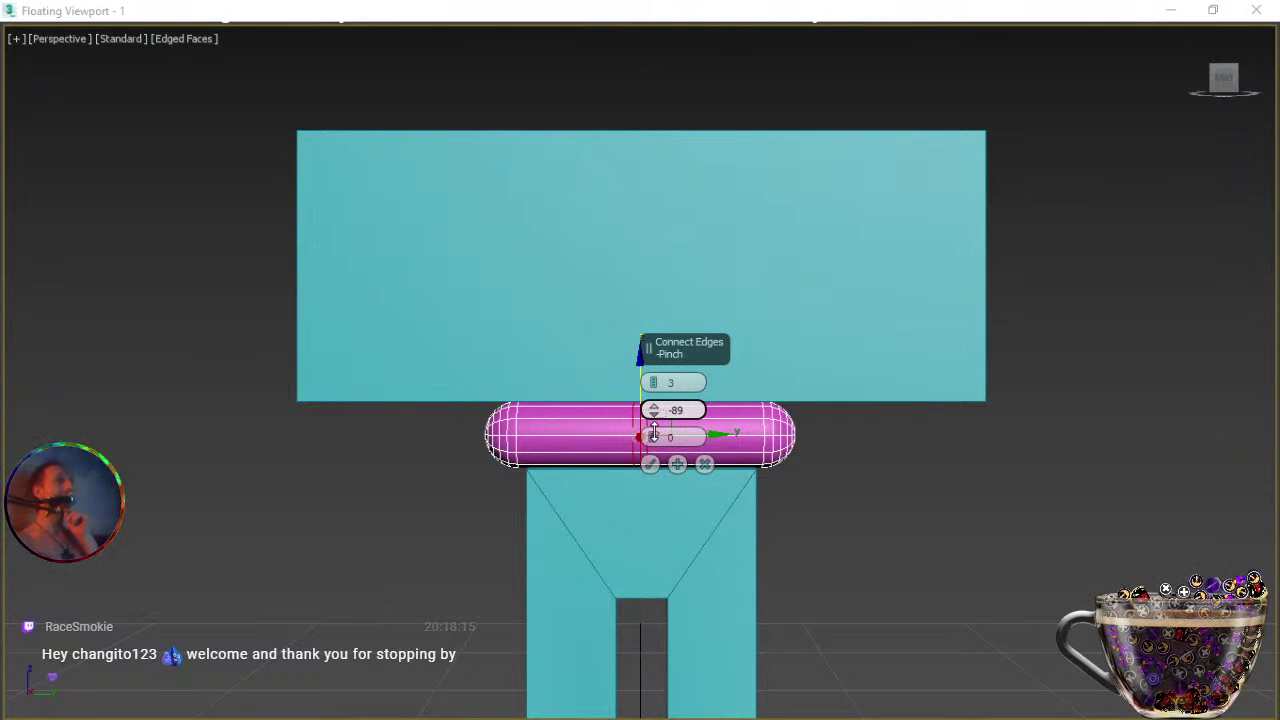
{"action": "left_click", "coordinate": [650, 463]}
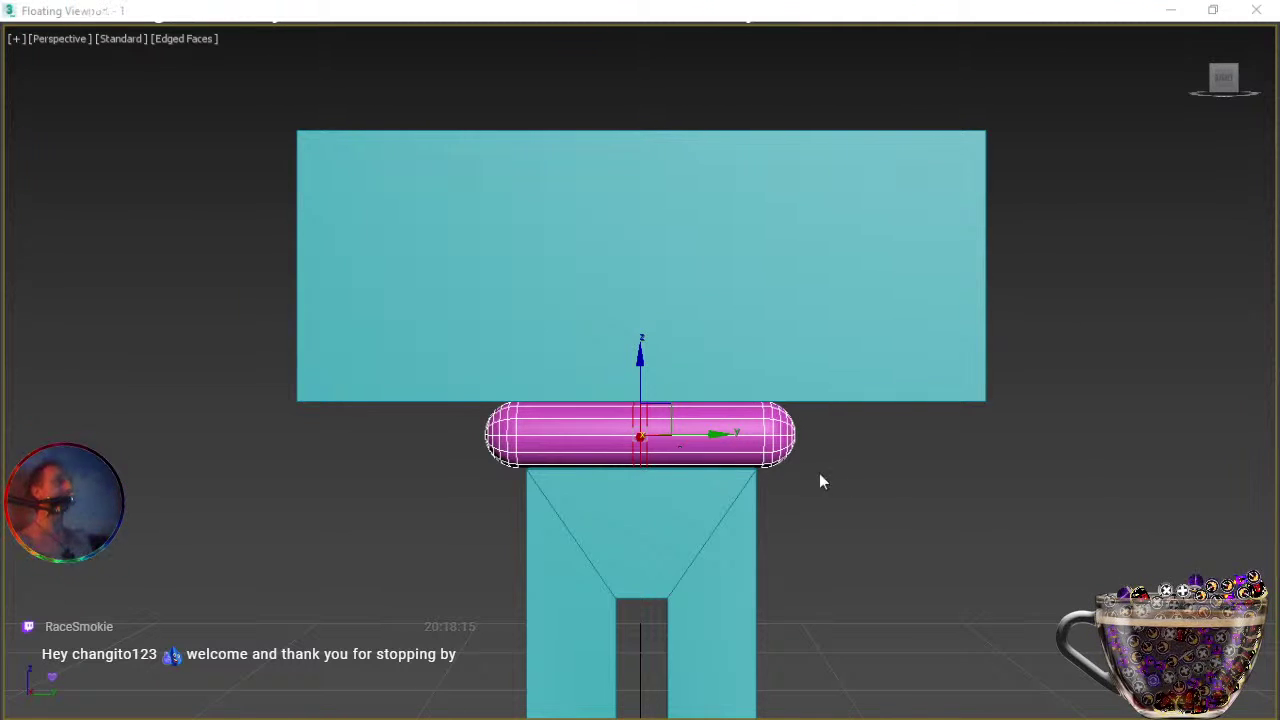
Select the central edge loop of the capsule and scale it inward to form a V-shaped groove around its middle.
{"action": "left_click", "coordinate": [888, 500]}
{"action": "left_click", "coordinate": [640, 443]}
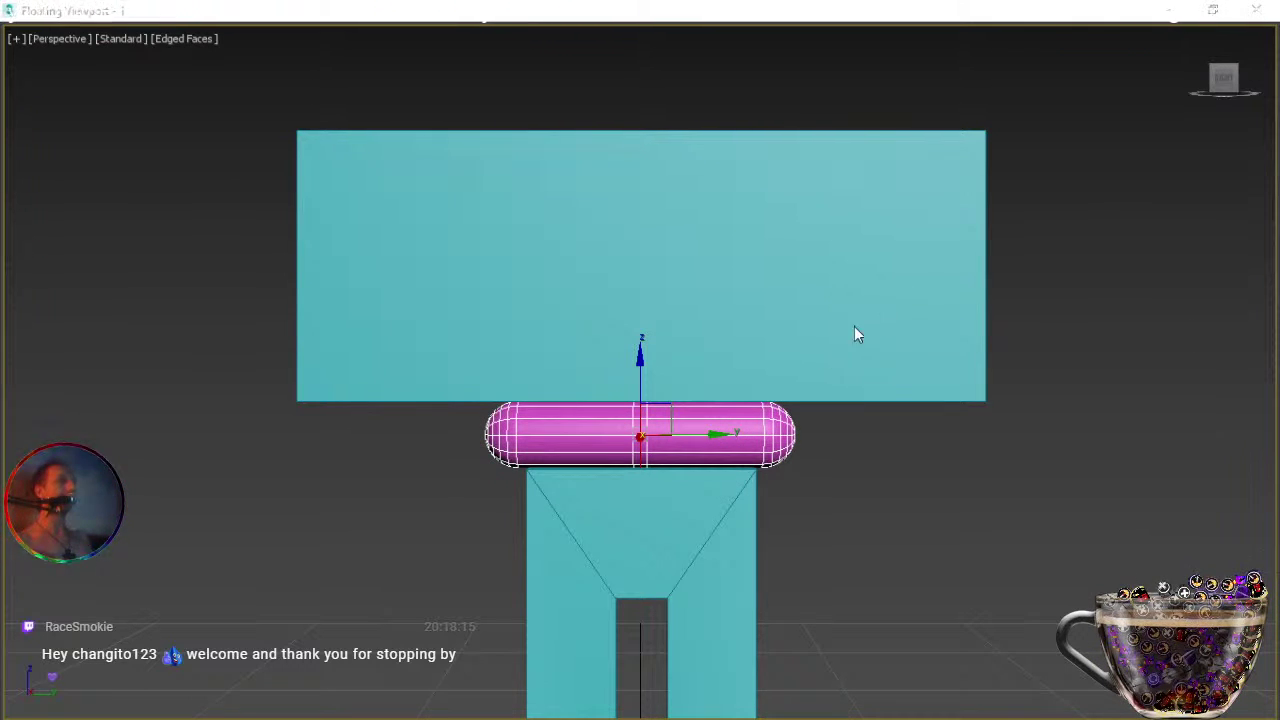
{"action": "key", "text": "r"}
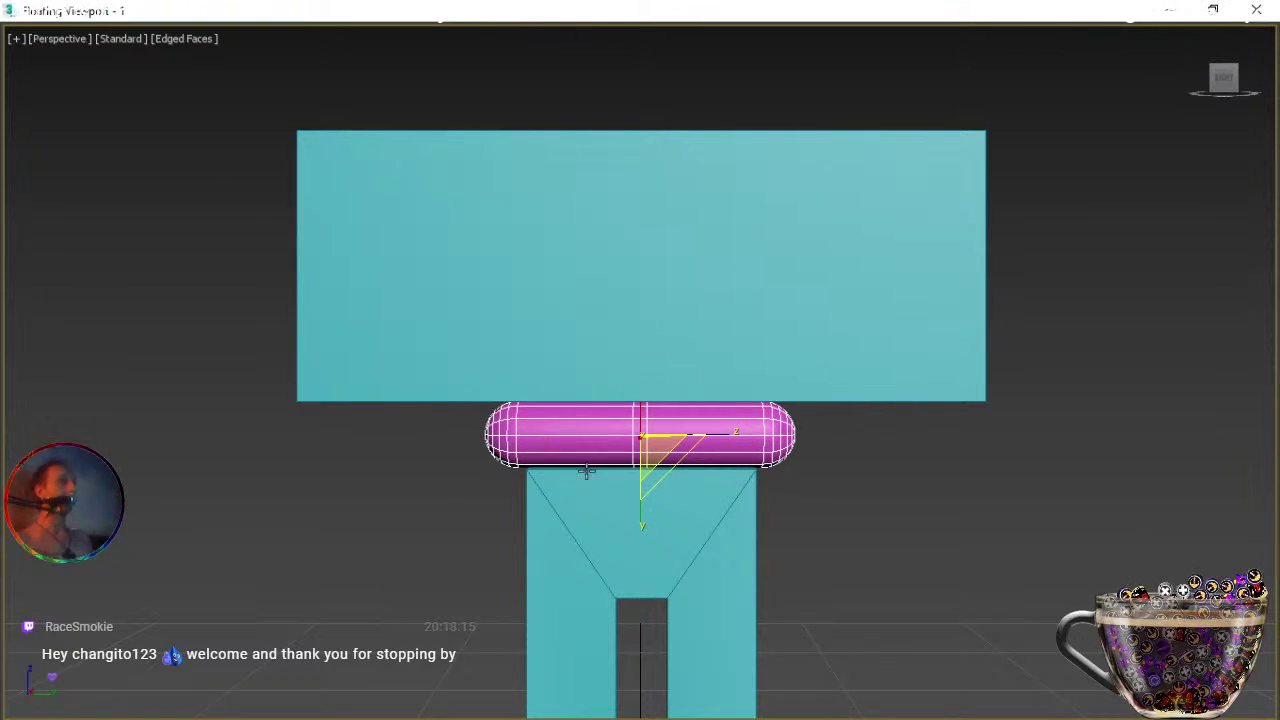
{"action": "middle_click_drag", "start_coordinate": [608, 535], "coordinate": [678, 543], "text": "alt"}
{"action": "scroll", "coordinate": [672, 526], "scroll_direction": "up", "scroll_amount": 3}
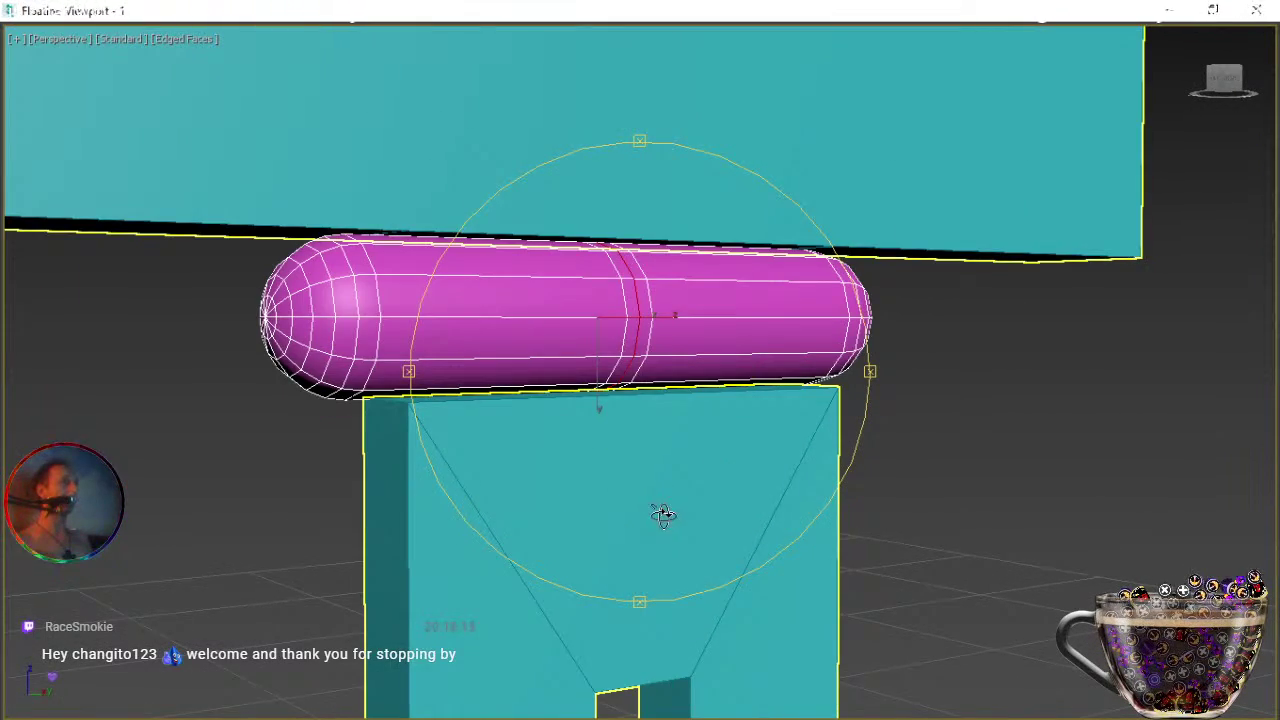
{"action": "right_click", "coordinate": [651, 437]}
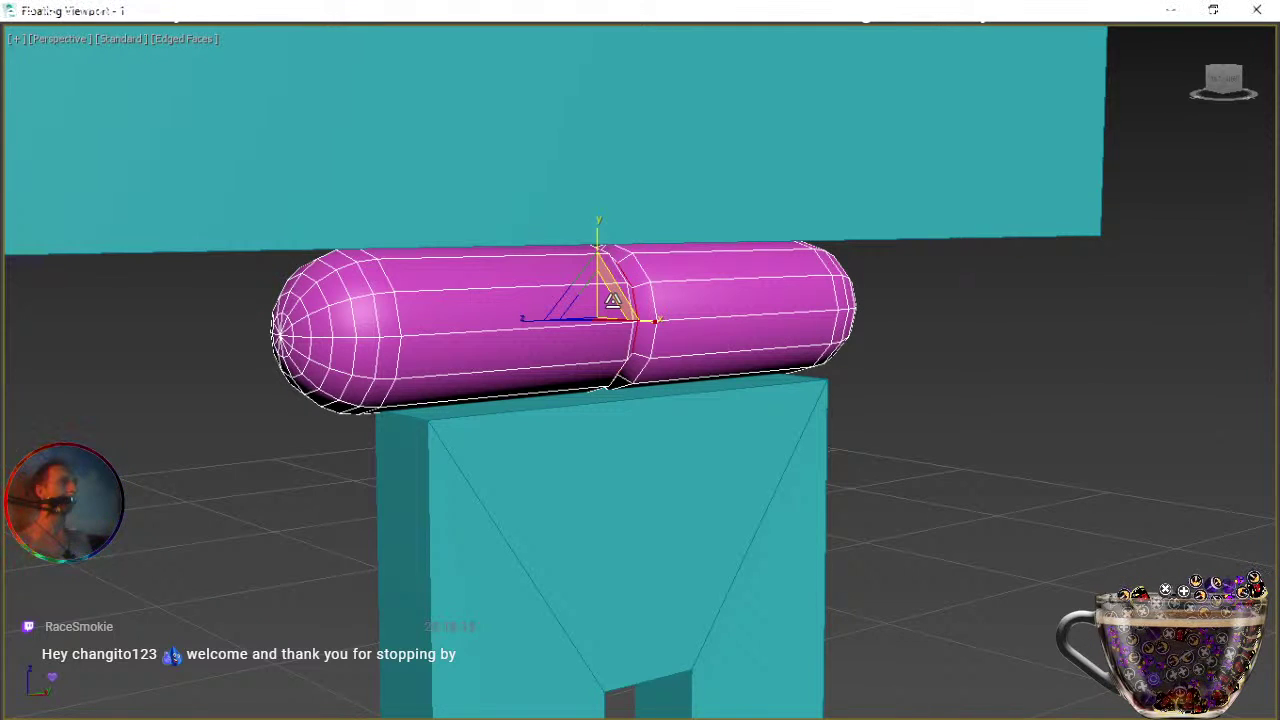
{"action": "middle_click_drag", "start_coordinate": [612, 300], "coordinate": [634, 394], "text": "alt"}
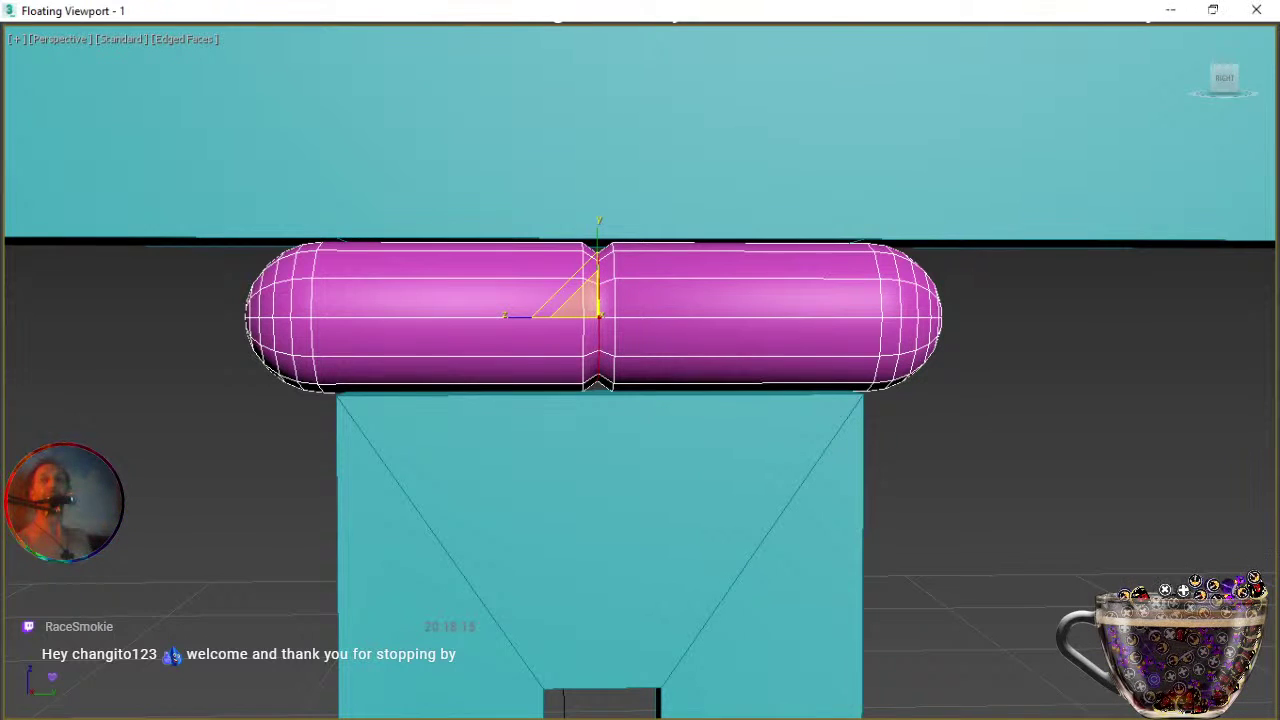
Set up a Quad chamfer on the capsule's groove loop, with the two values following the edge tension at 0.8 and 0.025.
{"action": "key", "text": "ctrl+shift+c"}
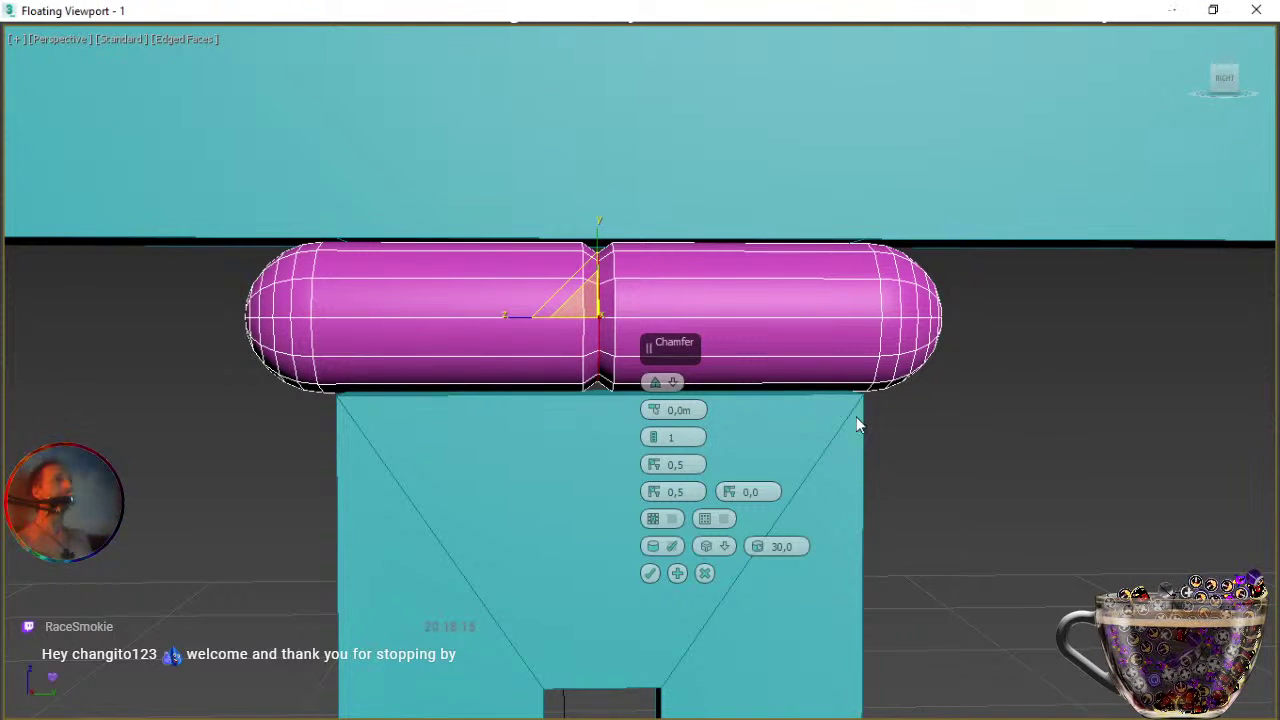
{"action": "mouse_move", "coordinate": [654, 413]}
{"action": "left_mouse_down"}
{"action": "mouse_move", "coordinate": [651, 398]}
{"action": "mouse_move", "coordinate": [645, 408]}
{"action": "left_mouse_up"}
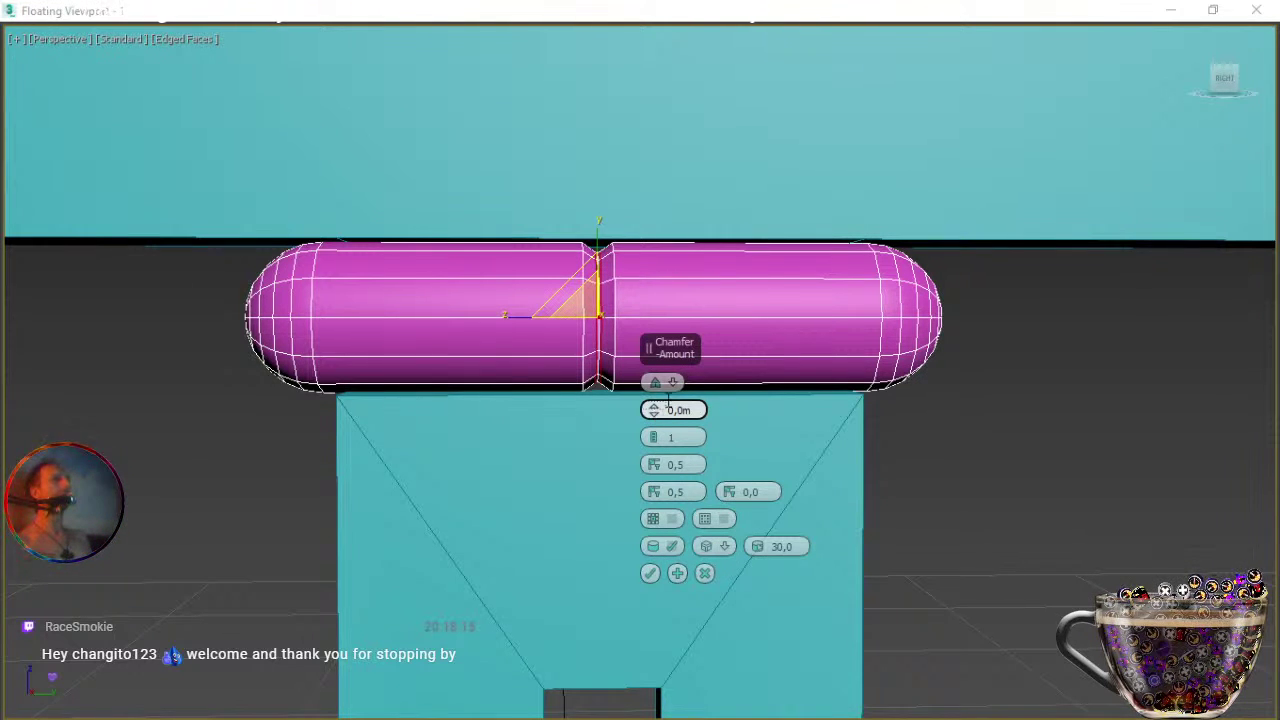
{"action": "left_click", "coordinate": [672, 383]}
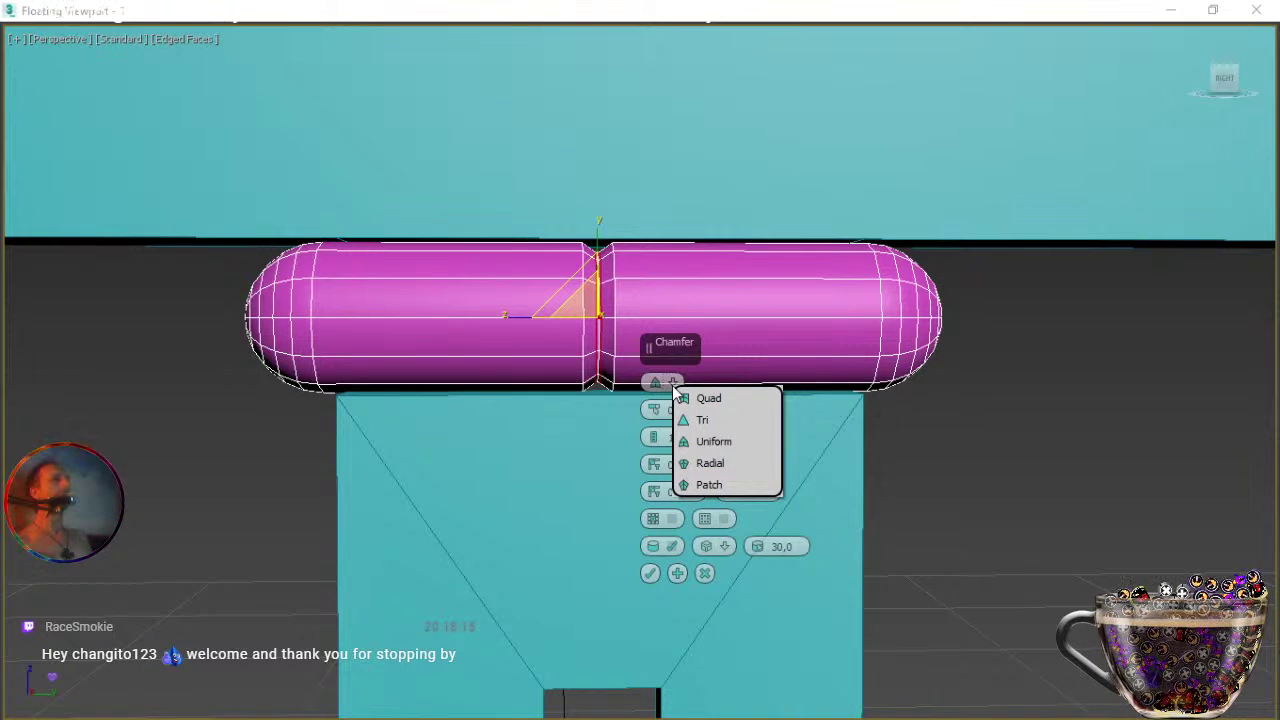
{"action": "left_click", "coordinate": [692, 465]}
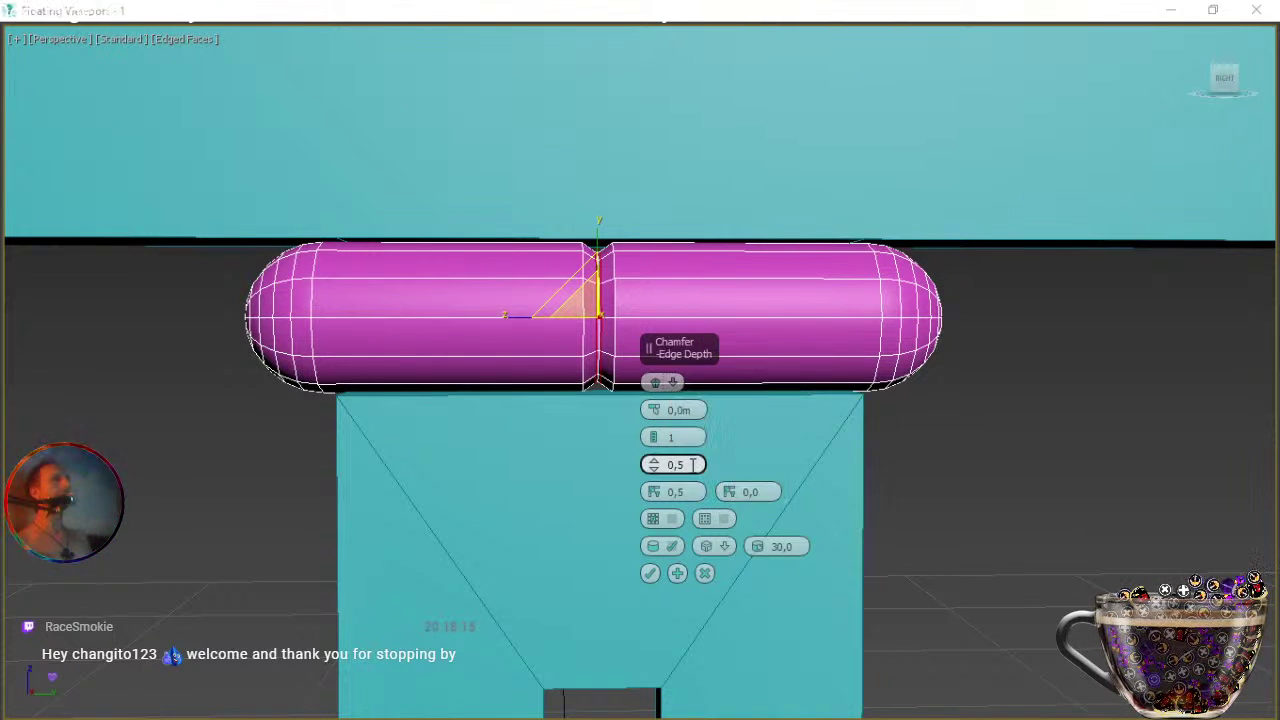
{"action": "left_click", "coordinate": [672, 383]}
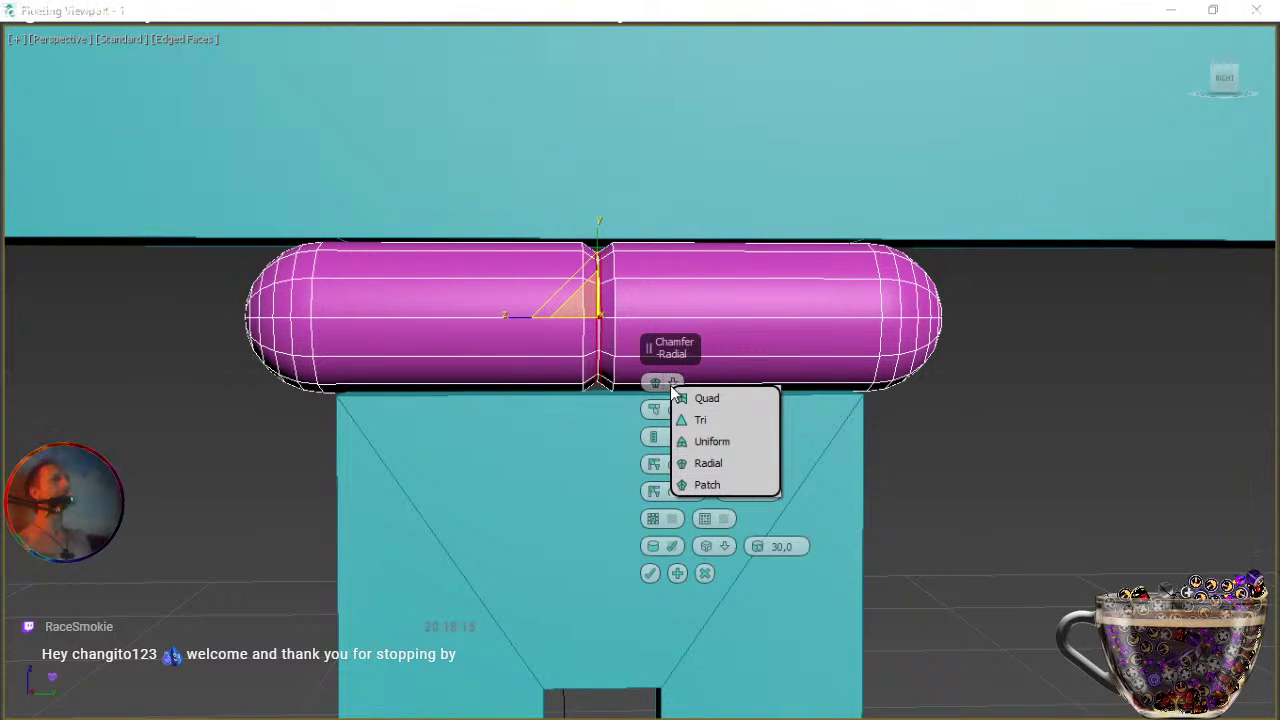
{"action": "left_click", "coordinate": [680, 399]}
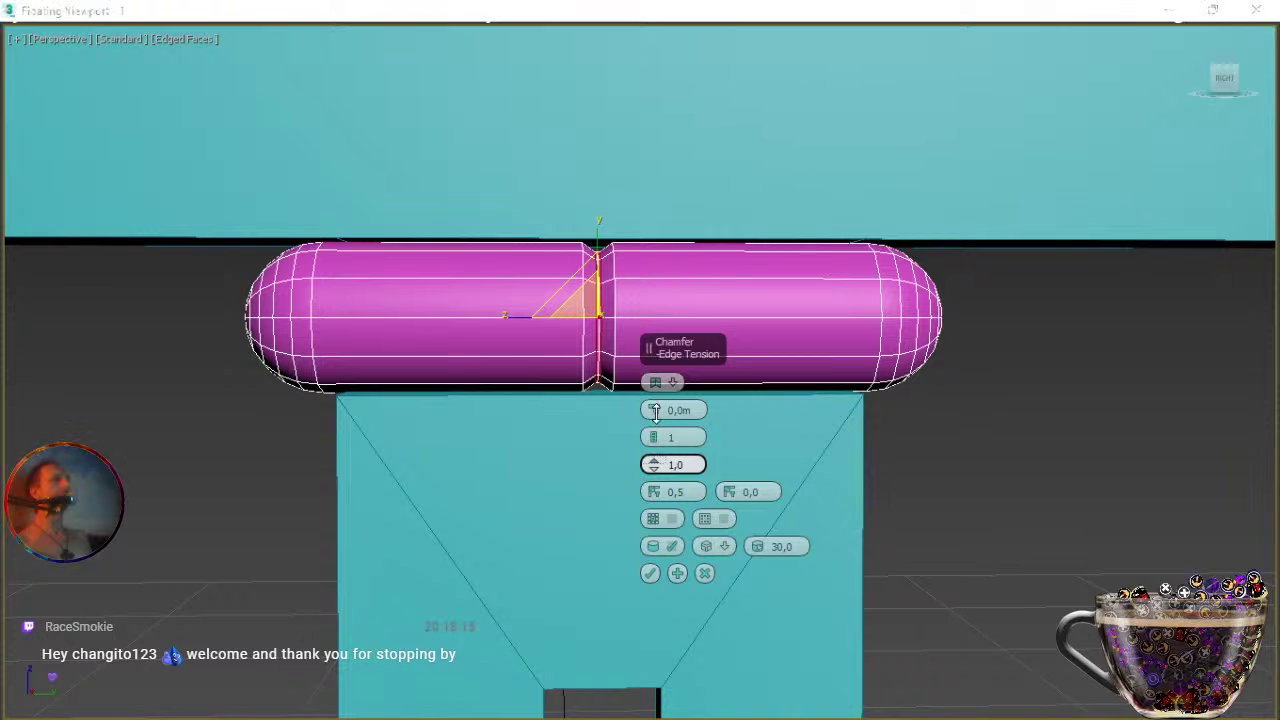
{"action": "left_click_drag", "start_coordinate": [654, 492], "coordinate": [654, 436]}
{"action": "mouse_move", "coordinate": [729, 492]}
{"action": "left_mouse_down"}
{"action": "mouse_move", "coordinate": [720, 416]}
{"action": "mouse_move", "coordinate": [718, 492]}
{"action": "left_mouse_up"}
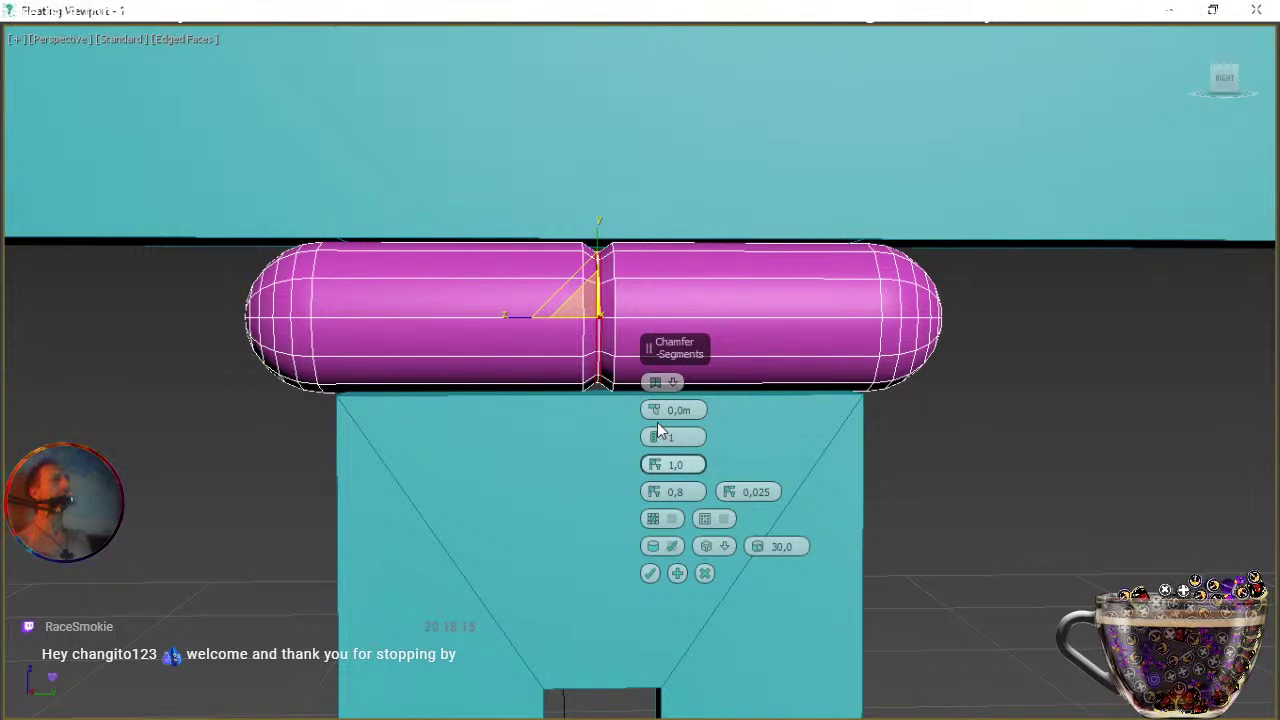
{"action": "mouse_move", "coordinate": [658, 412]}
{"action": "left_mouse_down"}
{"action": "mouse_move", "coordinate": [655, 396]}
{"action": "mouse_move", "coordinate": [656, 410]}
{"action": "left_mouse_up"}
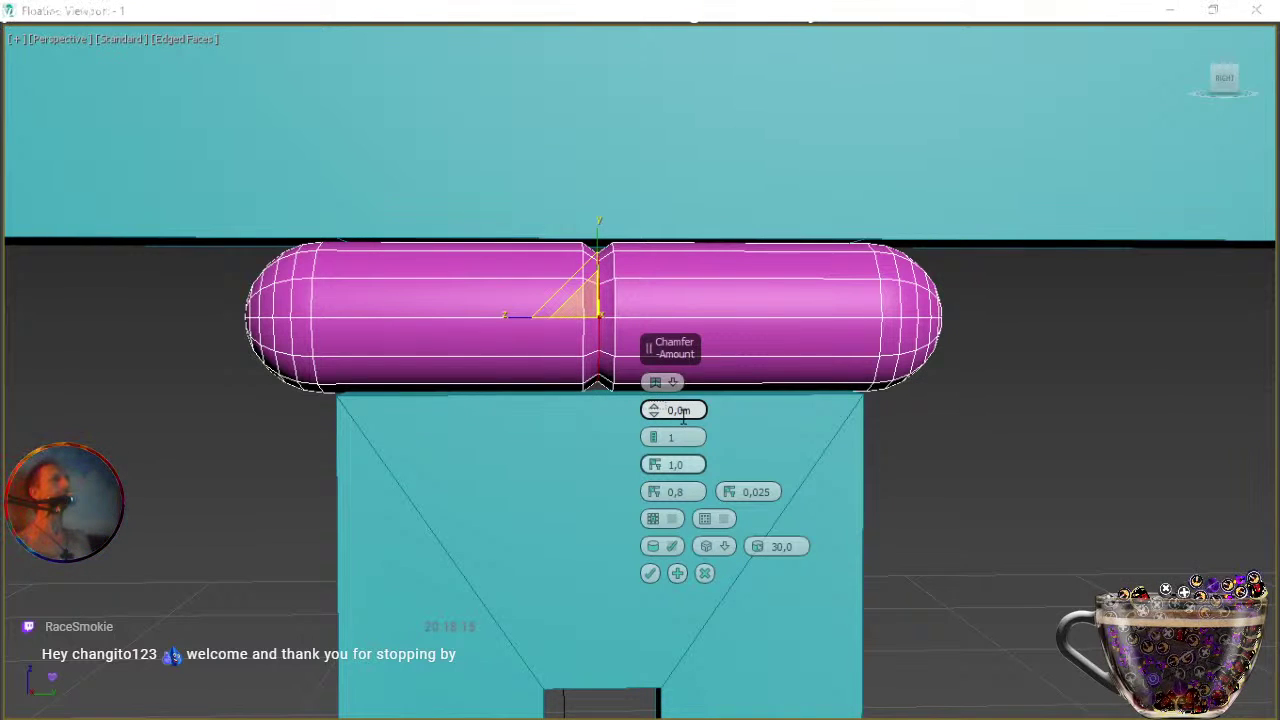
Try chamfer amounts of 0.011, 0.005 and 0.0005 m on the capsule's groove loop.
{"action": "type", "text": "11"}
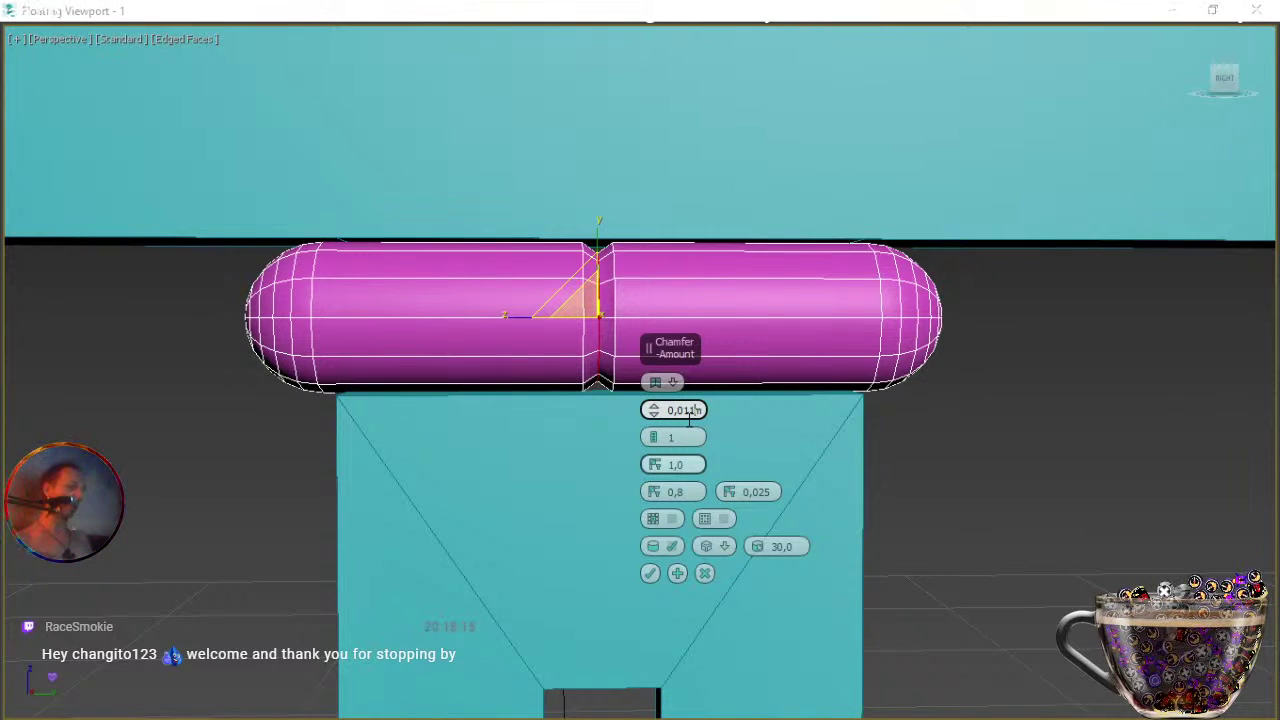
{"action": "type", "text": "1"}
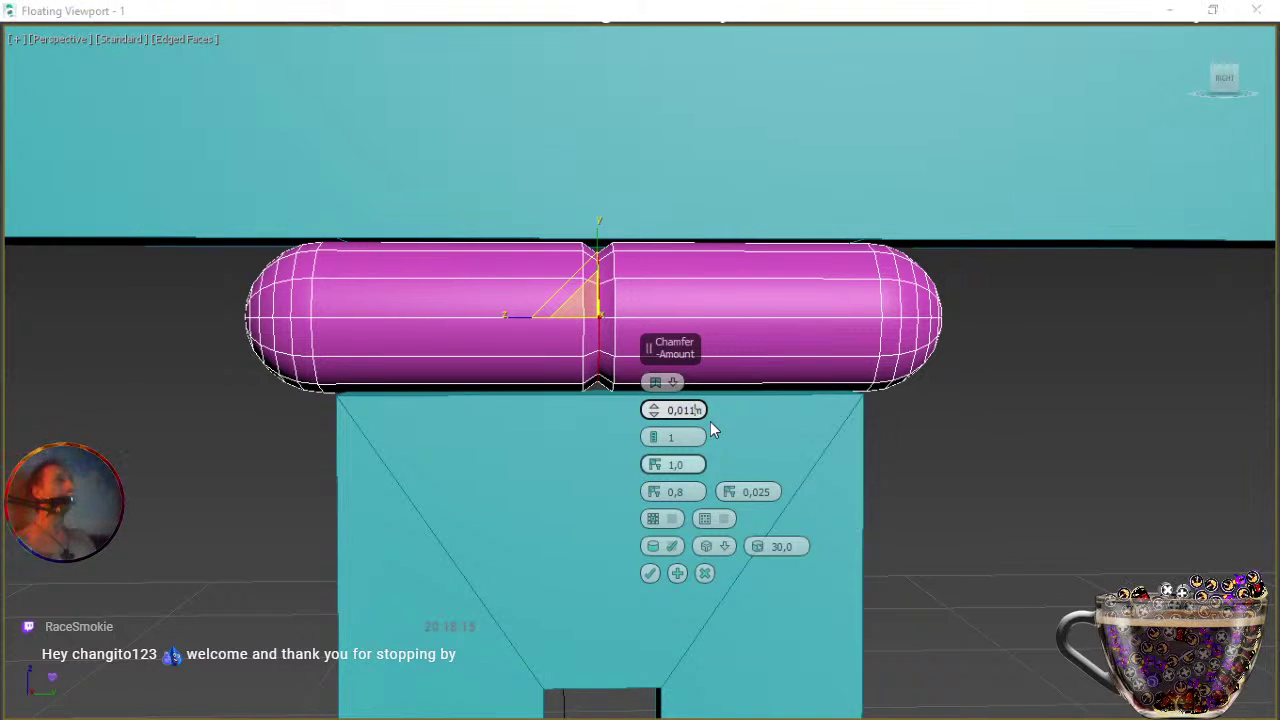
{"action": "key", "text": "ctrl+z"}
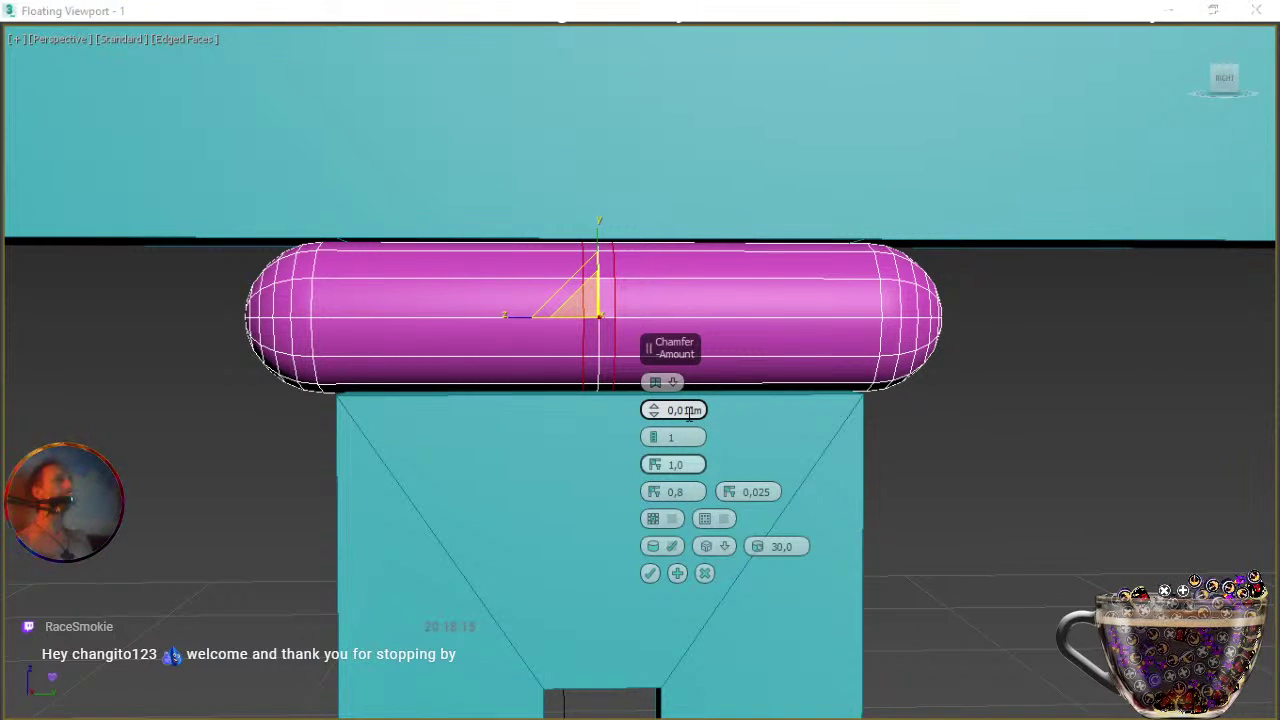
{"action": "left_click_drag", "start_coordinate": [684, 410], "coordinate": [710, 410]}
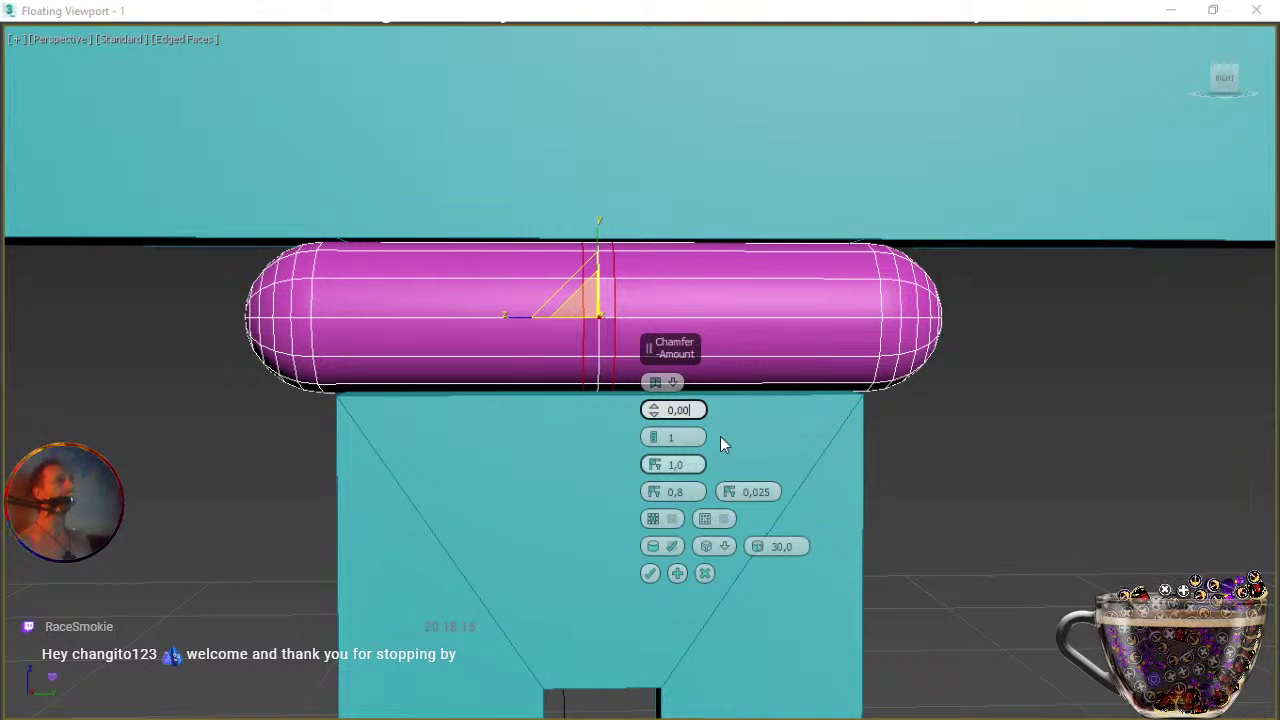
{"action": "key", "text": "Return"}
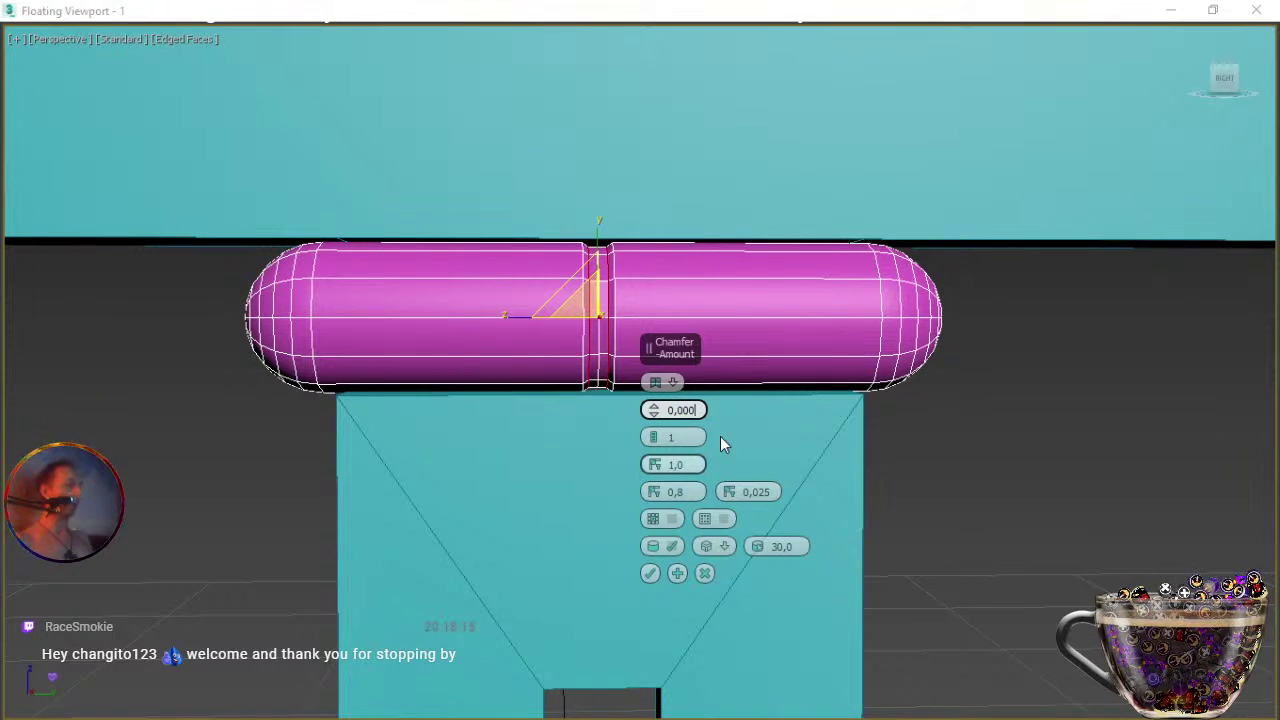
{"action": "key", "text": "Return"}
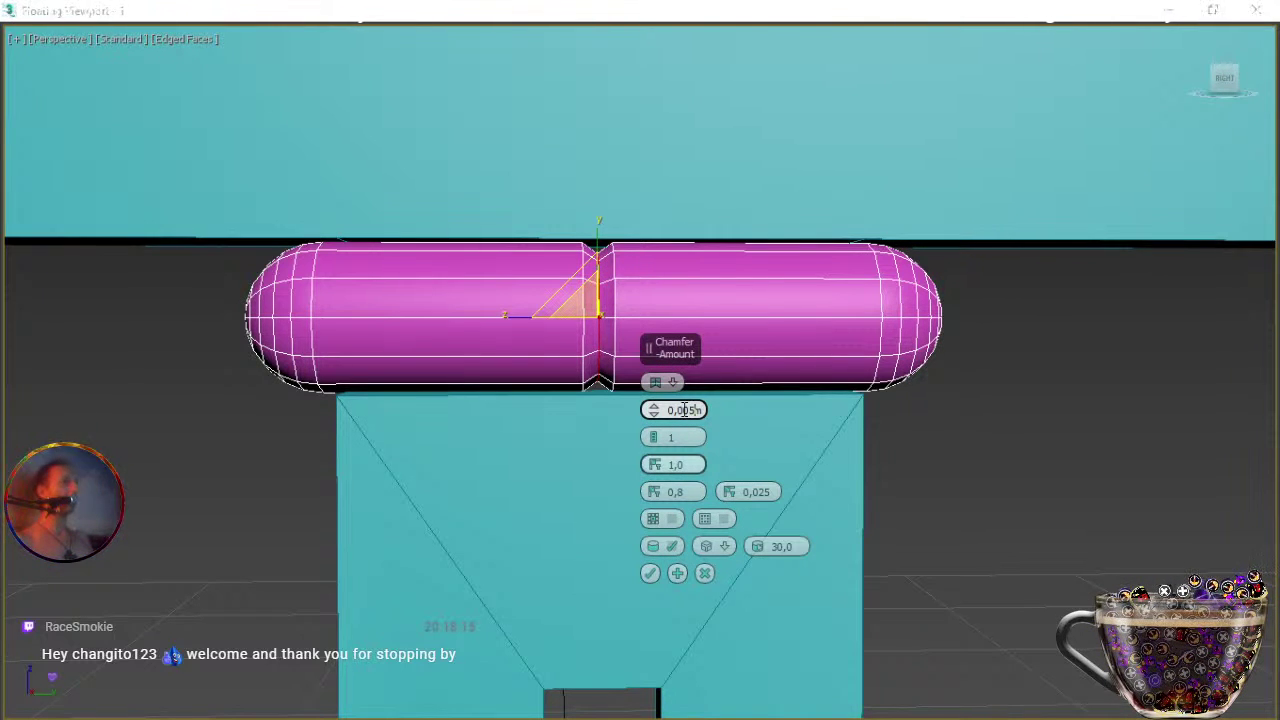
{"action": "key", "text": "Return"}
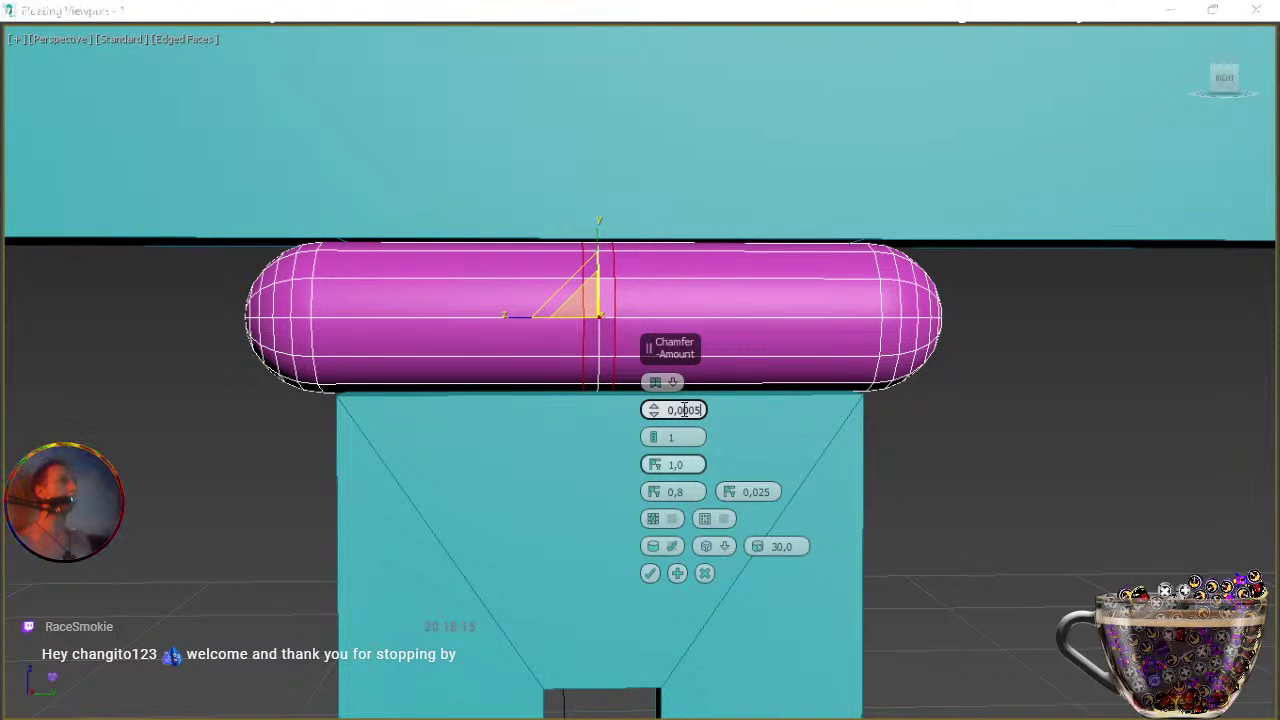
{"action": "key", "text": "Return"}
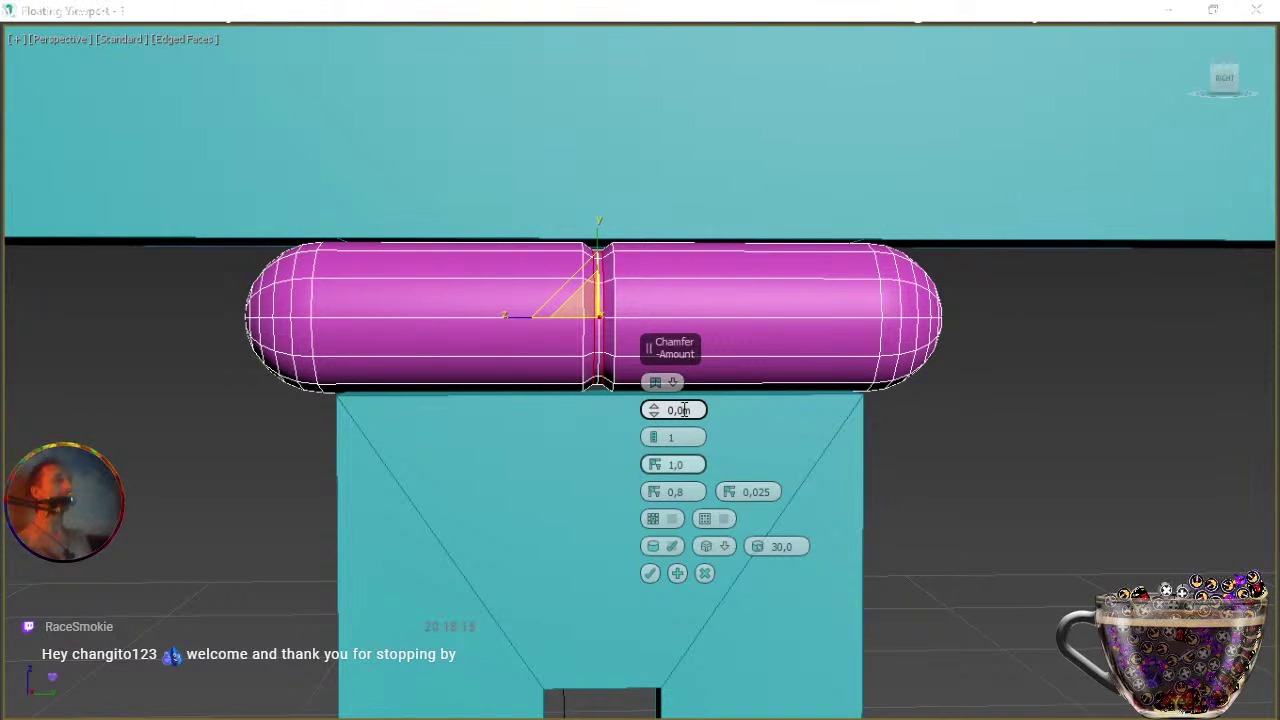
Try an open chamfer on the groove loop with amounts of 0.005 and 0.0005 m, and apply it.
{"action": "left_click", "coordinate": [672, 521]}
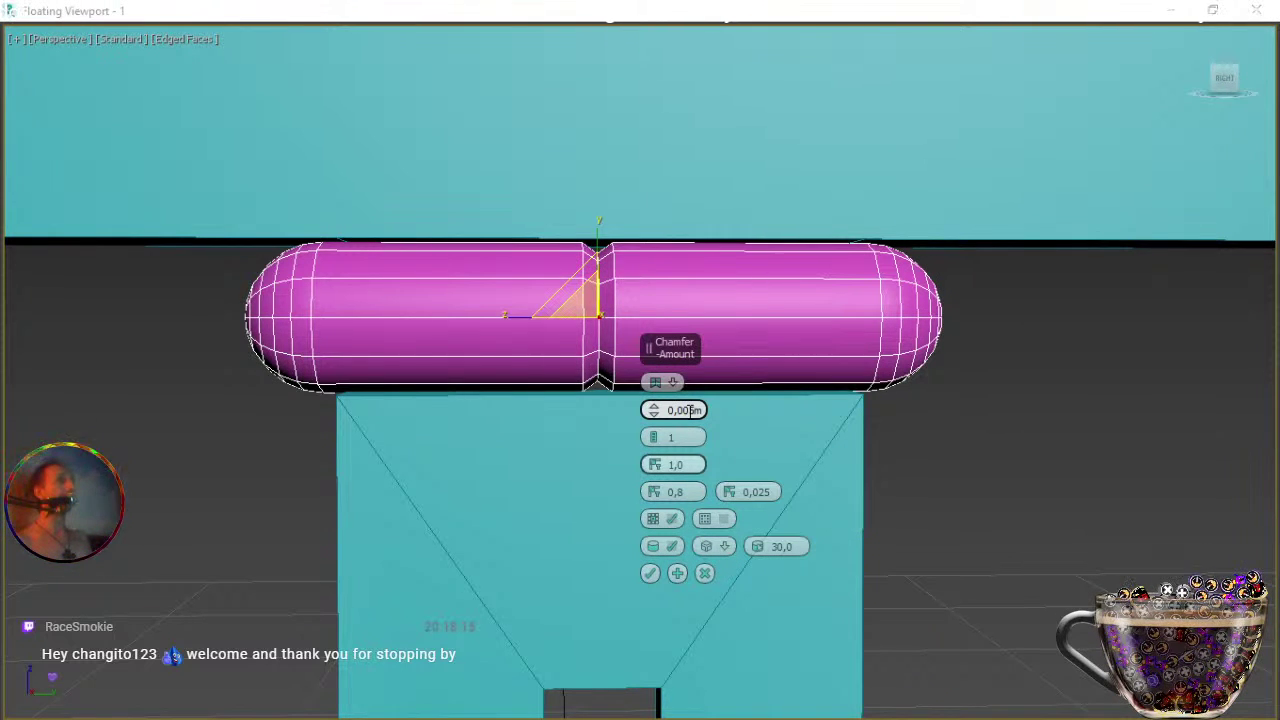
{"action": "key", "text": "Return"}
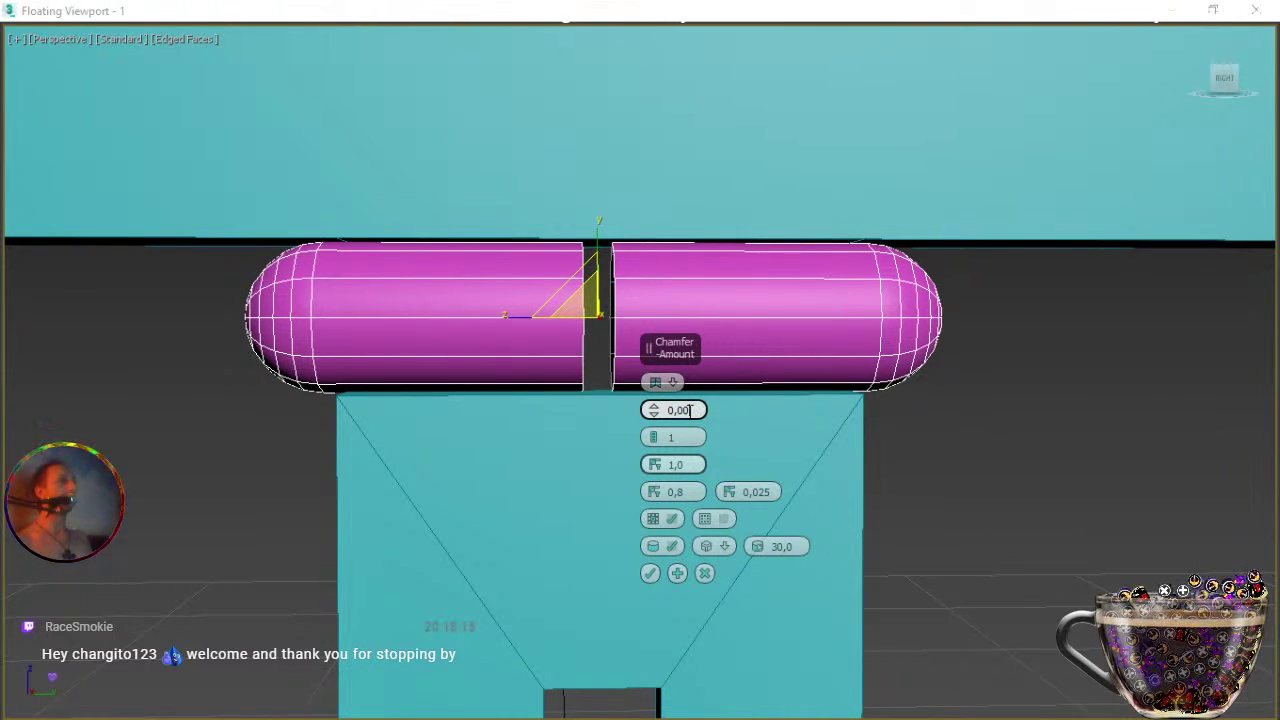
{"action": "type", "text": "5"}
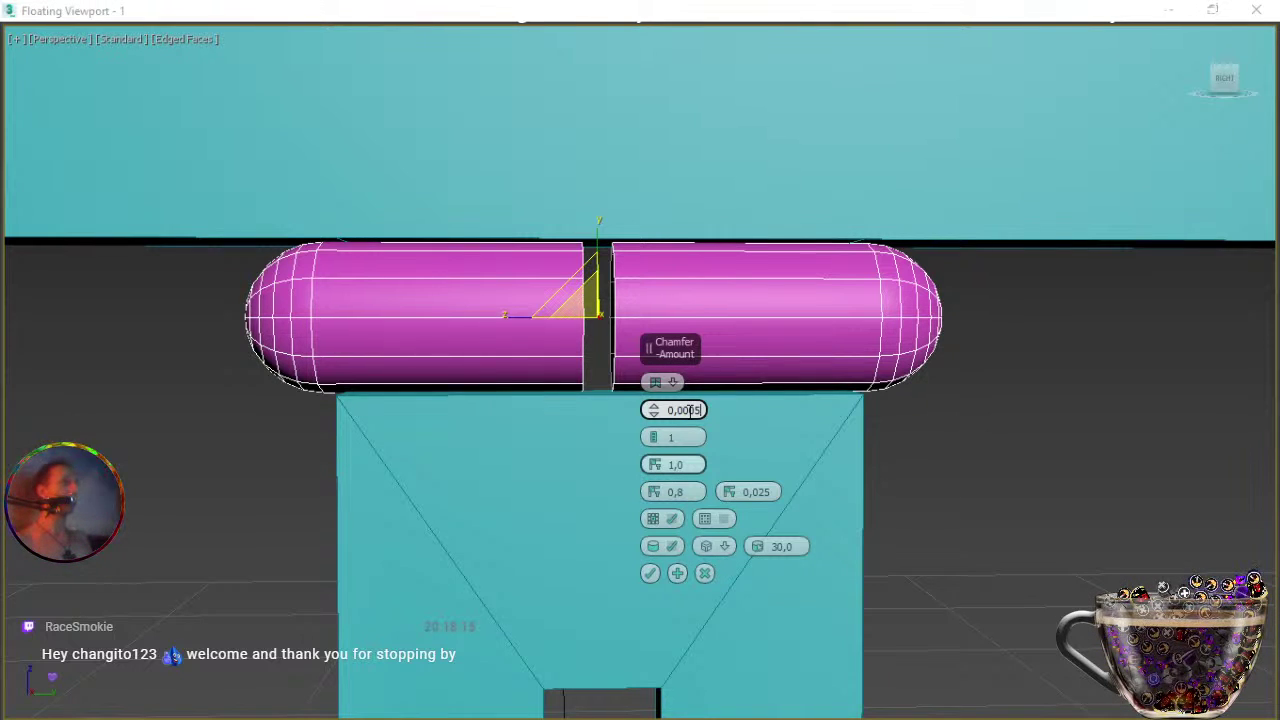
{"action": "key", "text": "Return"}
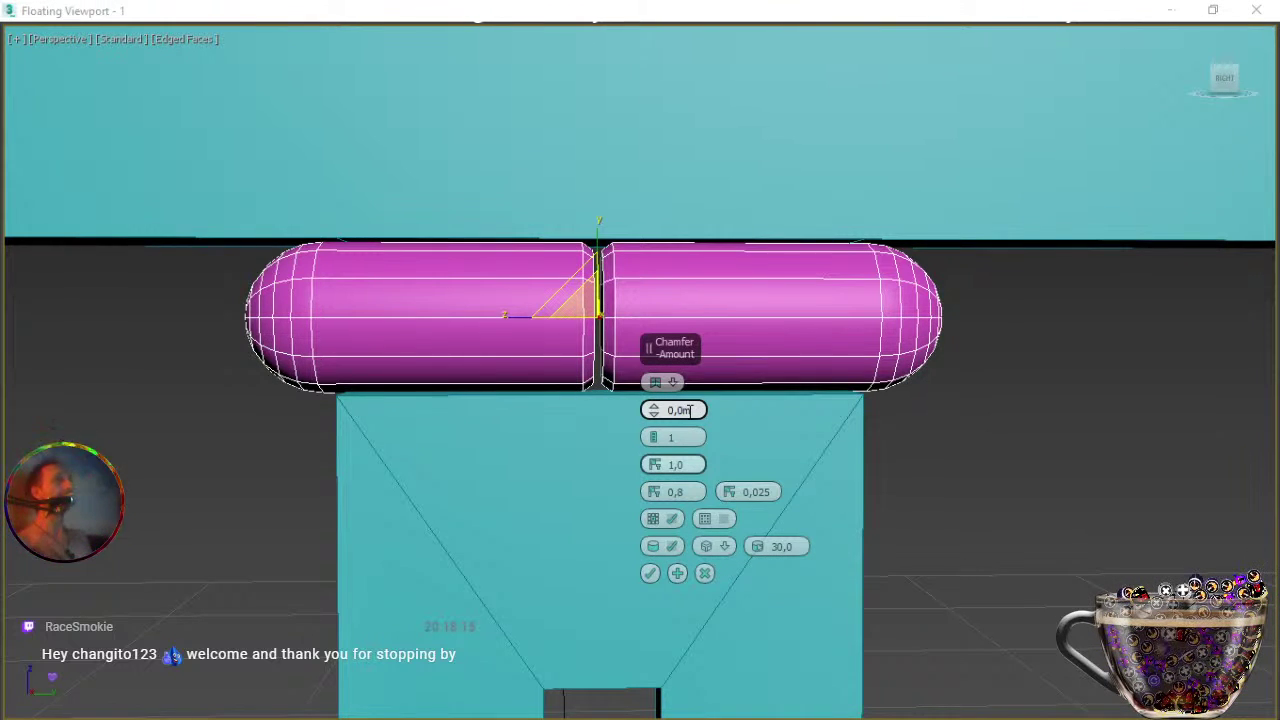
{"action": "left_click", "coordinate": [651, 574]}
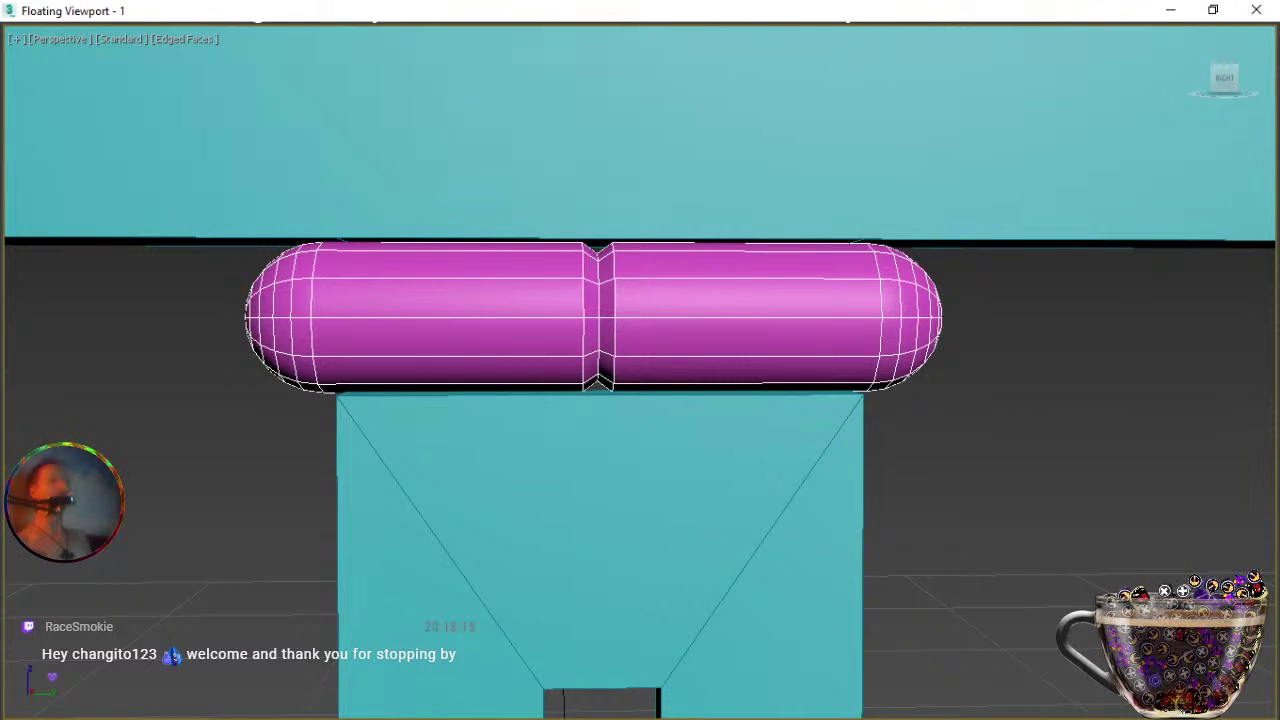
{"action": "key", "text": "w"}
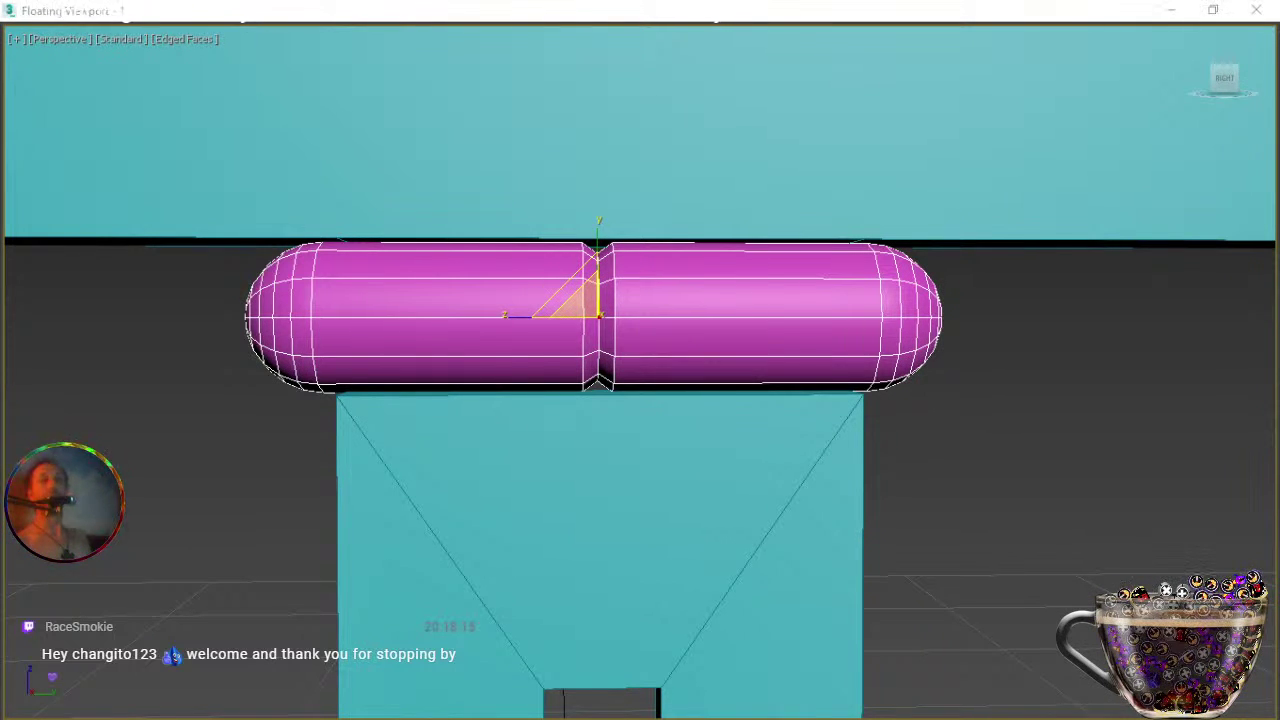
Retry the open chamfer on the groove loop with an amount of 0.005 m, and cancel it.
{"action": "key", "text": "ctrl+shift+c"}
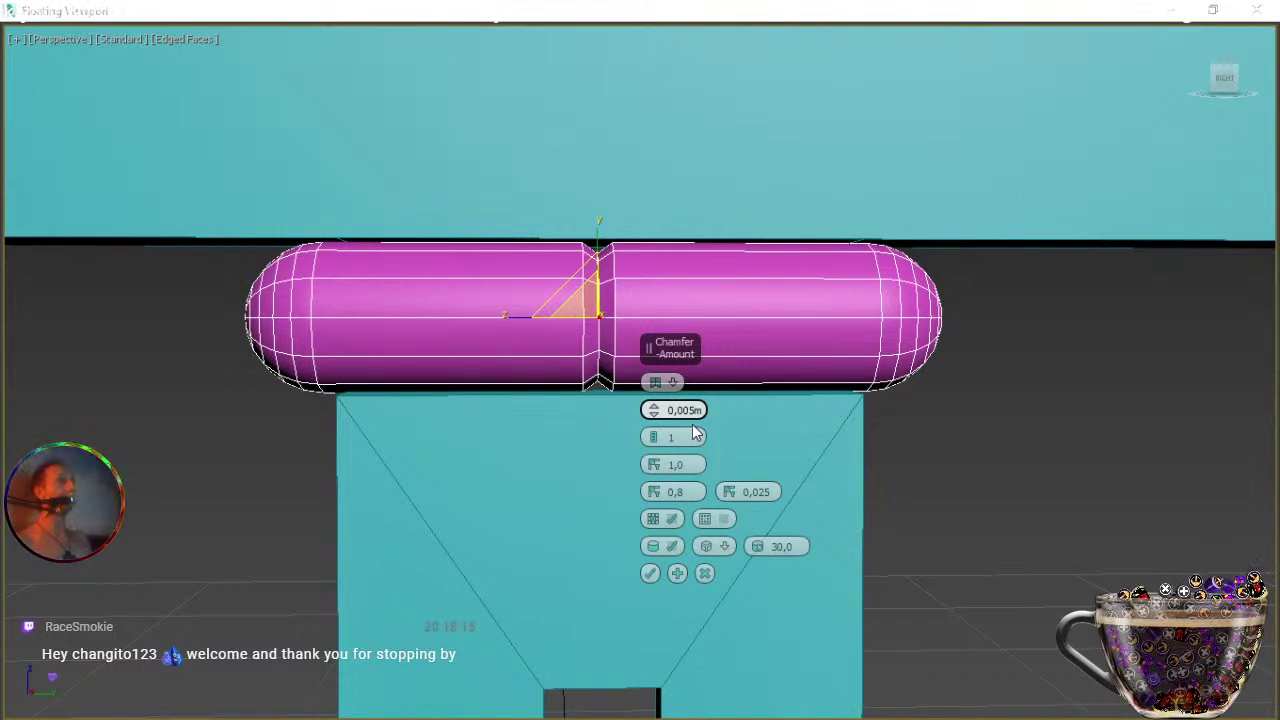
{"action": "key", "text": "Return"}
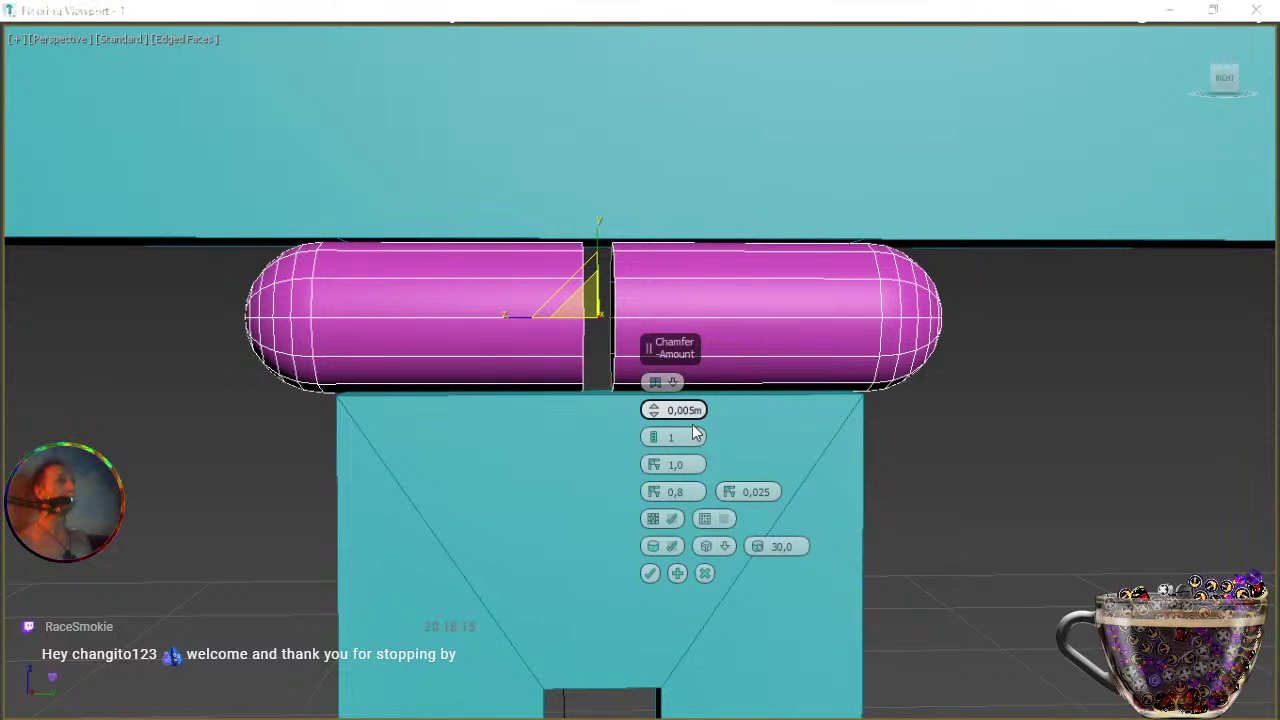
{"action": "type", "text": "0"}
{"action": "key", "text": "BackSpace"}
{"action": "key", "text": "BackSpace"}
{"action": "key", "text": "BackSpace"}
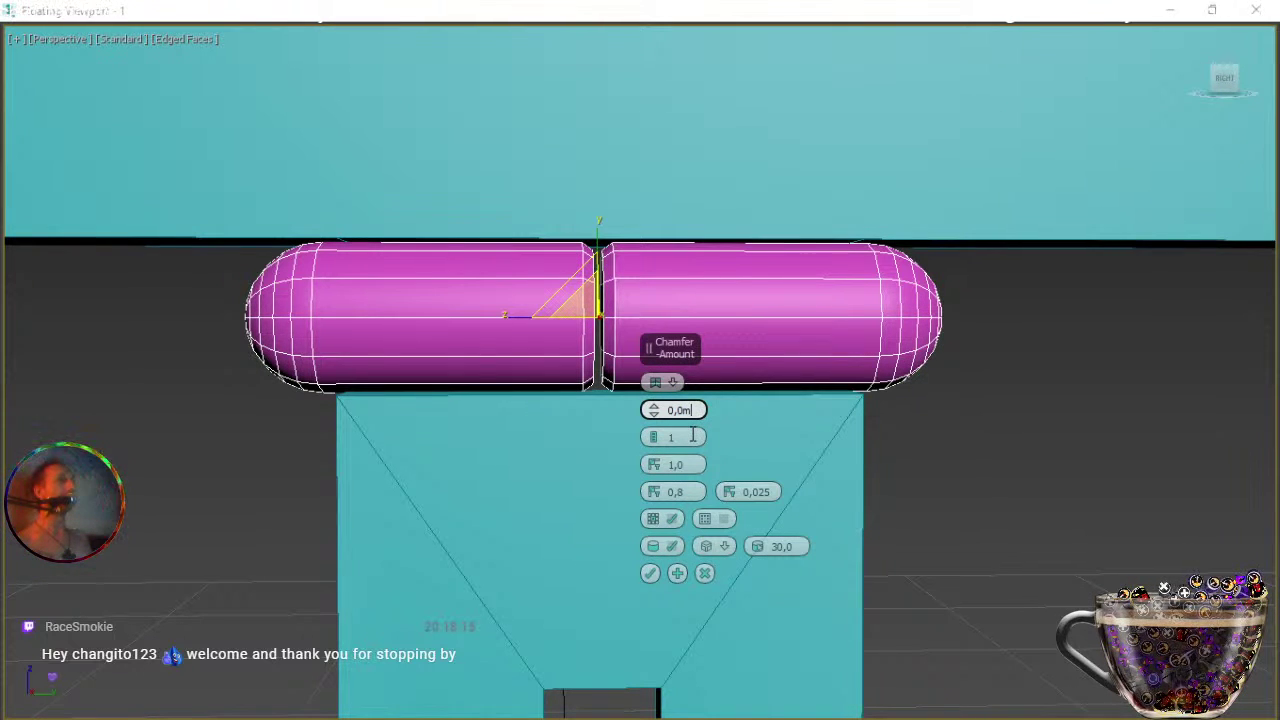
{"action": "left_click", "coordinate": [692, 437]}
{"action": "left_click", "coordinate": [688, 409]}
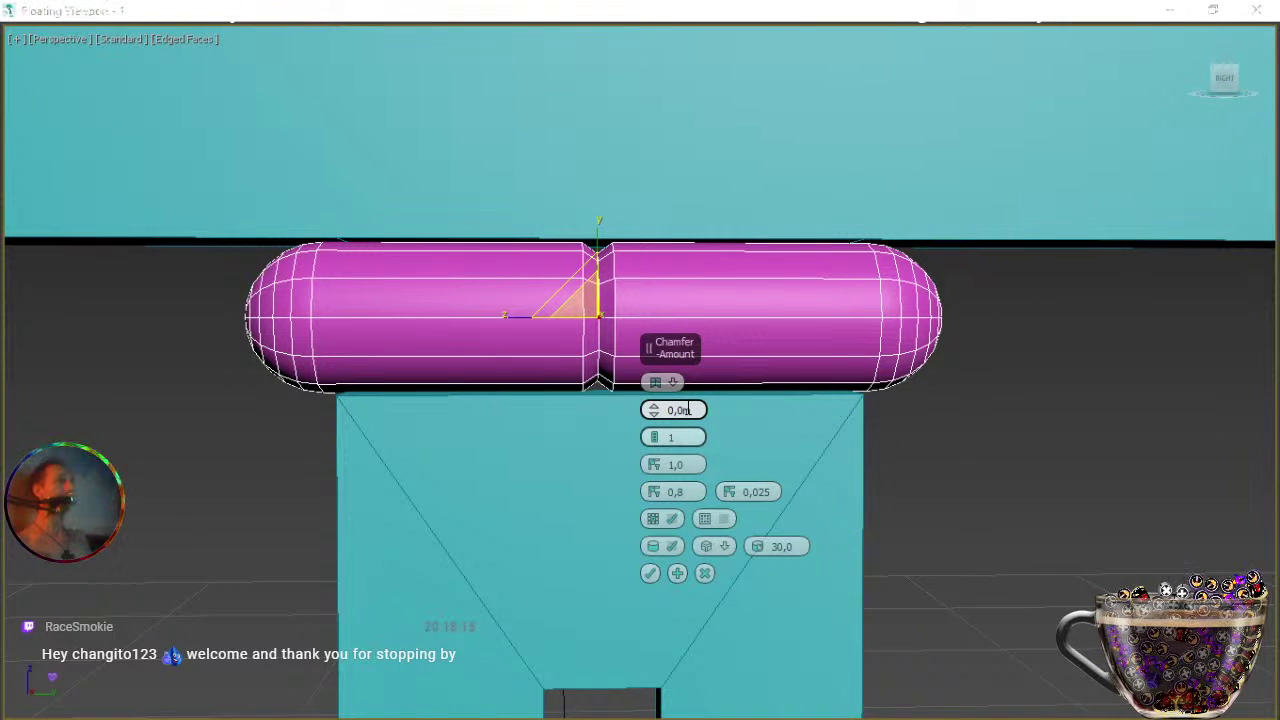
{"action": "left_click", "coordinate": [704, 574]}
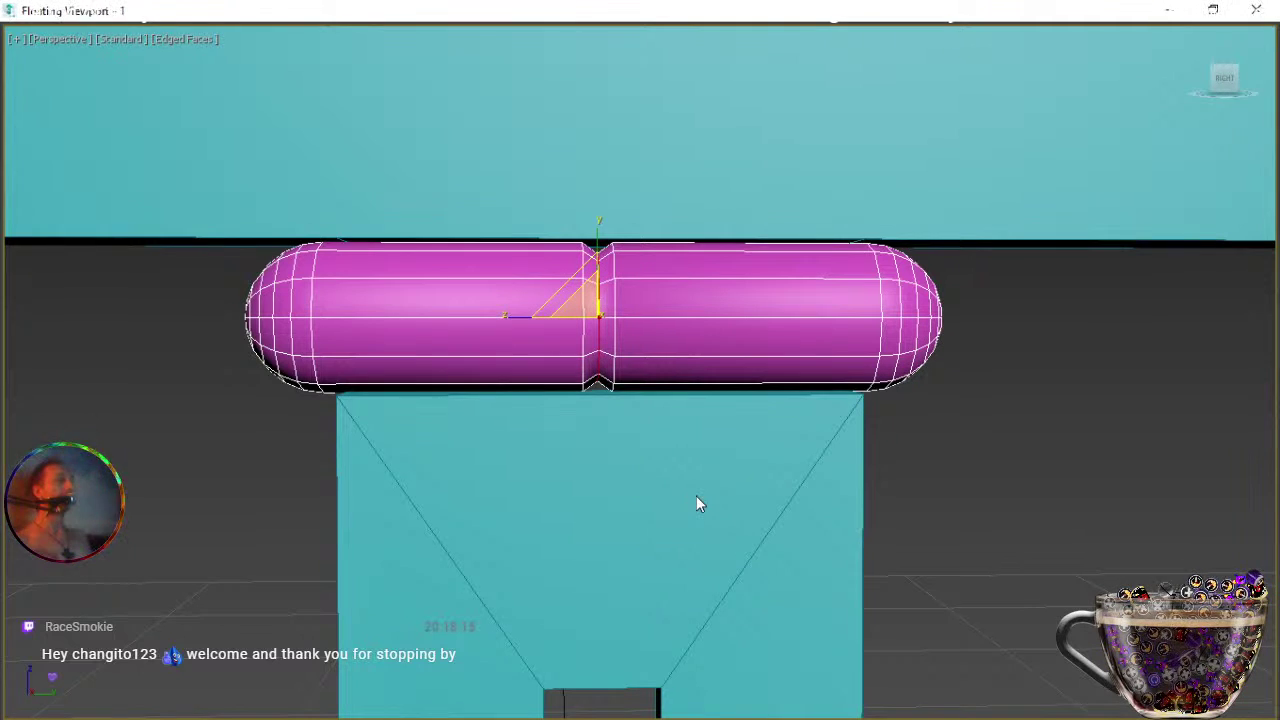
{"action": "scroll", "coordinate": [630, 478], "scroll_direction": "down", "scroll_amount": 4}
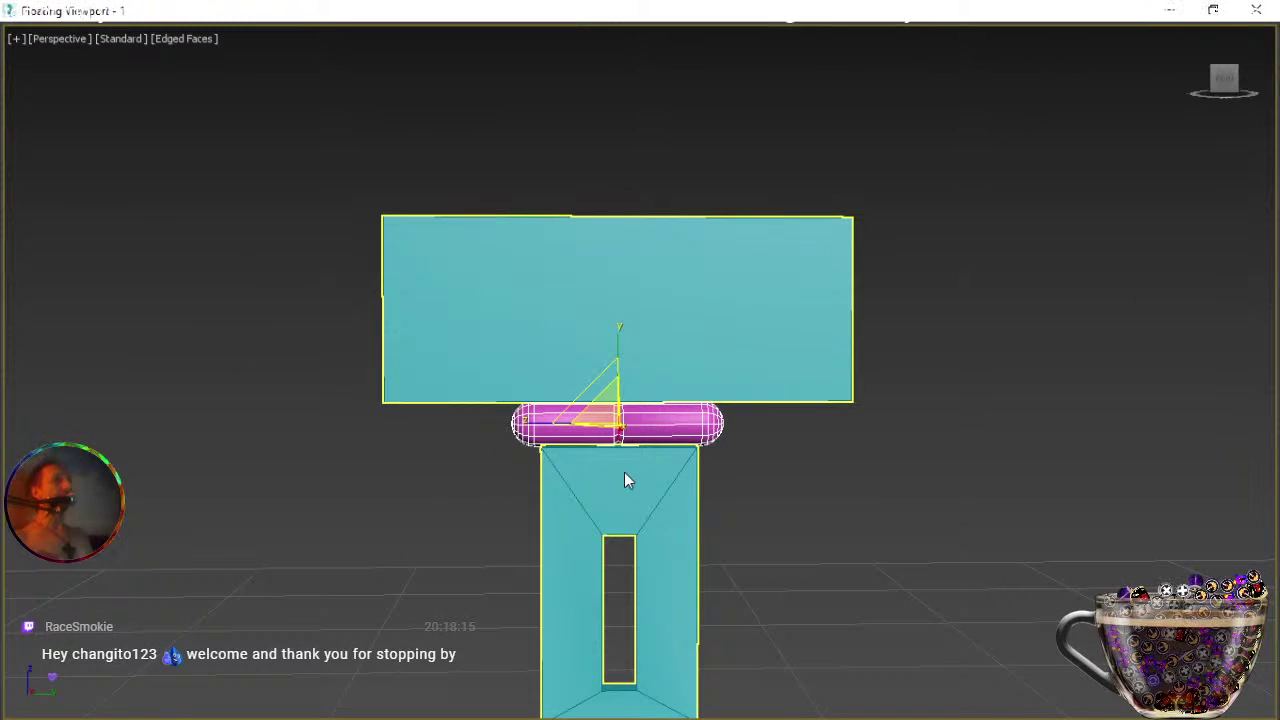
{"action": "scroll", "coordinate": [624, 472], "scroll_direction": "up", "scroll_amount": 5}
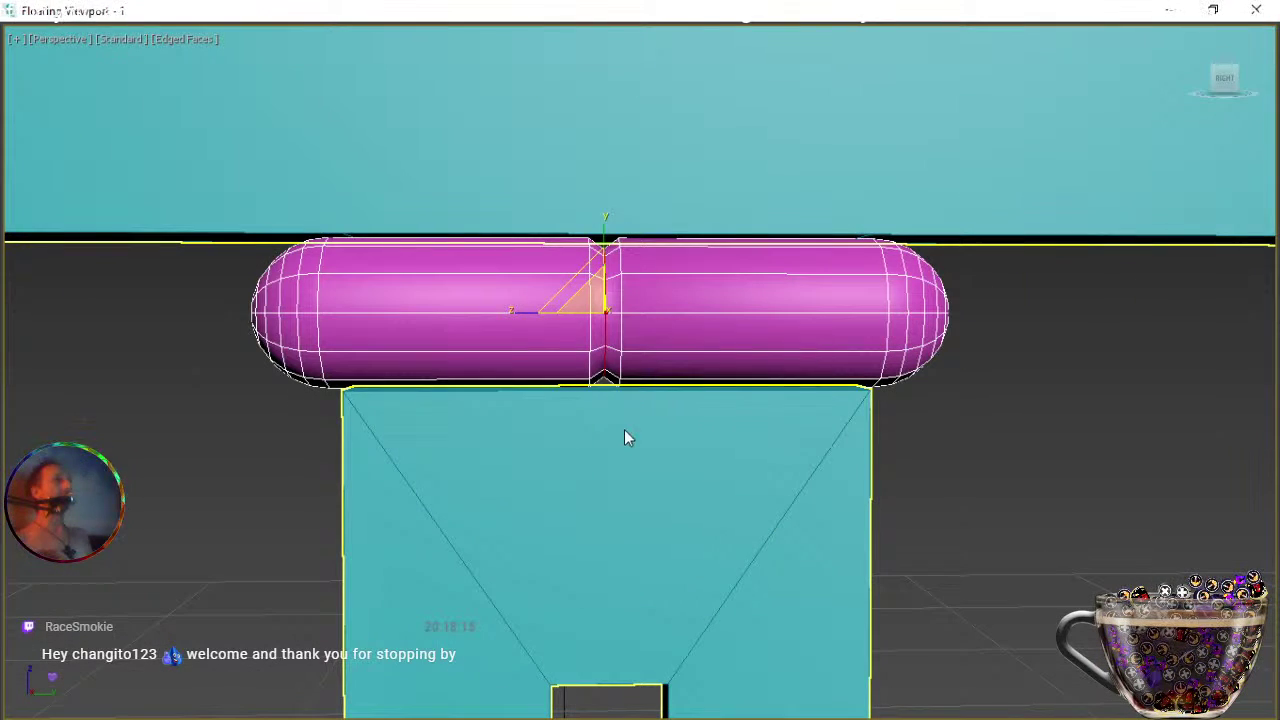
{"action": "scroll", "coordinate": [624, 413], "scroll_direction": "up", "scroll_amount": 2}
{"action": "middle_click_drag", "start_coordinate": [626, 342], "coordinate": [650, 433]}
{"action": "scroll", "coordinate": [623, 497], "scroll_direction": "up", "scroll_amount": 1}
{"action": "scroll", "coordinate": [621, 500], "scroll_direction": "down", "scroll_amount": 4}
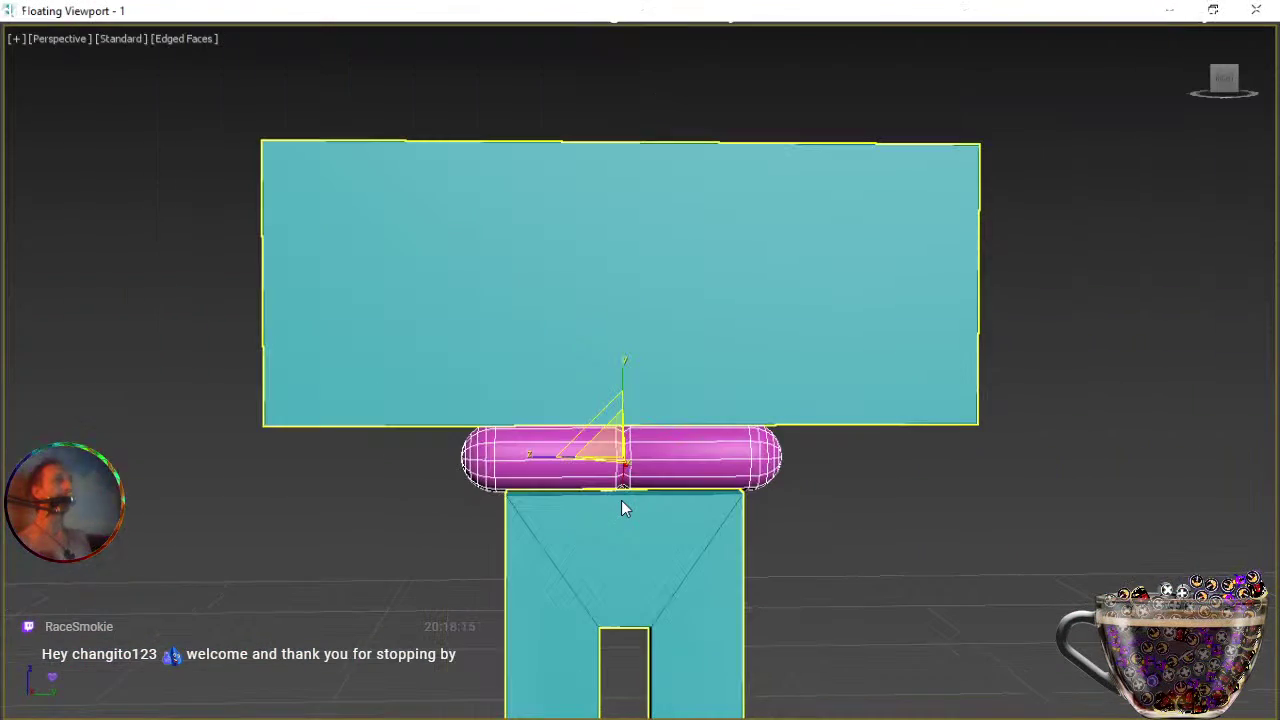
Leave the capsule and select the latch object made of the upper block and the slotted lower plate.
{"action": "middle_click_drag", "start_coordinate": [620, 540], "coordinate": [642, 354]}
{"action": "mouse_move", "coordinate": [598, 494]}
{"action": "middle_mouse_down", "text": "alt"}
{"action": "mouse_move", "coordinate": [586, 517]}
{"action": "mouse_move", "coordinate": [674, 511]}
{"action": "mouse_move", "coordinate": [689, 442]}
{"action": "mouse_move", "coordinate": [620, 414]}
{"action": "mouse_move", "coordinate": [563, 491]}
{"action": "mouse_move", "coordinate": [587, 512]}
{"action": "middle_mouse_up", "text": "alt"}
{"action": "scroll", "coordinate": [626, 511], "scroll_direction": "down", "scroll_amount": 5}
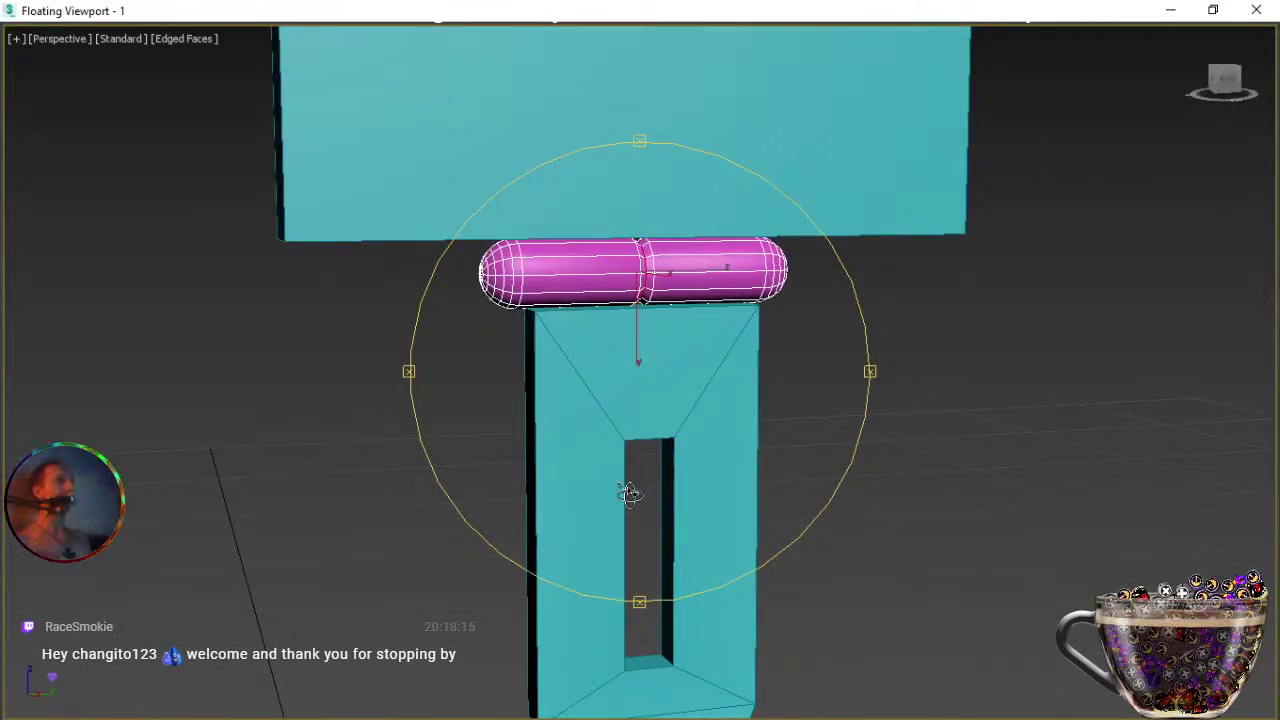
{"action": "middle_click_drag", "start_coordinate": [611, 414], "coordinate": [609, 514]}
{"action": "middle_click_drag", "start_coordinate": [563, 432], "coordinate": [815, 455], "text": "alt"}
{"action": "key", "text": "q"}
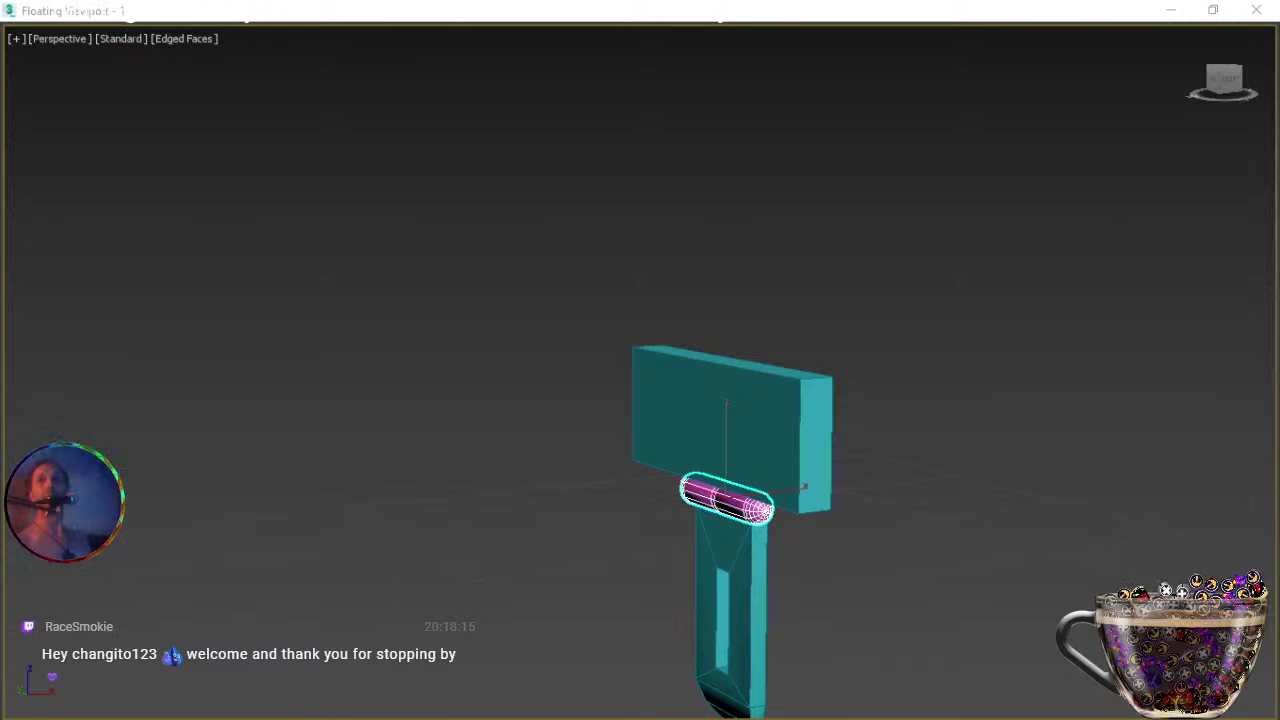
{"action": "left_click", "coordinate": [779, 436]}
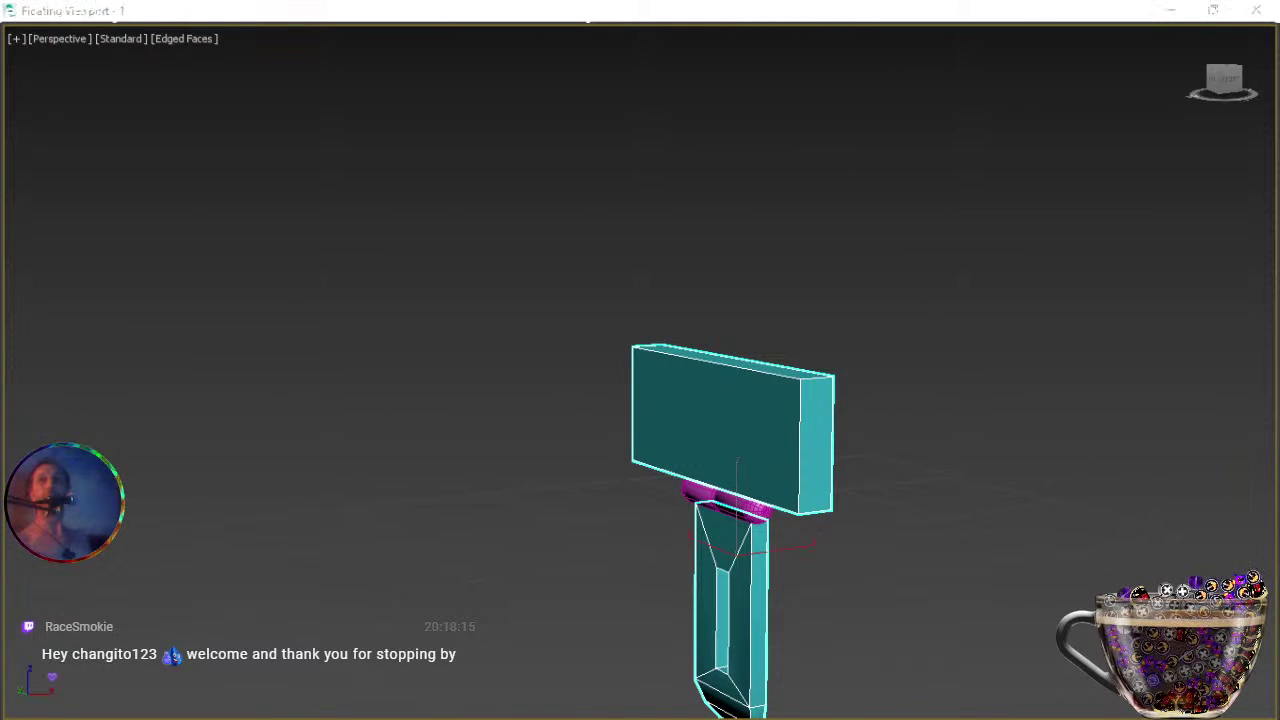
Try deleting the upper block's large side face, and undo the deletion.
{"action": "left_click", "coordinate": [762, 405]}
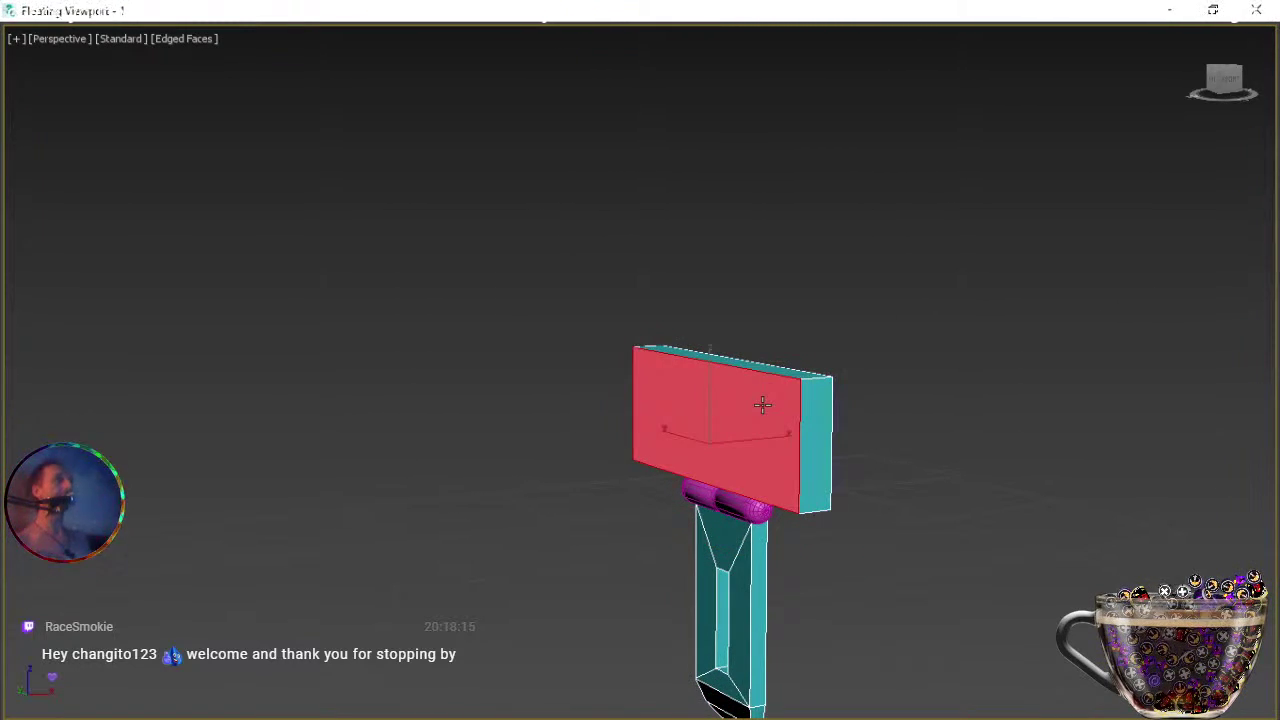
{"action": "key", "text": "Delete"}
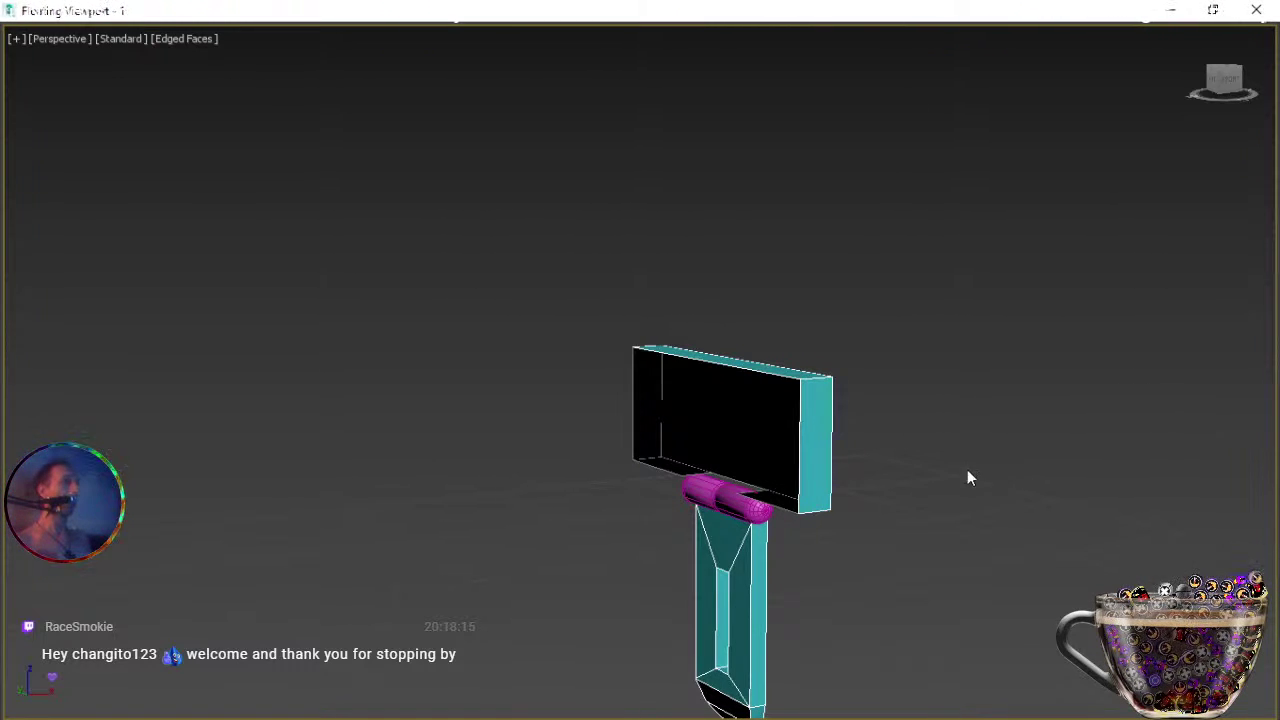
{"action": "middle_click_drag", "start_coordinate": [843, 519], "coordinate": [734, 527], "text": "alt"}
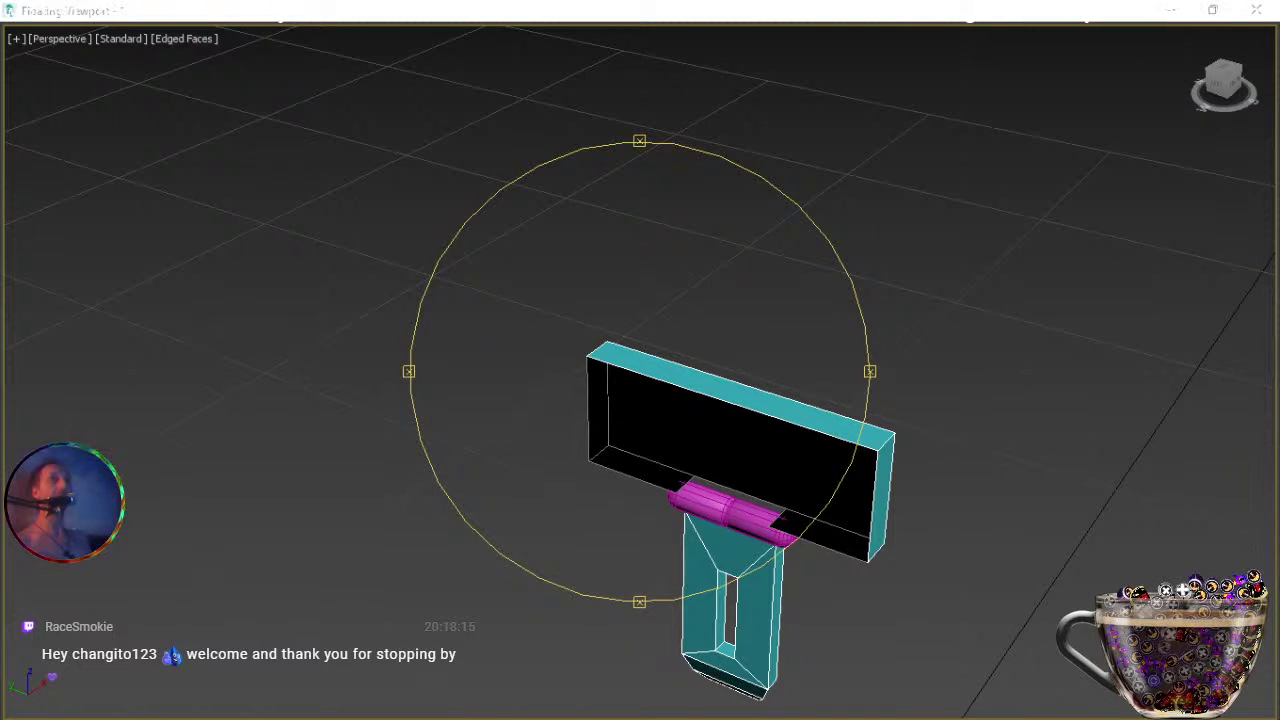
{"action": "key", "text": "ctrl+z"}
Delete the two underside faces of the upper block on either side of the gap above the capsule.
{"action": "middle_click_drag", "start_coordinate": [890, 290], "coordinate": [680, 366], "text": "alt"}
{"action": "left_click", "coordinate": [594, 490]}
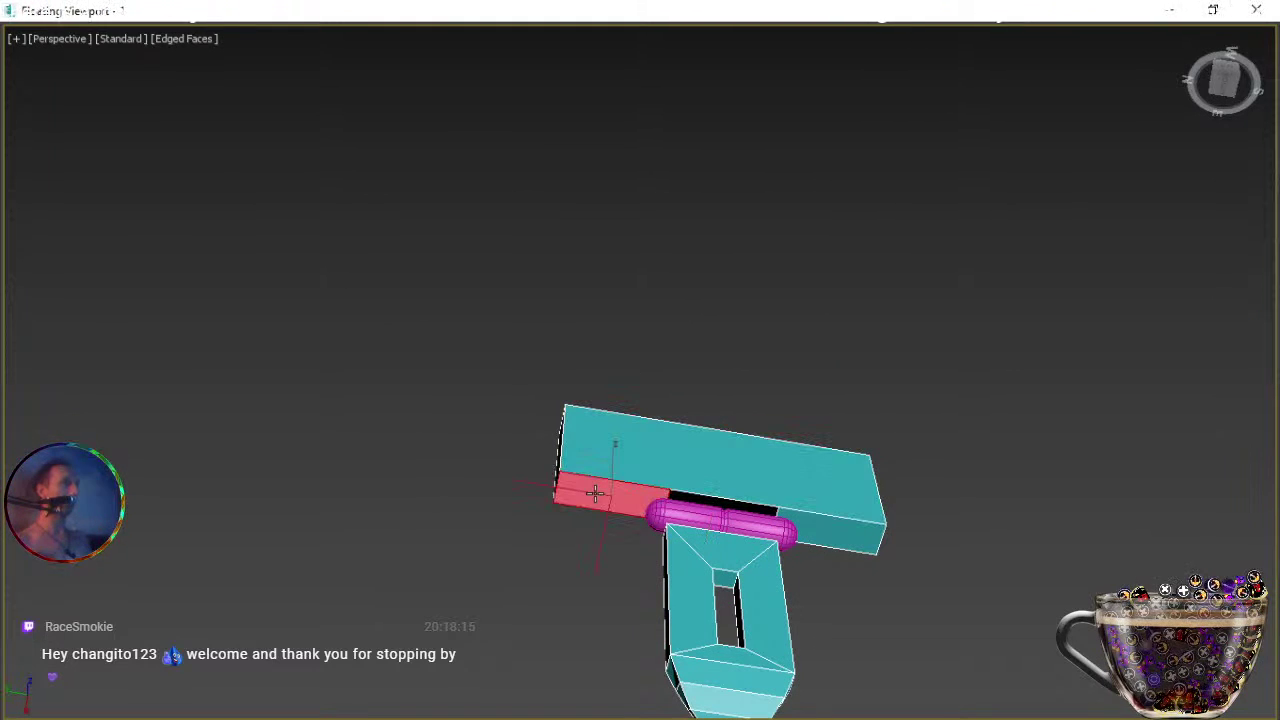
{"action": "left_click", "coordinate": [817, 534], "text": "ctrl"}
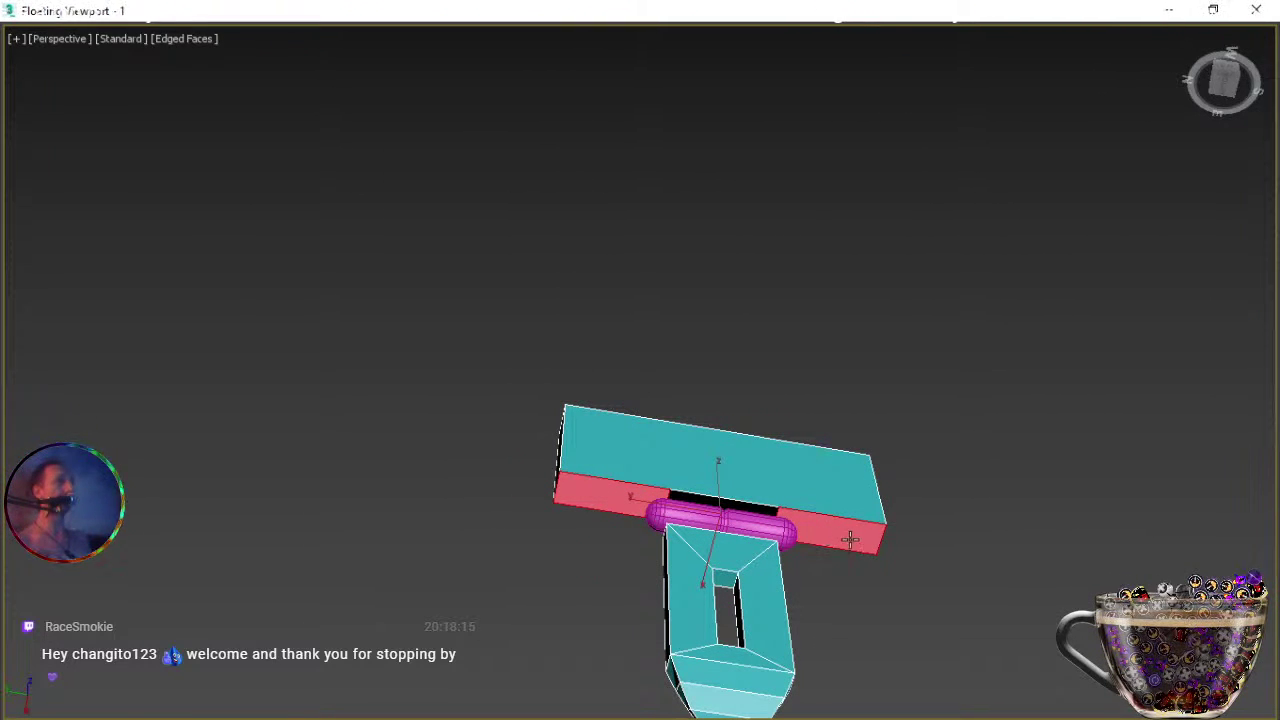
{"action": "key", "text": "Delete"}
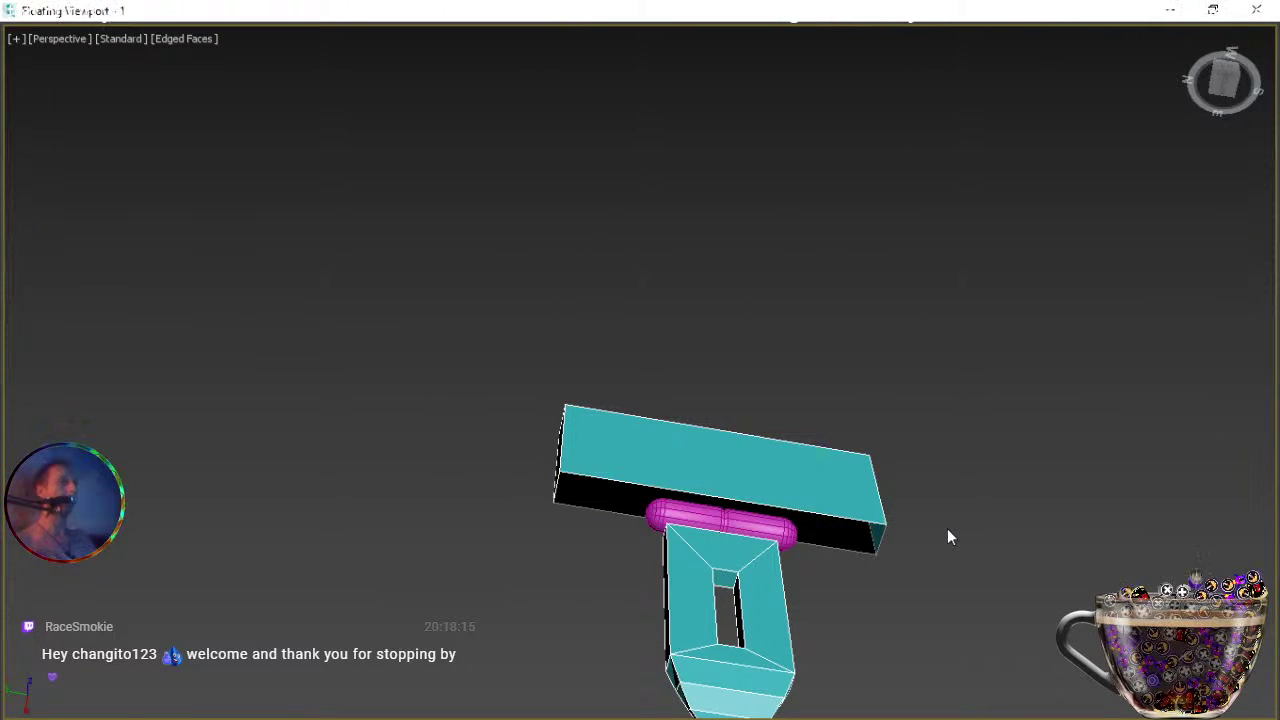
Try deleting the vertices around the capsule, undo it, and reselect only those on the block's lower edge.
{"action": "key", "text": "1"}
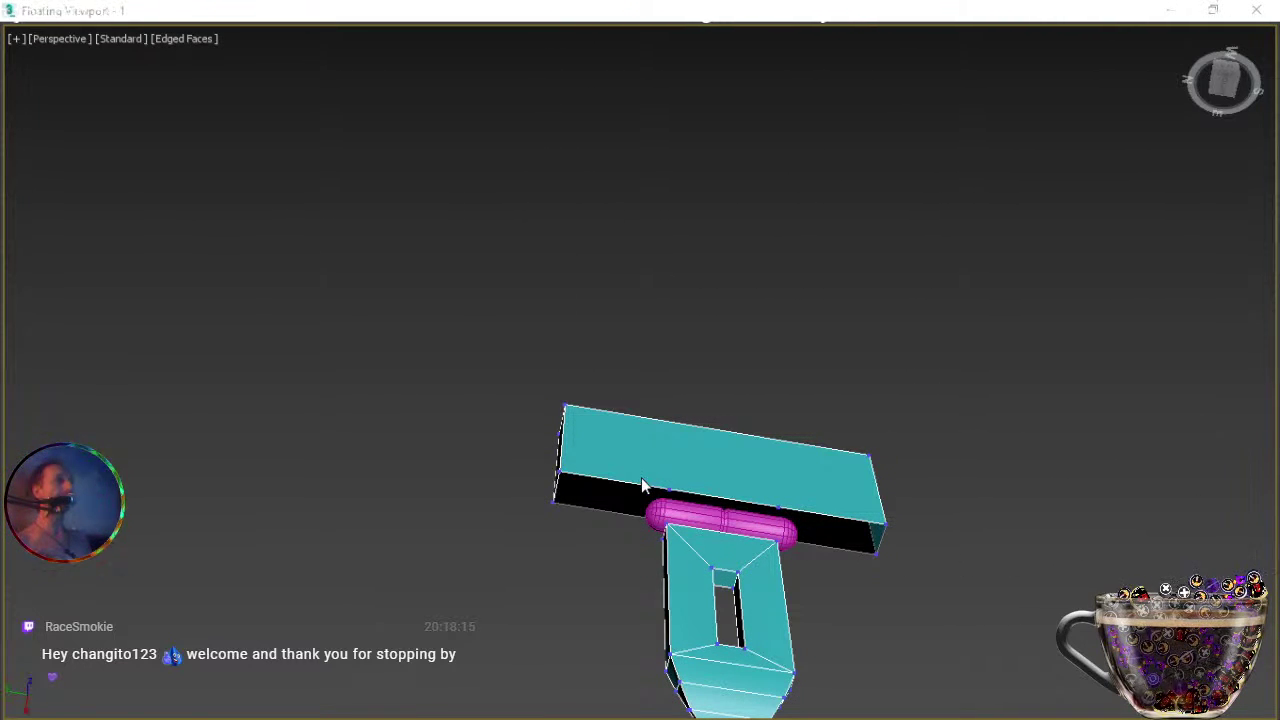
{"action": "left_click_drag", "start_coordinate": [641, 477], "coordinate": [800, 568]}
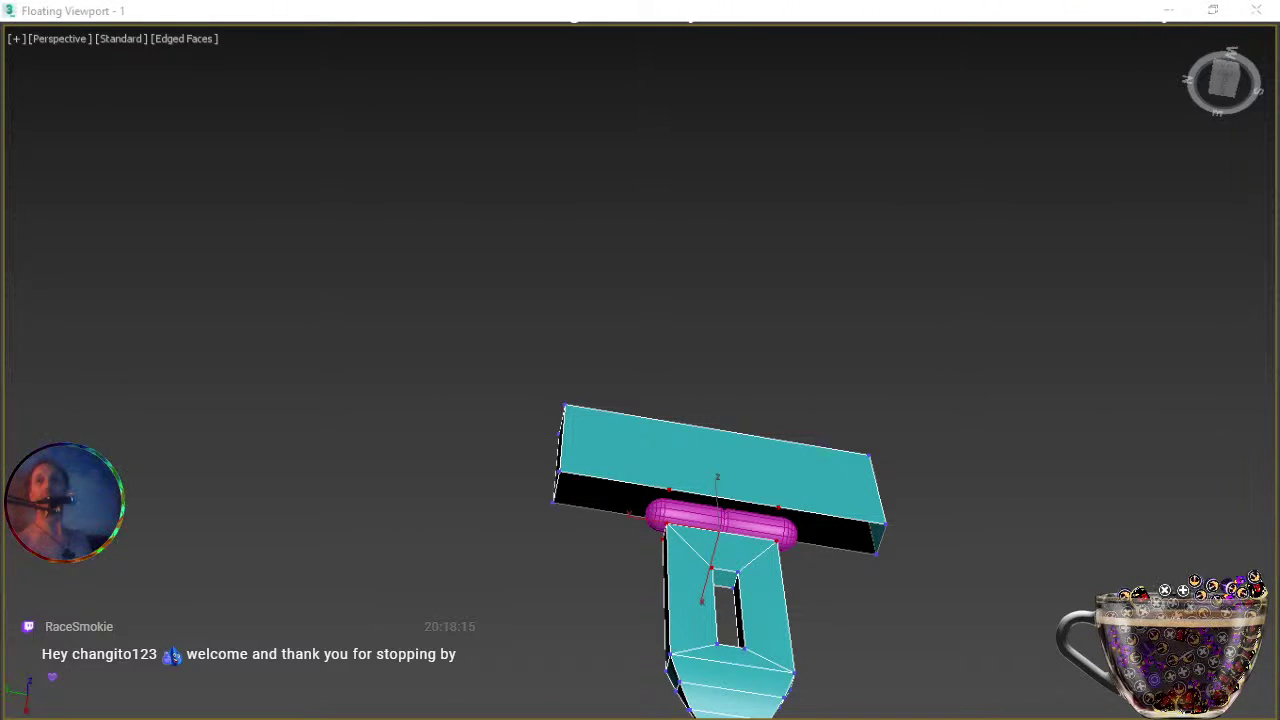
{"action": "key", "text": "Delete"}
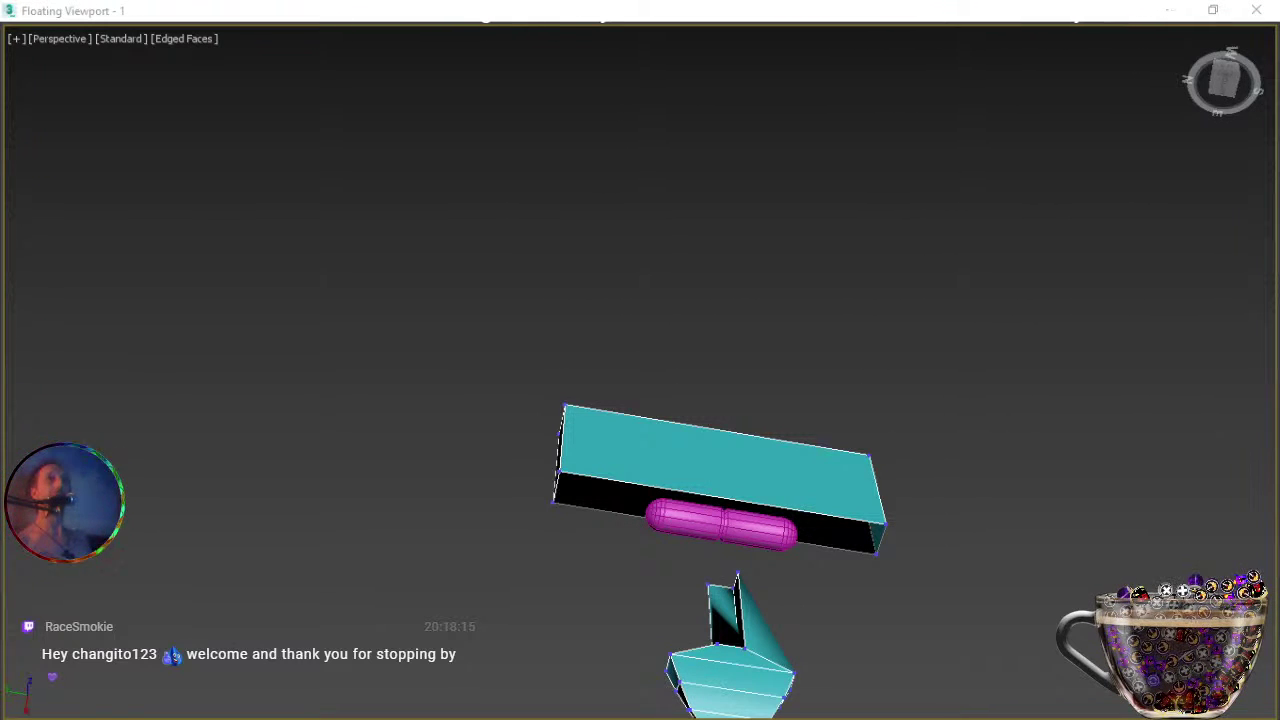
{"action": "key", "text": "ctrl+z"}
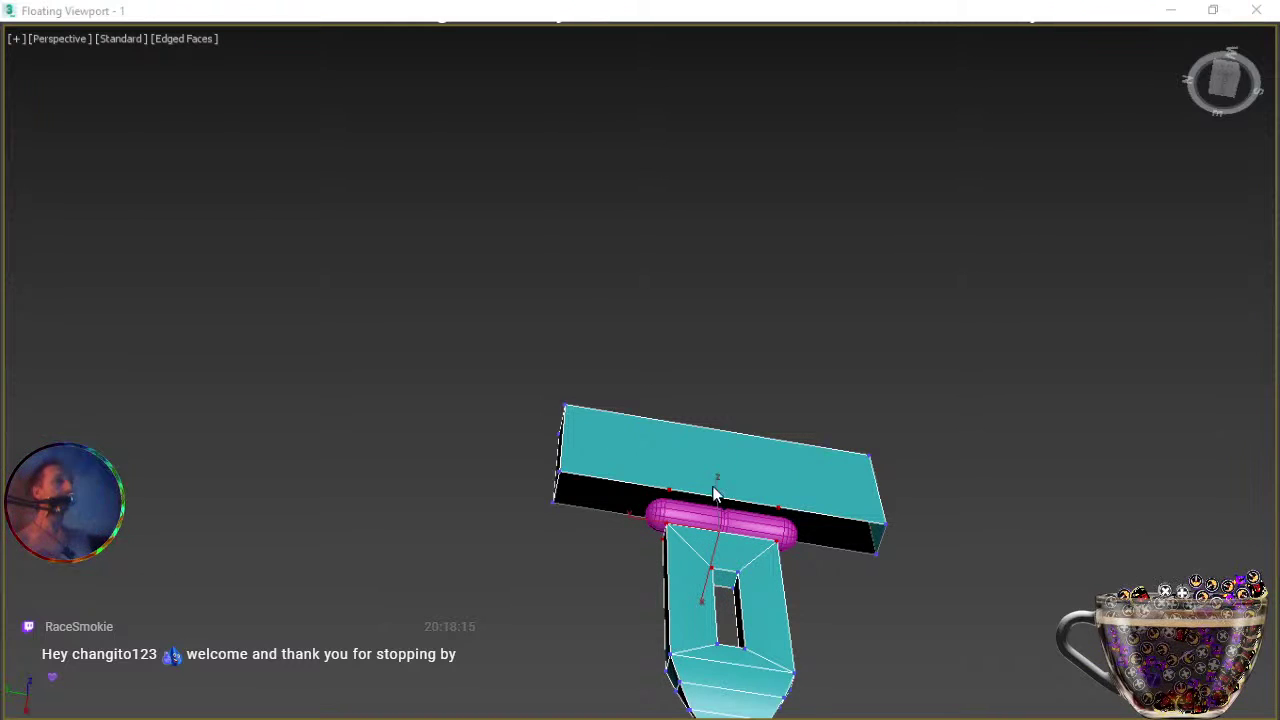
{"action": "middle_click_drag", "start_coordinate": [766, 566], "coordinate": [673, 572], "text": "alt"}
{"action": "left_click_drag", "start_coordinate": [645, 488], "coordinate": [812, 522]}
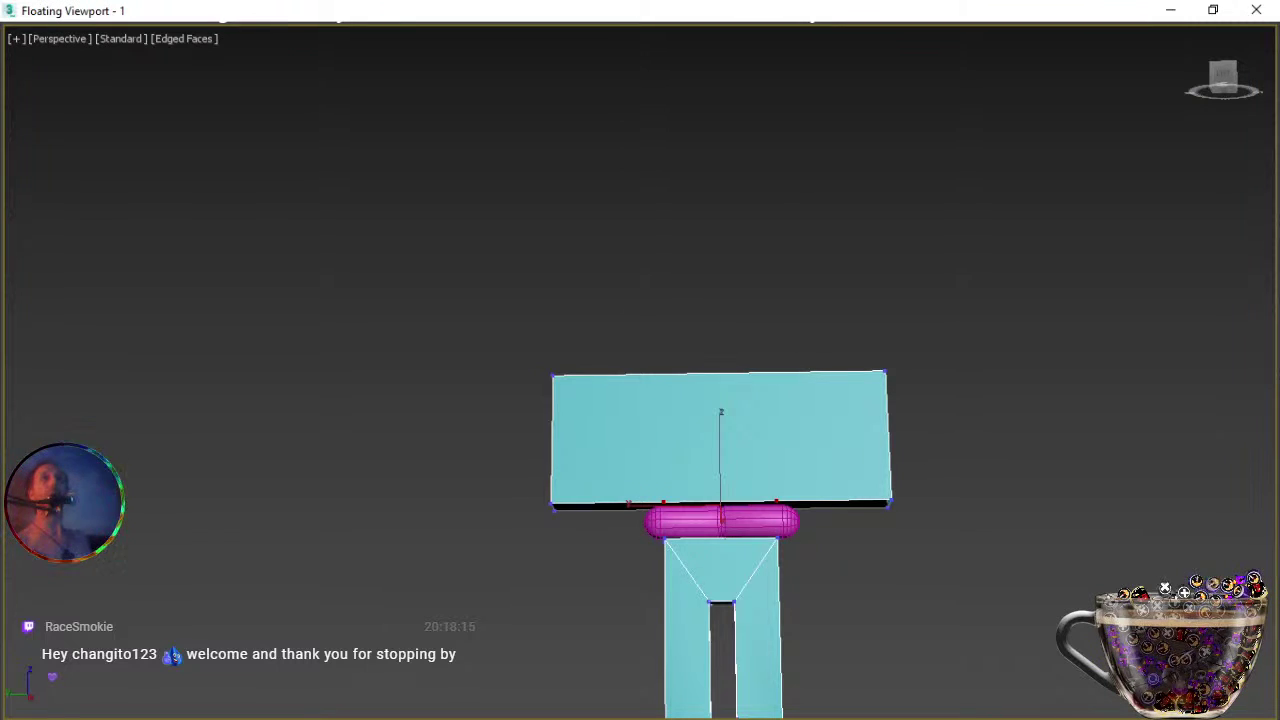
Enable Show Statistics in Active View in the viewport configuration and apply it.
{"action": "left_click", "coordinate": [16, 39]}
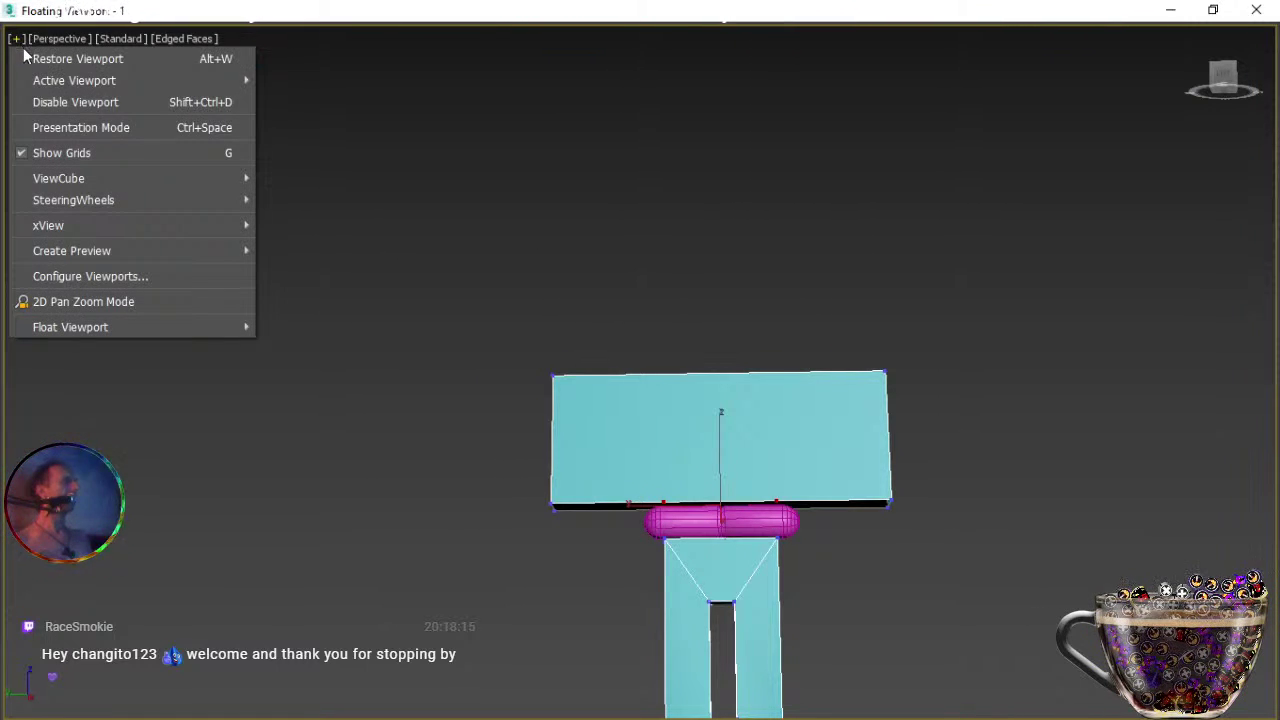
{"action": "left_click", "coordinate": [67, 277]}
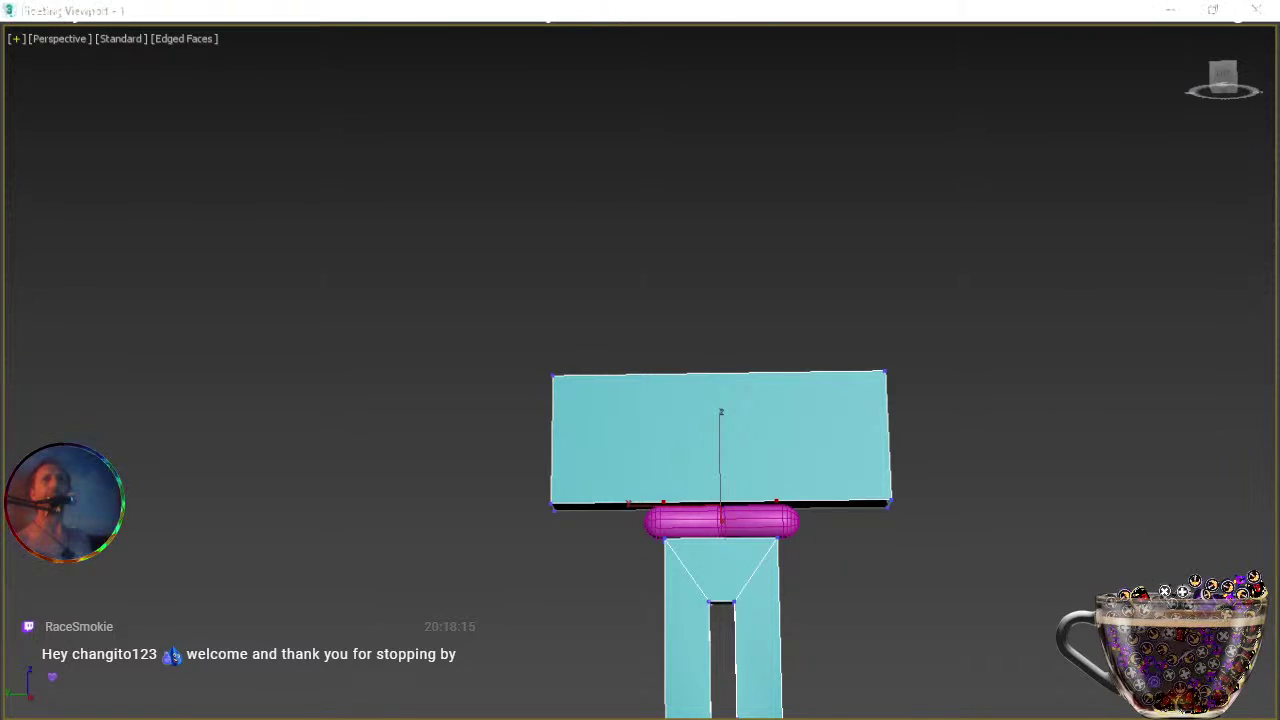
{"action": "left_click_drag", "start_coordinate": [807, 108], "coordinate": [702, 142]}
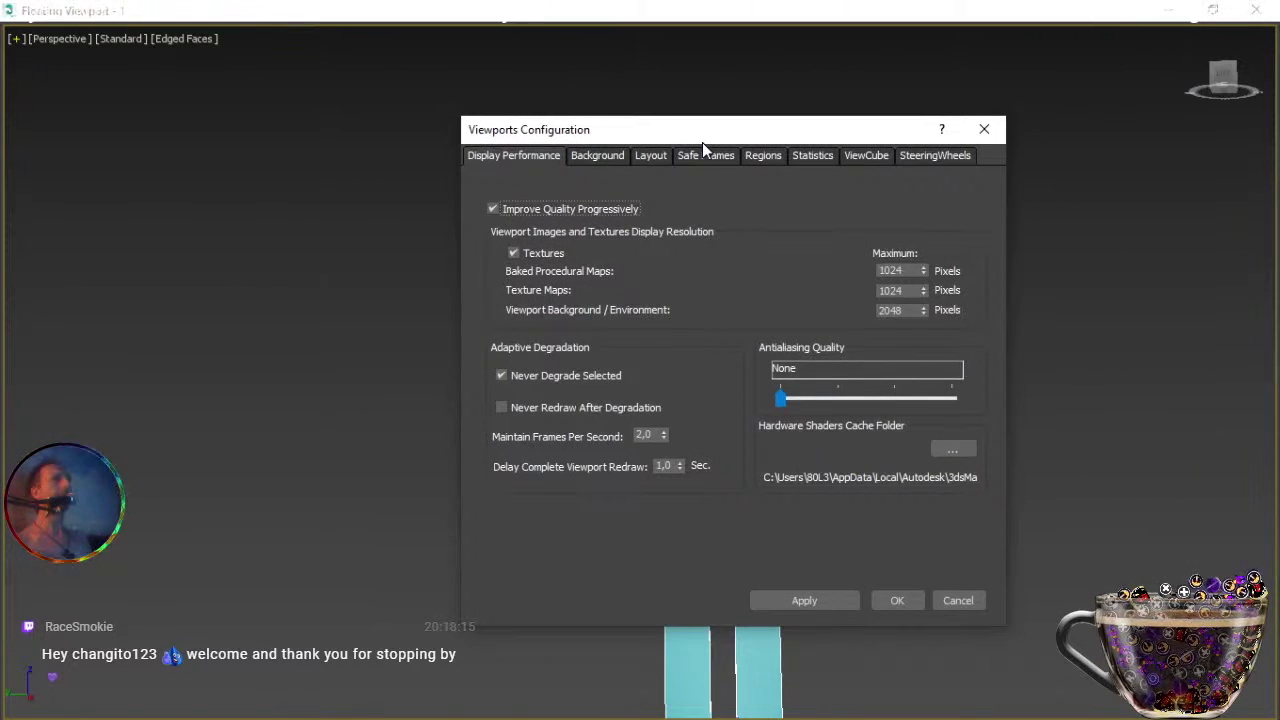
{"action": "left_click", "coordinate": [808, 157]}
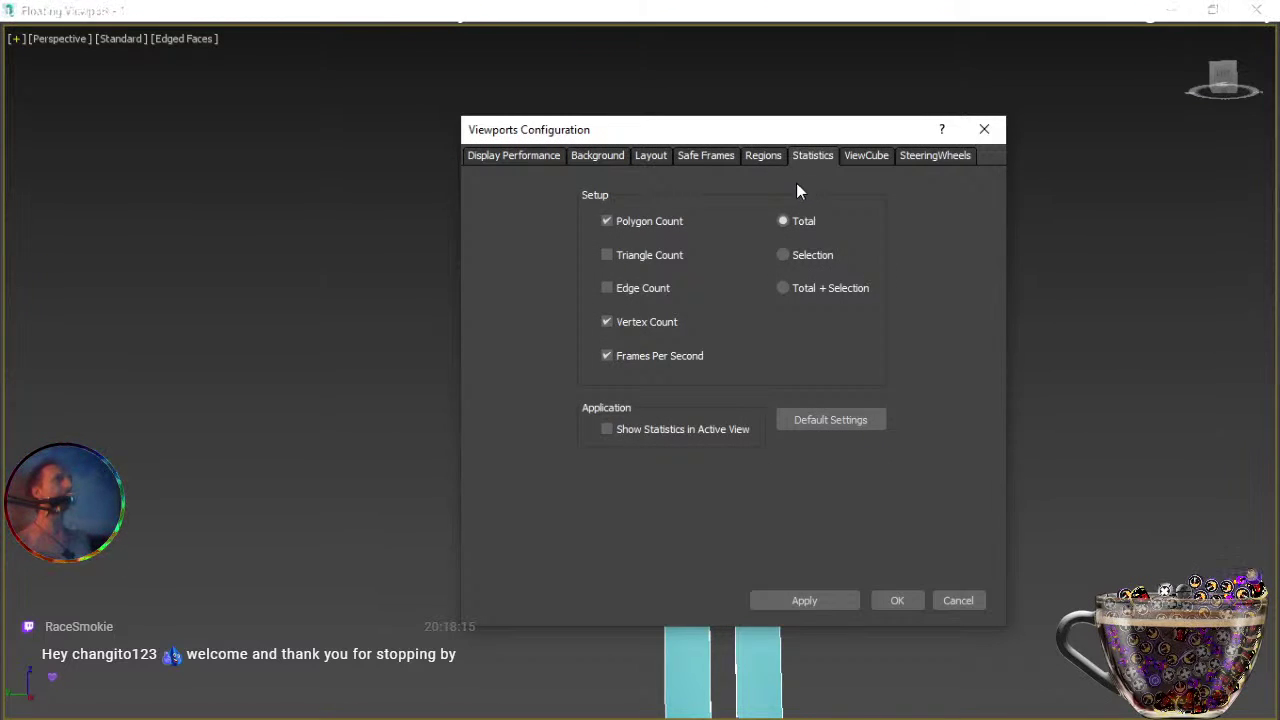
{"action": "left_click", "coordinate": [608, 429]}
{"action": "left_click", "coordinate": [808, 598]}
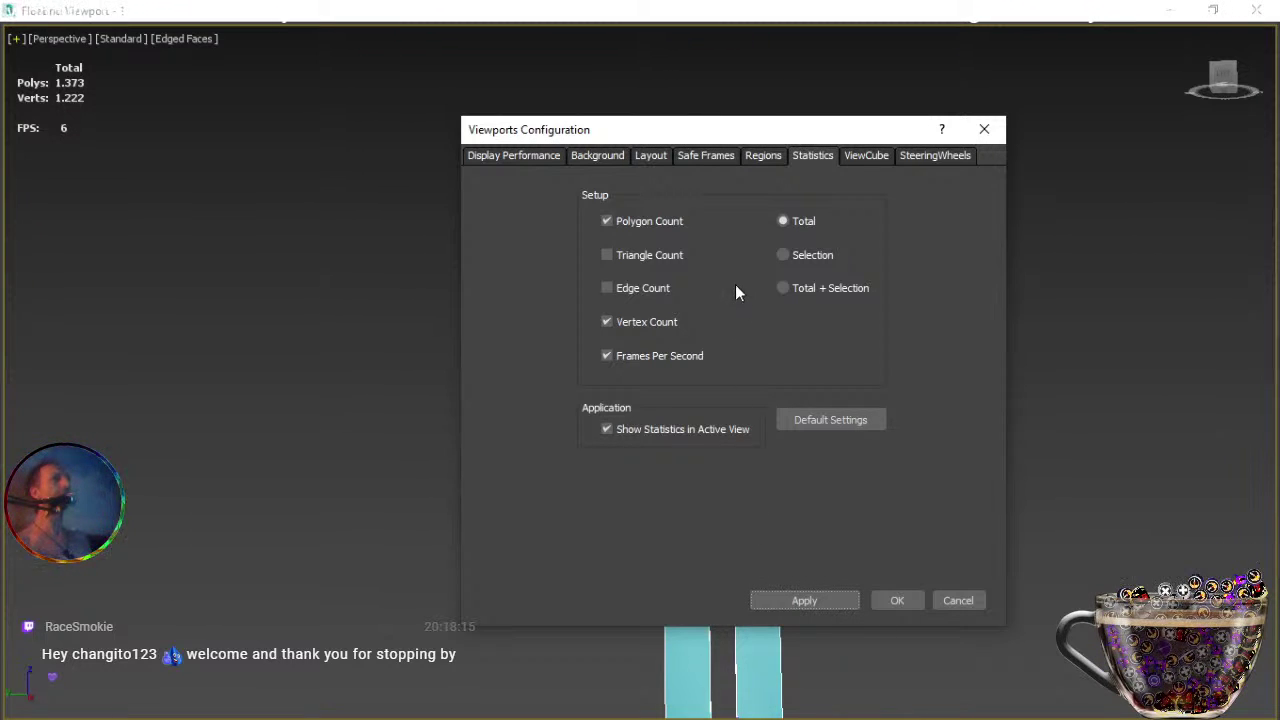
Set the statistics to Total + Selection with triangle and edge counts on and Frames Per Second off, and accept the configuration.
{"action": "left_click", "coordinate": [788, 287]}
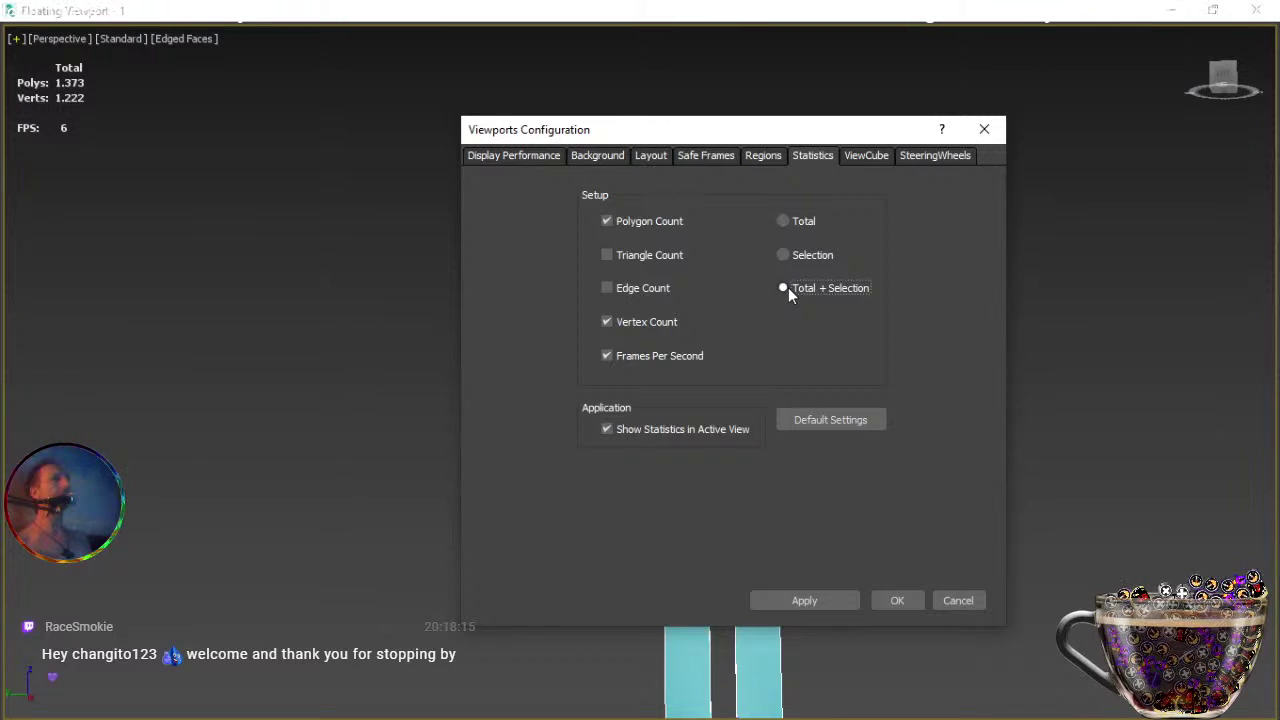
{"action": "left_click", "coordinate": [804, 598]}
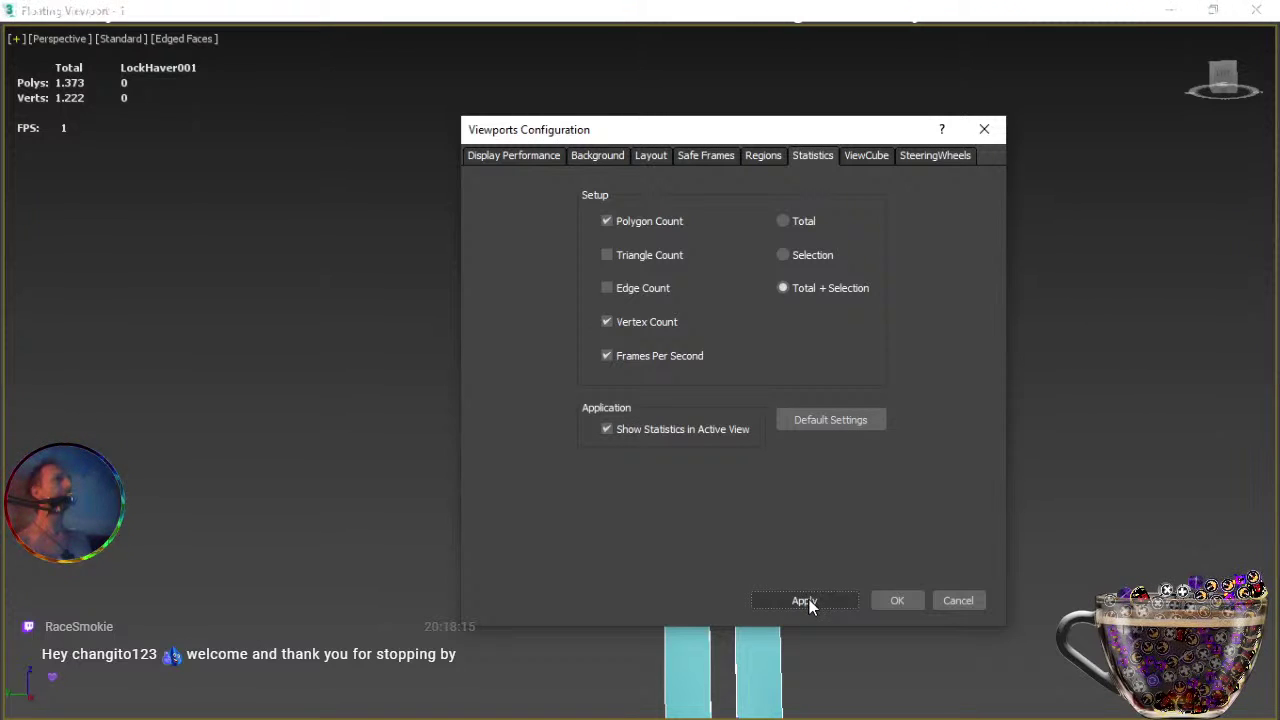
{"action": "left_click", "coordinate": [606, 357]}
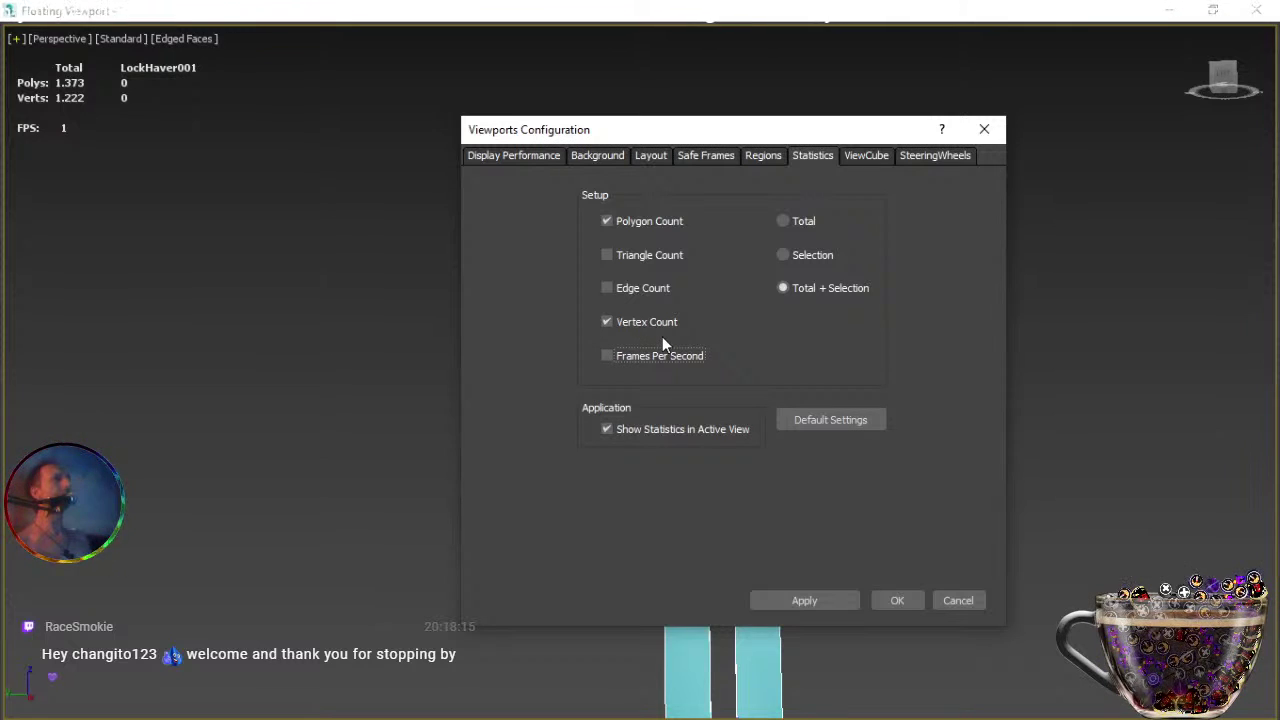
{"action": "left_click", "coordinate": [608, 288]}
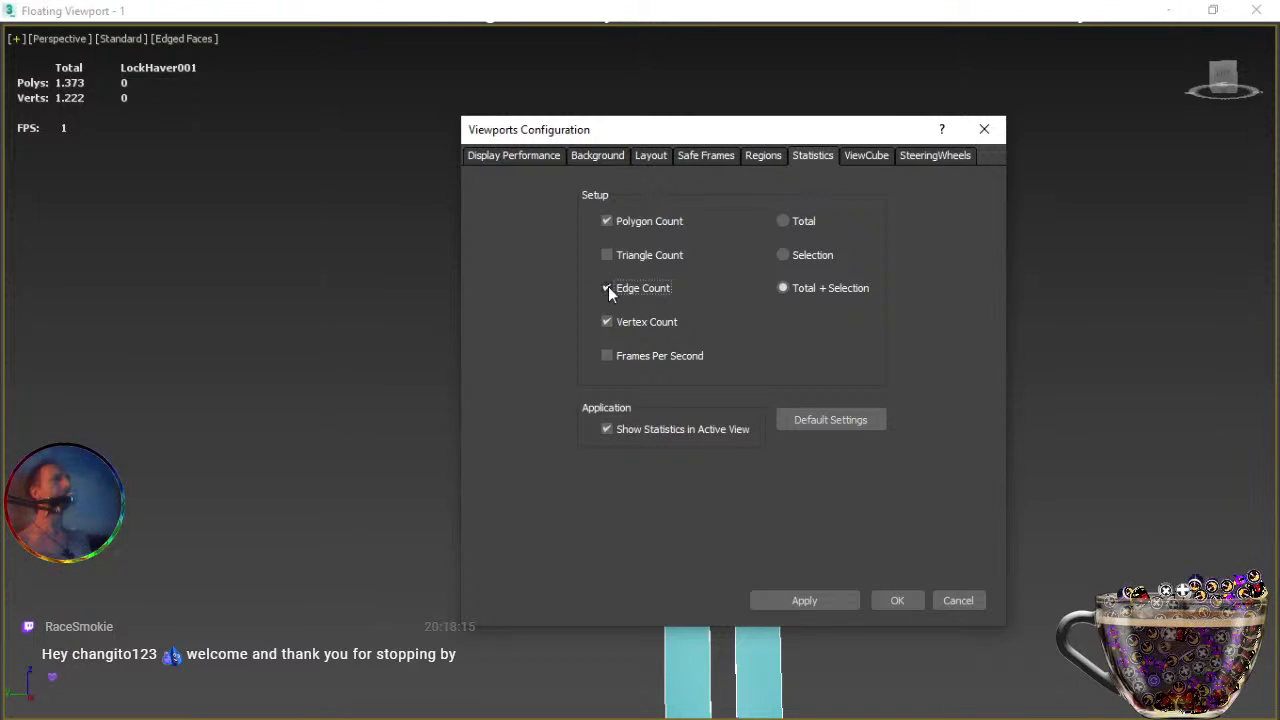
{"action": "left_click", "coordinate": [801, 600]}
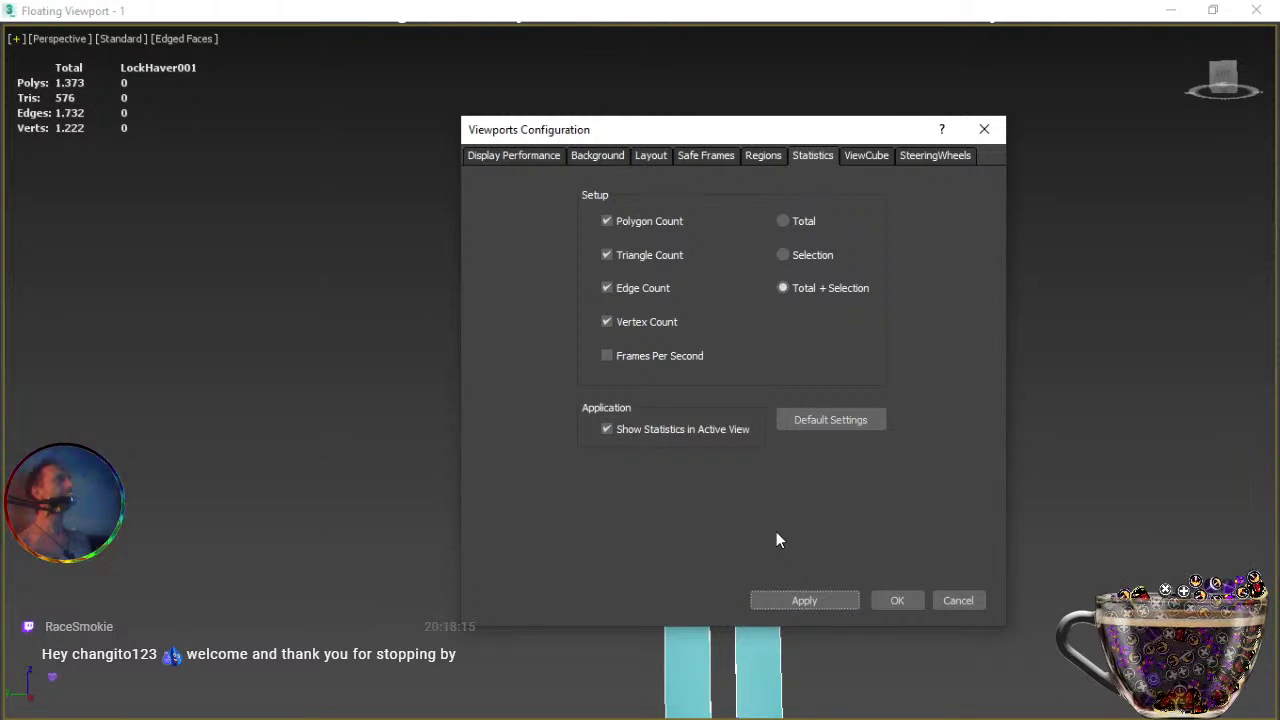
{"action": "left_click", "coordinate": [893, 600]}
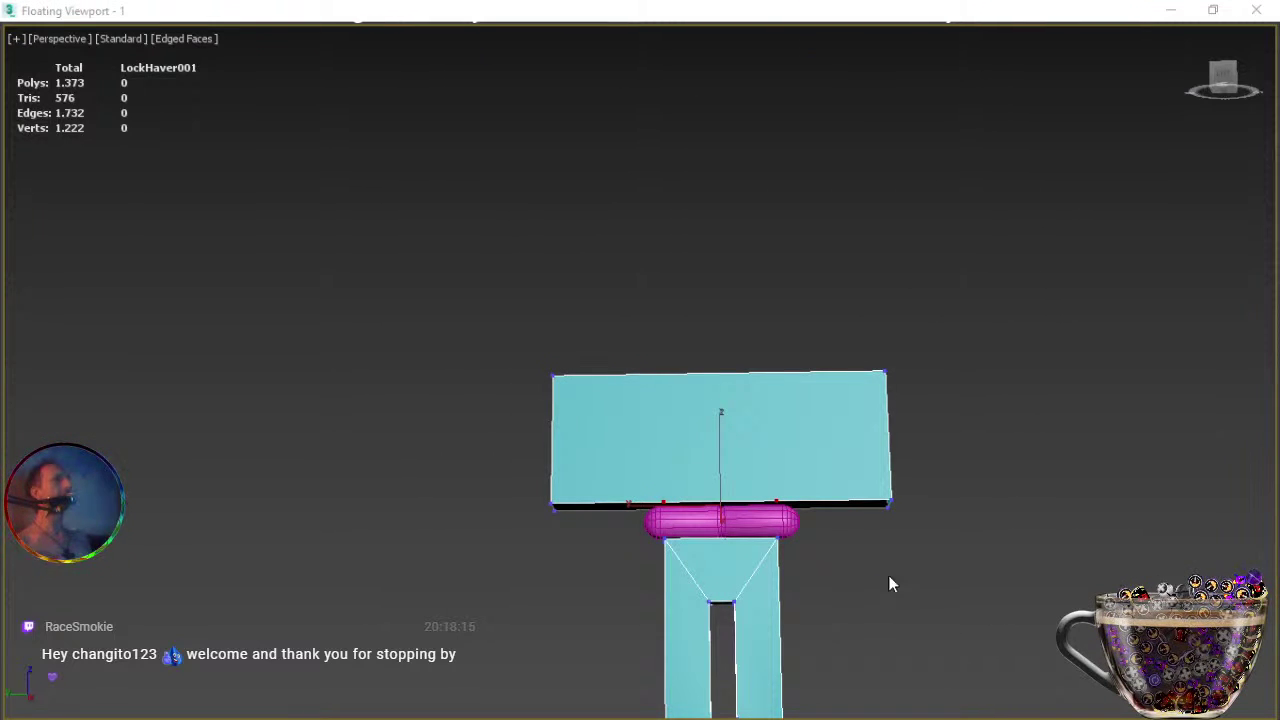
Delete the four leftover vertices on the upper block's lower edges above the capsule.
{"action": "left_click", "coordinate": [624, 542]}
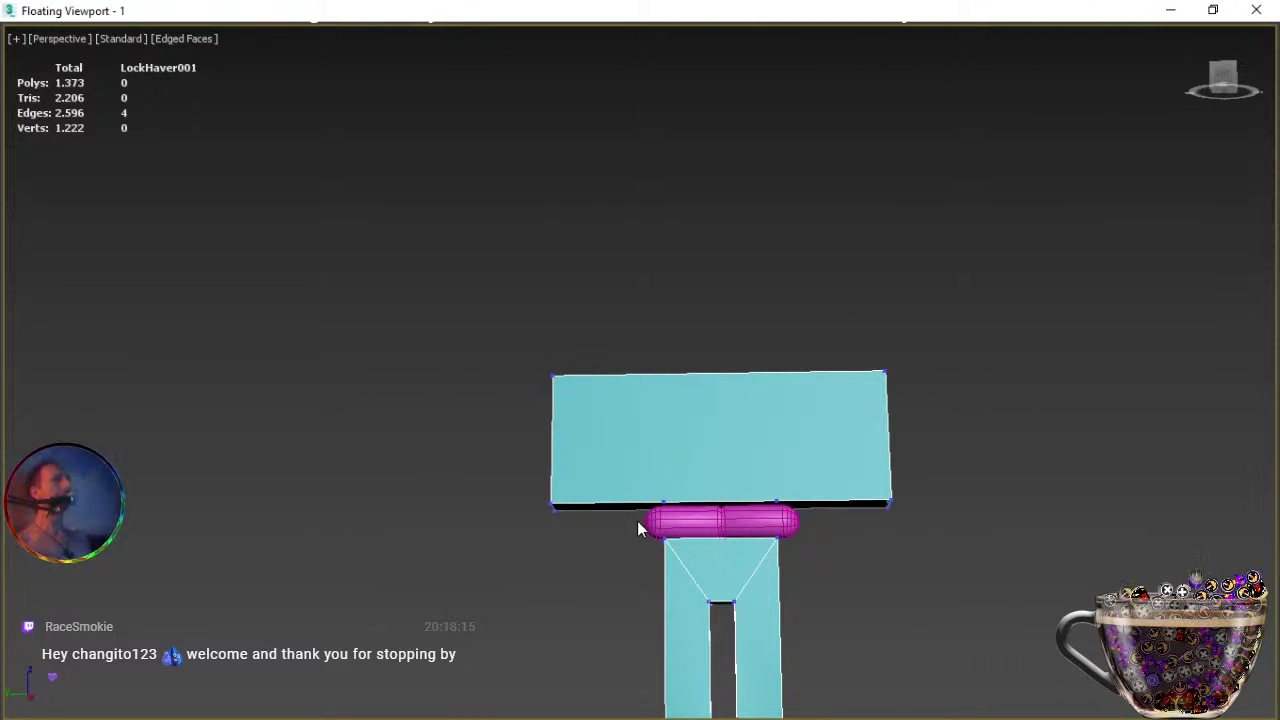
{"action": "left_click_drag", "start_coordinate": [644, 479], "coordinate": [793, 524]}
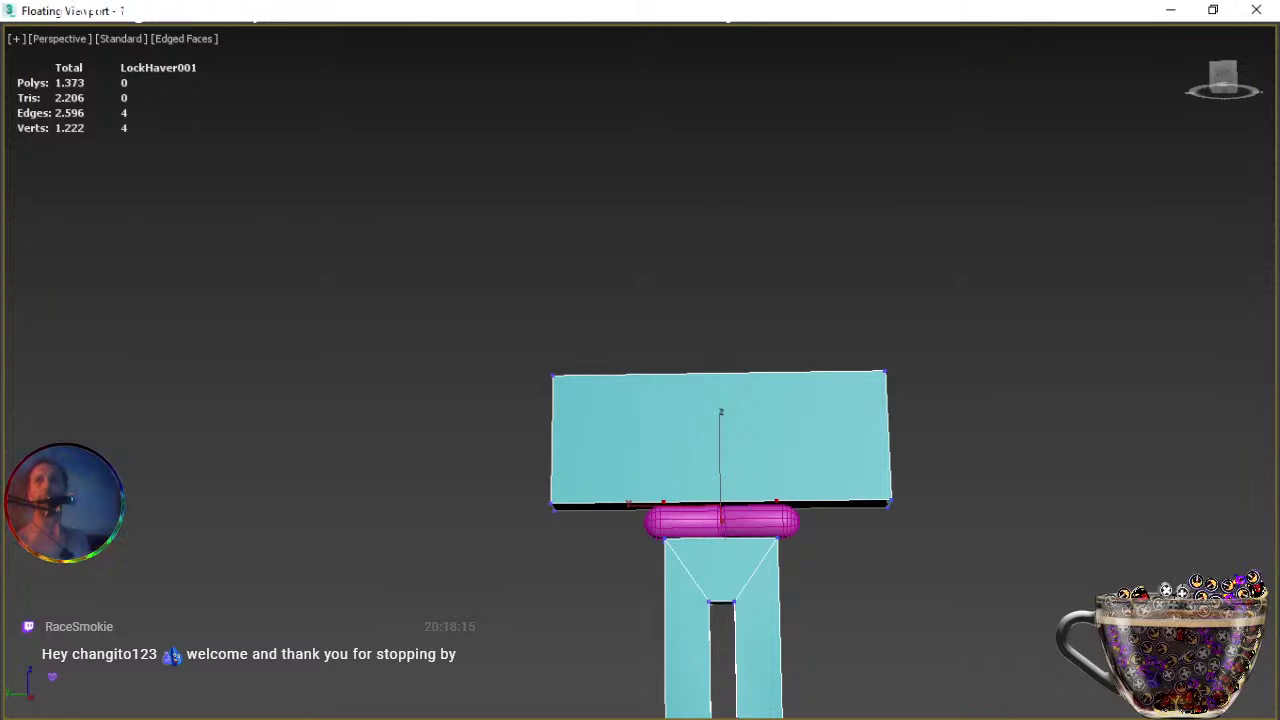
{"action": "key", "text": "Delete"}
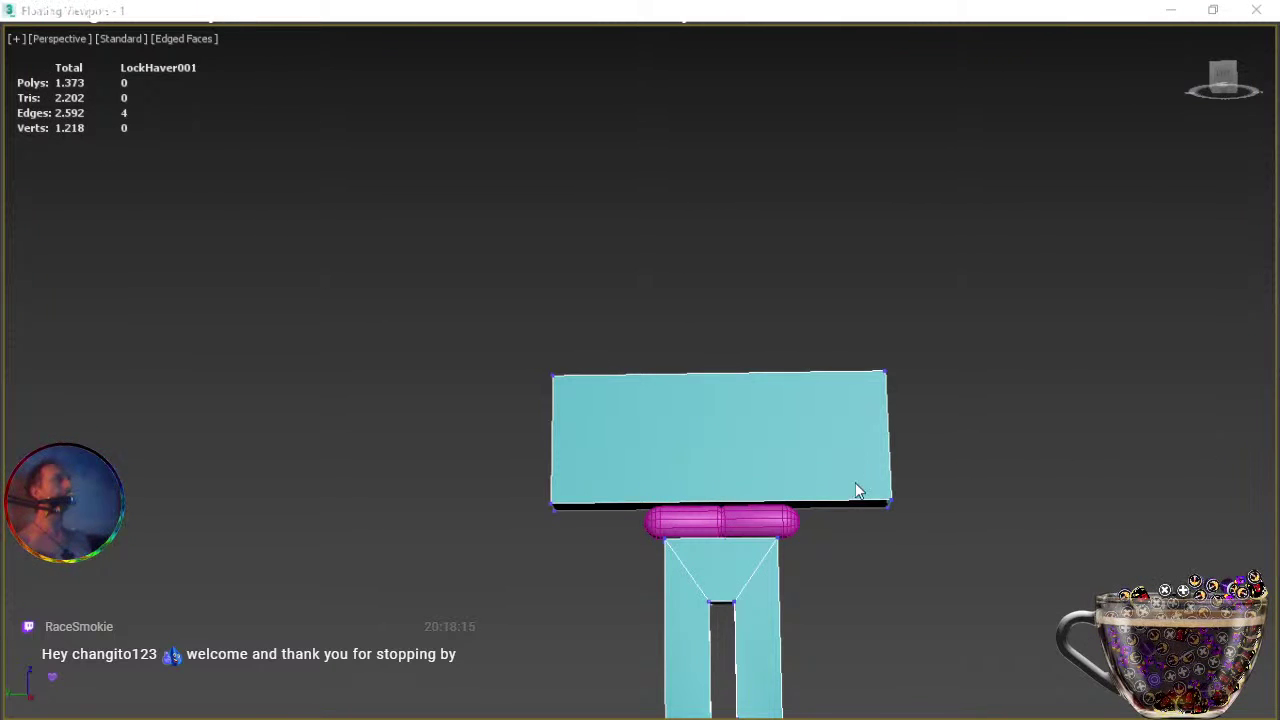
Cap the open border on the underside of the upper block with a single polygon.
{"action": "middle_click_drag", "start_coordinate": [857, 522], "coordinate": [920, 423]}
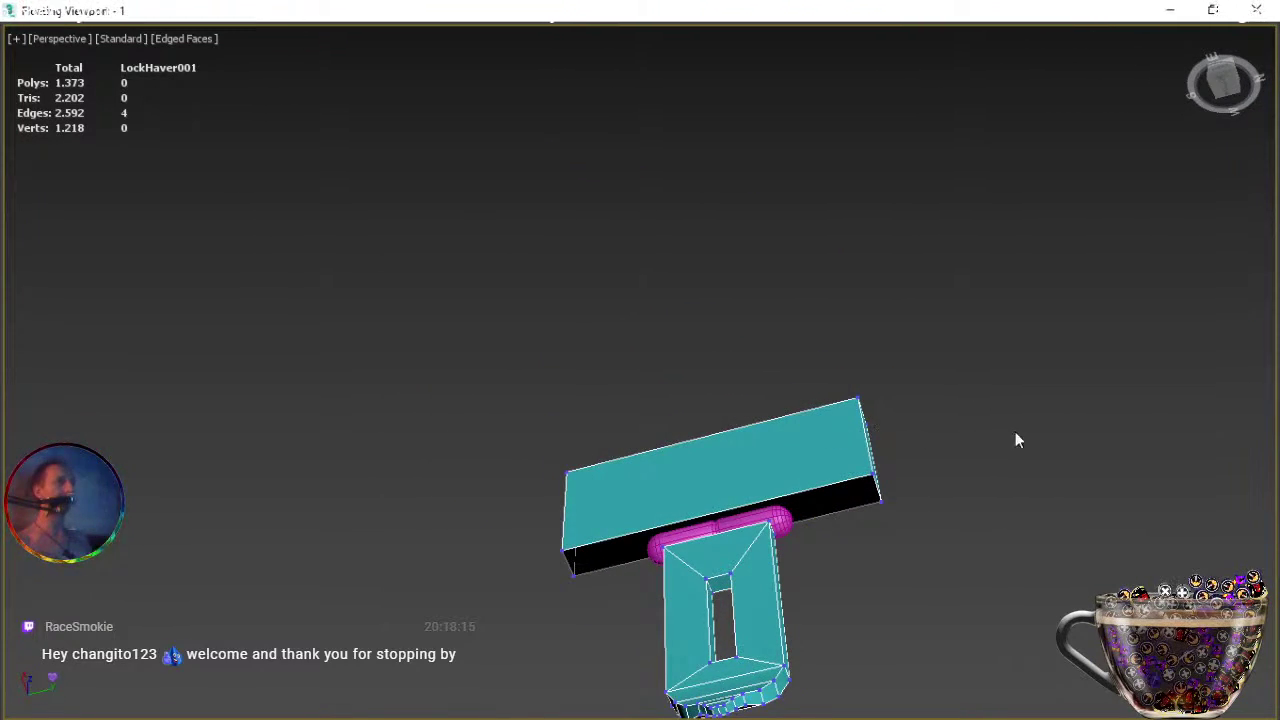
{"action": "key", "text": "2"}
{"action": "left_click", "coordinate": [809, 493]}
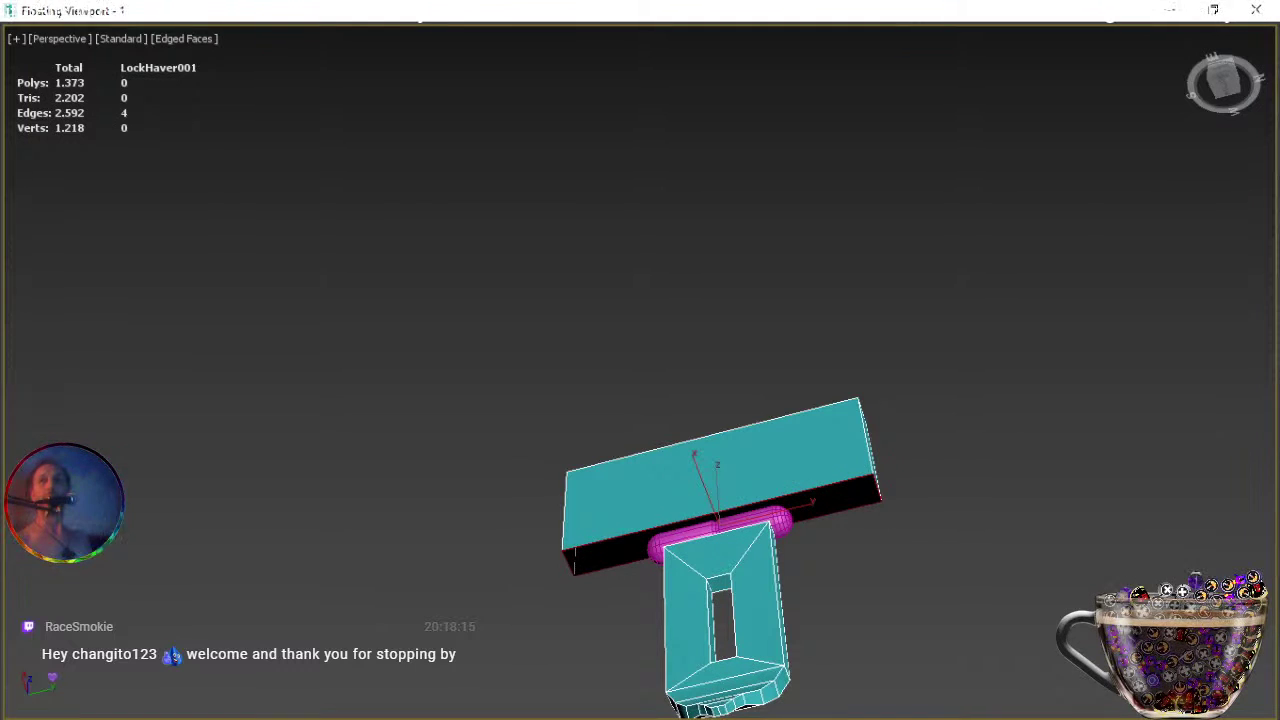
{"action": "key", "text": "alt+p"}
{"action": "middle_click_drag", "start_coordinate": [933, 542], "coordinate": [914, 542]}
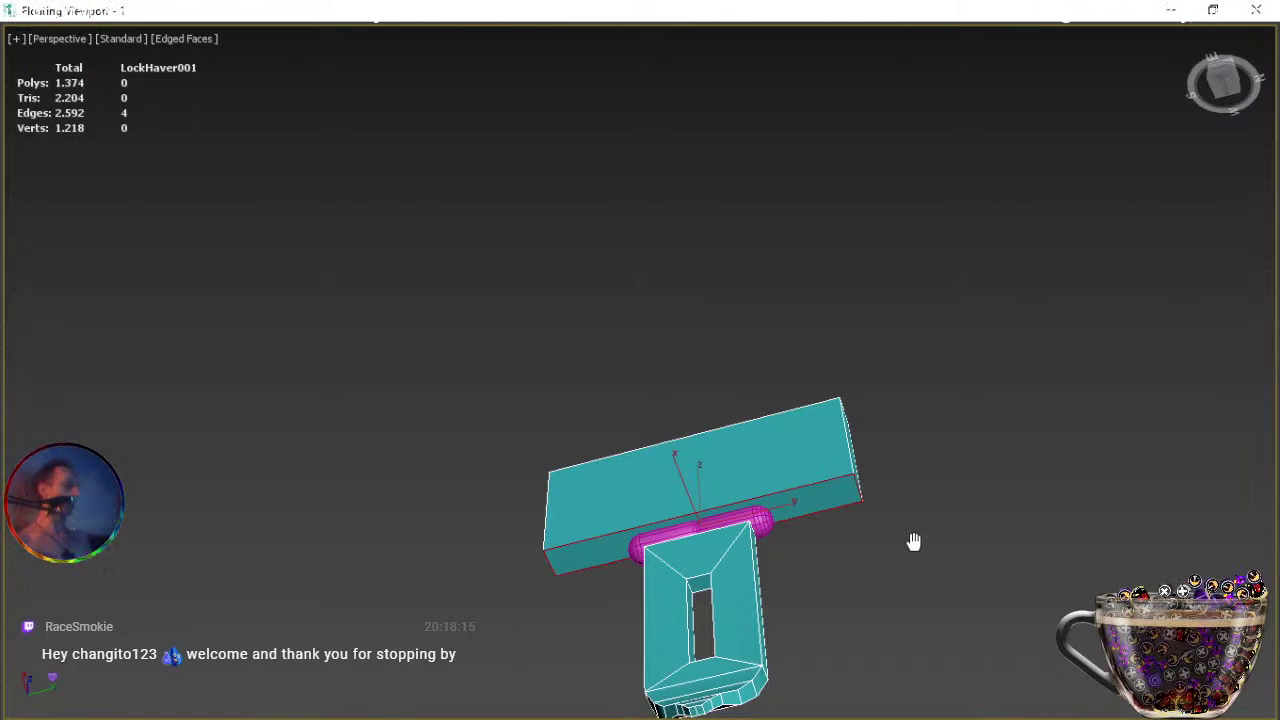
Try removing the large back polygon of the upper block, and undo the deletion.
{"action": "key", "text": "ctrl+r"}
{"action": "left_click_drag", "start_coordinate": [786, 458], "coordinate": [560, 496]}
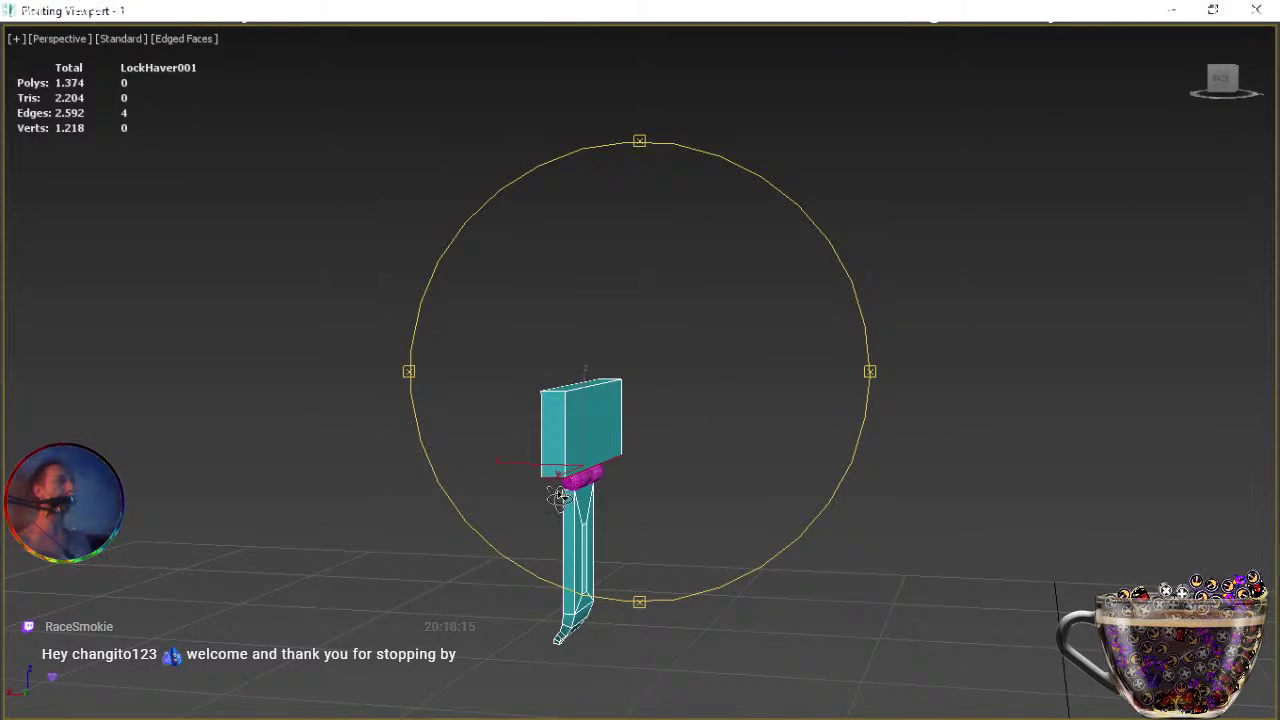
{"action": "scroll", "coordinate": [561, 494], "scroll_direction": "up", "scroll_amount": 4}
{"action": "scroll", "coordinate": [691, 479], "scroll_direction": "up", "scroll_amount": 2}
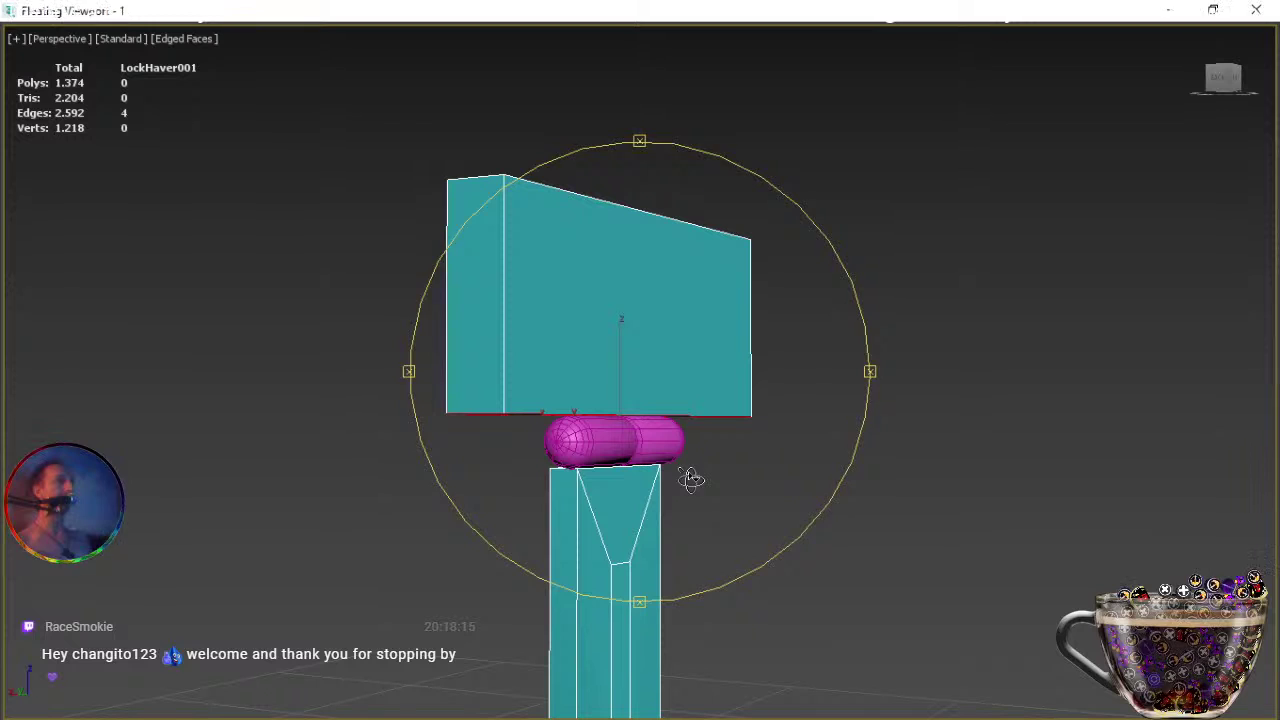
{"action": "right_click", "coordinate": [691, 479]}
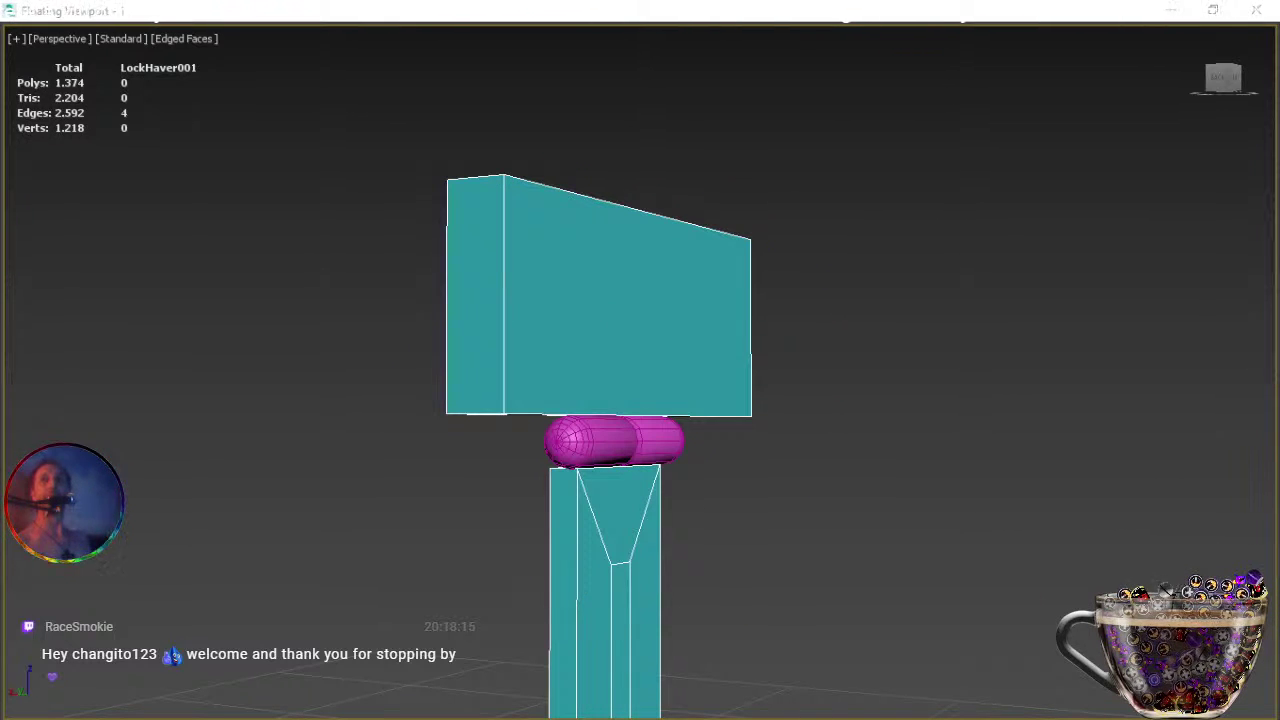
{"action": "left_click", "coordinate": [677, 354]}
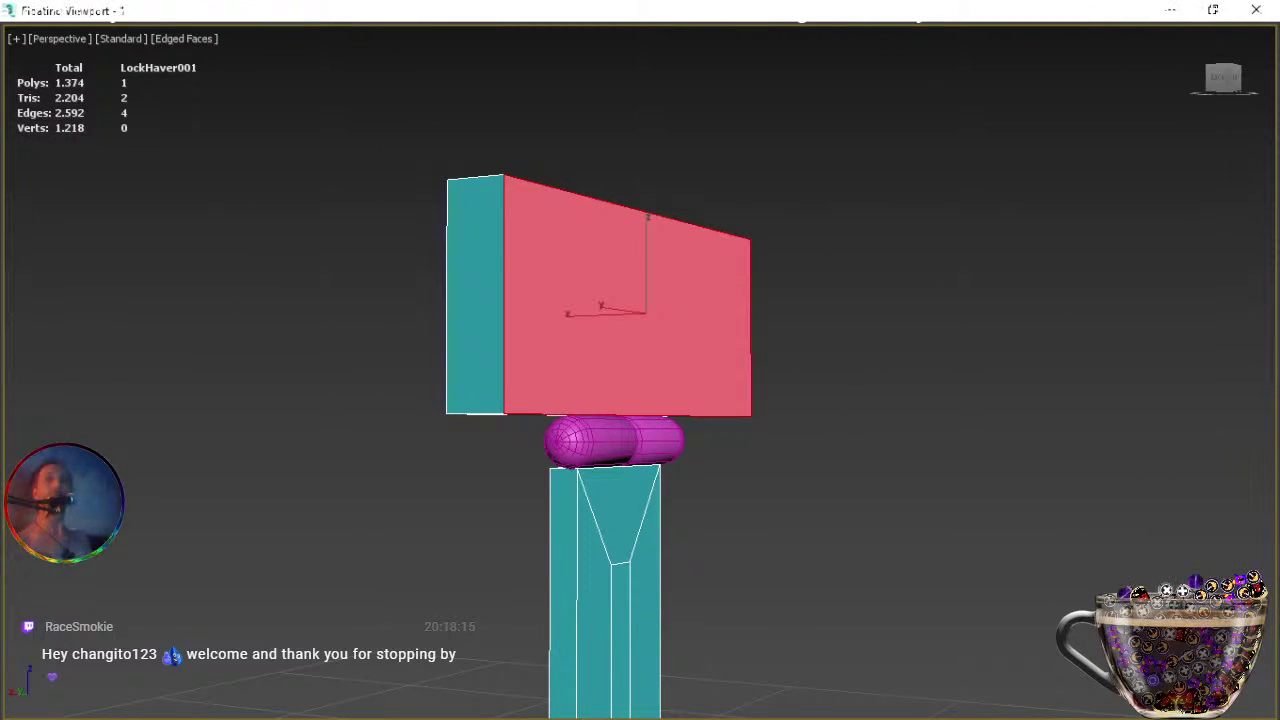
{"action": "key", "text": "Delete"}
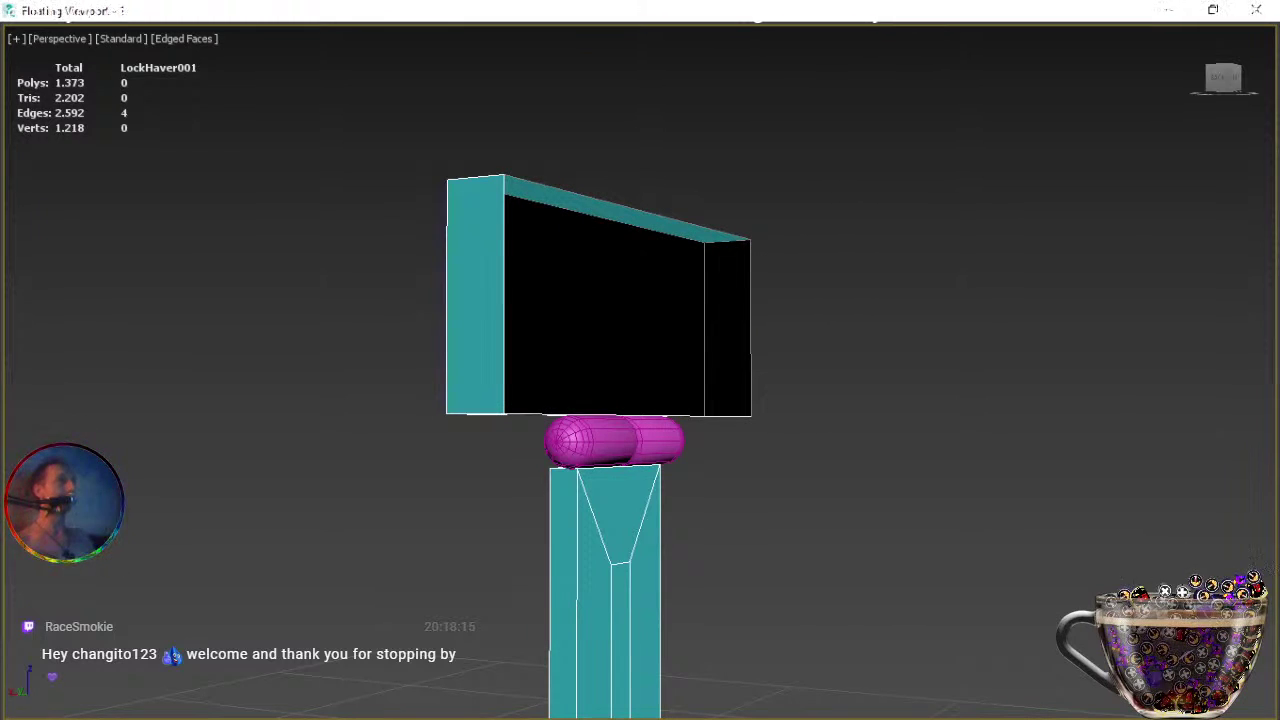
{"action": "key", "text": "ctrl+r"}
{"action": "left_click_drag", "start_coordinate": [704, 450], "coordinate": [903, 471]}
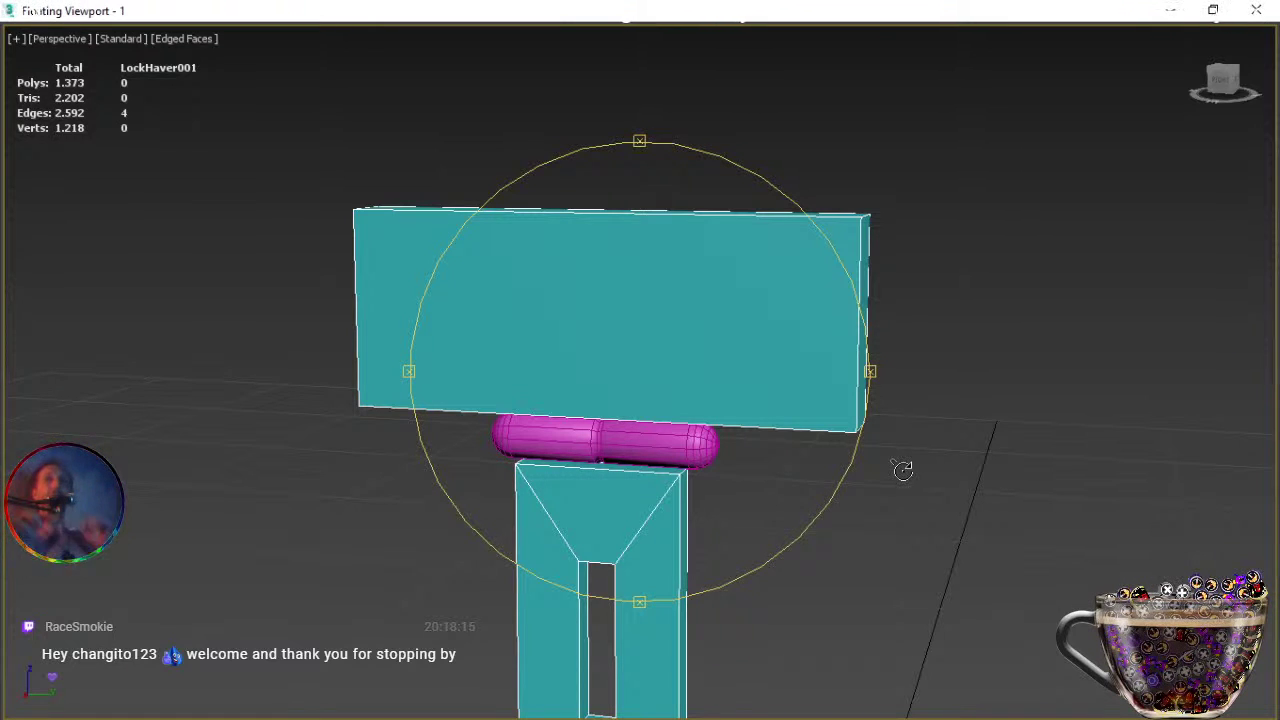
{"action": "key", "text": "ctrl+z"}
{"action": "left_click_drag", "start_coordinate": [786, 446], "coordinate": [683, 446]}
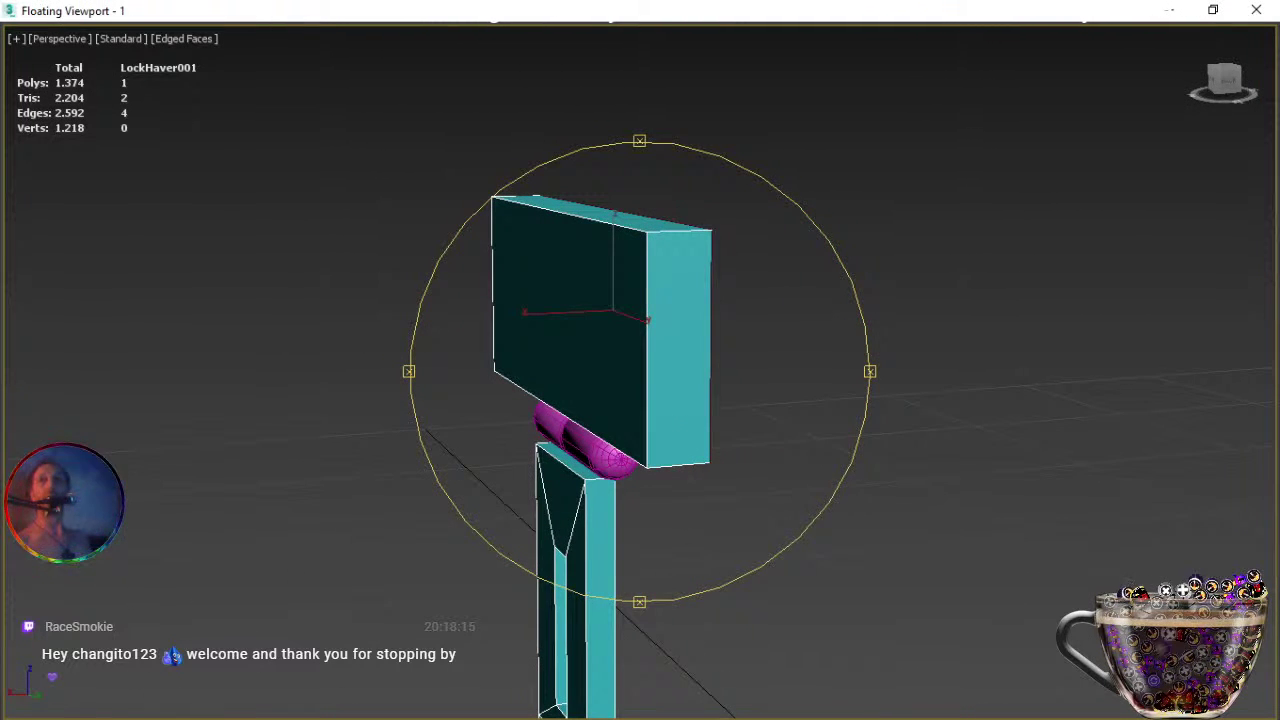
{"action": "key", "text": "6"}
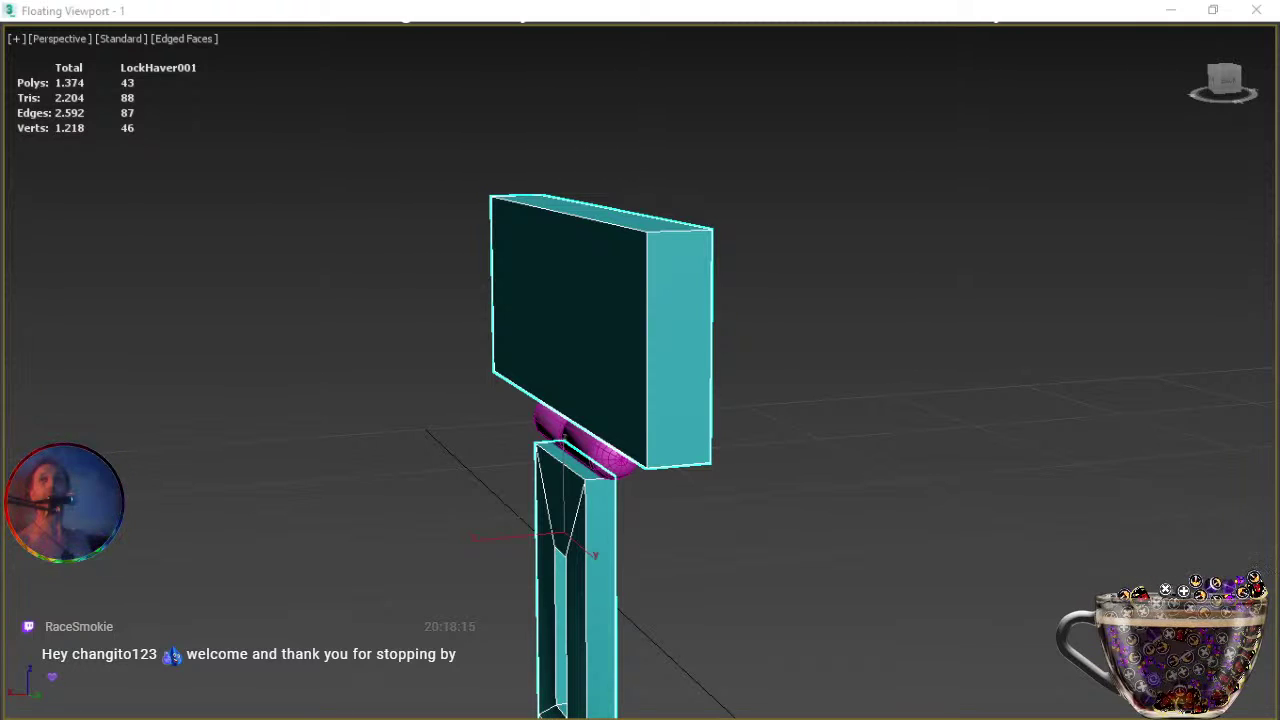
{"action": "key", "text": "4"}
{"action": "key", "text": "4"}
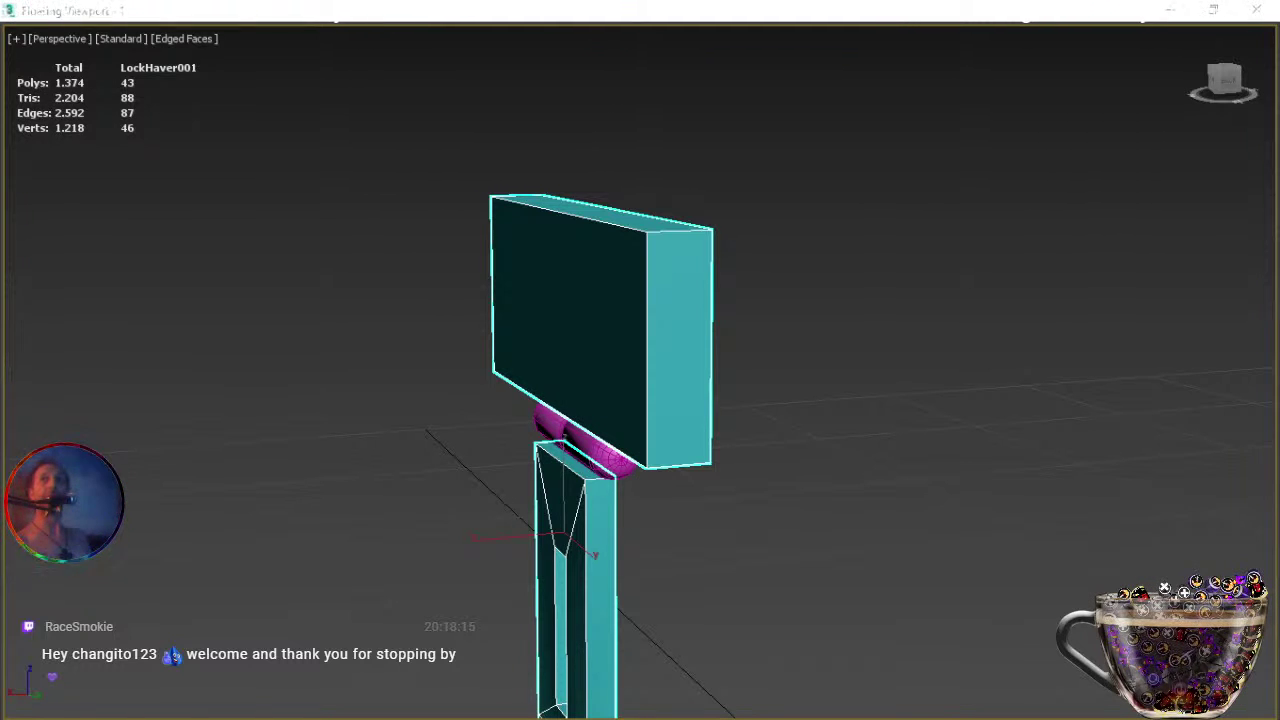
{"action": "middle_click_drag", "start_coordinate": [705, 425], "coordinate": [811, 401]}
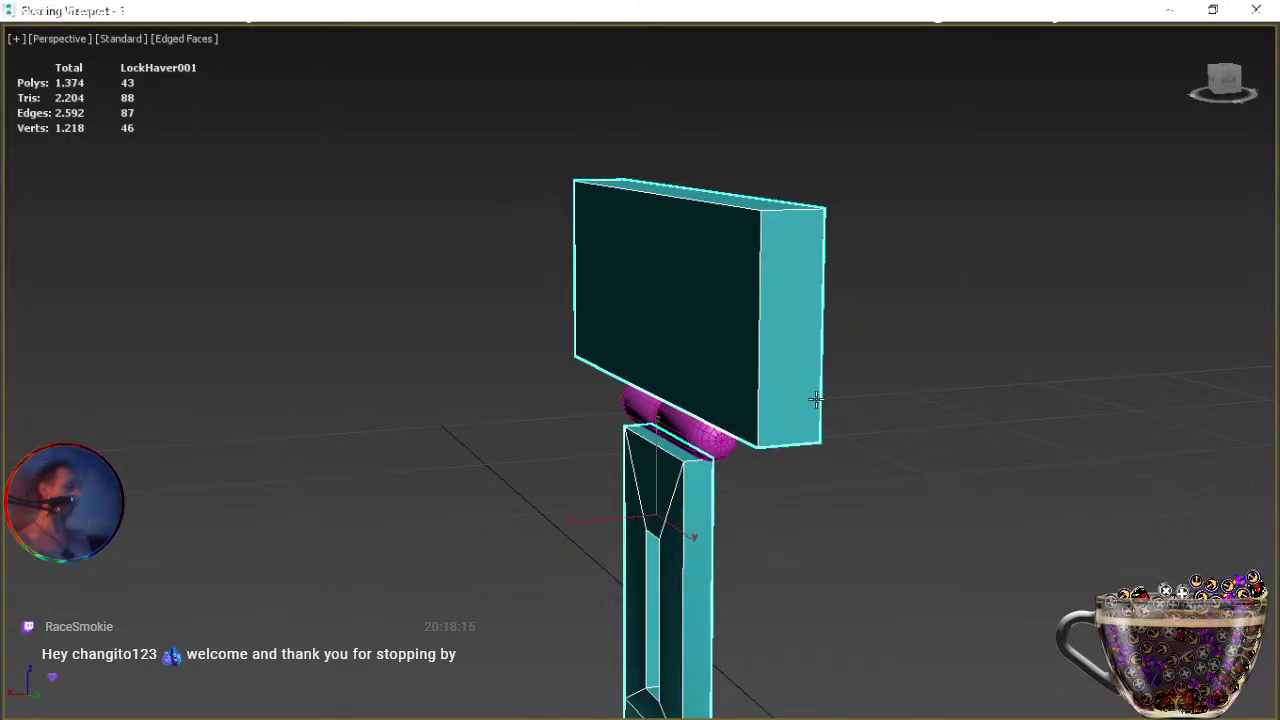
{"action": "middle_click_drag", "start_coordinate": [585, 400], "coordinate": [806, 417], "text": "alt"}
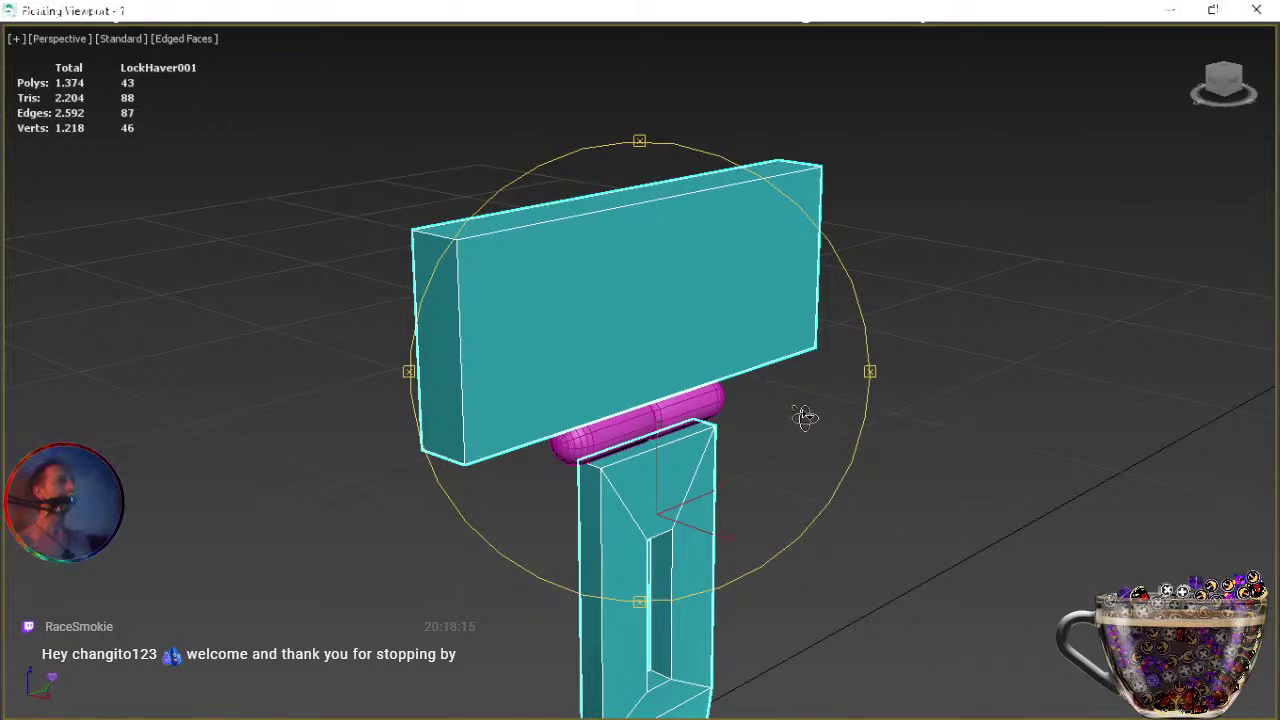
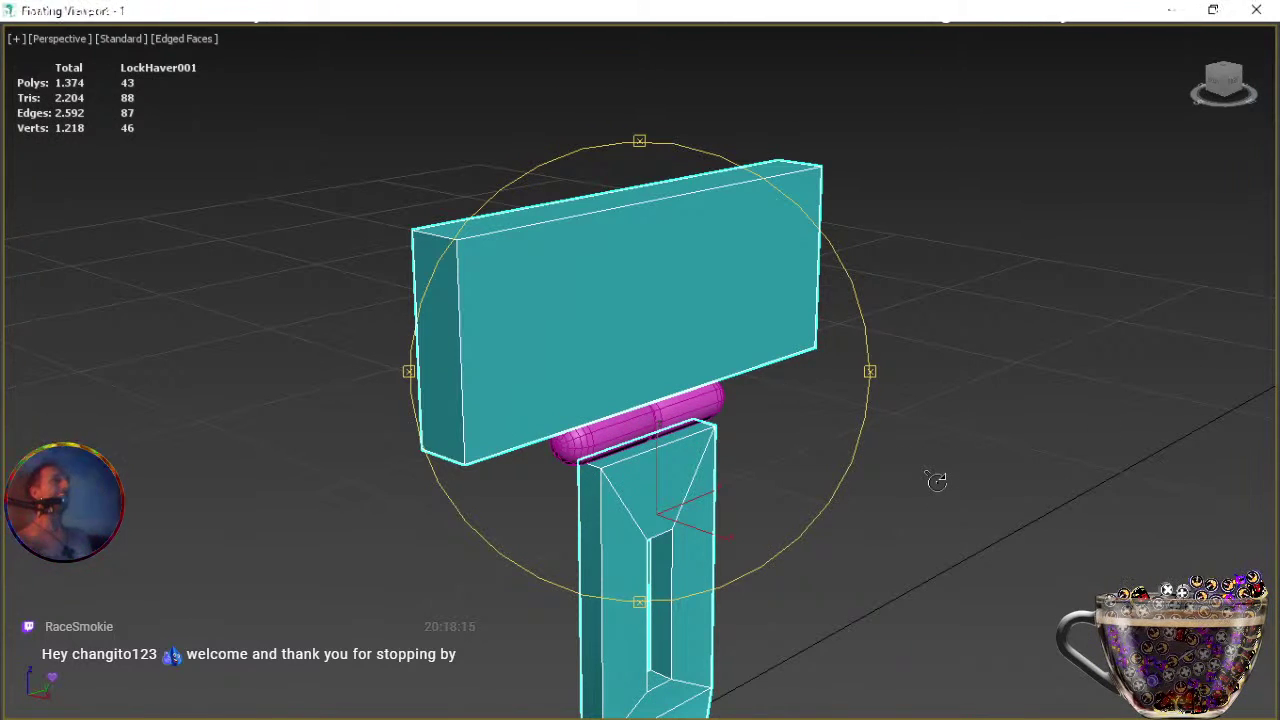
{"action": "left_click_drag", "start_coordinate": [757, 443], "coordinate": [690, 418]}
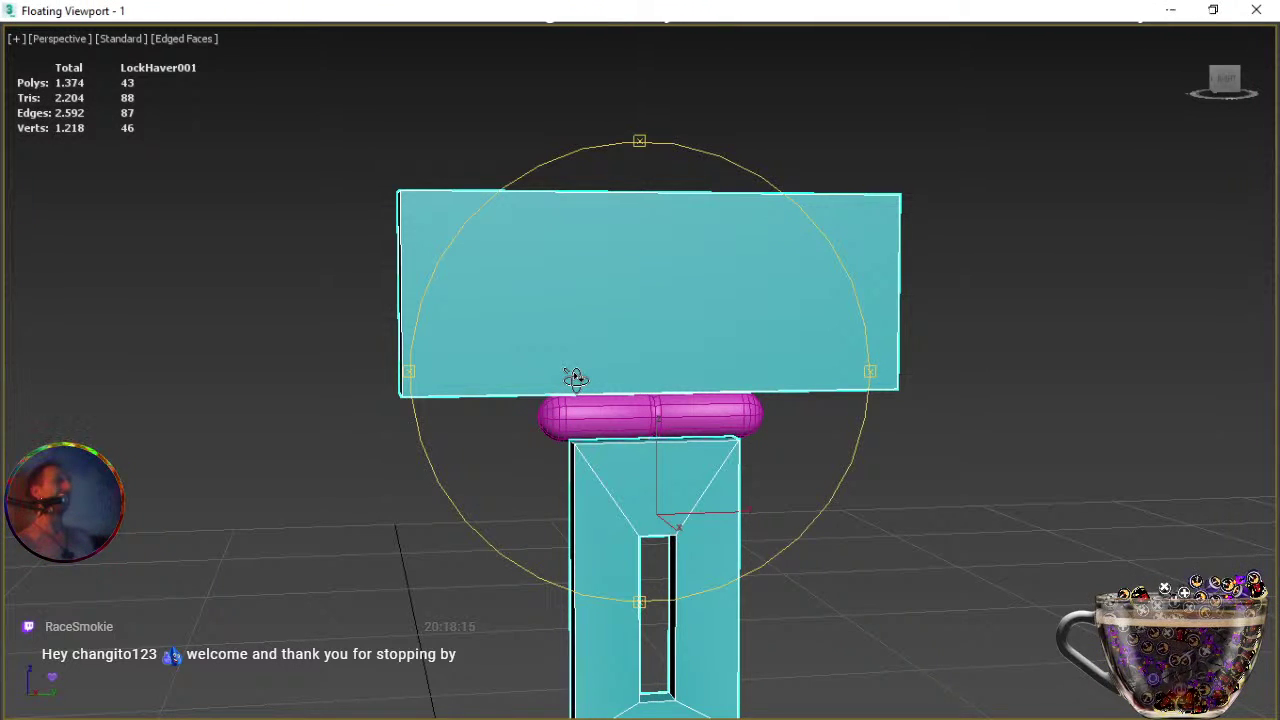
{"action": "mouse_move", "coordinate": [575, 377]}
{"action": "middle_mouse_down", "text": "alt"}
{"action": "mouse_move", "coordinate": [606, 384]}
{"action": "mouse_move", "coordinate": [596, 391]}
{"action": "middle_mouse_up", "text": "alt"}
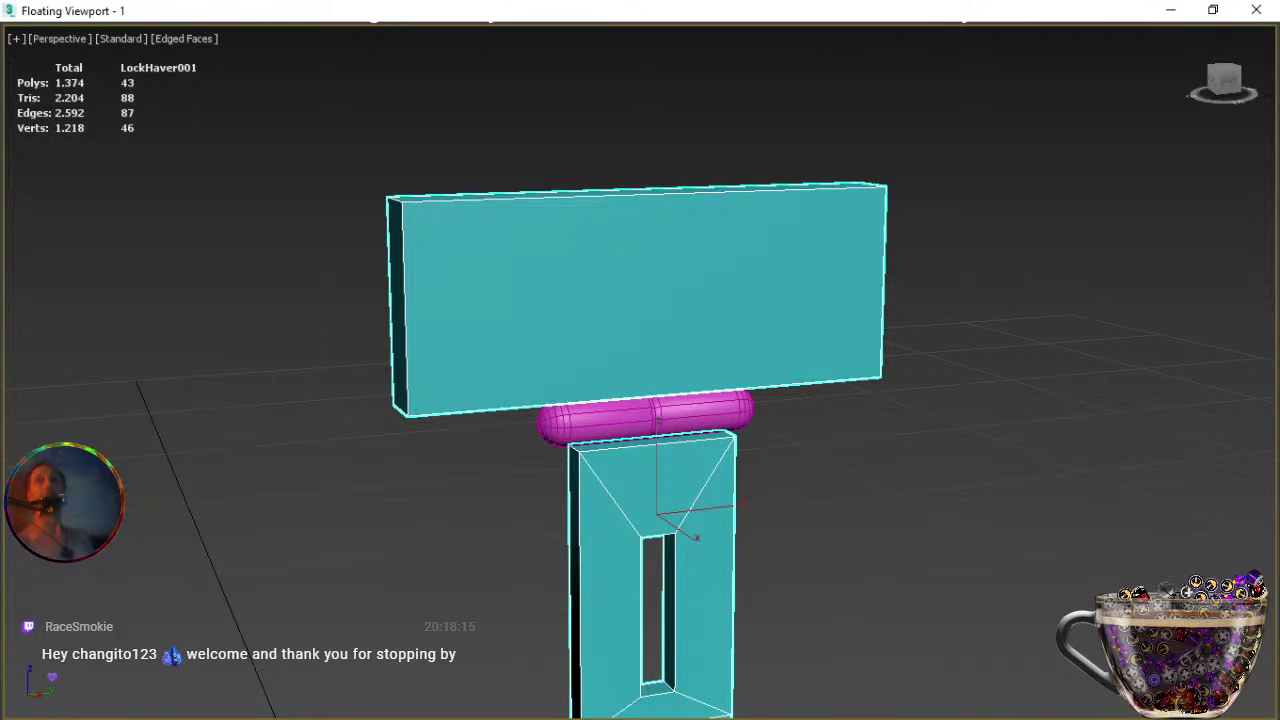
Connect the two long top edges of the upper block with 4 segments and a pinch of 39.
{"action": "key", "text": "4"}
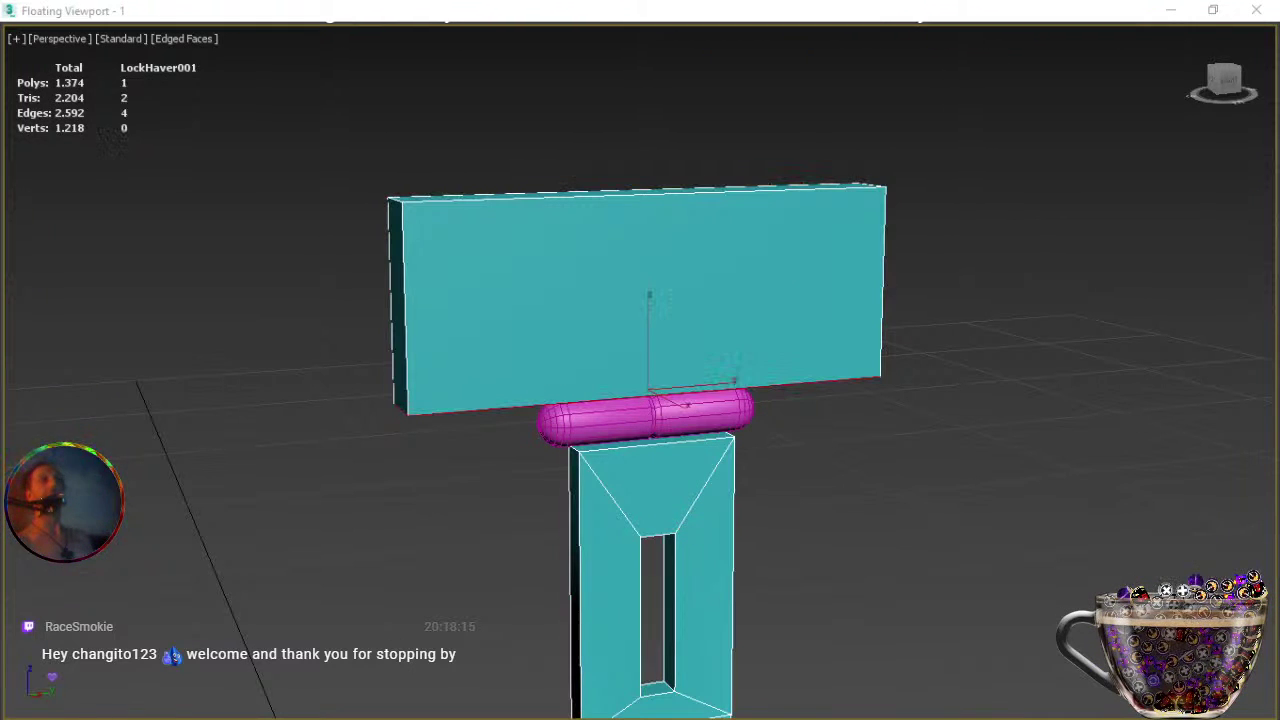
{"action": "left_click_drag", "start_coordinate": [621, 158], "coordinate": [642, 212]}
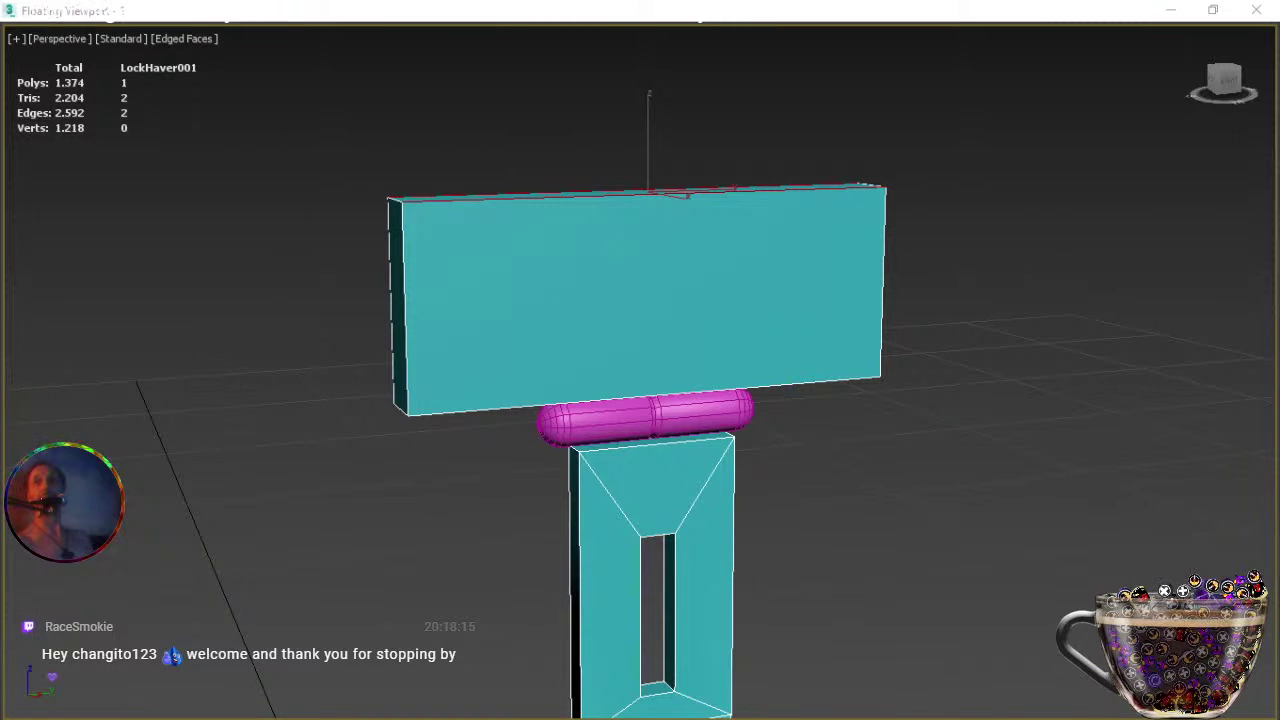
{"action": "key", "text": "ctrl+shift+c"}
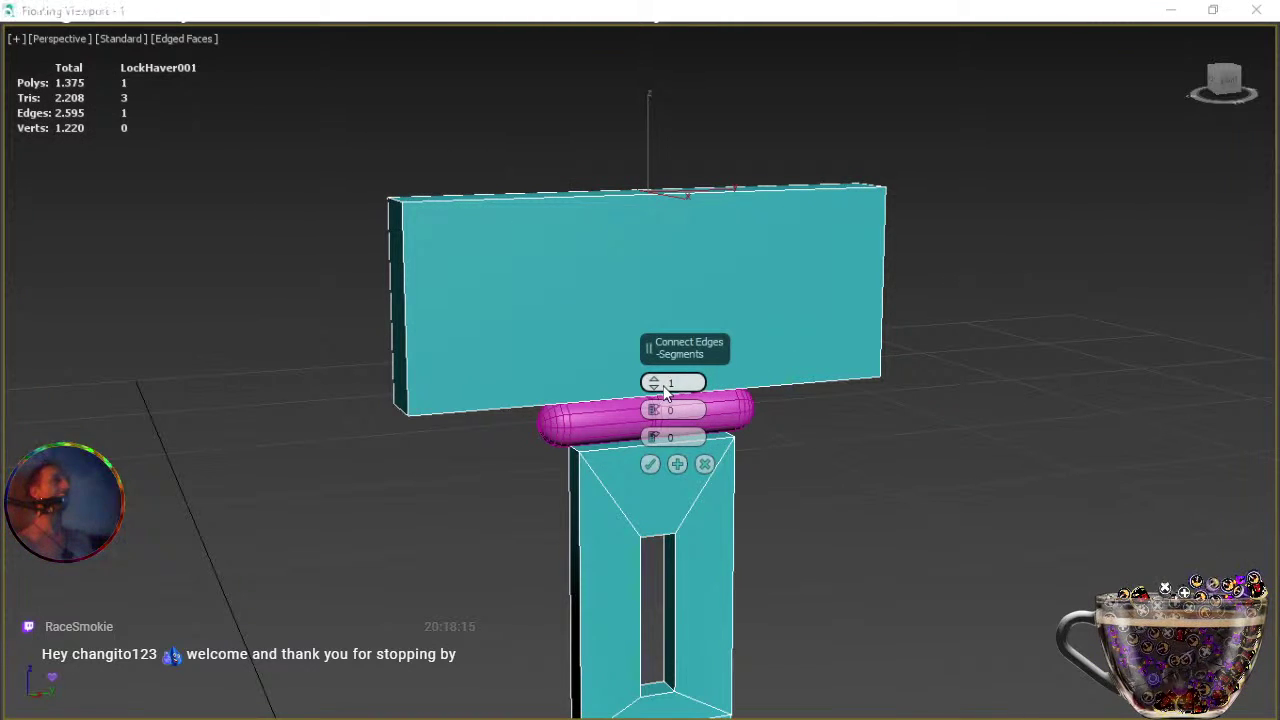
{"action": "scroll", "coordinate": [655, 387], "scroll_direction": "up", "scroll_amount": 1}
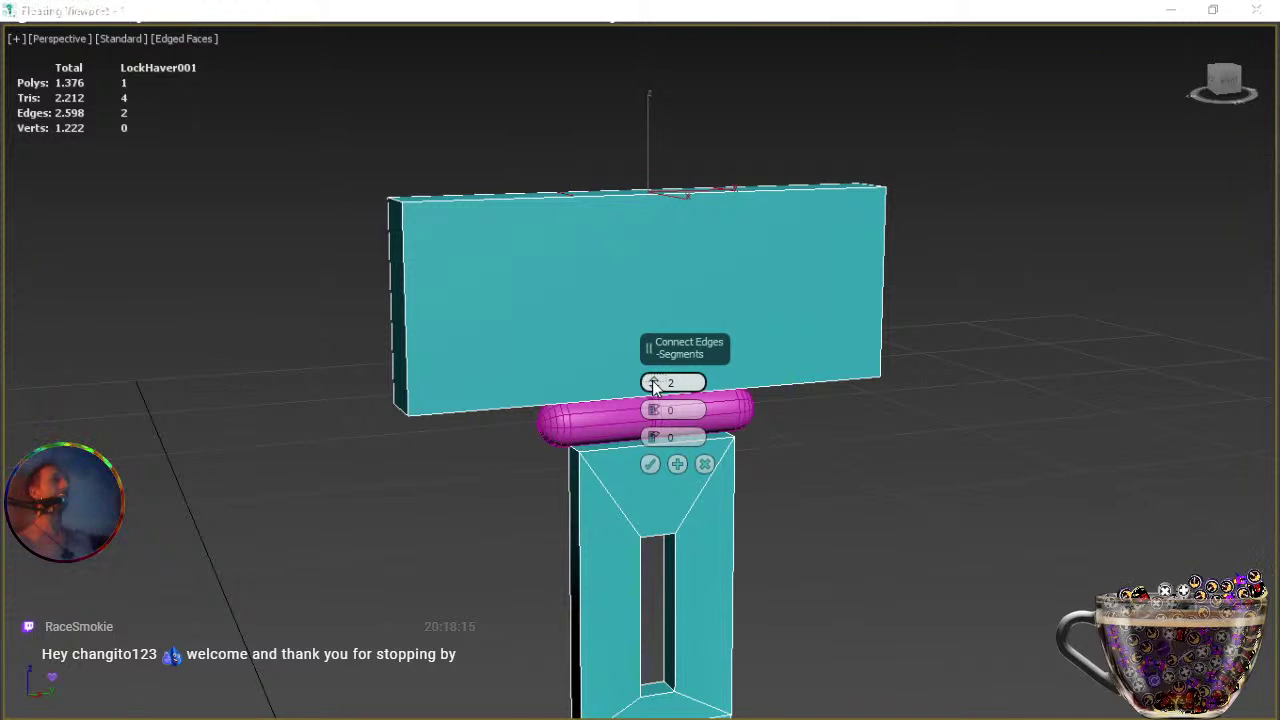
{"action": "middle_click_drag", "start_coordinate": [828, 323], "coordinate": [692, 420]}
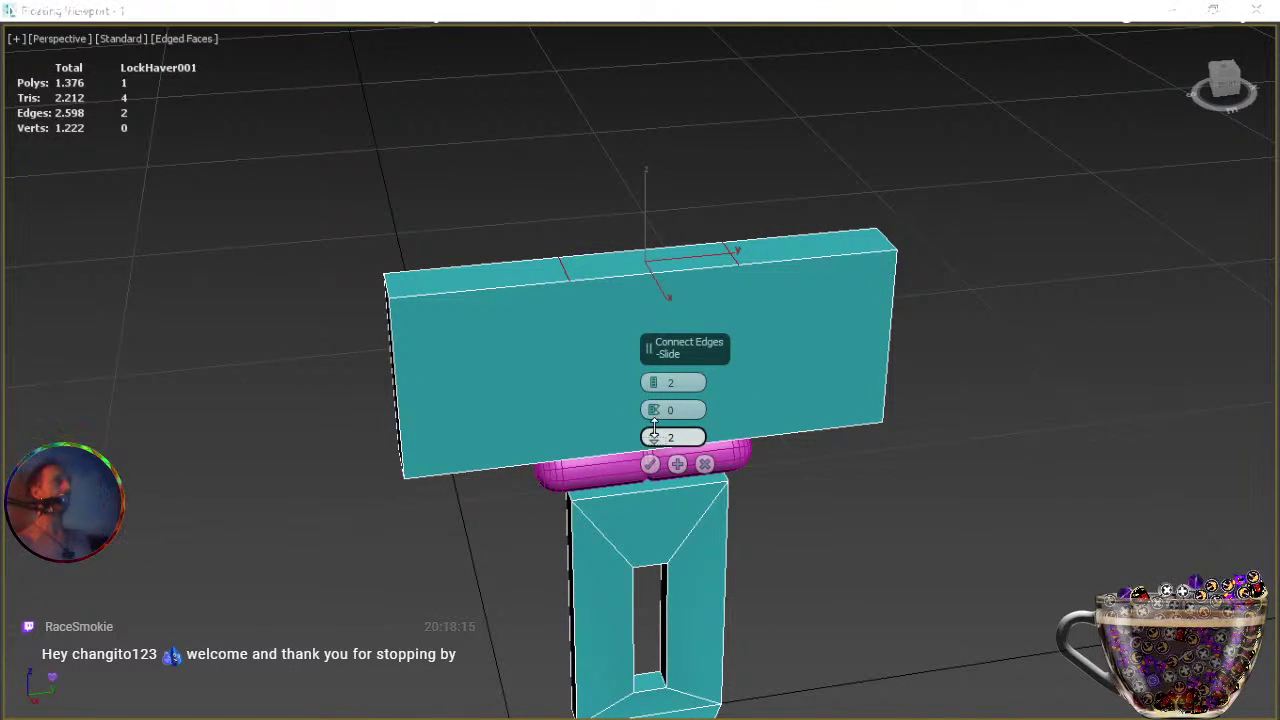
{"action": "left_click_drag", "start_coordinate": [656, 420], "coordinate": [674, 233]}
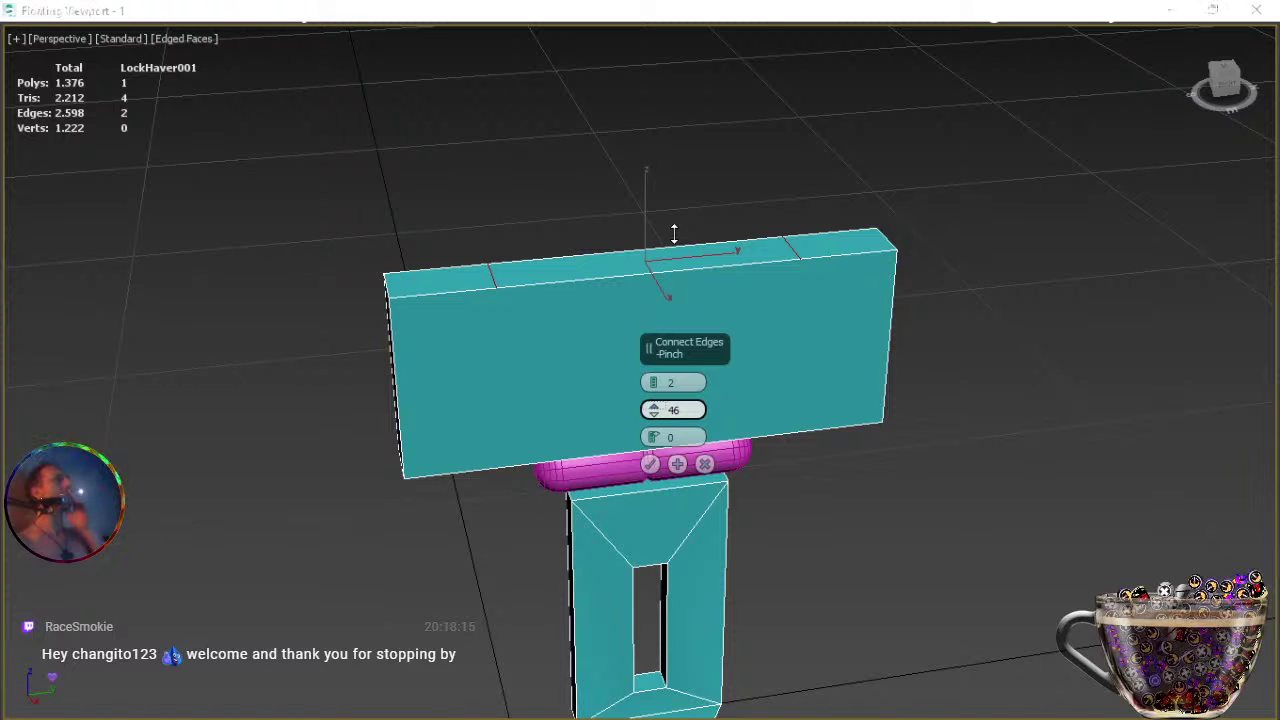
{"action": "left_click", "coordinate": [655, 378]}
{"action": "left_click_drag", "start_coordinate": [658, 385], "coordinate": [657, 380]}
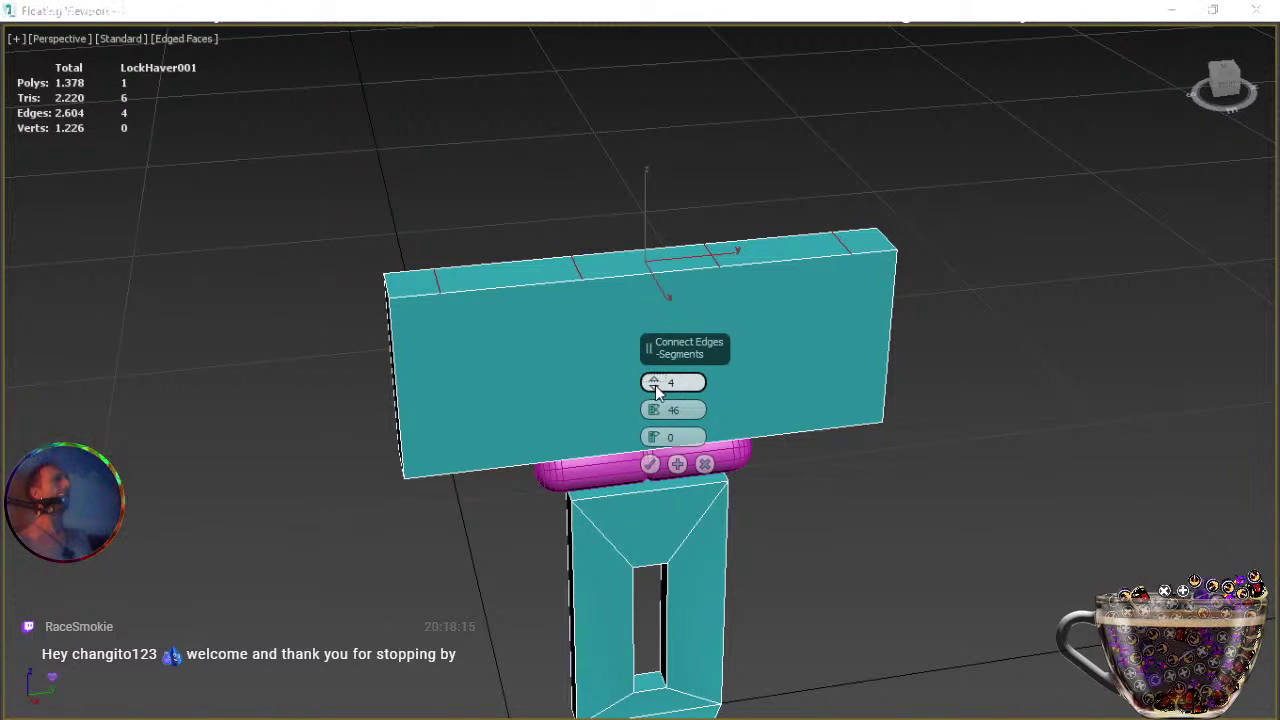
{"action": "left_click_drag", "start_coordinate": [658, 428], "coordinate": [655, 430]}
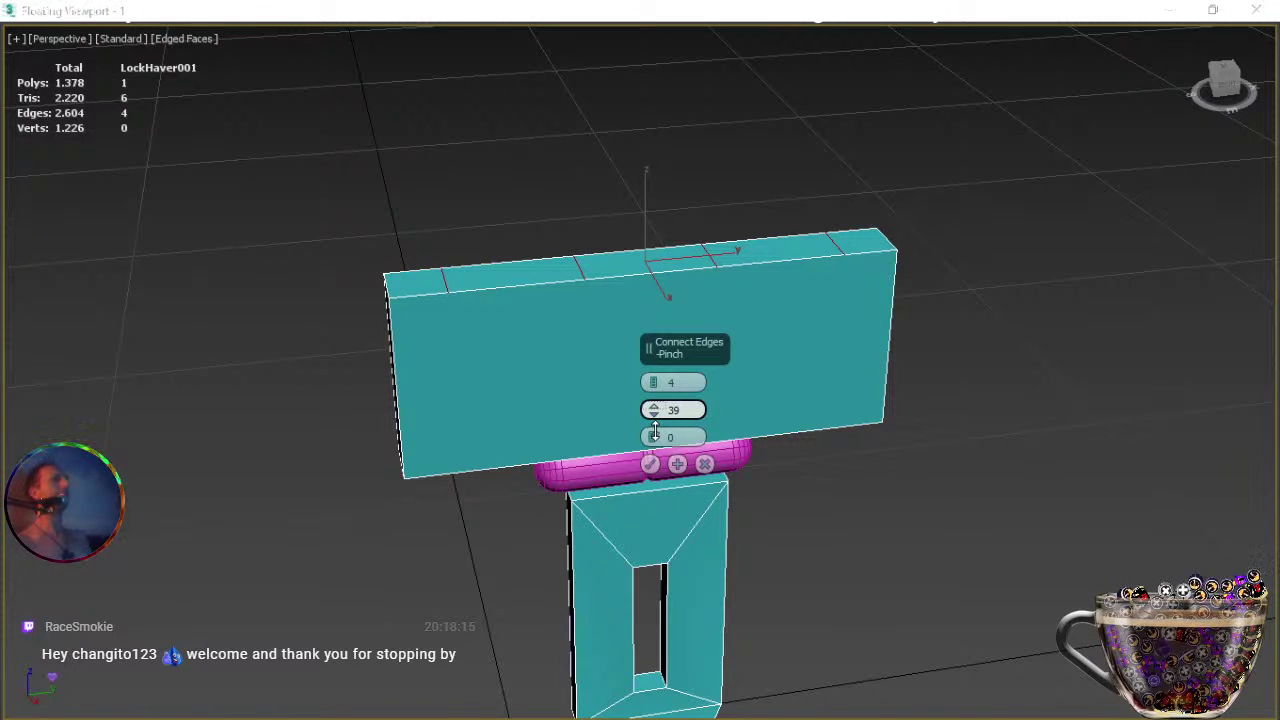
{"action": "left_click", "coordinate": [651, 465]}
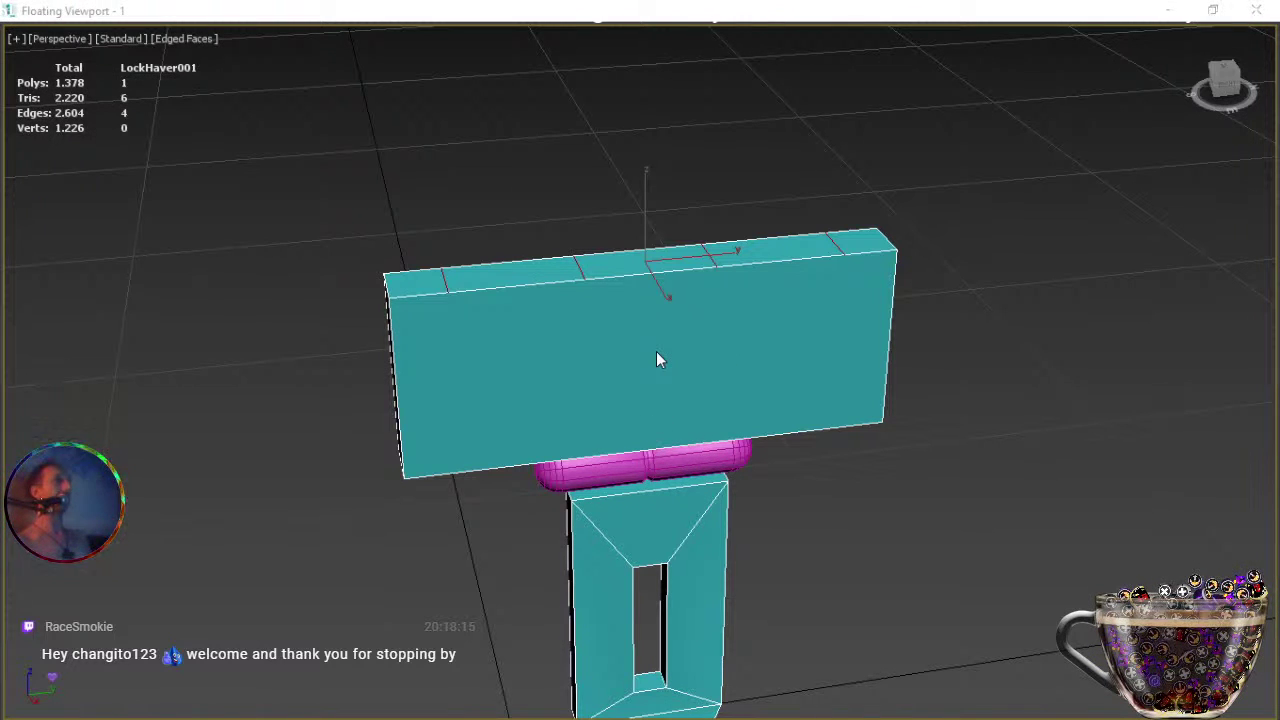
Lower the four new top edges slightly, and raise the middle two to form a shallow arch between the corners.
{"action": "key", "text": "w"}
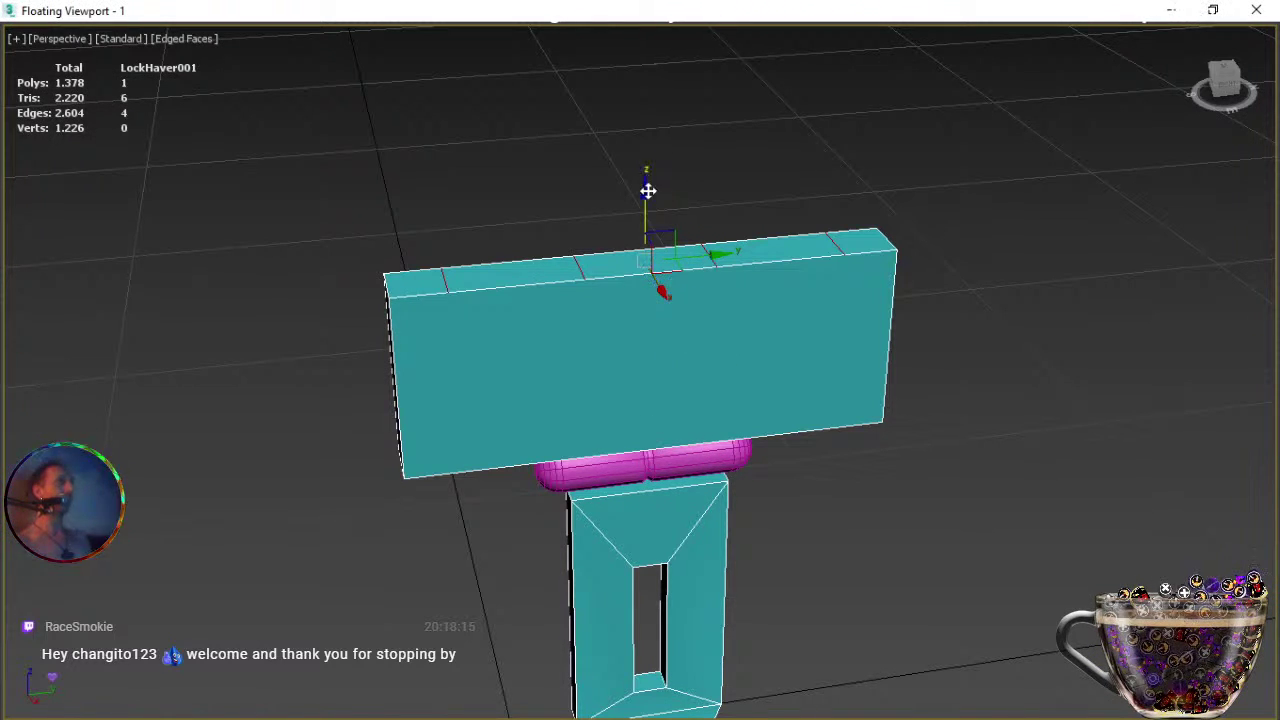
{"action": "left_click_drag", "start_coordinate": [647, 194], "coordinate": [646, 203]}
{"action": "left_click", "coordinate": [583, 273]}
{"action": "left_click", "coordinate": [710, 263], "text": "ctrl"}
{"action": "mouse_move", "coordinate": [647, 205]}
{"action": "left_mouse_down"}
{"action": "mouse_move", "coordinate": [646, 194]}
{"action": "mouse_move", "coordinate": [643, 218]}
{"action": "mouse_move", "coordinate": [643, 198]}
{"action": "left_mouse_up"}
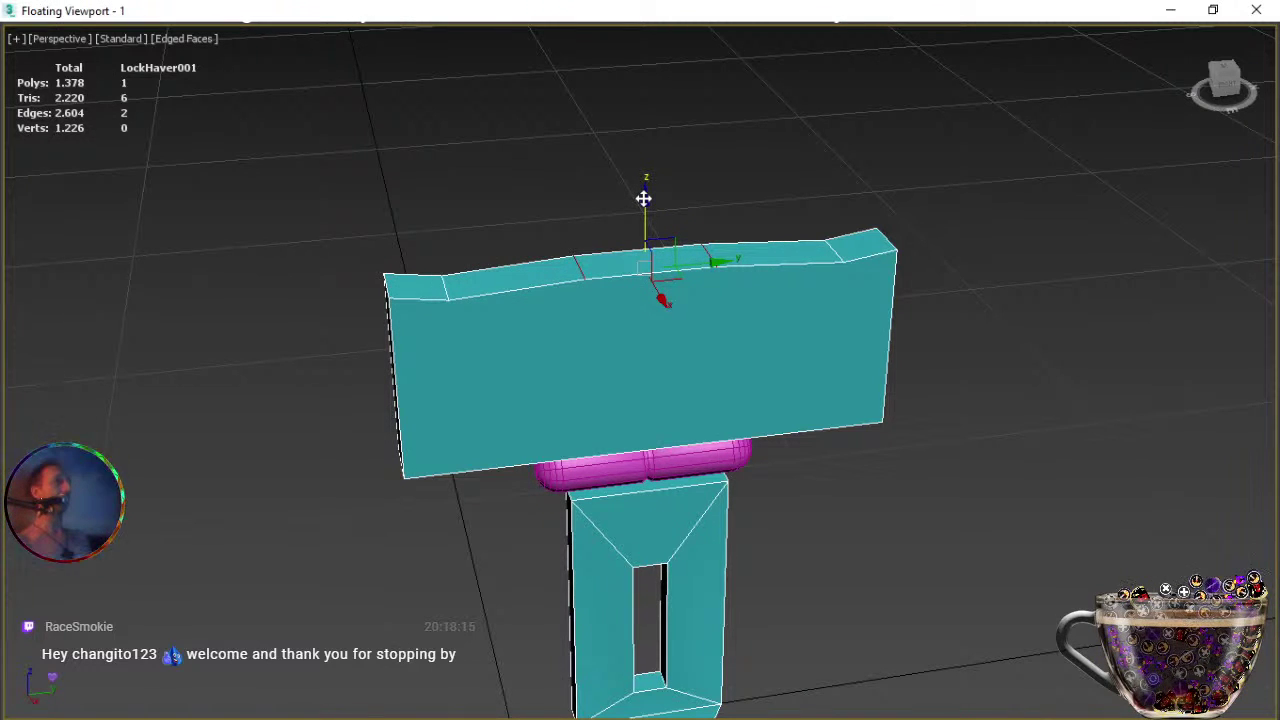
Connect the vertical edges of the upper block's left end face with 3 segments and a pinch of 5.
{"action": "key", "text": "e"}
{"action": "middle_click_drag", "start_coordinate": [654, 306], "coordinate": [681, 331], "text": "alt"}
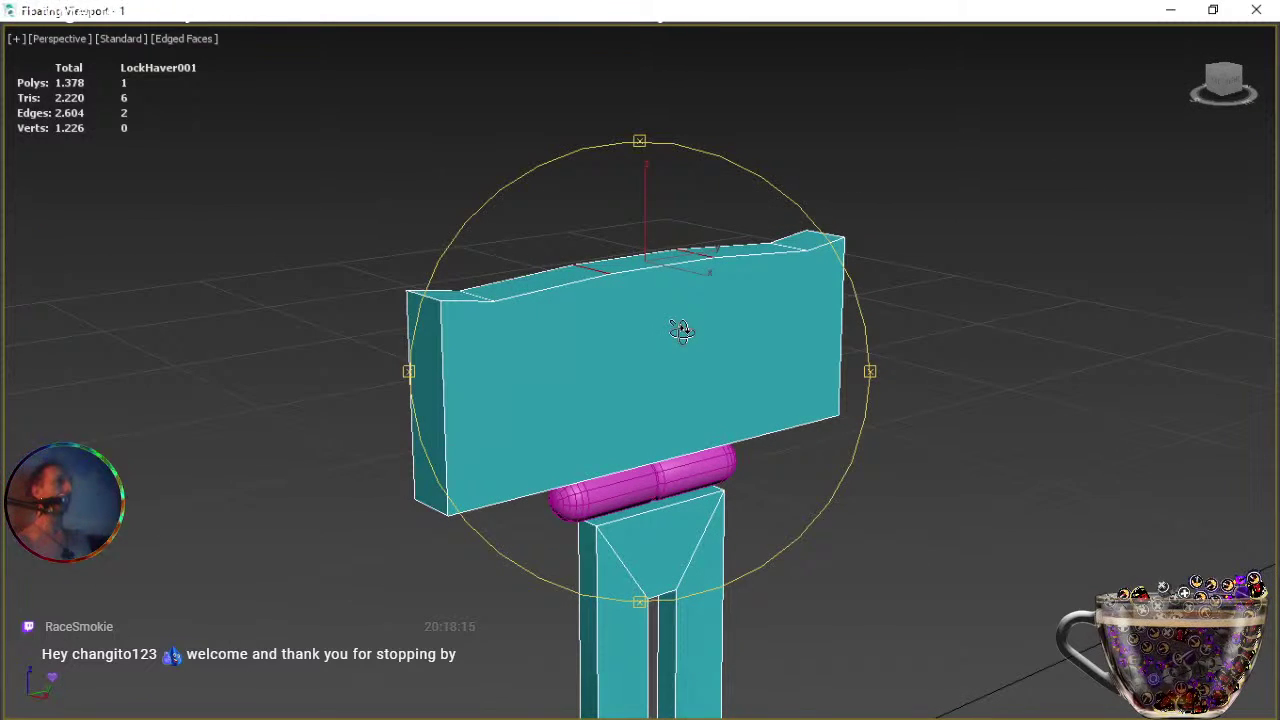
{"action": "key", "text": "w"}
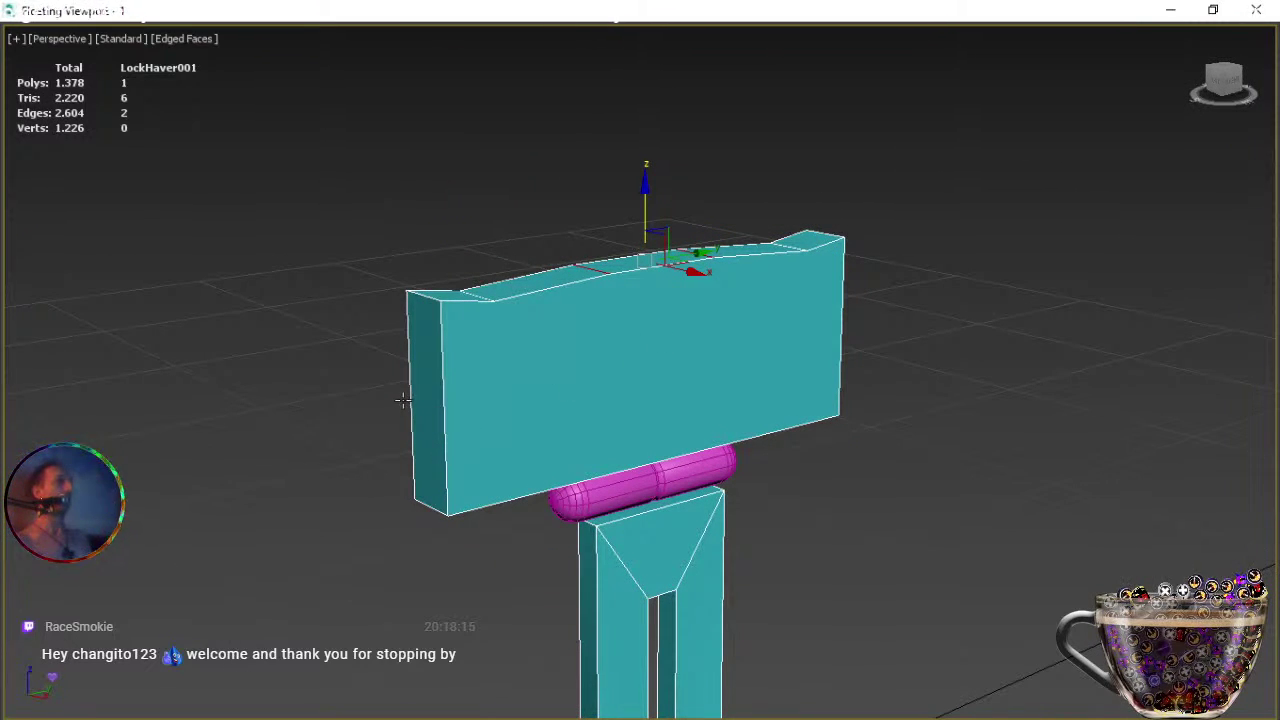
{"action": "left_click_drag", "start_coordinate": [446, 414], "coordinate": [446, 414]}
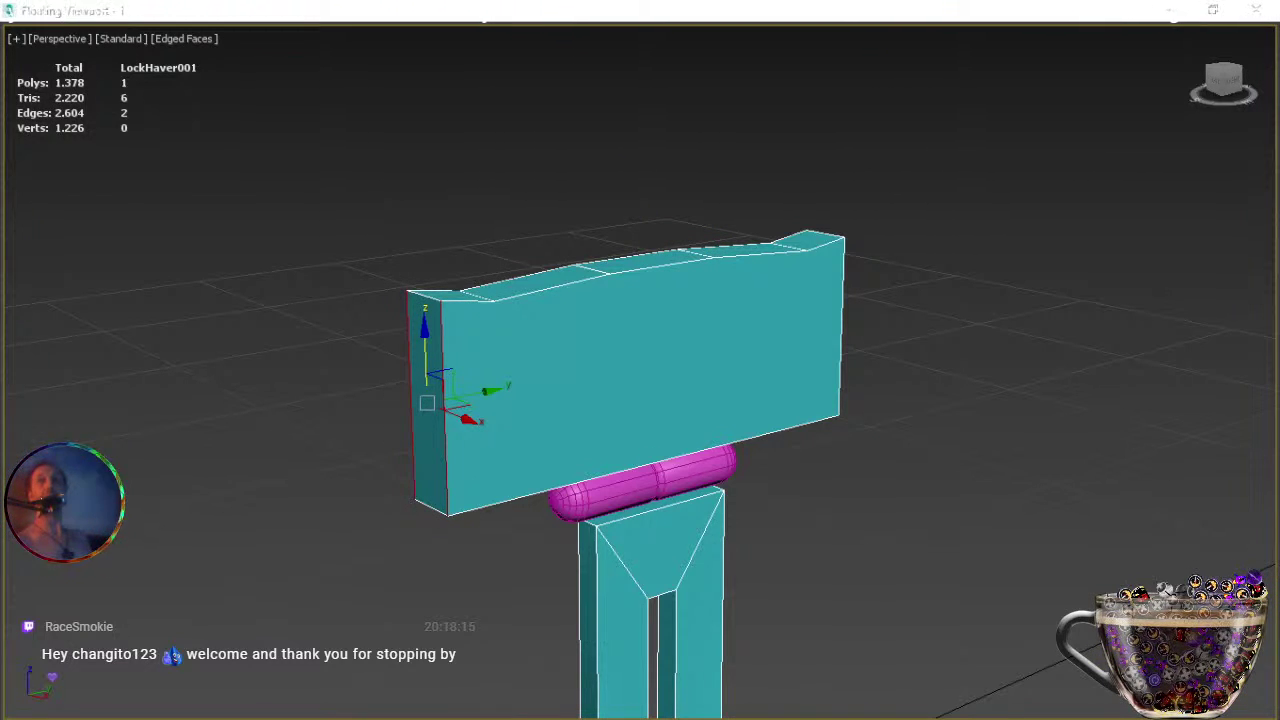
{"action": "key", "text": "ctrl+shift+e"}
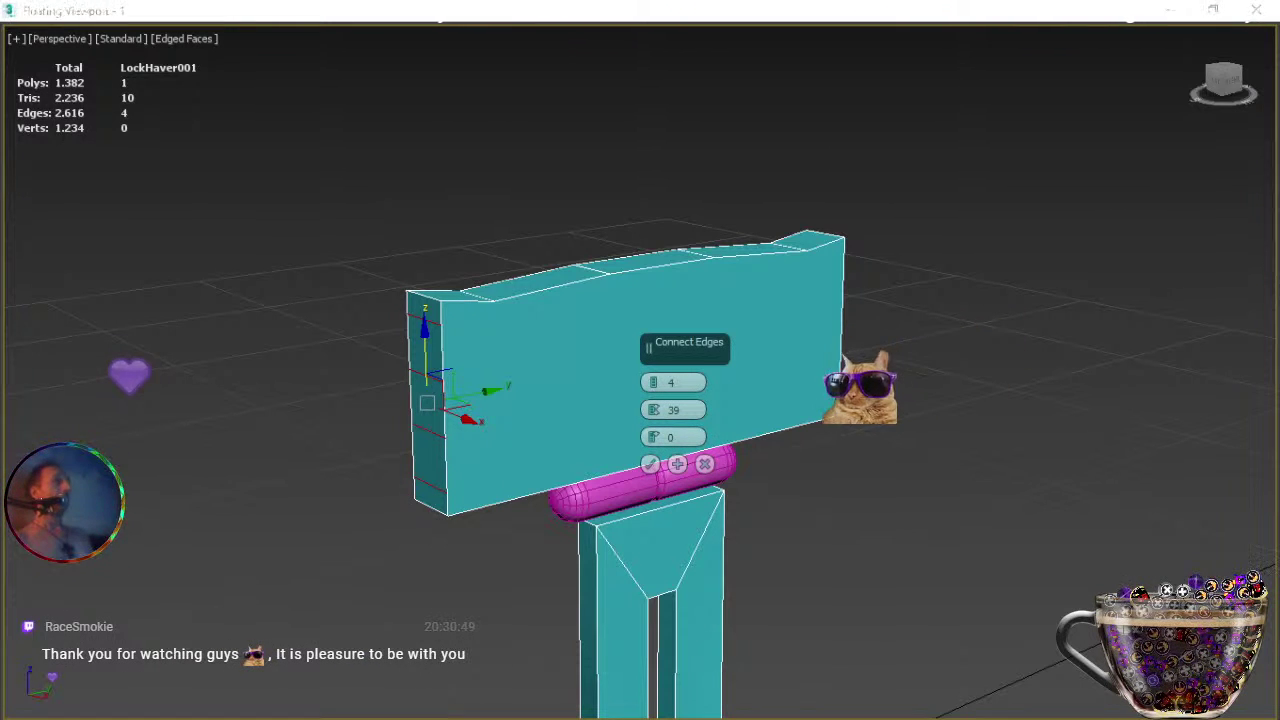
{"action": "left_click", "coordinate": [652, 388]}
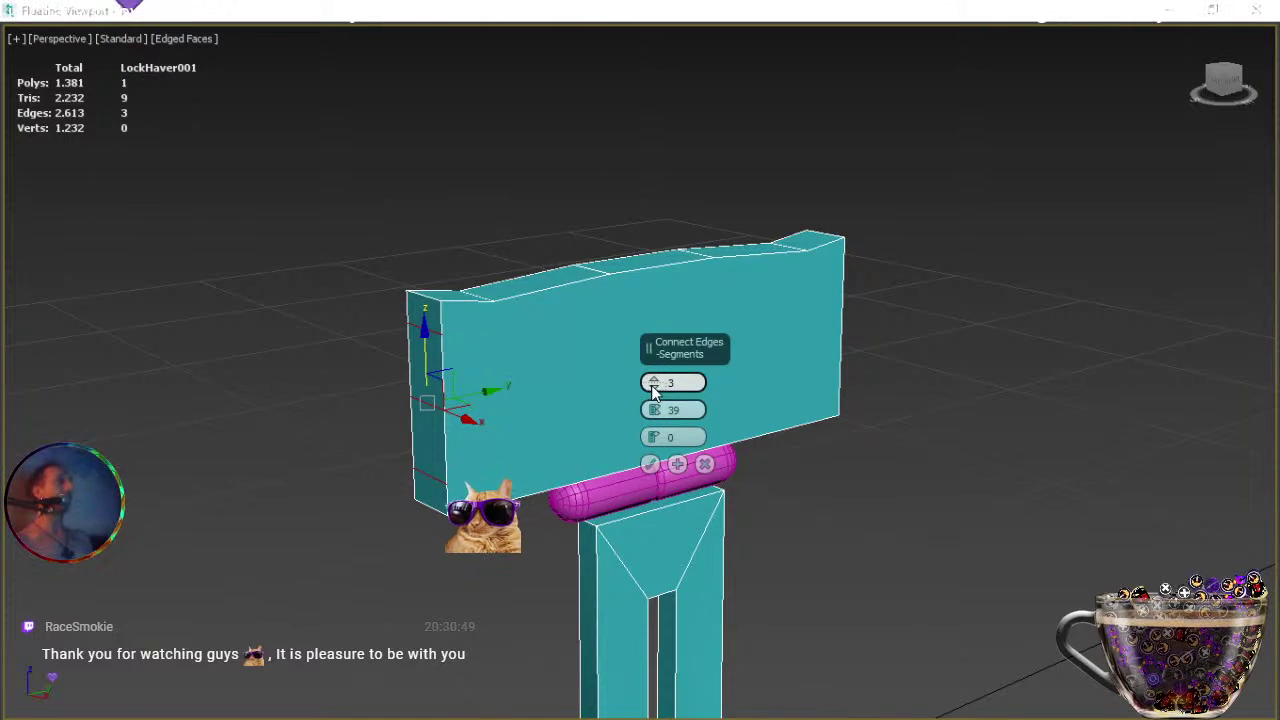
{"action": "left_click_drag", "start_coordinate": [653, 418], "coordinate": [675, 516]}
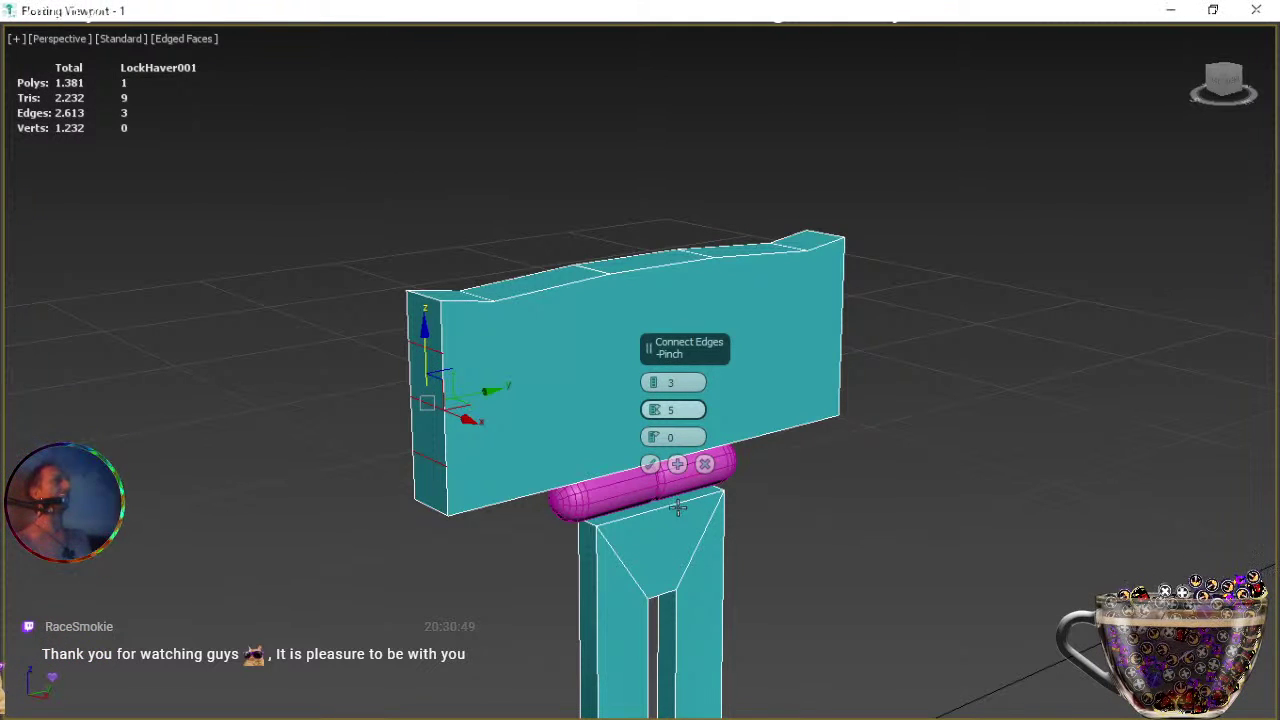
{"action": "left_click", "coordinate": [650, 464]}
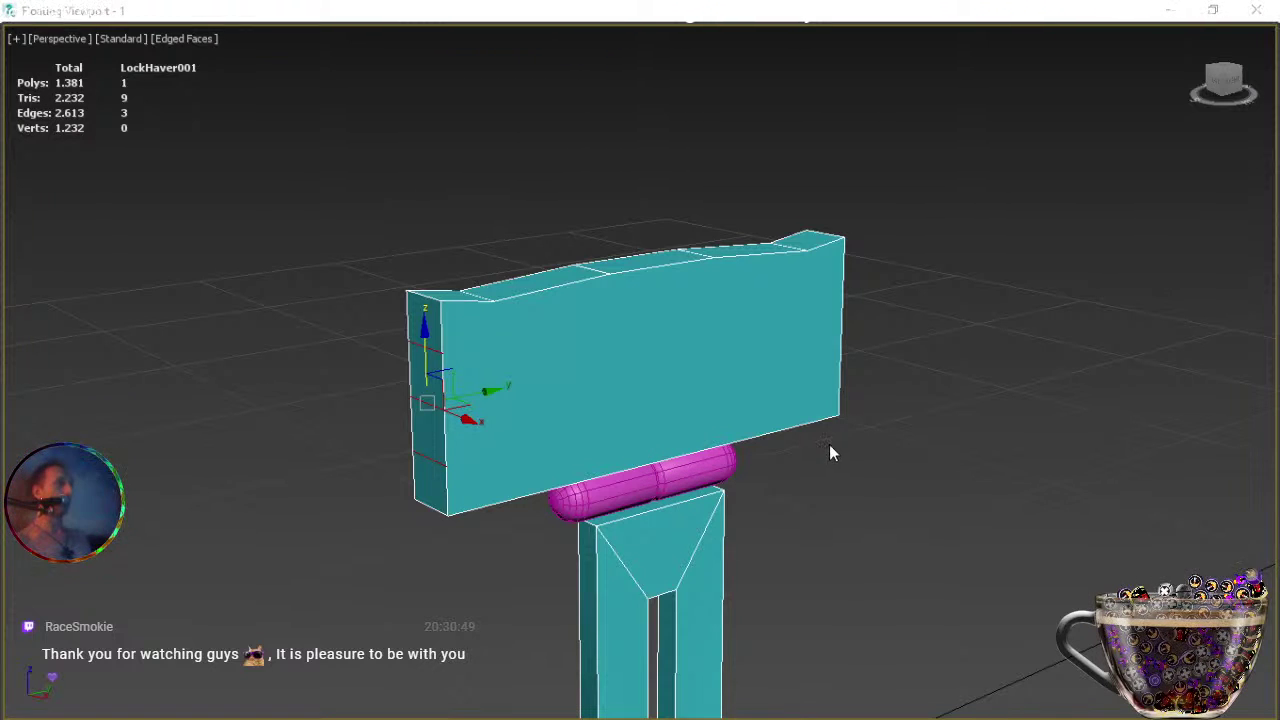
Connect the vertical edges of the block's right end face with the same 3 segments and pinch of 5.
{"action": "left_click_drag", "start_coordinate": [791, 339], "coordinate": [791, 339]}
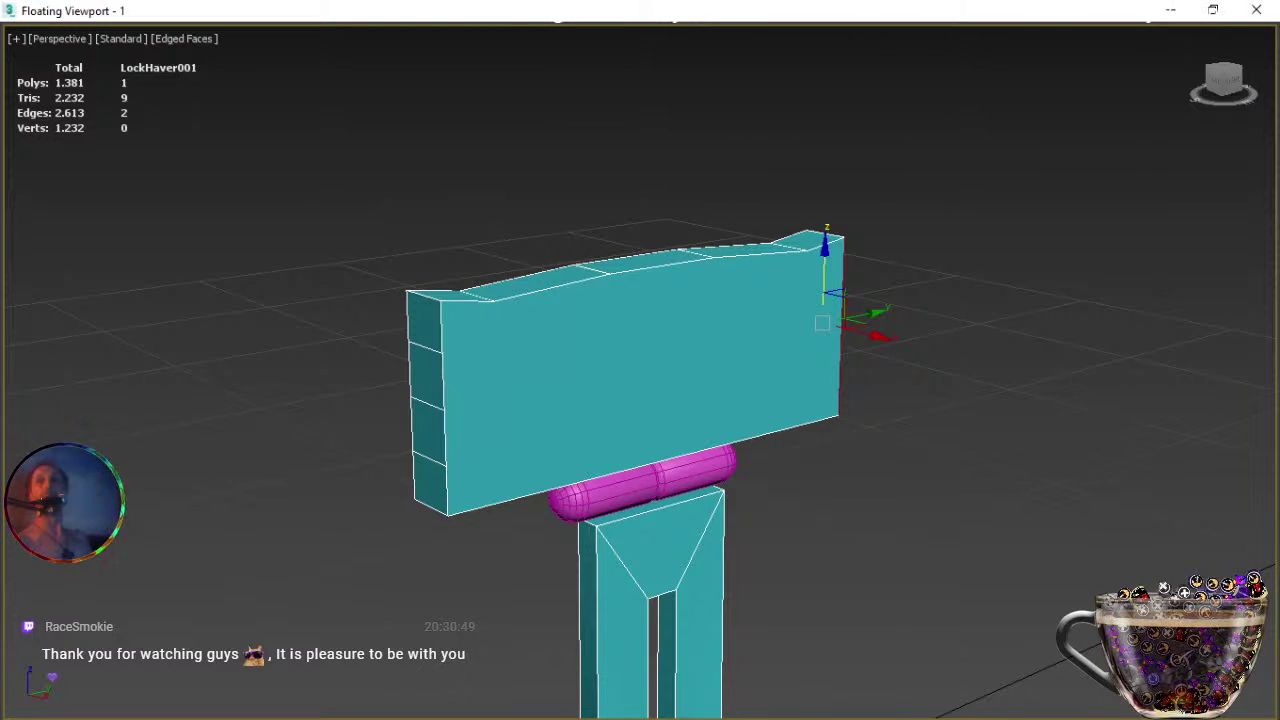
{"action": "key", "text": "ctrl+shift+e"}
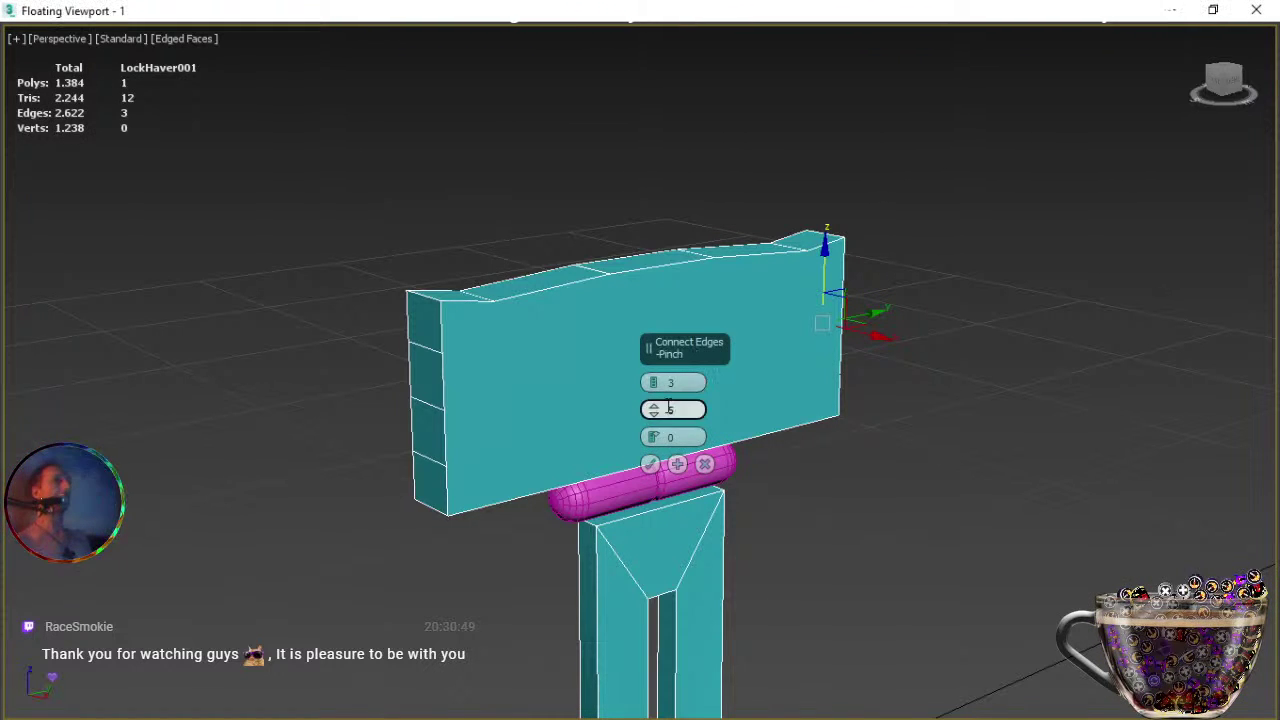
{"action": "left_click", "coordinate": [650, 464]}
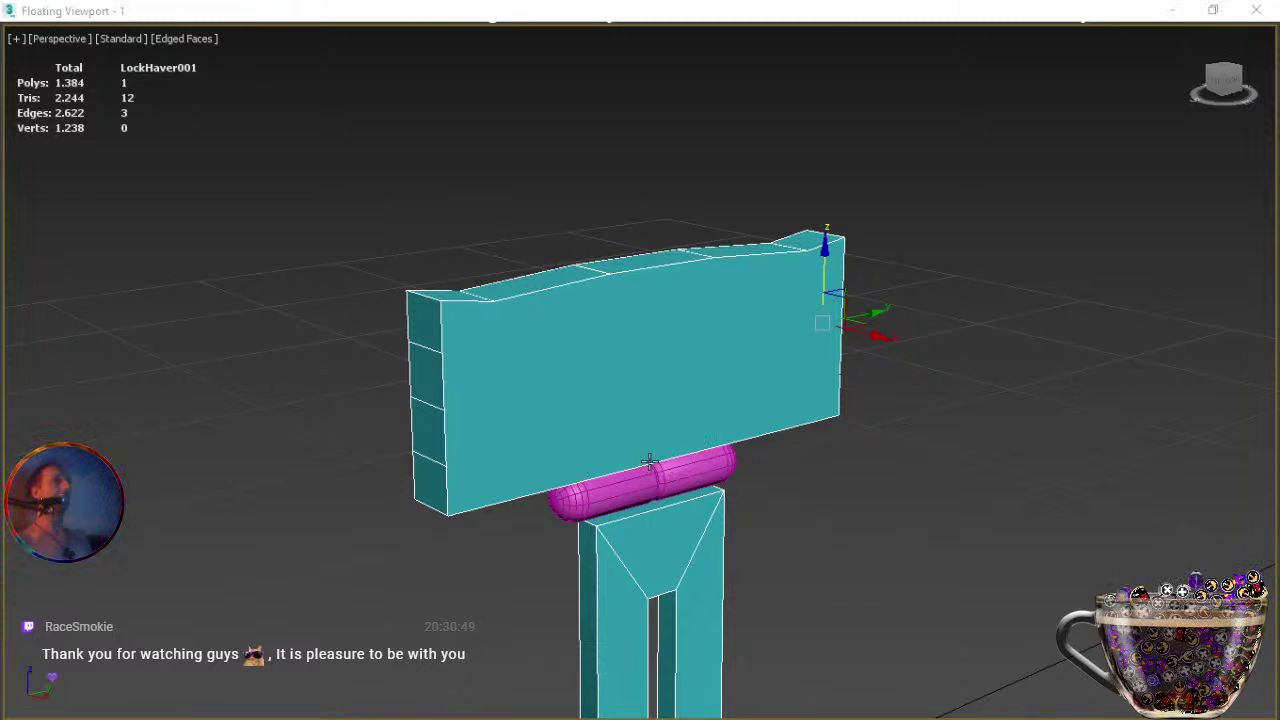
Add the three cross edges on the head block's other end to the selection and scale all six inward along Y.
{"action": "left_click", "coordinate": [430, 350], "text": "ctrl"}
{"action": "left_click", "coordinate": [431, 403], "text": "ctrl"}
{"action": "left_click", "coordinate": [430, 458], "text": "ctrl"}
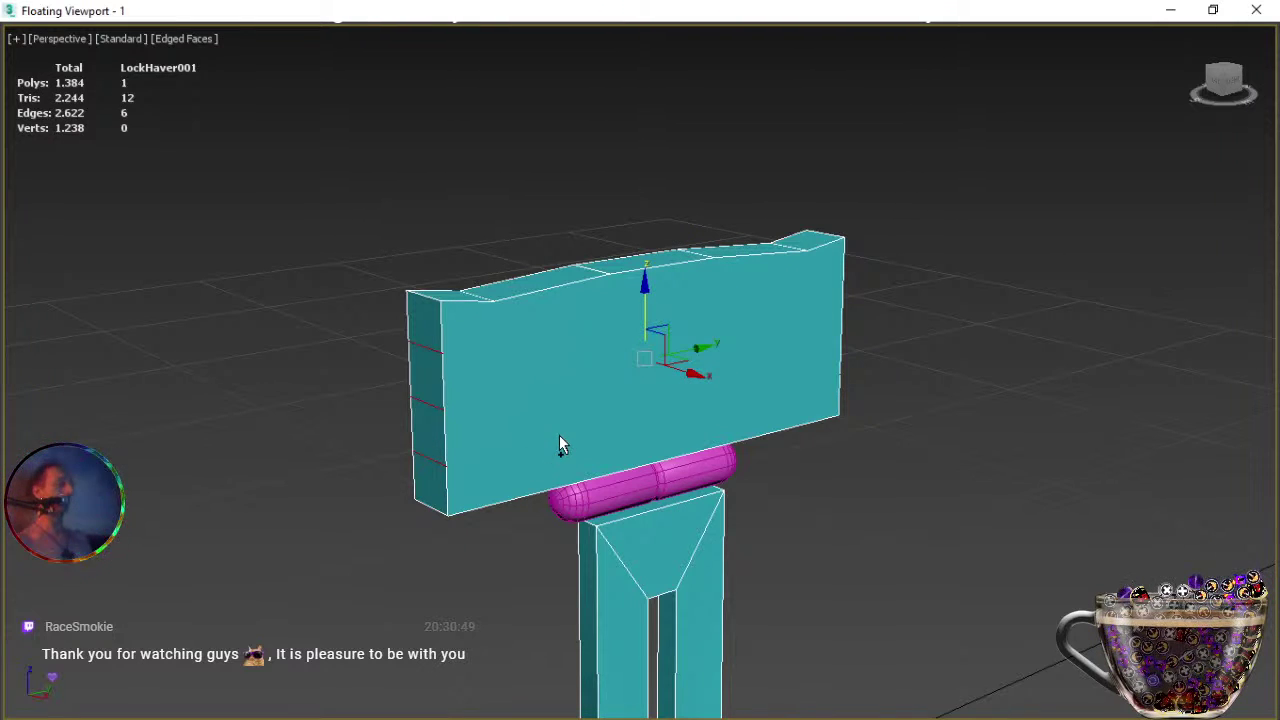
{"action": "middle_click_drag", "start_coordinate": [557, 450], "coordinate": [677, 455], "text": "alt"}
{"action": "key", "text": "r"}
{"action": "left_click_drag", "start_coordinate": [734, 367], "coordinate": [730, 364]}
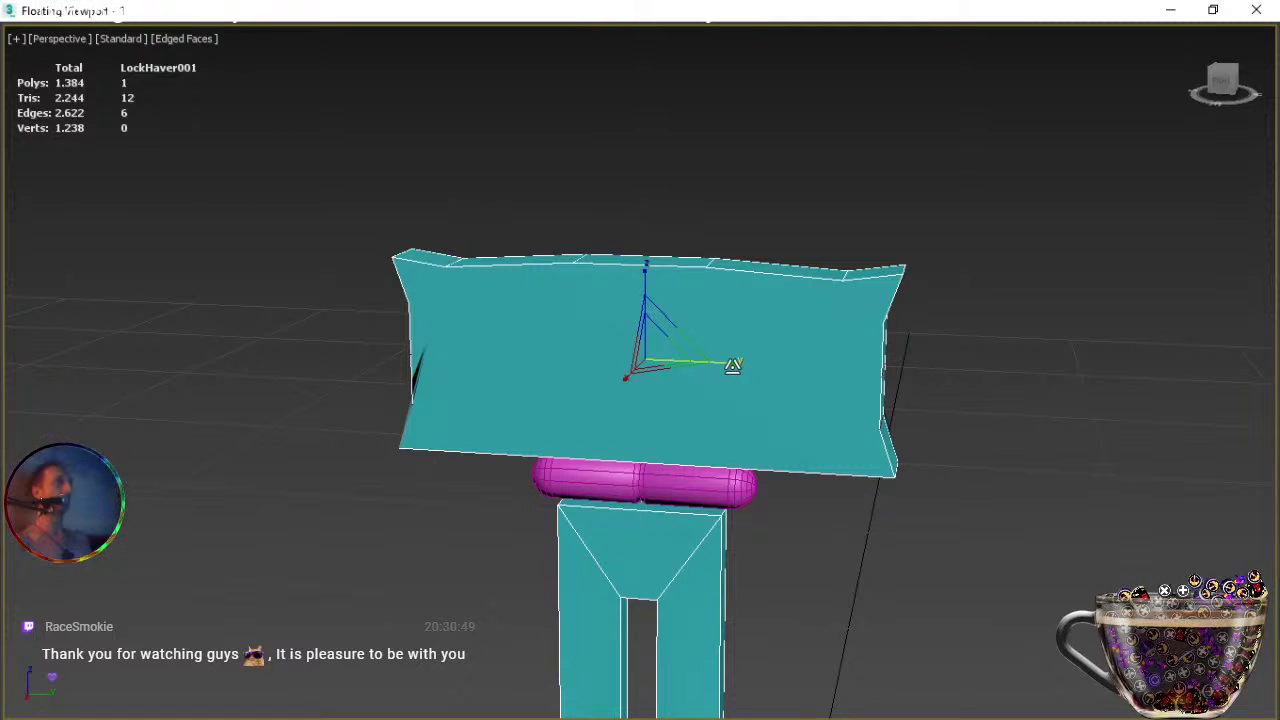
{"action": "left_click_drag", "start_coordinate": [733, 366], "coordinate": [734, 367]}
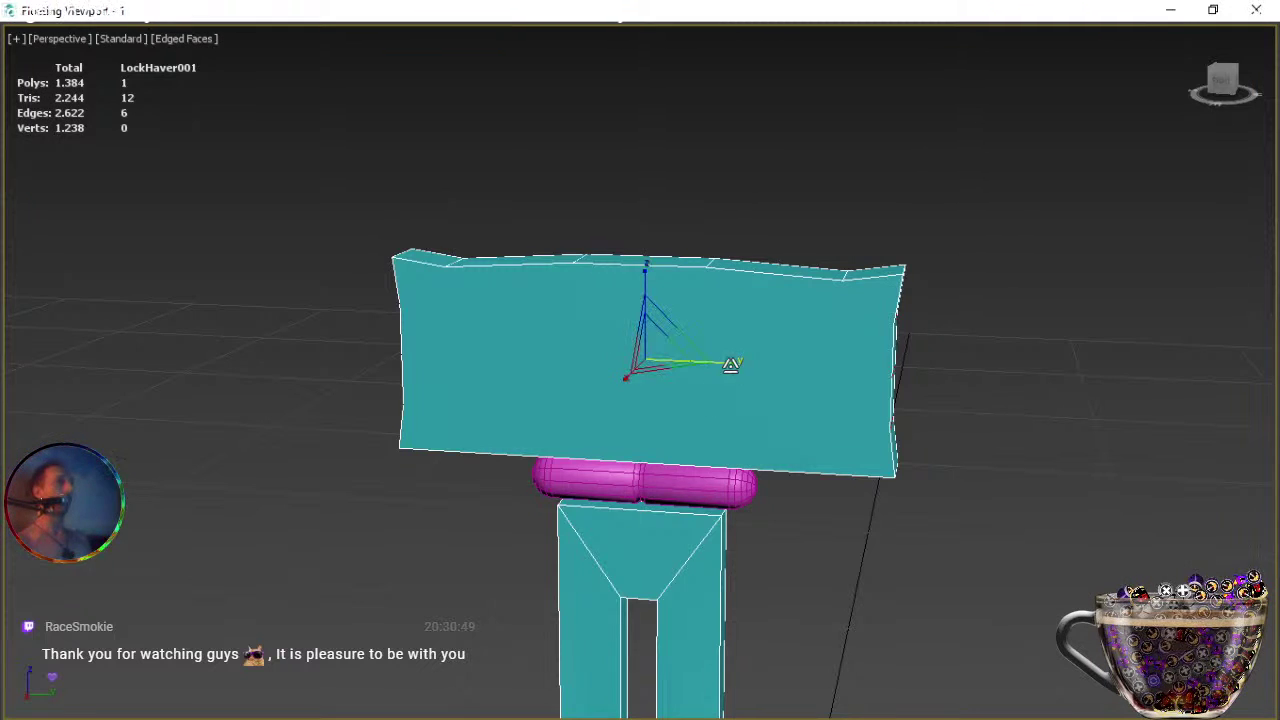
{"action": "scroll", "coordinate": [725, 366], "scroll_direction": "up", "scroll_amount": 3}
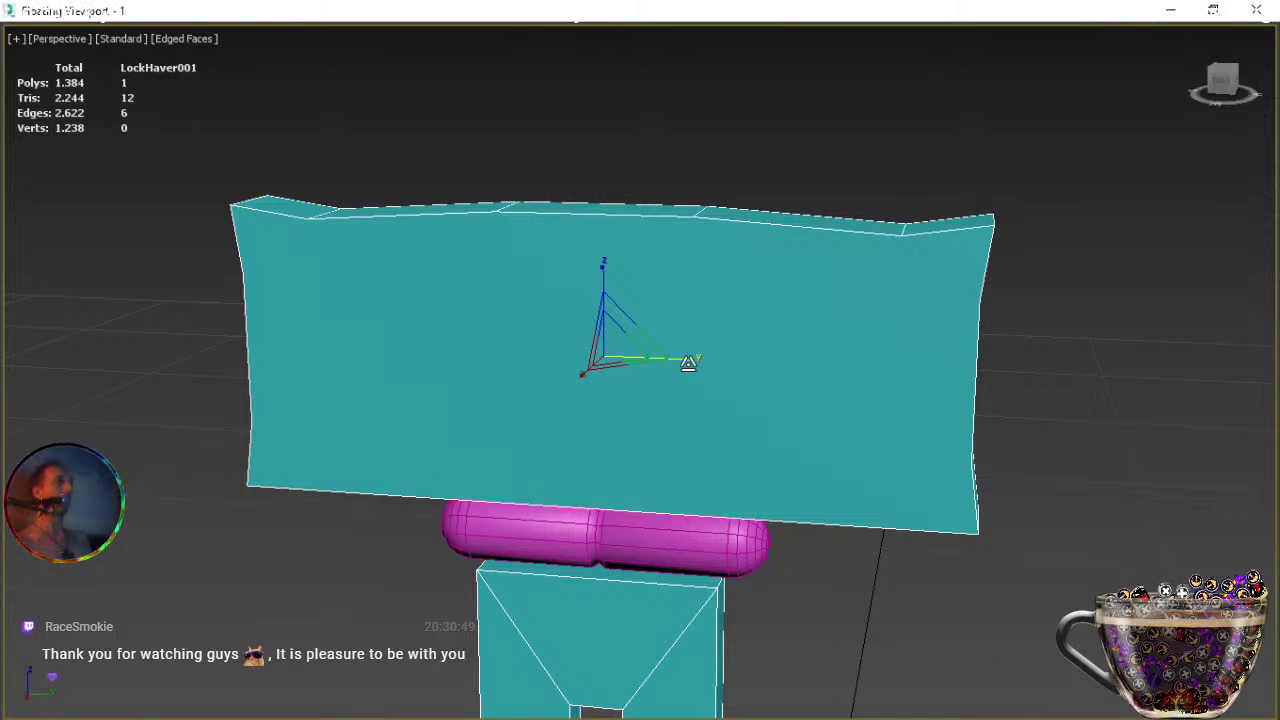
{"action": "left_click_drag", "start_coordinate": [686, 363], "coordinate": [686, 363]}
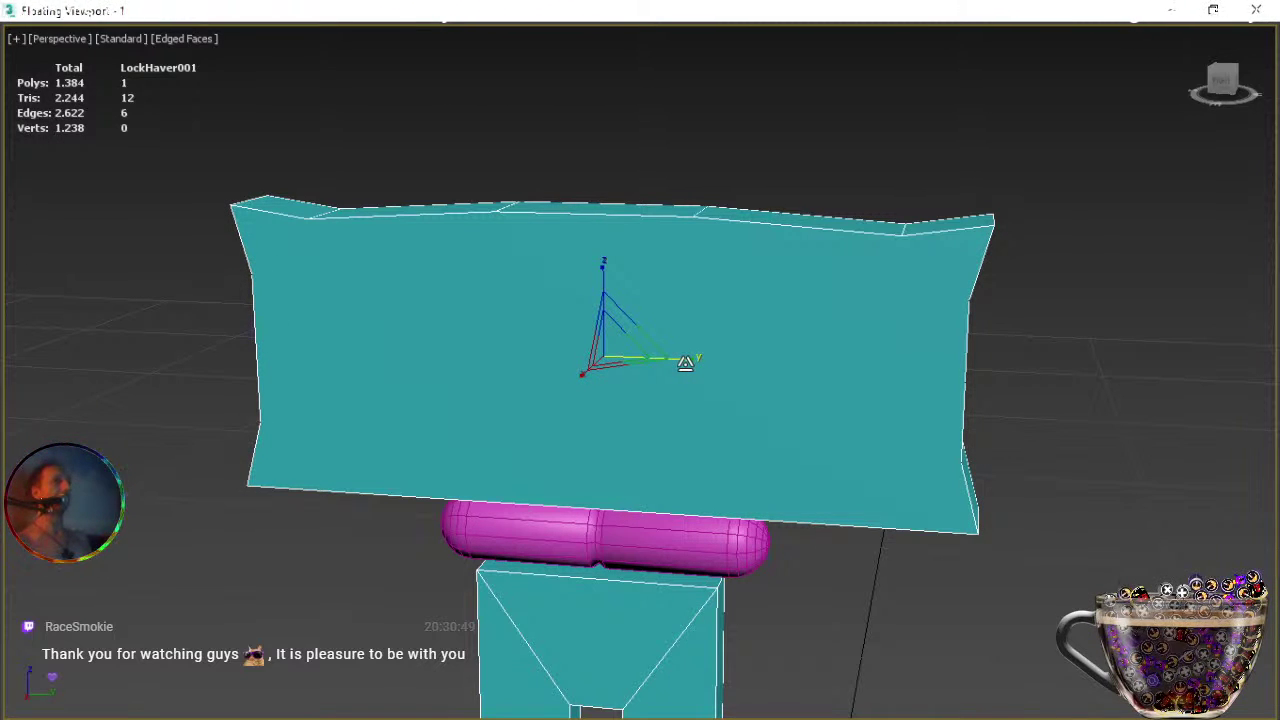
Select the middle cross edge on both ends of the head block and scale the pair outward along Y.
{"action": "middle_click_drag", "start_coordinate": [828, 404], "coordinate": [726, 423], "text": "alt"}
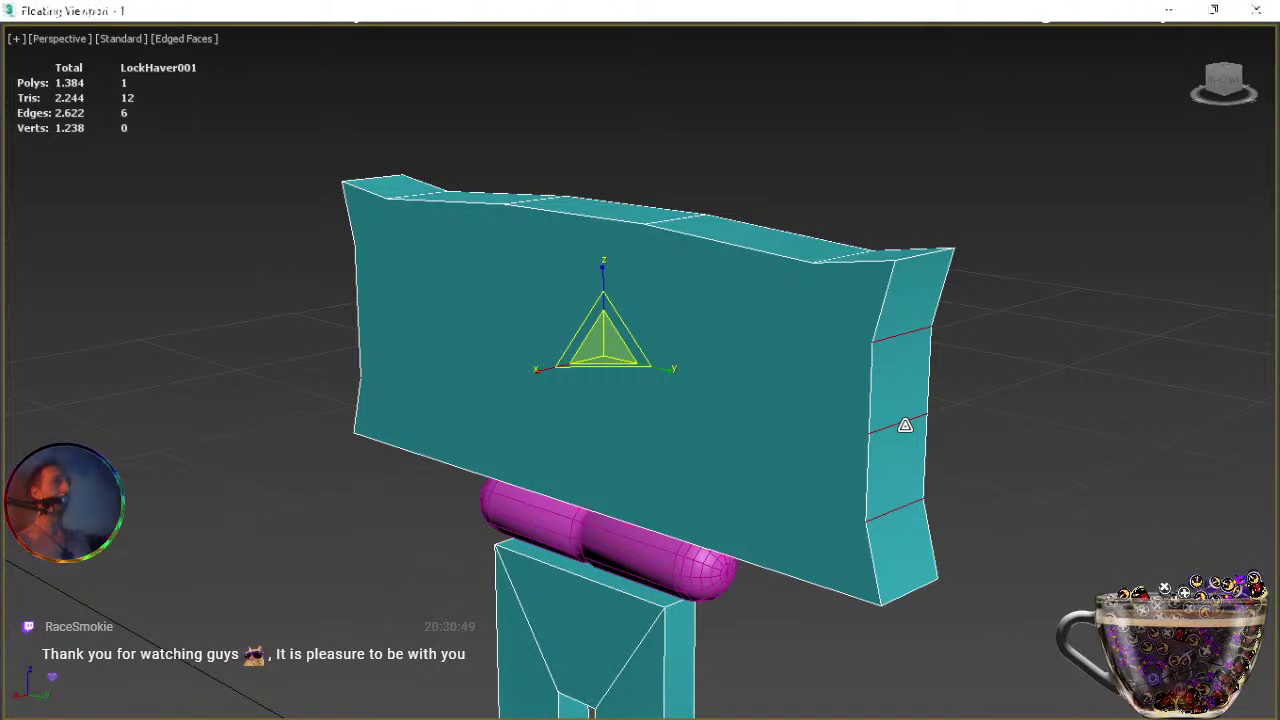
{"action": "left_click", "coordinate": [906, 422]}
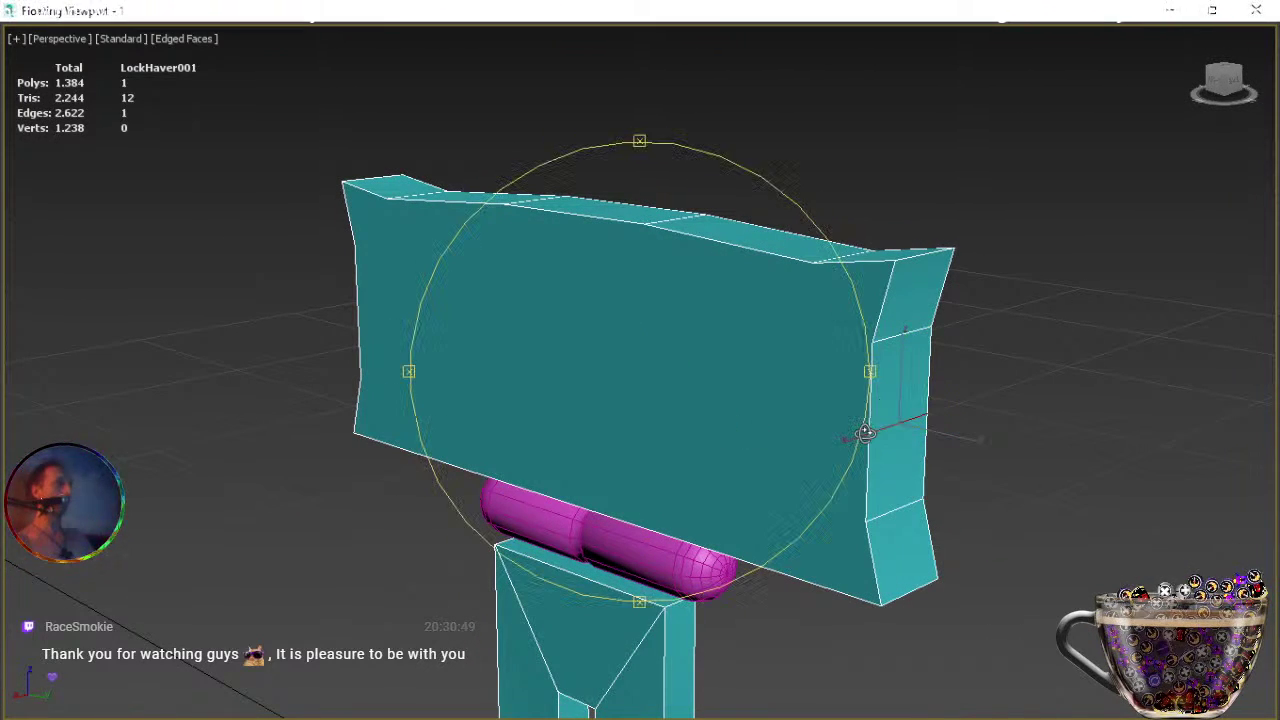
{"action": "middle_click_drag", "start_coordinate": [663, 434], "coordinate": [823, 320], "text": "alt"}
{"action": "middle_click_drag", "start_coordinate": [611, 363], "coordinate": [652, 362], "text": "alt"}
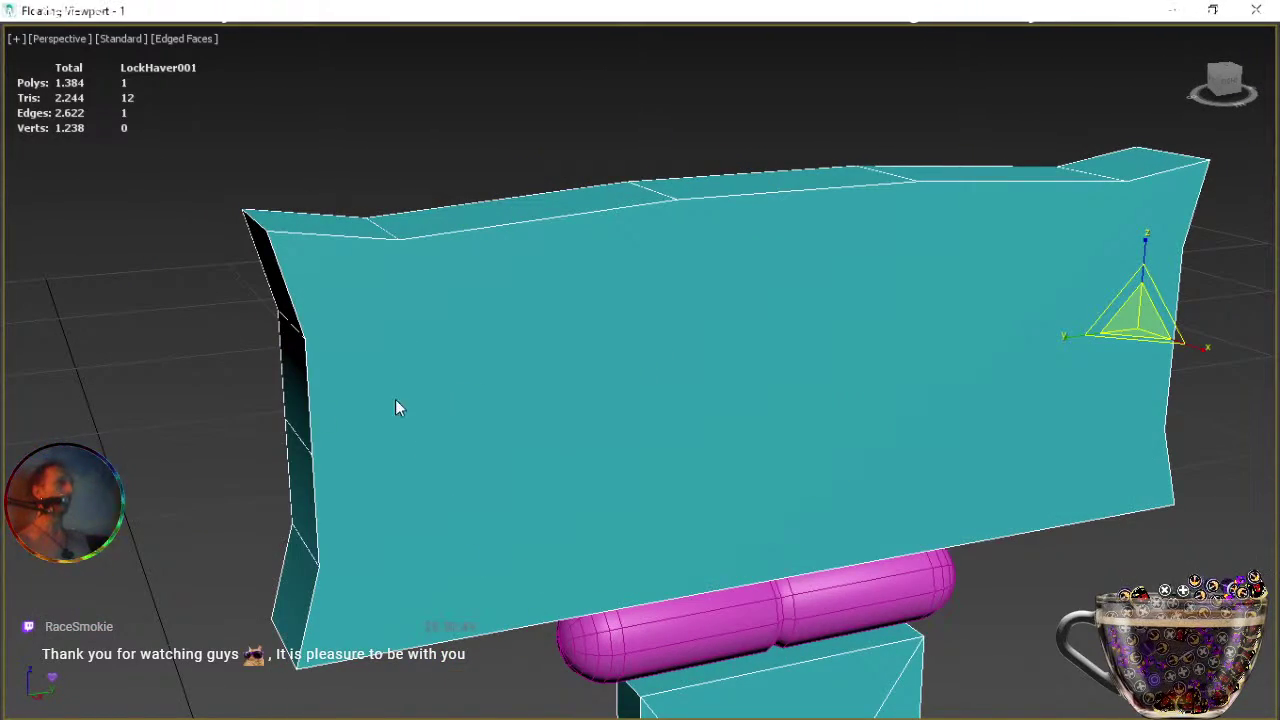
{"action": "left_click", "coordinate": [297, 437], "text": "ctrl"}
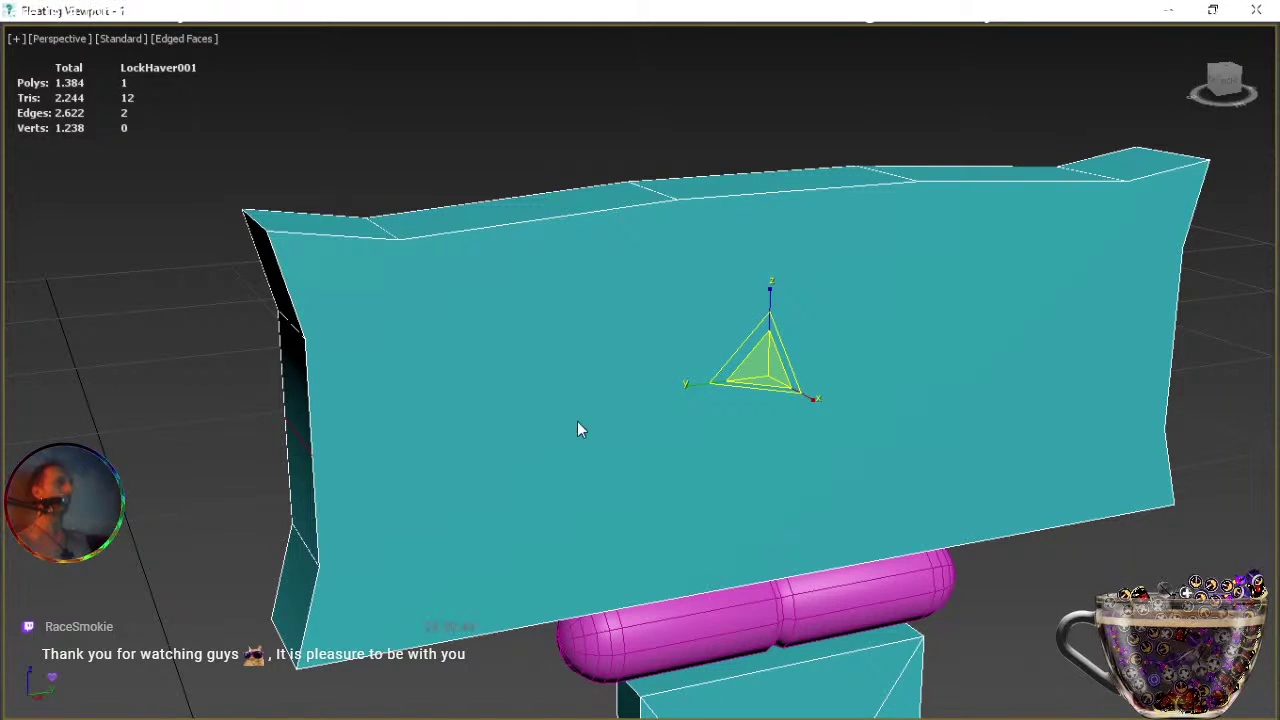
{"action": "left_click_drag", "start_coordinate": [685, 386], "coordinate": [685, 386]}
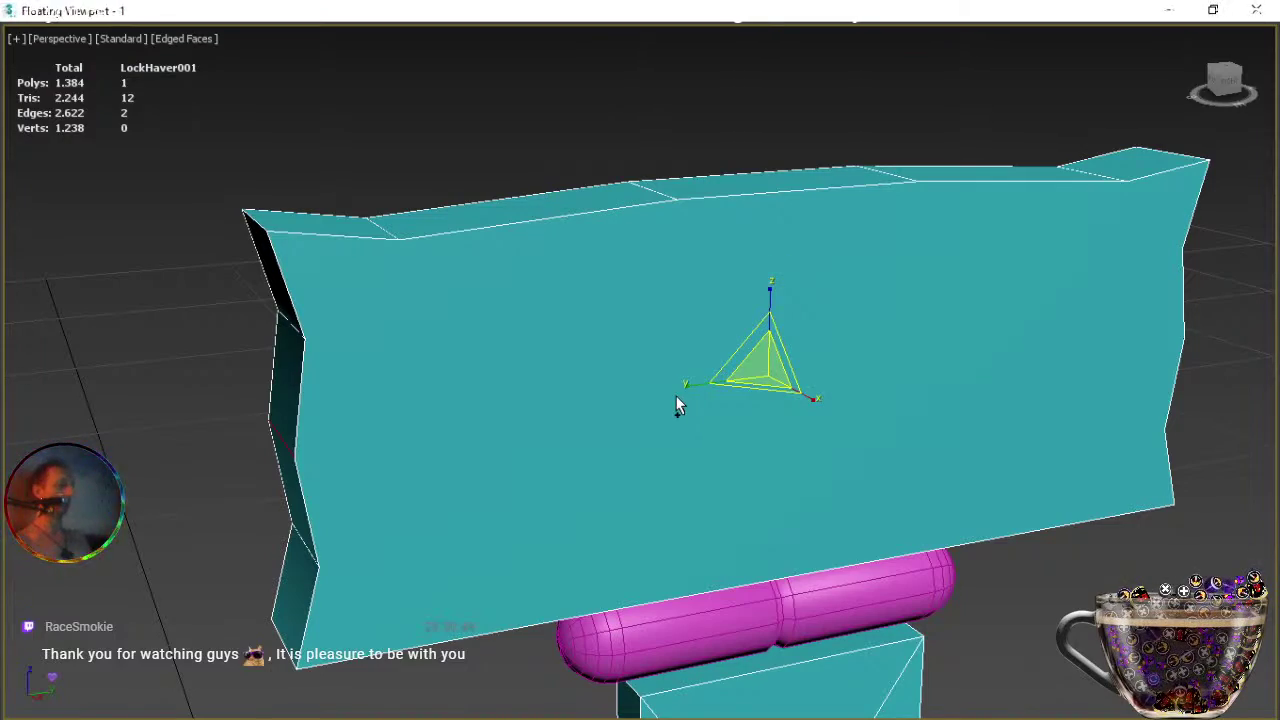
Inset the head block's large front polygon to leave a narrow border around its outline.
{"action": "key", "text": "e"}
{"action": "mouse_move", "coordinate": [671, 397]}
{"action": "middle_mouse_down", "text": "alt"}
{"action": "mouse_move", "coordinate": [671, 420]}
{"action": "mouse_move", "coordinate": [643, 400]}
{"action": "mouse_move", "coordinate": [648, 355]}
{"action": "mouse_move", "coordinate": [720, 343]}
{"action": "mouse_move", "coordinate": [726, 357]}
{"action": "mouse_move", "coordinate": [691, 374]}
{"action": "mouse_move", "coordinate": [702, 401]}
{"action": "mouse_move", "coordinate": [686, 423]}
{"action": "mouse_move", "coordinate": [664, 422]}
{"action": "mouse_move", "coordinate": [660, 374]}
{"action": "middle_mouse_up", "text": "alt"}
{"action": "scroll", "coordinate": [651, 411], "scroll_direction": "down", "scroll_amount": 3}
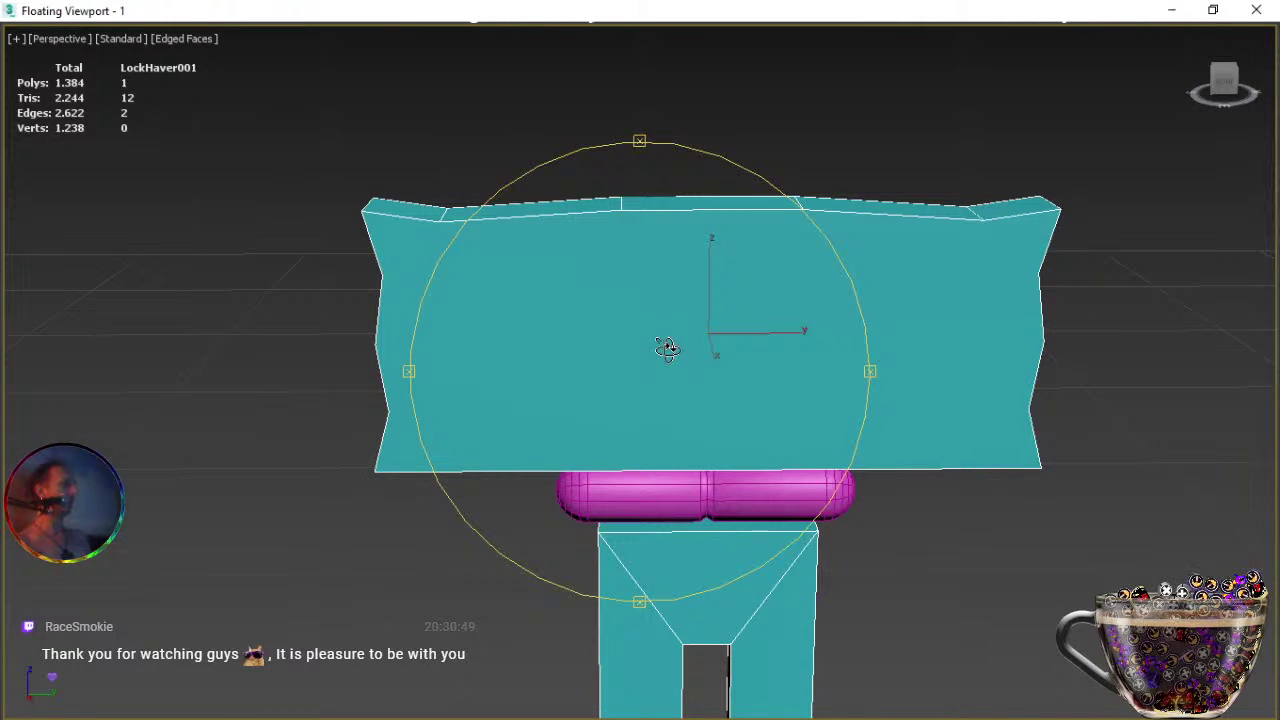
{"action": "mouse_move", "coordinate": [634, 409]}
{"action": "middle_mouse_down", "text": "alt"}
{"action": "mouse_move", "coordinate": [789, 393]}
{"action": "mouse_move", "coordinate": [851, 403]}
{"action": "mouse_move", "coordinate": [626, 389]}
{"action": "mouse_move", "coordinate": [630, 333]}
{"action": "mouse_move", "coordinate": [643, 404]}
{"action": "middle_mouse_up", "text": "alt"}
{"action": "right_click", "coordinate": [643, 405]}
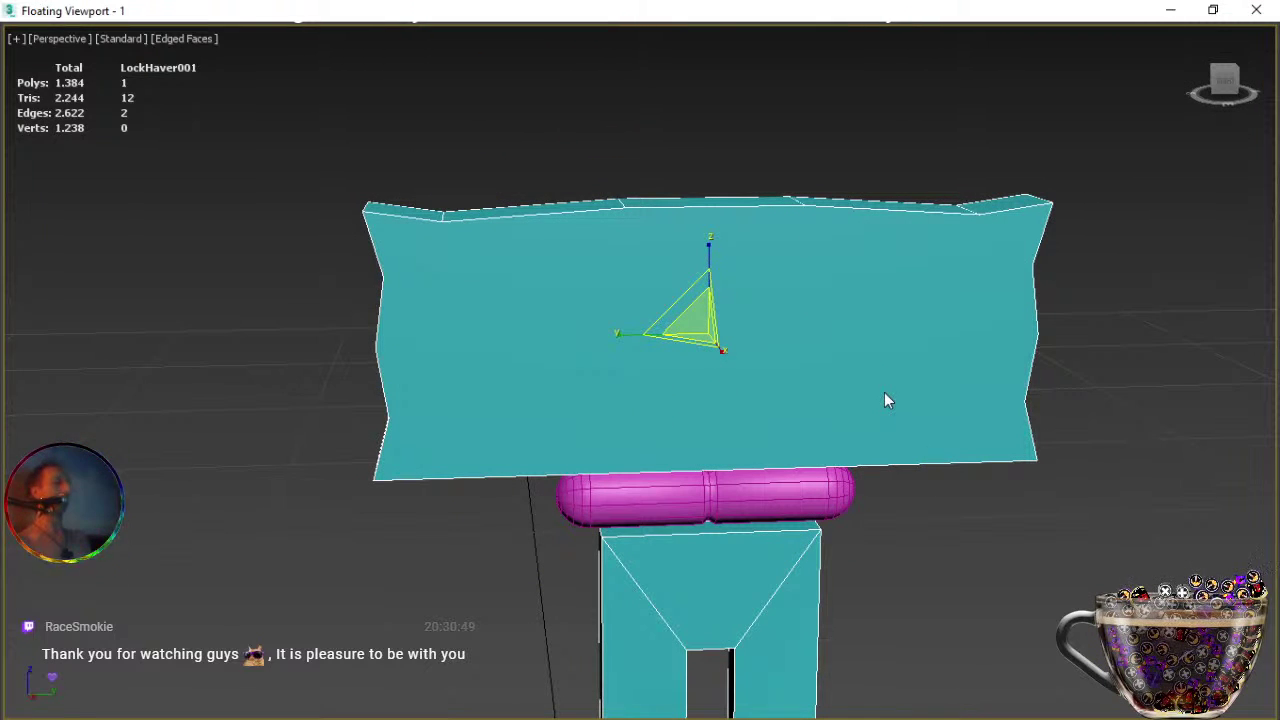
{"action": "key", "text": "q"}
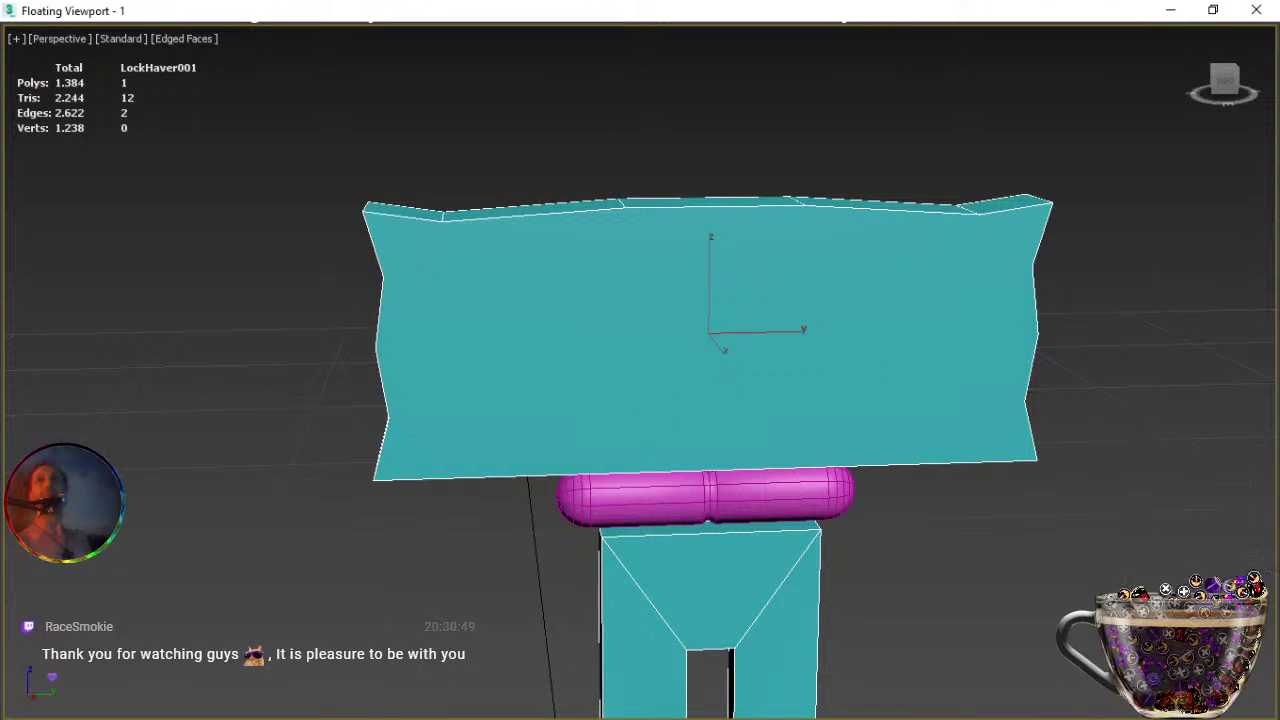
{"action": "key", "text": "4"}
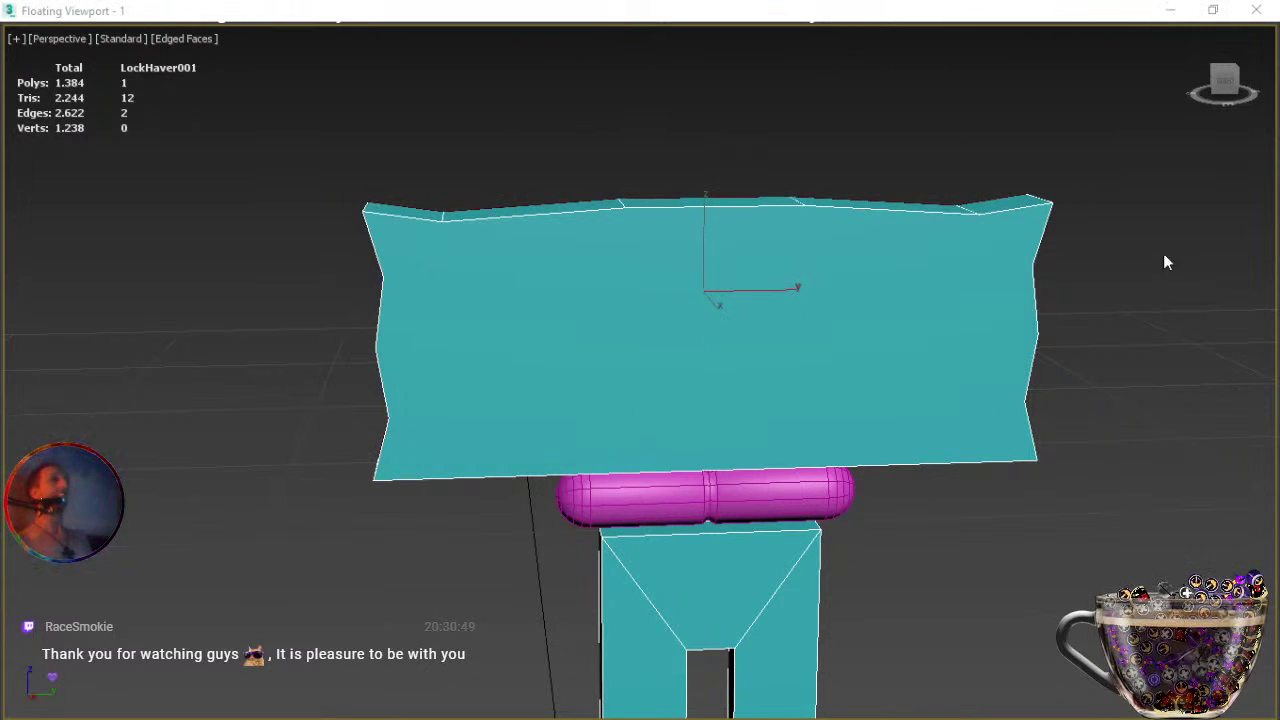
{"action": "left_click", "coordinate": [826, 291]}
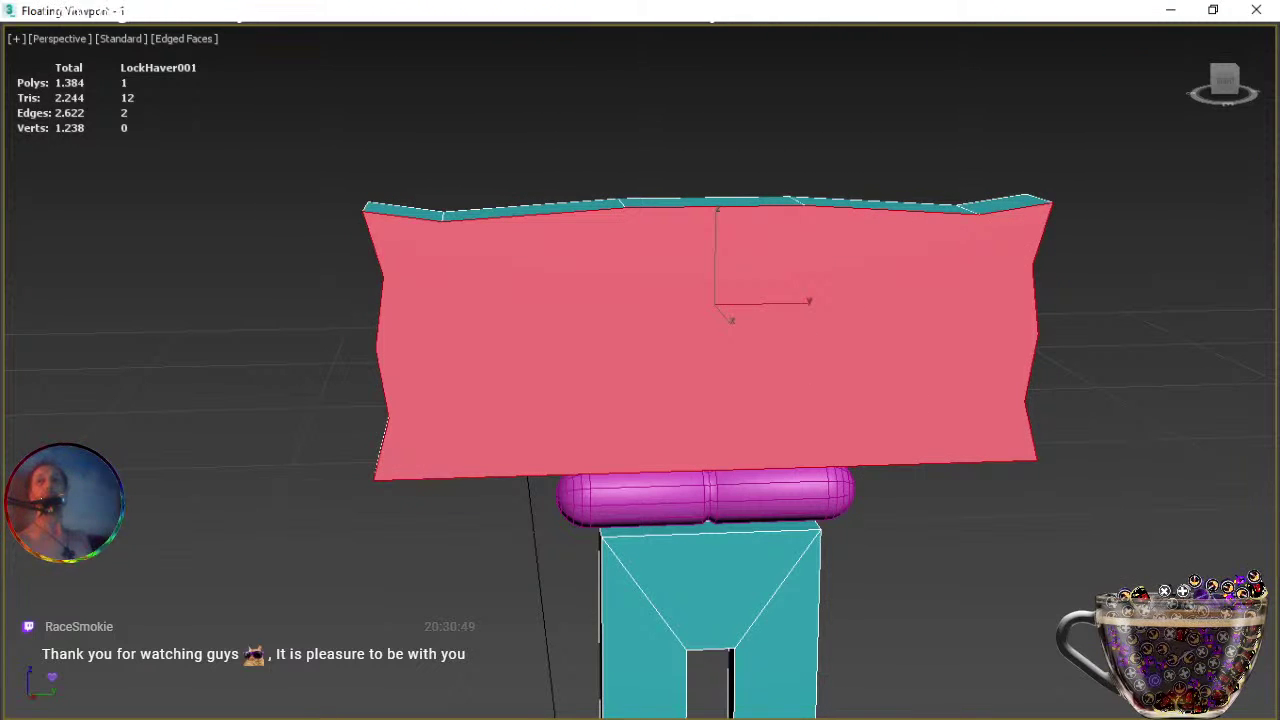
{"action": "key", "text": "shift+i"}
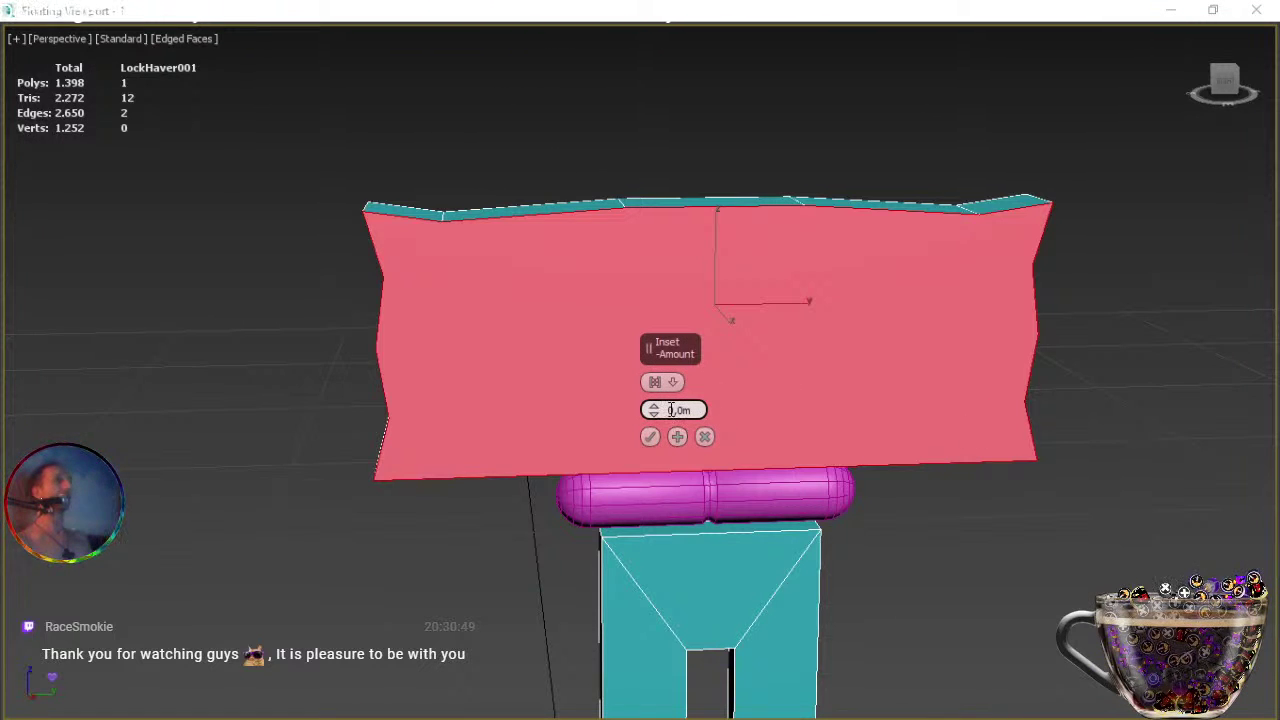
{"action": "left_click_drag", "start_coordinate": [654, 408], "coordinate": [651, 410]}
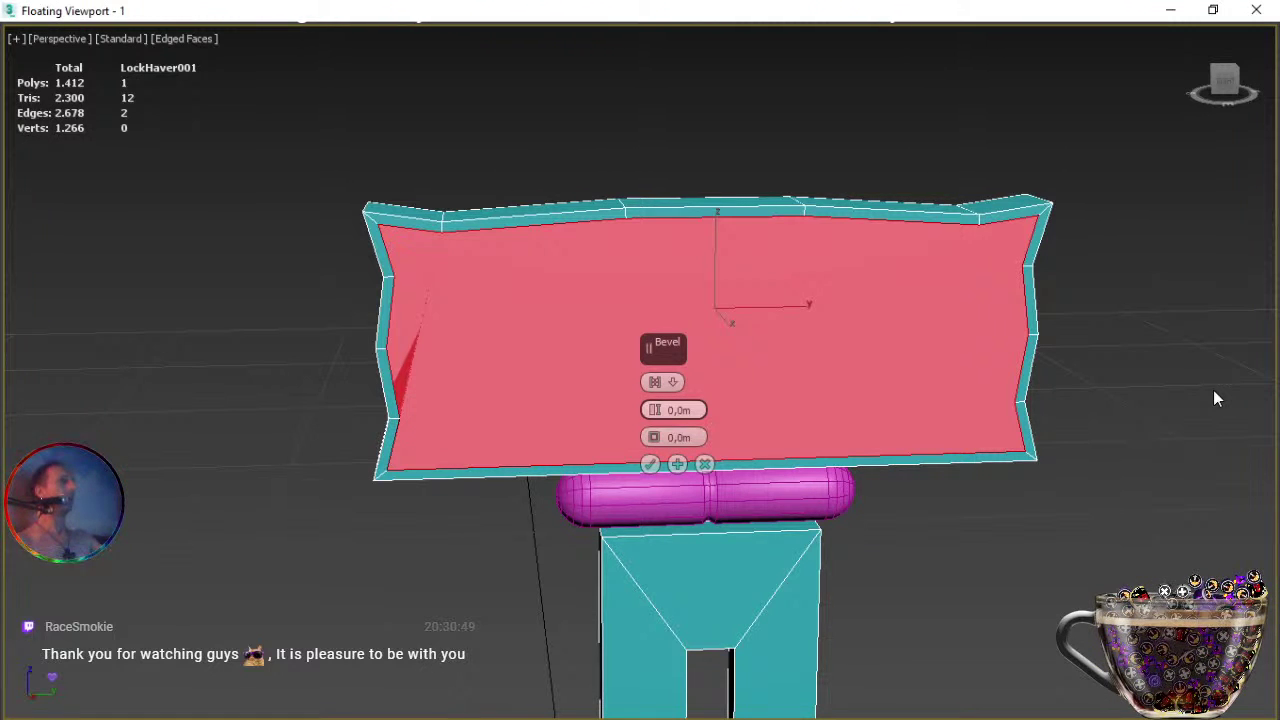
Bevel the inset front polygon with an outline of -0,001 m and a height of 0,001 m.
{"action": "middle_click_drag", "start_coordinate": [734, 383], "coordinate": [534, 425]}
{"action": "scroll", "coordinate": [534, 425], "scroll_direction": "up", "scroll_amount": 3}
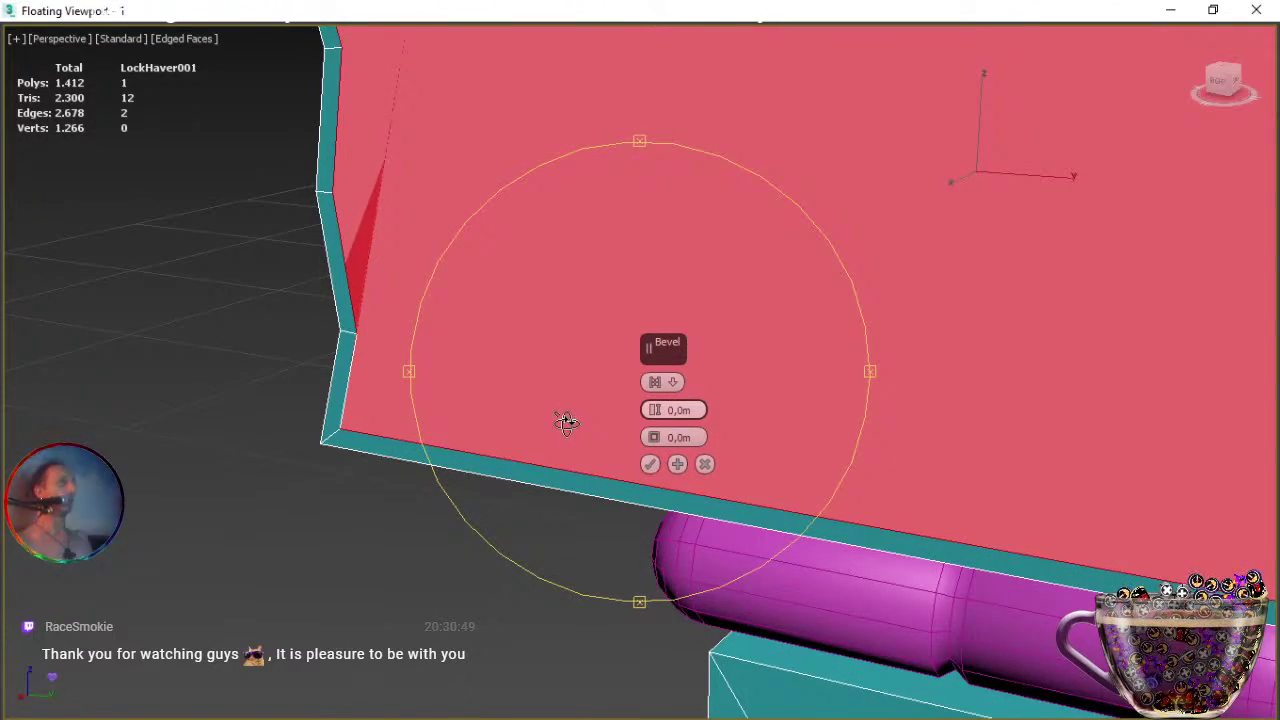
{"action": "left_click_drag", "start_coordinate": [656, 444], "coordinate": [652, 437]}
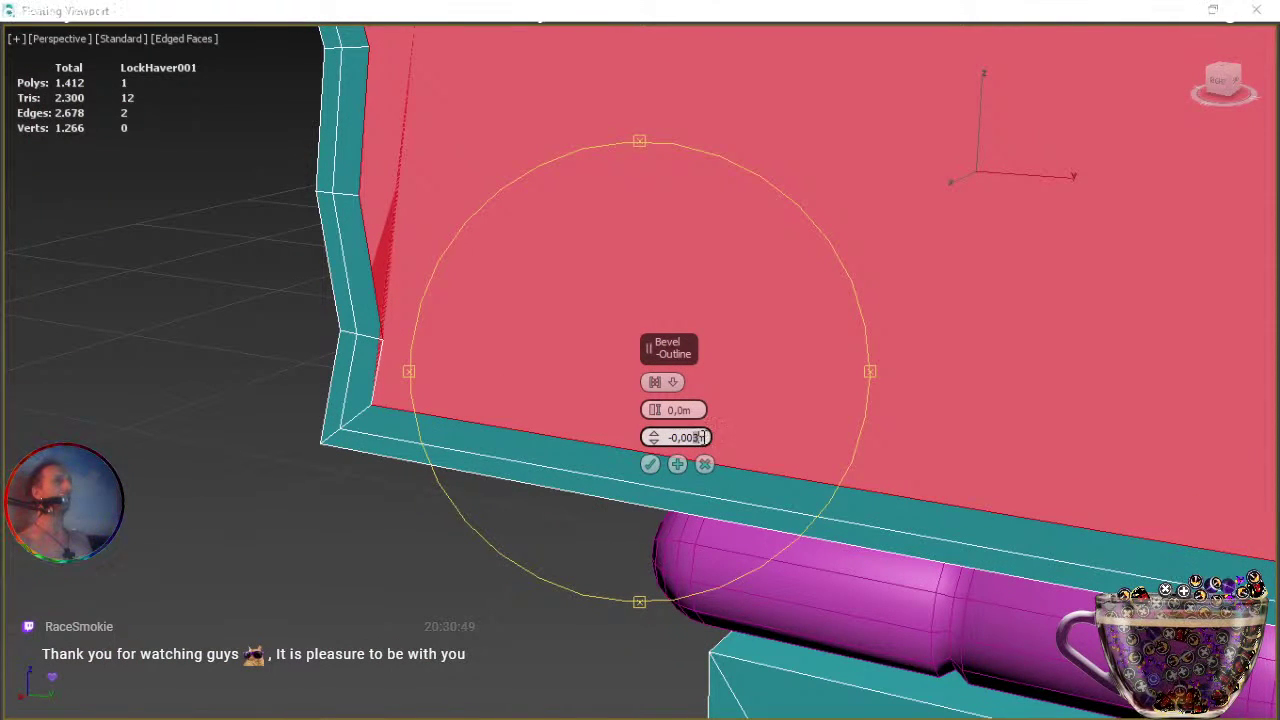
{"action": "left_click", "coordinate": [712, 433]}
{"action": "key", "text": "BackSpace"}
{"action": "key", "text": "BackSpace"}
{"action": "type", "text": "1"}
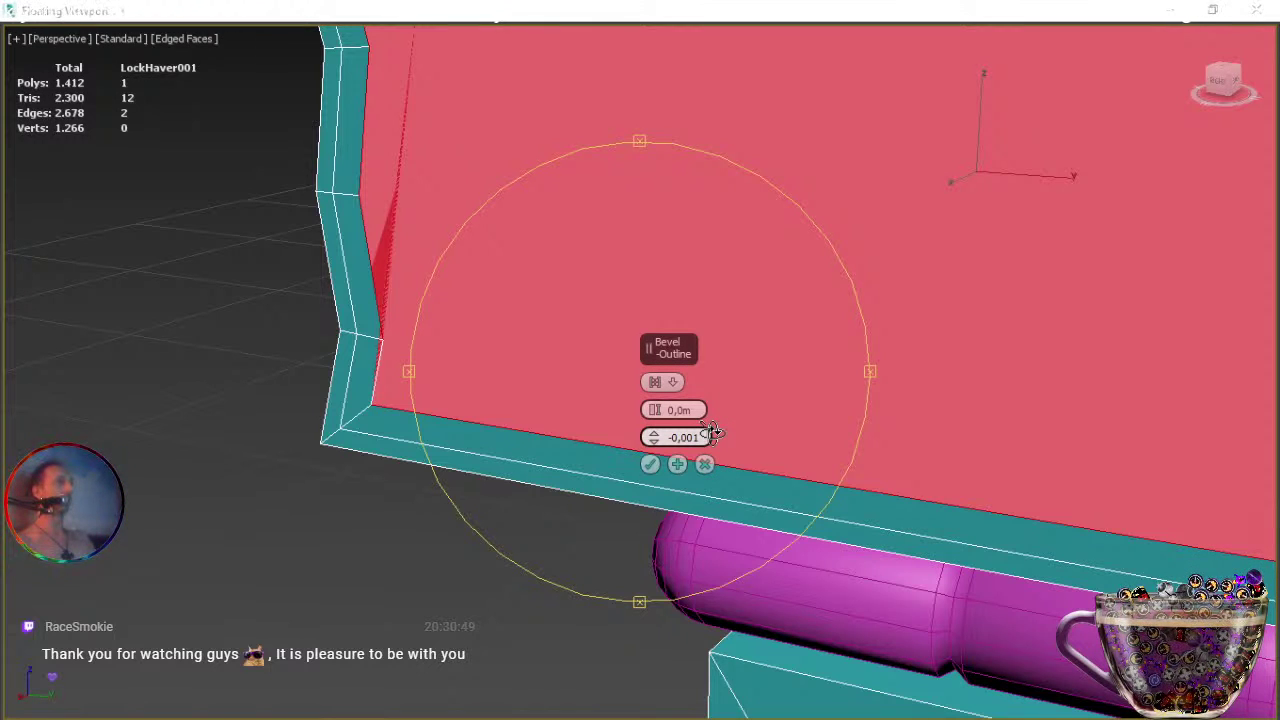
{"action": "key", "text": "Return"}
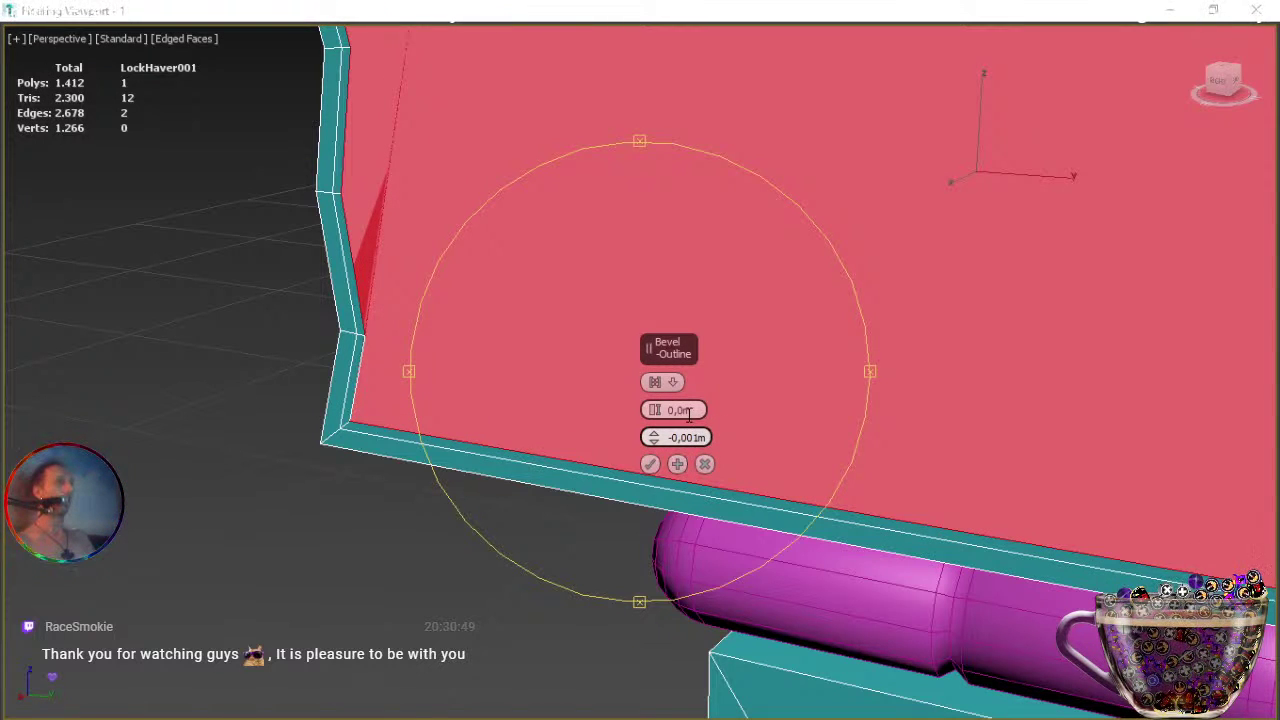
{"action": "left_click", "coordinate": [686, 412]}
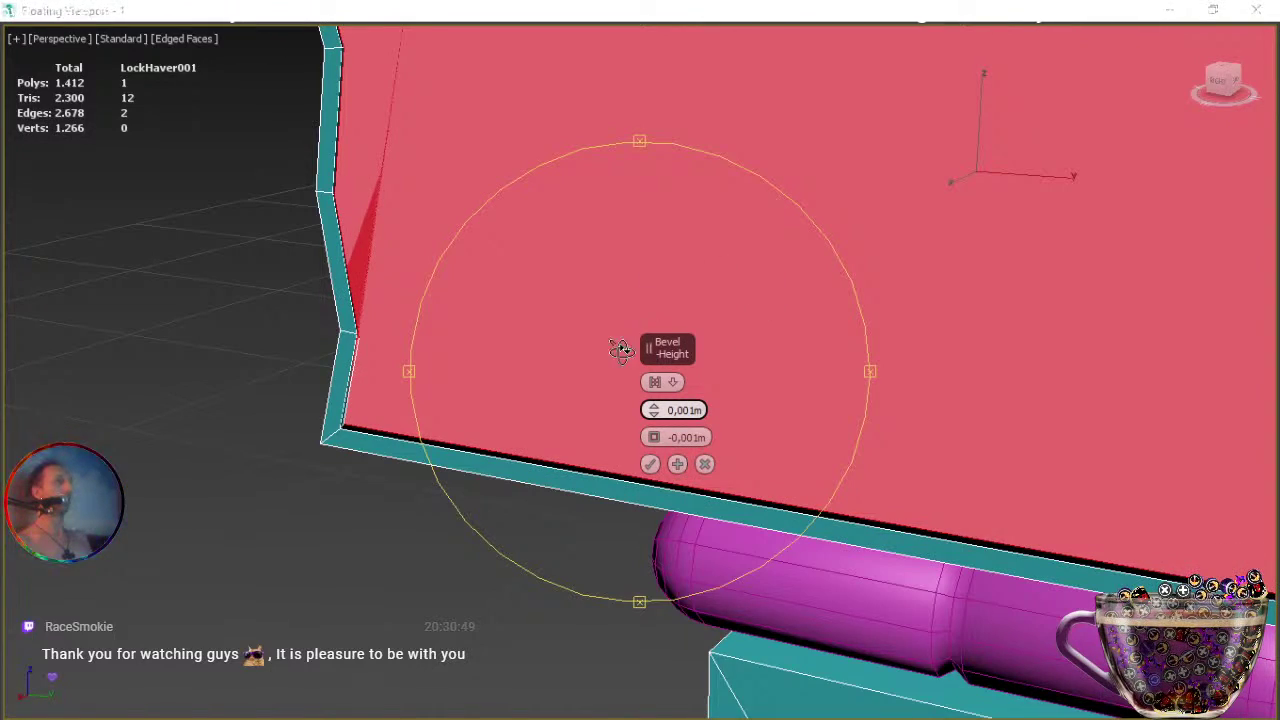
Try the Local Normals and By Polygon bevel types on the front polygon and return to Group Normals.
{"action": "middle_click_drag", "start_coordinate": [554, 406], "coordinate": [551, 471], "text": "alt"}
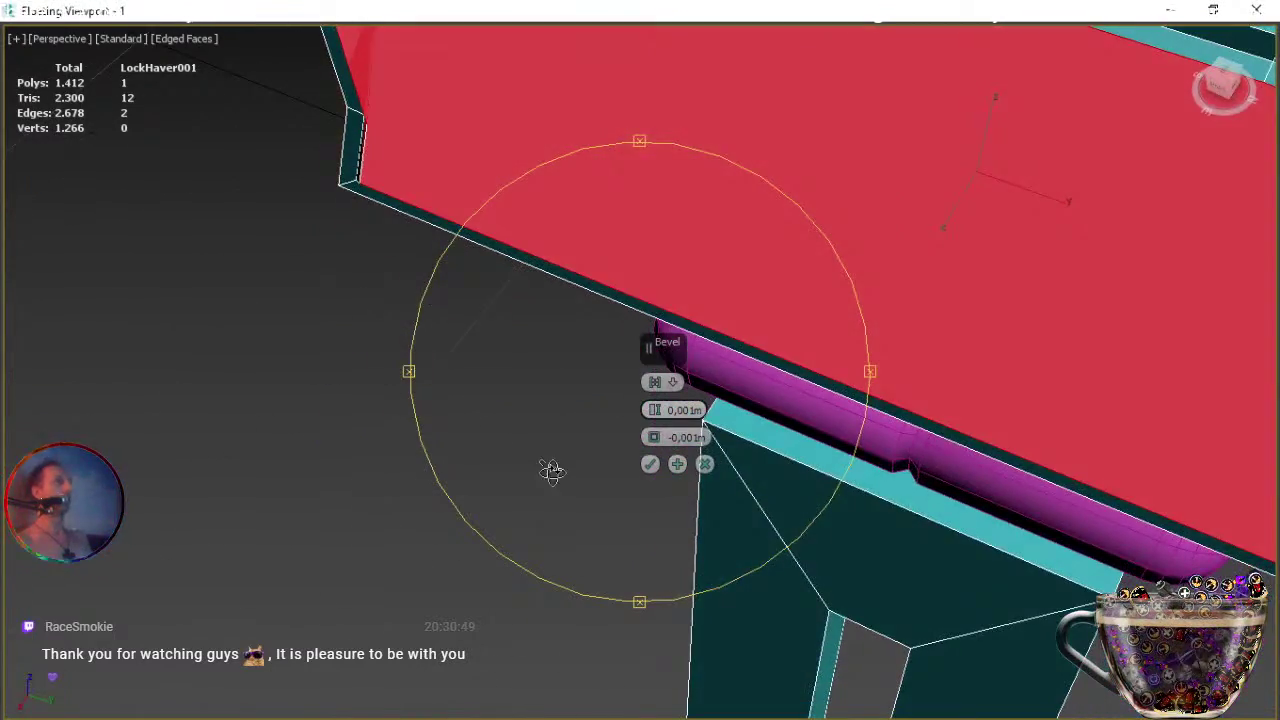
{"action": "mouse_move", "coordinate": [515, 375]}
{"action": "middle_mouse_down", "text": "alt"}
{"action": "mouse_move", "coordinate": [600, 503]}
{"action": "mouse_move", "coordinate": [591, 431]}
{"action": "mouse_move", "coordinate": [648, 372]}
{"action": "mouse_move", "coordinate": [609, 360]}
{"action": "mouse_move", "coordinate": [569, 440]}
{"action": "mouse_move", "coordinate": [549, 286]}
{"action": "mouse_move", "coordinate": [523, 274]}
{"action": "mouse_move", "coordinate": [520, 291]}
{"action": "middle_mouse_up", "text": "alt"}
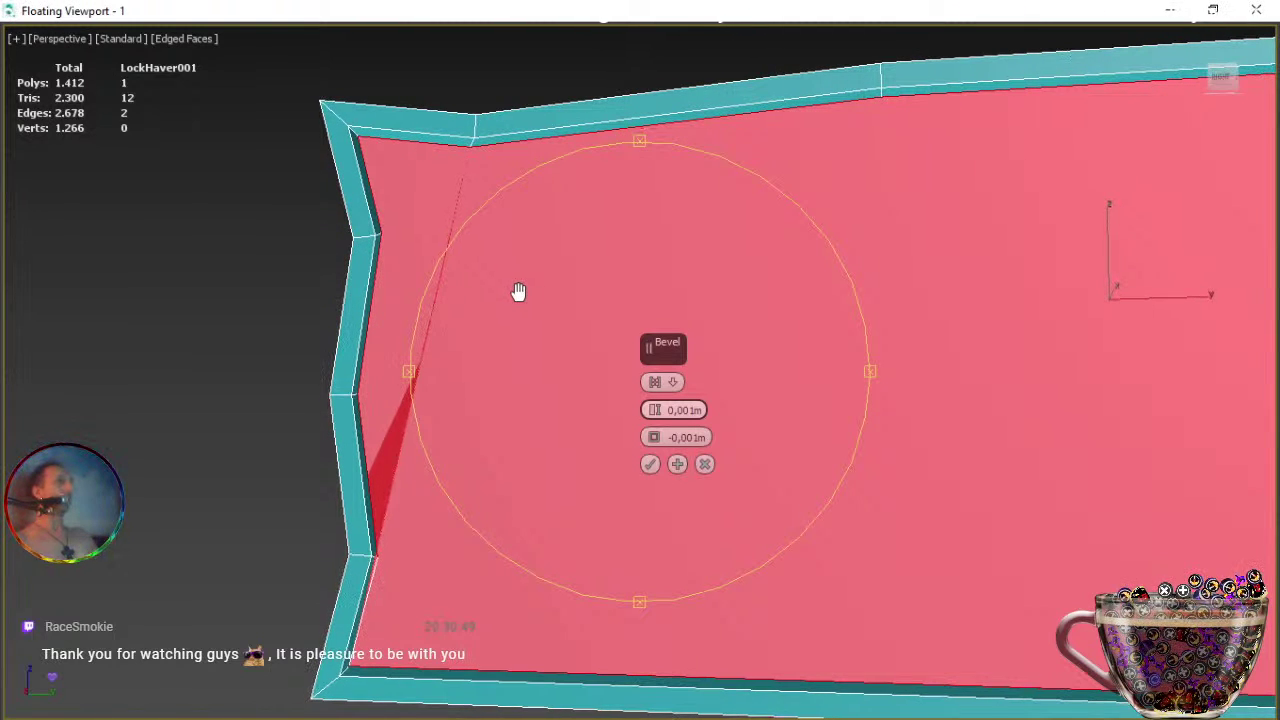
{"action": "left_click", "coordinate": [673, 385]}
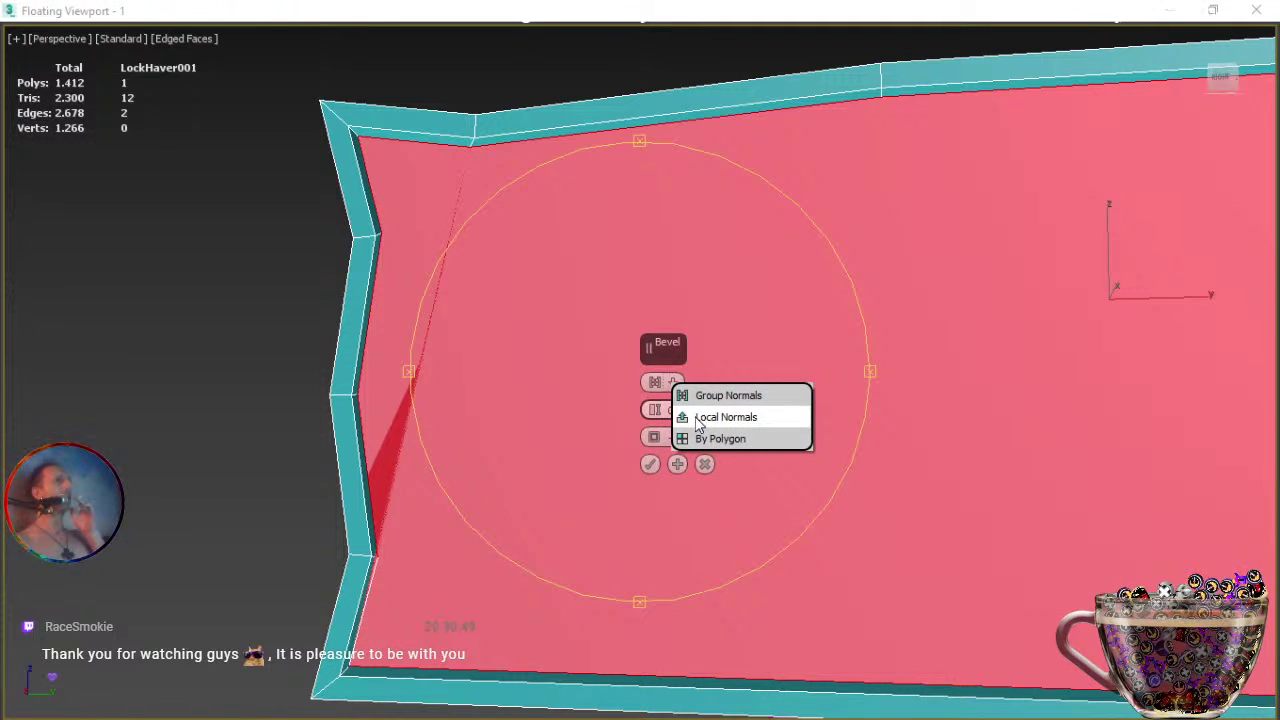
{"action": "left_click", "coordinate": [700, 418]}
{"action": "left_click", "coordinate": [664, 382]}
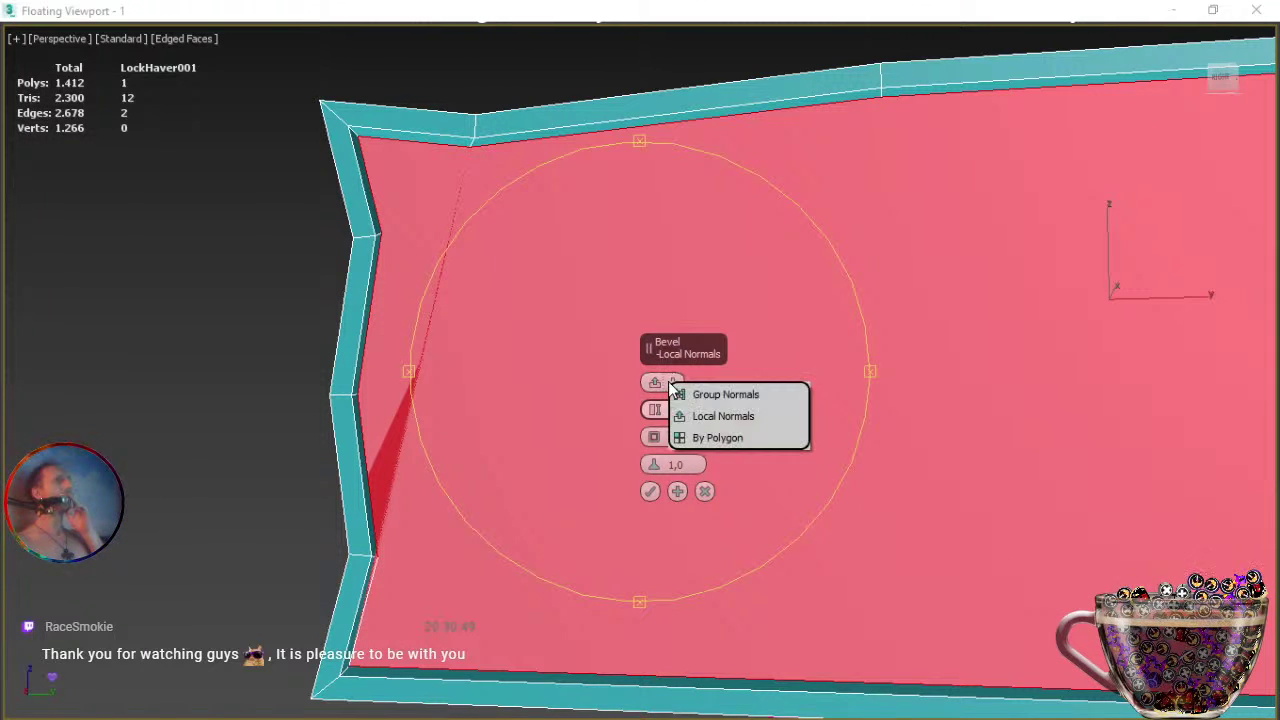
{"action": "left_click", "coordinate": [689, 438]}
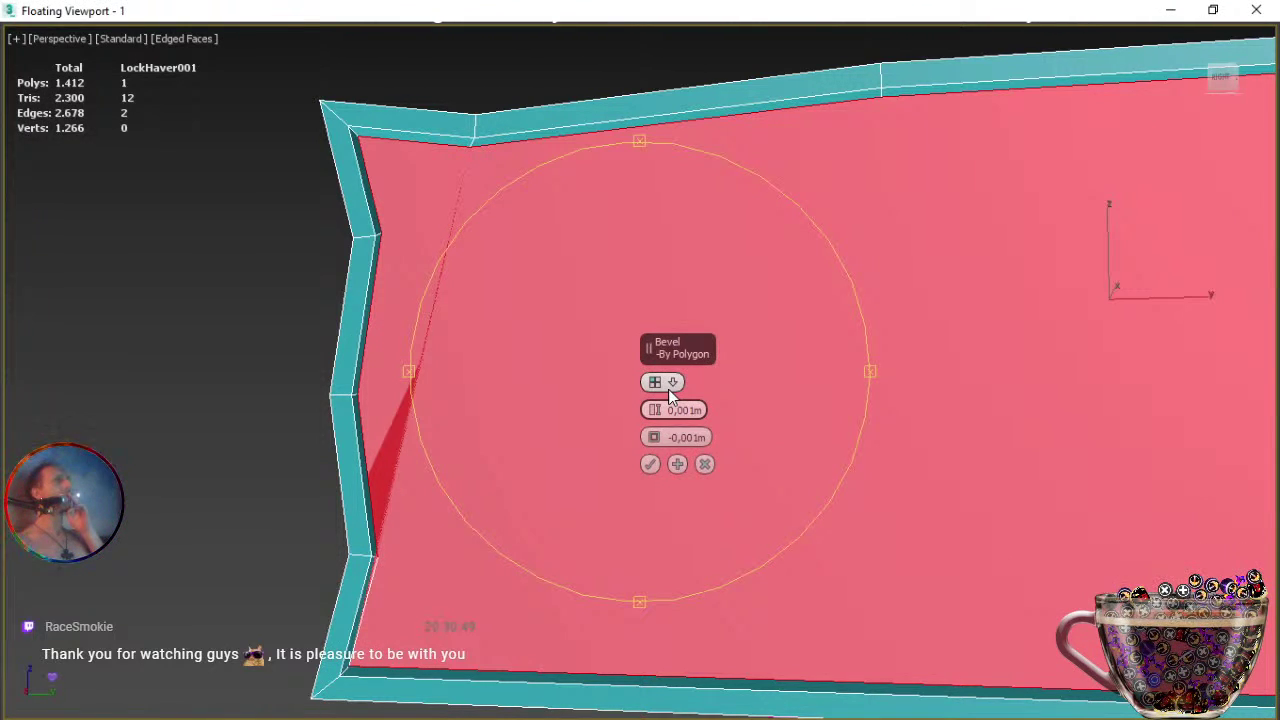
{"action": "left_click", "coordinate": [670, 382]}
{"action": "left_click", "coordinate": [678, 400]}
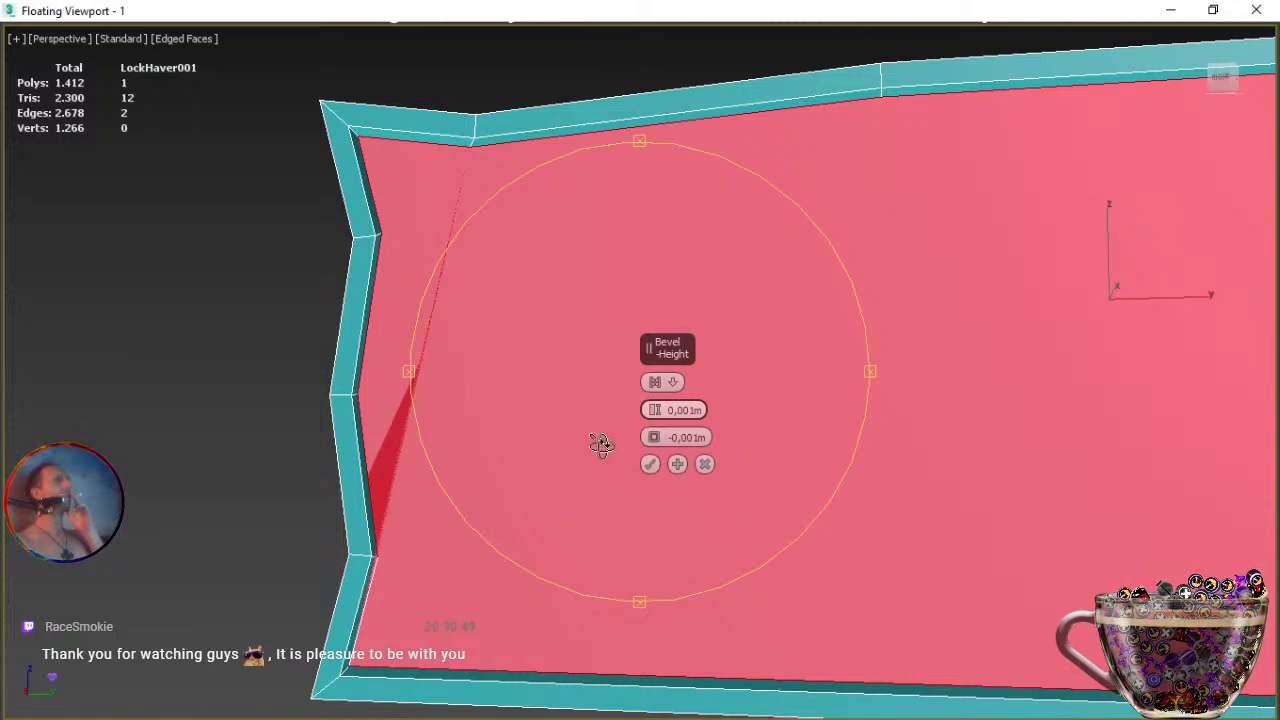
Switch the viewport to the Right view and apply the front polygon's current bevel, keeping Bevel open for another pass.
{"action": "middle_click_drag", "start_coordinate": [583, 449], "coordinate": [640, 460], "text": "alt"}
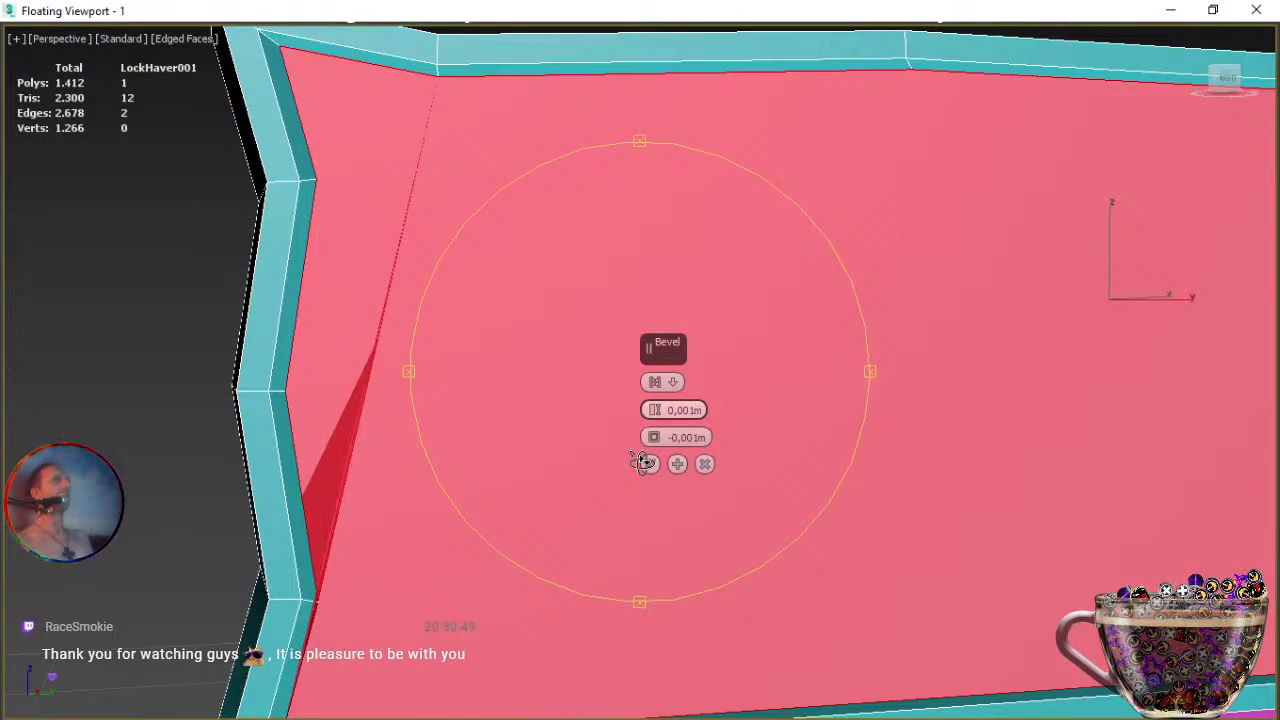
{"action": "middle_click_drag", "start_coordinate": [766, 414], "coordinate": [363, 449], "text": "alt"}
{"action": "scroll", "coordinate": [400, 450], "scroll_direction": "down", "scroll_amount": 4}
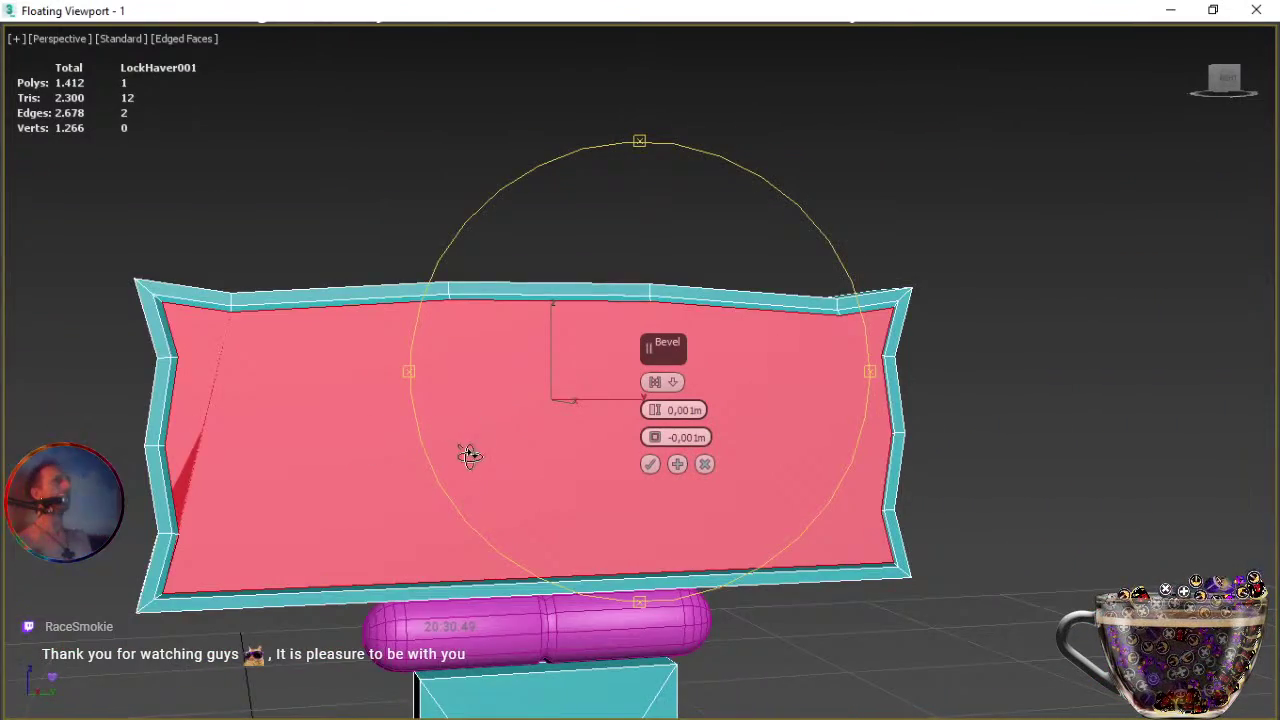
{"action": "middle_click_drag", "start_coordinate": [517, 449], "coordinate": [480, 431], "text": "alt"}
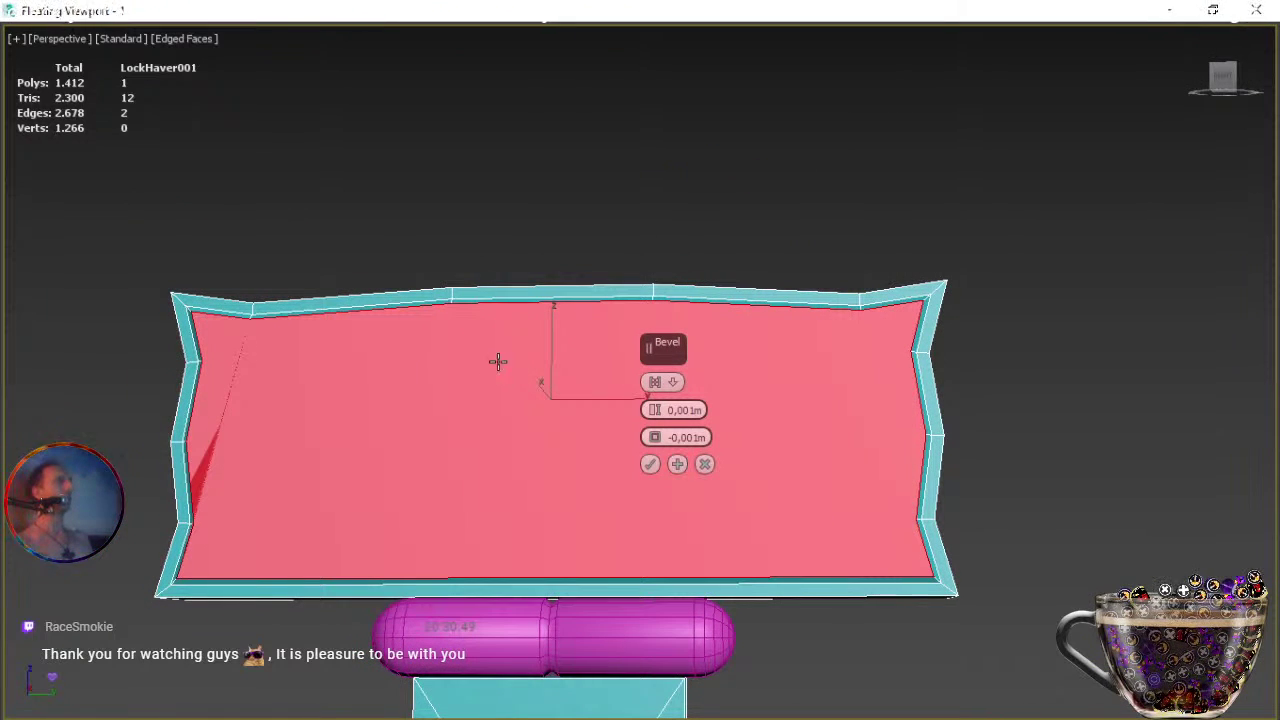
{"action": "left_click", "coordinate": [68, 37]}
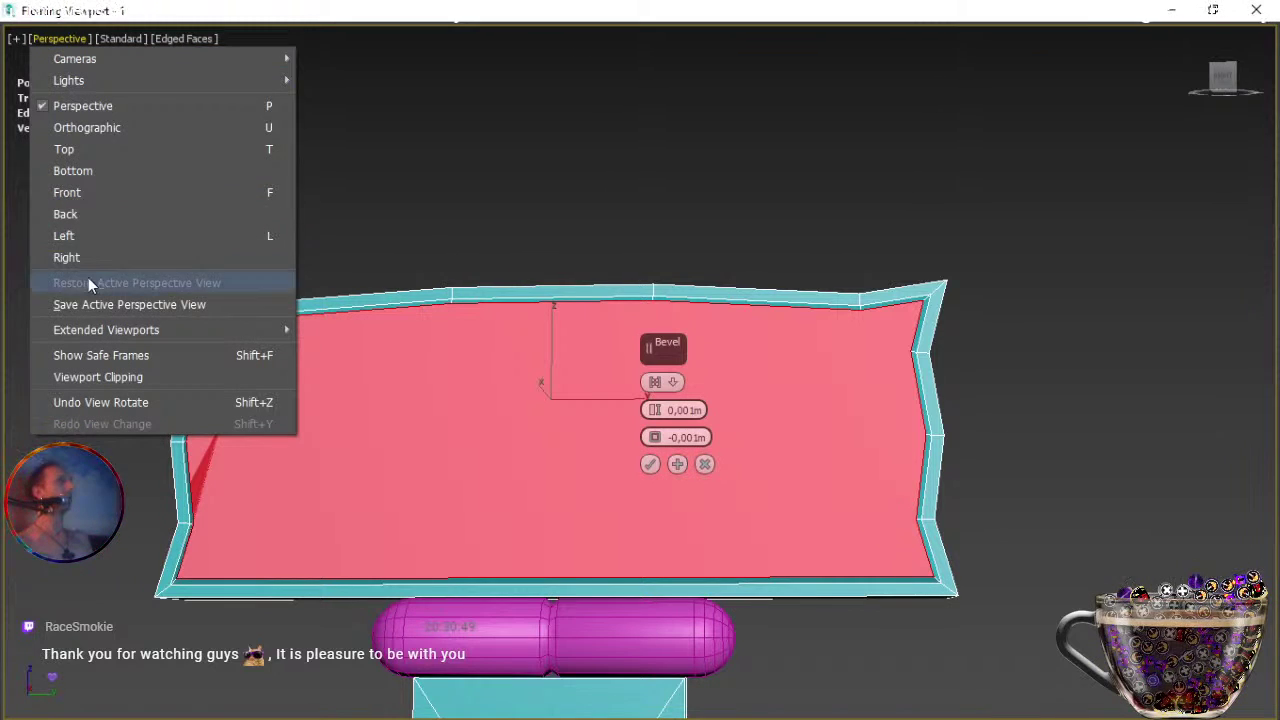
{"action": "left_click", "coordinate": [96, 191]}
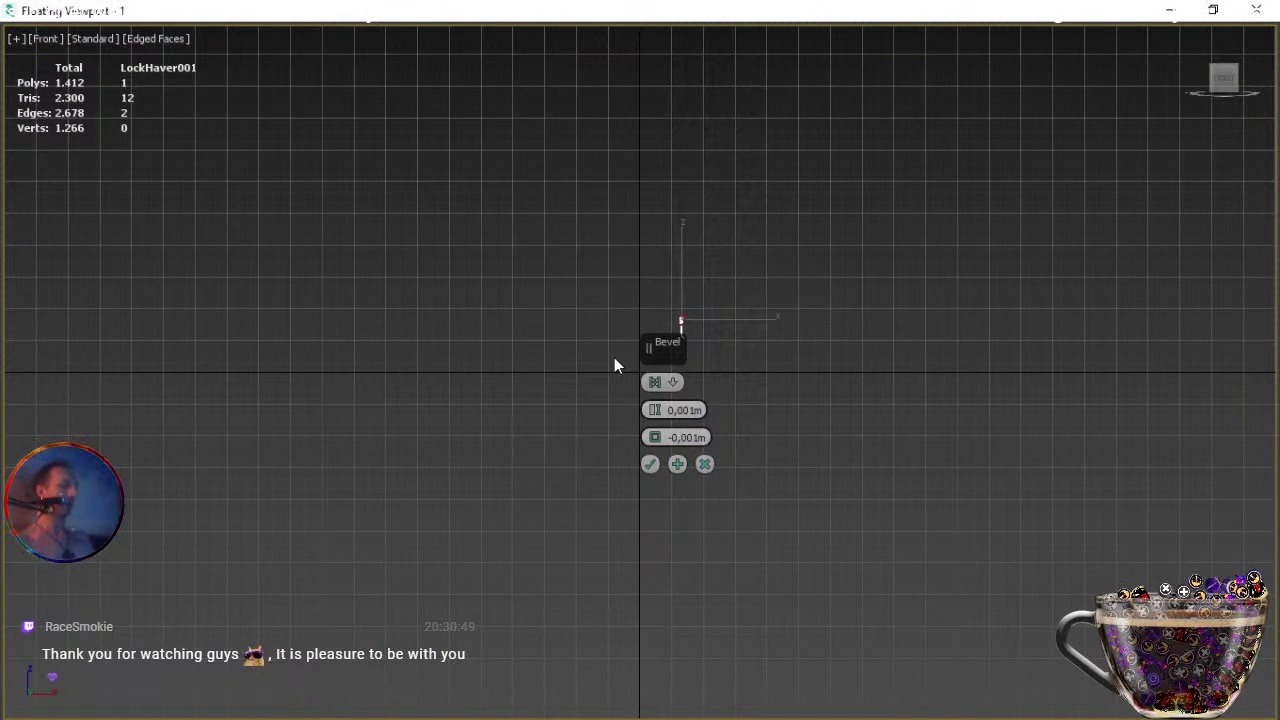
{"action": "key", "text": "z"}
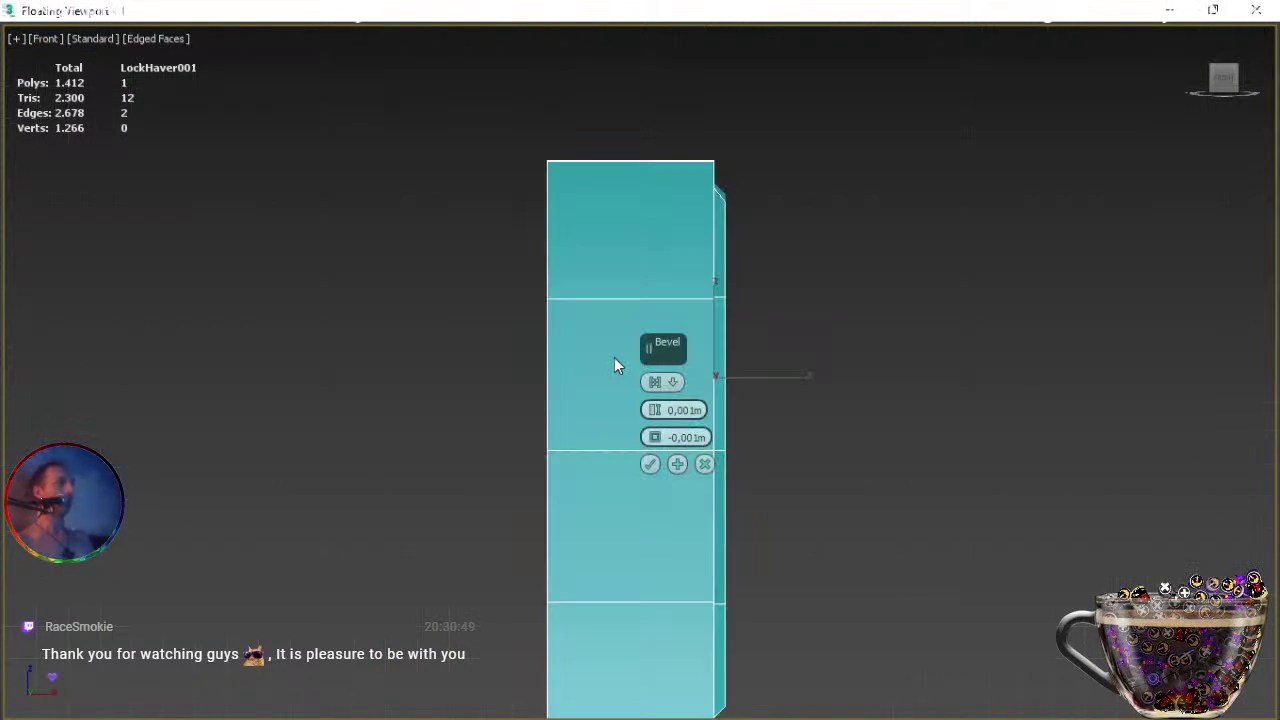
{"action": "left_click", "coordinate": [44, 39]}
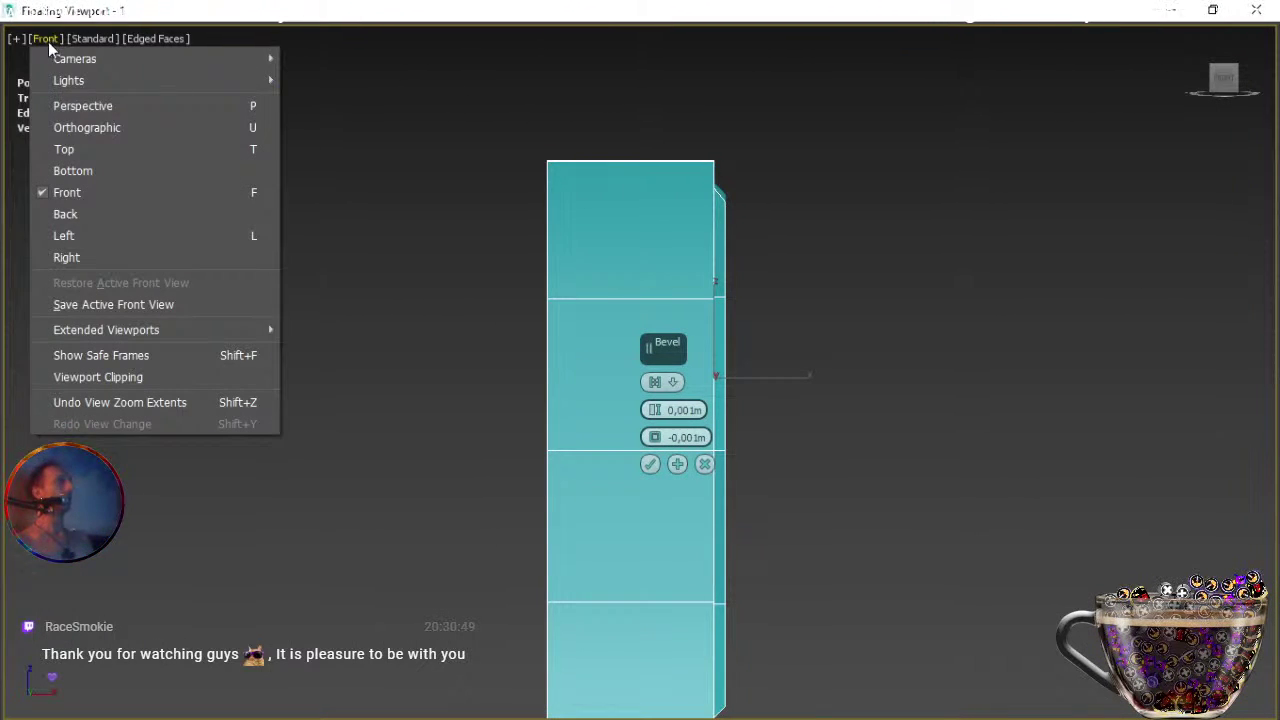
{"action": "left_click", "coordinate": [66, 257]}
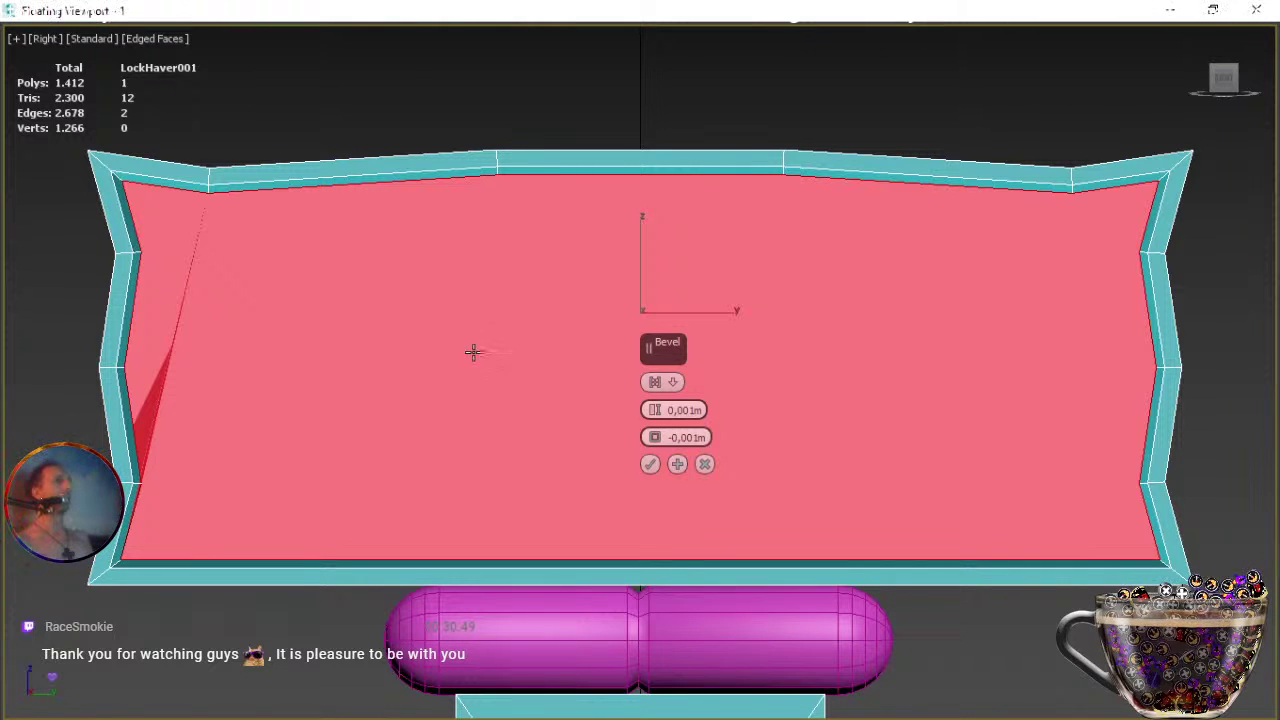
{"action": "left_click", "coordinate": [676, 465]}
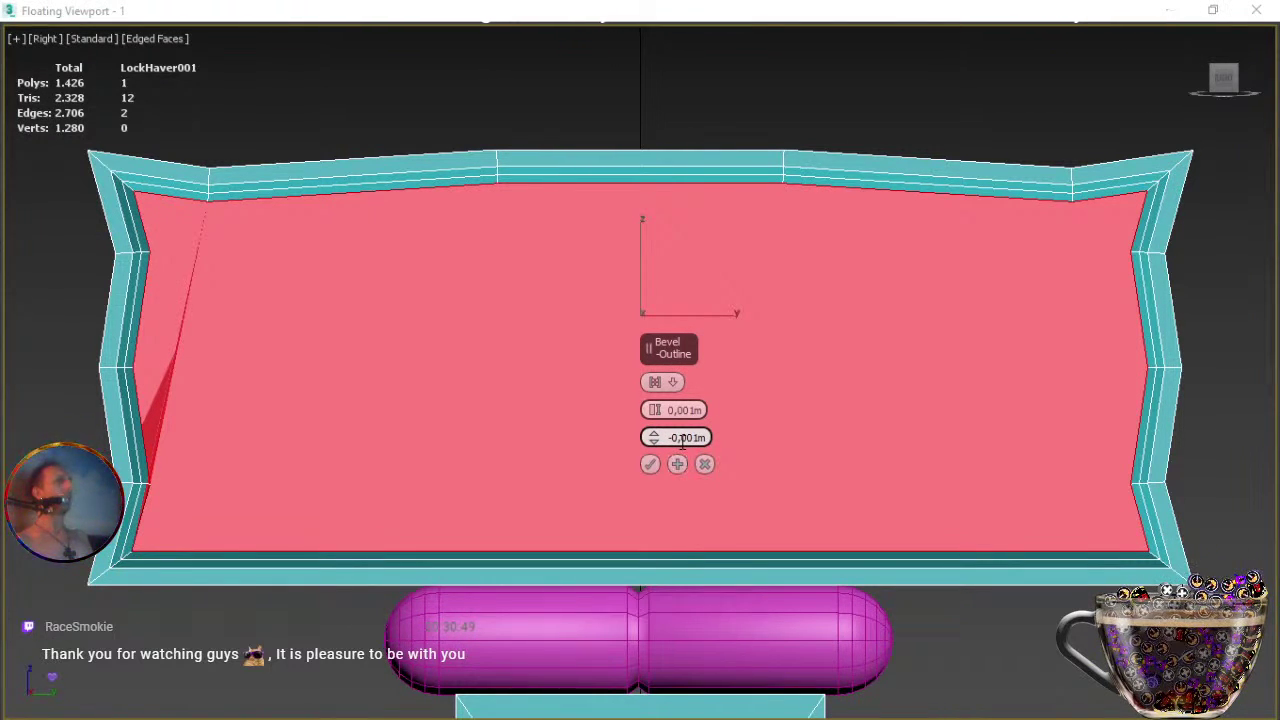
Set both the outline and the height of the front polygon's second bevel to 0 m.
{"action": "double_click", "coordinate": [680, 438]}
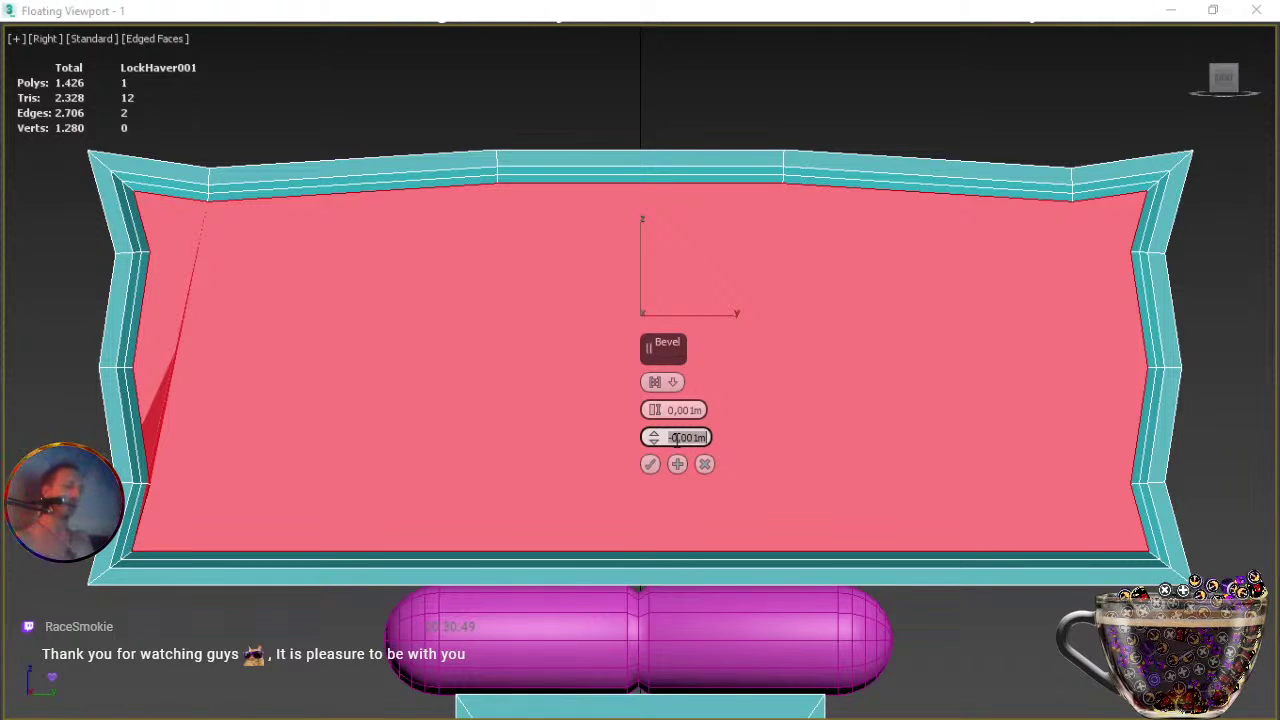
{"action": "type", "text": "0"}
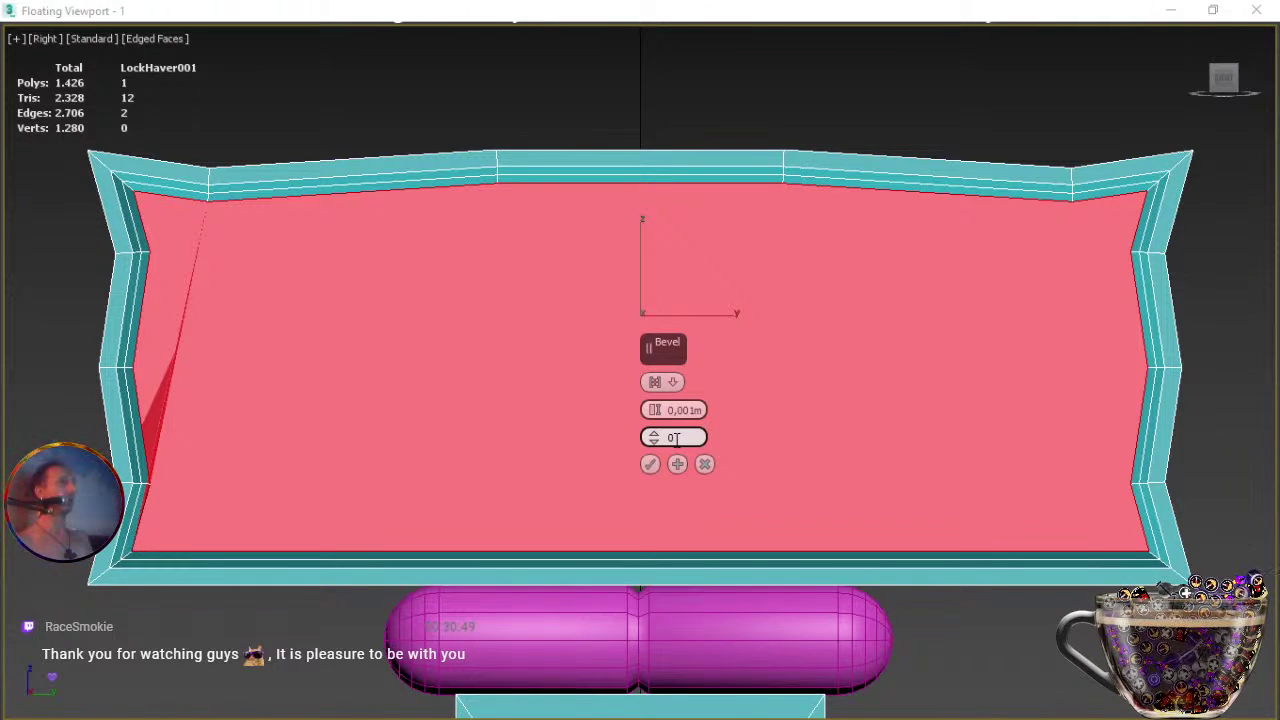
{"action": "key", "text": "Return"}
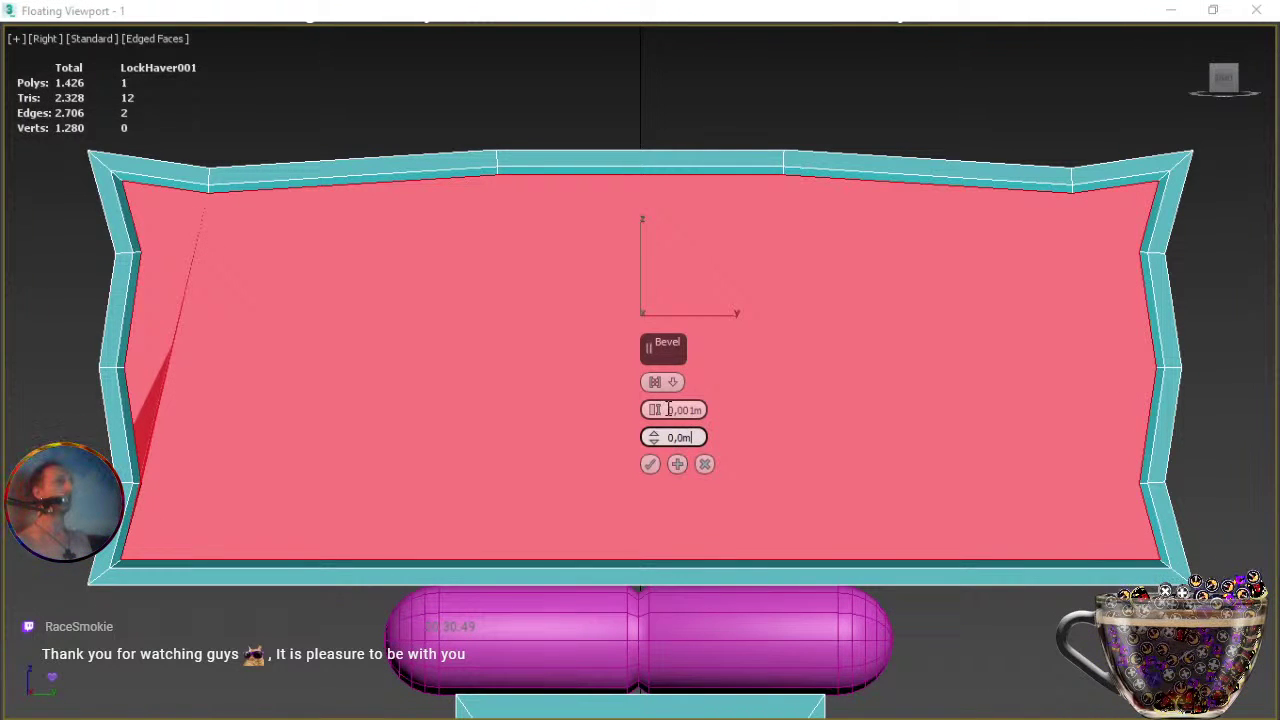
{"action": "mouse_move", "coordinate": [652, 410]}
{"action": "left_mouse_down"}
{"action": "mouse_move", "coordinate": [657, 277]}
{"action": "mouse_move", "coordinate": [667, 370]}
{"action": "mouse_move", "coordinate": [665, 325]}
{"action": "left_mouse_up"}
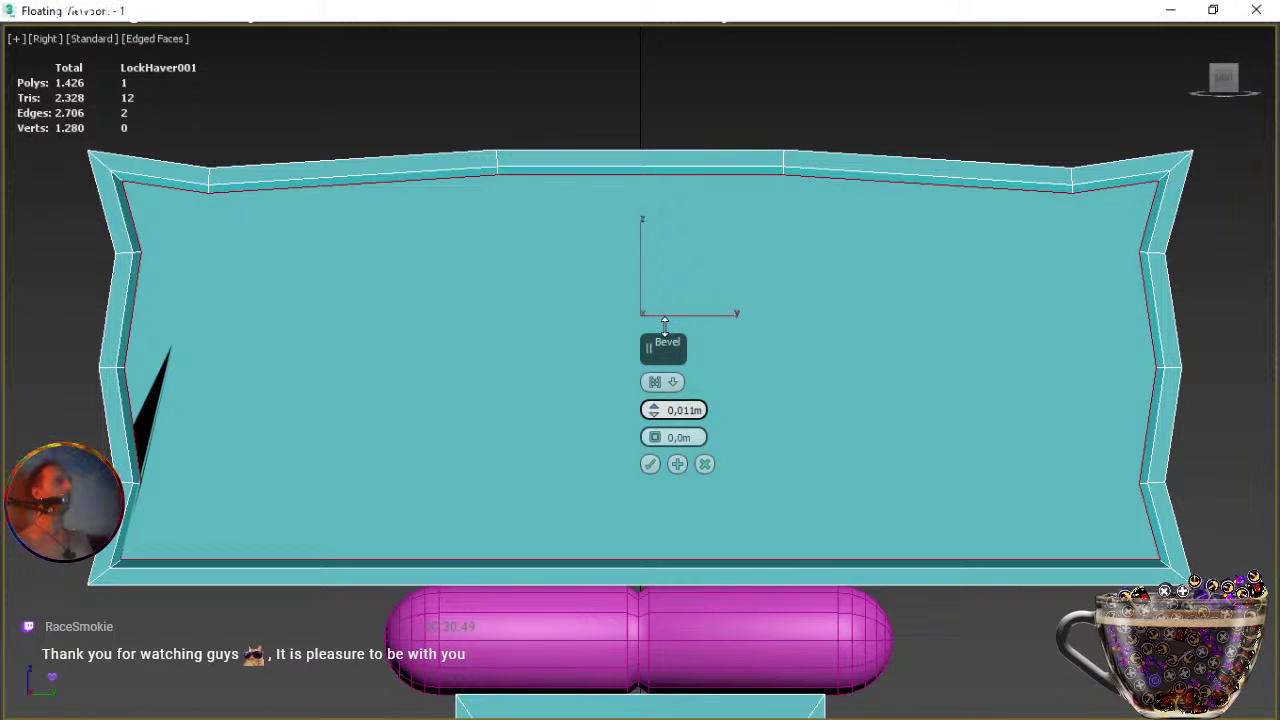
{"action": "left_click", "coordinate": [691, 412]}
{"action": "double_click", "coordinate": [692, 412]}
{"action": "type", "text": "0"}
{"action": "key", "text": "Return"}
Try a flat bevel on the front polygon with an outline of -0,002 m, and undo it.
{"action": "left_click_drag", "start_coordinate": [655, 437], "coordinate": [653, 452]}
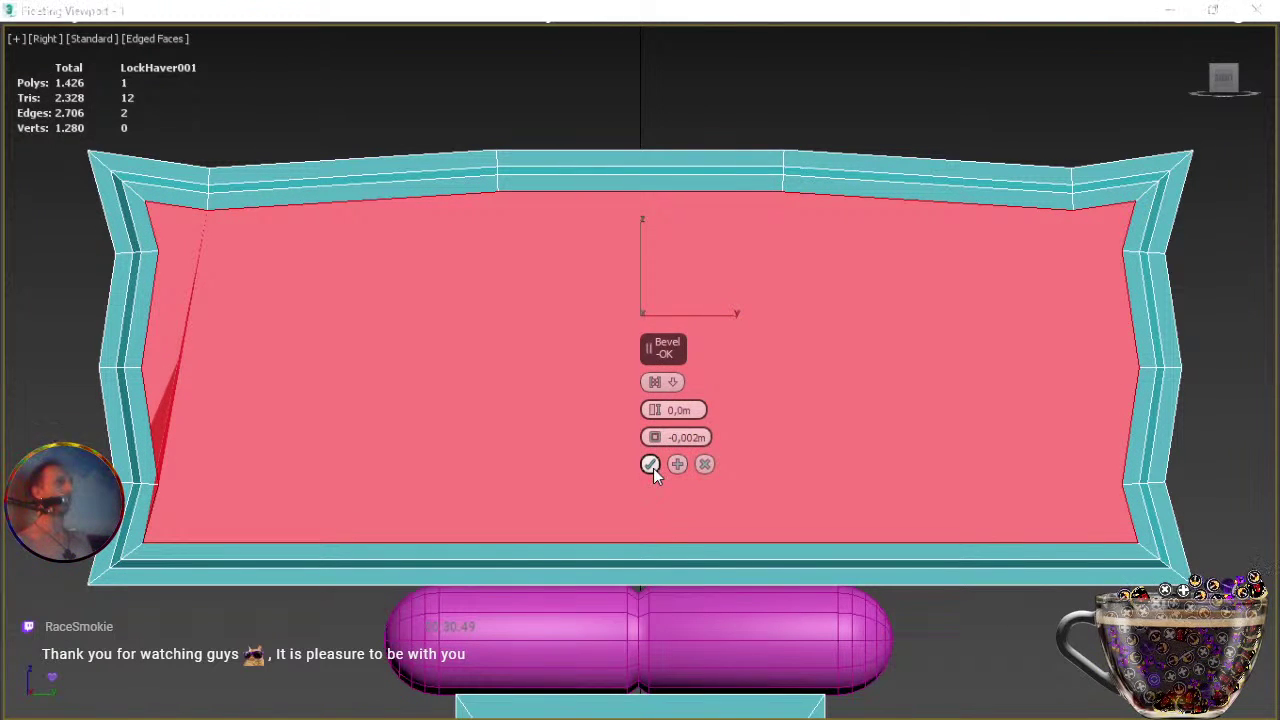
{"action": "left_click", "coordinate": [652, 465]}
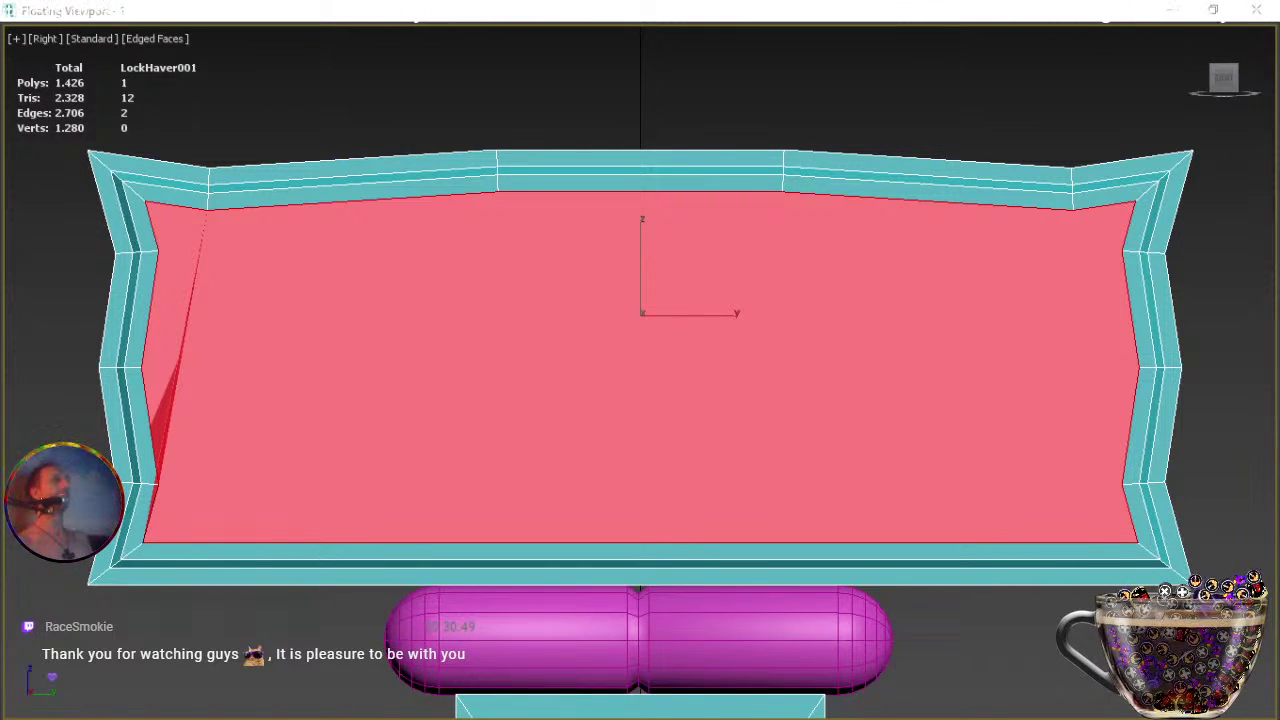
{"action": "key", "text": "ctrl+z"}
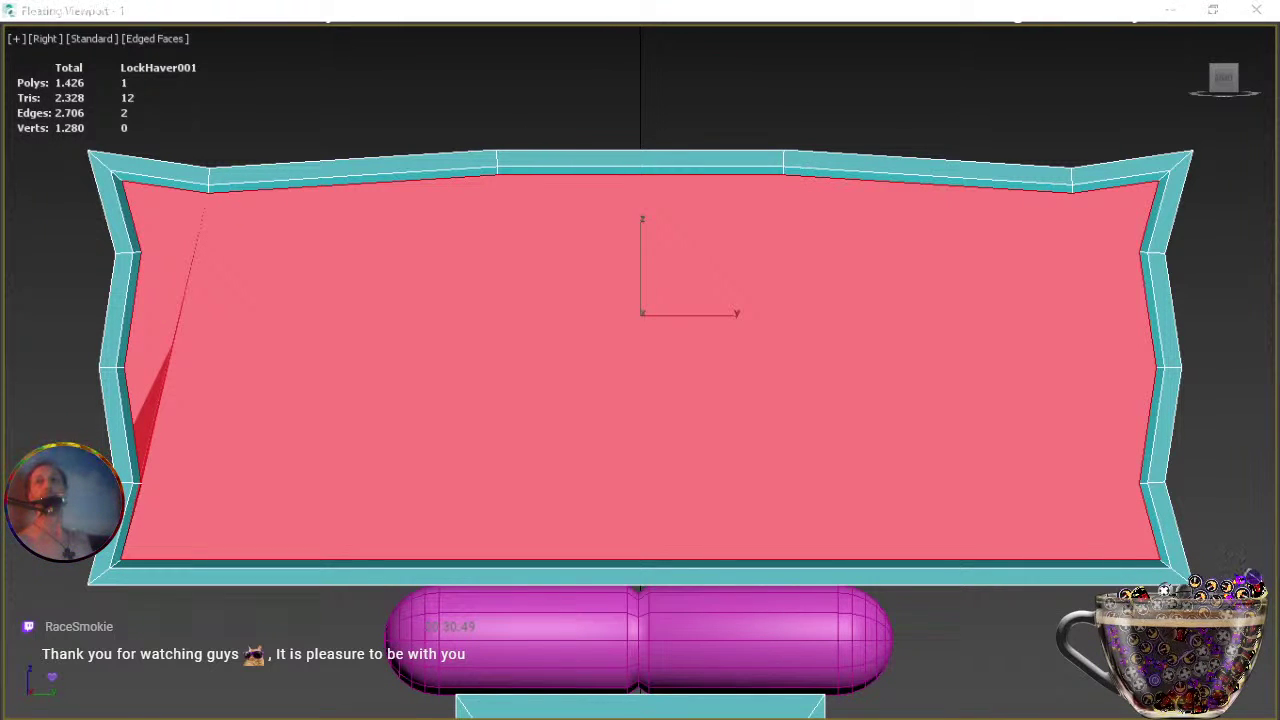
Bevel the front polygon again with a height of 0 m and an outline of -0,005 m.
{"action": "key", "text": "ctrl+shift+b"}
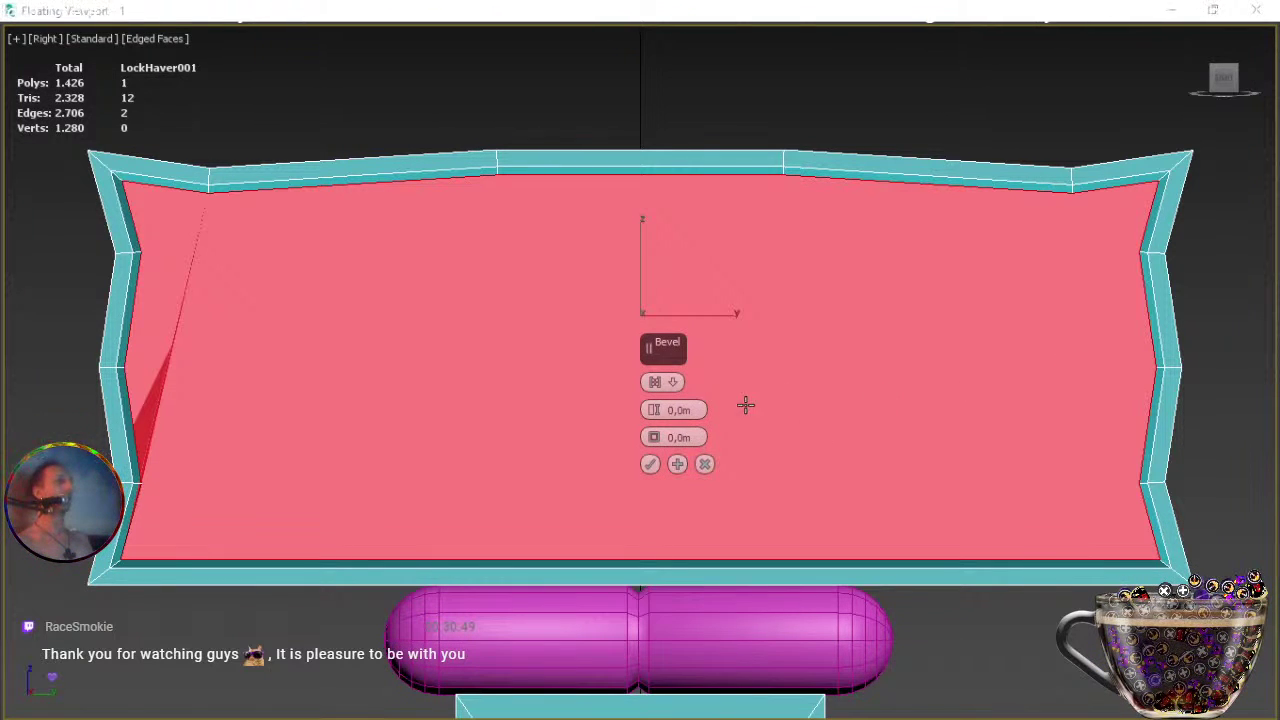
{"action": "left_click_drag", "start_coordinate": [657, 445], "coordinate": [658, 466]}
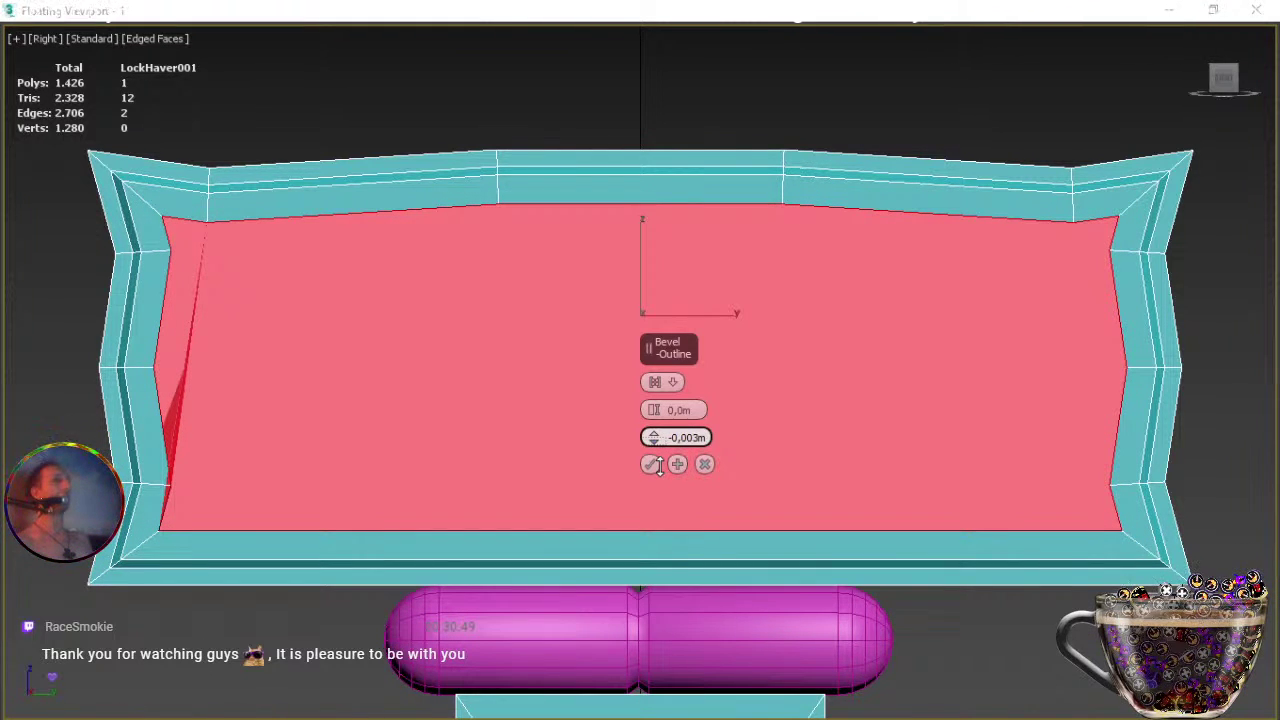
{"action": "left_click_drag", "start_coordinate": [658, 466], "coordinate": [658, 468]}
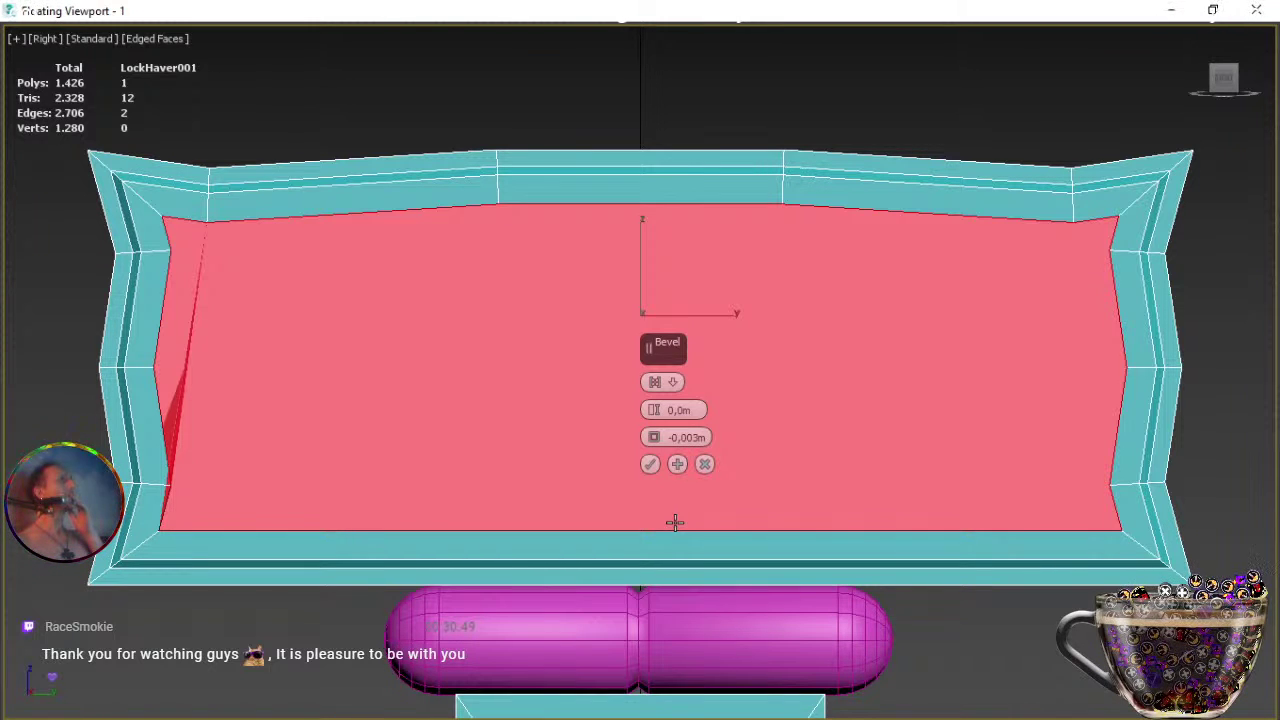
{"action": "left_click_drag", "start_coordinate": [655, 455], "coordinate": [652, 461]}
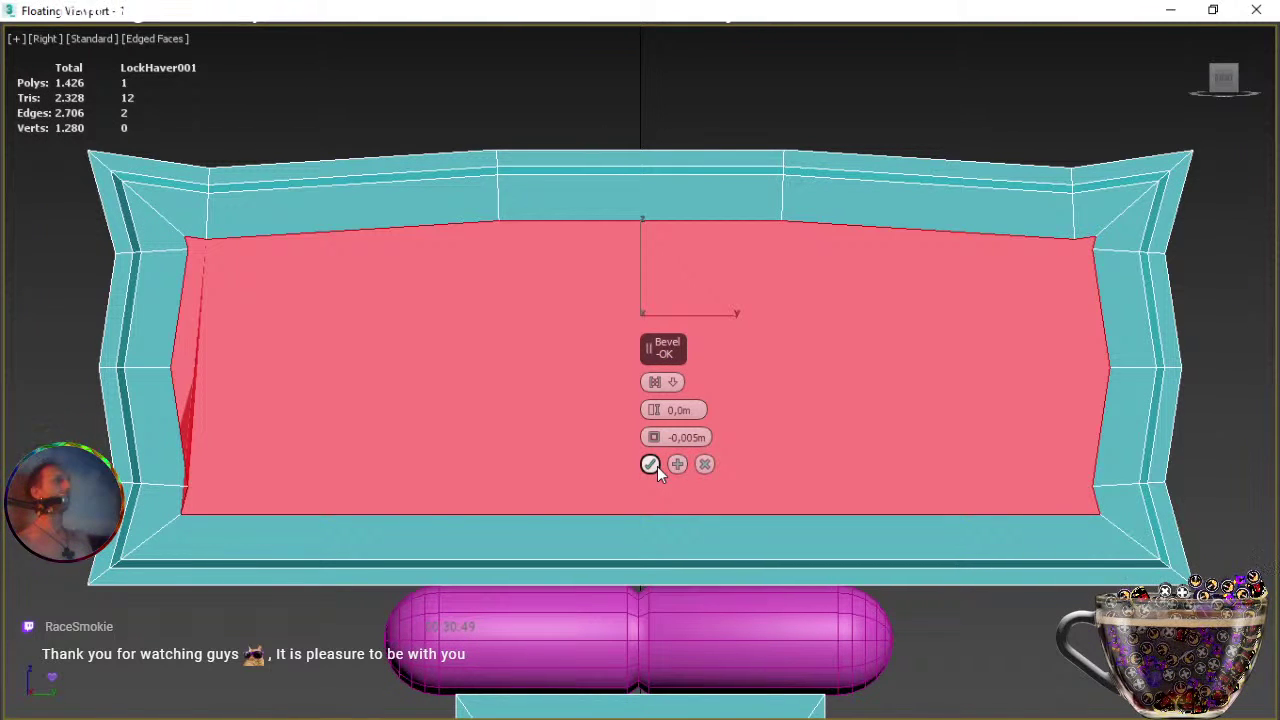
{"action": "left_click", "coordinate": [651, 464]}
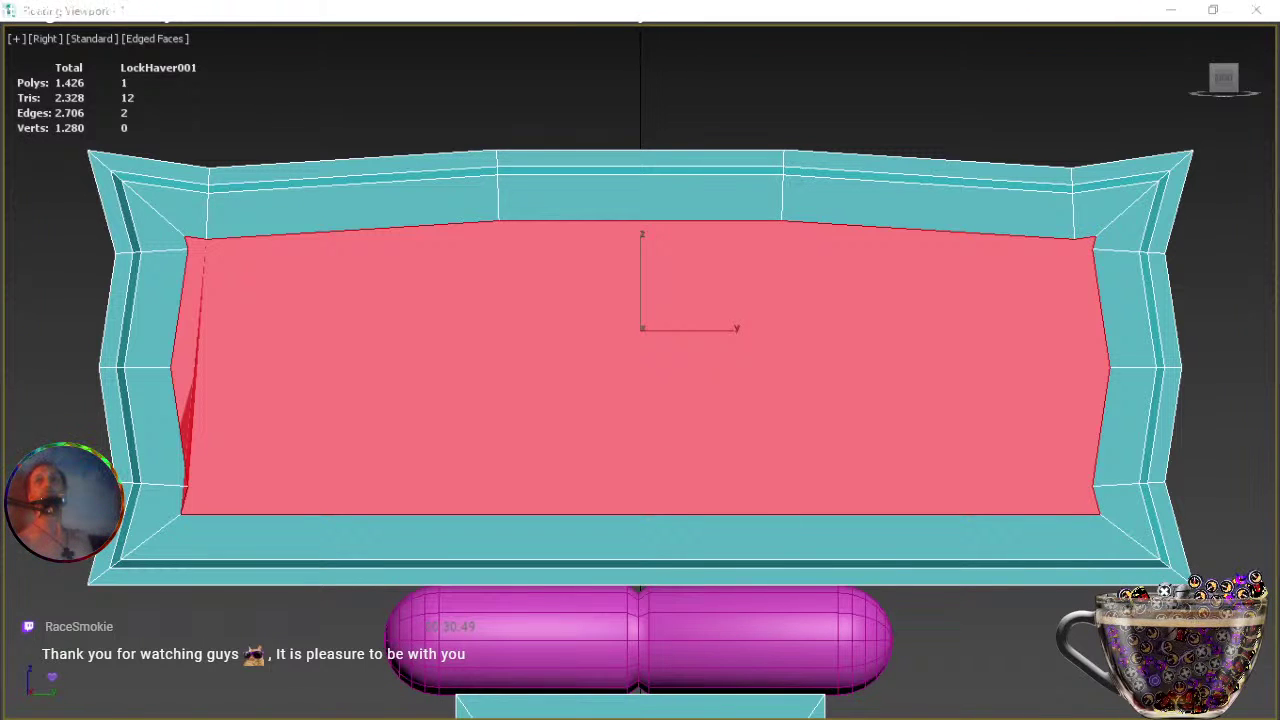
Weld the three clustered vertices at the inner front face's upper-left corner with a weld threshold of 0,005 m.
{"action": "key", "text": "1"}
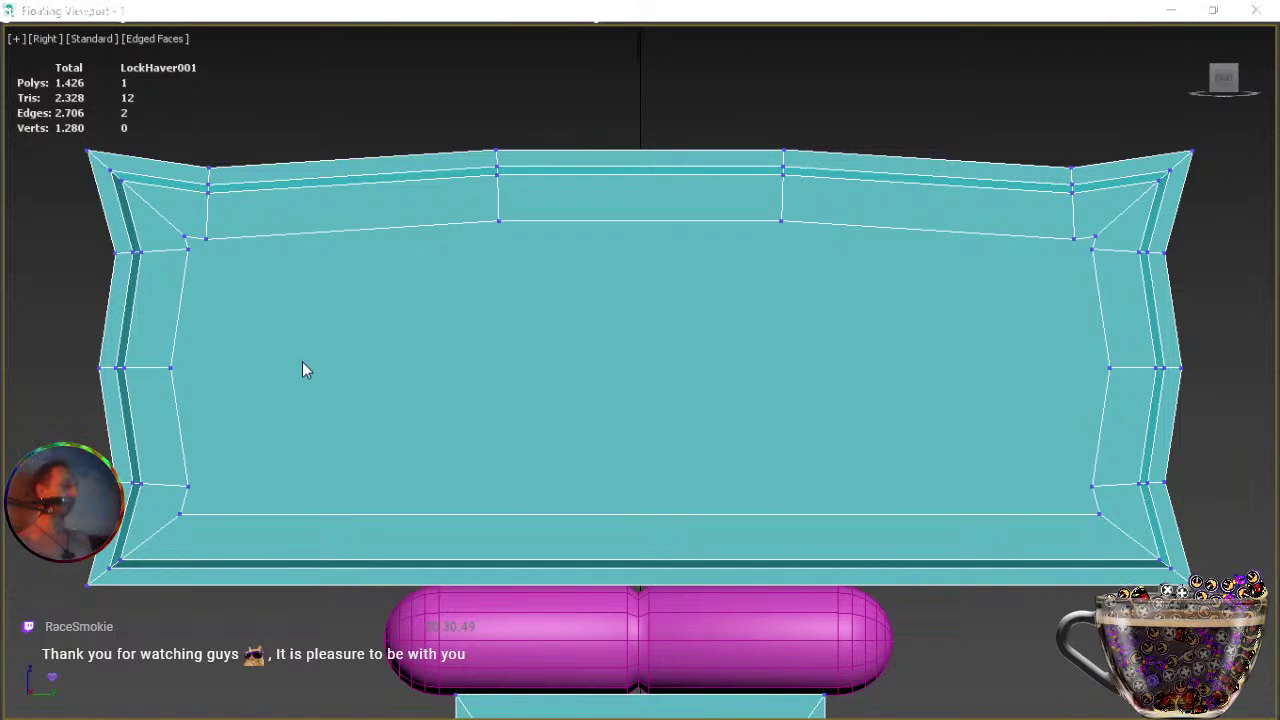
{"action": "left_click", "coordinate": [203, 240]}
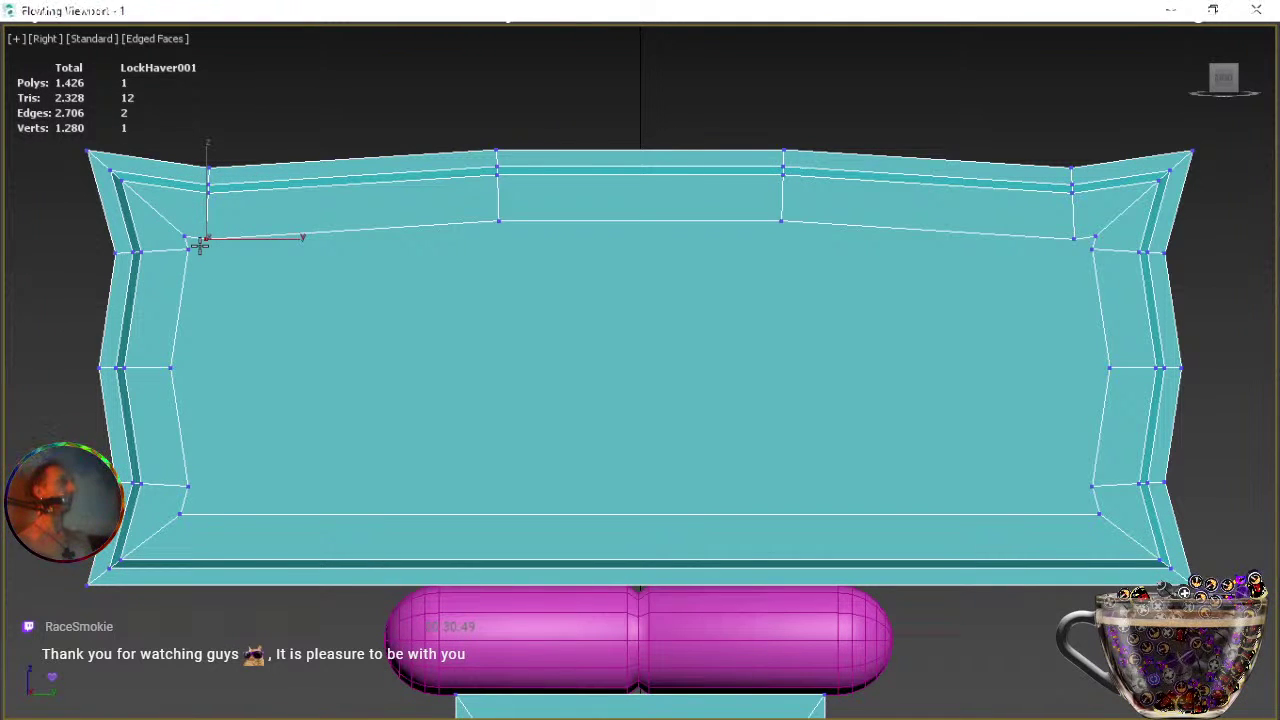
{"action": "left_click", "coordinate": [189, 245]}
{"action": "left_click_drag", "start_coordinate": [178, 229], "coordinate": [172, 225]}
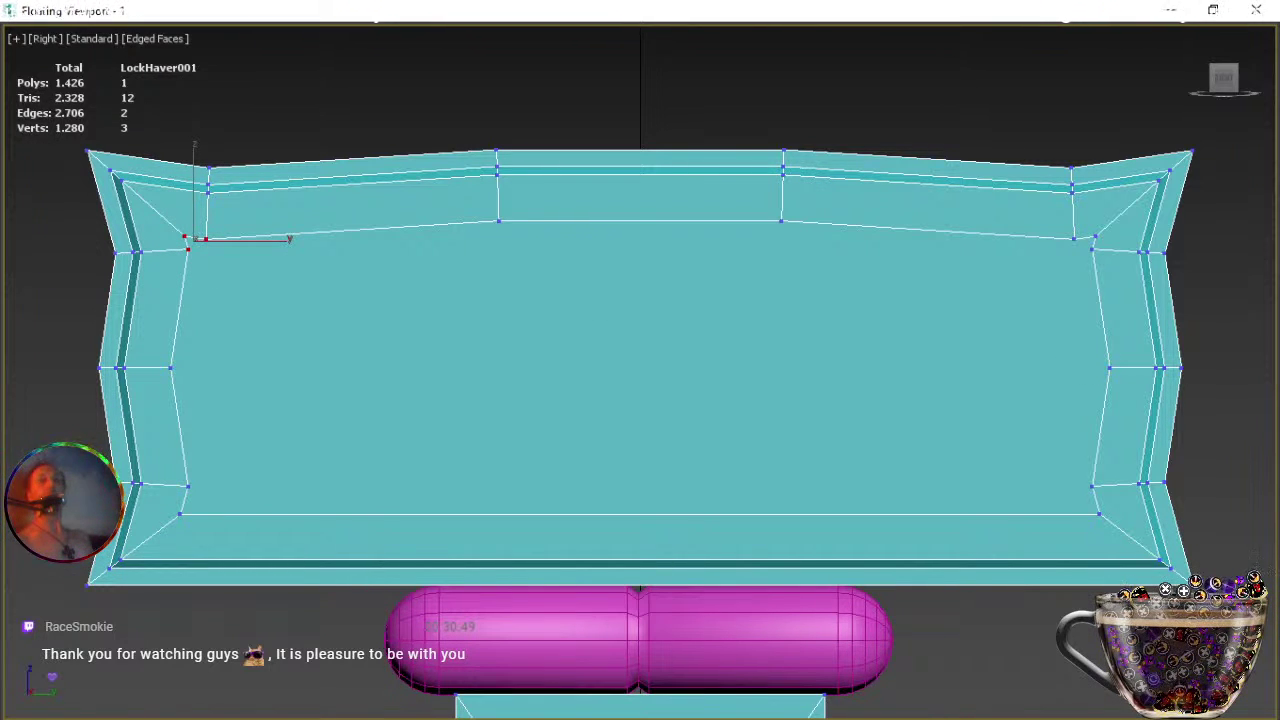
{"action": "key", "text": "ctrl+shift+w"}
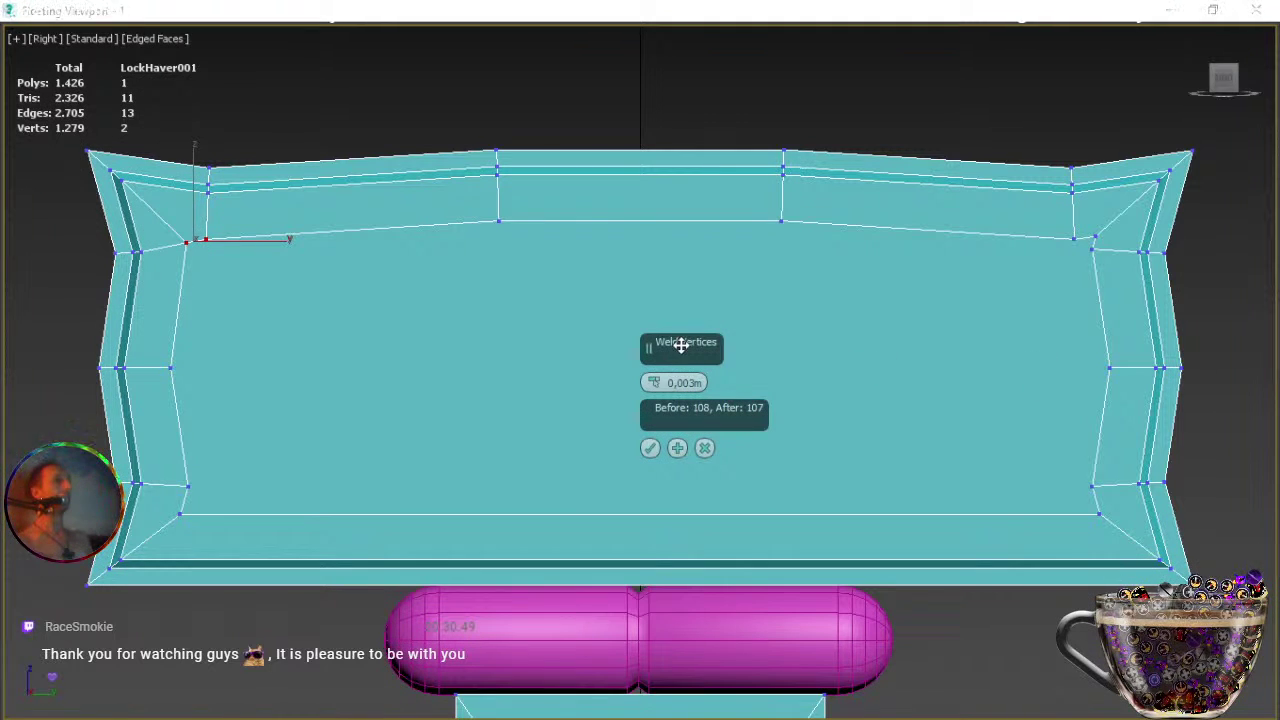
{"action": "left_click_drag", "start_coordinate": [656, 384], "coordinate": [657, 370]}
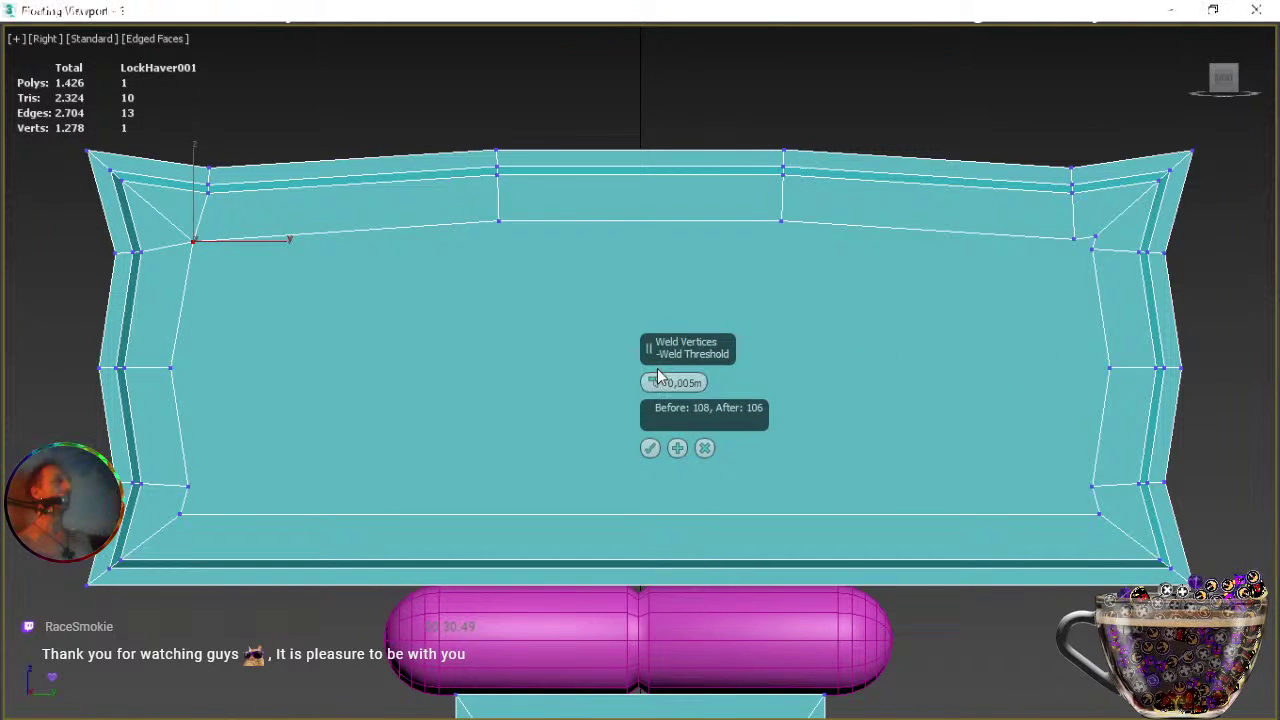
{"action": "left_click", "coordinate": [650, 448]}
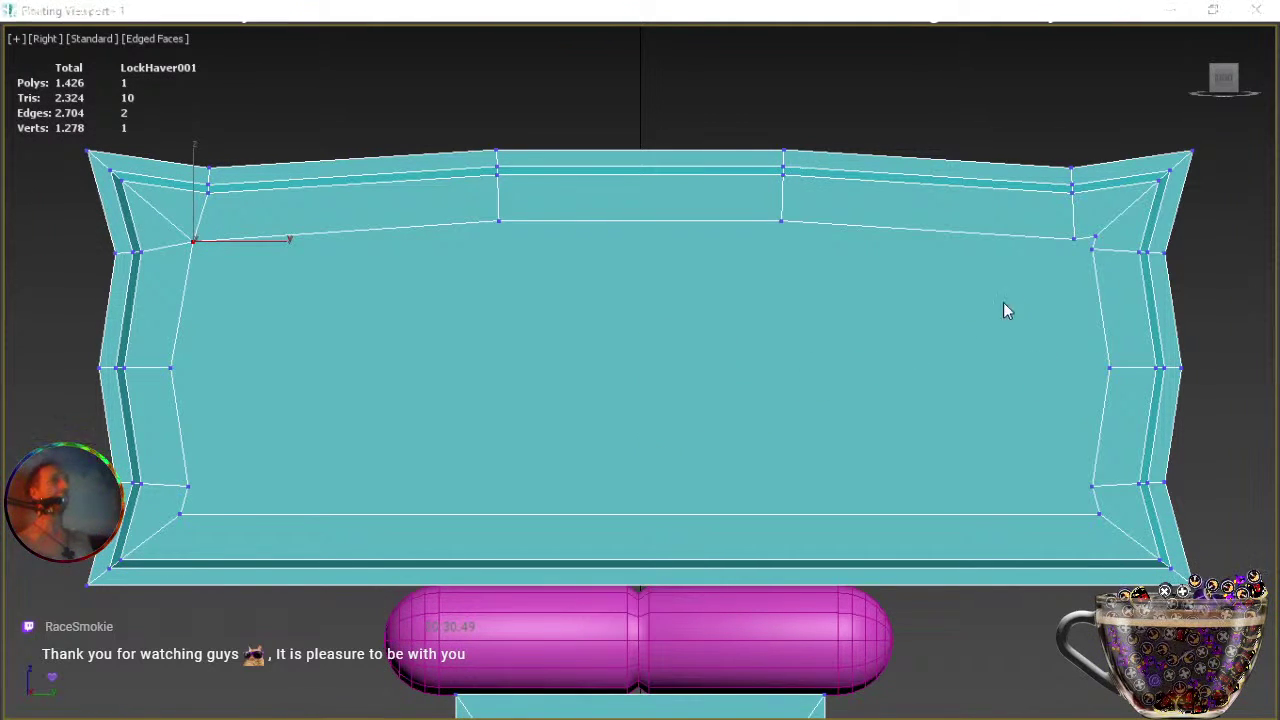
Weld the three clustered vertices at the inner front face's upper-right corner with a threshold of 0,005 m.
{"action": "left_click", "coordinate": [1076, 240]}
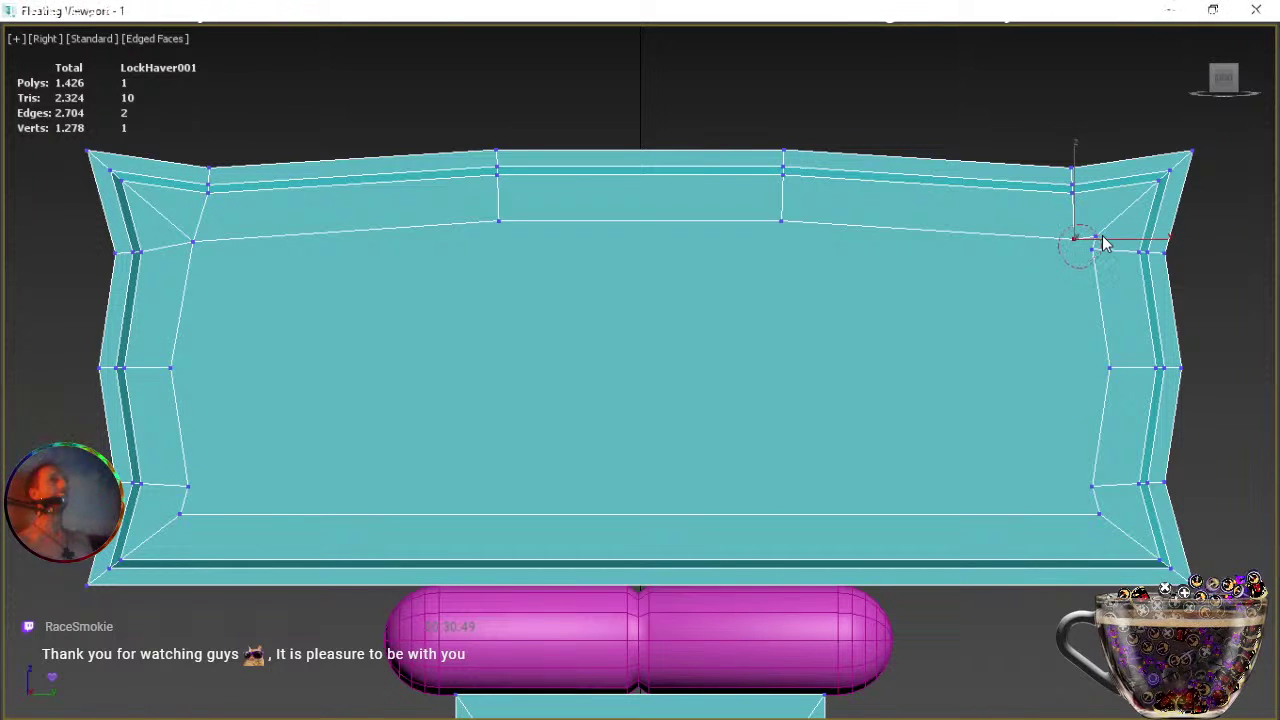
{"action": "left_click_drag", "start_coordinate": [1104, 236], "coordinate": [1106, 236]}
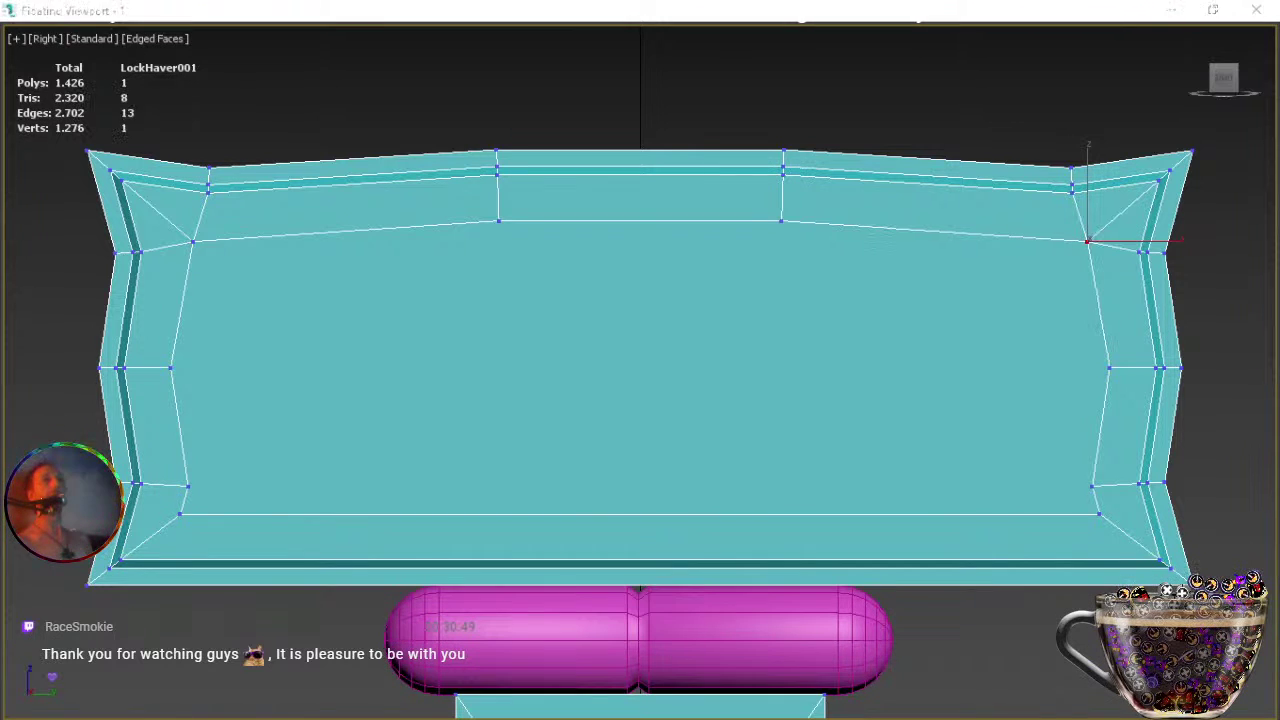
{"action": "key", "text": "ctrl+shift+w"}
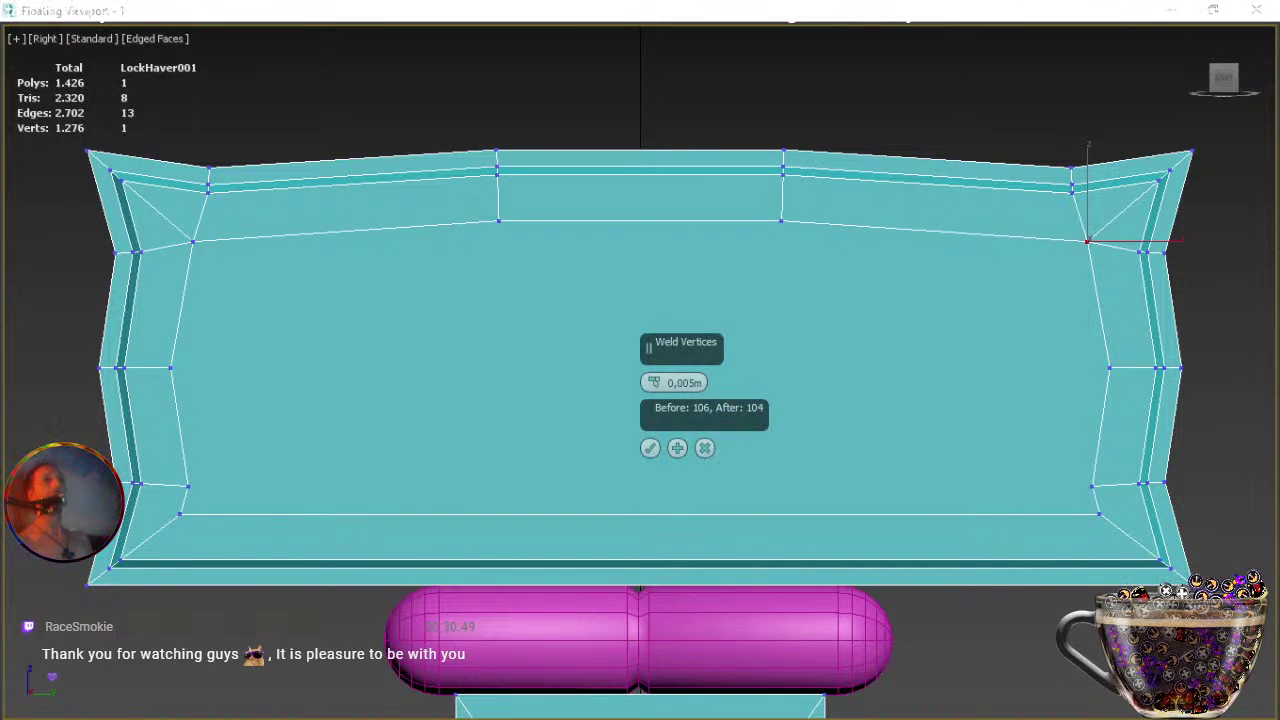
{"action": "left_click", "coordinate": [650, 448]}
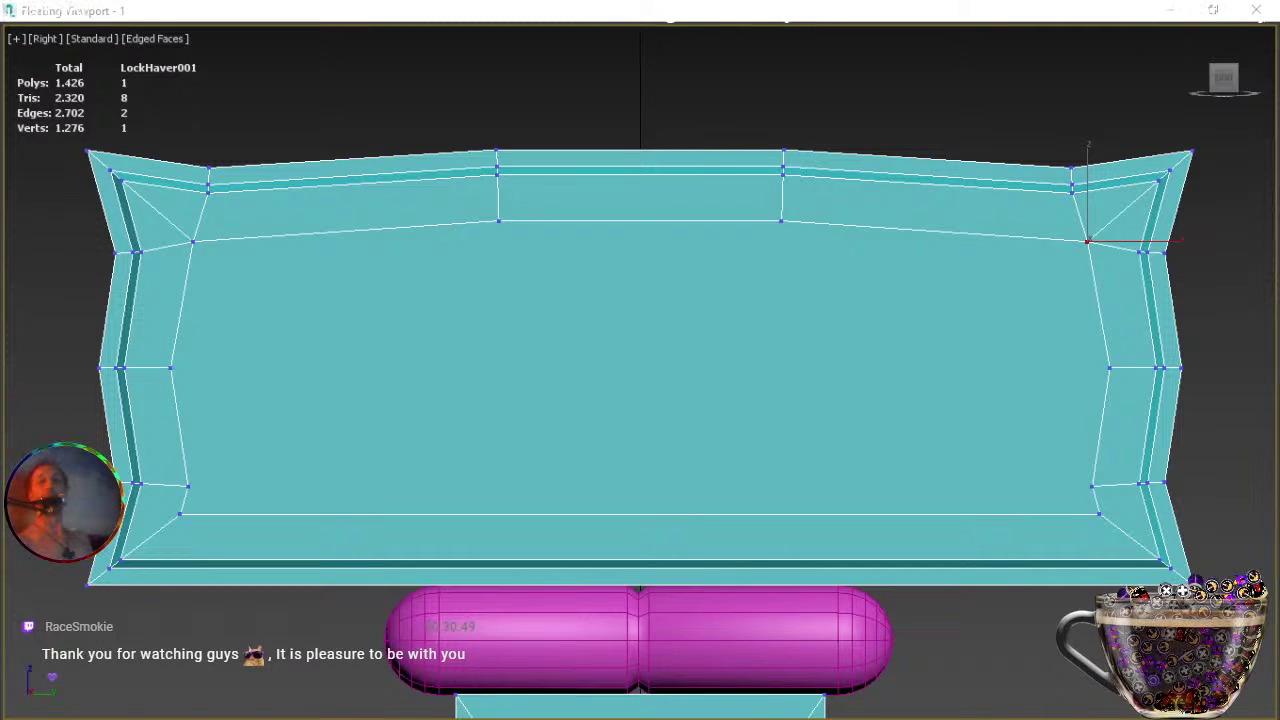
Target-weld the extra vertex above each lower corner of the inner front face onto that corner's vertex.
{"action": "left_click", "coordinate": [1093, 486]}
{"action": "left_click", "coordinate": [1098, 513]}
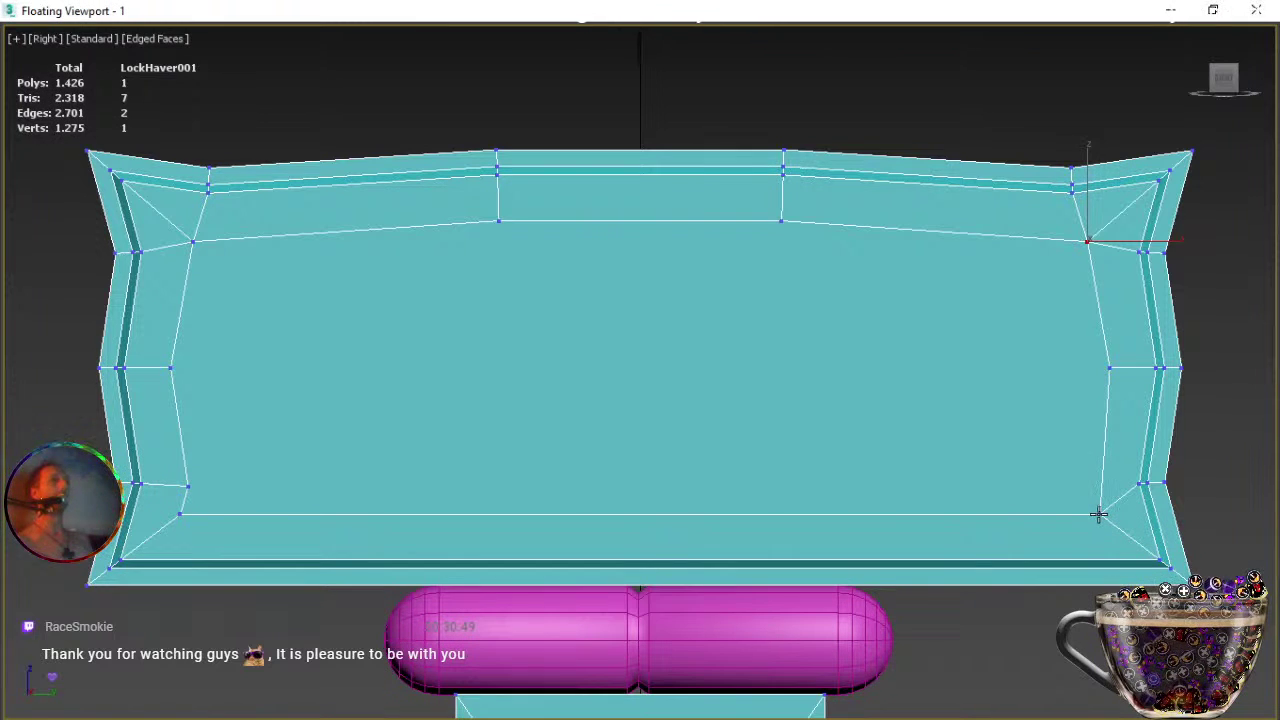
{"action": "left_click", "coordinate": [180, 515]}
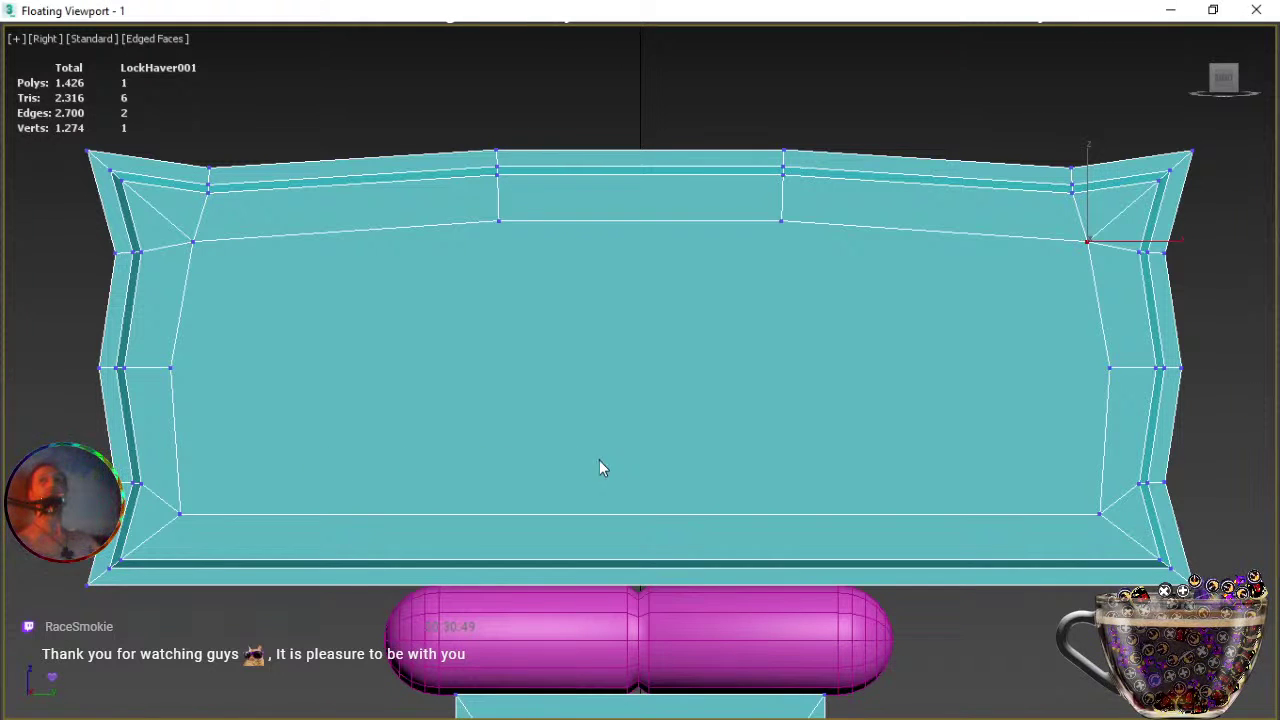
Select the inner front polygon of the head block and show it in an angled Perspective view.
{"action": "key", "text": "4"}
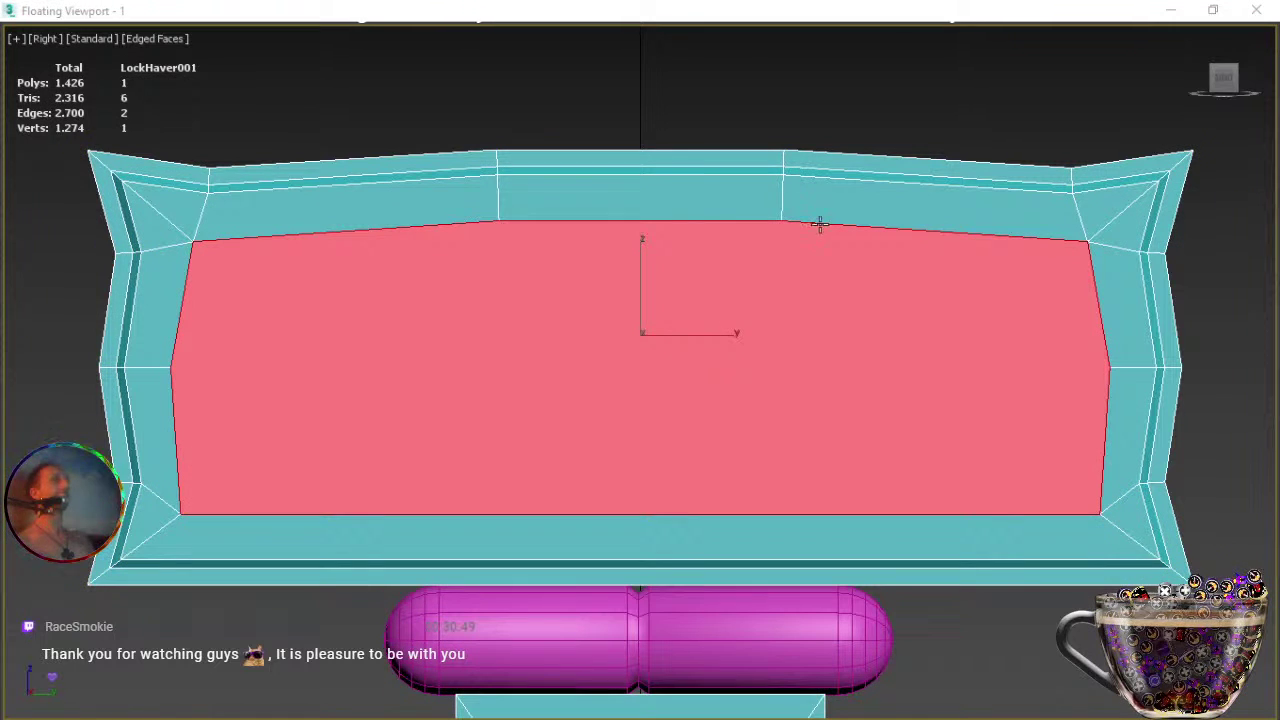
{"action": "left_click", "coordinate": [44, 38]}
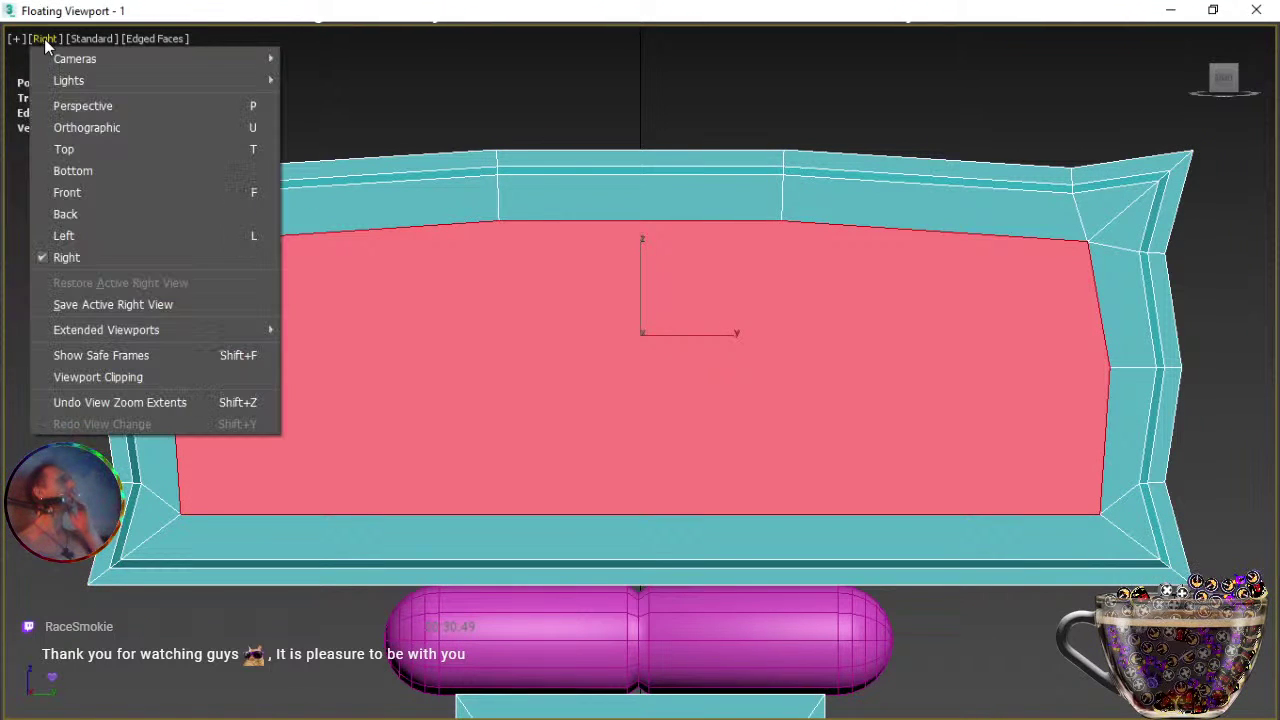
{"action": "left_click", "coordinate": [65, 106]}
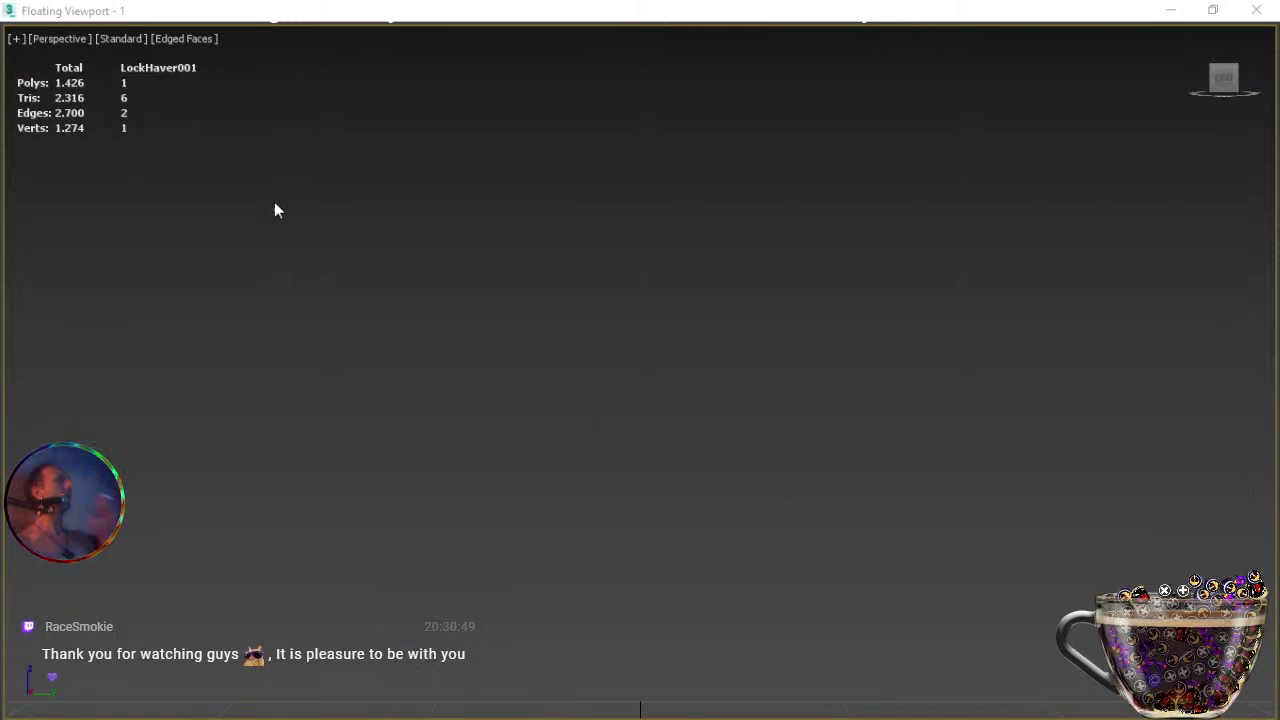
{"action": "key", "text": "z"}
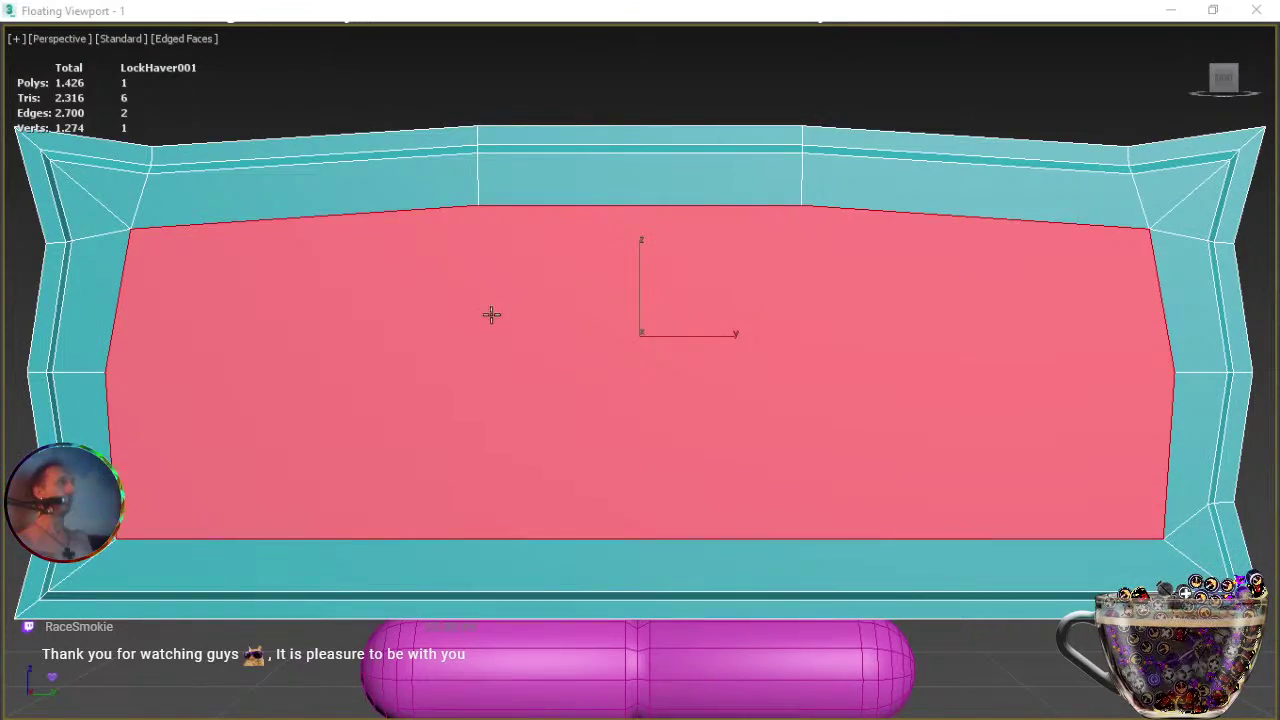
{"action": "middle_click_drag", "start_coordinate": [495, 320], "coordinate": [641, 402], "text": "alt"}
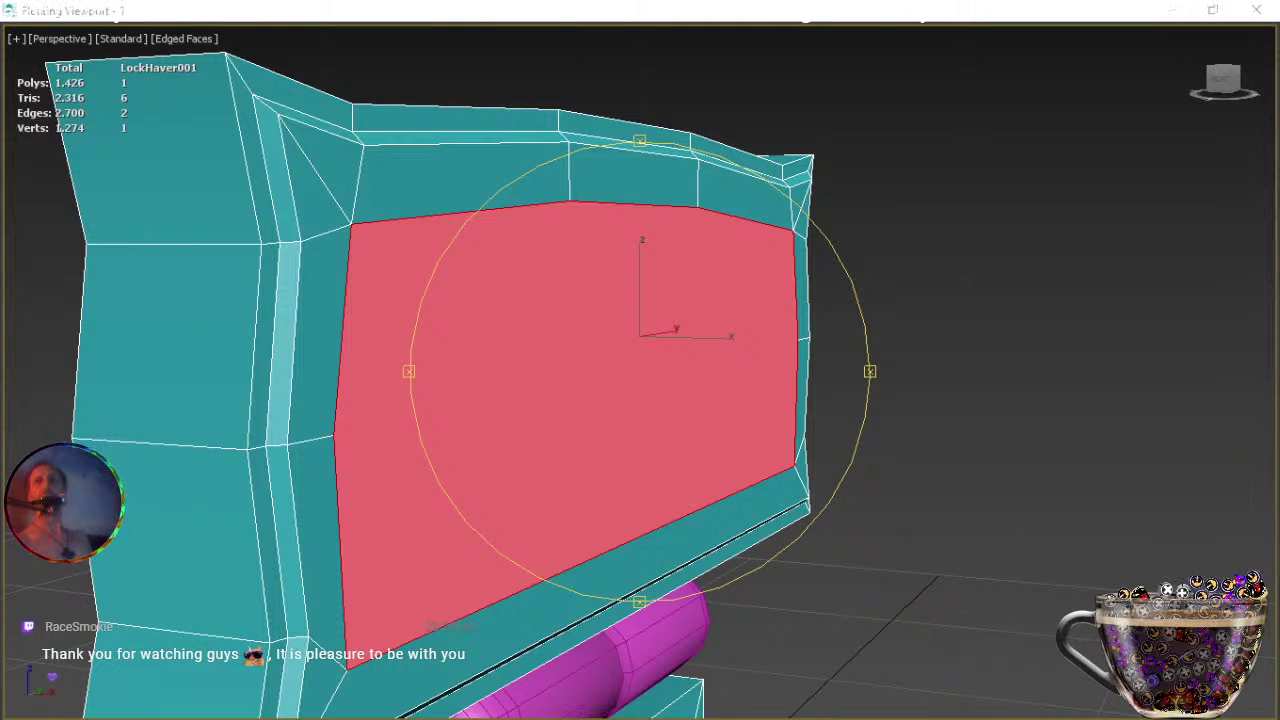
Grow the selection to include the surrounding ring of polygons and move it inward along X to recess the front face.
{"action": "key", "text": "ctrl+Page_Up"}
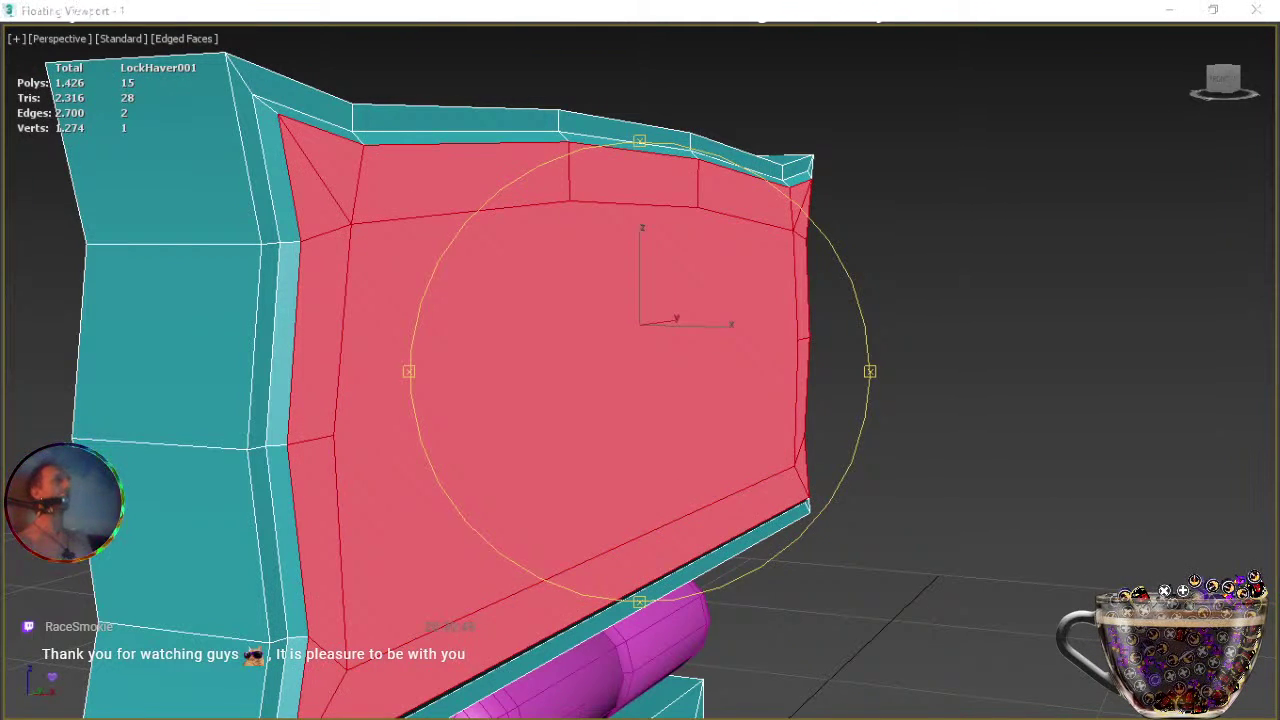
{"action": "key", "text": "q"}
{"action": "key", "text": "w"}
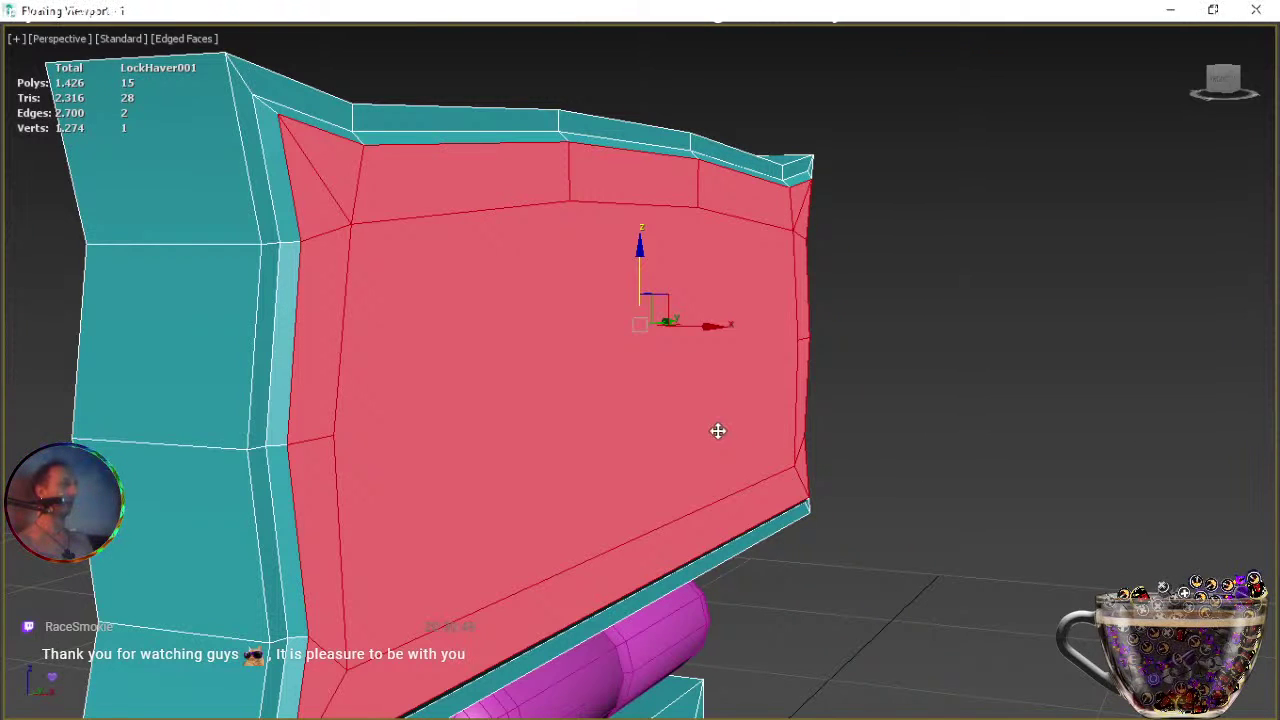
{"action": "left_click_drag", "start_coordinate": [709, 326], "coordinate": [694, 324]}
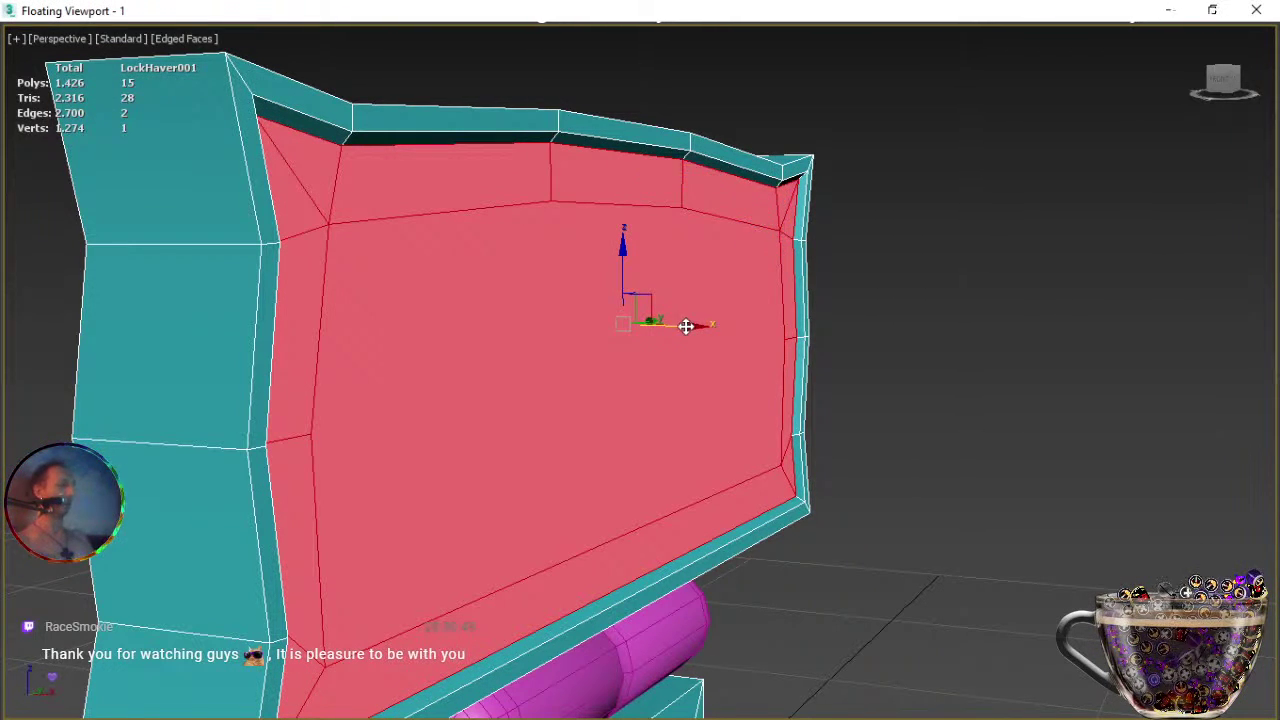
{"action": "key", "text": "e"}
{"action": "middle_click_drag", "start_coordinate": [694, 426], "coordinate": [737, 429], "text": "alt"}
{"action": "key", "text": "w"}
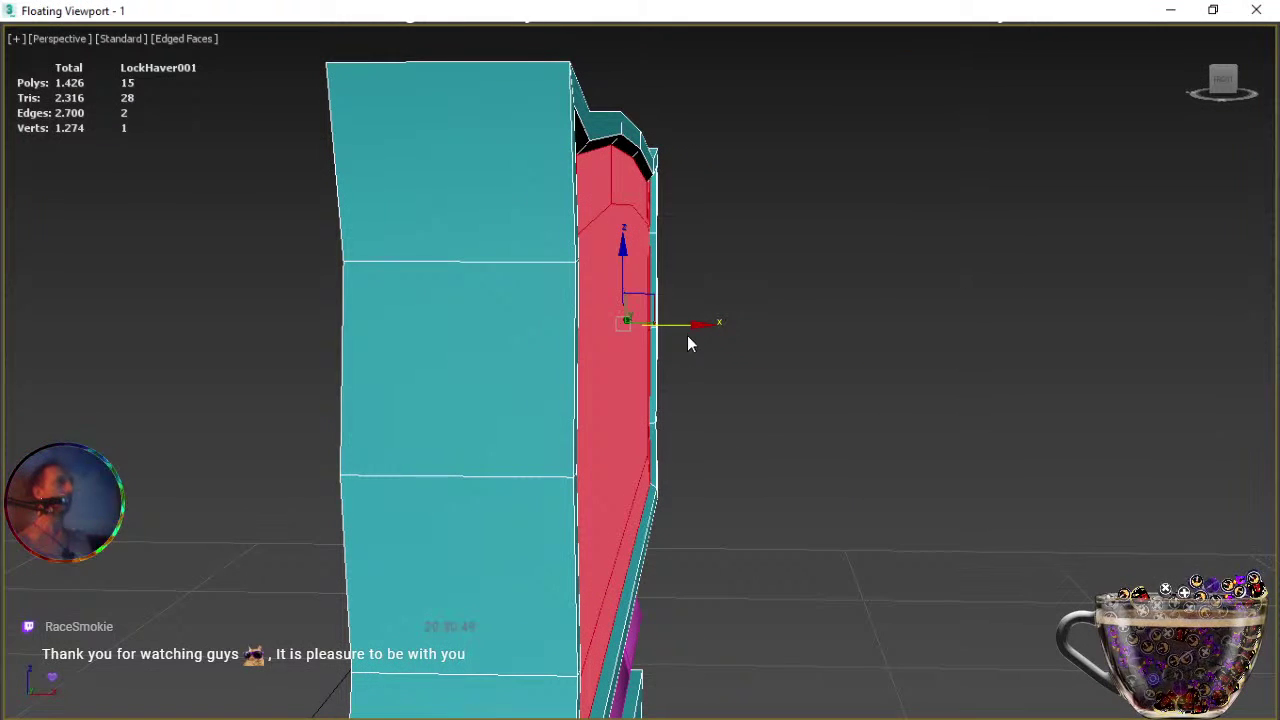
{"action": "left_click_drag", "start_coordinate": [692, 325], "coordinate": [688, 325]}
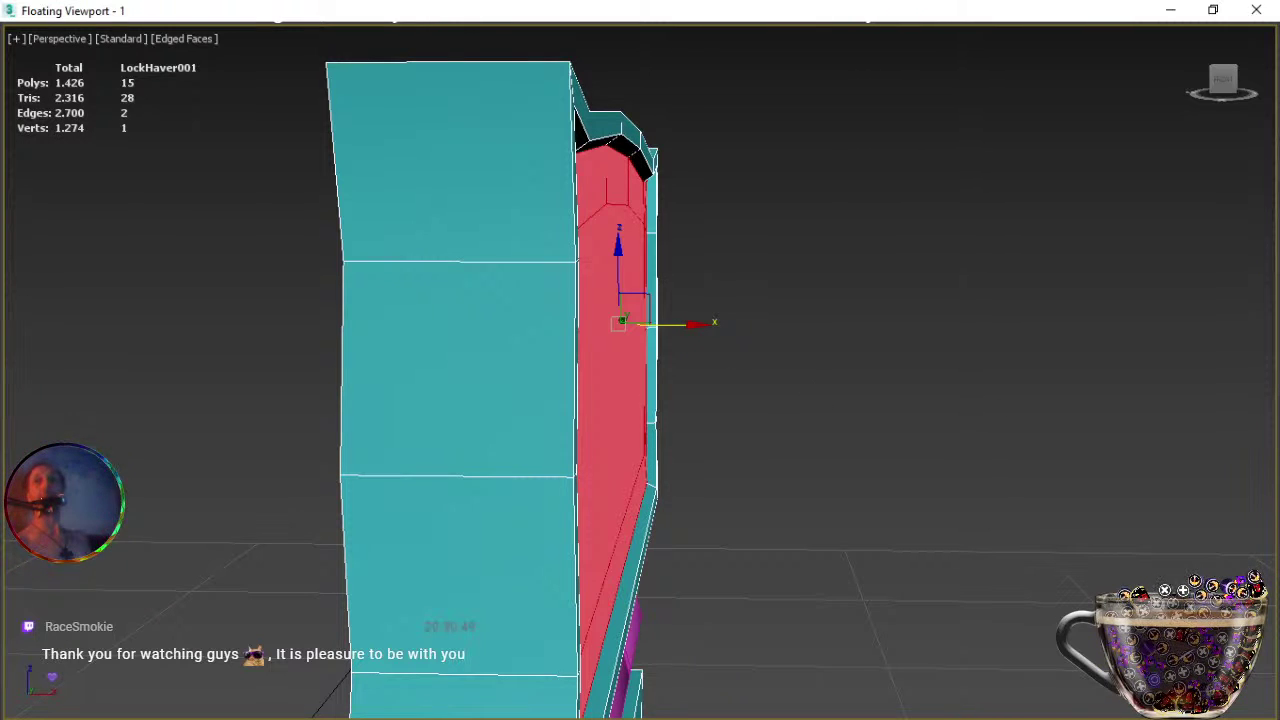
Shrink the selection back to the inner front polygon and bevel it with an outline of -0,001 m.
{"action": "key", "text": "ctrl+Page_Down"}
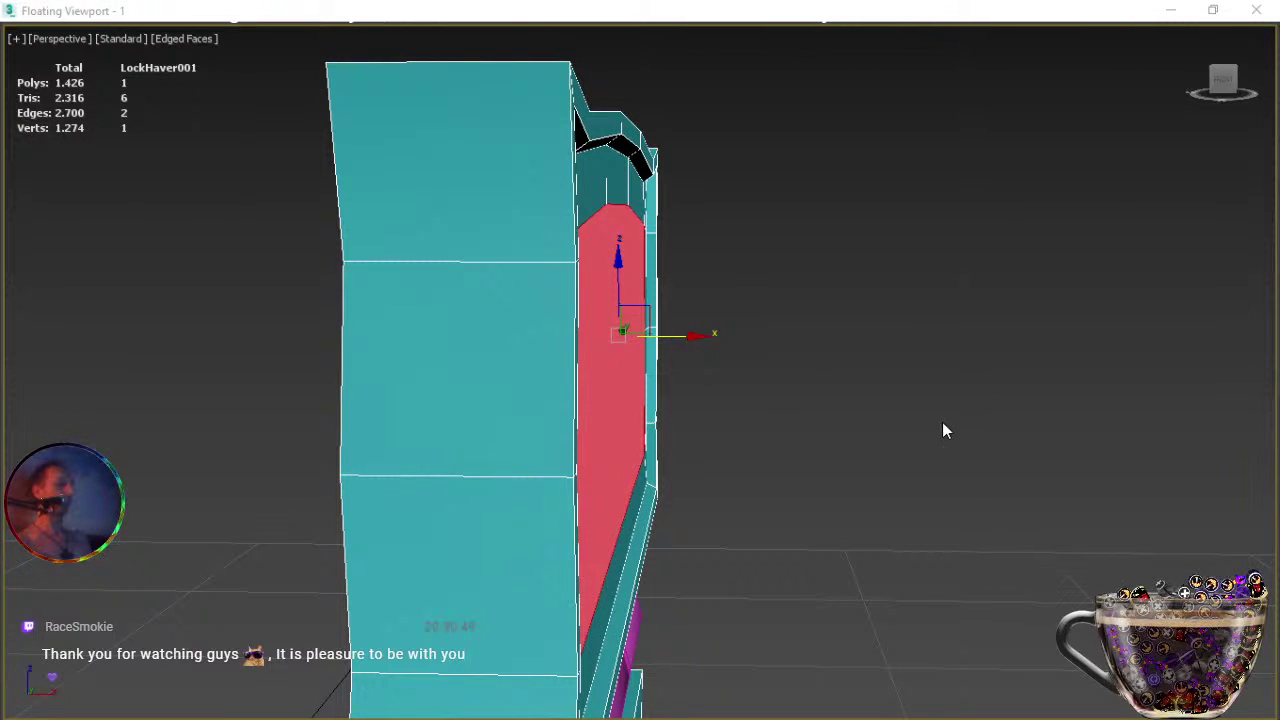
{"action": "middle_click_drag", "start_coordinate": [943, 423], "coordinate": [757, 420], "text": "alt"}
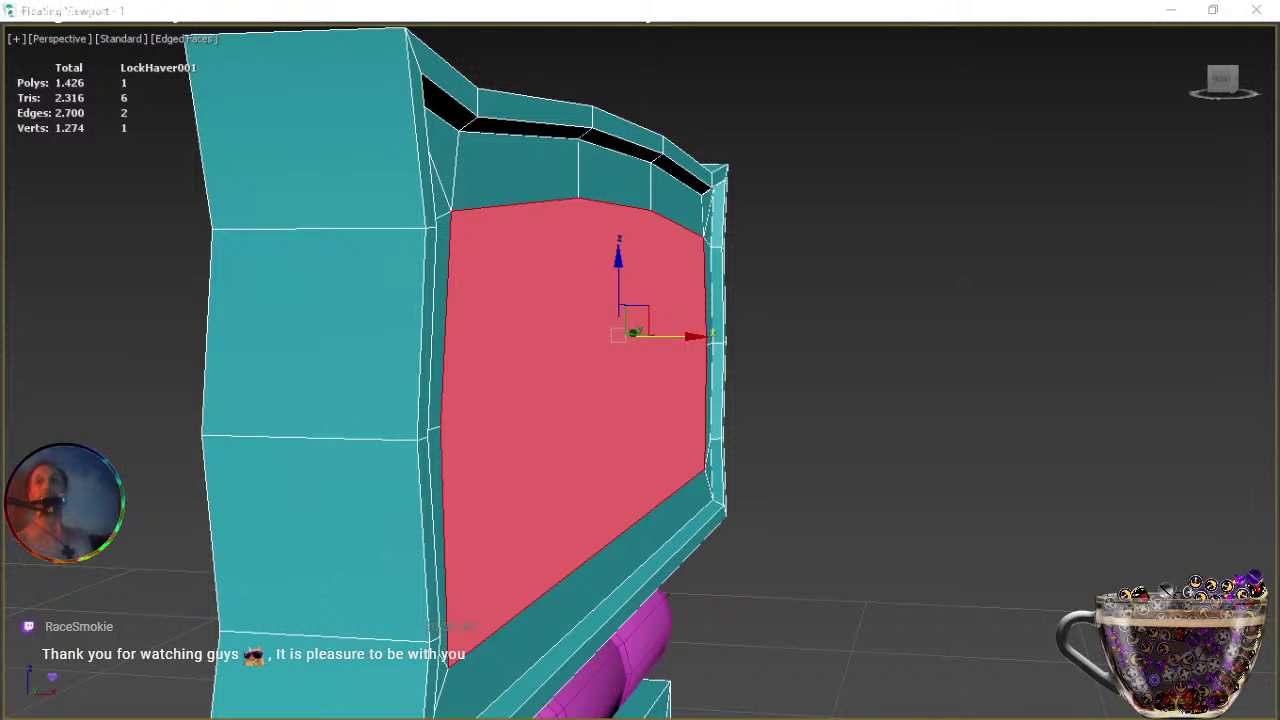
{"action": "key", "text": "ctrl+shift+b"}
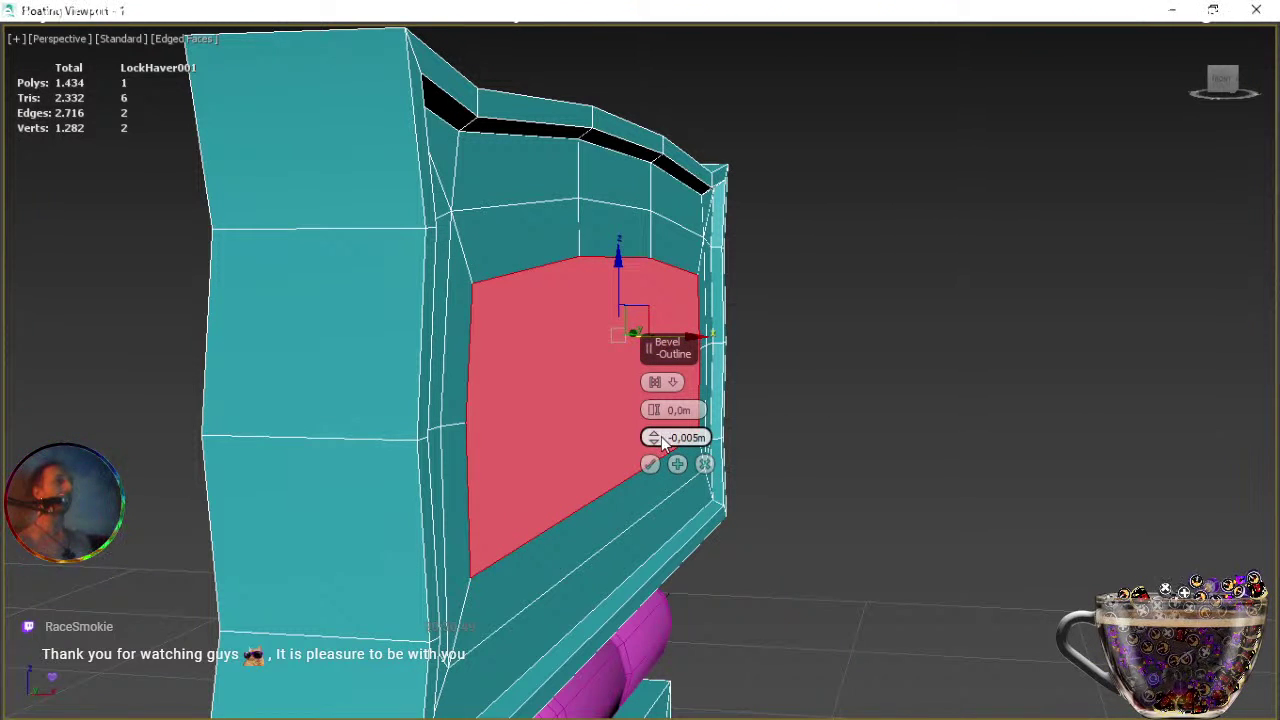
{"action": "left_click_drag", "start_coordinate": [655, 444], "coordinate": [653, 439]}
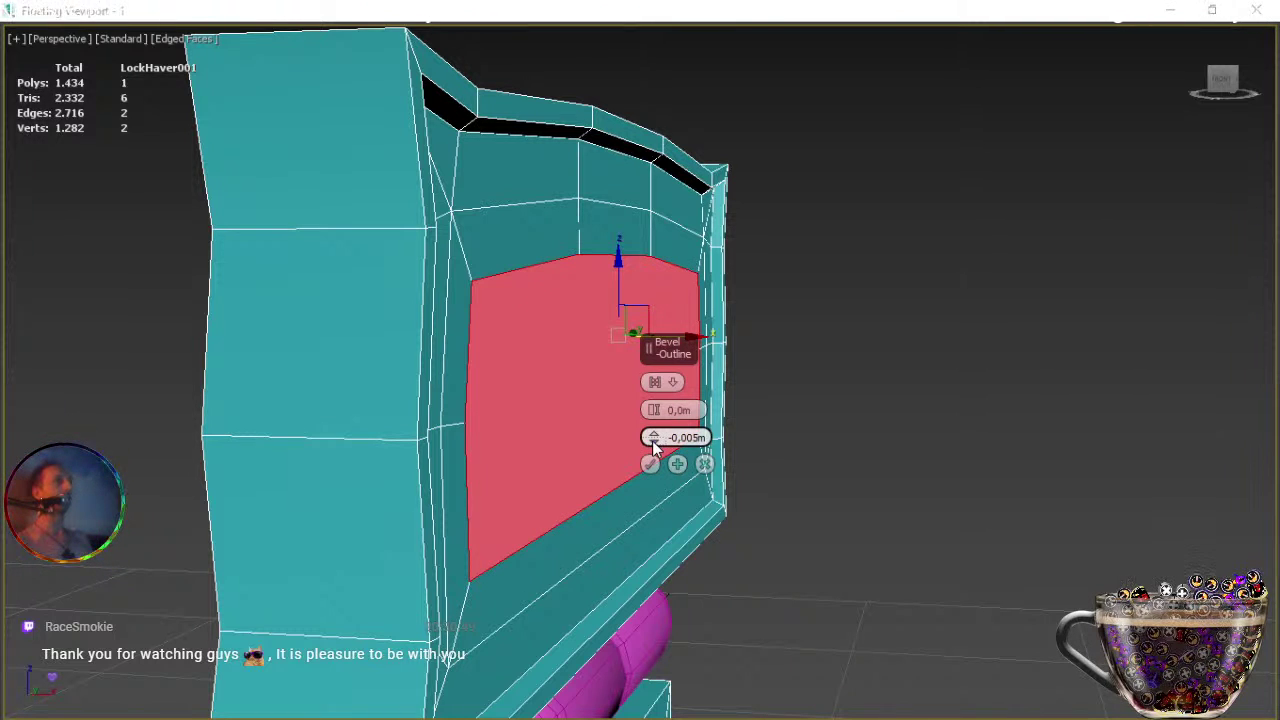
{"action": "left_click_drag", "start_coordinate": [654, 447], "coordinate": [655, 434]}
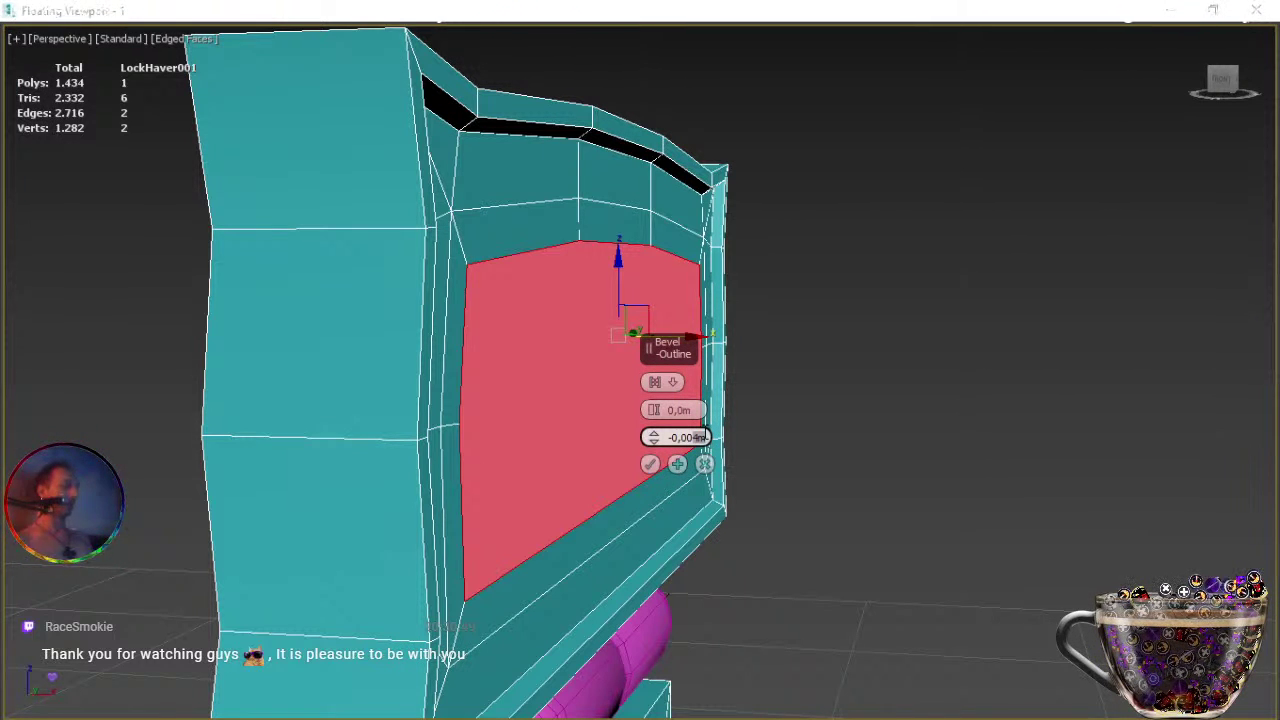
{"action": "type", "text": "2"}
{"action": "key", "text": "Return"}
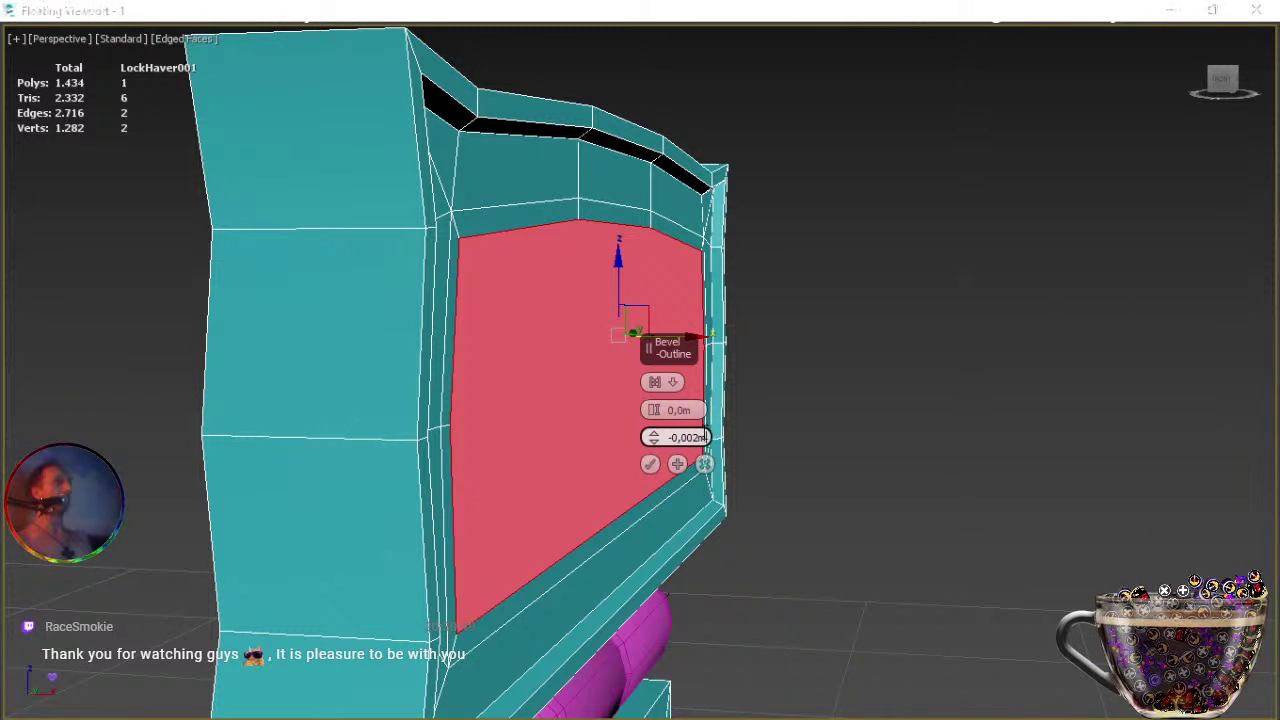
{"action": "type", "text": "1"}
{"action": "key", "text": "Return"}
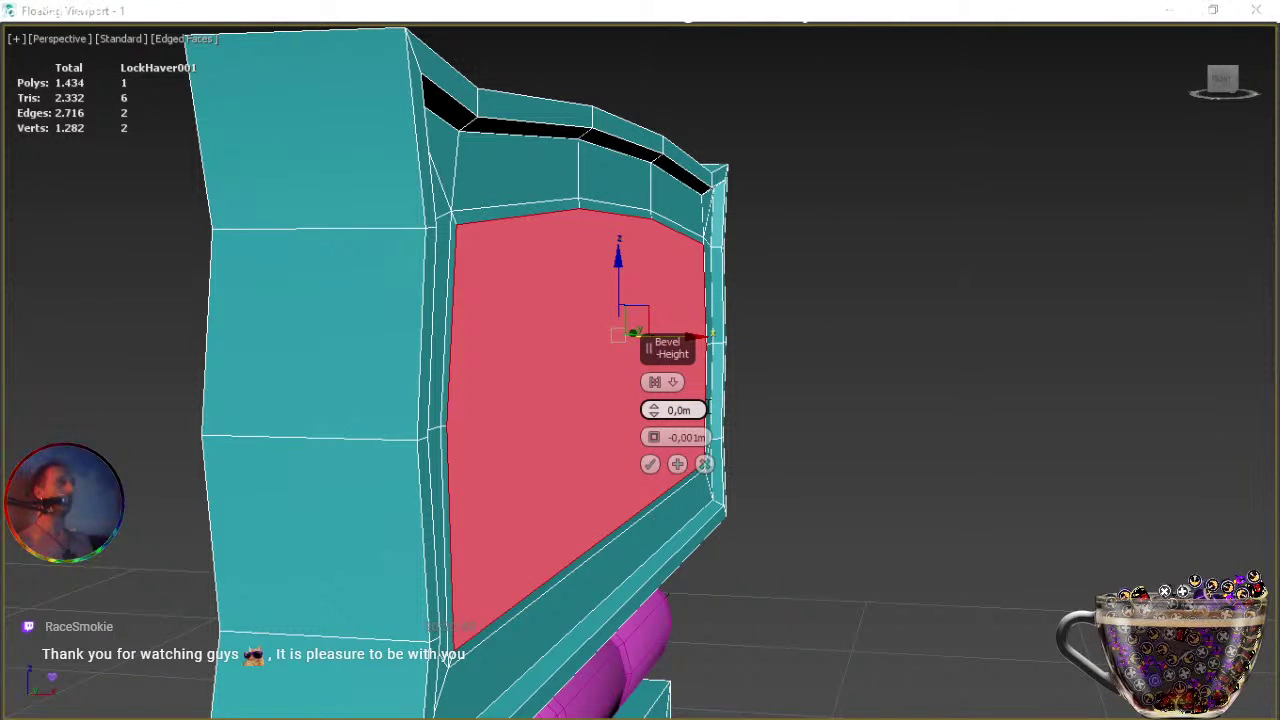
Set the bevel height to 0,001 m and apply the bevel to the inner front polygon.
{"action": "key", "text": "BackSpace"}
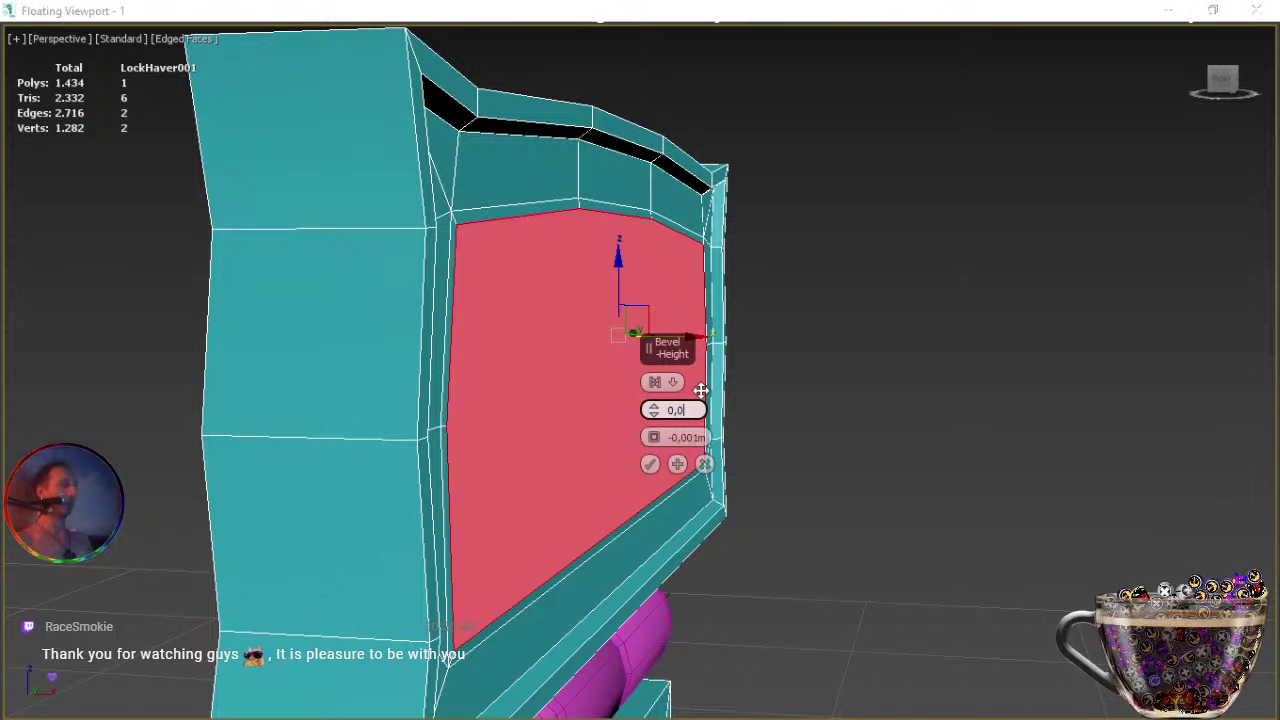
{"action": "type", "text": "01"}
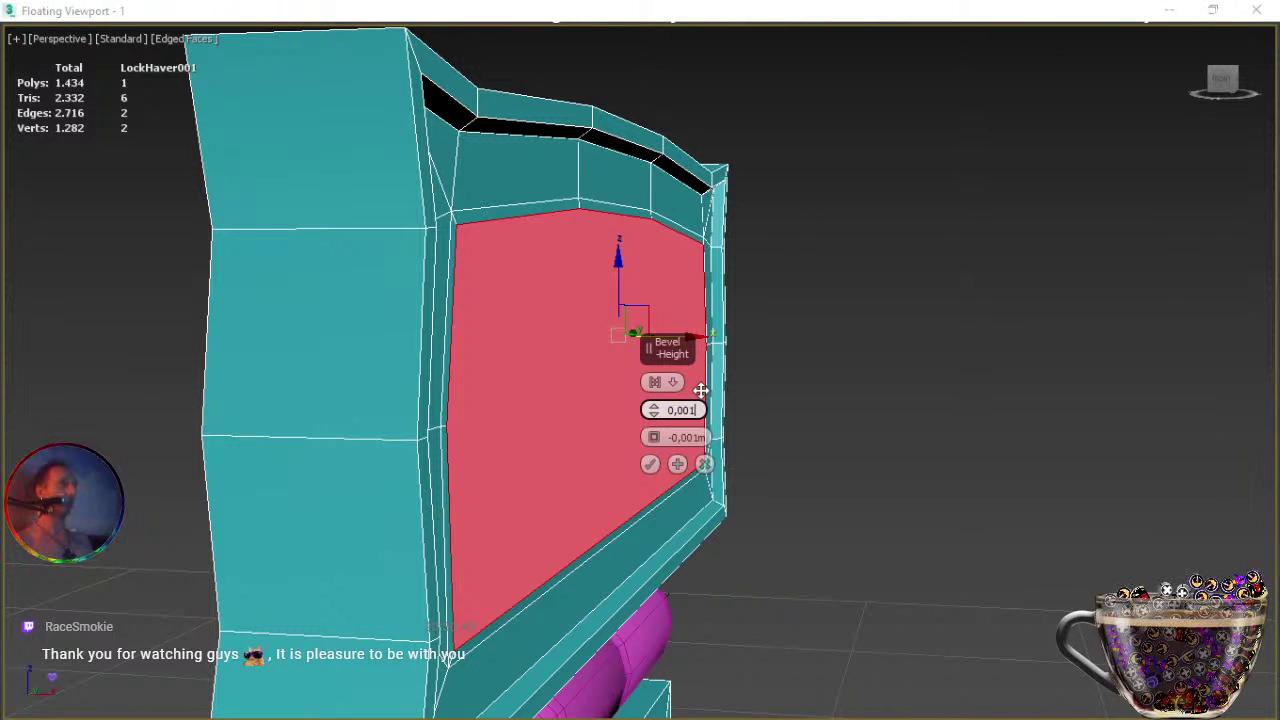
{"action": "key", "text": "Return"}
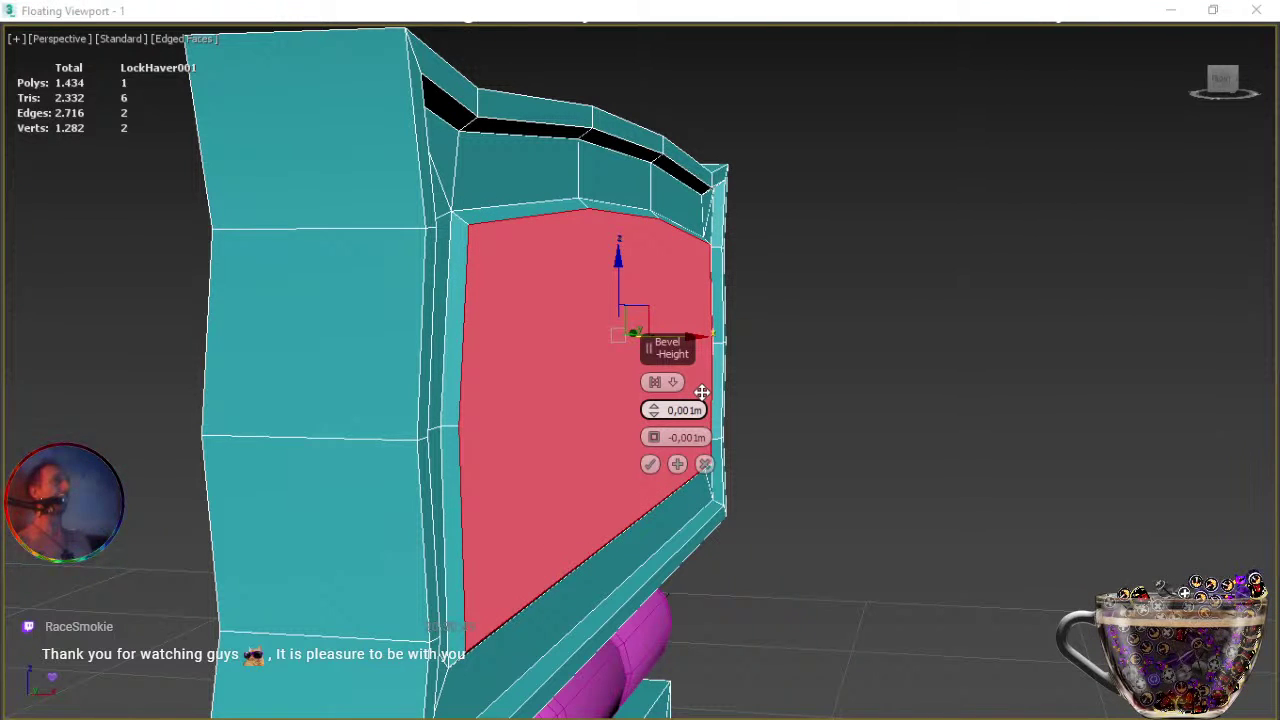
{"action": "left_click", "coordinate": [651, 465]}
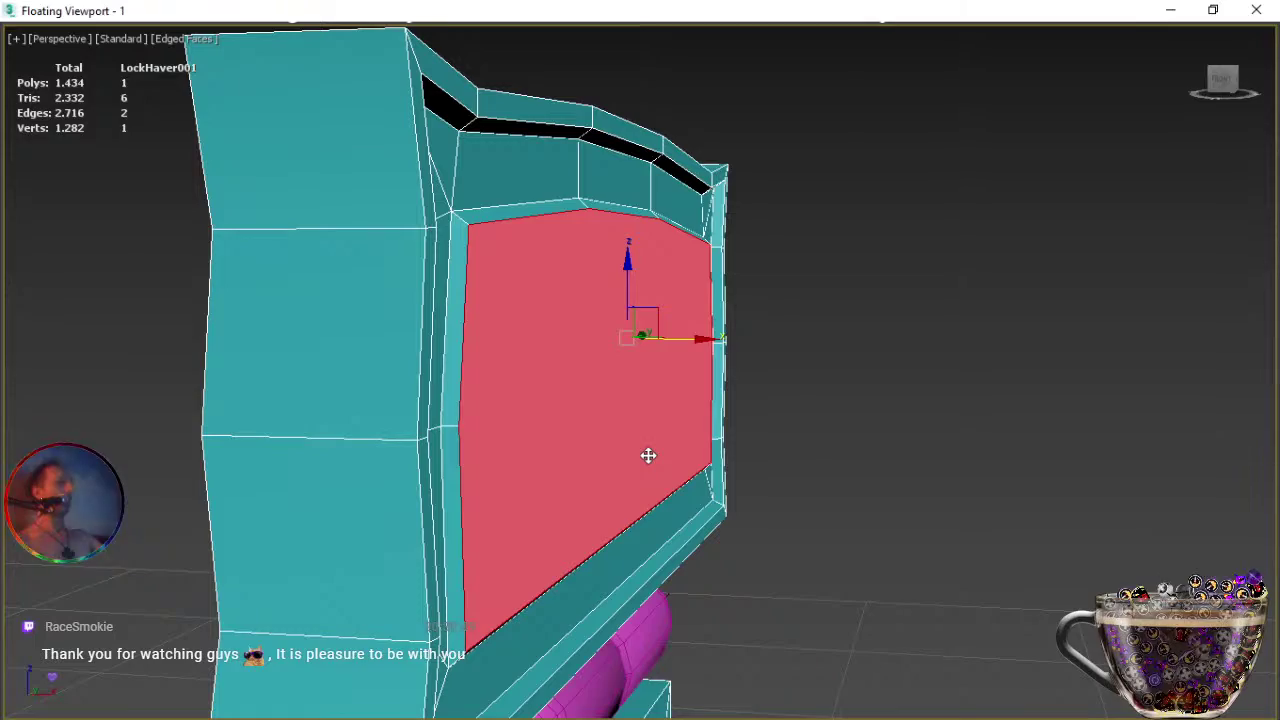
Examine the recessed and beveled head block together with the rest of the latch from several angles.
{"action": "middle_click_drag", "start_coordinate": [648, 455], "coordinate": [689, 446], "text": "alt"}
{"action": "scroll", "coordinate": [527, 434], "scroll_direction": "down", "scroll_amount": 3}
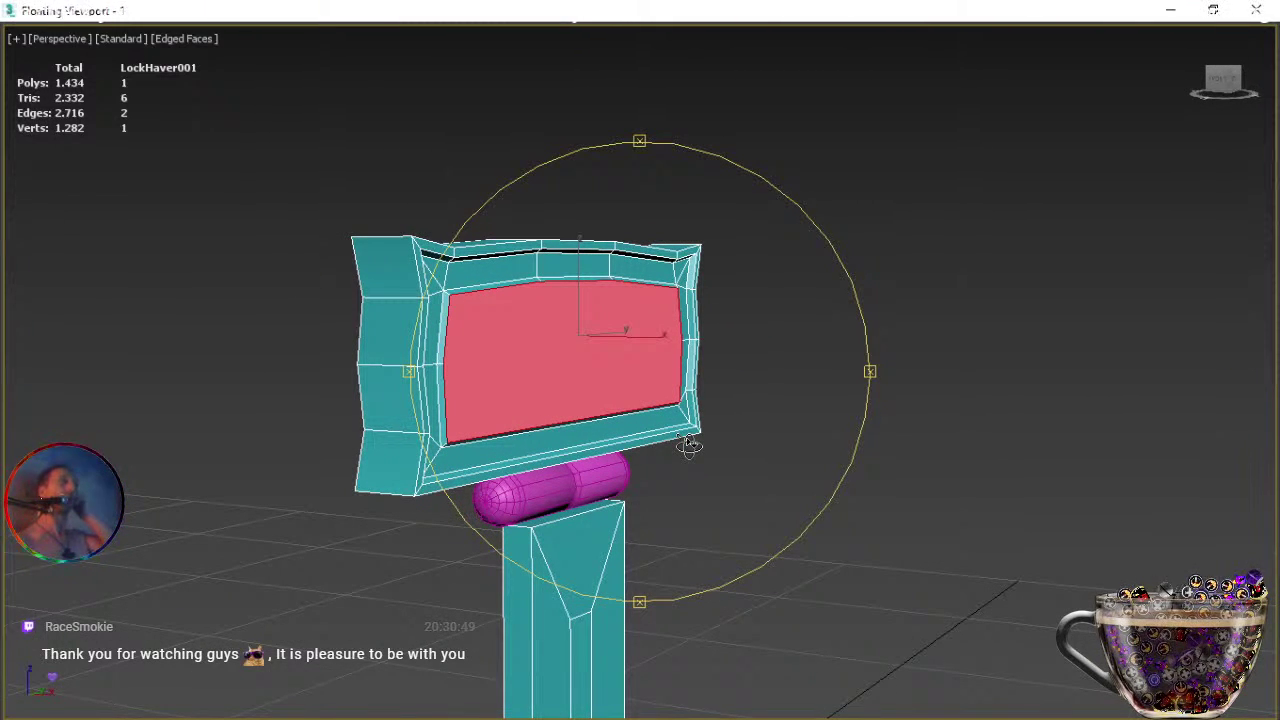
{"action": "middle_click_drag", "start_coordinate": [689, 446], "coordinate": [690, 446], "text": "alt"}
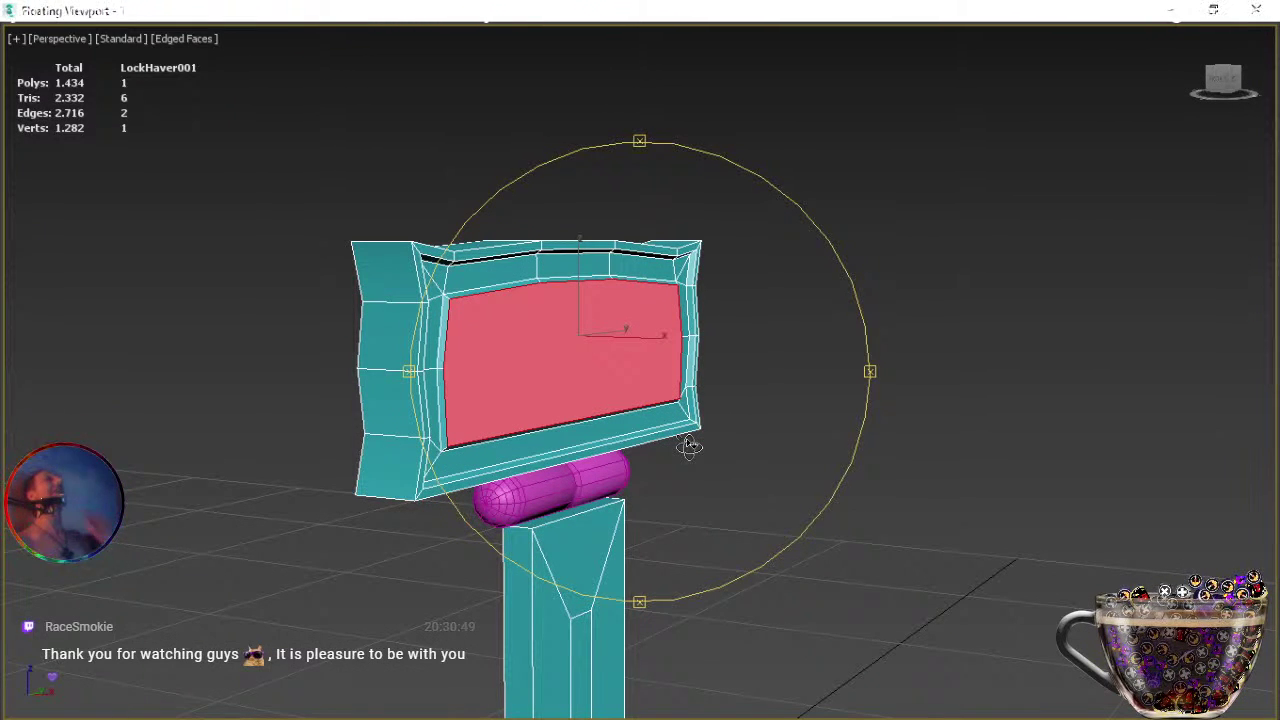
{"action": "middle_click_drag", "start_coordinate": [714, 471], "coordinate": [613, 505], "text": "alt"}
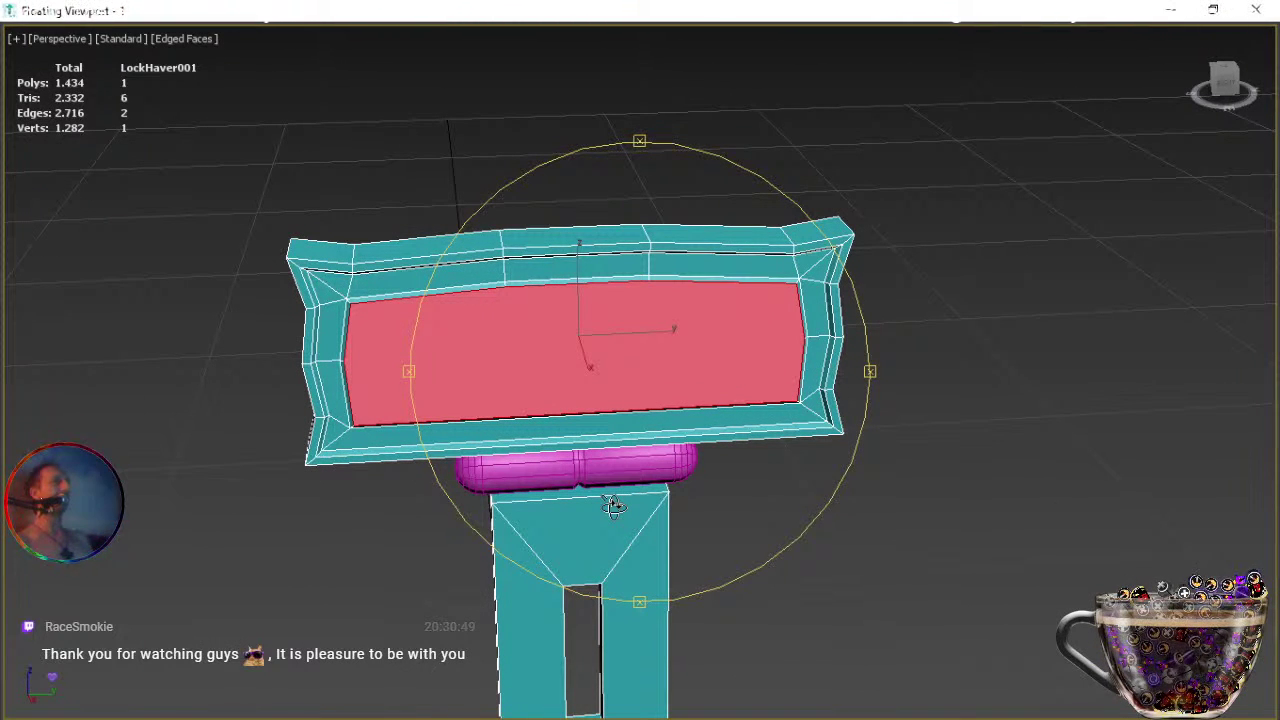
{"action": "middle_click_drag", "start_coordinate": [617, 501], "coordinate": [613, 426], "text": "alt"}
{"action": "mouse_move", "coordinate": [612, 502]}
{"action": "middle_mouse_down", "text": "alt"}
{"action": "mouse_move", "coordinate": [726, 531]}
{"action": "mouse_move", "coordinate": [720, 471]}
{"action": "mouse_move", "coordinate": [688, 458]}
{"action": "mouse_move", "coordinate": [637, 466]}
{"action": "mouse_move", "coordinate": [609, 505]}
{"action": "mouse_move", "coordinate": [646, 509]}
{"action": "mouse_move", "coordinate": [654, 488]}
{"action": "mouse_move", "coordinate": [623, 486]}
{"action": "middle_mouse_up", "text": "alt"}
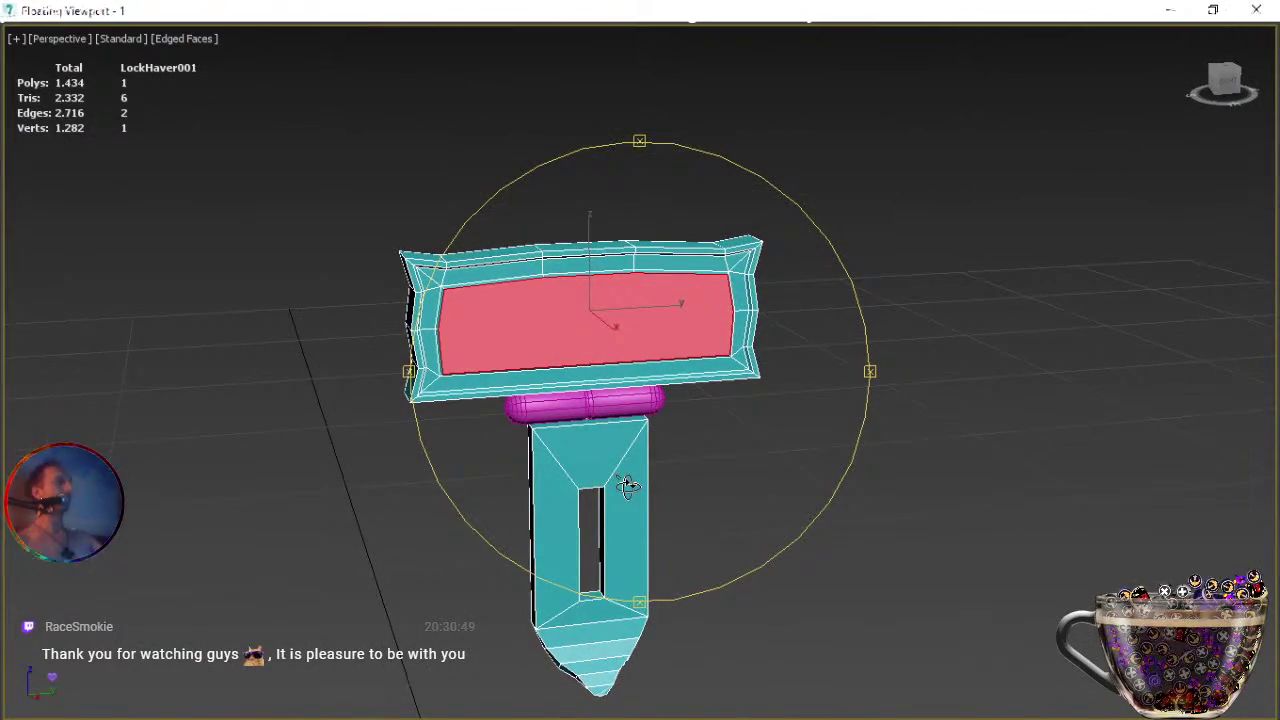
{"action": "middle_click_drag", "start_coordinate": [627, 487], "coordinate": [680, 483], "text": "alt"}
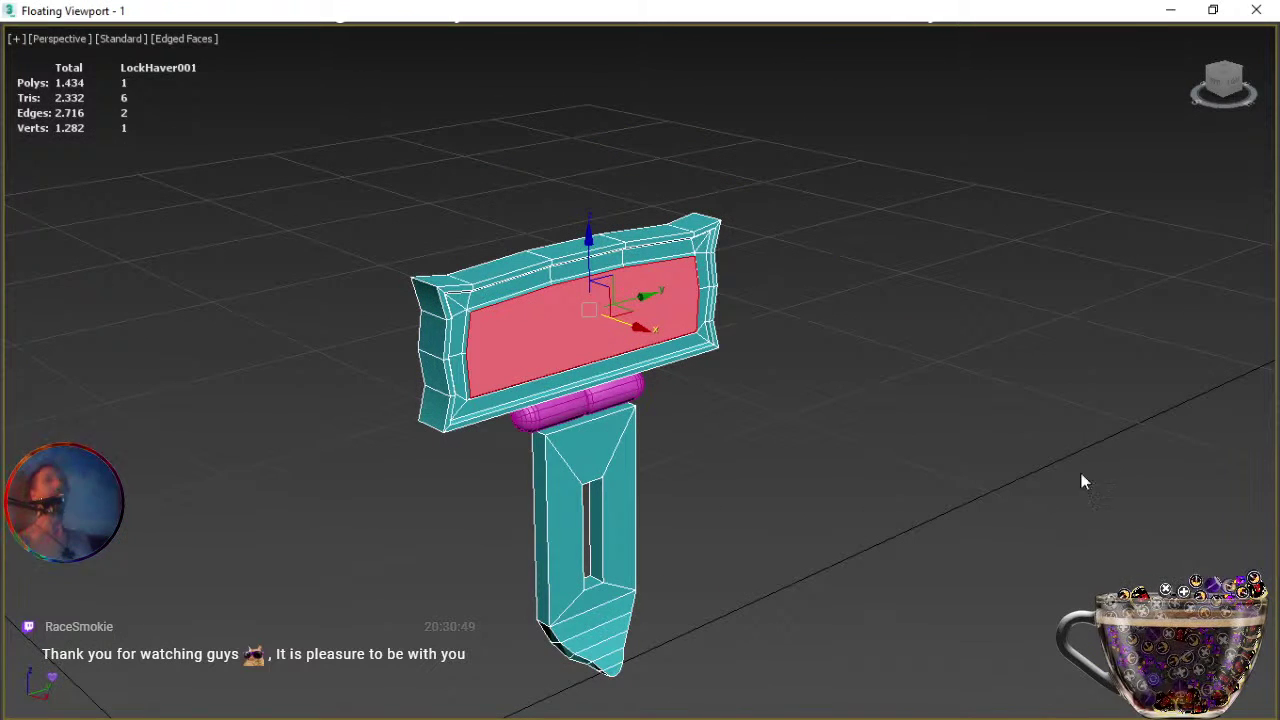
Leave polygon editing, end isolation to bring back the whole pirate chest, and clear the selection.
{"action": "key", "text": "4"}
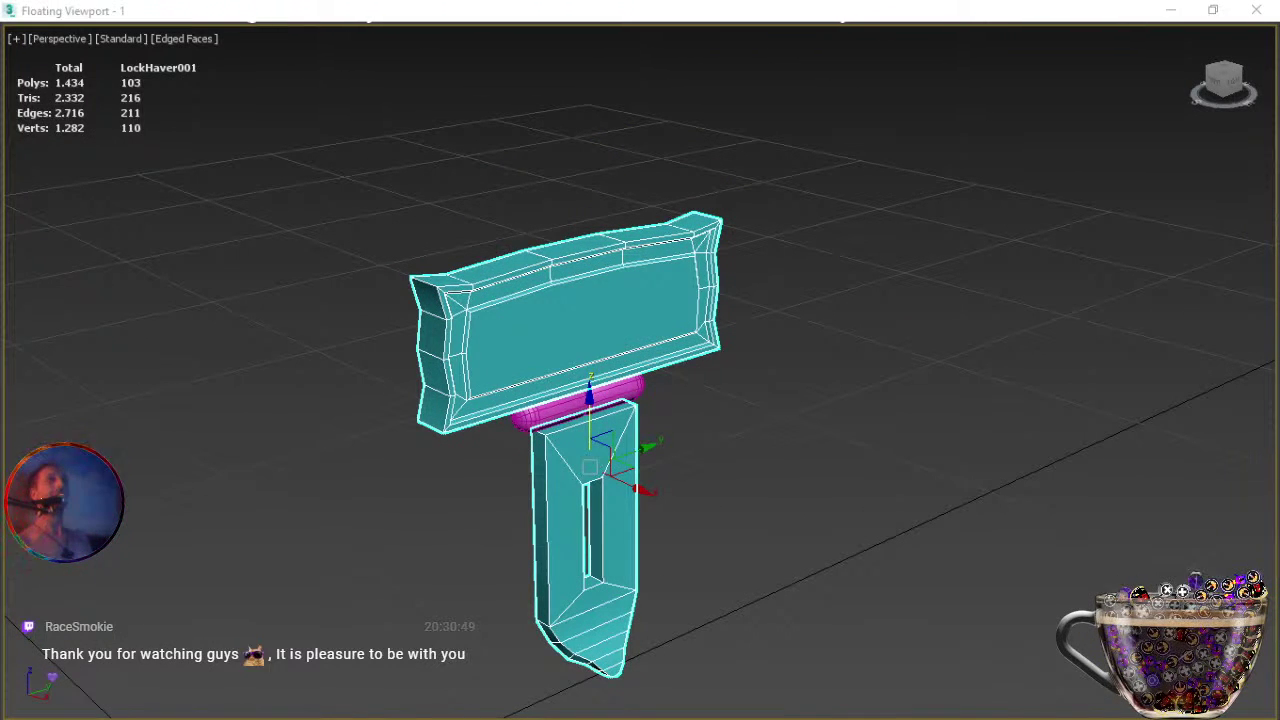
{"action": "key", "text": "ctrl+d"}
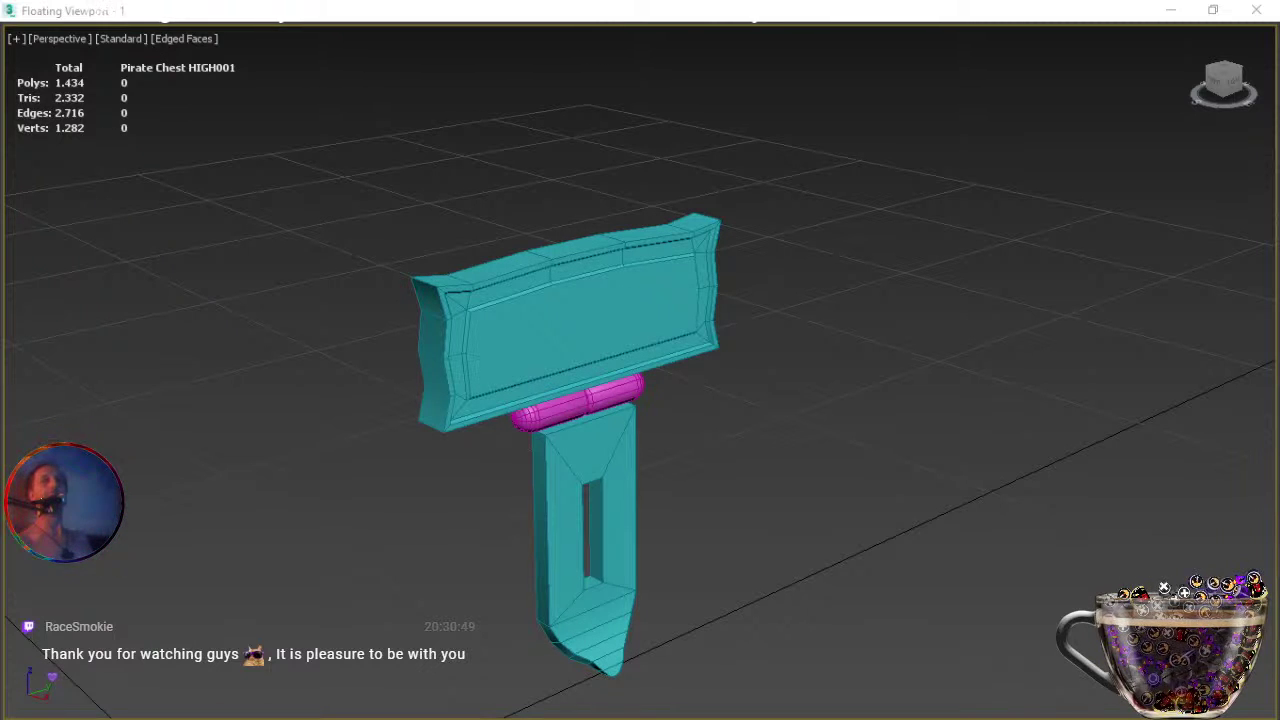
{"action": "key", "text": "alt+q"}
{"action": "left_click", "coordinate": [680, 349]}
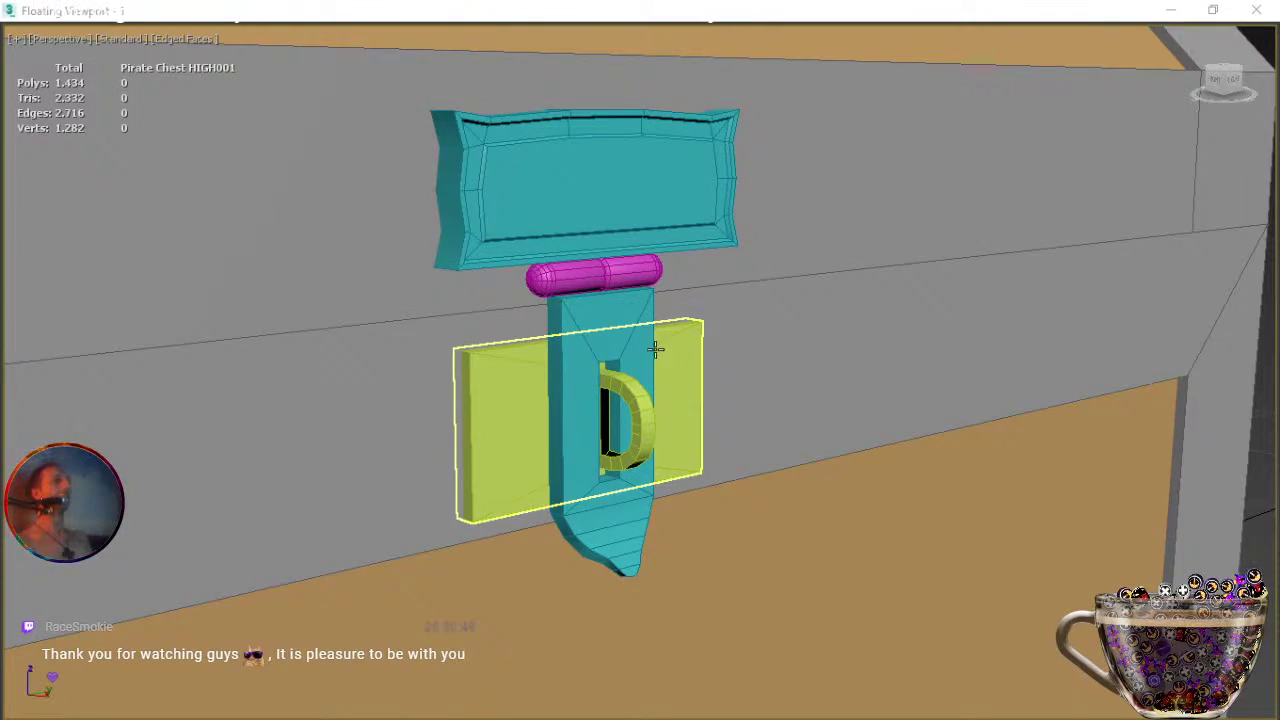
{"action": "left_click", "coordinate": [580, 214]}
{"action": "left_click", "coordinate": [774, 497]}
{"action": "middle_click_drag", "start_coordinate": [814, 530], "coordinate": [614, 406]}
{"action": "scroll", "coordinate": [612, 406], "scroll_direction": "down", "scroll_amount": 4}
{"action": "scroll", "coordinate": [603, 450], "scroll_direction": "down", "scroll_amount": 5}
{"action": "middle_click_drag", "start_coordinate": [652, 479], "coordinate": [660, 543], "text": "alt"}
{"action": "scroll", "coordinate": [660, 543], "scroll_direction": "up", "scroll_amount": 3}
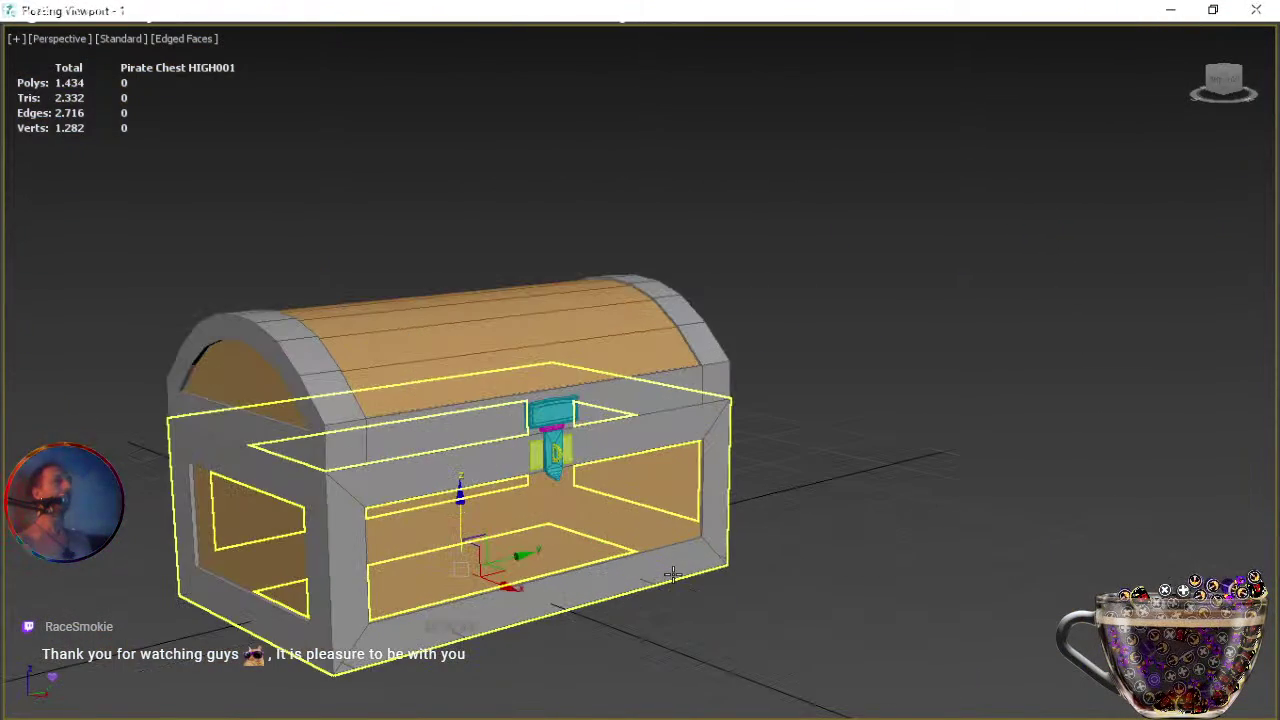
{"action": "key", "text": "ctrl+d"}
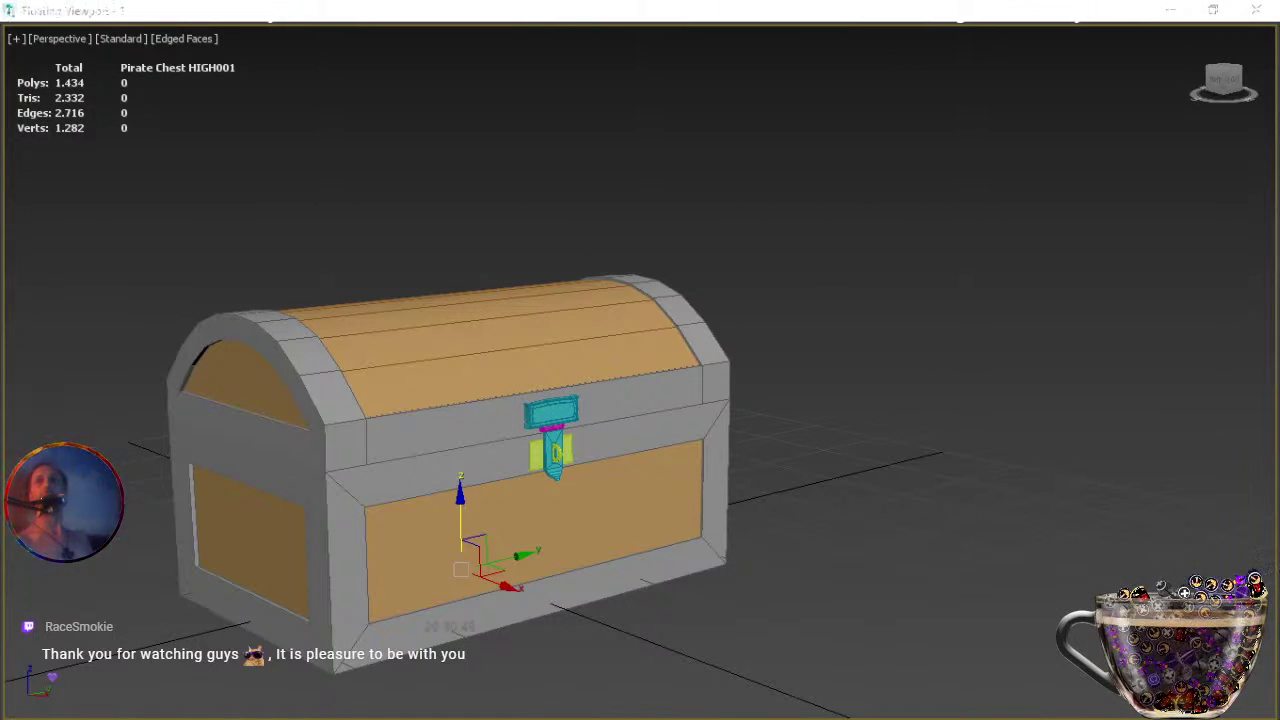
{"action": "key", "text": "q"}
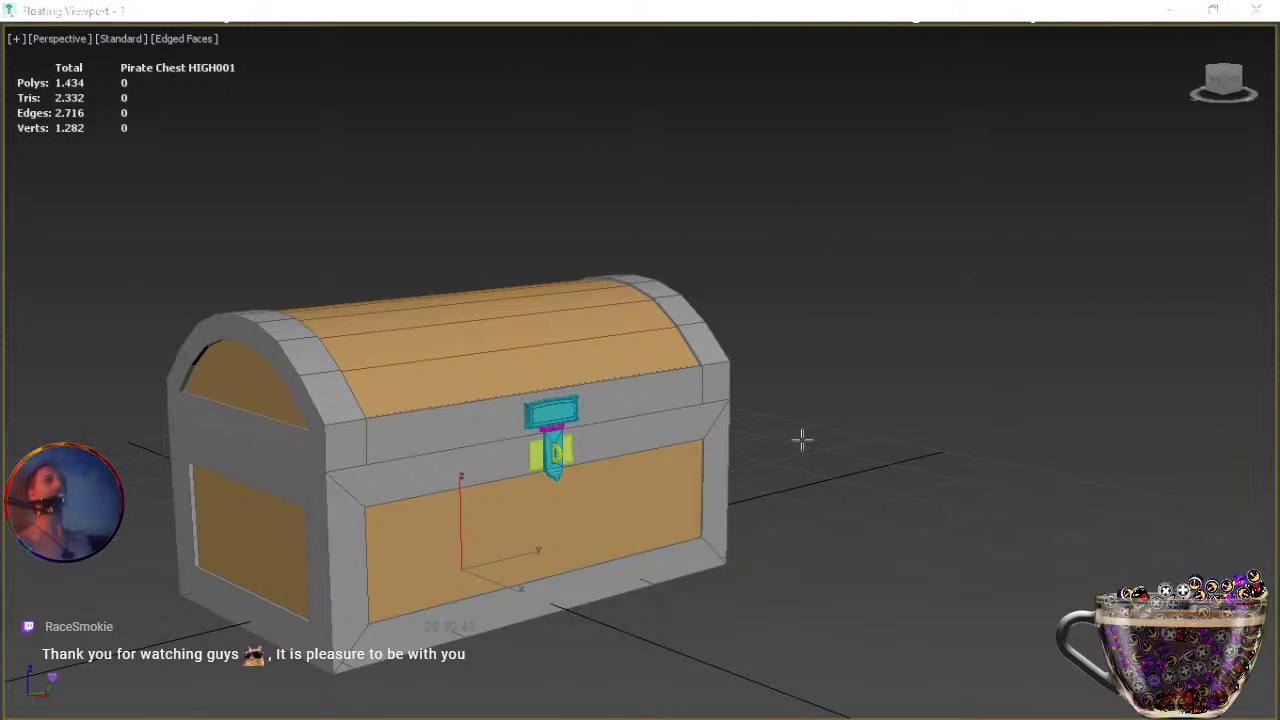
{"action": "left_click", "coordinate": [657, 668]}
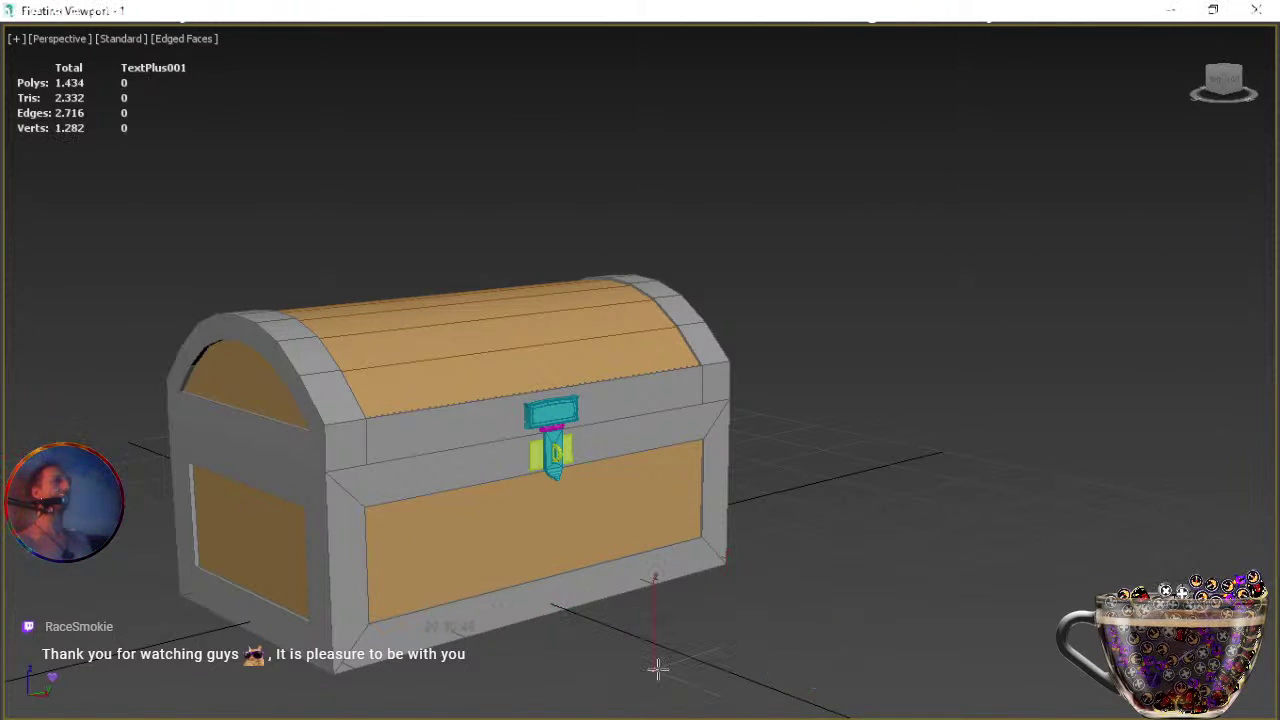
{"action": "left_click_drag", "start_coordinate": [657, 669], "coordinate": [711, 707]}
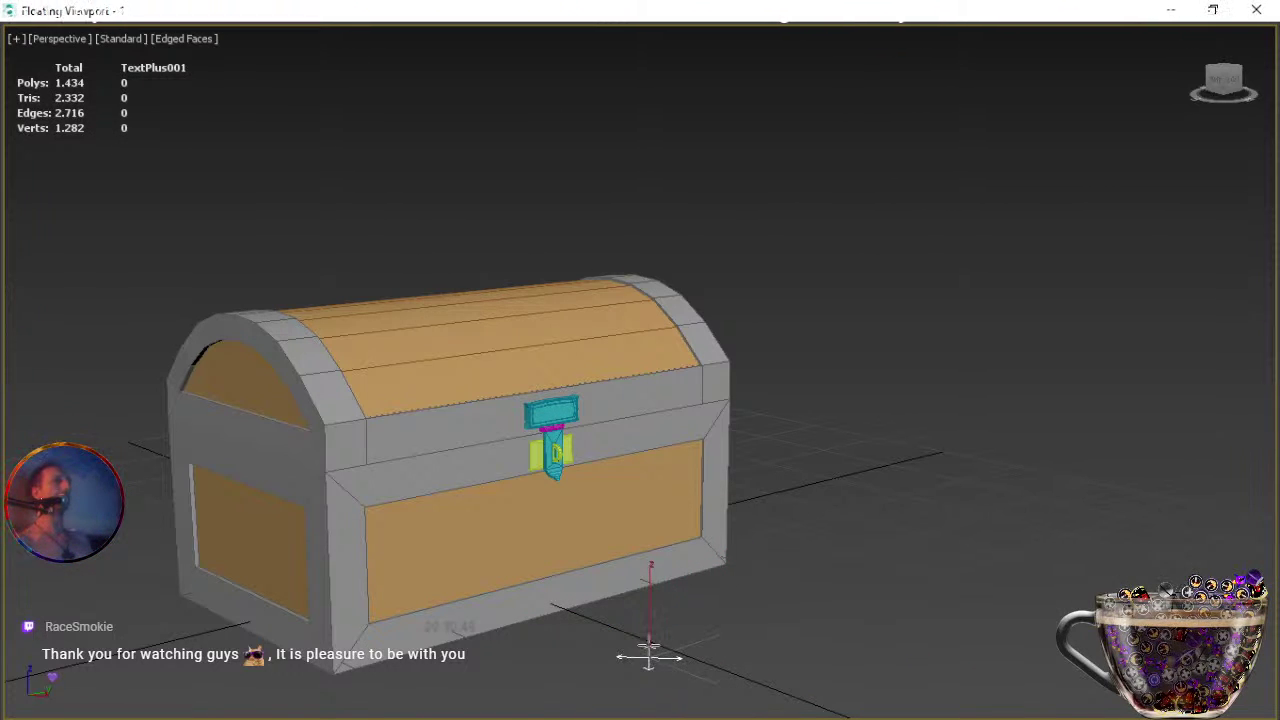
{"action": "right_click", "coordinate": [719, 618]}
{"action": "left_click", "coordinate": [723, 616]}
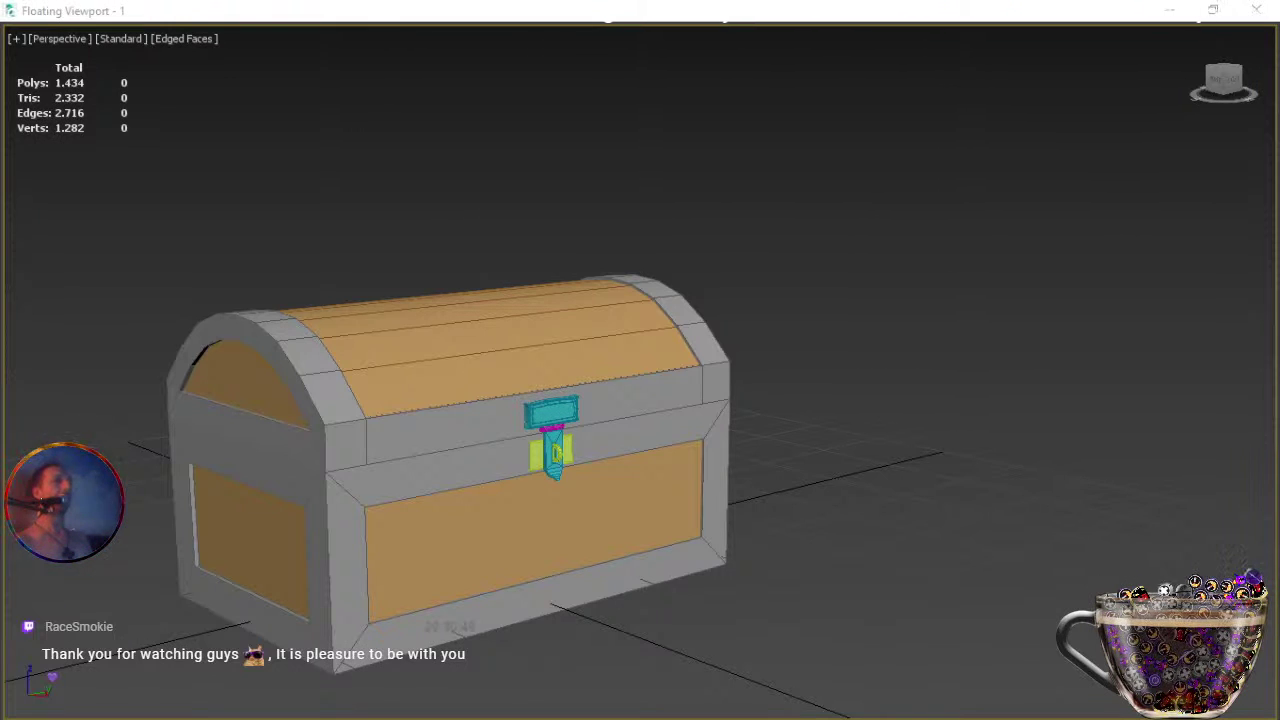
Place a TextPlus object on the ground in front of the chest and replace its default text with "Black".
{"action": "left_click", "coordinate": [736, 659]}
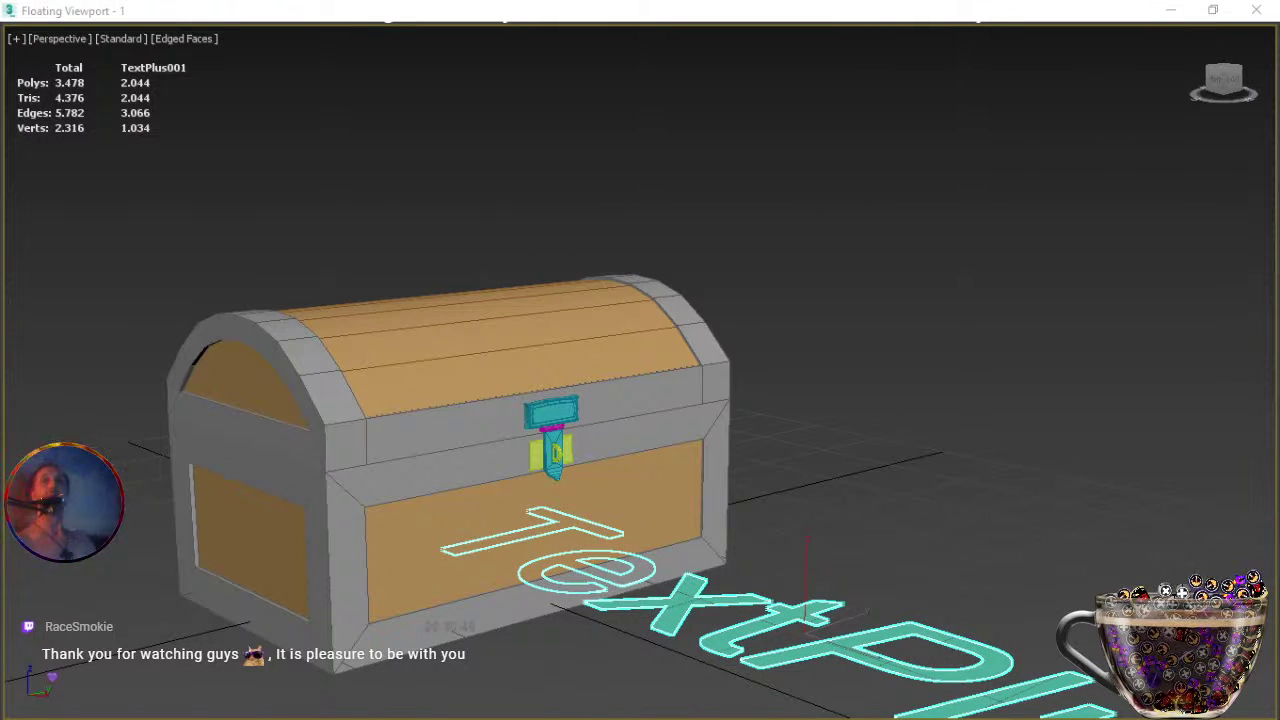
{"action": "key", "text": "Delete"}
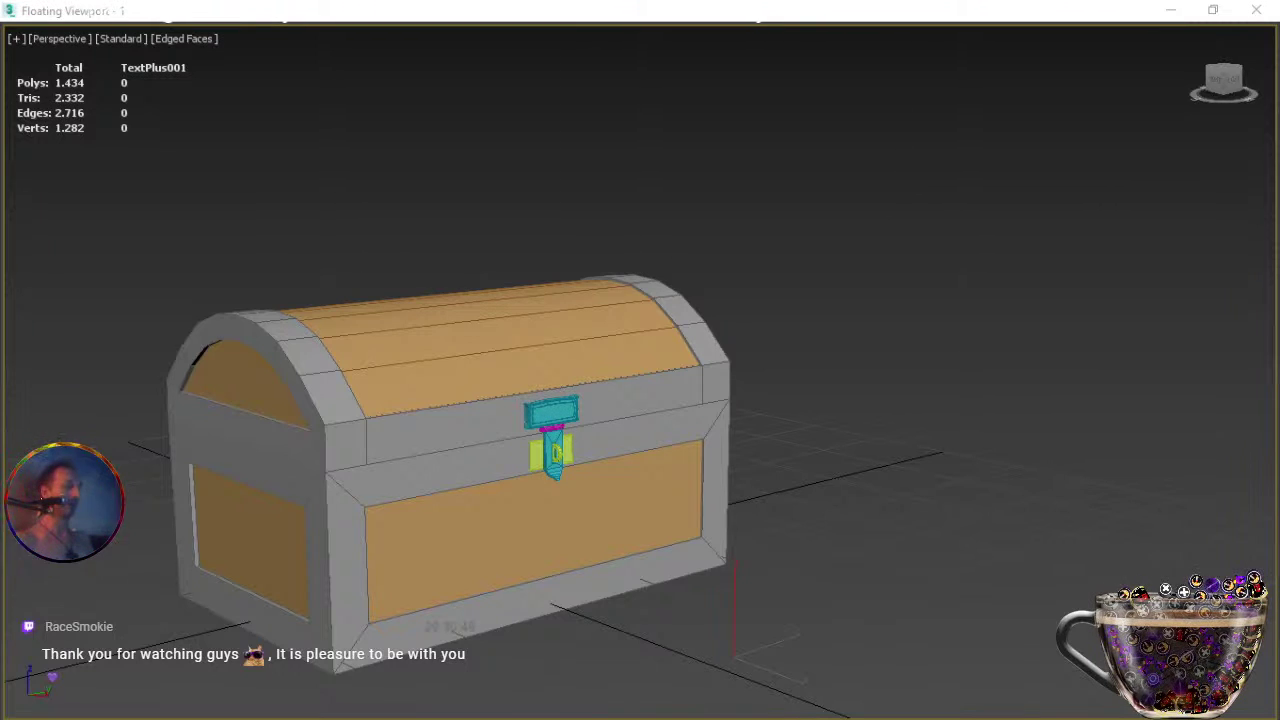
{"action": "type", "text": "B"}
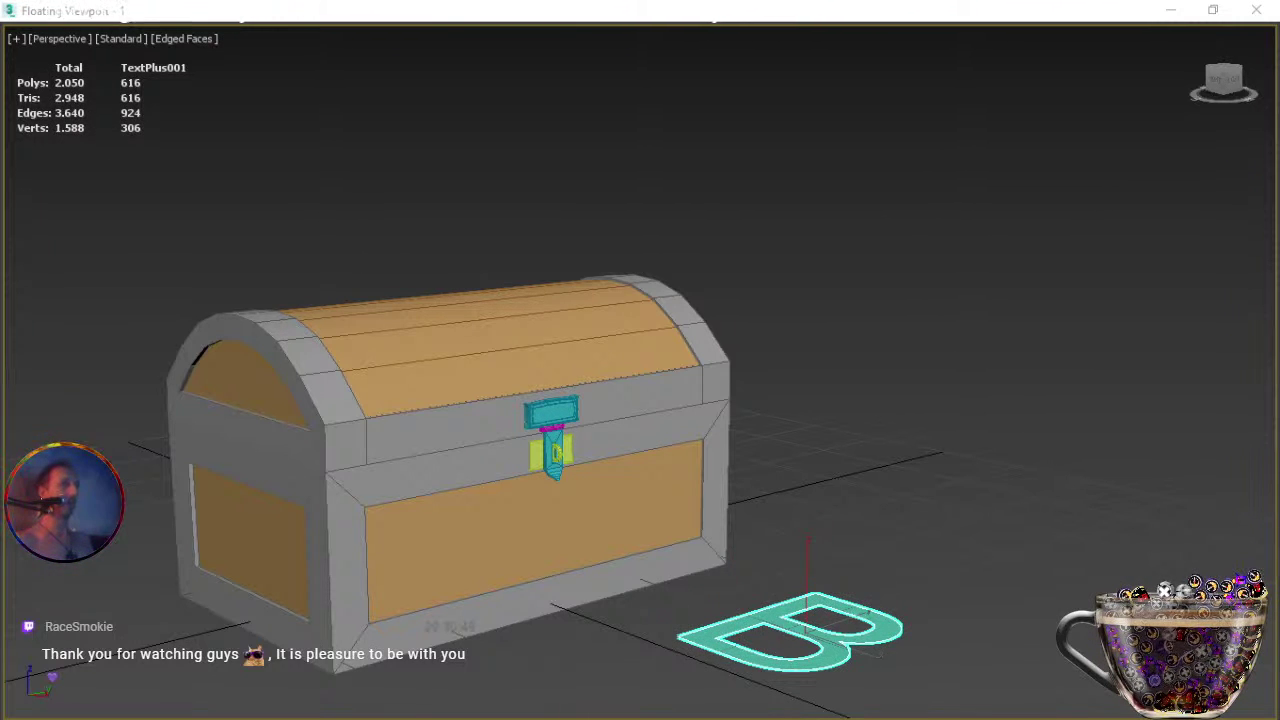
{"action": "type", "text": "lack"}
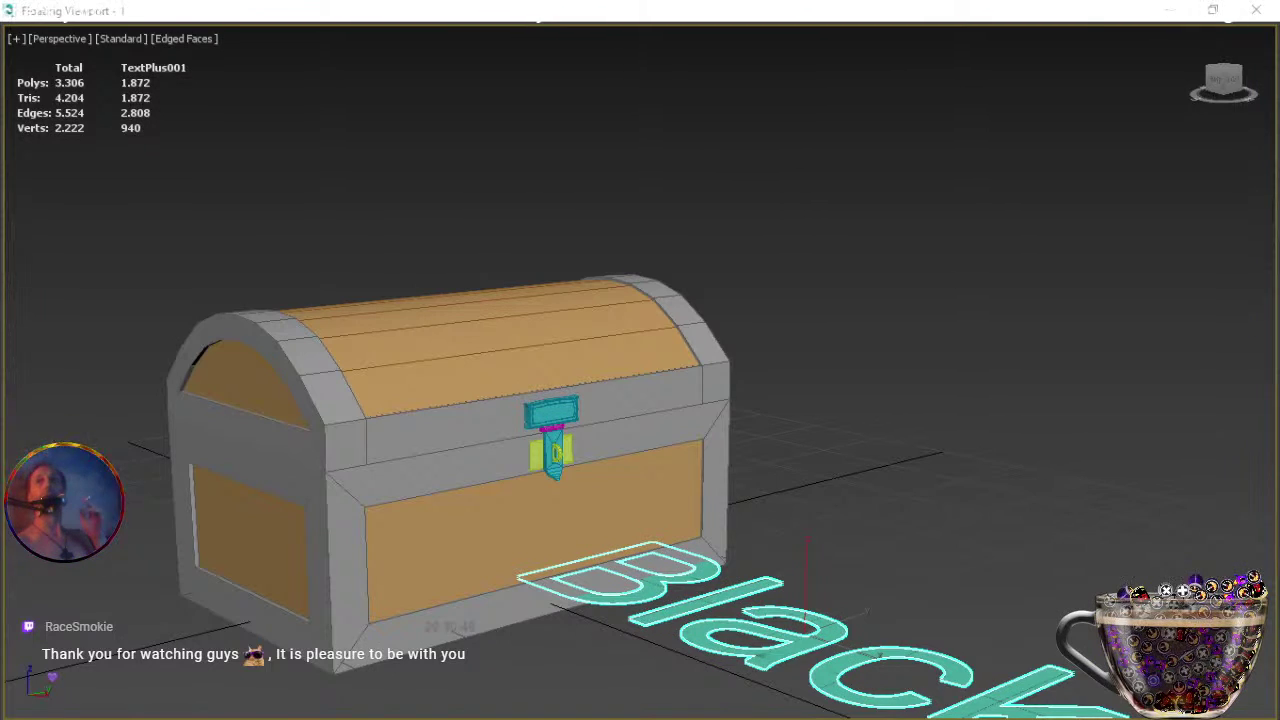
Move the "Black" text along X until it is clear of the chest, then clear the selection.
{"action": "middle_click_drag", "start_coordinate": [1006, 680], "coordinate": [876, 541]}
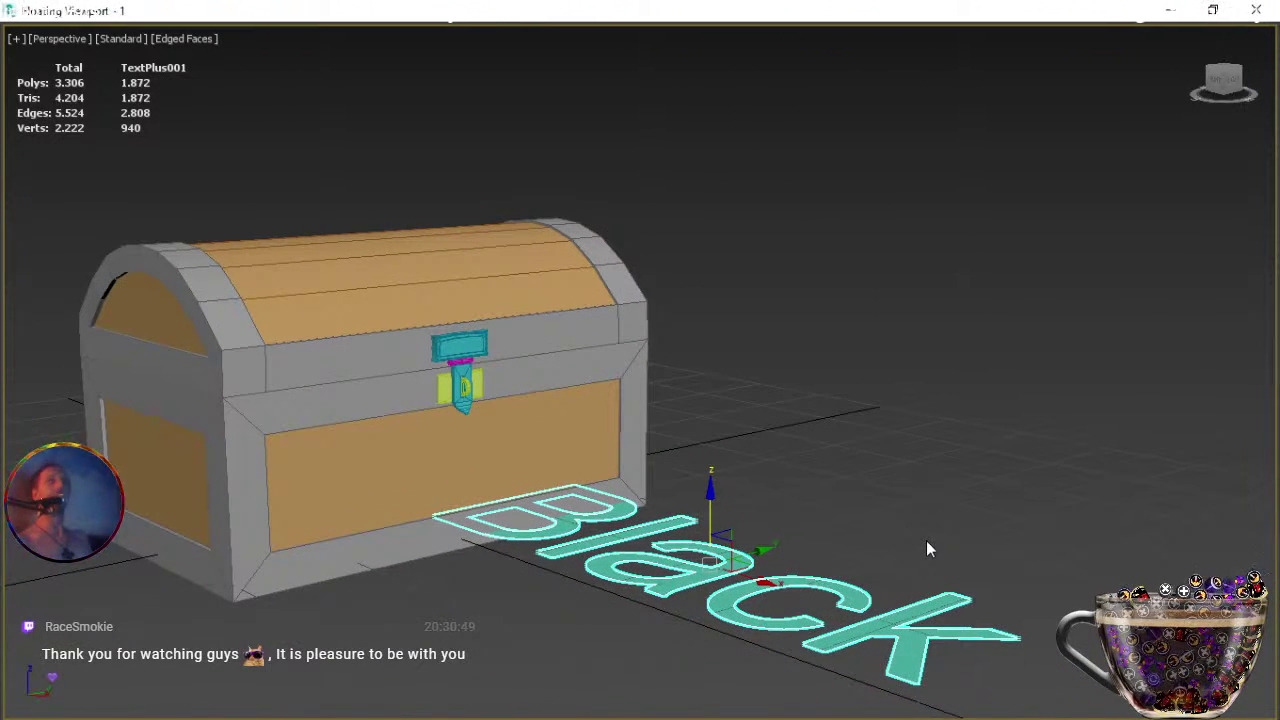
{"action": "middle_click_drag", "start_coordinate": [926, 540], "coordinate": [600, 358], "text": "alt"}
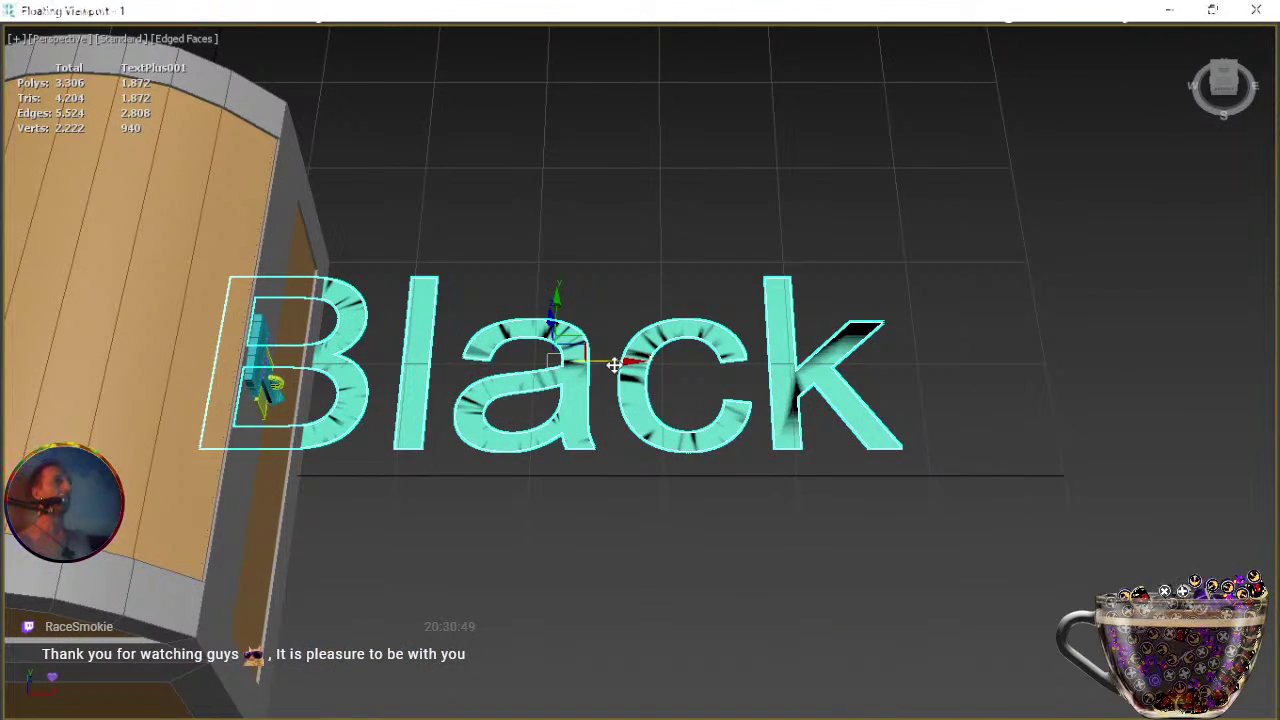
{"action": "left_click_drag", "start_coordinate": [613, 368], "coordinate": [769, 377]}
{"action": "key", "text": "ctrl+d"}
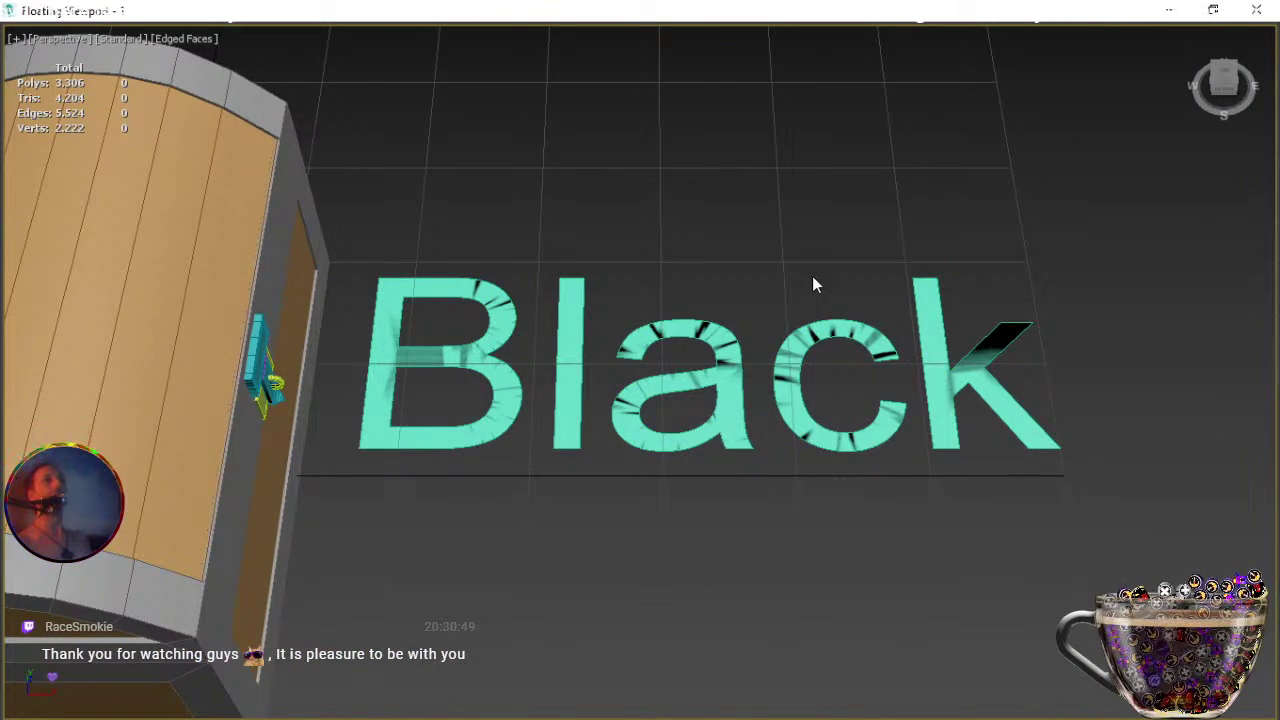
Select the "Black" text again, try several fonts on it and settle on the joined brush-script font.
{"action": "left_click", "coordinate": [1030, 350]}
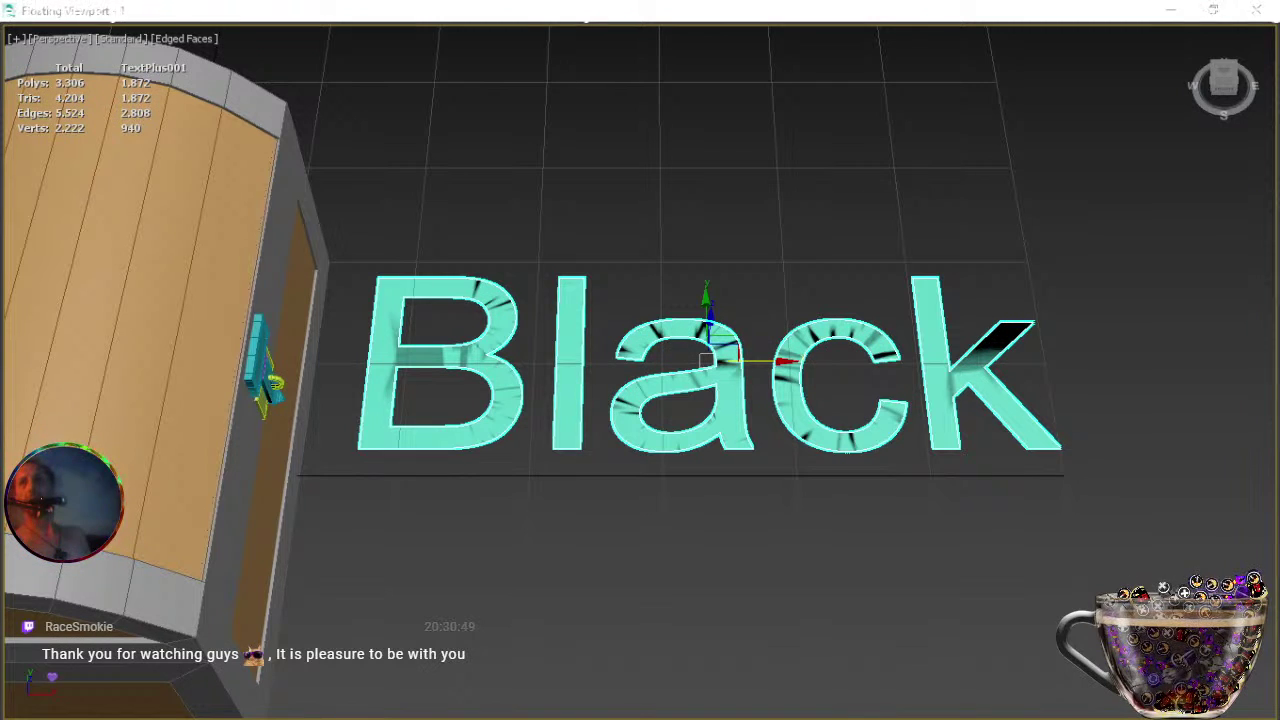
{"action": "key", "text": "Down"}
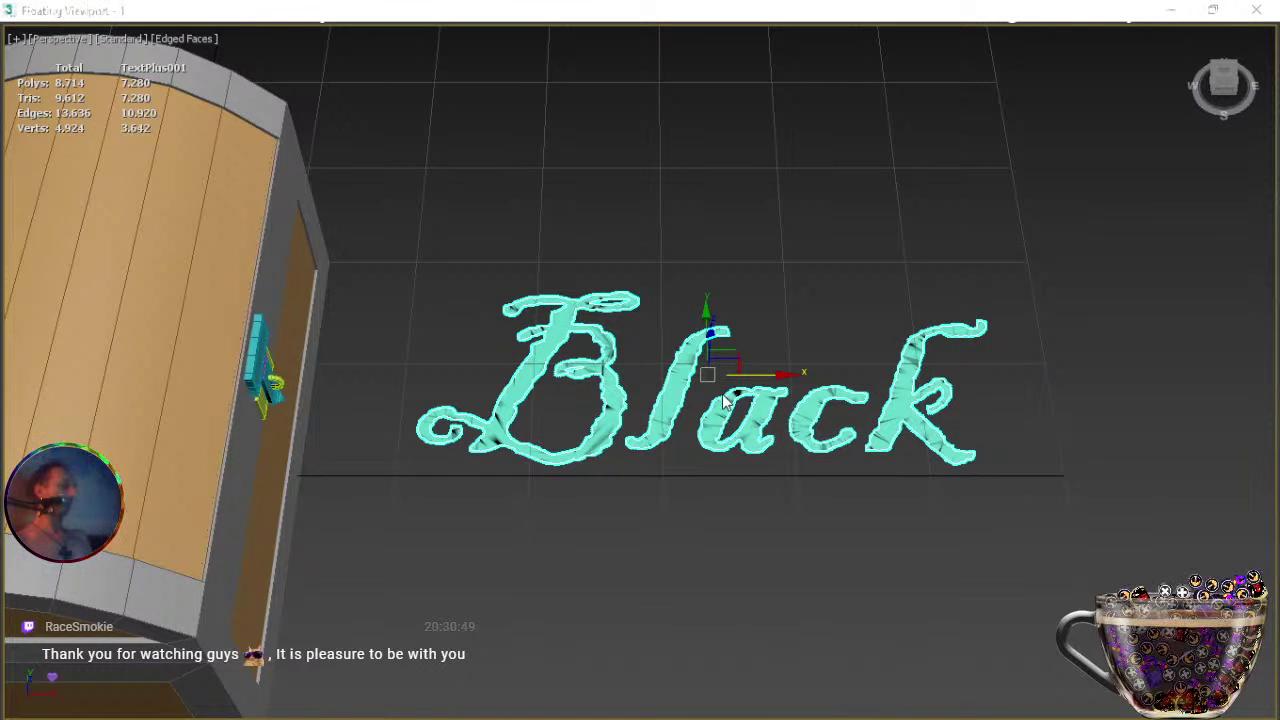
{"action": "key", "text": "Down"}
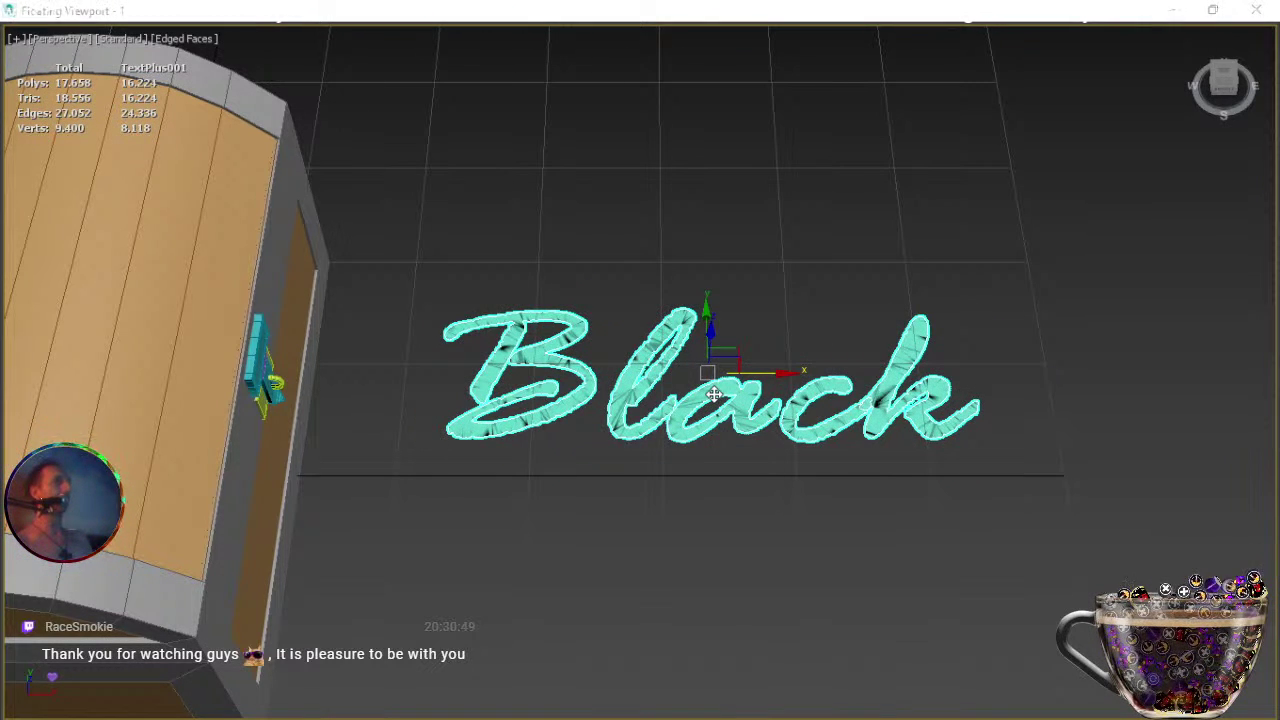
{"action": "key", "text": "Down"}
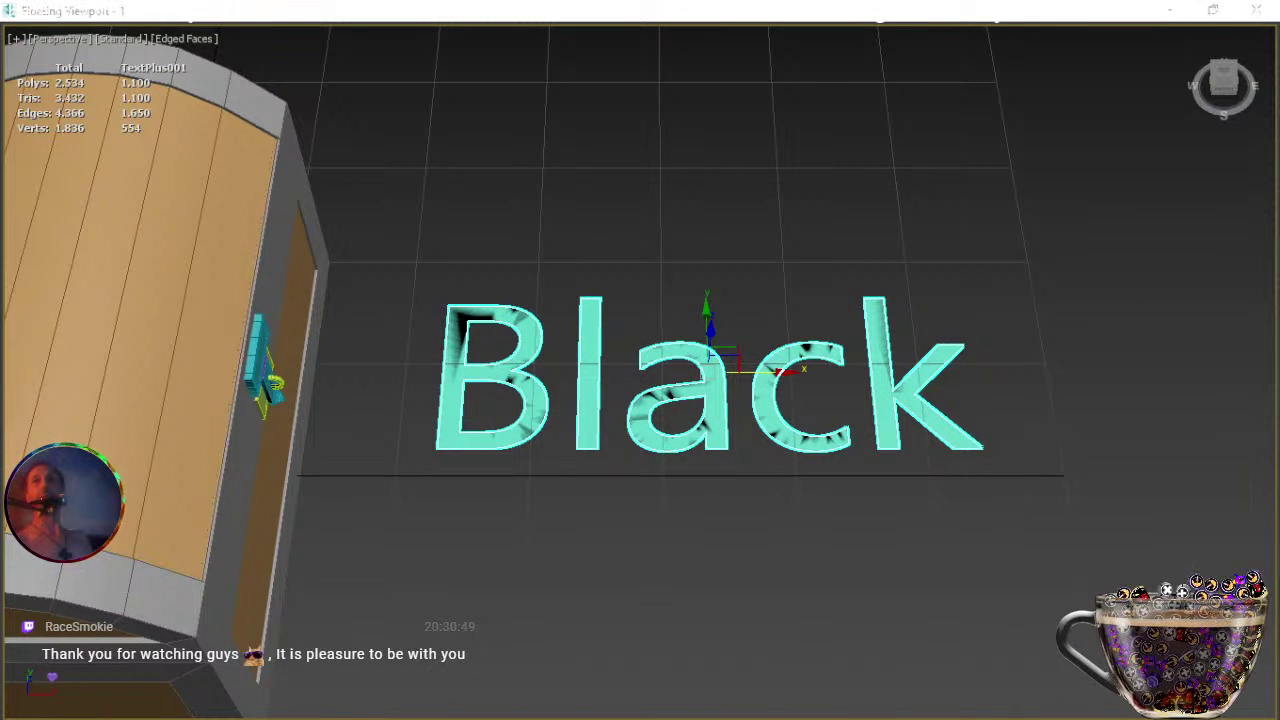
{"action": "key", "text": "Down"}
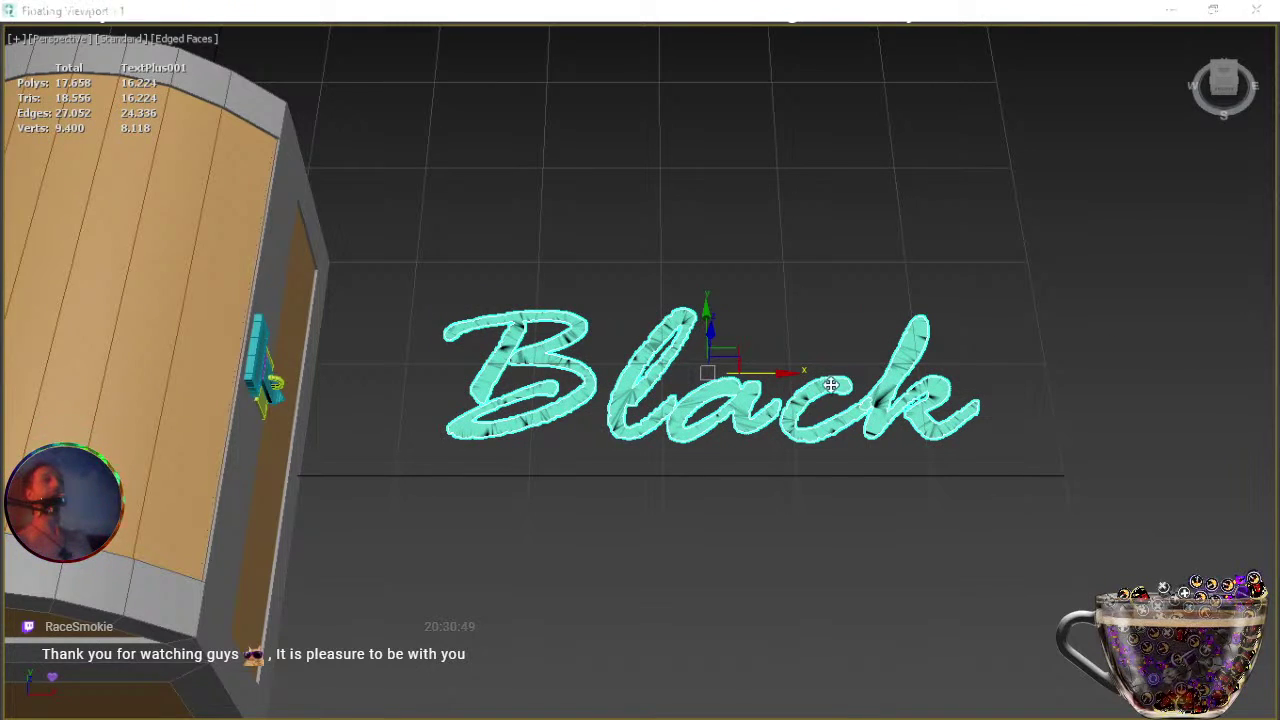
{"action": "middle_click_drag", "start_coordinate": [832, 384], "coordinate": [775, 418]}
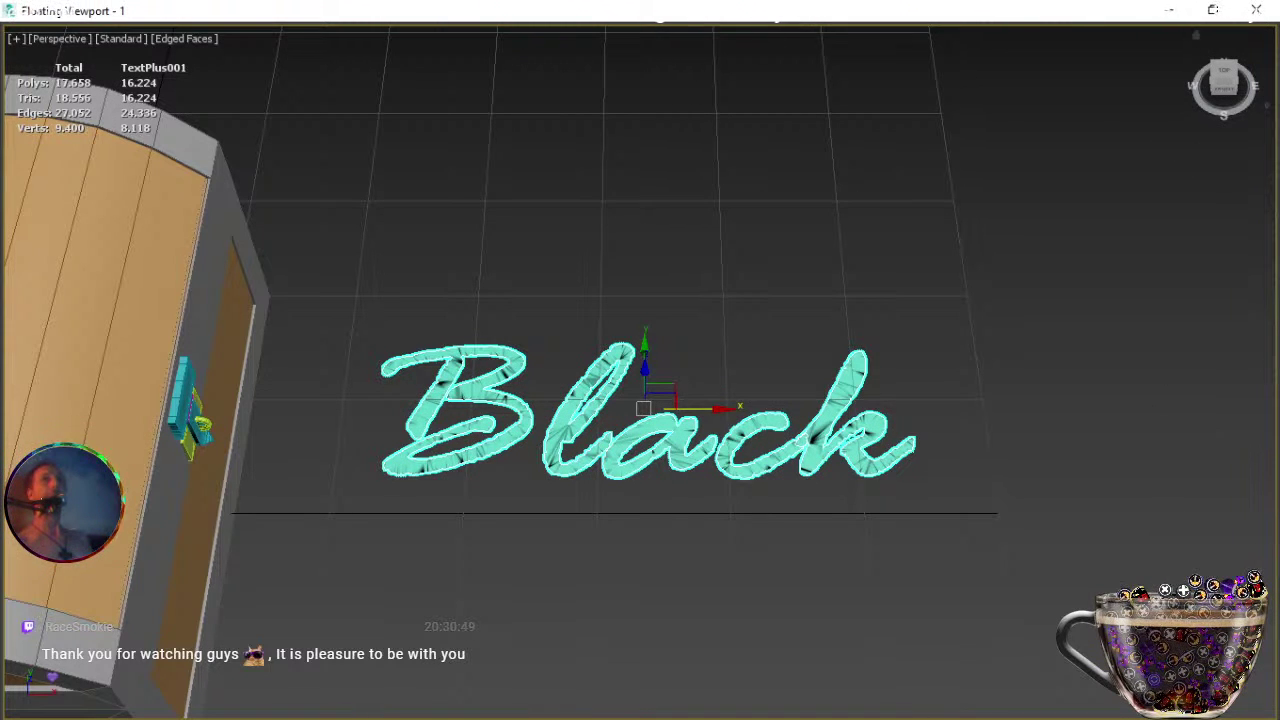
Scale the text uniformly to about half its size and rotate it upright, parallel to the chest's front.
{"action": "key", "text": "r"}
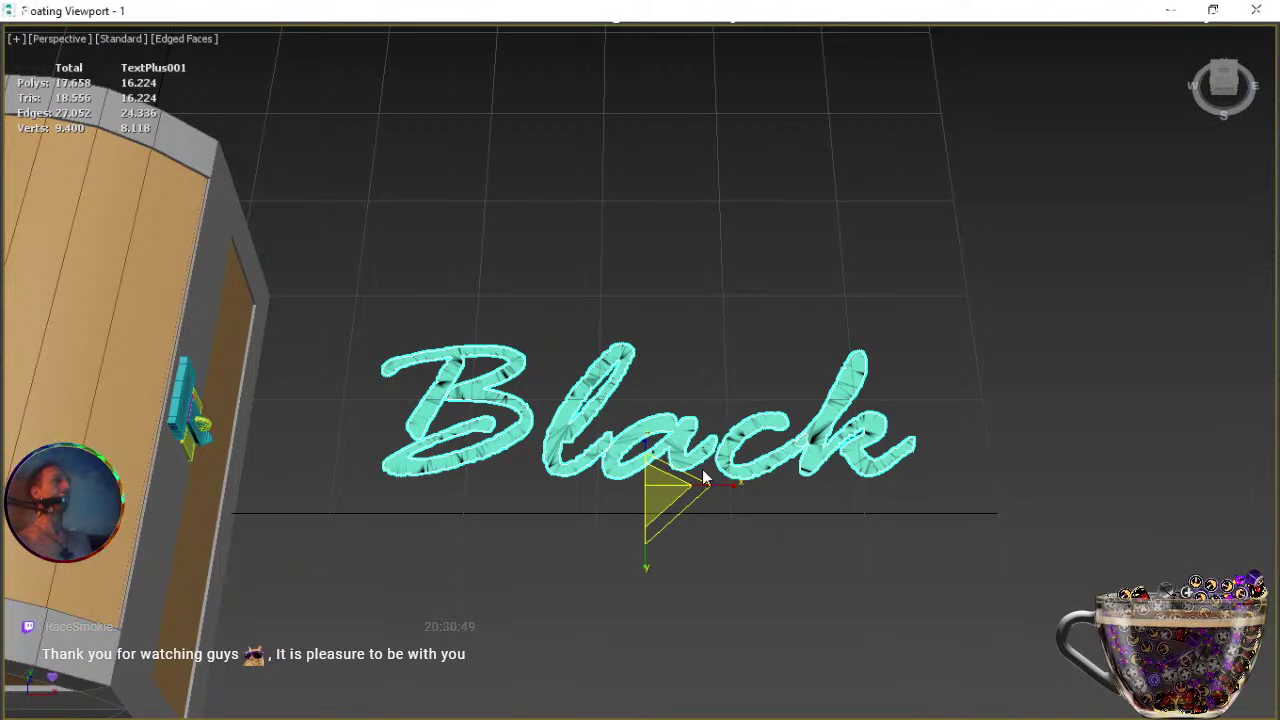
{"action": "left_click_drag", "start_coordinate": [689, 495], "coordinate": [648, 400]}
{"action": "key", "text": "e"}
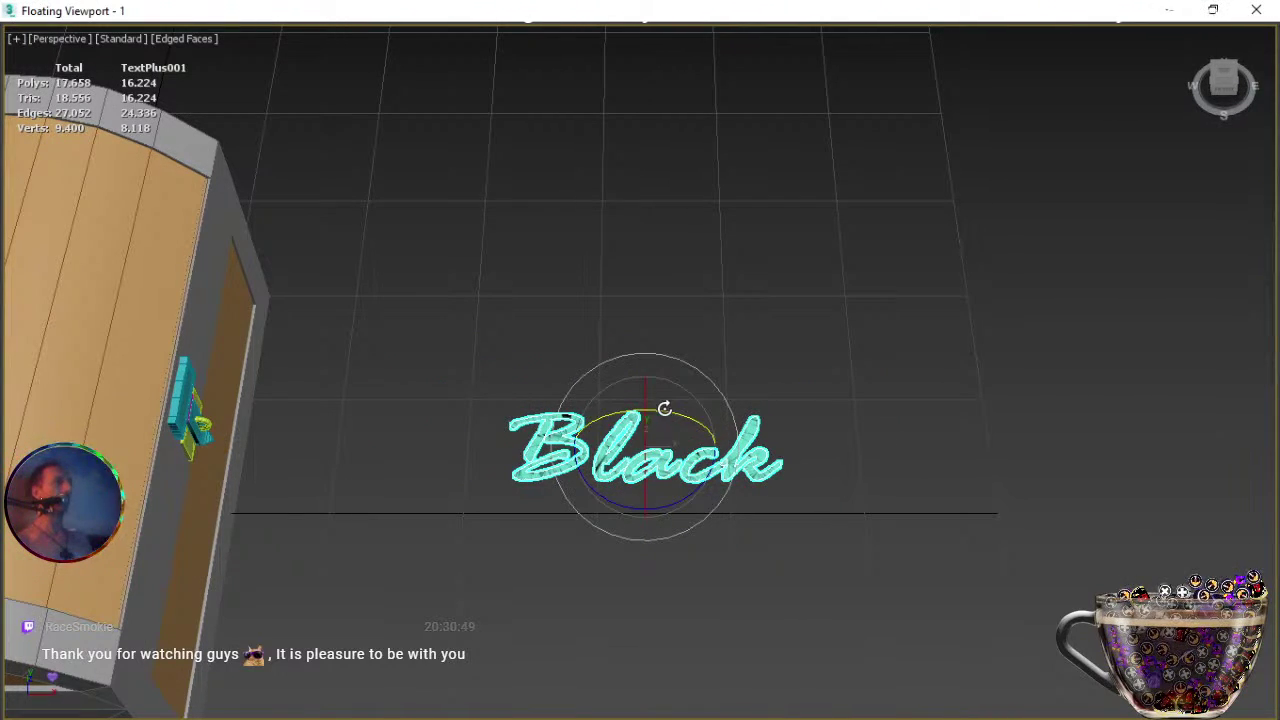
{"action": "left_click_drag", "start_coordinate": [646, 440], "coordinate": [709, 509]}
Move the upright text to the chest's front, shrink it to about the latch's width and place it over the latch.
{"action": "key", "text": "w"}
{"action": "left_click_drag", "start_coordinate": [723, 445], "coordinate": [320, 472]}
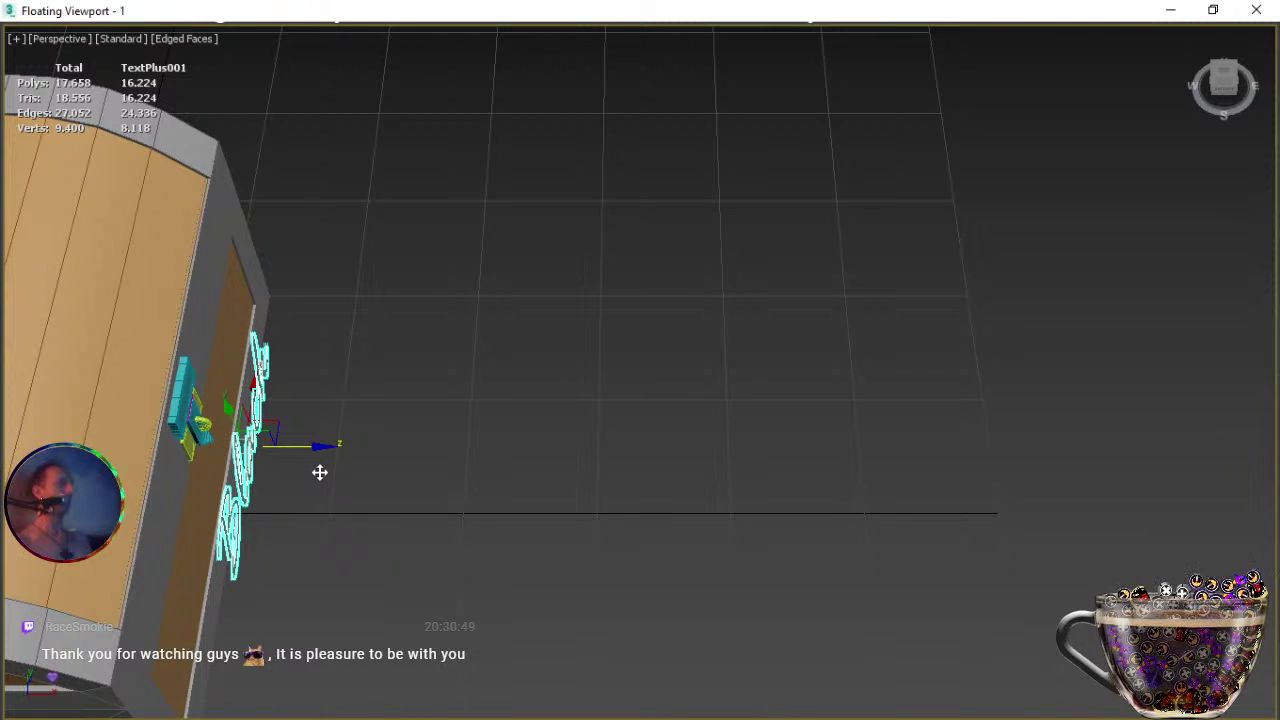
{"action": "key", "text": "z"}
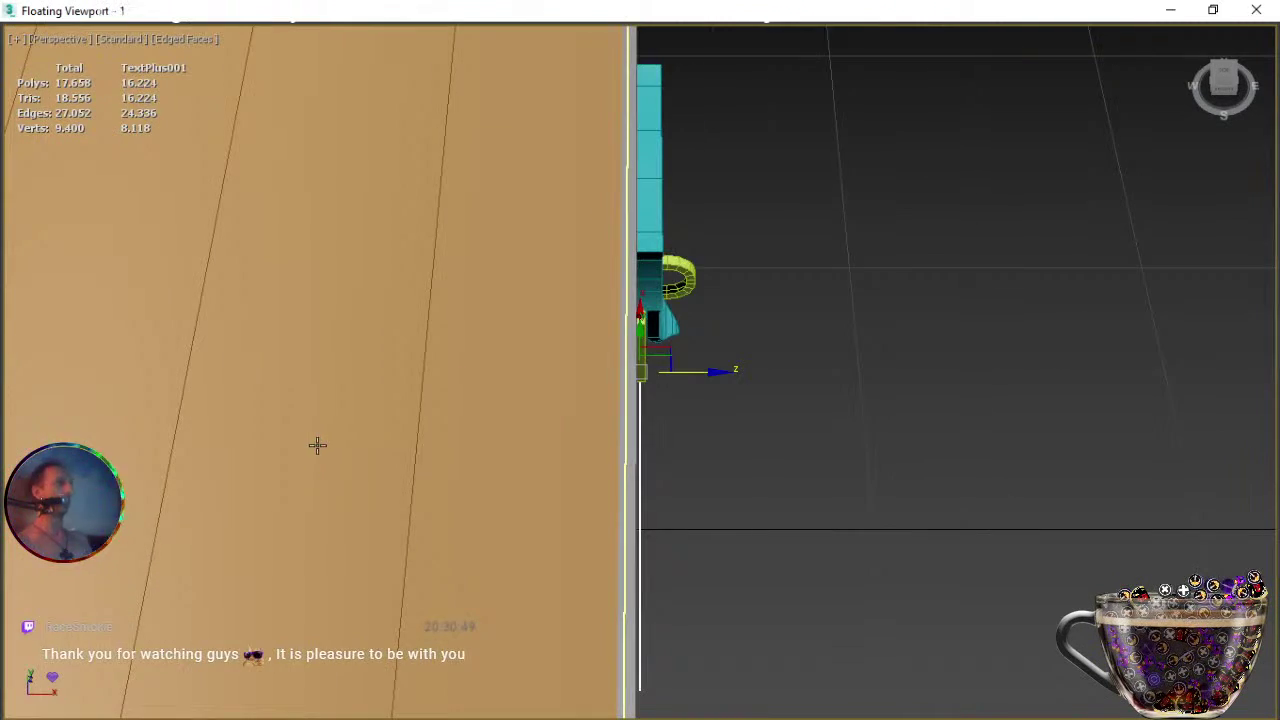
{"action": "key", "text": "ctrl+r"}
{"action": "middle_click_drag", "start_coordinate": [714, 434], "coordinate": [694, 479], "text": "alt"}
{"action": "scroll", "coordinate": [560, 361], "scroll_direction": "down", "scroll_amount": 4}
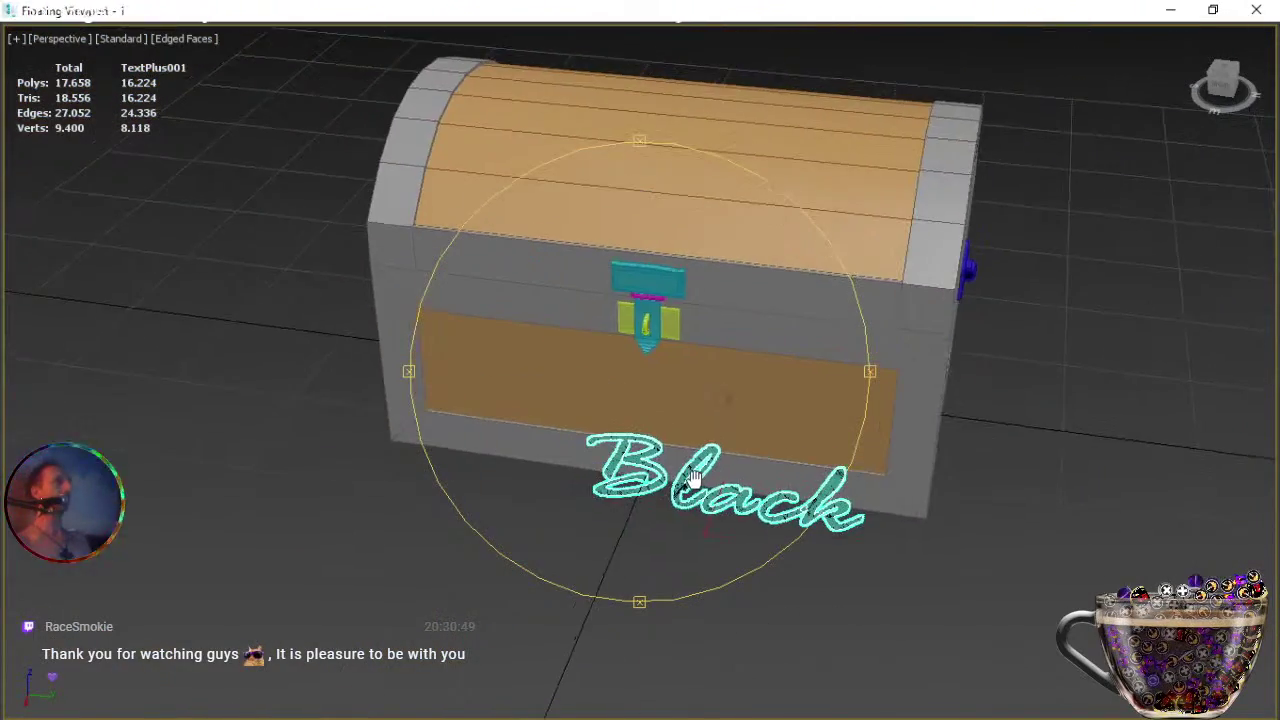
{"action": "scroll", "coordinate": [694, 479], "scroll_direction": "up", "scroll_amount": 2}
{"action": "key", "text": "w"}
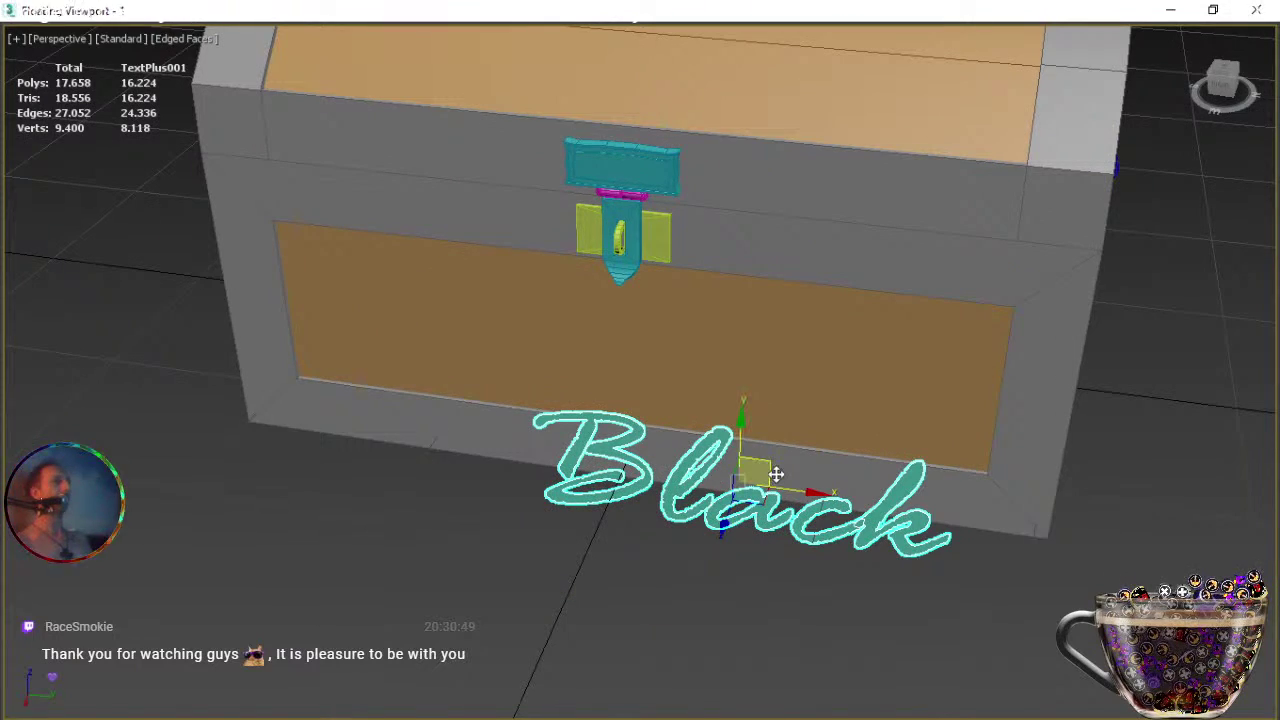
{"action": "left_click_drag", "start_coordinate": [771, 471], "coordinate": [649, 137]}
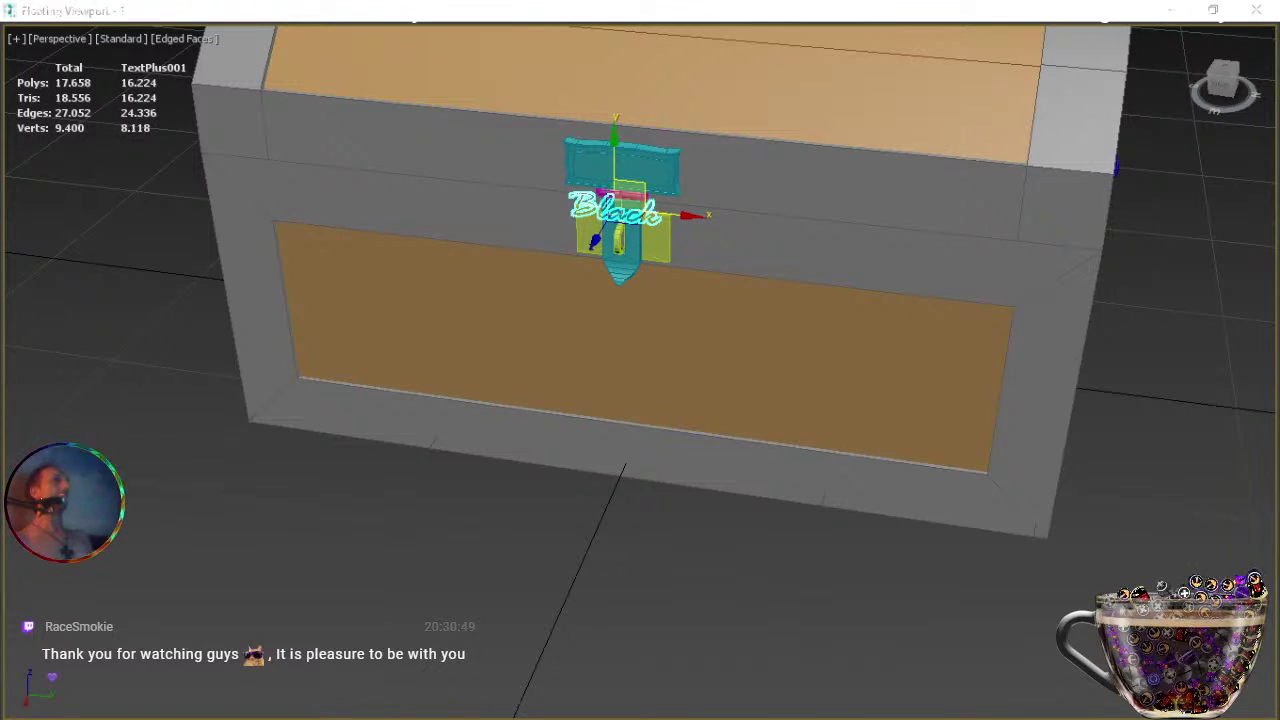
Move the text up onto the inner plate of the latch's head block and shift it along X towards the middle.
{"action": "middle_click_drag", "start_coordinate": [638, 222], "coordinate": [611, 451]}
{"action": "scroll", "coordinate": [635, 290], "scroll_direction": "up", "scroll_amount": 3}
{"action": "scroll", "coordinate": [615, 293], "scroll_direction": "up", "scroll_amount": 3}
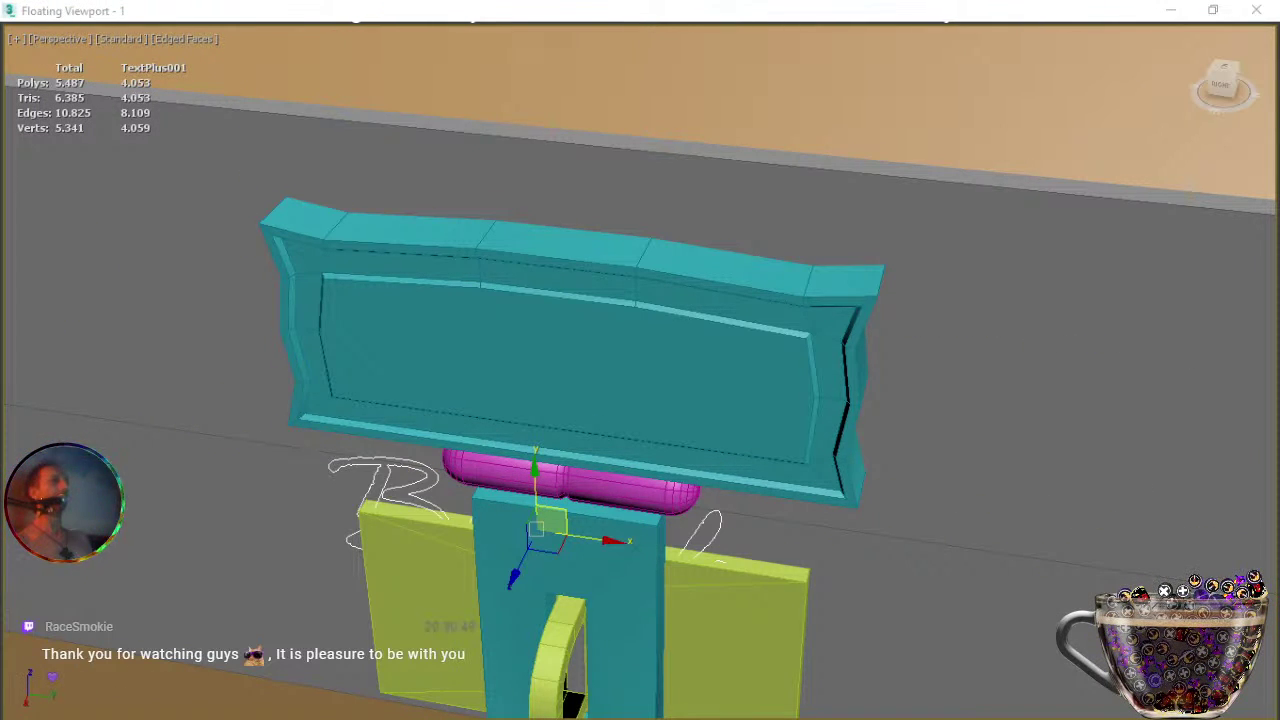
{"action": "left_click_drag", "start_coordinate": [518, 574], "coordinate": [503, 607]}
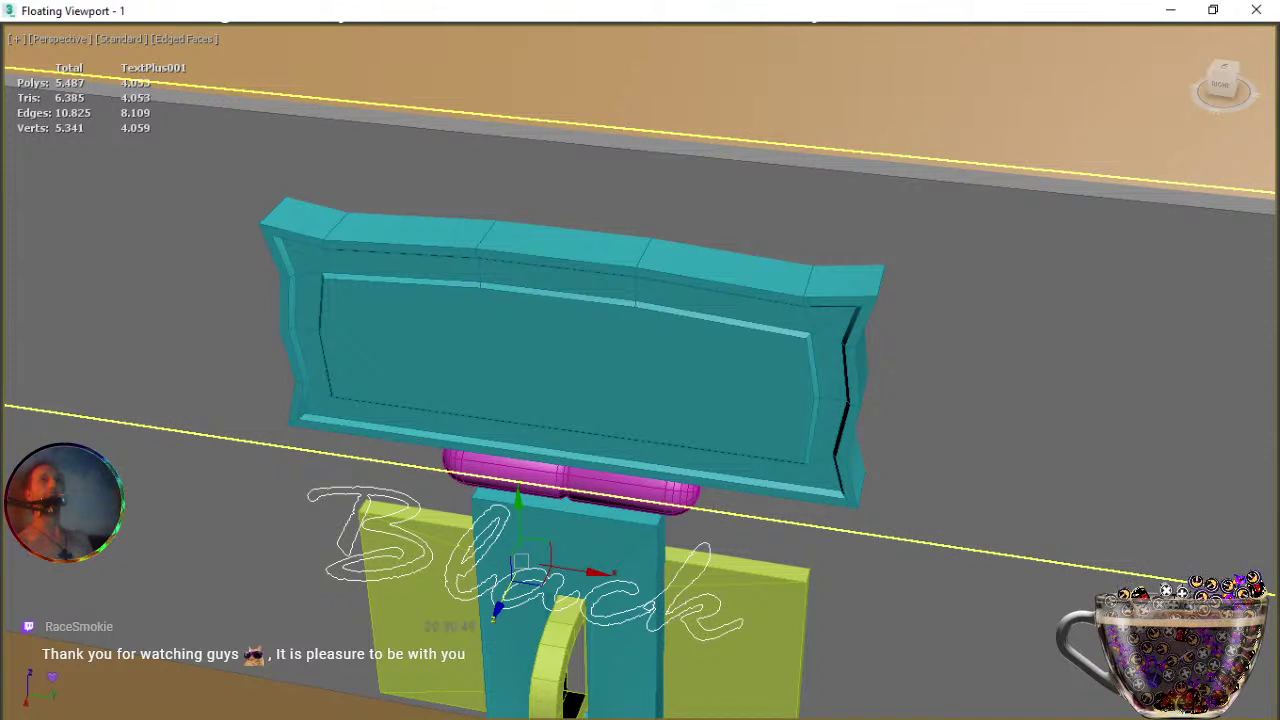
{"action": "key", "text": "ctrl+z"}
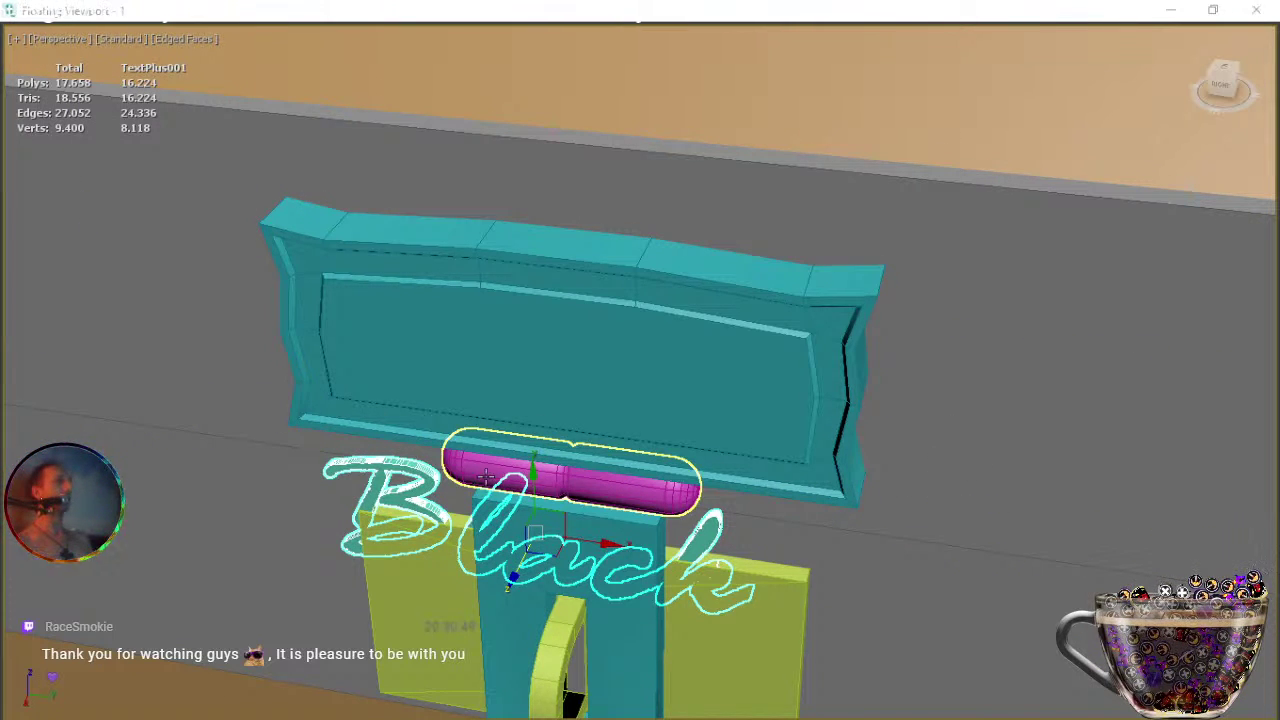
{"action": "left_click_drag", "start_coordinate": [549, 481], "coordinate": [520, 311]}
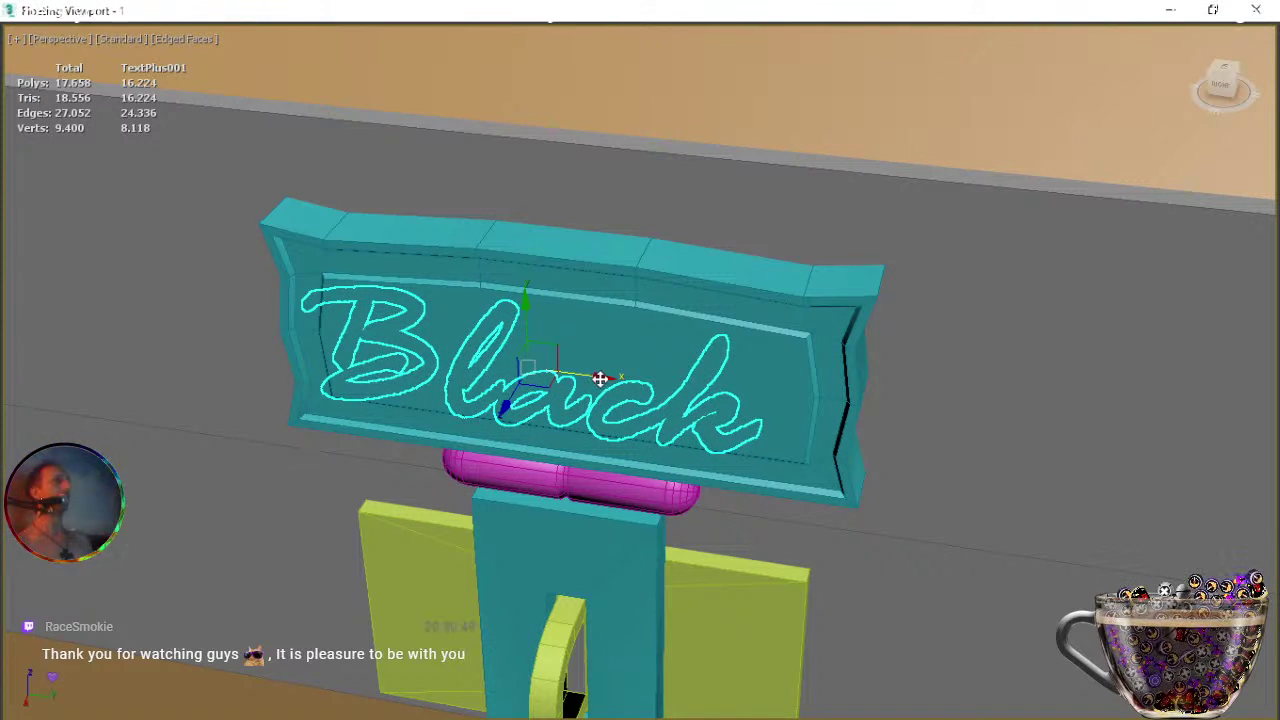
{"action": "left_click_drag", "start_coordinate": [603, 377], "coordinate": [631, 384]}
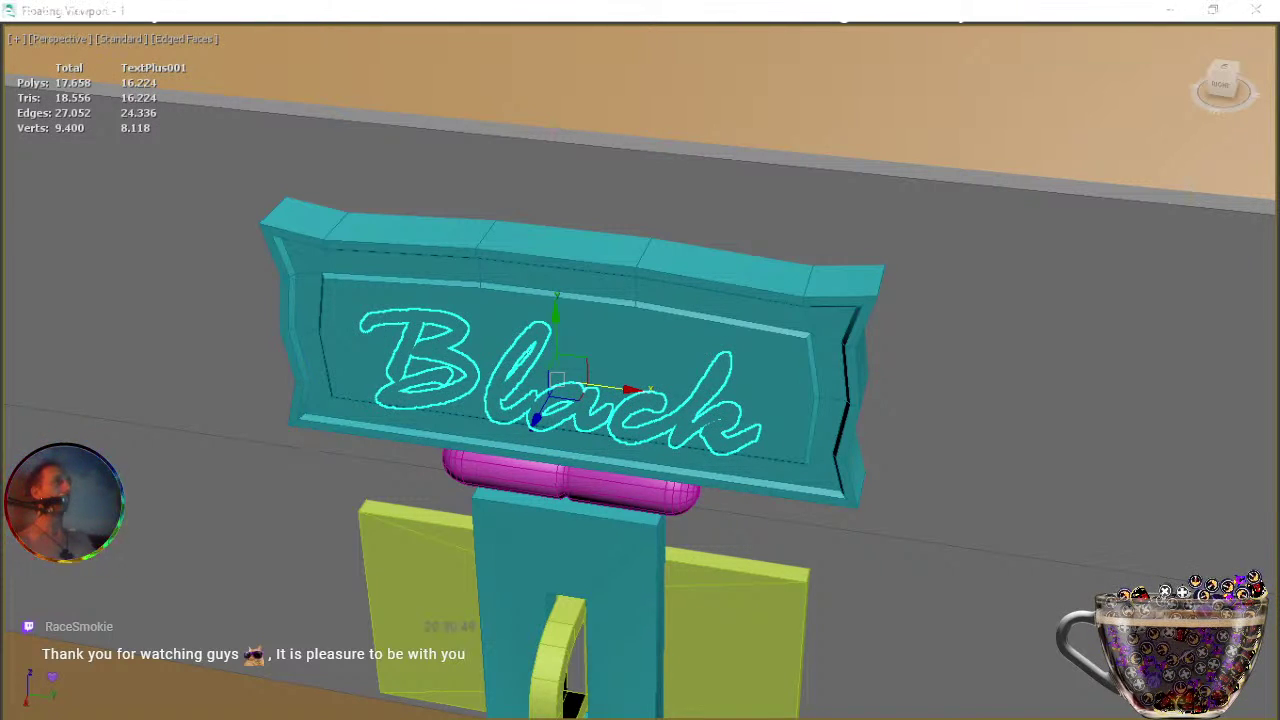
Centre the text on the inner plate in the straight-on right view and stretch it horizontally to span the plate.
{"action": "middle_click_drag", "start_coordinate": [720, 395], "coordinate": [723, 350]}
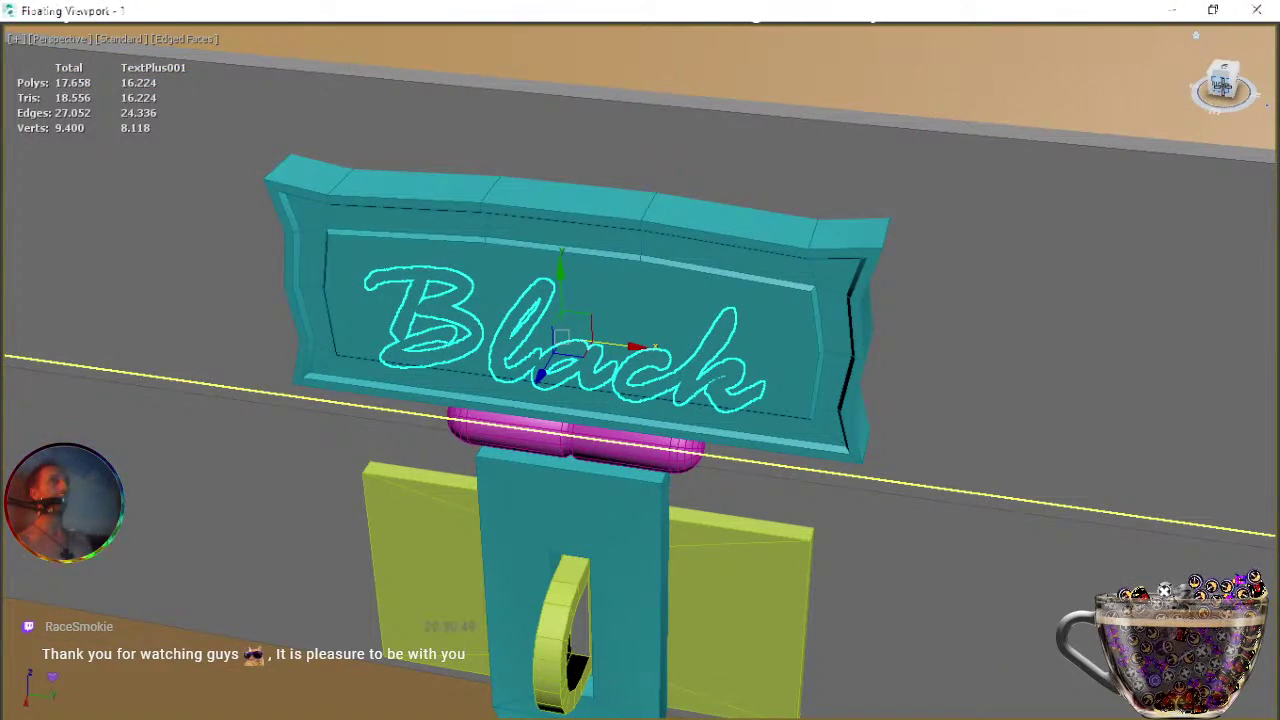
{"action": "left_click", "coordinate": [1222, 86]}
{"action": "key", "text": "z"}
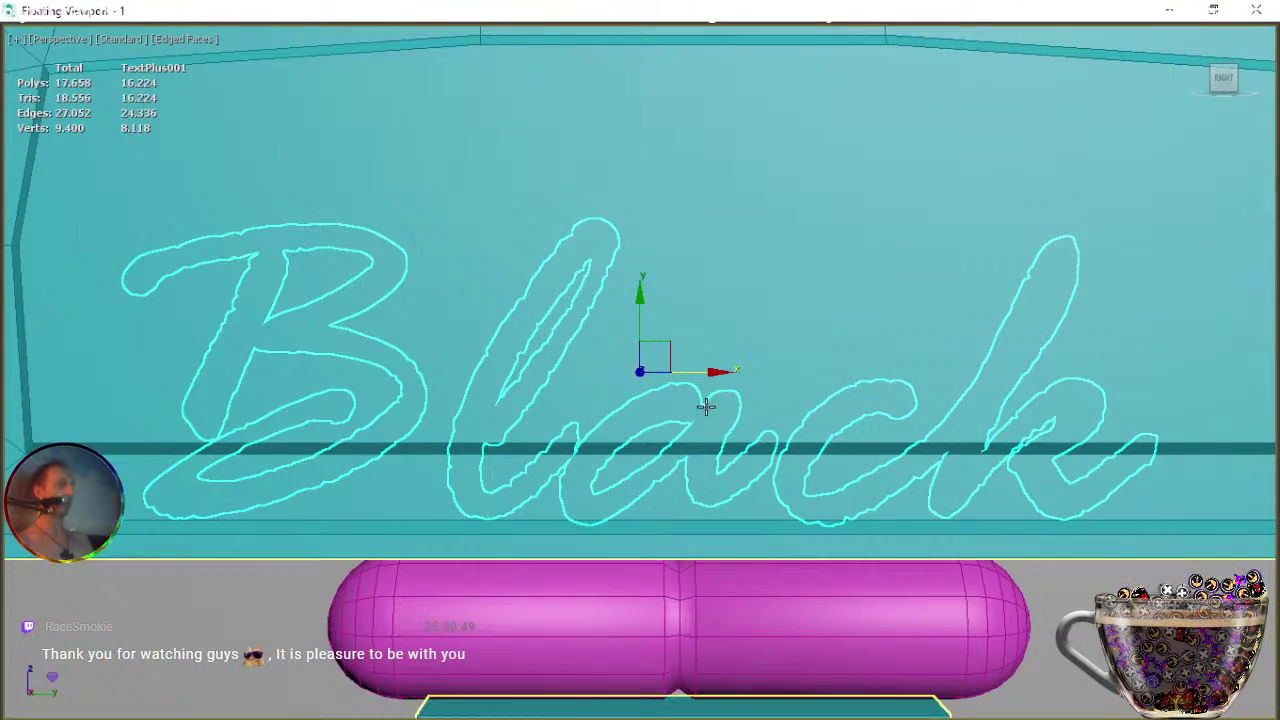
{"action": "scroll", "coordinate": [669, 420], "scroll_direction": "down", "scroll_amount": 3}
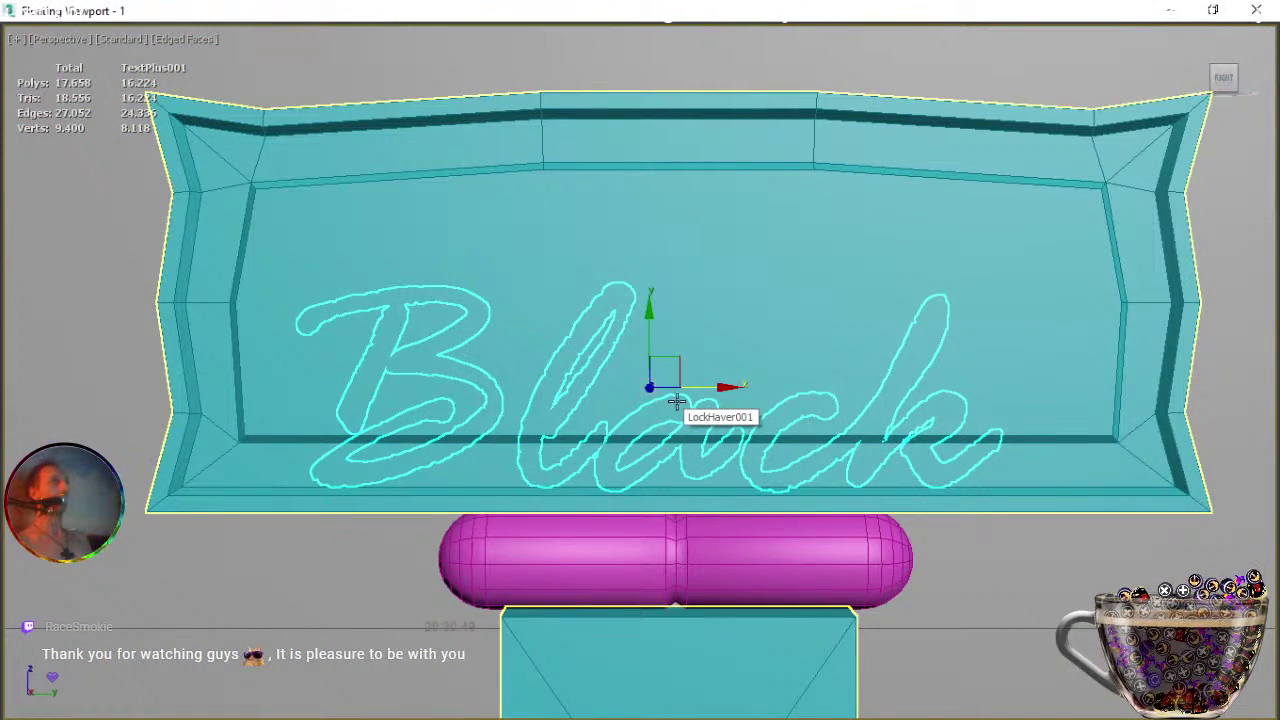
{"action": "left_click_drag", "start_coordinate": [678, 368], "coordinate": [705, 294]}
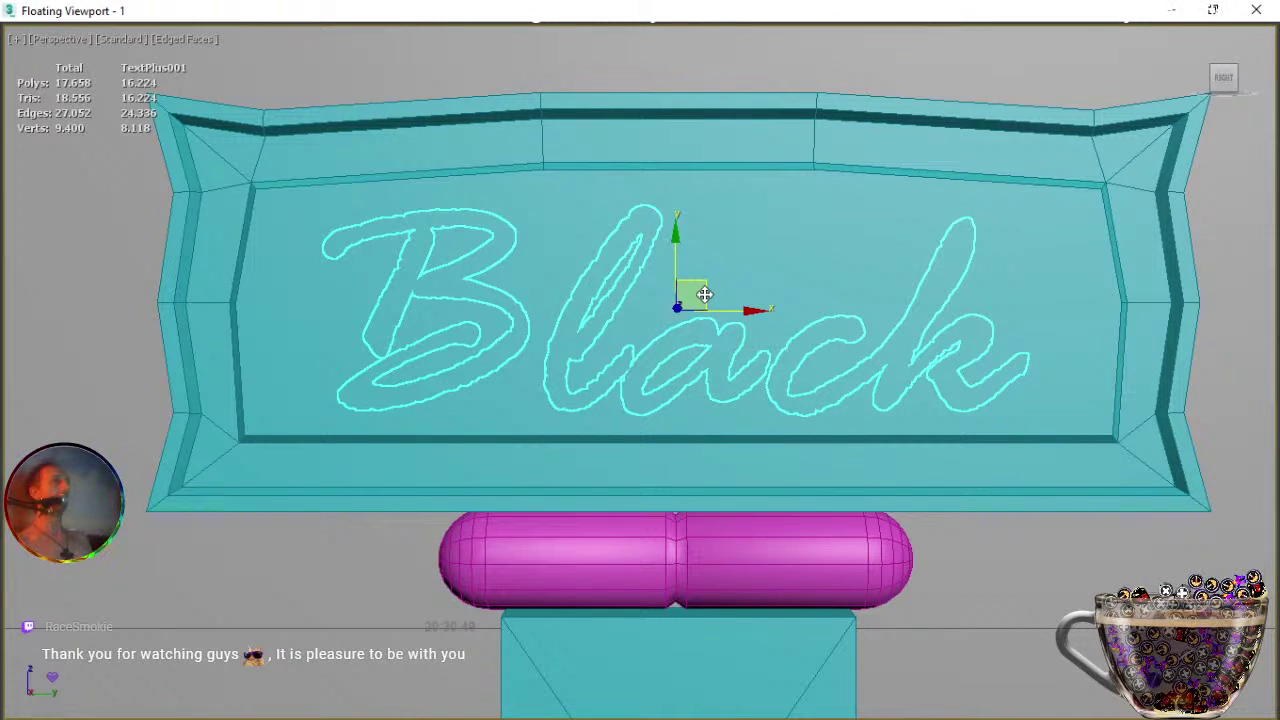
{"action": "left_click", "coordinate": [704, 314]}
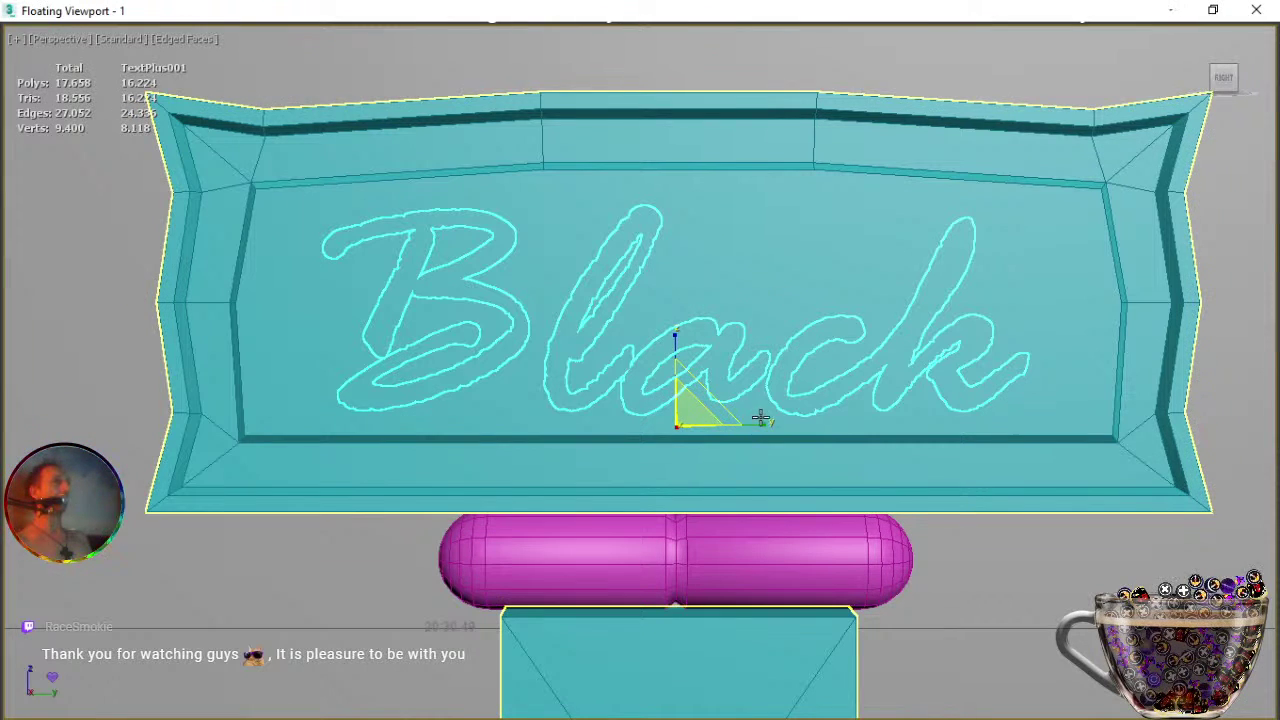
{"action": "left_click_drag", "start_coordinate": [760, 418], "coordinate": [776, 422]}
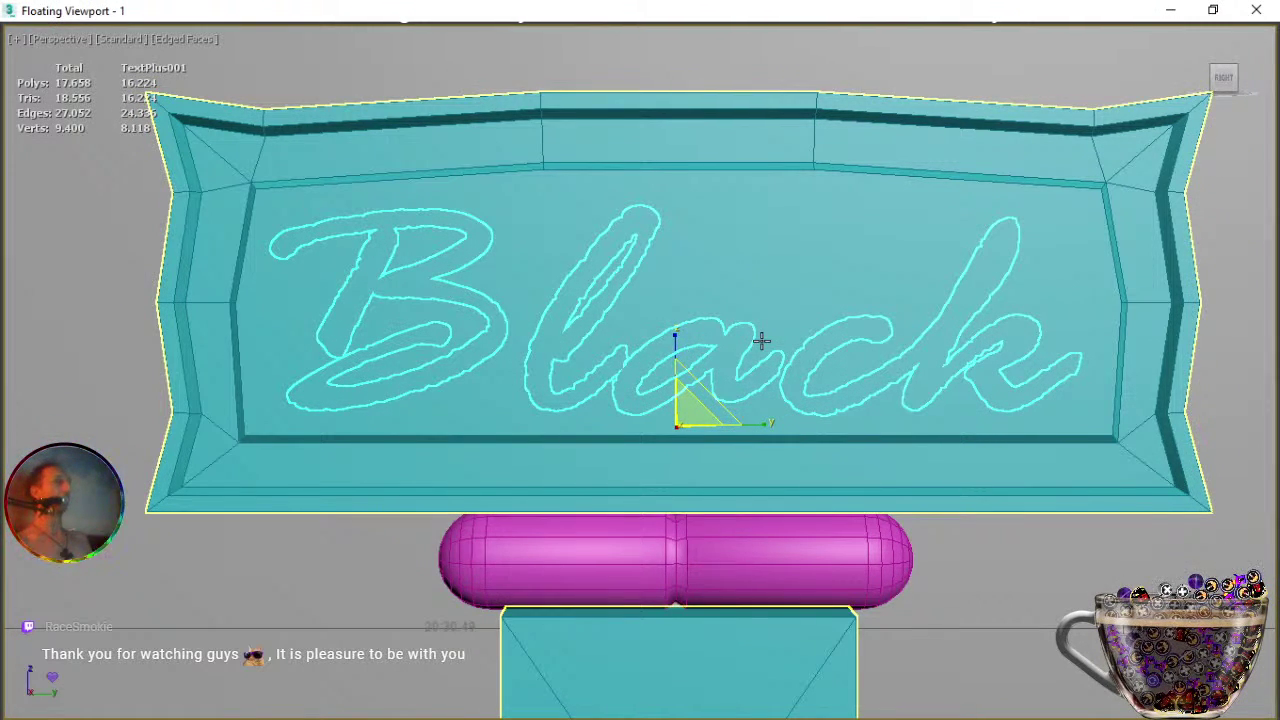
Pull the text outward along its Z axis until it stands proud of the plate, and nudge it slightly back.
{"action": "key", "text": "e"}
{"action": "middle_click_drag", "start_coordinate": [594, 380], "coordinate": [693, 412], "text": "alt"}
{"action": "key", "text": "w"}
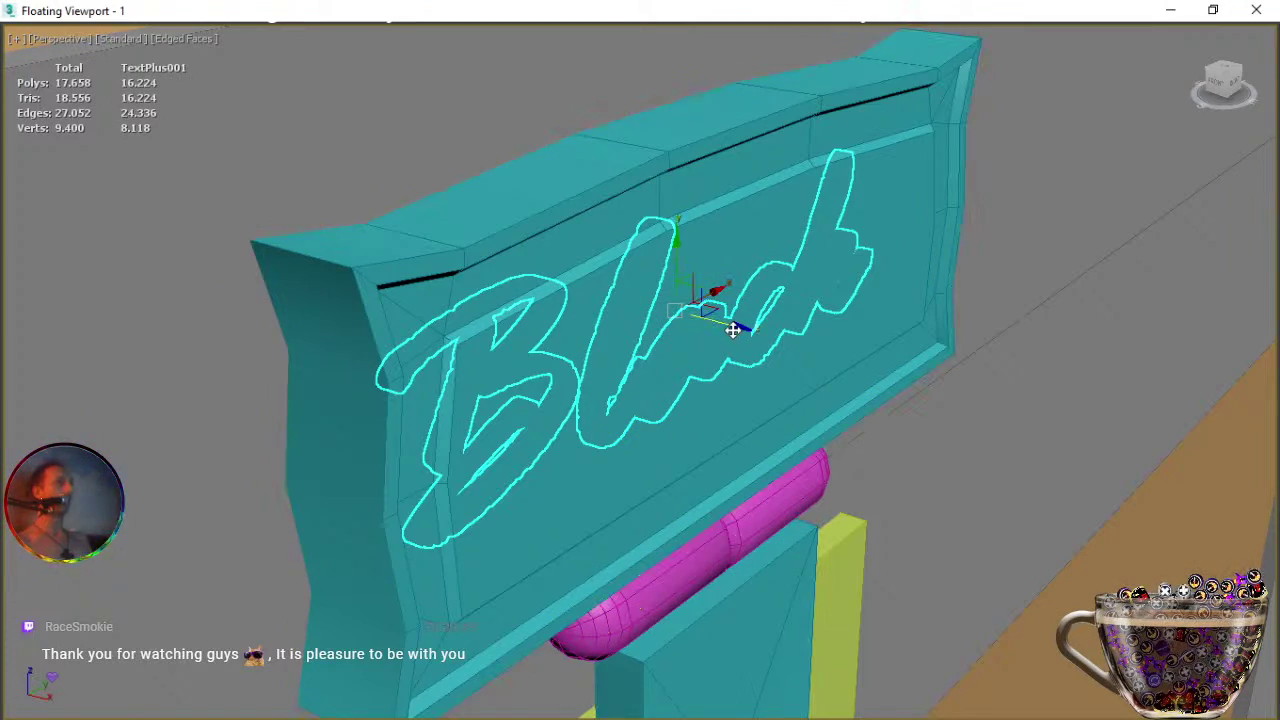
{"action": "left_click_drag", "start_coordinate": [738, 327], "coordinate": [801, 376]}
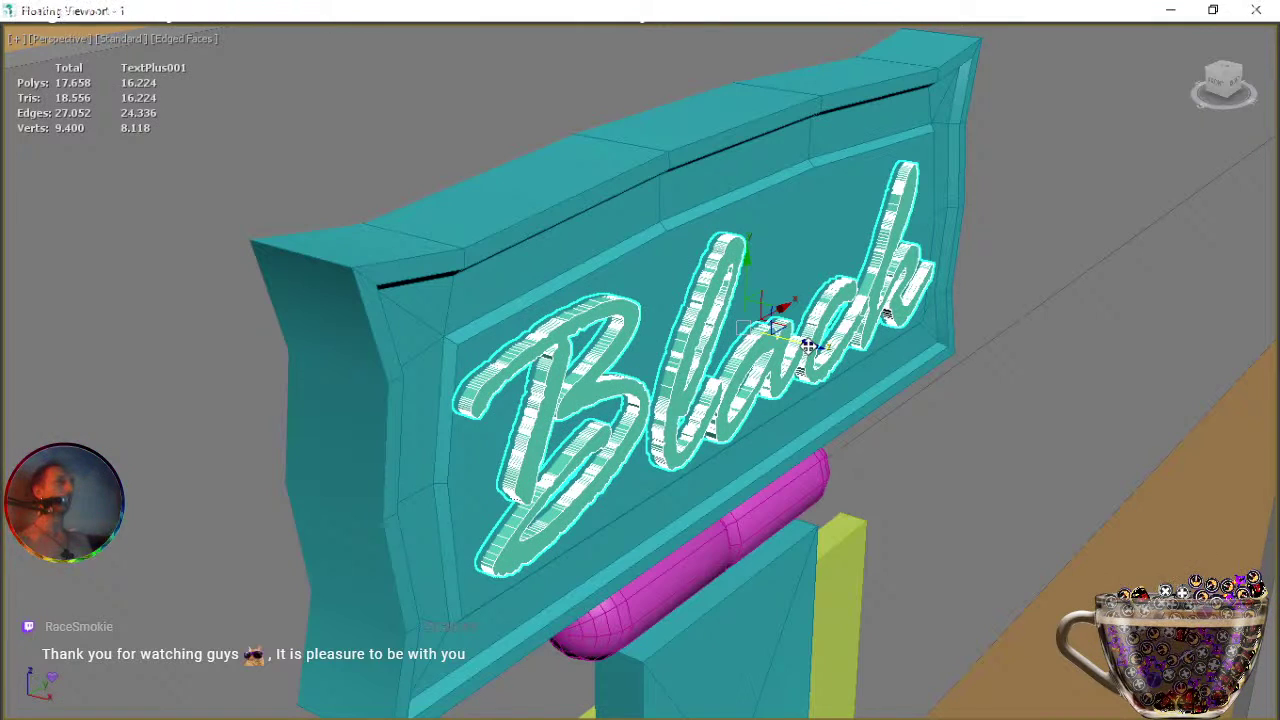
{"action": "left_click_drag", "start_coordinate": [808, 345], "coordinate": [803, 345]}
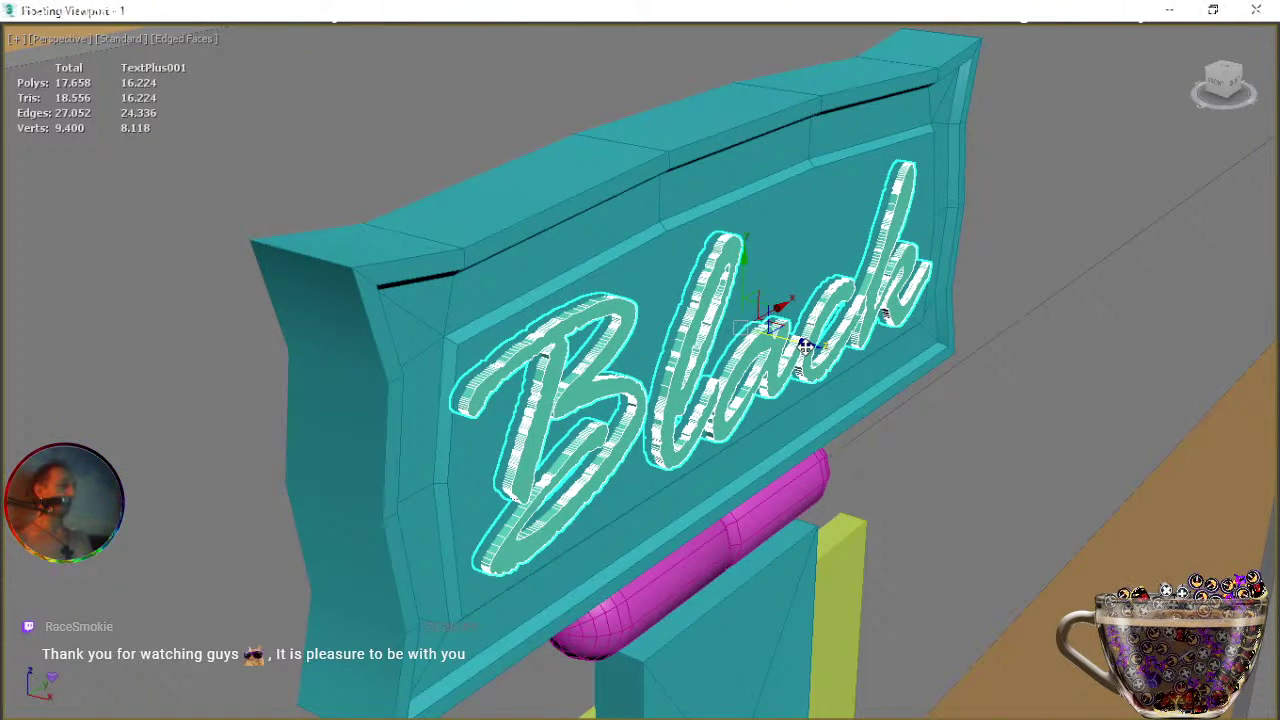
{"action": "middle_click_drag", "start_coordinate": [771, 383], "coordinate": [681, 403], "text": "alt"}
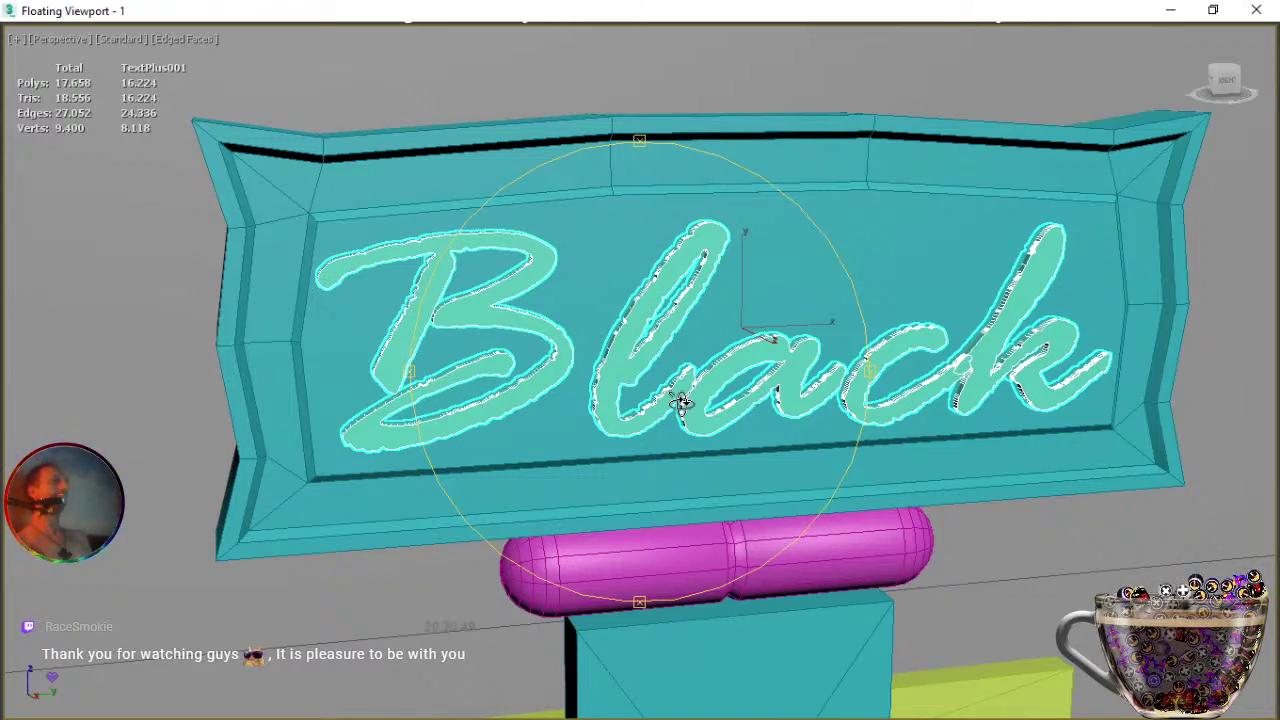
Move the "Black" text back along its Z axis so its letters sink deeper into the latch's inner plate.
{"action": "left_click_drag", "start_coordinate": [666, 380], "coordinate": [730, 424]}
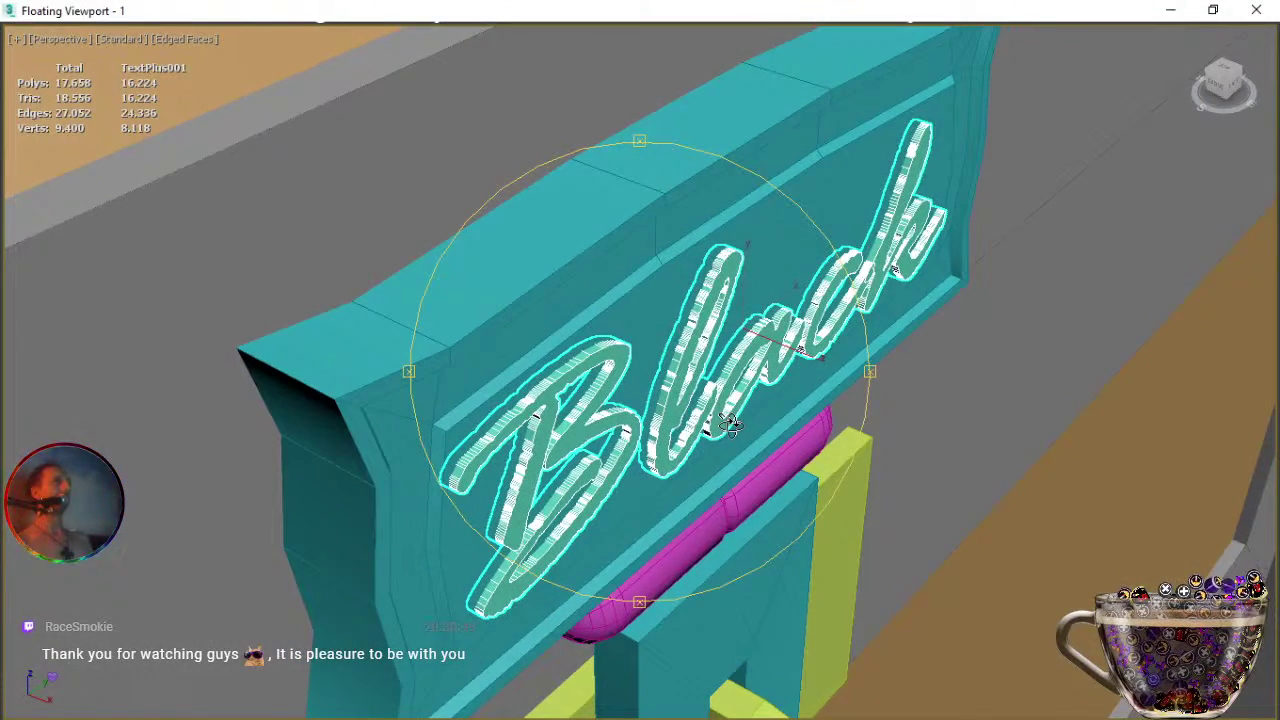
{"action": "right_click", "coordinate": [735, 405]}
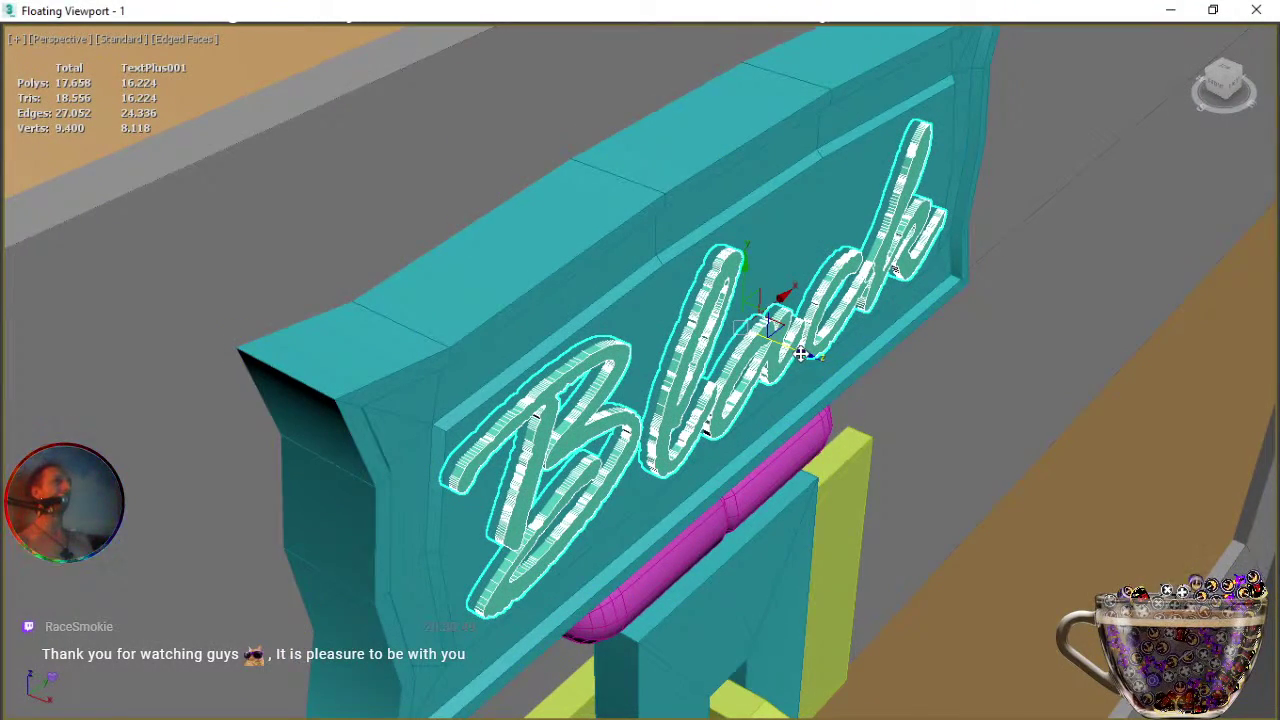
{"action": "left_click_drag", "start_coordinate": [802, 354], "coordinate": [797, 352]}
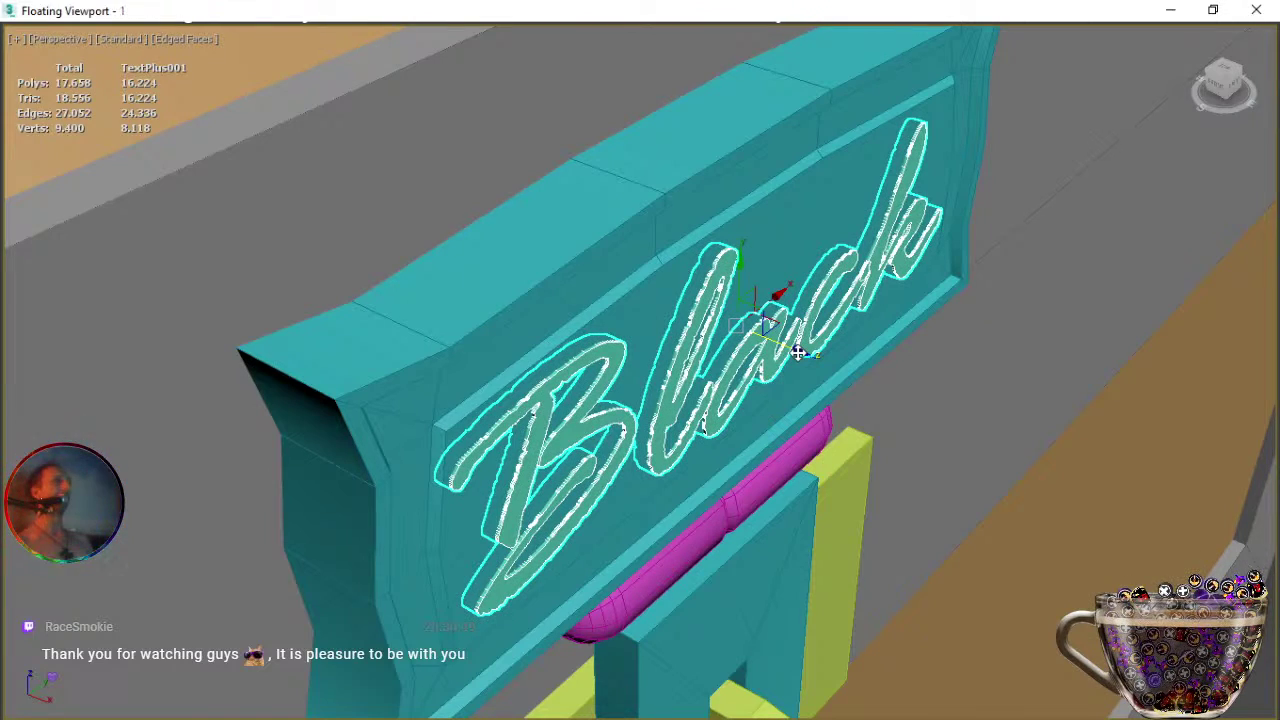
{"action": "scroll", "coordinate": [795, 355], "scroll_direction": "down", "scroll_amount": 3}
{"action": "key", "text": "ctrl+r"}
{"action": "left_click_drag", "start_coordinate": [738, 442], "coordinate": [690, 424]}
{"action": "mouse_move", "coordinate": [689, 425]}
{"action": "middle_mouse_down", "text": "alt"}
{"action": "mouse_move", "coordinate": [669, 408]}
{"action": "mouse_move", "coordinate": [681, 416]}
{"action": "middle_mouse_up", "text": "alt"}
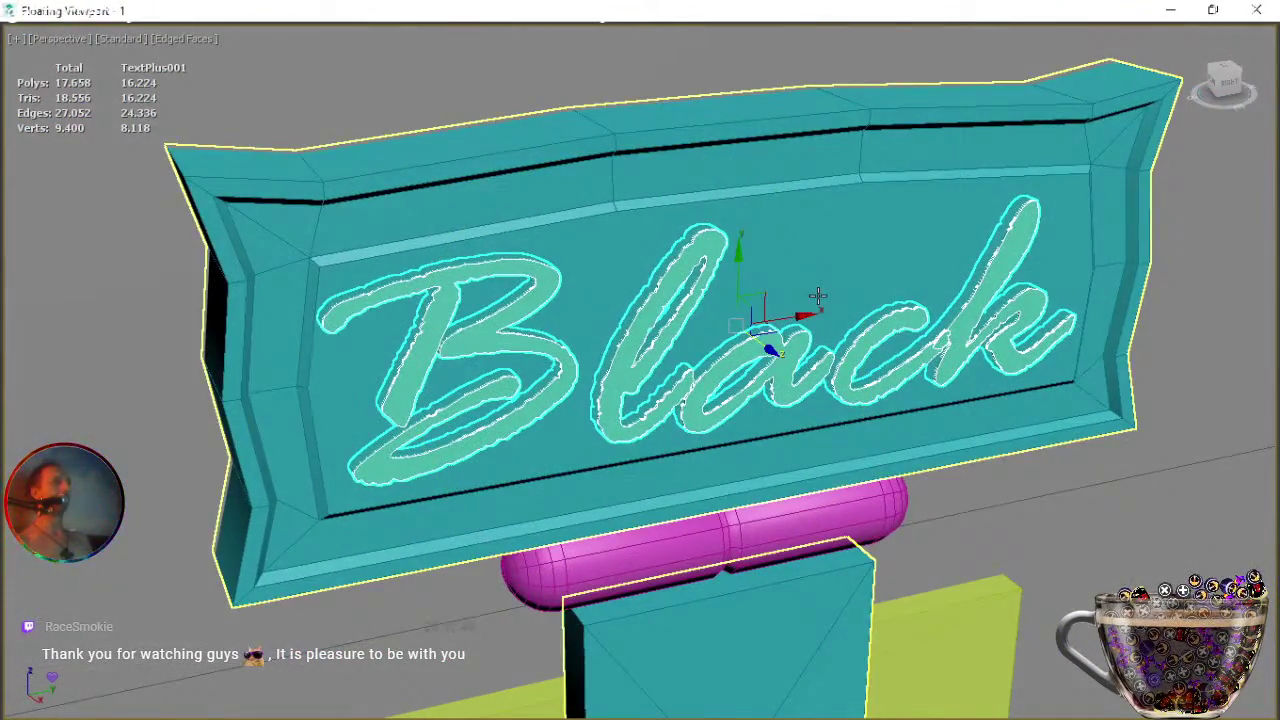
Engrave the lettering into the inner plate by subtracting the text from LockHaver001 with a Boolean.
{"action": "left_click", "coordinate": [859, 231]}
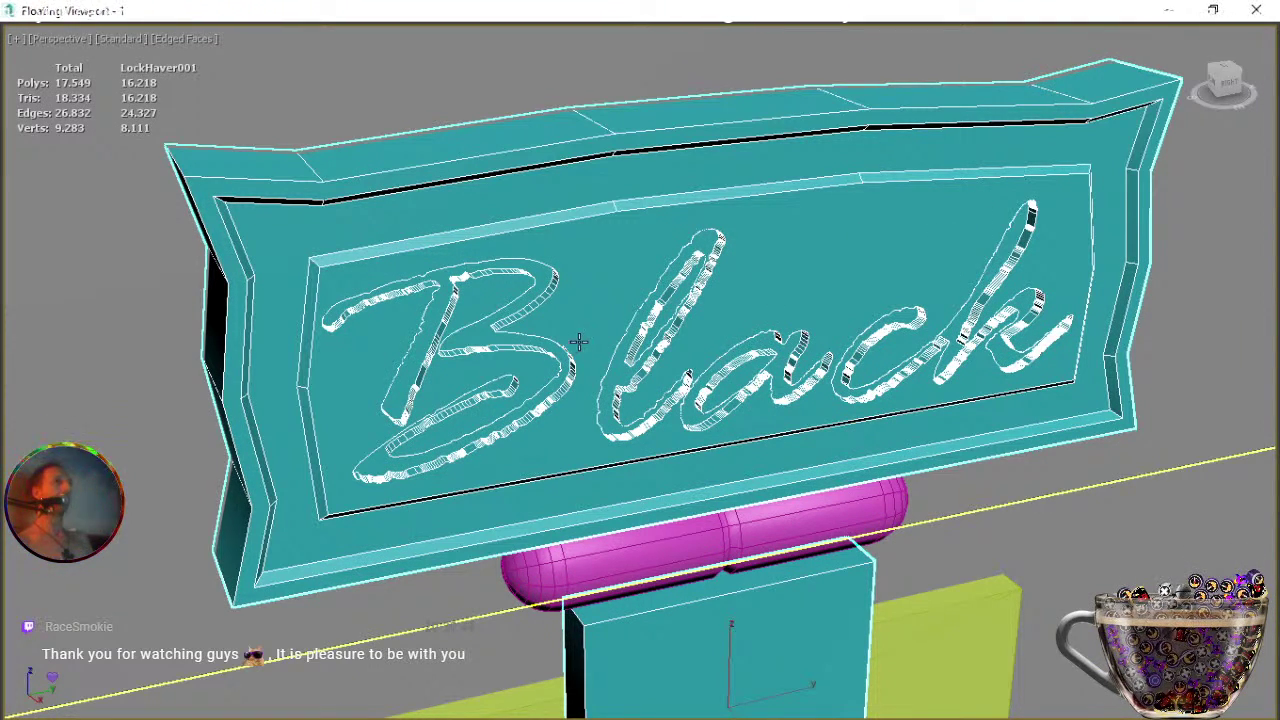
{"action": "key", "text": "w"}
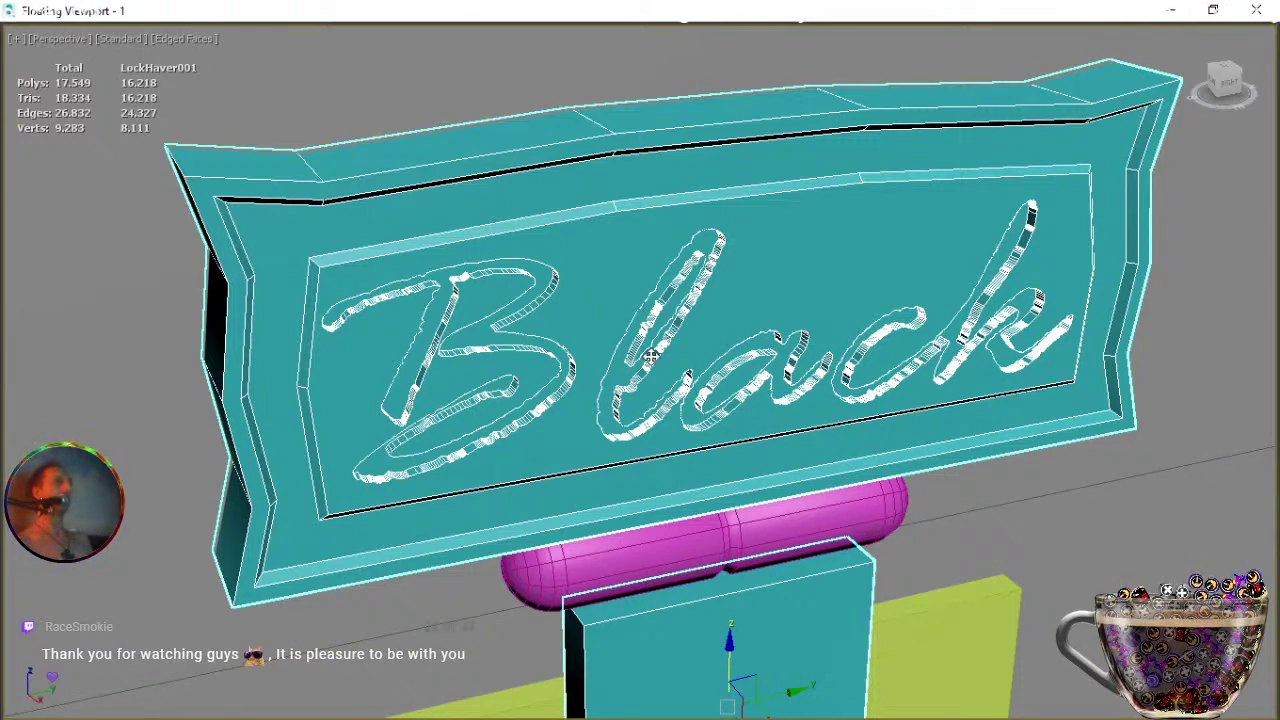
{"action": "key", "text": "q"}
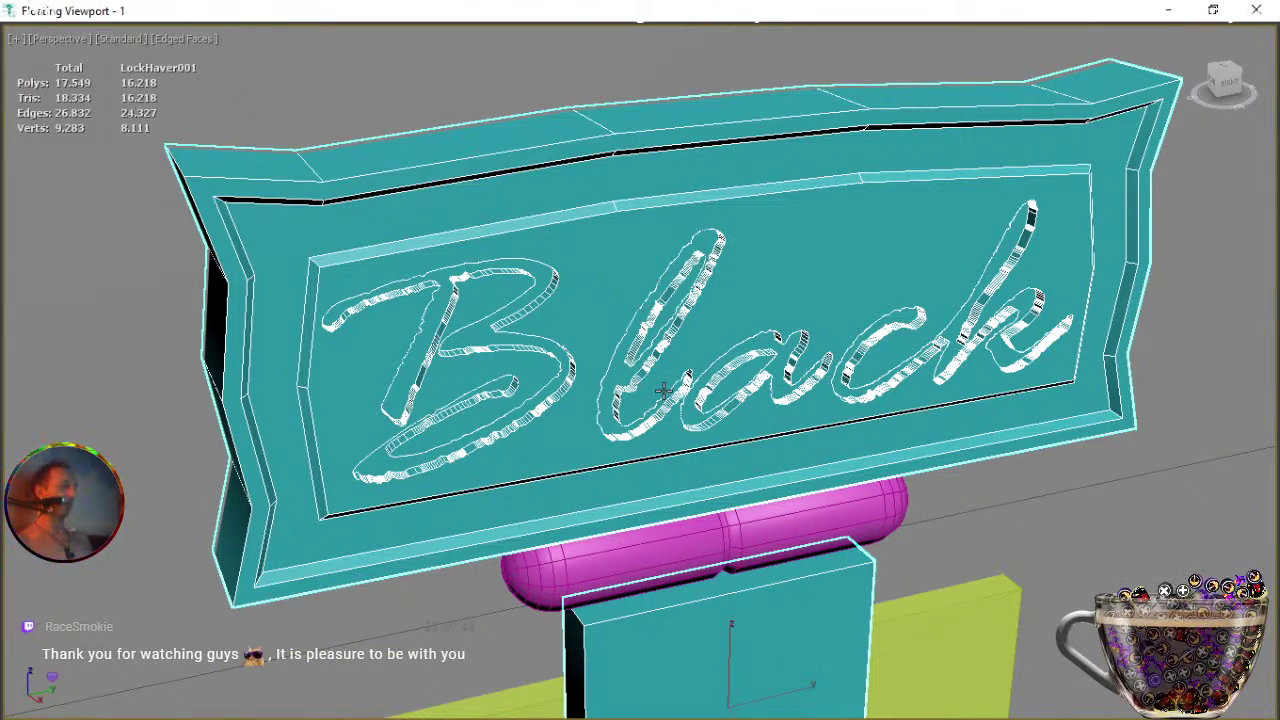
Examine the engraved head block straight on and the whole latch against the chest front.
{"action": "key", "text": "ctrl+r"}
{"action": "middle_click_drag", "start_coordinate": [663, 390], "coordinate": [637, 410], "text": "alt"}
{"action": "scroll", "coordinate": [630, 413], "scroll_direction": "down", "scroll_amount": 6}
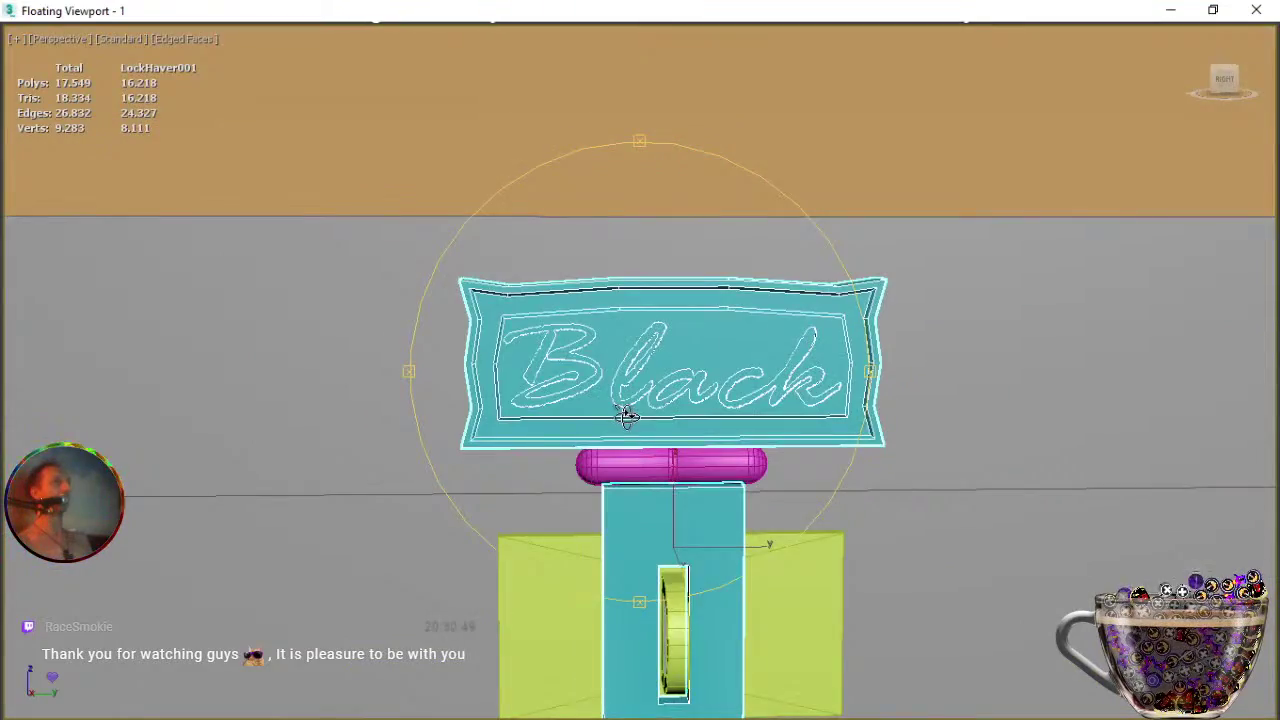
{"action": "scroll", "coordinate": [625, 415], "scroll_direction": "down", "scroll_amount": 3}
{"action": "middle_click_drag", "start_coordinate": [600, 466], "coordinate": [625, 481], "text": "alt"}
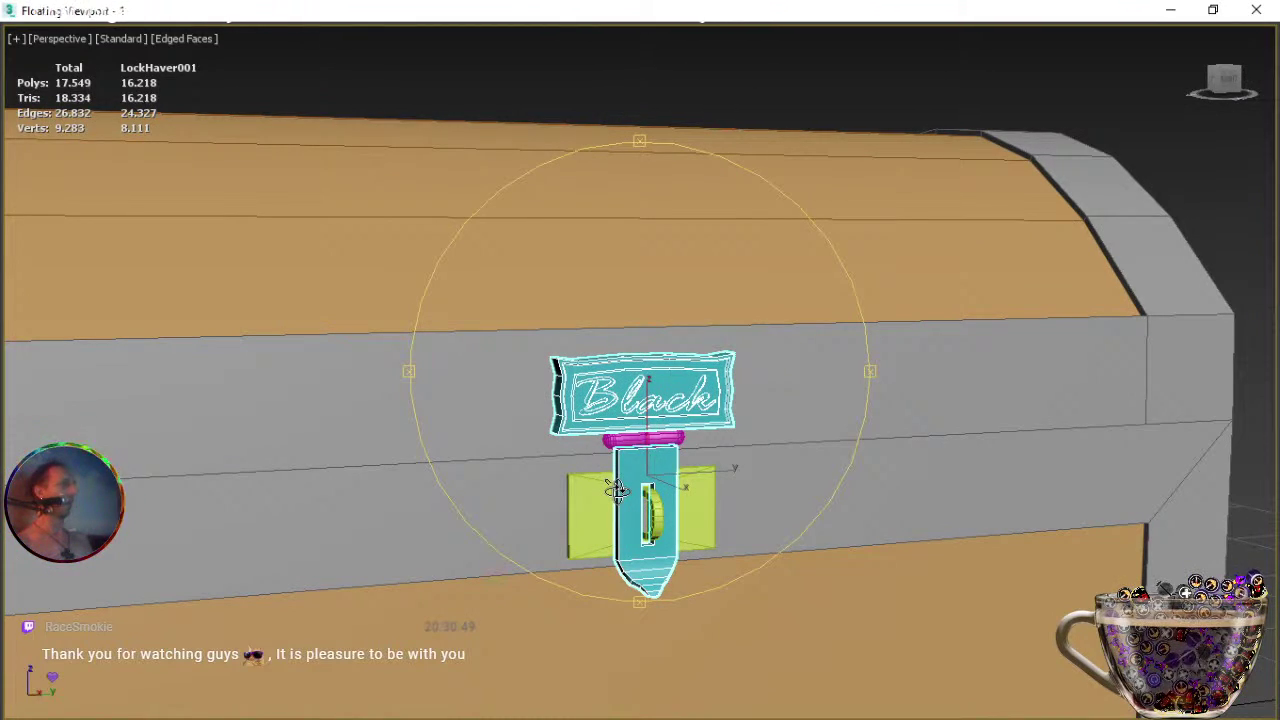
{"action": "scroll", "coordinate": [615, 487], "scroll_direction": "up", "scroll_amount": 4}
{"action": "scroll", "coordinate": [616, 484], "scroll_direction": "up", "scroll_amount": 1}
{"action": "middle_click_drag", "start_coordinate": [615, 484], "coordinate": [543, 380], "text": "alt"}
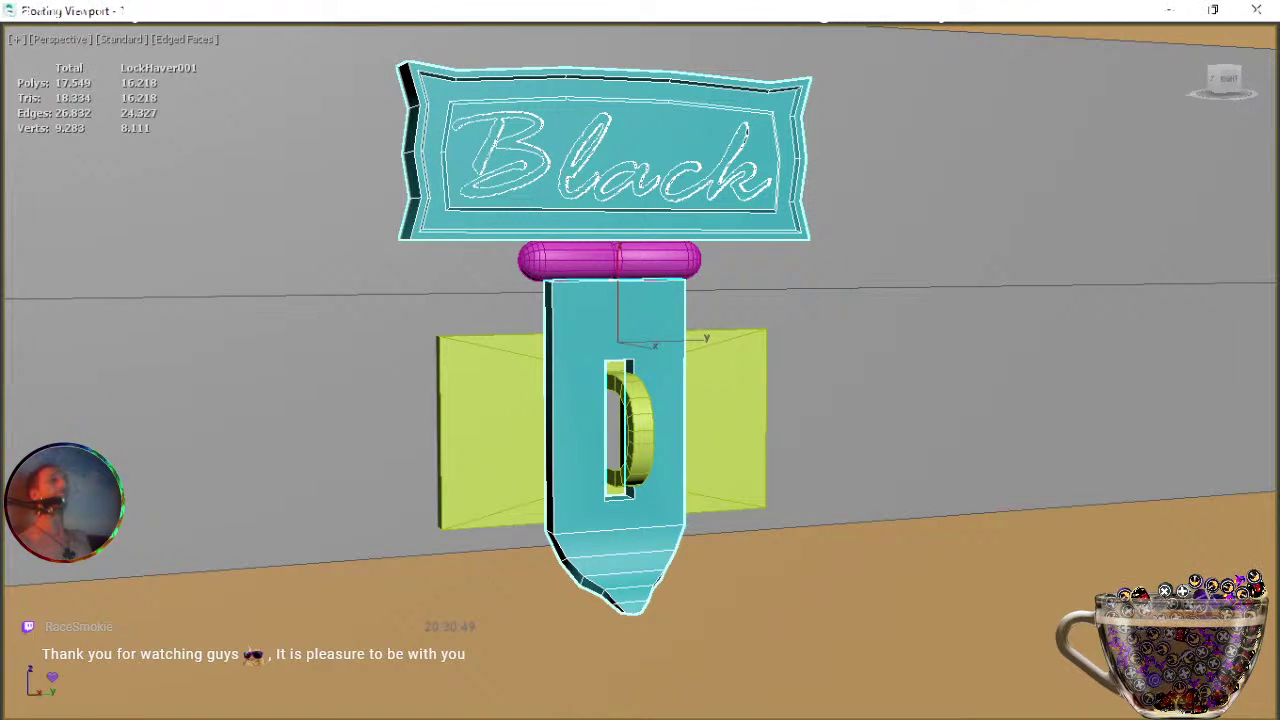
Convert the engraved LockHaver001 latch to an editable poly.
{"action": "key", "text": "BackSpace"}
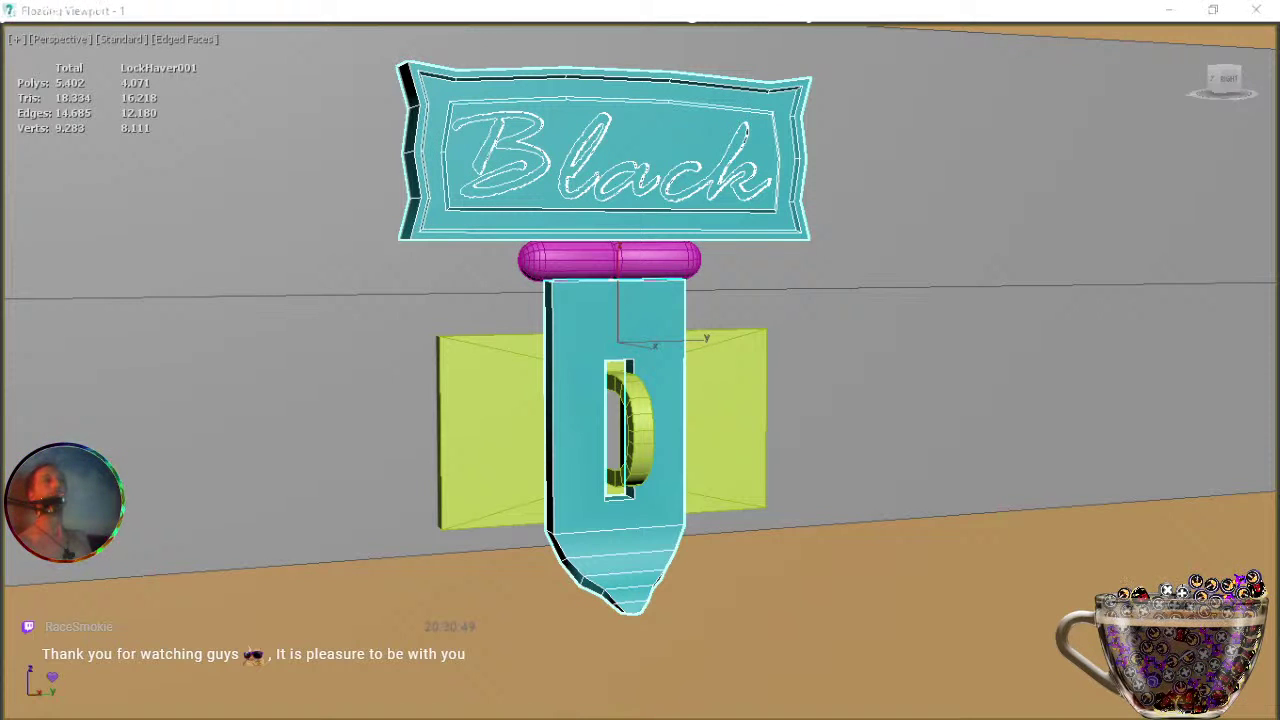
{"action": "left_click", "coordinate": [1249, 340]}
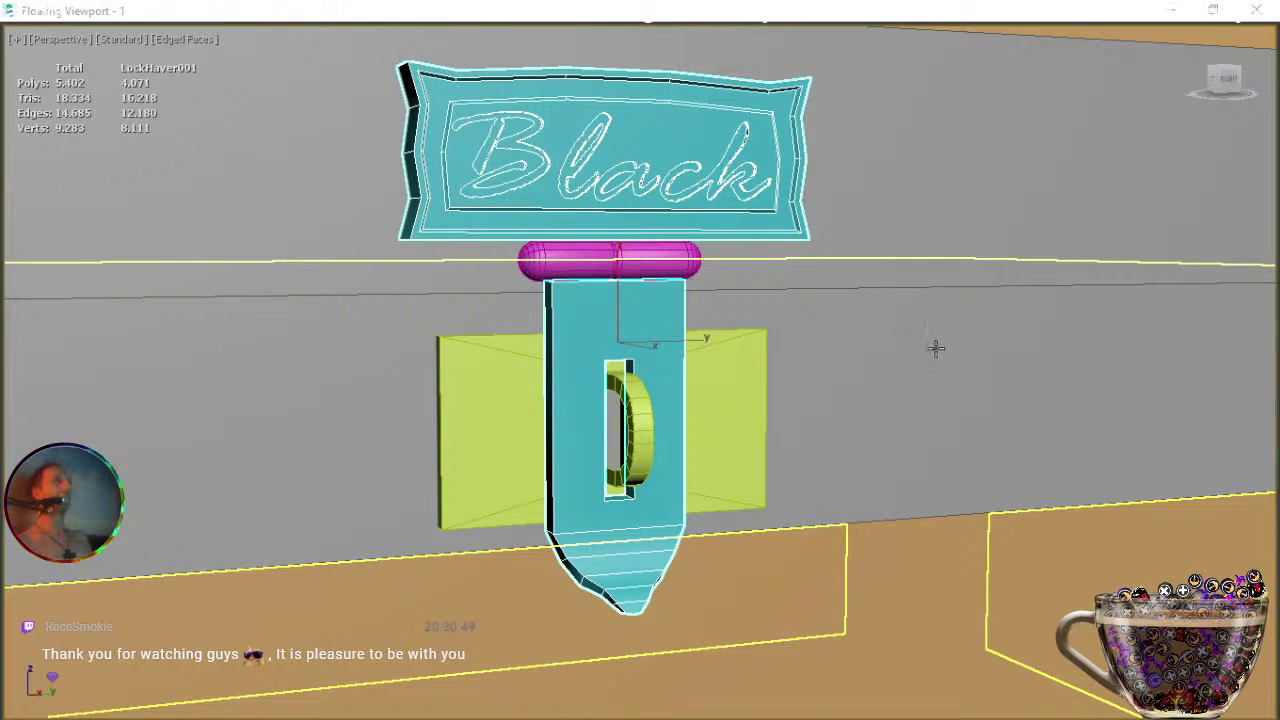
{"action": "left_click", "coordinate": [753, 389]}
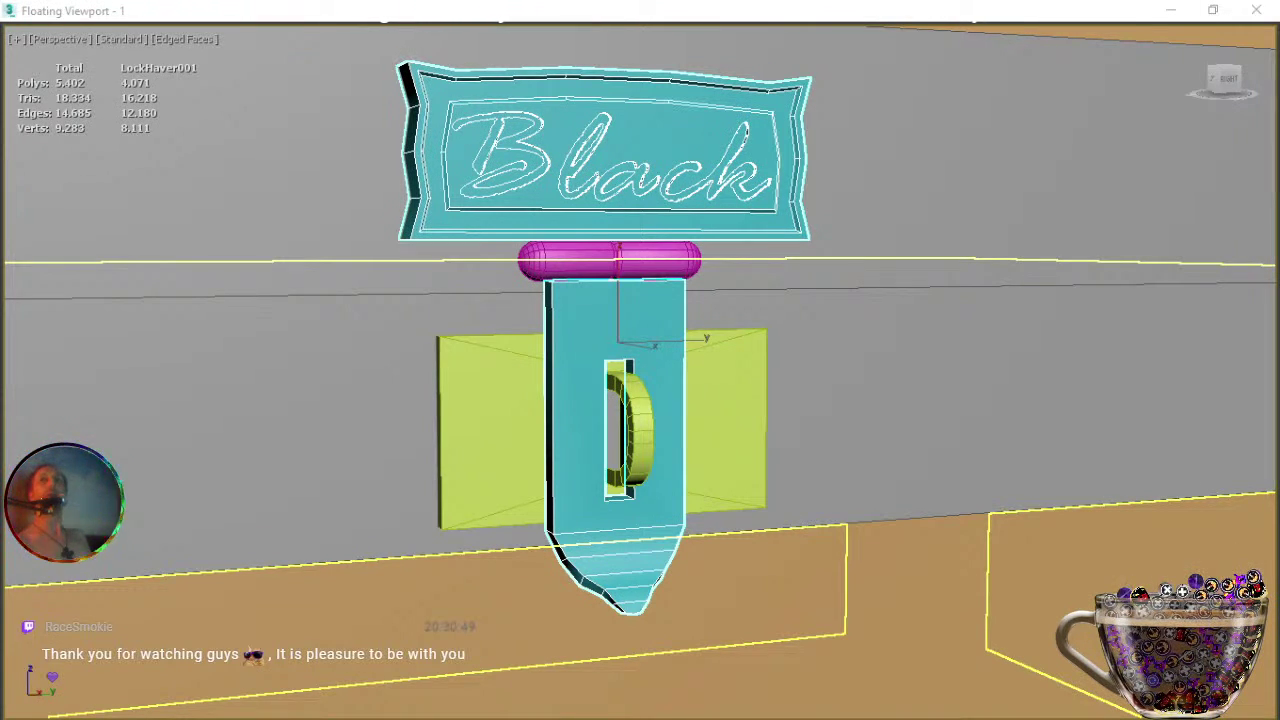
Detach all polygons of the latch's lower pointed strap as a separate object named LockHaver001DOWN.
{"action": "key", "text": "4"}
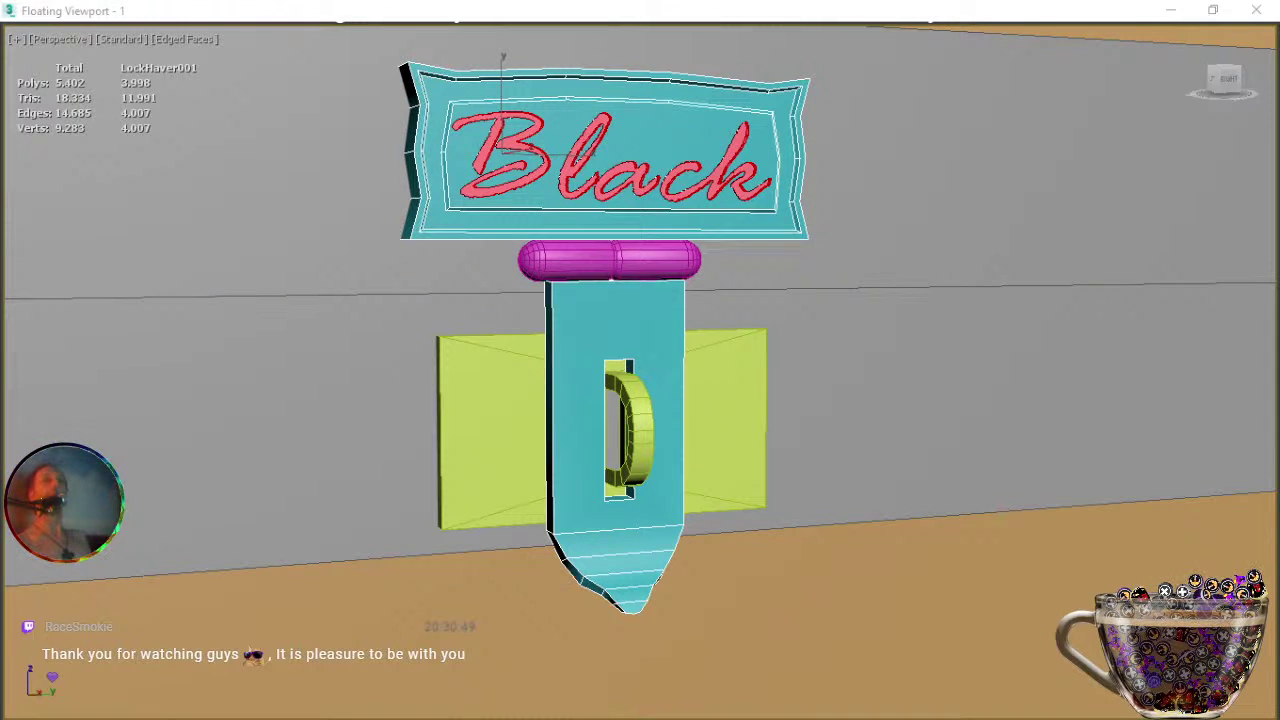
{"action": "left_click_drag", "start_coordinate": [725, 265], "coordinate": [492, 640]}
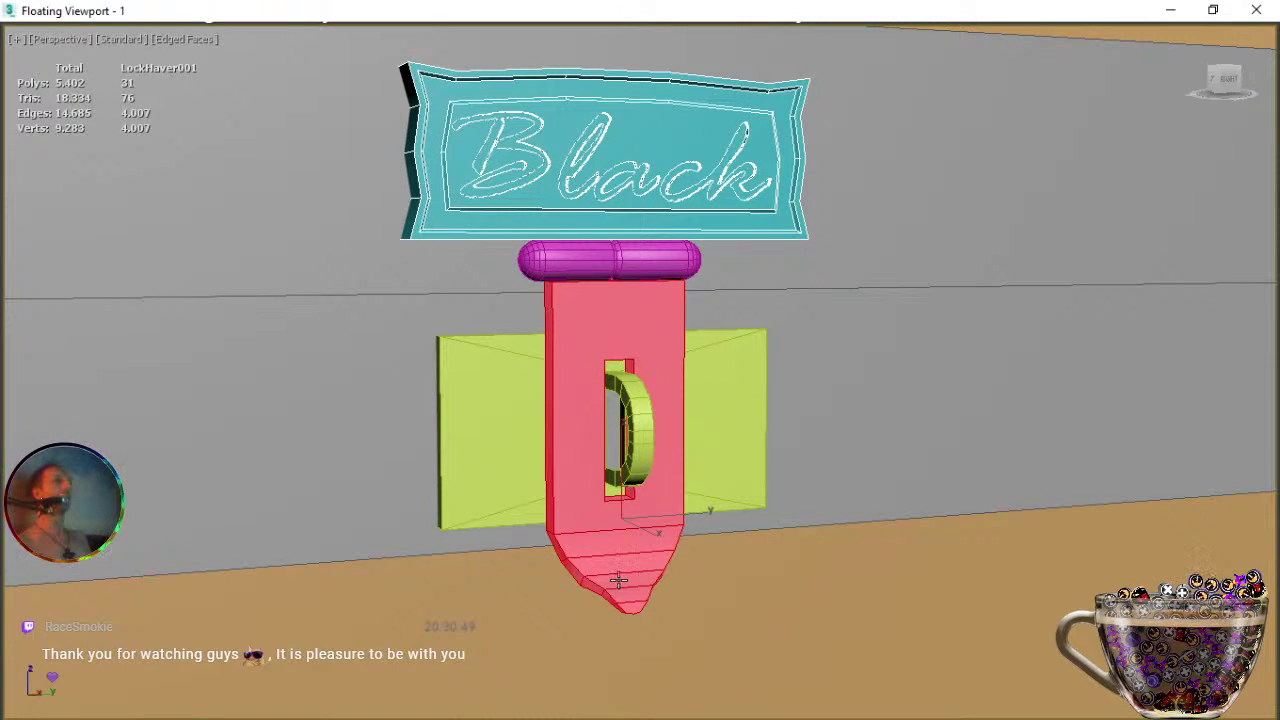
{"action": "right_click", "coordinate": [615, 532]}
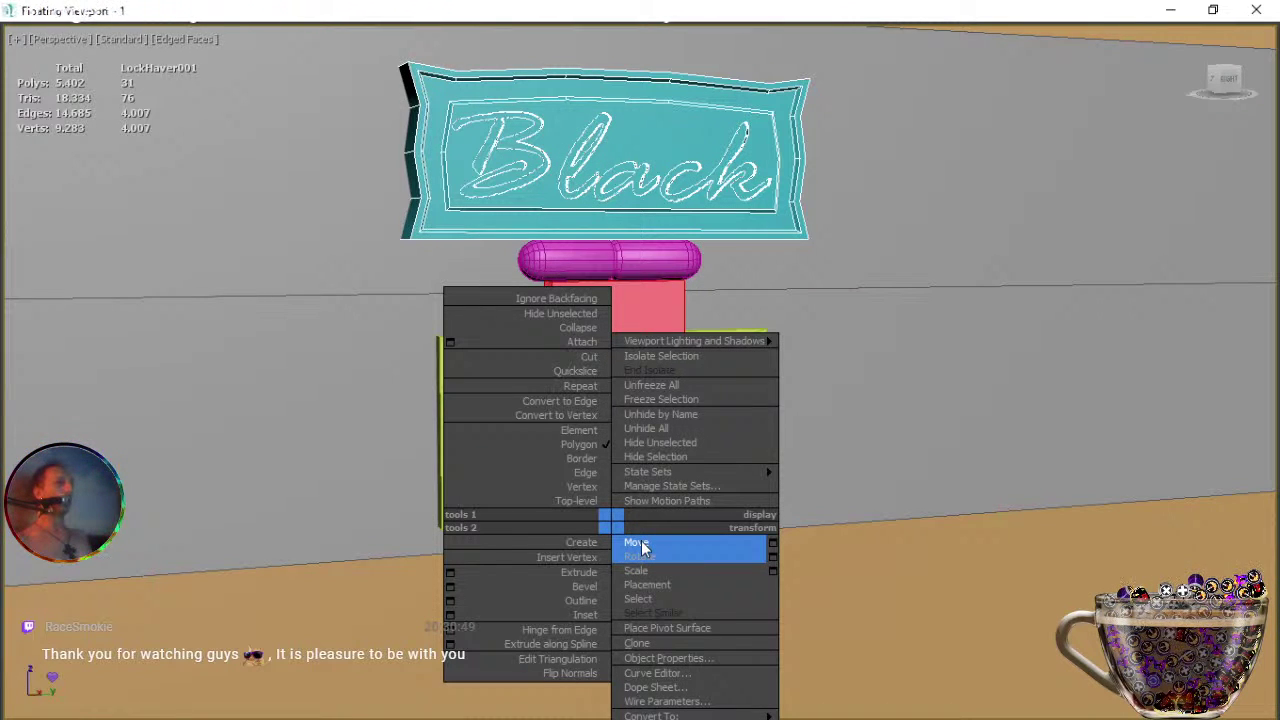
{"action": "left_click", "coordinate": [641, 546]}
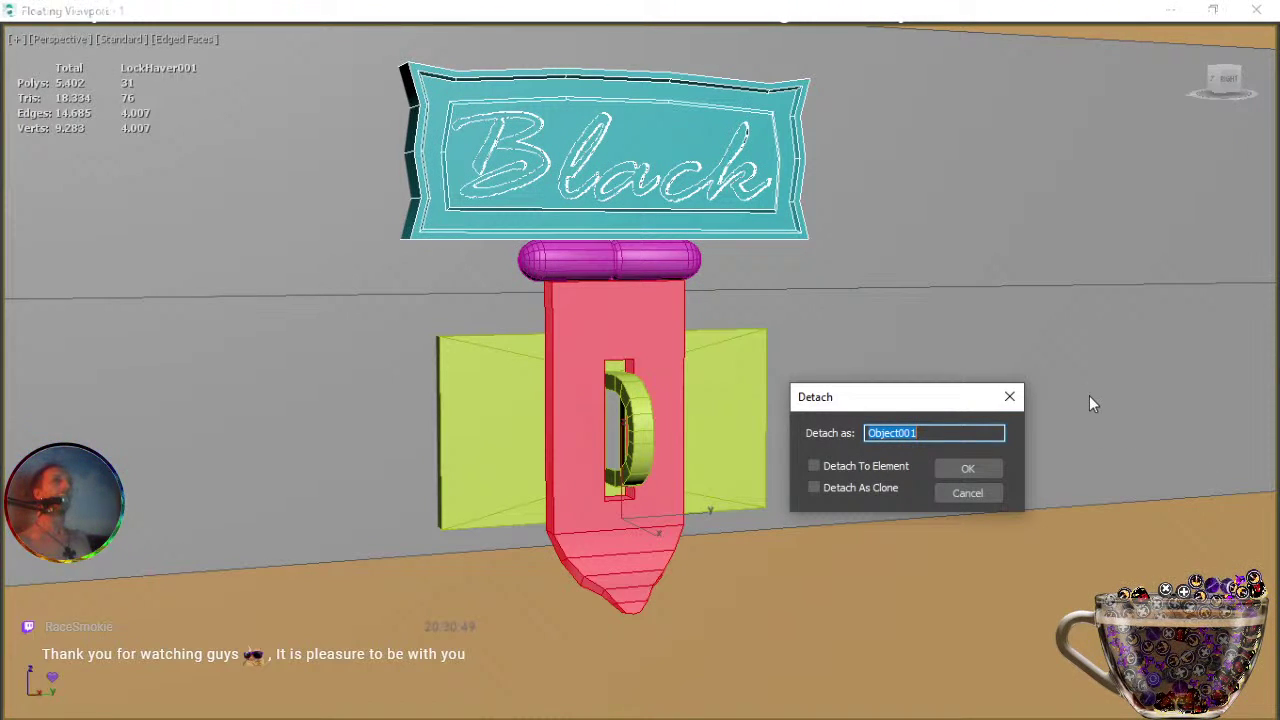
{"action": "type", "text": "Lock"}
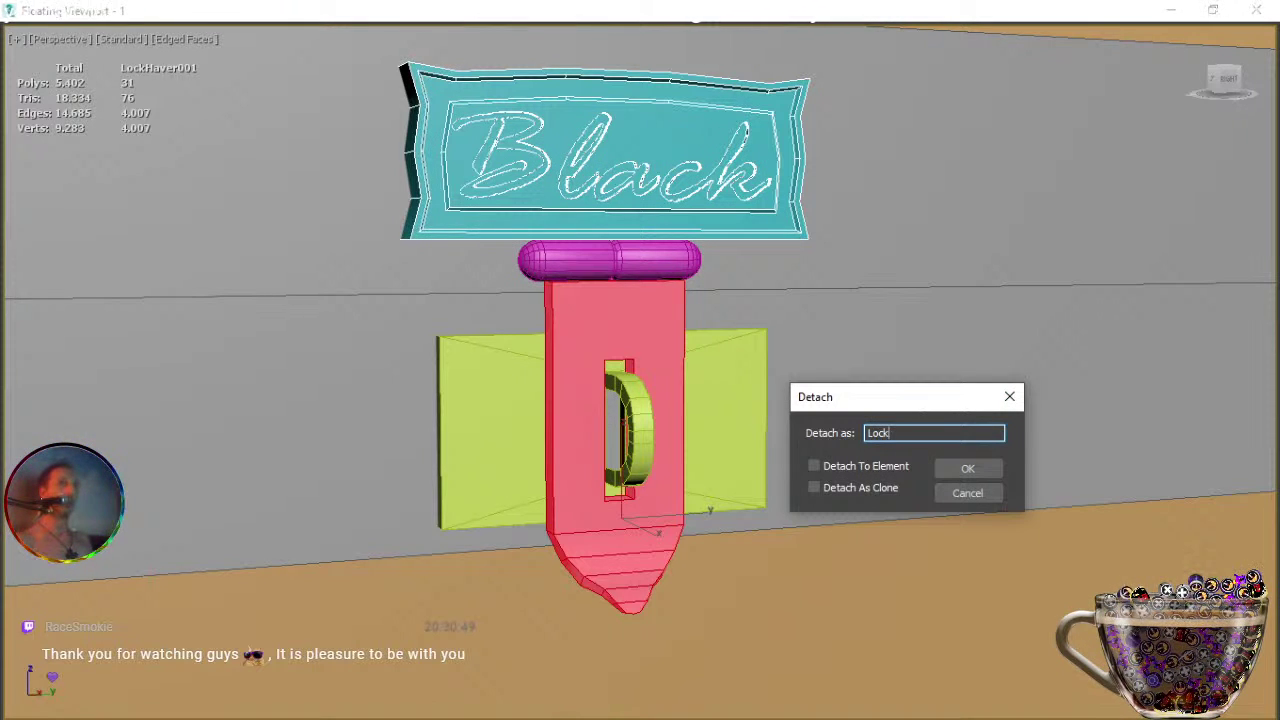
{"action": "type", "text": "Haver"}
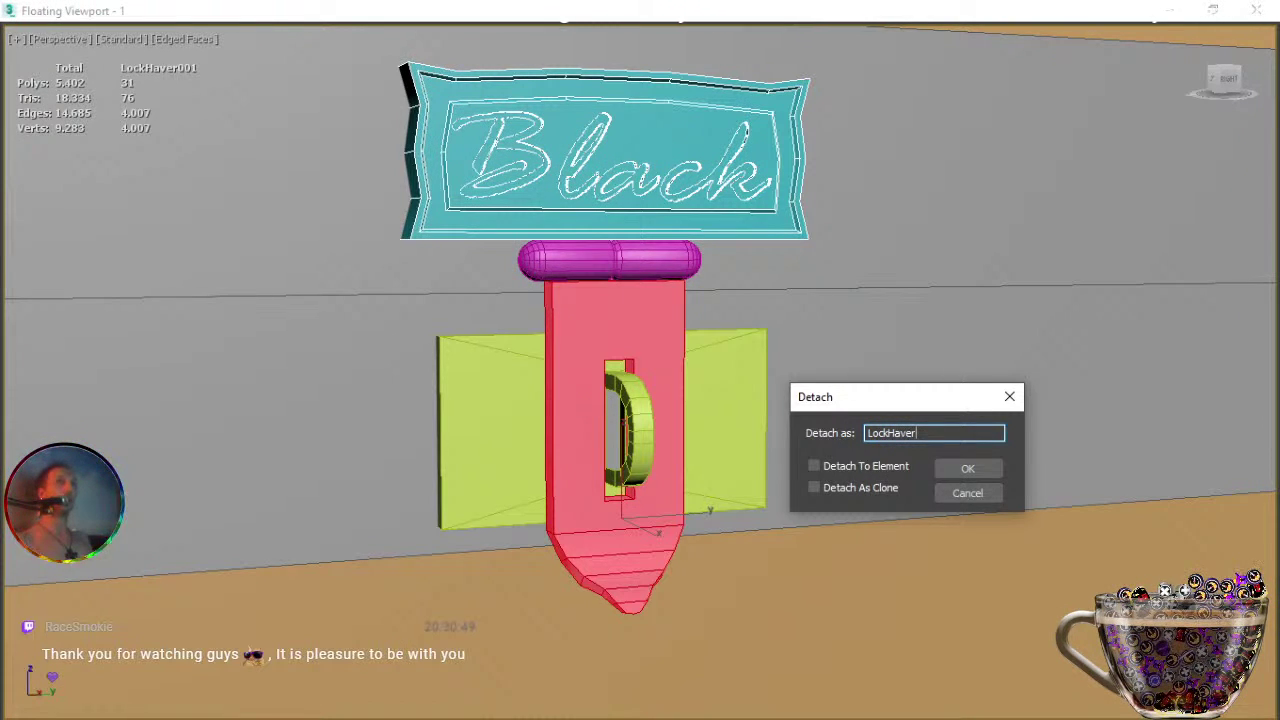
{"action": "type", "text": "001"}
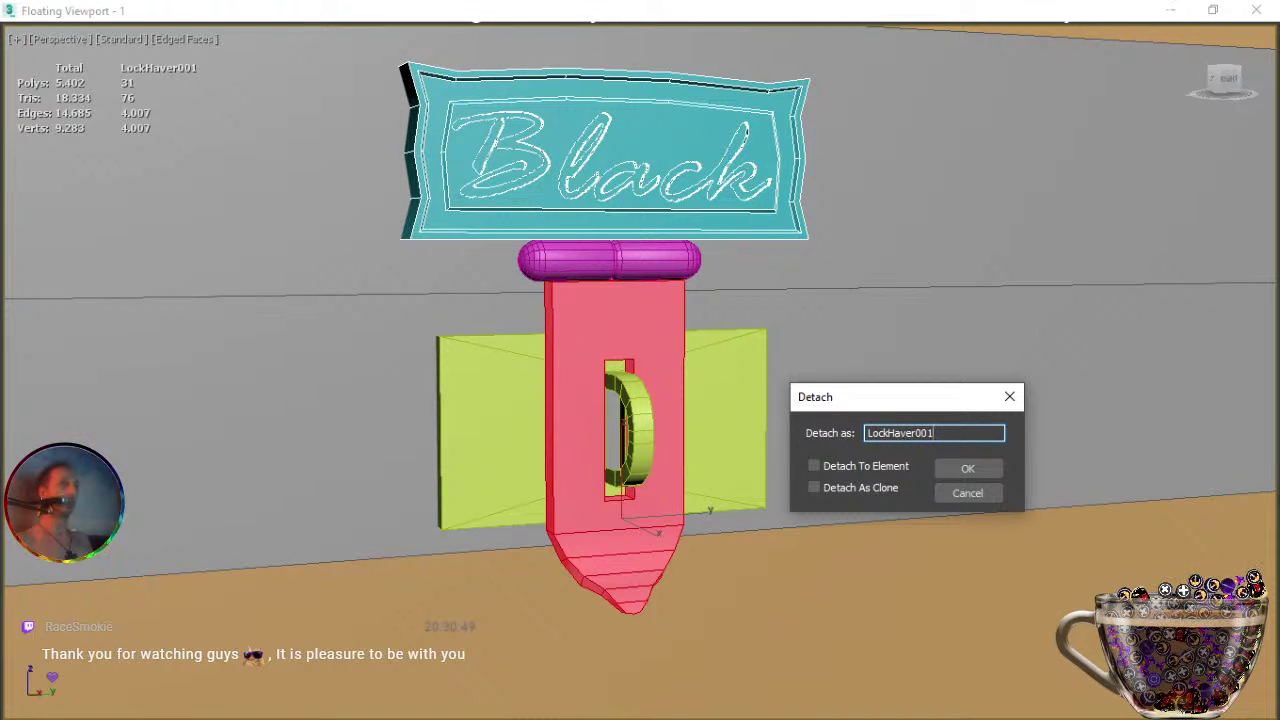
{"action": "type", "text": "DOWN"}
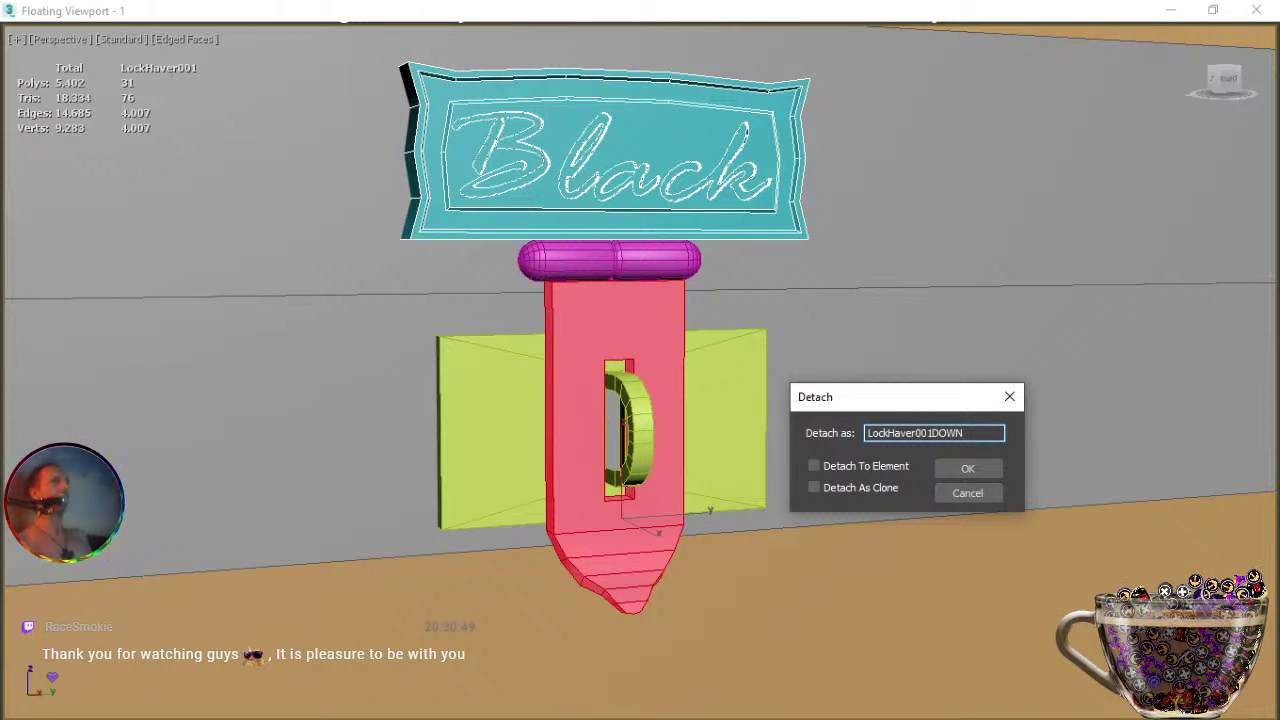
{"action": "left_click", "coordinate": [969, 467]}
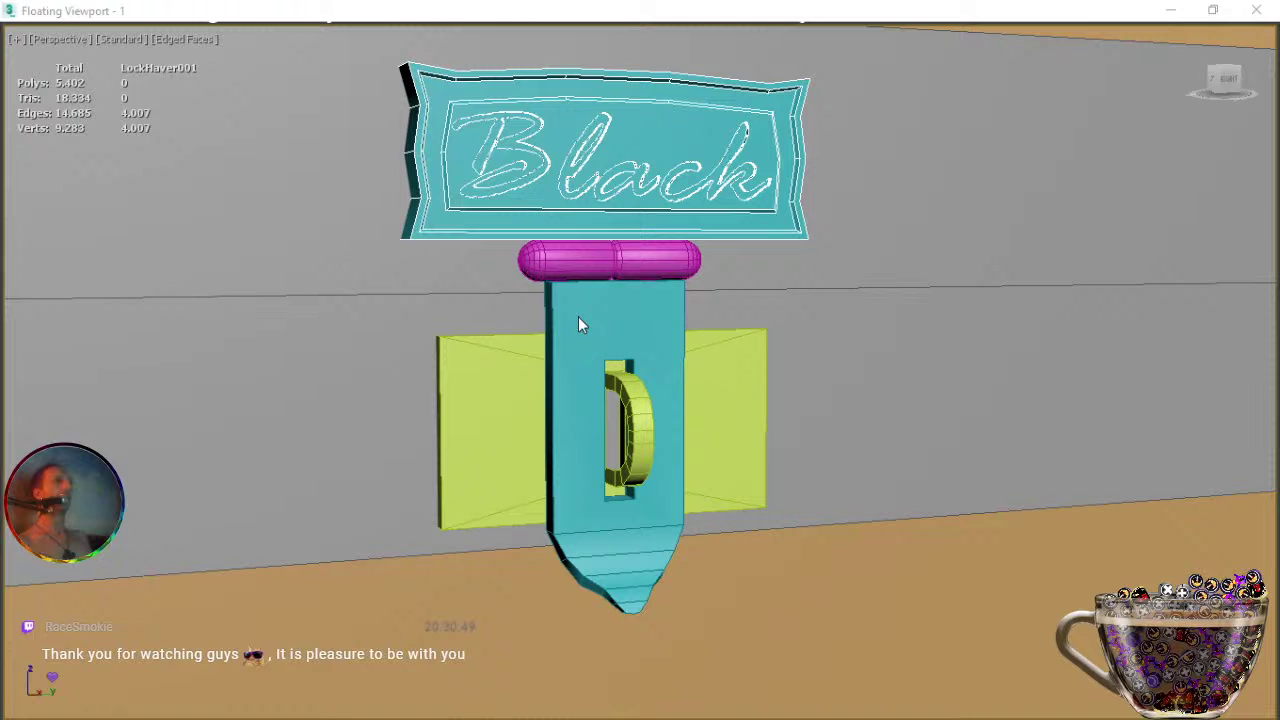
Centre the pivots of the engraved head block and the detached lower strap on their own geometry.
{"action": "key", "text": "w"}
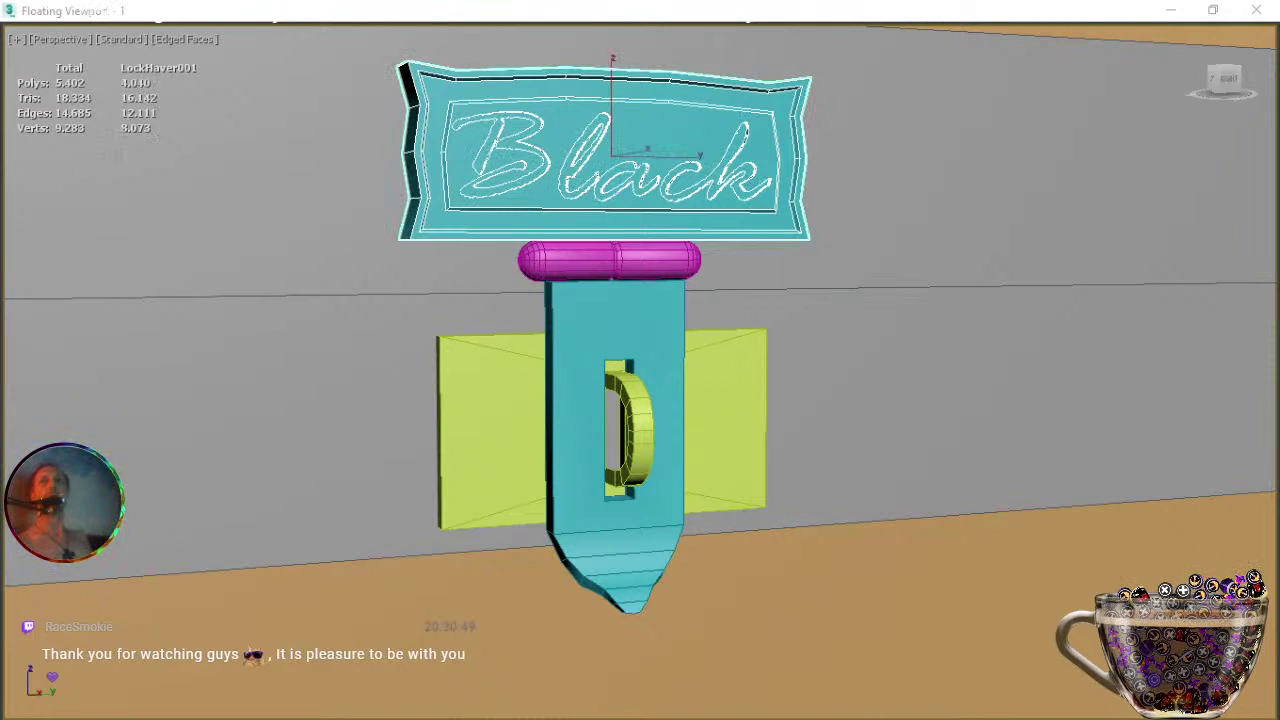
{"action": "left_click", "coordinate": [652, 332]}
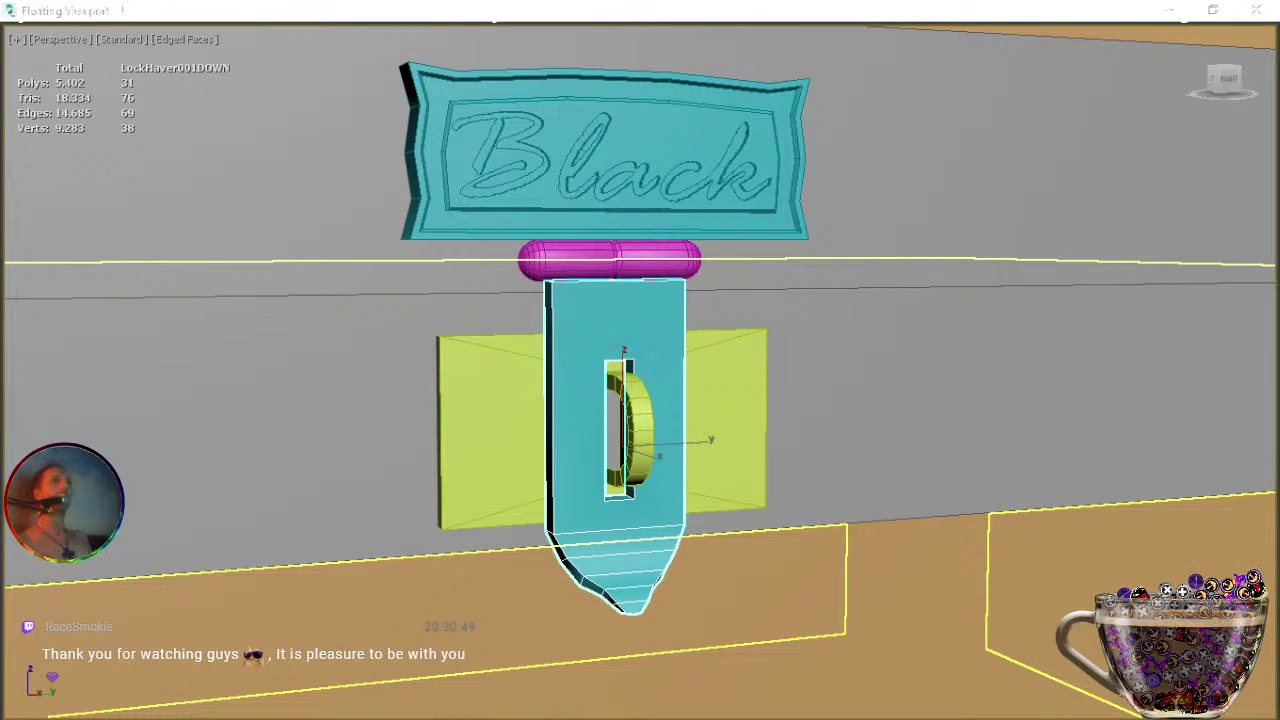
{"action": "key", "text": "ctrl+d"}
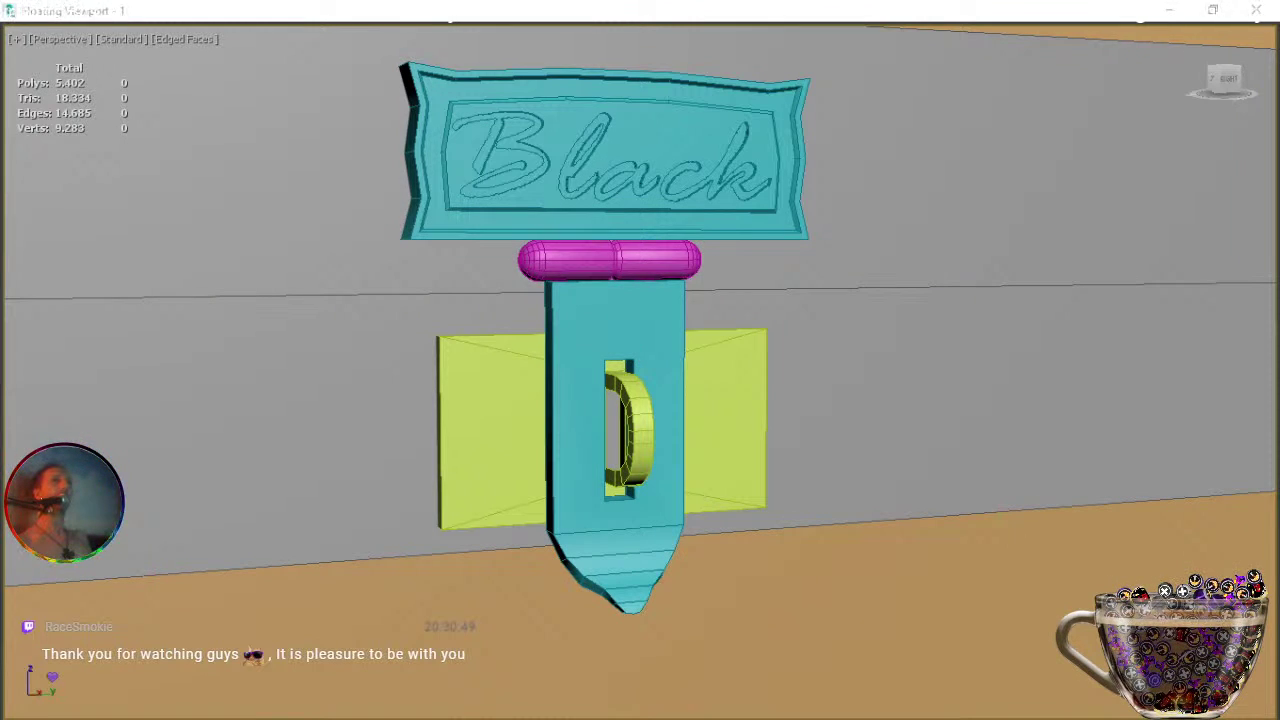
{"action": "key", "text": "ctrl+z"}
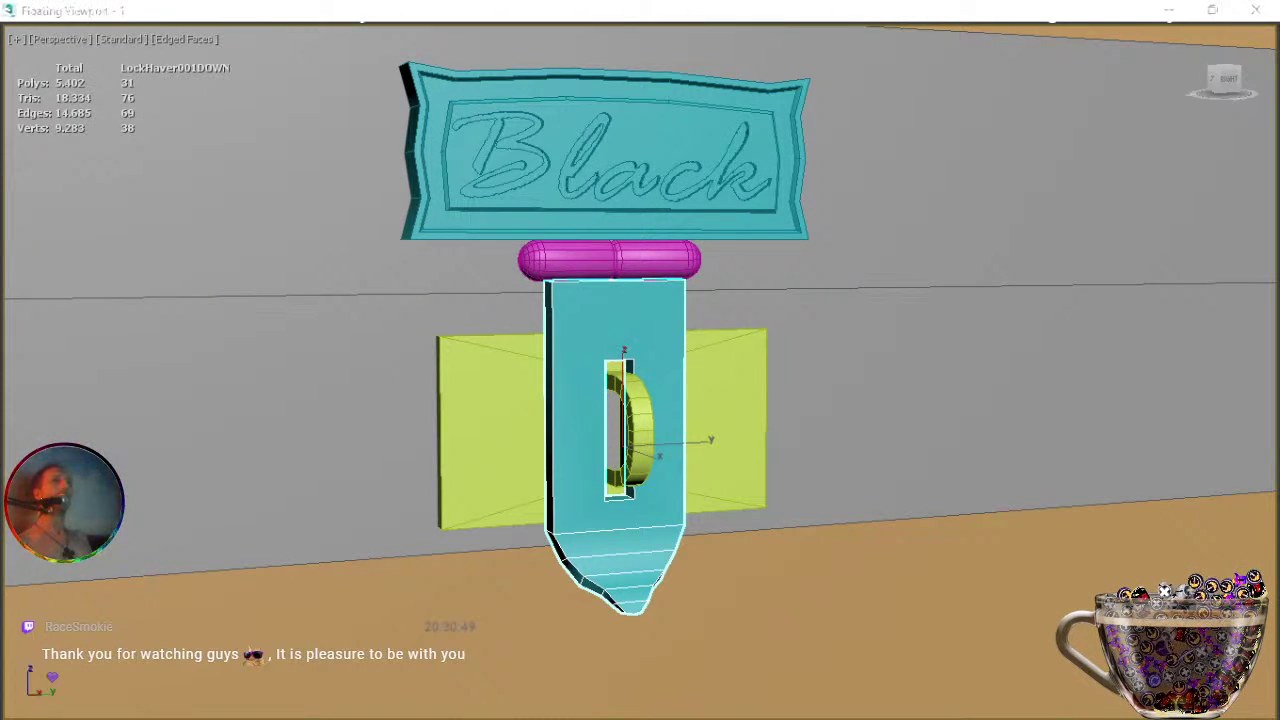
Rename the magenta hinge capsule between the two latch parts as Sharka.
{"action": "left_click", "coordinate": [646, 258]}
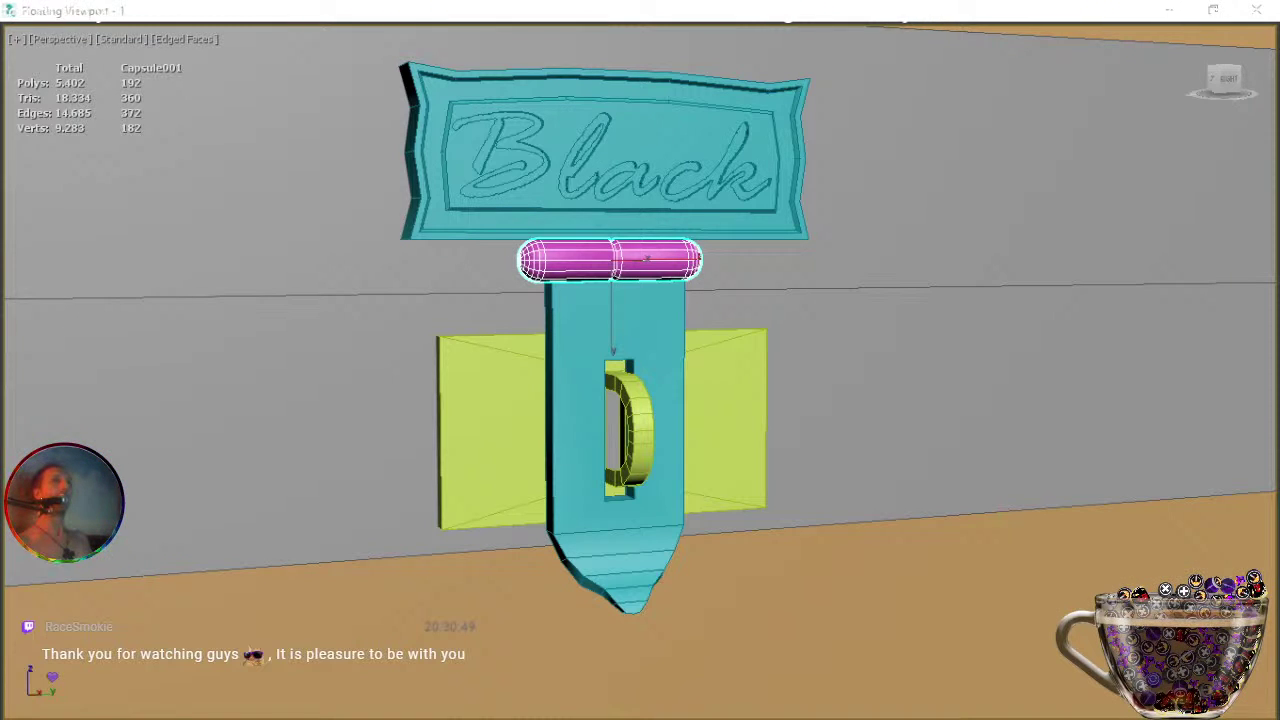
{"action": "key", "text": "Return"}
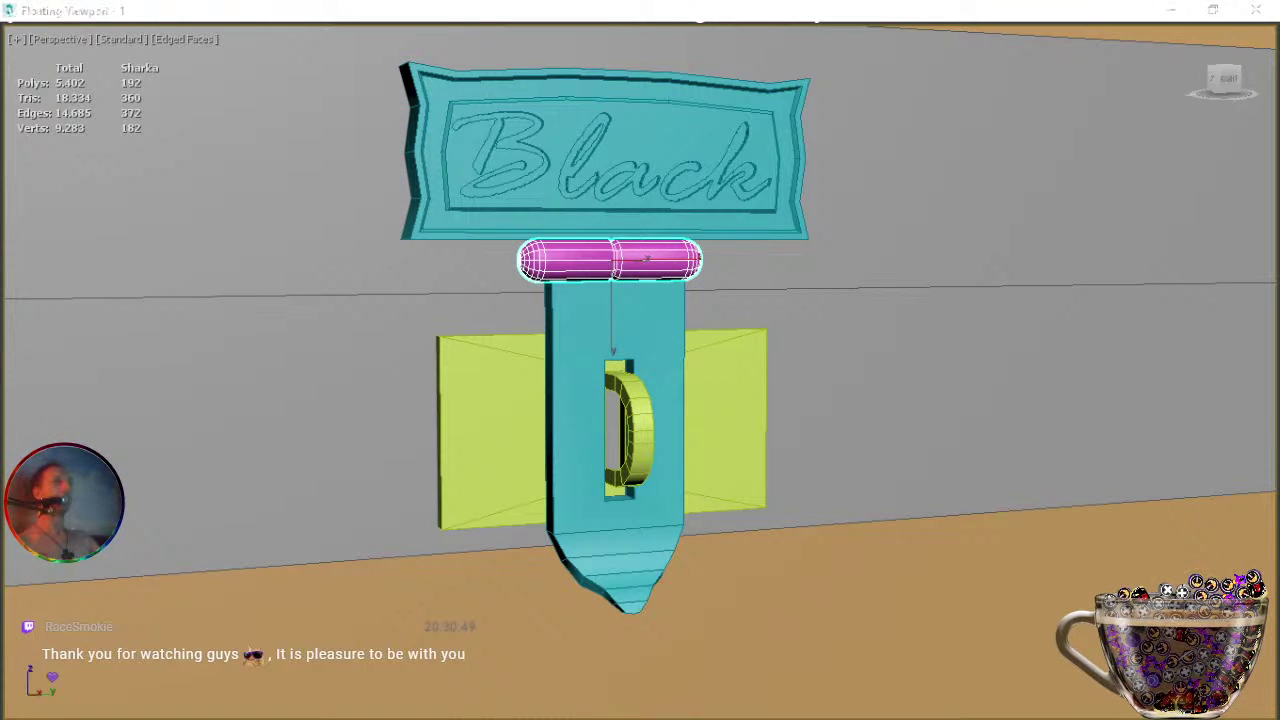
Select the six front polygons of LockHaver001DOWN, from the slotted face down to the pointed tip.
{"action": "left_click", "coordinate": [644, 323]}
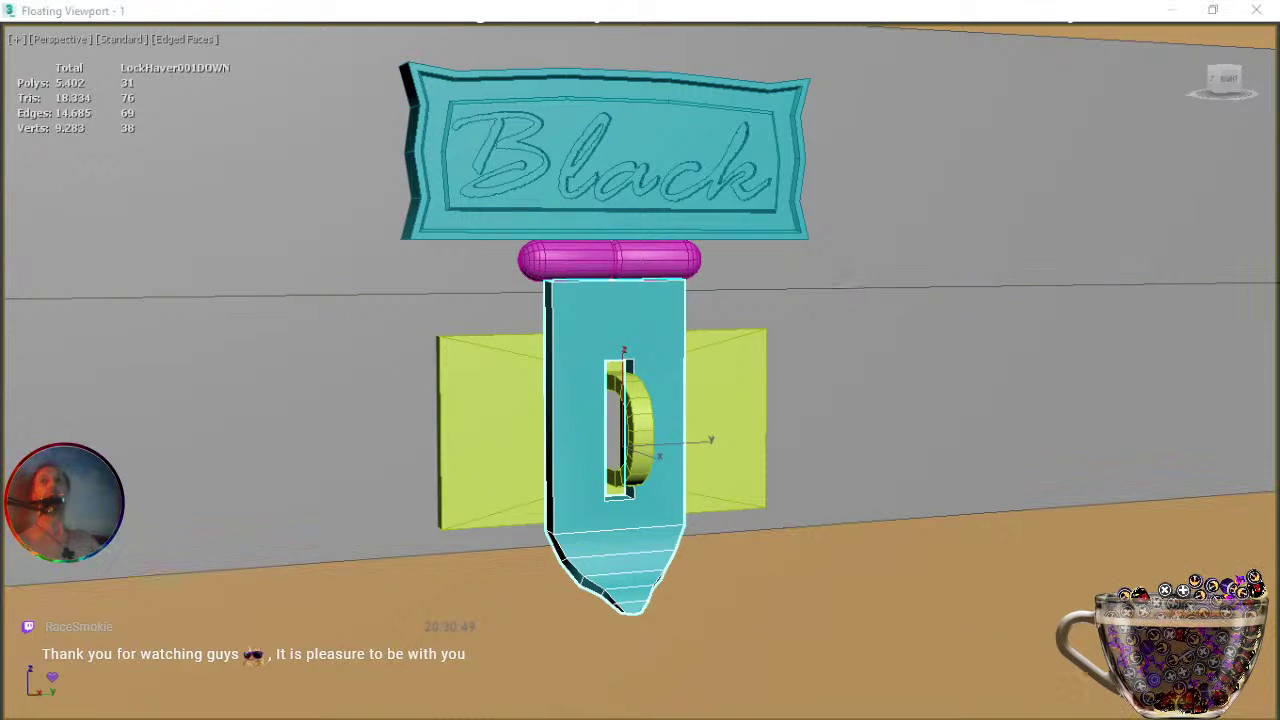
{"action": "key", "text": "4"}
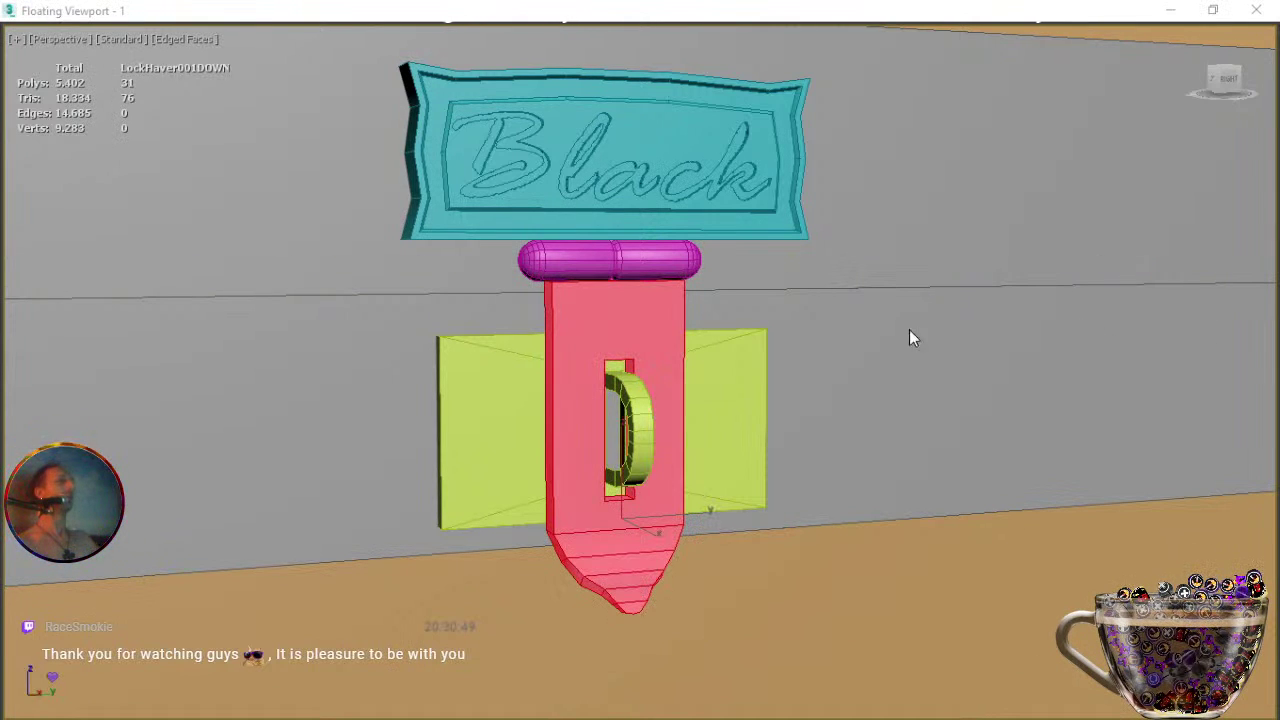
{"action": "left_click", "coordinate": [623, 305]}
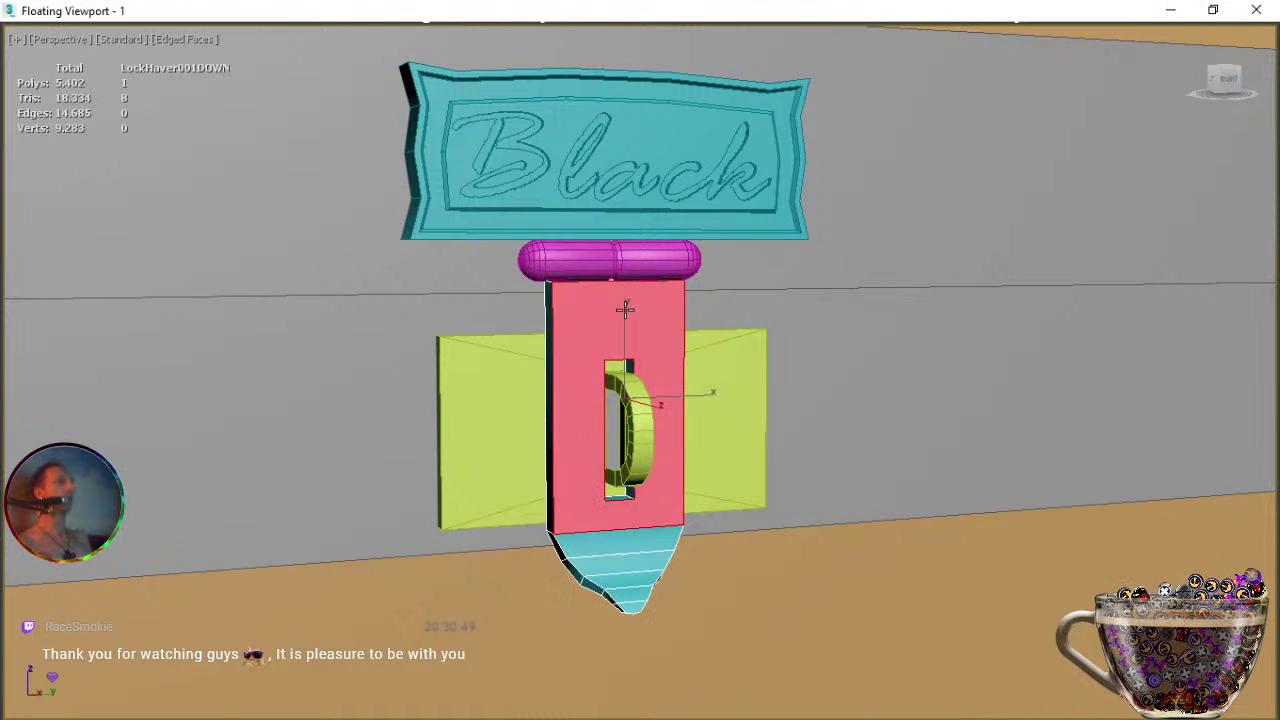
{"action": "left_click", "coordinate": [623, 543], "text": "ctrl"}
{"action": "left_click", "coordinate": [624, 563], "text": "ctrl"}
{"action": "left_click", "coordinate": [626, 578], "text": "ctrl"}
{"action": "left_click", "coordinate": [629, 593], "text": "ctrl"}
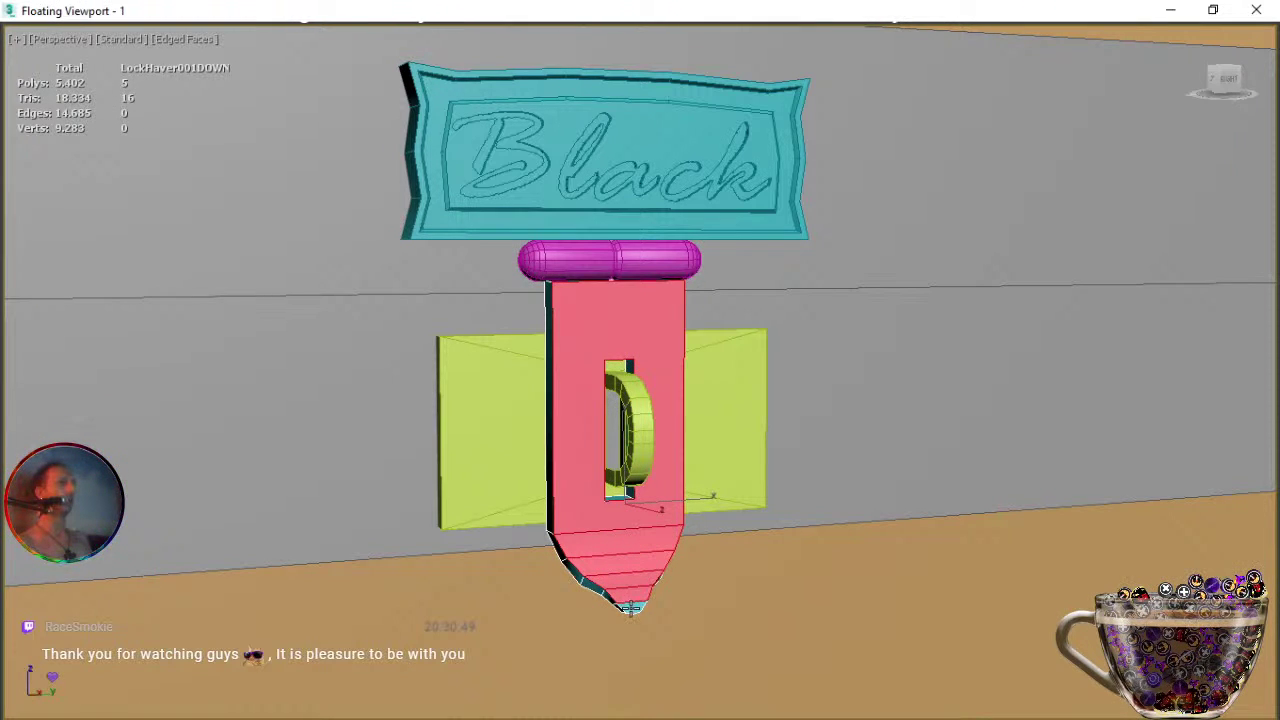
{"action": "left_click", "coordinate": [631, 607], "text": "ctrl"}
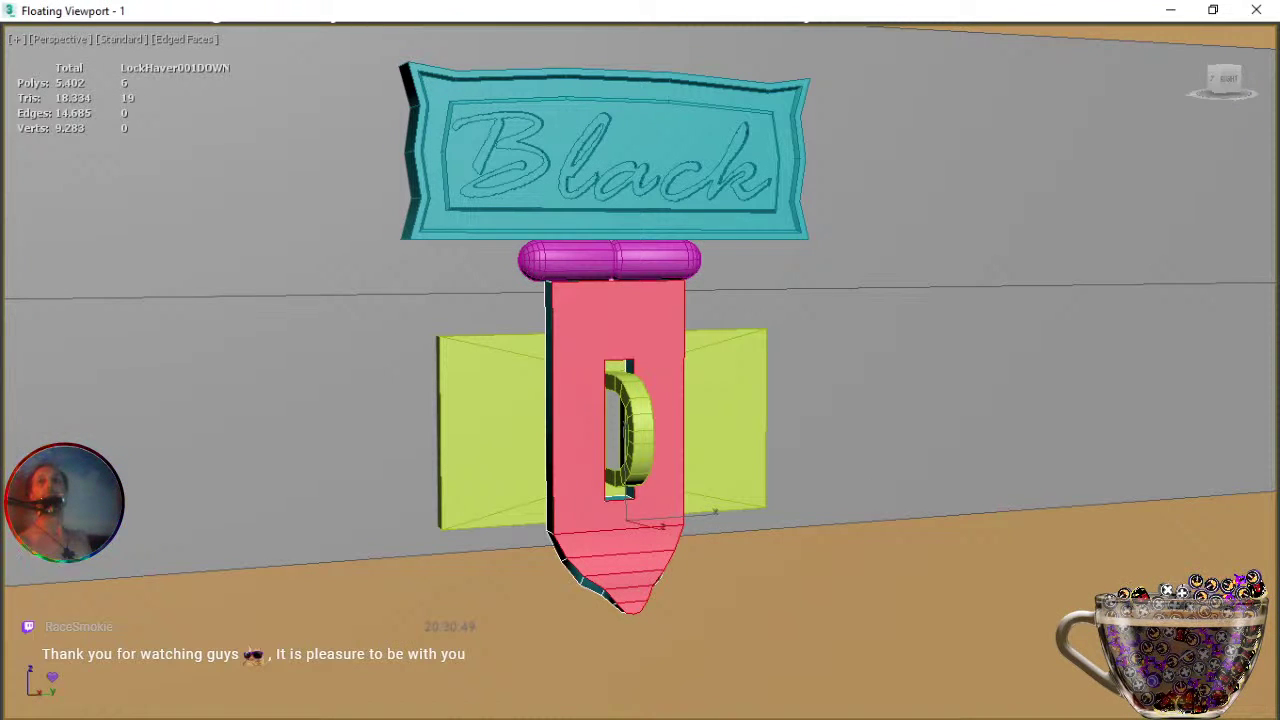
Convert the polygon selection to edges and deselect the five crosswise edges near the strap's pointed end.
{"action": "key", "text": "ctrl+2"}
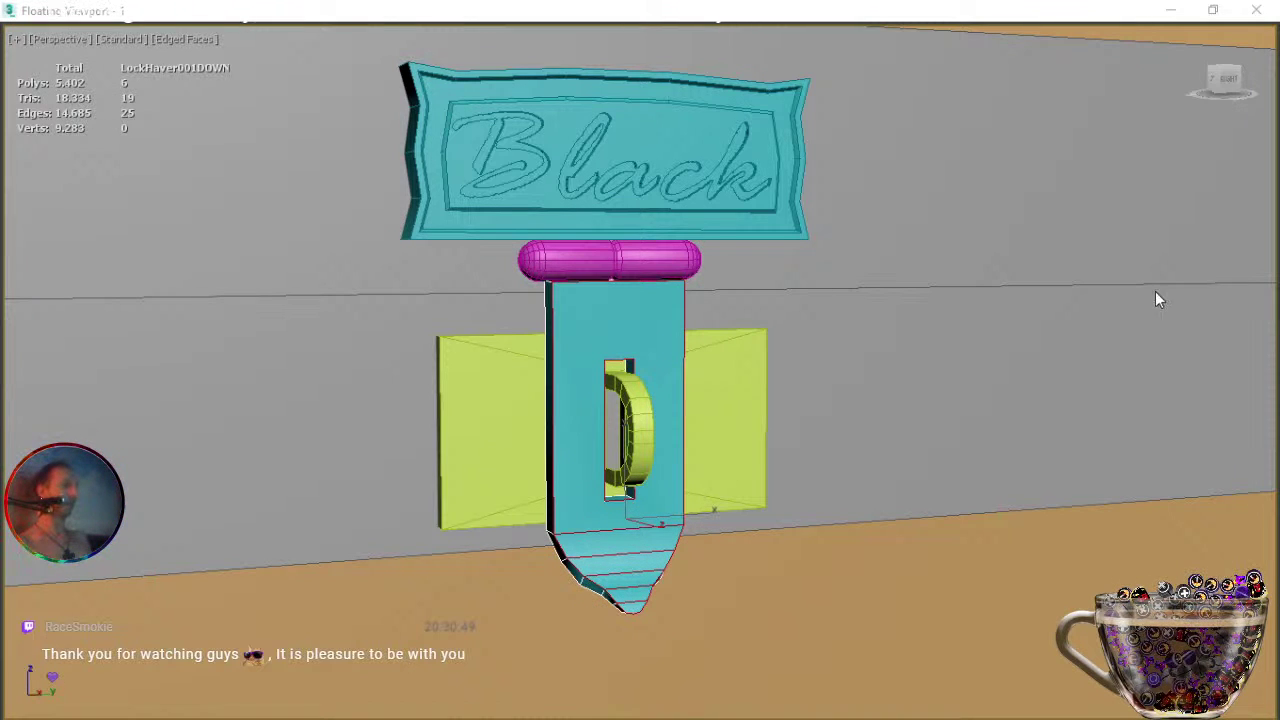
{"action": "left_click_drag", "start_coordinate": [611, 515], "coordinate": [635, 604], "text": "alt"}
{"action": "left_click", "coordinate": [632, 524], "text": "alt"}
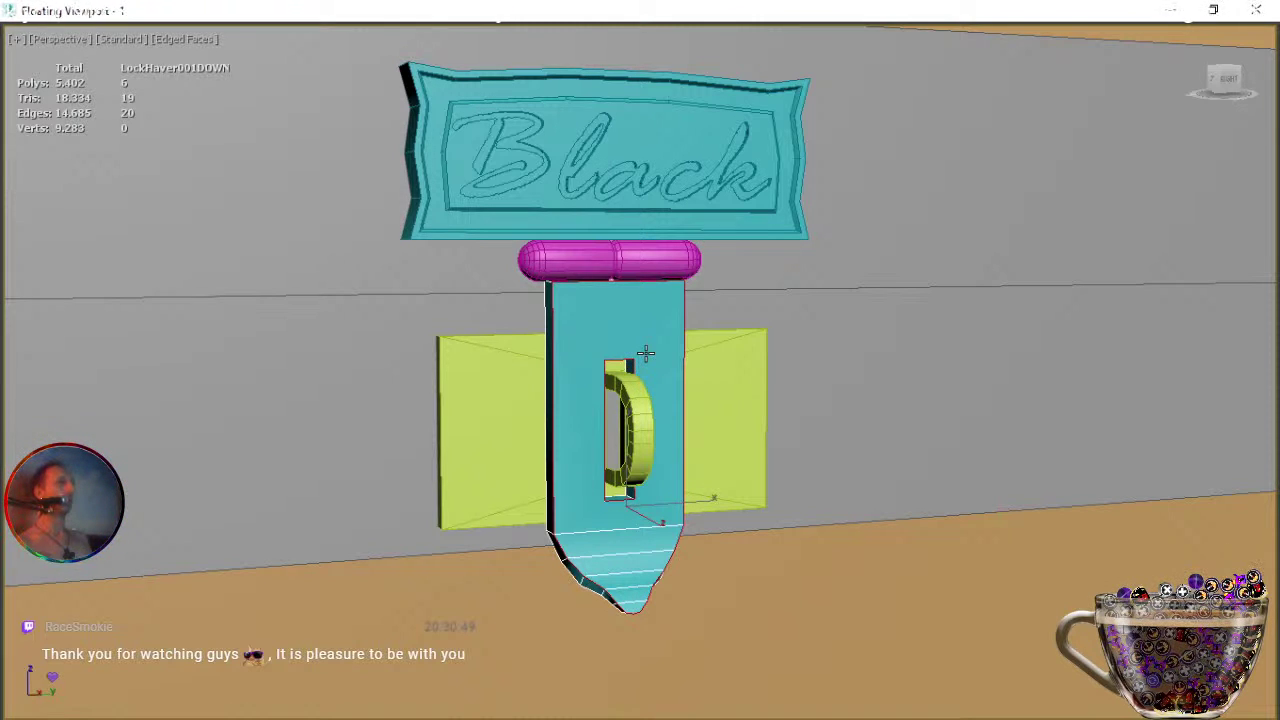
Isolate the lower strap LockHaver001DOWN so only this part is shown.
{"action": "scroll", "coordinate": [592, 325], "scroll_direction": "up", "scroll_amount": 4}
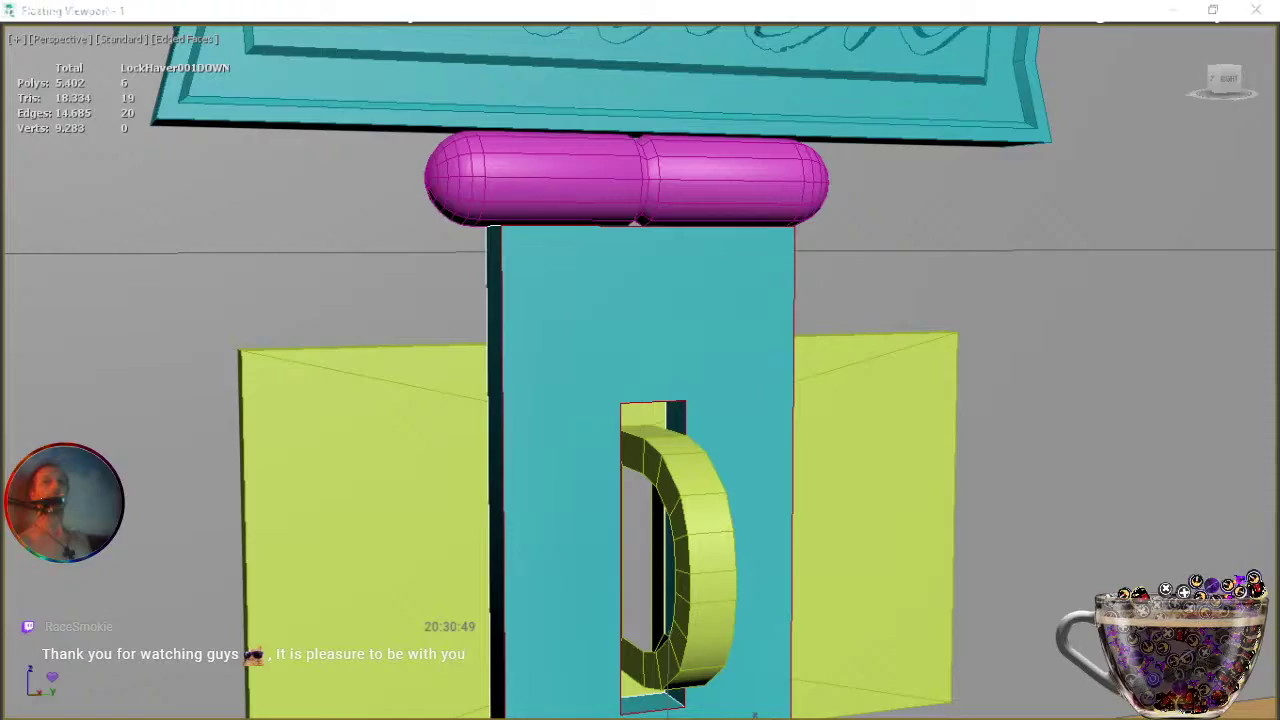
{"action": "key", "text": "alt+q"}
{"action": "middle_click_drag", "start_coordinate": [847, 536], "coordinate": [712, 524], "text": "alt"}
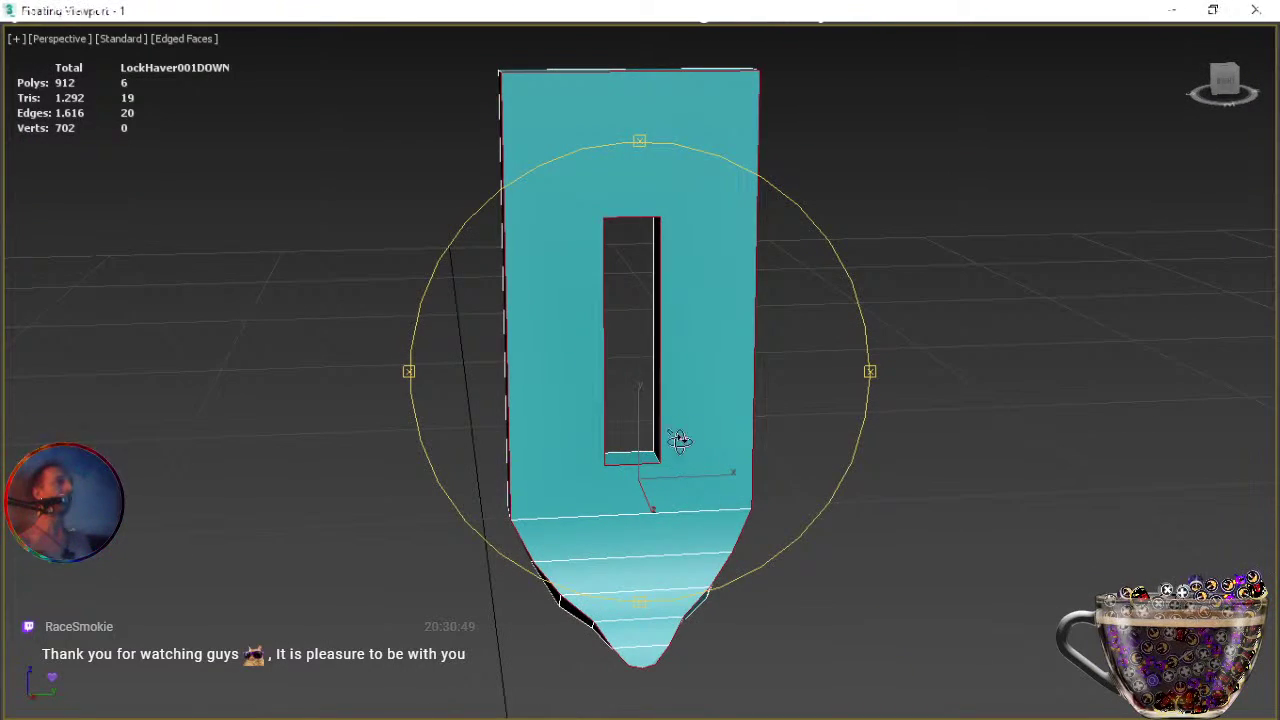
Add the four short corner edges running through the slot's depth to the strap's edge selection.
{"action": "scroll", "coordinate": [640, 434], "scroll_direction": "up", "scroll_amount": 2}
{"action": "middle_click_drag", "start_coordinate": [640, 528], "coordinate": [663, 537], "text": "alt"}
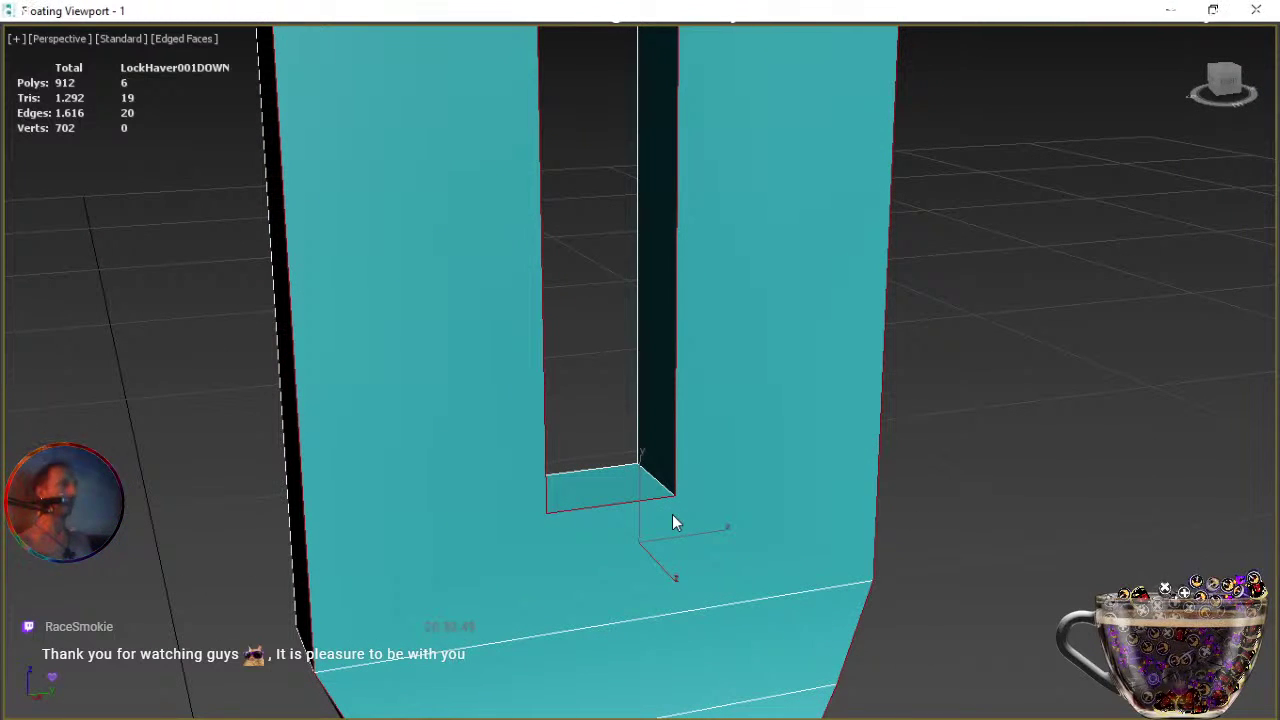
{"action": "left_click", "coordinate": [655, 480], "text": "ctrl"}
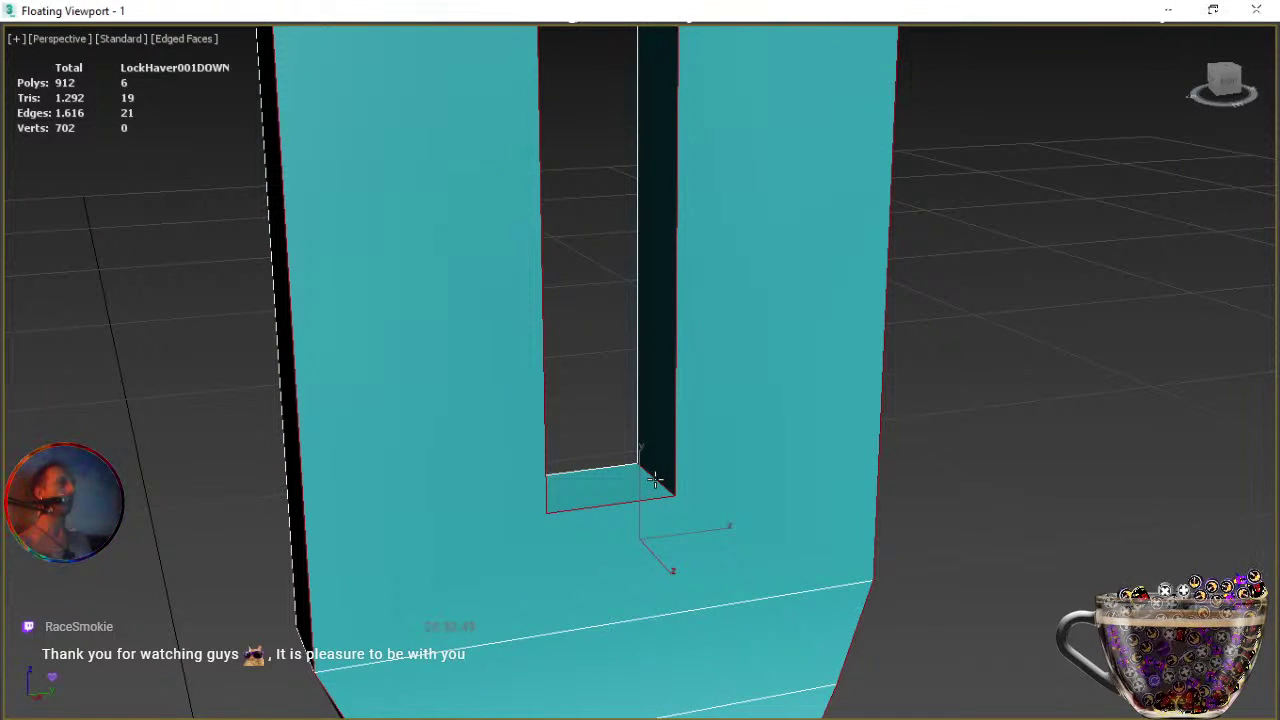
{"action": "middle_click_drag", "start_coordinate": [699, 355], "coordinate": [691, 594]}
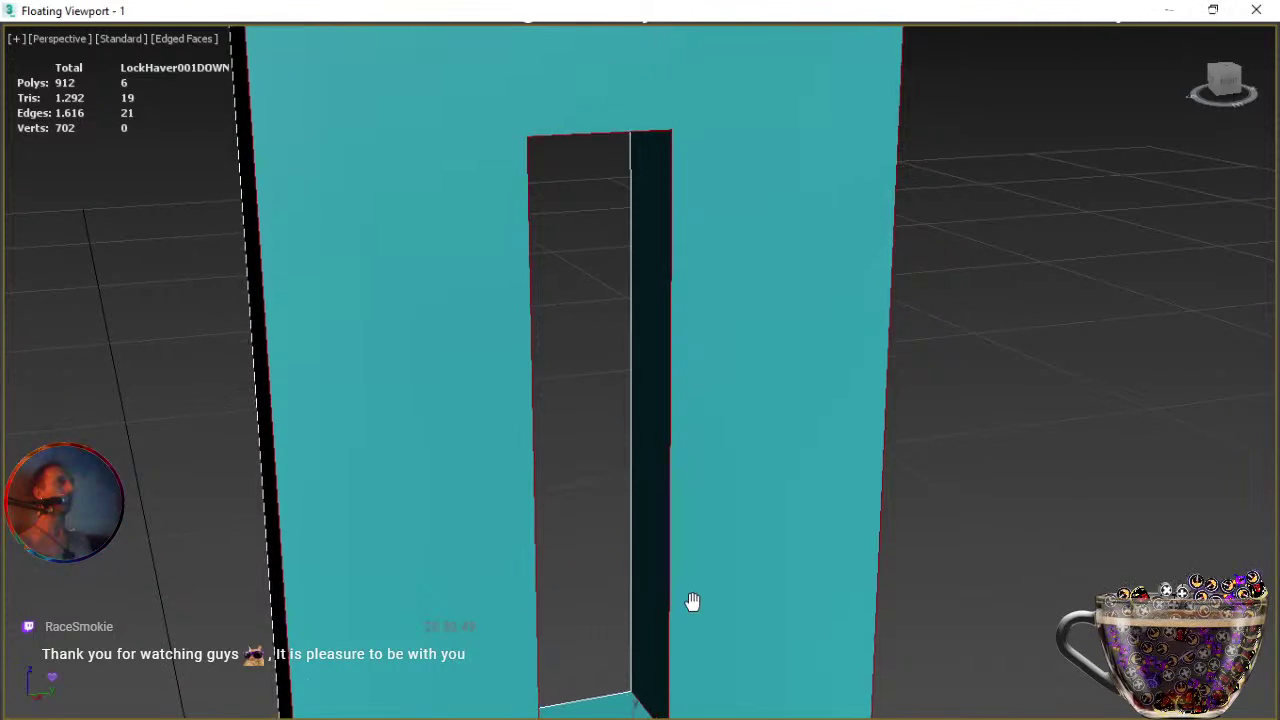
{"action": "middle_click_drag", "start_coordinate": [689, 324], "coordinate": [664, 331], "text": "alt"}
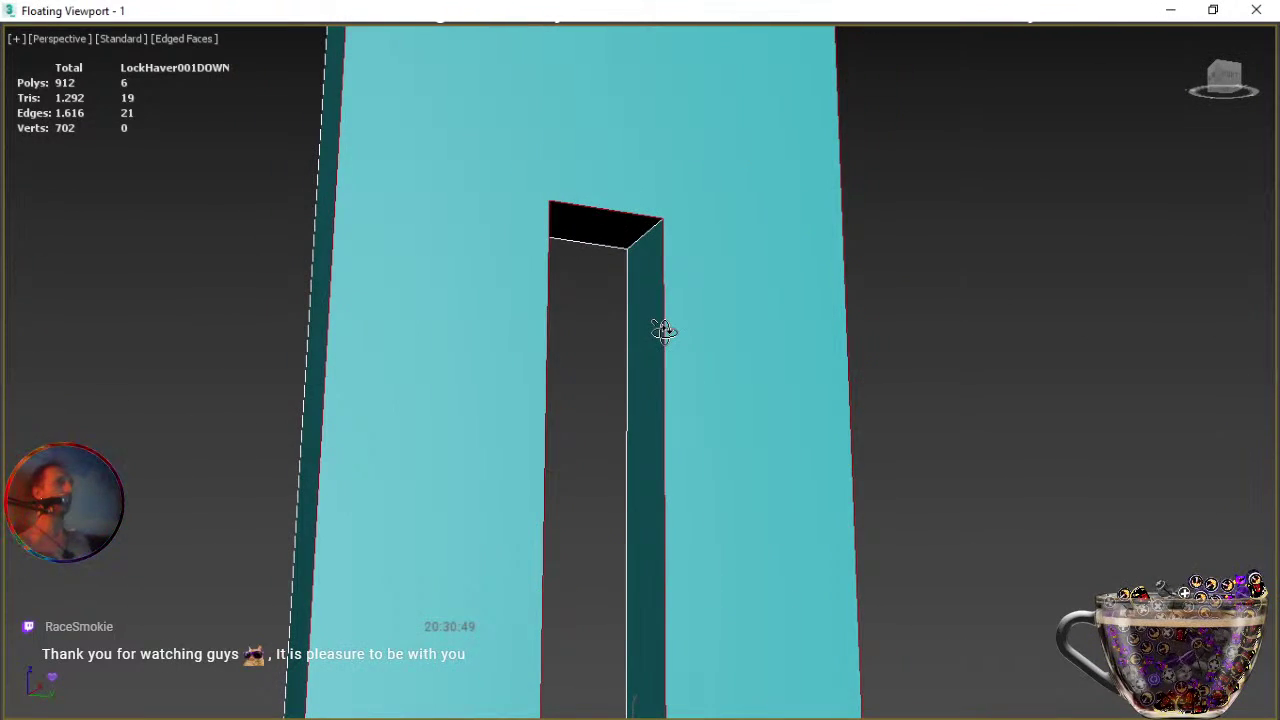
{"action": "left_click", "coordinate": [641, 246]}
{"action": "middle_click_drag", "start_coordinate": [637, 335], "coordinate": [591, 375], "text": "alt"}
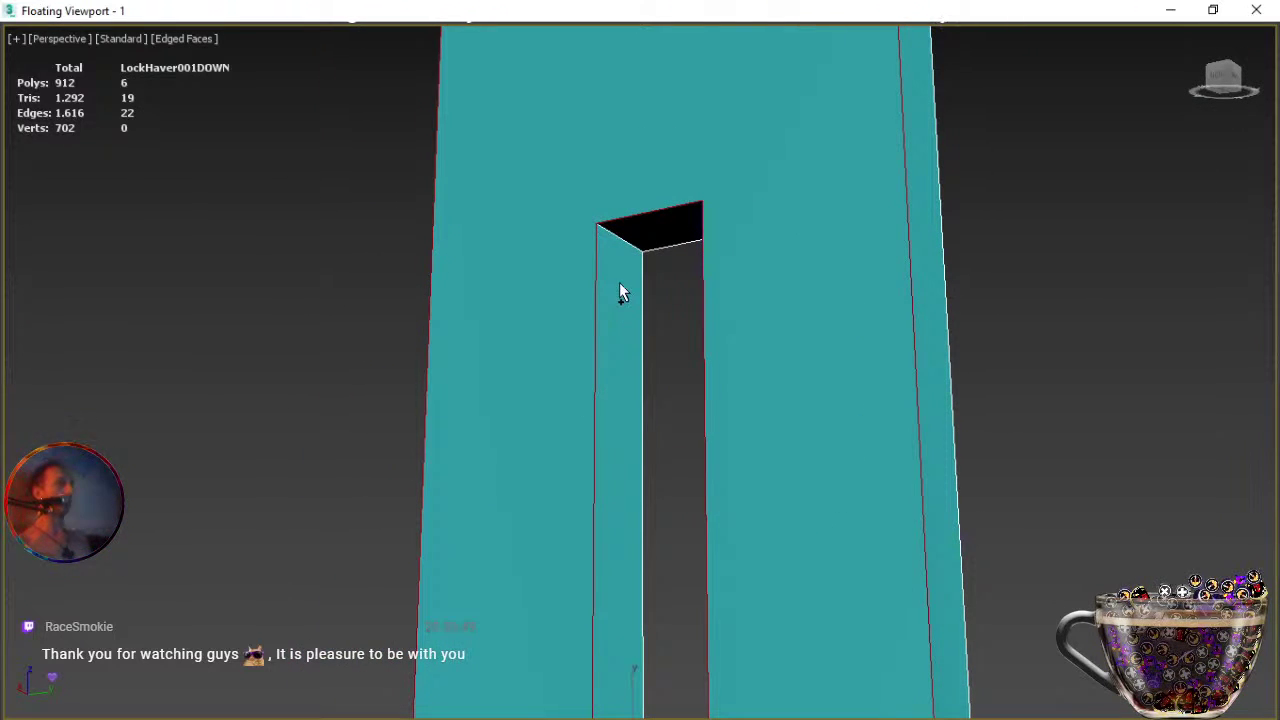
{"action": "left_click", "coordinate": [624, 236]}
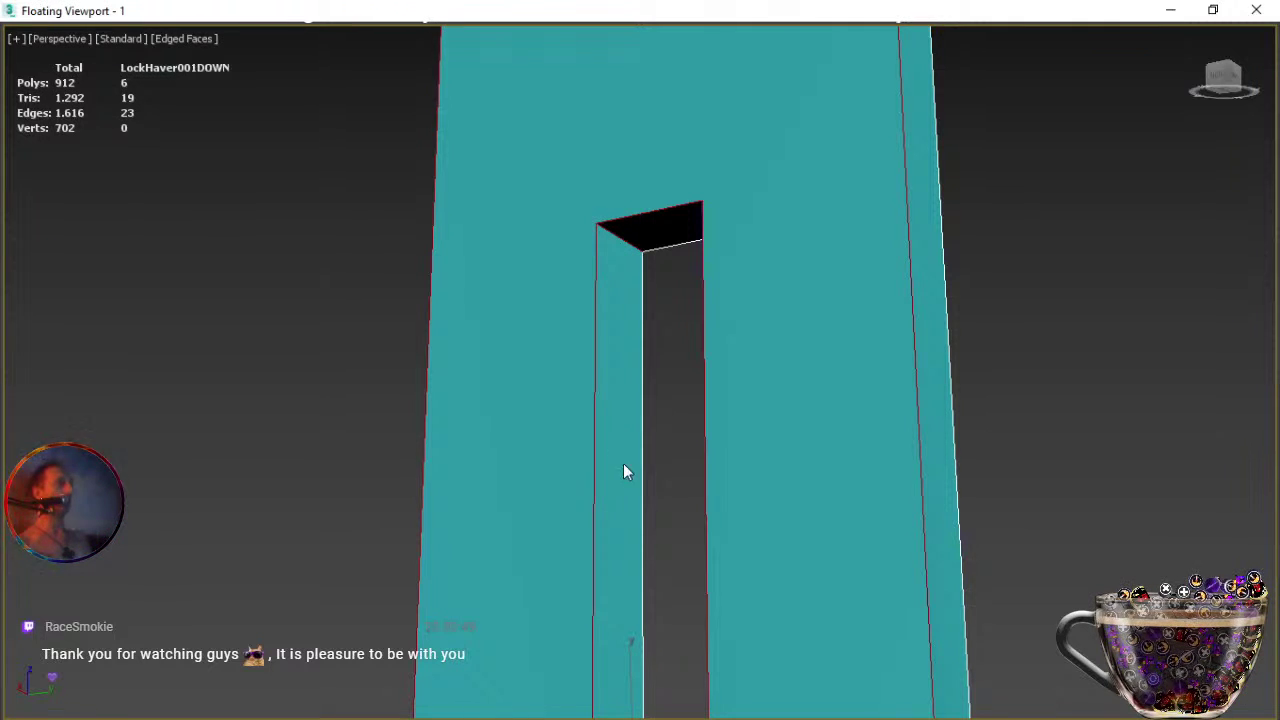
{"action": "middle_click_drag", "start_coordinate": [637, 567], "coordinate": [623, 664], "text": "alt"}
{"action": "left_click", "coordinate": [622, 672]}
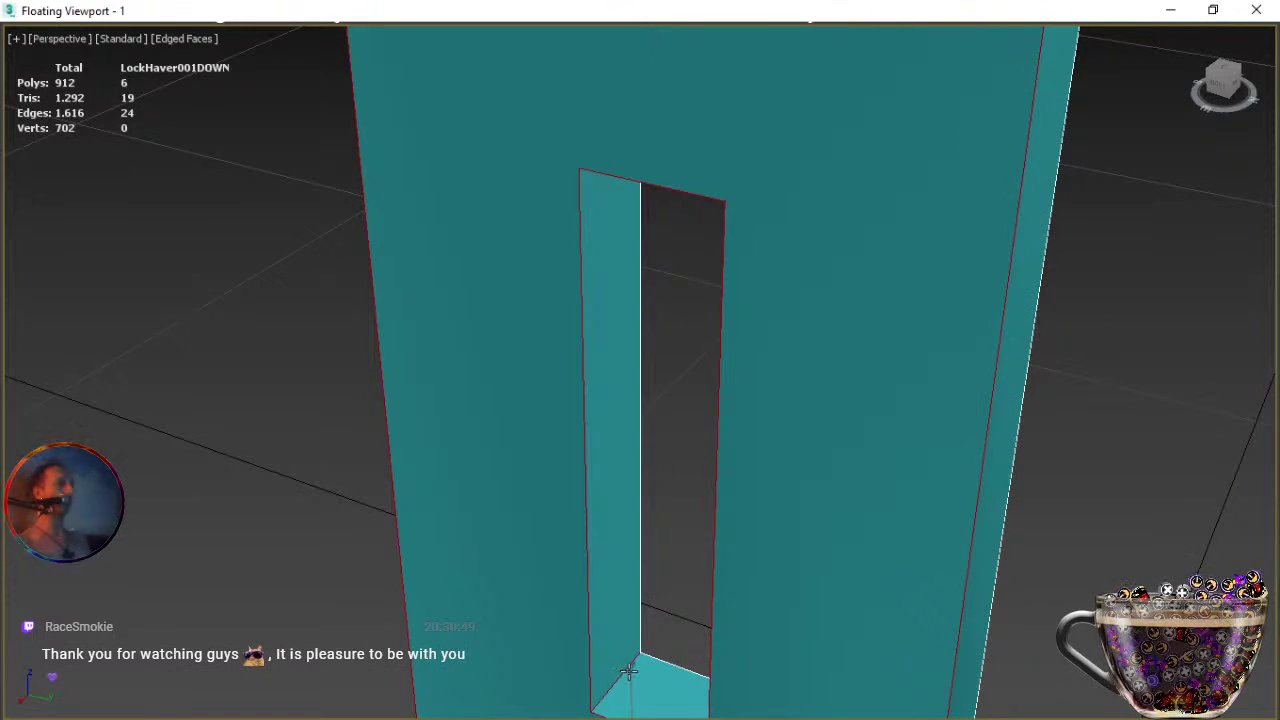
{"action": "middle_click_drag", "start_coordinate": [666, 634], "coordinate": [697, 505], "text": "alt"}
{"action": "scroll", "coordinate": [697, 505], "scroll_direction": "down", "scroll_amount": 3}
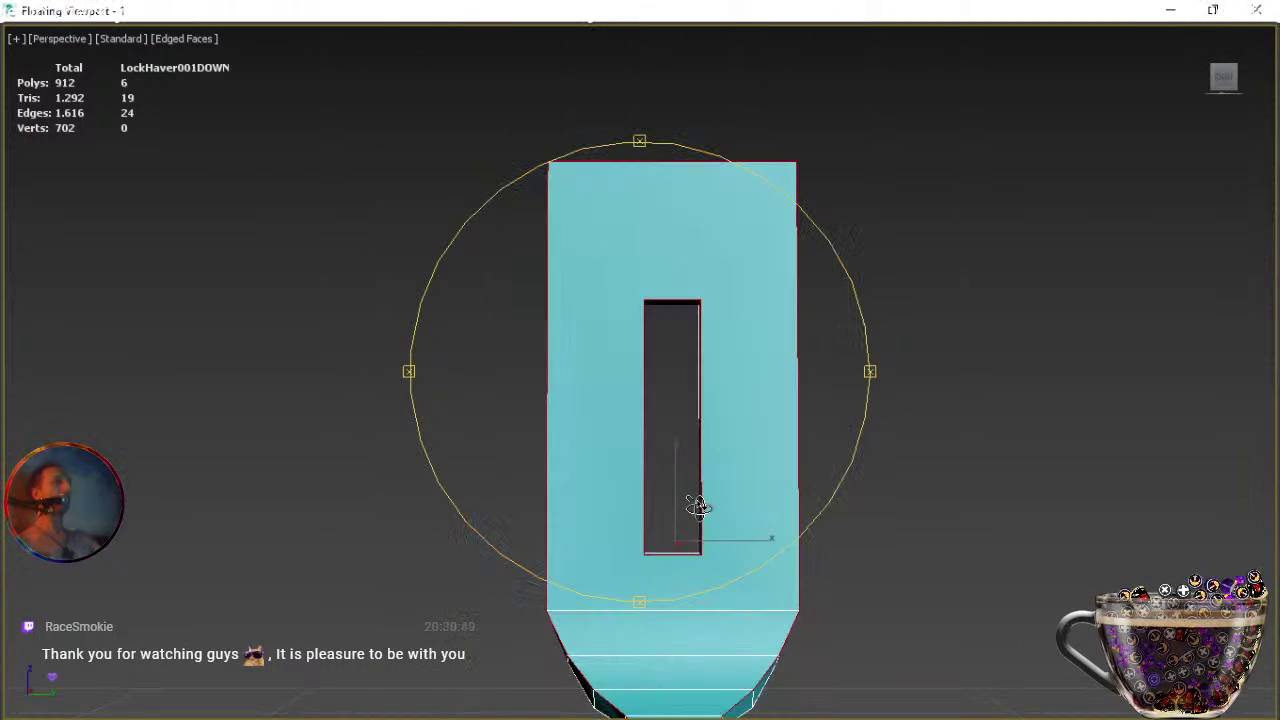
{"action": "middle_click_drag", "start_coordinate": [629, 457], "coordinate": [717, 503], "text": "alt"}
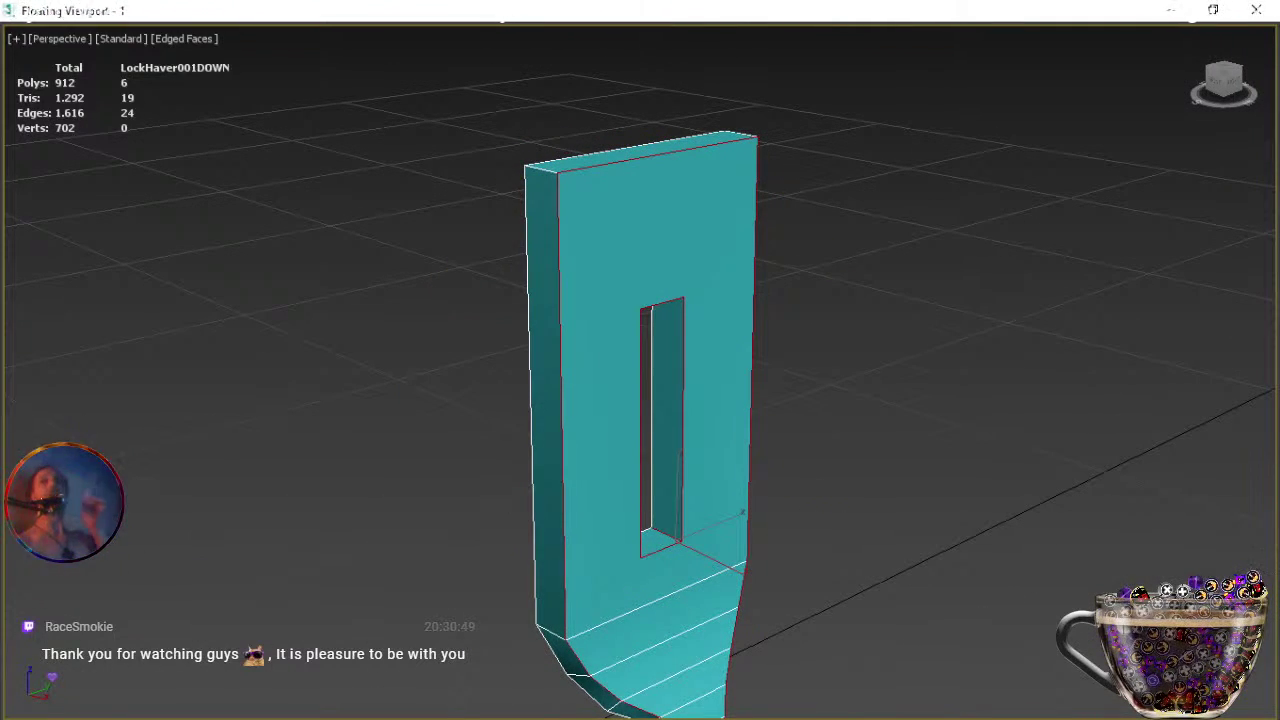
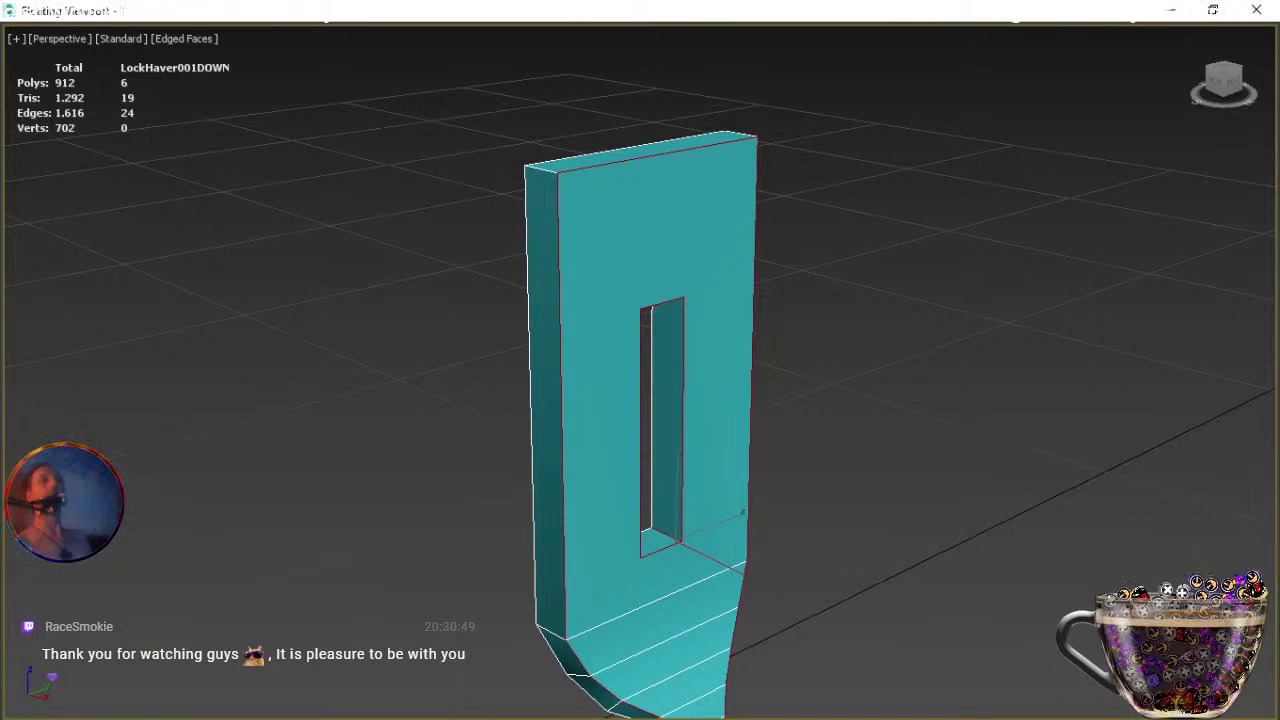
{"action": "key", "text": "ctrl+shift+c"}
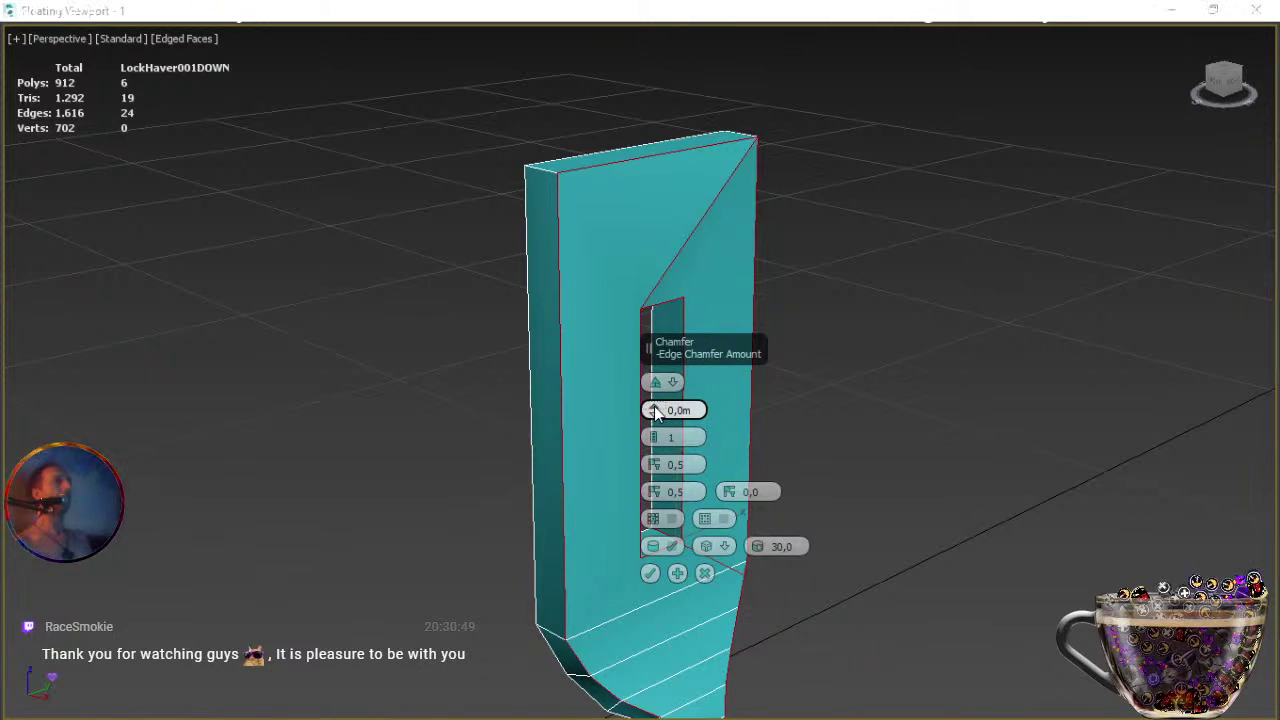
{"action": "left_click", "coordinate": [655, 407]}
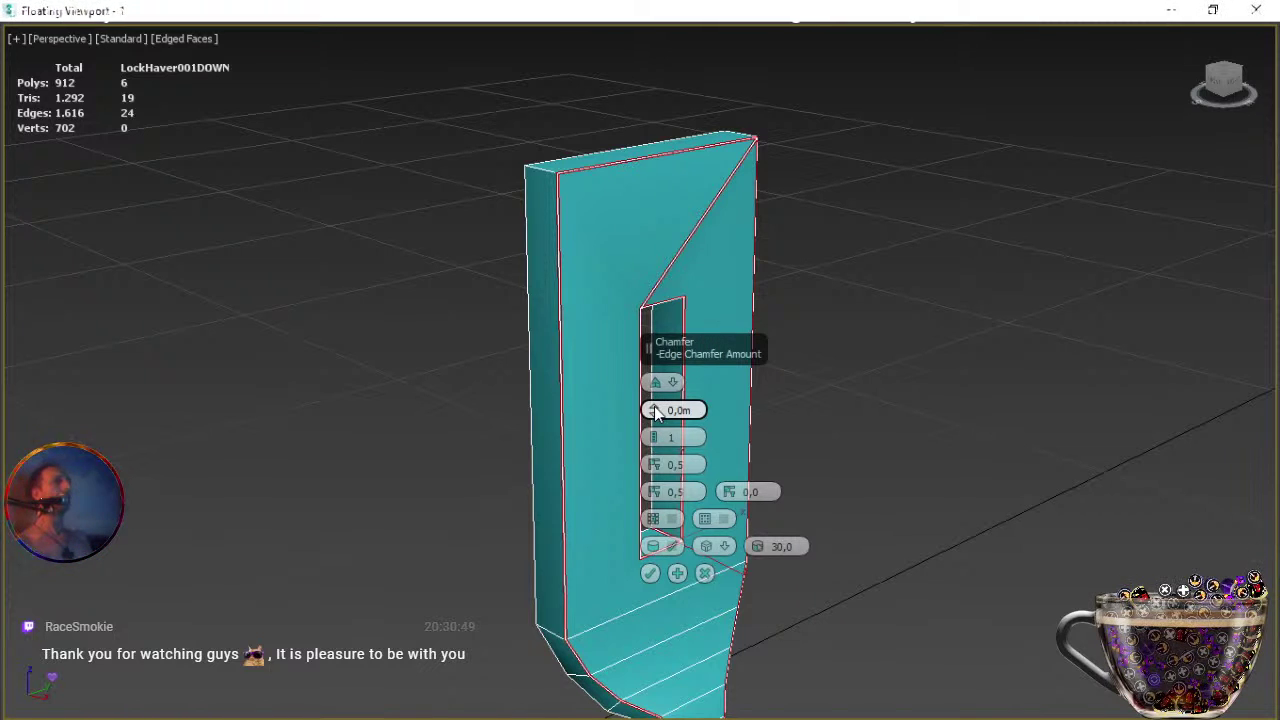
{"action": "mouse_move", "coordinate": [655, 401]}
{"action": "left_mouse_down"}
{"action": "mouse_move", "coordinate": [654, 384]}
{"action": "mouse_move", "coordinate": [653, 407]}
{"action": "left_mouse_up"}
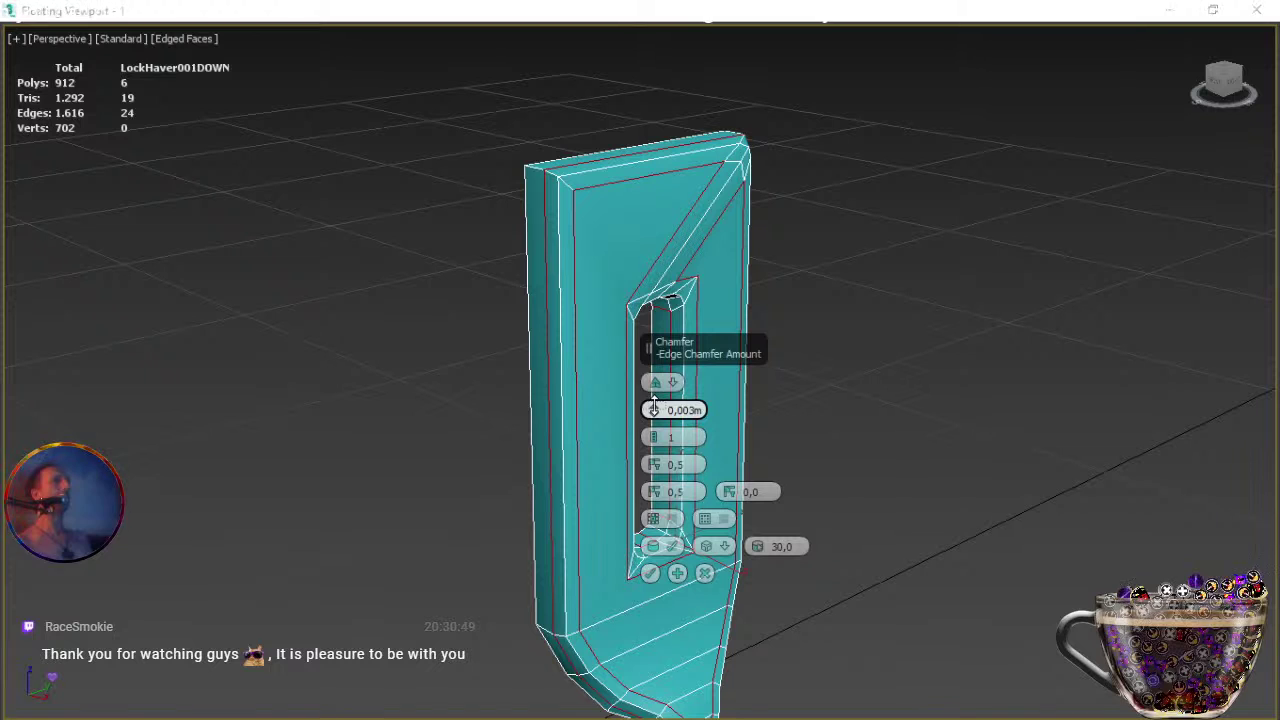
{"action": "left_click", "coordinate": [705, 572]}
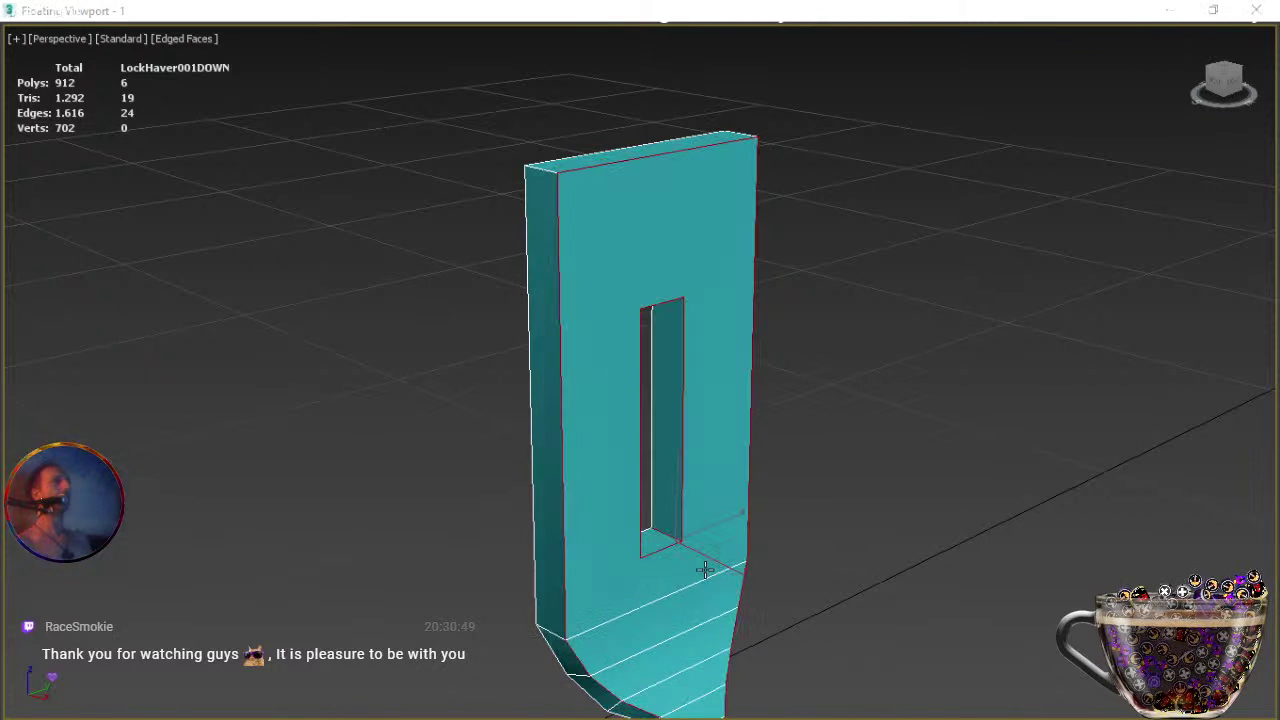
Deselect all edges around the slot and chamfer the strap's front outline by 0.002 m with two segments.
{"action": "middle_click_drag", "start_coordinate": [695, 515], "coordinate": [623, 479], "text": "alt"}
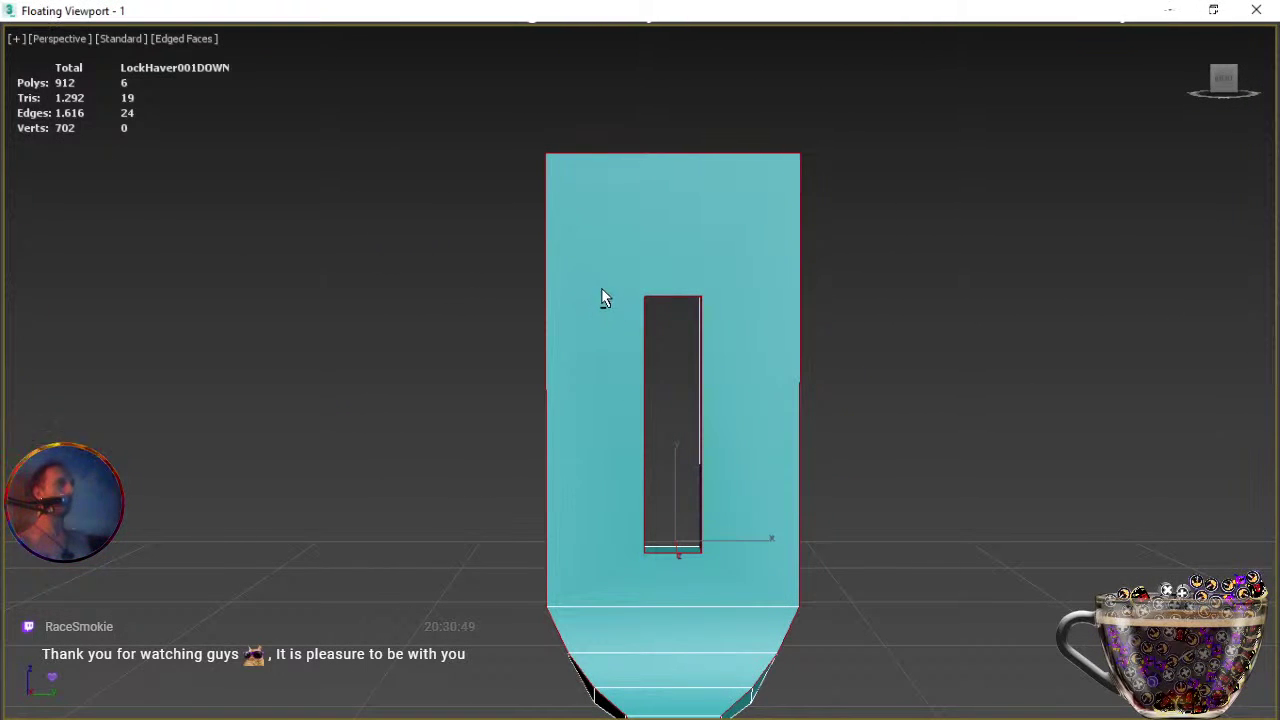
{"action": "left_click_drag", "start_coordinate": [627, 318], "coordinate": [741, 587]}
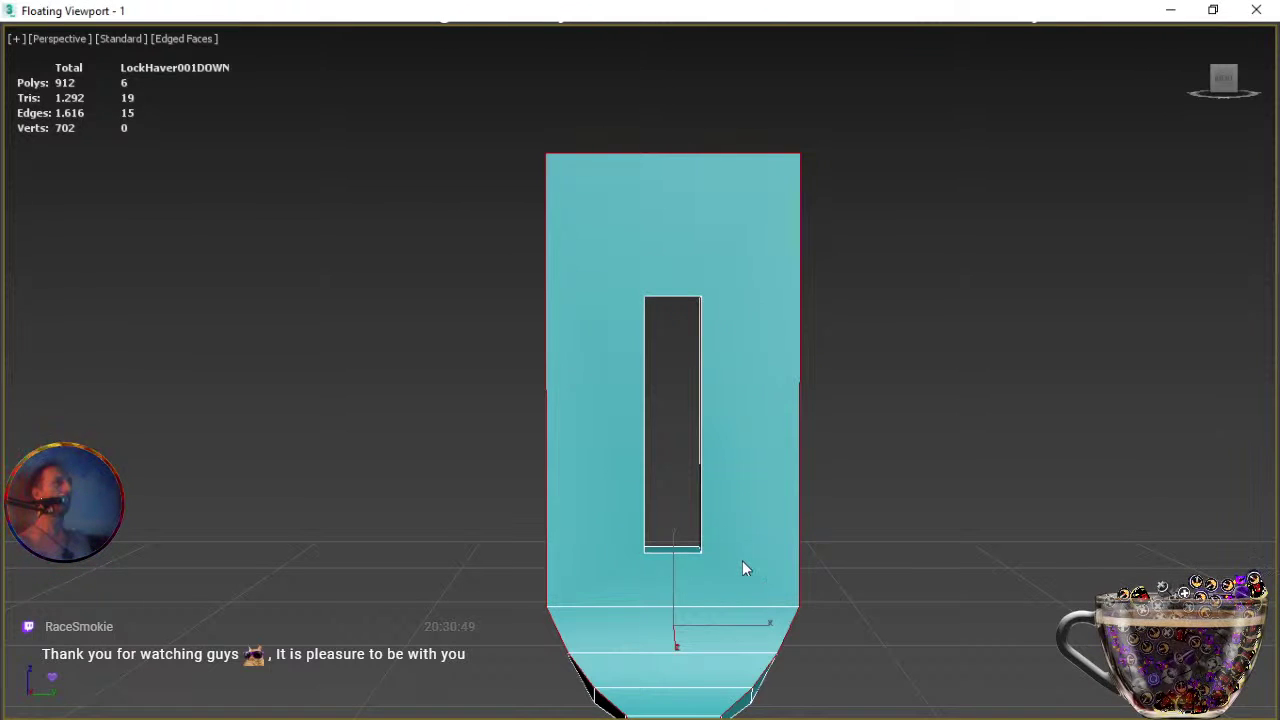
{"action": "middle_click_drag", "start_coordinate": [743, 563], "coordinate": [623, 500]}
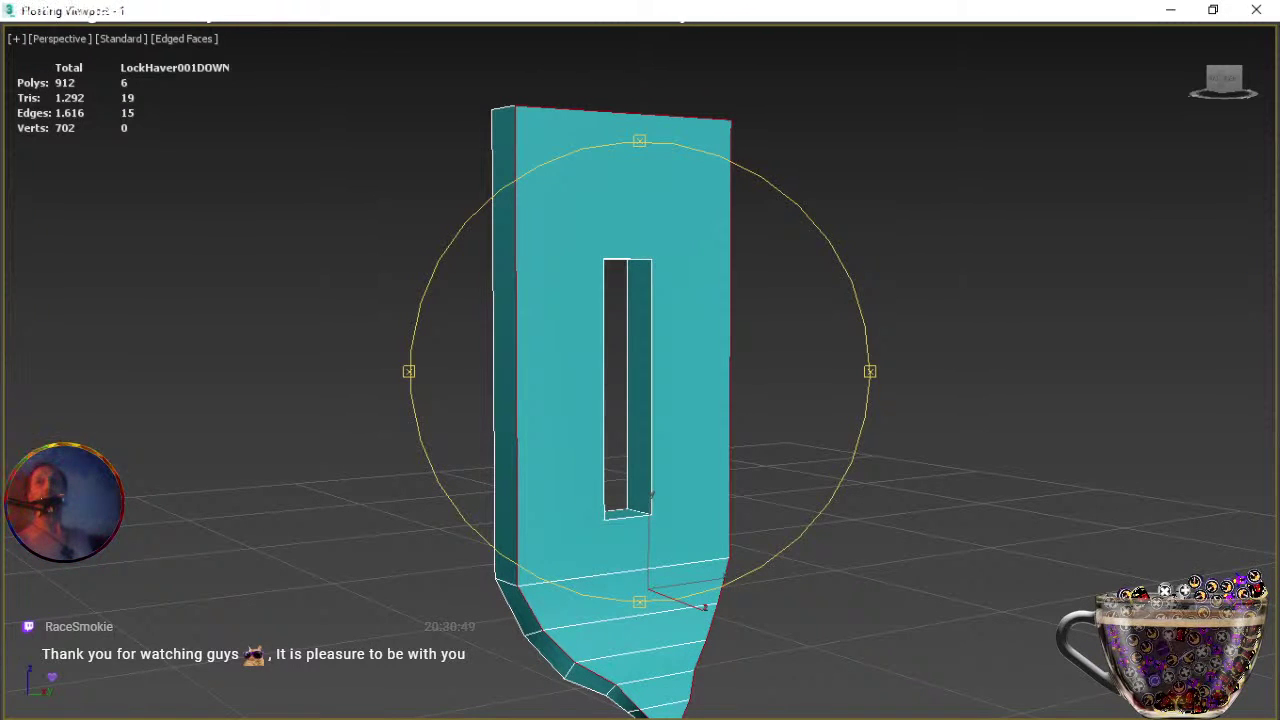
{"action": "key", "text": "ctrl+shift+c"}
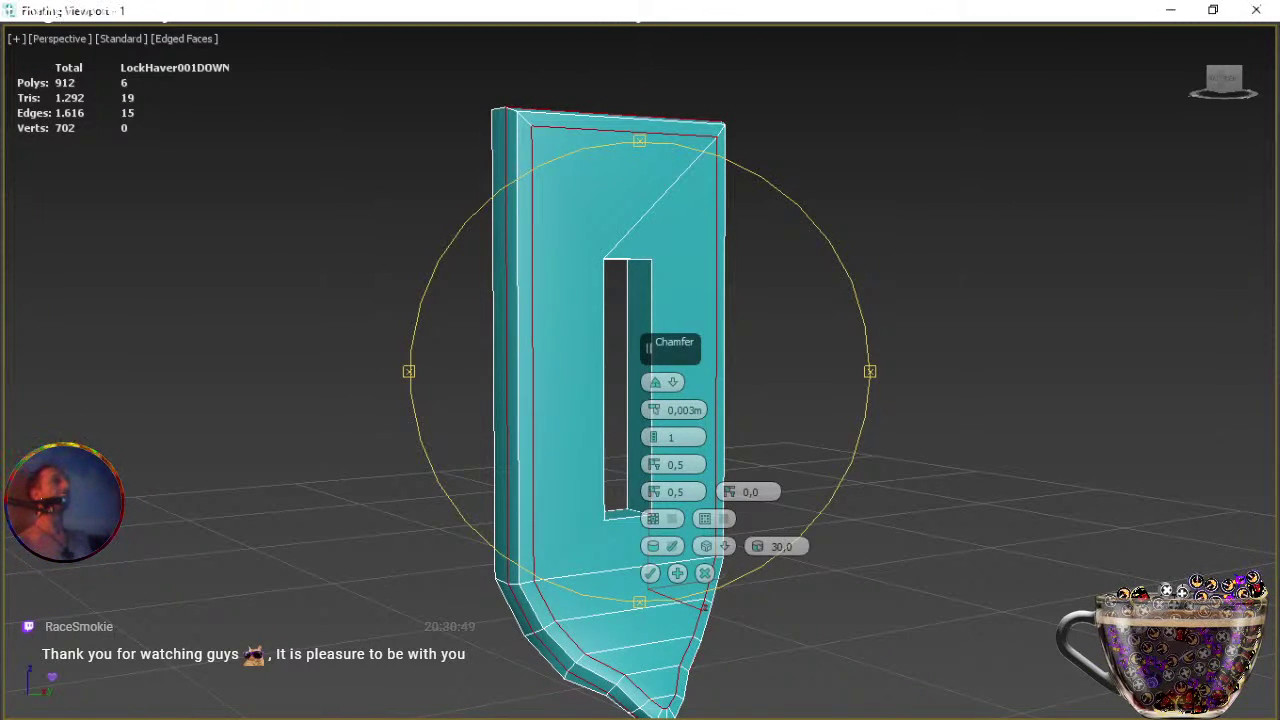
{"action": "left_click", "coordinate": [651, 434]}
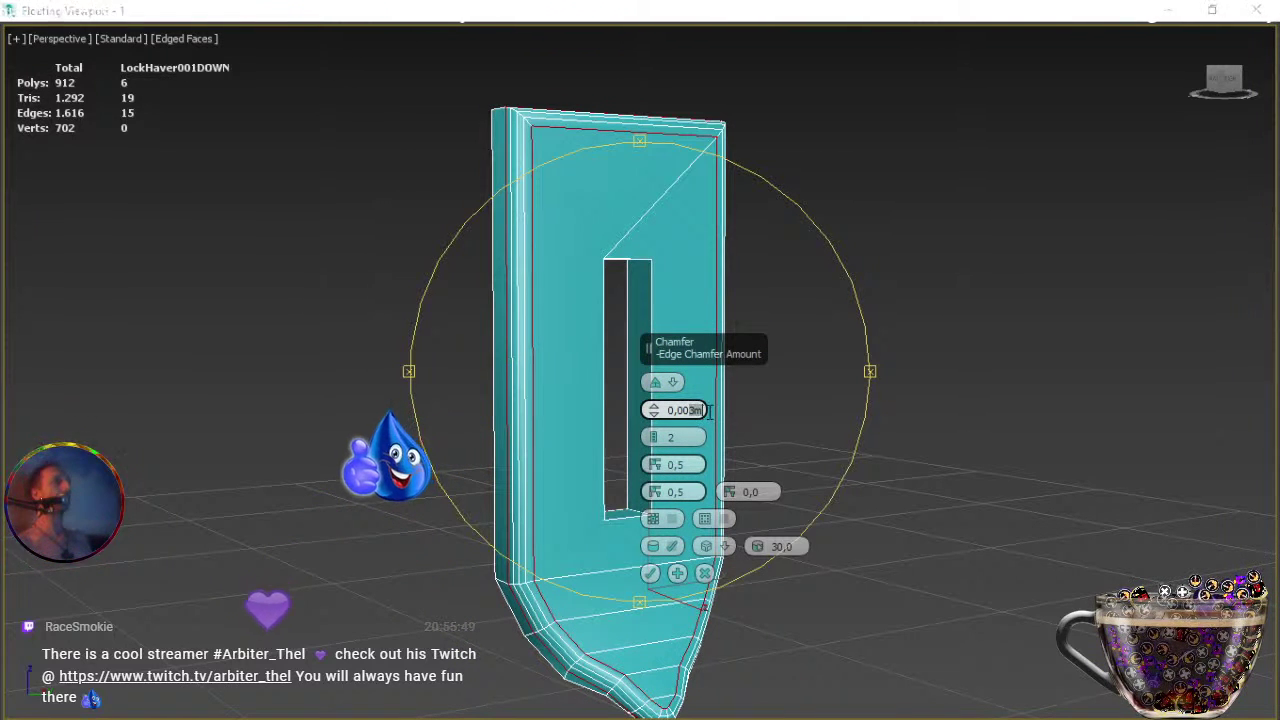
{"action": "type", "text": "2"}
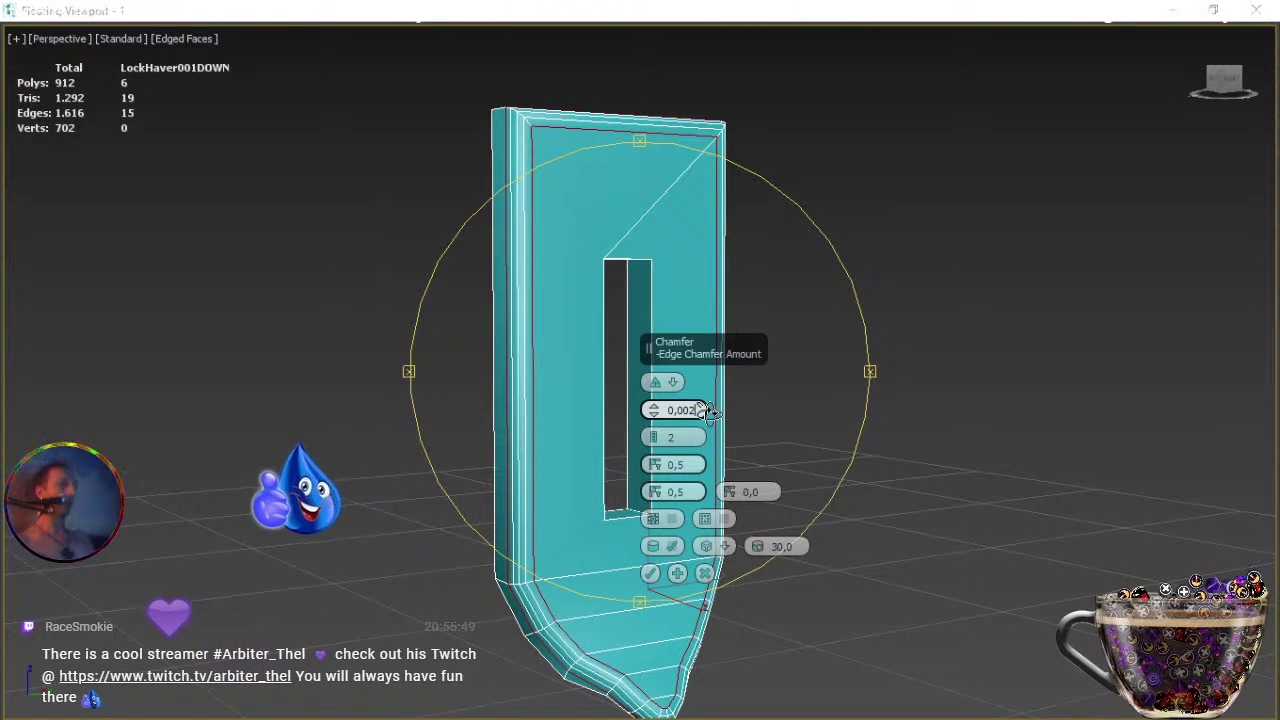
{"action": "middle_click_drag", "start_coordinate": [545, 440], "coordinate": [537, 406], "text": "alt"}
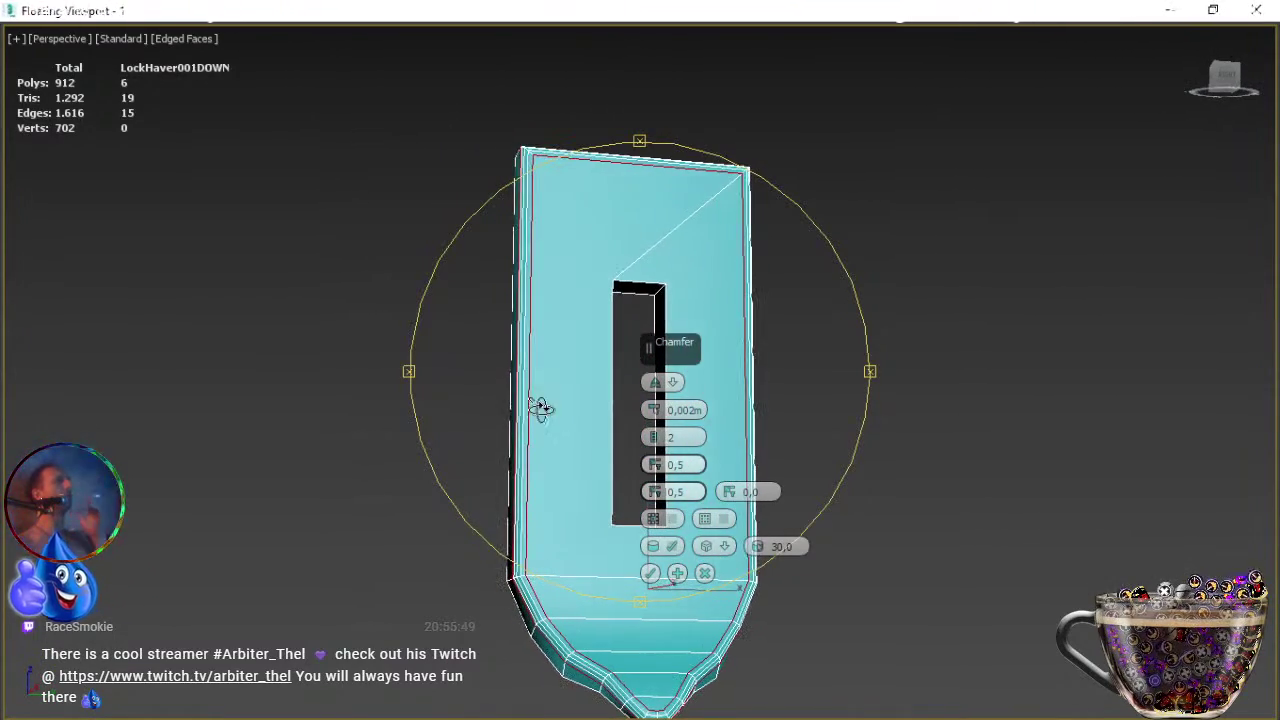
{"action": "left_click", "coordinate": [653, 444]}
{"action": "mouse_move", "coordinate": [600, 440]}
{"action": "middle_mouse_down", "text": "alt"}
{"action": "mouse_move", "coordinate": [566, 439]}
{"action": "mouse_move", "coordinate": [557, 457]}
{"action": "mouse_move", "coordinate": [591, 451]}
{"action": "middle_mouse_up", "text": "alt"}
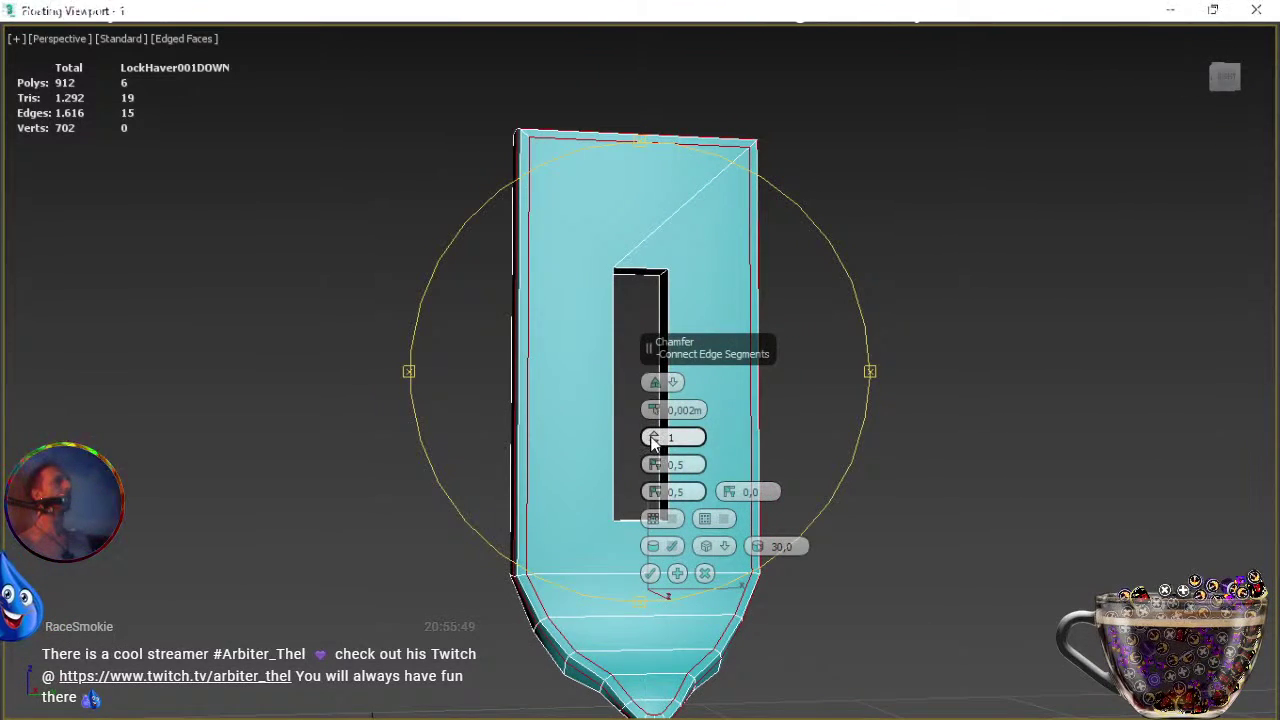
{"action": "left_click_drag", "start_coordinate": [652, 443], "coordinate": [662, 443]}
{"action": "mouse_move", "coordinate": [568, 451]}
{"action": "middle_mouse_down", "text": "alt"}
{"action": "mouse_move", "coordinate": [600, 457]}
{"action": "mouse_move", "coordinate": [600, 443]}
{"action": "mouse_move", "coordinate": [569, 437]}
{"action": "mouse_move", "coordinate": [558, 456]}
{"action": "middle_mouse_up", "text": "alt"}
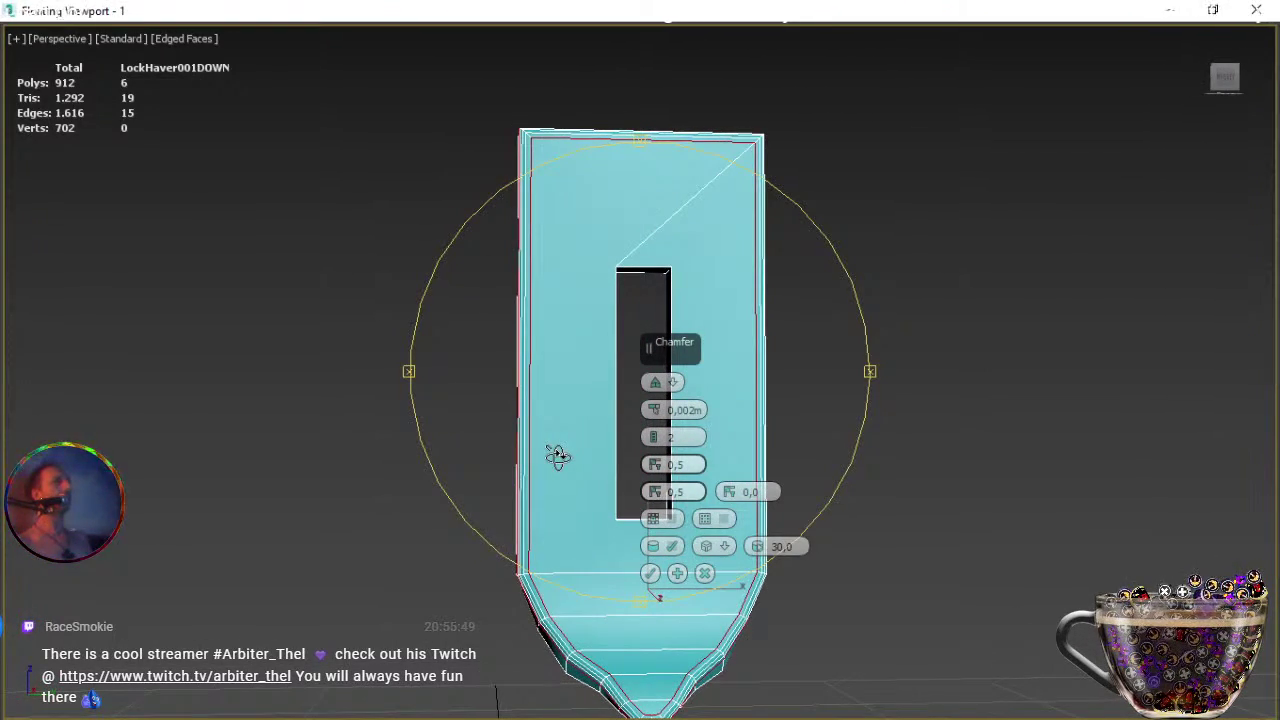
{"action": "left_click", "coordinate": [651, 574]}
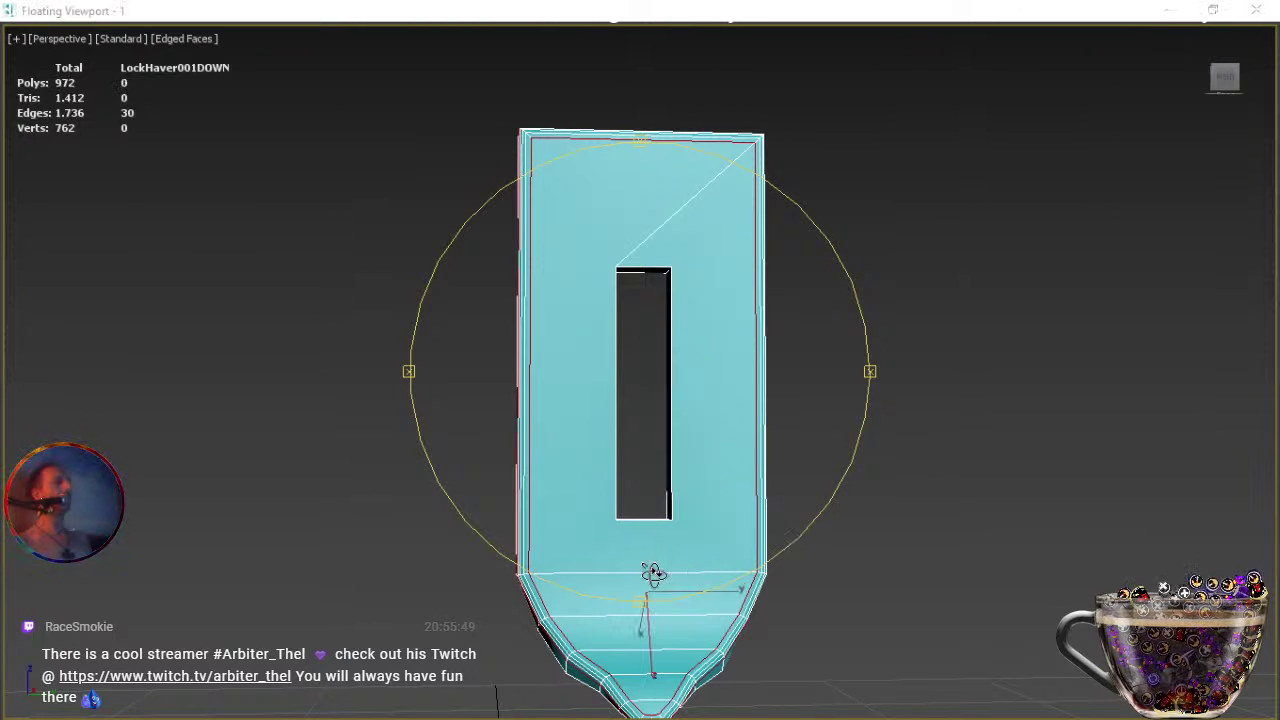
Select the four front rim edges of the slot and chamfer them by 0.002 m with two segments.
{"action": "left_click", "coordinate": [705, 492]}
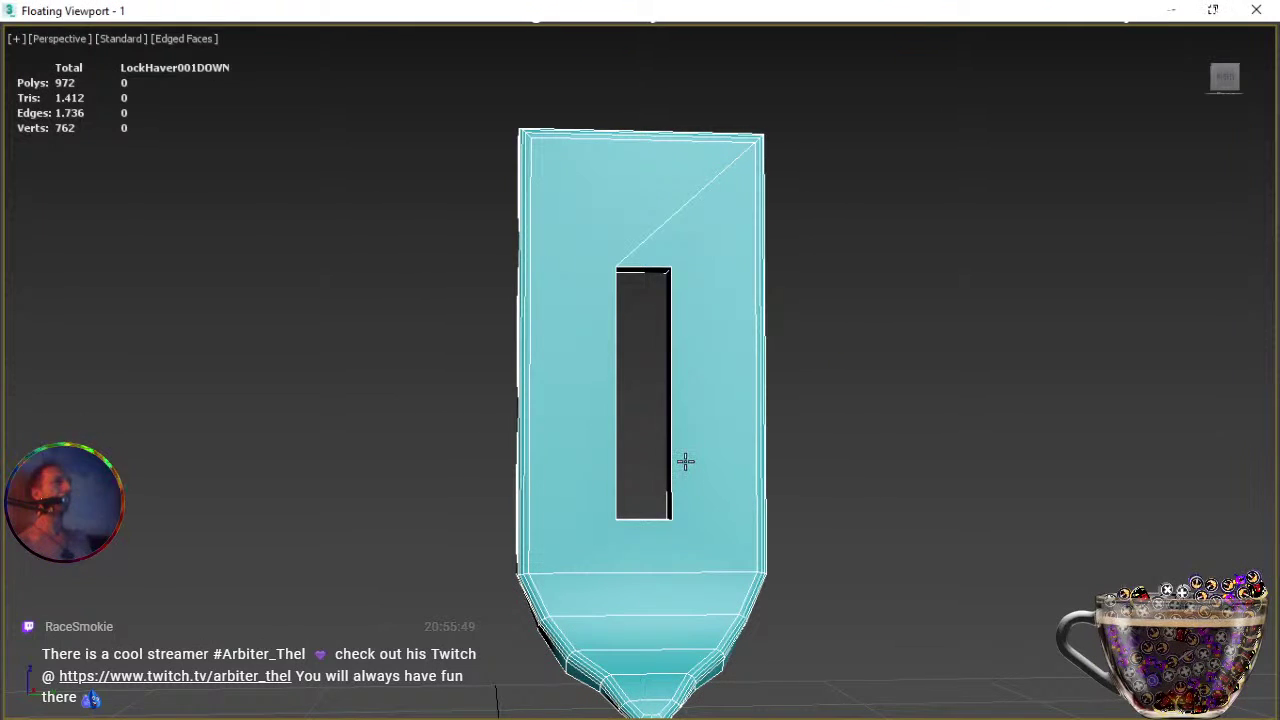
{"action": "left_click", "coordinate": [675, 396]}
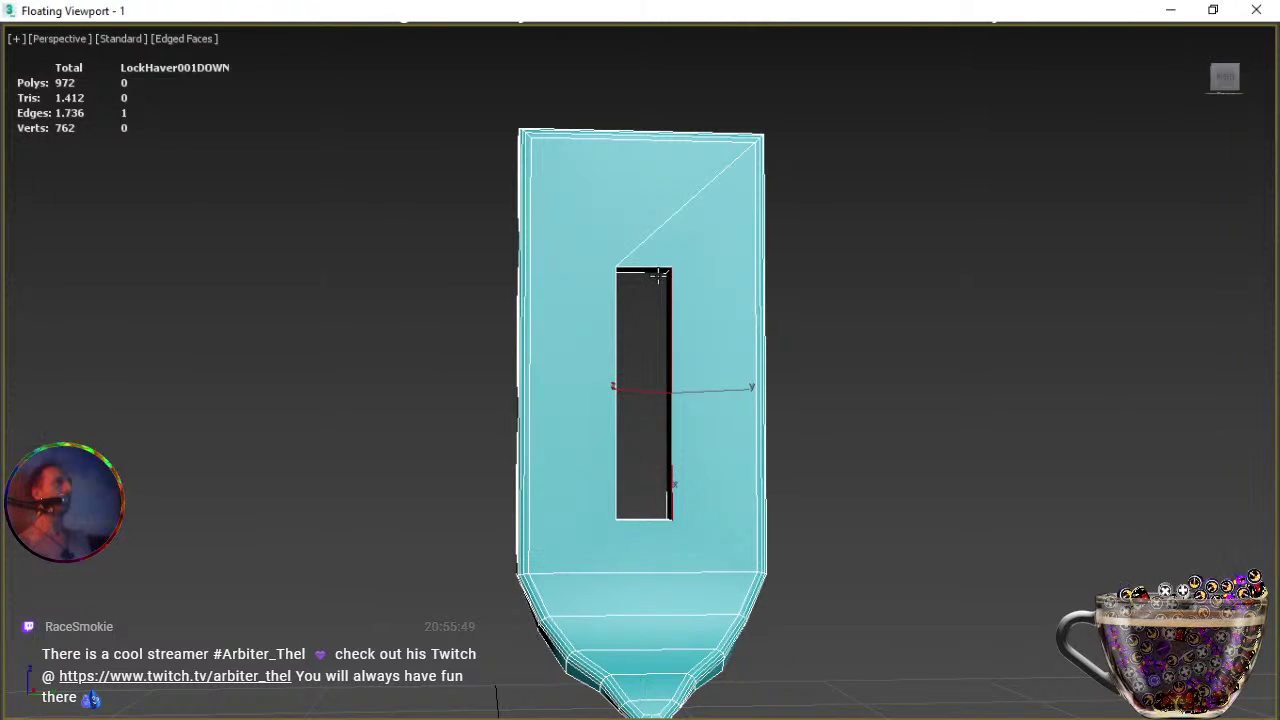
{"action": "left_click", "coordinate": [655, 268], "text": "ctrl"}
{"action": "left_click", "coordinate": [617, 340], "text": "ctrl"}
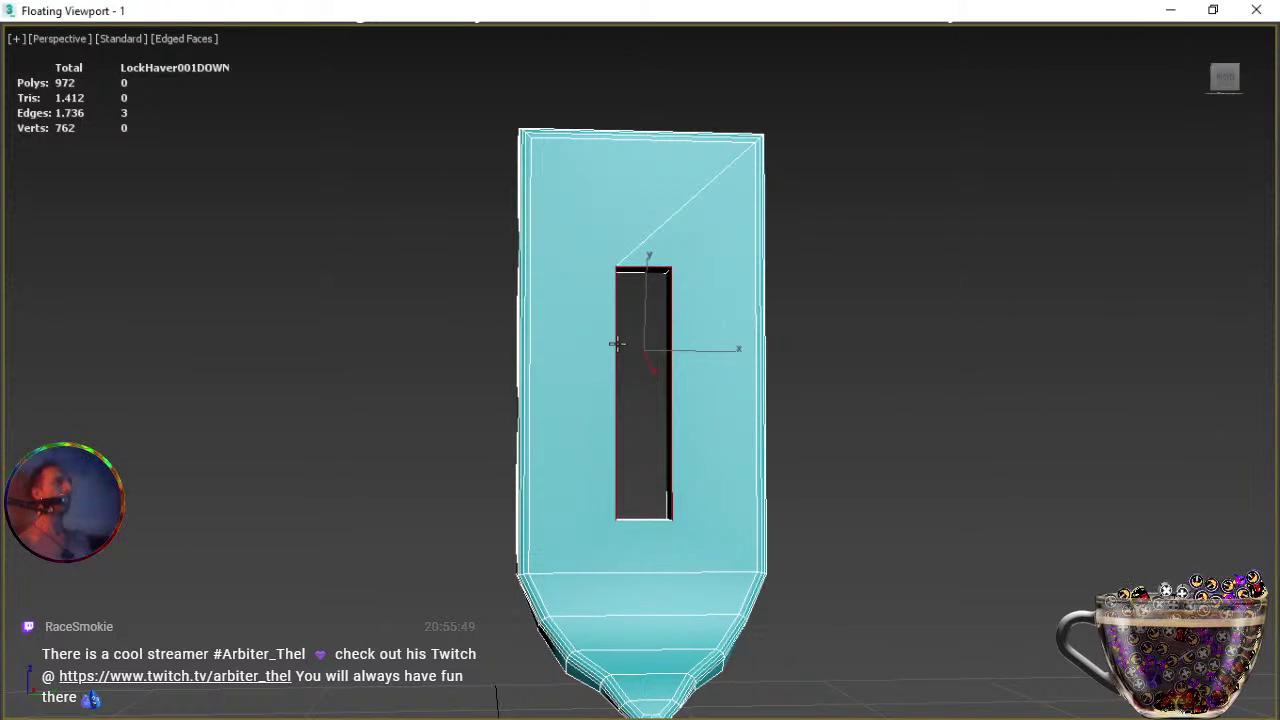
{"action": "left_click", "coordinate": [650, 520], "text": "ctrl"}
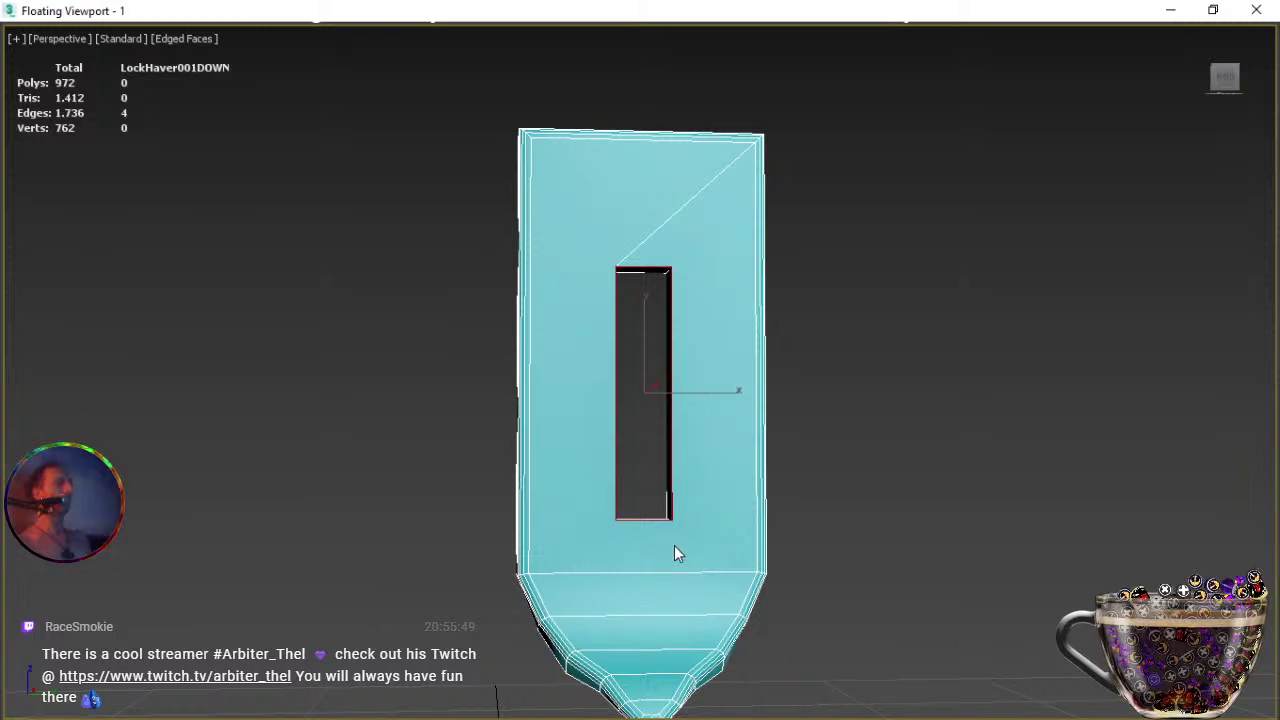
{"action": "key", "text": "z"}
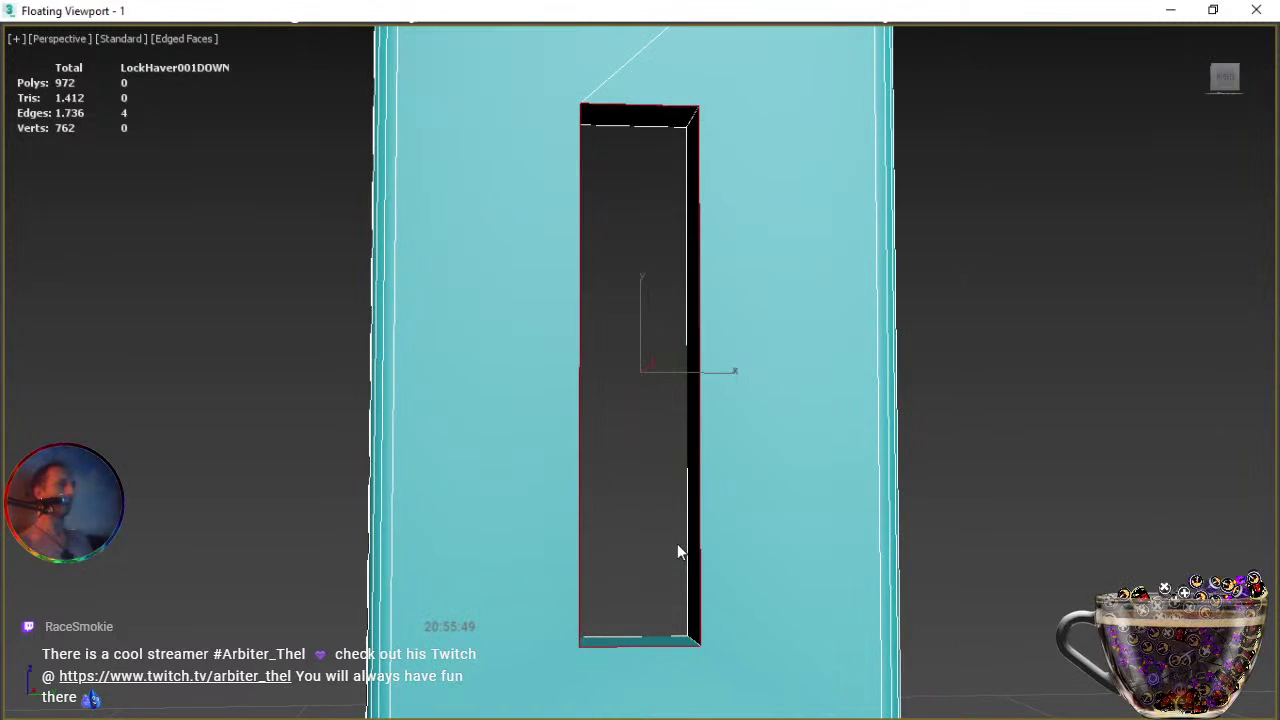
{"action": "left_click", "coordinate": [692, 643], "text": "ctrl"}
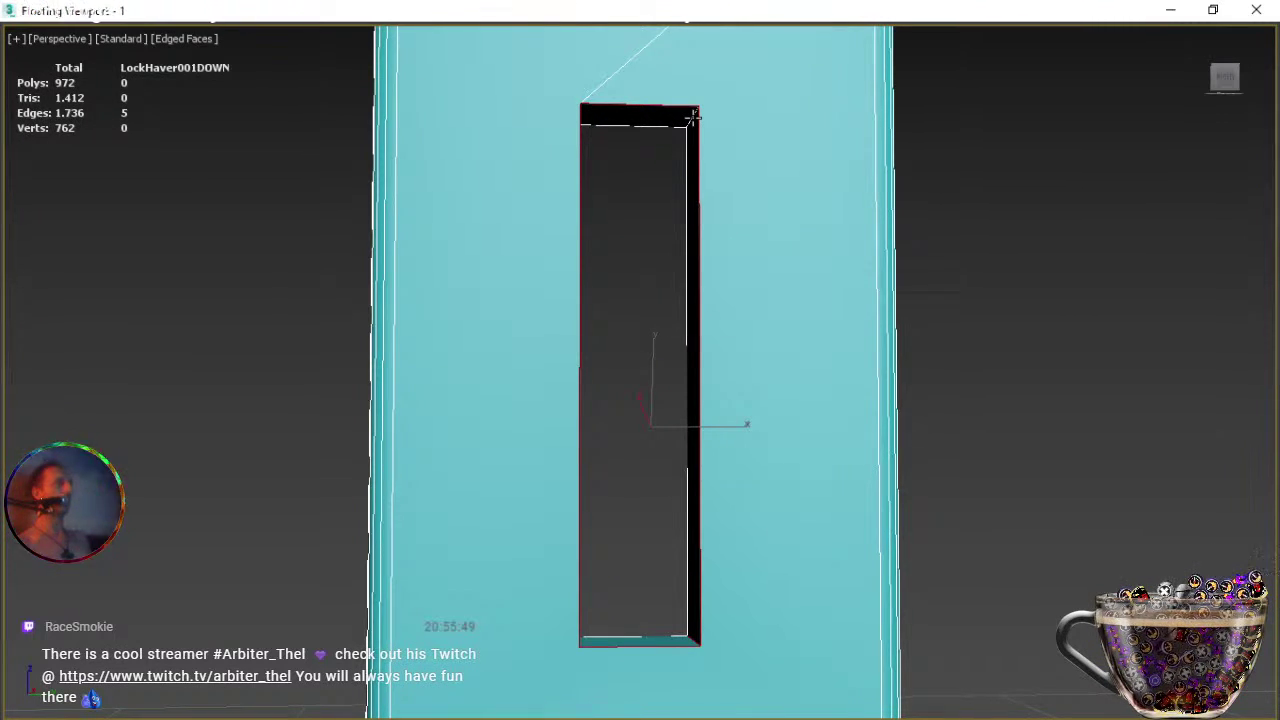
{"action": "left_click", "coordinate": [697, 642], "text": "alt"}
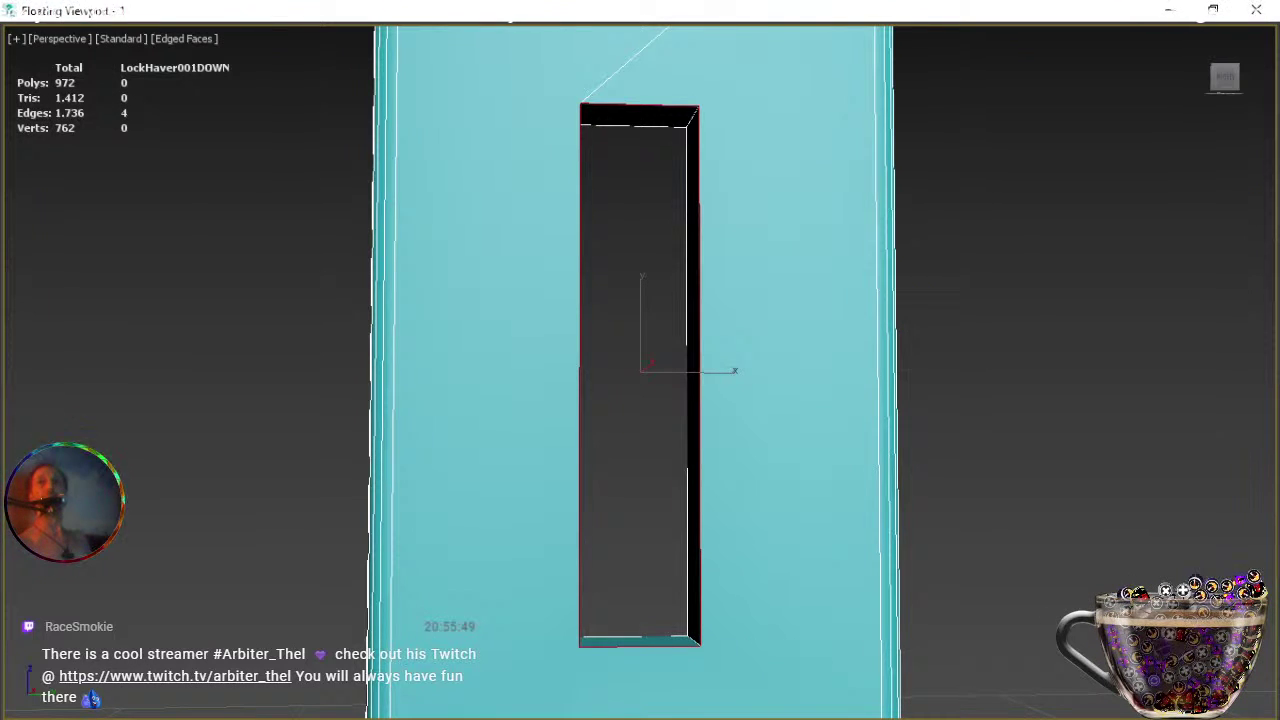
{"action": "key", "text": "ctrl+shift+c"}
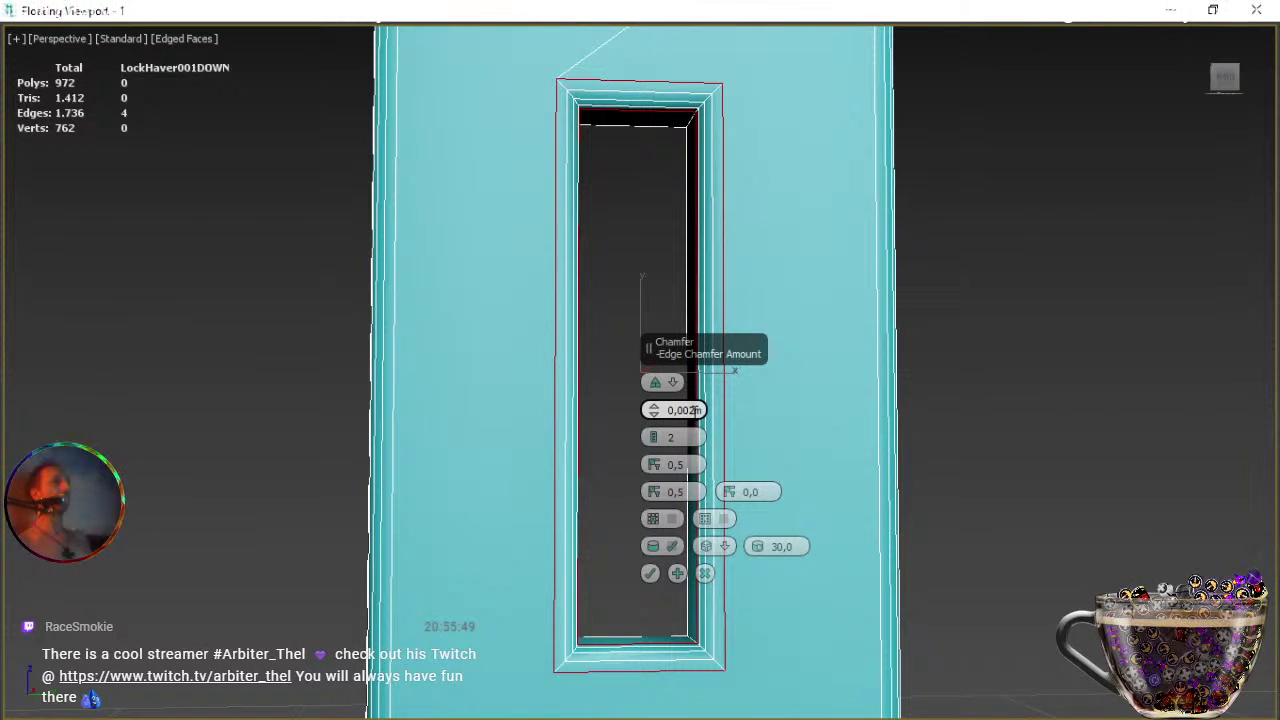
{"action": "left_click", "coordinate": [650, 574]}
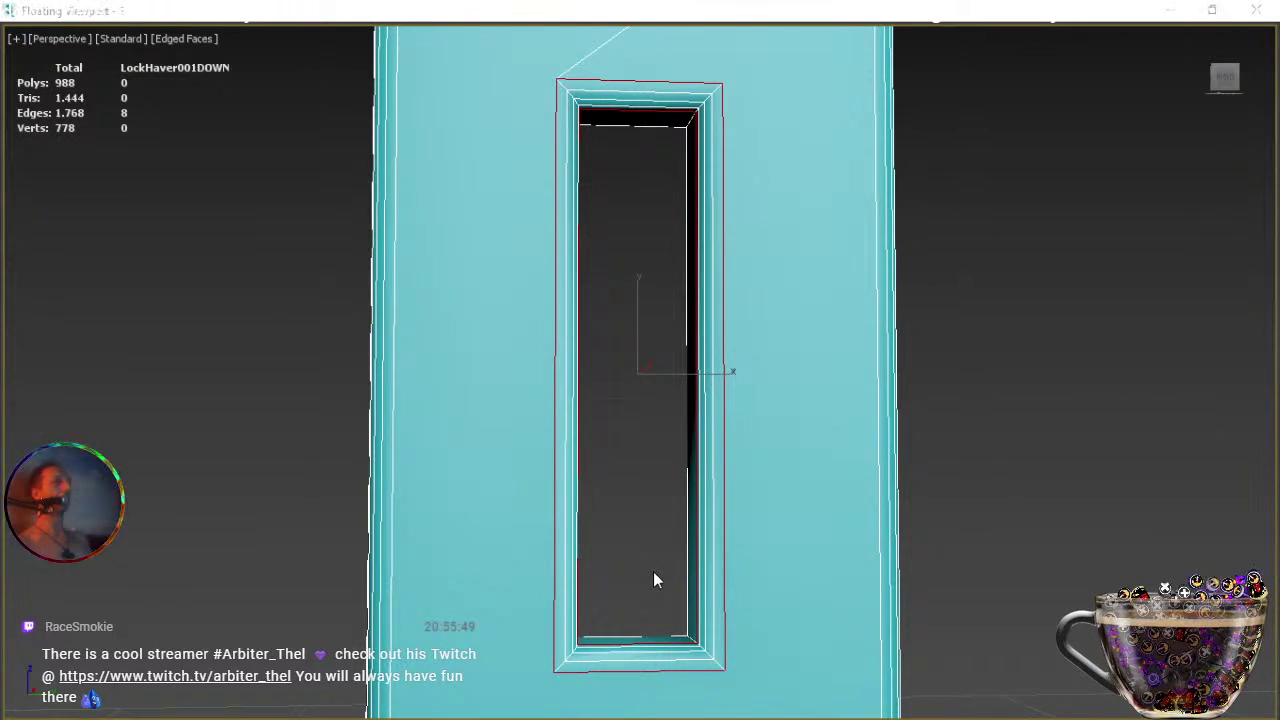
{"action": "middle_click_drag", "start_coordinate": [653, 580], "coordinate": [743, 503], "text": "alt"}
{"action": "scroll", "coordinate": [649, 490], "scroll_direction": "down", "scroll_amount": 5}
{"action": "middle_click_drag", "start_coordinate": [651, 488], "coordinate": [663, 522], "text": "alt"}
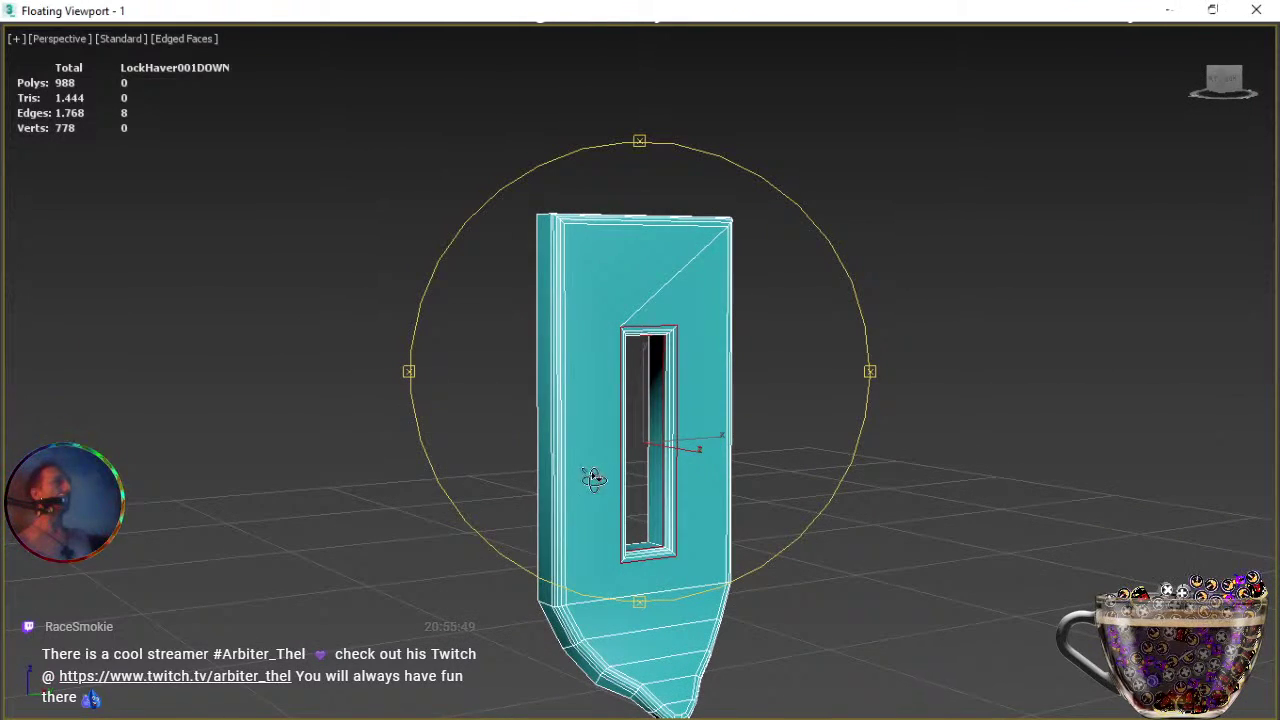
{"action": "middle_click_drag", "start_coordinate": [586, 494], "coordinate": [557, 497], "text": "alt"}
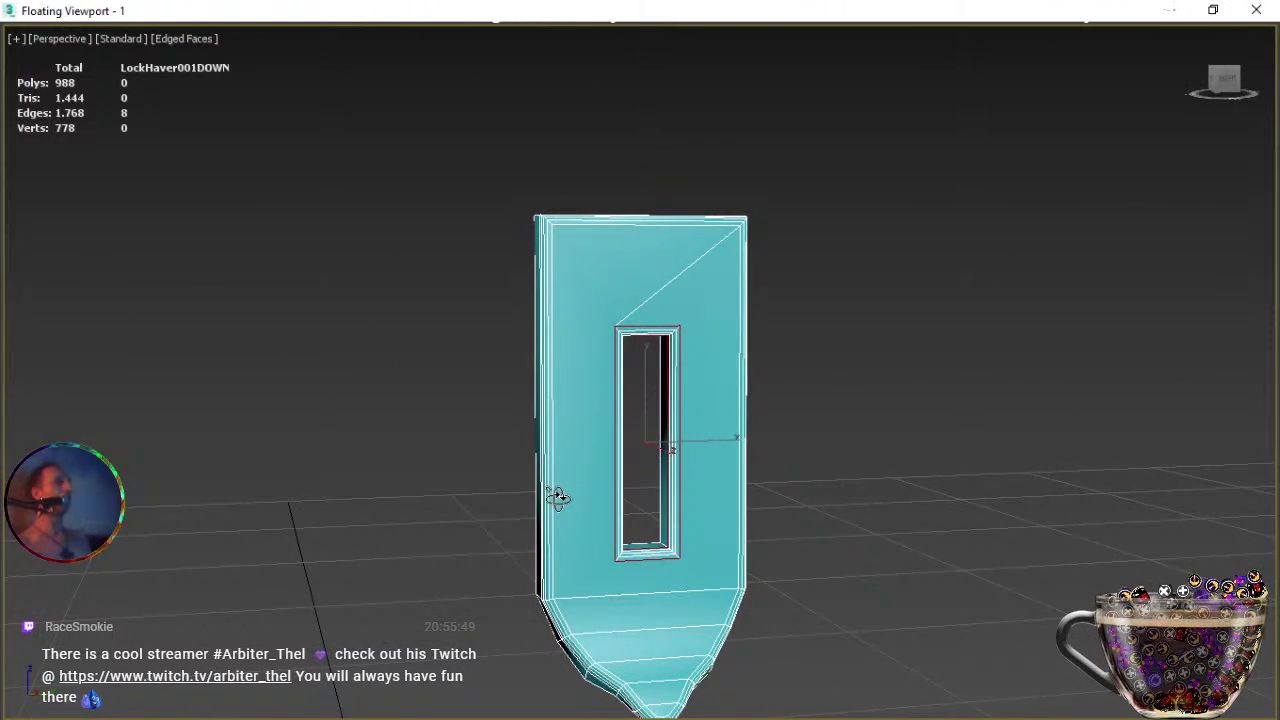
{"action": "left_click_drag", "start_coordinate": [504, 398], "coordinate": [583, 438]}
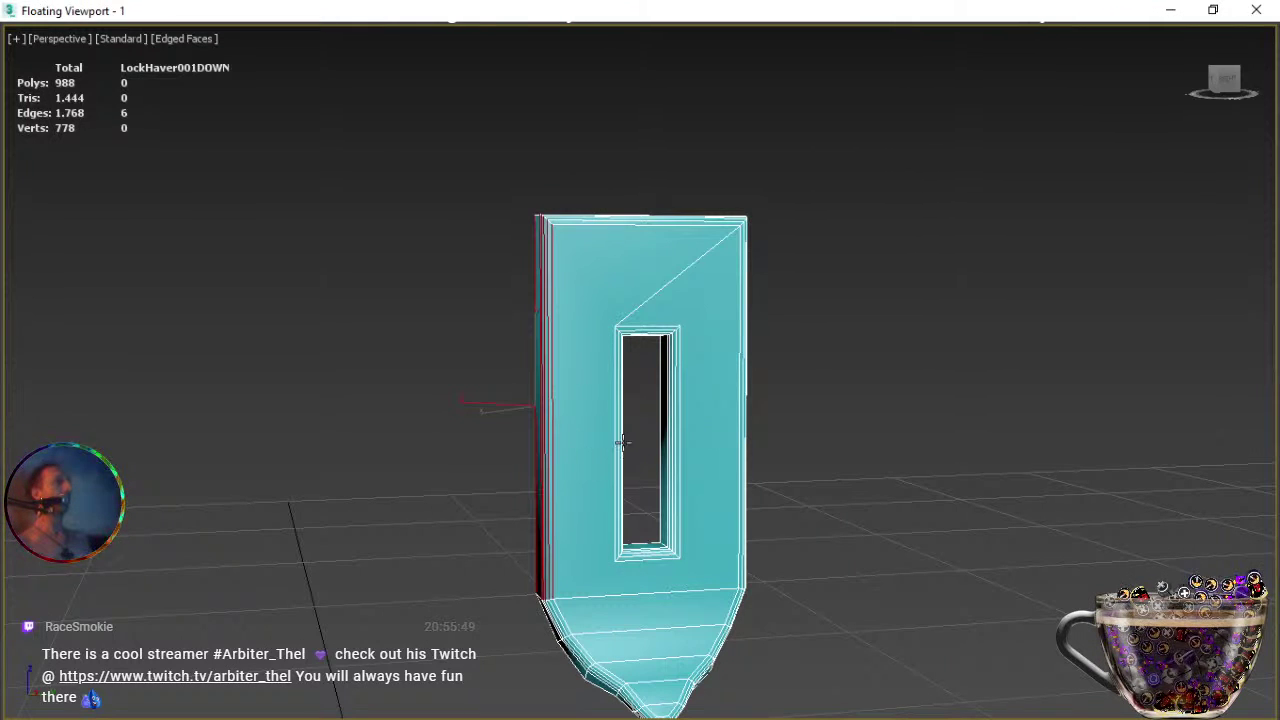
{"action": "left_click_drag", "start_coordinate": [757, 386], "coordinate": [726, 420], "text": "ctrl"}
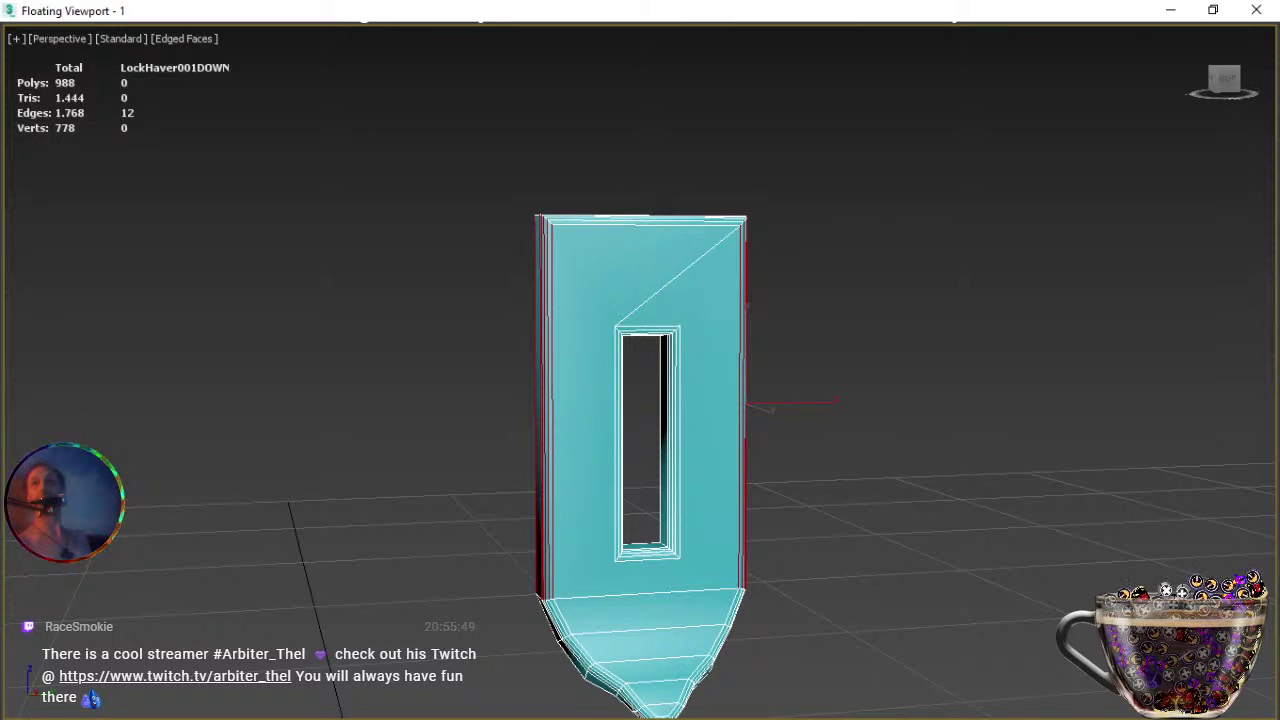
{"action": "key", "text": "ctrl+shift+e"}
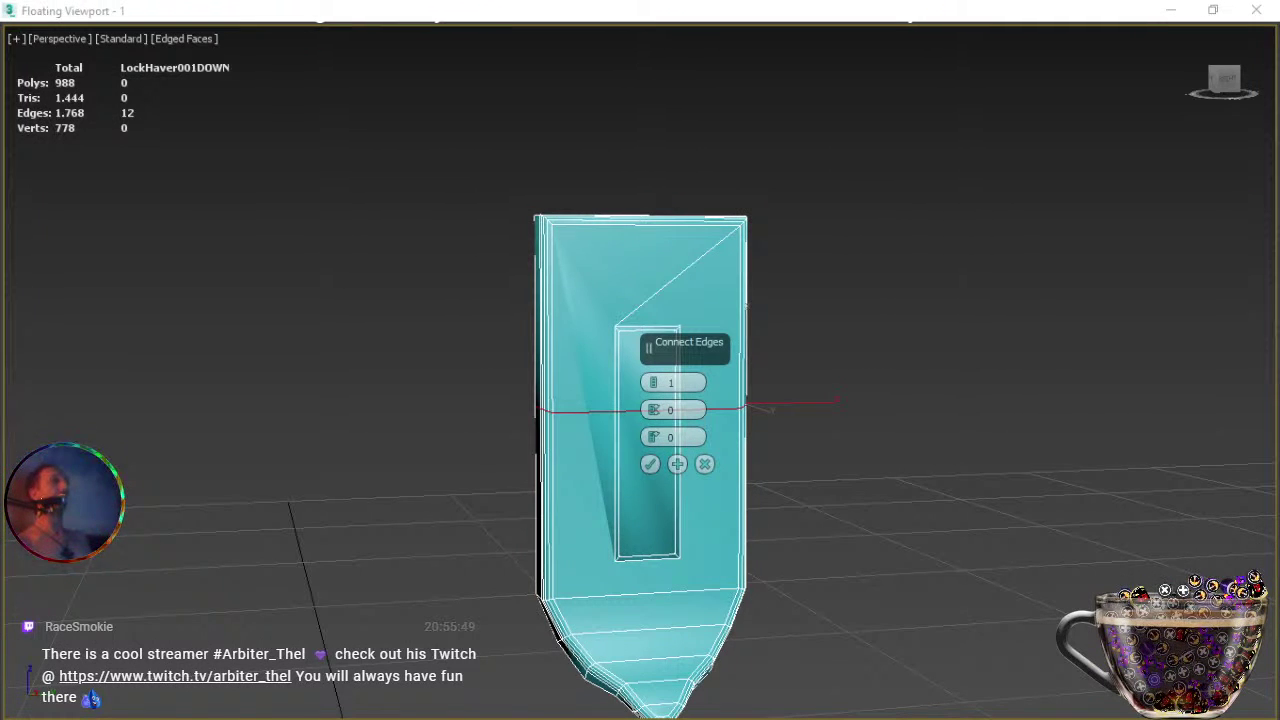
{"action": "left_click", "coordinate": [706, 464]}
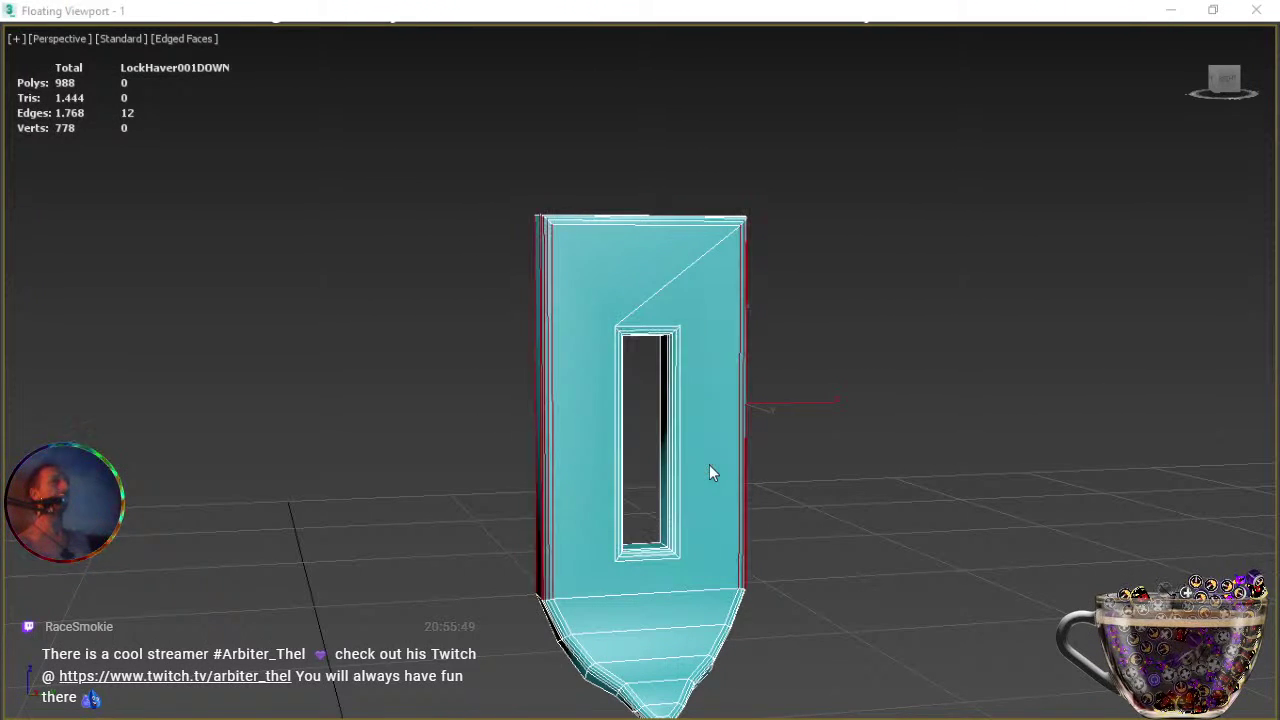
Select the vertical edges along one long side of the strap and connect them with six segments.
{"action": "left_click_drag", "start_coordinate": [799, 406], "coordinate": [728, 437]}
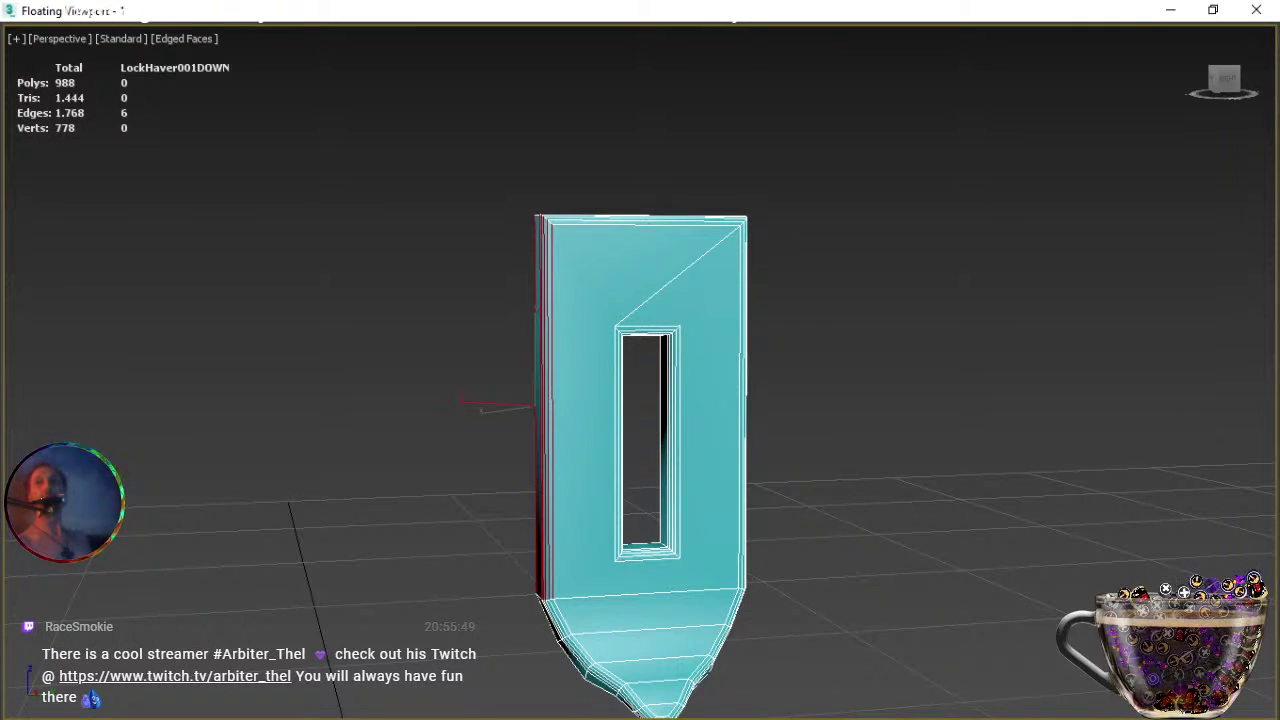
{"action": "key", "text": "ctrl+shift+e"}
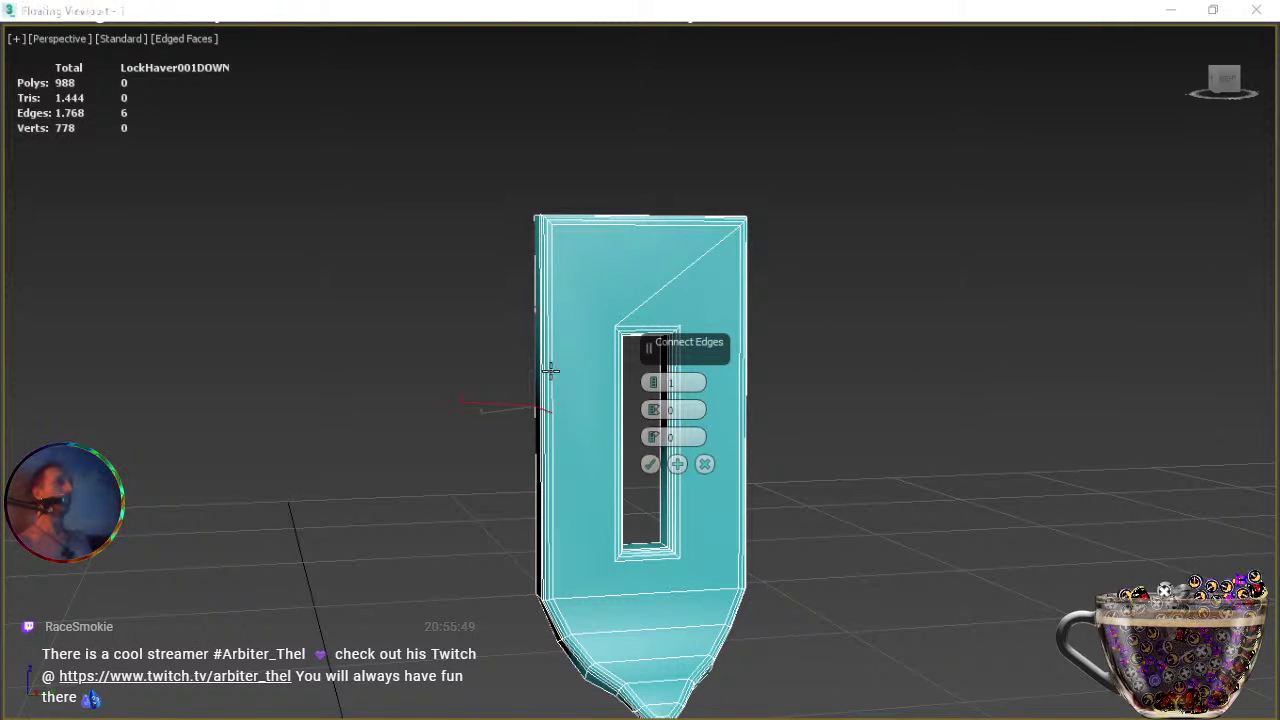
{"action": "left_click", "coordinate": [653, 383]}
{"action": "left_click", "coordinate": [653, 383]}
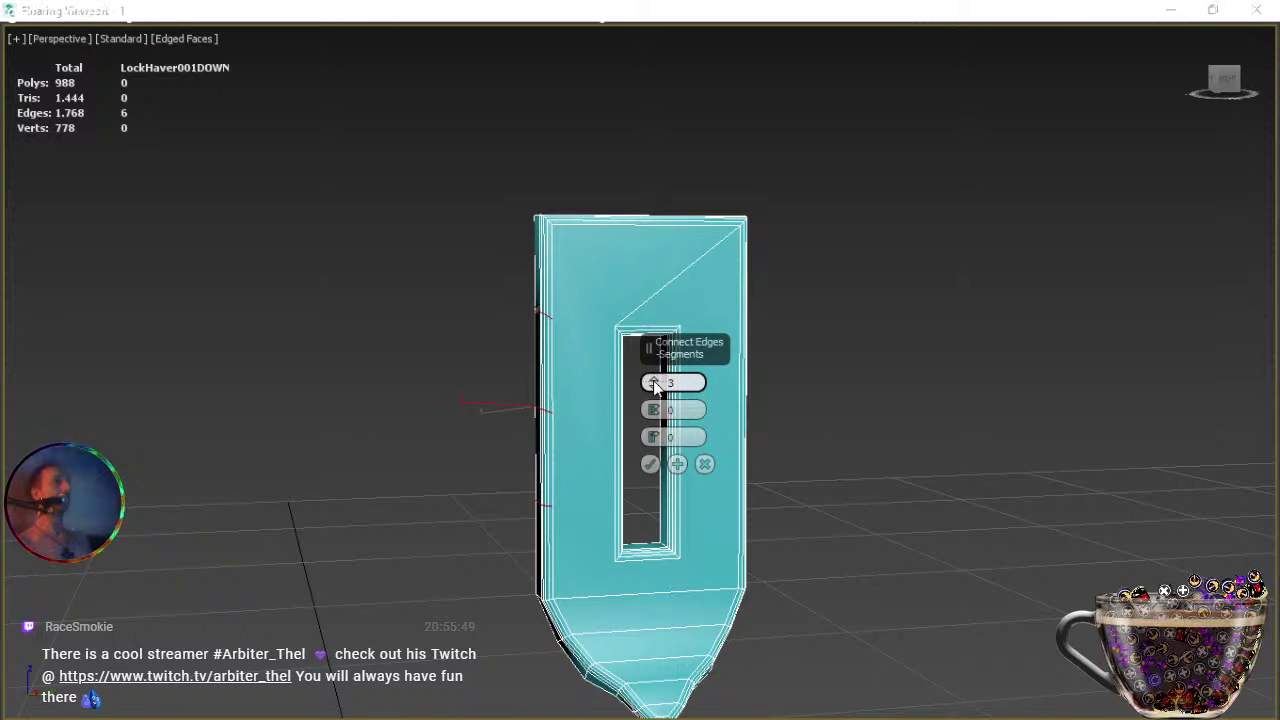
{"action": "left_click", "coordinate": [653, 383]}
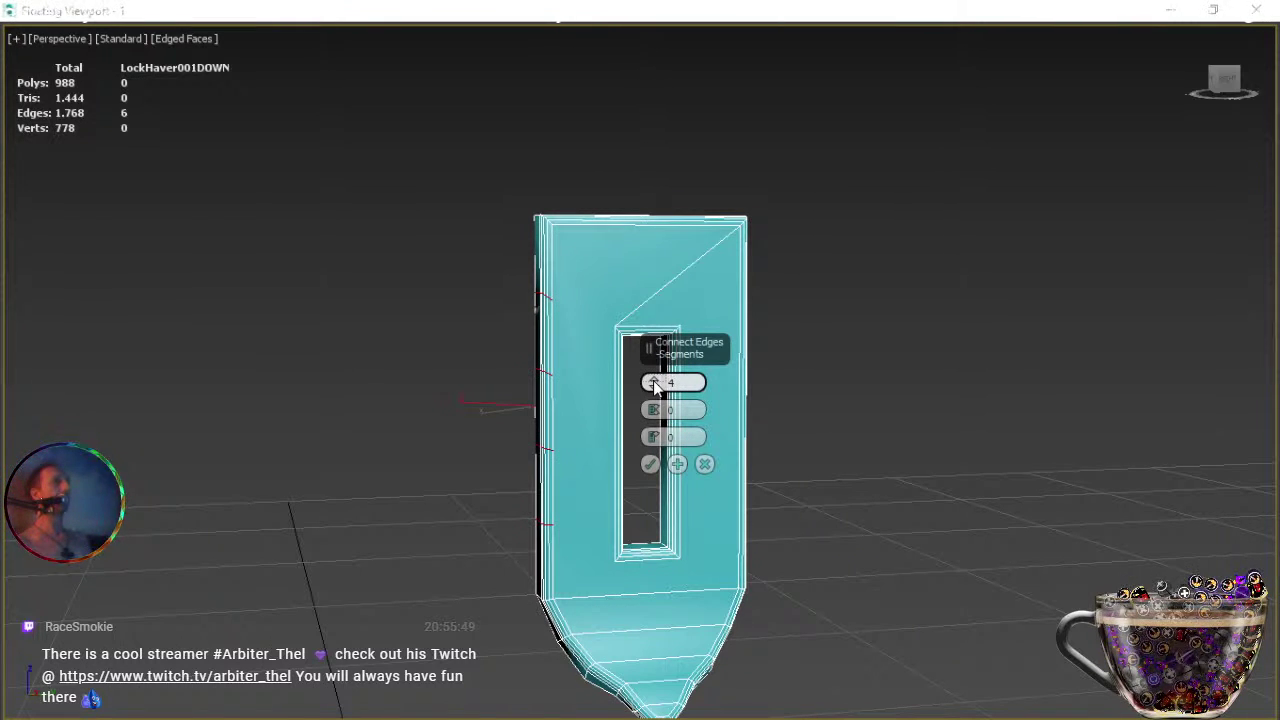
{"action": "left_click", "coordinate": [653, 383]}
{"action": "left_click", "coordinate": [653, 383]}
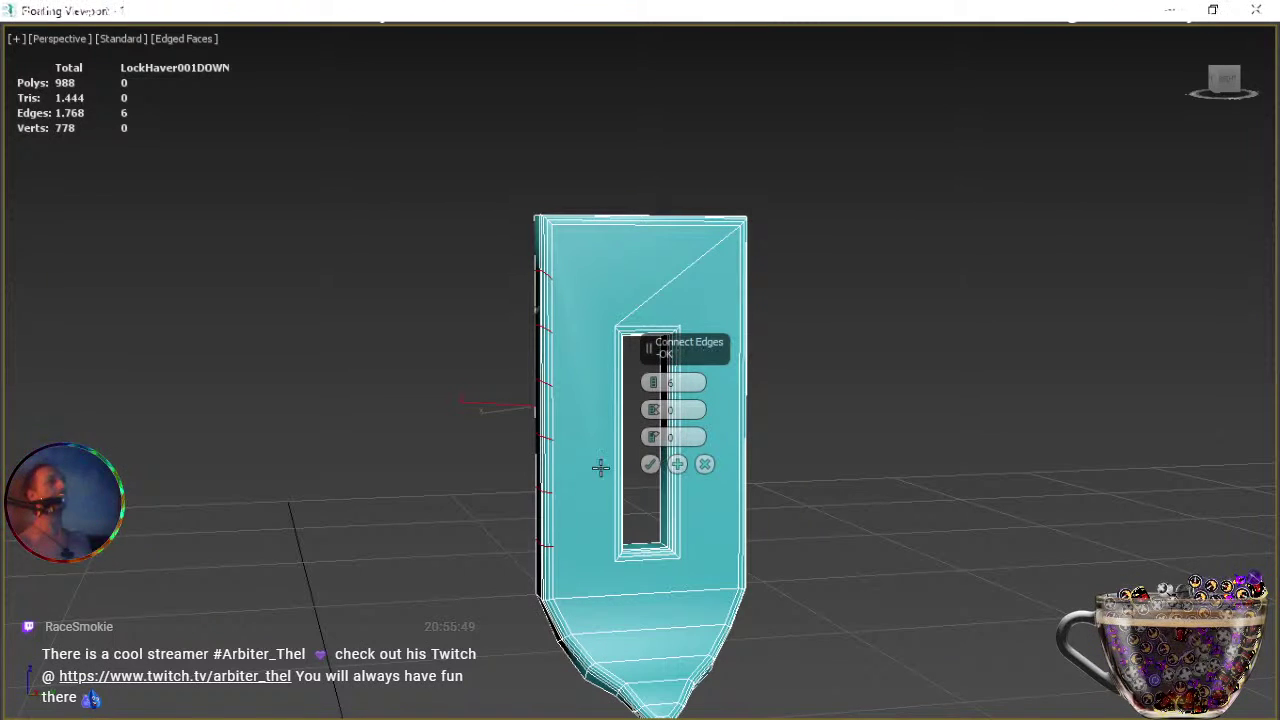
{"action": "middle_click_drag", "start_coordinate": [591, 452], "coordinate": [599, 460], "text": "alt"}
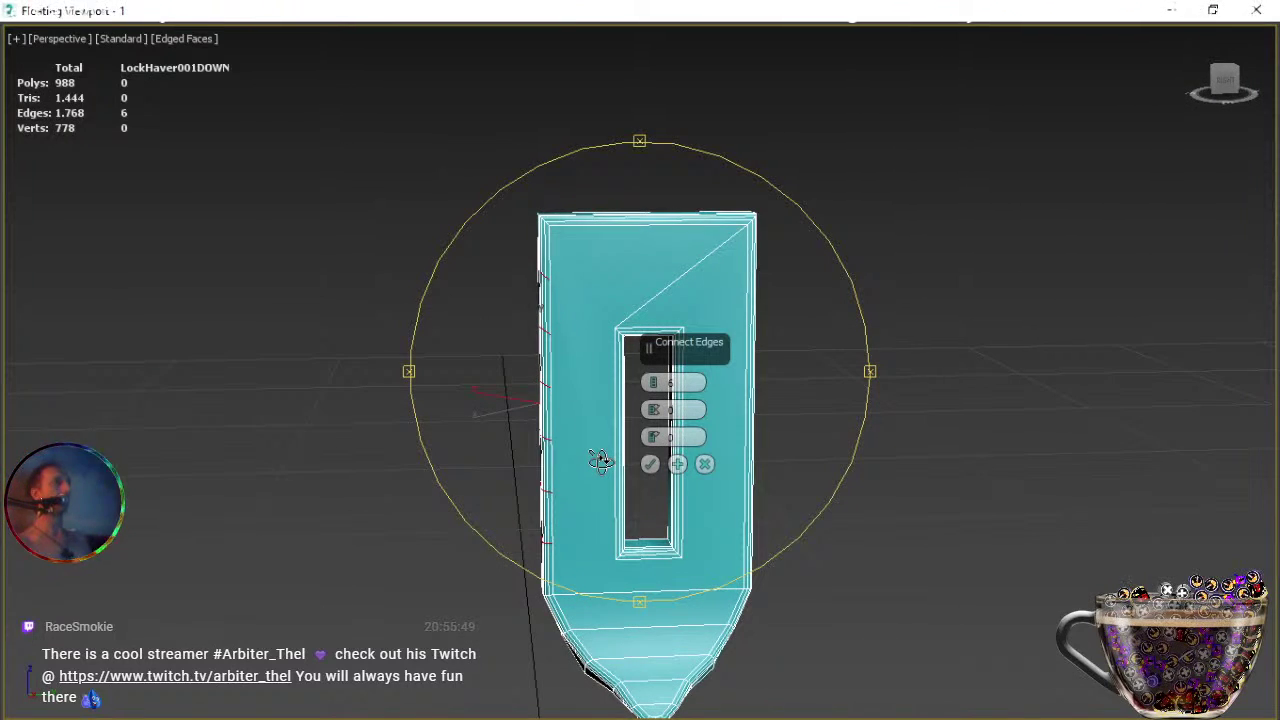
{"action": "middle_click_drag", "start_coordinate": [599, 460], "coordinate": [786, 455], "text": "alt"}
{"action": "middle_click_drag", "start_coordinate": [772, 456], "coordinate": [603, 451], "text": "alt"}
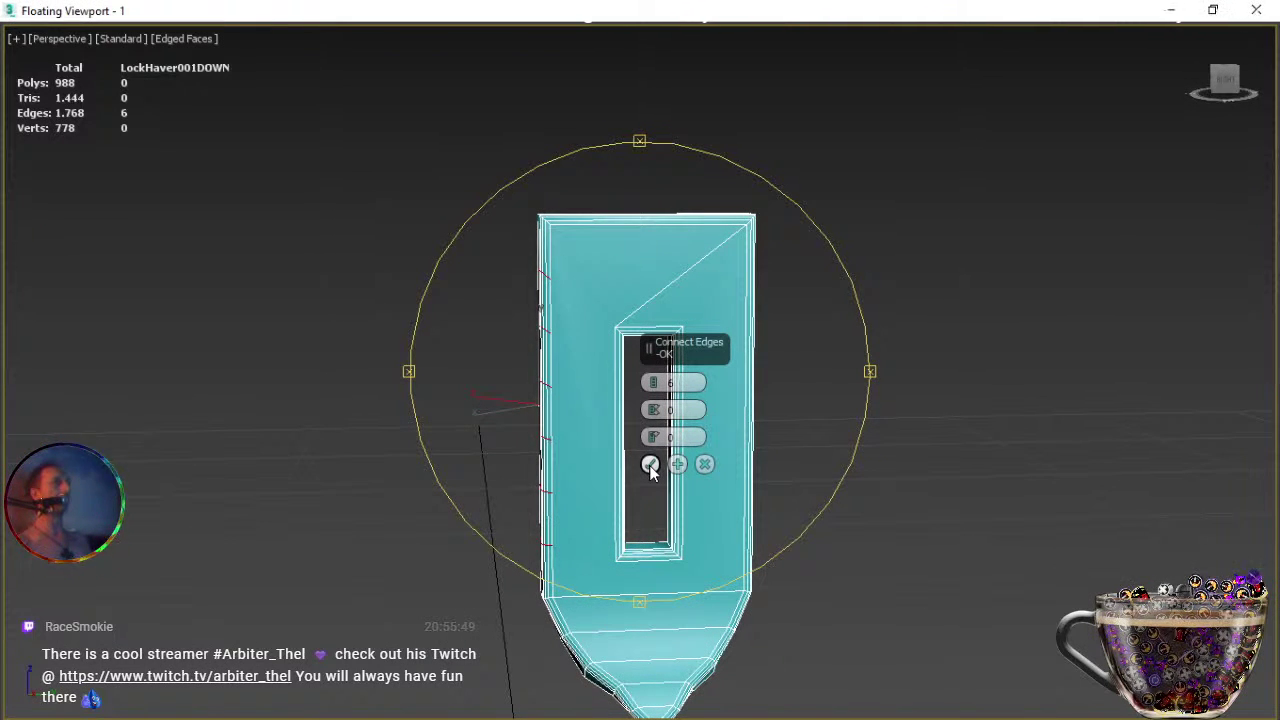
{"action": "left_click", "coordinate": [650, 465]}
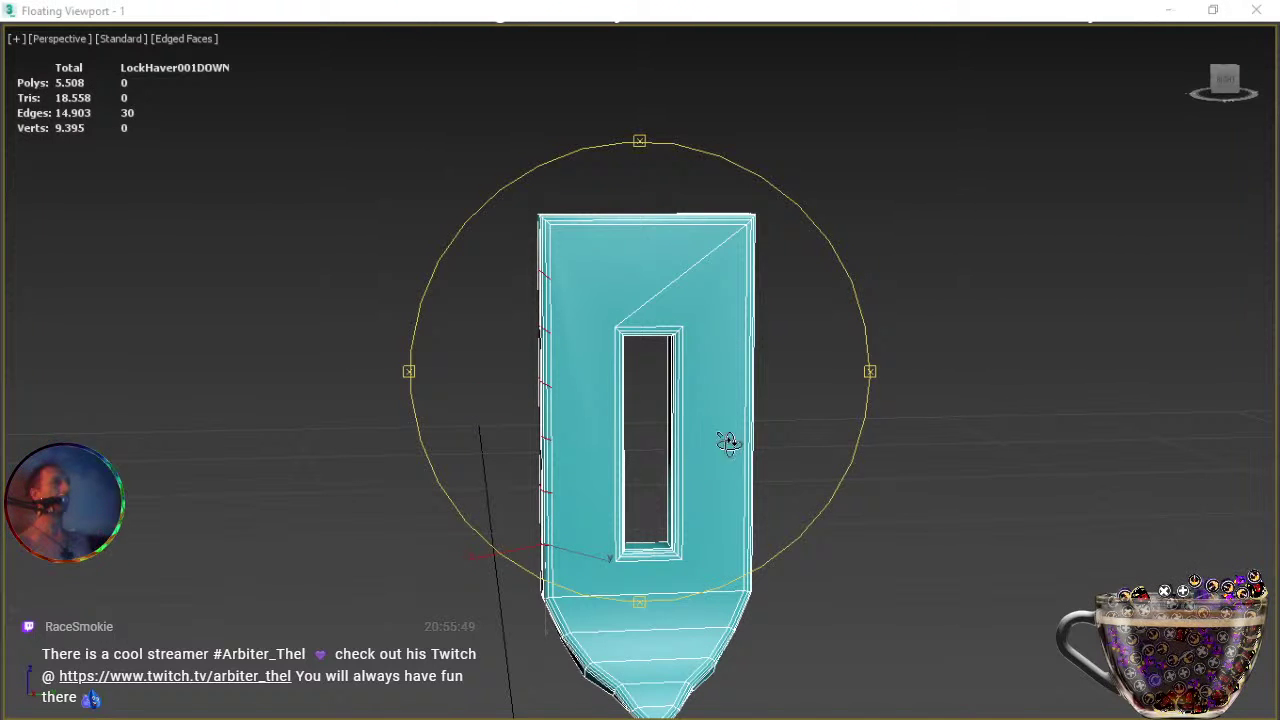
Select the vertical edges along the strap's opposite long side and connect them with six segments.
{"action": "right_click", "coordinate": [789, 393]}
{"action": "left_click_drag", "start_coordinate": [794, 368], "coordinate": [726, 421]}
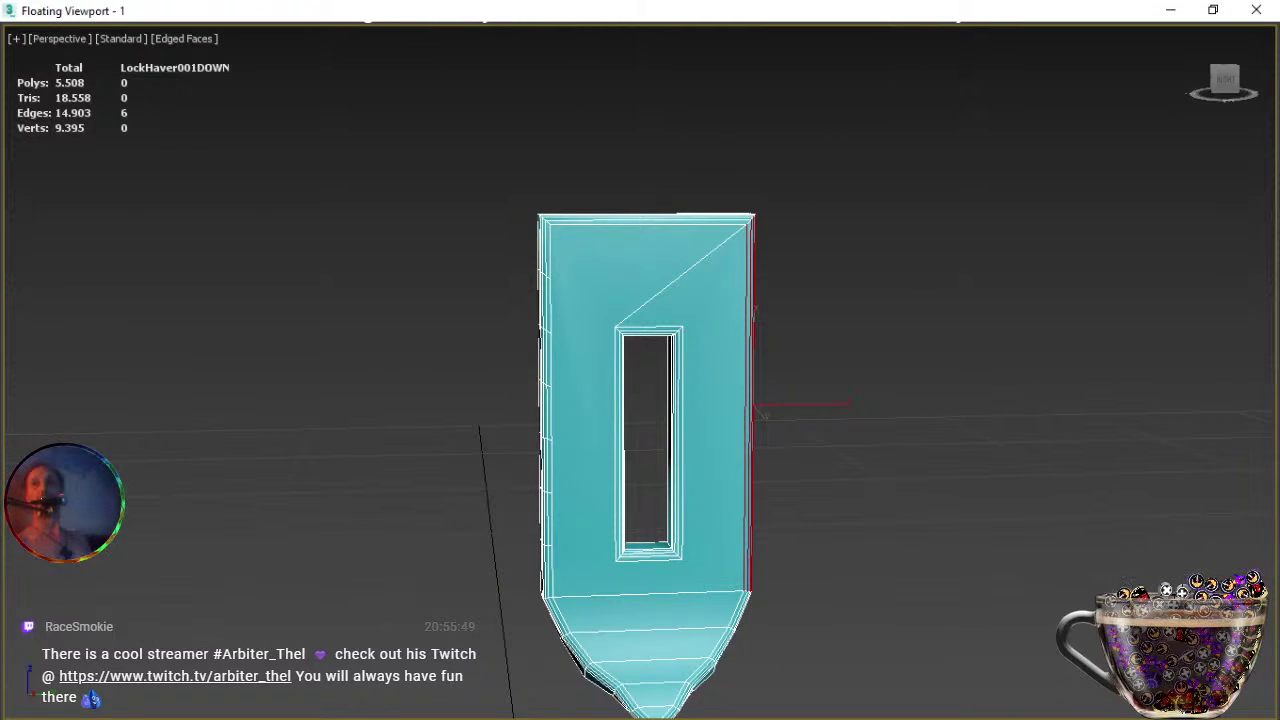
{"action": "key", "text": "ctrl+shift+e"}
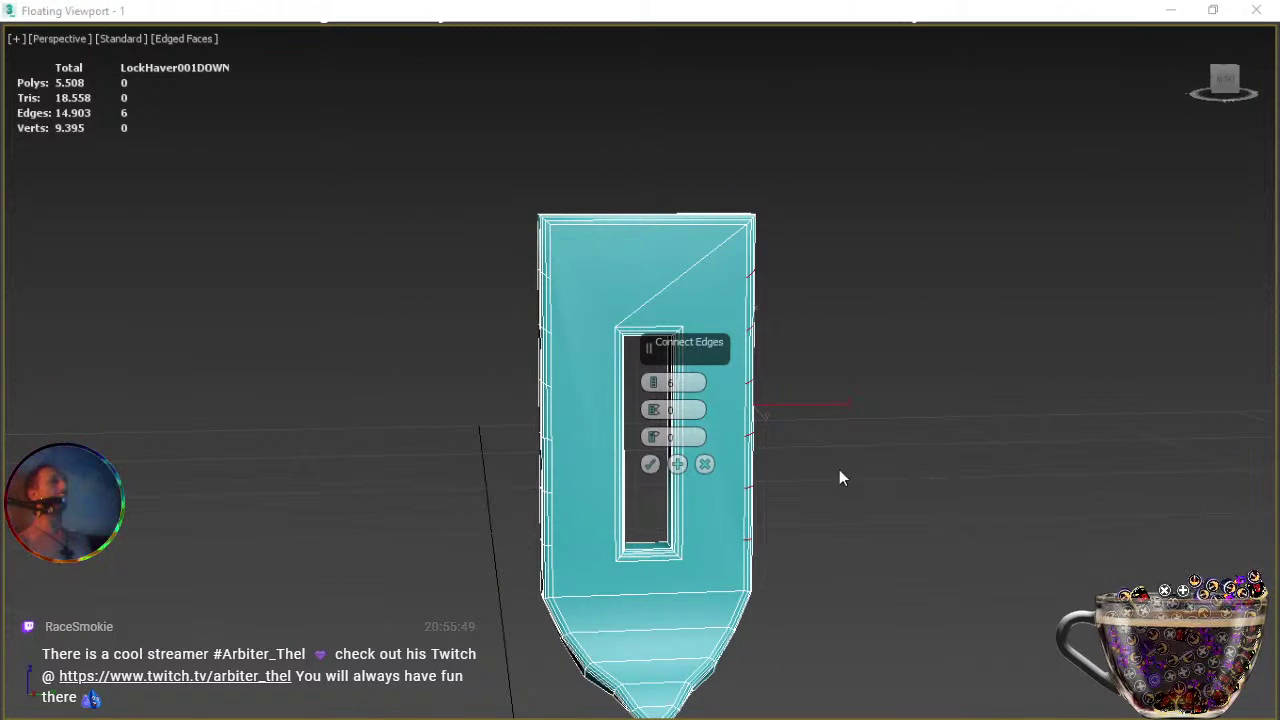
{"action": "left_click", "coordinate": [650, 464]}
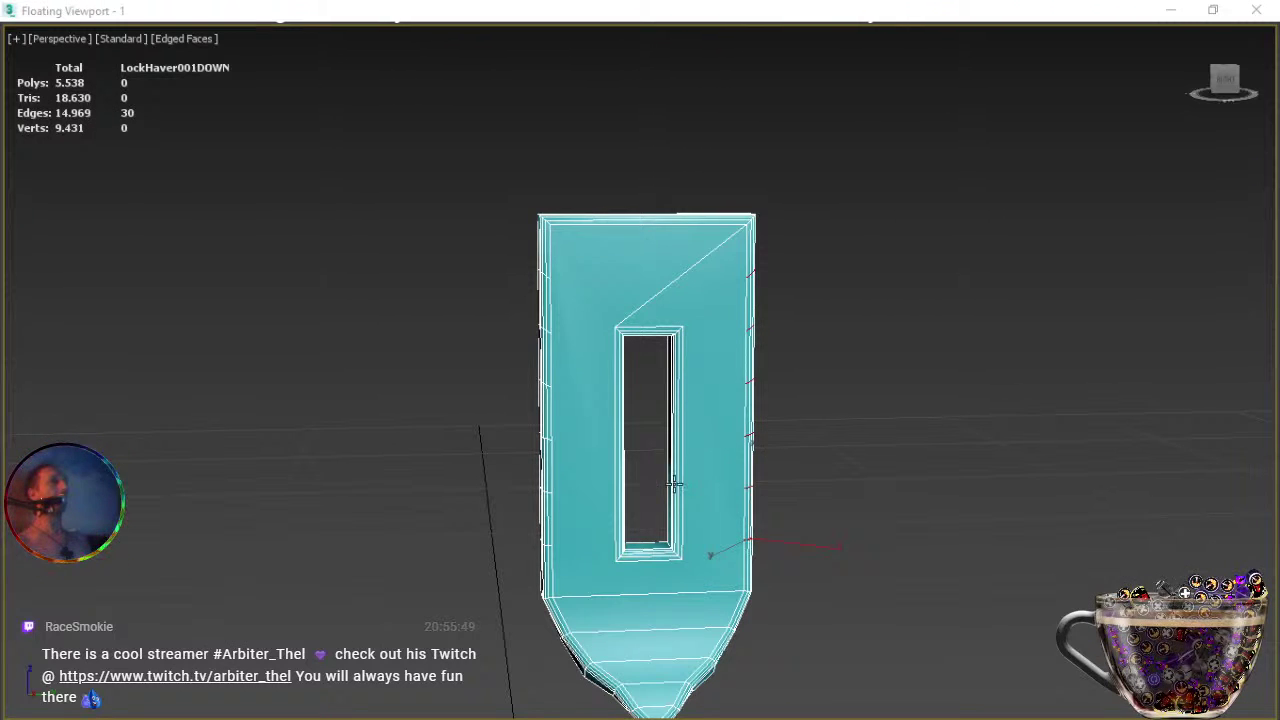
Select the middle stretch of side edges between the outermost new cuts on both long sides of the strap.
{"action": "left_click", "coordinate": [748, 416]}
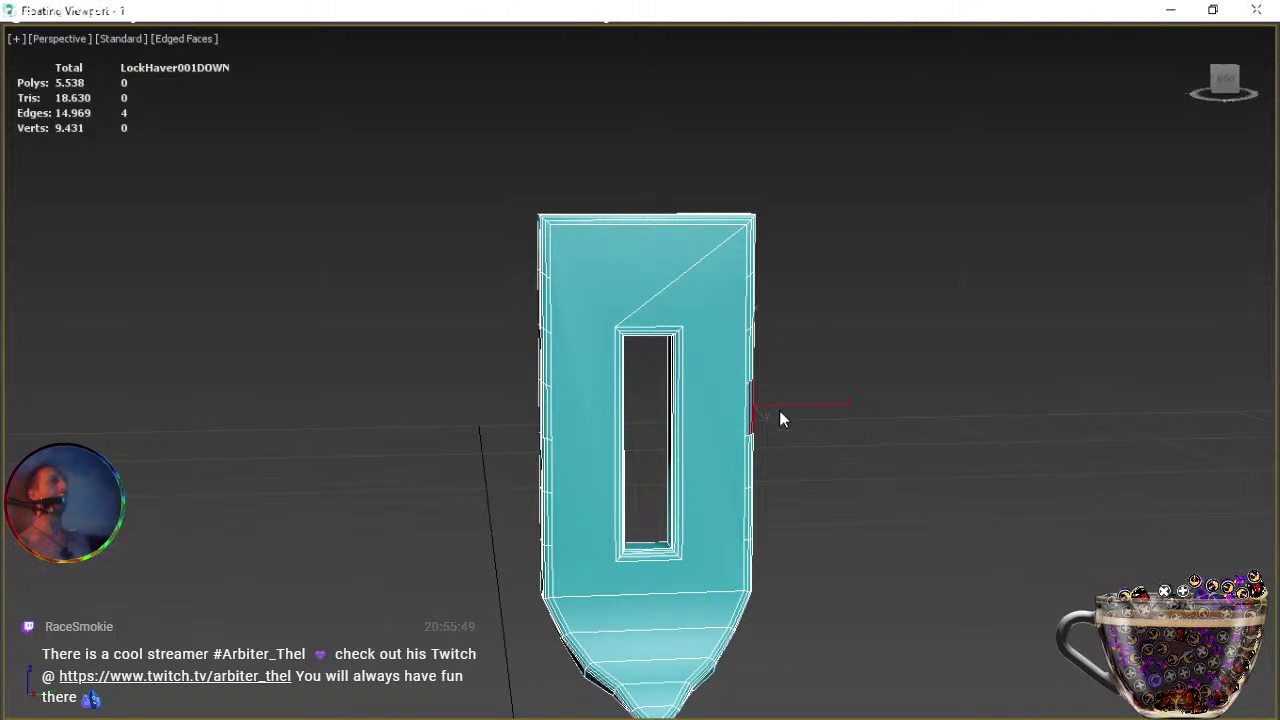
{"action": "left_click_drag", "start_coordinate": [751, 318], "coordinate": [750, 522]}
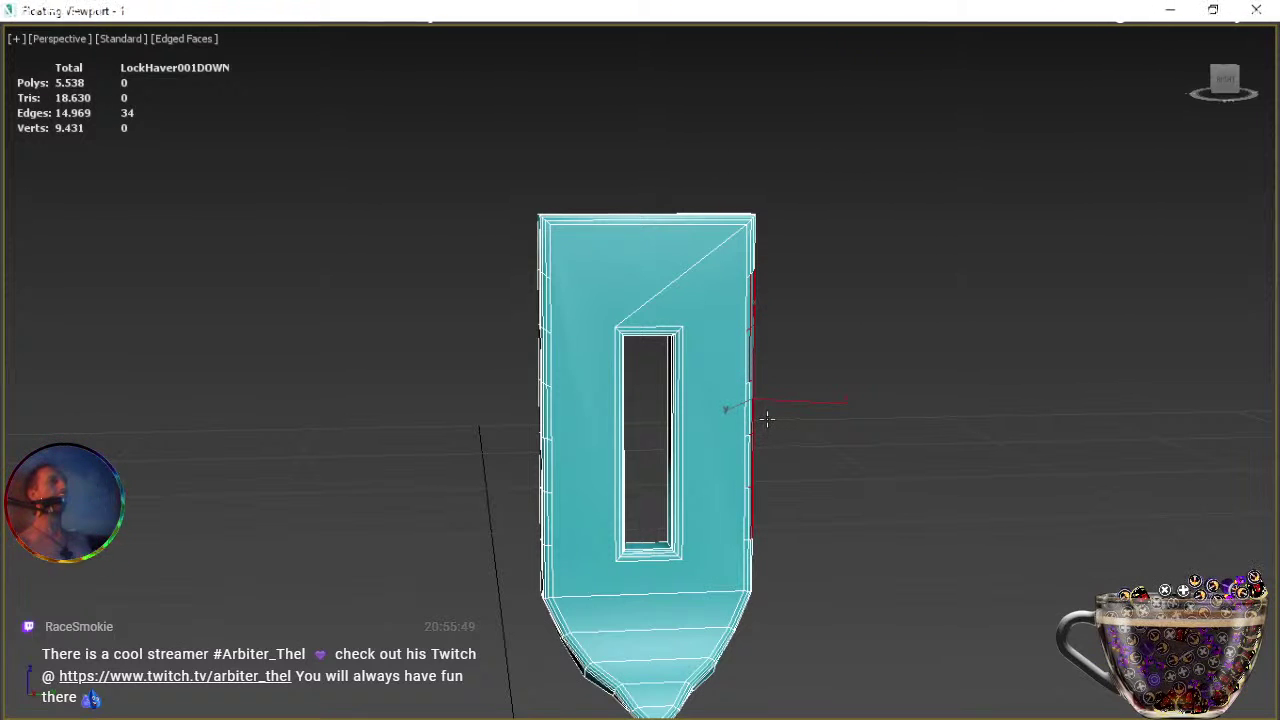
{"action": "left_click", "coordinate": [1226, 84]}
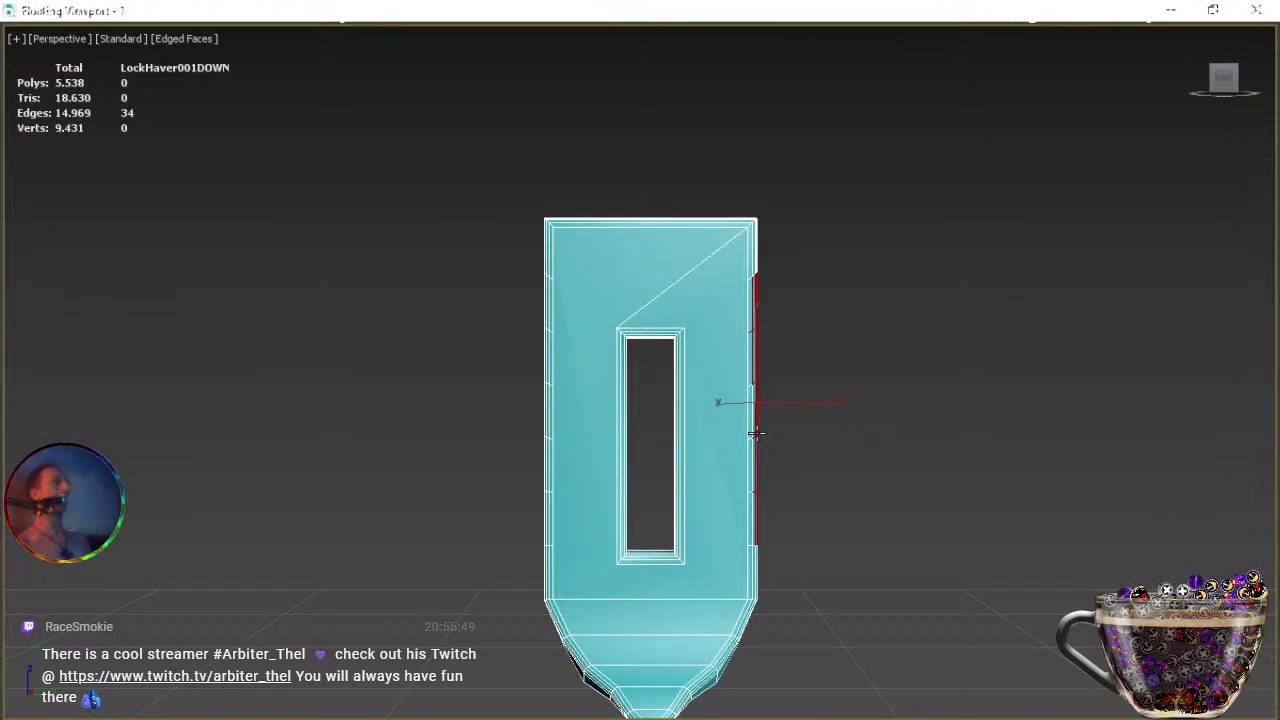
{"action": "middle_click_drag", "start_coordinate": [751, 430], "coordinate": [745, 417]}
{"action": "scroll", "coordinate": [745, 417], "scroll_direction": "up", "scroll_amount": 3}
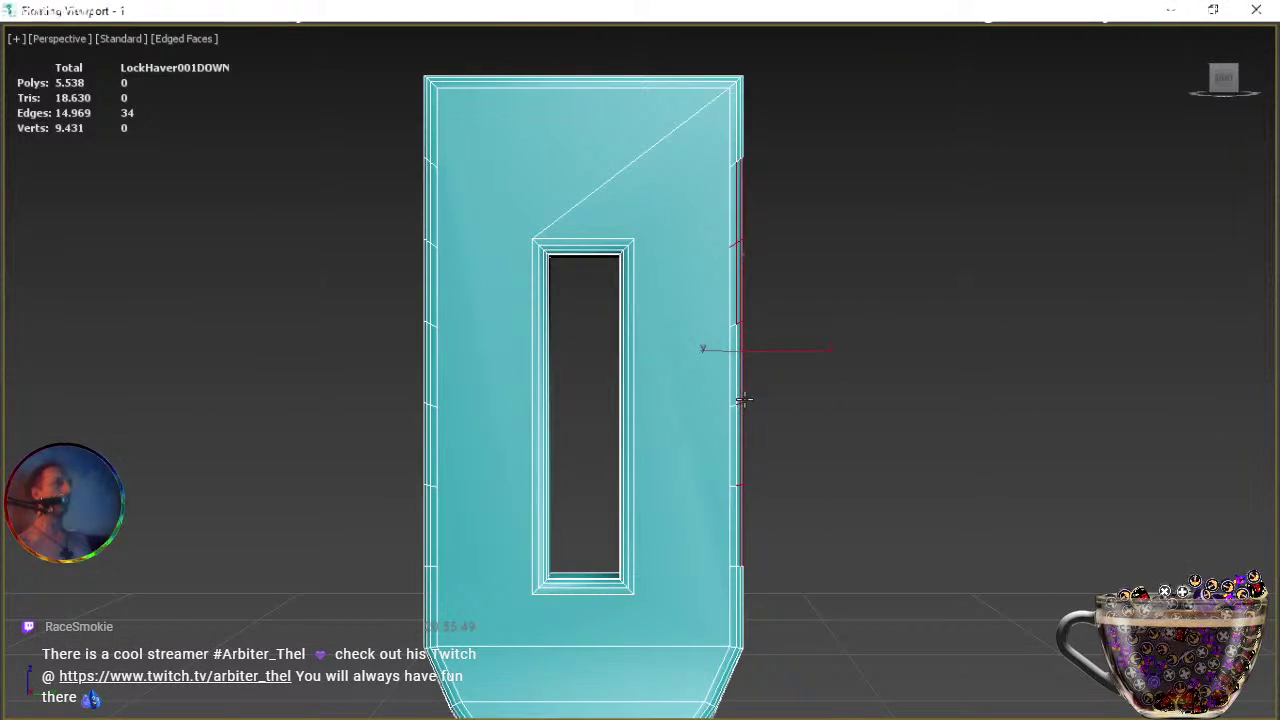
{"action": "left_click_drag", "start_coordinate": [770, 366], "coordinate": [737, 478]}
{"action": "left_click_drag", "start_coordinate": [772, 354], "coordinate": [737, 452]}
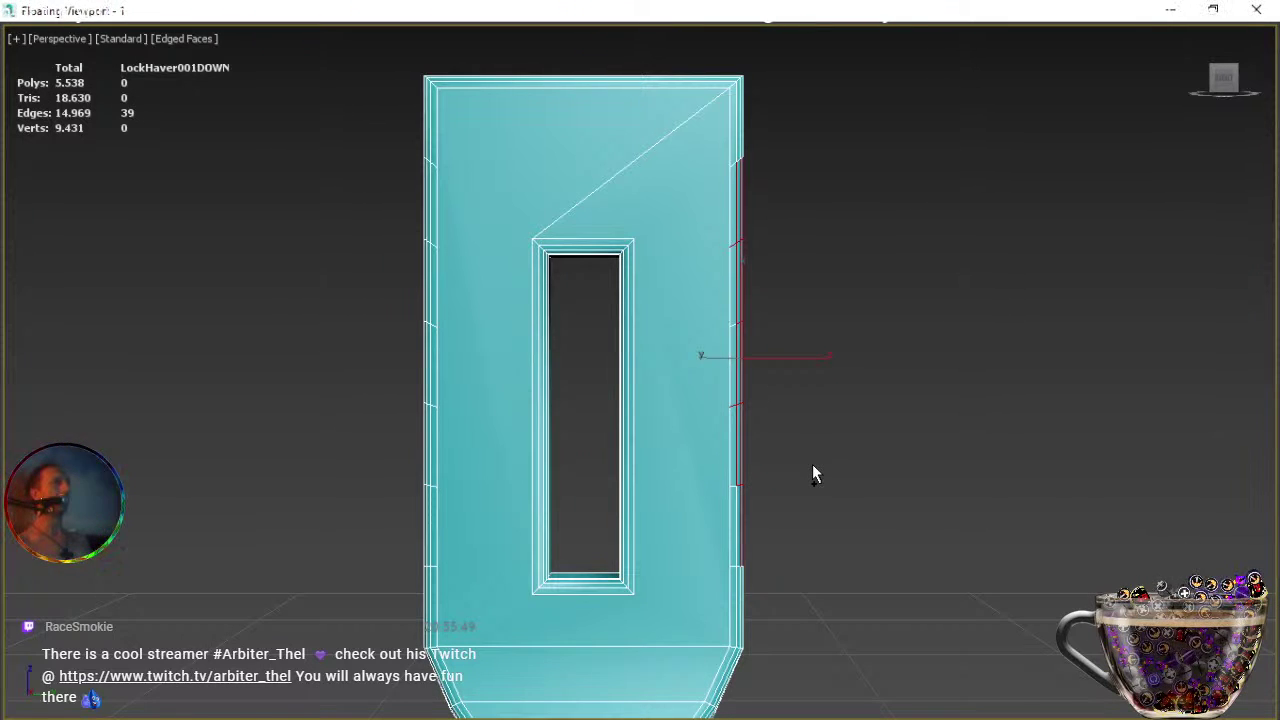
{"action": "left_click_drag", "start_coordinate": [760, 307], "coordinate": [737, 360]}
{"action": "left_click_drag", "start_coordinate": [788, 449], "coordinate": [736, 513]}
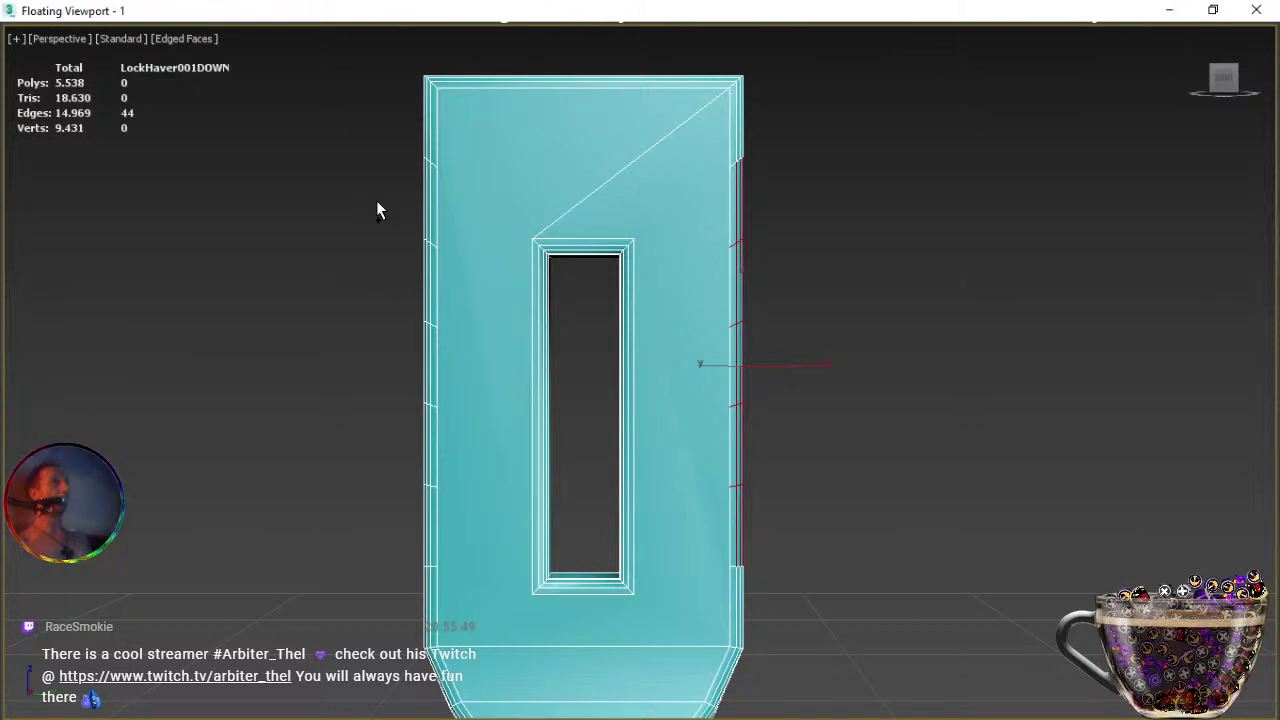
{"action": "left_click_drag", "start_coordinate": [376, 200], "coordinate": [436, 566]}
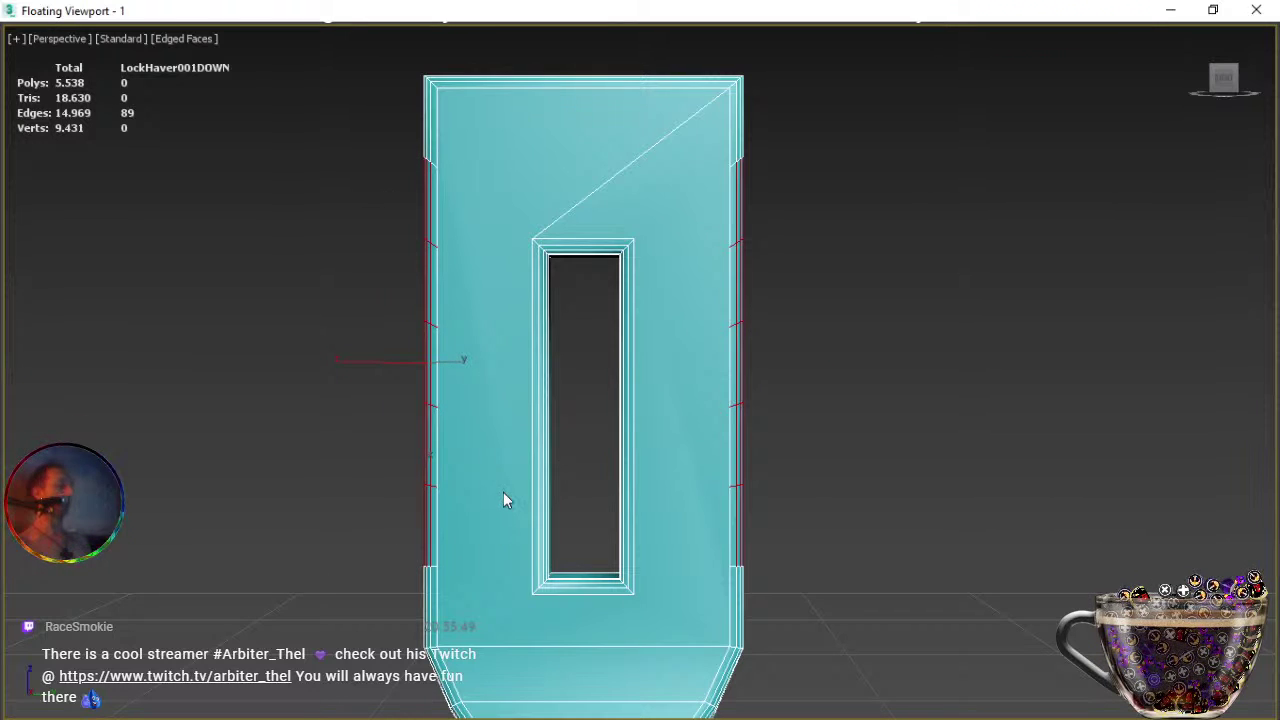
Try to widen the strap by scaling the selected side edges outward along Y.
{"action": "key", "text": "w"}
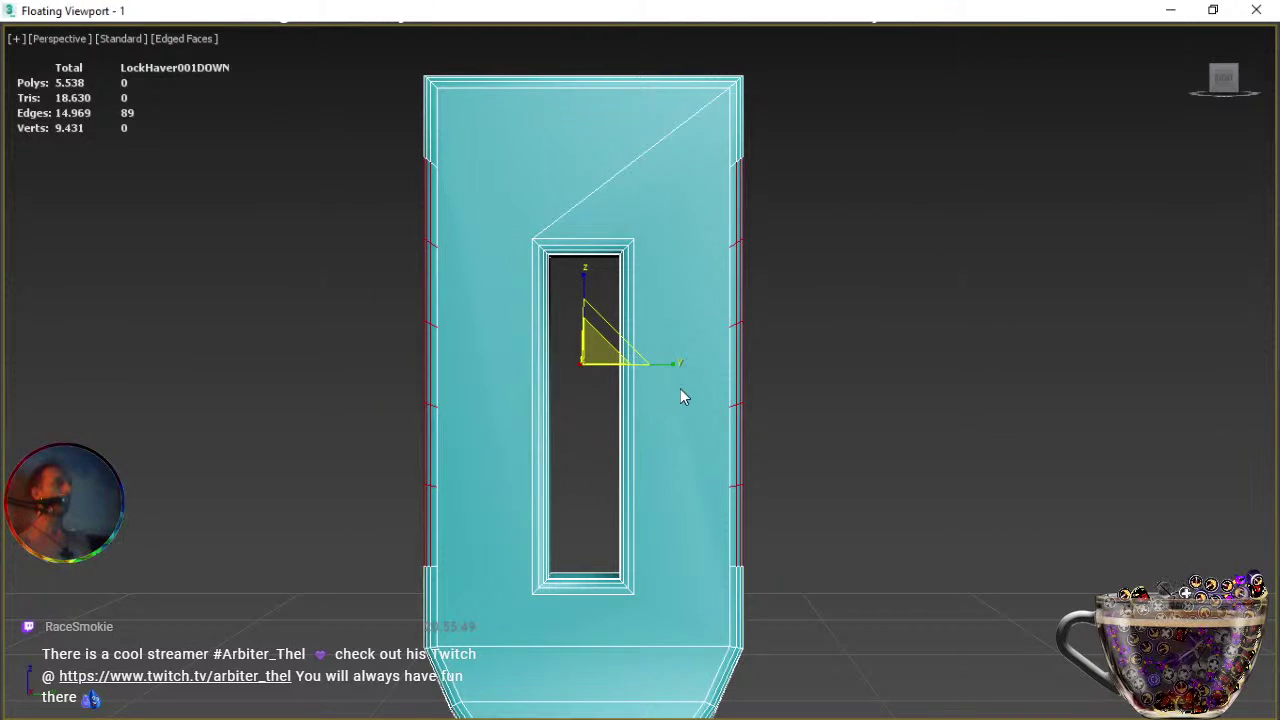
{"action": "key", "text": "r"}
{"action": "left_click_drag", "start_coordinate": [675, 364], "coordinate": [679, 378]}
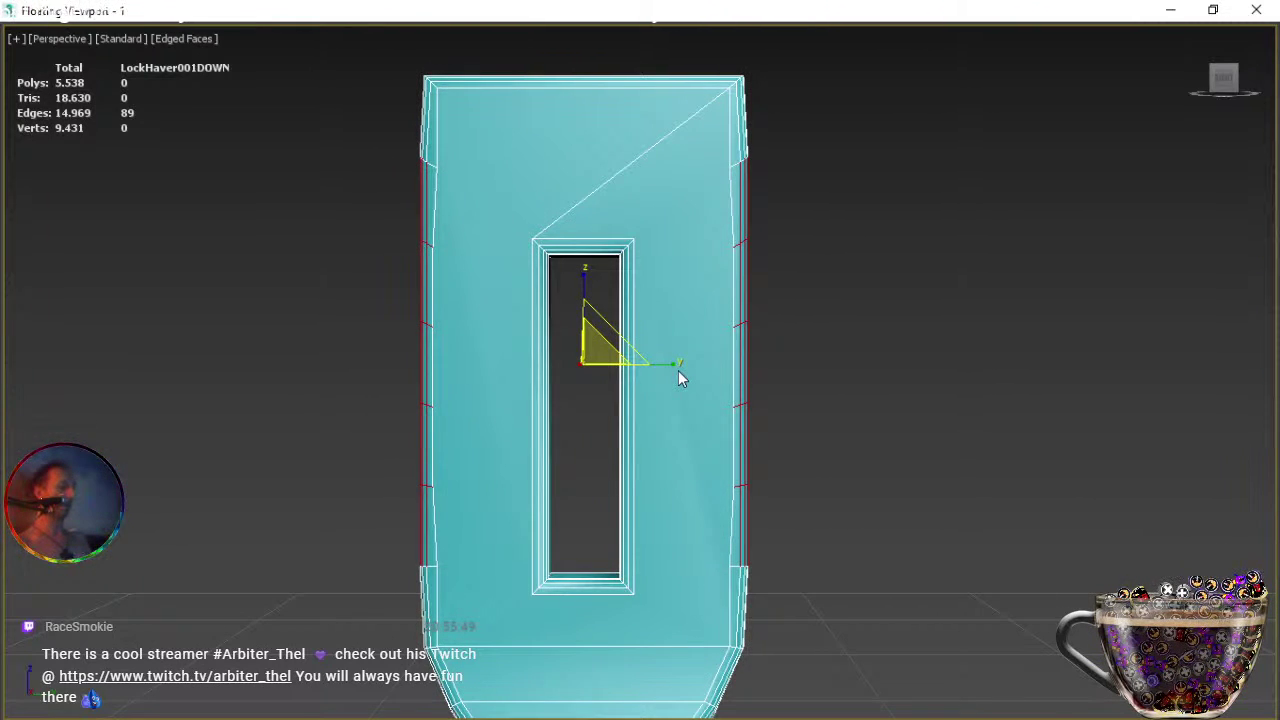
{"action": "key", "text": "ctrl+z"}
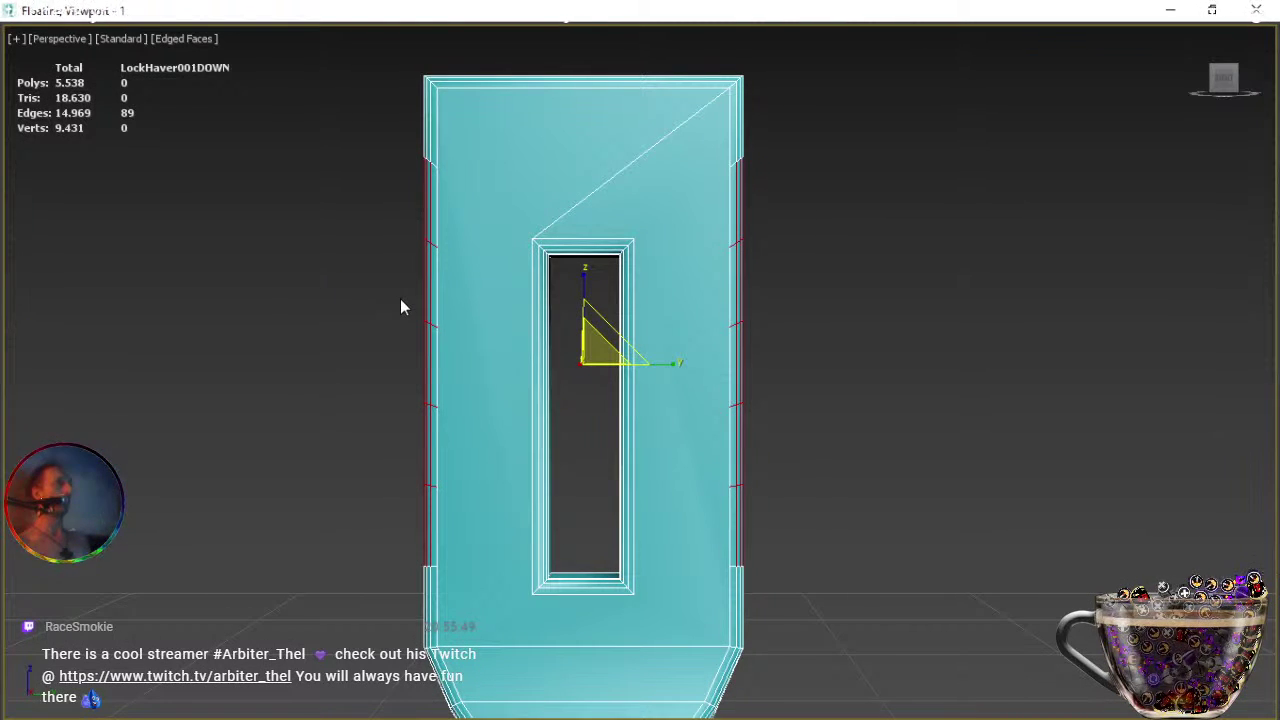
Add the front edges near the middle of both long sides to the selection and try to scale them along Y.
{"action": "left_click_drag", "start_coordinate": [401, 297], "coordinate": [463, 470], "text": "ctrl"}
{"action": "left_click_drag", "start_coordinate": [786, 297], "coordinate": [694, 457], "text": "ctrl"}
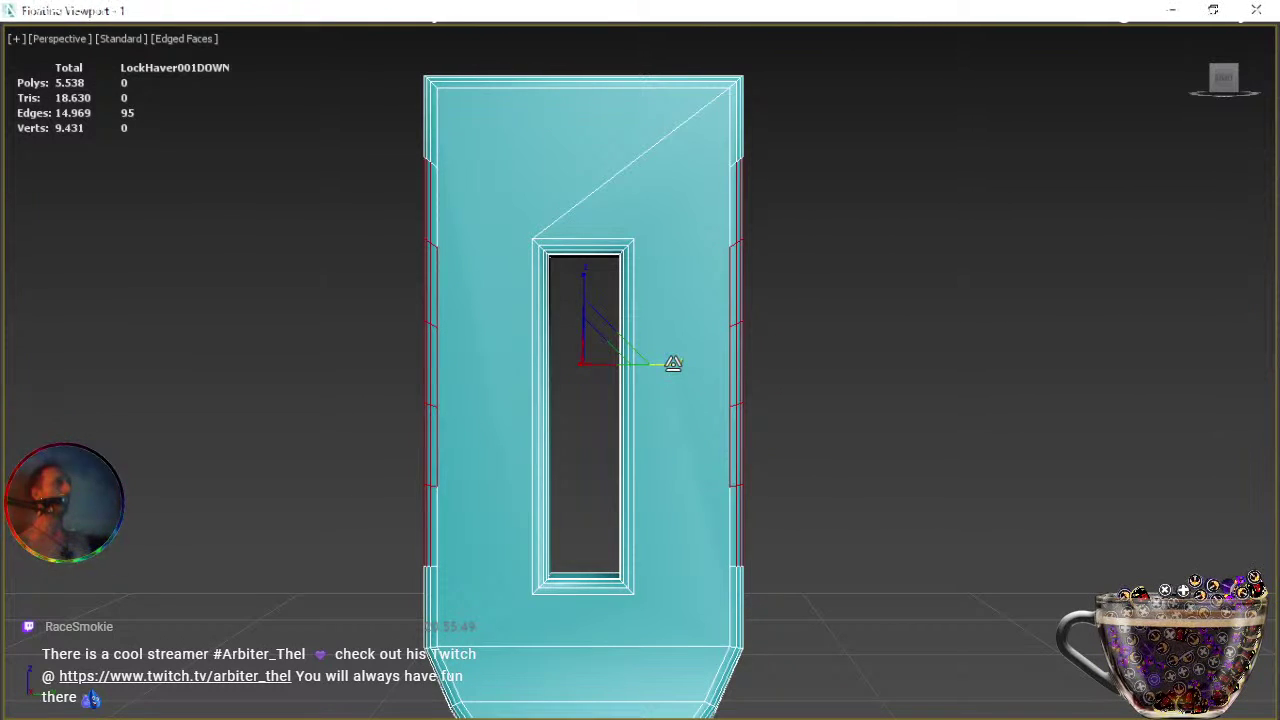
{"action": "left_click_drag", "start_coordinate": [673, 364], "coordinate": [673, 364]}
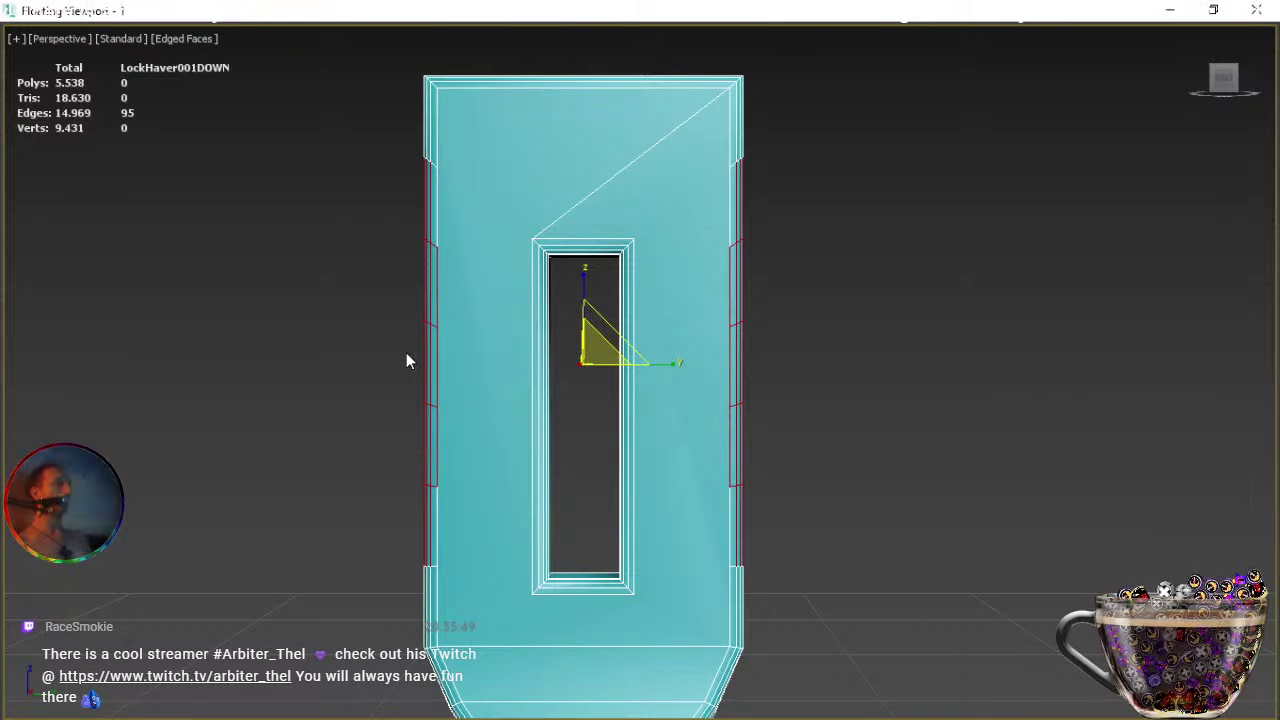
{"action": "left_click_drag", "start_coordinate": [455, 372], "coordinate": [456, 373]}
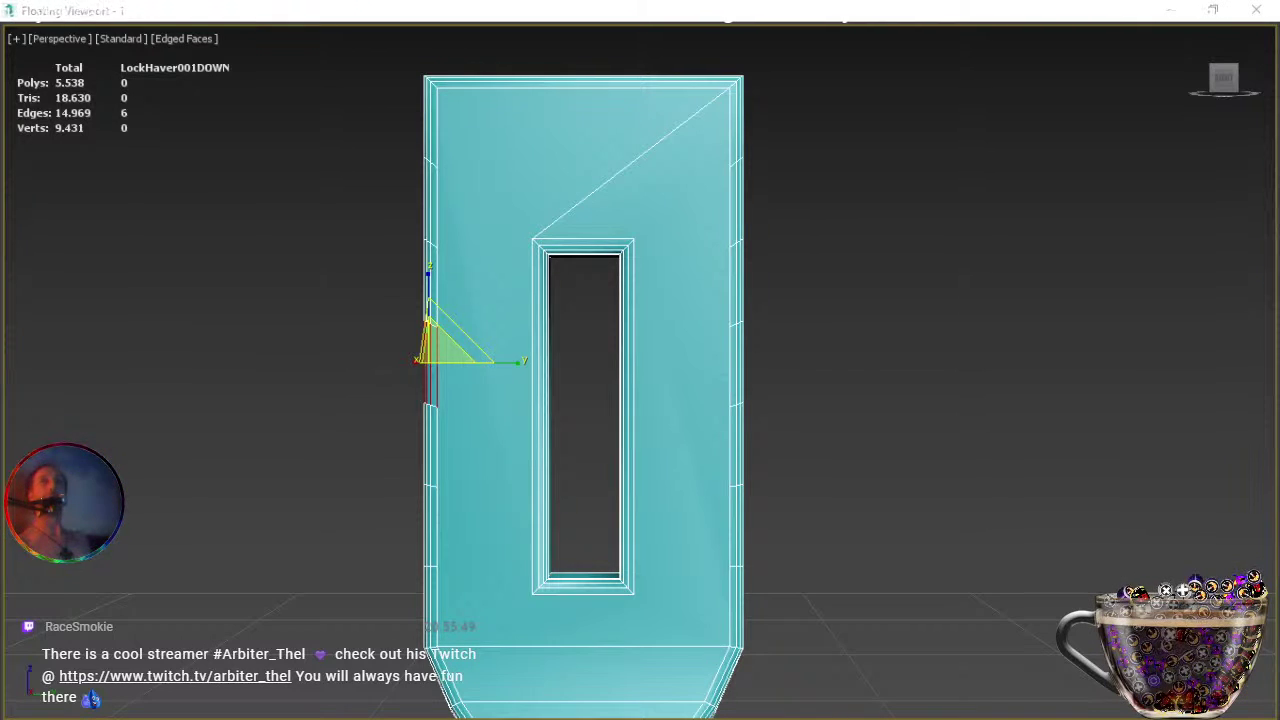
Select the two middle vertex rows on both long sides and enable soft selection with a falloff concentrated on the neighbouring rows.
{"action": "key", "text": "1"}
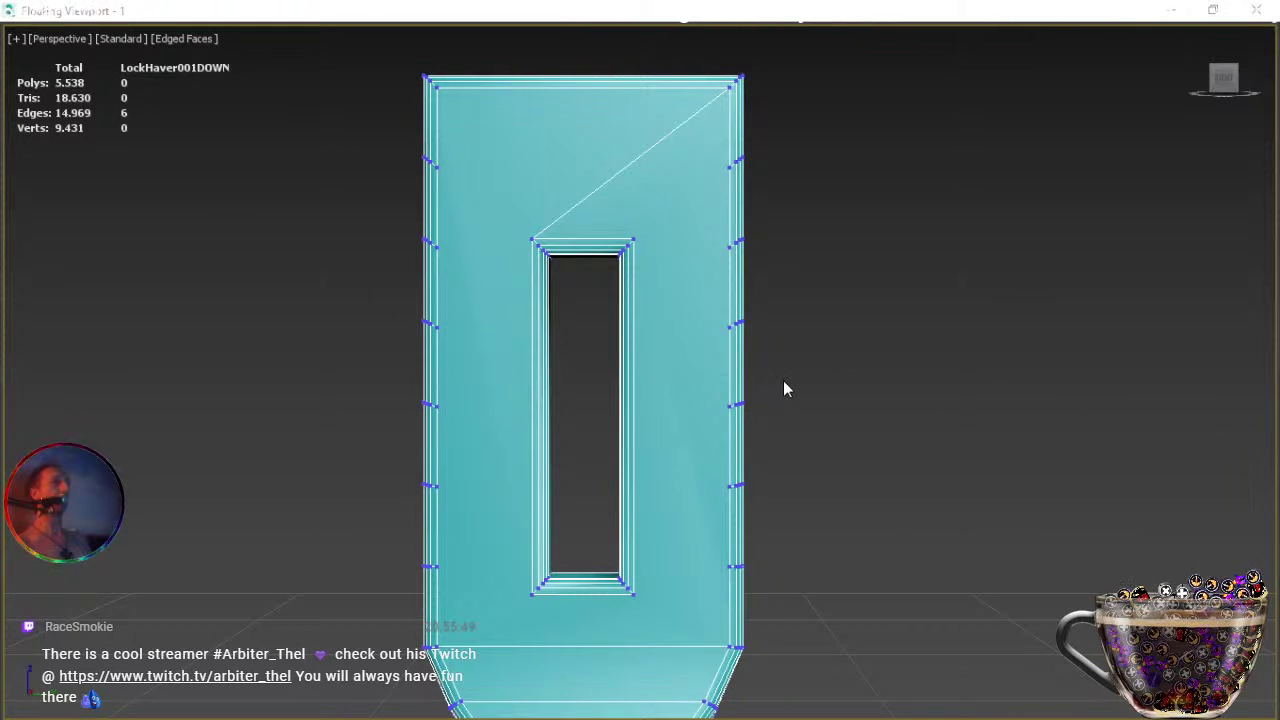
{"action": "left_click_drag", "start_coordinate": [767, 320], "coordinate": [714, 420]}
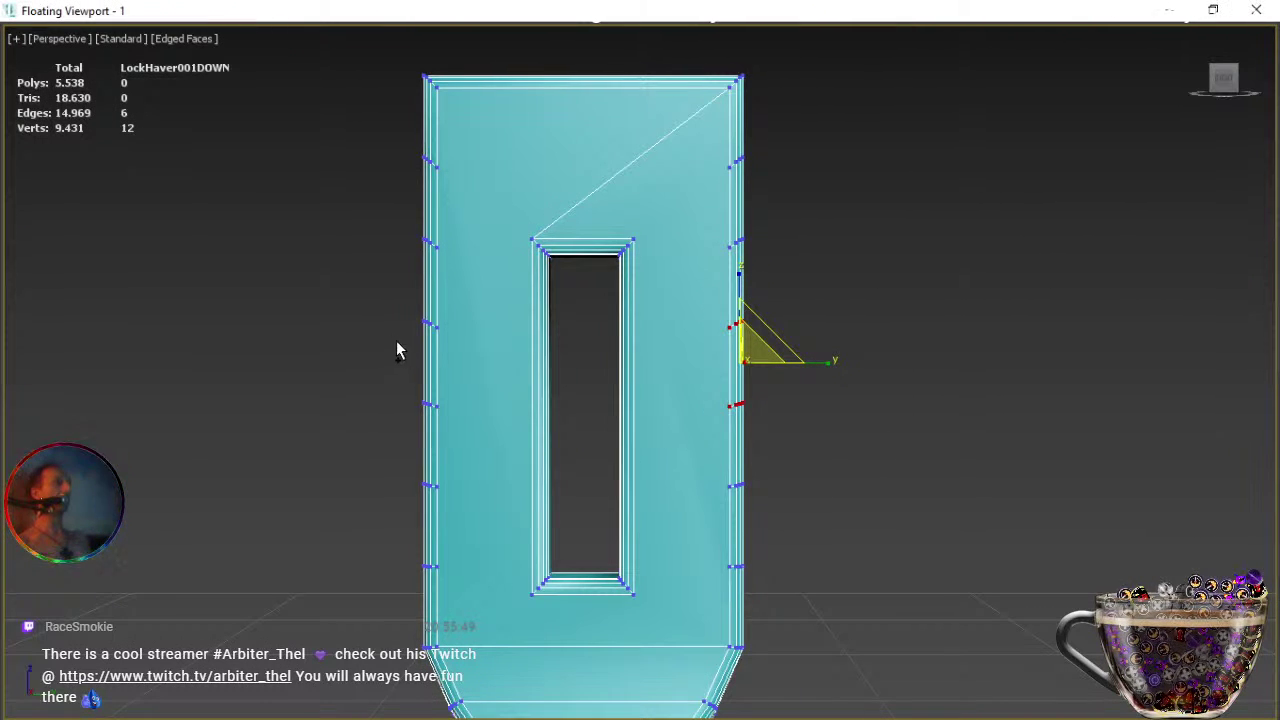
{"action": "left_click_drag", "start_coordinate": [393, 306], "coordinate": [469, 429]}
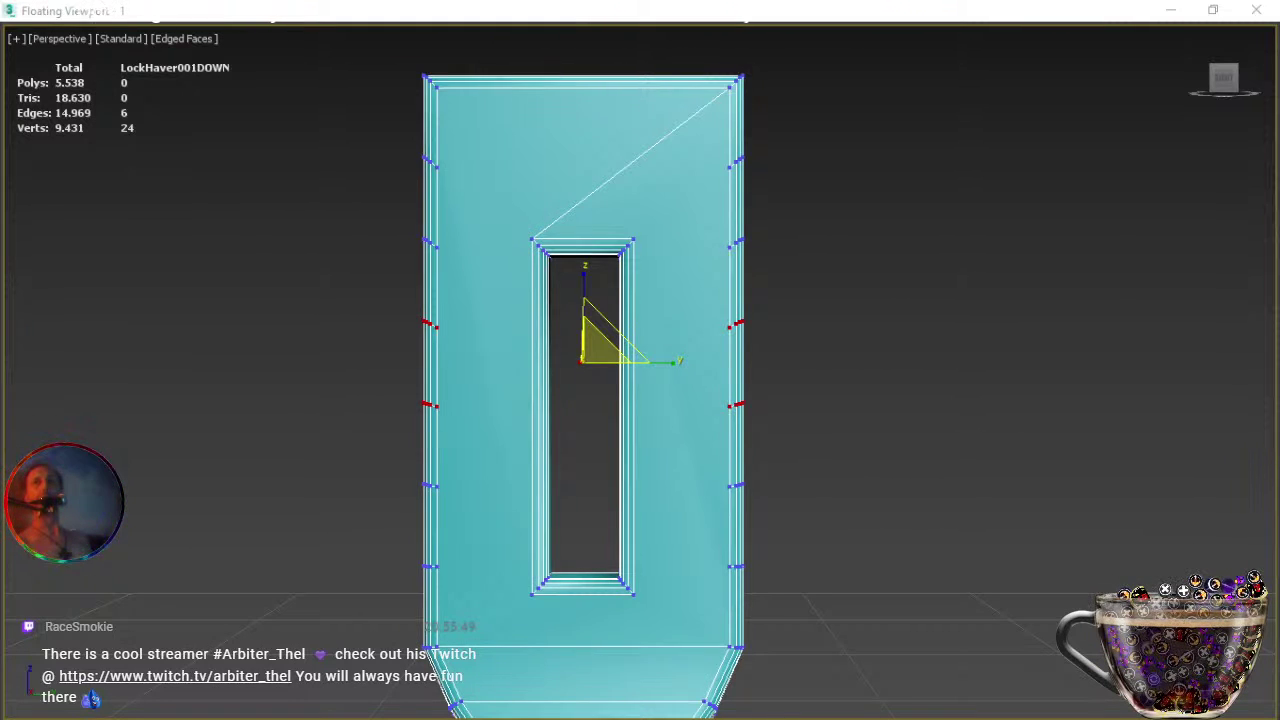
{"action": "key", "text": "2"}
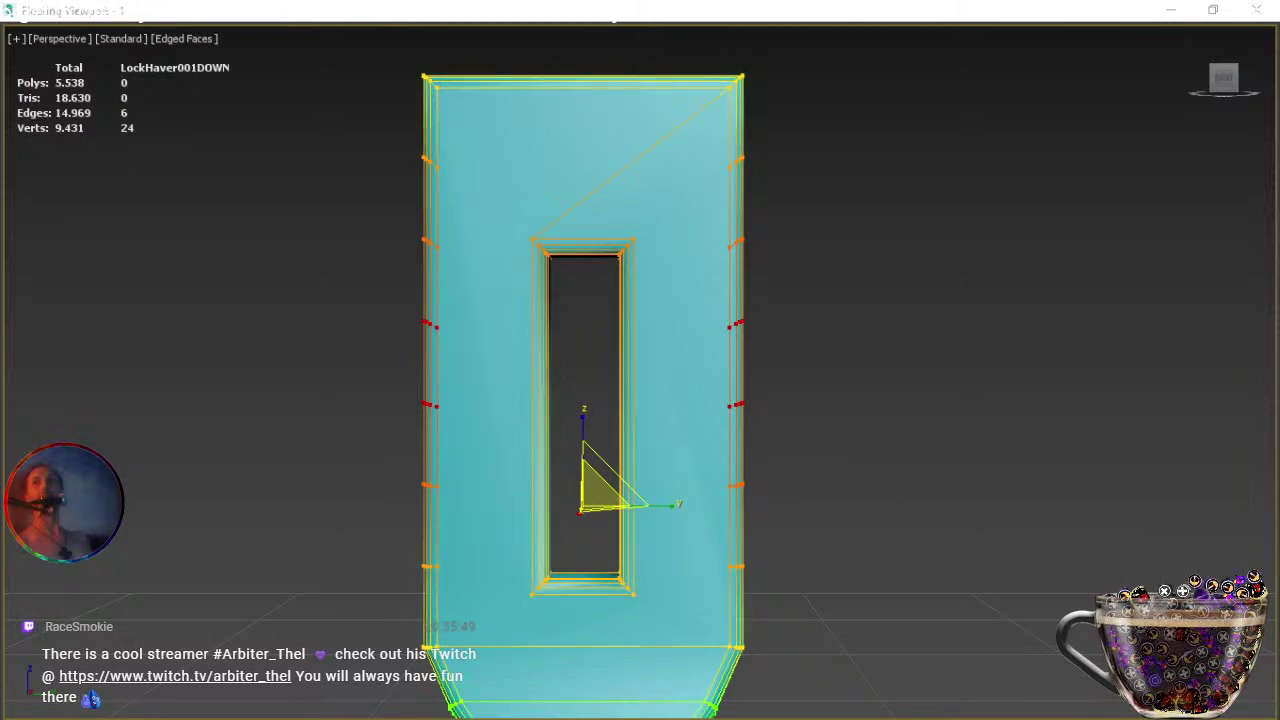
{"action": "key", "text": "1"}
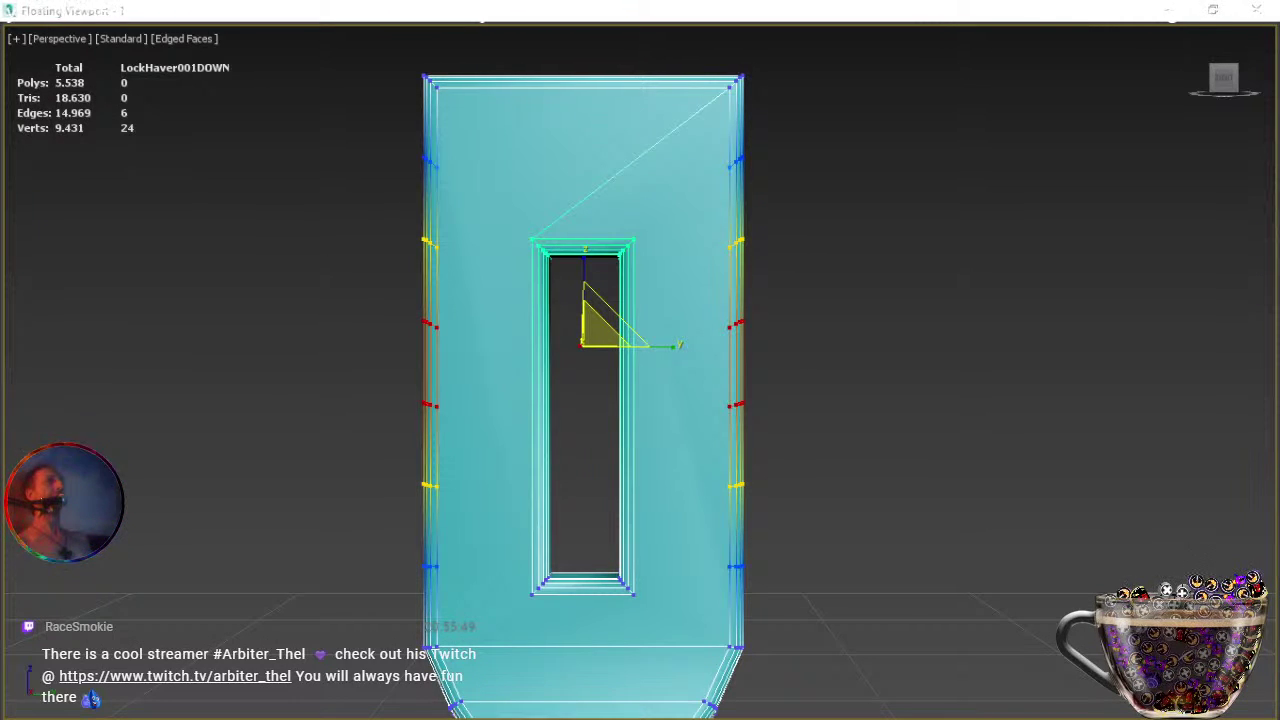
Broaden the soft selection falloff and scale the middle vertex rows inward along Y to give the strap a narrowed waist.
{"action": "key", "text": "ctrl+z"}
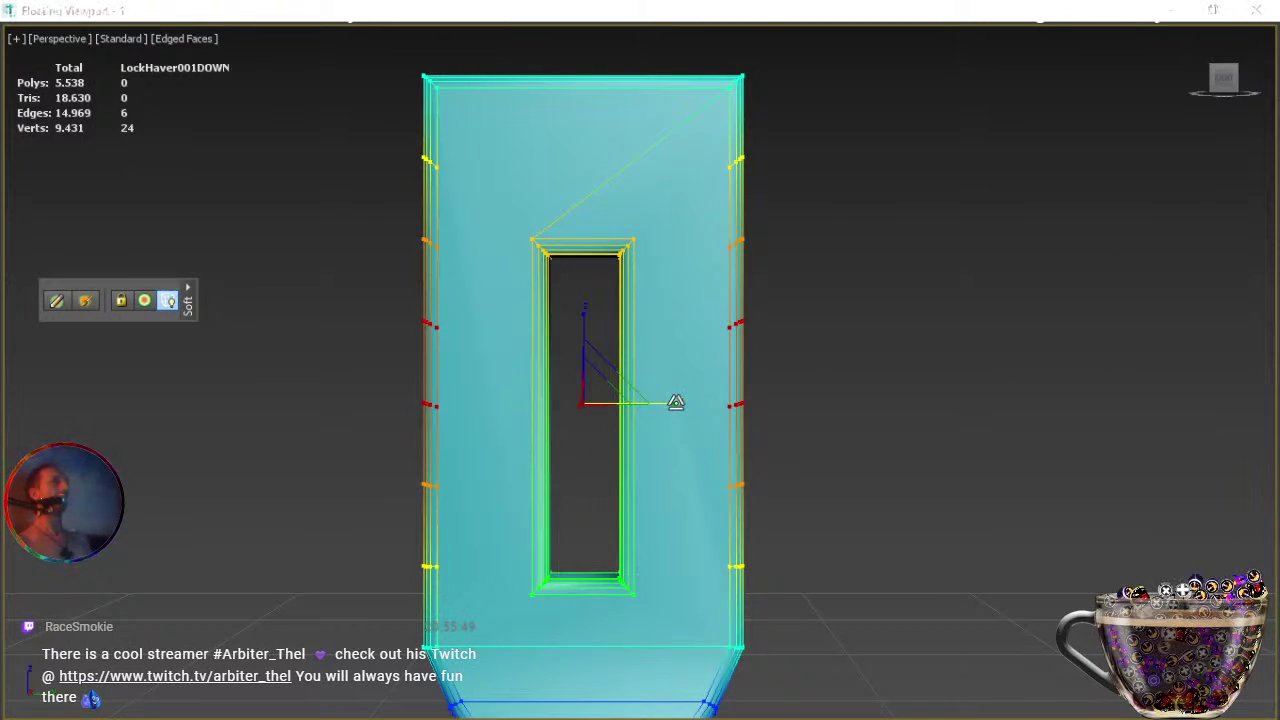
{"action": "left_click_drag", "start_coordinate": [676, 402], "coordinate": [670, 403]}
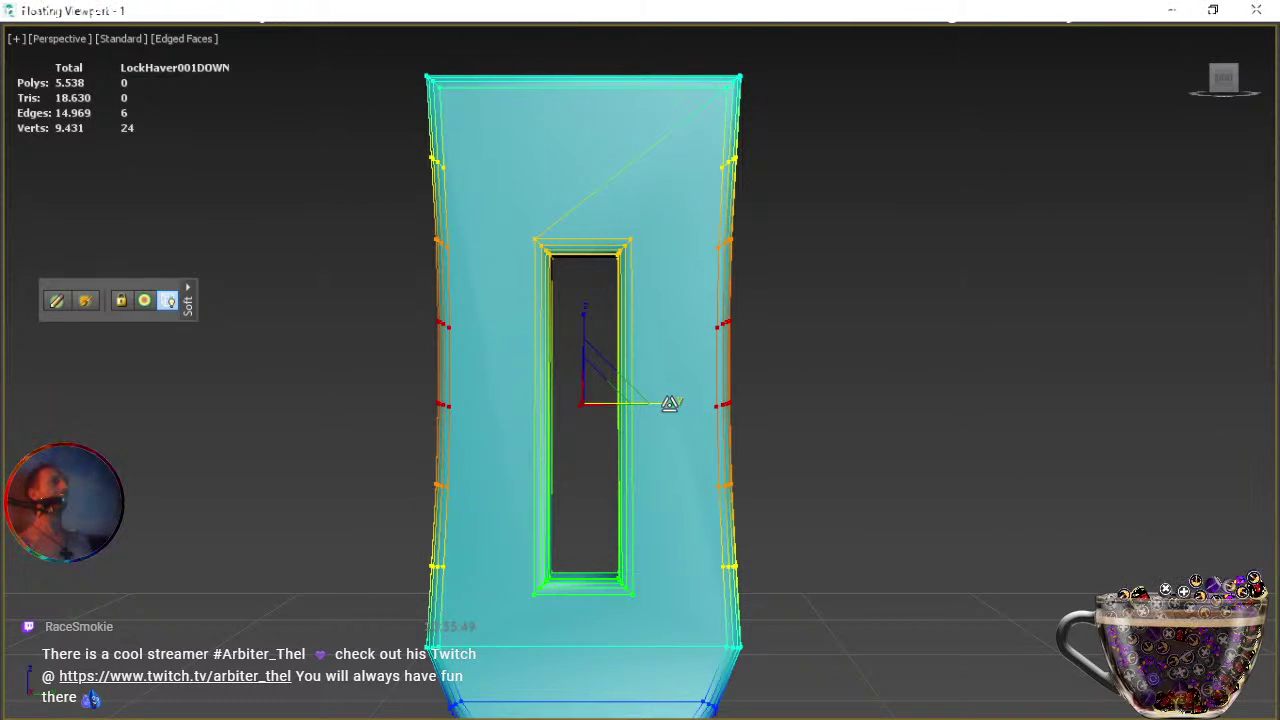
{"action": "left_click_drag", "start_coordinate": [670, 403], "coordinate": [667, 404]}
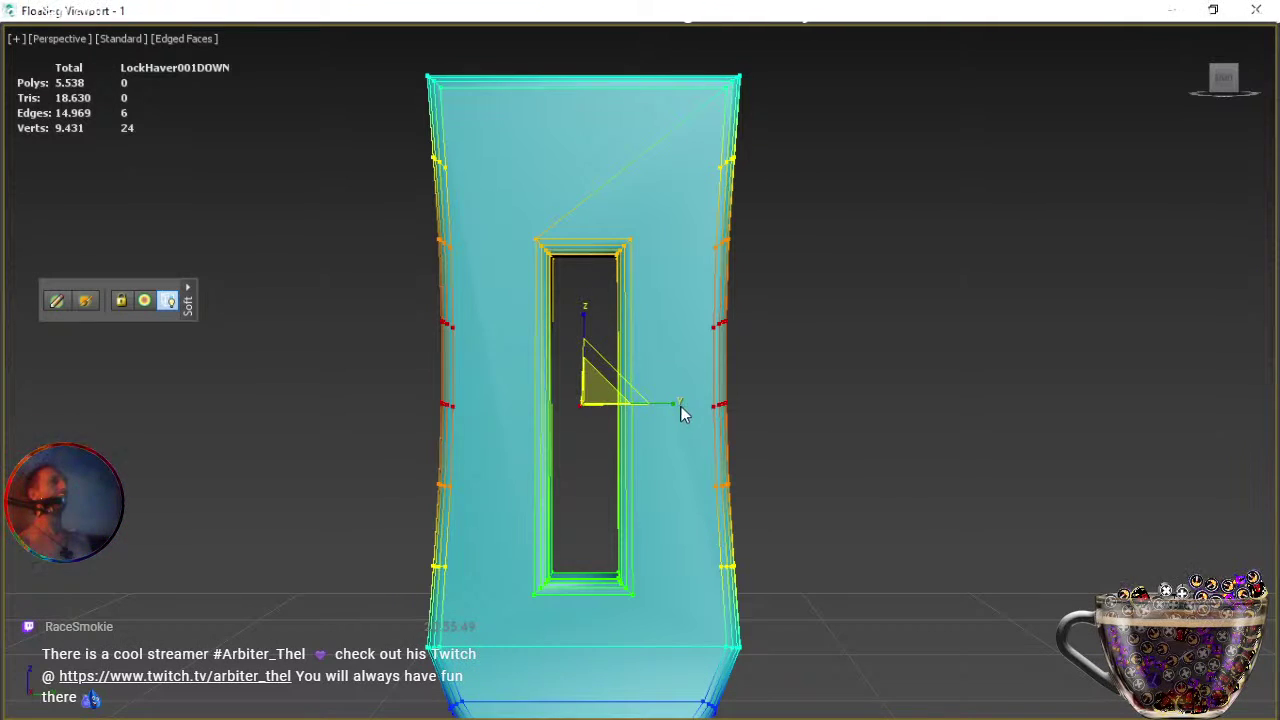
{"action": "left_click_drag", "start_coordinate": [674, 403], "coordinate": [672, 402]}
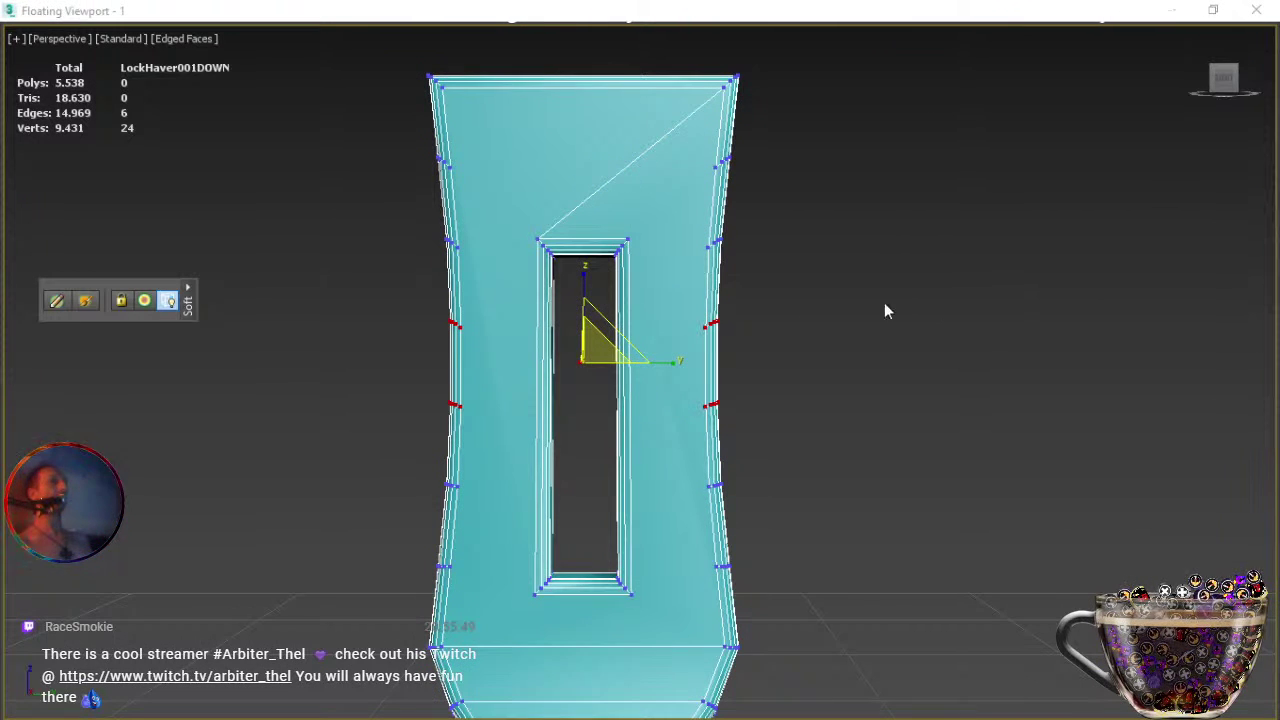
{"action": "left_click_drag", "start_coordinate": [674, 360], "coordinate": [674, 363]}
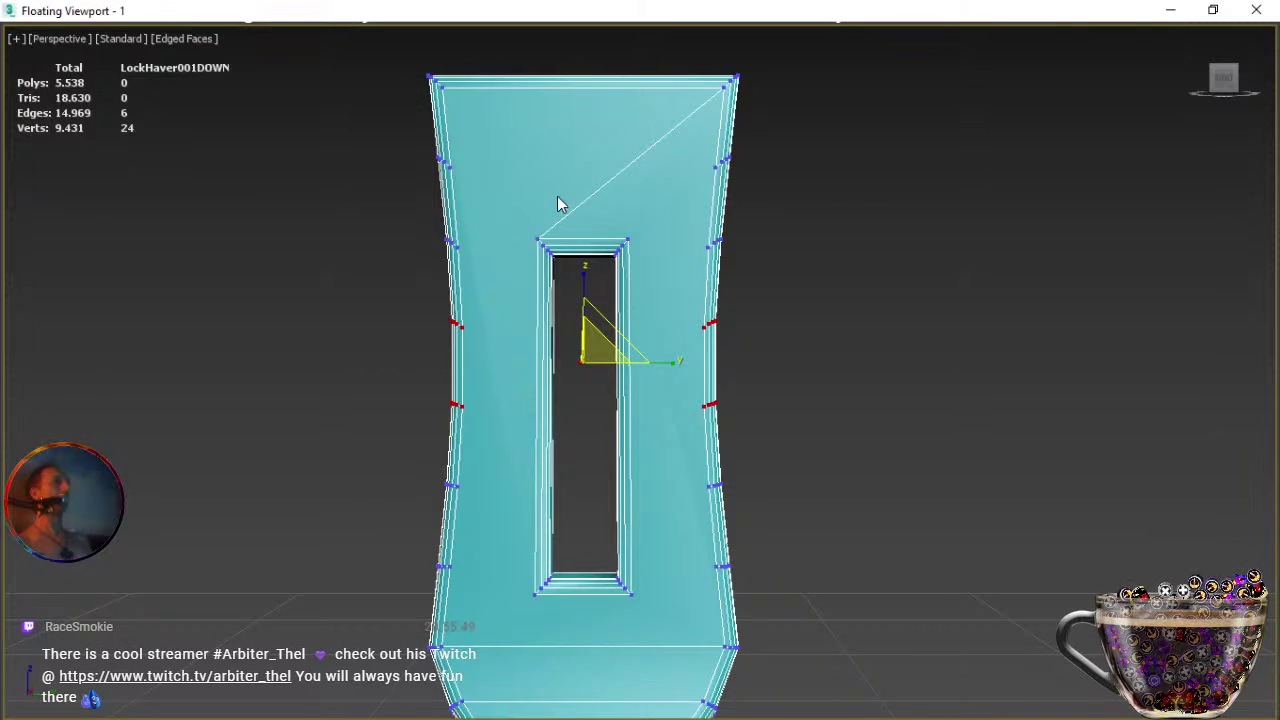
Select all vertices of the strap's rectangular slot and scale them up along Y and slightly along Z.
{"action": "left_click_drag", "start_coordinate": [495, 209], "coordinate": [680, 615]}
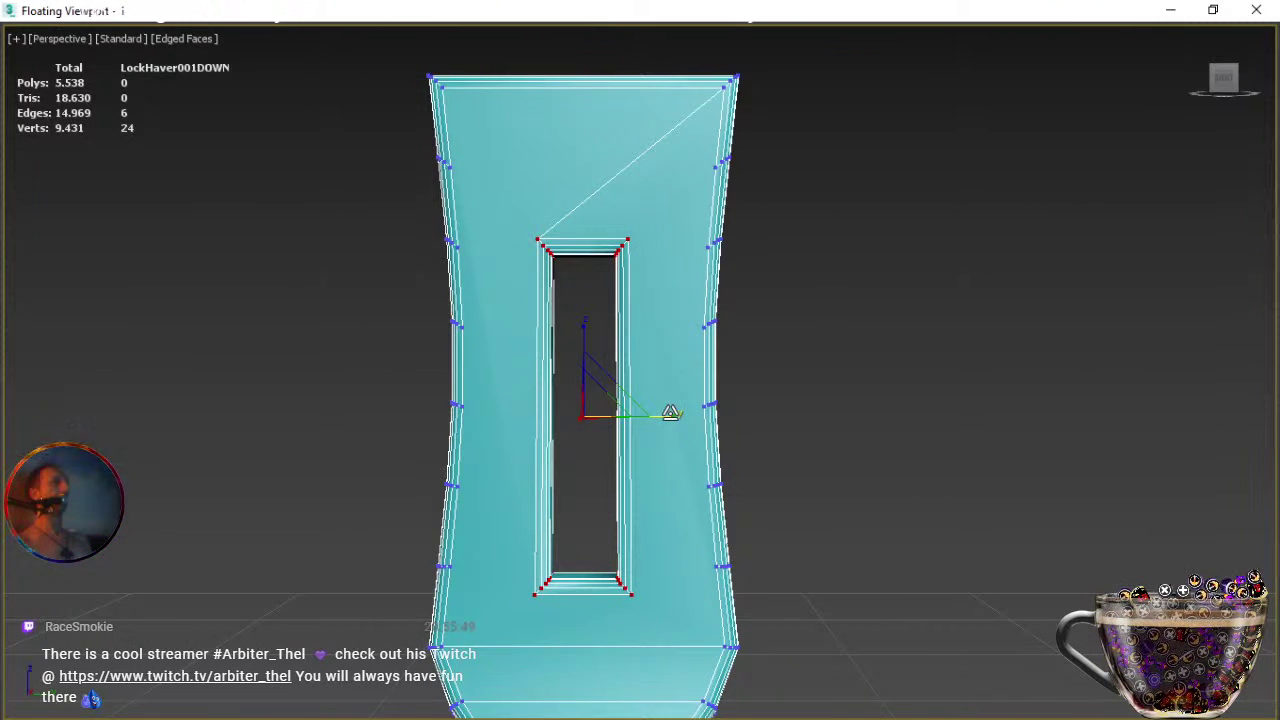
{"action": "left_click_drag", "start_coordinate": [671, 413], "coordinate": [681, 417]}
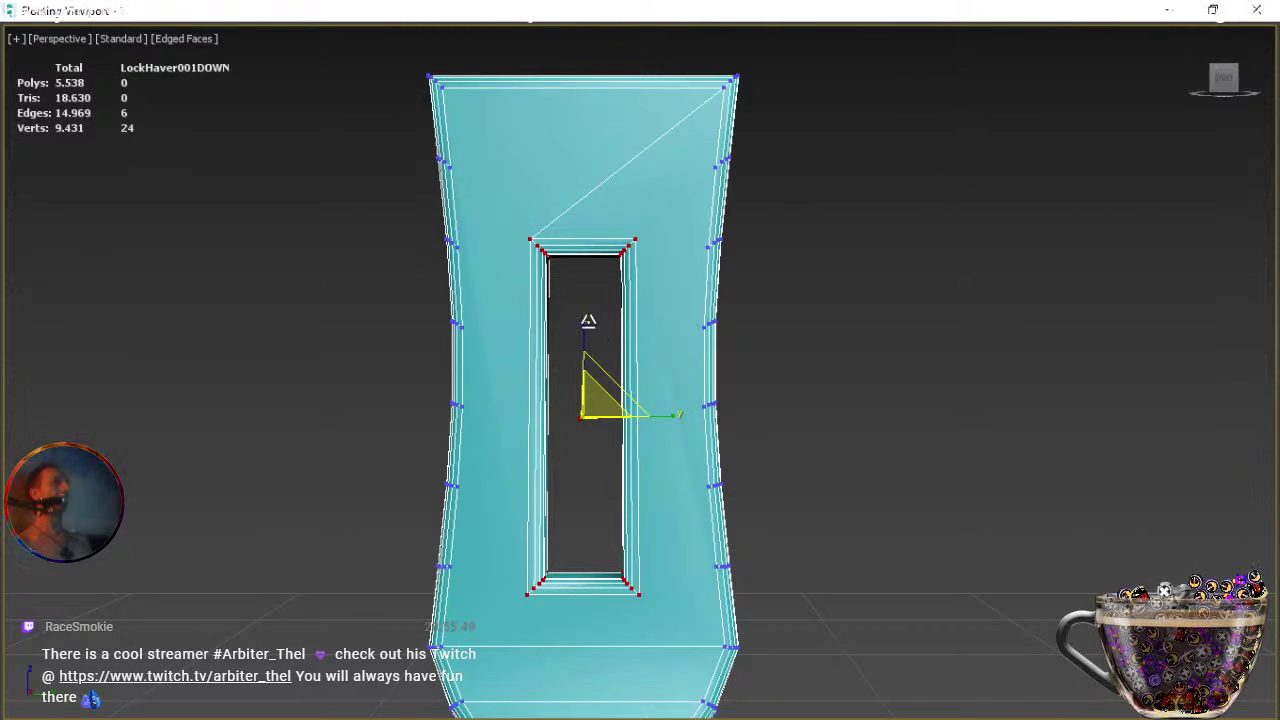
{"action": "left_click_drag", "start_coordinate": [584, 320], "coordinate": [584, 318]}
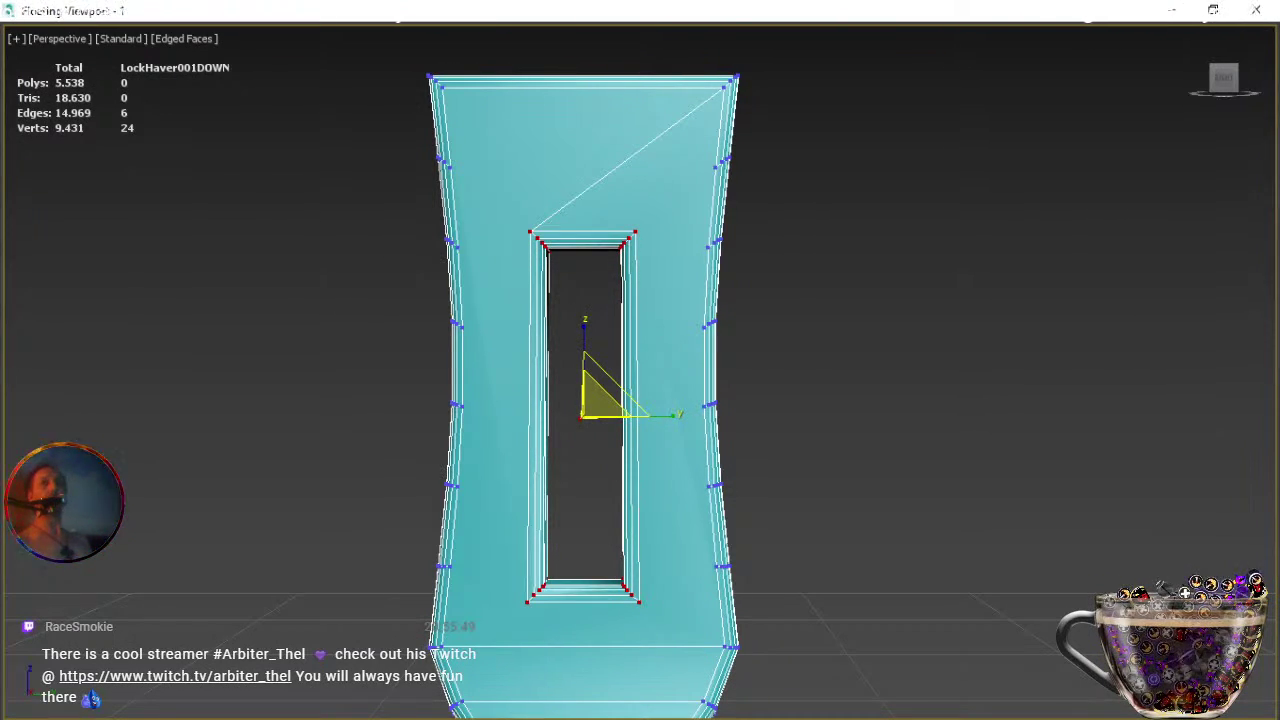
Exit isolation, select the yellow back plate with the loop passing through the strap's slot, and enter edge editing on it.
{"action": "key", "text": "alt+q"}
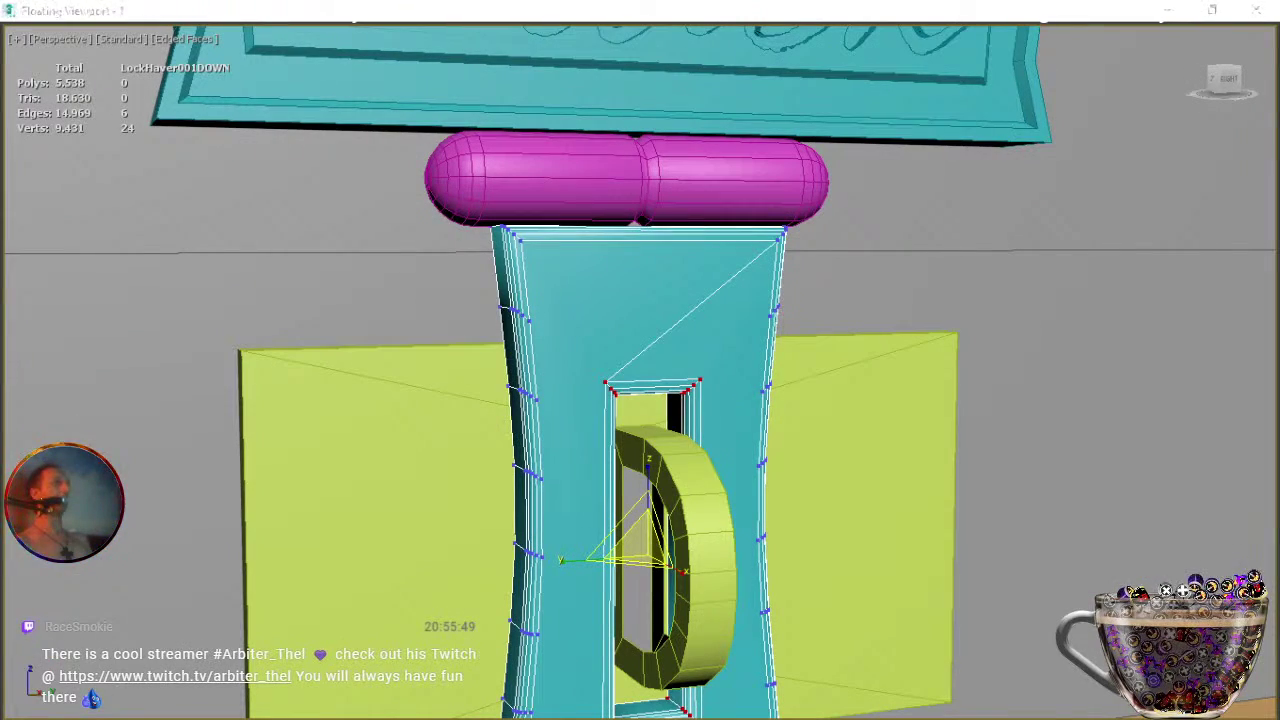
{"action": "middle_click_drag", "start_coordinate": [637, 462], "coordinate": [569, 436]}
{"action": "scroll", "coordinate": [564, 322], "scroll_direction": "down", "scroll_amount": 4}
{"action": "scroll", "coordinate": [569, 436], "scroll_direction": "up", "scroll_amount": 3}
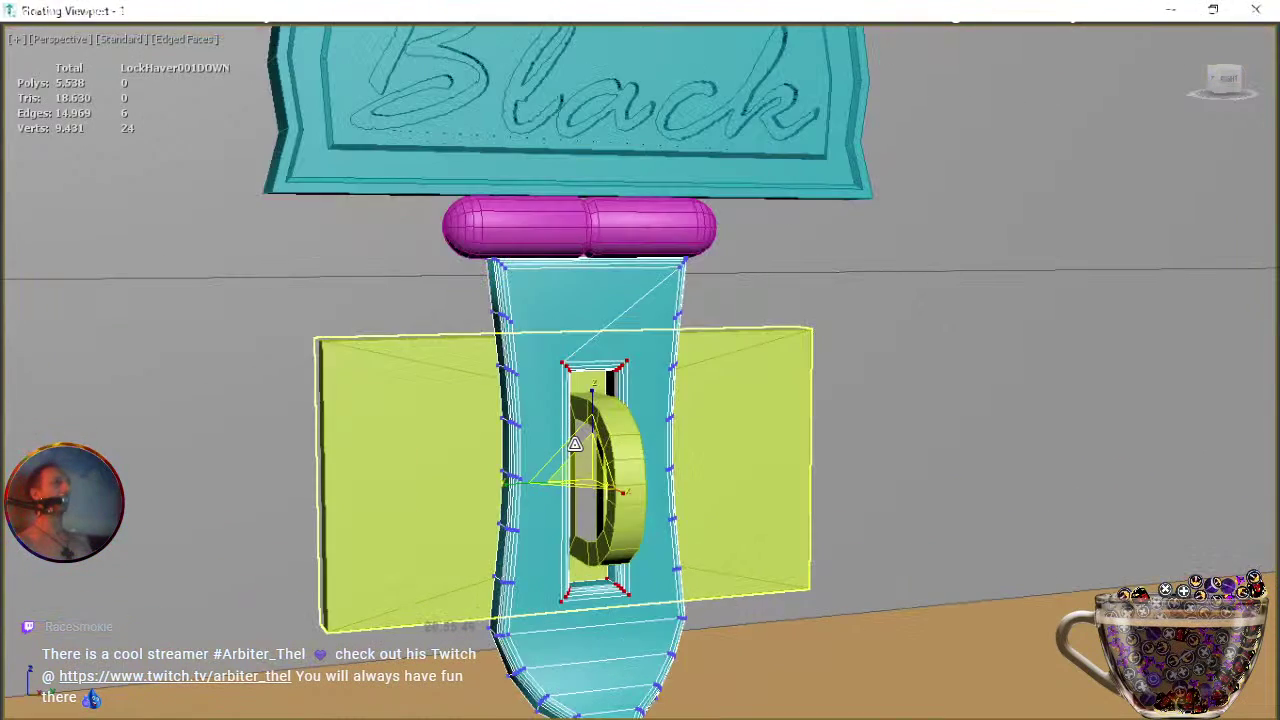
{"action": "scroll", "coordinate": [590, 410], "scroll_direction": "up", "scroll_amount": 2}
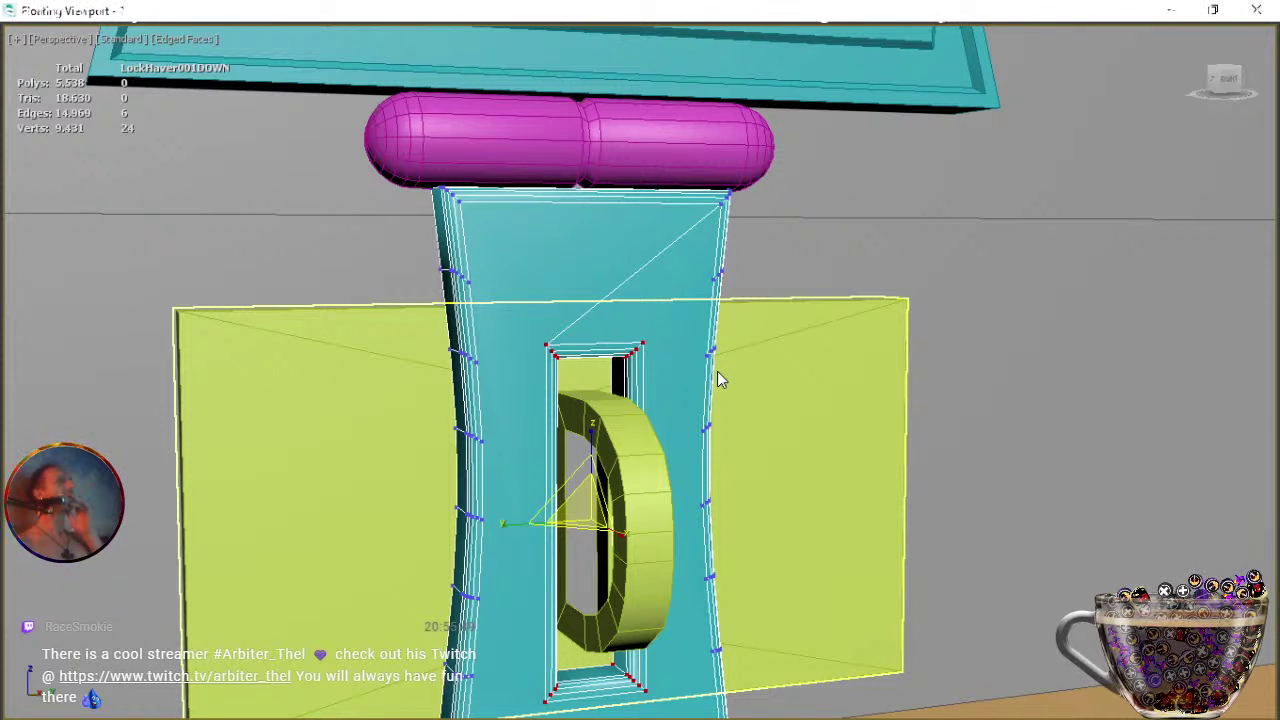
{"action": "scroll", "coordinate": [586, 366], "scroll_direction": "down", "scroll_amount": 4}
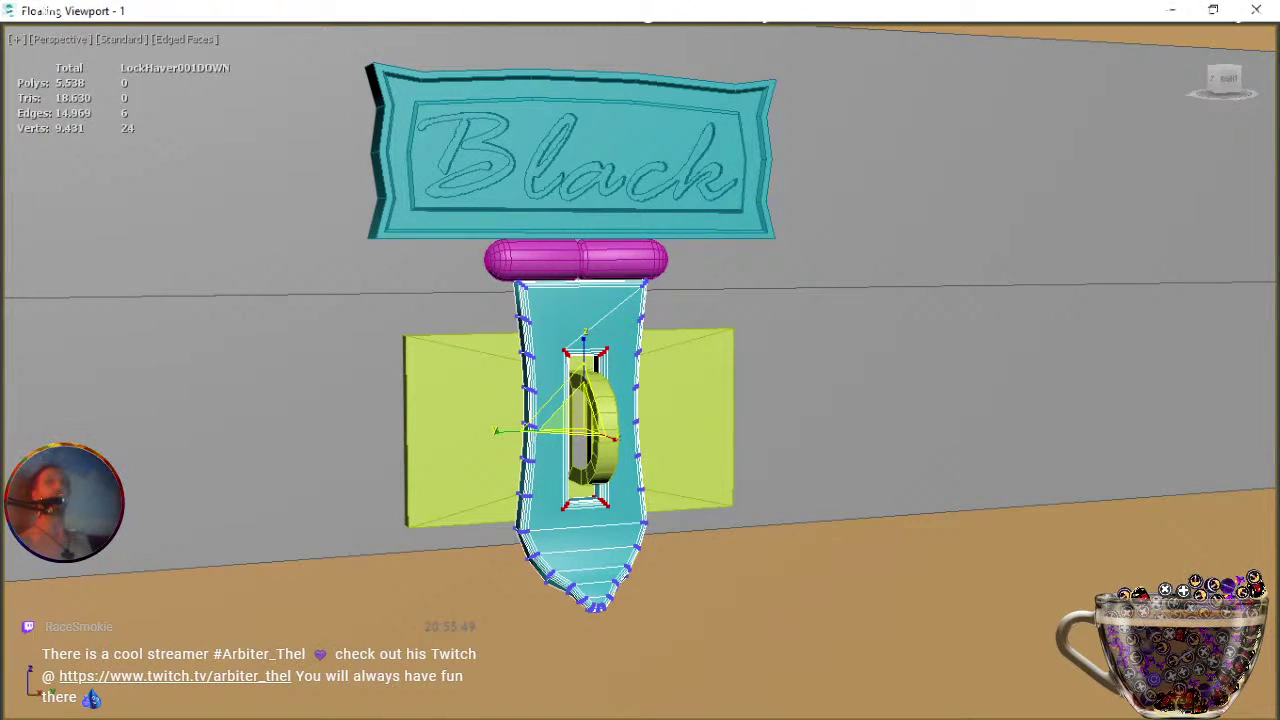
{"action": "key", "text": "2"}
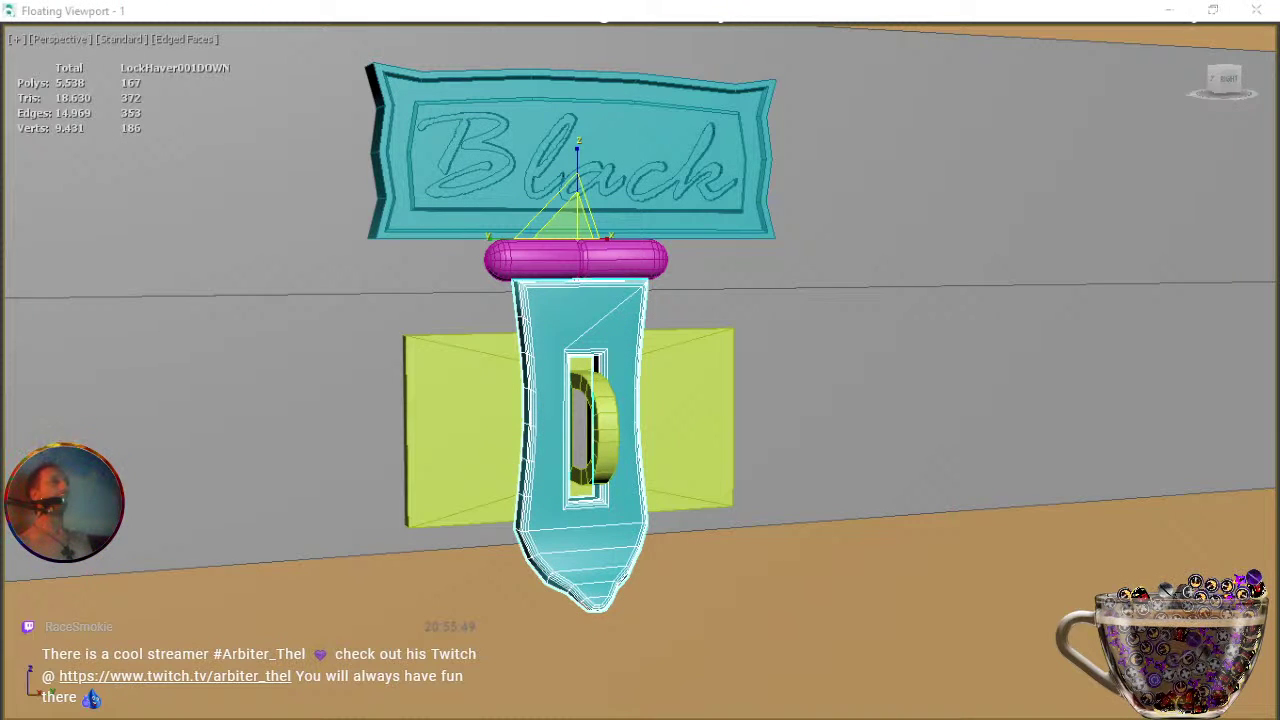
{"action": "left_click", "coordinate": [605, 420]}
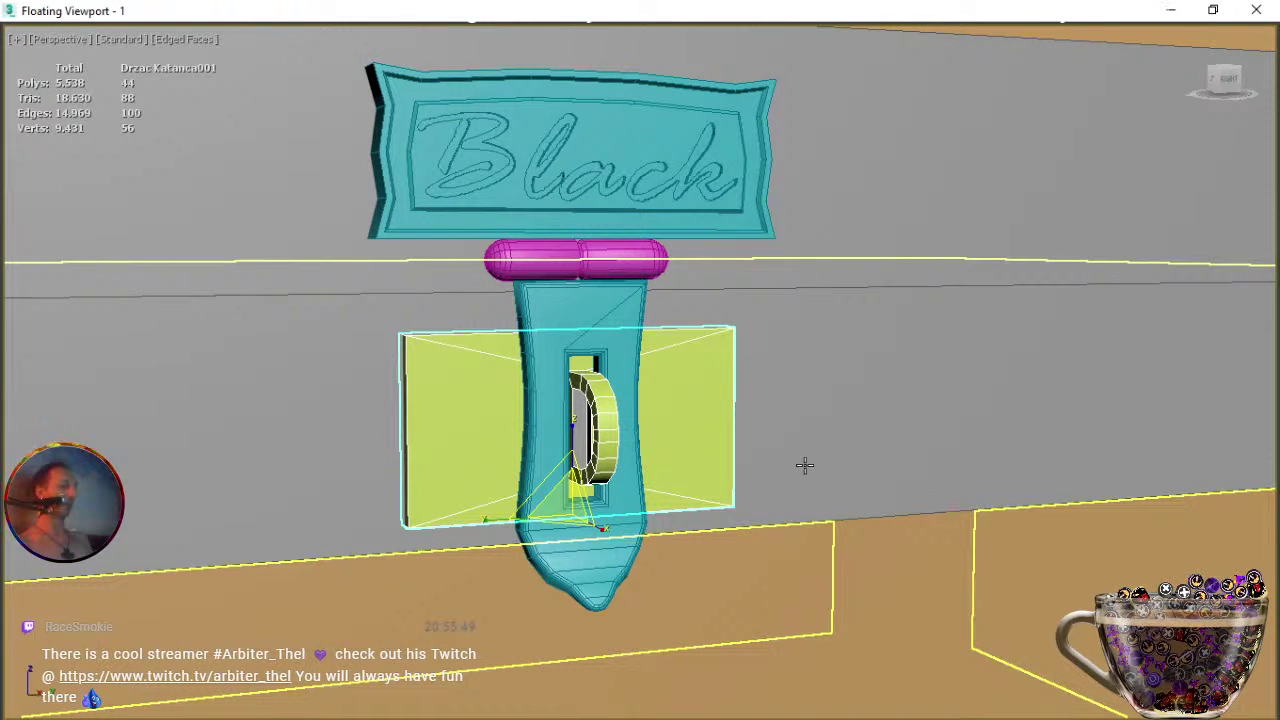
{"action": "key", "text": "z"}
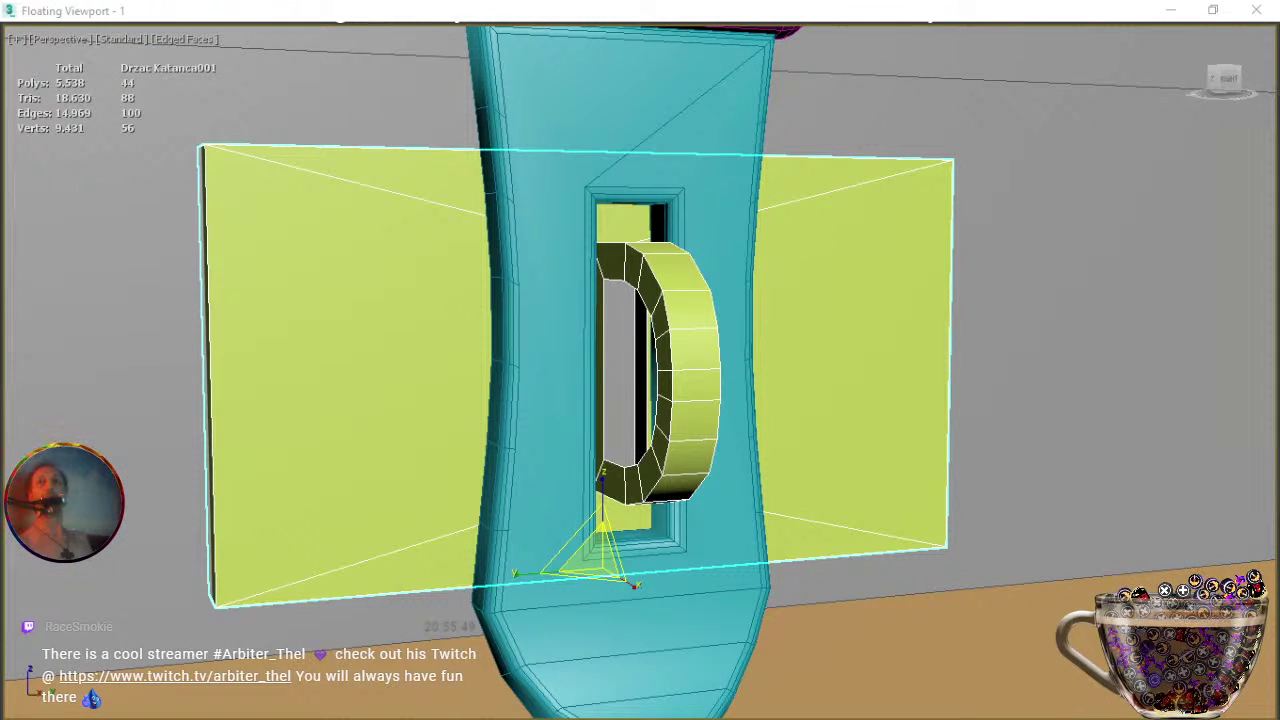
{"action": "key", "text": "2"}
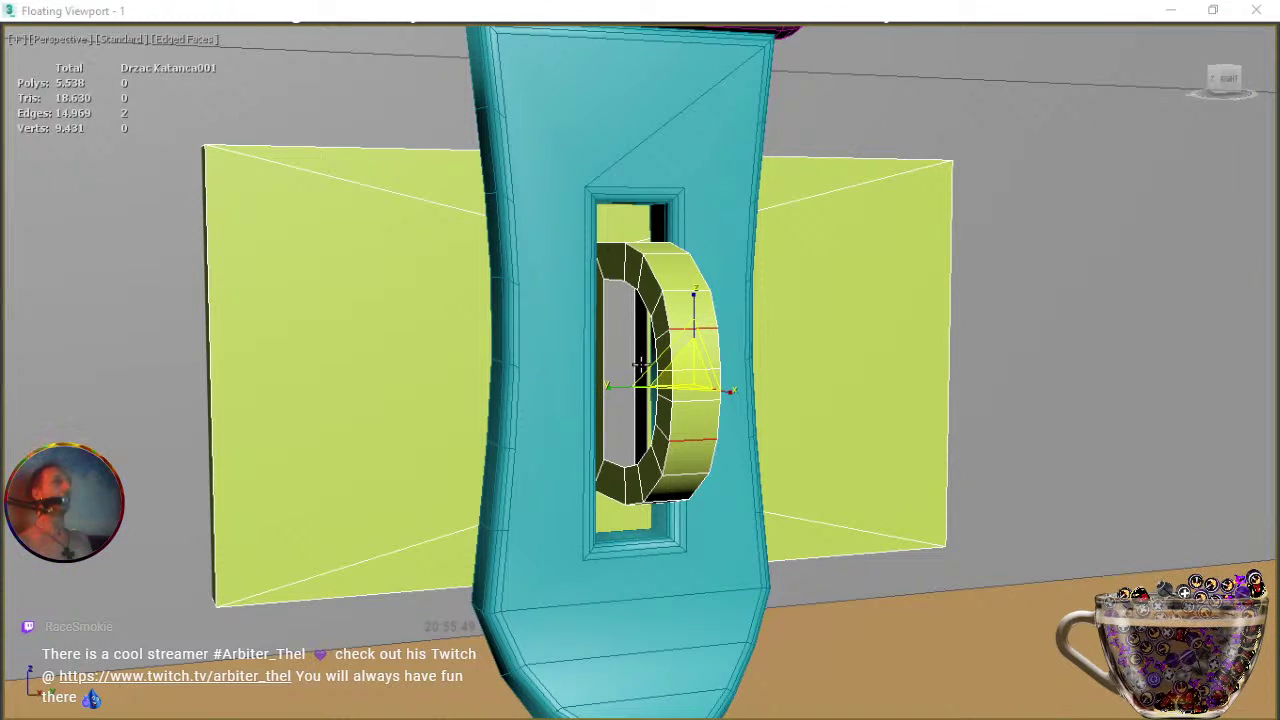
{"action": "key", "text": "q"}
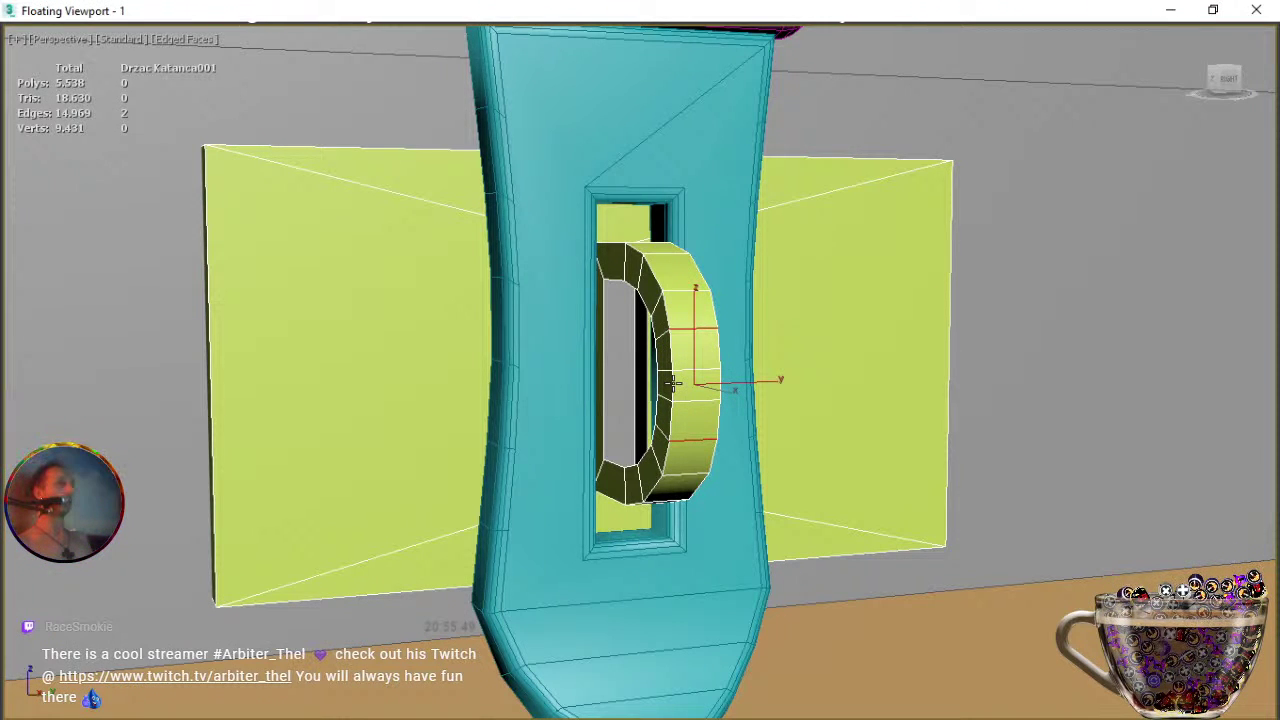
{"action": "left_click", "coordinate": [673, 383]}
{"action": "left_click", "coordinate": [673, 354], "text": "ctrl"}
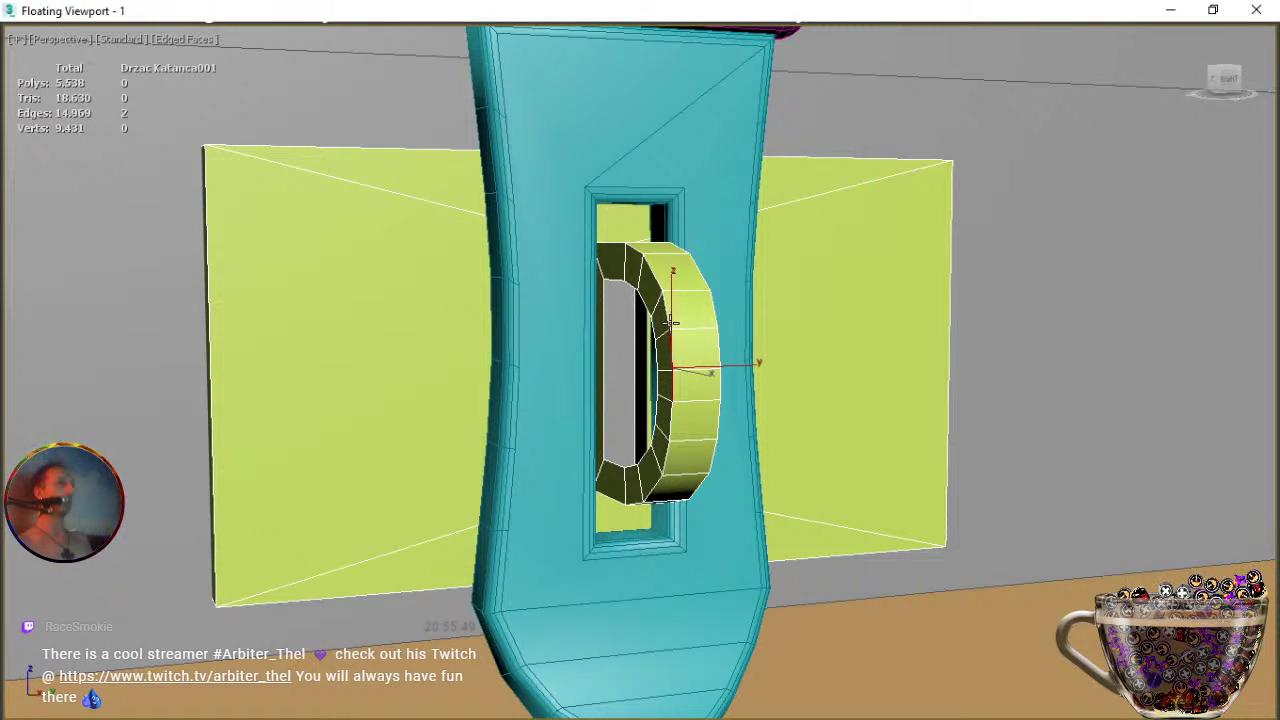
{"action": "left_click", "coordinate": [667, 311], "text": "ctrl"}
{"action": "left_click", "coordinate": [656, 280], "text": "ctrl"}
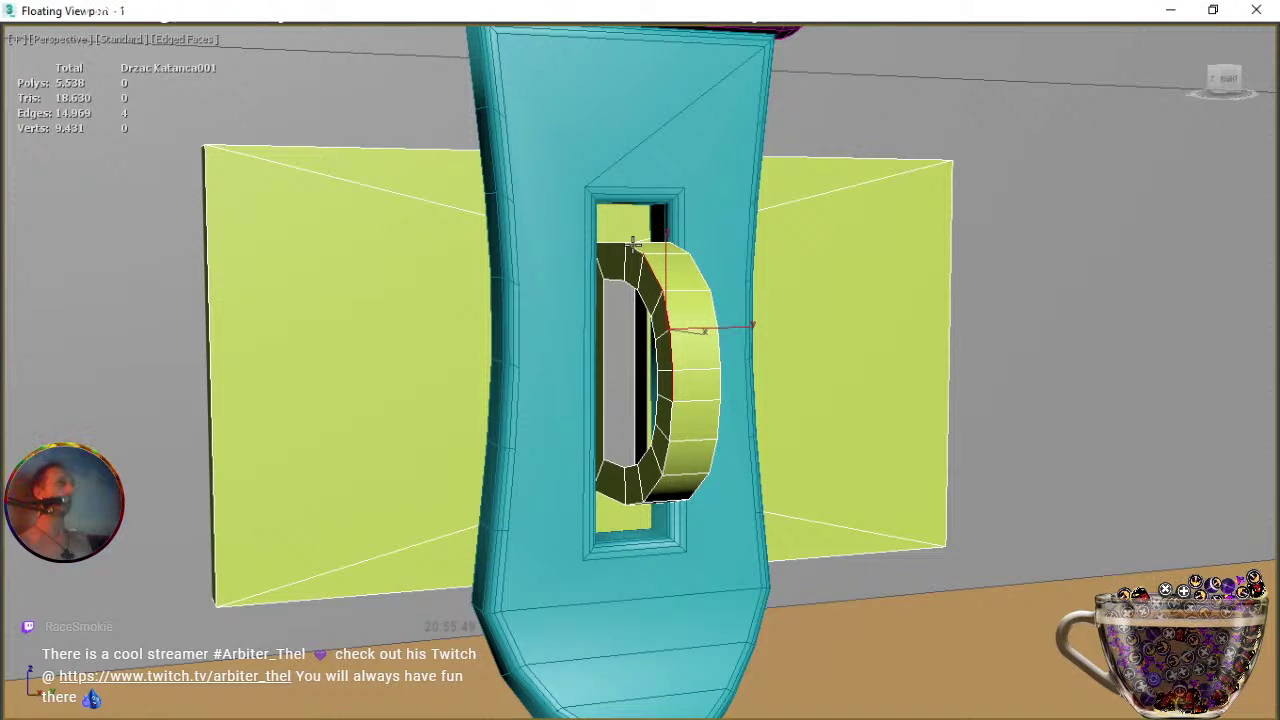
{"action": "left_click", "coordinate": [634, 246], "text": "ctrl"}
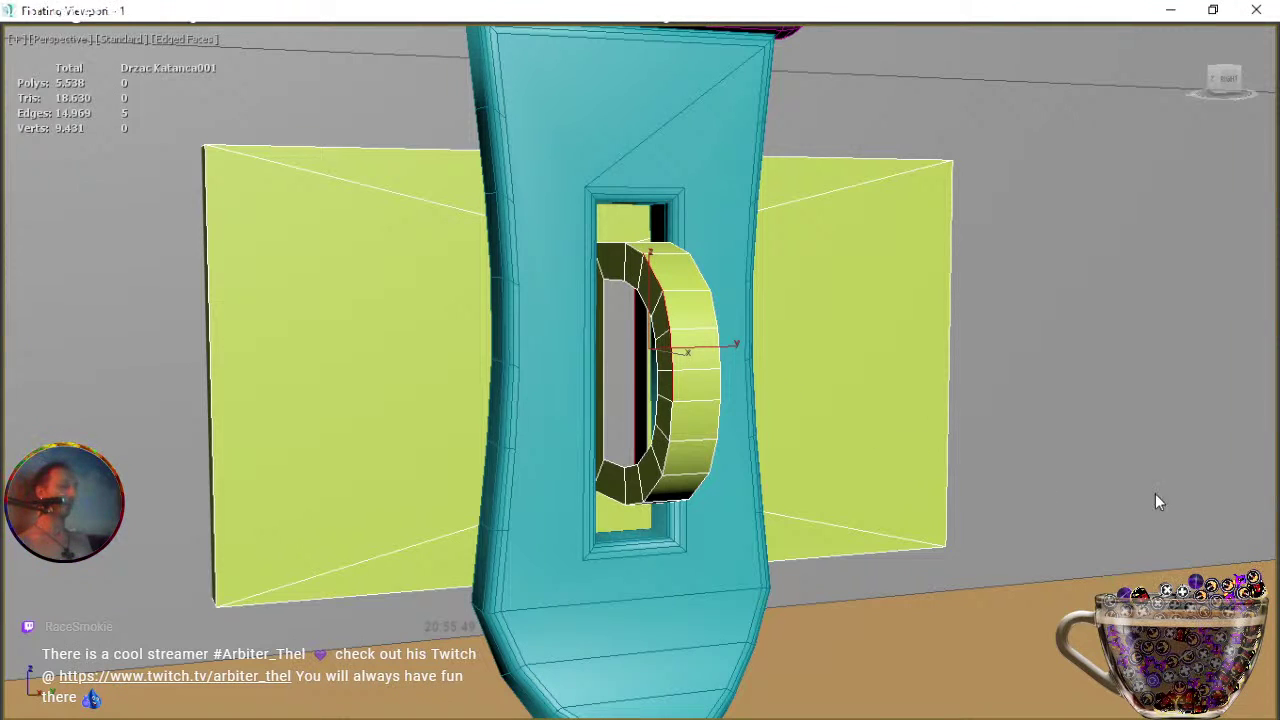
Isolate the loop and its plate, and select the near-side outer rim edges from the loop's middle up to the plate.
{"action": "key", "text": "alt+q"}
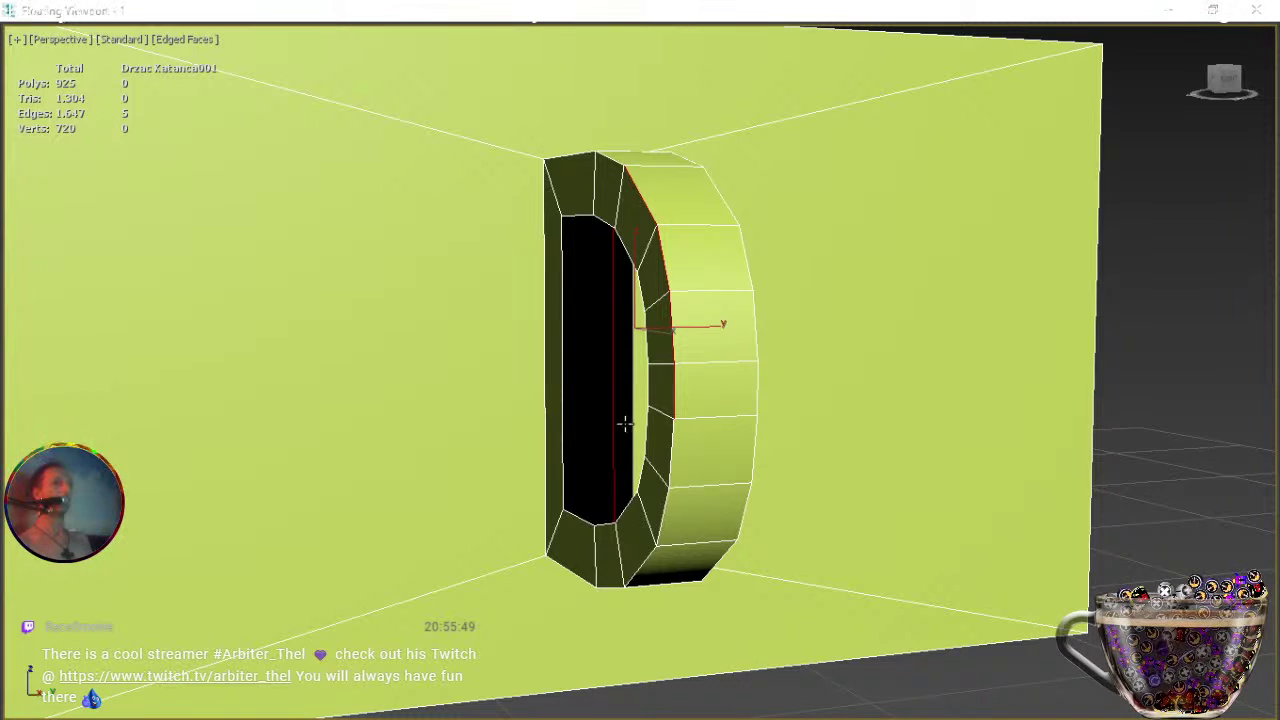
{"action": "left_click", "coordinate": [582, 405]}
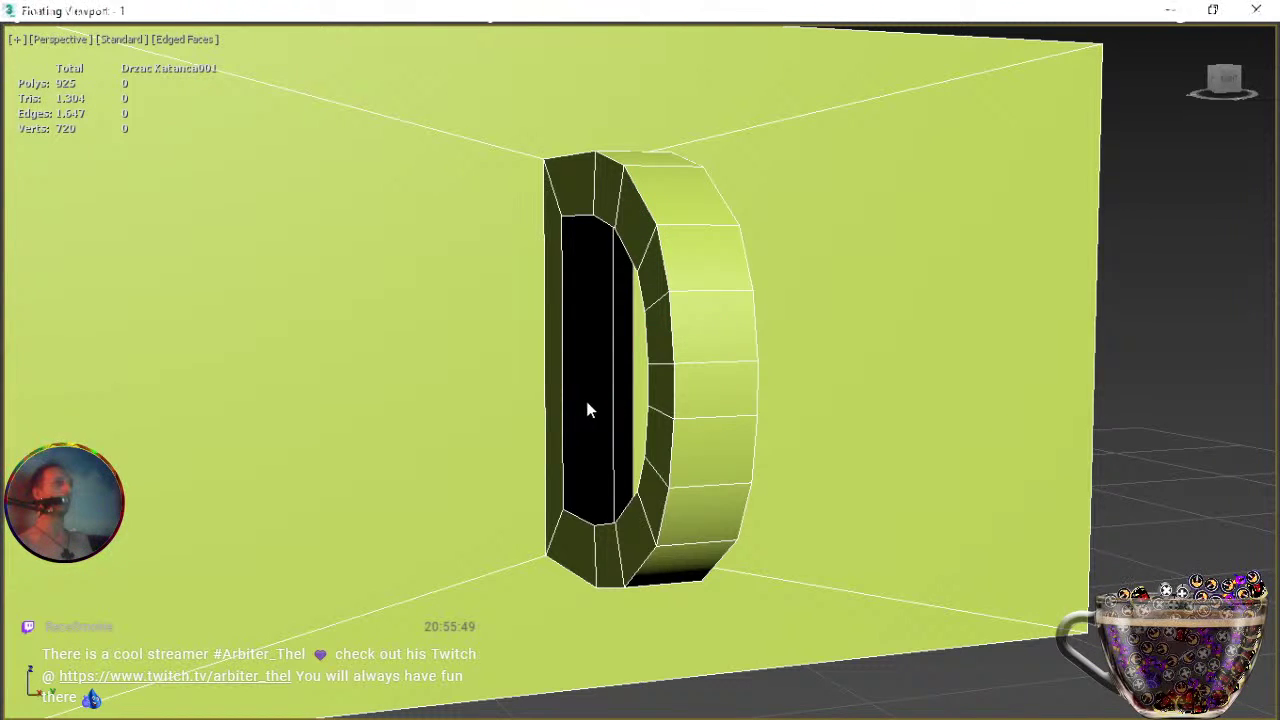
{"action": "left_click", "coordinate": [675, 387]}
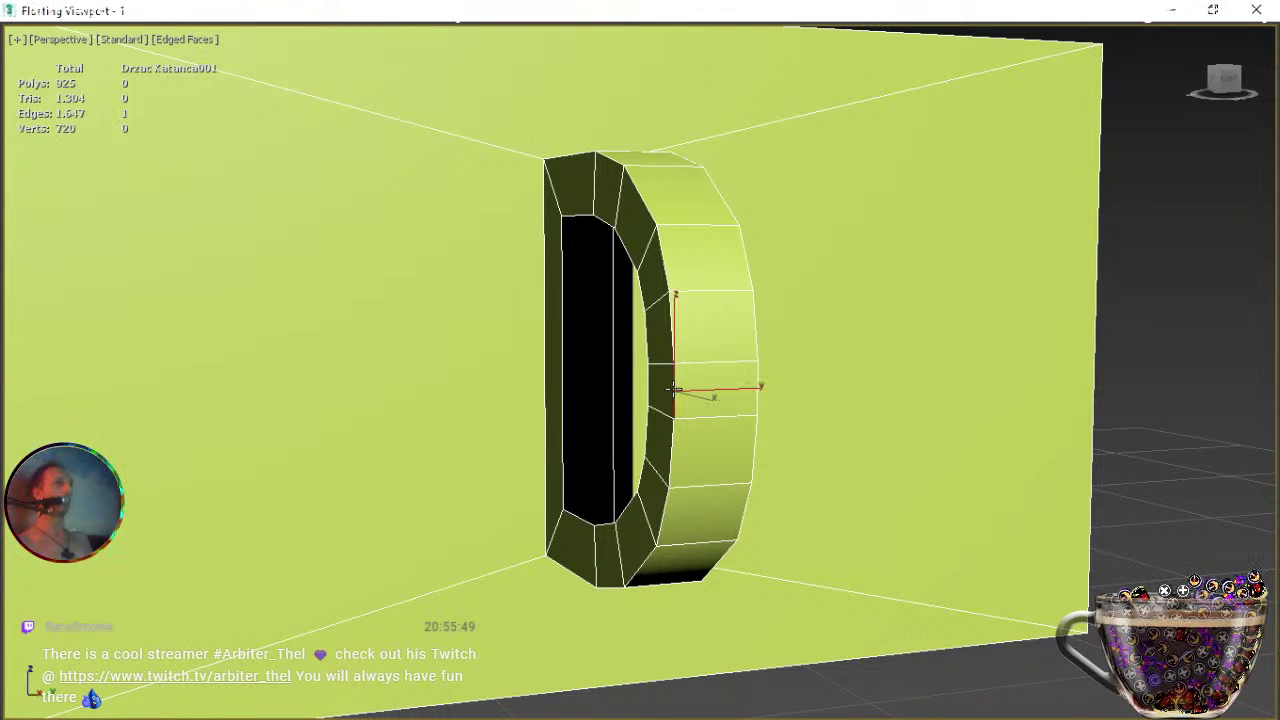
{"action": "left_click", "coordinate": [673, 333], "text": "ctrl"}
{"action": "left_click", "coordinate": [667, 268], "text": "ctrl"}
{"action": "left_click", "coordinate": [648, 210], "text": "ctrl"}
{"action": "left_click", "coordinate": [611, 162], "text": "ctrl"}
{"action": "left_click", "coordinate": [588, 157], "text": "ctrl"}
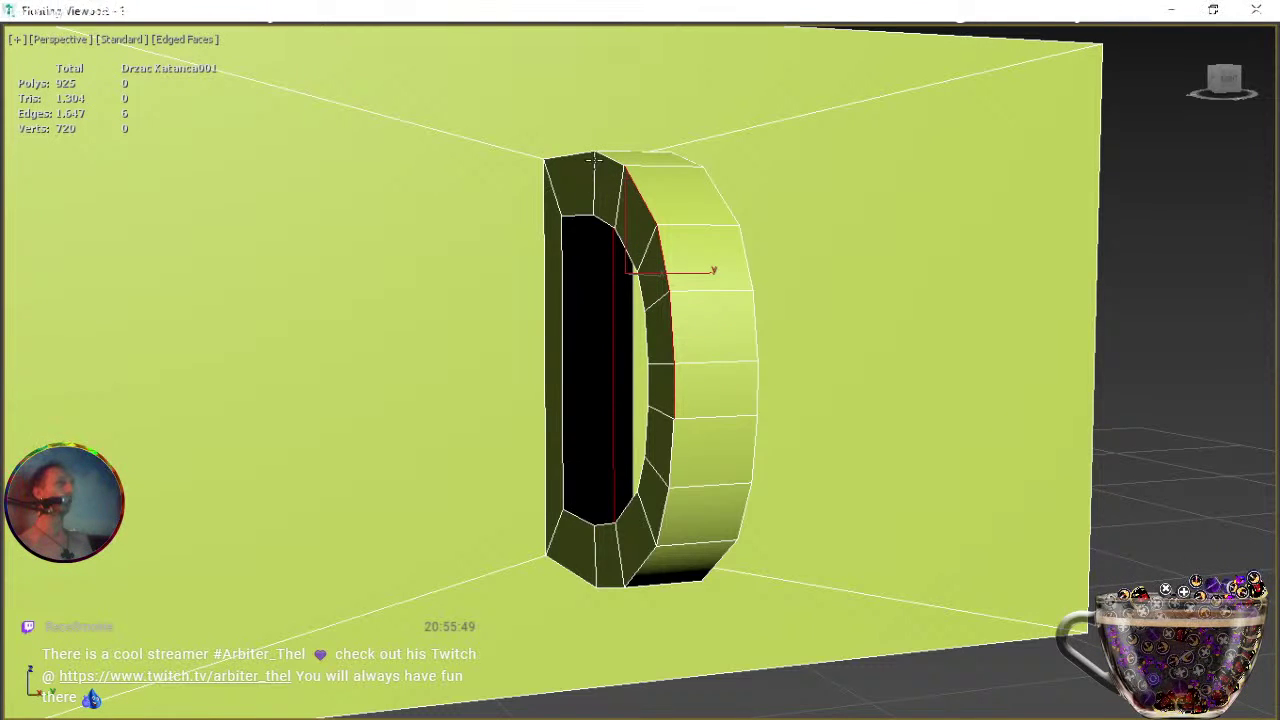
{"action": "left_click", "coordinate": [610, 157], "text": "ctrl"}
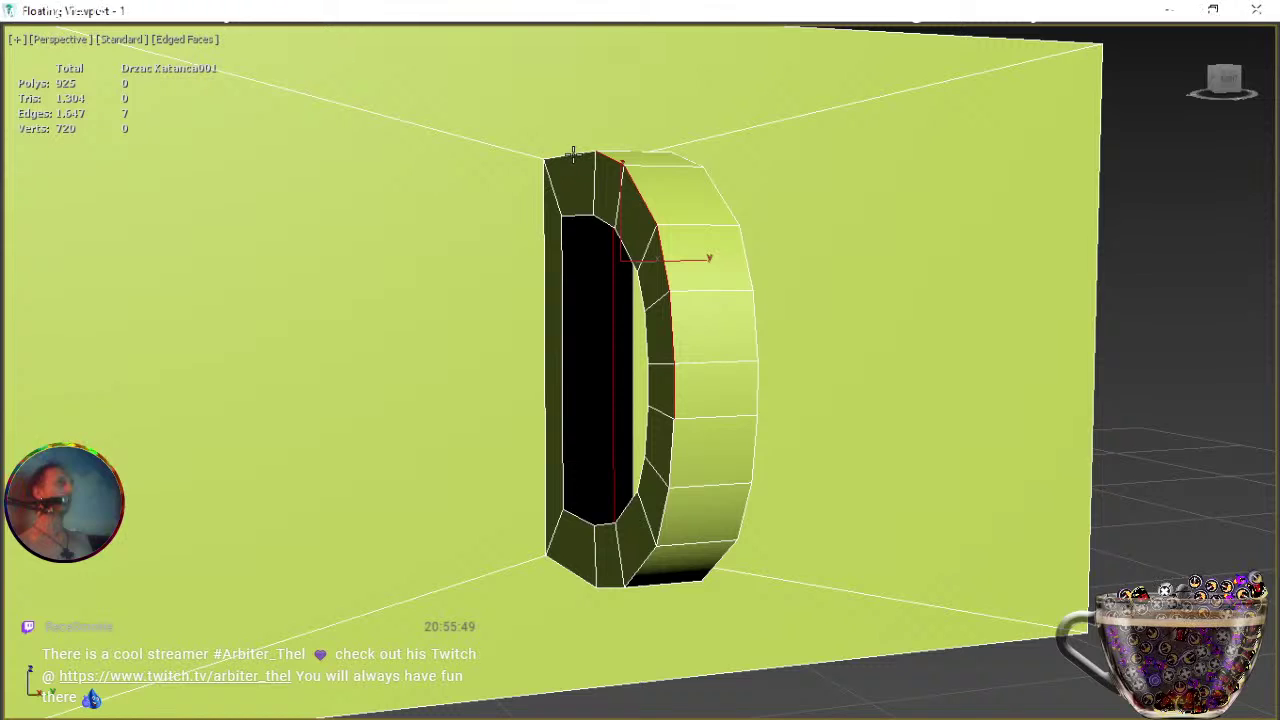
{"action": "left_click", "coordinate": [572, 160], "text": "ctrl"}
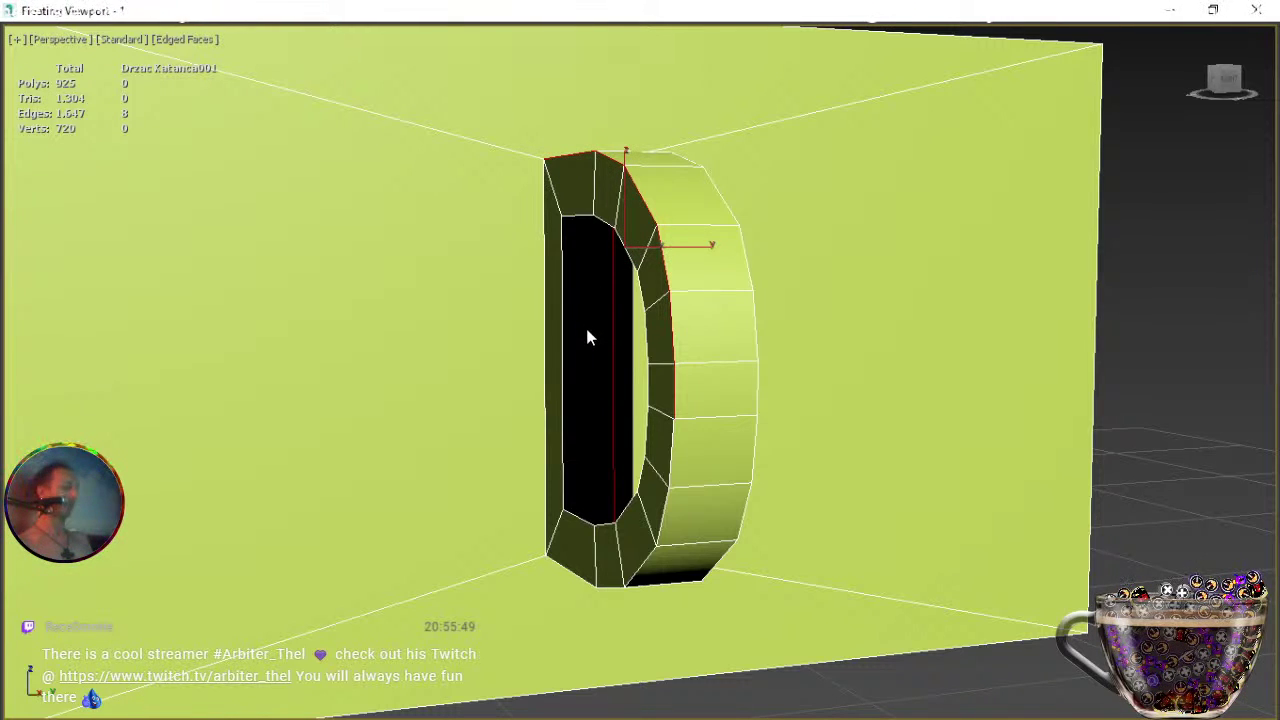
{"action": "left_click_drag", "start_coordinate": [580, 343], "coordinate": [641, 398], "text": "alt"}
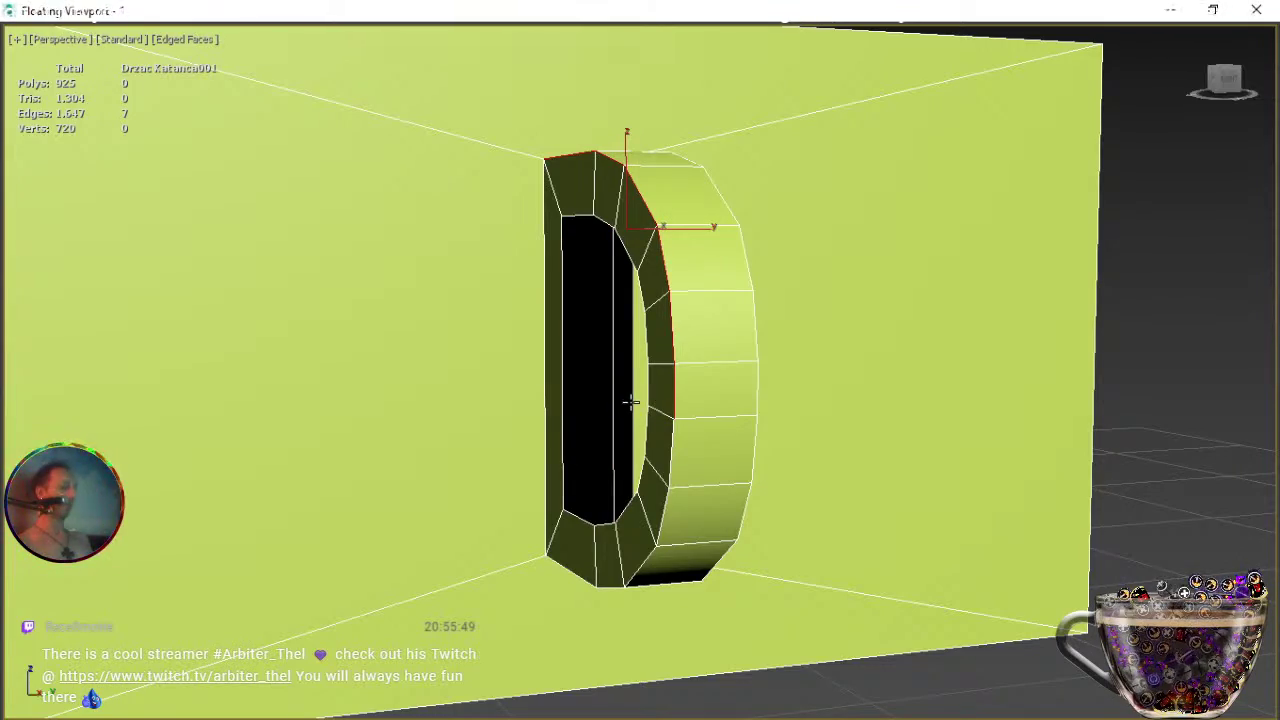
Add the lower near-side outer rim edges to the selection, from the loop's middle down to the plate.
{"action": "middle_click_drag", "start_coordinate": [694, 397], "coordinate": [747, 346], "text": "alt"}
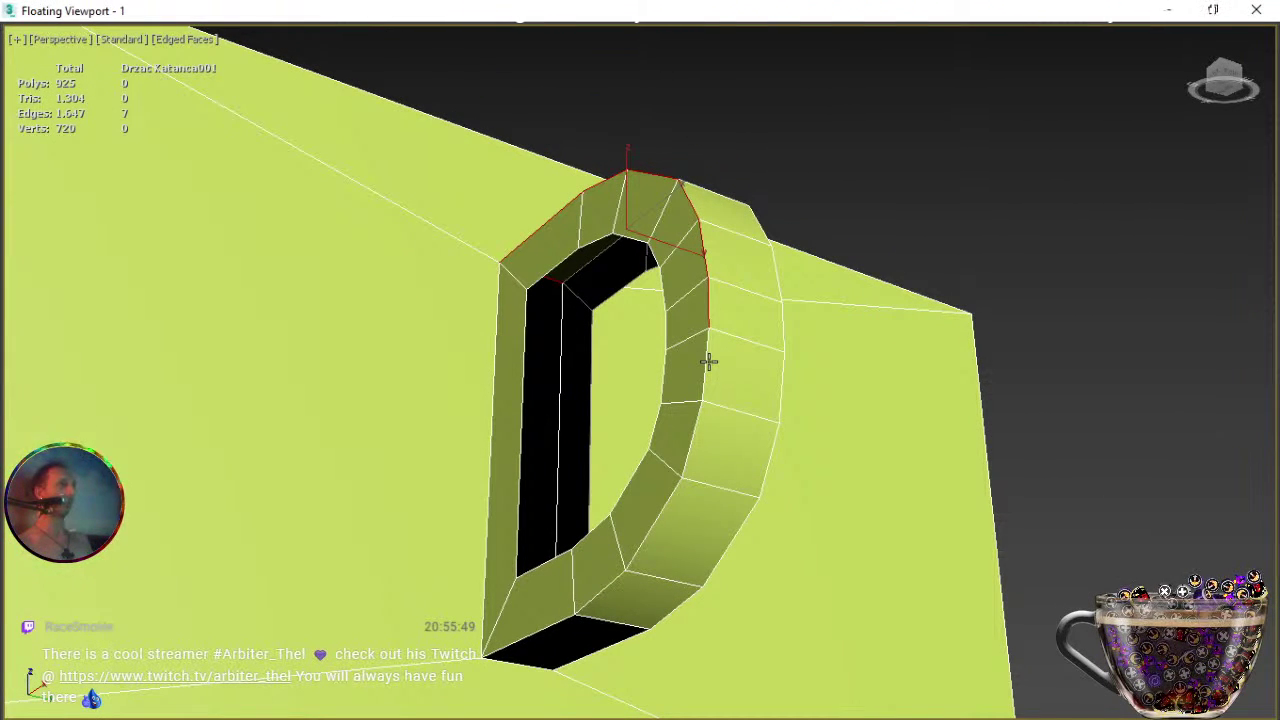
{"action": "left_click", "coordinate": [707, 368], "text": "ctrl"}
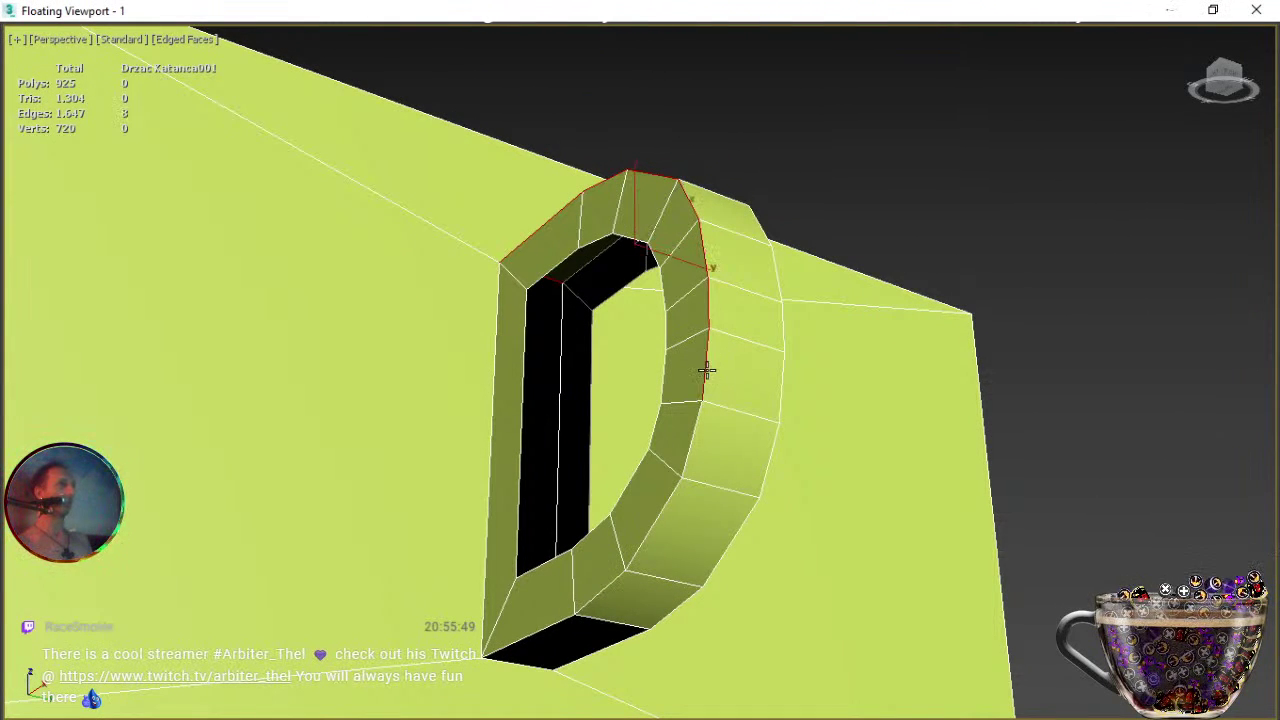
{"action": "left_click", "coordinate": [691, 437], "text": "ctrl"}
{"action": "left_click", "coordinate": [662, 510], "text": "ctrl"}
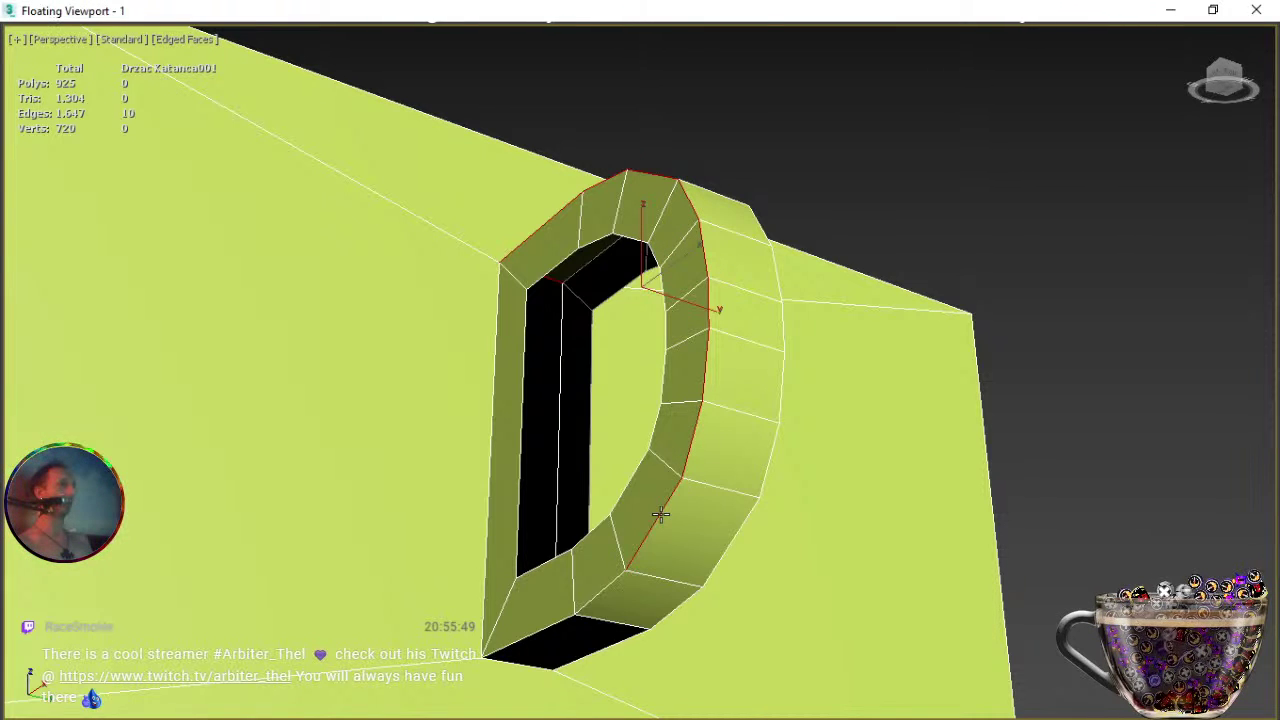
{"action": "left_click", "coordinate": [607, 588], "text": "ctrl"}
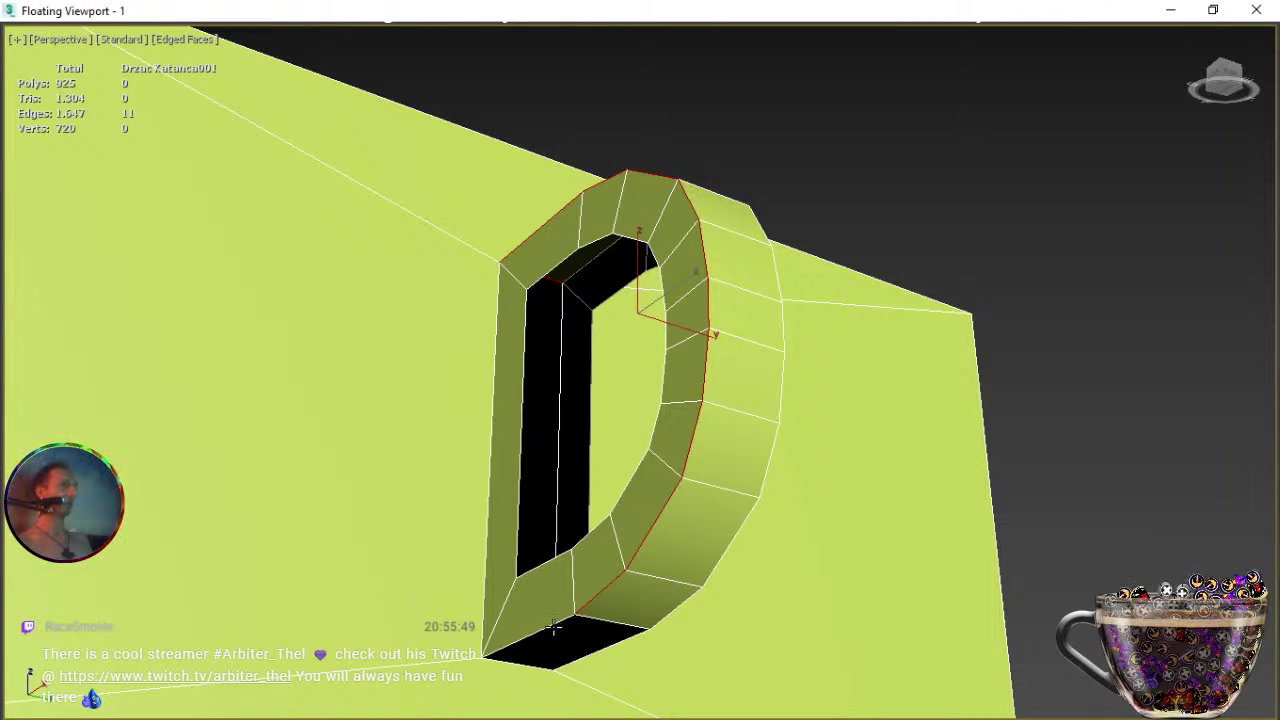
{"action": "left_click", "coordinate": [552, 625], "text": "ctrl"}
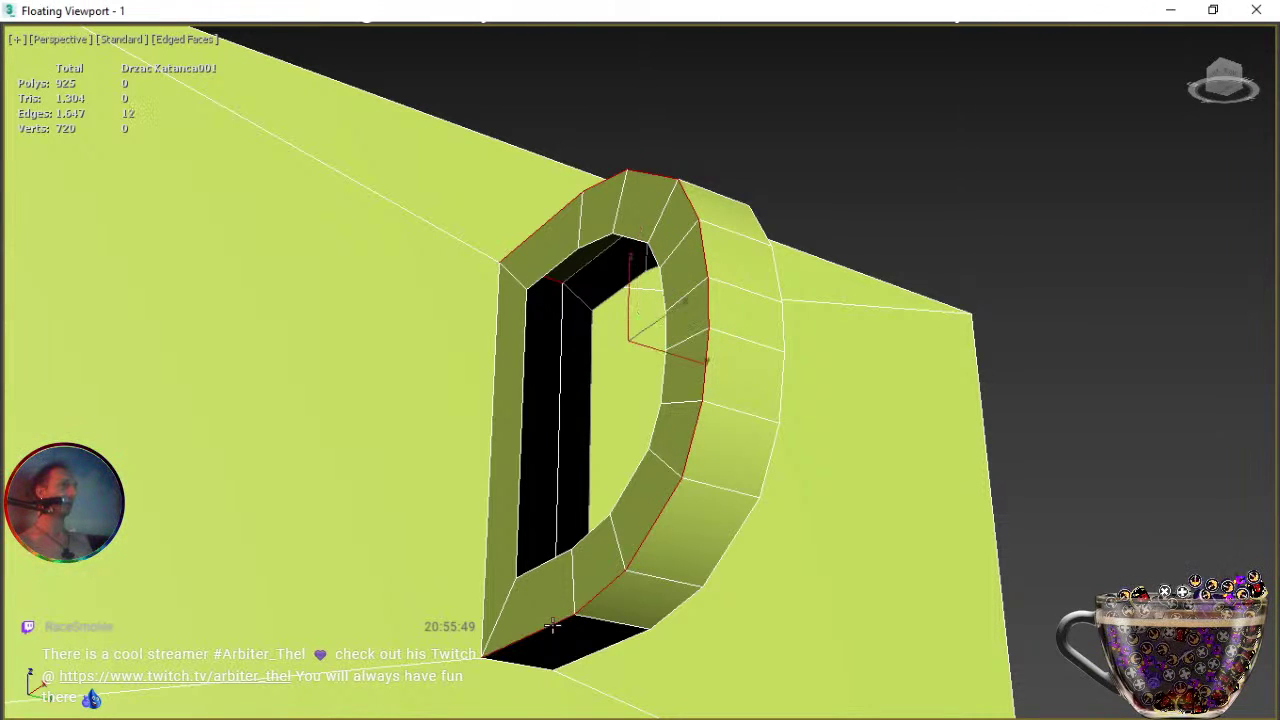
Add the far-side outer rim edges of the loop to the selection, from the plate at its bottom up past its middle.
{"action": "left_click", "coordinate": [622, 642], "text": "ctrl"}
{"action": "left_click", "coordinate": [676, 610], "text": "ctrl"}
{"action": "left_click", "coordinate": [723, 549], "text": "ctrl"}
{"action": "left_click", "coordinate": [766, 461], "text": "ctrl"}
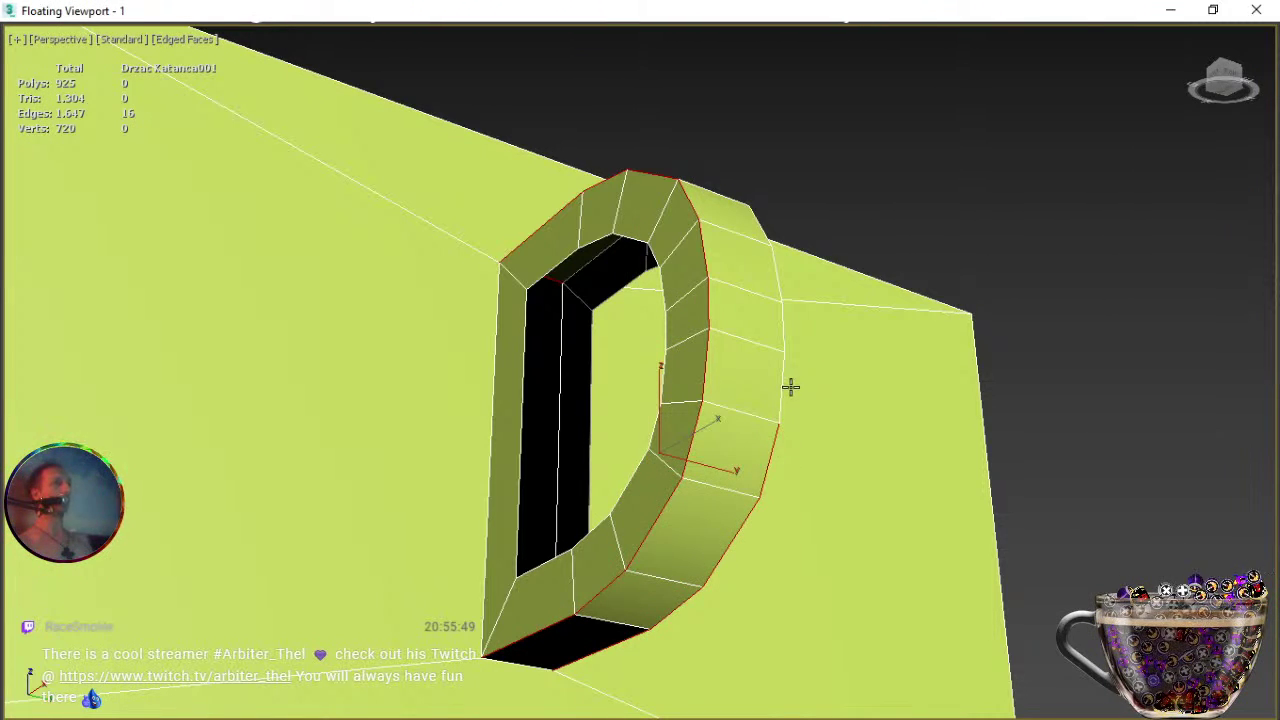
{"action": "left_click", "coordinate": [784, 376], "text": "ctrl"}
{"action": "left_click", "coordinate": [783, 328], "text": "ctrl"}
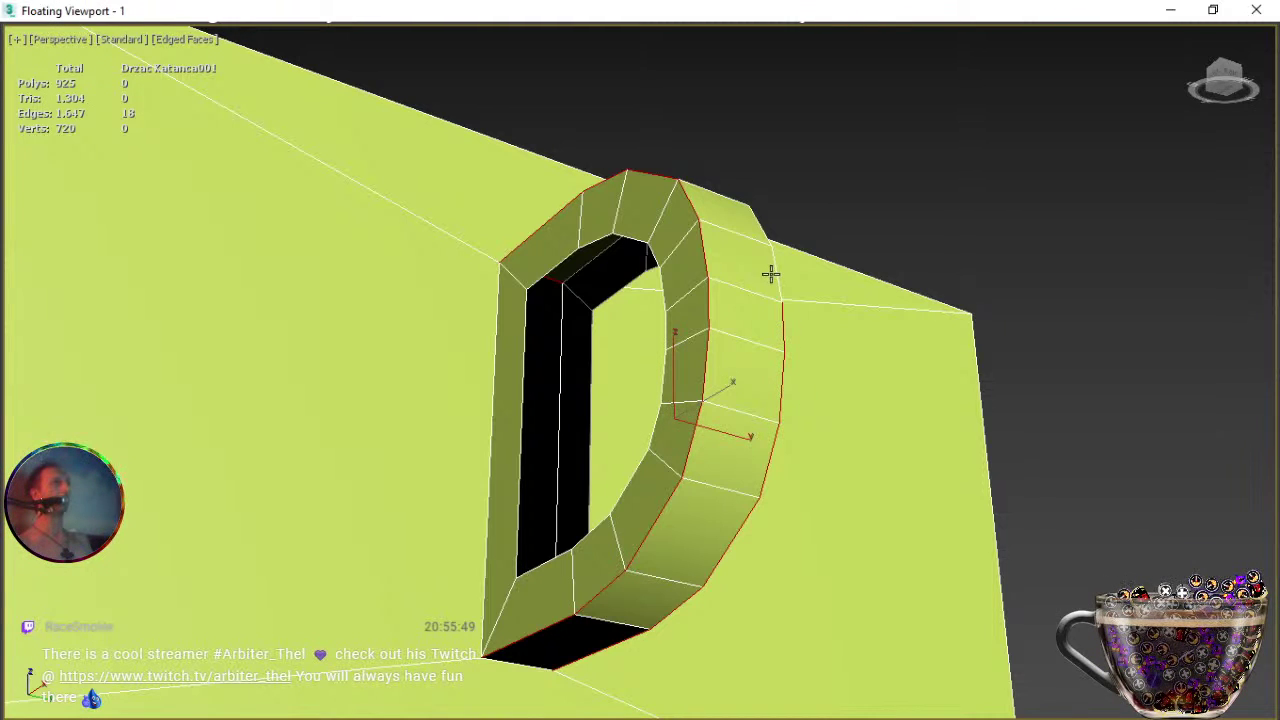
{"action": "left_click", "coordinate": [774, 267], "text": "ctrl"}
{"action": "left_click", "coordinate": [756, 221], "text": "ctrl"}
Add the remaining upper far-side outer rim edges, up to where the loop meets the plate.
{"action": "middle_click_drag", "start_coordinate": [680, 318], "coordinate": [686, 343], "text": "alt"}
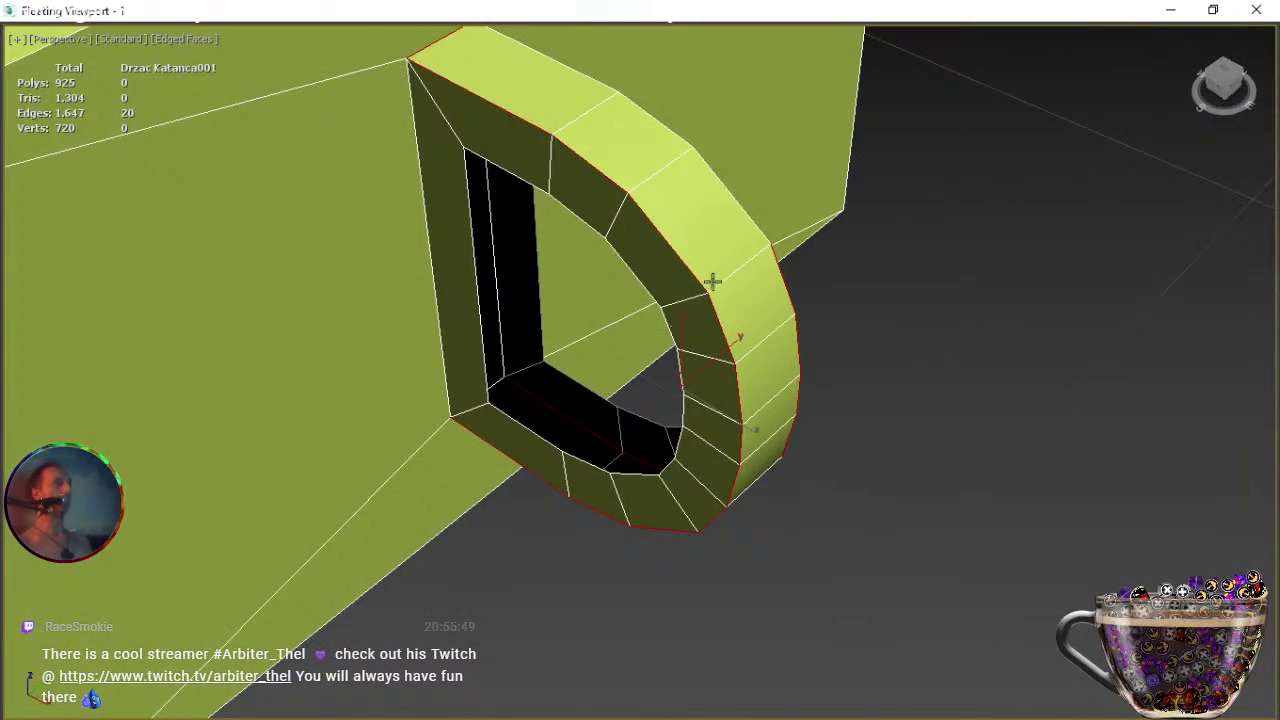
{"action": "left_click", "coordinate": [745, 212], "text": "ctrl"}
{"action": "left_click", "coordinate": [663, 126], "text": "ctrl"}
{"action": "left_click", "coordinate": [575, 72], "text": "ctrl"}
{"action": "mouse_move", "coordinate": [672, 393]}
{"action": "middle_mouse_down", "text": "alt"}
{"action": "mouse_move", "coordinate": [663, 449]}
{"action": "mouse_move", "coordinate": [668, 415]}
{"action": "mouse_move", "coordinate": [637, 391]}
{"action": "mouse_move", "coordinate": [660, 394]}
{"action": "middle_mouse_up", "text": "alt"}
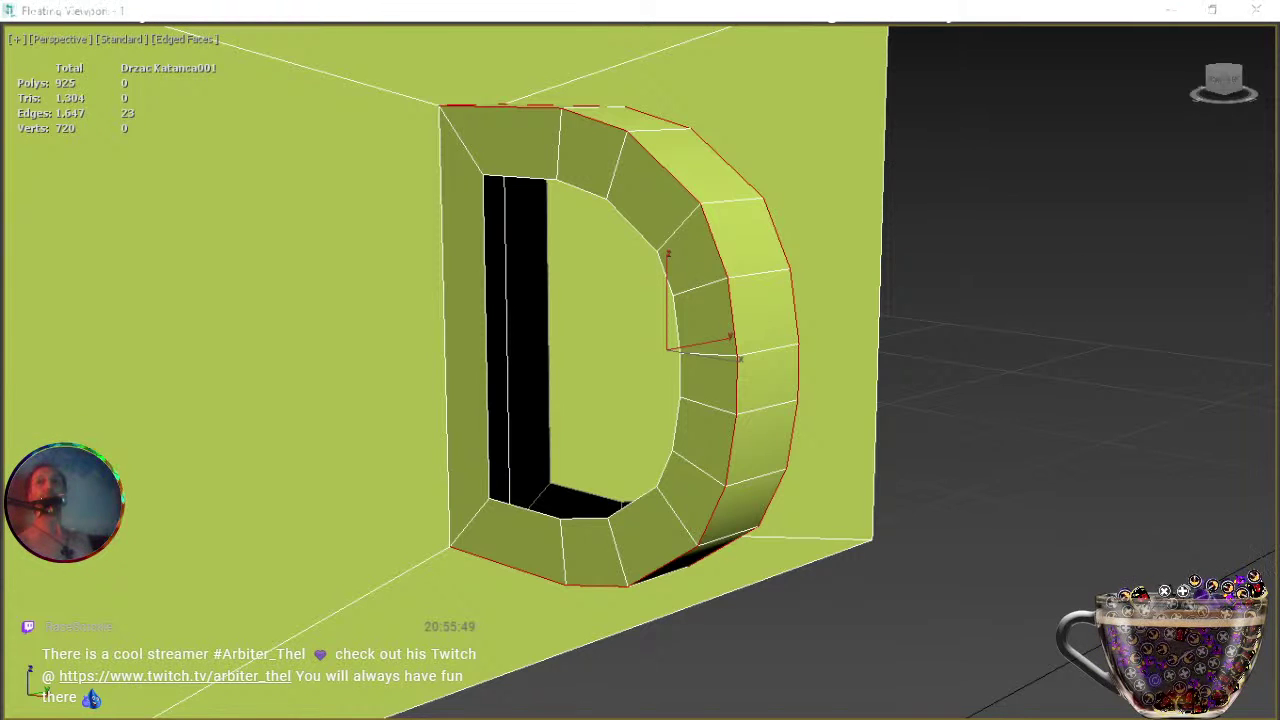
{"action": "key", "text": "ctrl+shift+c"}
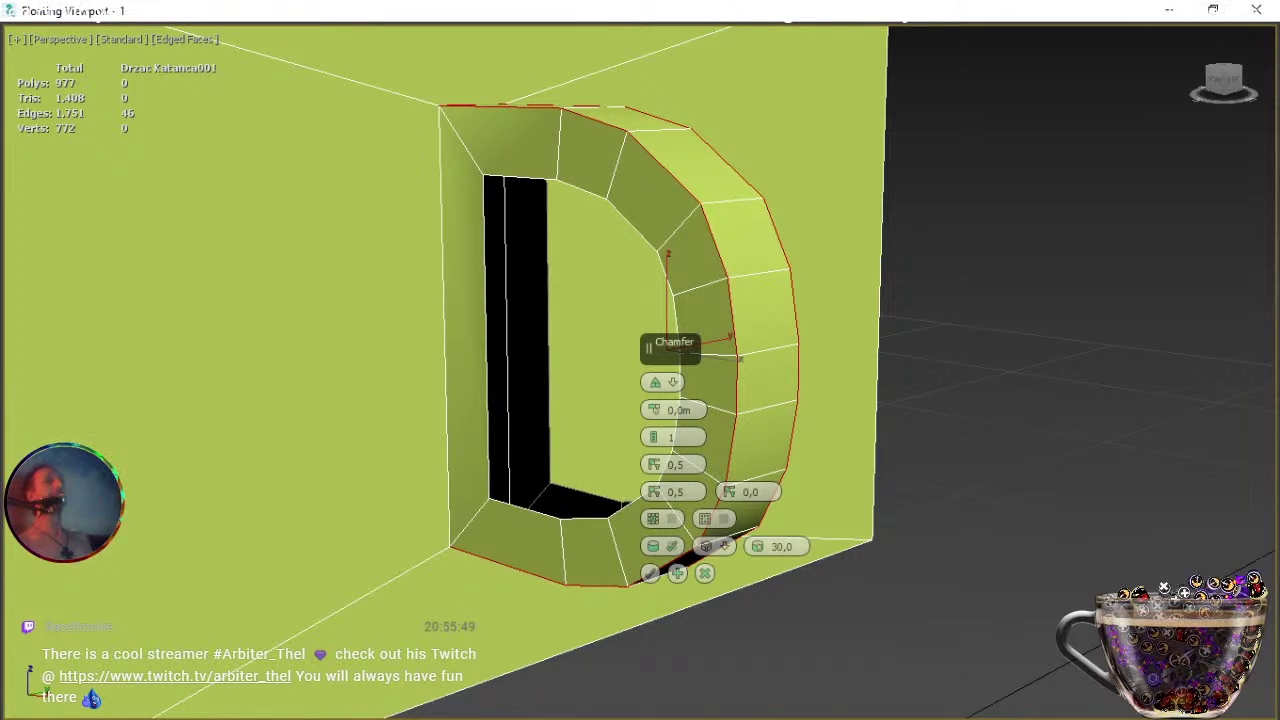
{"action": "left_click", "coordinate": [658, 441]}
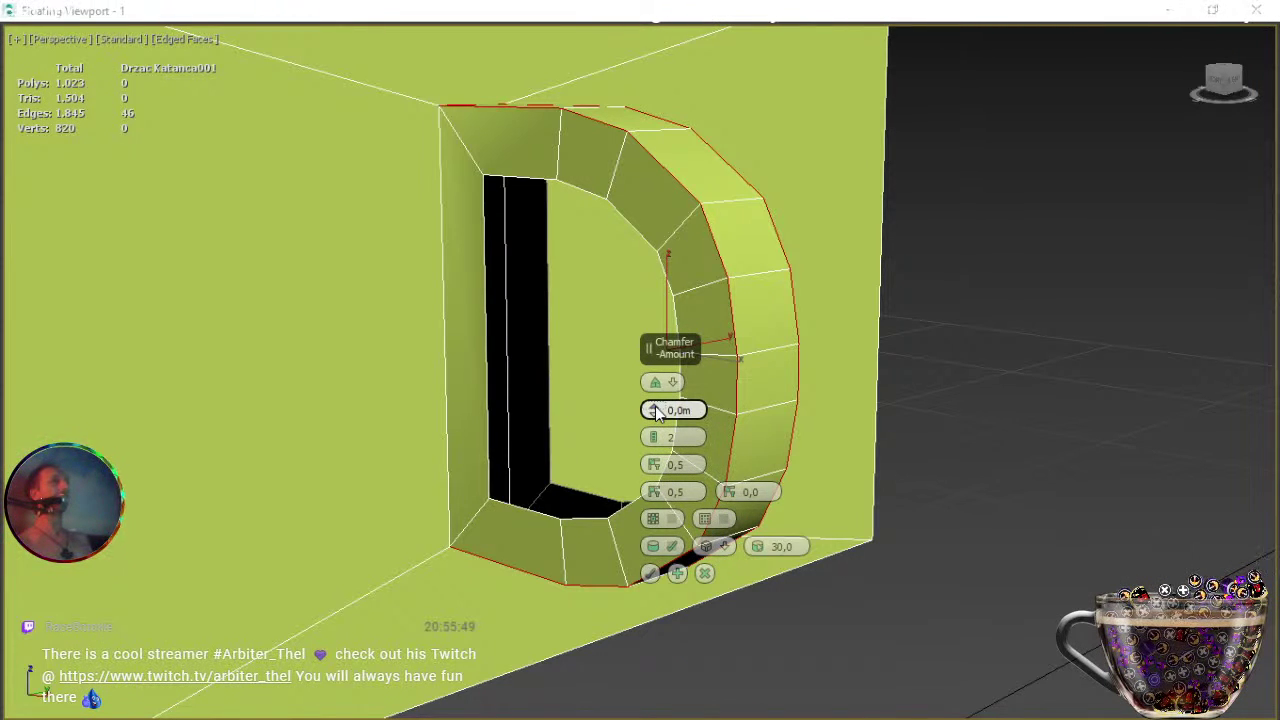
{"action": "left_click_drag", "start_coordinate": [656, 413], "coordinate": [652, 400]}
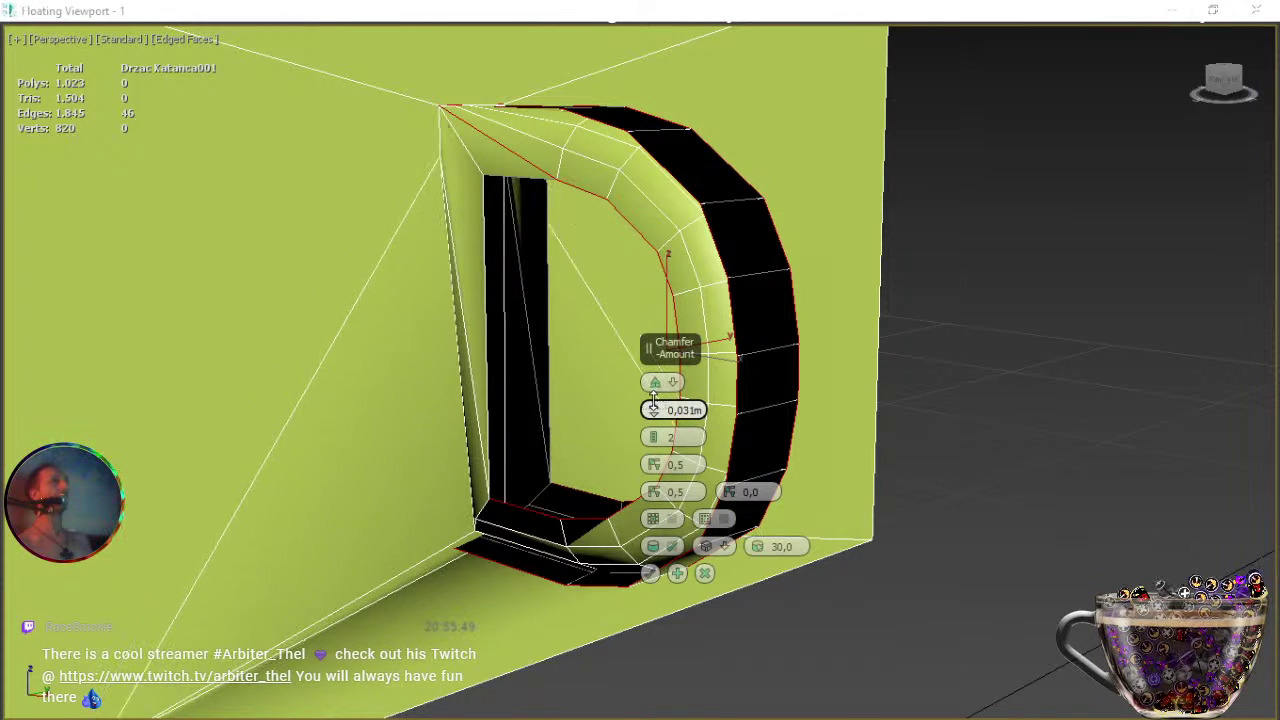
{"action": "right_click", "coordinate": [652, 400]}
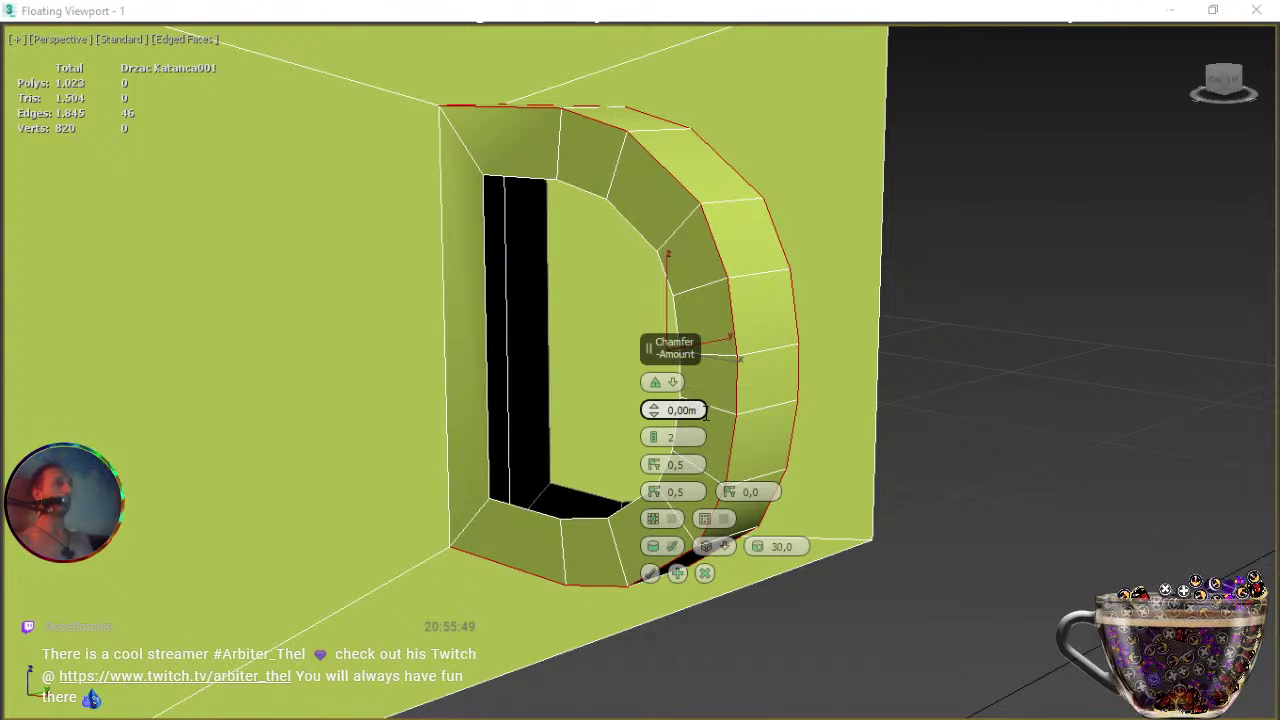
{"action": "key", "text": "Return"}
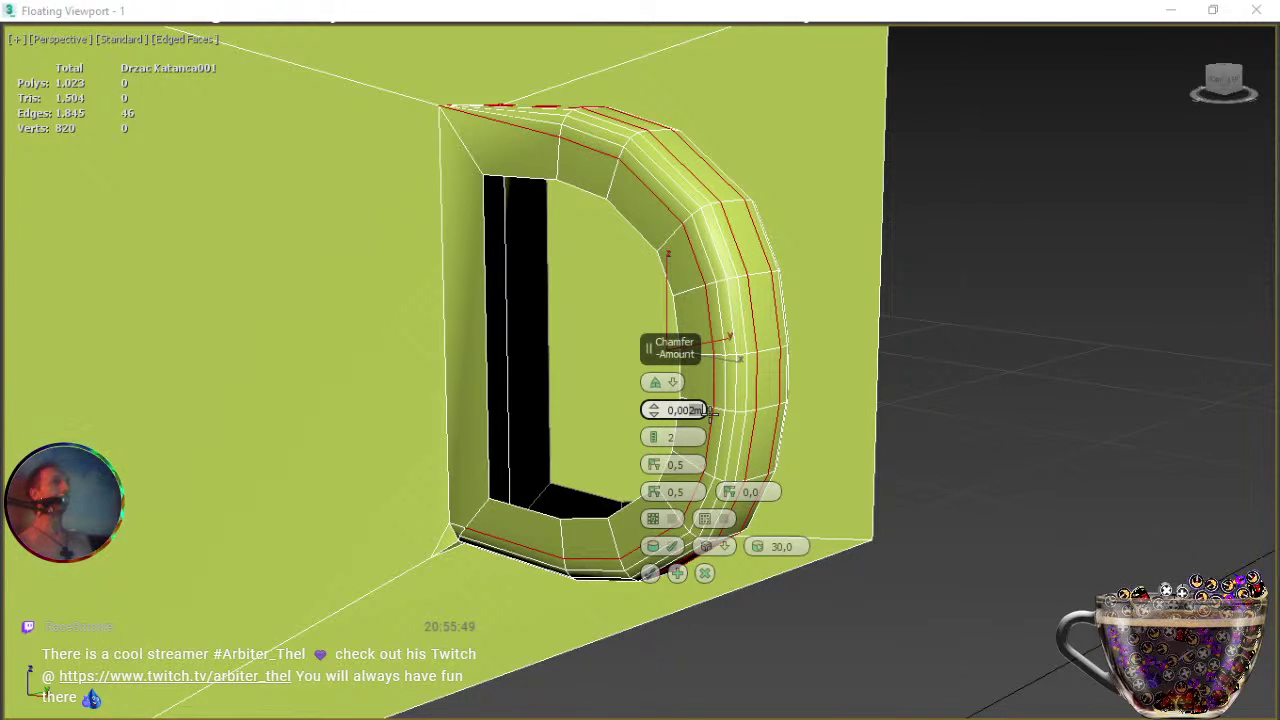
{"action": "key", "text": "Return"}
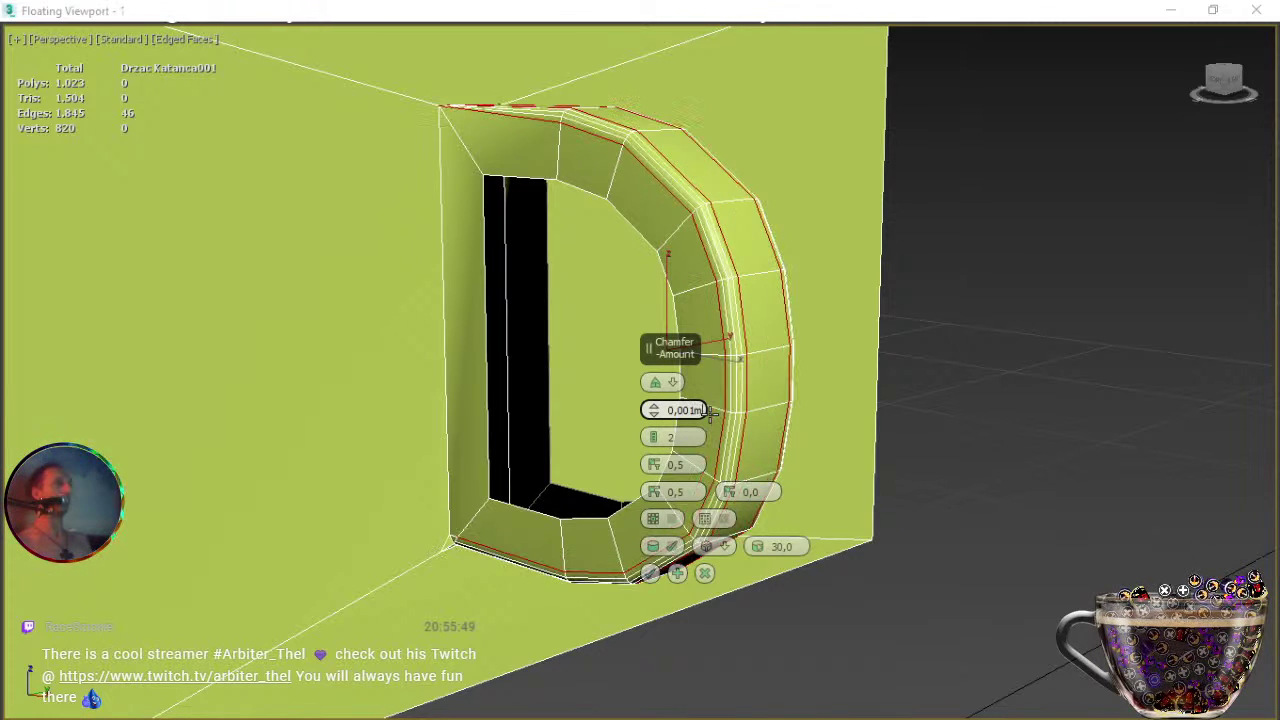
{"action": "left_click", "coordinate": [705, 574]}
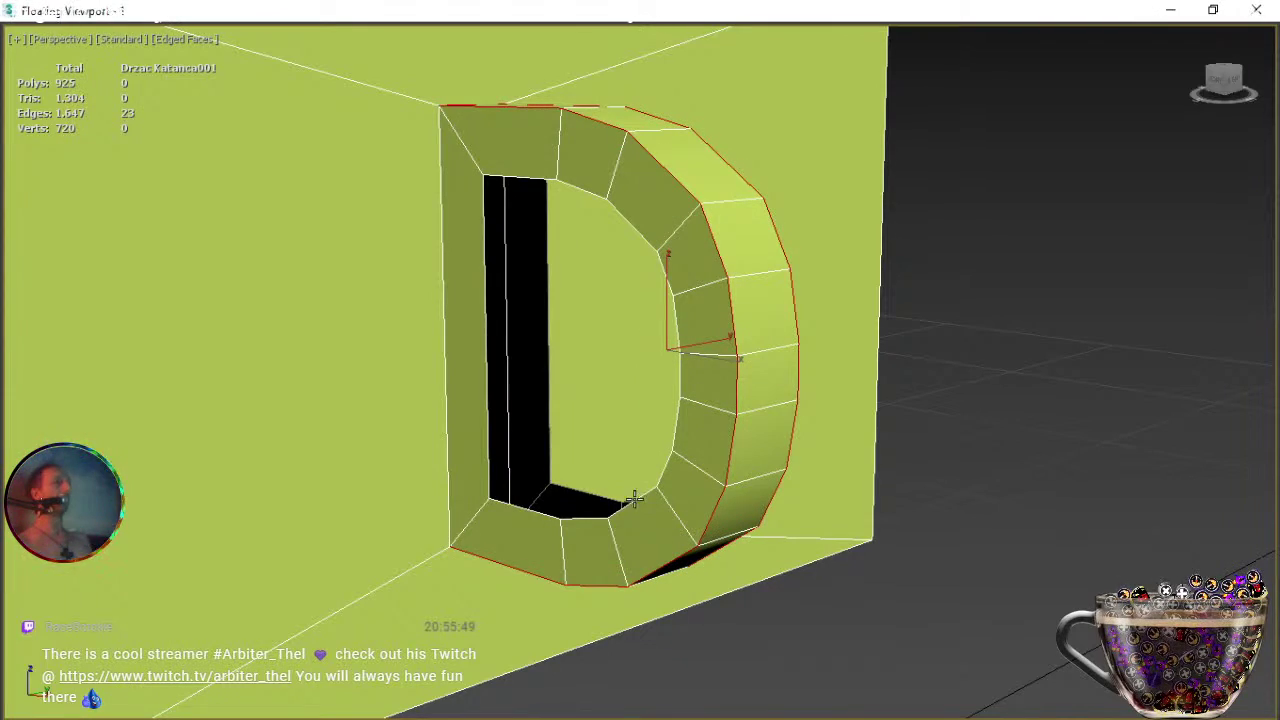
Deselect the seam edge between loop and plate and the straight outer rim edges touching the plate at the loop's top and bottom.
{"action": "middle_click_drag", "start_coordinate": [600, 496], "coordinate": [679, 587], "text": "alt"}
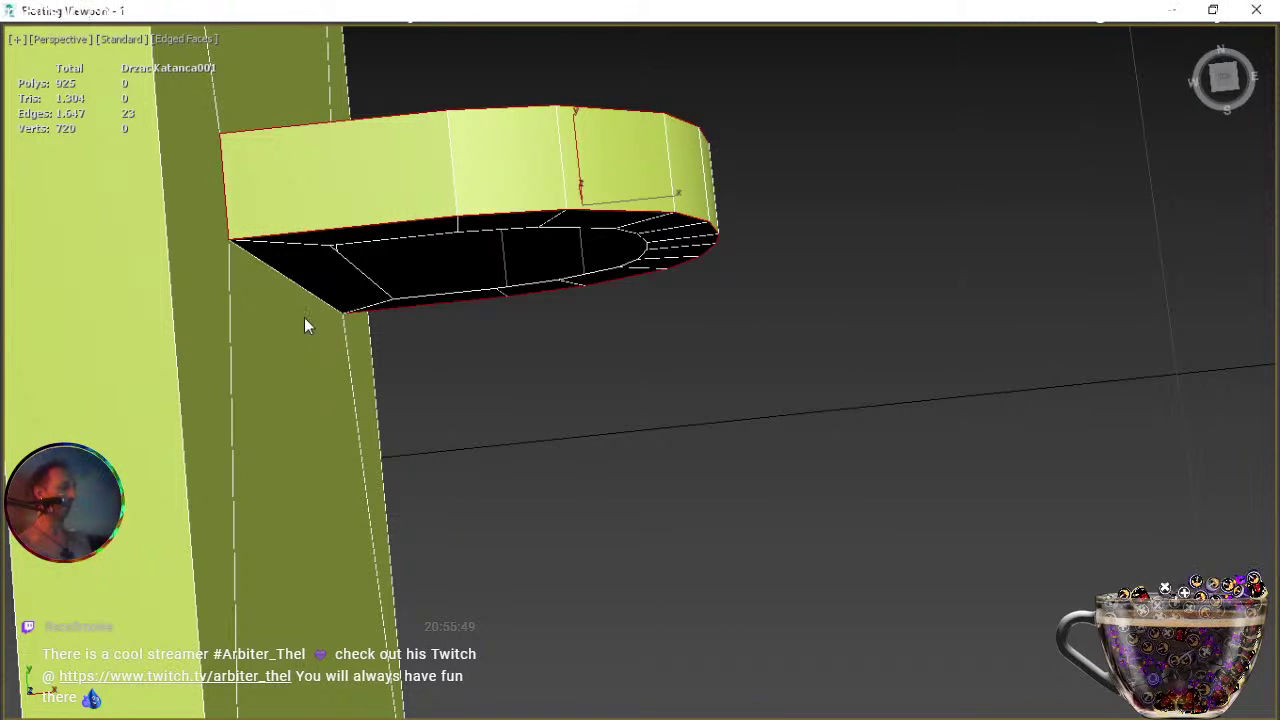
{"action": "left_click_drag", "start_coordinate": [215, 202], "coordinate": [249, 220], "text": "alt"}
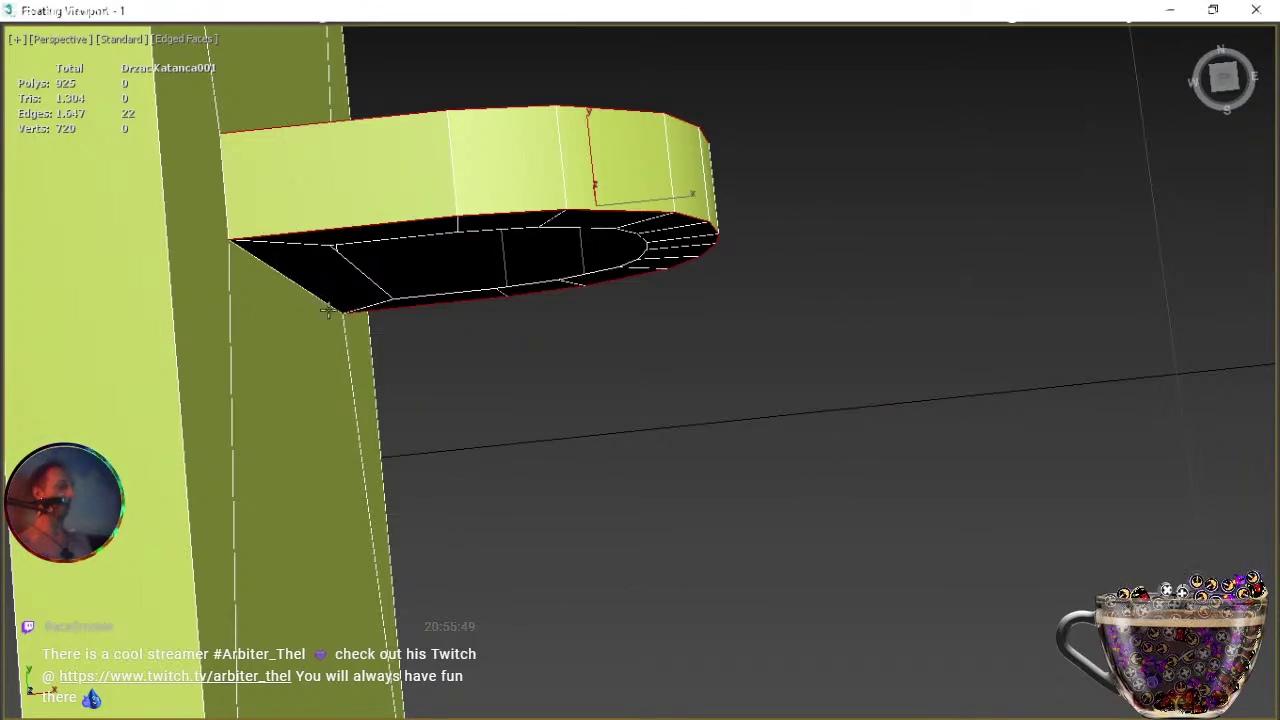
{"action": "middle_click_drag", "start_coordinate": [497, 391], "coordinate": [362, 247], "text": "alt"}
{"action": "middle_click_drag", "start_coordinate": [397, 261], "coordinate": [486, 211], "text": "alt"}
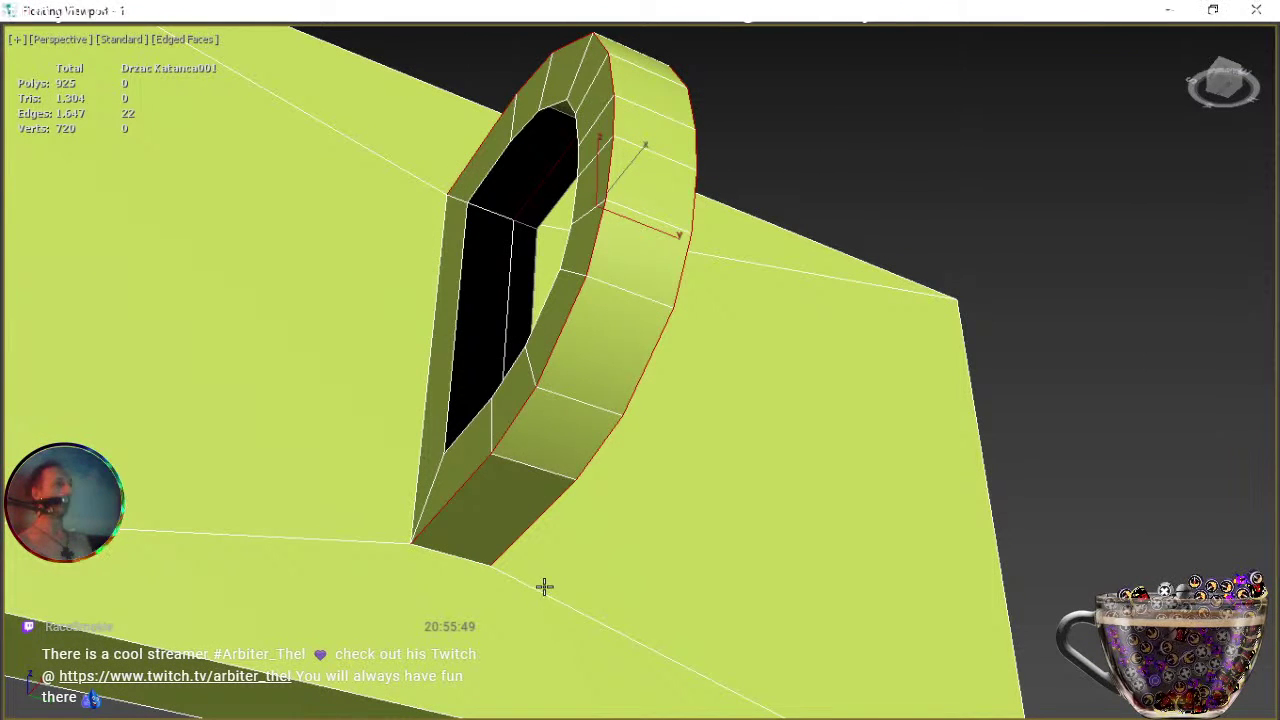
{"action": "left_click_drag", "start_coordinate": [534, 603], "coordinate": [406, 523], "text": "alt"}
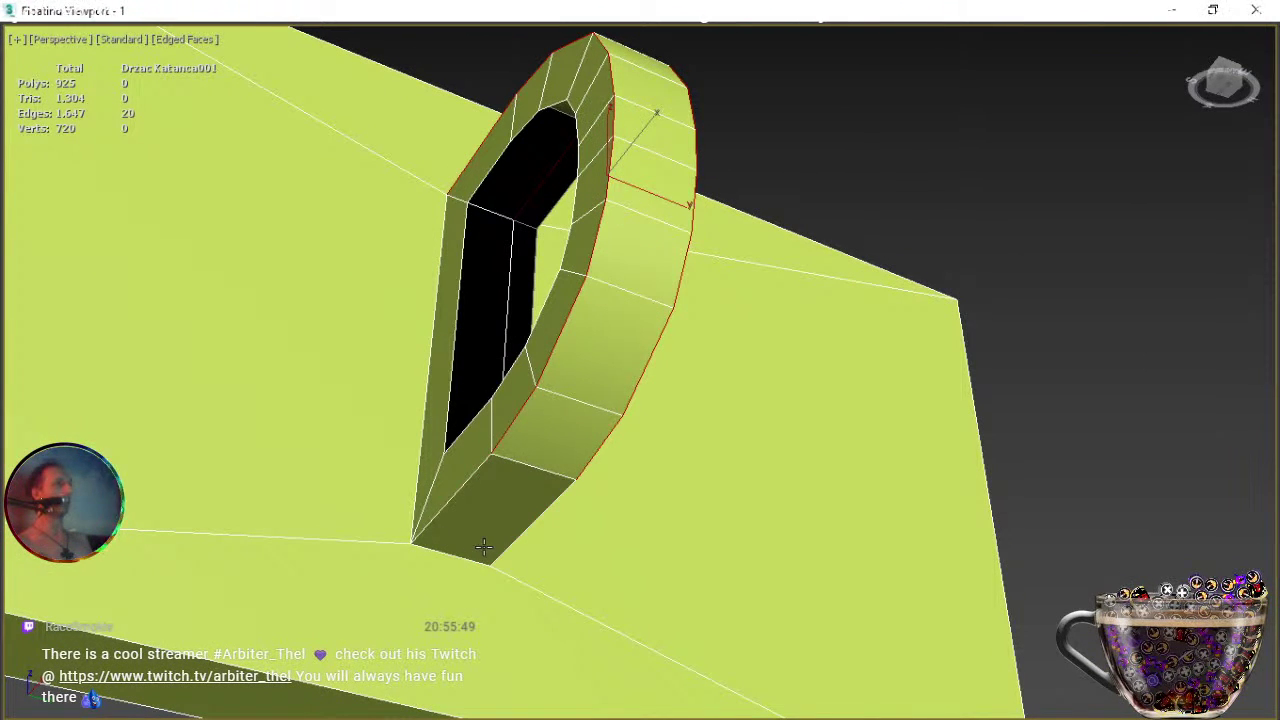
{"action": "middle_click_drag", "start_coordinate": [484, 546], "coordinate": [534, 534], "text": "alt"}
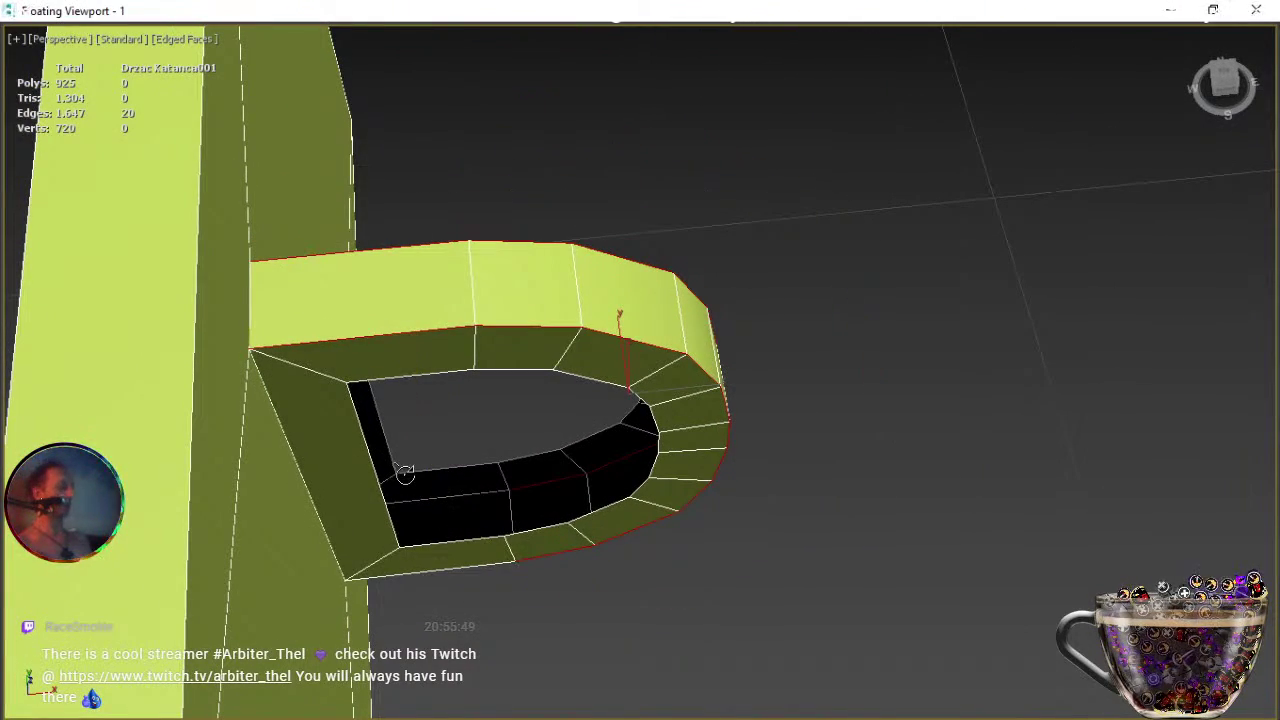
{"action": "left_click", "coordinate": [268, 367], "text": "alt"}
{"action": "middle_click_drag", "start_coordinate": [453, 437], "coordinate": [620, 475], "text": "alt"}
{"action": "middle_click_drag", "start_coordinate": [574, 371], "coordinate": [648, 513], "text": "alt"}
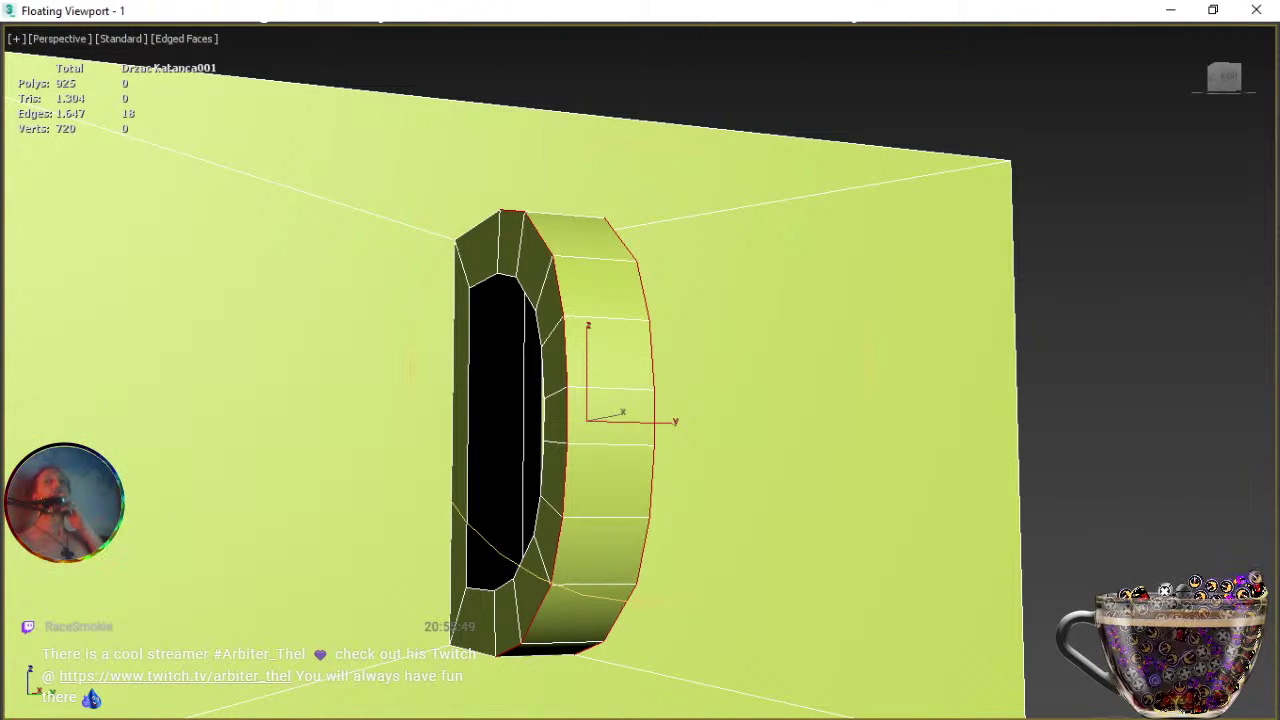
Chamfer the selected outer rim edges of the loop by 0.003 m with 2 segments.
{"action": "key", "text": "ctrl+shift+c"}
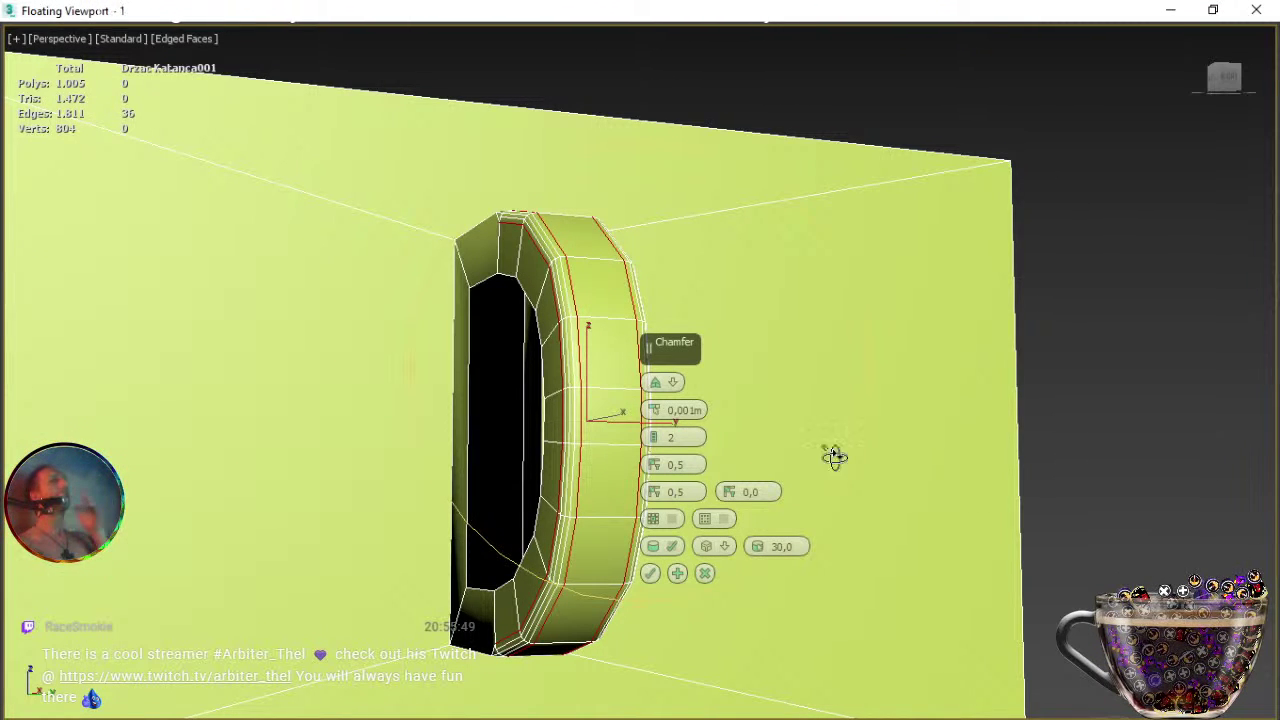
{"action": "left_click", "coordinate": [690, 410]}
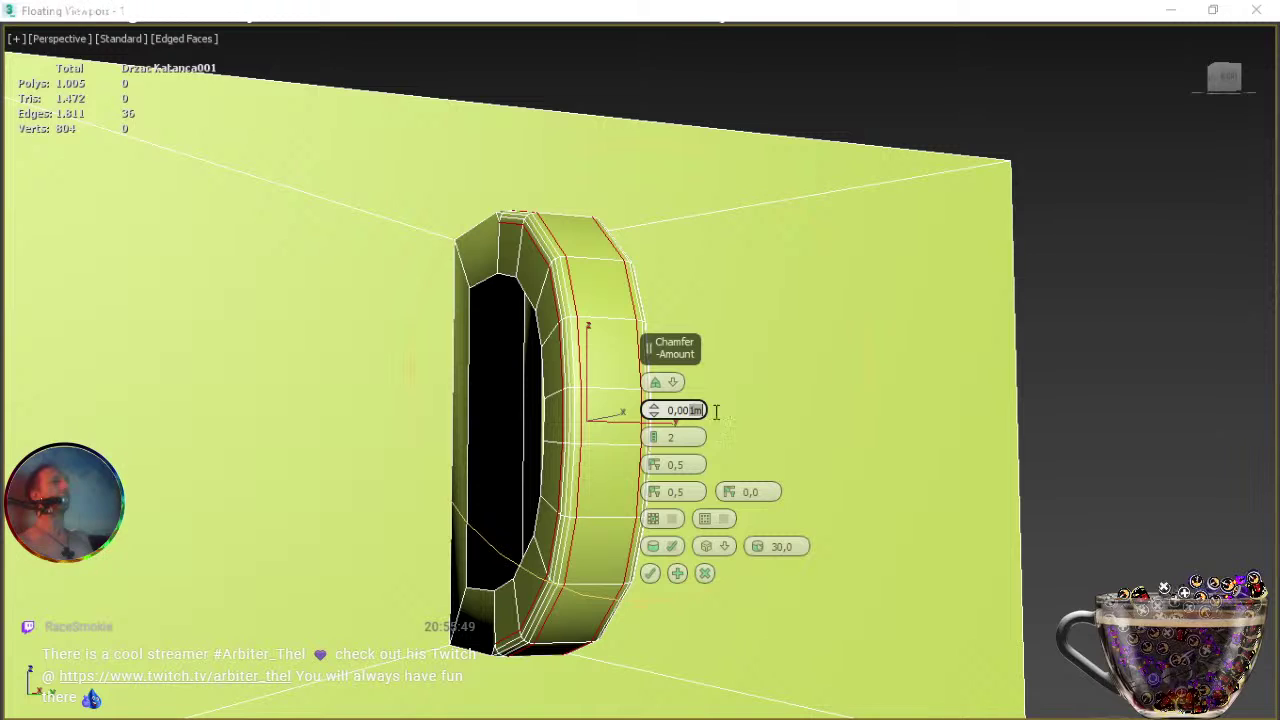
{"action": "type", "text": "0,002m"}
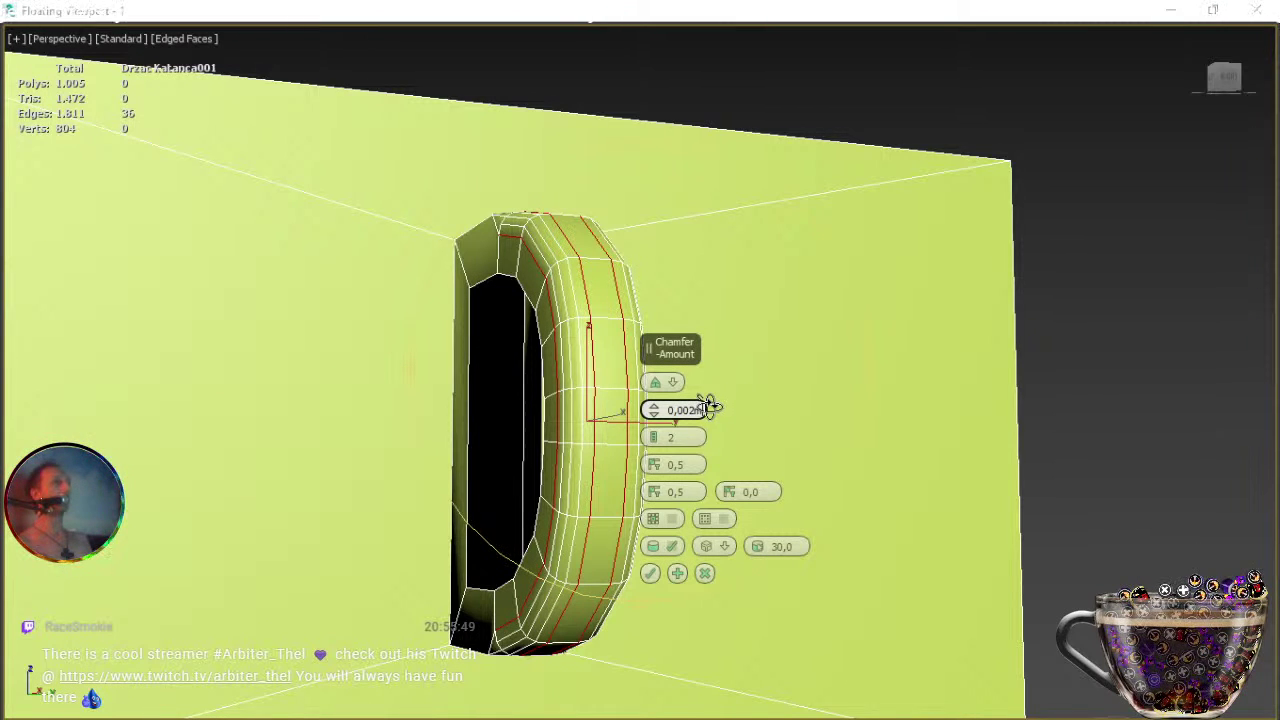
{"action": "left_click", "coordinate": [654, 442]}
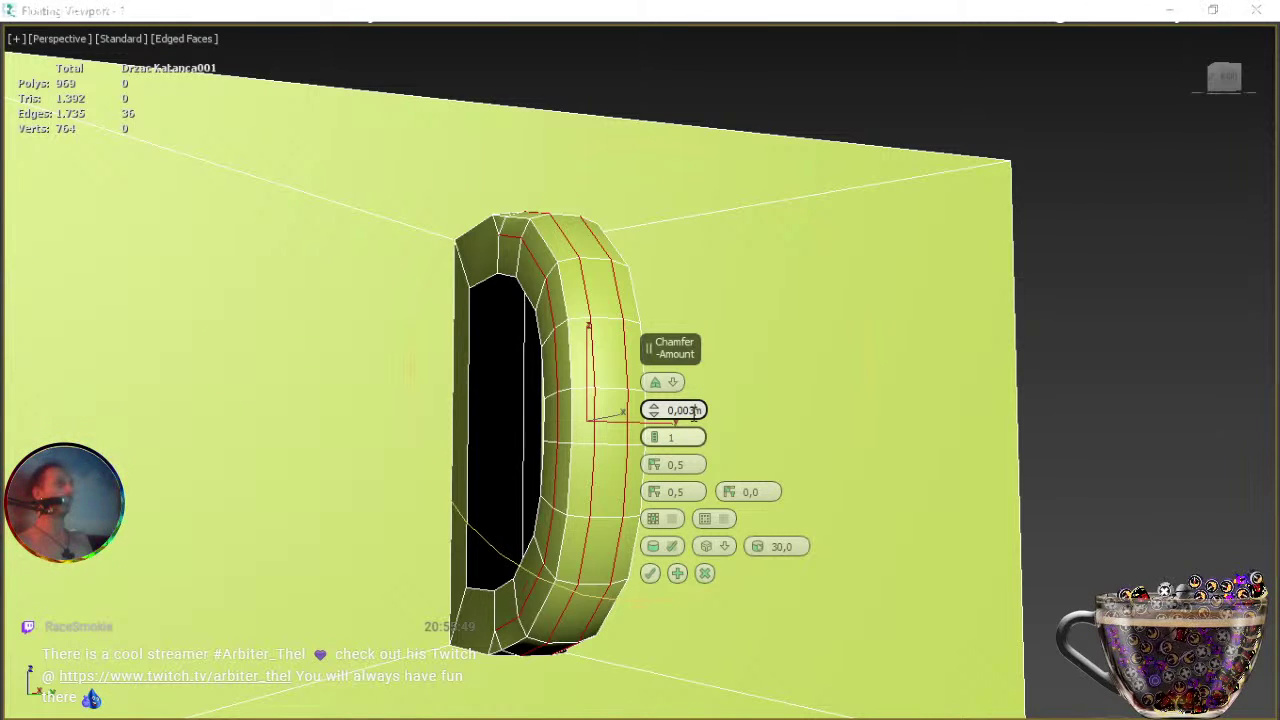
{"action": "key", "text": "Return"}
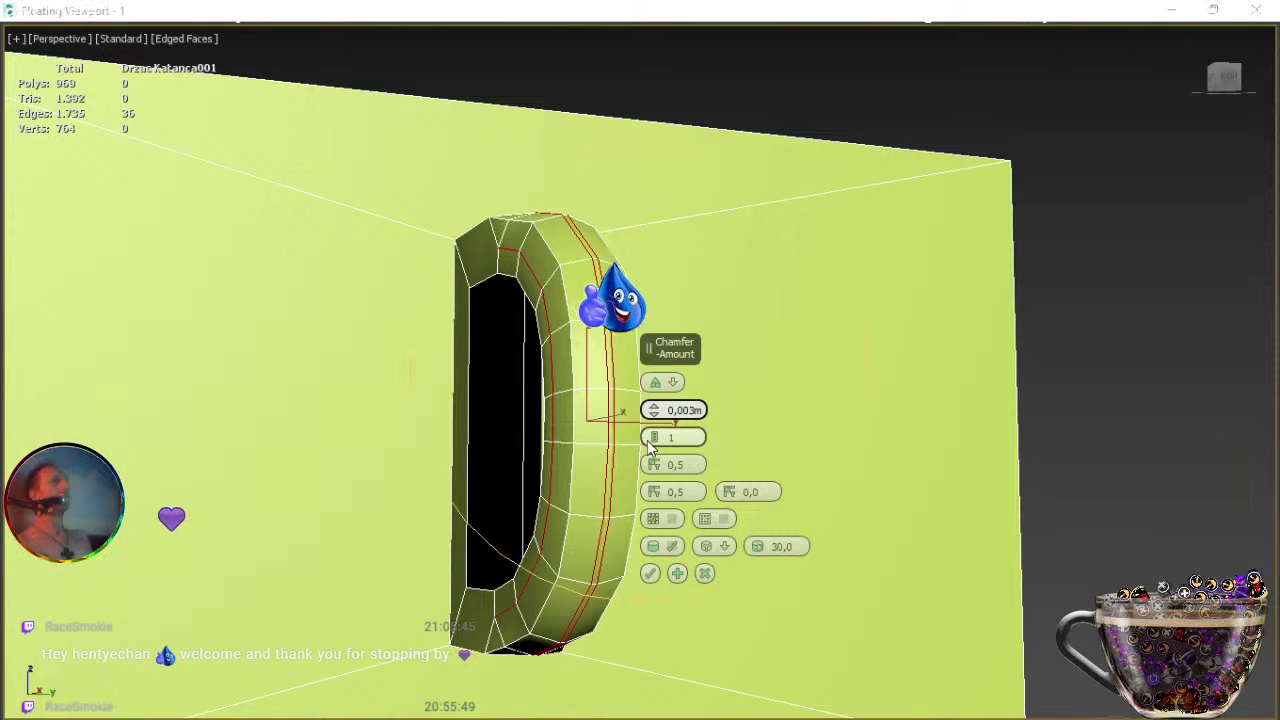
{"action": "scroll", "coordinate": [658, 440], "scroll_direction": "up", "scroll_amount": 1}
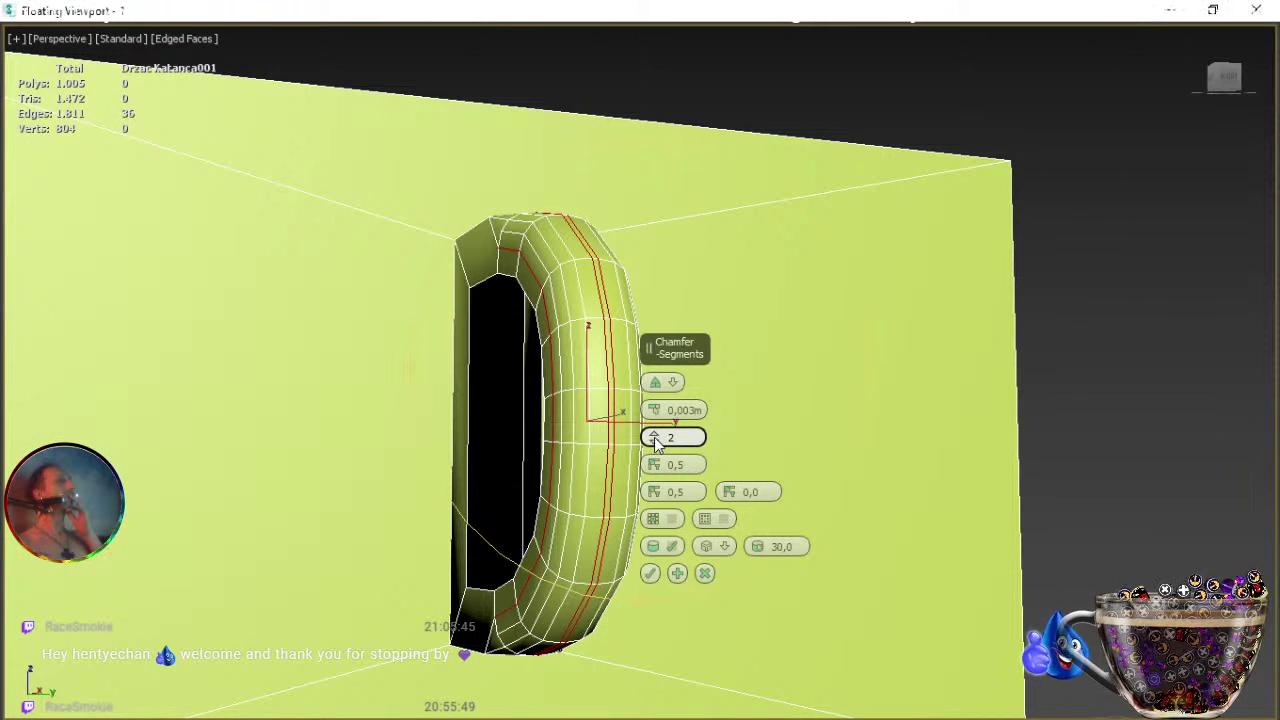
{"action": "left_click", "coordinate": [650, 574]}
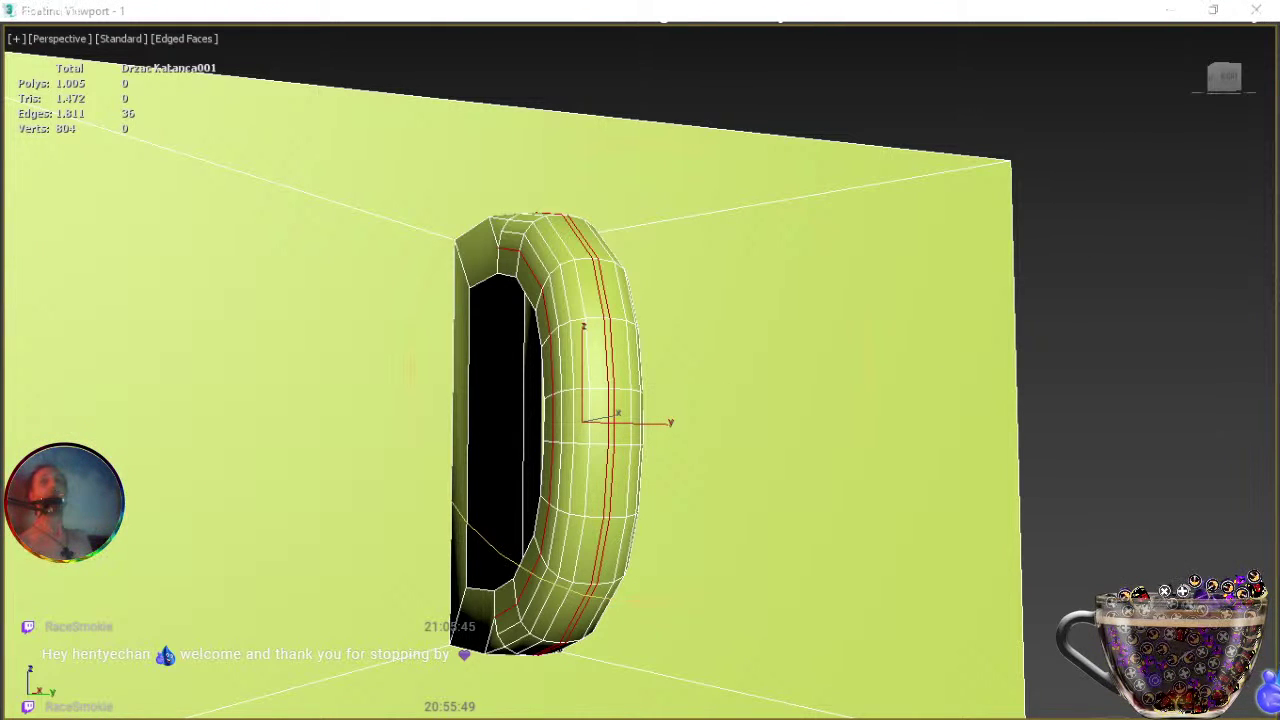
Enter vertex editing and collapse the two uppermost close vertex pairs along the centre of the loop's outer face.
{"action": "key", "text": "1"}
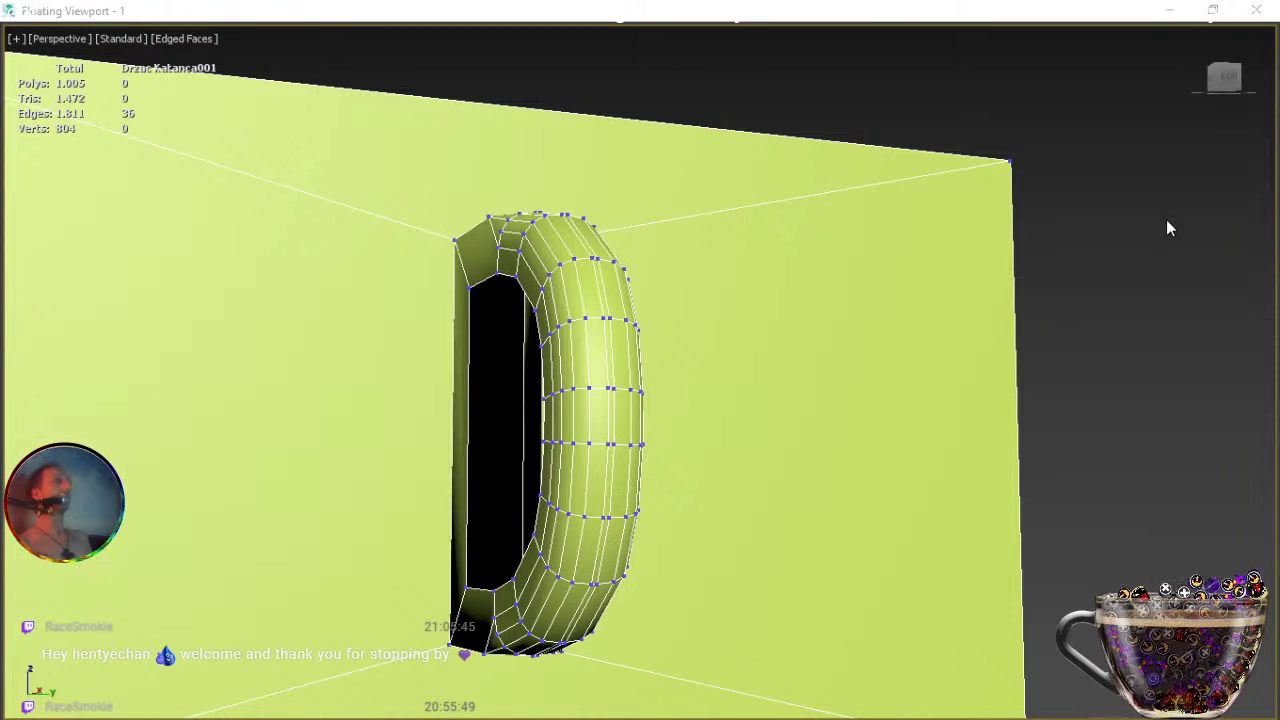
{"action": "middle_click_drag", "start_coordinate": [617, 276], "coordinate": [603, 330]}
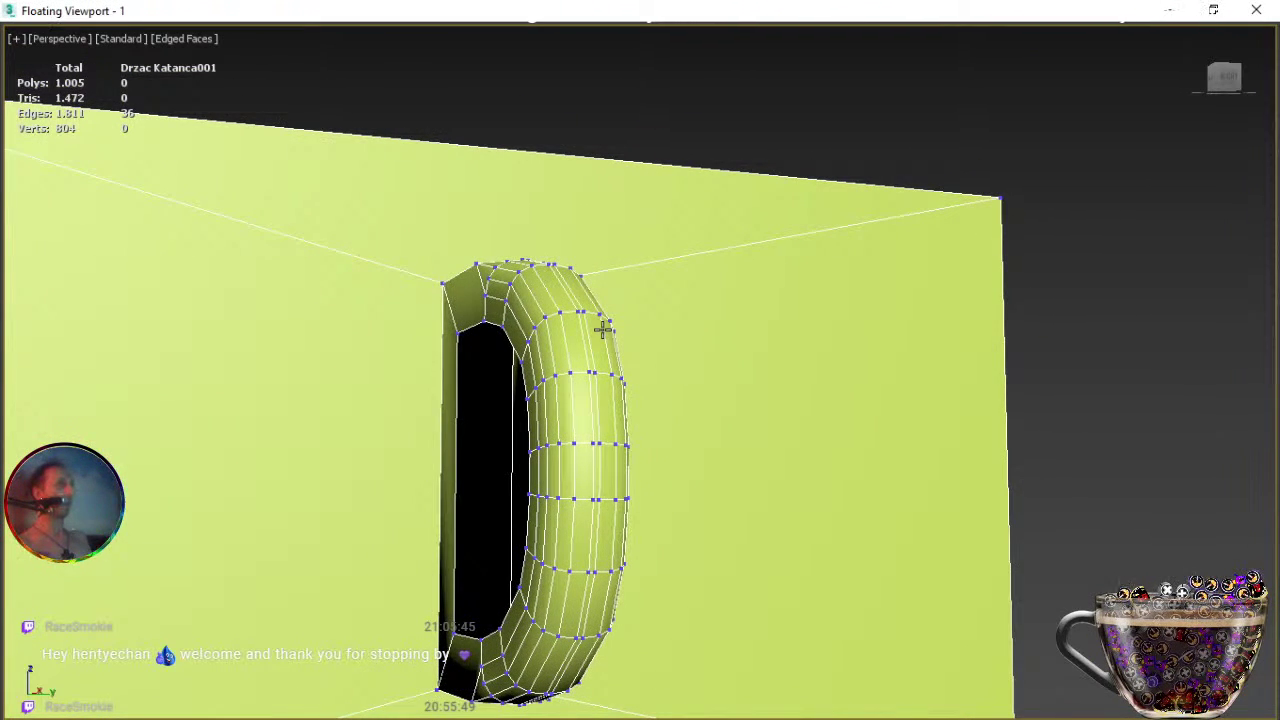
{"action": "middle_click_drag", "start_coordinate": [594, 331], "coordinate": [560, 400], "text": "alt"}
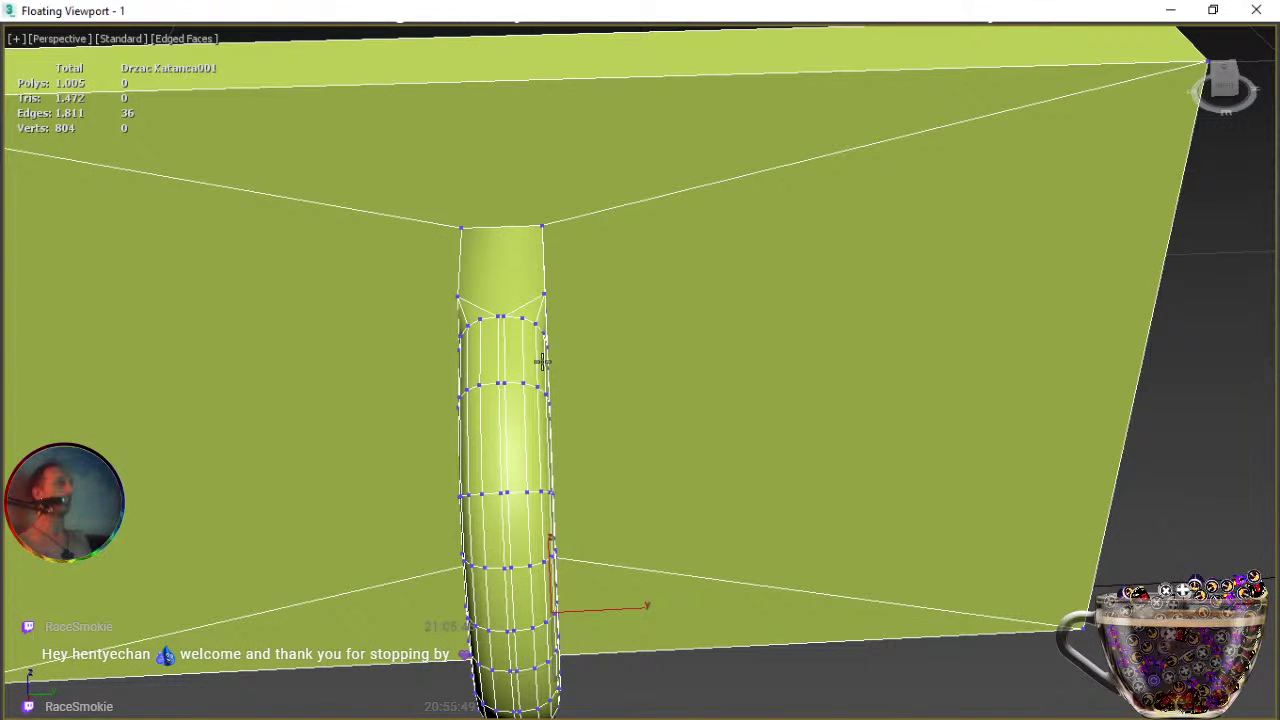
{"action": "left_click", "coordinate": [497, 313]}
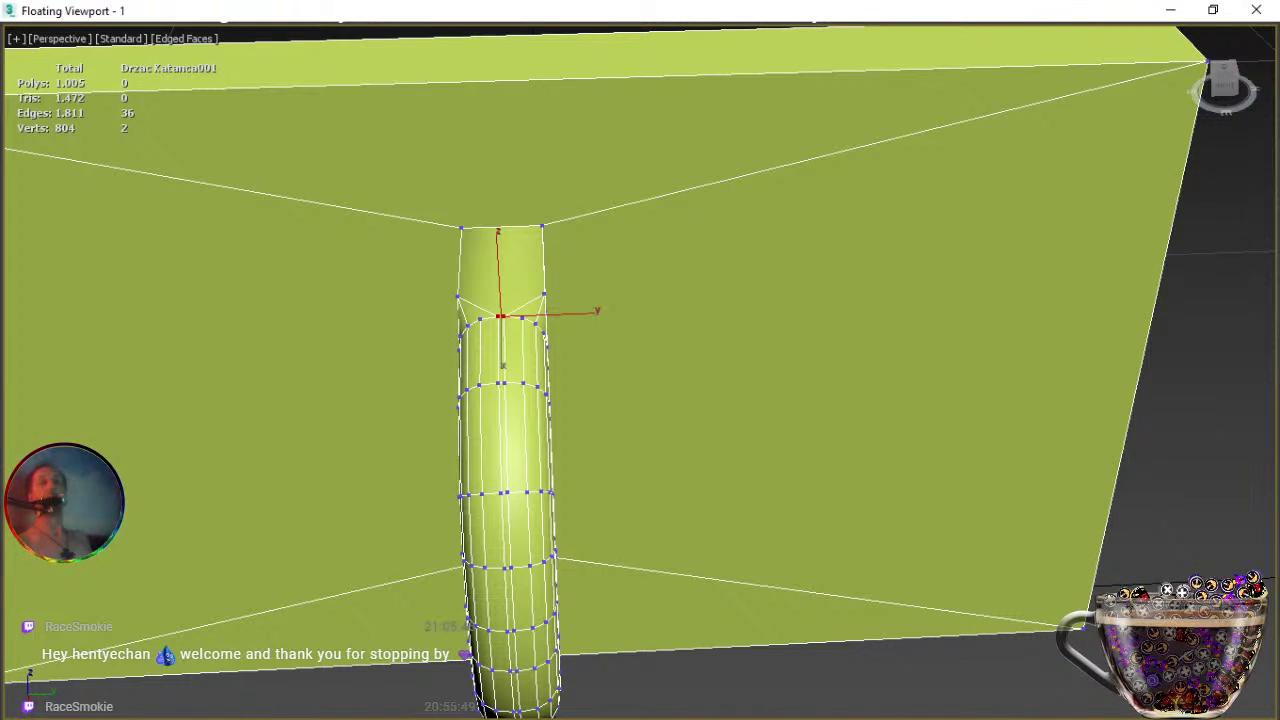
{"action": "key", "text": "ctrl+alt+c"}
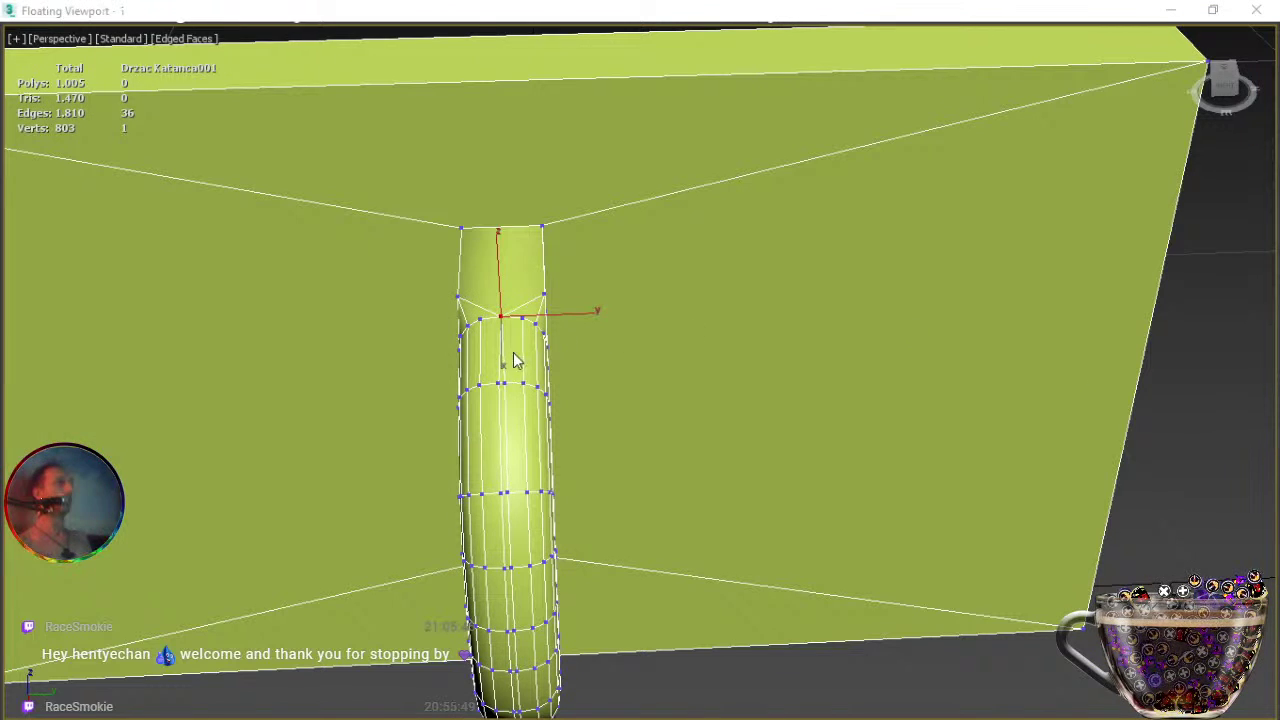
{"action": "left_click", "coordinate": [499, 380]}
{"action": "left_click_drag", "start_coordinate": [491, 369], "coordinate": [515, 394]}
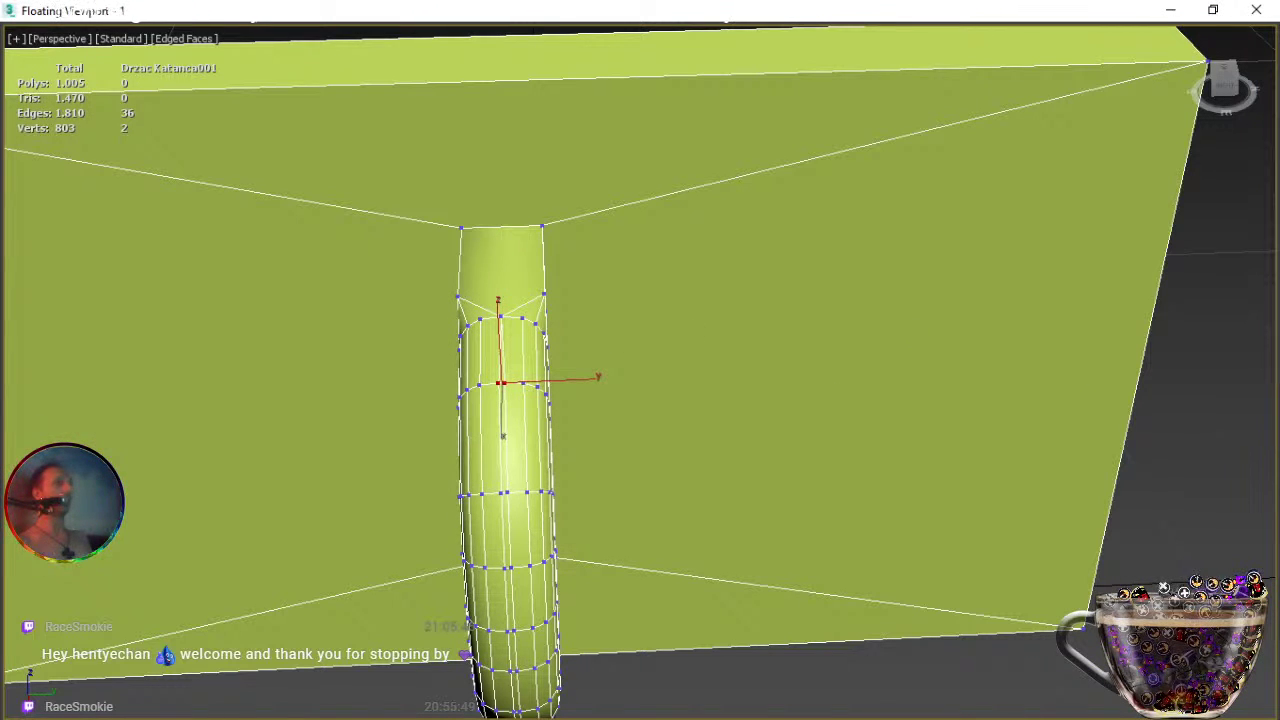
{"action": "key", "text": "ctrl+alt+c"}
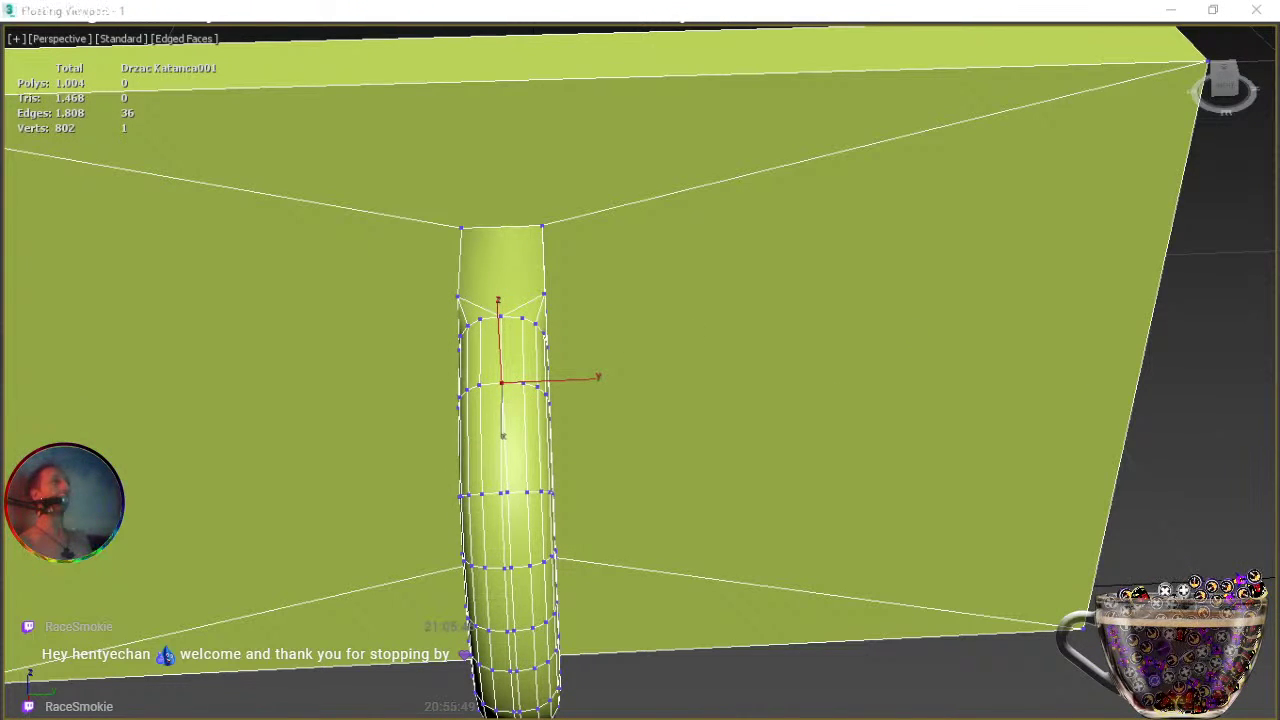
Weld the doubled centre vertices on the middle part of the loop's outer face, pair by pair, with a 0.003 m threshold.
{"action": "left_click_drag", "start_coordinate": [496, 481], "coordinate": [511, 506]}
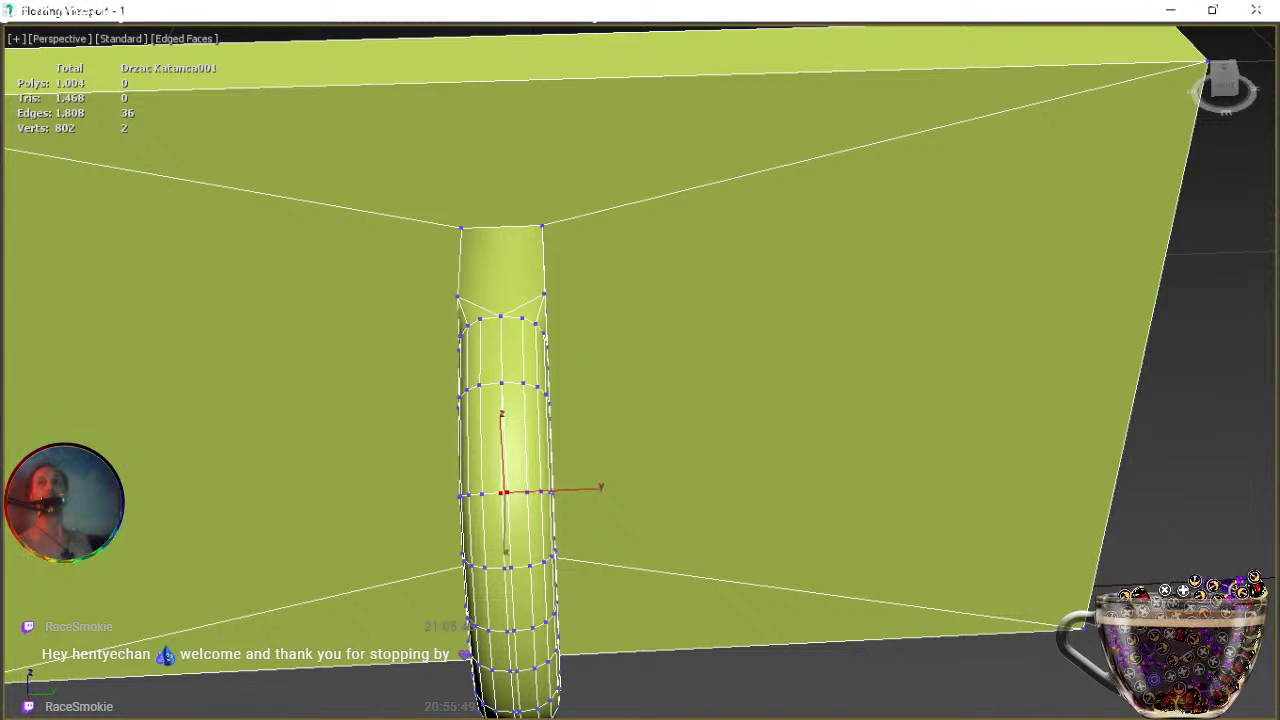
{"action": "key", "text": "ctrl+shift+w"}
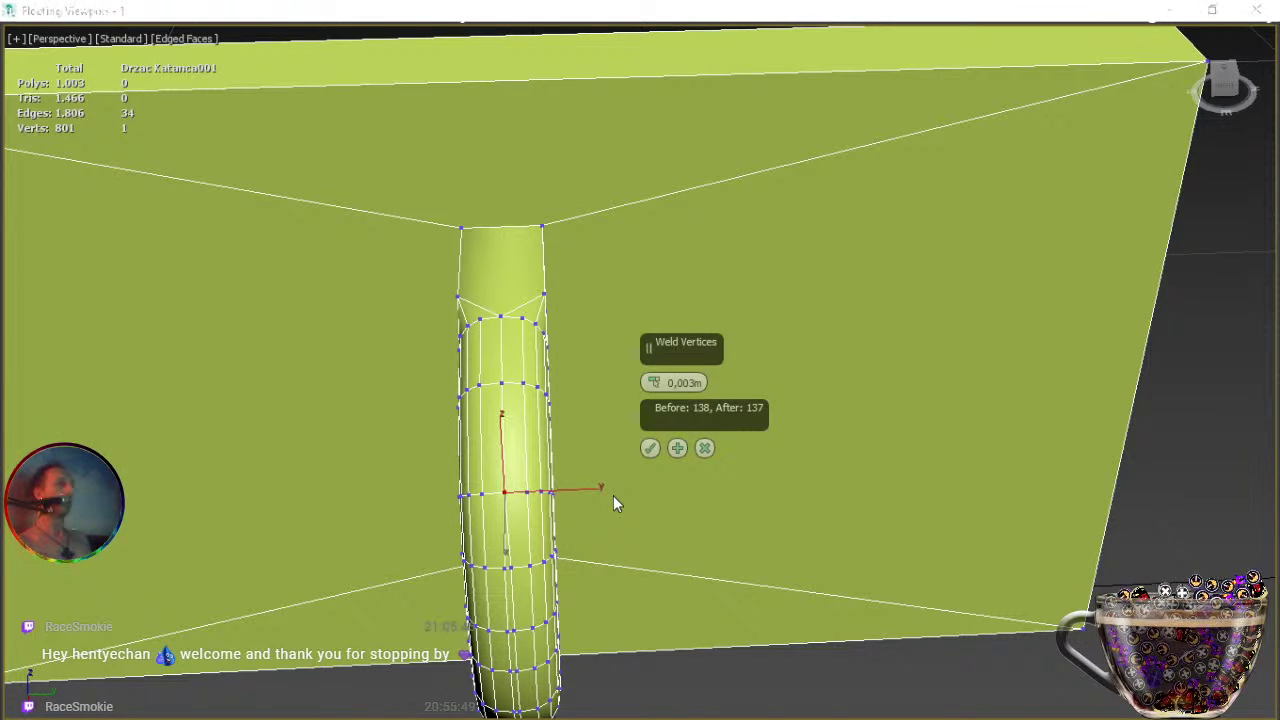
{"action": "left_click", "coordinate": [499, 565], "text": "ctrl"}
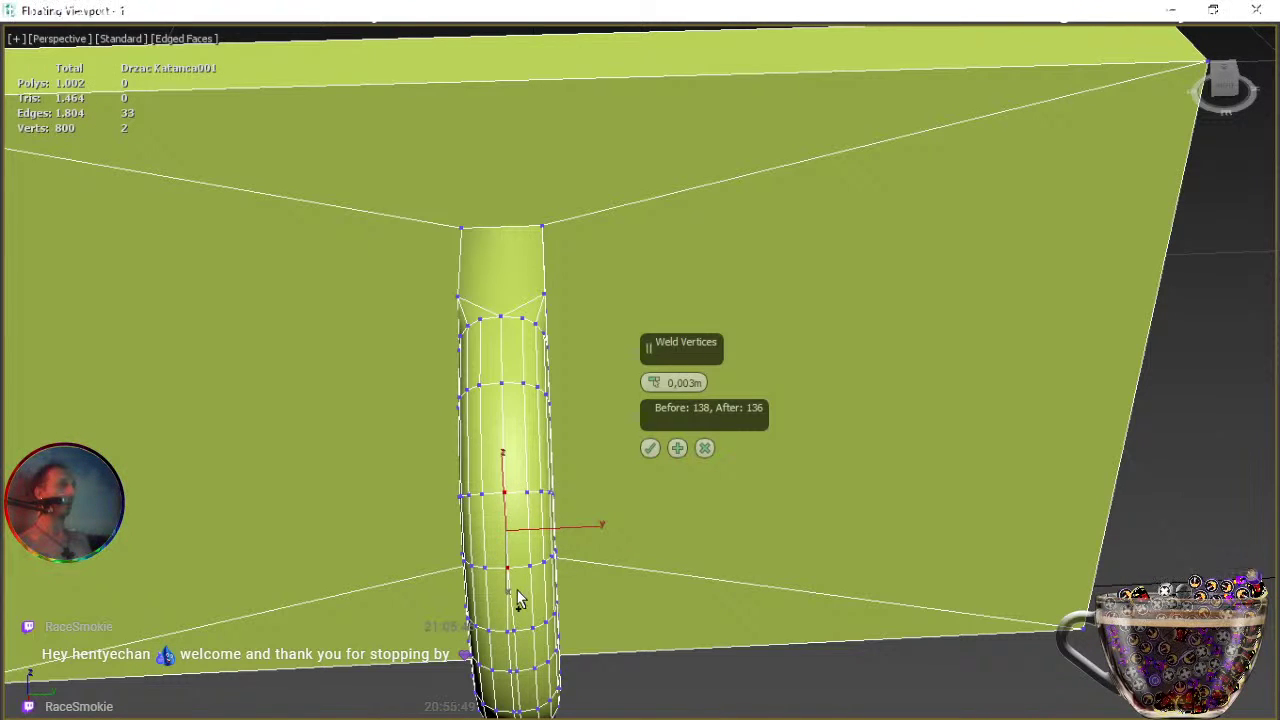
{"action": "left_click", "coordinate": [509, 630], "text": "ctrl"}
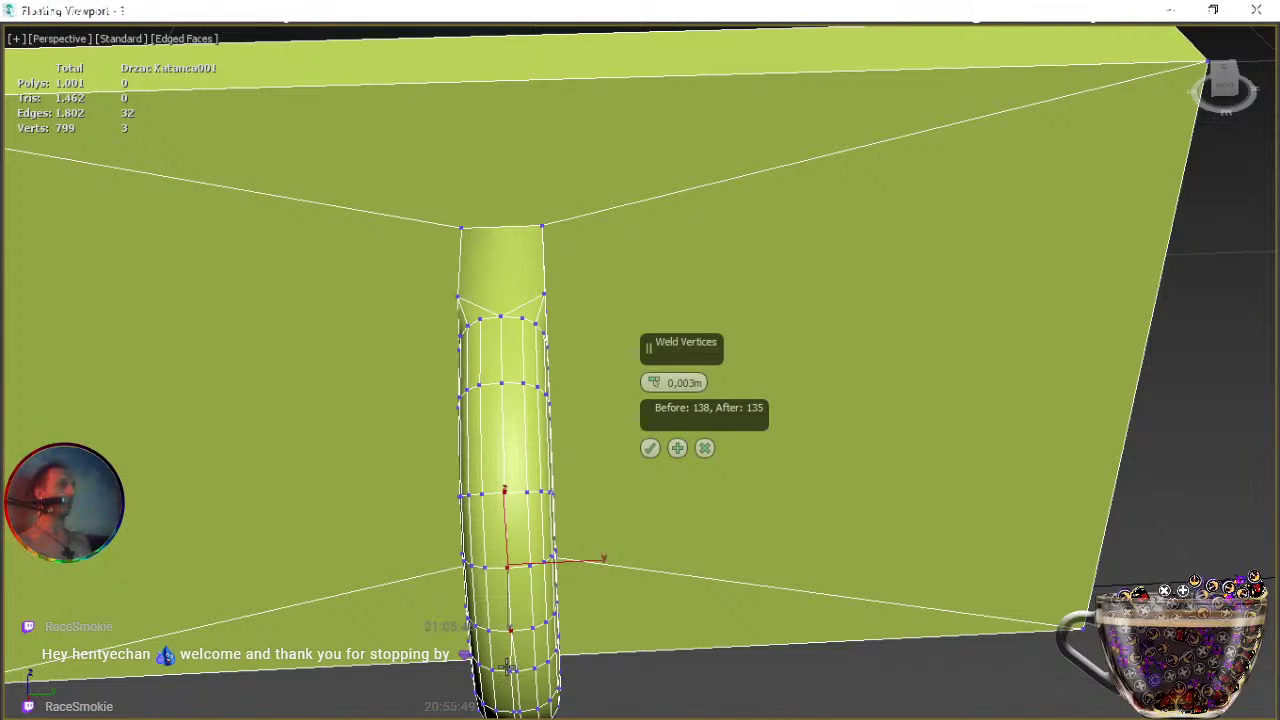
{"action": "left_click", "coordinate": [519, 674], "text": "ctrl"}
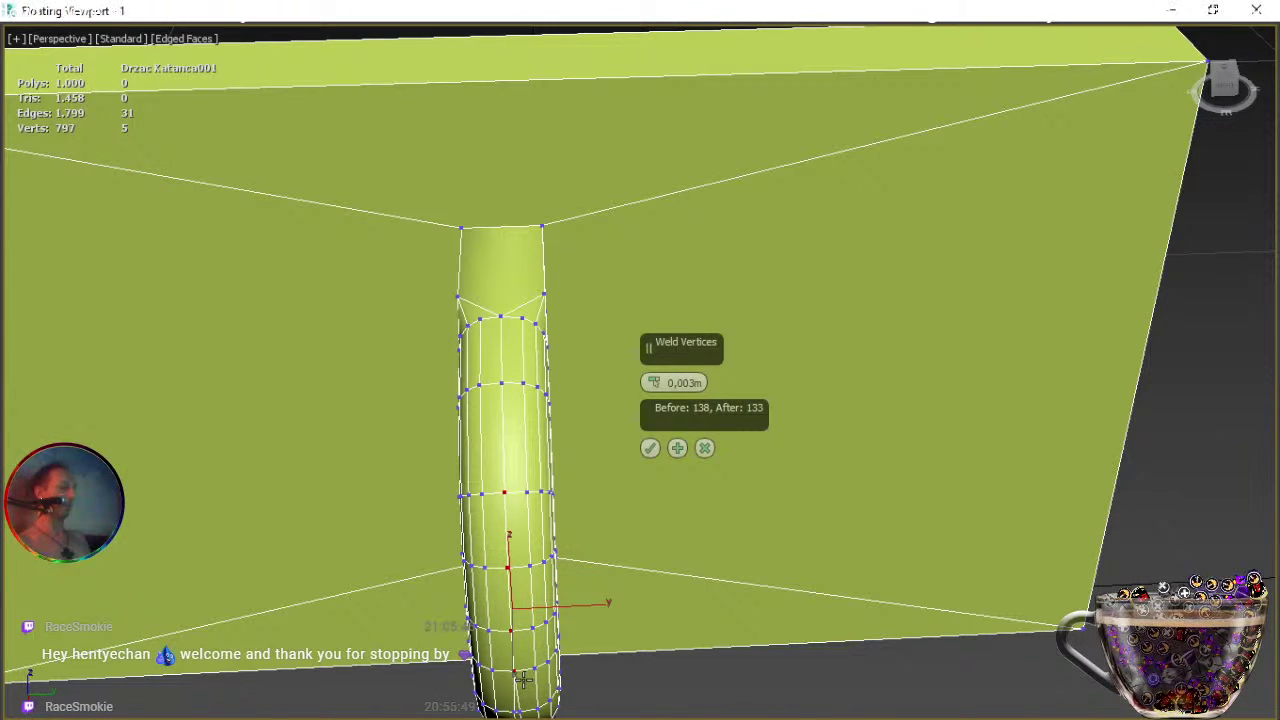
Include the remaining doubled centre vertices down to the loop's lower end in the 0.003 m weld and apply it.
{"action": "middle_click_drag", "start_coordinate": [506, 706], "coordinate": [647, 231], "text": "alt"}
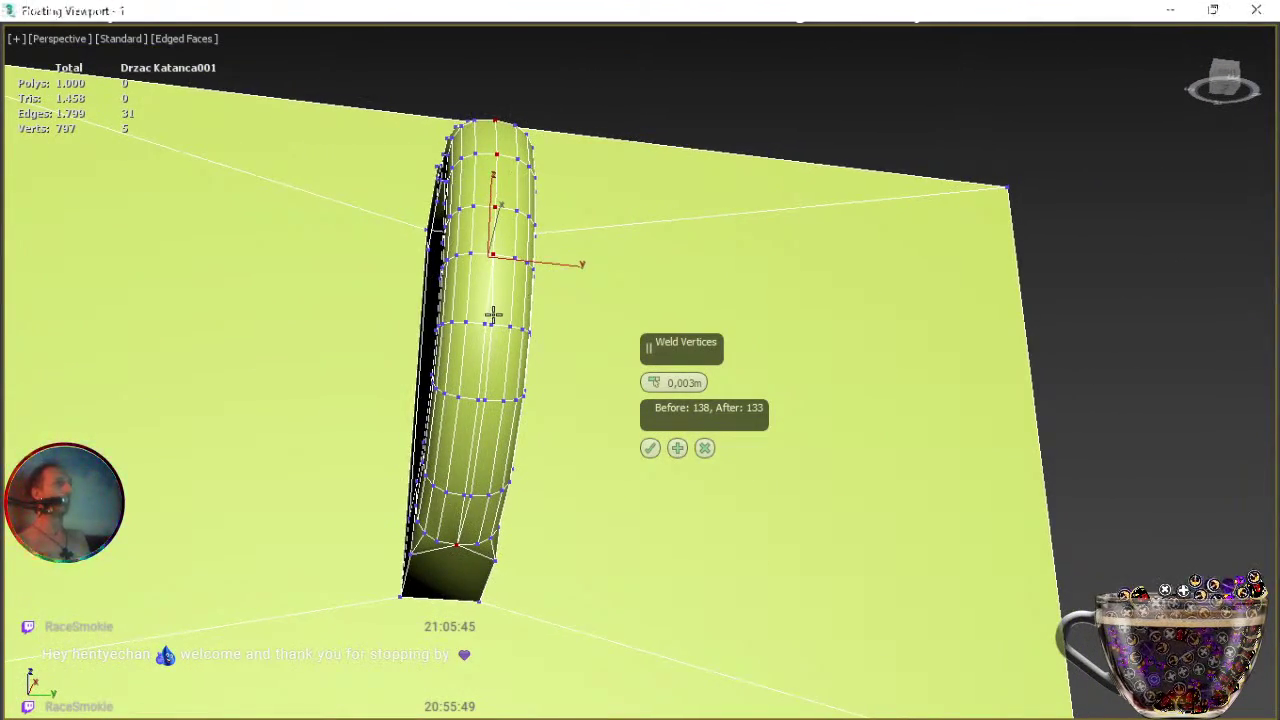
{"action": "left_click_drag", "start_coordinate": [480, 316], "coordinate": [496, 342], "text": "ctrl"}
{"action": "left_click", "coordinate": [480, 399], "text": "ctrl"}
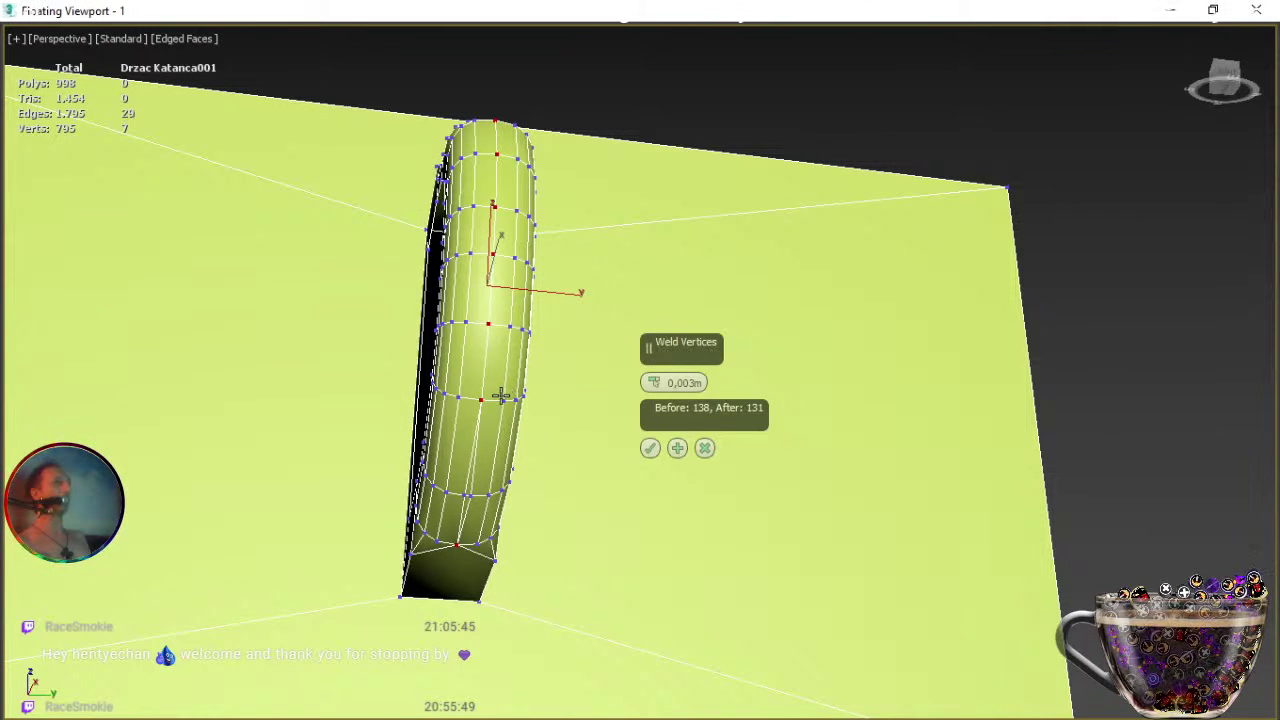
{"action": "left_click", "coordinate": [463, 494], "text": "ctrl"}
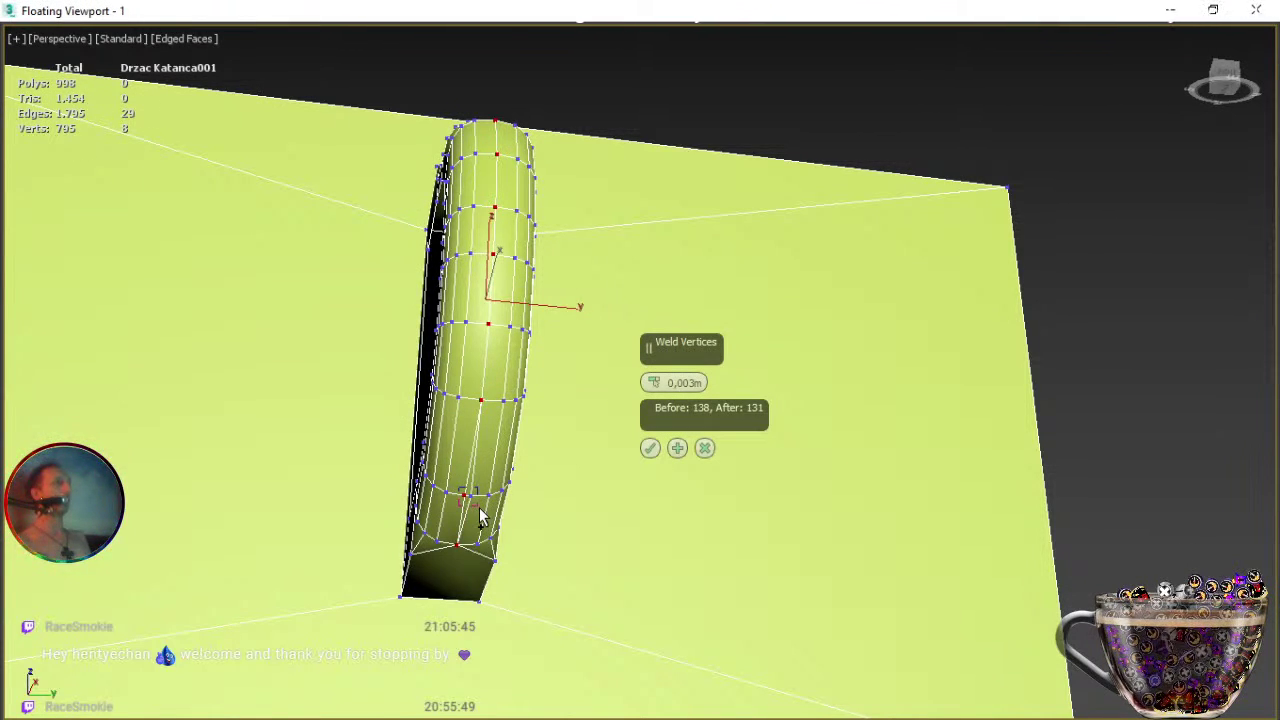
{"action": "mouse_move", "coordinate": [656, 384]}
{"action": "left_mouse_down"}
{"action": "mouse_move", "coordinate": [651, 355]}
{"action": "mouse_move", "coordinate": [654, 381]}
{"action": "left_mouse_up"}
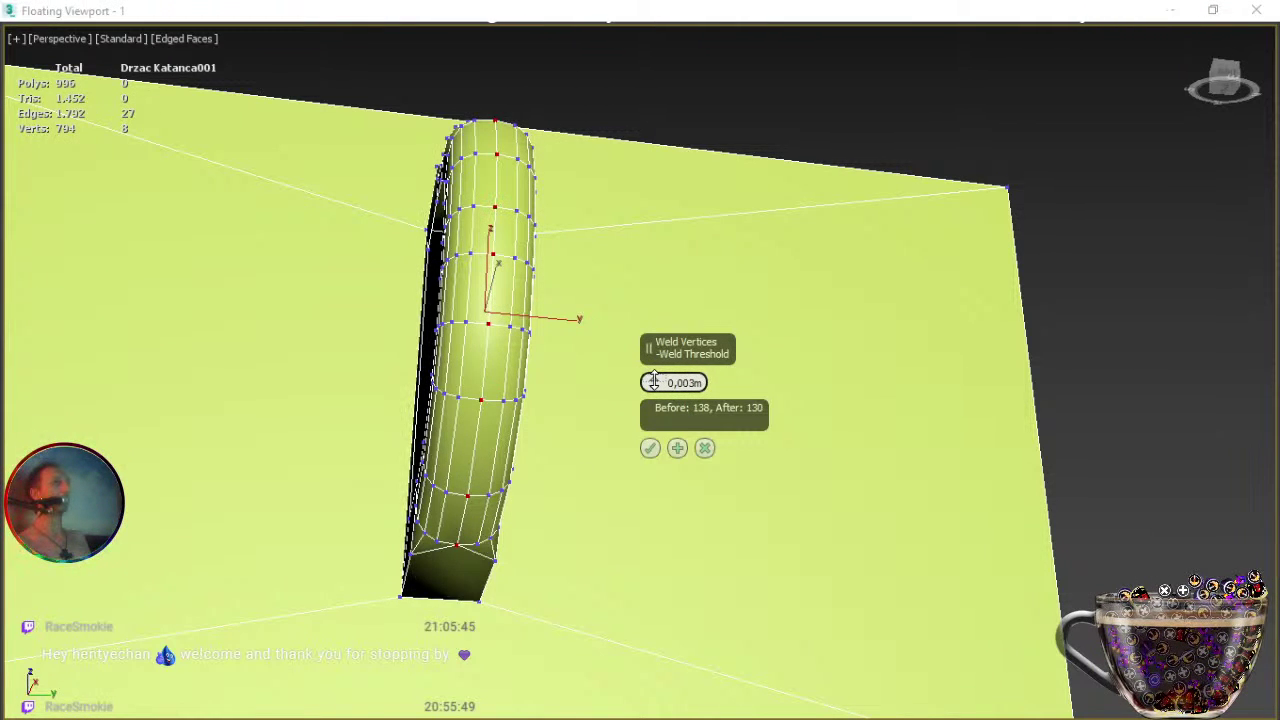
{"action": "left_click", "coordinate": [651, 449]}
Target-weld the two stray rim vertices at the loop's lower end to the corner vertices where it meets the plate.
{"action": "key", "text": "ctrl+r"}
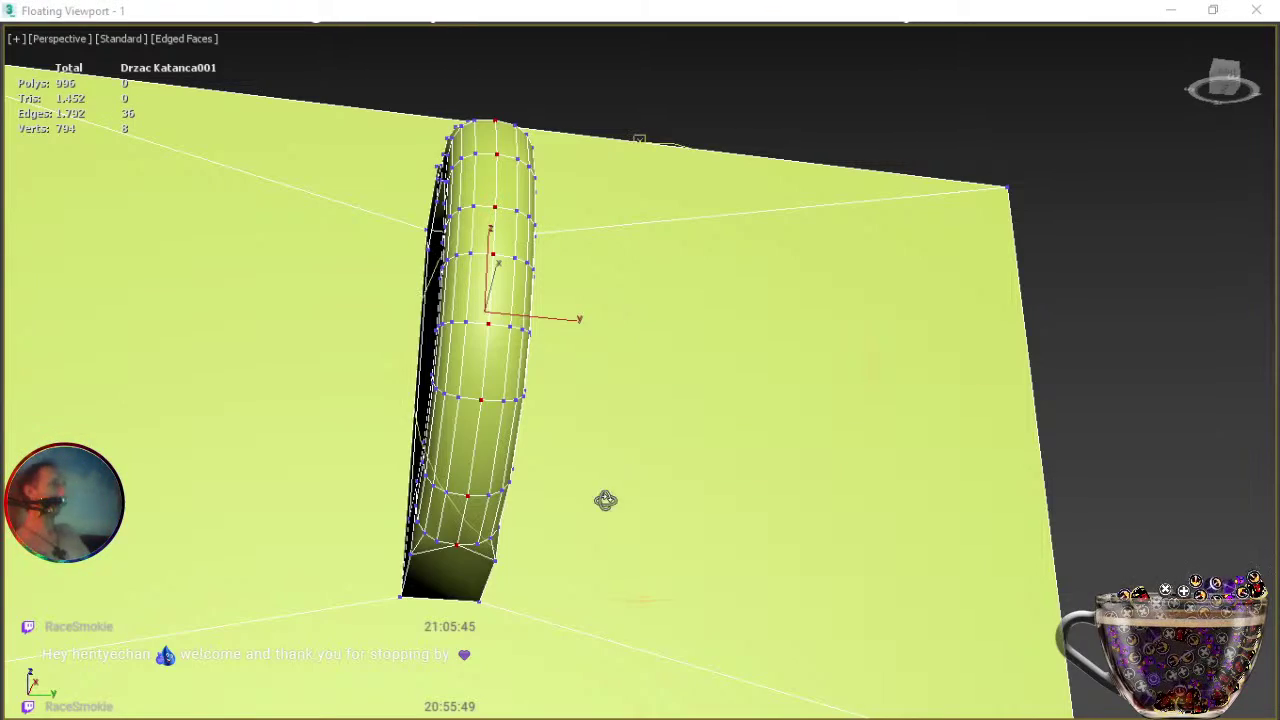
{"action": "left_click_drag", "start_coordinate": [545, 475], "coordinate": [757, 386]}
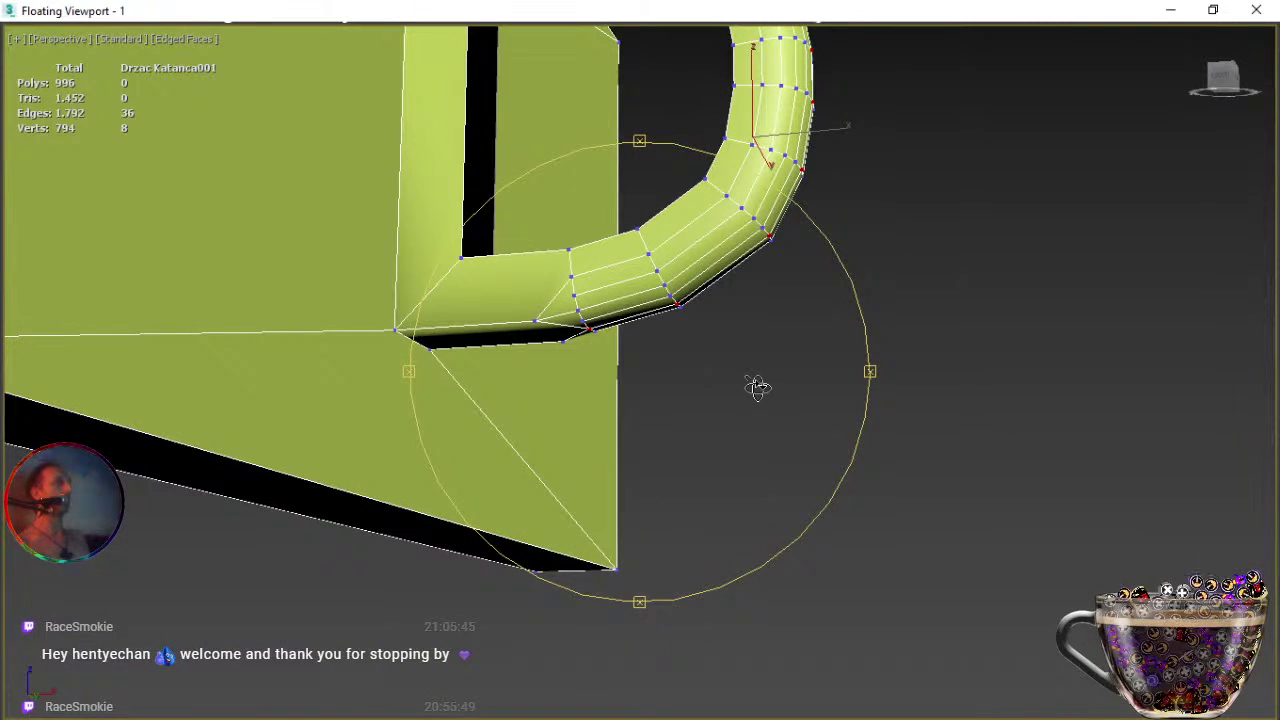
{"action": "right_click", "coordinate": [740, 392]}
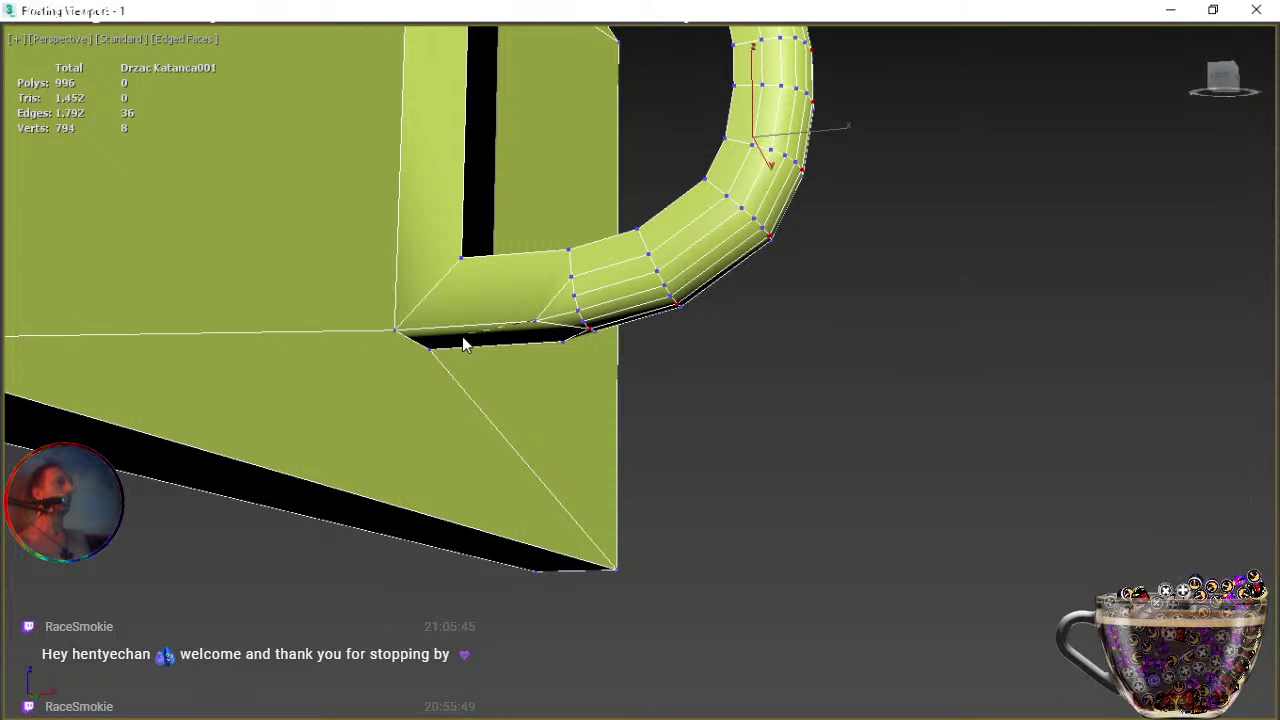
{"action": "left_click", "coordinate": [395, 332]}
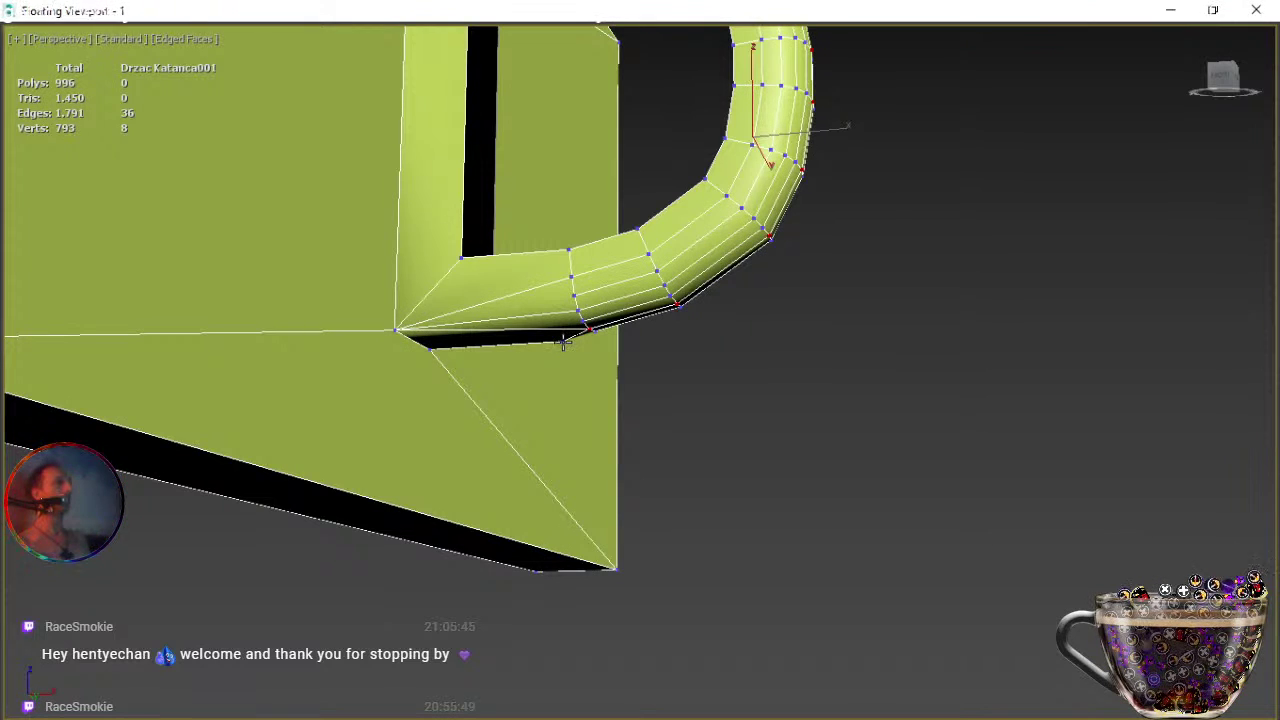
{"action": "left_click", "coordinate": [430, 350]}
Target-weld the two stray rim vertices at the loop's upper end to the corner vertices where it meets the plate.
{"action": "middle_click_drag", "start_coordinate": [657, 216], "coordinate": [577, 512]}
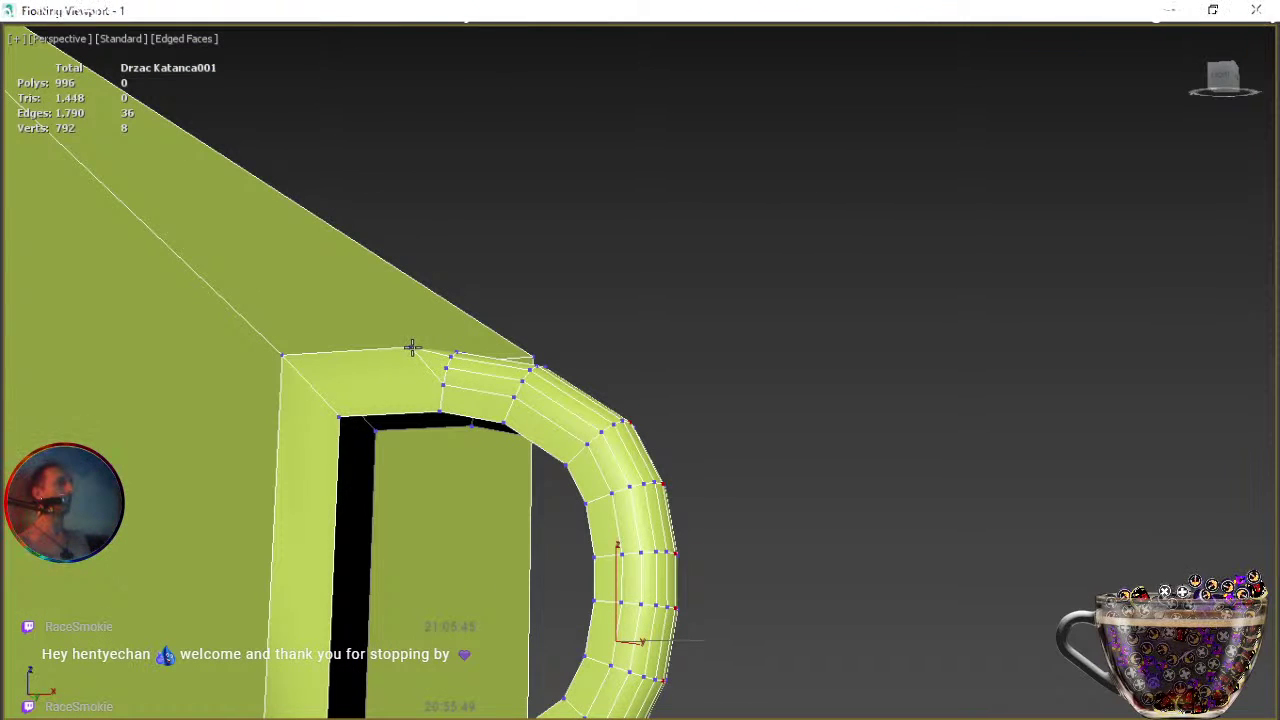
{"action": "left_click", "coordinate": [281, 356]}
{"action": "middle_click_drag", "start_coordinate": [654, 420], "coordinate": [577, 481], "text": "alt"}
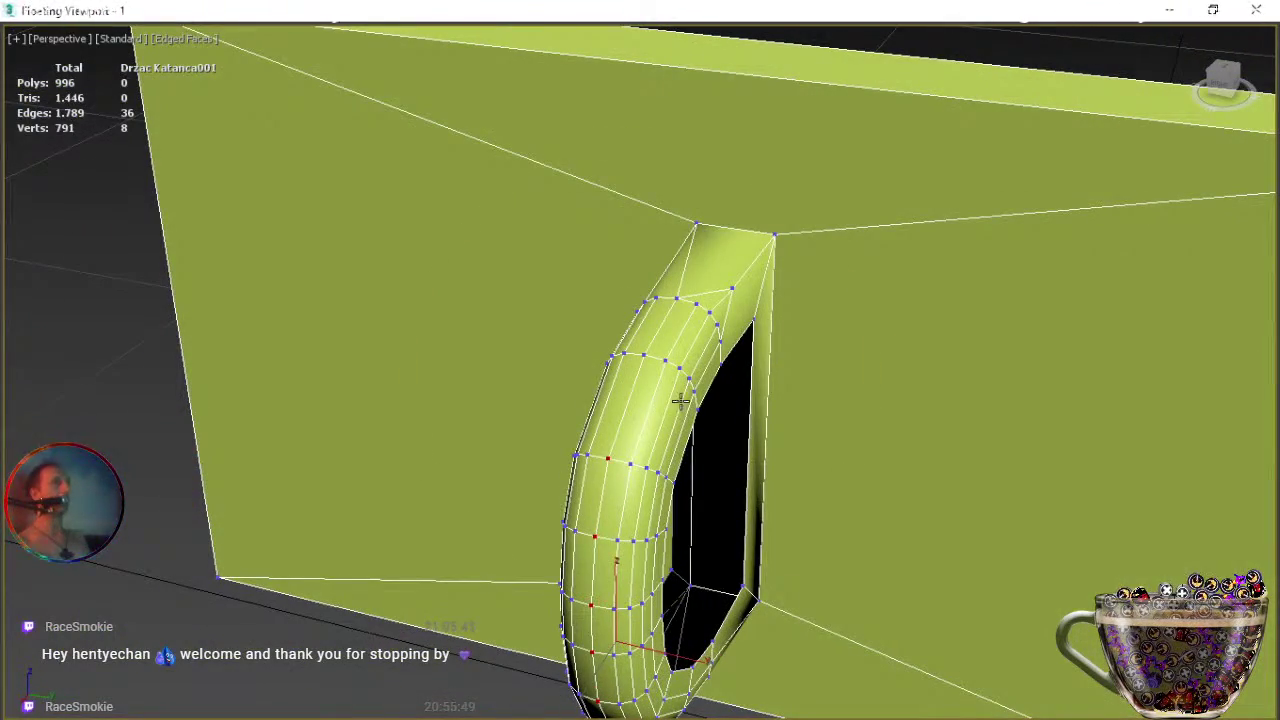
{"action": "left_click", "coordinate": [734, 288]}
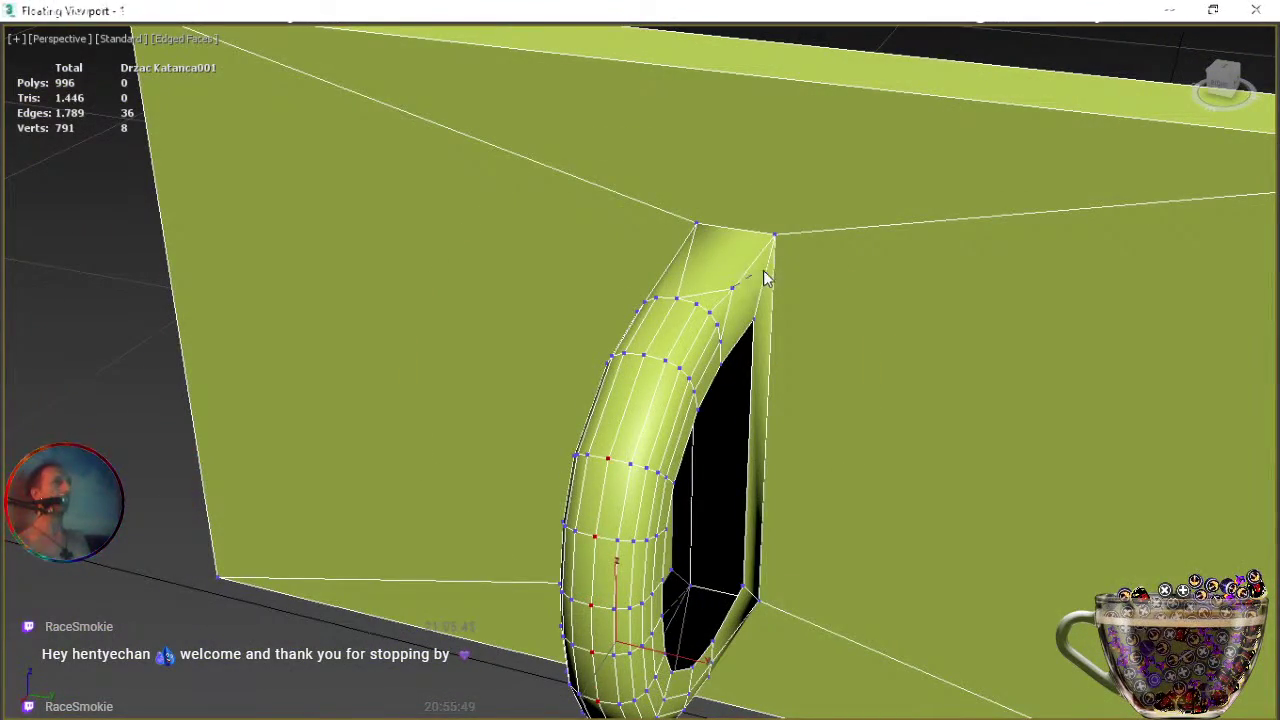
{"action": "left_click", "coordinate": [774, 235]}
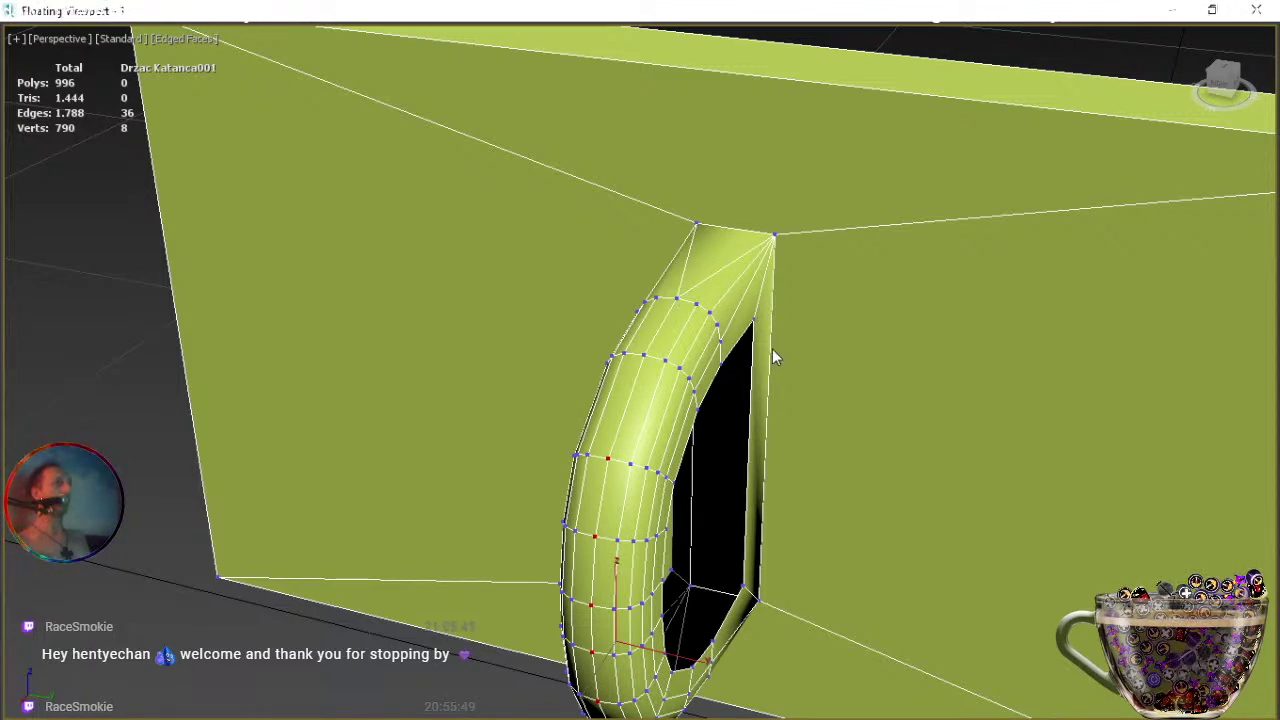
Leave isolation so the other latch parts and the chest are shown around the loop and back plate.
{"action": "middle_click_drag", "start_coordinate": [737, 466], "coordinate": [783, 426], "text": "alt"}
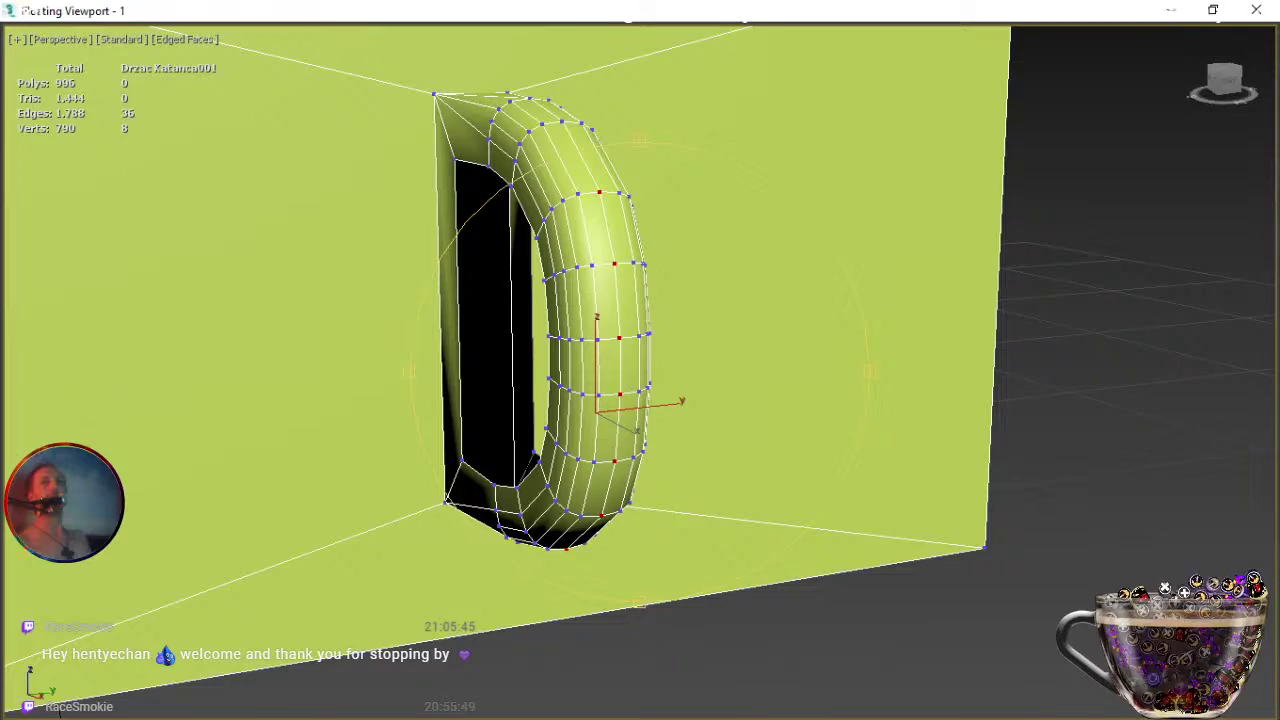
{"action": "key", "text": "alt+q"}
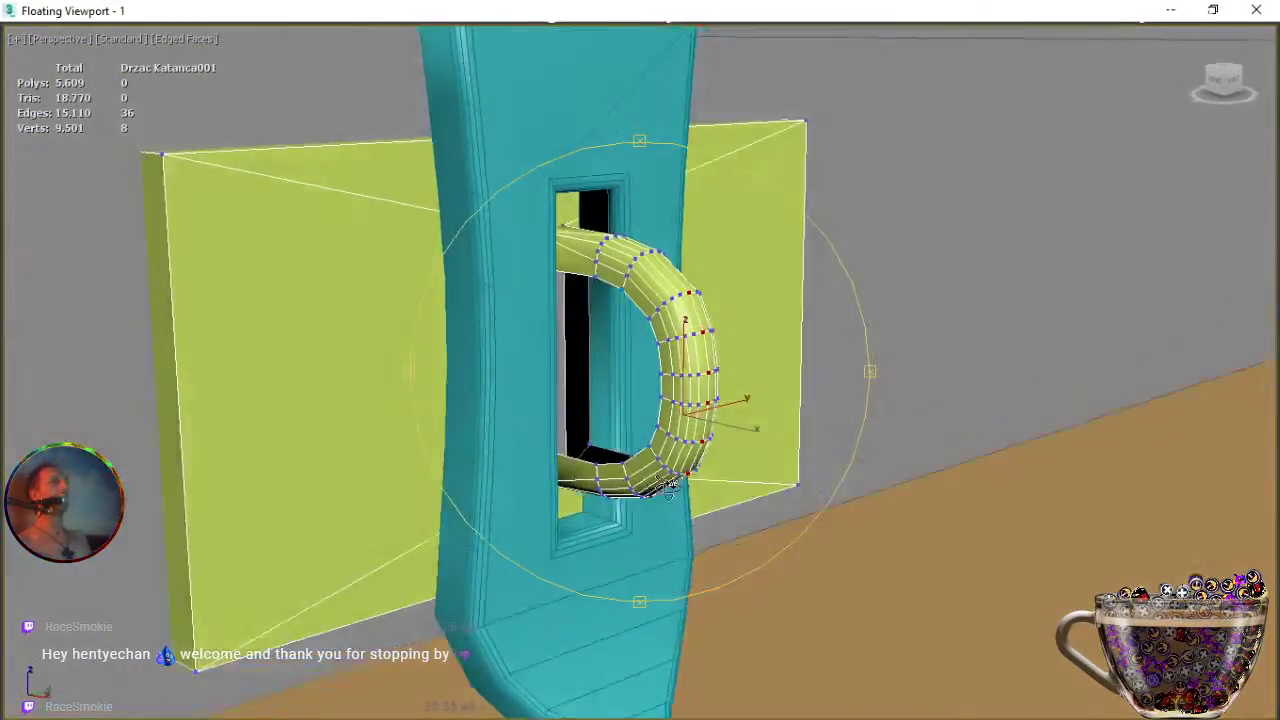
{"action": "middle_click_drag", "start_coordinate": [670, 485], "coordinate": [627, 487], "text": "alt"}
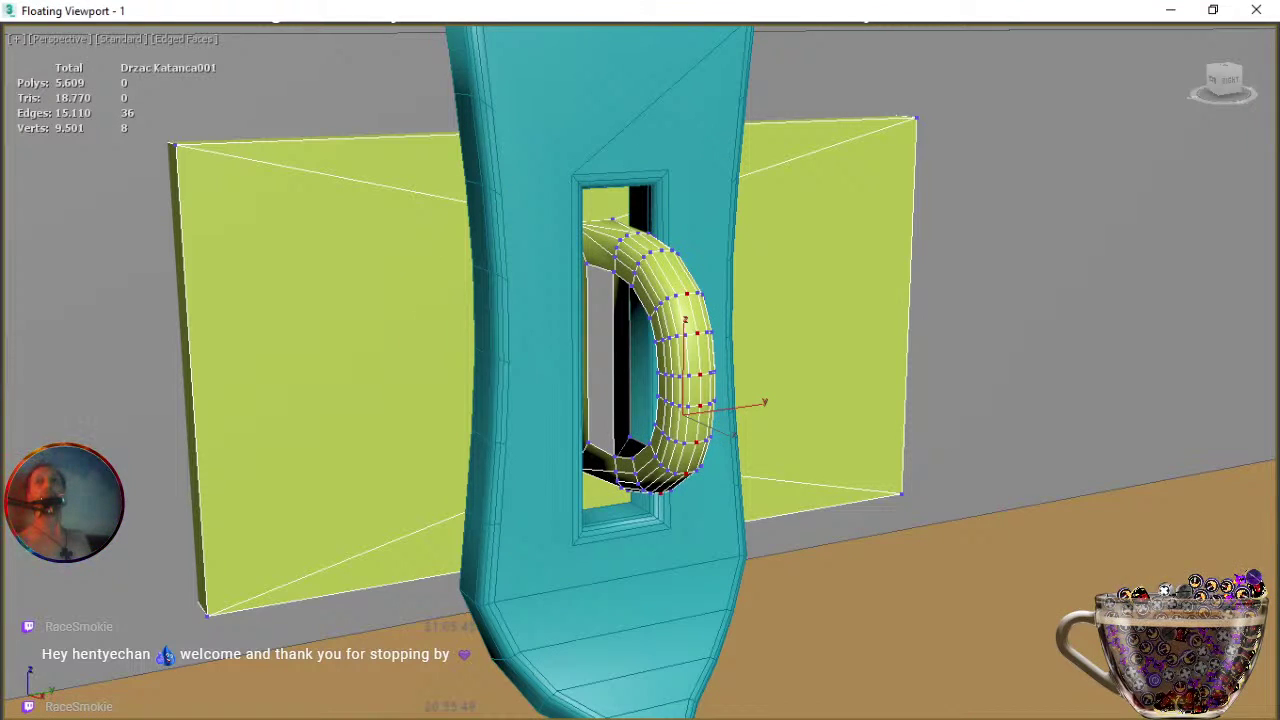
Connect the two vertical edges at one end of the back plate with 2 segments.
{"action": "key", "text": "2"}
{"action": "left_click_drag", "start_coordinate": [114, 318], "coordinate": [288, 390]}
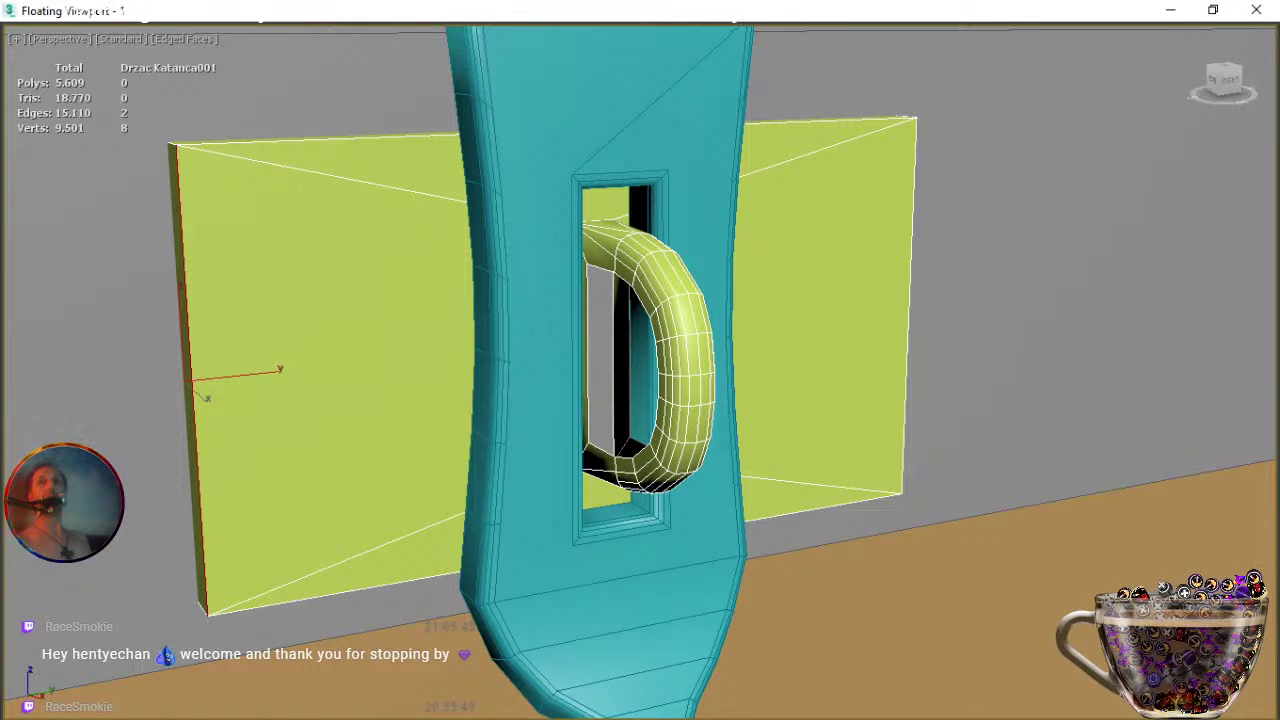
{"action": "key", "text": "ctrl+shift+e"}
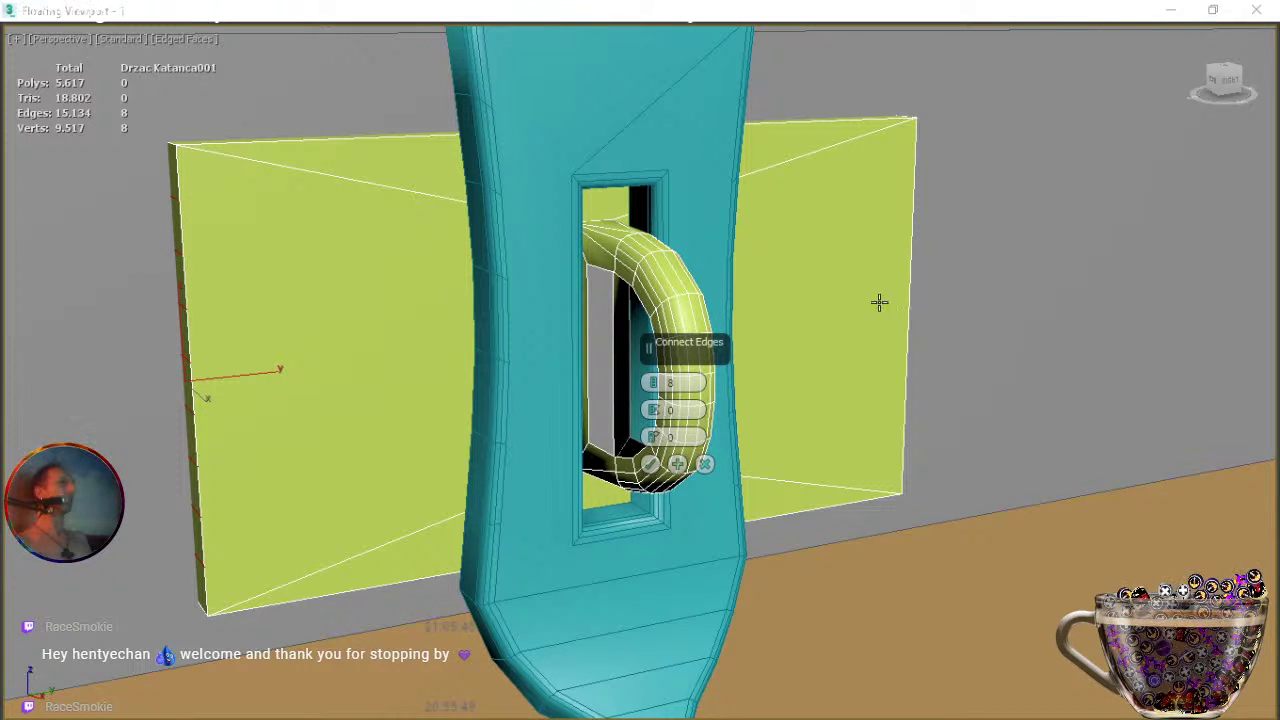
{"action": "left_click", "coordinate": [655, 393]}
{"action": "left_click", "coordinate": [655, 393]}
{"action": "left_click", "coordinate": [655, 393]}
{"action": "left_click", "coordinate": [655, 393]}
{"action": "left_click", "coordinate": [655, 393]}
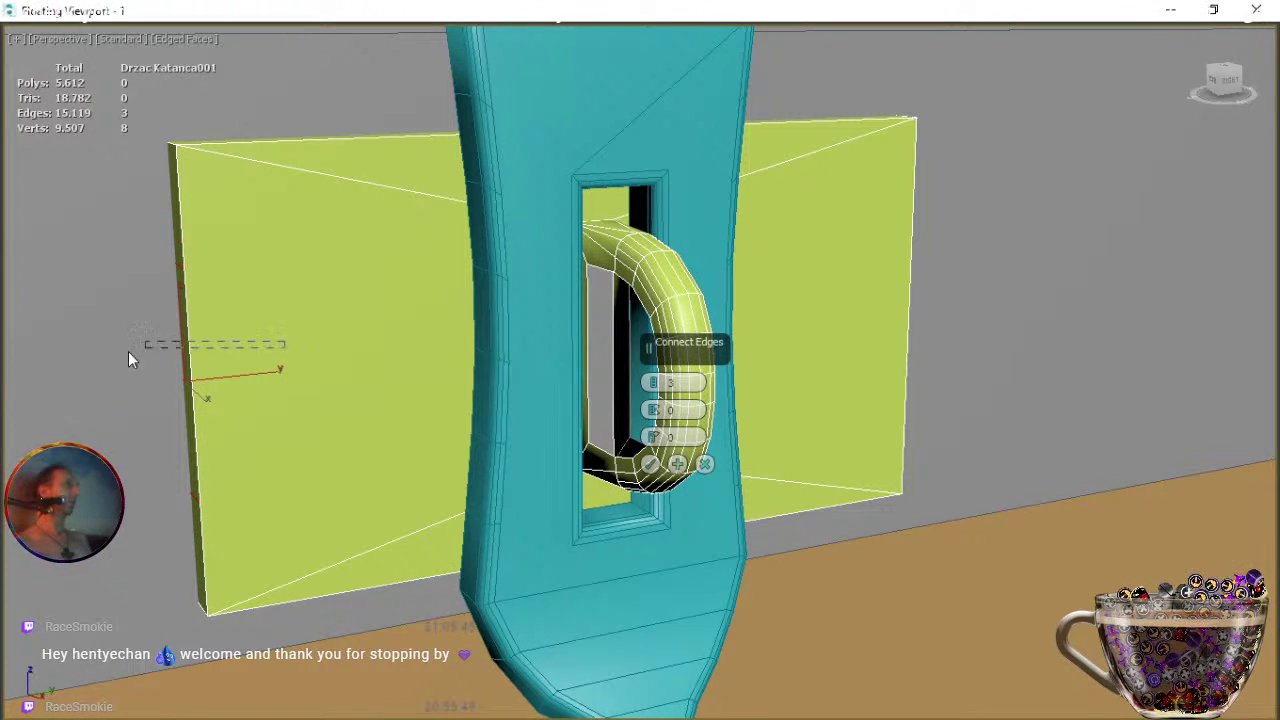
{"action": "left_click_drag", "start_coordinate": [74, 352], "coordinate": [74, 352]}
{"action": "key", "text": "ctrl+r"}
{"action": "middle_click_drag", "start_coordinate": [345, 376], "coordinate": [548, 404], "text": "alt"}
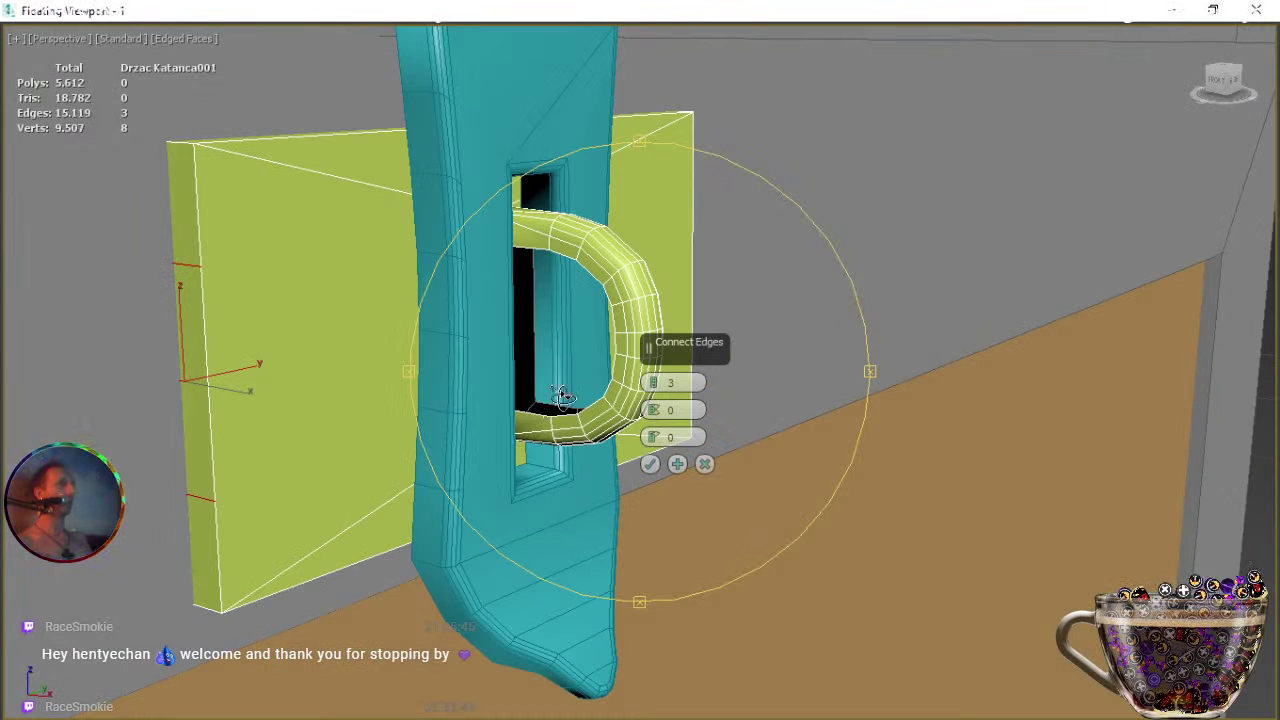
{"action": "left_click", "coordinate": [654, 394]}
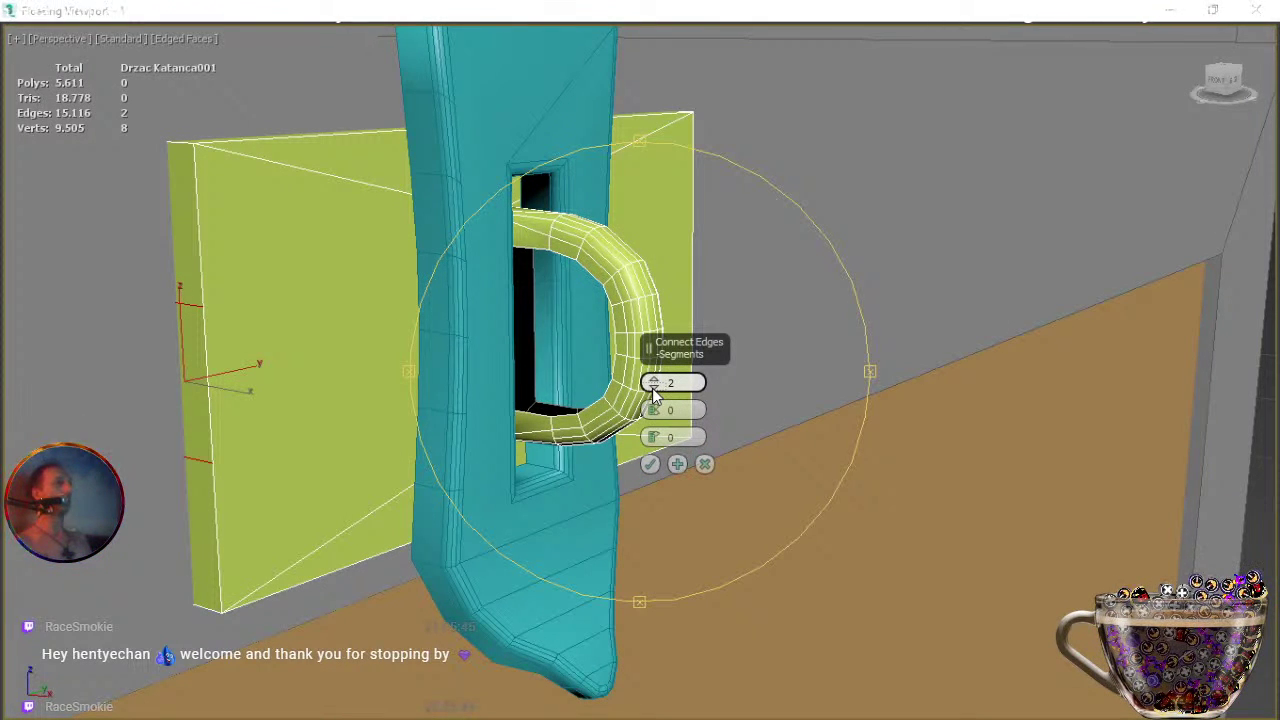
{"action": "left_click", "coordinate": [650, 465]}
Connect the two vertical edges at the opposite end of the back plate with 2 segments.
{"action": "middle_click_drag", "start_coordinate": [650, 465], "coordinate": [508, 427], "text": "alt"}
{"action": "middle_click_drag", "start_coordinate": [660, 429], "coordinate": [707, 316], "text": "alt"}
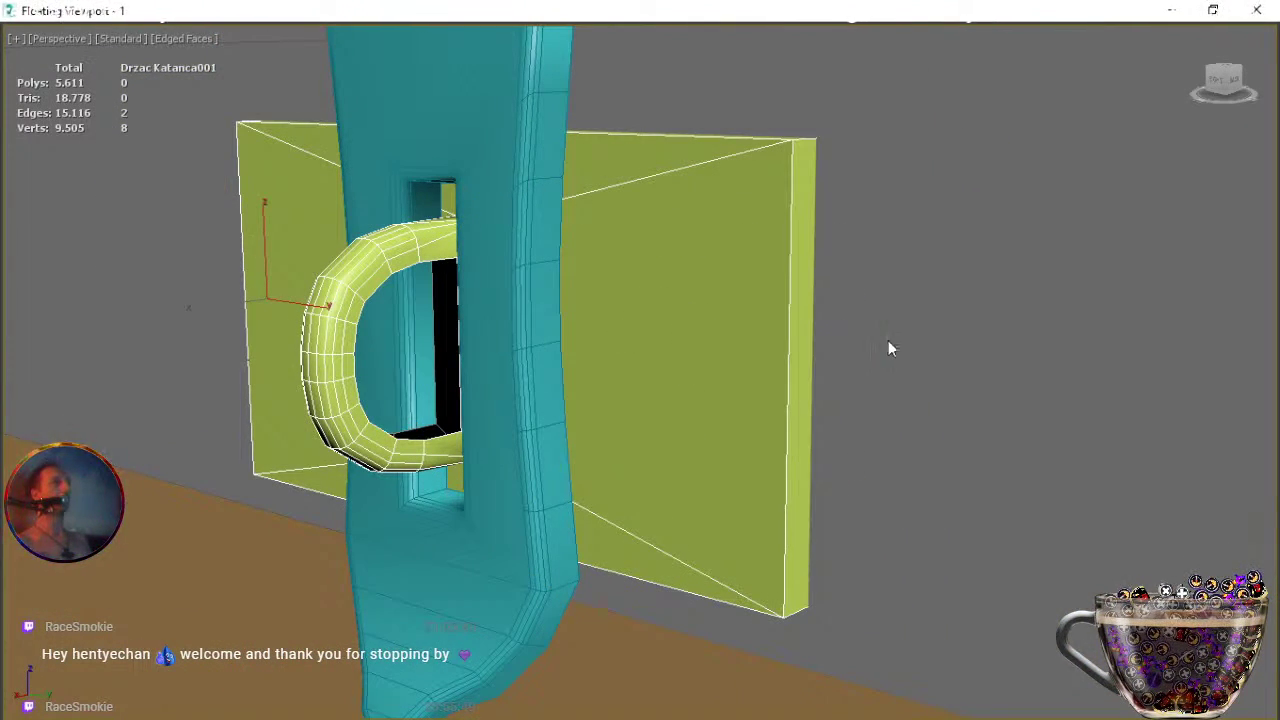
{"action": "left_click_drag", "start_coordinate": [817, 374], "coordinate": [772, 400]}
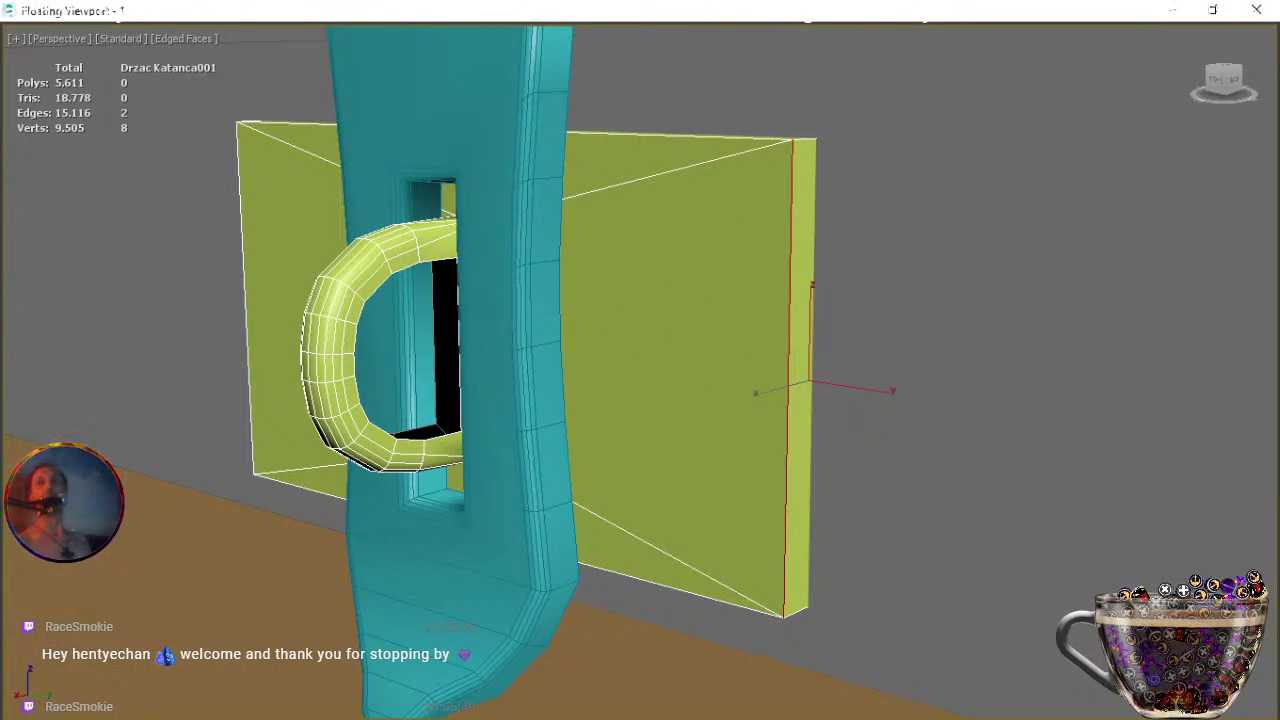
{"action": "key", "text": "ctrl+shift+e"}
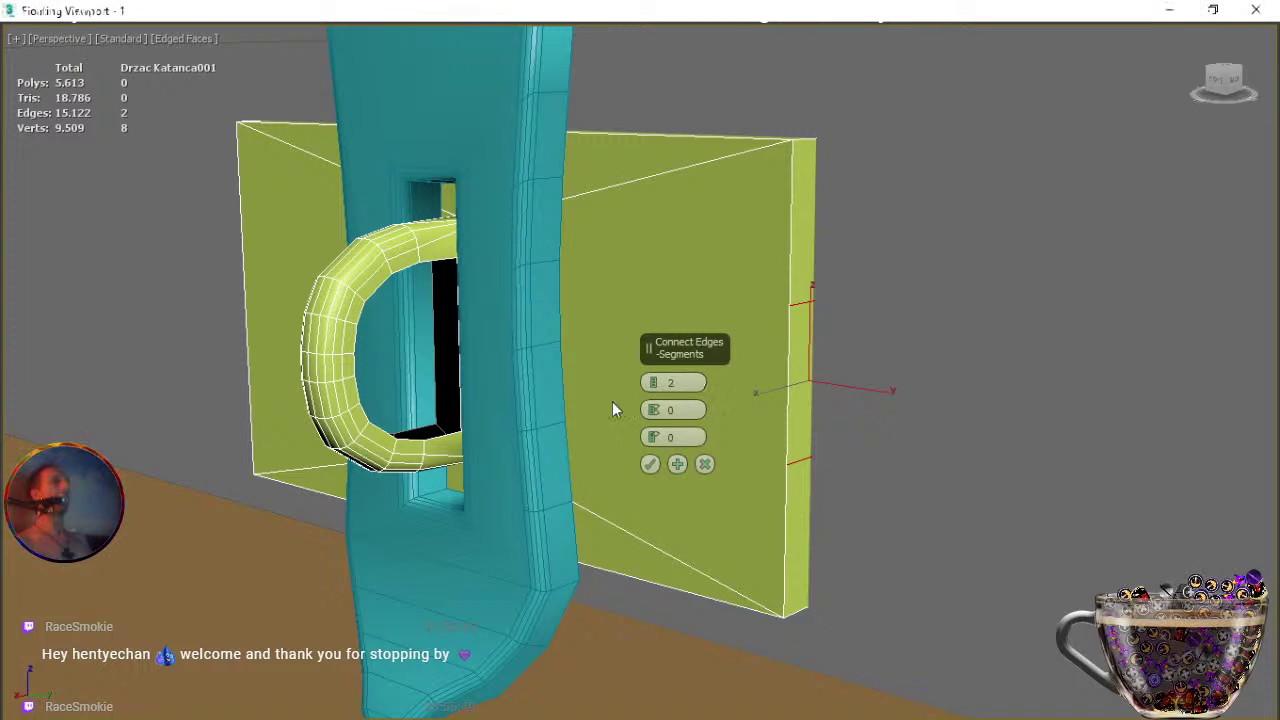
{"action": "left_click", "coordinate": [650, 464]}
Select the middle polygons on both ends of the back plate and scale them slightly inward along Y to give the plate a waist.
{"action": "key", "text": "4"}
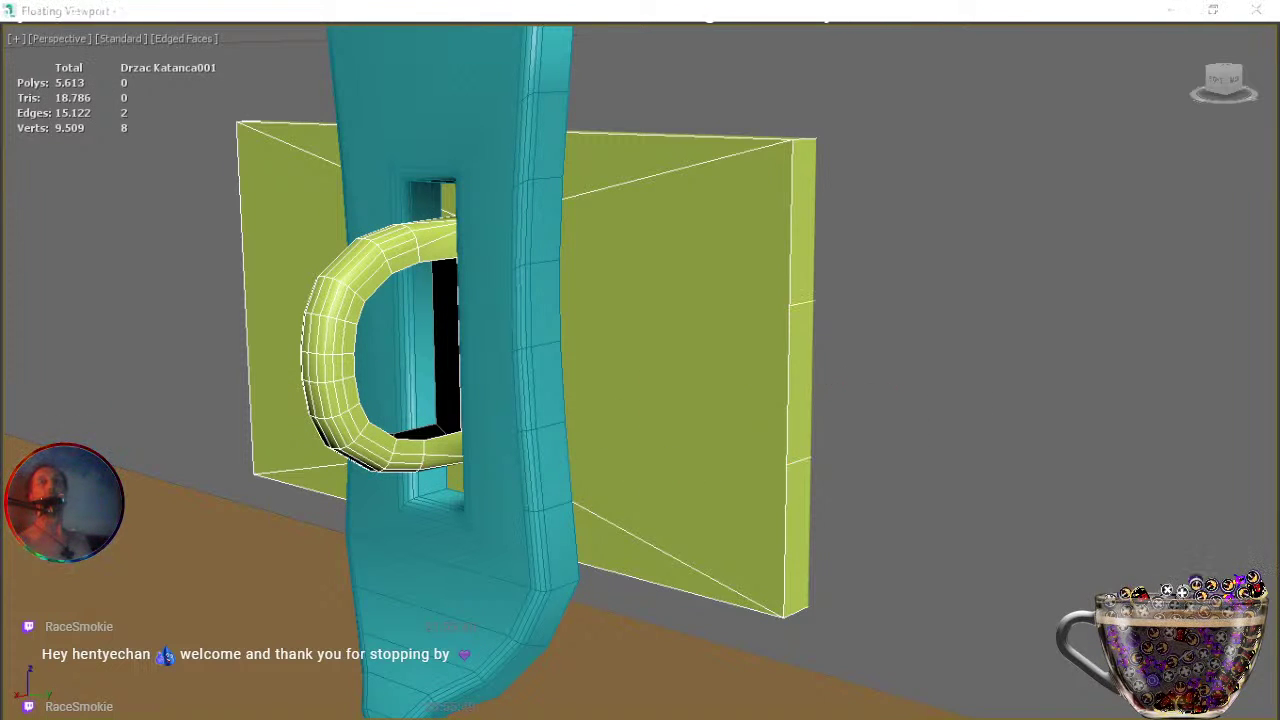
{"action": "left_click", "coordinate": [807, 366]}
{"action": "key", "text": "ctrl+r"}
{"action": "left_click_drag", "start_coordinate": [666, 363], "coordinate": [683, 374]}
{"action": "middle_click_drag", "start_coordinate": [624, 399], "coordinate": [629, 365], "text": "alt"}
{"action": "left_click_drag", "start_coordinate": [629, 365], "coordinate": [632, 367]}
{"action": "right_click", "coordinate": [523, 376]}
{"action": "left_click", "coordinate": [378, 441]}
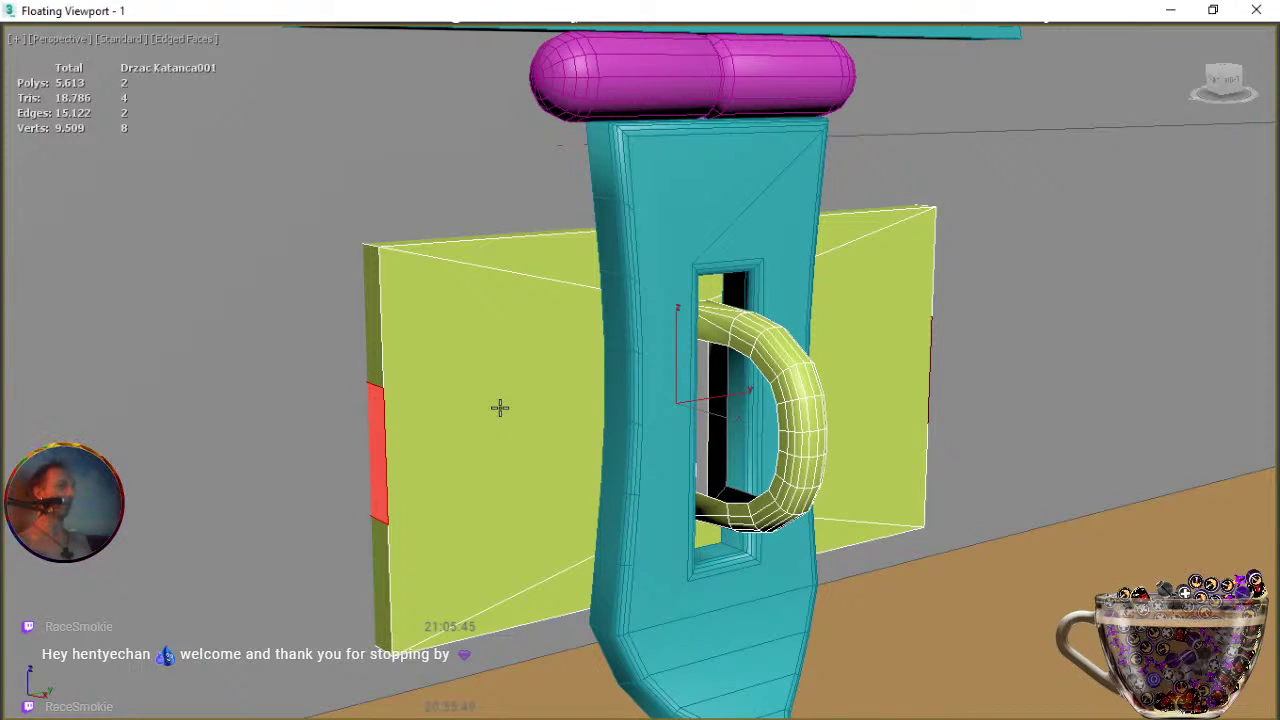
{"action": "key", "text": "w"}
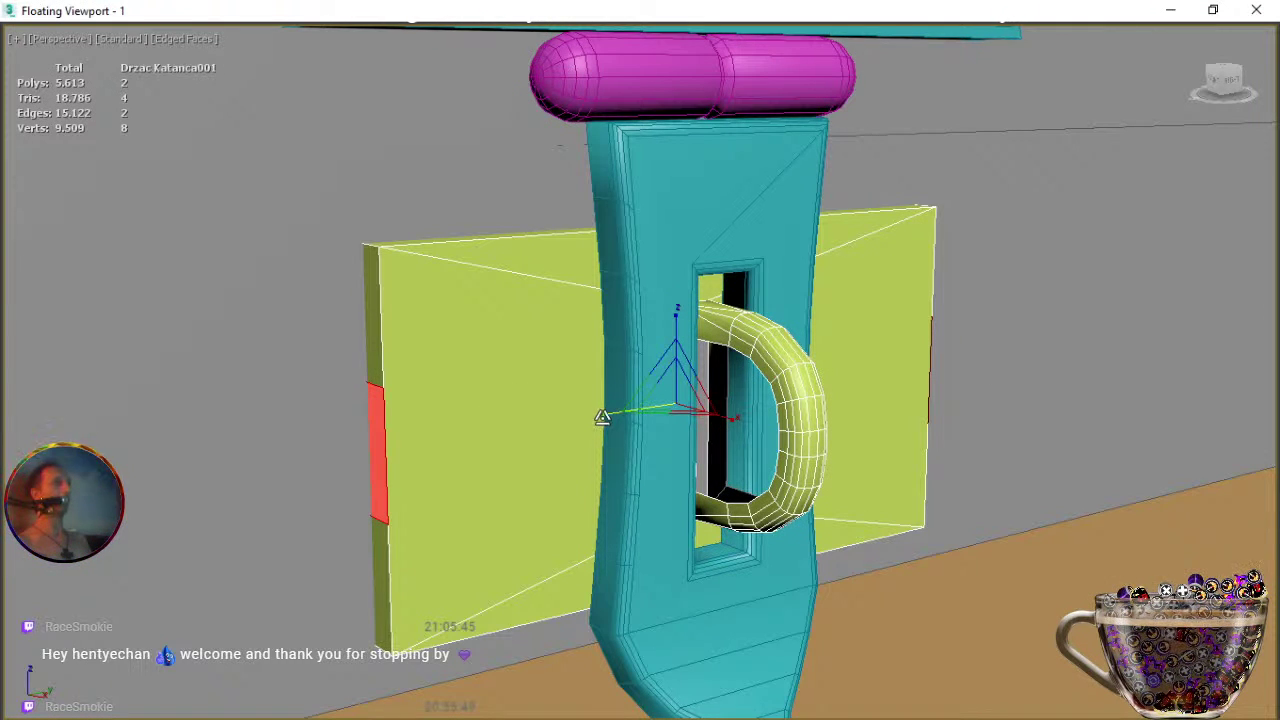
{"action": "left_click_drag", "start_coordinate": [603, 418], "coordinate": [605, 415]}
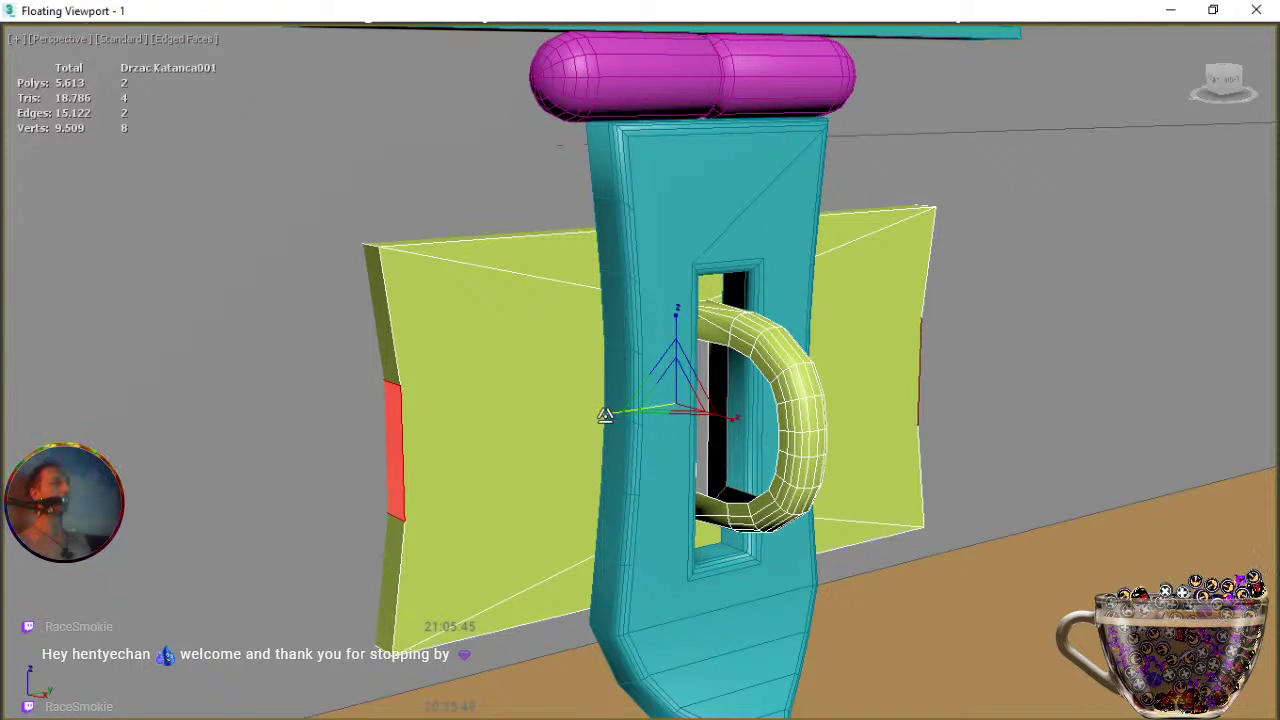
{"action": "key", "text": "r"}
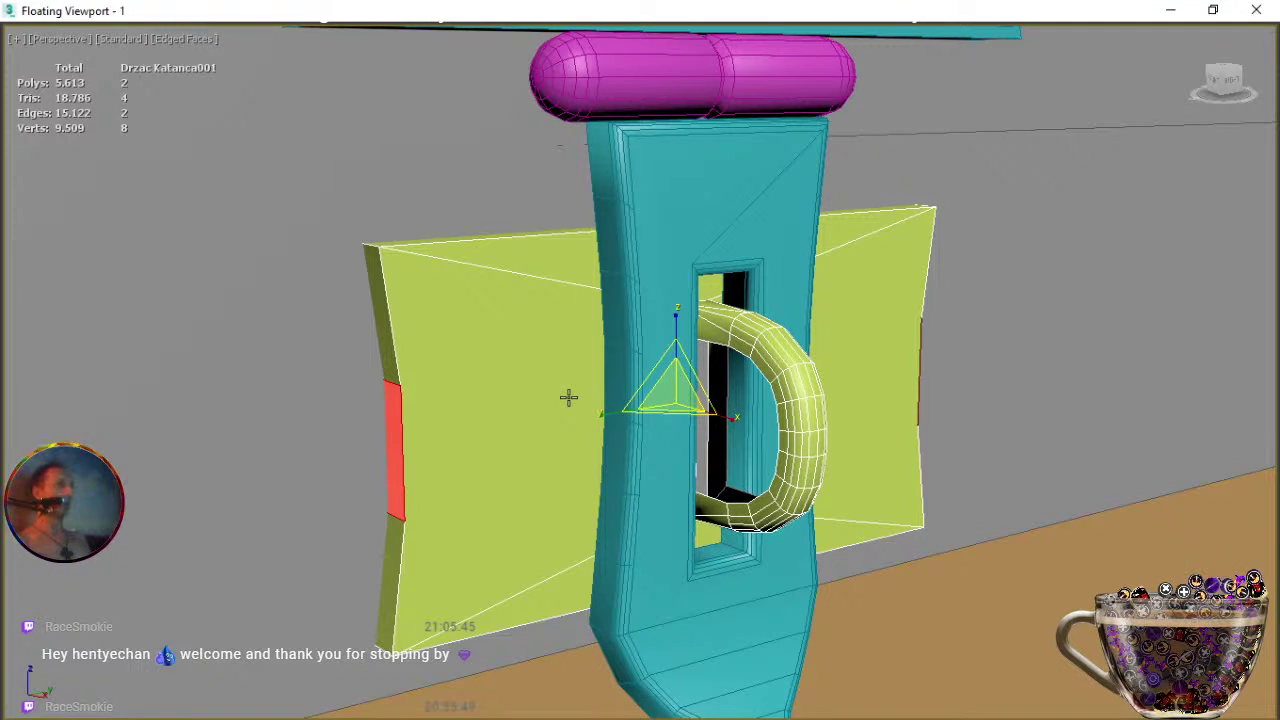
{"action": "middle_click_drag", "start_coordinate": [568, 422], "coordinate": [646, 486]}
{"action": "scroll", "coordinate": [426, 405], "scroll_direction": "down", "scroll_amount": 3}
{"action": "scroll", "coordinate": [583, 477], "scroll_direction": "down", "scroll_amount": 3}
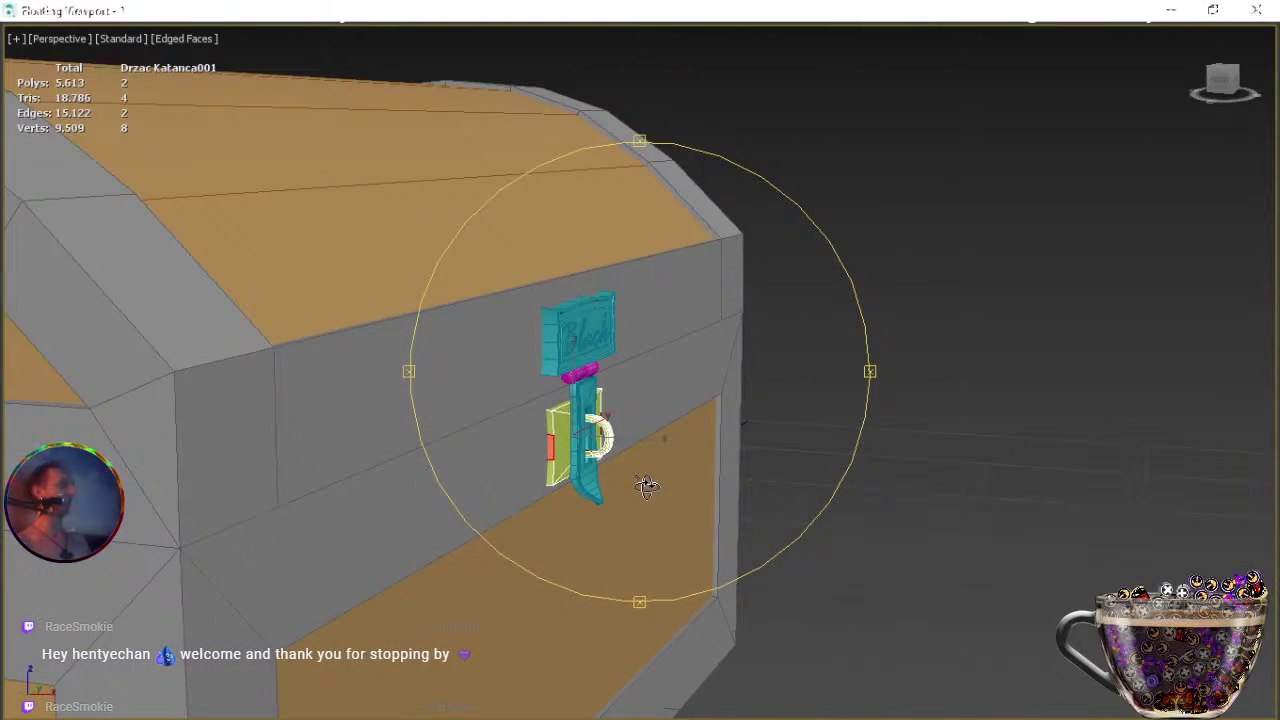
{"action": "middle_click_drag", "start_coordinate": [609, 500], "coordinate": [549, 499], "text": "alt"}
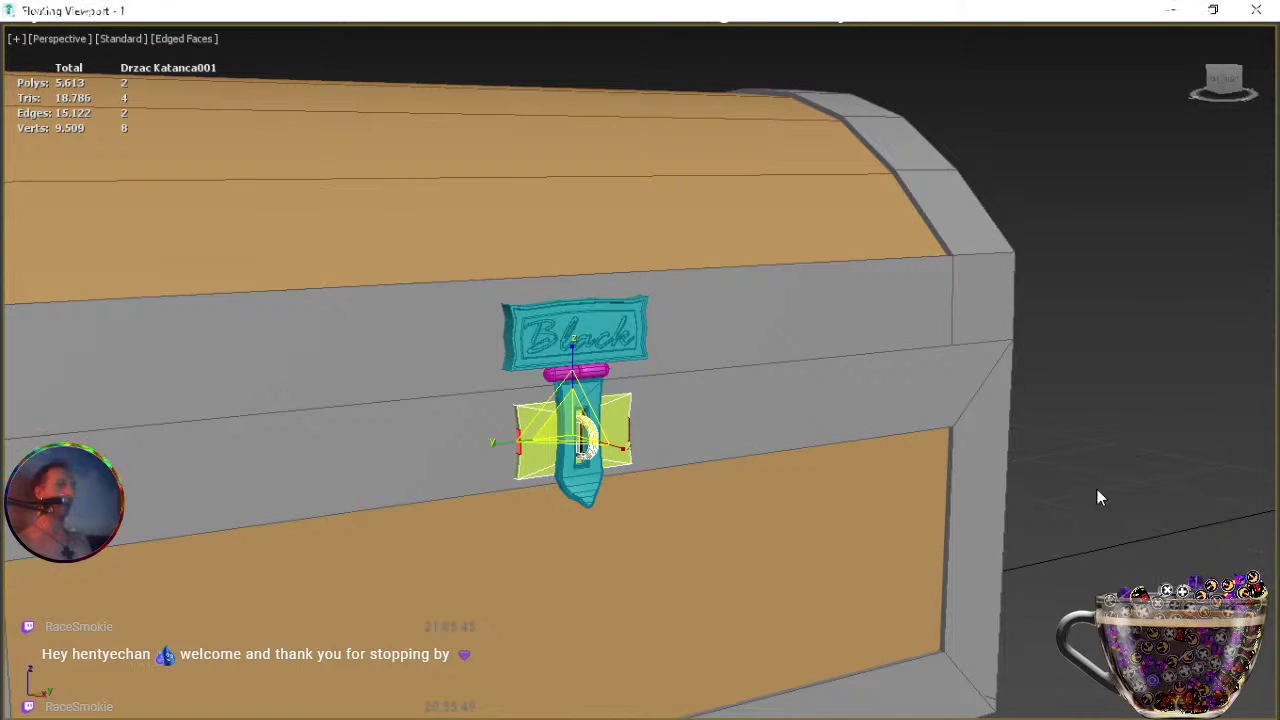
Leave polygon editing on the back plate and compare the whole chest and its latch with the pirate chest reference photo.
{"action": "key", "text": "4"}
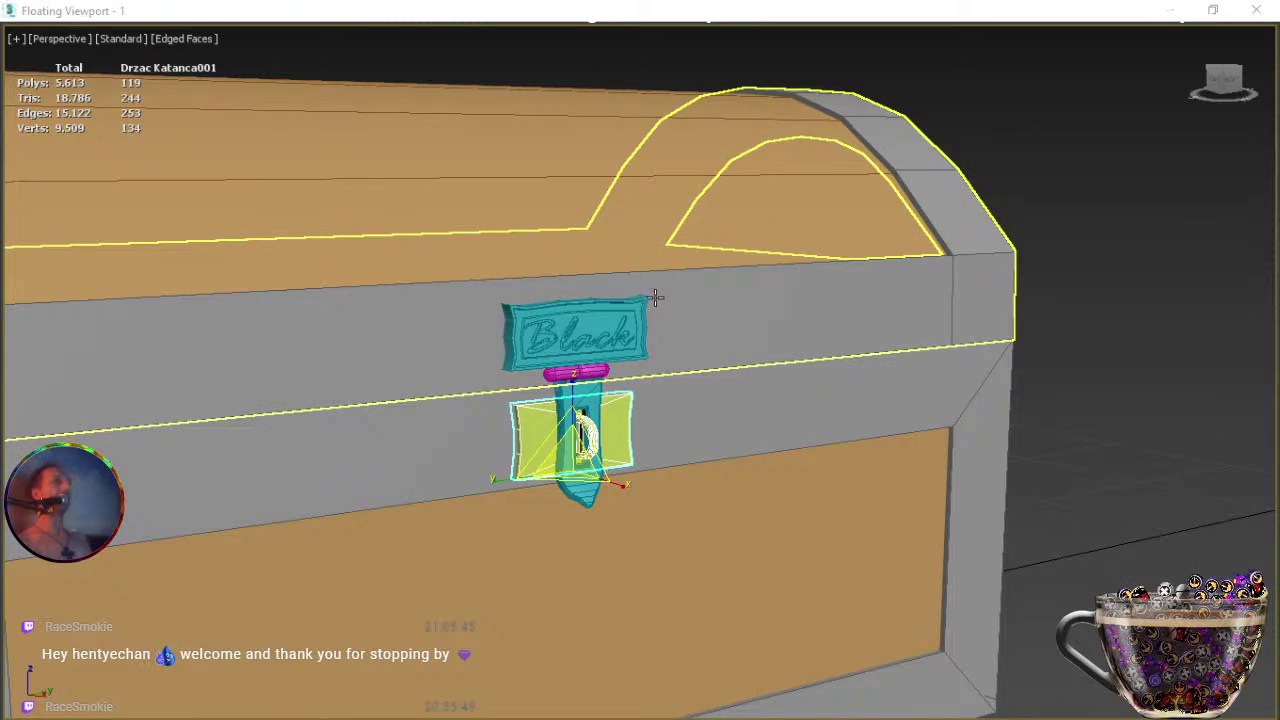
{"action": "middle_click_drag", "start_coordinate": [669, 403], "coordinate": [716, 328]}
{"action": "scroll", "coordinate": [716, 329], "scroll_direction": "down", "scroll_amount": 4}
{"action": "middle_click_drag", "start_coordinate": [651, 377], "coordinate": [643, 463]}
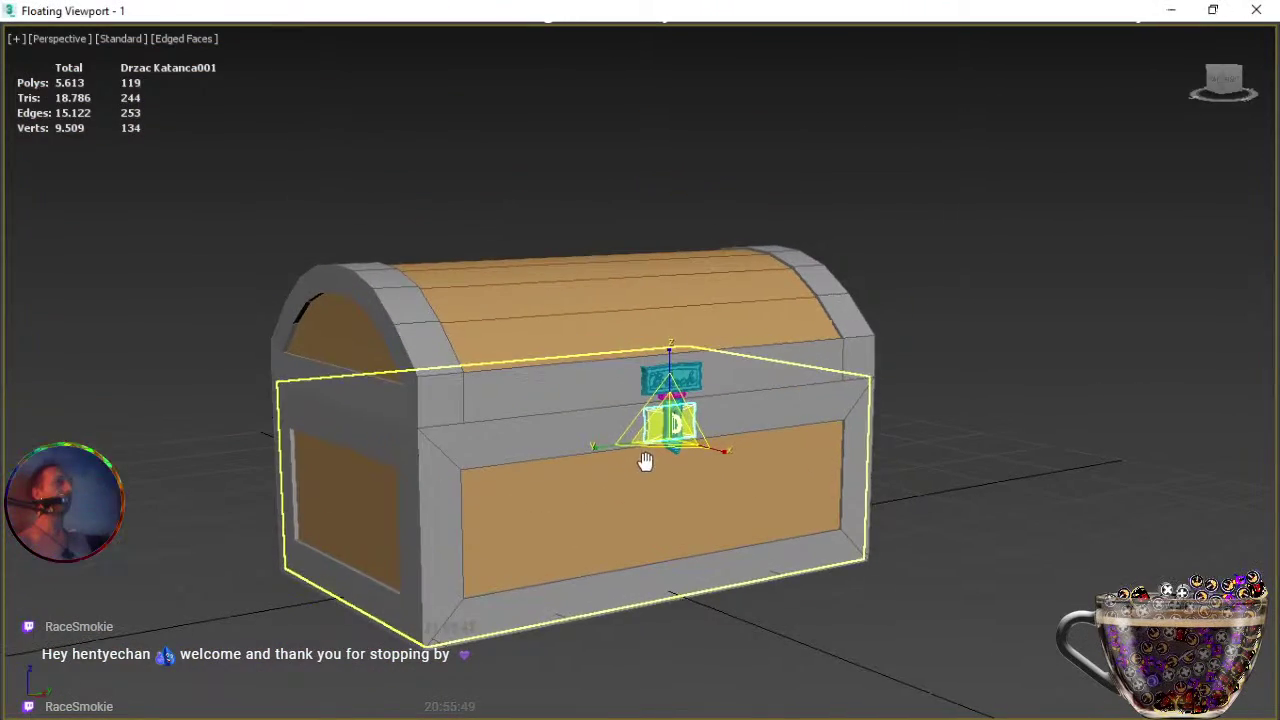
{"action": "middle_click_drag", "start_coordinate": [630, 406], "coordinate": [526, 486], "text": "alt"}
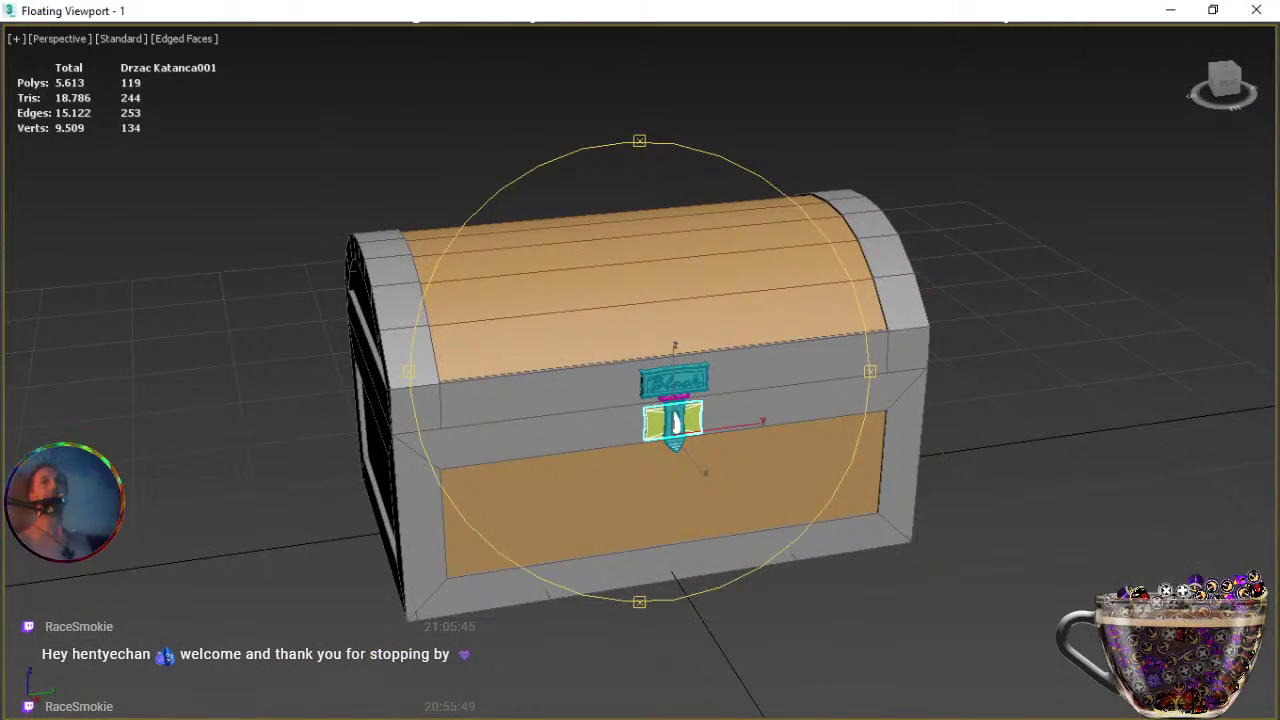
{"action": "key", "text": "alt+Tab"}
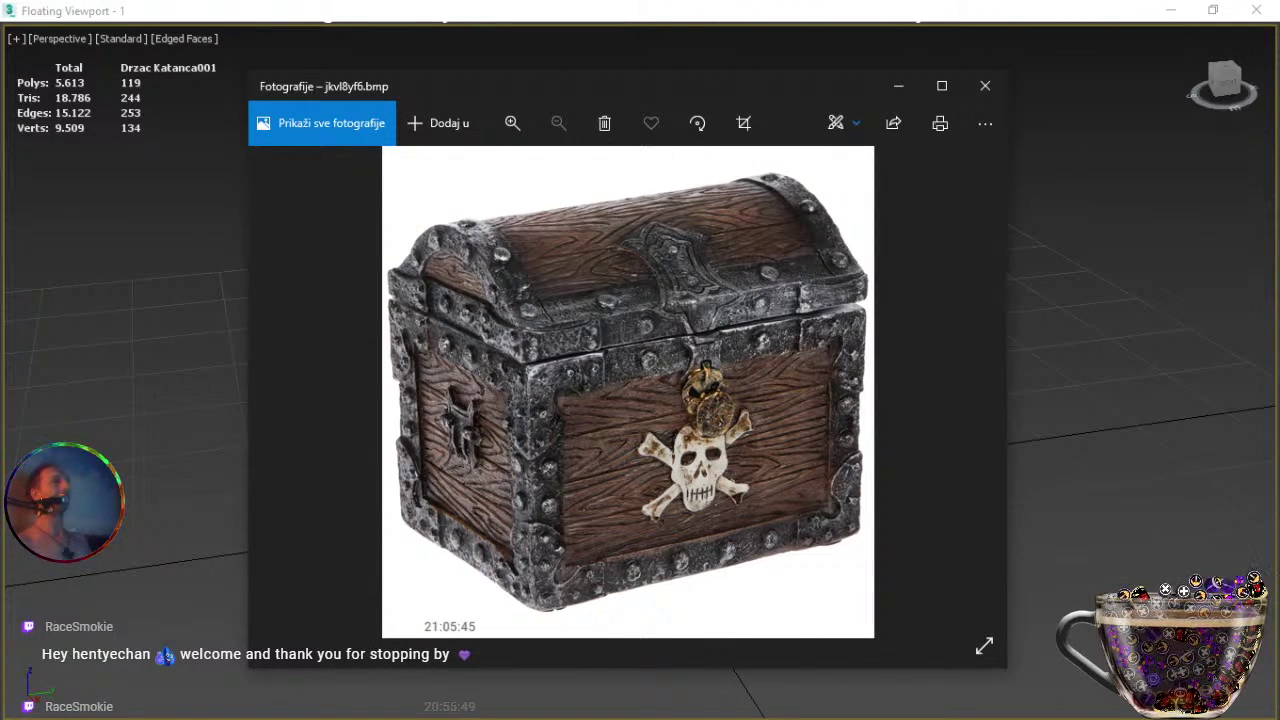
{"action": "key", "text": "alt+Tab"}
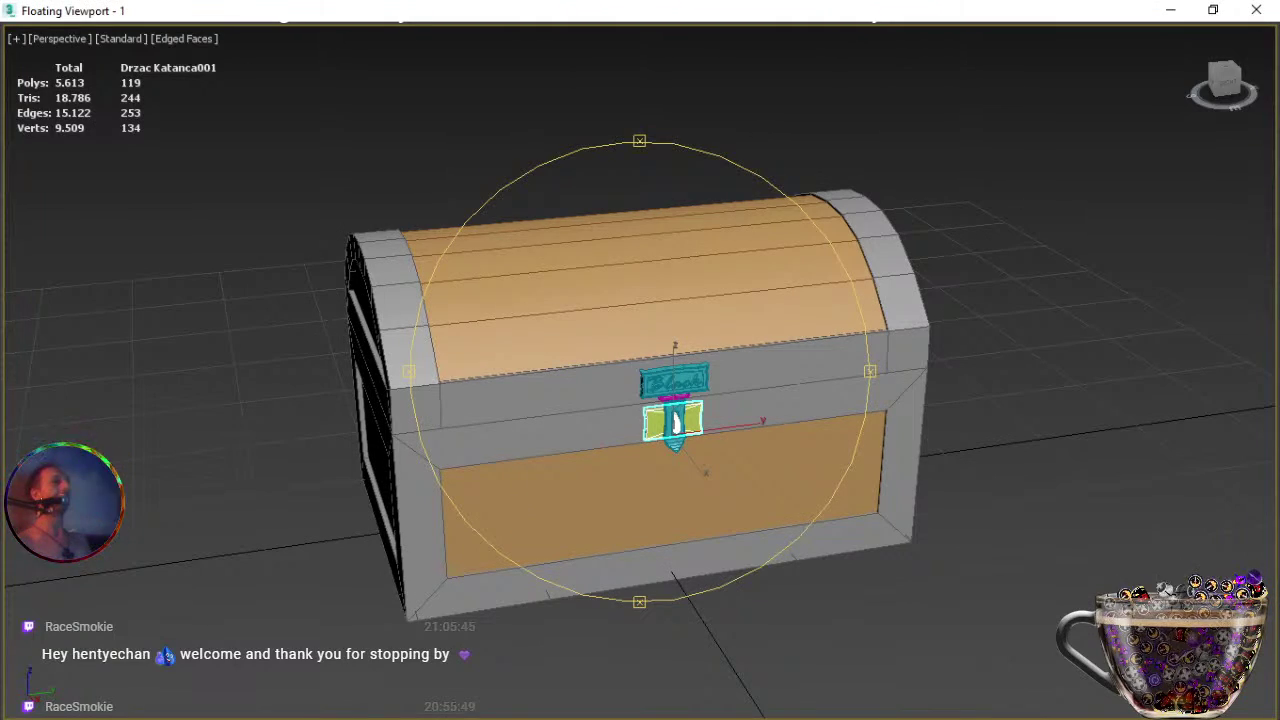
{"action": "middle_click_drag", "start_coordinate": [575, 500], "coordinate": [574, 449], "text": "alt"}
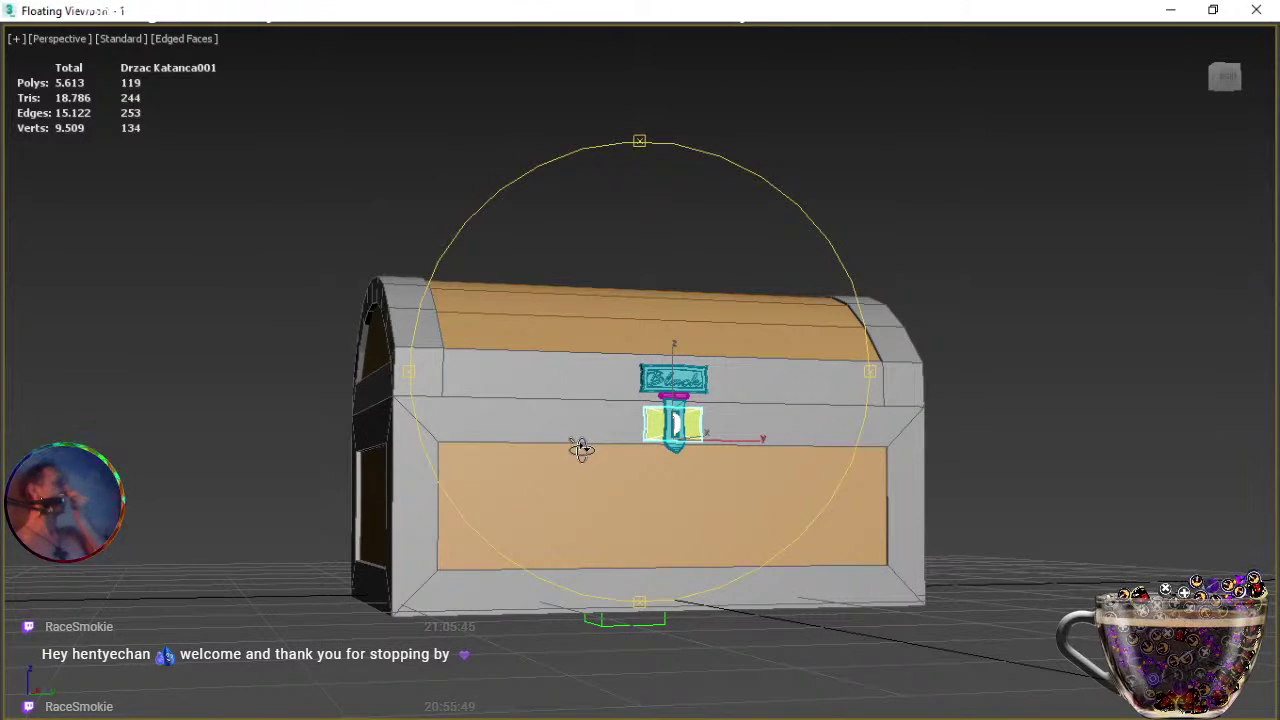
Examine the lower chest body, selecting its front wood panel at polygon level and returning to object level.
{"action": "mouse_move", "coordinate": [641, 515]}
{"action": "middle_mouse_down", "text": "alt"}
{"action": "mouse_move", "coordinate": [551, 494]}
{"action": "mouse_move", "coordinate": [543, 514]}
{"action": "mouse_move", "coordinate": [686, 529]}
{"action": "mouse_move", "coordinate": [643, 523]}
{"action": "middle_mouse_up", "text": "alt"}
{"action": "left_click", "coordinate": [575, 505]}
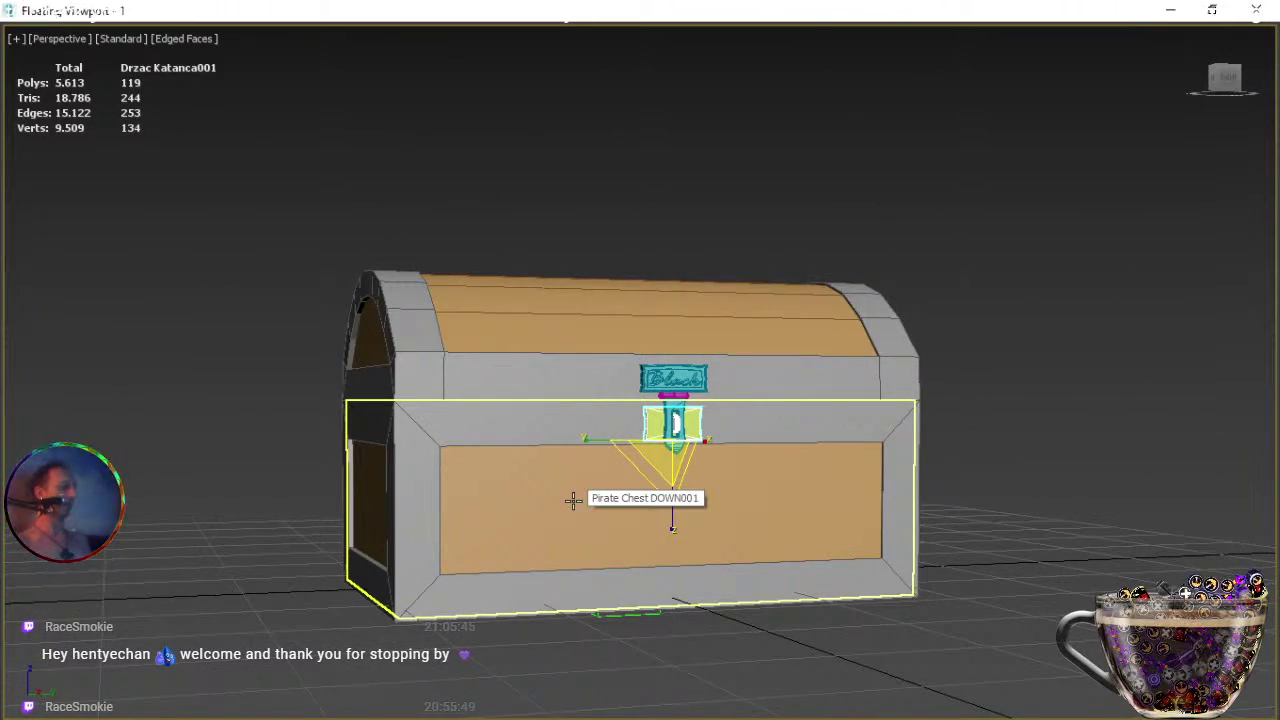
{"action": "left_click", "coordinate": [560, 517]}
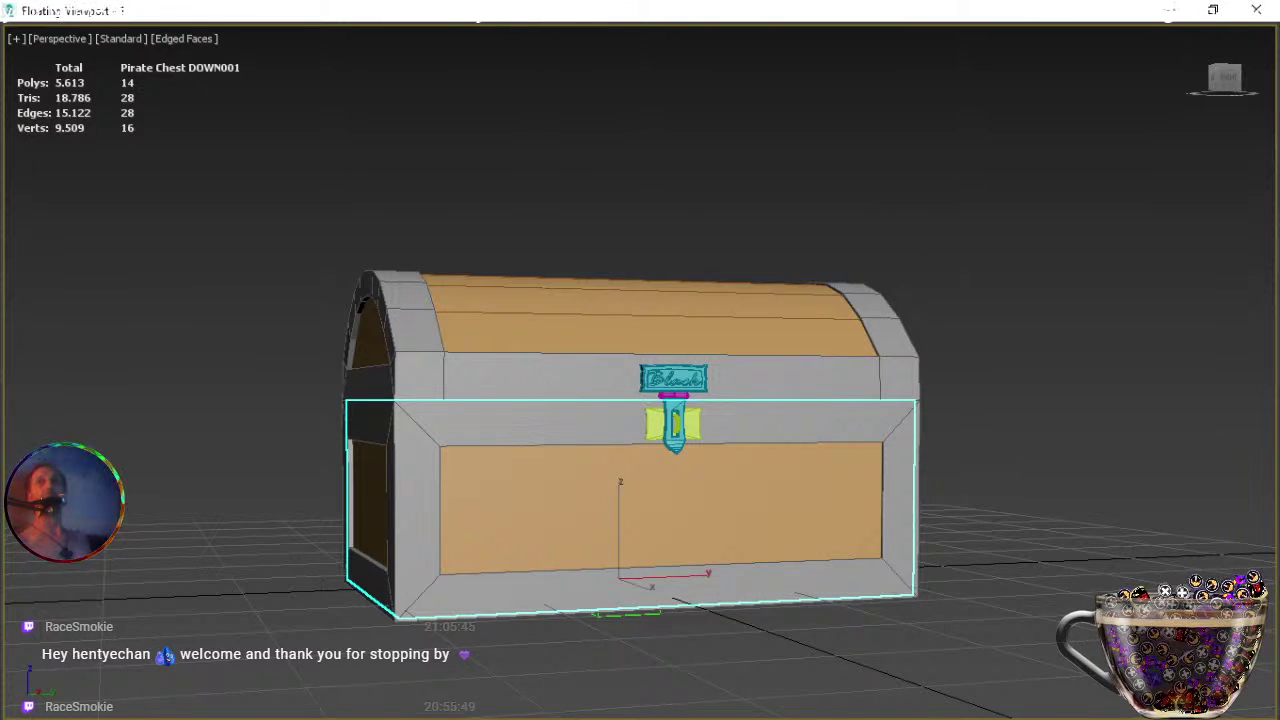
{"action": "key", "text": "4"}
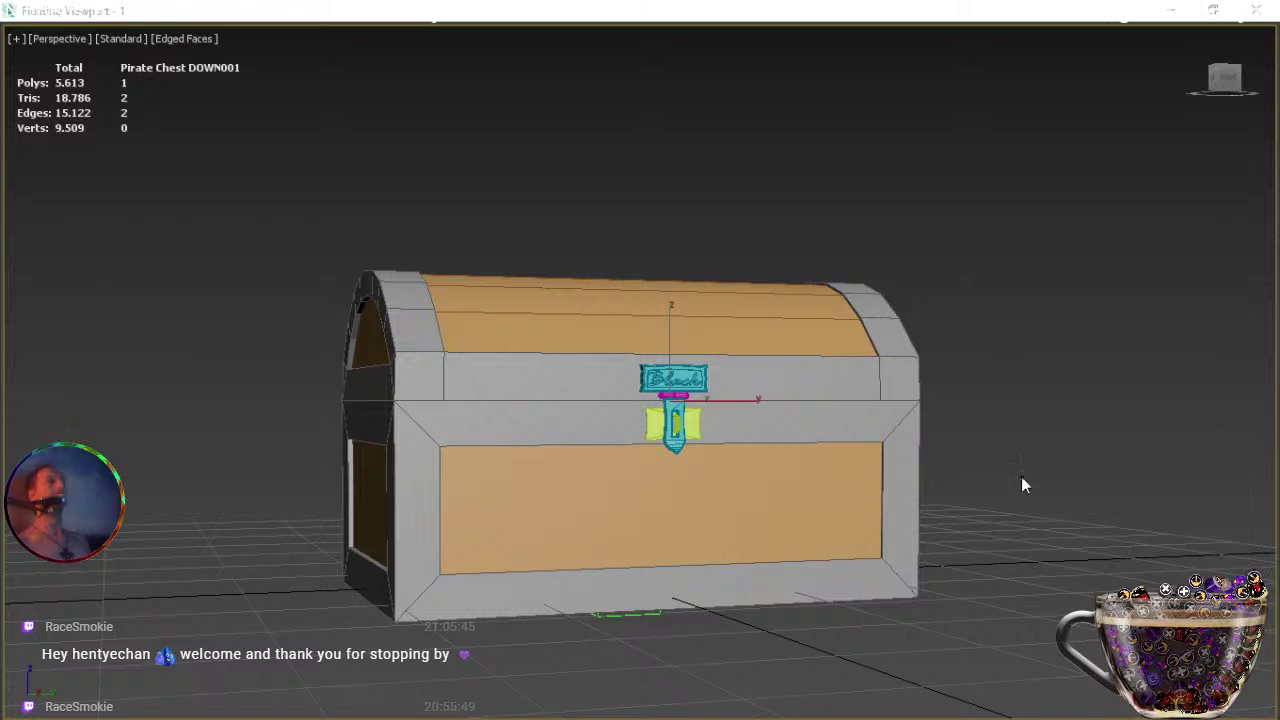
{"action": "left_click", "coordinate": [724, 528]}
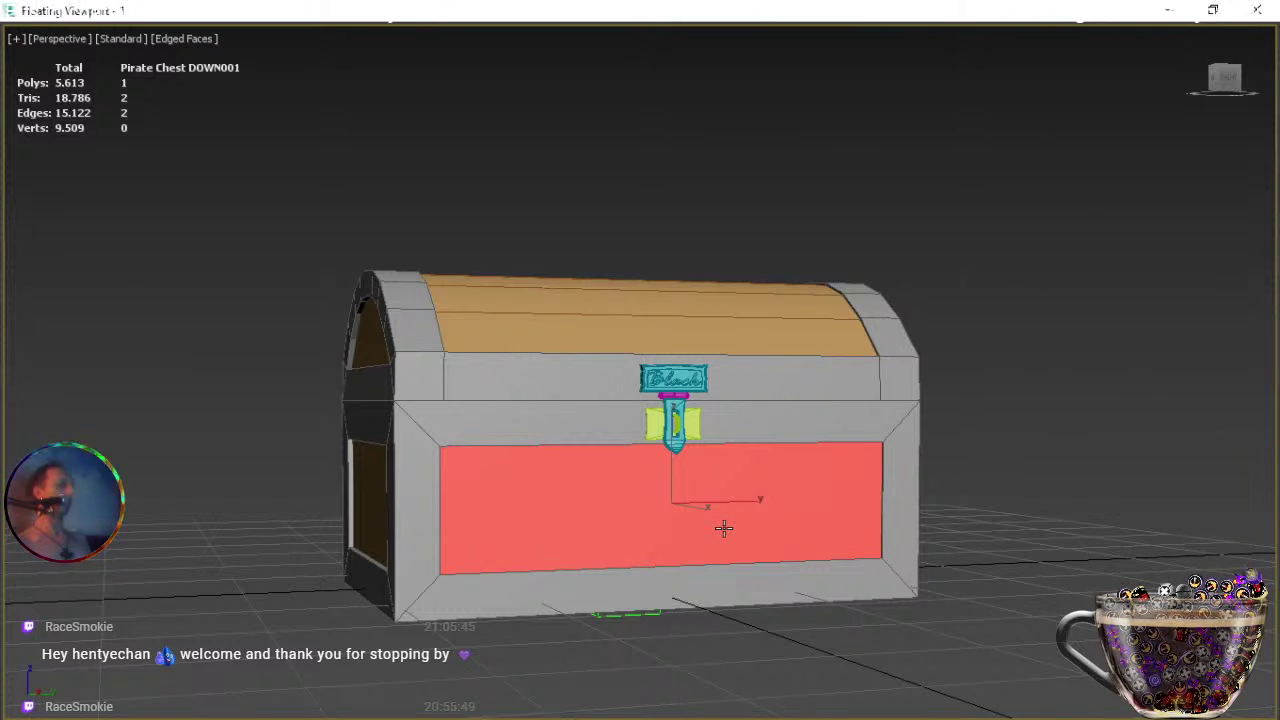
{"action": "key", "text": "ctrl+r"}
{"action": "left_click_drag", "start_coordinate": [600, 491], "coordinate": [605, 523]}
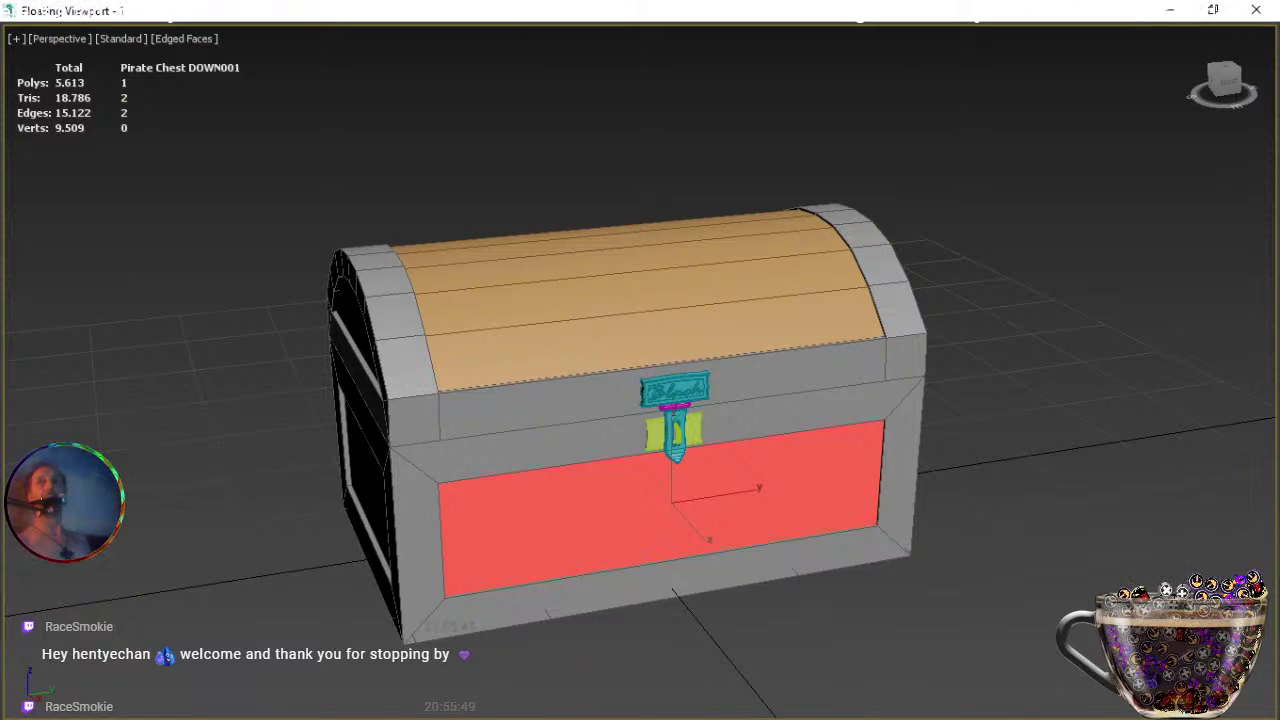
{"action": "key", "text": "4"}
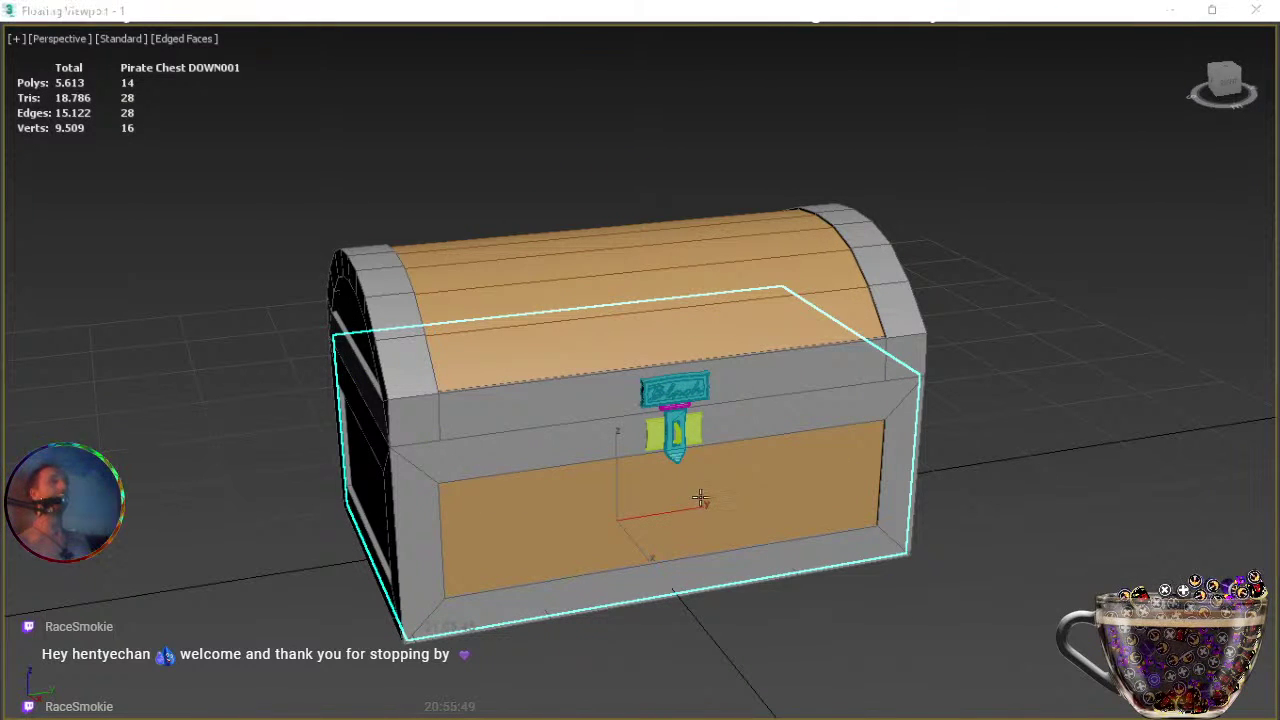
Clone the handle ring floating beside the chest and move the copy along its Z axis to the bracket on the opposite end.
{"action": "middle_click_drag", "start_coordinate": [679, 498], "coordinate": [485, 507]}
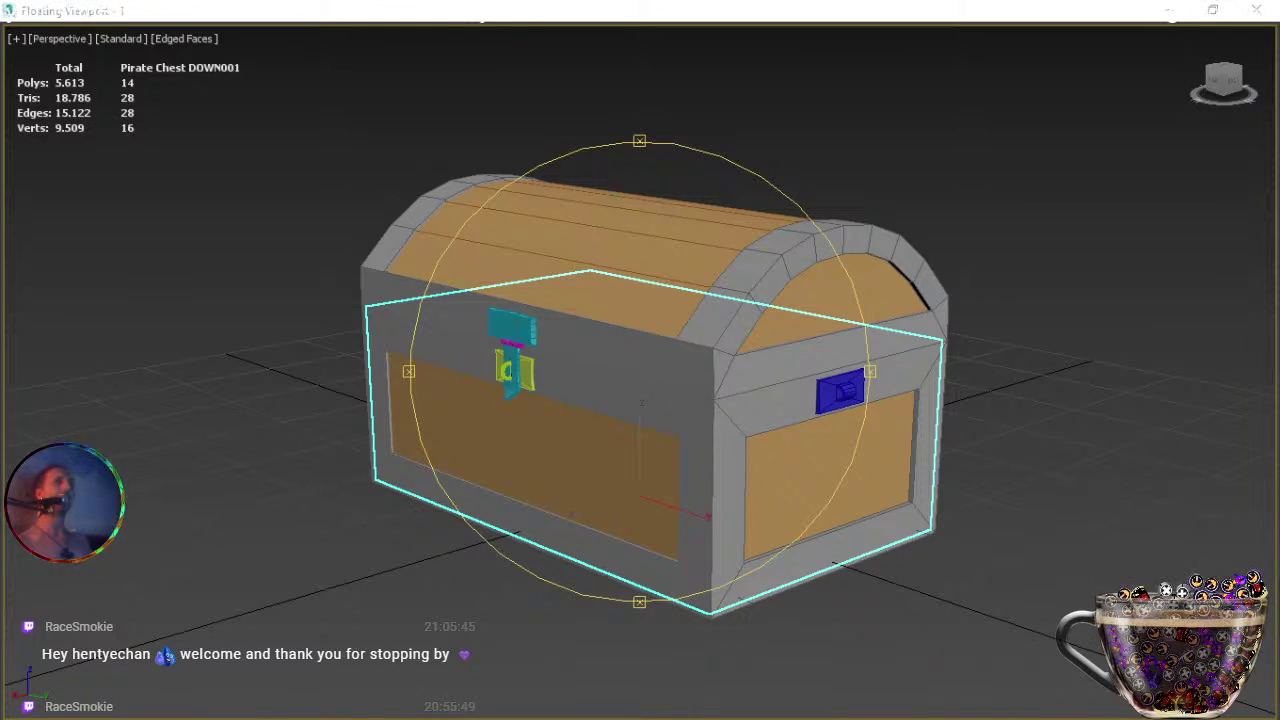
{"action": "scroll", "coordinate": [608, 403], "scroll_direction": "down", "scroll_amount": 5}
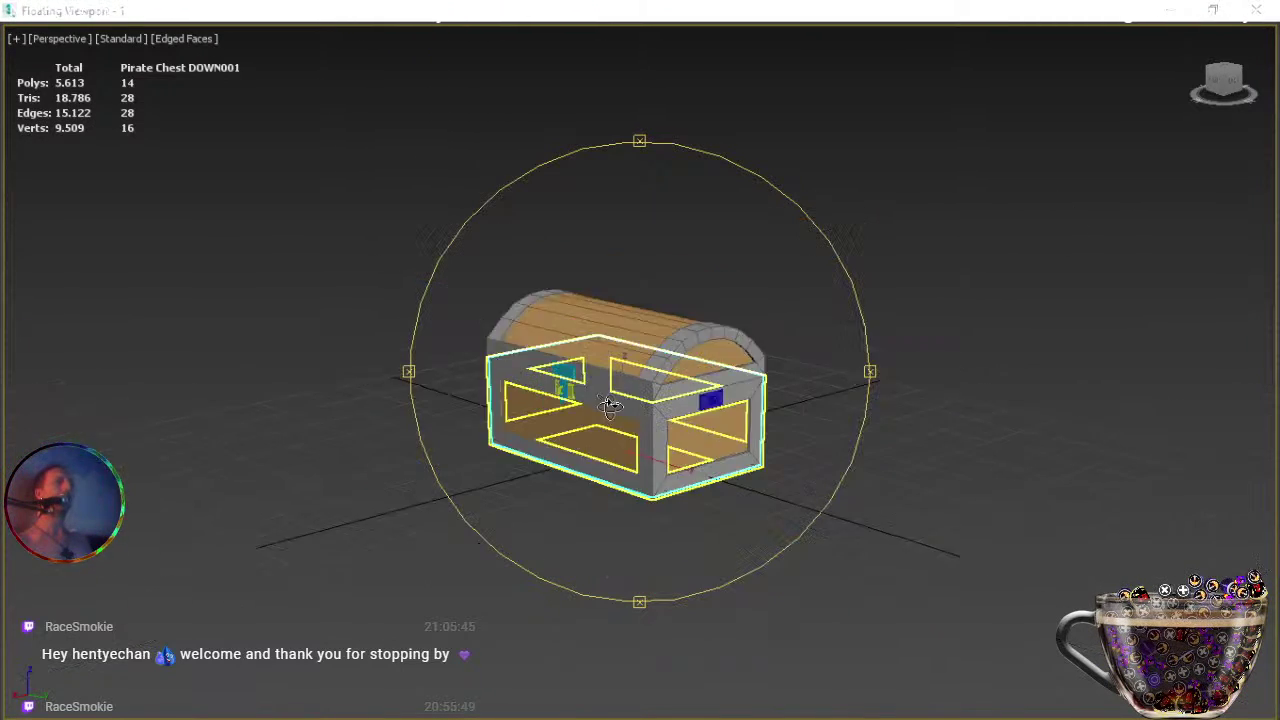
{"action": "middle_click_drag", "start_coordinate": [618, 405], "coordinate": [683, 440], "text": "alt"}
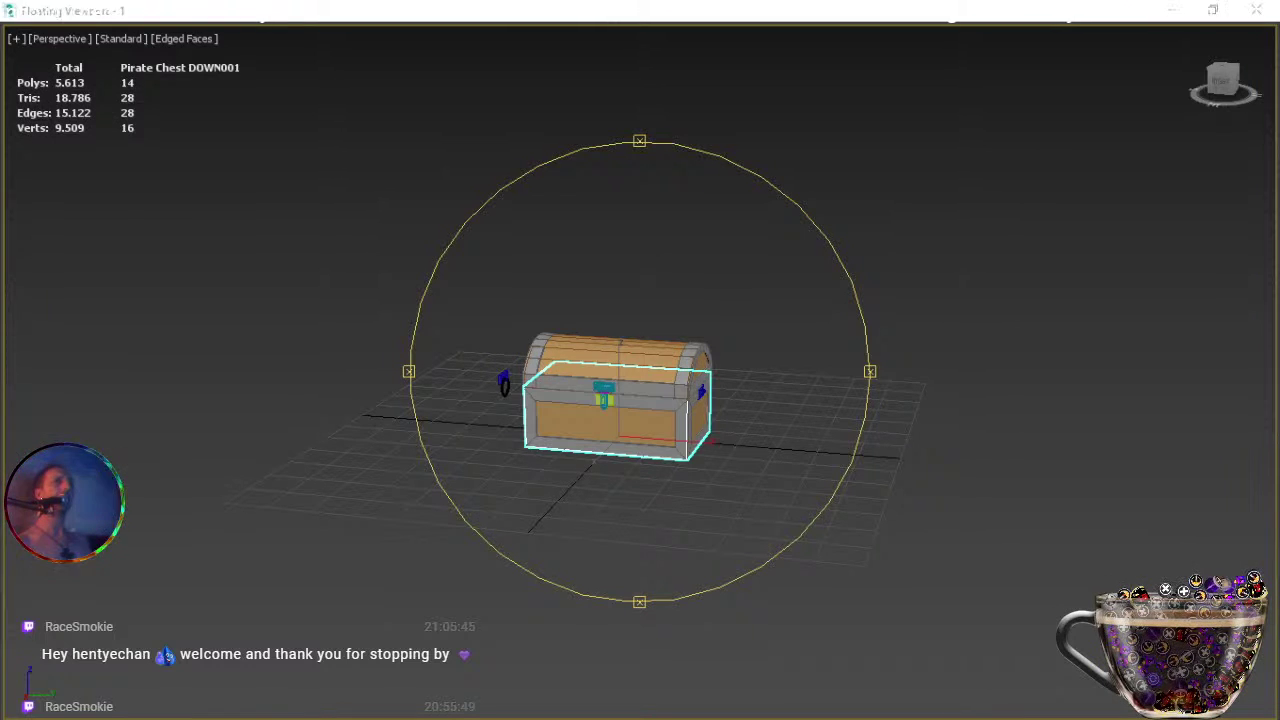
{"action": "left_click", "coordinate": [504, 385]}
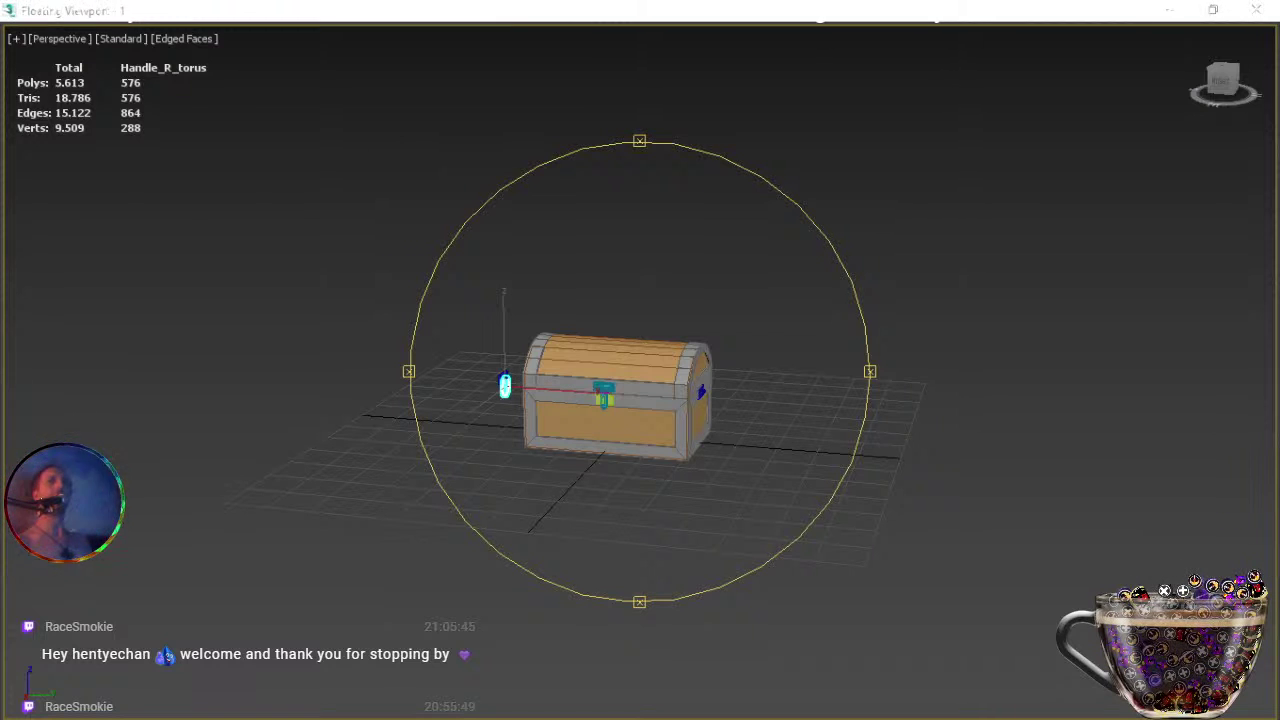
{"action": "key", "text": "ctrl+v"}
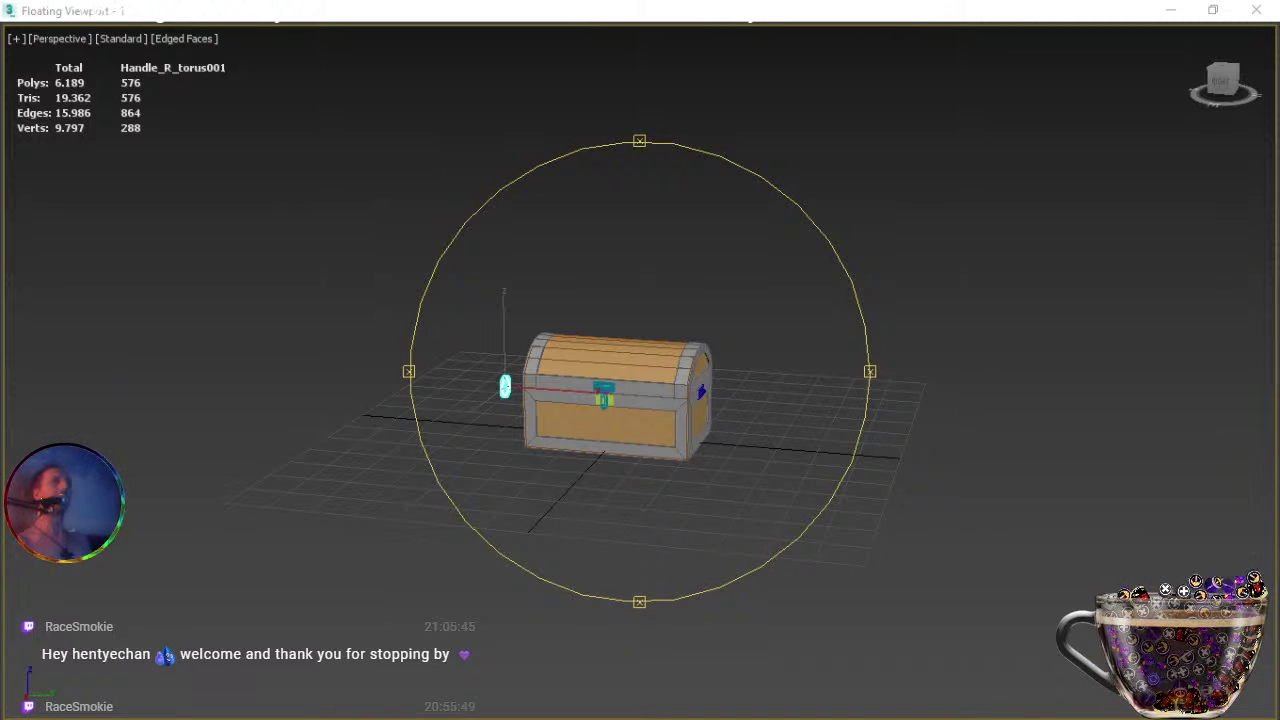
{"action": "right_click", "coordinate": [724, 433]}
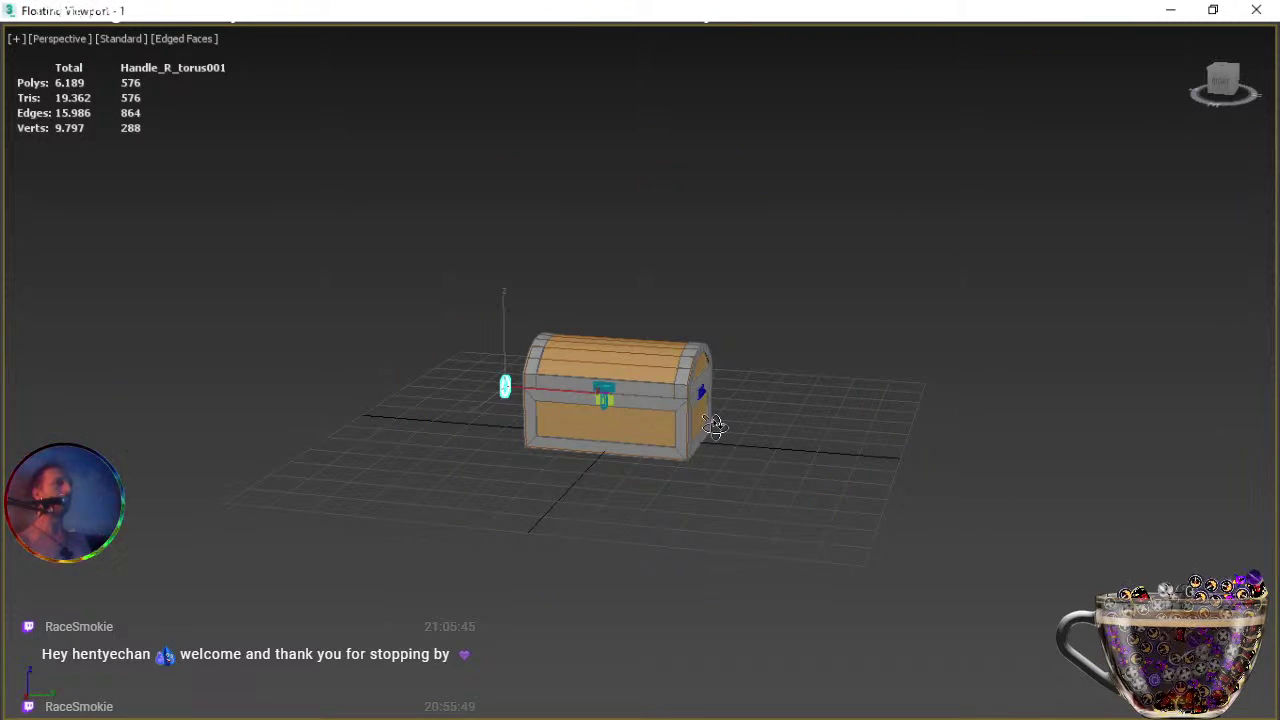
{"action": "key", "text": "w"}
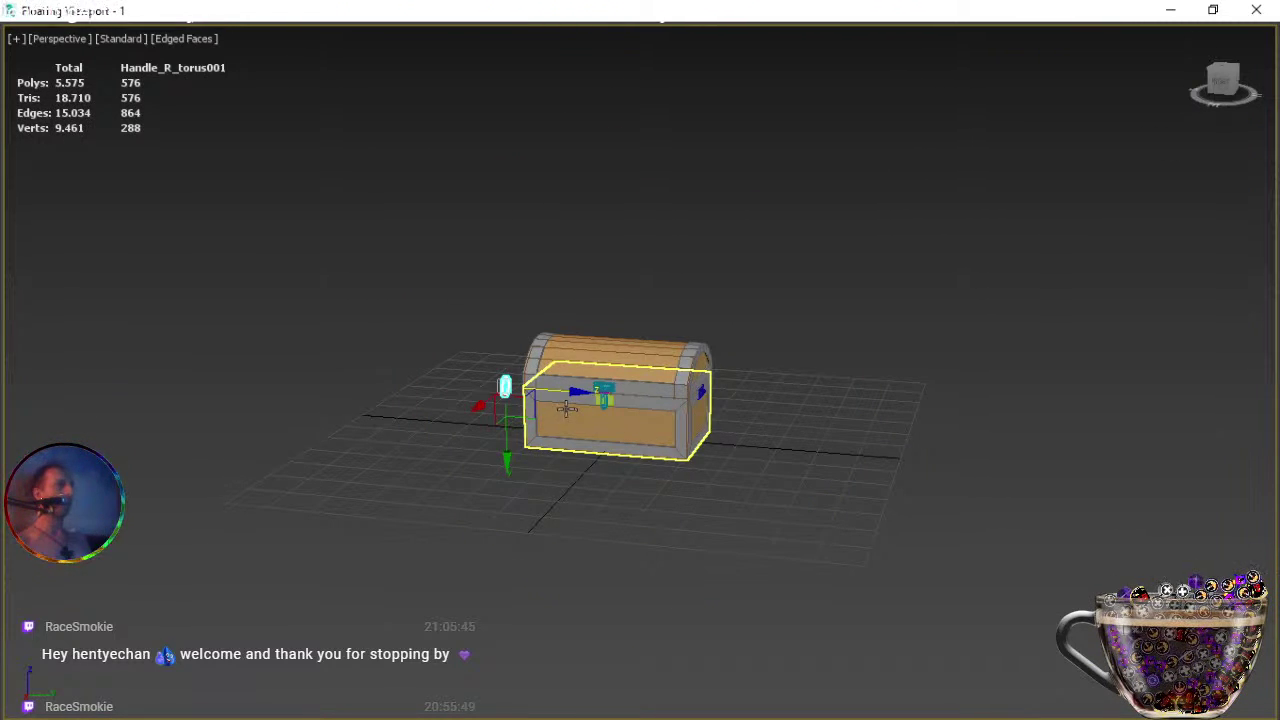
{"action": "left_click_drag", "start_coordinate": [590, 393], "coordinate": [774, 418]}
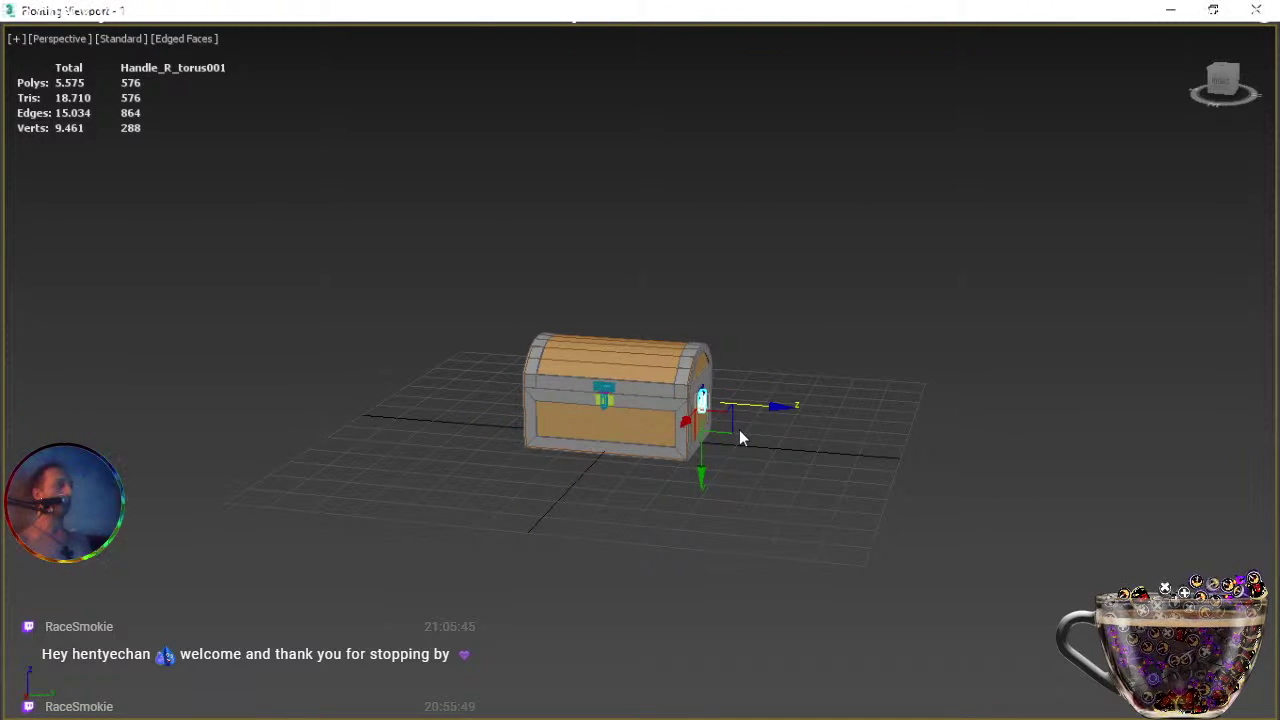
Nudge the copied handle ring slightly outward along Z so it hangs inside the curved bracket.
{"action": "key", "text": "z"}
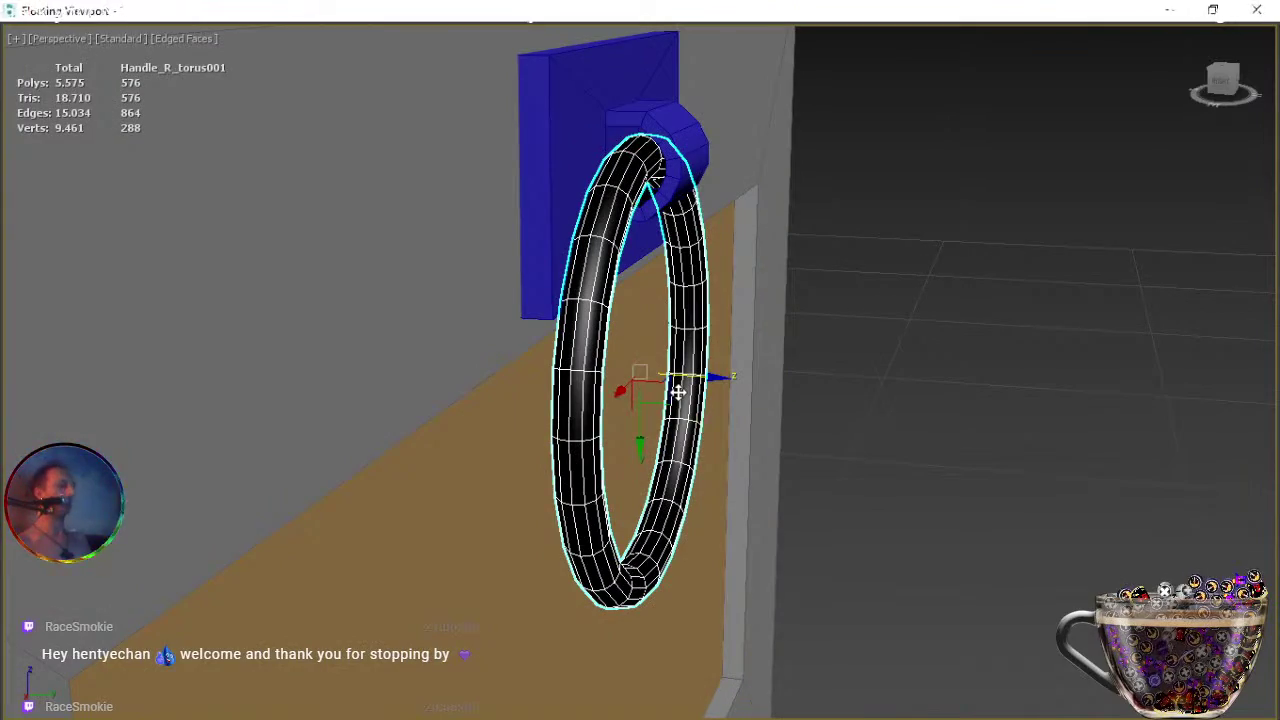
{"action": "middle_click_drag", "start_coordinate": [678, 393], "coordinate": [397, 434], "text": "alt"}
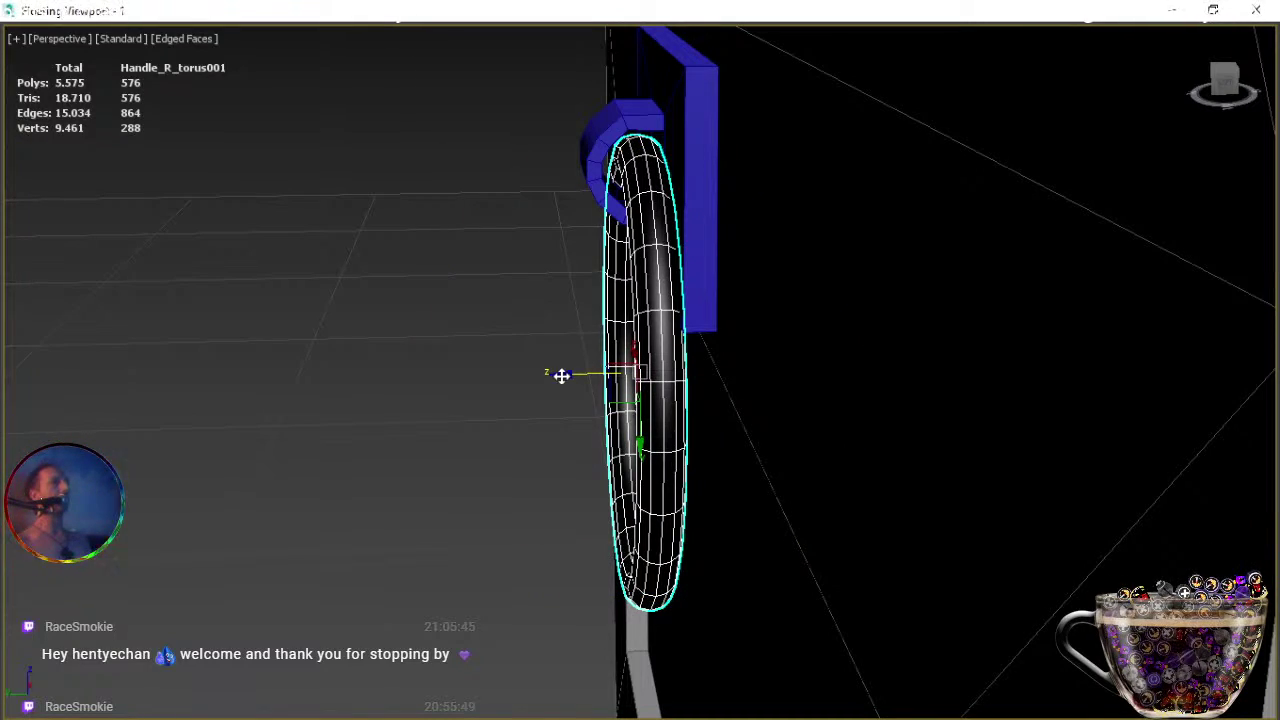
{"action": "left_click_drag", "start_coordinate": [563, 377], "coordinate": [552, 379]}
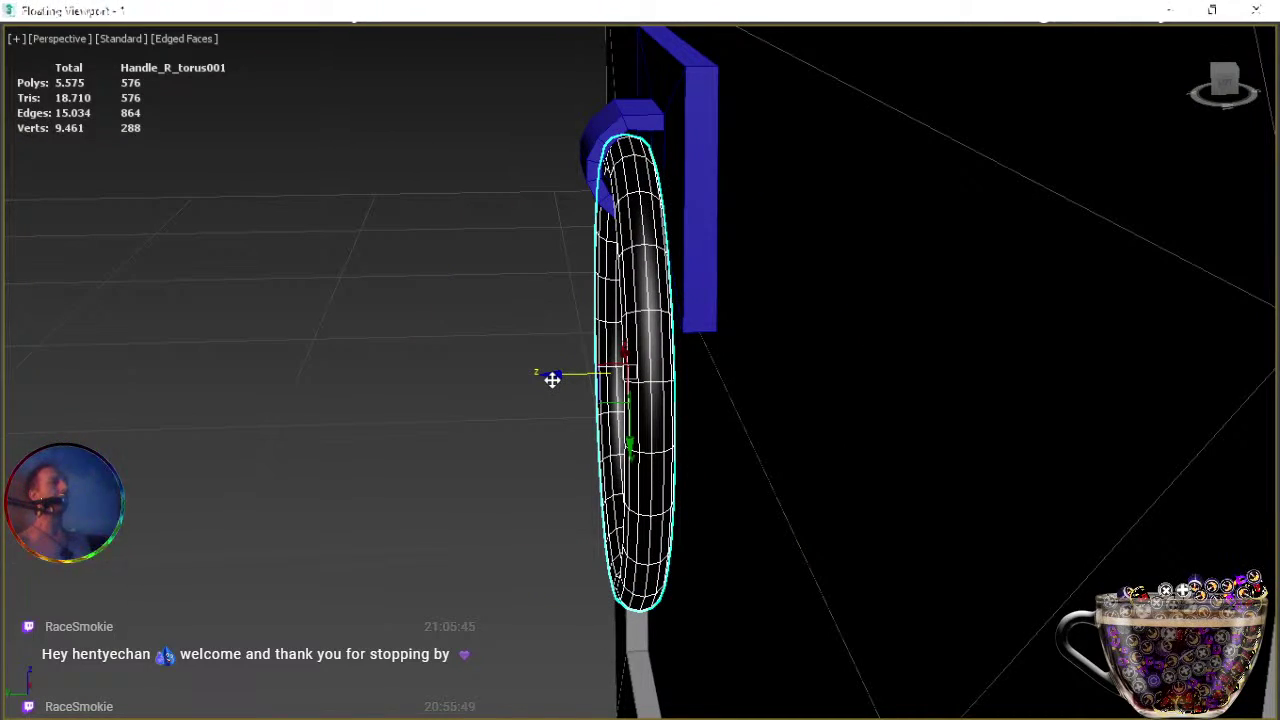
Examine the lid's metal trim frame in isolation and return to the full chest view.
{"action": "middle_click_drag", "start_coordinate": [584, 412], "coordinate": [877, 406], "text": "alt"}
{"action": "scroll", "coordinate": [678, 420], "scroll_direction": "down", "scroll_amount": 5}
{"action": "scroll", "coordinate": [672, 420], "scroll_direction": "down", "scroll_amount": 5}
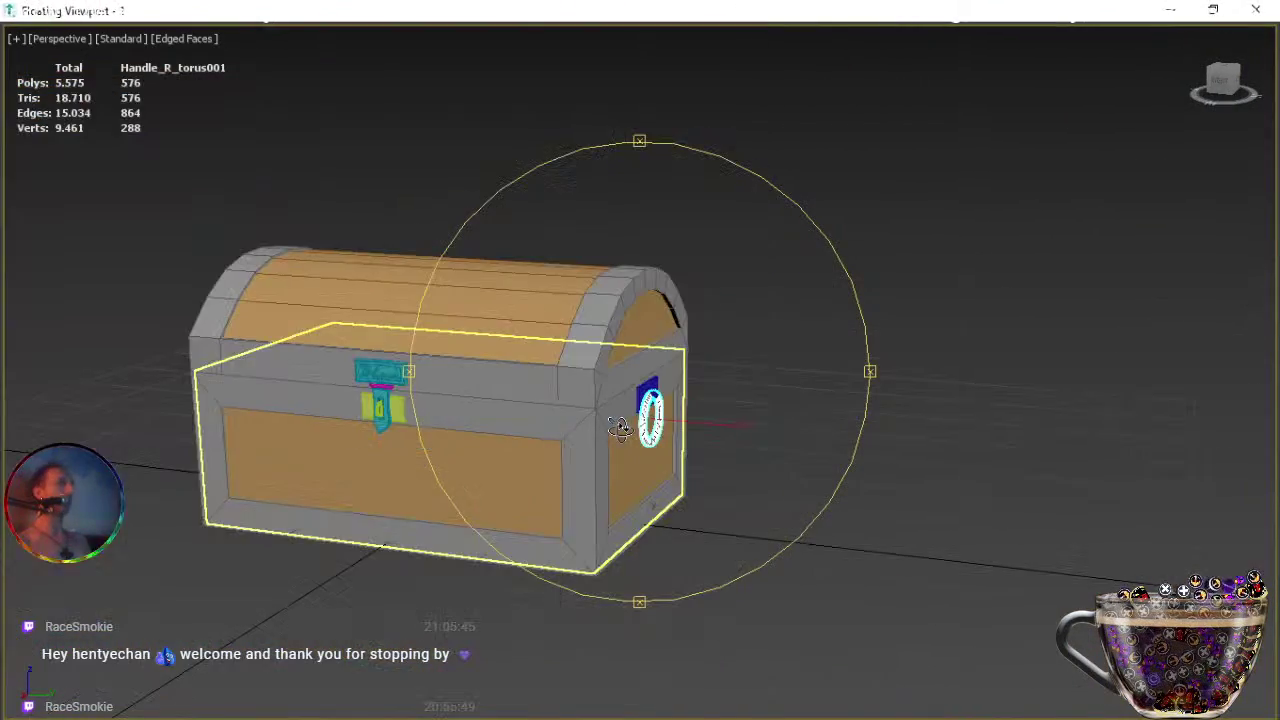
{"action": "middle_click_drag", "start_coordinate": [612, 432], "coordinate": [743, 394], "text": "alt"}
{"action": "middle_click_drag", "start_coordinate": [591, 429], "coordinate": [673, 453]}
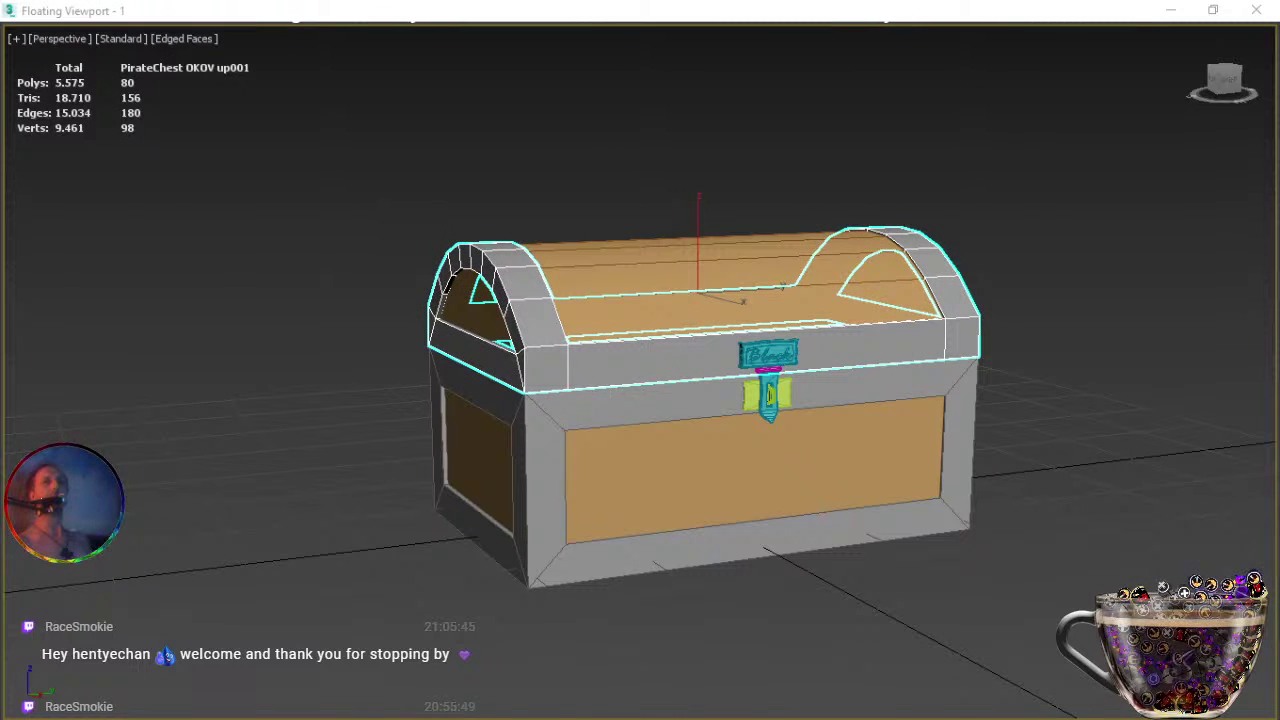
{"action": "key", "text": "alt+q"}
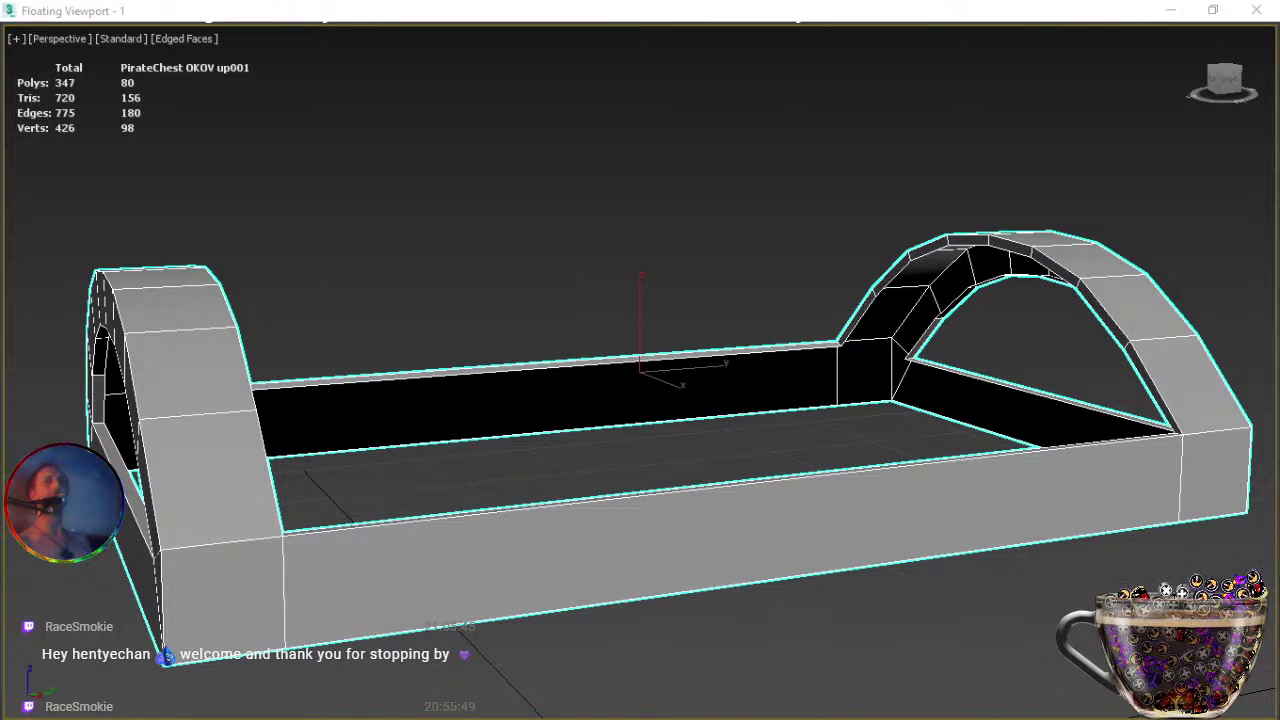
{"action": "key", "text": "alt+q"}
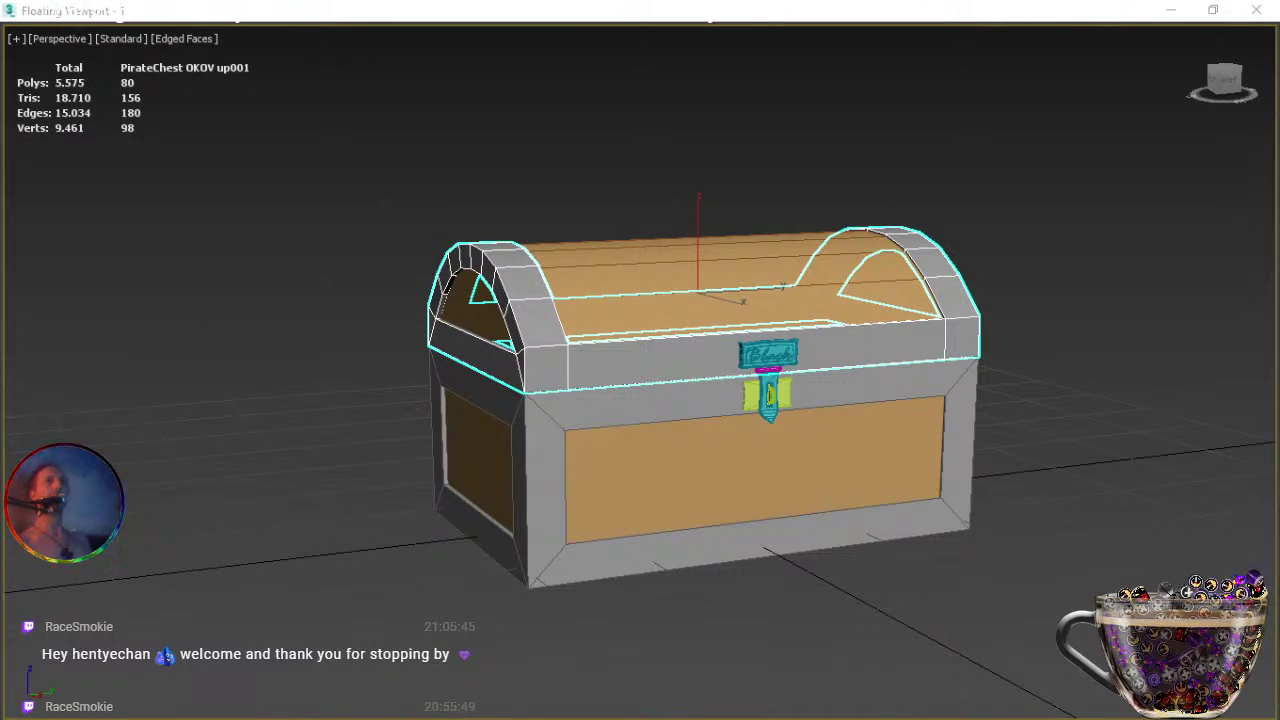
Isolate the wooden lid, hide it to inspect the underside of its metal trim, and exit isolation.
{"action": "left_click", "coordinate": [697, 268]}
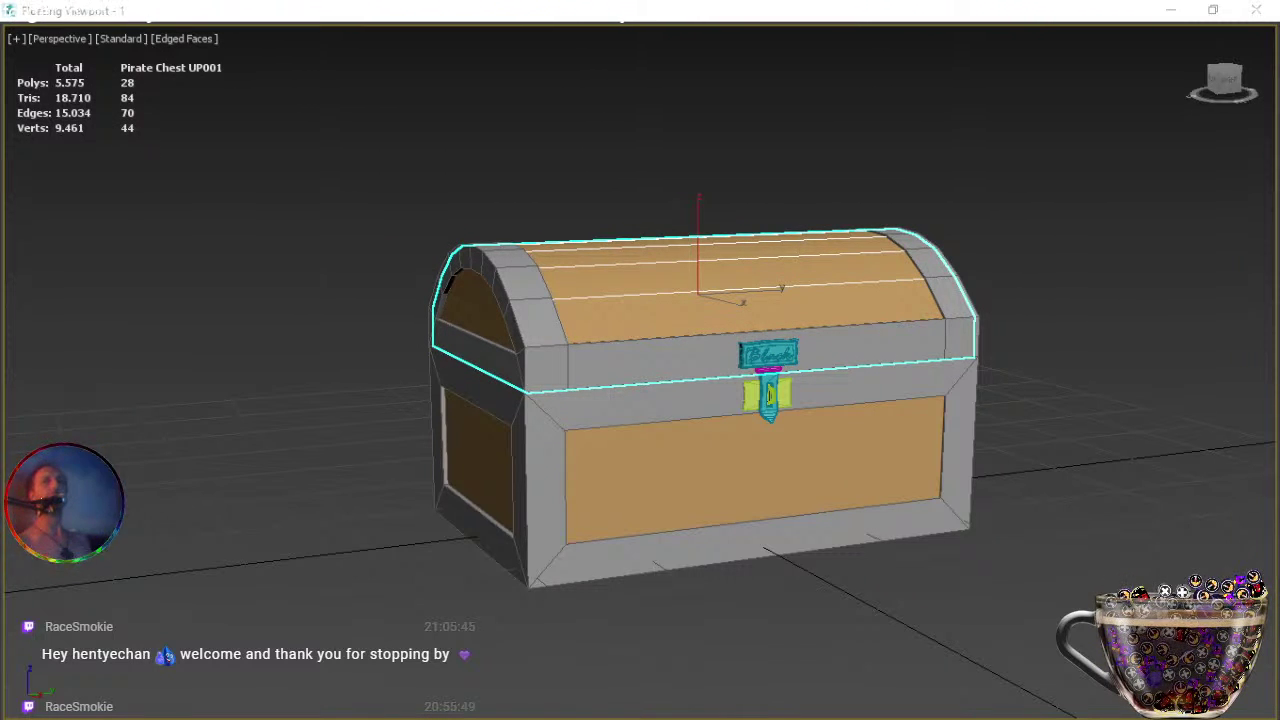
{"action": "key", "text": "z"}
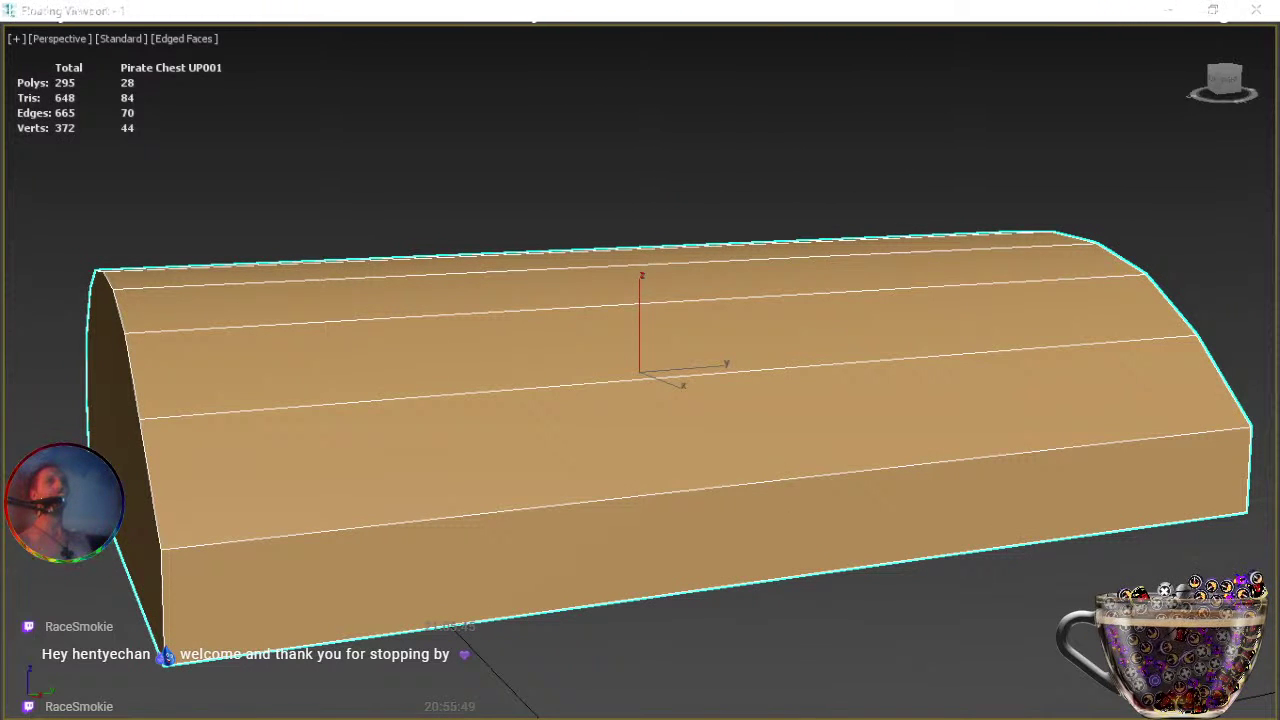
{"action": "key", "text": "alt+h"}
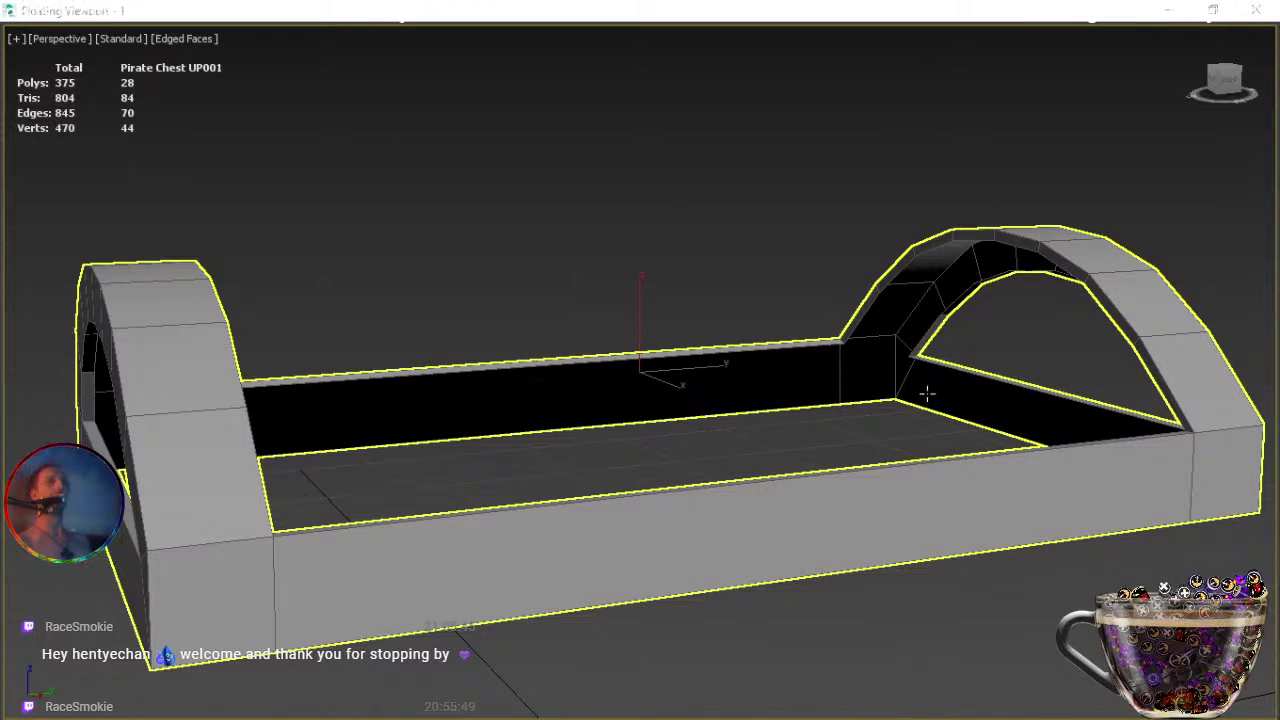
{"action": "middle_click_drag", "start_coordinate": [671, 410], "coordinate": [664, 374]}
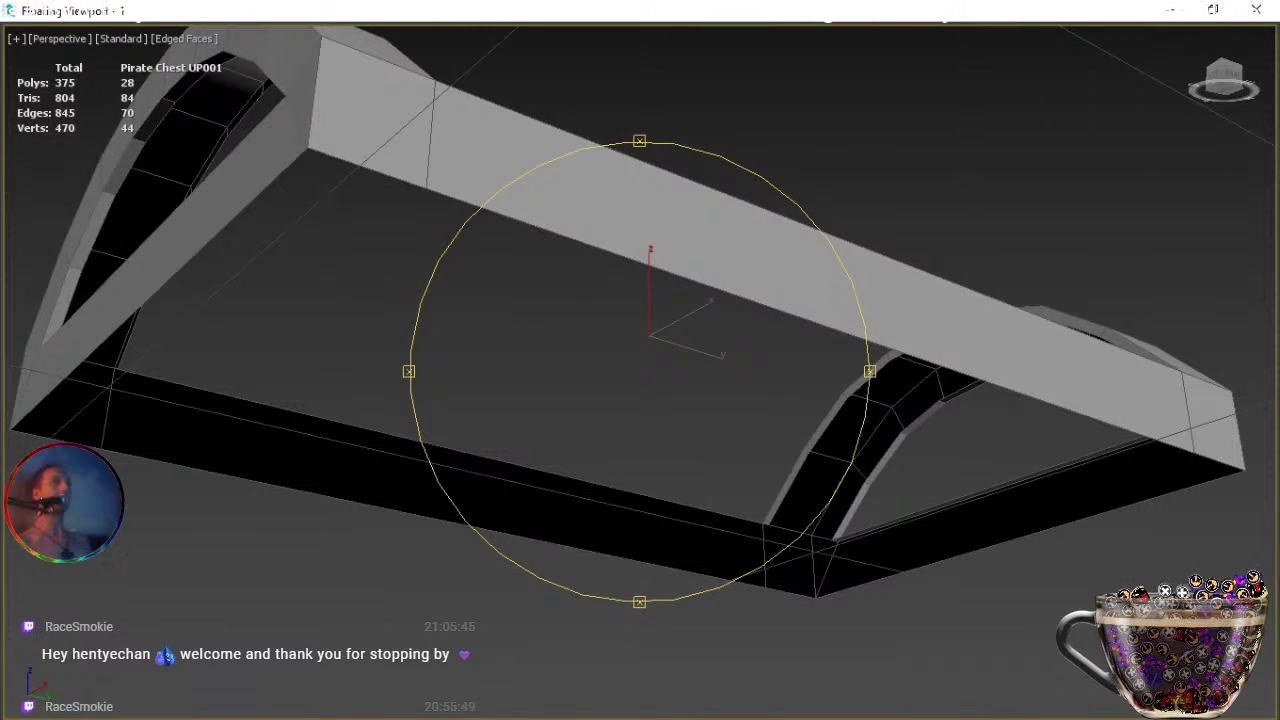
{"action": "key", "text": "alt+q"}
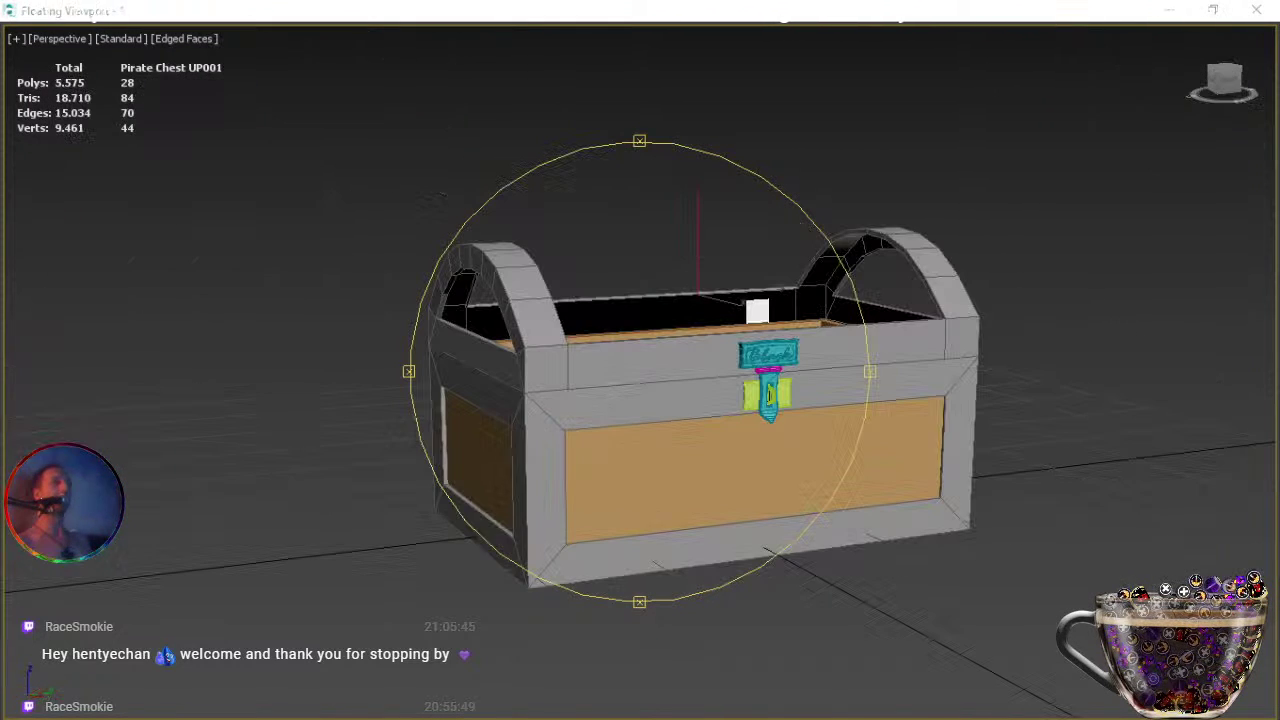
Examine the open chest's interior and undo the hiding of the wooden lid, going back to the metal trim selection.
{"action": "middle_click_drag", "start_coordinate": [559, 483], "coordinate": [633, 573], "text": "alt"}
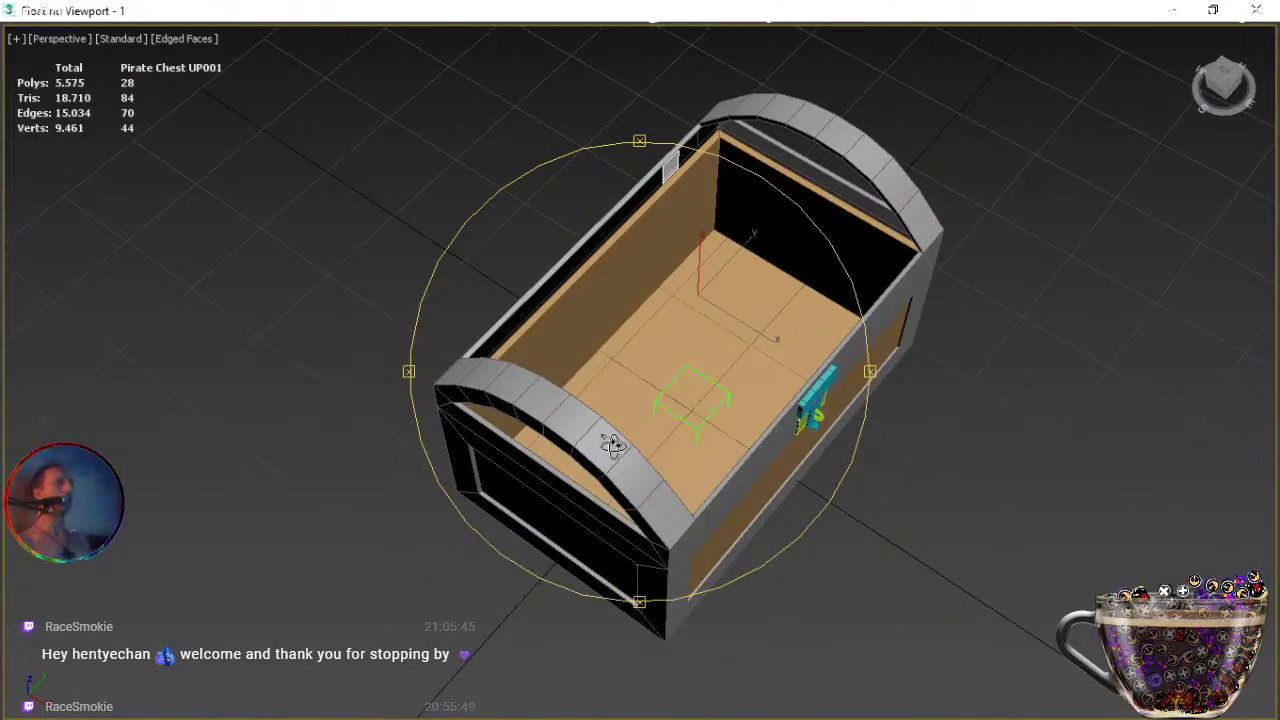
{"action": "scroll", "coordinate": [609, 445], "scroll_direction": "up", "scroll_amount": 5}
{"action": "middle_click_drag", "start_coordinate": [626, 408], "coordinate": [737, 371], "text": "alt"}
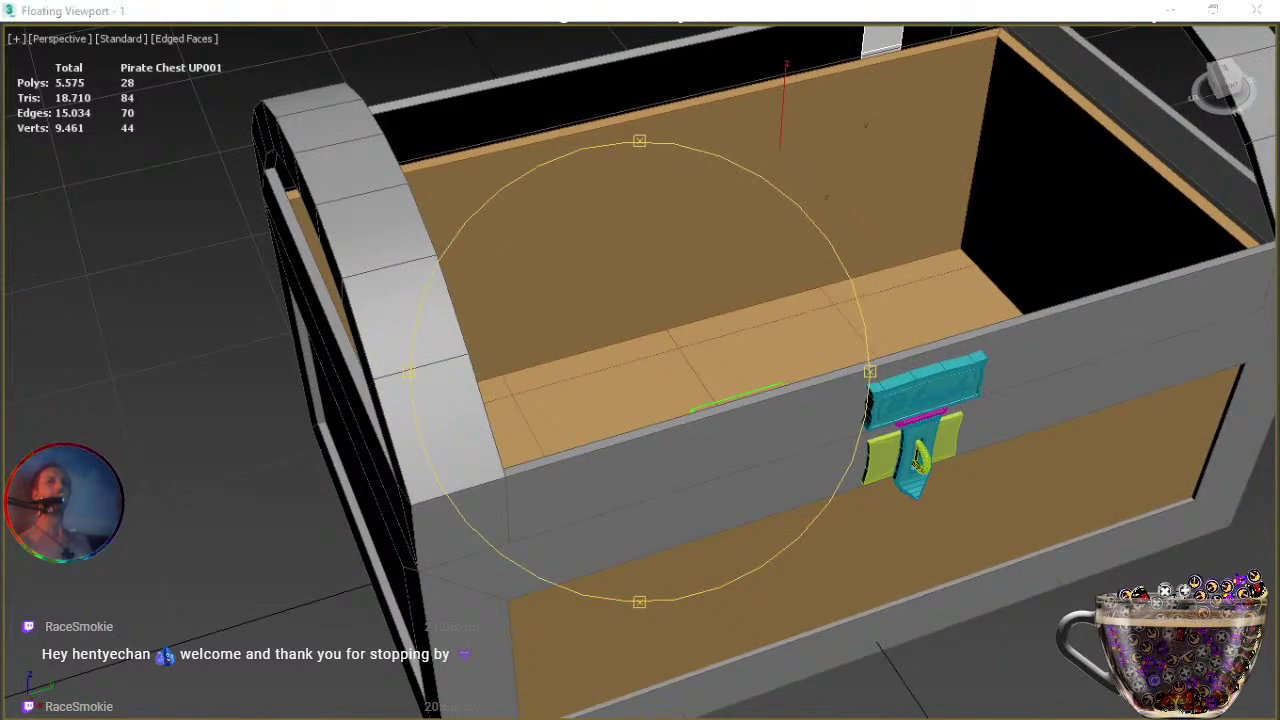
{"action": "key", "text": "alt+q"}
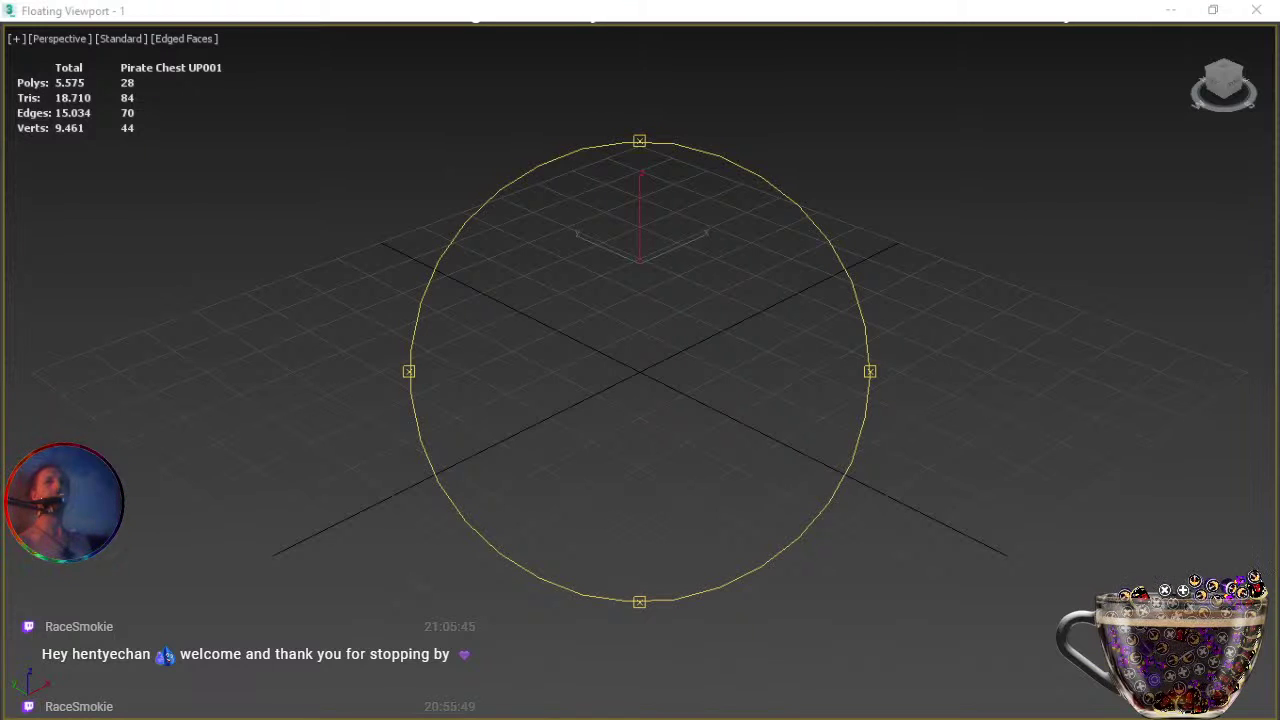
{"action": "key", "text": "alt+q"}
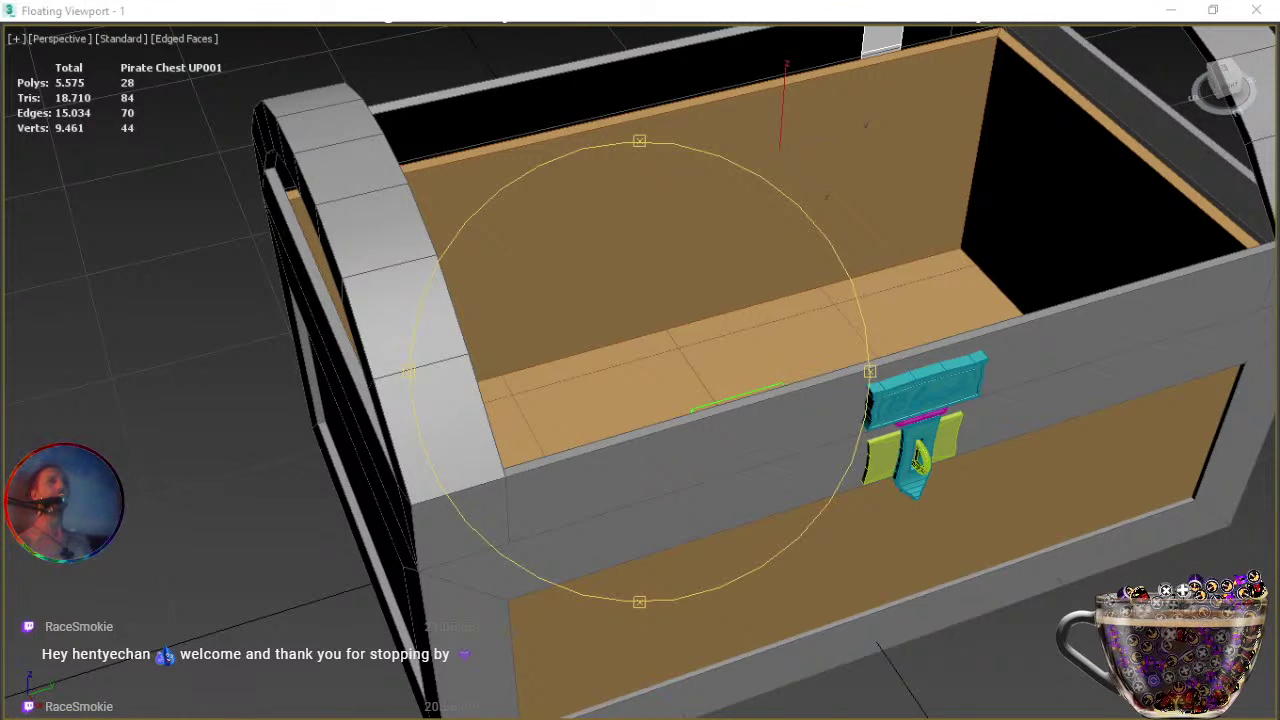
{"action": "key", "text": "ctrl+z"}
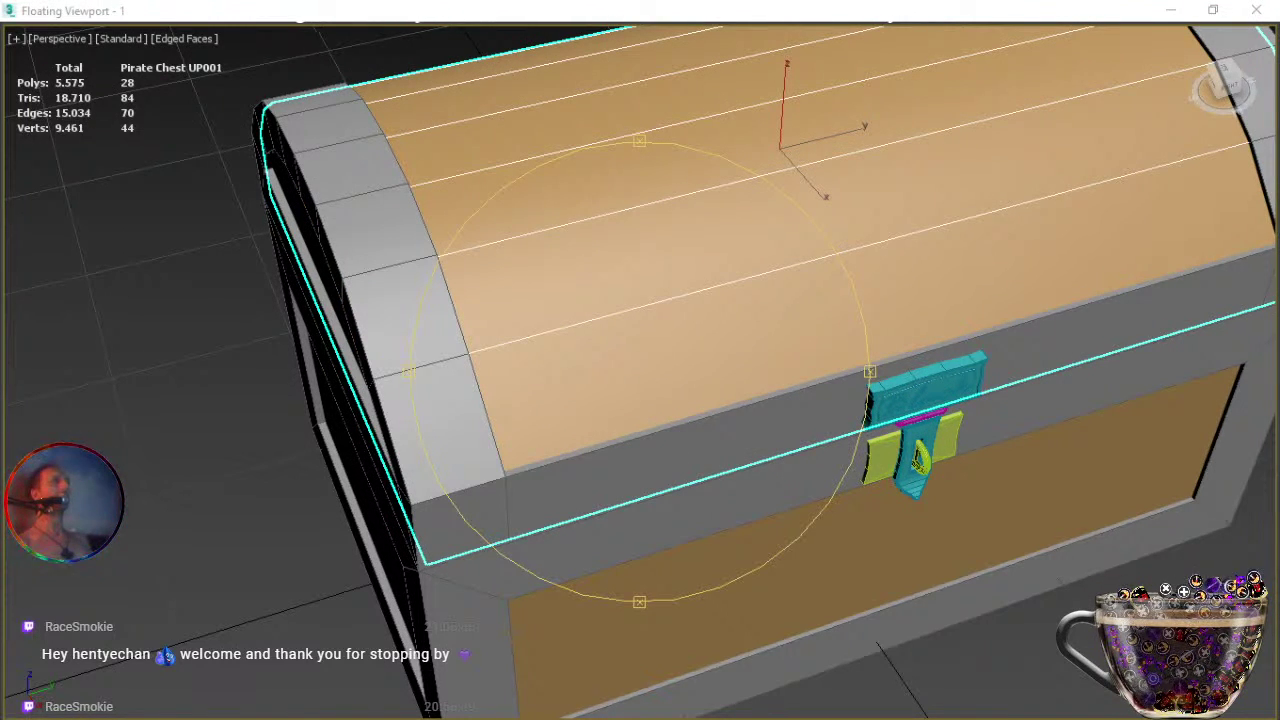
{"action": "key", "text": "ctrl+z"}
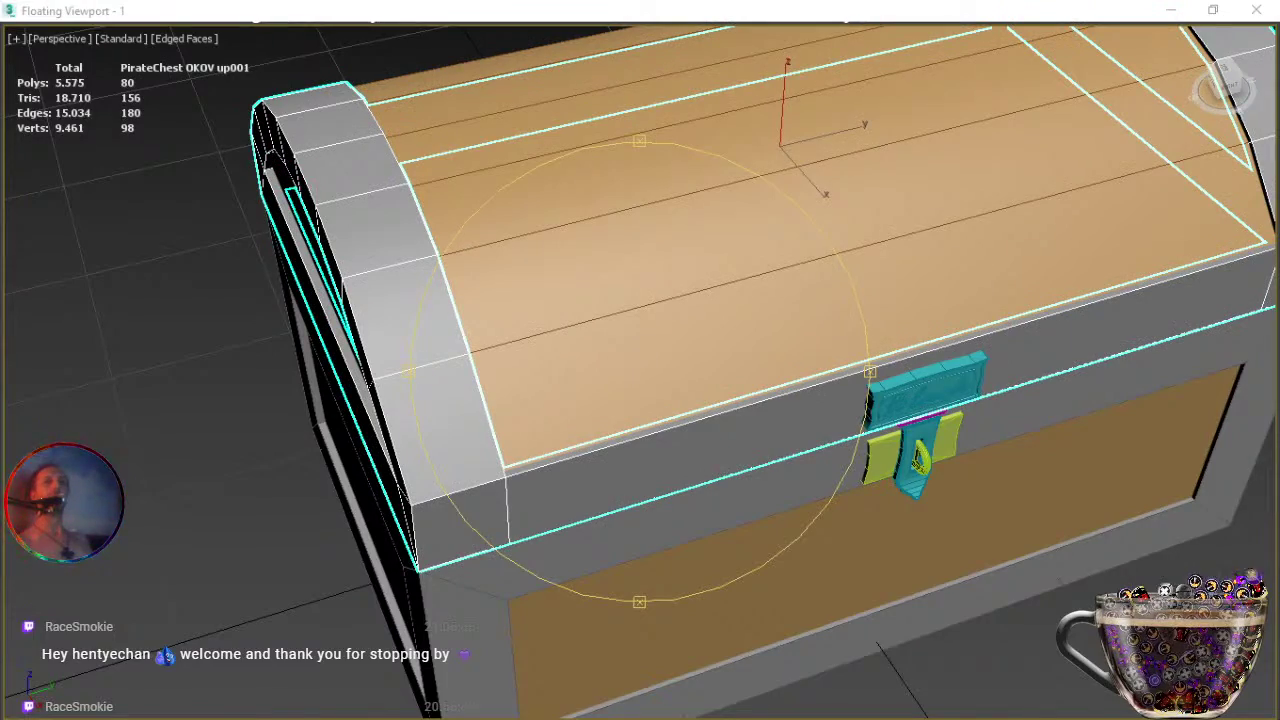
Inspect the underside of the isolated metal lid trim and compare it with the whole chest's front corner.
{"action": "key", "text": "alt+q"}
{"action": "middle_click_drag", "start_coordinate": [669, 509], "coordinate": [763, 266], "text": "alt"}
{"action": "middle_click_drag", "start_coordinate": [677, 266], "coordinate": [623, 470], "text": "alt"}
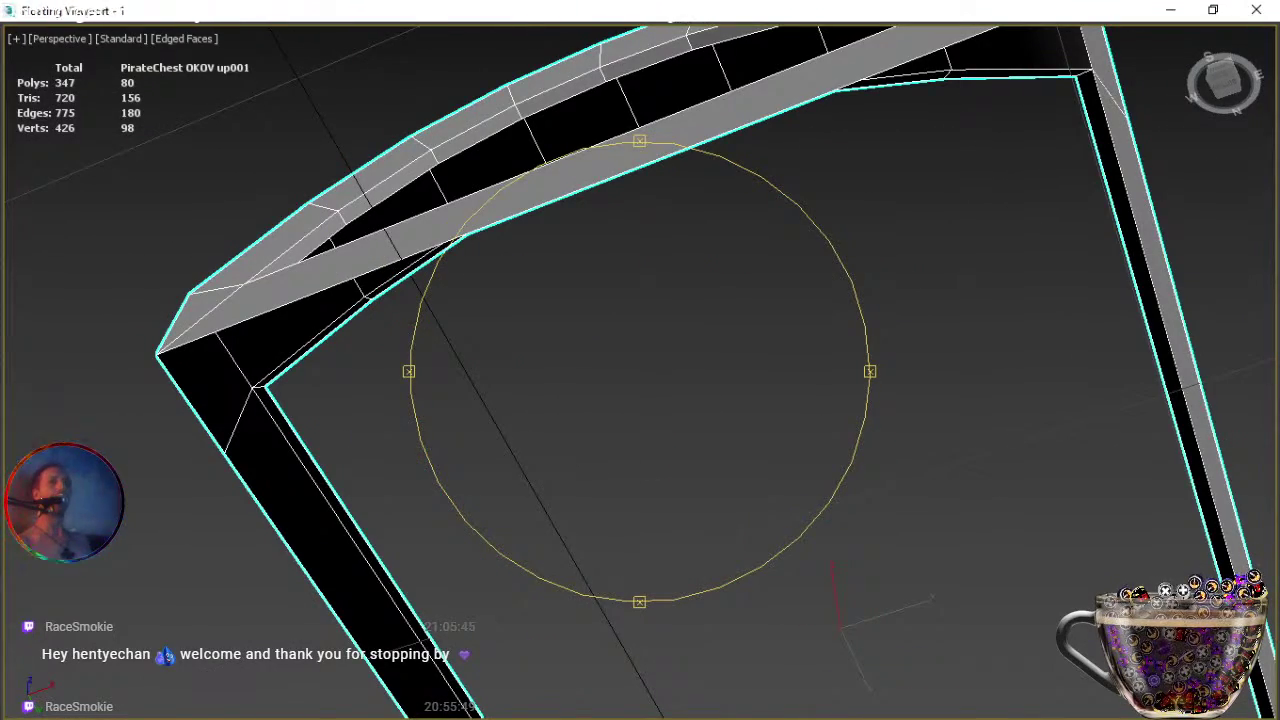
{"action": "key", "text": "alt+q"}
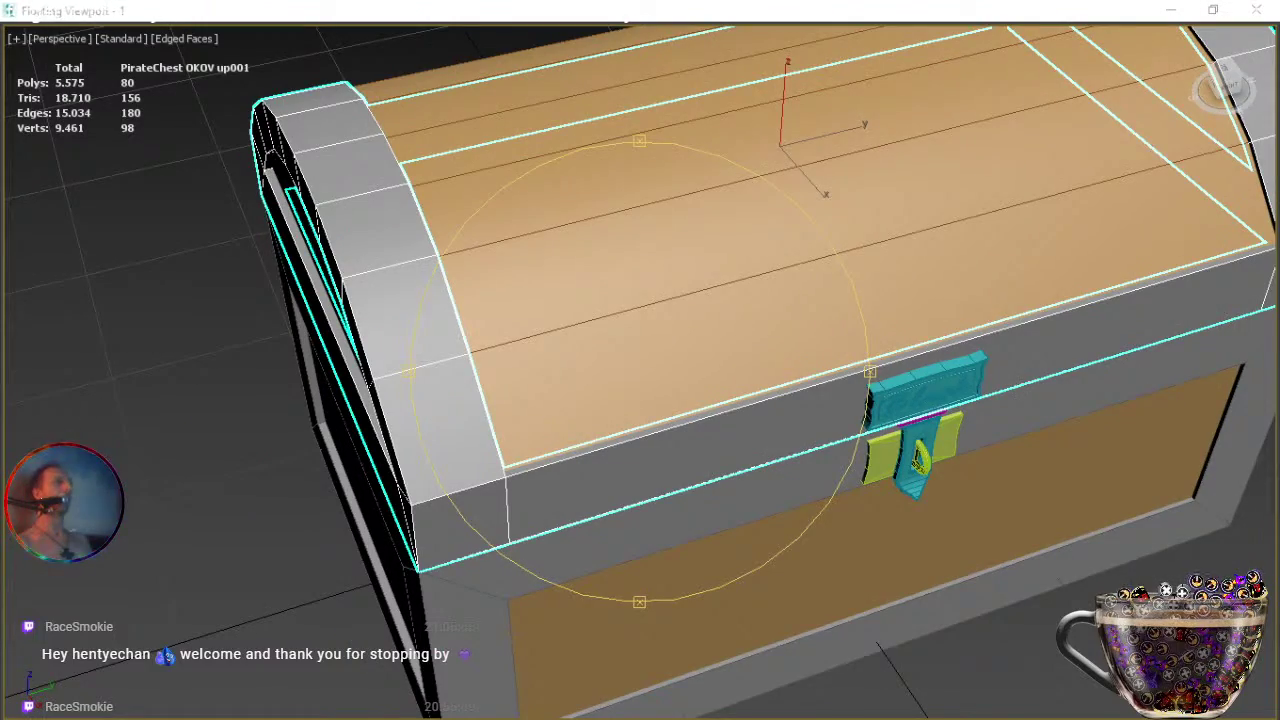
{"action": "middle_click_drag", "start_coordinate": [720, 517], "coordinate": [946, 369], "text": "alt"}
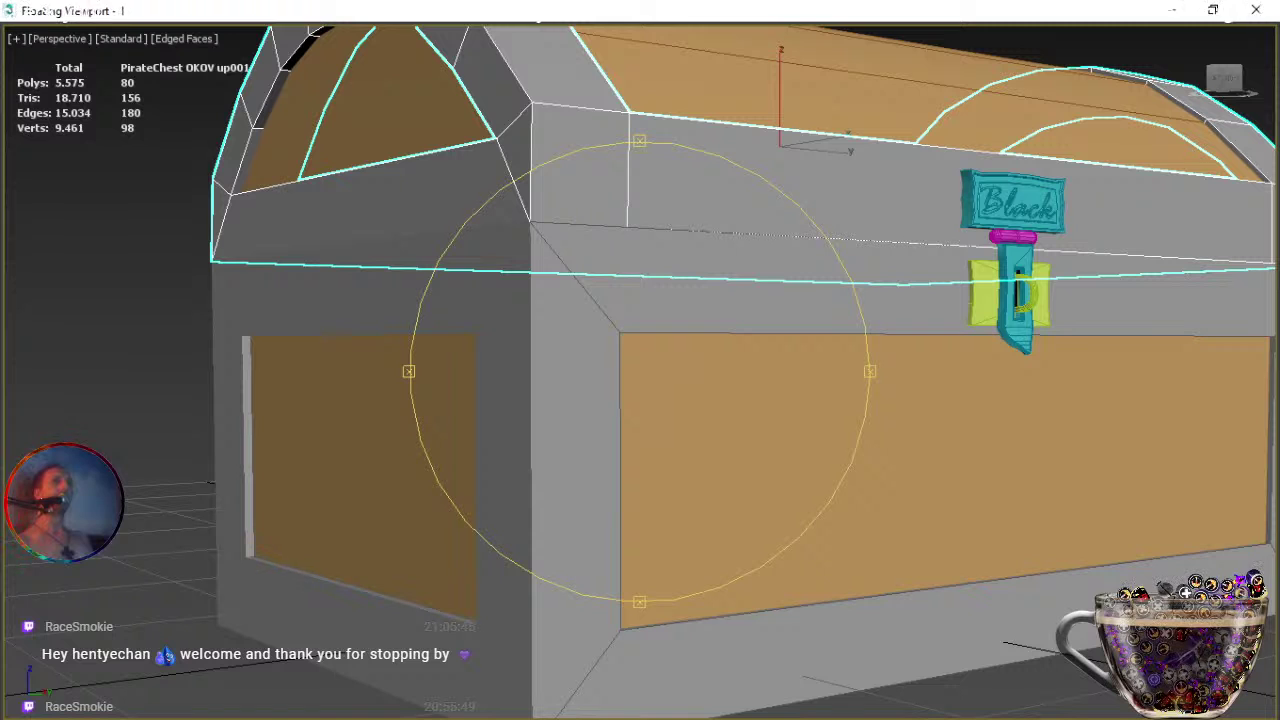
Isolate the wooden lid together with its metal trim and view their underside straight from below.
{"action": "left_click", "coordinate": [900, 80], "text": "ctrl"}
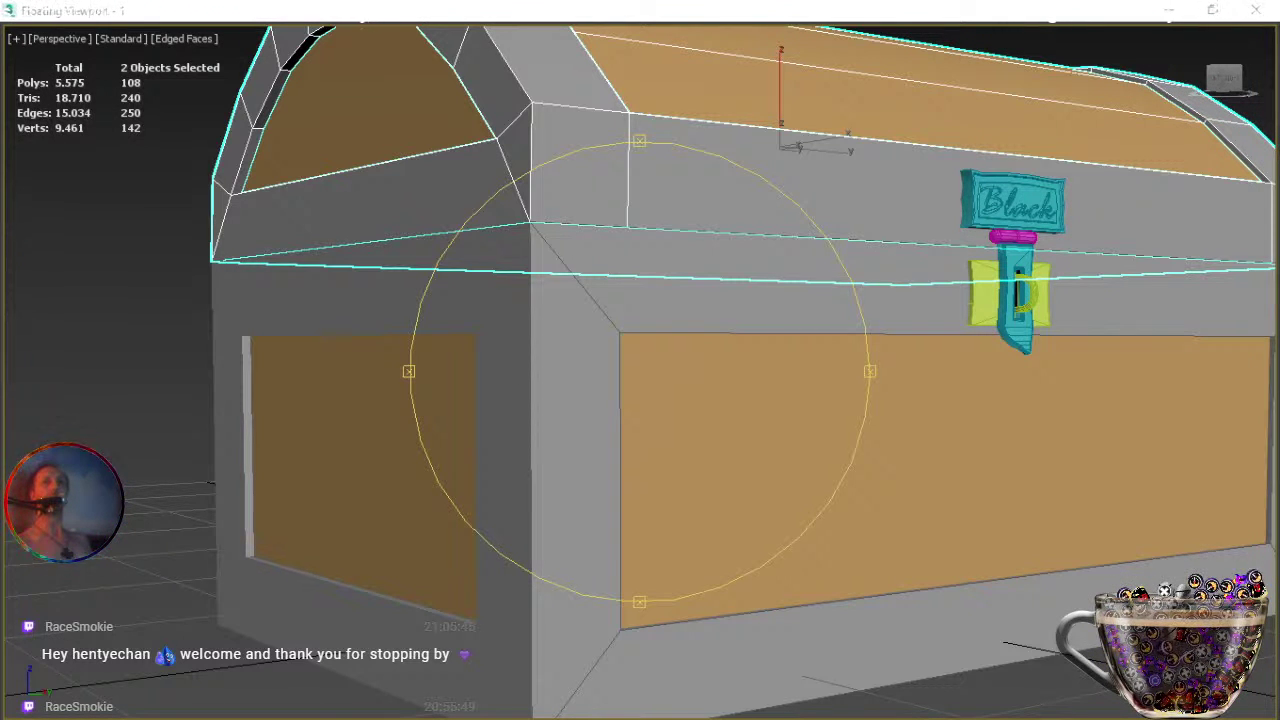
{"action": "key", "text": "alt+q"}
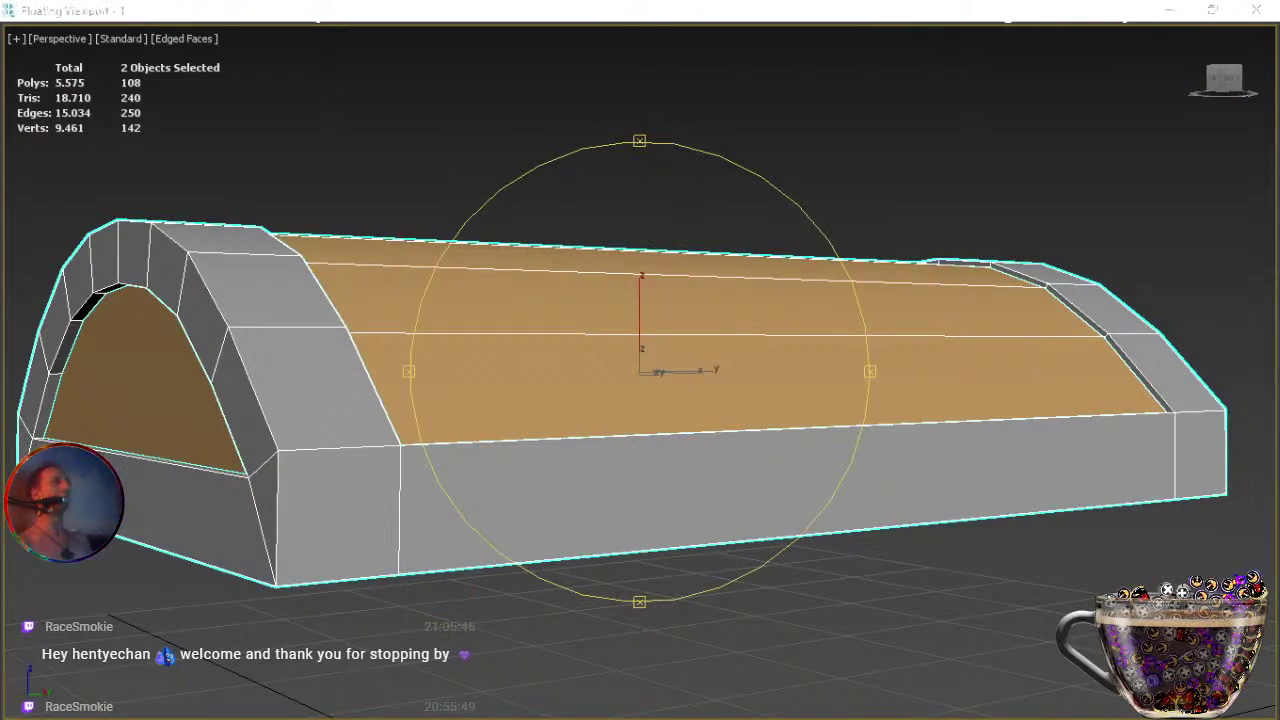
{"action": "middle_click_drag", "start_coordinate": [648, 494], "coordinate": [763, 548], "text": "alt"}
{"action": "middle_click_drag", "start_coordinate": [700, 514], "coordinate": [646, 426], "text": "alt"}
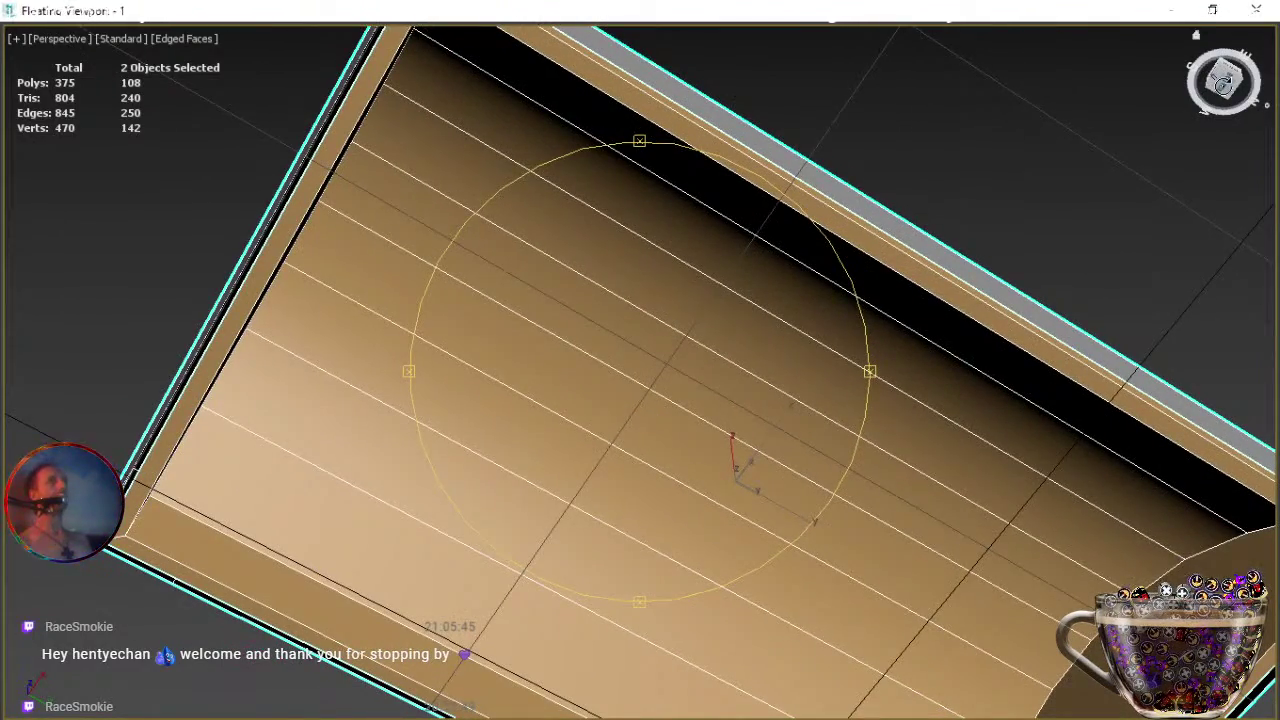
{"action": "left_click", "coordinate": [1222, 80]}
{"action": "middle_click_drag", "start_coordinate": [752, 445], "coordinate": [678, 404]}
{"action": "scroll", "coordinate": [678, 404], "scroll_direction": "down", "scroll_amount": 3}
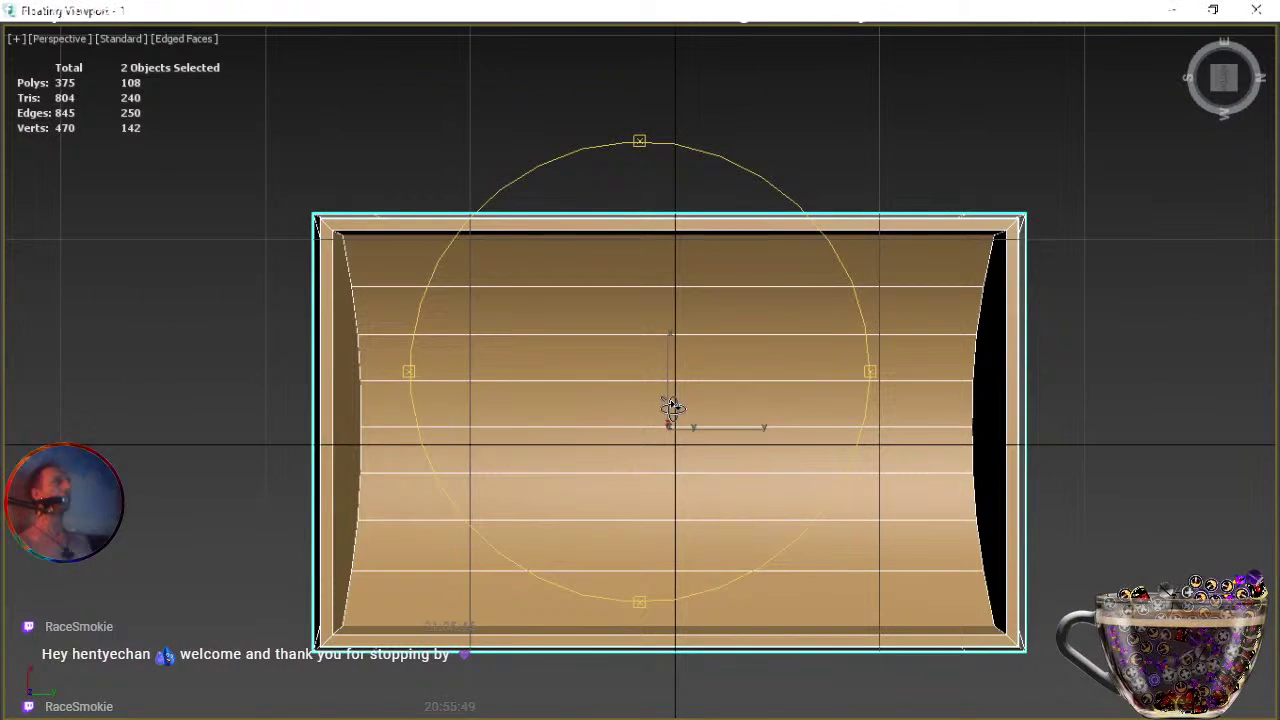
{"action": "scroll", "coordinate": [634, 416], "scroll_direction": "up", "scroll_amount": 3}
{"action": "scroll", "coordinate": [634, 416], "scroll_direction": "down", "scroll_amount": 3}
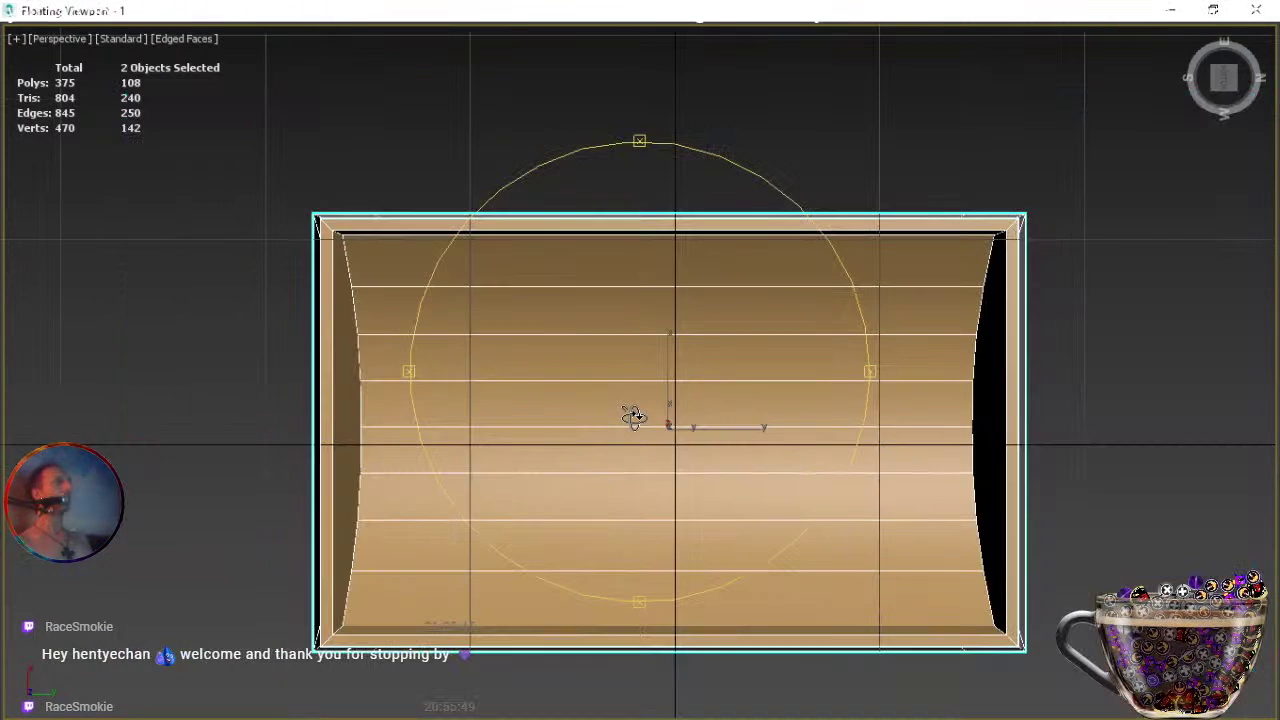
{"action": "middle_click_drag", "start_coordinate": [634, 416], "coordinate": [630, 397]}
{"action": "right_click", "coordinate": [630, 397]}
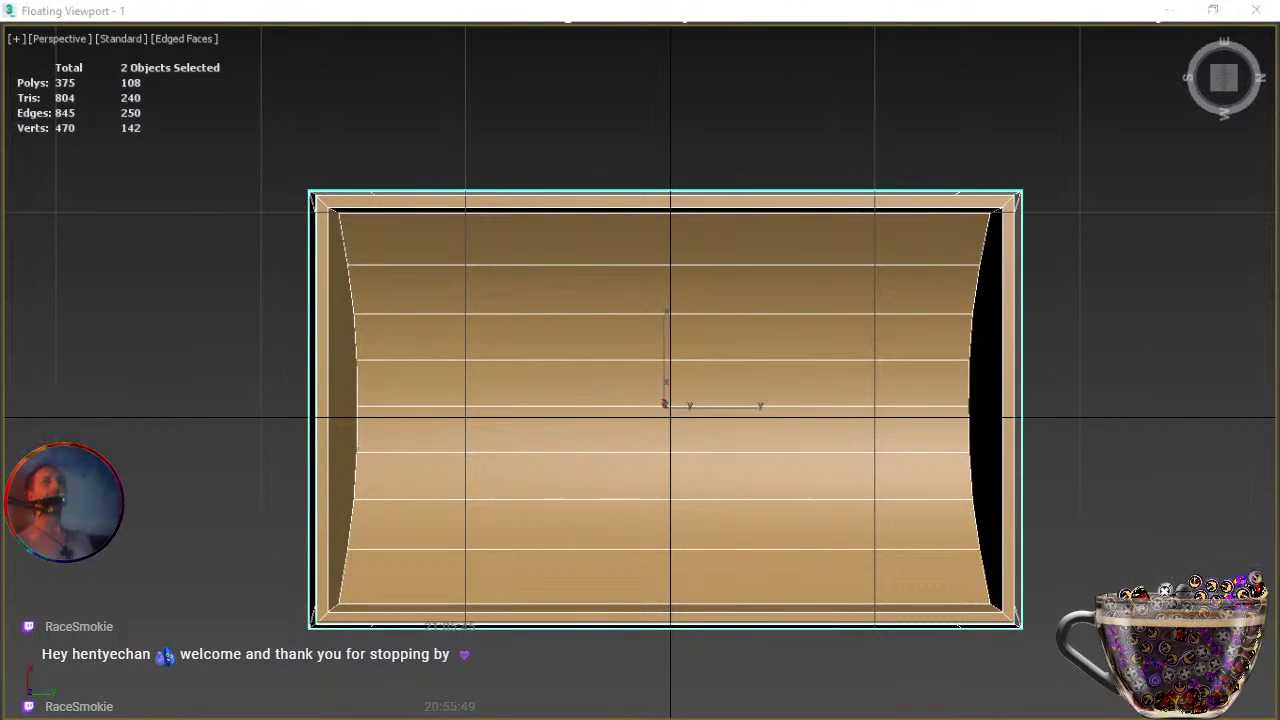
Select the metal trim's bottom border edges and extrude them slightly inward by scaling, forming a narrow lip around the underside.
{"action": "key", "text": "ctrl+d"}
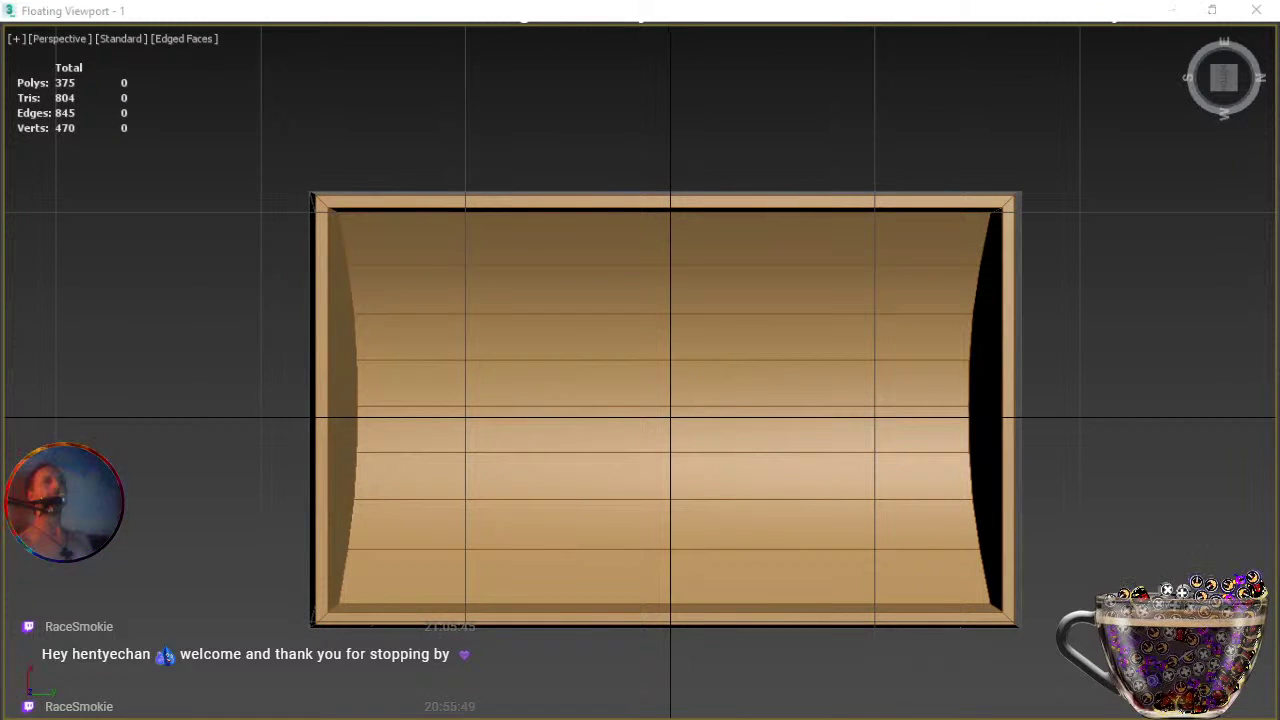
{"action": "key", "text": "ctrl+z"}
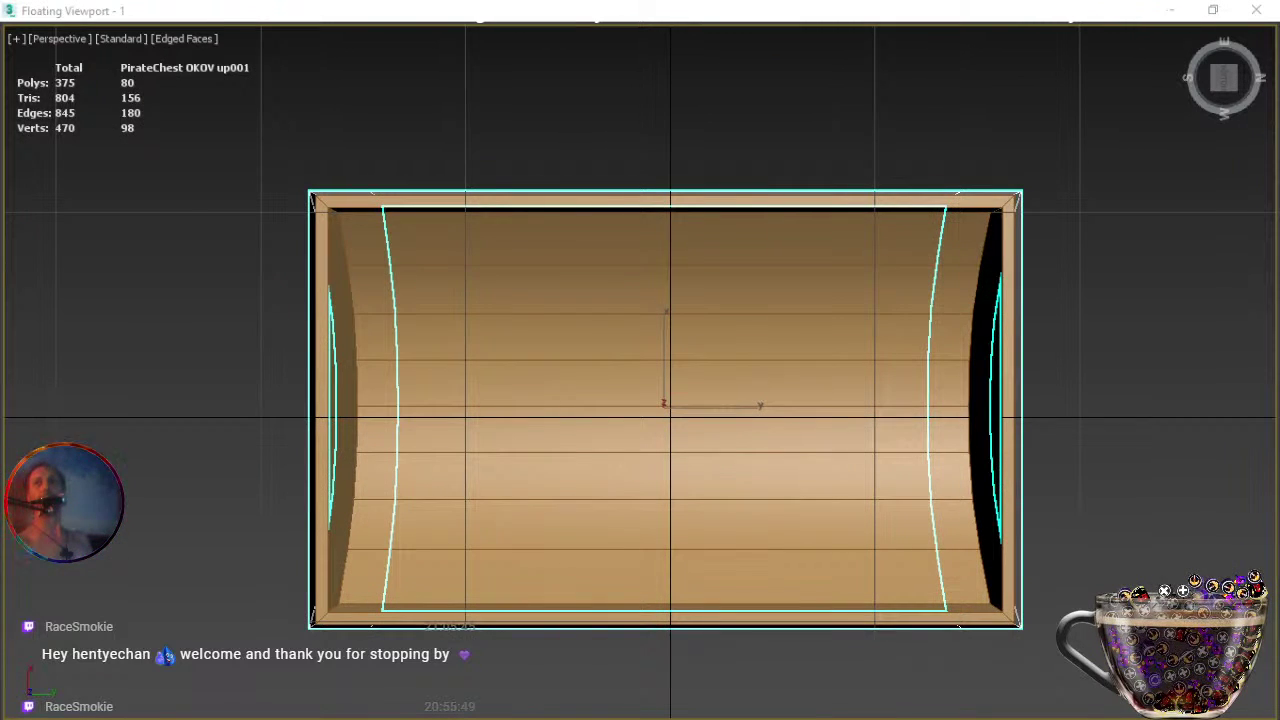
{"action": "key", "text": "2"}
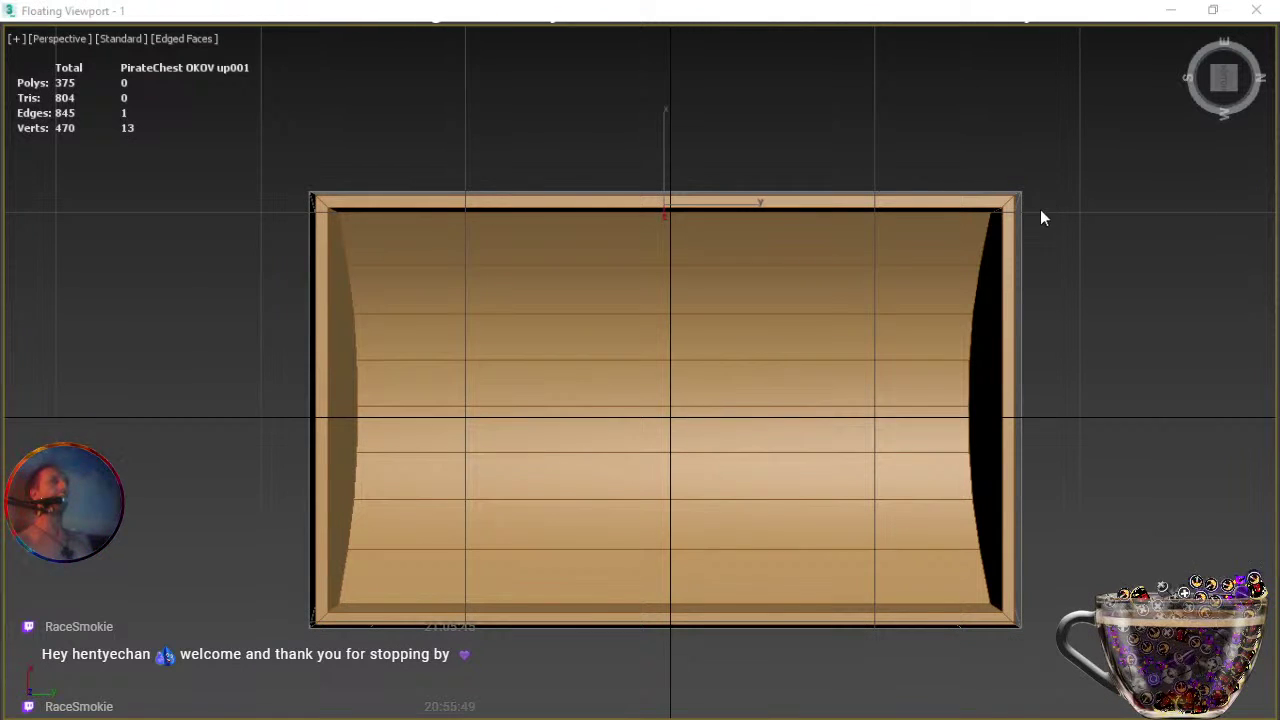
{"action": "double_click", "coordinate": [1021, 245]}
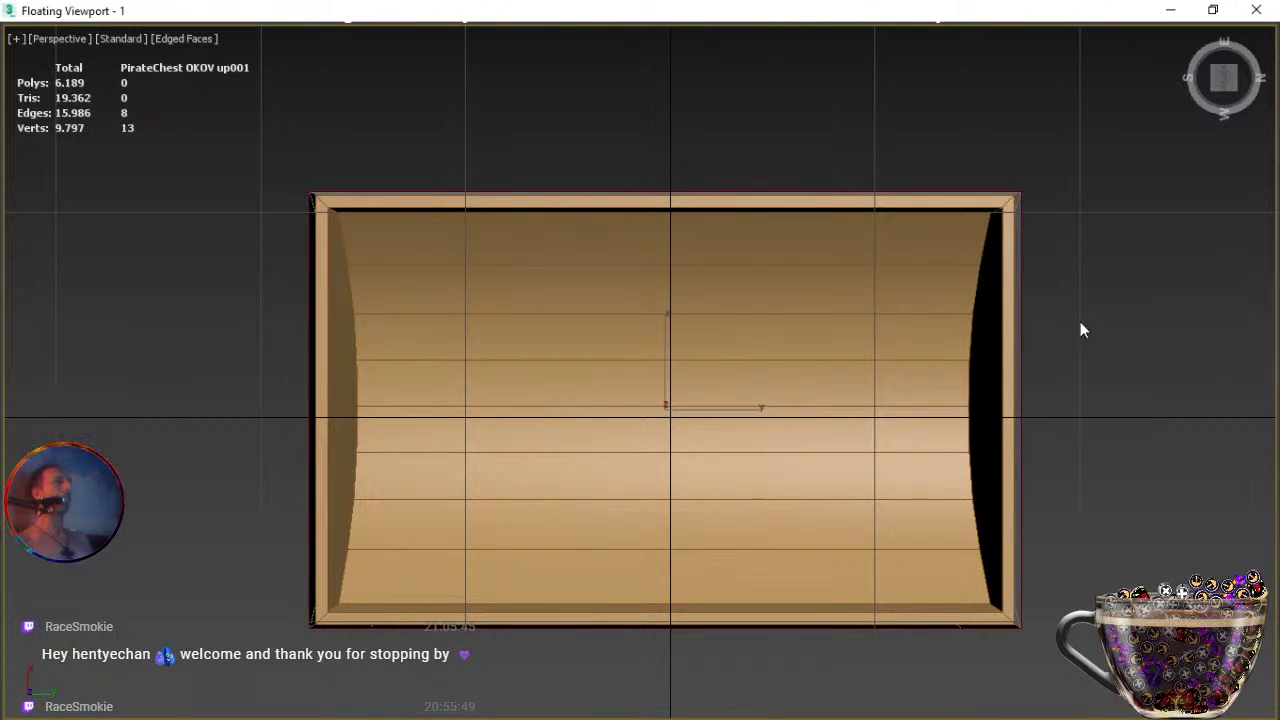
{"action": "key", "text": "z"}
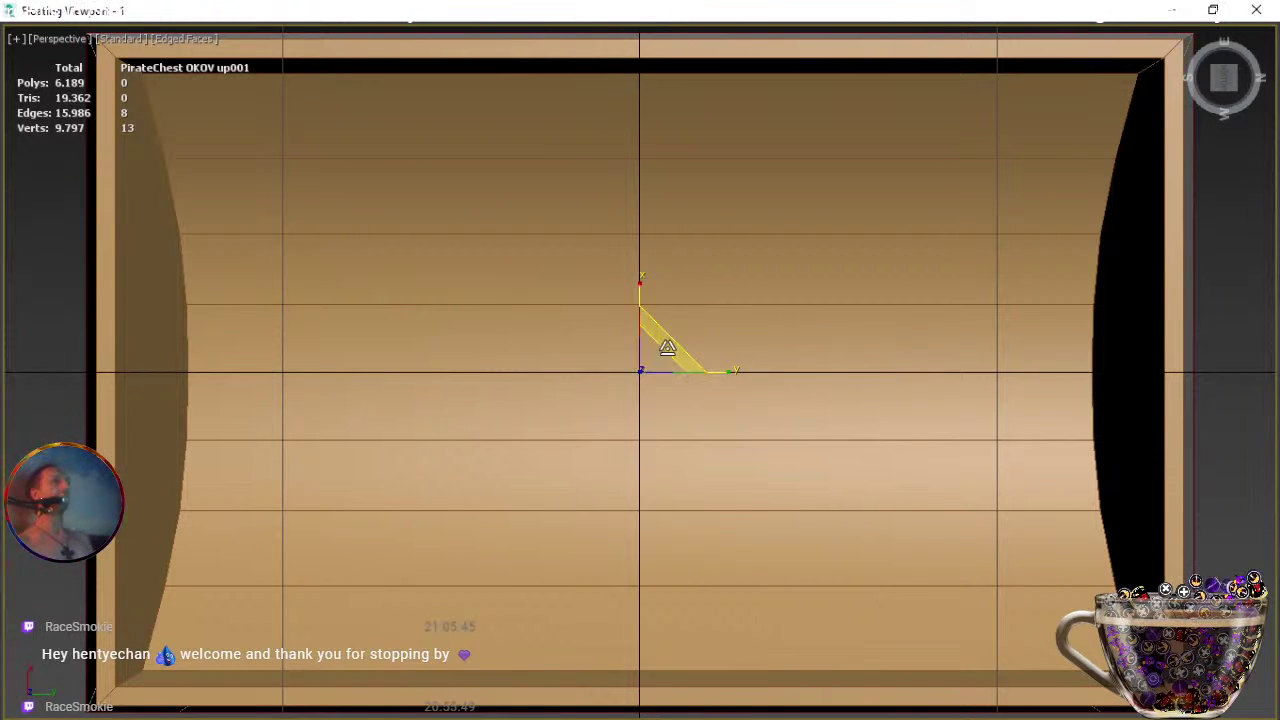
{"action": "left_click_drag", "start_coordinate": [682, 350], "coordinate": [680, 355], "text": "shift"}
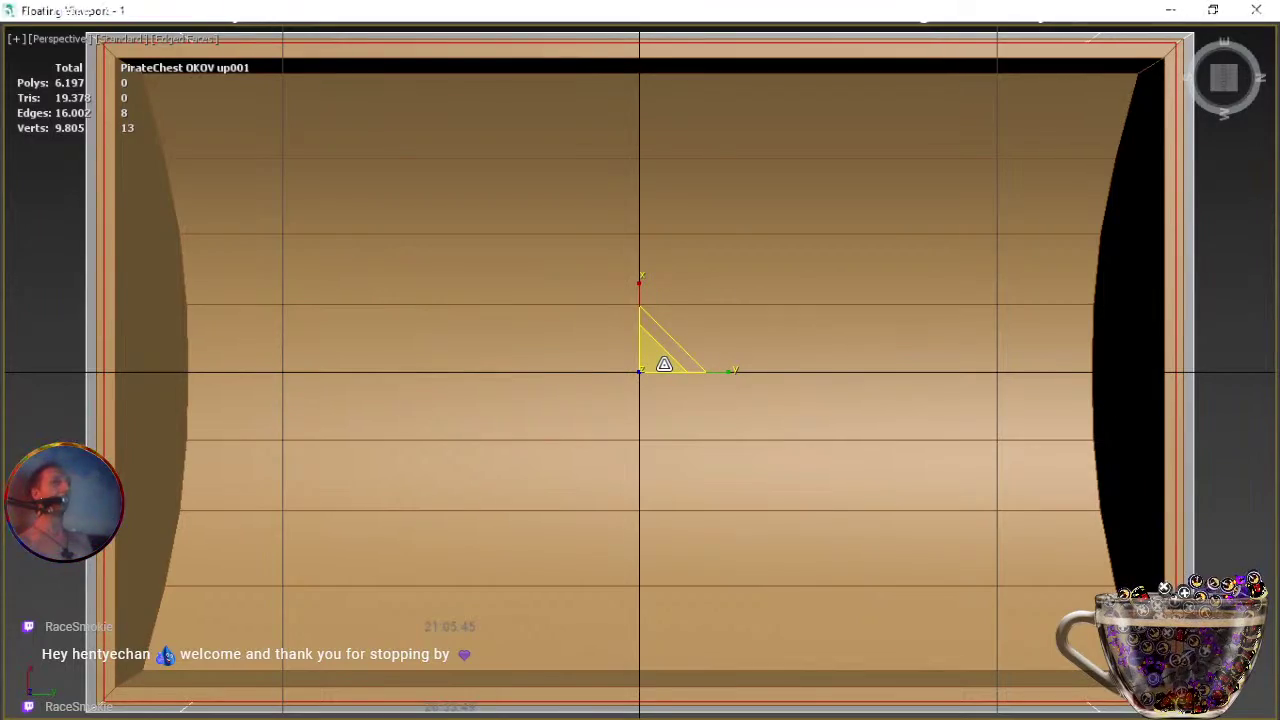
{"action": "middle_click_drag", "start_coordinate": [664, 364], "coordinate": [643, 503], "text": "alt"}
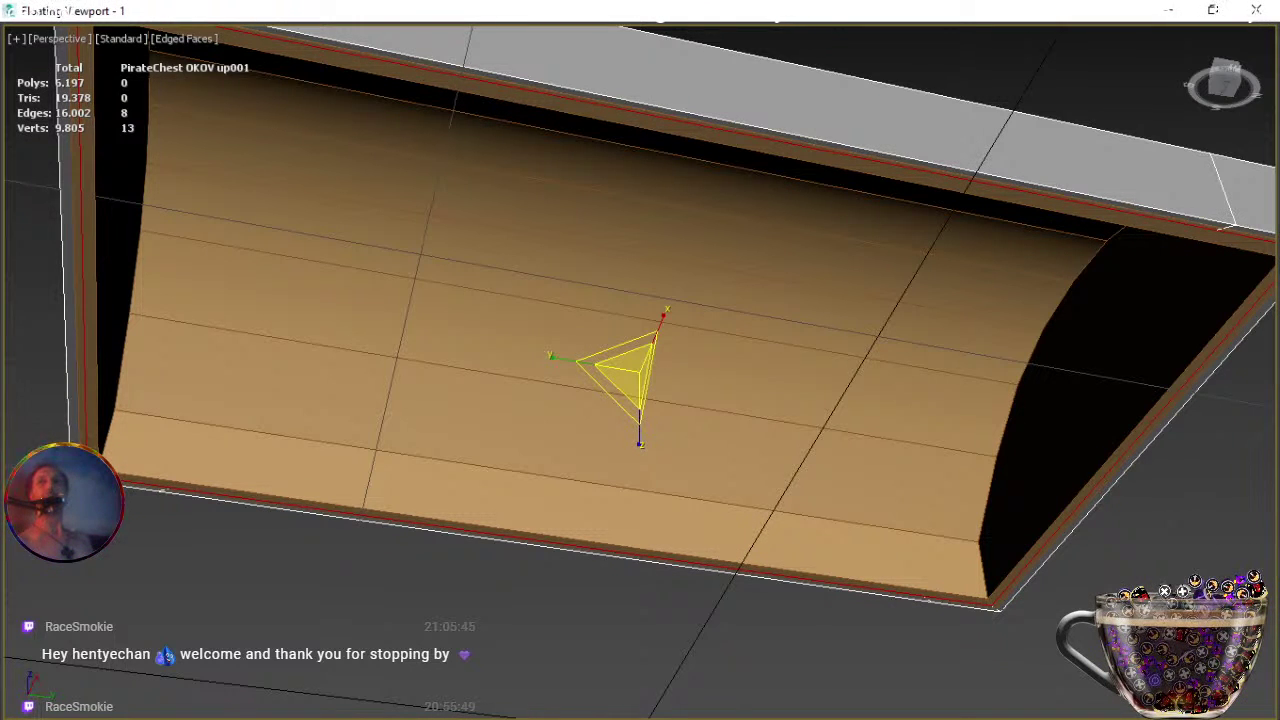
Raise the four rim polygons on the wooden lid's underside slightly along Z, above the metal trim's bottom lip.
{"action": "left_click", "coordinate": [1122, 348]}
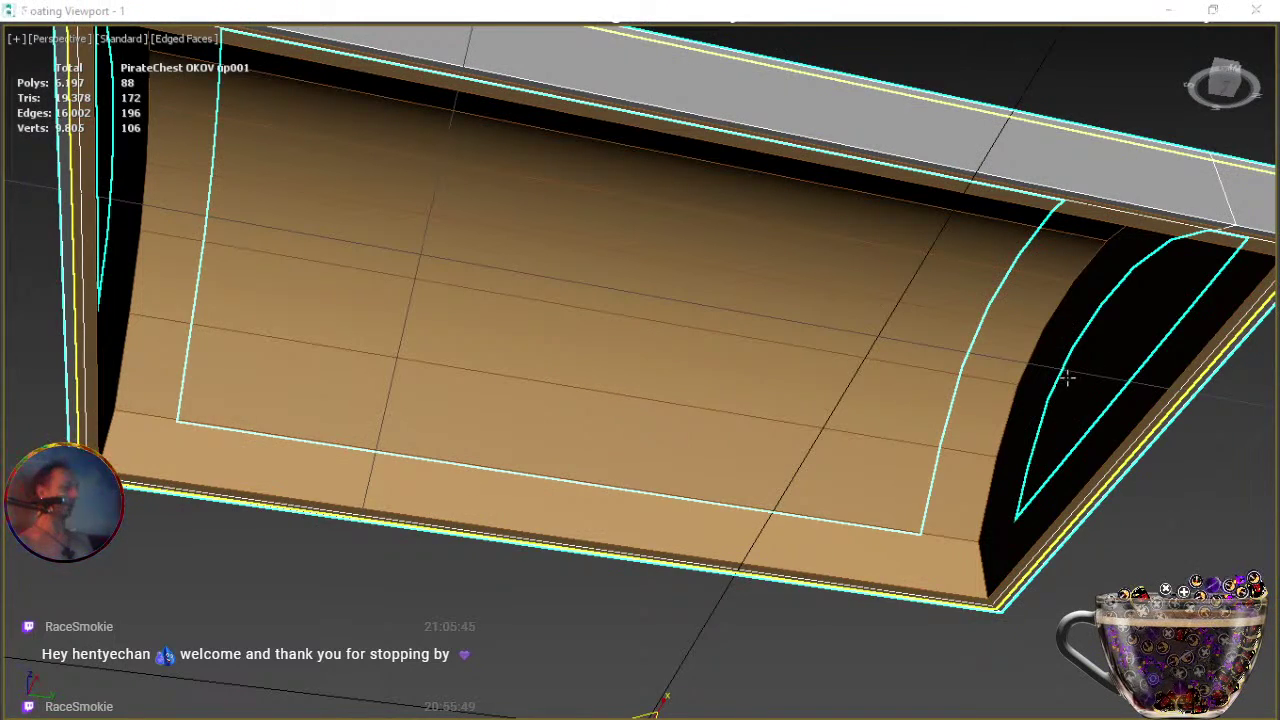
{"action": "left_click", "coordinate": [900, 366]}
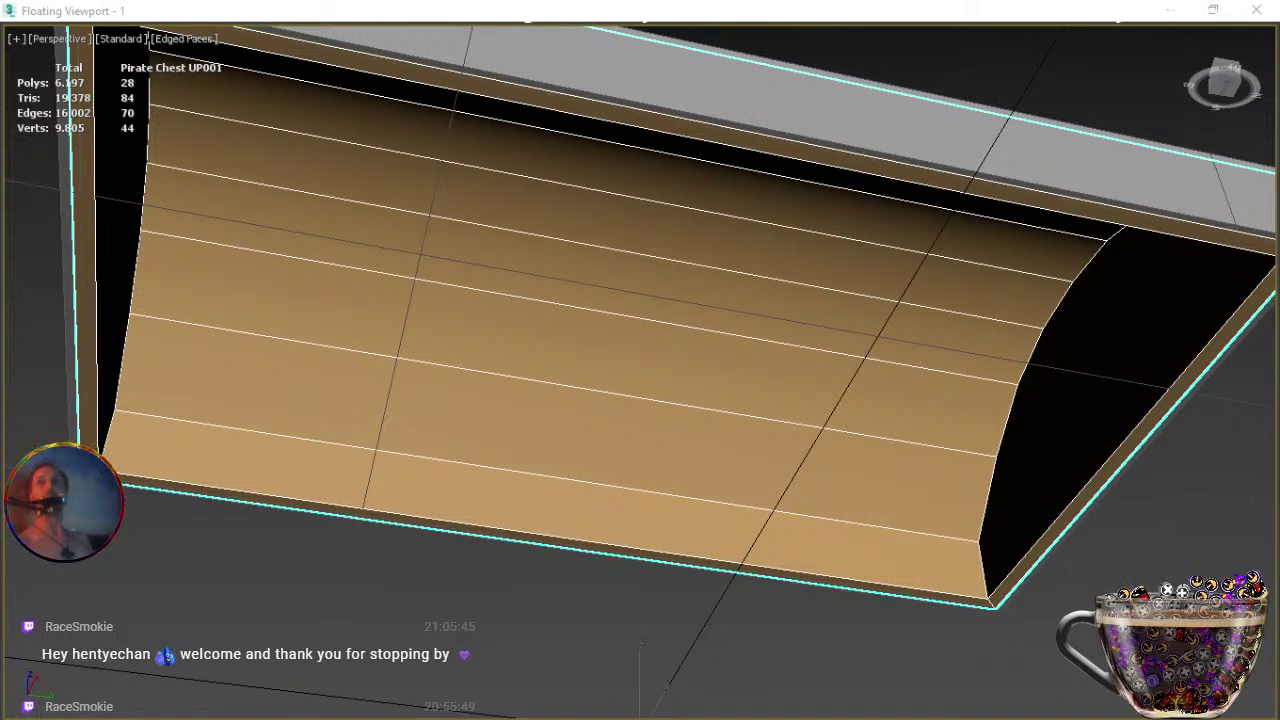
{"action": "key", "text": "4"}
{"action": "left_click", "coordinate": [1108, 466]}
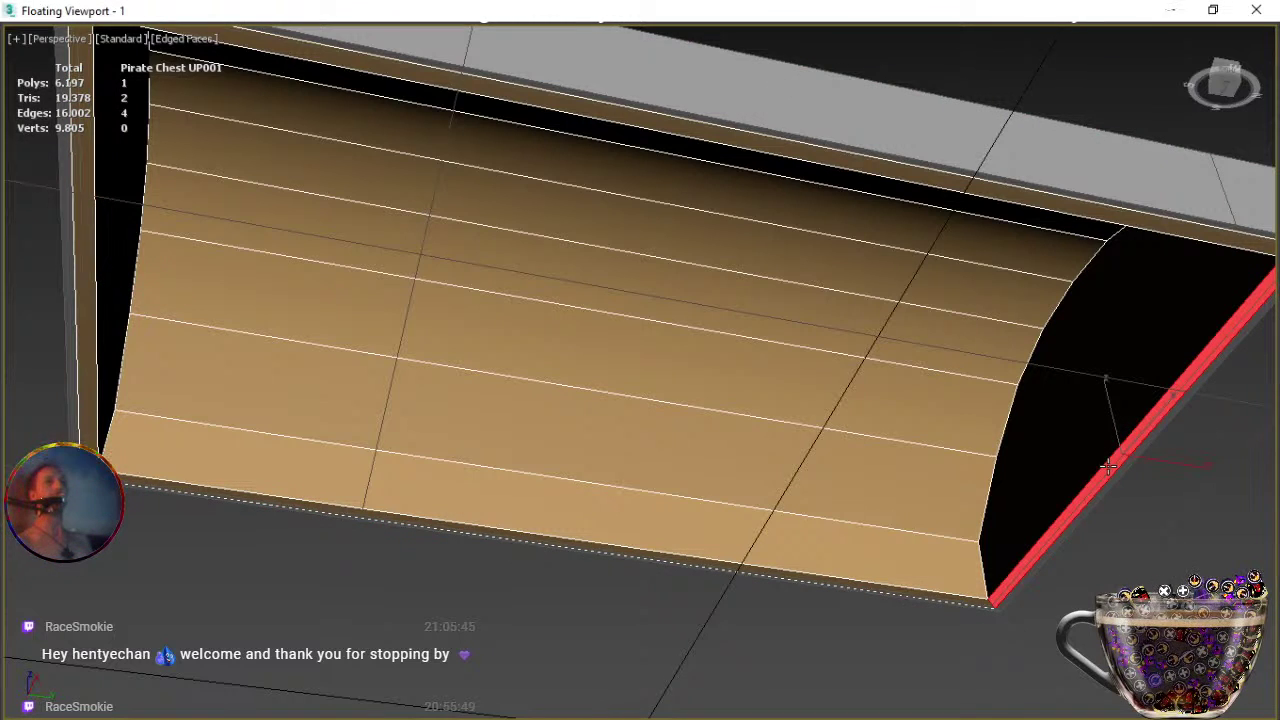
{"action": "left_click", "coordinate": [731, 567], "text": "ctrl"}
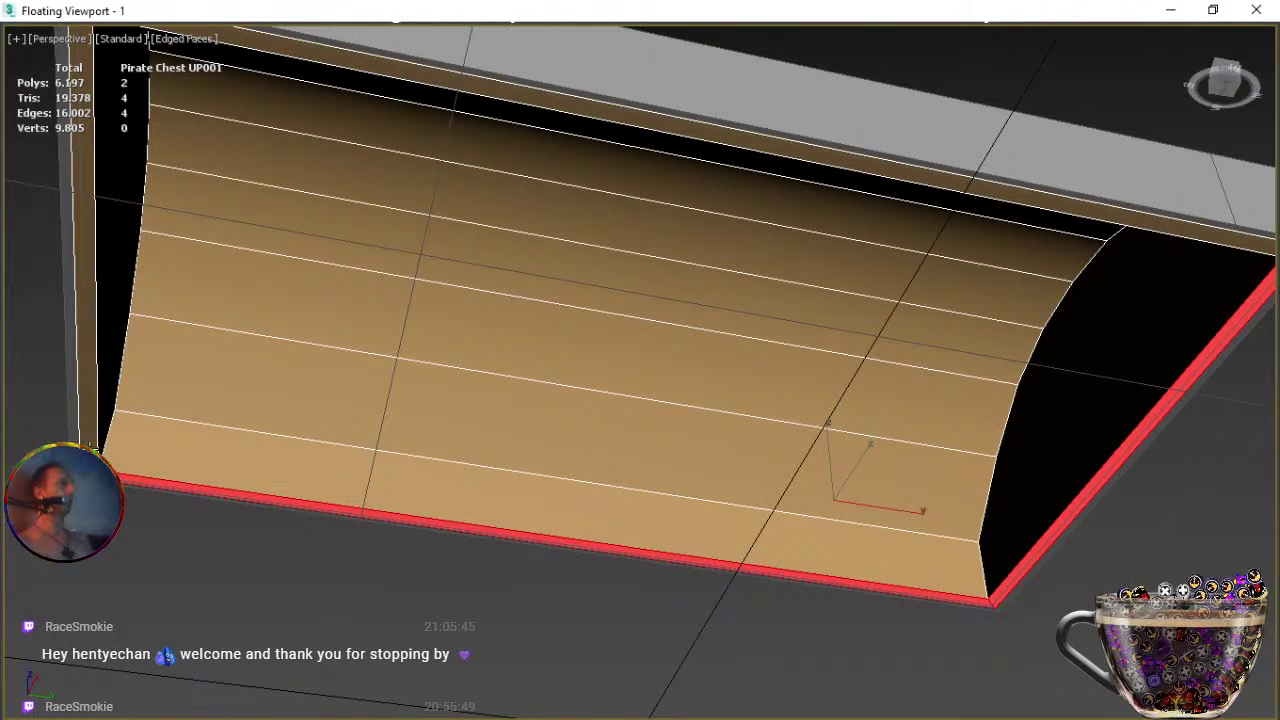
{"action": "left_click", "coordinate": [90, 447], "text": "ctrl"}
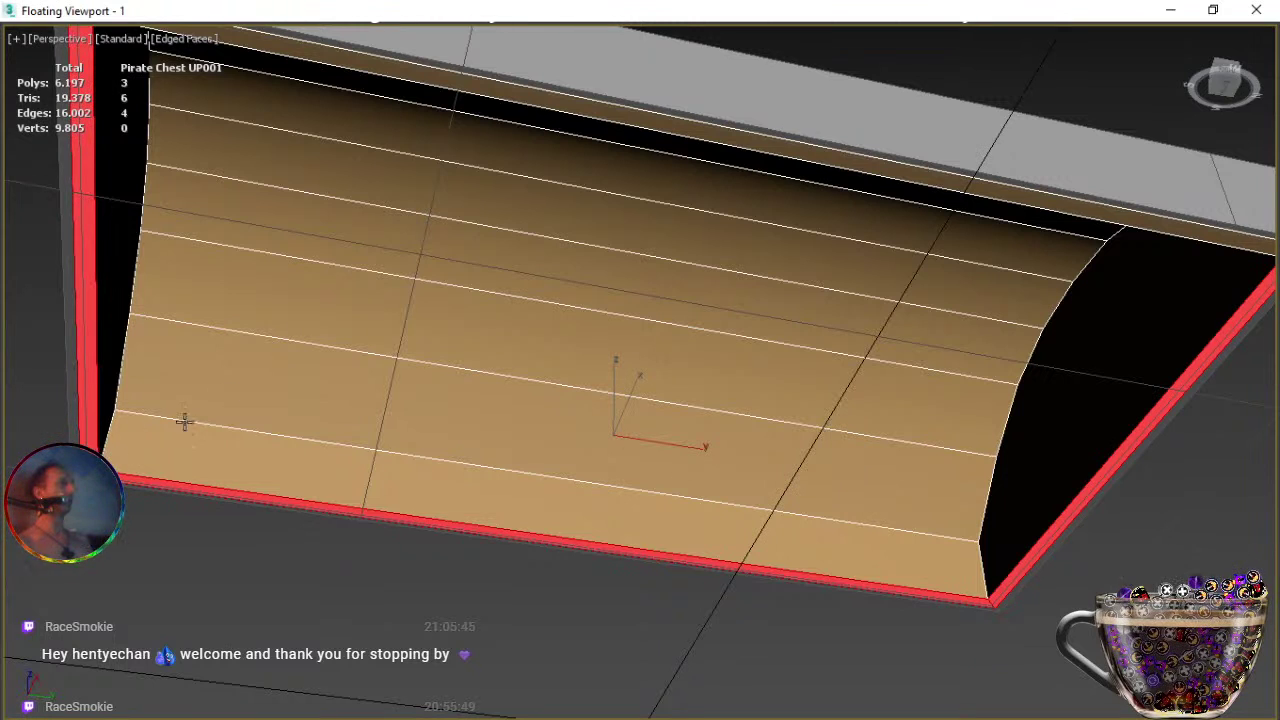
{"action": "left_click", "coordinate": [745, 148], "text": "ctrl"}
{"action": "key", "text": "w"}
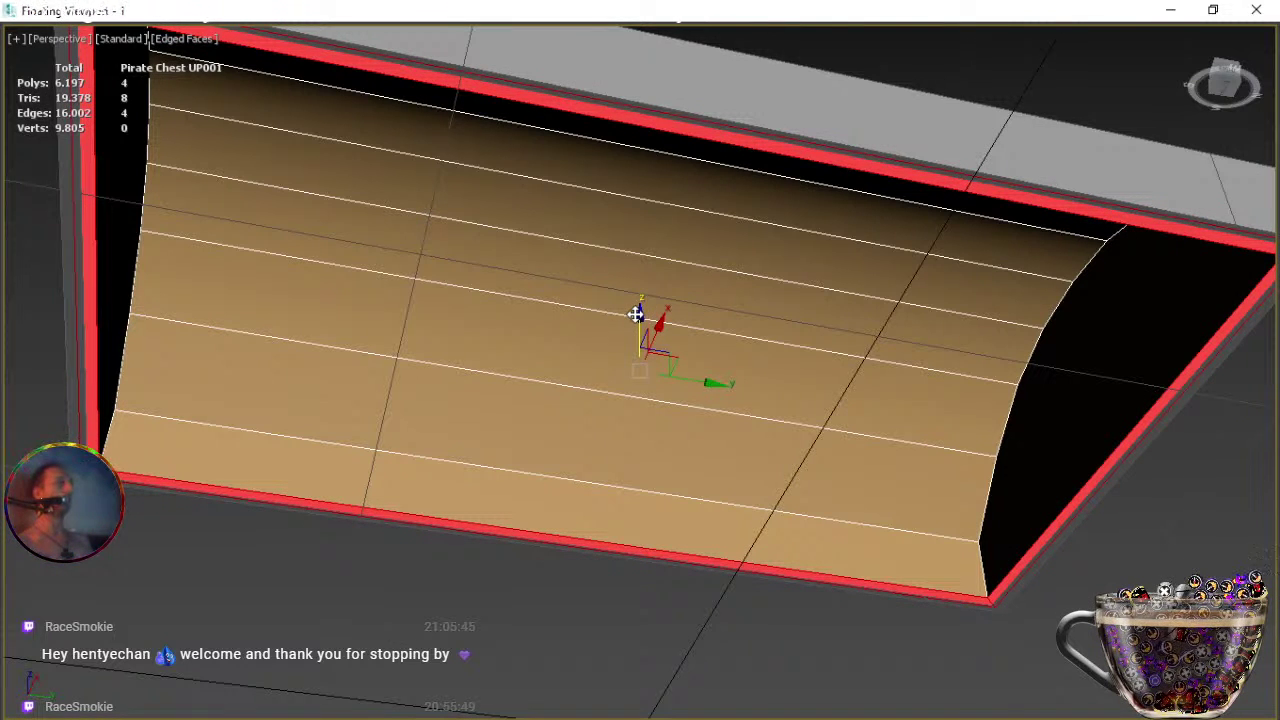
{"action": "middle_click_drag", "start_coordinate": [636, 314], "coordinate": [654, 406], "text": "alt"}
{"action": "scroll", "coordinate": [654, 406], "scroll_direction": "up", "scroll_amount": 2}
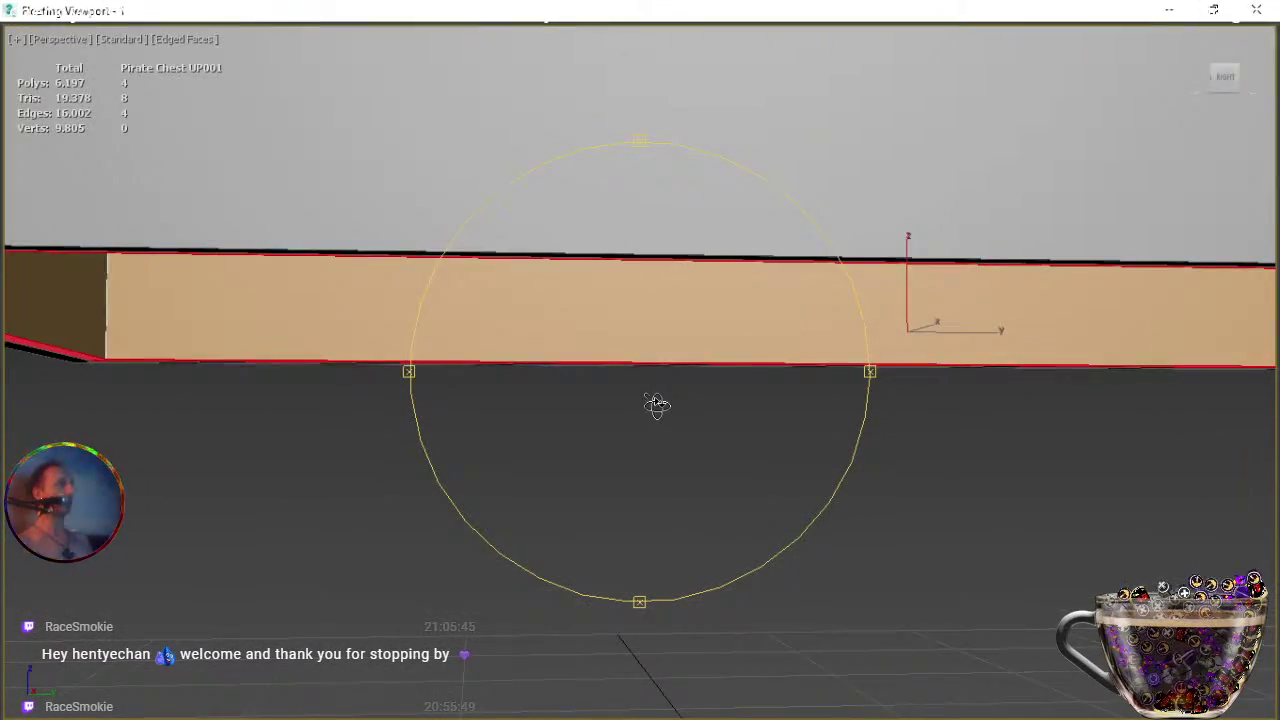
{"action": "left_click_drag", "start_coordinate": [600, 423], "coordinate": [600, 388]}
{"action": "middle_click_drag", "start_coordinate": [598, 388], "coordinate": [826, 406], "text": "alt"}
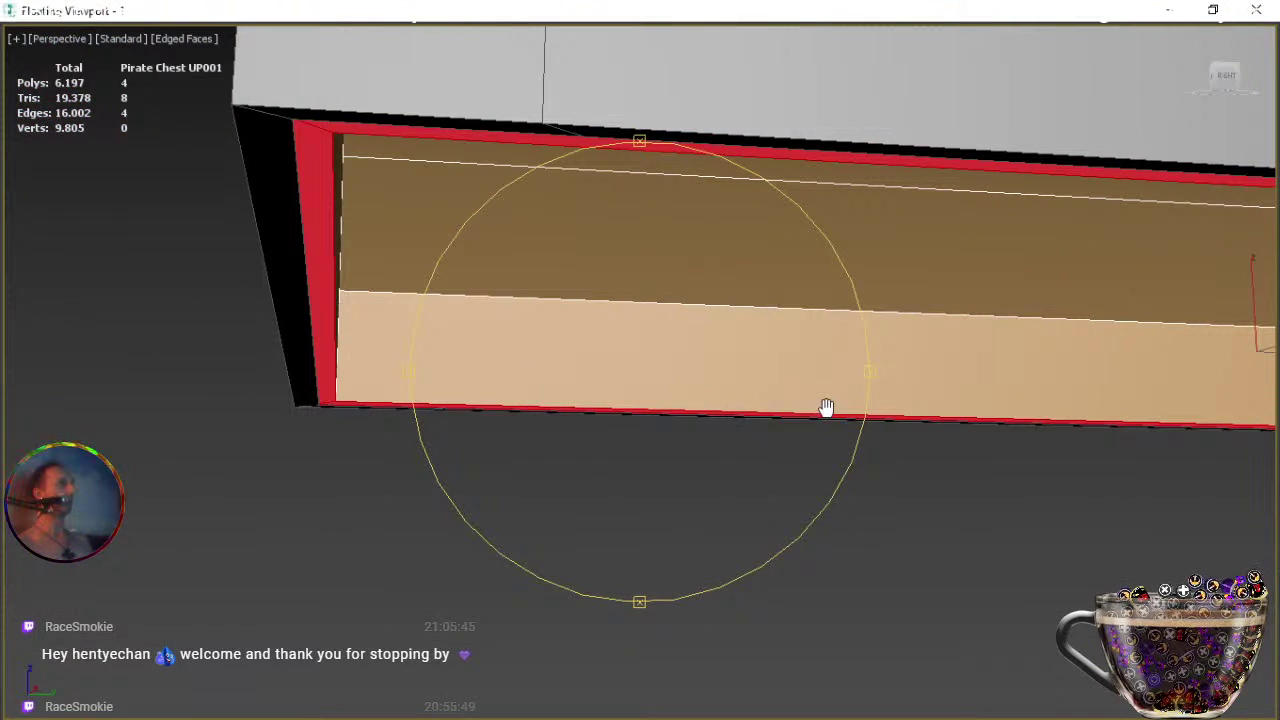
{"action": "scroll", "coordinate": [550, 378], "scroll_direction": "up", "scroll_amount": 2}
{"action": "middle_click_drag", "start_coordinate": [550, 376], "coordinate": [700, 420], "text": "alt"}
{"action": "middle_click_drag", "start_coordinate": [831, 411], "coordinate": [605, 416], "text": "alt"}
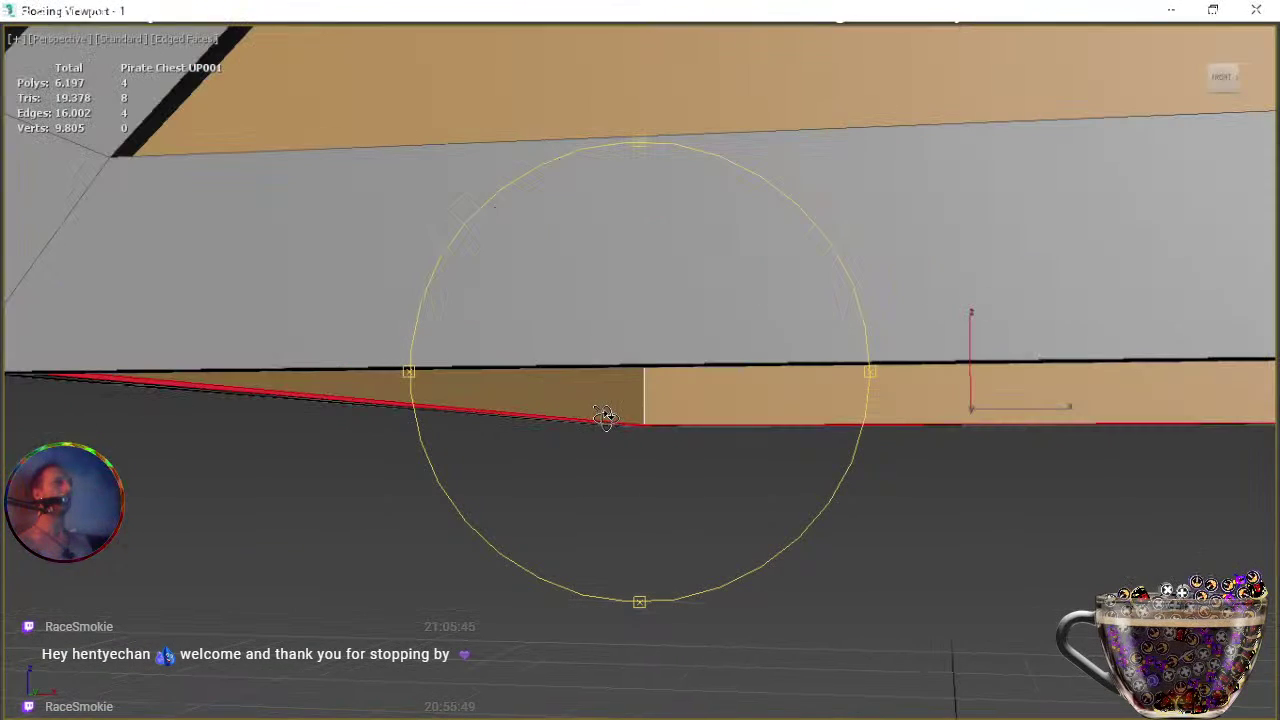
{"action": "right_click", "coordinate": [653, 420]}
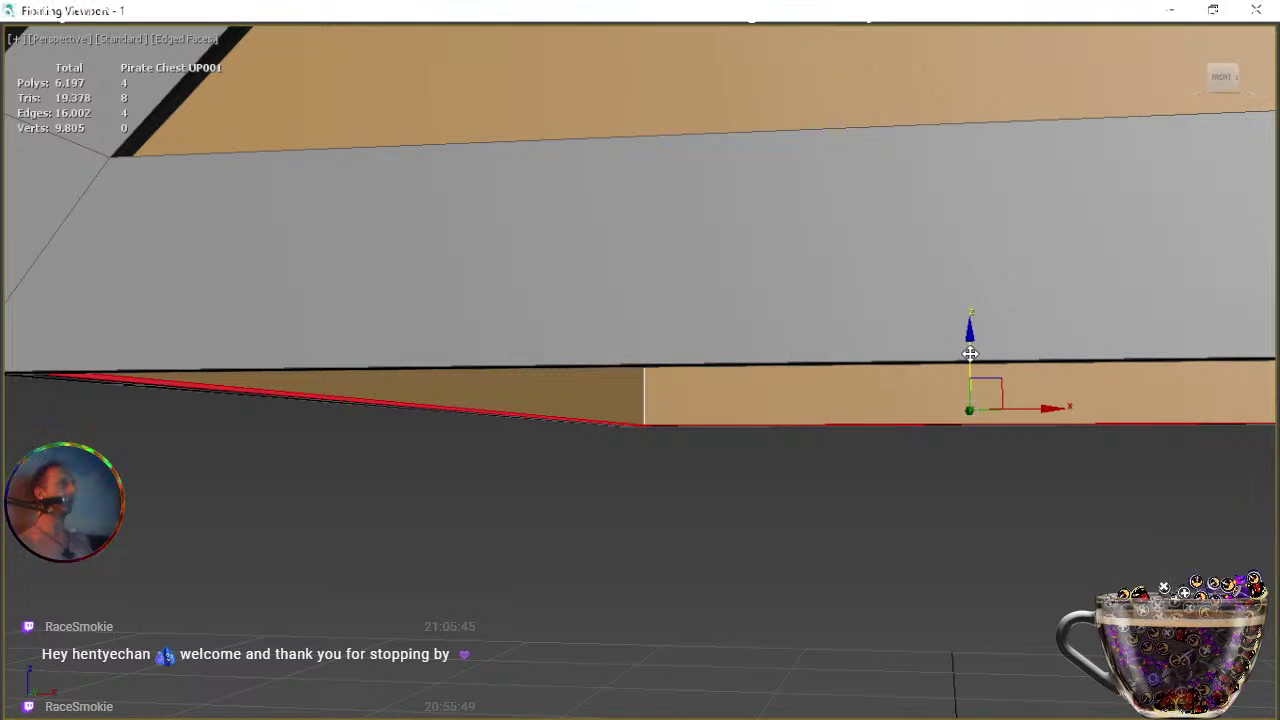
{"action": "left_click_drag", "start_coordinate": [970, 353], "coordinate": [972, 349]}
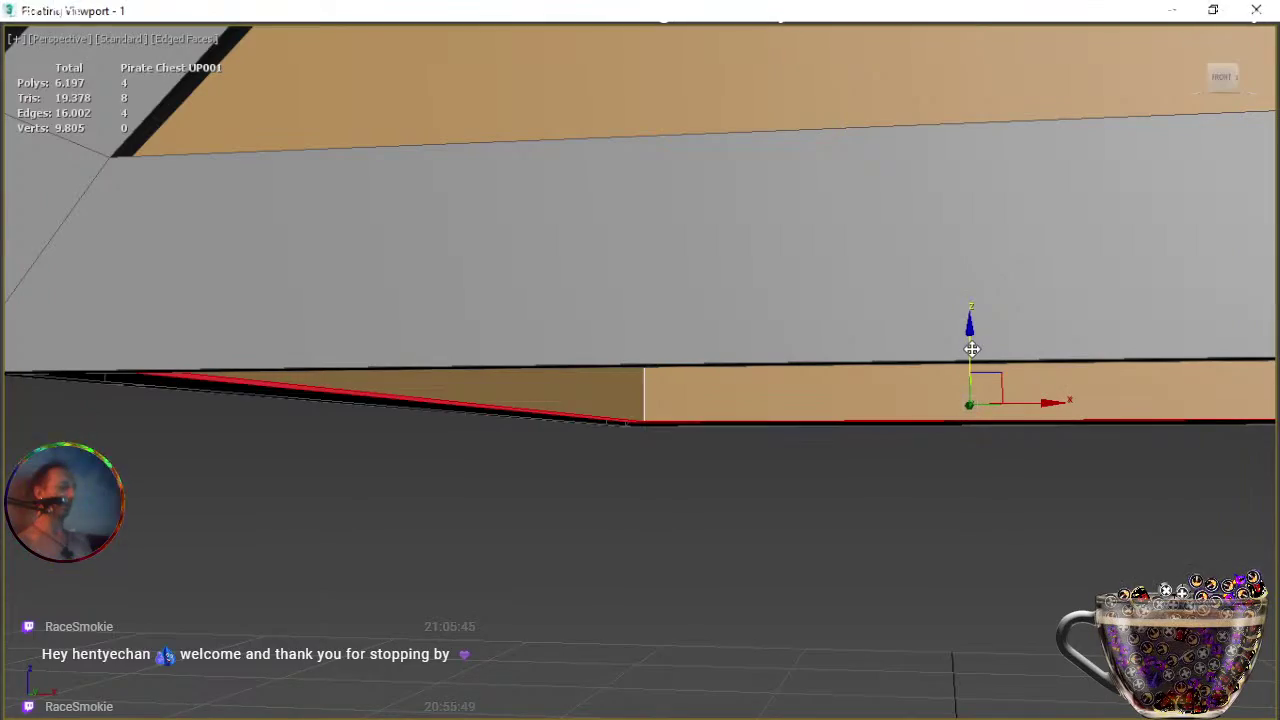
{"action": "middle_click_drag", "start_coordinate": [829, 420], "coordinate": [708, 458], "text": "alt"}
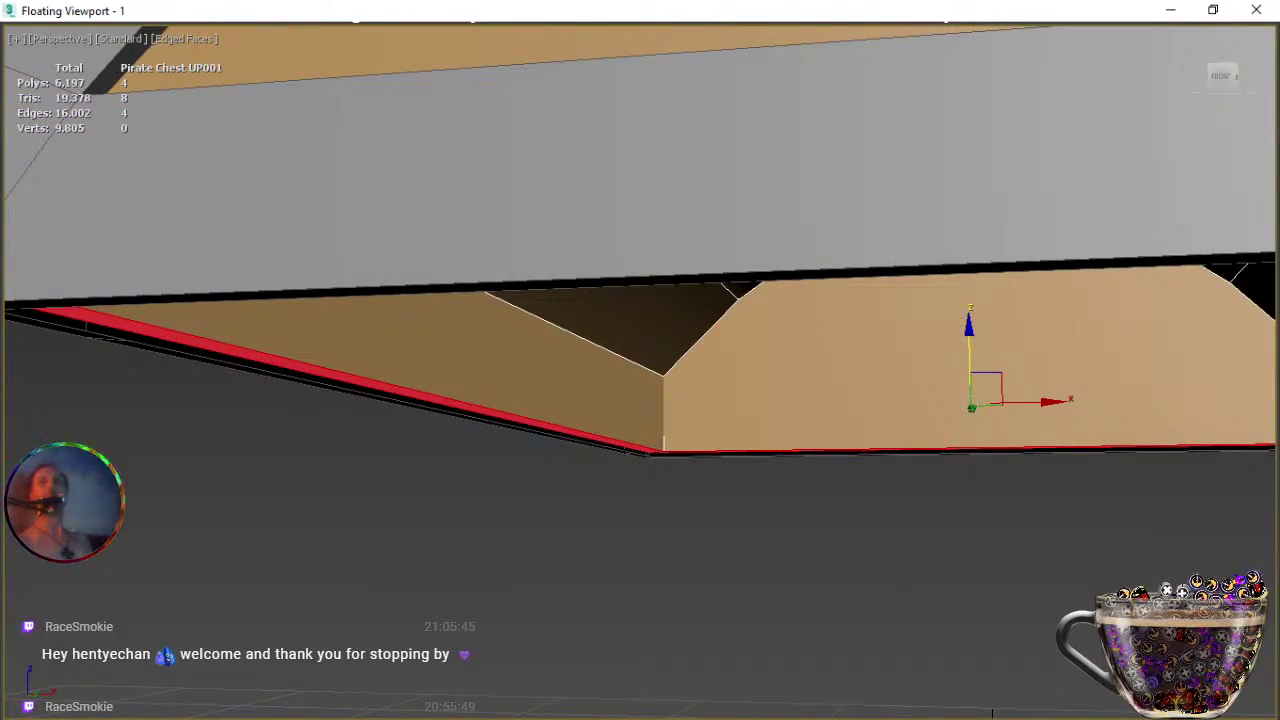
{"action": "key", "text": "6"}
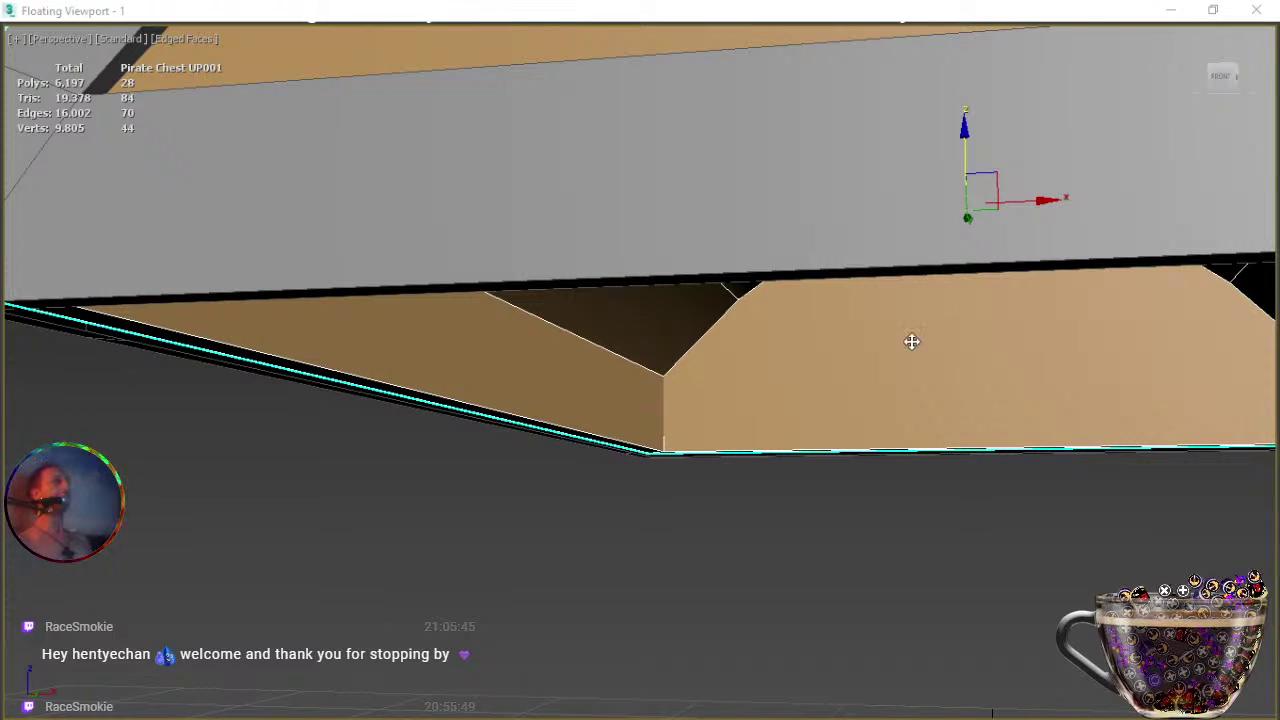
Inspect the underside of the wooden lid and metal trim together, and examine each part in its own isolated view.
{"action": "scroll", "coordinate": [723, 397], "scroll_direction": "down", "scroll_amount": 4}
{"action": "scroll", "coordinate": [667, 447], "scroll_direction": "down", "scroll_amount": 5}
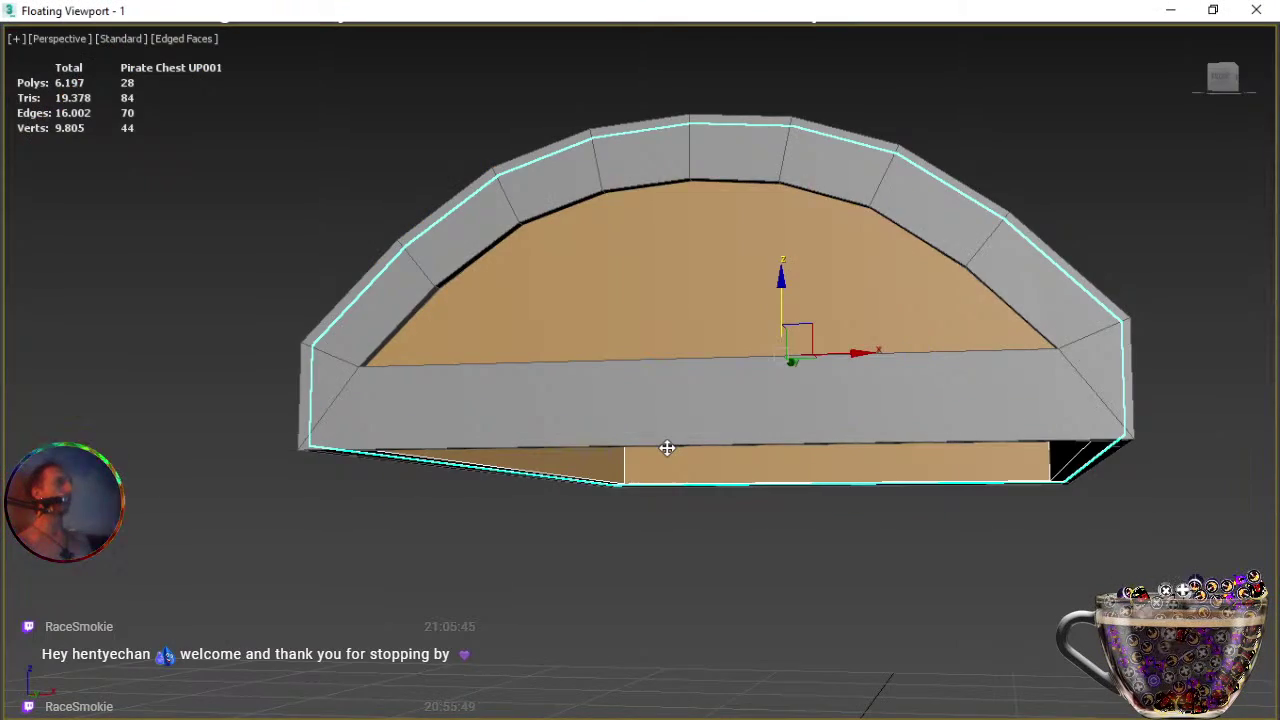
{"action": "middle_click_drag", "start_coordinate": [666, 446], "coordinate": [449, 449], "text": "alt"}
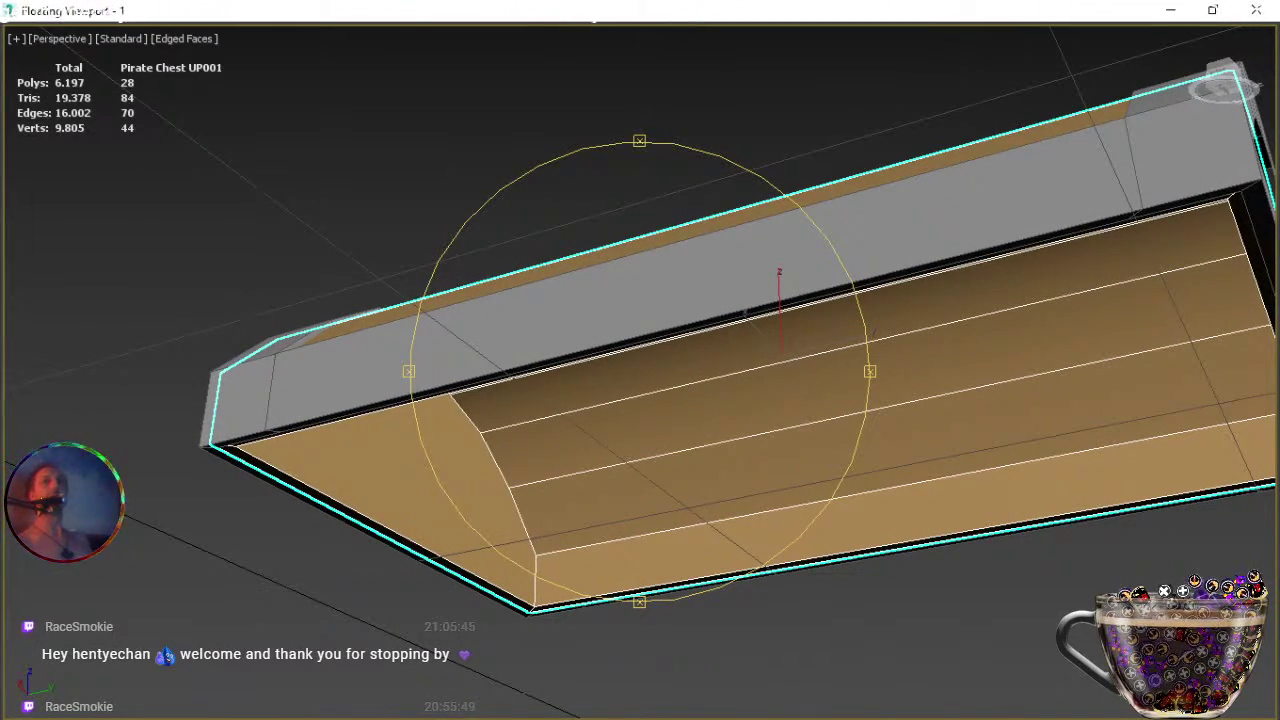
{"action": "key", "text": "shift+z"}
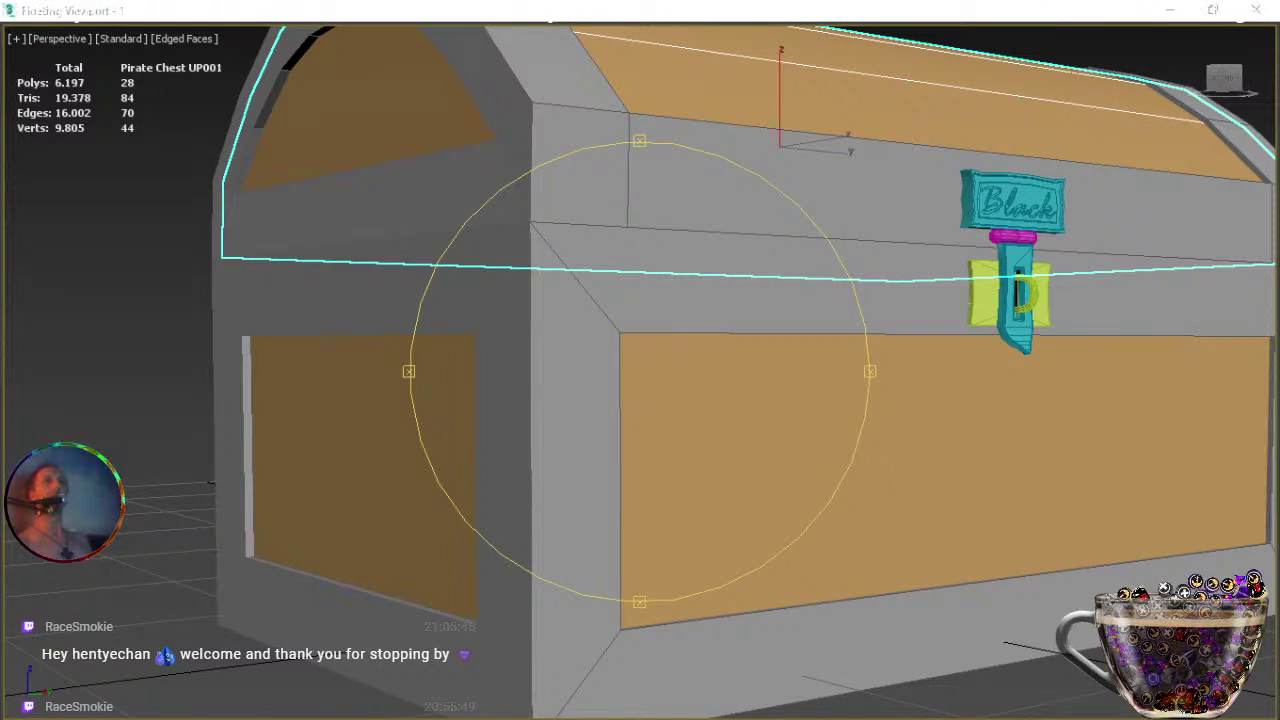
{"action": "key", "text": "ctrl+z"}
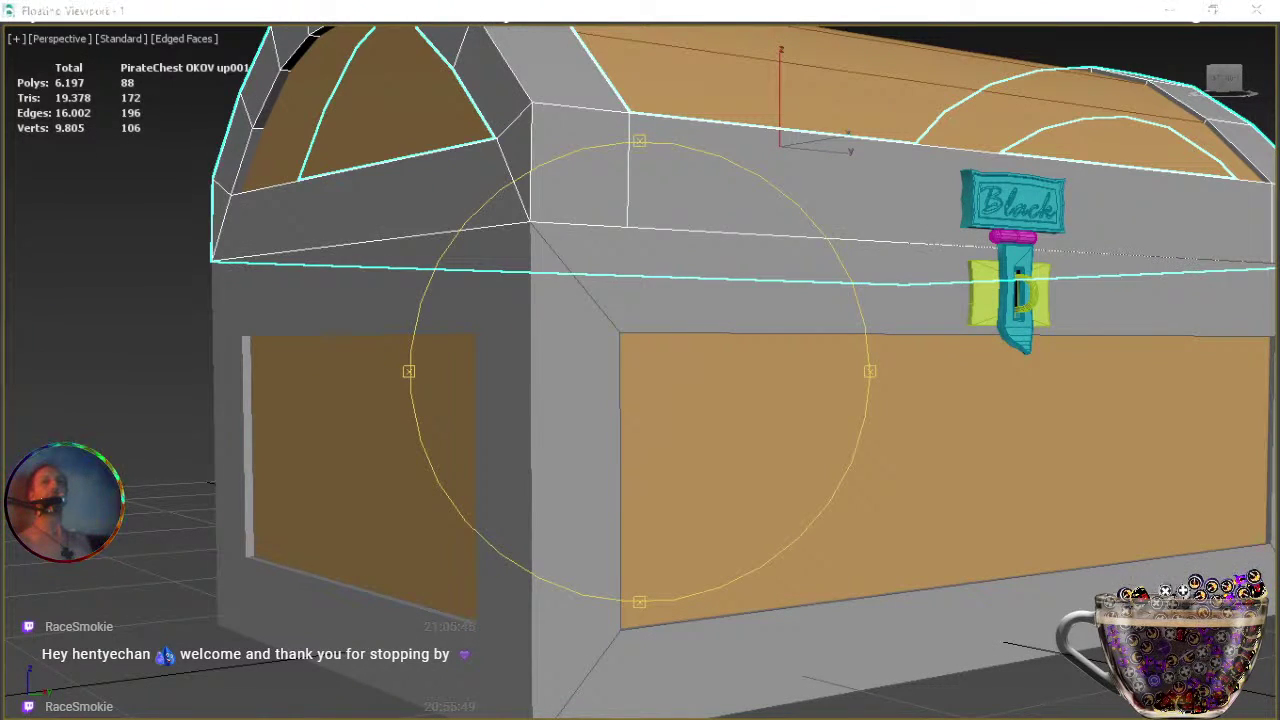
{"action": "key", "text": "alt+q"}
{"action": "middle_click_drag", "start_coordinate": [694, 434], "coordinate": [578, 401], "text": "alt"}
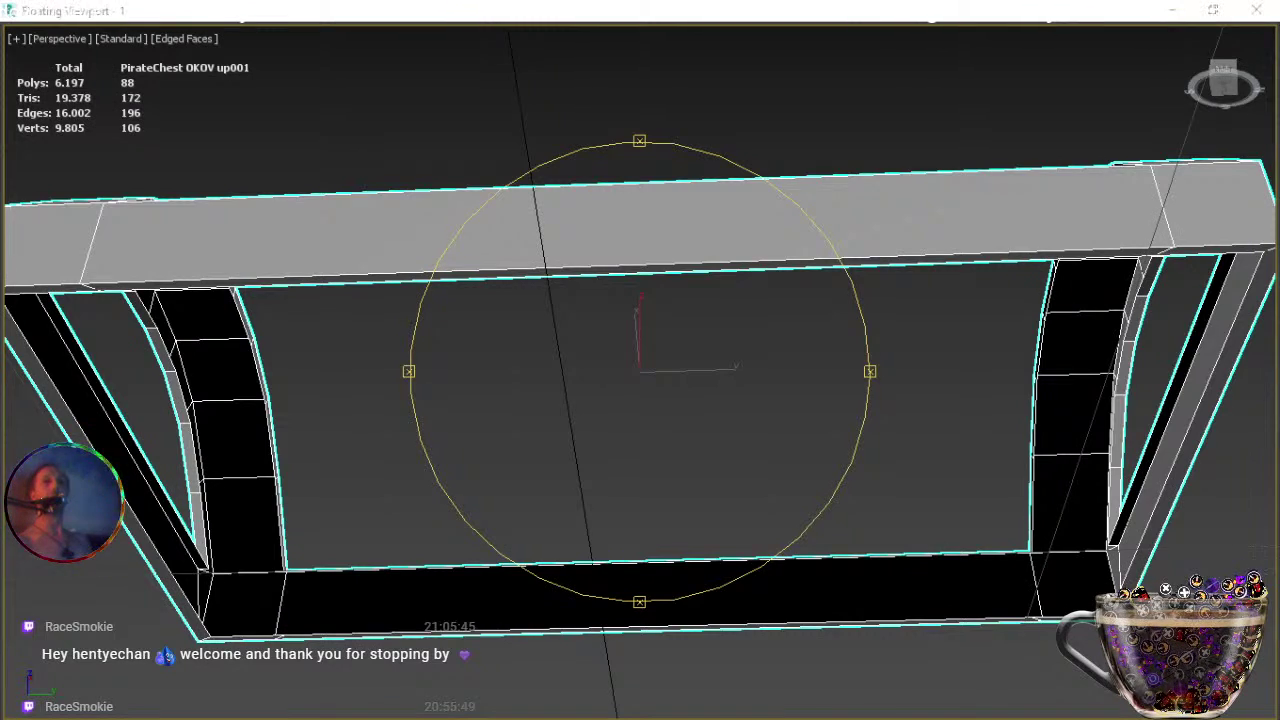
{"action": "key", "text": "alt+q"}
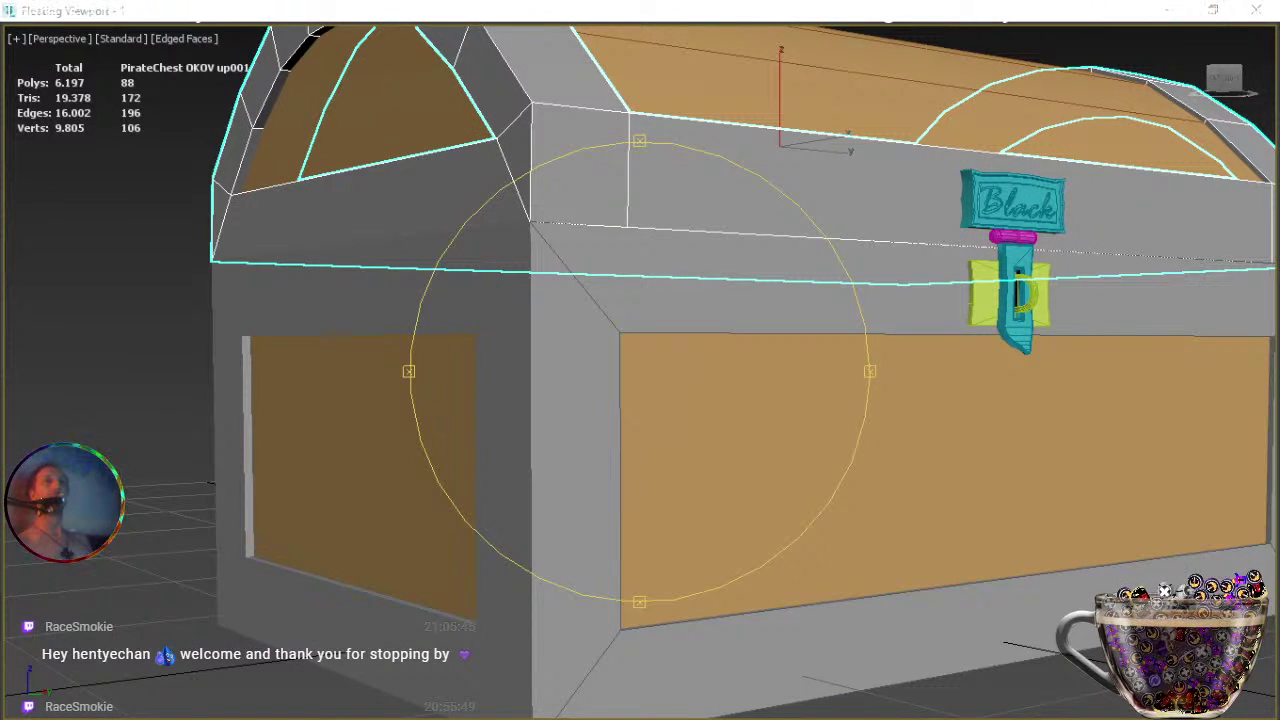
{"action": "key", "text": "ctrl+z"}
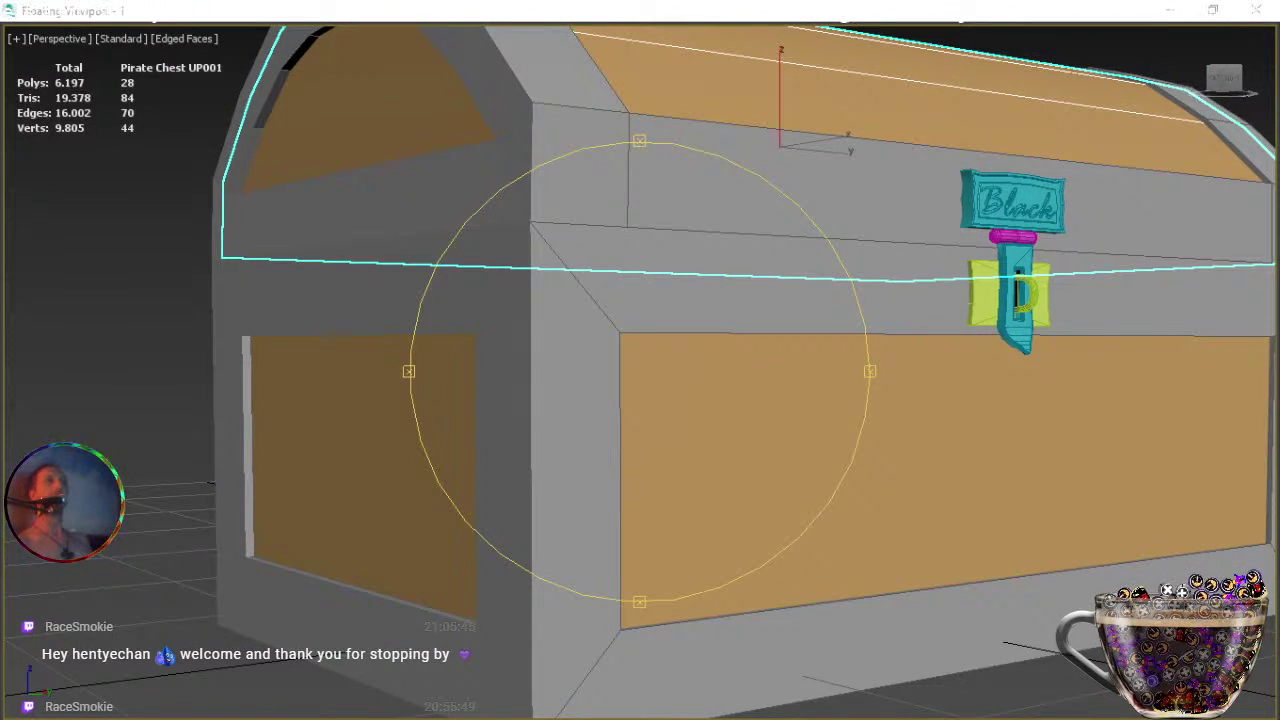
{"action": "key", "text": "alt+q"}
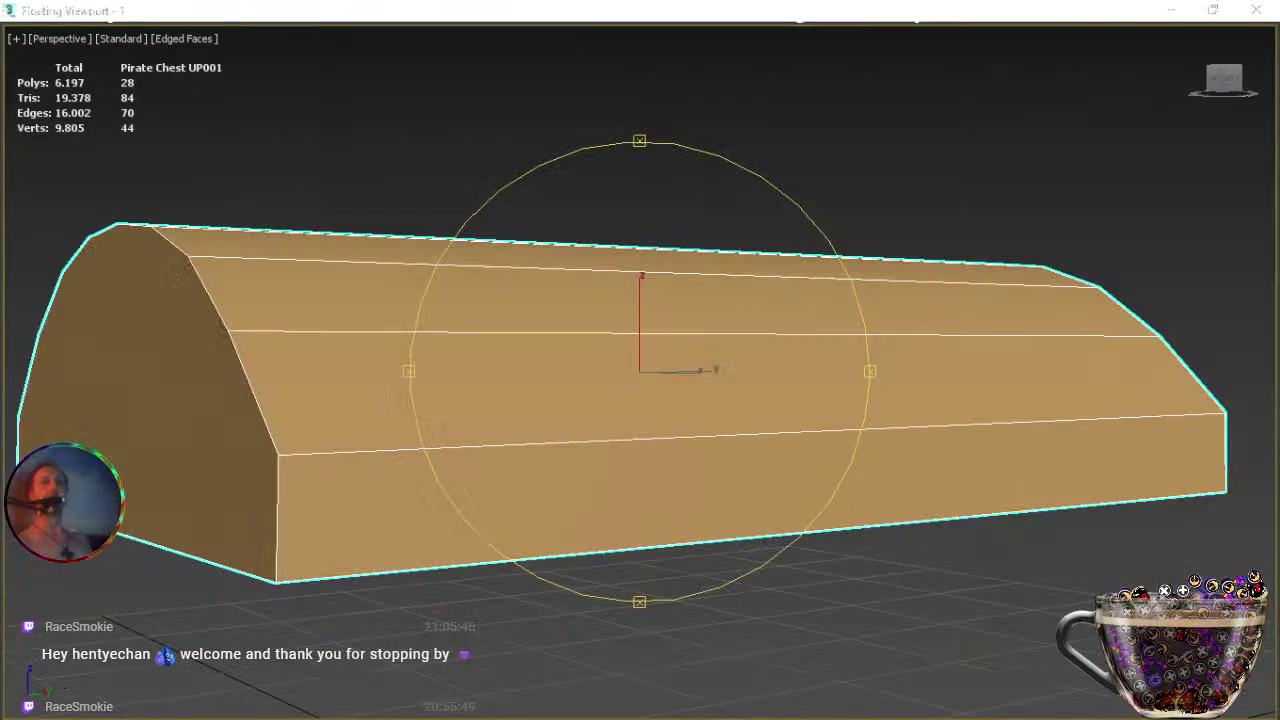
{"action": "middle_click_drag", "start_coordinate": [558, 454], "coordinate": [1267, 497], "text": "alt"}
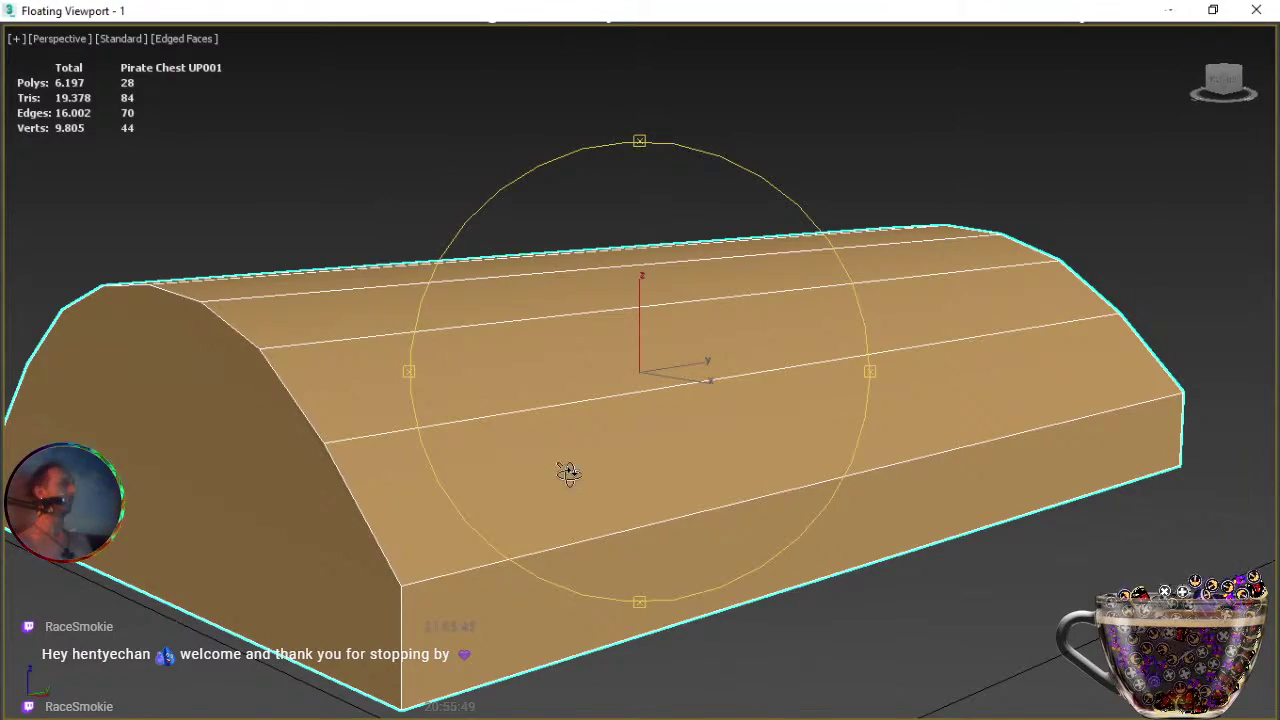
Check the wooden lid's hollow underside, leave its isolated view and isolate the lid together with its metal trim.
{"action": "middle_click_drag", "start_coordinate": [597, 491], "coordinate": [1070, 461], "text": "alt"}
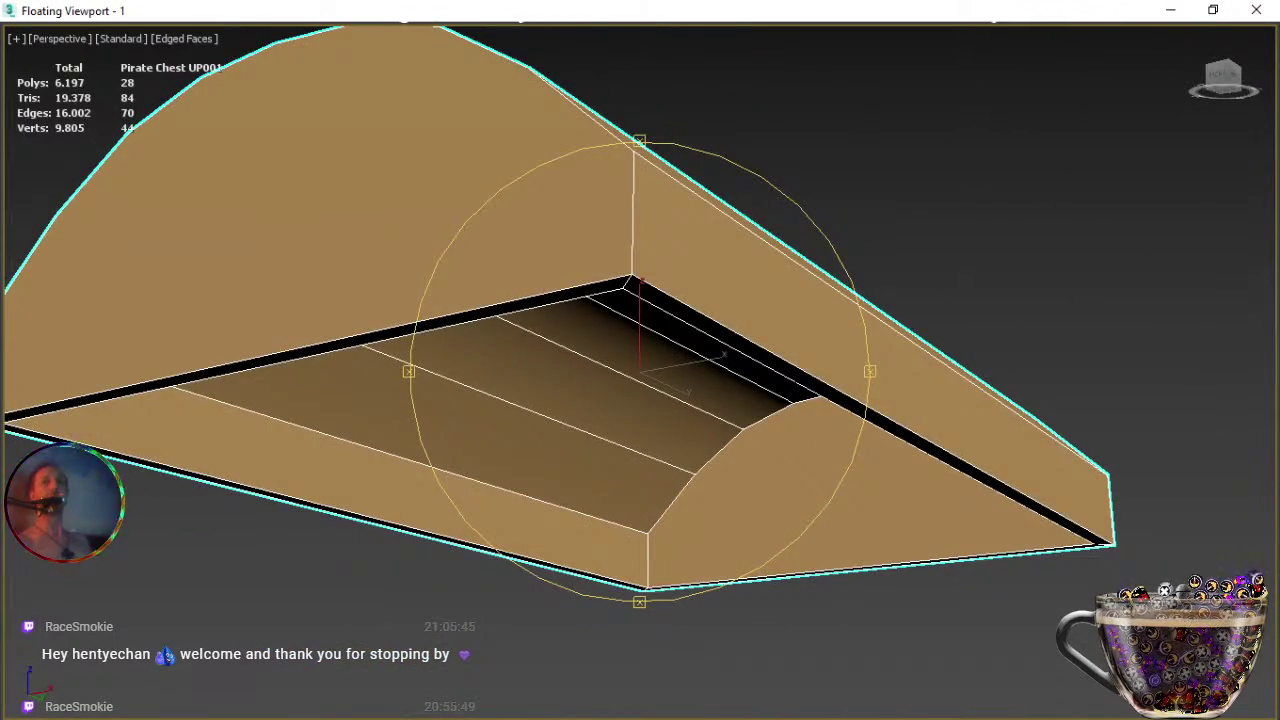
{"action": "key", "text": "alt+q"}
{"action": "middle_click_drag", "start_coordinate": [642, 413], "coordinate": [524, 452]}
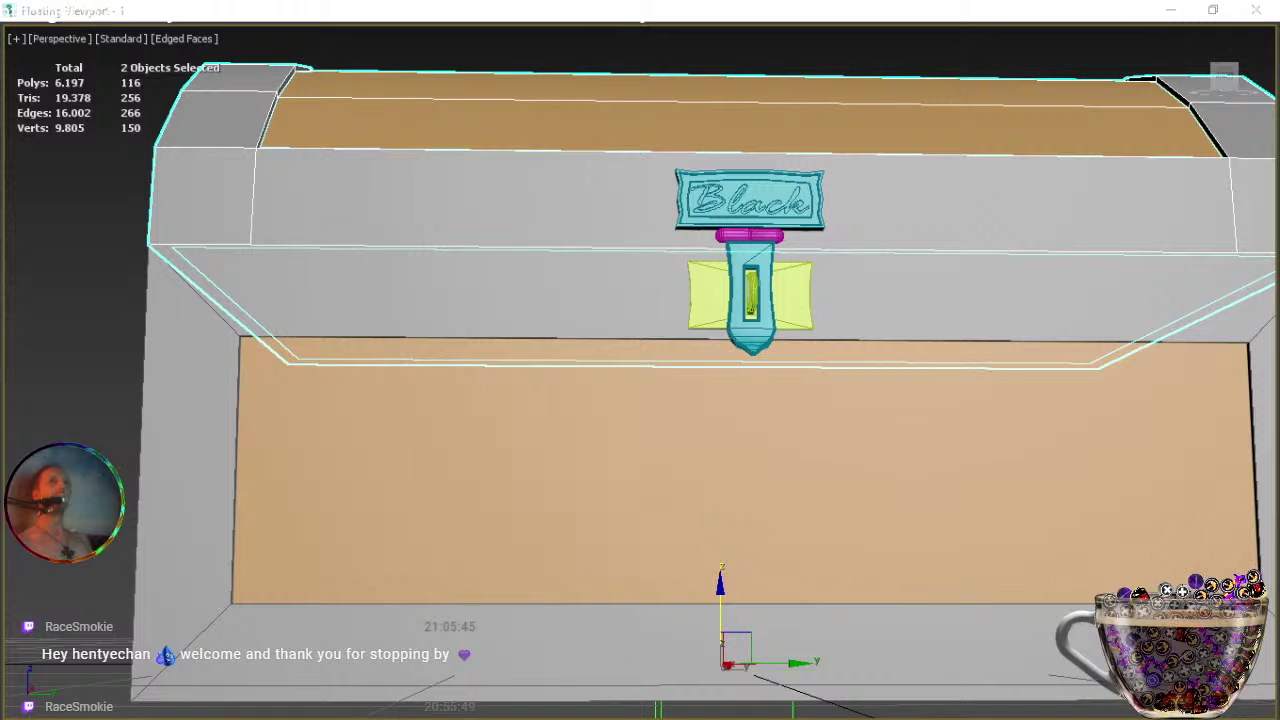
{"action": "key", "text": "alt+q"}
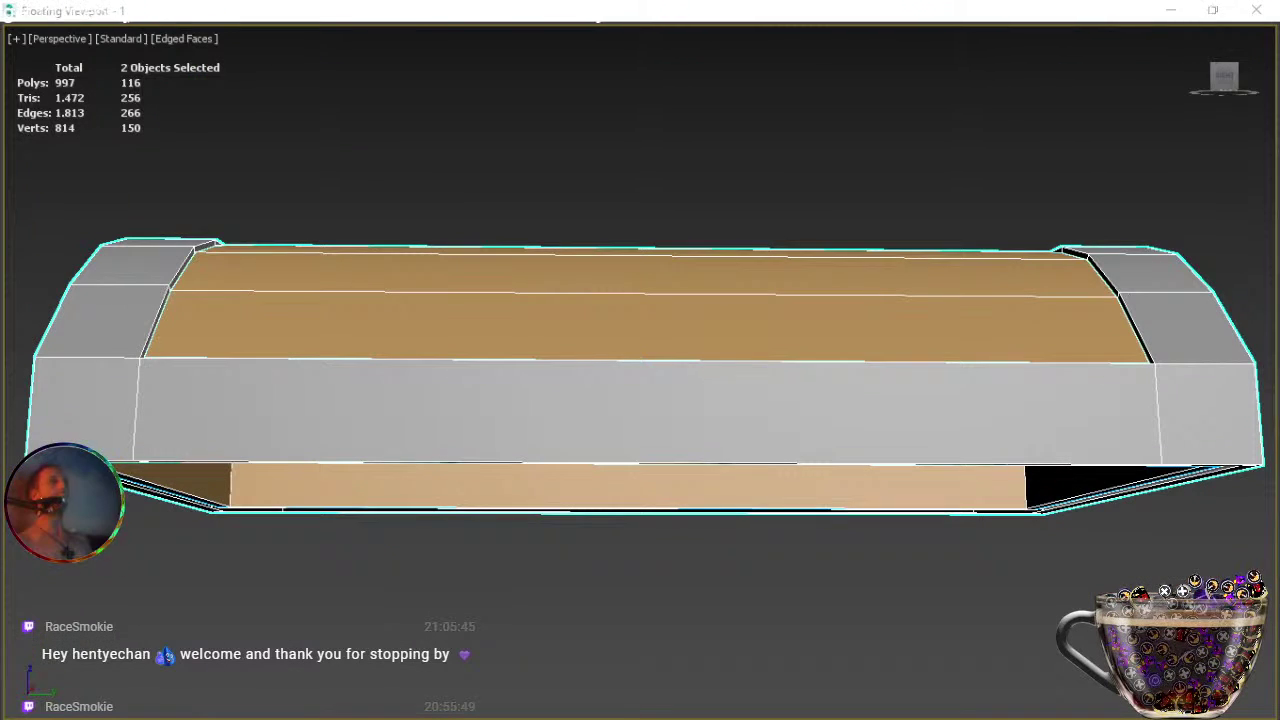
{"action": "middle_click_drag", "start_coordinate": [263, 389], "coordinate": [254, 340]}
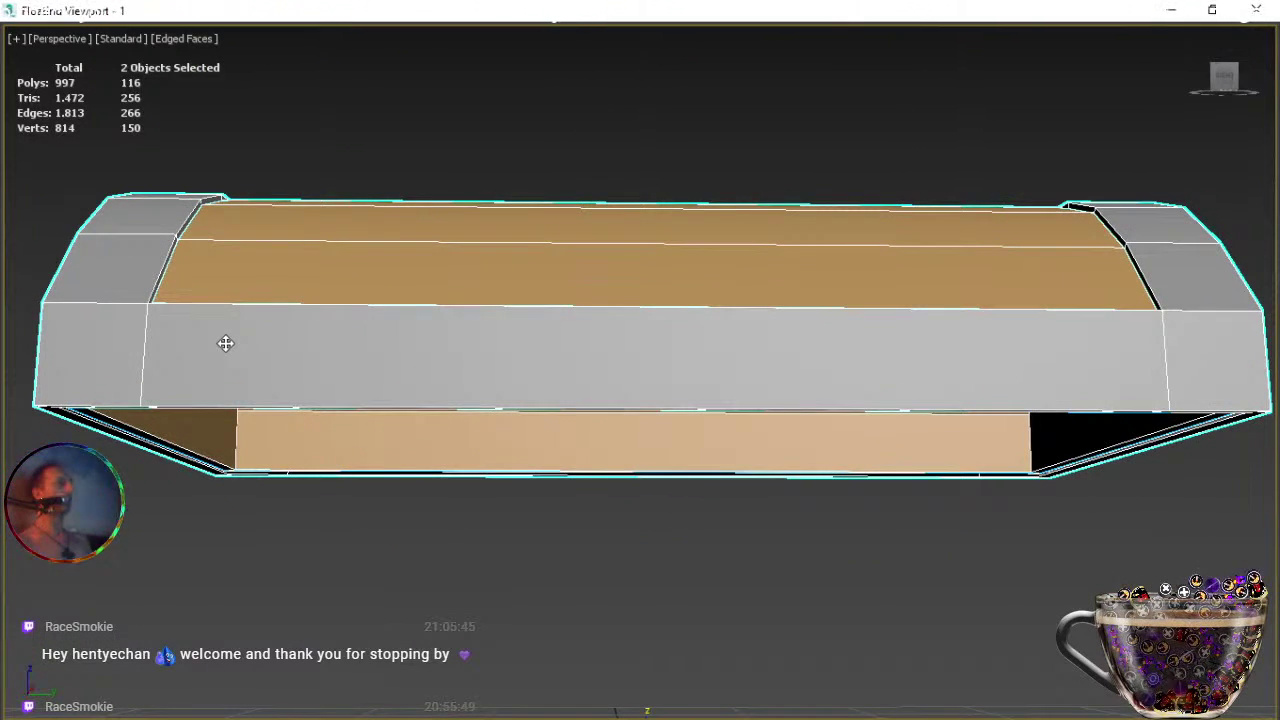
Select the inner border edges of the lid trim's bottom lip and extrude them slightly up along Z into the lid.
{"action": "left_click", "coordinate": [104, 381]}
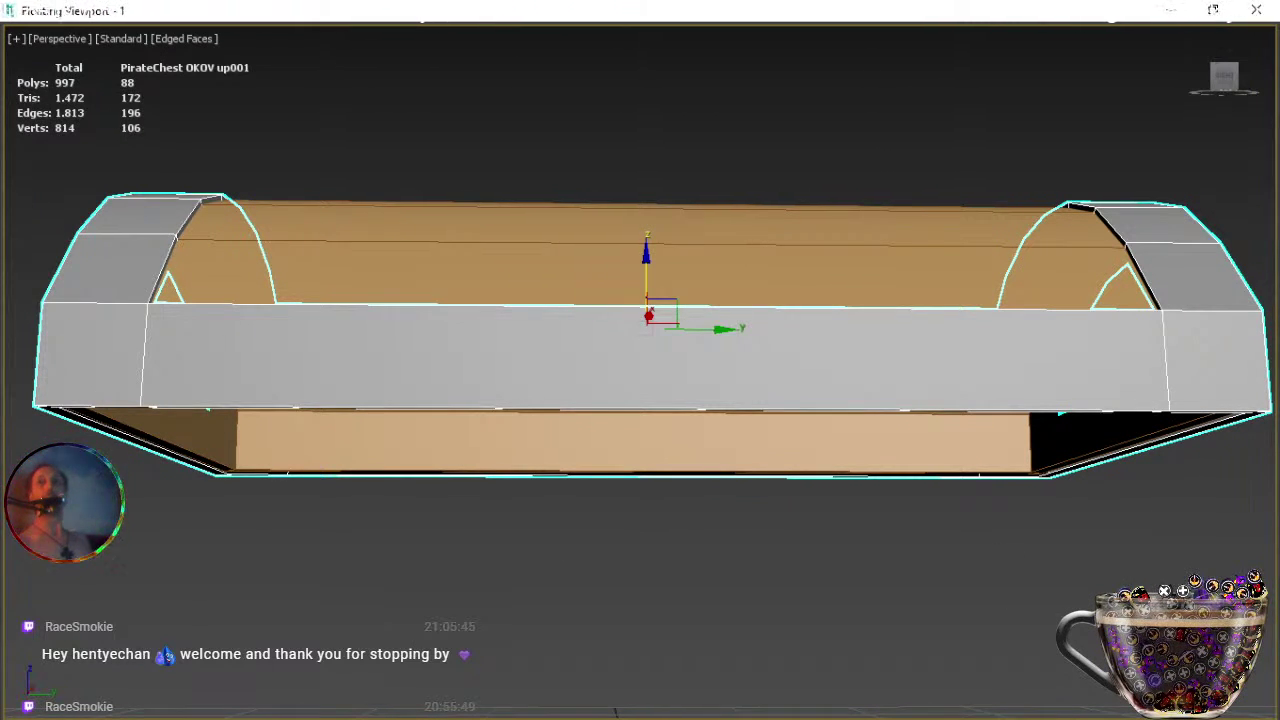
{"action": "left_click", "coordinate": [426, 478]}
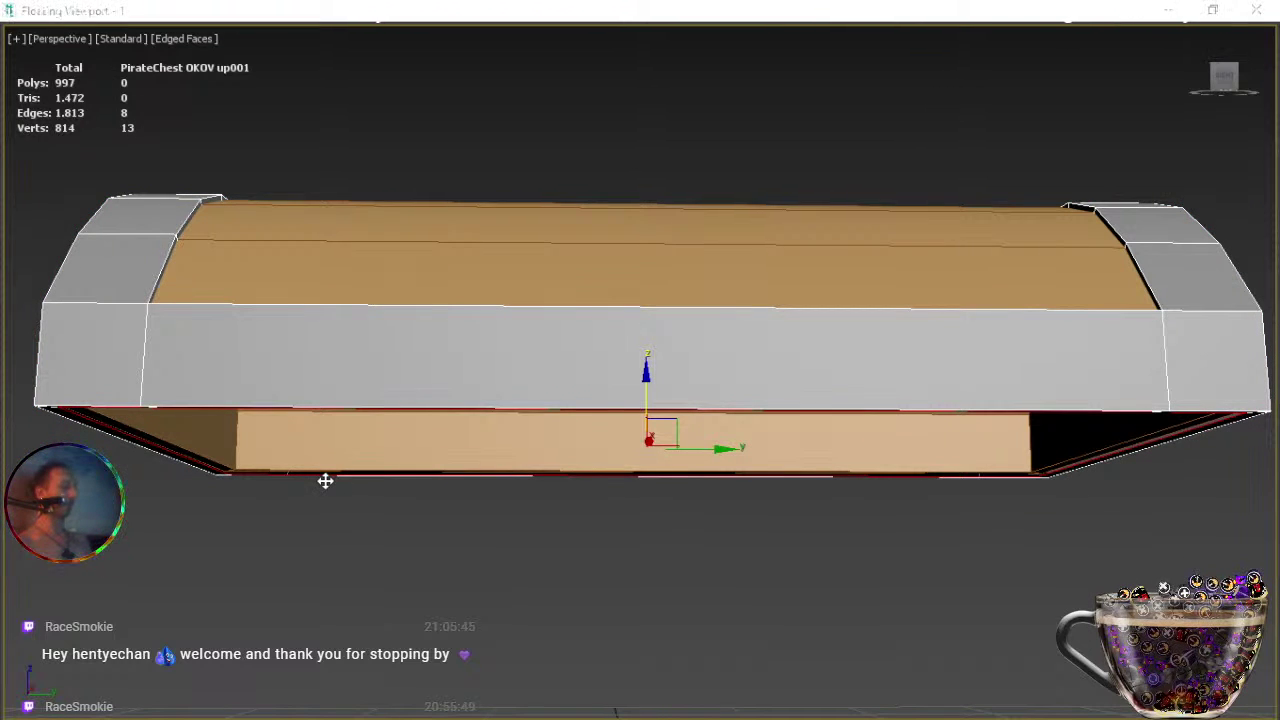
{"action": "key", "text": "z"}
{"action": "middle_click_drag", "start_coordinate": [322, 488], "coordinate": [597, 268], "text": "alt"}
{"action": "scroll", "coordinate": [535, 505], "scroll_direction": "up", "scroll_amount": 2}
{"action": "scroll", "coordinate": [535, 505], "scroll_direction": "up", "scroll_amount": 3}
{"action": "scroll", "coordinate": [598, 269], "scroll_direction": "up", "scroll_amount": 2}
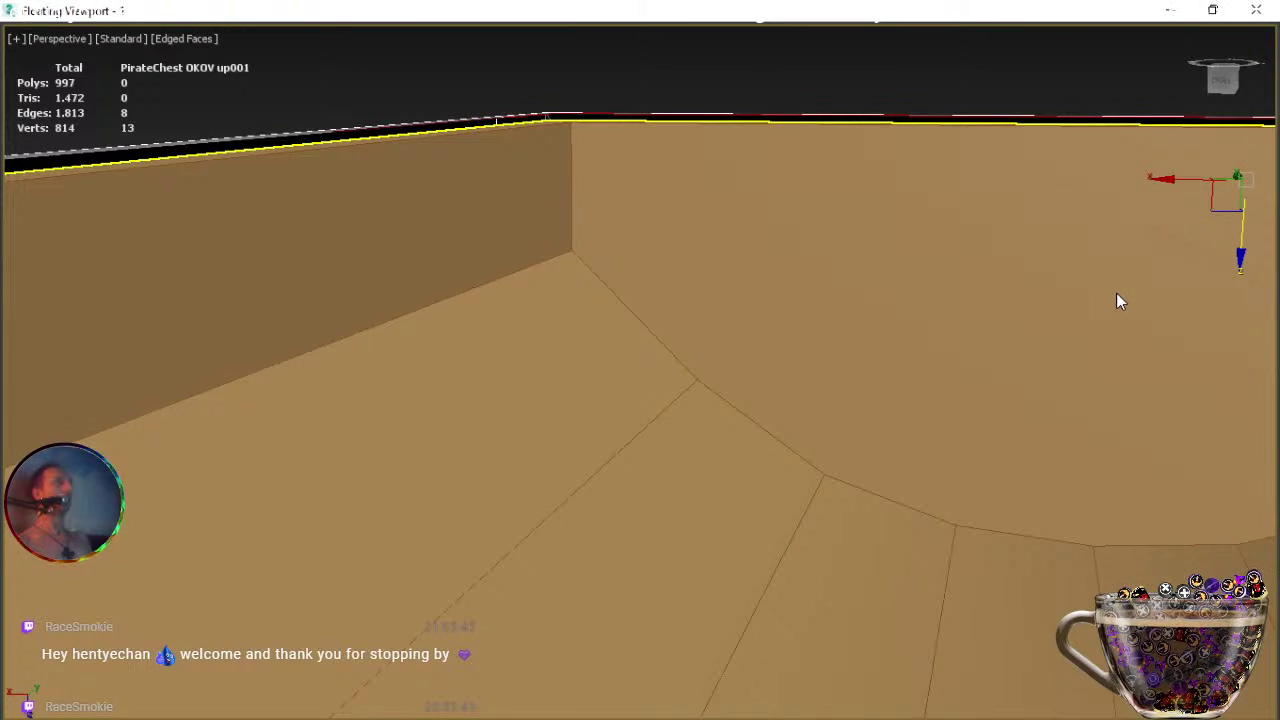
{"action": "left_click_drag", "start_coordinate": [1240, 255], "coordinate": [1238, 282], "text": "shift"}
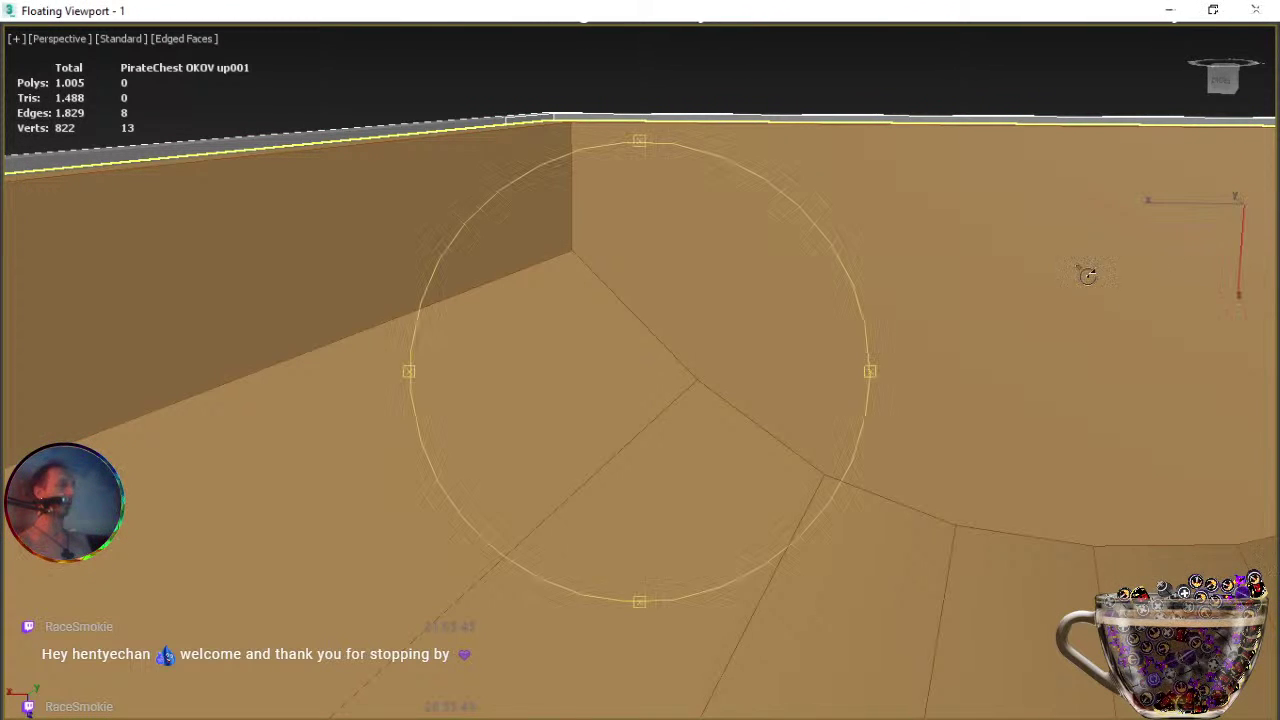
{"action": "middle_click_drag", "start_coordinate": [786, 289], "coordinate": [680, 345], "text": "alt"}
{"action": "scroll", "coordinate": [682, 346], "scroll_direction": "down", "scroll_amount": 4}
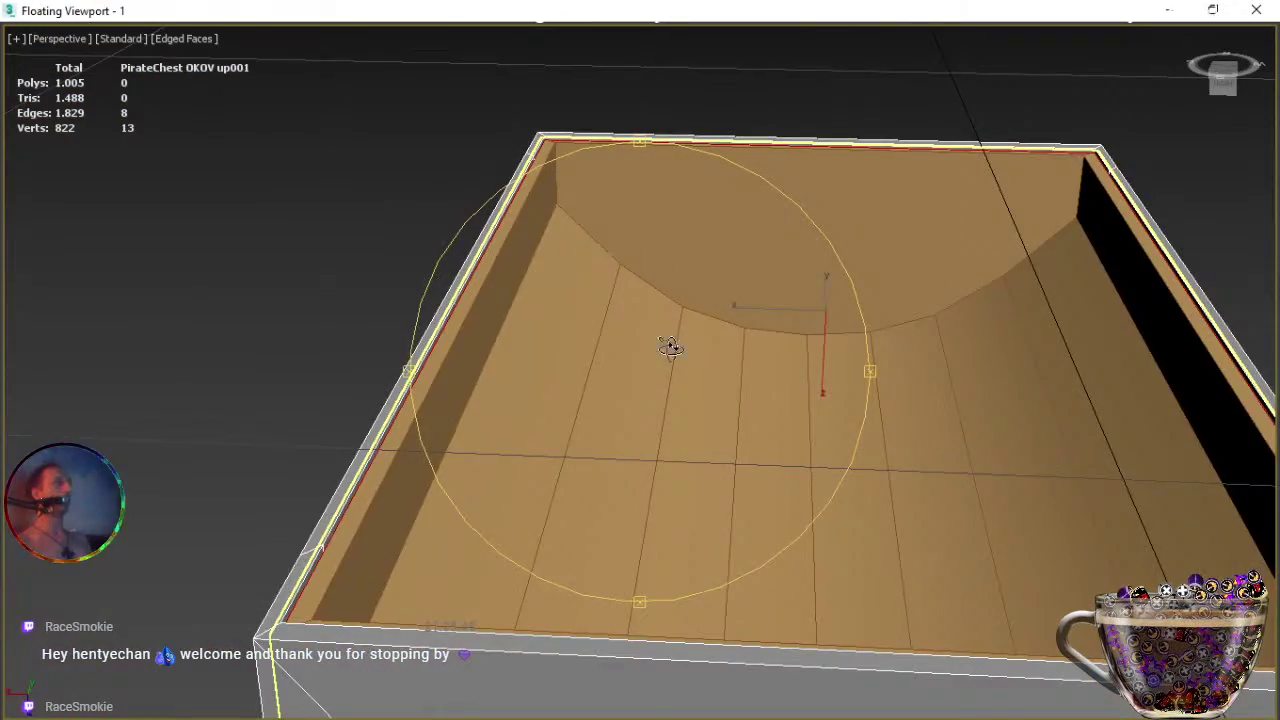
{"action": "middle_click_drag", "start_coordinate": [623, 386], "coordinate": [743, 634], "text": "alt"}
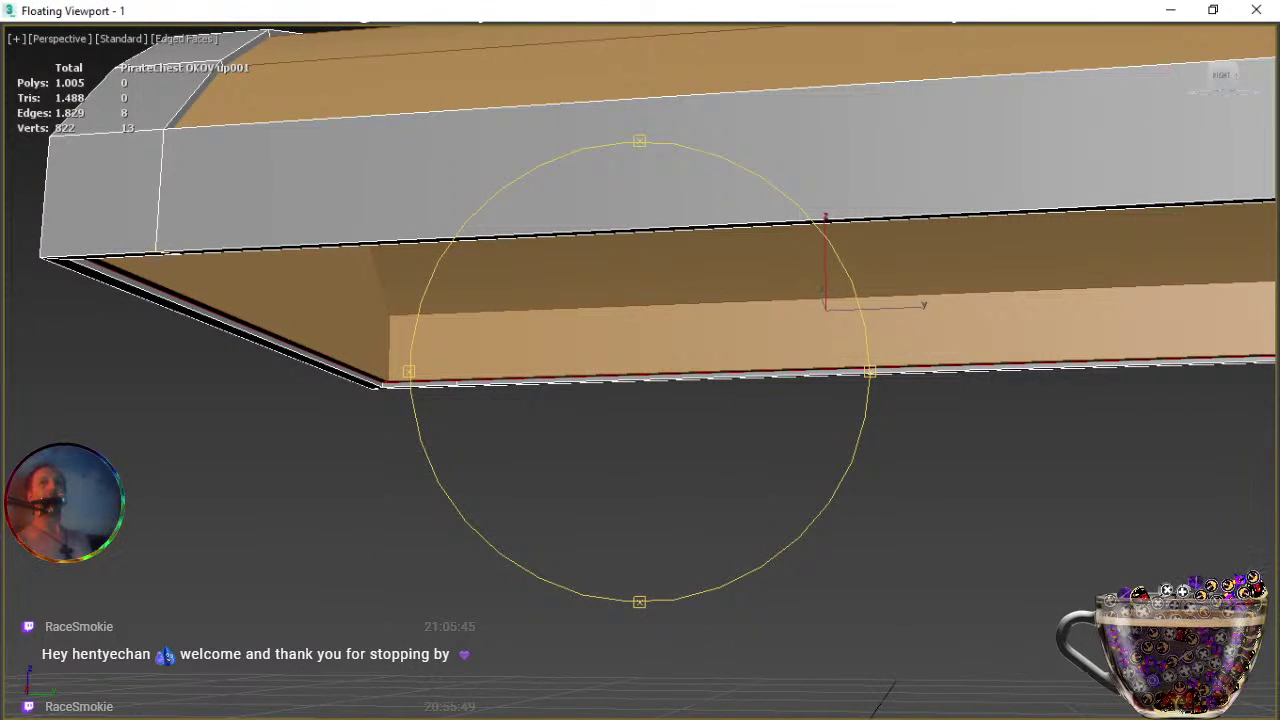
Leave the lid's isolated view and isolate the wooden chest body with its metal trim, looking into it from above.
{"action": "key", "text": "alt+q"}
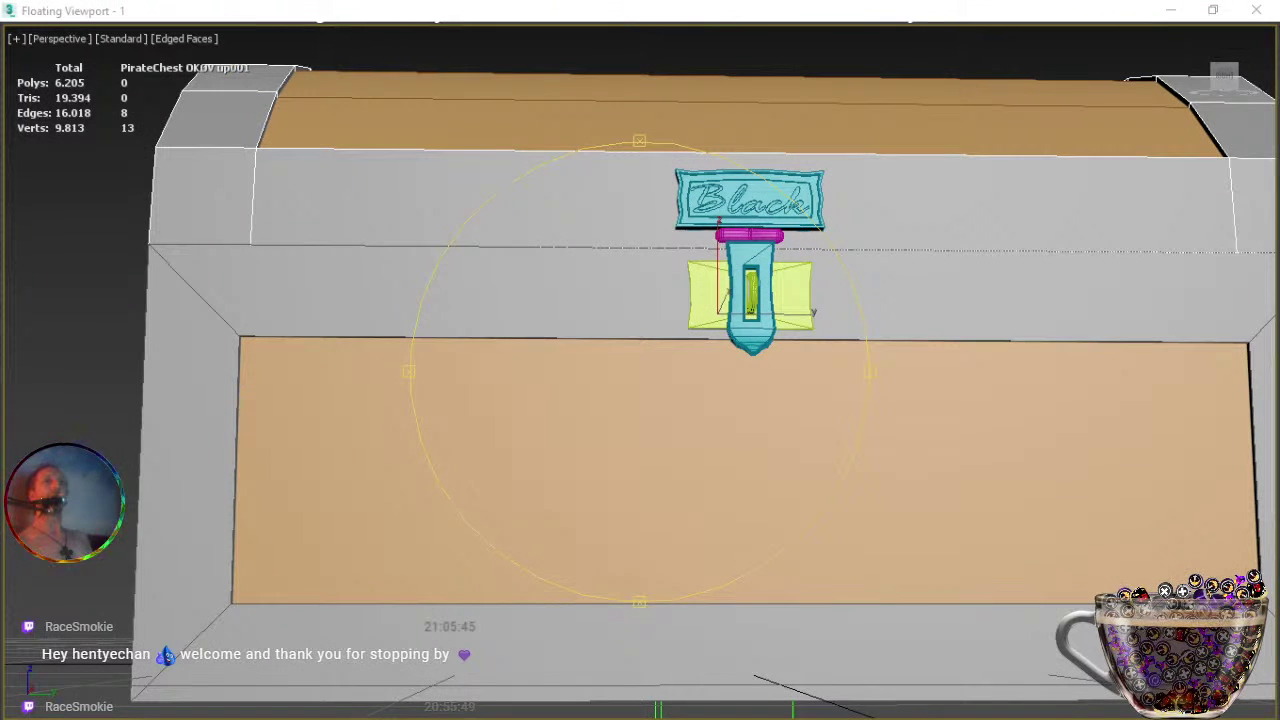
{"action": "key", "text": "ctrl+z"}
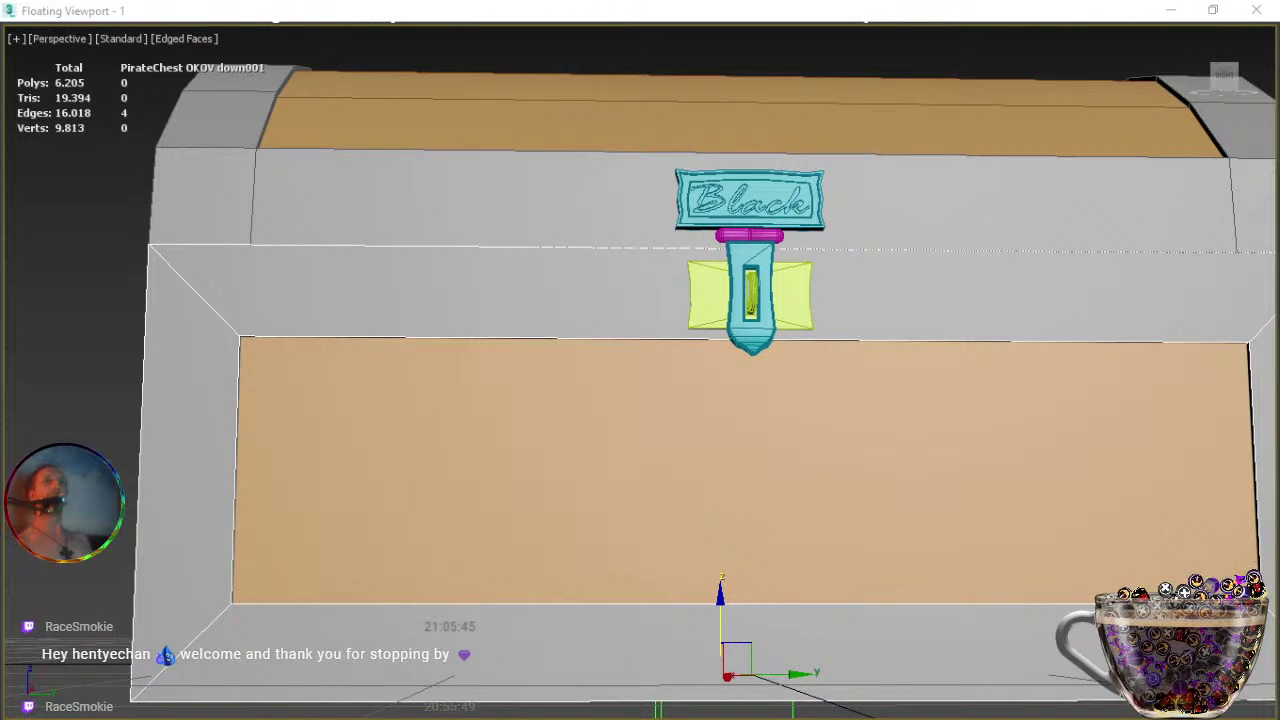
{"action": "key", "text": "ctrl+z"}
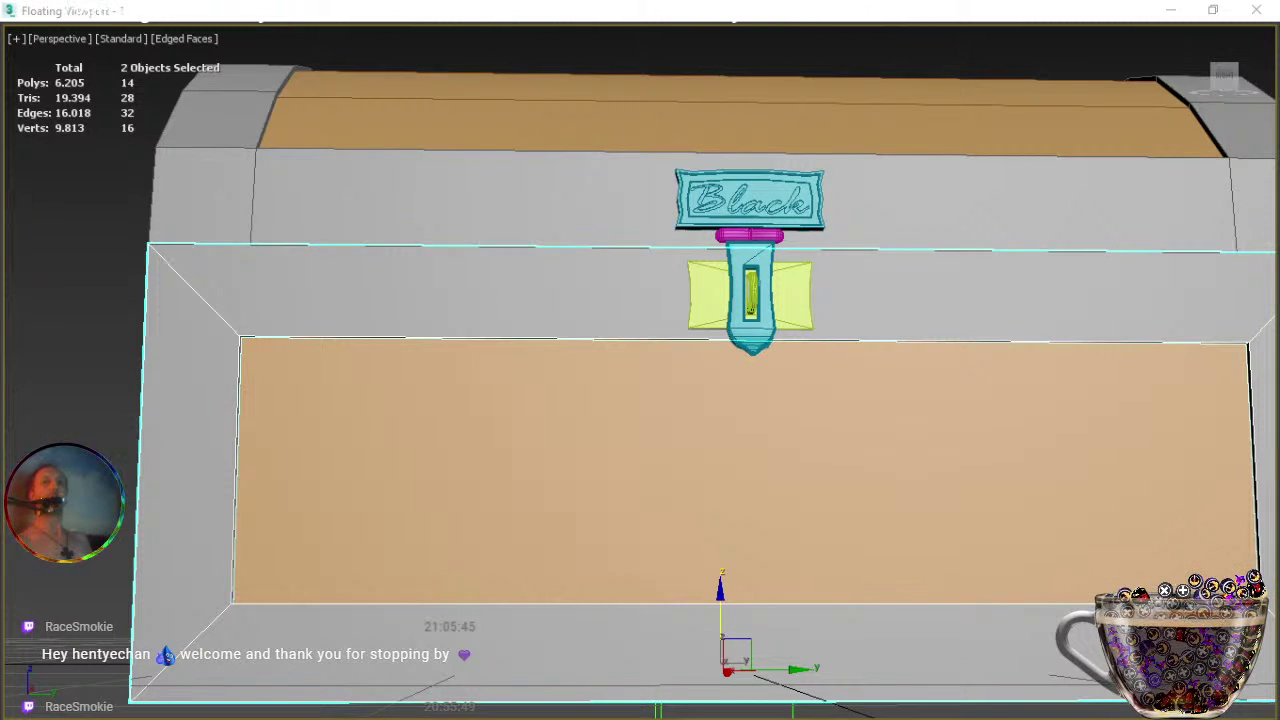
{"action": "key", "text": "alt+q"}
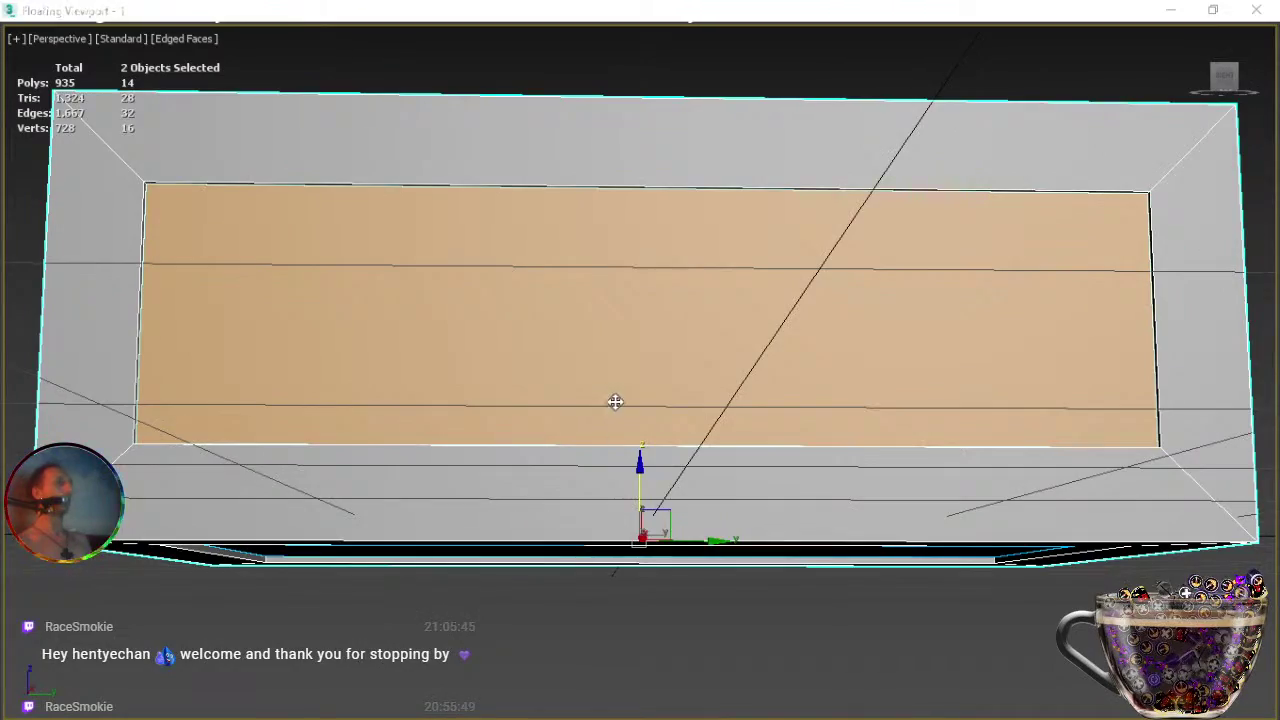
{"action": "middle_click_drag", "start_coordinate": [614, 400], "coordinate": [603, 523]}
{"action": "key", "text": "z"}
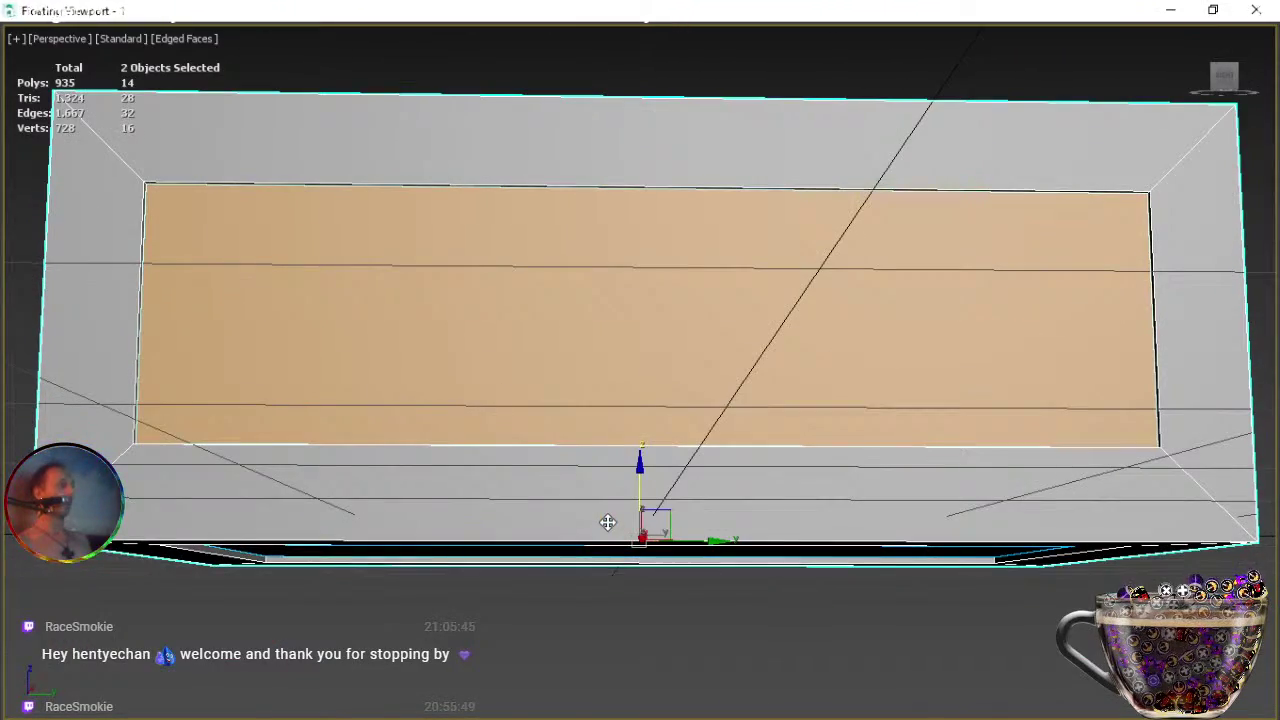
{"action": "key", "text": "e"}
{"action": "middle_click_drag", "start_coordinate": [624, 467], "coordinate": [578, 481], "text": "alt"}
{"action": "key", "text": "w"}
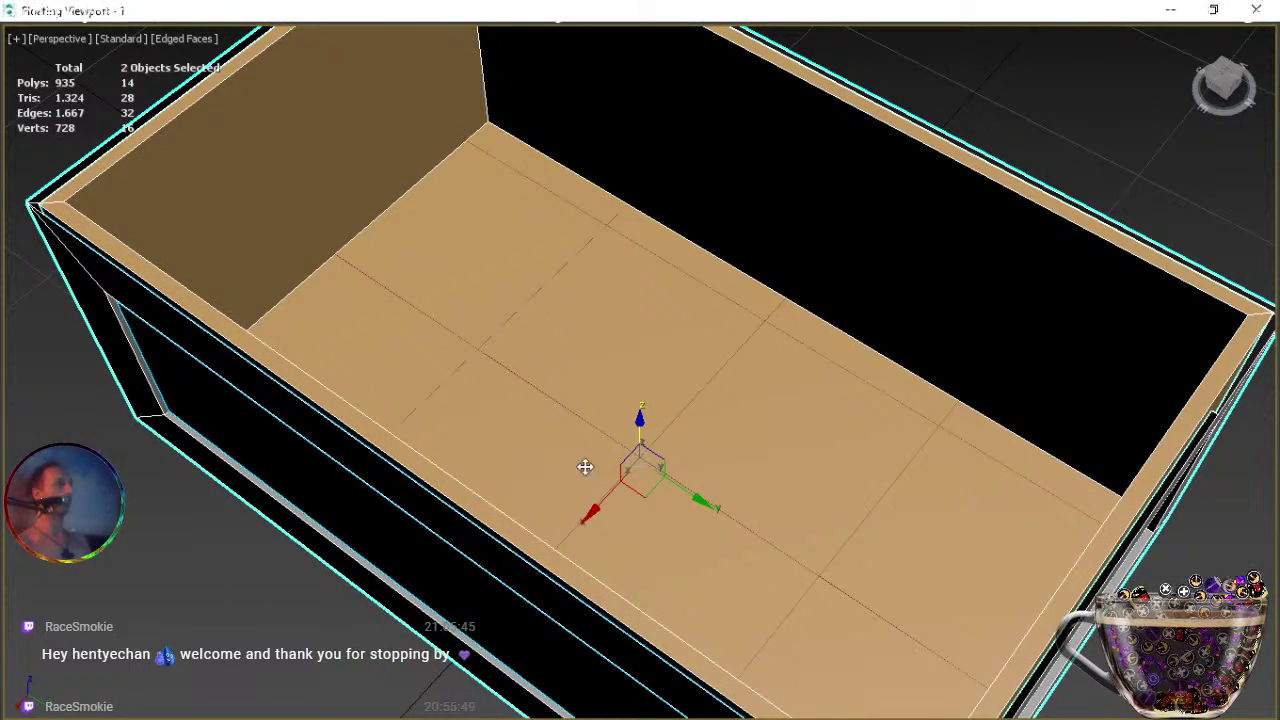
Select the open border edges along the top of the chest body's metal trim.
{"action": "left_click", "coordinate": [156, 499]}
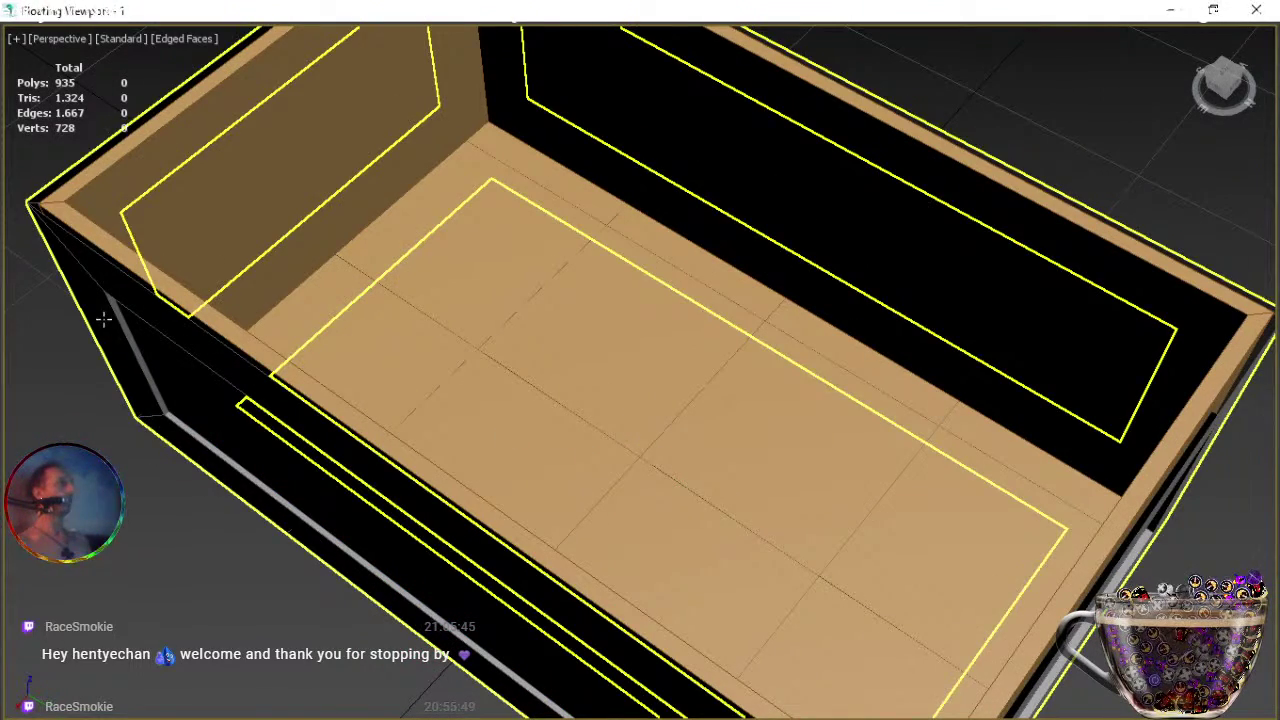
{"action": "left_click", "coordinate": [126, 369]}
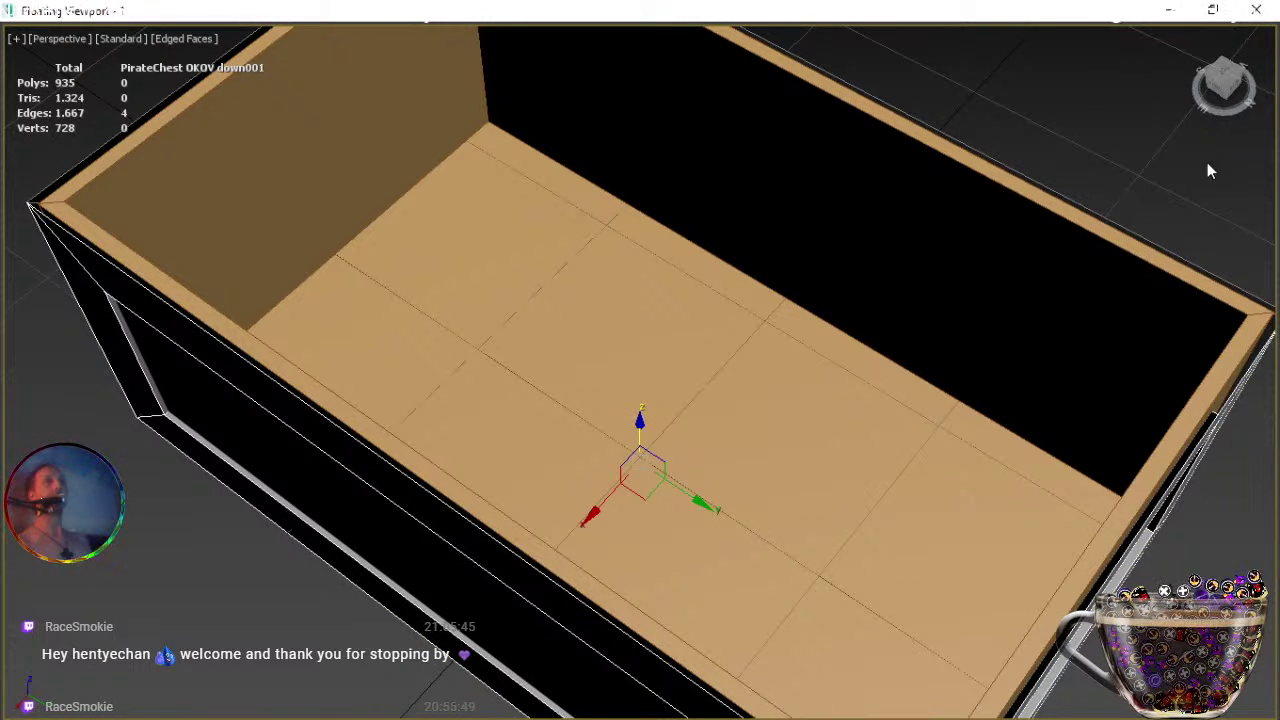
{"action": "double_click", "coordinate": [1160, 249]}
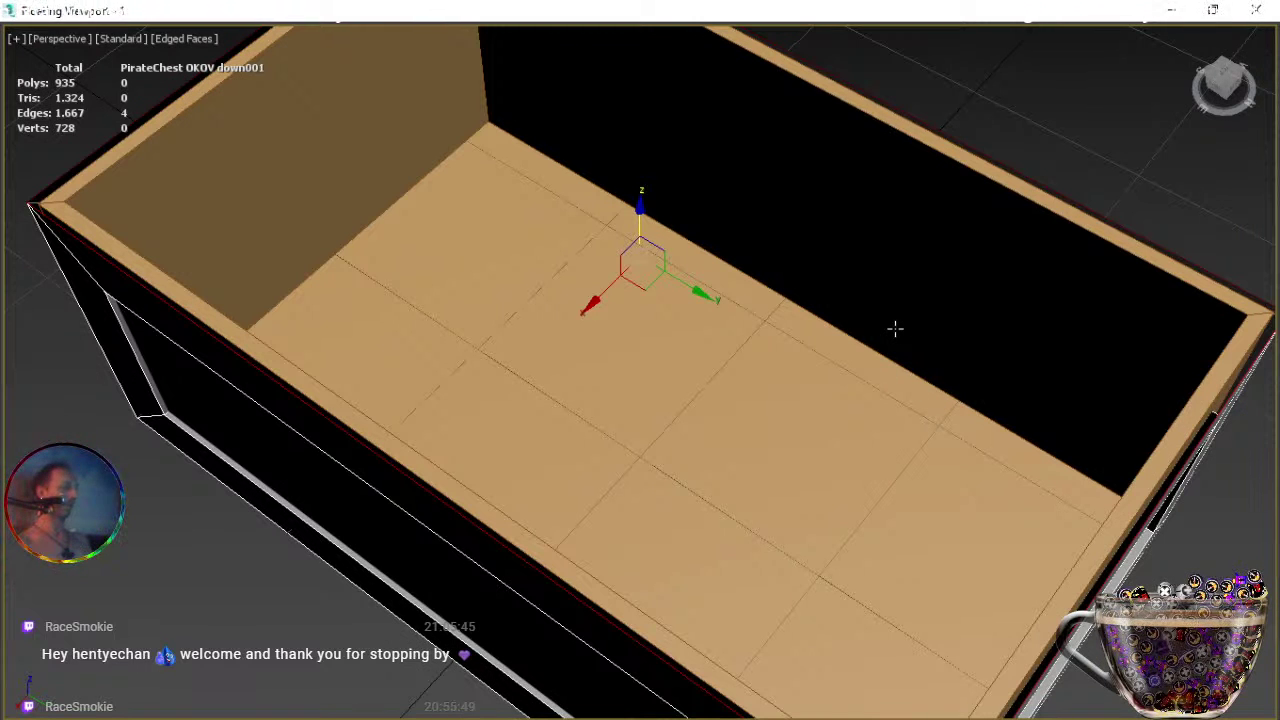
{"action": "left_click_drag", "start_coordinate": [662, 303], "coordinate": [652, 289], "text": "shift"}
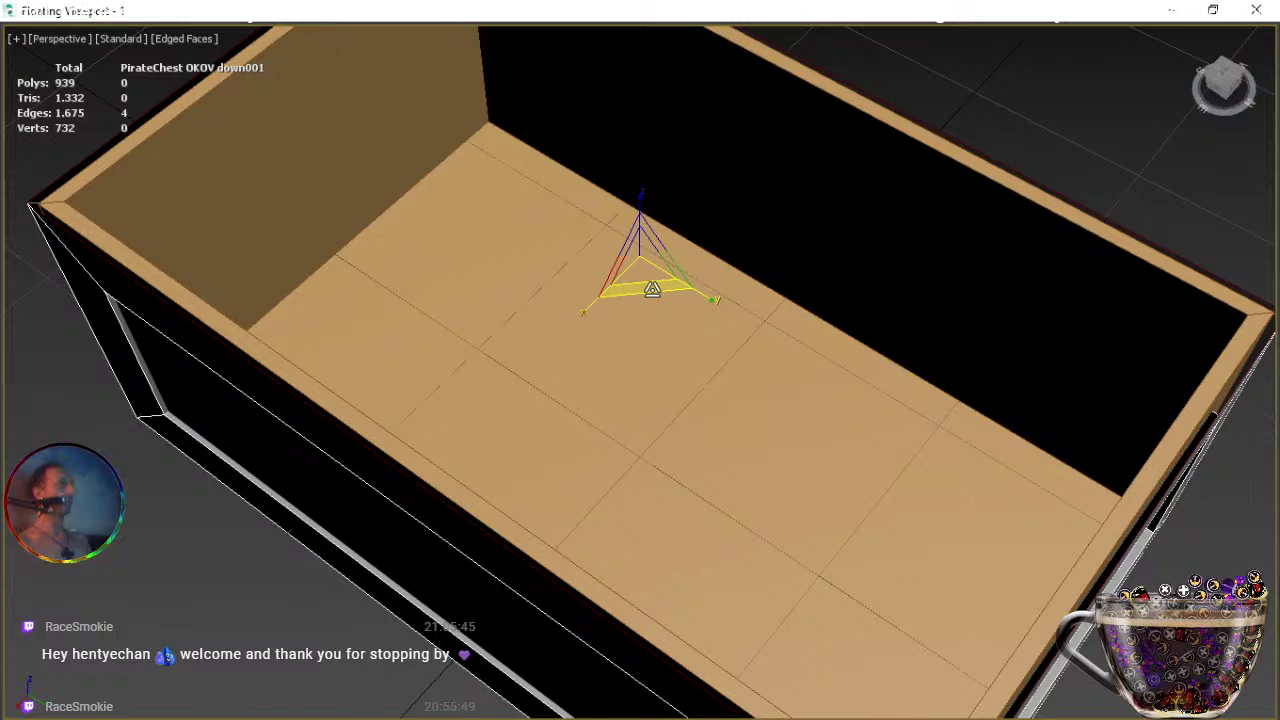
{"action": "left_click_drag", "start_coordinate": [652, 289], "coordinate": [647, 286]}
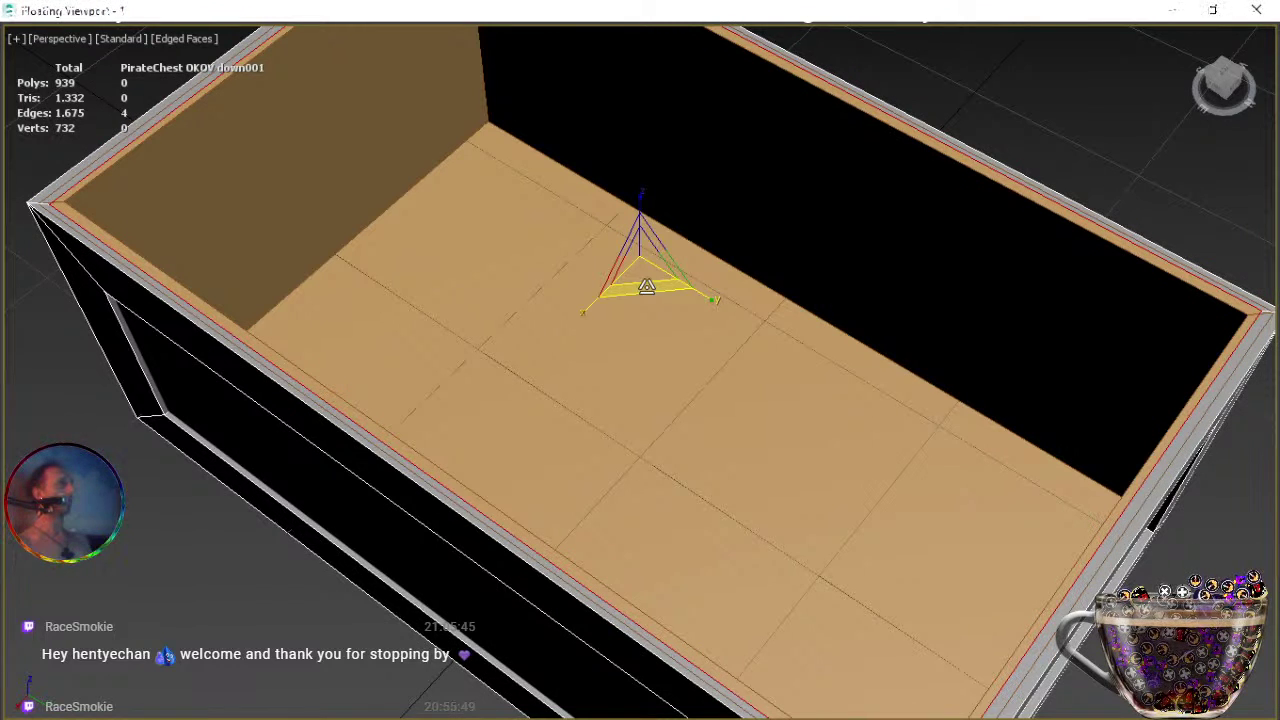
{"action": "left_click_drag", "start_coordinate": [647, 287], "coordinate": [646, 288], "text": "shift"}
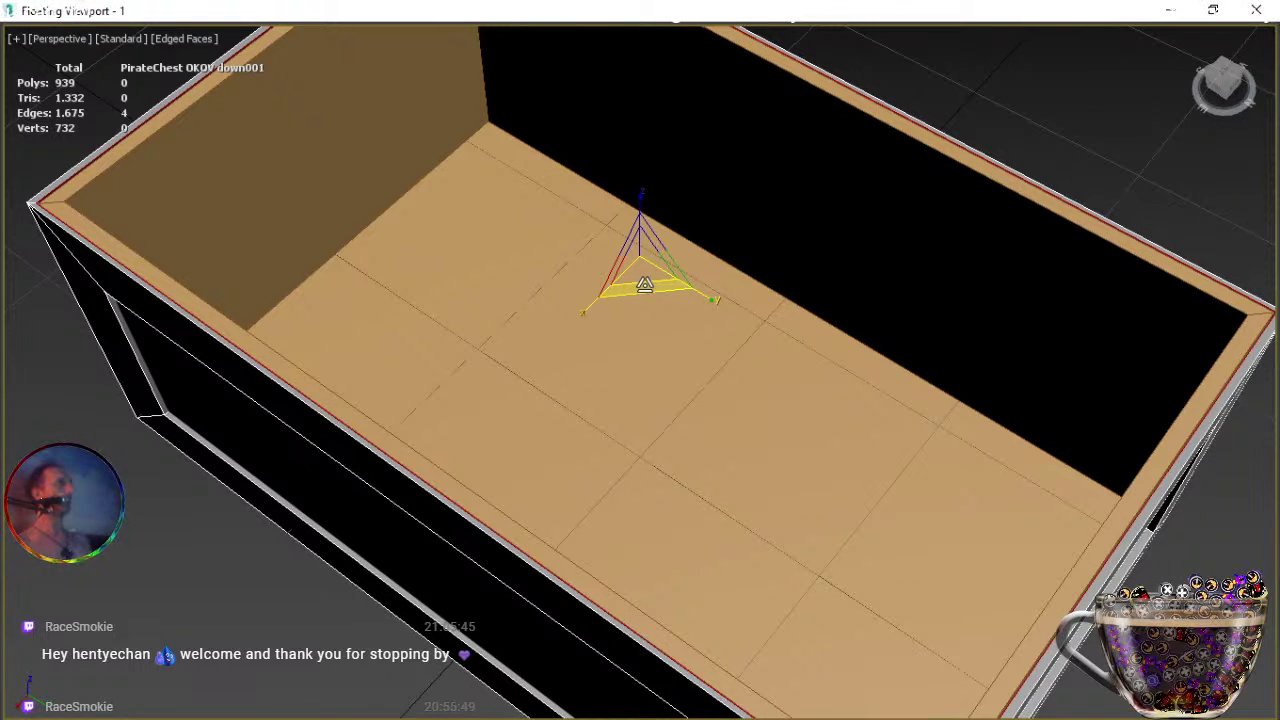
{"action": "left_click_drag", "start_coordinate": [645, 284], "coordinate": [651, 273], "text": "shift"}
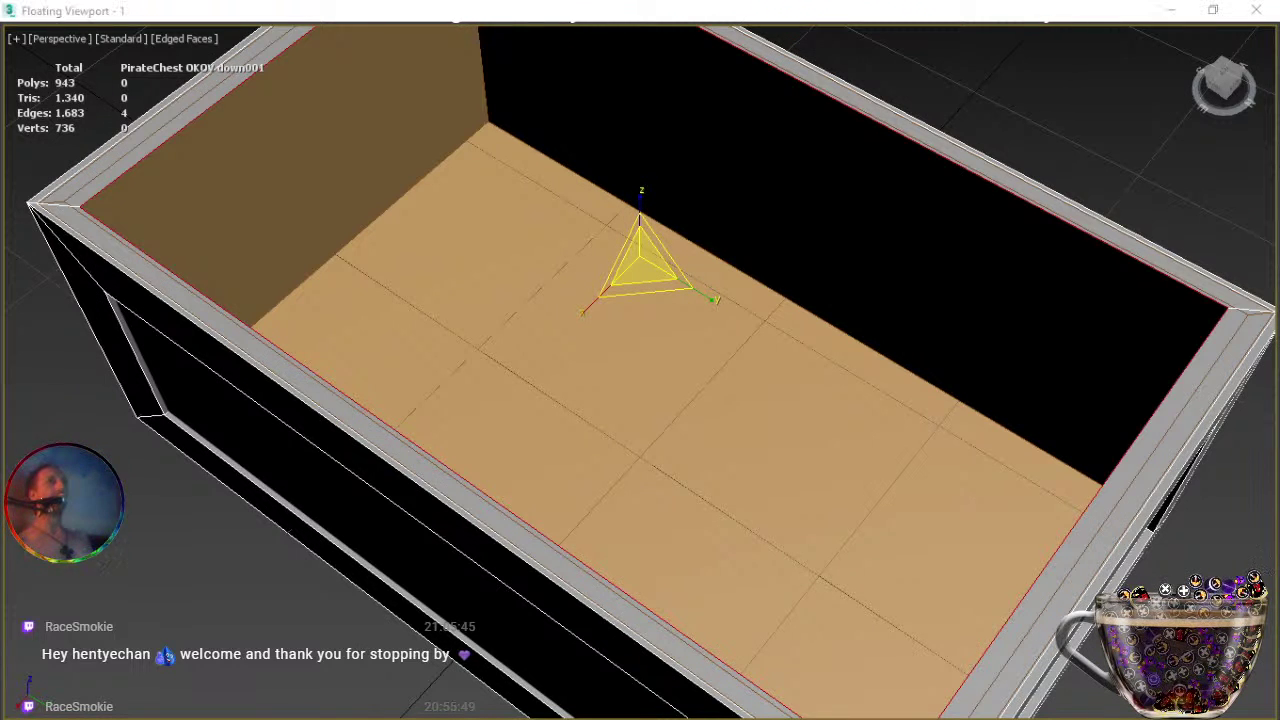
{"action": "key", "text": "ctrl+z"}
{"action": "key", "text": "ctrl+z"}
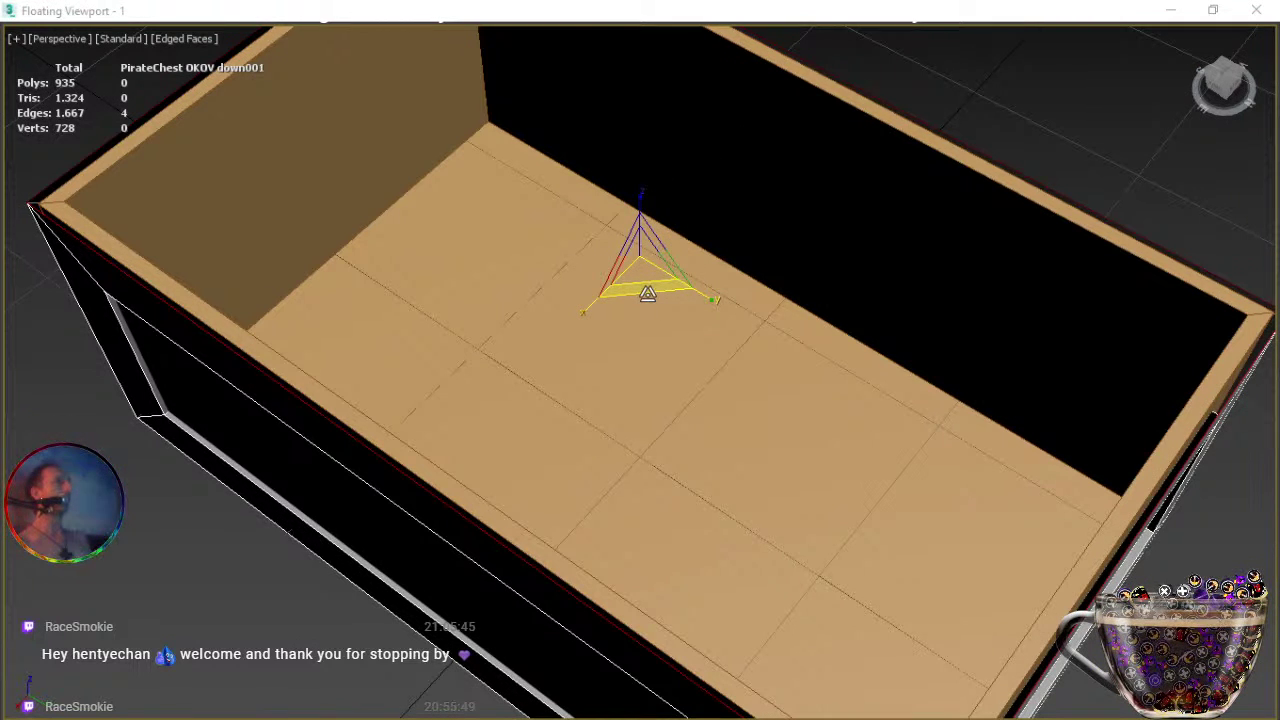
Extrude the body trim's top border edges slightly inward by scaling, forming a narrow lip around the opening, and leave border editing.
{"action": "left_click_drag", "start_coordinate": [648, 294], "coordinate": [641, 291], "text": "shift"}
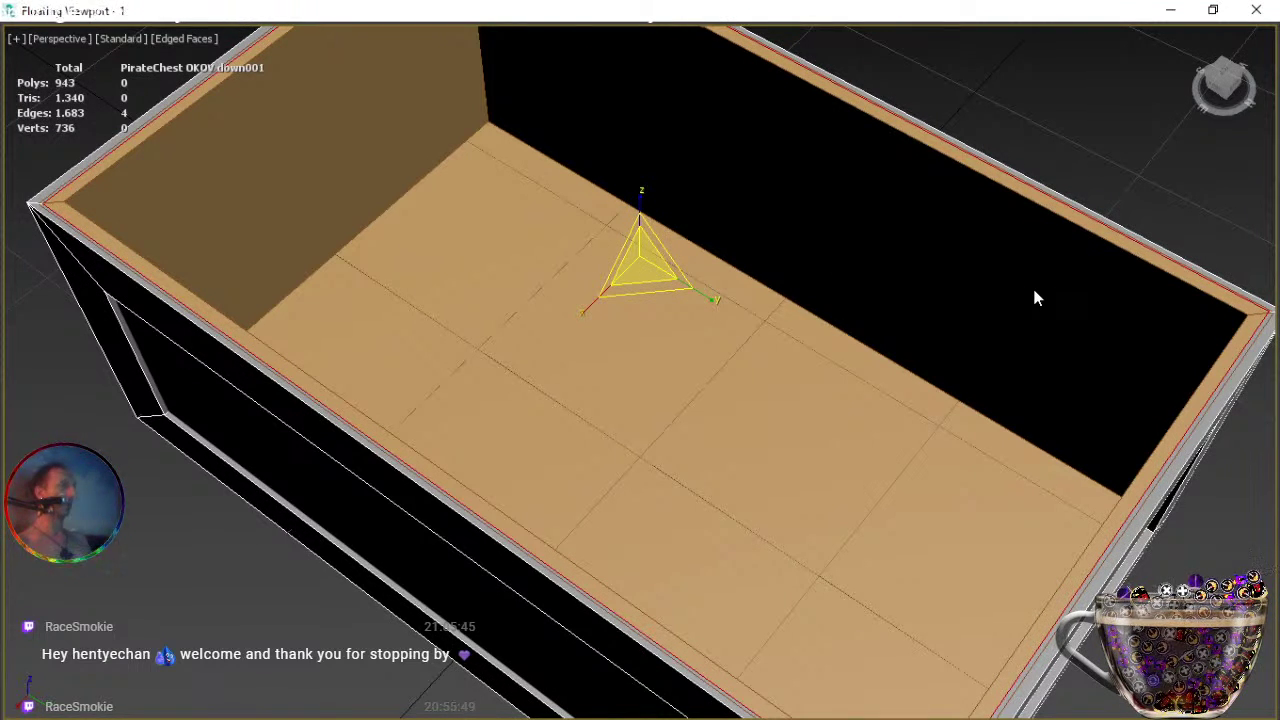
{"action": "key", "text": "q"}
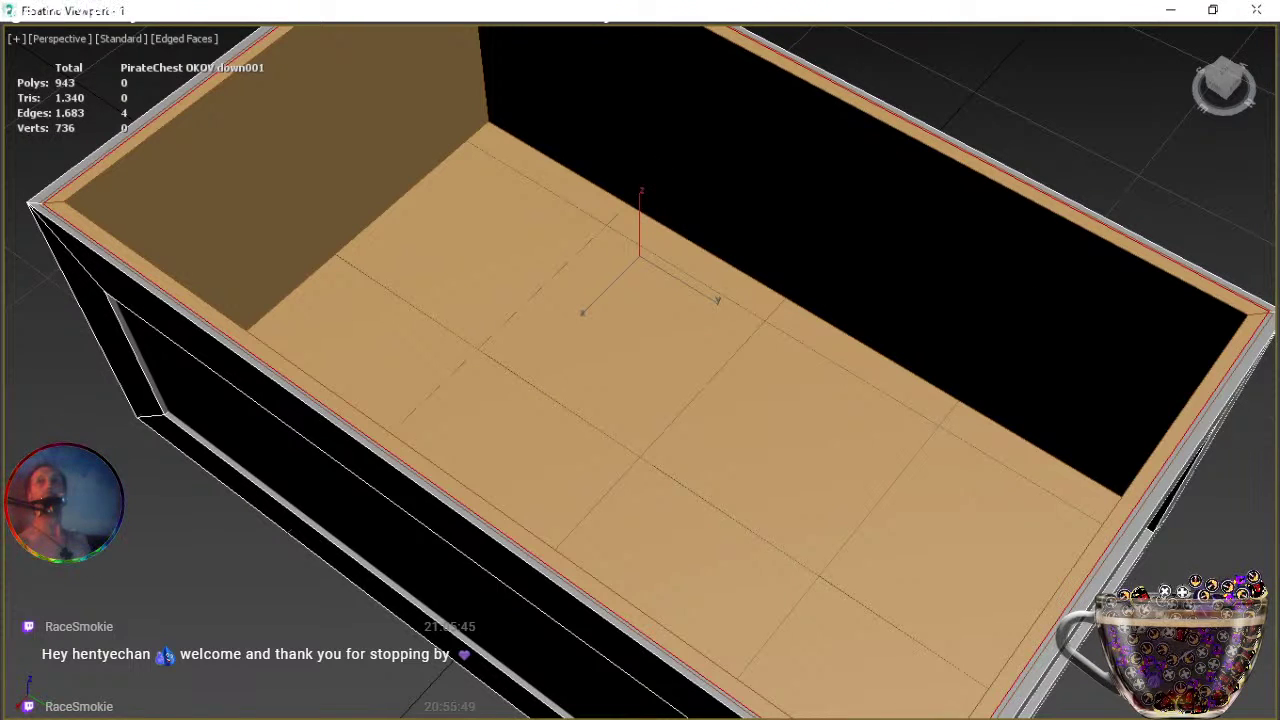
{"action": "key", "text": "2"}
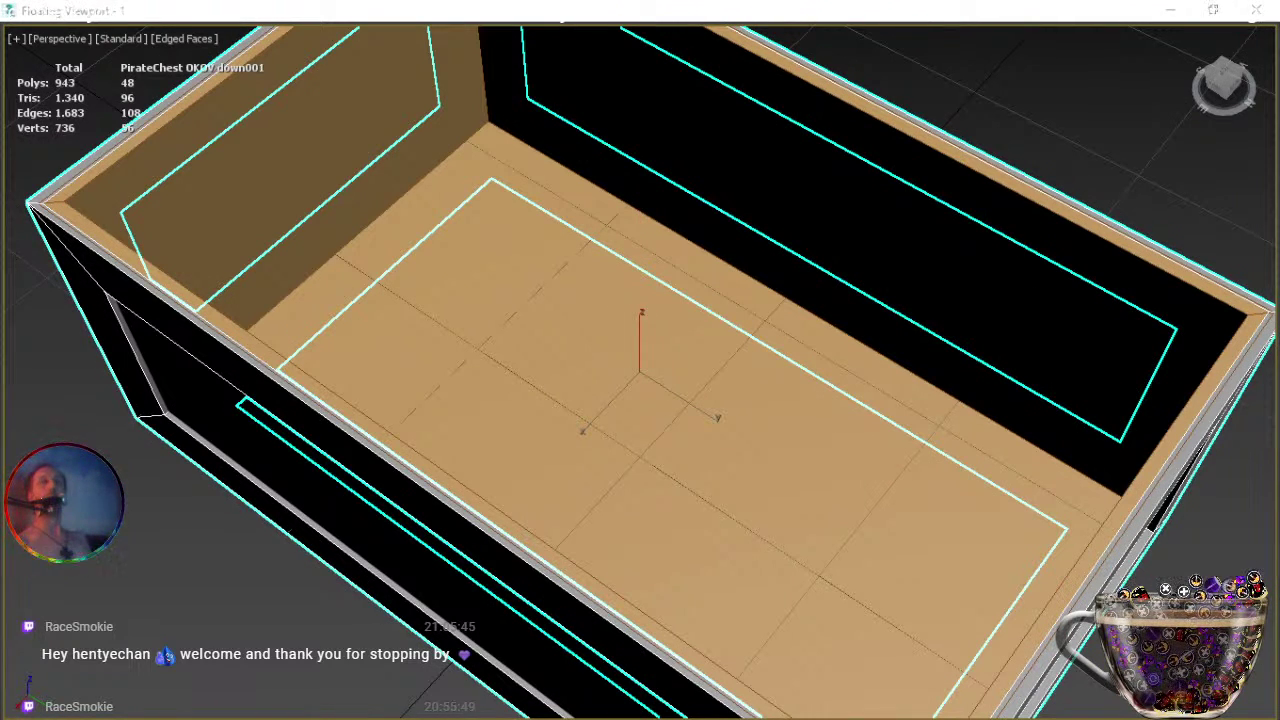
Select the four top rim polygons of the wooden chest body and lower them slightly along Z, below the metal trim's lip.
{"action": "left_click", "coordinate": [1167, 287]}
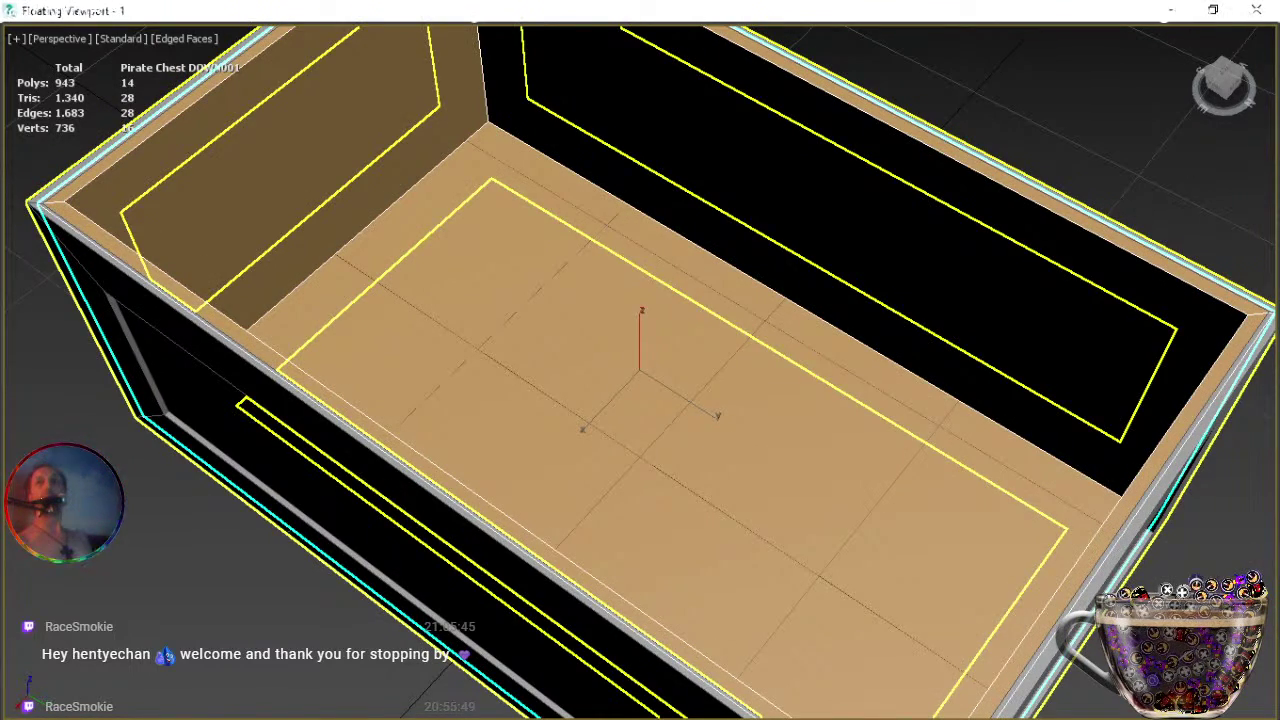
{"action": "key", "text": "4"}
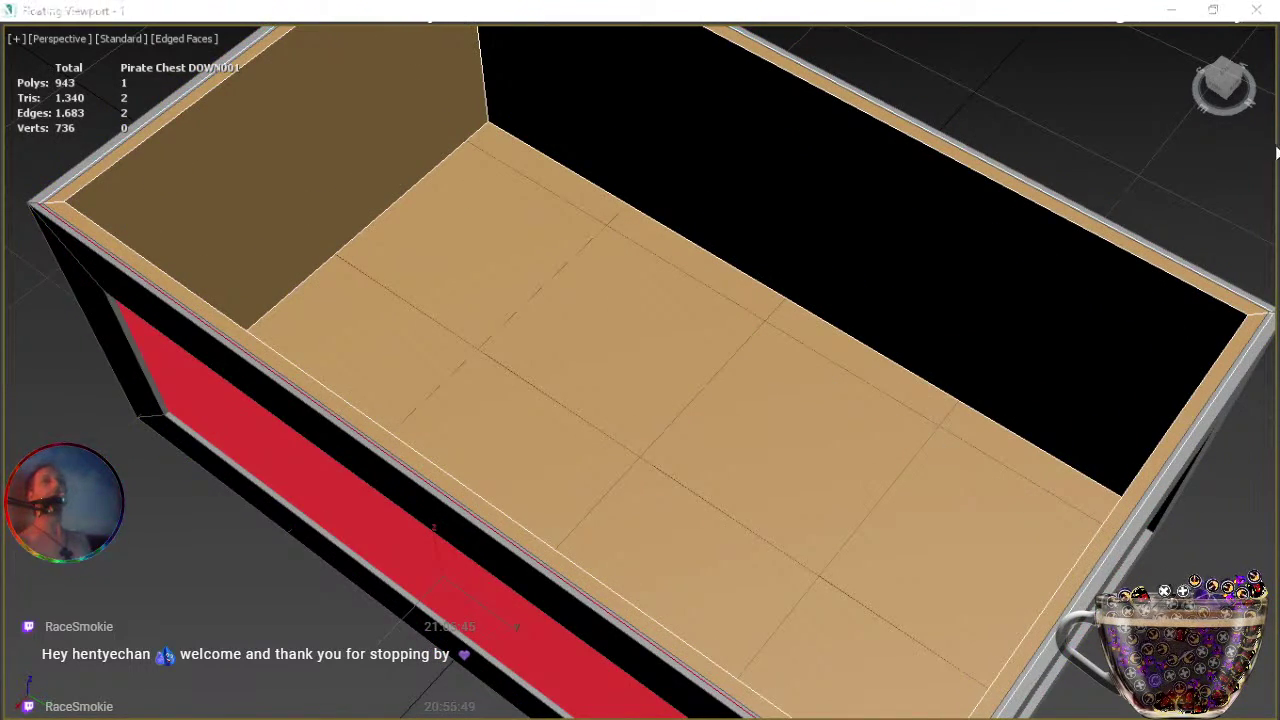
{"action": "left_click", "coordinate": [1197, 277]}
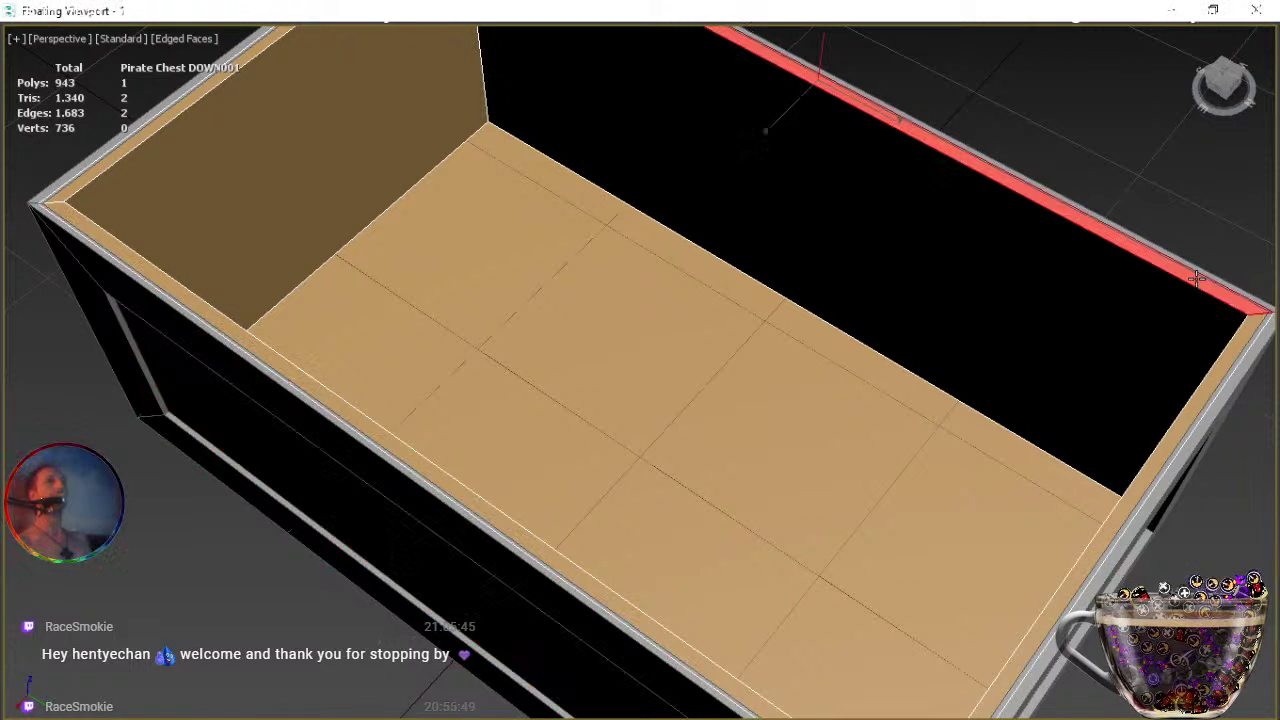
{"action": "left_click", "coordinate": [1217, 374], "text": "ctrl"}
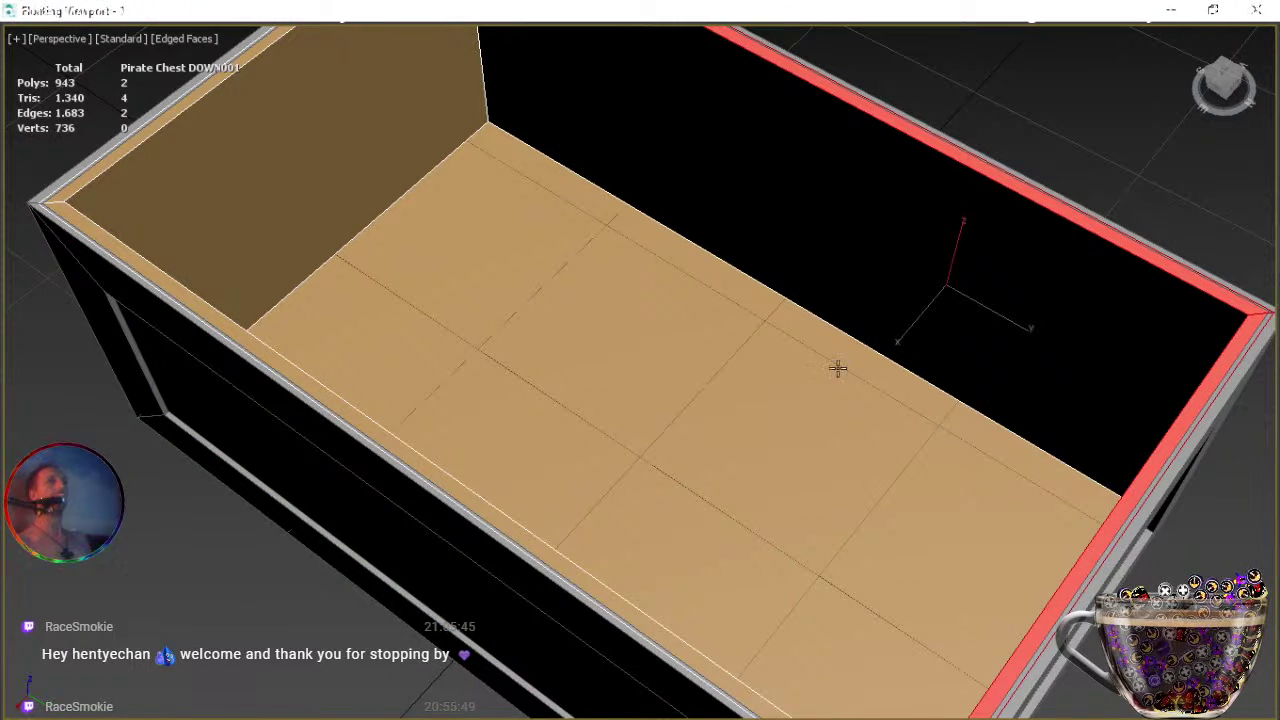
{"action": "left_click", "coordinate": [328, 392], "text": "ctrl"}
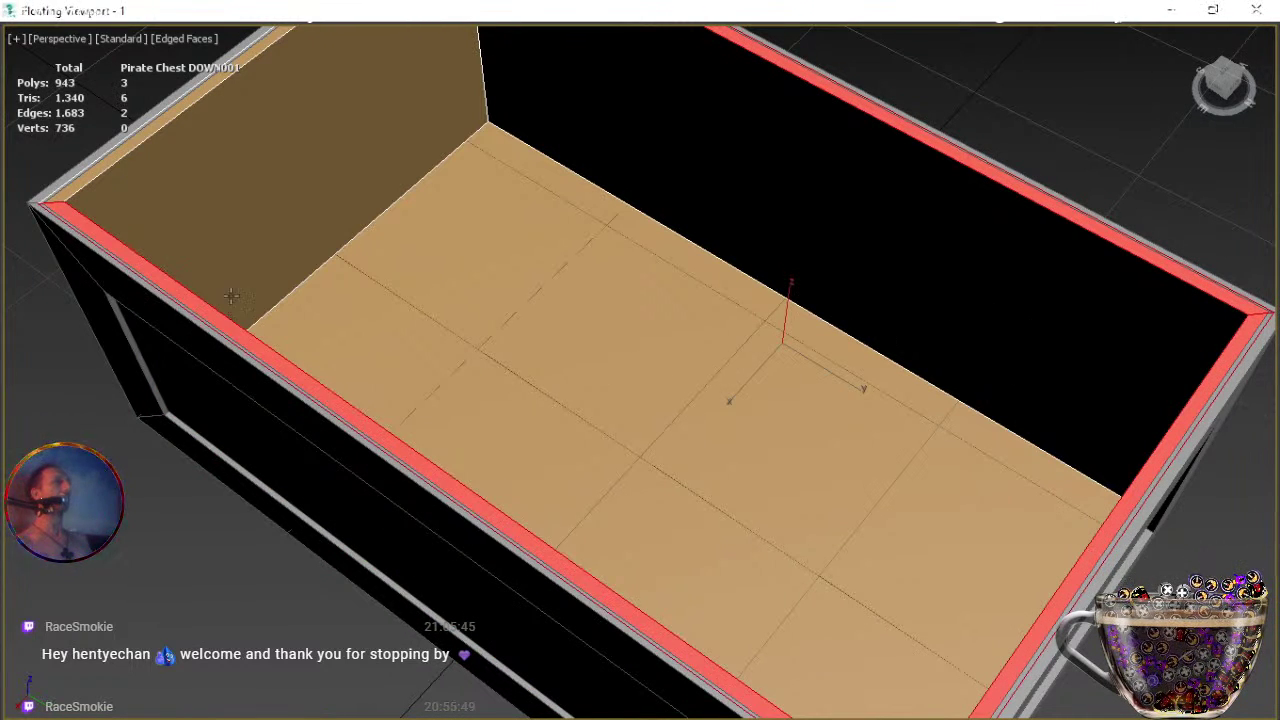
{"action": "left_click", "coordinate": [120, 154], "text": "ctrl"}
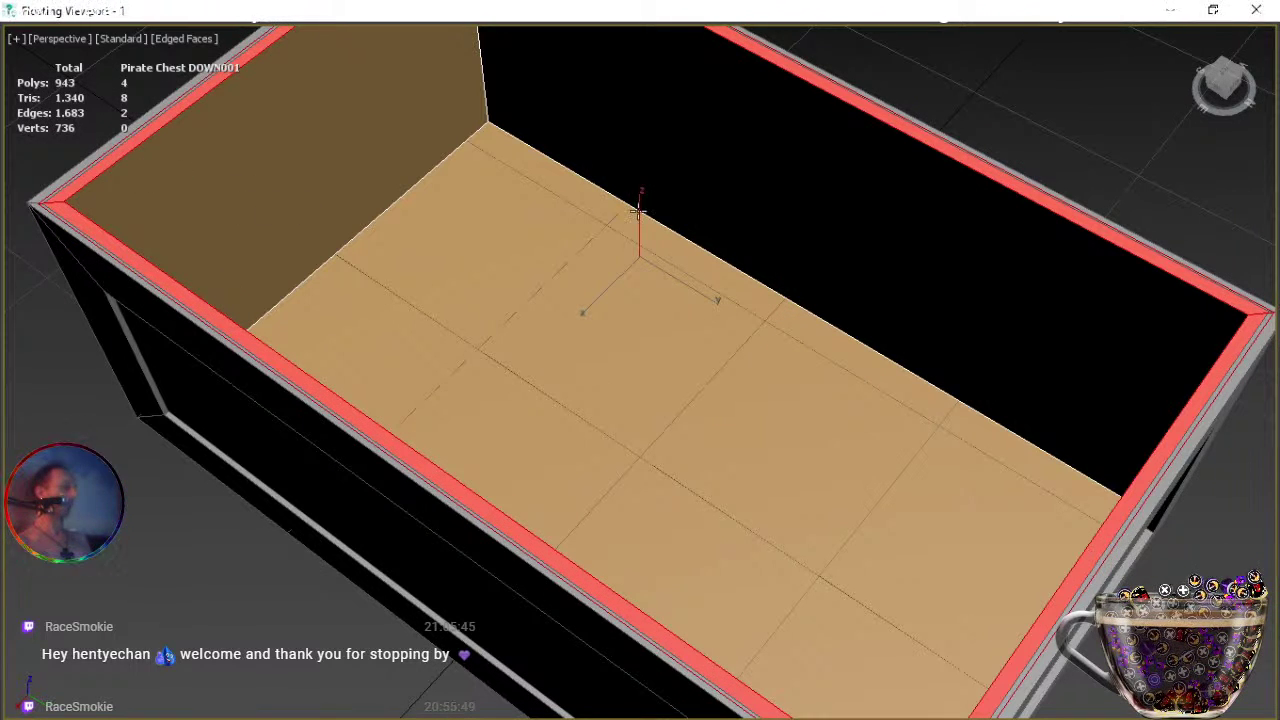
{"action": "key", "text": "w"}
{"action": "left_click_drag", "start_coordinate": [640, 207], "coordinate": [638, 212]}
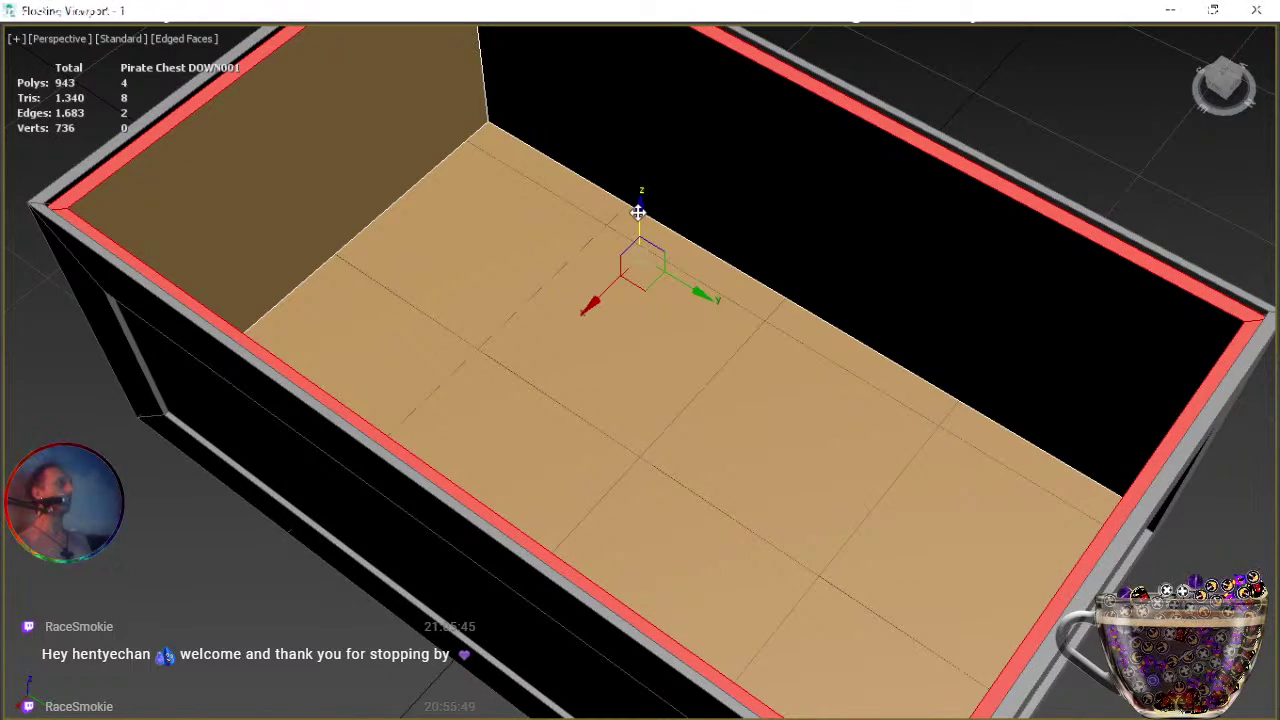
{"action": "key", "text": "e"}
{"action": "middle_click_drag", "start_coordinate": [606, 297], "coordinate": [463, 233], "text": "alt"}
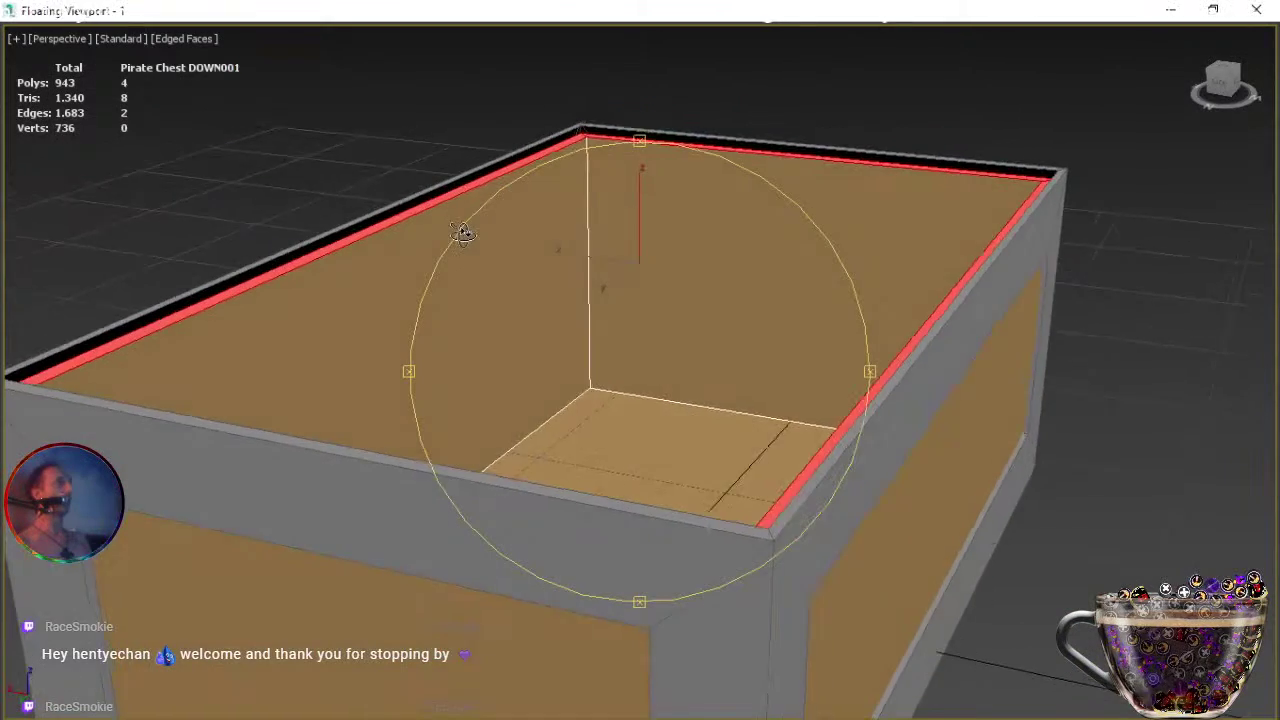
Raise the wooden chest body's four rim polygons slightly along Z to narrow the gap under the trim's lip, and leave polygon editing.
{"action": "scroll", "coordinate": [643, 210], "scroll_direction": "up", "scroll_amount": 5}
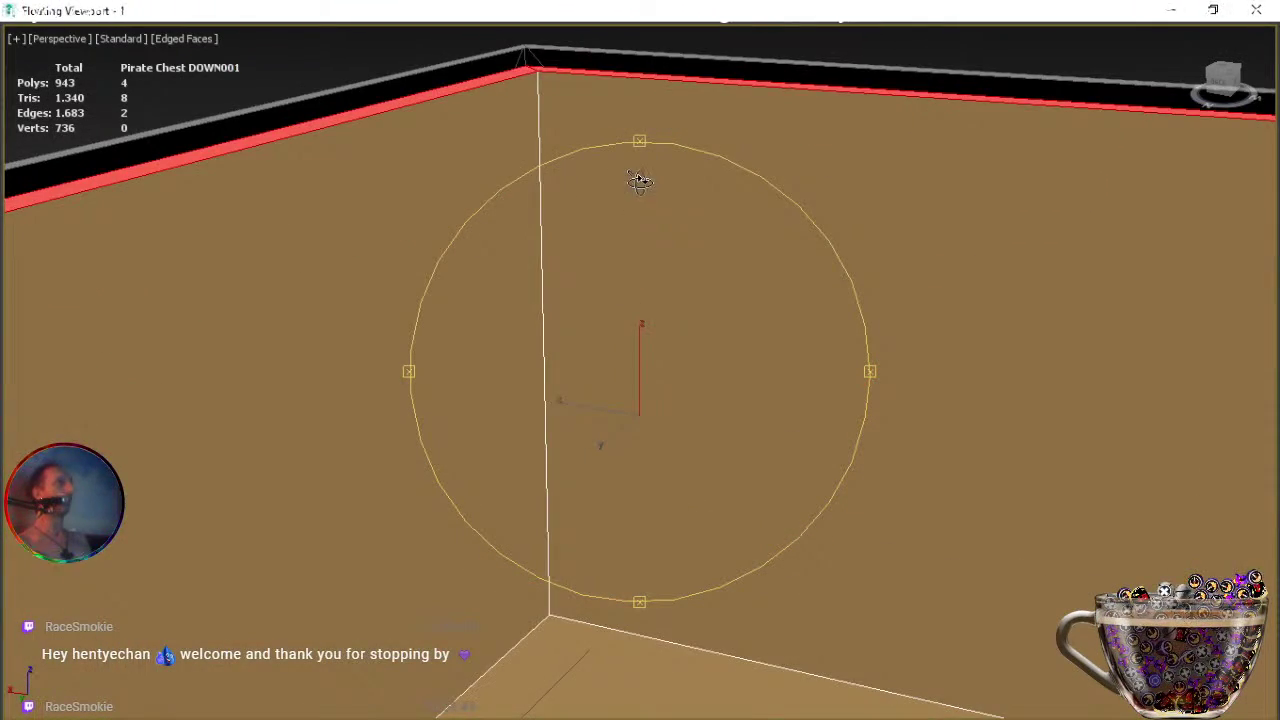
{"action": "middle_click_drag", "start_coordinate": [640, 182], "coordinate": [657, 346]}
{"action": "scroll", "coordinate": [649, 369], "scroll_direction": "up", "scroll_amount": 4}
{"action": "mouse_move", "coordinate": [615, 258]}
{"action": "middle_mouse_down"}
{"action": "mouse_move", "coordinate": [629, 349]}
{"action": "mouse_move", "coordinate": [627, 259]}
{"action": "middle_mouse_up"}
{"action": "scroll", "coordinate": [619, 298], "scroll_direction": "down", "scroll_amount": 4}
{"action": "scroll", "coordinate": [615, 327], "scroll_direction": "up", "scroll_amount": 2}
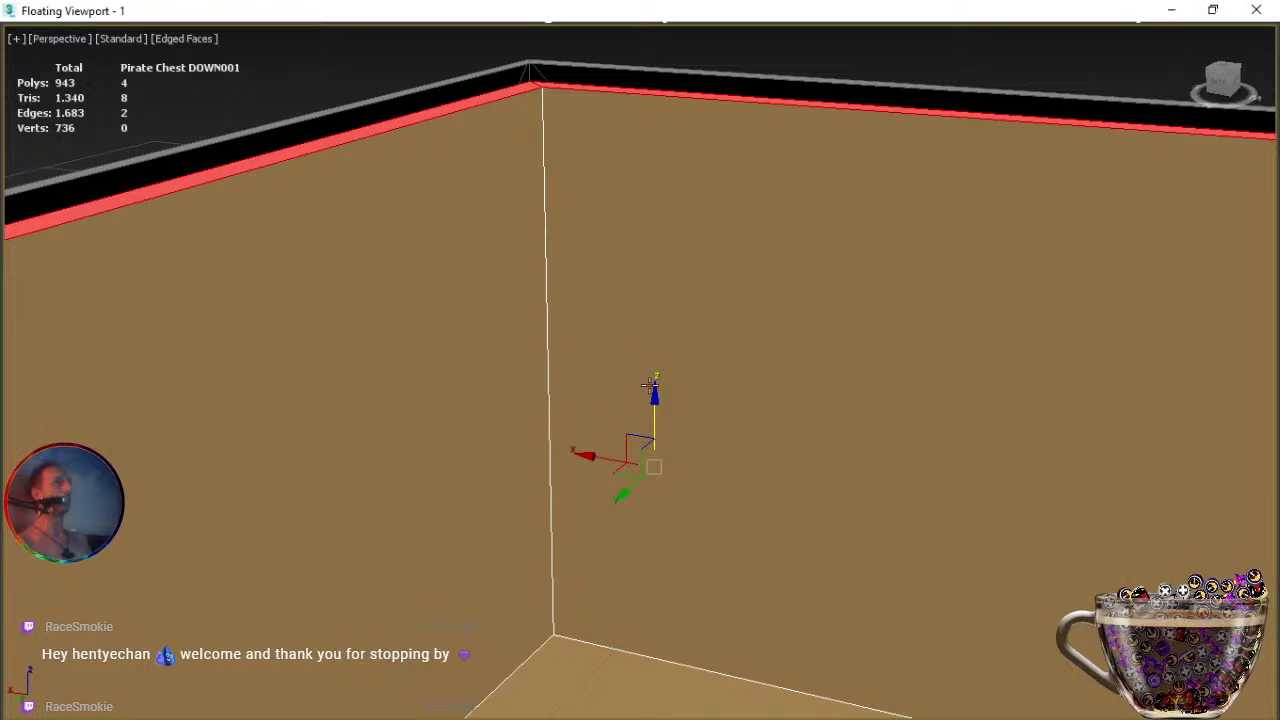
{"action": "left_click_drag", "start_coordinate": [655, 394], "coordinate": [656, 373]}
{"action": "key", "text": "q"}
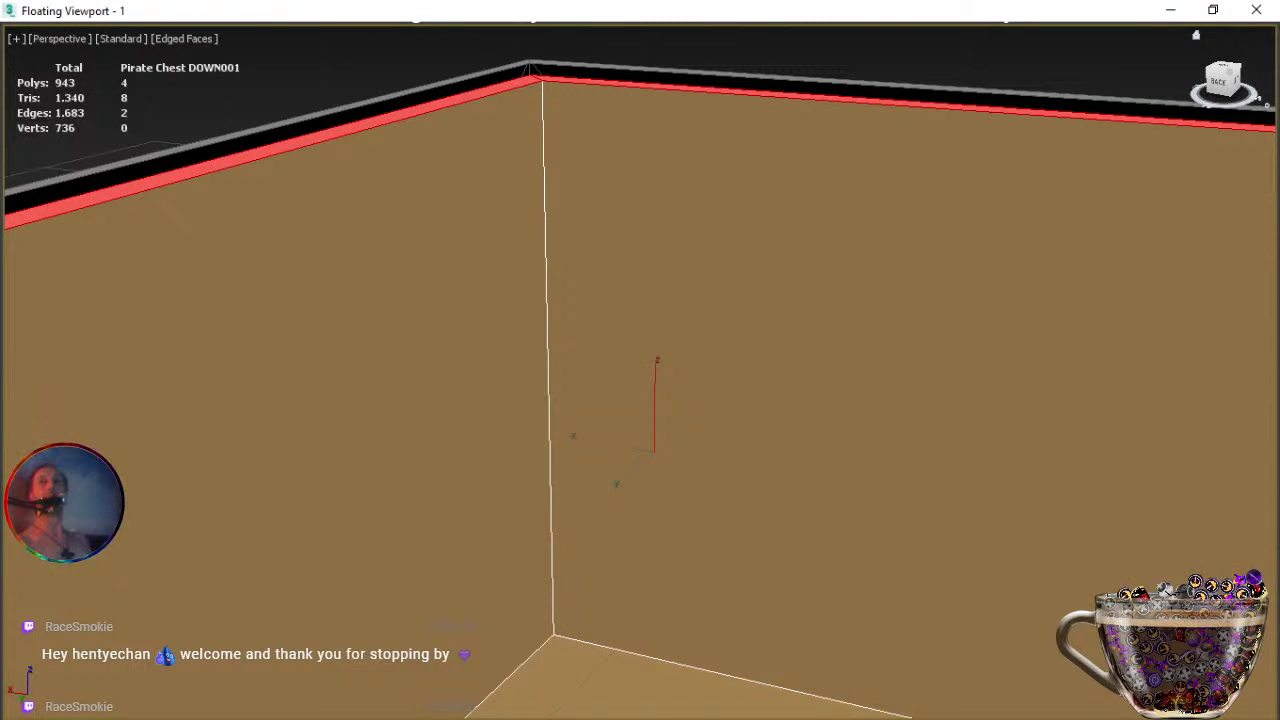
{"action": "key", "text": "4"}
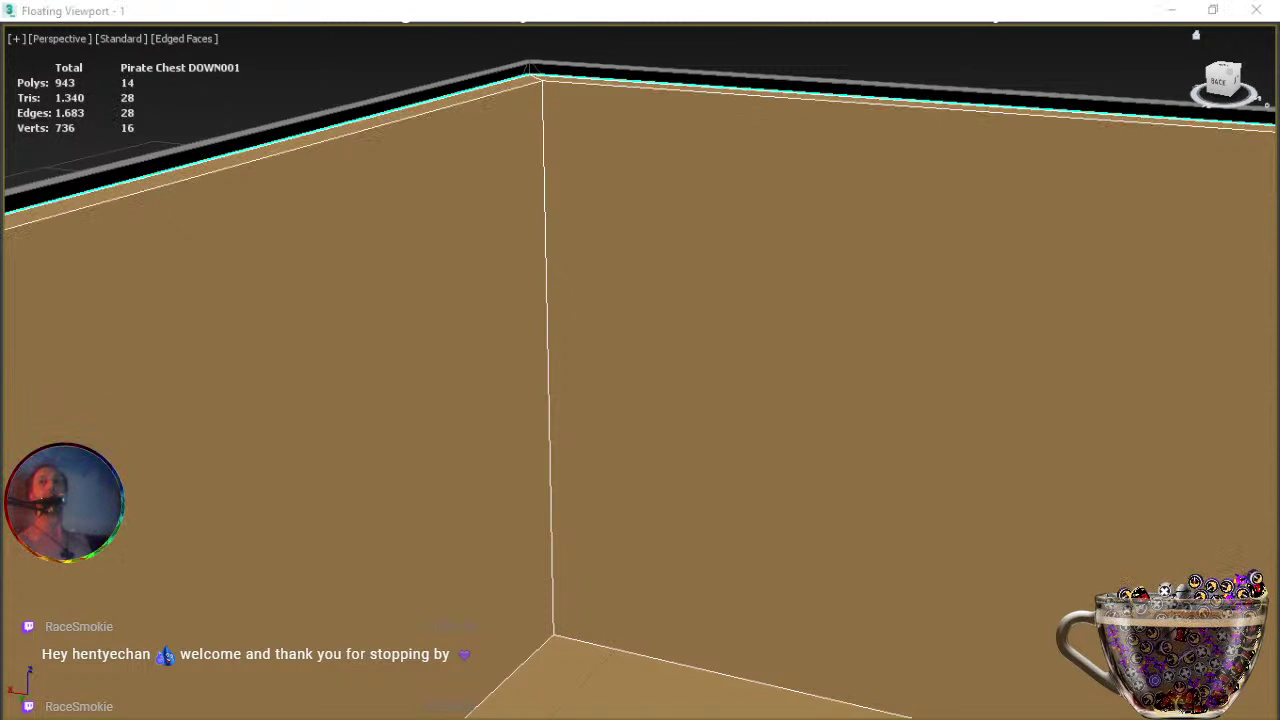
Select the body trim's inner lip border and lower it along Z to the wooden rim to cover the gap.
{"action": "left_click", "coordinate": [875, 85]}
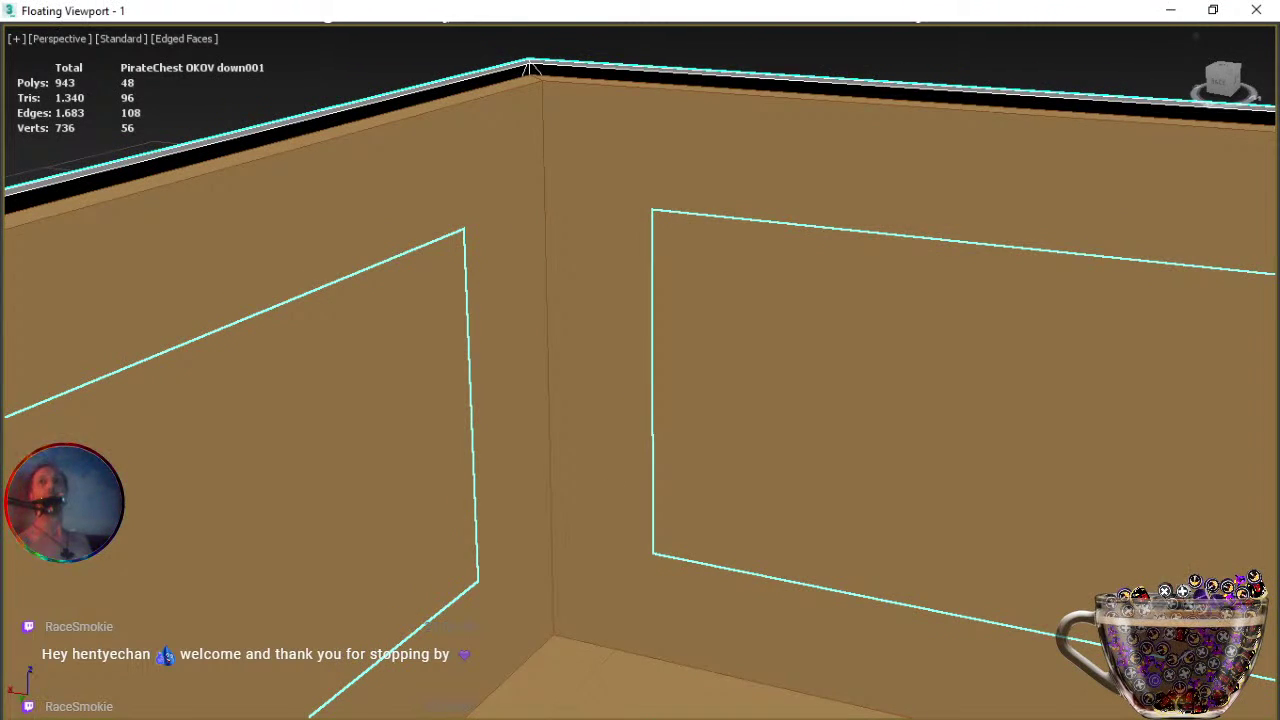
{"action": "left_click", "coordinate": [532, 68]}
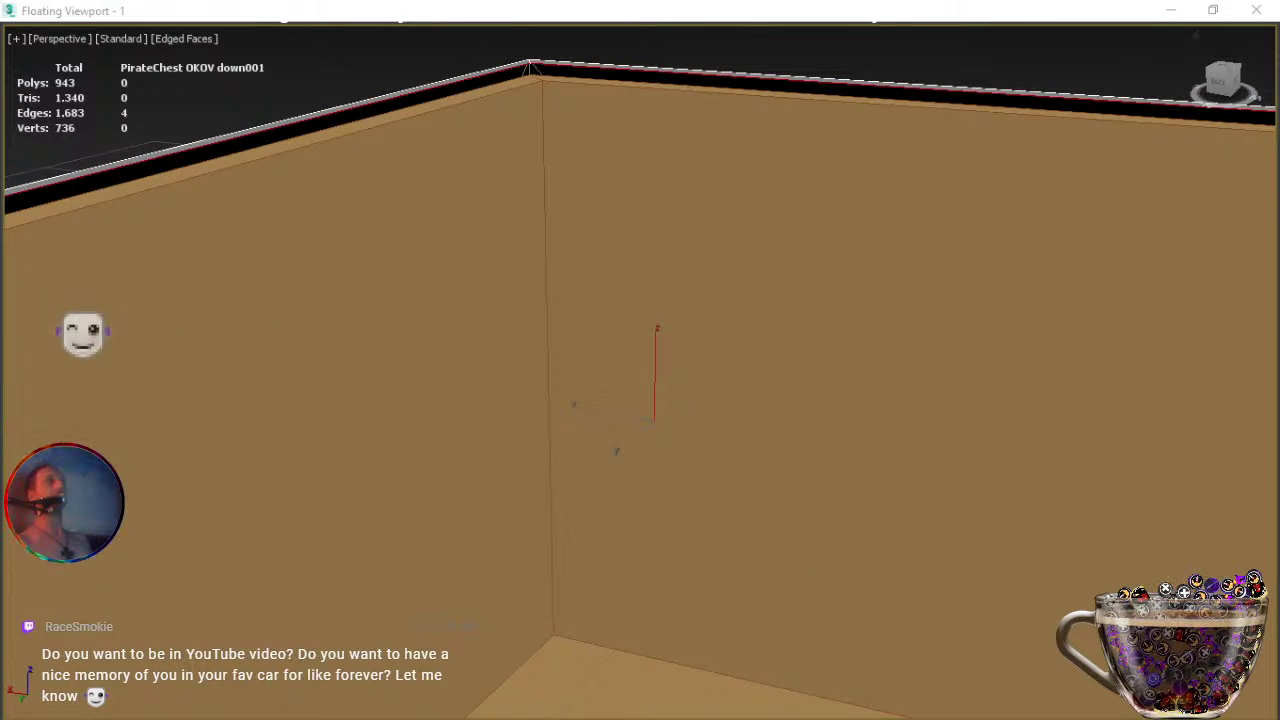
{"action": "key", "text": "w"}
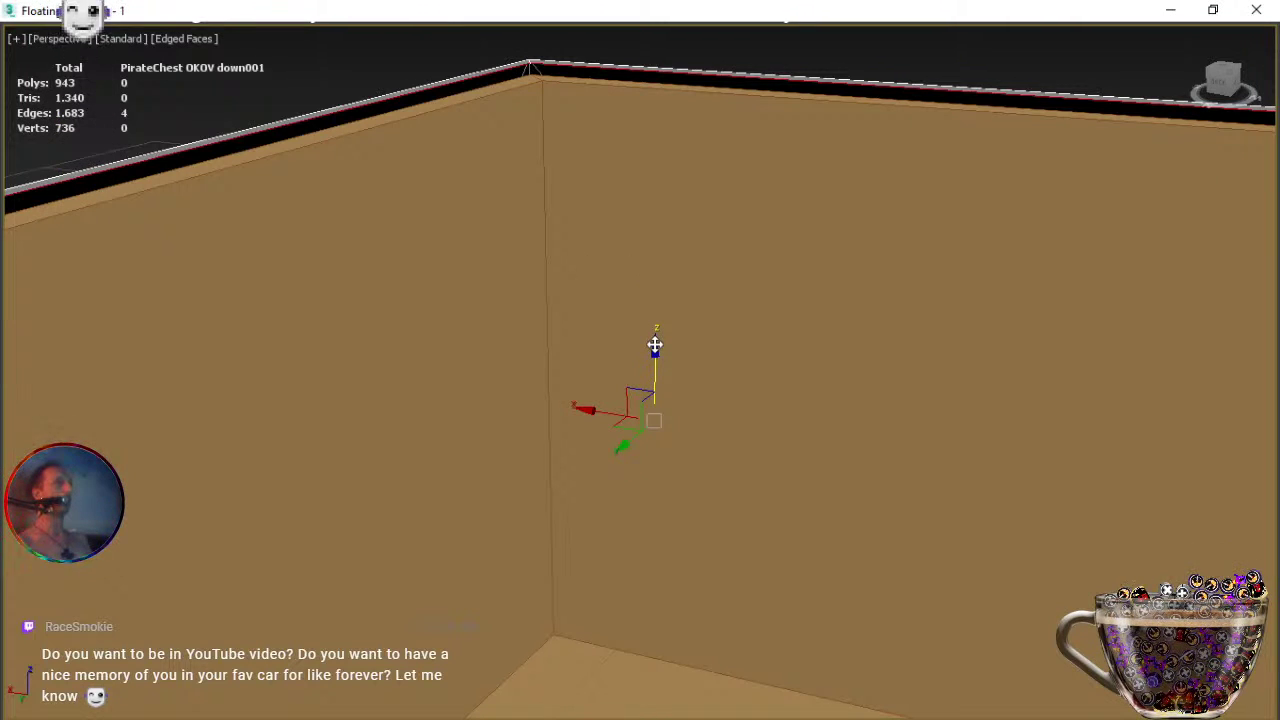
{"action": "left_click_drag", "start_coordinate": [655, 352], "coordinate": [655, 382]}
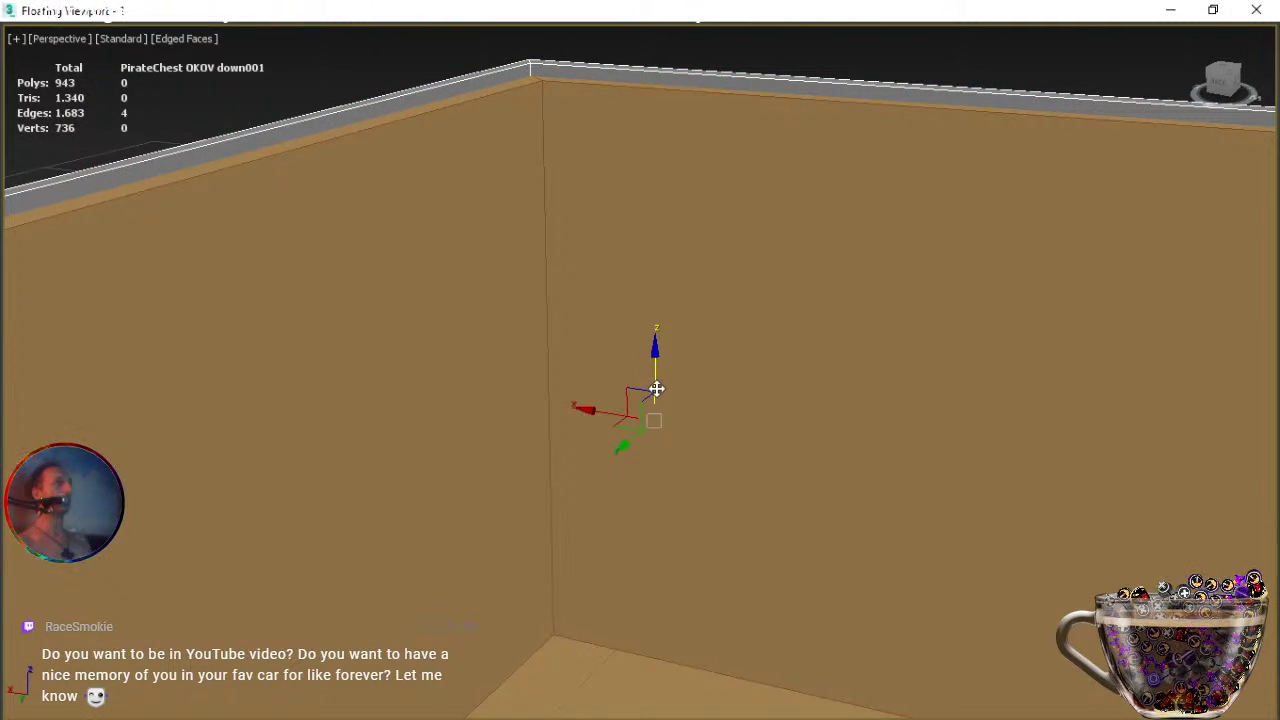
{"action": "left_click_drag", "start_coordinate": [656, 389], "coordinate": [658, 386]}
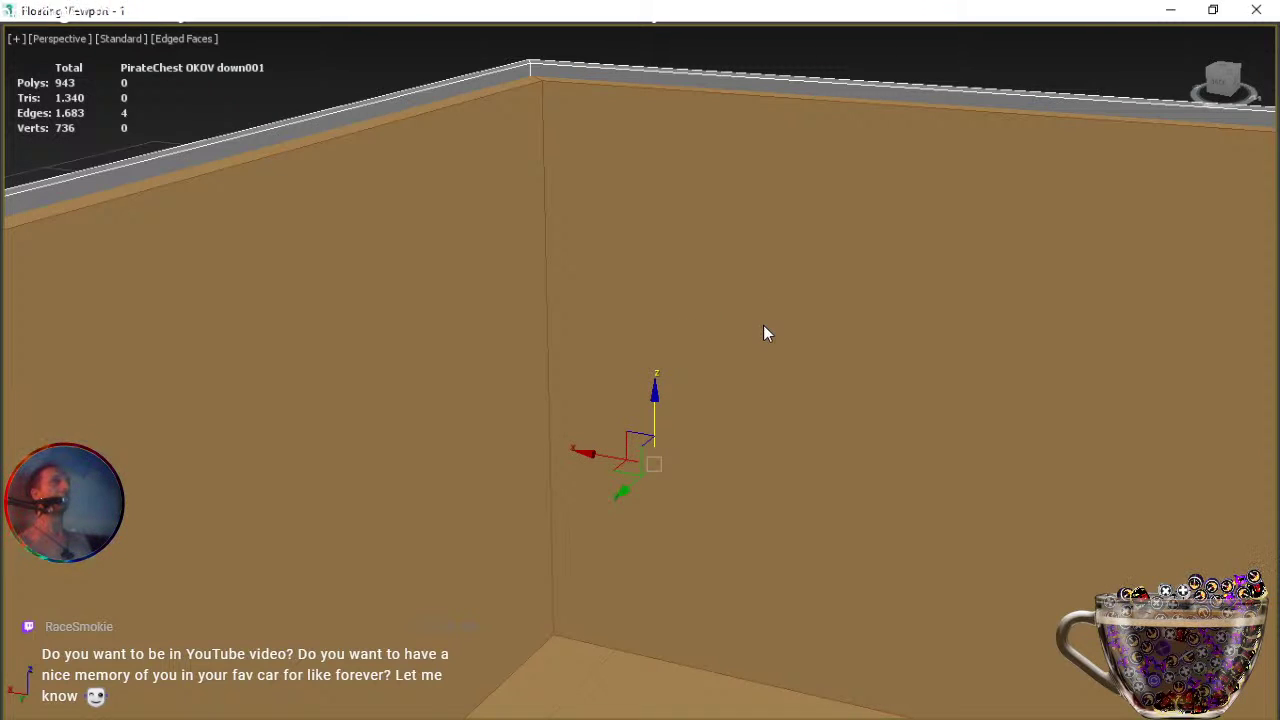
Reselect the wooden body's top rim polygons and nudge them slightly up along Z against the lowered trim edge, leaving polygon editing.
{"action": "key", "text": "z"}
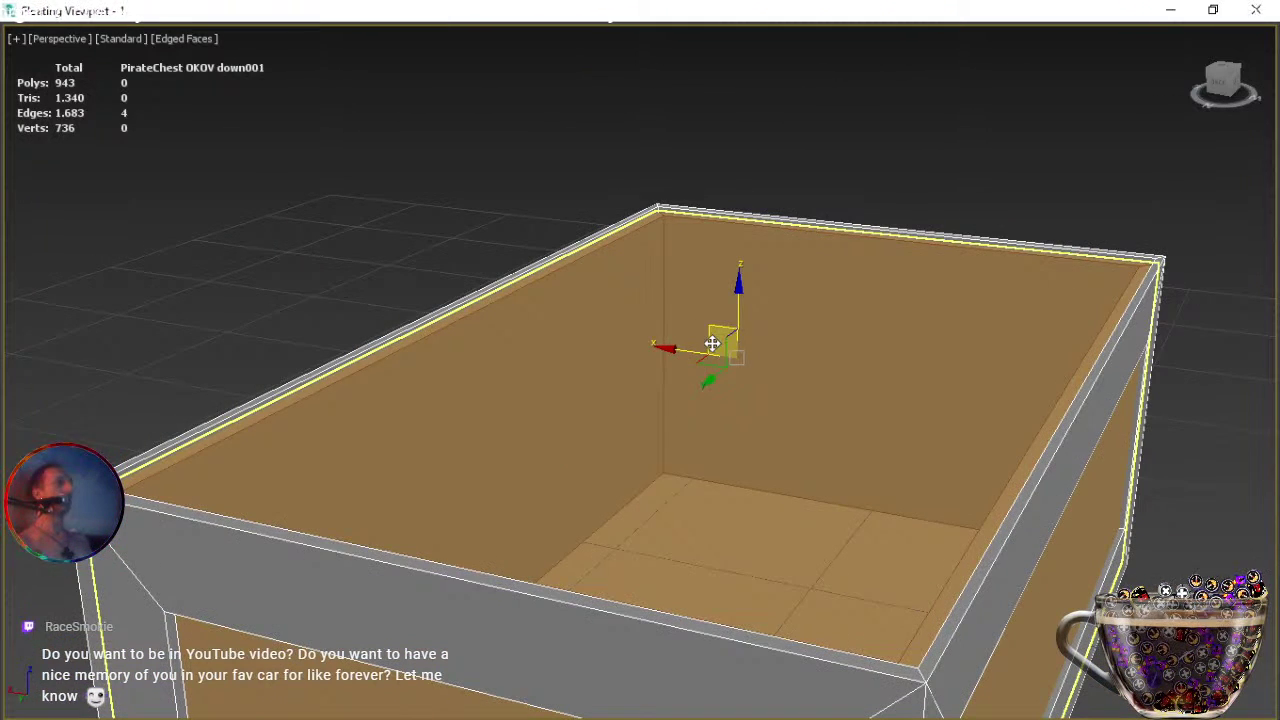
{"action": "scroll", "coordinate": [712, 343], "scroll_direction": "up", "scroll_amount": 2}
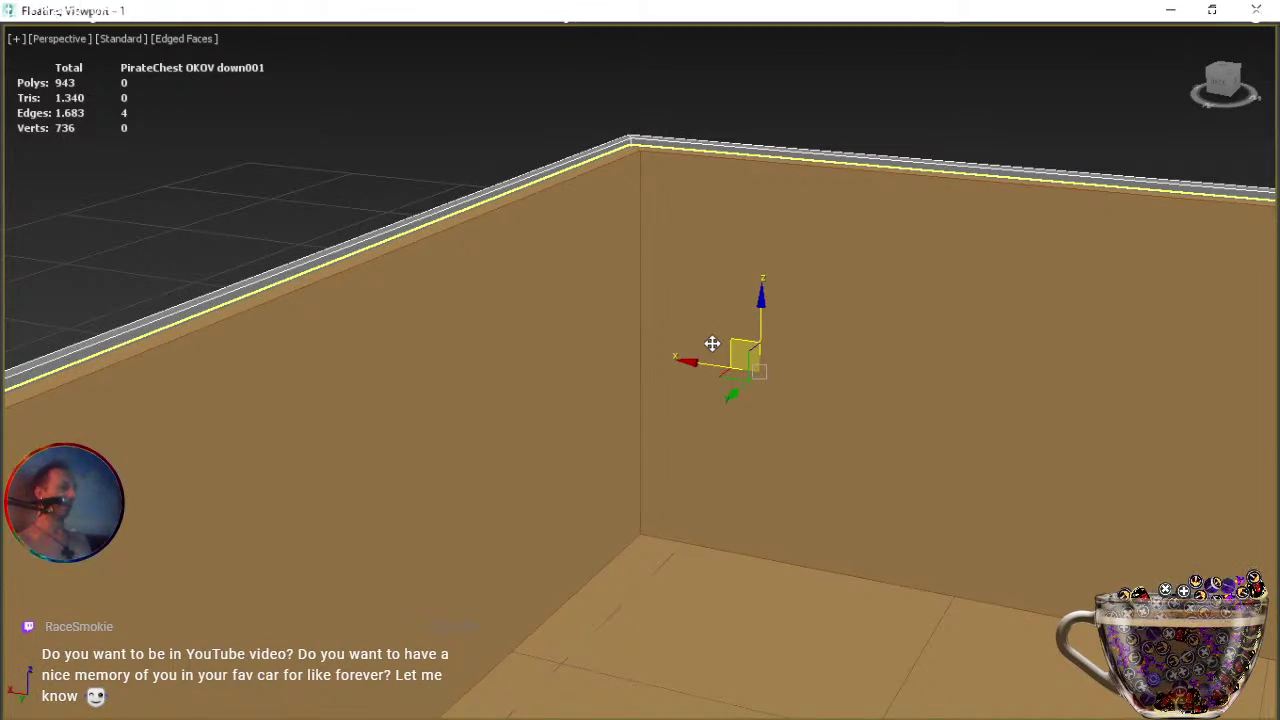
{"action": "key", "text": "ctrl+r"}
{"action": "left_click_drag", "start_coordinate": [580, 383], "coordinate": [669, 385]}
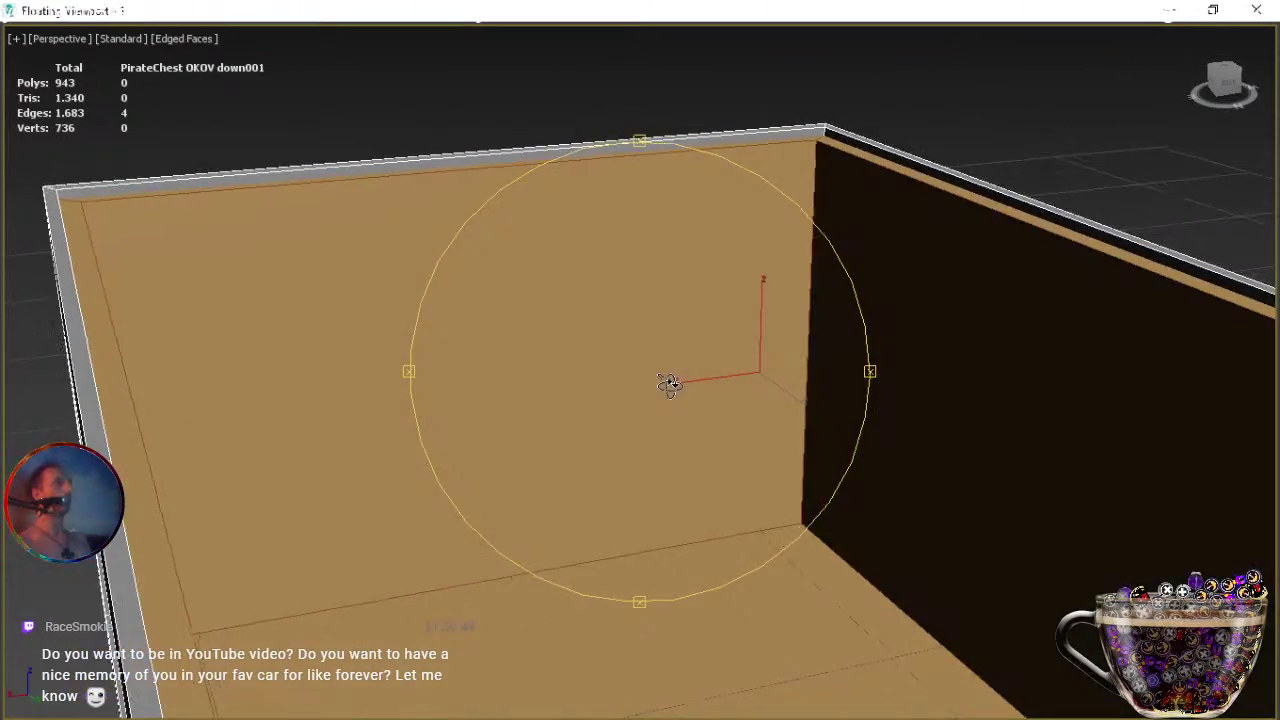
{"action": "right_click", "coordinate": [672, 383]}
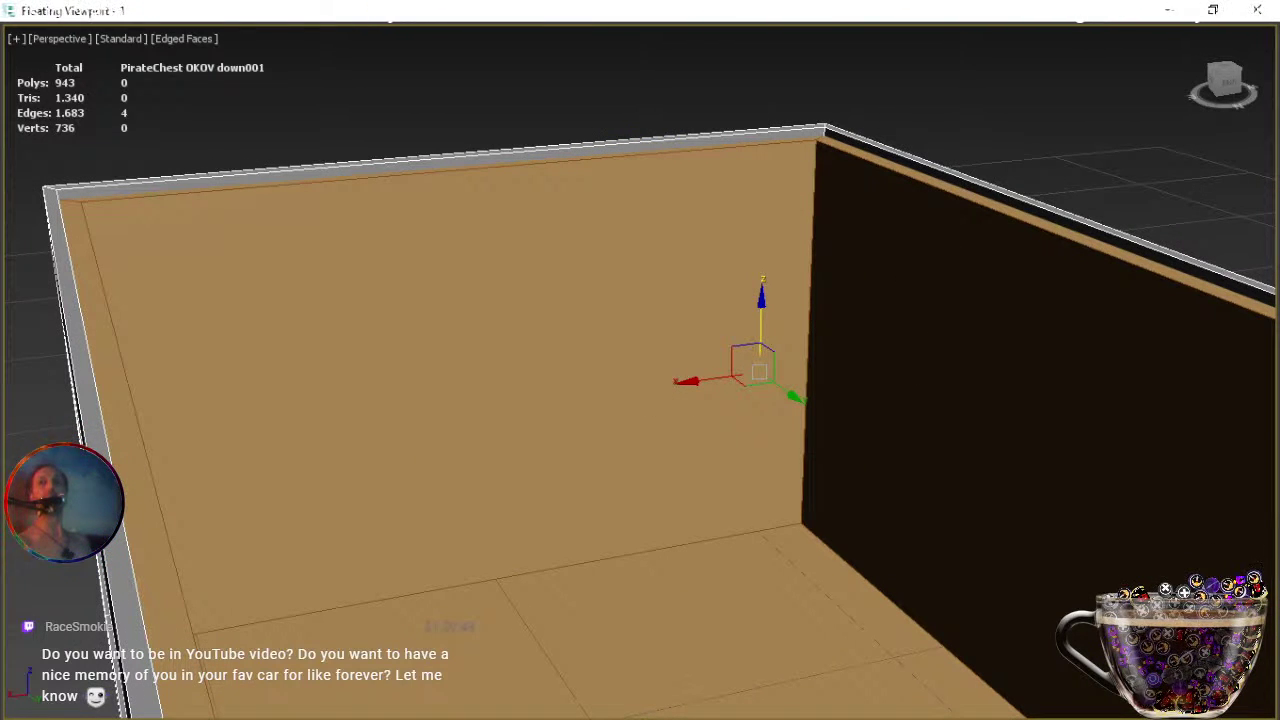
{"action": "key", "text": "2"}
{"action": "left_click", "coordinate": [1134, 294]}
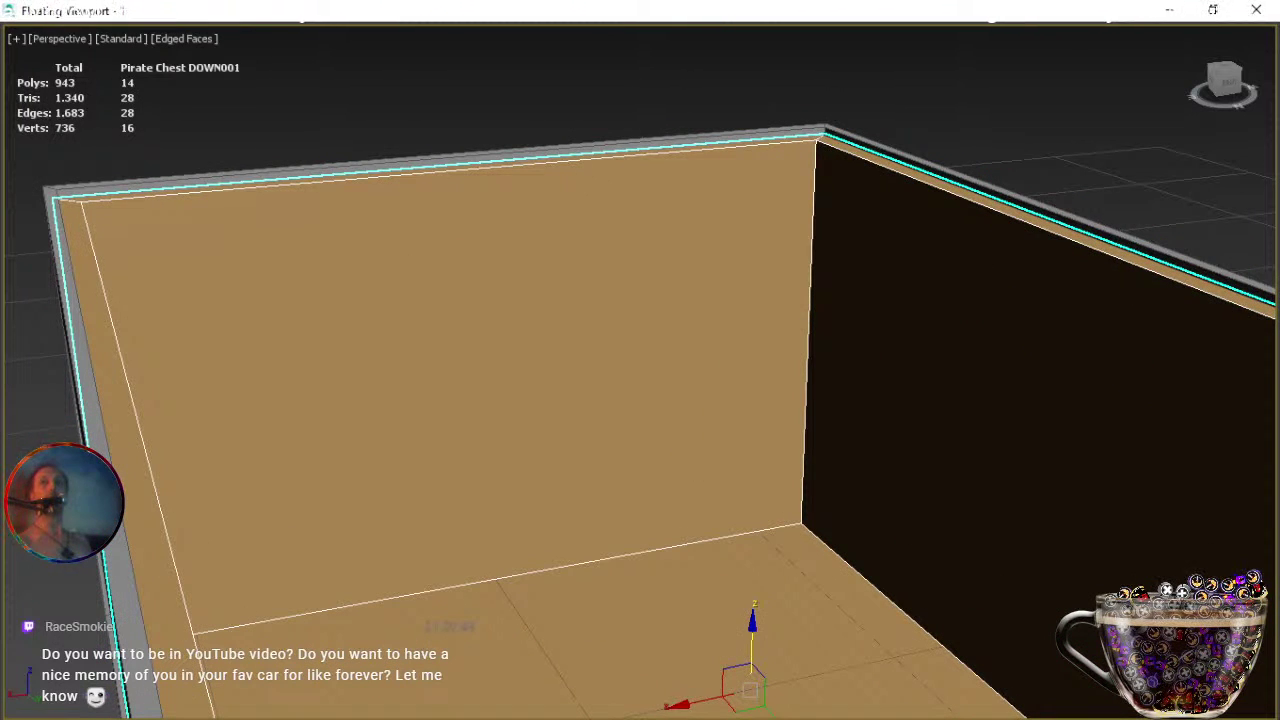
{"action": "key", "text": "2"}
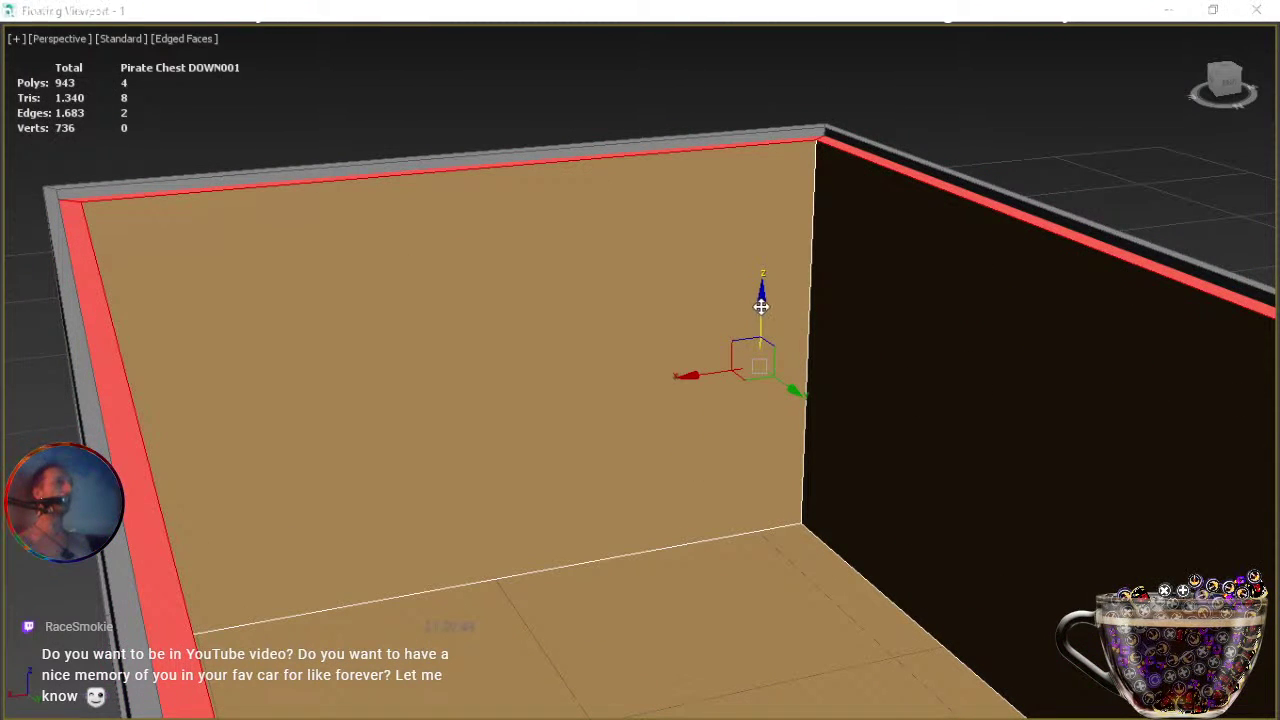
{"action": "left_click_drag", "start_coordinate": [764, 304], "coordinate": [762, 297]}
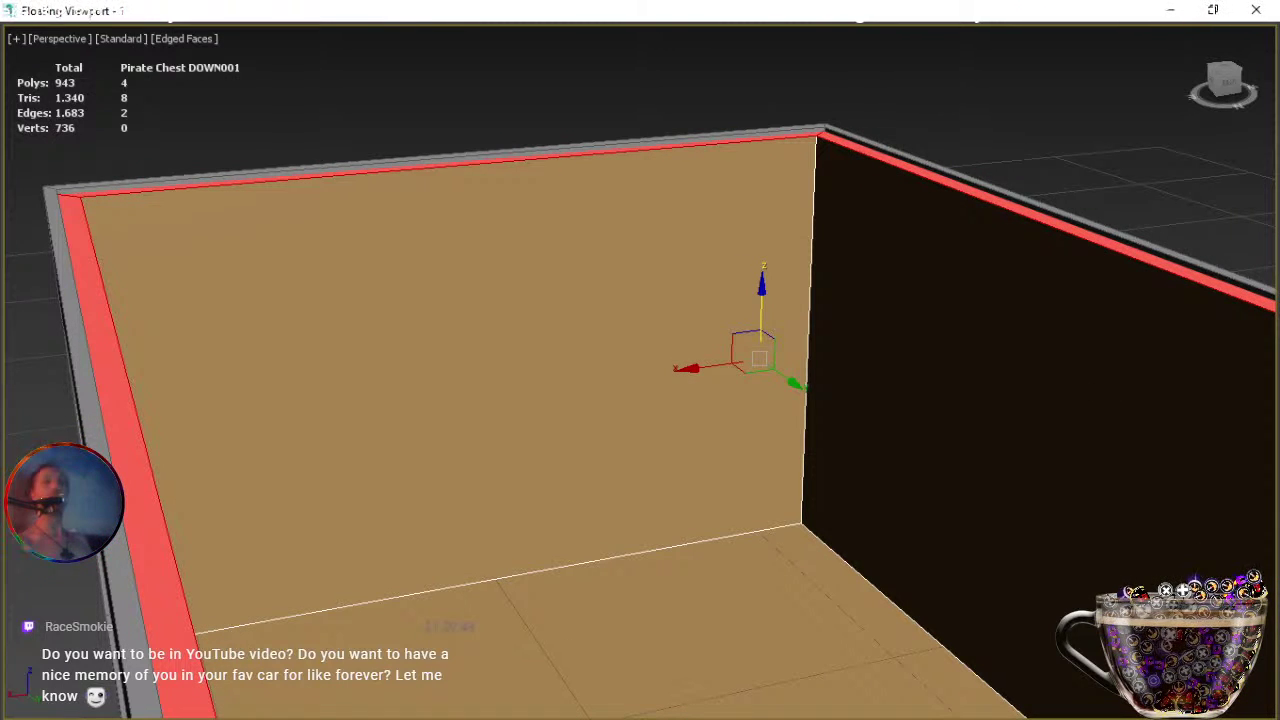
{"action": "key", "text": "4"}
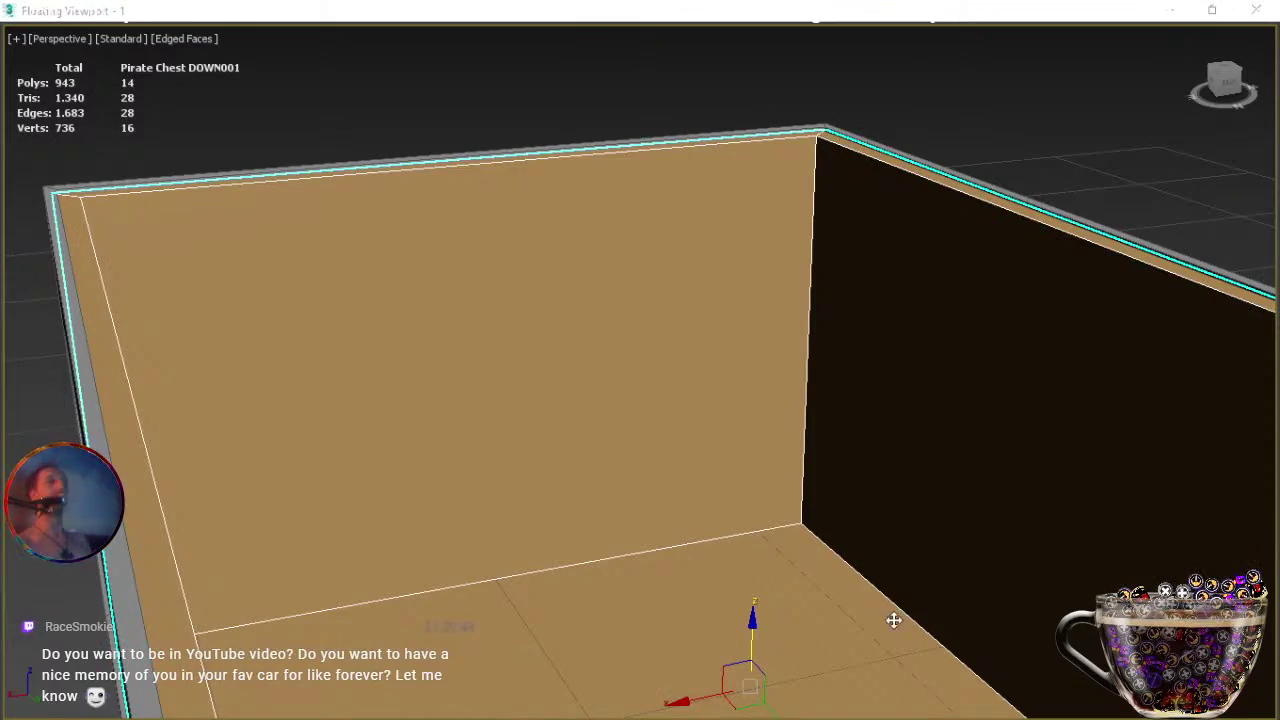
Leave the chest body's isolated view to bring back the complete chest.
{"action": "scroll", "coordinate": [692, 500], "scroll_direction": "down", "scroll_amount": 4}
{"action": "middle_click_drag", "start_coordinate": [678, 553], "coordinate": [812, 468]}
{"action": "middle_click_drag", "start_coordinate": [822, 468], "coordinate": [757, 491], "text": "alt"}
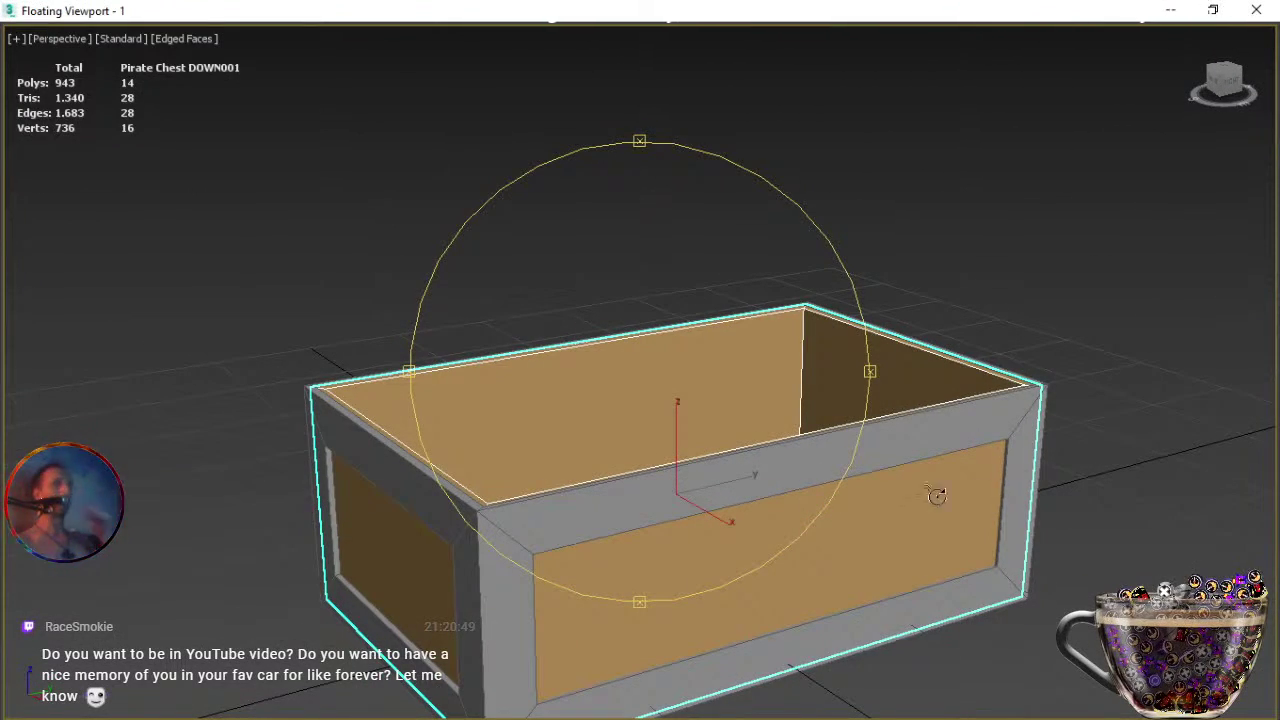
{"action": "key", "text": "alt+q"}
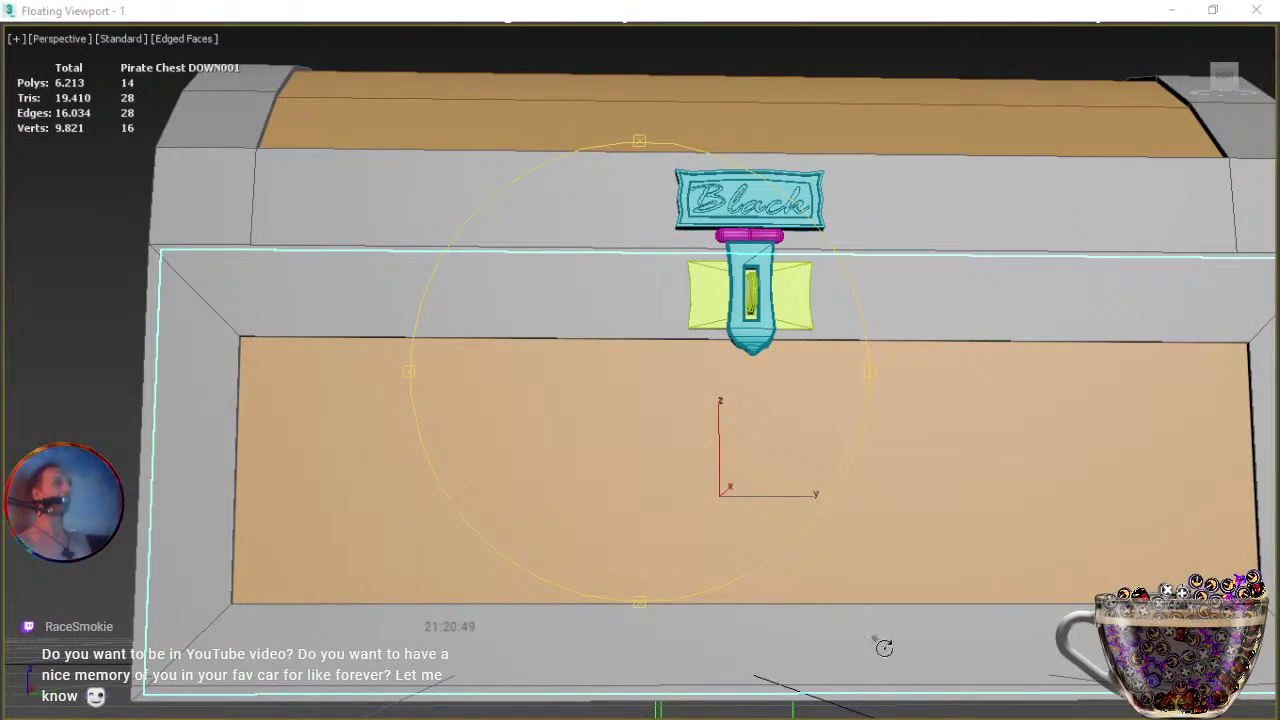
Examine the closed chest from the front, corners and both ends, checking the metal trim, wooden panels and lid-to-body seam.
{"action": "middle_click_drag", "start_coordinate": [529, 460], "coordinate": [597, 524], "text": "alt"}
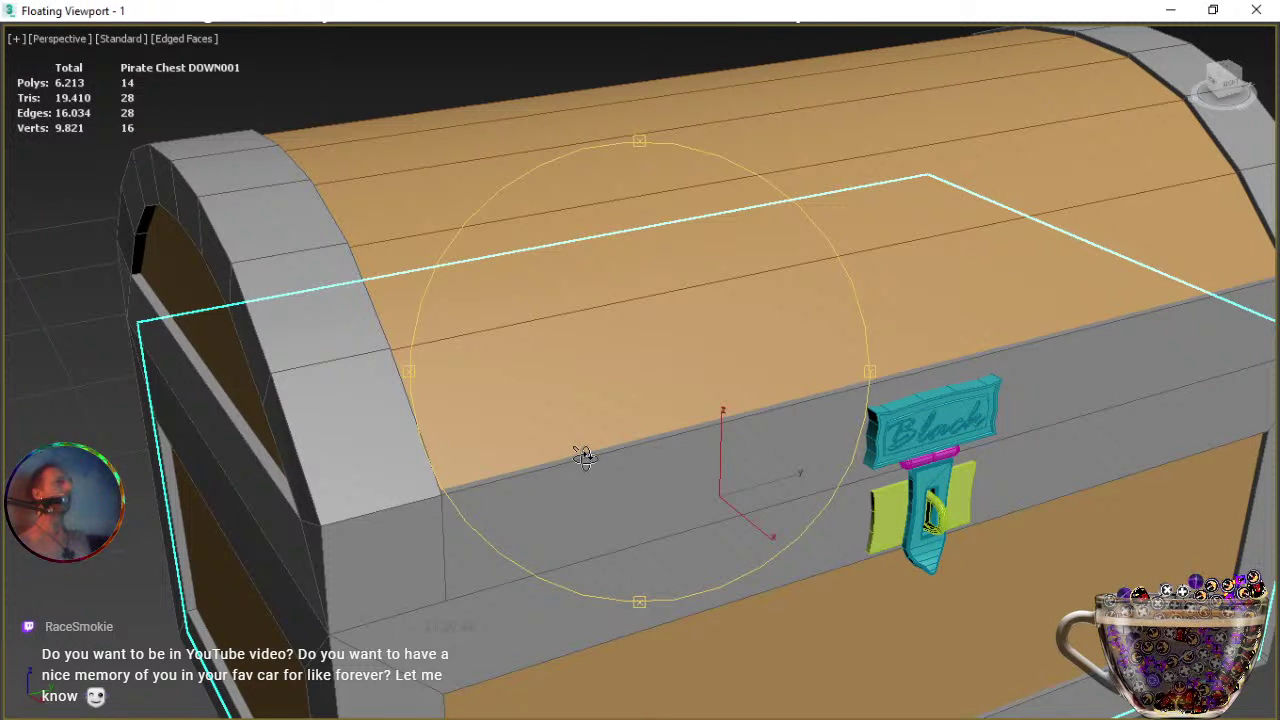
{"action": "middle_click_drag", "start_coordinate": [584, 456], "coordinate": [649, 391]}
{"action": "mouse_move", "coordinate": [623, 463]}
{"action": "middle_mouse_down", "text": "alt"}
{"action": "mouse_move", "coordinate": [666, 466]}
{"action": "mouse_move", "coordinate": [674, 451]}
{"action": "mouse_move", "coordinate": [620, 457]}
{"action": "mouse_move", "coordinate": [529, 506]}
{"action": "mouse_move", "coordinate": [537, 480]}
{"action": "mouse_move", "coordinate": [589, 471]}
{"action": "mouse_move", "coordinate": [617, 449]}
{"action": "mouse_move", "coordinate": [643, 453]}
{"action": "middle_mouse_up", "text": "alt"}
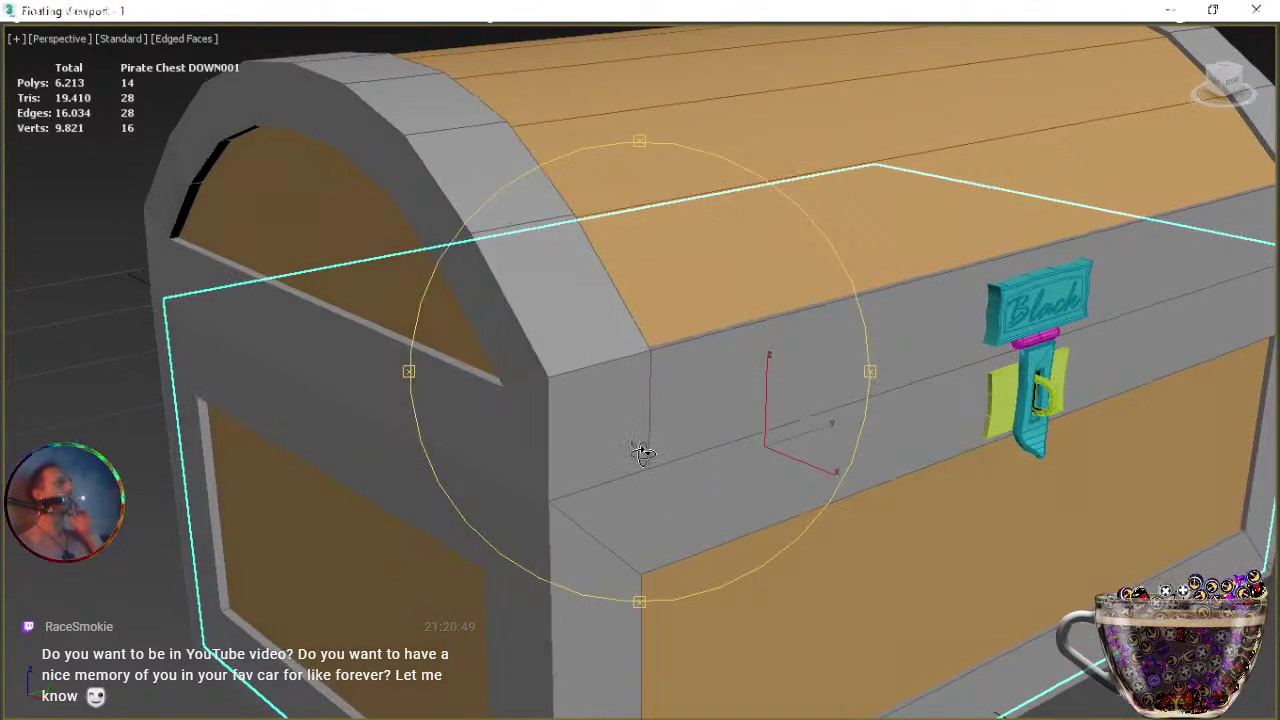
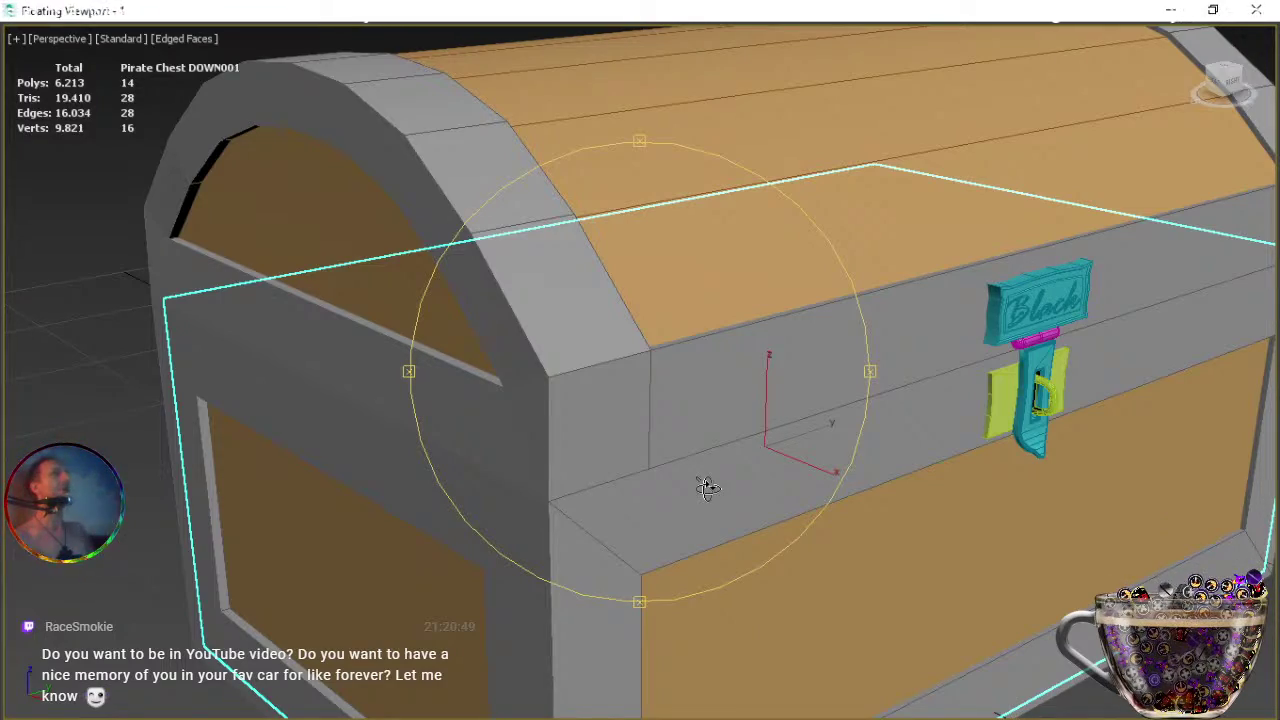
{"action": "middle_click_drag", "start_coordinate": [700, 428], "coordinate": [623, 434], "text": "alt"}
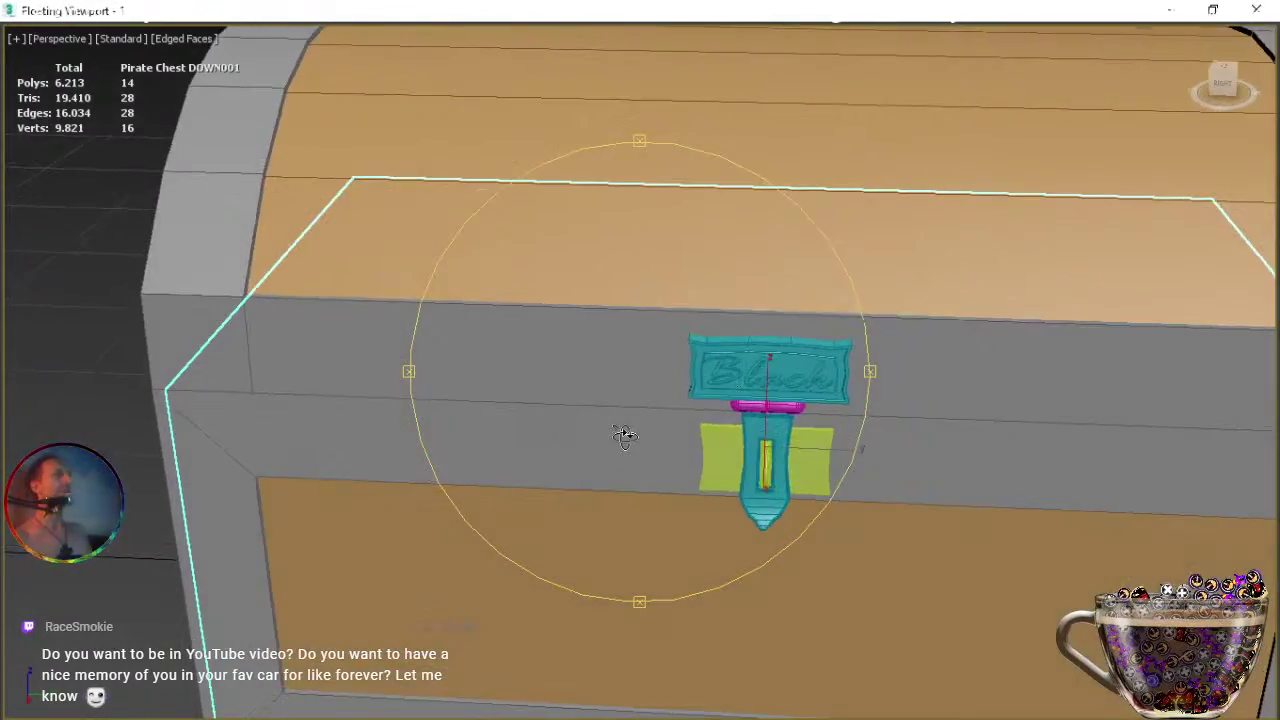
{"action": "scroll", "coordinate": [626, 436], "scroll_direction": "down", "scroll_amount": 5}
{"action": "scroll", "coordinate": [626, 434], "scroll_direction": "up", "scroll_amount": 2}
{"action": "middle_click_drag", "start_coordinate": [585, 528], "coordinate": [779, 507], "text": "alt"}
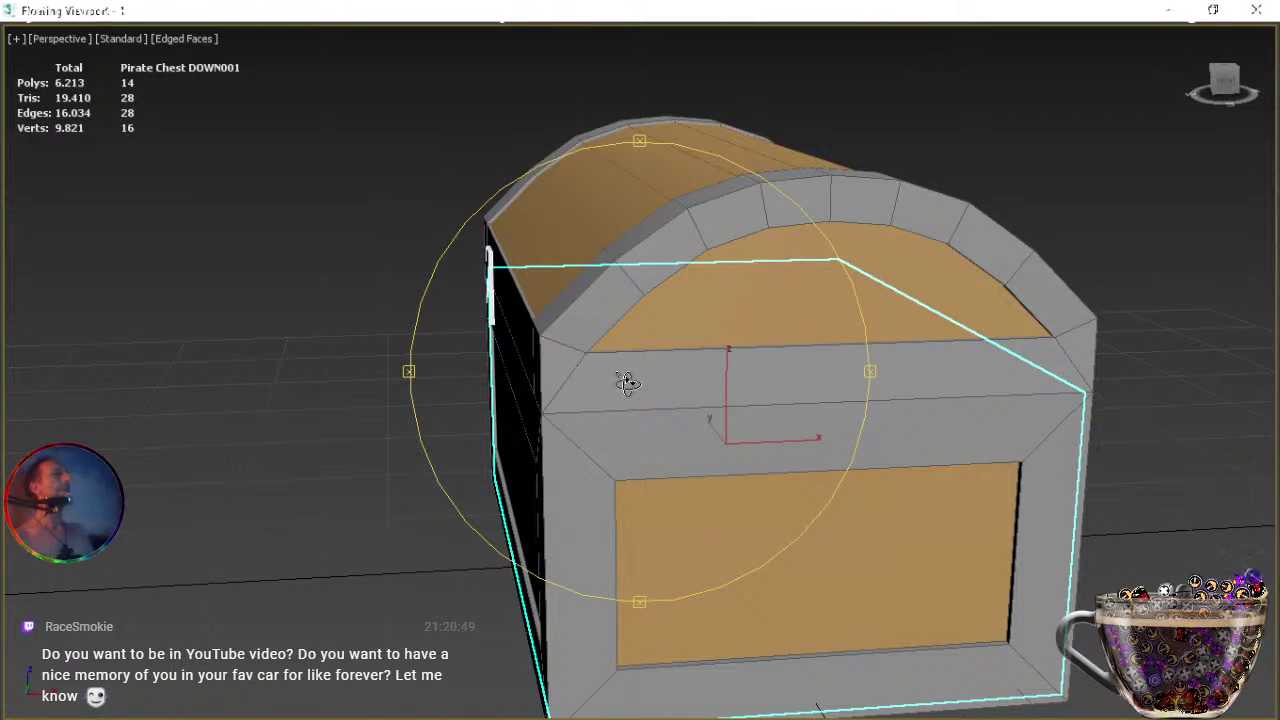
{"action": "middle_click_drag", "start_coordinate": [625, 381], "coordinate": [1016, 410], "text": "alt"}
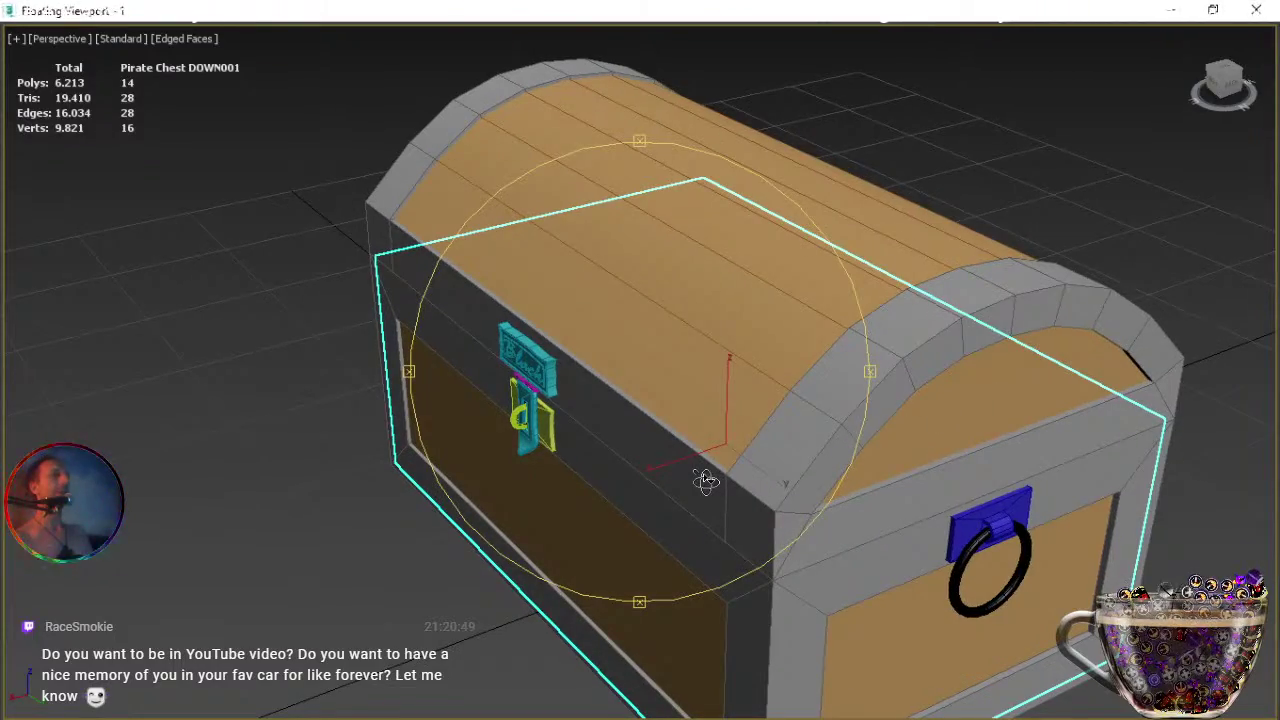
{"action": "scroll", "coordinate": [705, 480], "scroll_direction": "up", "scroll_amount": 3}
{"action": "middle_click_drag", "start_coordinate": [705, 480], "coordinate": [645, 466], "text": "alt"}
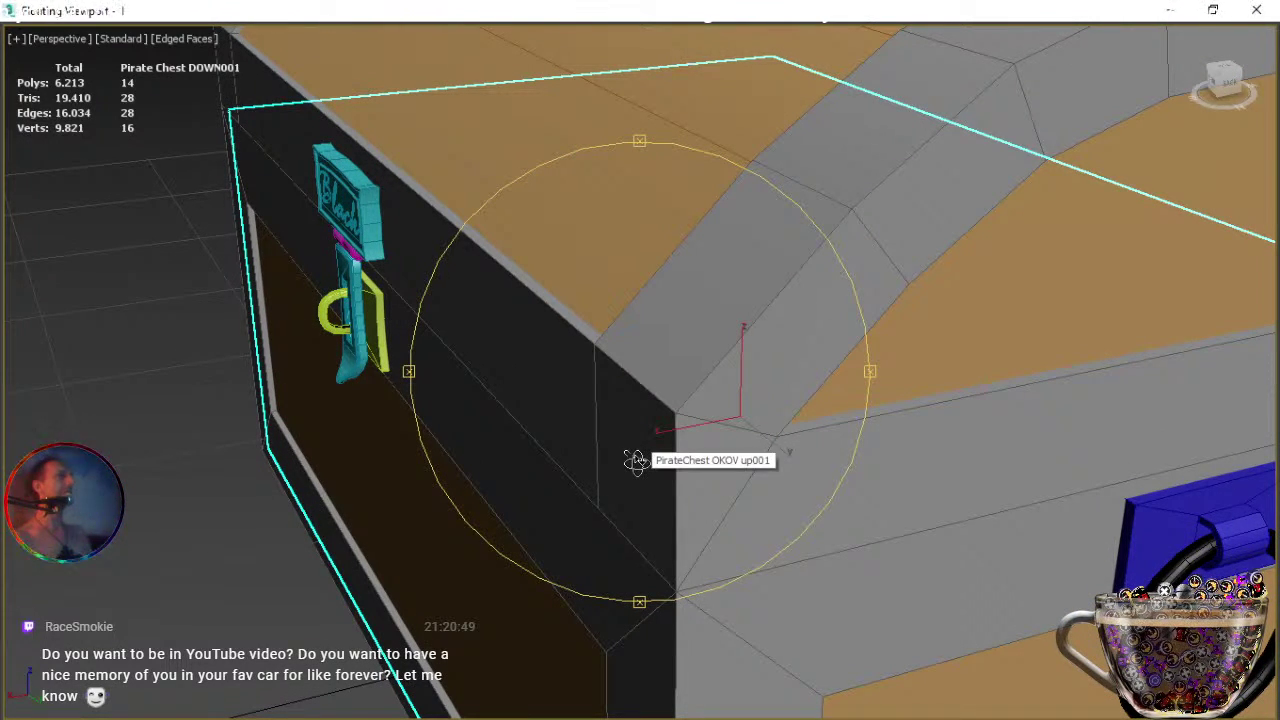
{"action": "scroll", "coordinate": [636, 460], "scroll_direction": "down", "scroll_amount": 2}
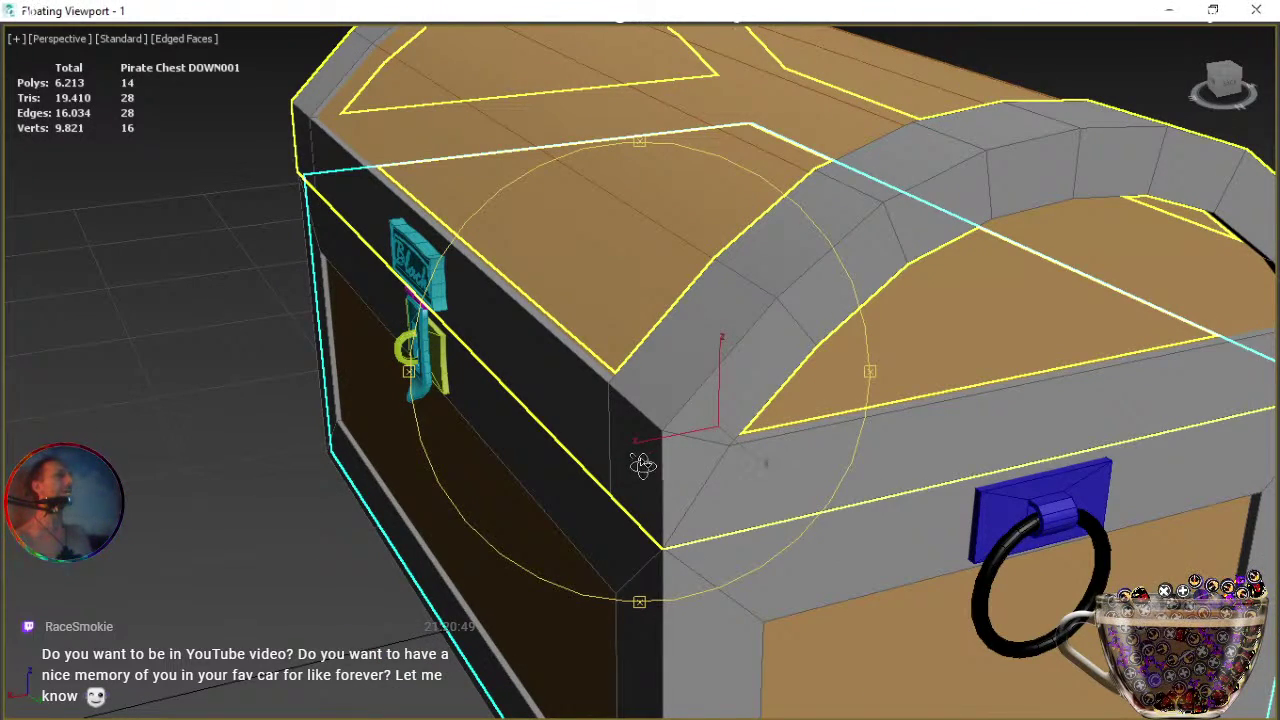
{"action": "middle_click_drag", "start_coordinate": [646, 468], "coordinate": [632, 476], "text": "alt"}
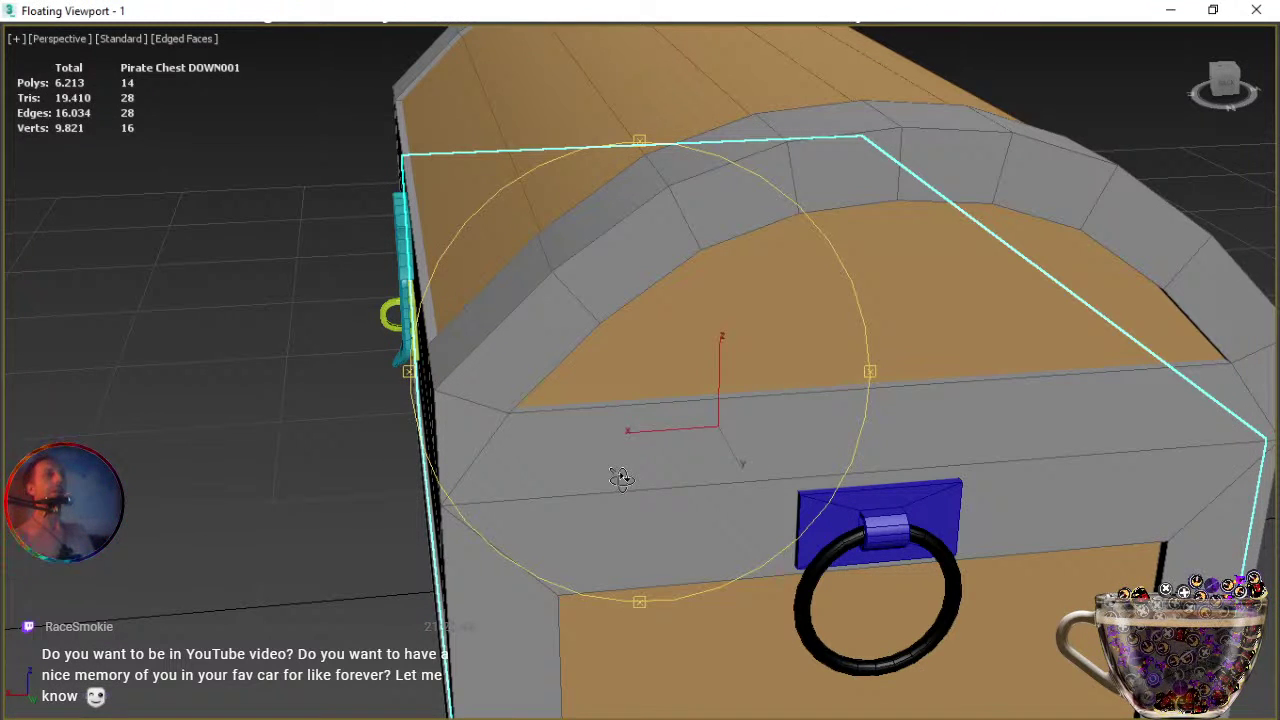
{"action": "left_click_drag", "start_coordinate": [629, 466], "coordinate": [664, 431]}
{"action": "middle_click_drag", "start_coordinate": [664, 431], "coordinate": [764, 472], "text": "alt"}
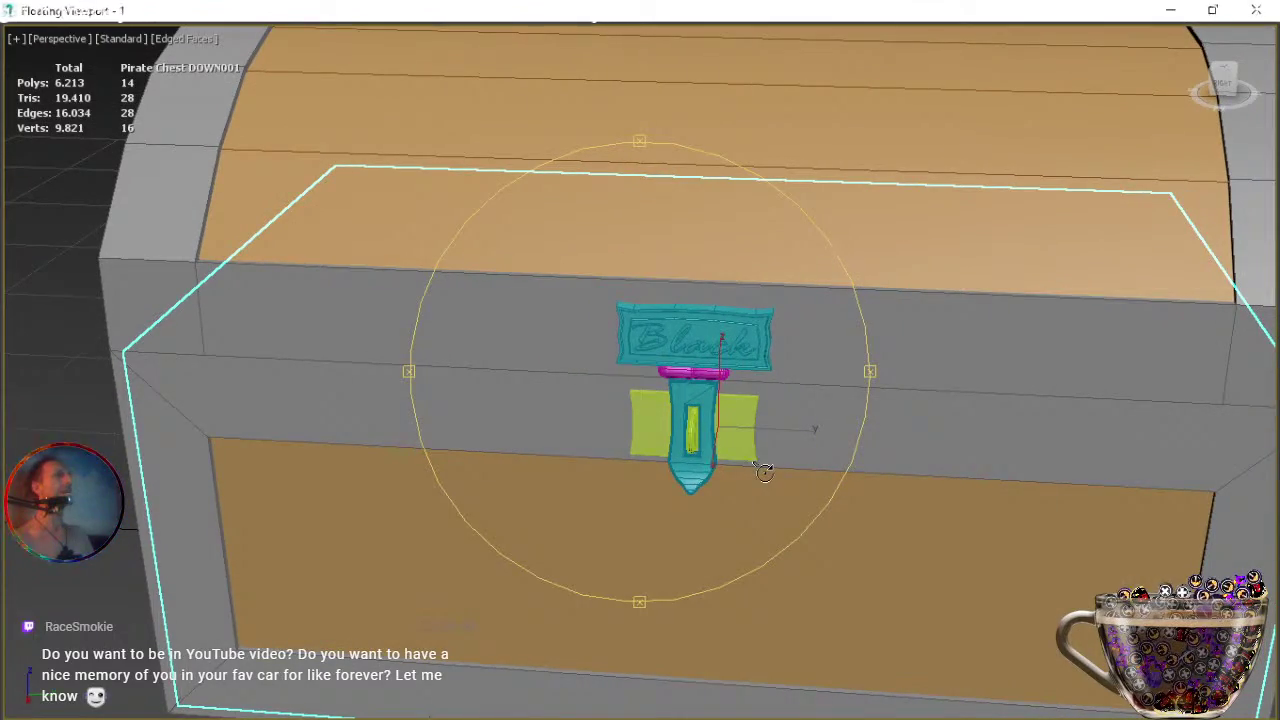
{"action": "middle_click_drag", "start_coordinate": [666, 509], "coordinate": [731, 491], "text": "alt"}
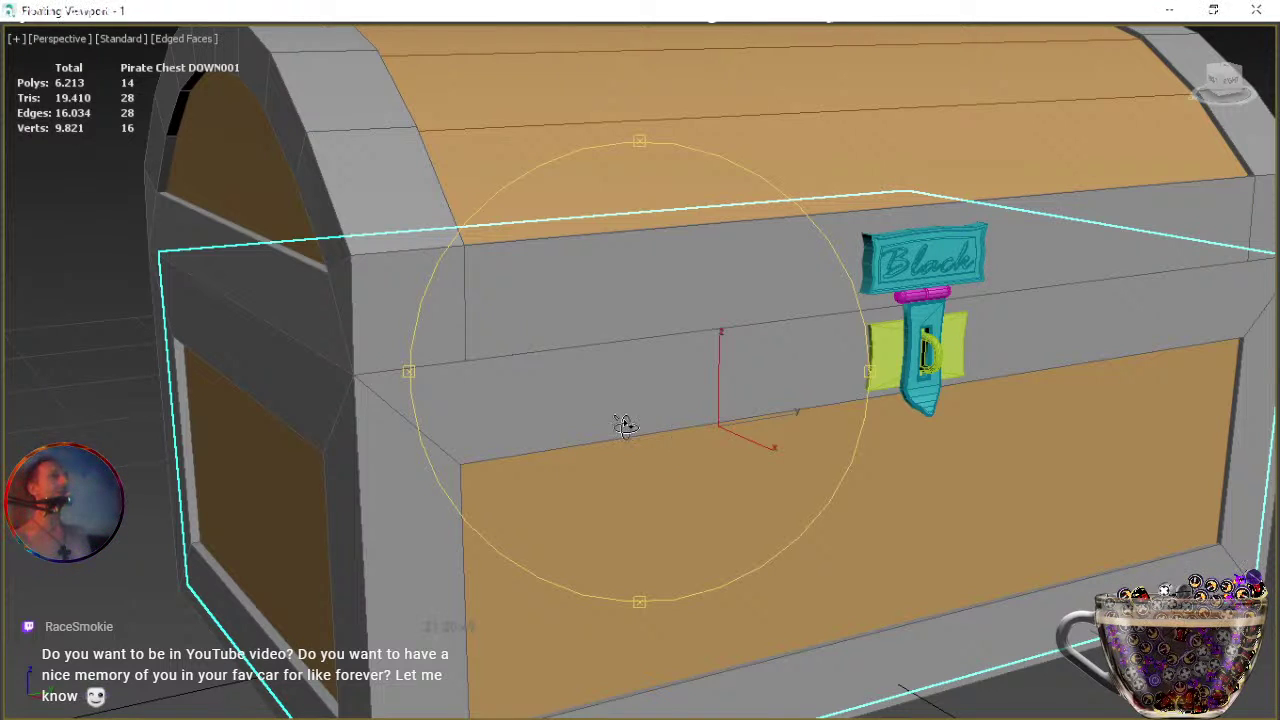
Select the lid's metal trim and isolate it from the rest of the chest.
{"action": "key", "text": "w"}
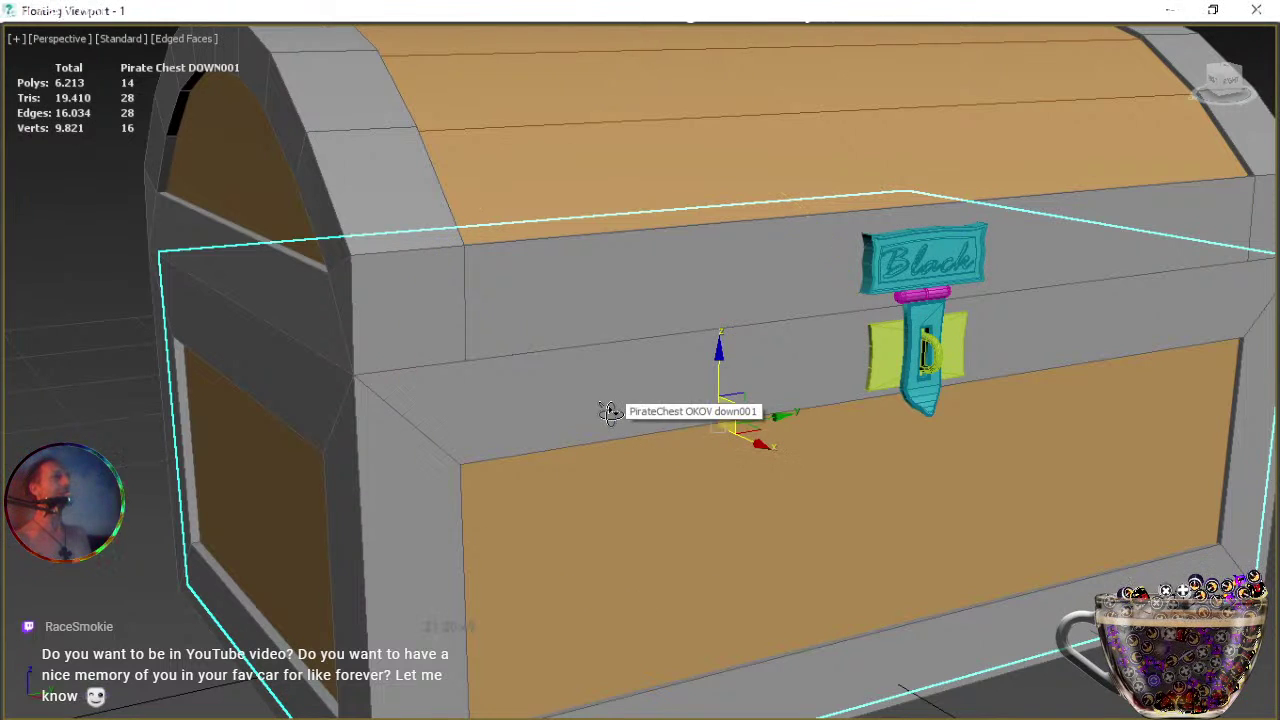
{"action": "left_click", "coordinate": [614, 285]}
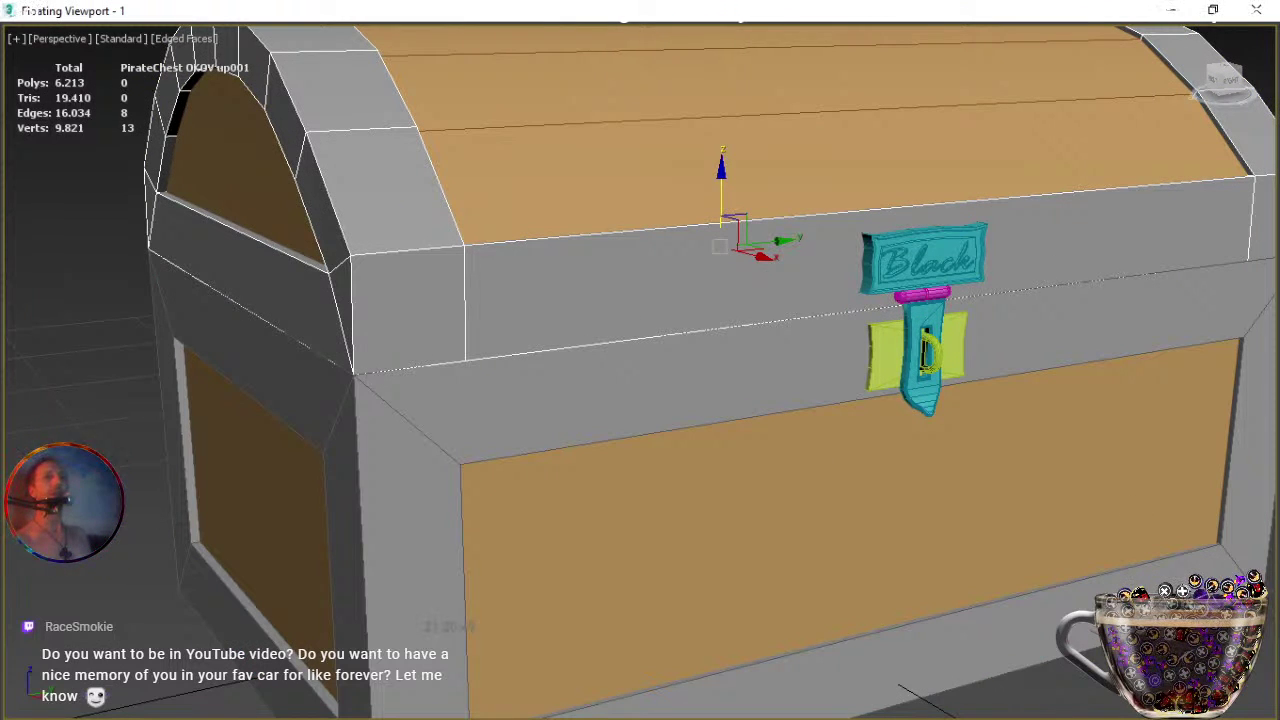
{"action": "key", "text": "alt+q"}
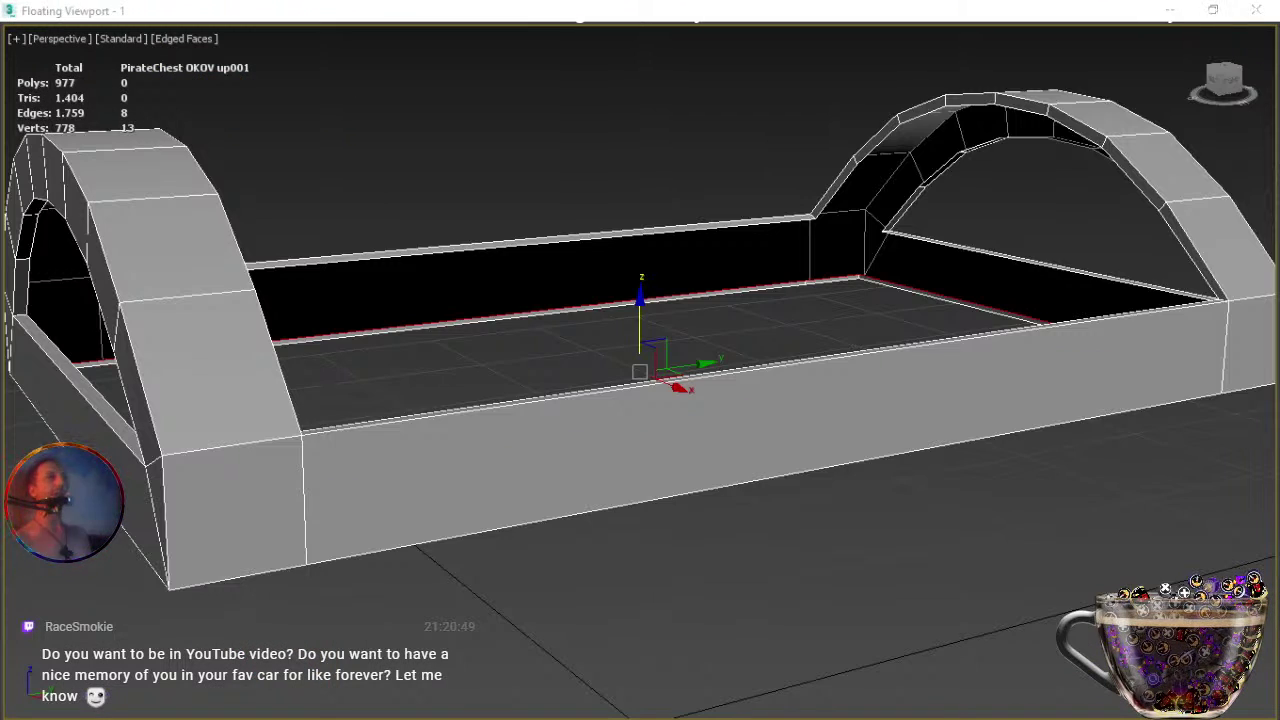
{"action": "middle_click_drag", "start_coordinate": [495, 444], "coordinate": [582, 509], "text": "alt"}
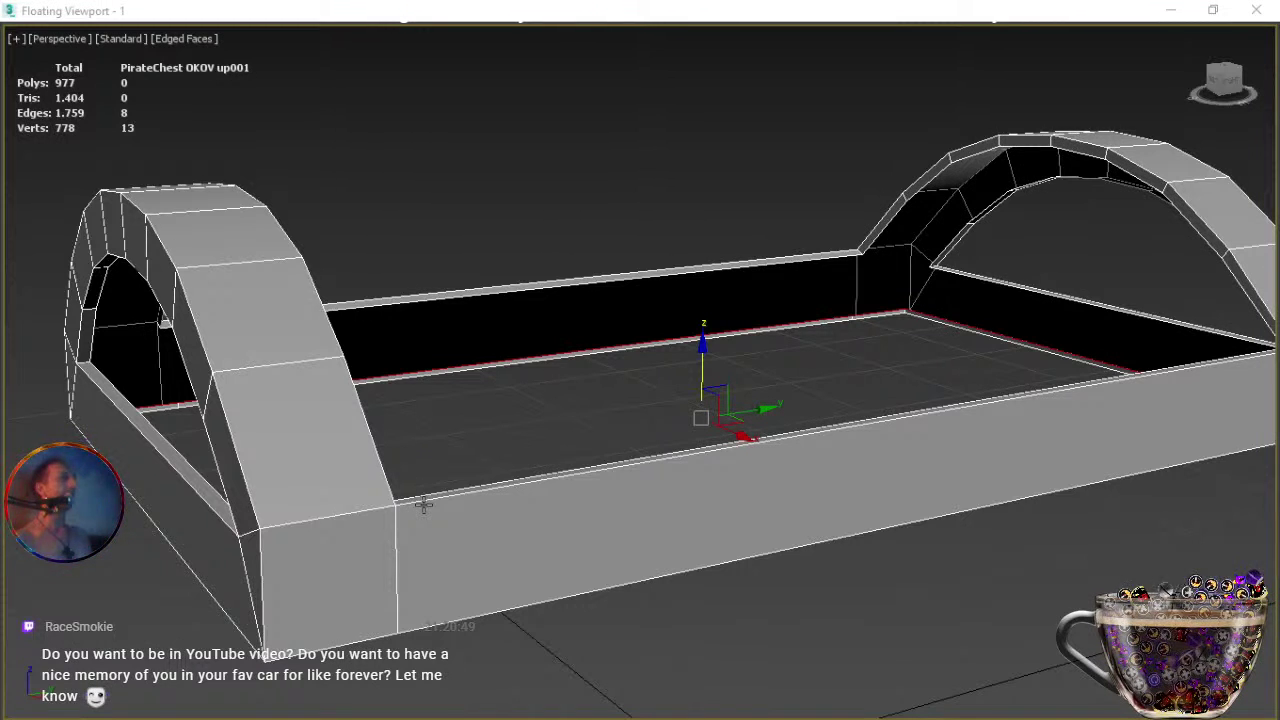
Select all nine inner edges around one end's arched opening on the lid trim, including the straight edge beneath the arch.
{"action": "left_click", "coordinate": [210, 498]}
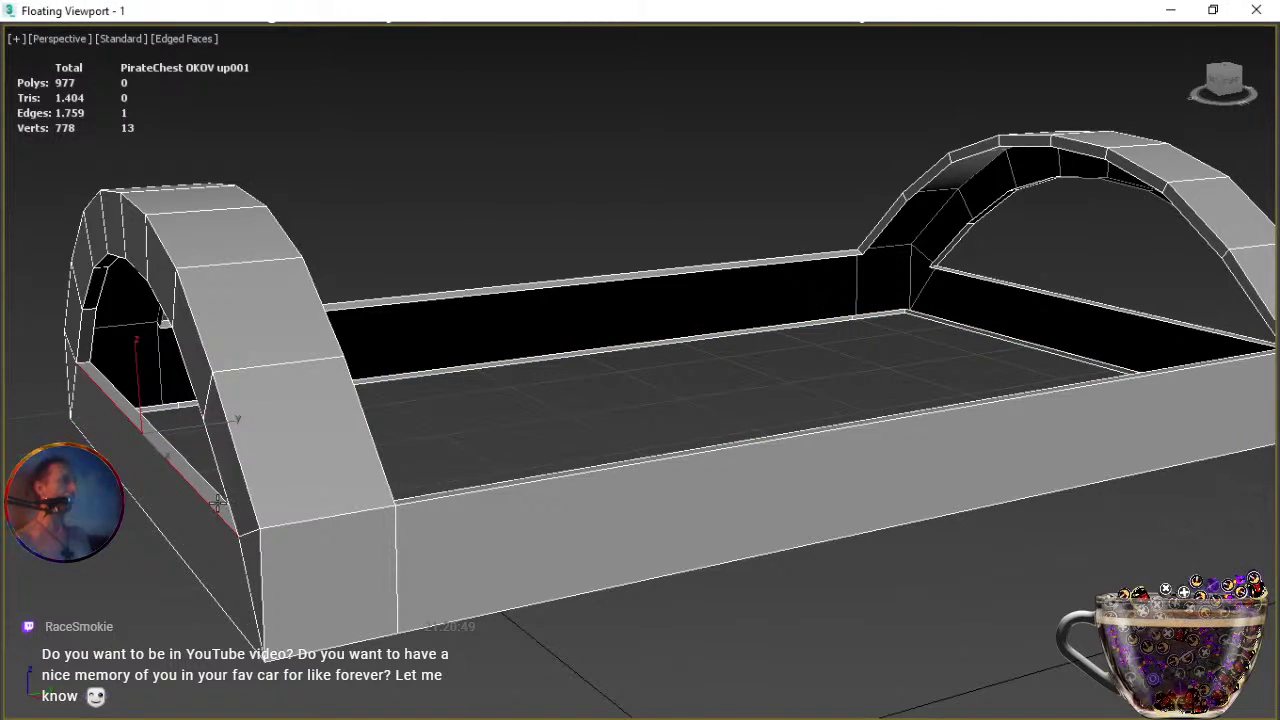
{"action": "key", "text": "ctrl+r"}
{"action": "left_click_drag", "start_coordinate": [486, 441], "coordinate": [1006, 462]}
{"action": "middle_click_drag", "start_coordinate": [1006, 462], "coordinate": [1008, 462]}
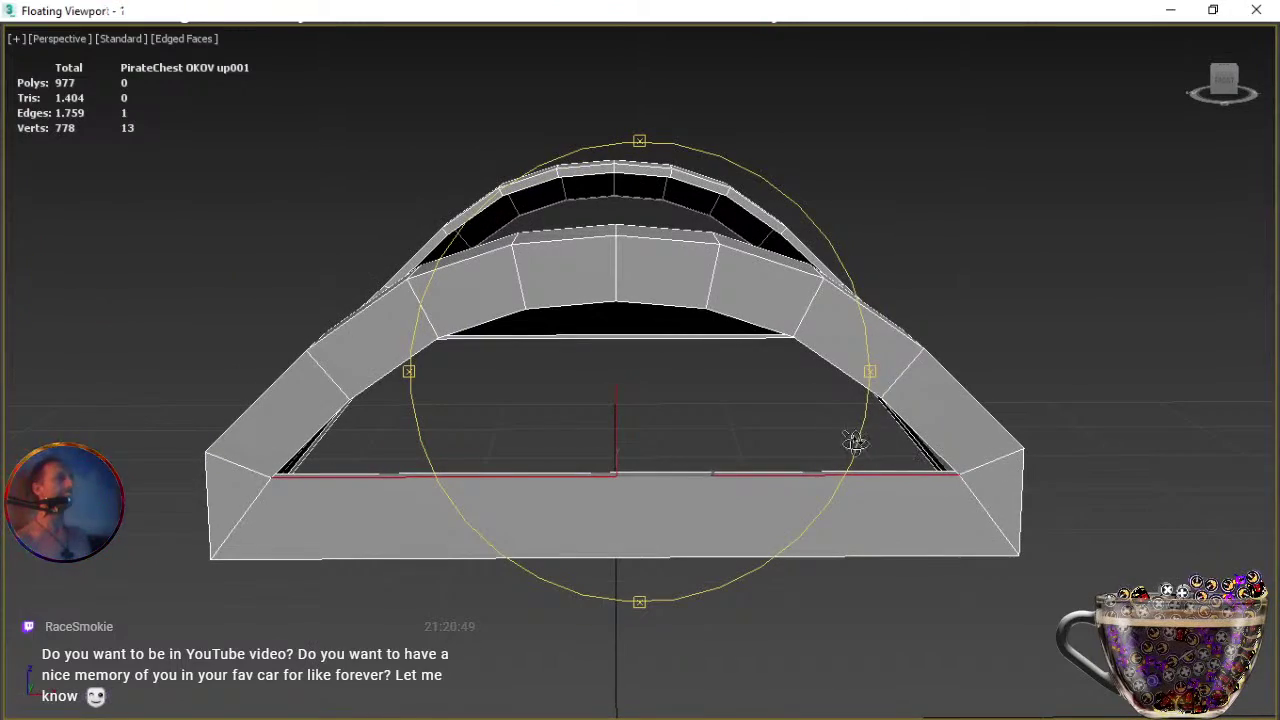
{"action": "scroll", "coordinate": [736, 437], "scroll_direction": "up", "scroll_amount": 3}
{"action": "scroll", "coordinate": [734, 437], "scroll_direction": "down", "scroll_amount": 3}
{"action": "left_click_drag", "start_coordinate": [733, 436], "coordinate": [706, 449]}
{"action": "right_click", "coordinate": [706, 449]}
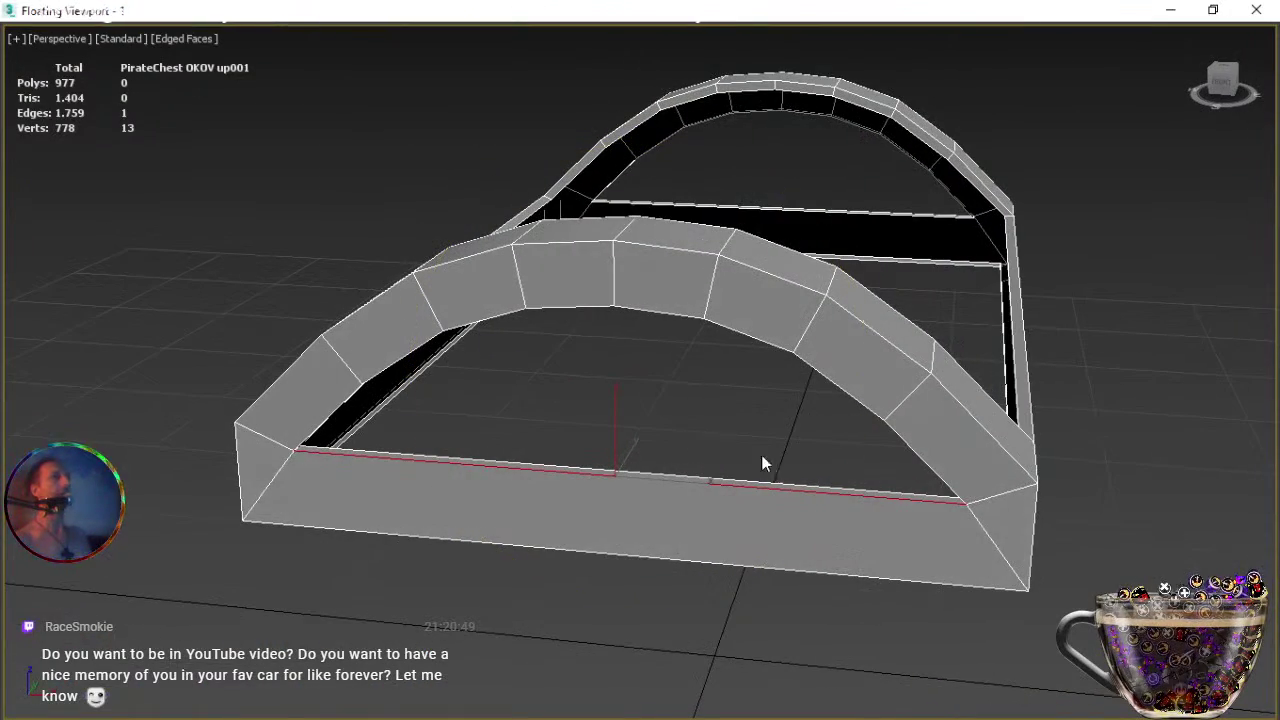
{"action": "left_click", "coordinate": [918, 452], "text": "ctrl"}
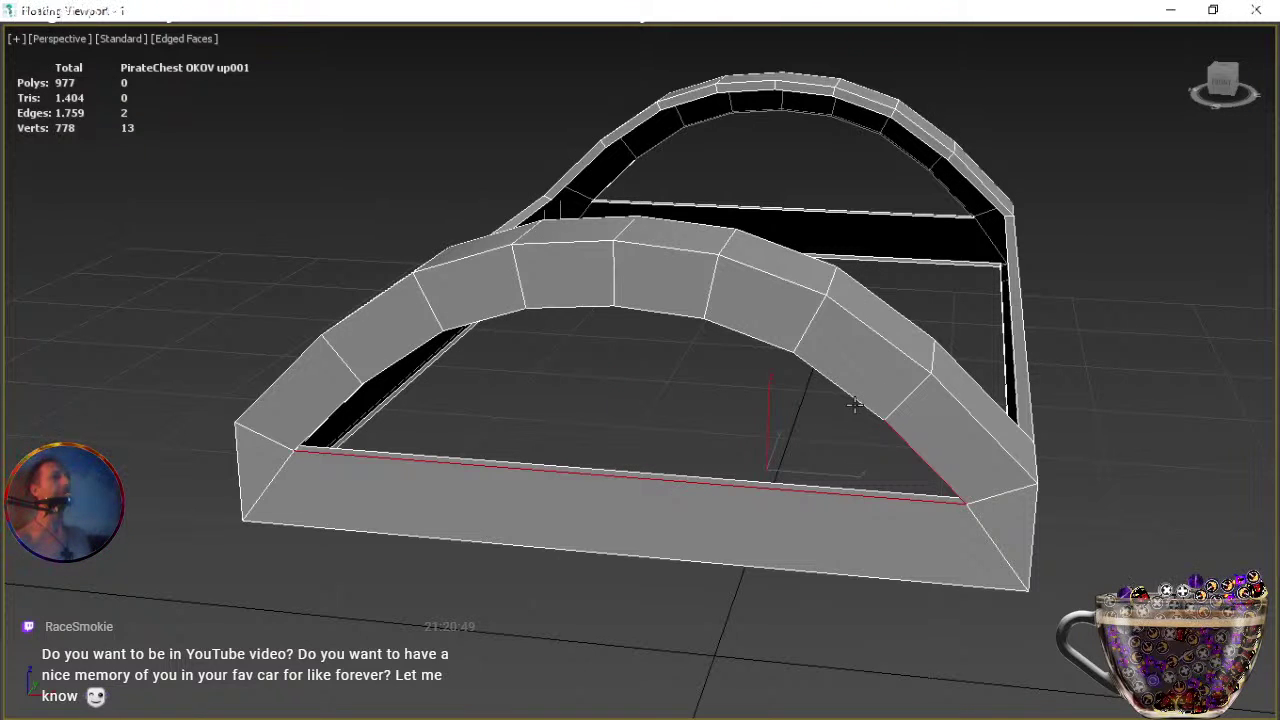
{"action": "left_click", "coordinate": [855, 397], "text": "ctrl"}
{"action": "left_click", "coordinate": [752, 338], "text": "ctrl"}
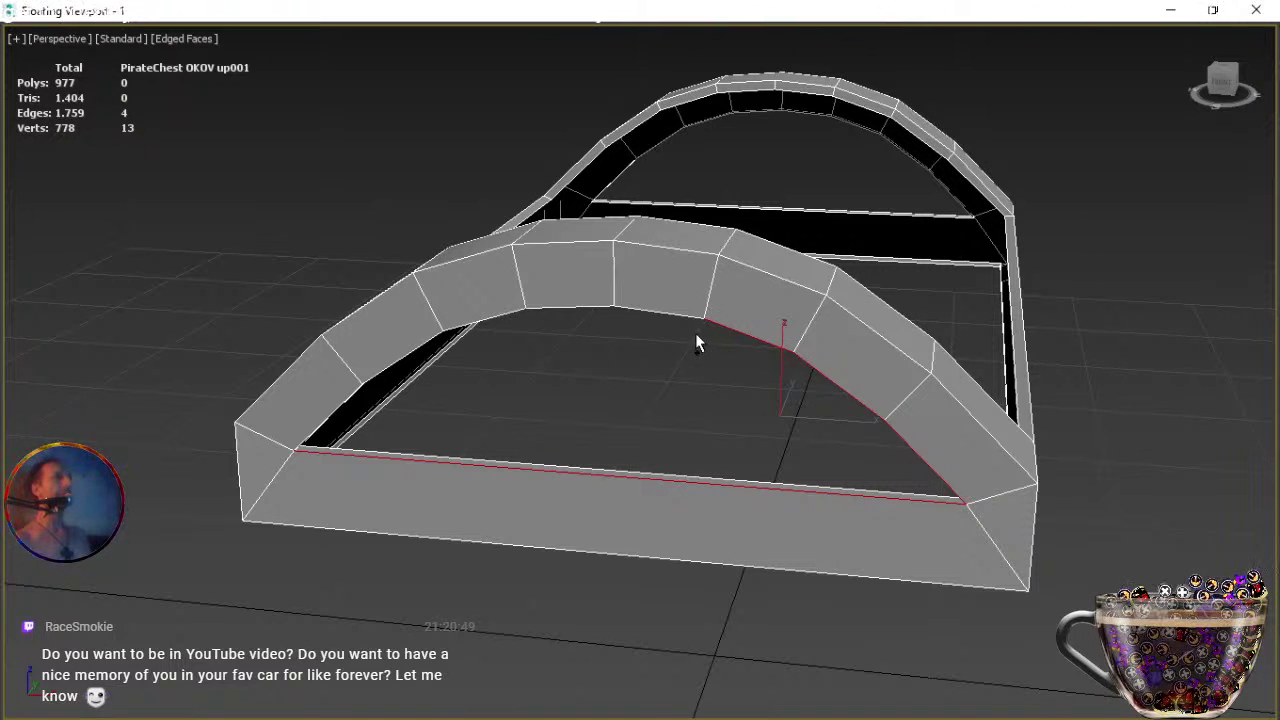
{"action": "left_click", "coordinate": [671, 316], "text": "ctrl"}
{"action": "left_click", "coordinate": [570, 307], "text": "ctrl"}
{"action": "left_click", "coordinate": [495, 317], "text": "ctrl"}
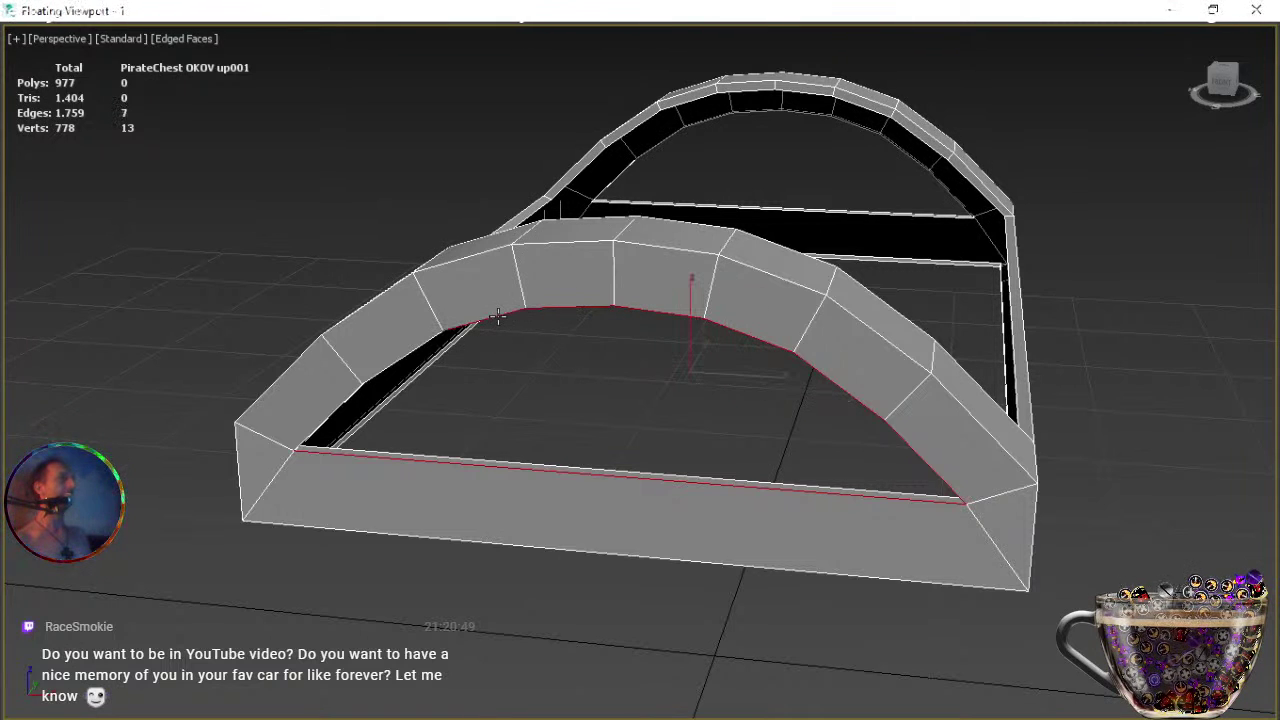
{"action": "left_click", "coordinate": [410, 352], "text": "ctrl"}
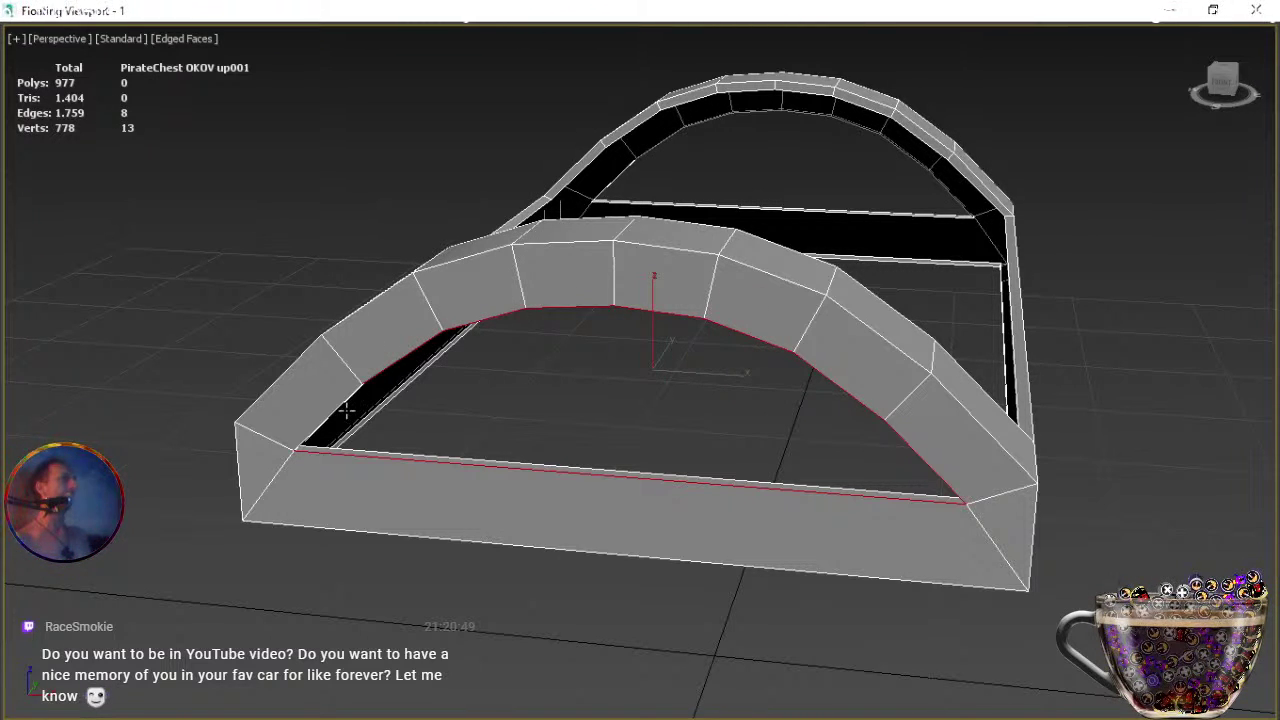
{"action": "left_click", "coordinate": [336, 414], "text": "ctrl"}
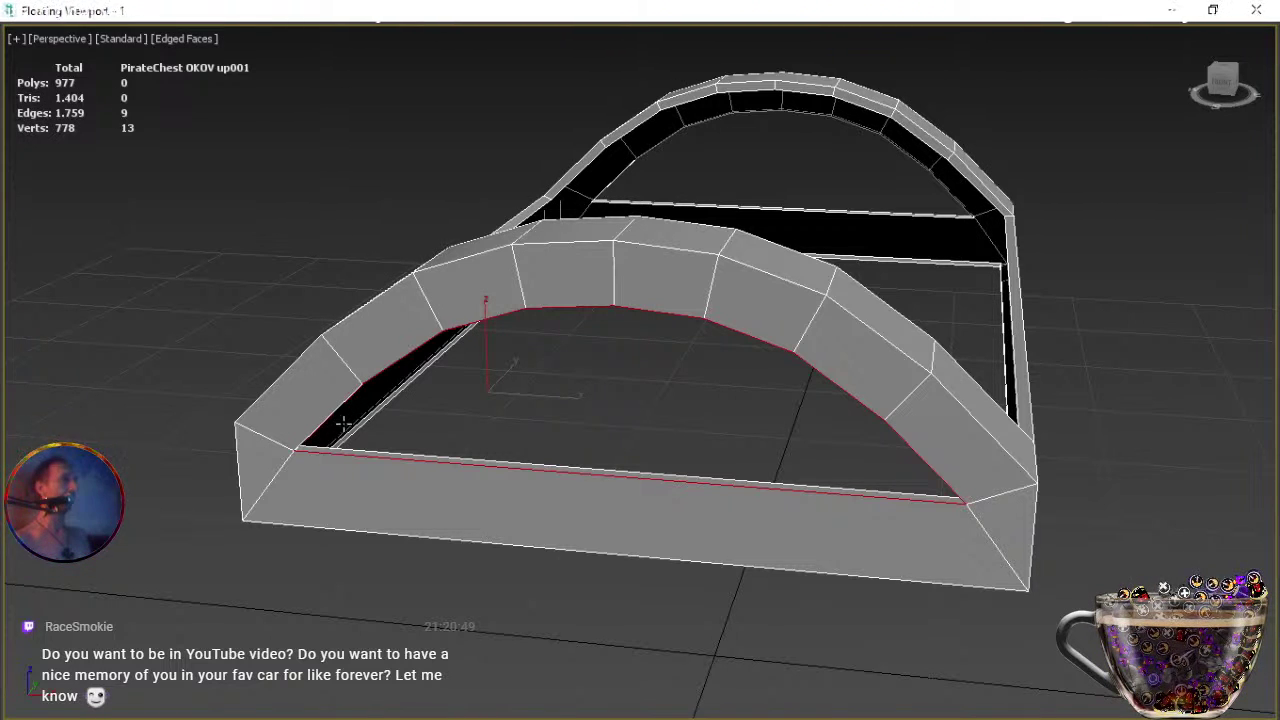
{"action": "left_click", "coordinate": [321, 412], "text": "alt"}
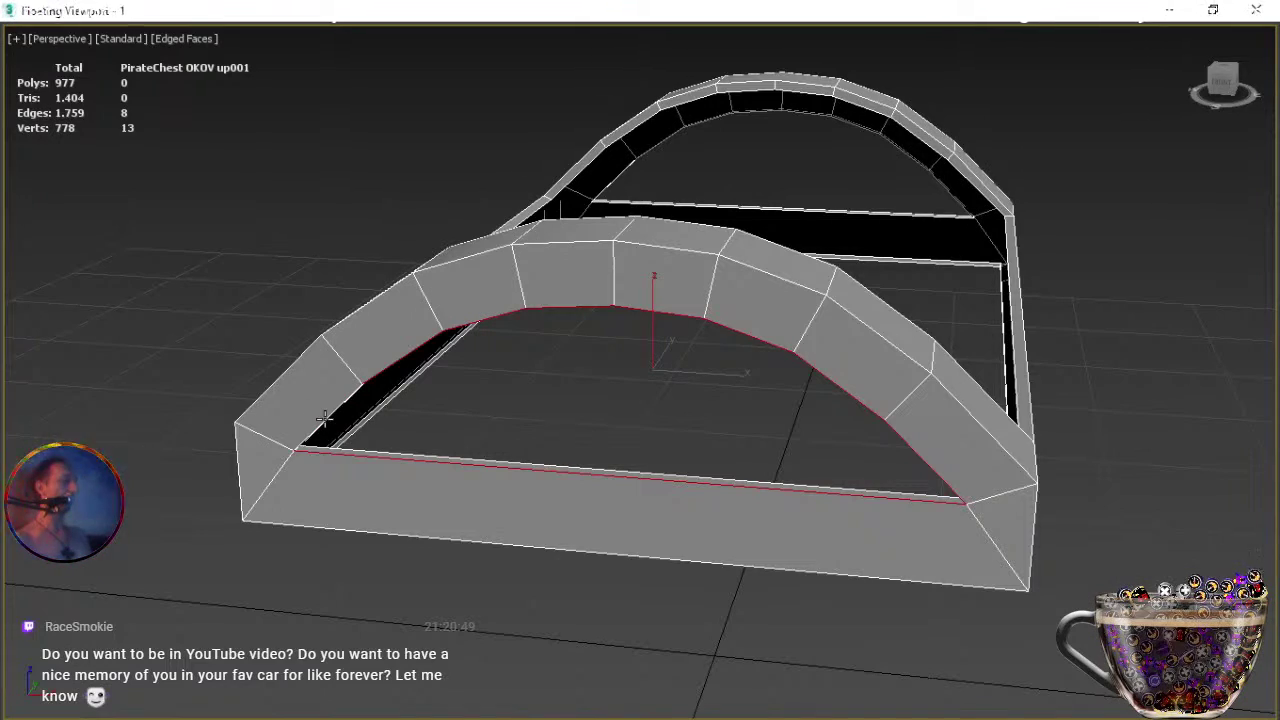
{"action": "key", "text": "e"}
{"action": "middle_click_drag", "start_coordinate": [500, 451], "coordinate": [460, 447], "text": "alt"}
{"action": "key", "text": "q"}
{"action": "left_click", "coordinate": [397, 398], "text": "ctrl"}
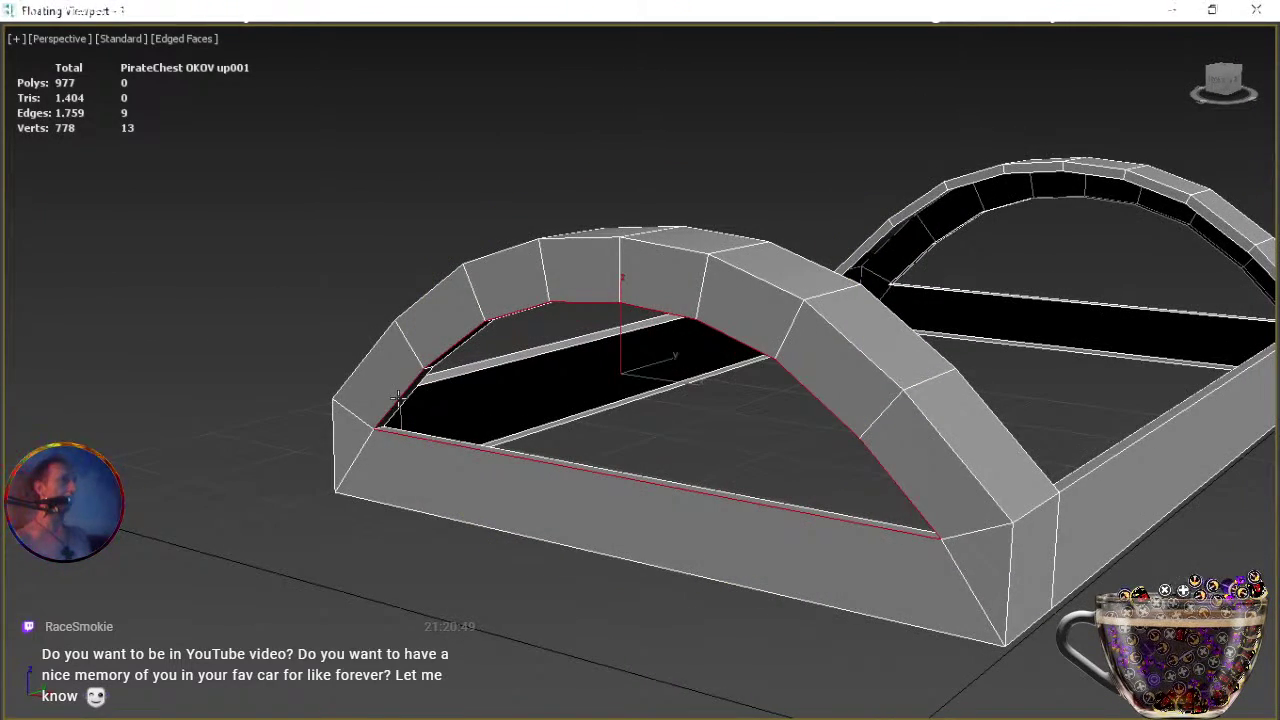
{"action": "scroll", "coordinate": [628, 394], "scroll_direction": "up", "scroll_amount": 3}
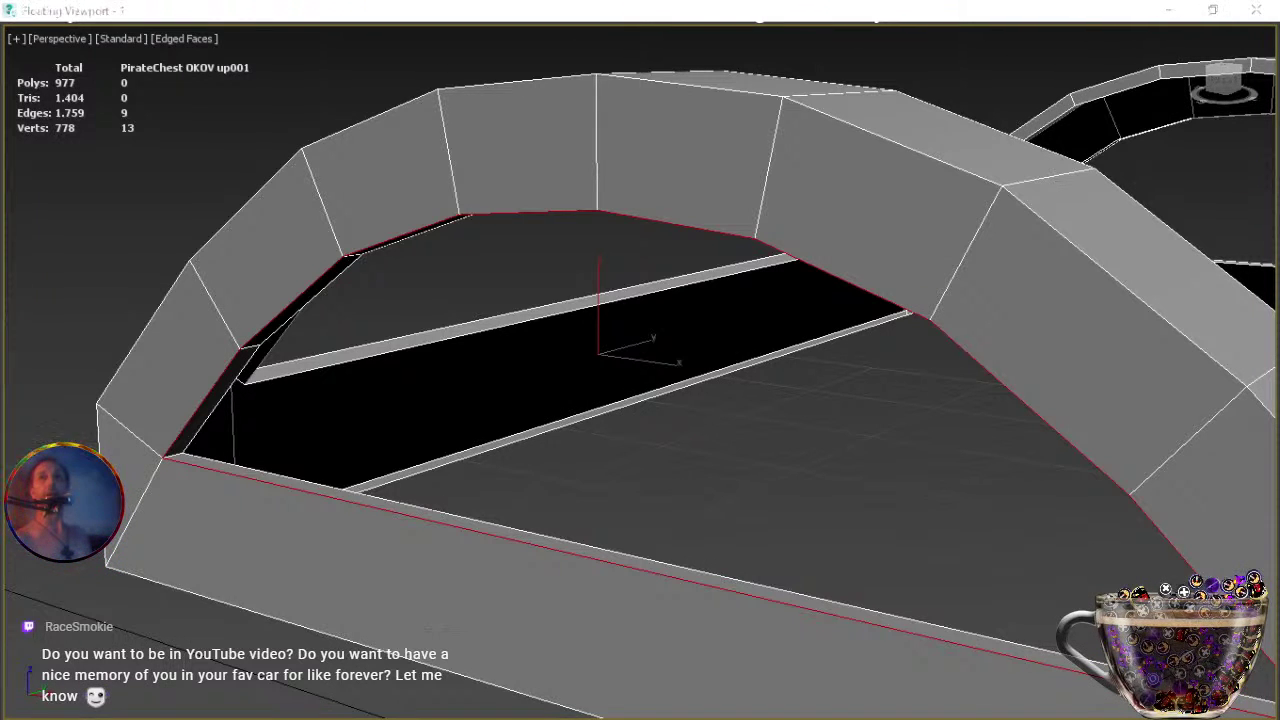
Chamfer the selected opening edges by 0.003 m with 1 connect segment.
{"action": "key", "text": "ctrl+shift+c"}
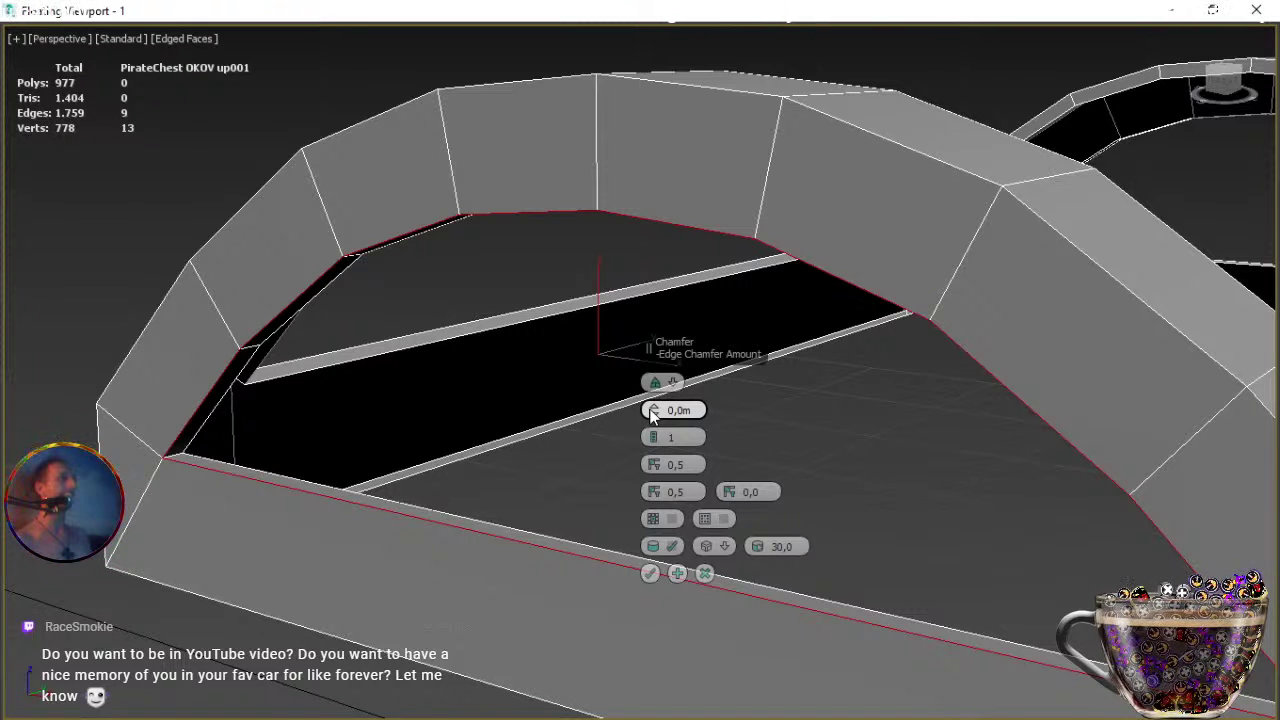
{"action": "left_click_drag", "start_coordinate": [655, 412], "coordinate": [652, 407]}
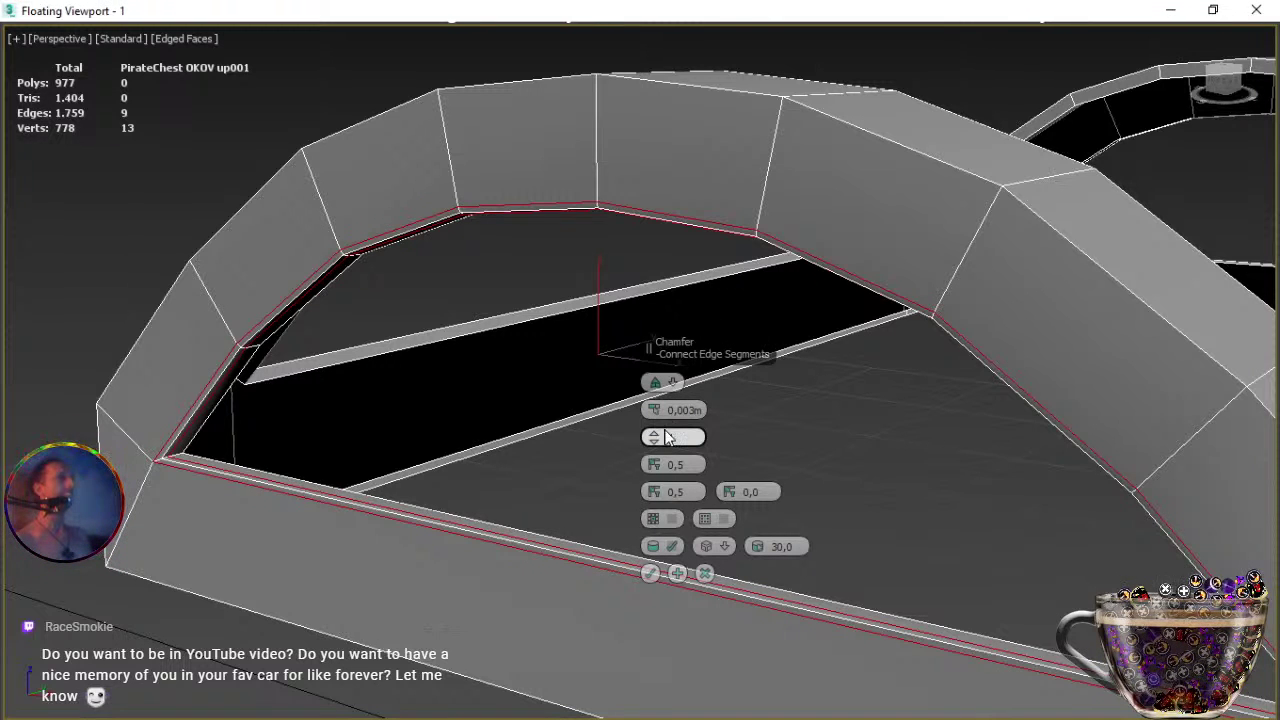
{"action": "left_click", "coordinate": [654, 438]}
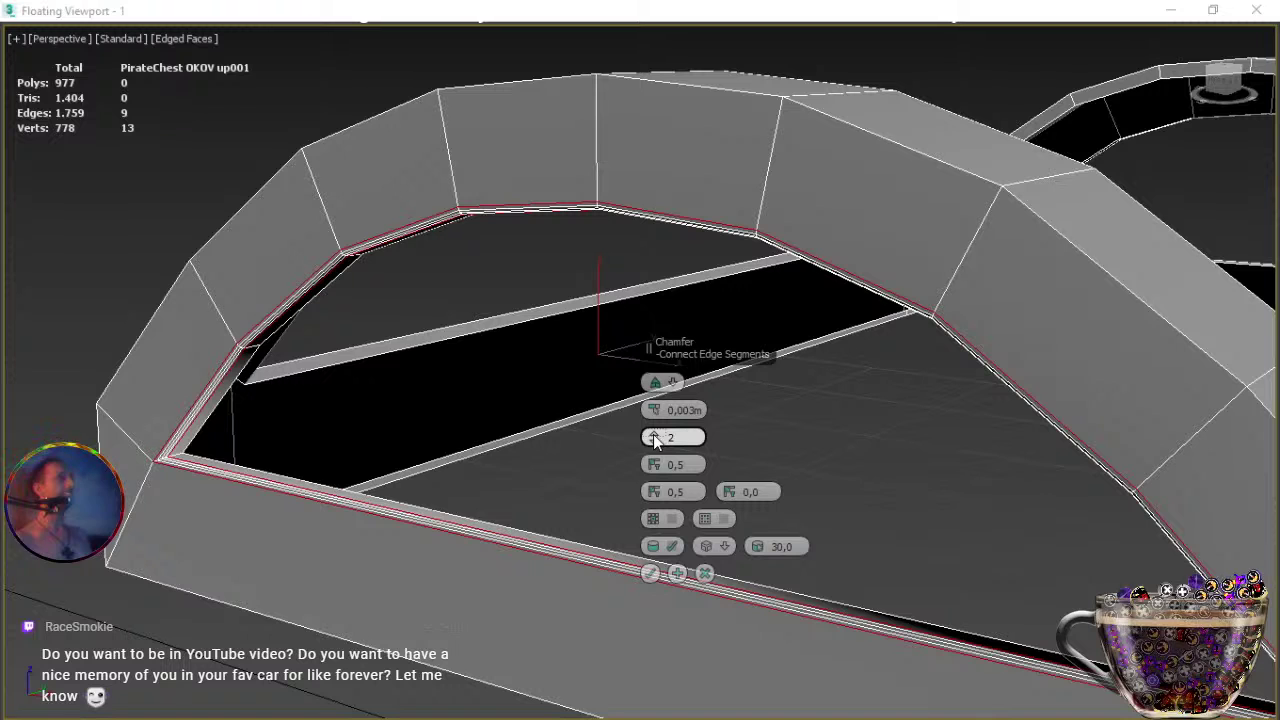
{"action": "left_click", "coordinate": [653, 441]}
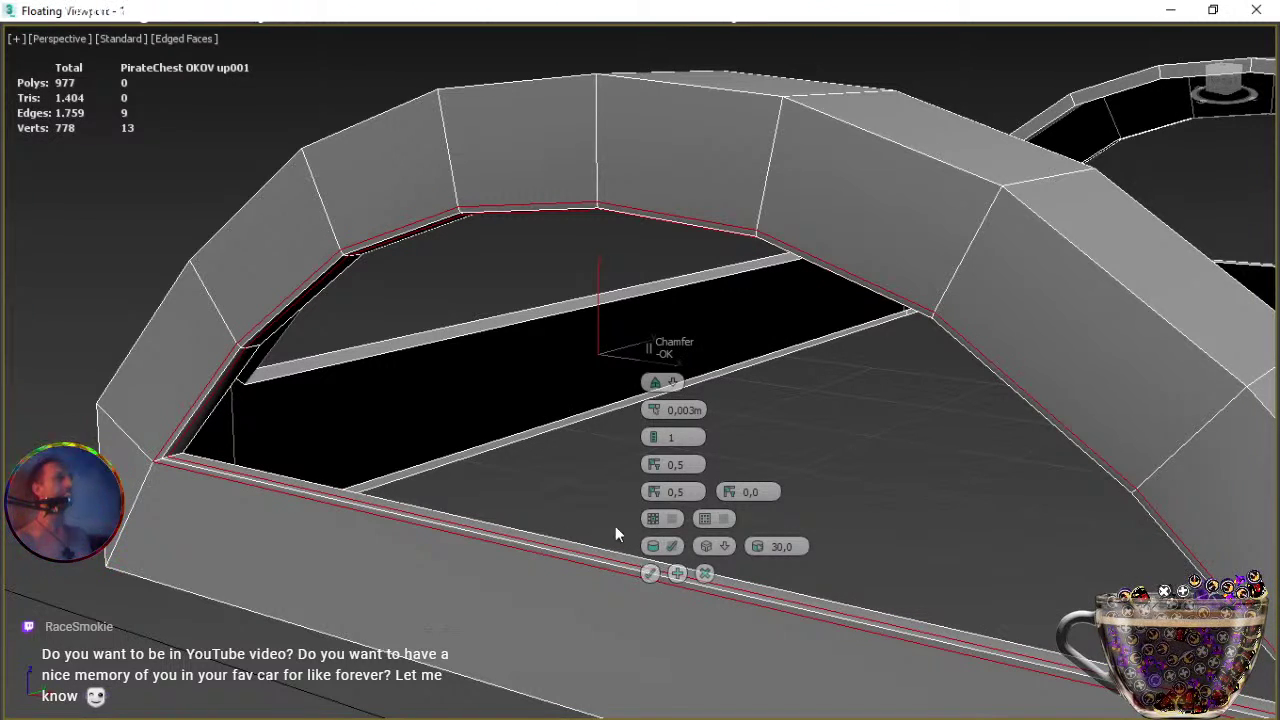
{"action": "mouse_move", "coordinate": [537, 457]}
{"action": "middle_mouse_down", "text": "alt"}
{"action": "mouse_move", "coordinate": [494, 451]}
{"action": "mouse_move", "coordinate": [492, 463]}
{"action": "mouse_move", "coordinate": [534, 466]}
{"action": "mouse_move", "coordinate": [480, 466]}
{"action": "mouse_move", "coordinate": [531, 472]}
{"action": "mouse_move", "coordinate": [655, 445]}
{"action": "mouse_move", "coordinate": [672, 460]}
{"action": "mouse_move", "coordinate": [534, 440]}
{"action": "mouse_move", "coordinate": [521, 451]}
{"action": "middle_mouse_up", "text": "alt"}
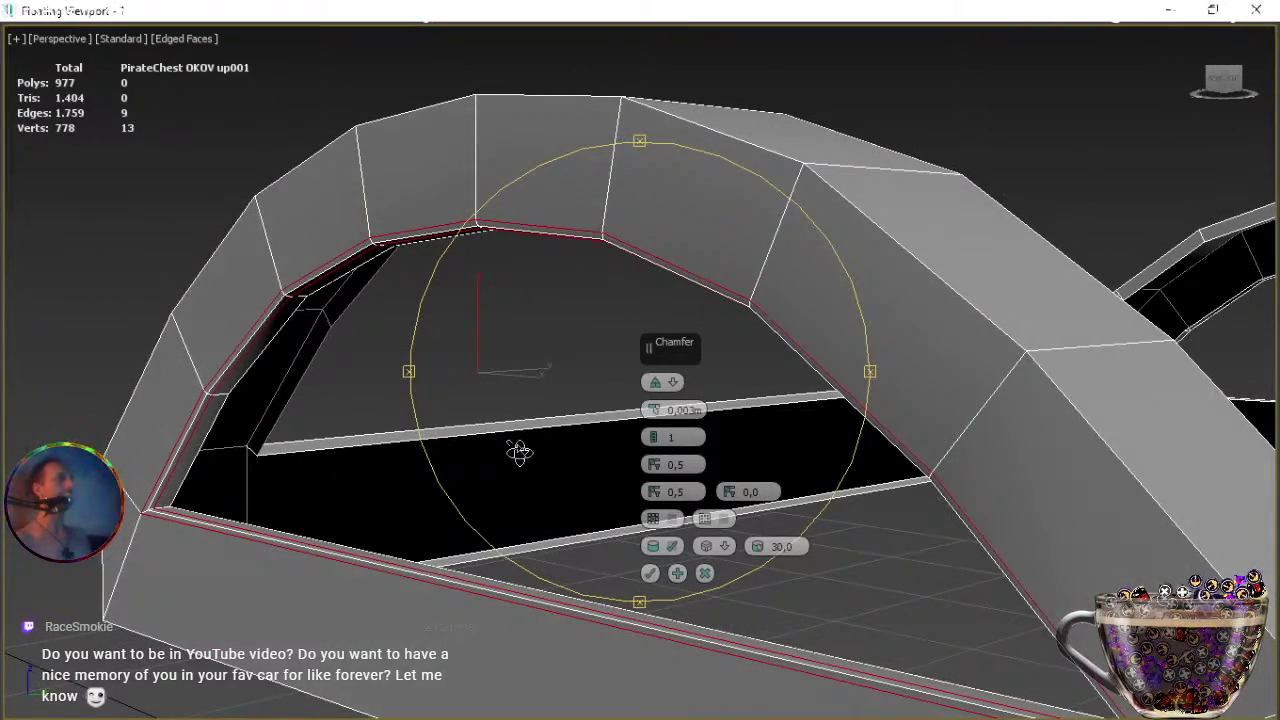
{"action": "left_click", "coordinate": [650, 574]}
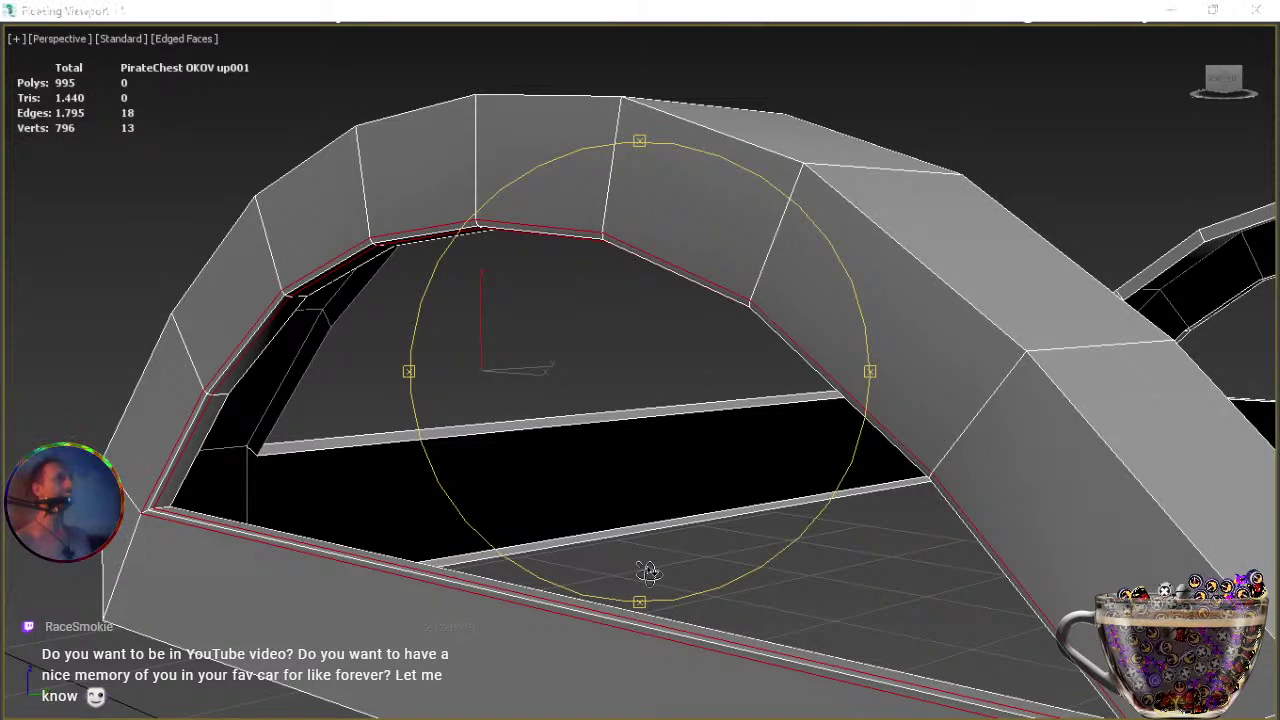
Select the outer outline edges of the same end of the lid trim: the whole arch, both vertical corners and the bottom edge.
{"action": "left_click", "coordinate": [937, 277]}
{"action": "left_click", "coordinate": [1083, 472], "text": "ctrl"}
{"action": "middle_click_drag", "start_coordinate": [1083, 472], "coordinate": [948, 388], "text": "alt"}
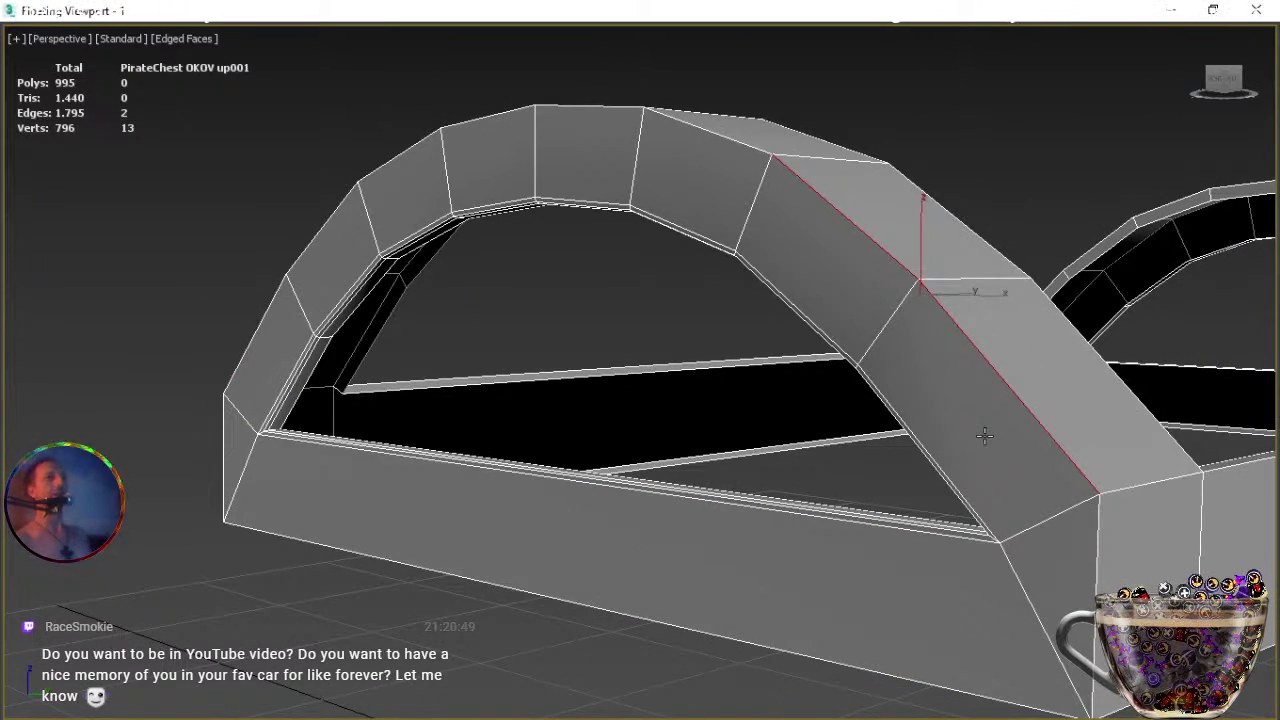
{"action": "left_click", "coordinate": [1097, 578], "text": "ctrl"}
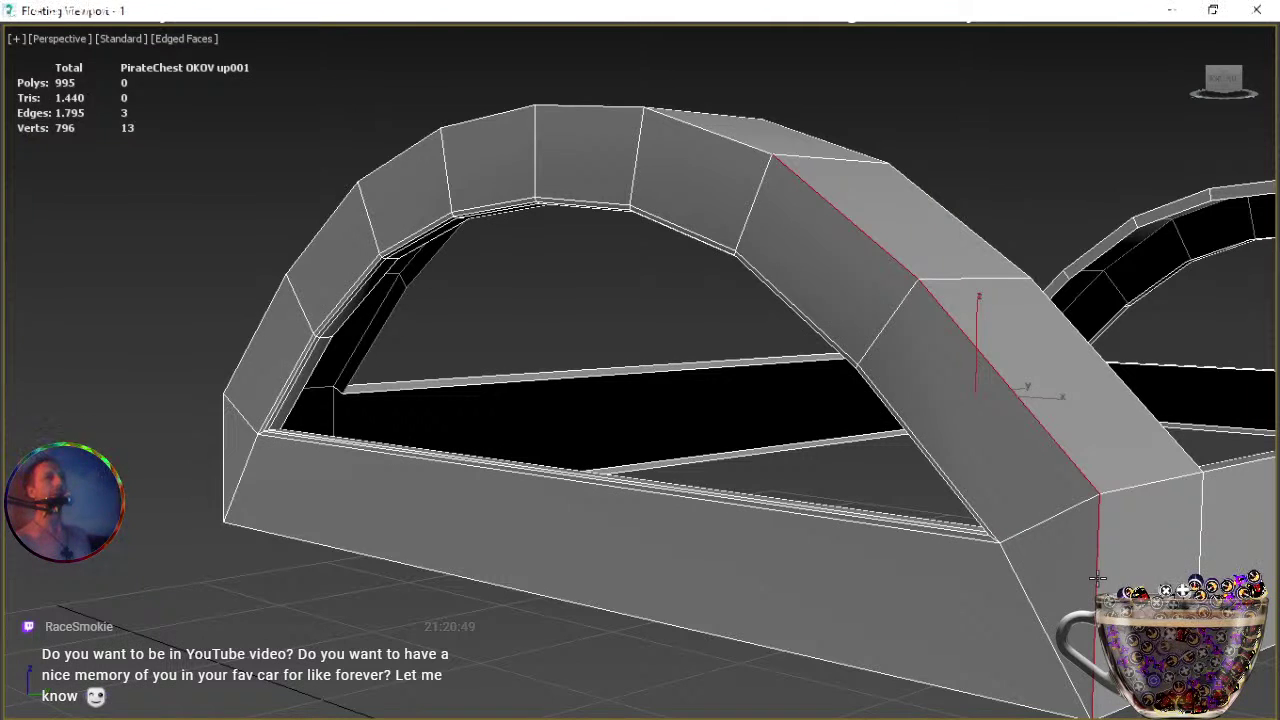
{"action": "left_click", "coordinate": [925, 680], "text": "ctrl"}
{"action": "left_click", "coordinate": [224, 442], "text": "ctrl"}
{"action": "left_click", "coordinate": [233, 369], "text": "ctrl"}
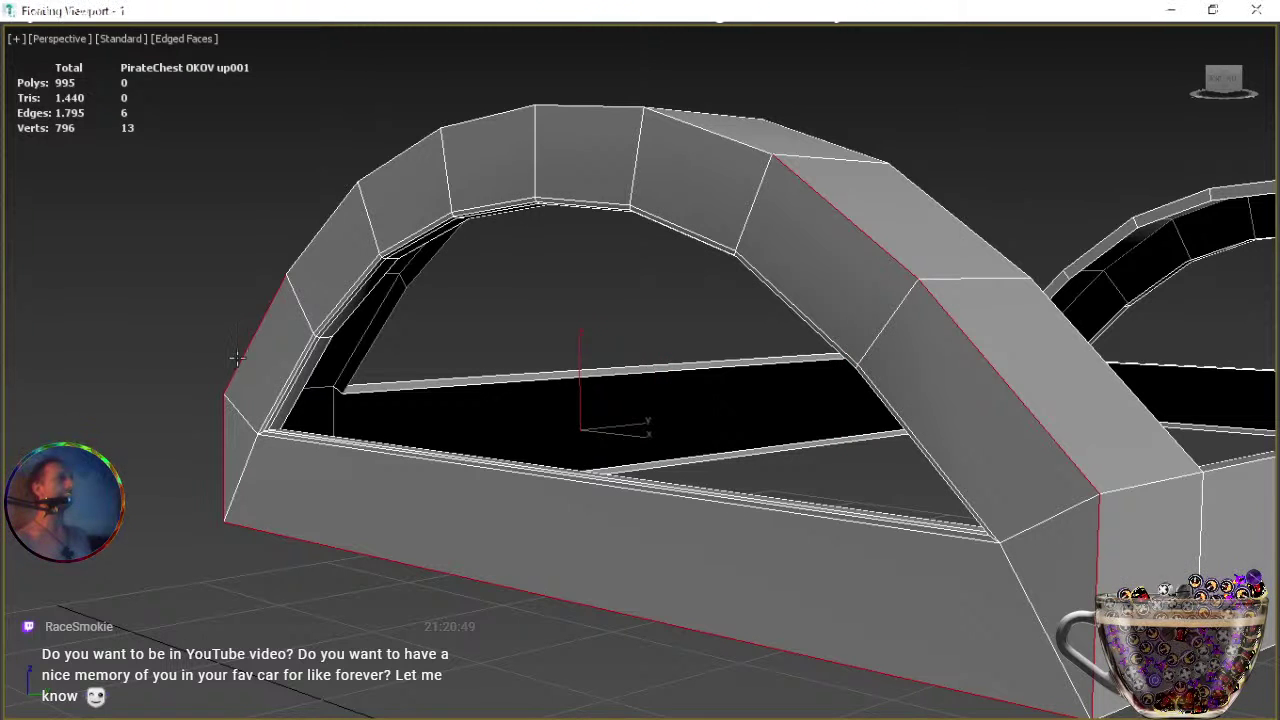
{"action": "left_click", "coordinate": [318, 236], "text": "ctrl"}
{"action": "left_click", "coordinate": [400, 157], "text": "ctrl"}
{"action": "left_click", "coordinate": [474, 118], "text": "ctrl"}
{"action": "left_click", "coordinate": [630, 107], "text": "ctrl"}
{"action": "left_click", "coordinate": [716, 133], "text": "ctrl"}
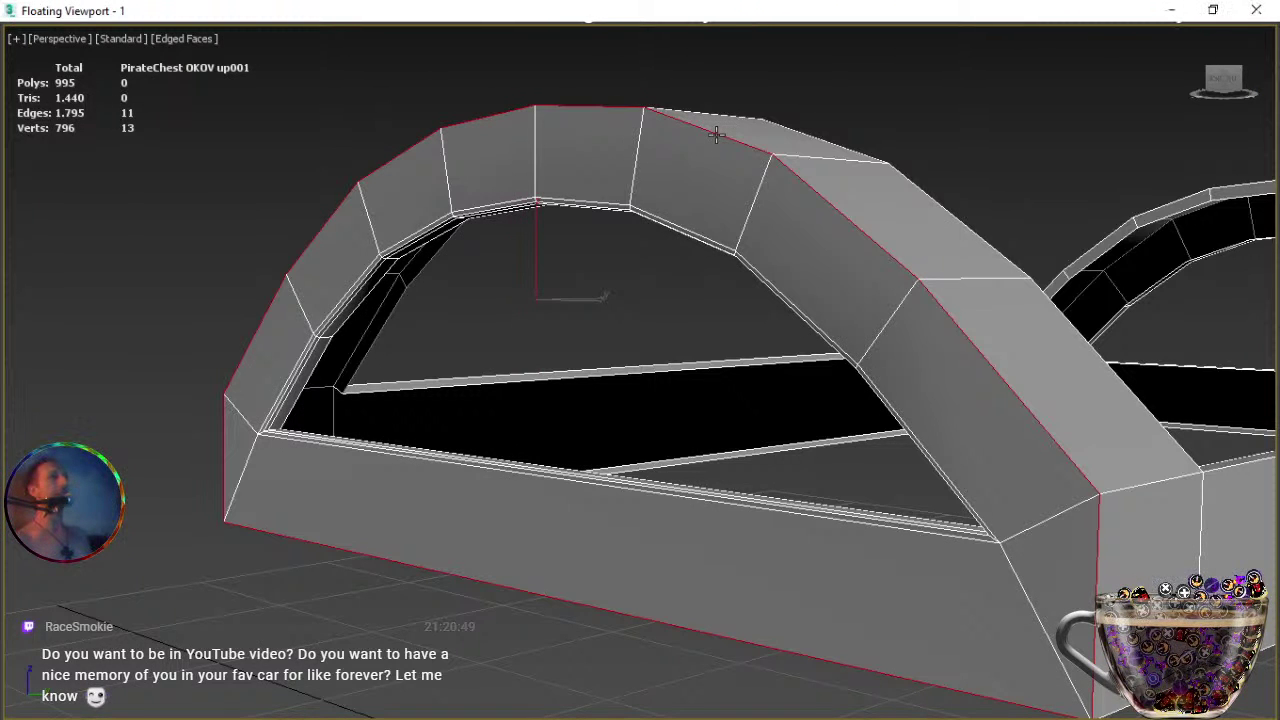
Add the bottom edges of the front long side and of the opposite end to the outline edge selection.
{"action": "scroll", "coordinate": [977, 486], "scroll_direction": "down", "scroll_amount": 2}
{"action": "middle_click_drag", "start_coordinate": [977, 486], "coordinate": [813, 457]}
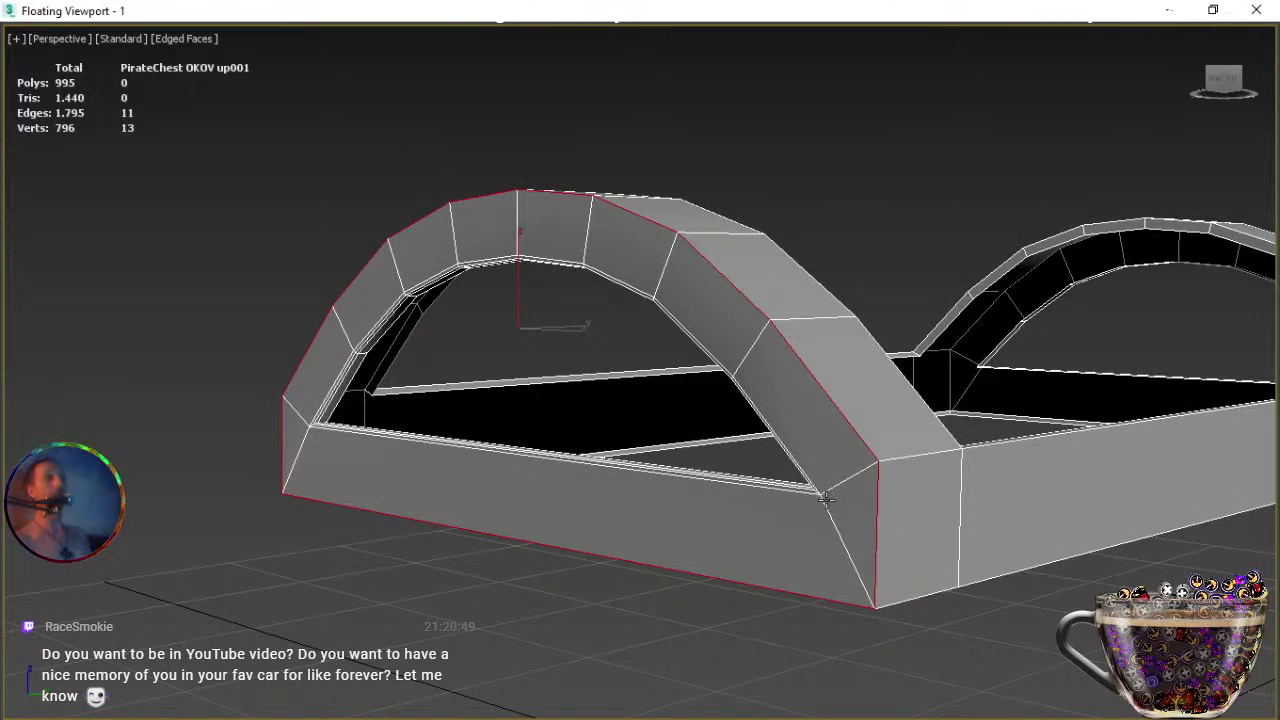
{"action": "middle_click_drag", "start_coordinate": [886, 529], "coordinate": [686, 525]}
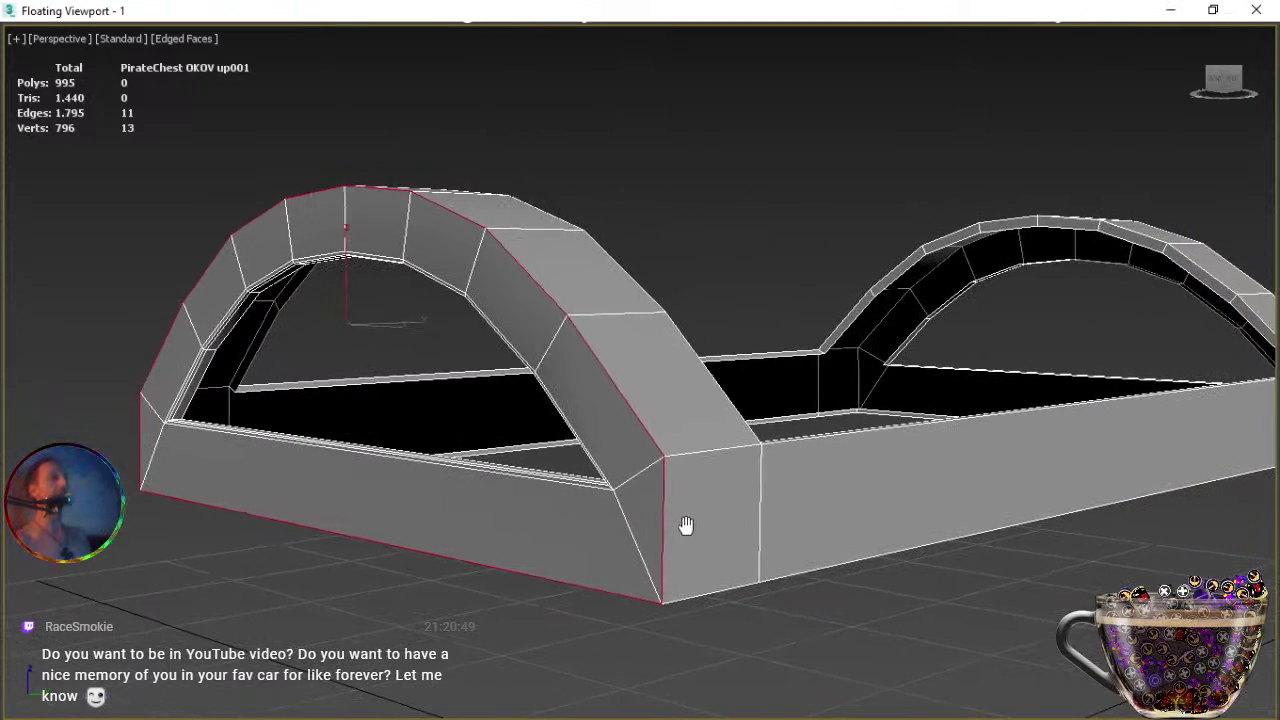
{"action": "left_click", "coordinate": [733, 590], "text": "ctrl"}
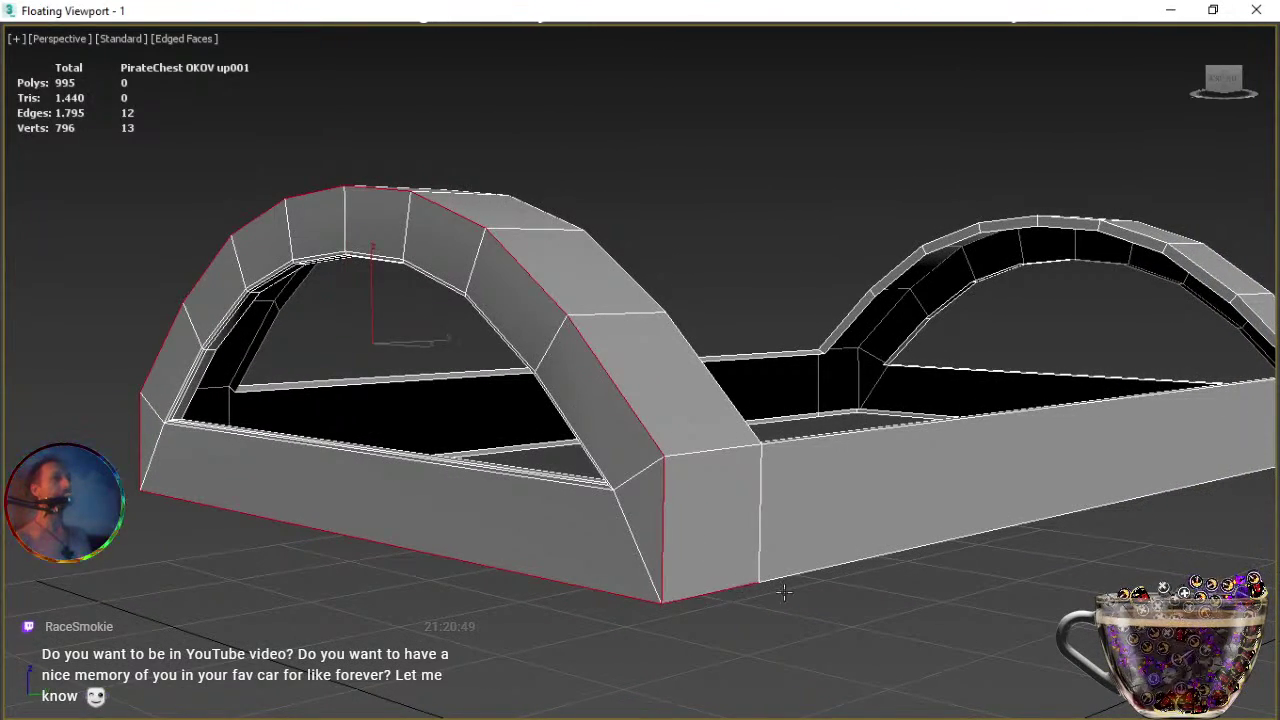
{"action": "left_click", "coordinate": [836, 566], "text": "ctrl"}
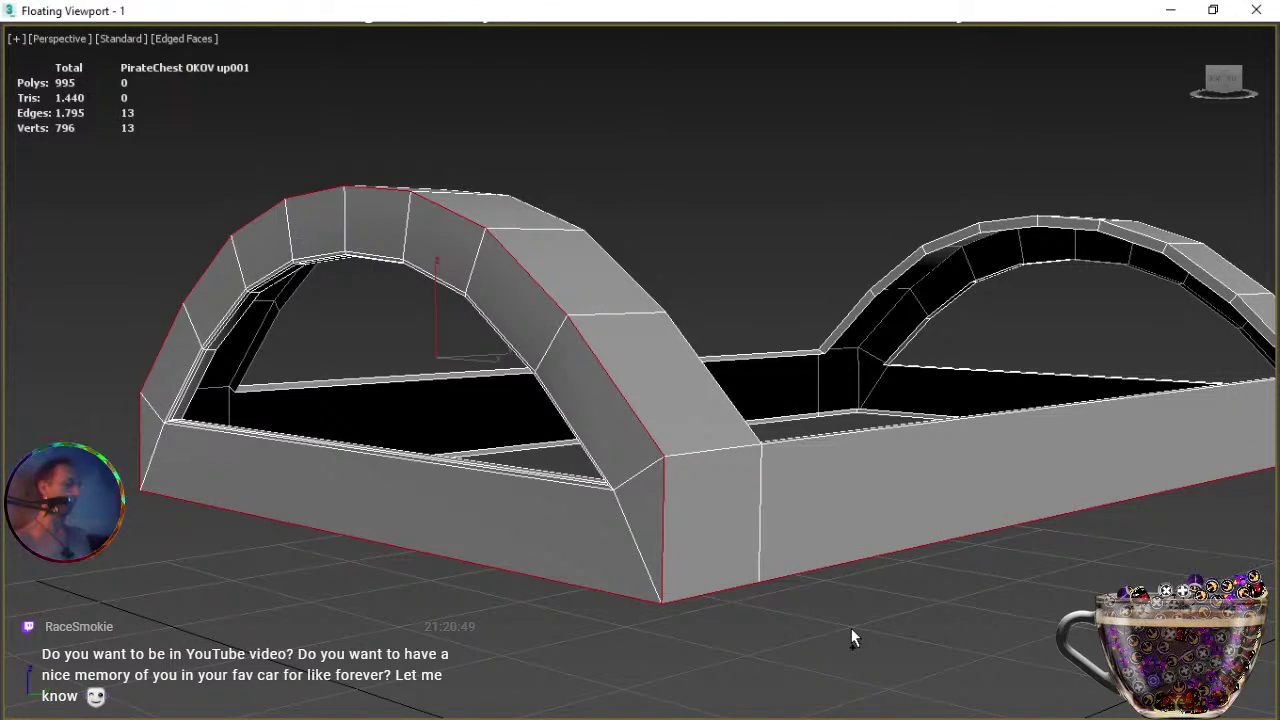
{"action": "key", "text": "ctrl+r"}
{"action": "middle_click_drag", "start_coordinate": [734, 462], "coordinate": [532, 422]}
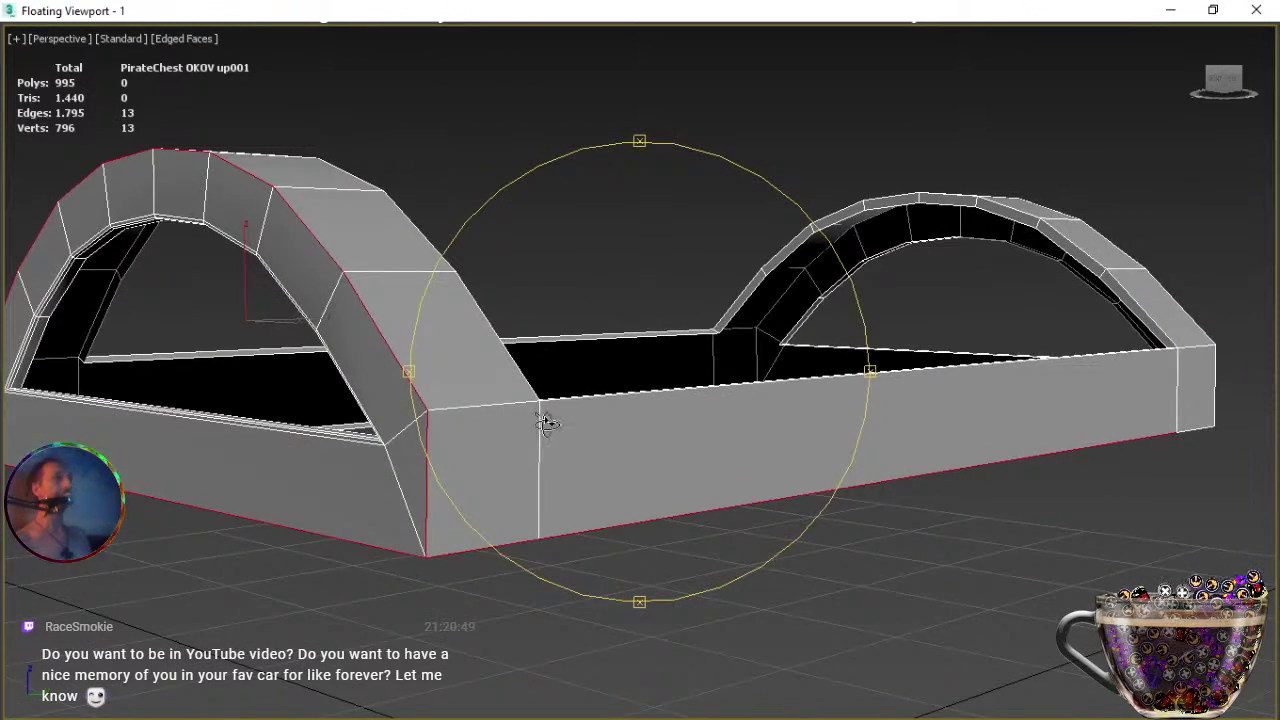
{"action": "left_click_drag", "start_coordinate": [686, 437], "coordinate": [405, 420]}
{"action": "right_click", "coordinate": [572, 426]}
{"action": "left_click", "coordinate": [776, 492], "text": "ctrl"}
{"action": "left_click", "coordinate": [833, 485], "text": "ctrl"}
Add the opposite end's vertical corner edges and all of its outer arch edges to the selection.
{"action": "middle_click_drag", "start_coordinate": [510, 478], "coordinate": [384, 491], "text": "alt"}
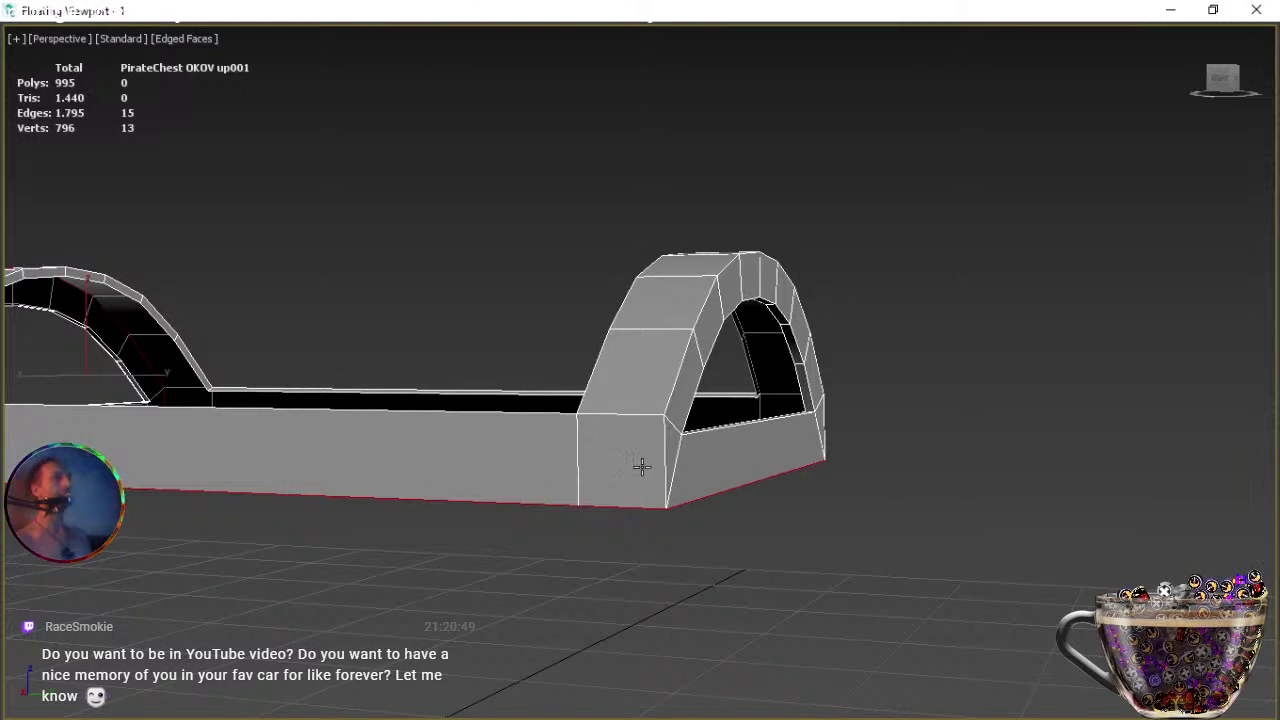
{"action": "left_click", "coordinate": [668, 426], "text": "ctrl"}
{"action": "left_click", "coordinate": [664, 447], "text": "ctrl"}
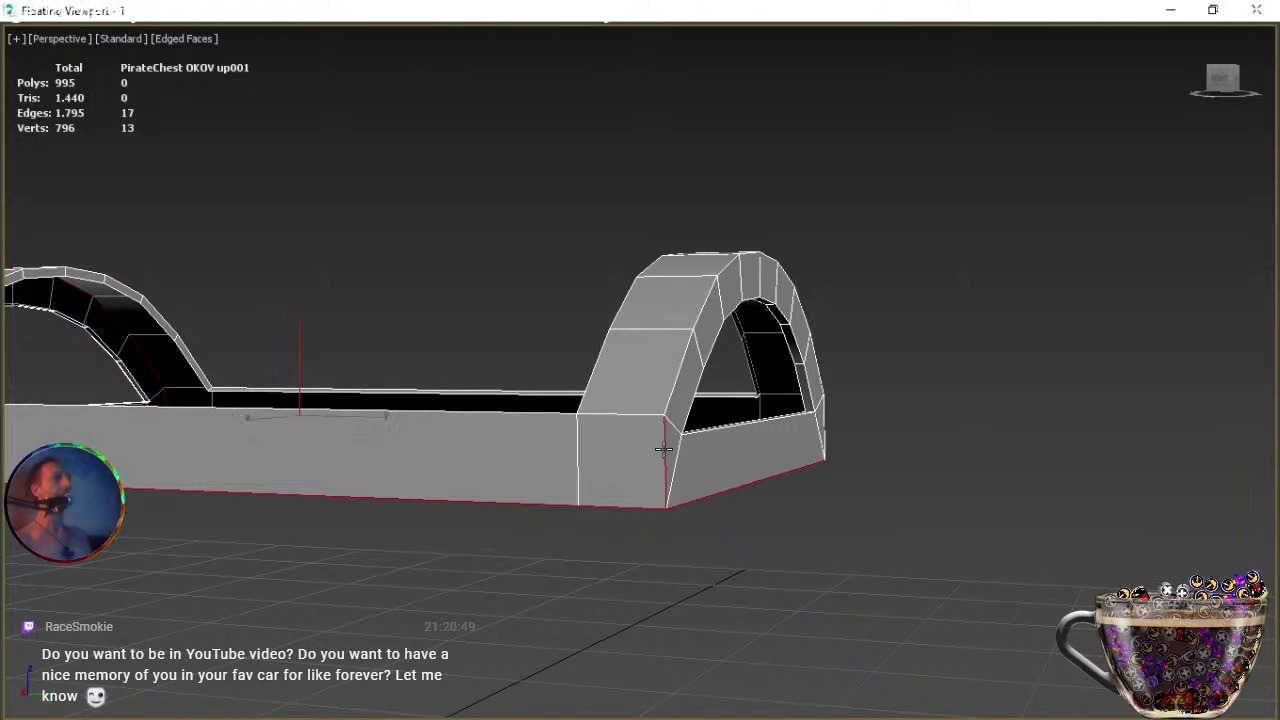
{"action": "left_click", "coordinate": [684, 358], "text": "ctrl"}
{"action": "left_click", "coordinate": [704, 306], "text": "ctrl"}
{"action": "left_click", "coordinate": [720, 274], "text": "ctrl"}
{"action": "middle_click_drag", "start_coordinate": [664, 427], "coordinate": [829, 443], "text": "alt"}
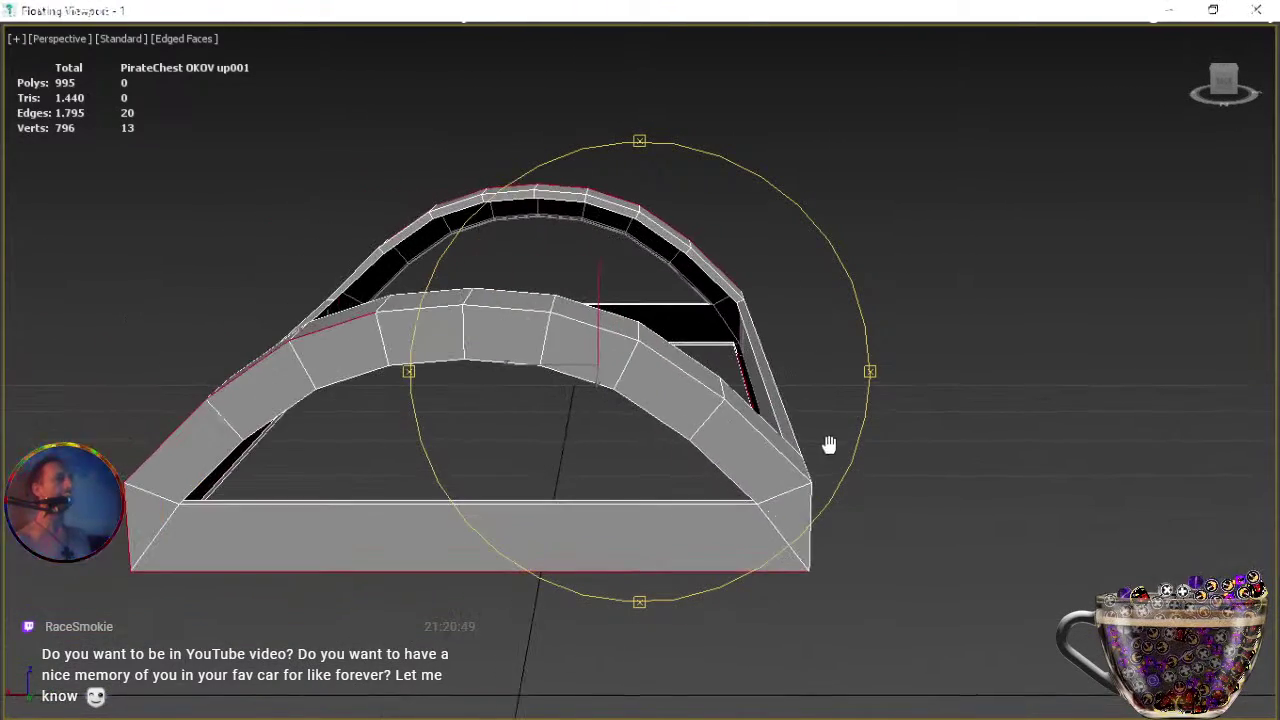
{"action": "left_click", "coordinate": [425, 307], "text": "ctrl"}
{"action": "left_click", "coordinate": [501, 306], "text": "ctrl"}
{"action": "left_click", "coordinate": [590, 318], "text": "ctrl"}
{"action": "left_click", "coordinate": [679, 370], "text": "ctrl"}
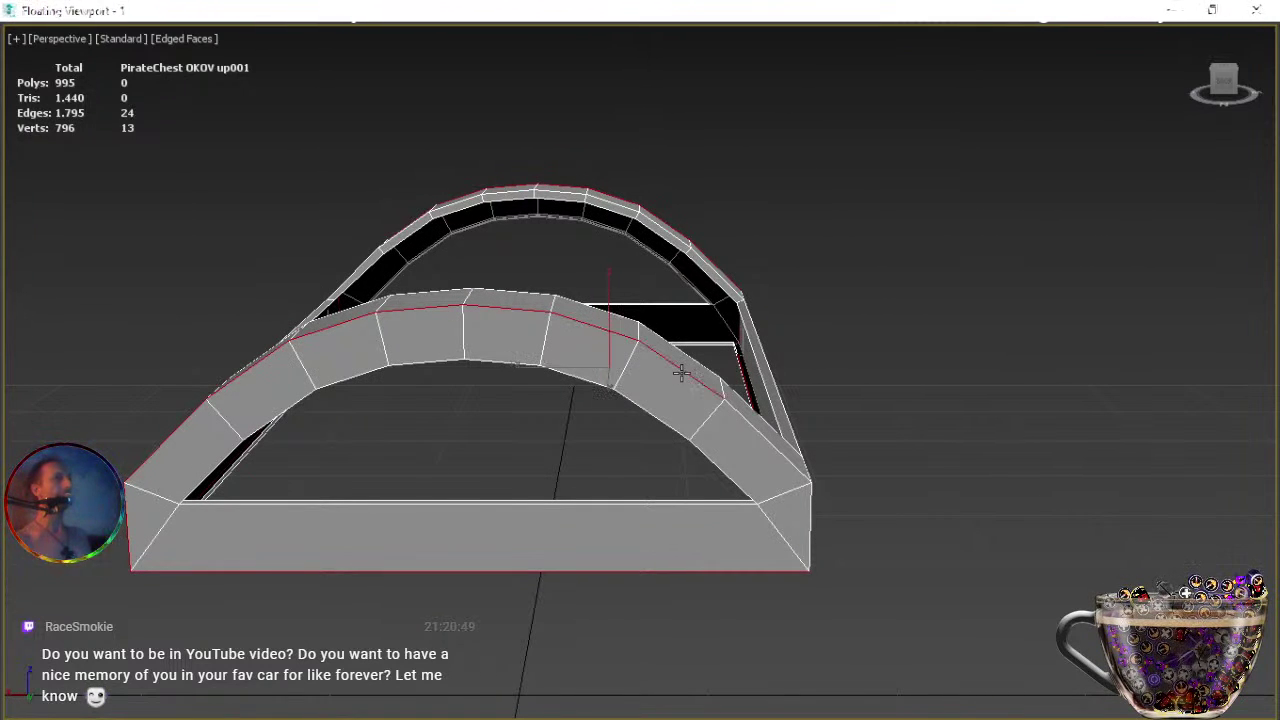
{"action": "left_click", "coordinate": [763, 437], "text": "ctrl"}
{"action": "left_click", "coordinate": [809, 538], "text": "ctrl"}
{"action": "middle_click_drag", "start_coordinate": [751, 486], "coordinate": [630, 453], "text": "alt"}
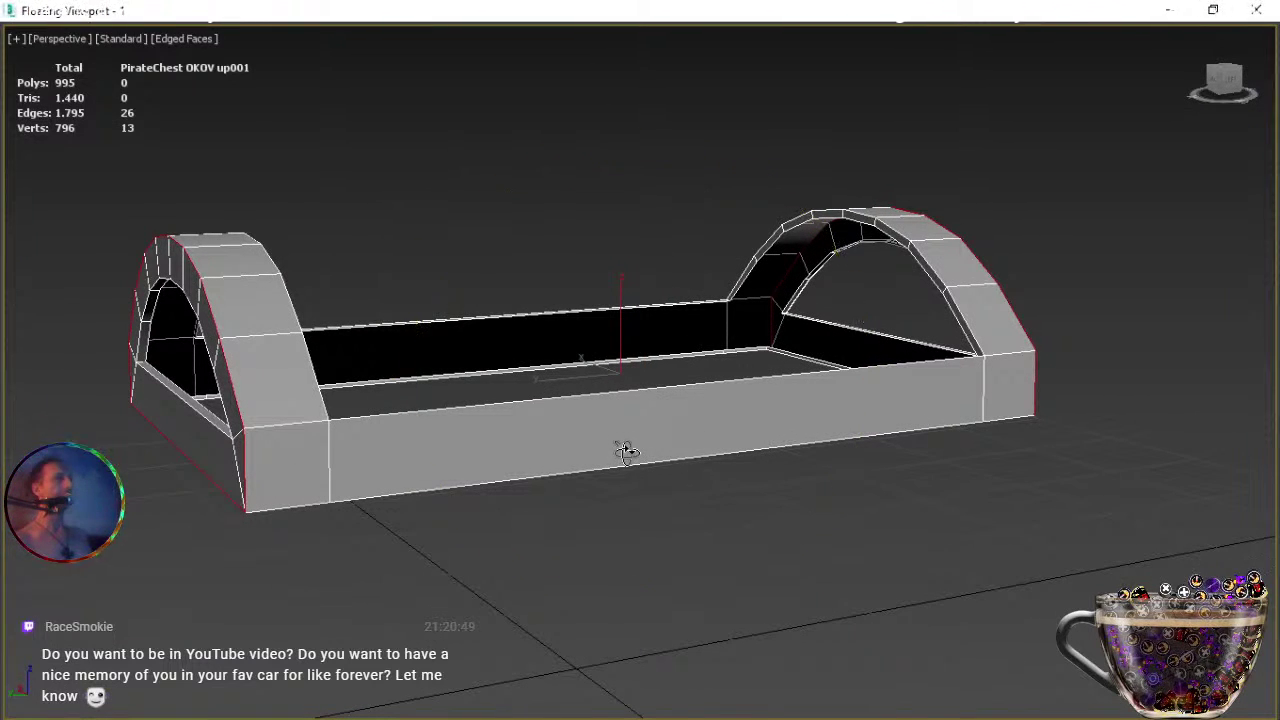
Add the remaining long side's bottom edges to the outline selection and chamfer all selected edges by 0.003 m with 1 connect segment.
{"action": "left_click", "coordinate": [300, 506], "text": "ctrl"}
{"action": "left_click", "coordinate": [440, 489], "text": "ctrl"}
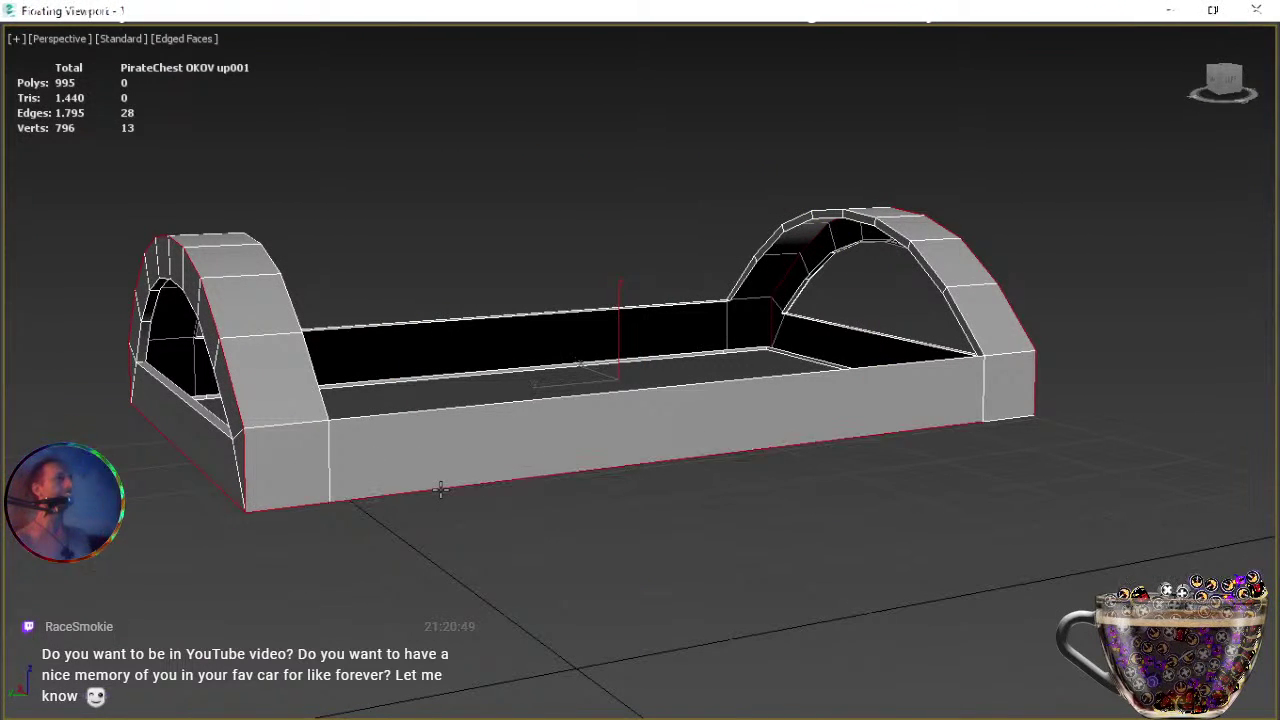
{"action": "left_click", "coordinate": [1013, 418], "text": "ctrl"}
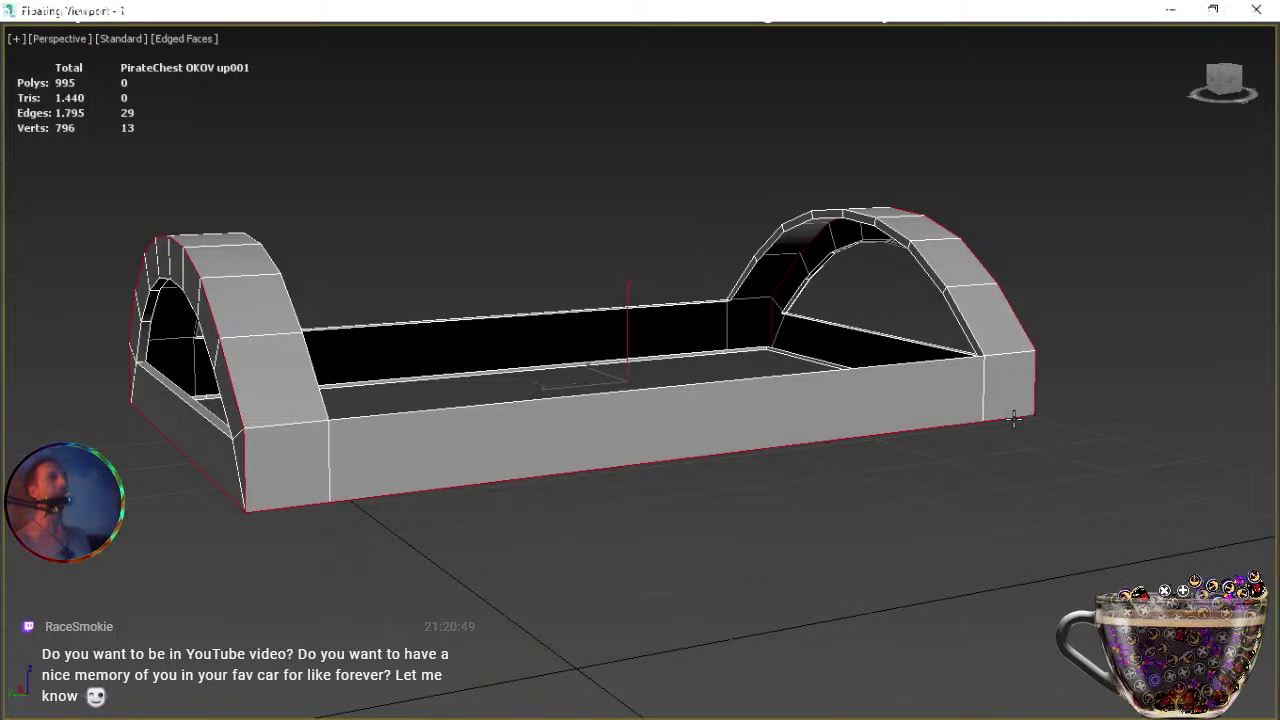
{"action": "middle_click_drag", "start_coordinate": [800, 471], "coordinate": [473, 458], "text": "alt"}
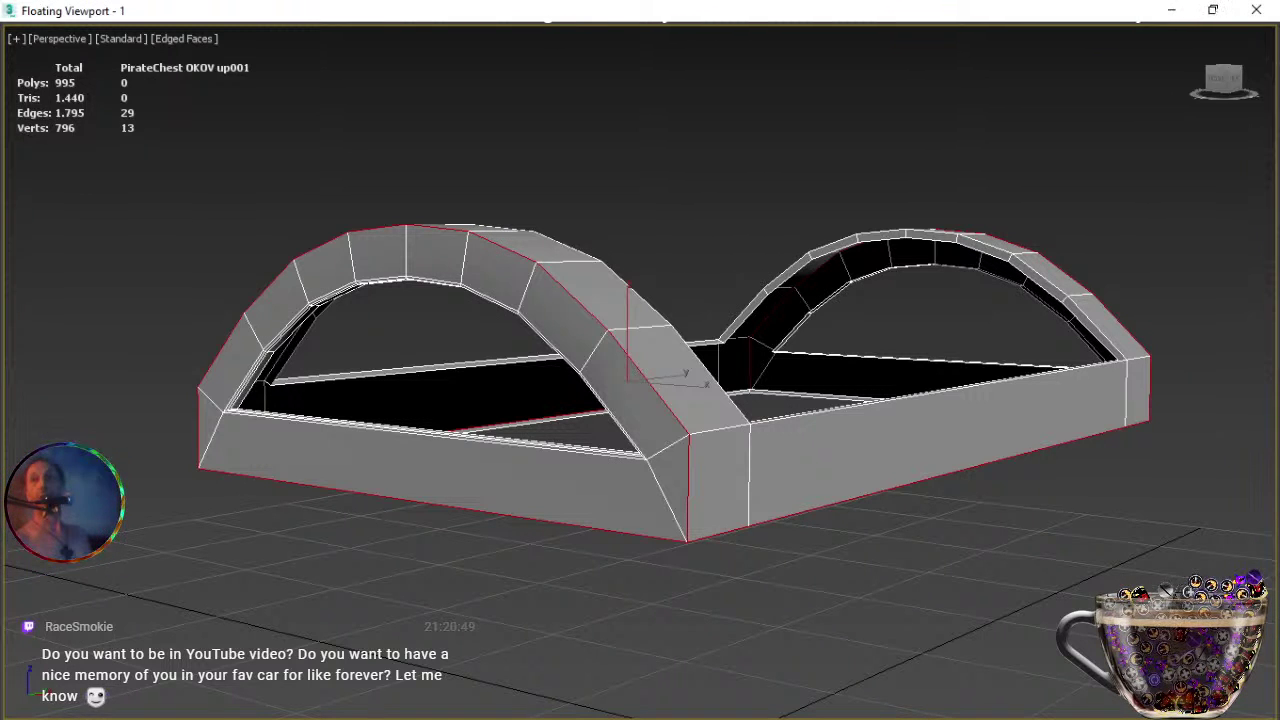
{"action": "key", "text": "ctrl+shift+c"}
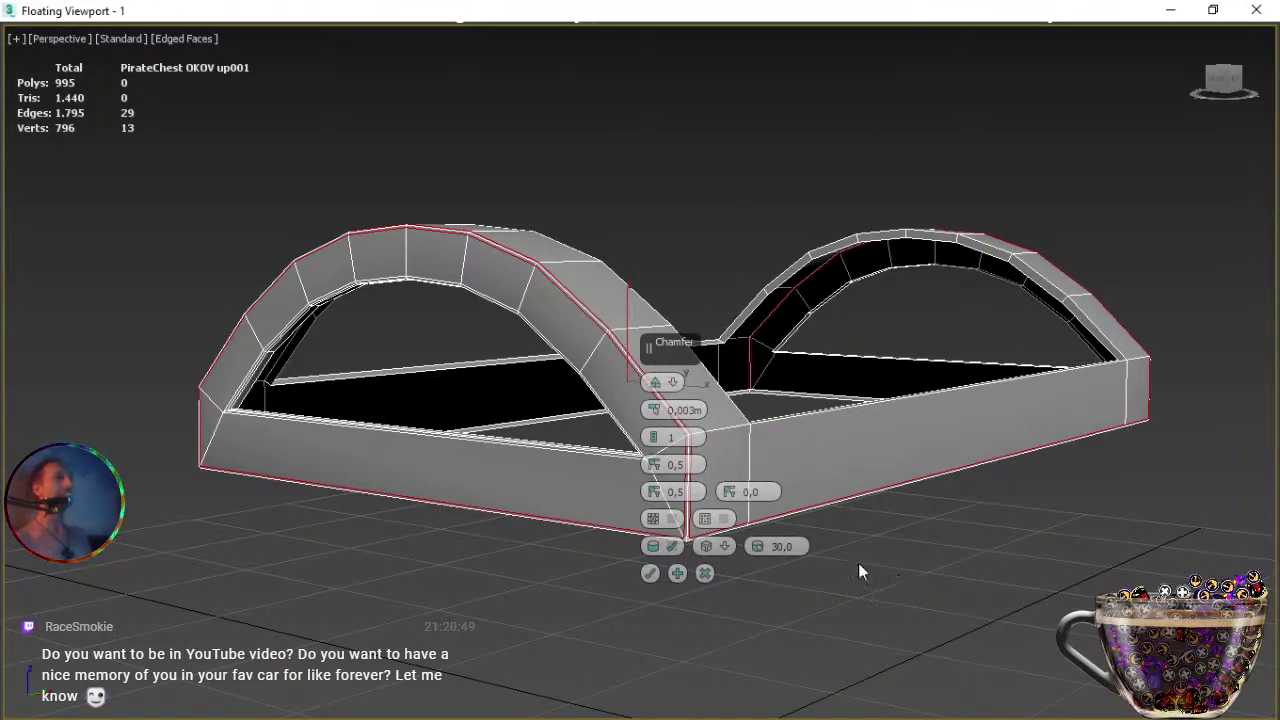
{"action": "middle_click_drag", "start_coordinate": [520, 442], "coordinate": [700, 453], "text": "alt"}
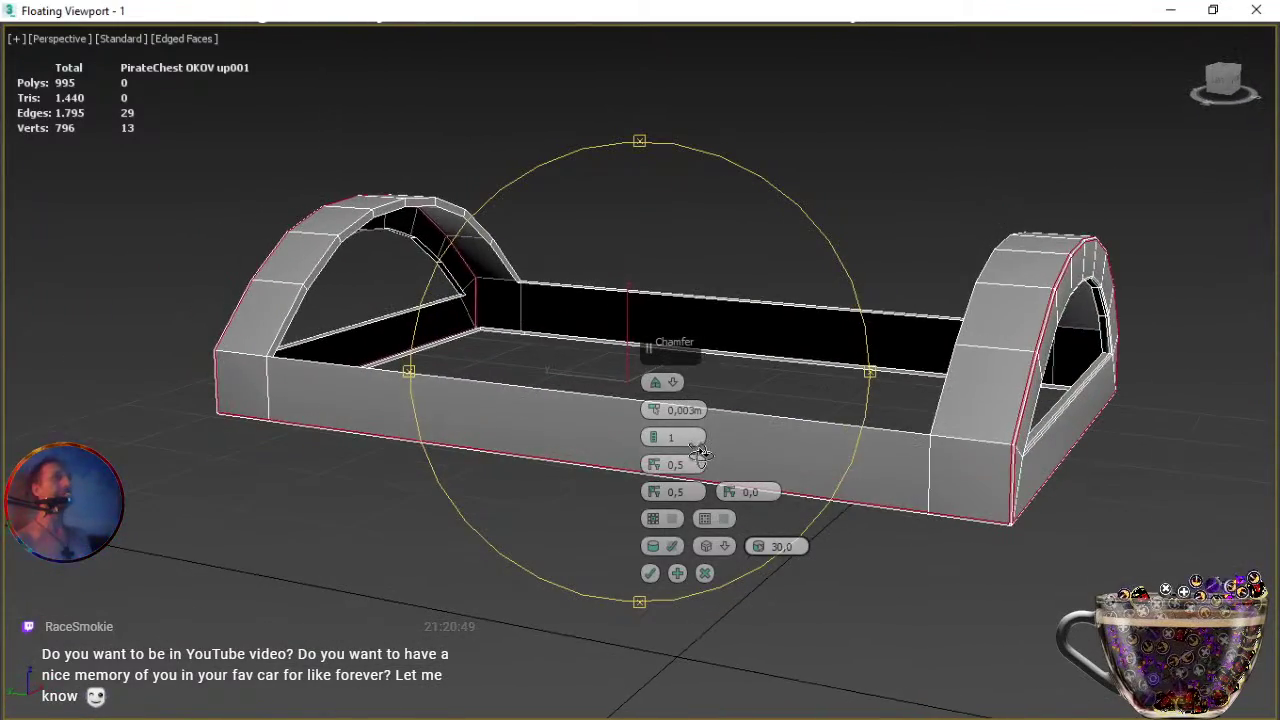
{"action": "left_click", "coordinate": [650, 575]}
Select the bottom edge of the unchamfered end's arched opening and its inner arch edges, up and over the crown.
{"action": "middle_click_drag", "start_coordinate": [620, 520], "coordinate": [830, 517], "text": "alt"}
{"action": "middle_click_drag", "start_coordinate": [602, 465], "coordinate": [572, 464], "text": "alt"}
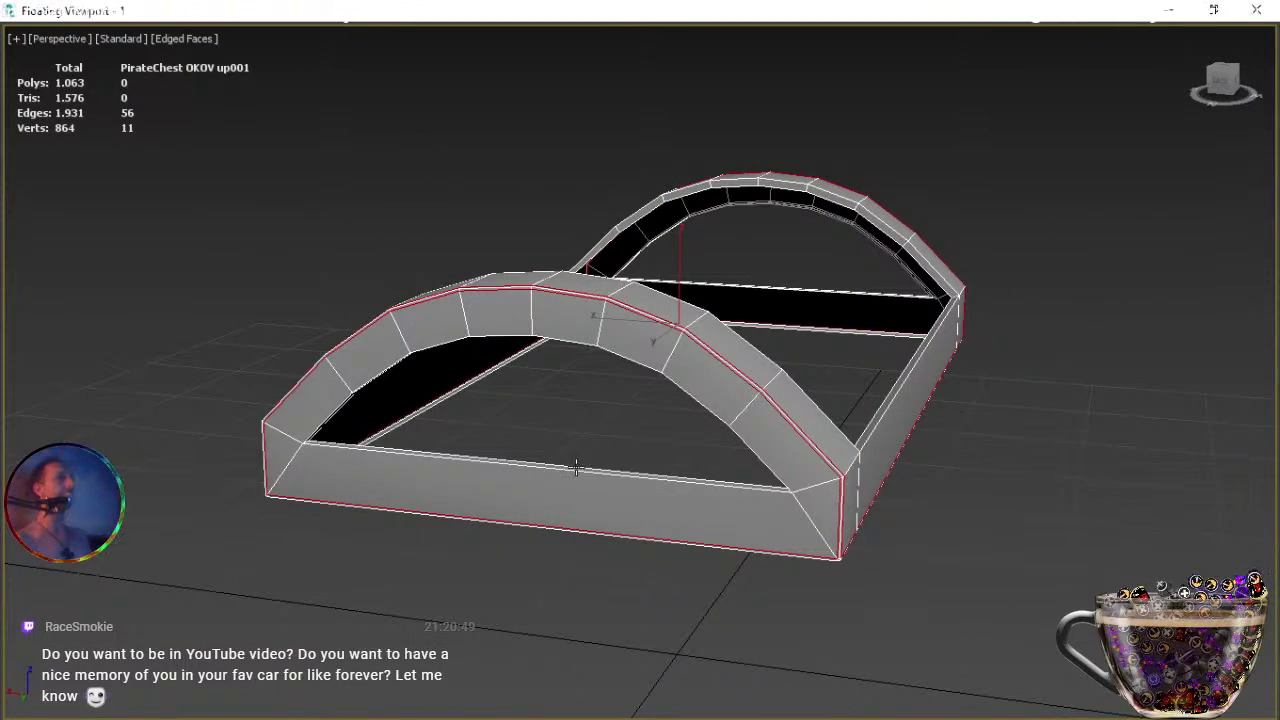
{"action": "left_click", "coordinate": [588, 474]}
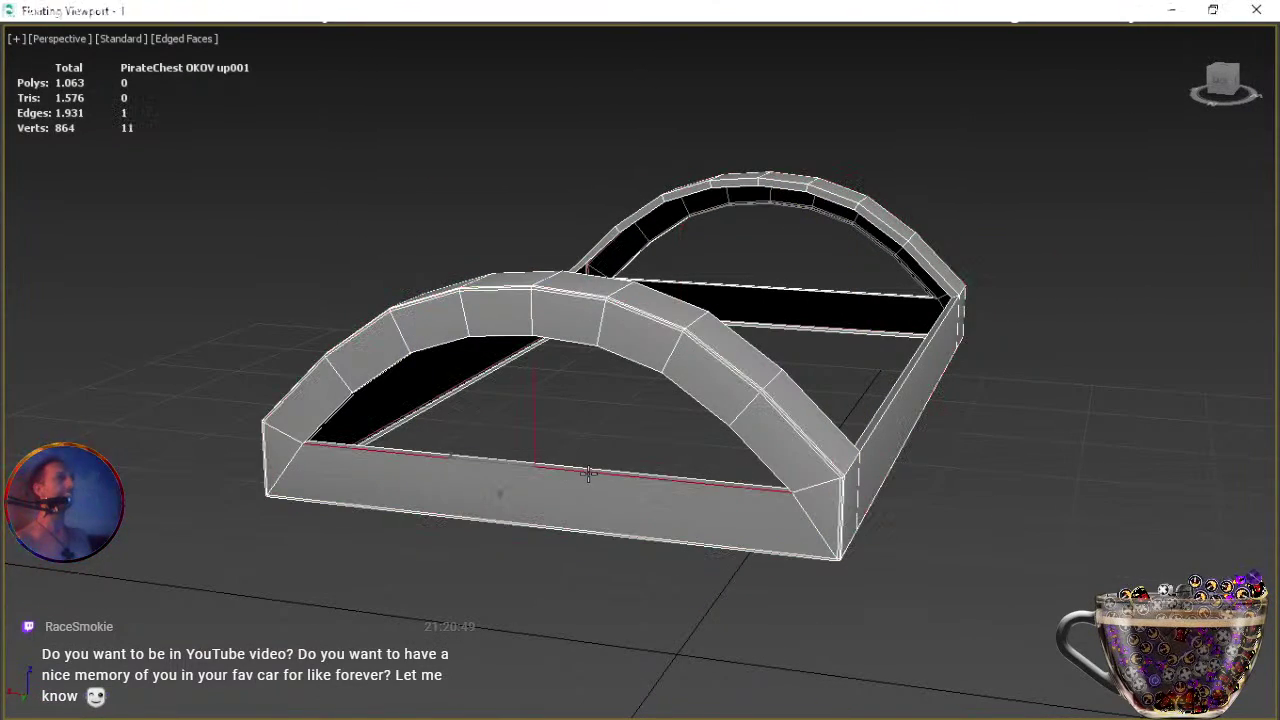
{"action": "left_click", "coordinate": [755, 457], "text": "ctrl"}
{"action": "left_click", "coordinate": [679, 392], "text": "ctrl"}
{"action": "left_click", "coordinate": [629, 364], "text": "ctrl"}
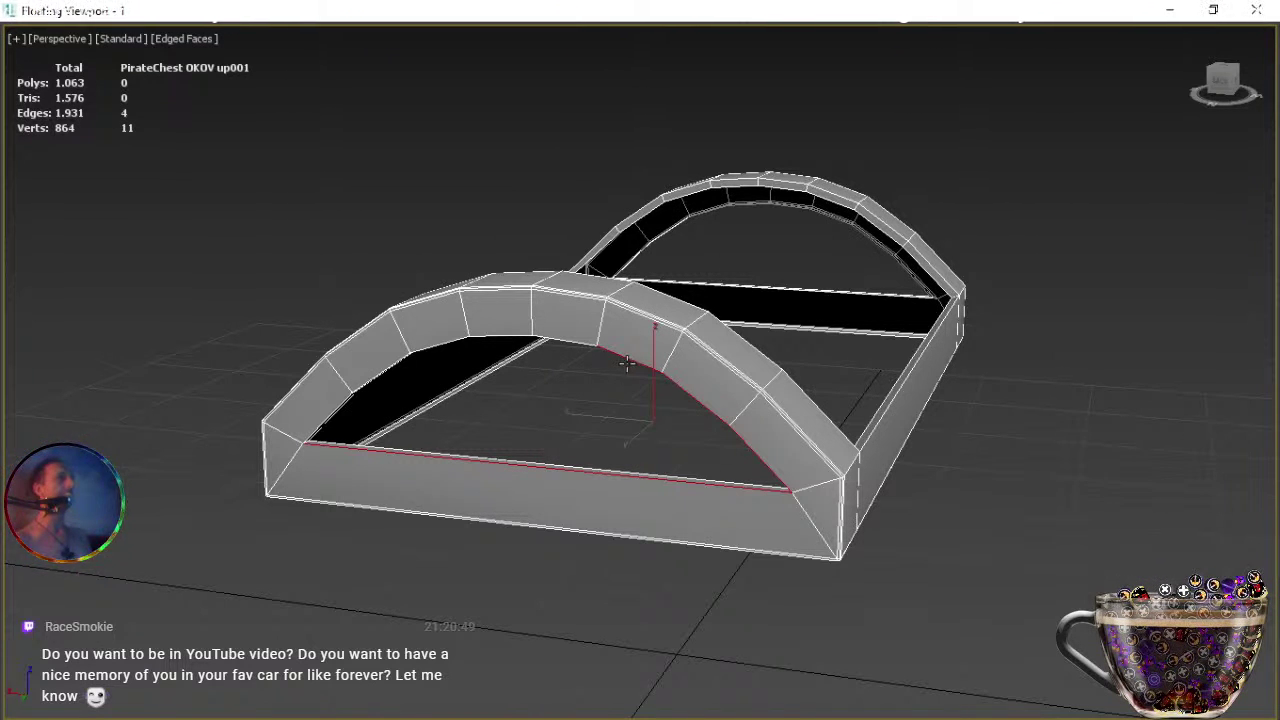
{"action": "left_click", "coordinate": [575, 343], "text": "ctrl"}
{"action": "left_click", "coordinate": [487, 338], "text": "ctrl"}
{"action": "left_click", "coordinate": [435, 346], "text": "ctrl"}
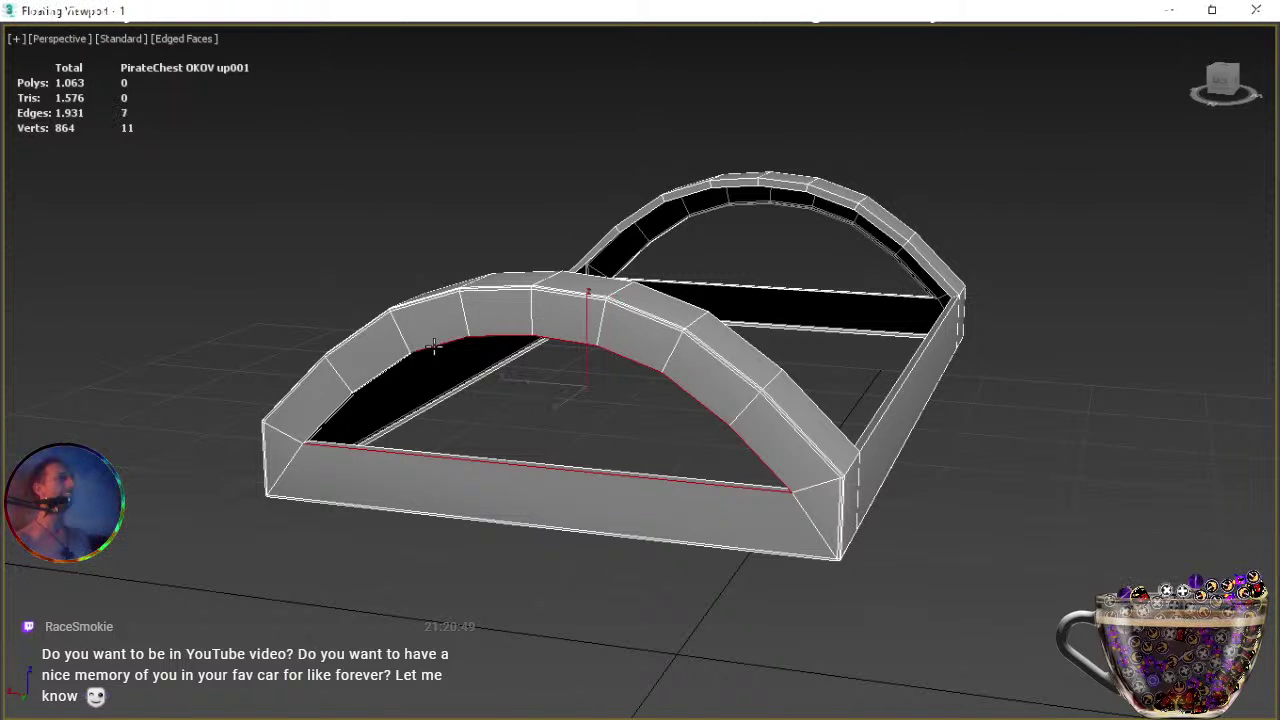
Add the last arch edges of that opening to the selection and chamfer its whole rim by 0.003 m with 1 connect segment.
{"action": "scroll", "coordinate": [377, 421], "scroll_direction": "up", "scroll_amount": 5}
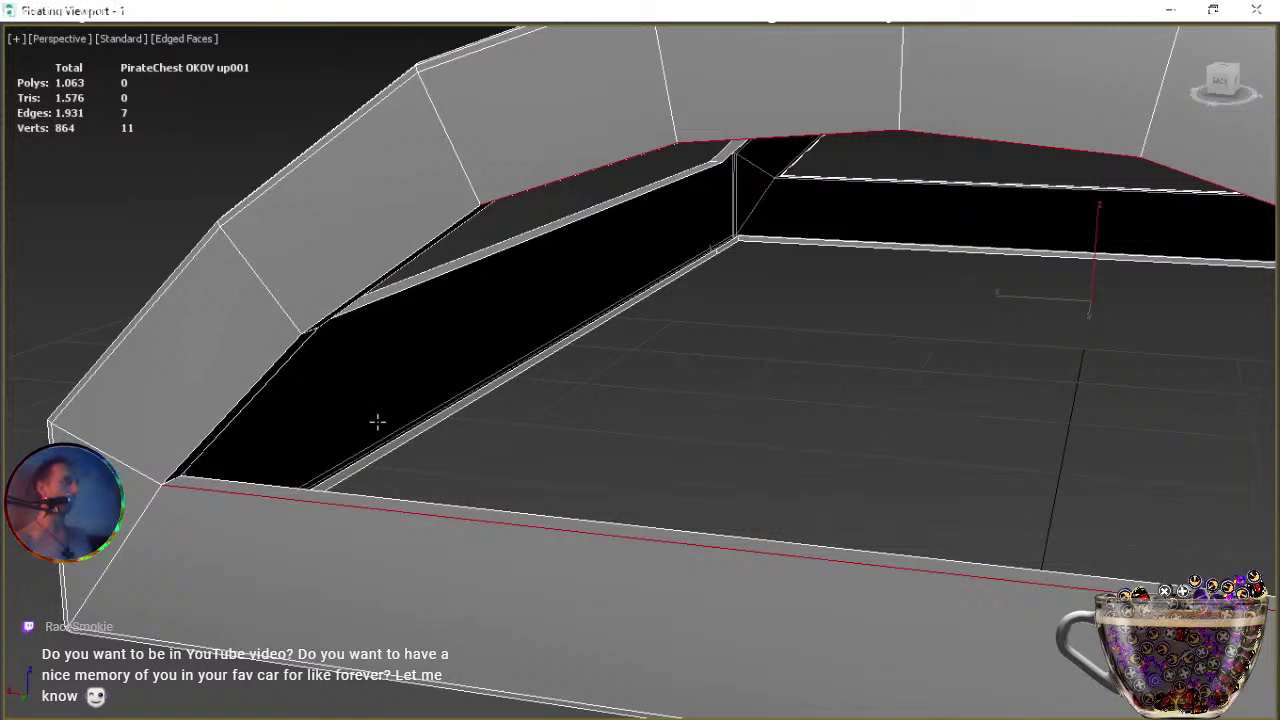
{"action": "left_click", "coordinate": [337, 305], "text": "ctrl"}
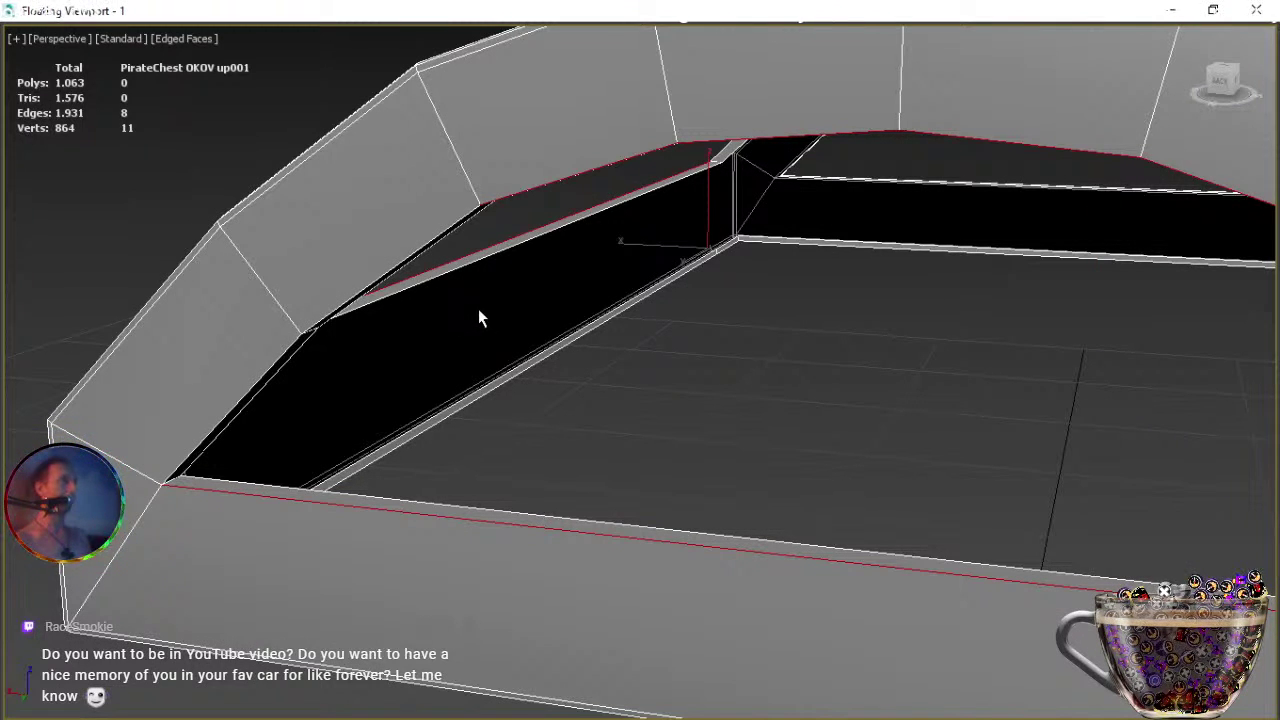
{"action": "left_click_drag", "start_coordinate": [507, 250], "coordinate": [499, 238], "text": "alt"}
{"action": "left_click", "coordinate": [430, 236], "text": "ctrl"}
{"action": "left_click", "coordinate": [281, 348], "text": "ctrl"}
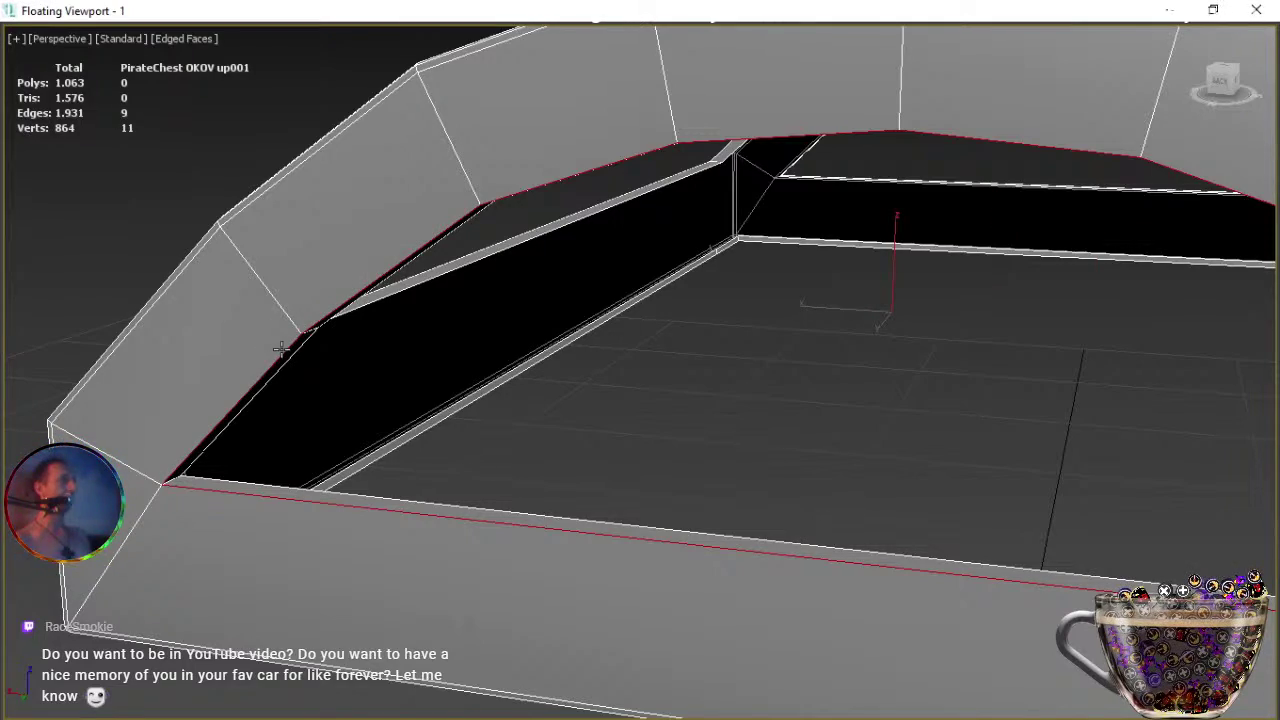
{"action": "middle_click_drag", "start_coordinate": [390, 400], "coordinate": [566, 423], "text": "alt"}
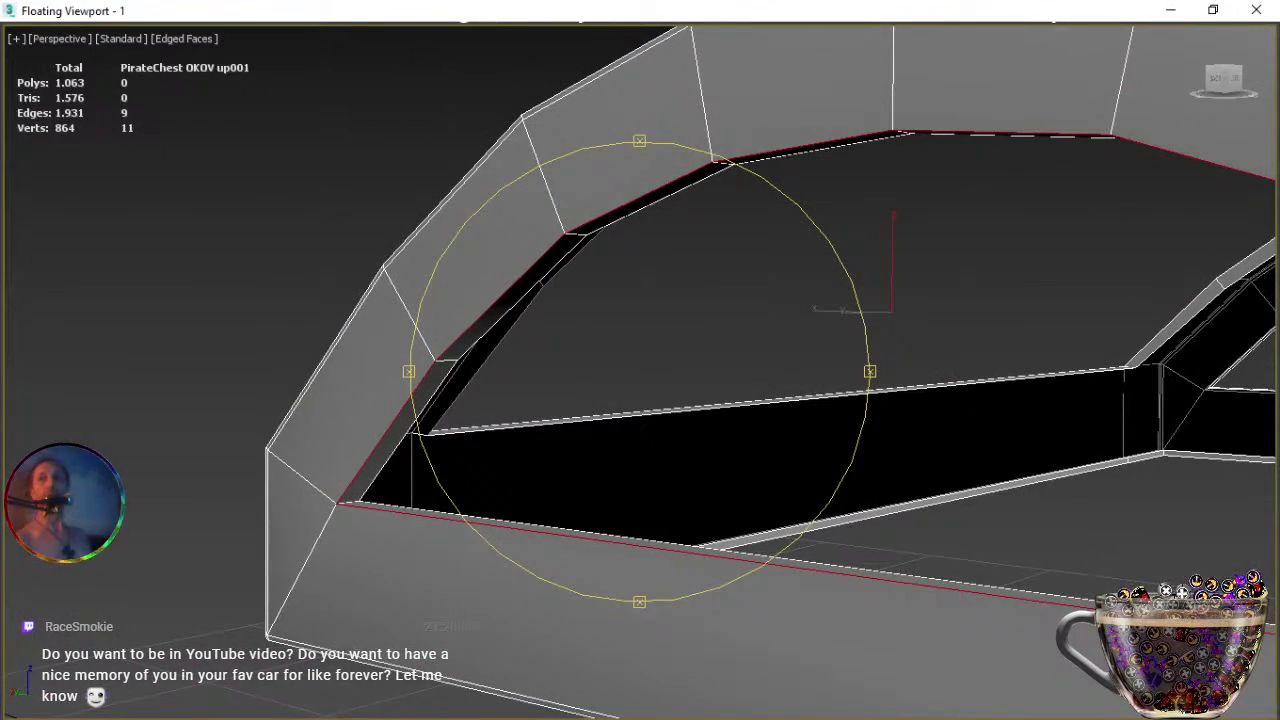
{"action": "key", "text": "ctrl+shift+c"}
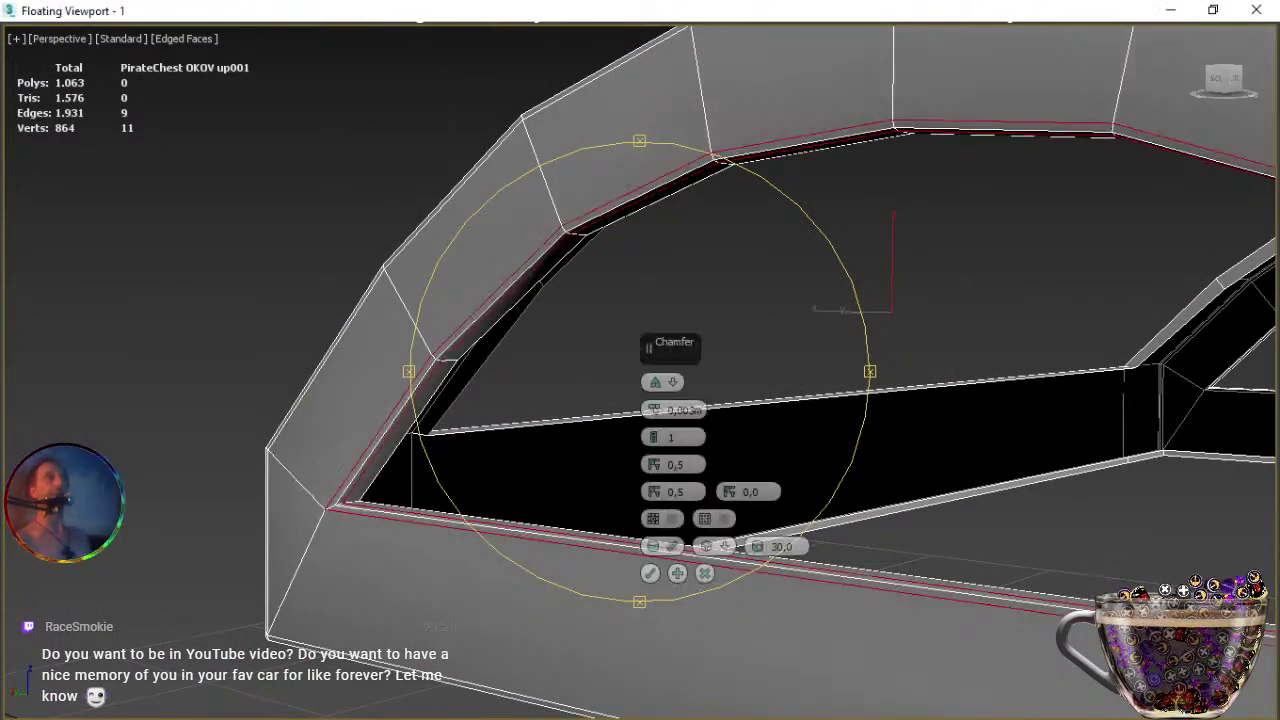
{"action": "left_click", "coordinate": [650, 573]}
Select the large top opening's rim on the lid trim: all inward-facing upper arch edges at one end and both long side edges.
{"action": "middle_click_drag", "start_coordinate": [651, 551], "coordinate": [450, 360], "text": "alt"}
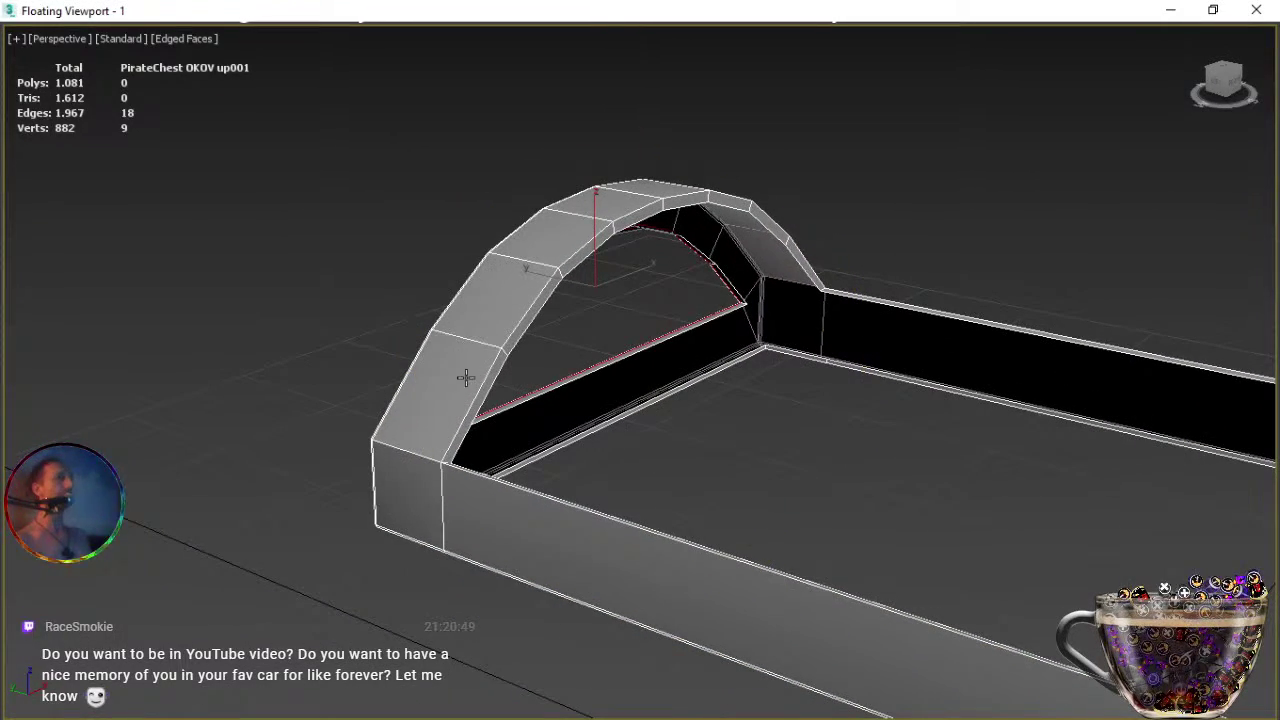
{"action": "left_click", "coordinate": [473, 404]}
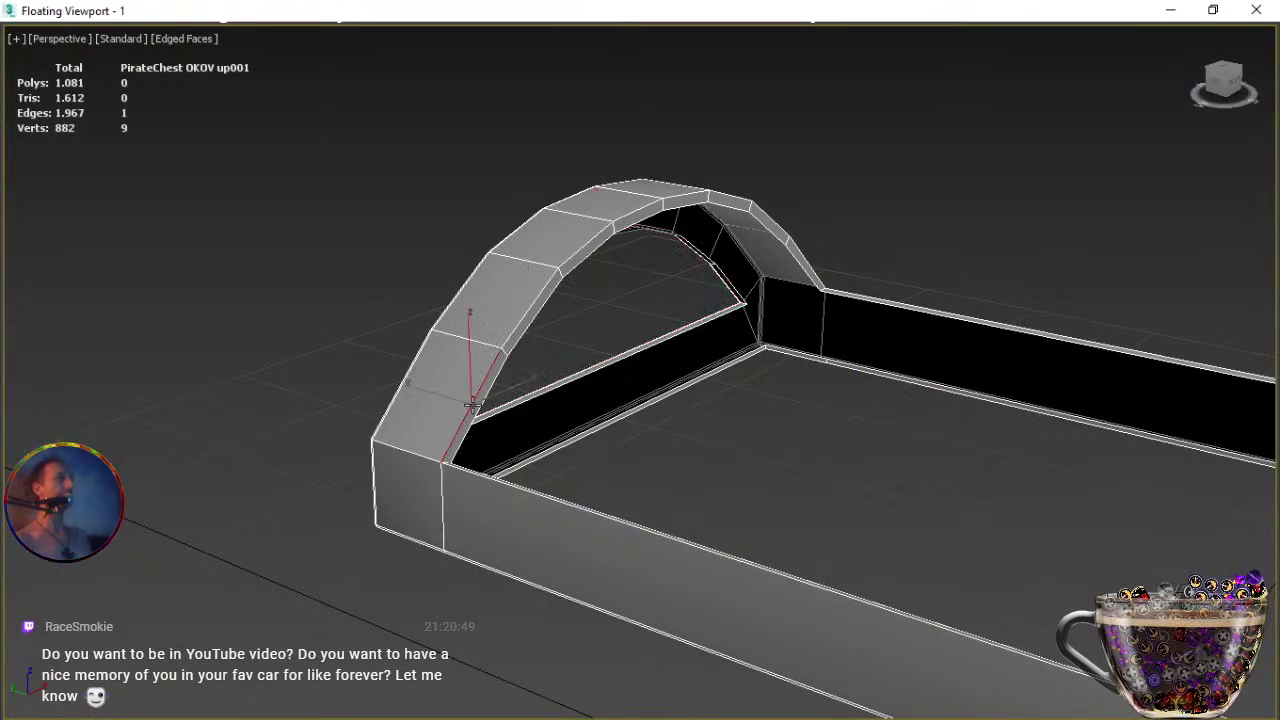
{"action": "left_click", "coordinate": [477, 478], "text": "ctrl"}
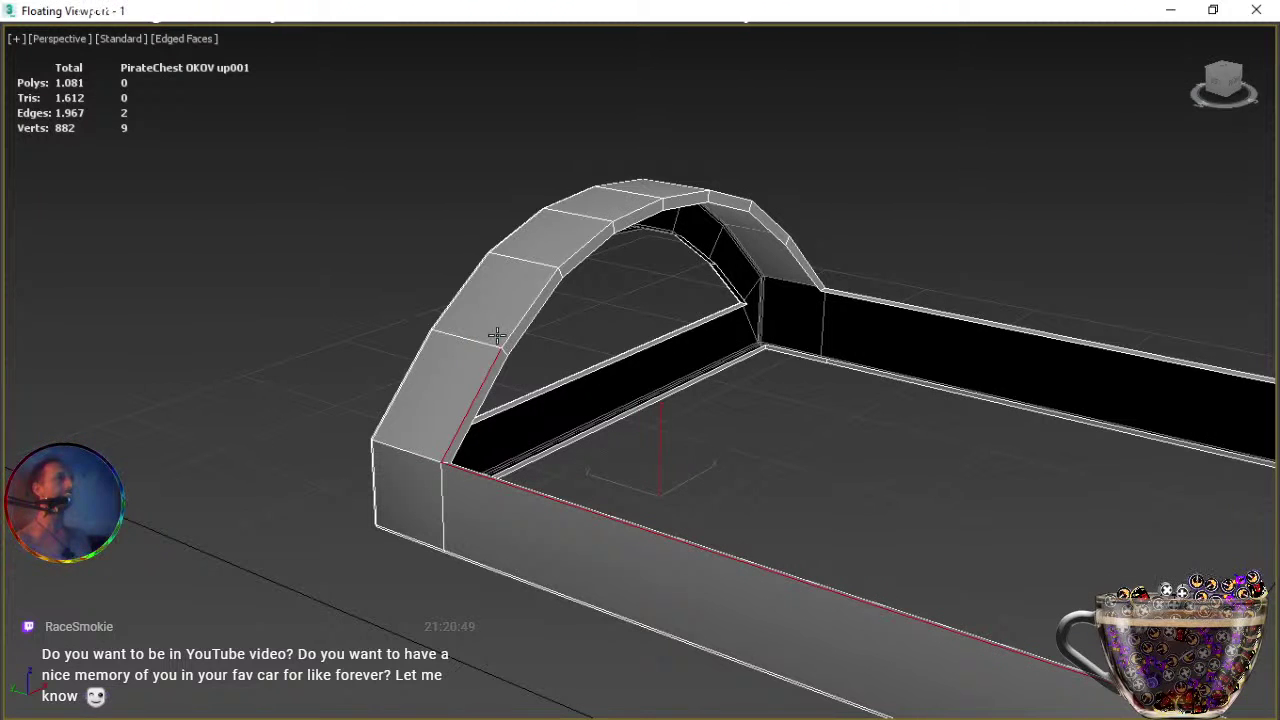
{"action": "left_click", "coordinate": [524, 322], "text": "ctrl"}
{"action": "left_click", "coordinate": [585, 245], "text": "ctrl"}
{"action": "left_click", "coordinate": [628, 216], "text": "ctrl"}
{"action": "left_click", "coordinate": [690, 193], "text": "ctrl"}
{"action": "middle_click_drag", "start_coordinate": [760, 316], "coordinate": [525, 320], "text": "alt"}
{"action": "left_click", "coordinate": [693, 194], "text": "ctrl"}
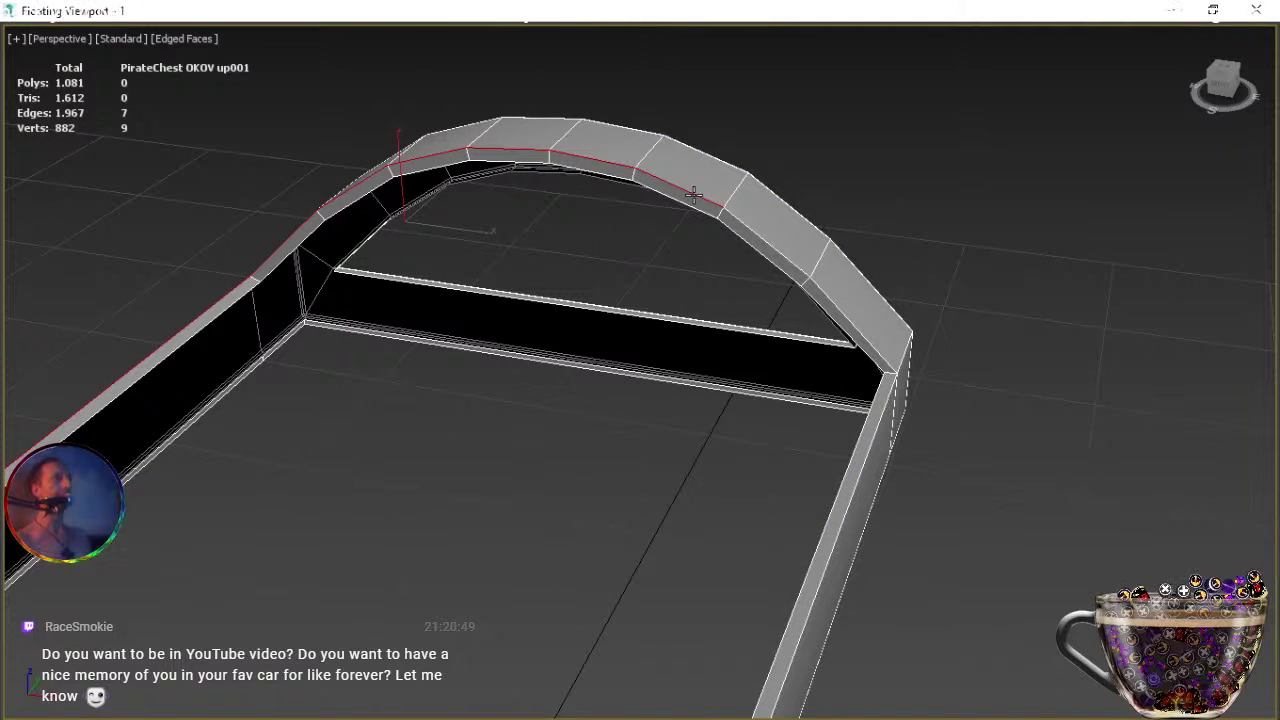
{"action": "left_click", "coordinate": [766, 241], "text": "ctrl"}
{"action": "left_click", "coordinate": [862, 333], "text": "ctrl"}
{"action": "left_click", "coordinate": [876, 436], "text": "ctrl"}
Add all inward-facing upper arch edges at the opposite end to close the top opening's edge selection.
{"action": "key", "text": "e"}
{"action": "mouse_move", "coordinate": [617, 486]}
{"action": "middle_mouse_down", "text": "alt"}
{"action": "mouse_move", "coordinate": [623, 451]}
{"action": "mouse_move", "coordinate": [471, 457]}
{"action": "mouse_move", "coordinate": [428, 474]}
{"action": "mouse_move", "coordinate": [454, 363]}
{"action": "mouse_move", "coordinate": [729, 663]}
{"action": "mouse_move", "coordinate": [604, 469]}
{"action": "mouse_move", "coordinate": [613, 428]}
{"action": "mouse_move", "coordinate": [623, 486]}
{"action": "middle_mouse_up", "text": "alt"}
{"action": "key", "text": "q"}
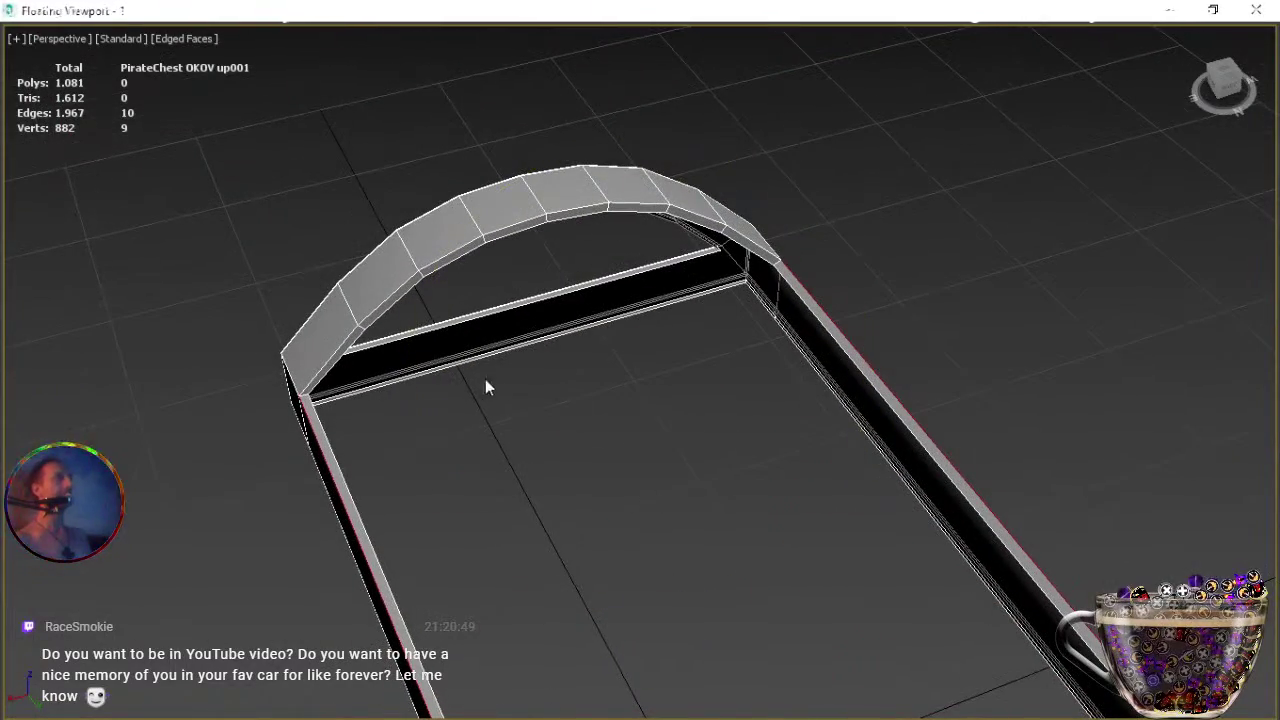
{"action": "left_click", "coordinate": [325, 367], "text": "ctrl"}
{"action": "left_click", "coordinate": [397, 293], "text": "ctrl"}
{"action": "left_click", "coordinate": [447, 258], "text": "ctrl"}
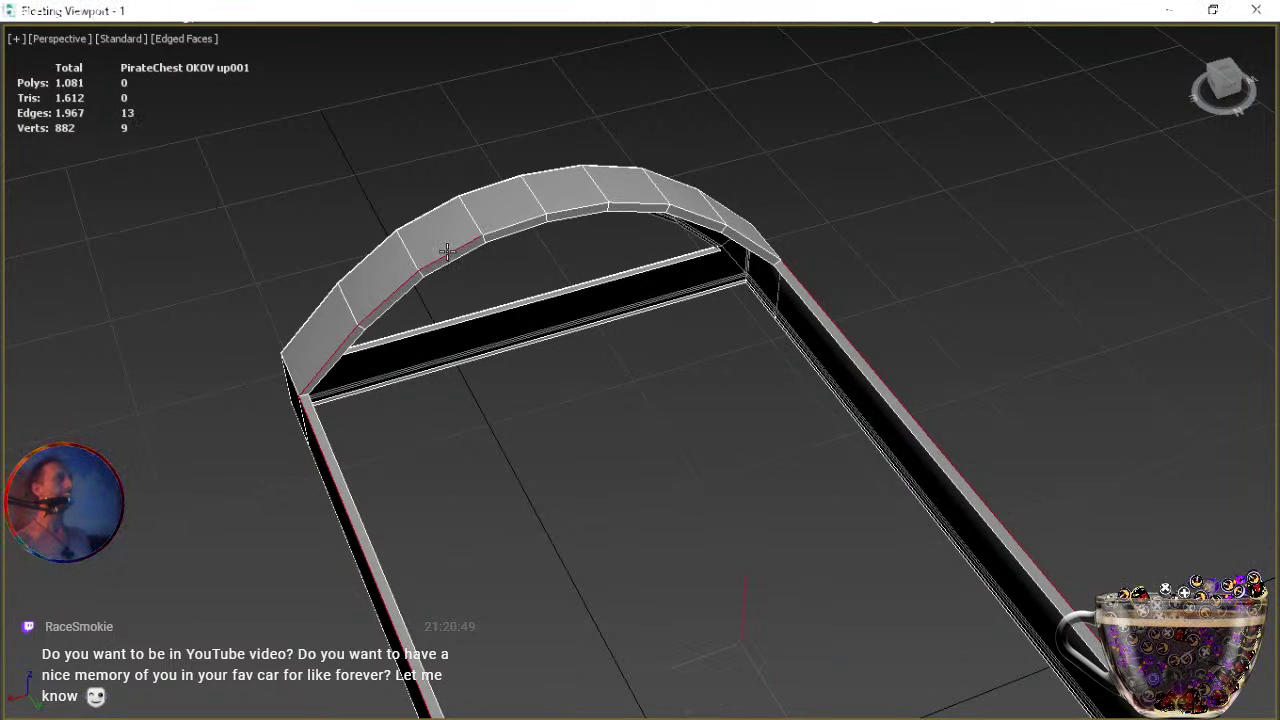
{"action": "left_click", "coordinate": [520, 224], "text": "ctrl"}
{"action": "left_click", "coordinate": [592, 207], "text": "ctrl"}
{"action": "left_click", "coordinate": [634, 204], "text": "ctrl"}
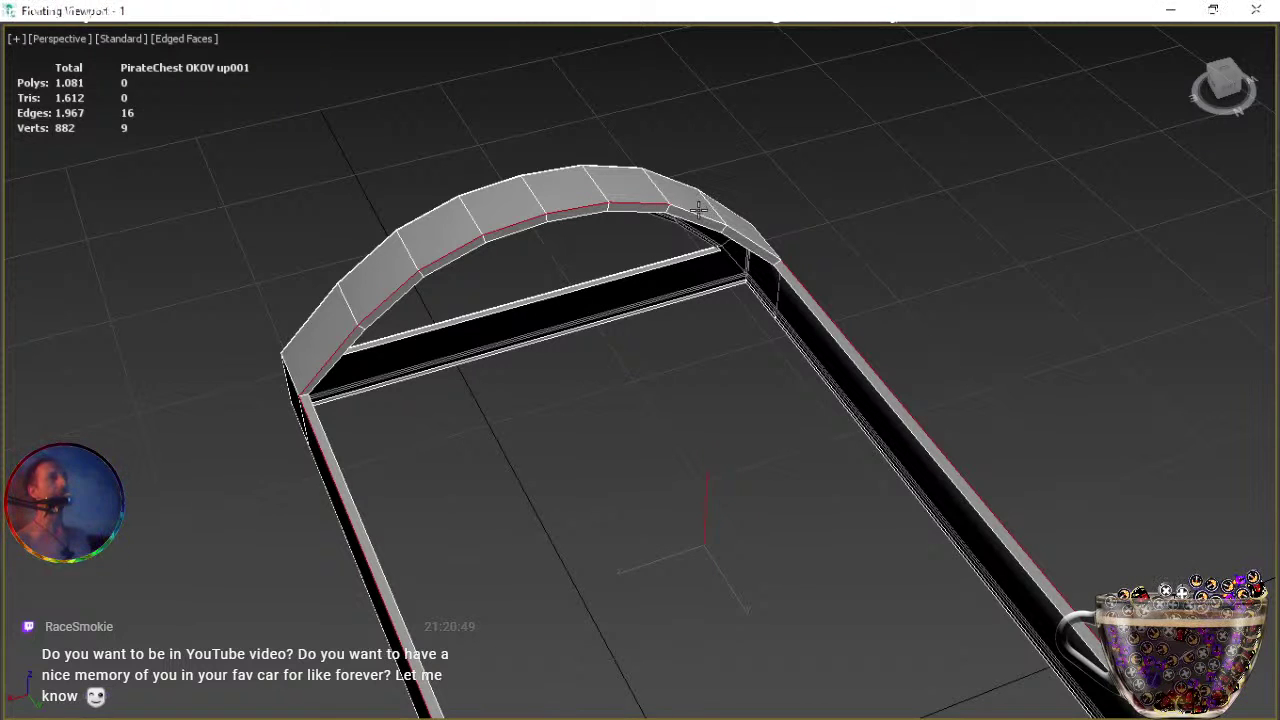
{"action": "left_click", "coordinate": [700, 215], "text": "ctrl"}
{"action": "left_click", "coordinate": [762, 248], "text": "ctrl"}
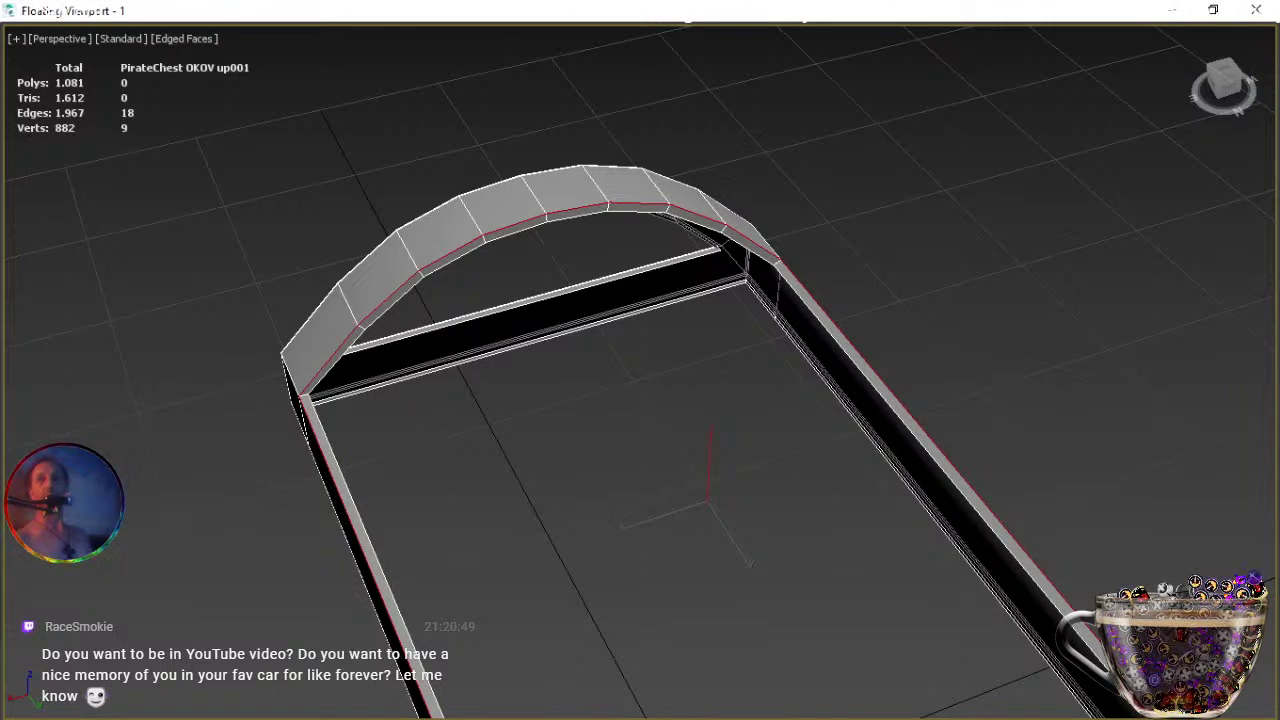
Chamfer the top opening's rim edges by 0.003 m with 1 connect segment.
{"action": "key", "text": "ctrl+shift+c"}
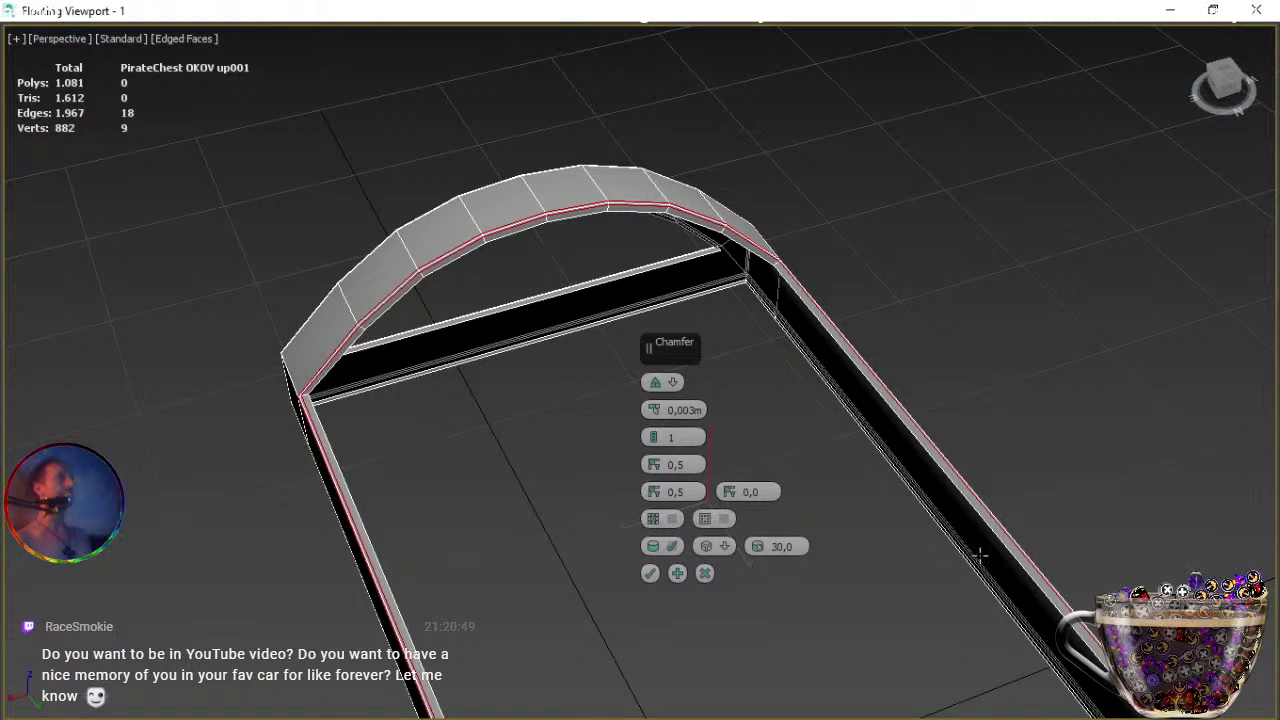
{"action": "left_click", "coordinate": [652, 572]}
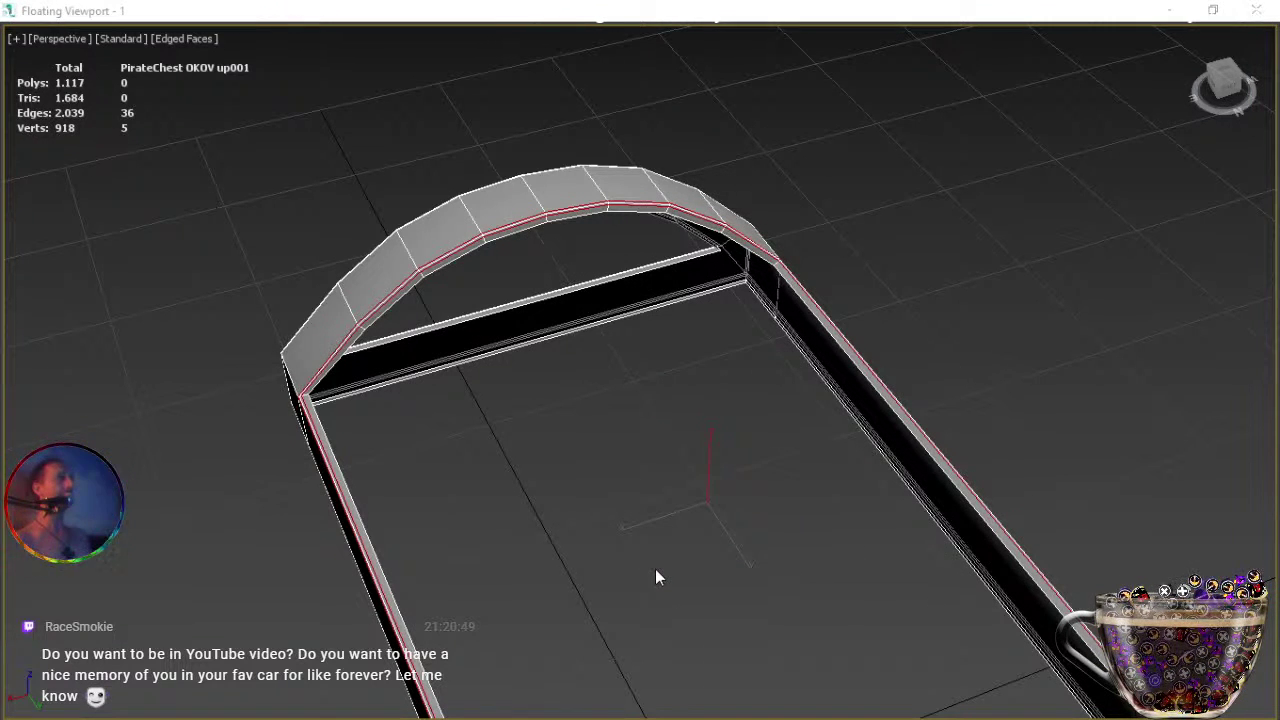
{"action": "middle_click_drag", "start_coordinate": [752, 537], "coordinate": [617, 440], "text": "alt"}
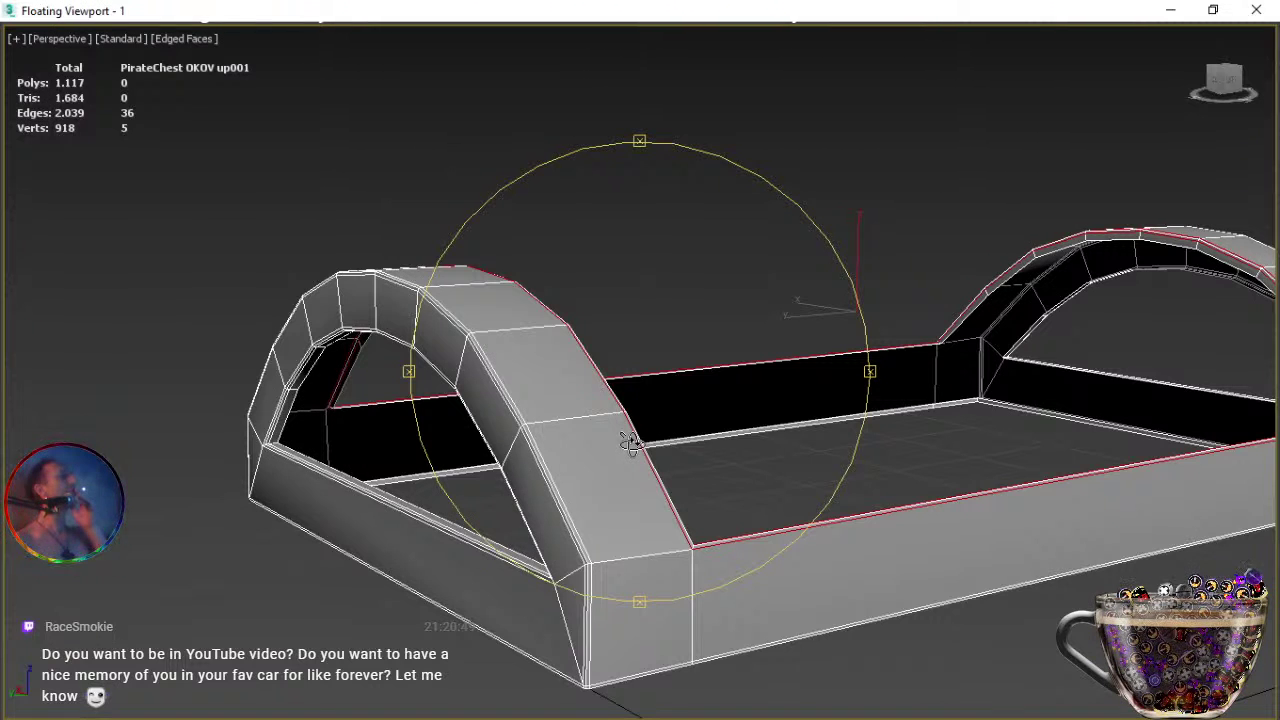
Leave edge editing on the lid trim and end its isolation to show the whole chest.
{"action": "right_click", "coordinate": [620, 396]}
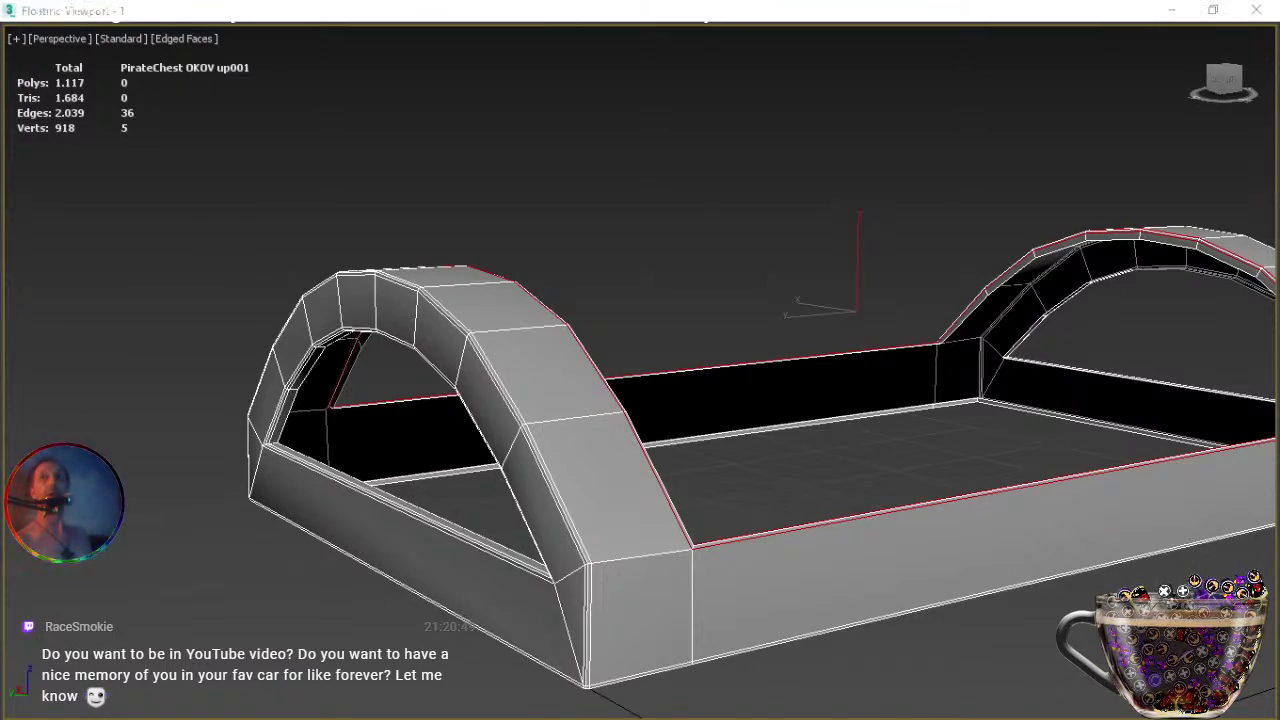
{"action": "key", "text": "2"}
{"action": "middle_click_drag", "start_coordinate": [826, 566], "coordinate": [645, 575]}
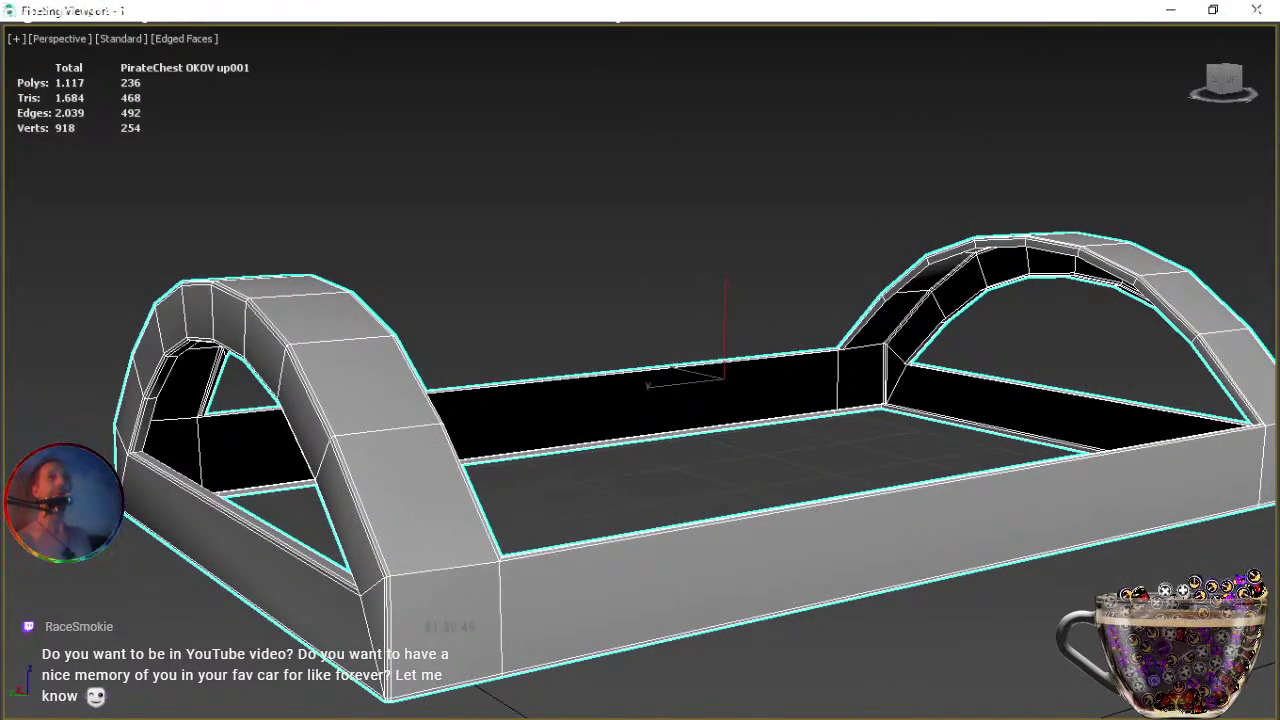
{"action": "key", "text": "alt+q"}
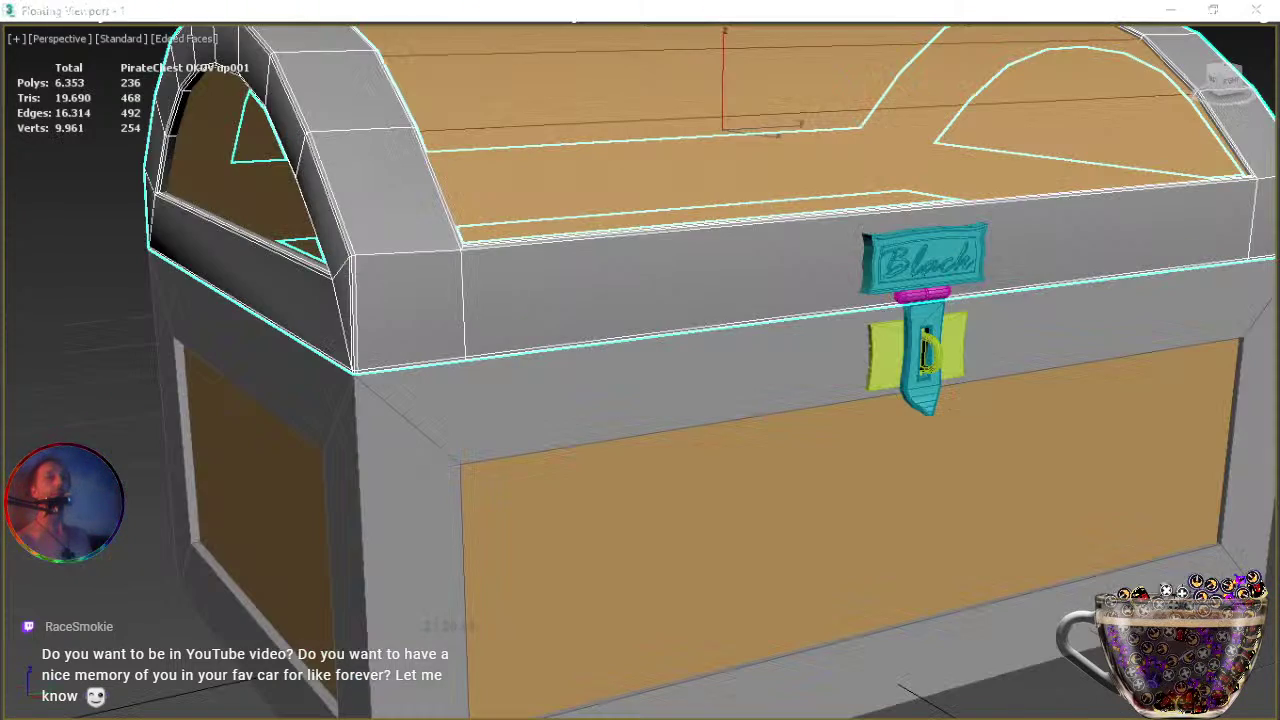
Isolate the metal trim of the chest's lower body and start editing its edges.
{"action": "left_click", "coordinate": [424, 451]}
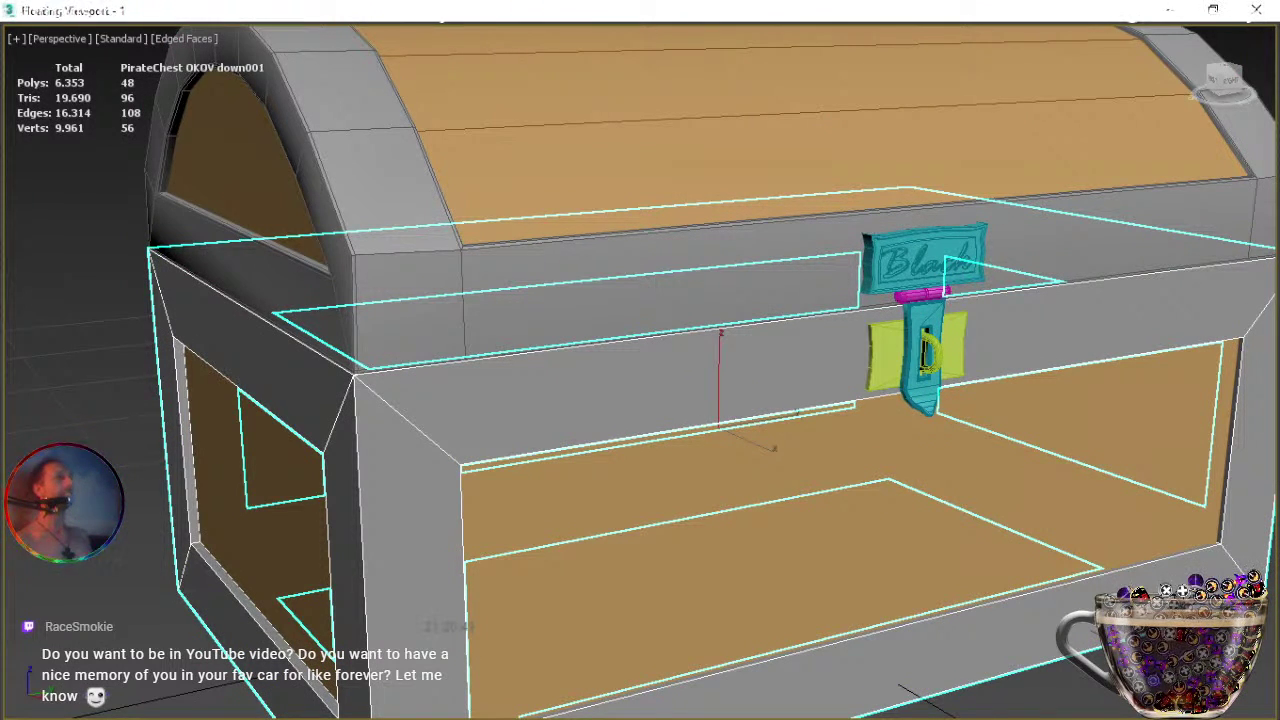
{"action": "key", "text": "alt+q"}
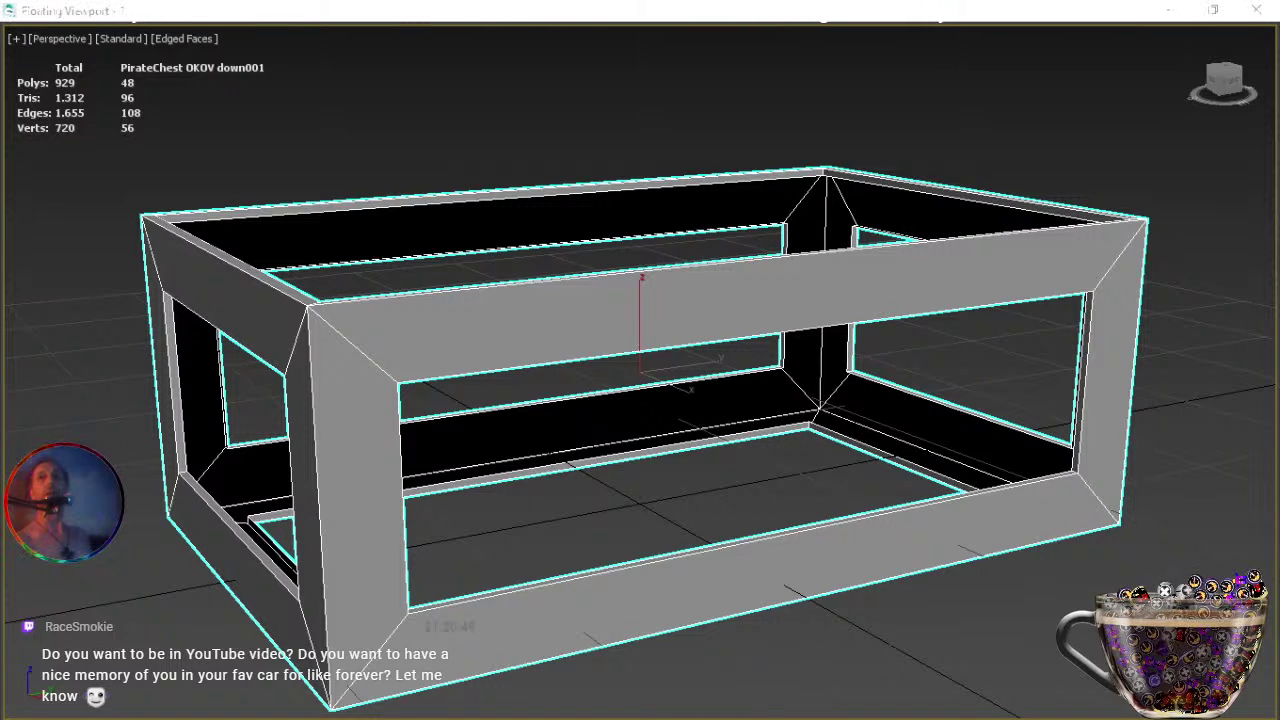
{"action": "key", "text": "2"}
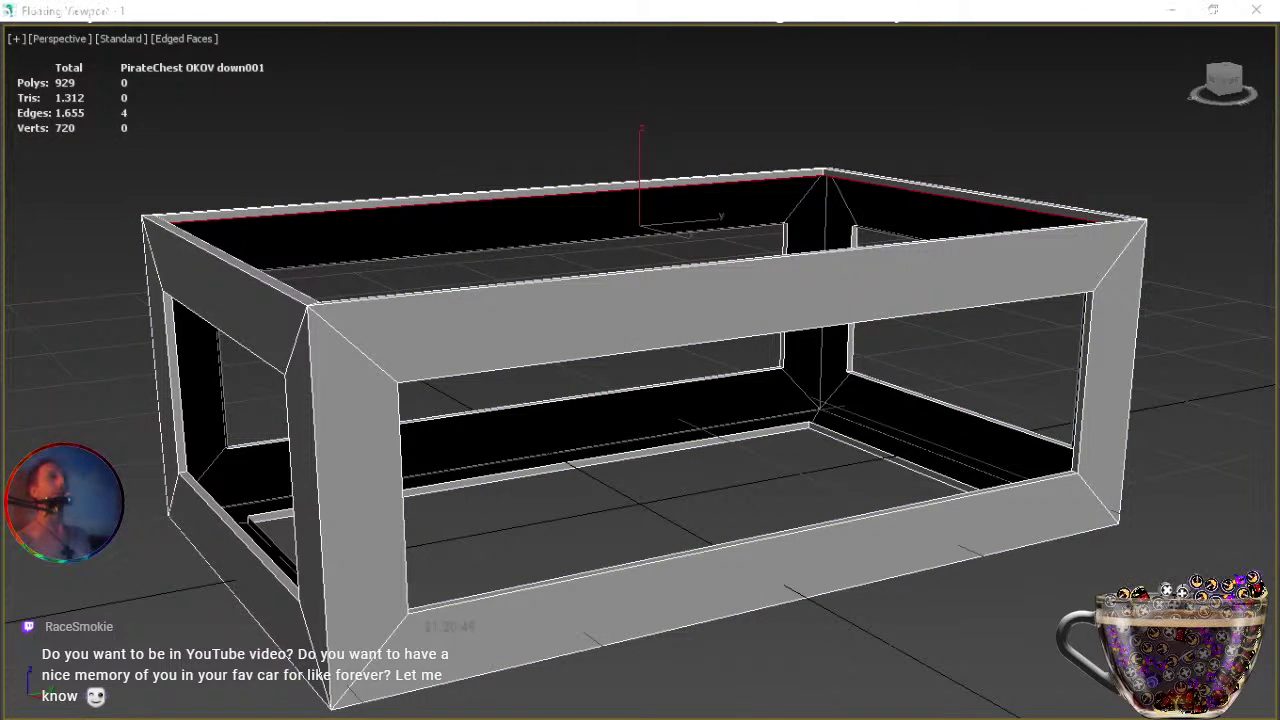
Select the seven outermost border and corner edges around the front face and the near end of the lower trim frame.
{"action": "left_click", "coordinate": [324, 301]}
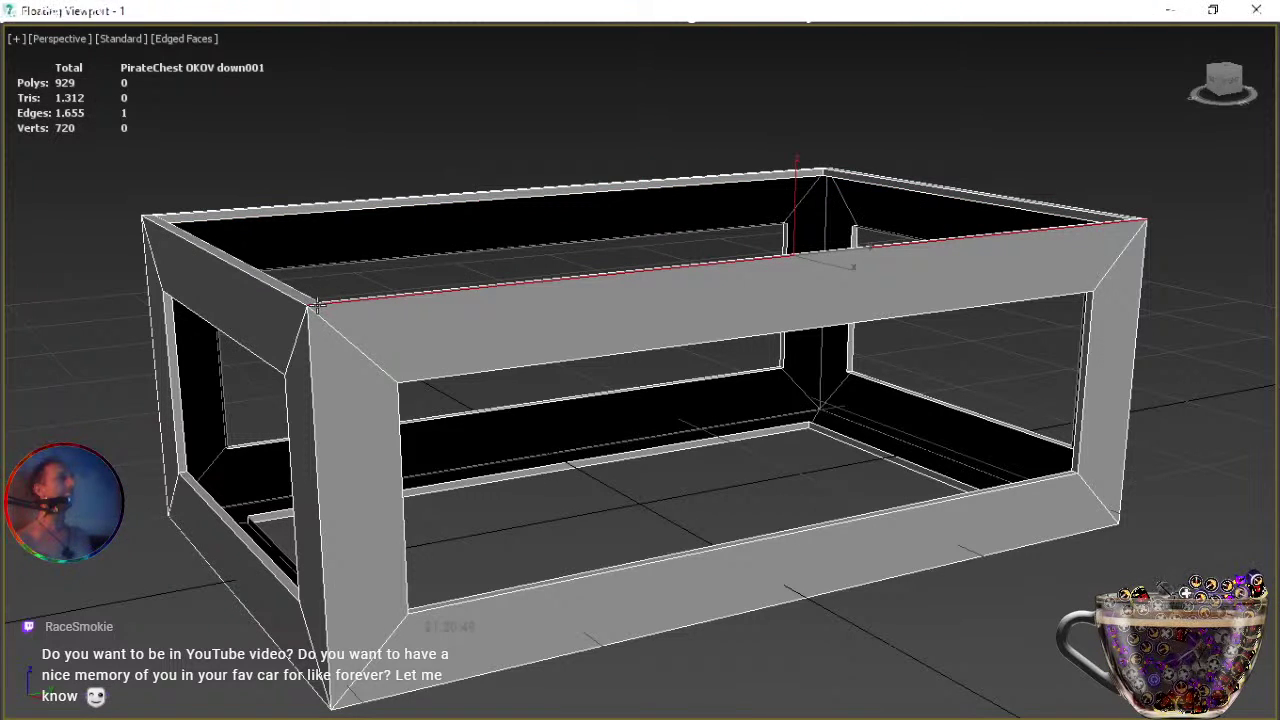
{"action": "left_click", "coordinate": [286, 299], "text": "ctrl"}
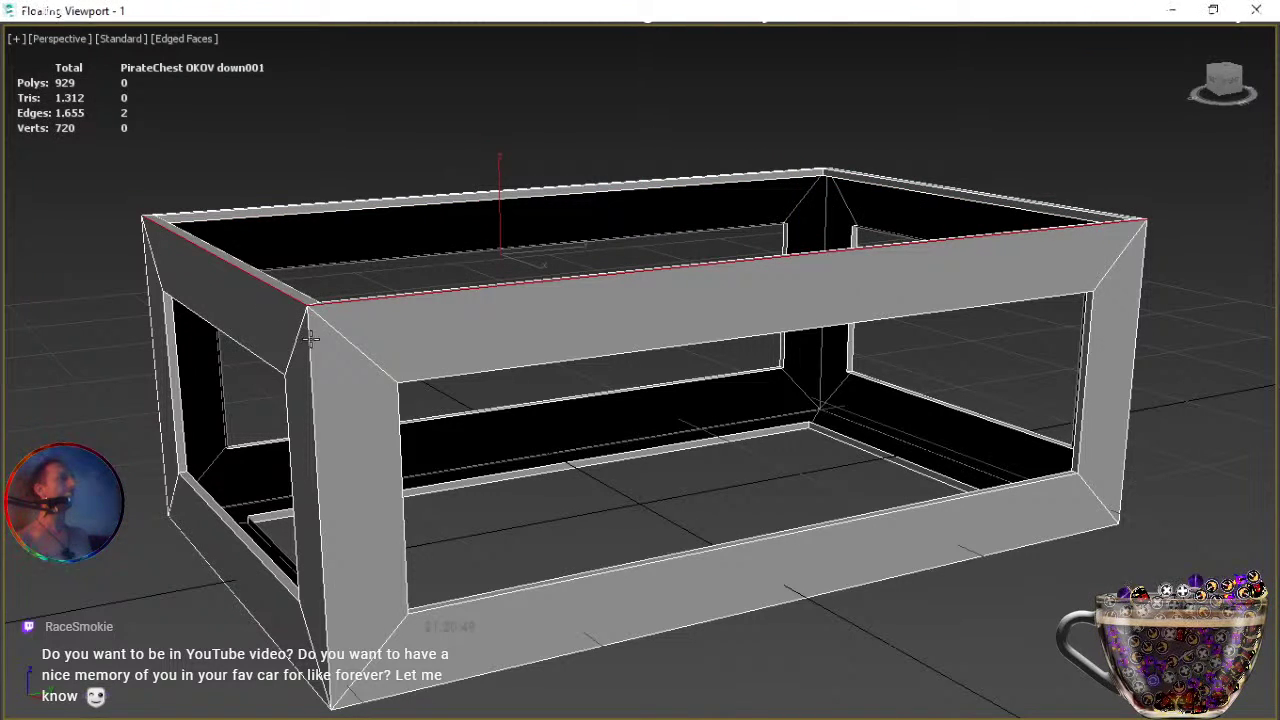
{"action": "left_click", "coordinate": [312, 341], "text": "ctrl"}
{"action": "left_click", "coordinate": [266, 630], "text": "ctrl"}
{"action": "left_click", "coordinate": [157, 390], "text": "ctrl"}
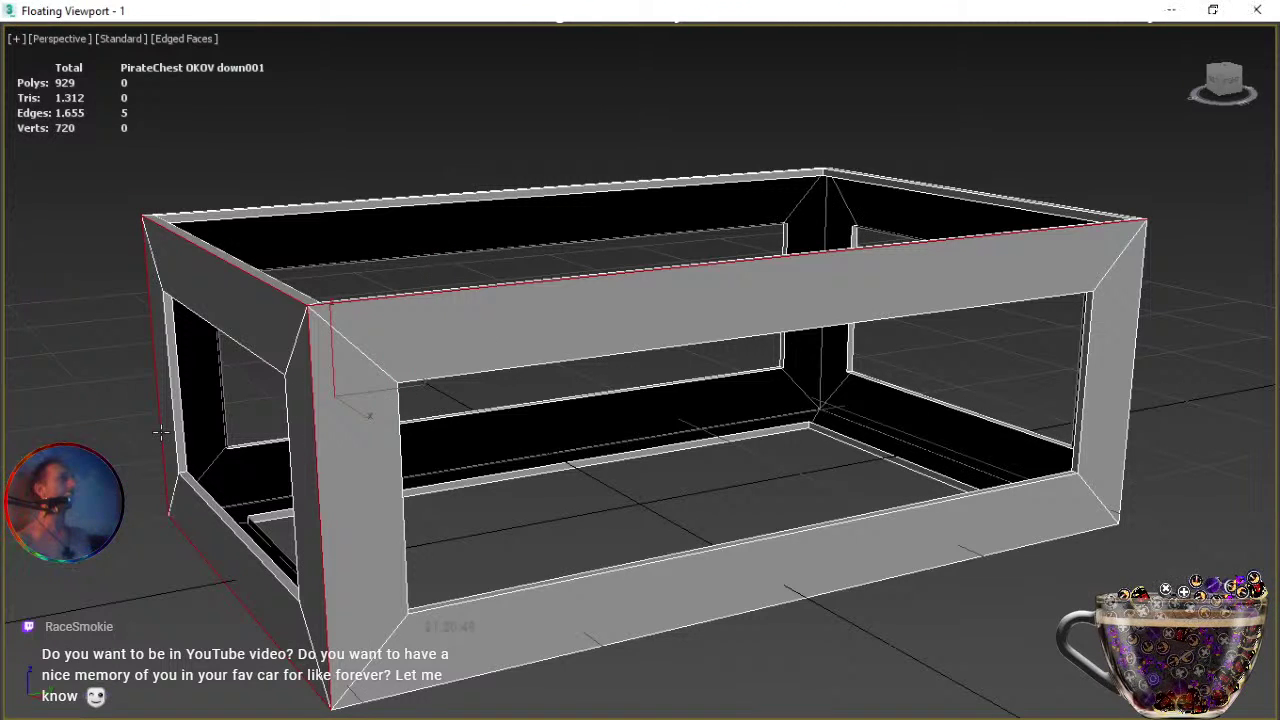
{"action": "left_click", "coordinate": [500, 666], "text": "ctrl"}
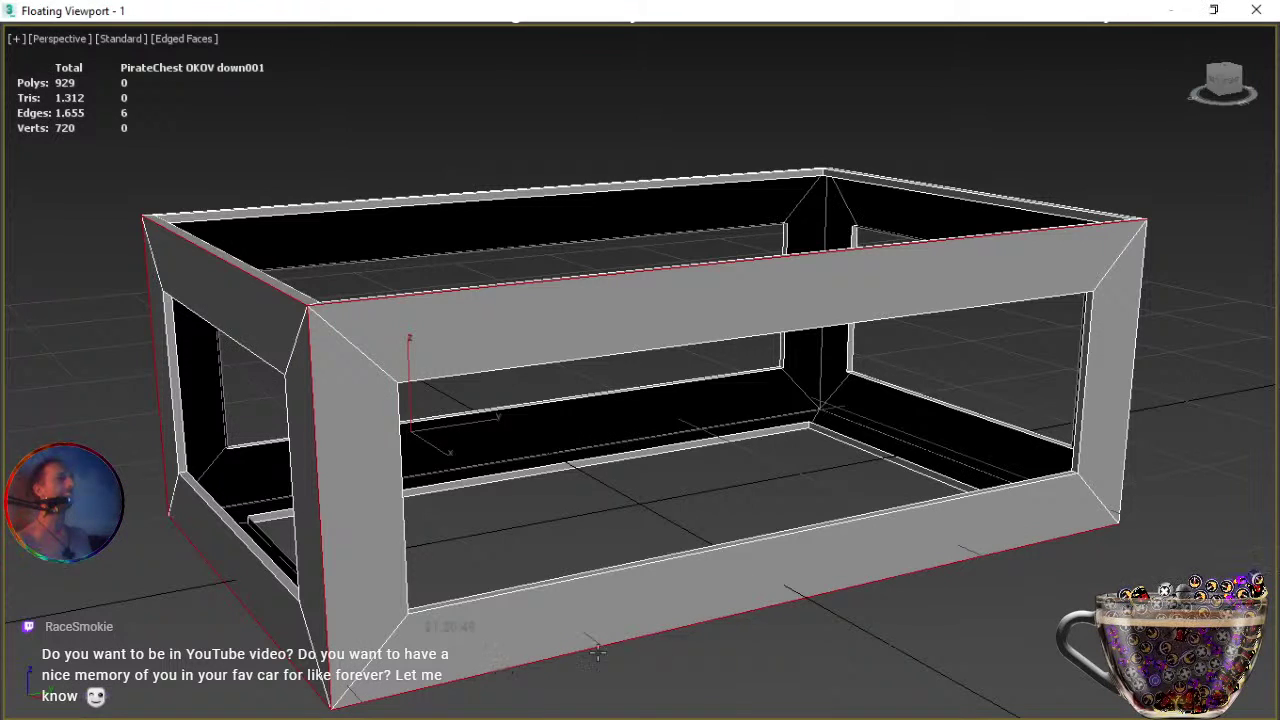
{"action": "left_click", "coordinate": [1122, 456], "text": "ctrl"}
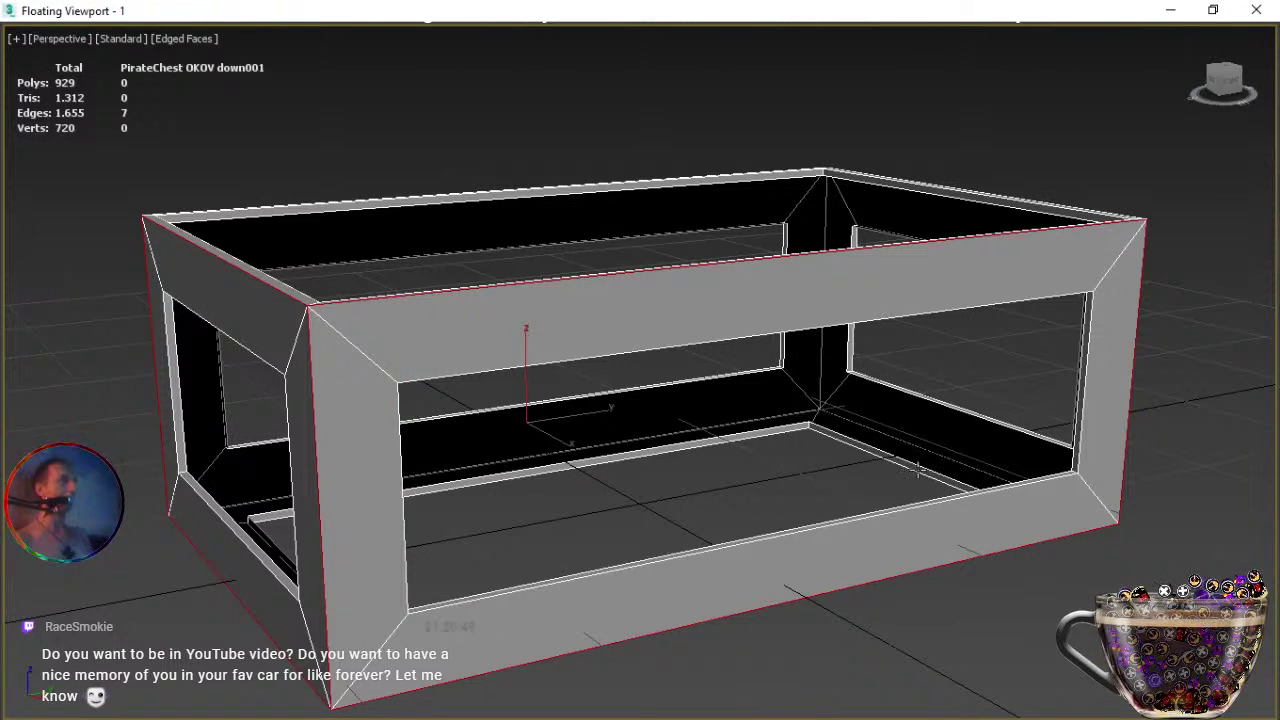
Add the five remaining outer border and corner edges on the opposite long side and far end of the lower trim frame.
{"action": "key", "text": "e"}
{"action": "middle_click_drag", "start_coordinate": [763, 452], "coordinate": [457, 446], "text": "alt"}
{"action": "middle_click_drag", "start_coordinate": [609, 449], "coordinate": [722, 385], "text": "alt"}
{"action": "scroll", "coordinate": [691, 365], "scroll_direction": "down", "scroll_amount": 3}
{"action": "scroll", "coordinate": [737, 390], "scroll_direction": "down", "scroll_amount": 3}
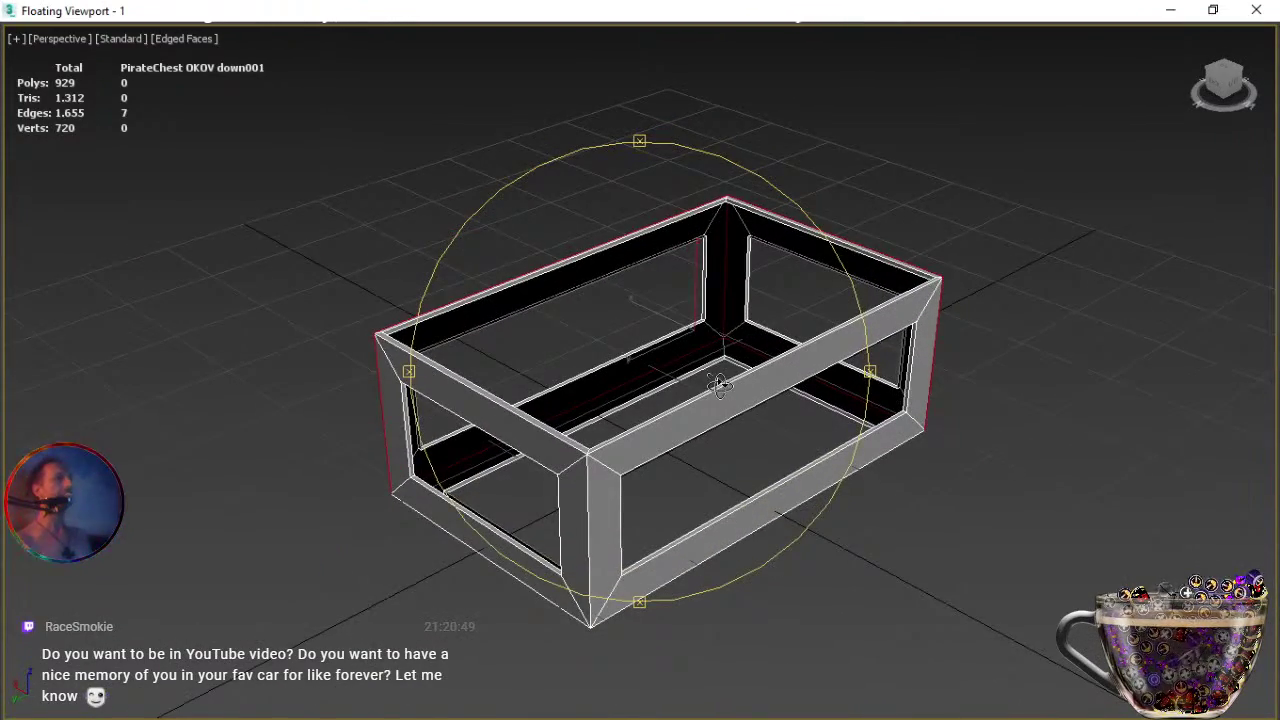
{"action": "scroll", "coordinate": [708, 393], "scroll_direction": "up", "scroll_amount": 2}
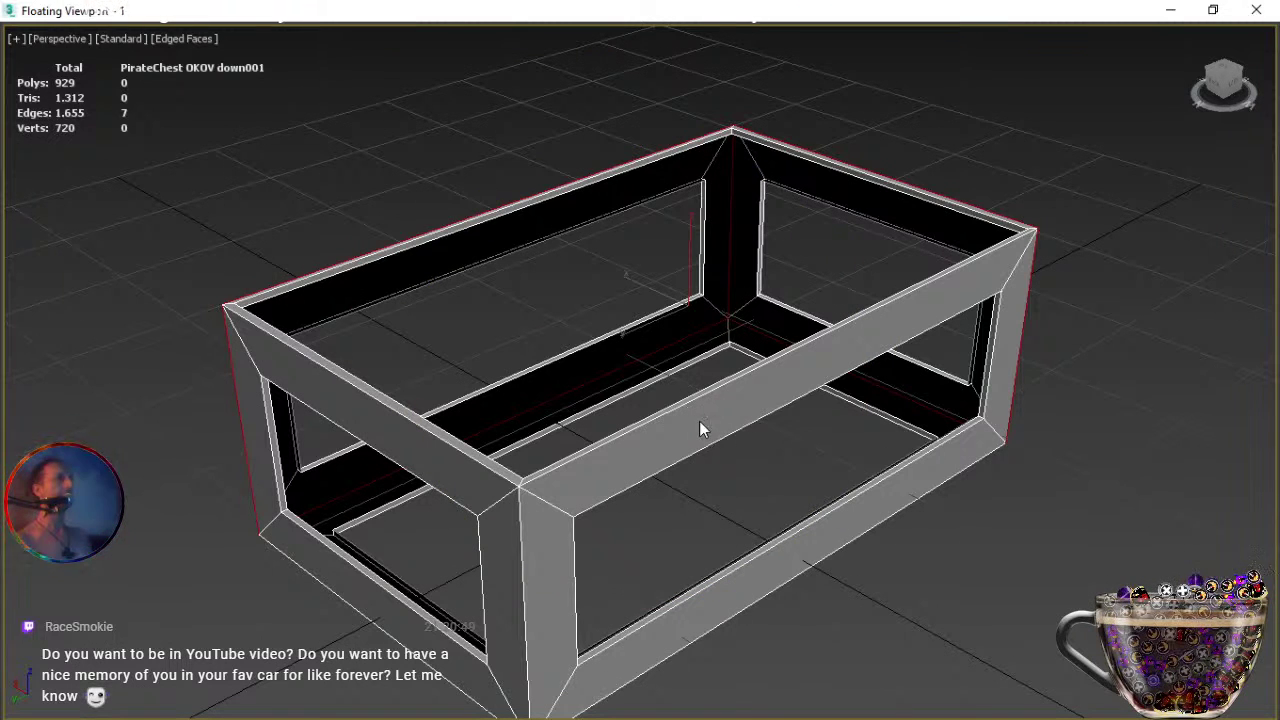
{"action": "left_click", "coordinate": [680, 409], "text": "ctrl"}
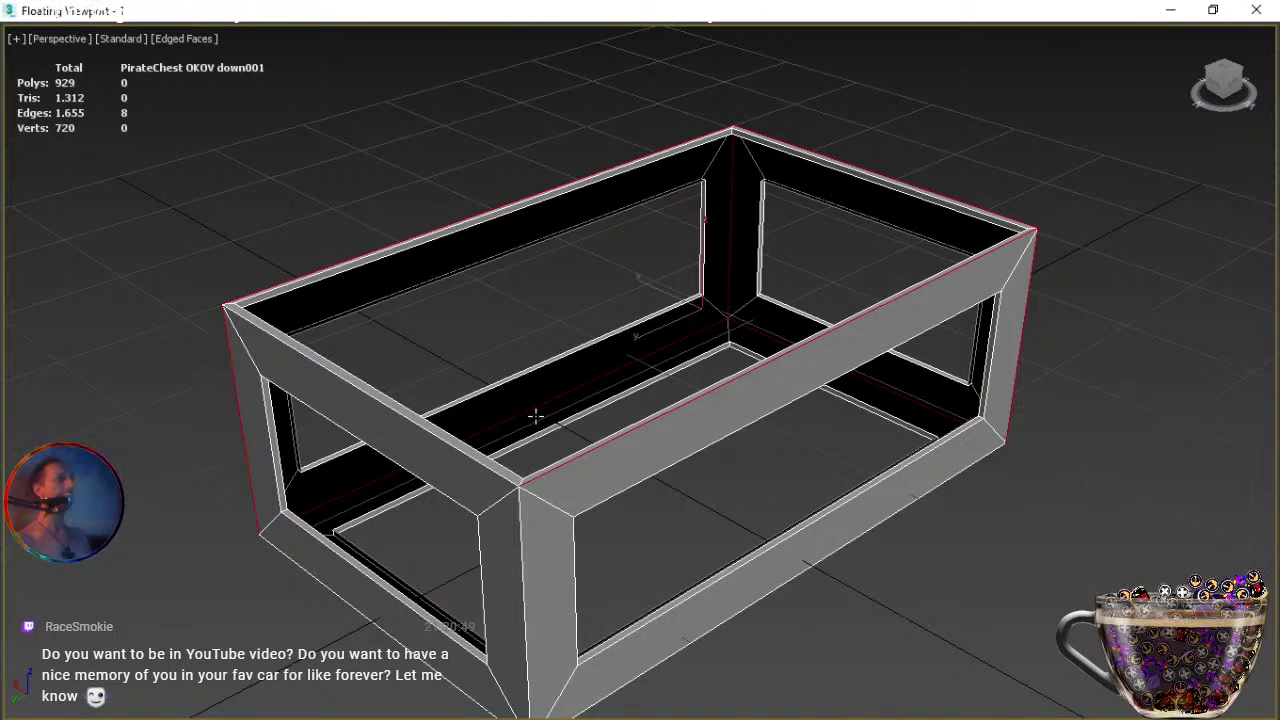
{"action": "left_click", "coordinate": [497, 470], "text": "ctrl"}
{"action": "left_click", "coordinate": [519, 551], "text": "ctrl"}
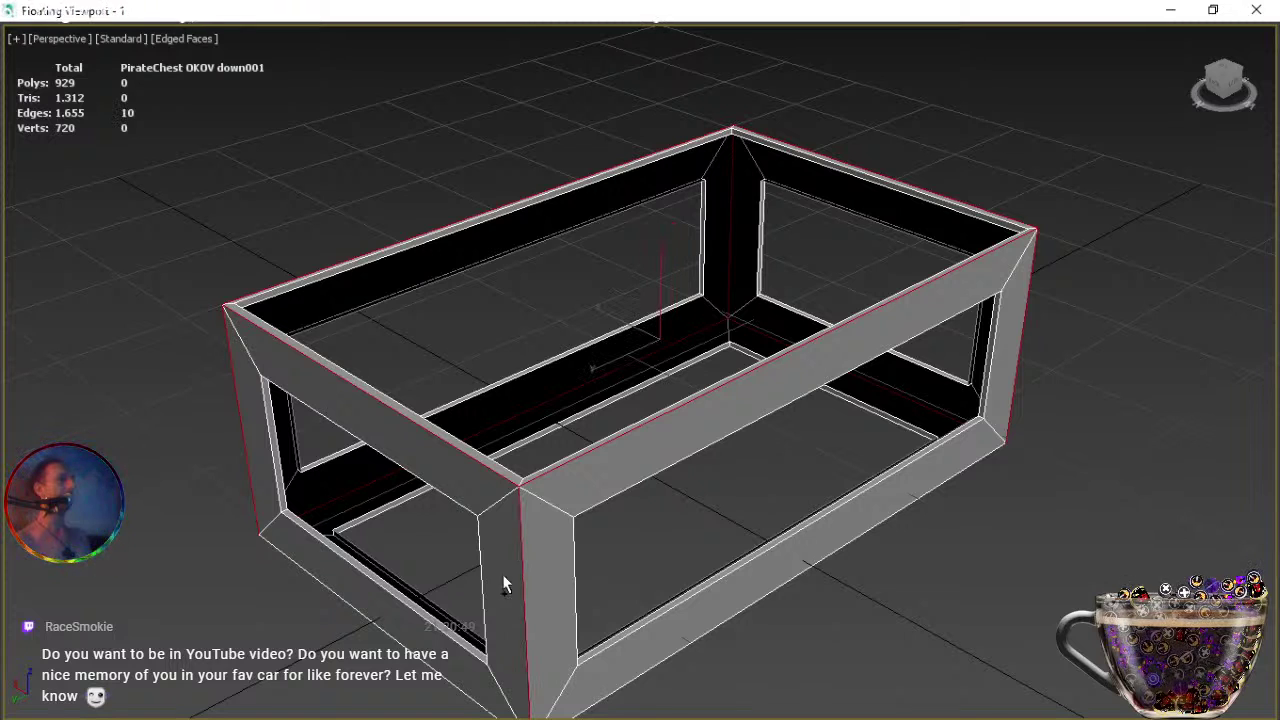
{"action": "left_click", "coordinate": [426, 661], "text": "ctrl"}
{"action": "left_click", "coordinate": [641, 675], "text": "ctrl"}
Start chamfering the lower trim's outer edges with an amount of 0.003 m and 1 segment.
{"action": "middle_click_drag", "start_coordinate": [632, 493], "coordinate": [727, 471], "text": "alt"}
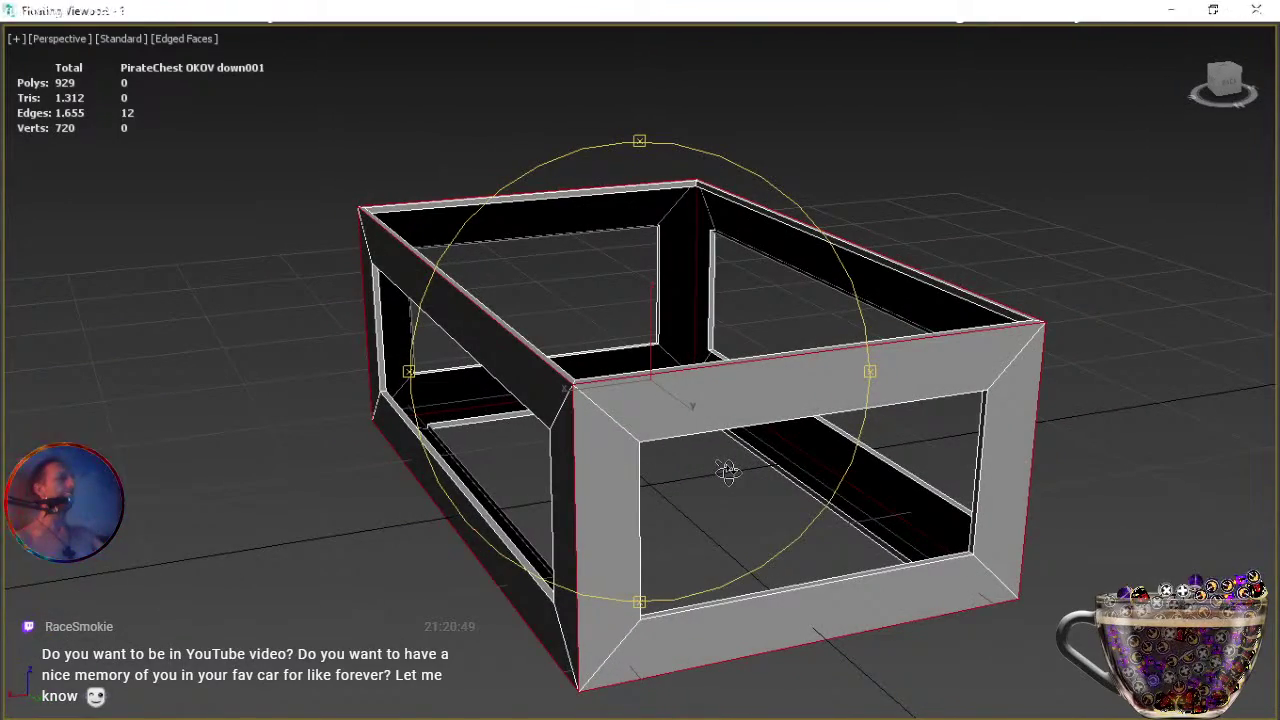
{"action": "middle_click_drag", "start_coordinate": [731, 466], "coordinate": [854, 466], "text": "alt"}
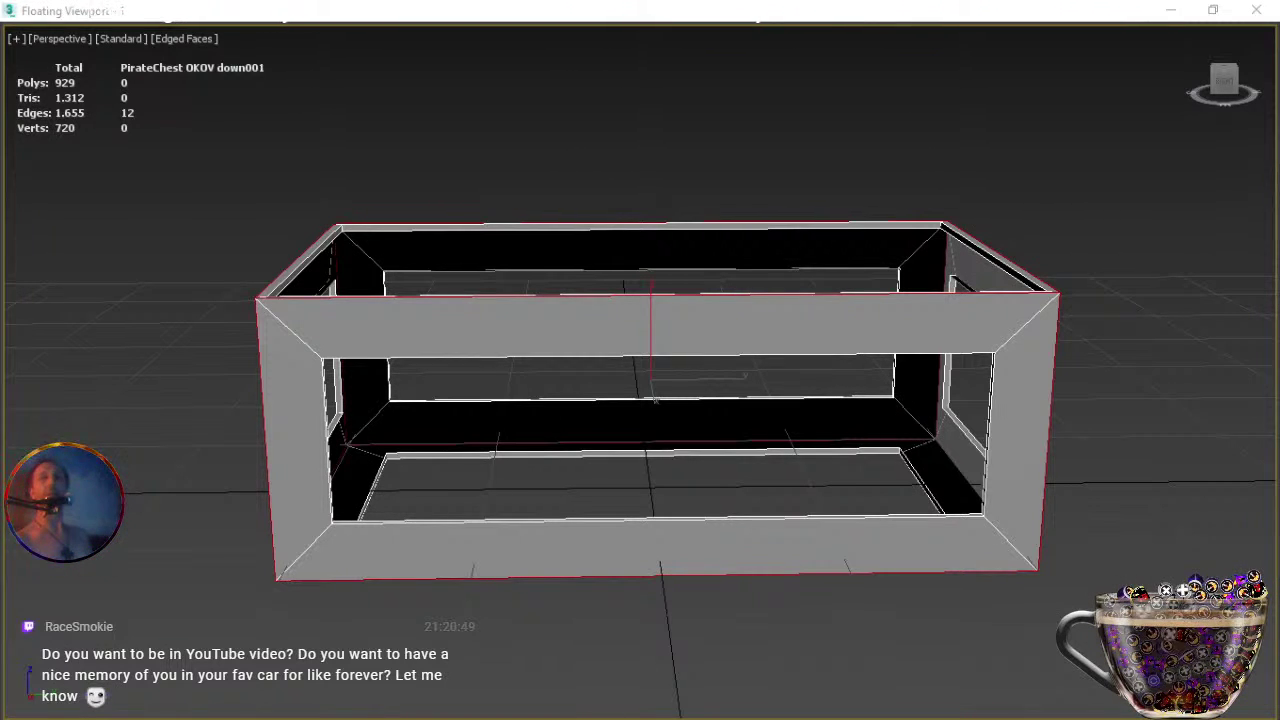
{"action": "key", "text": "ctrl+shift+c"}
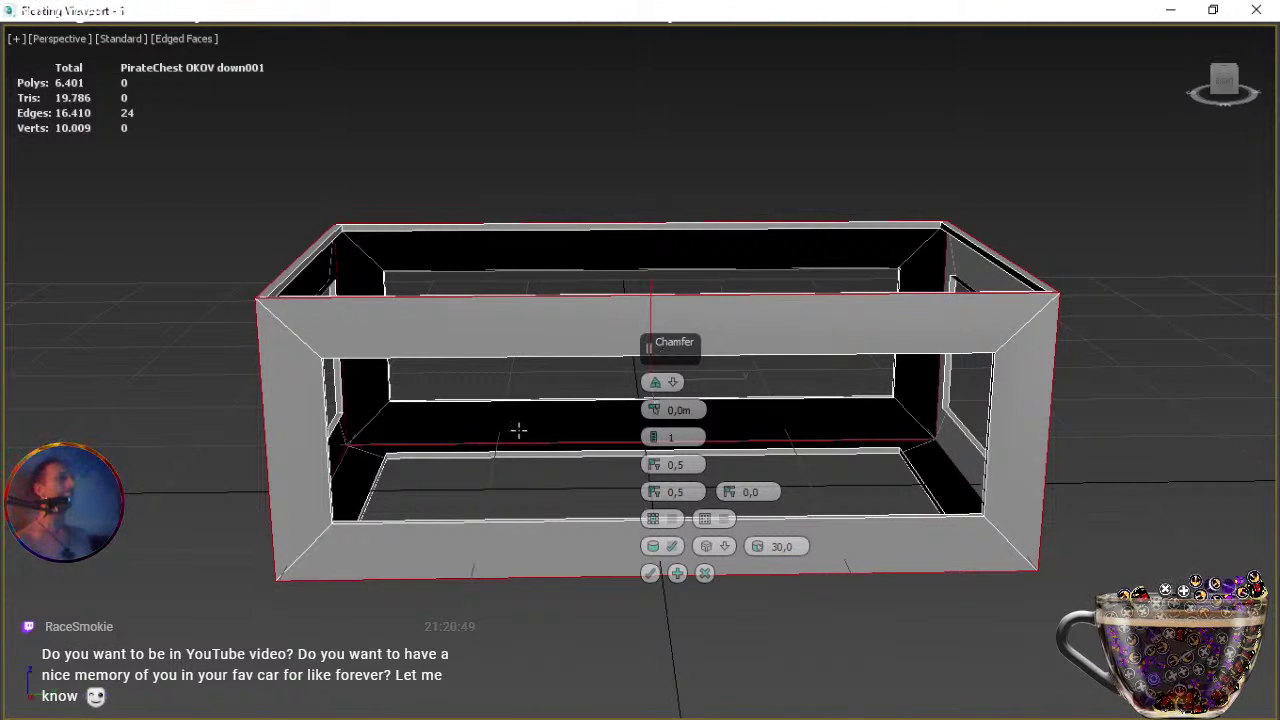
{"action": "scroll", "coordinate": [584, 458], "scroll_direction": "up", "scroll_amount": 5}
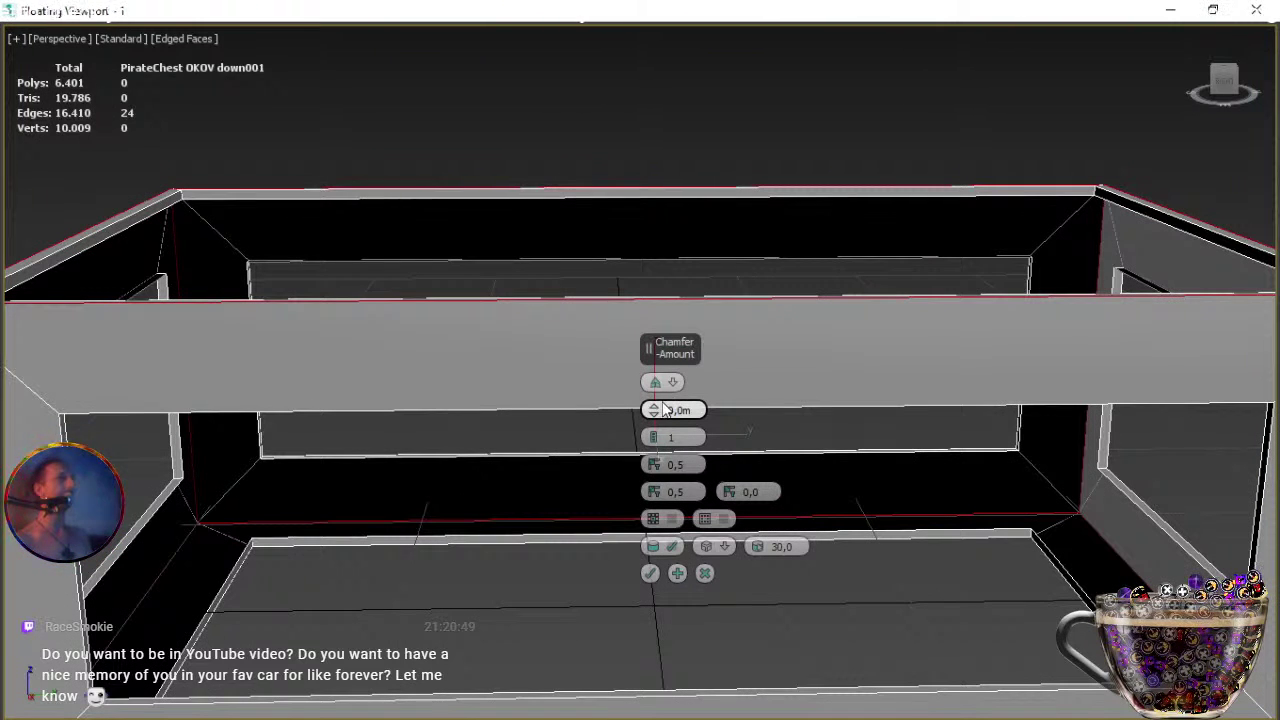
{"action": "left_click_drag", "start_coordinate": [653, 409], "coordinate": [653, 410]}
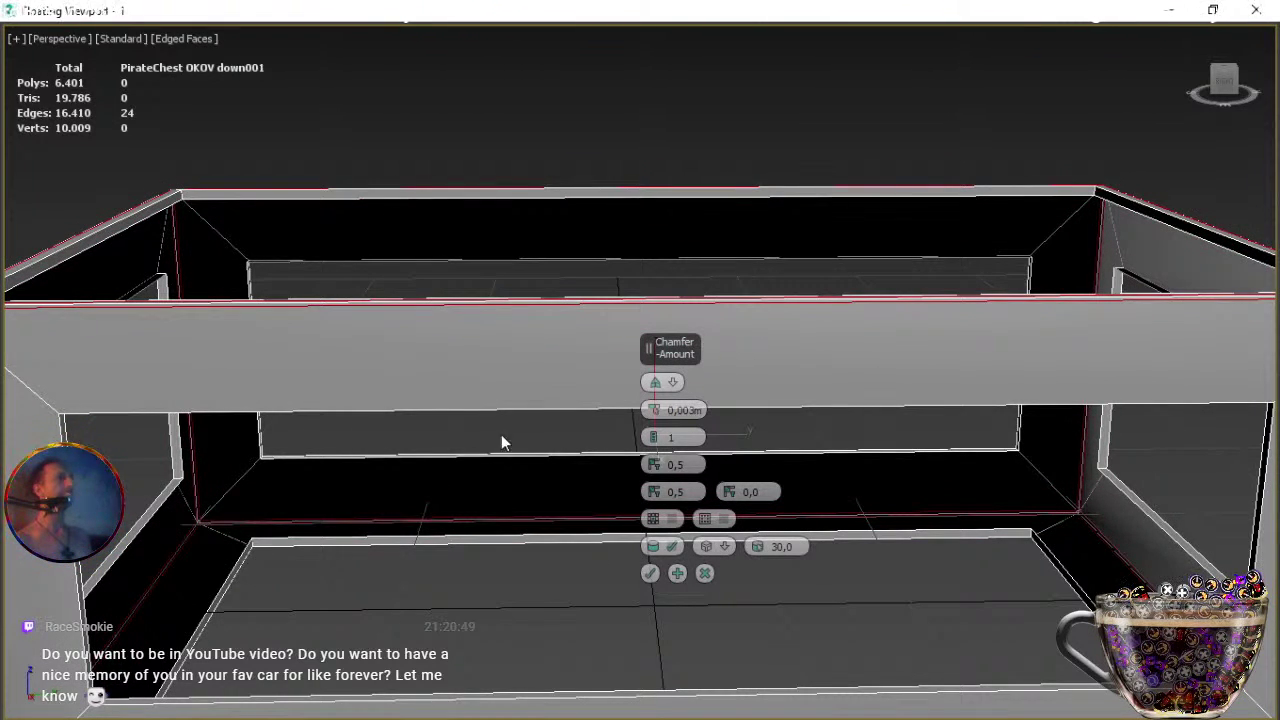
{"action": "middle_click_drag", "start_coordinate": [374, 434], "coordinate": [657, 451], "text": "alt"}
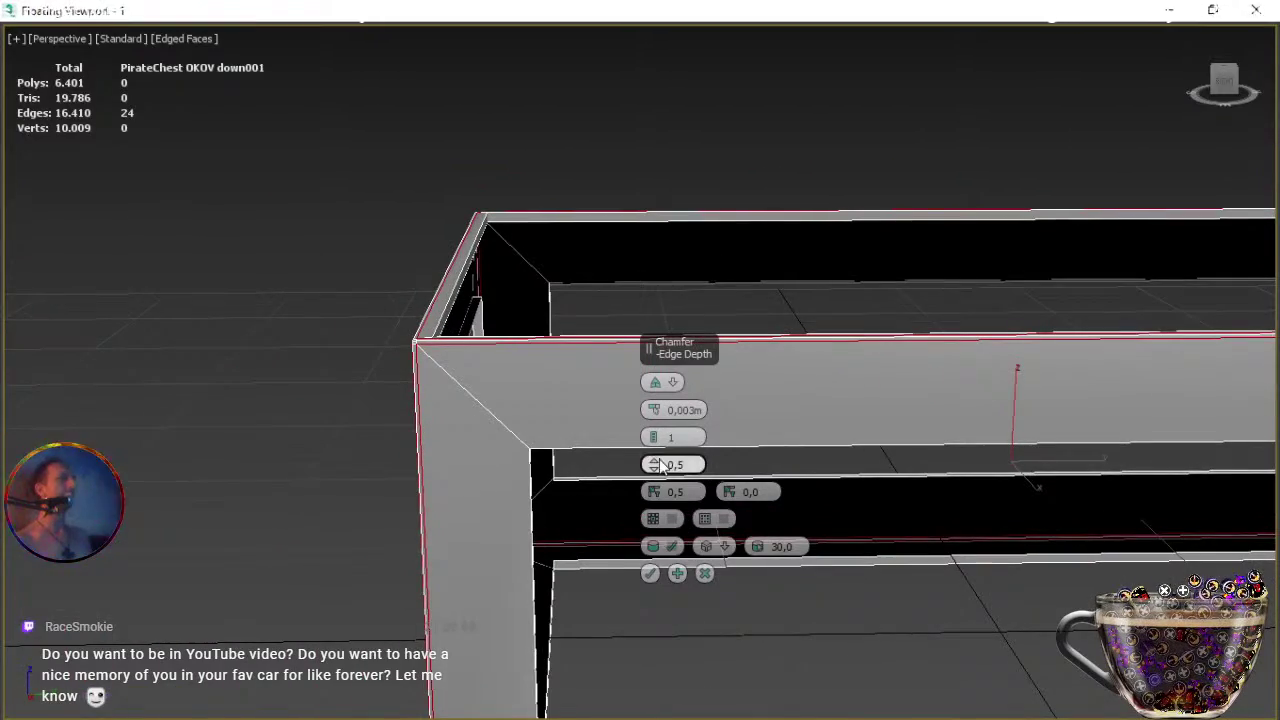
{"action": "key", "text": "ctrl+r"}
{"action": "middle_click_drag", "start_coordinate": [494, 483], "coordinate": [470, 435], "text": "alt"}
{"action": "scroll", "coordinate": [534, 486], "scroll_direction": "up", "scroll_amount": 4}
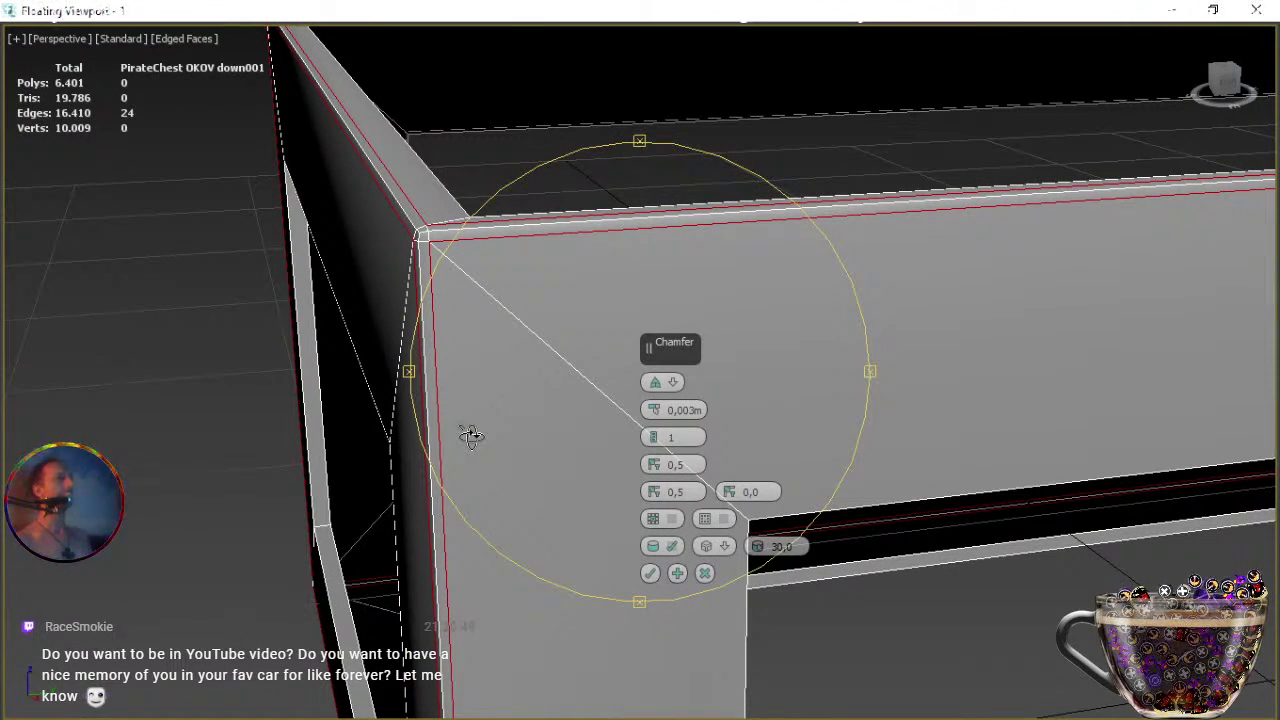
Compare 1 and 2 segments on the outer-edge chamfer, and apply it with 2 segments.
{"action": "left_click", "coordinate": [655, 440]}
{"action": "middle_click_drag", "start_coordinate": [514, 434], "coordinate": [533, 360], "text": "alt"}
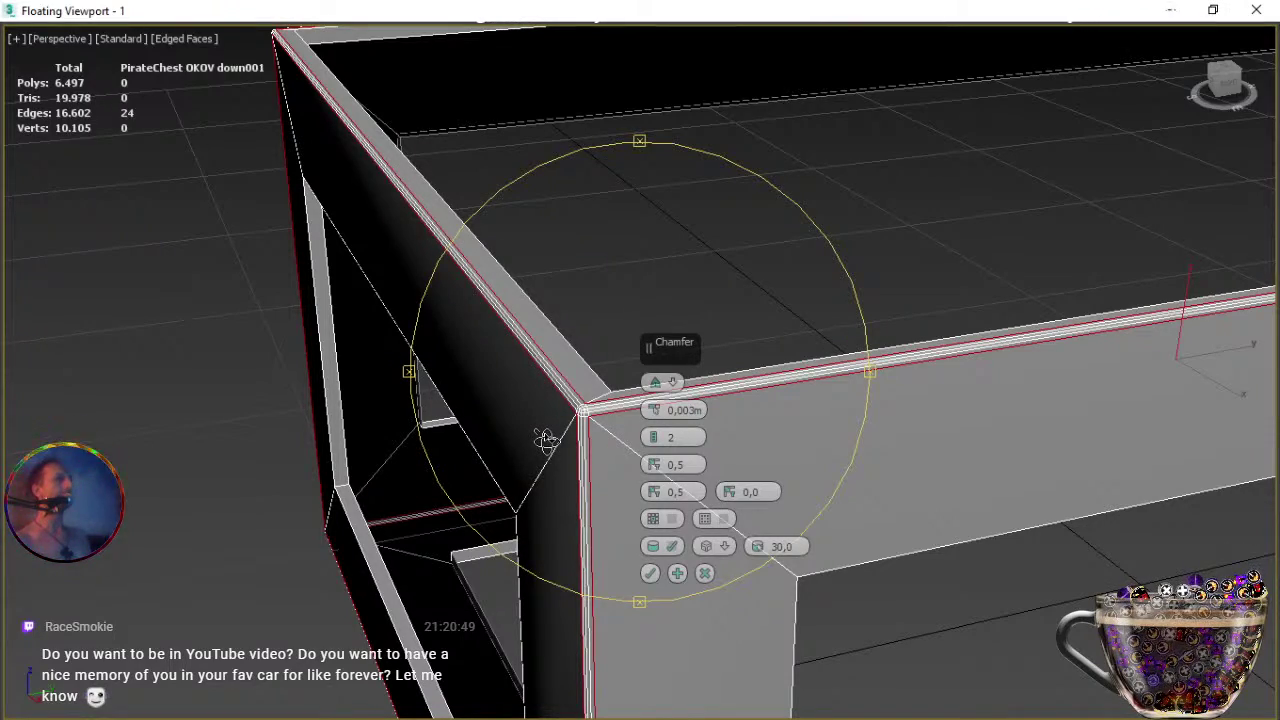
{"action": "mouse_move", "coordinate": [552, 453]}
{"action": "middle_mouse_down", "text": "alt"}
{"action": "mouse_move", "coordinate": [523, 434]}
{"action": "mouse_move", "coordinate": [560, 457]}
{"action": "middle_mouse_up", "text": "alt"}
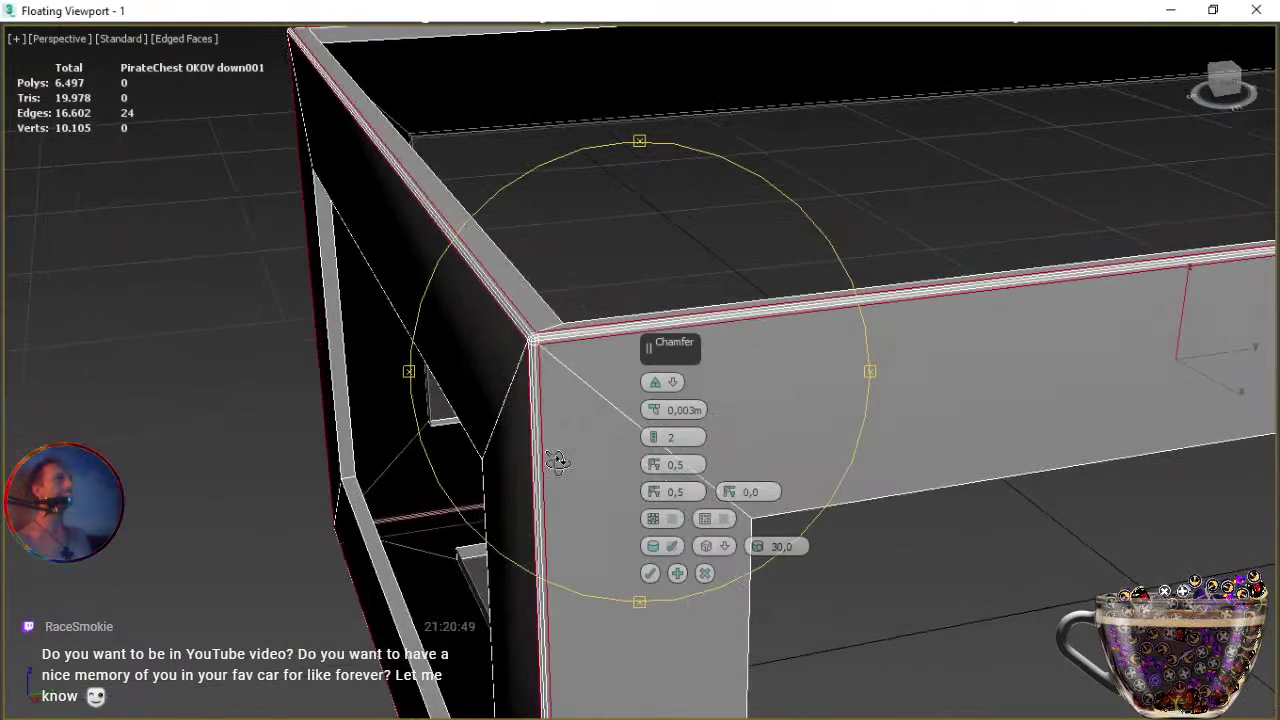
{"action": "left_click", "coordinate": [652, 444]}
{"action": "mouse_move", "coordinate": [552, 455]}
{"action": "middle_mouse_down", "text": "alt"}
{"action": "mouse_move", "coordinate": [531, 437]}
{"action": "mouse_move", "coordinate": [551, 448]}
{"action": "middle_mouse_up", "text": "alt"}
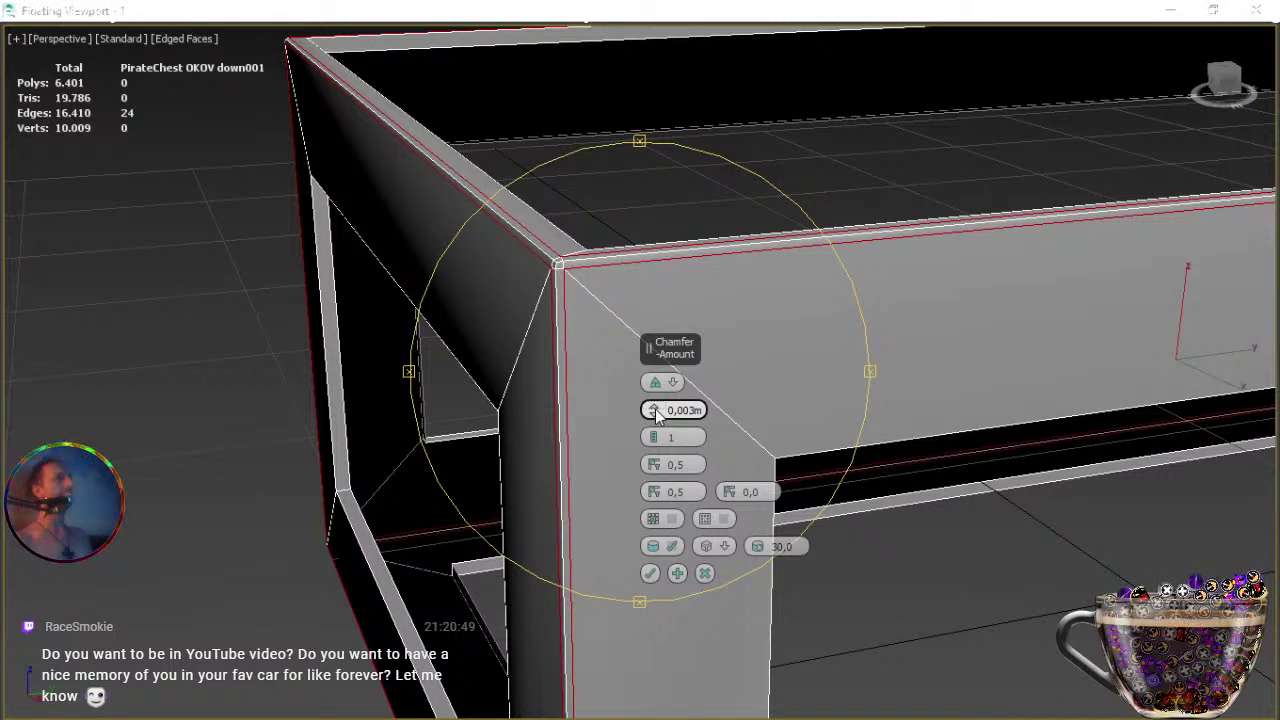
{"action": "left_click", "coordinate": [654, 439]}
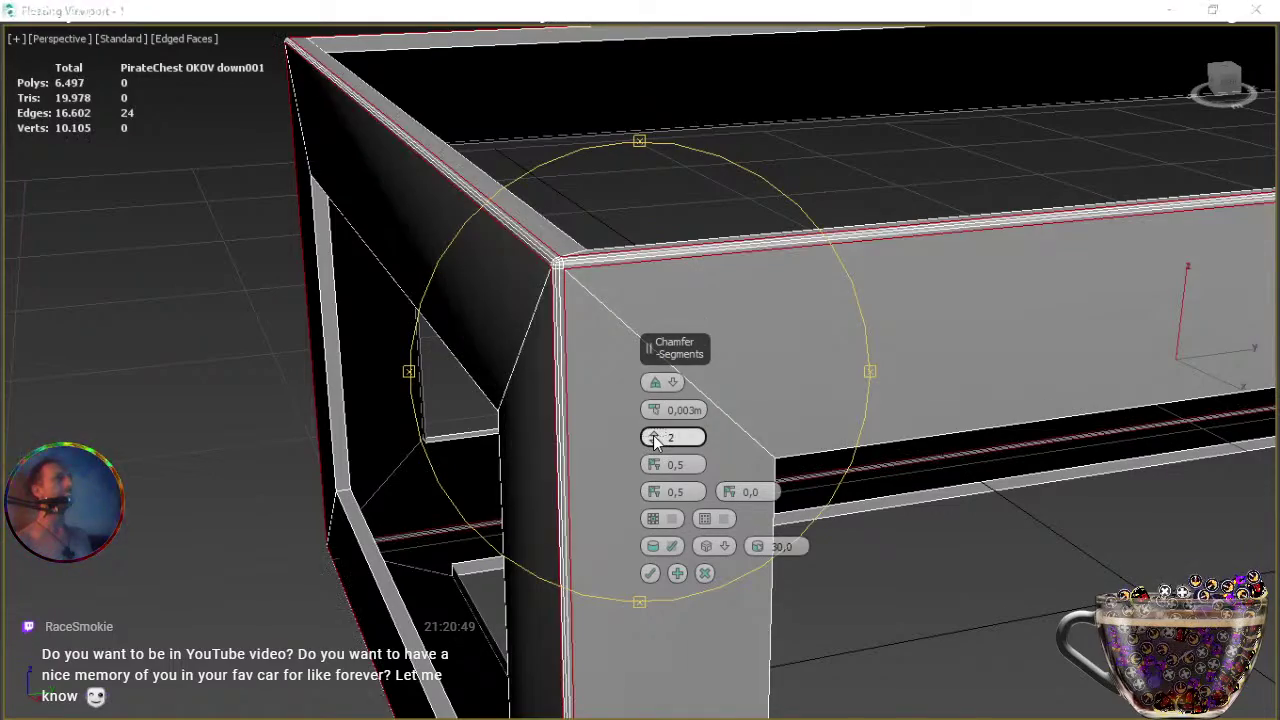
{"action": "mouse_move", "coordinate": [551, 463]}
{"action": "middle_mouse_down", "text": "alt"}
{"action": "mouse_move", "coordinate": [569, 449]}
{"action": "mouse_move", "coordinate": [573, 470]}
{"action": "mouse_move", "coordinate": [543, 466]}
{"action": "middle_mouse_up", "text": "alt"}
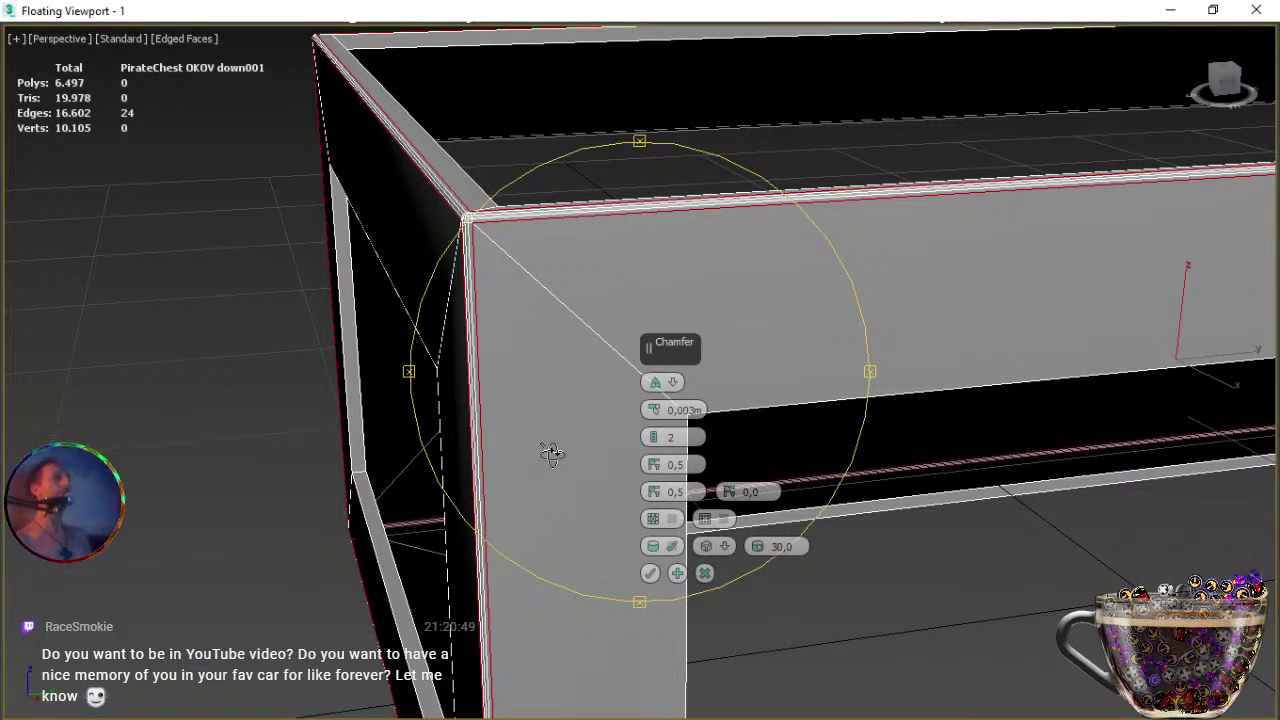
{"action": "left_click", "coordinate": [650, 572]}
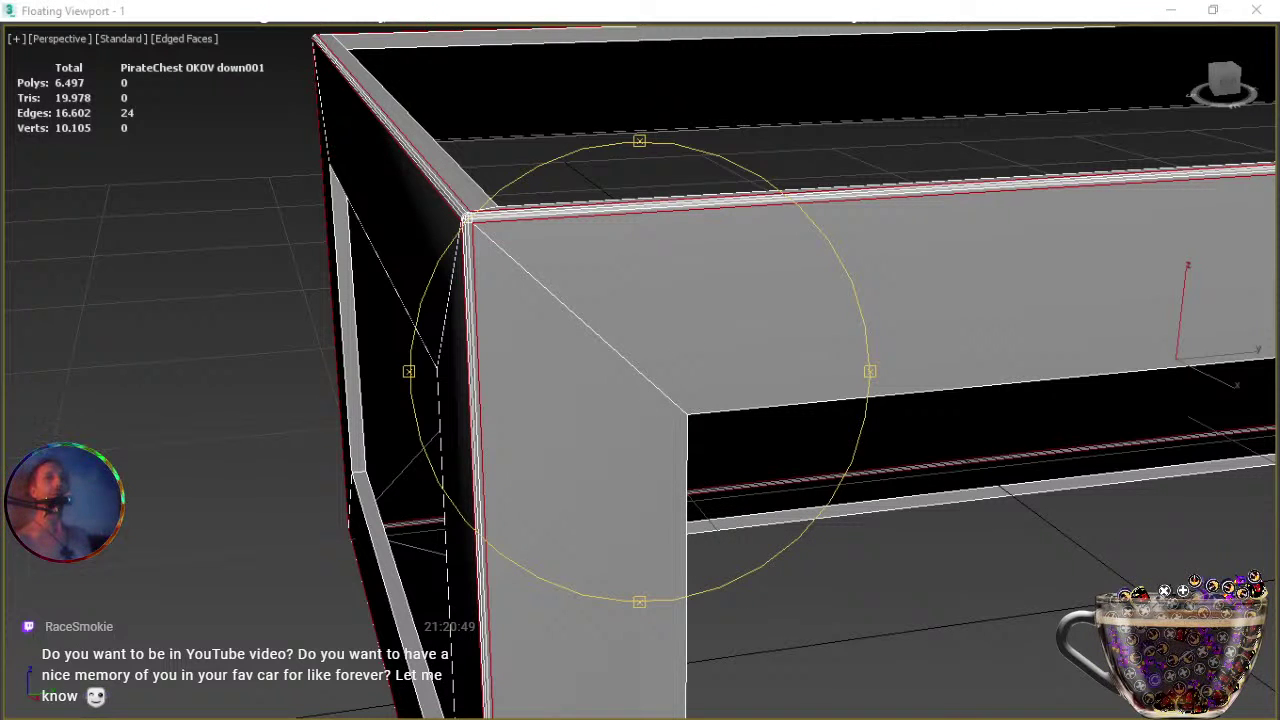
Inspect the chamfered corner of the lower trim against the whole chest, and isolate the trim again.
{"action": "key", "text": "alt+q"}
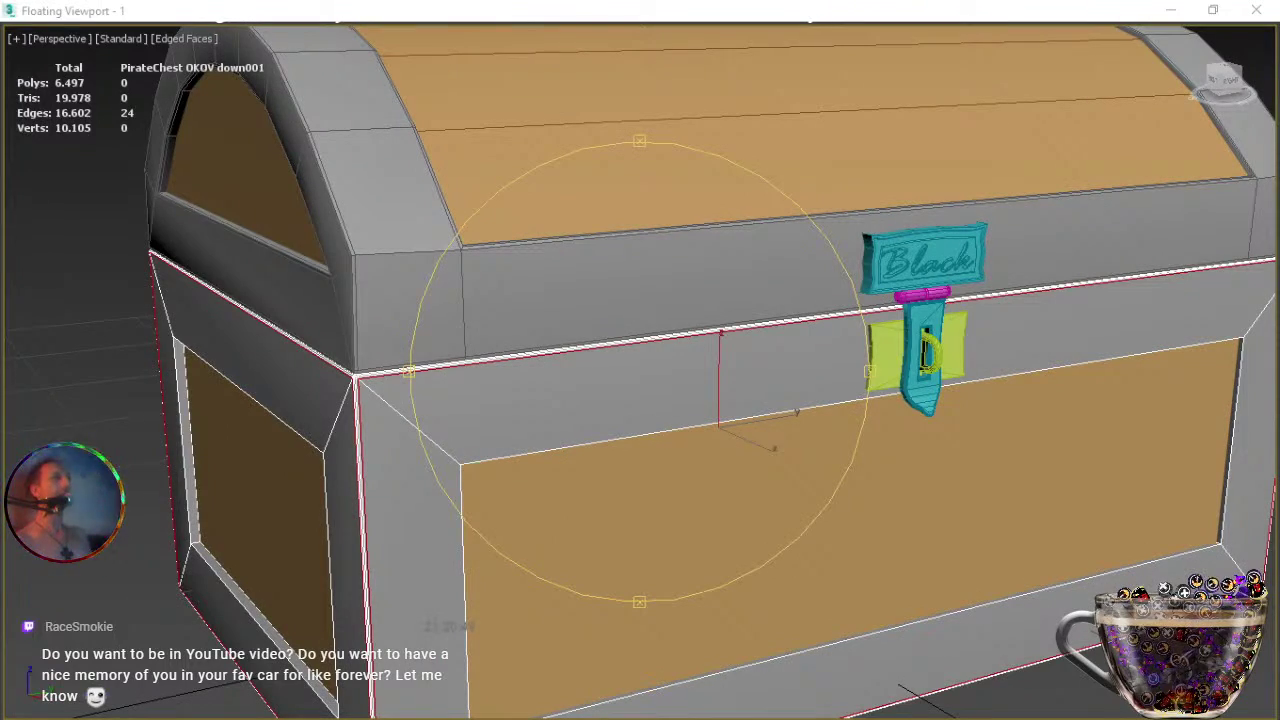
{"action": "scroll", "coordinate": [562, 436], "scroll_direction": "up", "scroll_amount": 2}
{"action": "middle_click_drag", "start_coordinate": [478, 440], "coordinate": [729, 471]}
{"action": "scroll", "coordinate": [560, 421], "scroll_direction": "up", "scroll_amount": 1}
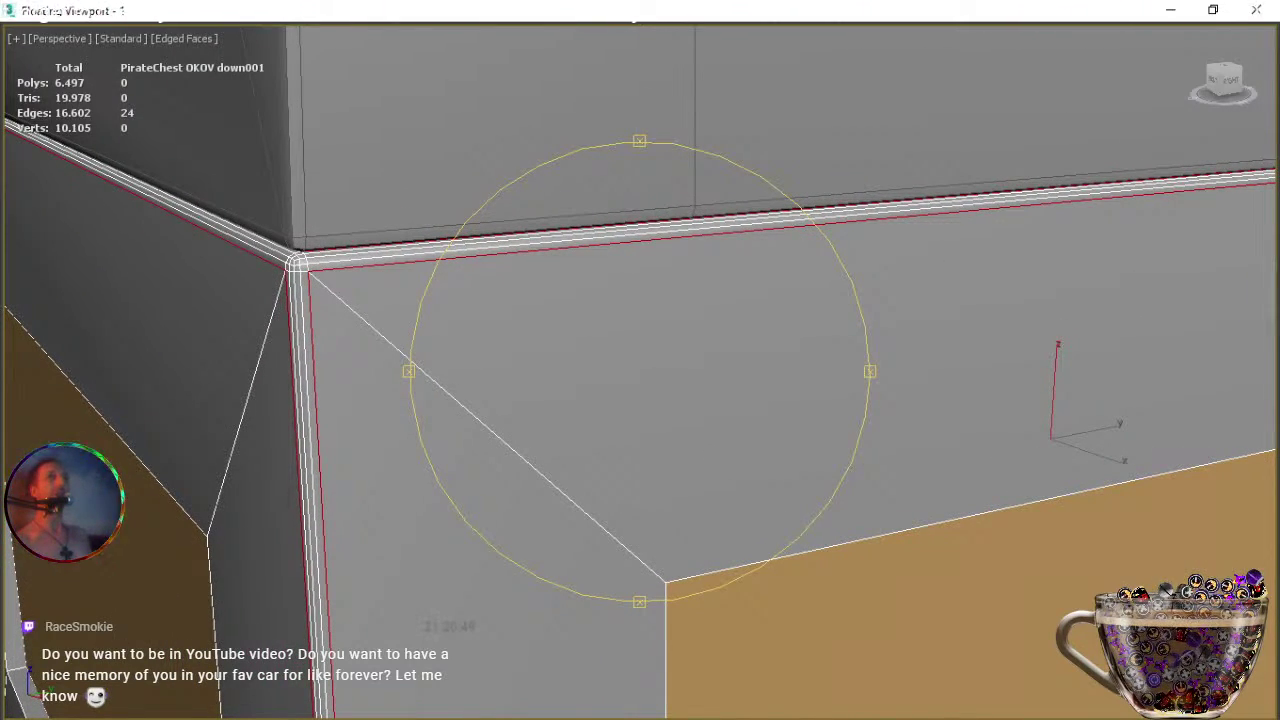
{"action": "key", "text": "alt+q"}
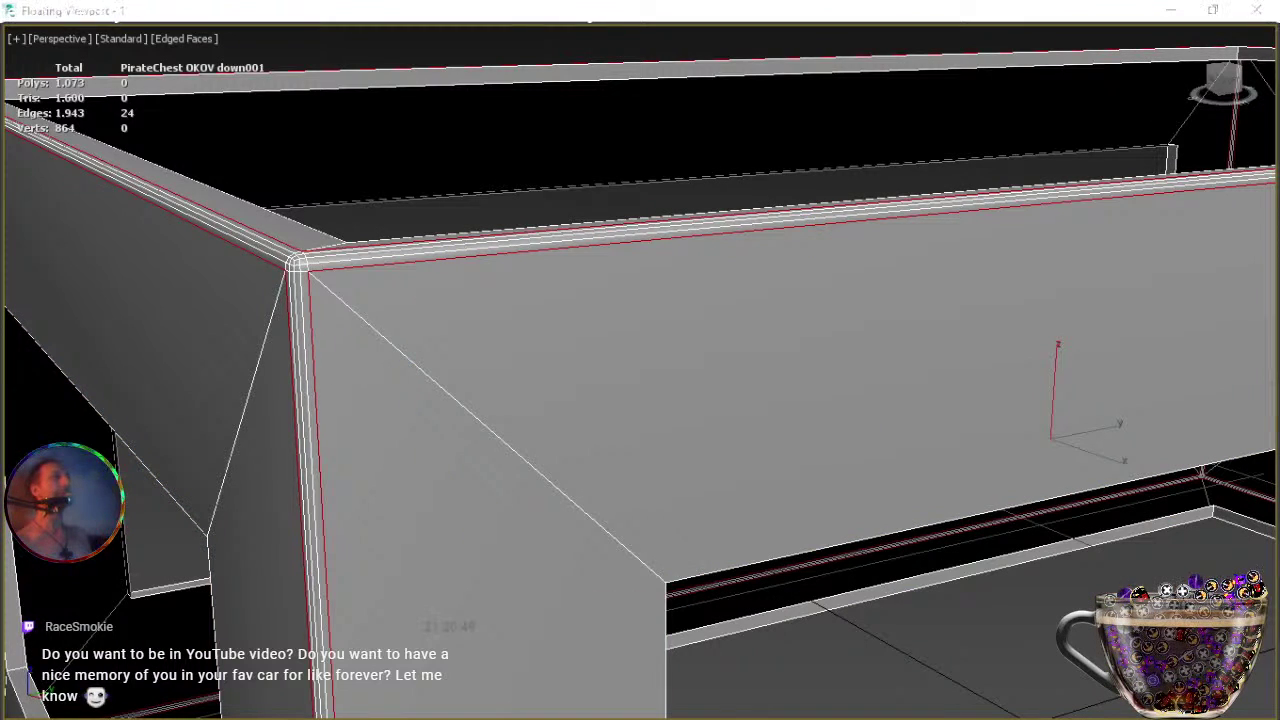
Undo the chamfer's second segment and check the lower trim's outer edges against the whole chest.
{"action": "key", "text": "ctrl+z"}
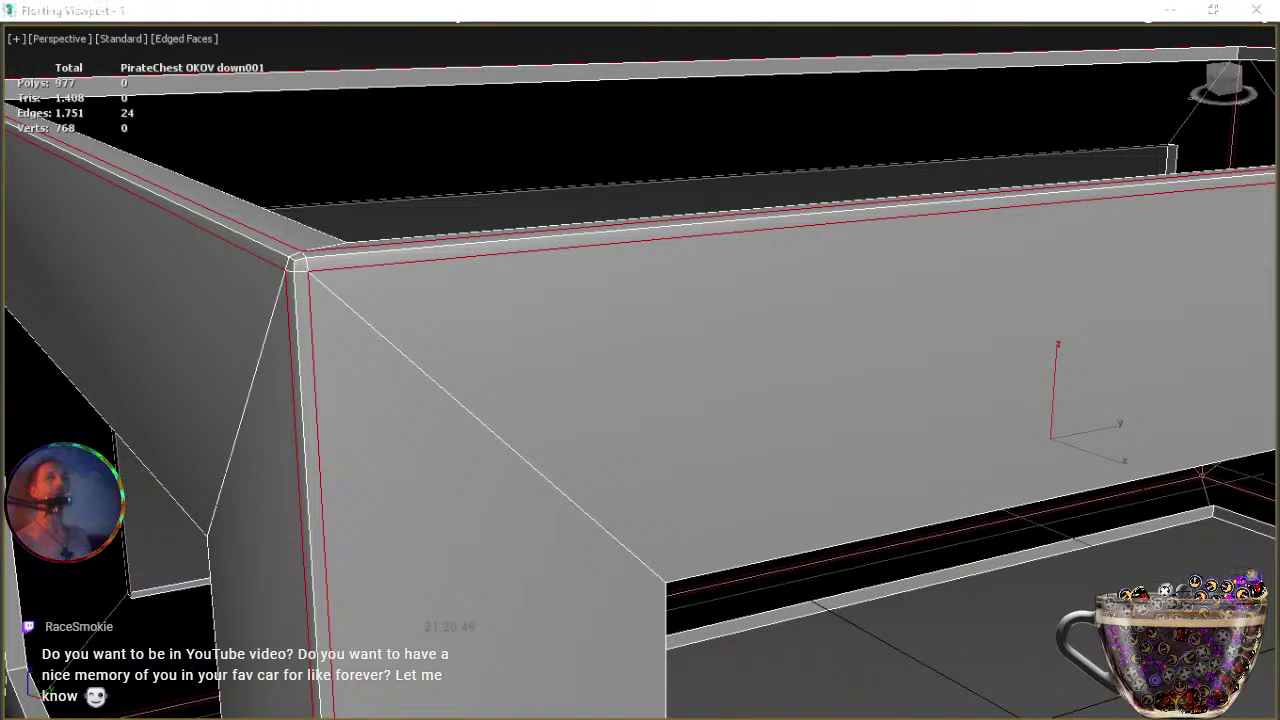
{"action": "key", "text": "alt+q"}
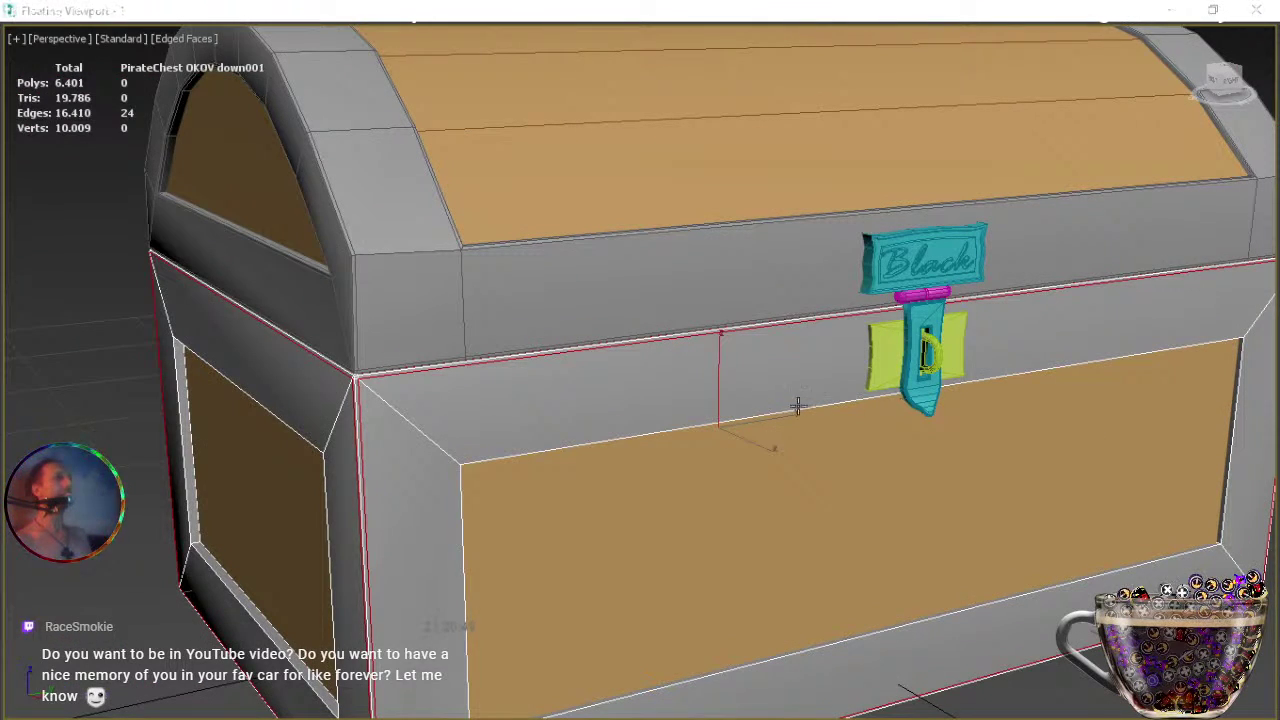
{"action": "scroll", "coordinate": [574, 420], "scroll_direction": "up", "scroll_amount": 4}
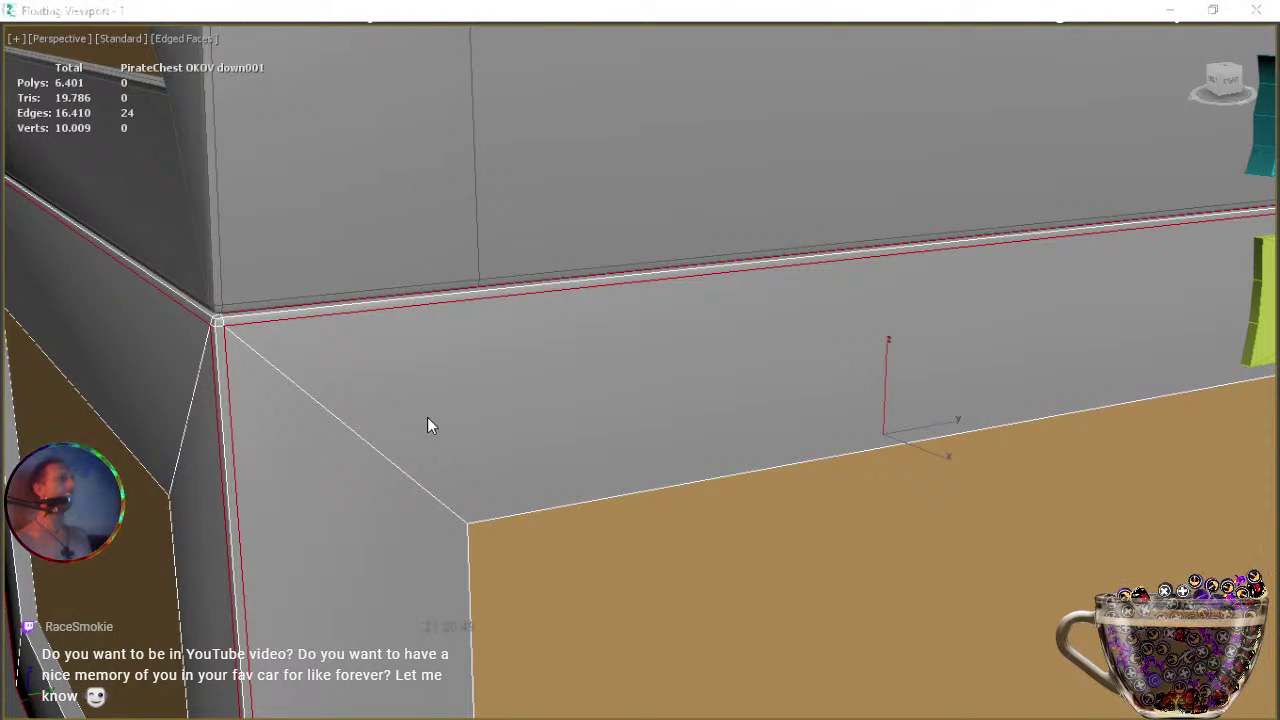
{"action": "scroll", "coordinate": [426, 424], "scroll_direction": "down", "scroll_amount": 5}
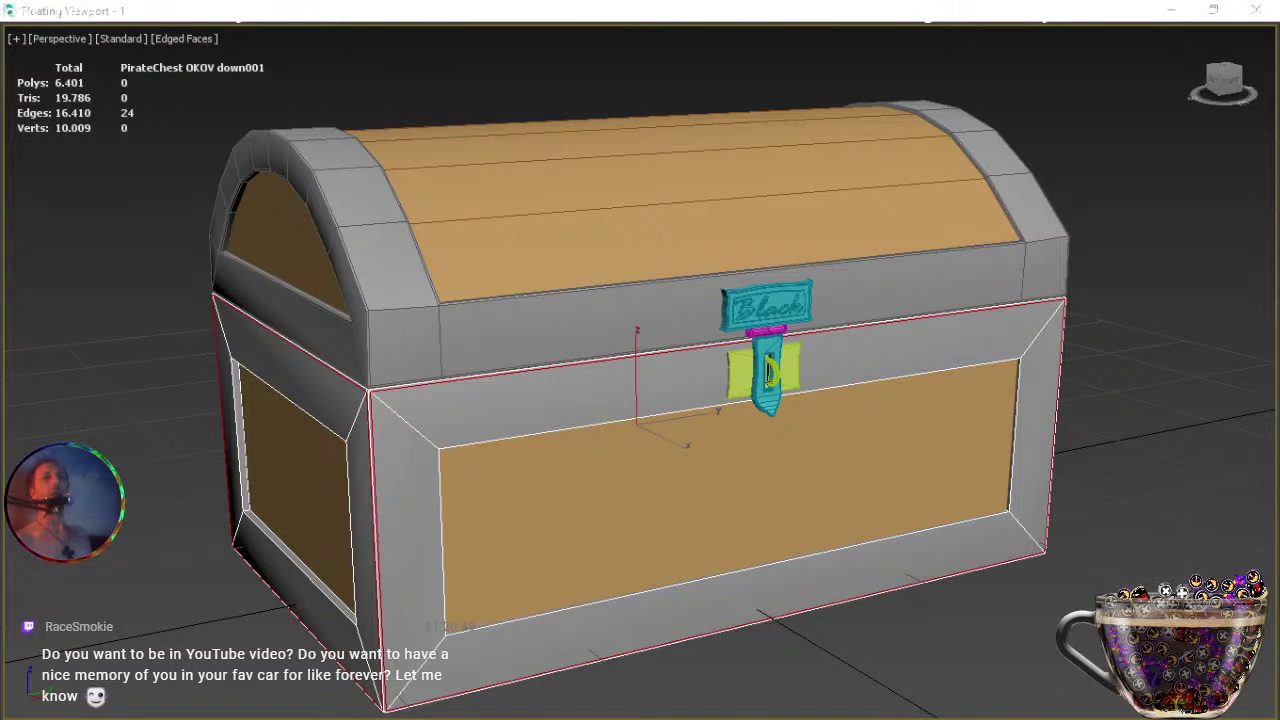
{"action": "key", "text": "alt+q"}
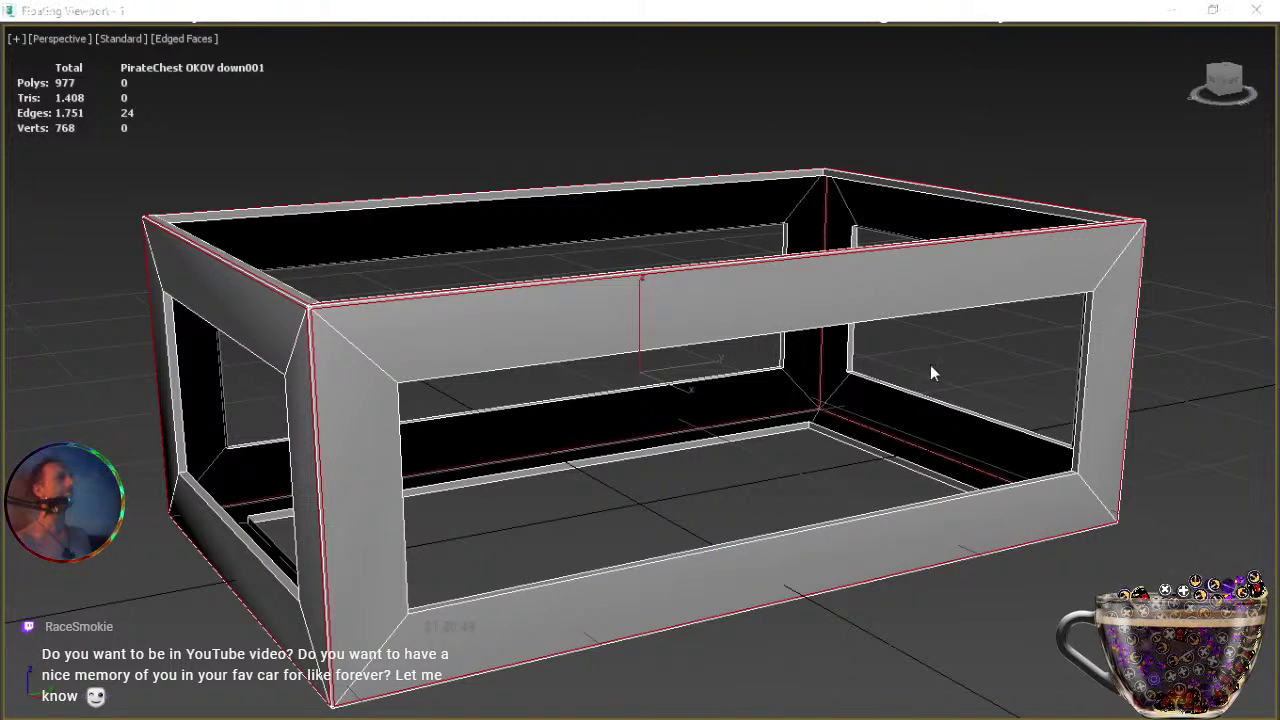
{"action": "key", "text": "ctrl+BackSpace"}
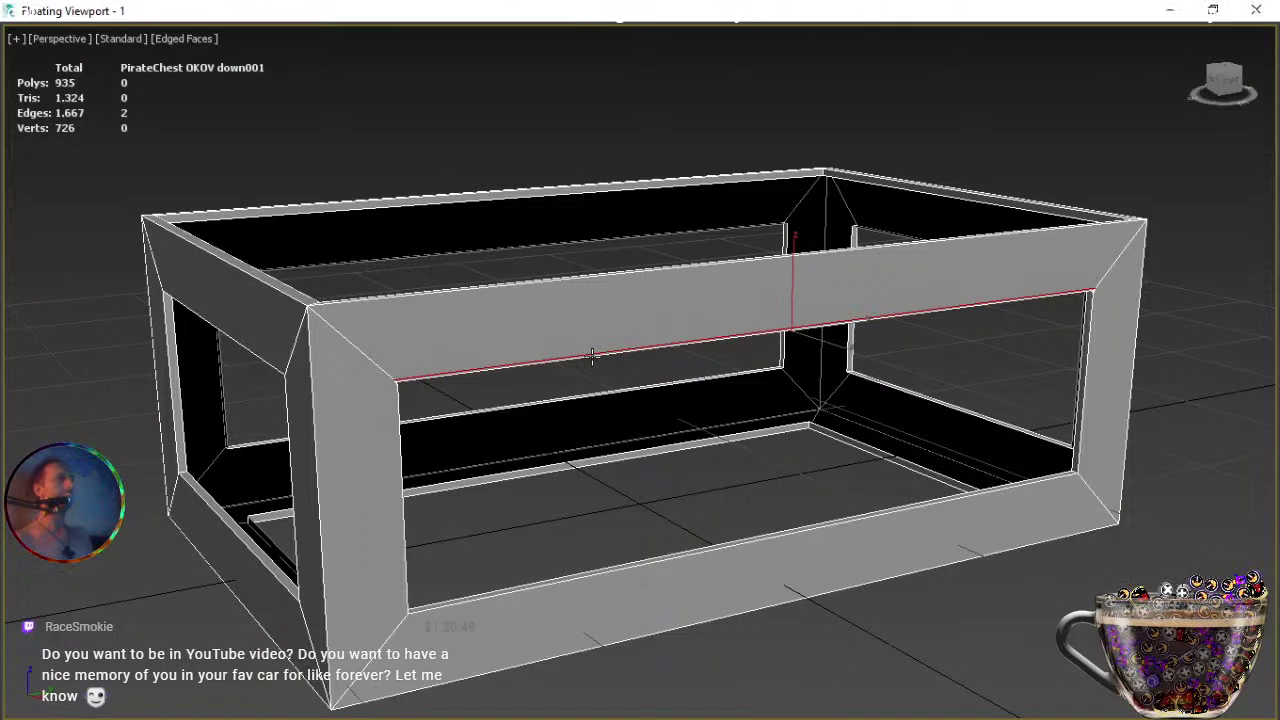
{"action": "right_click", "coordinate": [600, 377]}
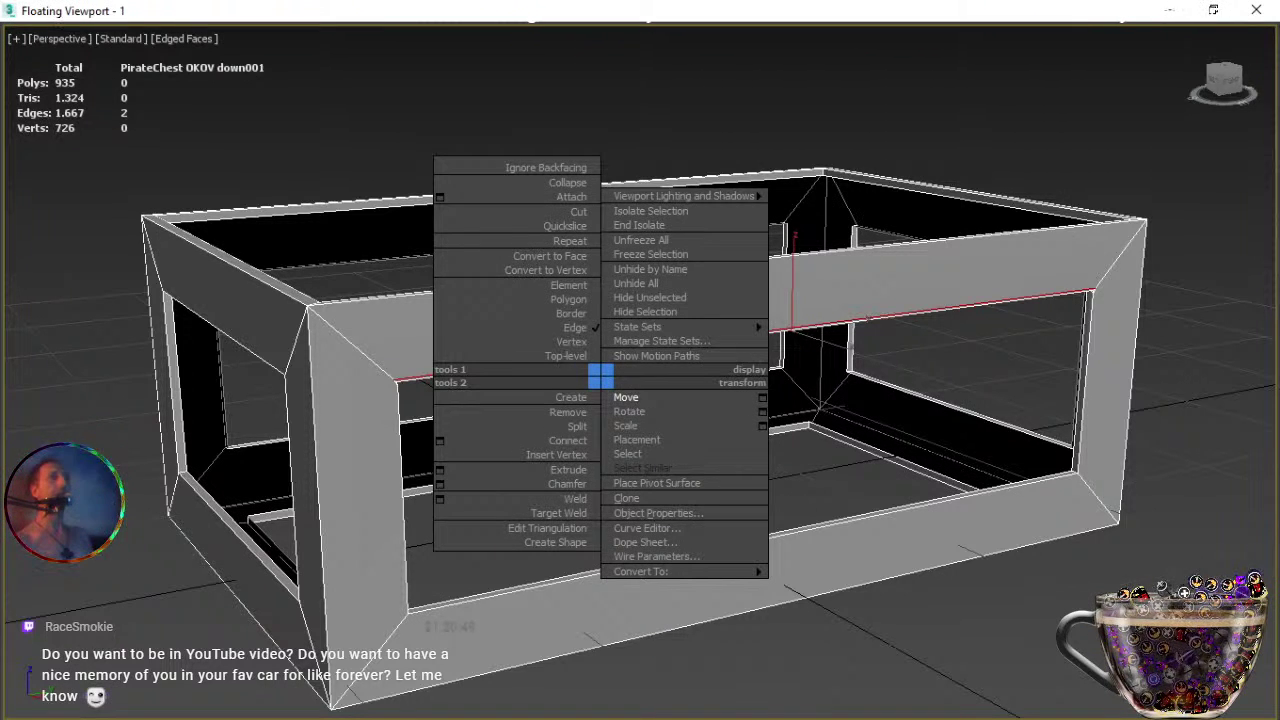
{"action": "left_click", "coordinate": [756, 383]}
{"action": "key", "text": "ctrl+z"}
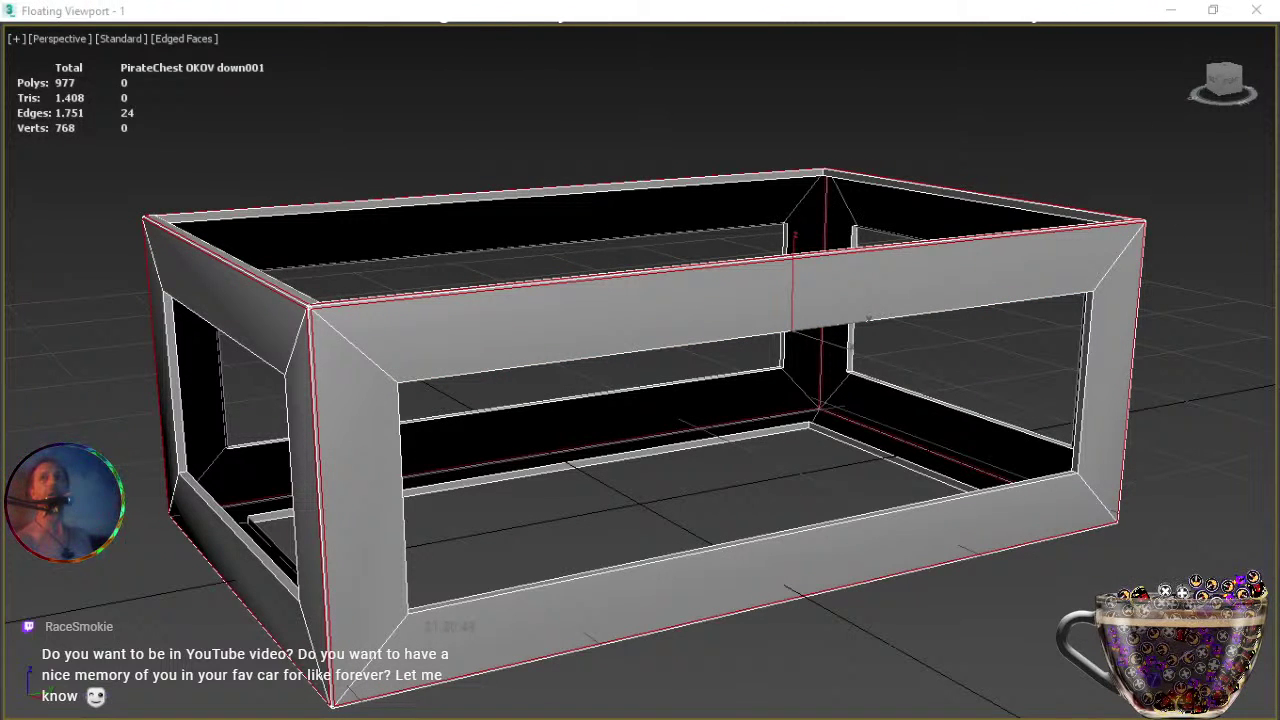
{"action": "key", "text": "2"}
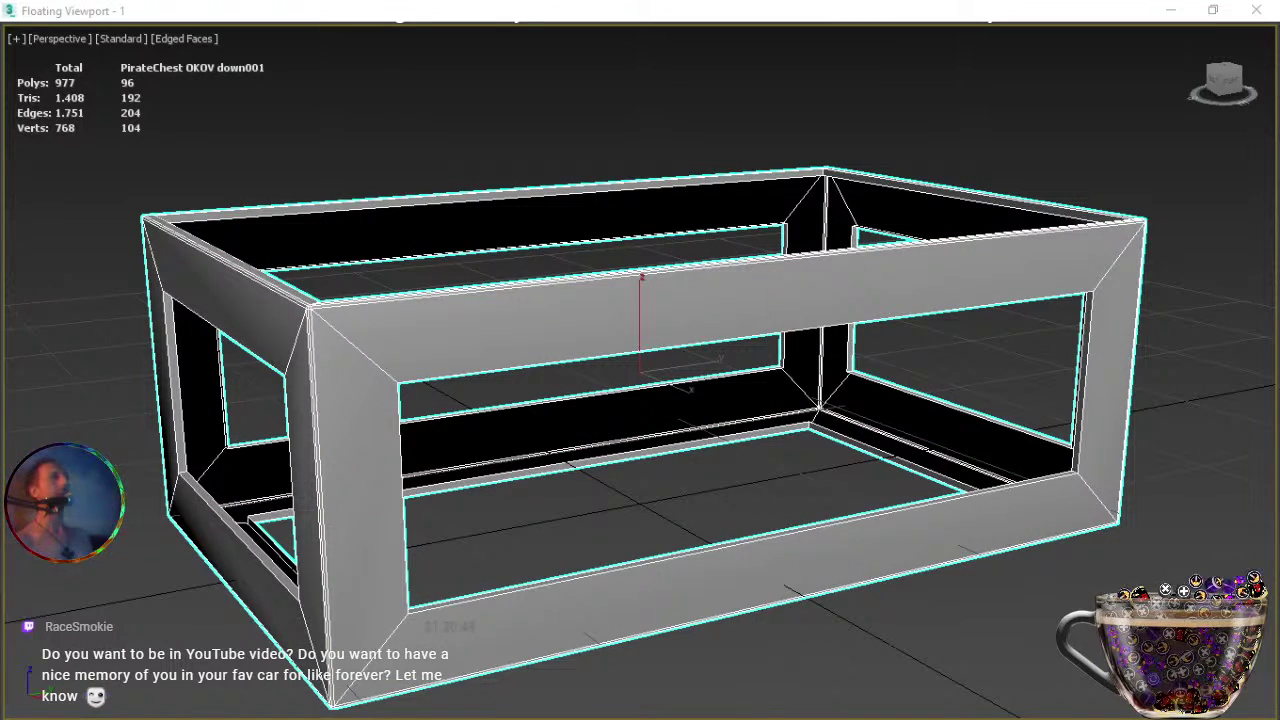
{"action": "key", "text": "2"}
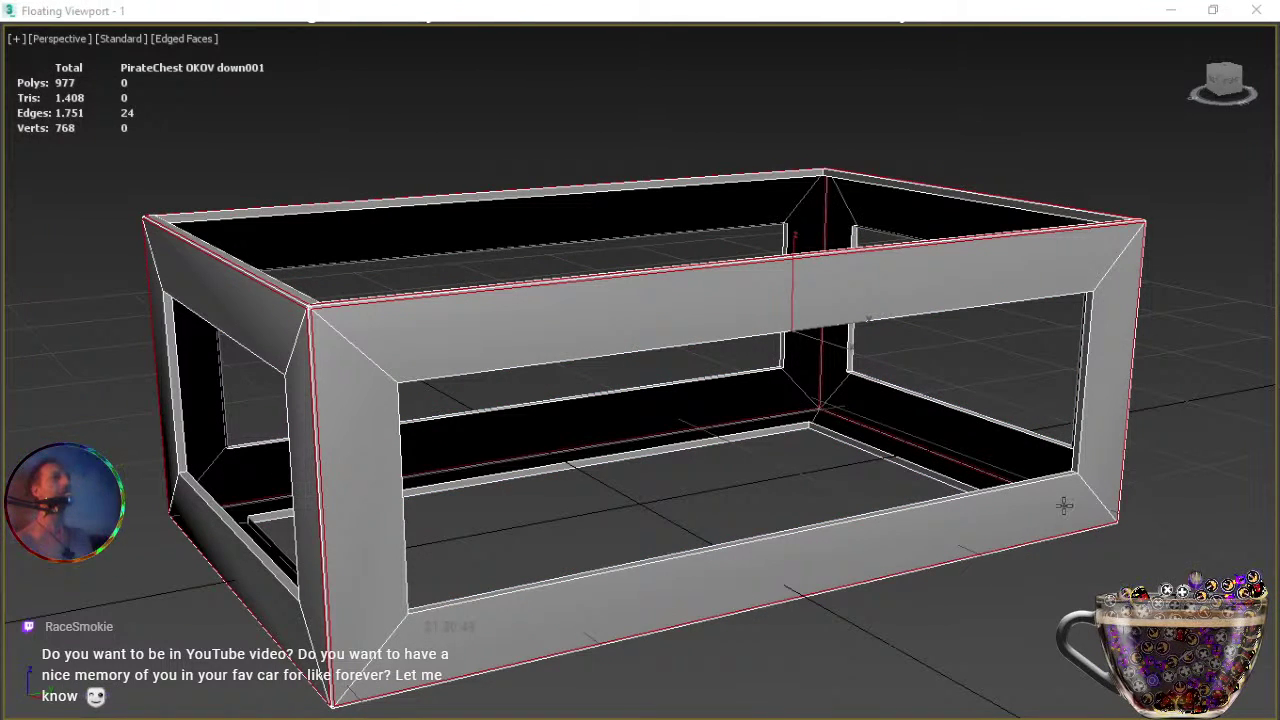
{"action": "key", "text": "ctrl+BackSpace"}
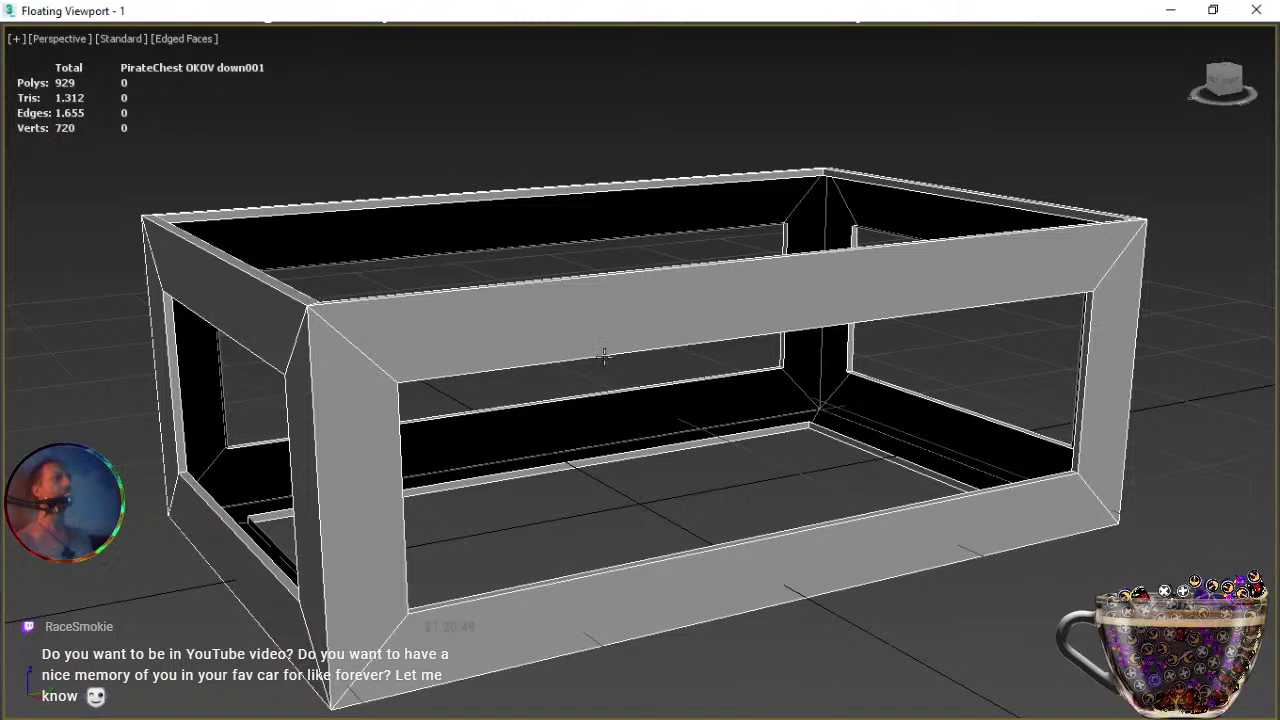
{"action": "left_click", "coordinate": [486, 372]}
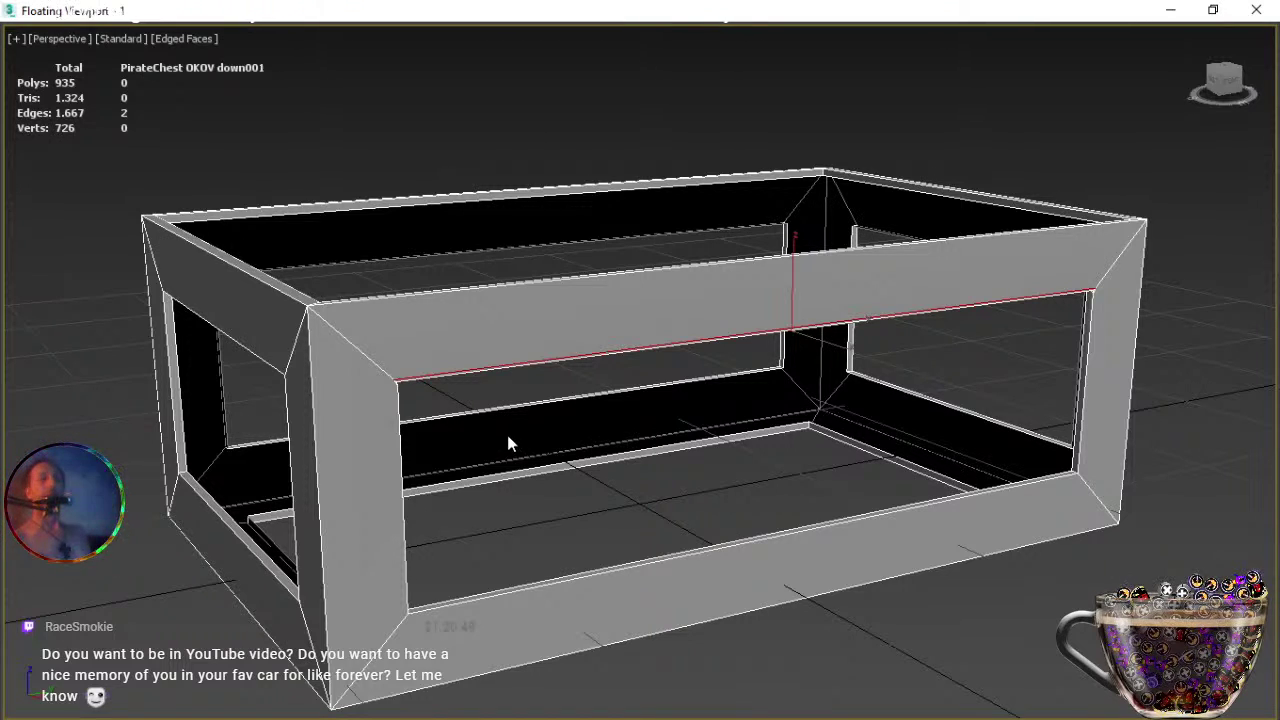
{"action": "middle_click_drag", "start_coordinate": [506, 447], "coordinate": [477, 425]}
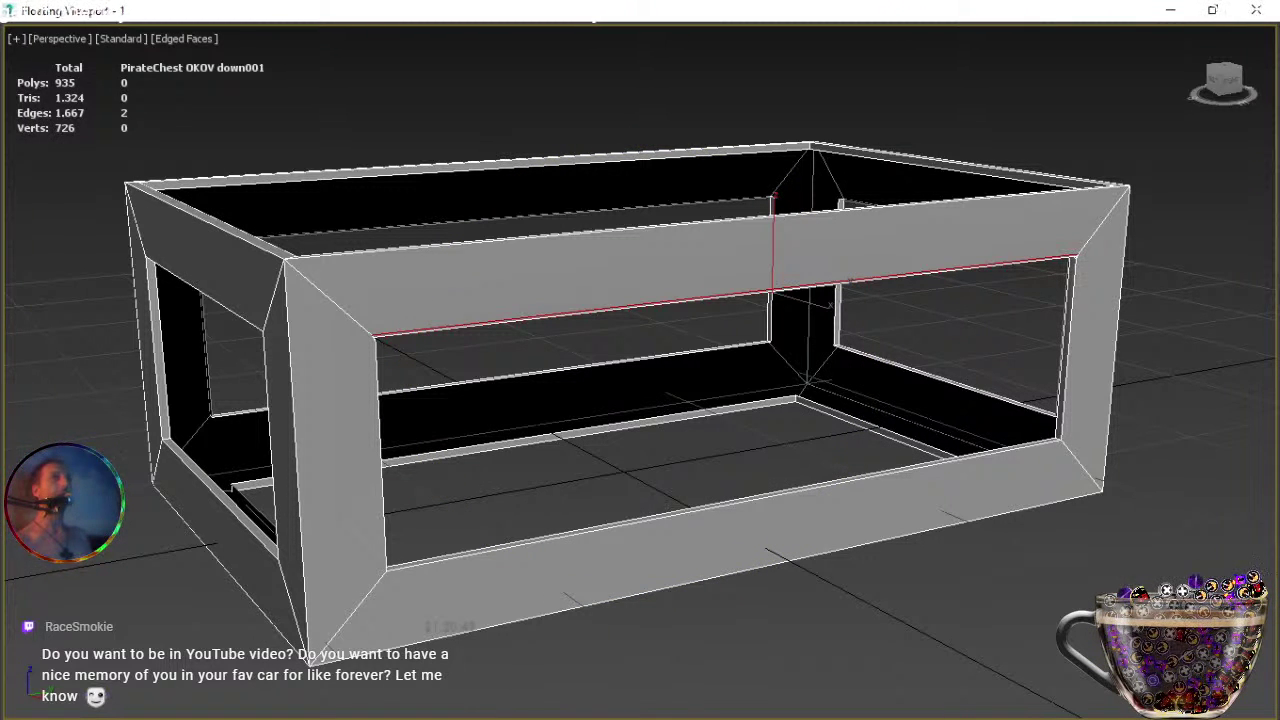
{"action": "key", "text": "ctrl+z"}
{"action": "key", "text": "ctrl+z"}
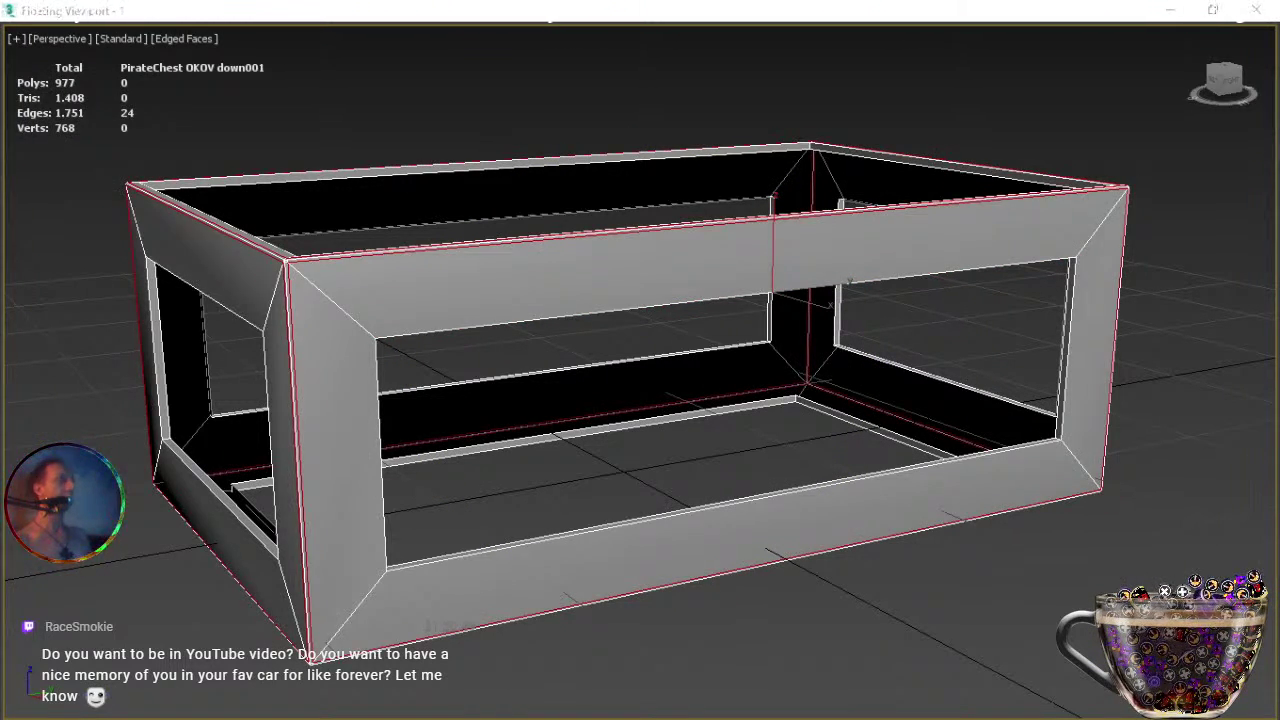
Show the whole chest again and chamfer the lower trim's outer edges by 0.003 m with 1 segment.
{"action": "key", "text": "alt+q"}
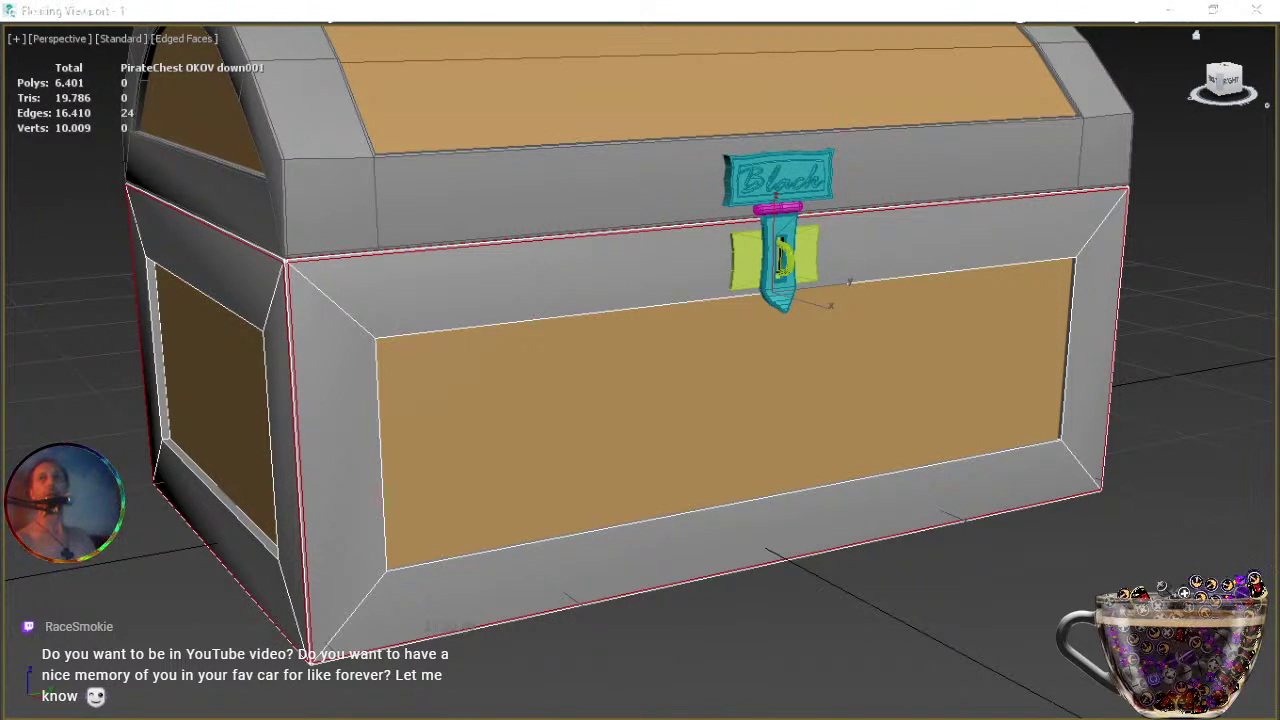
{"action": "key", "text": "ctrl+shift+c"}
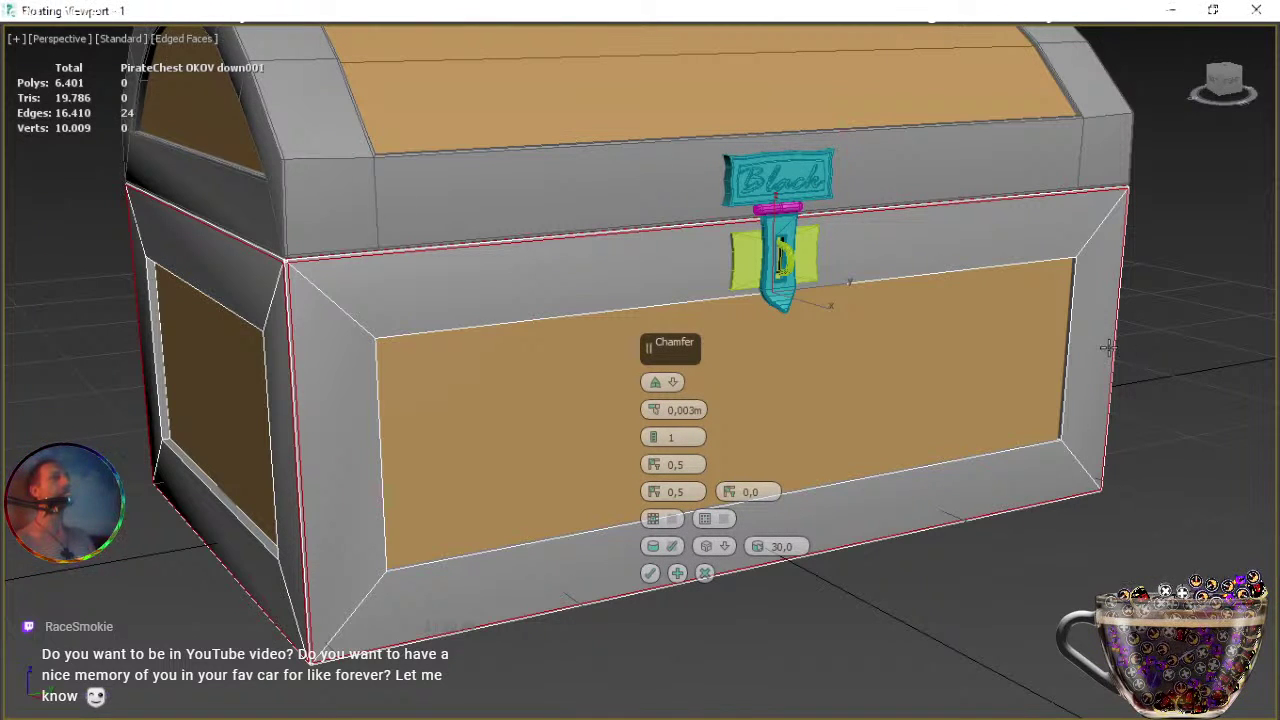
{"action": "left_click", "coordinate": [705, 574]}
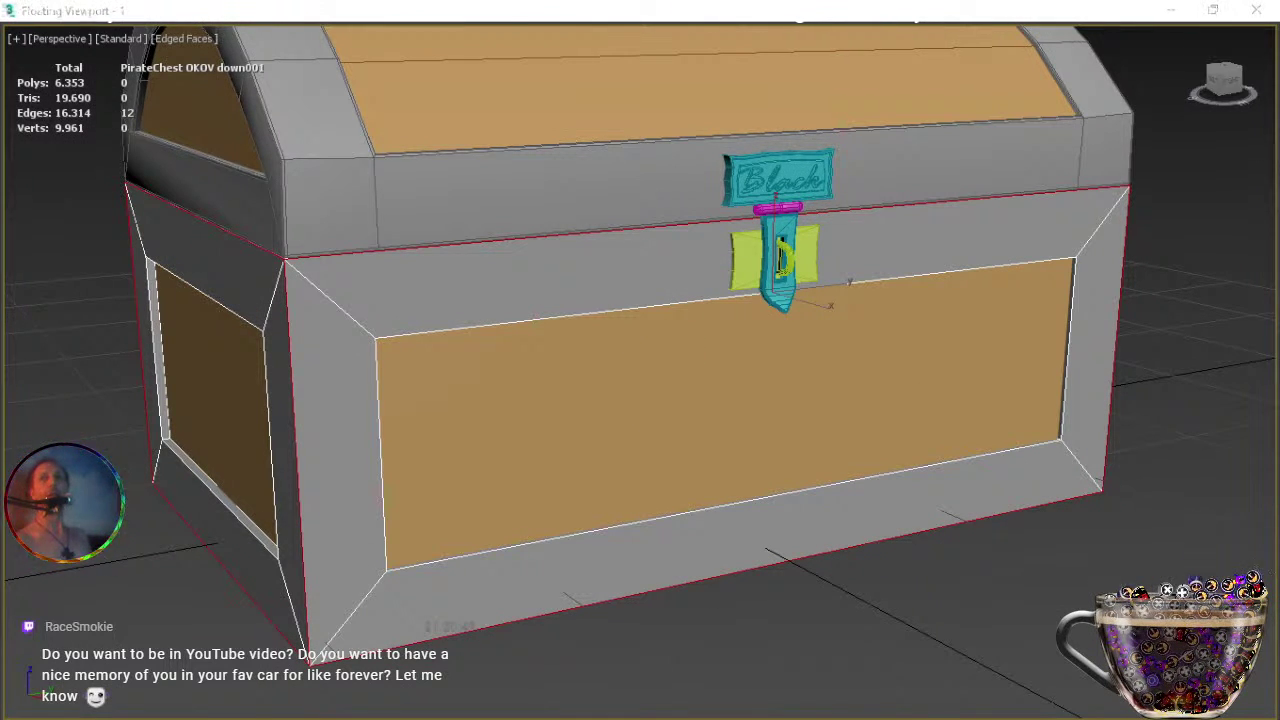
{"action": "key", "text": "ctrl+shift+c"}
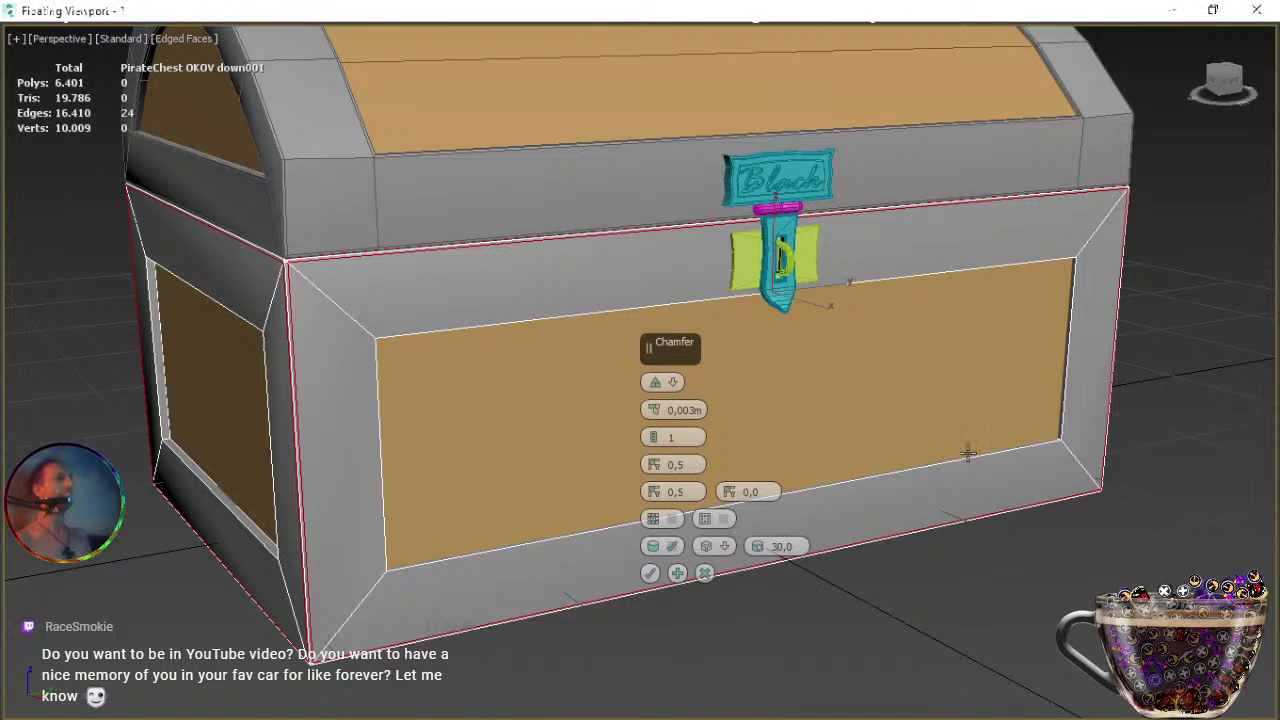
{"action": "left_click", "coordinate": [650, 574]}
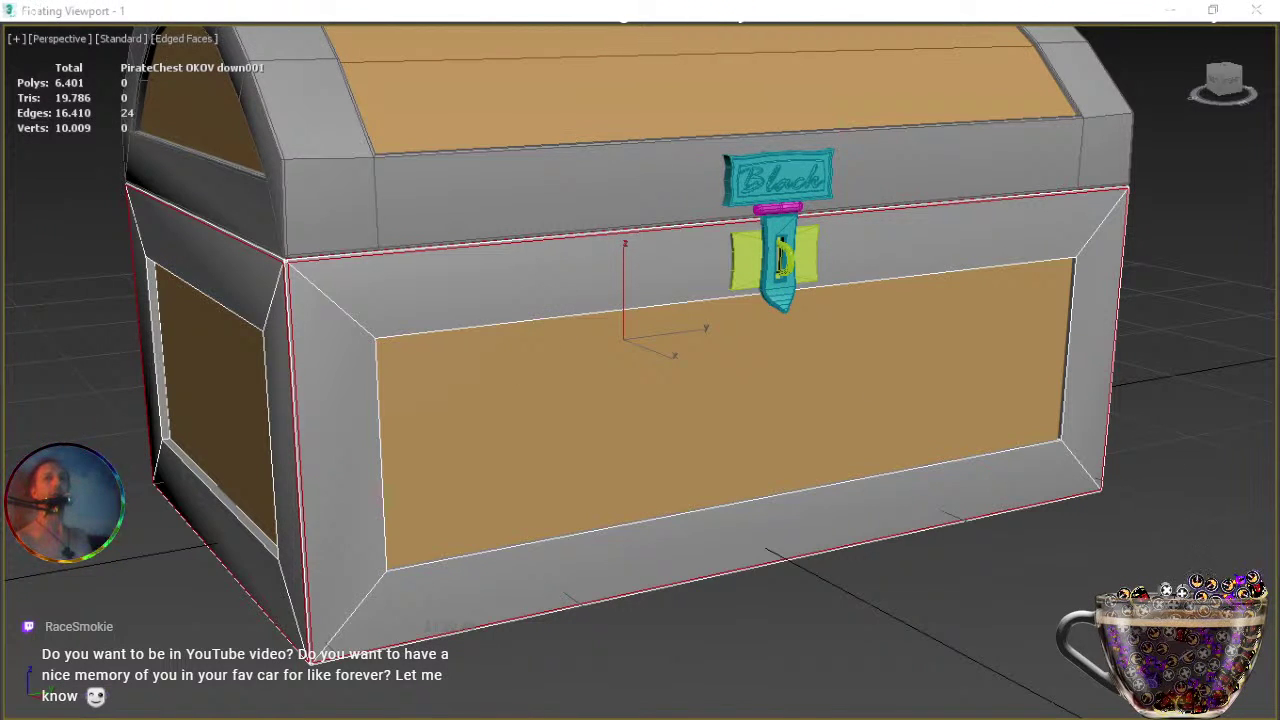
Isolate the lower trim and chamfer the four edges around its long front opening by 0.003 m with 1 segment.
{"action": "key", "text": "alt+q"}
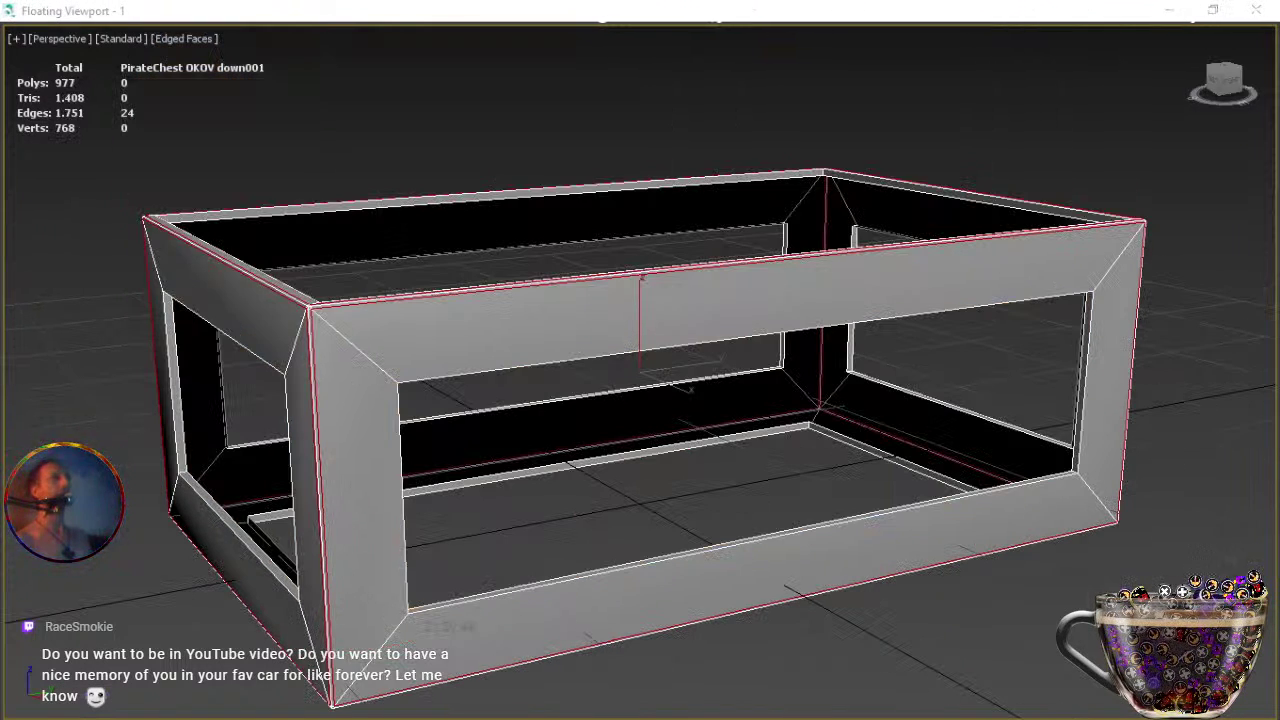
{"action": "left_click", "coordinate": [482, 374]}
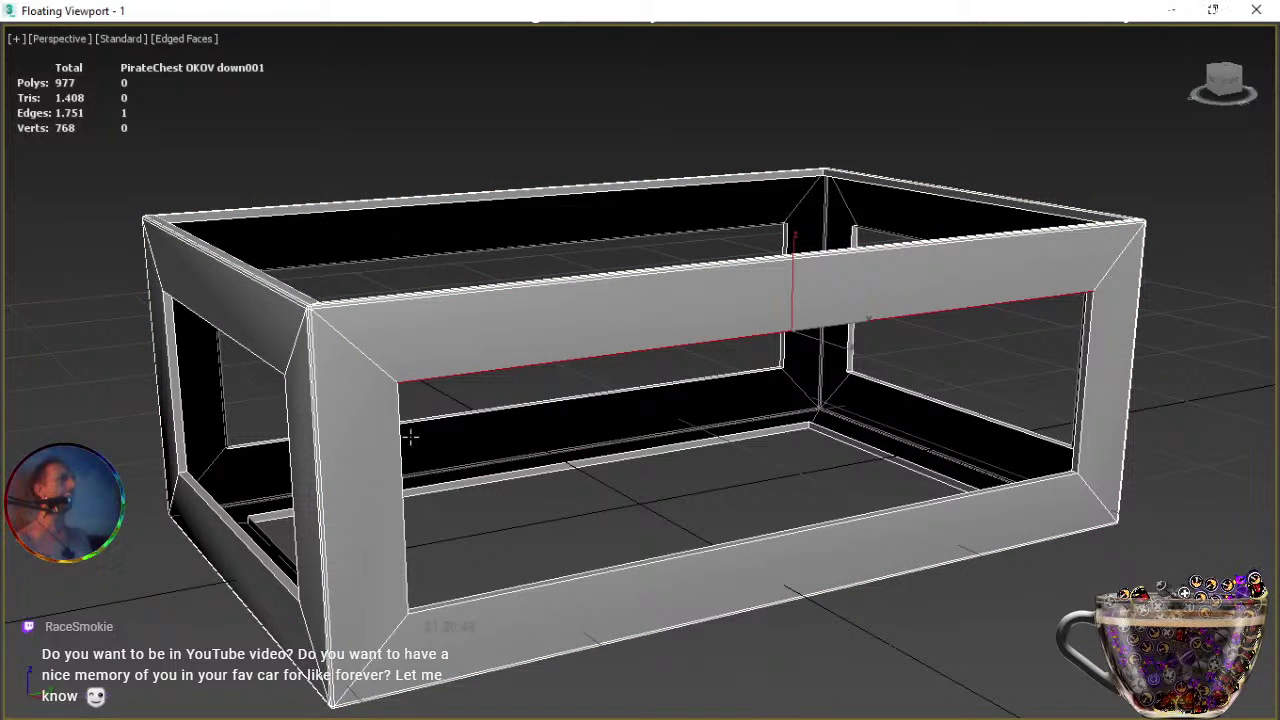
{"action": "left_click", "coordinate": [405, 495], "text": "ctrl"}
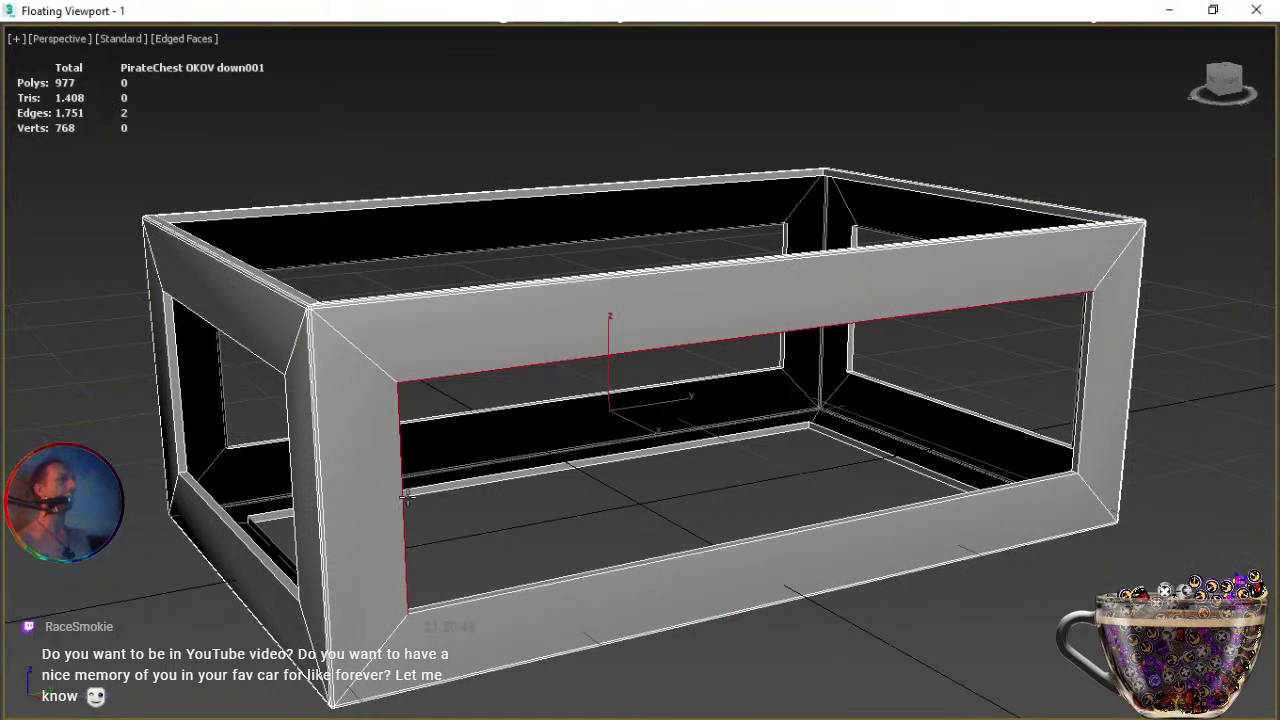
{"action": "left_click", "coordinate": [518, 592], "text": "ctrl"}
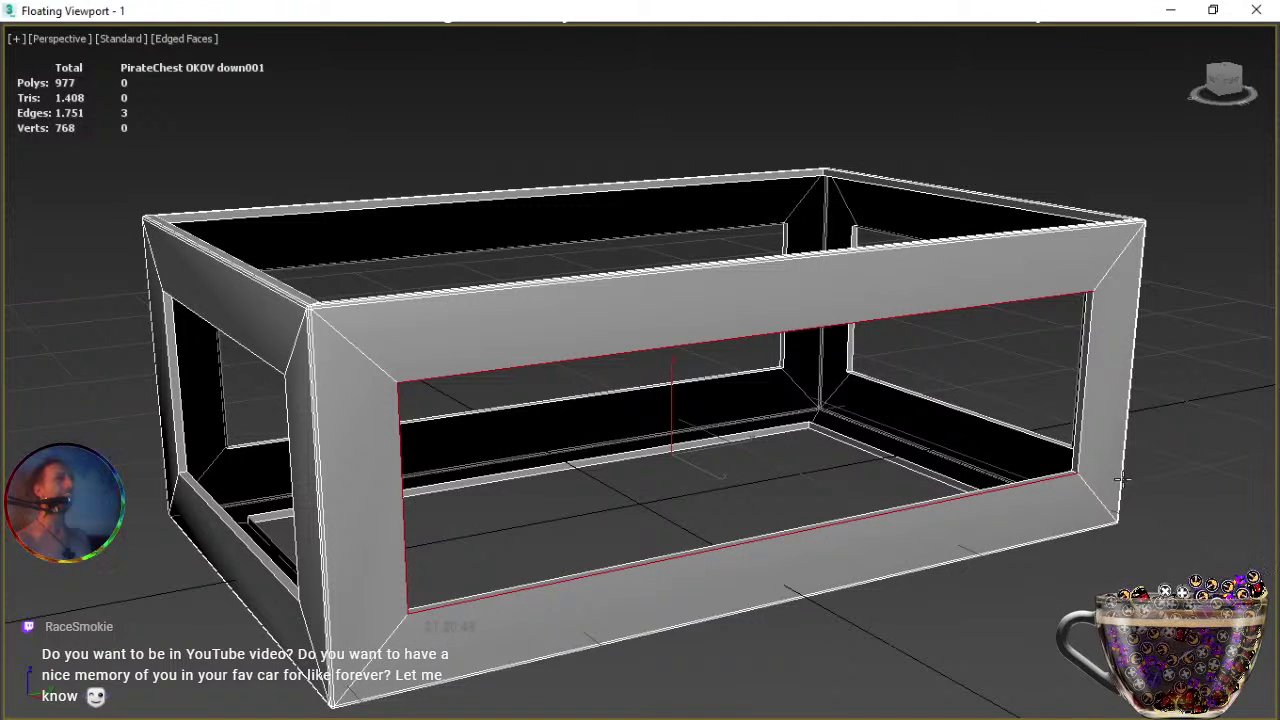
{"action": "left_click", "coordinate": [1083, 457], "text": "ctrl"}
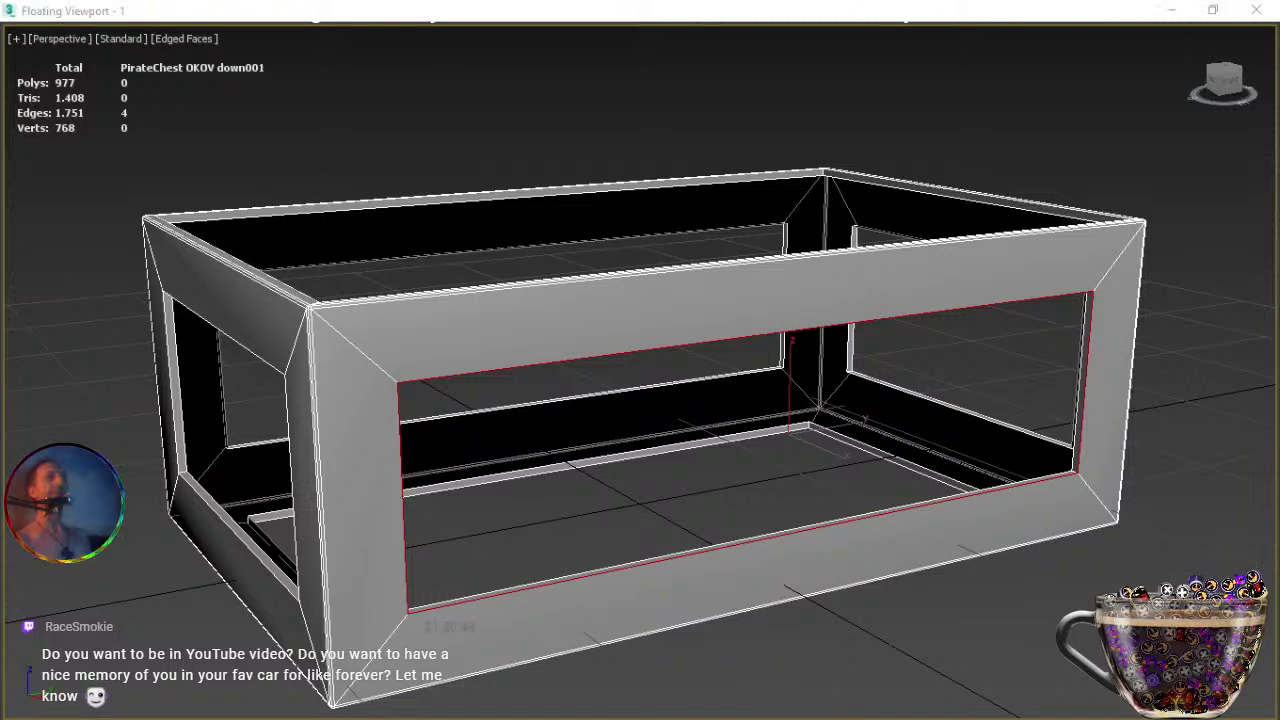
{"action": "key", "text": "ctrl+shift+c"}
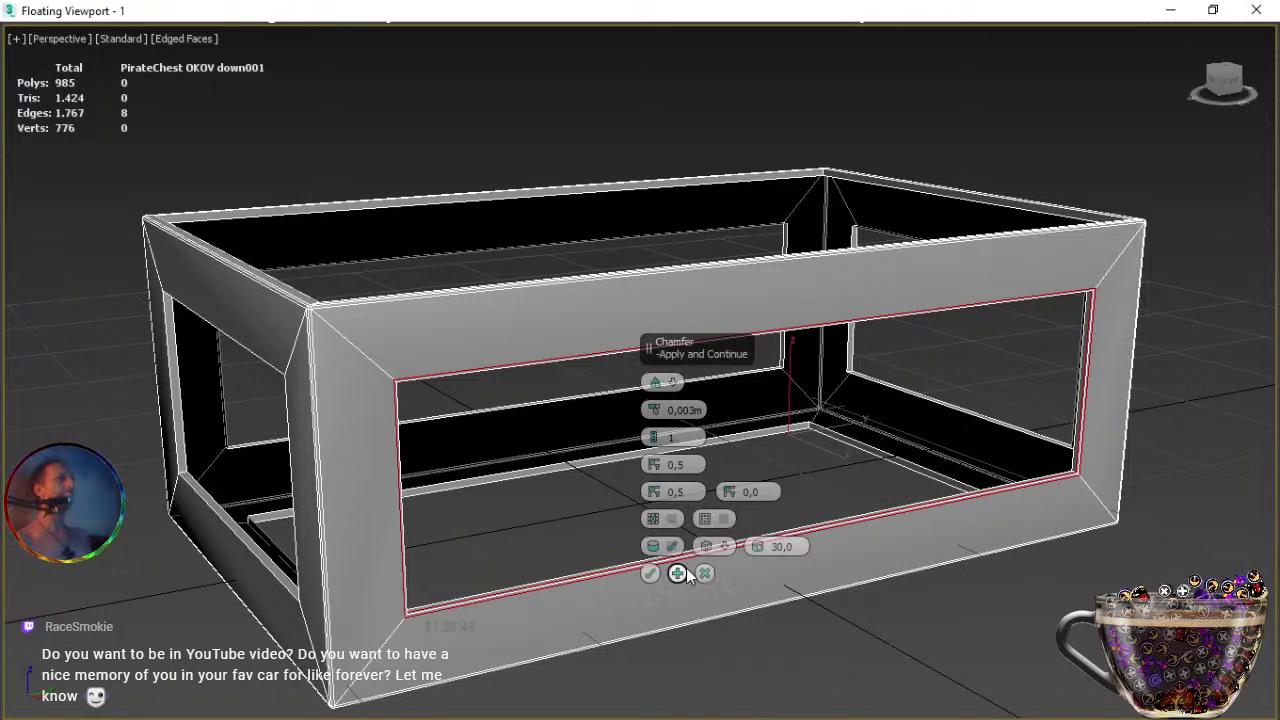
{"action": "left_click", "coordinate": [650, 573]}
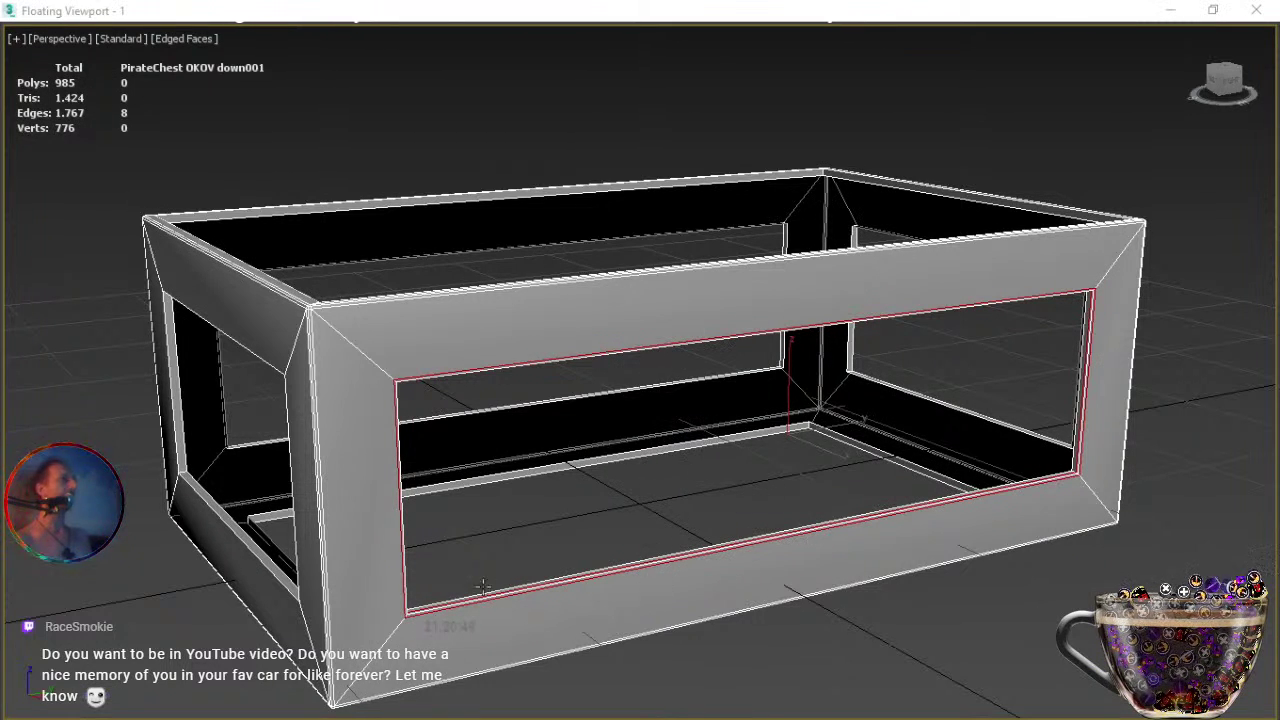
Chamfer the four edges around the adjacent short-side opening by 0.003 m with 1 segment.
{"action": "left_click", "coordinate": [290, 578]}
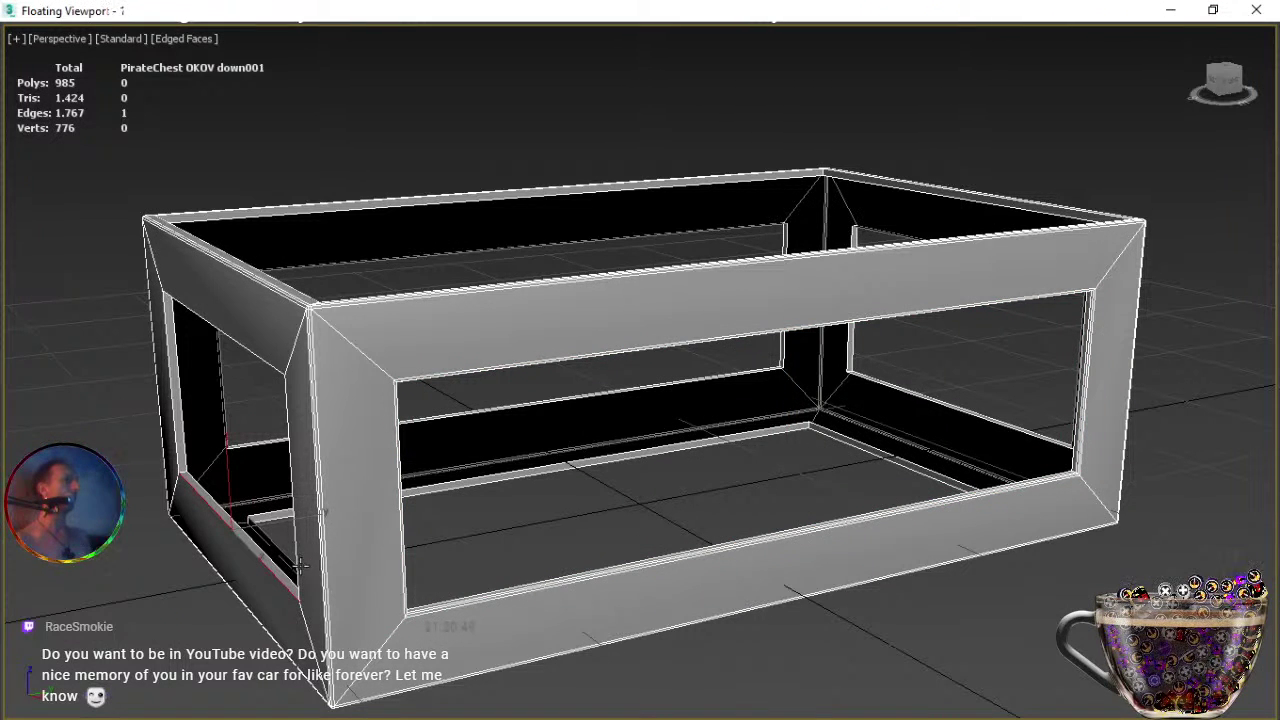
{"action": "left_click", "coordinate": [290, 515], "text": "ctrl"}
{"action": "left_click", "coordinate": [240, 347], "text": "ctrl"}
{"action": "left_click", "coordinate": [172, 390], "text": "ctrl"}
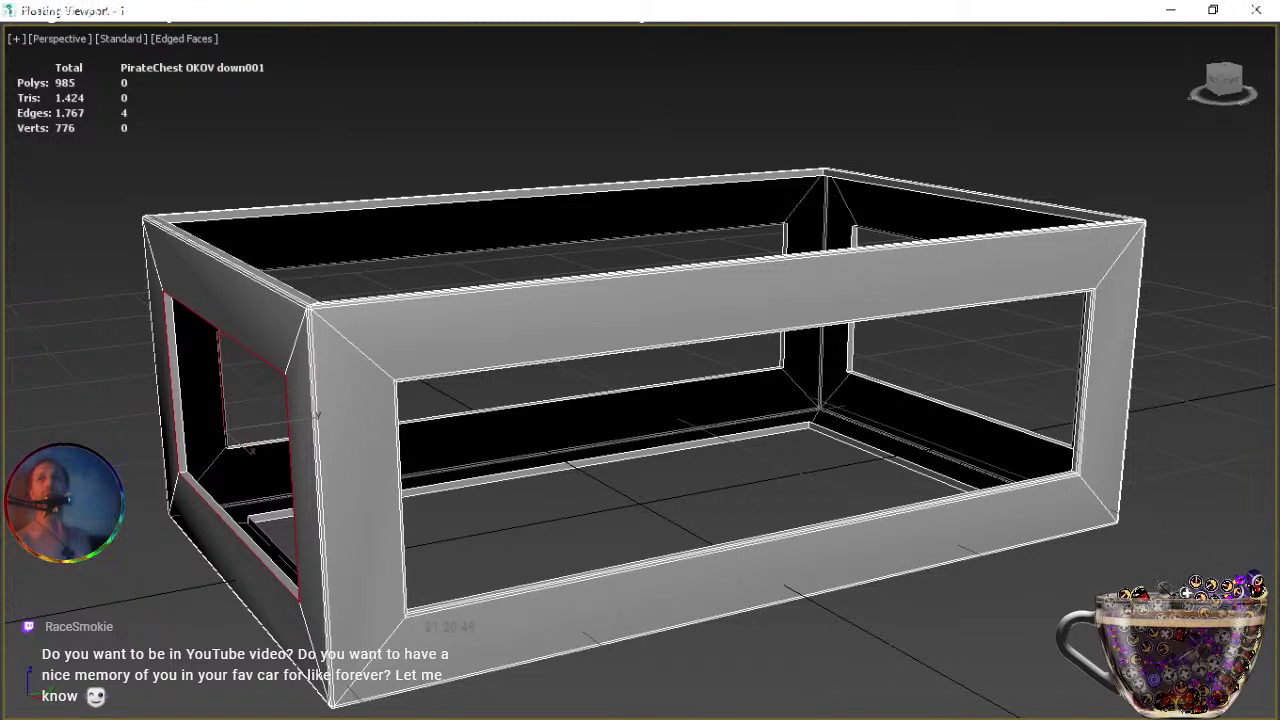
{"action": "key", "text": "ctrl+shift+c"}
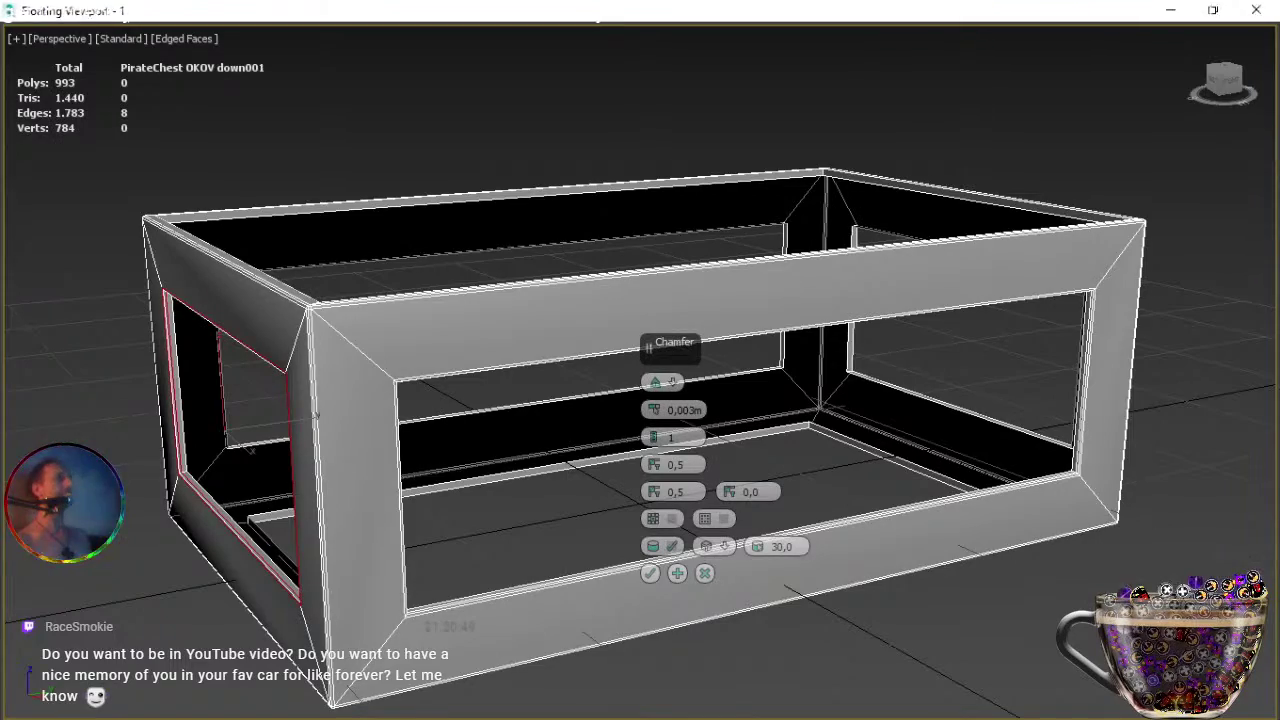
{"action": "left_click", "coordinate": [651, 573]}
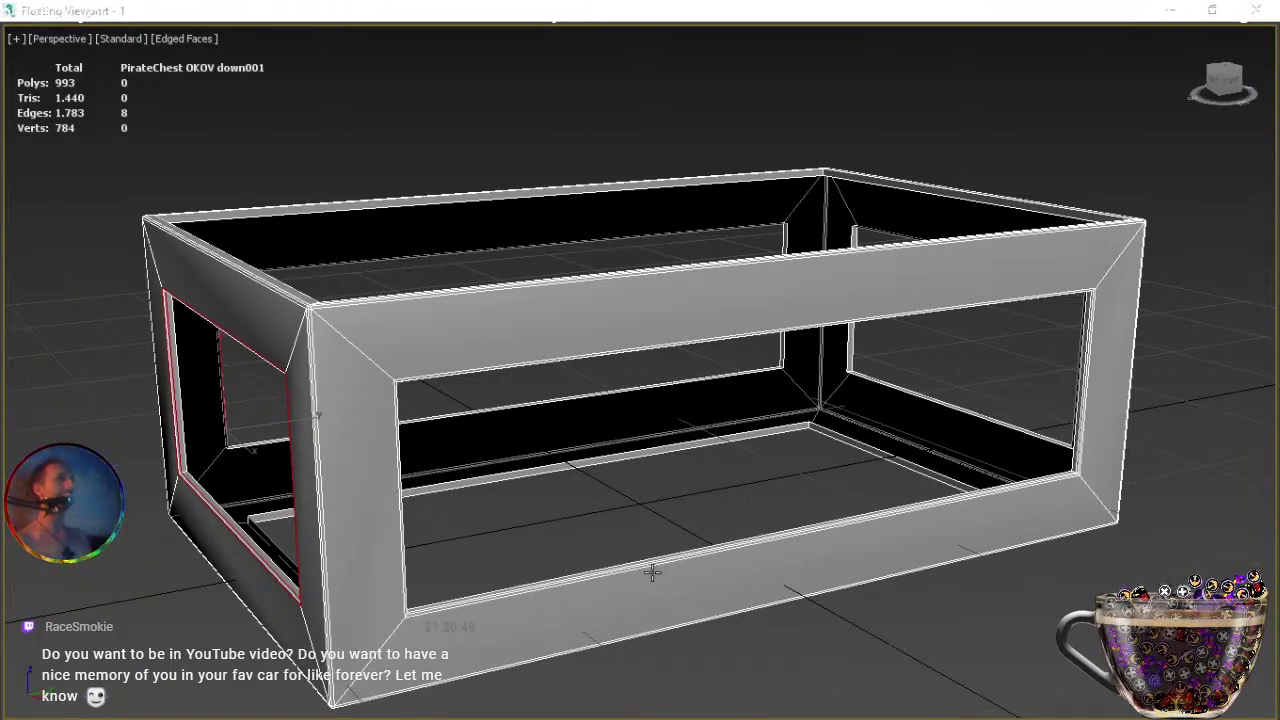
Chamfer the four edges around the opening on the opposite short side by 0.003 m with 1 segment.
{"action": "key", "text": "ctrl+r"}
{"action": "left_click_drag", "start_coordinate": [811, 443], "coordinate": [628, 427]}
{"action": "middle_click_drag", "start_coordinate": [627, 427], "coordinate": [640, 423], "text": "alt"}
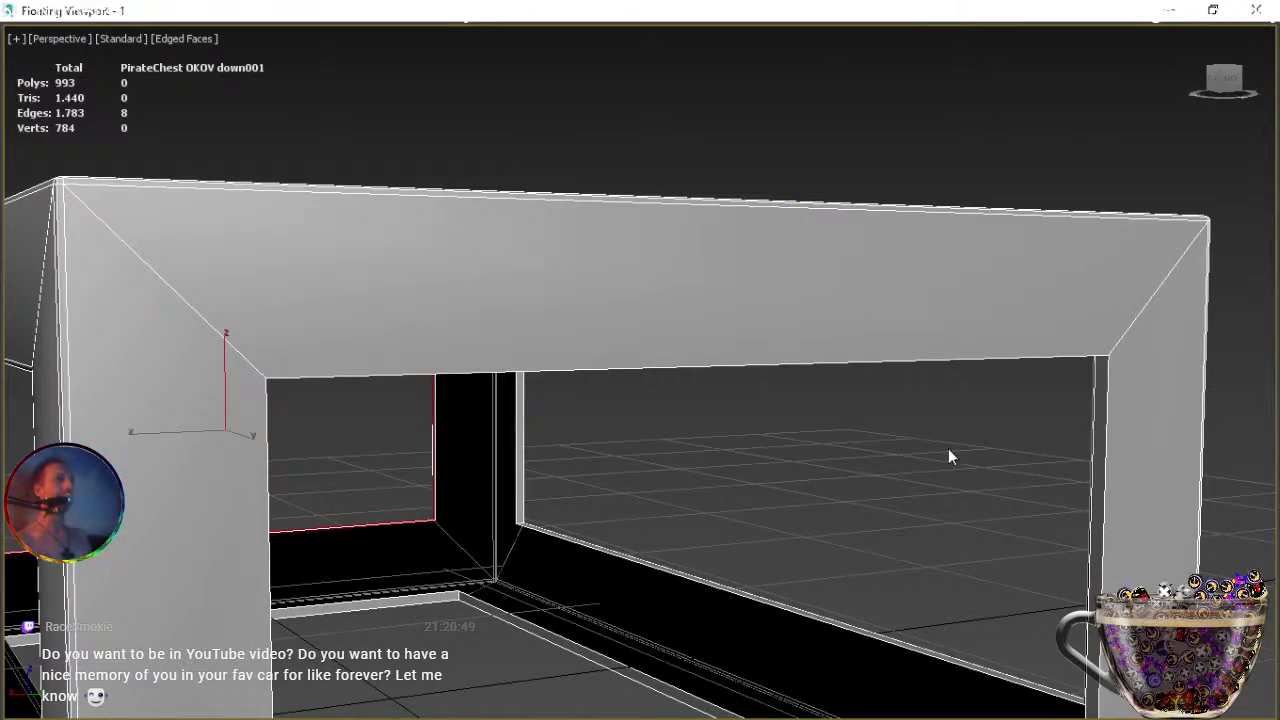
{"action": "left_click", "coordinate": [1098, 498]}
{"action": "middle_click_drag", "start_coordinate": [1069, 517], "coordinate": [926, 543]}
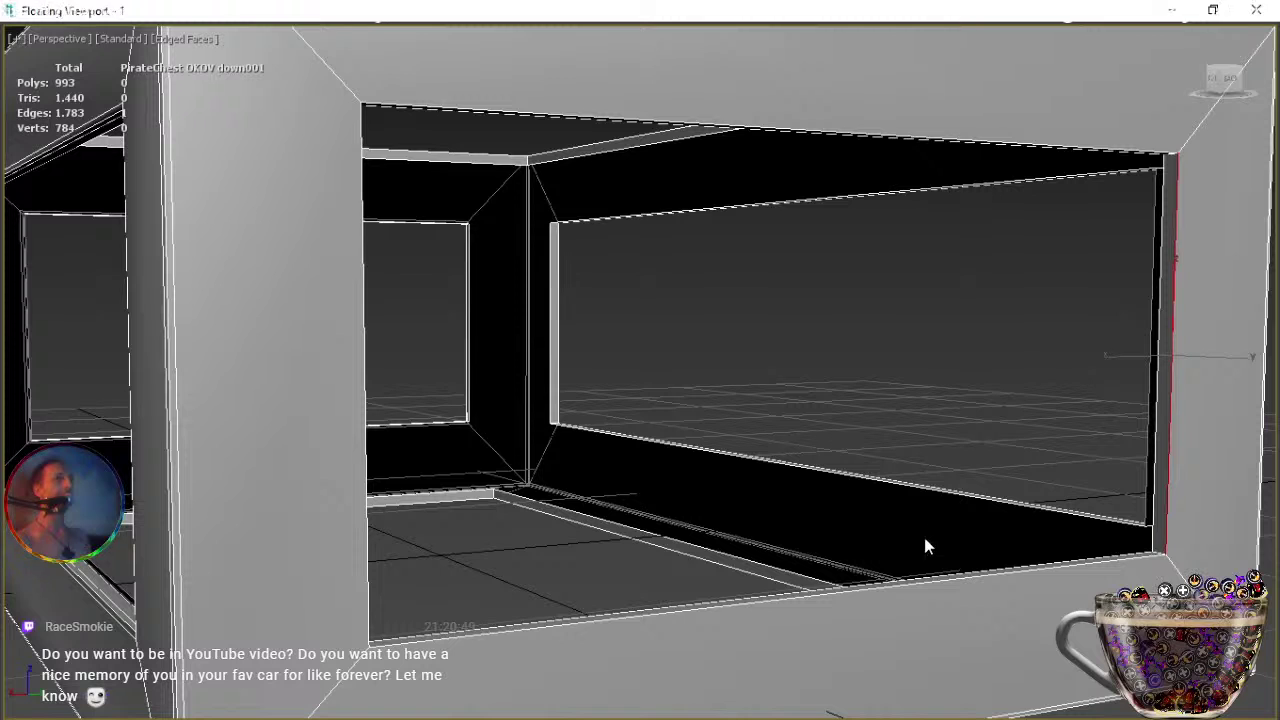
{"action": "left_click", "coordinate": [920, 580], "text": "ctrl"}
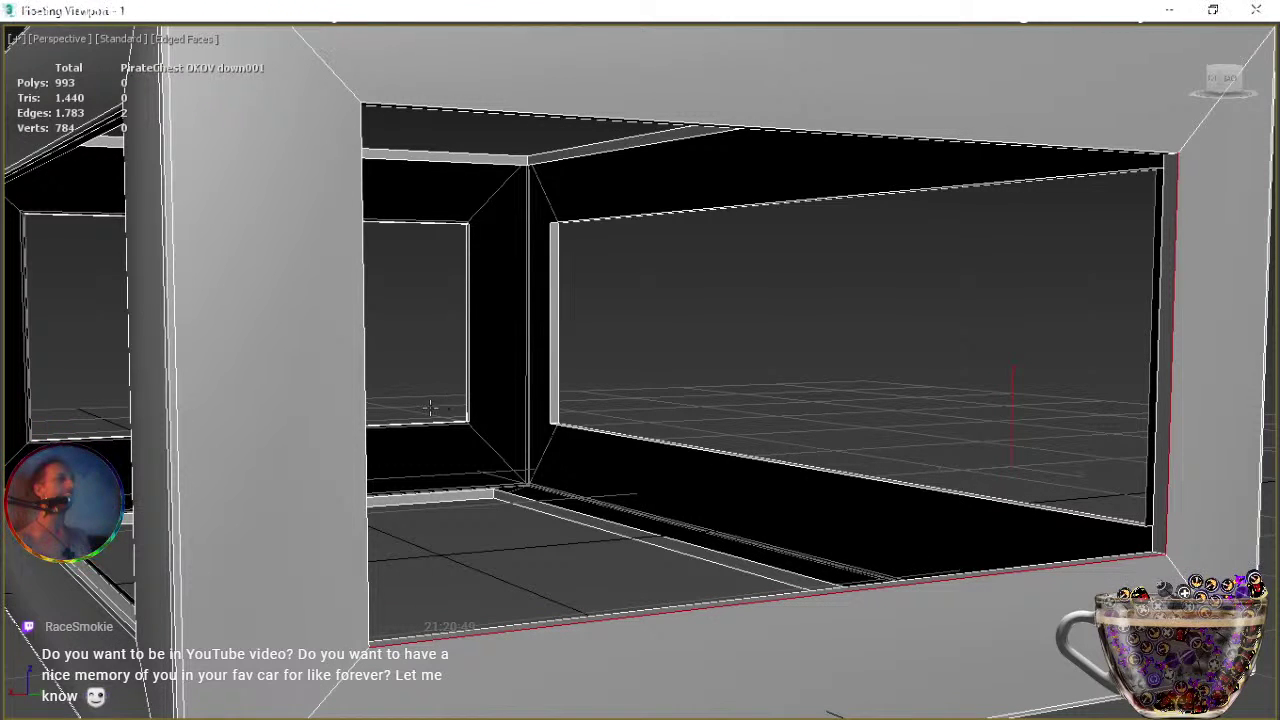
{"action": "left_click", "coordinate": [365, 455], "text": "ctrl"}
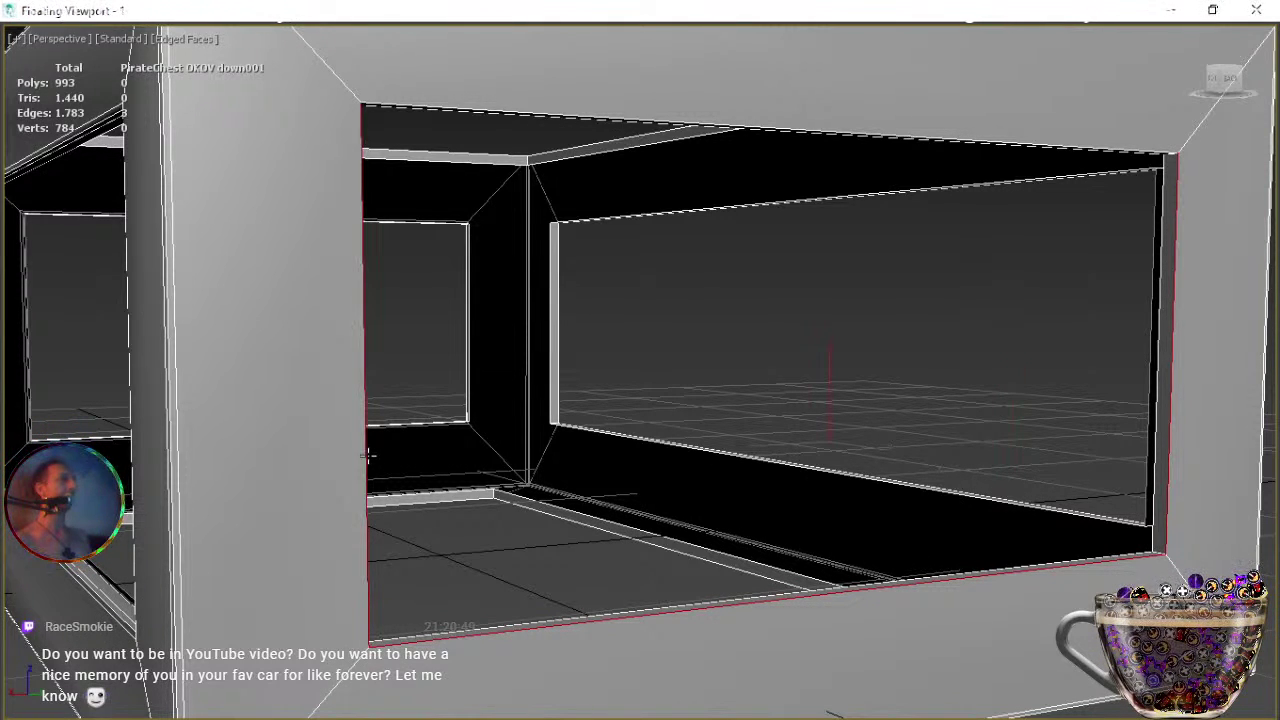
{"action": "left_click", "coordinate": [727, 124], "text": "ctrl"}
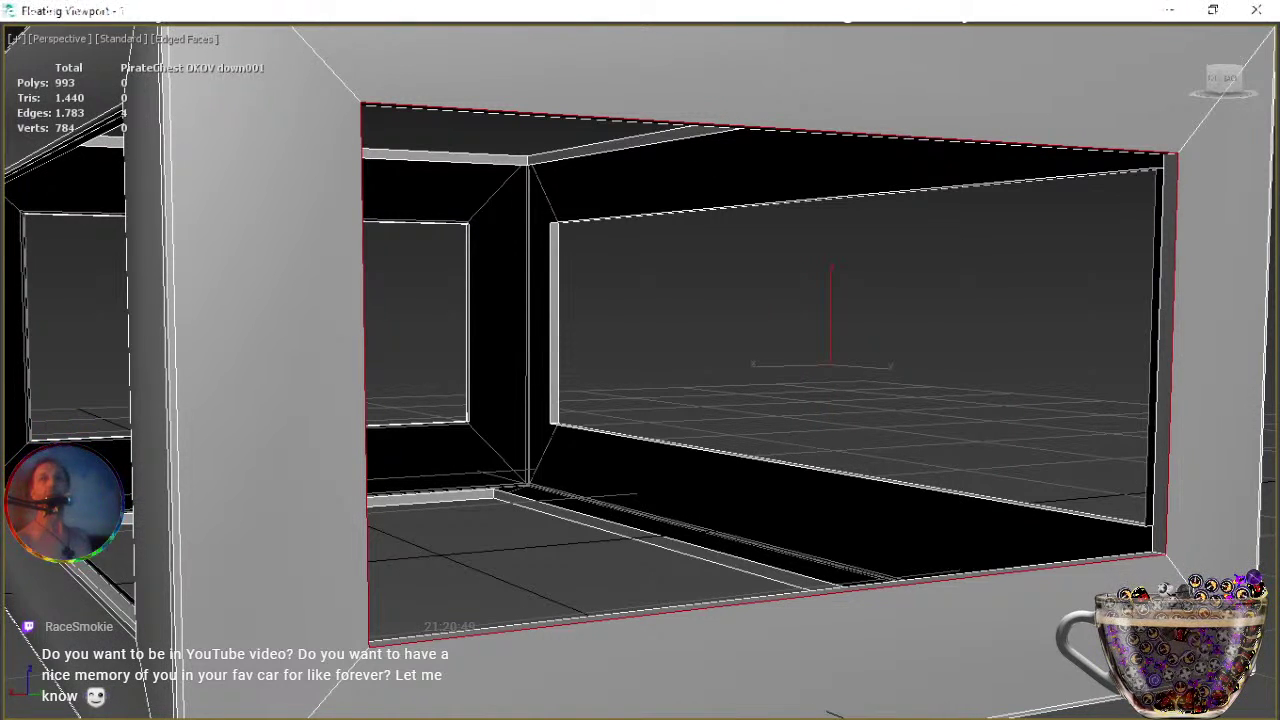
{"action": "key", "text": "ctrl+shift+c"}
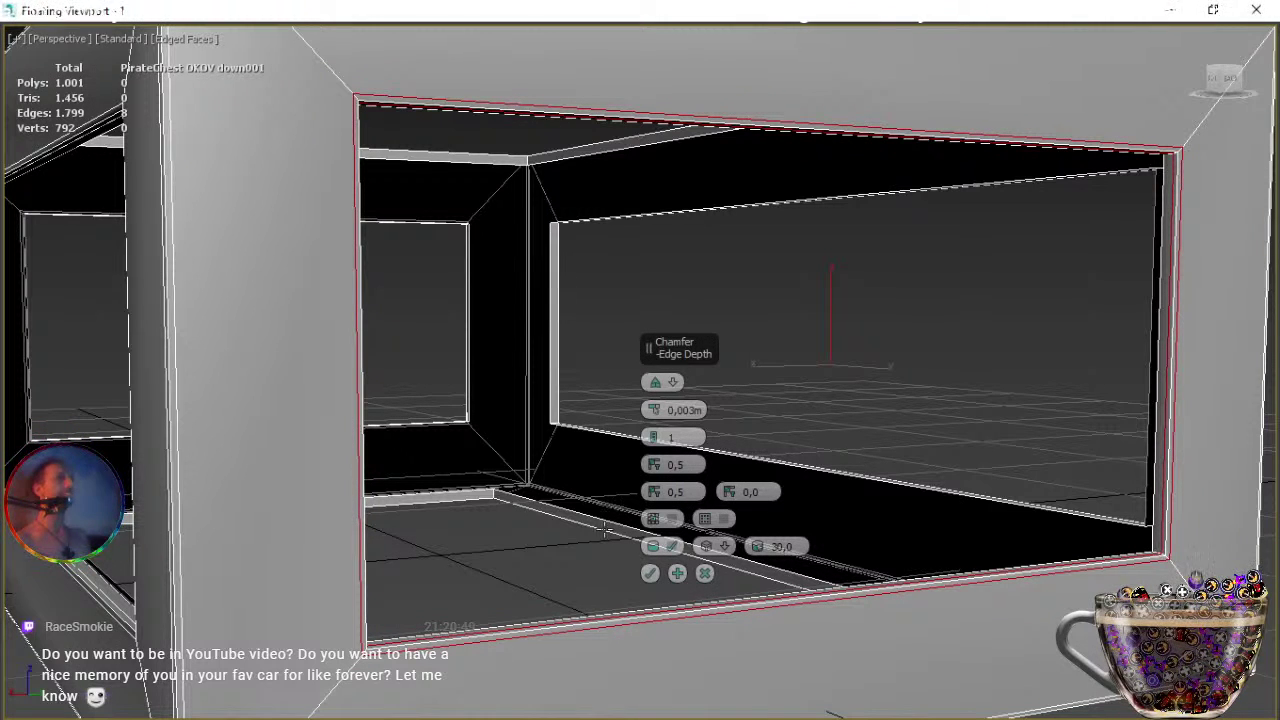
{"action": "left_click", "coordinate": [651, 574]}
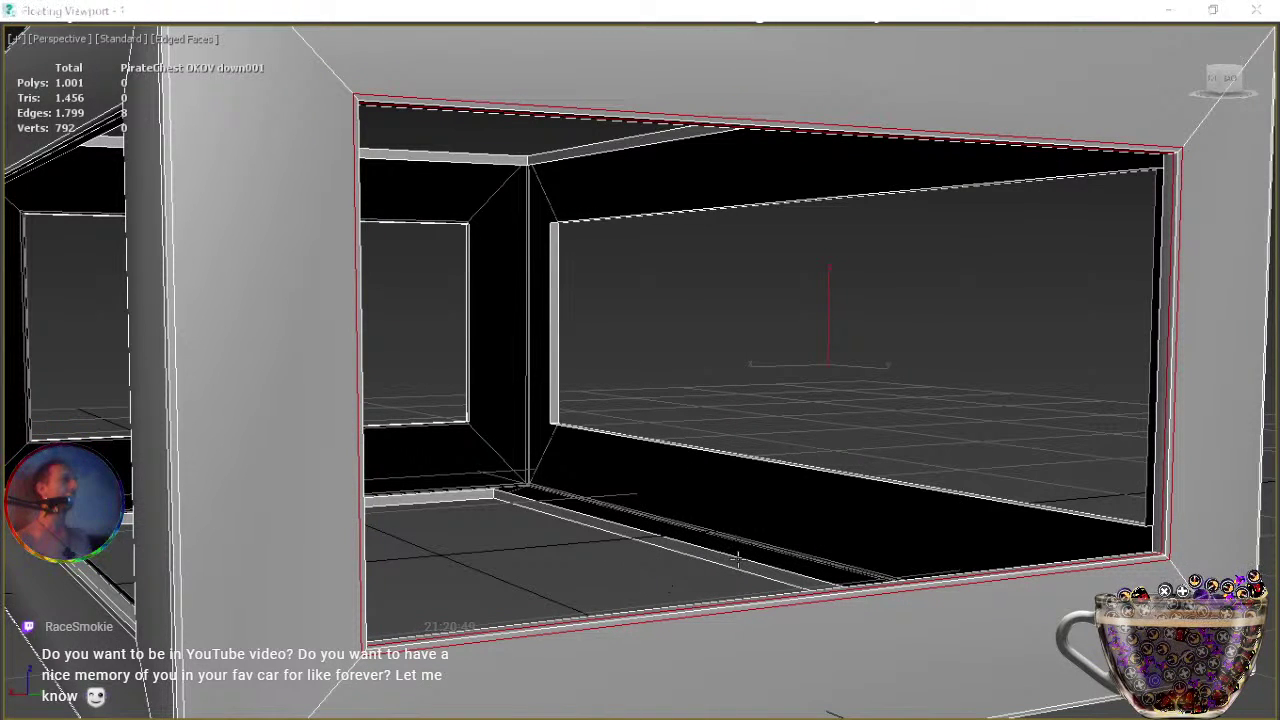
Chamfer the four edges around the long back opening by 0.003 m with 1 segment.
{"action": "middle_click_drag", "start_coordinate": [789, 428], "coordinate": [569, 403], "text": "alt"}
{"action": "middle_click_drag", "start_coordinate": [905, 387], "coordinate": [549, 403], "text": "alt"}
{"action": "left_click", "coordinate": [530, 184]}
{"action": "left_click", "coordinate": [313, 265], "text": "ctrl"}
{"action": "middle_click_drag", "start_coordinate": [826, 409], "coordinate": [351, 420]}
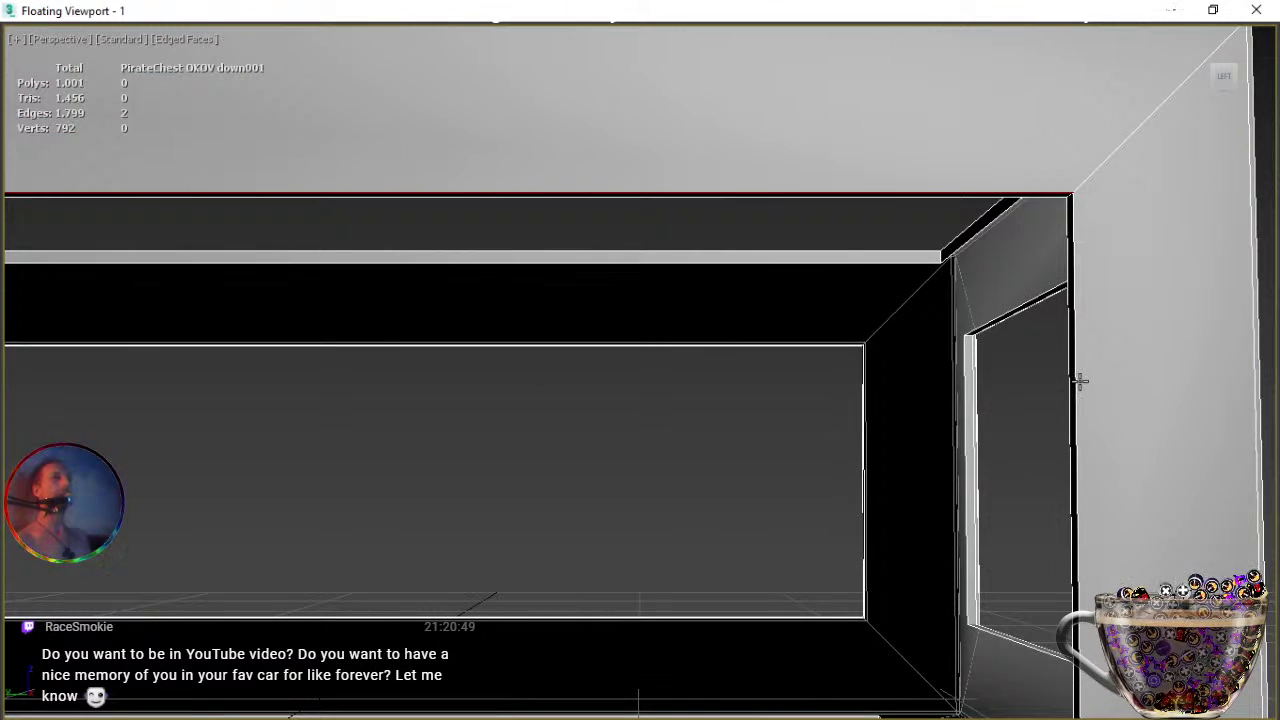
{"action": "left_click", "coordinate": [1076, 376], "text": "ctrl"}
{"action": "middle_click_drag", "start_coordinate": [776, 488], "coordinate": [873, 402]}
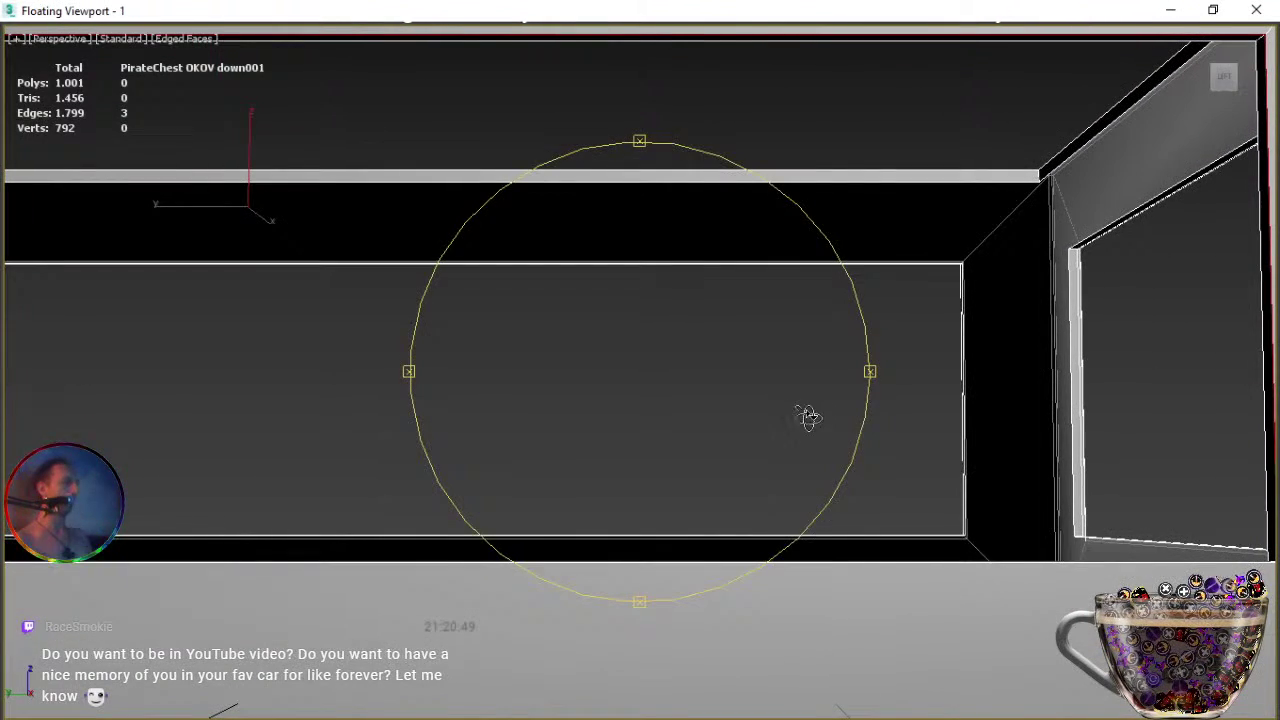
{"action": "middle_click_drag", "start_coordinate": [709, 394], "coordinate": [759, 462], "text": "alt"}
{"action": "left_click", "coordinate": [750, 356], "text": "ctrl"}
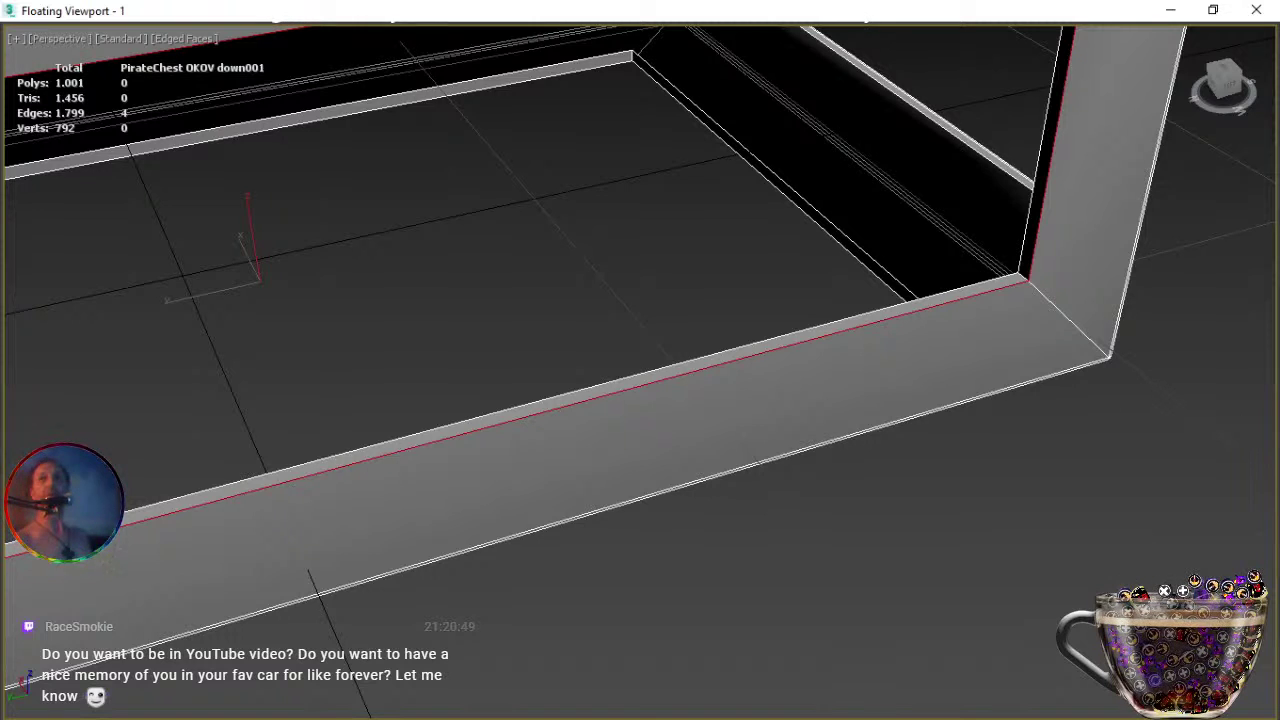
{"action": "key", "text": "ctrl+shift+c"}
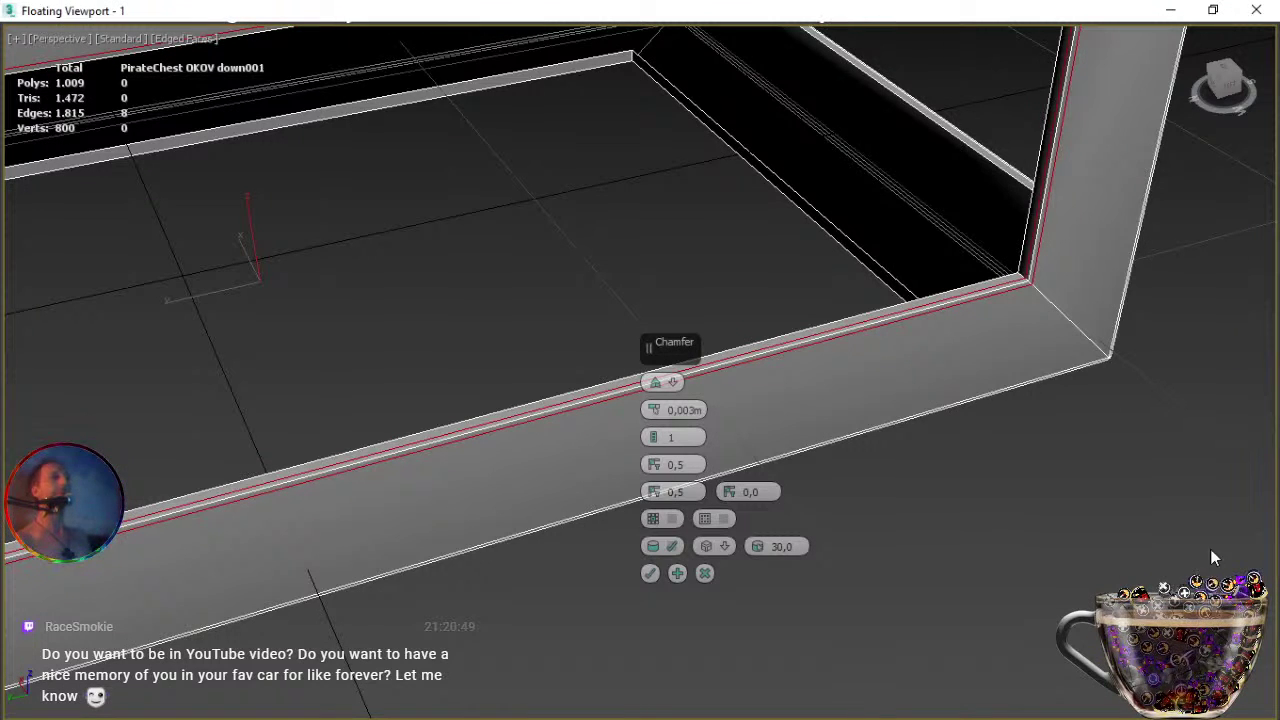
{"action": "left_click", "coordinate": [650, 575]}
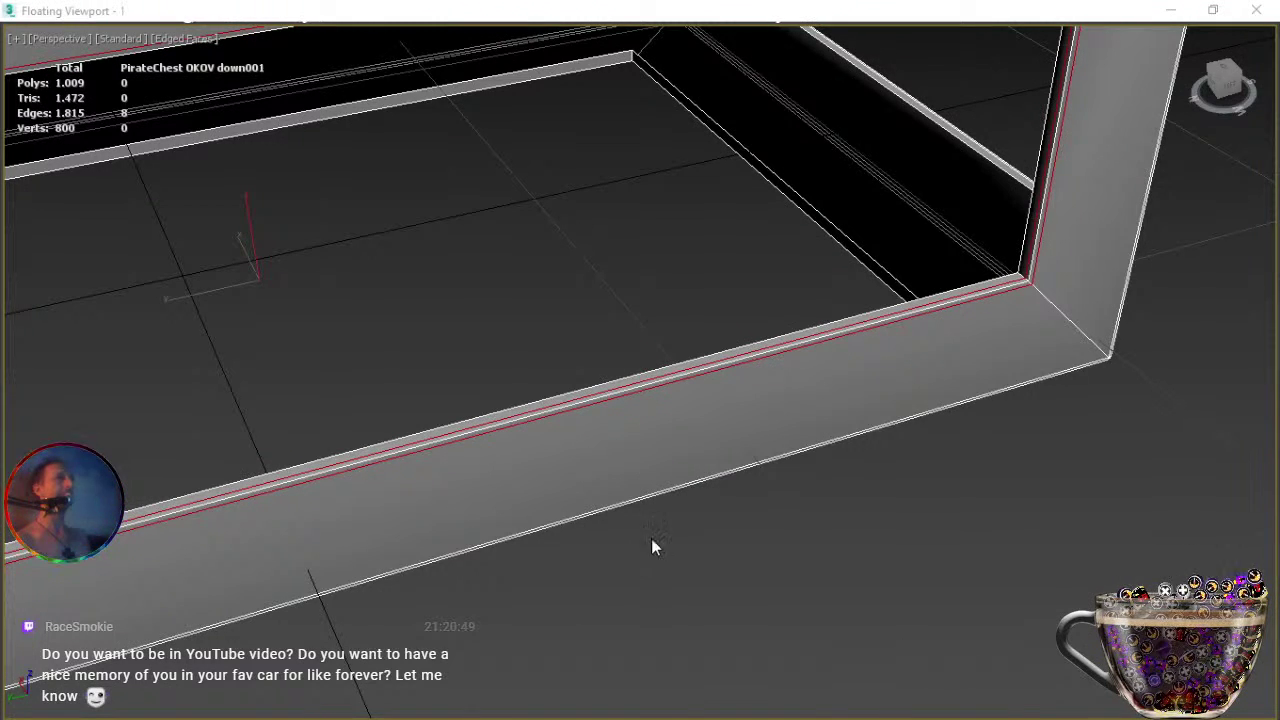
Exit isolation and check the lower trim's chamfered openings against the whole chest.
{"action": "scroll", "coordinate": [674, 471], "scroll_direction": "down", "scroll_amount": 10}
{"action": "middle_click_drag", "start_coordinate": [650, 440], "coordinate": [731, 491]}
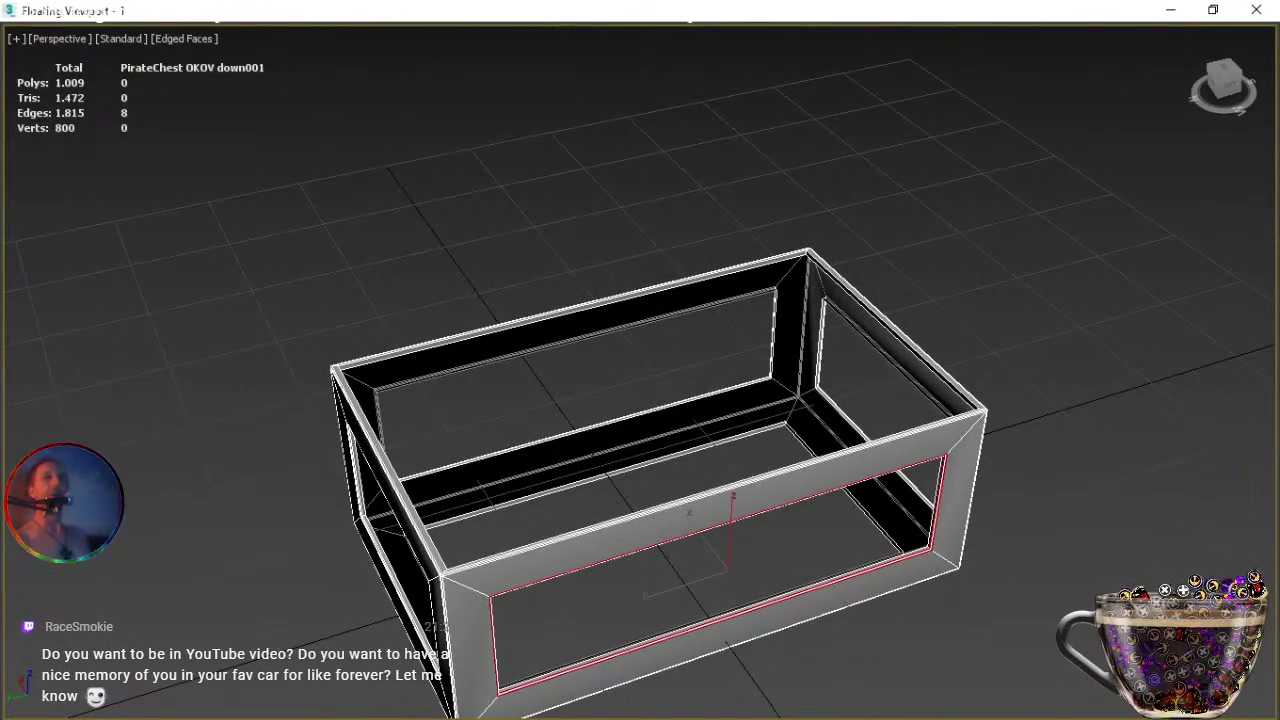
{"action": "key", "text": "alt+q"}
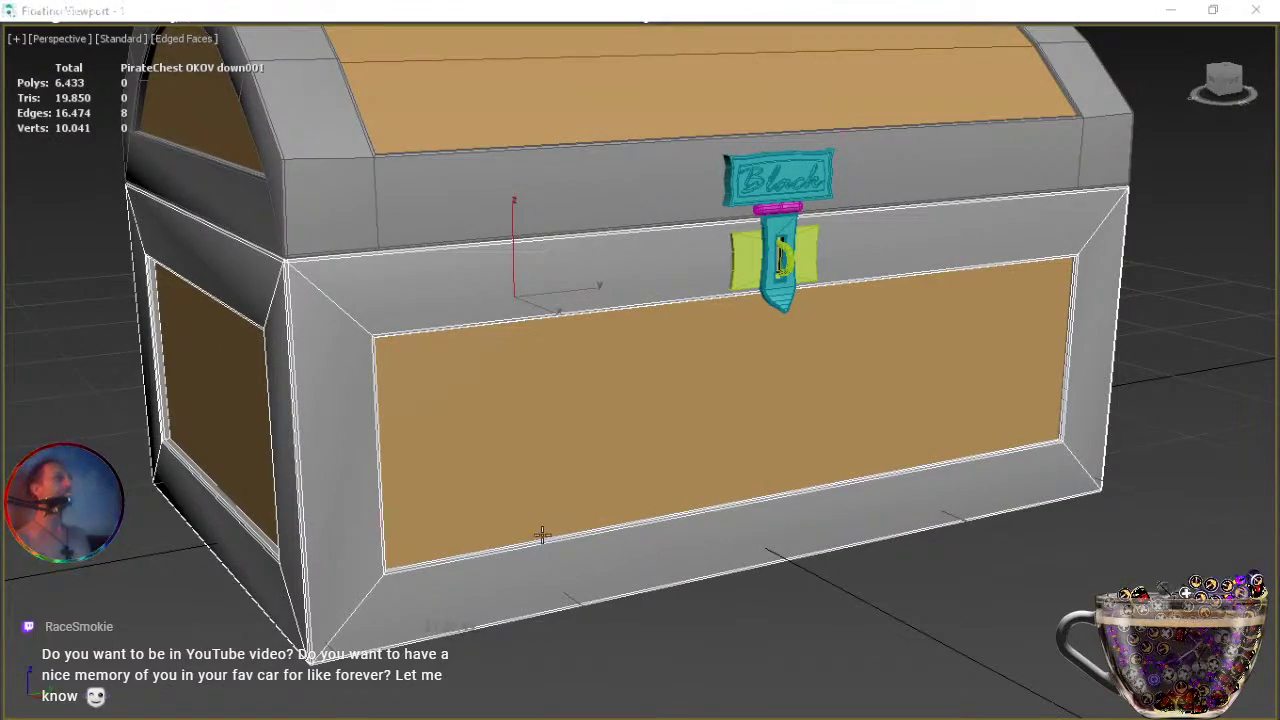
{"action": "scroll", "coordinate": [420, 430], "scroll_direction": "down", "scroll_amount": 5}
{"action": "scroll", "coordinate": [491, 491], "scroll_direction": "up", "scroll_amount": 5}
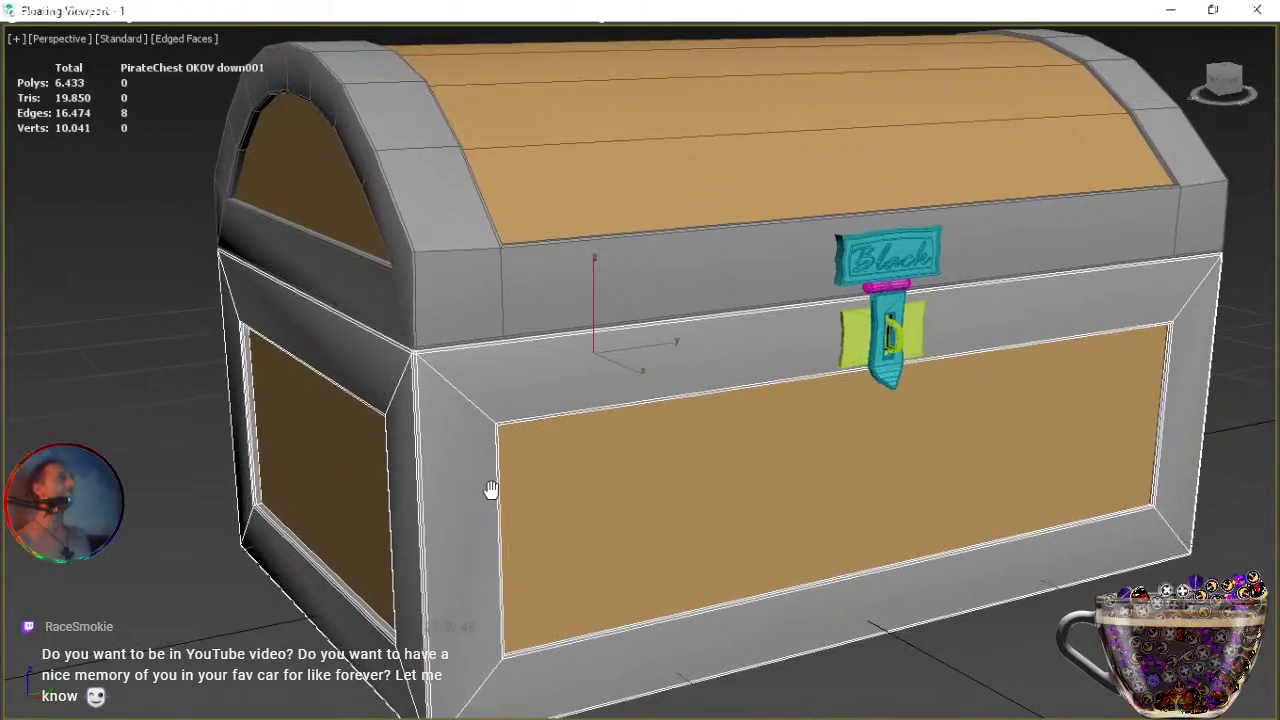
Leave the lower trim's edge editing and copy the magenta pin above the front latch to the back of the chest.
{"action": "middle_click_drag", "start_coordinate": [554, 491], "coordinate": [1151, 495], "text": "alt"}
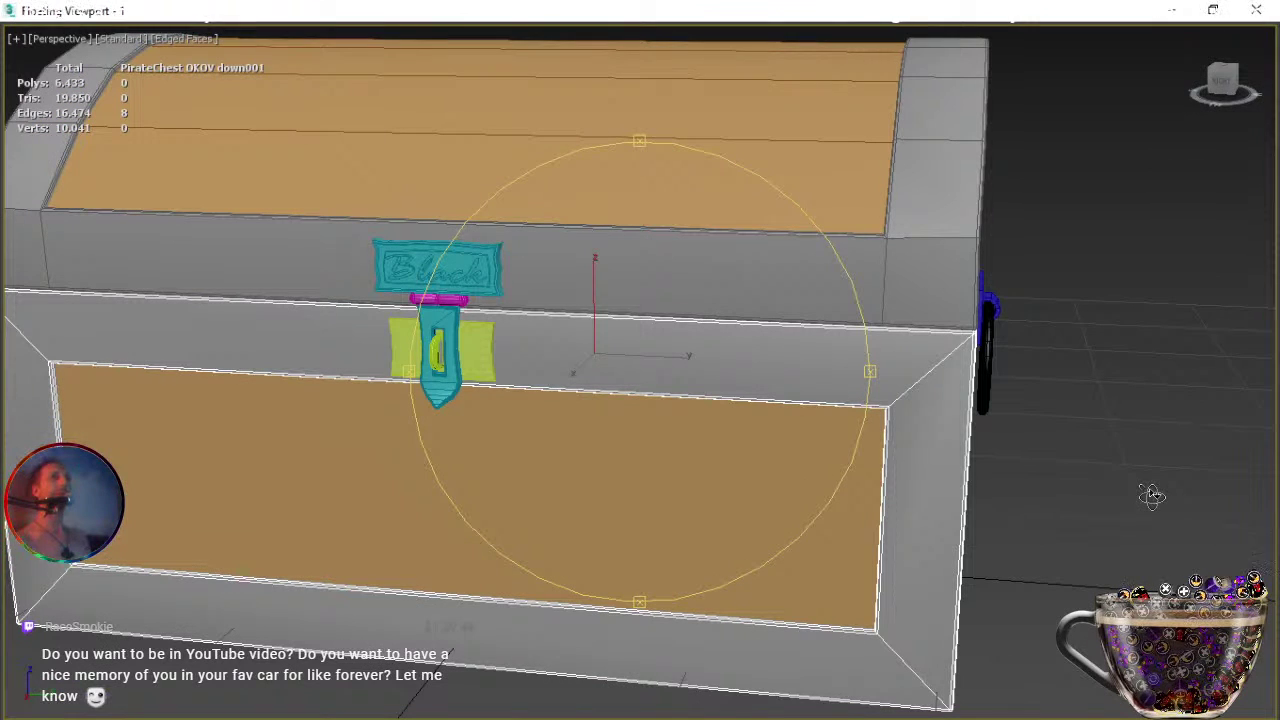
{"action": "right_click", "coordinate": [512, 376]}
{"action": "left_click", "coordinate": [447, 299]}
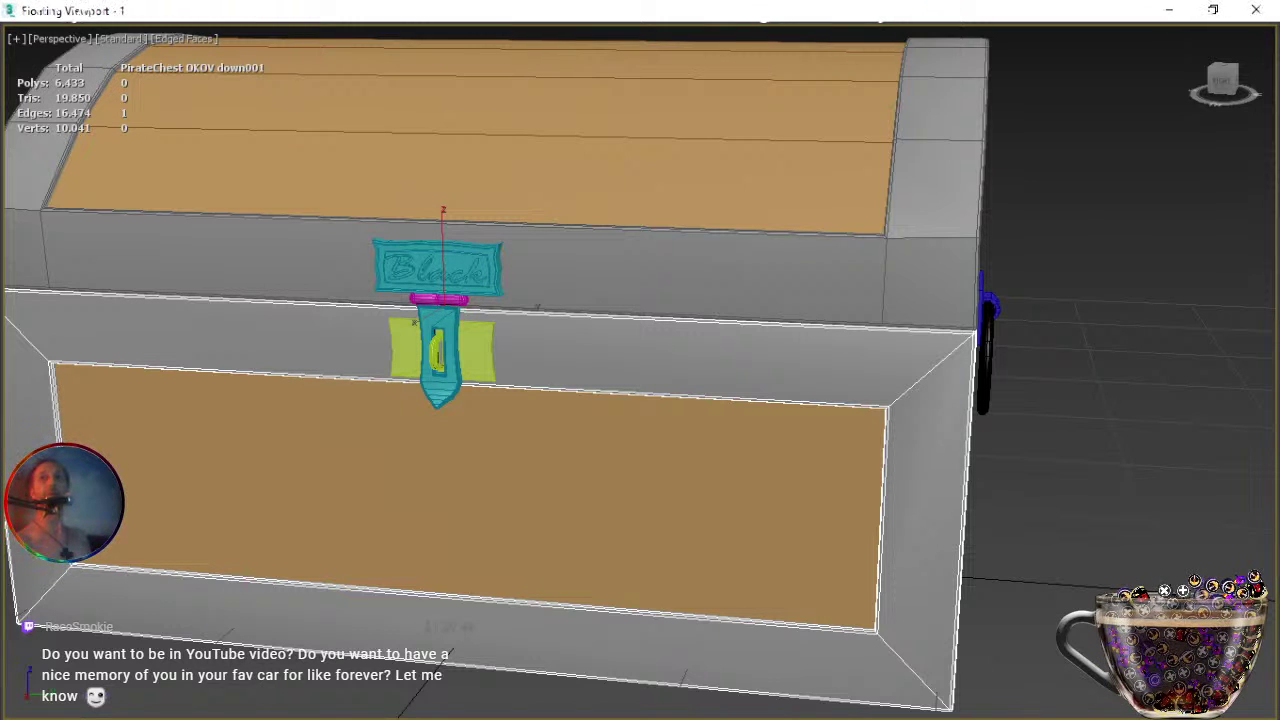
{"action": "key", "text": "2"}
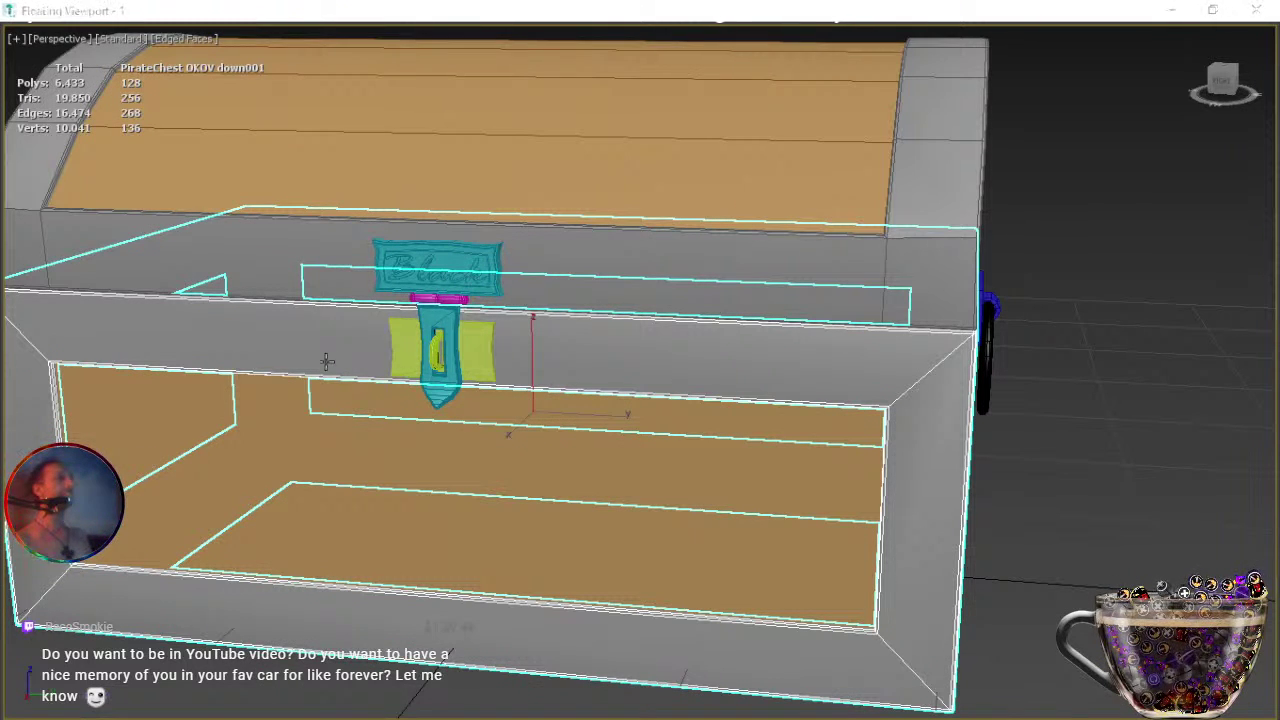
{"action": "left_click", "coordinate": [462, 298]}
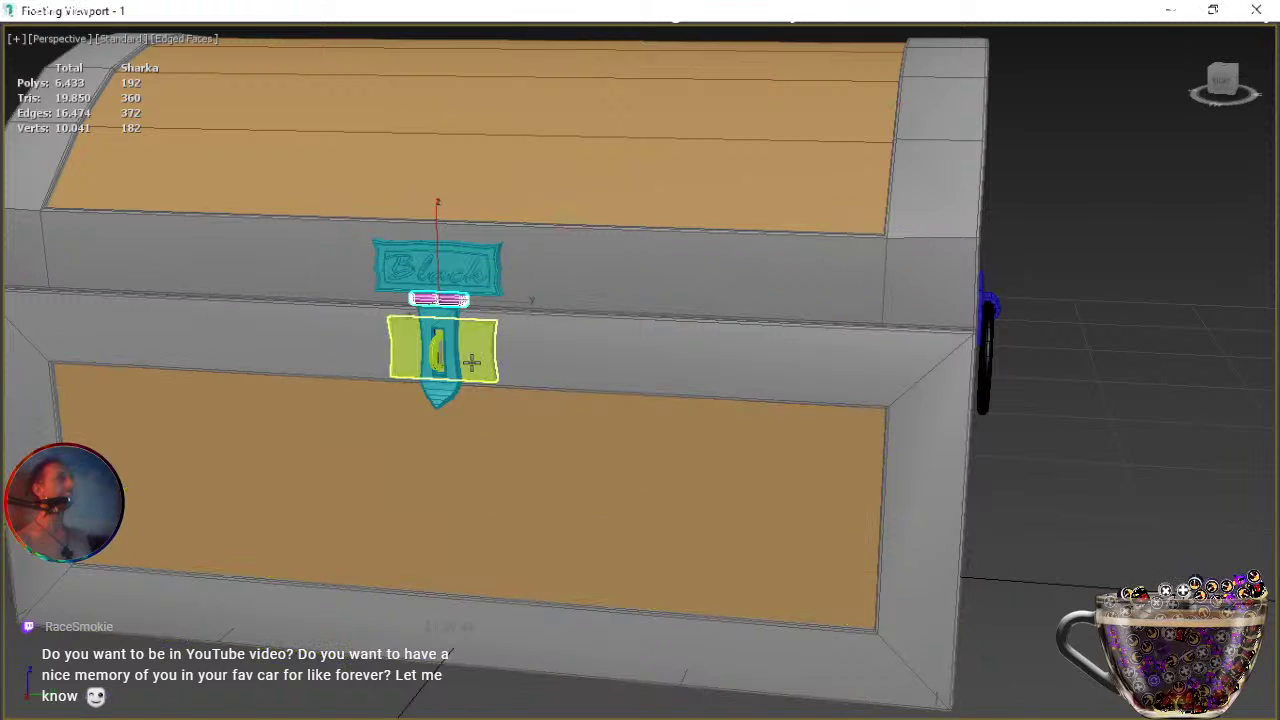
{"action": "key", "text": "w"}
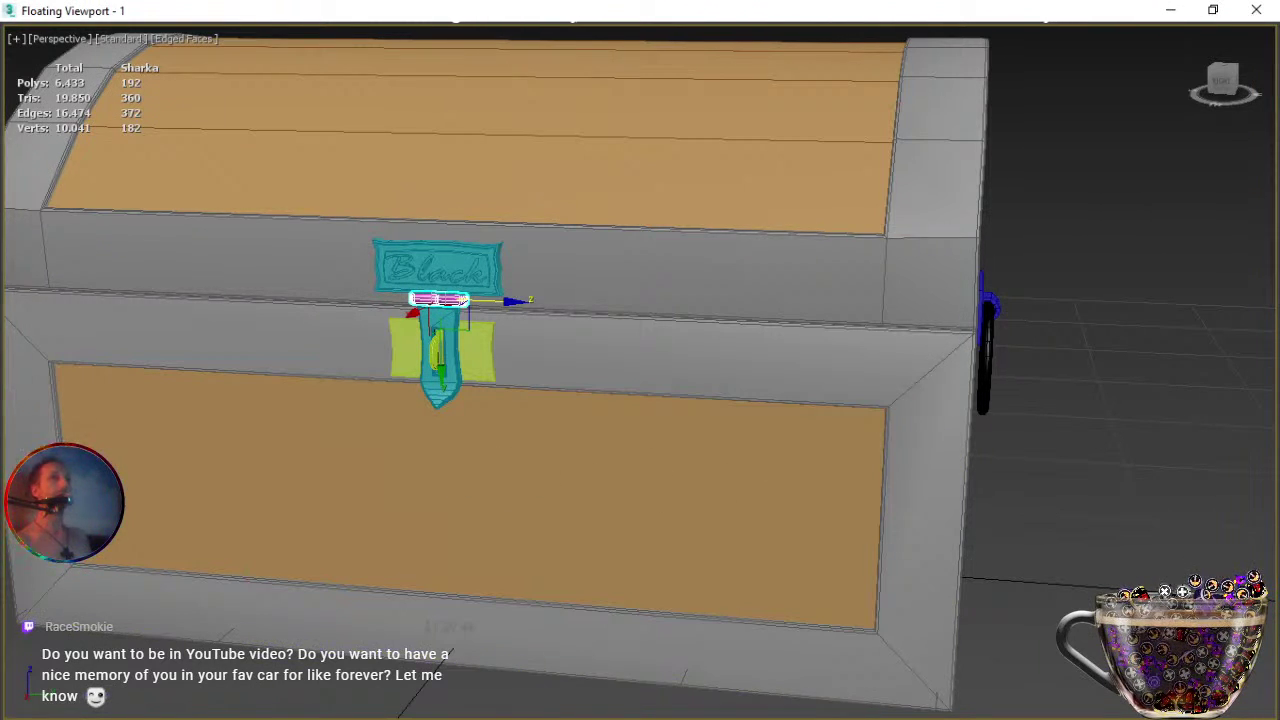
{"action": "left_click", "coordinate": [828, 225]}
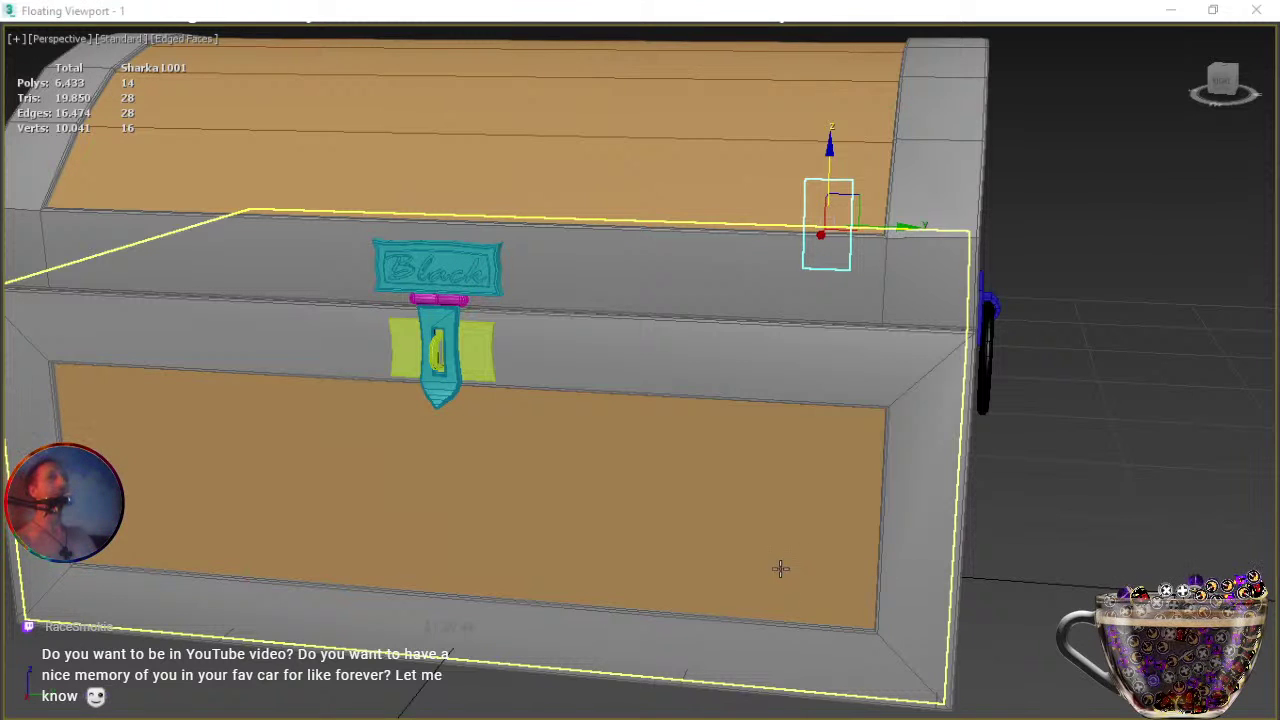
{"action": "left_click", "coordinate": [440, 300]}
{"action": "middle_click_drag", "start_coordinate": [520, 400], "coordinate": [551, 434], "text": "alt"}
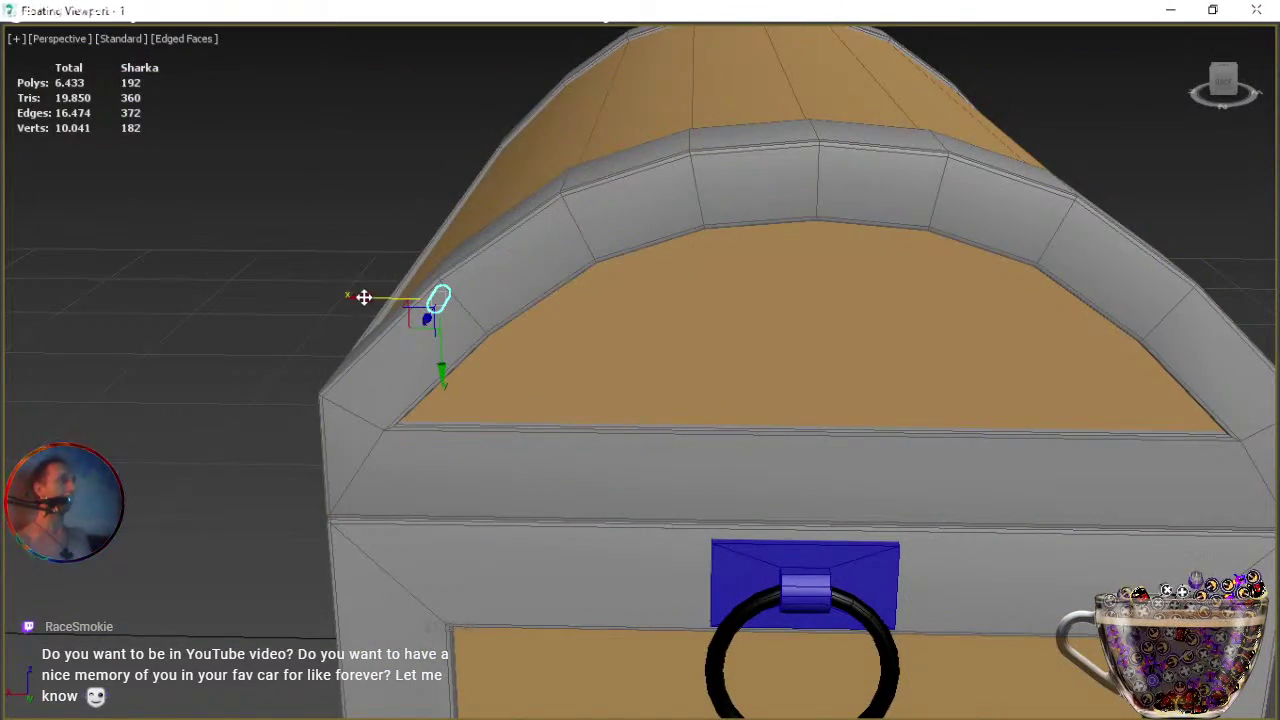
{"action": "left_click_drag", "start_coordinate": [362, 298], "coordinate": [1145, 327], "text": "shift"}
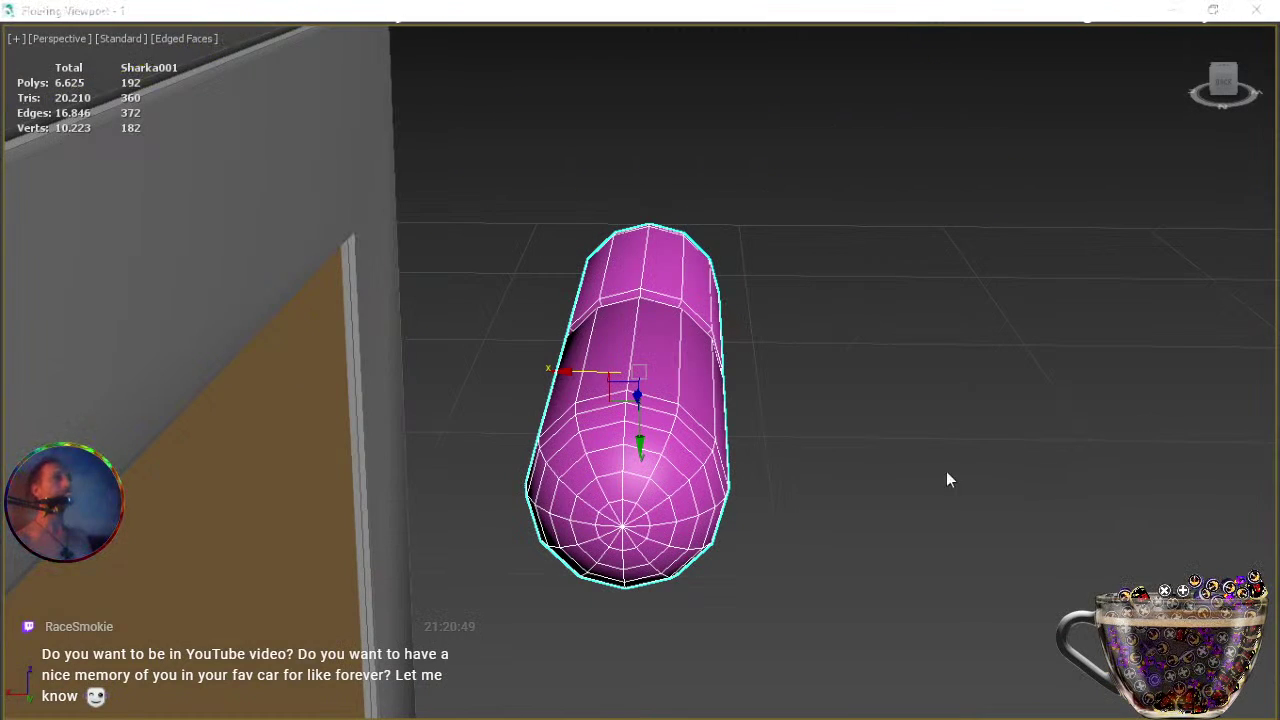
Move the copied magenta pin along the back of the chest onto the white hinge plate.
{"action": "key", "text": "ctrl+r"}
{"action": "left_click_drag", "start_coordinate": [771, 453], "coordinate": [628, 432]}
{"action": "scroll", "coordinate": [628, 435], "scroll_direction": "down", "scroll_amount": 5}
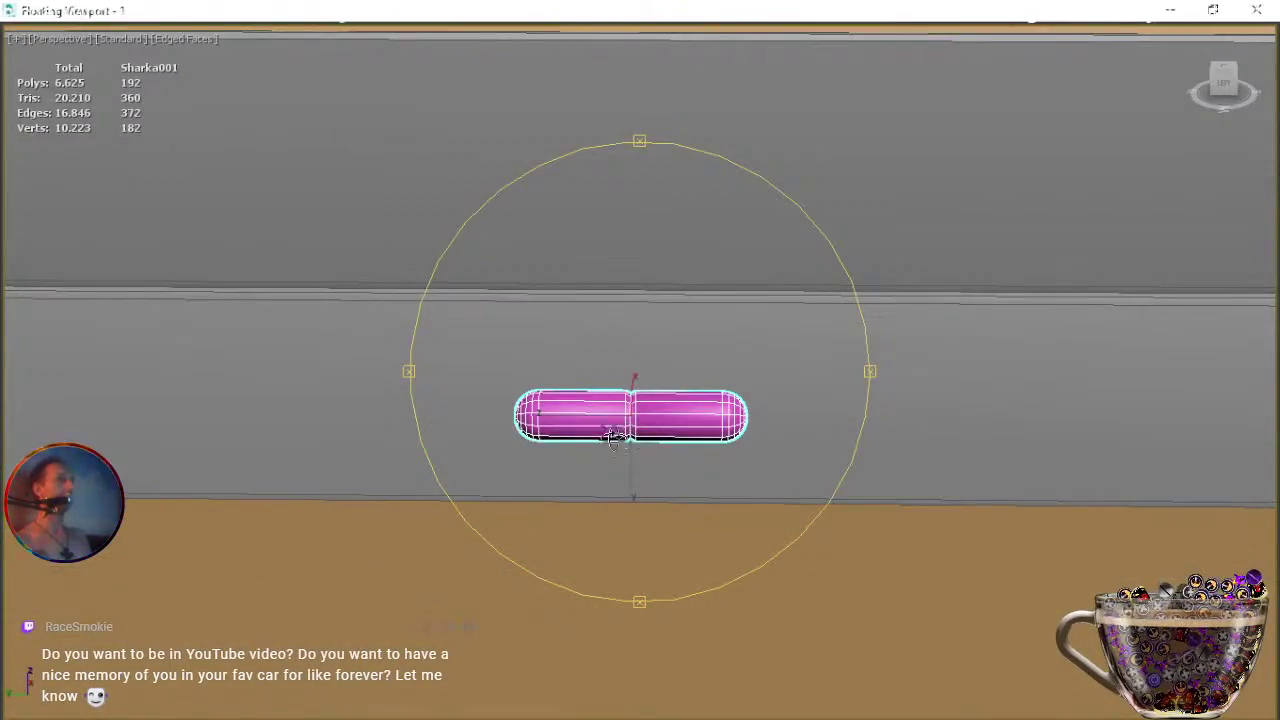
{"action": "scroll", "coordinate": [580, 450], "scroll_direction": "down", "scroll_amount": 5}
{"action": "middle_click_drag", "start_coordinate": [573, 447], "coordinate": [737, 466]}
{"action": "scroll", "coordinate": [668, 455], "scroll_direction": "up", "scroll_amount": 3}
{"action": "key", "text": "w"}
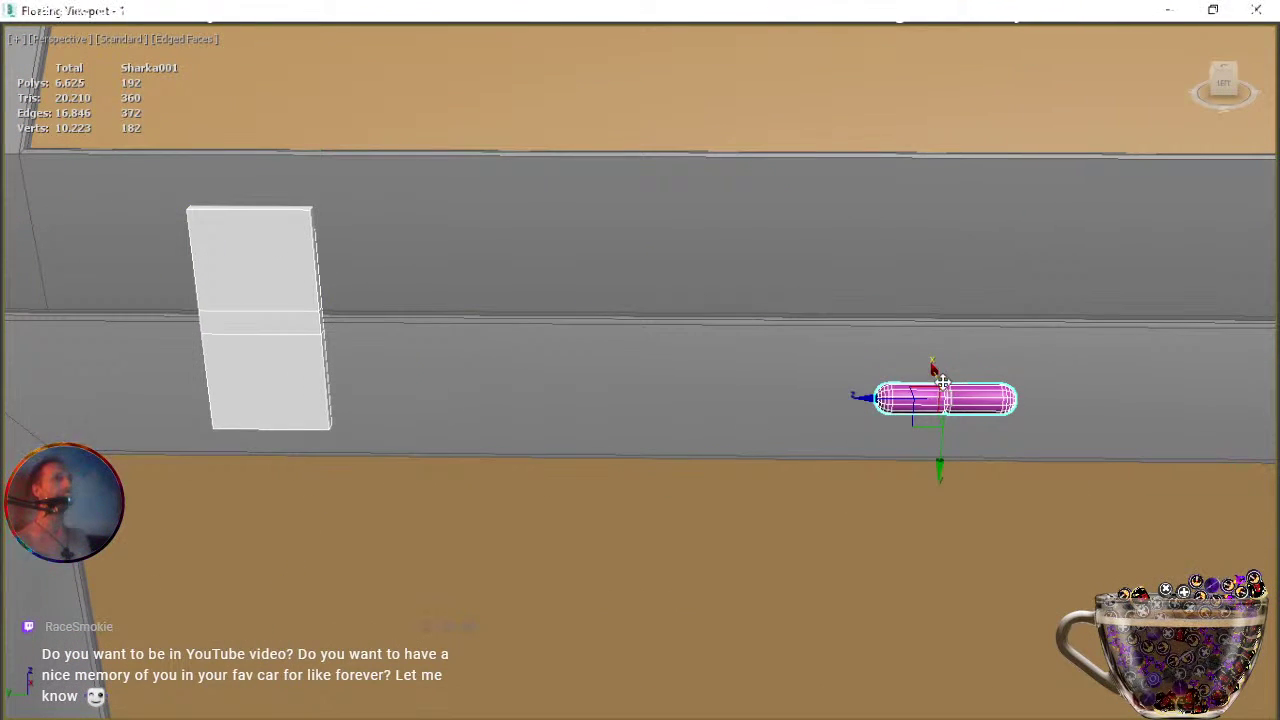
{"action": "left_click_drag", "start_coordinate": [907, 388], "coordinate": [240, 291]}
{"action": "key", "text": "z"}
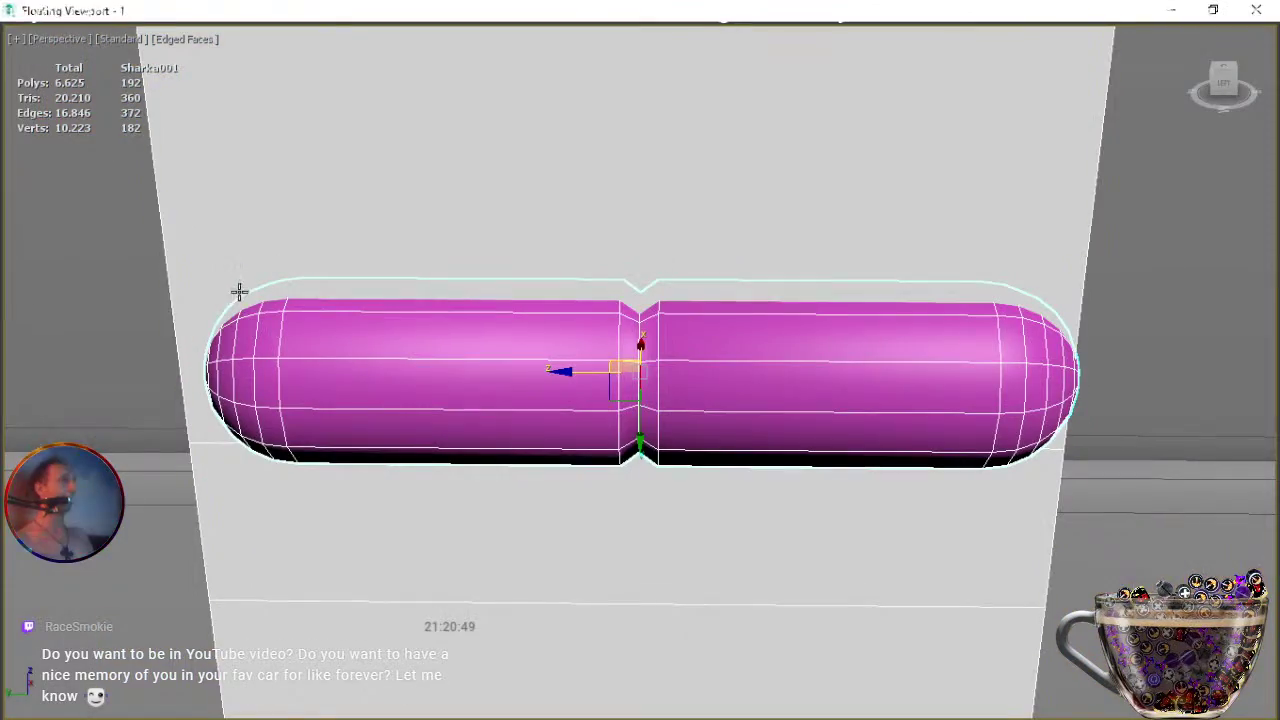
Try repositioning the dividing edges across the white hinge plate around the copied pin, and undo the attempt.
{"action": "key", "text": "e"}
{"action": "middle_click_drag", "start_coordinate": [509, 458], "coordinate": [660, 485], "text": "alt"}
{"action": "scroll", "coordinate": [669, 471], "scroll_direction": "down", "scroll_amount": 3}
{"action": "scroll", "coordinate": [655, 440], "scroll_direction": "down", "scroll_amount": 2}
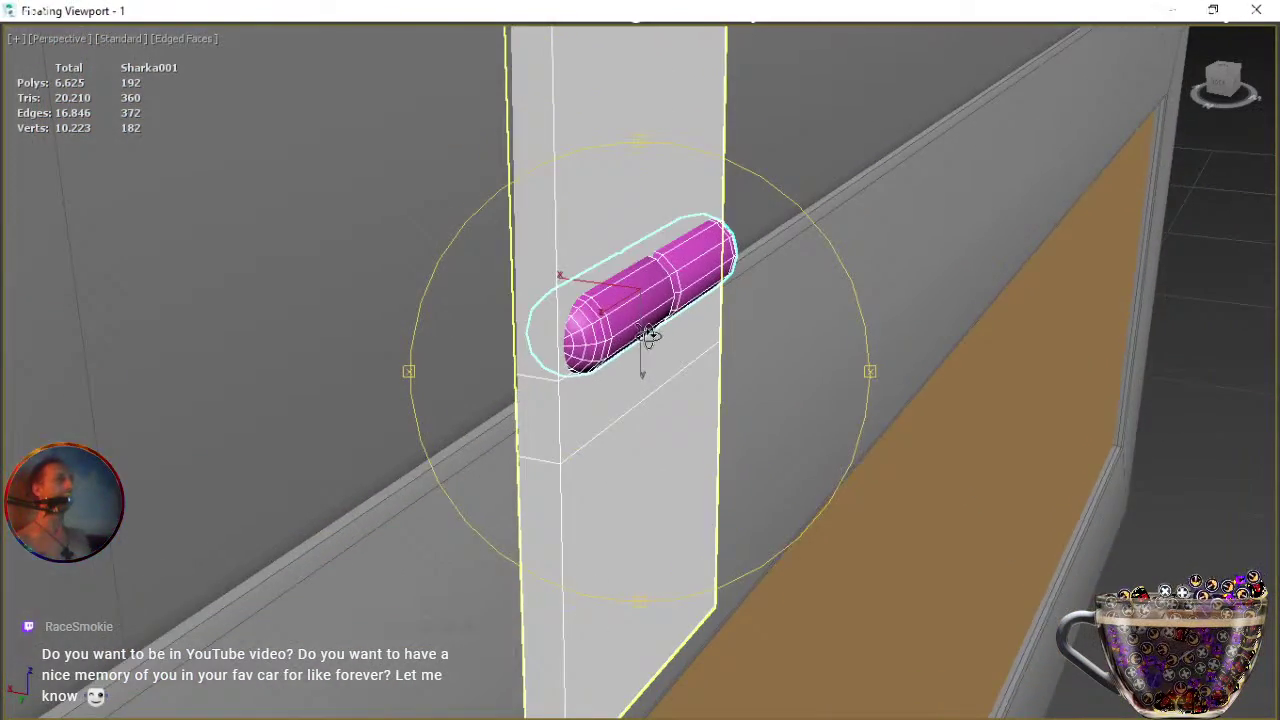
{"action": "scroll", "coordinate": [640, 350], "scroll_direction": "down", "scroll_amount": 2}
{"action": "key", "text": "w"}
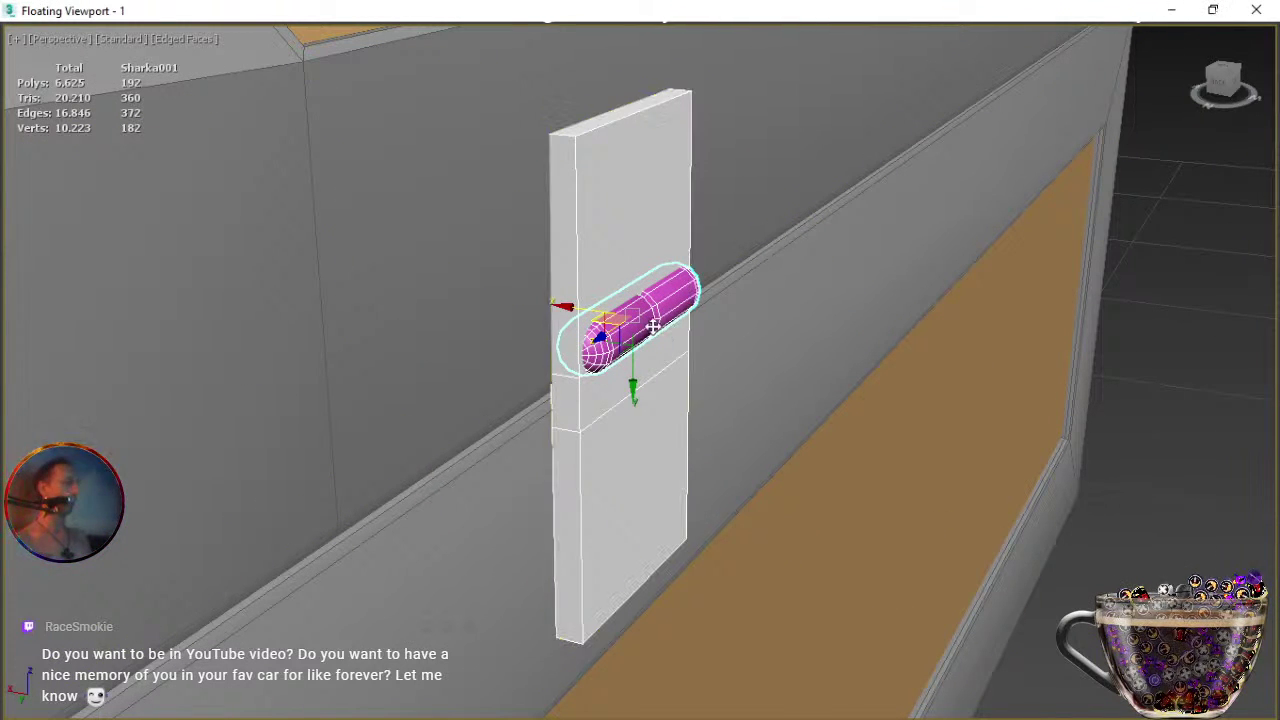
{"action": "left_click", "coordinate": [616, 249]}
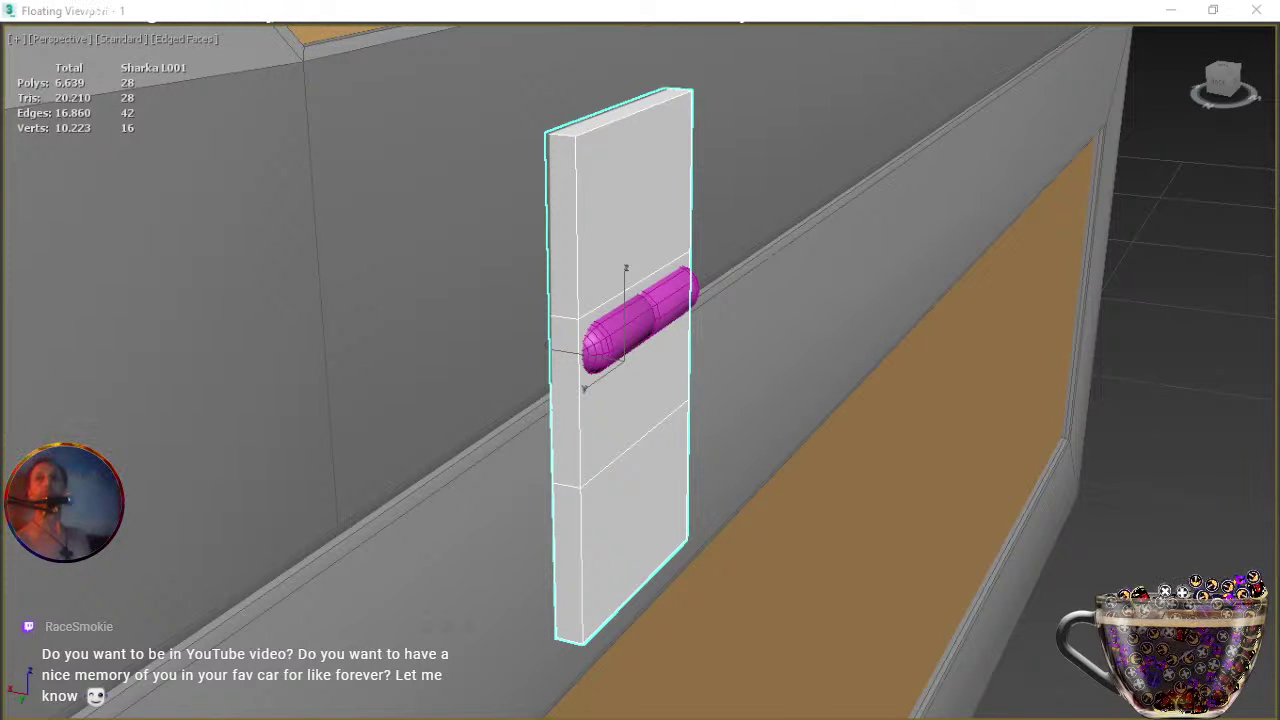
{"action": "key", "text": "ctrl+z"}
{"action": "key", "text": "ctrl+z"}
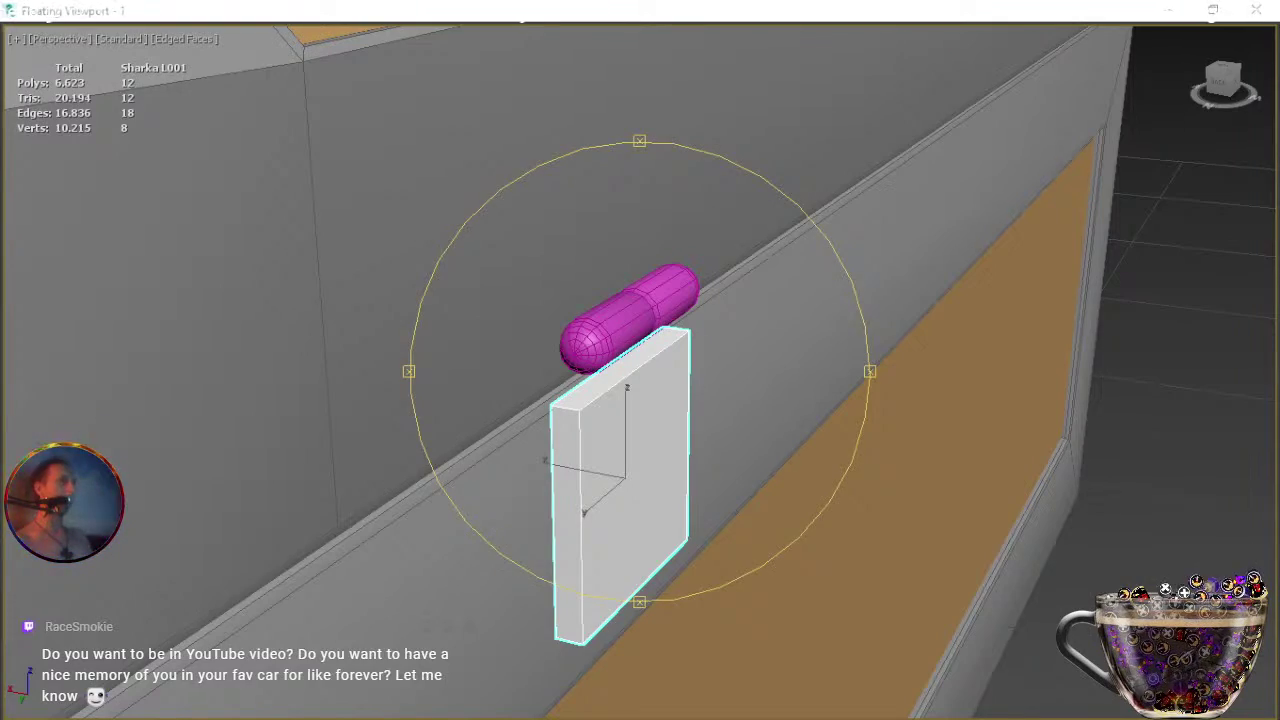
Shorten the white hinge plate to a small block on the lower trim, with a gap beneath the copied pin.
{"action": "middle_click_drag", "start_coordinate": [731, 317], "coordinate": [614, 341], "text": "alt"}
{"action": "scroll", "coordinate": [614, 342], "scroll_direction": "down", "scroll_amount": 5}
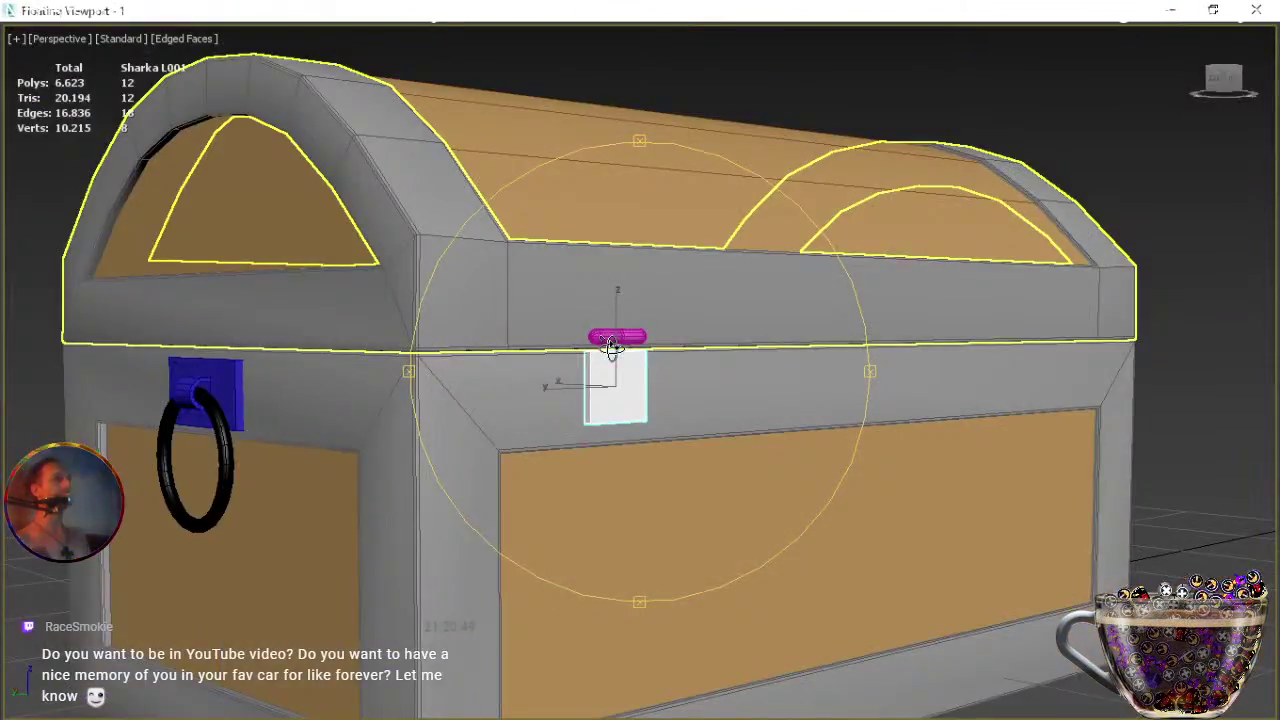
{"action": "middle_click_drag", "start_coordinate": [628, 398], "coordinate": [569, 412], "text": "alt"}
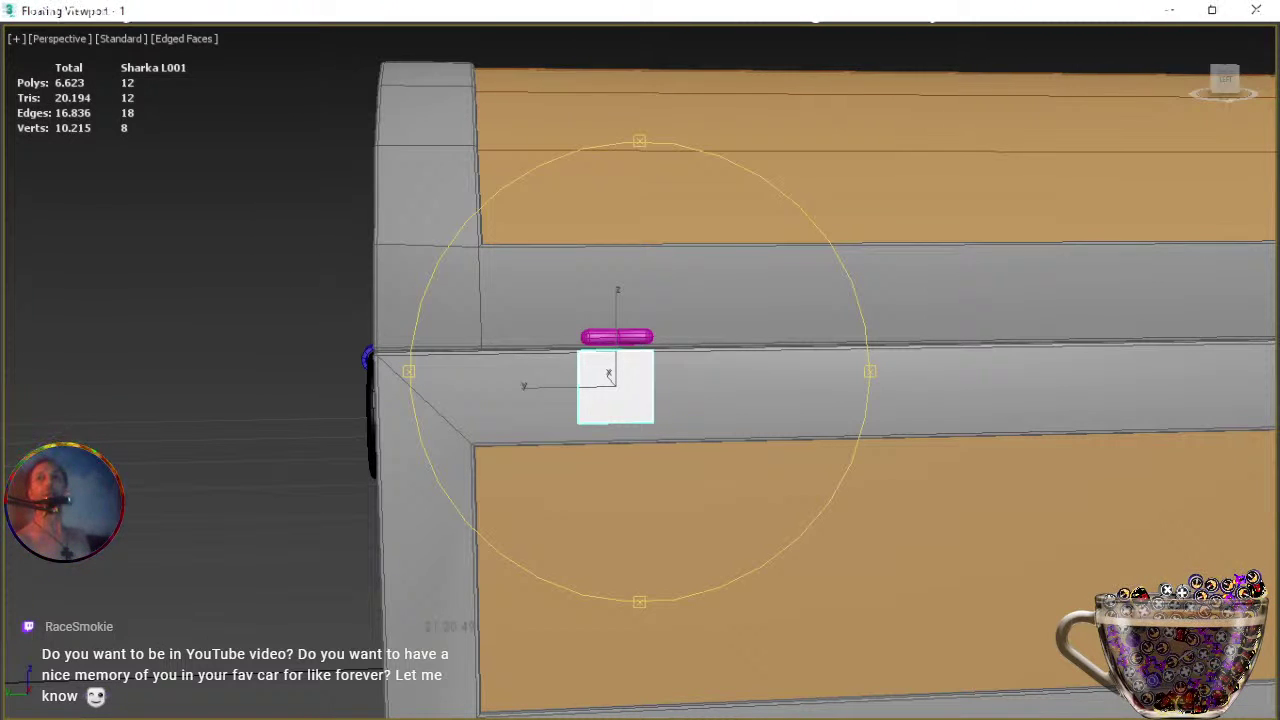
{"action": "left_click_drag", "start_coordinate": [610, 375], "coordinate": [609, 385]}
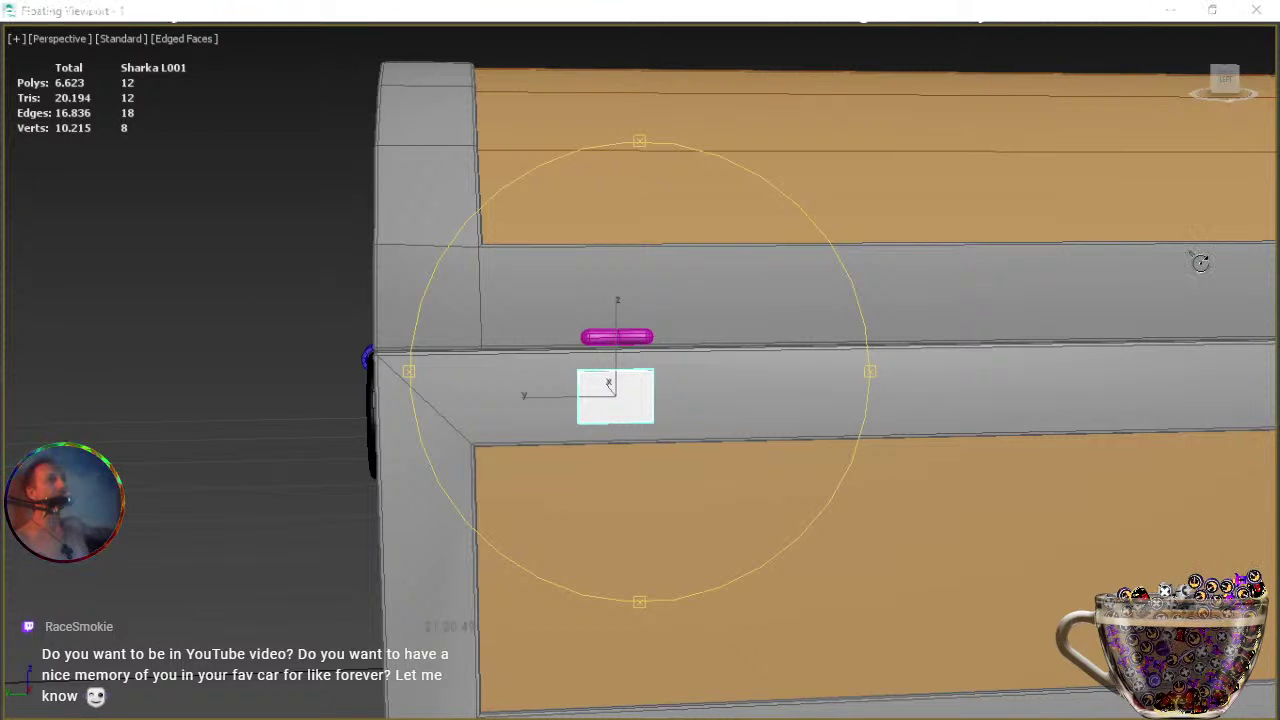
Lengthen the copied pin beyond the hinge plate's width by scaling the vertices of both rounded ends apart along its axis.
{"action": "key", "text": "q"}
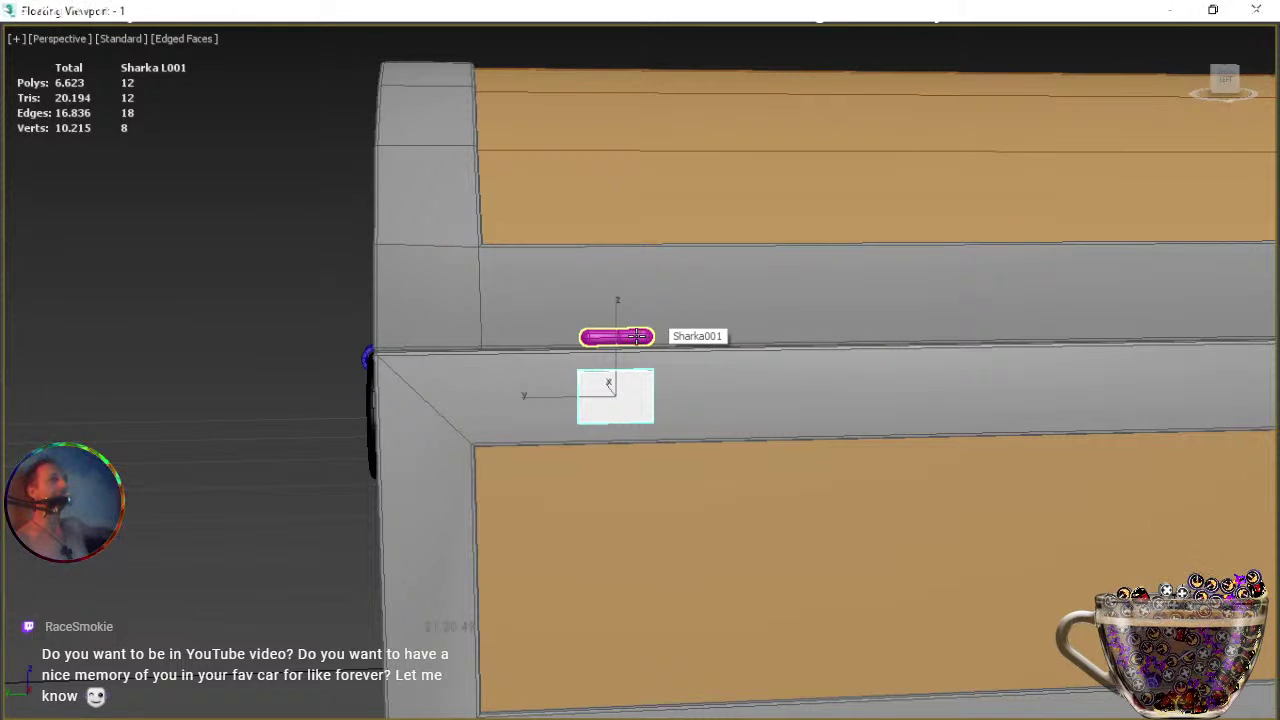
{"action": "left_click", "coordinate": [637, 336]}
{"action": "scroll", "coordinate": [637, 336], "scroll_direction": "up", "scroll_amount": 3}
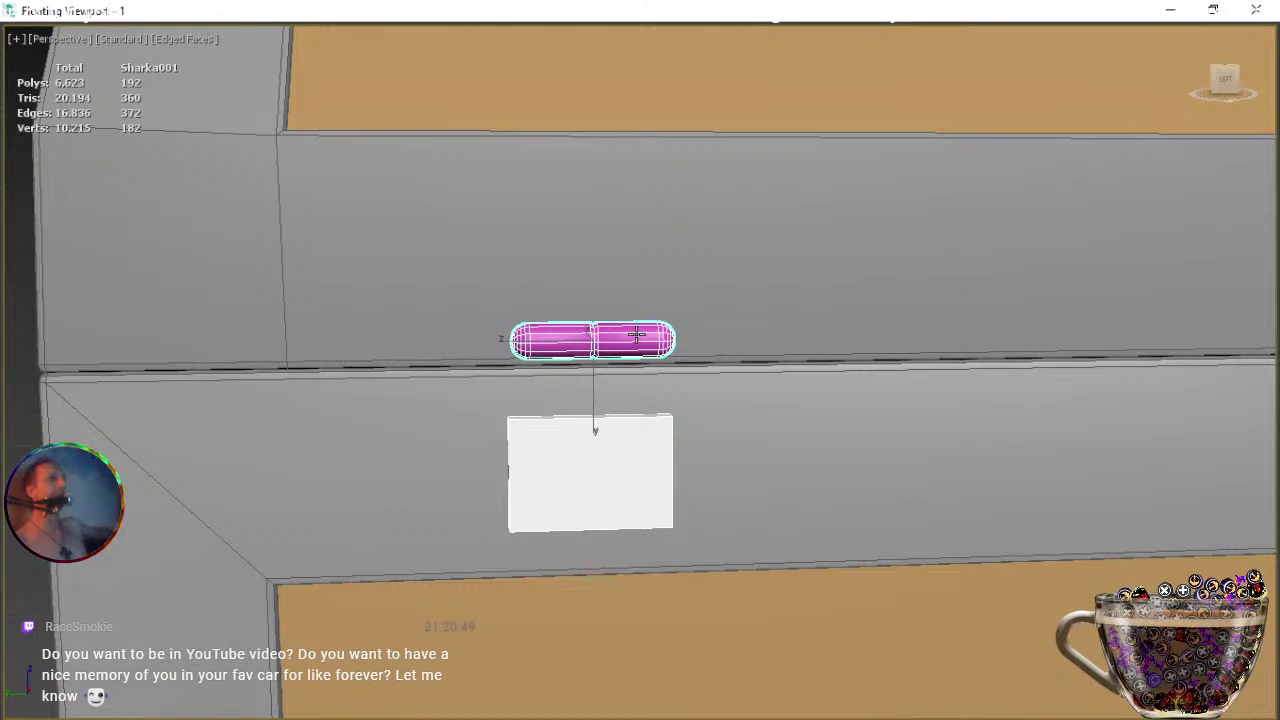
{"action": "scroll", "coordinate": [637, 336], "scroll_direction": "up", "scroll_amount": 3}
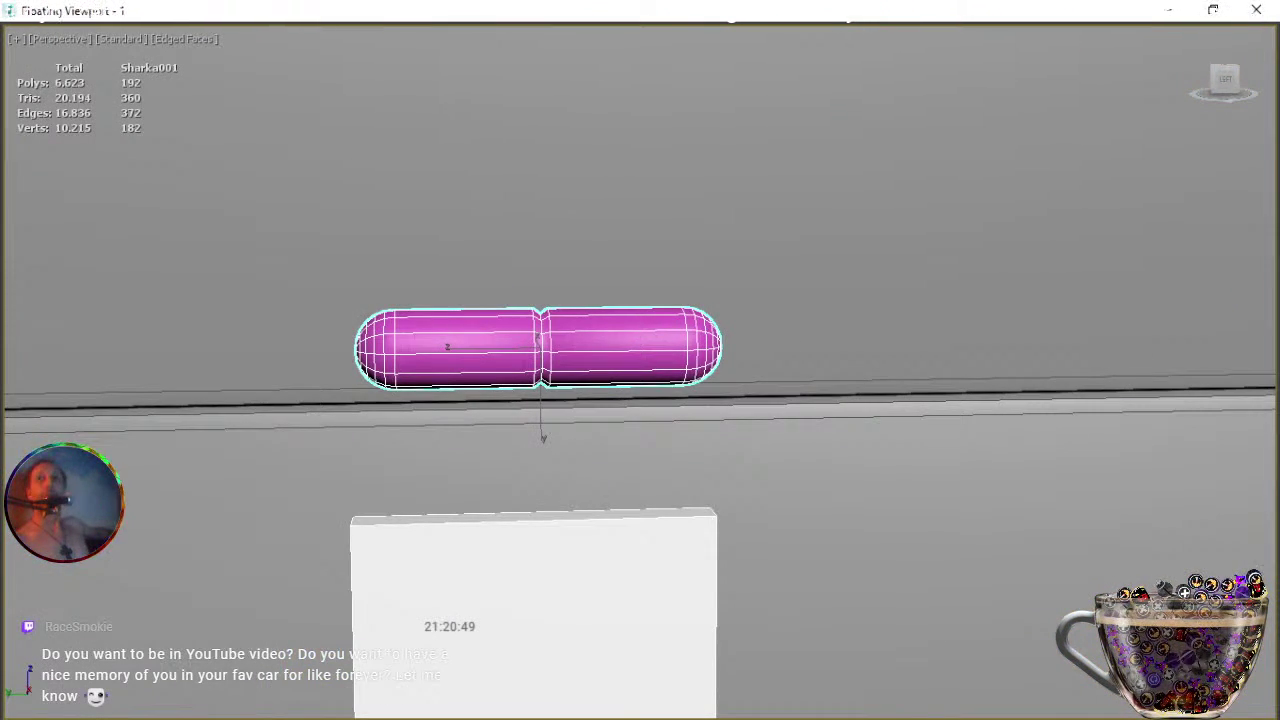
{"action": "key", "text": "2"}
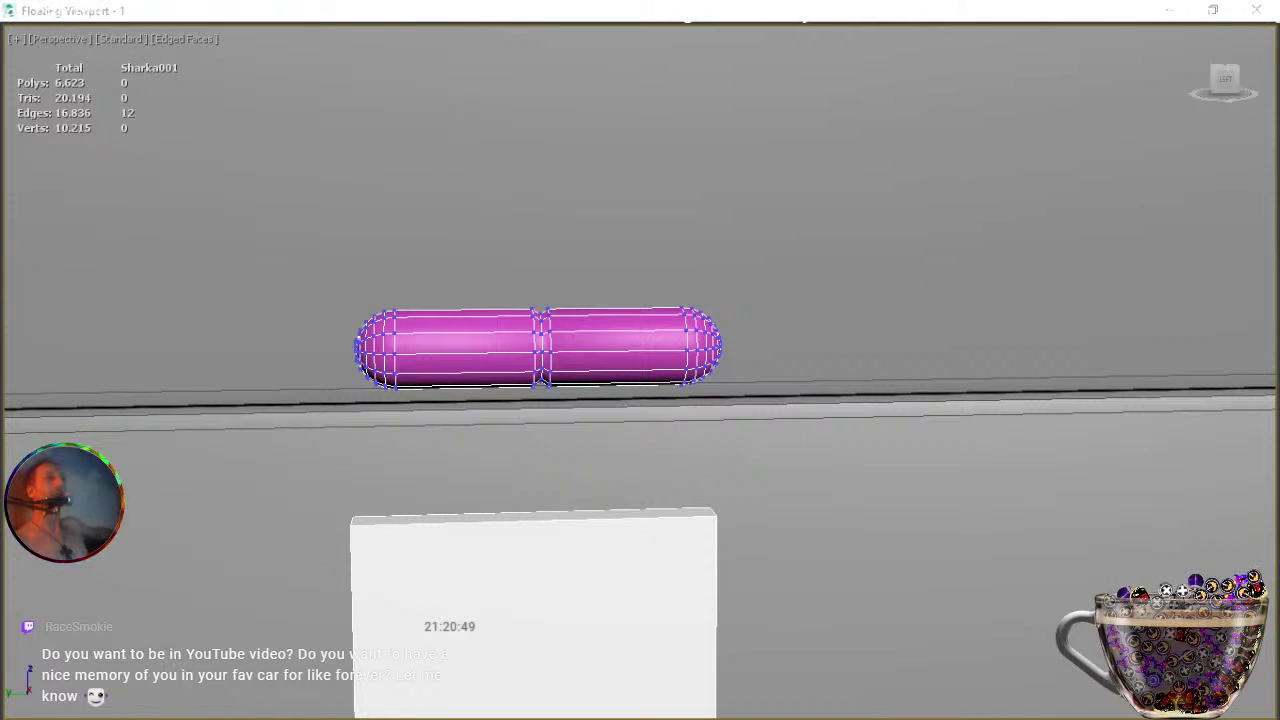
{"action": "left_click_drag", "start_coordinate": [757, 230], "coordinate": [638, 423]}
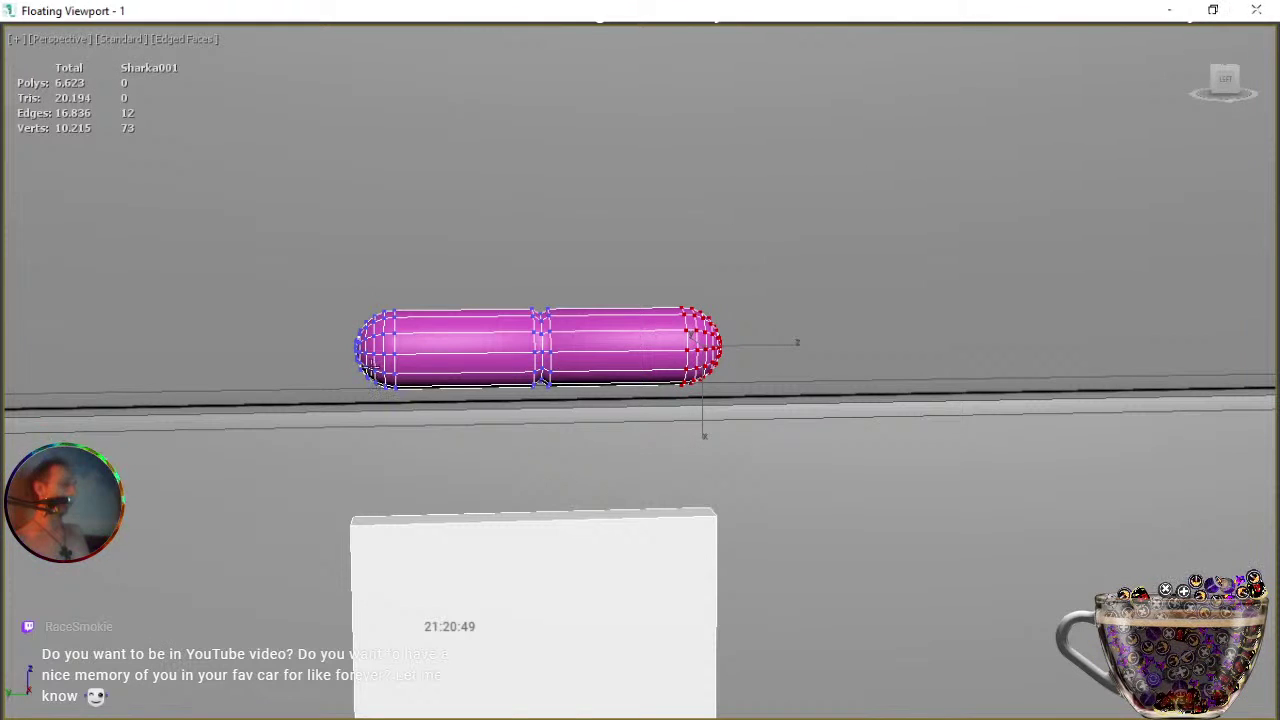
{"action": "left_click_drag", "start_coordinate": [314, 277], "coordinate": [415, 438]}
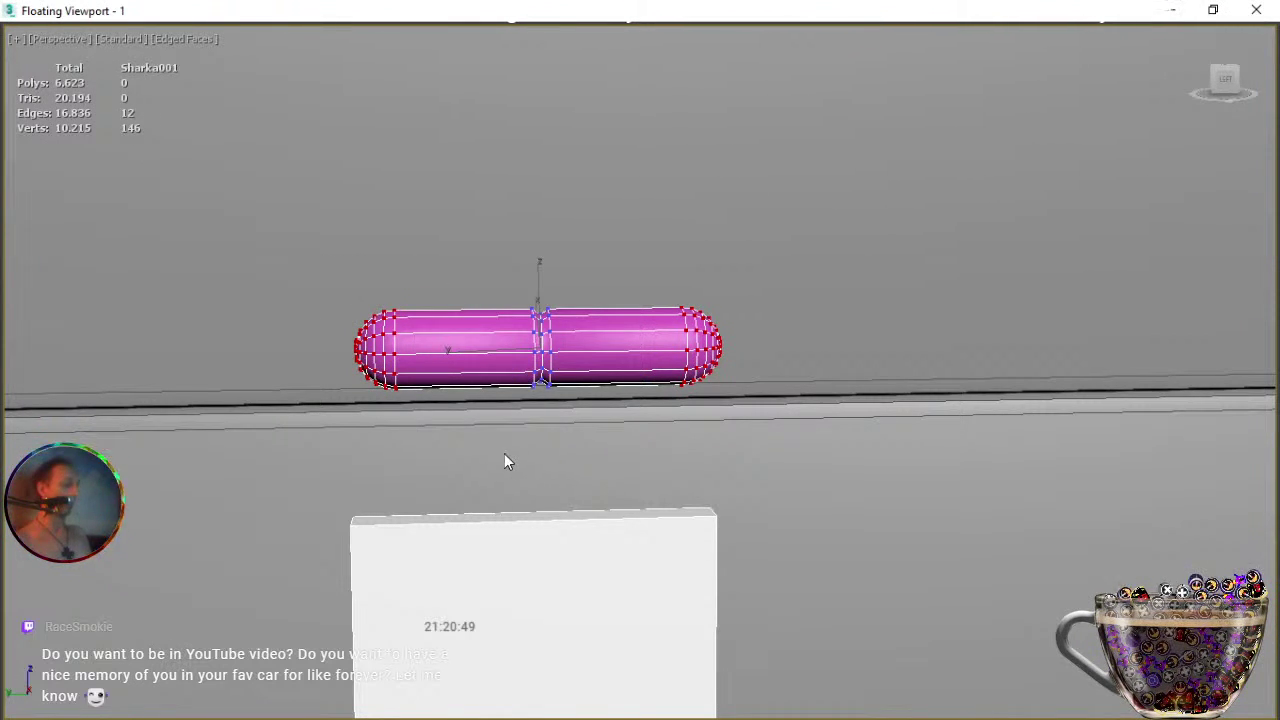
{"action": "key", "text": "r"}
{"action": "left_click_drag", "start_coordinate": [457, 346], "coordinate": [438, 350]}
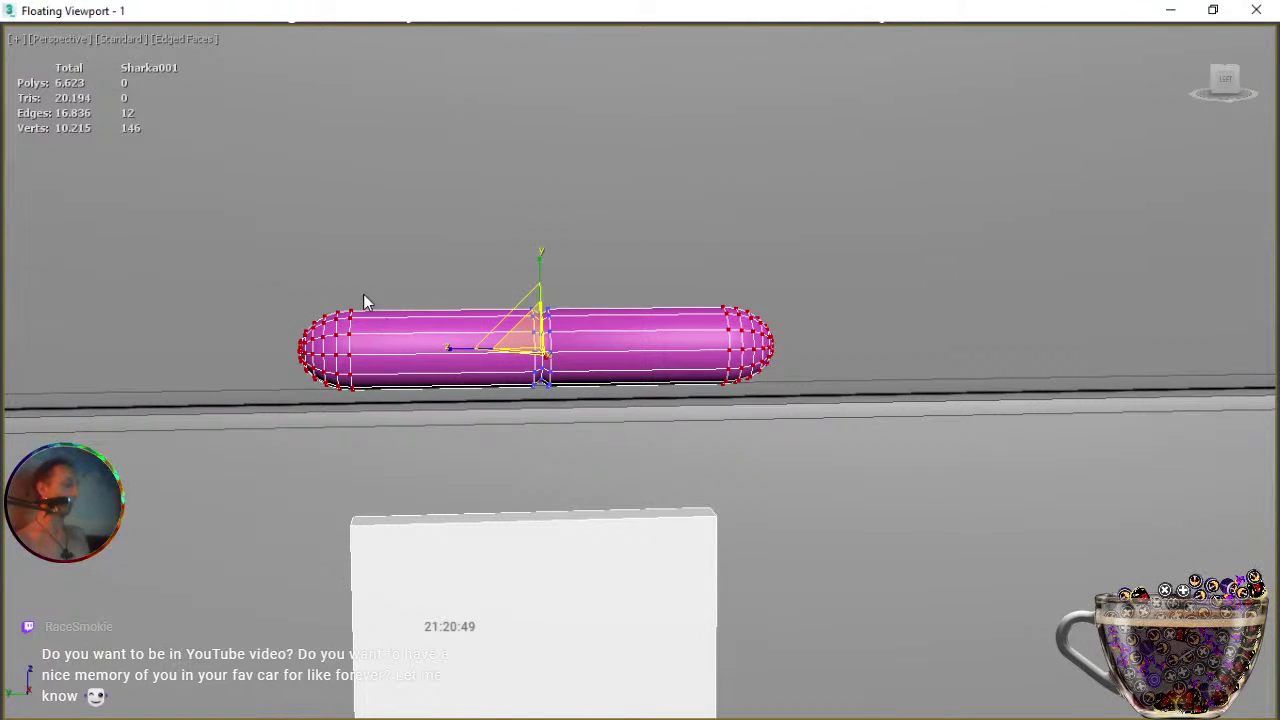
Scale only the innermost vertex ring of each rounded end outward along the copied pin's length.
{"action": "left_click_drag", "start_coordinate": [265, 277], "coordinate": [330, 439]}
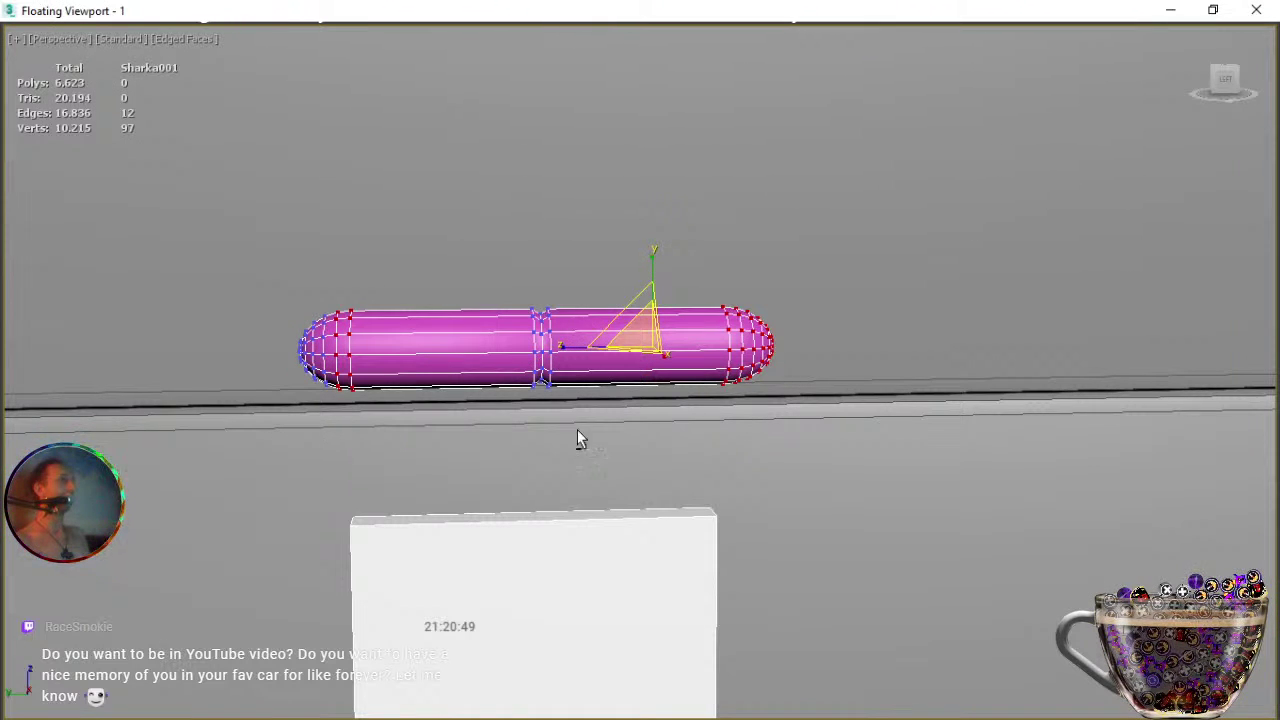
{"action": "left_click_drag", "start_coordinate": [848, 272], "coordinate": [748, 402]}
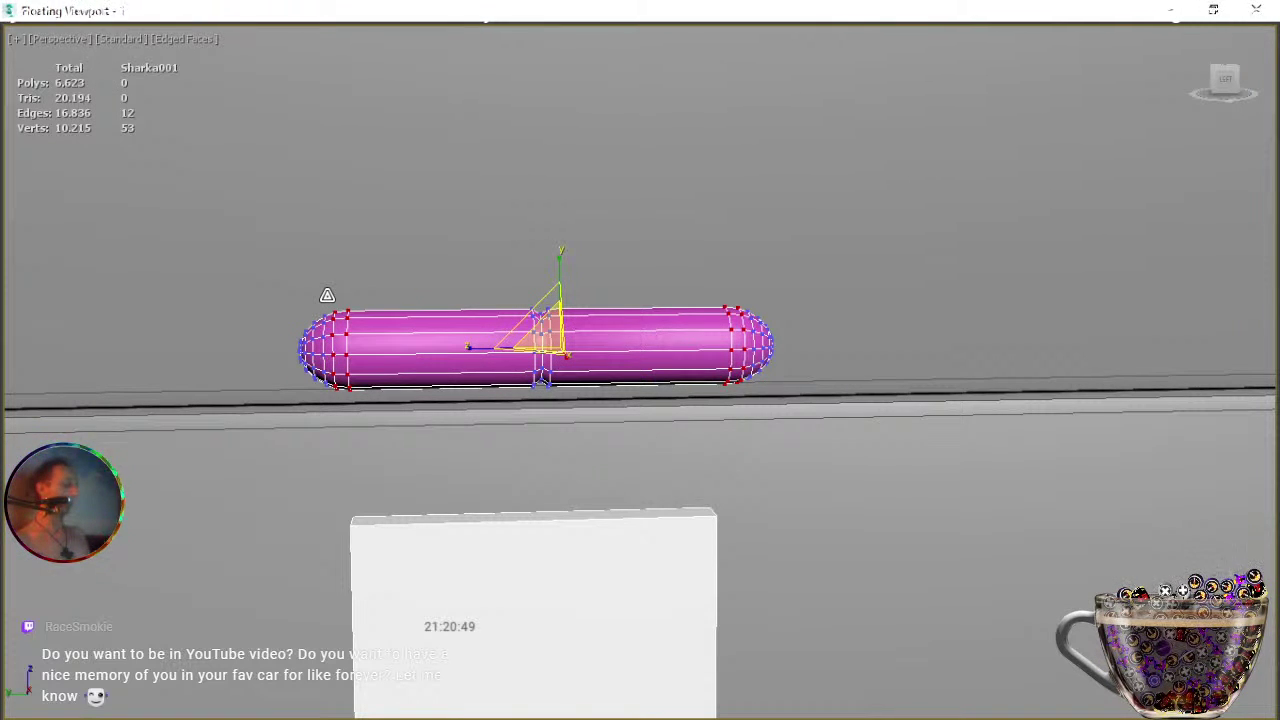
{"action": "left_click_drag", "start_coordinate": [303, 288], "coordinate": [343, 411]}
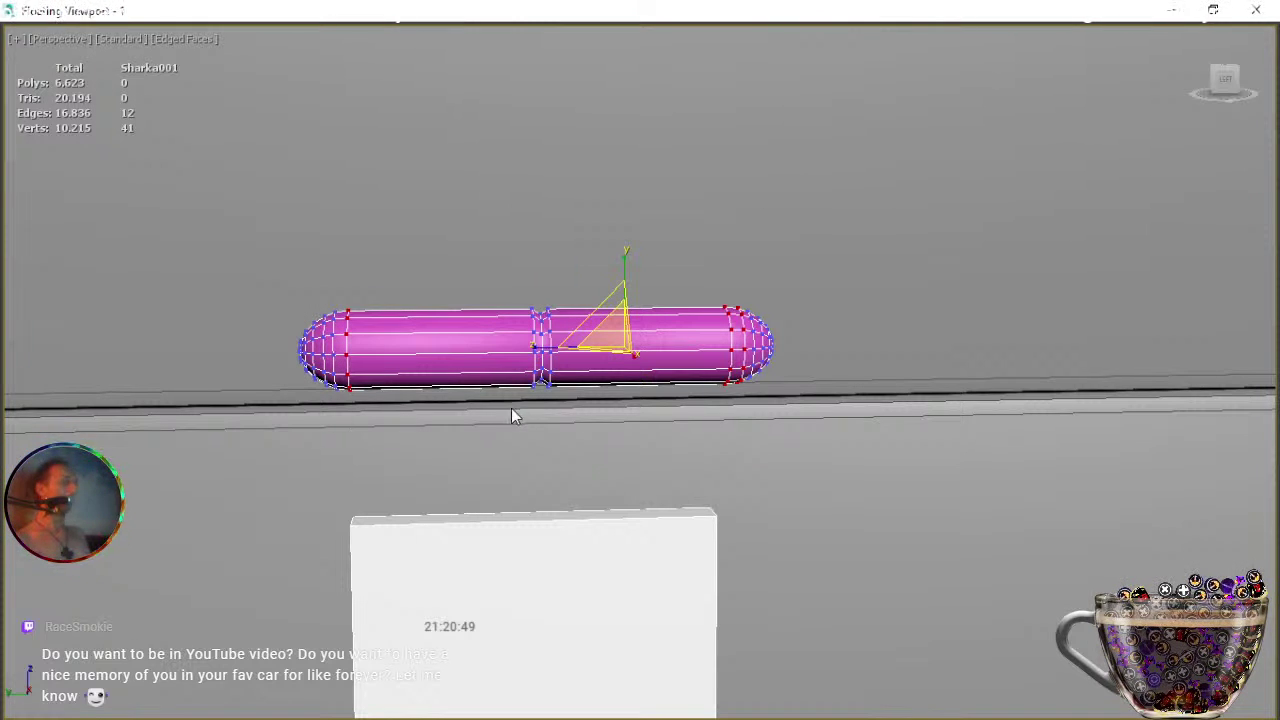
{"action": "key", "text": "z"}
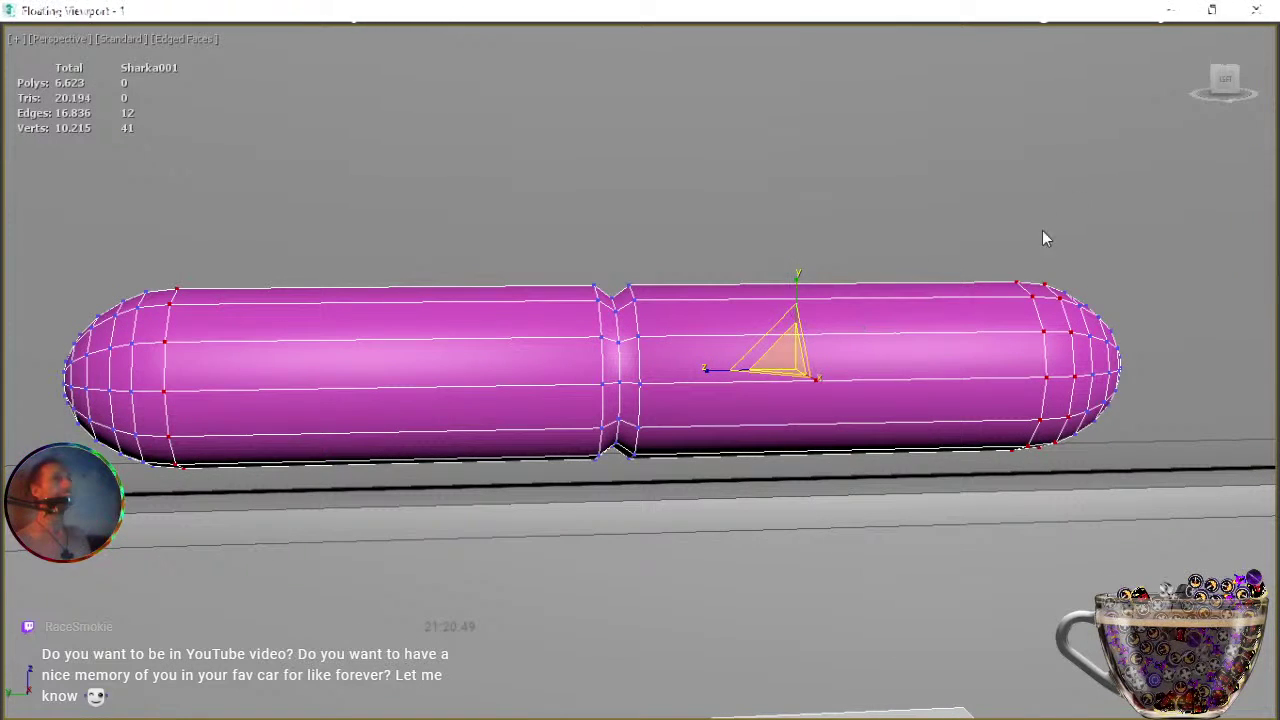
{"action": "left_click", "coordinate": [1227, 90]}
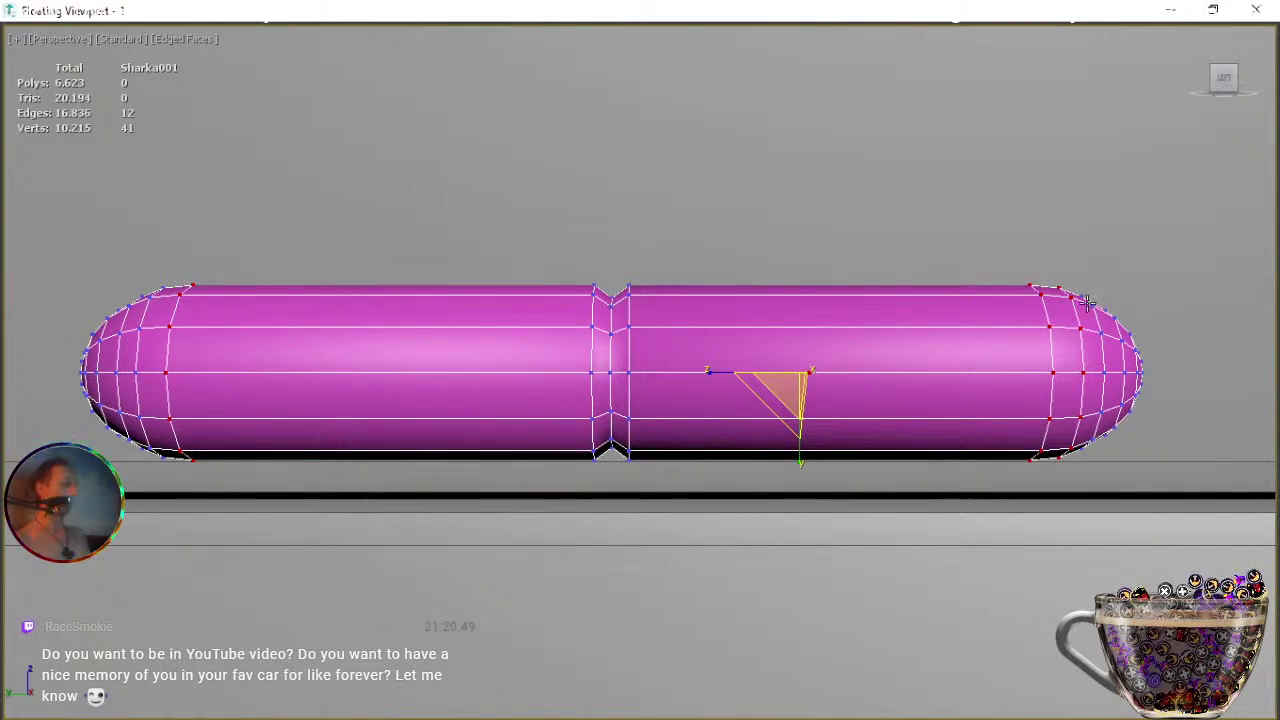
{"action": "scroll", "coordinate": [990, 381], "scroll_direction": "down", "scroll_amount": 5}
{"action": "middle_click_drag", "start_coordinate": [983, 383], "coordinate": [690, 381]}
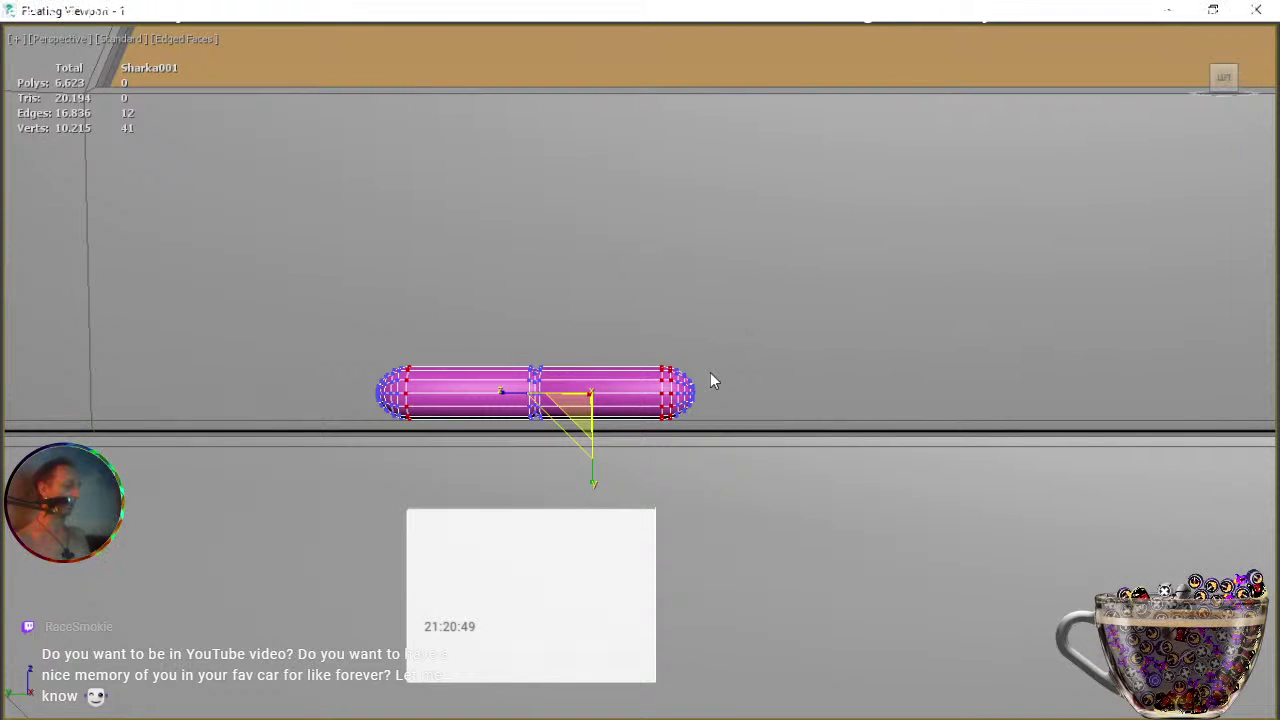
{"action": "left_click_drag", "start_coordinate": [711, 361], "coordinate": [667, 436]}
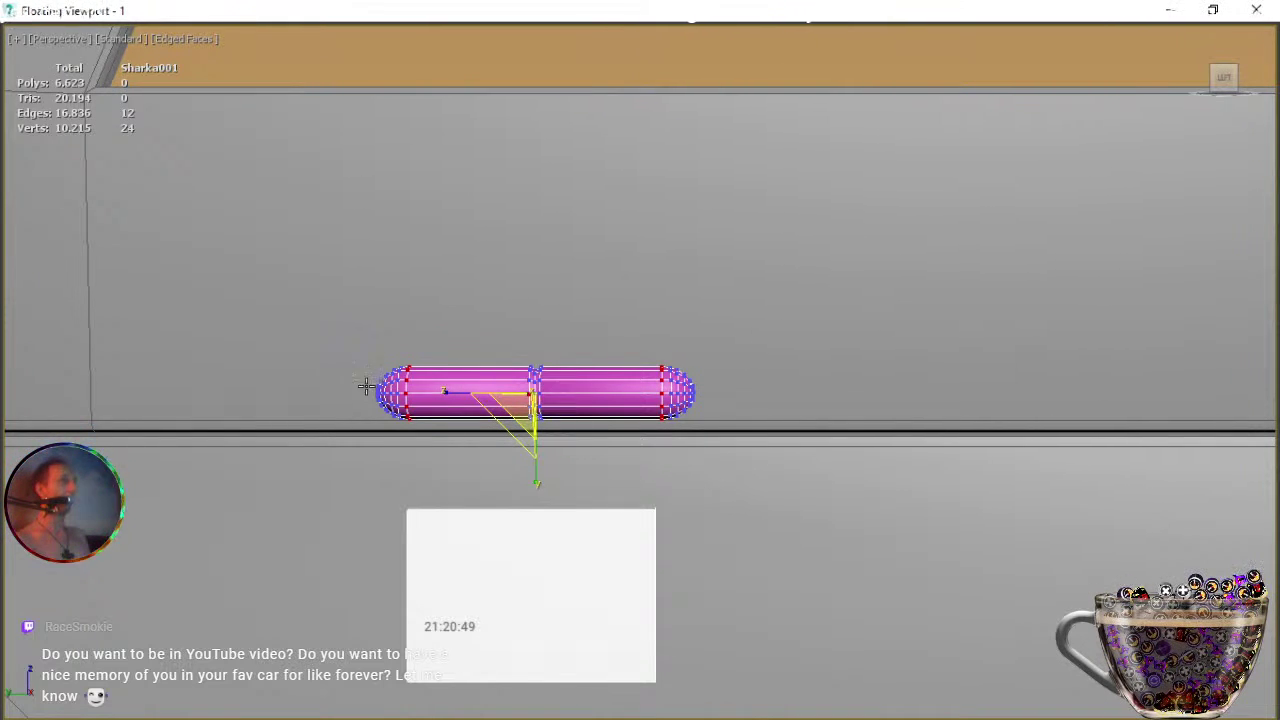
{"action": "scroll", "coordinate": [363, 378], "scroll_direction": "up", "scroll_amount": 3}
{"action": "middle_click_drag", "start_coordinate": [393, 400], "coordinate": [573, 423]}
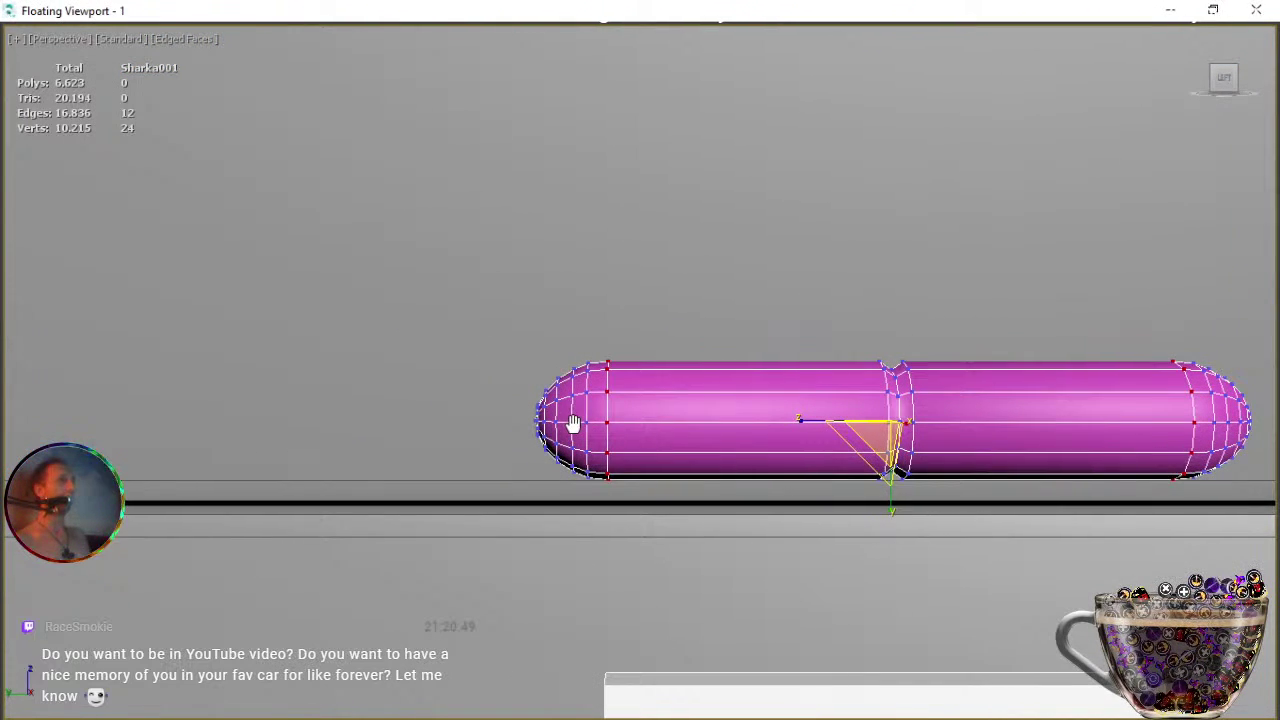
{"action": "middle_click_drag", "start_coordinate": [592, 347], "coordinate": [383, 371]}
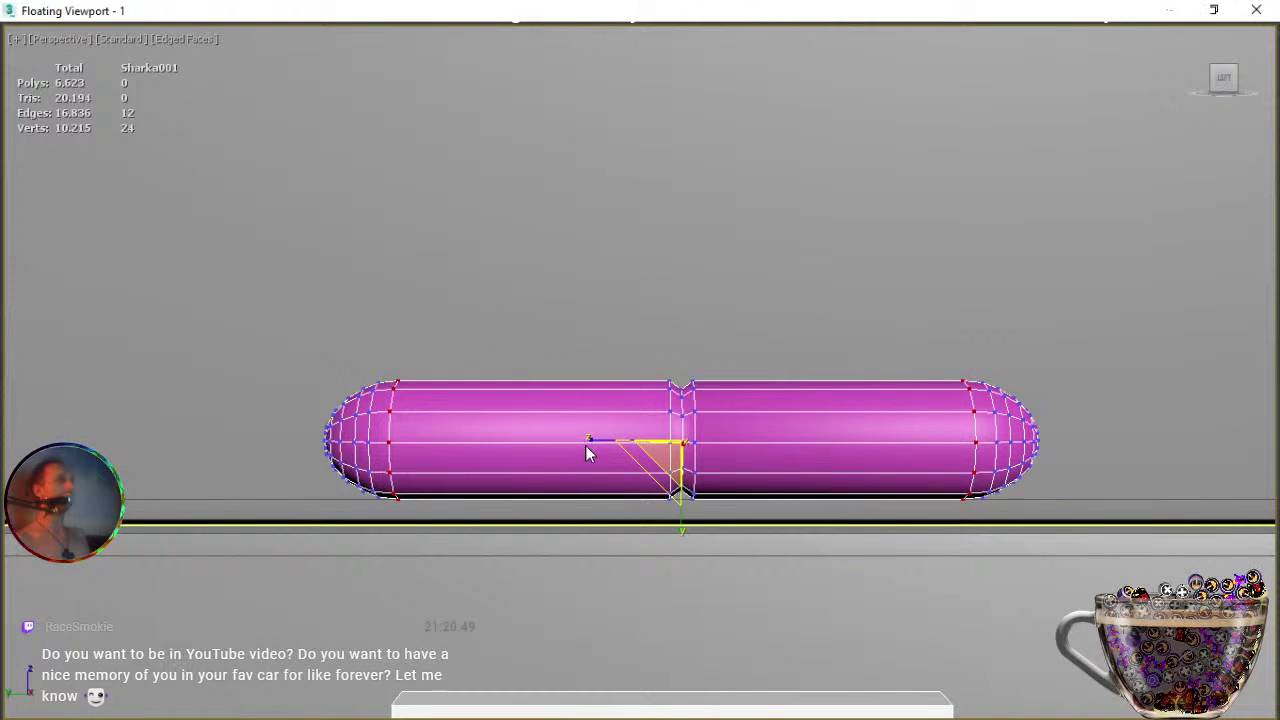
{"action": "left_click_drag", "start_coordinate": [585, 442], "coordinate": [586, 444]}
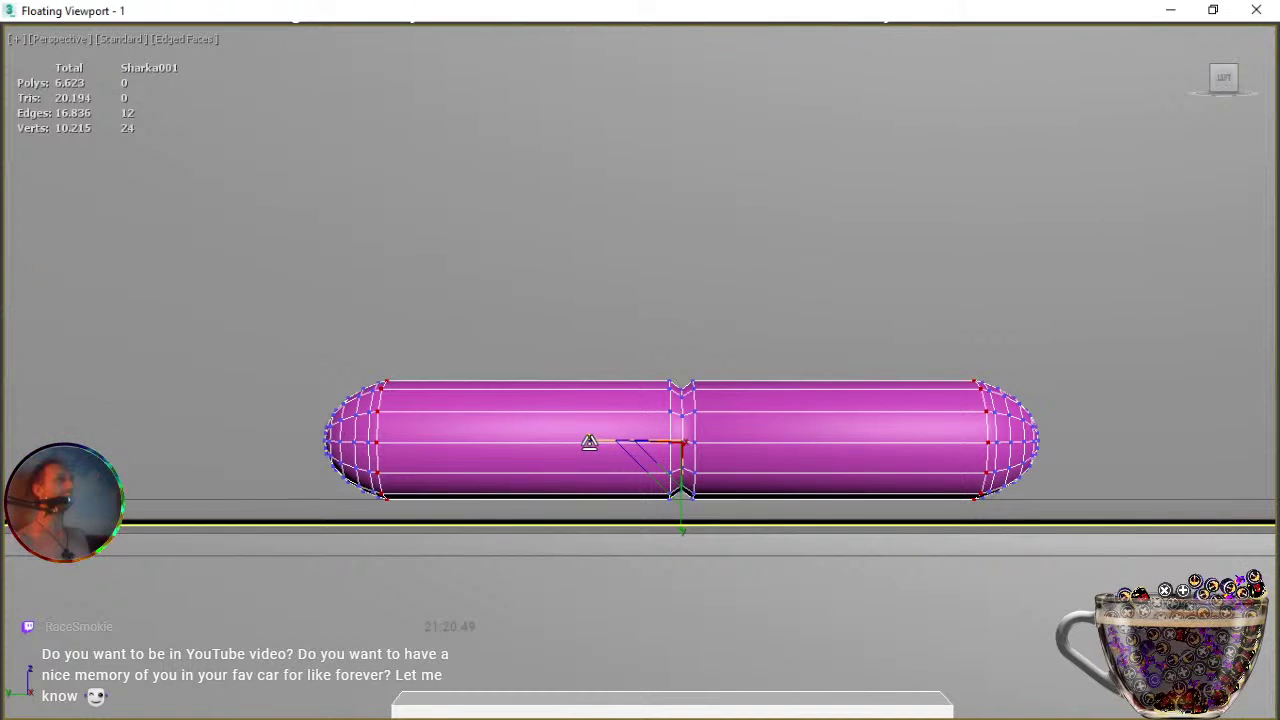
Scale the innermost rings of the copied pin's rounded ends slightly inward, and pull both outer cap vertex groups slightly toward the pin's center.
{"action": "left_click_drag", "start_coordinate": [590, 442], "coordinate": [590, 443]}
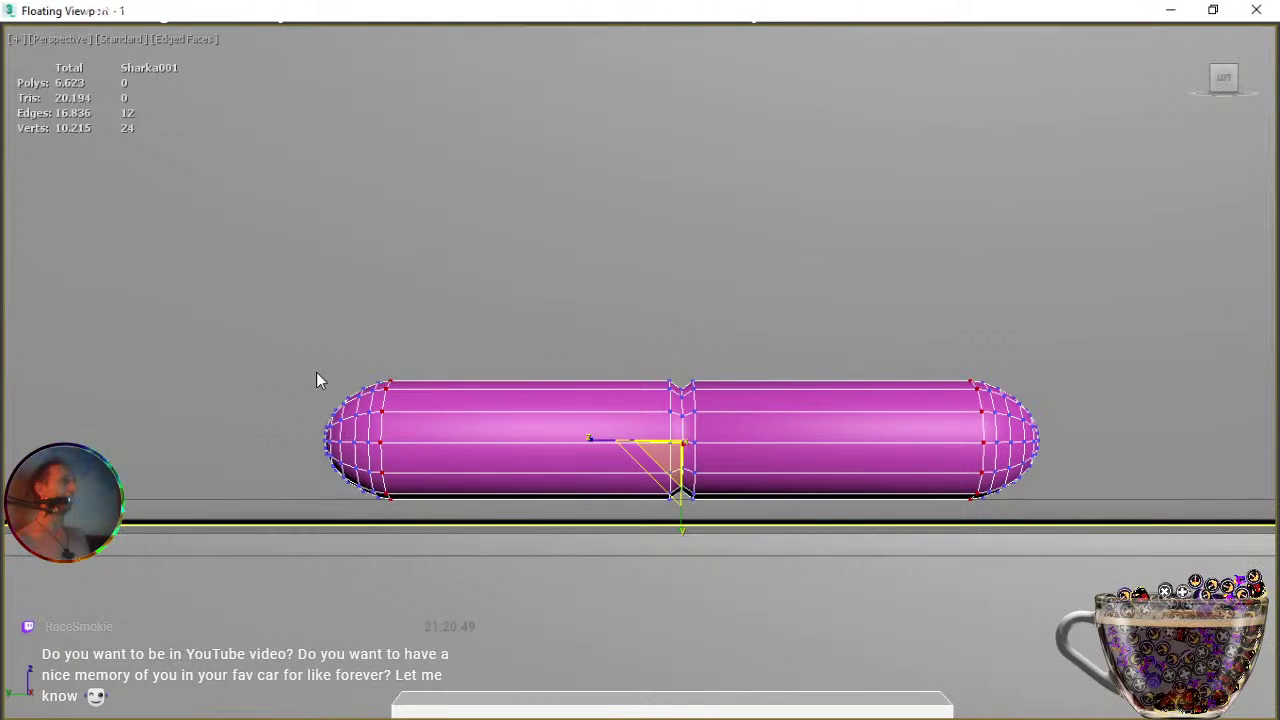
{"action": "middle_click_drag", "start_coordinate": [316, 374], "coordinate": [503, 374]}
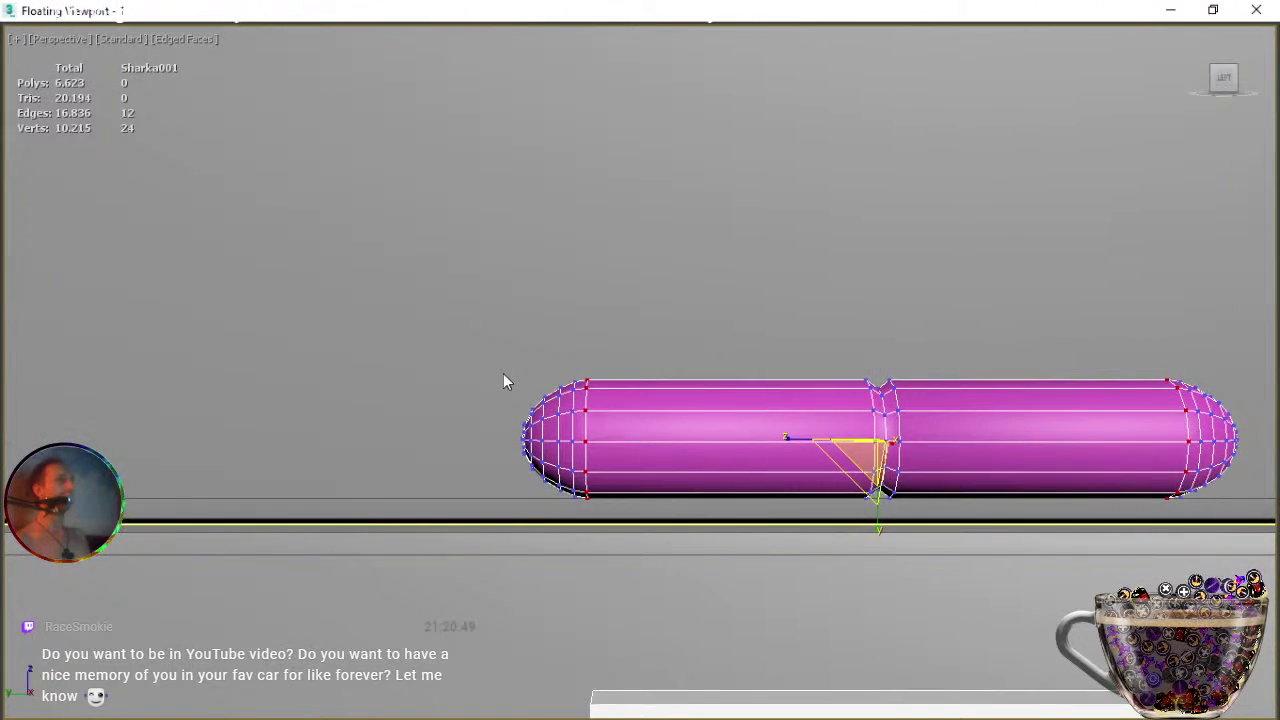
{"action": "left_click_drag", "start_coordinate": [472, 371], "coordinate": [556, 527]}
{"action": "middle_click_drag", "start_coordinate": [714, 474], "coordinate": [325, 458]}
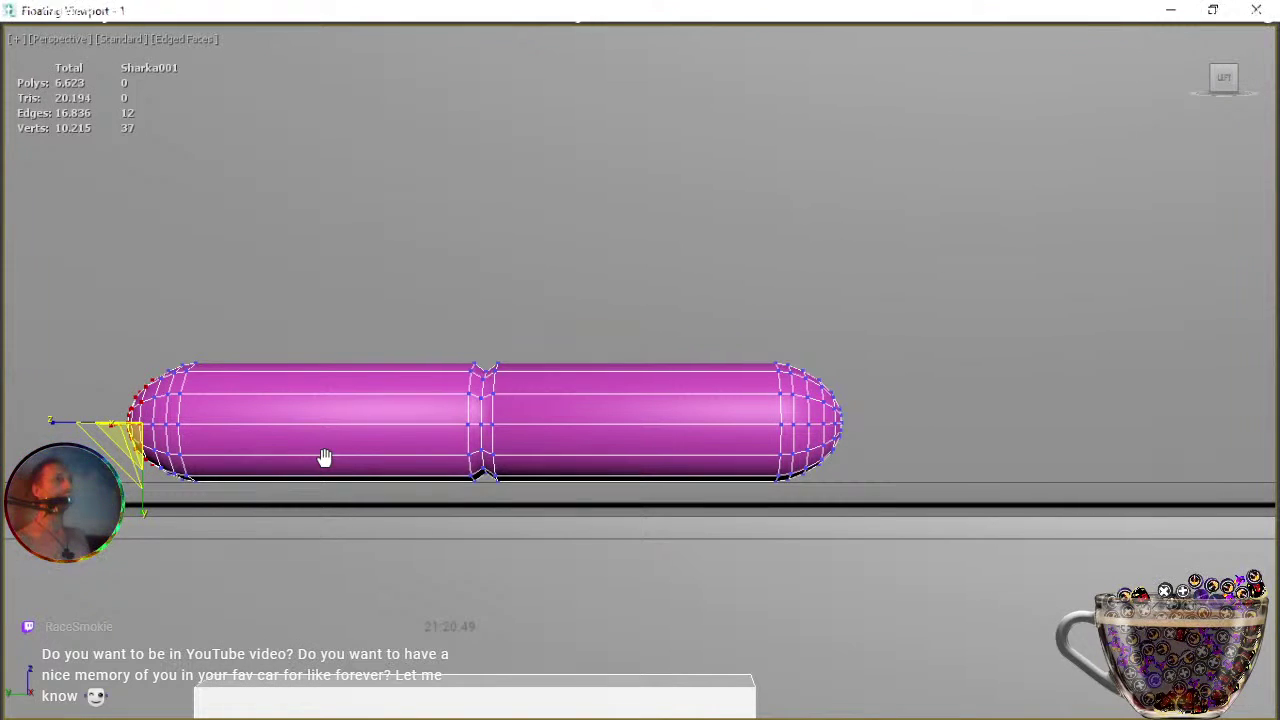
{"action": "middle_click_drag", "start_coordinate": [325, 458], "coordinate": [231, 457]}
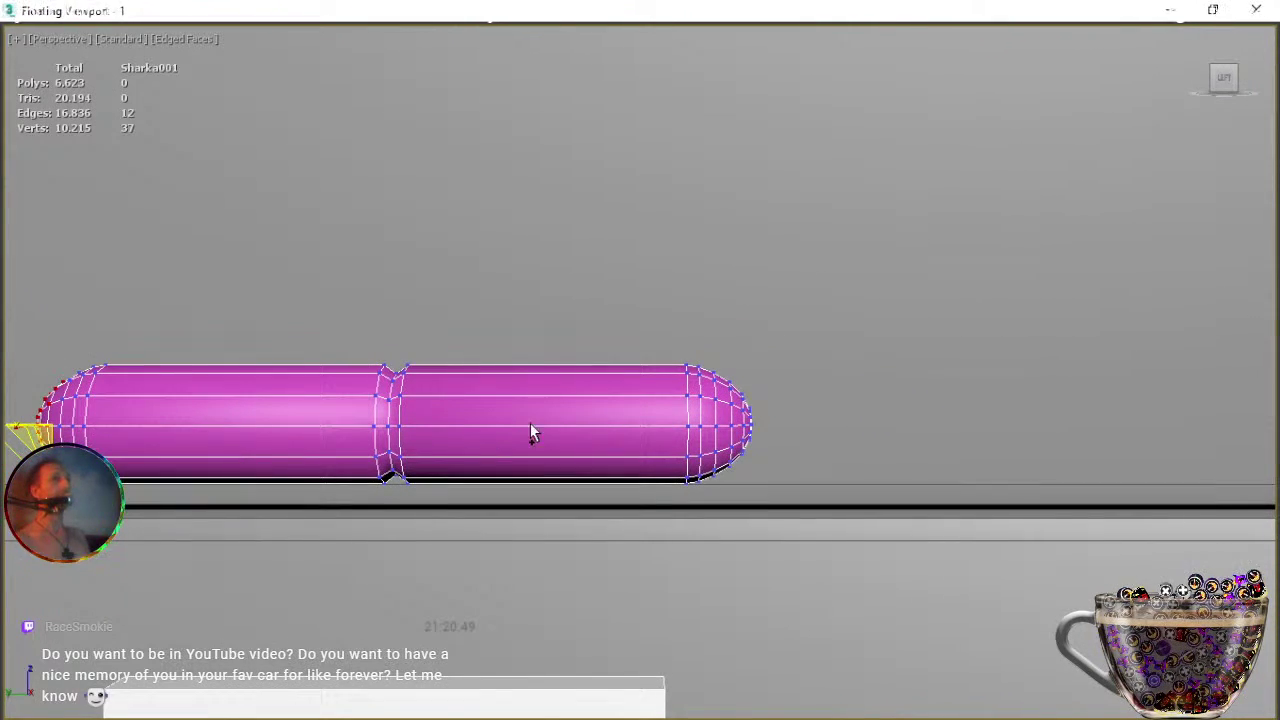
{"action": "left_click_drag", "start_coordinate": [725, 497], "coordinate": [725, 489], "text": "ctrl"}
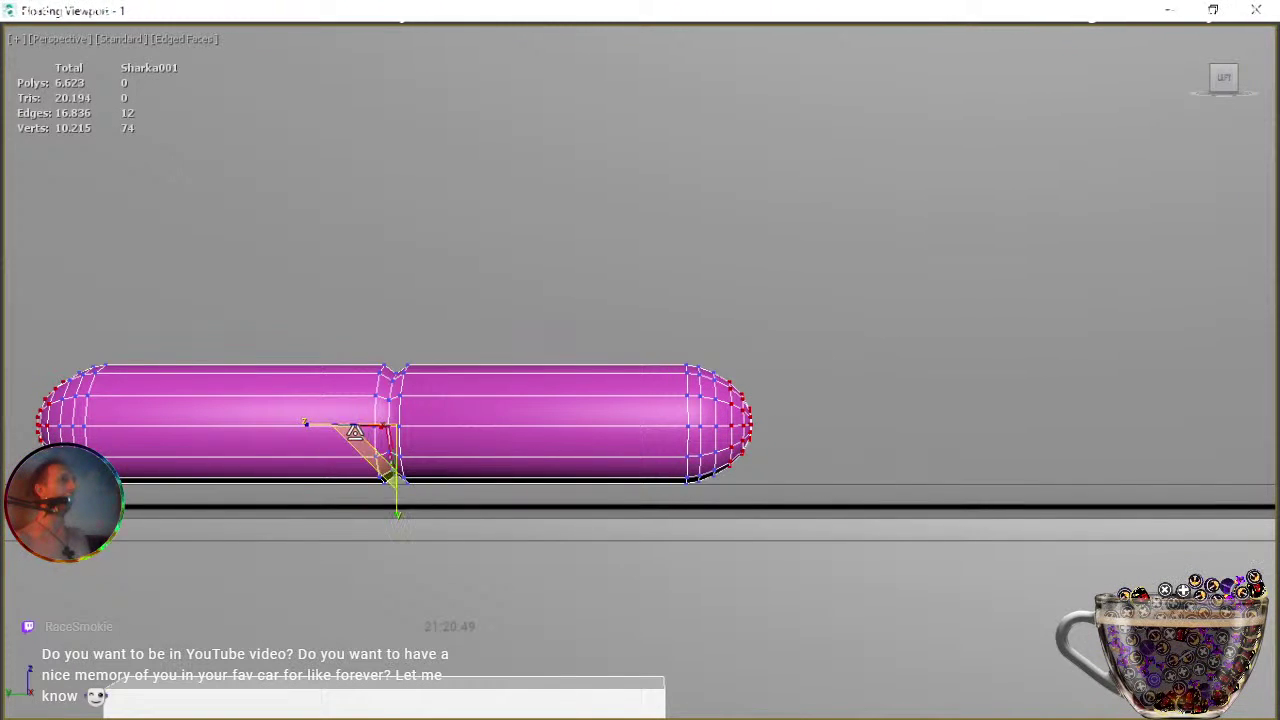
{"action": "left_click_drag", "start_coordinate": [309, 421], "coordinate": [309, 421]}
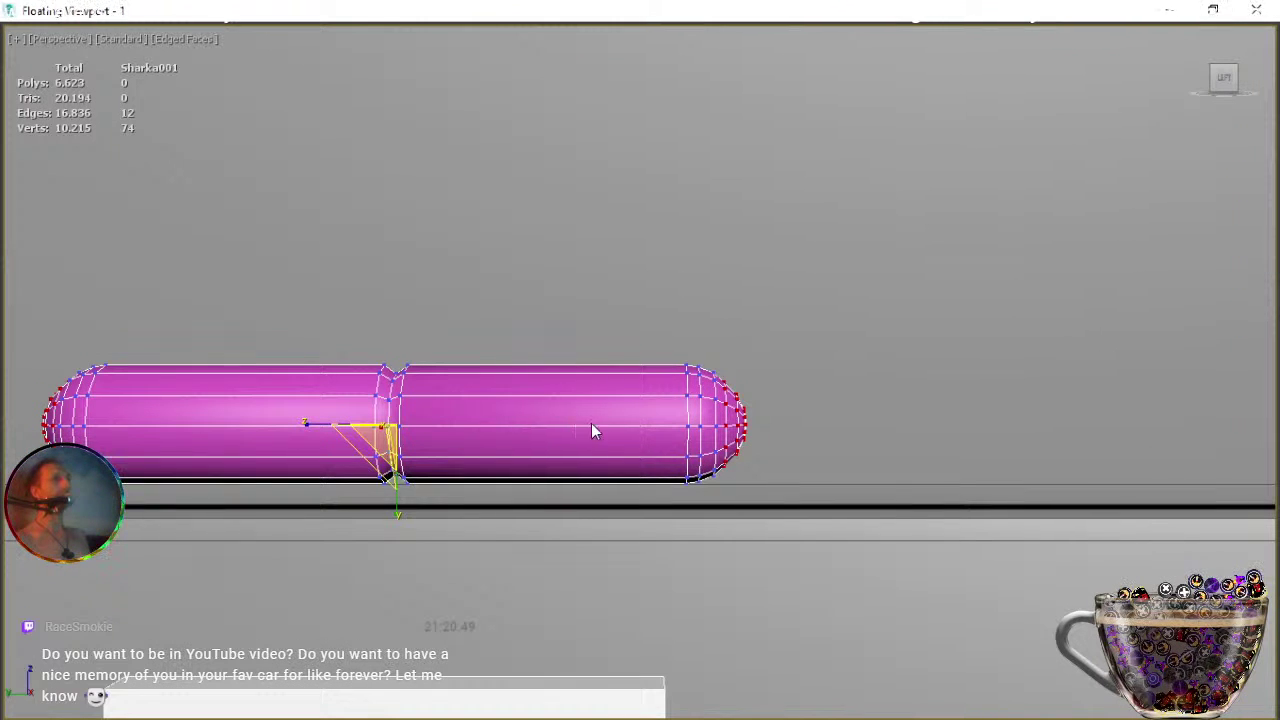
Limit the vertex selection to the outermost tips of both pin ends, scale them slightly inward, and leave vertex editing.
{"action": "middle_click_drag", "start_coordinate": [726, 438], "coordinate": [664, 455]}
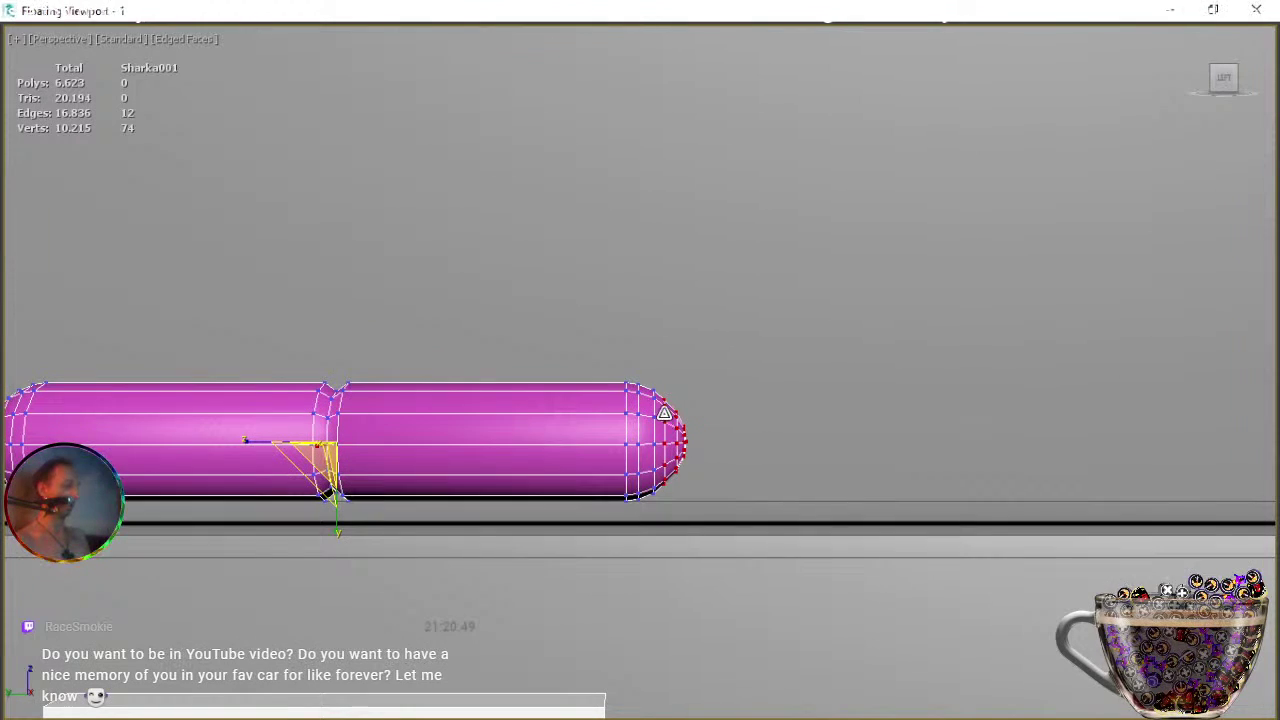
{"action": "left_click_drag", "start_coordinate": [630, 369], "coordinate": [672, 510]}
{"action": "middle_click_drag", "start_coordinate": [266, 403], "coordinate": [780, 382]}
{"action": "left_click_drag", "start_coordinate": [625, 302], "coordinate": [528, 513]}
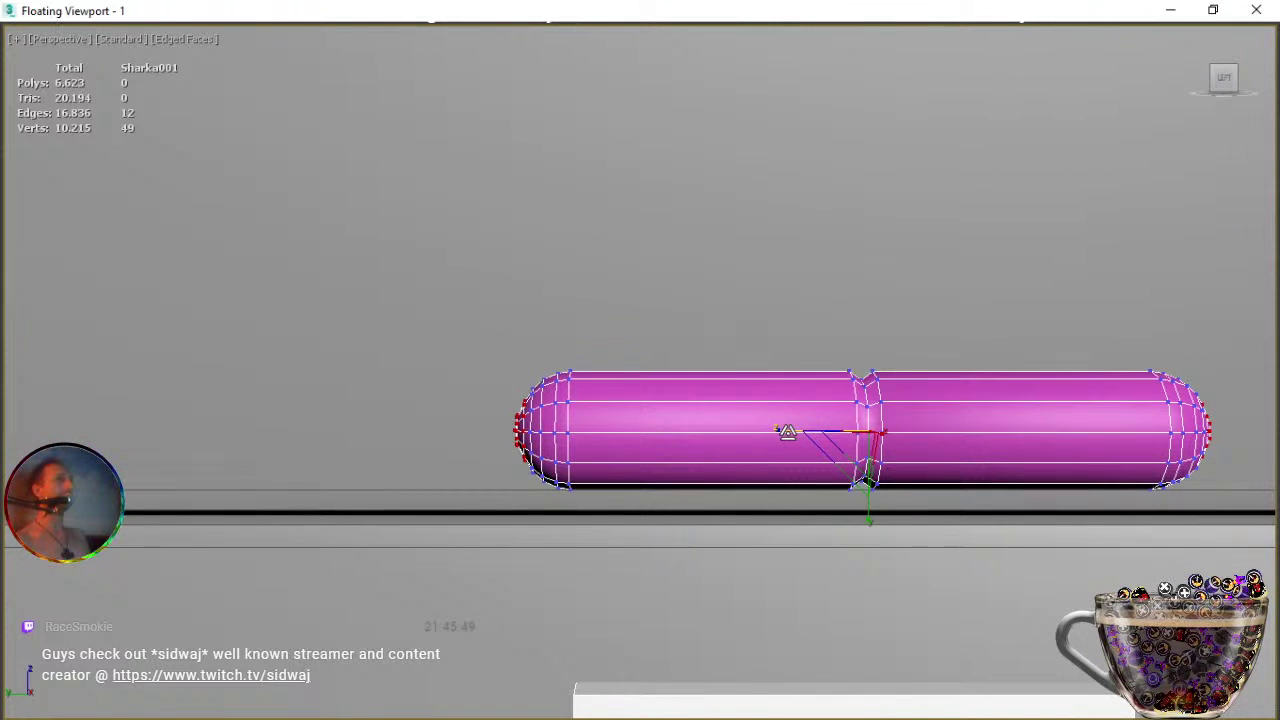
{"action": "middle_click_drag", "start_coordinate": [783, 468], "coordinate": [563, 471]}
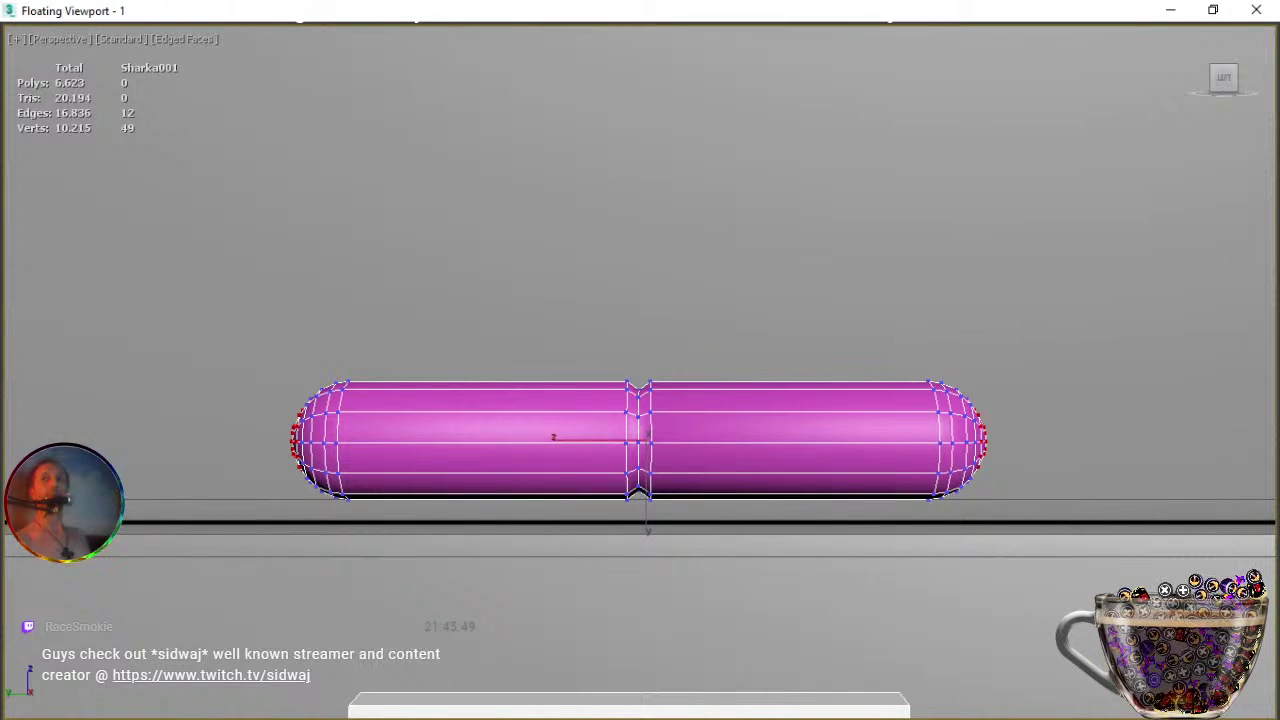
{"action": "key", "text": "1"}
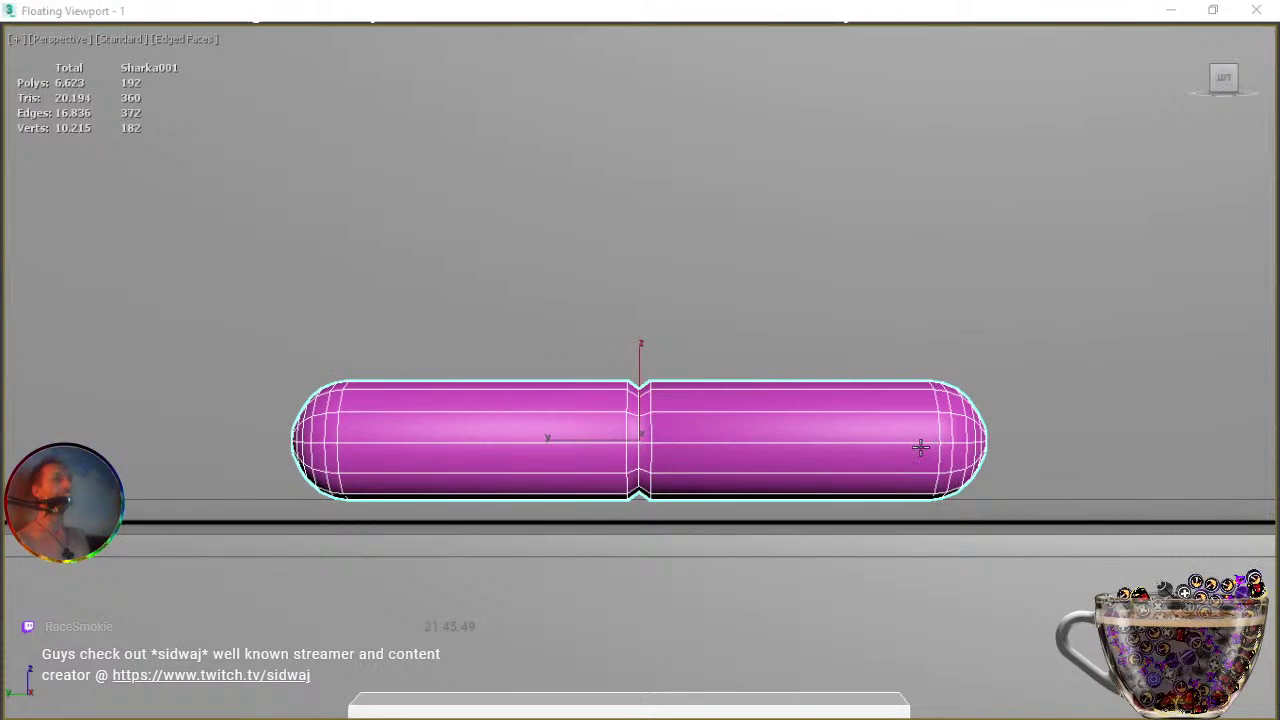
Move the copied pin down so it straddles the seam between the upper and lower metal trim.
{"action": "scroll", "coordinate": [917, 446], "scroll_direction": "down", "scroll_amount": 5}
{"action": "middle_click_drag", "start_coordinate": [811, 420], "coordinate": [635, 331]}
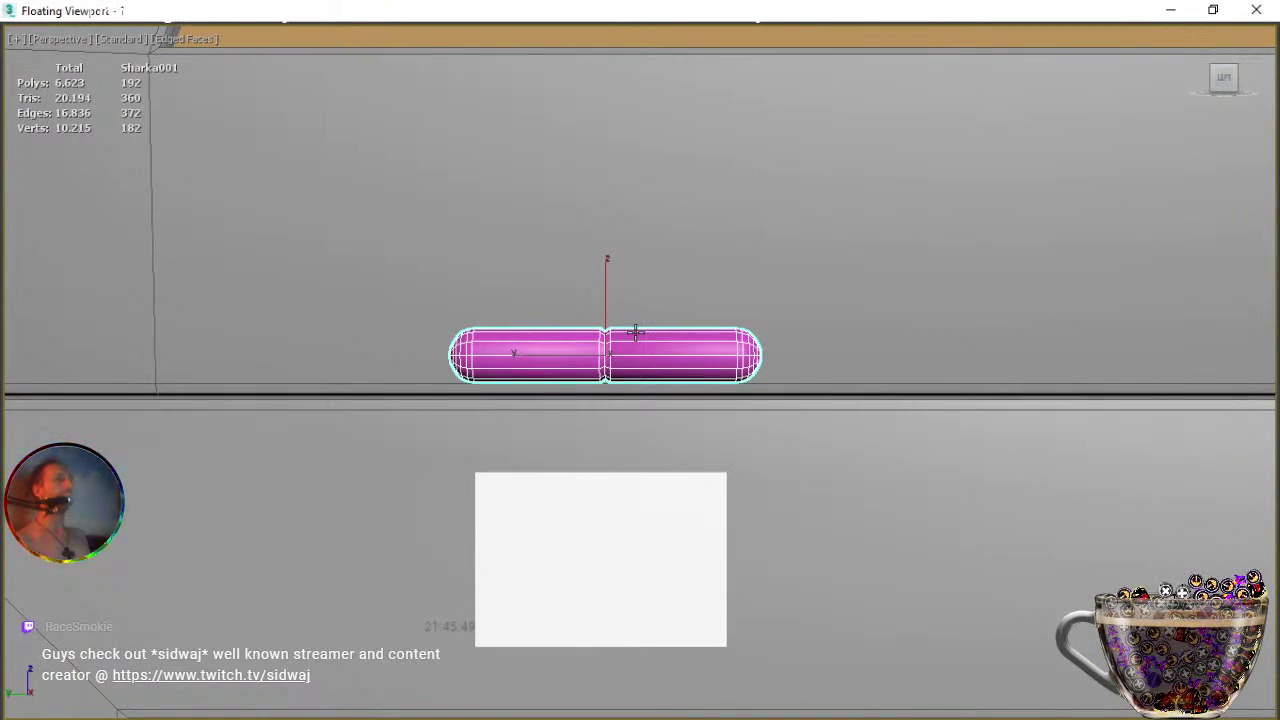
{"action": "scroll", "coordinate": [635, 332], "scroll_direction": "down", "scroll_amount": 2}
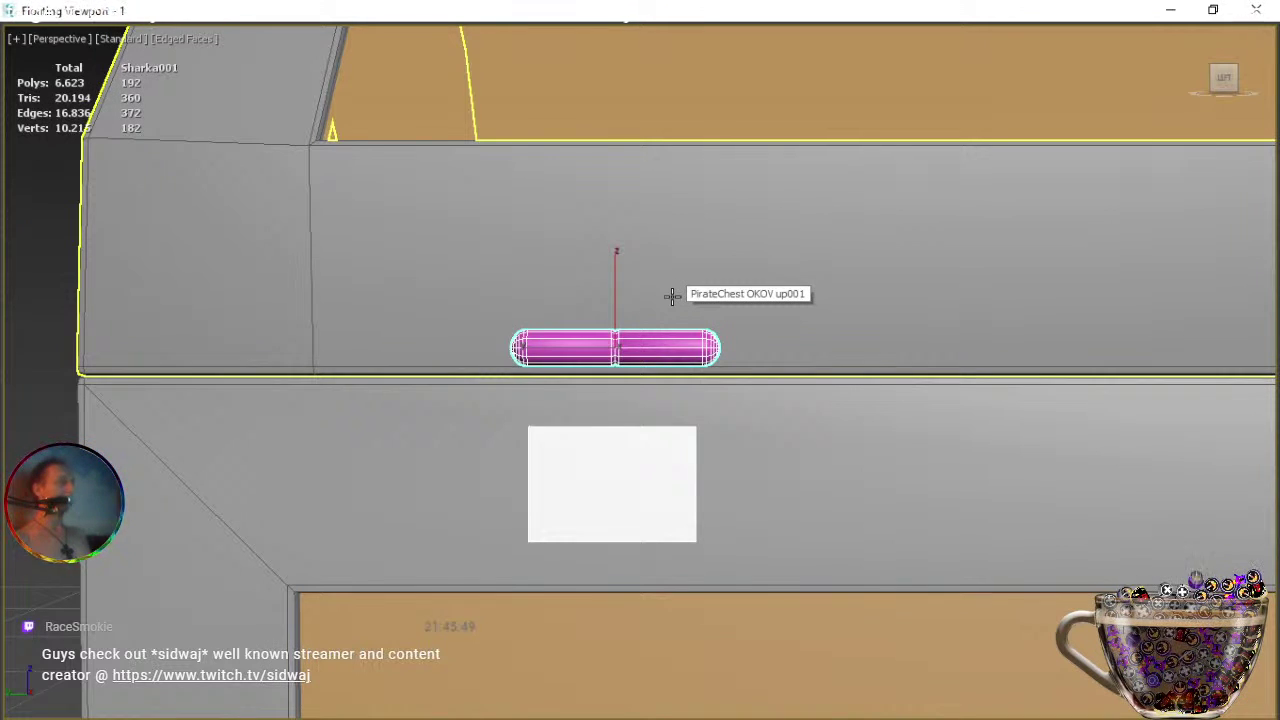
{"action": "left_click", "coordinate": [610, 487]}
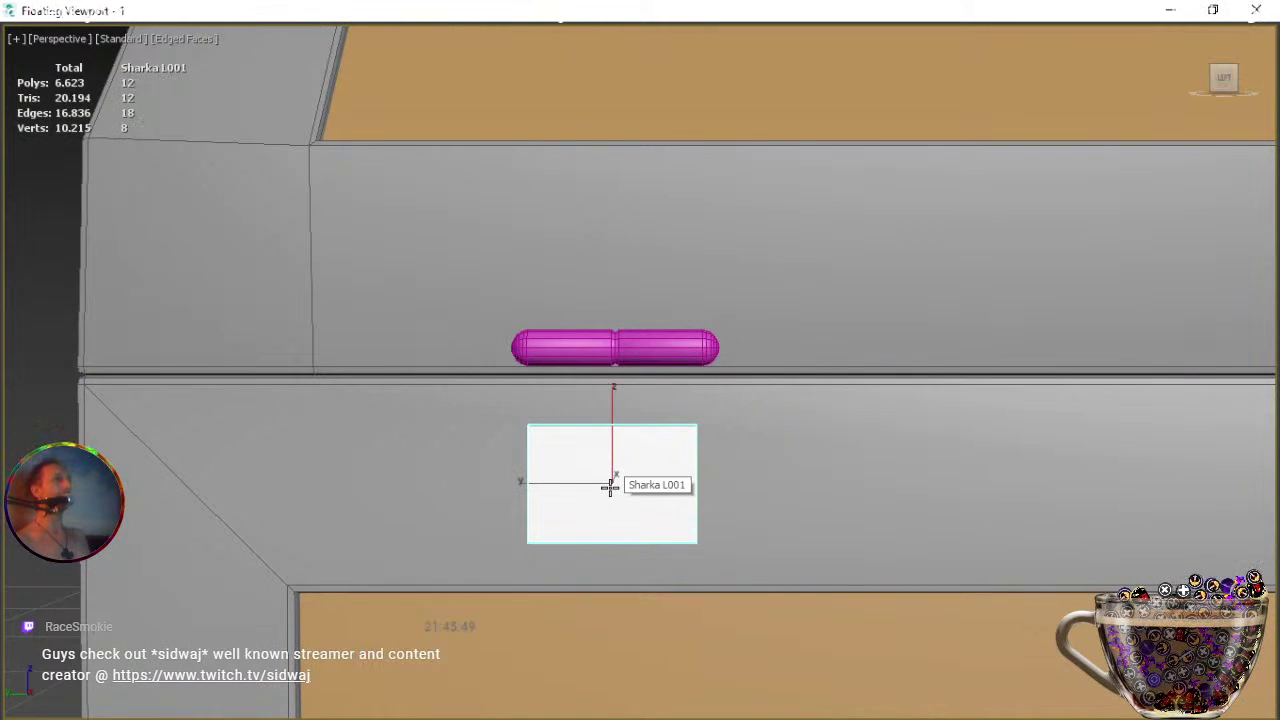
{"action": "right_click", "coordinate": [556, 498]}
{"action": "left_click", "coordinate": [600, 513]}
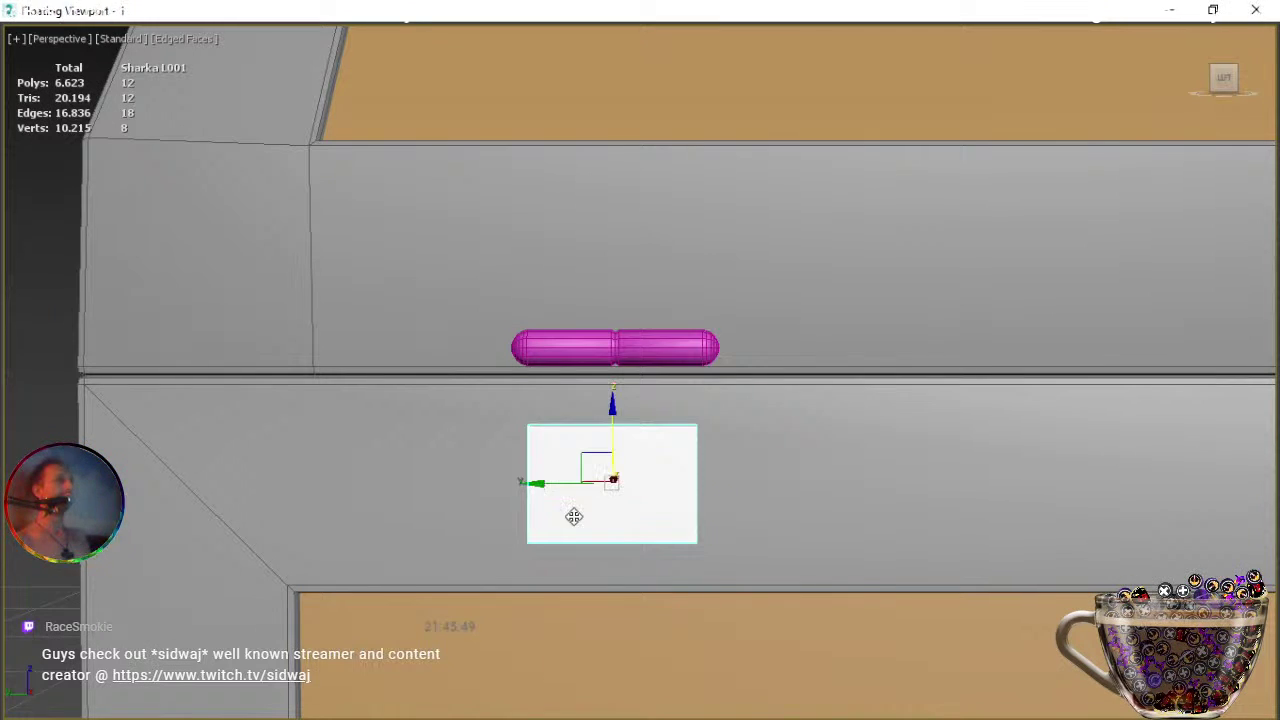
{"action": "left_click", "coordinate": [657, 355]}
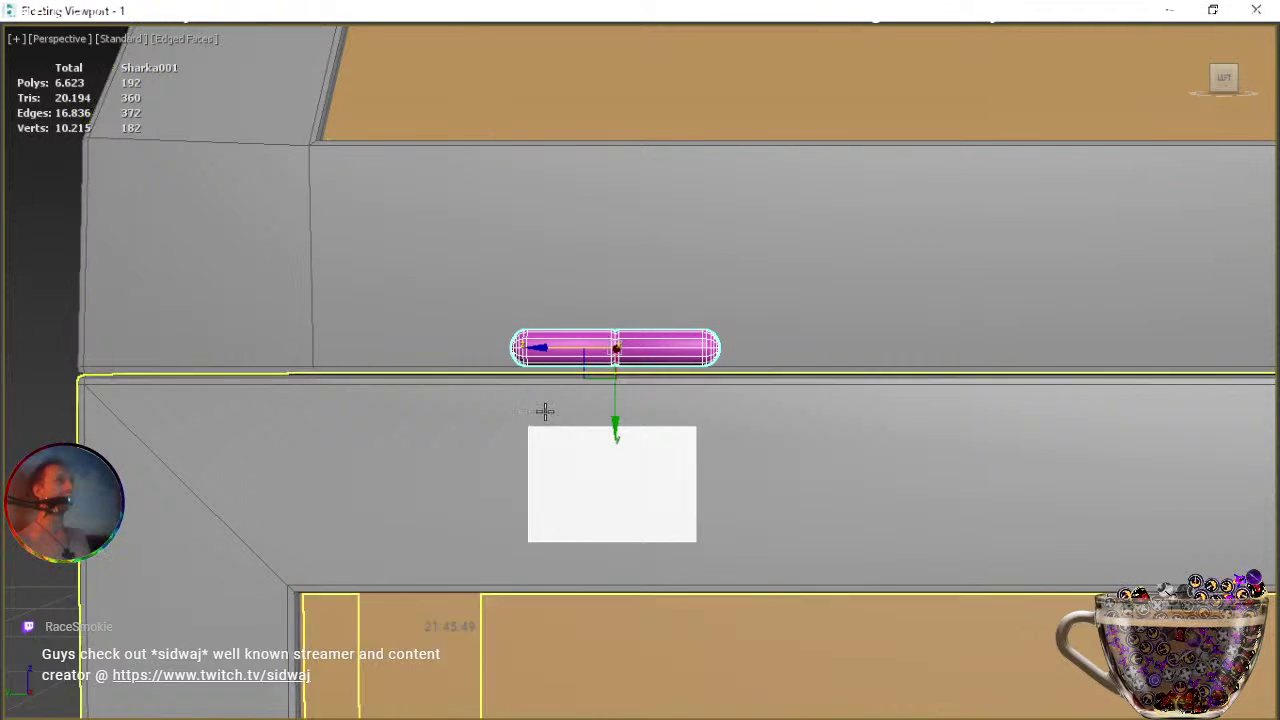
{"action": "left_click_drag", "start_coordinate": [615, 425], "coordinate": [613, 452]}
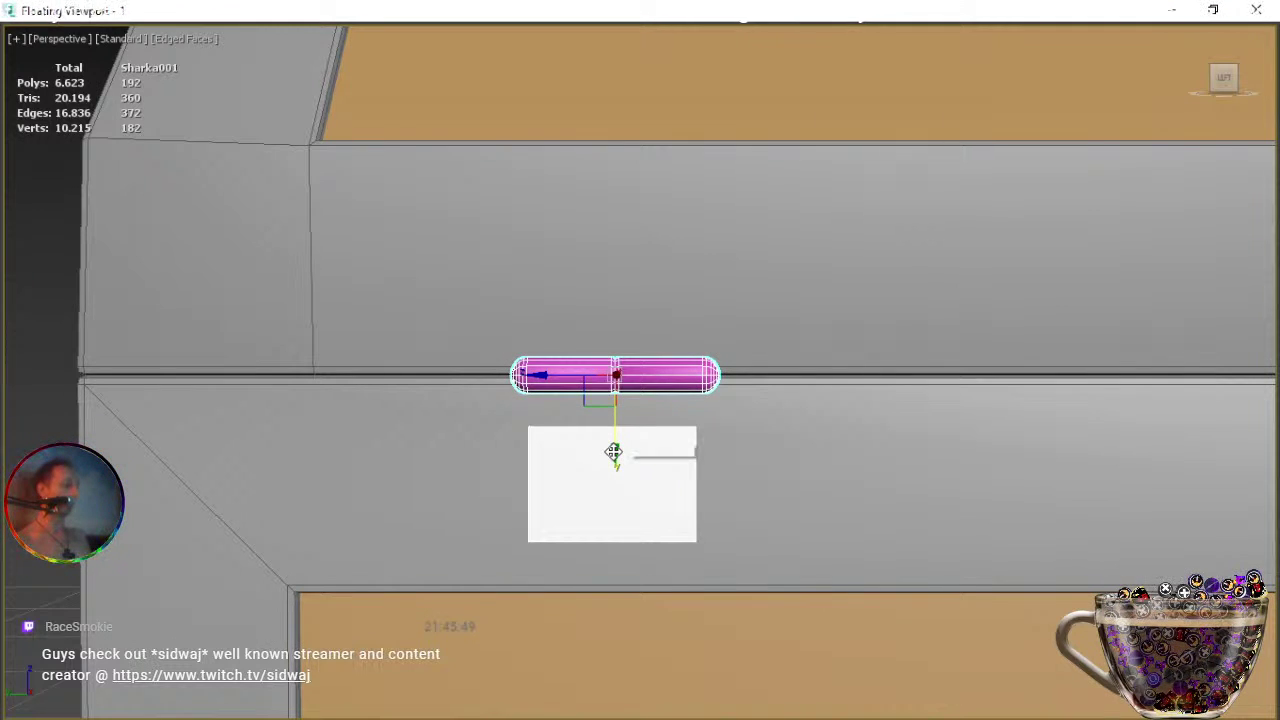
{"action": "key", "text": "z"}
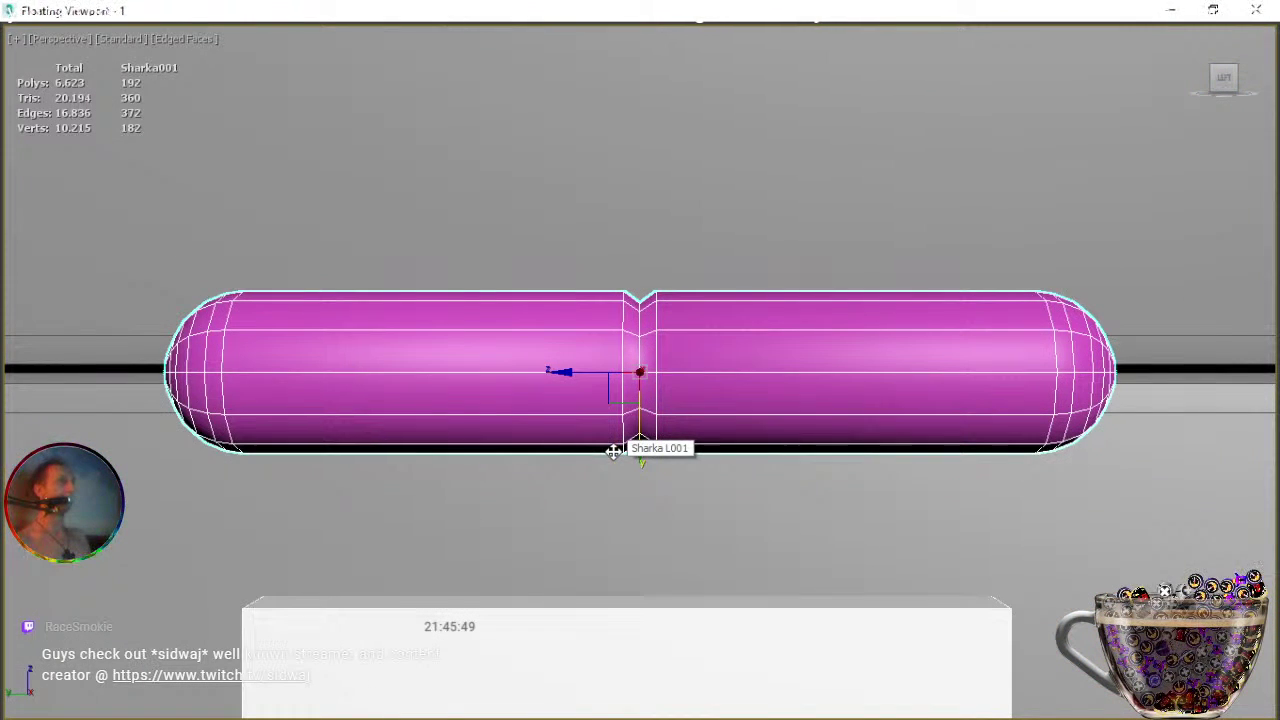
{"action": "scroll", "coordinate": [601, 461], "scroll_direction": "down", "scroll_amount": 5}
{"action": "middle_click_drag", "start_coordinate": [640, 486], "coordinate": [789, 426]}
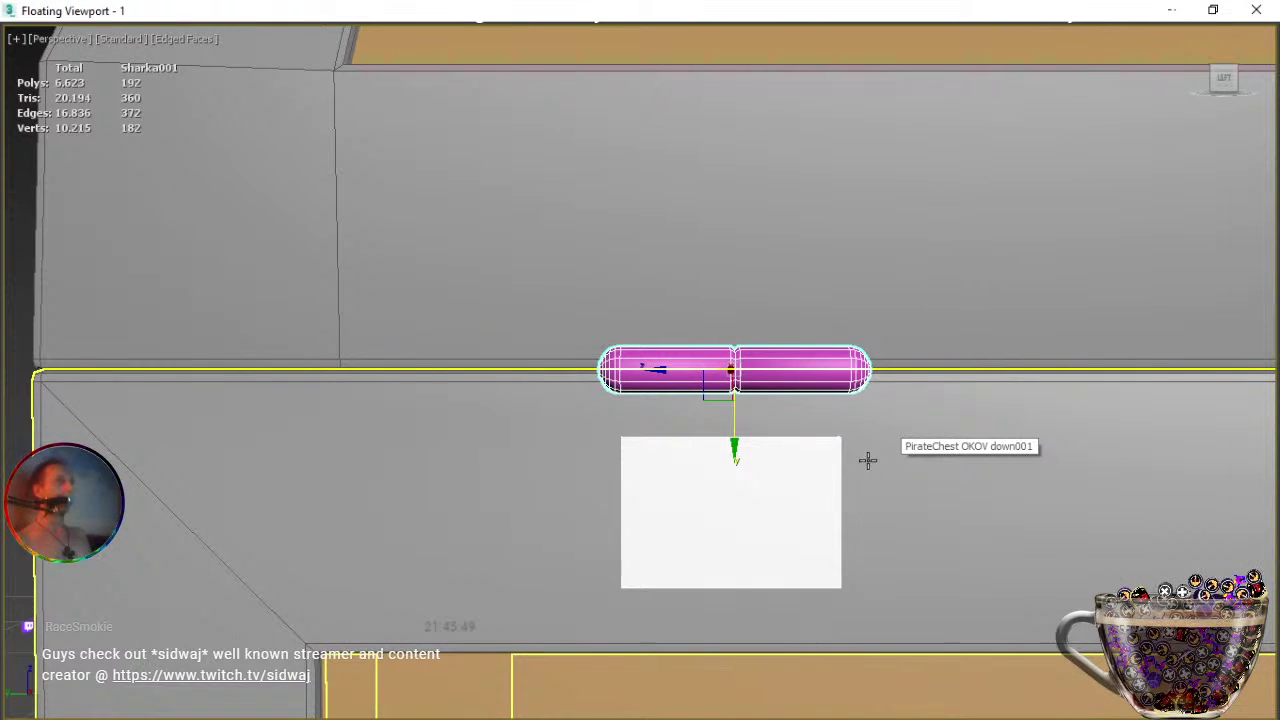
Widen the white hinge plate and position it on the lower trim, with its top edge touching the pin and its inner end at the central groove.
{"action": "left_click", "coordinate": [770, 520]}
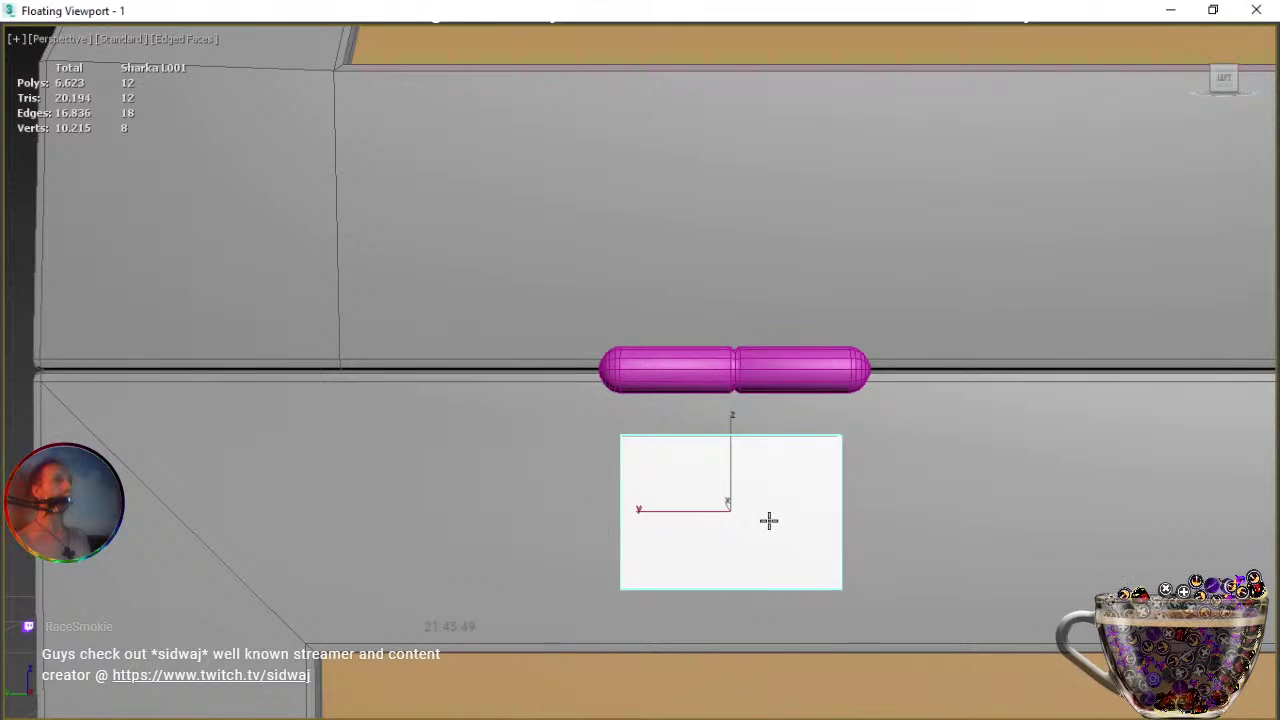
{"action": "key", "text": "w"}
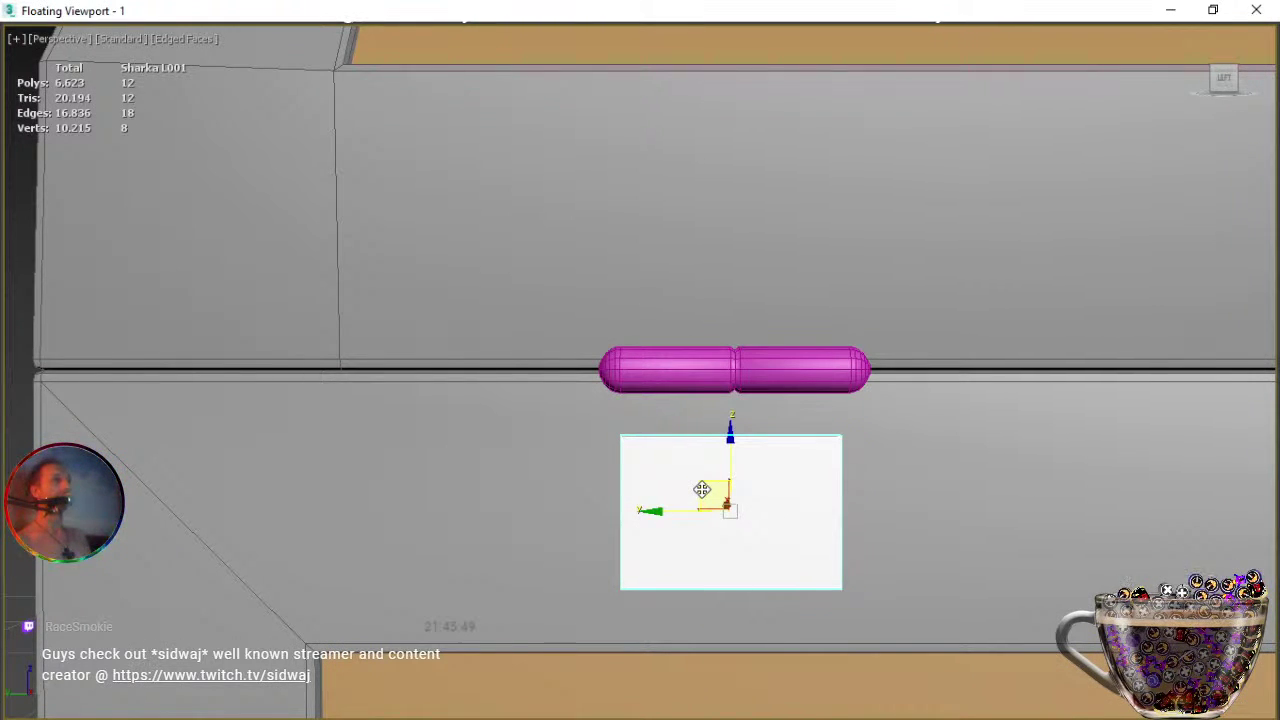
{"action": "scroll", "coordinate": [702, 489], "scroll_direction": "down", "scroll_amount": 5}
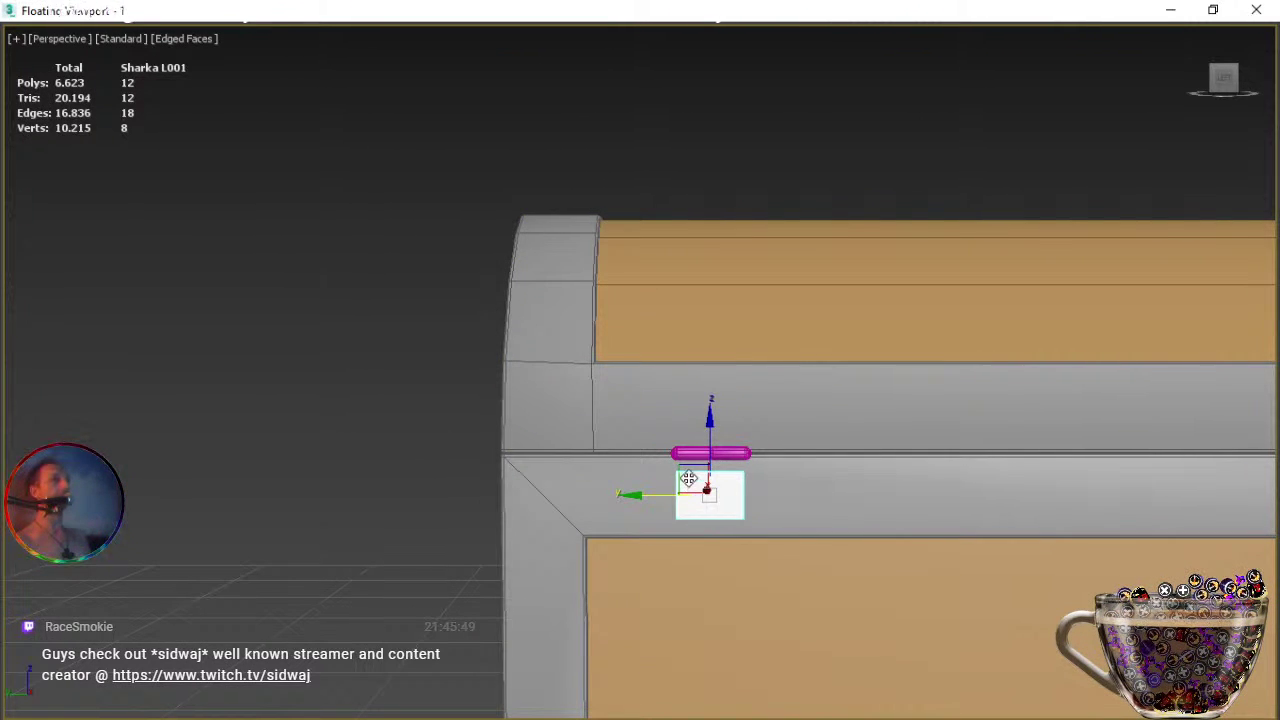
{"action": "left_click_drag", "start_coordinate": [684, 469], "coordinate": [633, 468]}
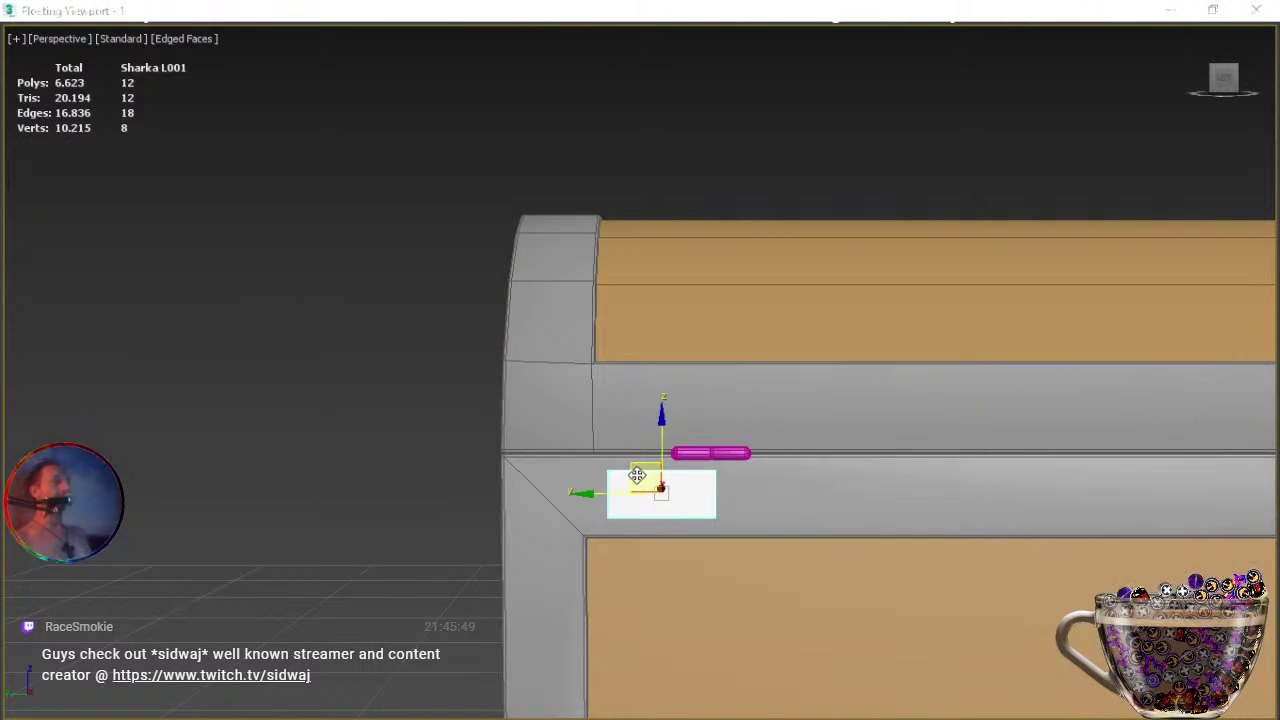
{"action": "left_click_drag", "start_coordinate": [637, 473], "coordinate": [631, 463]}
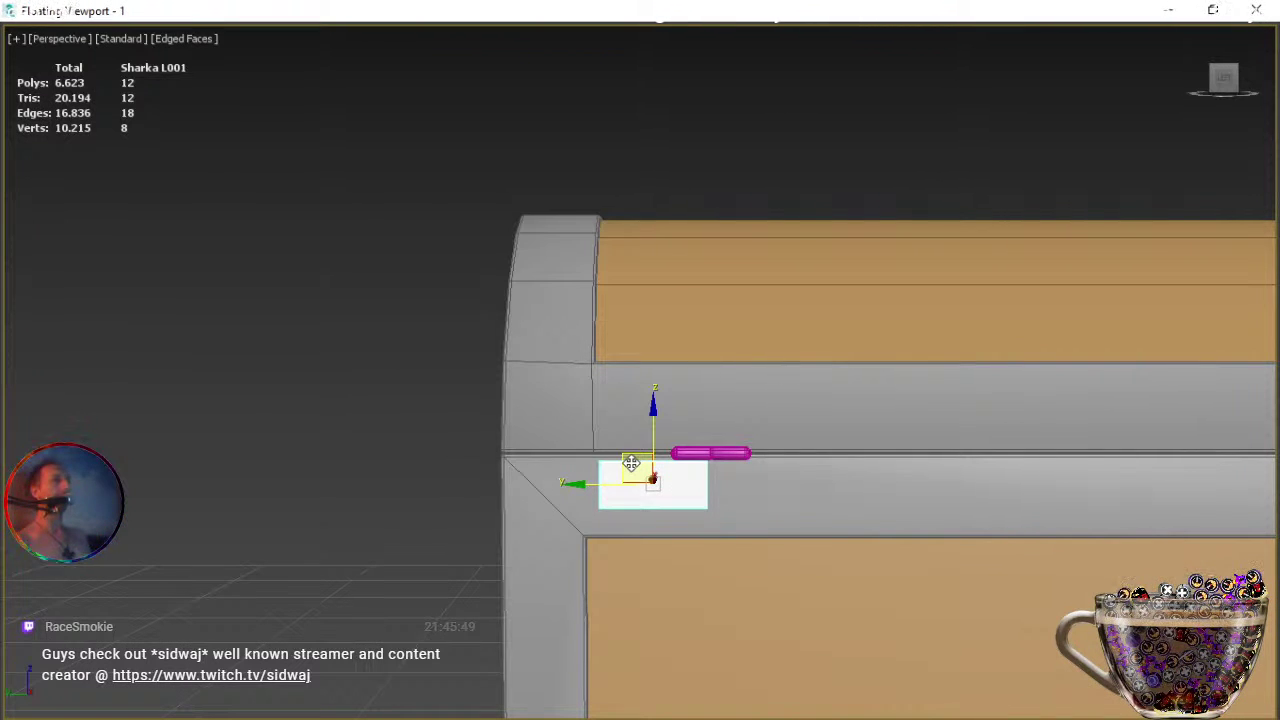
{"action": "scroll", "coordinate": [646, 494], "scroll_direction": "up", "scroll_amount": 5}
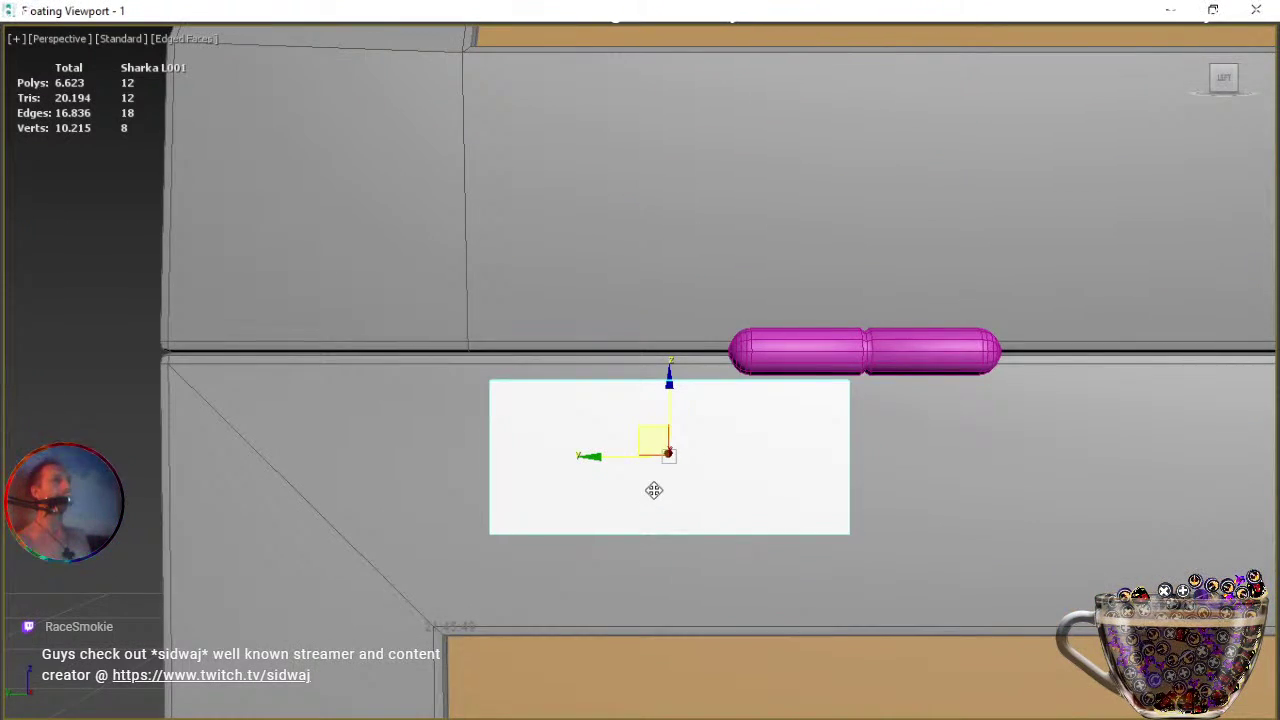
{"action": "scroll", "coordinate": [654, 490], "scroll_direction": "up", "scroll_amount": 2}
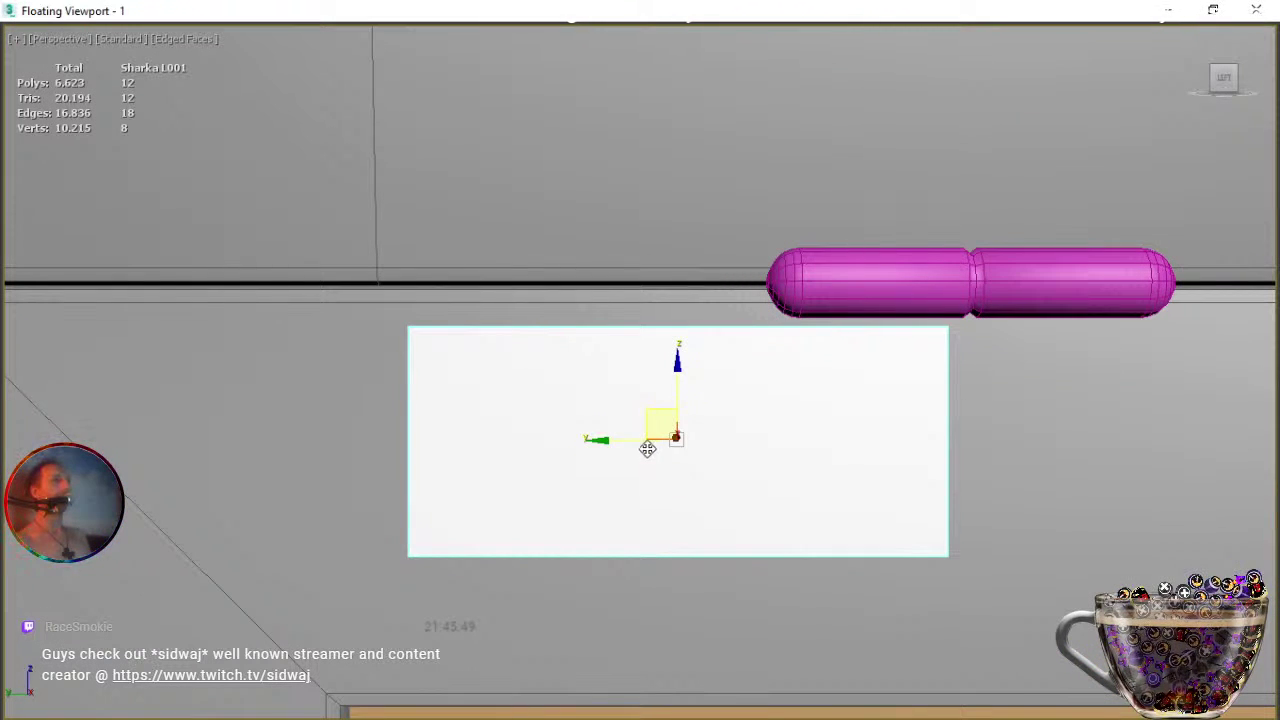
{"action": "left_click_drag", "start_coordinate": [651, 423], "coordinate": [673, 414]}
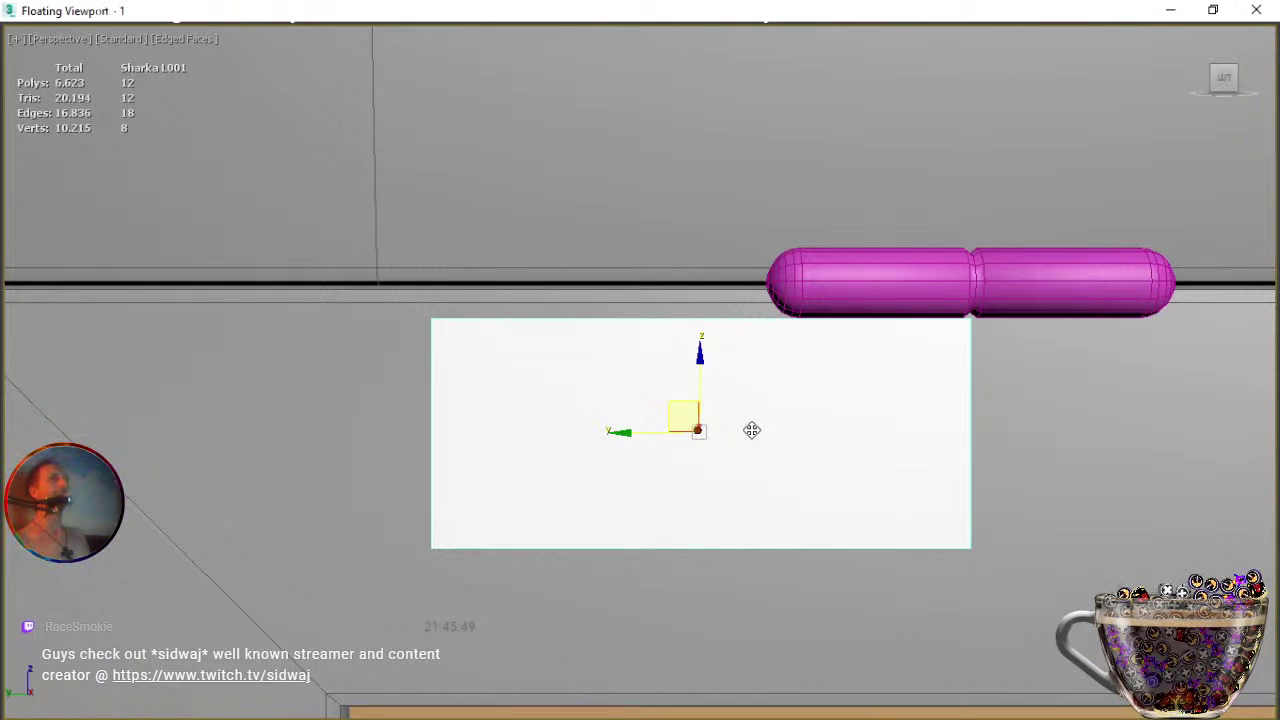
Copy the hinge plate onto the upper trim above the pin's other half, diagonally opposite the lower plate and starting at the pin's groove.
{"action": "scroll", "coordinate": [752, 430], "scroll_direction": "down", "scroll_amount": 3}
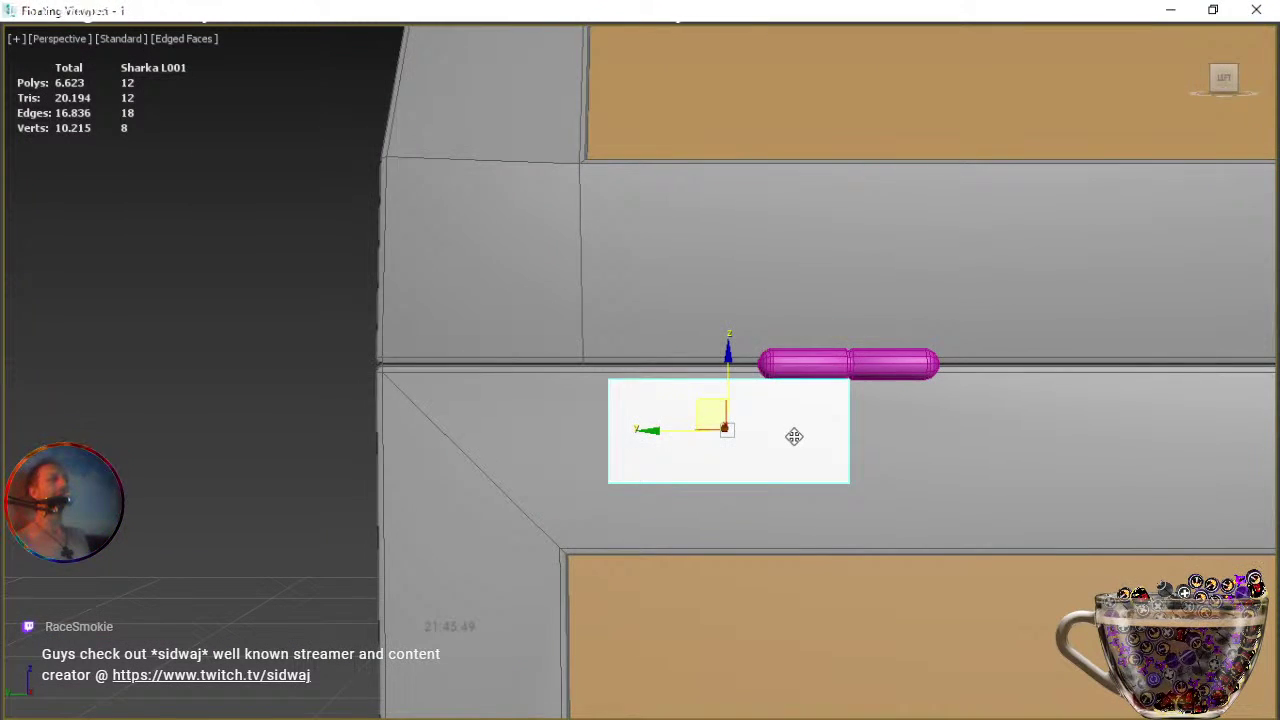
{"action": "scroll", "coordinate": [794, 436], "scroll_direction": "down", "scroll_amount": 2}
{"action": "middle_click_drag", "start_coordinate": [823, 437], "coordinate": [467, 437]}
{"action": "middle_click_drag", "start_coordinate": [414, 436], "coordinate": [402, 436]}
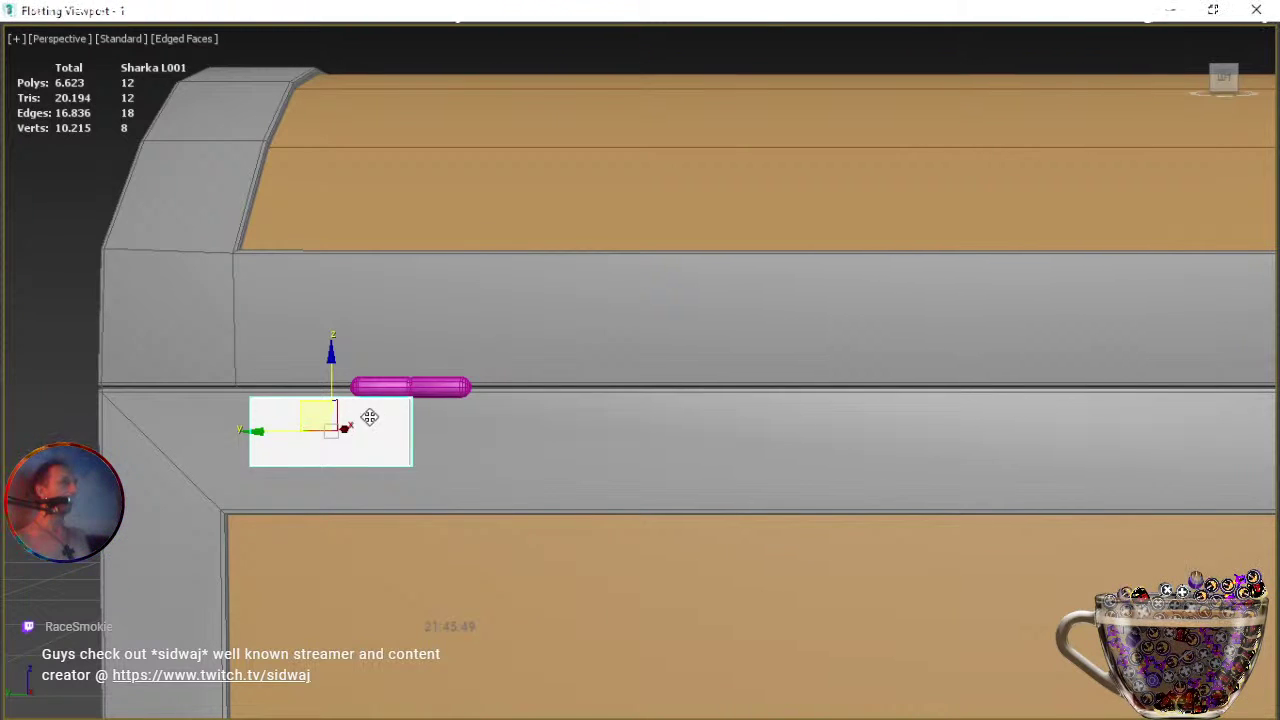
{"action": "mouse_move", "coordinate": [311, 409]}
{"action": "left_mouse_down", "text": "shift"}
{"action": "mouse_move", "coordinate": [314, 368]}
{"action": "mouse_move", "coordinate": [420, 320]}
{"action": "mouse_move", "coordinate": [470, 319]}
{"action": "left_mouse_up", "text": "shift"}
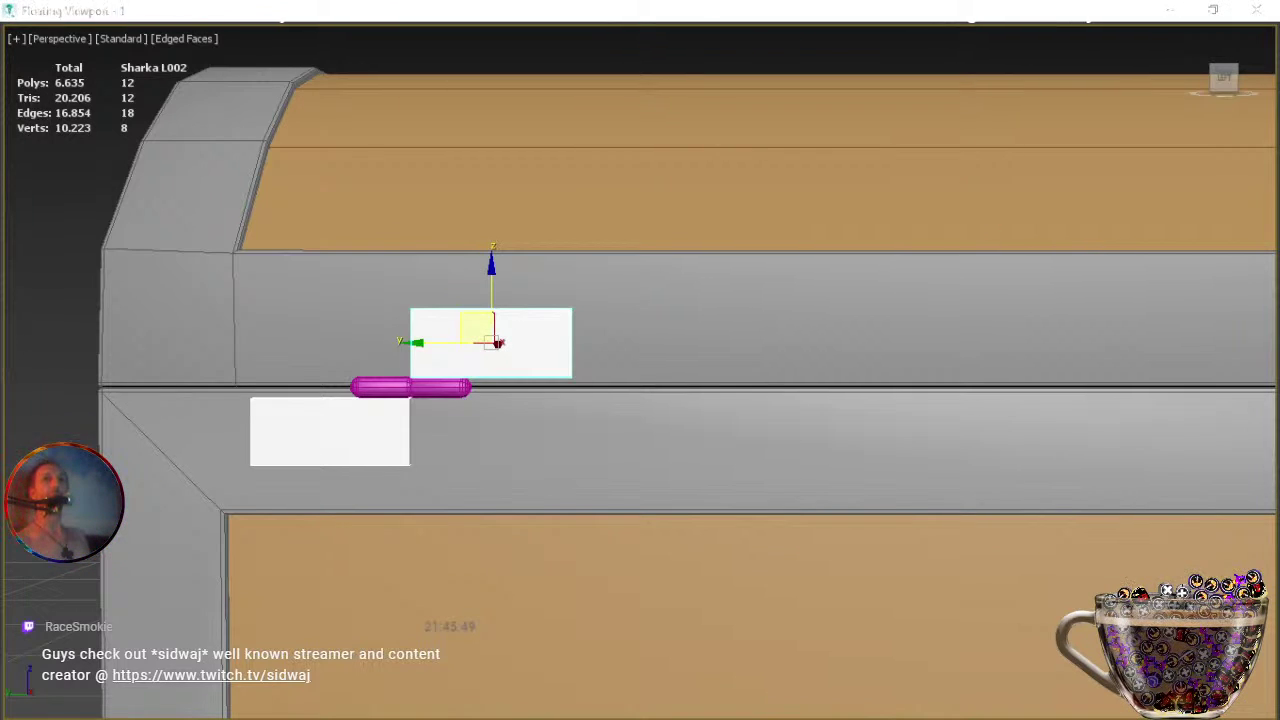
{"action": "middle_click_drag", "start_coordinate": [667, 488], "coordinate": [855, 462]}
{"action": "scroll", "coordinate": [641, 365], "scroll_direction": "up", "scroll_amount": 5}
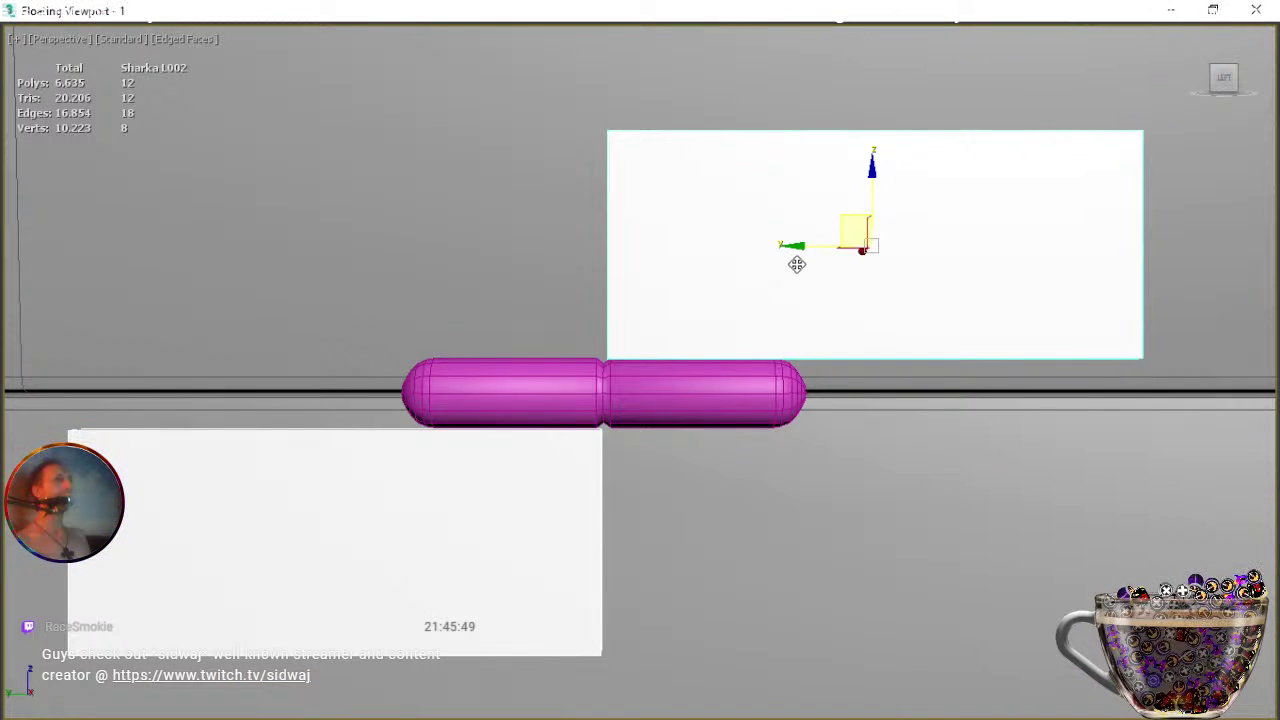
{"action": "left_click_drag", "start_coordinate": [846, 229], "coordinate": [845, 228]}
{"action": "scroll", "coordinate": [843, 420], "scroll_direction": "down", "scroll_amount": 6}
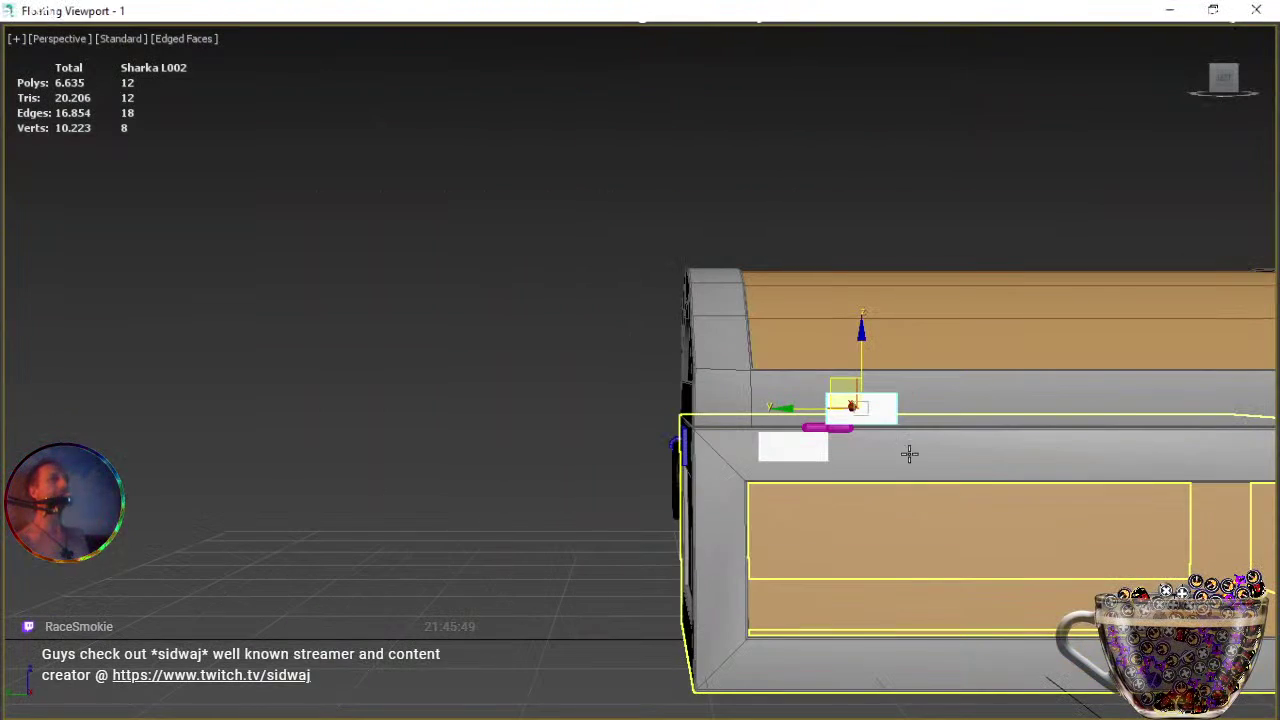
Select the pin together with both white hinge plates and duplicate them as a set.
{"action": "middle_click_drag", "start_coordinate": [1000, 466], "coordinate": [640, 491]}
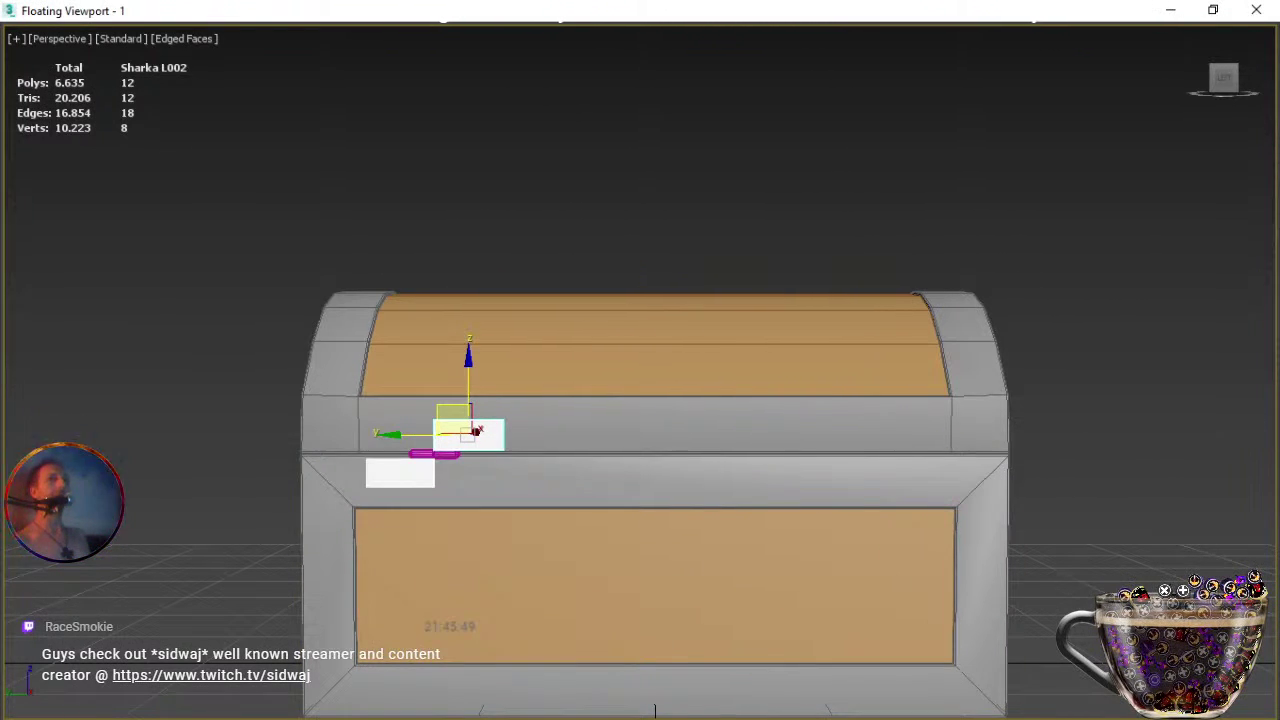
{"action": "left_click", "coordinate": [434, 454]}
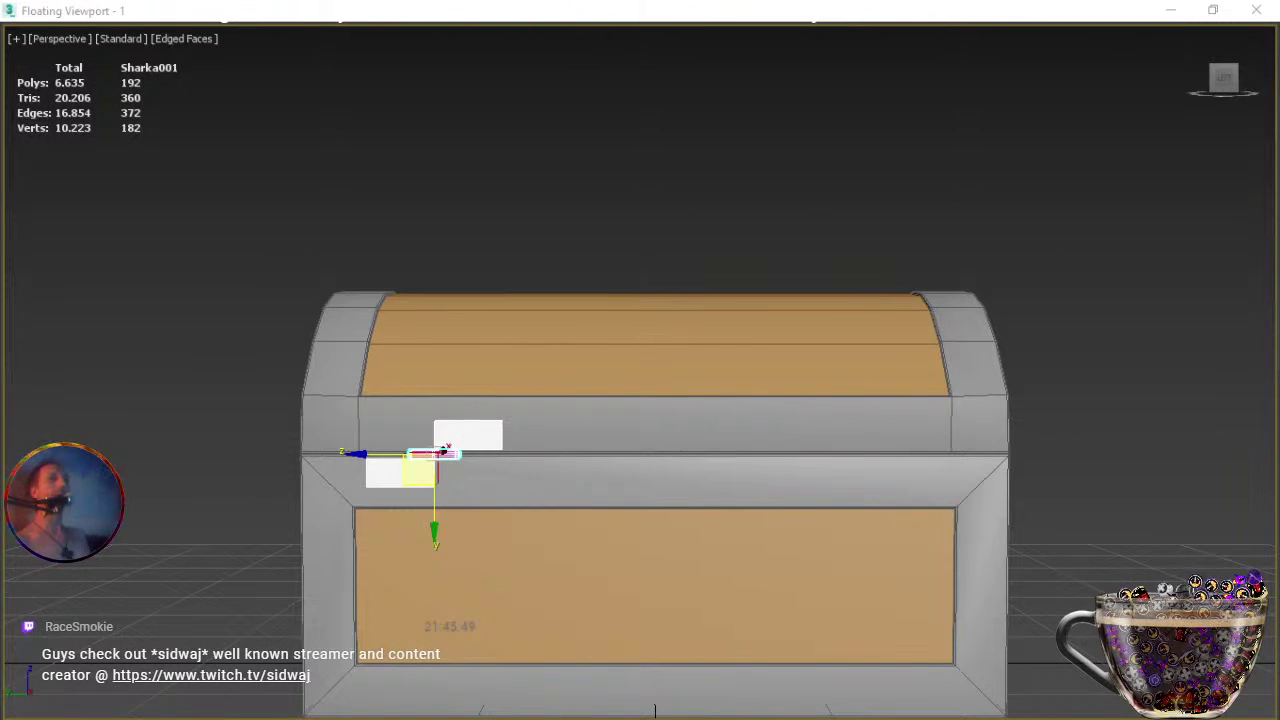
{"action": "key", "text": "ctrl+v"}
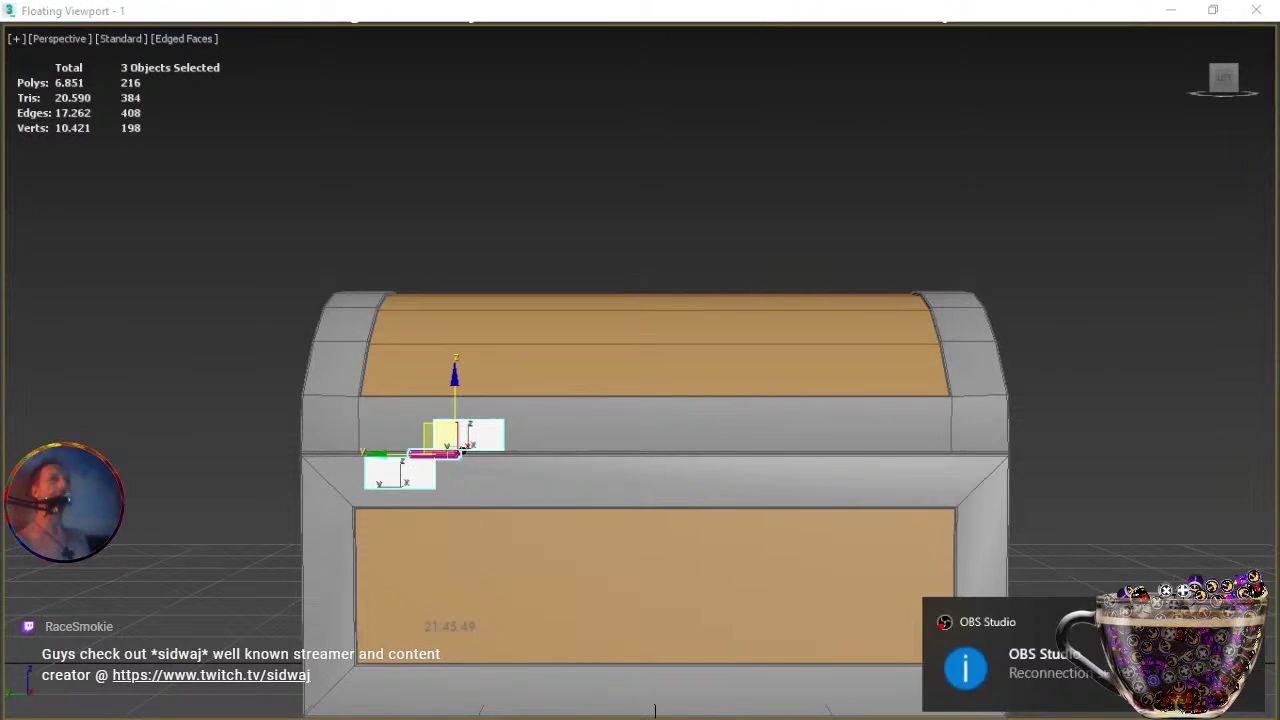